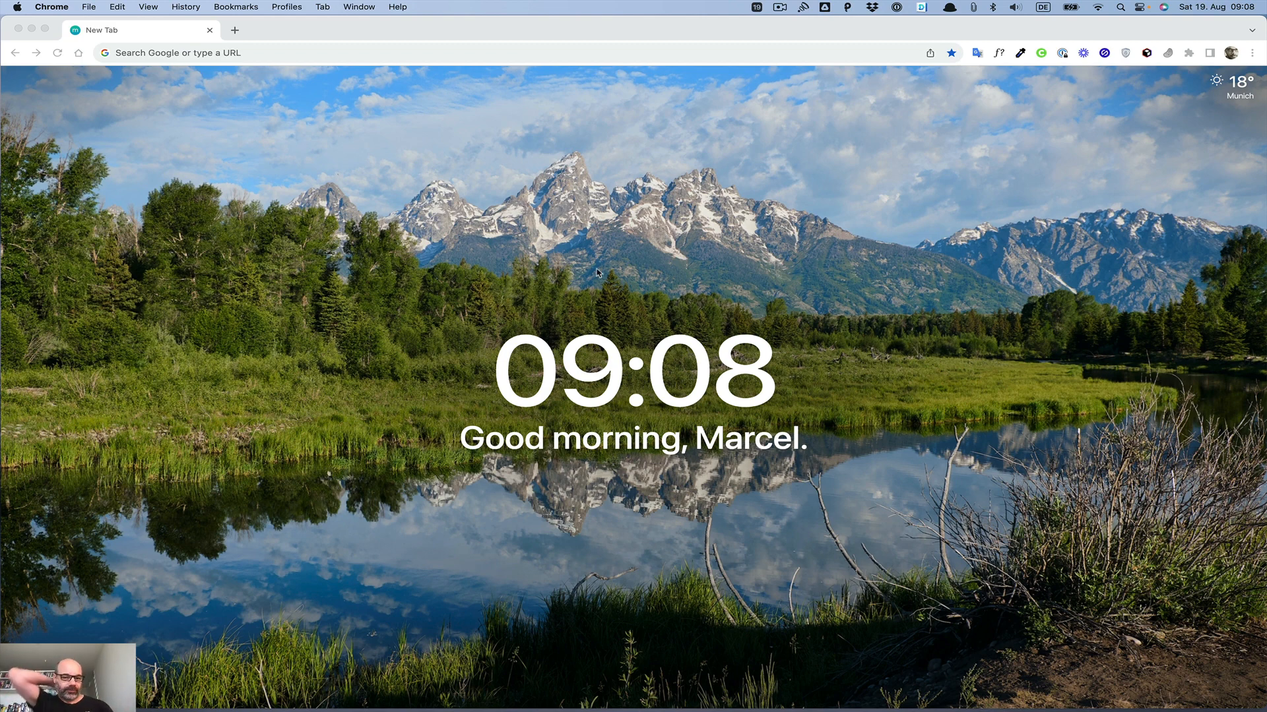
Step: Open the Webflow dashboard and switch to the personal workspace
click(432, 54)
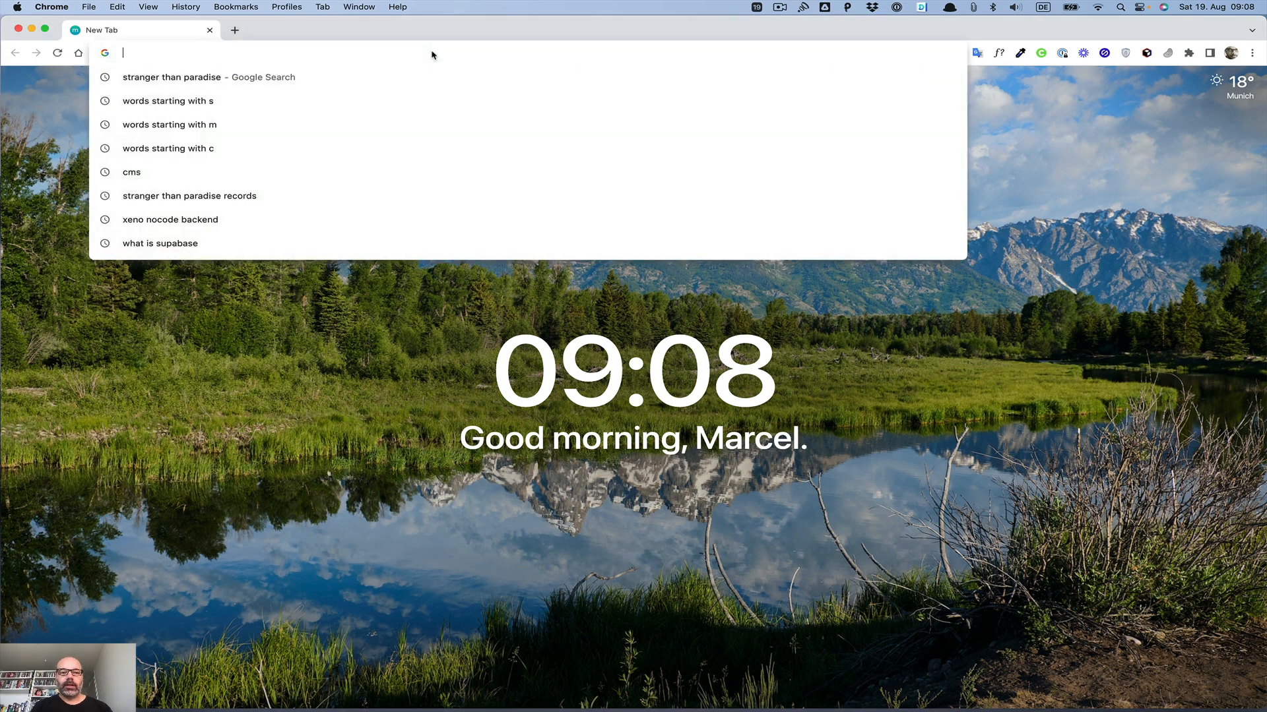
text(web)
key(Return)
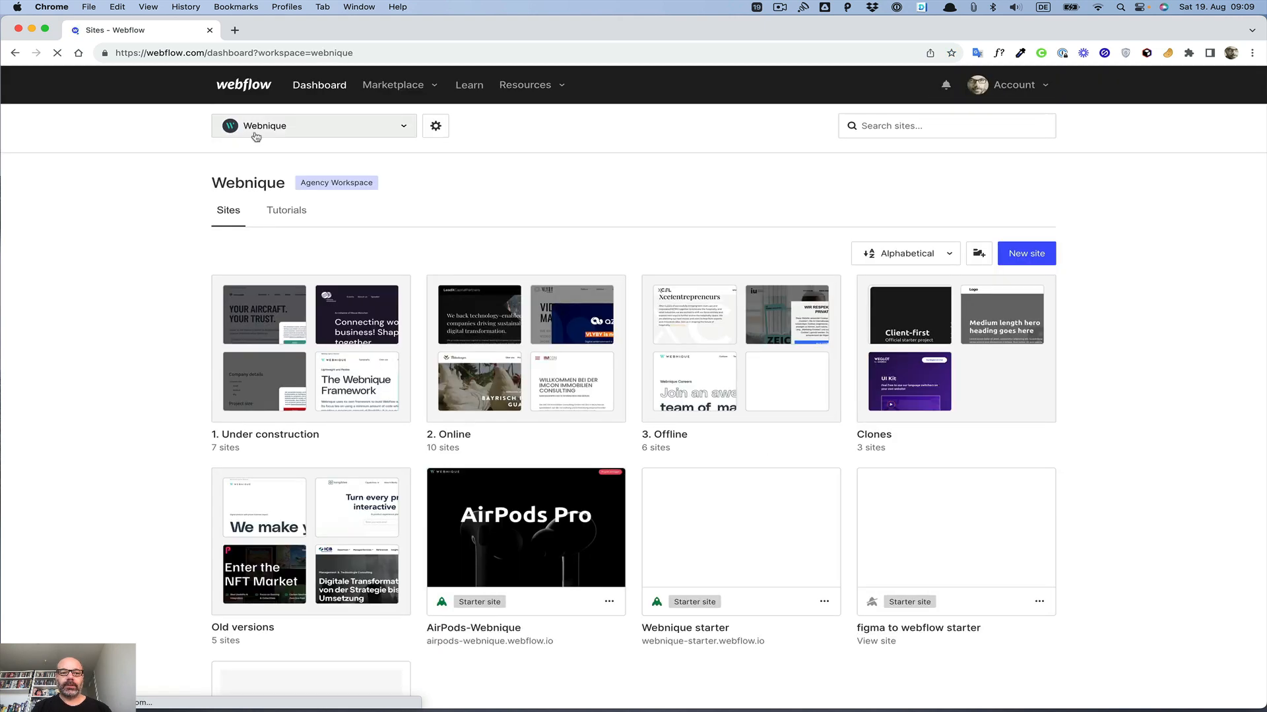
click(255, 132)
click(266, 202)
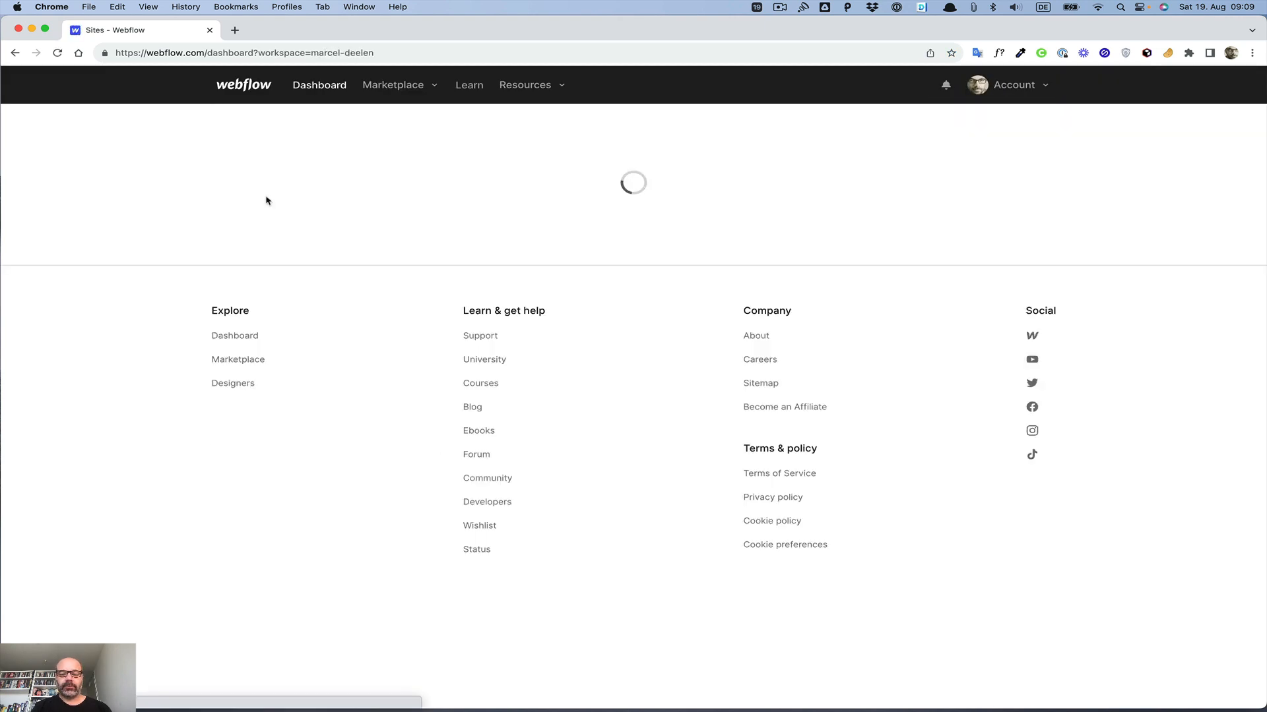
Step: Duplicate the starter---1 site from the sites list
scroll(455, 267, down, 7)
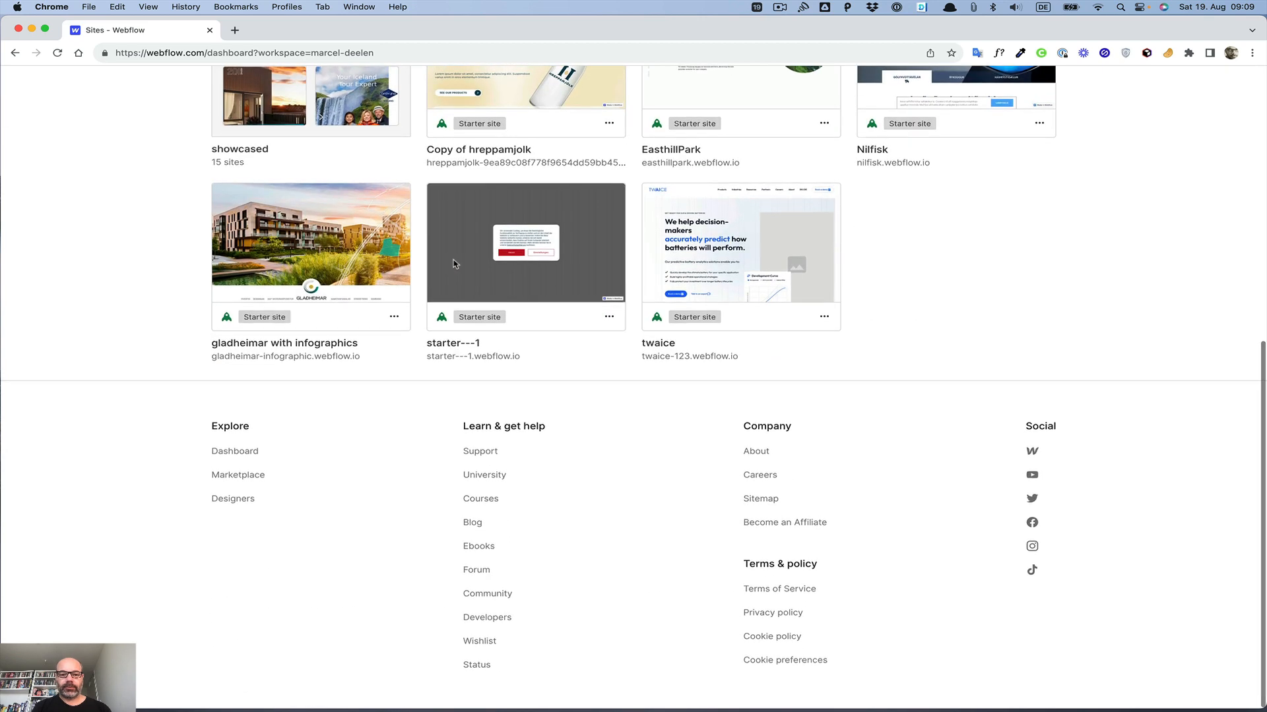
click(601, 318)
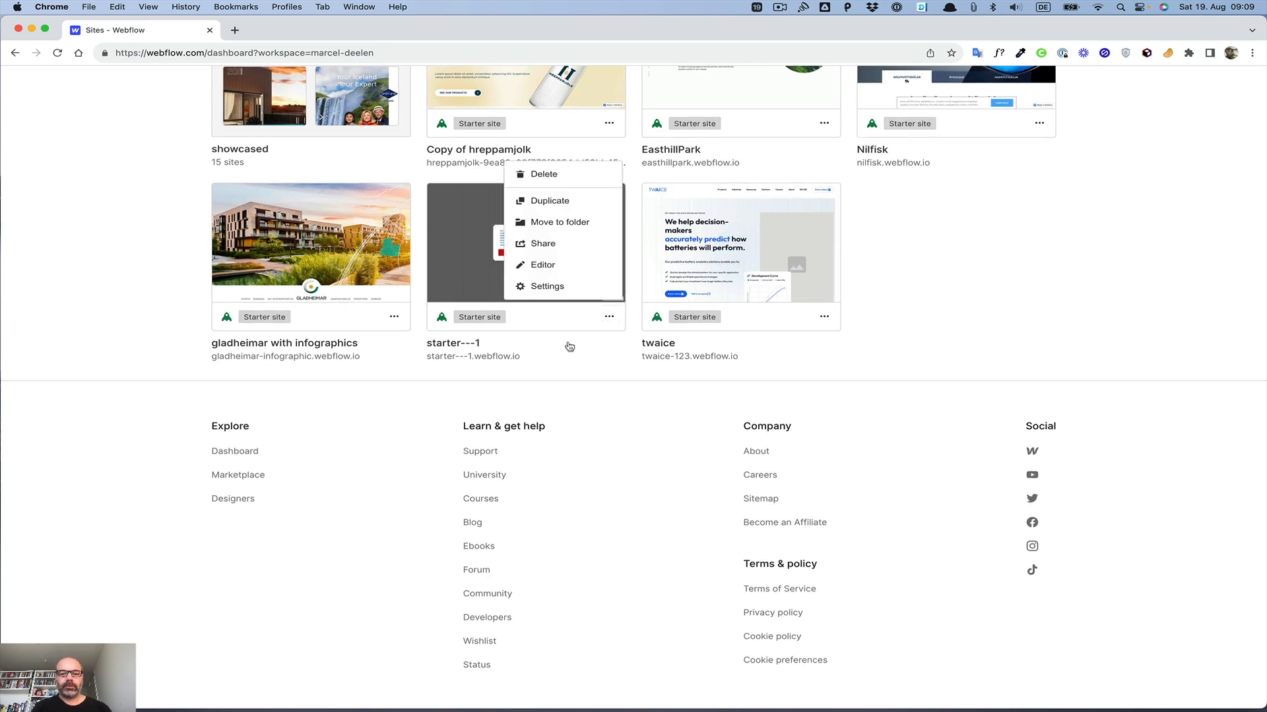
click(546, 203)
click(769, 266)
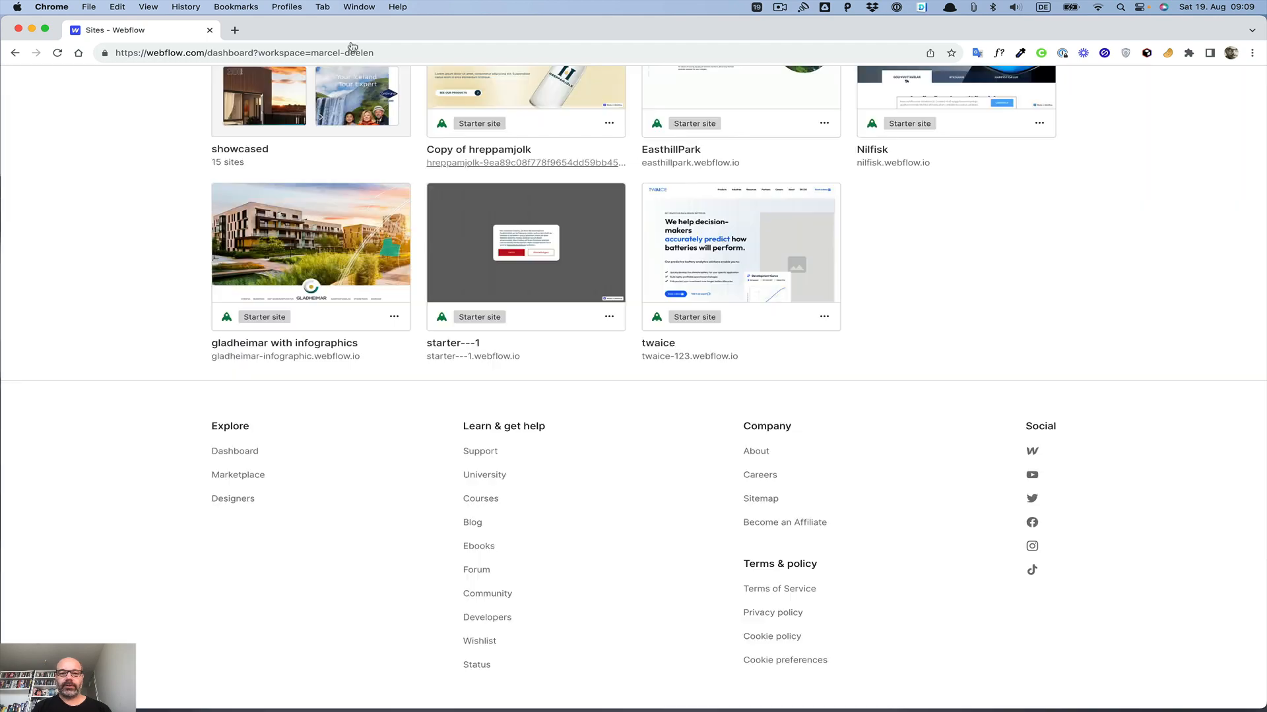
Step: Open the Wized dashboard in a new browser tab
click(235, 30)
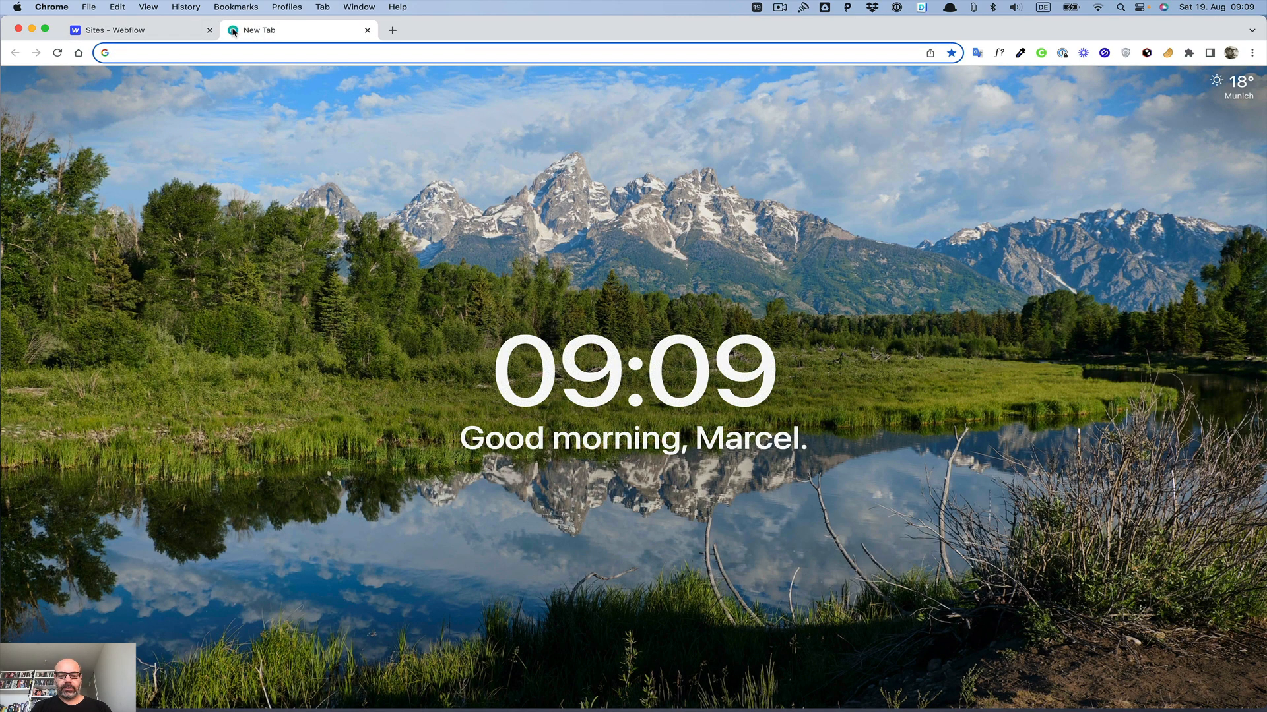
text(app)
key(Return)
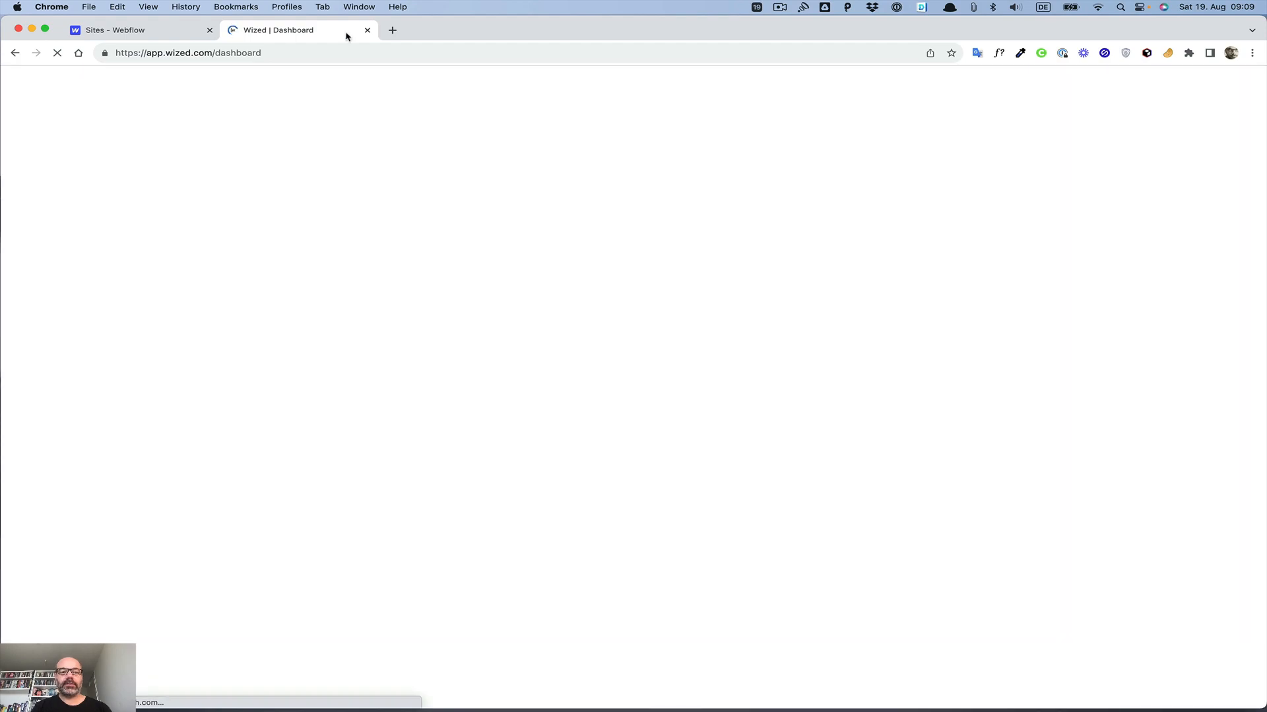
Step: Open Supabase in another new tab and go to its project dashboard
click(393, 30)
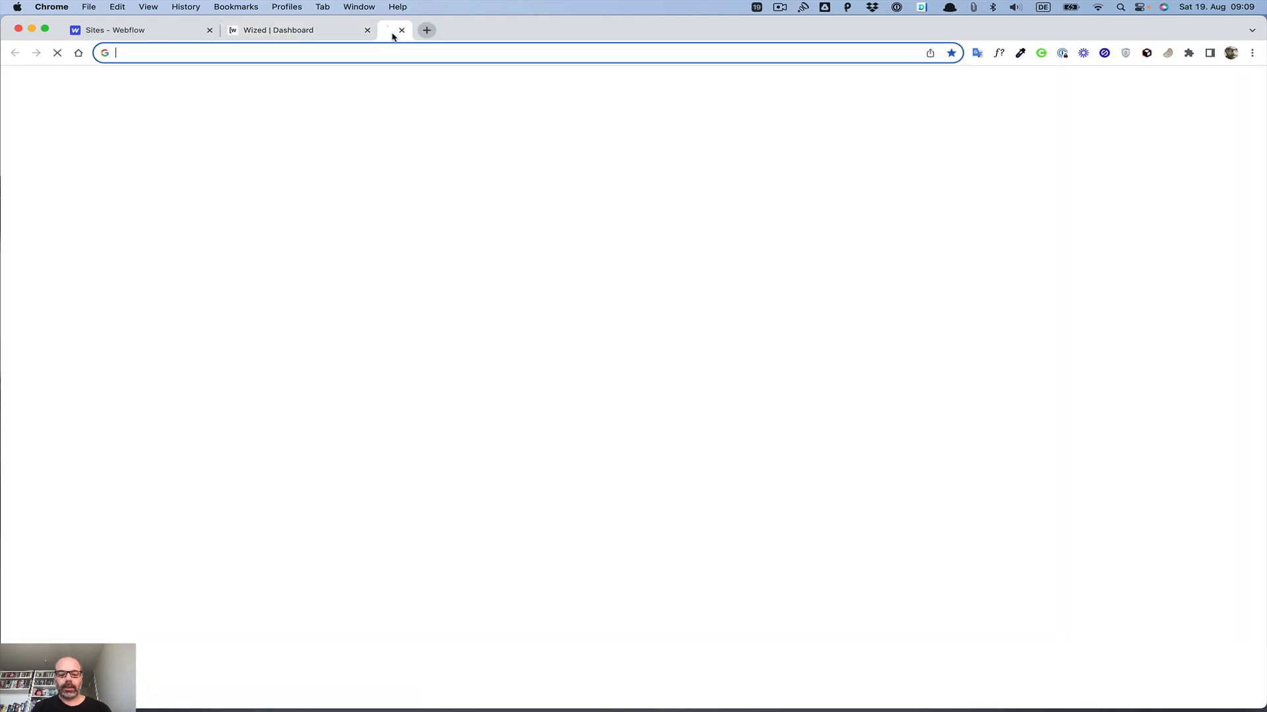
text(supa)
key(Return)
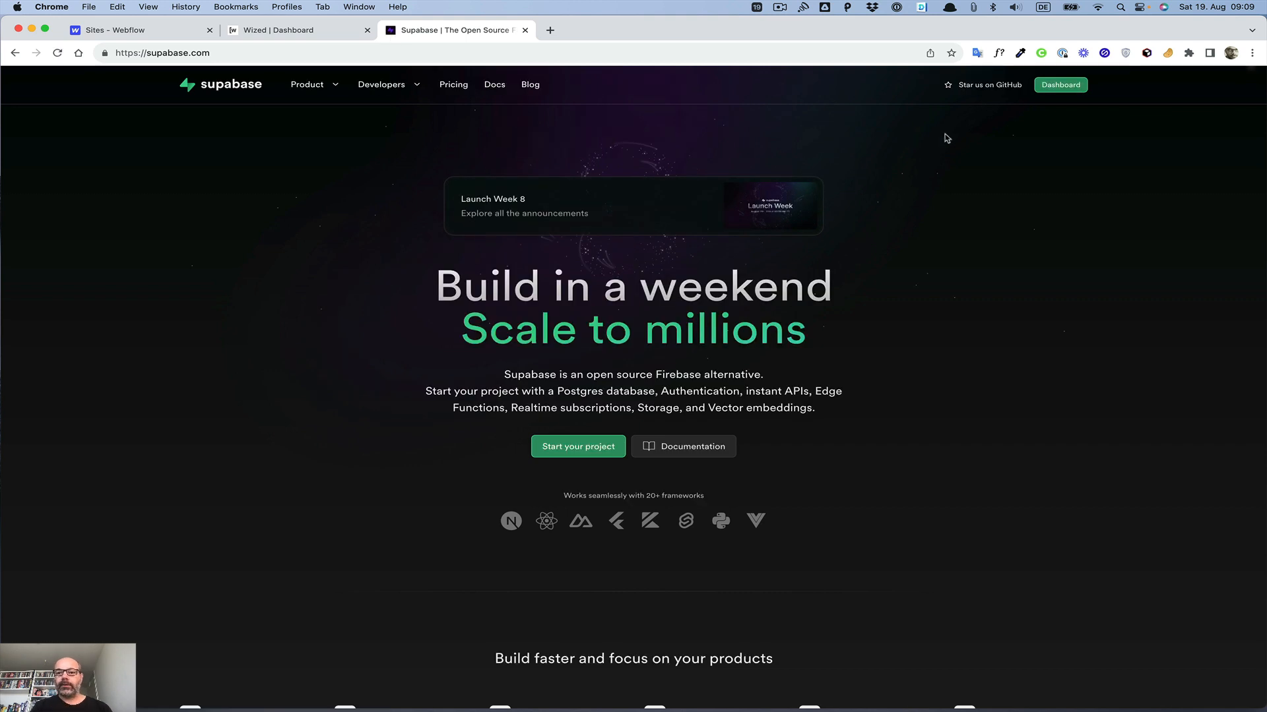
click(1056, 85)
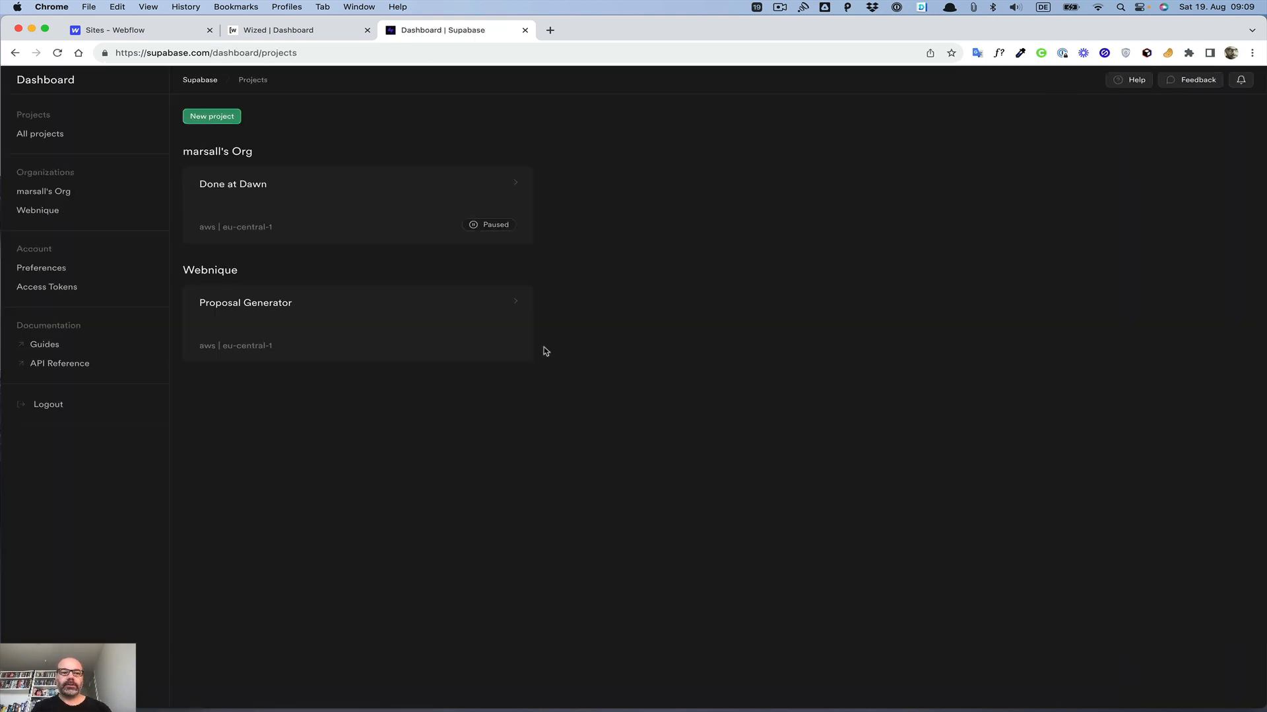
Step: Start a new project in the first organization and name it Web App Setup
click(205, 120)
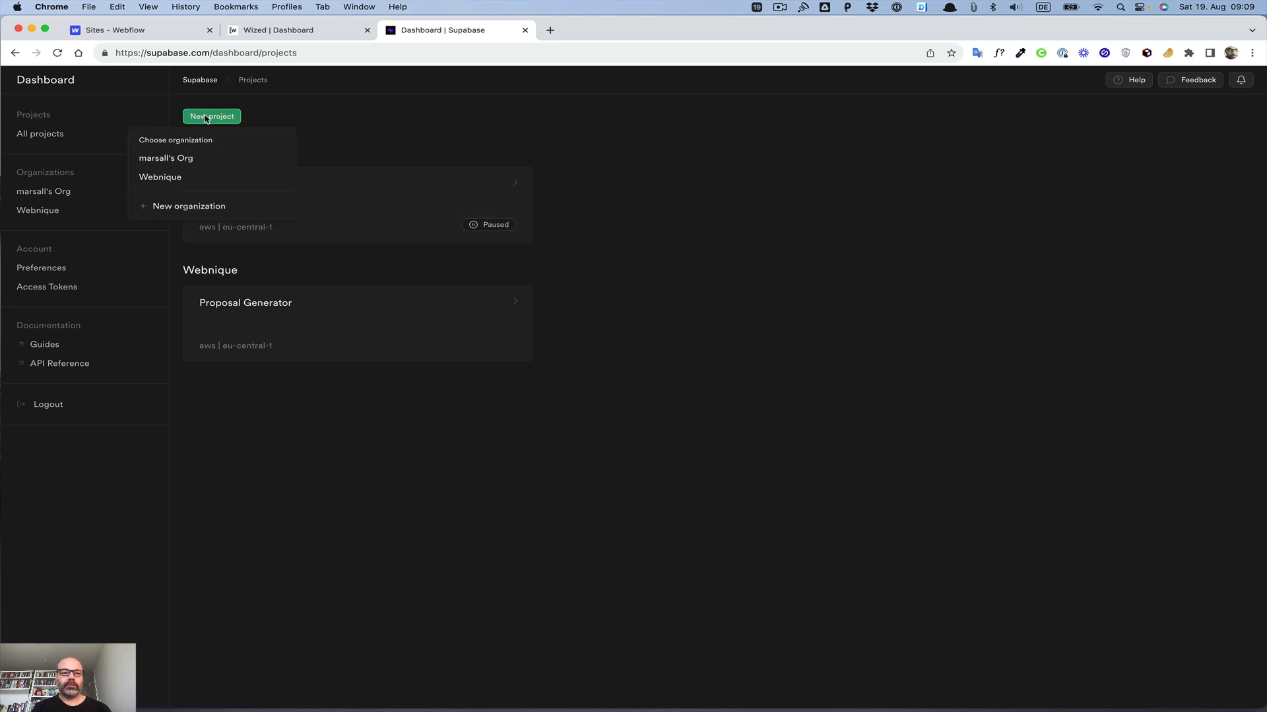
click(167, 159)
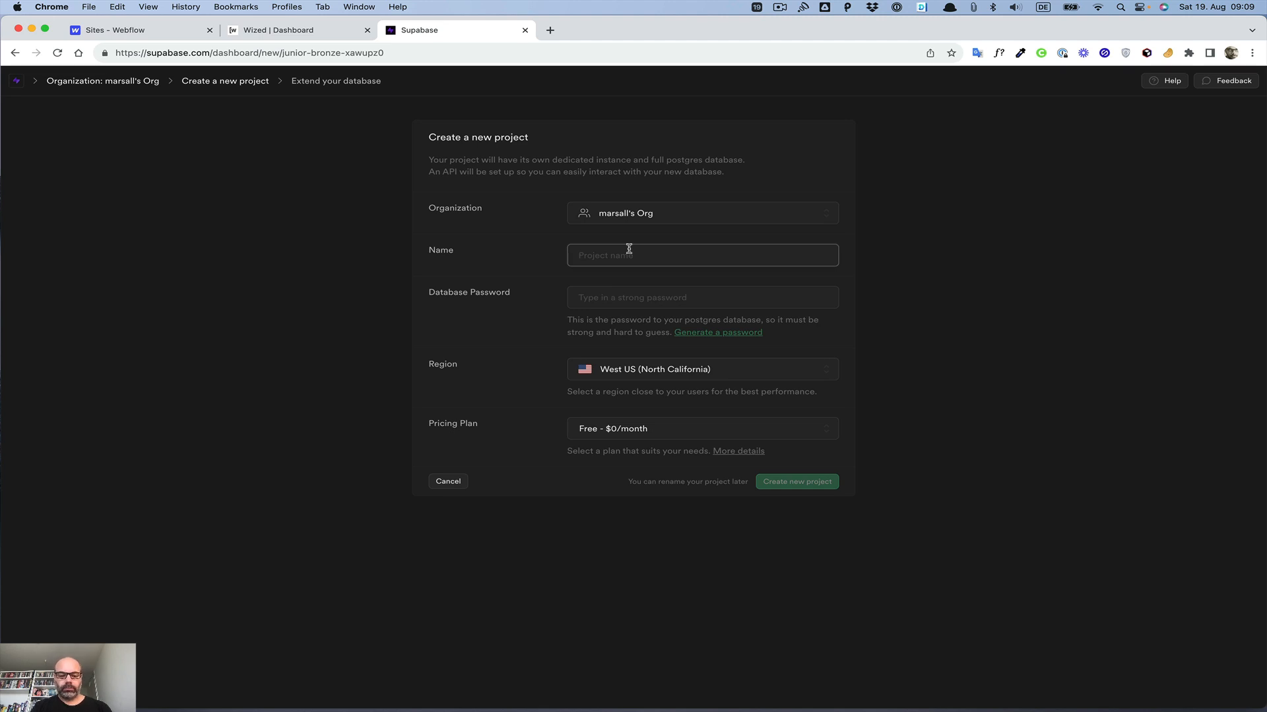
text(Web App Setup)
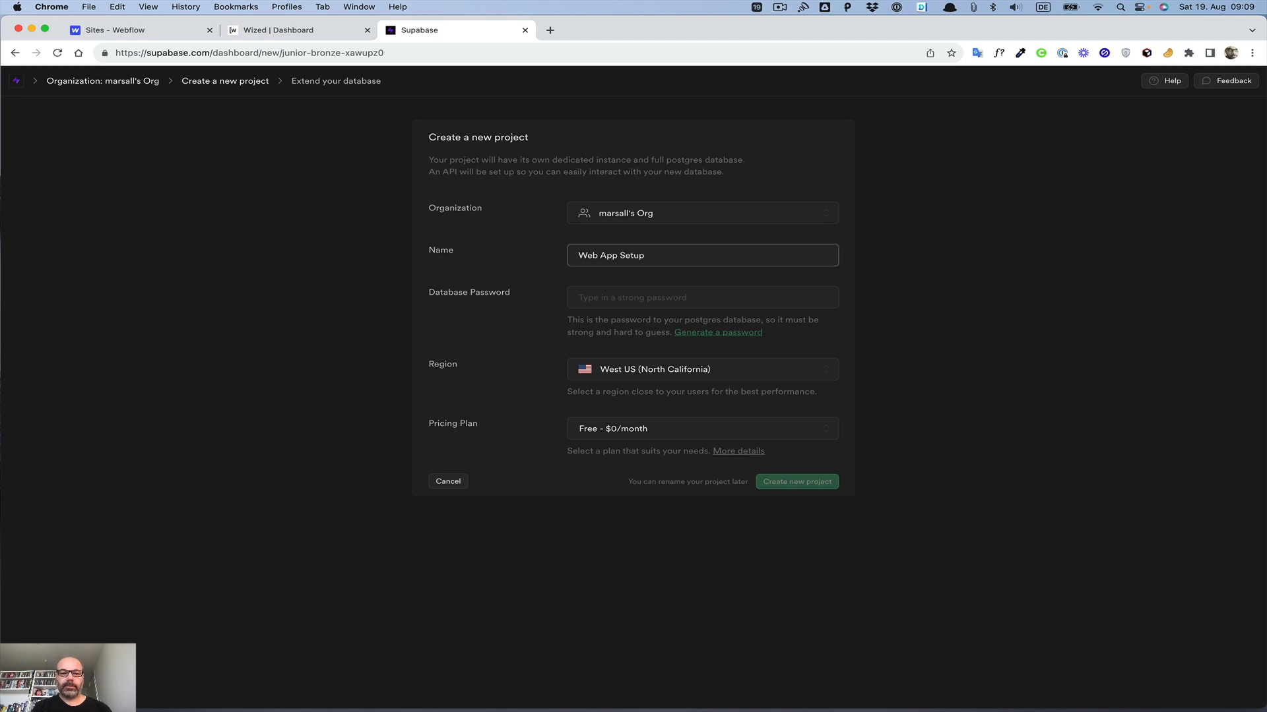
Step: Fill the database password field with a browser-suggested strong password
click(610, 301)
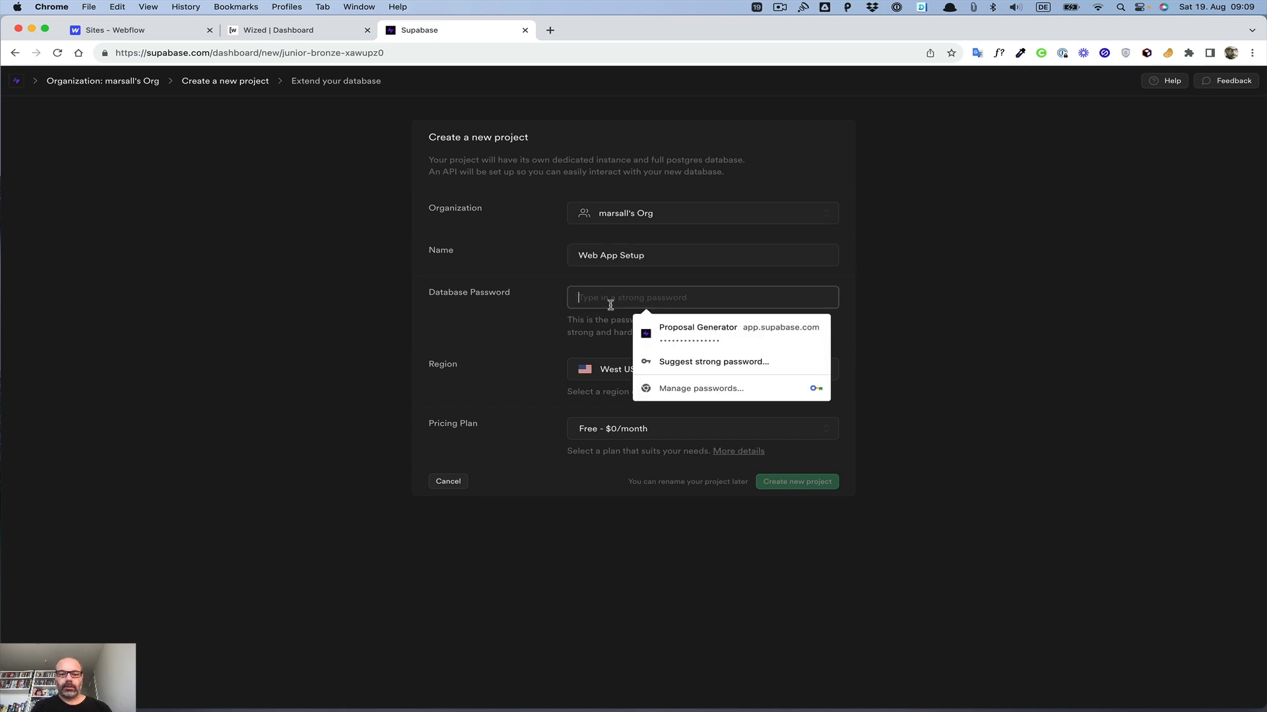
click(669, 335)
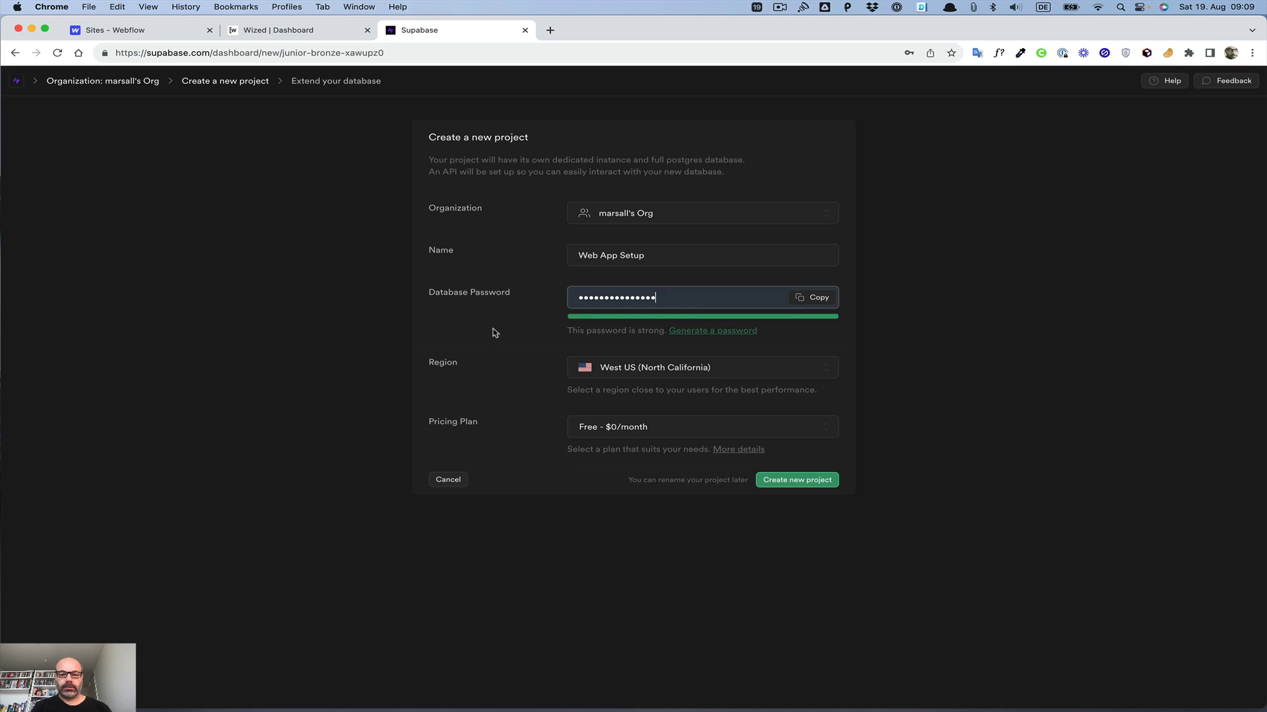
Step: Set the region to Central EU (Frankfurt) and create the new project
click(611, 373)
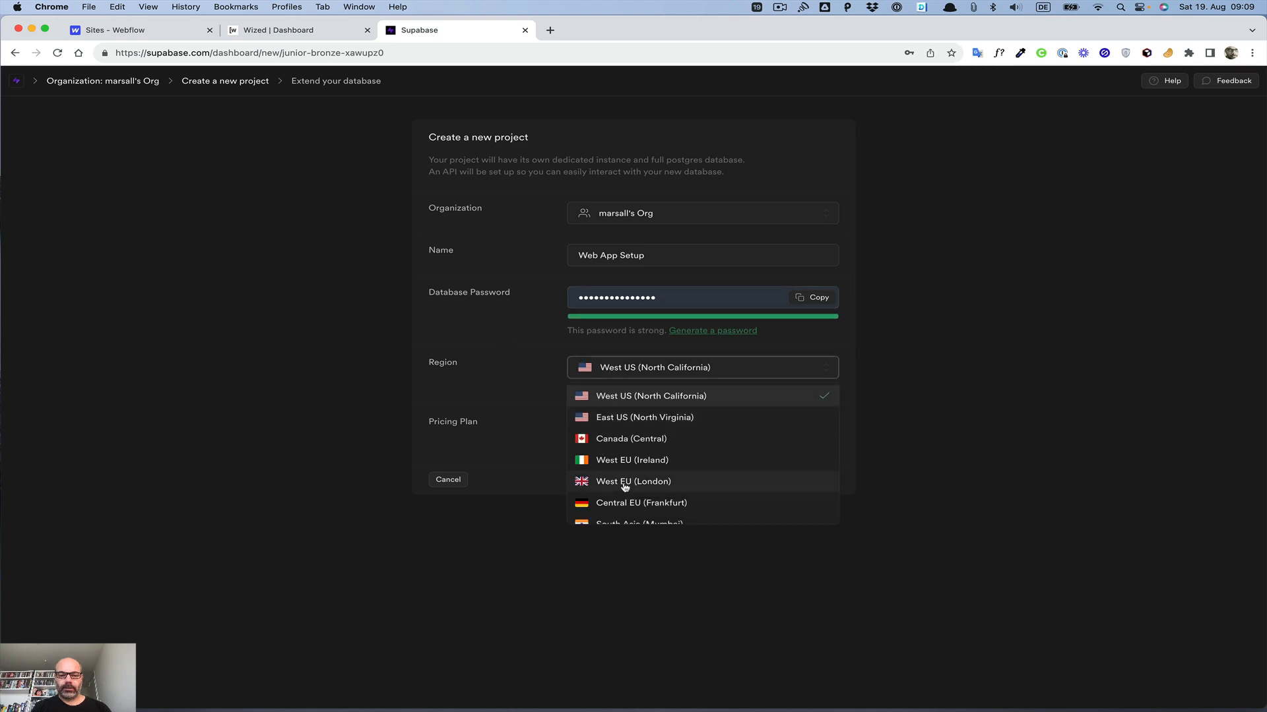
scroll(629, 475, down, 2)
click(624, 449)
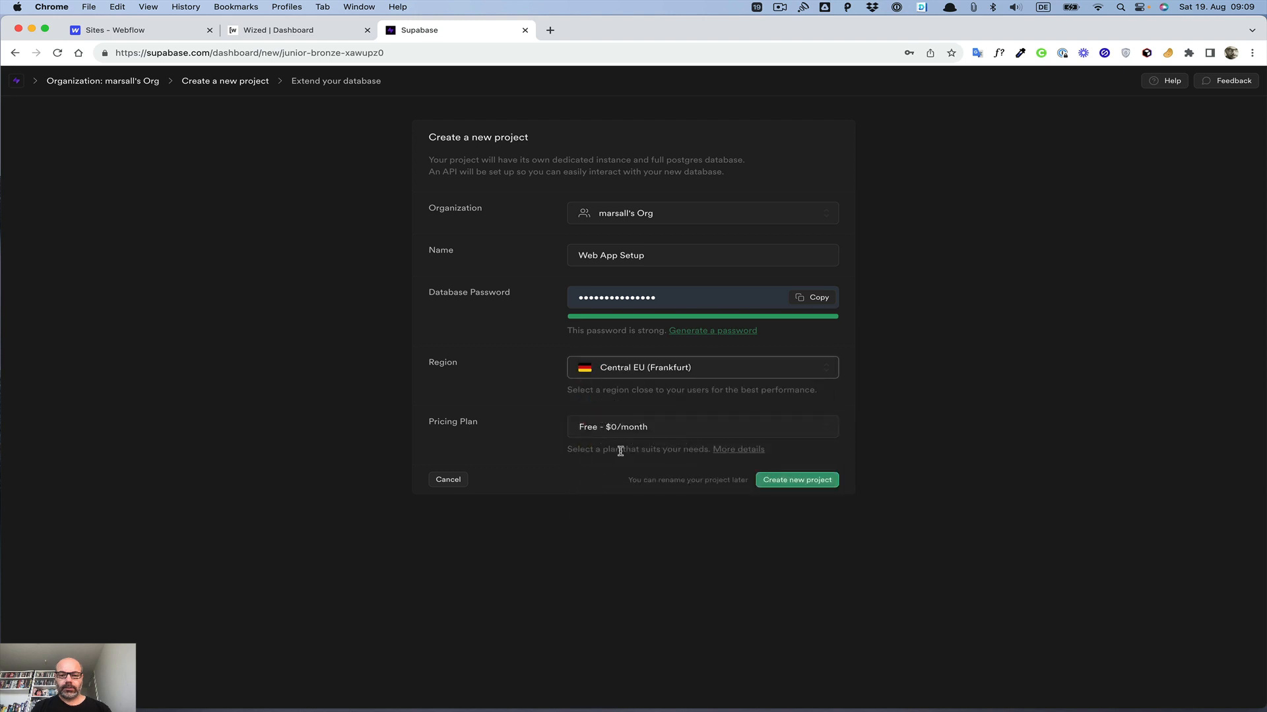
click(783, 482)
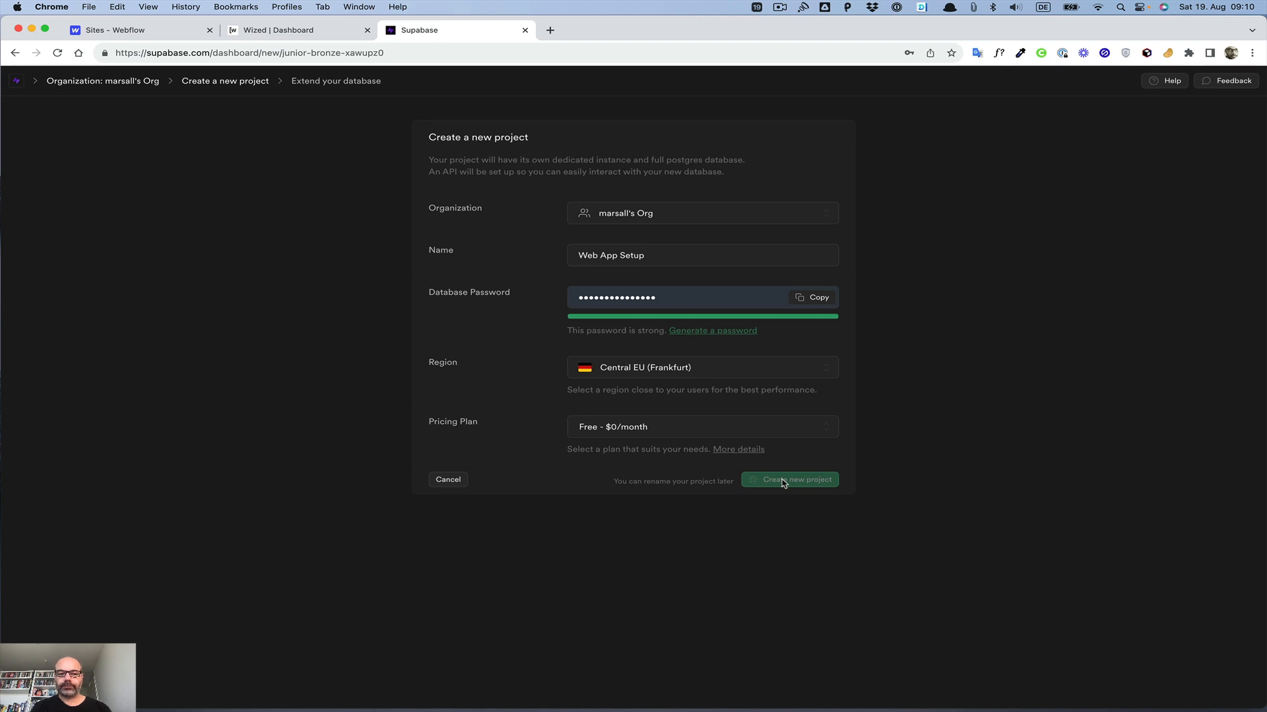
Step: Reload the Webflow sites dashboard and scroll through it to find the duplicated site
click(161, 32)
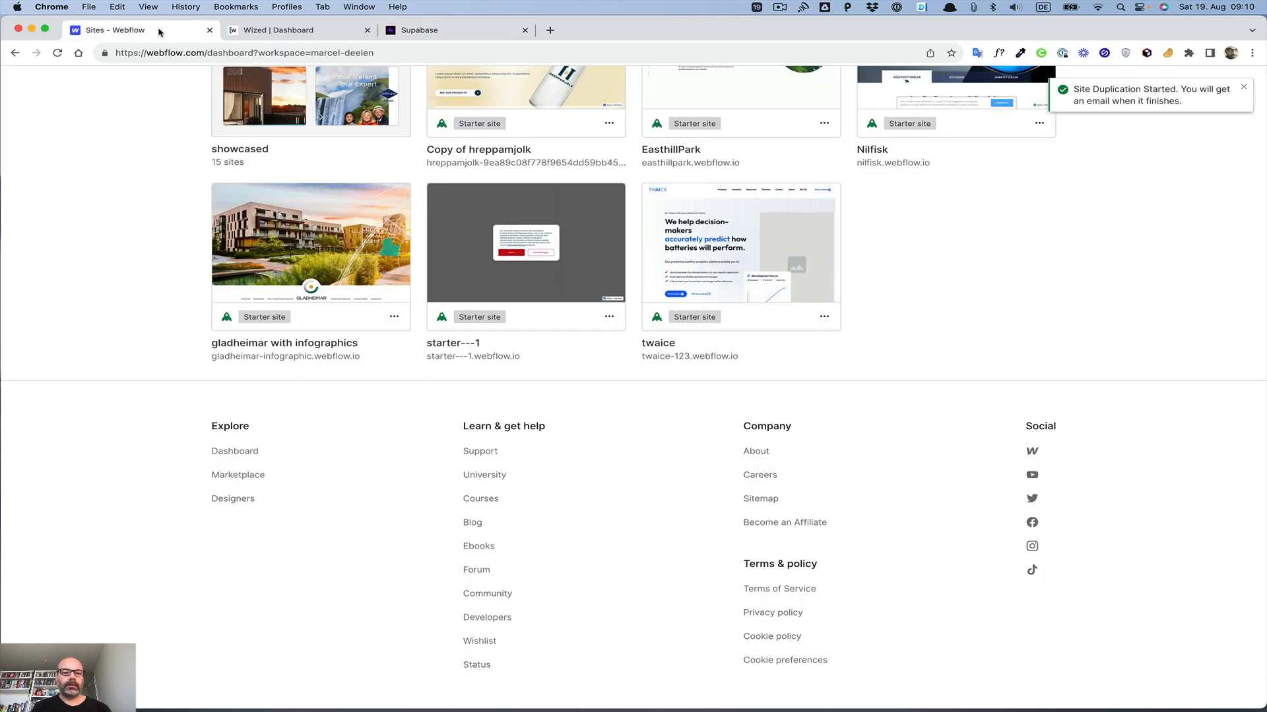
click(439, 56)
key(Return)
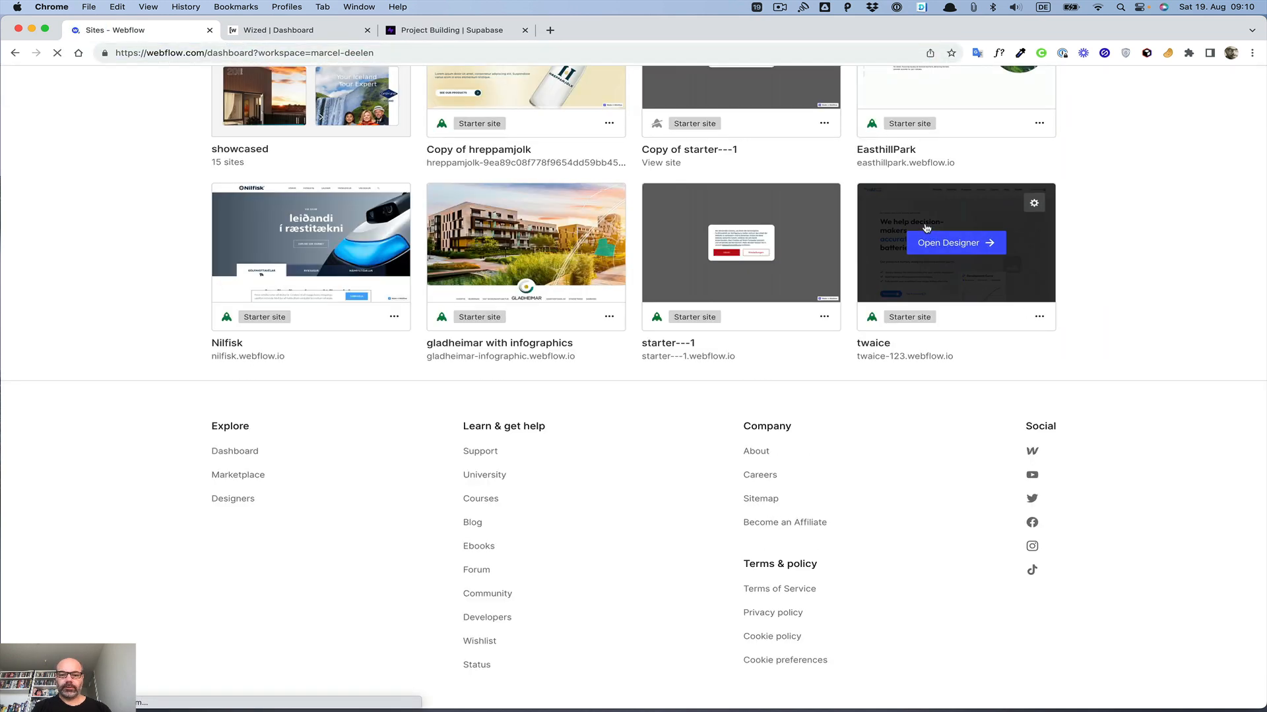
scroll(778, 288, up, 6)
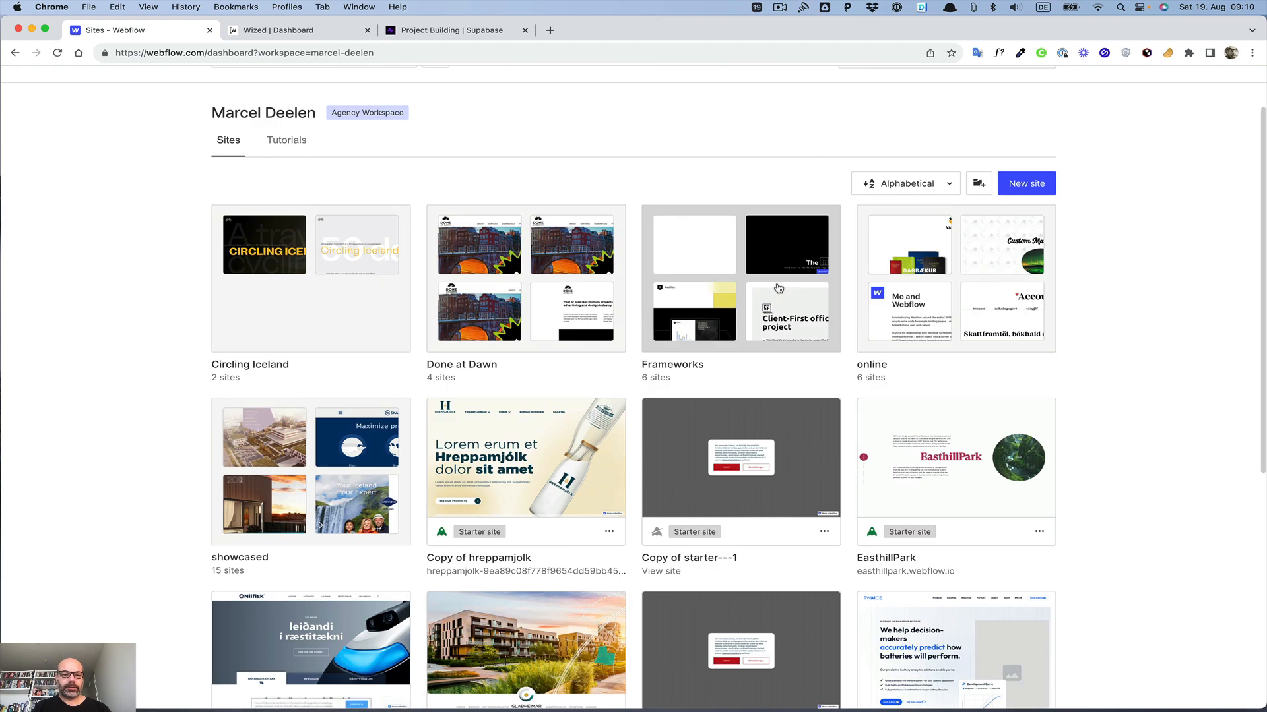
scroll(779, 288, down, 1)
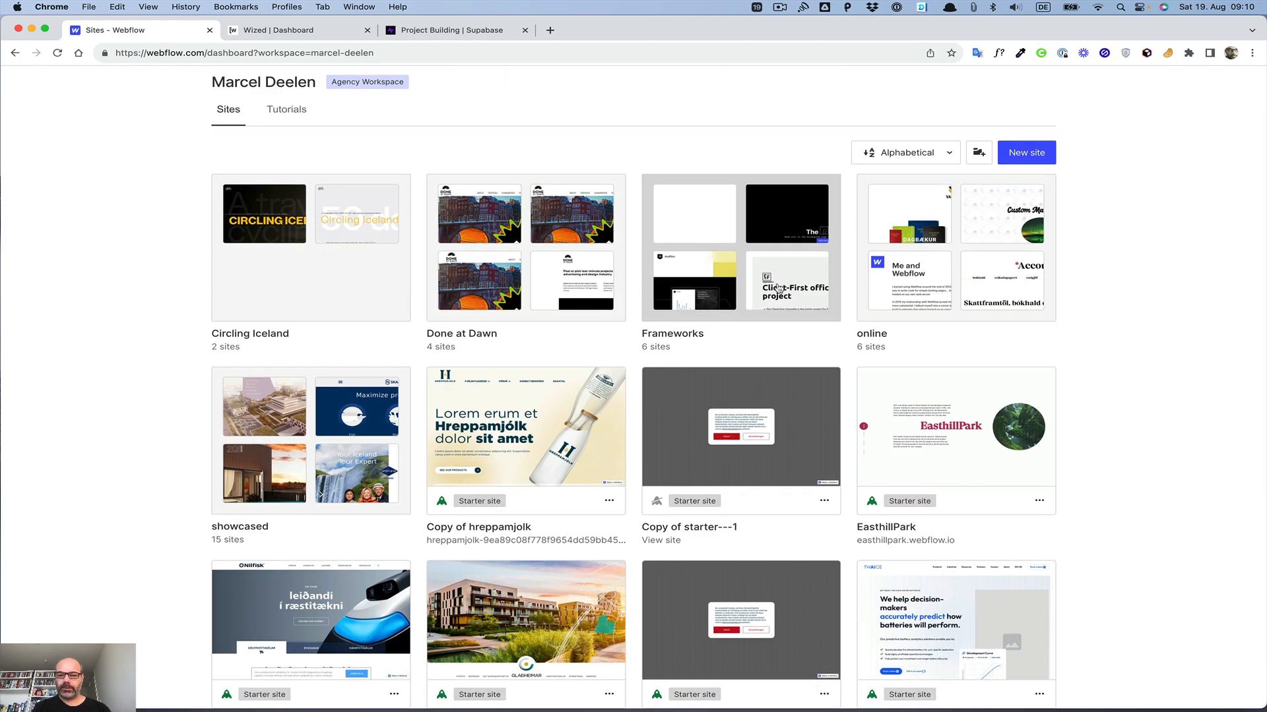
scroll(778, 289, down, 4)
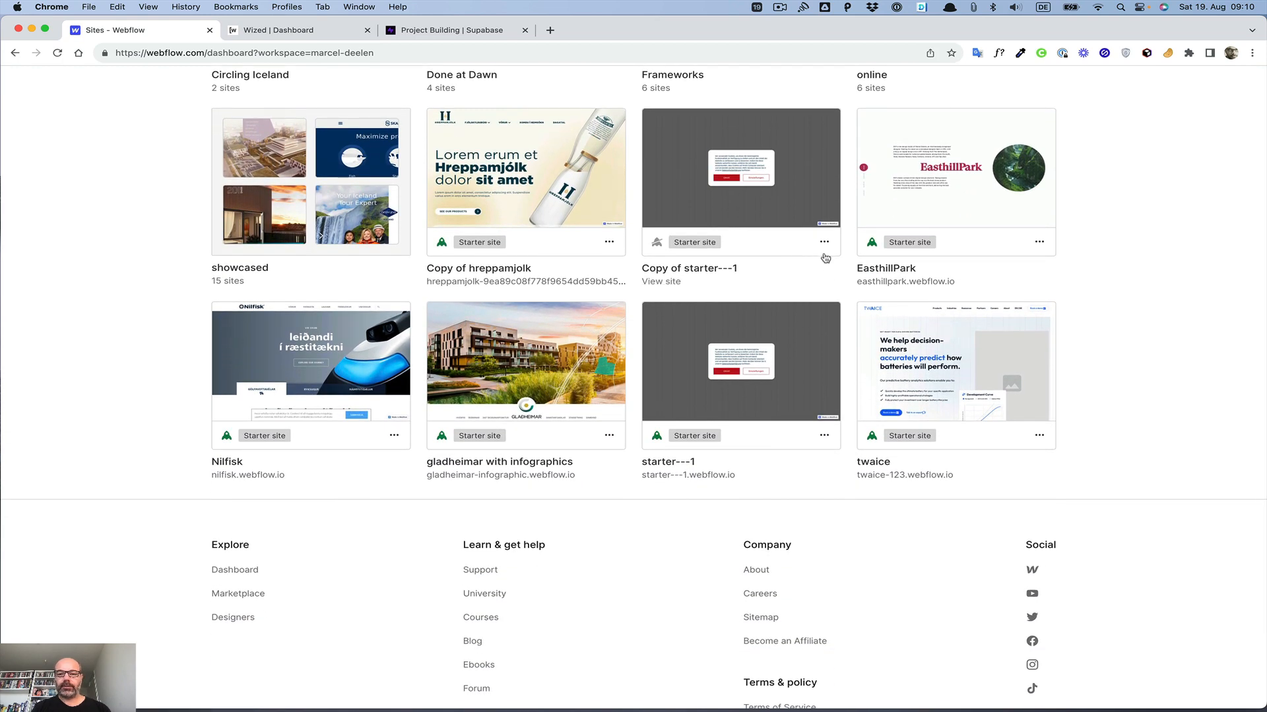
Step: Open the settings of the Copy of starter---1 site and rename it Web App Setup
click(824, 242)
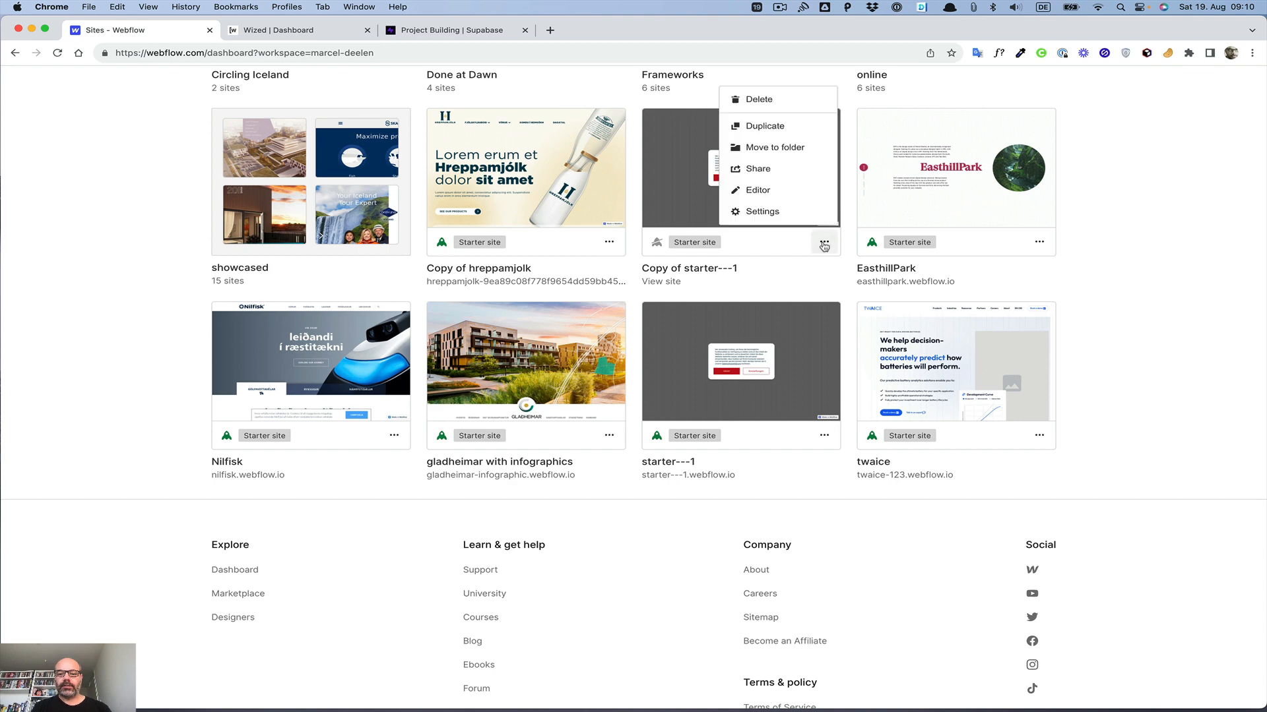
click(770, 216)
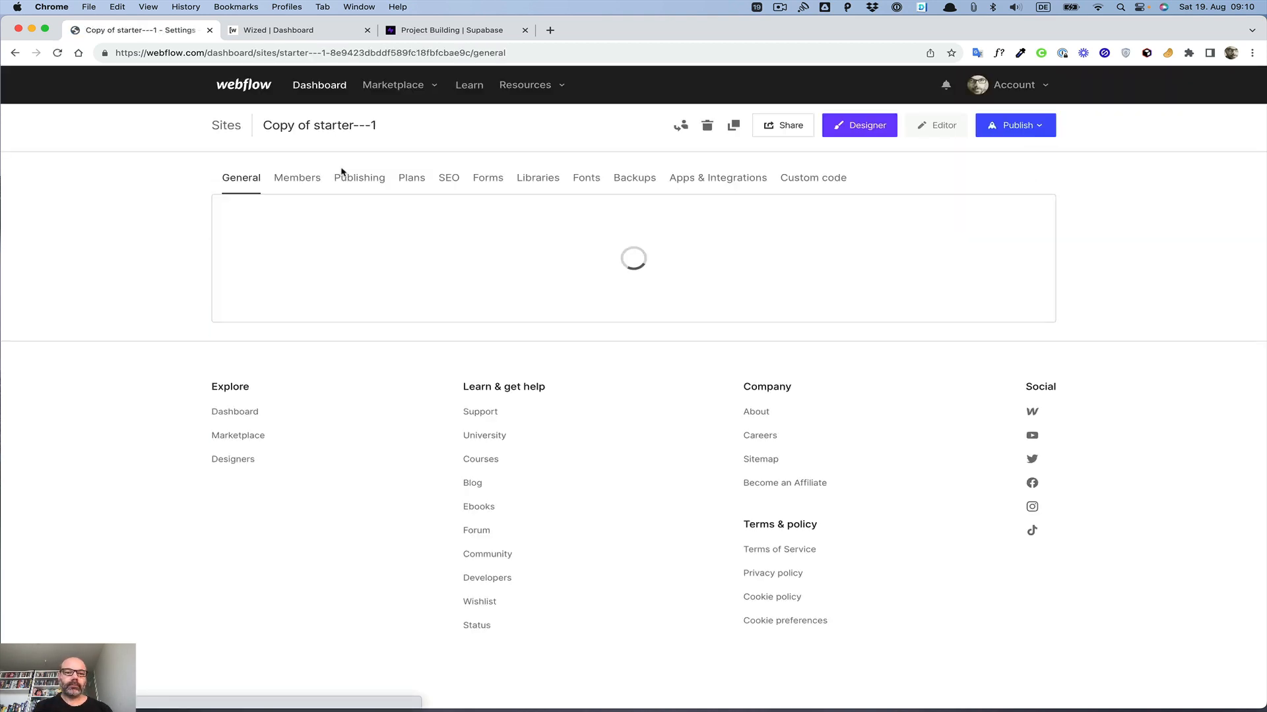
click(311, 270)
key(super+a)
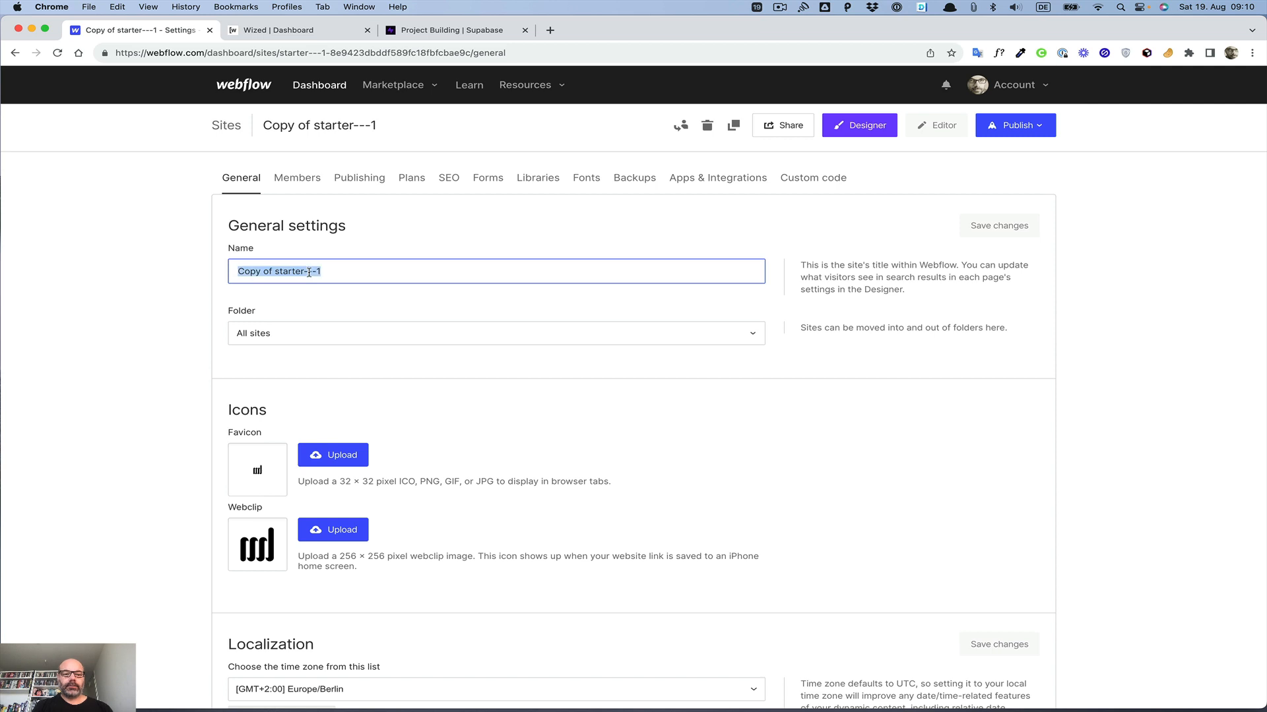
text(Web App )
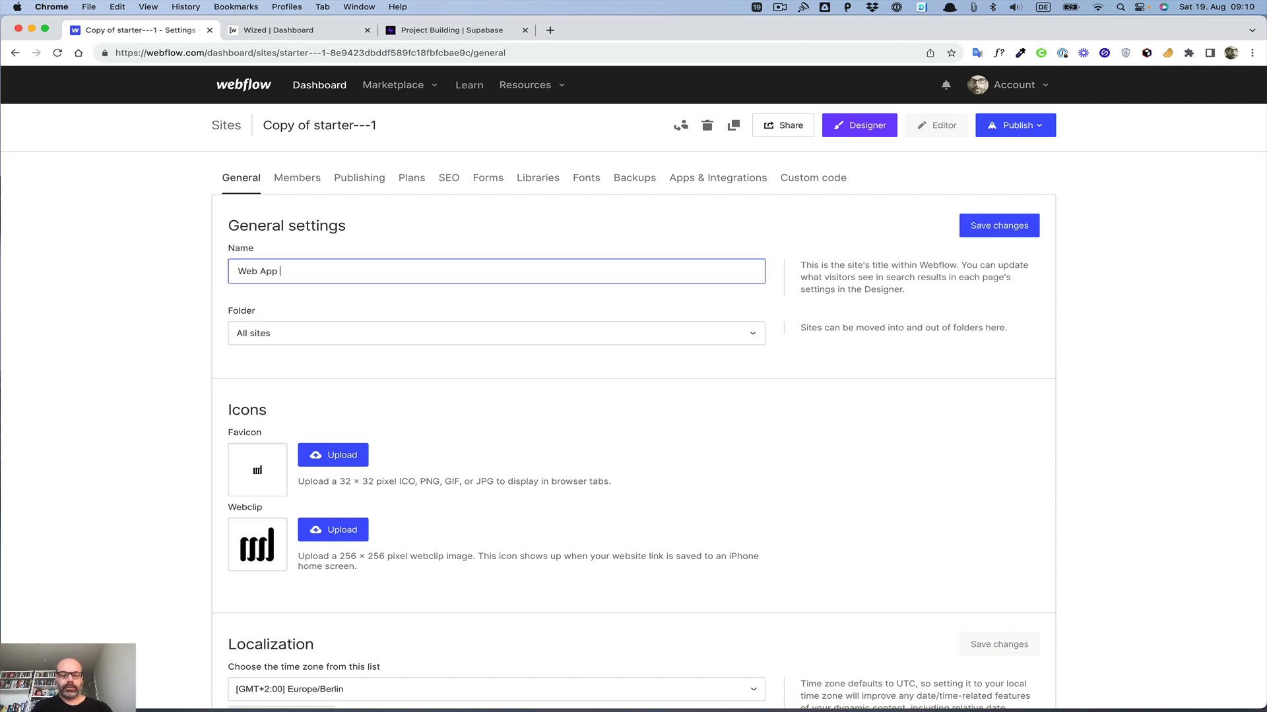
text(Setup)
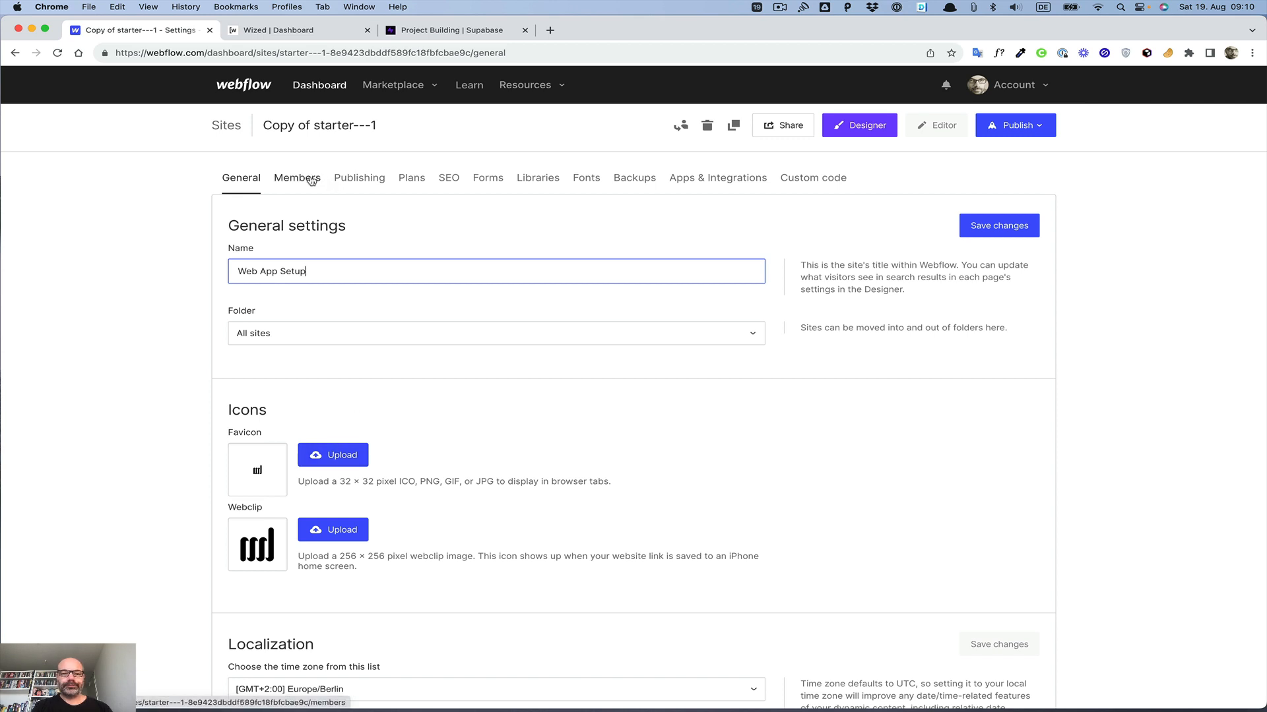
Step: Change the site's Webflow.io staging subdomain to web-app-setup and save the publishing settings
click(449, 185)
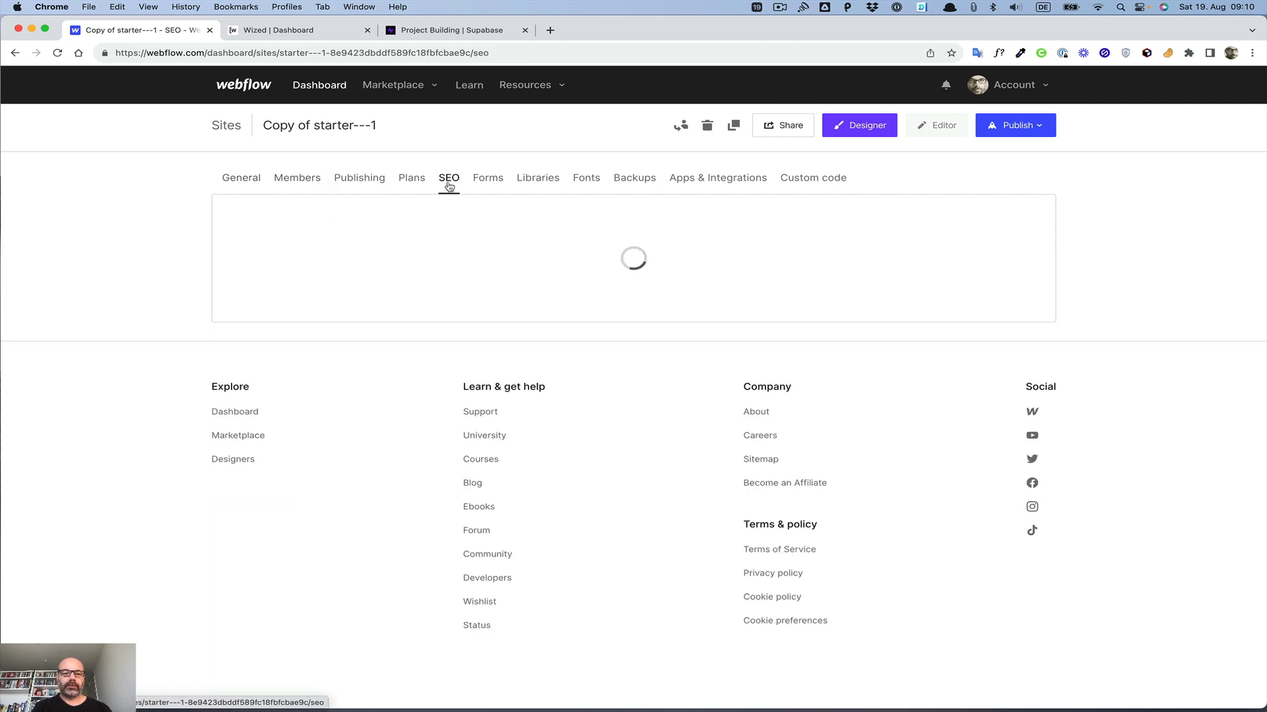
click(317, 343)
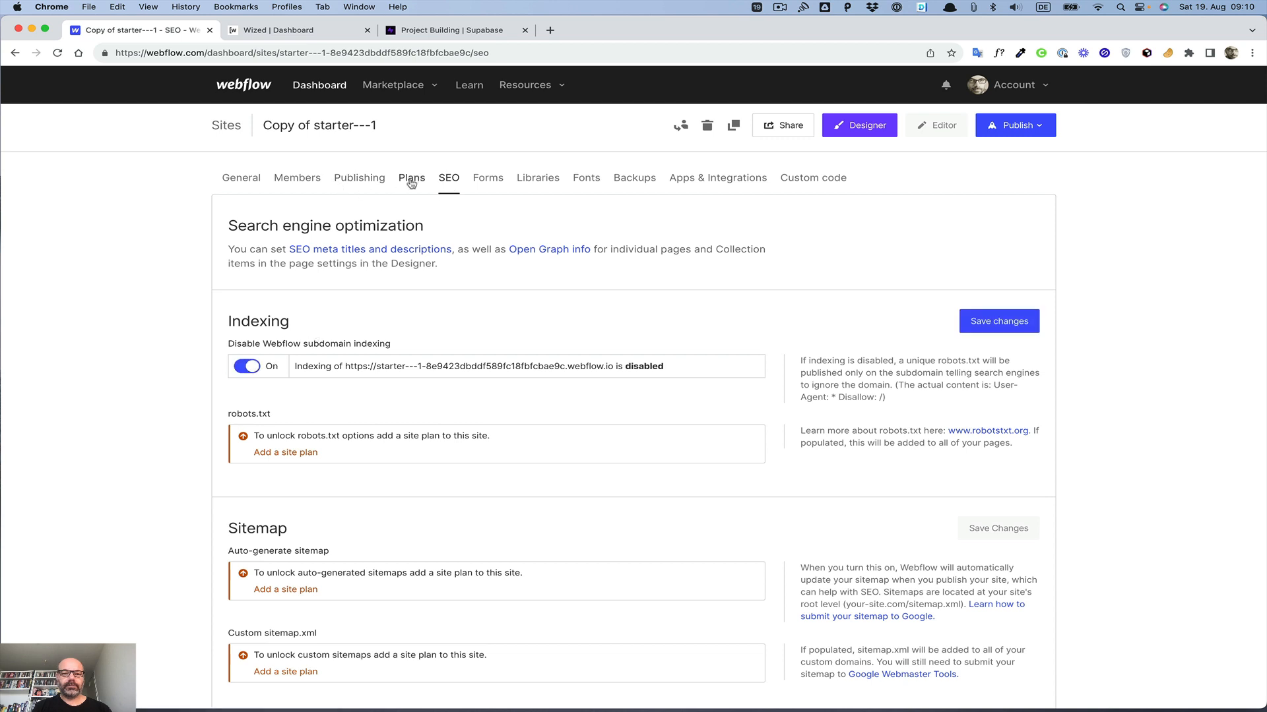
click(359, 179)
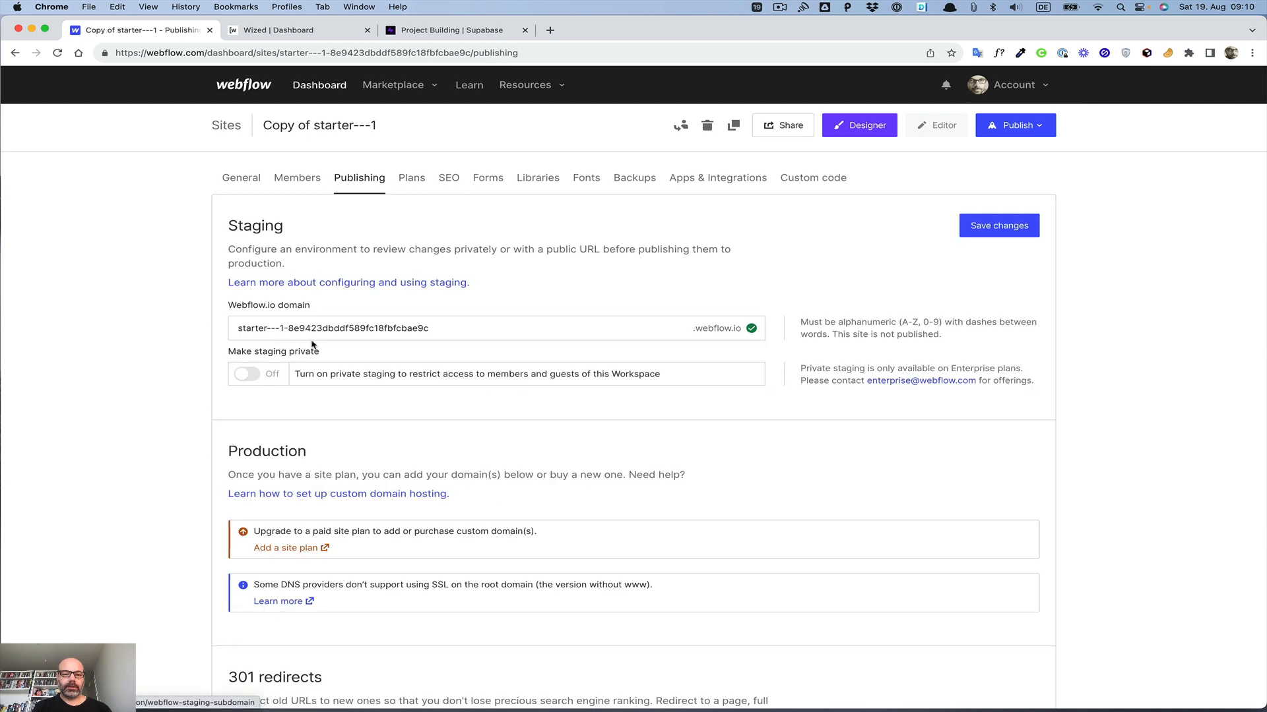
triple_click(314, 329)
text(Web)
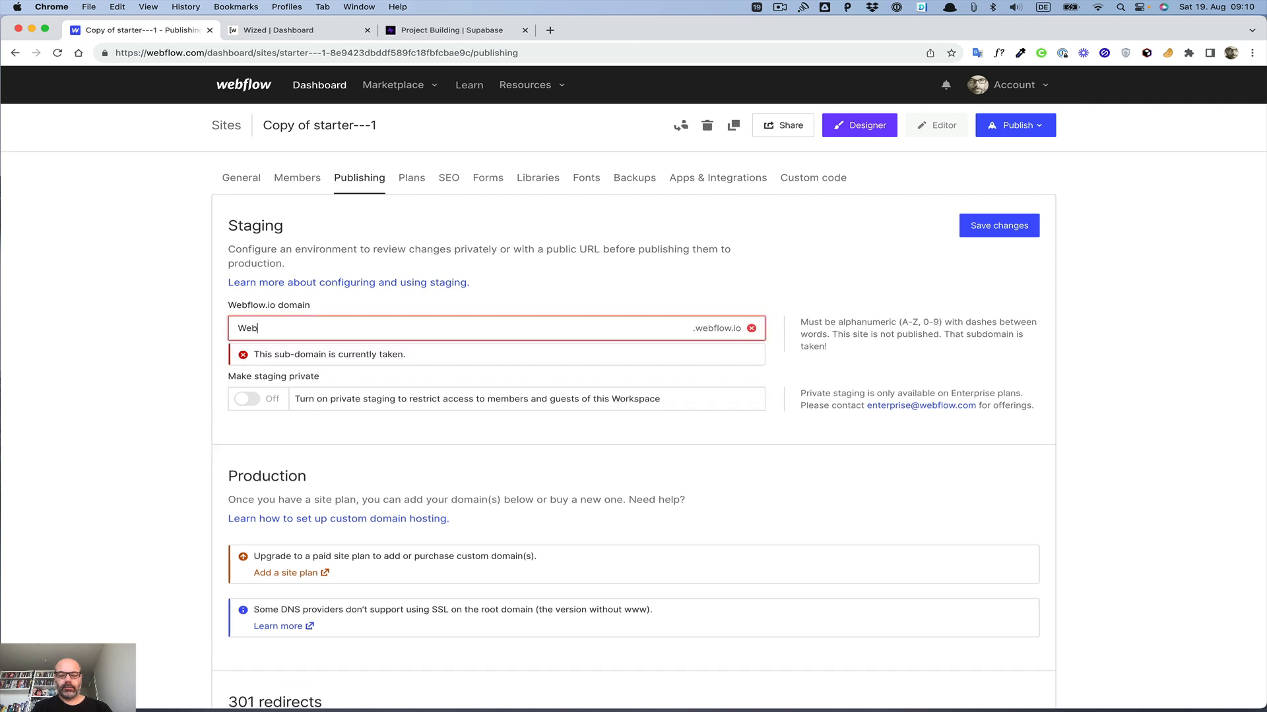
key(BackSpace)
key(BackSpace)
key(BackSpace)
text(we)
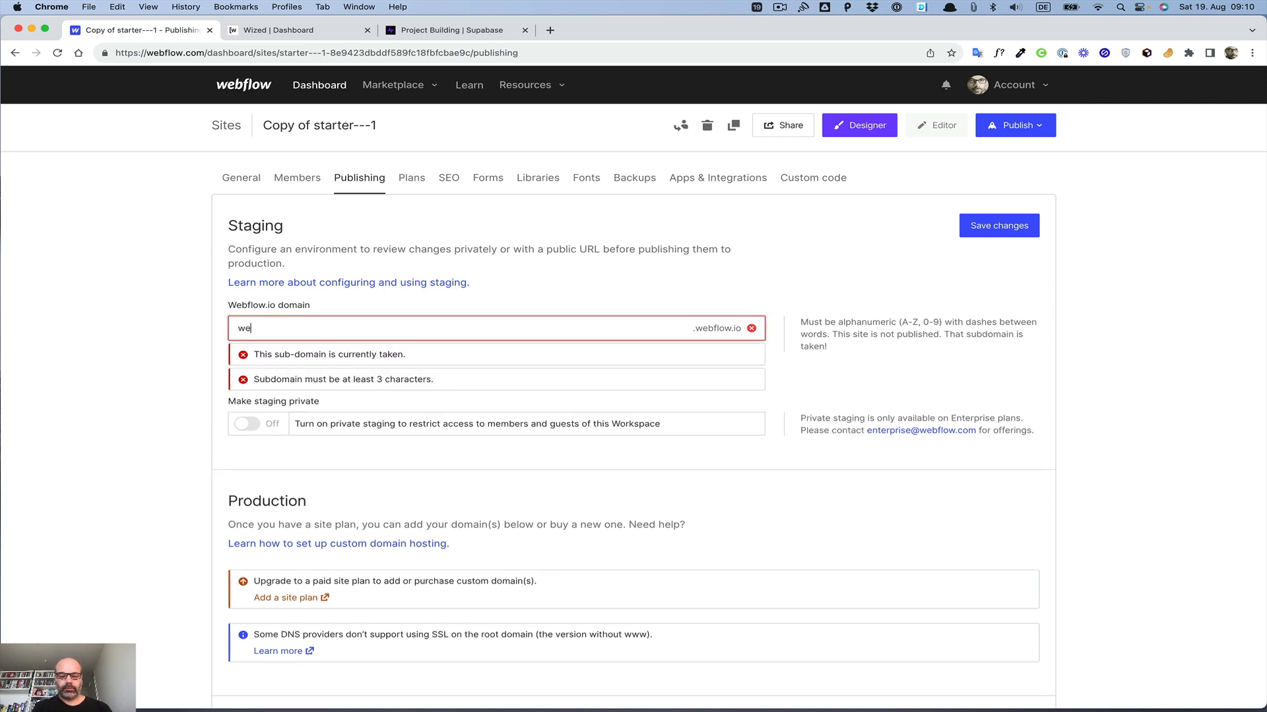
text(b-app-set)
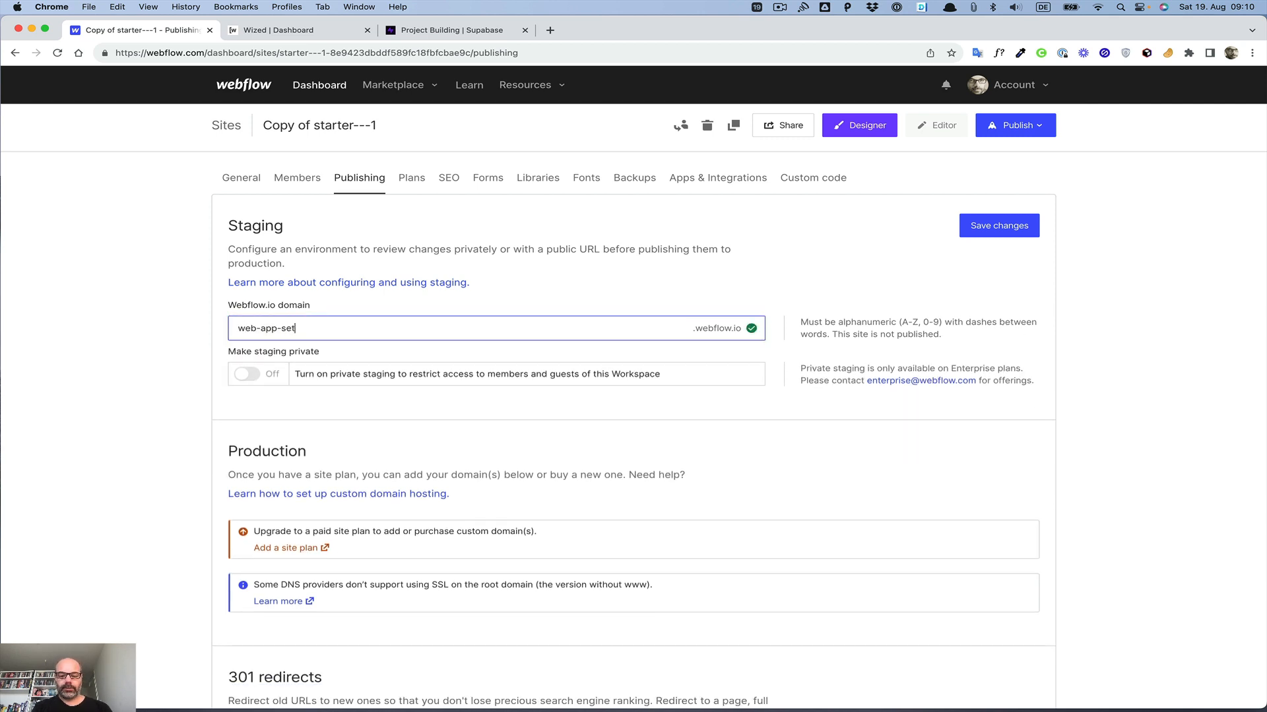
text(up)
click(187, 341)
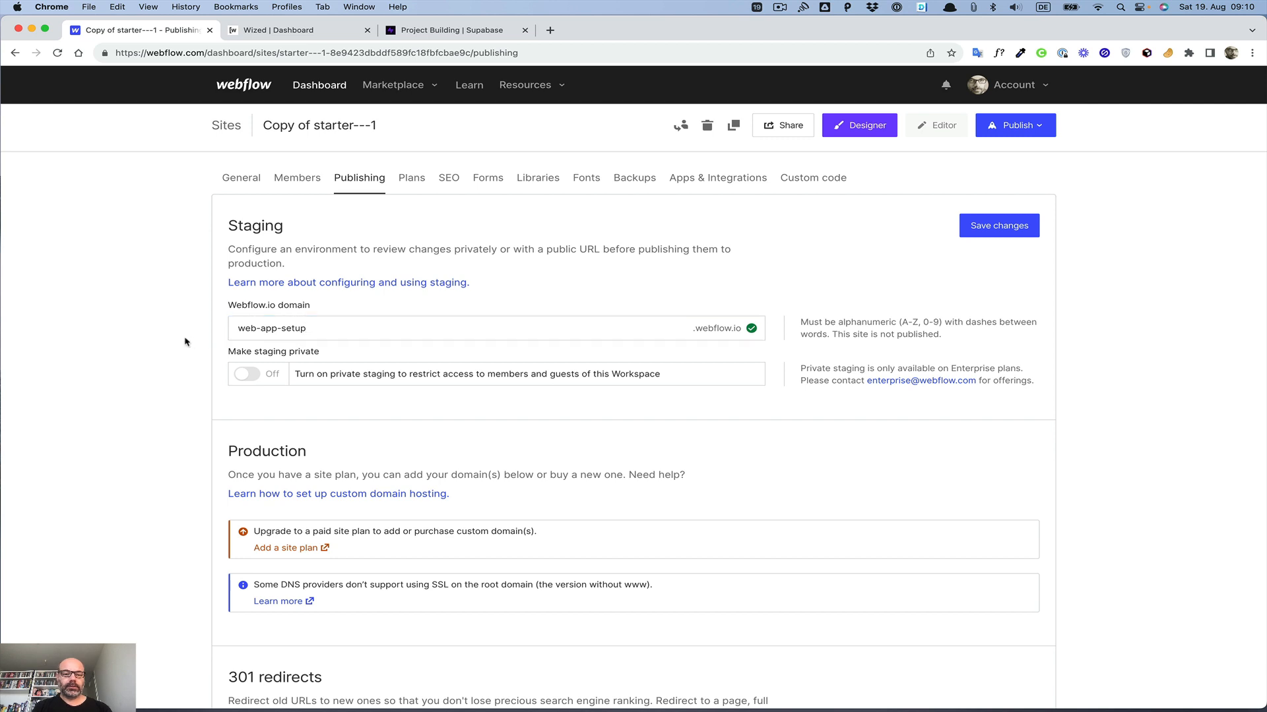
click(981, 236)
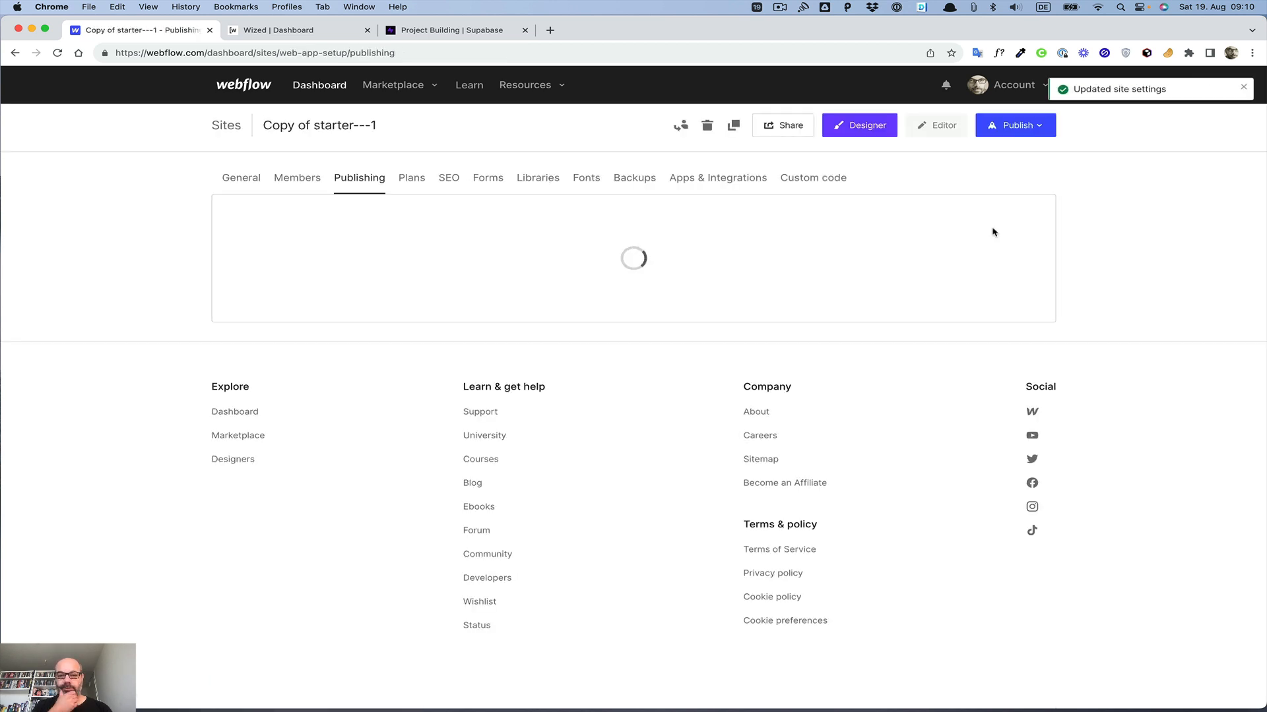
Step: Rename the site Web App Setup in the general settings and save
click(449, 178)
click(251, 366)
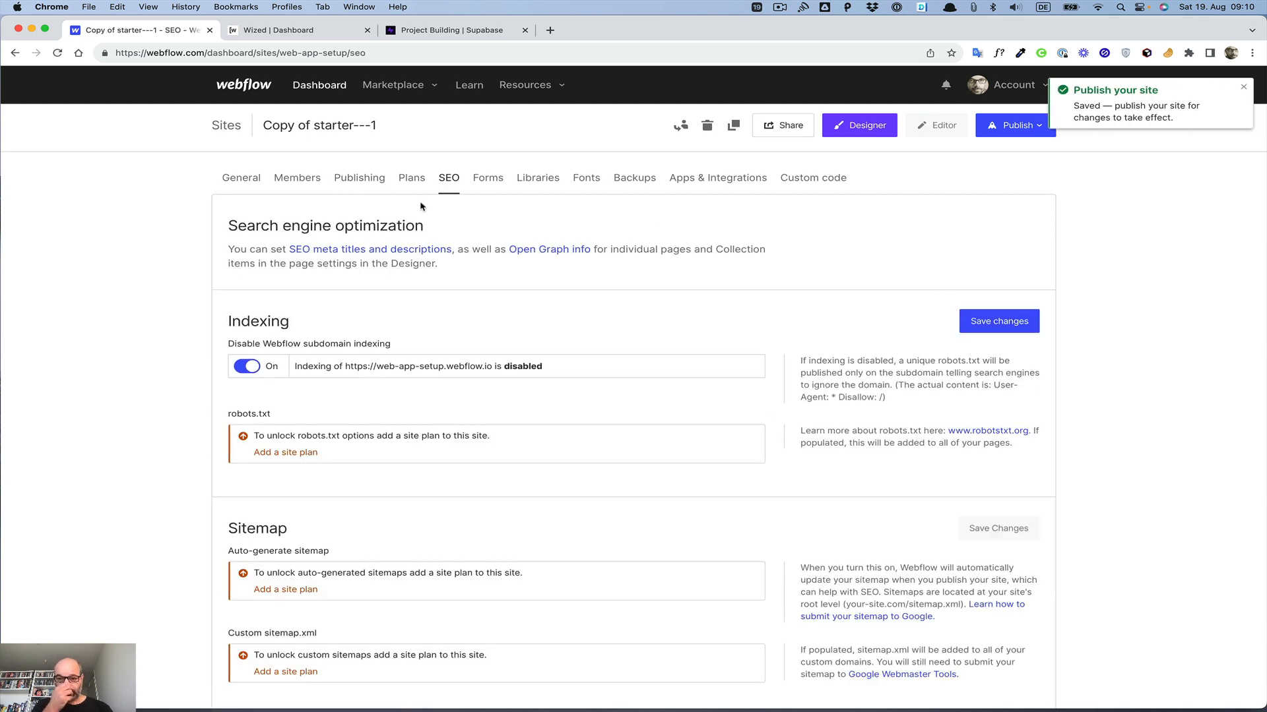
click(247, 180)
triple_click(296, 271)
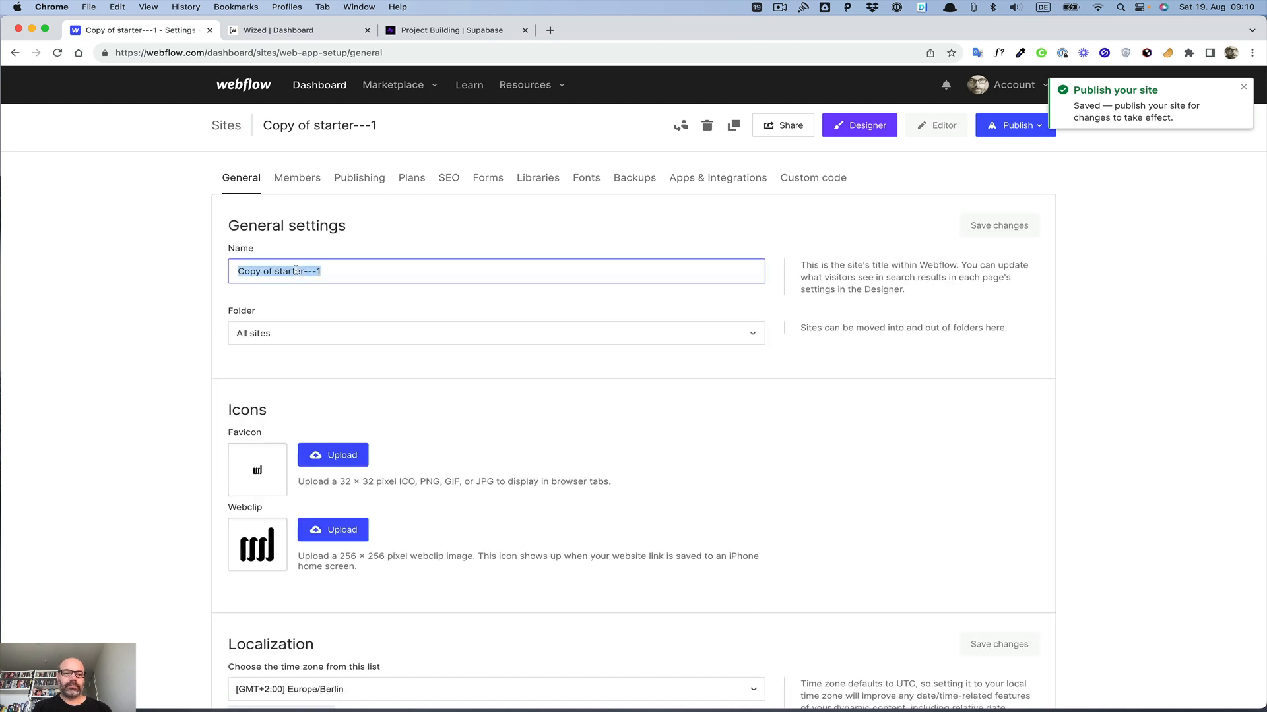
text(Web )
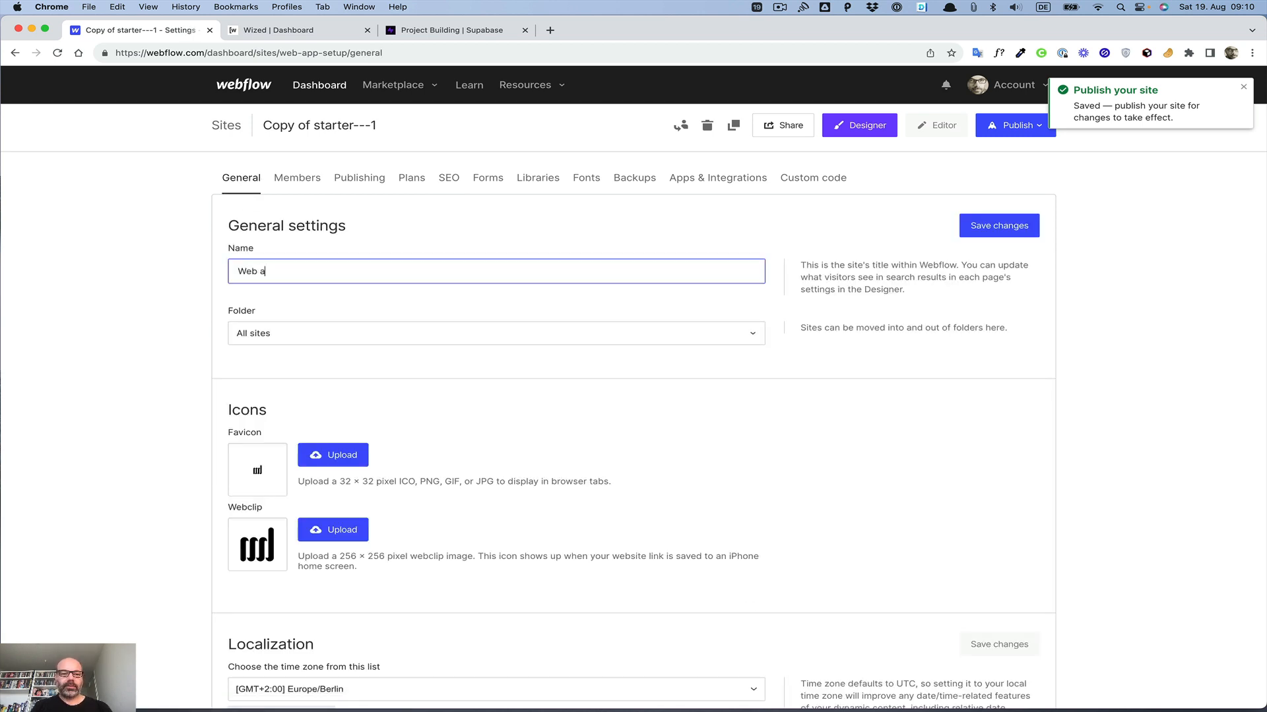
text(App Set)
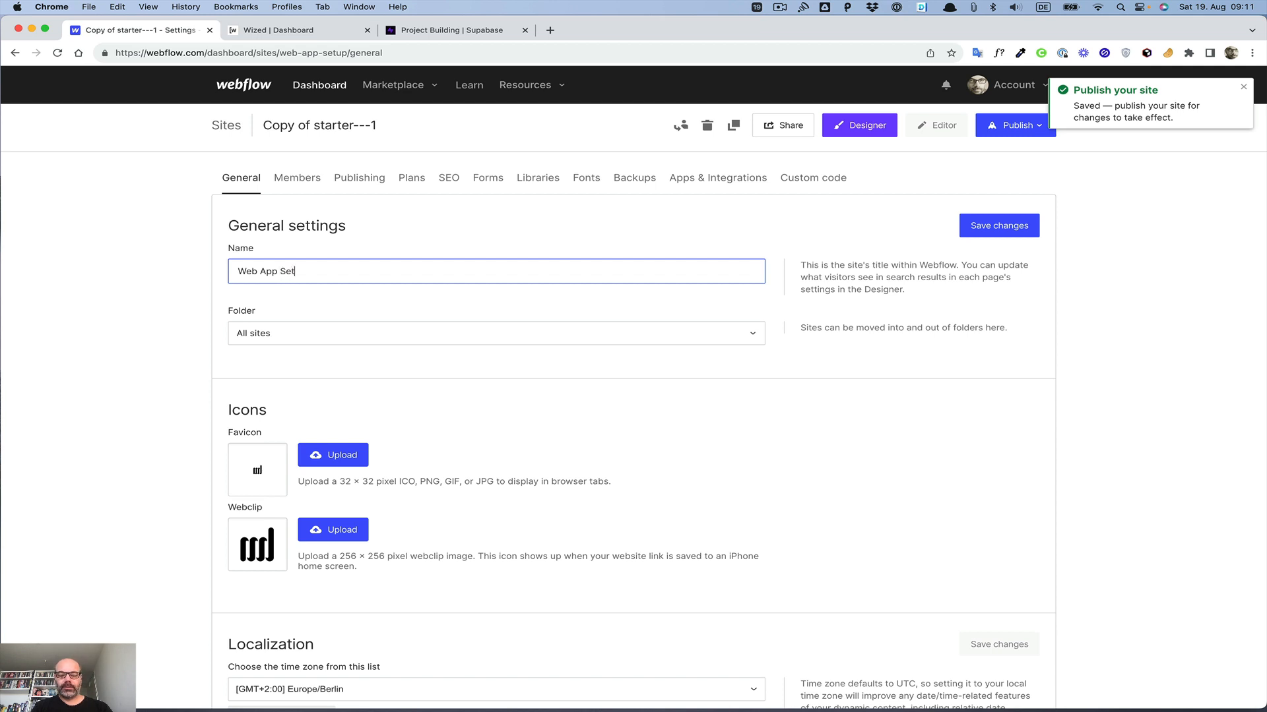
text(up)
click(989, 226)
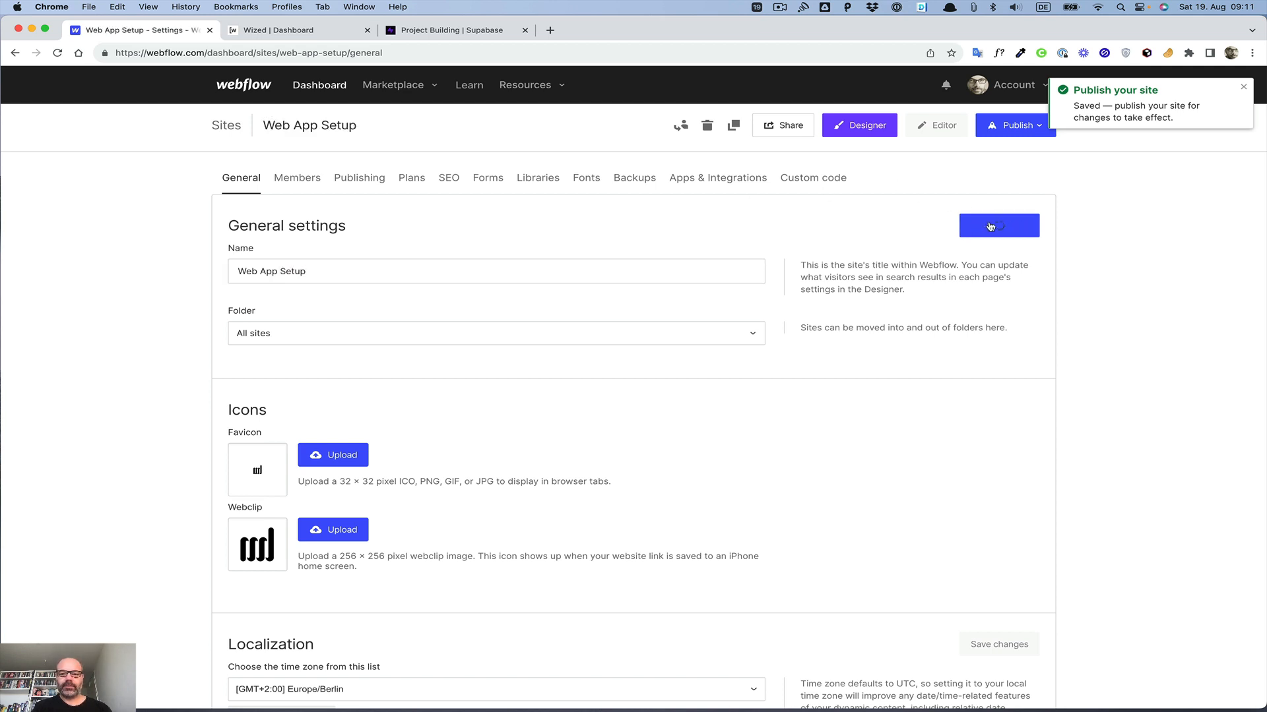
Step: Select the web-app-setup.webflow.io staging domain as a publish destination
click(1013, 126)
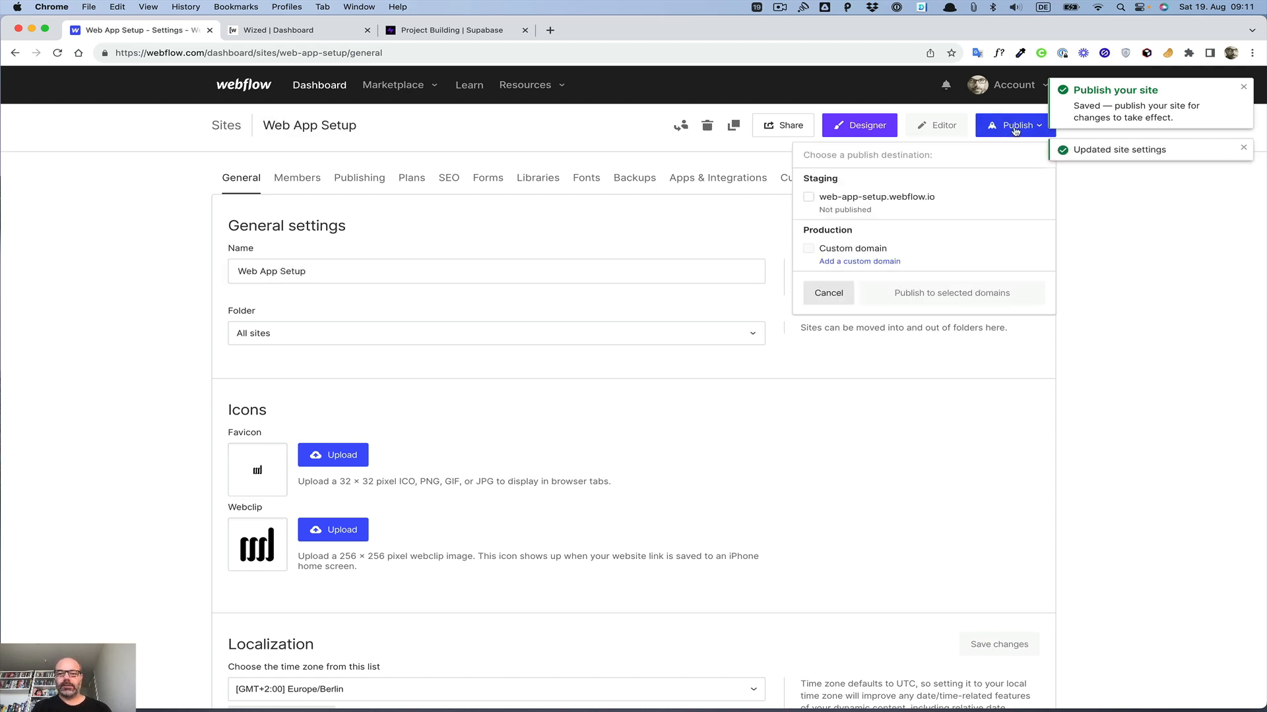
click(822, 198)
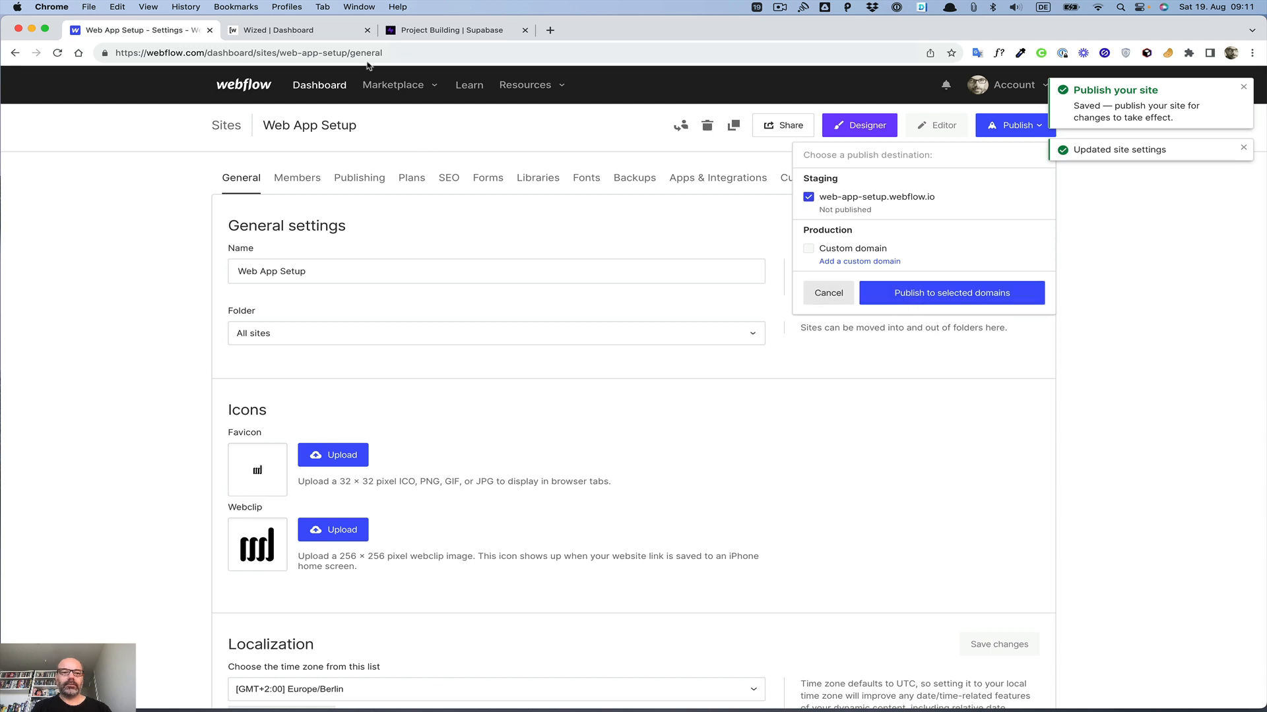
Step: Start a new Wized project and name it Web App Setup
click(269, 30)
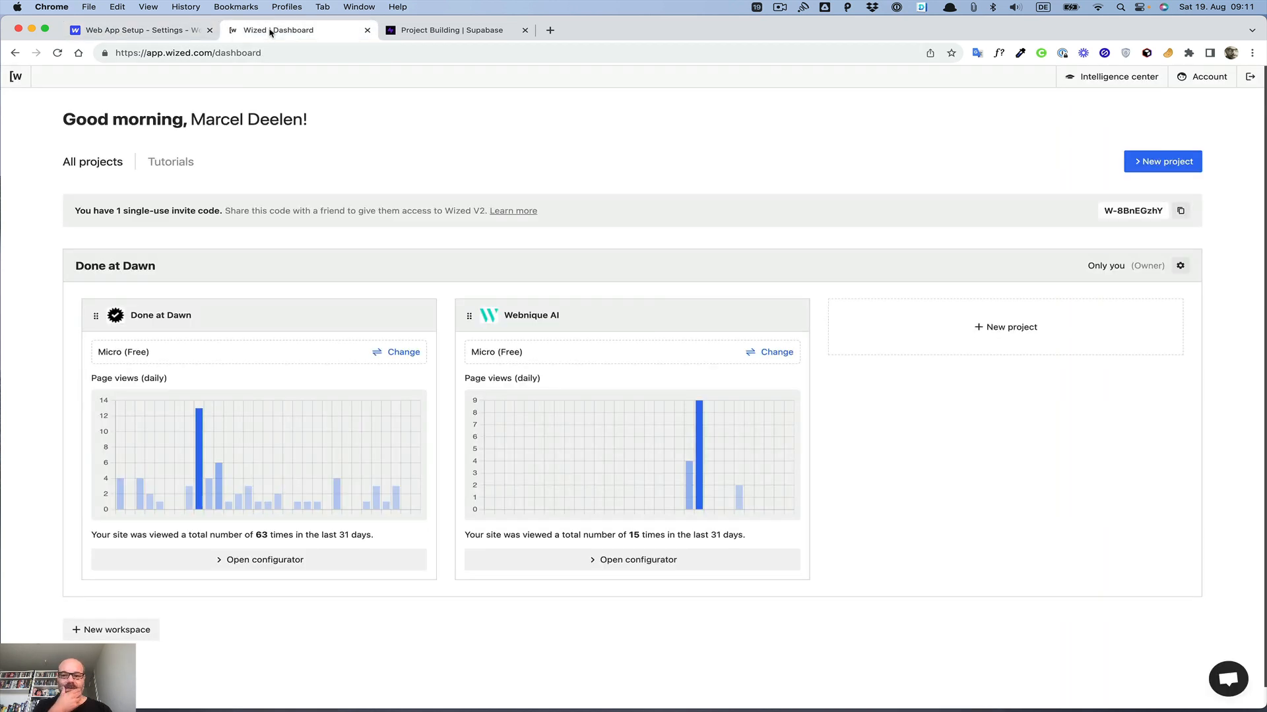
click(989, 334)
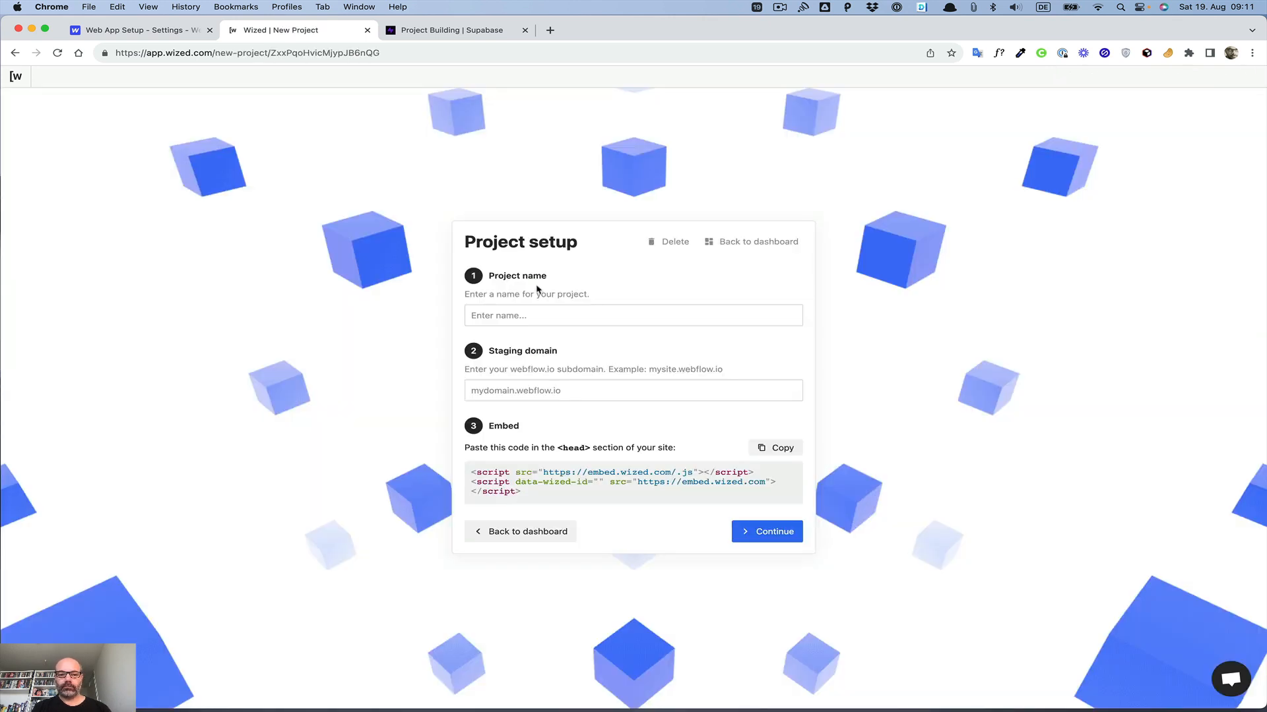
click(551, 311)
text(Web App Setup)
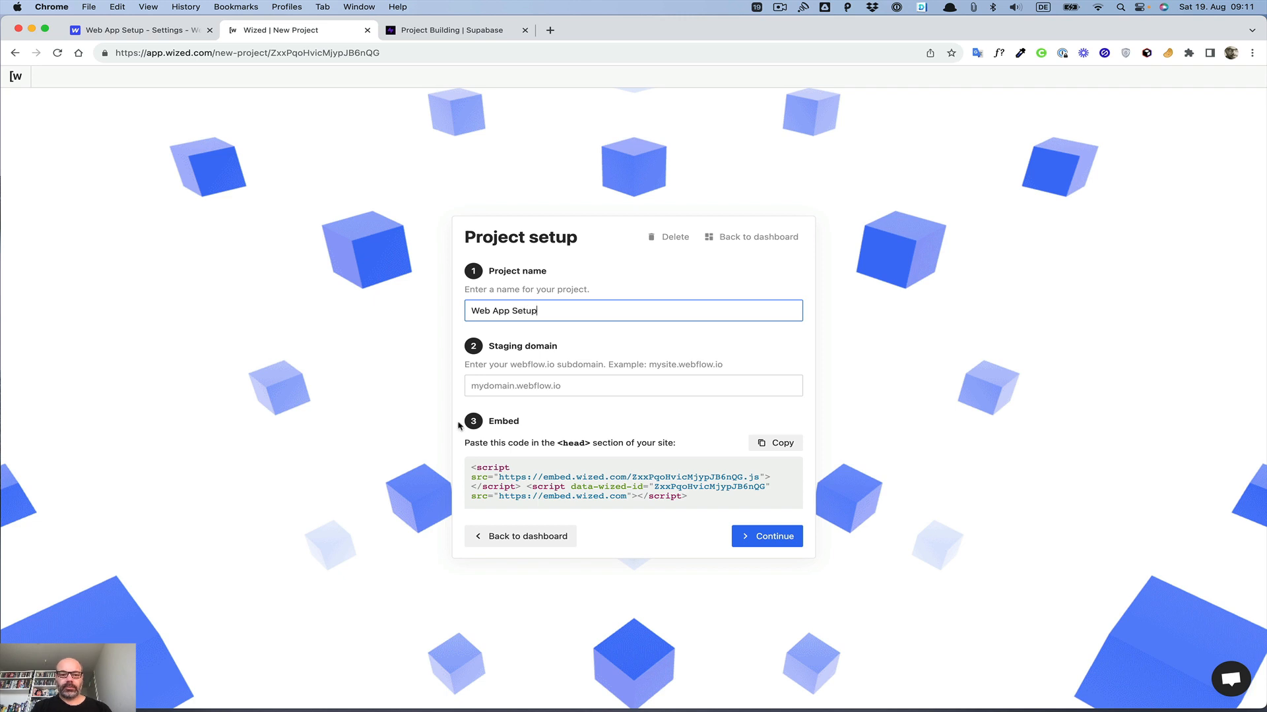
Step: Fill the Wized staging domain with web-app-setup.webflow.io, copying the subdomain from the Webflow publishing settings
click(502, 388)
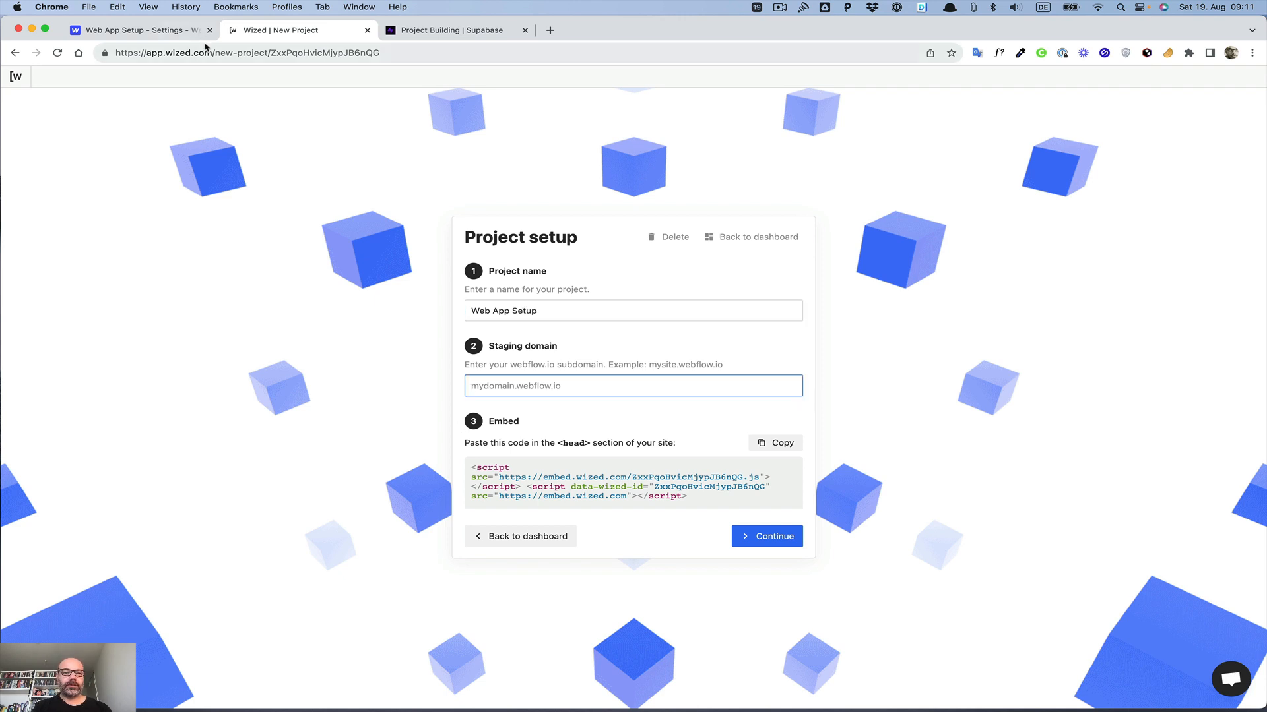
click(173, 32)
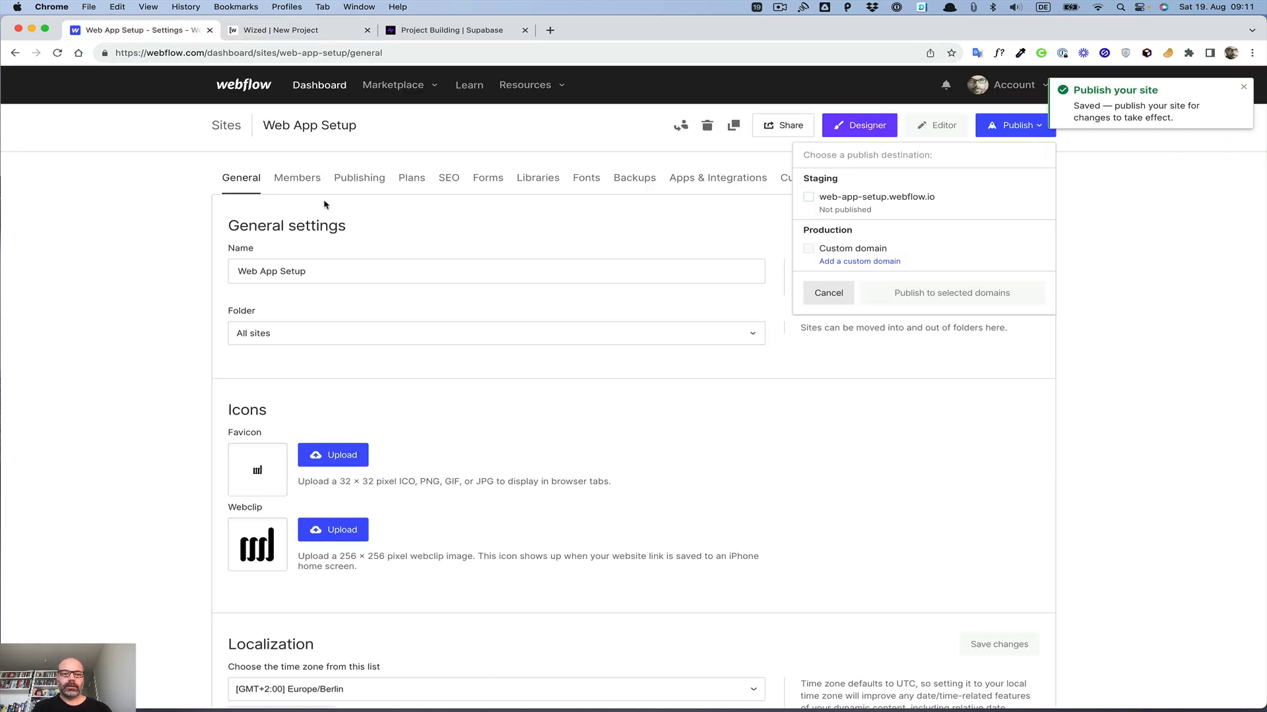
click(359, 179)
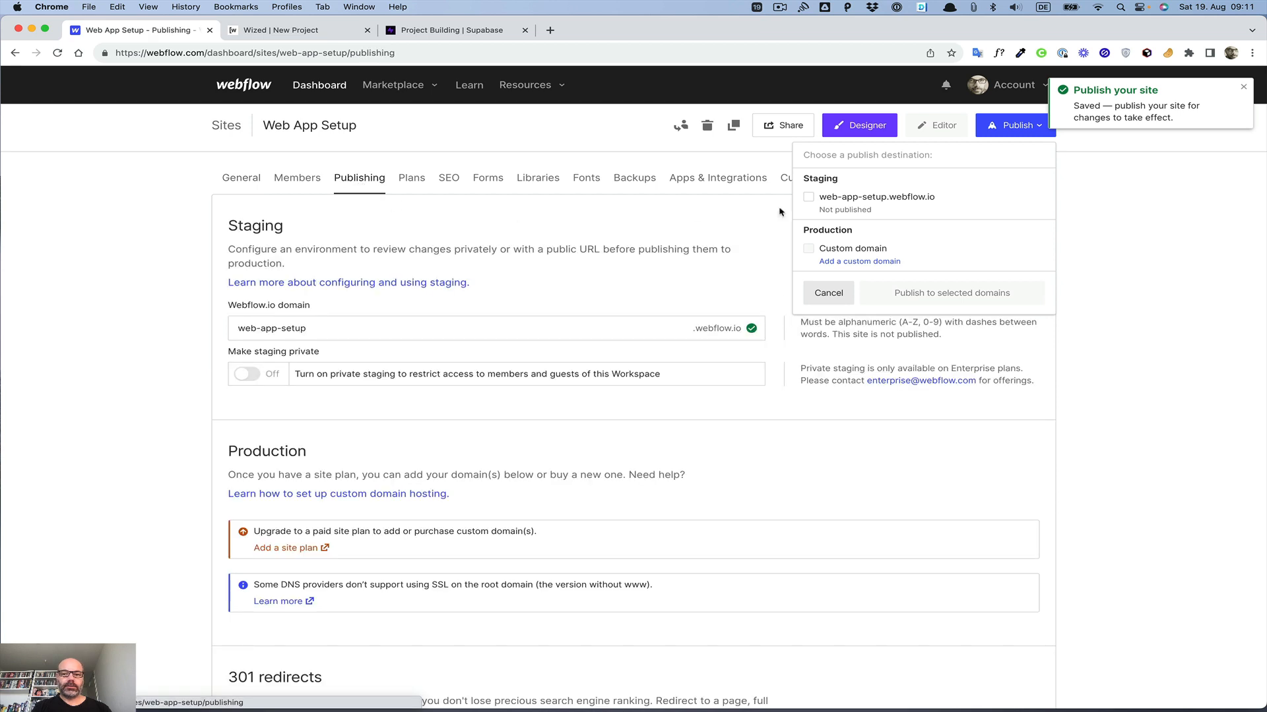
click(412, 318)
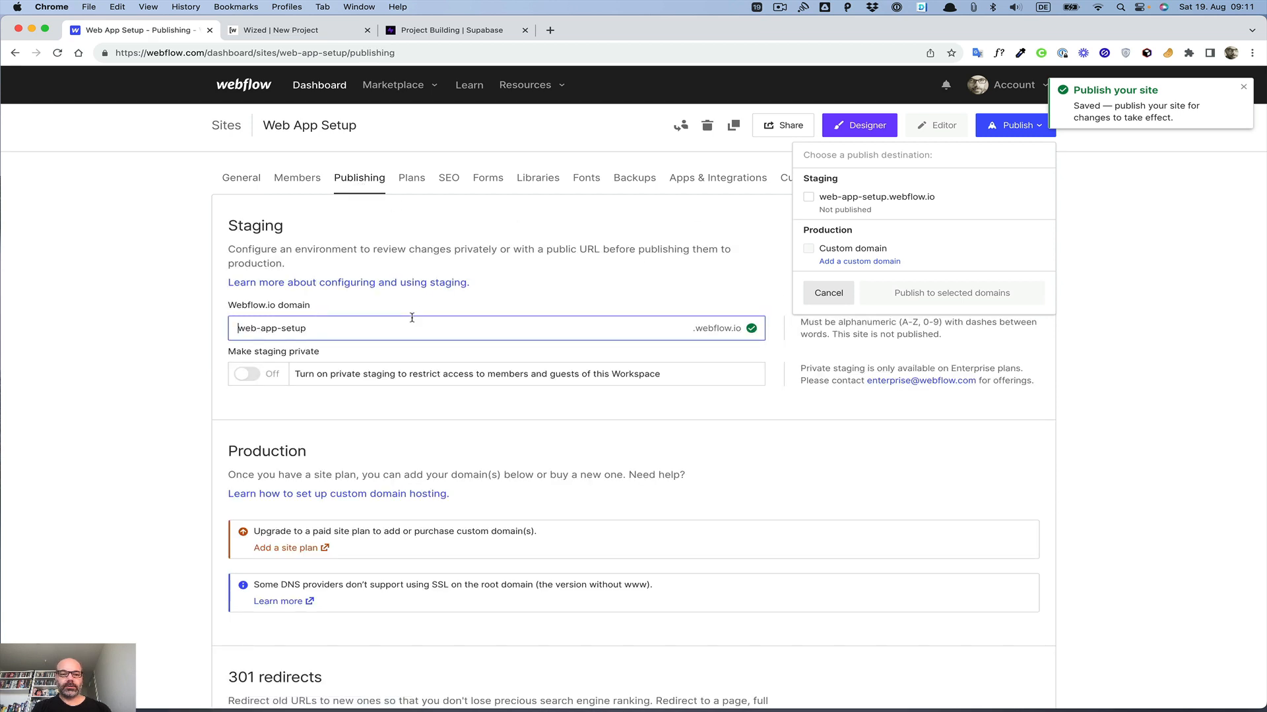
triple_click(412, 318)
key(super+c)
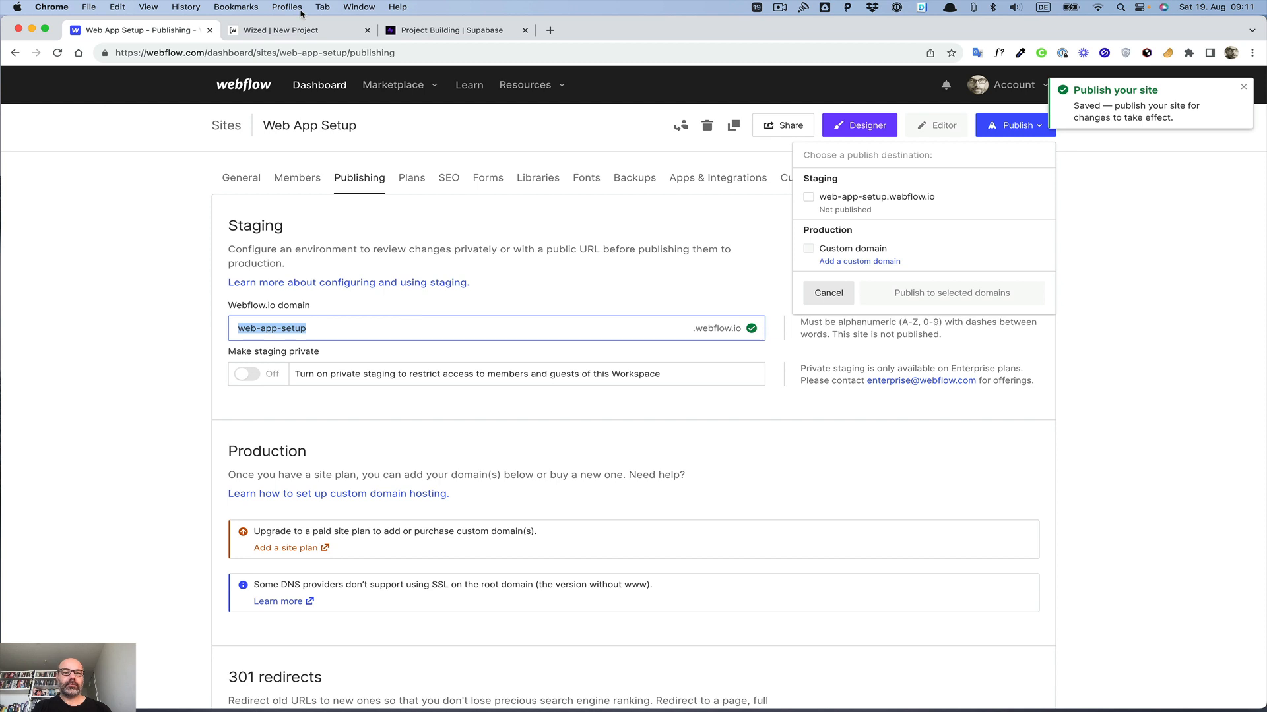
click(303, 30)
key(super+v)
text(-)
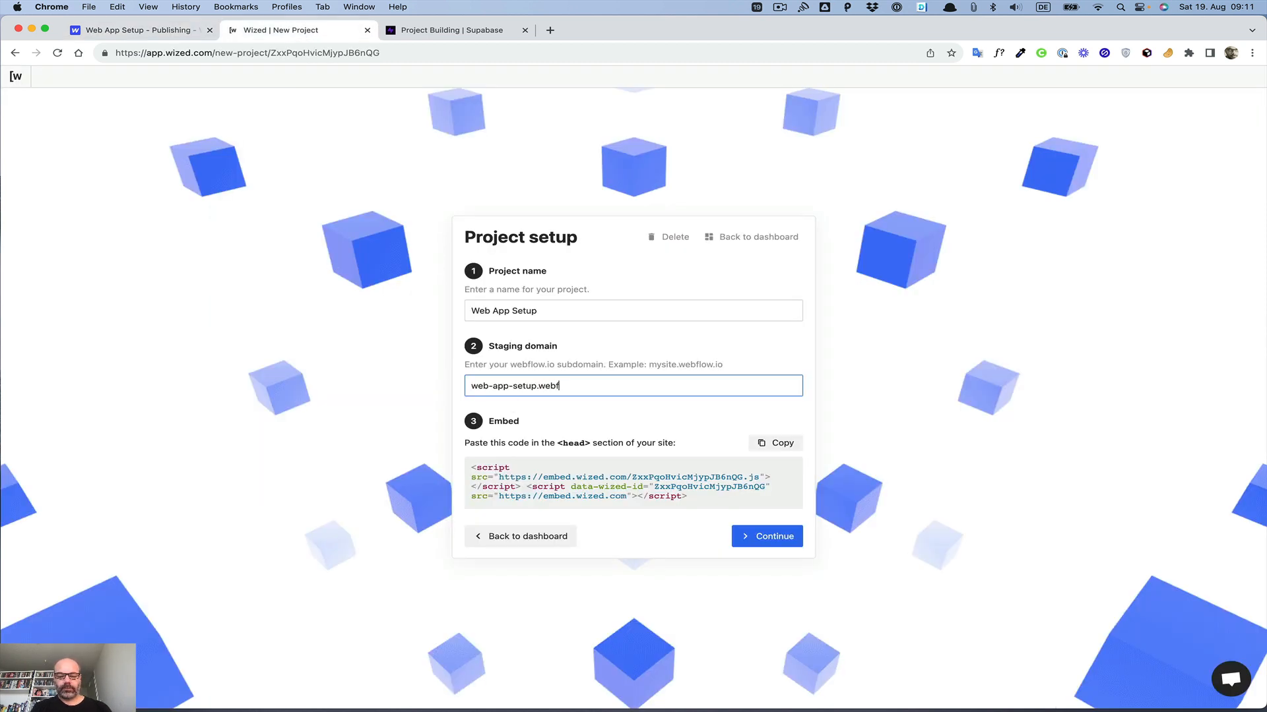
Step: Copy the Wized embed code and replace the site's head custom code with it, then save
triple_click(557, 500)
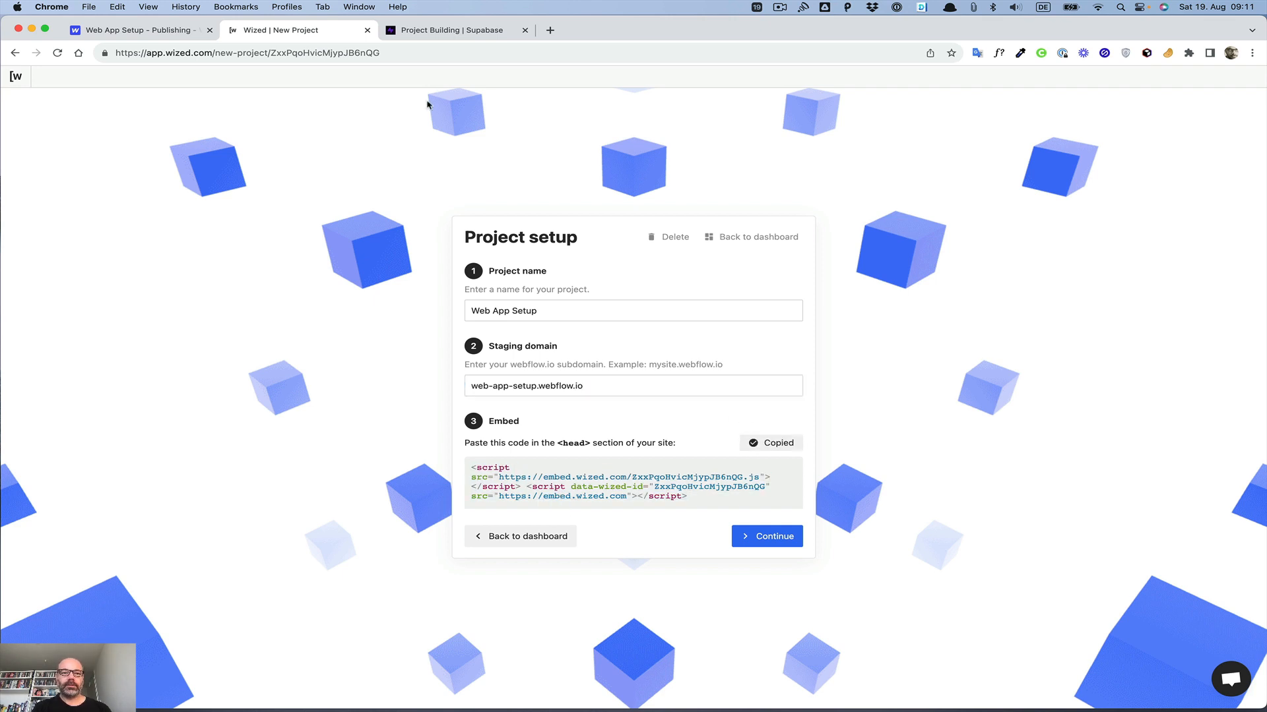
click(136, 29)
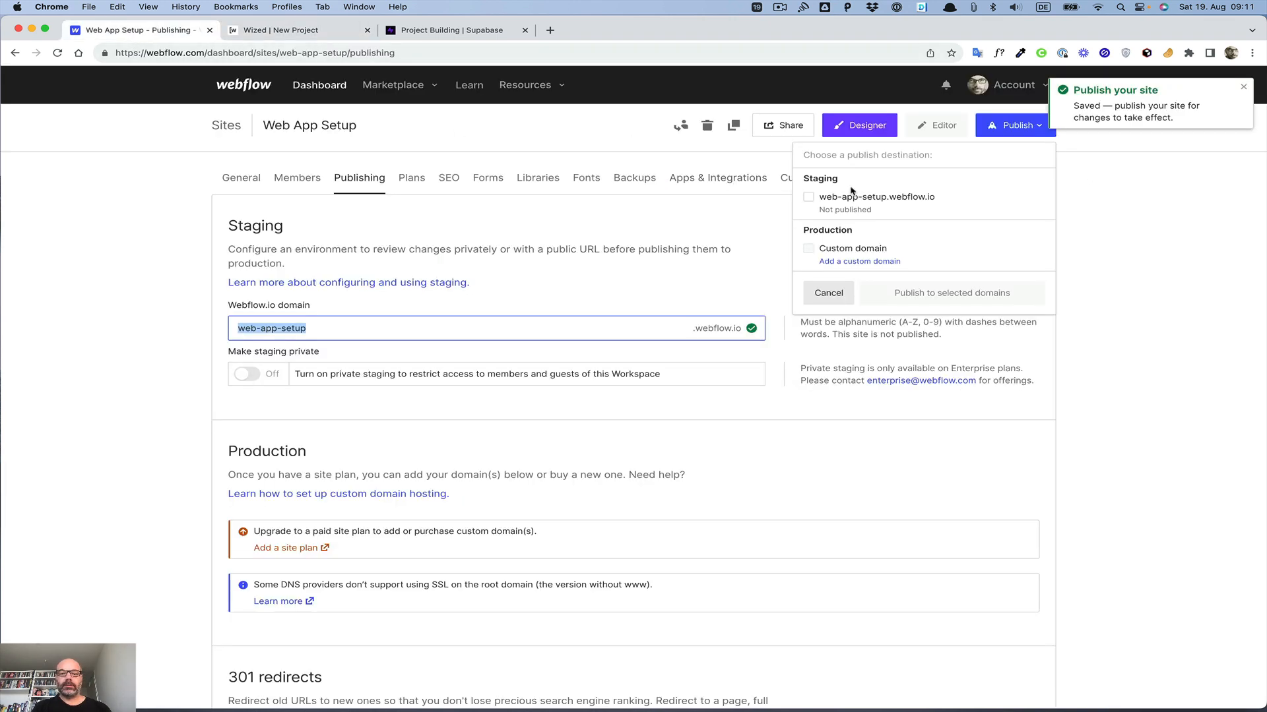
click(782, 185)
click(465, 504)
key(super+a)
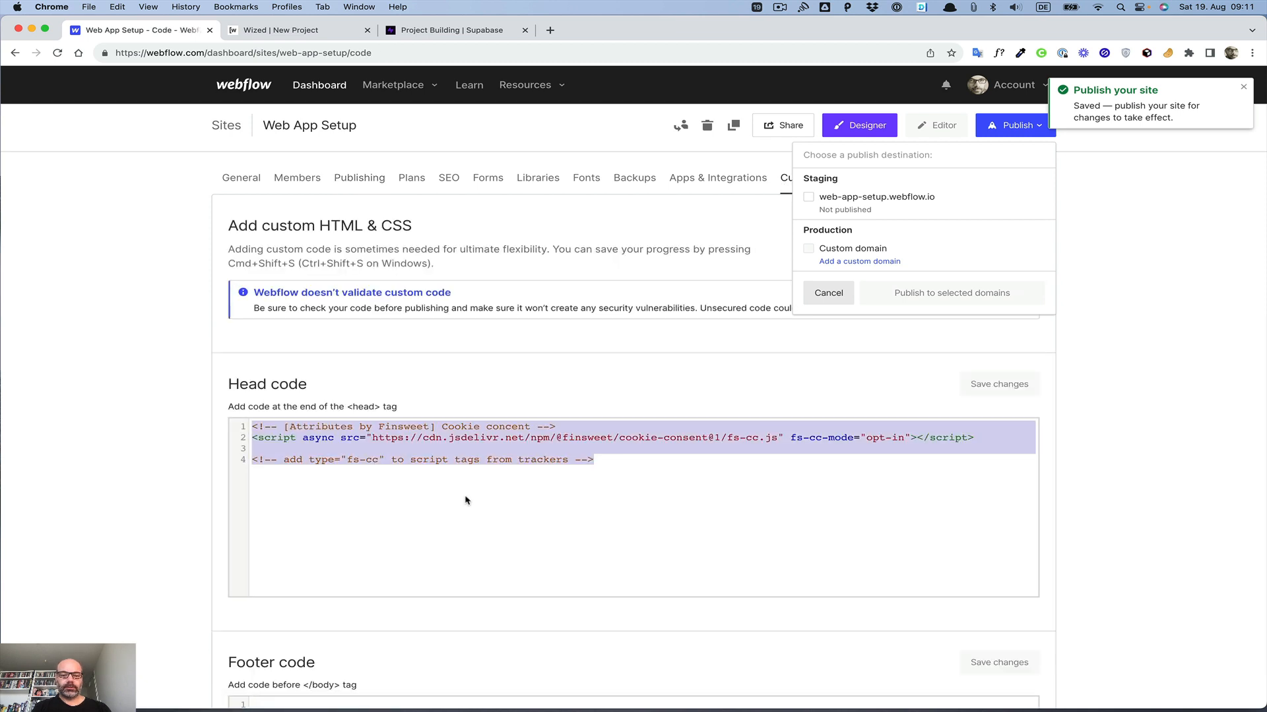
key(BackSpace)
key(super+v)
click(979, 394)
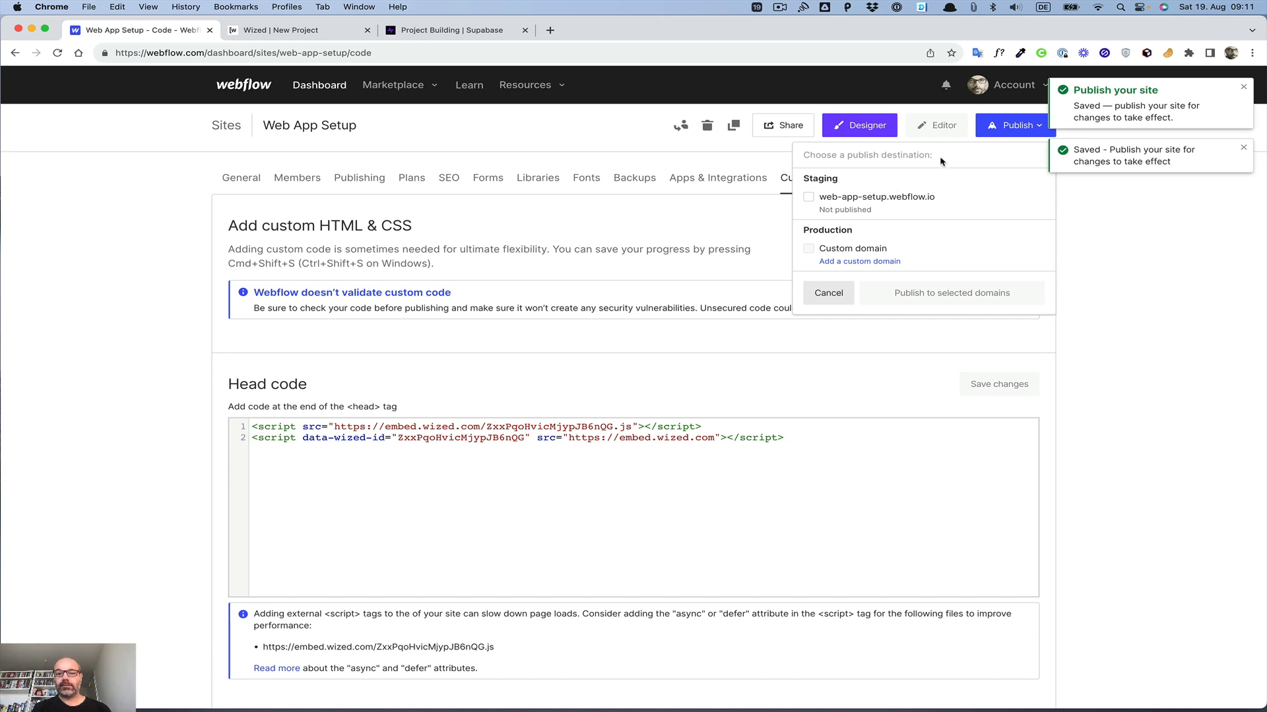
Step: Publish the site to the web-app-setup.webflow.io staging domain
click(808, 196)
click(918, 293)
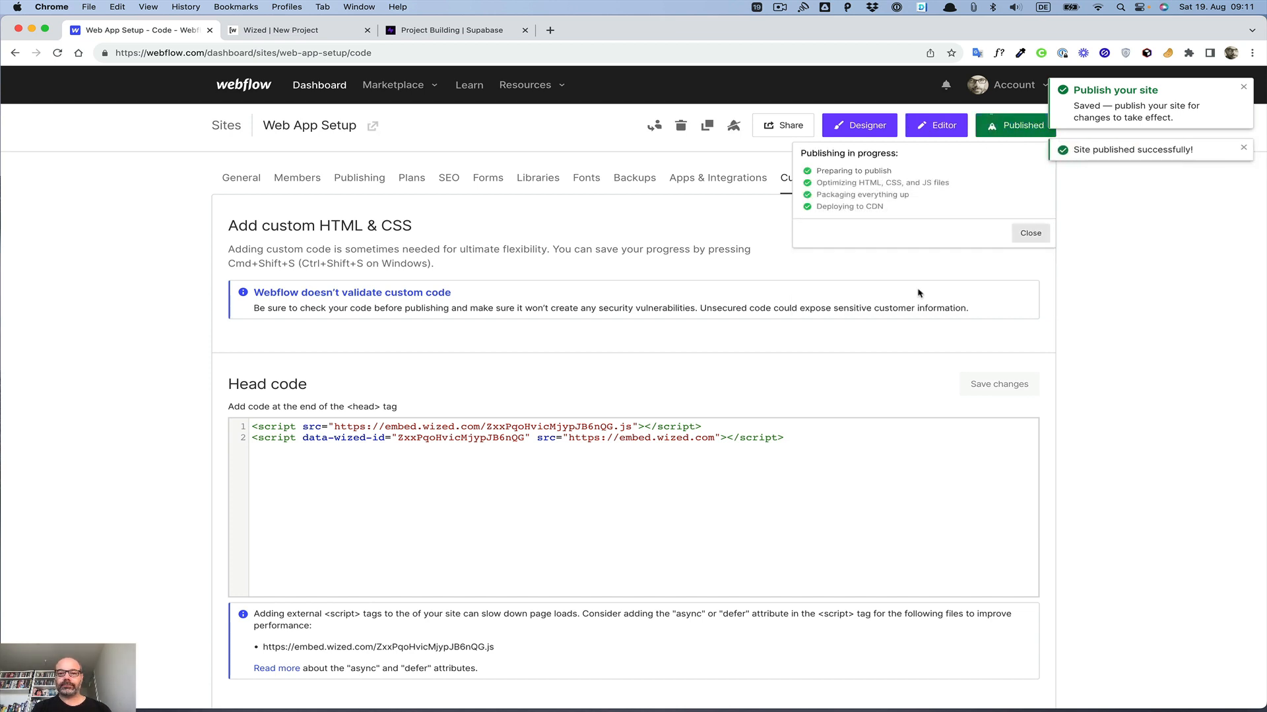
Step: Continue the Wized project setup to open its configurator
click(274, 32)
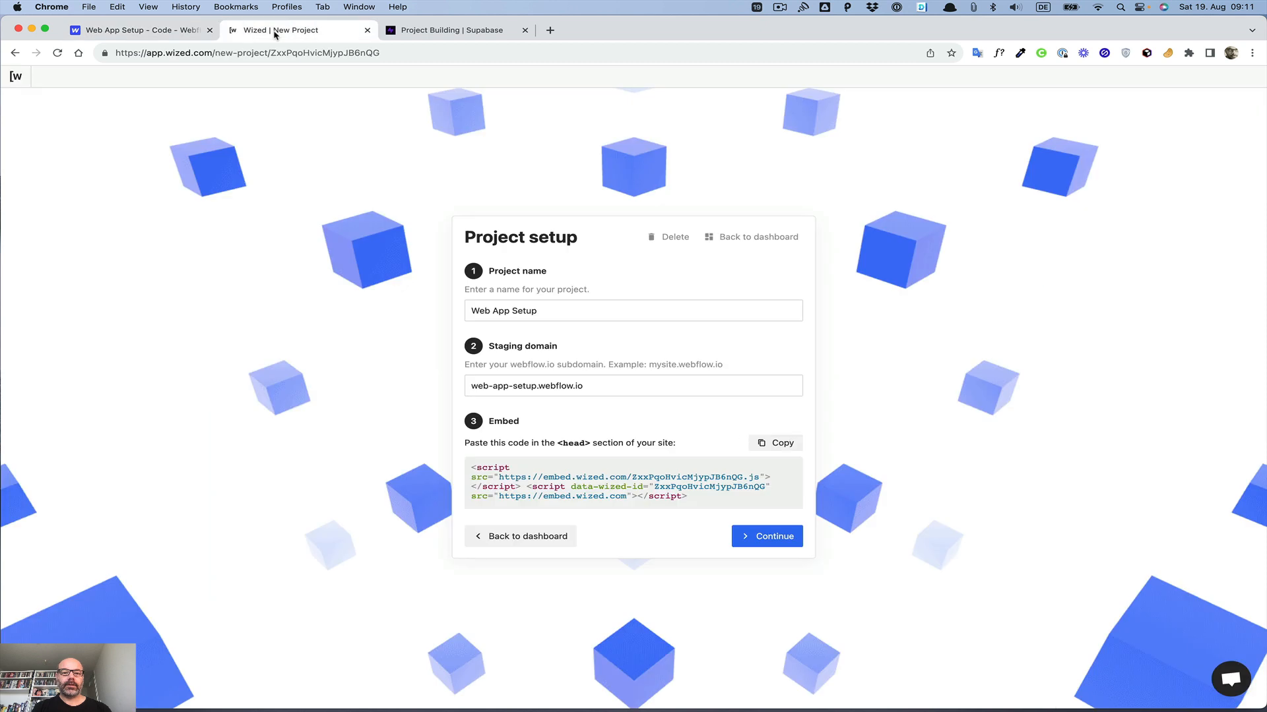
click(769, 538)
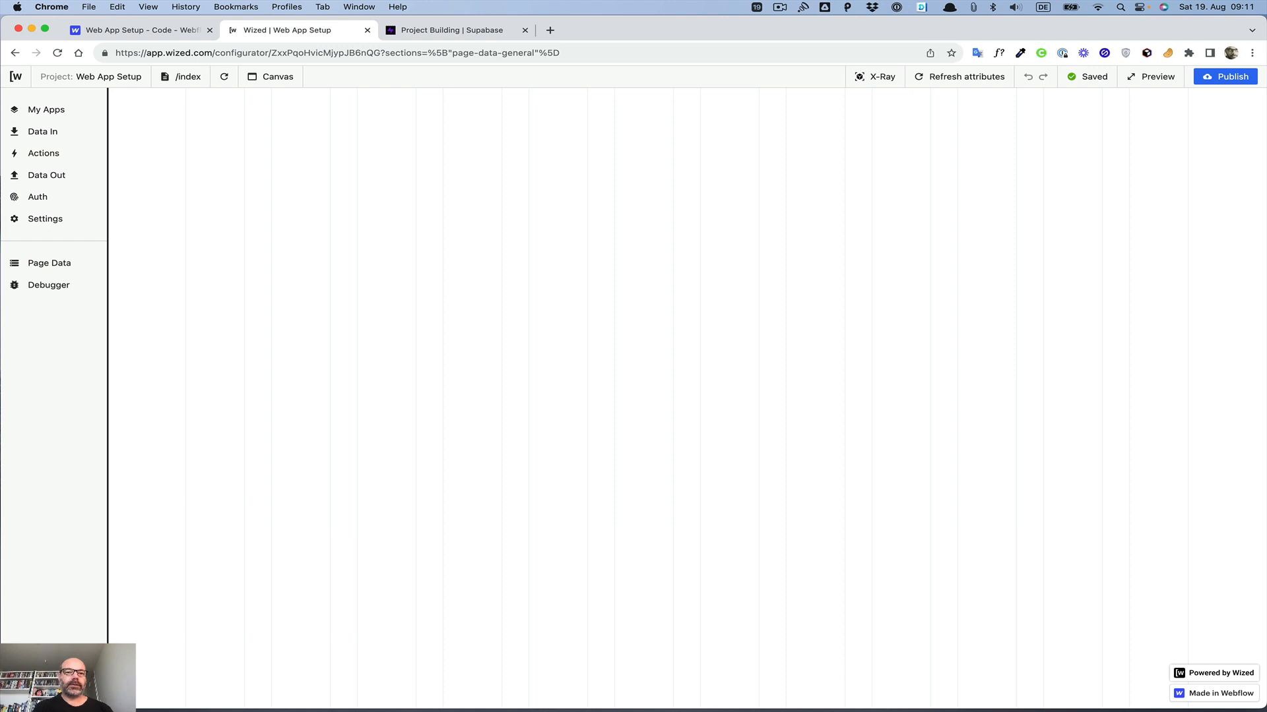
Step: Open the site in the Designer and delete the cookie-consent component from the page body
click(162, 32)
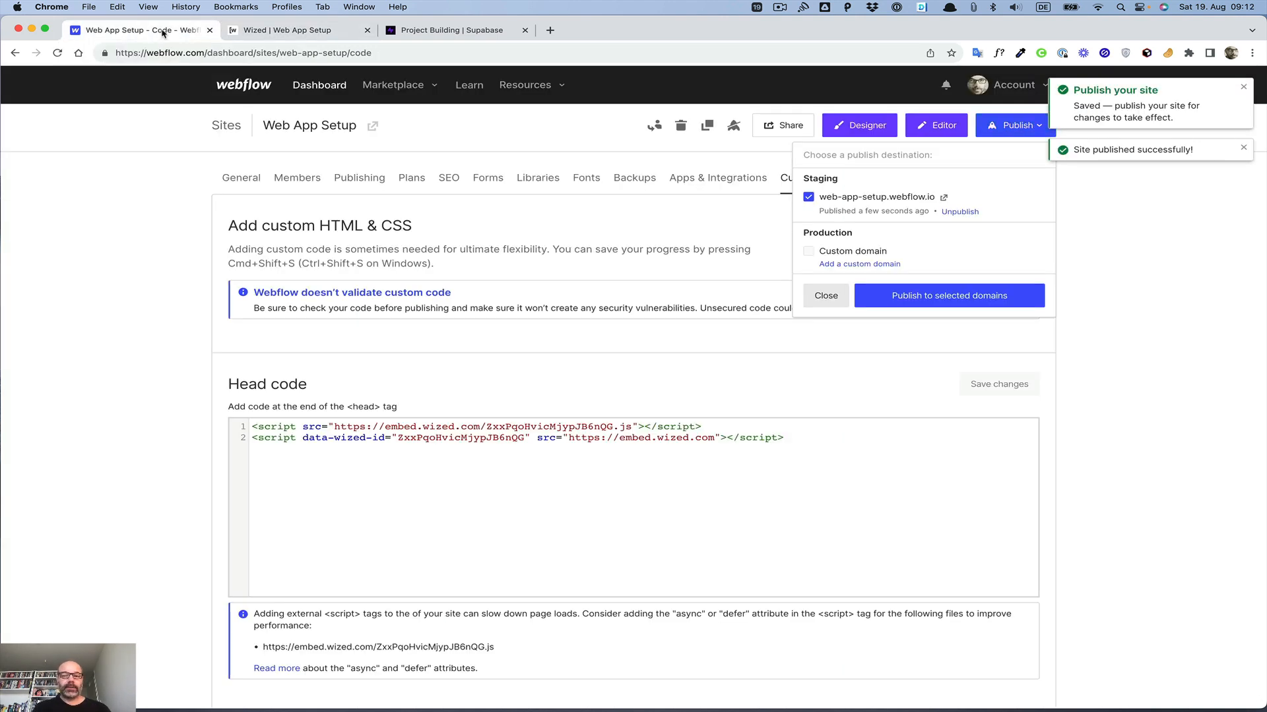
click(876, 123)
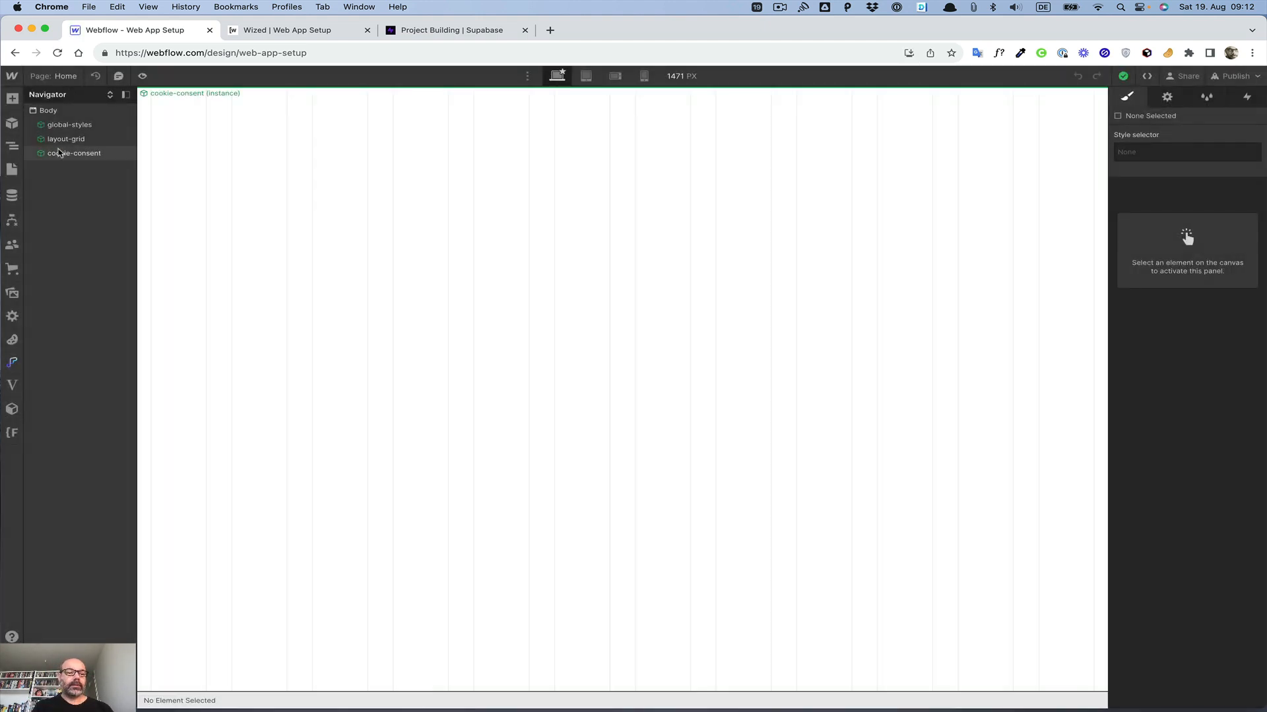
click(58, 154)
key(BackSpace)
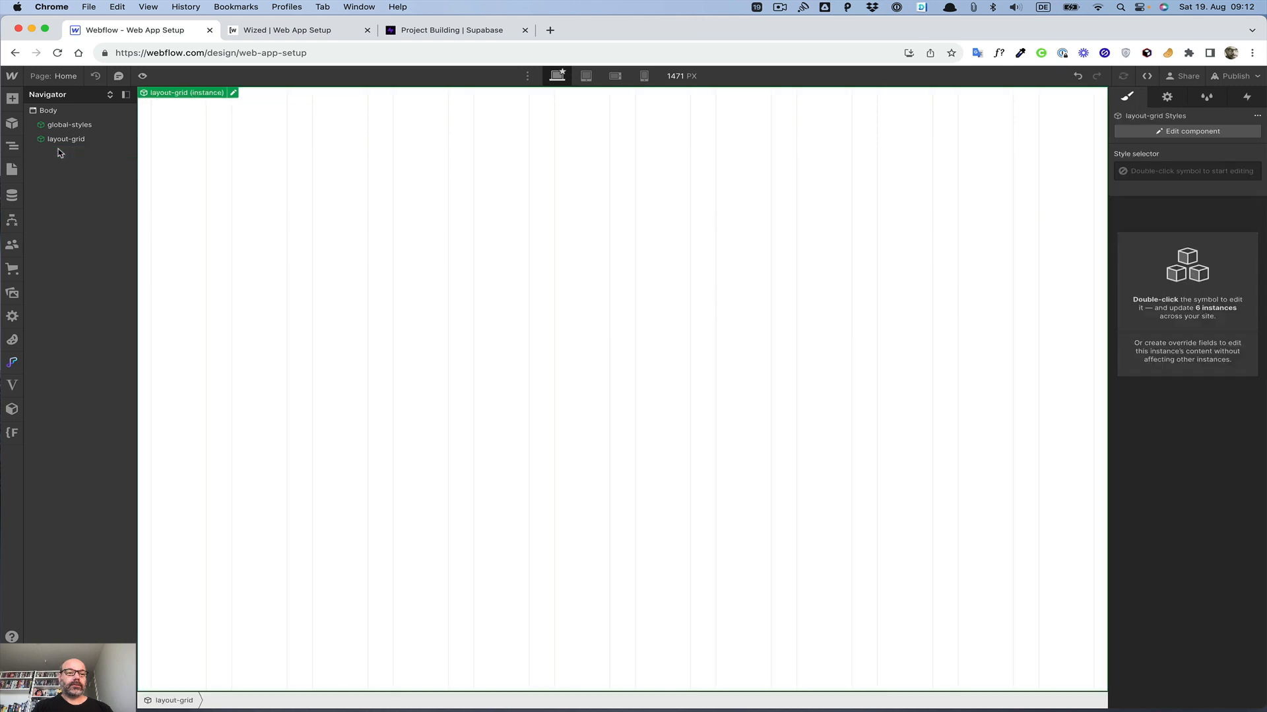
click(56, 111)
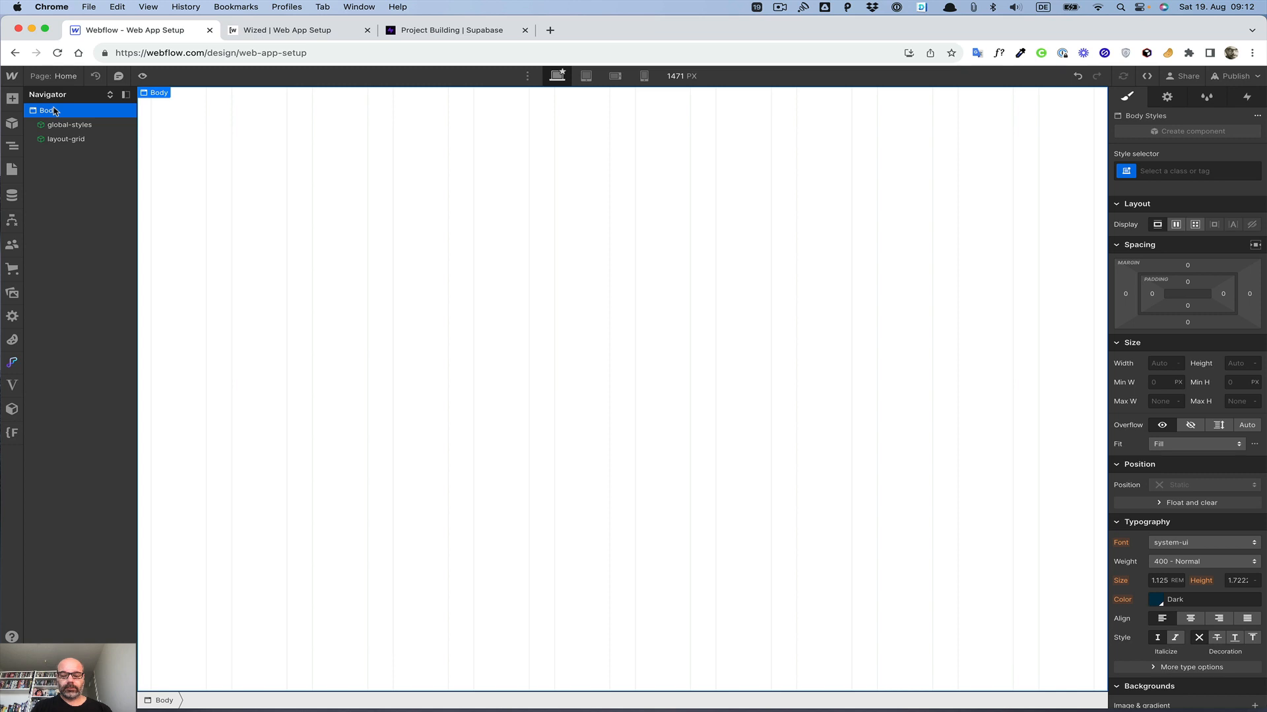
Step: Add the layout-nav component to the page body
key(super+e)
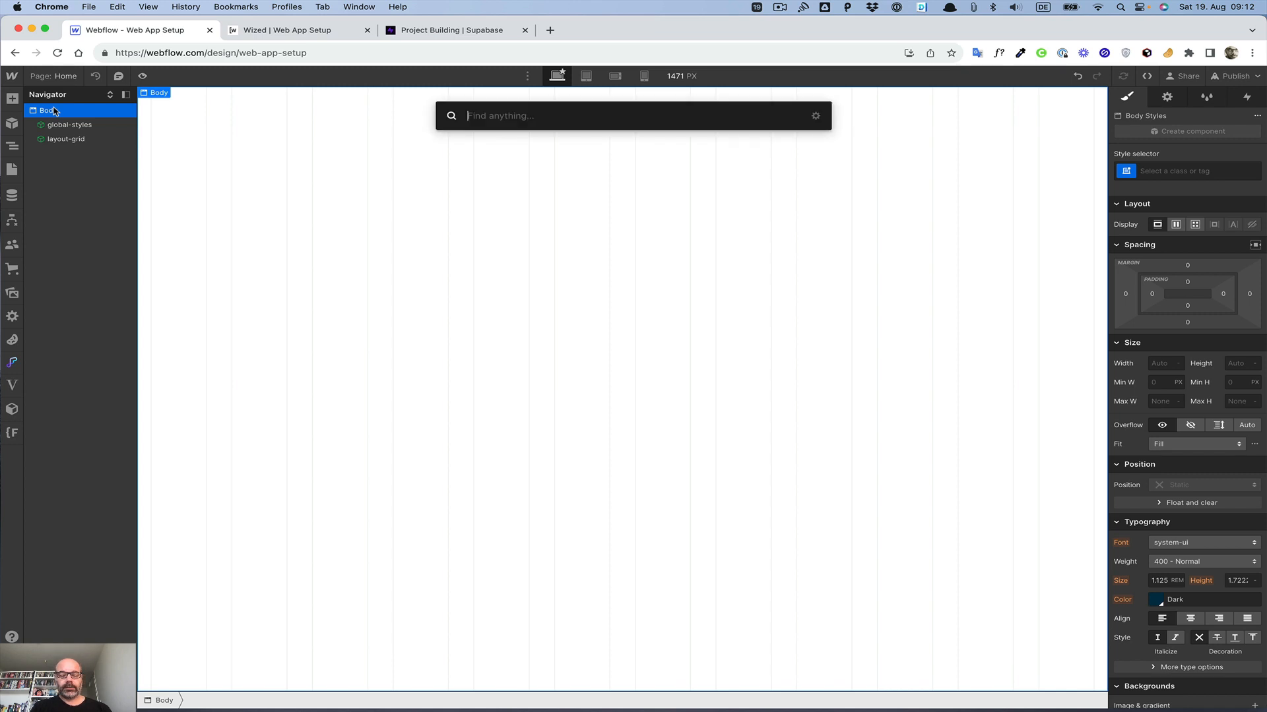
text(nav)
key(Down)
key(Return)
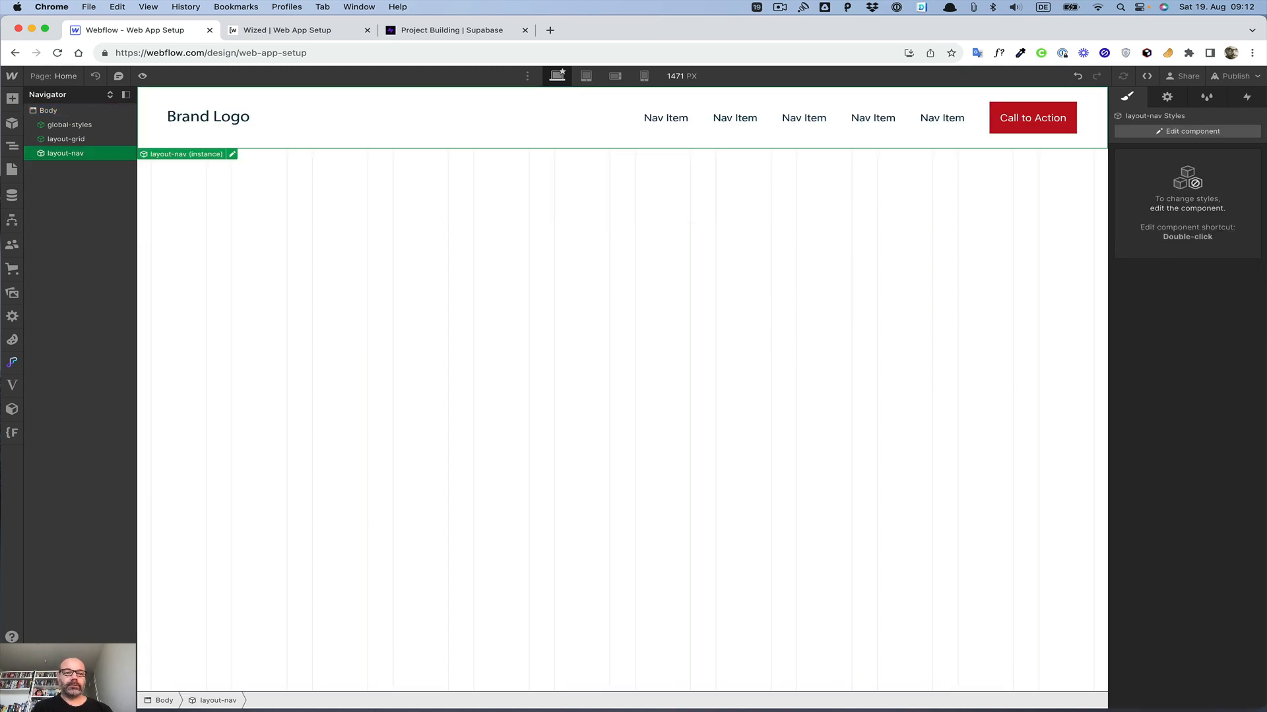
Step: Open the nav component for editing and change its call-to-action button text to "Log in"
click(53, 116)
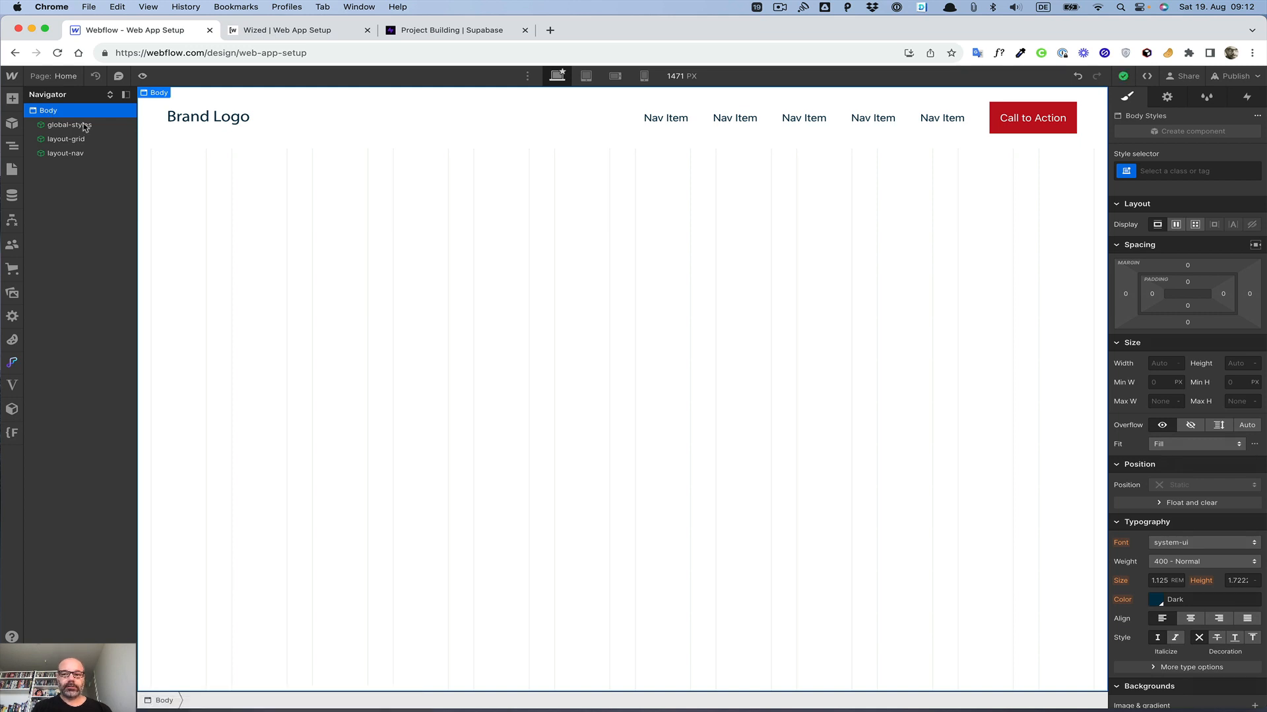
double_click(836, 140)
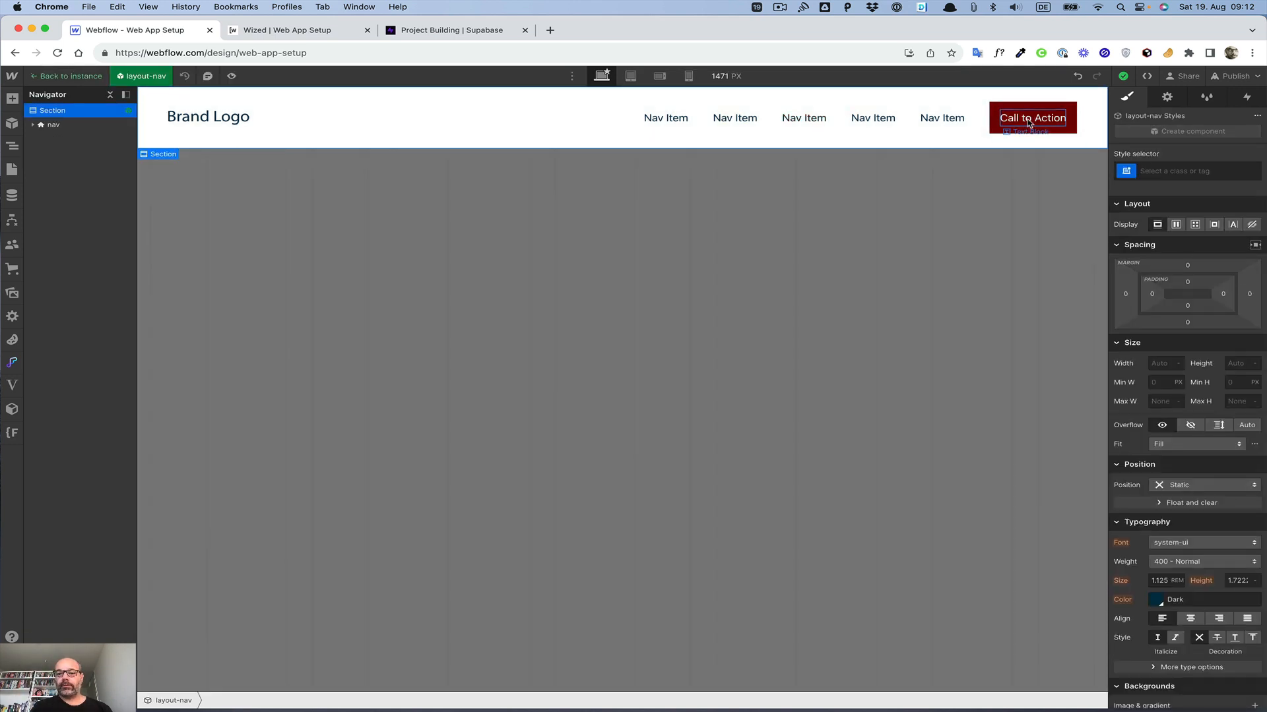
double_click(1046, 120)
key(BackSpace)
text(Log in)
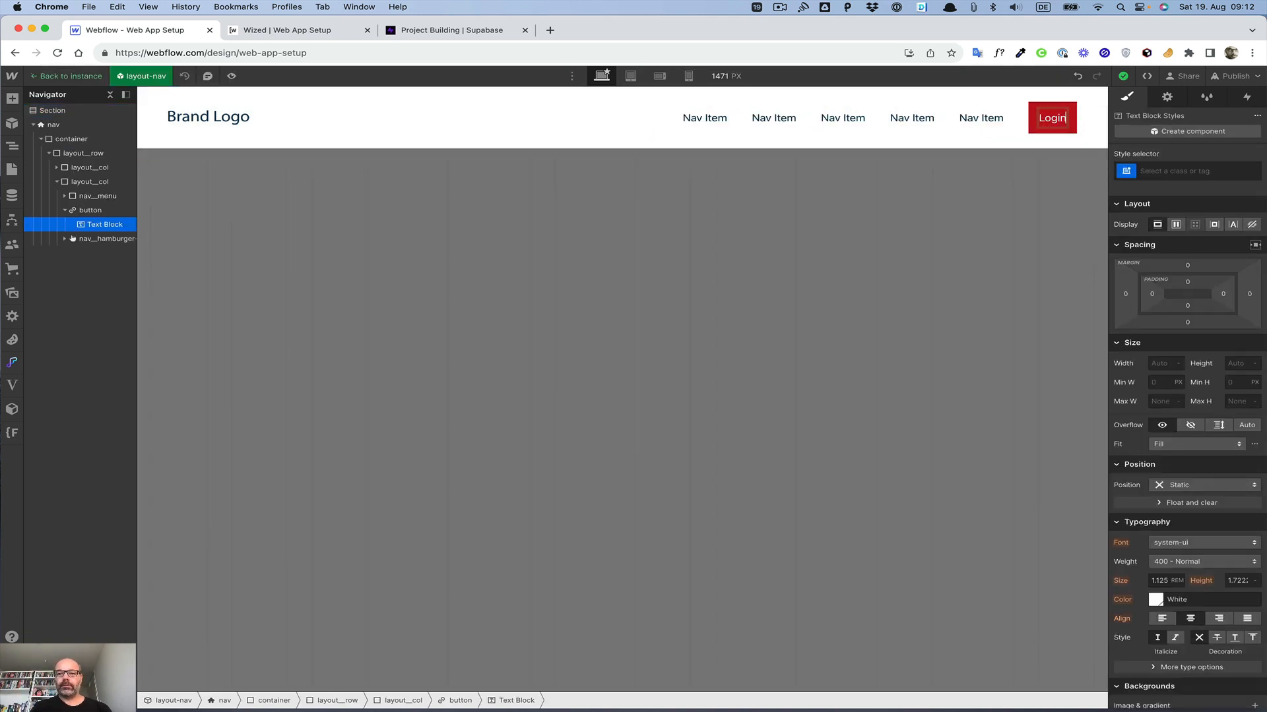
Step: Duplicate the Log in button and relabel the first copy "Create Account"
click(956, 235)
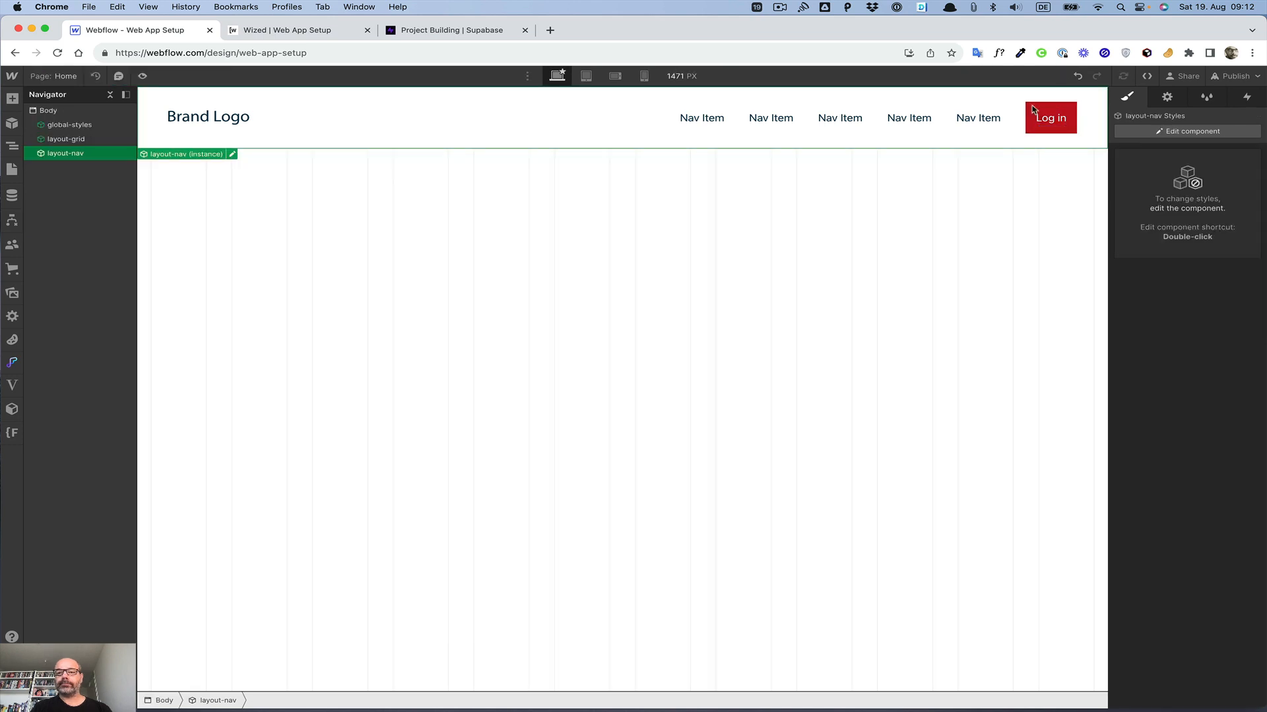
click(1033, 112)
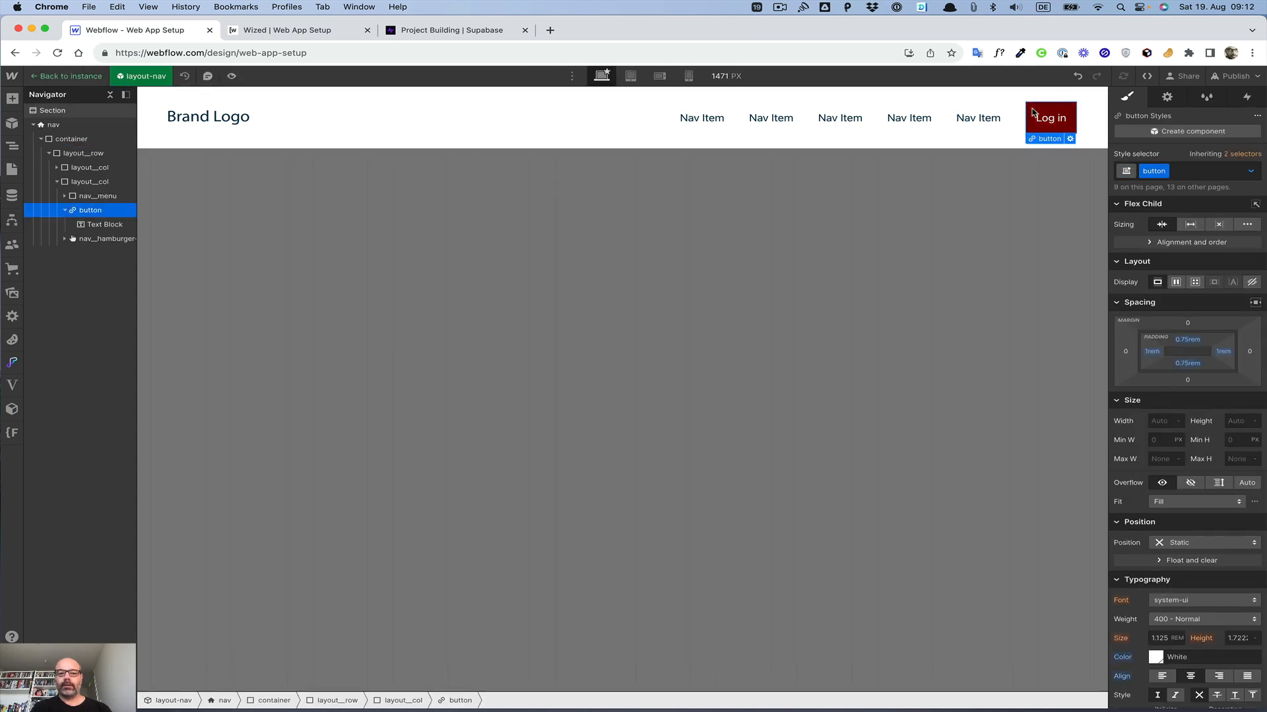
key(super+d)
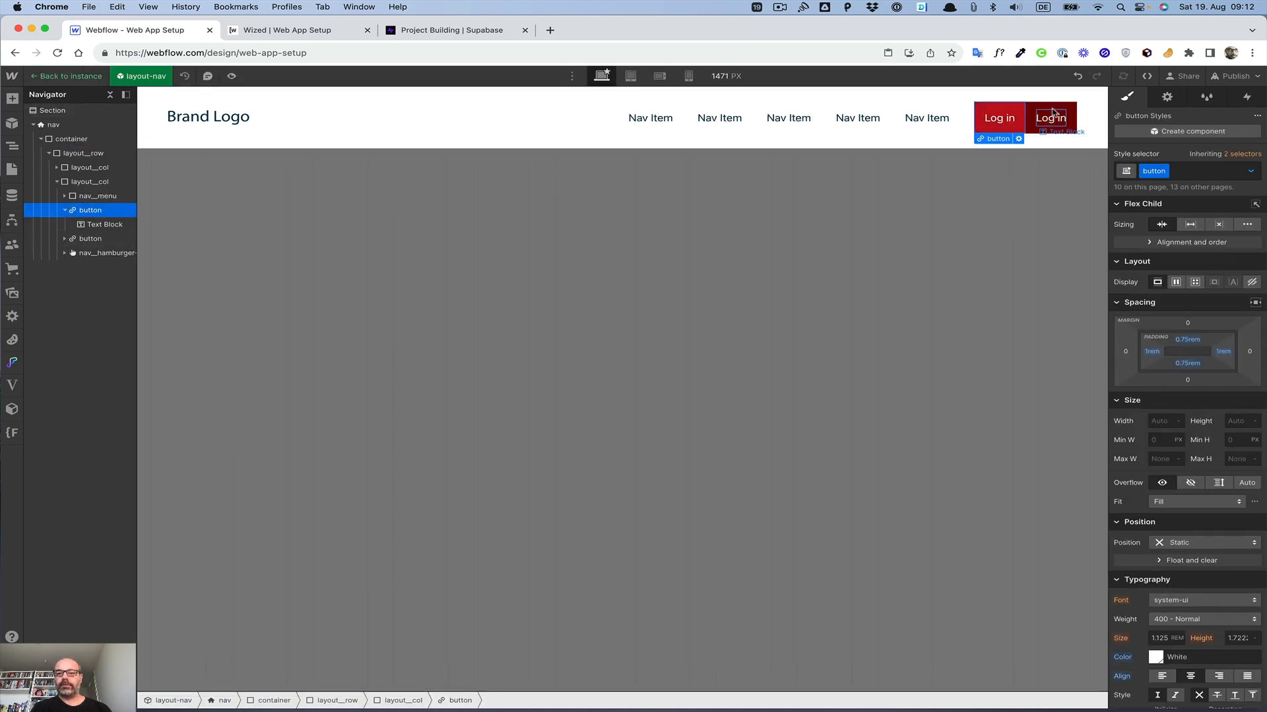
click(1009, 115)
click(1020, 109)
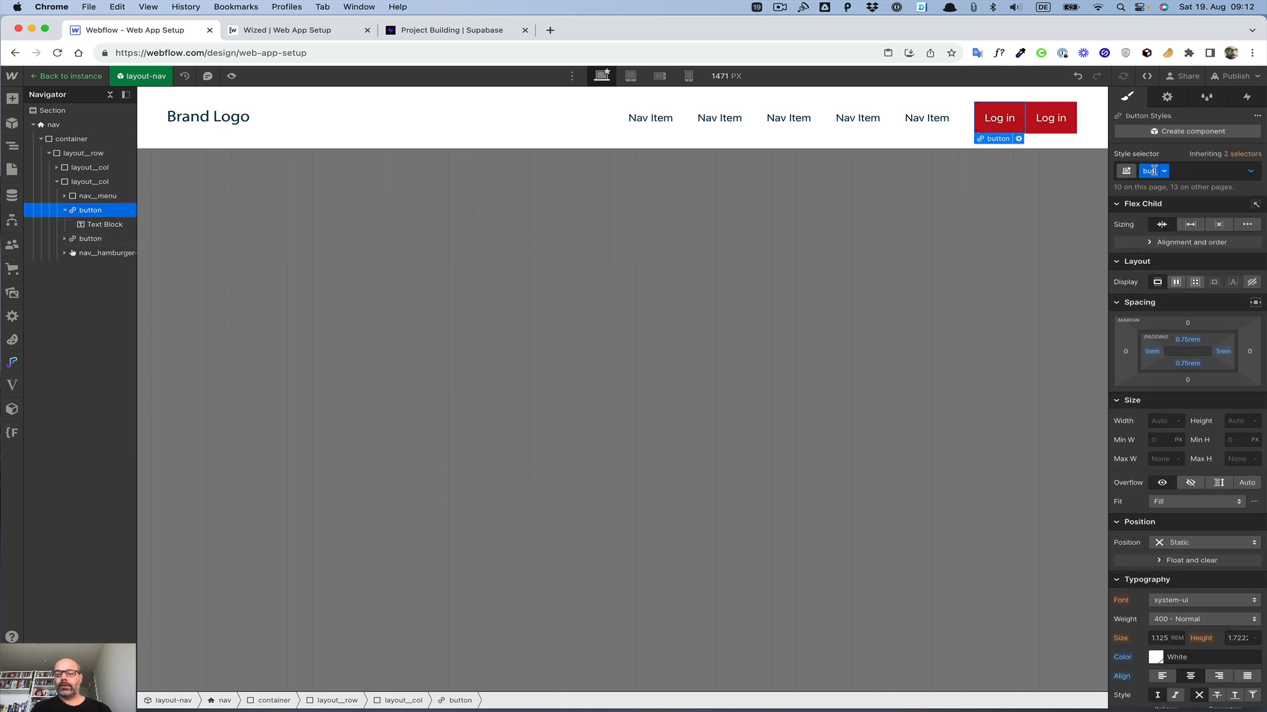
double_click(1000, 117)
text(C)
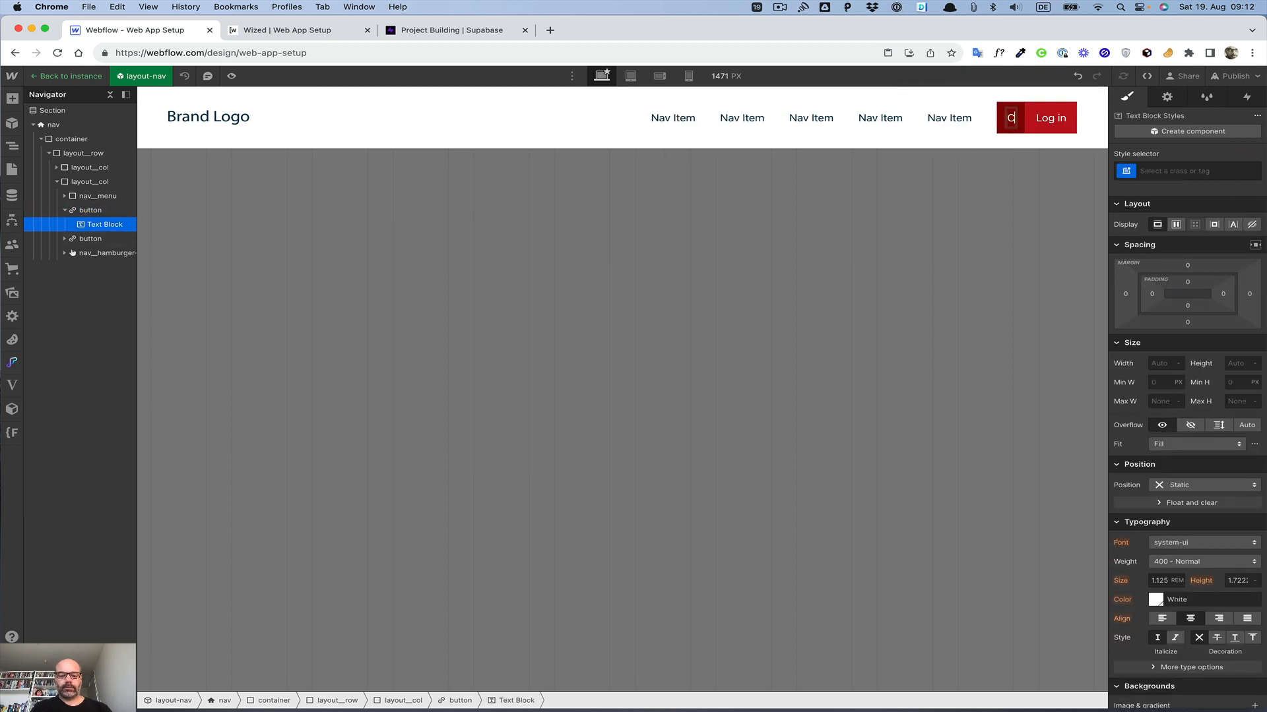
text(reate Accou)
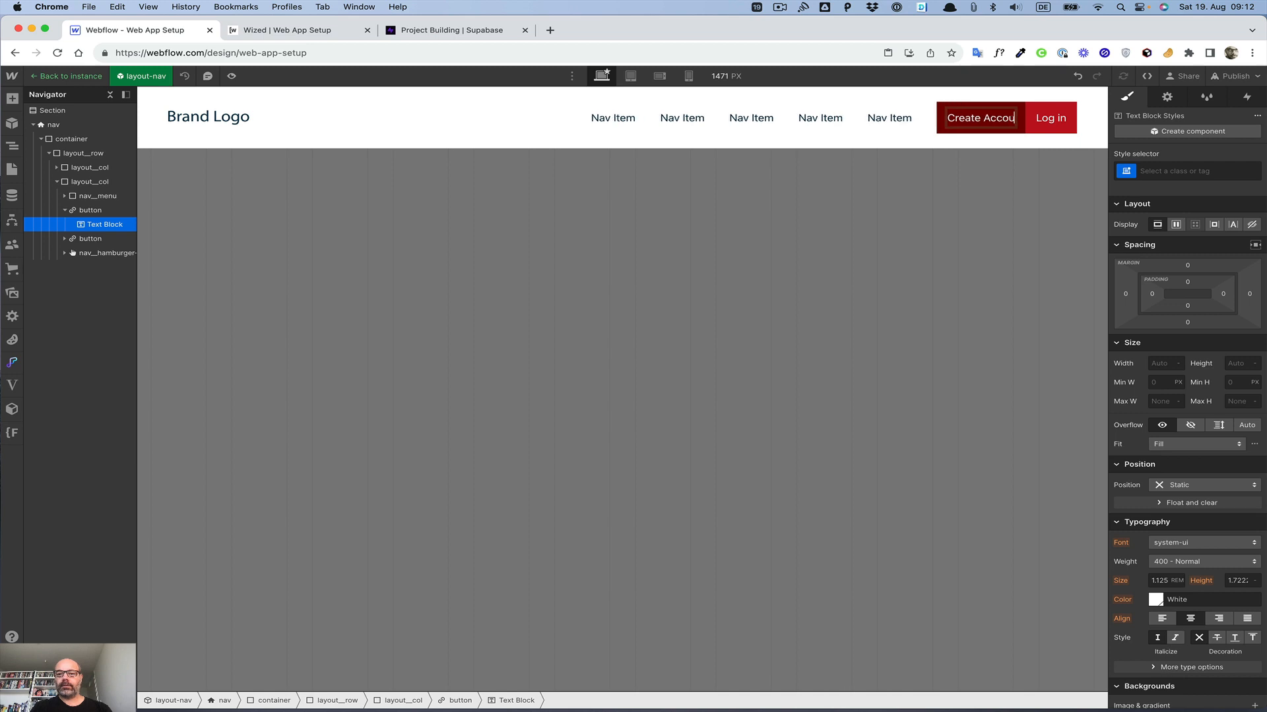
text(nt)
Step: Duplicate the Log in button again and relabel the new last copy "Log out"
click(1035, 113)
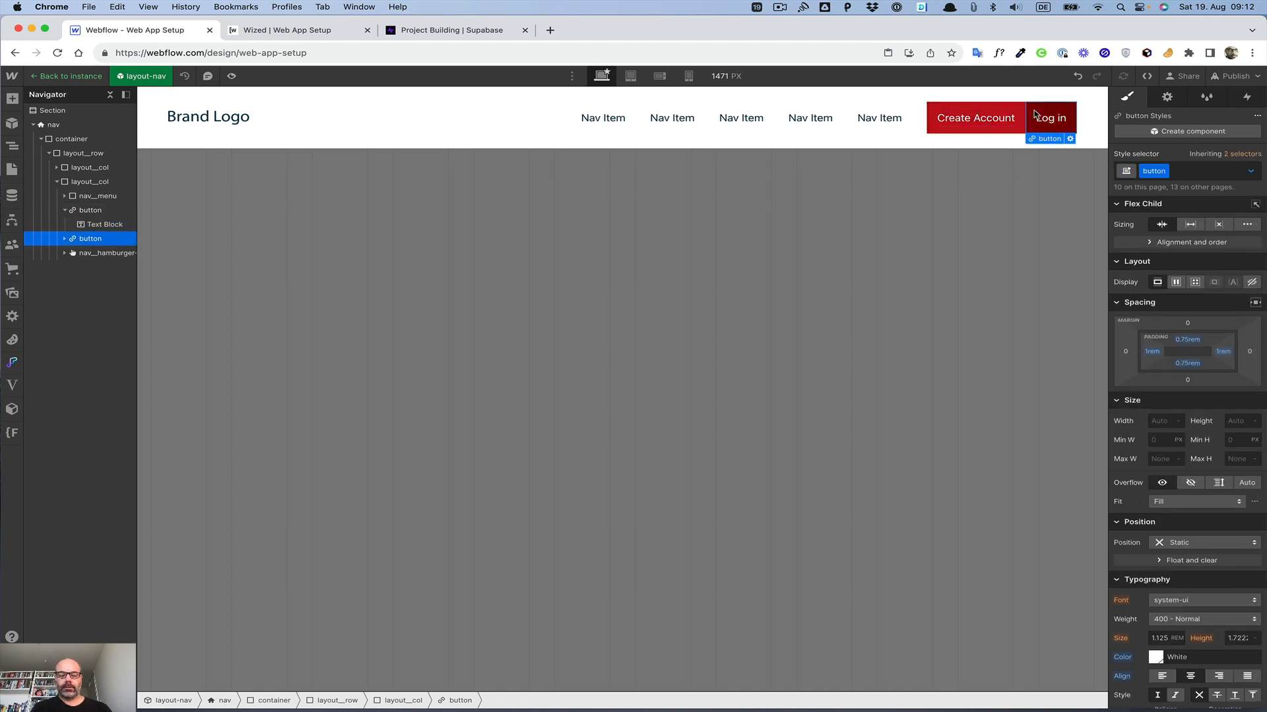
key(super+d)
double_click(1054, 118)
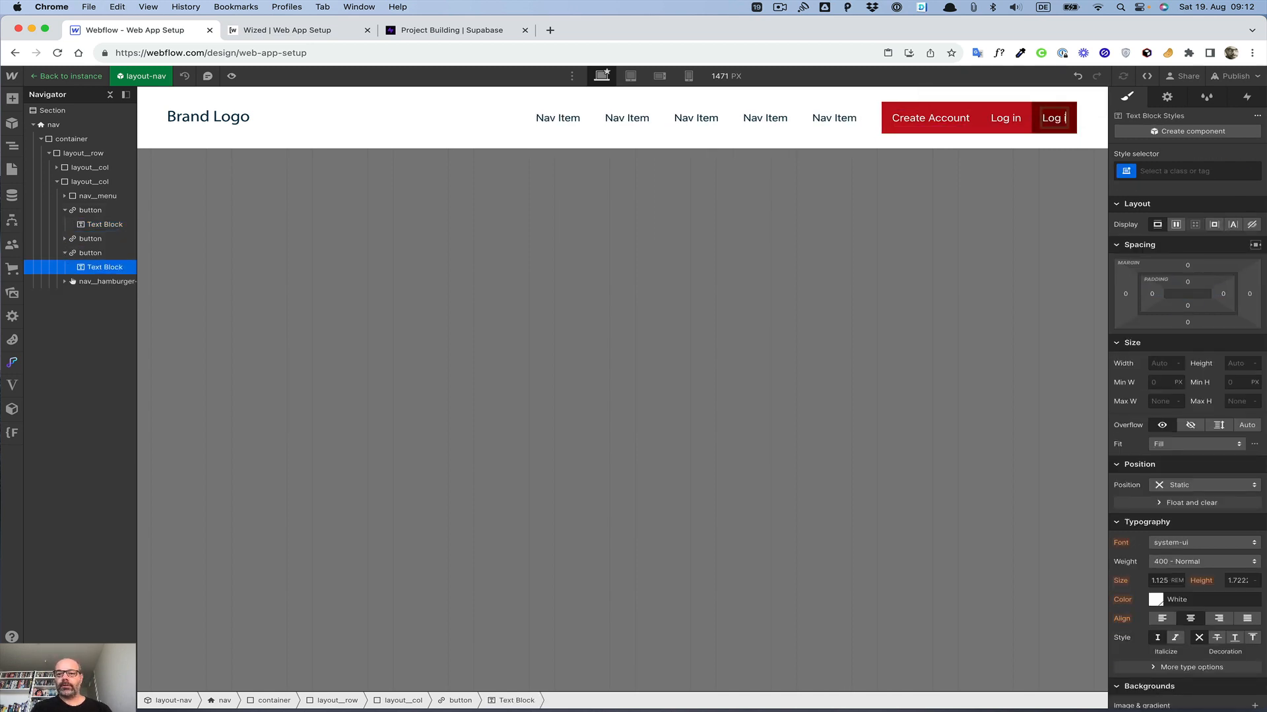
key(BackSpace)
text(out)
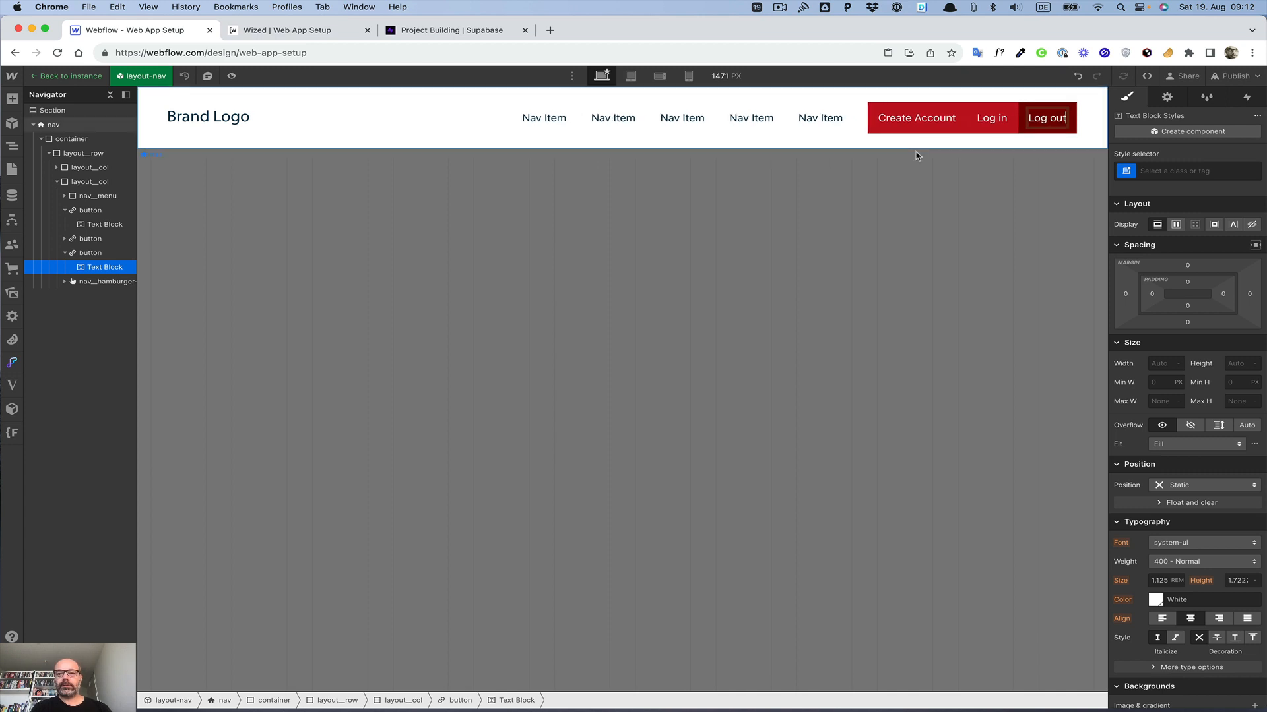
Step: Give the Create Account button the button-outline combo class instead of button-secondary
click(909, 135)
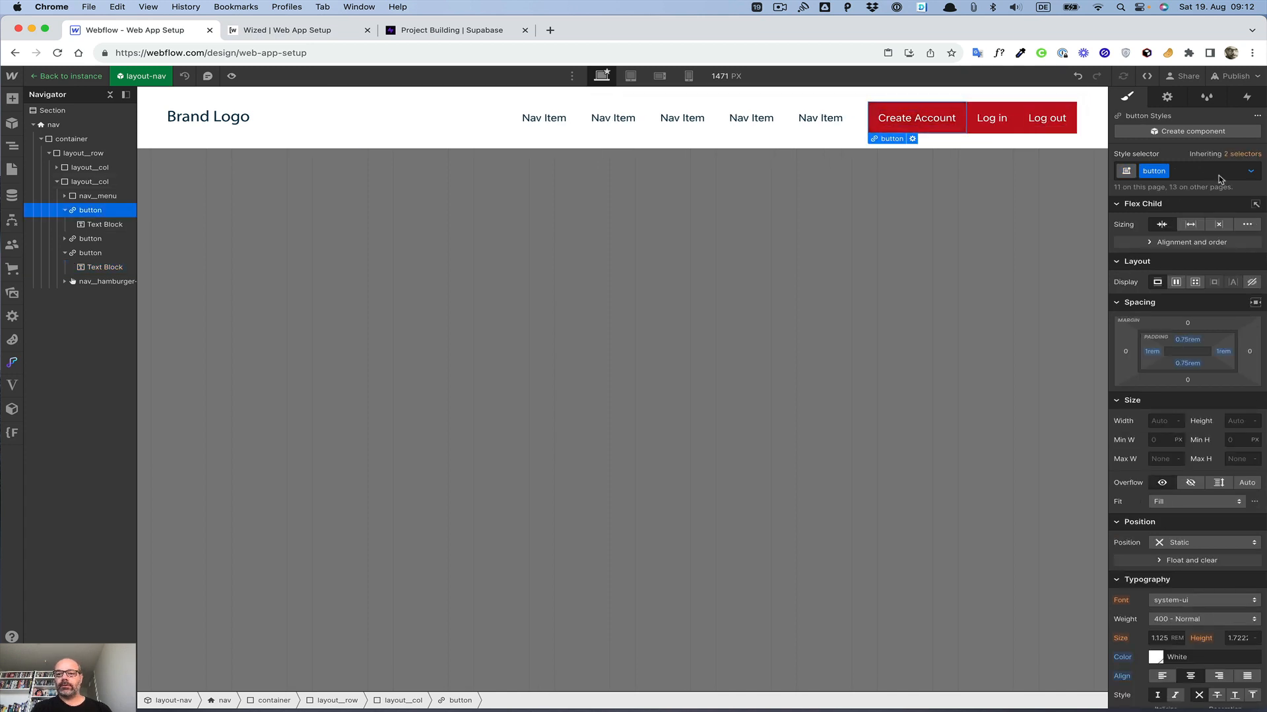
key(super+Return)
key(Return)
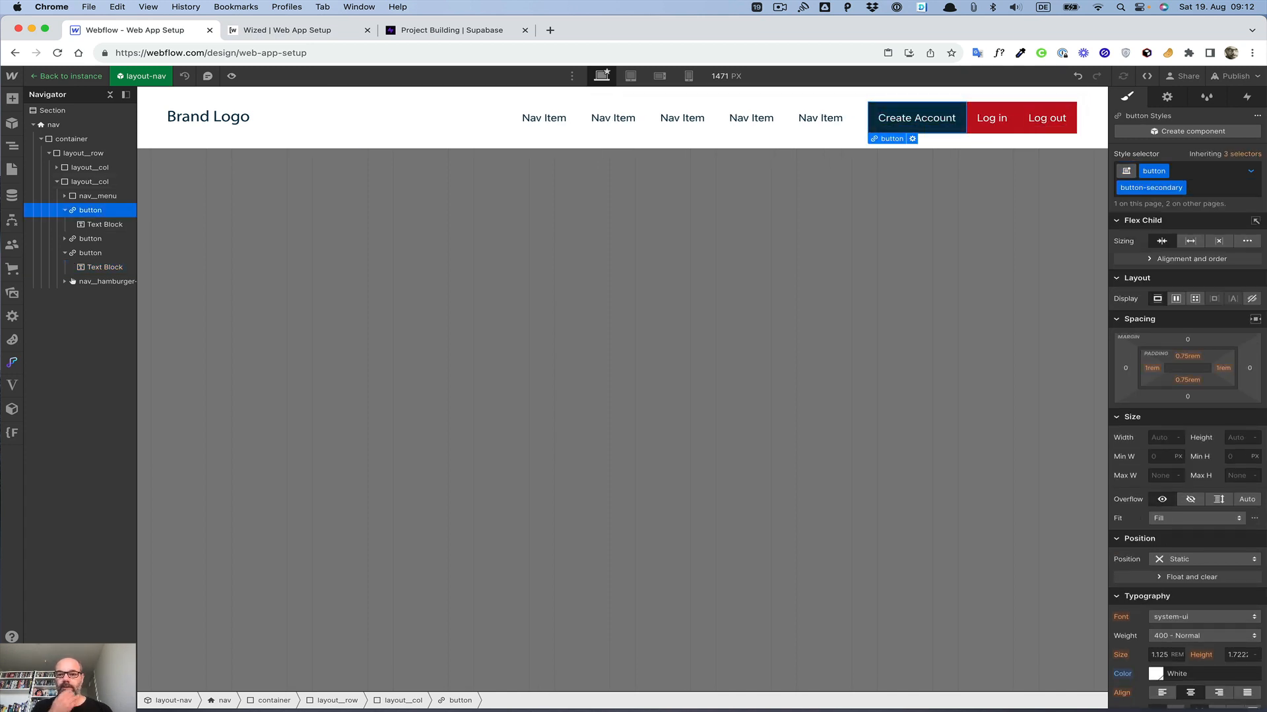
click(1206, 188)
key(BackSpace)
key(Down)
key(Down)
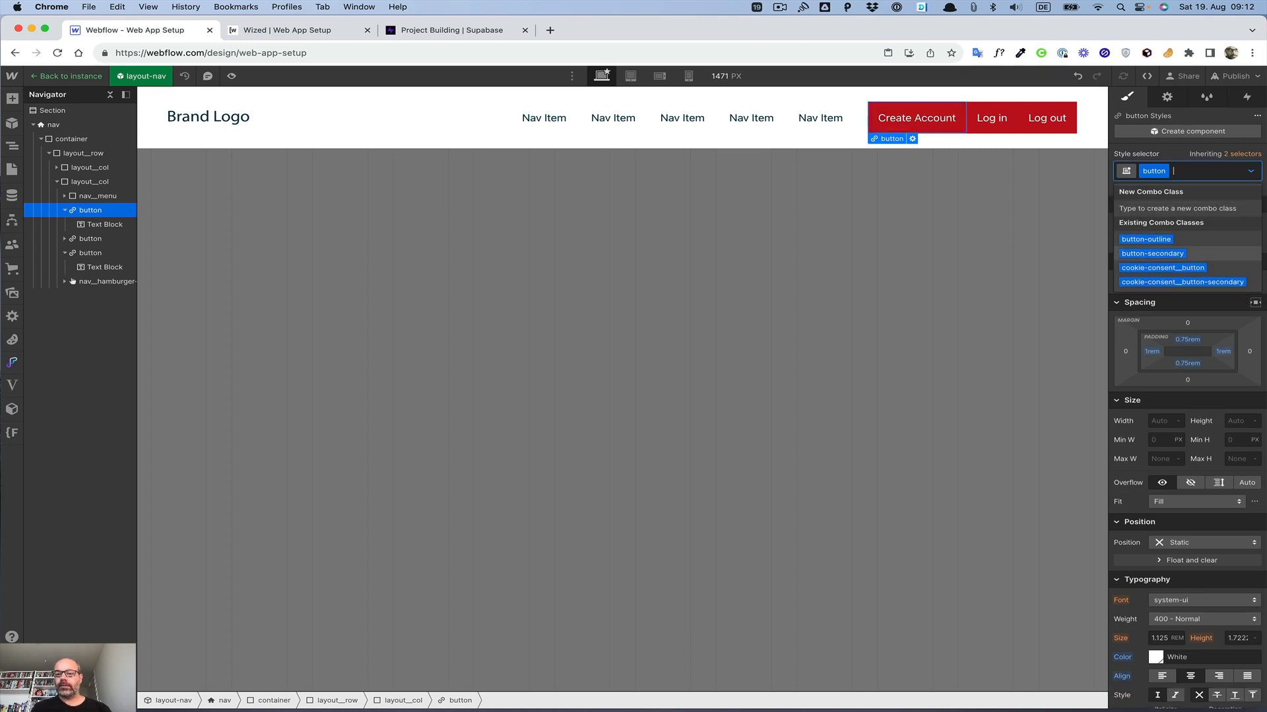
key(Up)
key(Return)
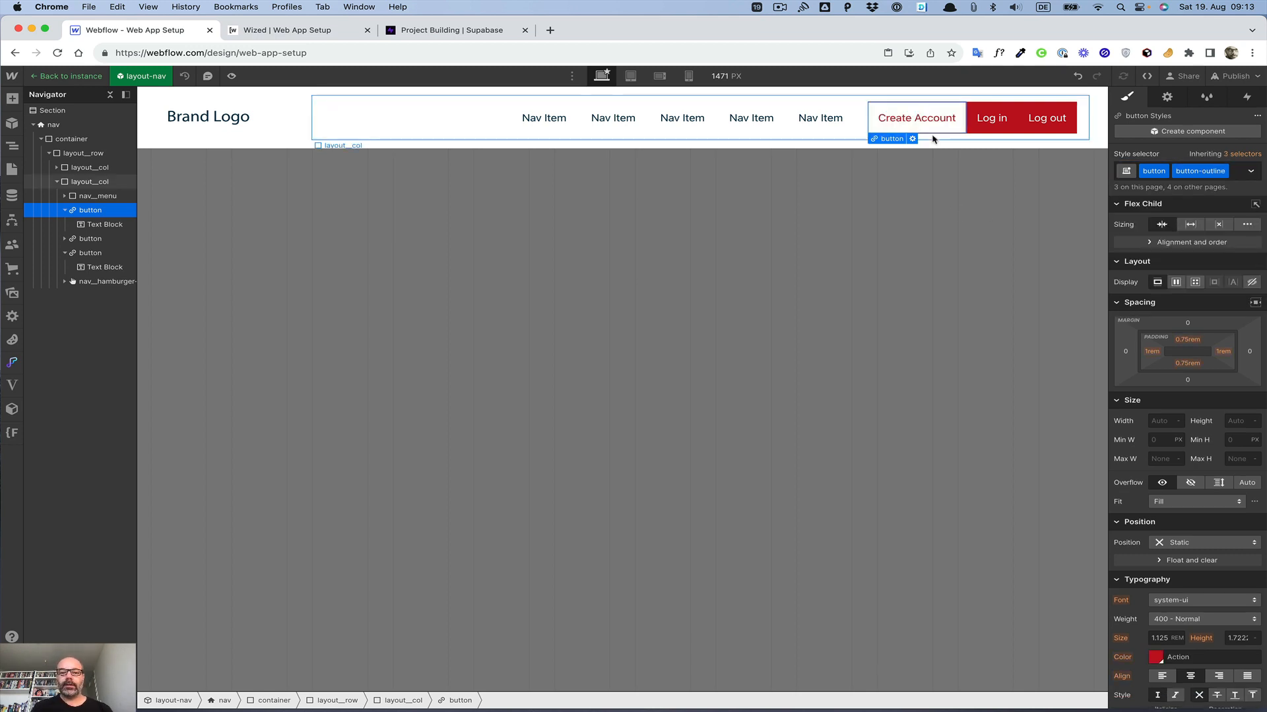
Step: Add a Div Block at the end of the nav column and assign it the margin-XXS class
click(65, 211)
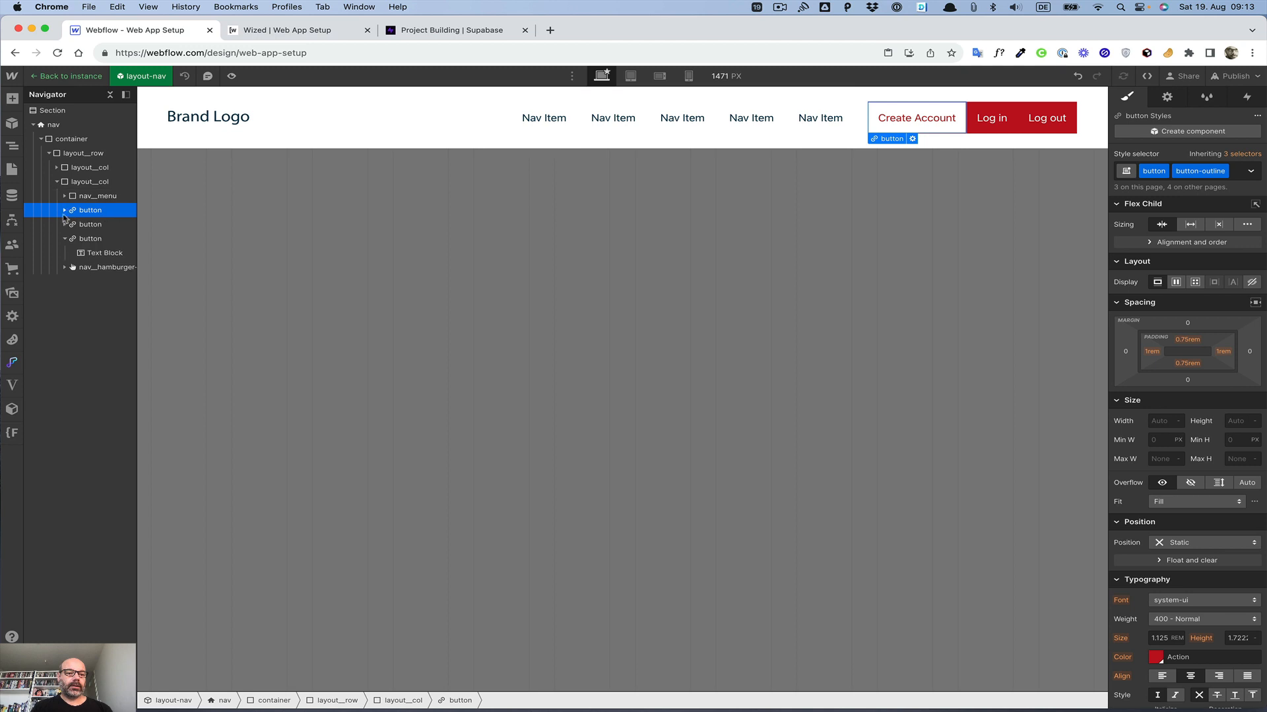
click(65, 239)
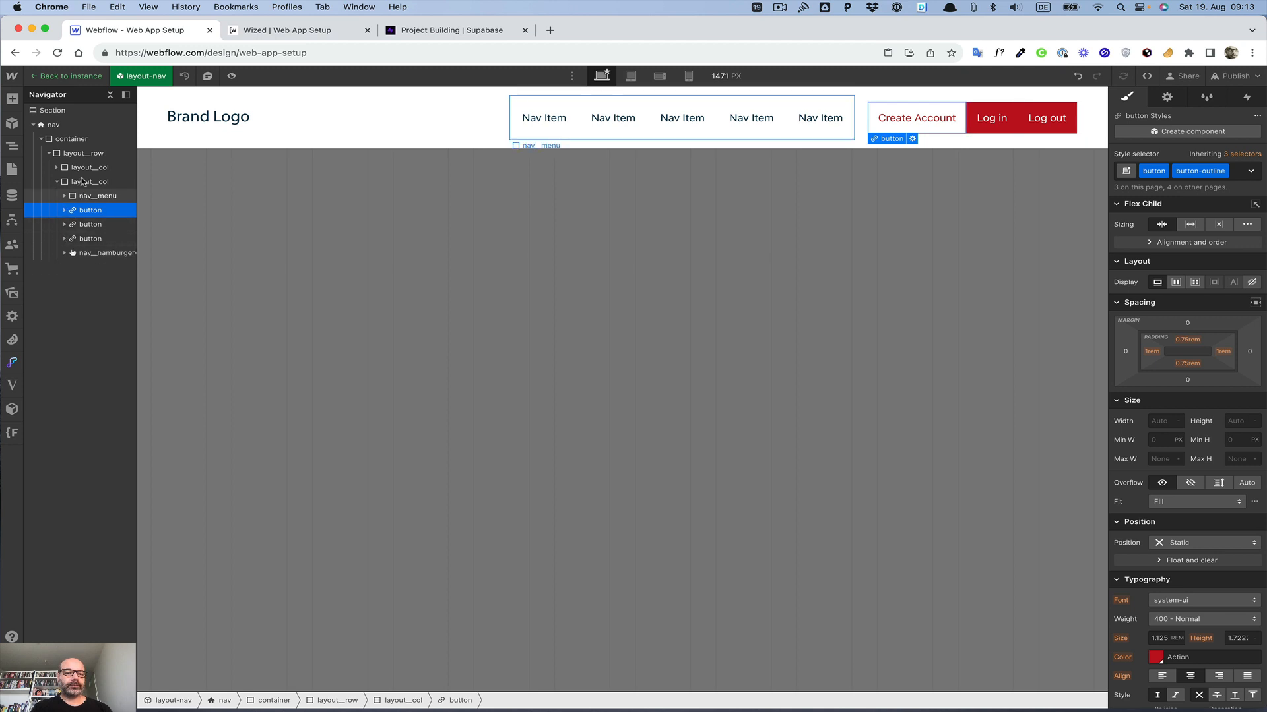
click(81, 181)
key(super+e)
text(div)
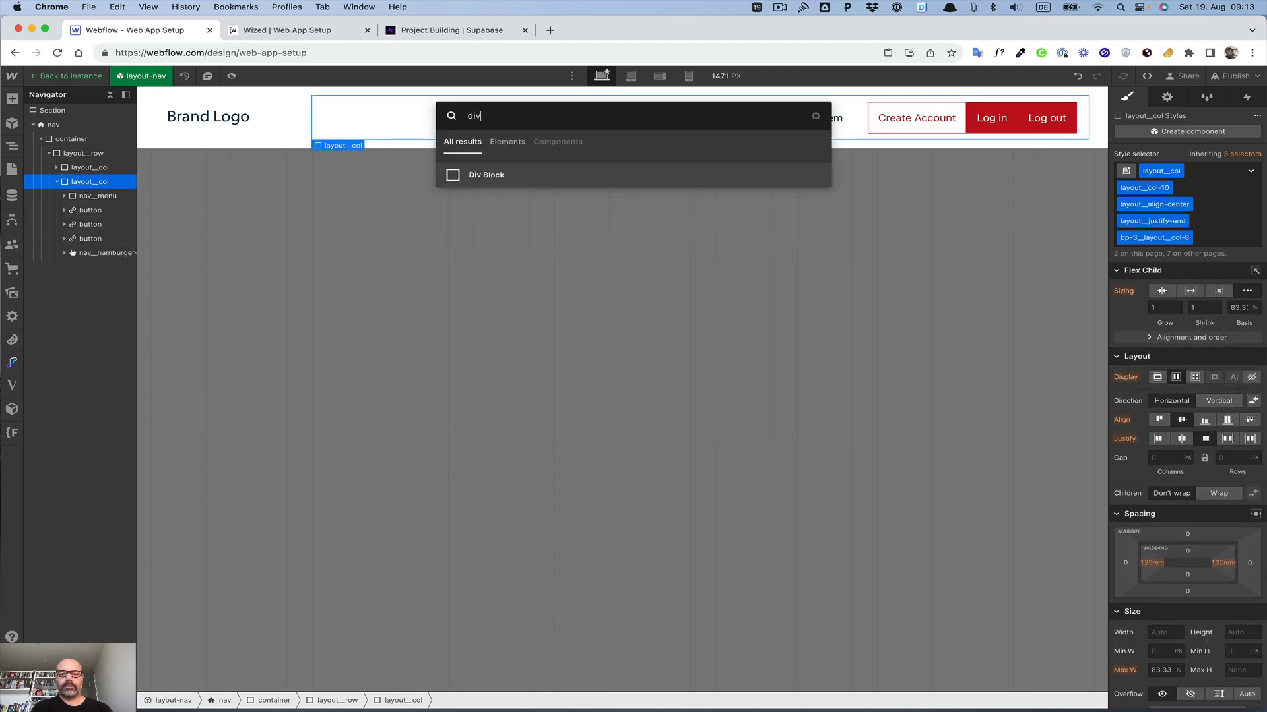
key(Return)
key(super+Return)
text(mar)
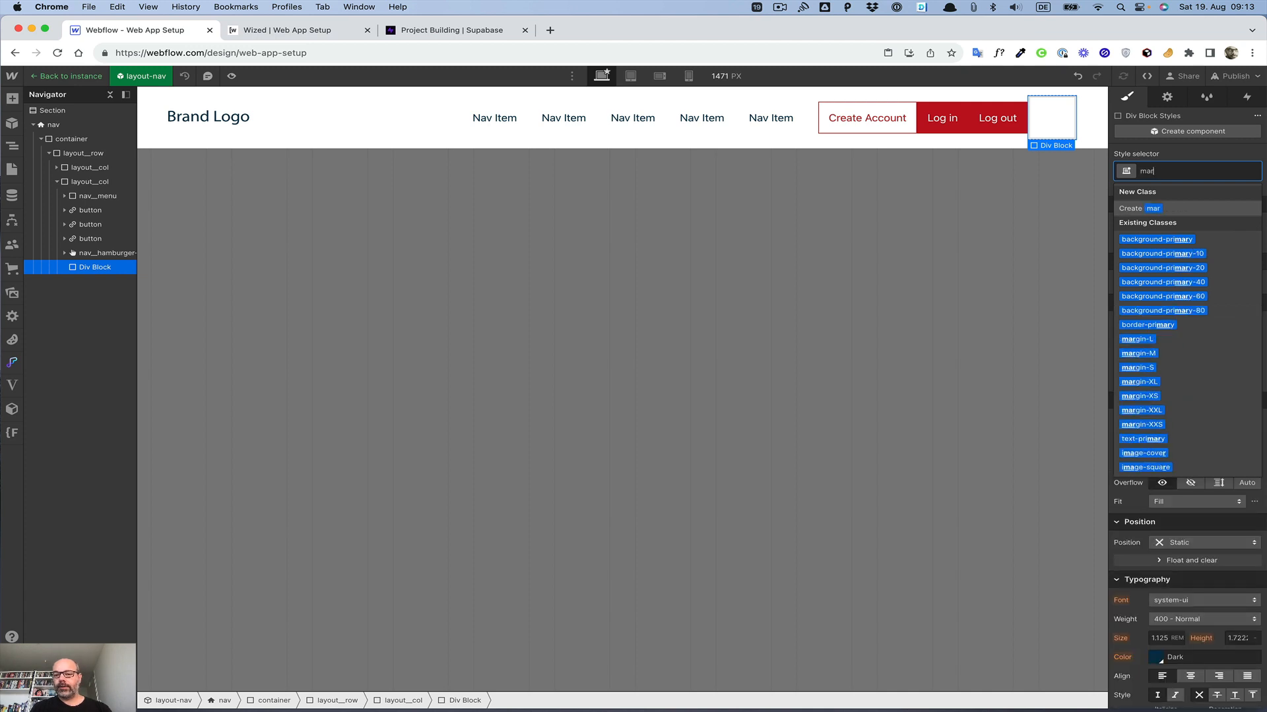
key(Down)
key(Down)
key(Down)
key(Down)
key(Down)
key(Down)
key(Down)
key(Down)
key(Down)
key(Down)
key(Down)
key(Down)
key(Down)
key(Down)
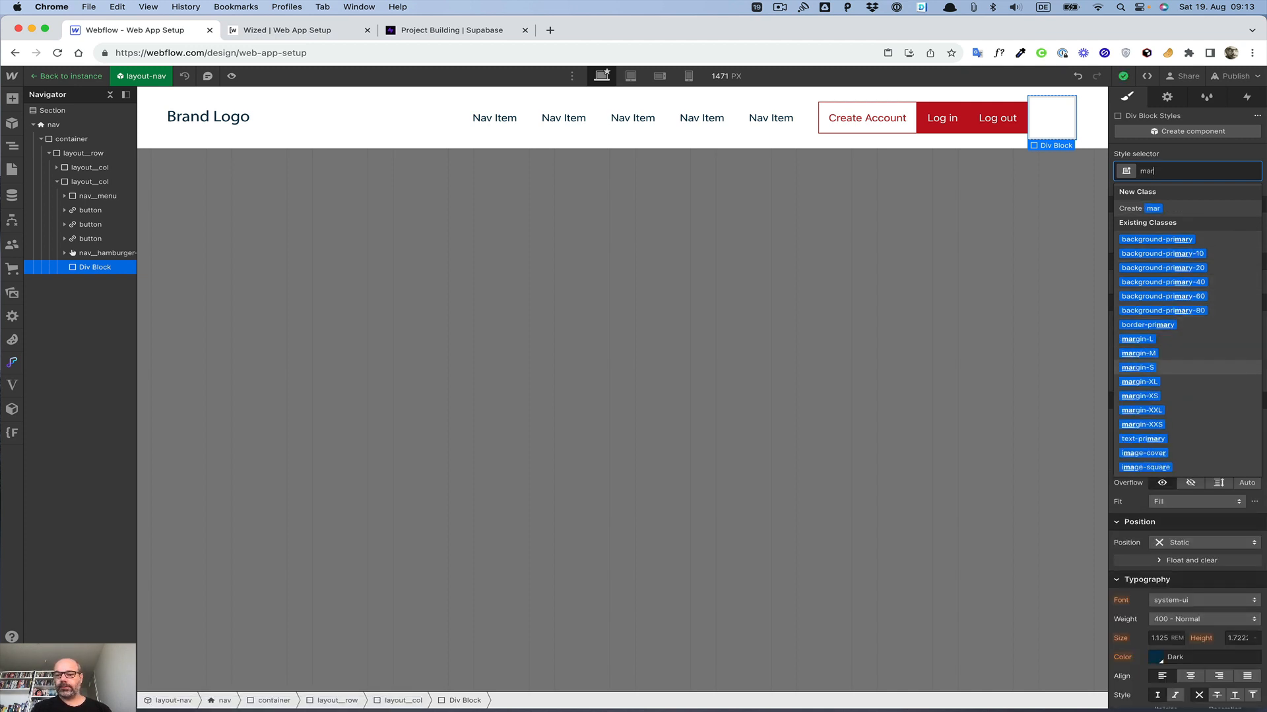
key(Return)
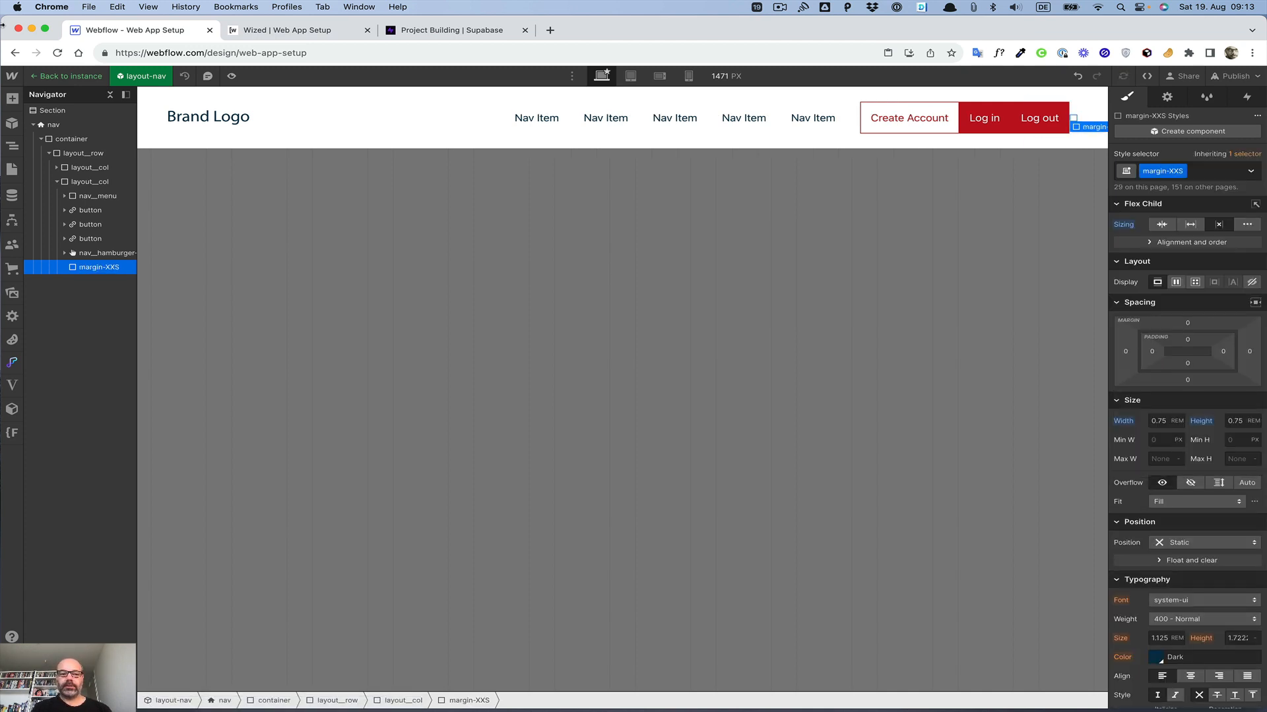
Step: Place a copy of the spacer between Create Account and Log in and change its class to margin-XS
drag(100, 252, 101, 226)
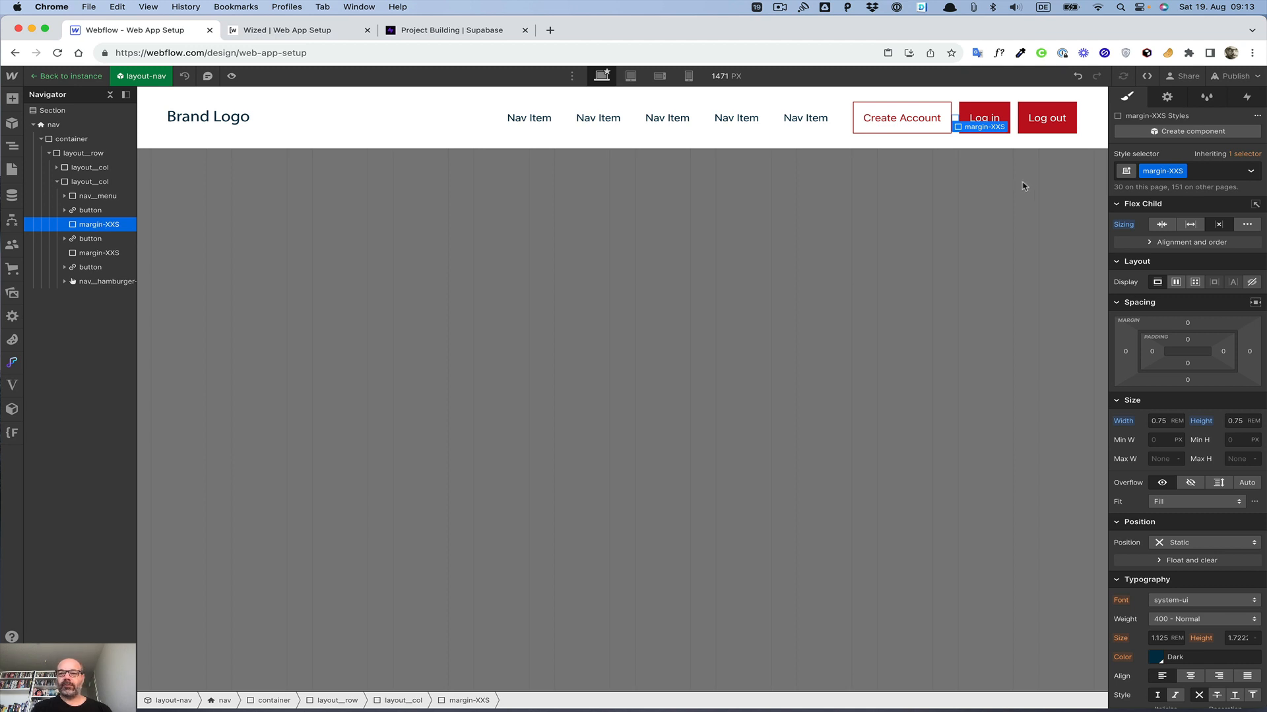
click(1207, 171)
key(BackSpace)
text(margin)
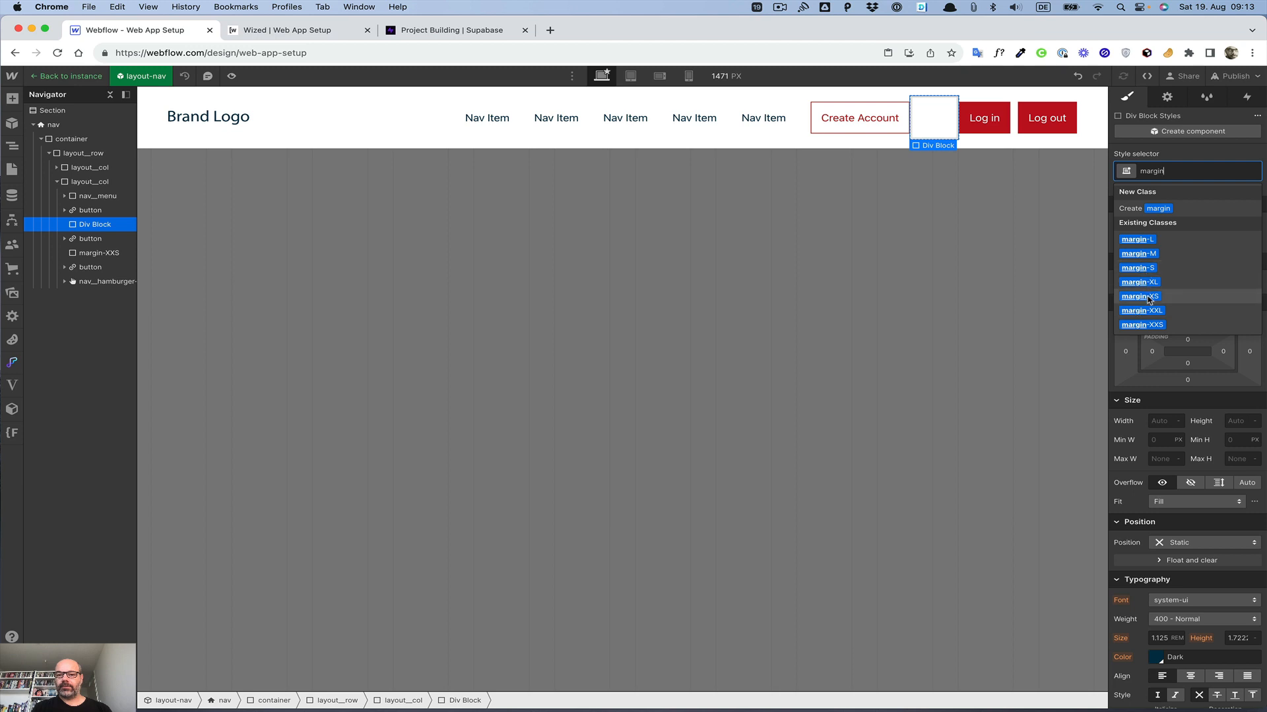
click(1140, 297)
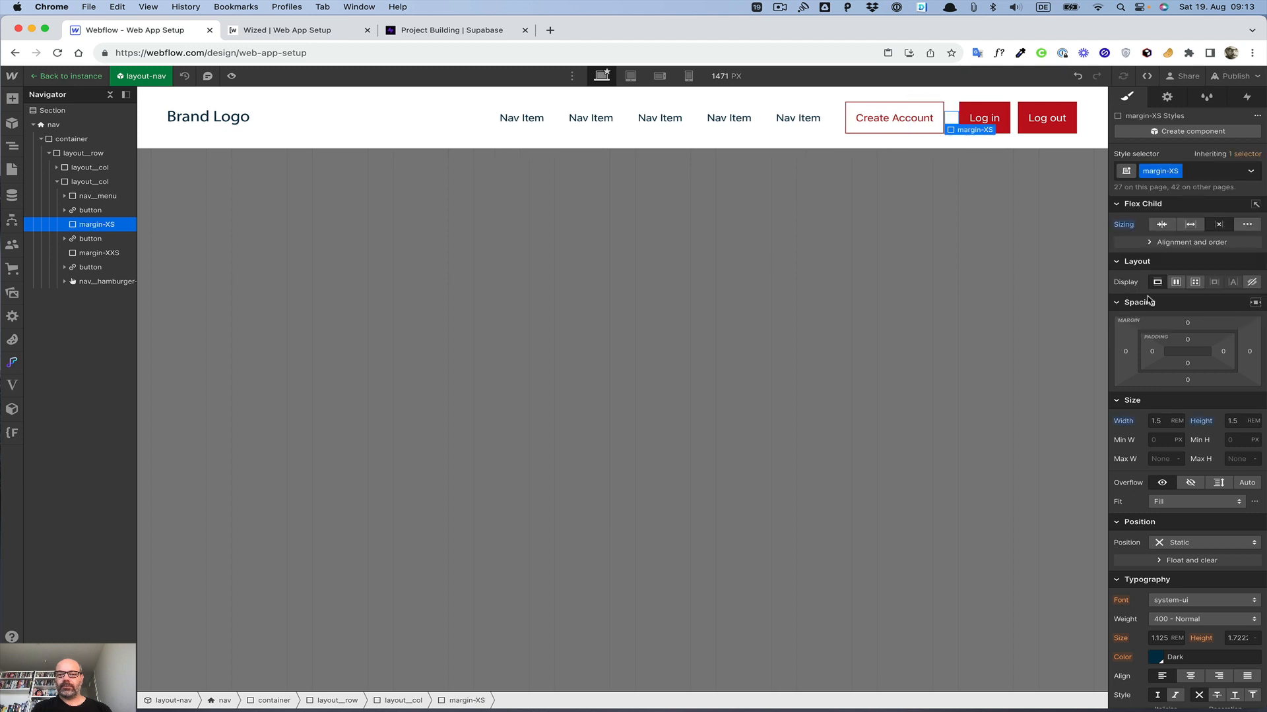
Step: Remove the extra spacer between the Log in and Log out buttons
drag(94, 224, 94, 250)
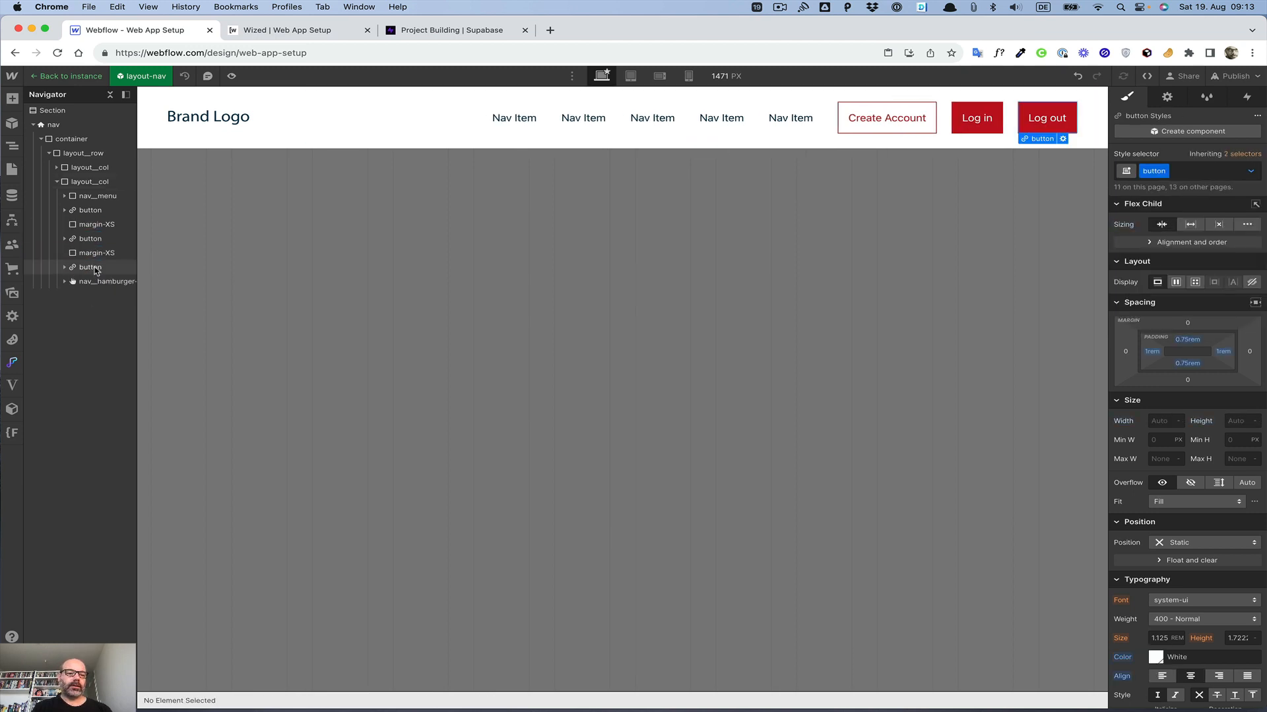
click(89, 267)
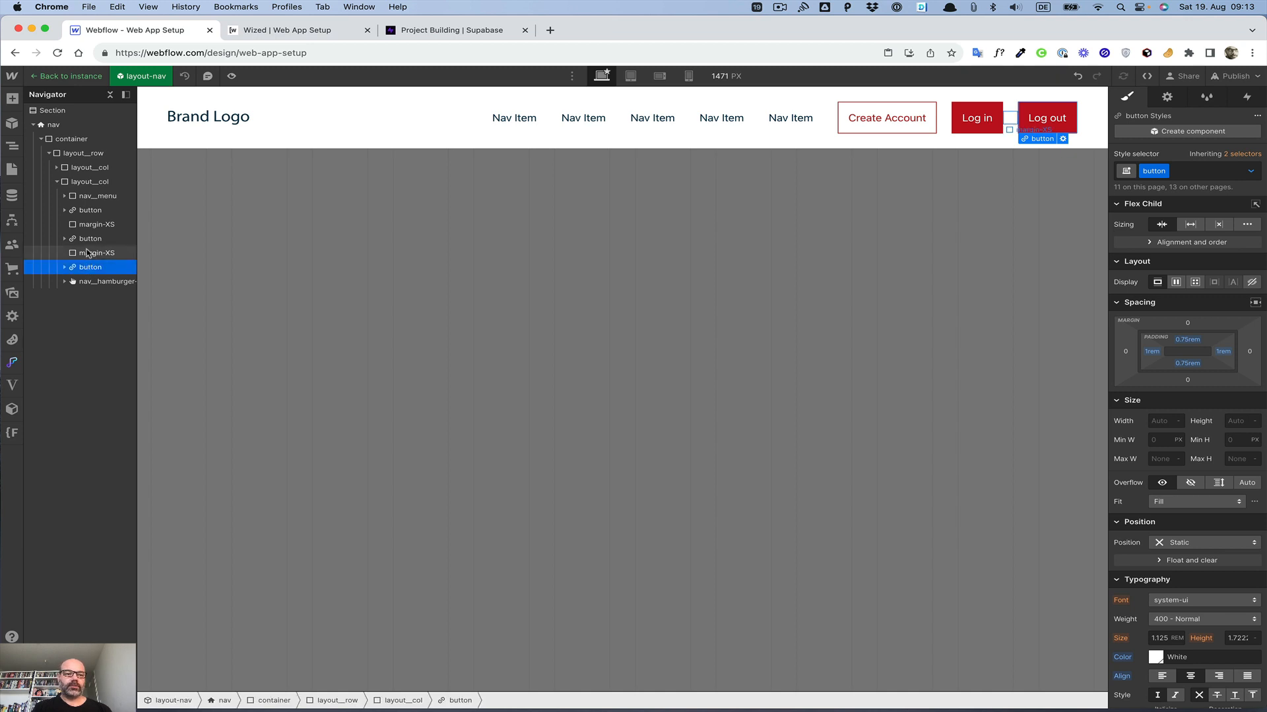
click(86, 252)
key(Delete)
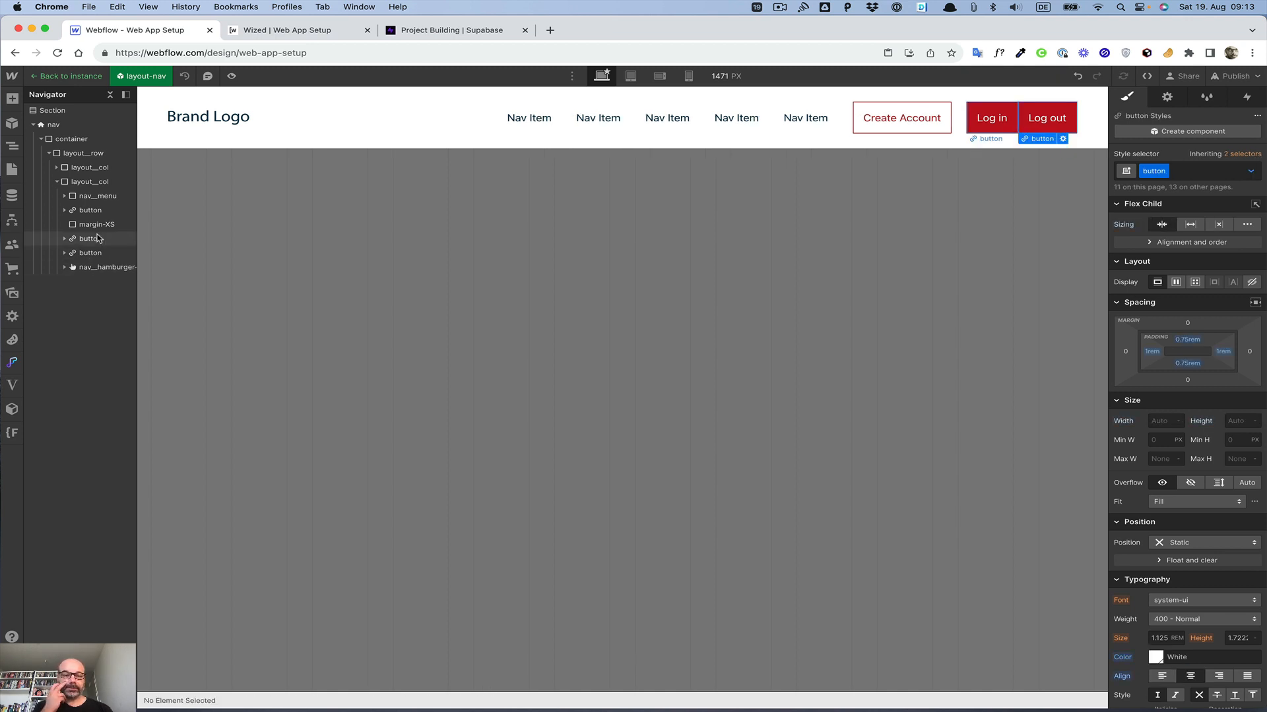
Step: Add a custom attribute named wized with the value buttonLogOut to the Log out button
click(949, 112)
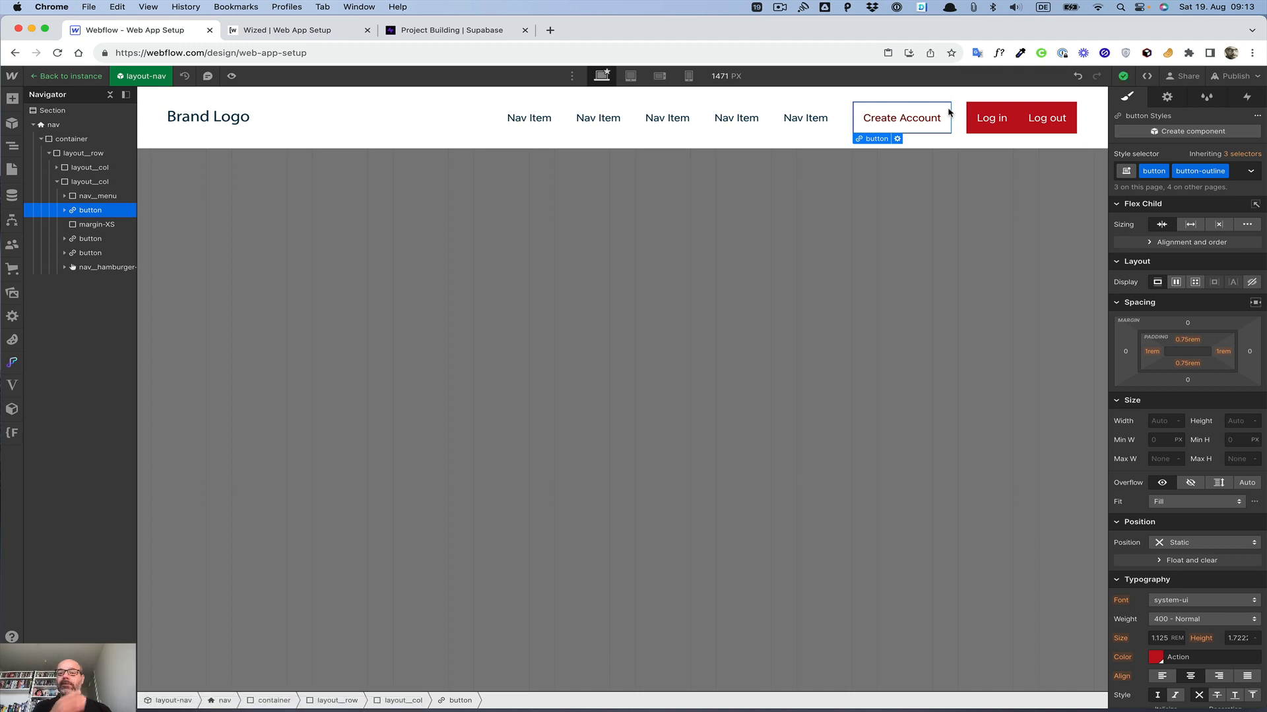
click(973, 113)
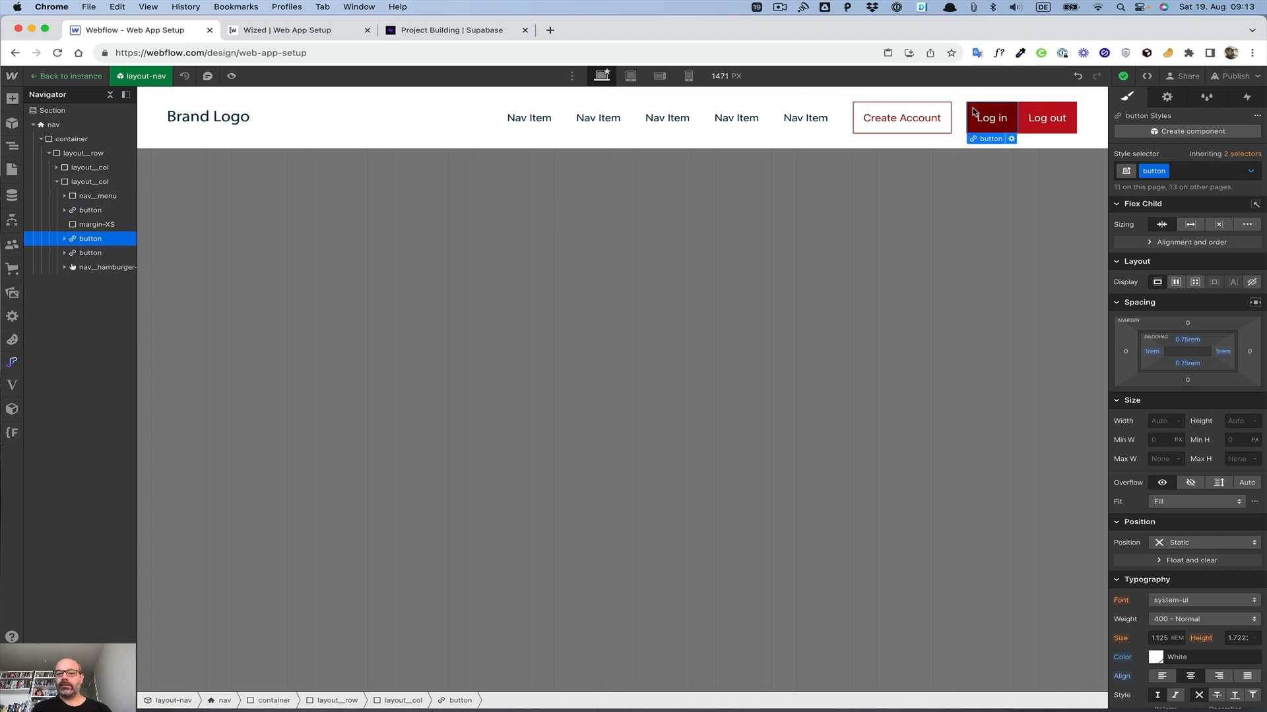
click(1055, 111)
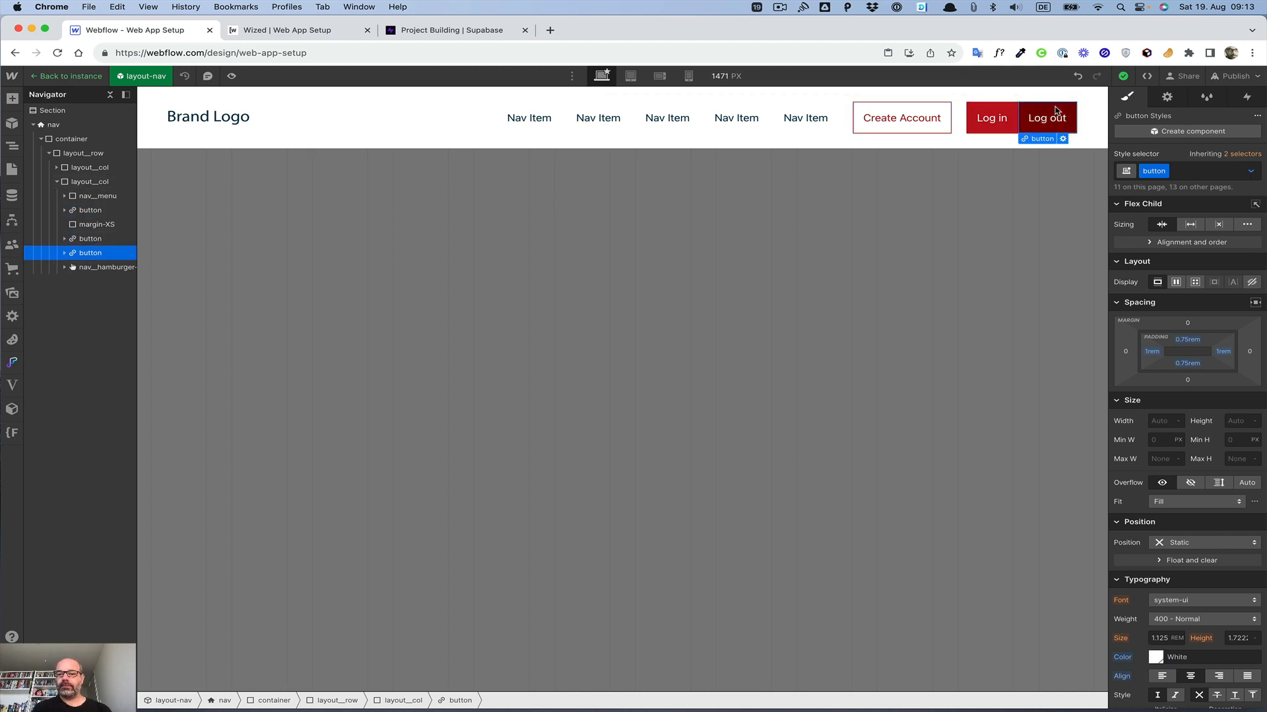
click(1167, 99)
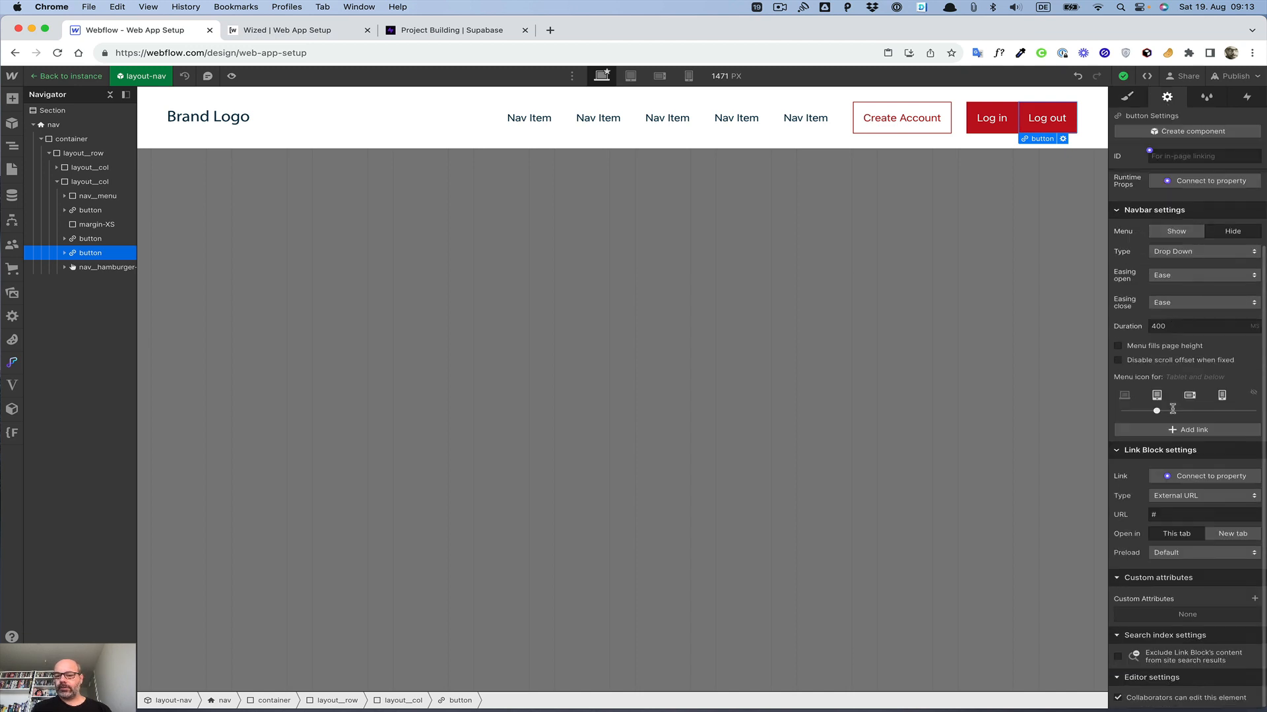
click(1254, 598)
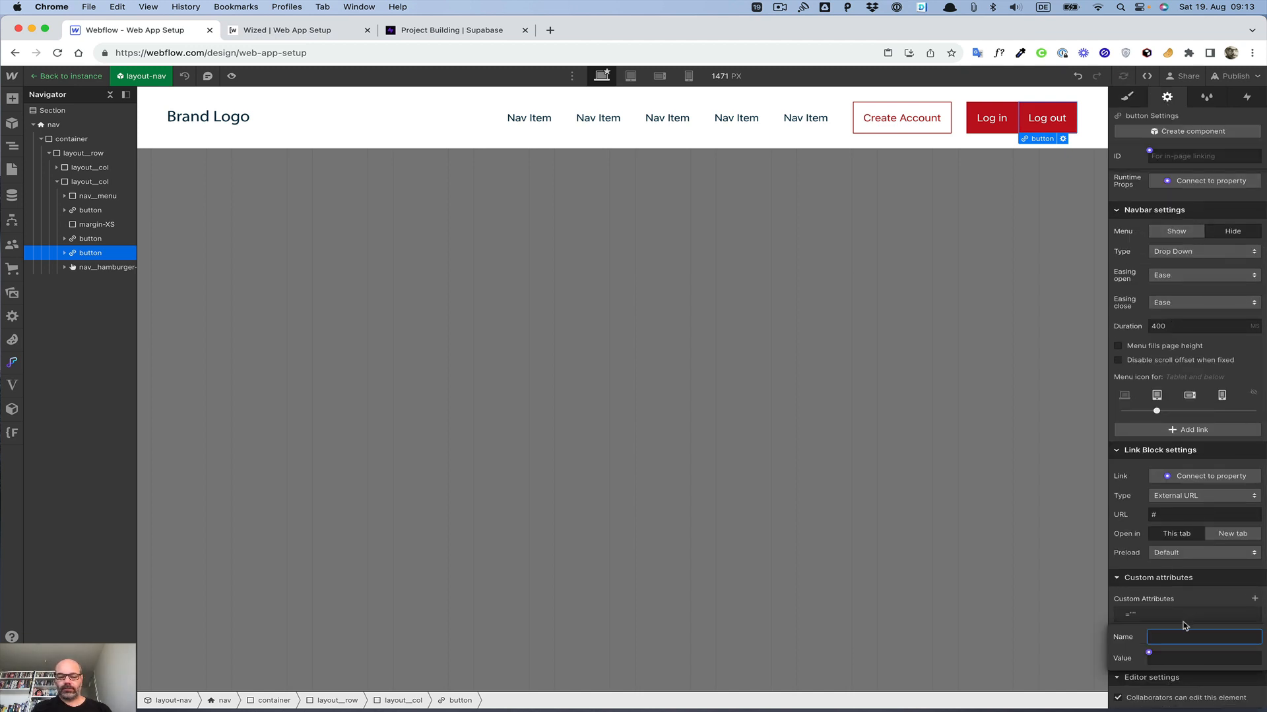
text(wized)
key(Tab)
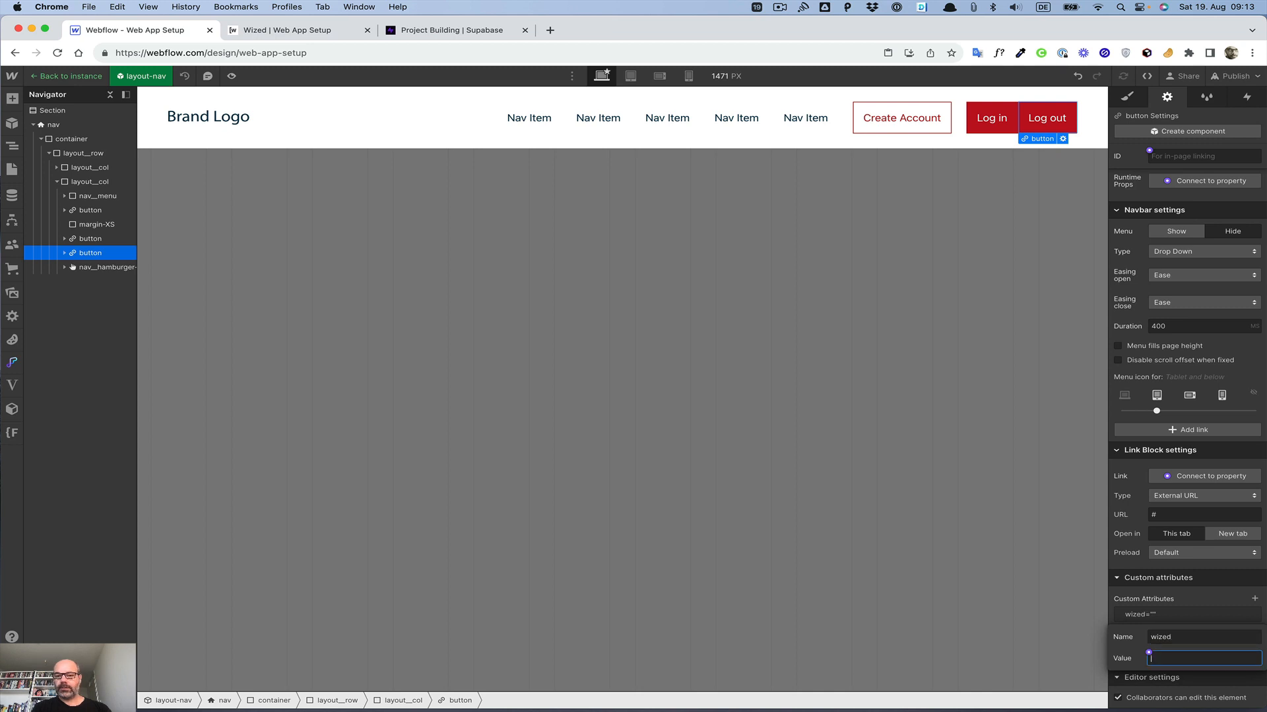
text(buttonLogOut)
click(1219, 599)
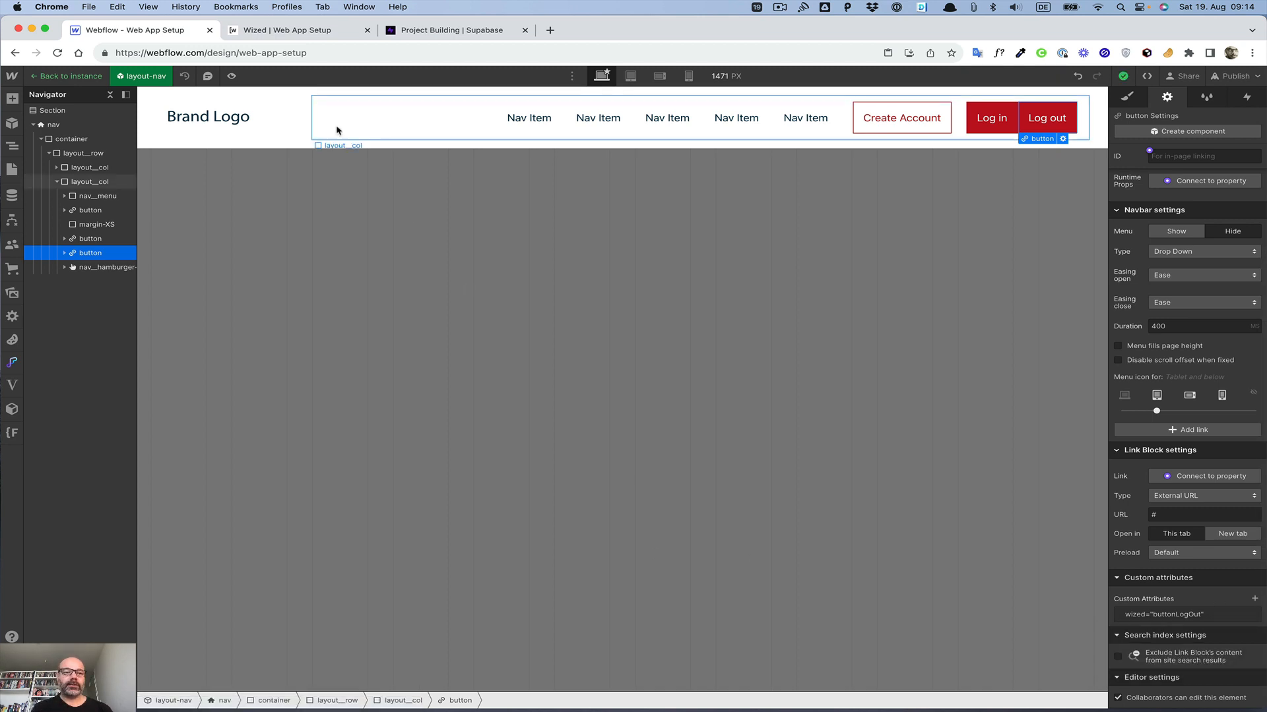
Step: Open the nav component again and add a hidden combo class to the Log out button
click(253, 277)
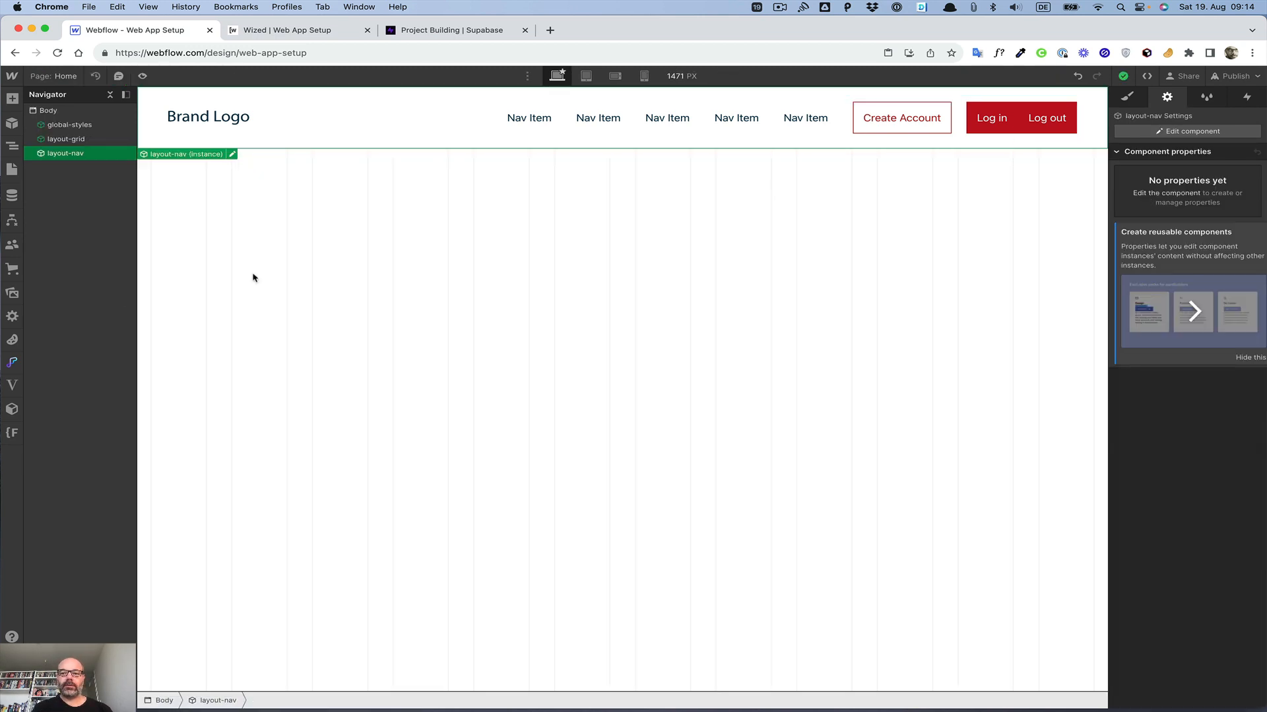
double_click(1020, 124)
click(1029, 111)
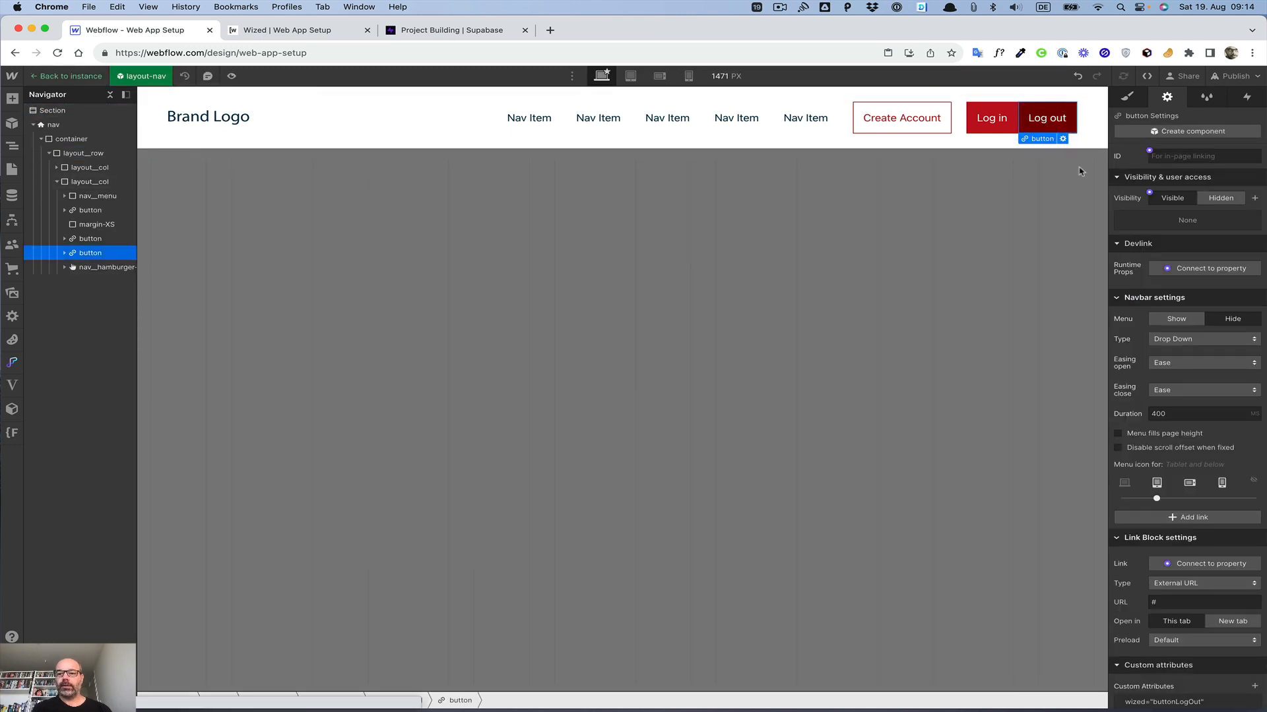
click(1127, 97)
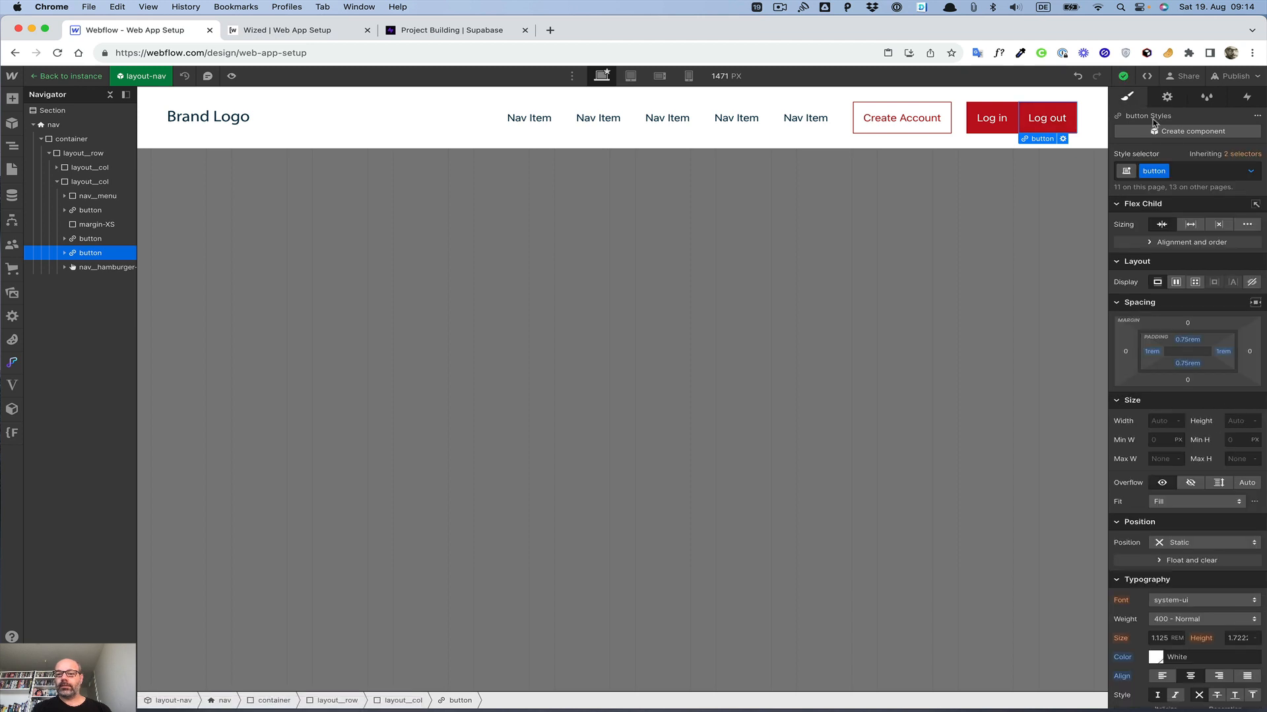
click(1198, 171)
text(hidden)
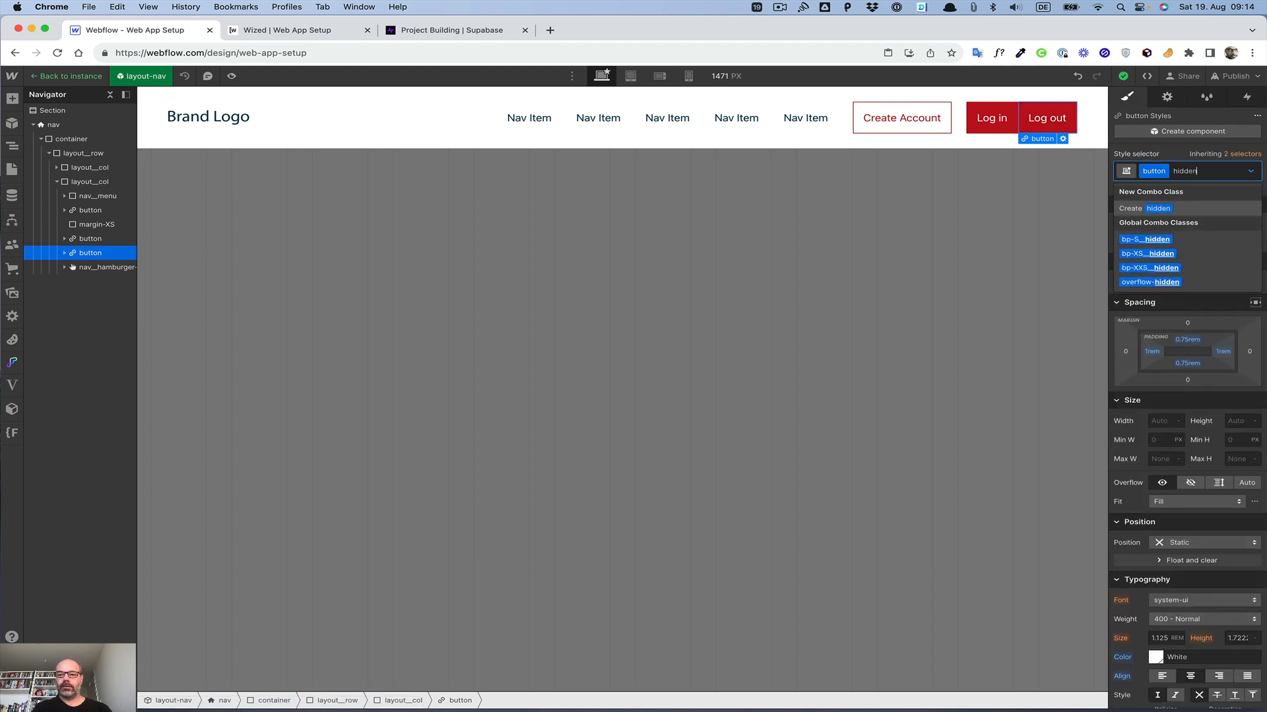
key(Return)
click(579, 460)
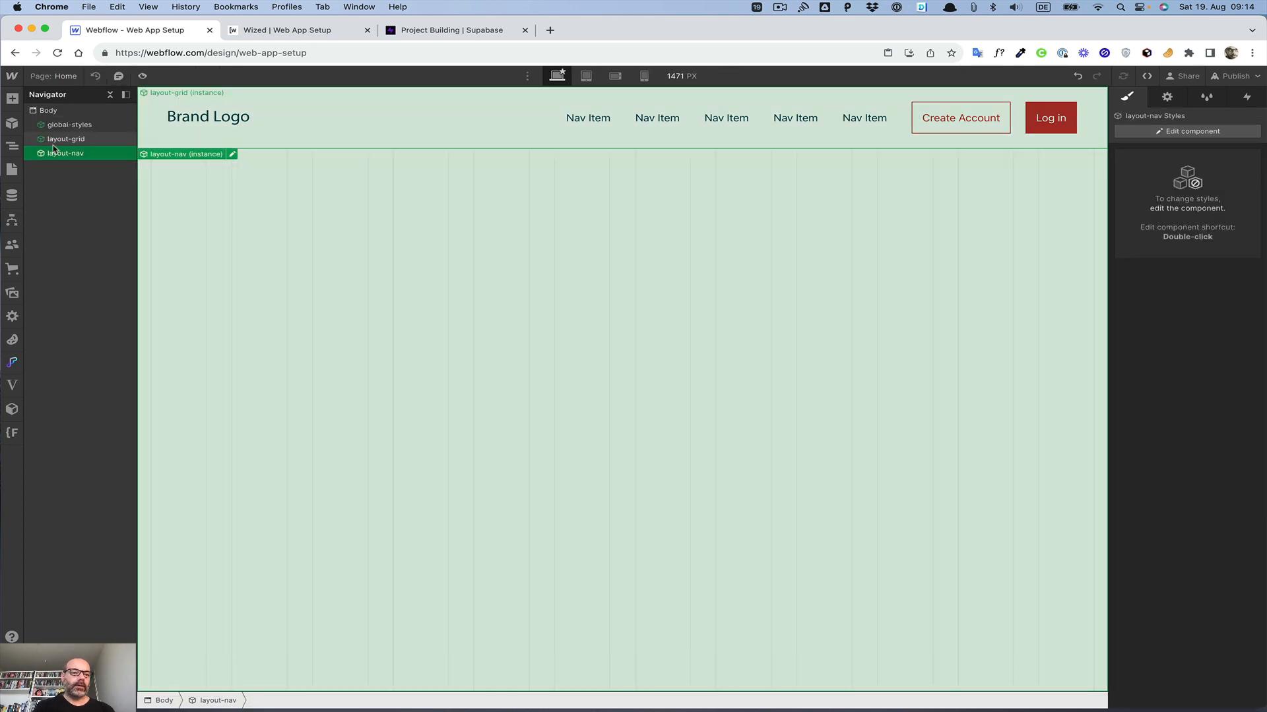
Step: Add a Section to the page body and give it the new class modal
click(54, 125)
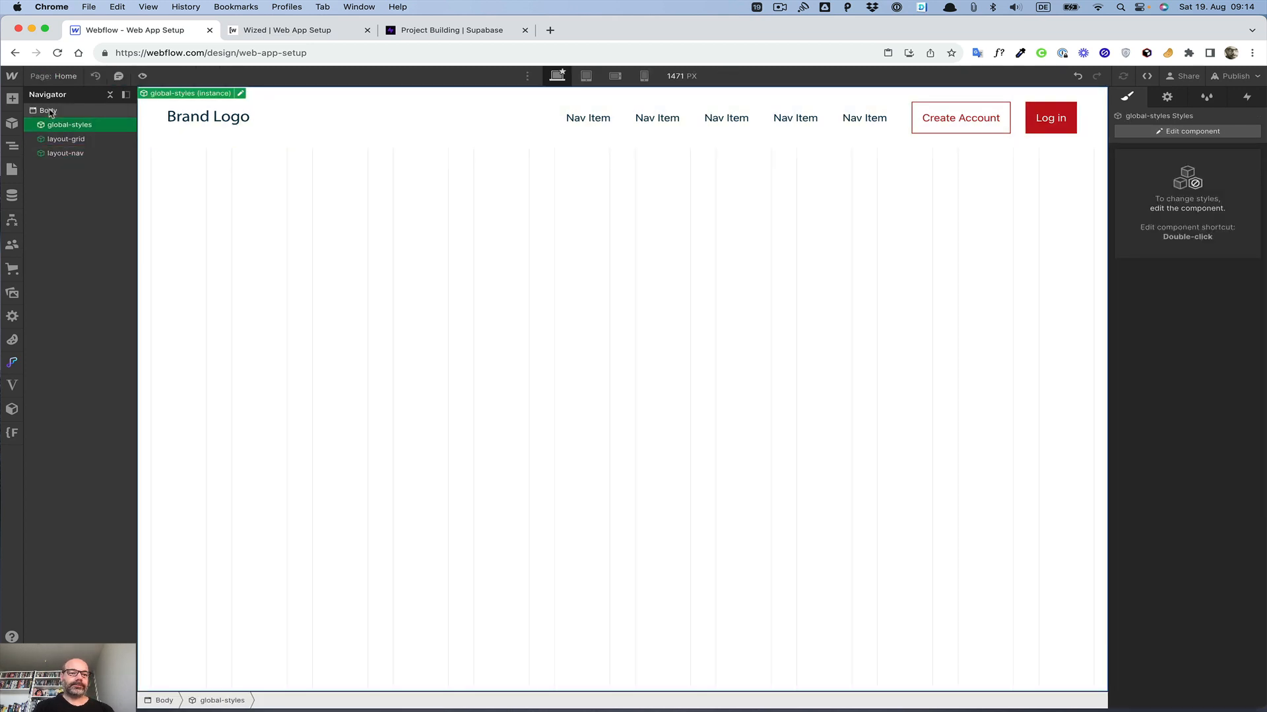
click(50, 111)
key(super+e)
text(sec)
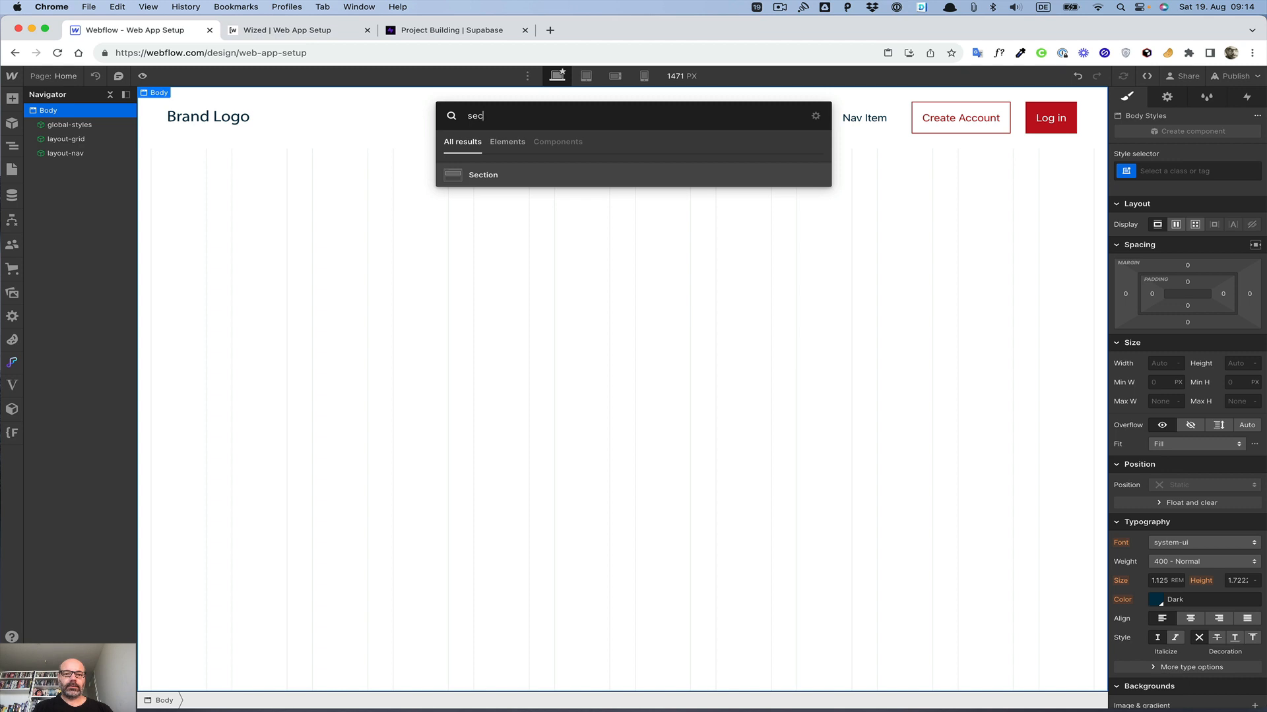
key(Return)
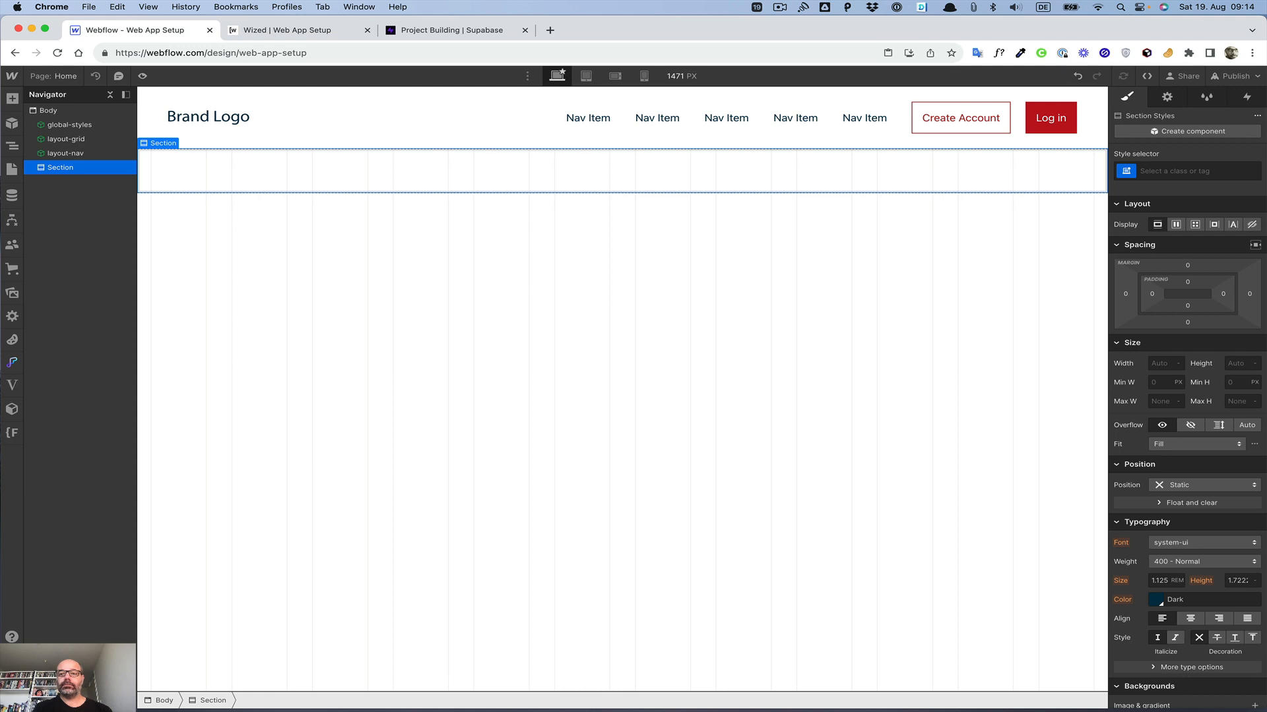
click(1177, 173)
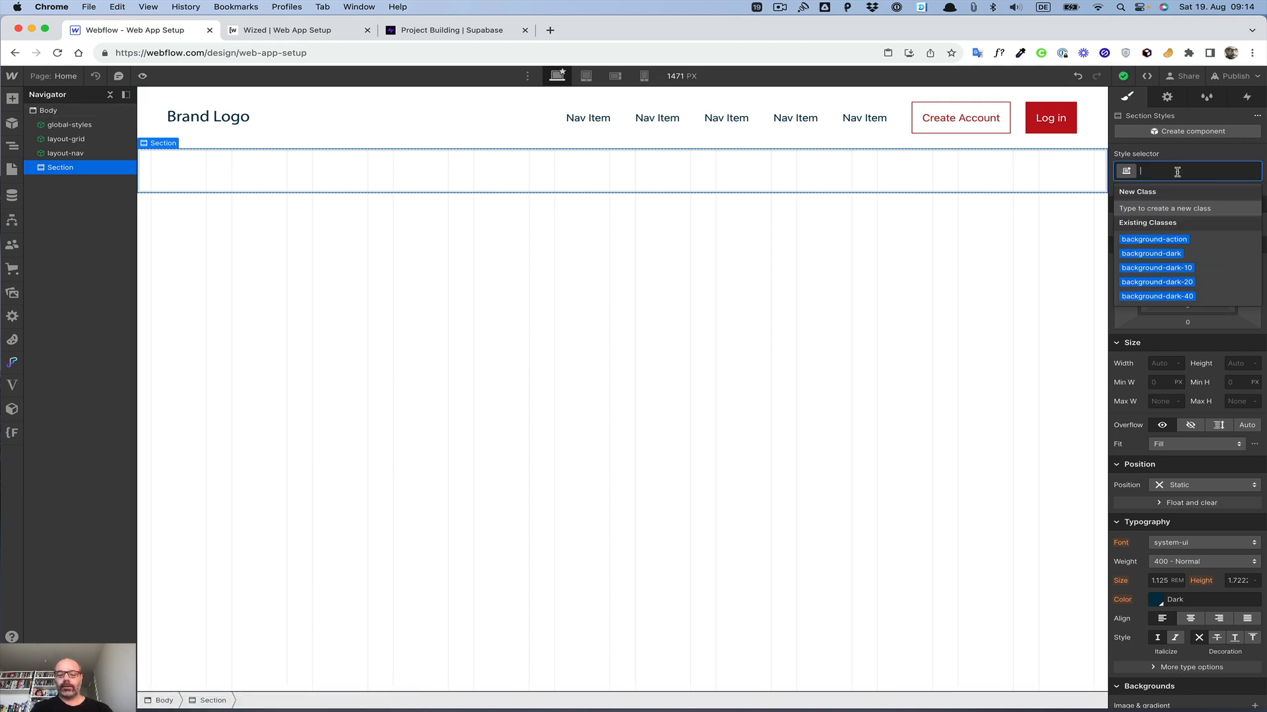
text(modal)
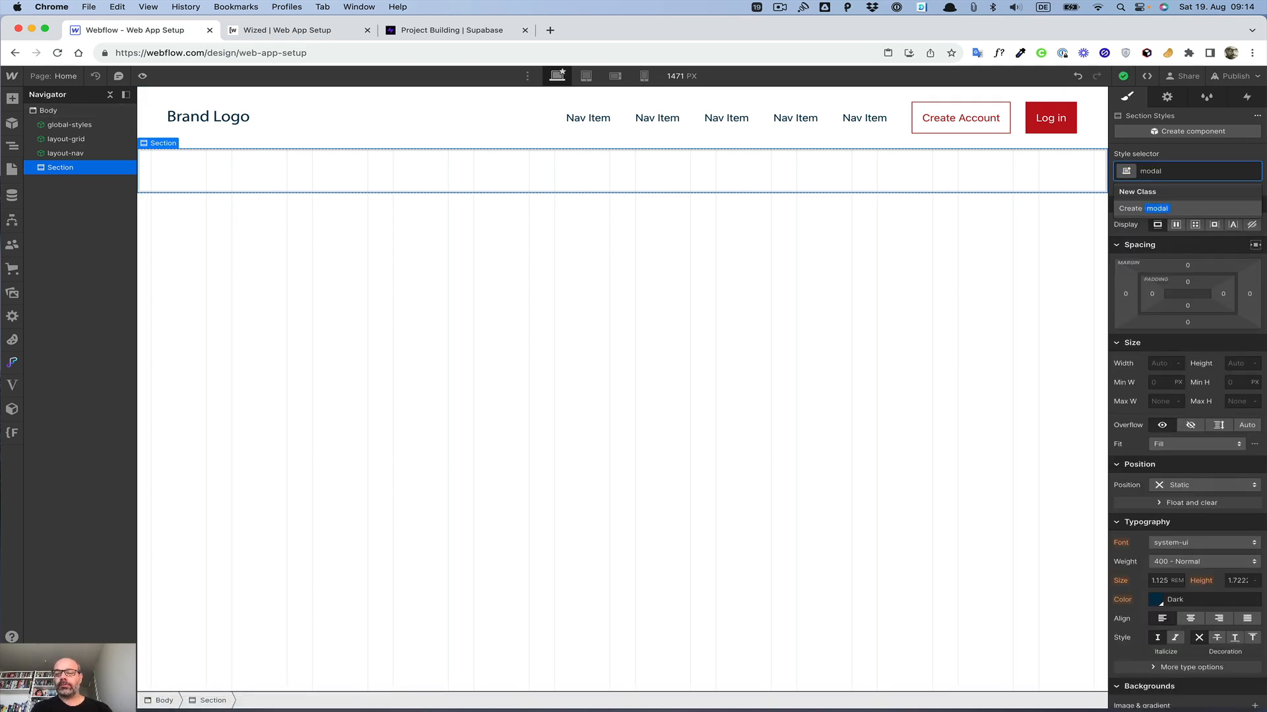
key(Return)
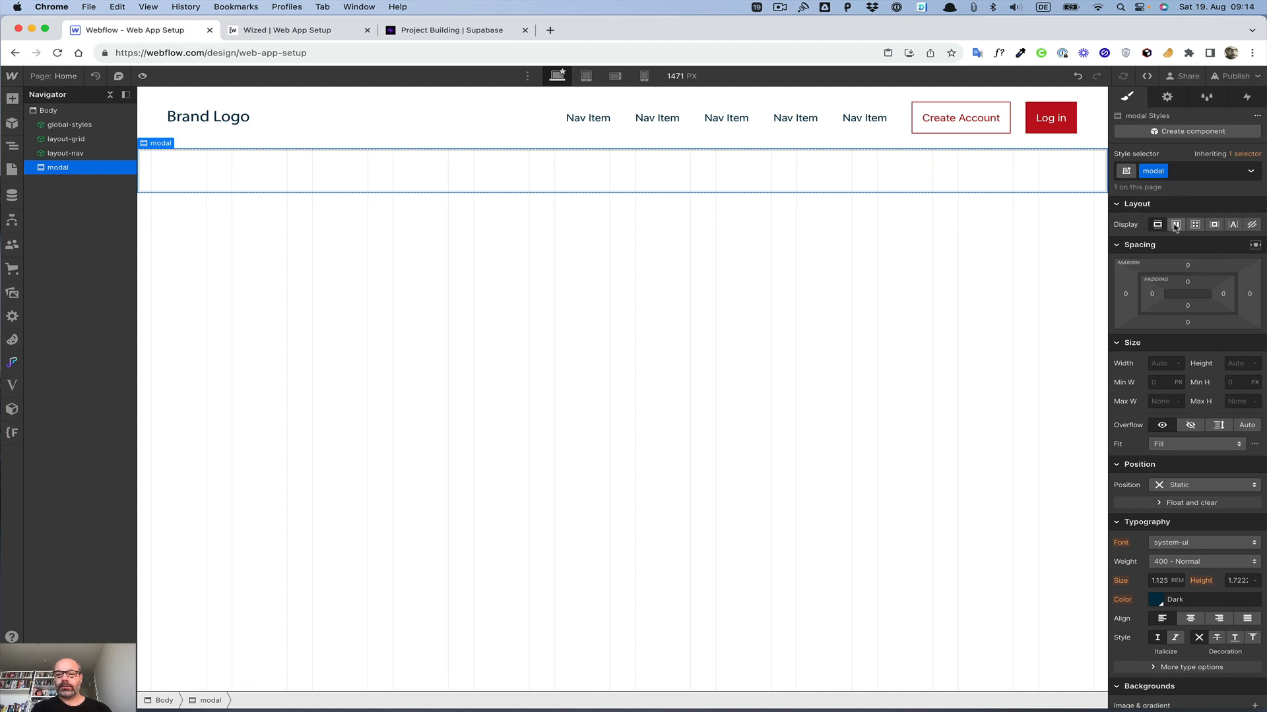
Step: Make the modal a grid with 0 gaps, a single column and a single row
click(1196, 225)
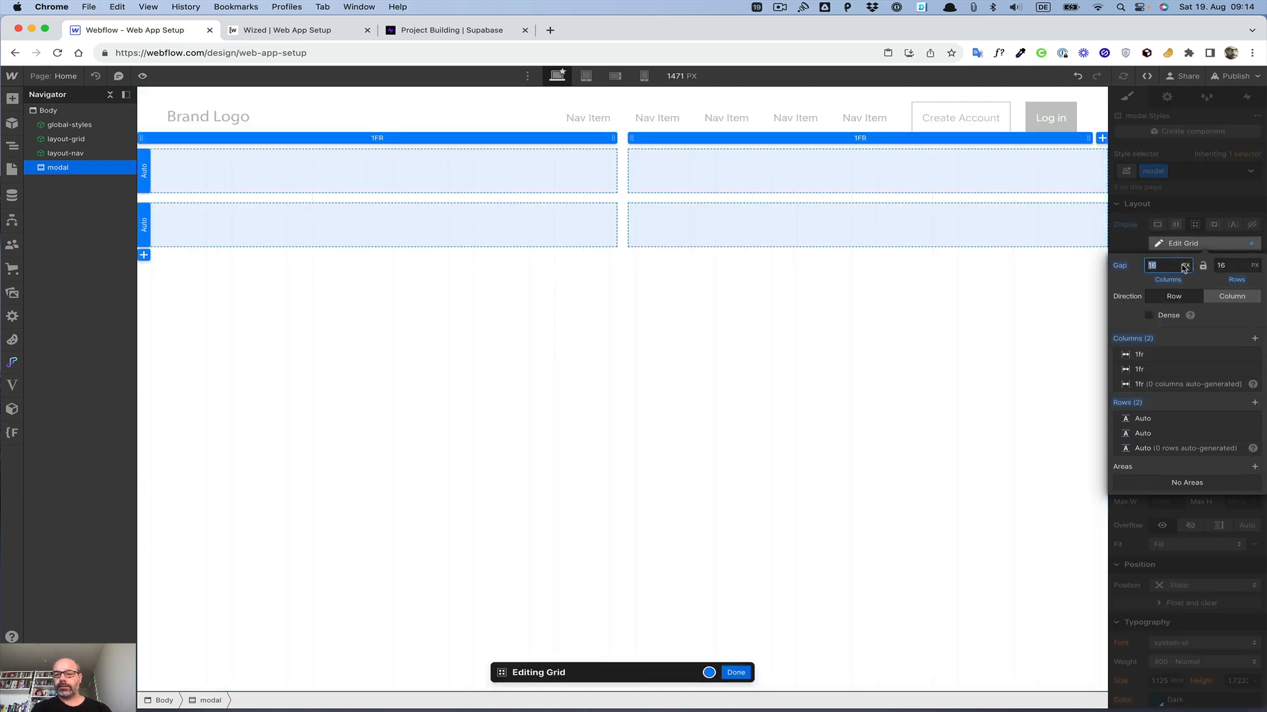
key(Tab)
text(0)
key(Return)
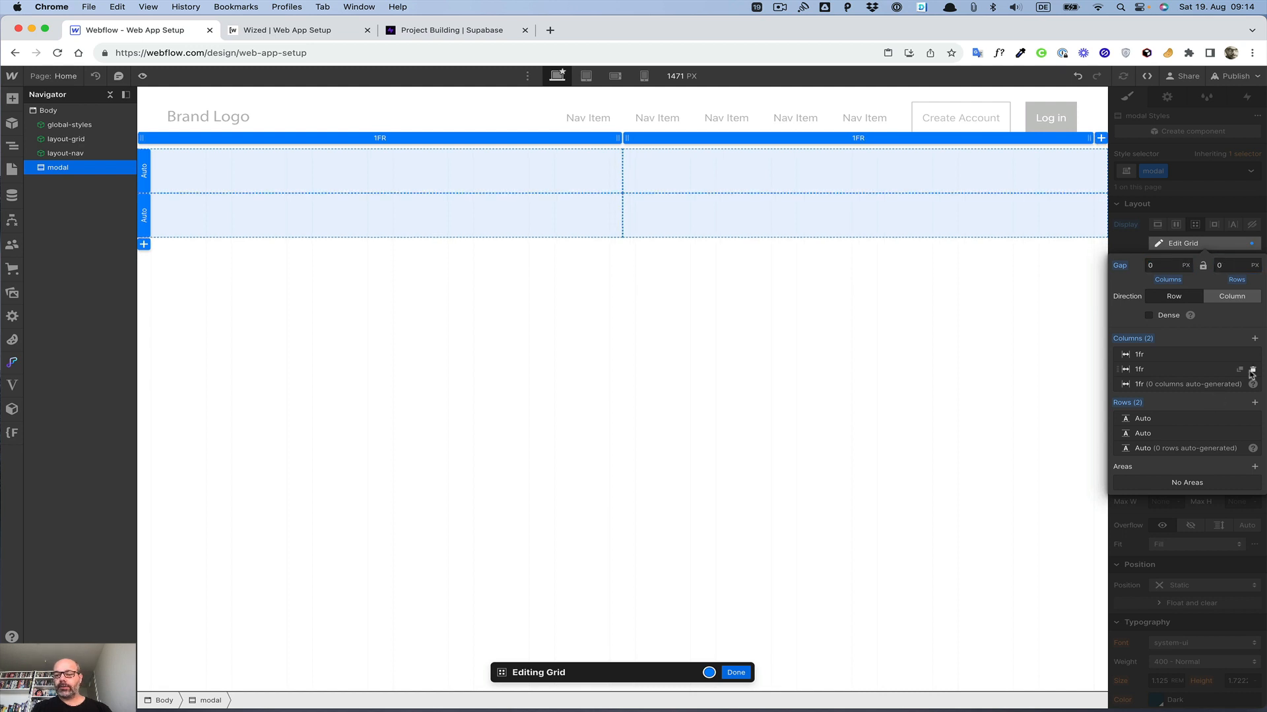
click(1253, 370)
click(1253, 418)
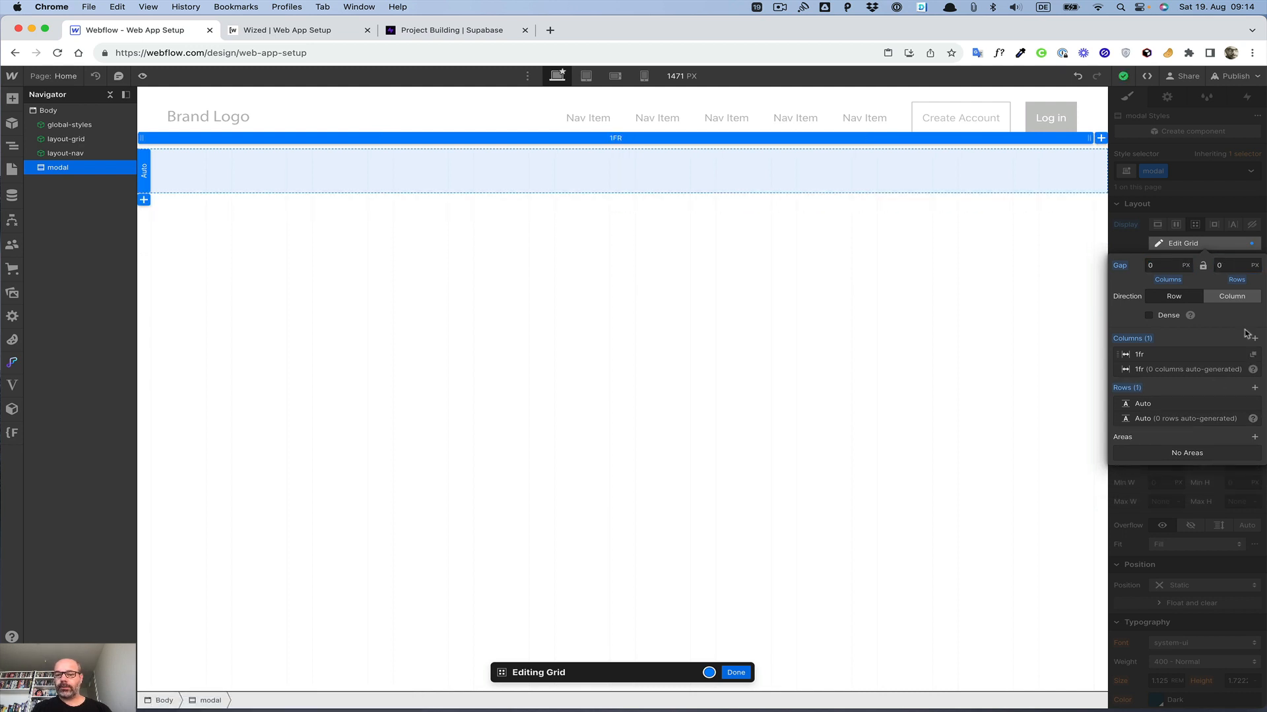
click(1206, 199)
Step: Set the modal's position to Fixed with a z-index of 1000
scroll(1181, 514, down, 6)
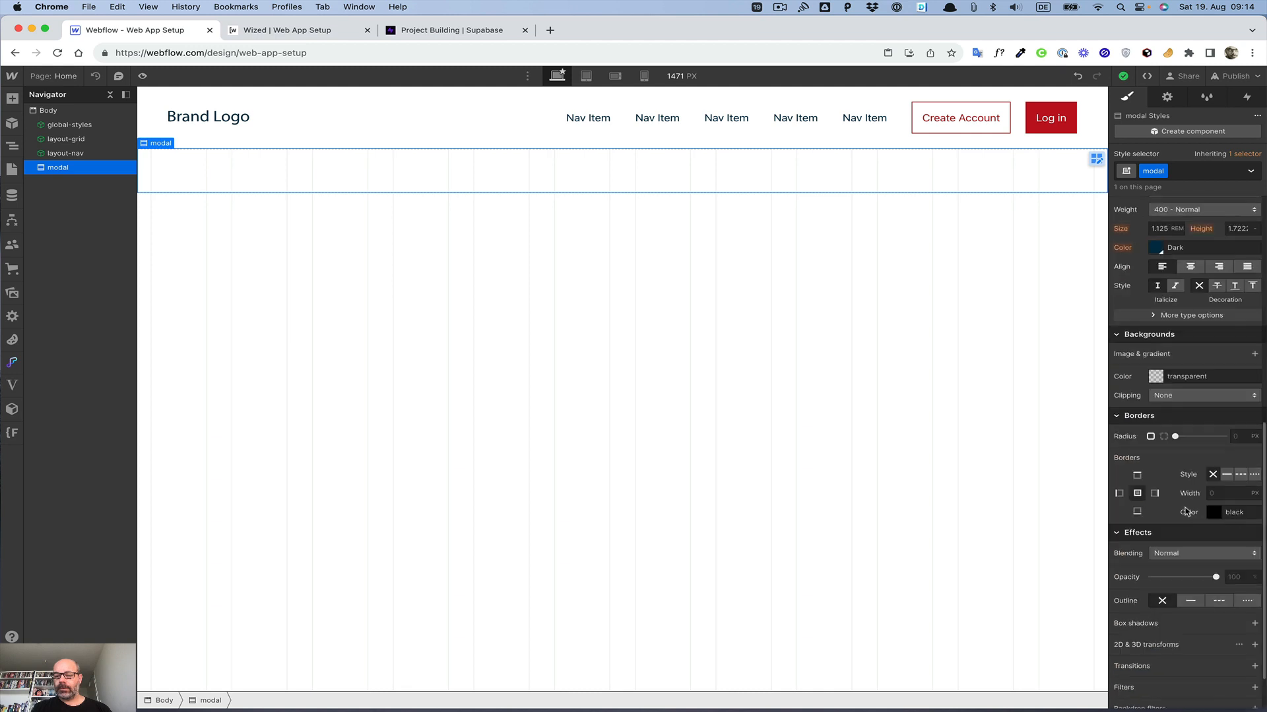
scroll(1188, 243, up, 3)
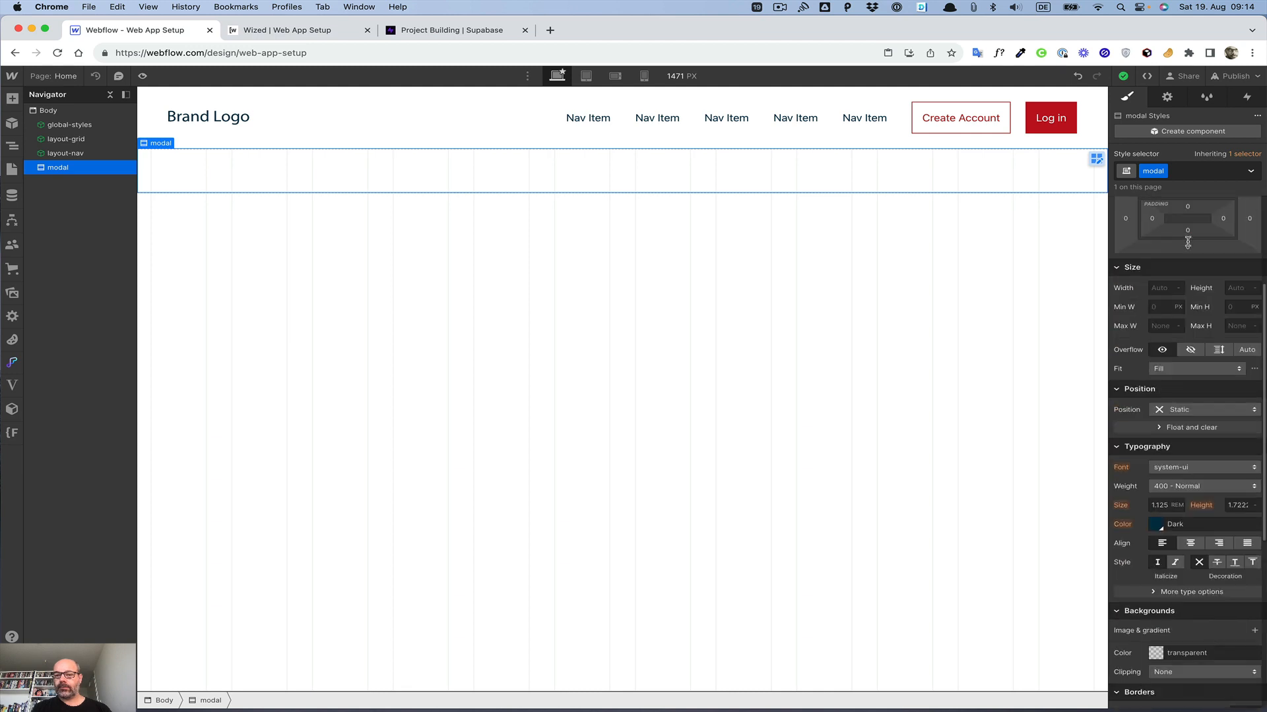
click(1193, 413)
click(1184, 457)
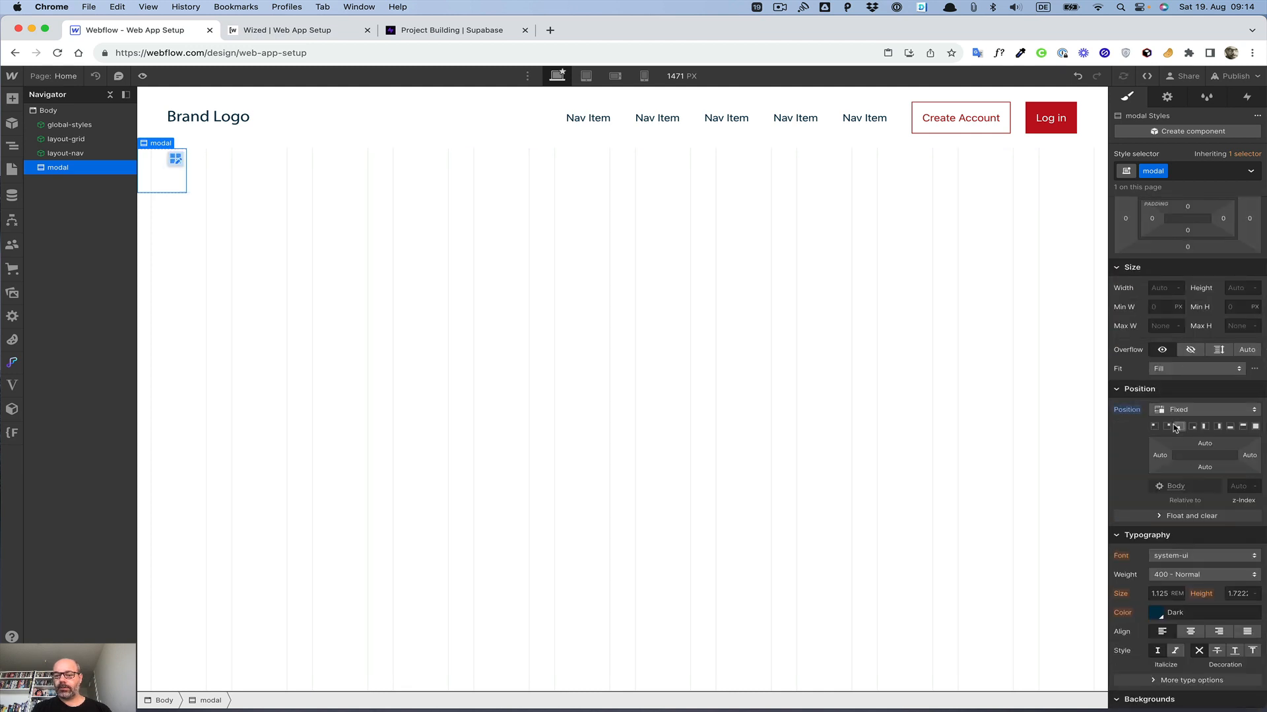
click(1239, 488)
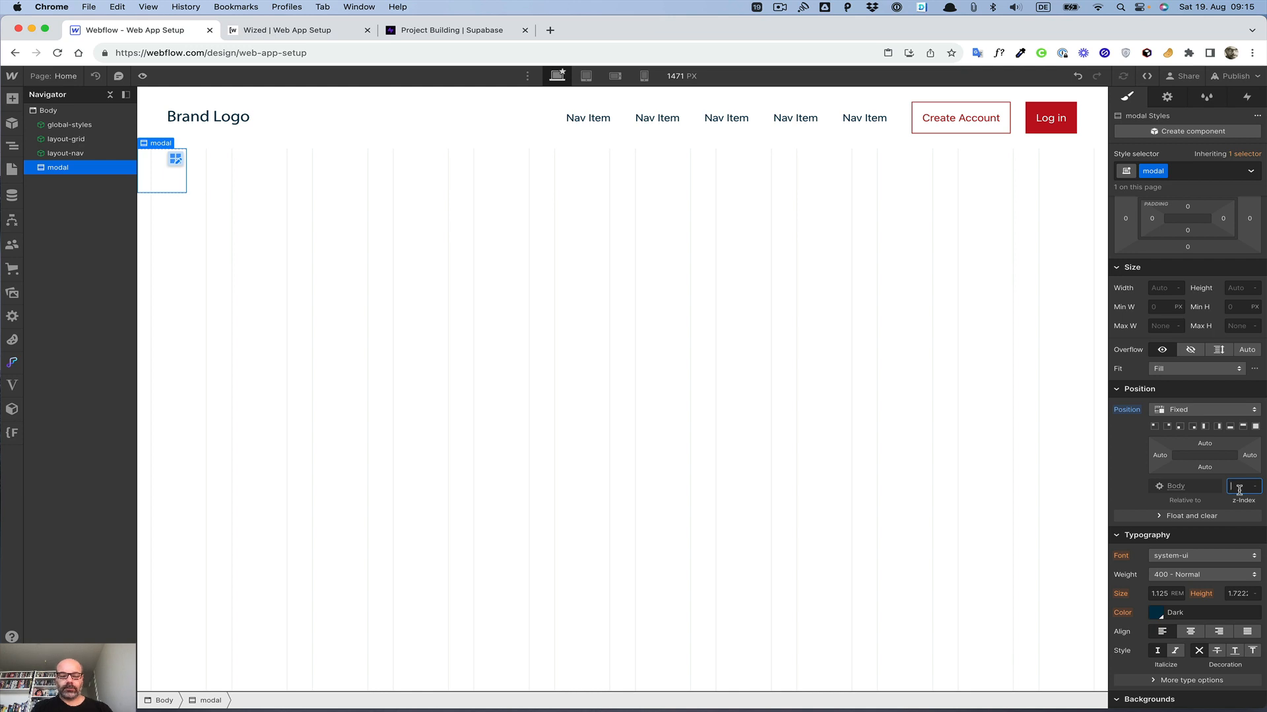
text(1000)
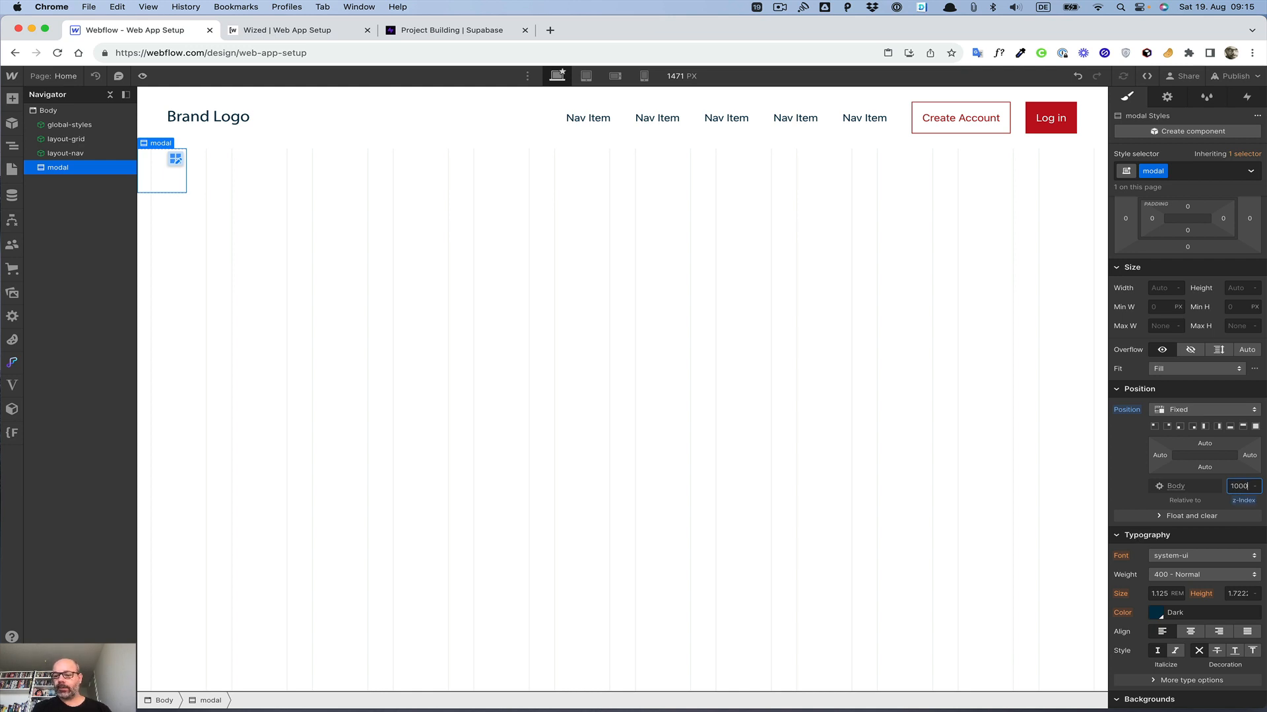
Step: Give the modal a dark blue background color at 90% opacity
scroll(1153, 413, down, 6)
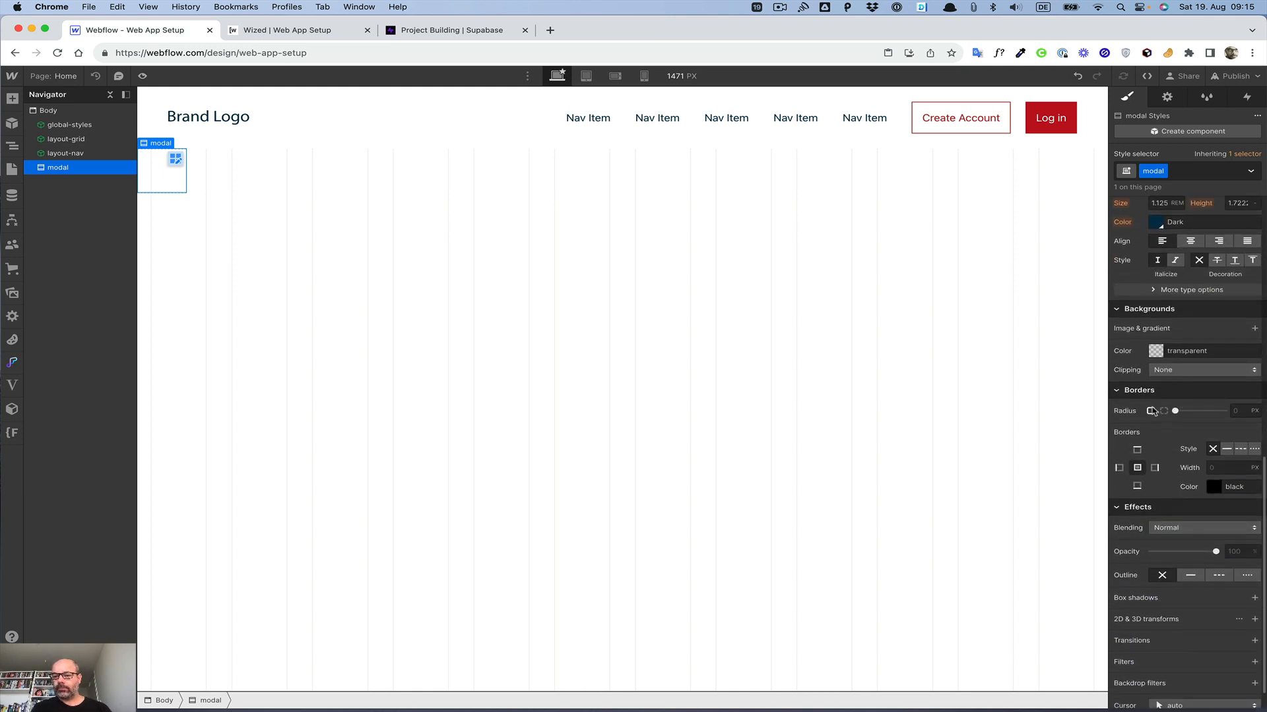
click(1153, 354)
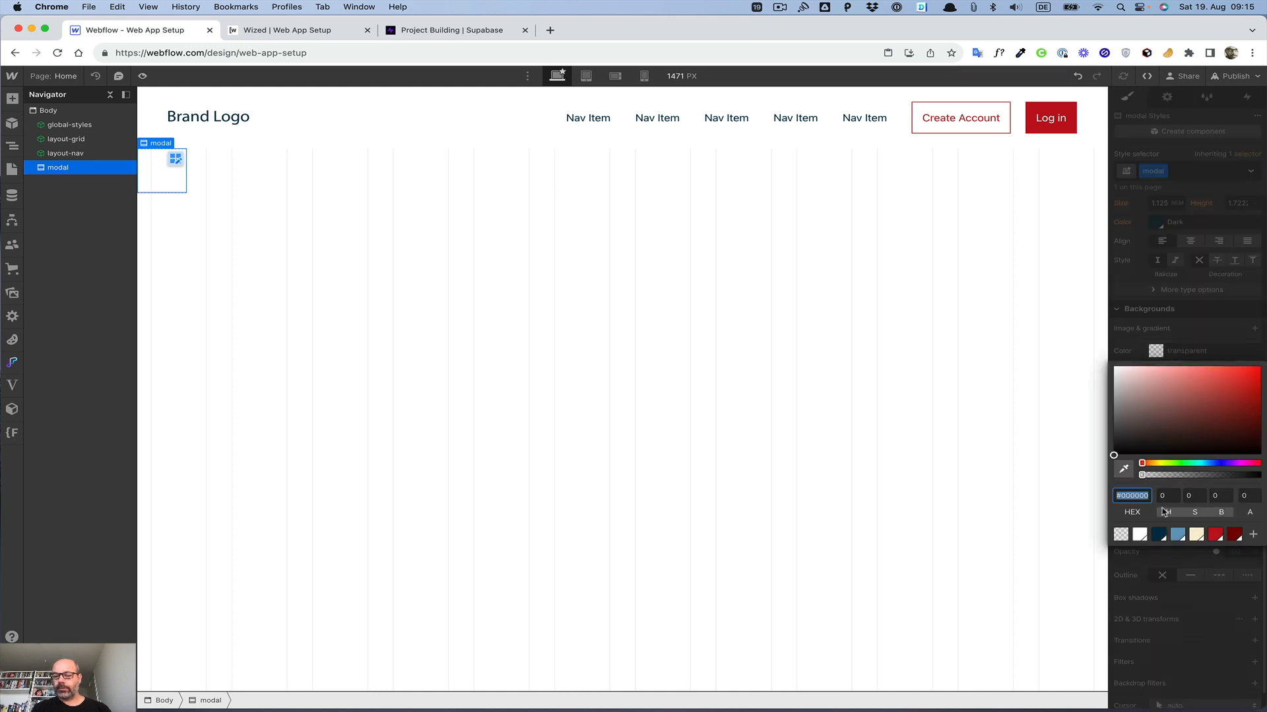
click(1159, 535)
click(1254, 493)
text(90)
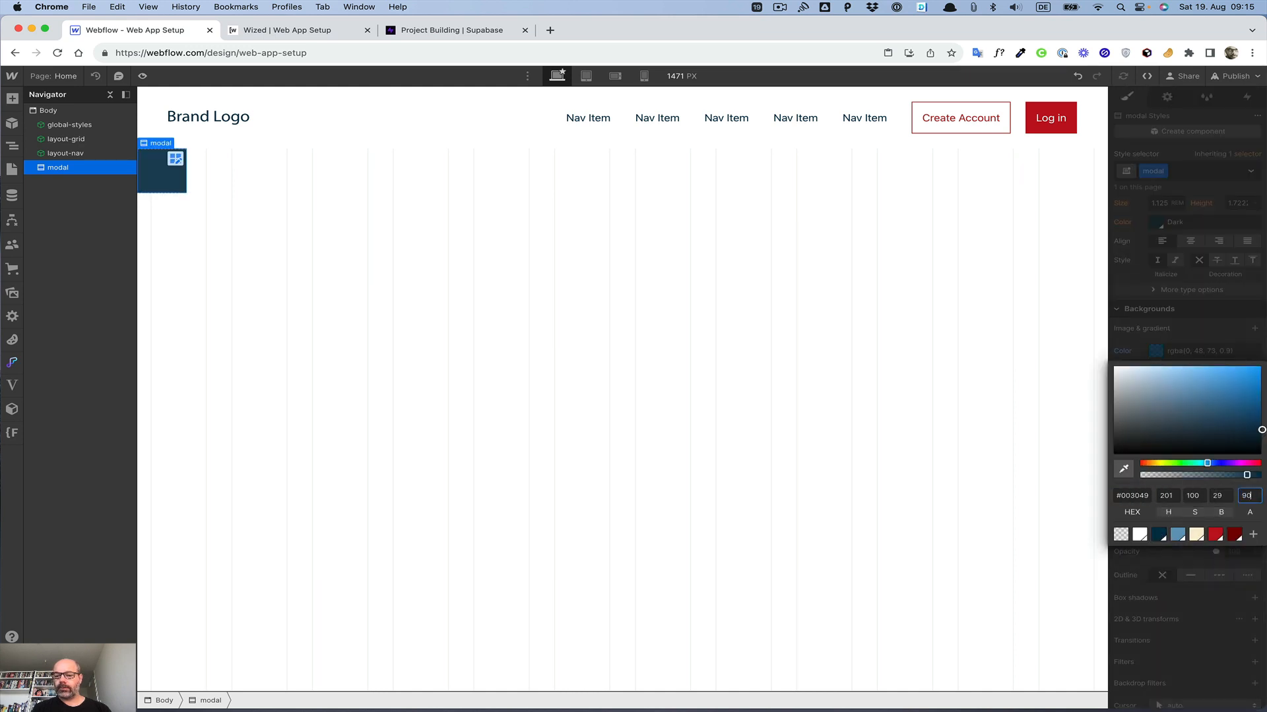
click(1220, 321)
Step: Pin the fixed modal to all four edges so it covers the full screen
scroll(1220, 321, up, 5)
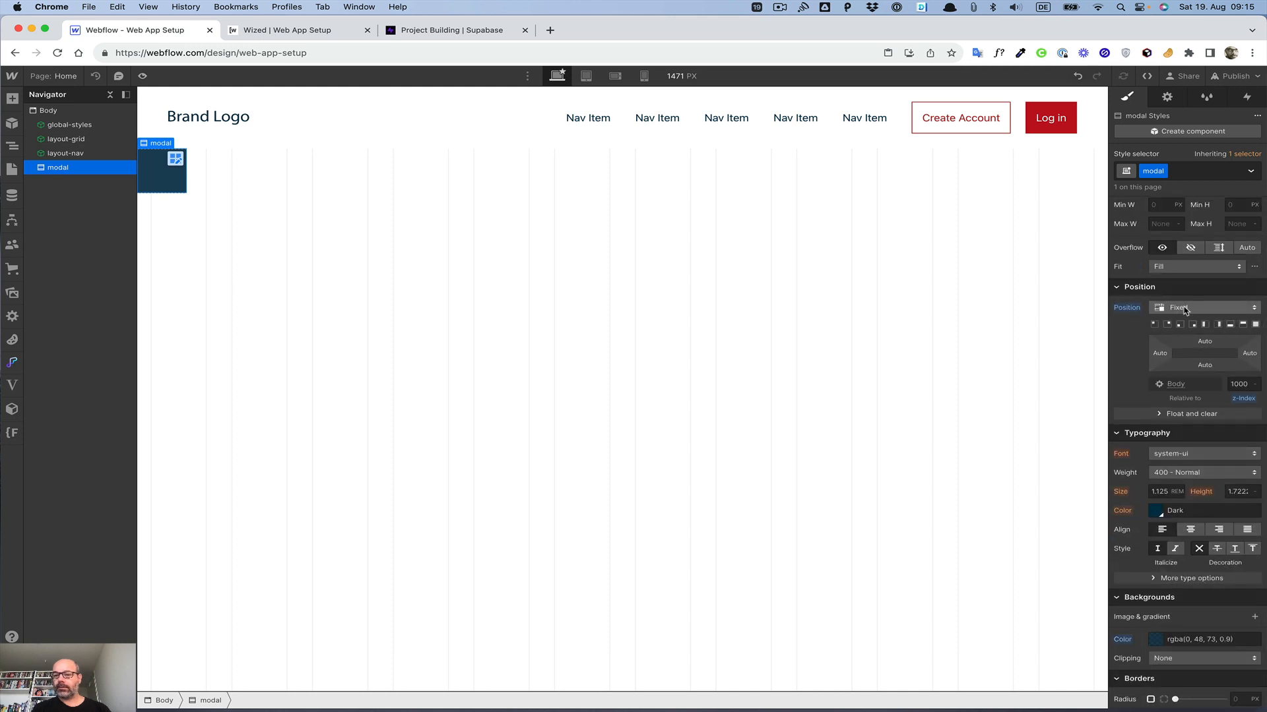
click(1255, 325)
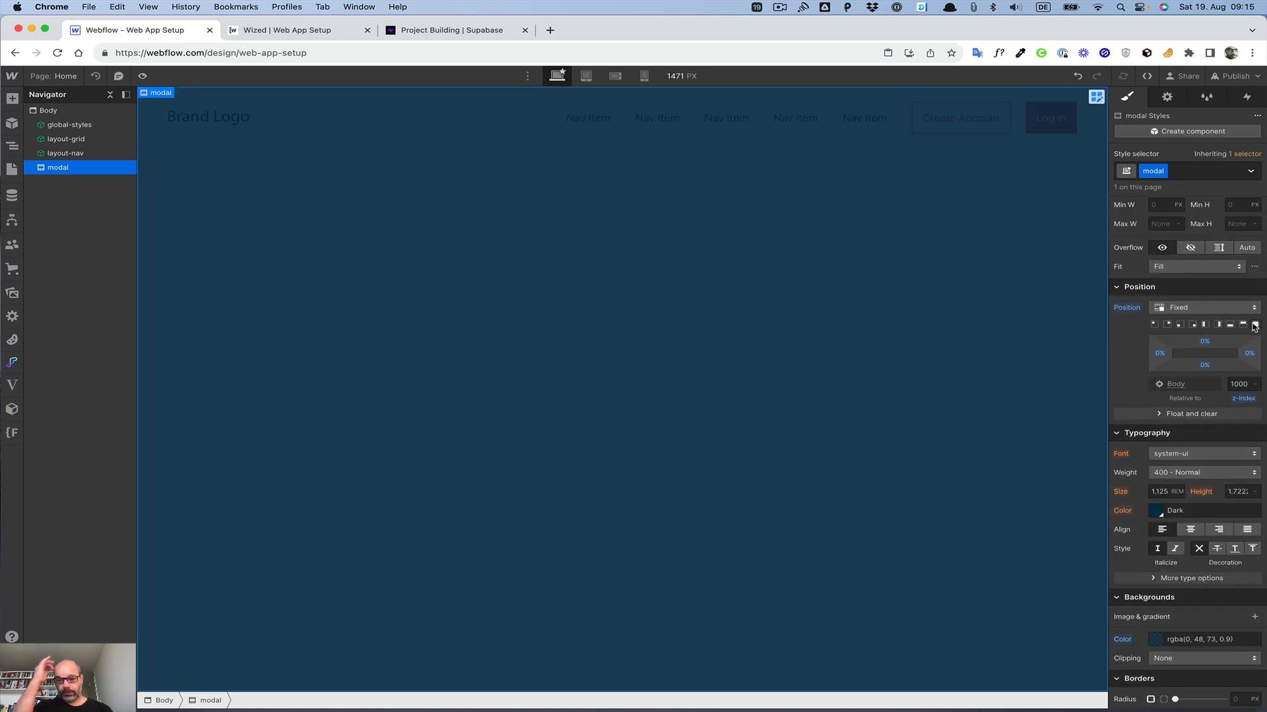
scroll(1137, 376, up, 5)
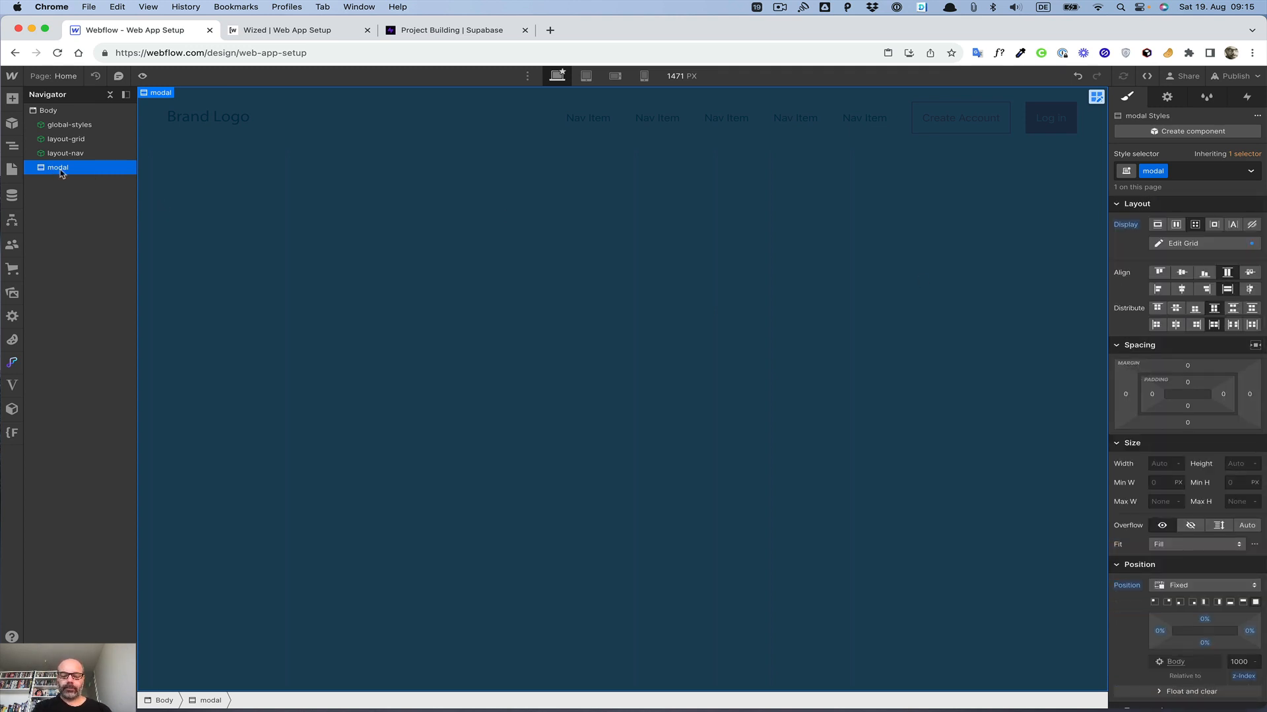
Step: Add a div block inside the modal with the class modal__trigger, placed manually in column 1, row 1 of the grid
key(super+e)
text(di)
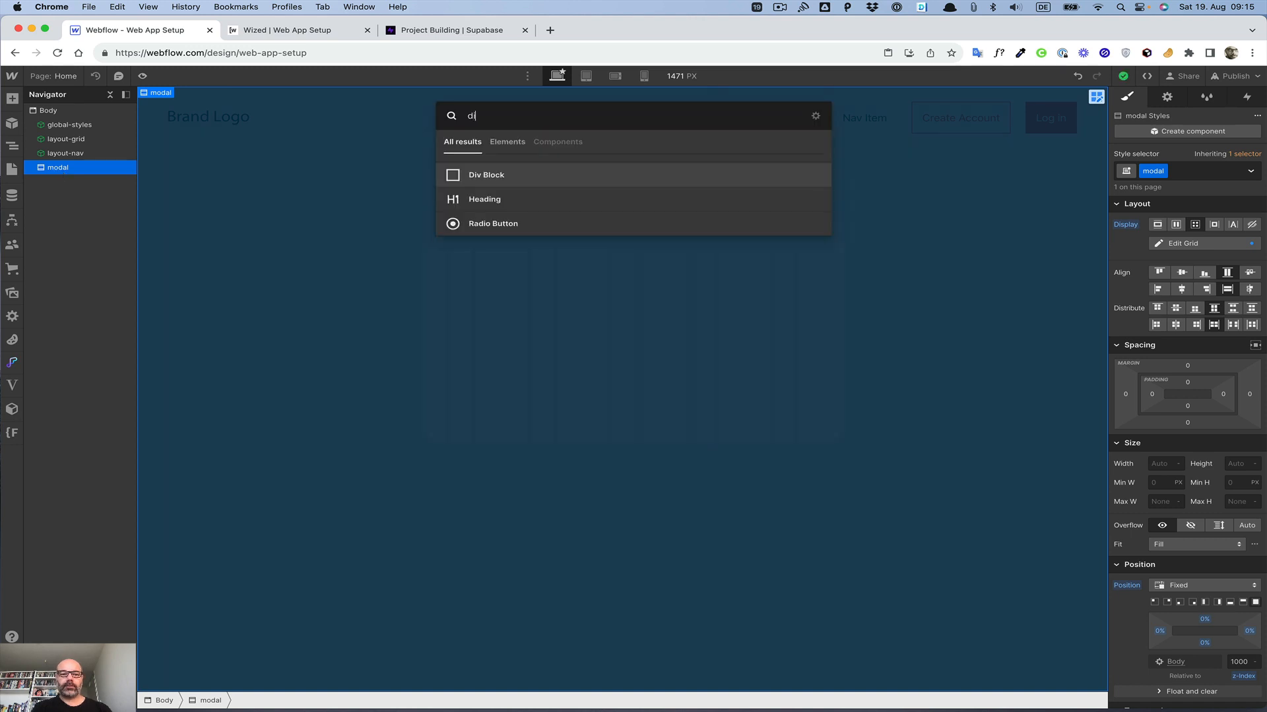
key(Return)
key(super+Return)
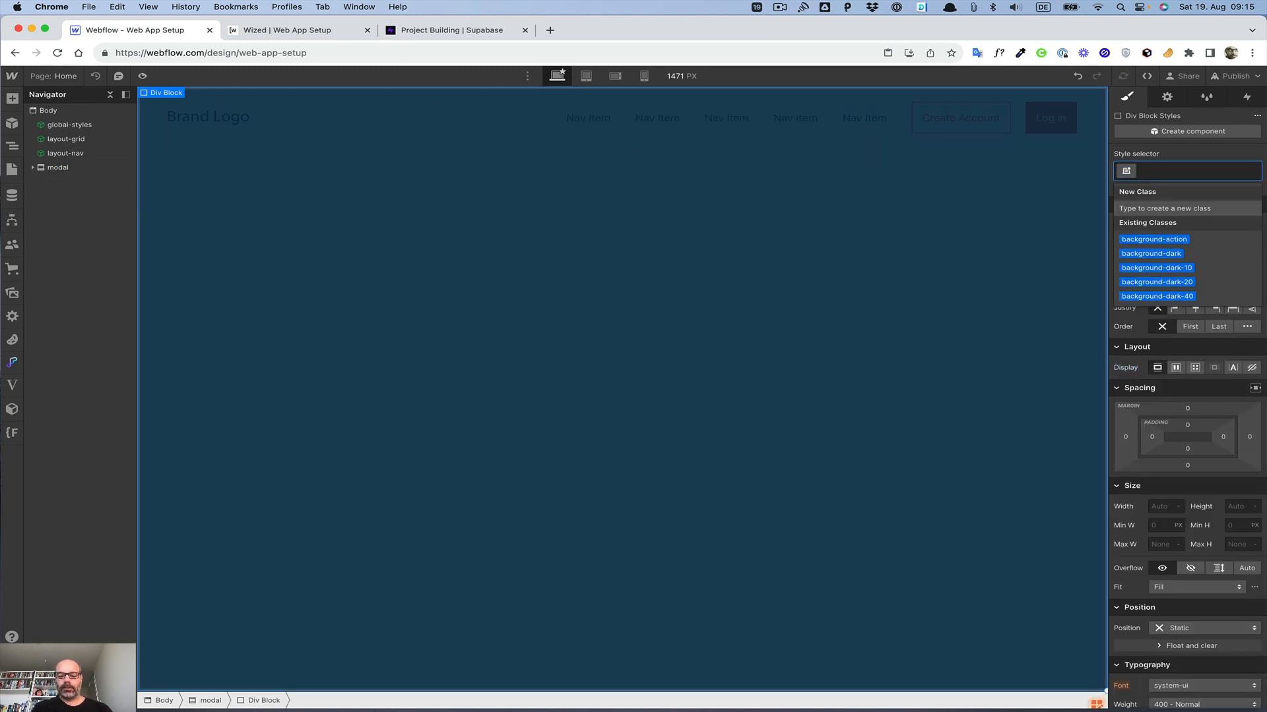
text(modal__)
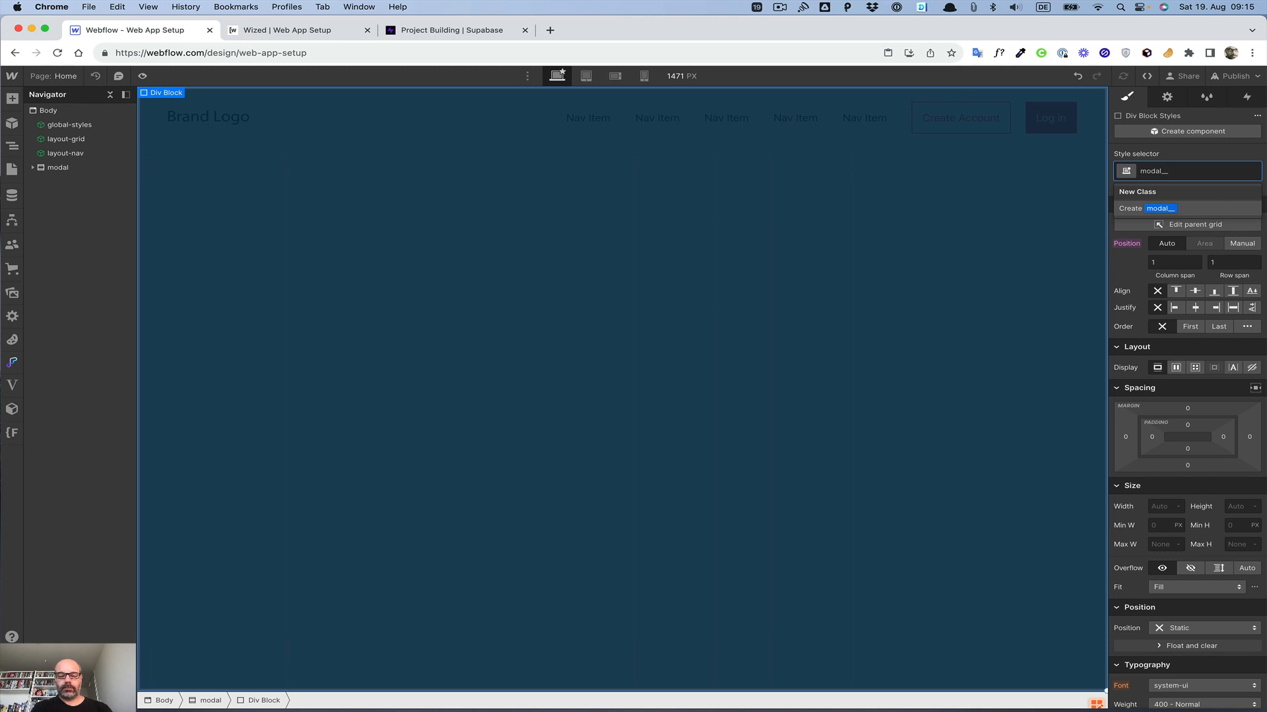
text(trigger)
key(Return)
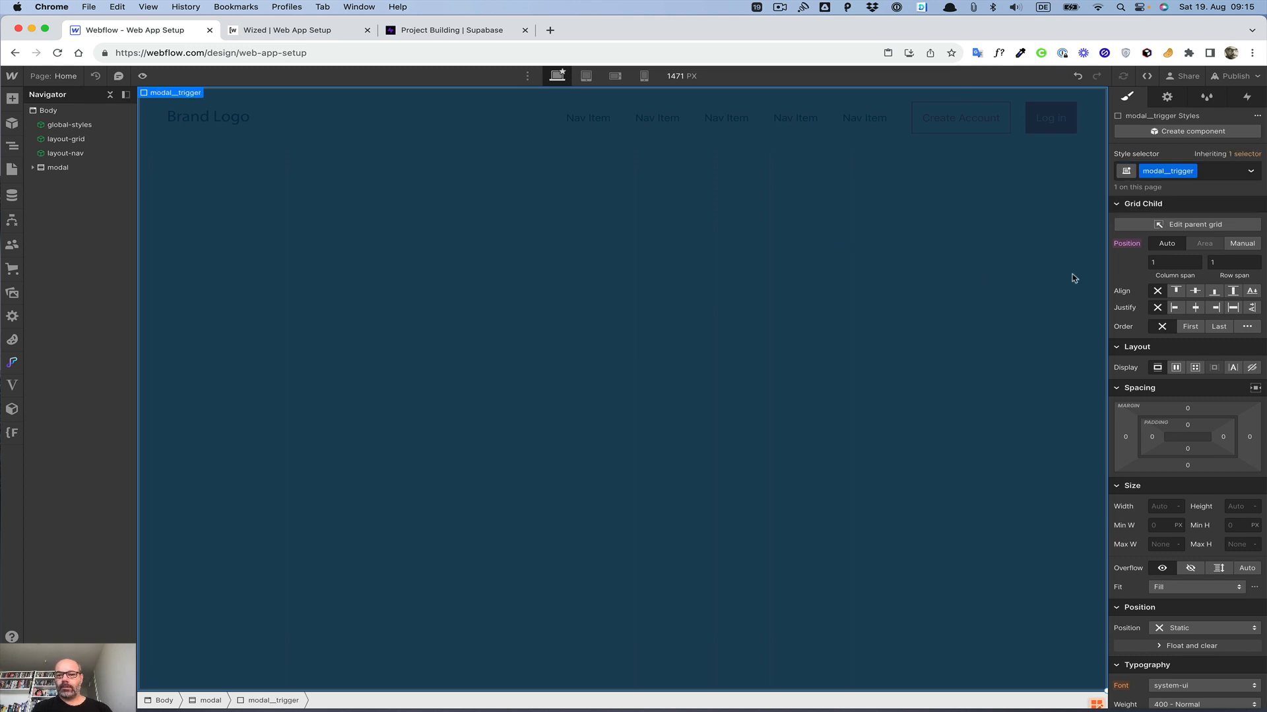
click(1242, 244)
click(1219, 262)
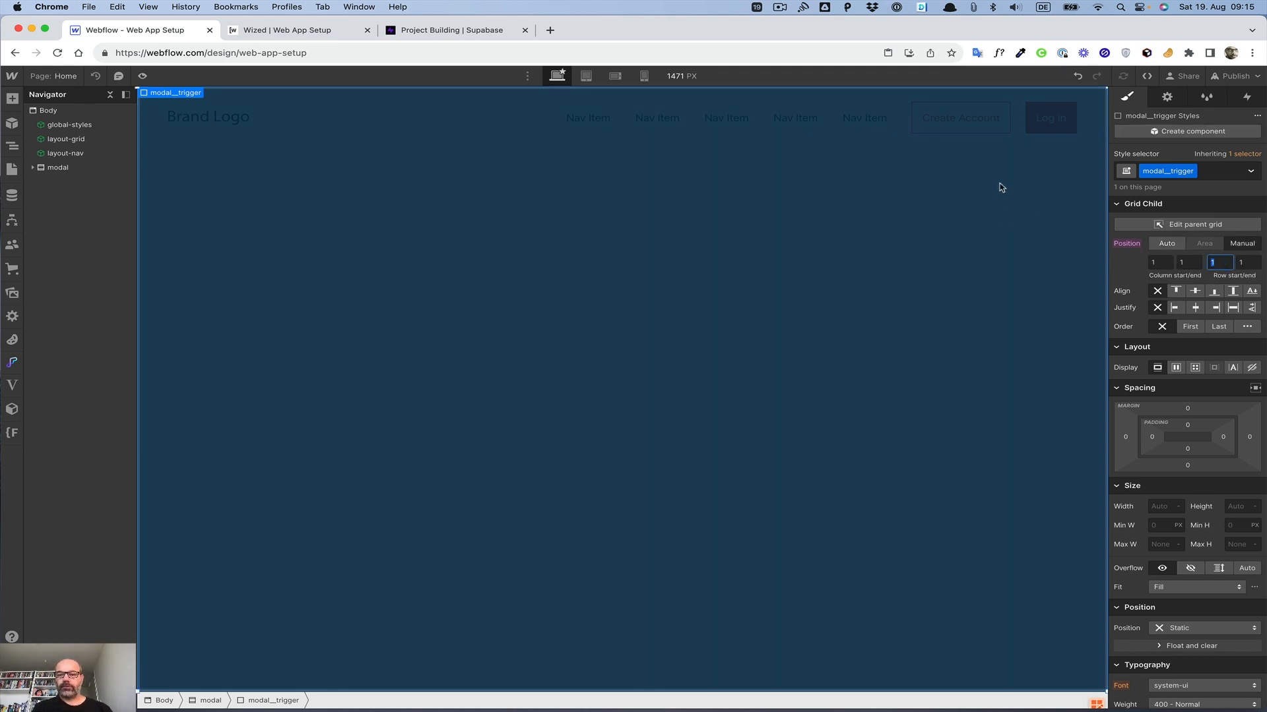
Step: Add a second div block inside the modal and give it the class modal__content
click(33, 168)
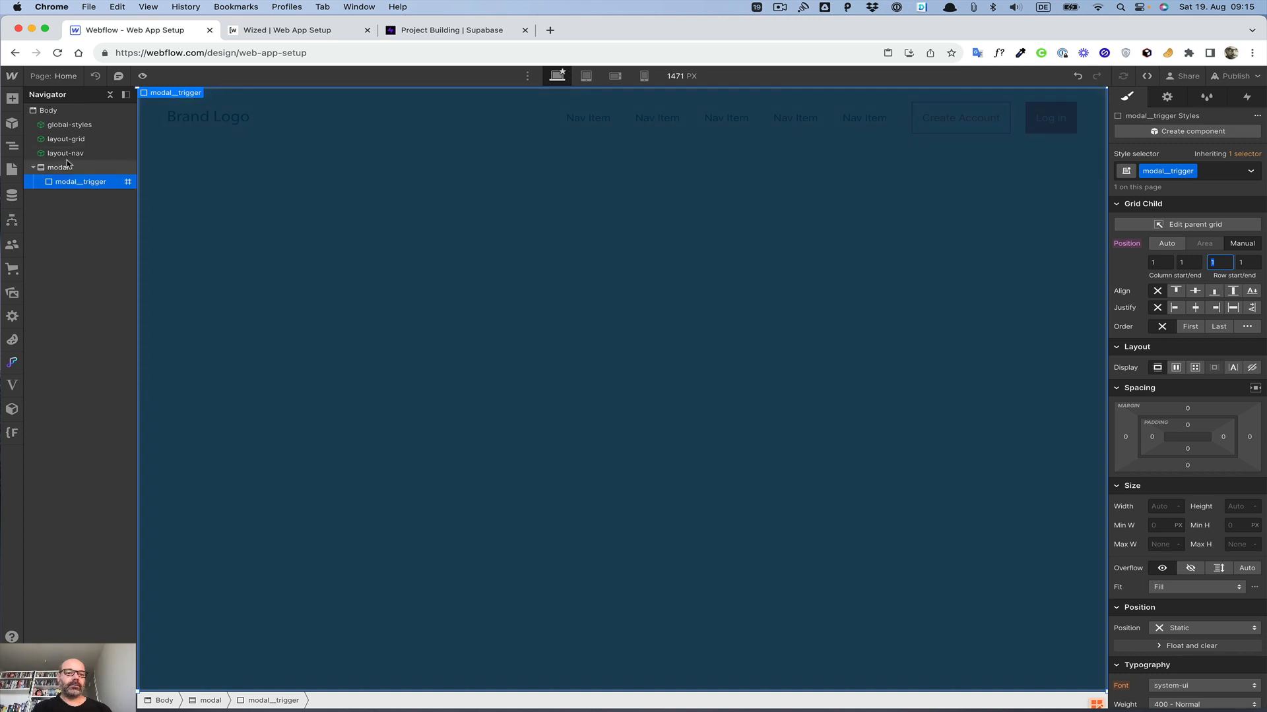
click(64, 170)
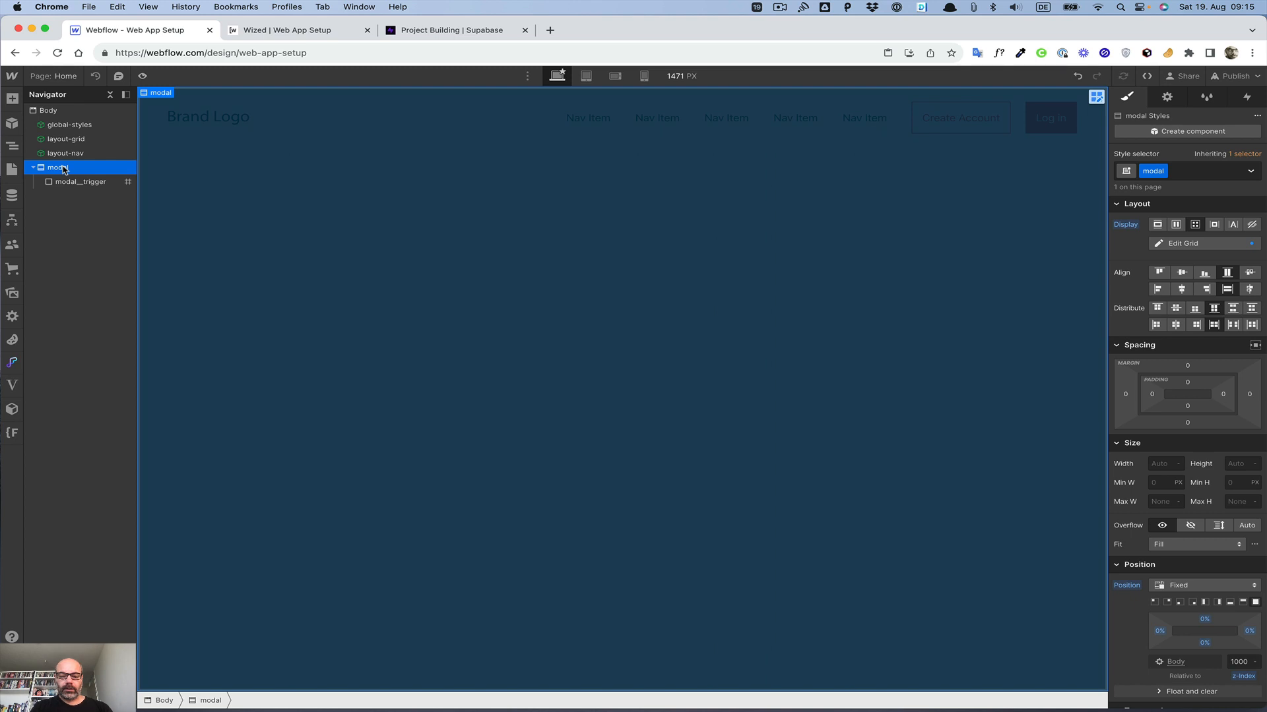
key(super+e)
text(div)
key(Return)
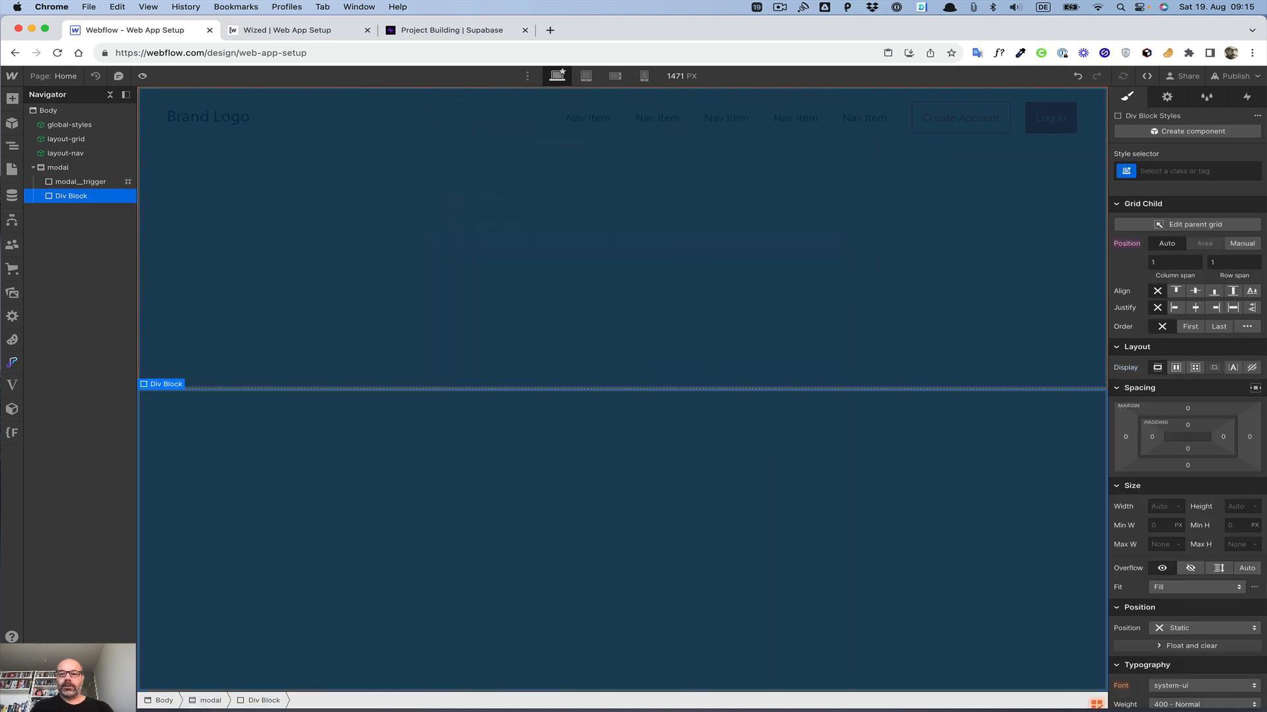
key(super+Return)
text(moda)
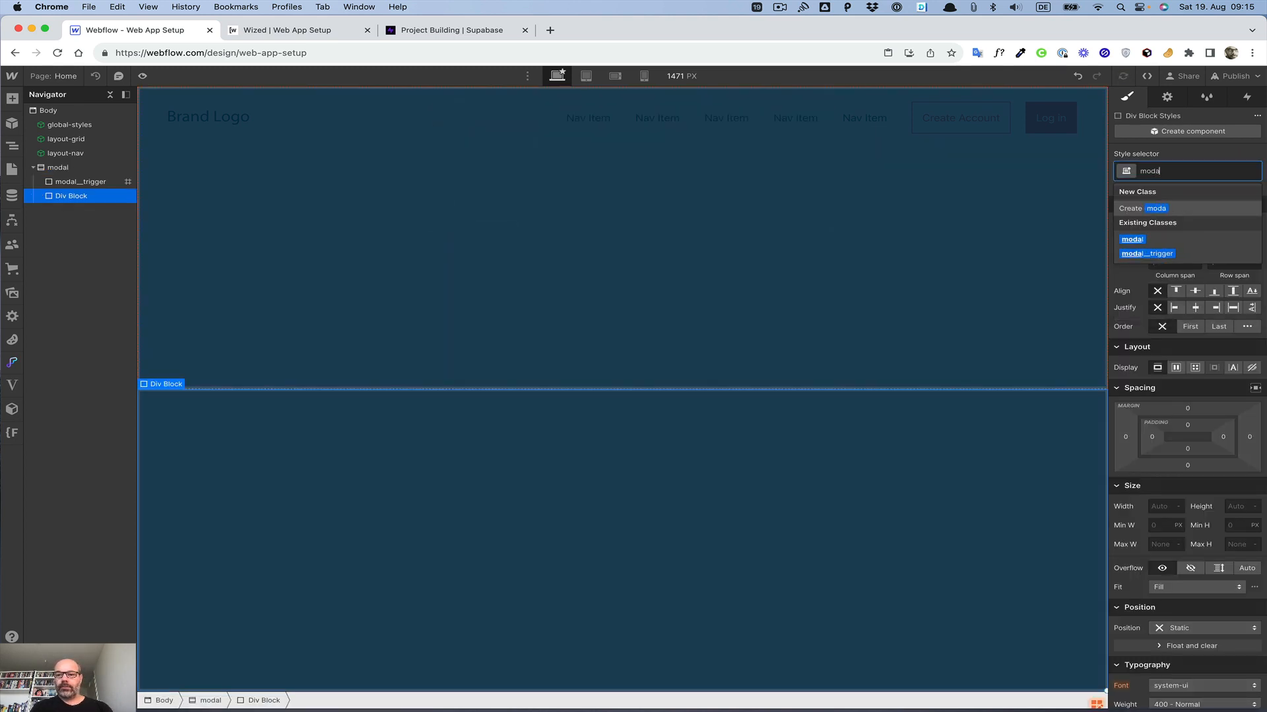
text(l__contnet)
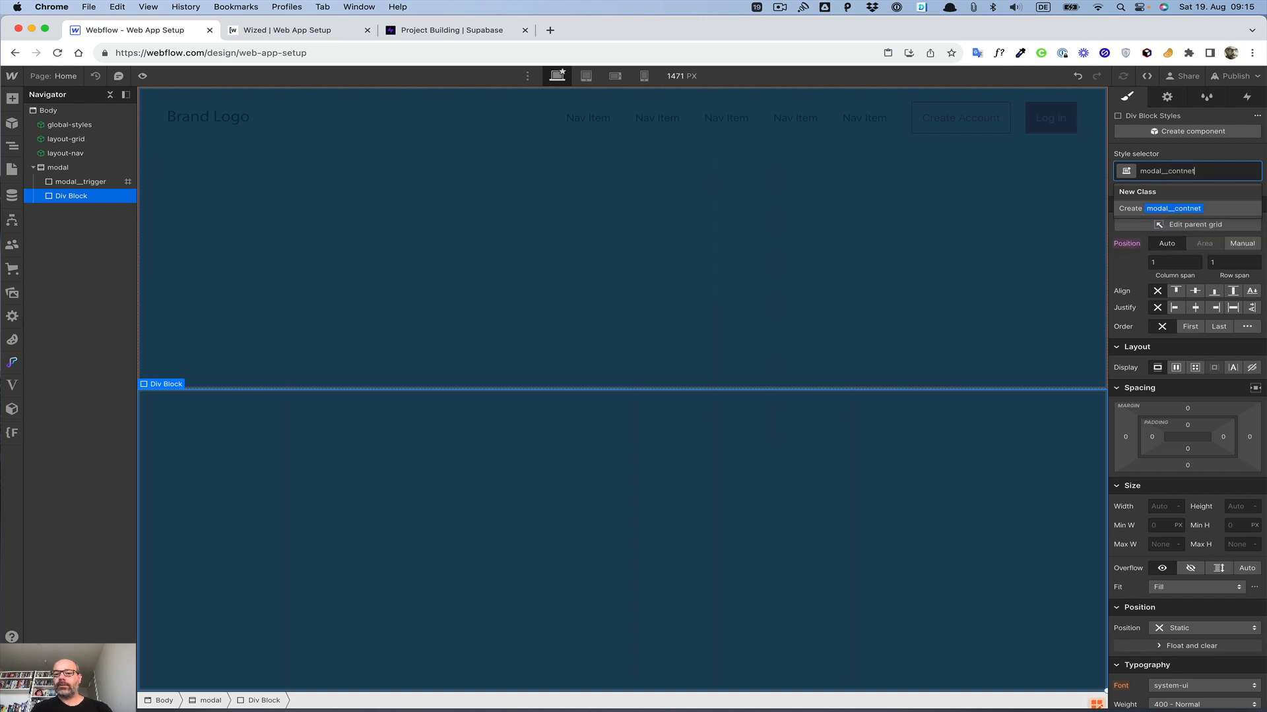
key(BackSpace)
text(e)
key(Return)
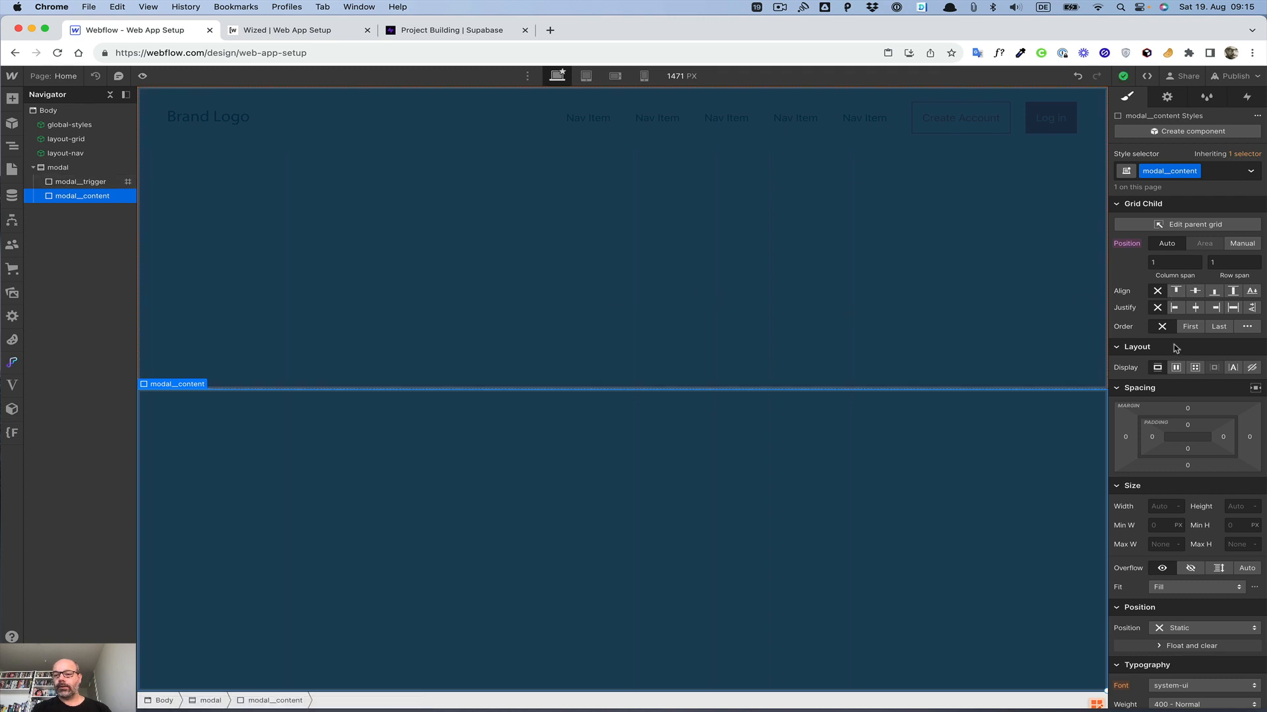
Step: Center modal__content in its grid cell and place it manually in column 1, row 1
click(1176, 368)
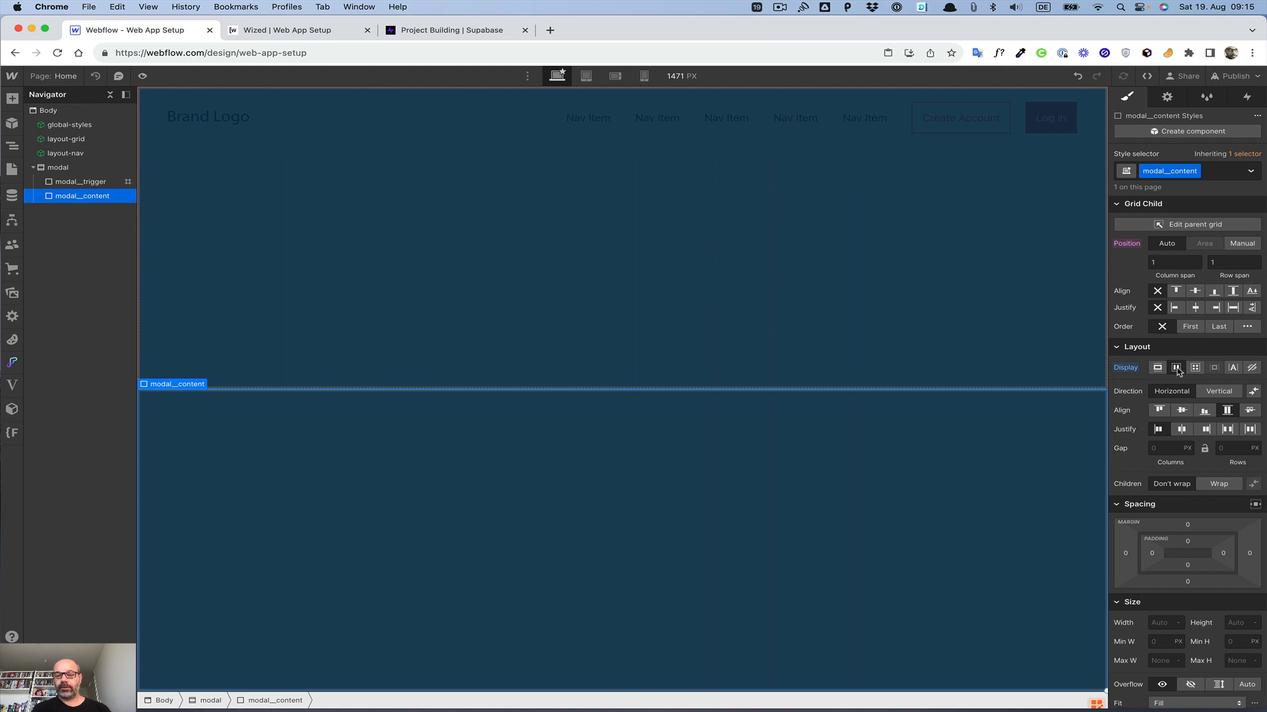
alt+click(1125, 367)
click(1194, 291)
click(1195, 308)
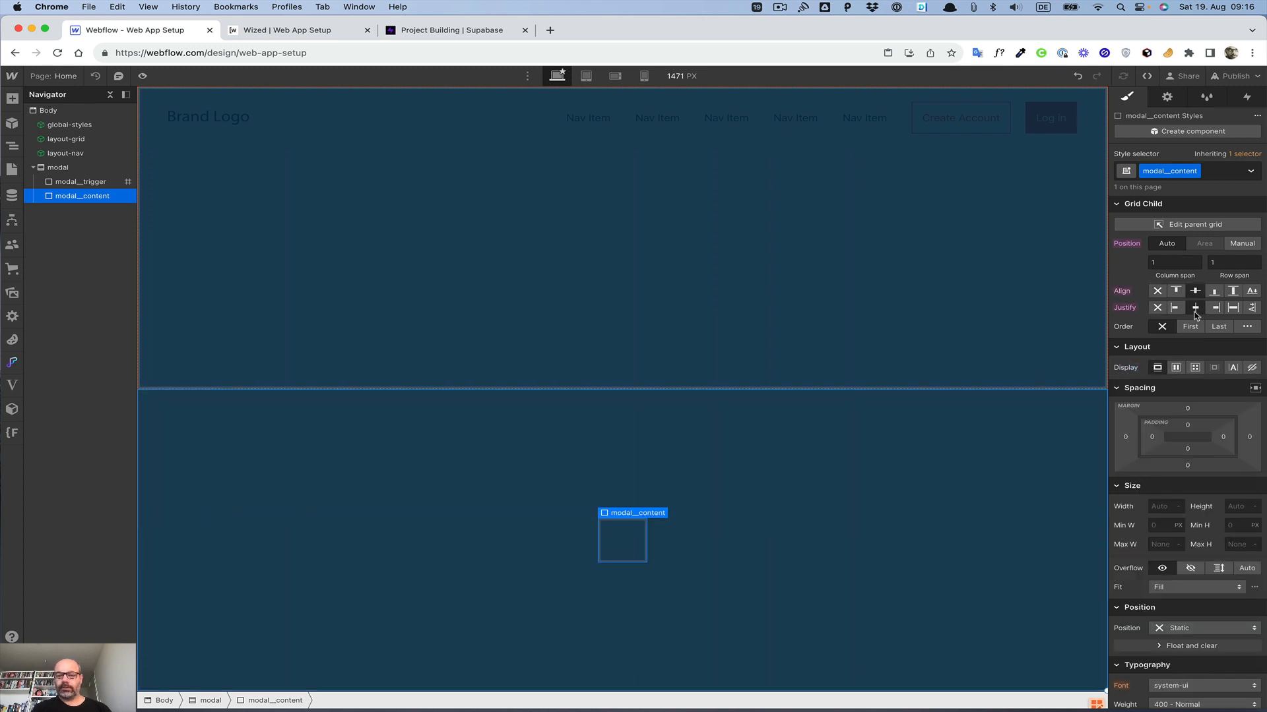
click(1239, 244)
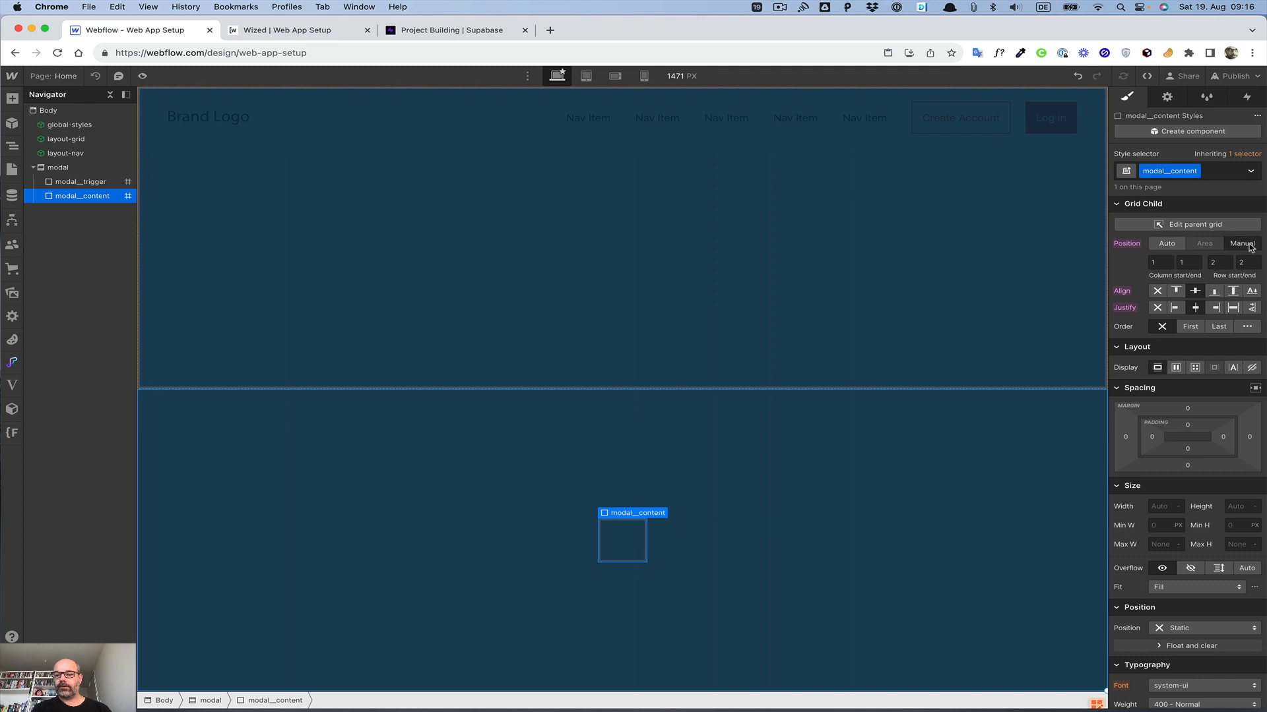
click(1217, 263)
text(1)
key(Tab)
text(1)
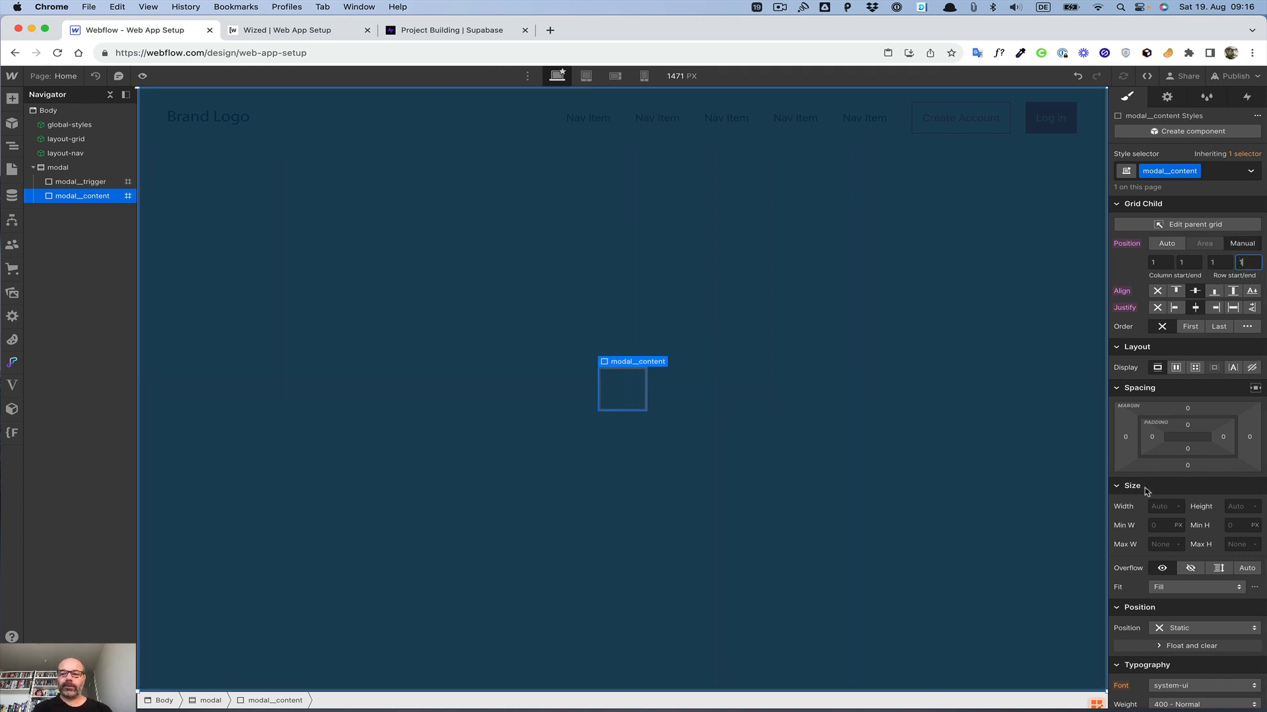
Step: Give modal__content 0.25rem padding on all four sides
scroll(1148, 475, down, 5)
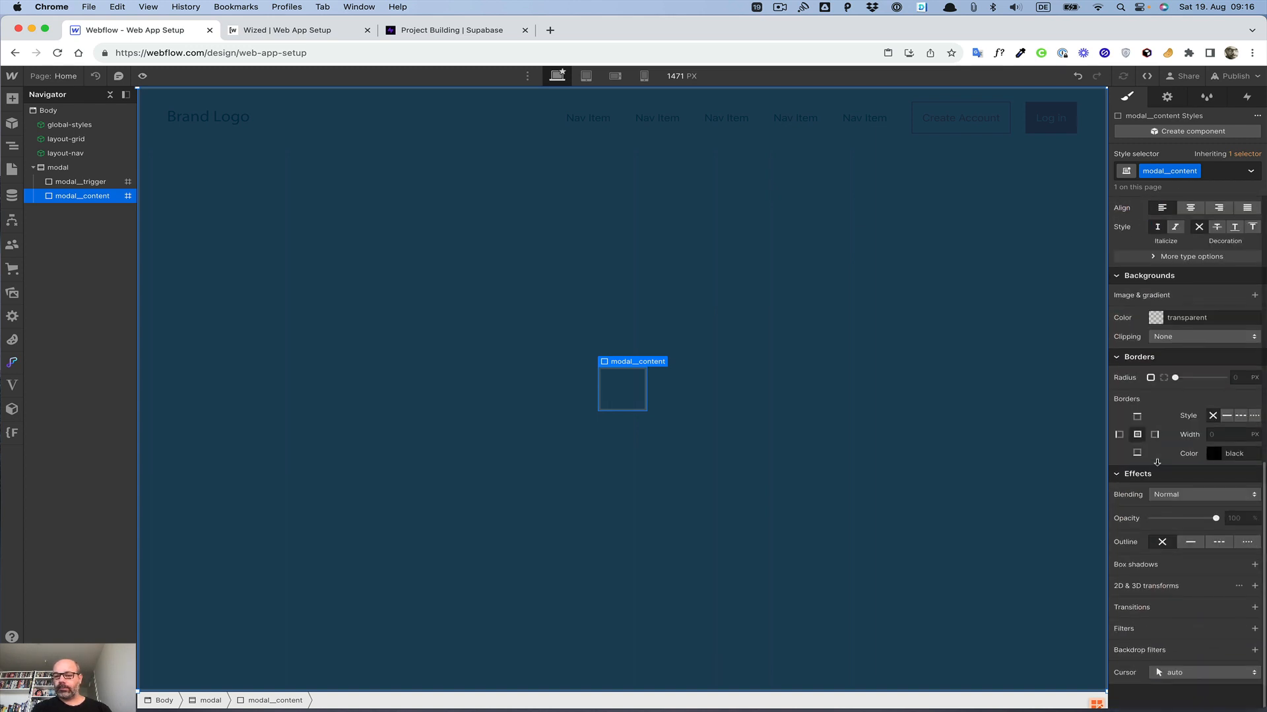
scroll(1156, 460, up, 5)
click(1187, 425)
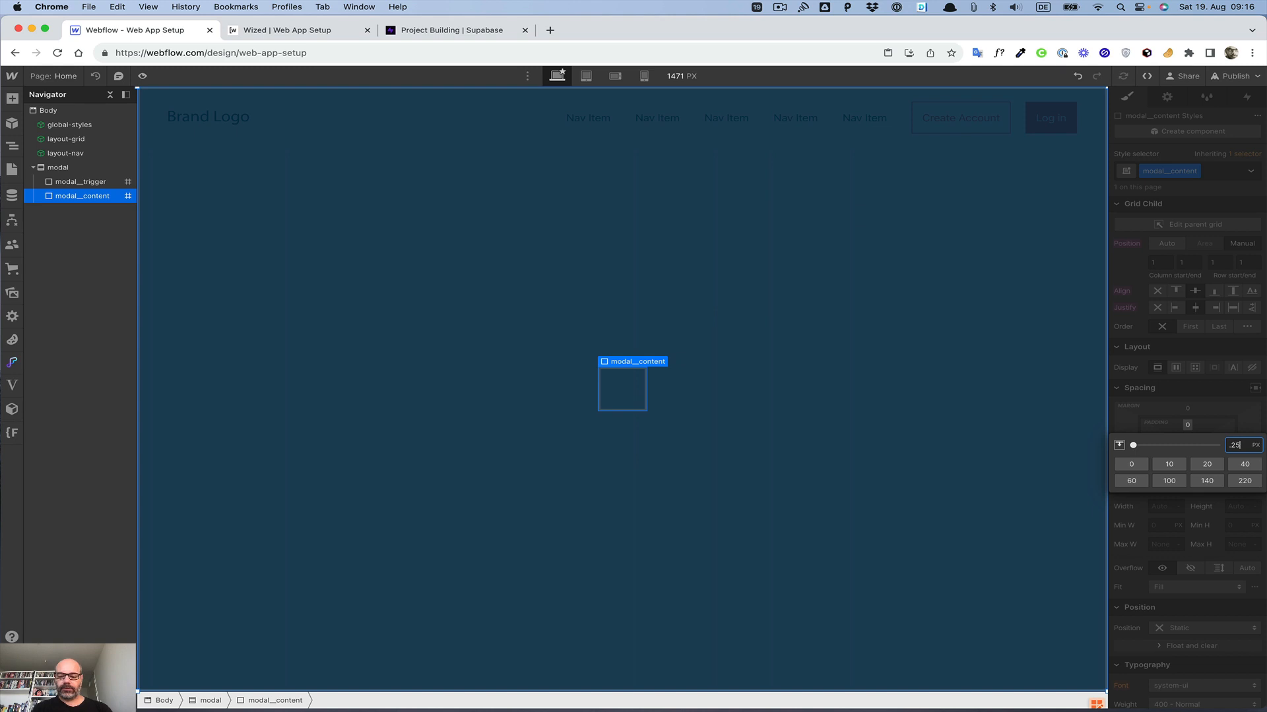
text(.25rem)
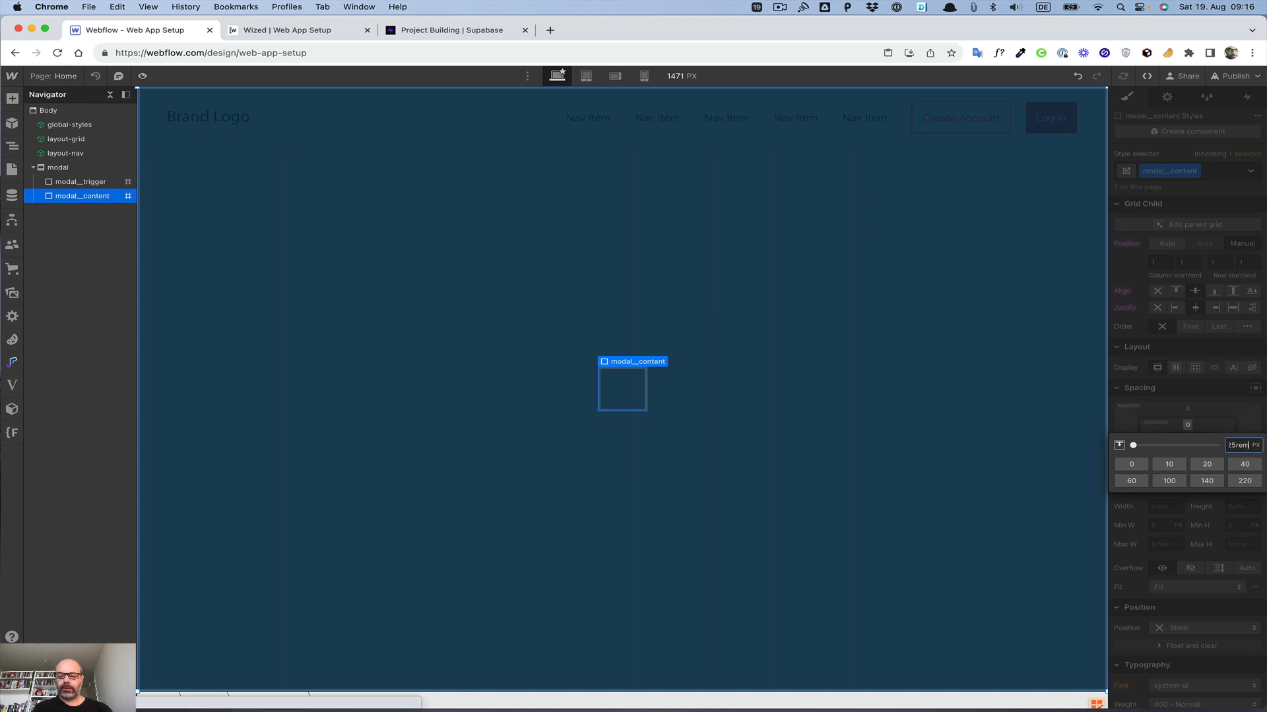
key(Return)
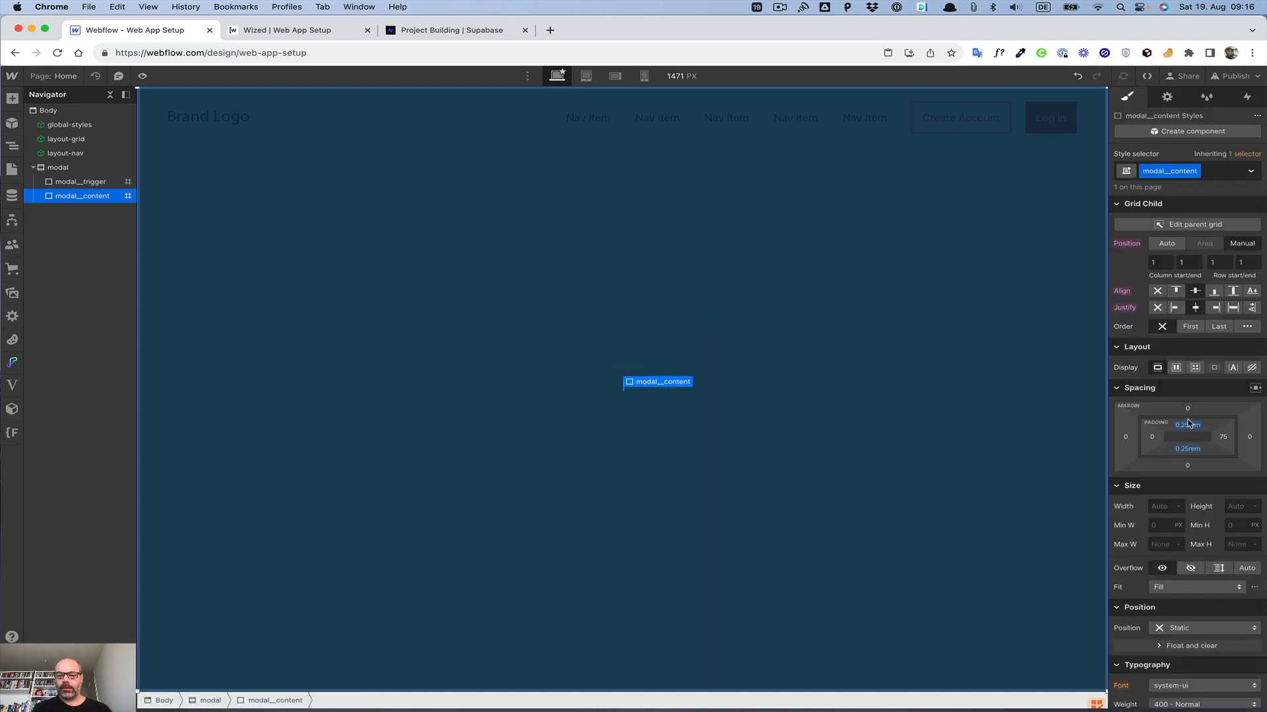
click(1152, 437)
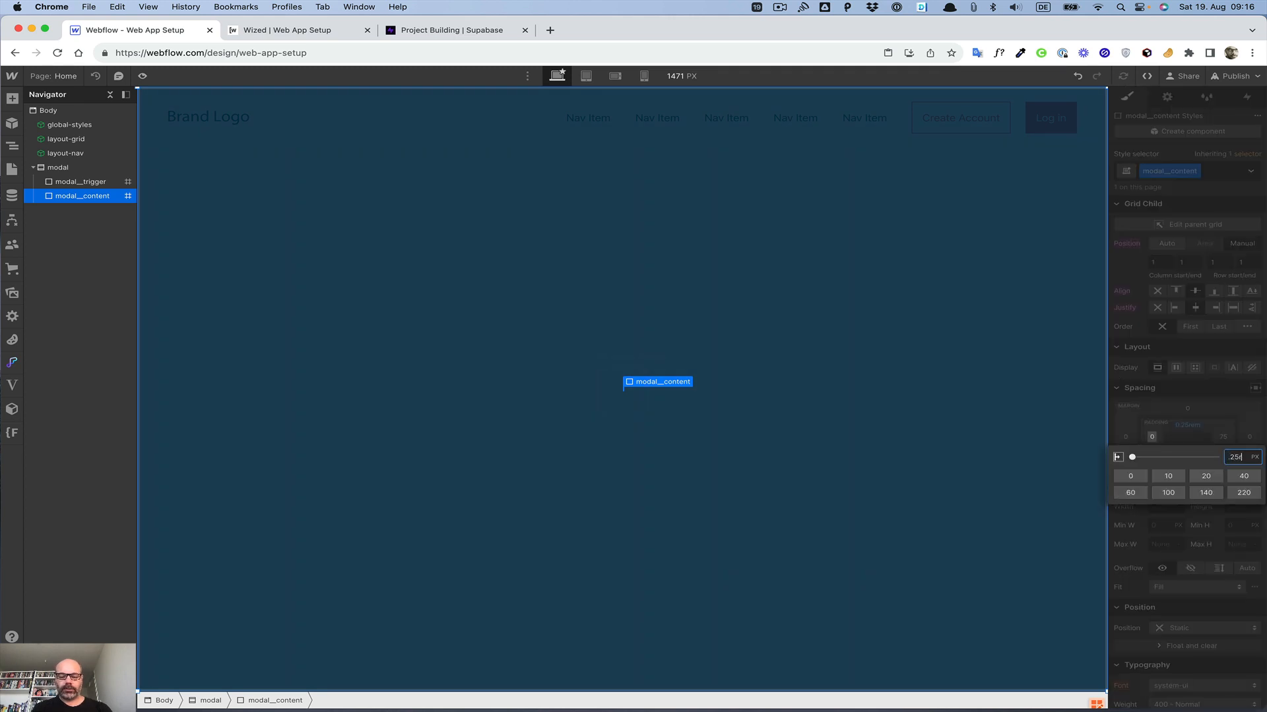
text(.25rem)
key(Return)
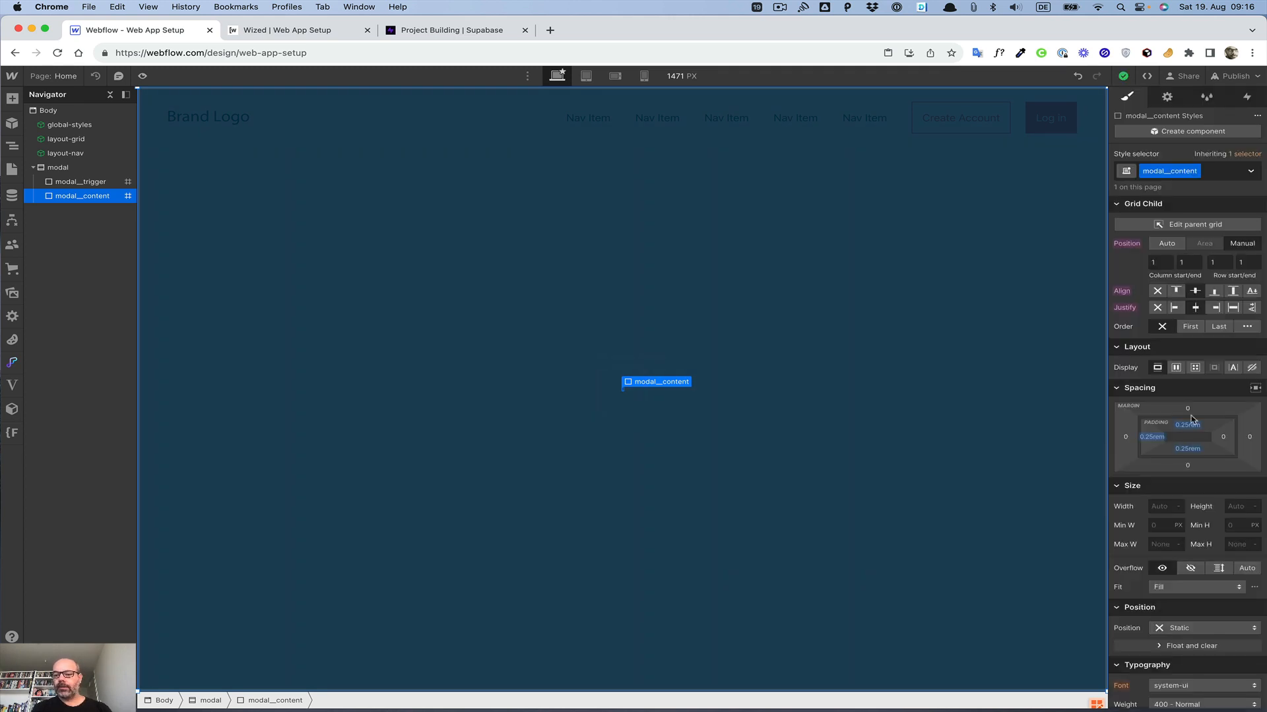
click(1224, 437)
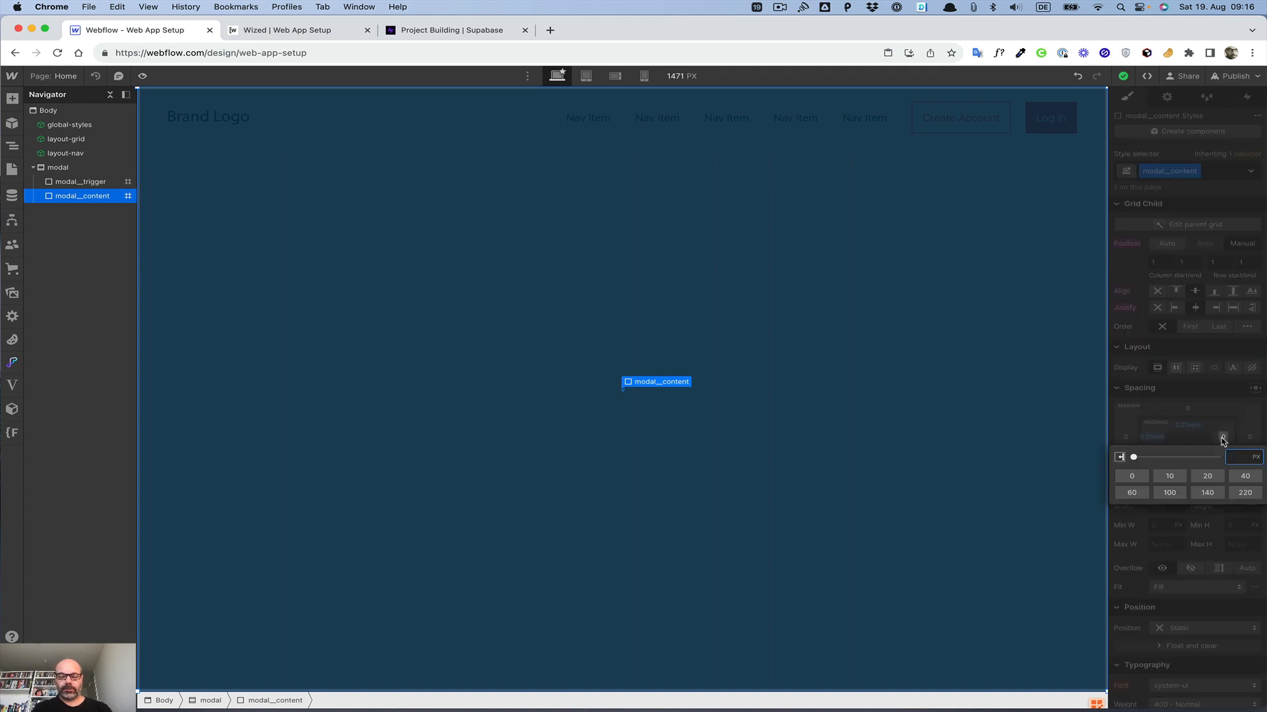
text(0.25rem)
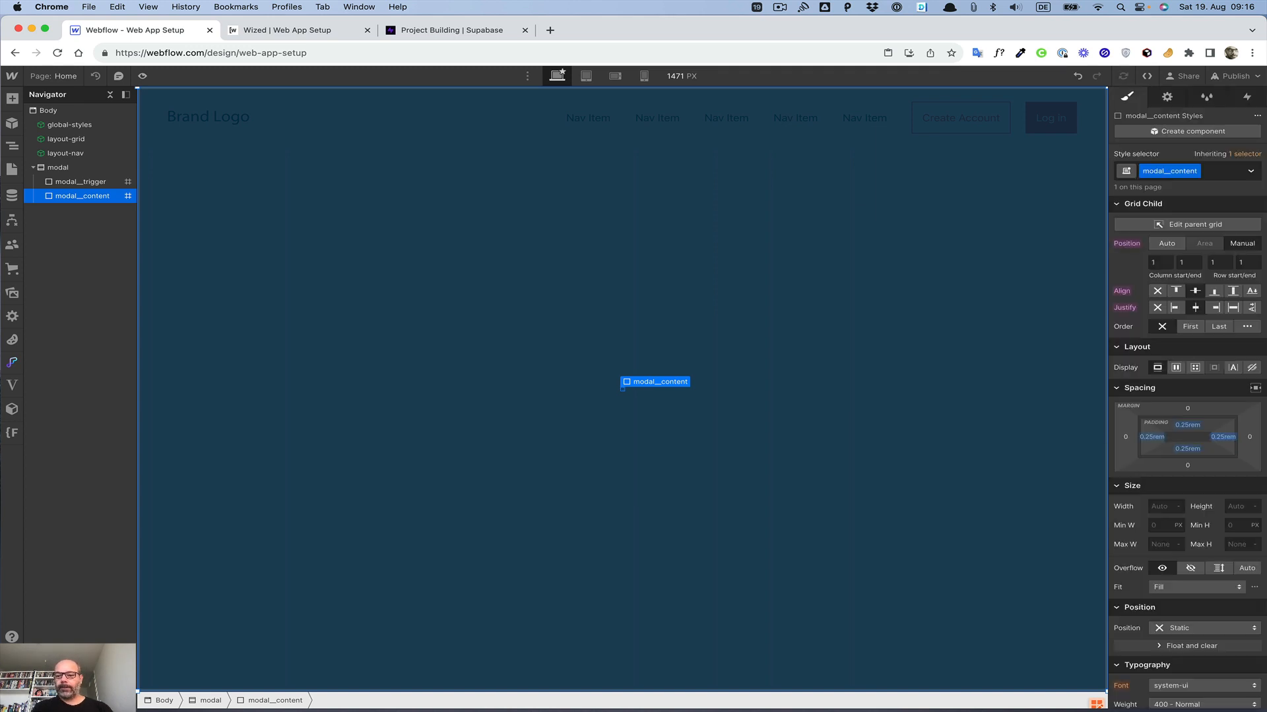
key(Return)
Step: Set modal__content's background color to White
scroll(1207, 526, down, 5)
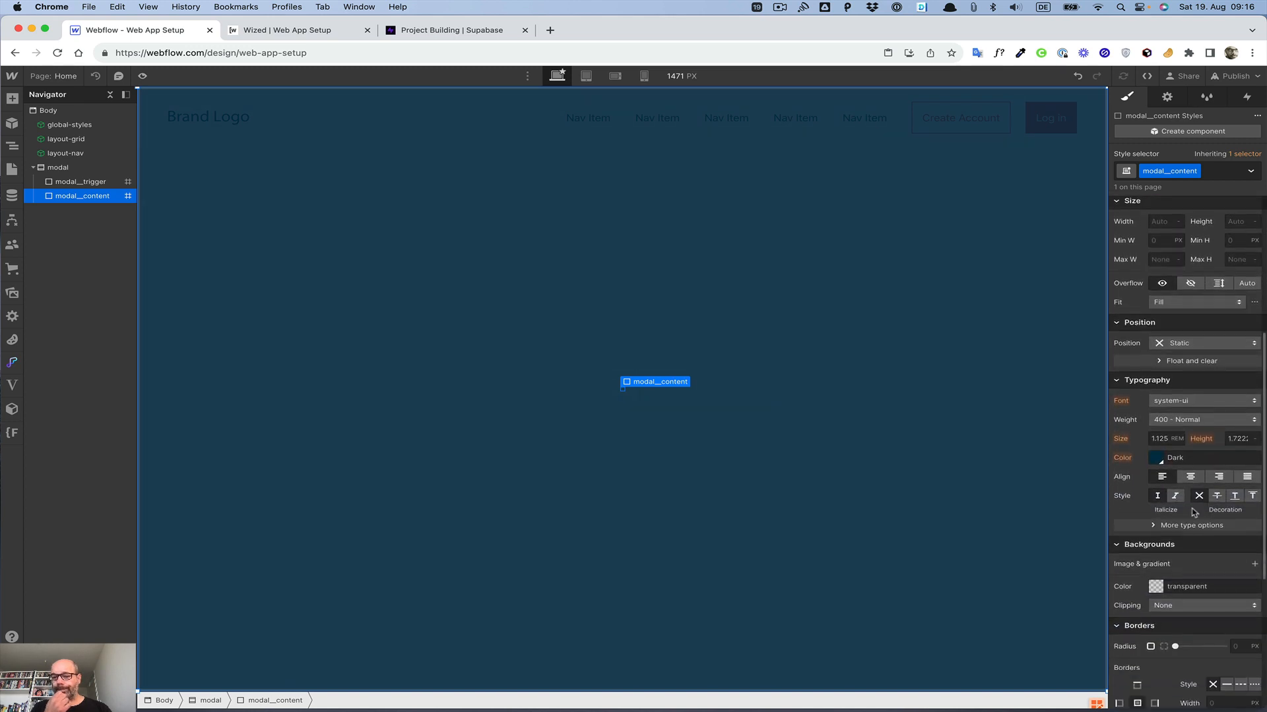
click(1156, 586)
click(1138, 564)
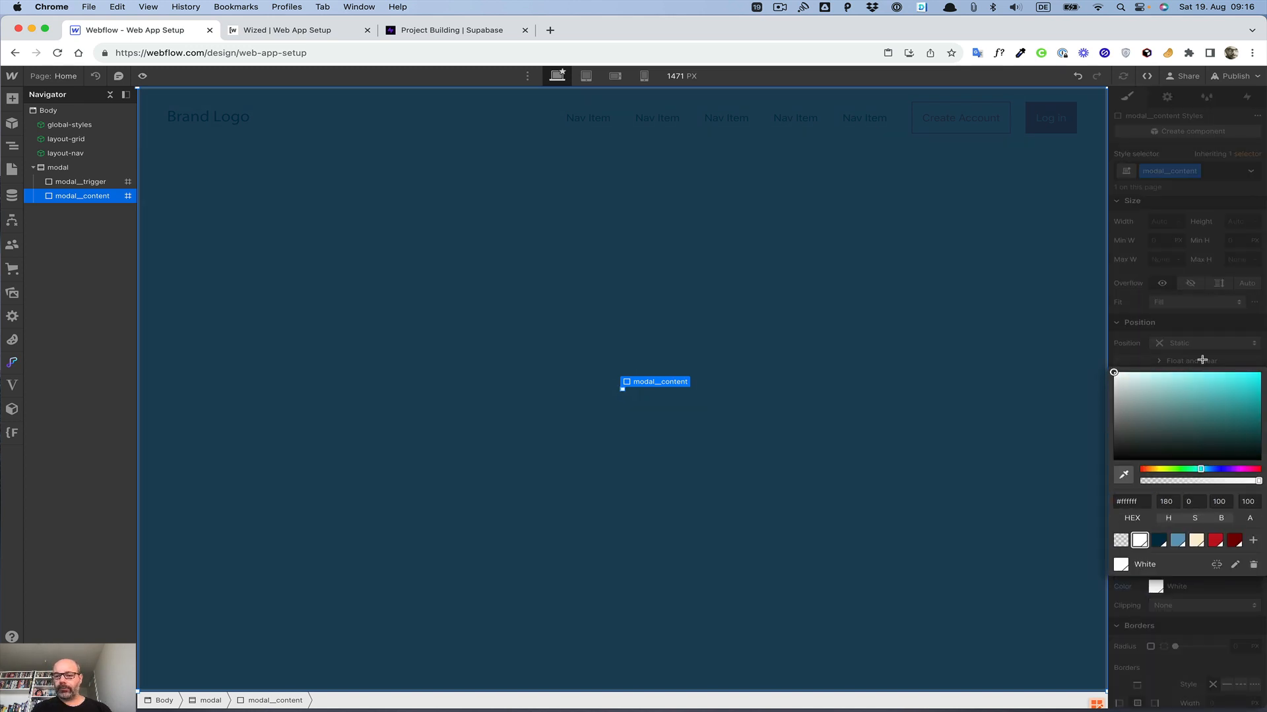
click(1135, 351)
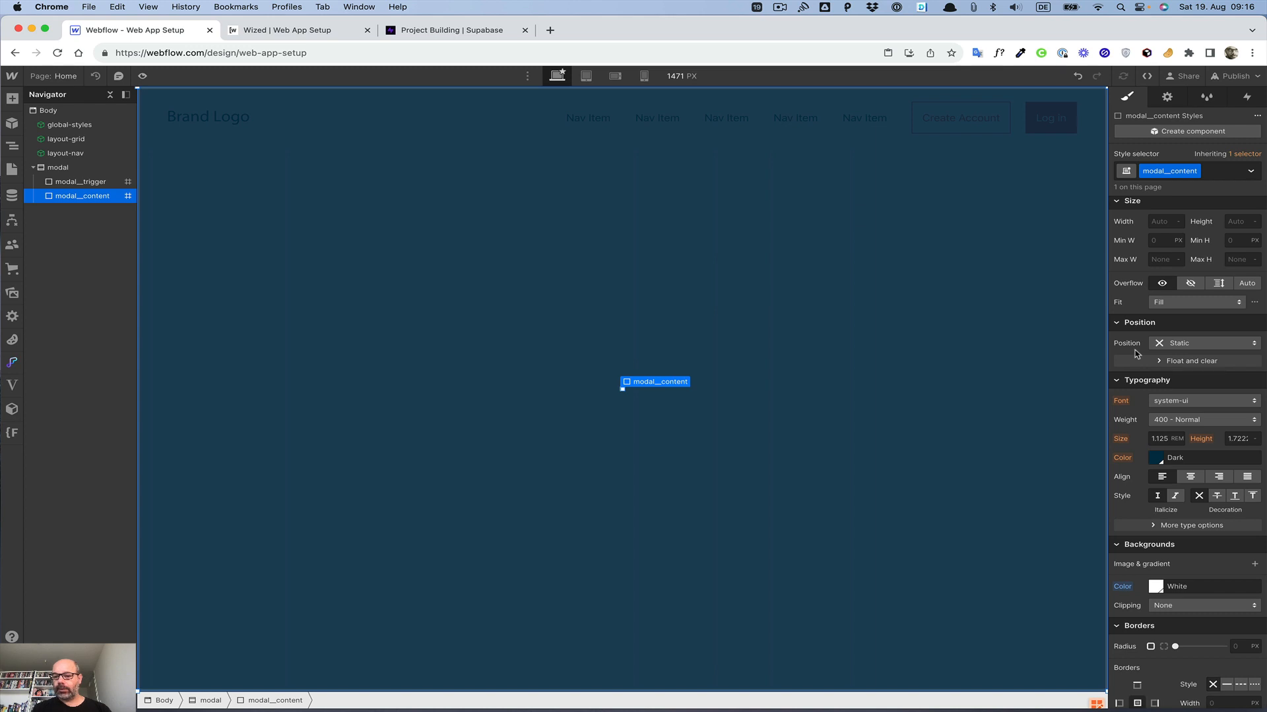
Step: Set modal__content's corner radius to 0.25 rem
scroll(1179, 420, down, 5)
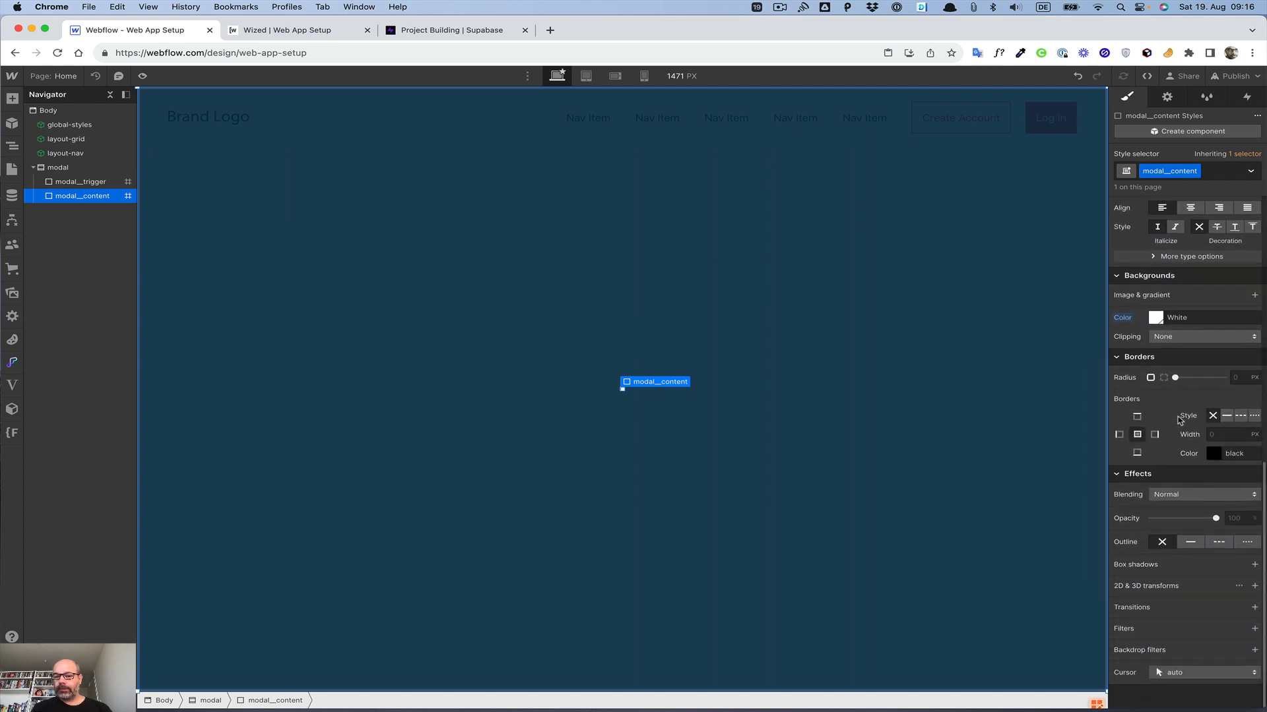
click(1241, 378)
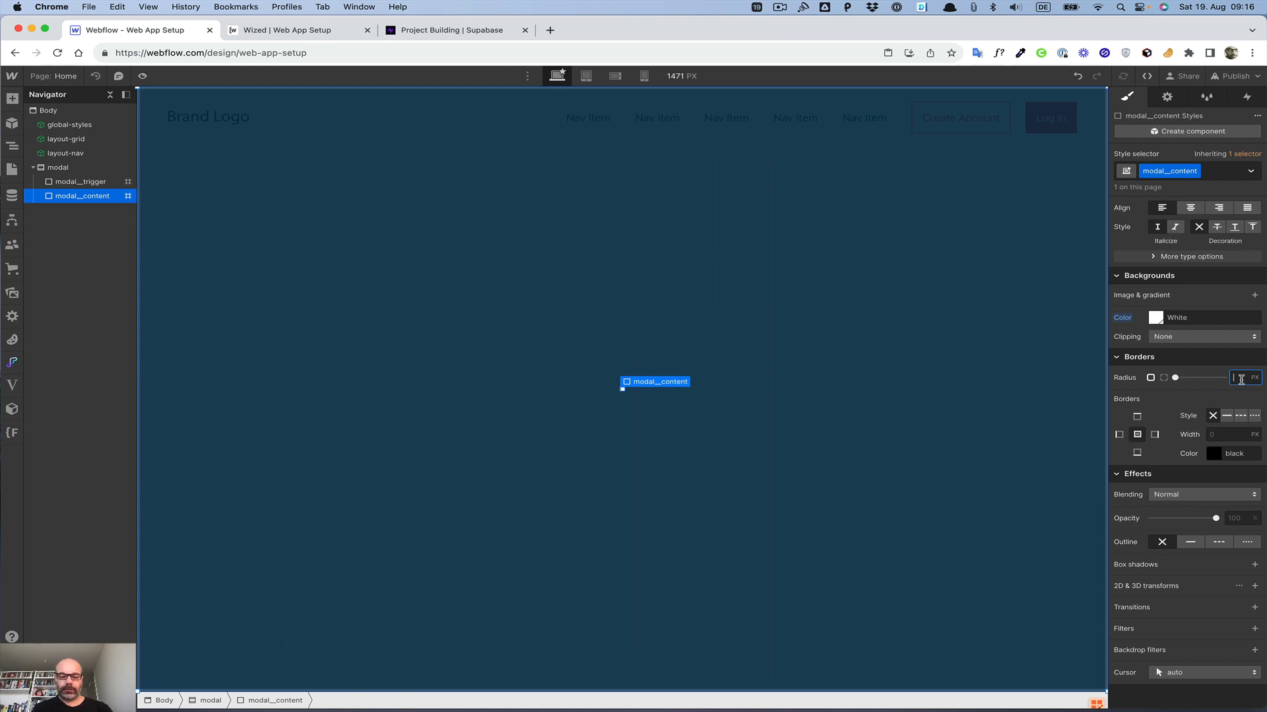
text(4)
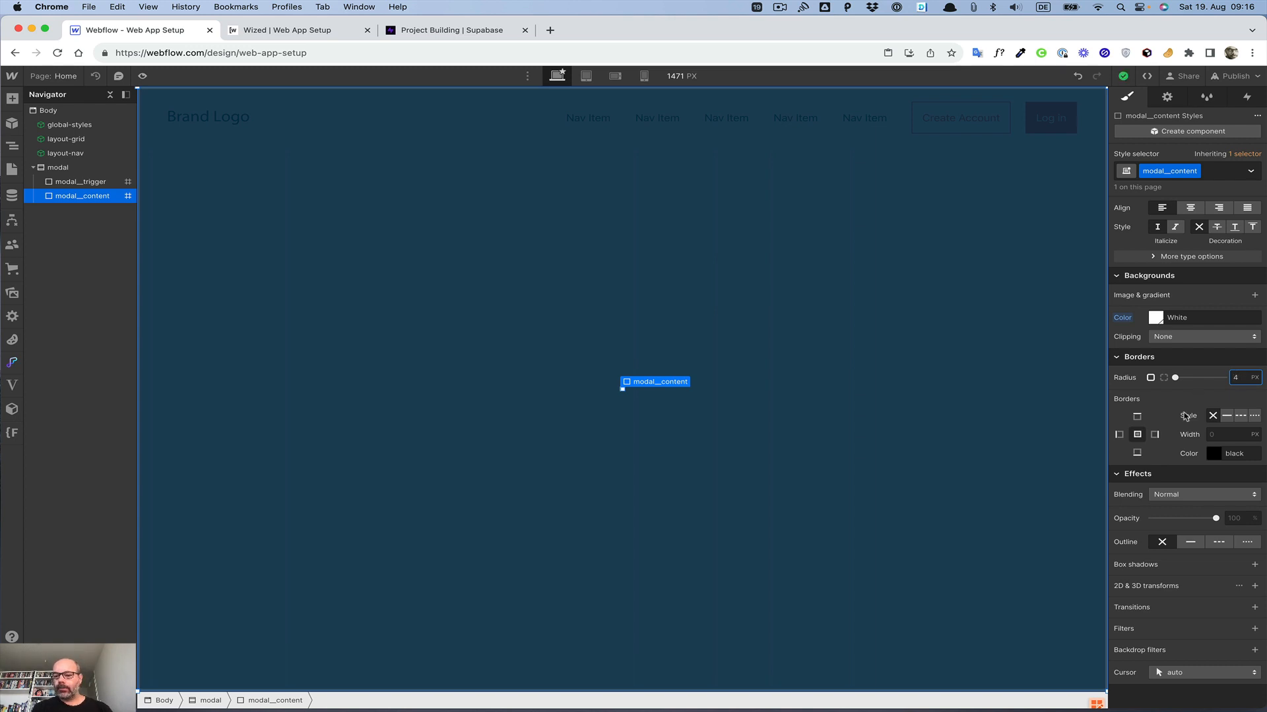
text(/)
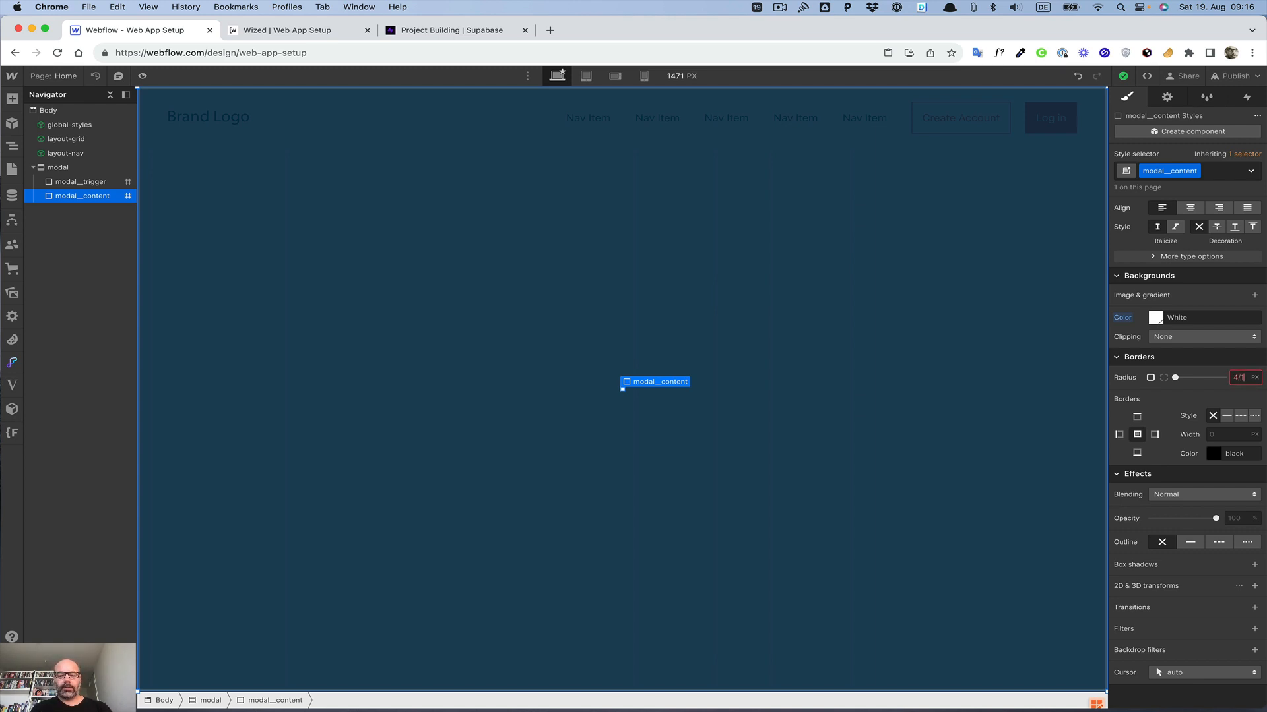
text(16)
key(Return)
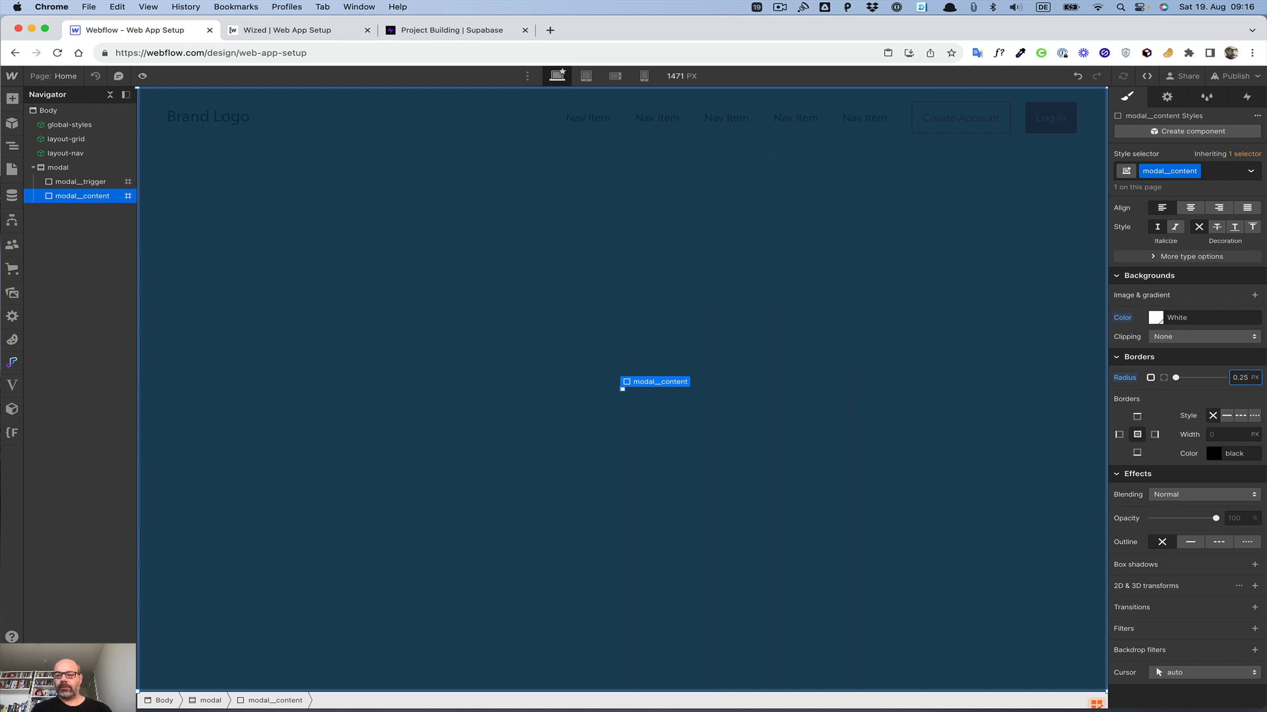
click(1255, 377)
click(1253, 405)
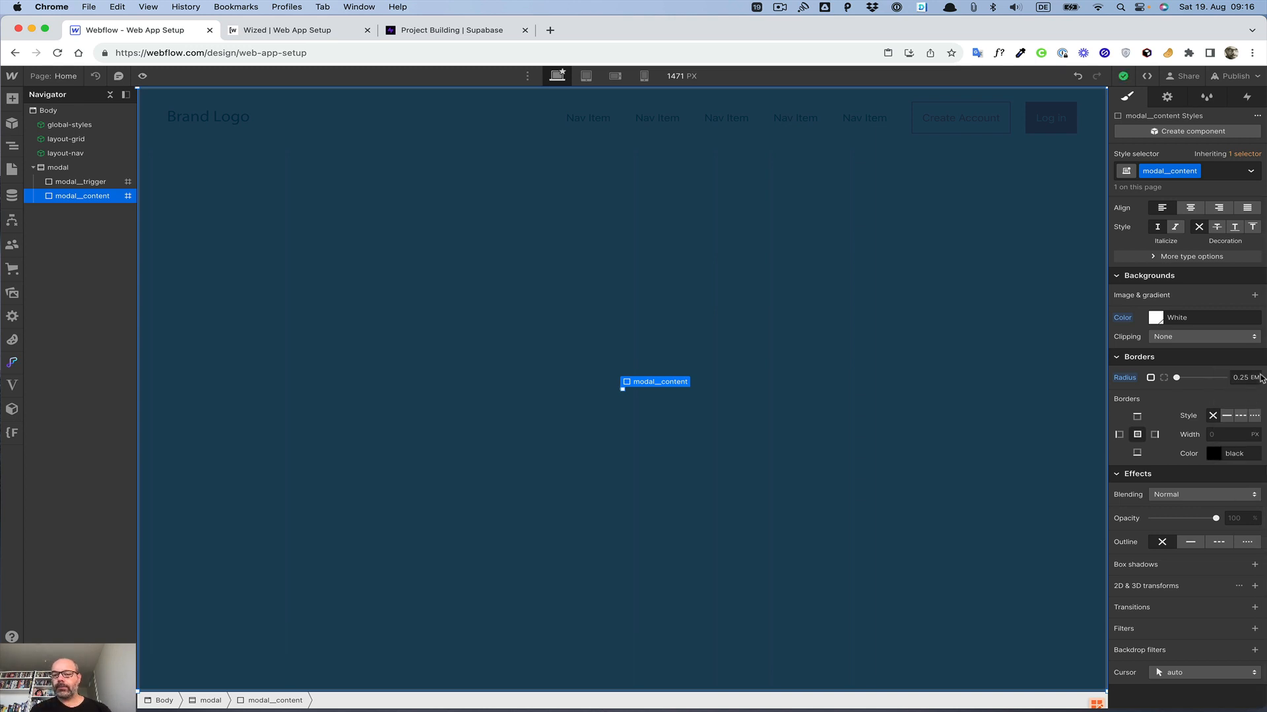
click(1253, 377)
click(1240, 390)
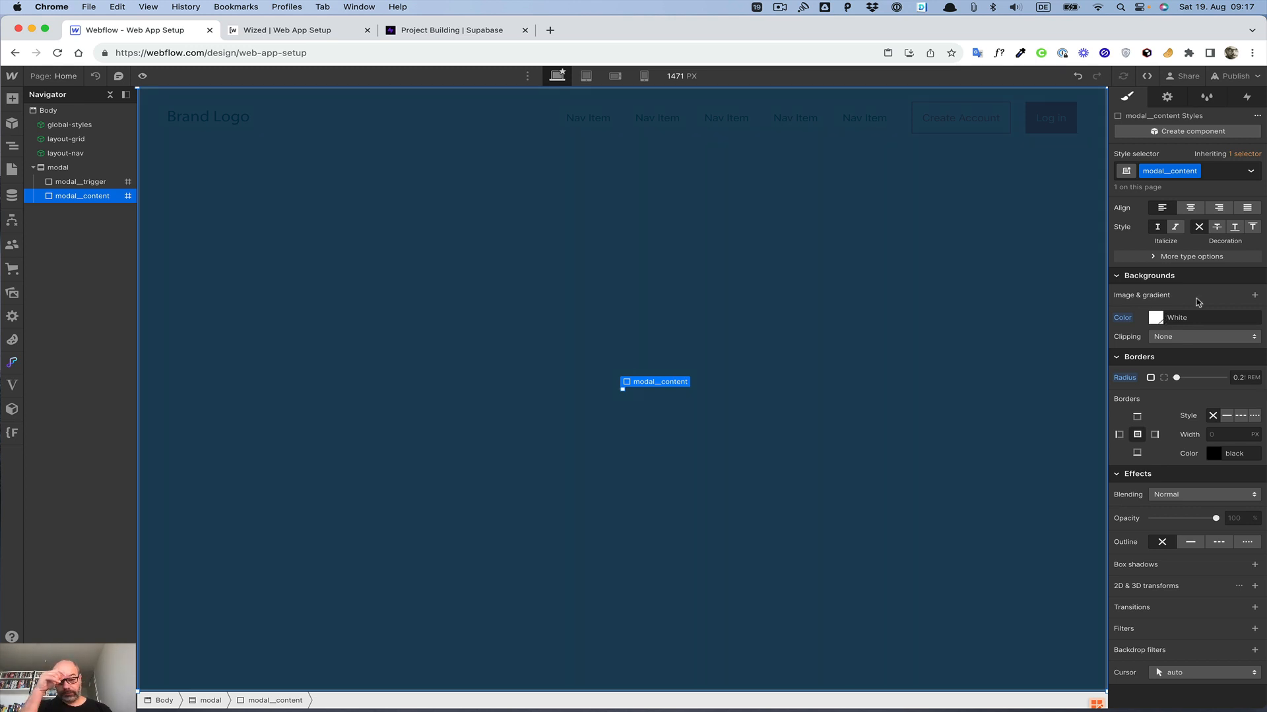
Step: Set modal__content's position to Relative
scroll(1187, 322, up, 10)
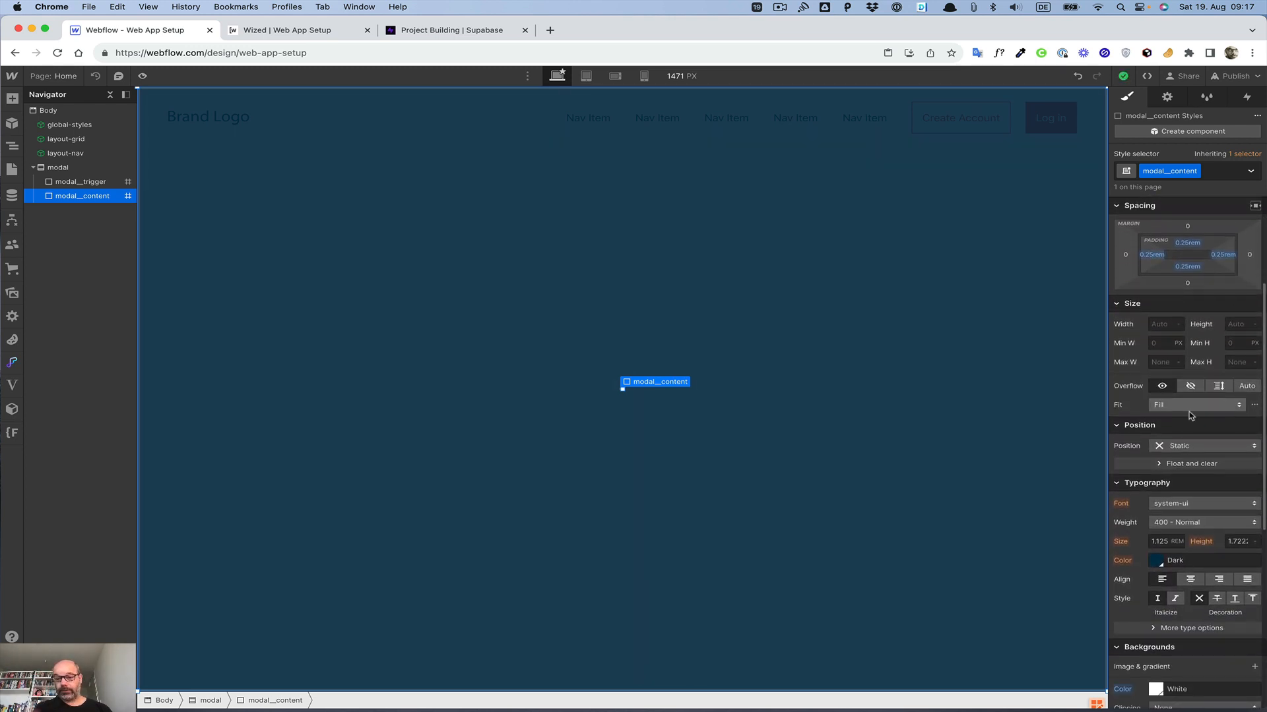
click(1194, 446)
click(1192, 462)
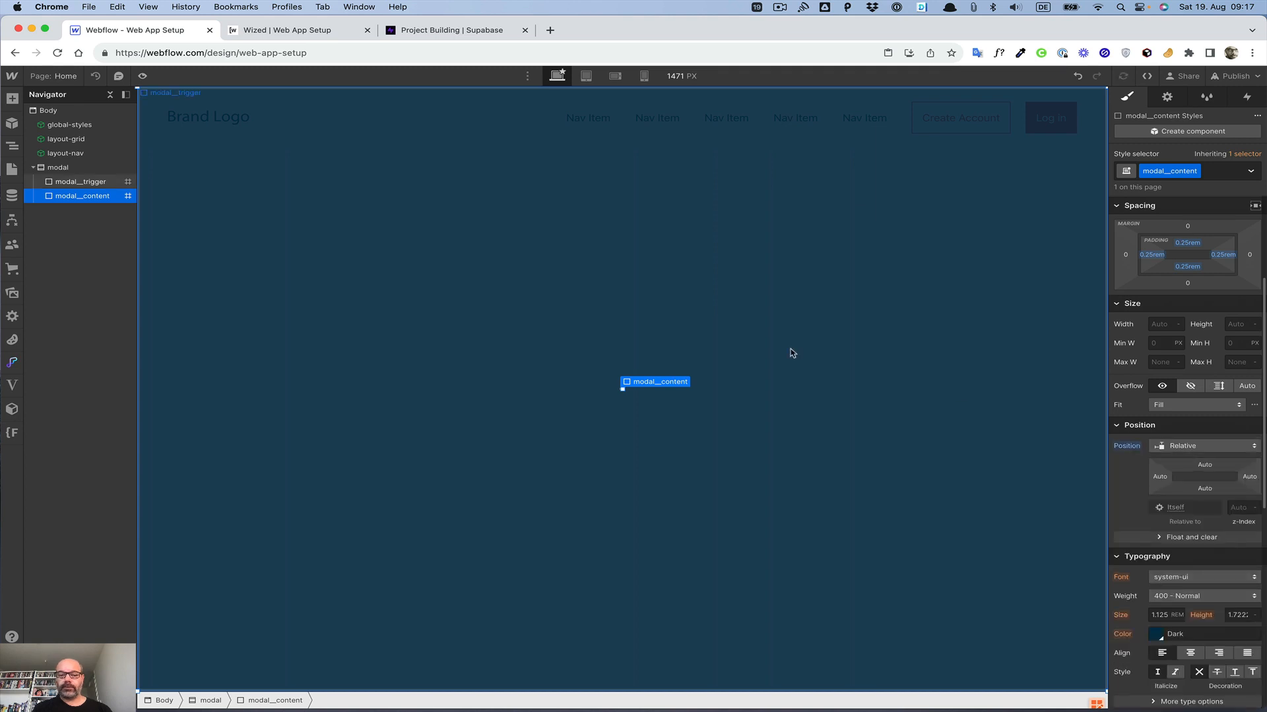
Step: Add a Form Block inside modal__content and give it the class form
key(super+e)
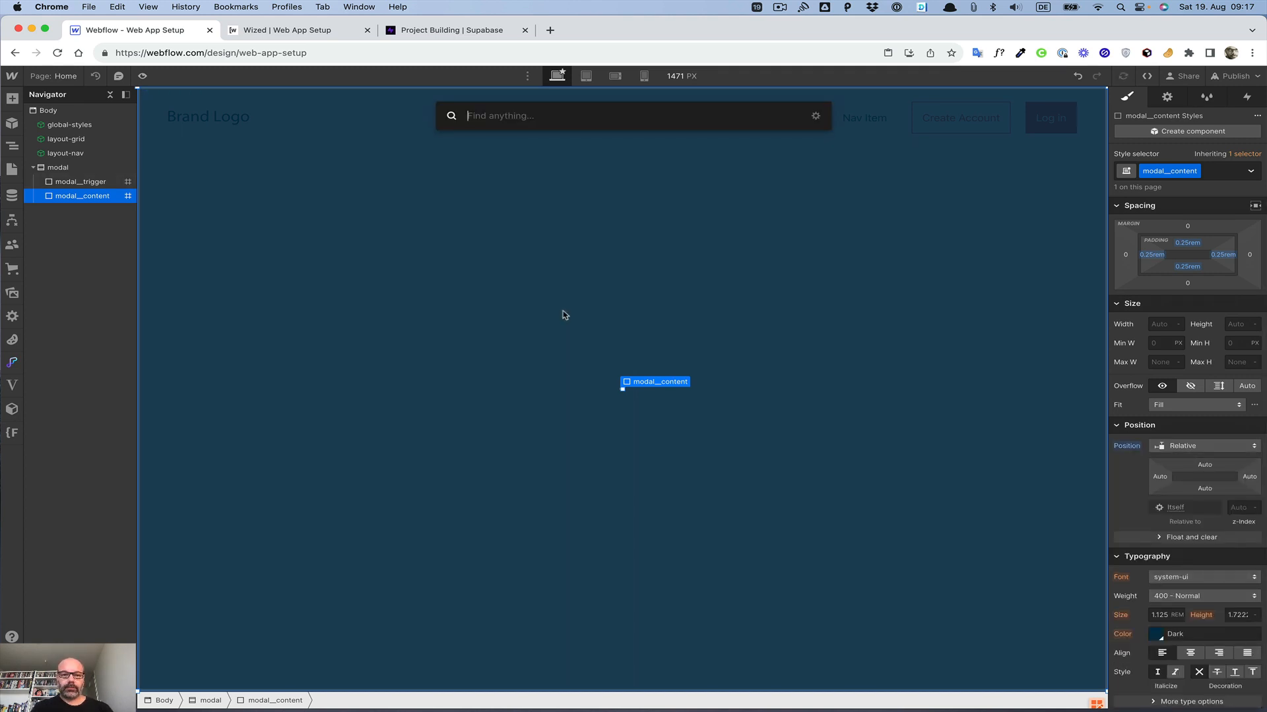
text(for)
key(Return)
key(super+Return)
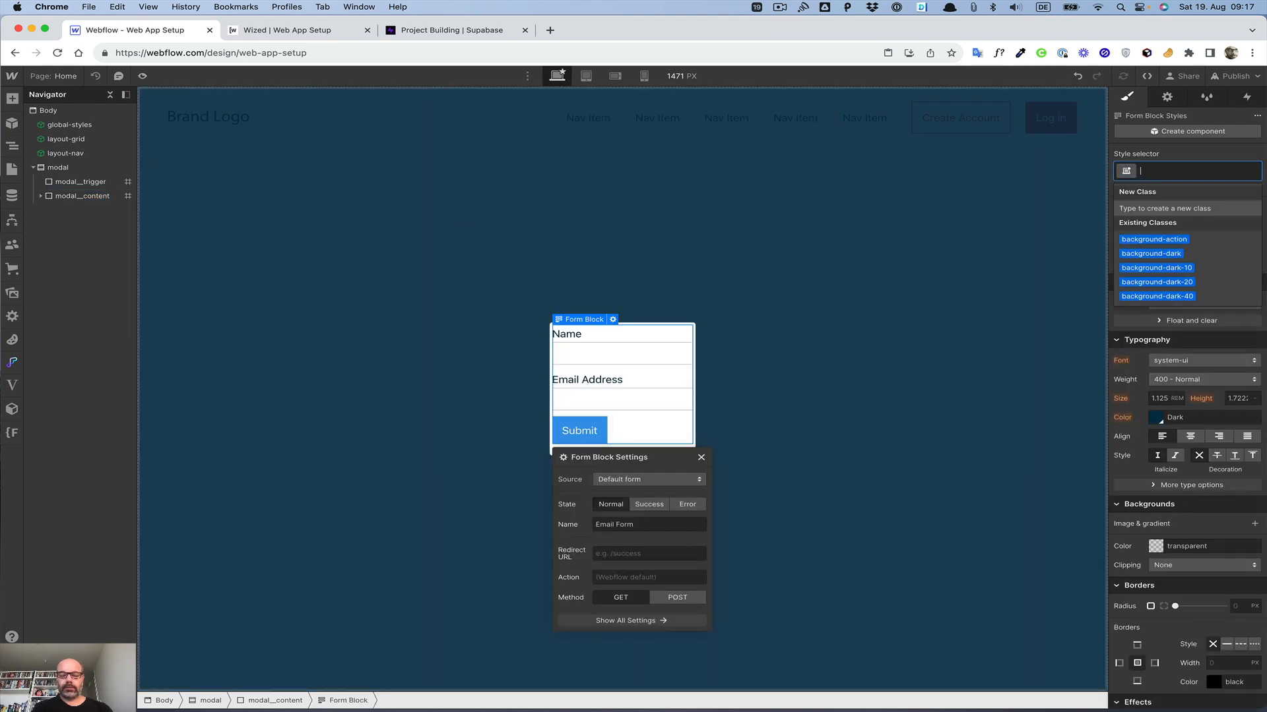
text(form)
key(Return)
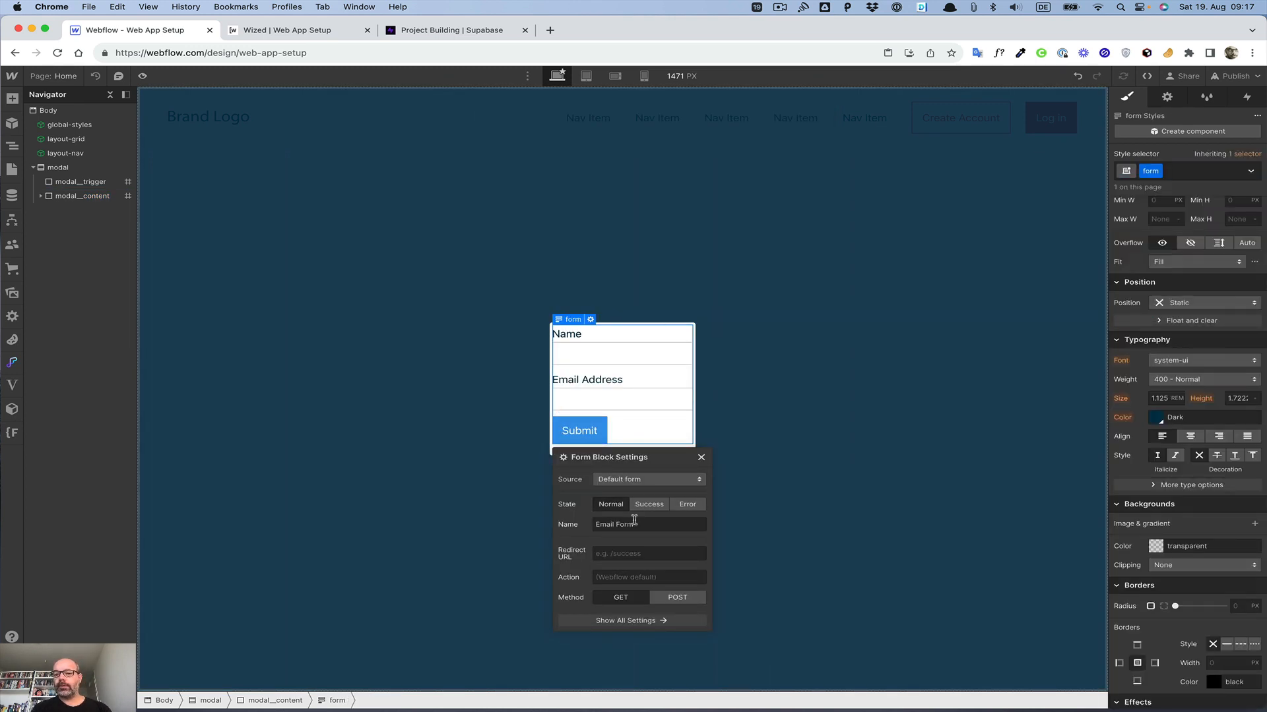
Step: Set the form's bottom margin to 0
click(1188, 322)
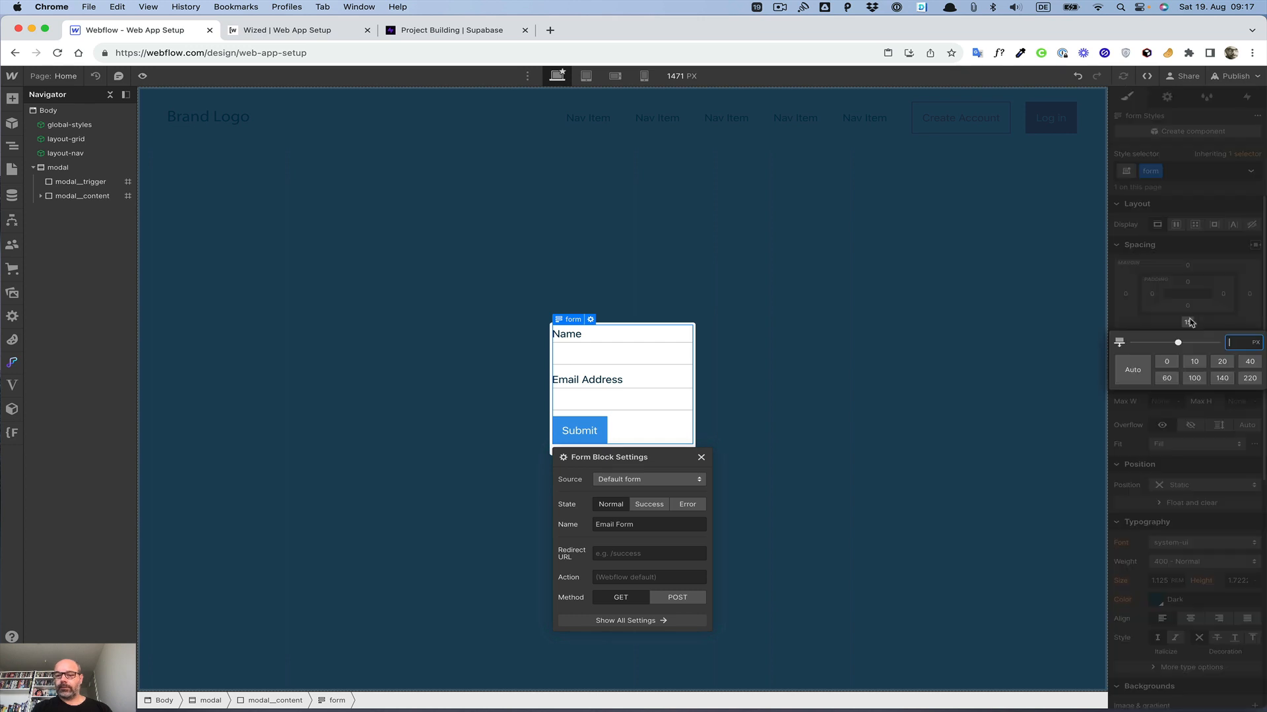
text(0)
key(Return)
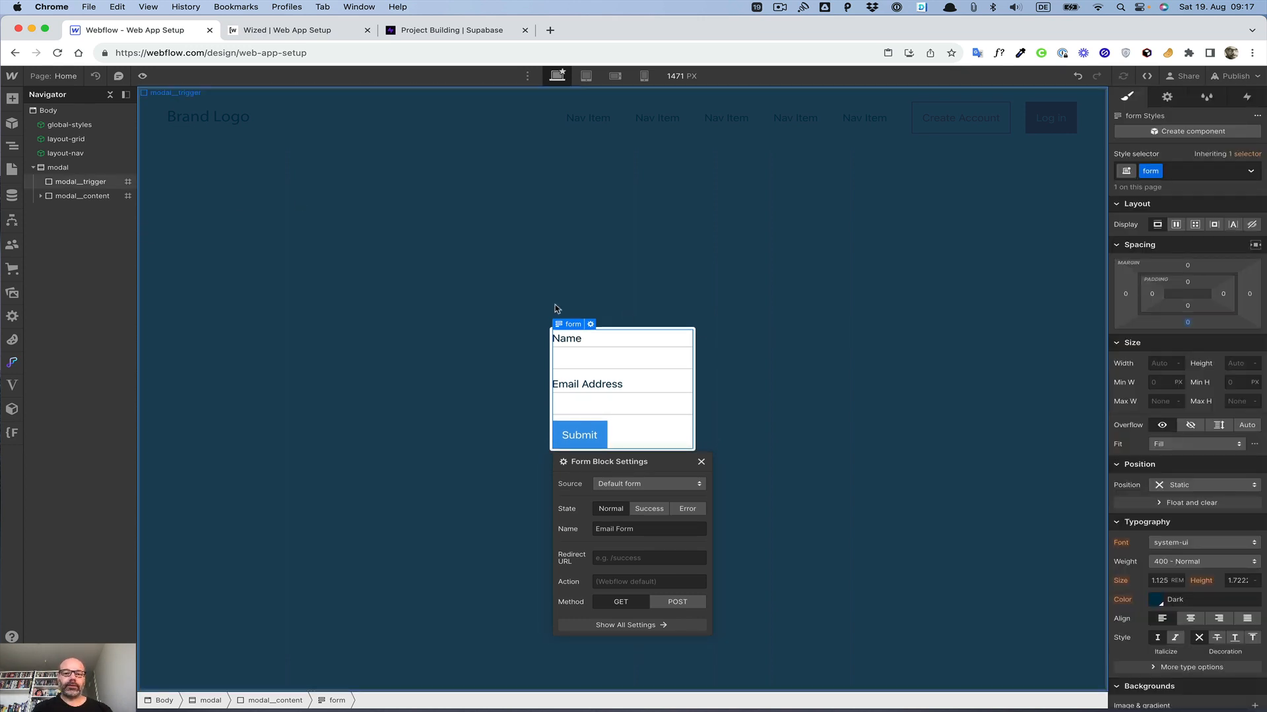
Step: Set modal__content's padding to 1.5 rem on all four sides
click(82, 196)
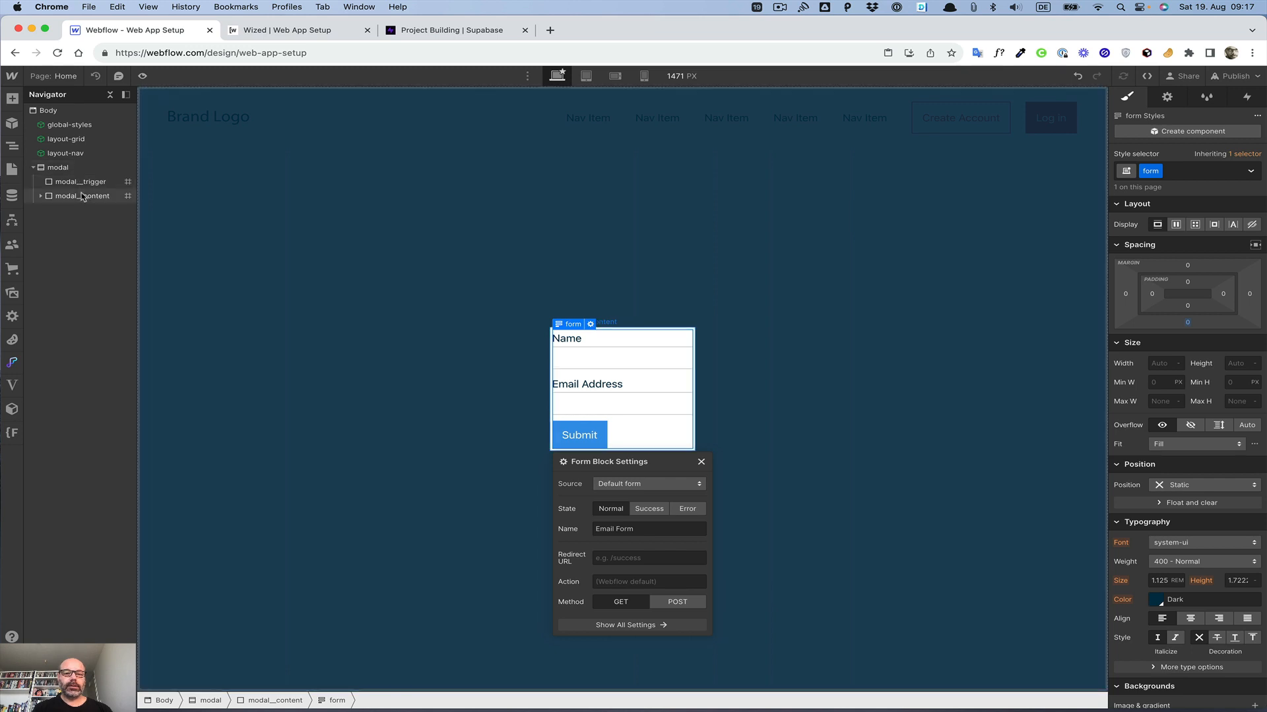
click(1150, 438)
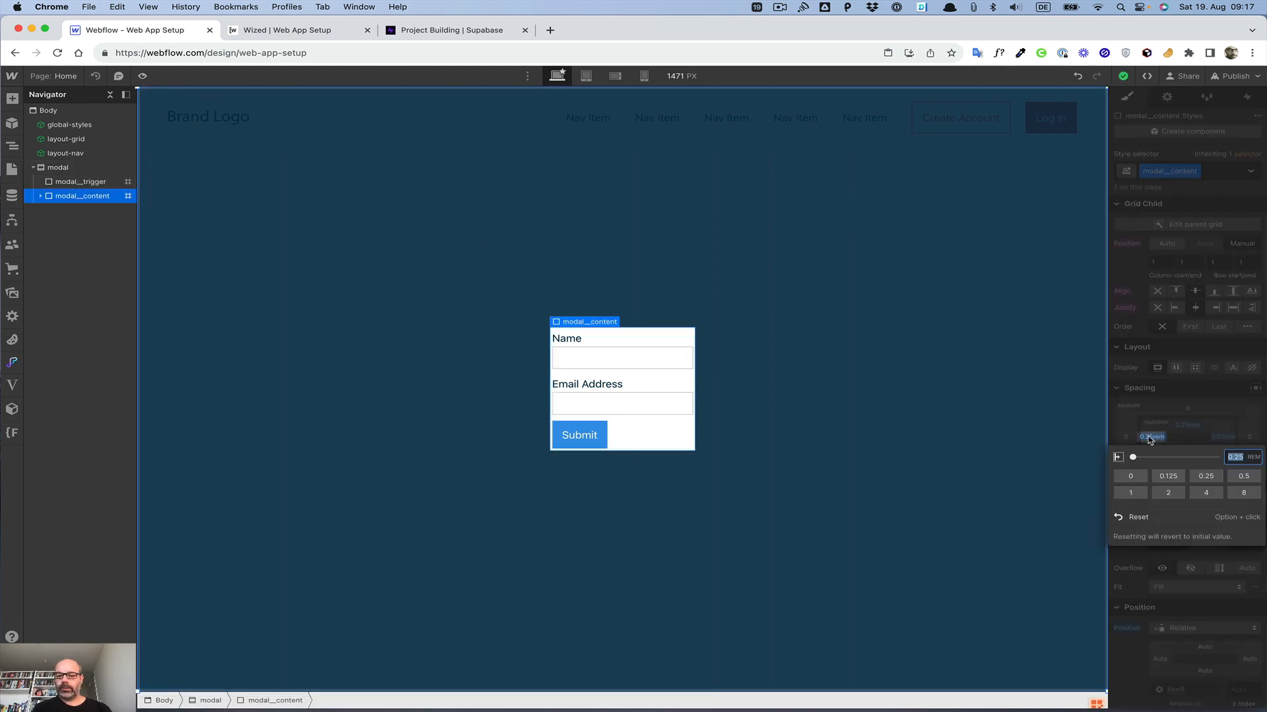
text(1)
key(Return)
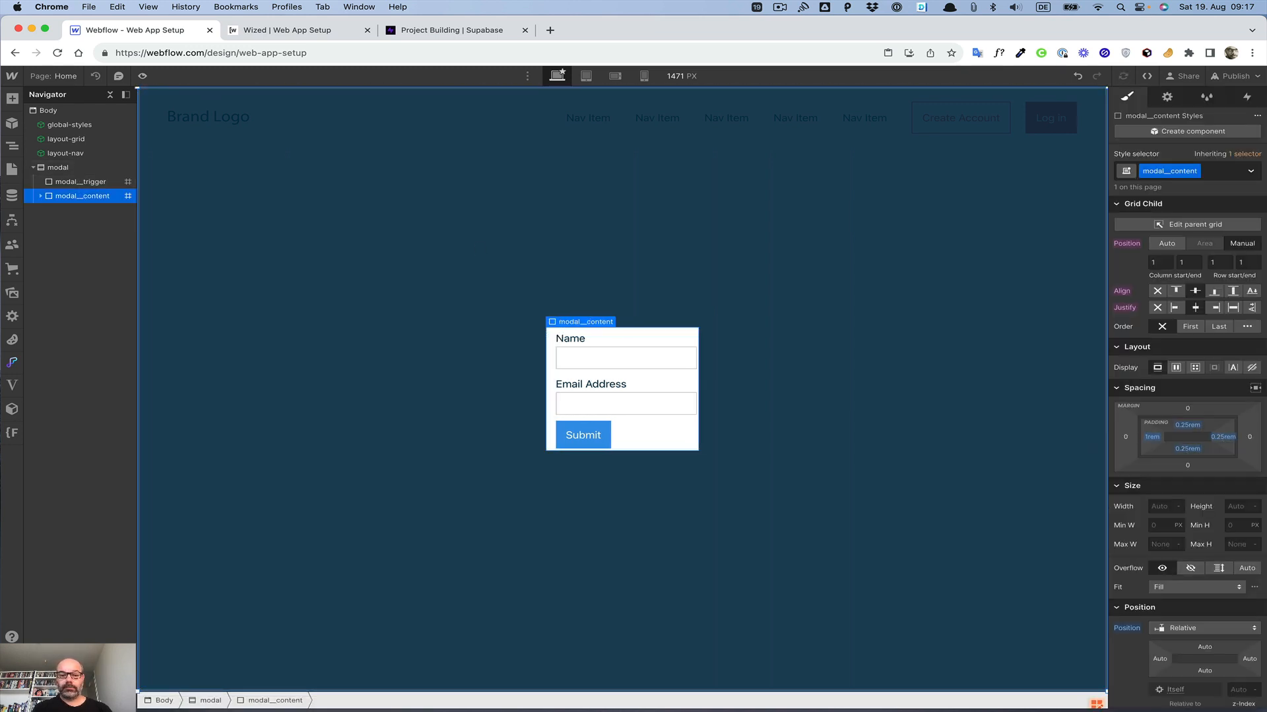
click(1150, 439)
text(1.5)
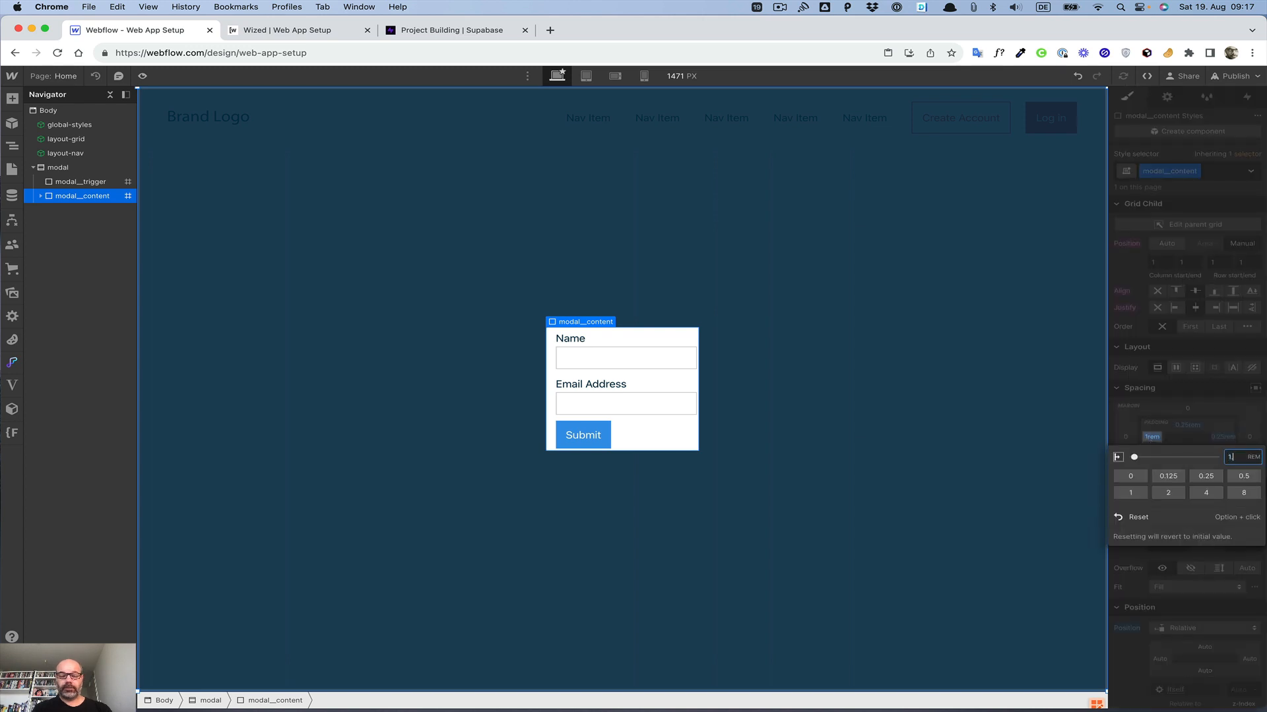
key(Return)
click(1186, 427)
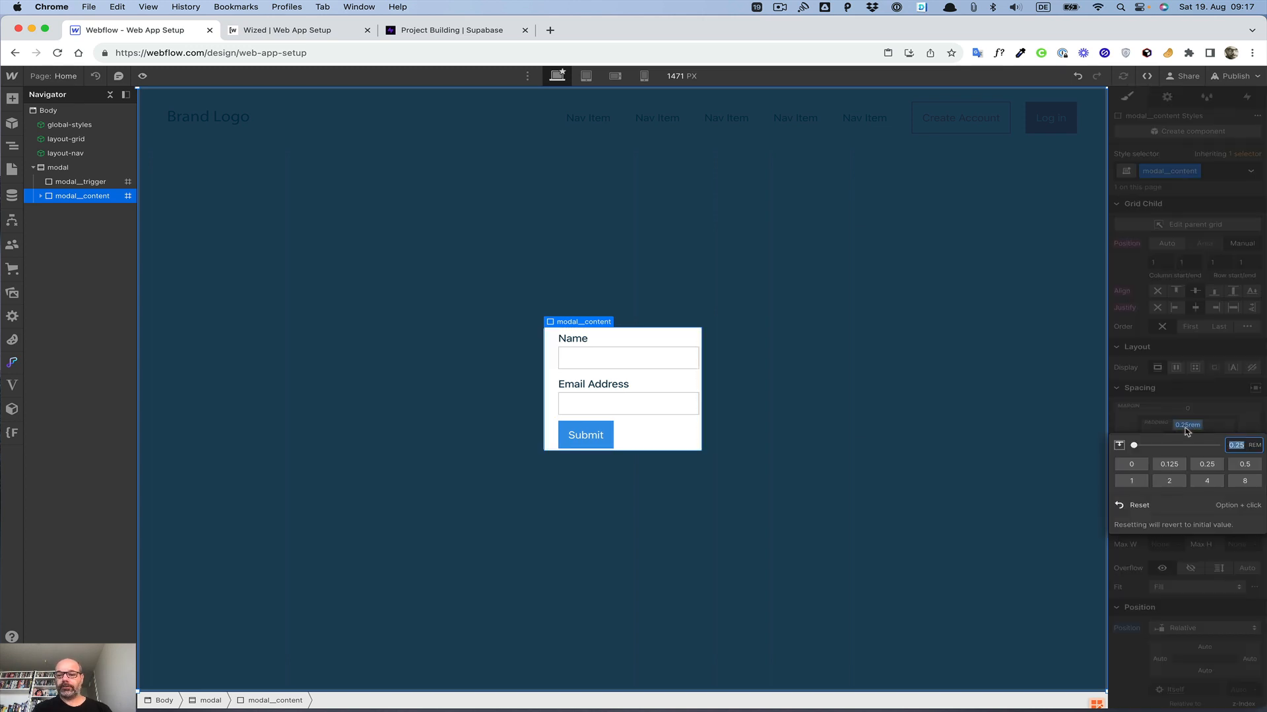
text(1.5)
key(Return)
click(1222, 439)
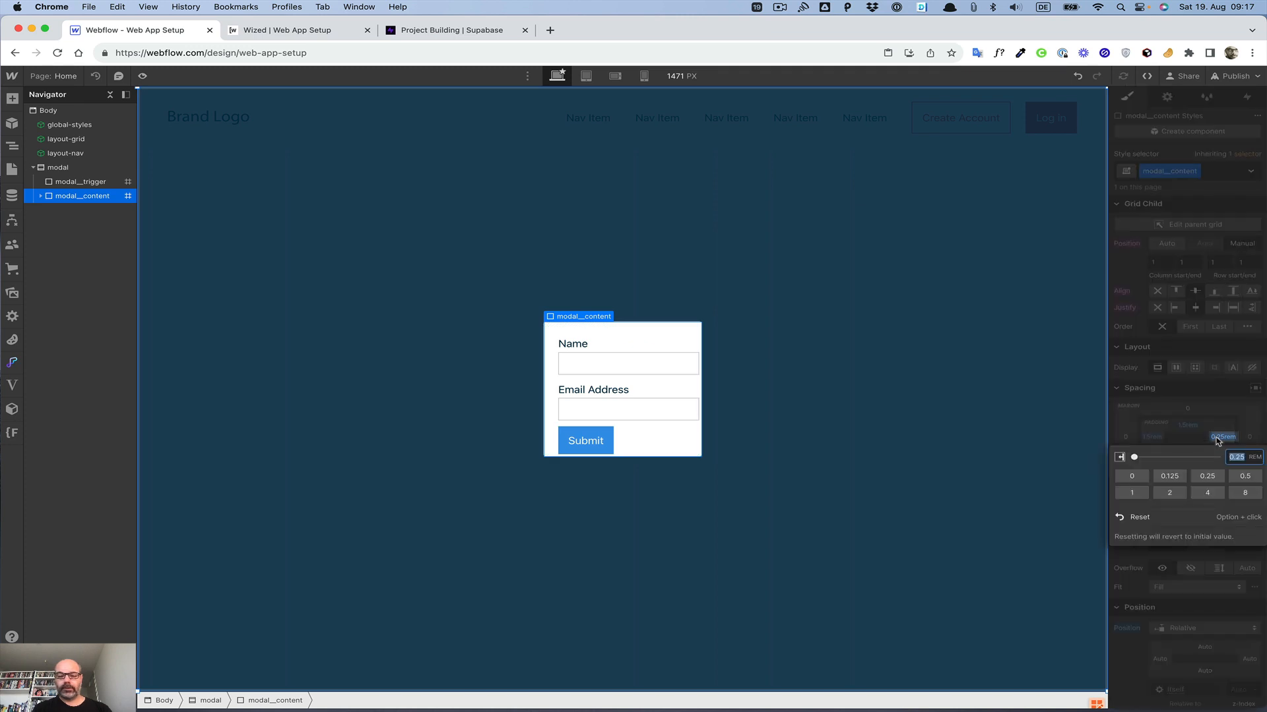
text(1.5)
key(Return)
click(1193, 451)
text(1)
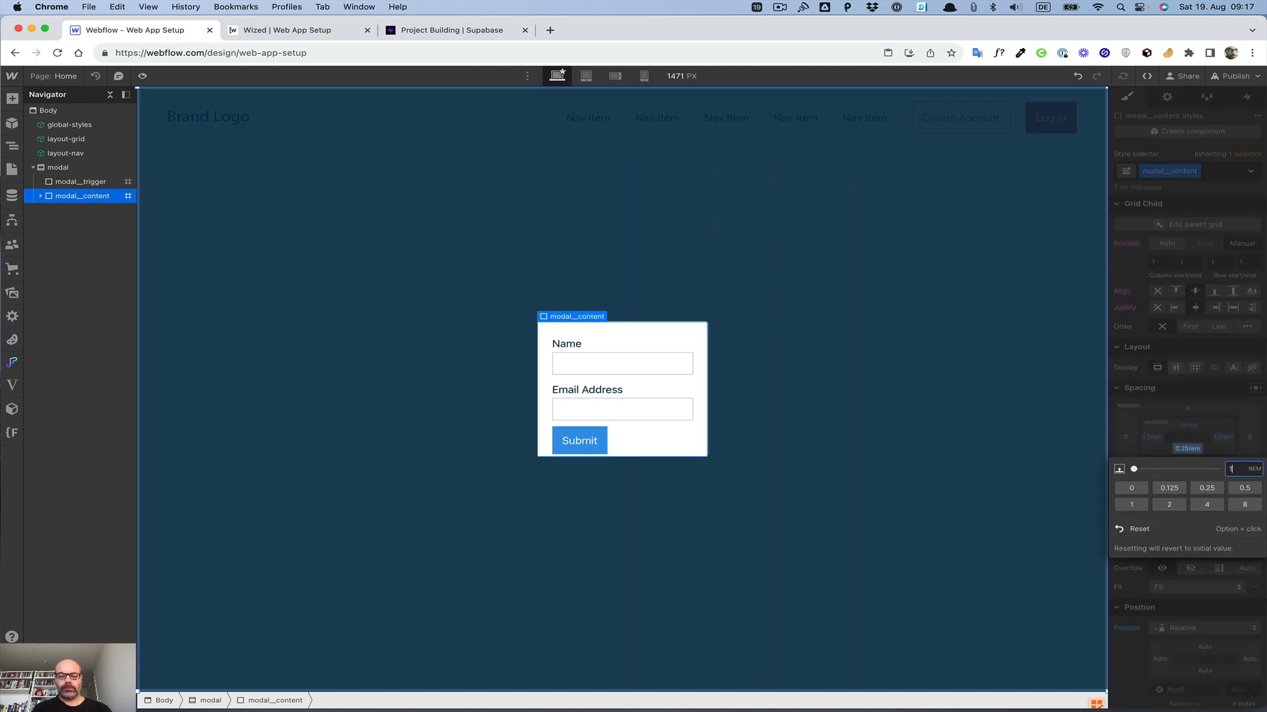
text(.5)
key(Return)
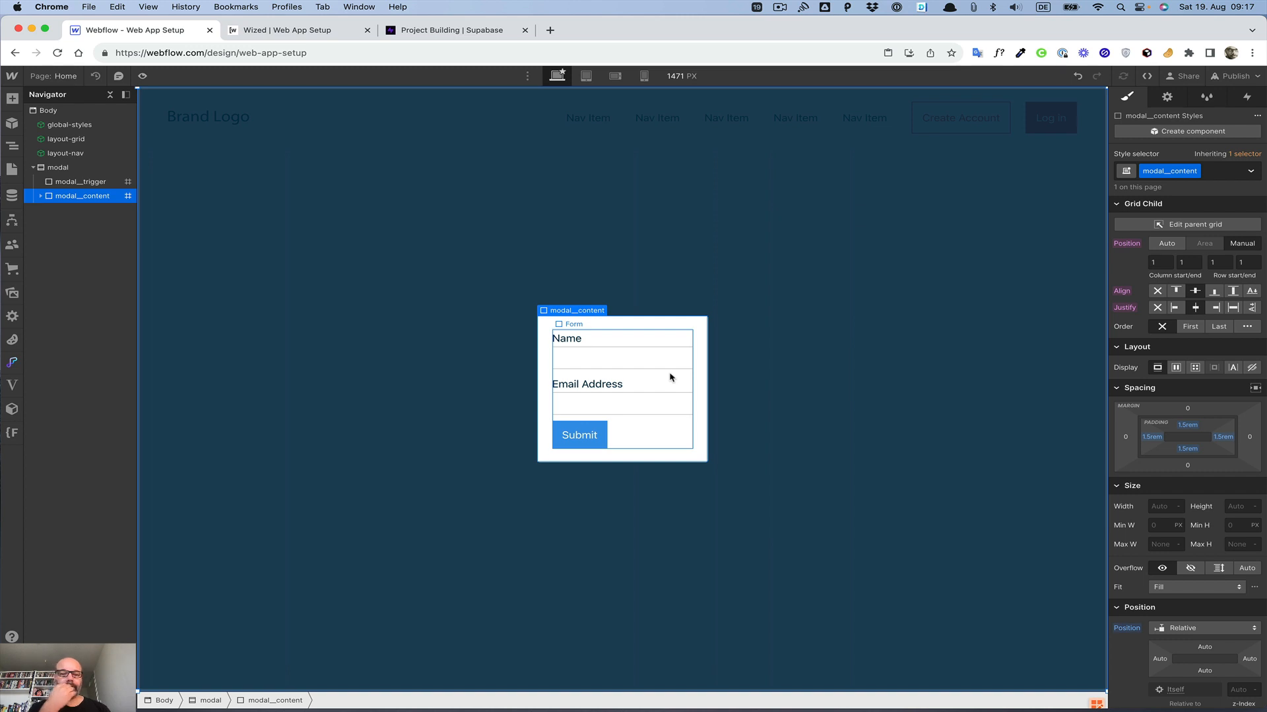
Step: Add an H2 heading inside modal__content and give it the heading-XS class
click(40, 196)
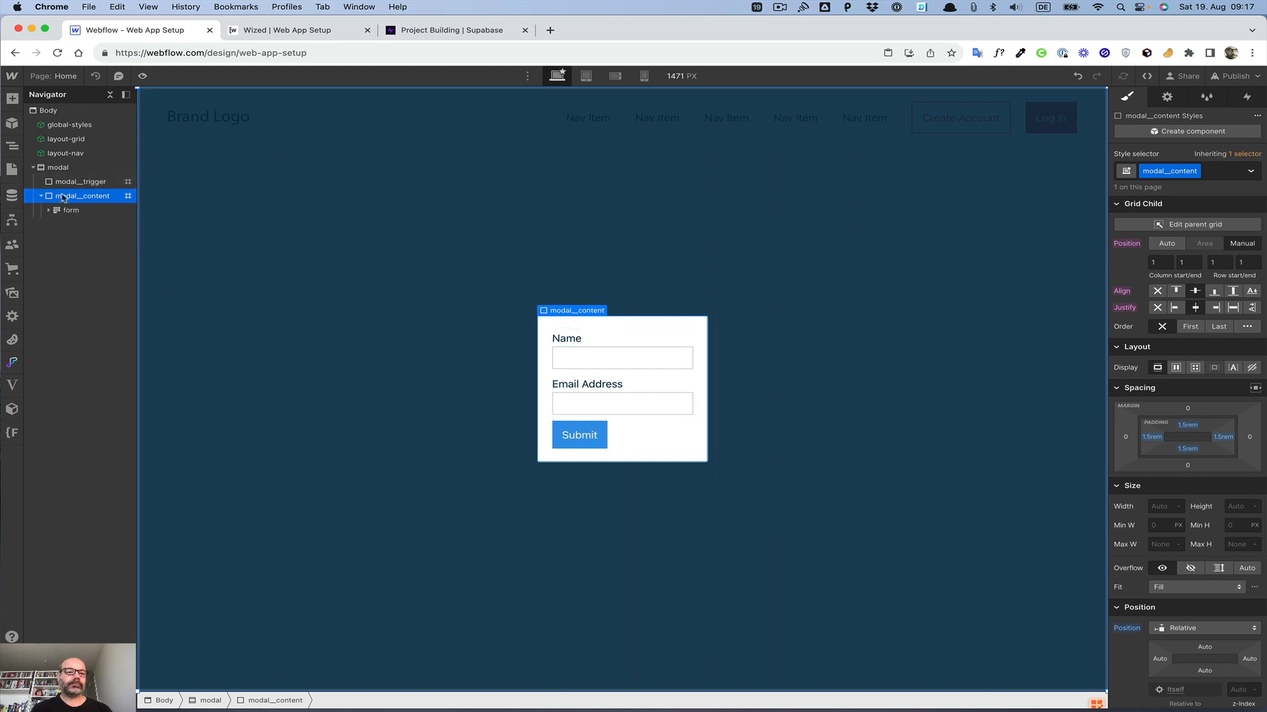
key(super+e)
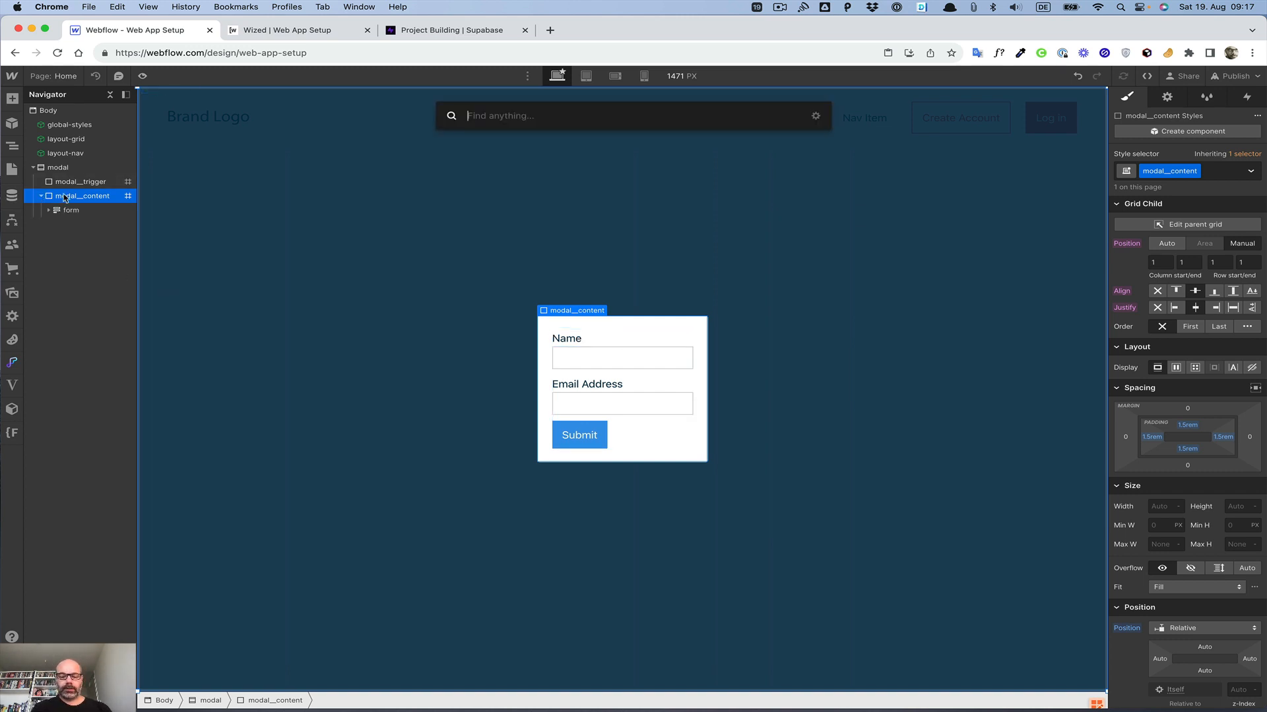
text(h)
key(Down)
key(Down)
key(Down)
key(Down)
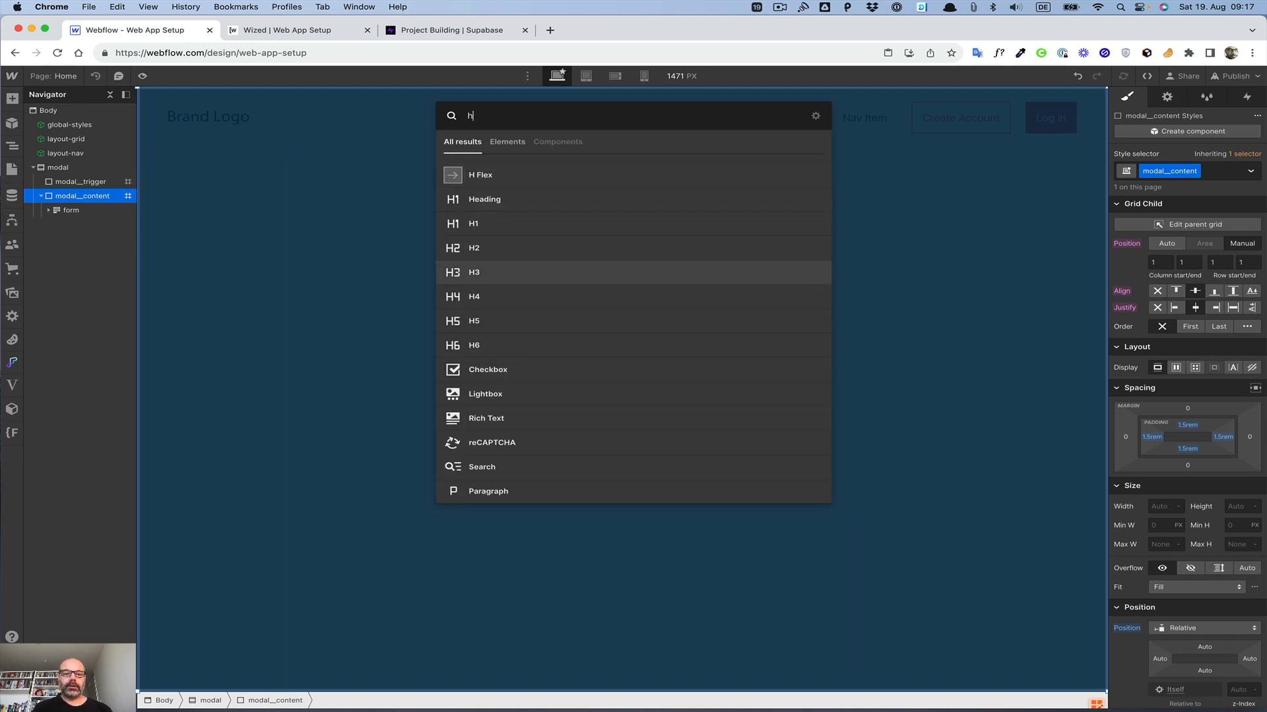
key(Up)
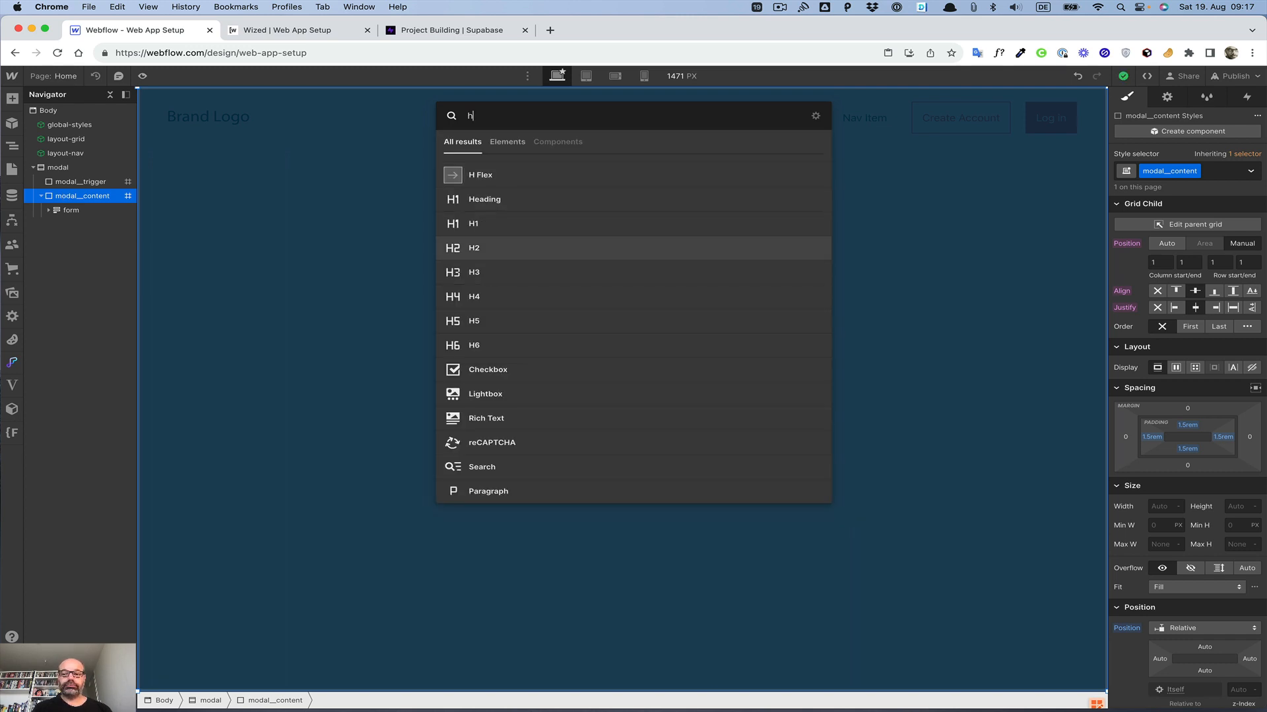
key(Return)
key(super+Return)
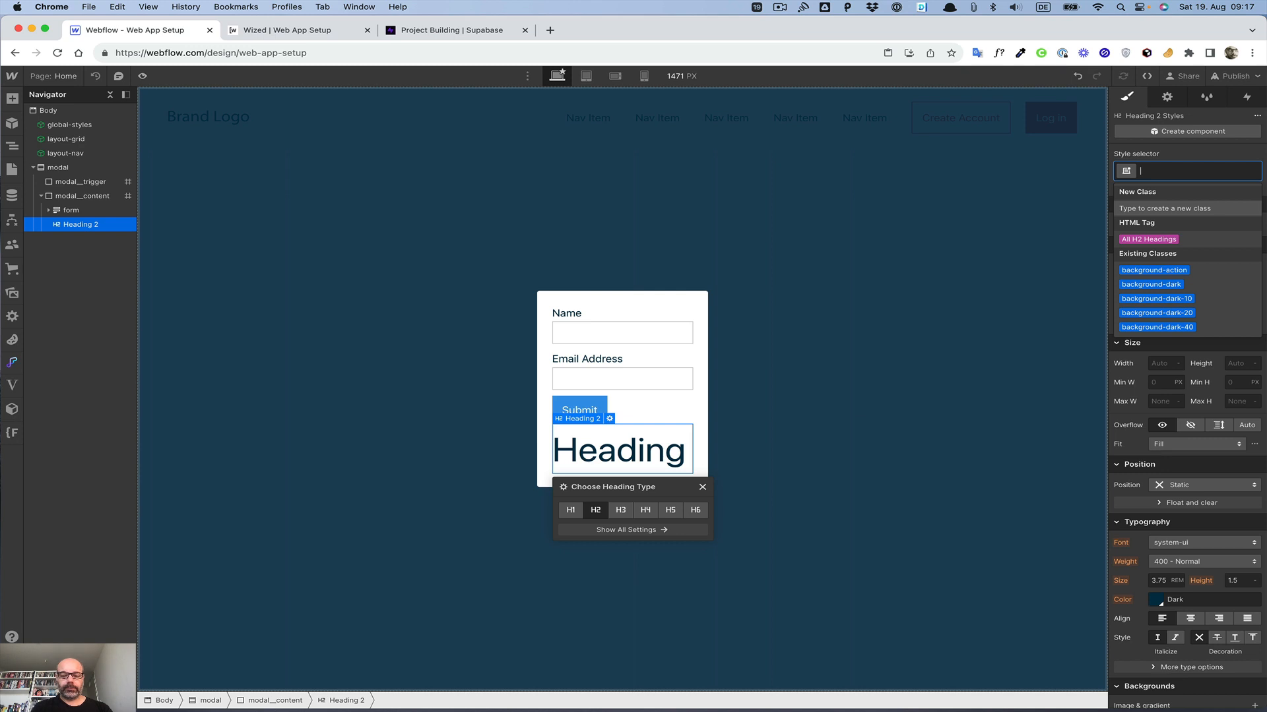
text(hea)
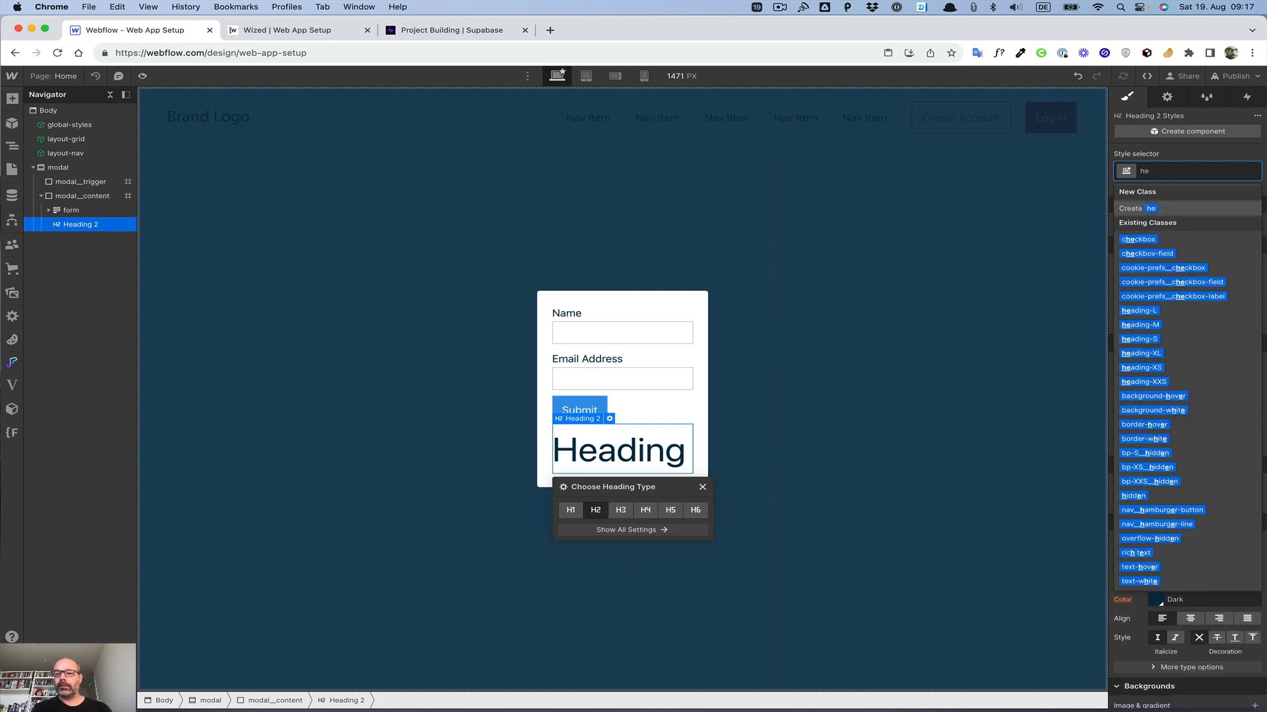
key(Down)
key(Down)
key(Down)
key(Down)
key(Down)
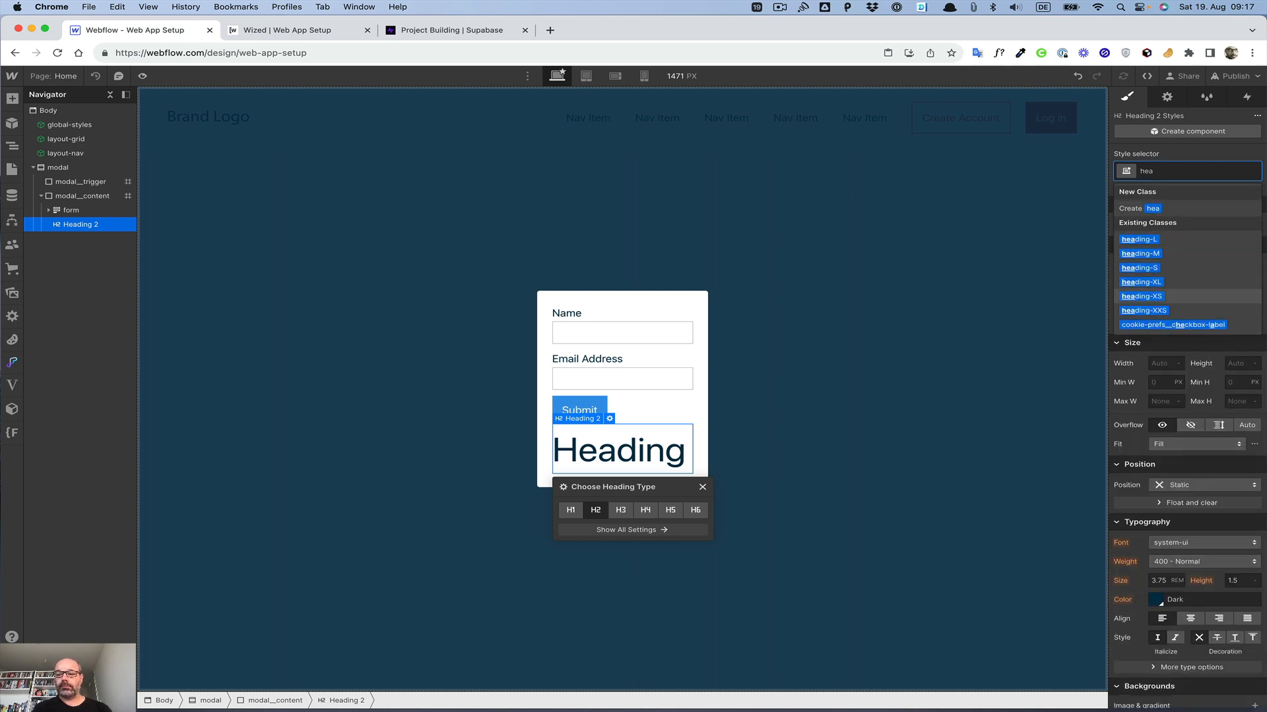
key(Return)
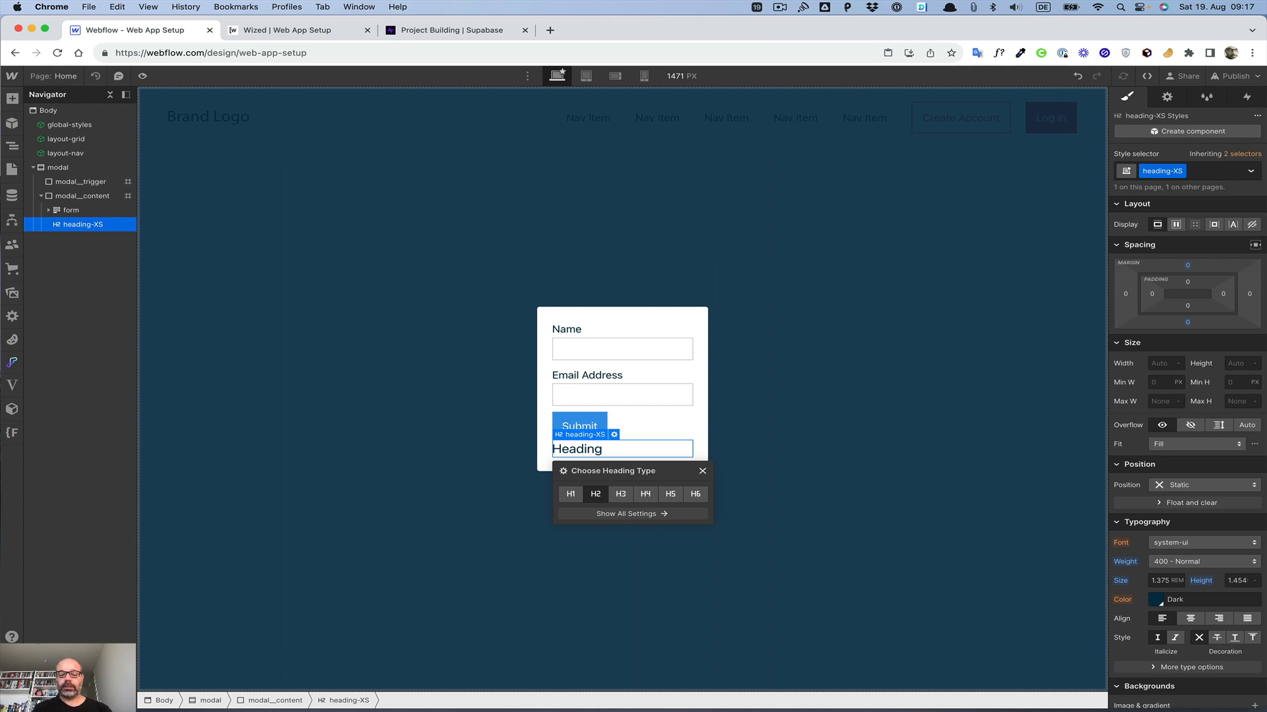
Step: Change the heading text to Log in and move it above the form
double_click(594, 450)
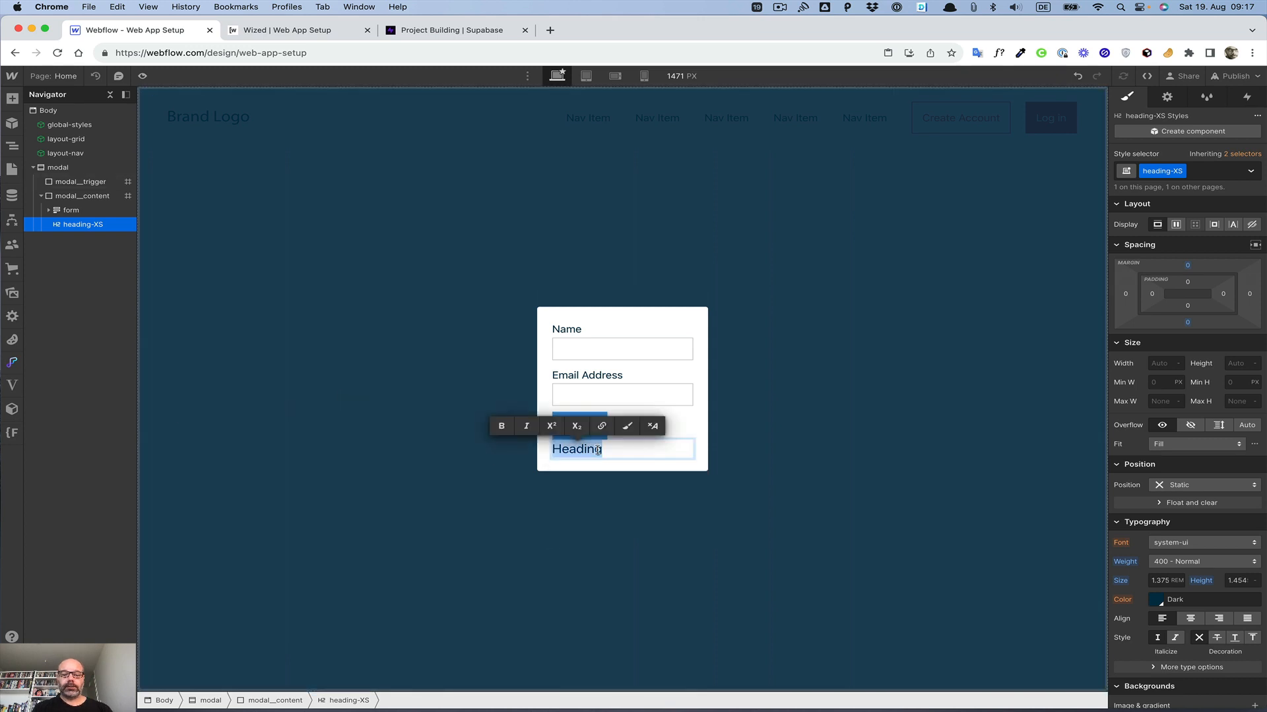
text(Log in)
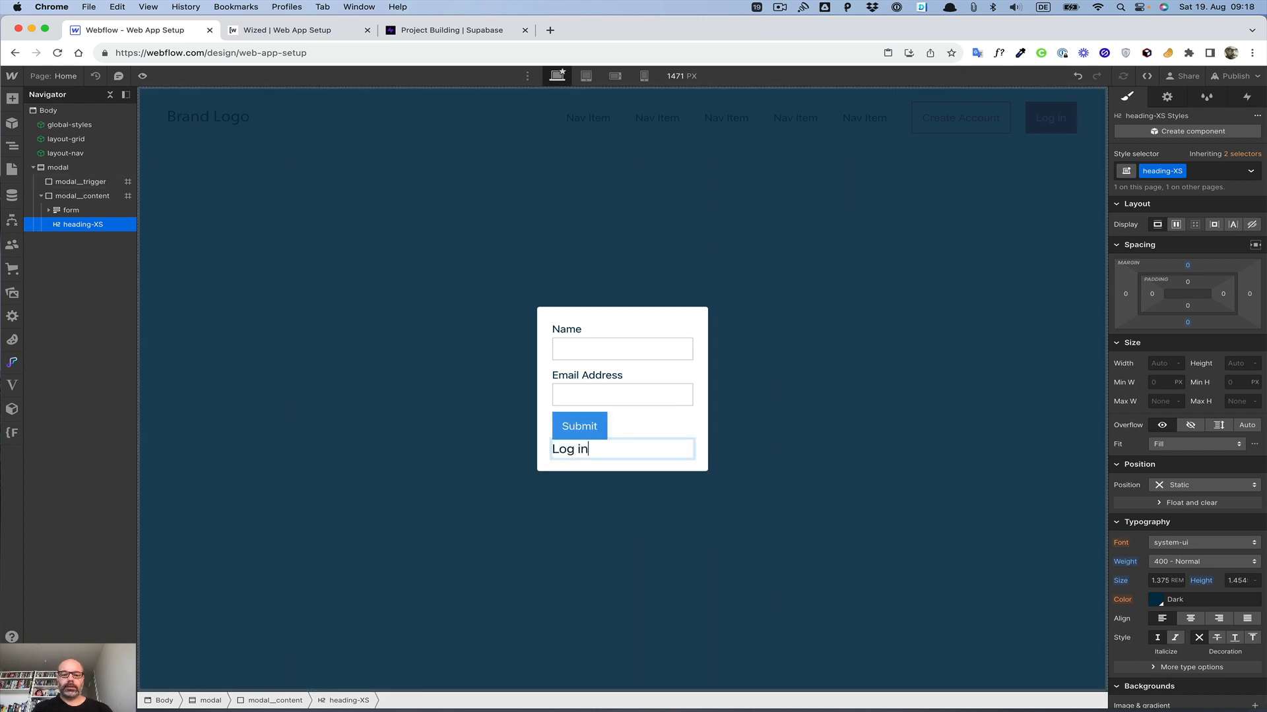
drag(75, 226, 75, 207)
Step: Apply the input-field class to both text fields of the form
click(611, 369)
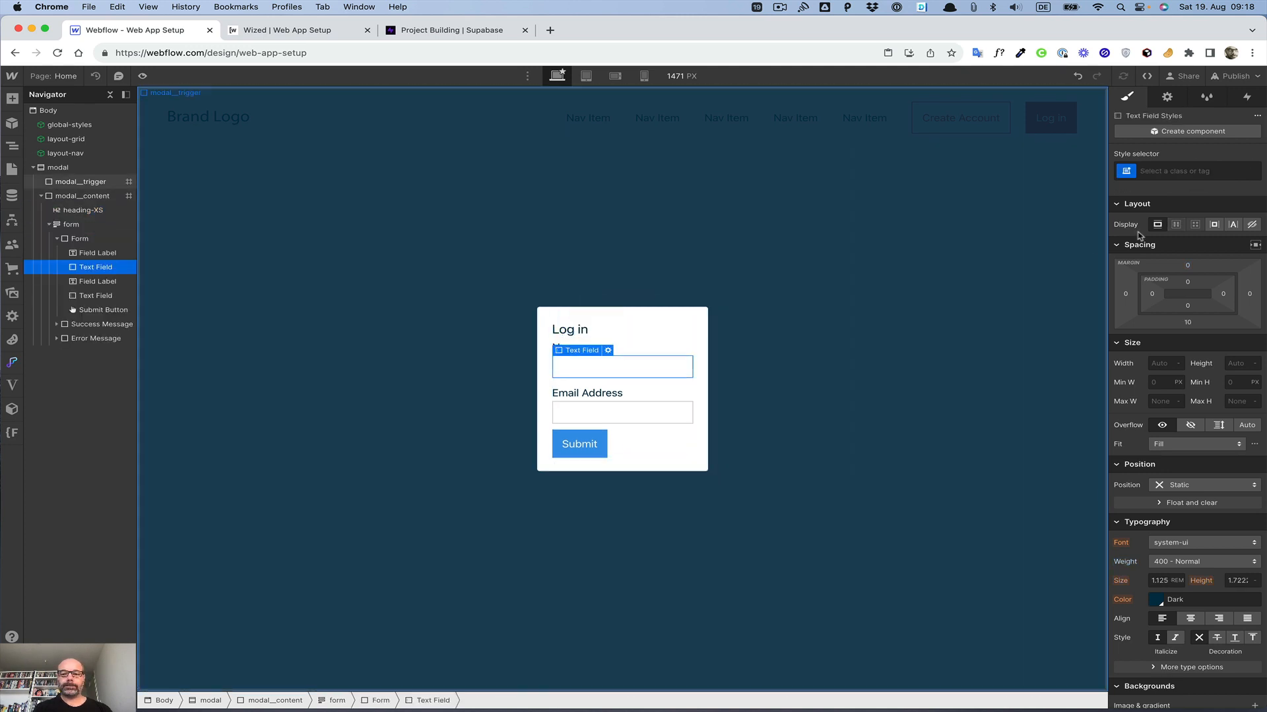
click(1171, 166)
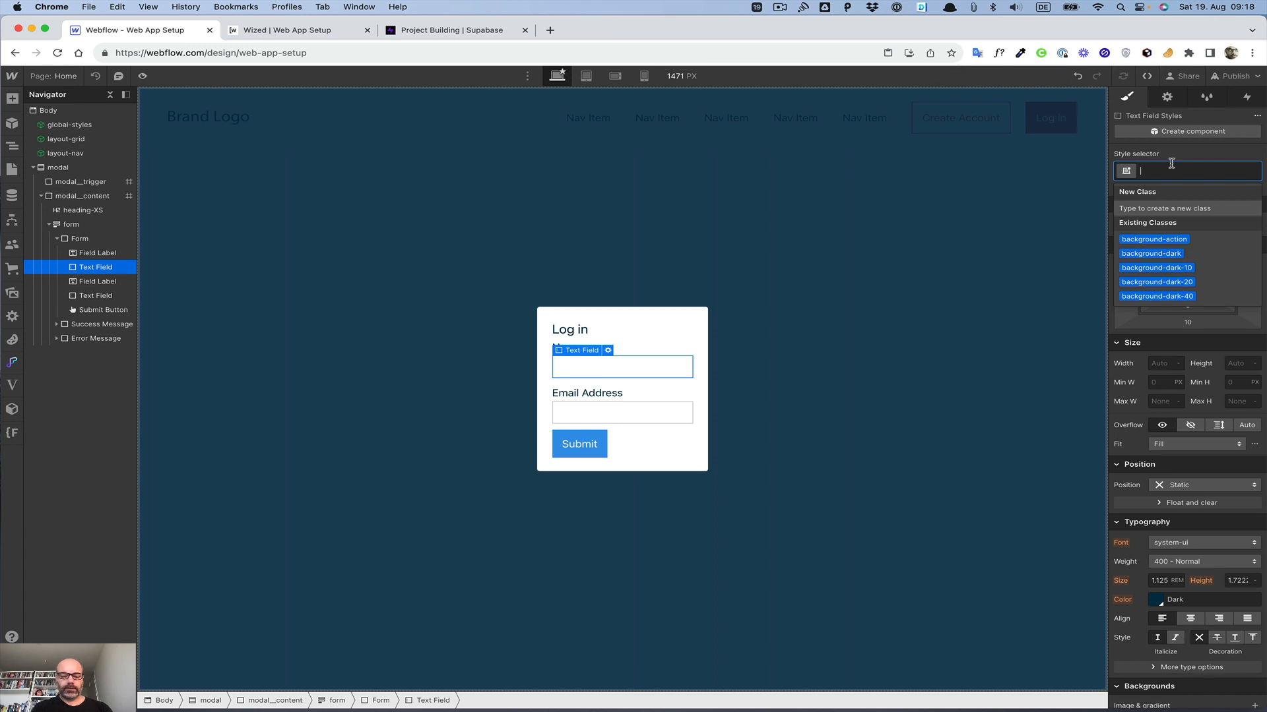
text(form)
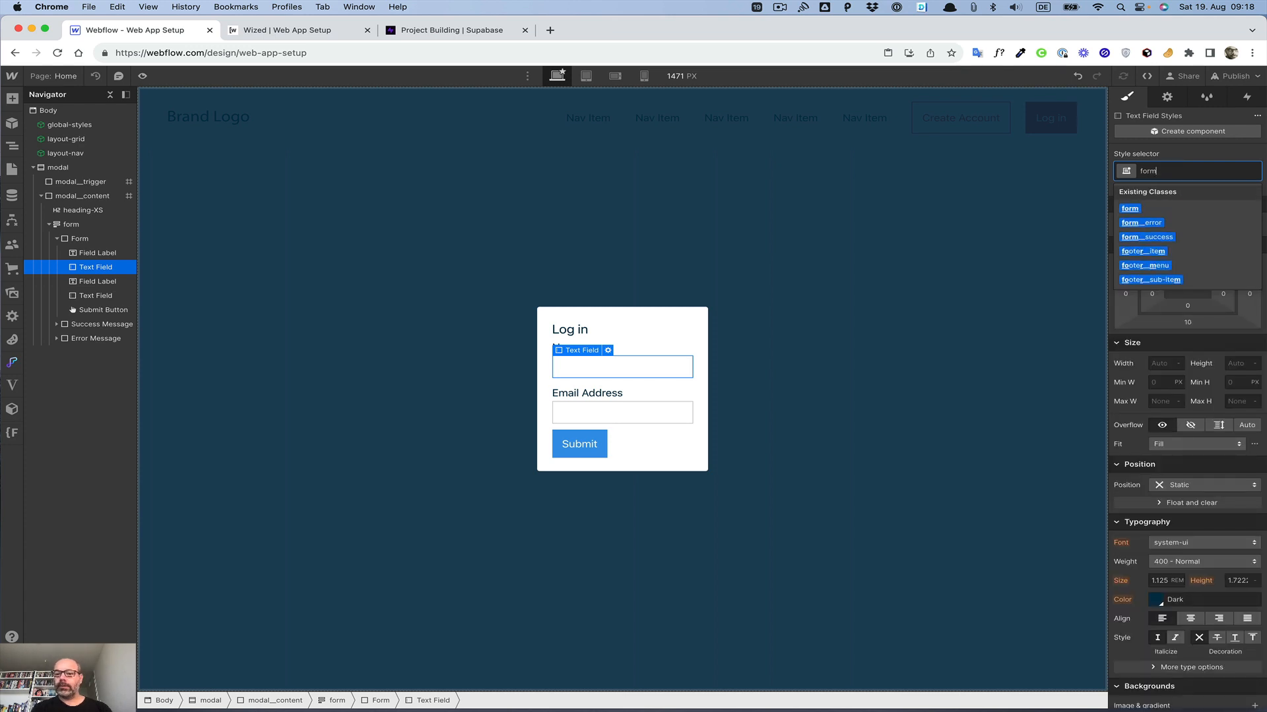
key(BackSpace)
key(BackSpace)
key(BackSpace)
key(BackSpace)
text(i)
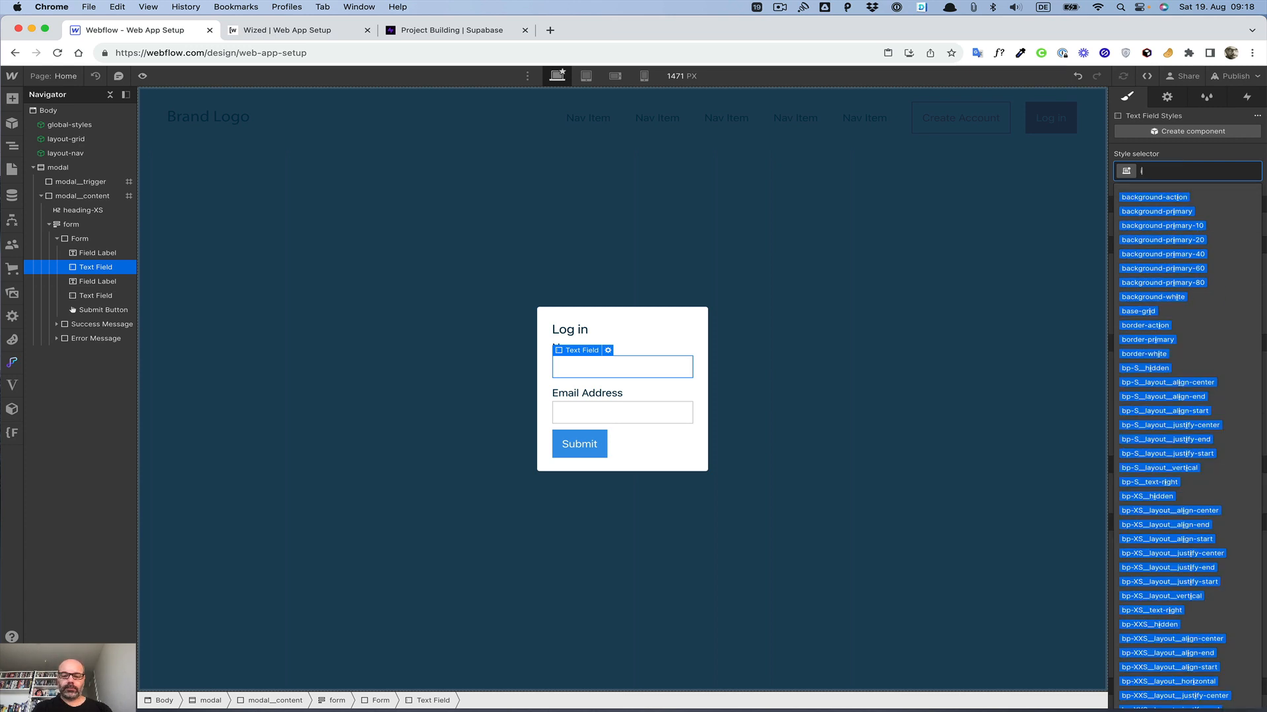
text(nput-field)
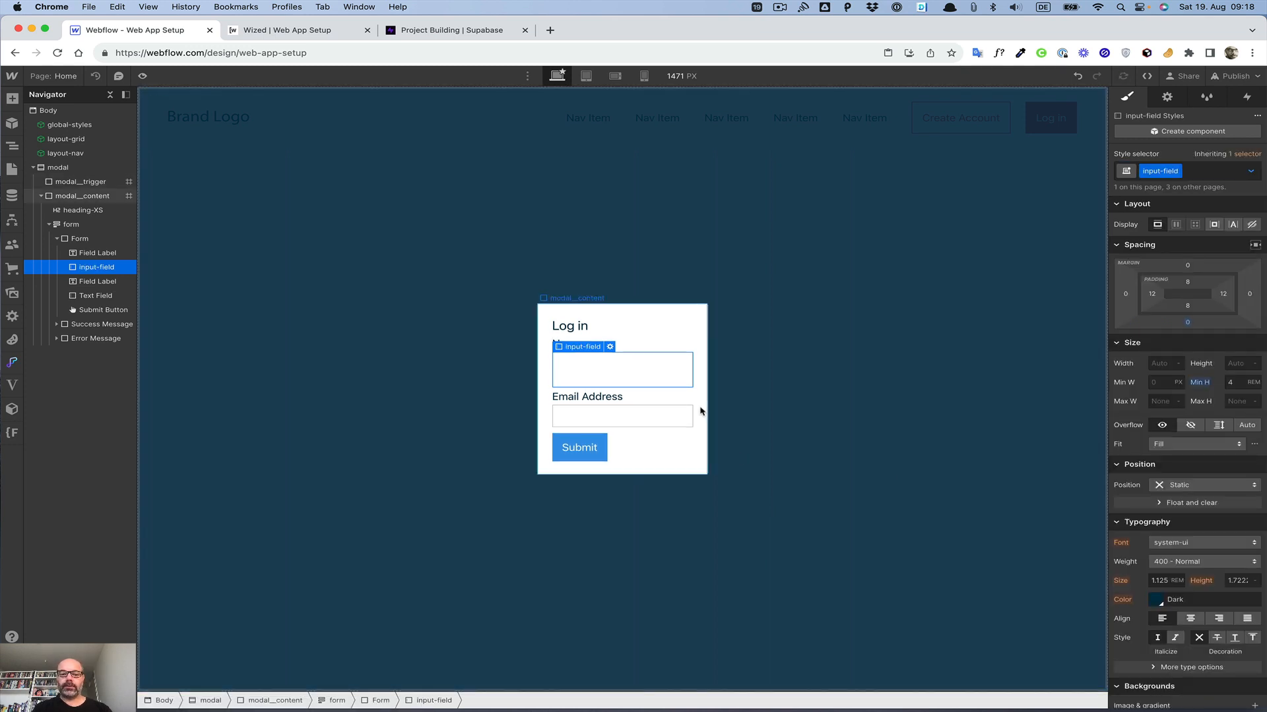
click(665, 417)
click(1209, 166)
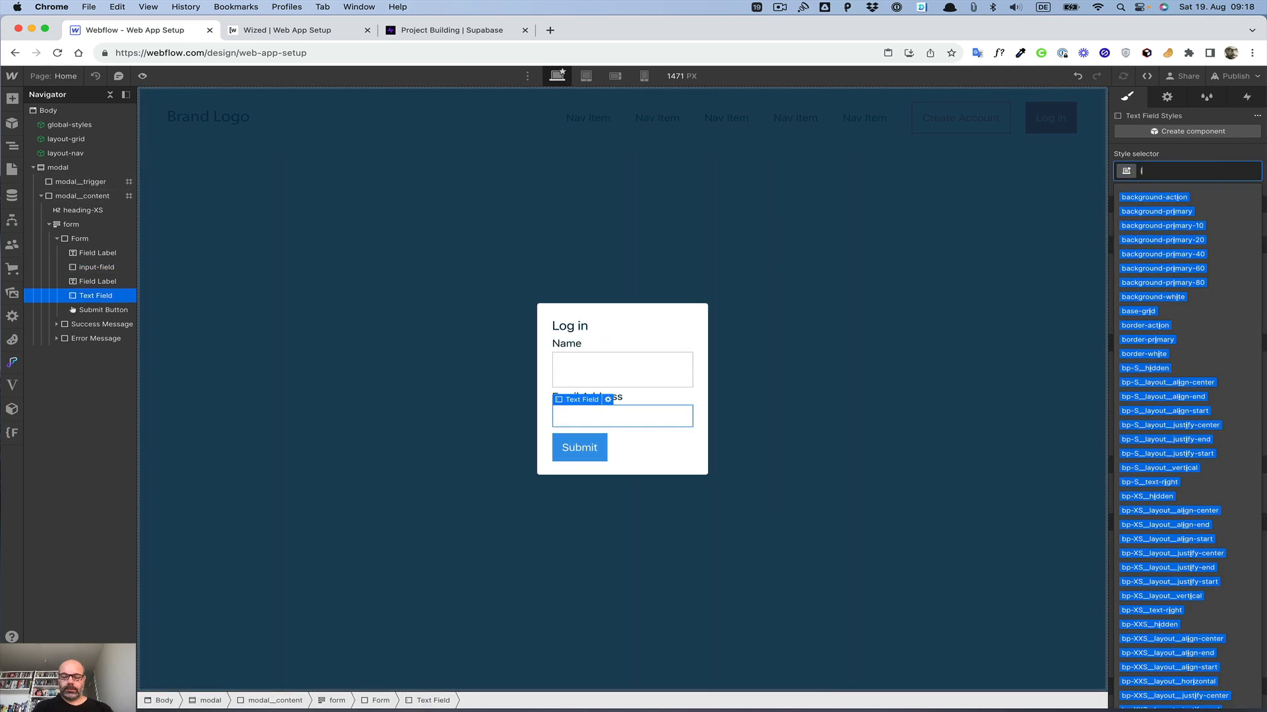
text(input)
key(Down)
key(Return)
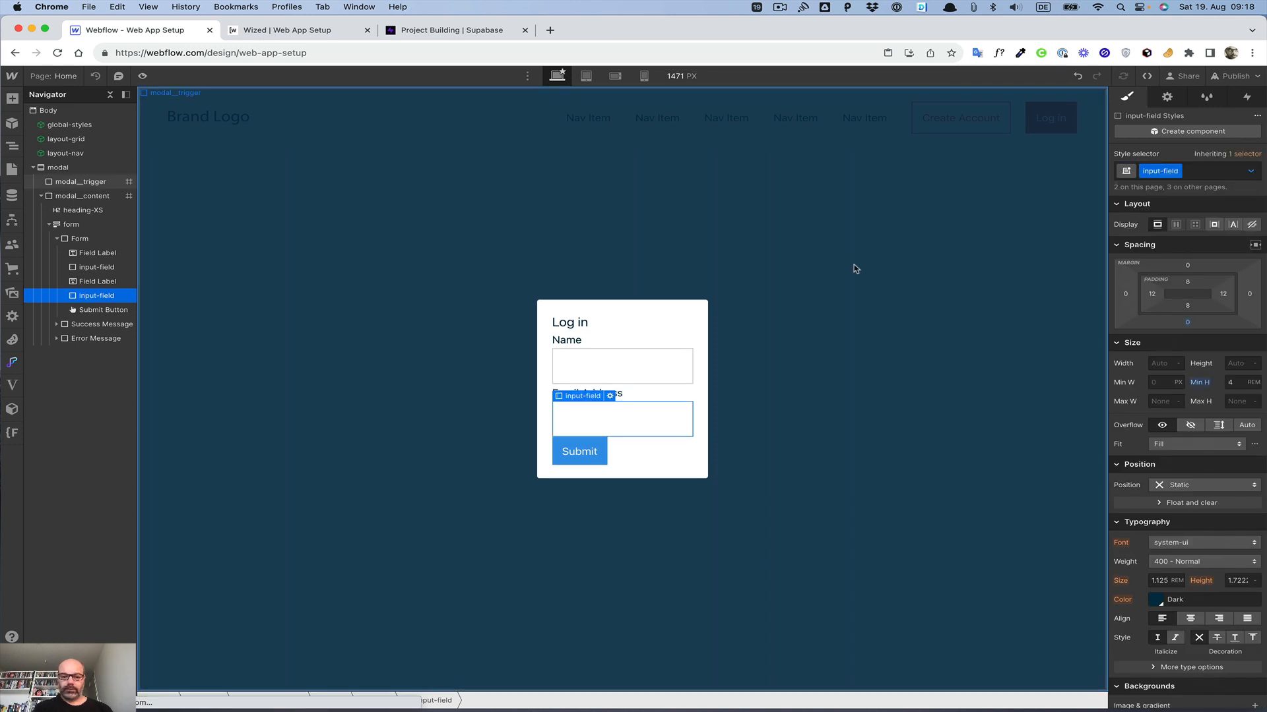
Step: Reorder the labels so Email Address comes first, and relabel the second label as Password
click(577, 341)
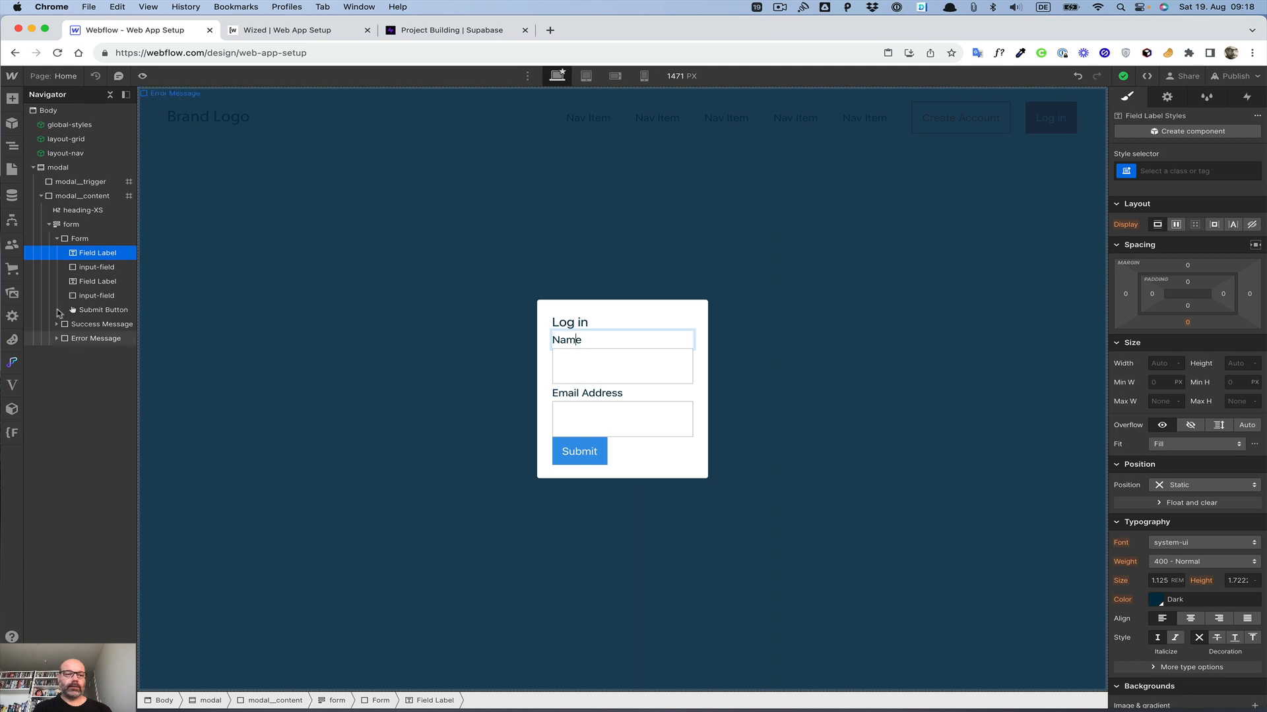
mouse_move(102, 284)
mouse_down()
mouse_move(98, 301)
mouse_move(98, 267)
mouse_move(96, 282)
mouse_up()
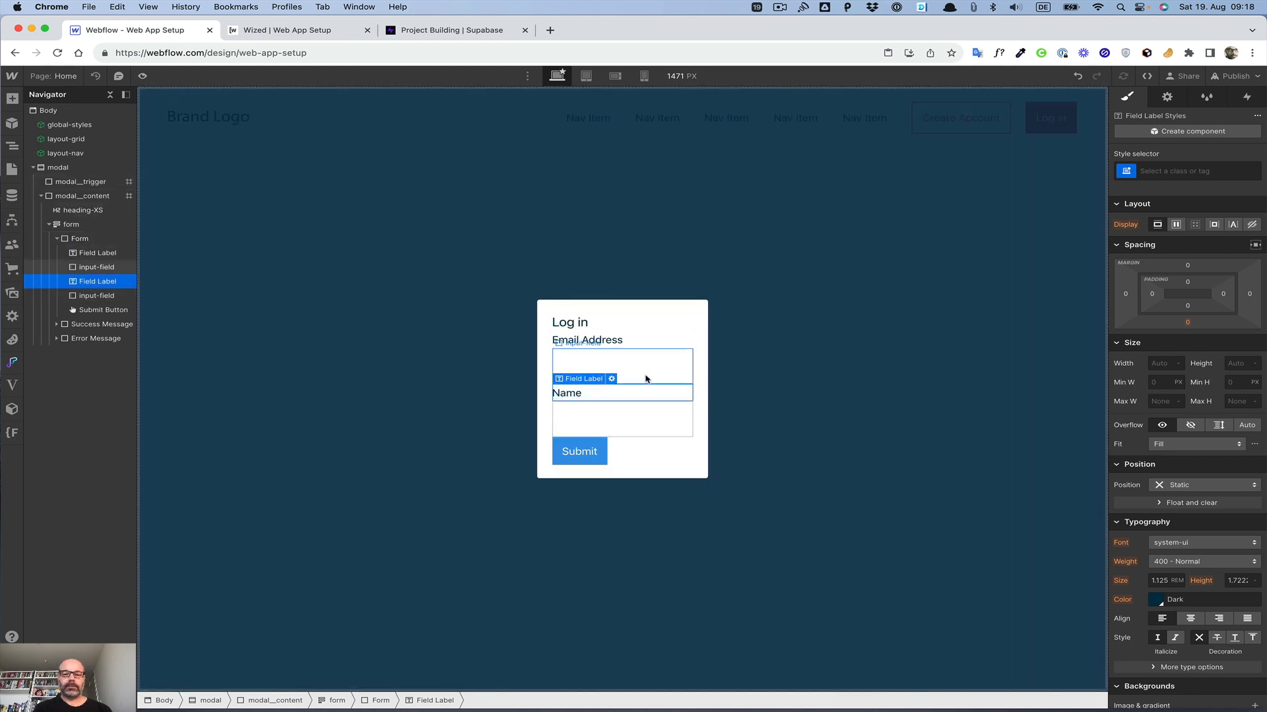
double_click(574, 394)
text(Password)
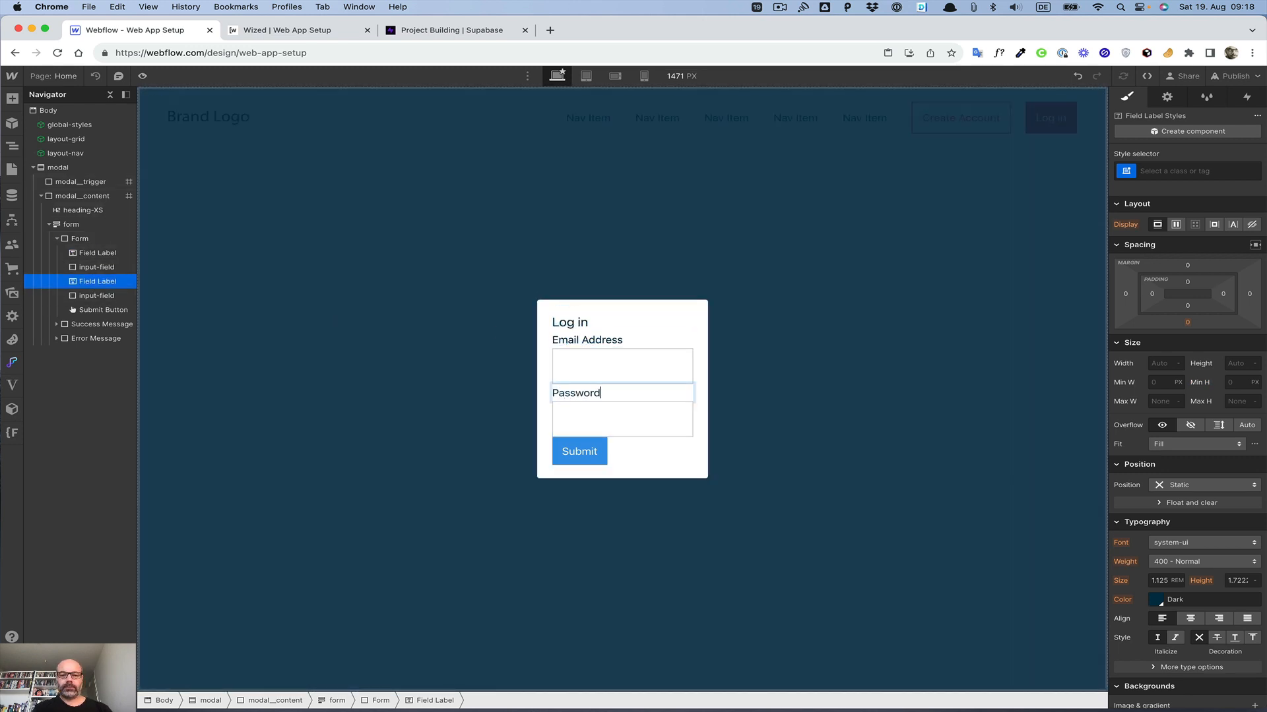
Step: Set the second text field's type to Password and its name to Password
click(580, 423)
click(579, 423)
click(1167, 97)
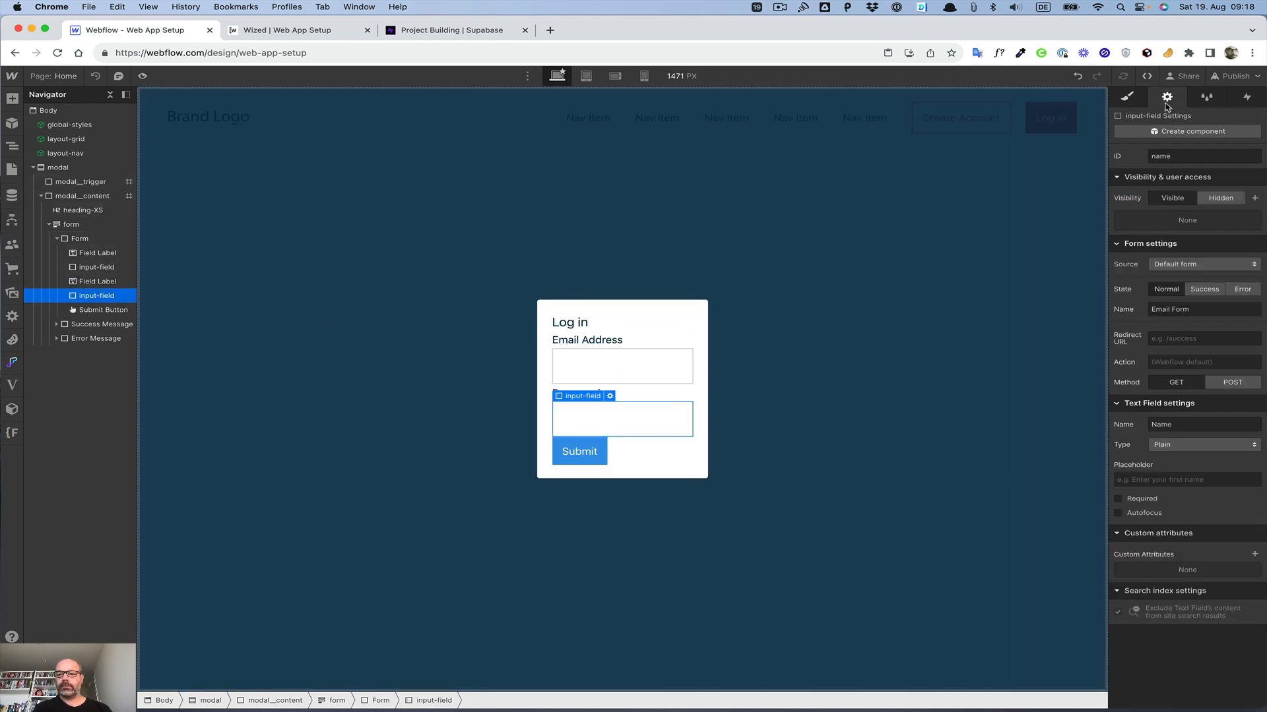
click(1190, 447)
click(1169, 473)
double_click(1185, 429)
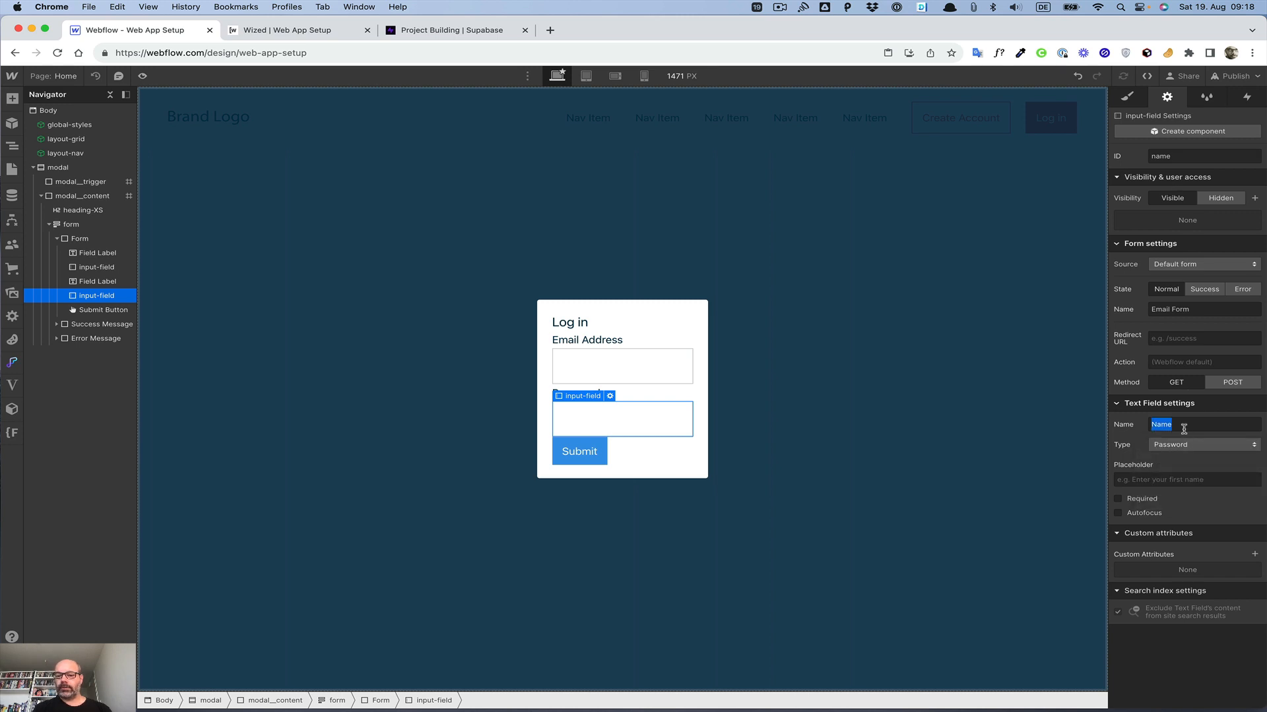
text(Password)
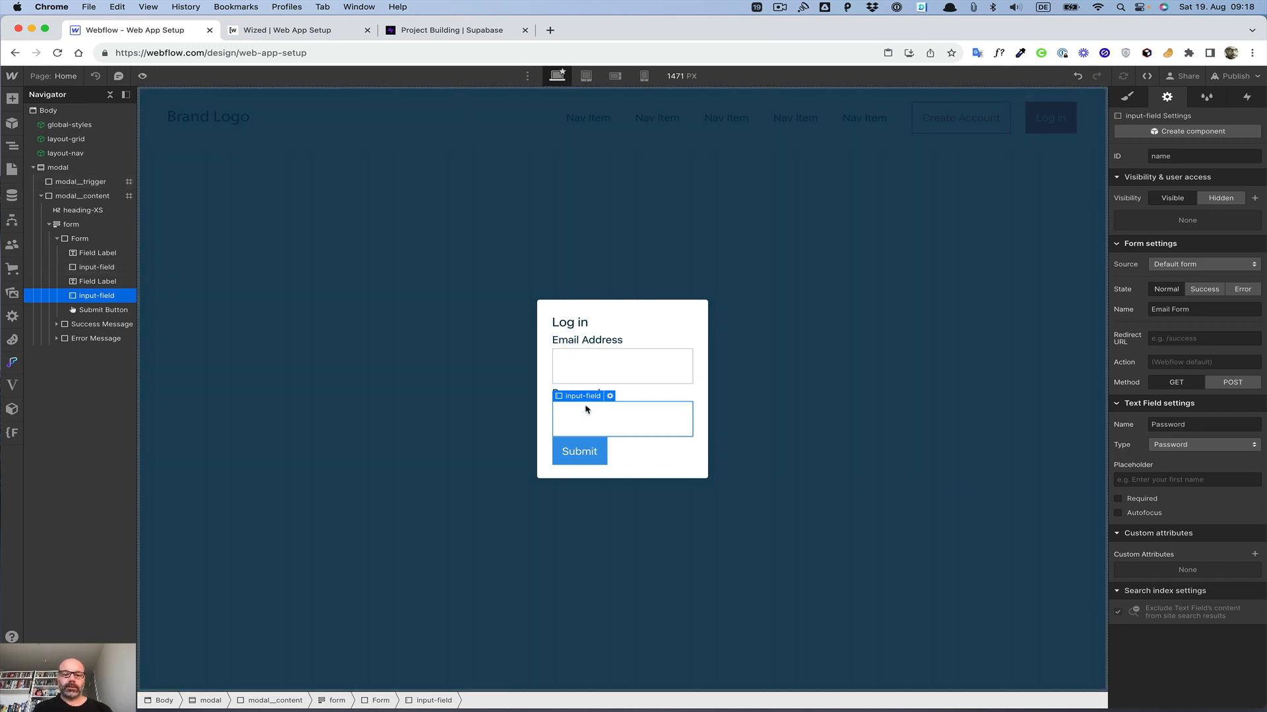
Step: Add a div block below the email field and give it the margin-S class
click(625, 369)
key(super+e)
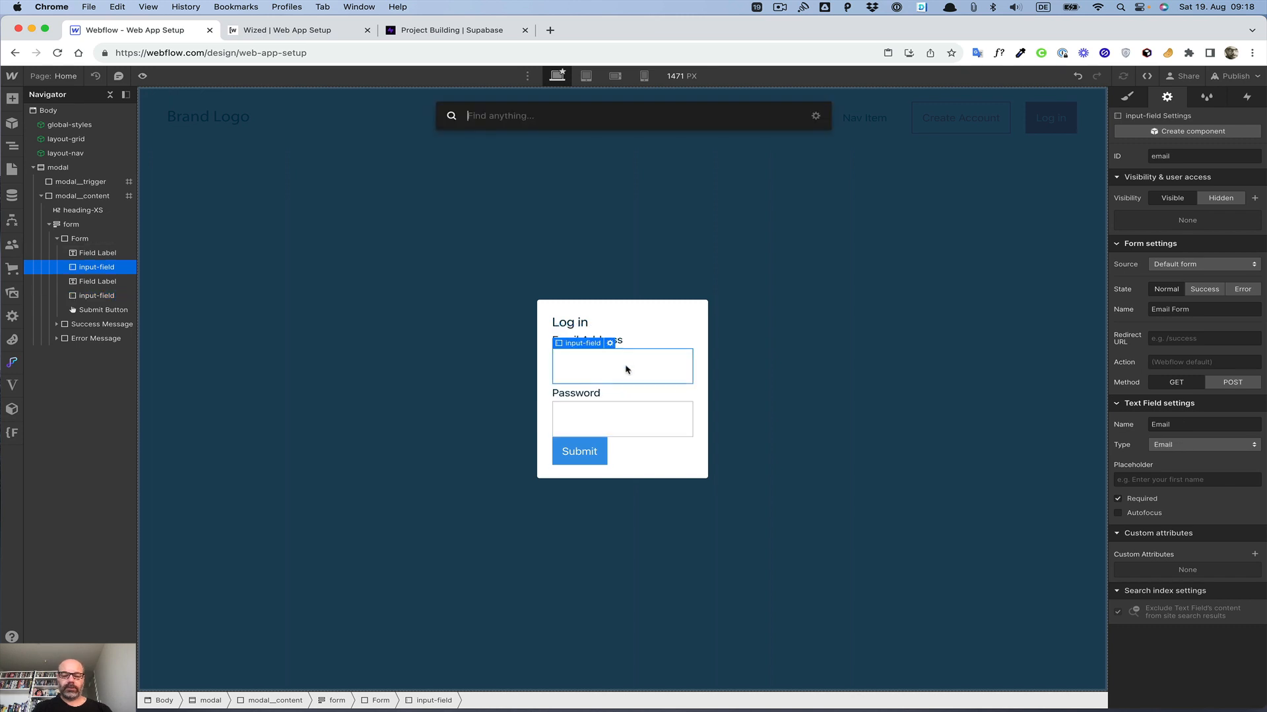
text(div)
key(Return)
key(super+Return)
text(margin)
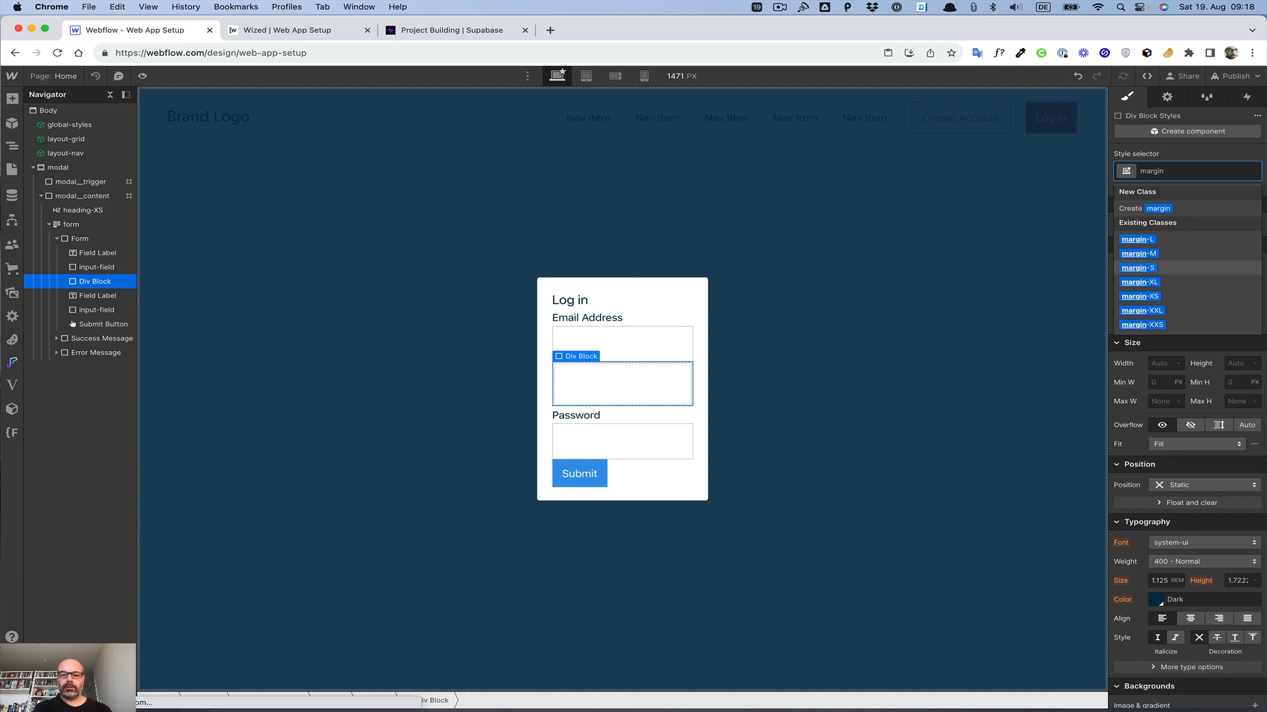
key(Return)
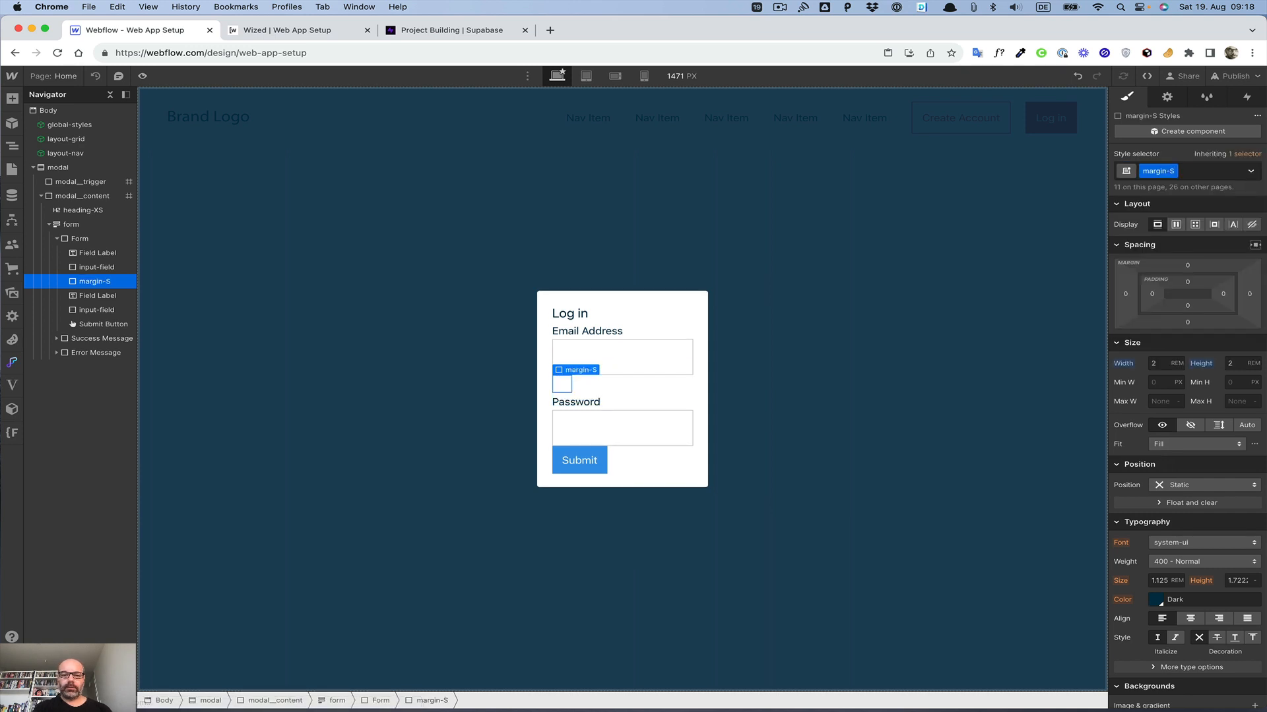
Step: Copy the margin-S spacer and paste it after the password field and after the heading
key(super+c)
click(582, 422)
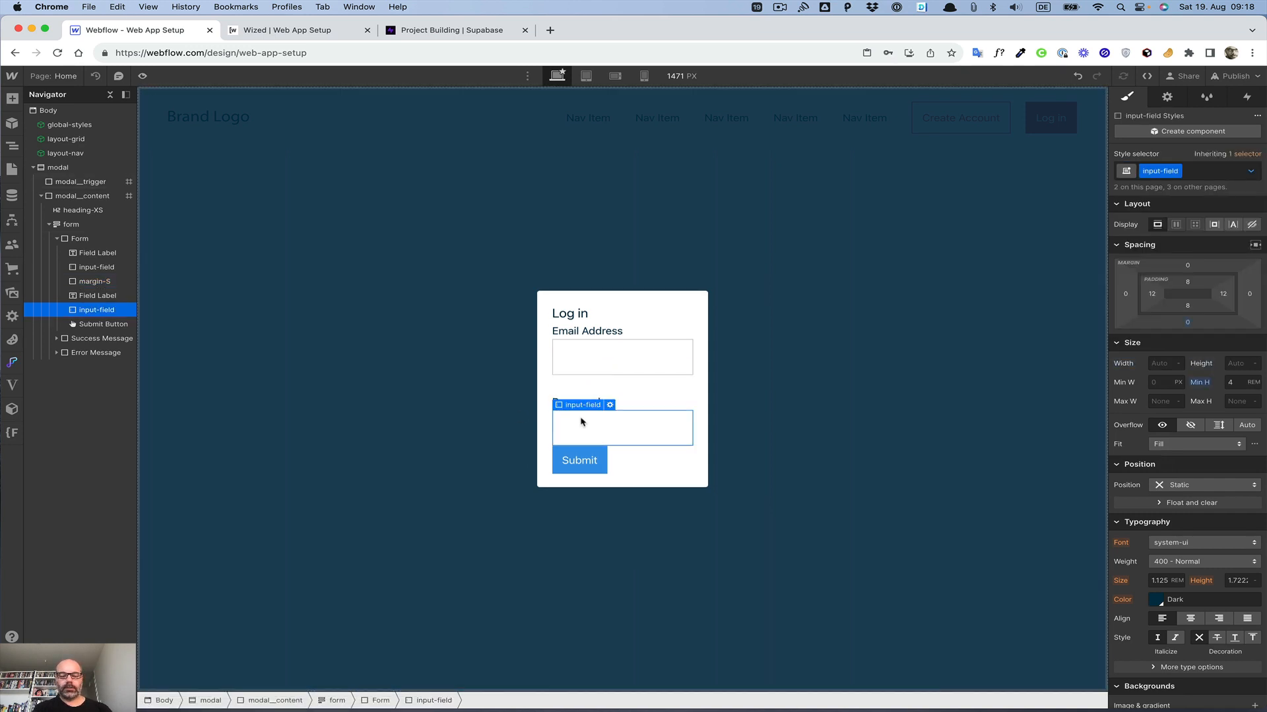
key(super+v)
click(577, 304)
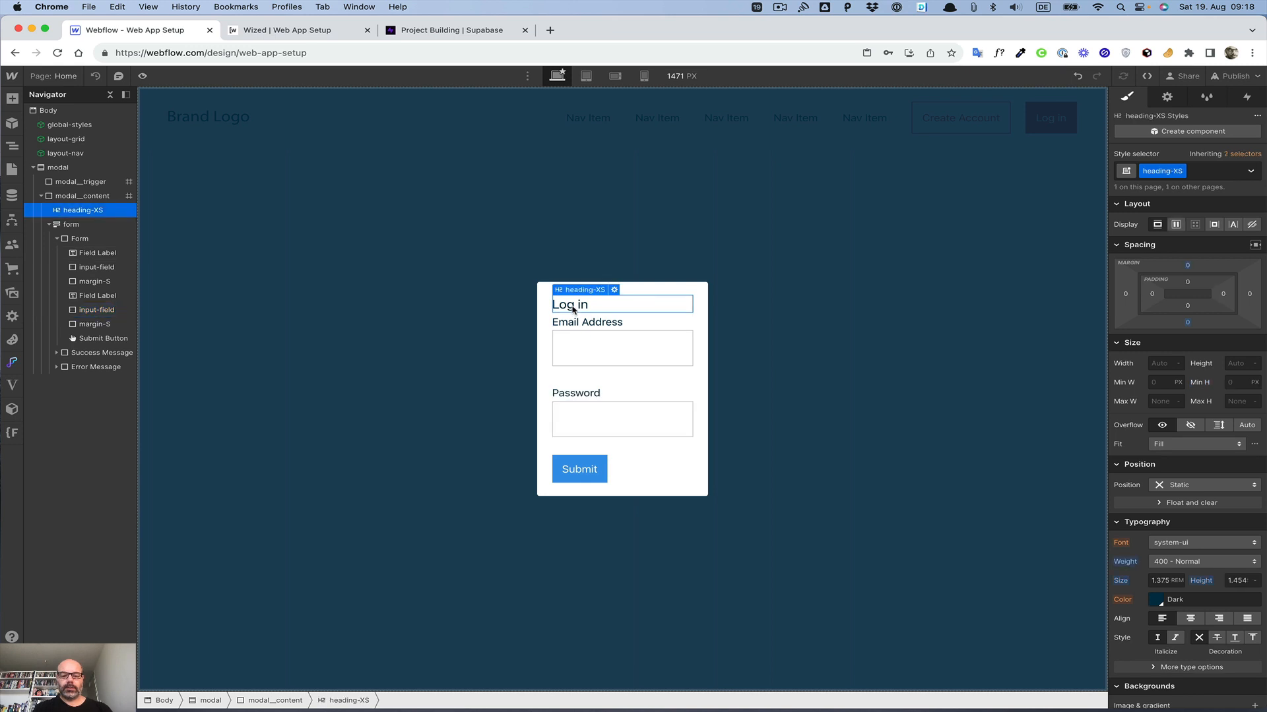
key(super+v)
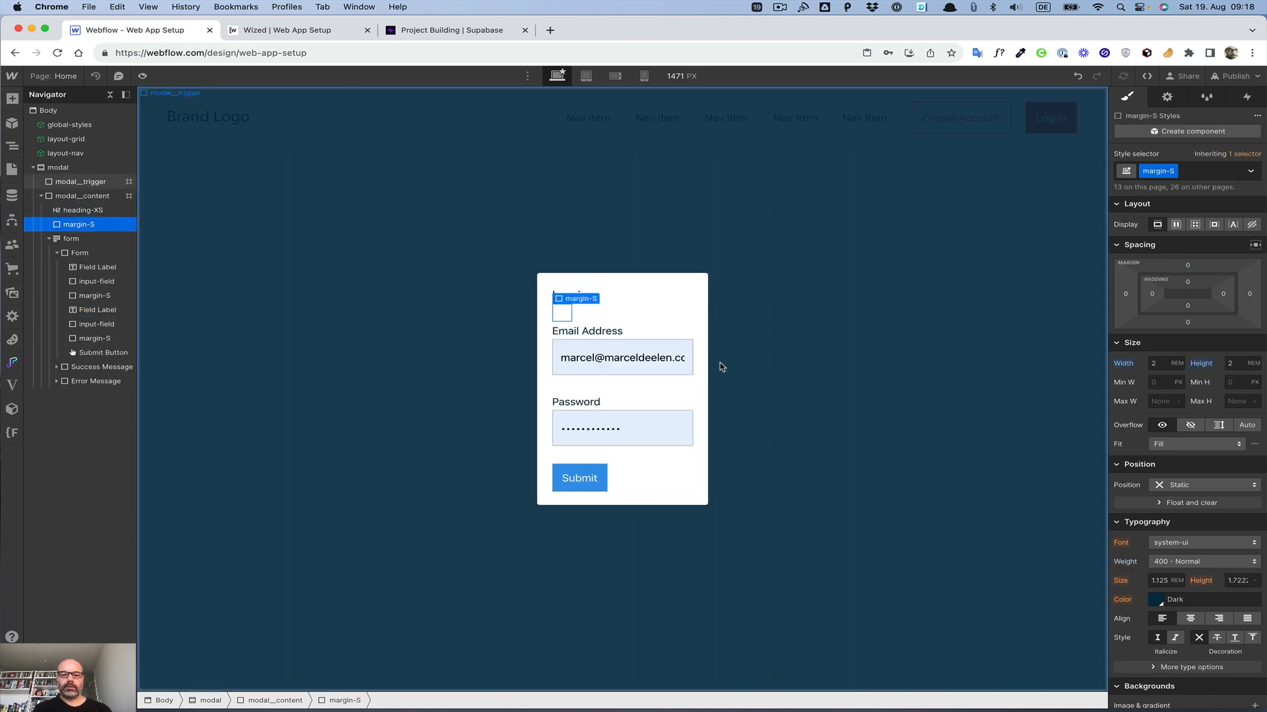
Step: Widen the modal content box to about 40 rem
click(468, 478)
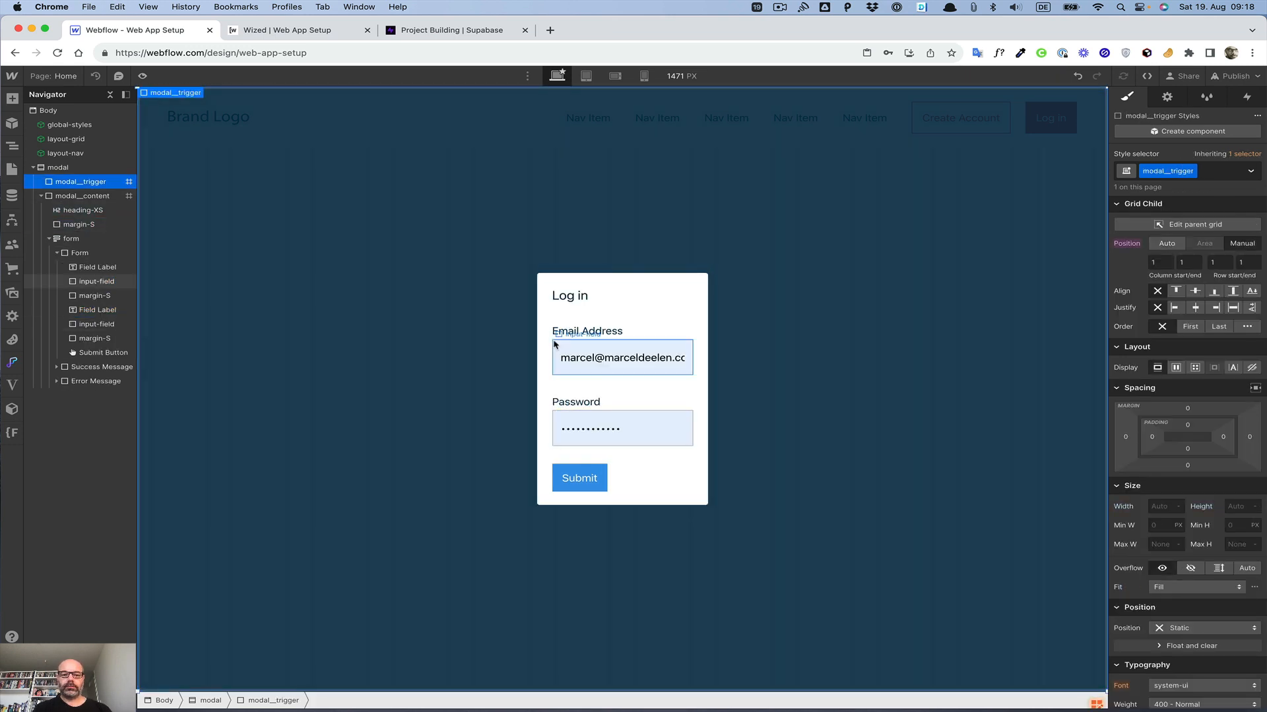
click(542, 320)
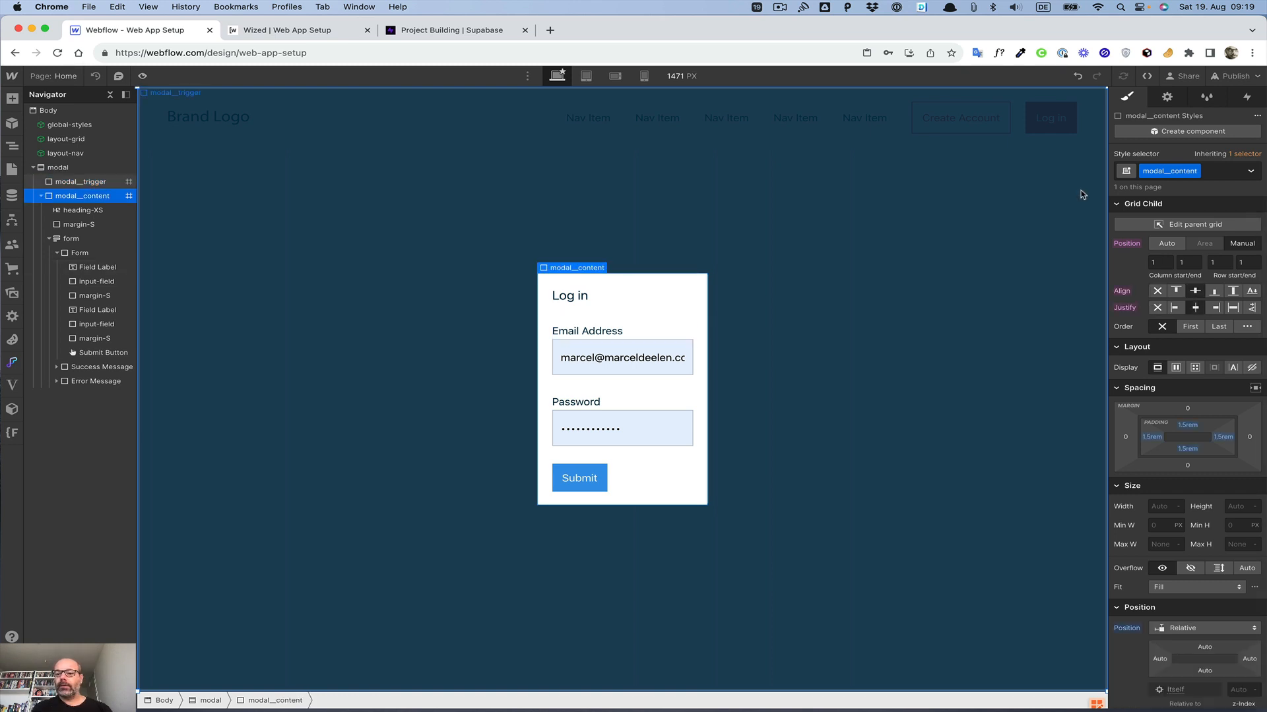
click(1165, 508)
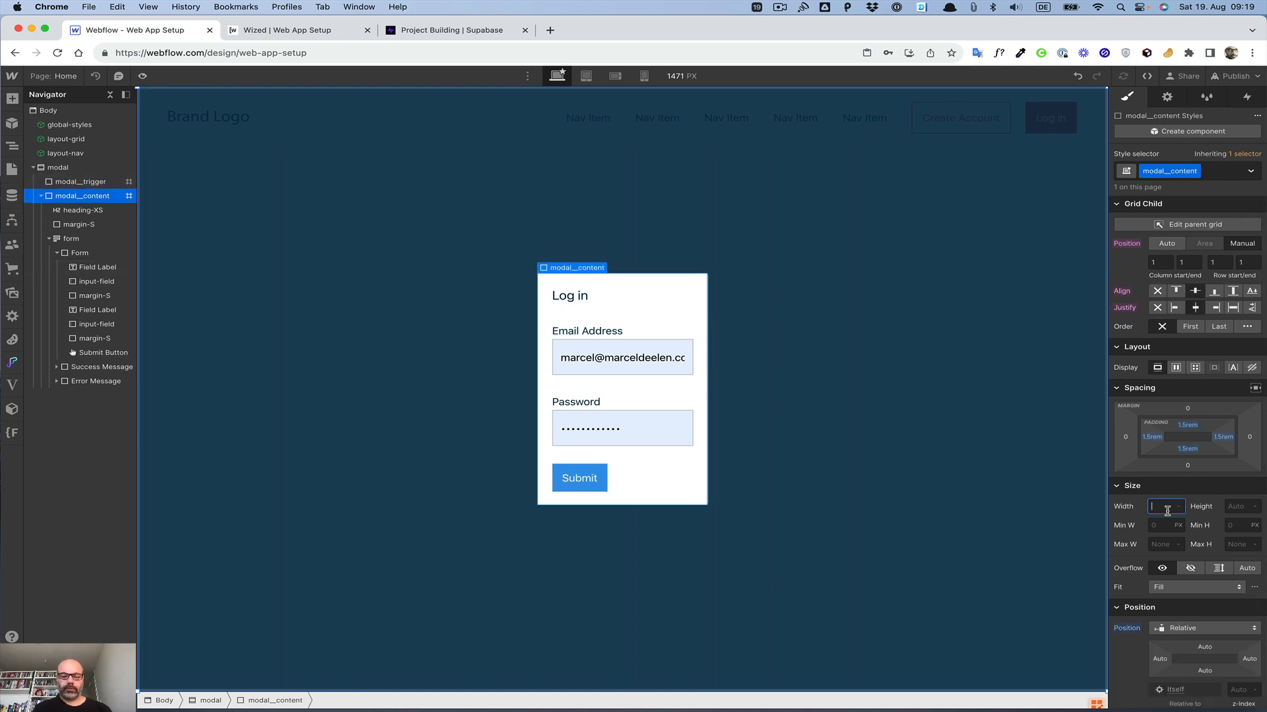
click(1166, 526)
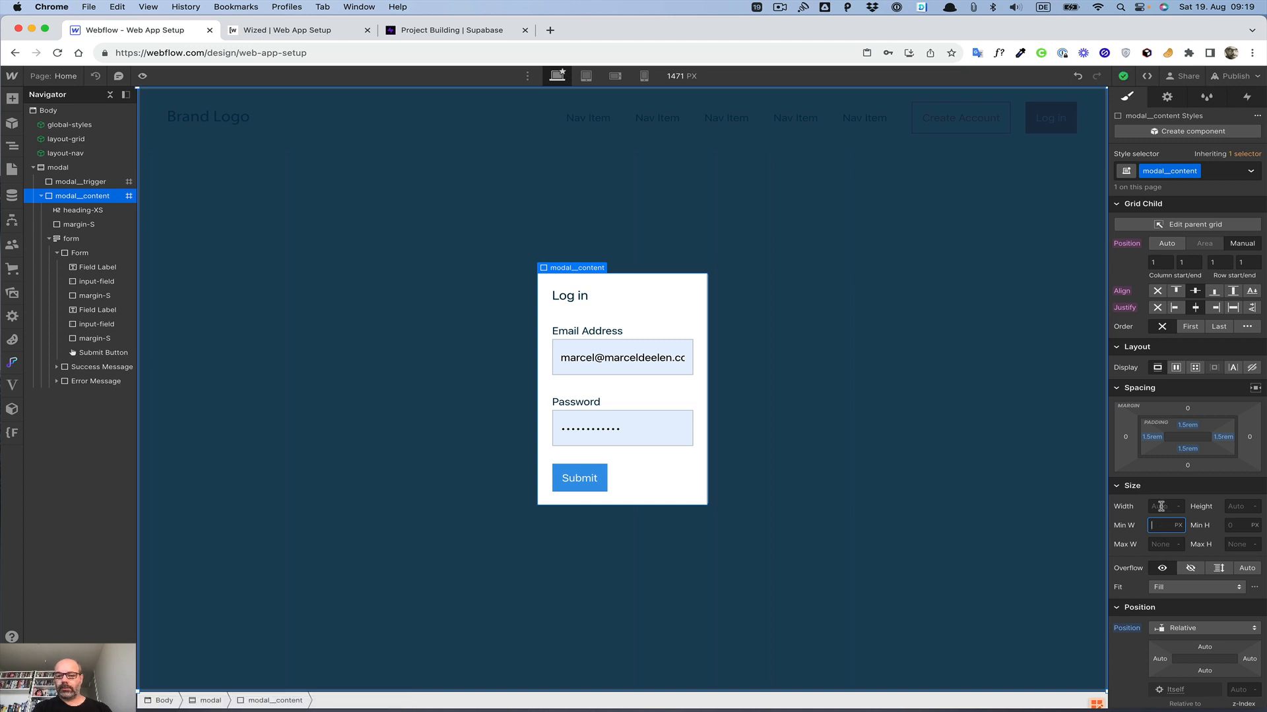
click(1160, 508)
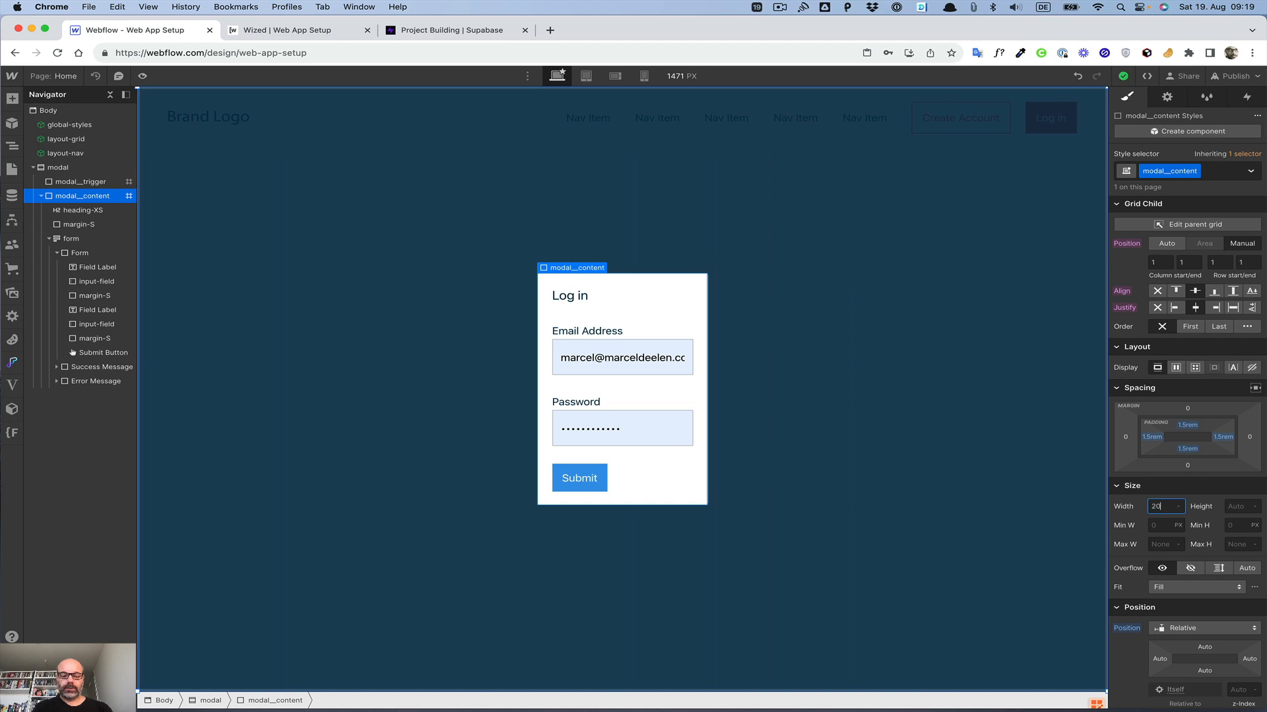
text(20rem)
key(Return)
key(Up)
key(Up)
key(Up)
key(Up)
key(Up)
key(Up)
key(Up)
key(Up)
key(Up)
key(Up)
key(Up)
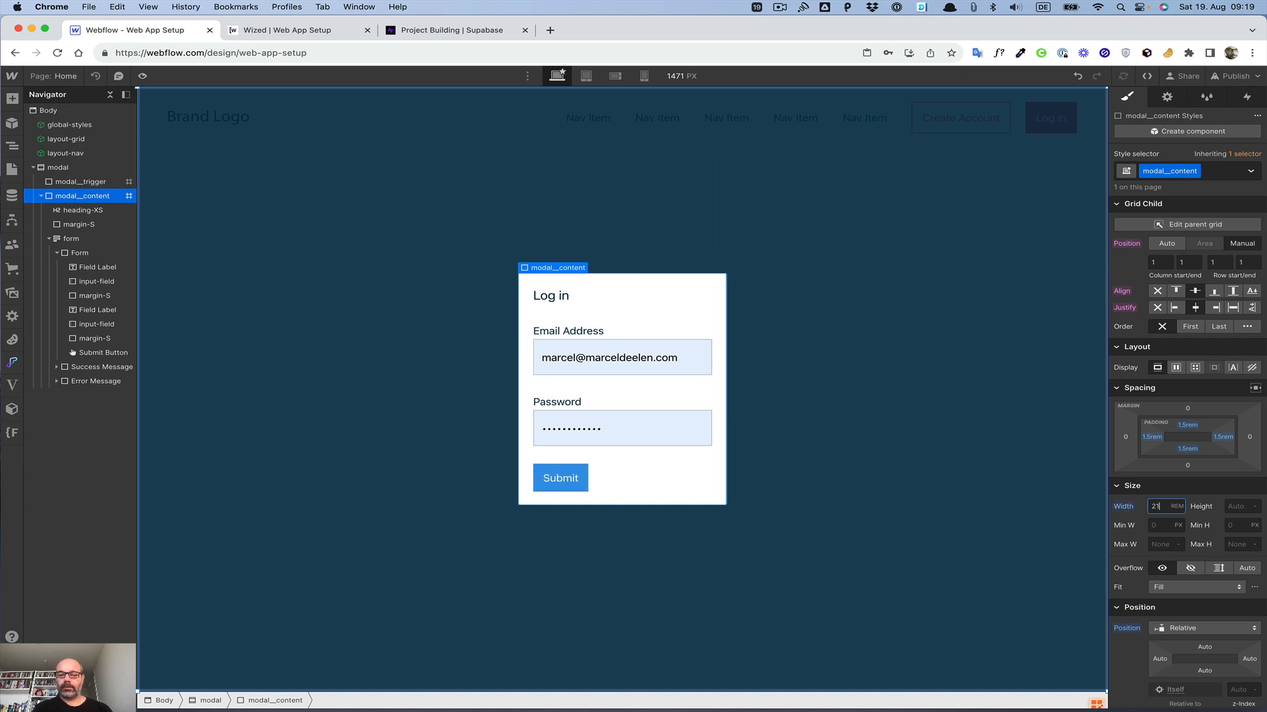
key(Up)
key(Up)
key(Up)
key(Up)
key(Up)
key(Up)
key(Up)
key(Up)
key(Up)
key(Up)
key(Up)
key(Up)
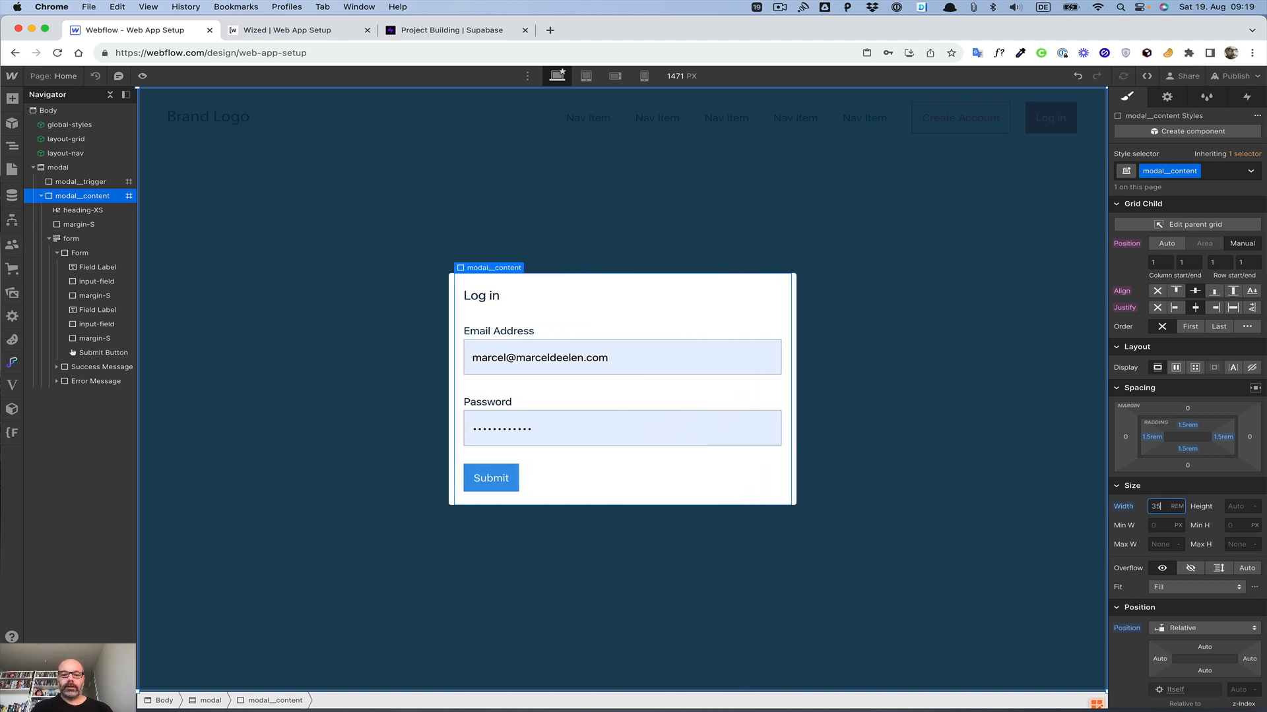
key(Down)
key(Down)
key(Down)
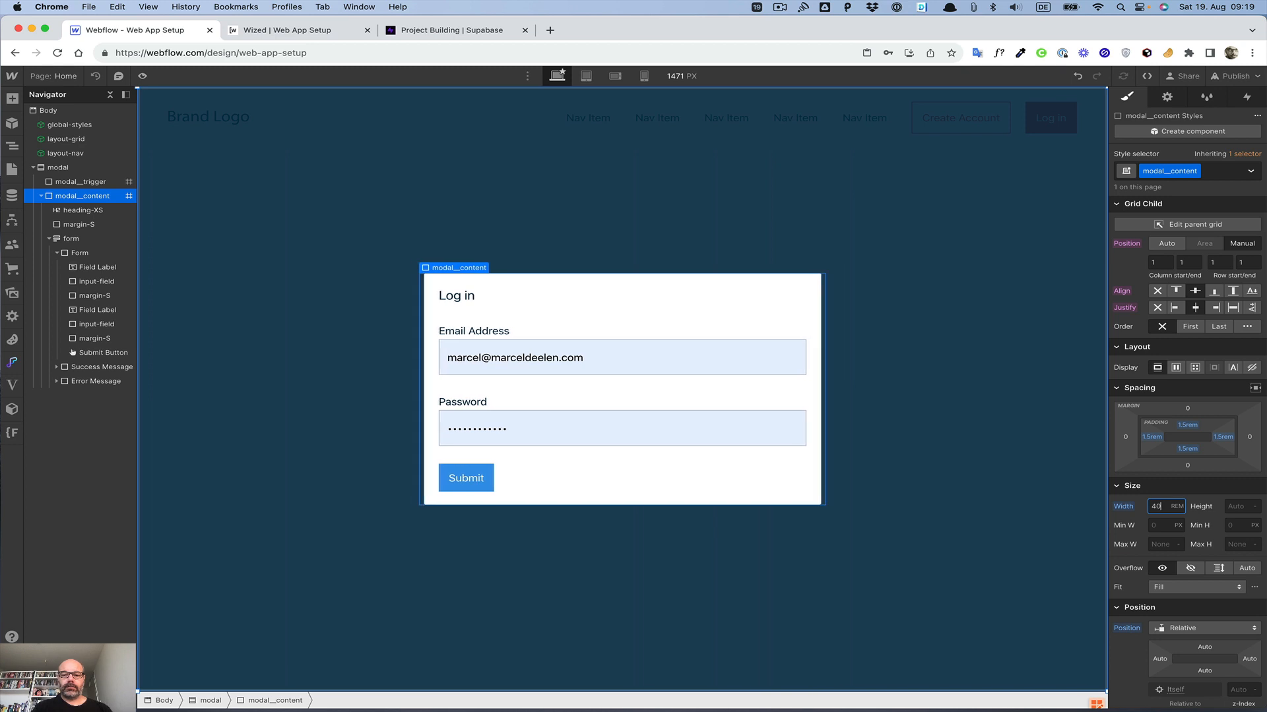
key(Up)
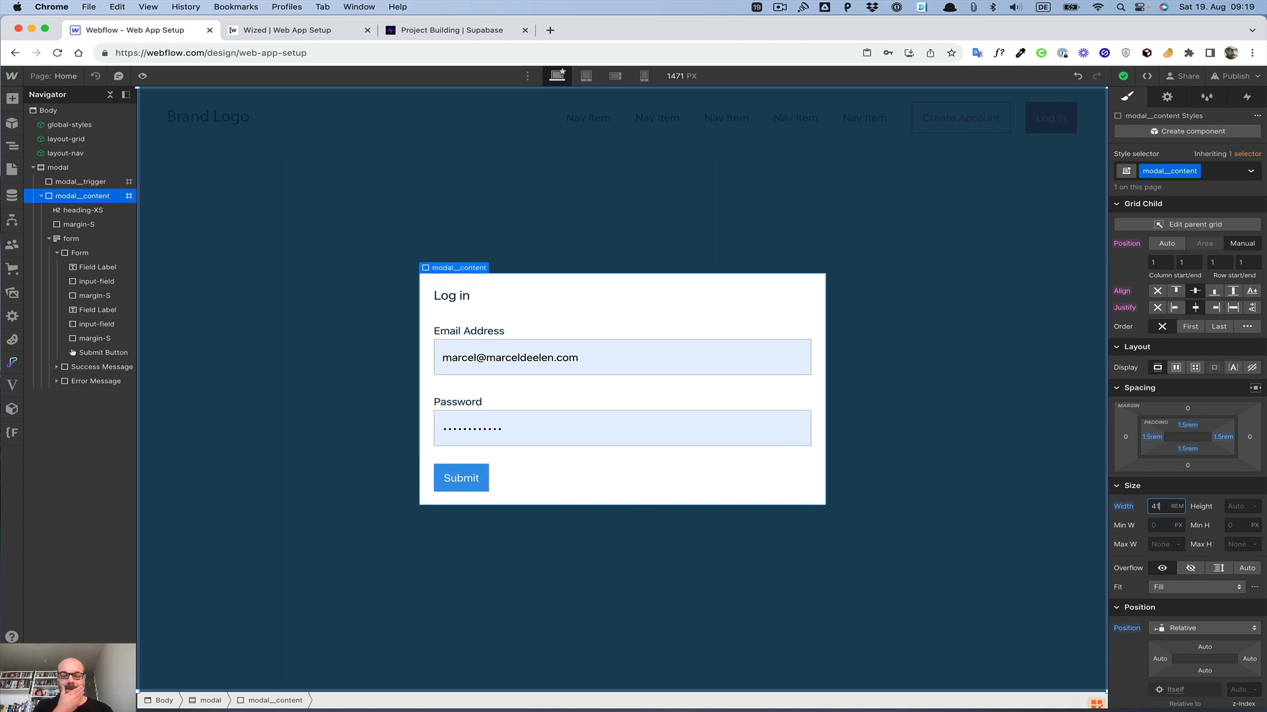
Step: Change the Log in heading's class to heading-S
click(449, 295)
click(1206, 170)
key(BackSpace)
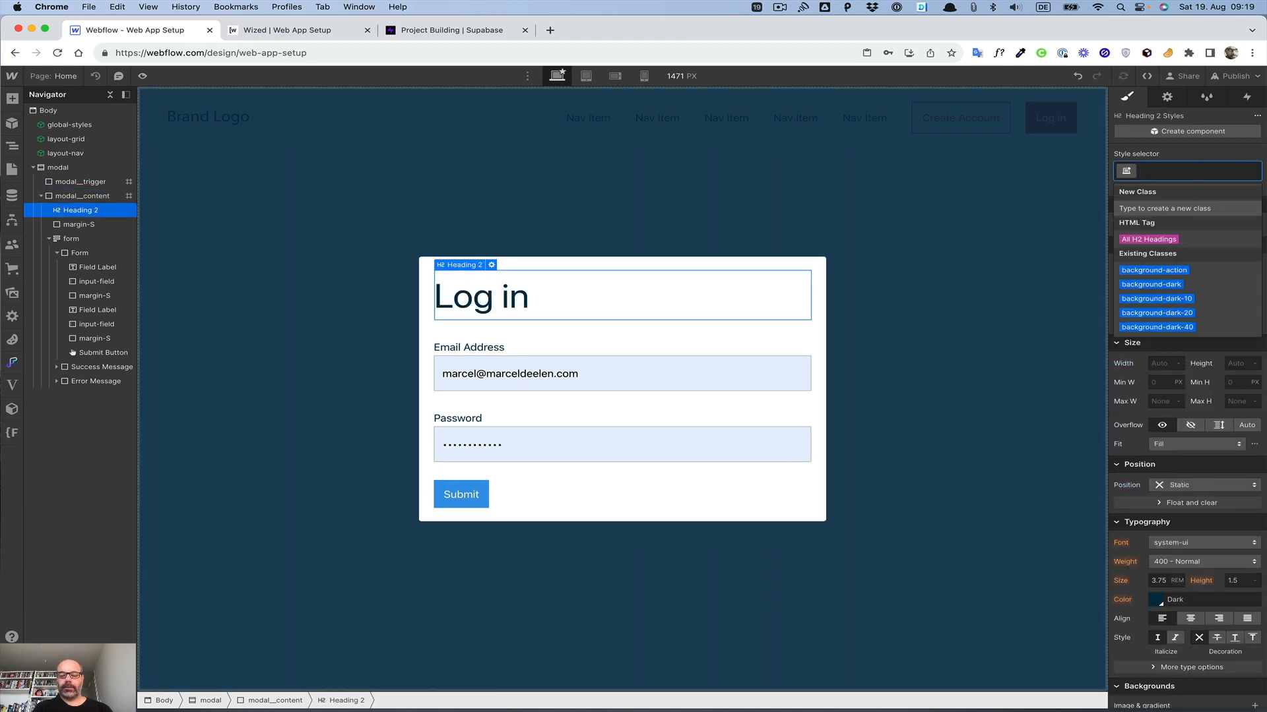
text(heading)
key(Down)
key(Down)
key(Down)
key(Return)
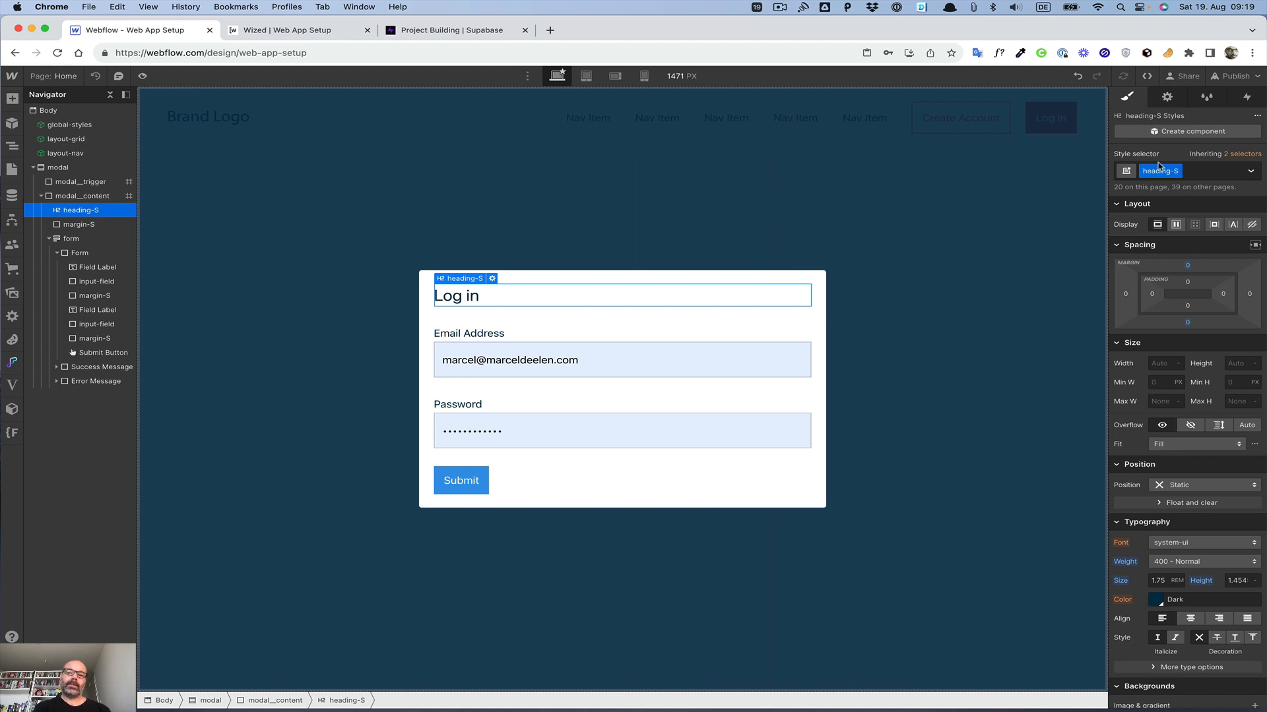
Step: Change the Log in heading's class to heading-M
click(1201, 176)
key(BackSpace)
text(heading)
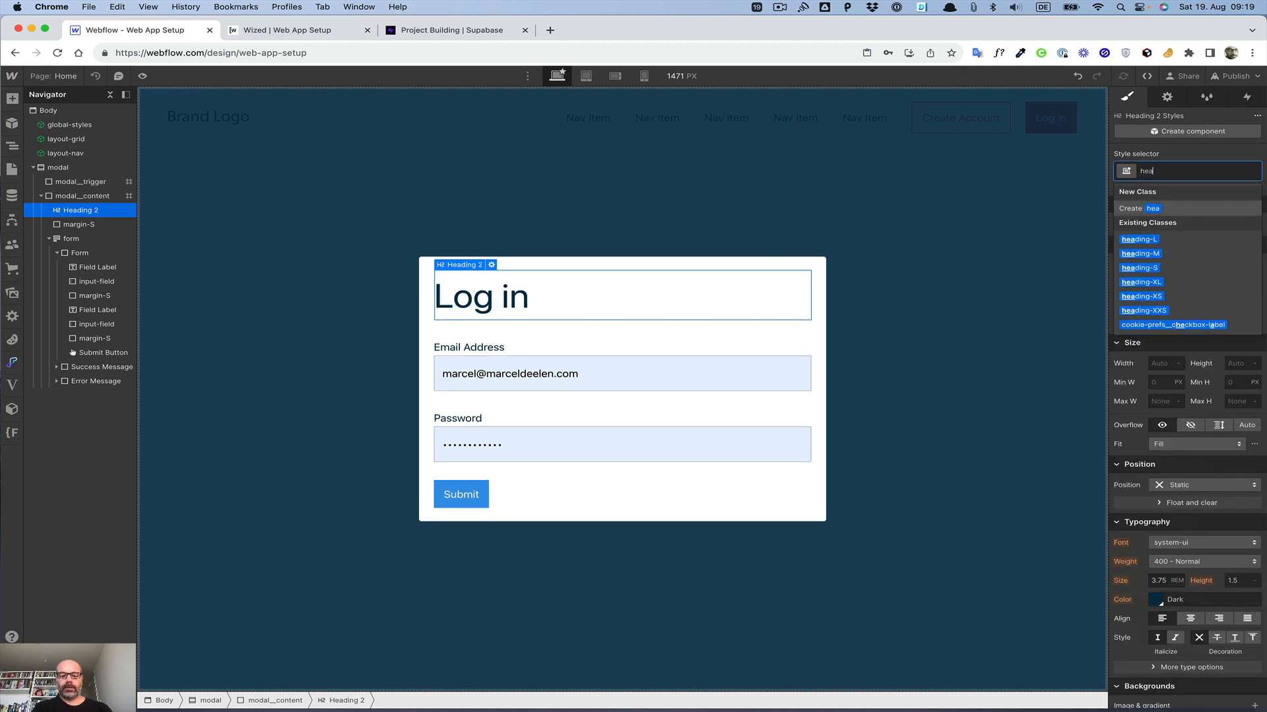
key(Down)
key(Down)
key(Return)
click(1010, 242)
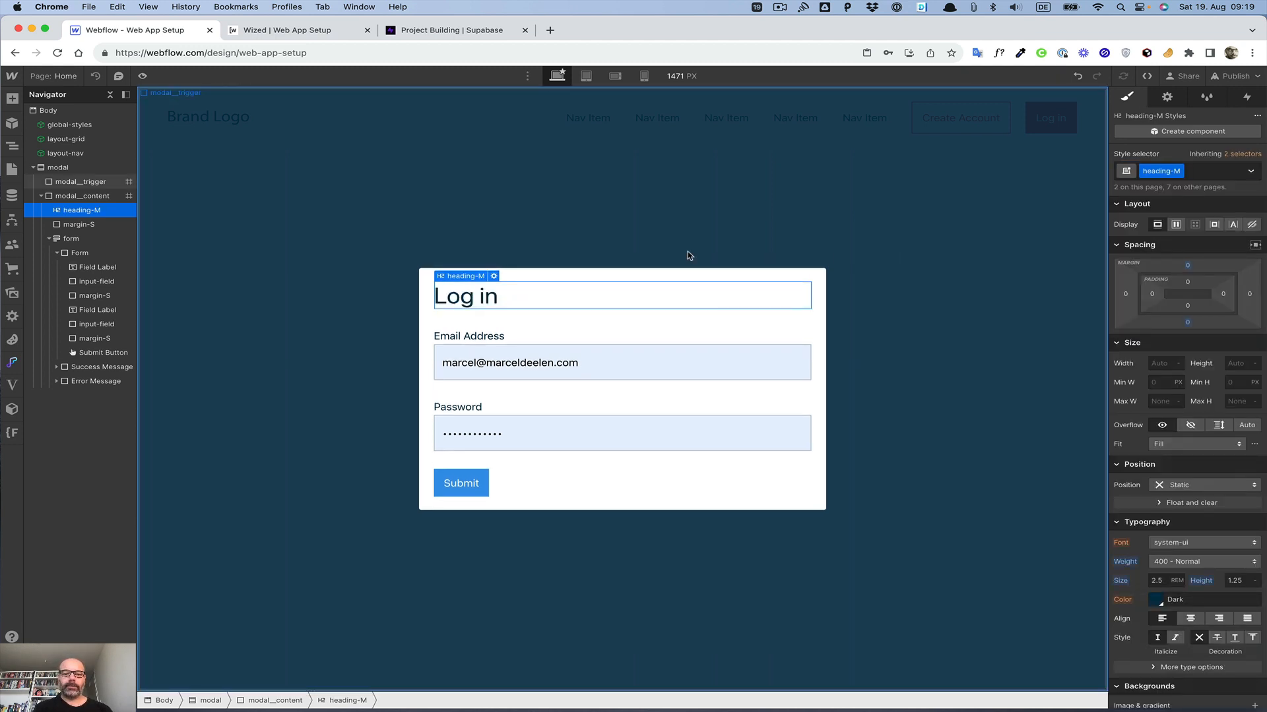
Step: Add a custom attribute wized with value loginEmail to the email field
click(546, 450)
click(613, 364)
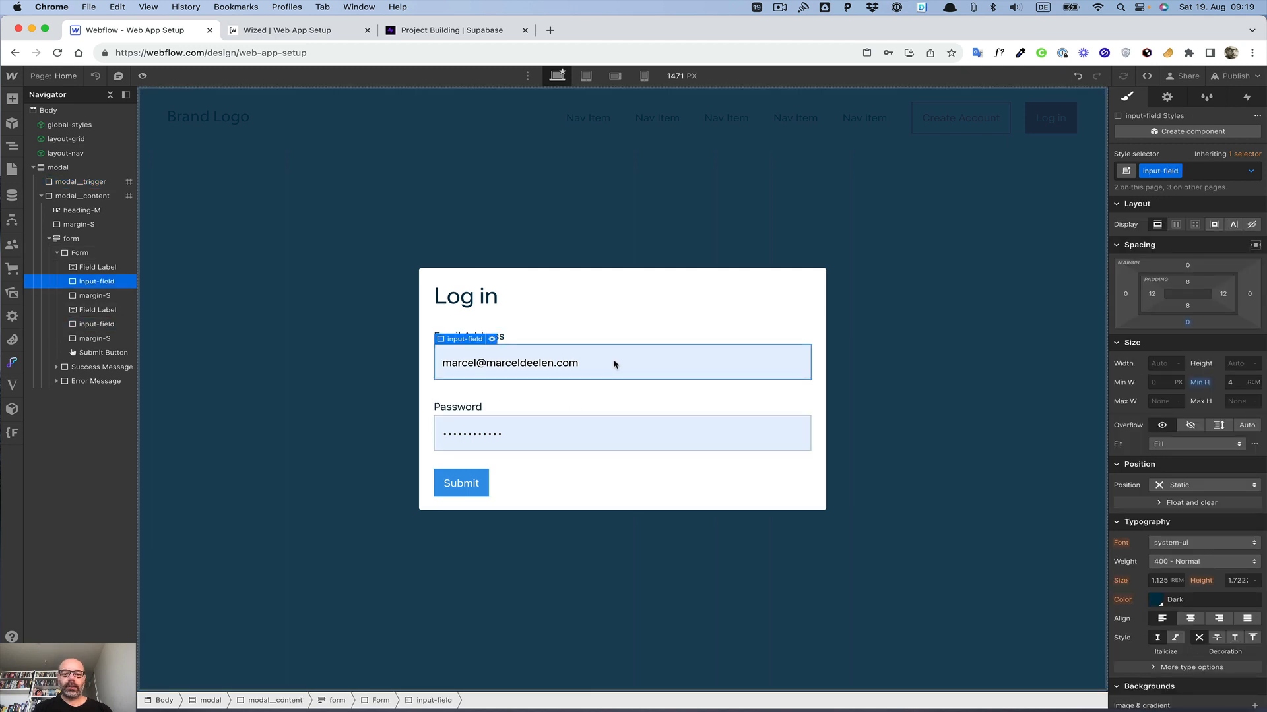
click(1167, 97)
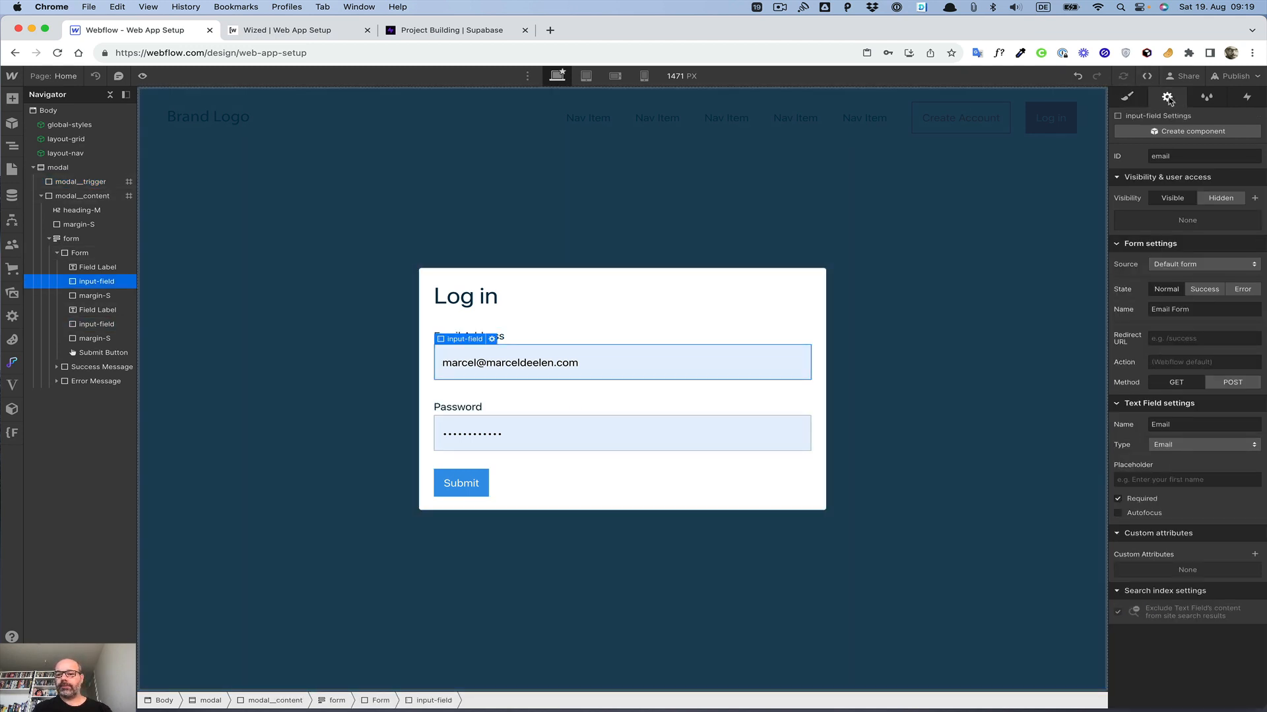
click(1254, 554)
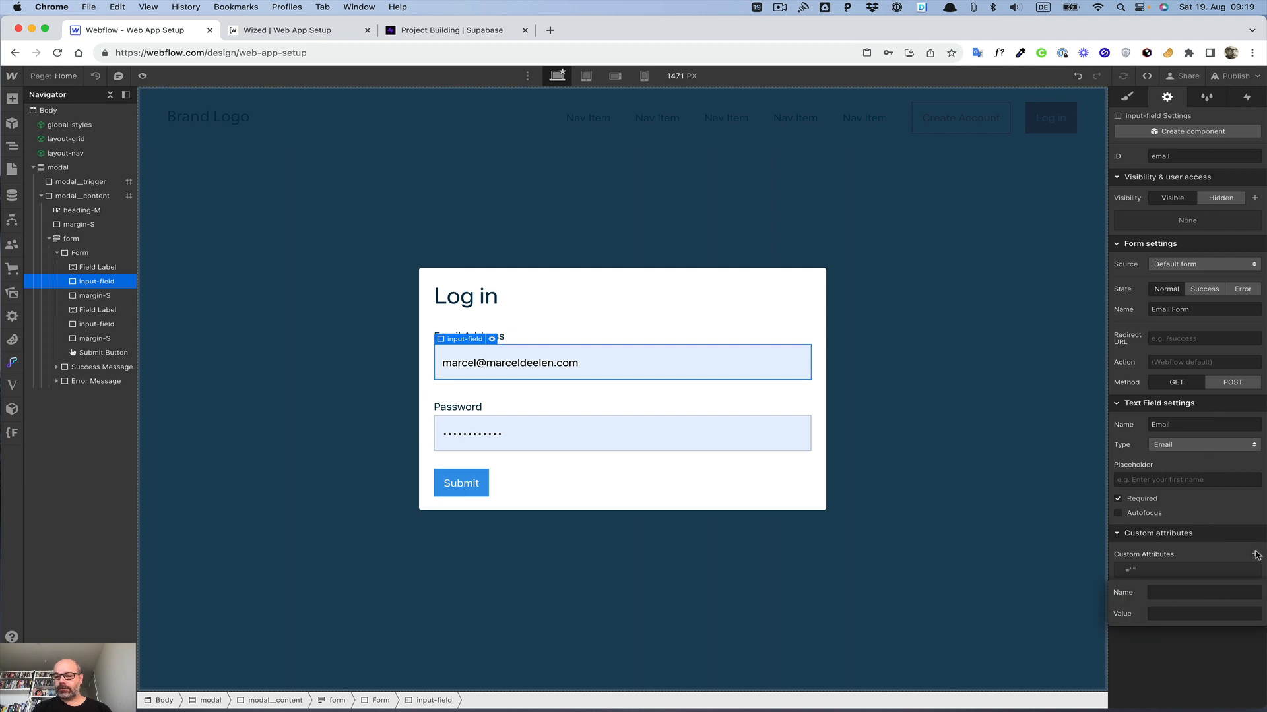
text(wi)
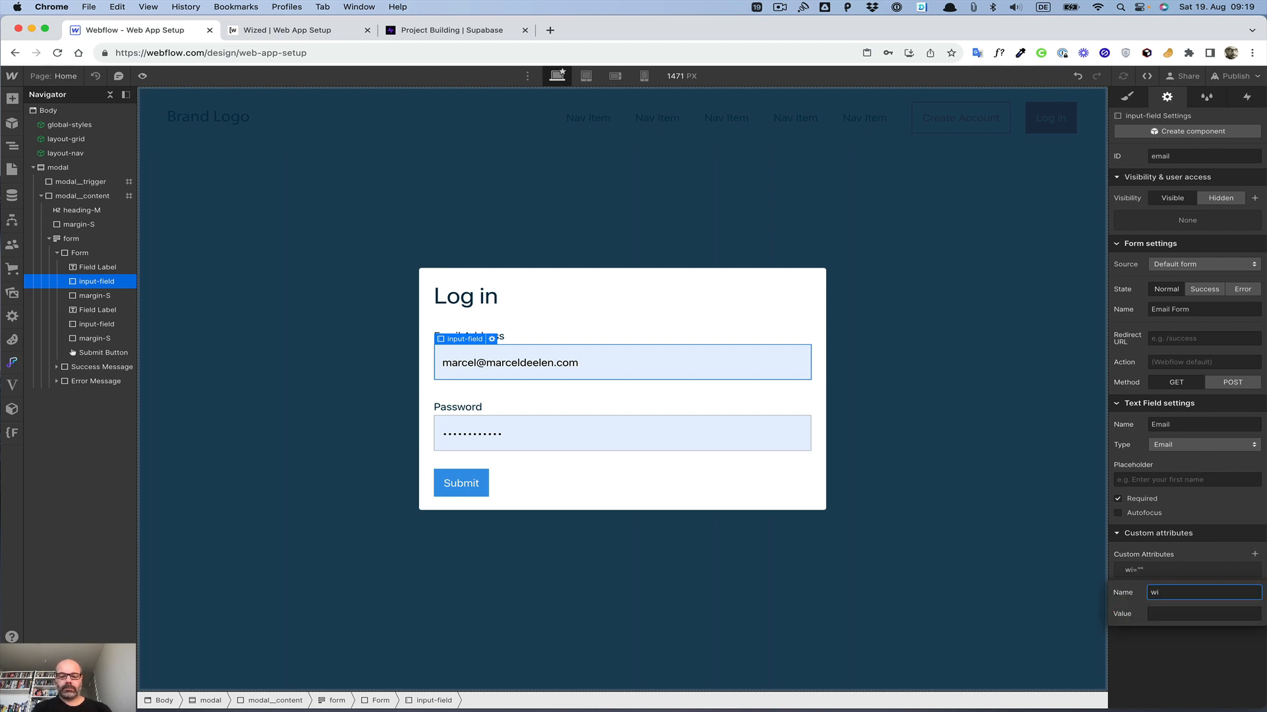
text(zed)
key(Tab)
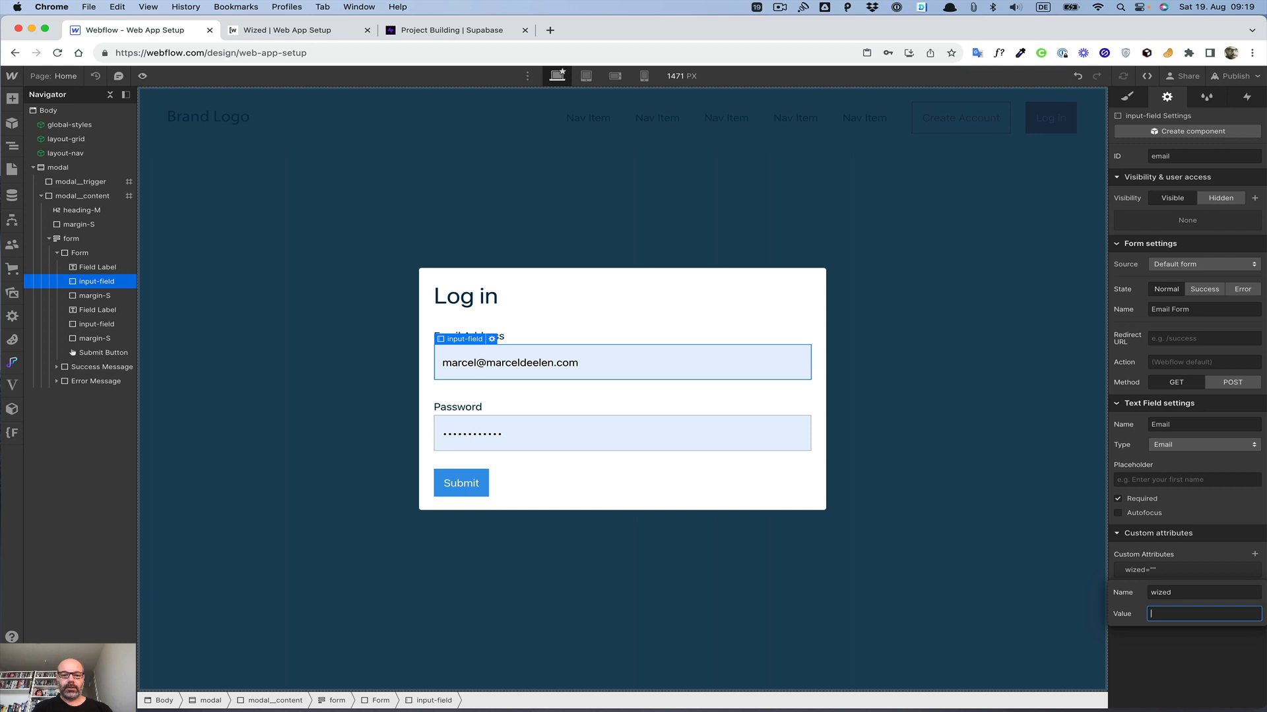
text(email)
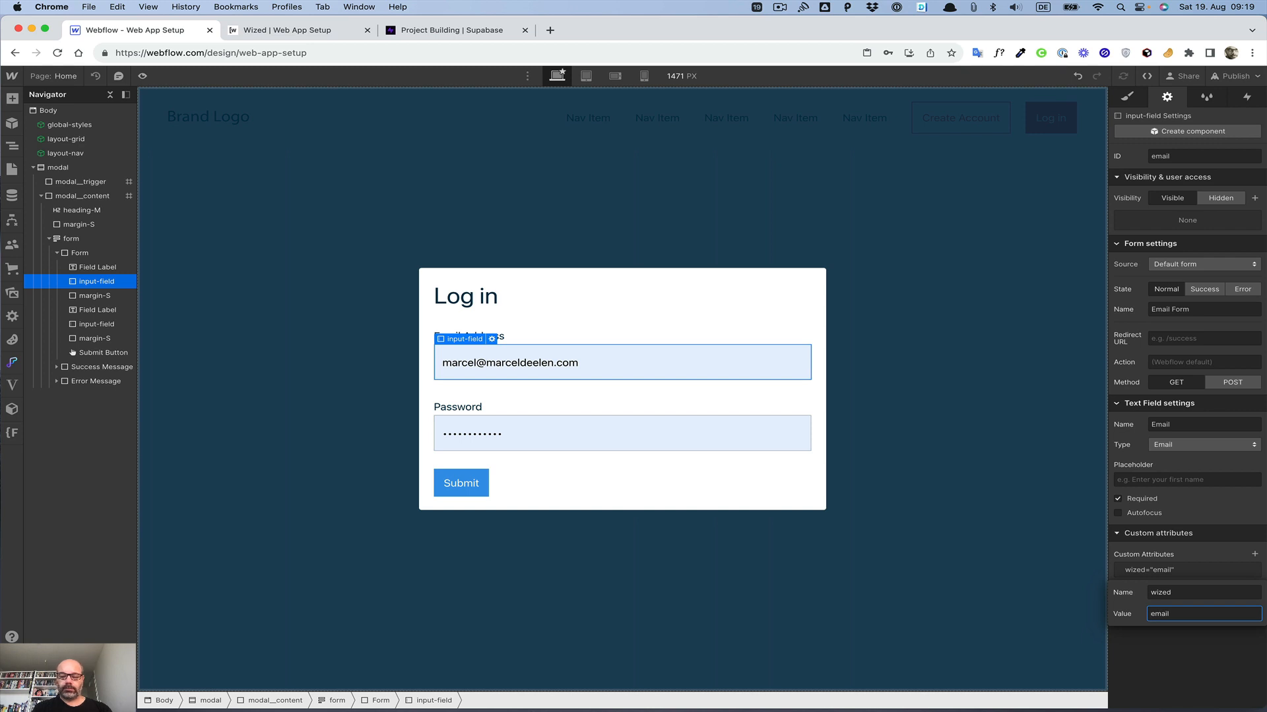
text(ogin)
key(Delete)
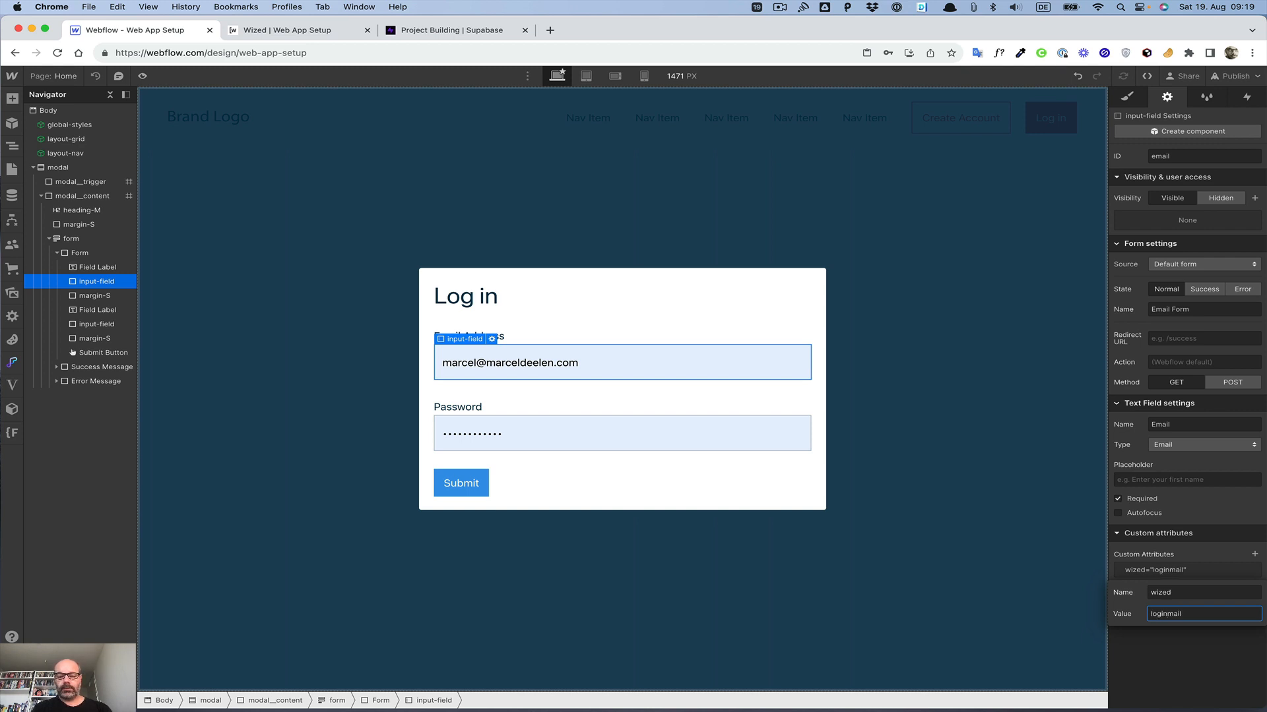
text(E)
key(Return)
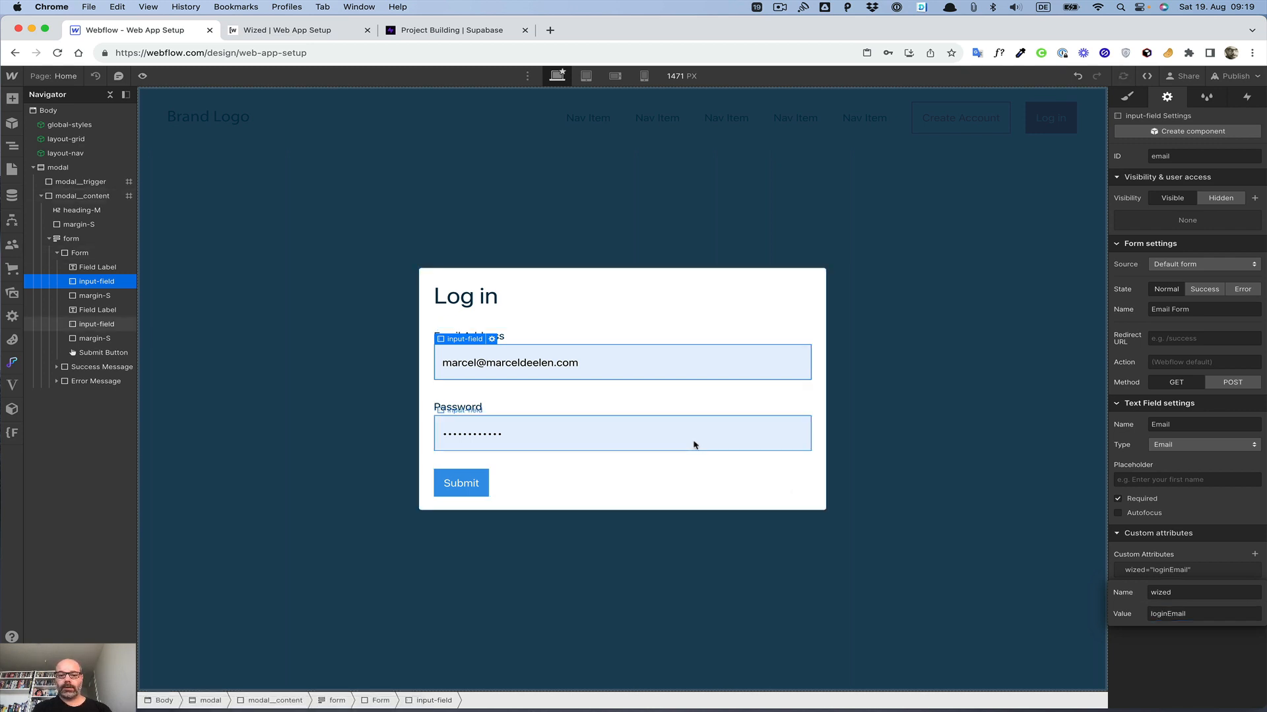
Step: Add a custom attribute wized with value loginPassword to the password field
click(693, 445)
click(1254, 554)
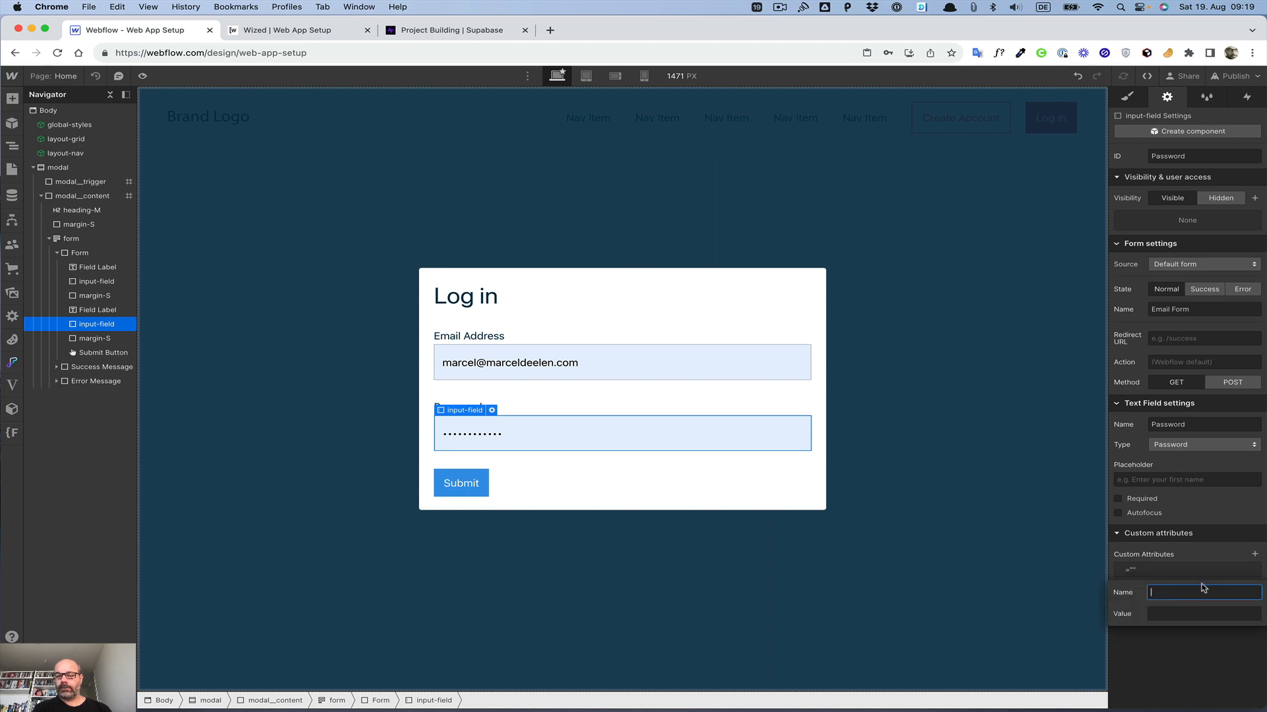
text(wized)
key(Tab)
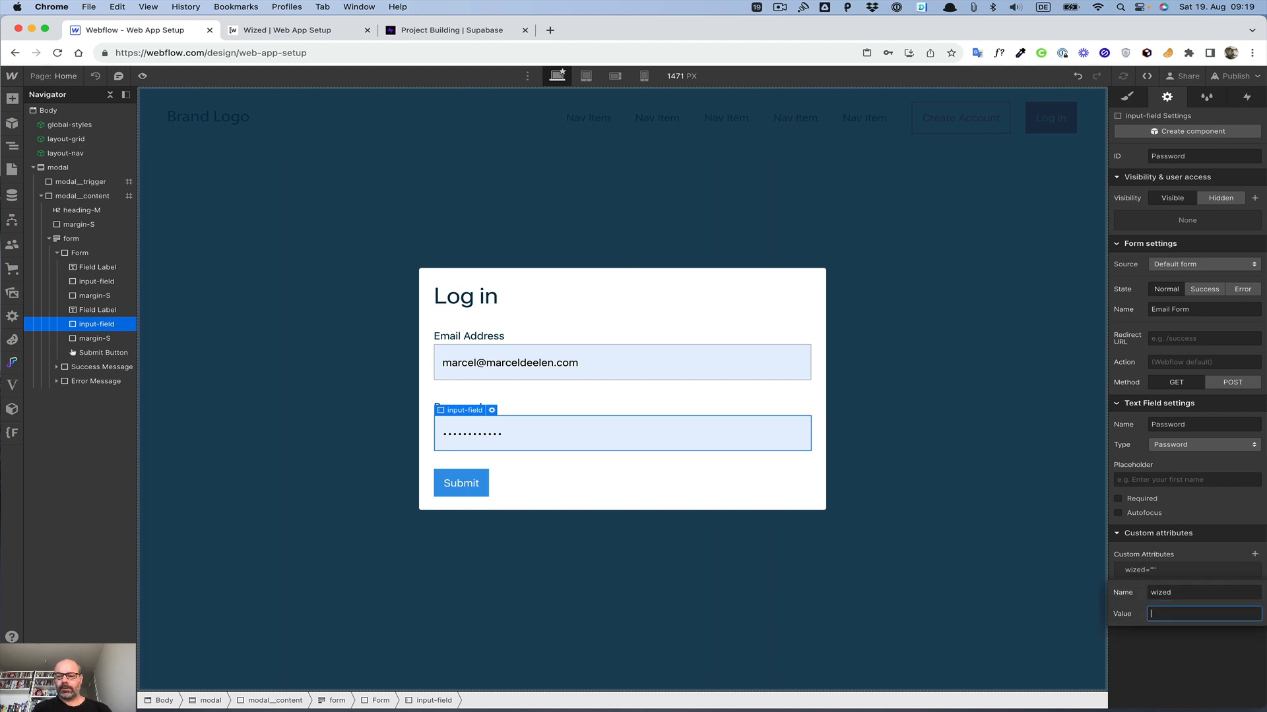
text(loginPasswrod)
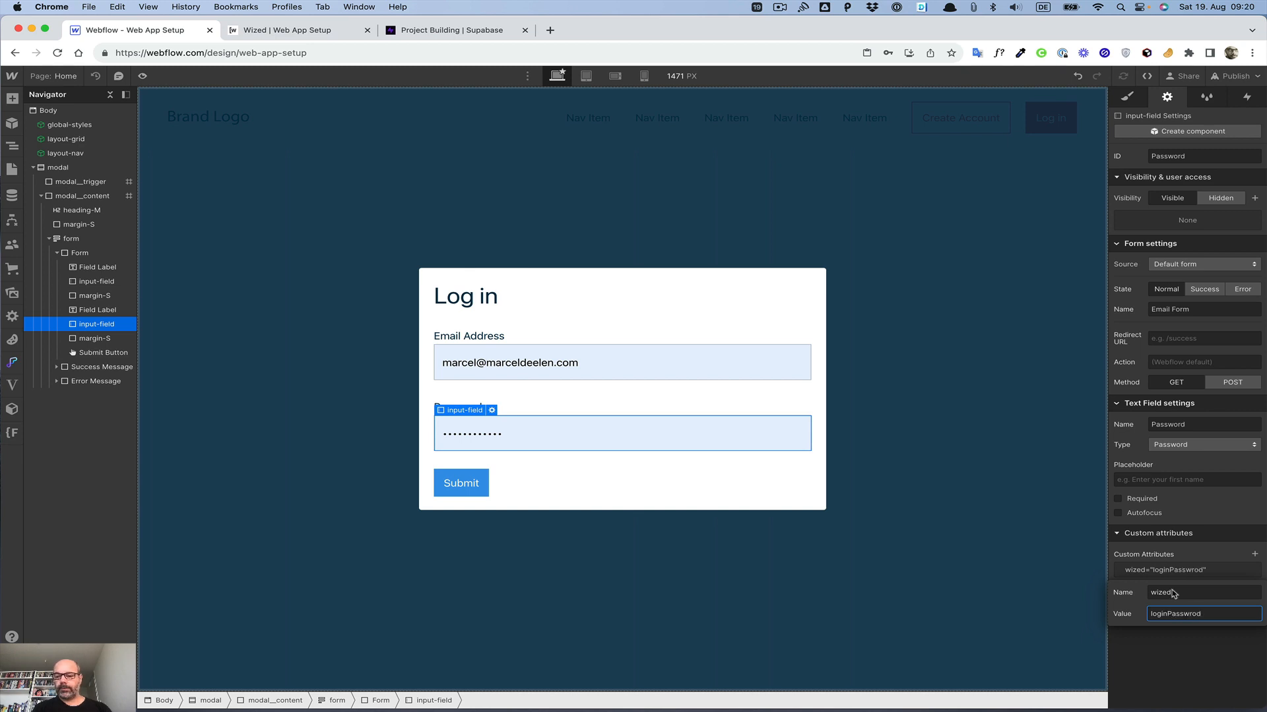
key(BackSpace)
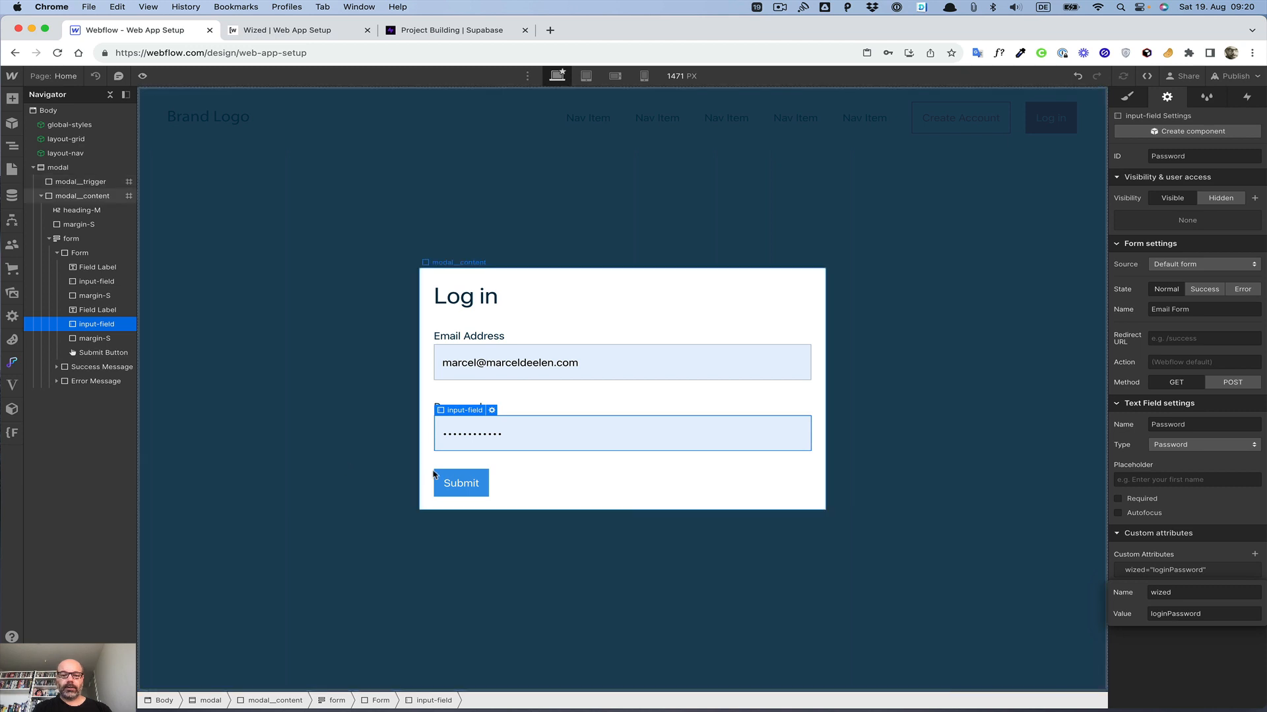
Step: Add a custom attribute wized with value loginButton to the Submit button
click(448, 475)
click(1255, 446)
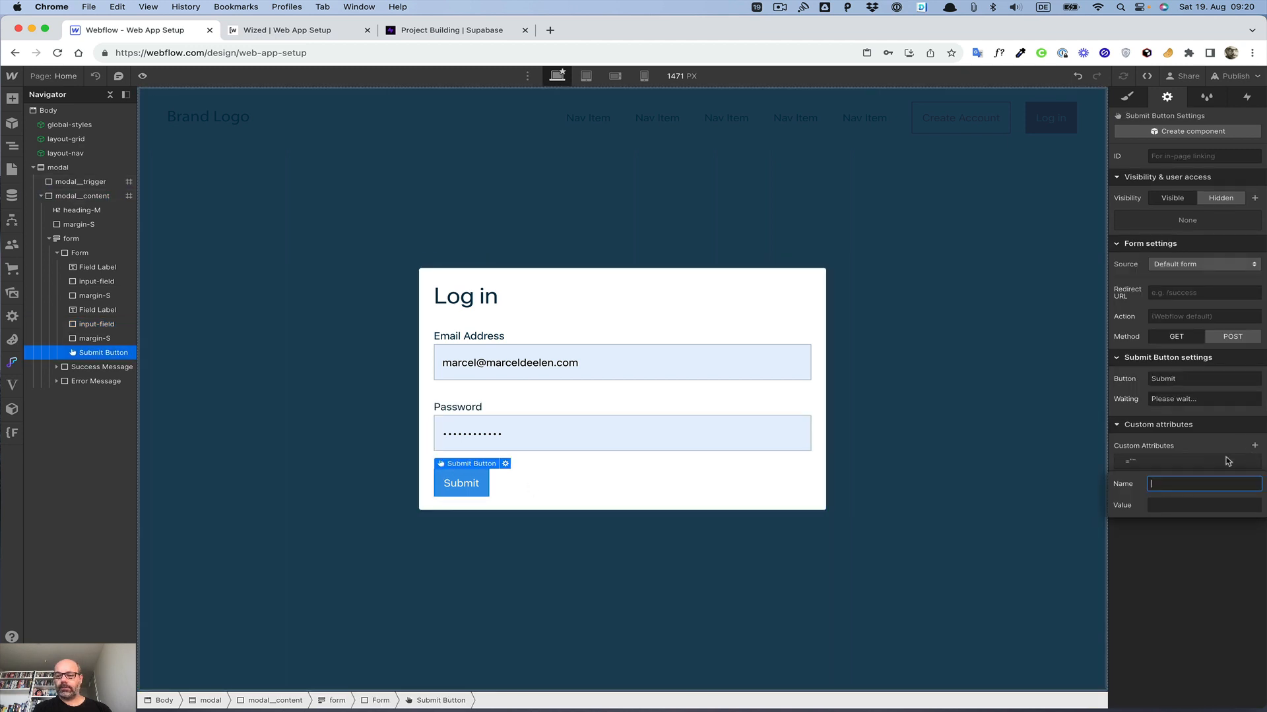
text(wized)
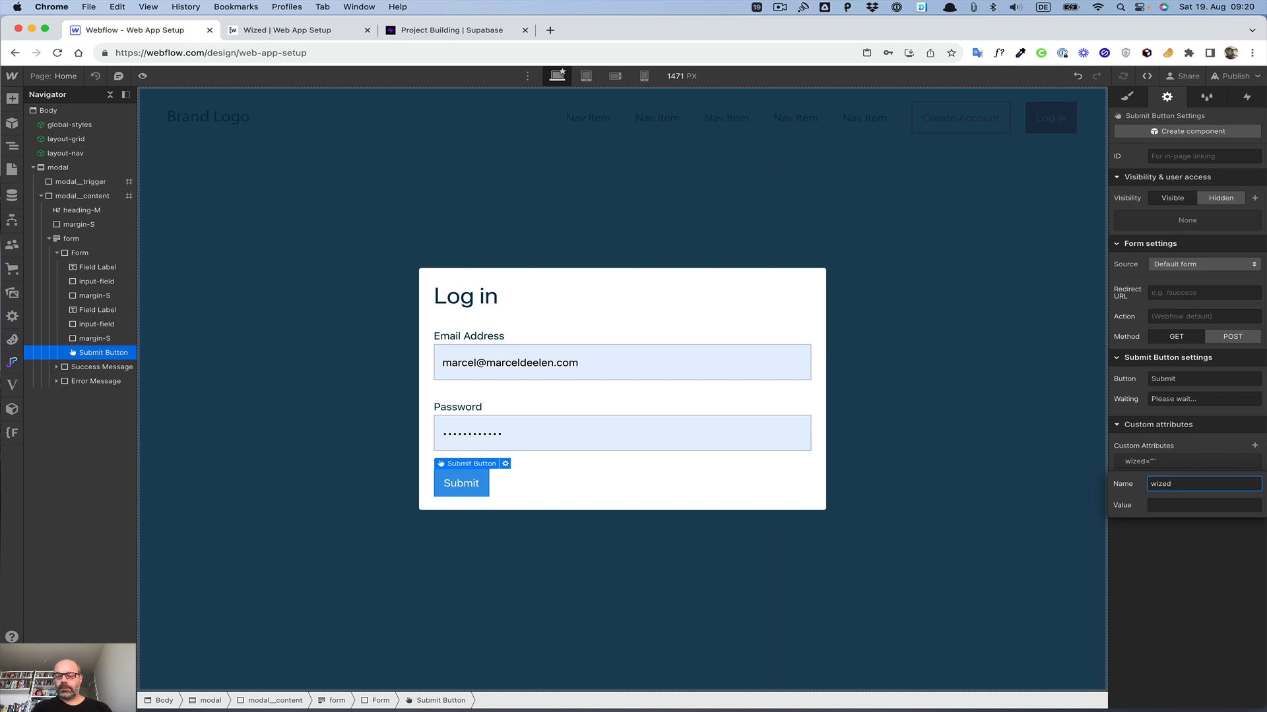
key(Tab)
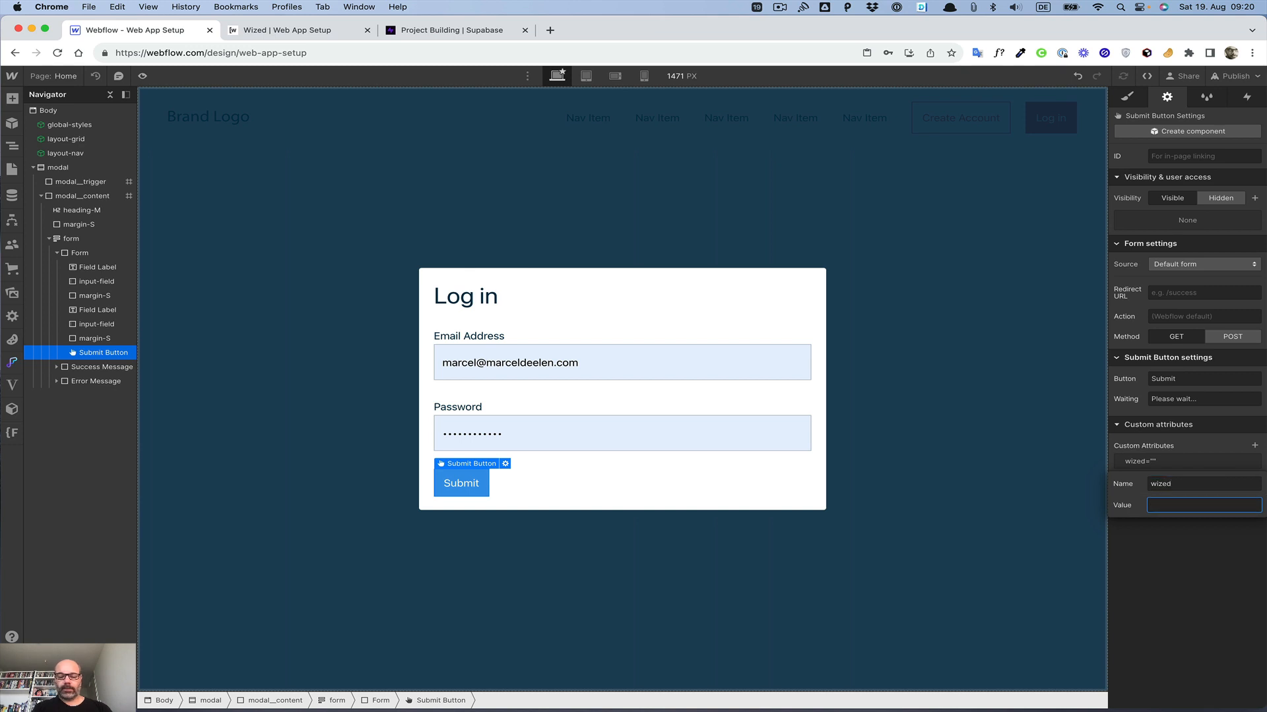
text(buttonÖL)
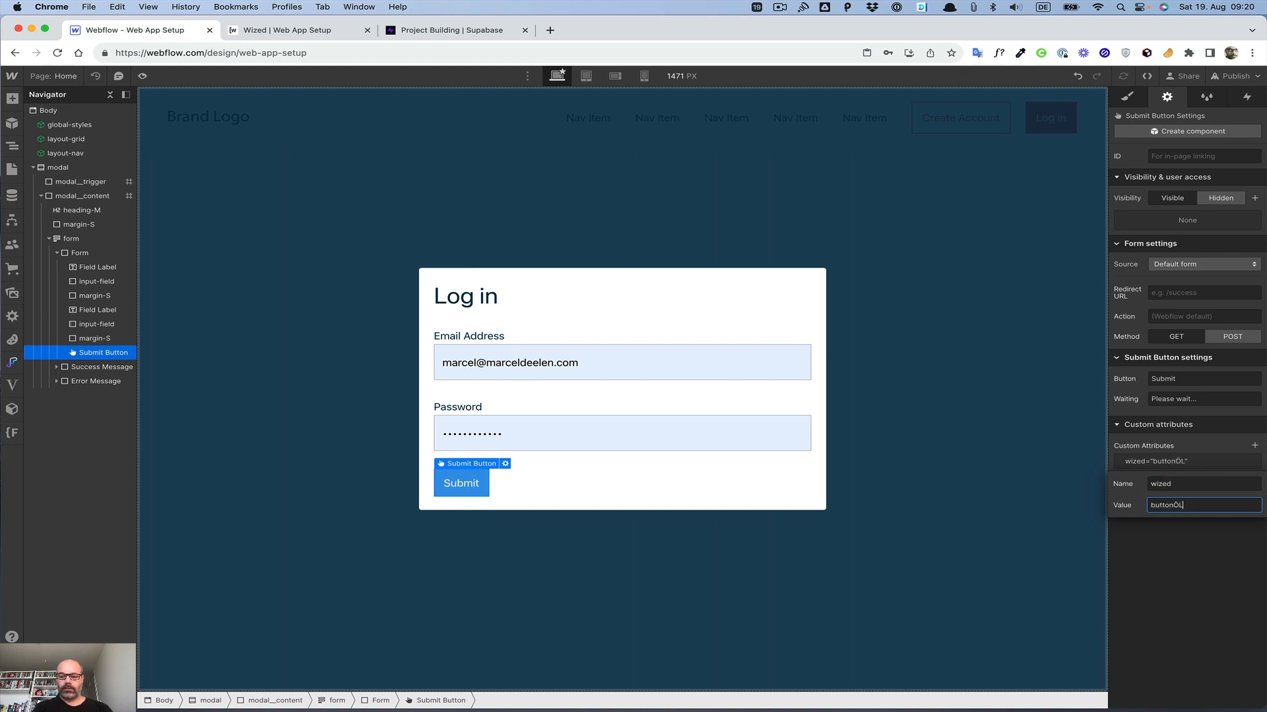
key(BackSpace)
key(BackSpace)
text(Login)
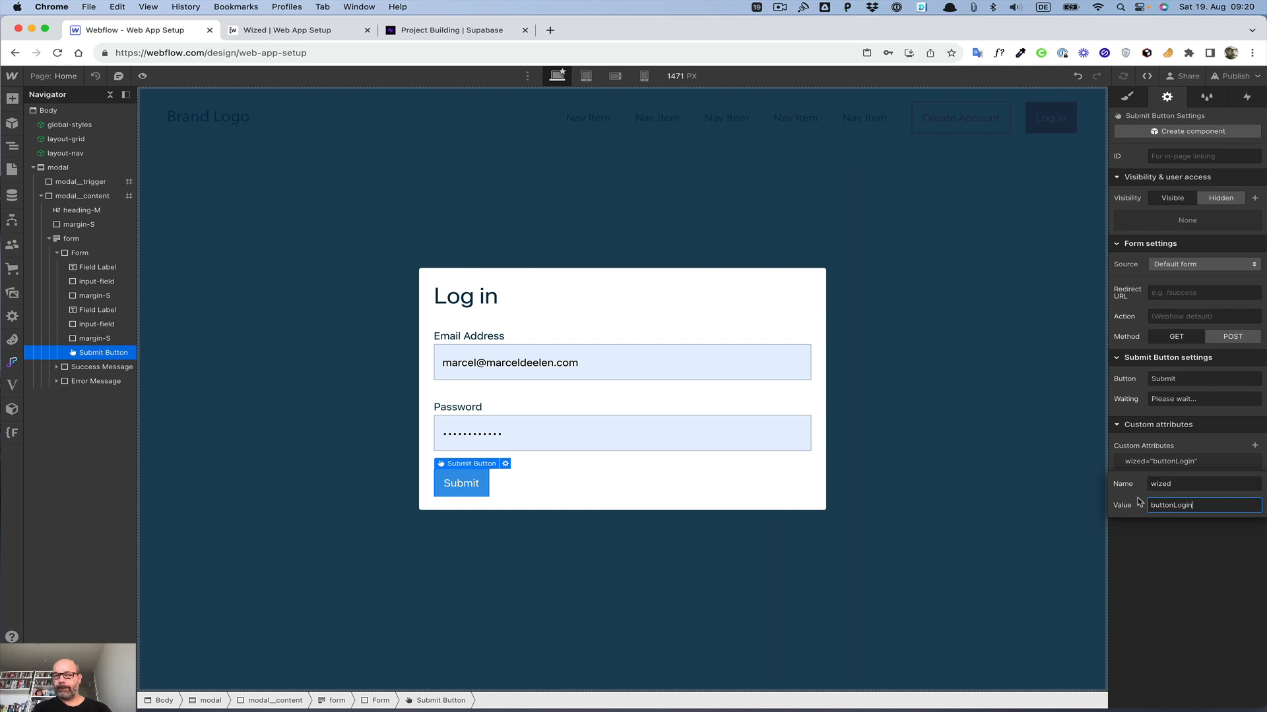
double_click(1178, 505)
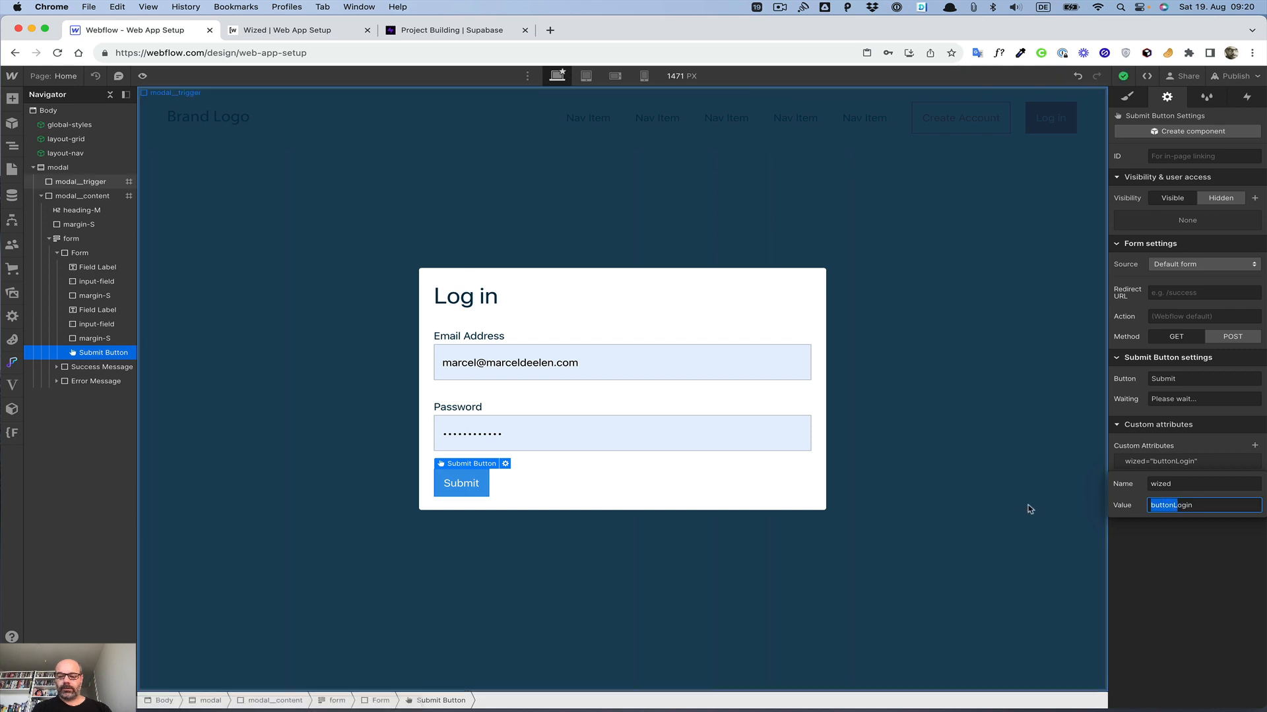
text(loginButton)
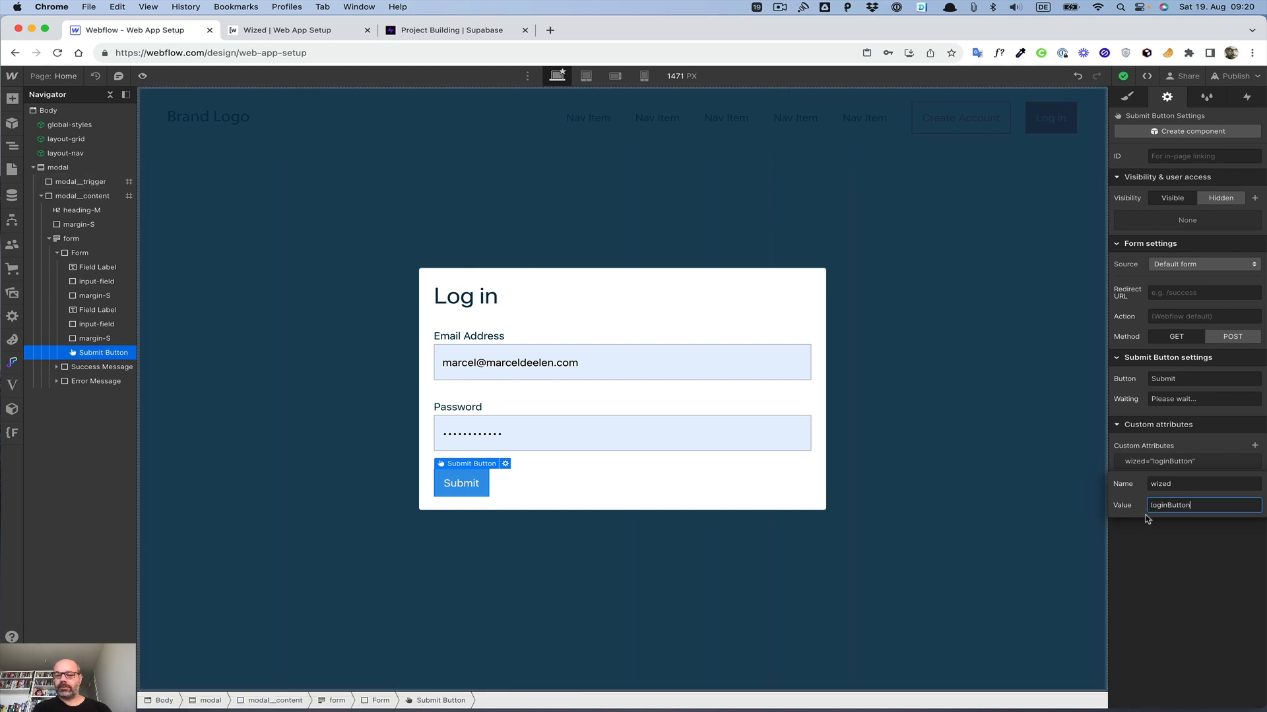
key(Return)
Step: Apply the button class to the Submit button
click(604, 360)
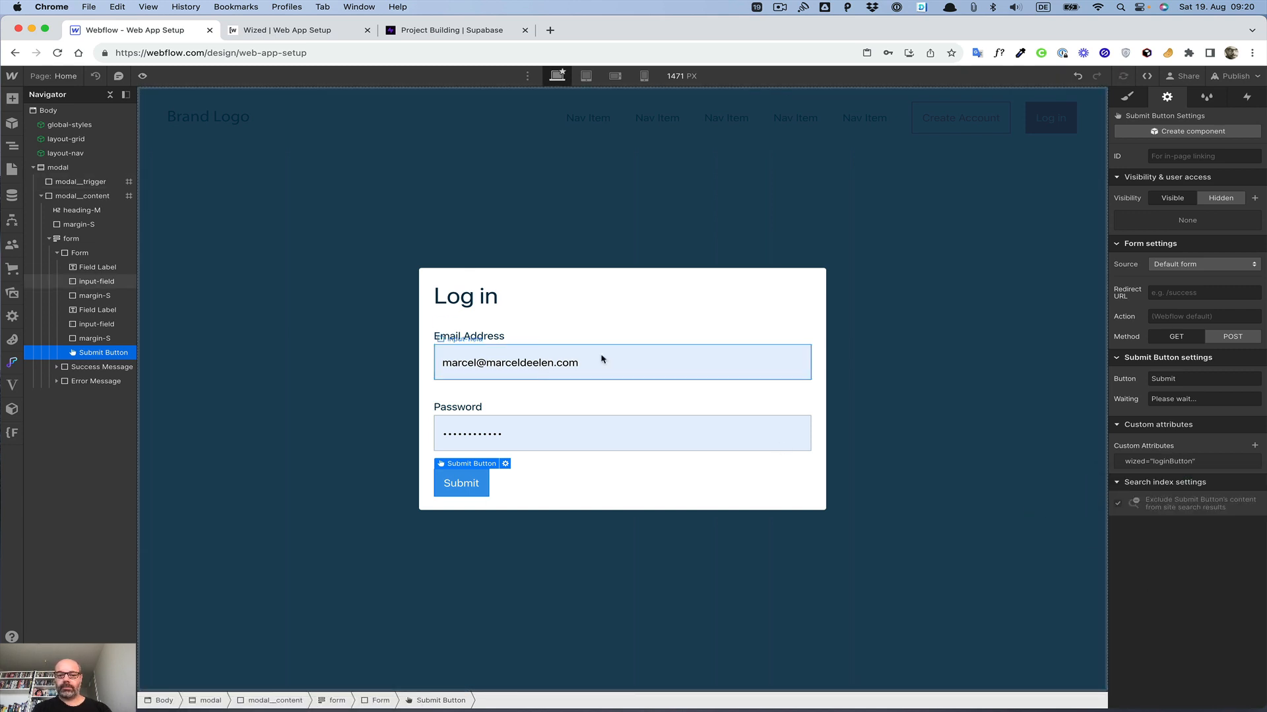
click(610, 431)
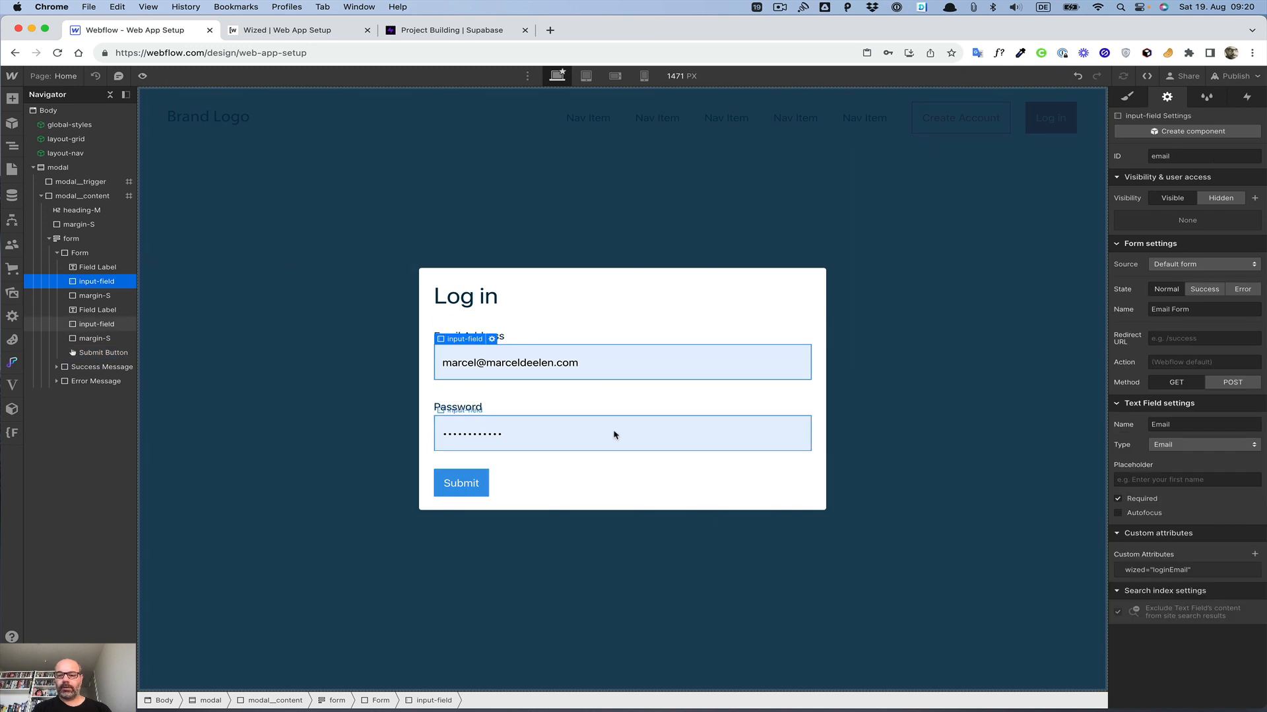
click(452, 484)
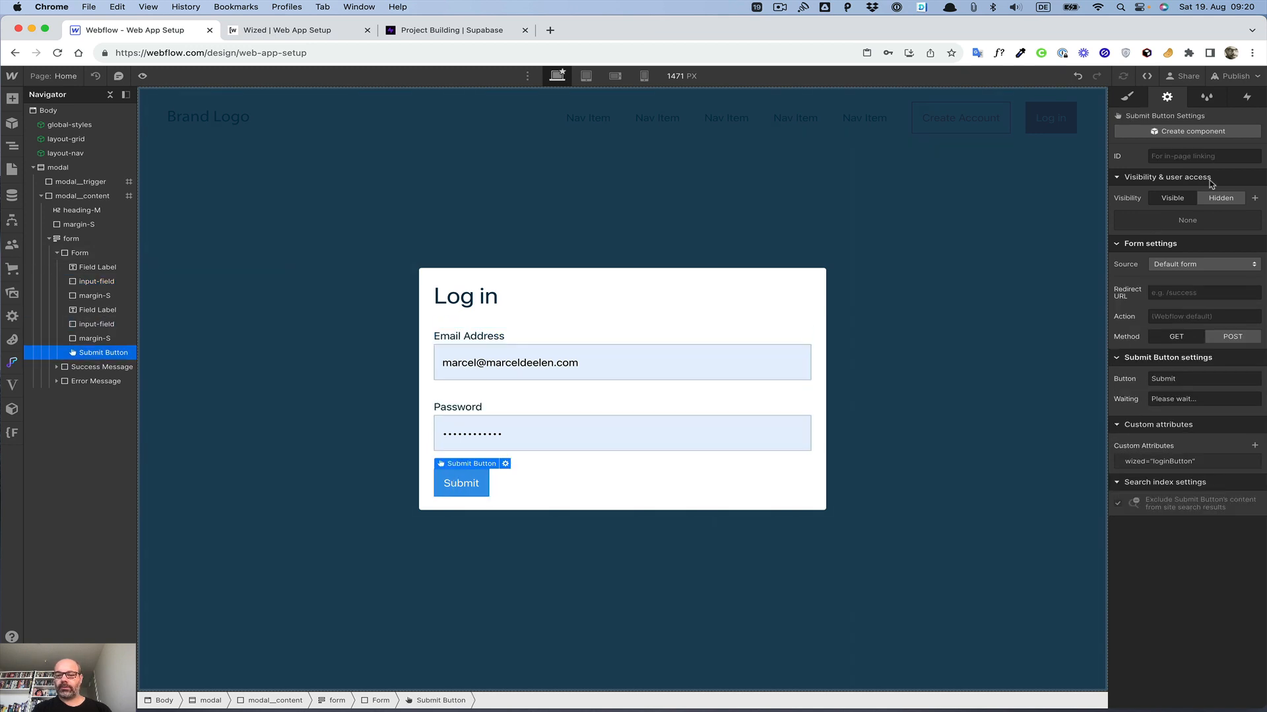
click(1127, 97)
click(1160, 172)
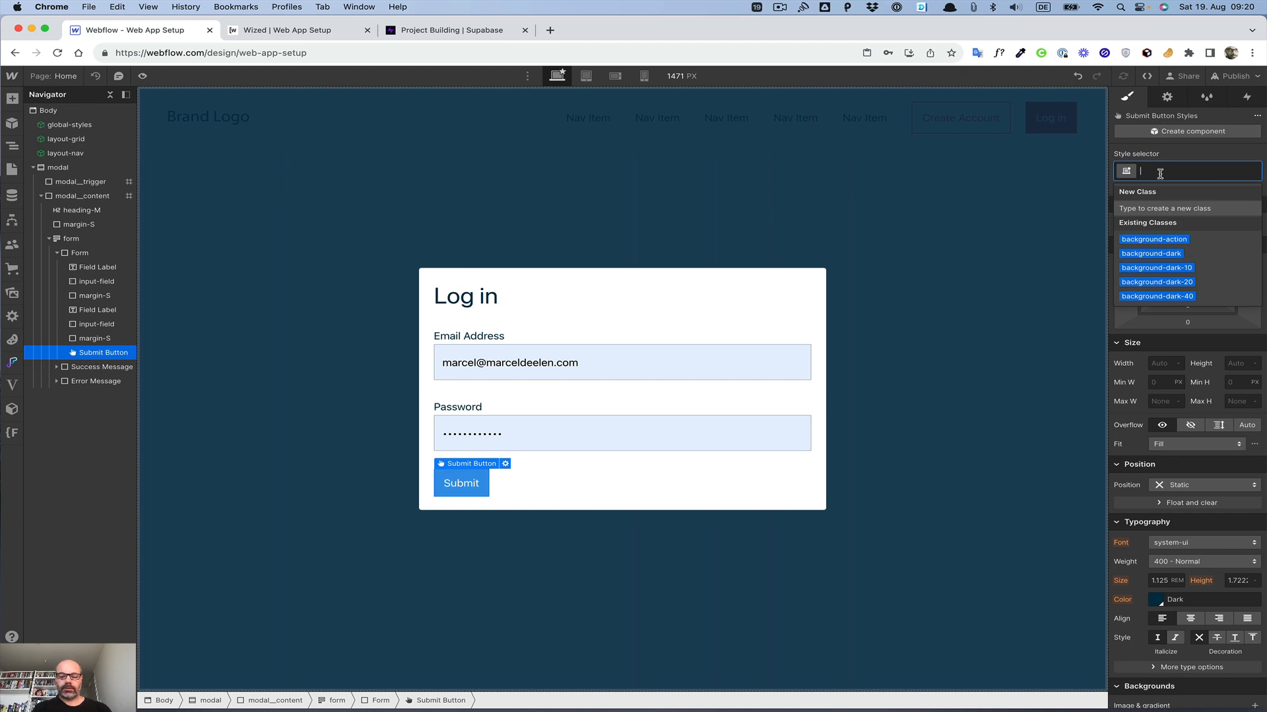
text(button)
key(Return)
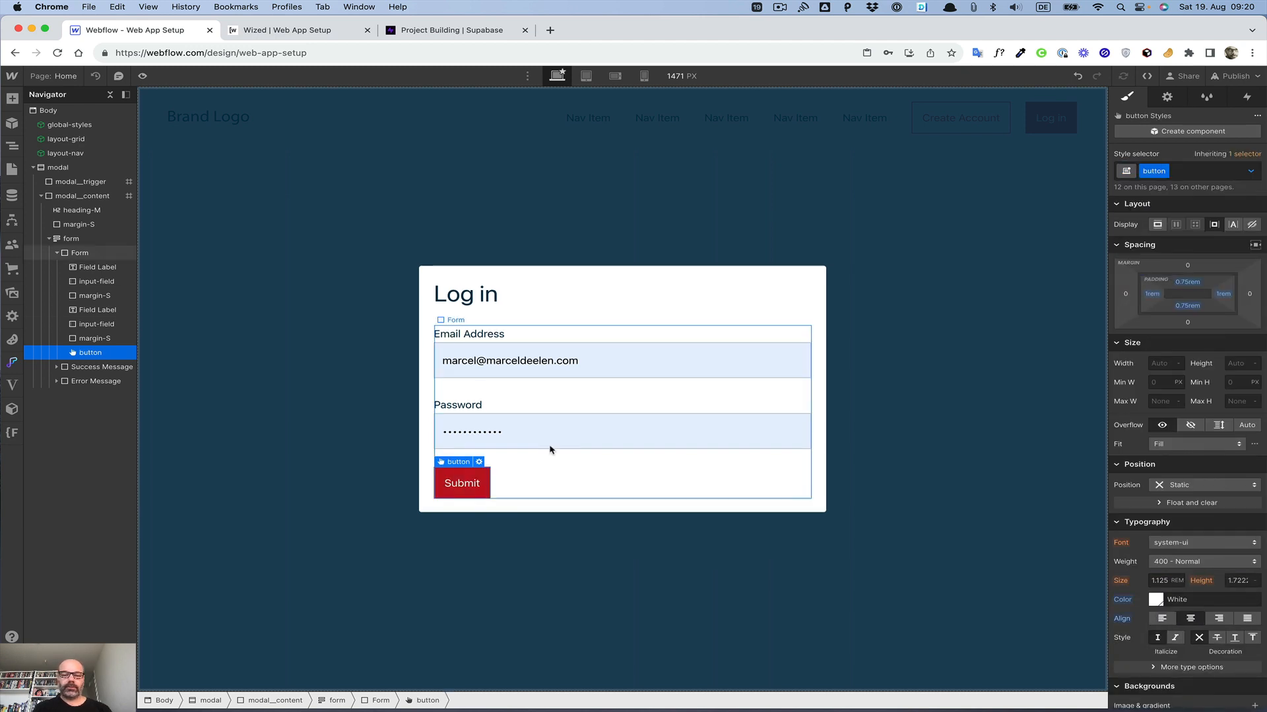
Step: Change the Submit button's text to Log
double_click(461, 490)
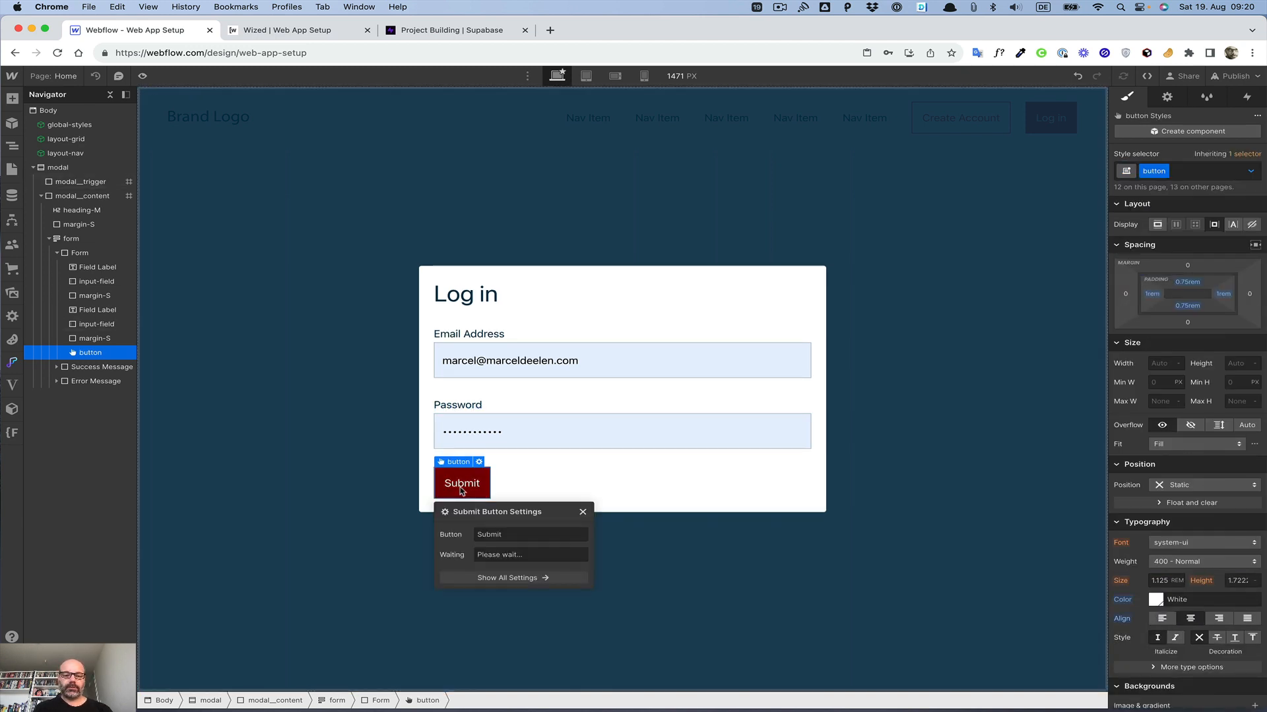
double_click(509, 534)
text(Lo)
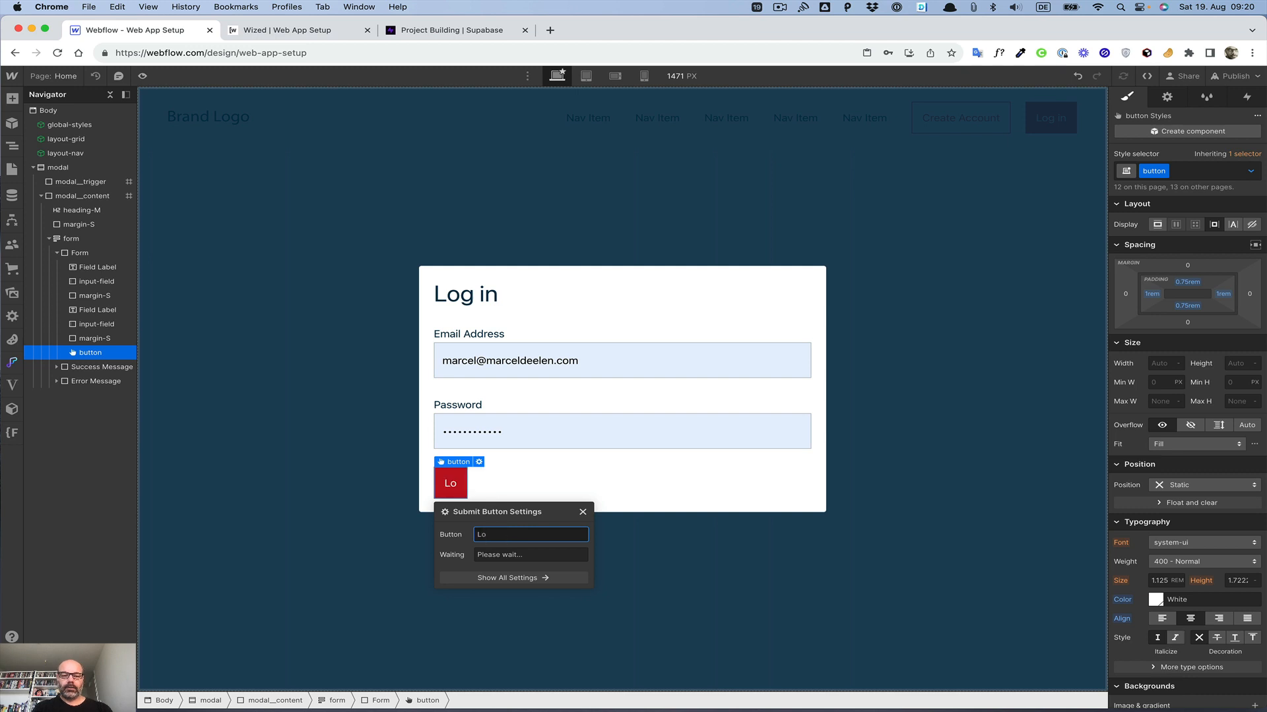
text(g)
click(455, 473)
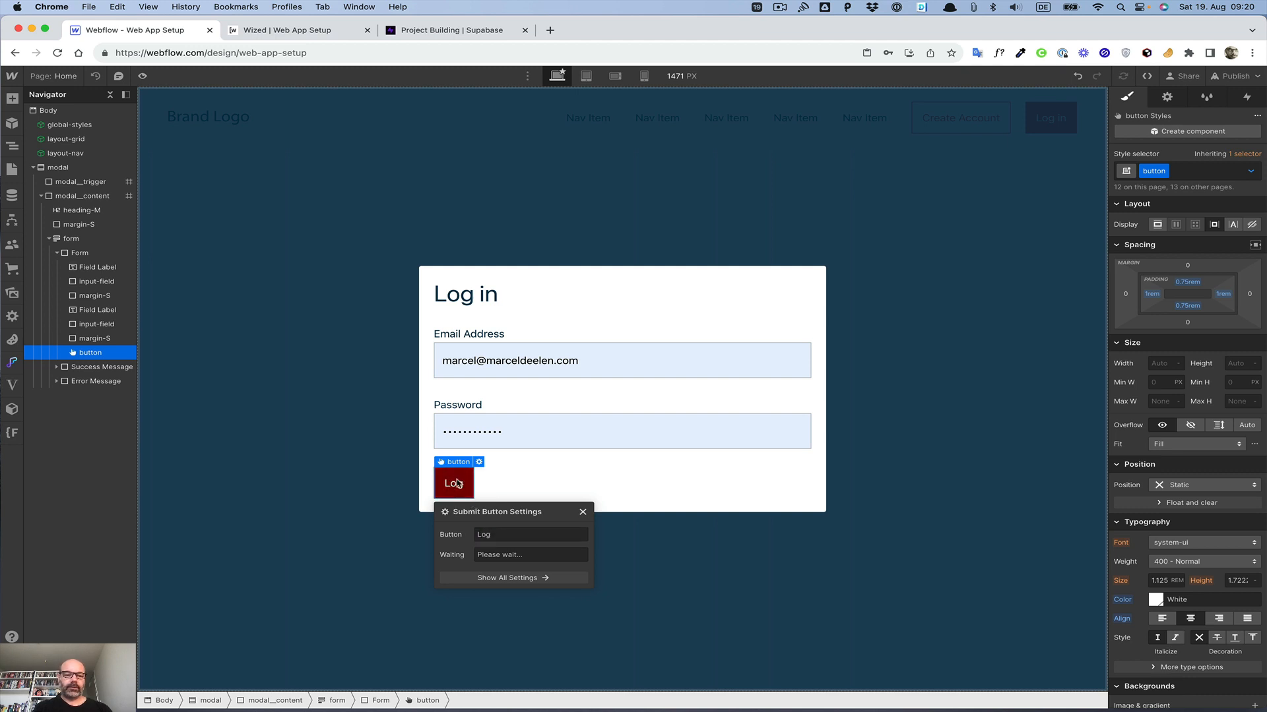
Step: Delete the Submit button and insert a new Button element at the end of the form
key(Delete)
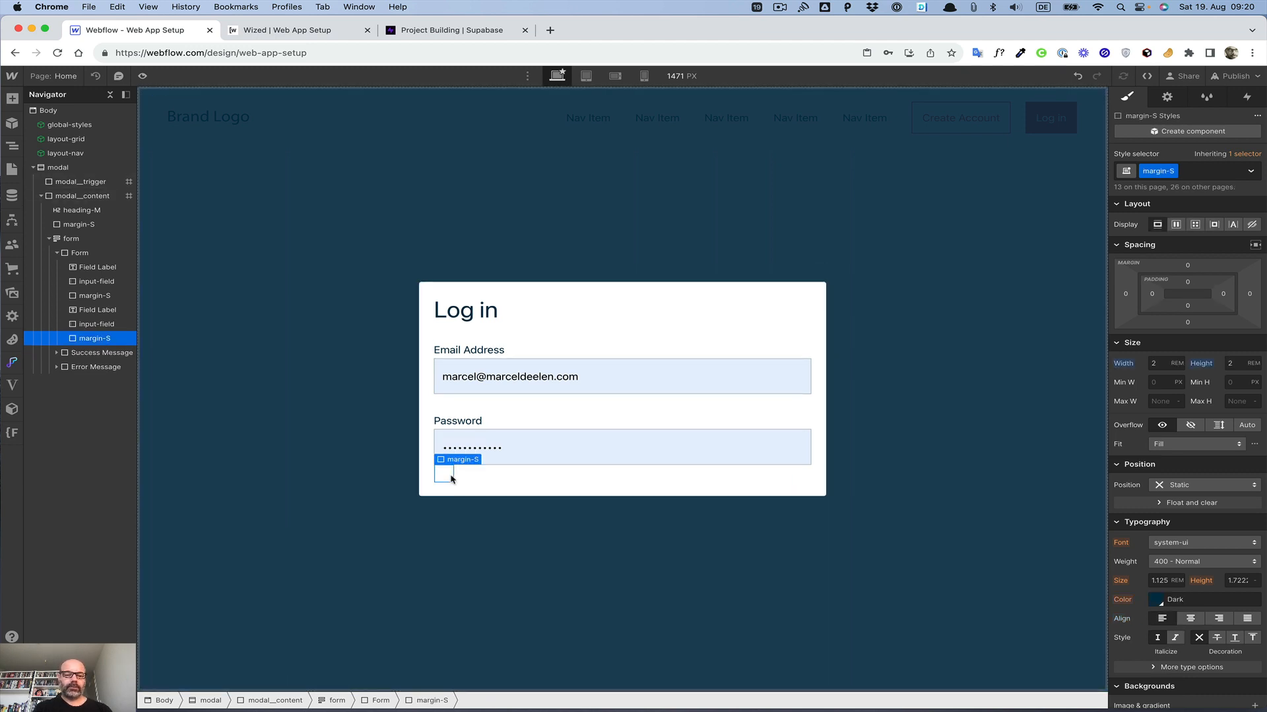
click(484, 481)
key(super+e)
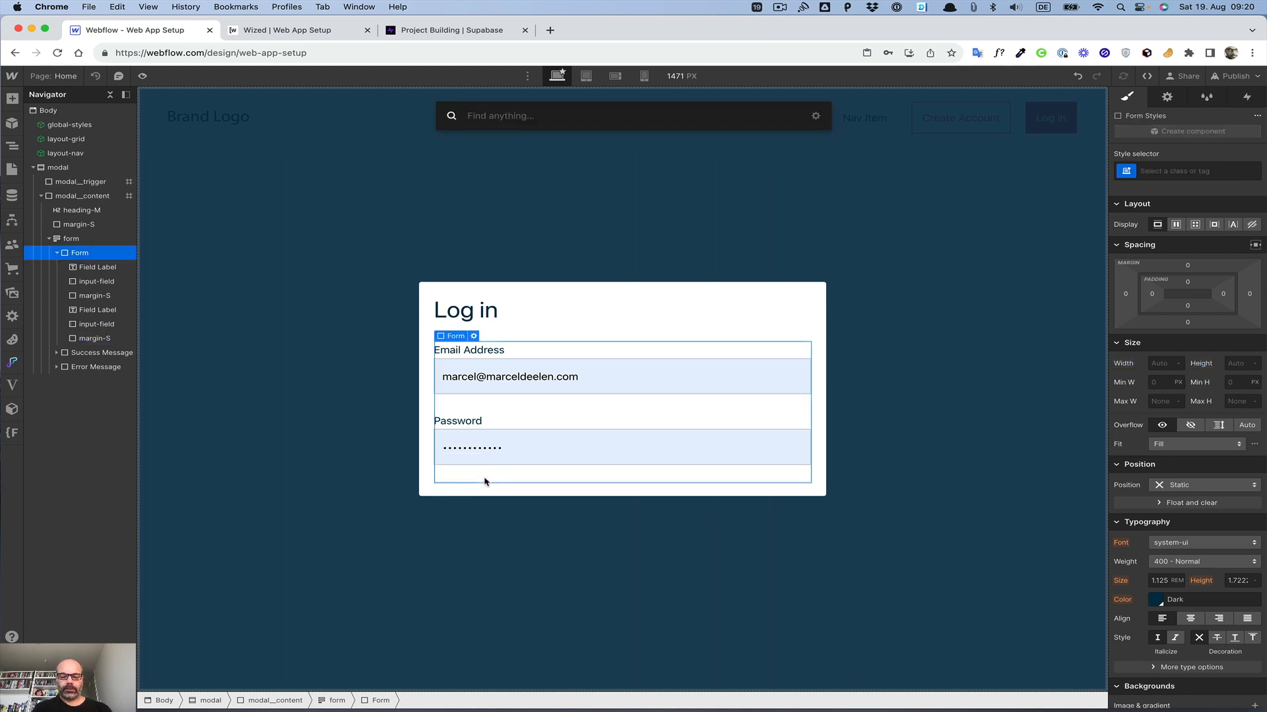
text(bu)
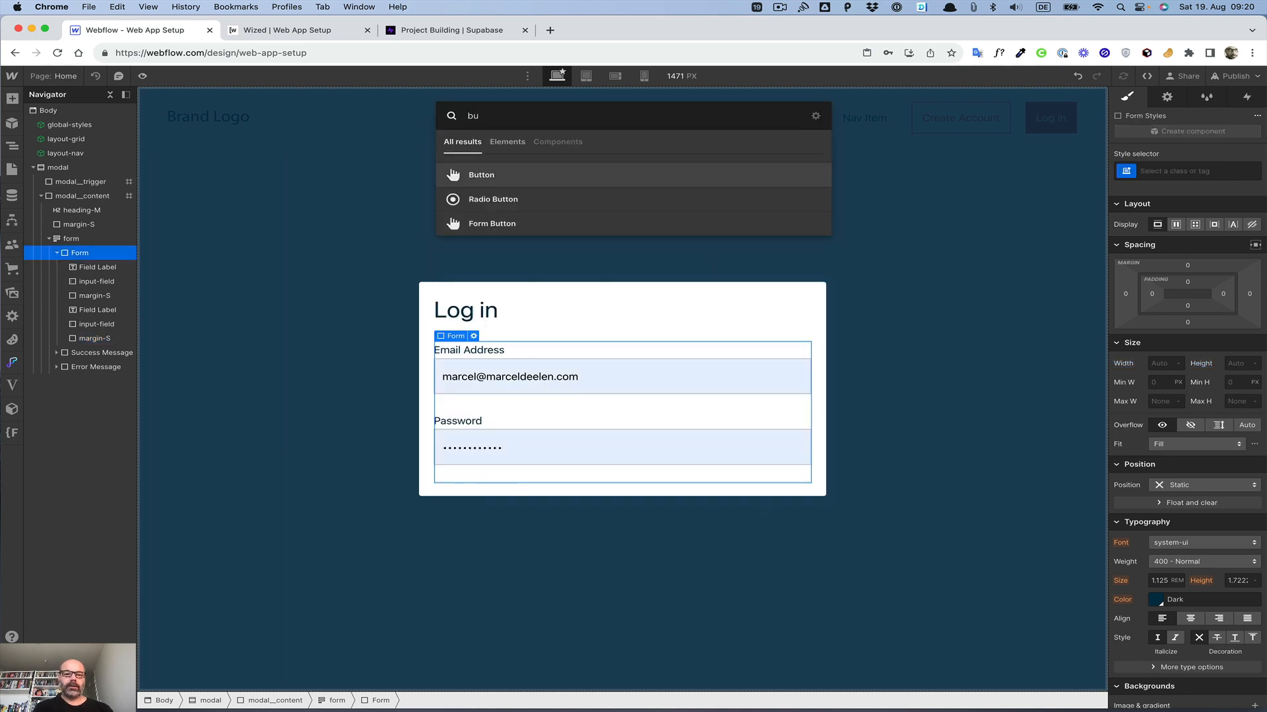
key(Return)
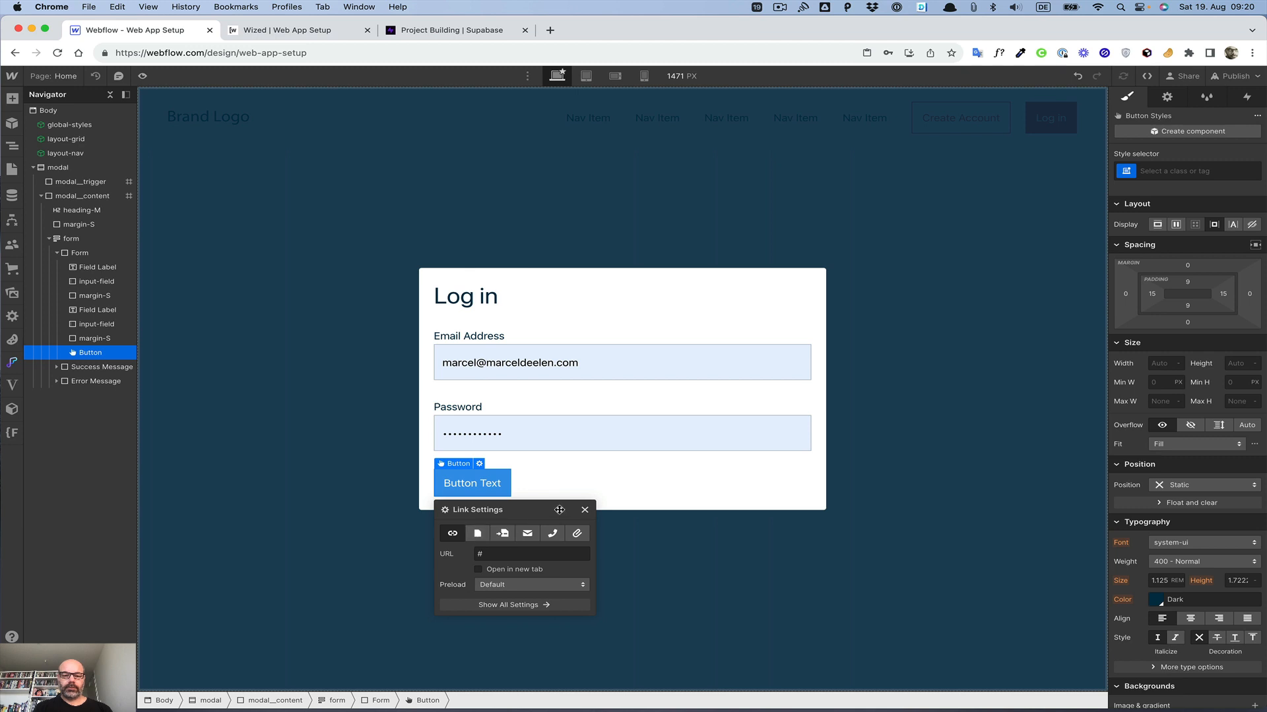
Step: Apply the button class to the new button
click(1172, 172)
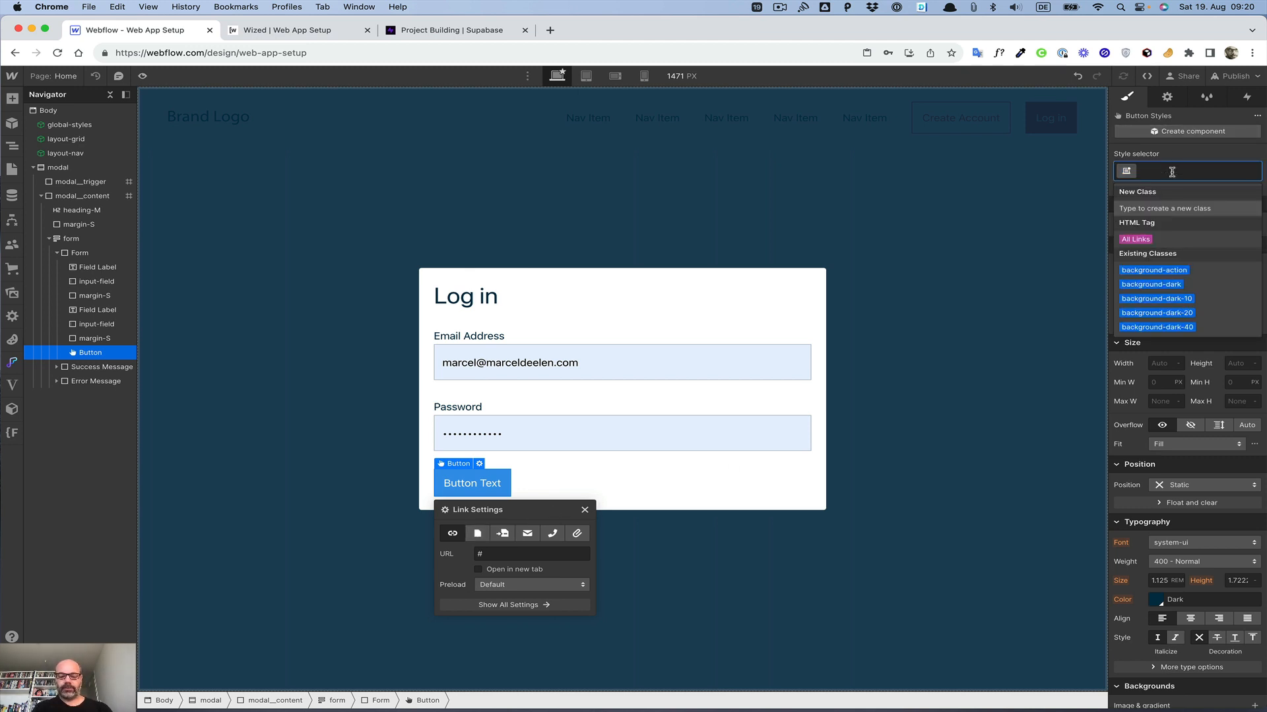
text(button)
key(Return)
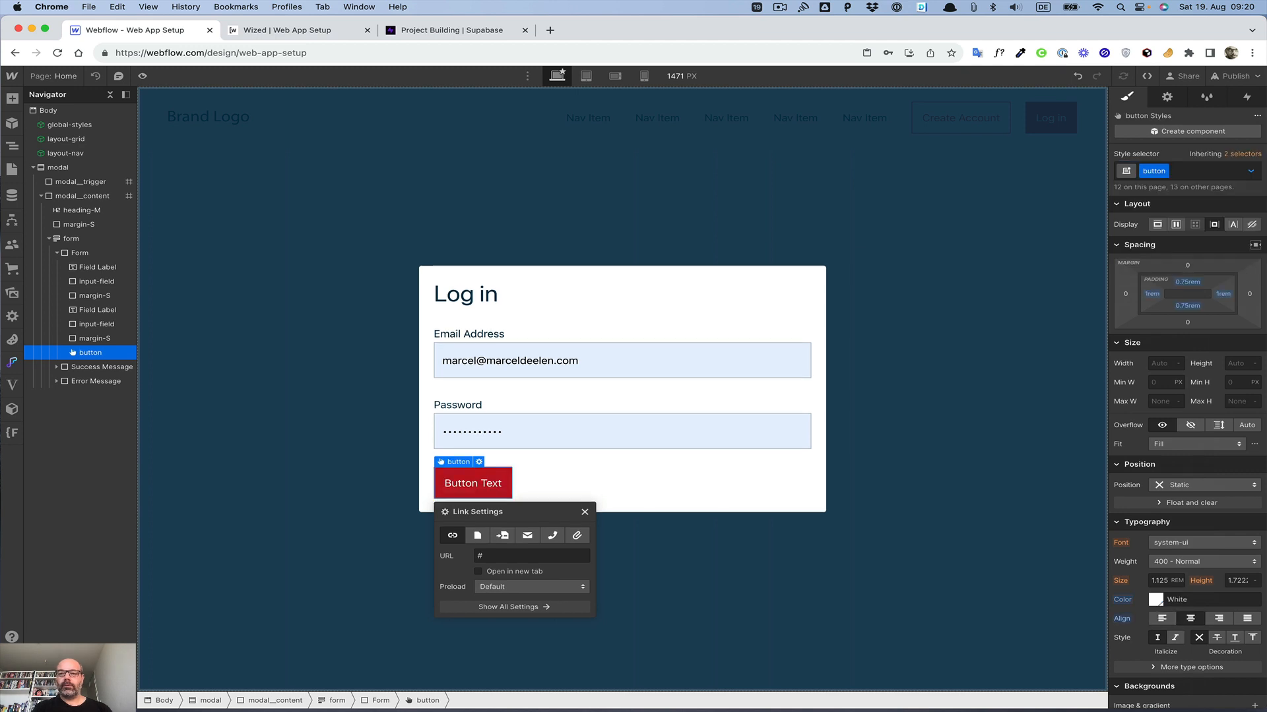
Step: Set the button's text to Log in
double_click(486, 483)
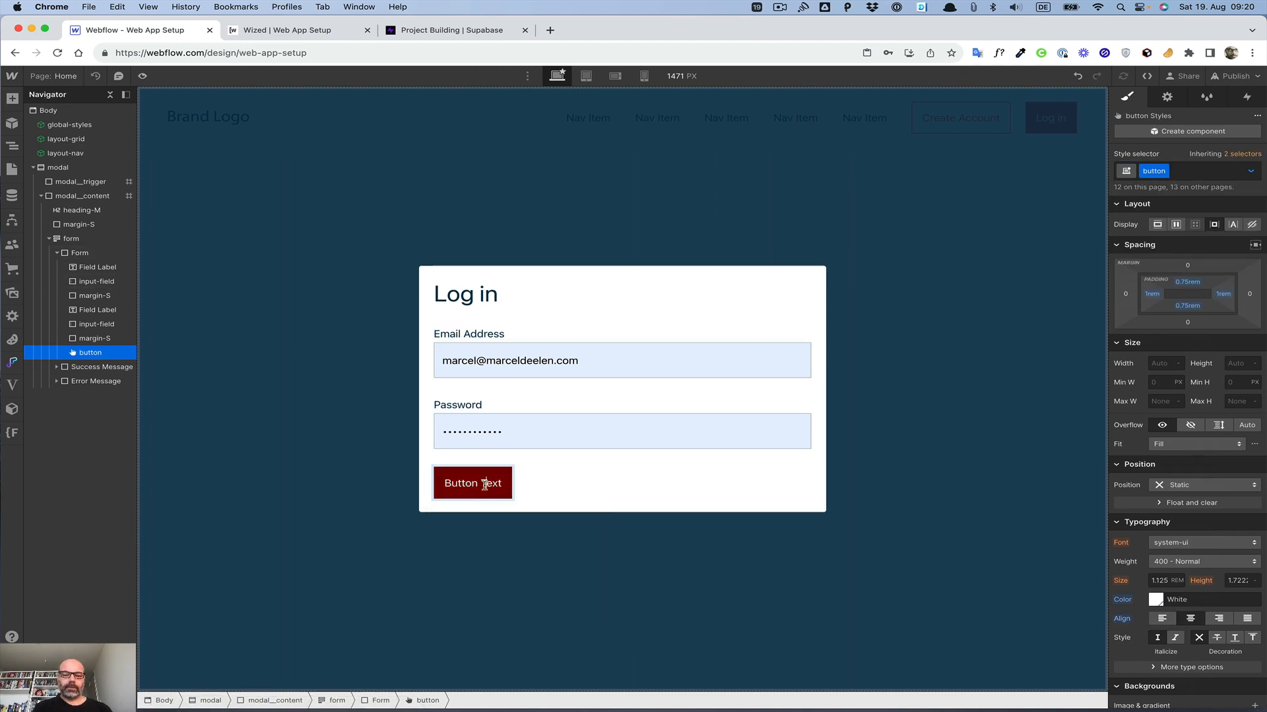
text(Log in)
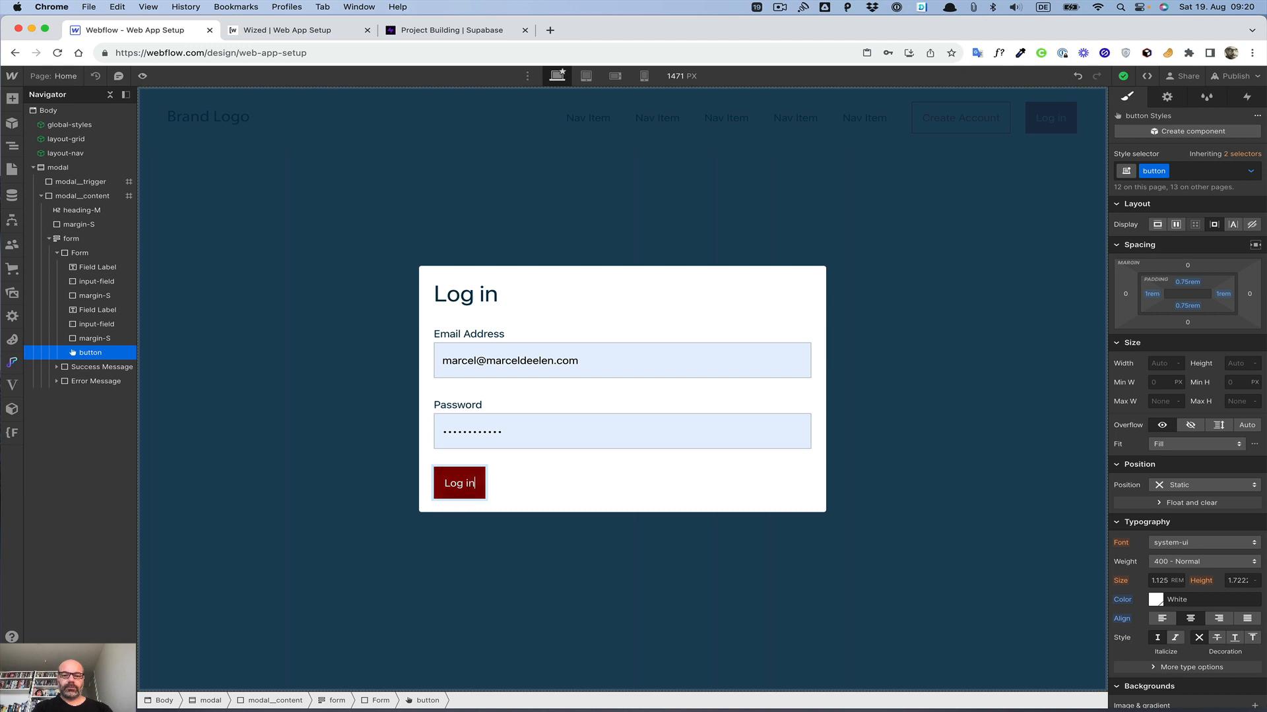
click(529, 492)
click(478, 491)
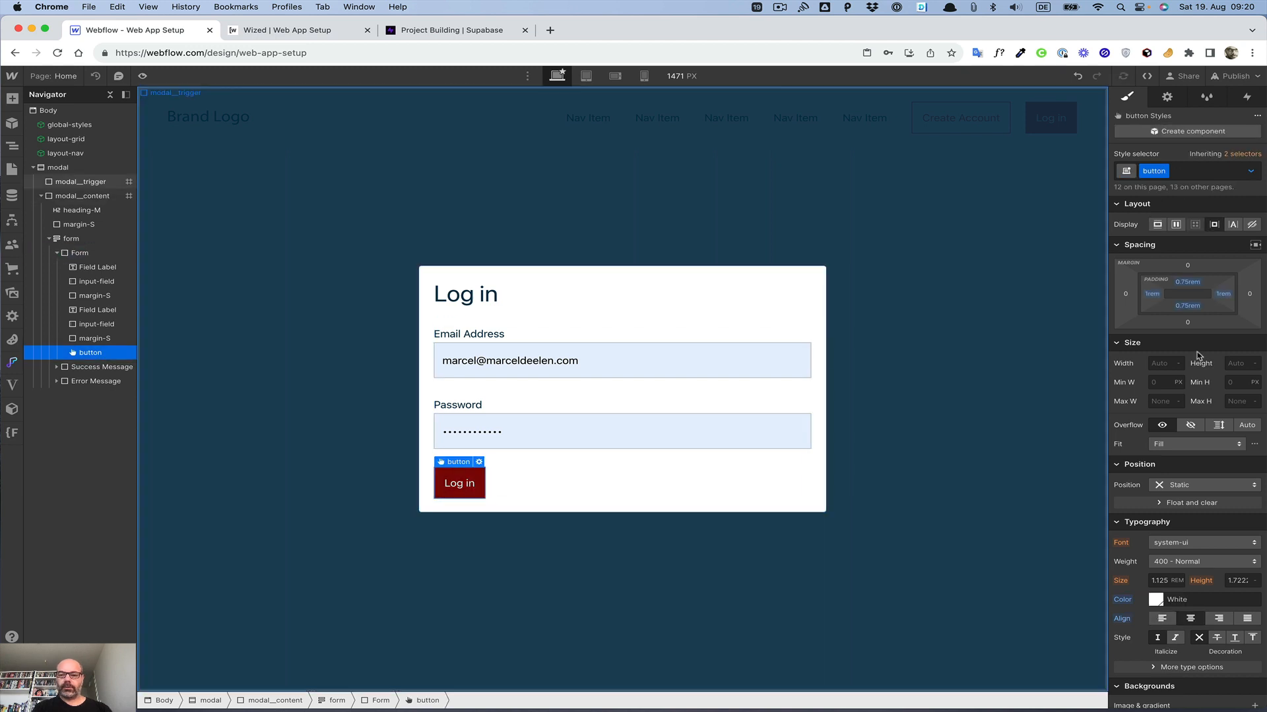
Step: Add a custom attribute wized with value loginButton to the Log in button
click(1167, 97)
click(1254, 521)
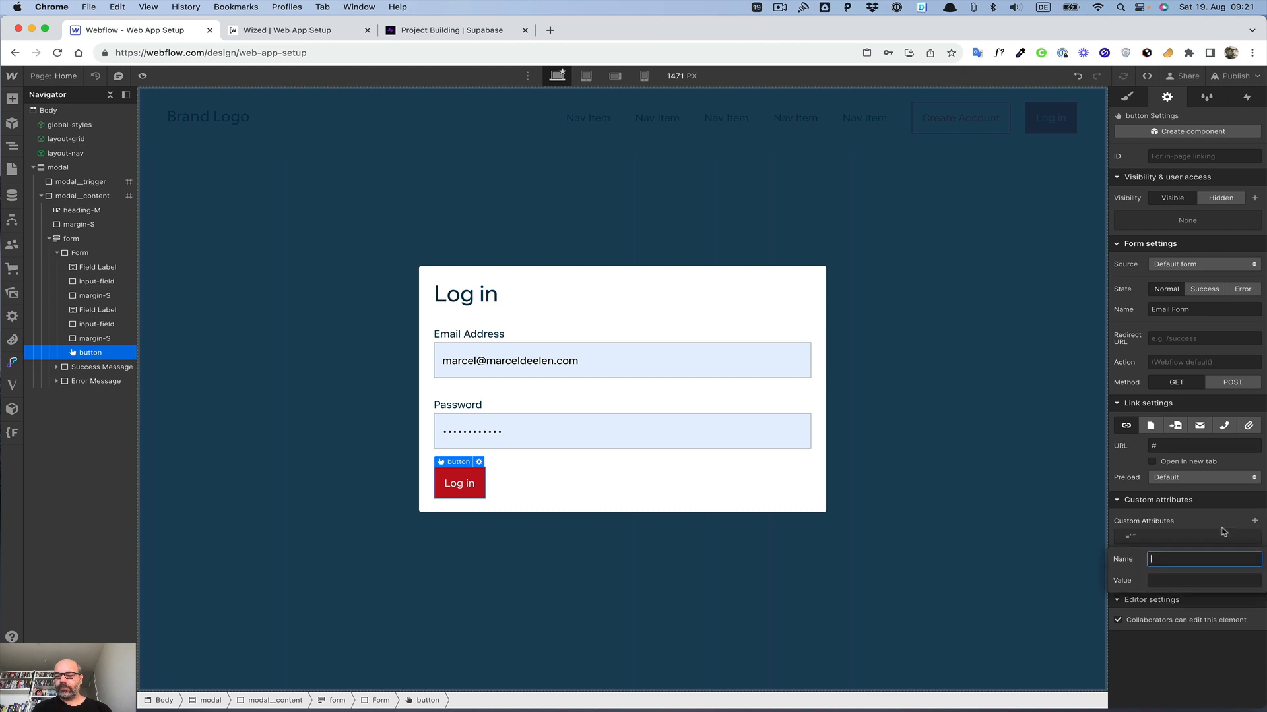
text(wized)
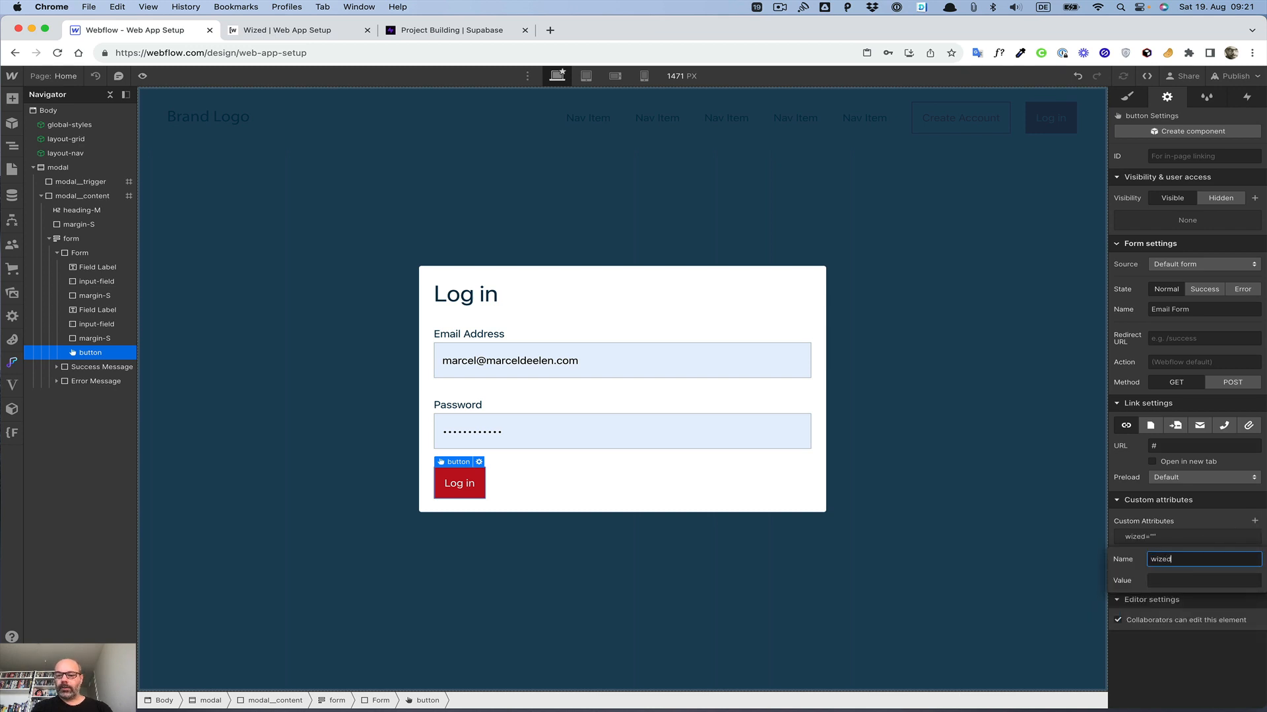
key(Tab)
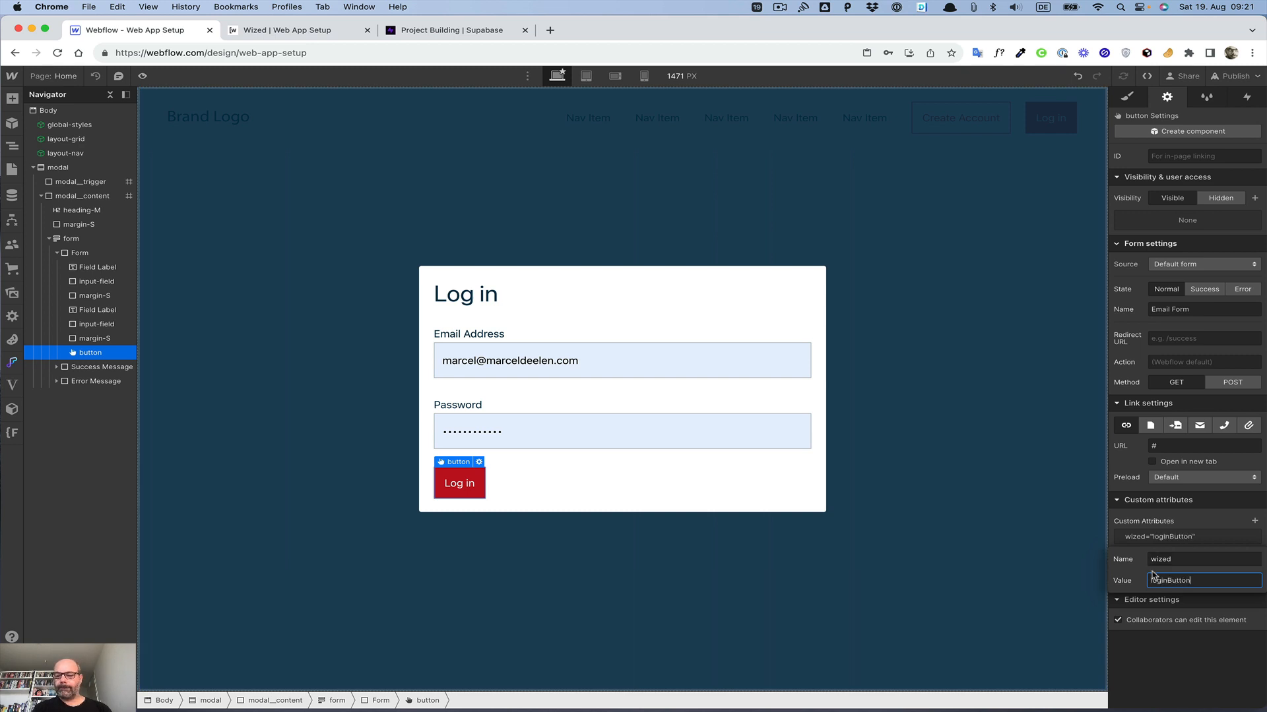
key(Return)
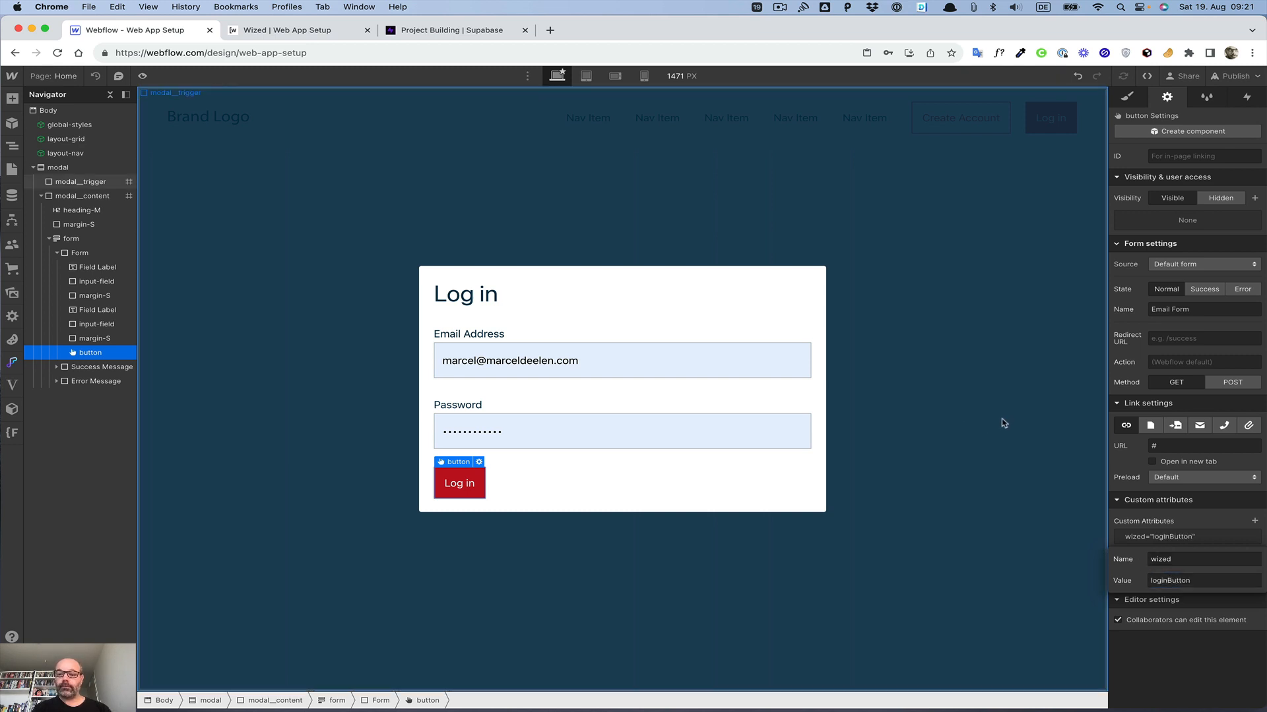
Step: Insert a Text Block below the password field
click(817, 294)
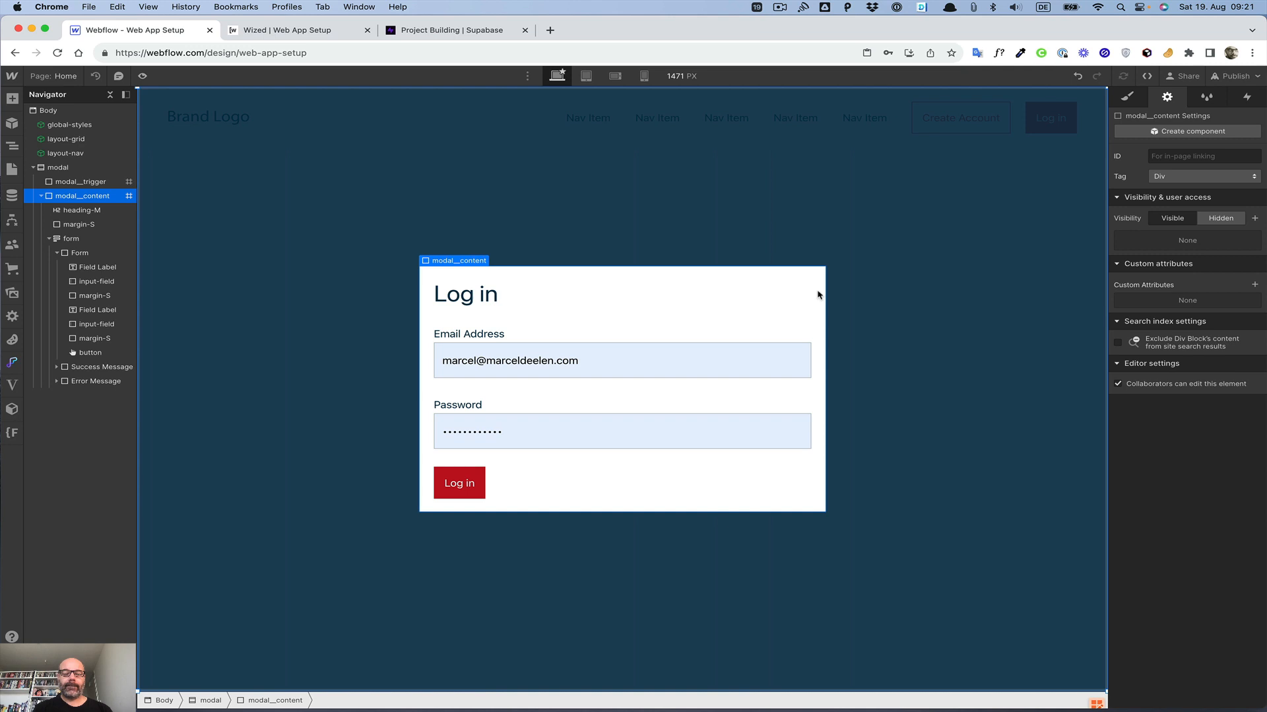
click(586, 429)
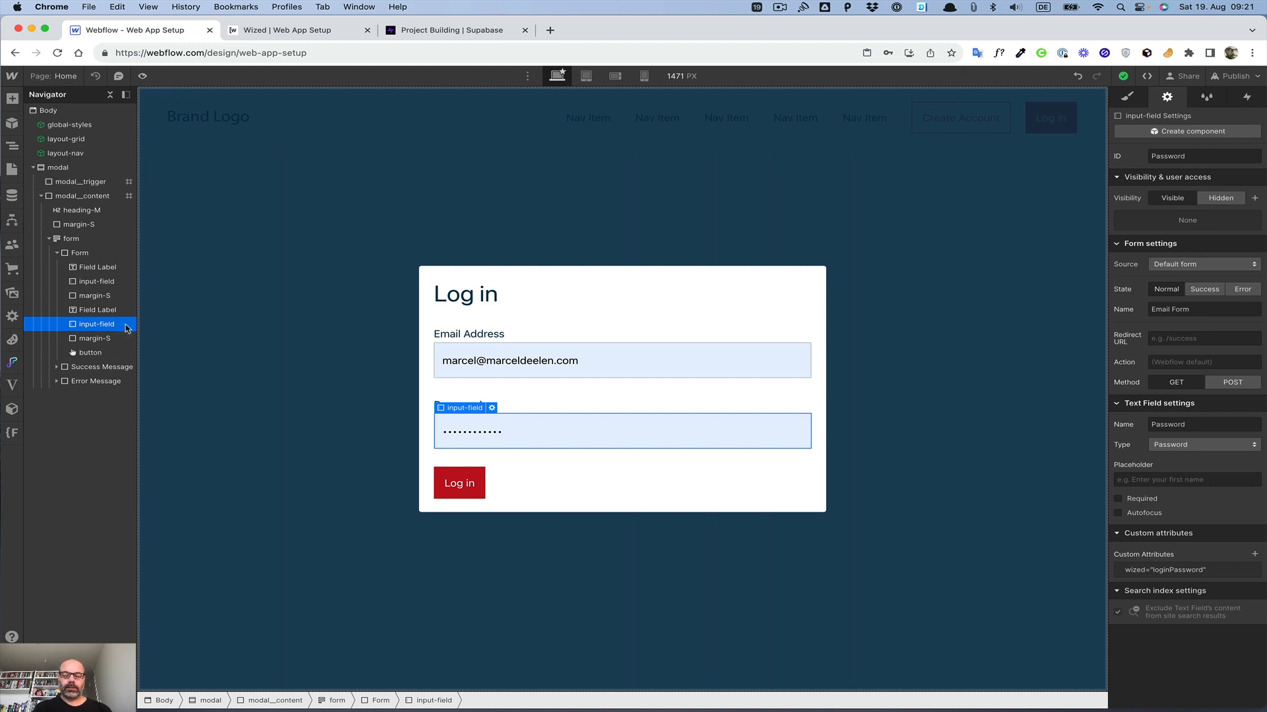
key(super+e)
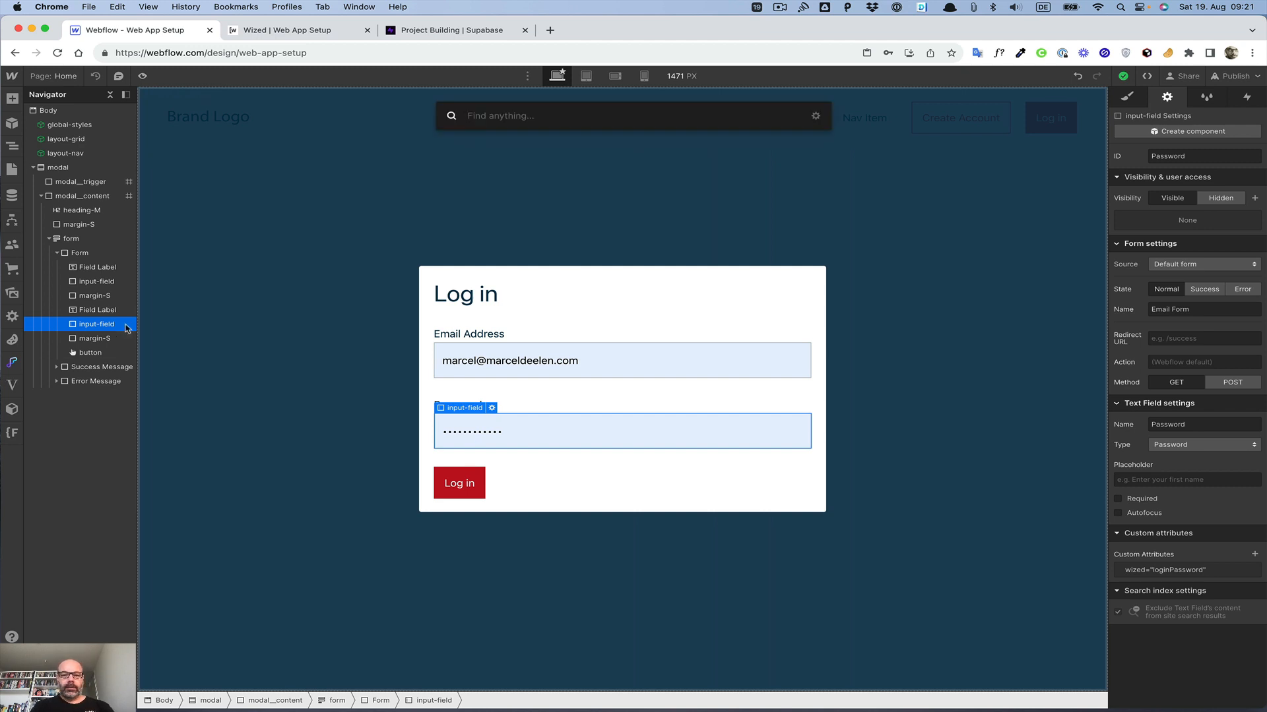
text(te)
key(Down)
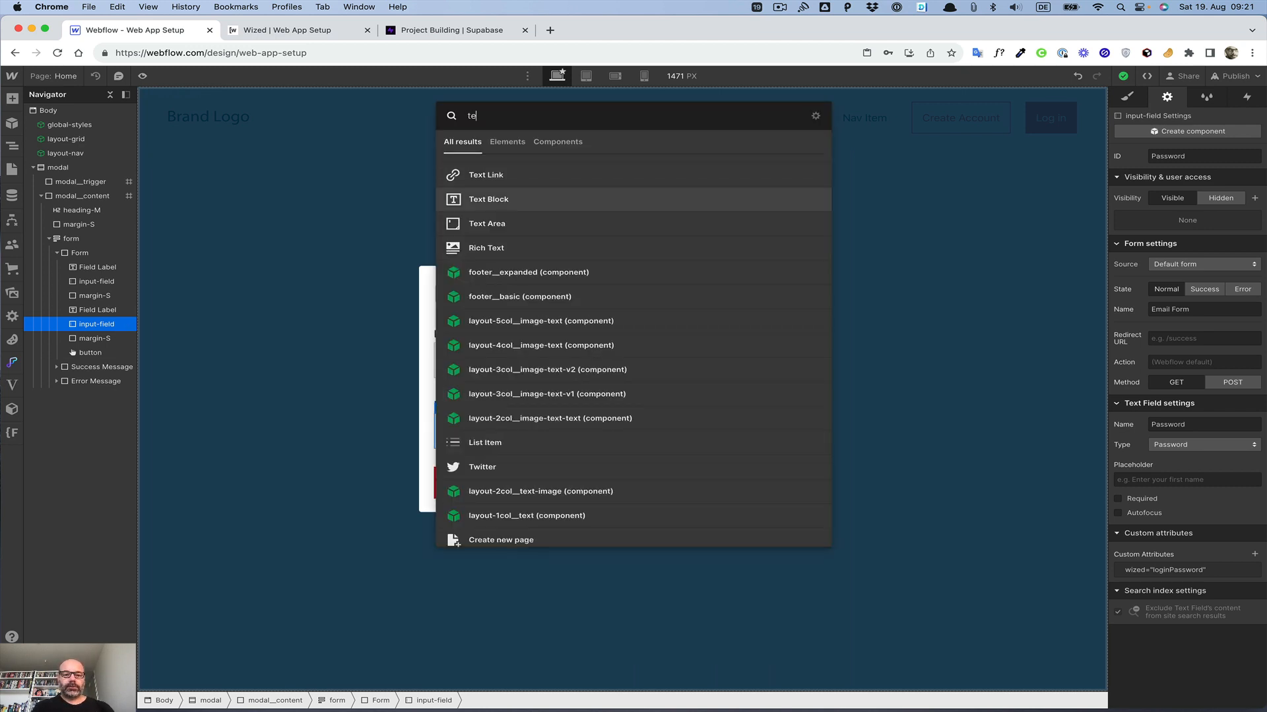
key(Return)
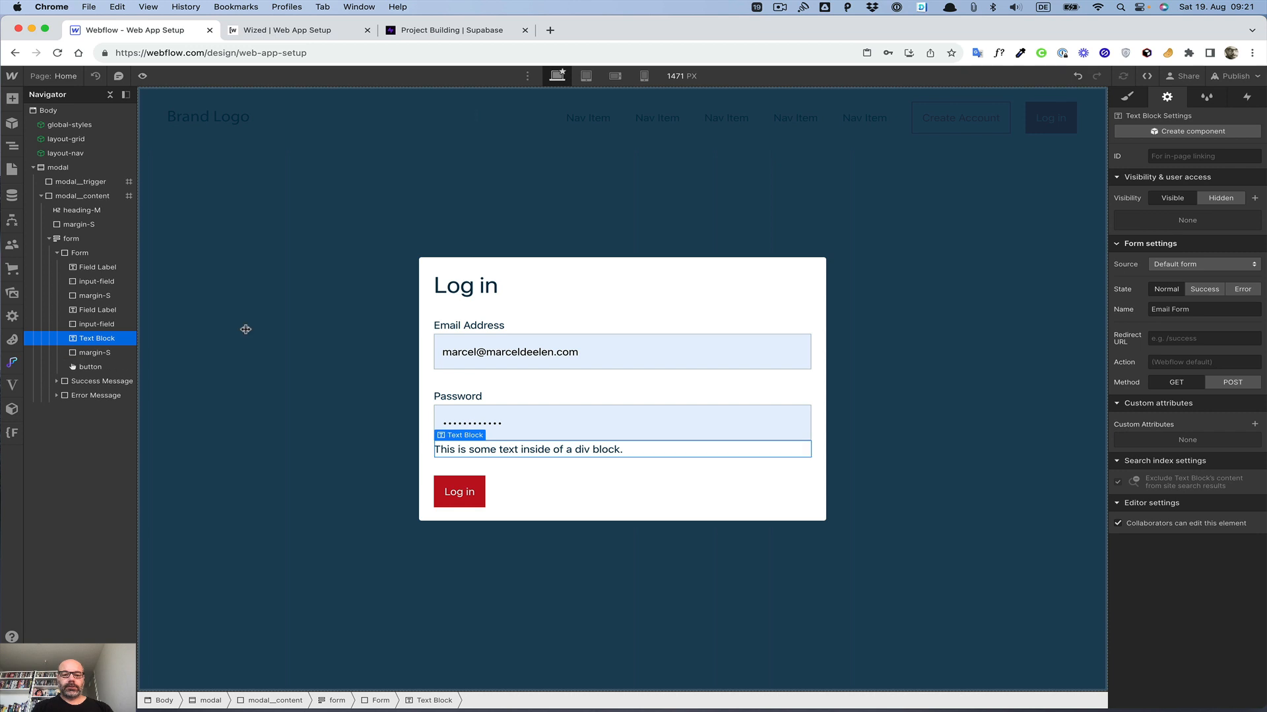
Step: Apply the existing text-action class to the new text block
click(1127, 97)
click(1172, 170)
text(text-err)
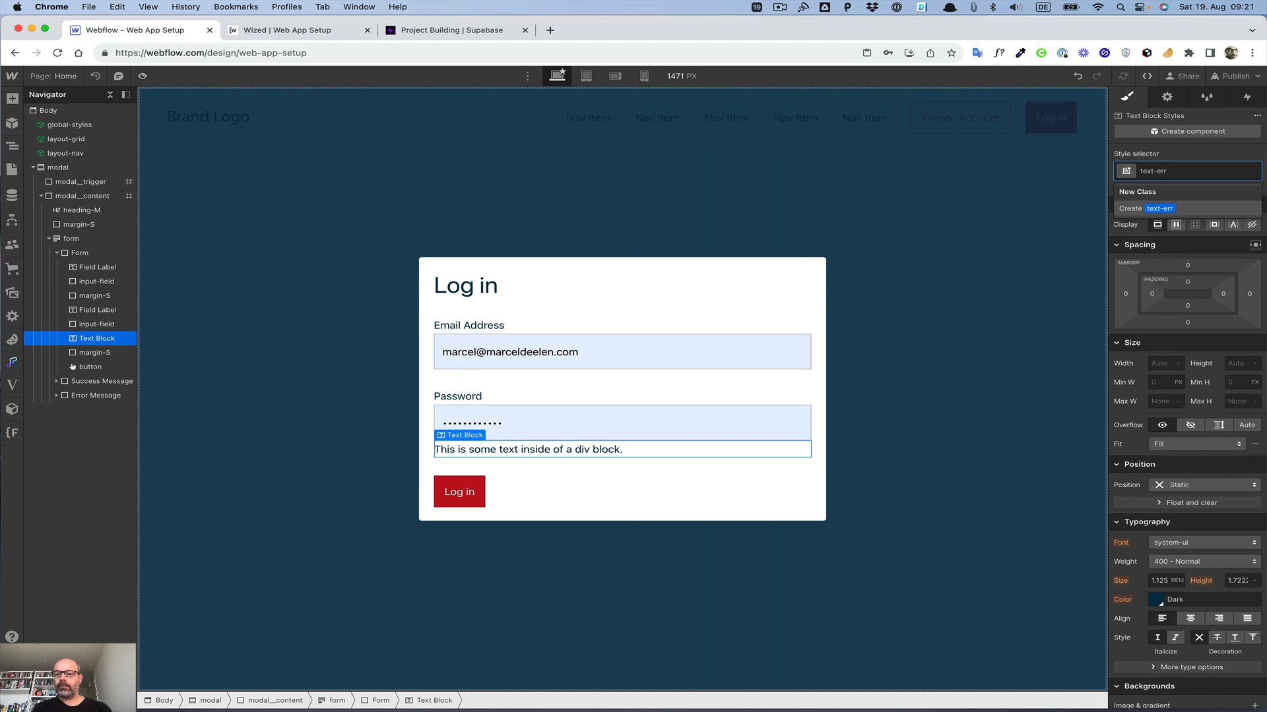
key(BackSpace)
key(BackSpace)
key(BackSpace)
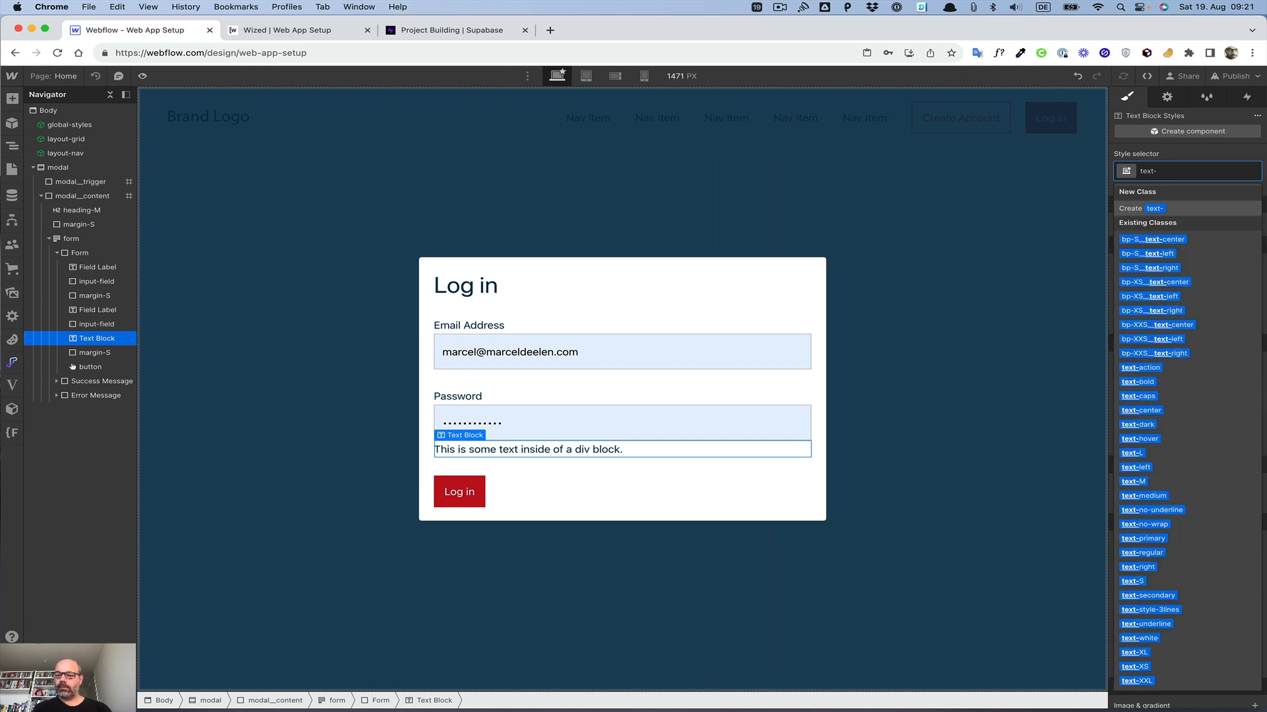
key(Down)
key(Down)
key(Down)
key(Down)
key(Down)
key(Down)
key(Down)
key(Down)
key(Down)
key(Down)
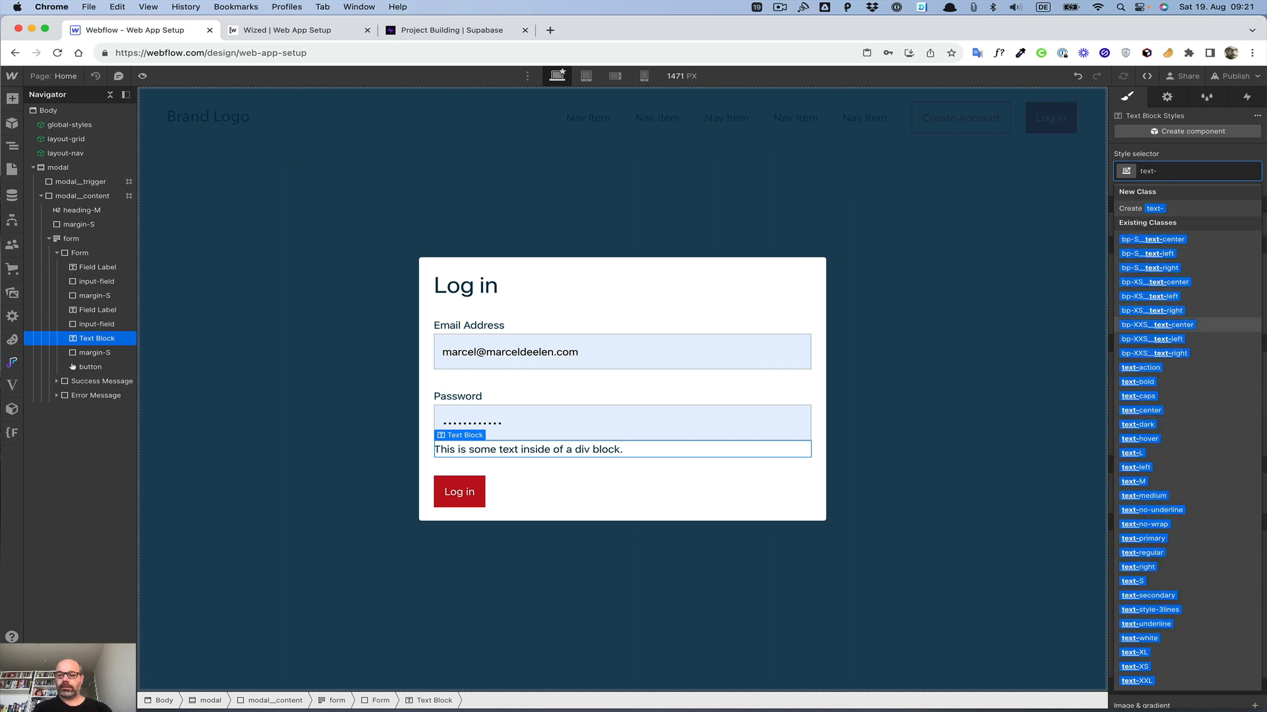
key(Return)
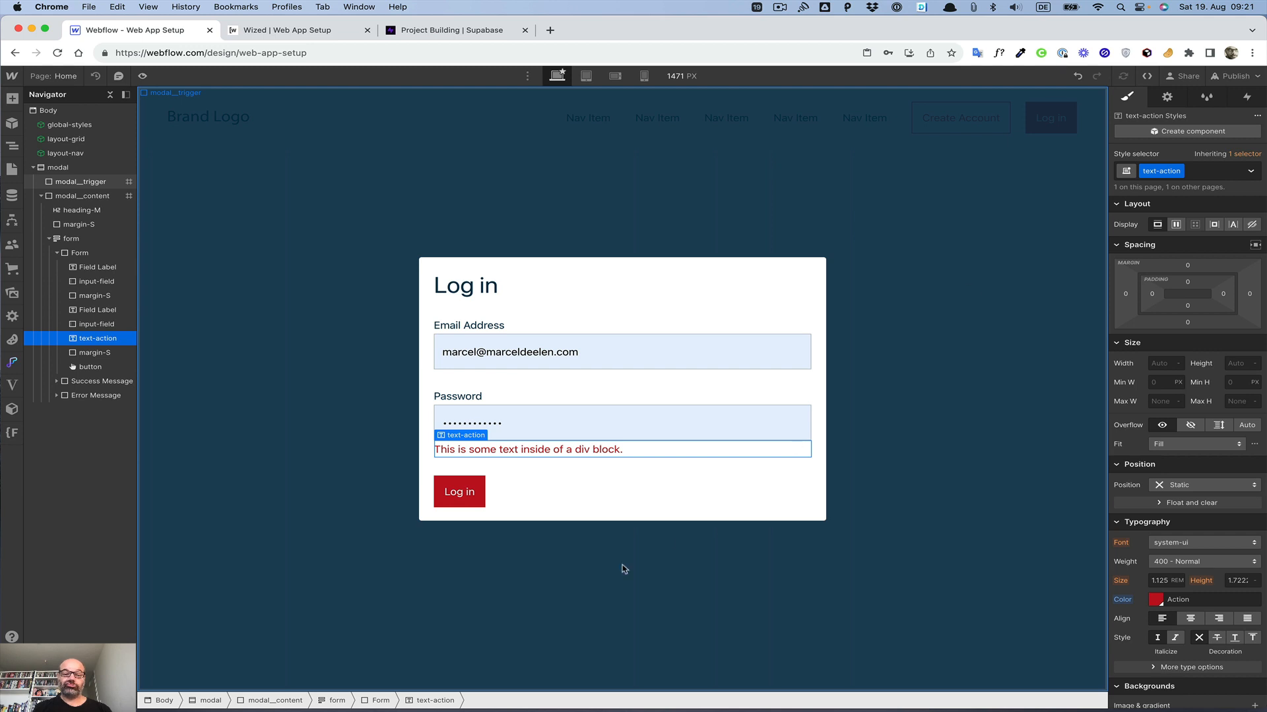
Step: Delete the text block's placeholder text so it is empty
double_click(643, 451)
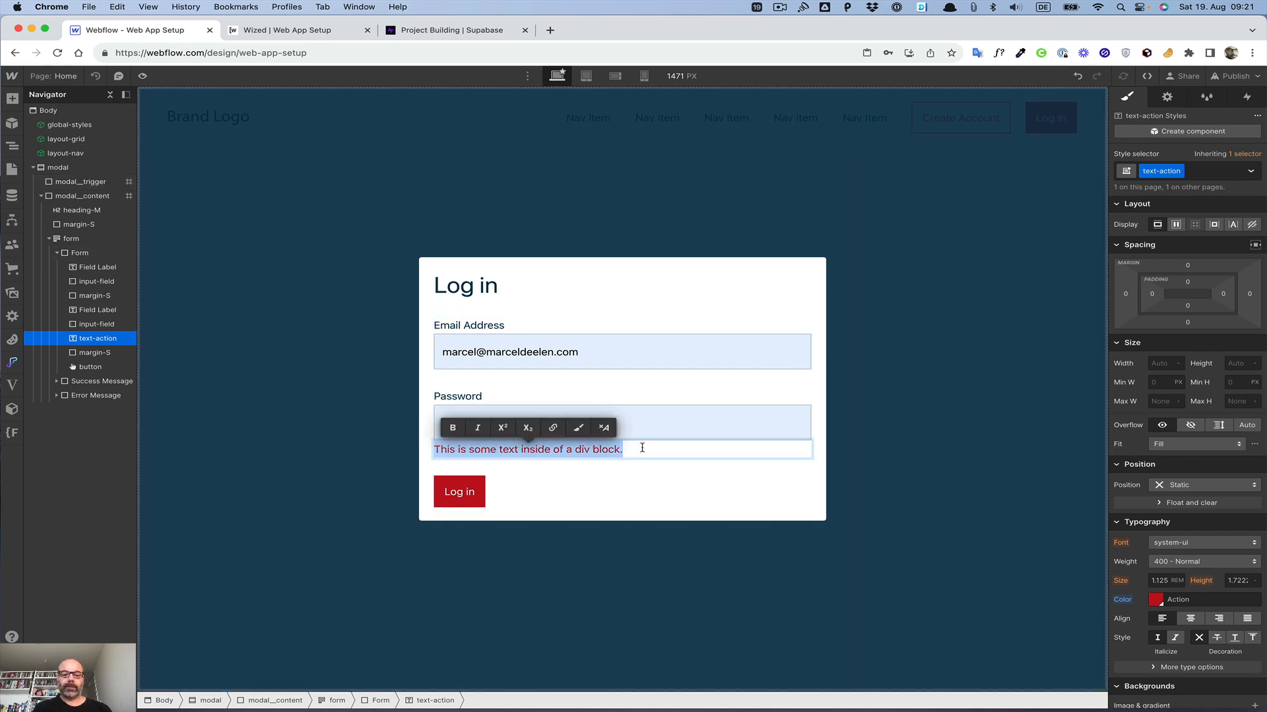
key(BackSpace)
key(Escape)
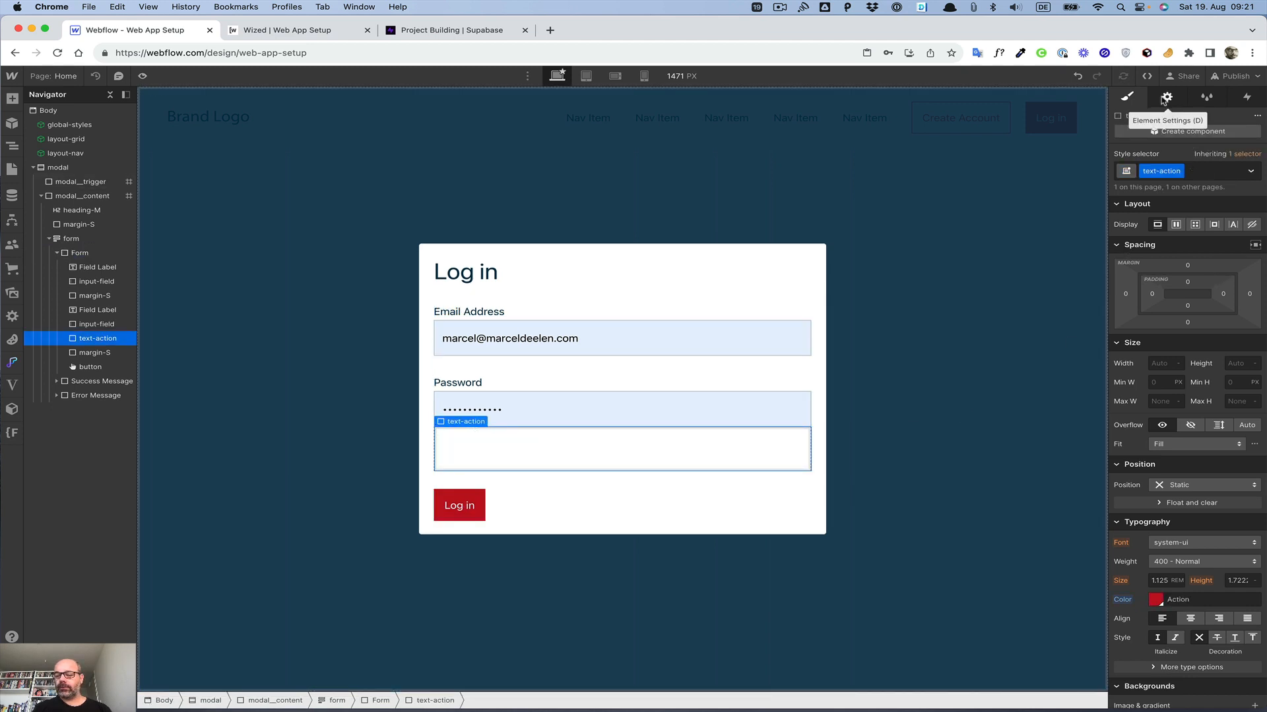
Step: Add a custom attribute wized with value loginError to the empty text block
click(1166, 97)
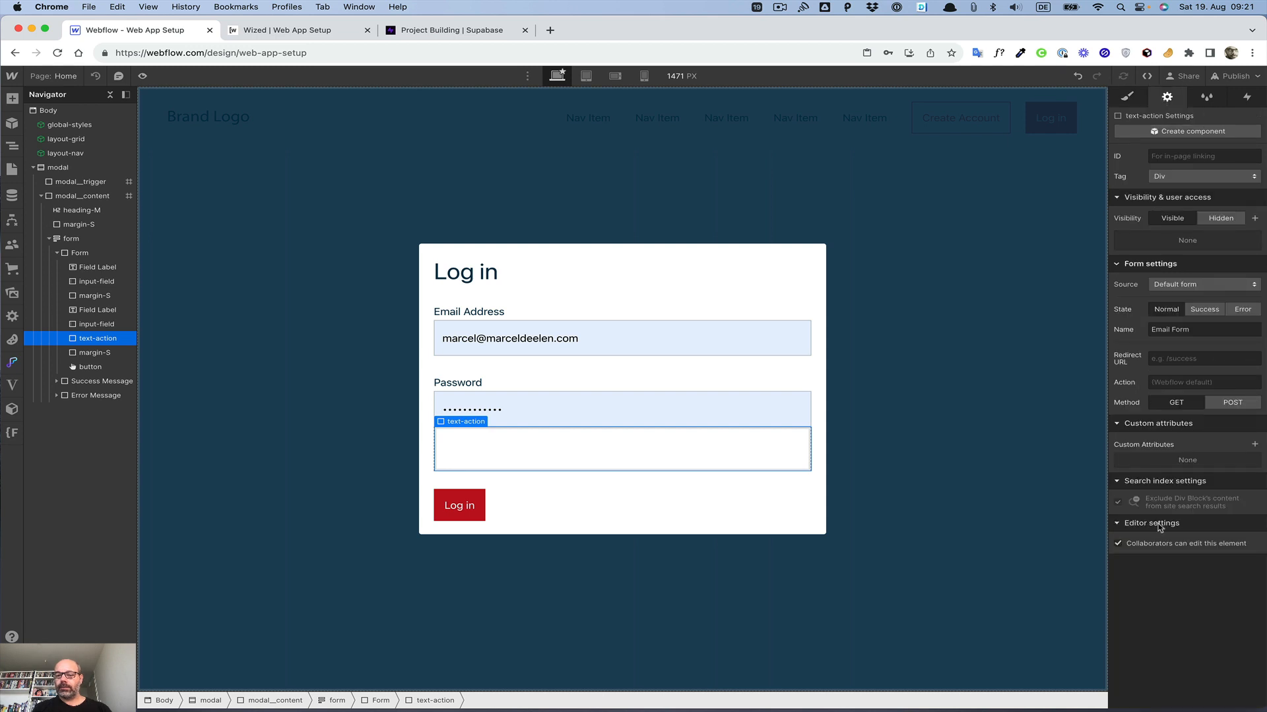
click(1255, 444)
text(wized)
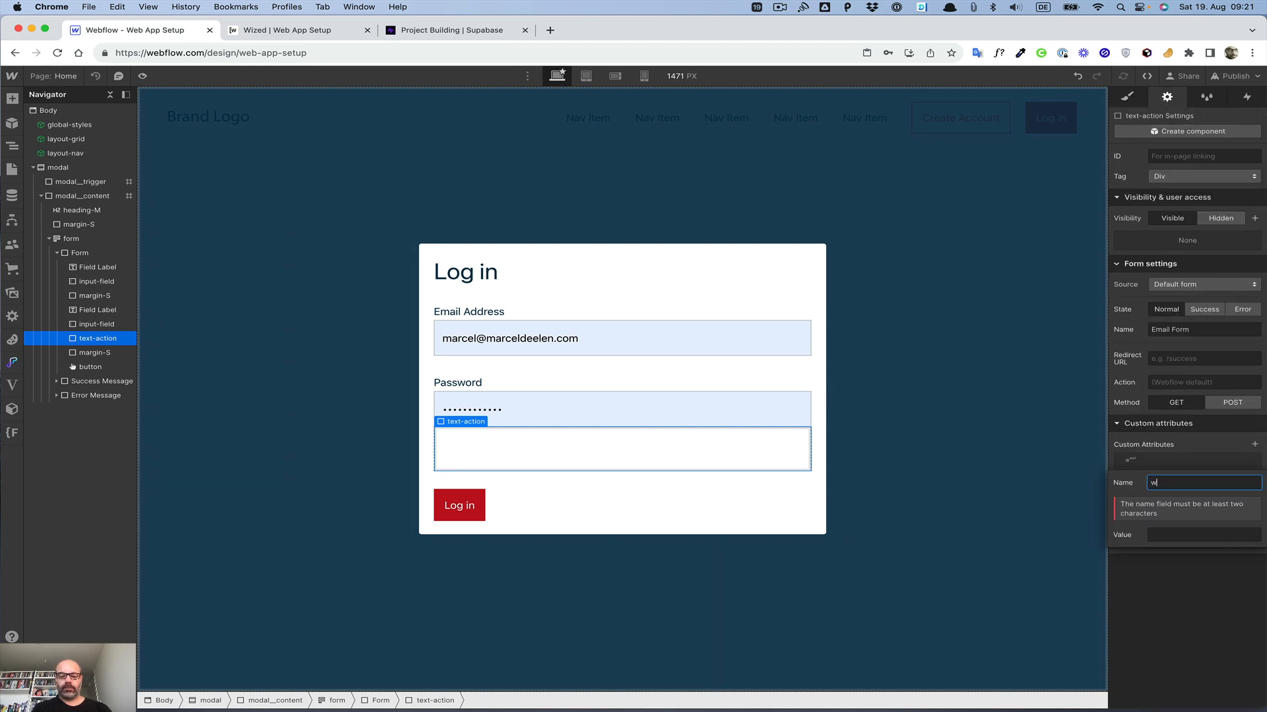
key(Tab)
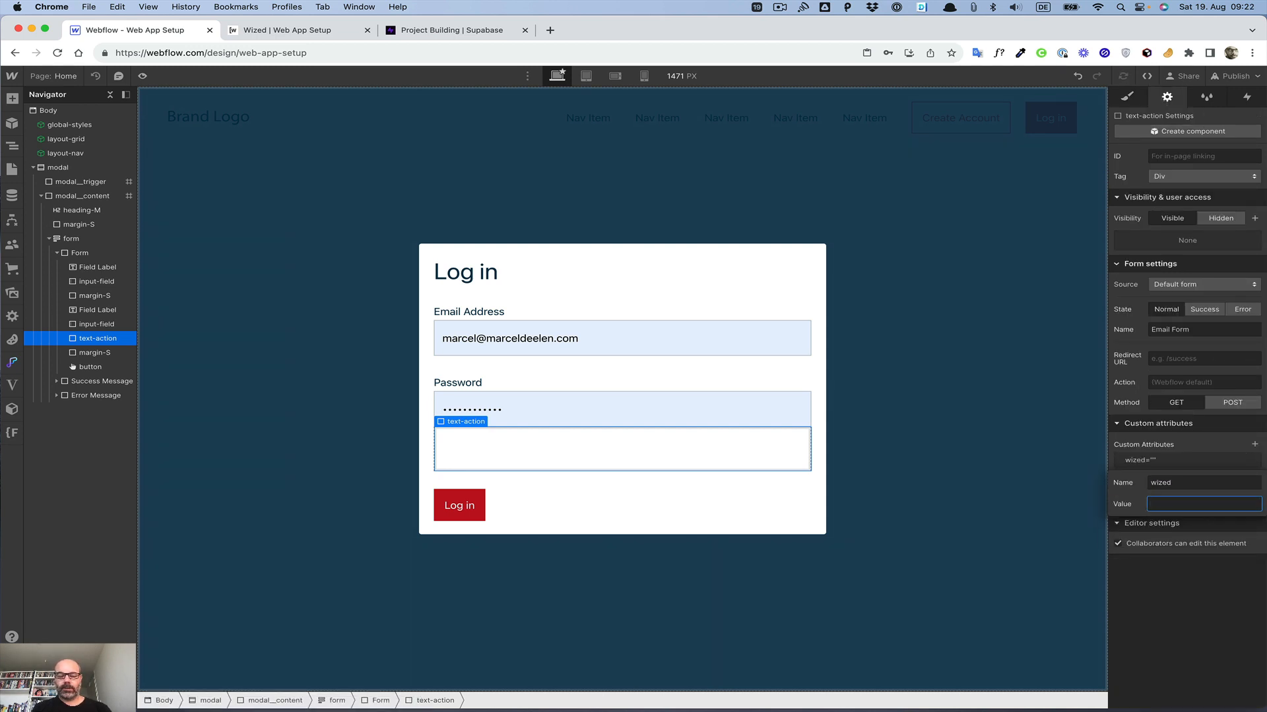
text(loginError)
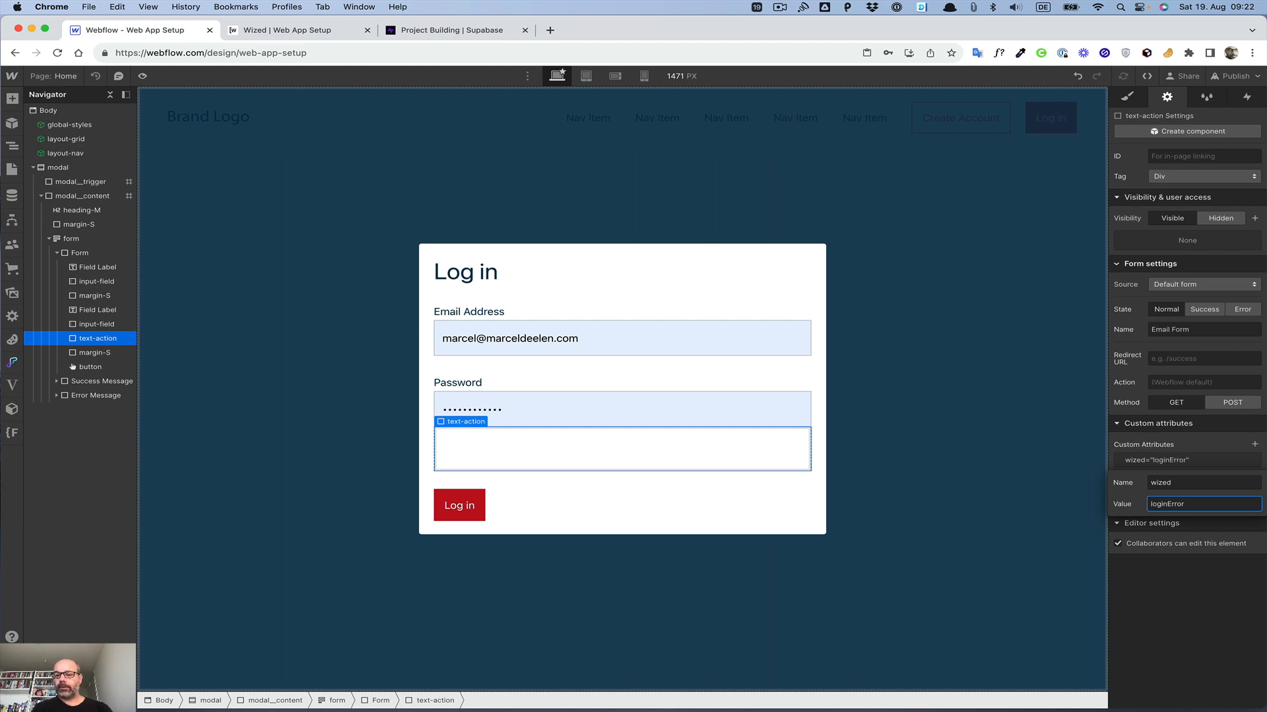
click(1128, 492)
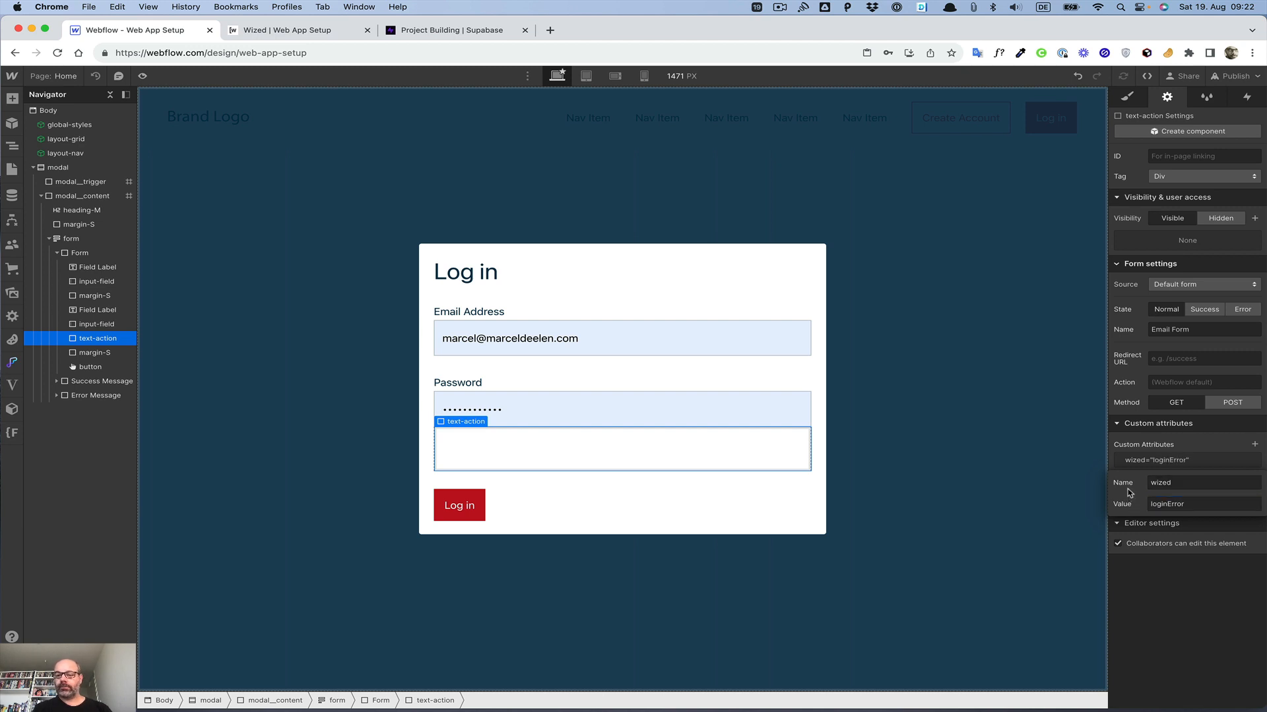
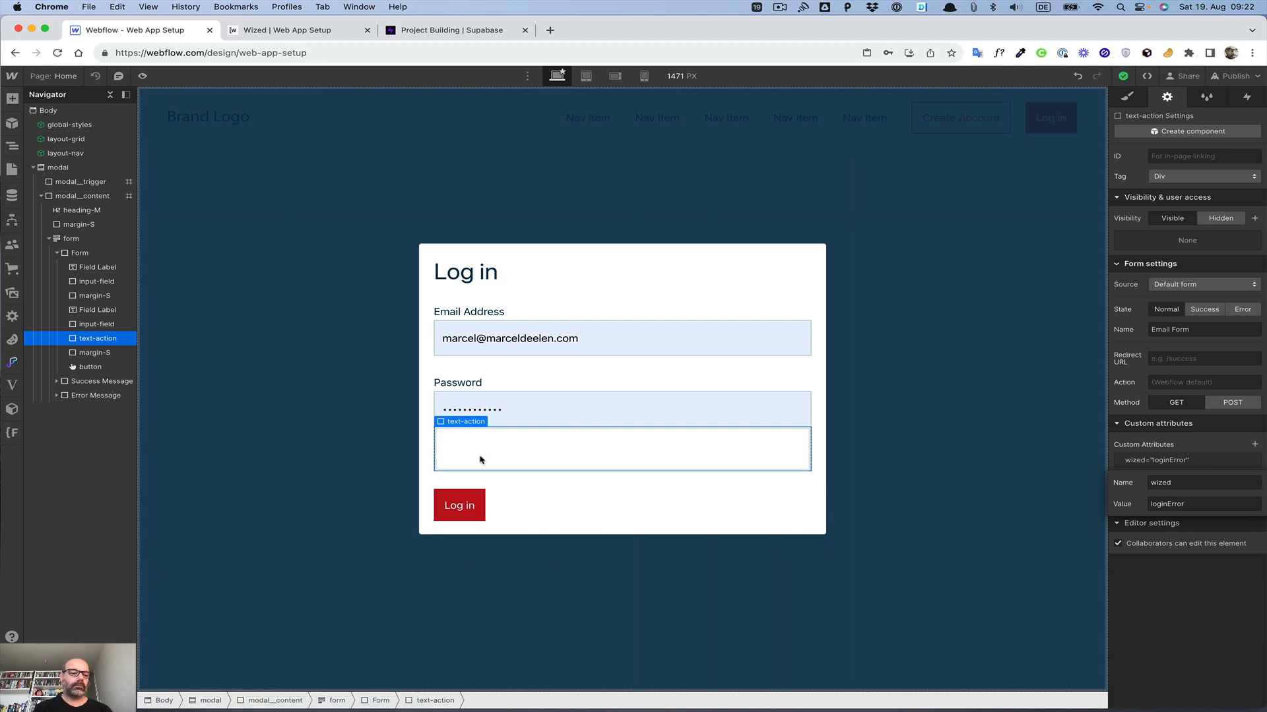
Step: Insert a Text Link element right after the Log in button in the form
click(97, 368)
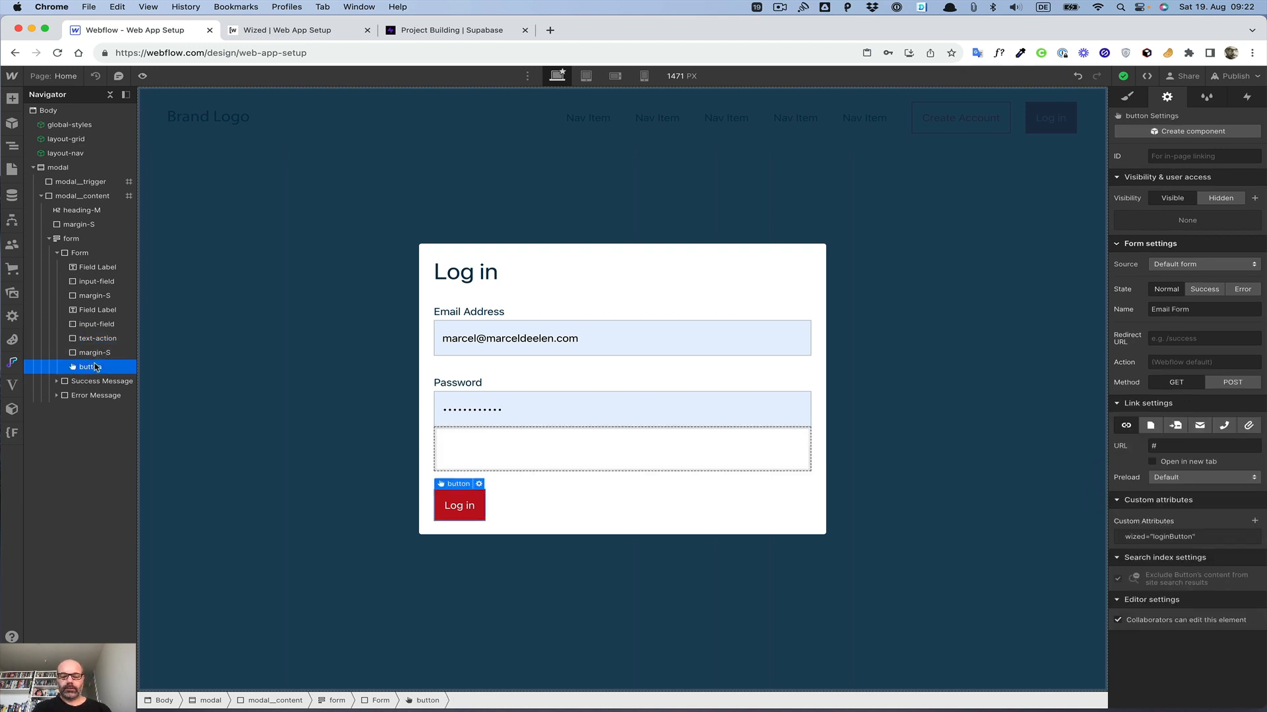
key(super+e)
text(text)
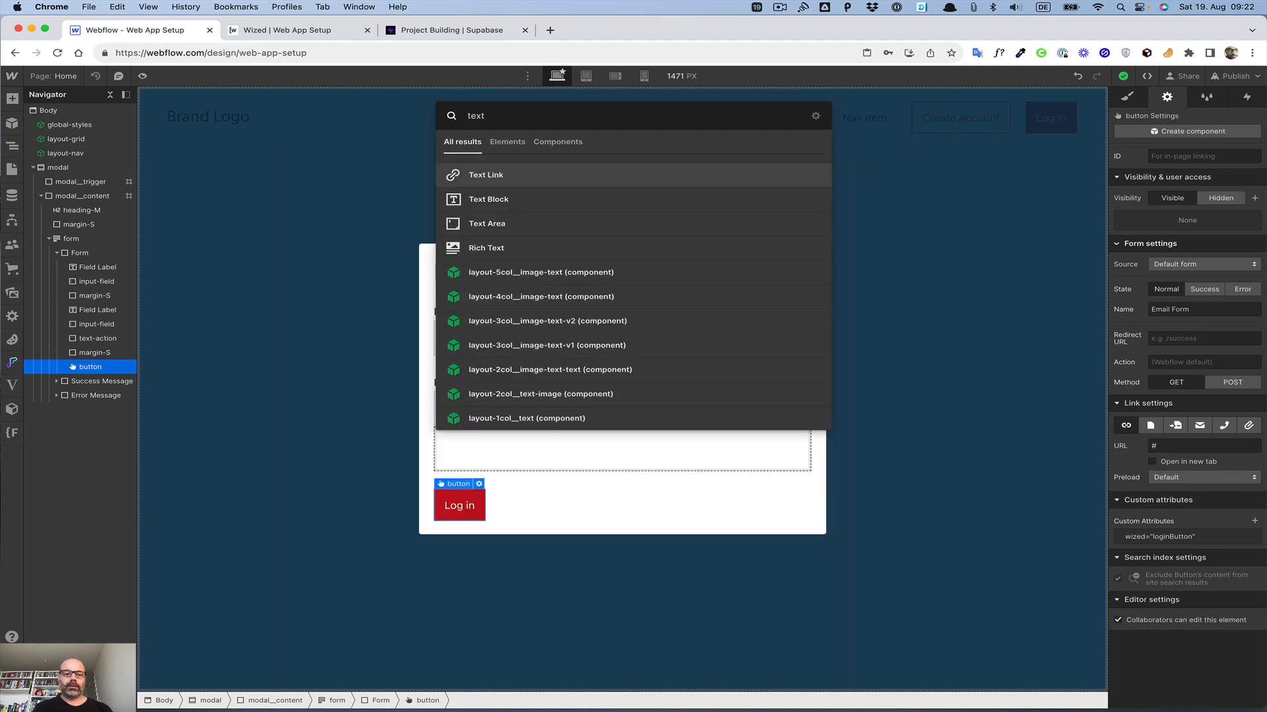
key(Return)
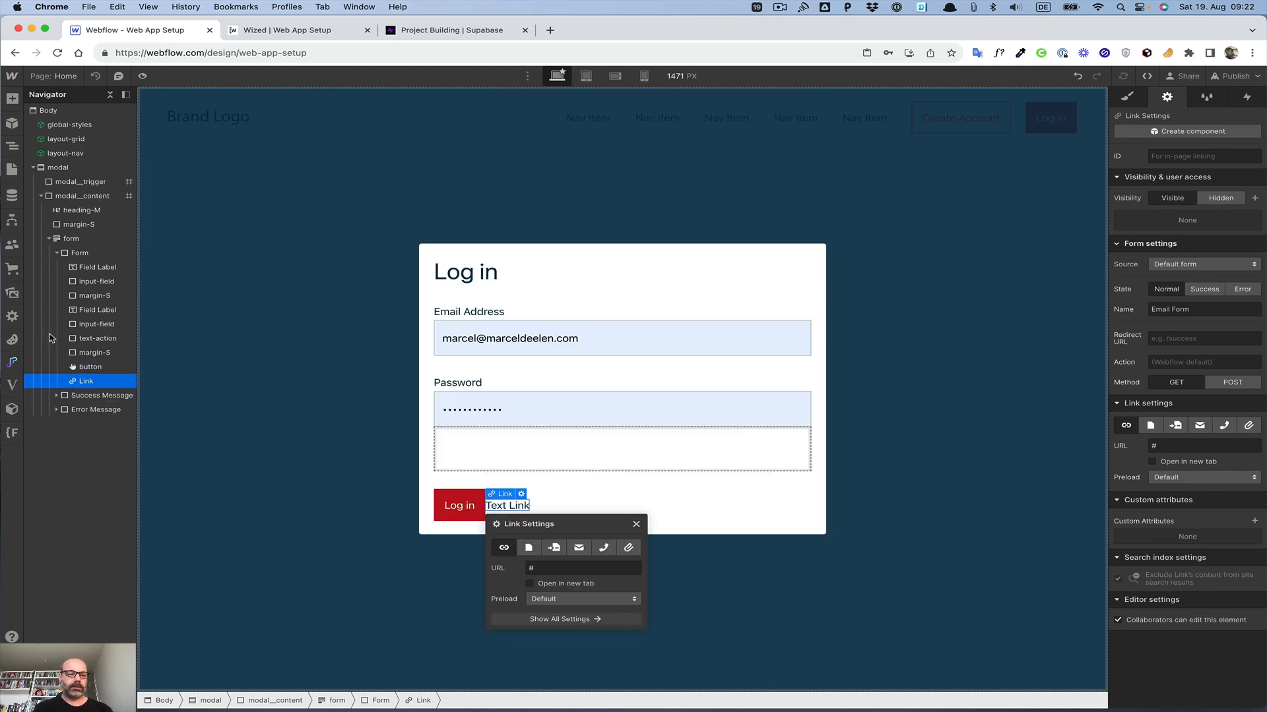
Step: Change the link's text to "Forgot Password?"
double_click(504, 507)
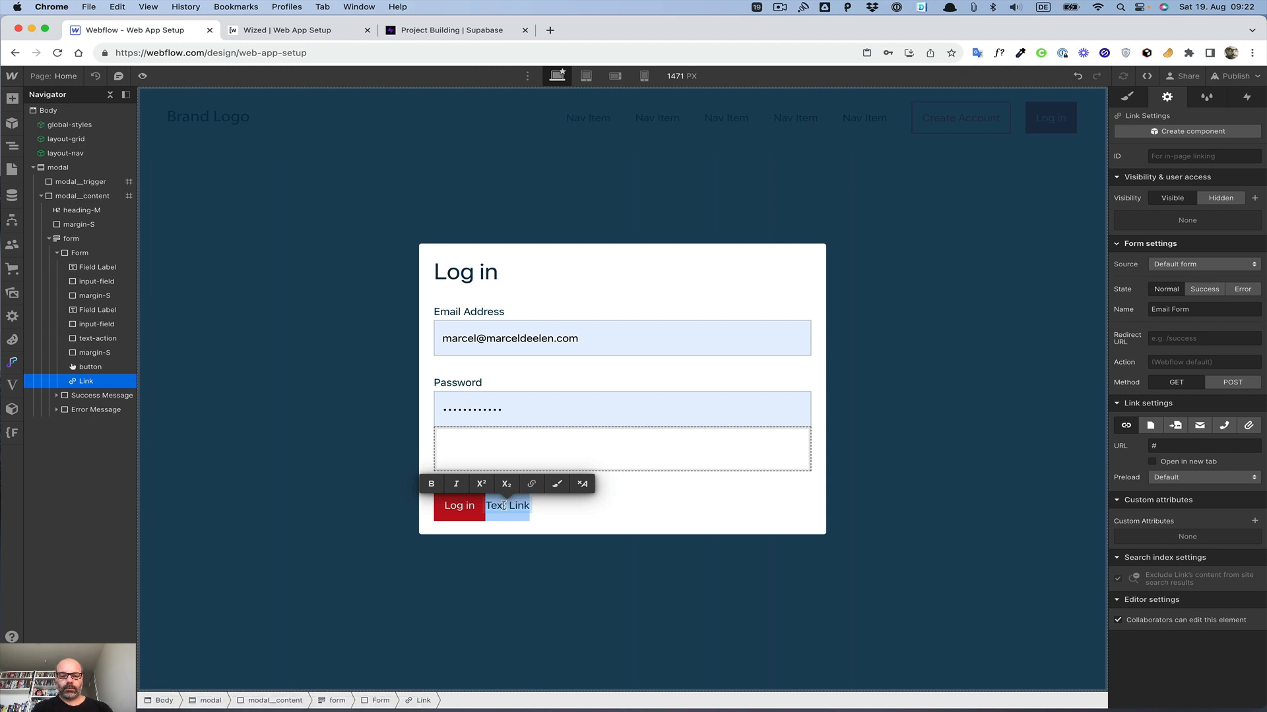
text(Forgt)
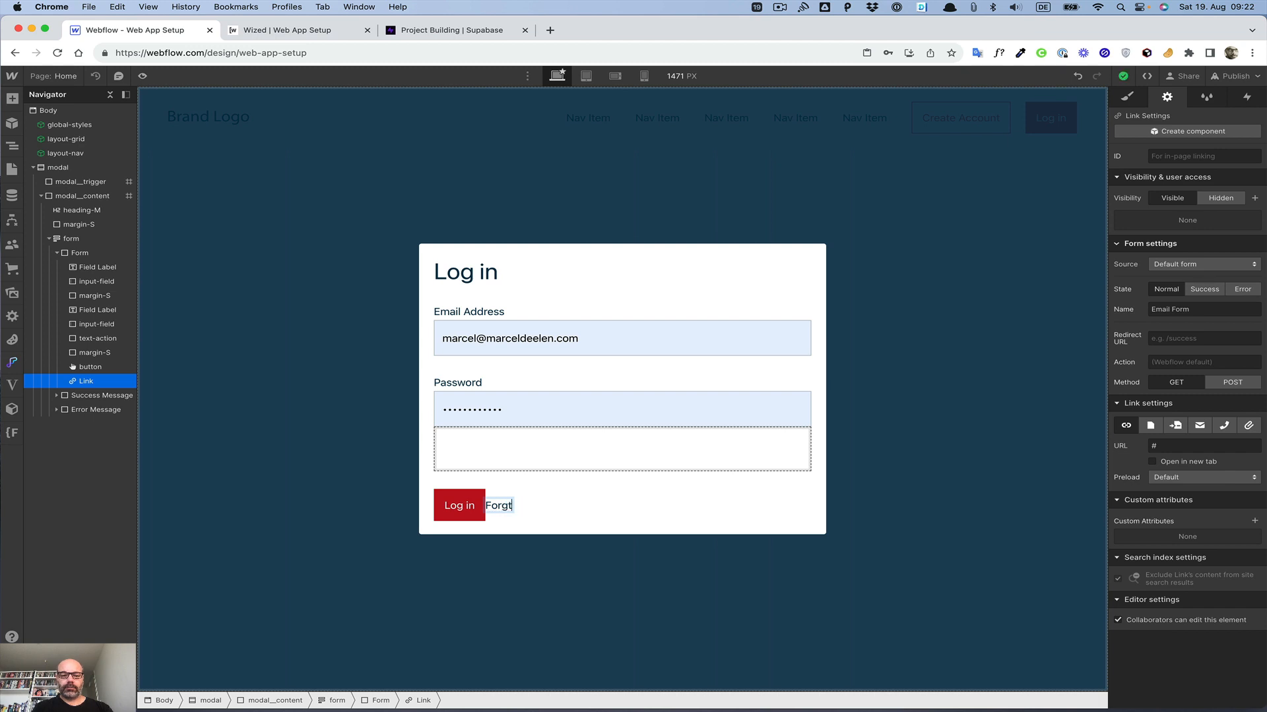
key(BackSpace)
text(ot Password?)
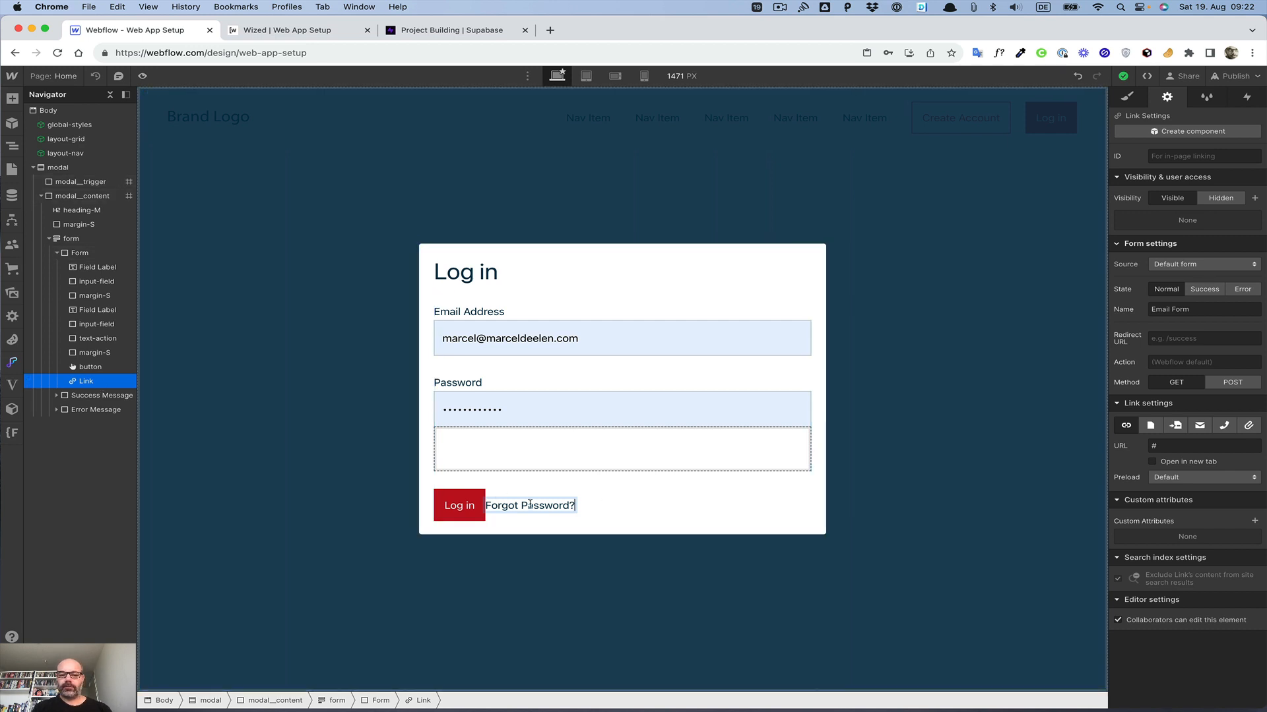
key(Escape)
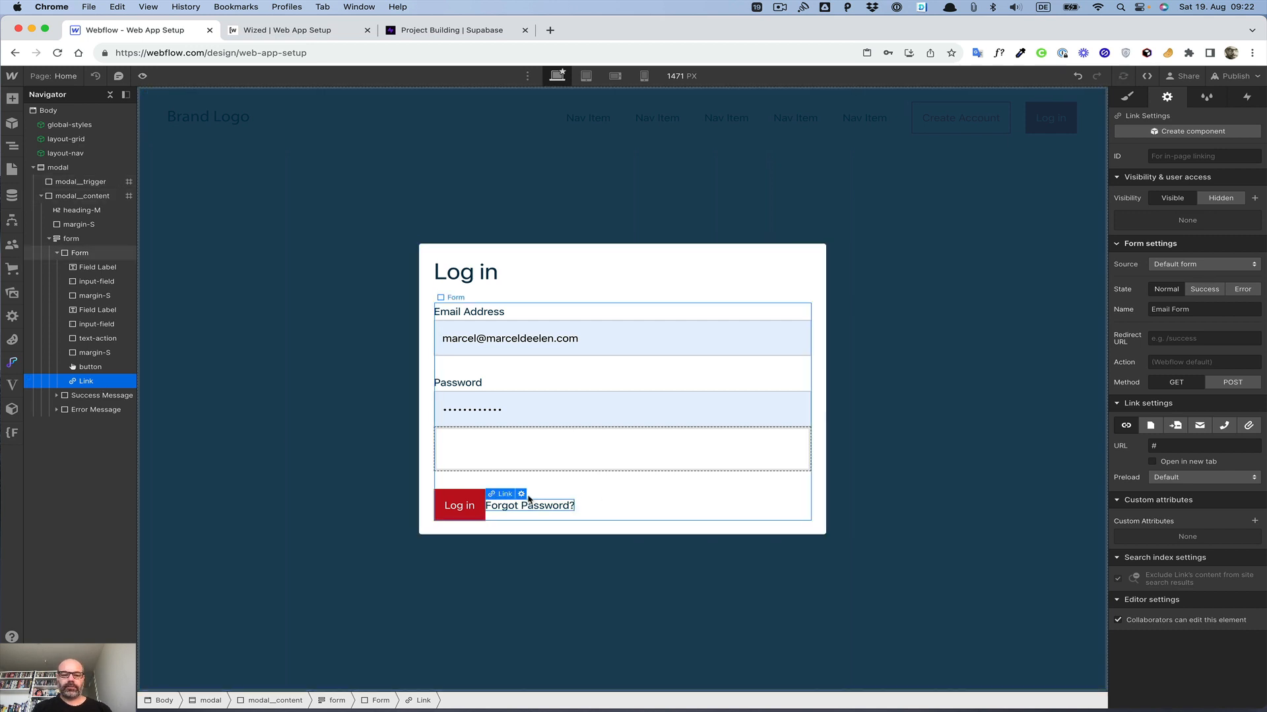
Step: Apply the existing text-underline class to the Forgot Password link
click(1123, 99)
click(1164, 172)
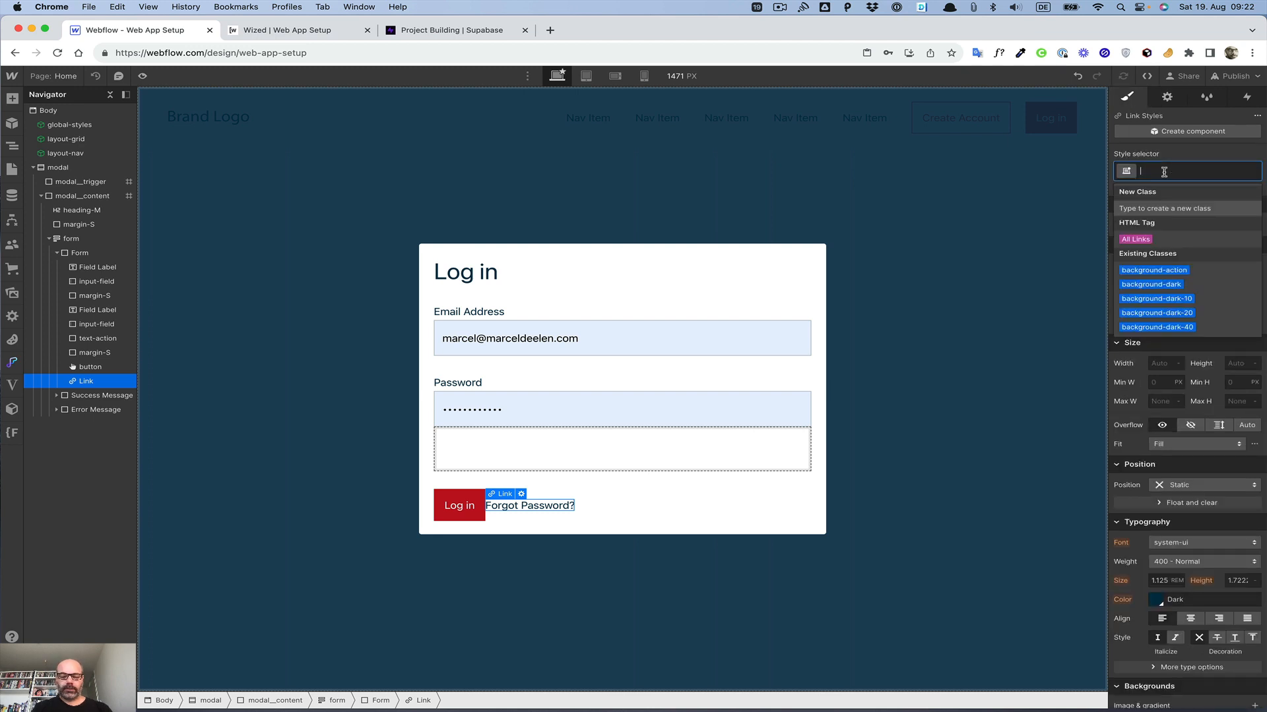
text(under)
key(Down)
key(Down)
key(Return)
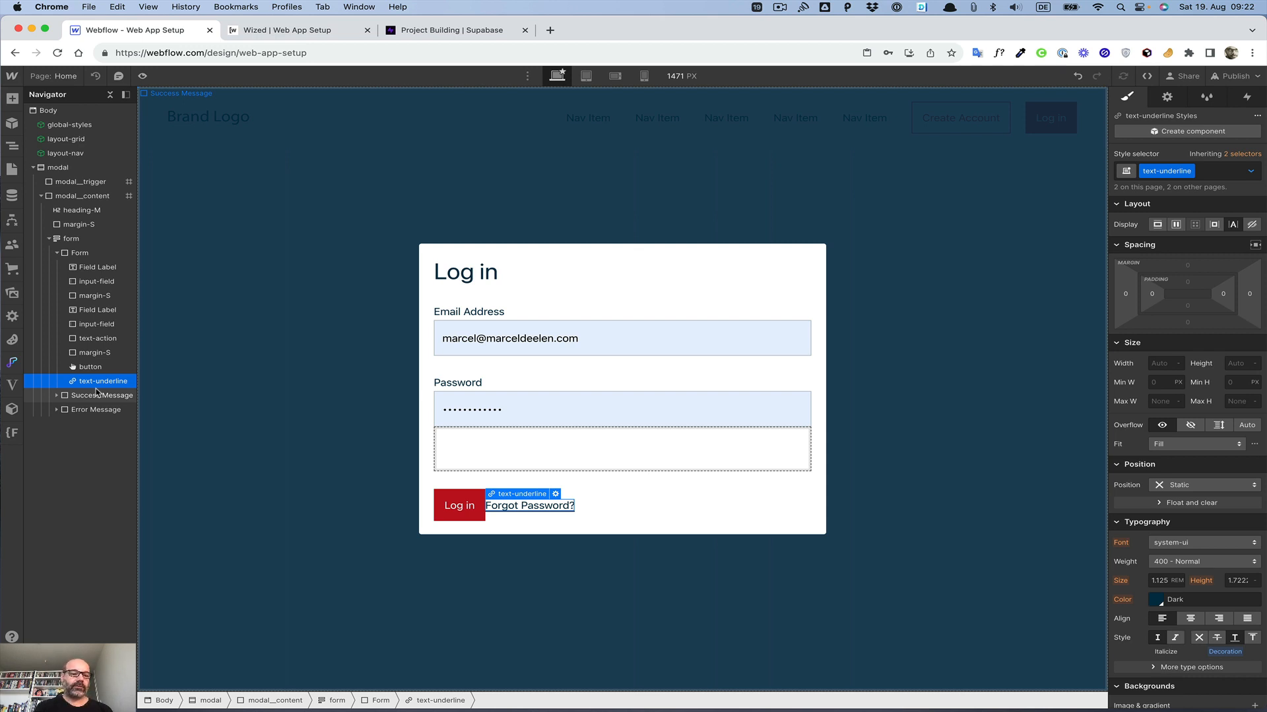
Step: Move the Forgot Password link above the button and place a margin-S spacer between link and button
drag(97, 382, 100, 361)
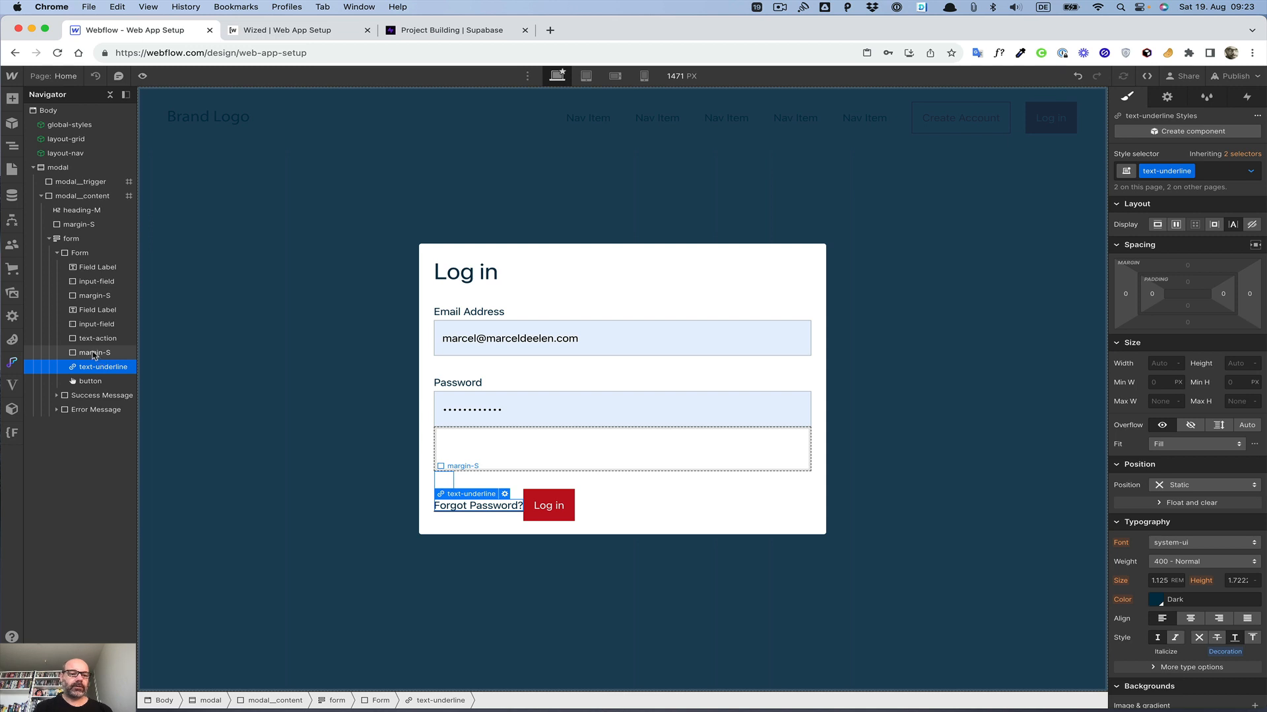
drag(93, 356, 90, 379)
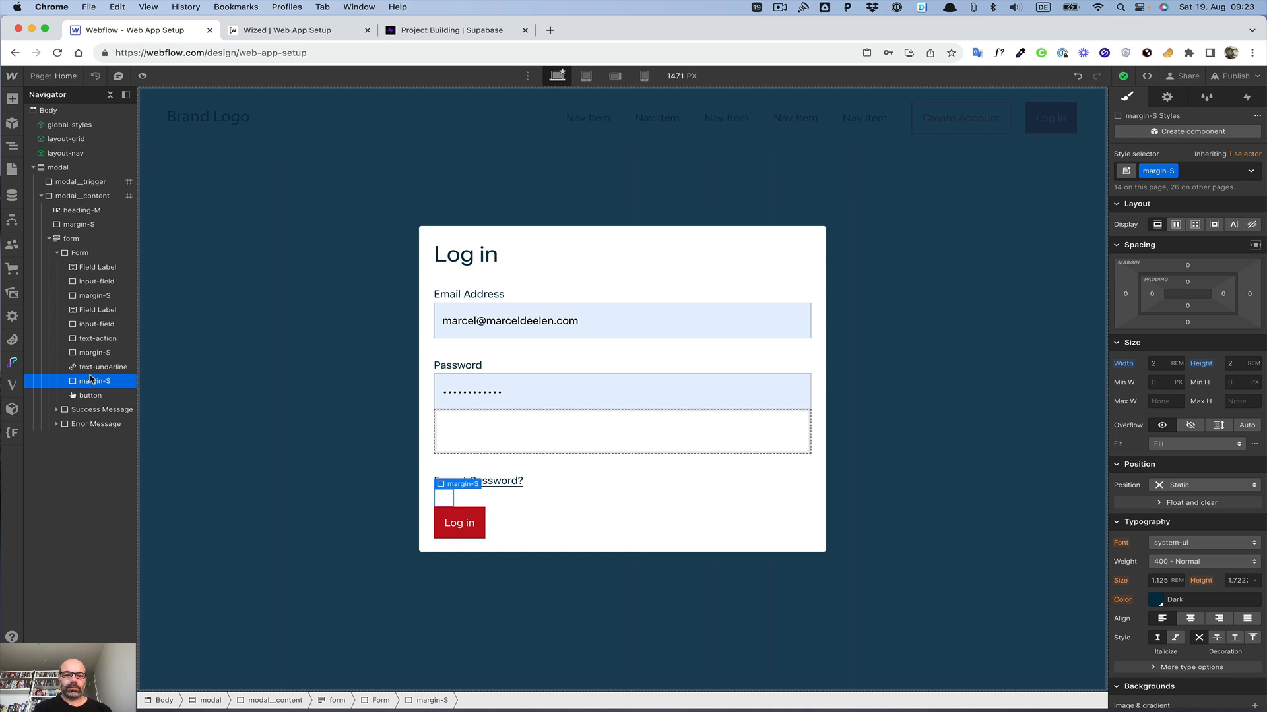
Step: Replace the spacer above the Forgot Password link with the margin-XS class
click(445, 466)
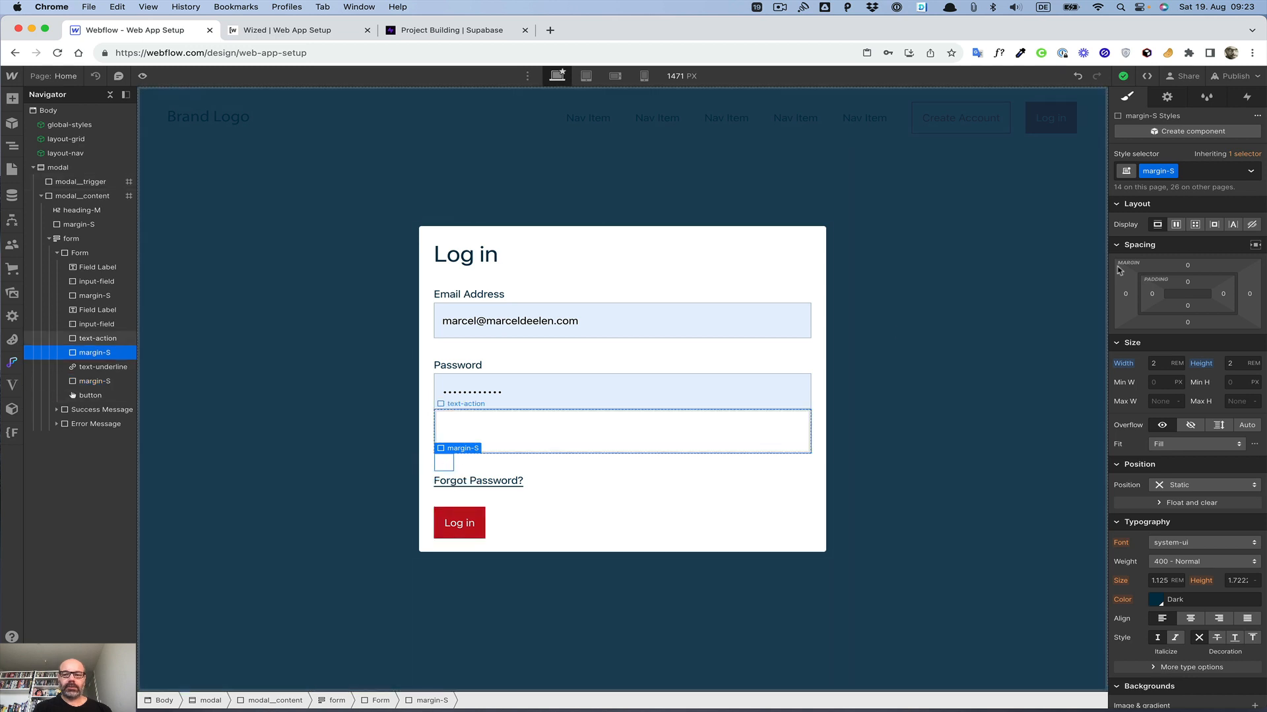
click(1202, 173)
key(BackSpace)
text(margin)
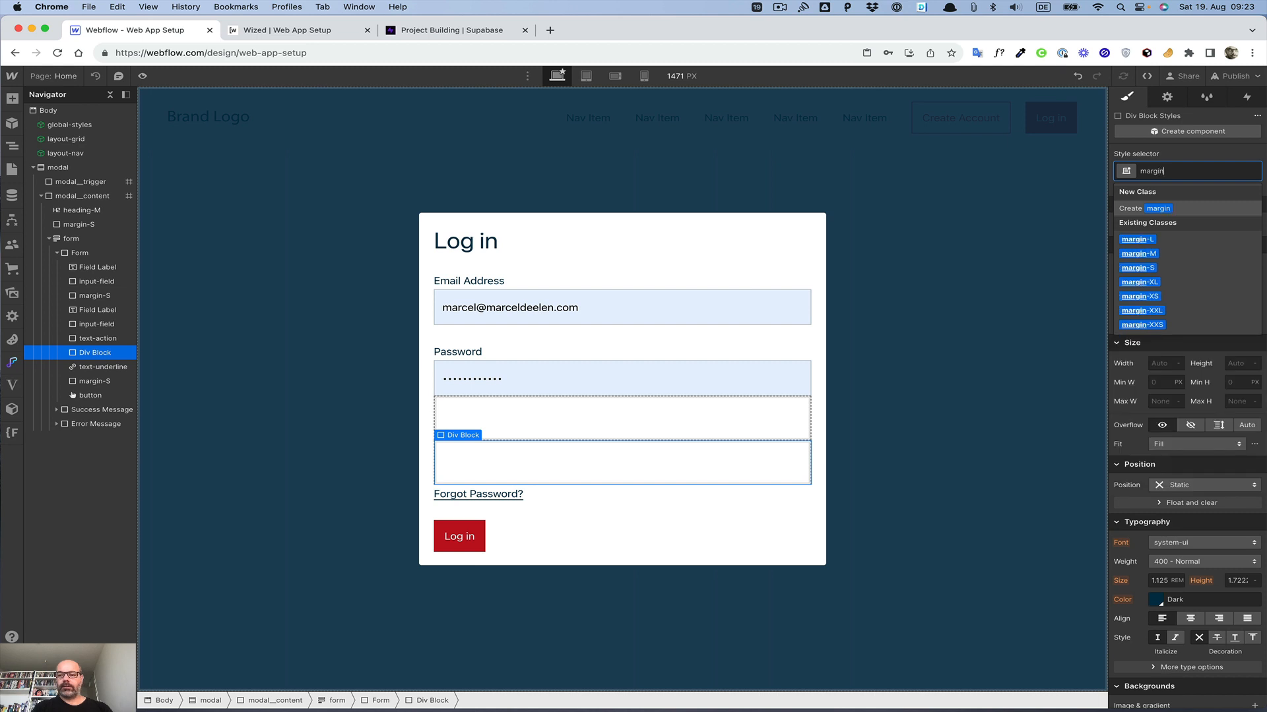
key(Down)
key(Down)
key(Down)
key(Down)
key(Down)
key(Return)
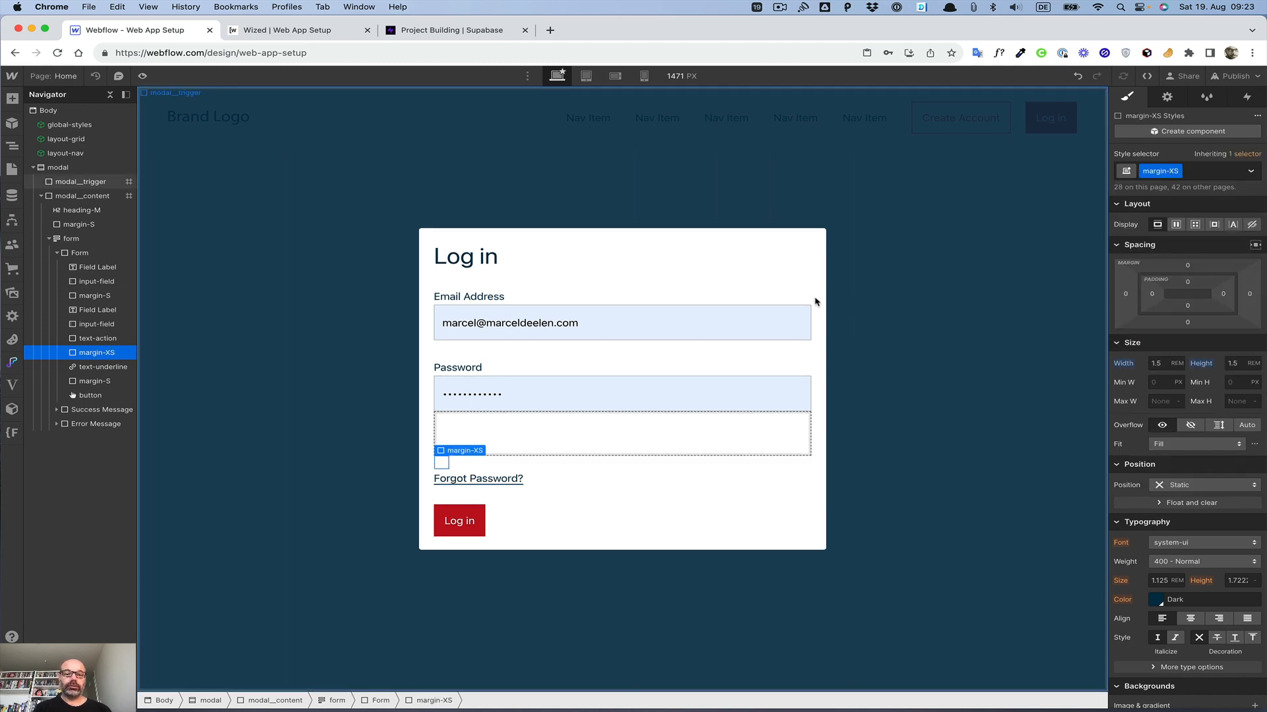
click(498, 301)
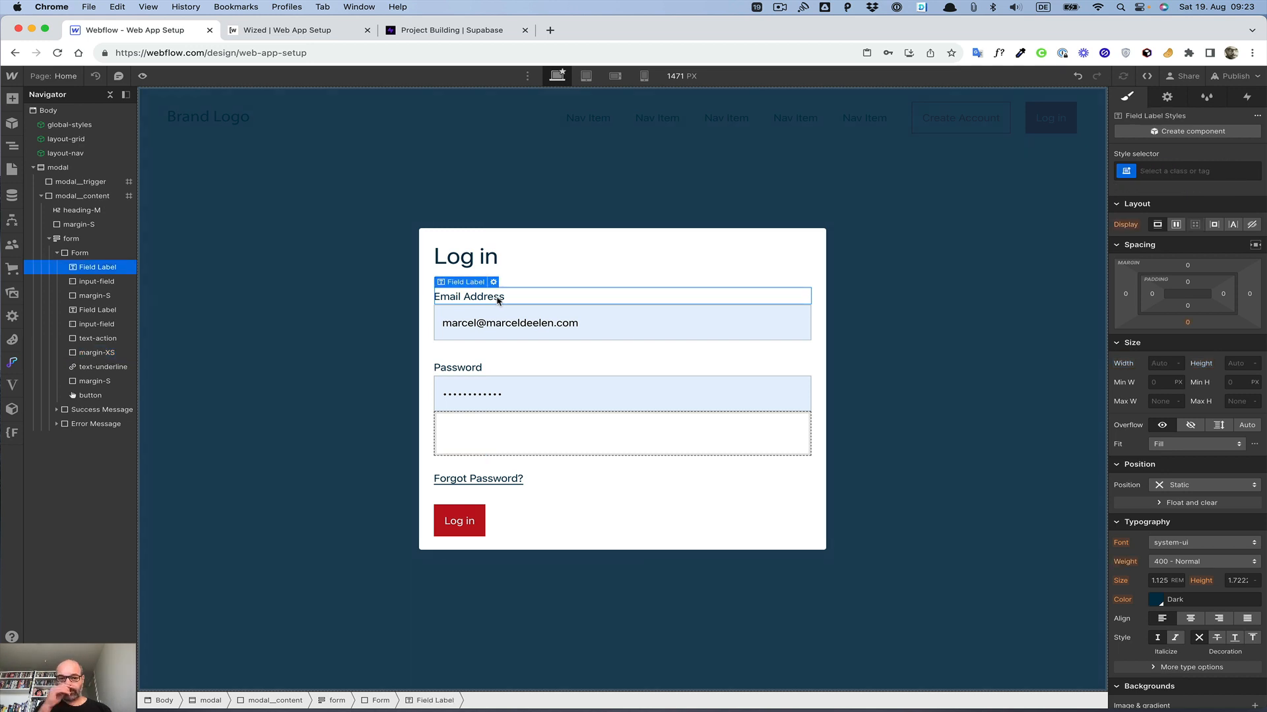
click(461, 480)
click(1167, 96)
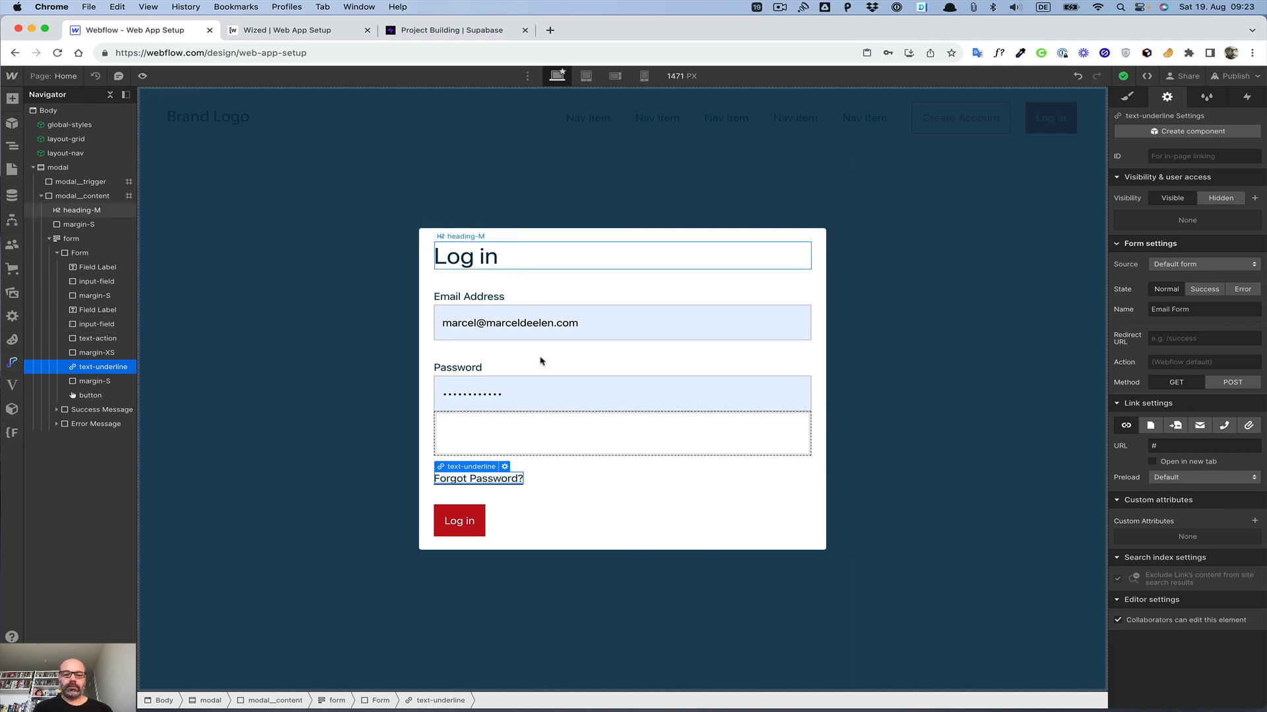
click(655, 239)
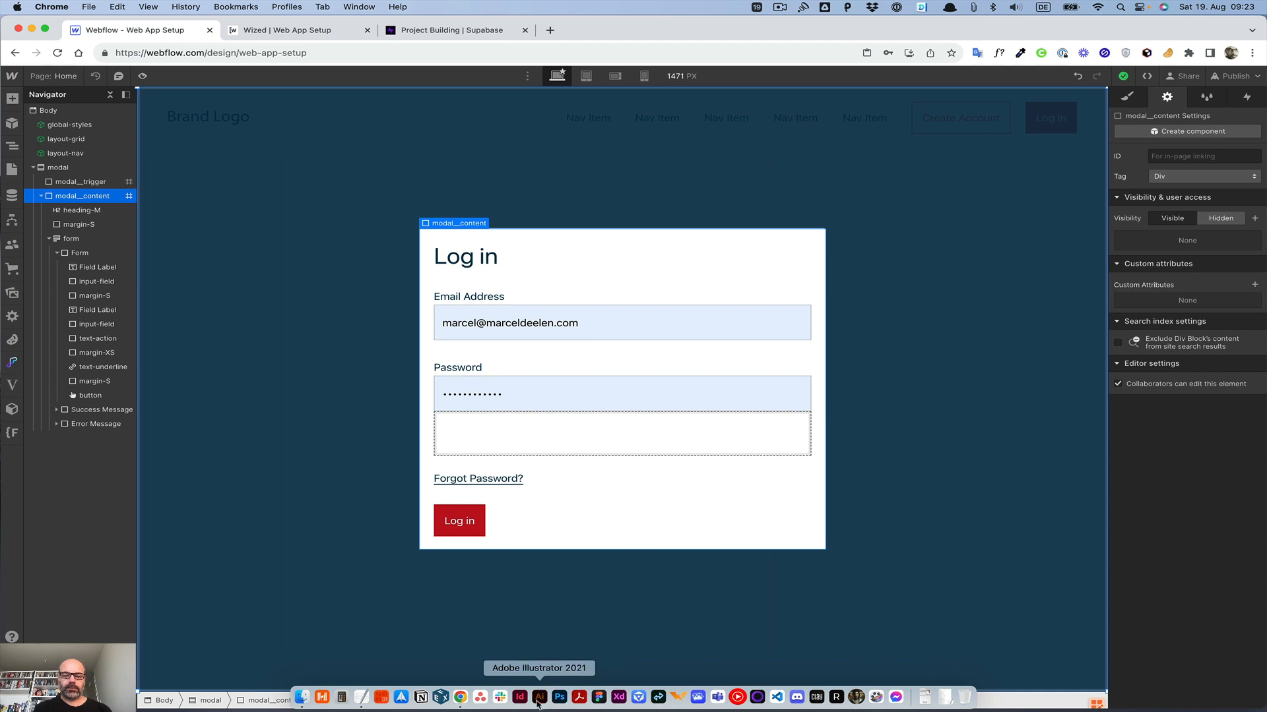
Step: Switch to Adobe Illustrator and create a new Web-Large document of 1920 × 1080 px
click(538, 698)
key(super+n)
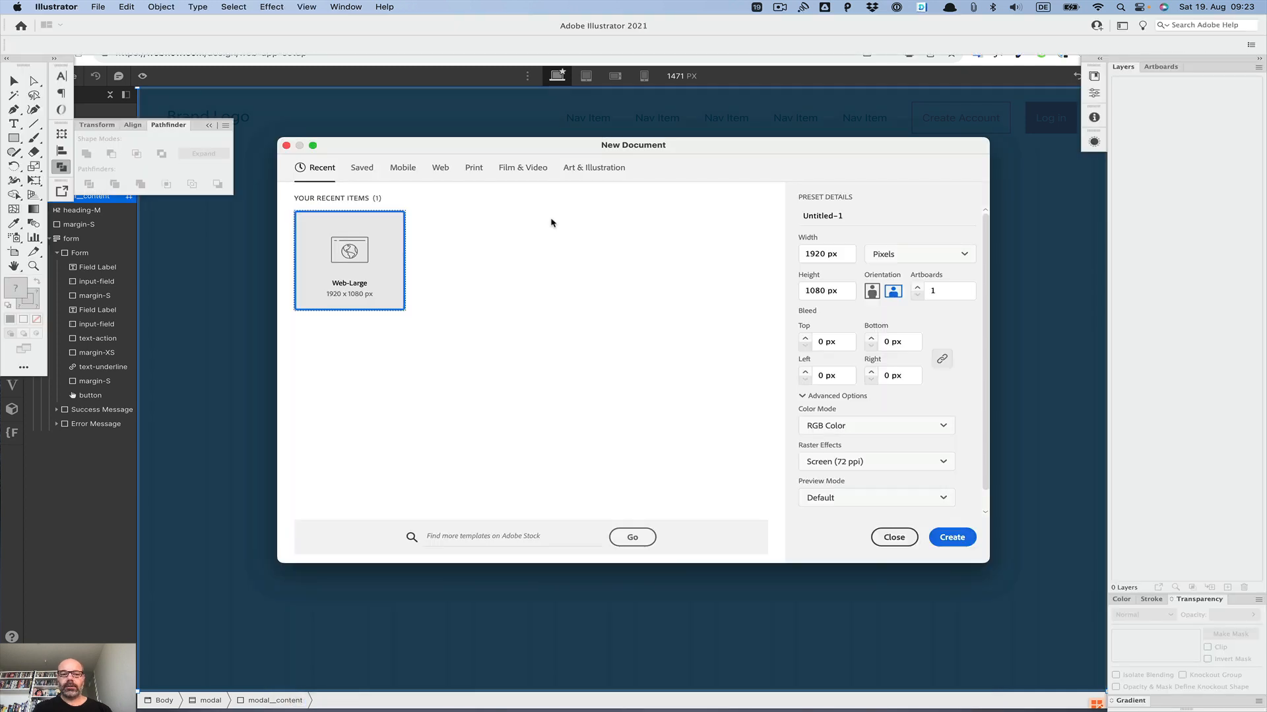
double_click(344, 267)
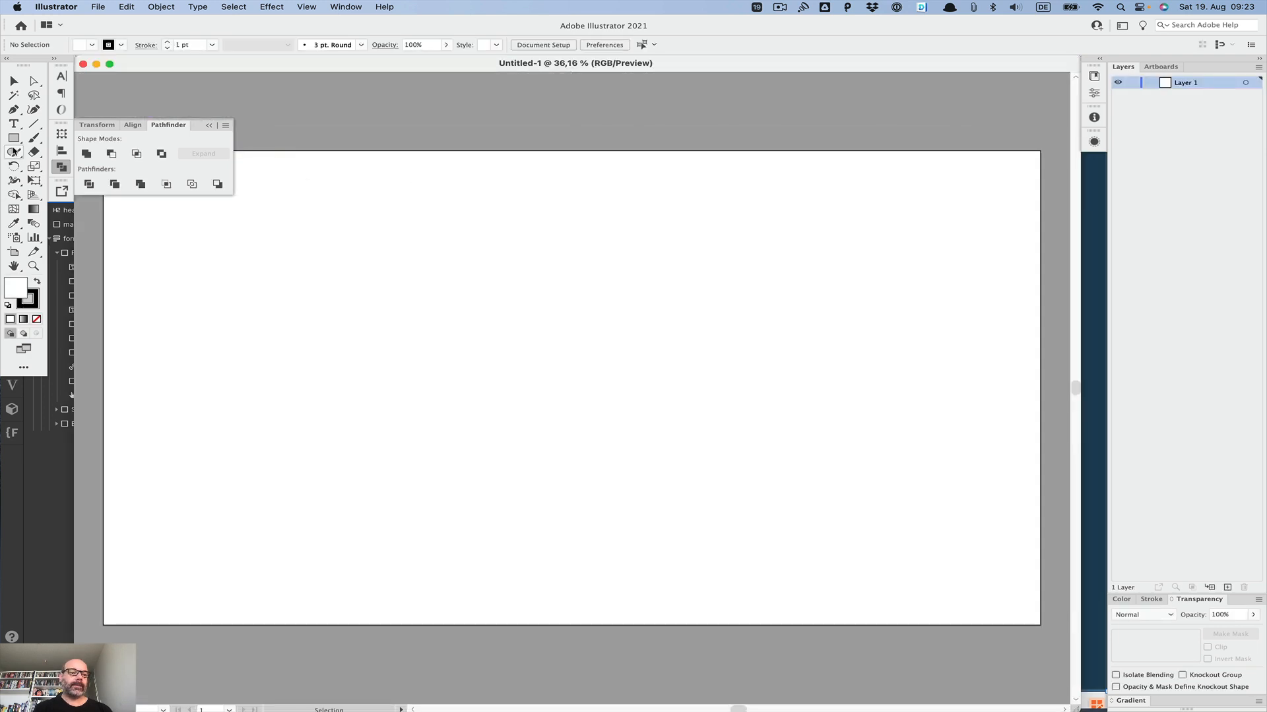
Step: Draw a small rectangle about 50 × 15 px with black fill and no stroke
click(14, 138)
mouse_move(574, 384)
mouse_down()
mouse_move(585, 398)
mouse_move(583, 386)
mouse_up()
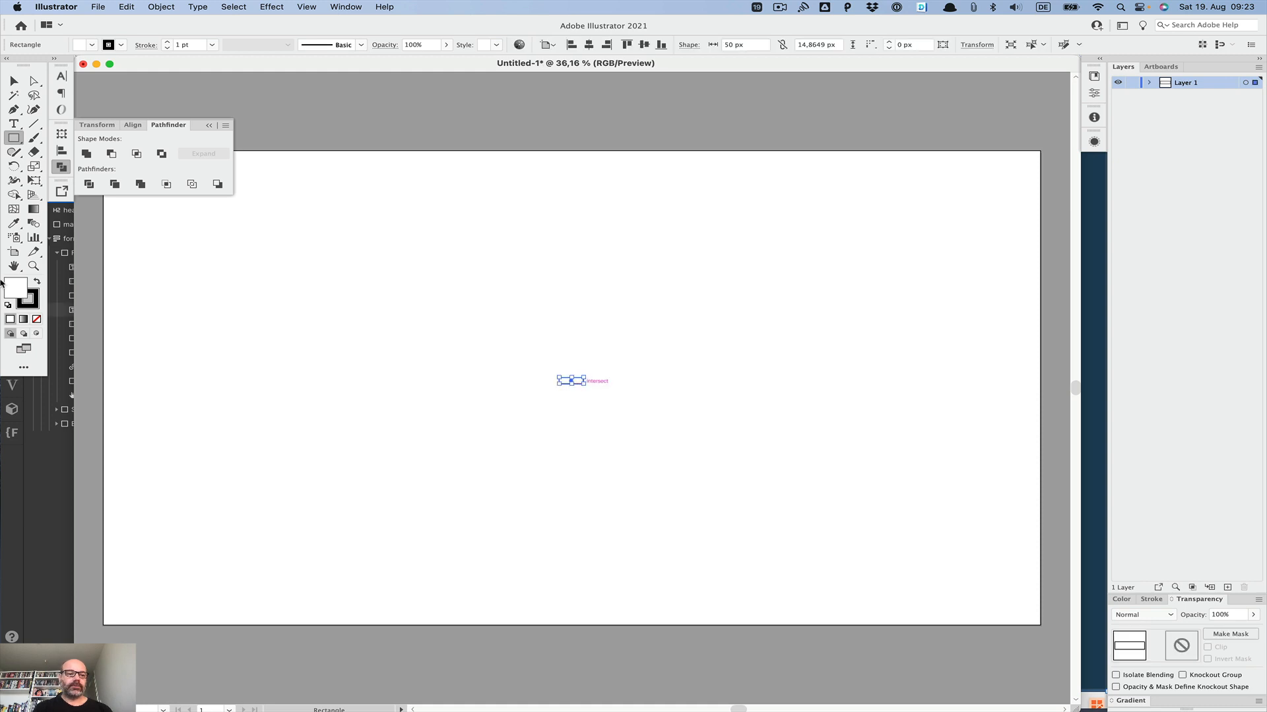
click(37, 281)
click(37, 319)
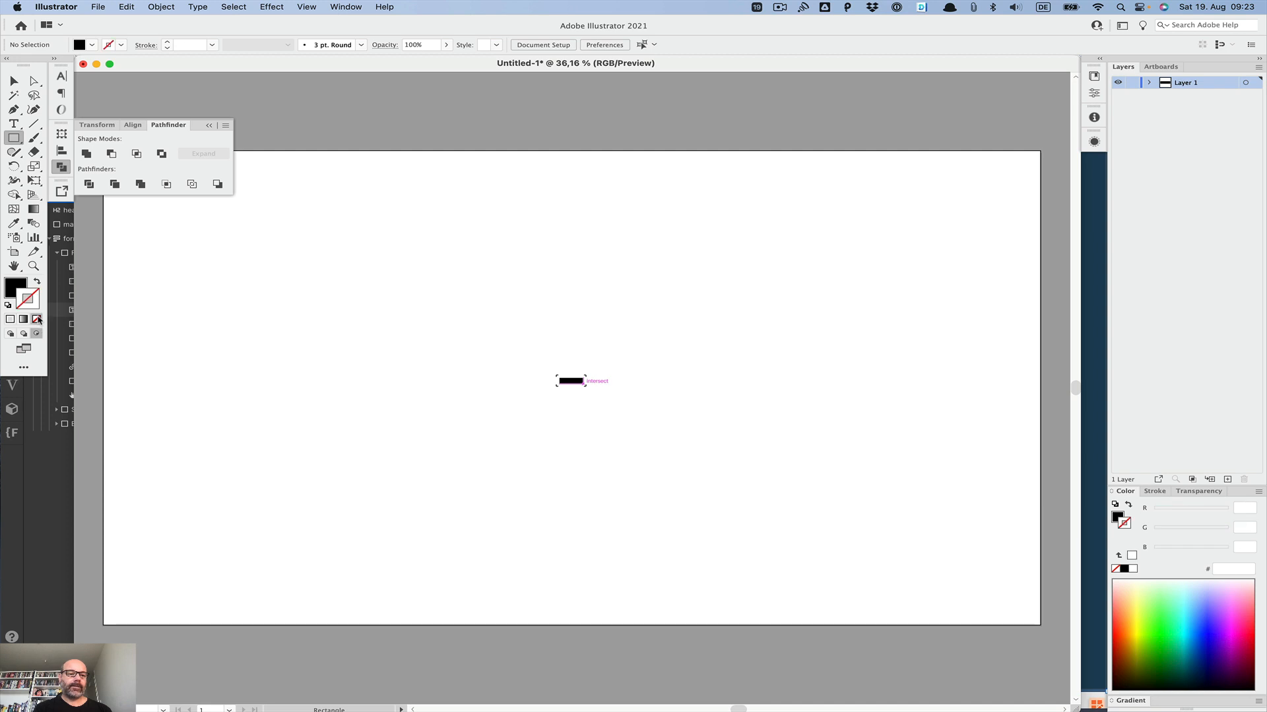
Step: Duplicate the rectangle and rotate the copy 90 degrees so both form a cross
click(14, 80)
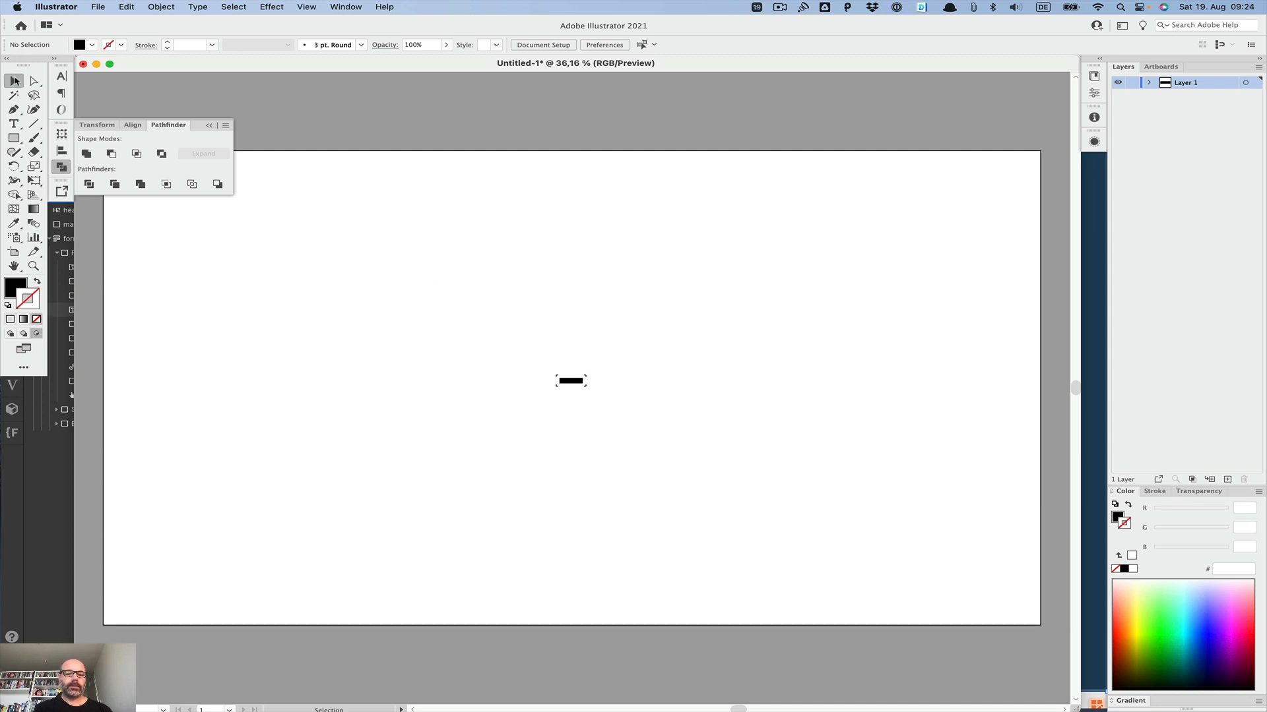
click(573, 381)
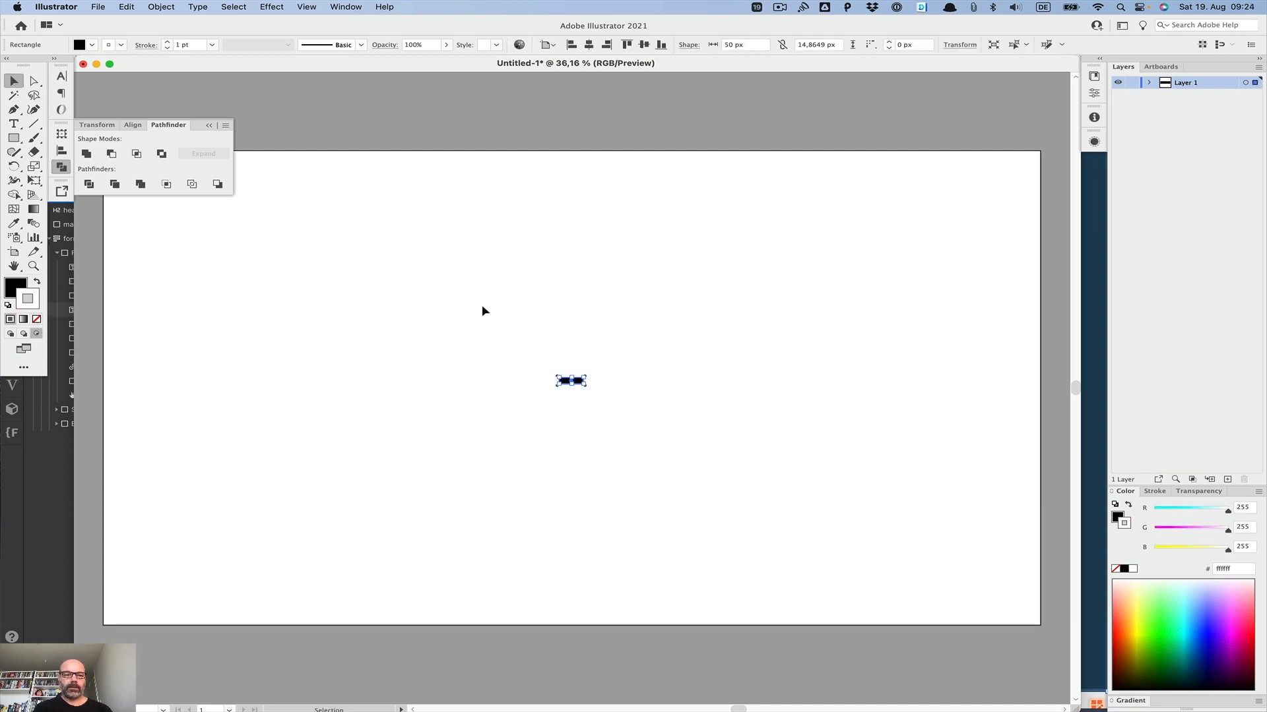
drag(551, 372, 573, 417)
click(13, 165)
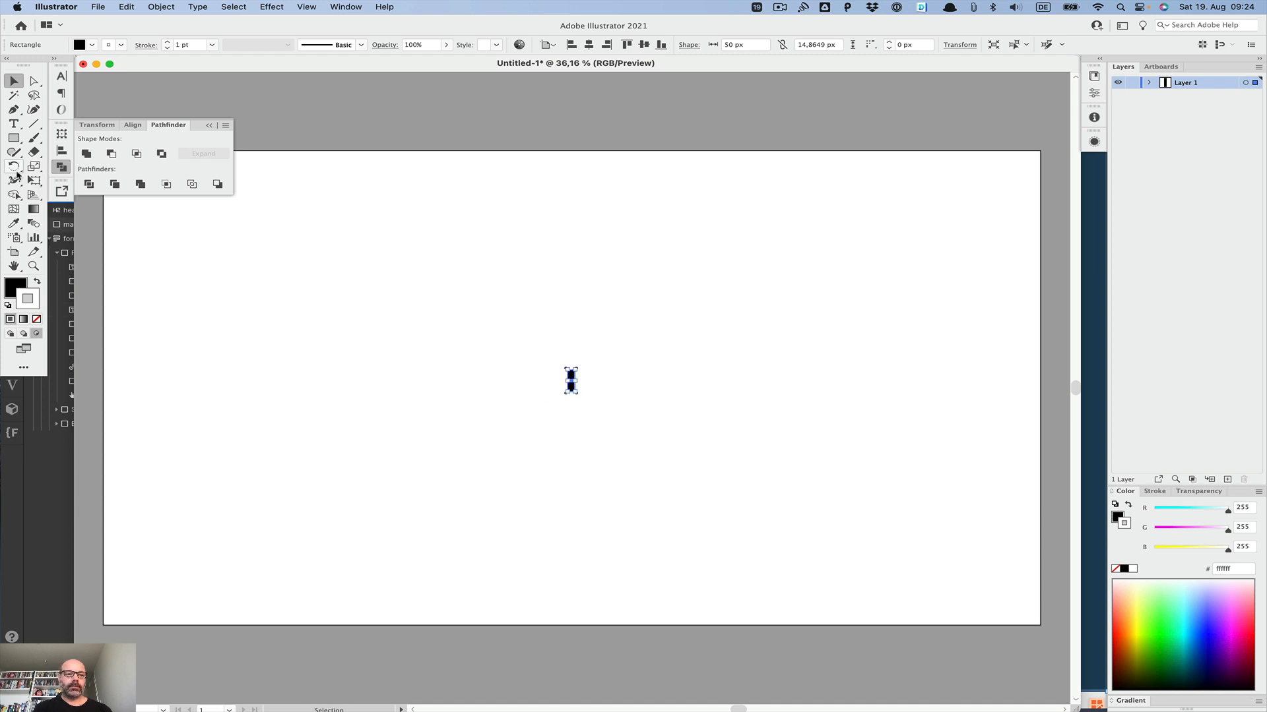
drag(510, 319, 596, 332)
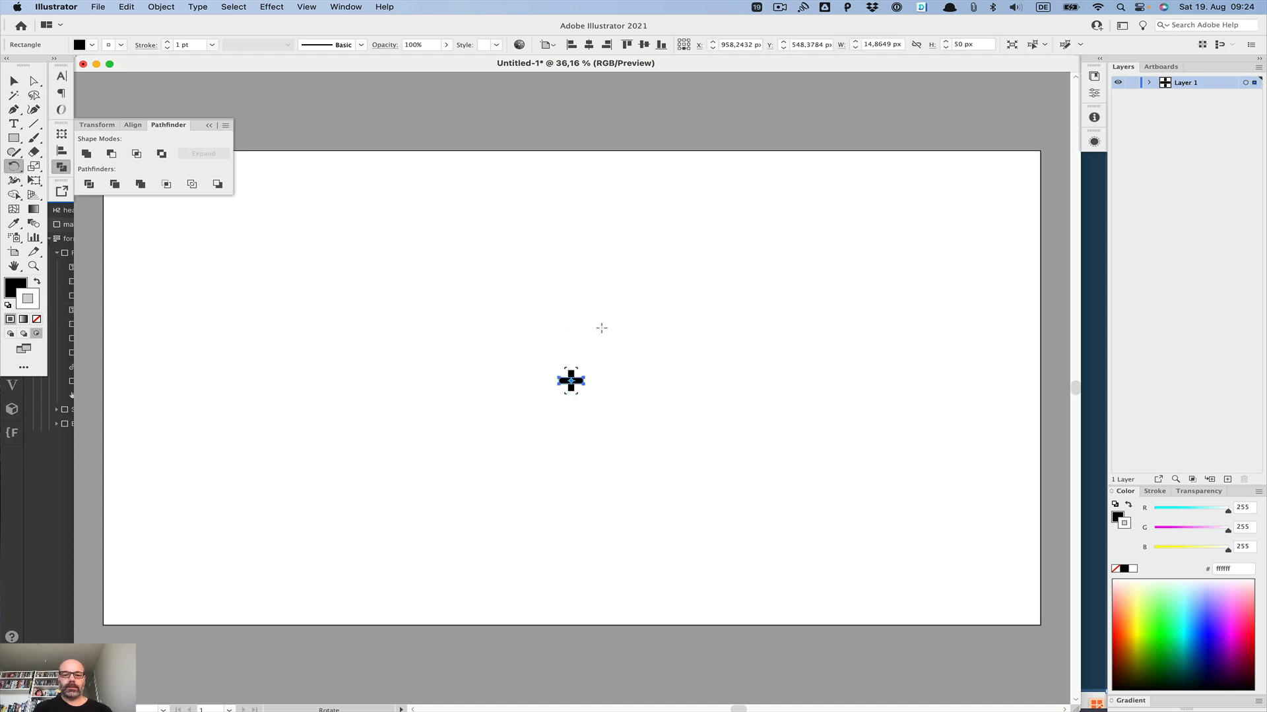
Step: Select both rectangles and unite them into one cross shape with Pathfinder
key(v)
drag(533, 358, 656, 423)
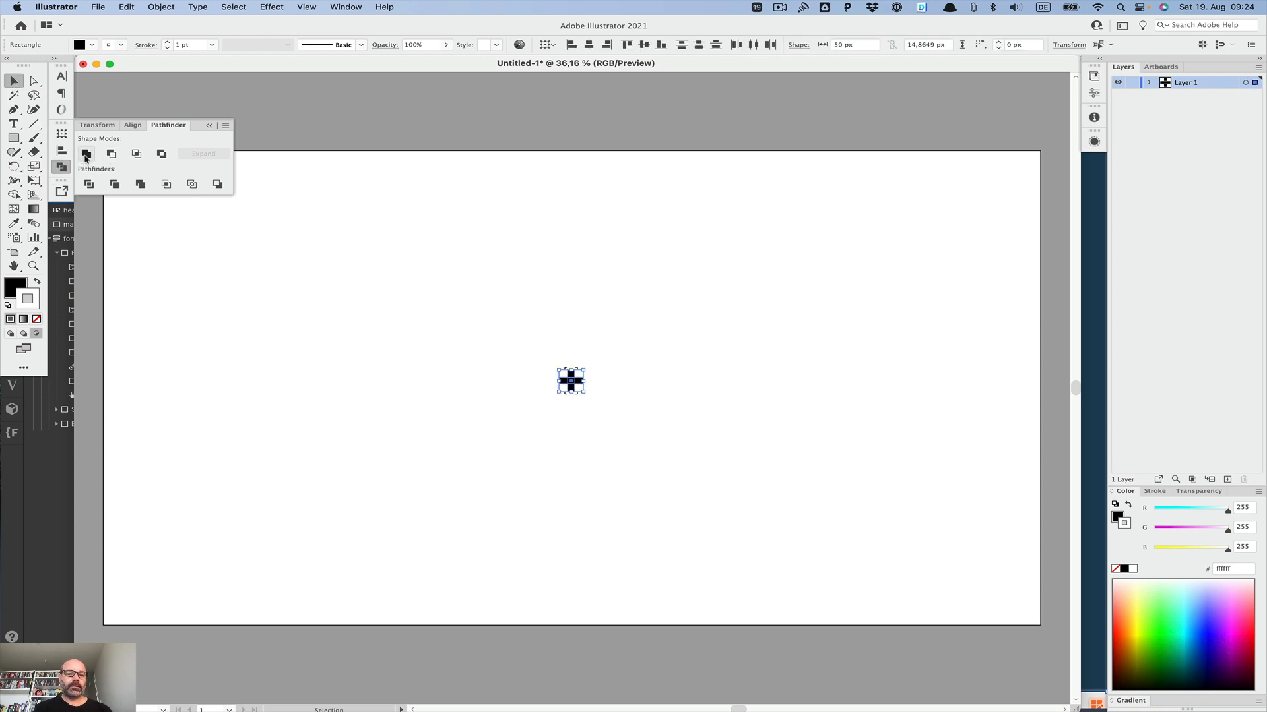
click(85, 154)
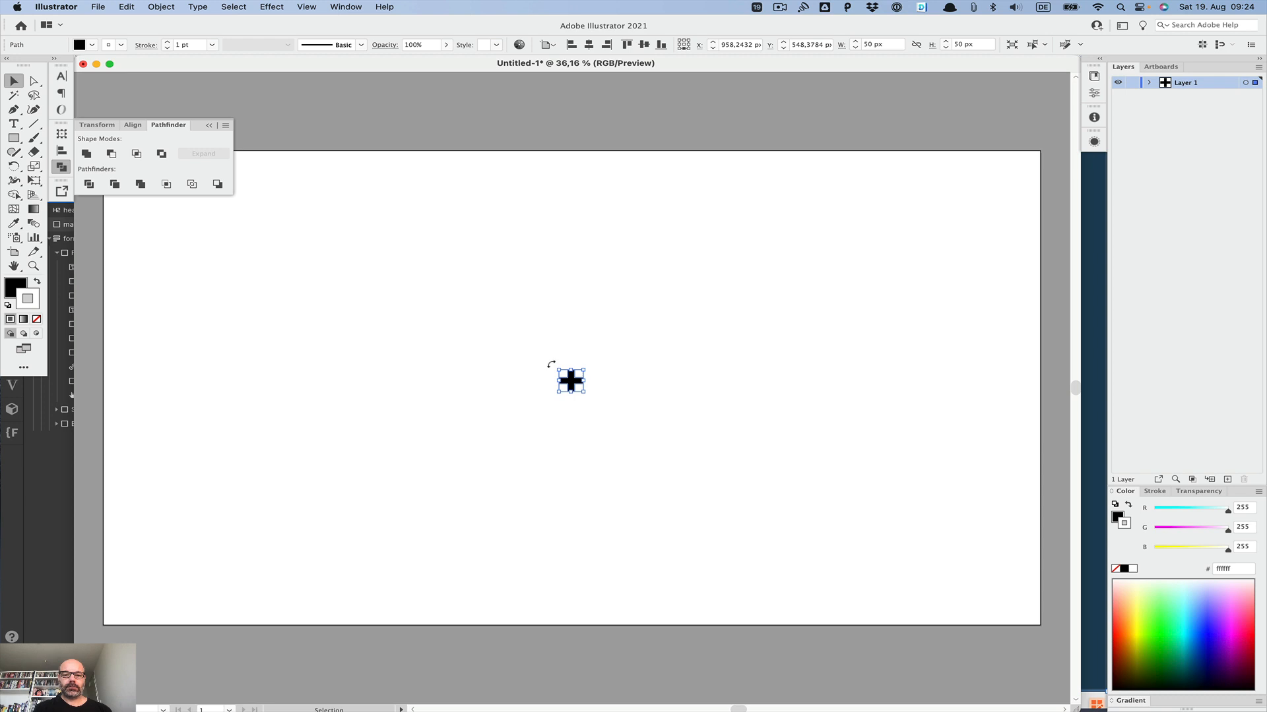
Step: Rotate the cross shape 45 degrees to turn it into an X
drag(552, 365, 545, 382)
click(495, 325)
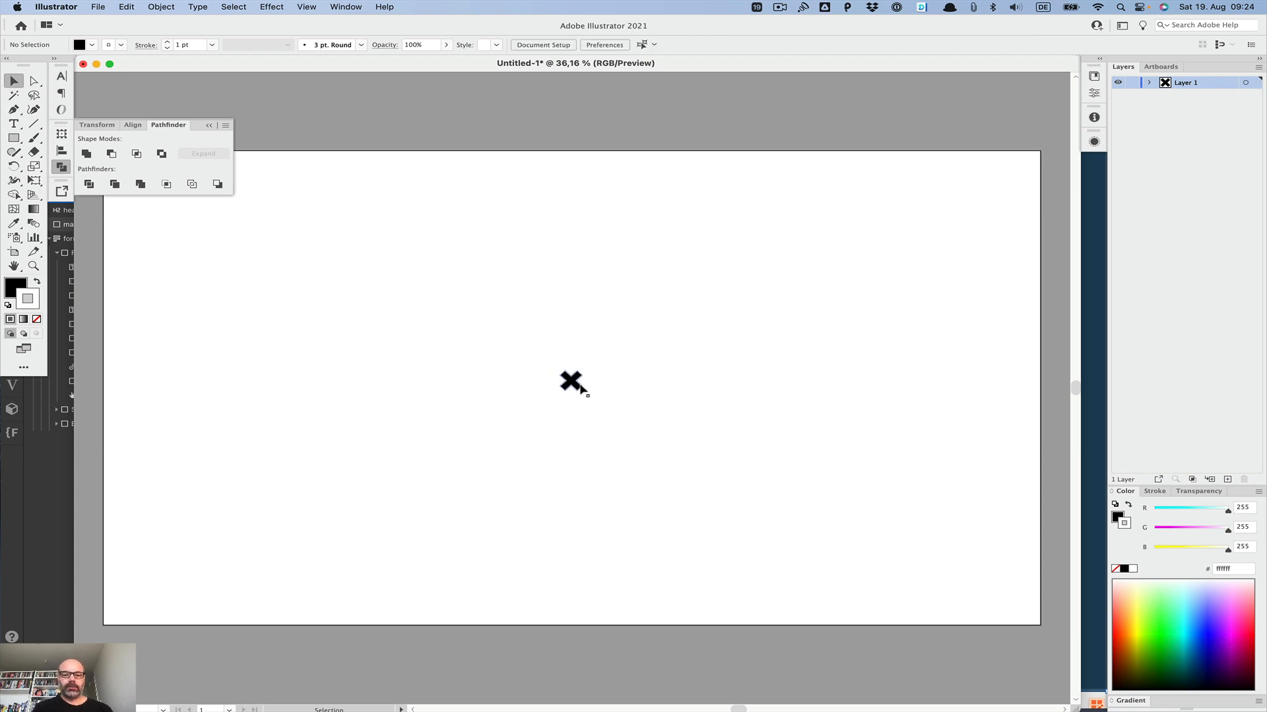
click(570, 381)
click(488, 341)
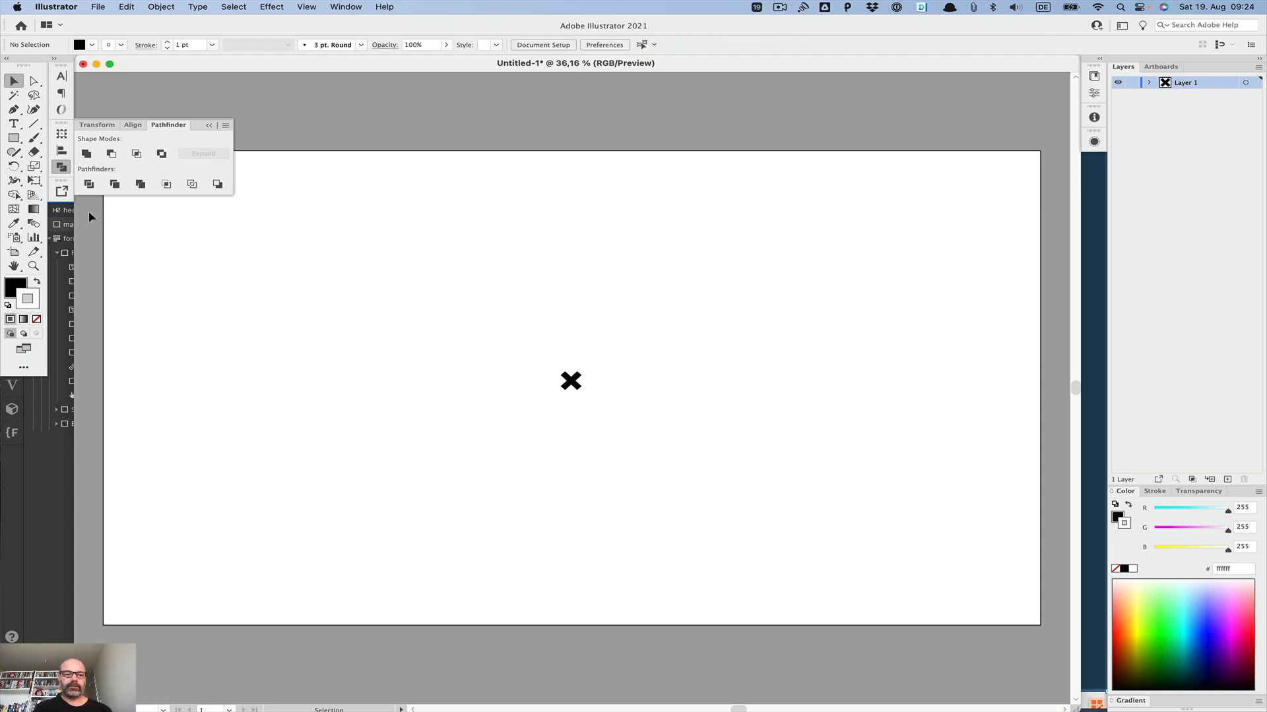
Step: Open the Asset Export panel and add the X shape to it as an asset
click(62, 168)
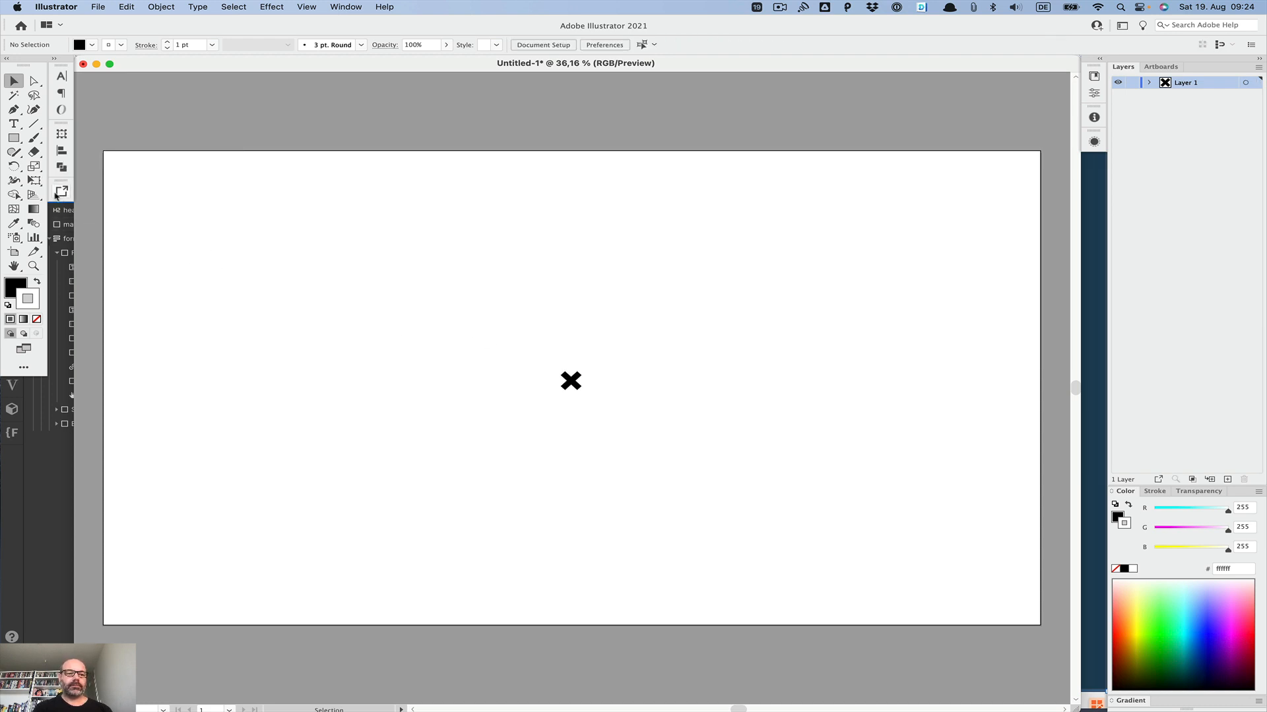
click(62, 191)
drag(568, 382, 114, 275)
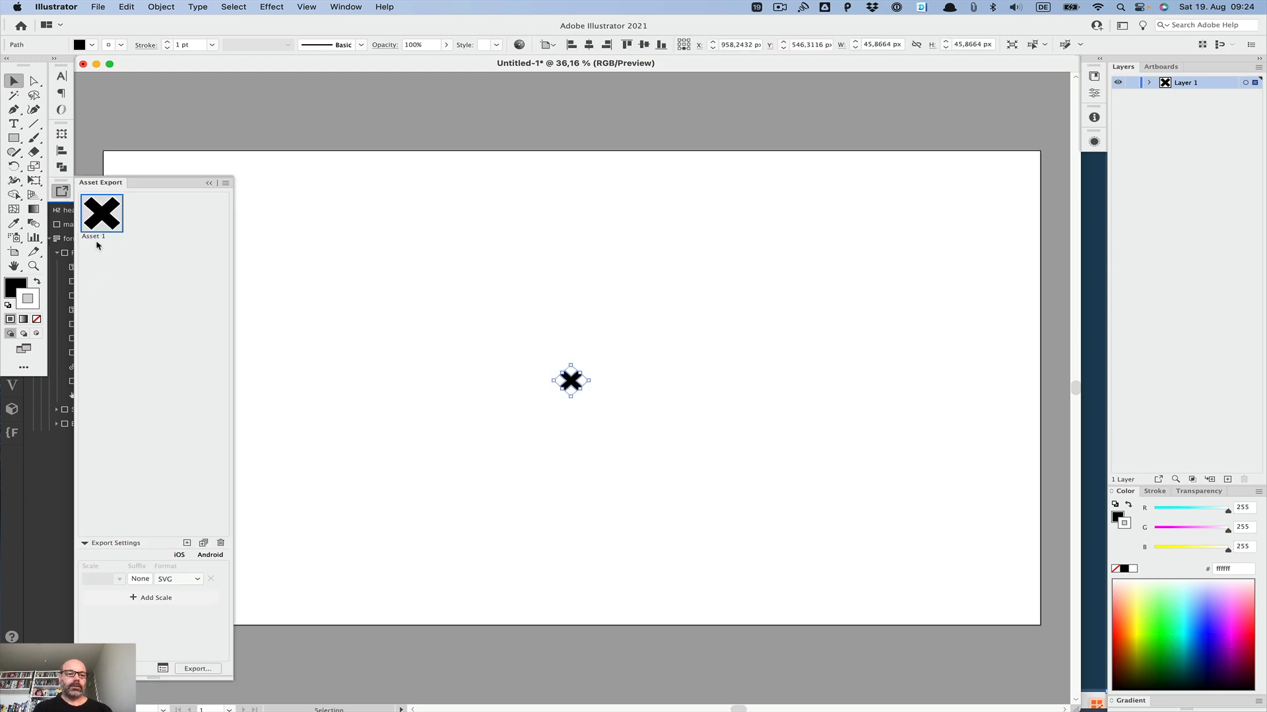
Step: Rename the exported asset to icon__close
double_click(97, 238)
text(close)
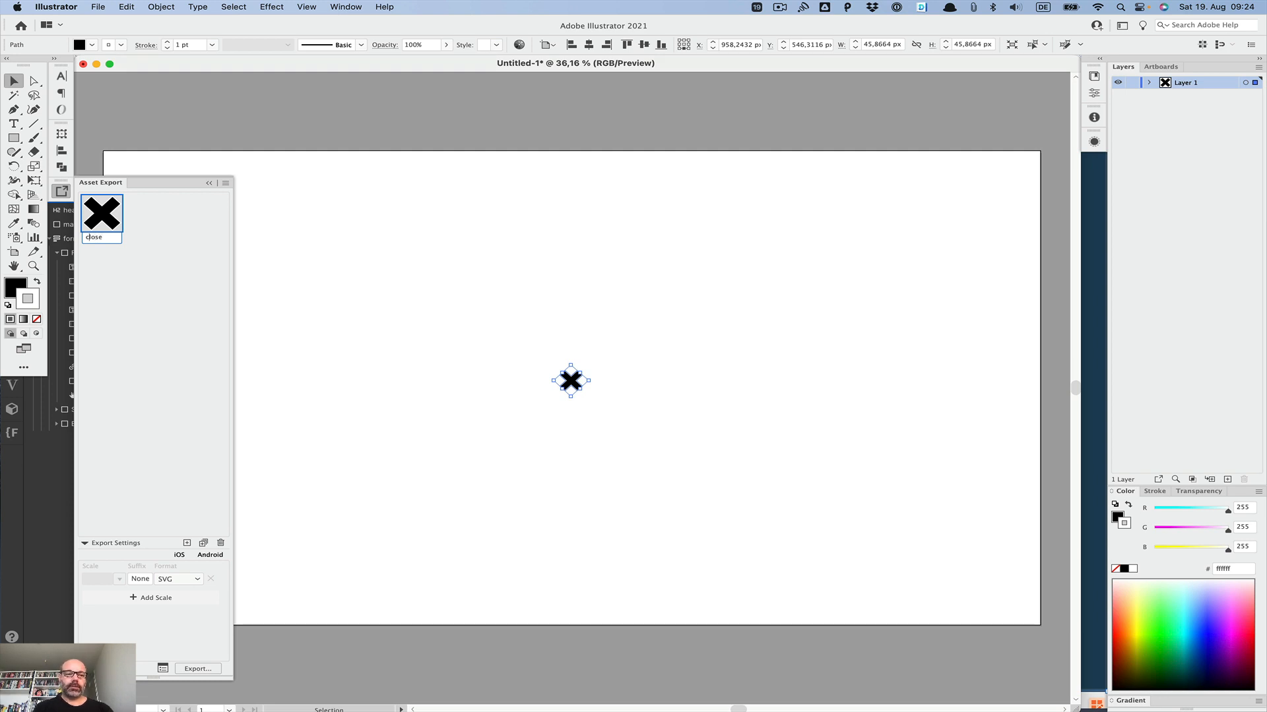
text(icon__)
key(Return)
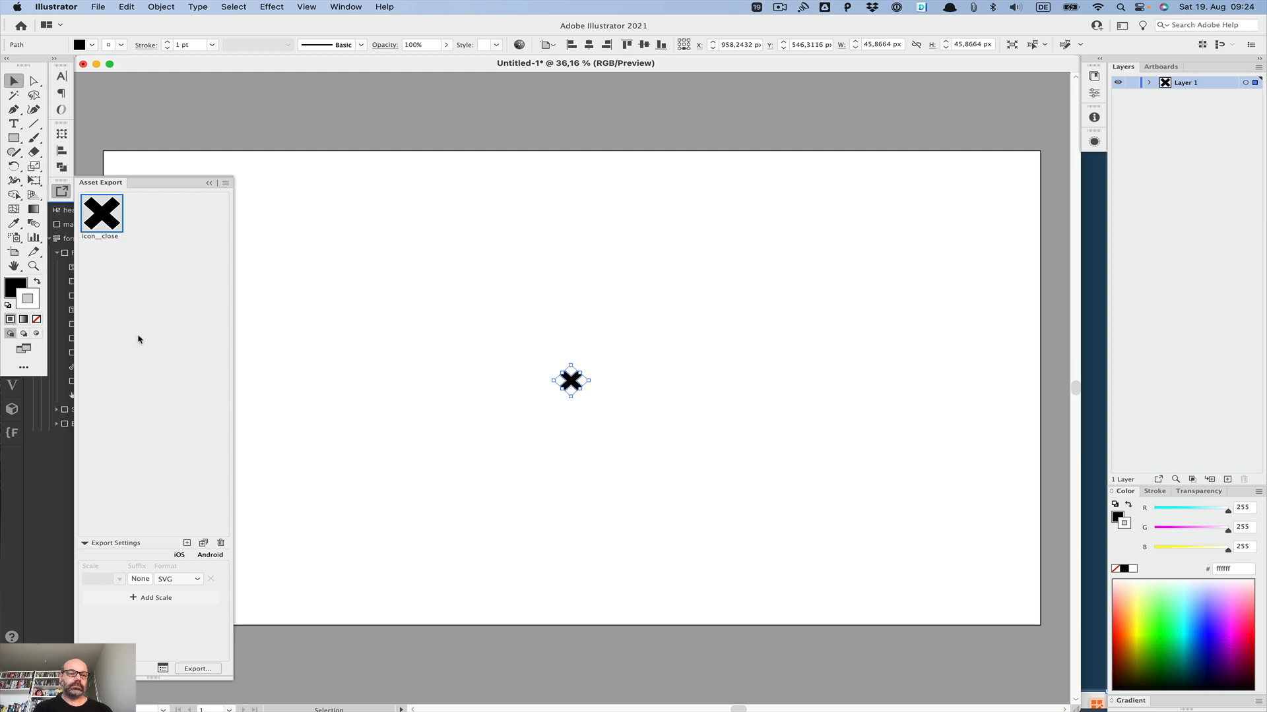
Step: Export the icon__close asset as SVG to the Desktop folder
click(199, 669)
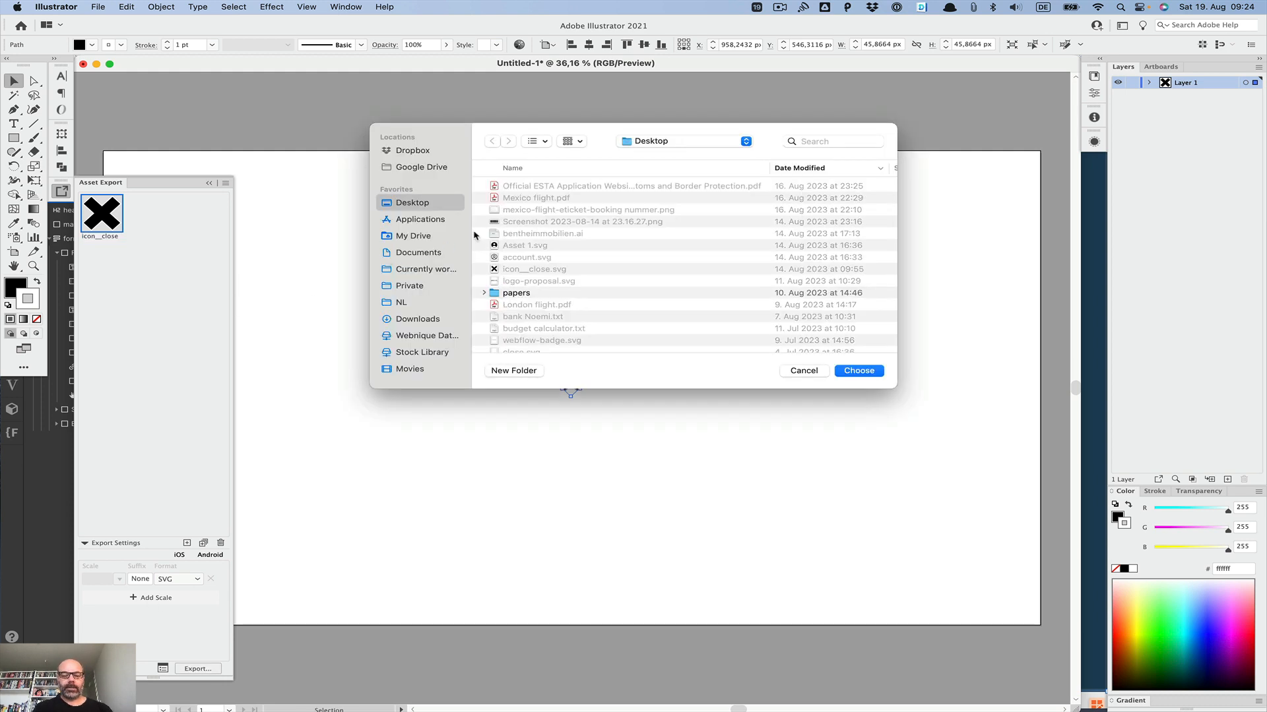
key(Return)
key(Return)
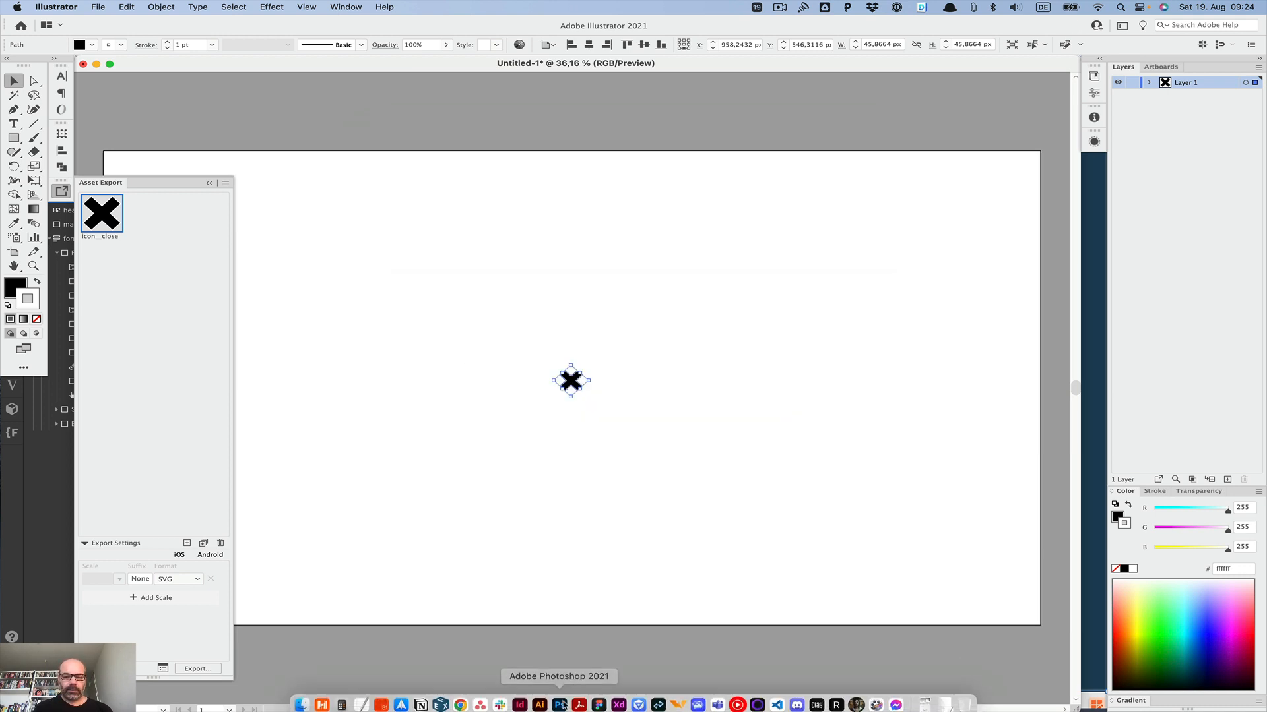
Step: Open the exported icon__close.svg file from the Desktop in TextEdit and select all of its code
mouse_move(441, 704)
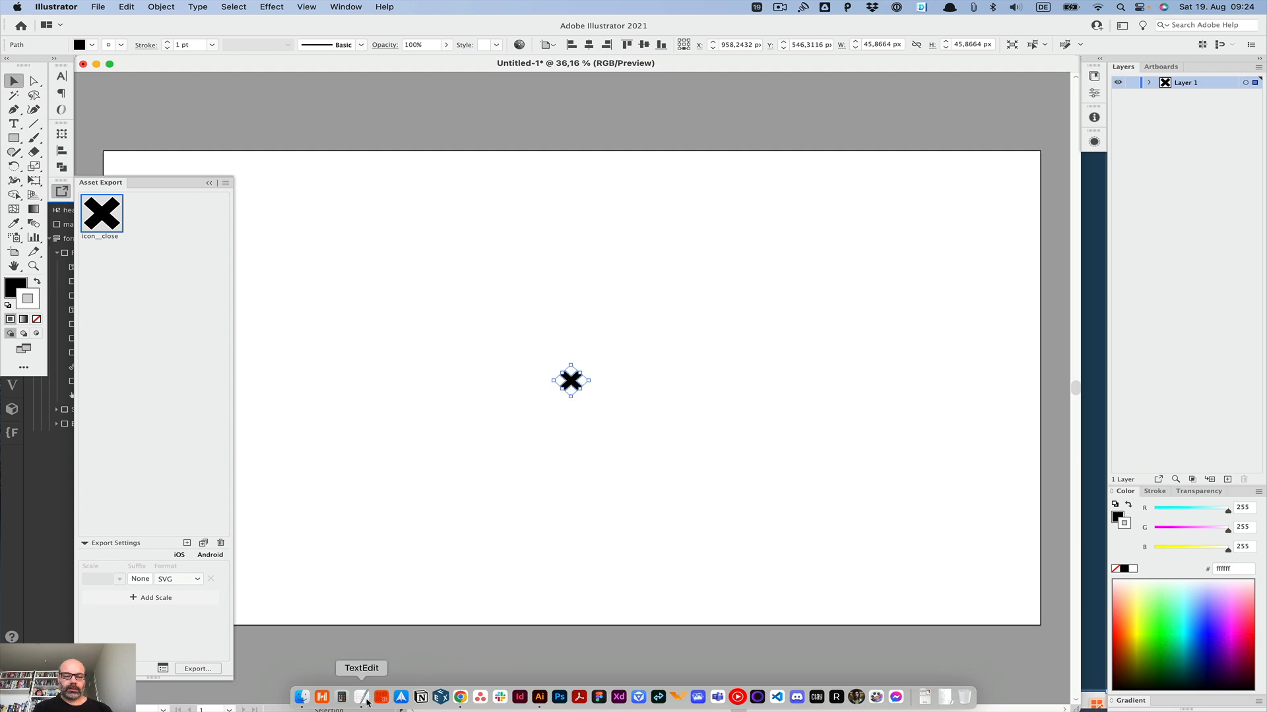
click(363, 698)
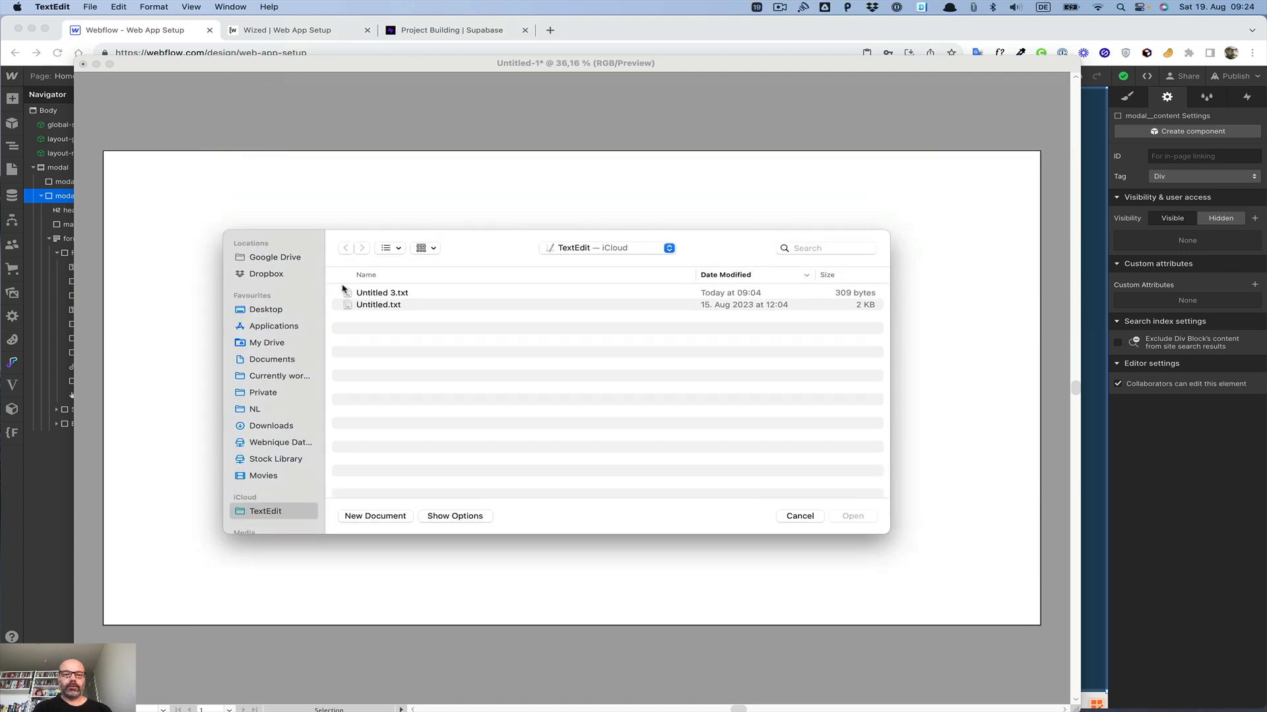
key(super+shift+d)
double_click(374, 297)
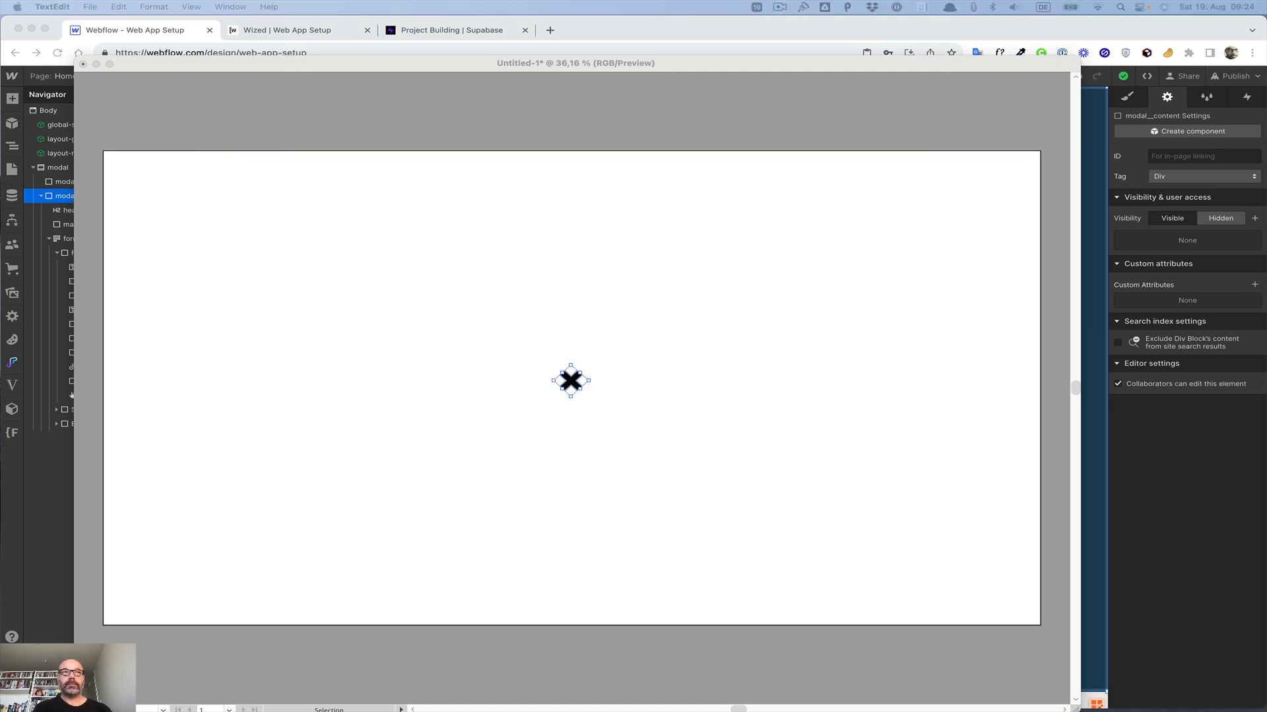
drag(604, 229, 618, 305)
key(super+a)
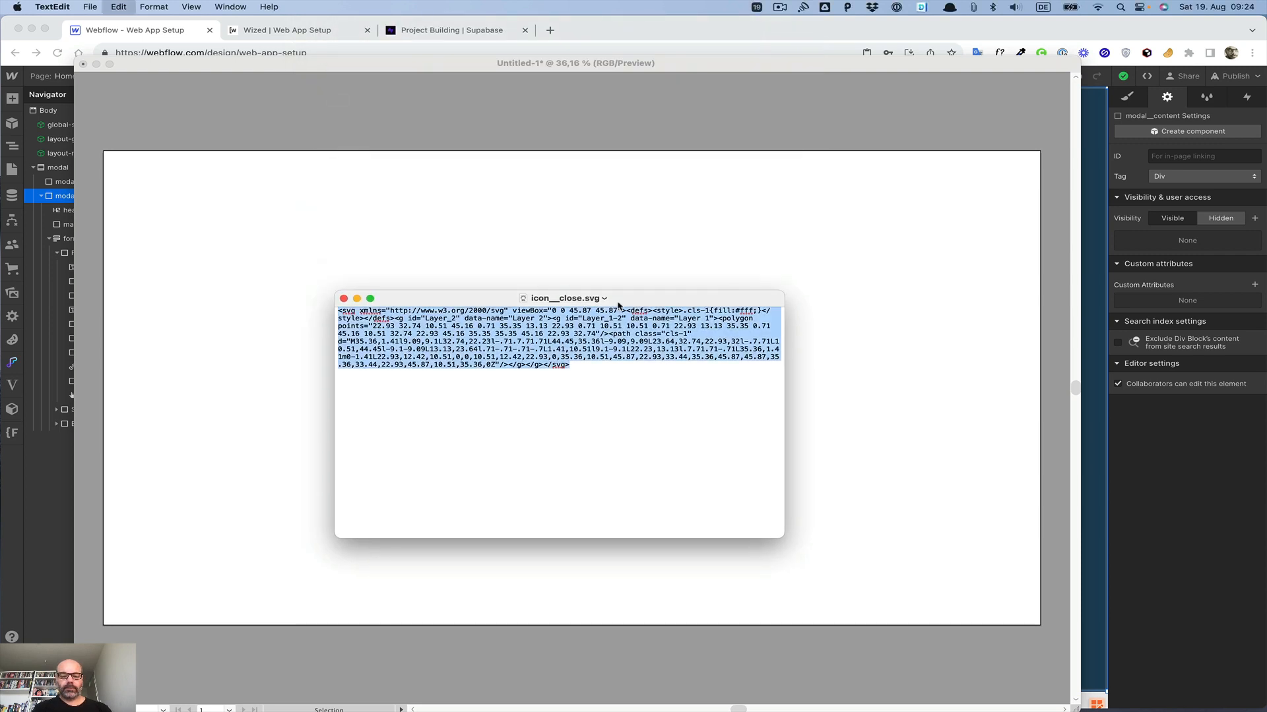
Step: Add an Embed element inside modal_content and paste the SVG code into it
click(592, 26)
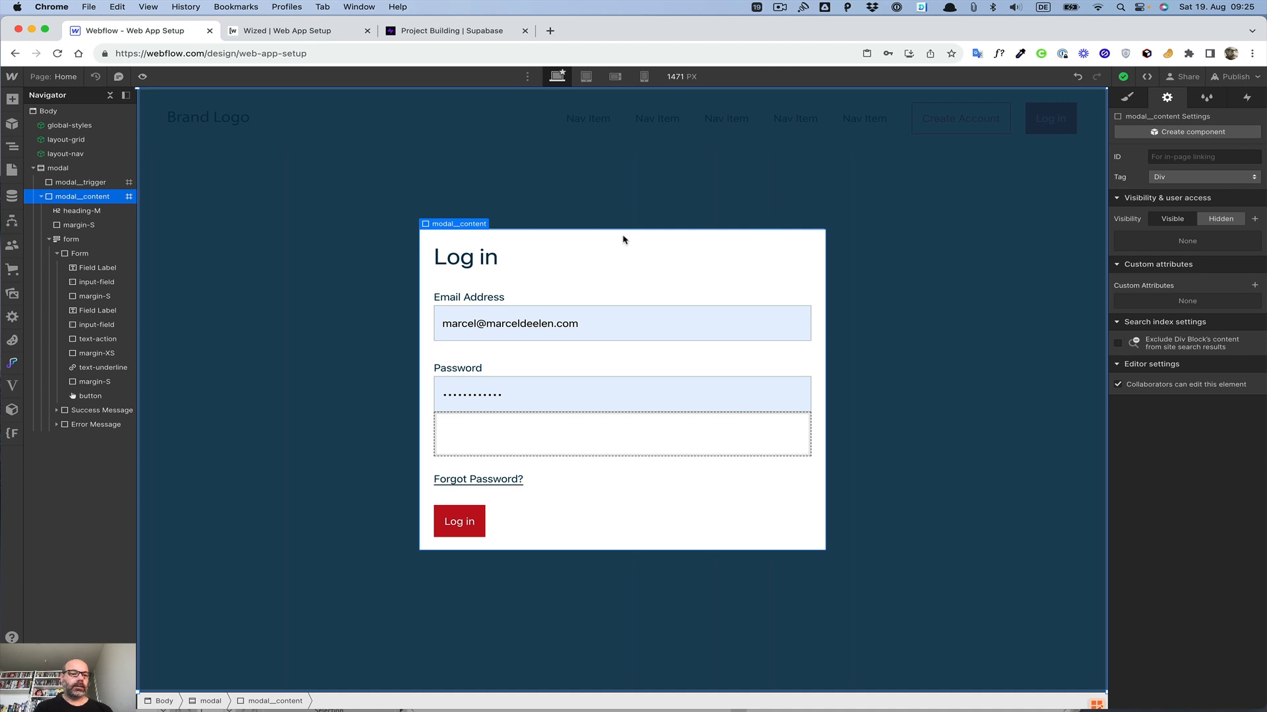
click(49, 239)
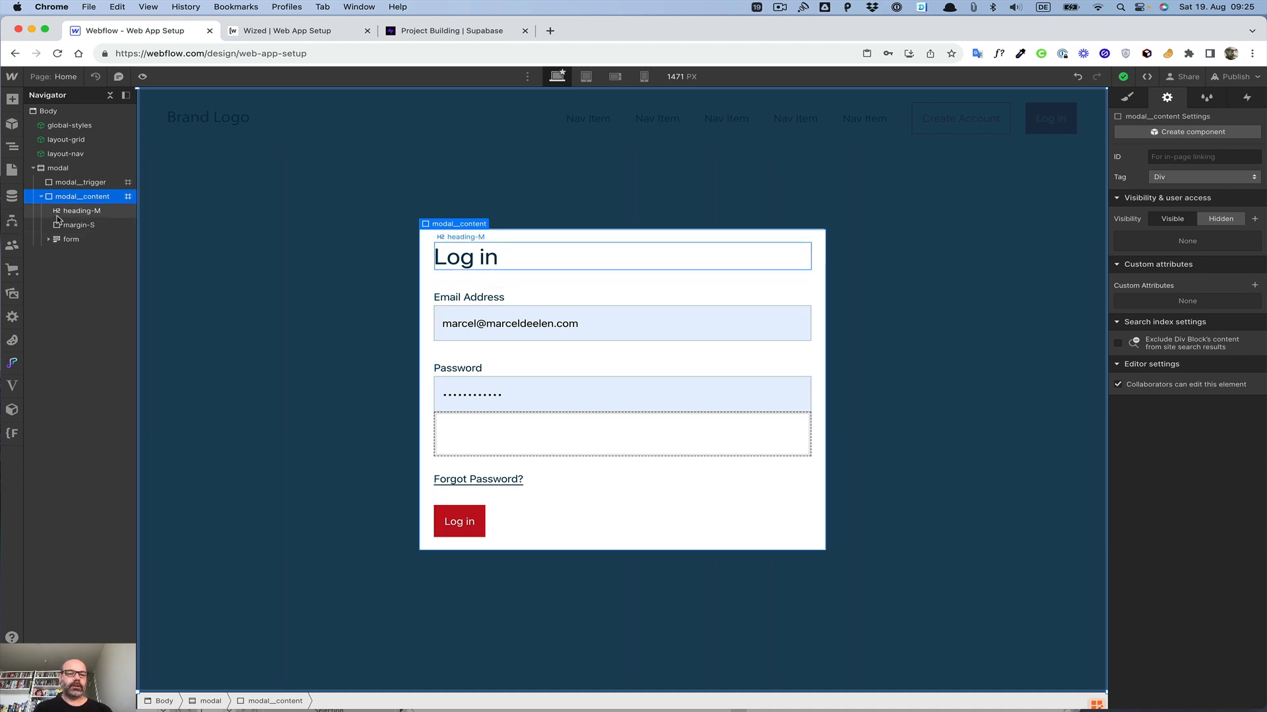
key(super+e)
text(em)
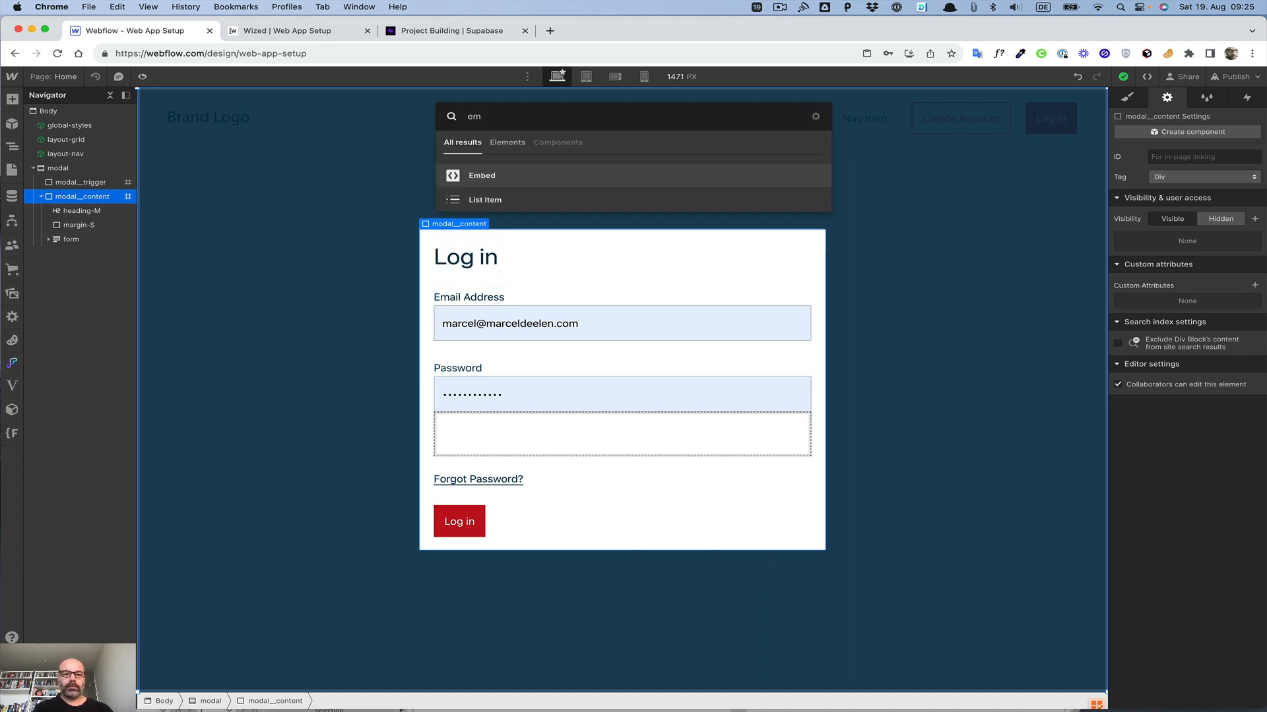
key(Return)
text(<svg xmlns="http://www.w3.org/2000/svg" viewBox="0 0 45.87 45.87"><defs><style>.cls-1{fill:#fff;}</style></defs><g id="Layer_2" data-name="Layer 2"><g id="Layer_1-2" data-name="Layer 1"><polygon points="22.93 32.74 10.51 45.16 0.71 35.35 13.13 22.93 0.71 10.51 10.51 0.71 22.93 13.13 35.35 0.71 45.16 10.51 32.74 22.93 45.16 35.35 35.35 45.16 22.93 32.74"/><path class="cls-1" d="M35.36,1.41l9.09,9.1L32.74,22.23l-.71.71.71.71L44.45,35.36l-9.09,9.09L23.64,32.74,22.93,32l-.7.71L10.51,44.45l-9.1-9.09L13.13,23.64l.71-.71-.71-.71L1.41,10.51l9.1-9.1L22.23,13.13l.7.71.71-.71L35.36,1.41m0-1.41L22.93,12.42,10.51,0,0,10.51,12.42,22.93,0,35.36,10.51,45.87,22.93,33.44,35.36,45.87,45.87,35.36,33.44,22.93,45.87,10.51,35.36,0Z"/></g></g></svg>)
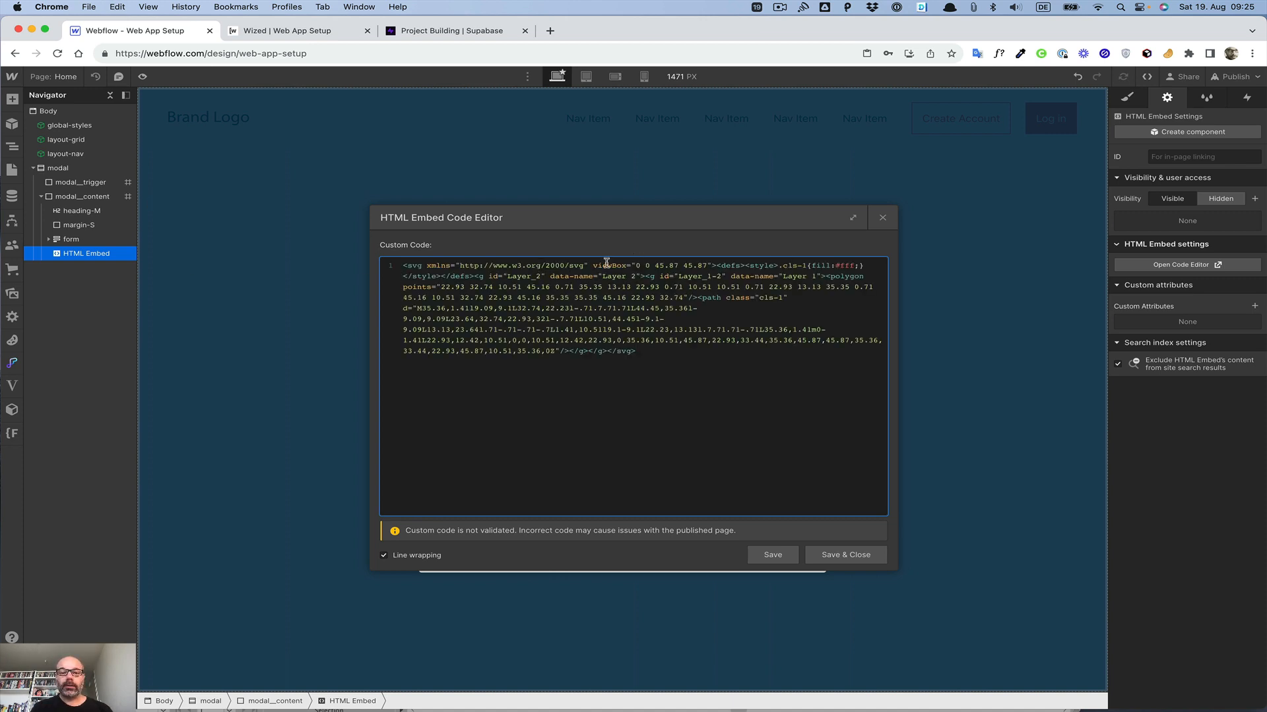
Step: Change the SVG style's fill value to currentColor
click(851, 265)
key(BackSpace)
key(BackSpace)
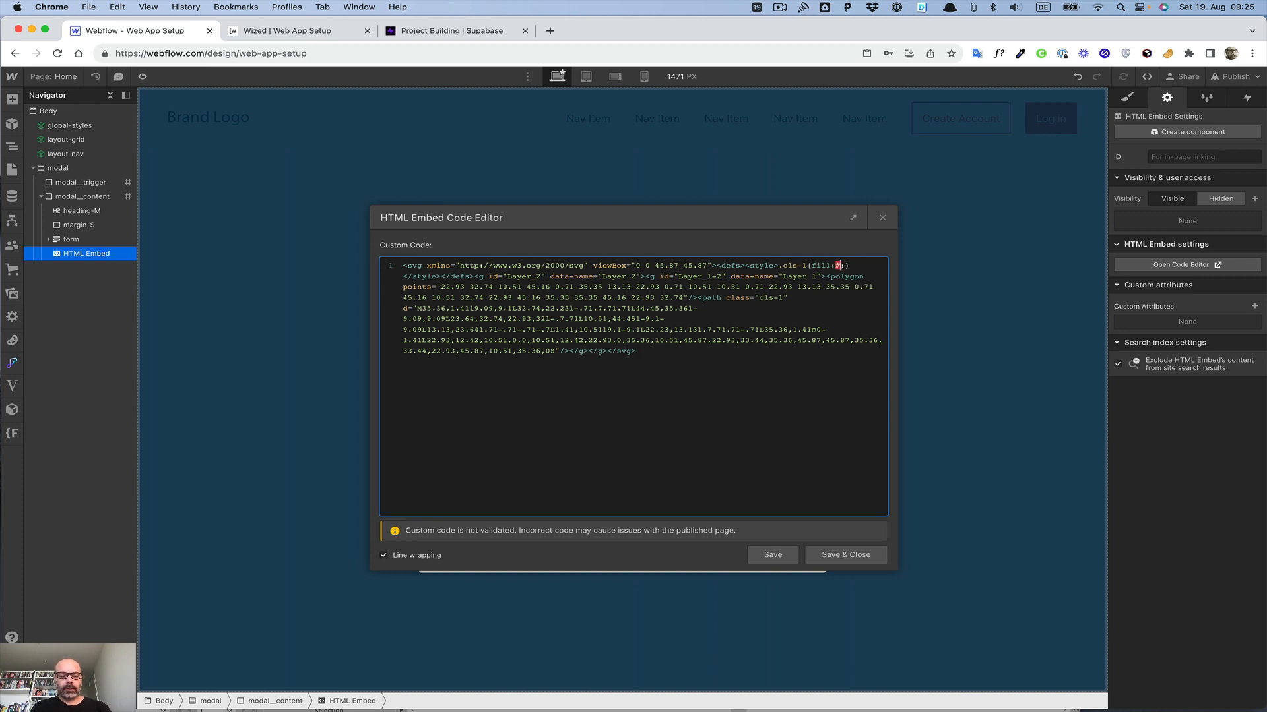
key(BackSpace)
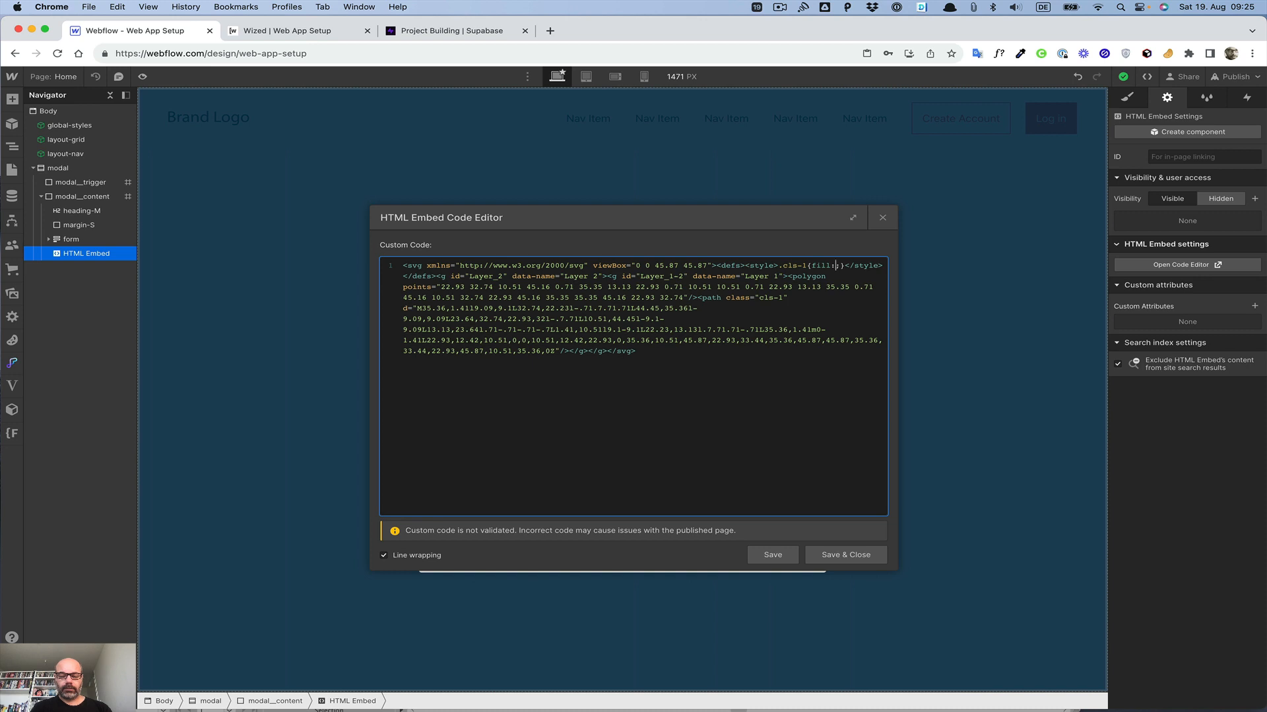
text(currentColor)
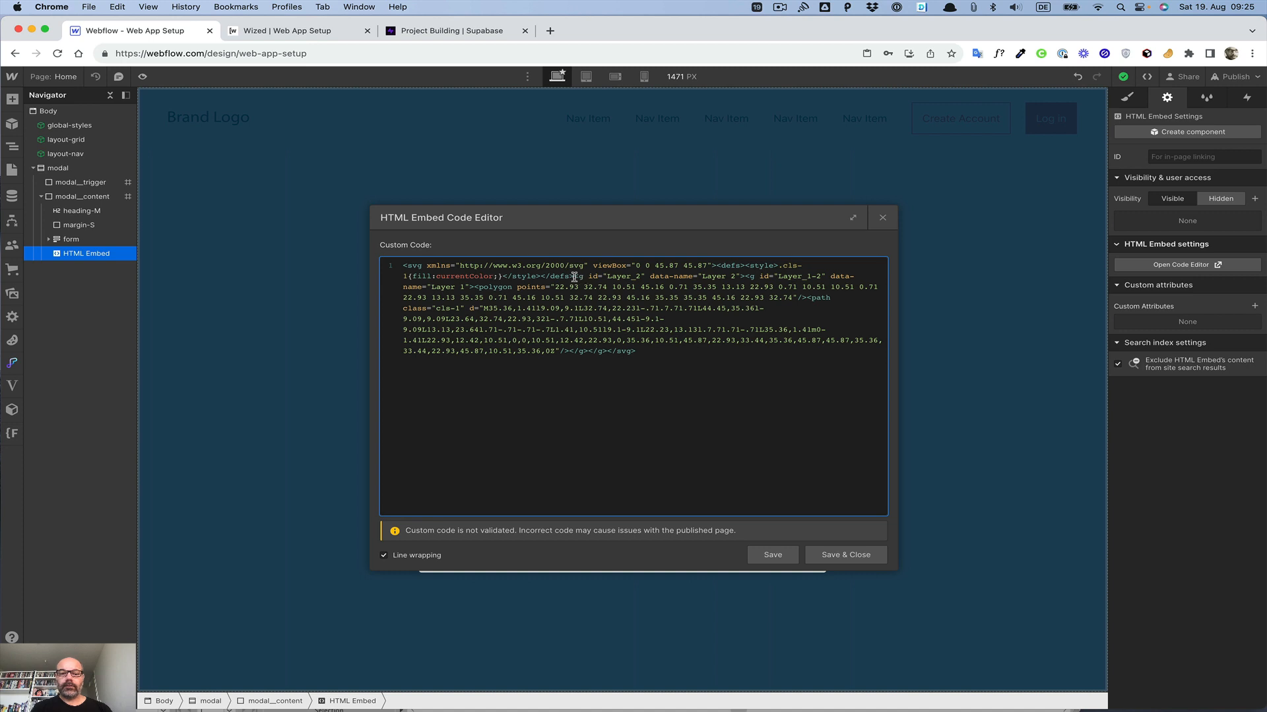
Step: Remove the Layer group wrapper tags from the SVG code, then save and close the embed editor
drag(574, 277, 745, 276)
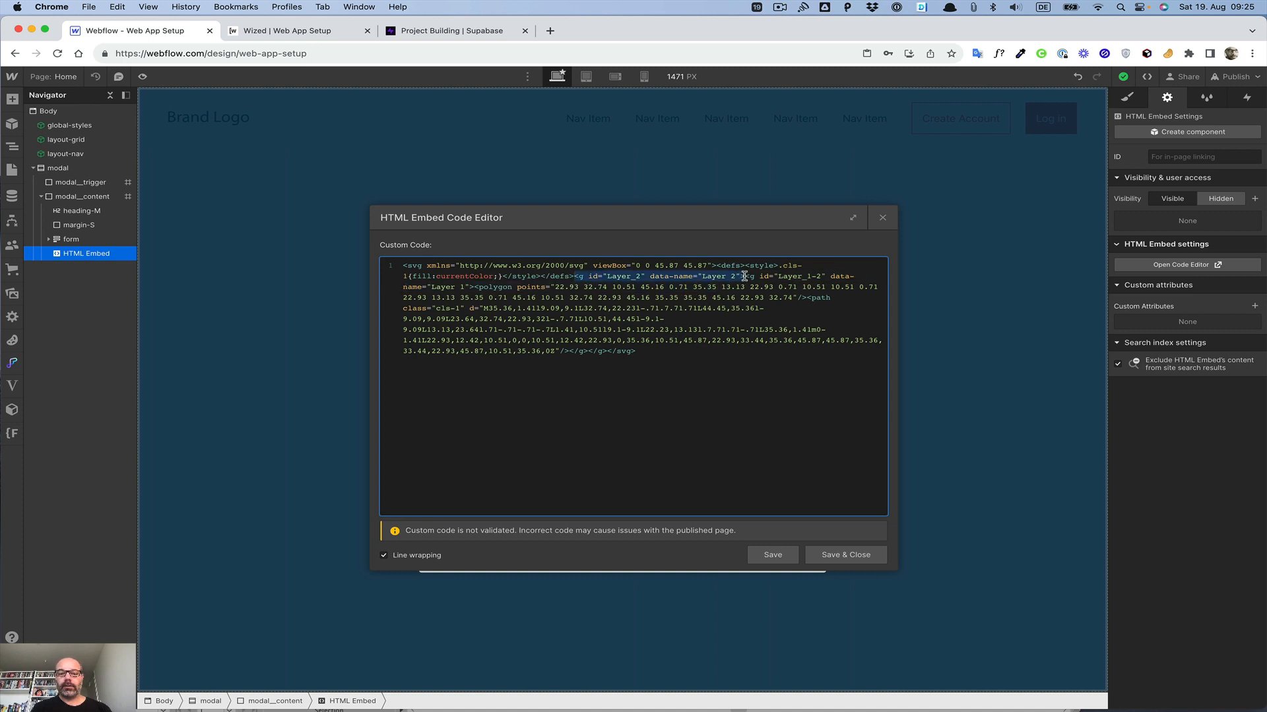
key(BackSpace)
drag(585, 277, 747, 277)
key(BackSpace)
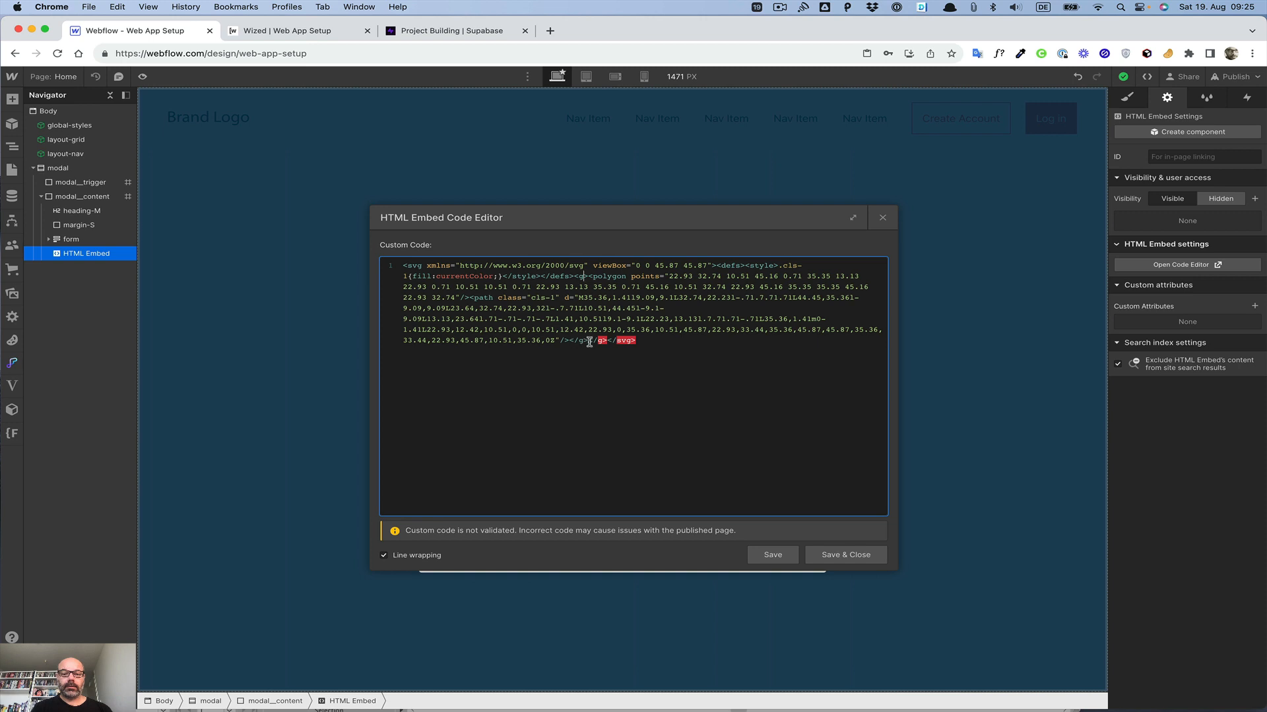
drag(588, 341, 605, 341)
click(578, 275)
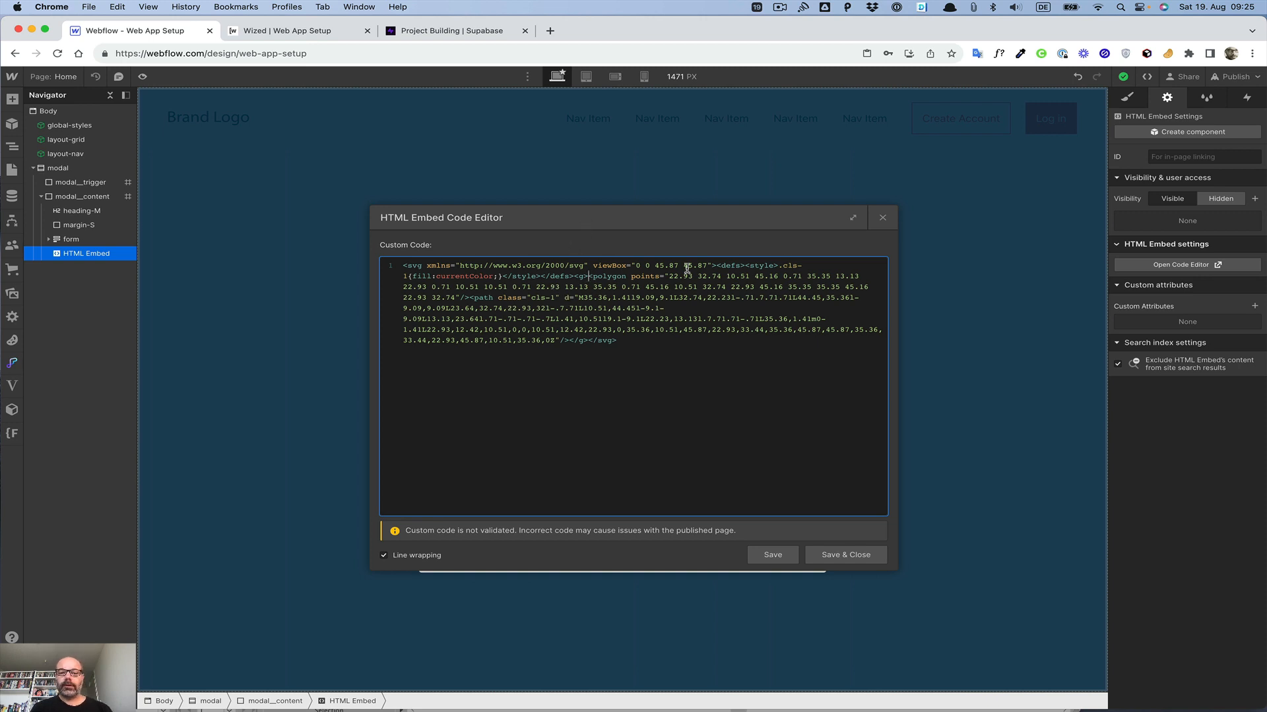
click(823, 559)
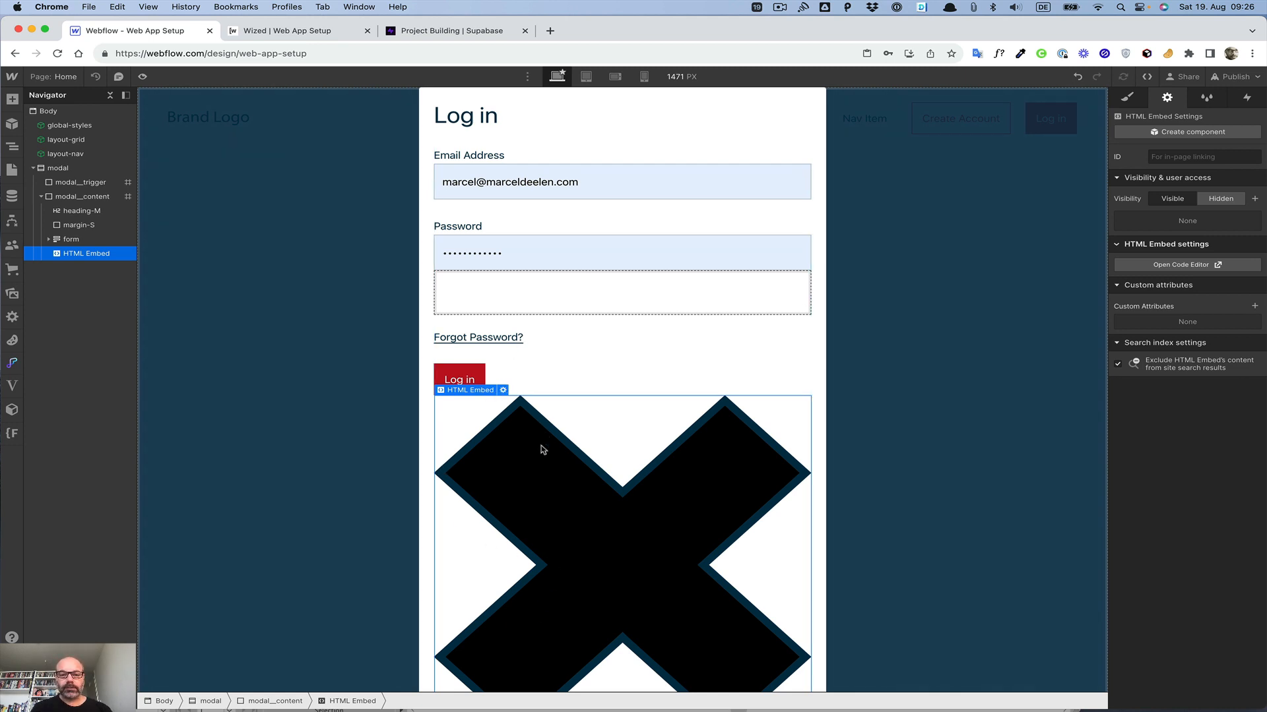
Step: Reopen the embed code, cut the polygon element out, and save and close to preview
click(393, 434)
click(501, 443)
click(504, 391)
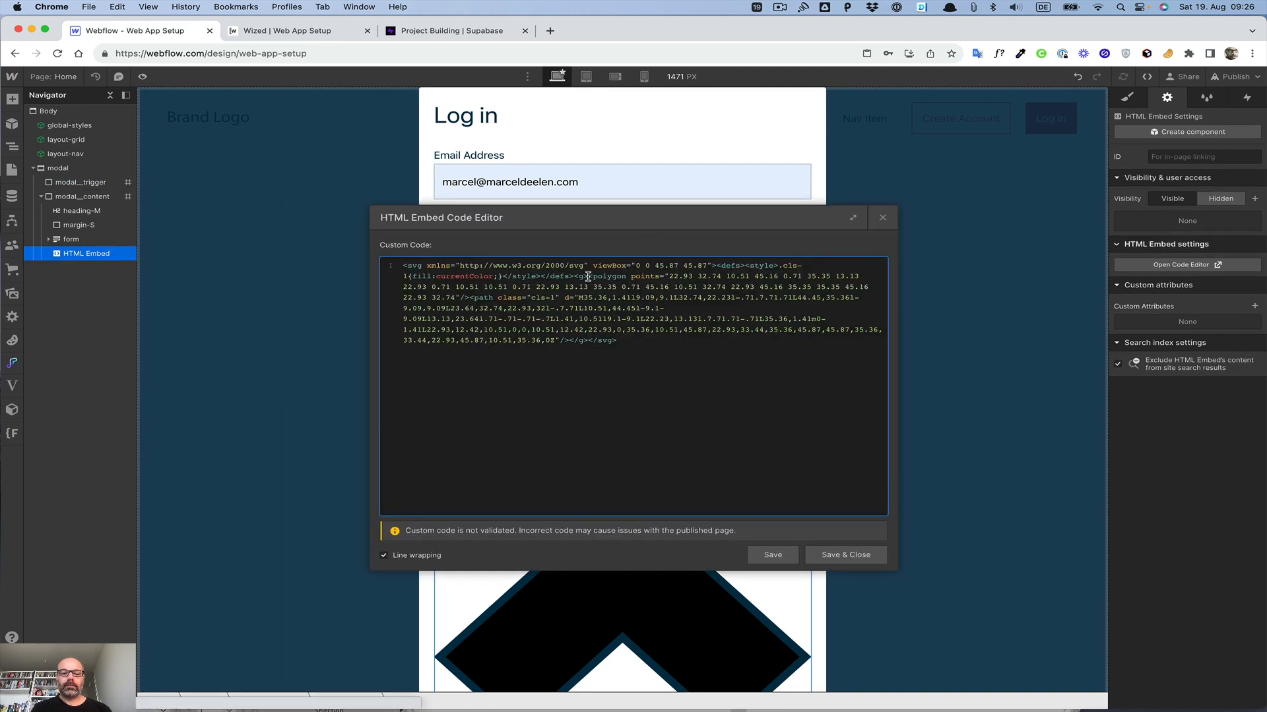
drag(588, 277, 464, 300)
key(super+c)
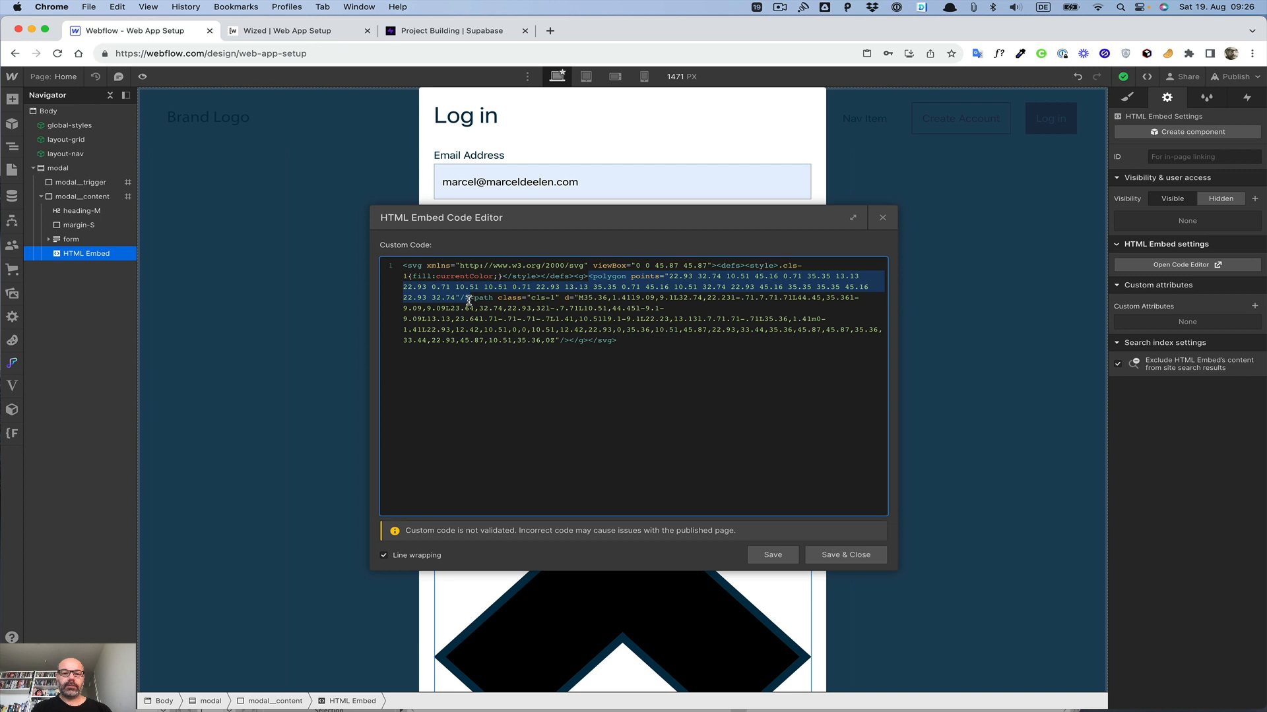
key(BackSpace)
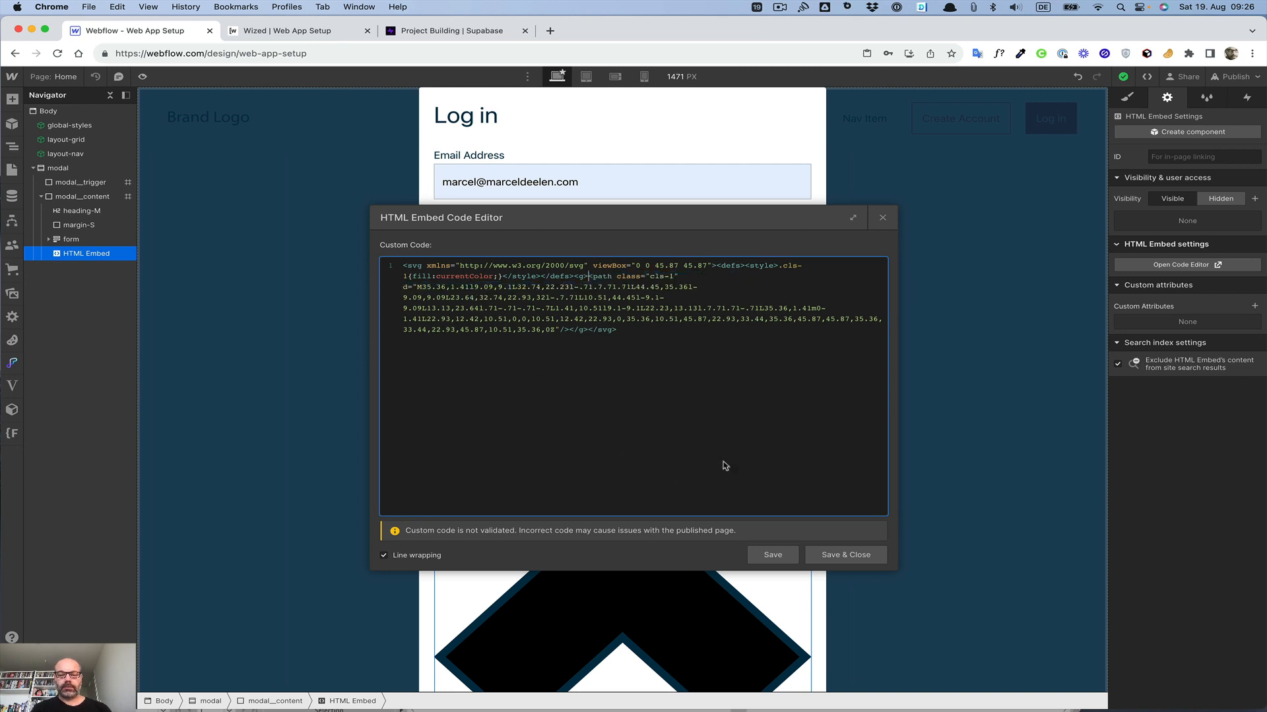
click(832, 558)
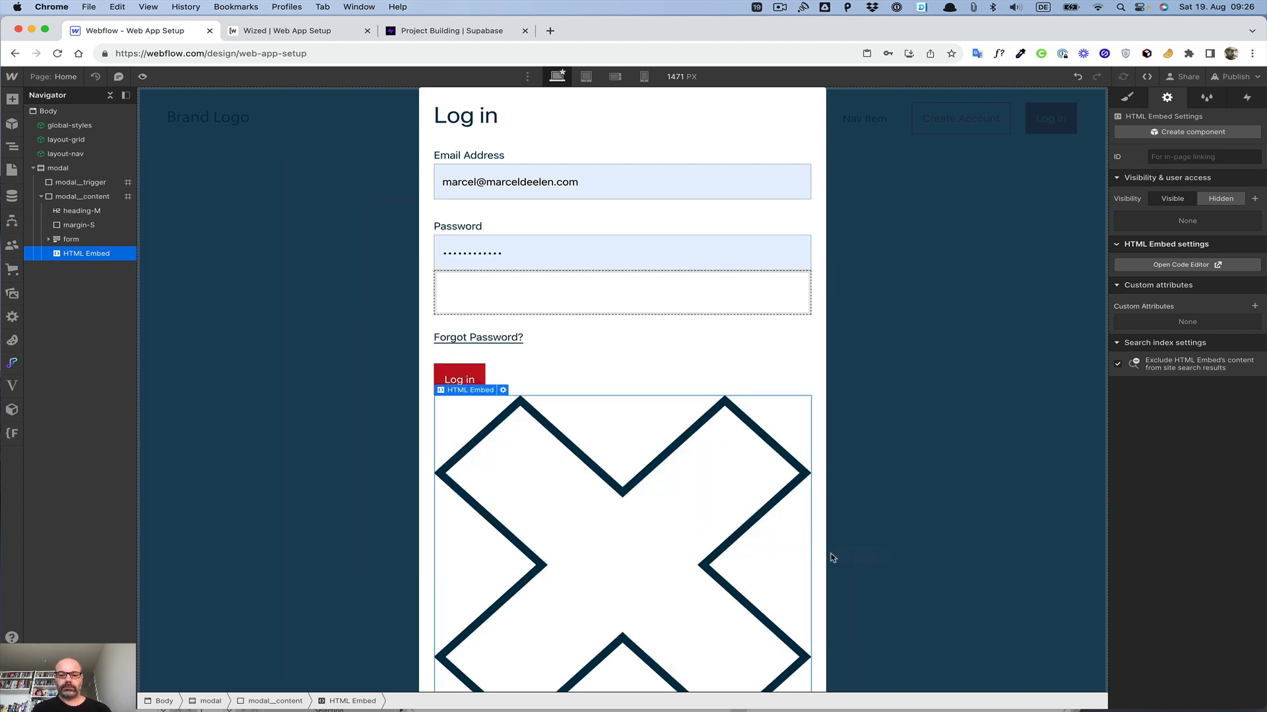
Step: Replace the path element with the polygon element in the embed code
click(504, 391)
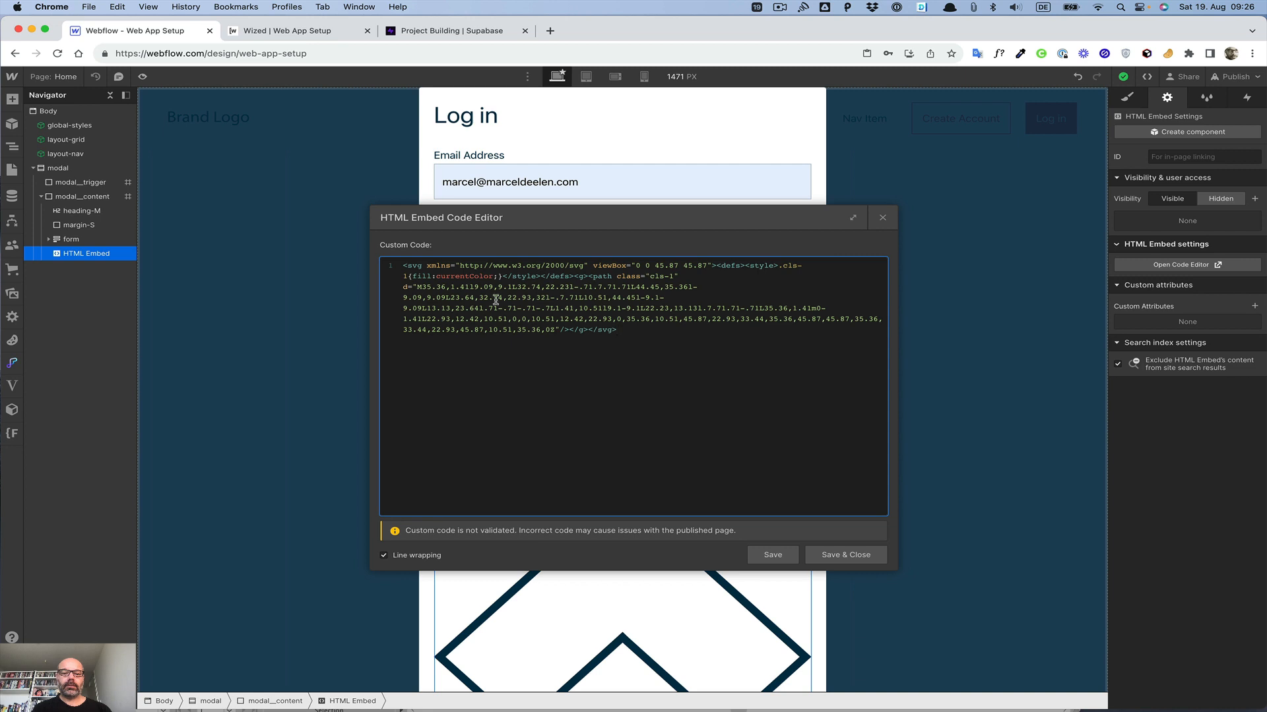
key(Return)
key(Return)
key(Return)
key(super+v)
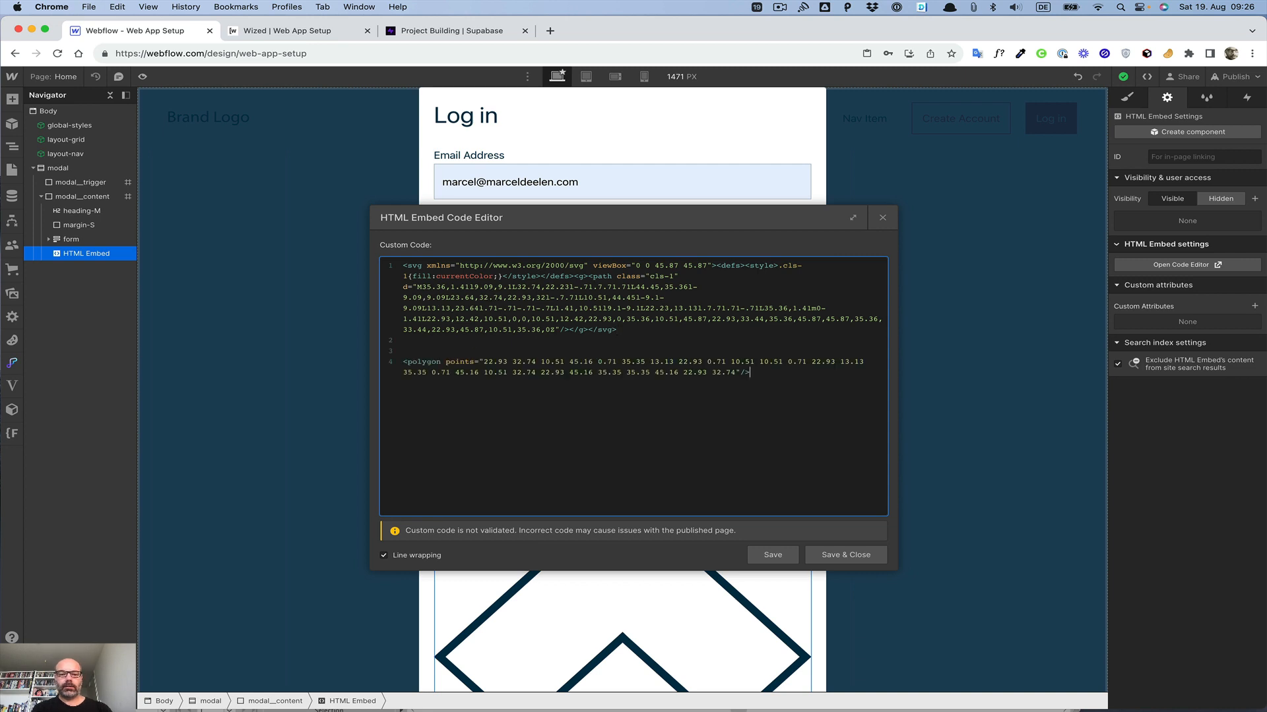
shift+click(404, 362)
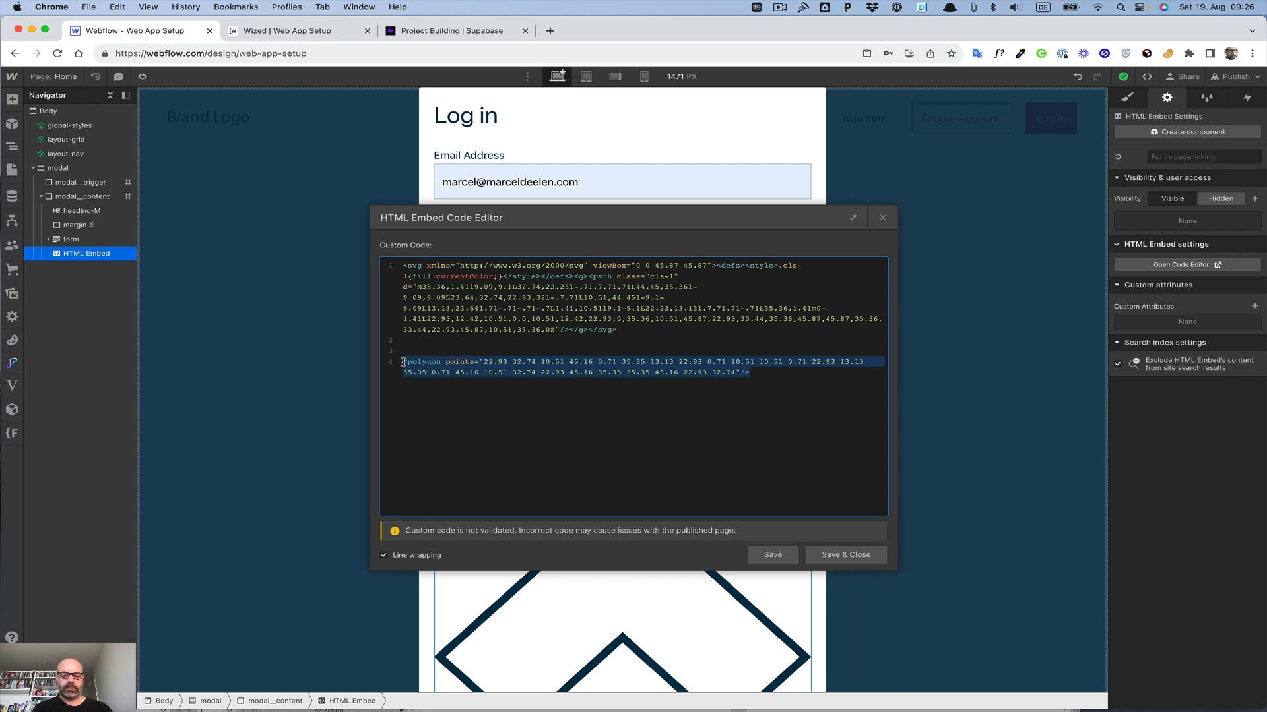
key(BackSpace)
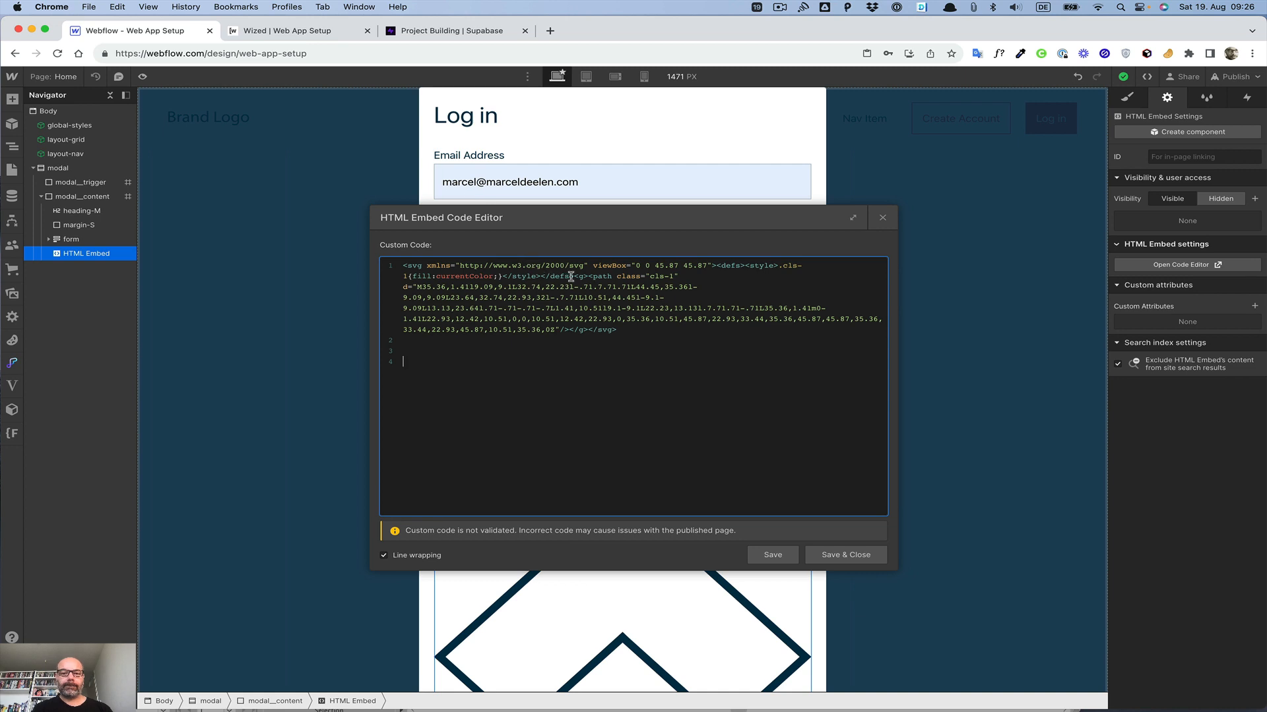
drag(589, 279, 571, 325)
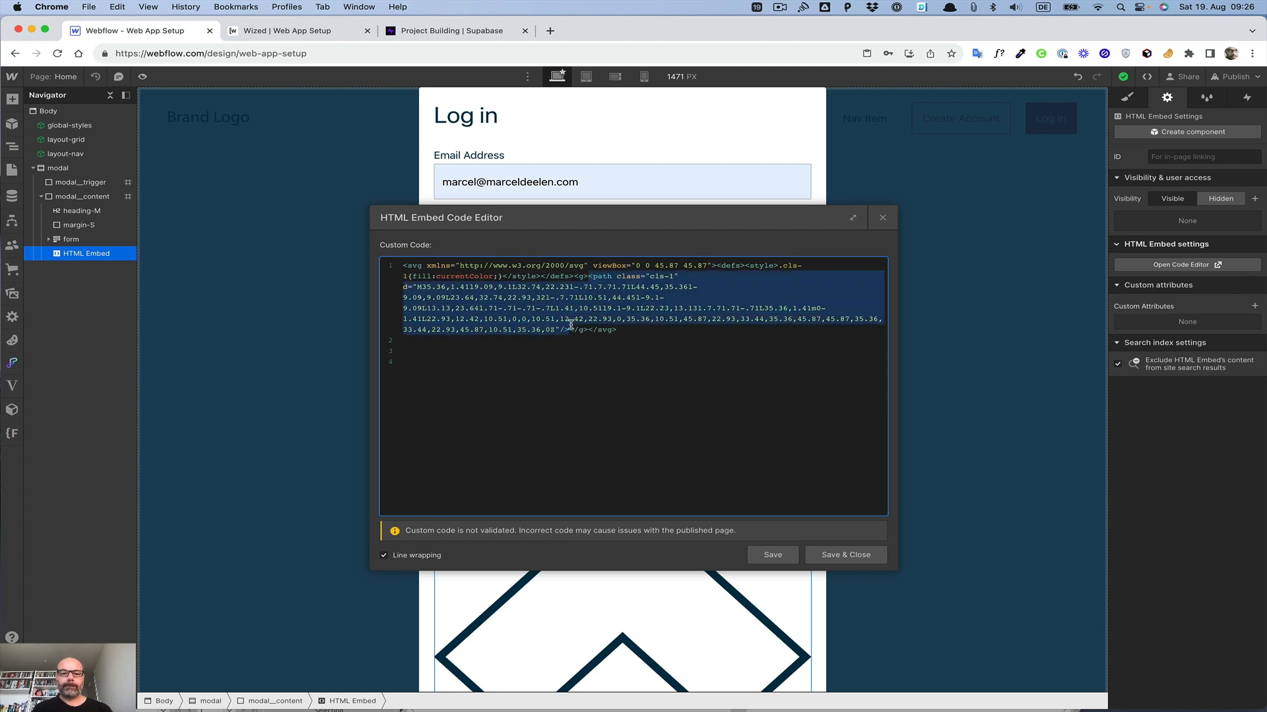
key(BackSpace)
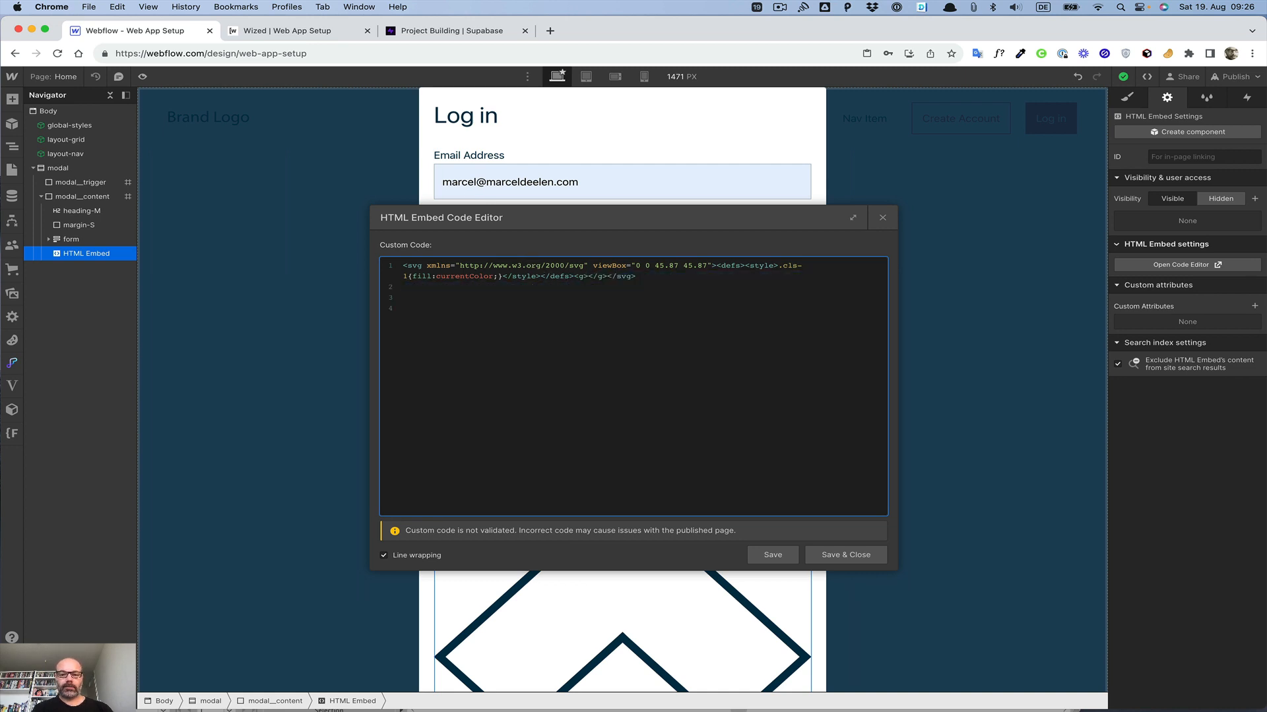
key(super+v)
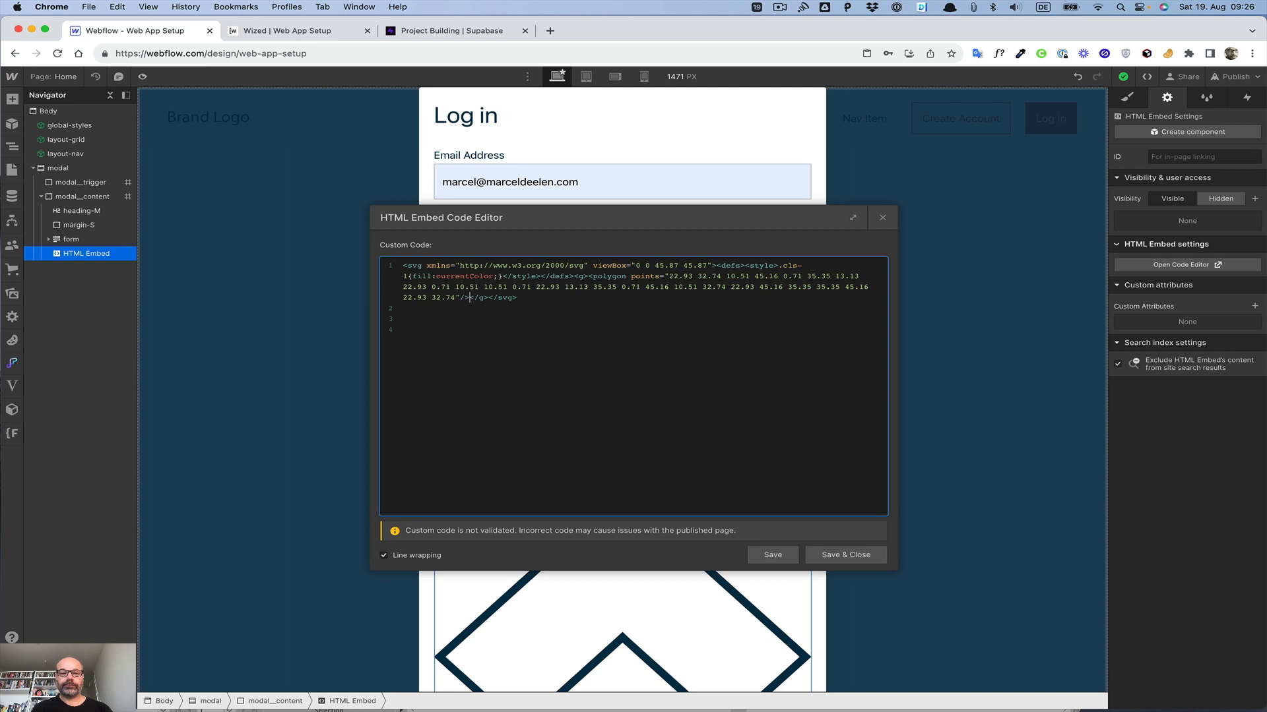
Step: Give the polygon element the class cls-1, then save and close the embed editor
click(632, 277)
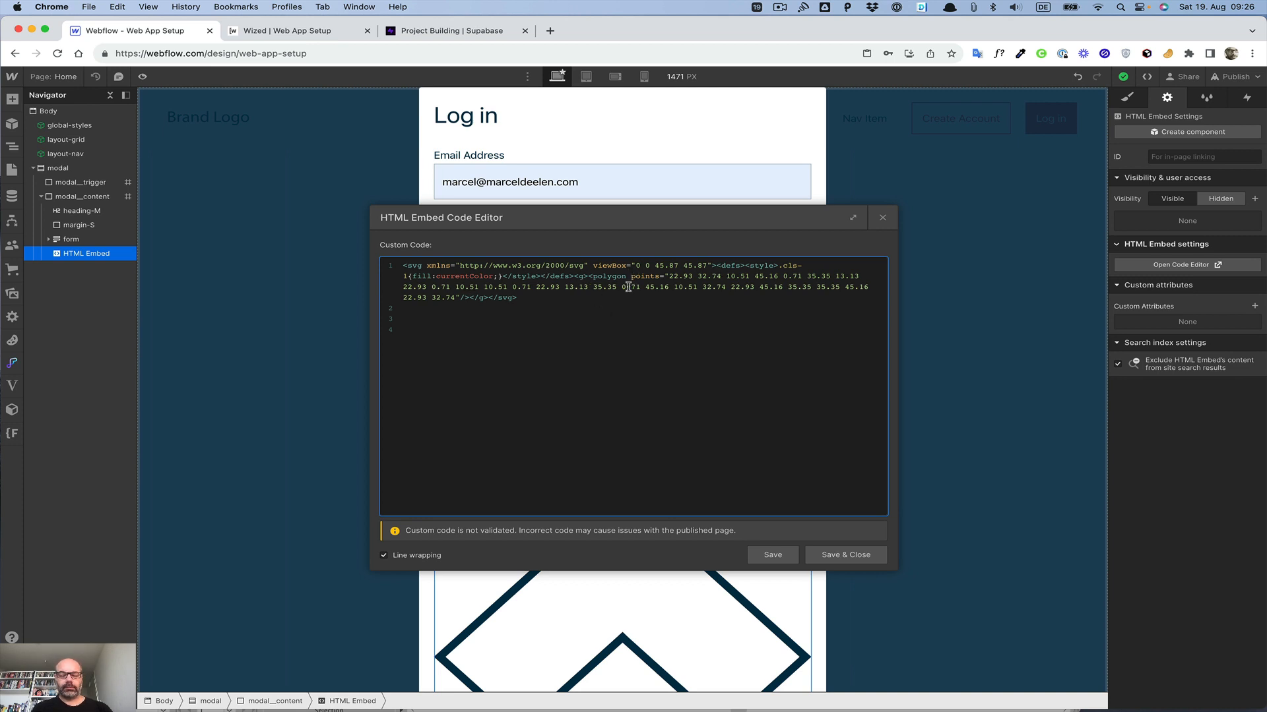
text(class)
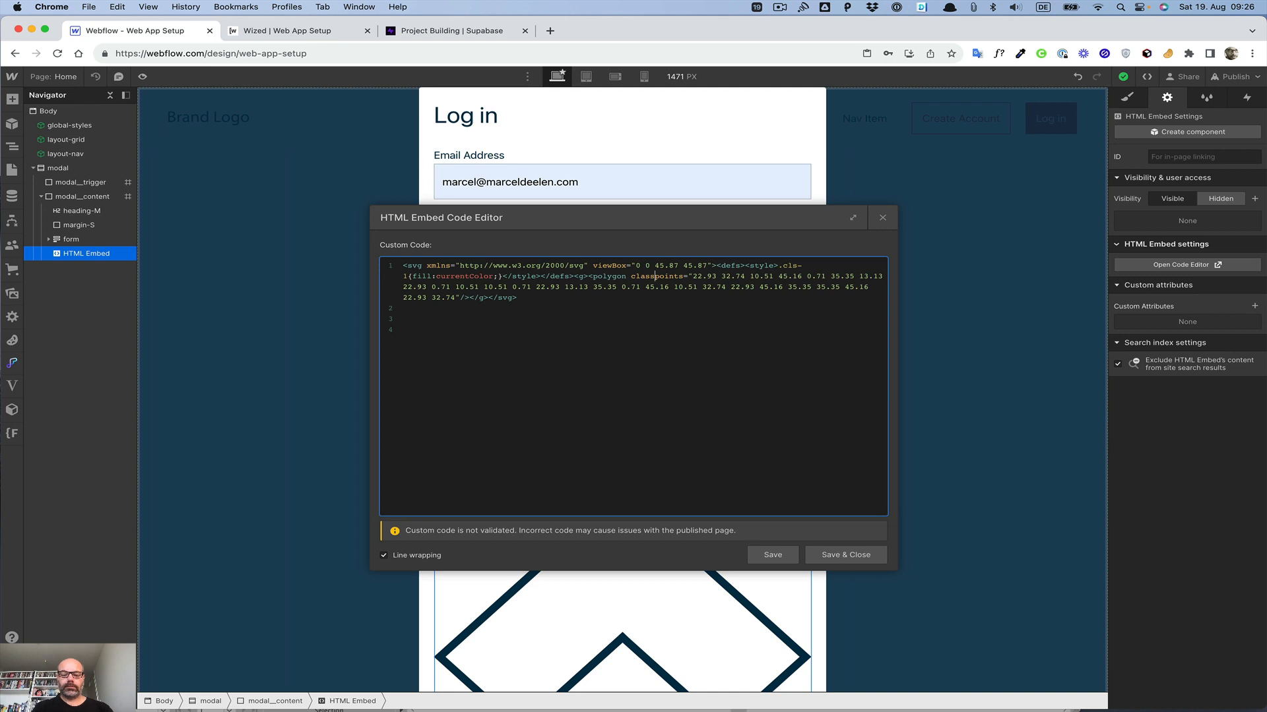
text(="")
key(Left)
key(Left)
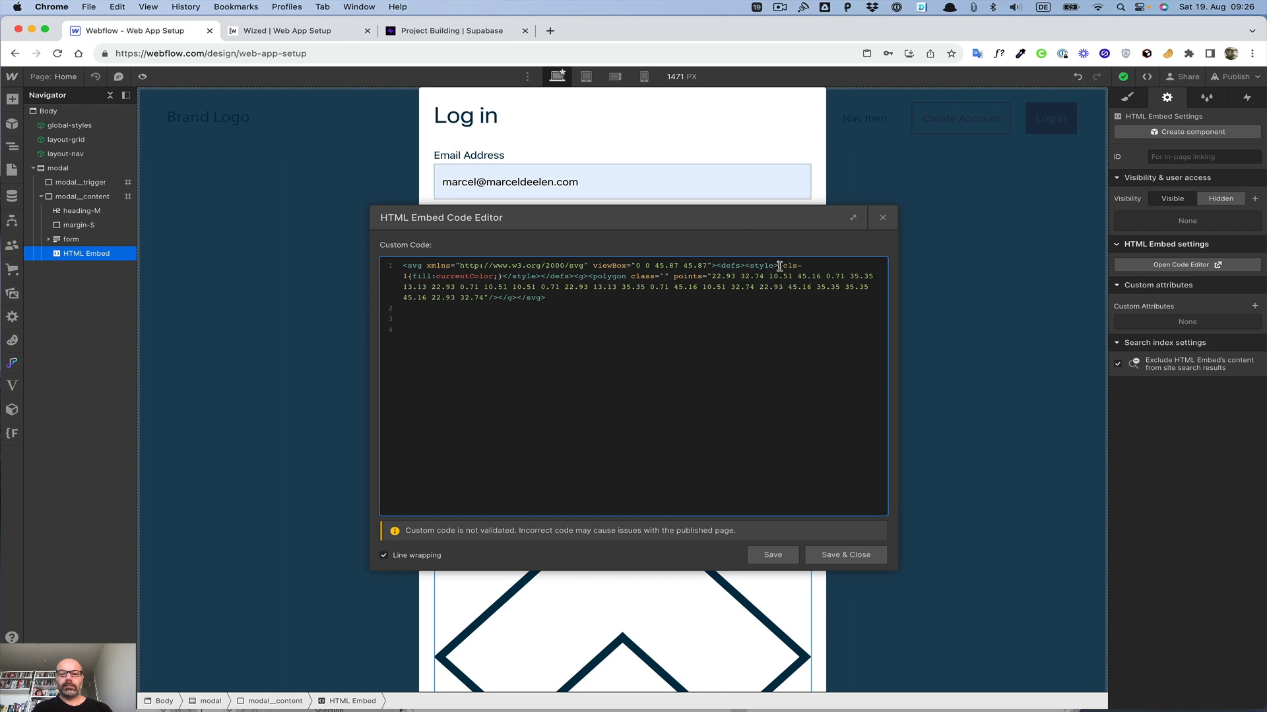
double_click(406, 277)
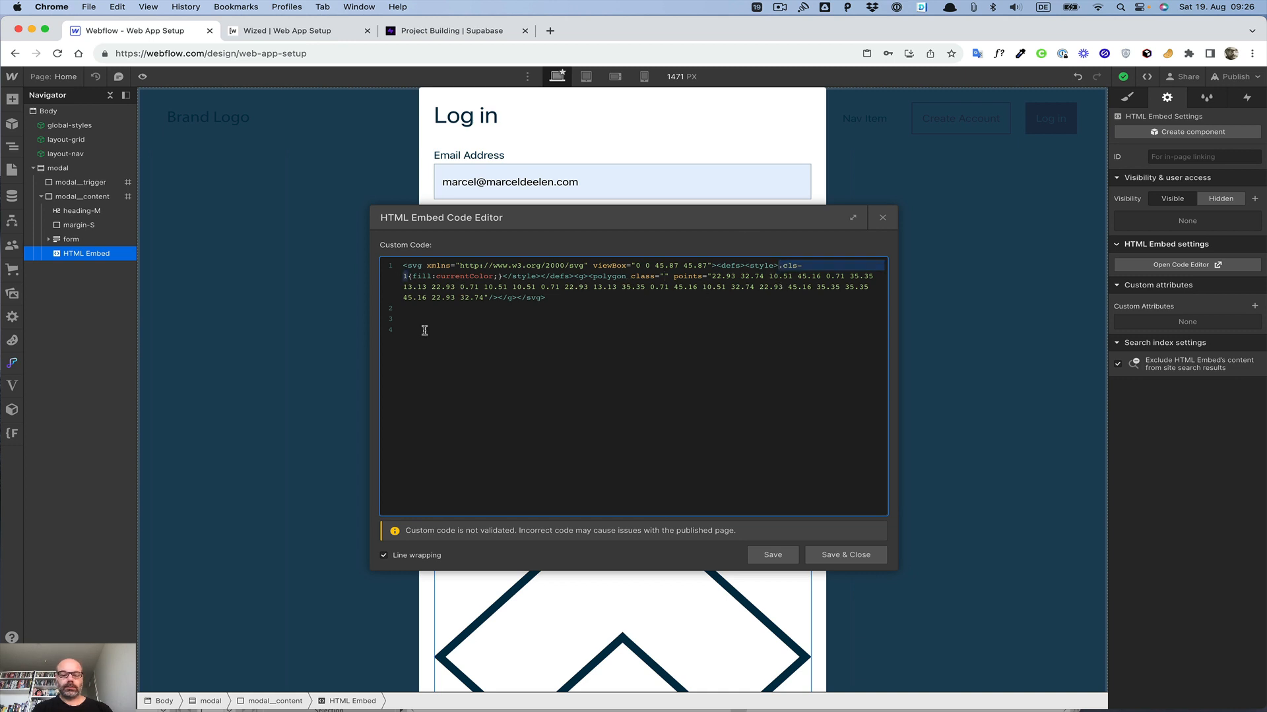
key(super+c)
click(663, 277)
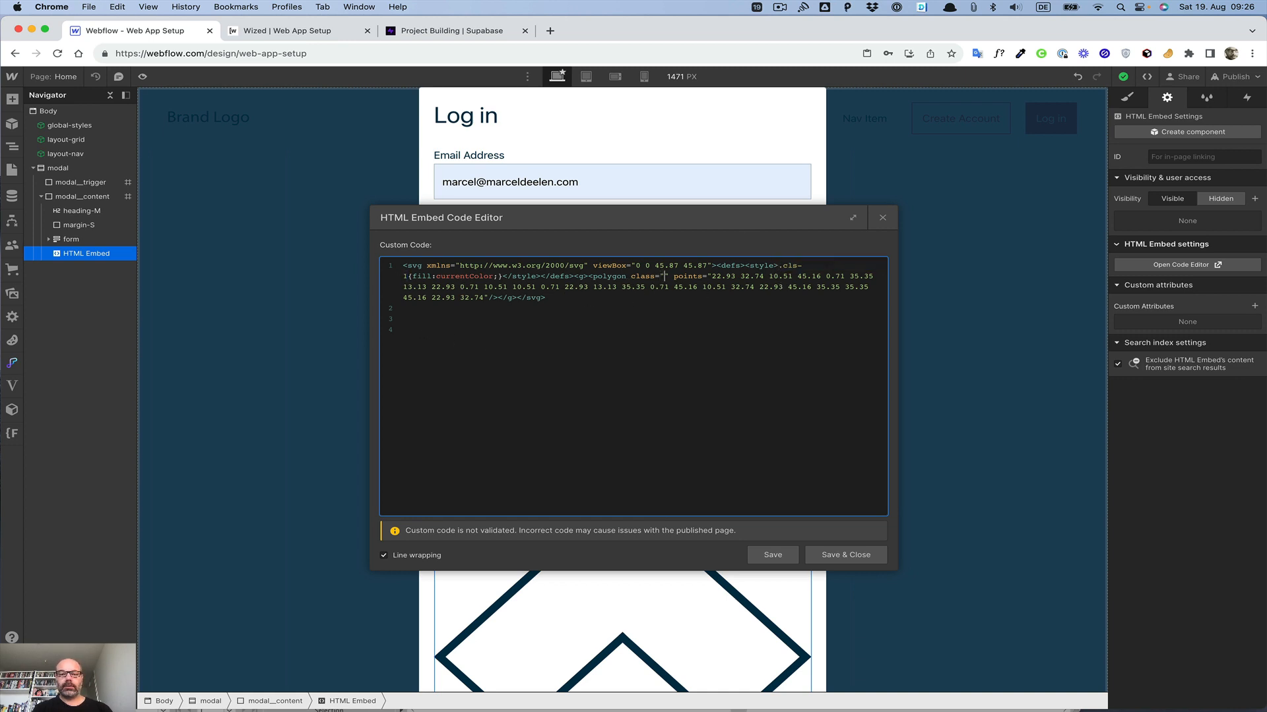
key(super+v)
click(778, 558)
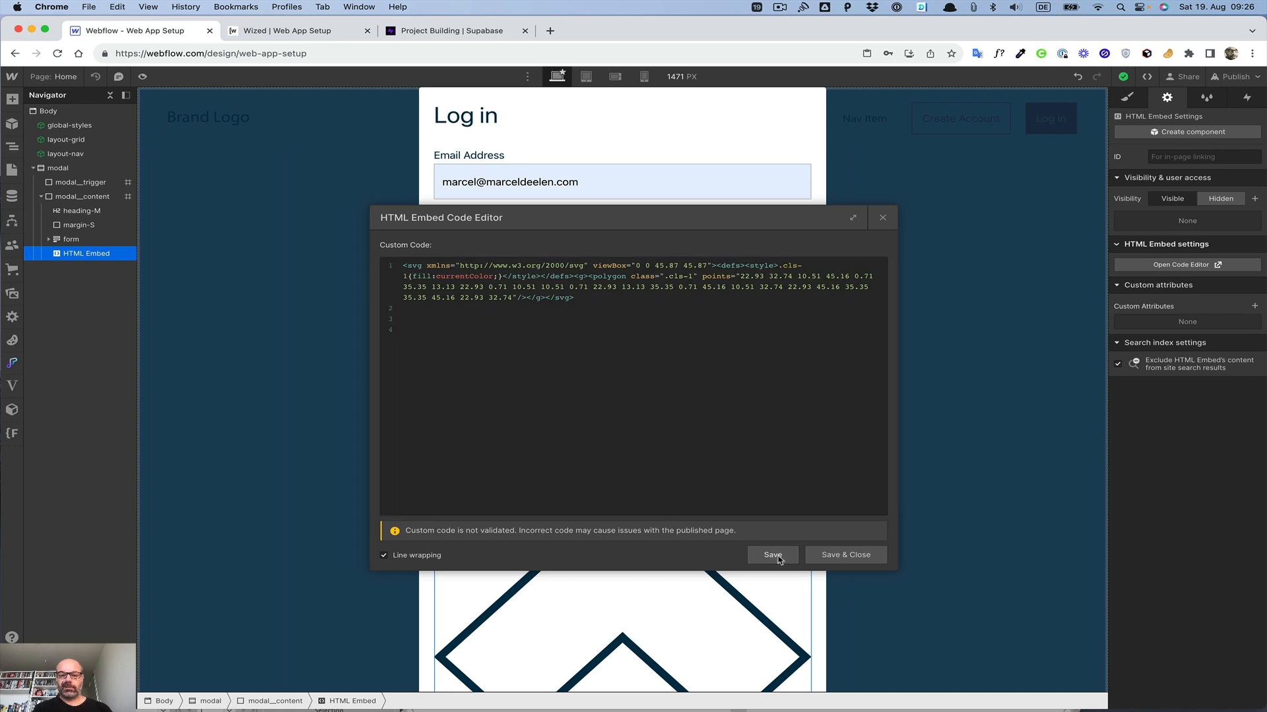
click(843, 554)
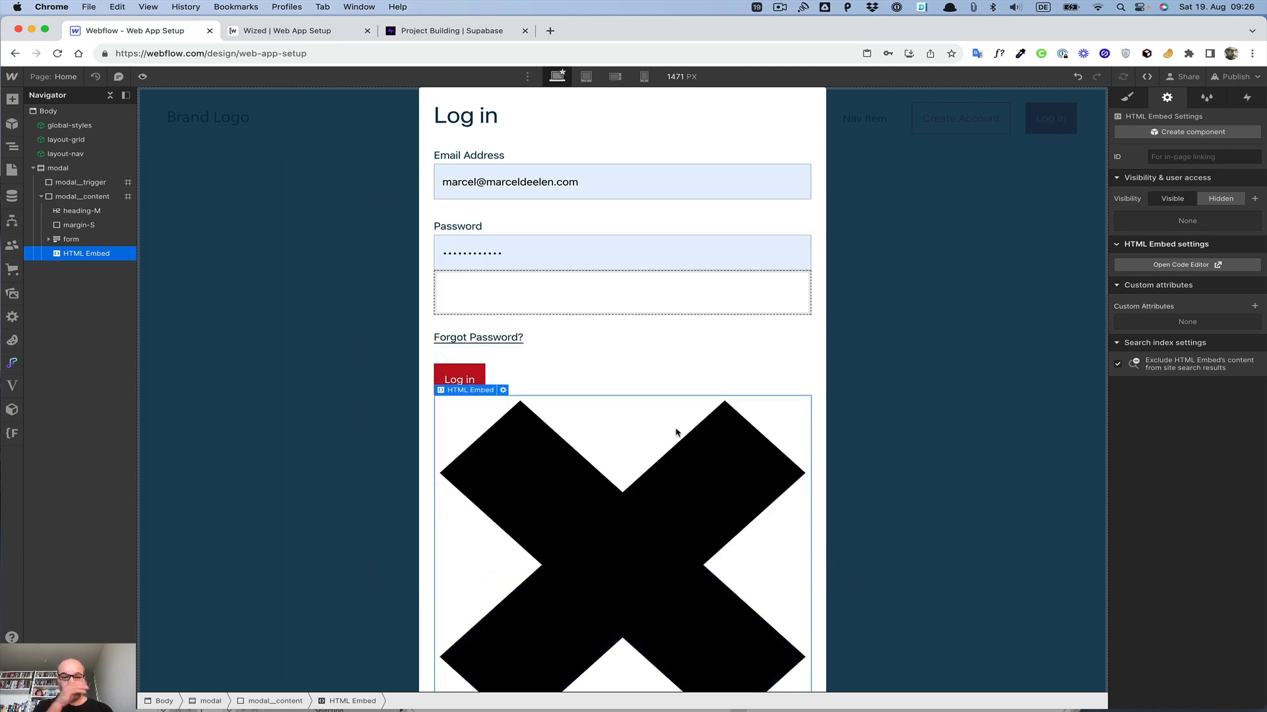
Step: Give the HTML Embed a new class named icon__close
click(1126, 96)
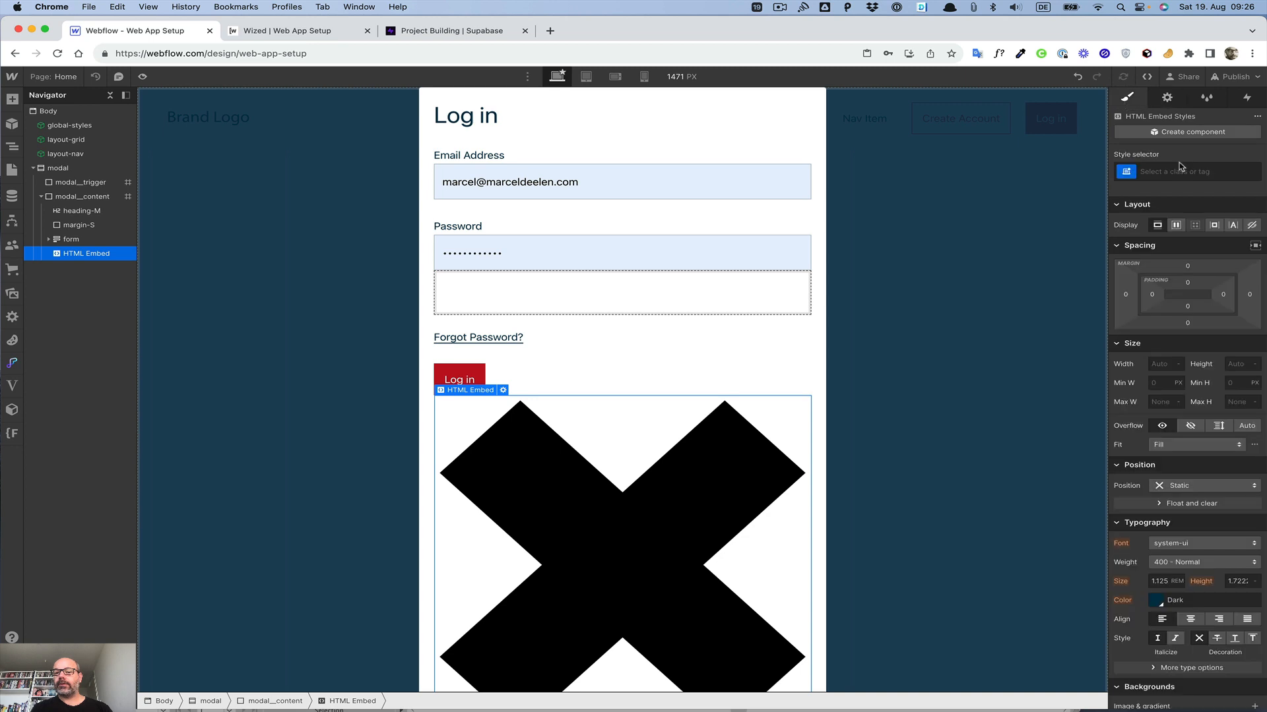
click(1172, 170)
text(io)
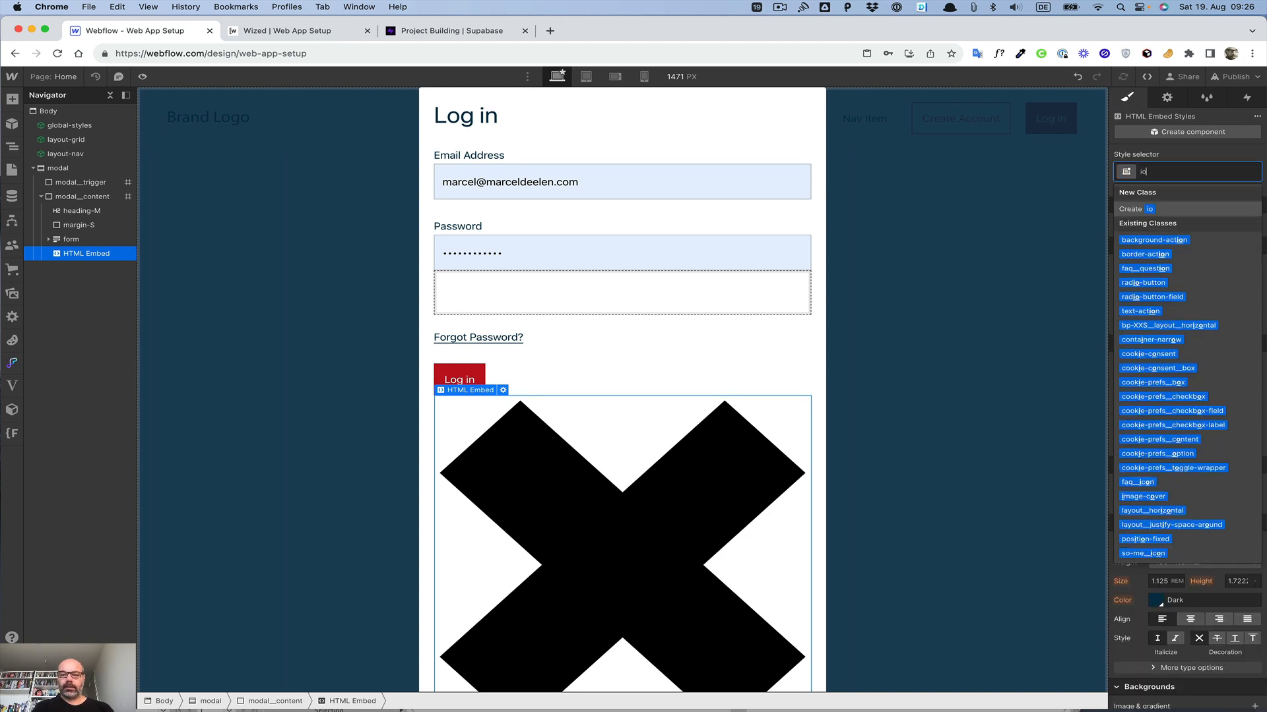
key(BackSpace)
text(con_close)
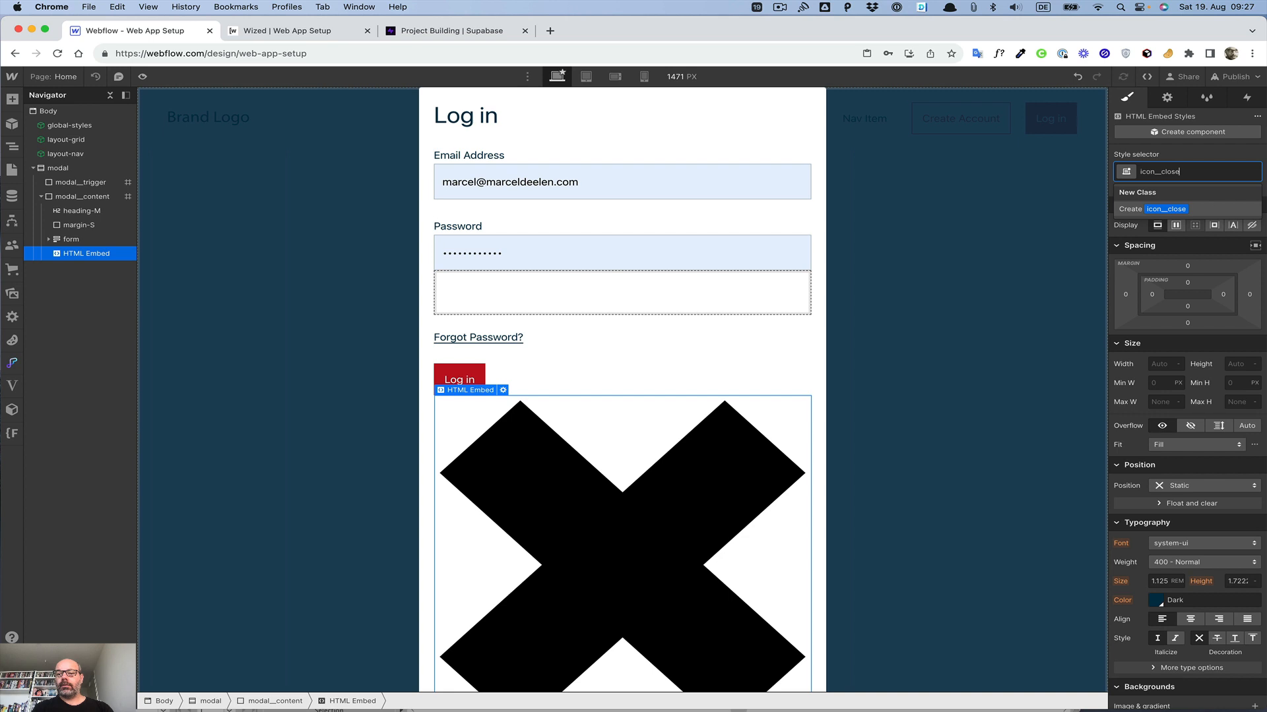
key(Return)
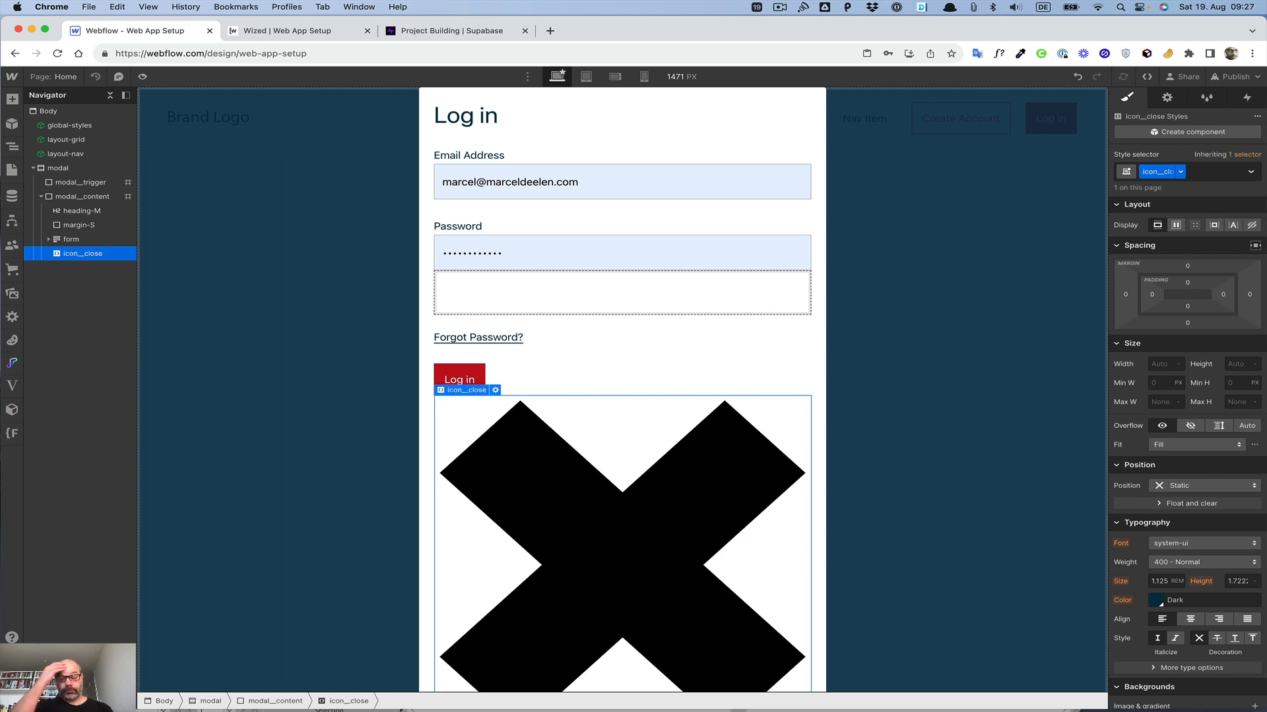
Step: Set the close icon's position to Absolute and anchor it to the top-right corner of the modal content
click(1178, 488)
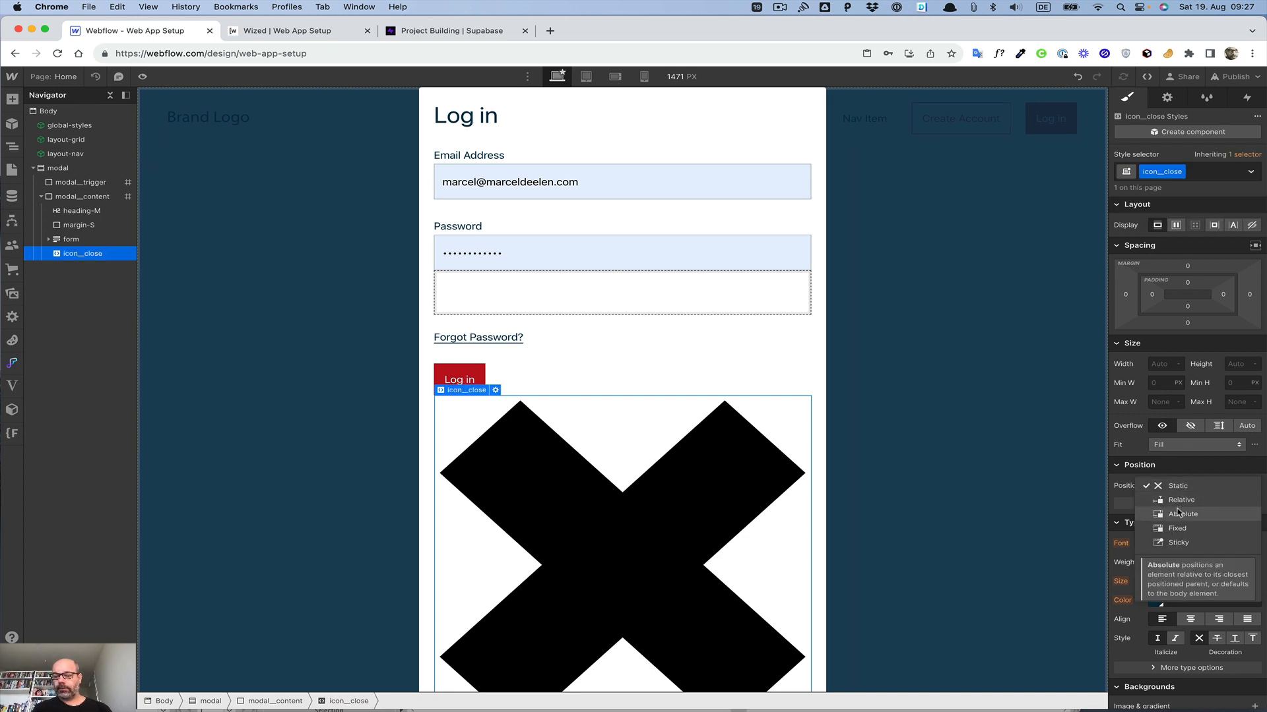
click(1178, 513)
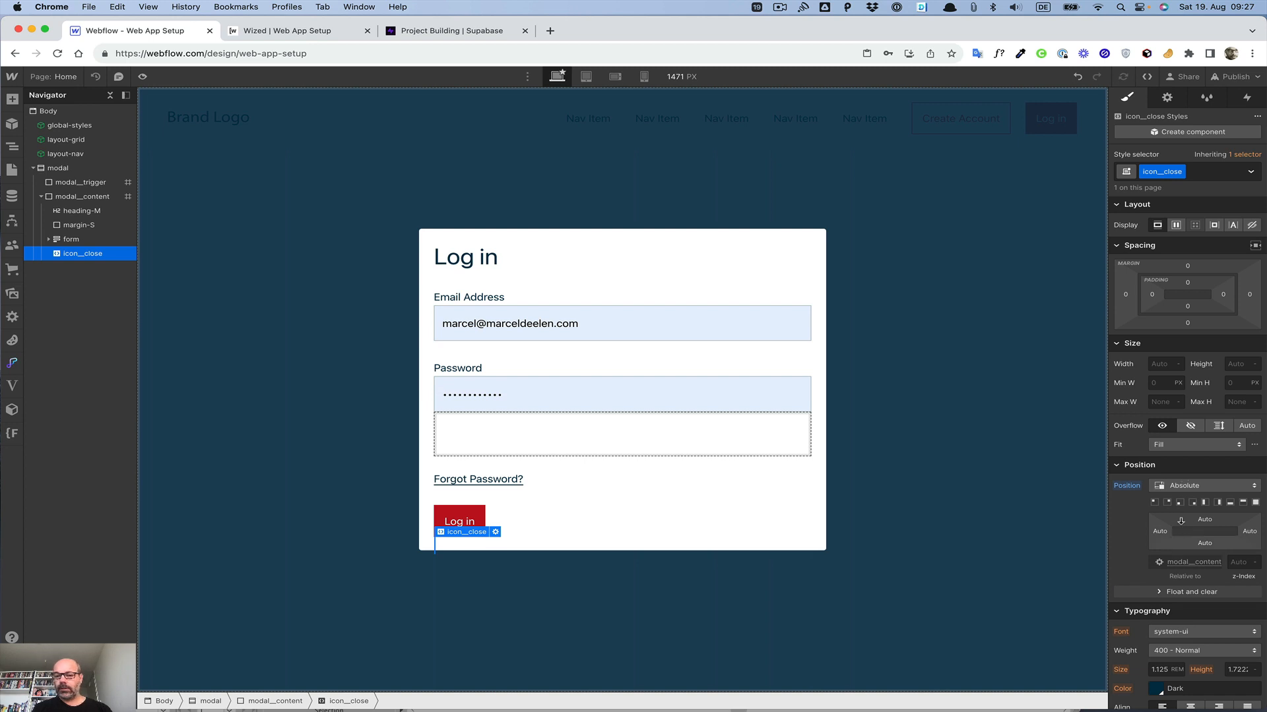
click(1167, 505)
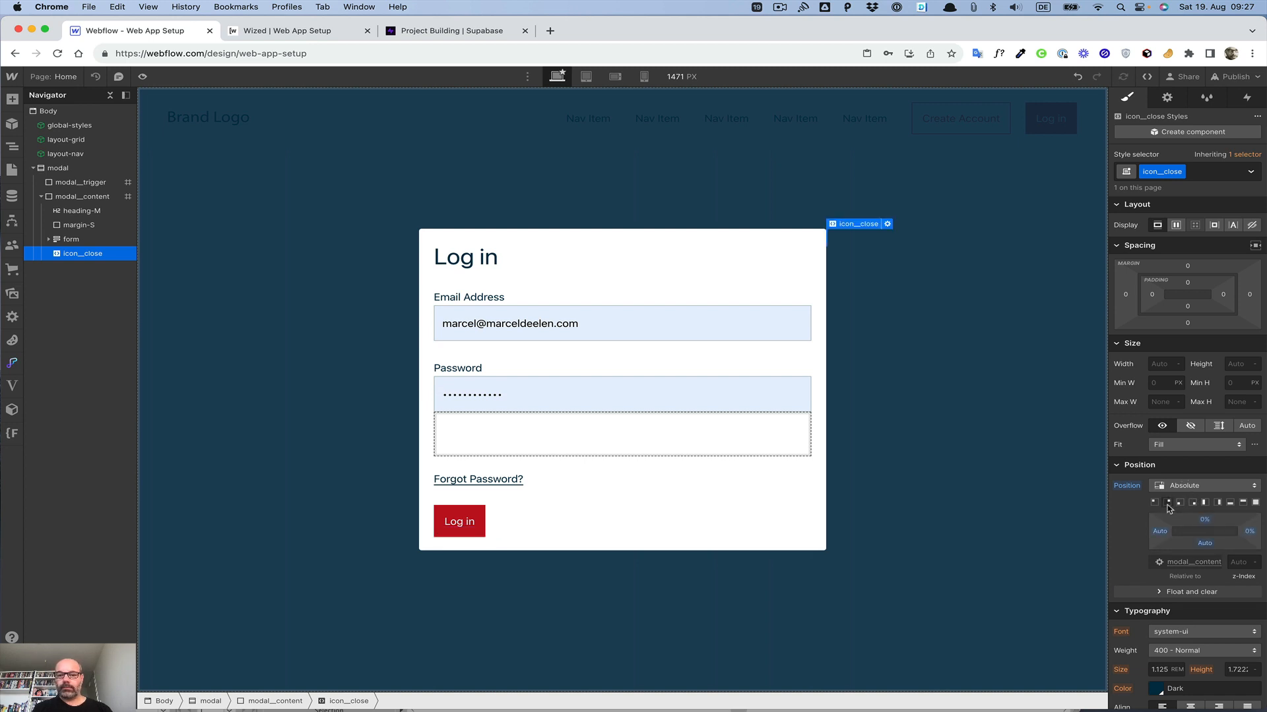
Step: Set the close icon's width and height to 1 rem each
click(1159, 364)
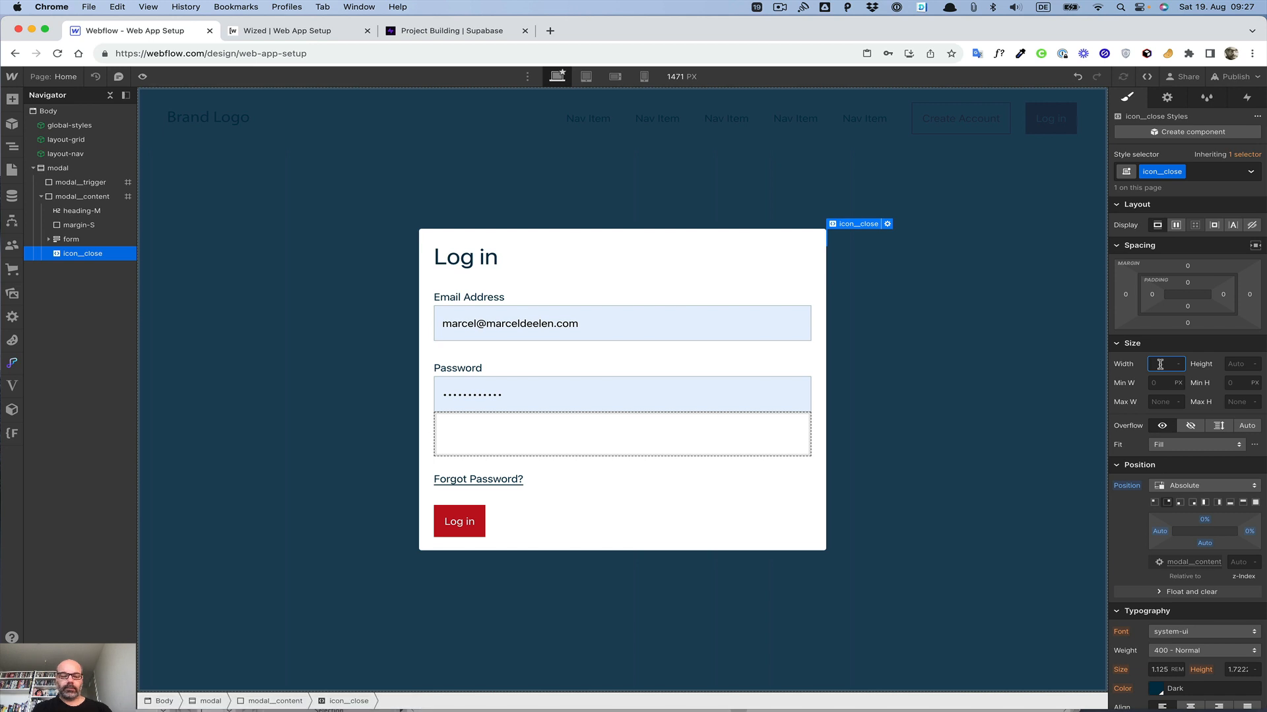
text(1rem)
key(Return)
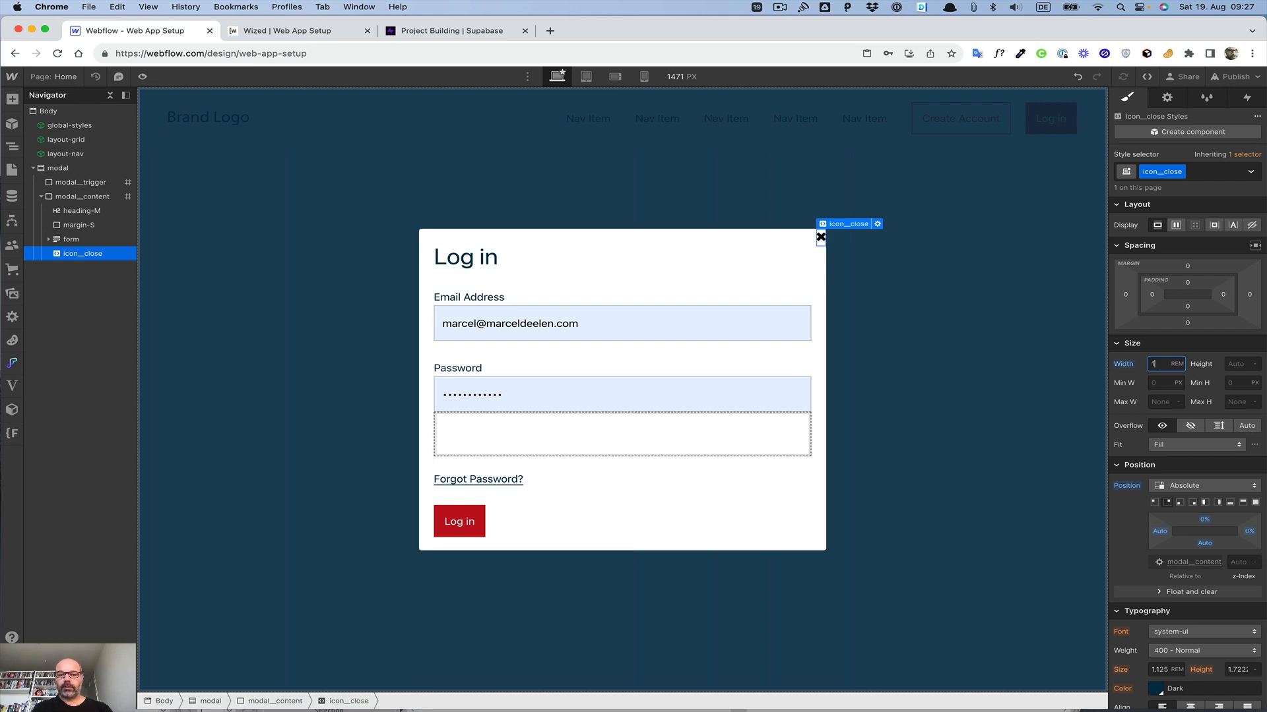
click(1241, 366)
text(1rem)
key(Return)
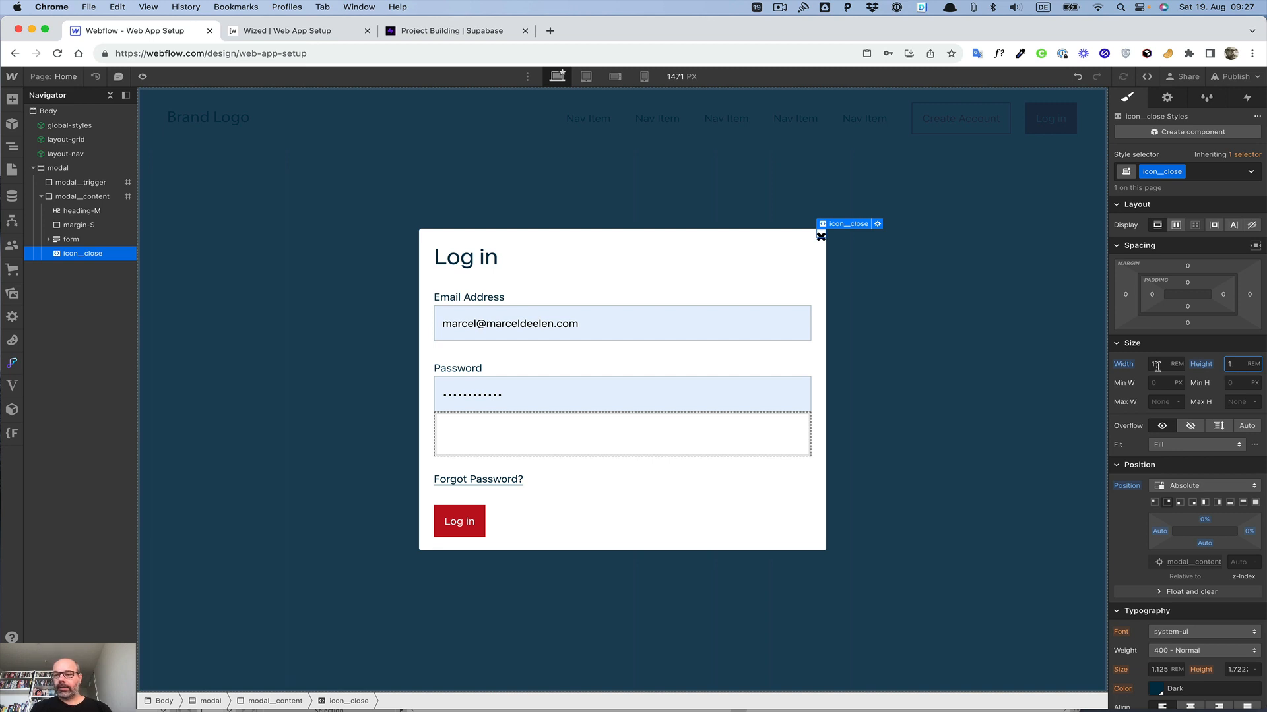
Step: Set the close icon's right offset to 0.6 rem
click(1249, 536)
click(1249, 532)
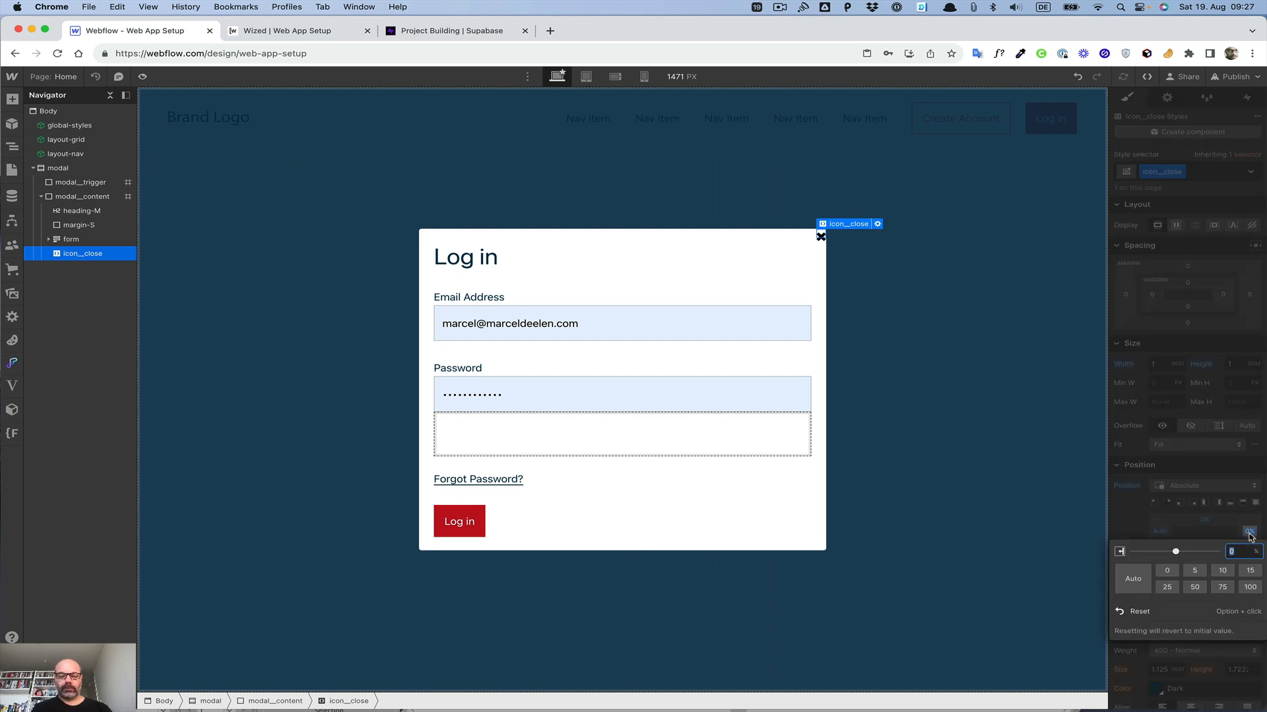
text(1rem)
key(Return)
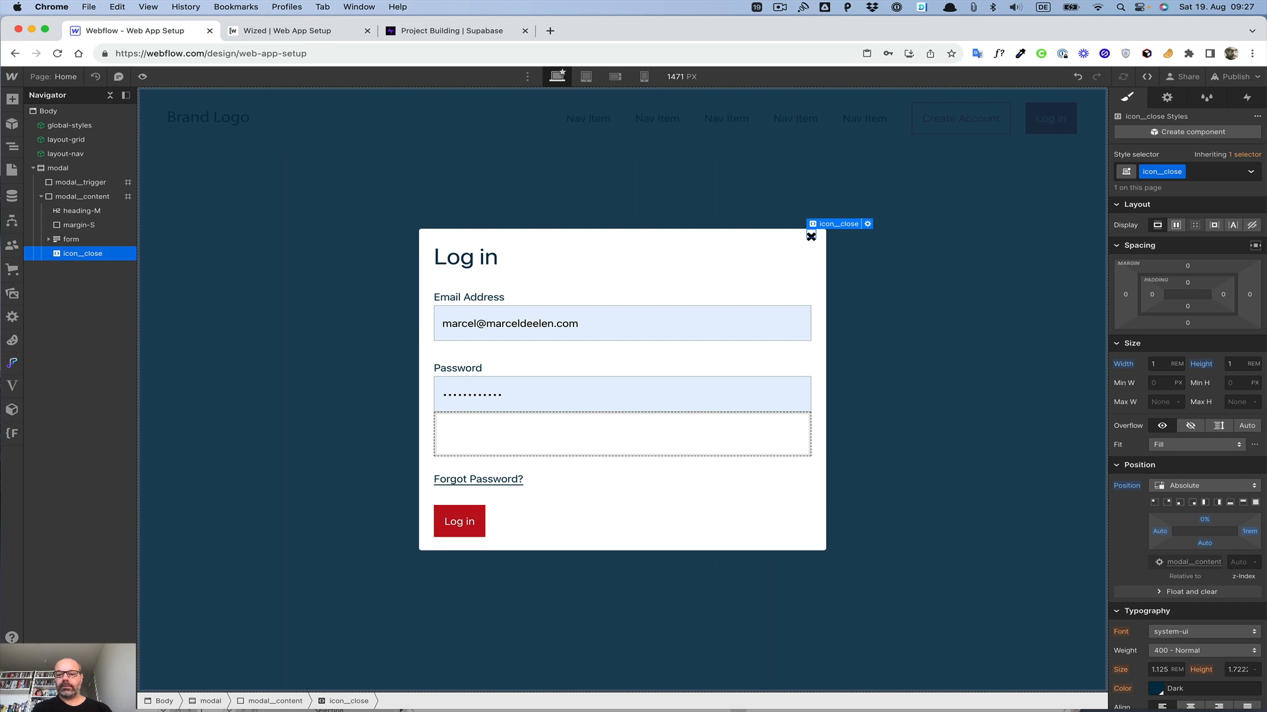
click(1250, 532)
text(0.6)
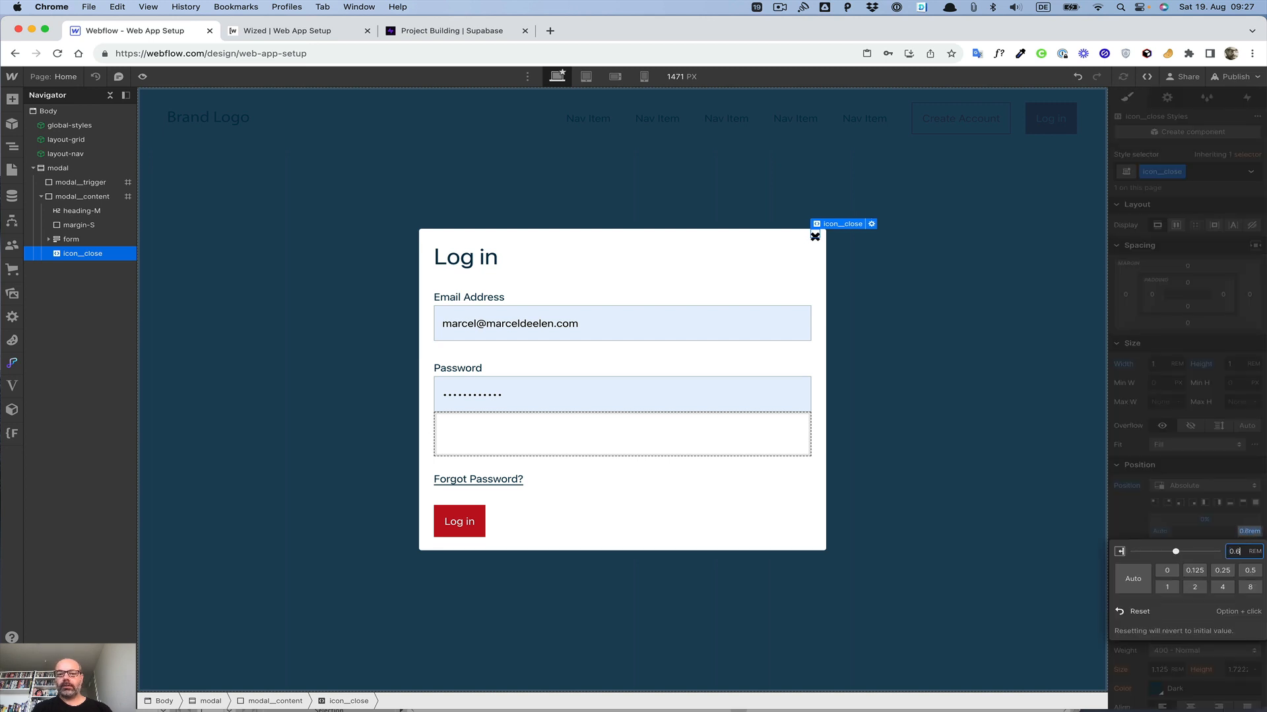
key(Return)
Step: Add a mouse click (tap) element trigger to the close icon
click(749, 263)
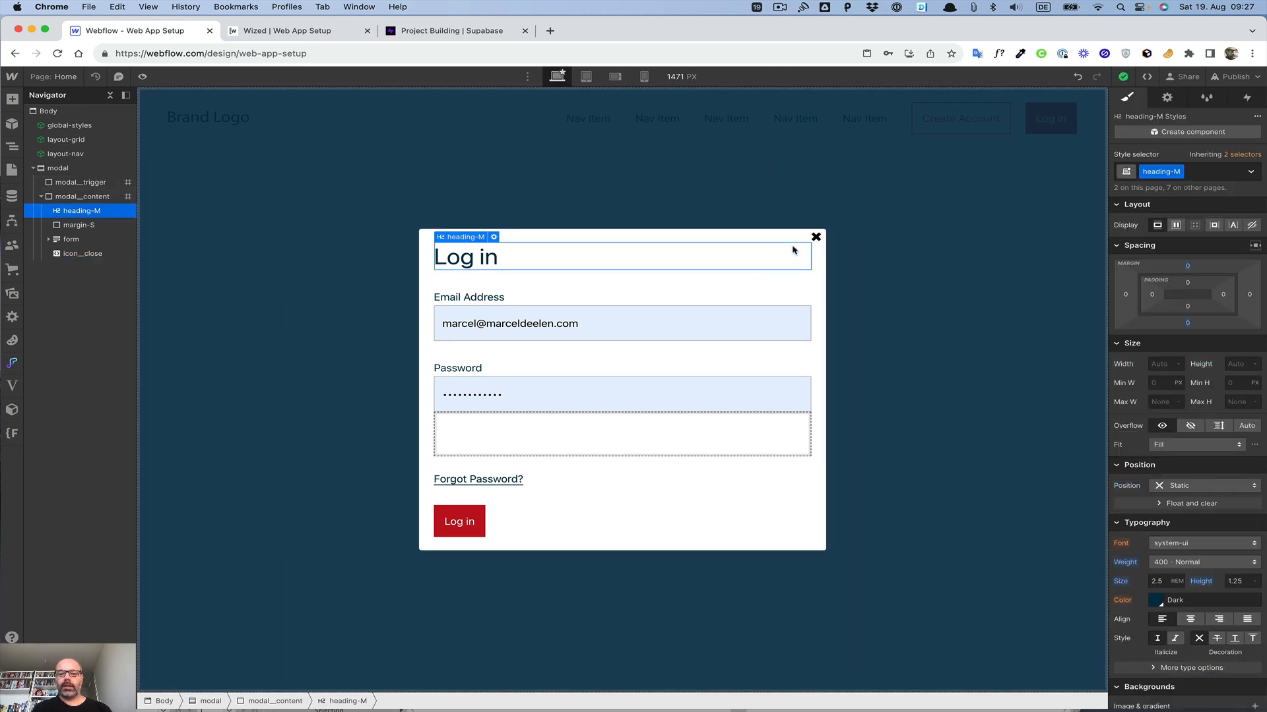
click(815, 236)
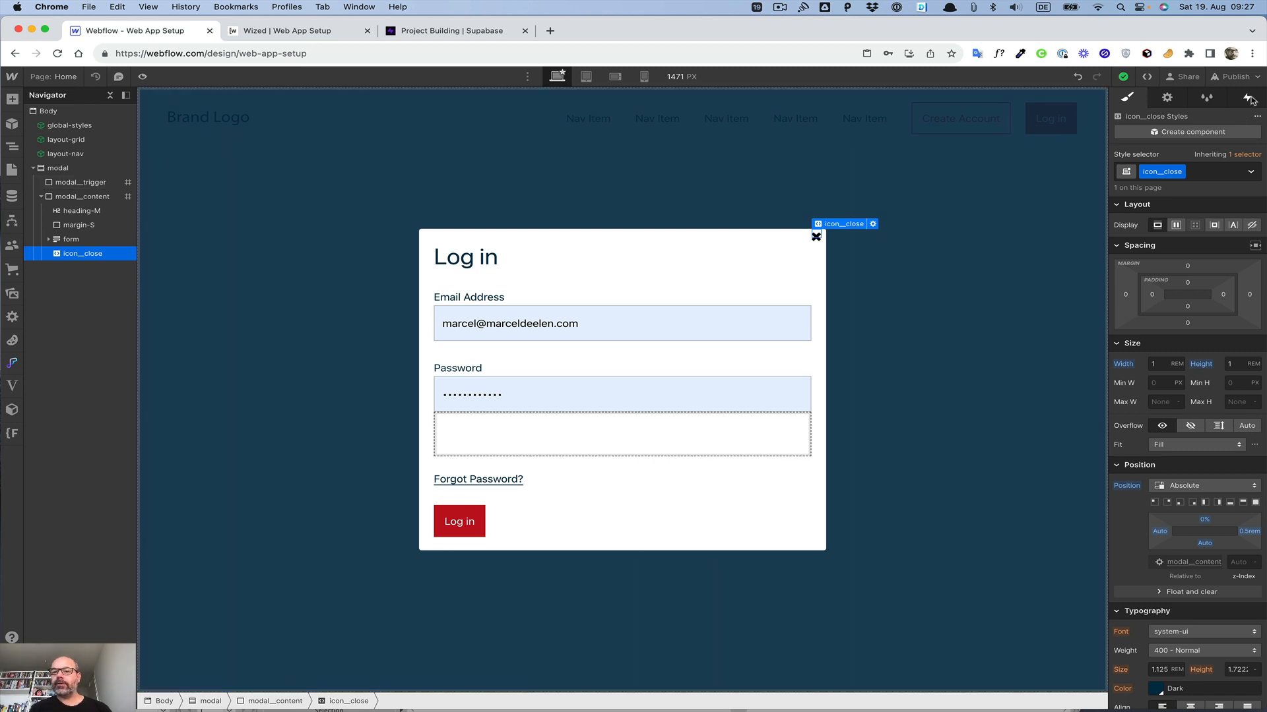
click(1249, 98)
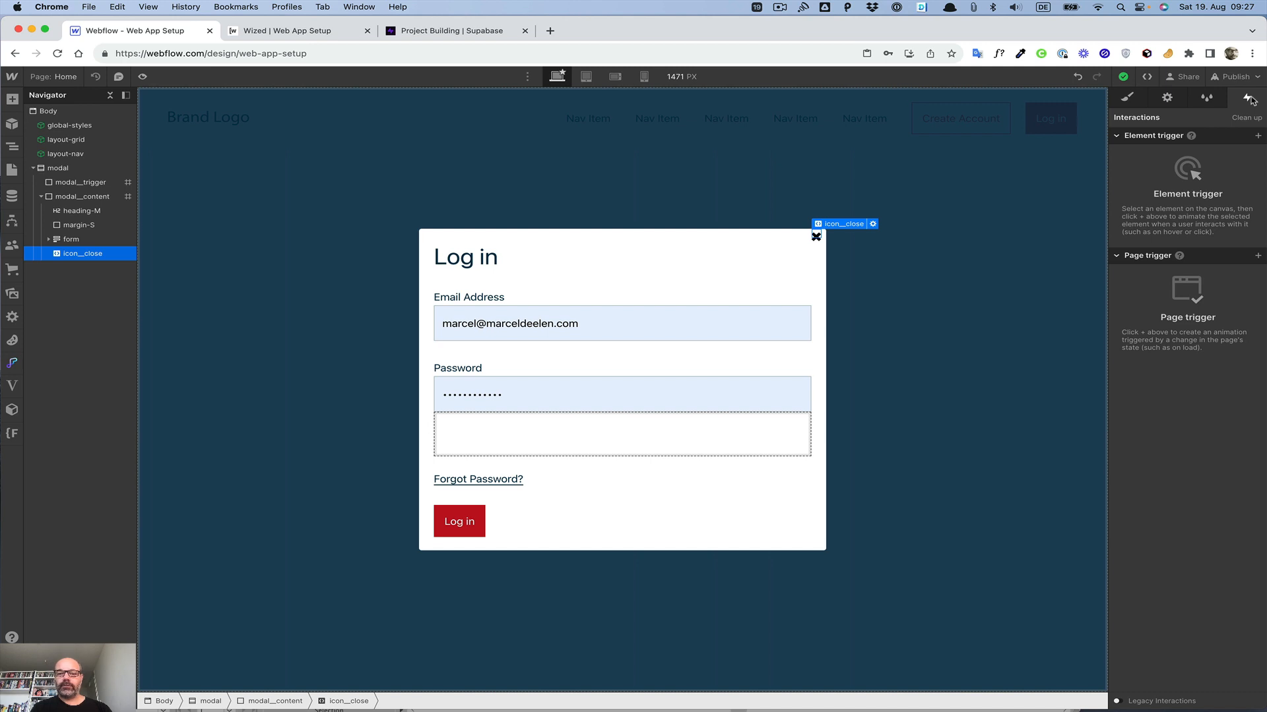
click(1258, 136)
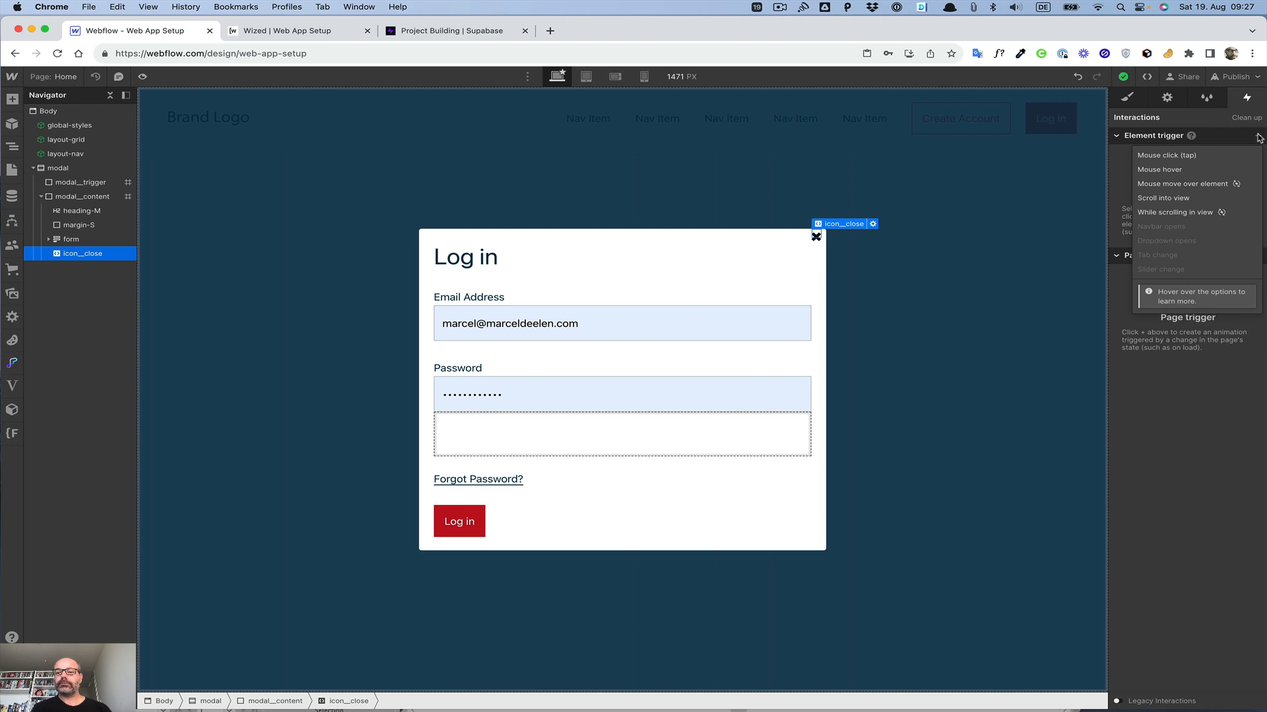
click(1185, 158)
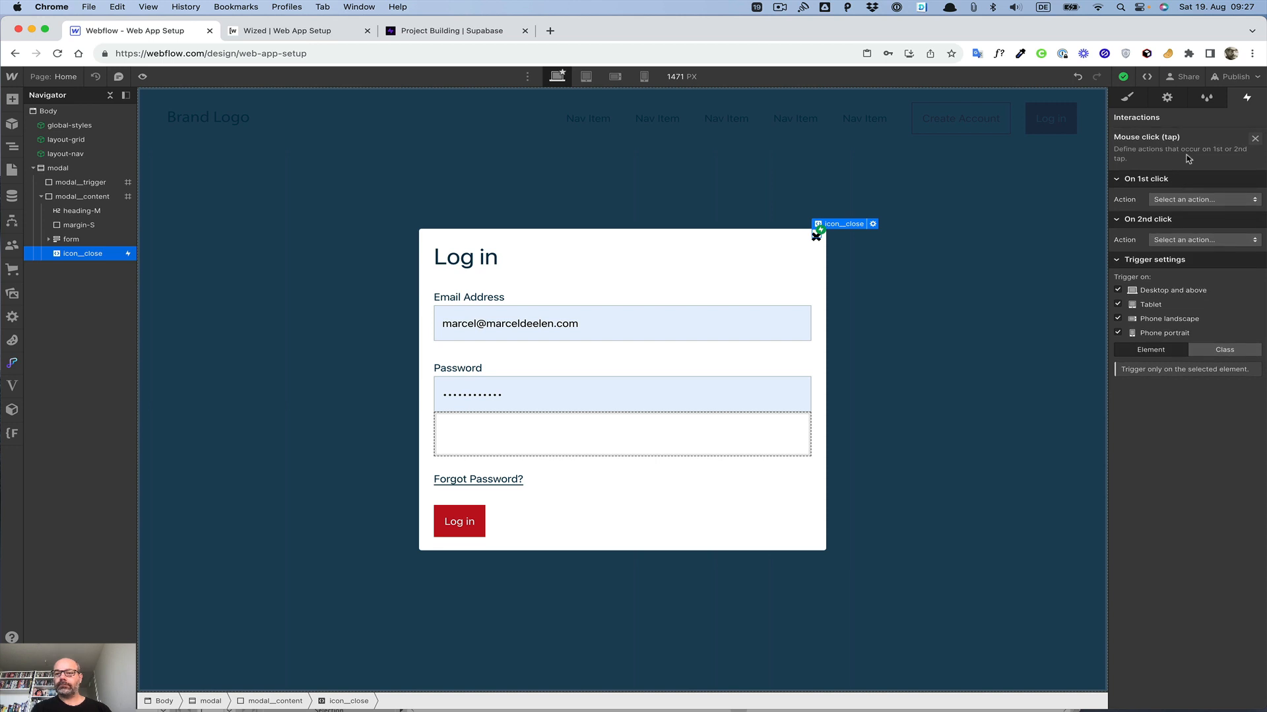
click(1255, 142)
Step: Select the modal wrapper and hide it by setting its display to none
click(919, 241)
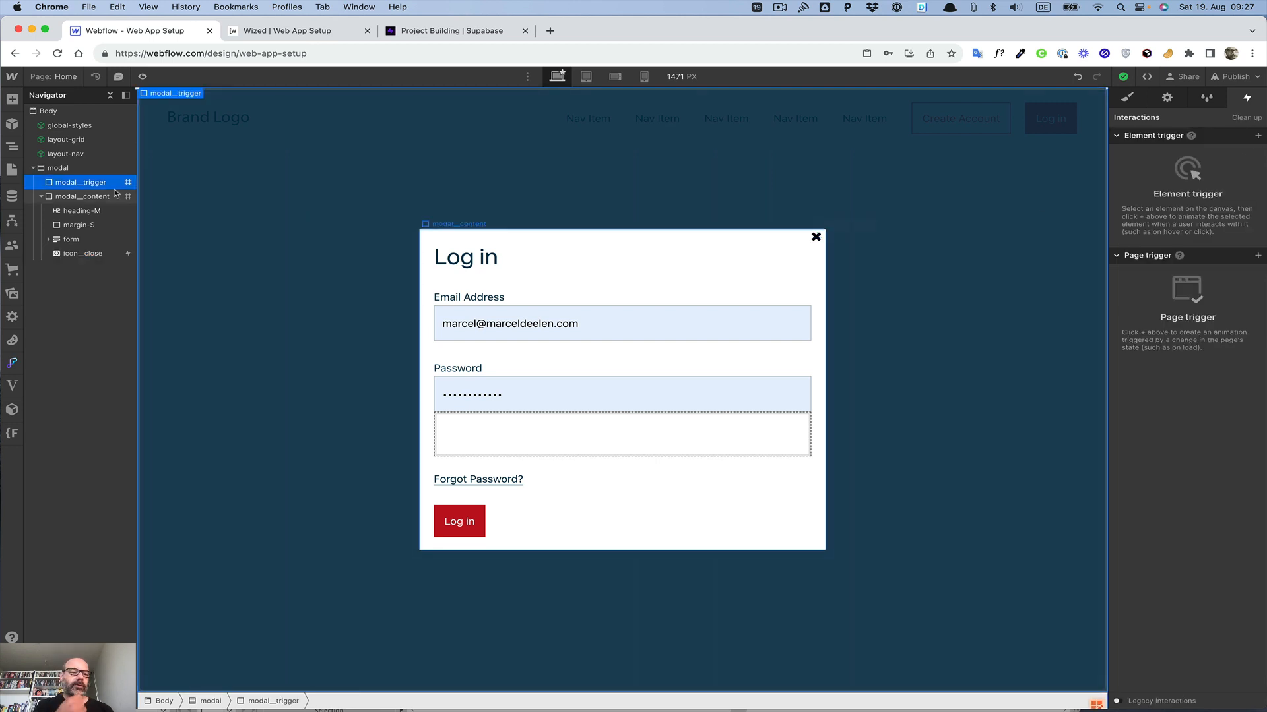
click(58, 167)
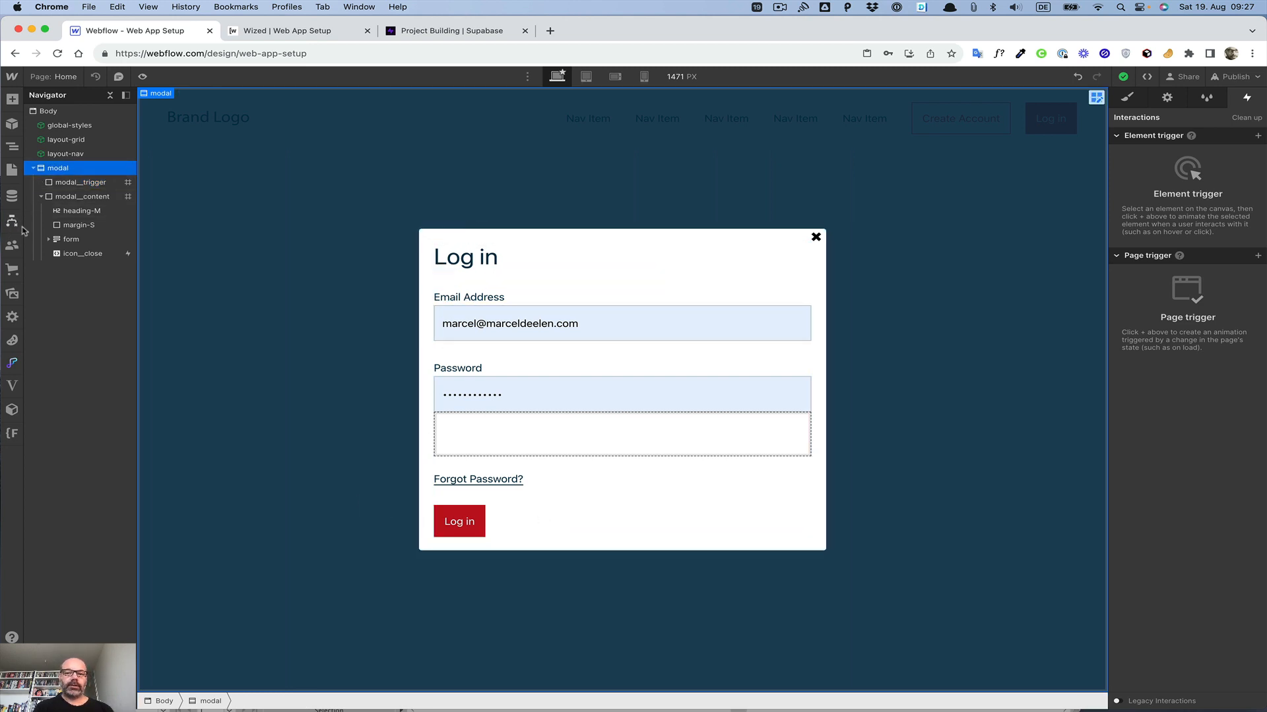
click(33, 169)
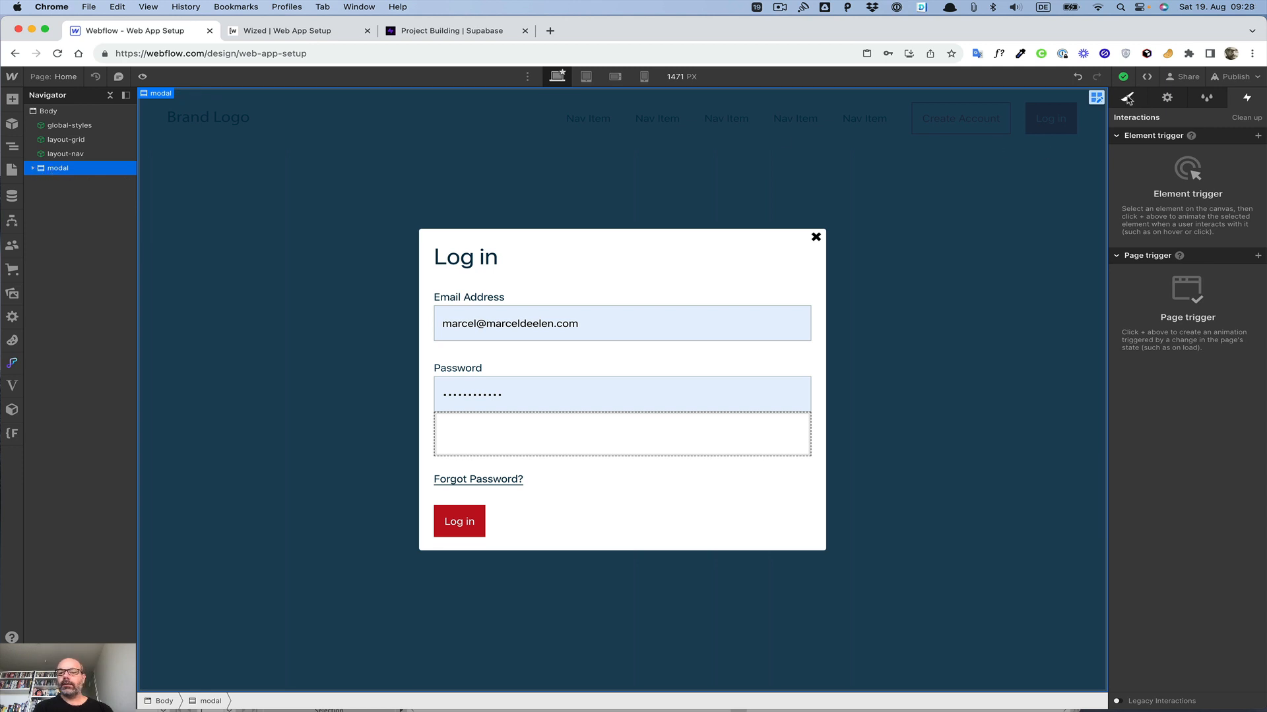
click(1127, 99)
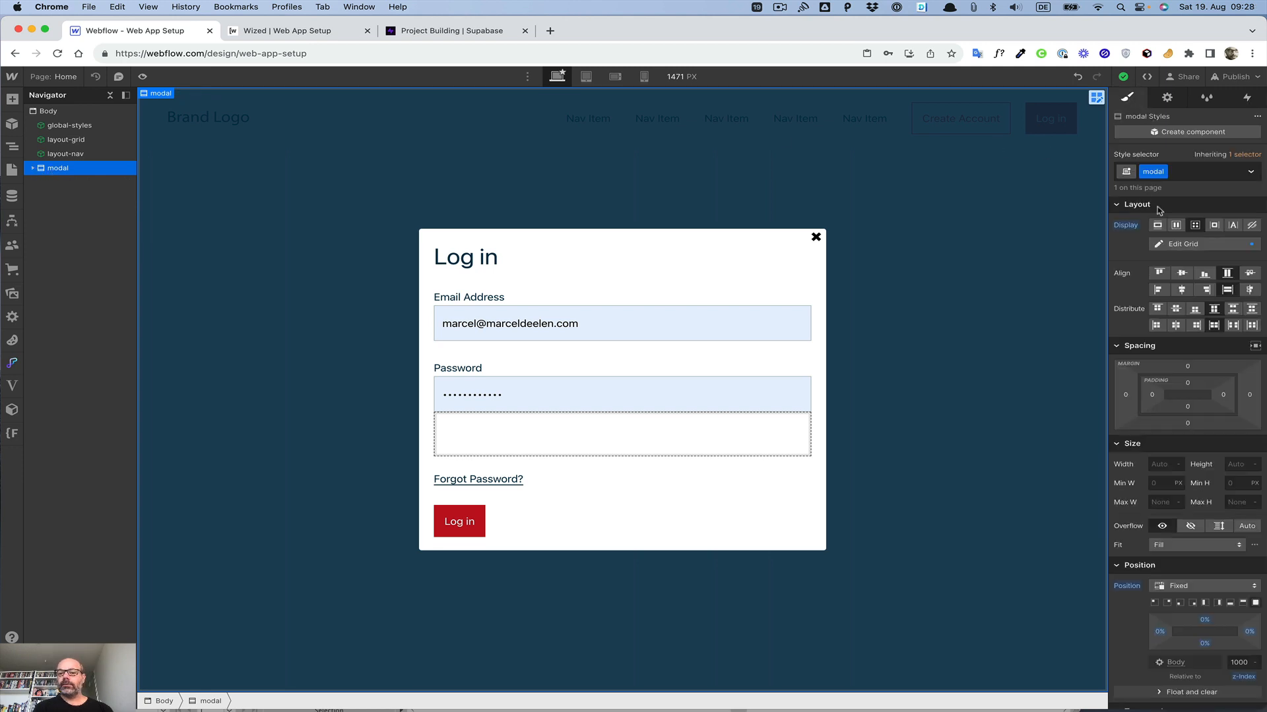
click(1251, 226)
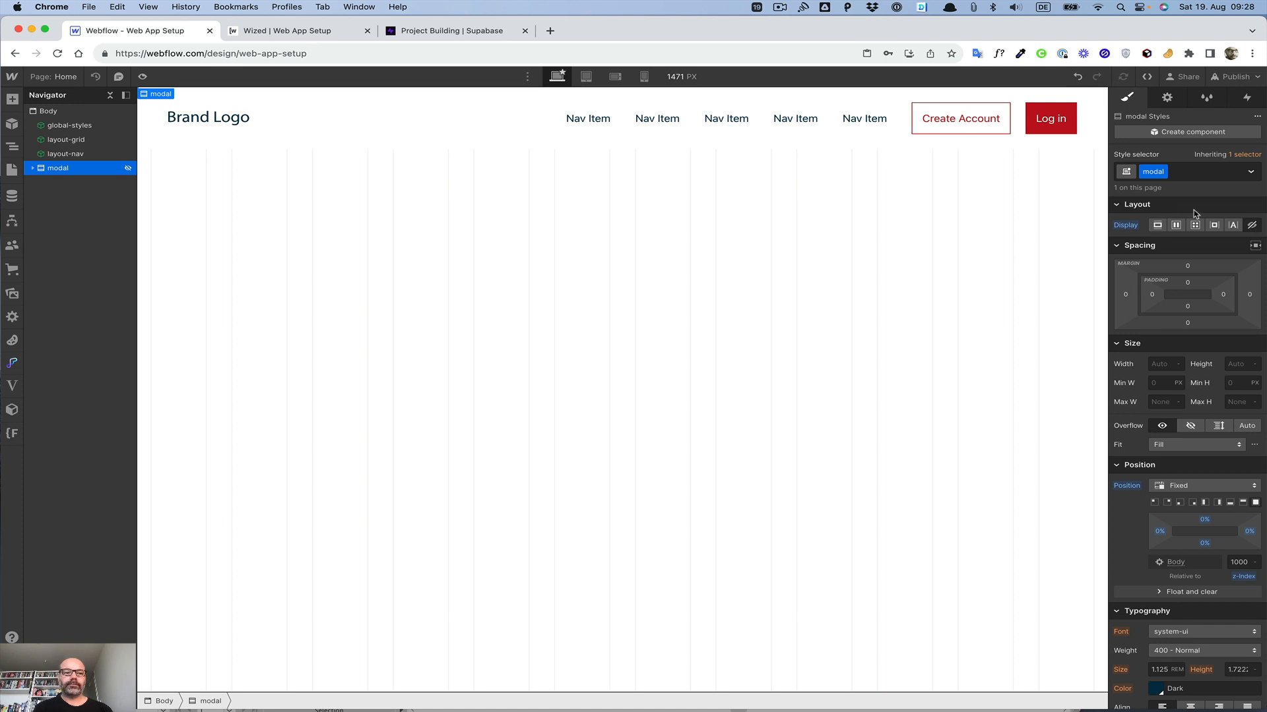
Step: Inside the nav component, add a mouse click trigger to the Log in button that starts an animation
double_click(1030, 128)
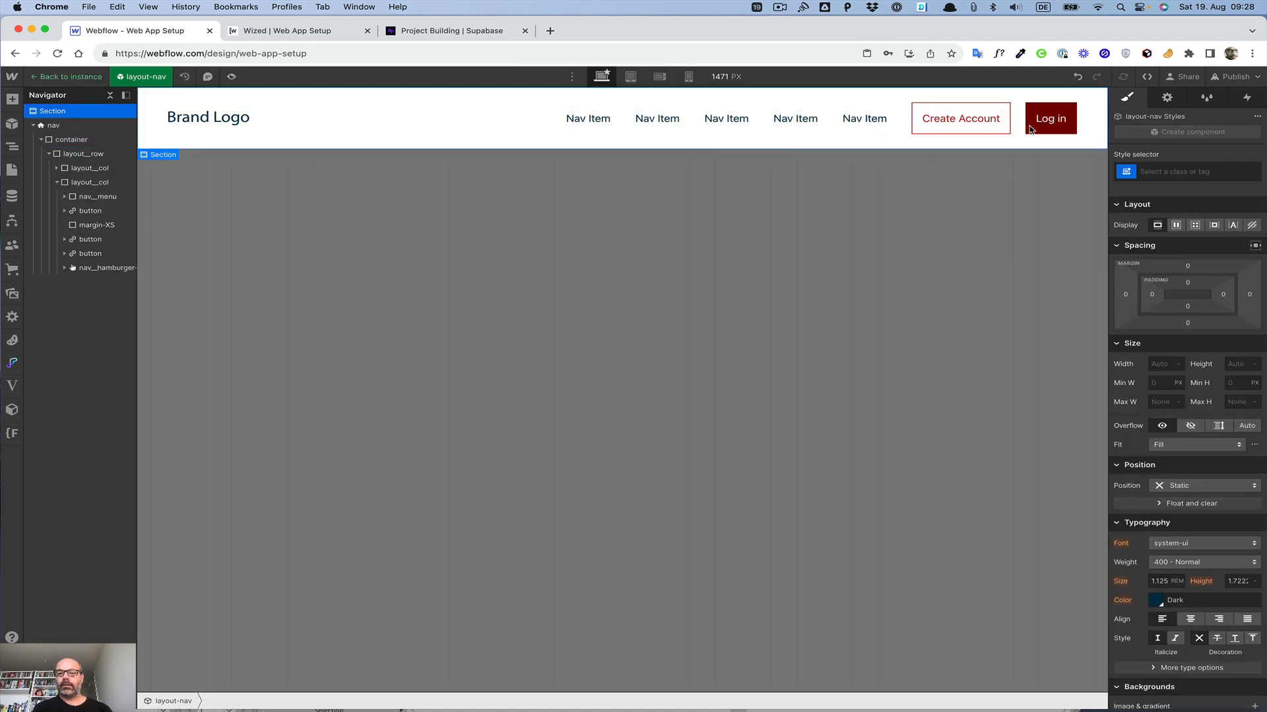
click(1030, 128)
click(1247, 97)
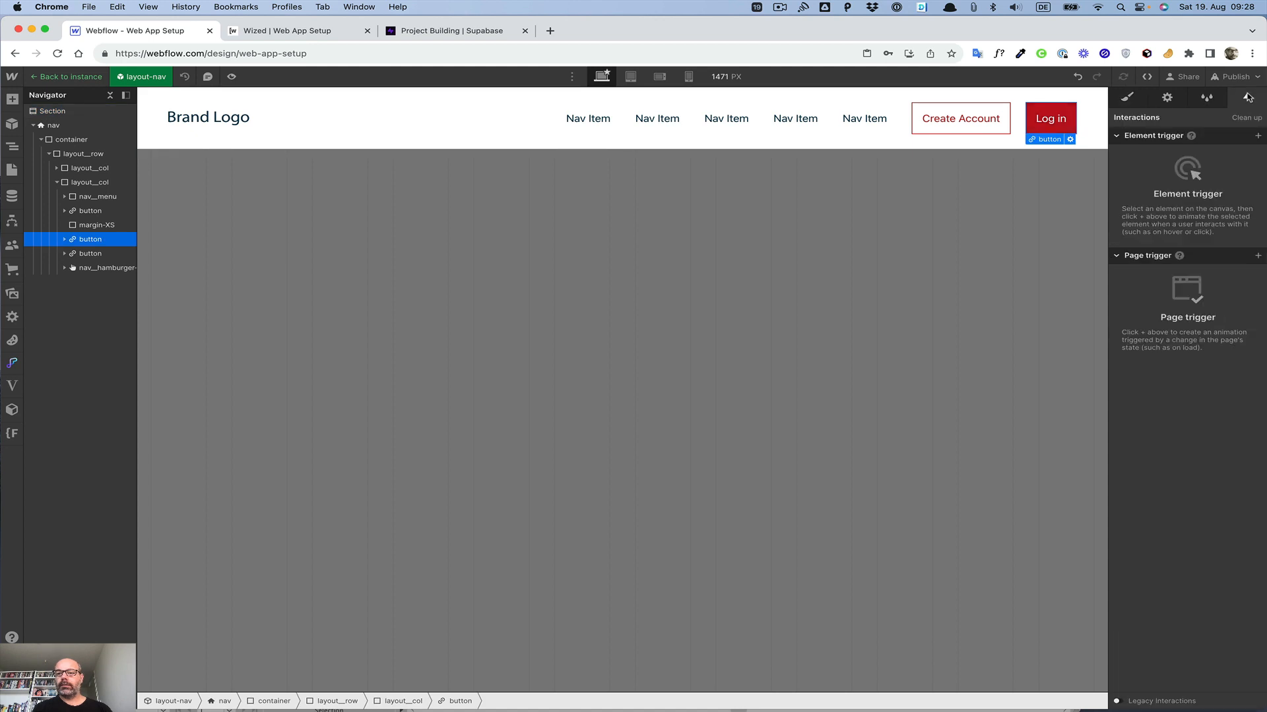
click(1257, 135)
click(1166, 156)
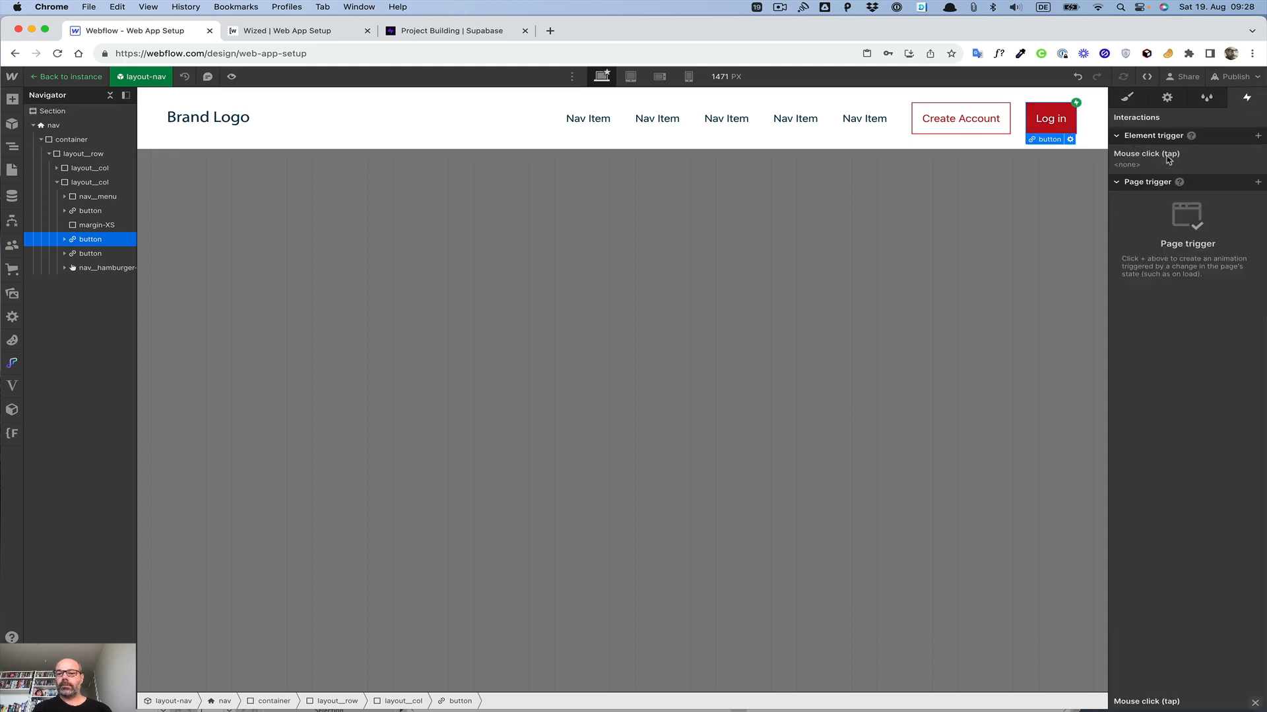
click(1191, 200)
click(1183, 228)
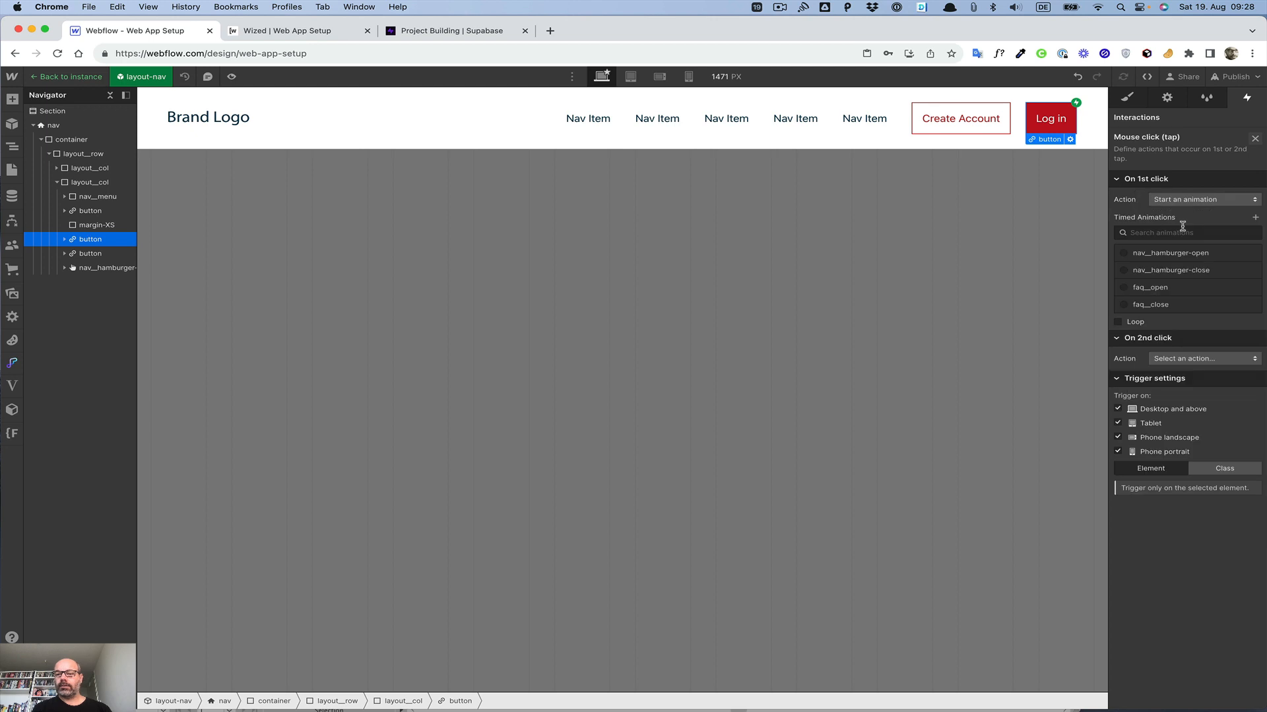
Step: Create a new timed animation named login__open
click(1258, 220)
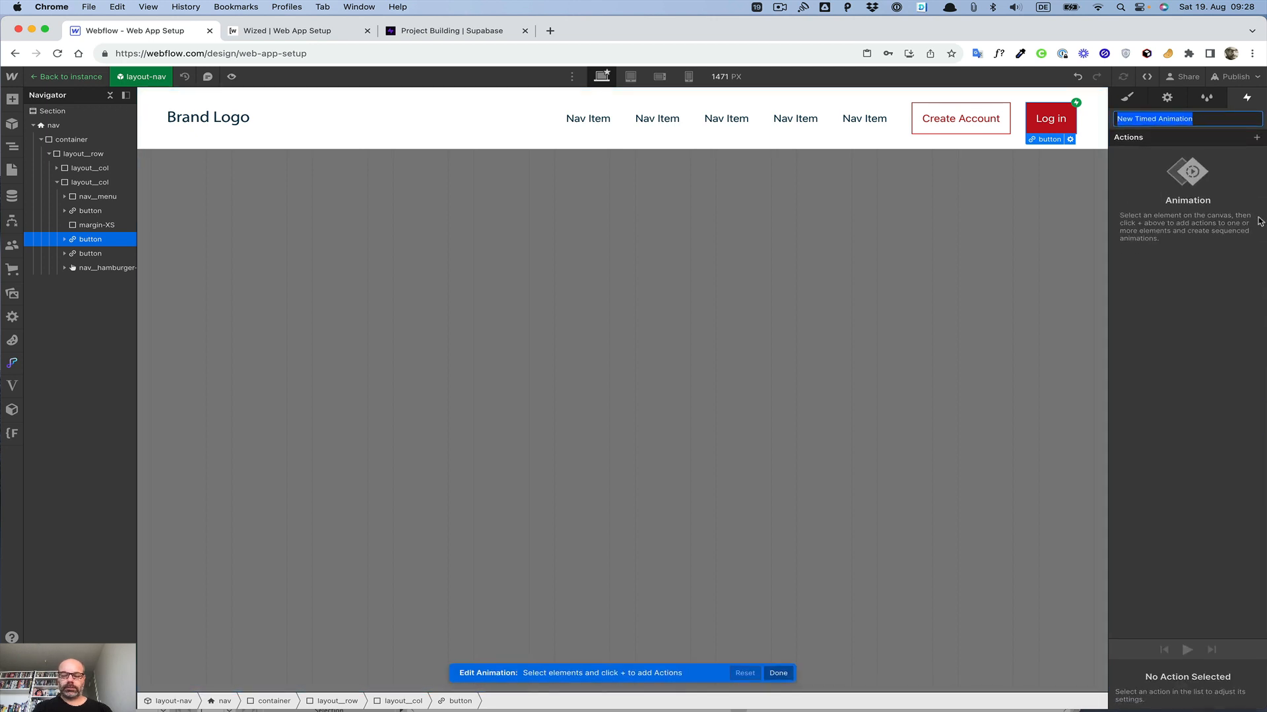
text(opne)
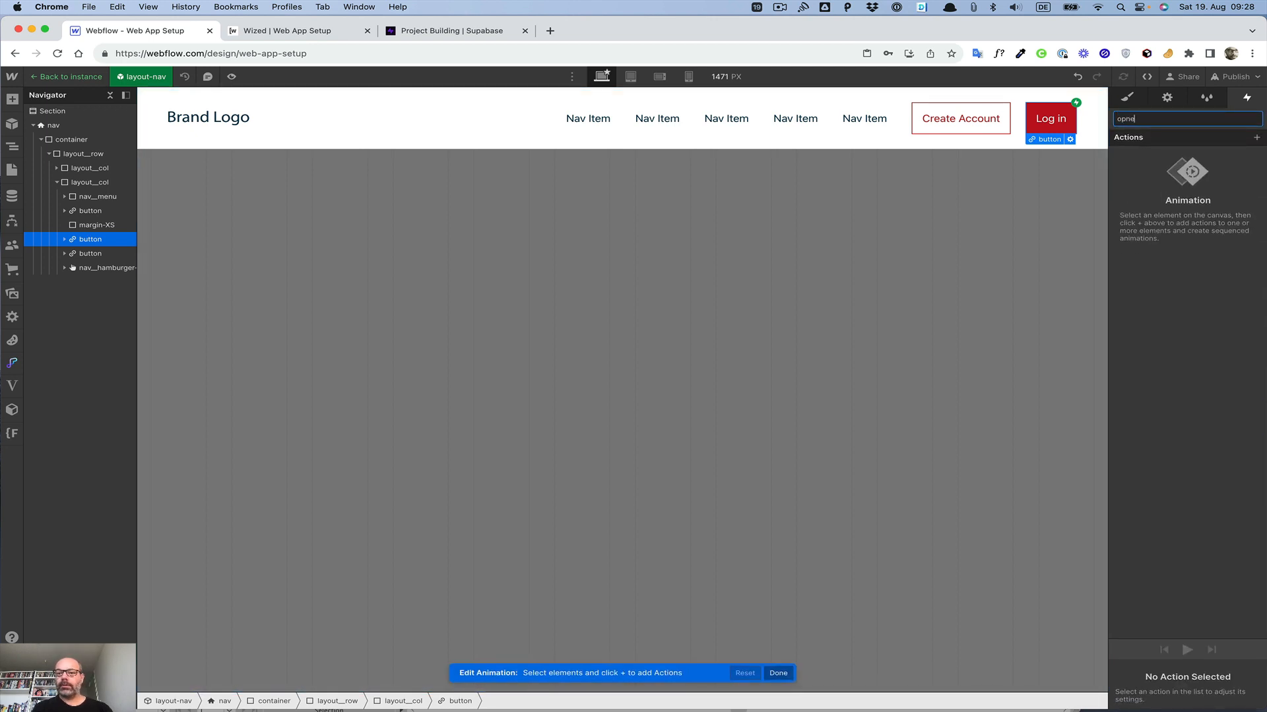
key(BackSpace)
key(BackSpace)
text(login__ope)
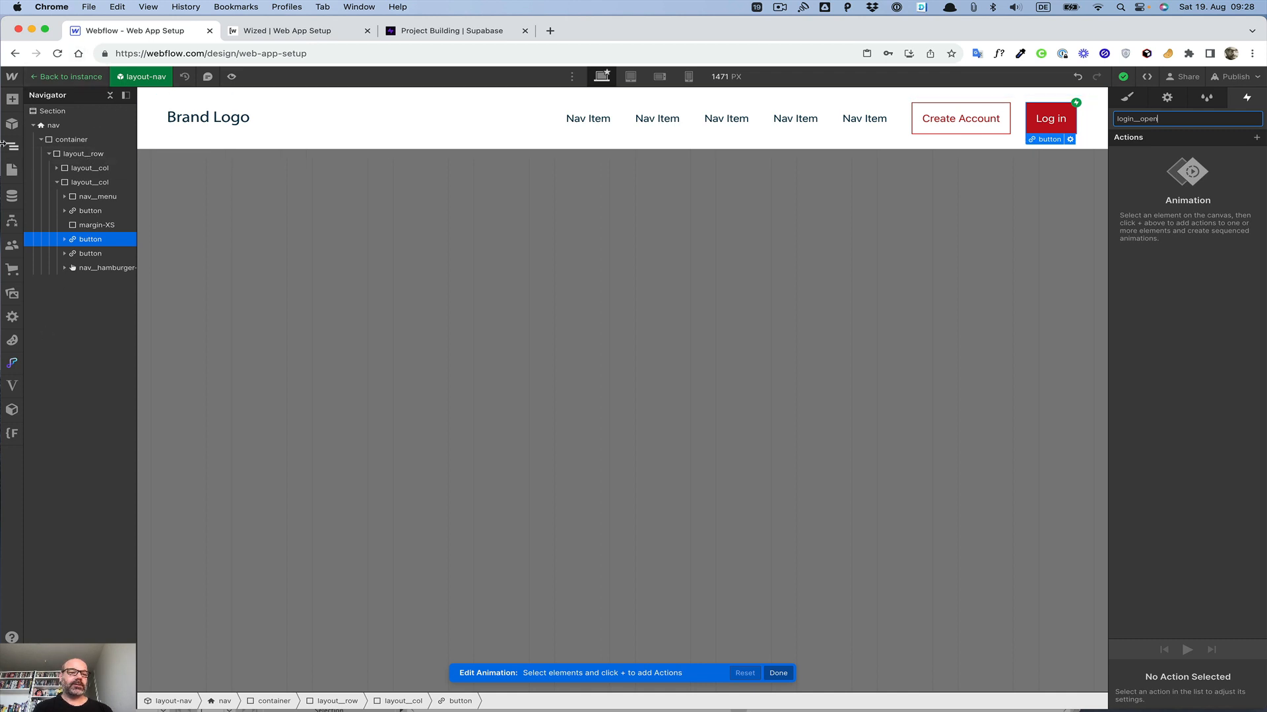
Step: Leave the nav component editing and return to the Home page
click(12, 151)
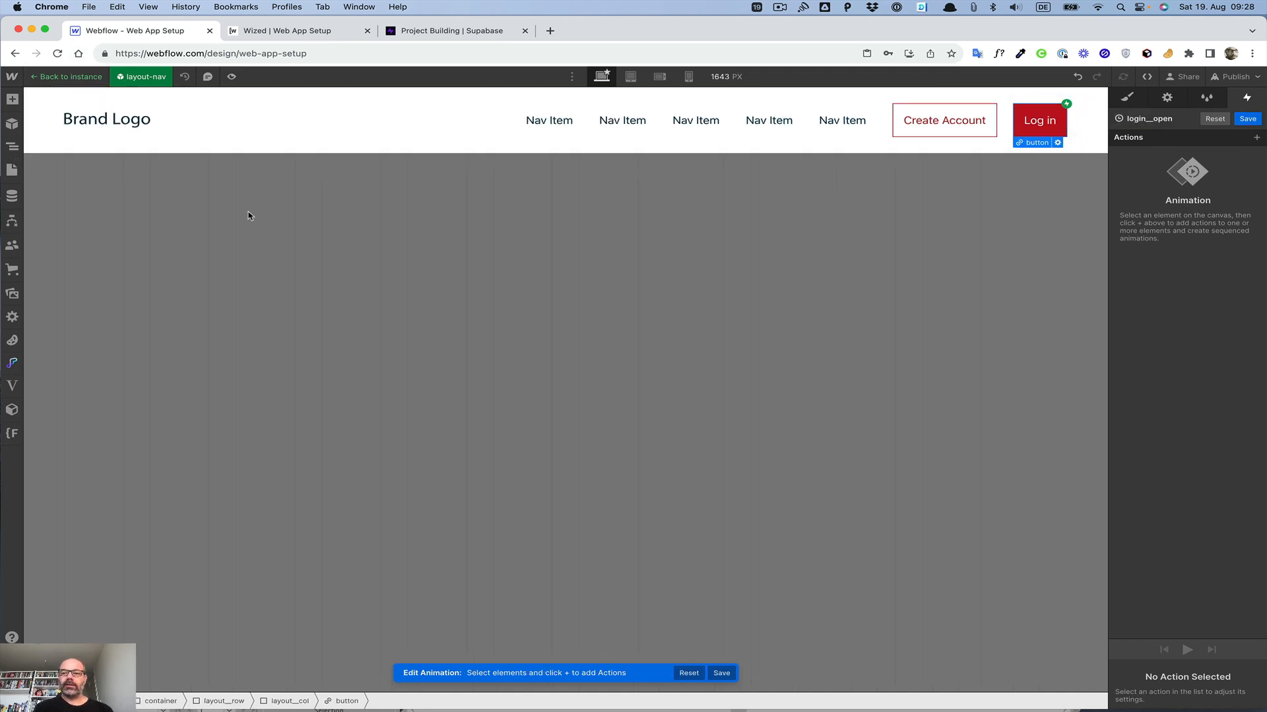
click(13, 148)
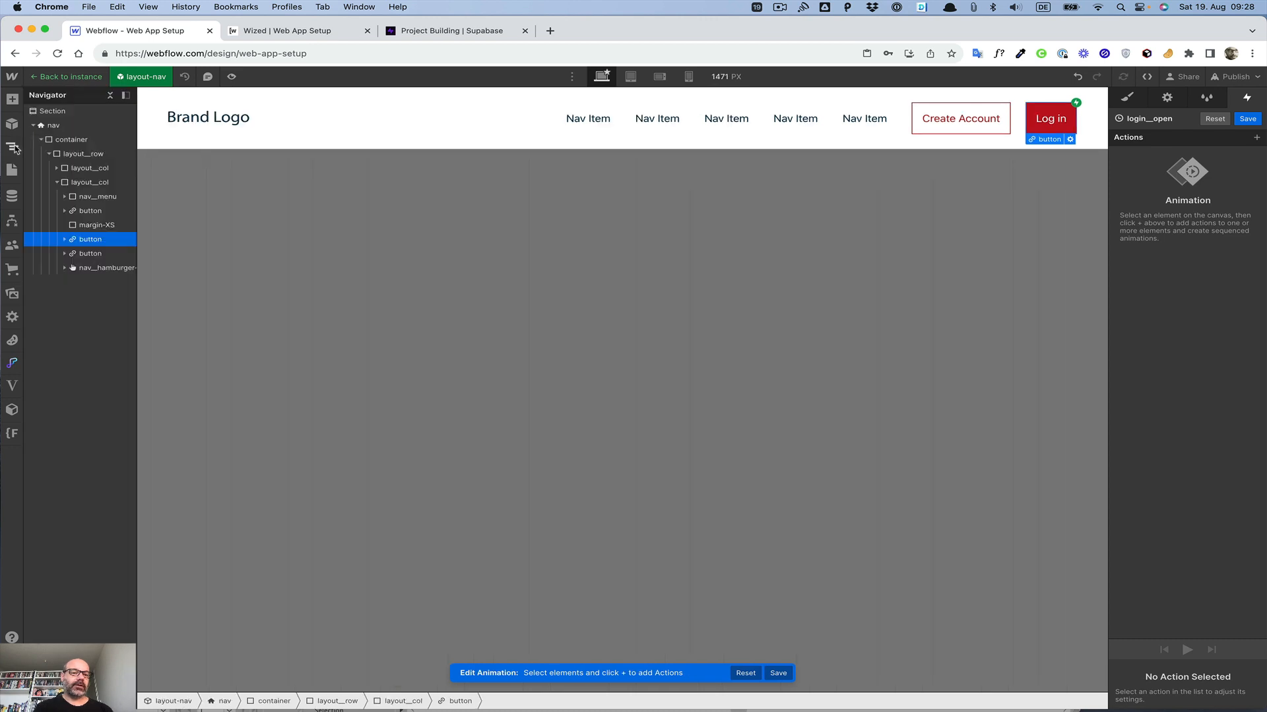
click(12, 150)
click(47, 77)
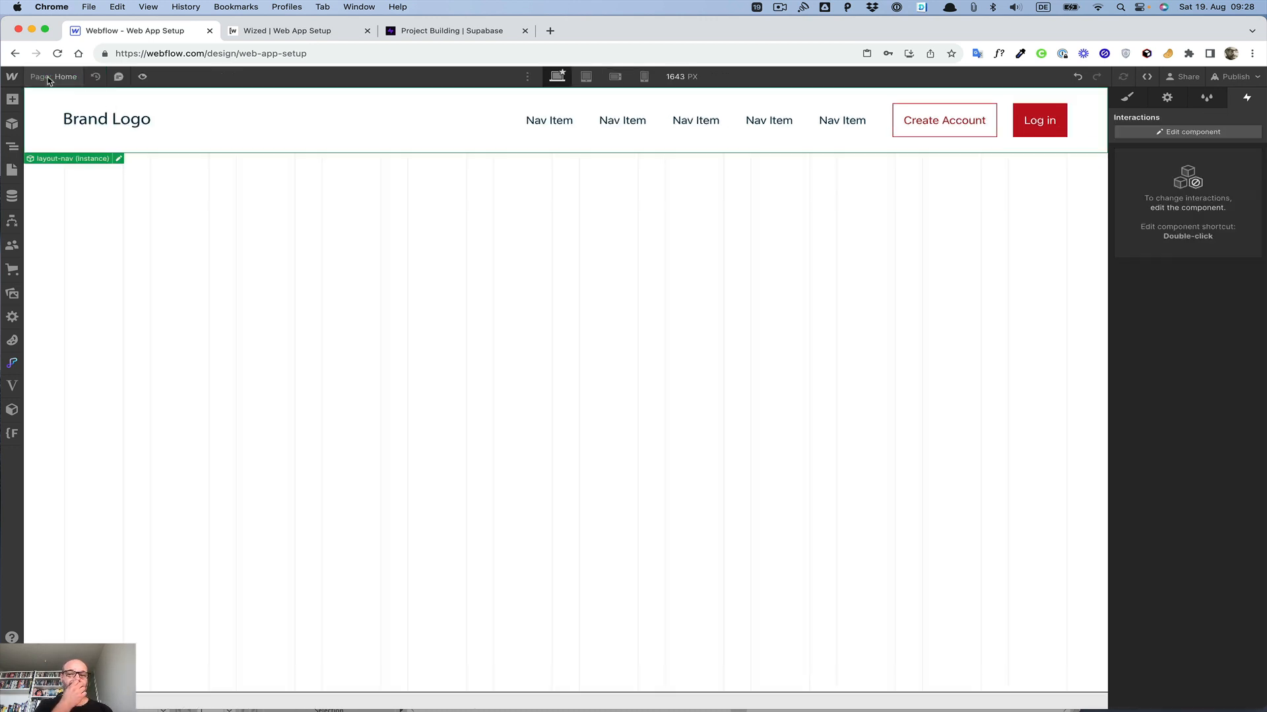
Step: Add a Div Block to the page body
click(338, 279)
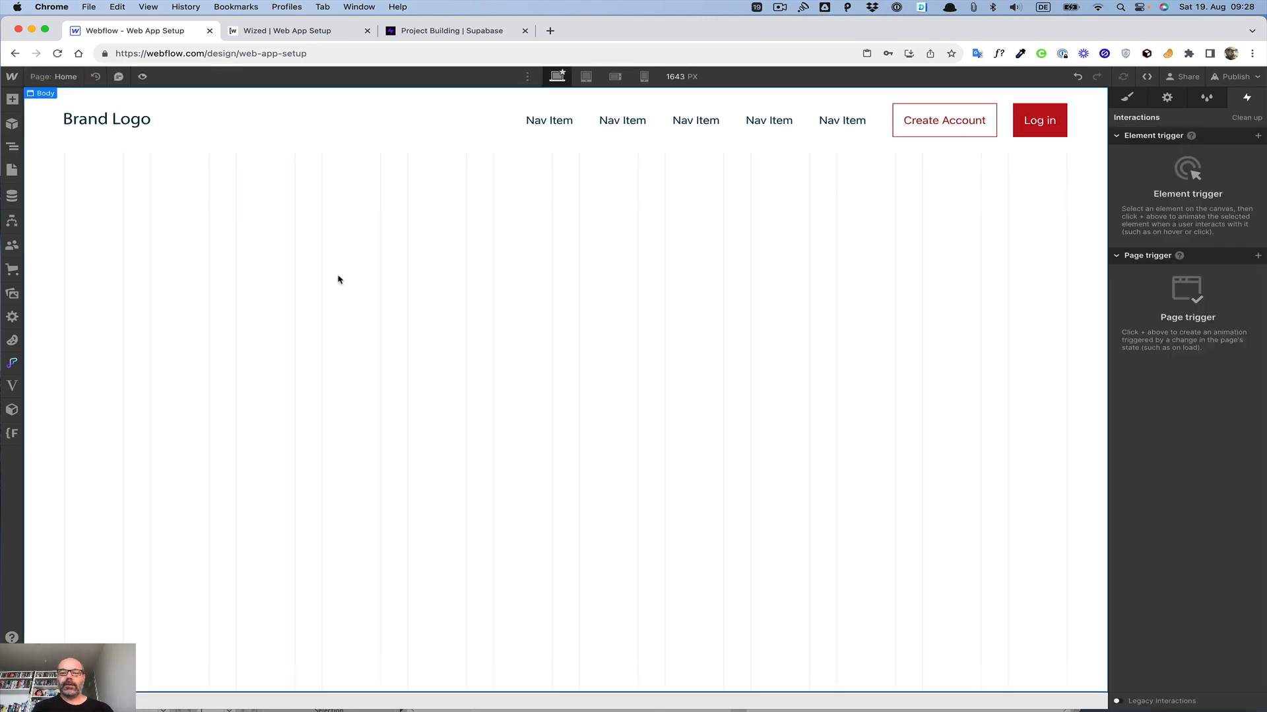
key(super+e)
text(div)
key(Return)
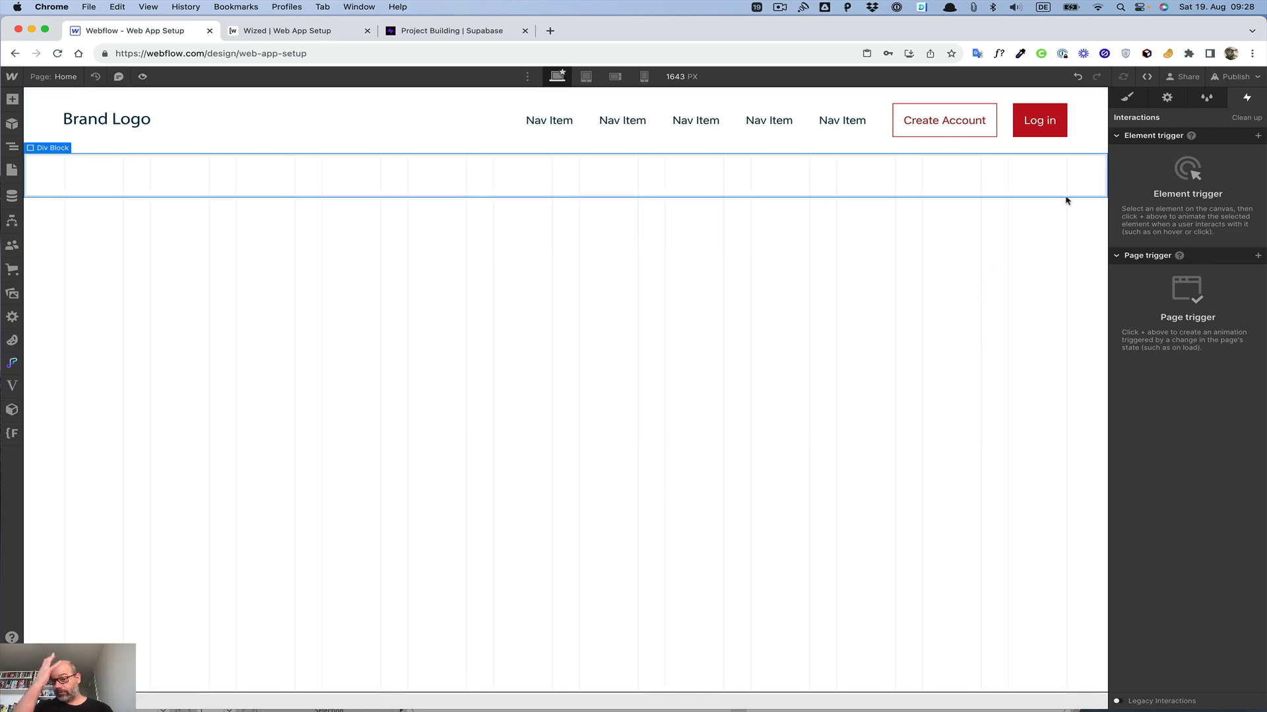
Step: Give the Div Block a mouse click trigger that starts the login__open animation, and open that animation for editing
click(1257, 136)
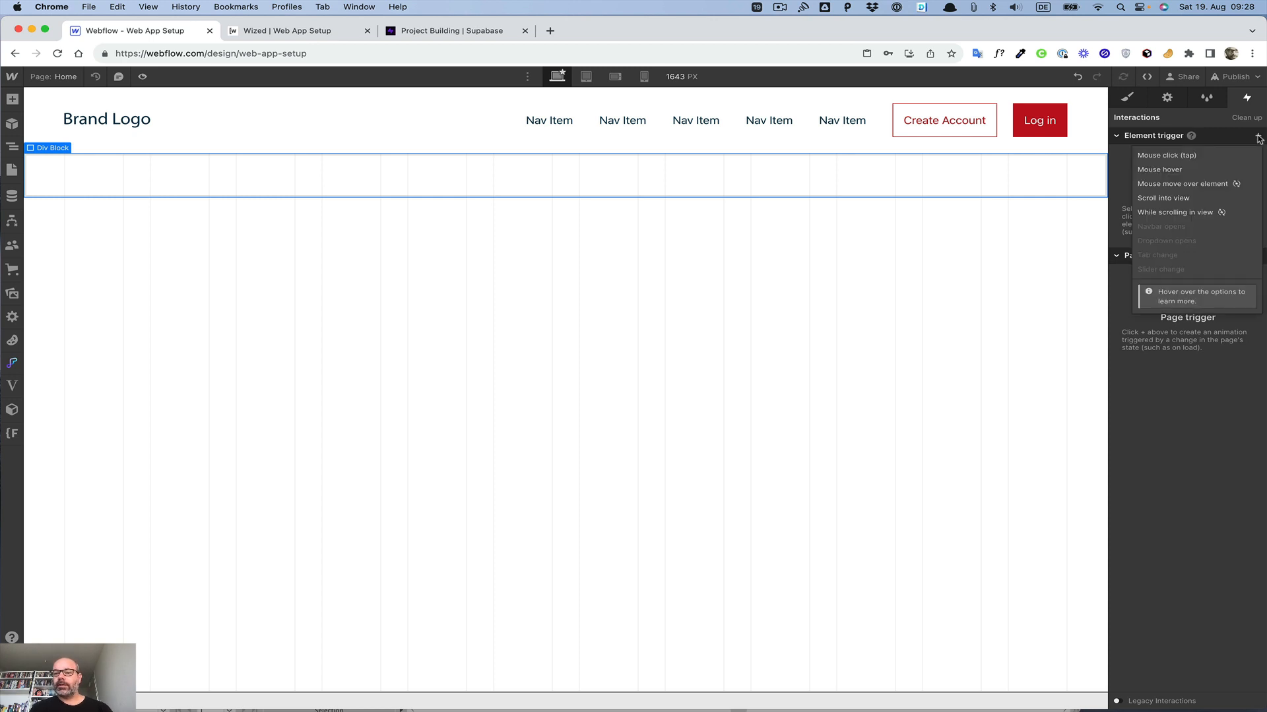
click(1190, 162)
click(1187, 199)
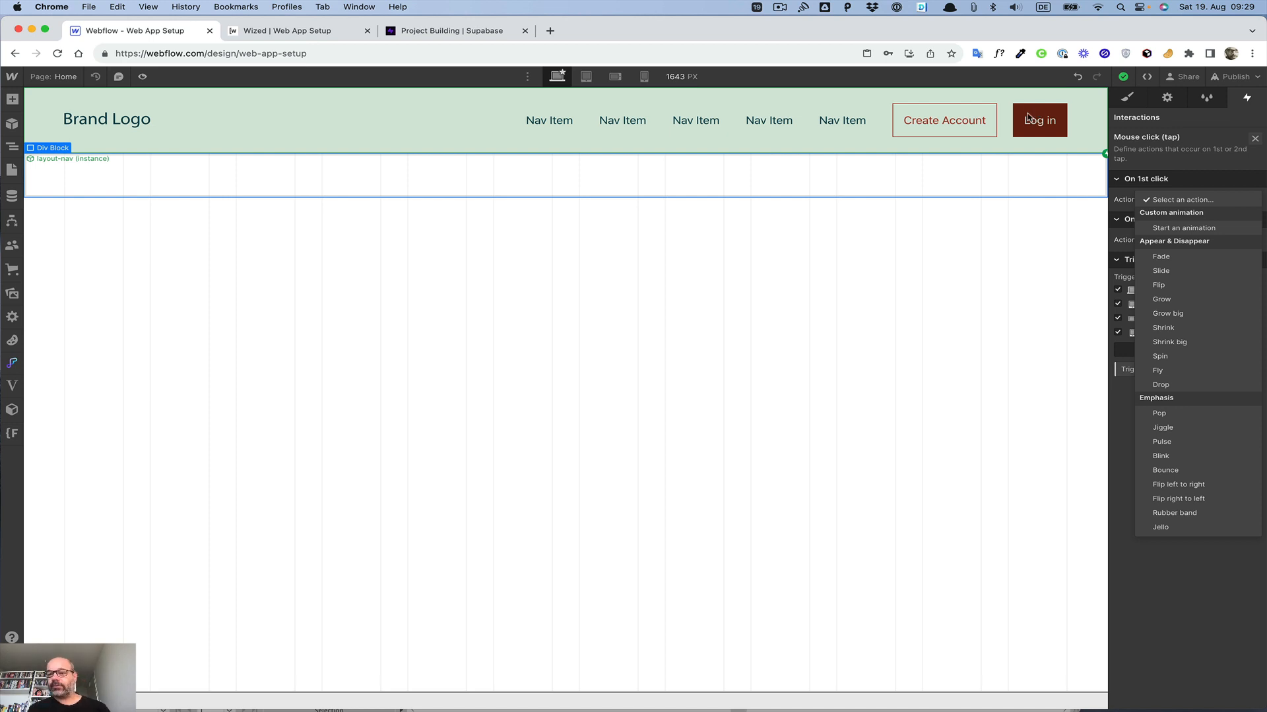
click(1162, 228)
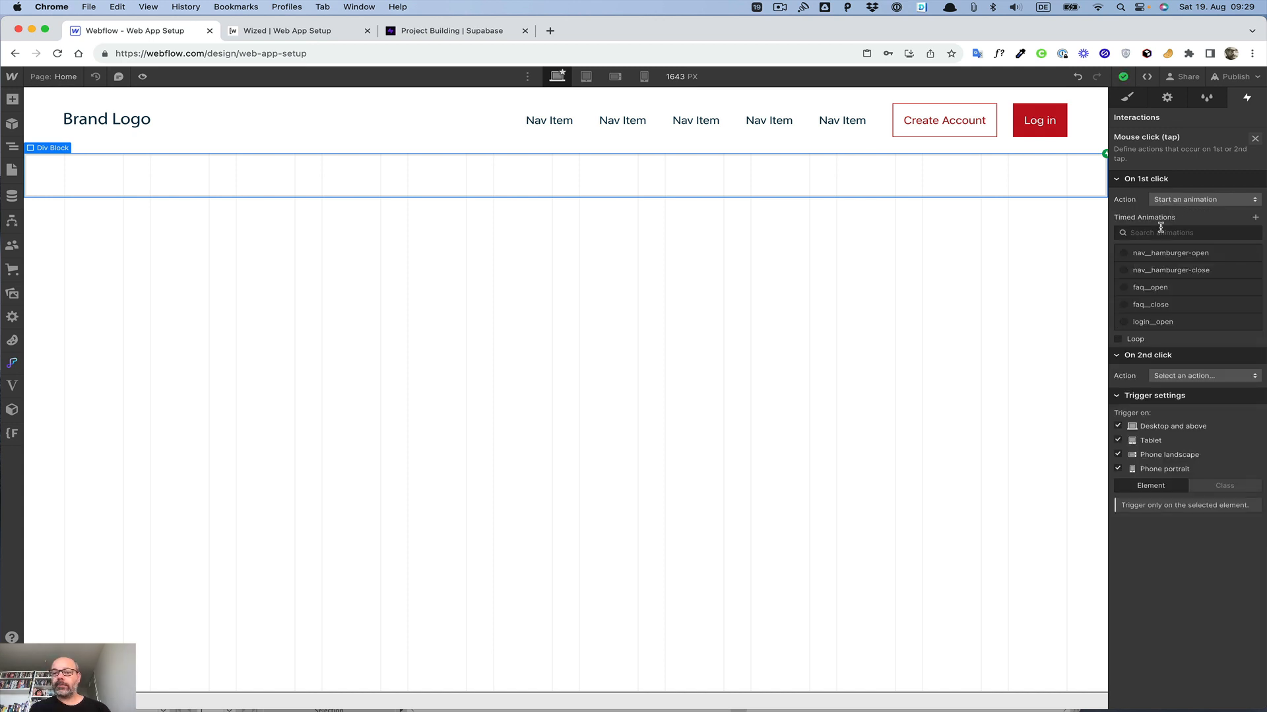
click(1146, 324)
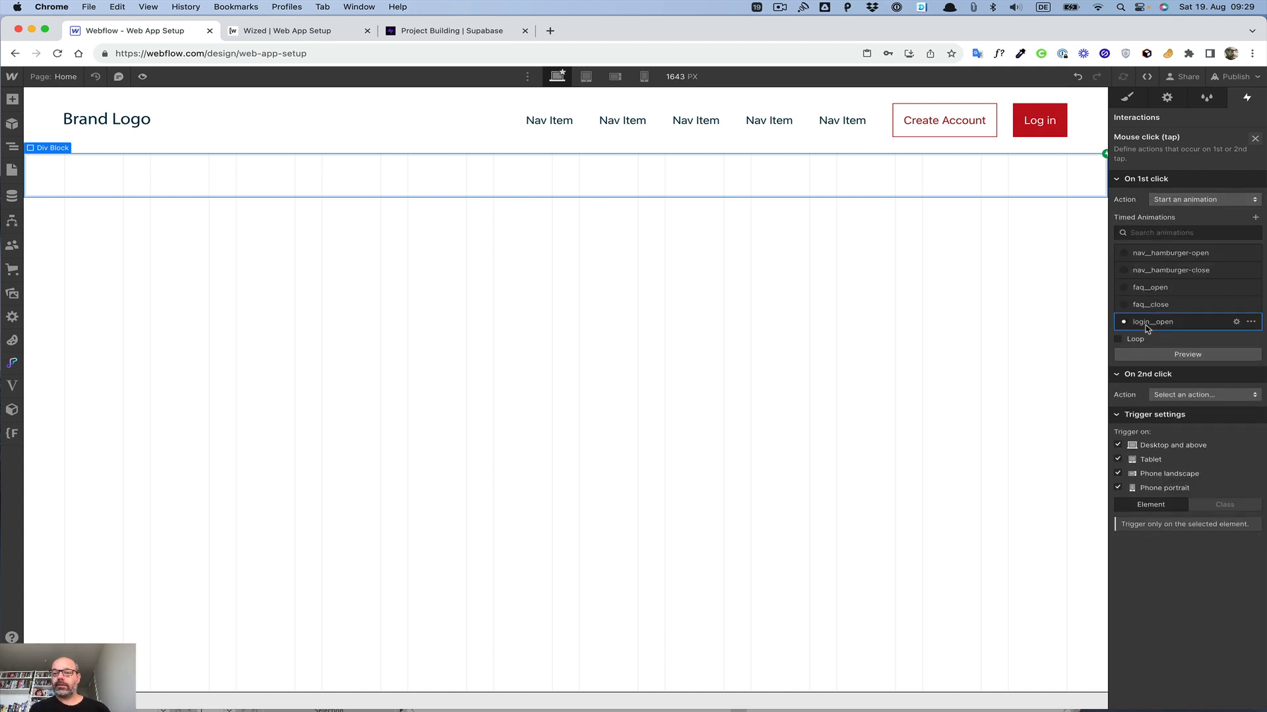
click(1149, 321)
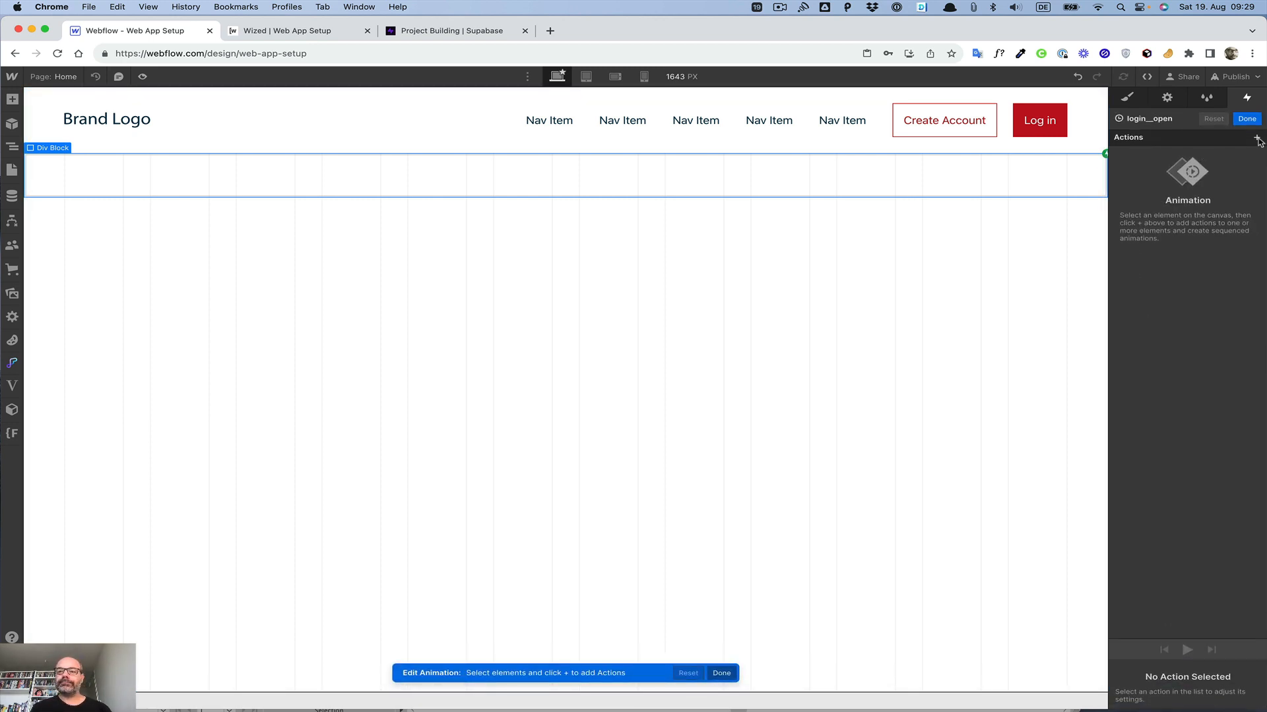
Step: Select the modal element in the Navigator and add an Opacity action for it to login__open
click(12, 147)
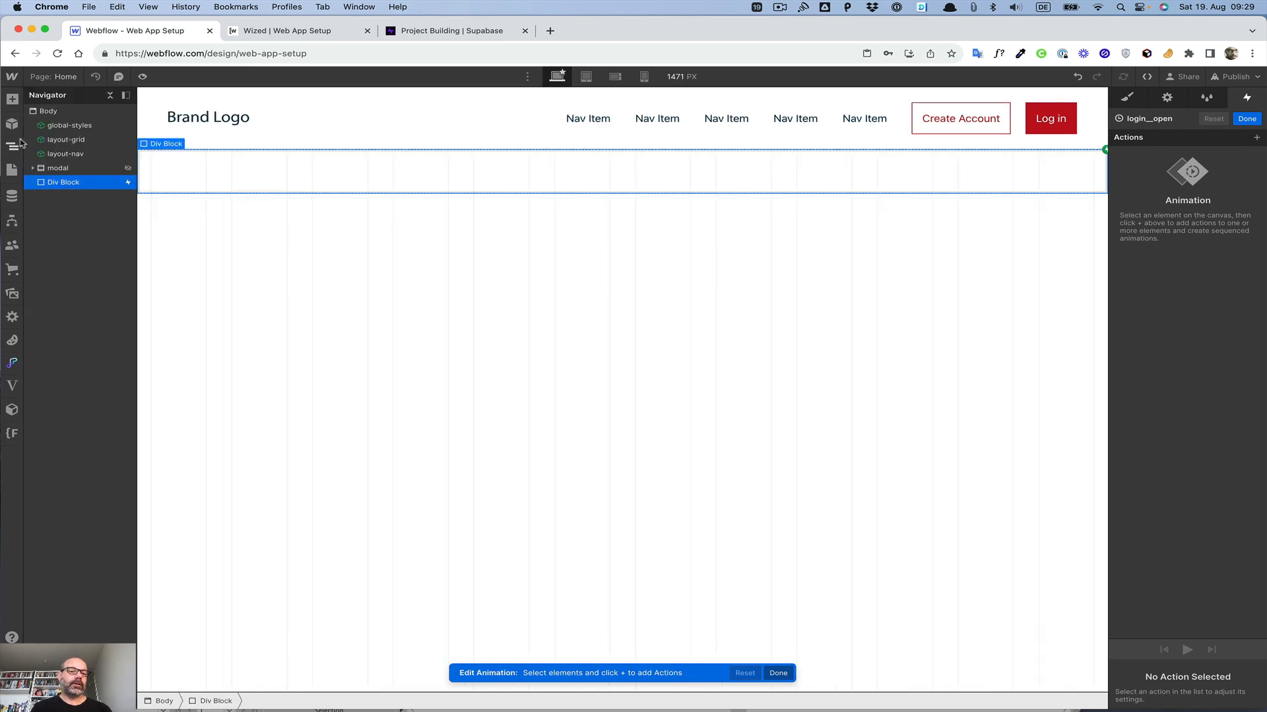
click(110, 95)
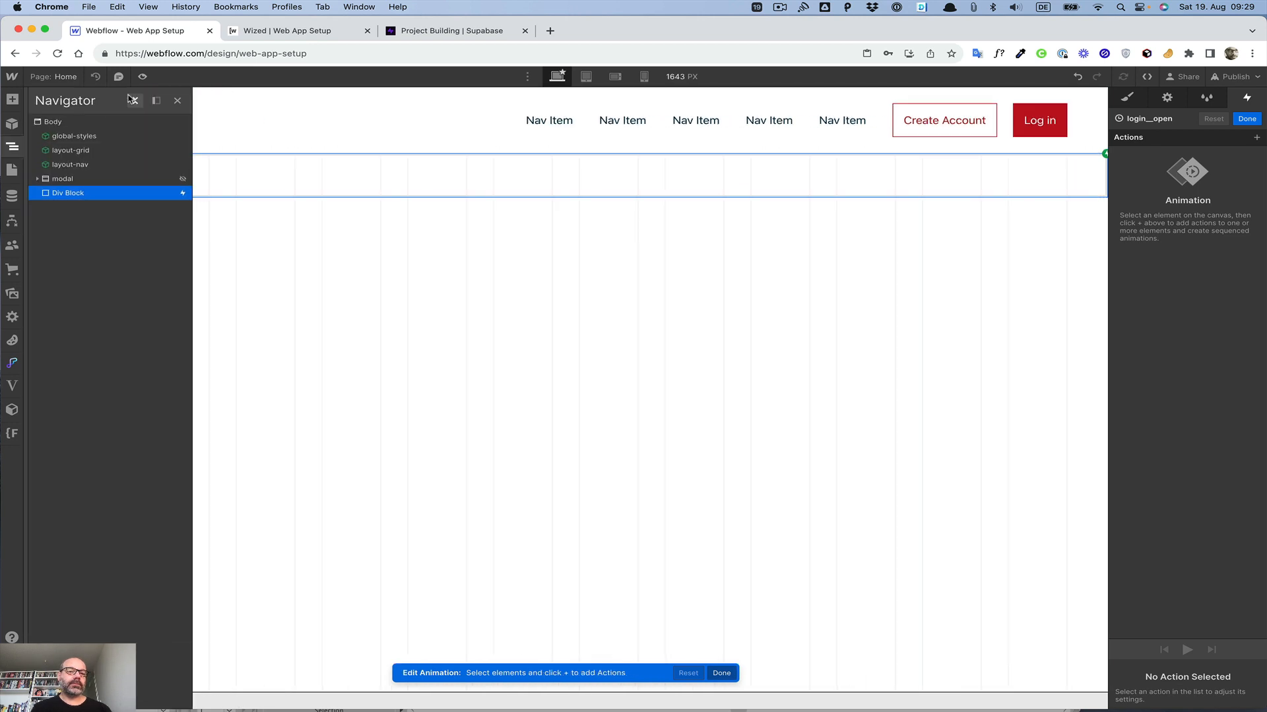
click(64, 179)
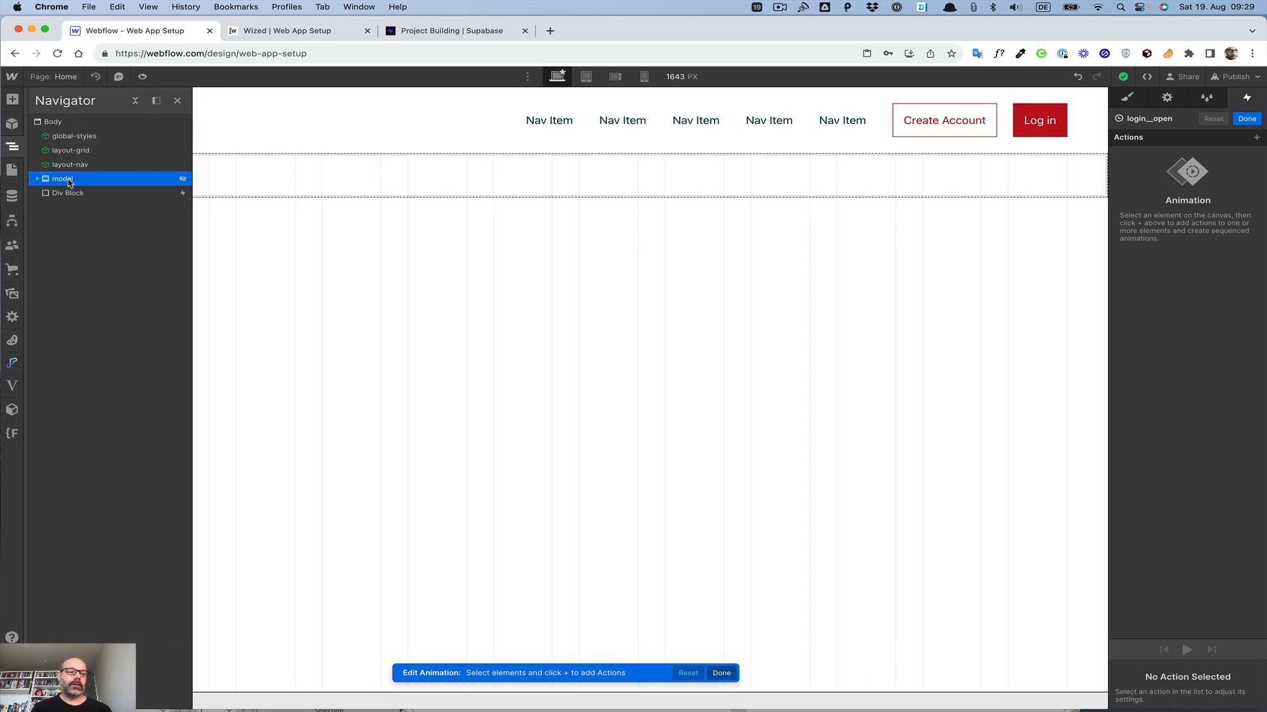
click(1257, 138)
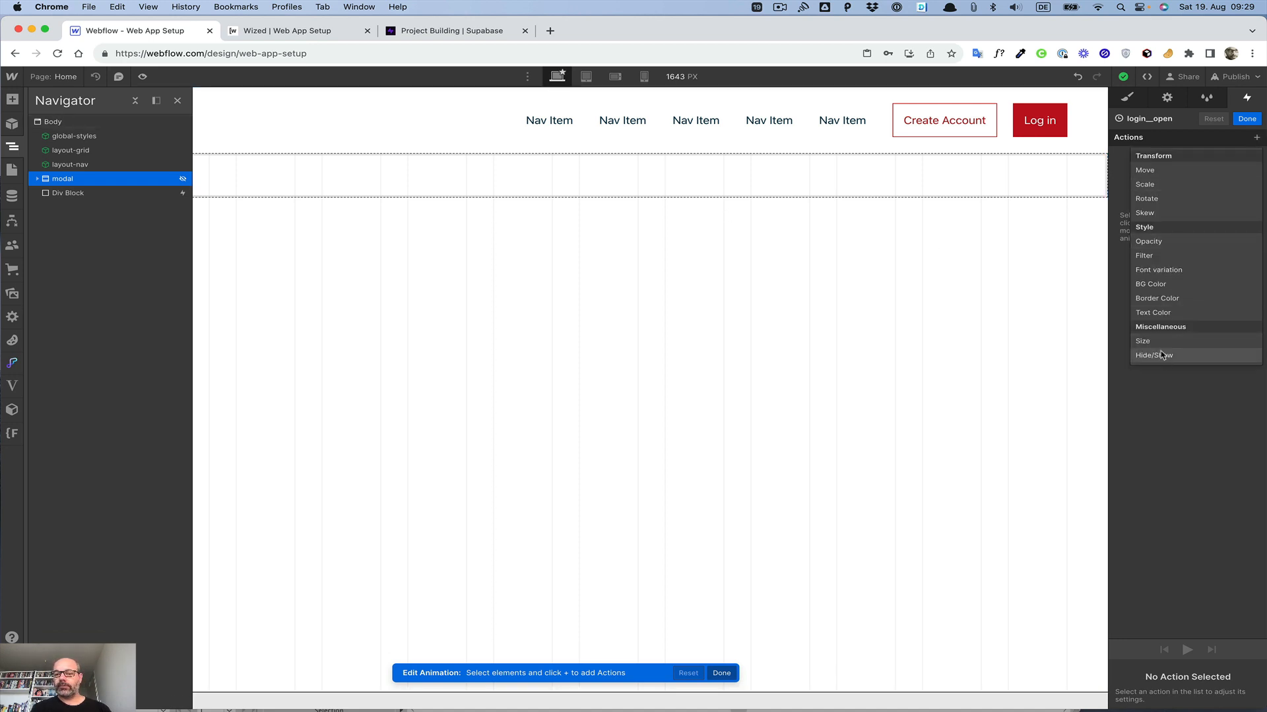
click(1148, 242)
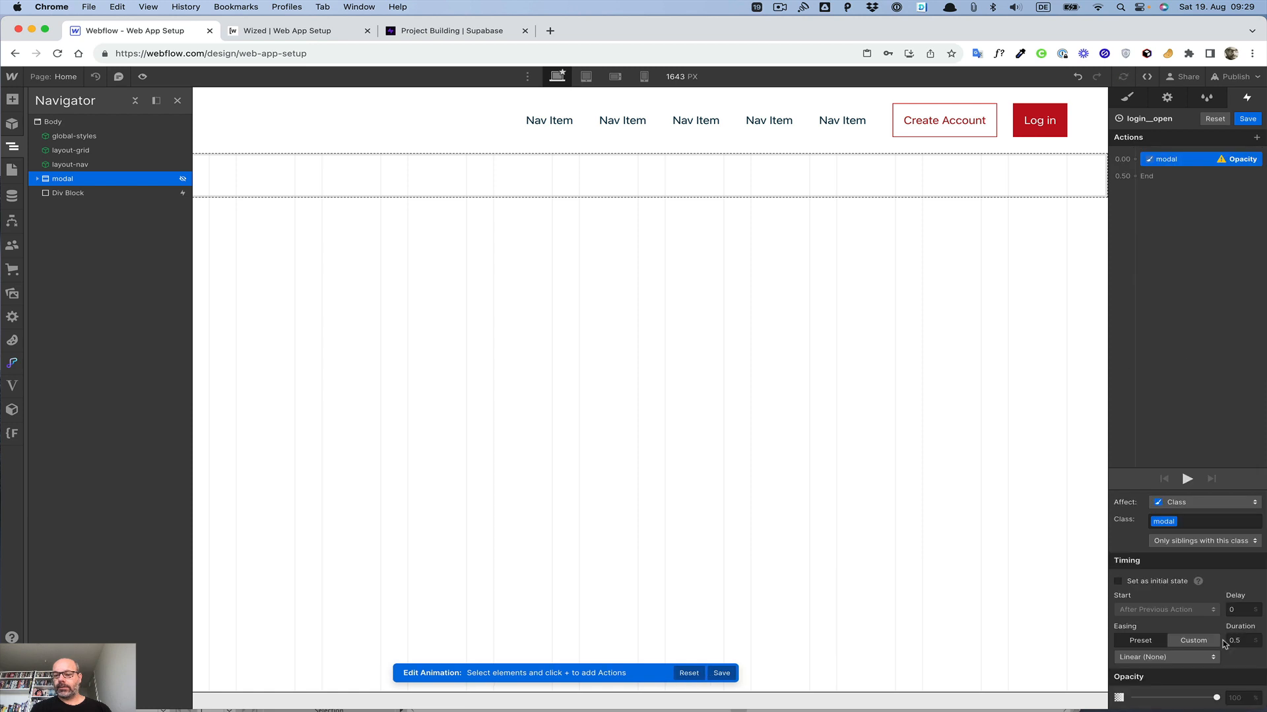
Step: Set the modal's opacity to 0 and mark this action as the initial state
drag(1217, 698, 977, 707)
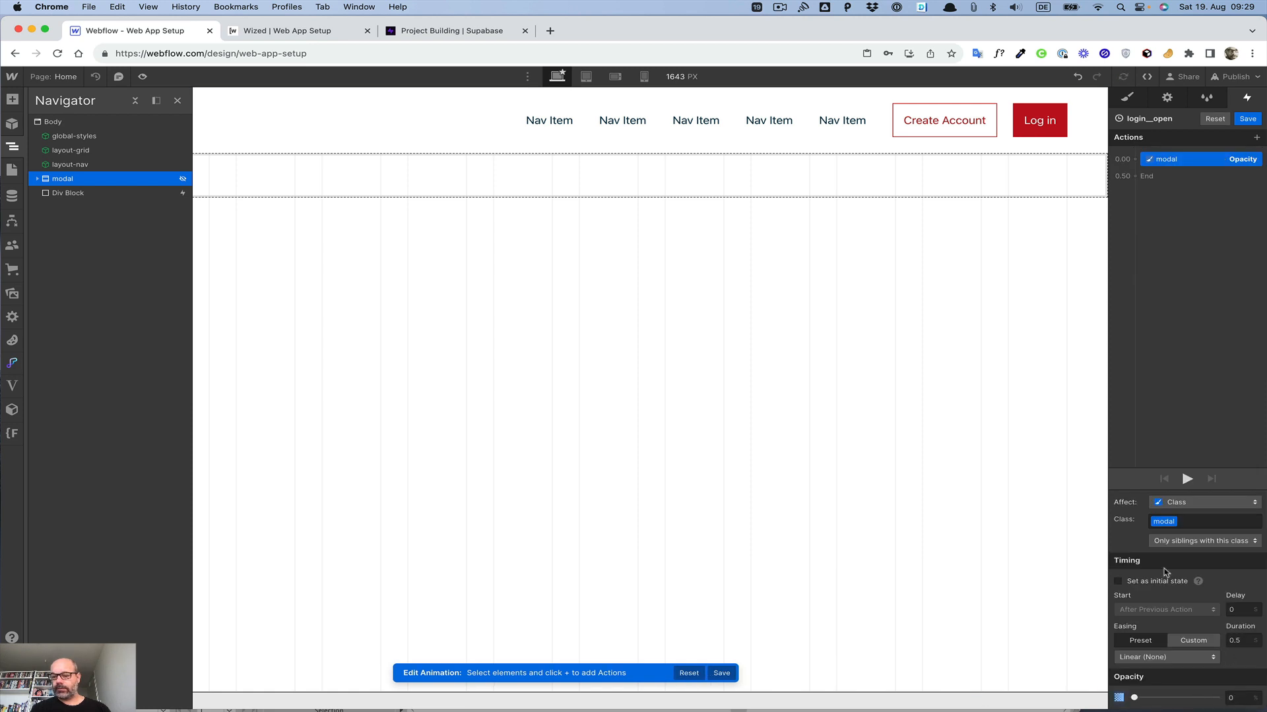
click(1117, 581)
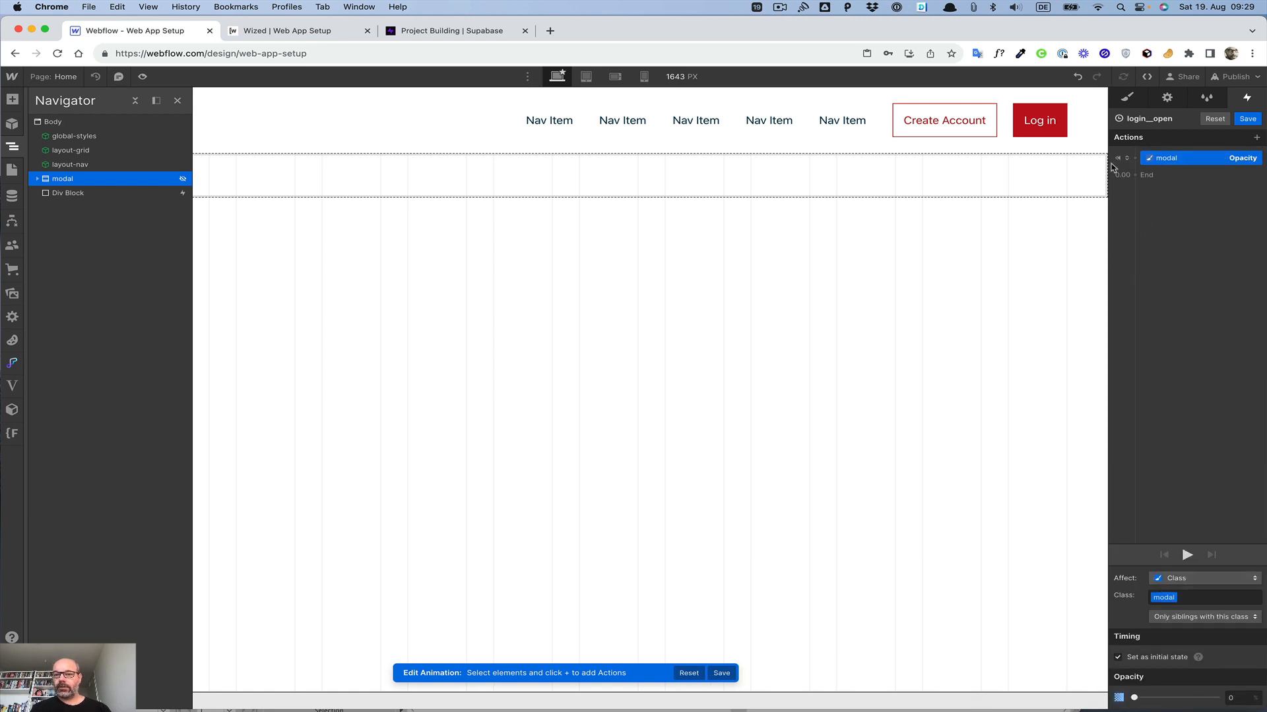
Step: Add a second modal Opacity action at 100 with Ease Out easing and a 0.3 s duration
click(1137, 179)
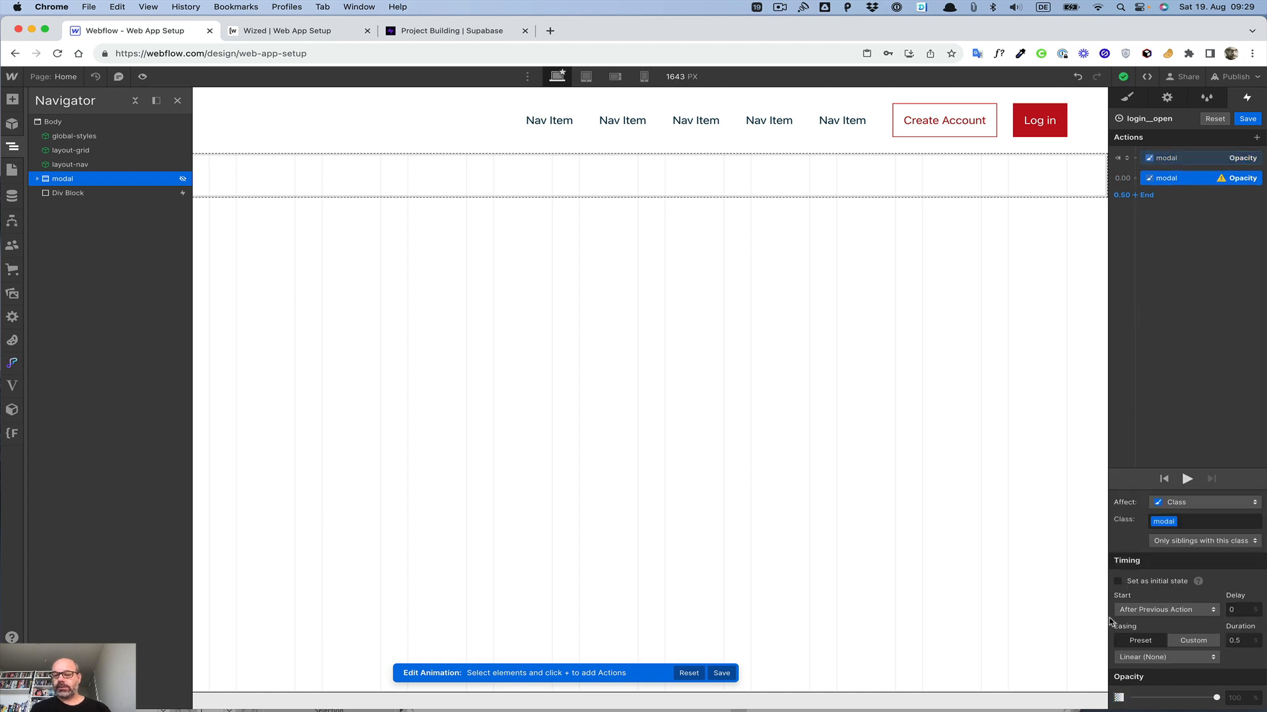
click(1143, 283)
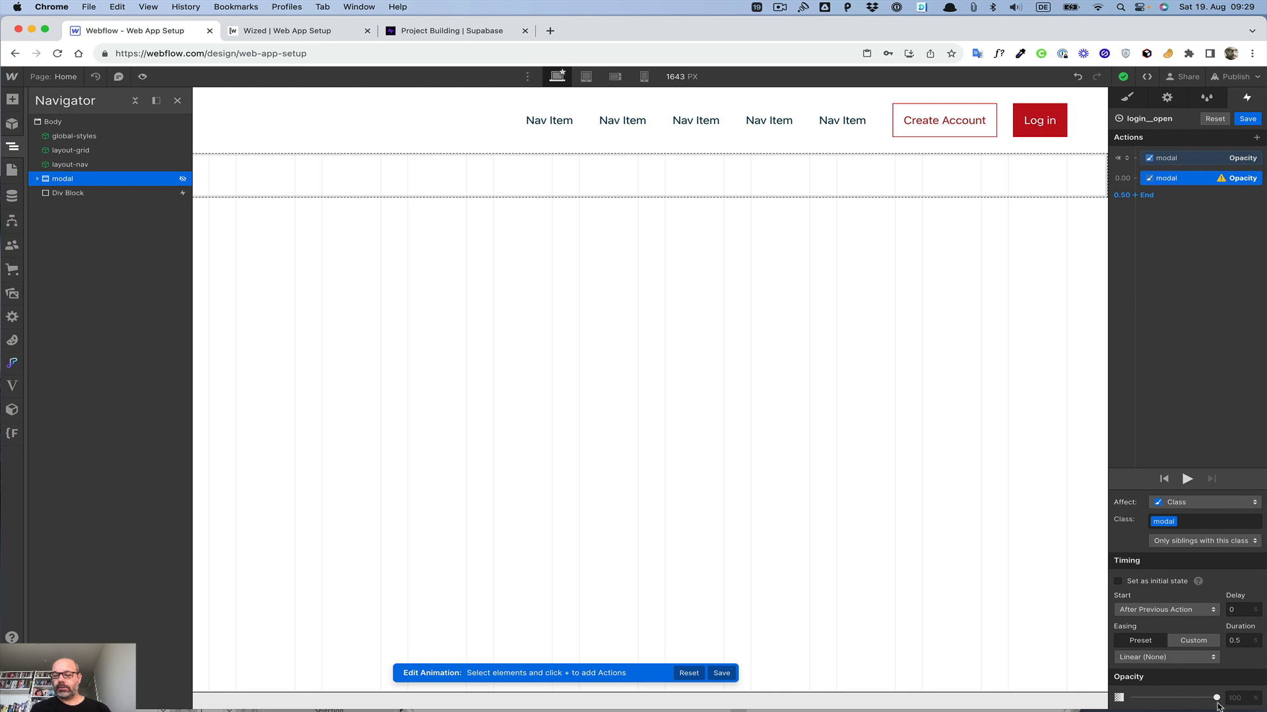
click(1140, 658)
click(1134, 166)
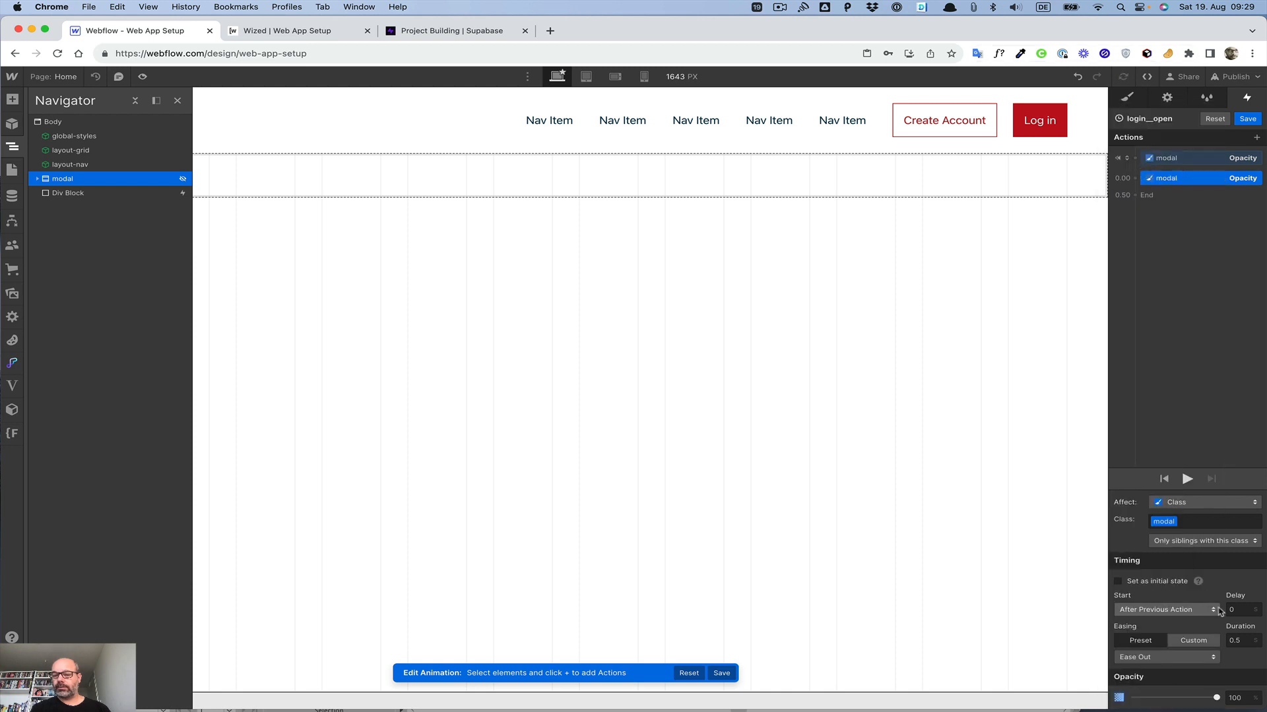
click(1245, 640)
text(0)
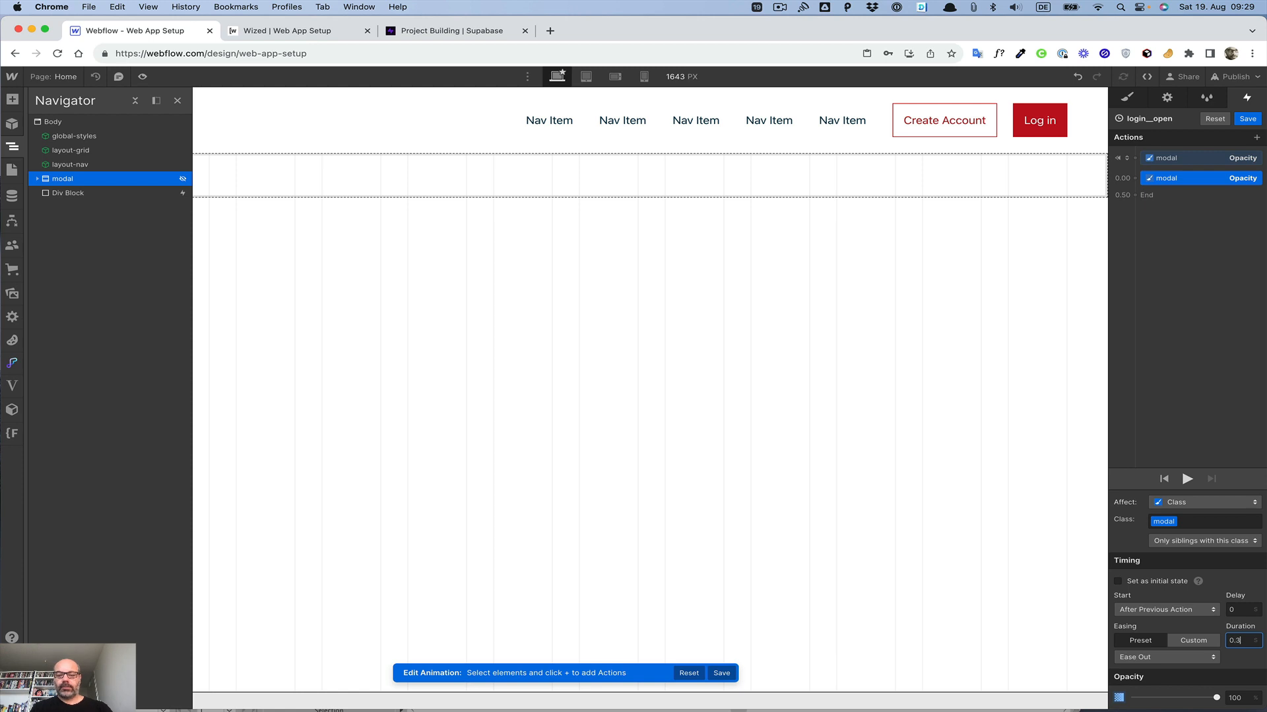
Step: Add a Hide/Show action on the modal that changes its display so the modal shows
click(1140, 191)
click(1146, 405)
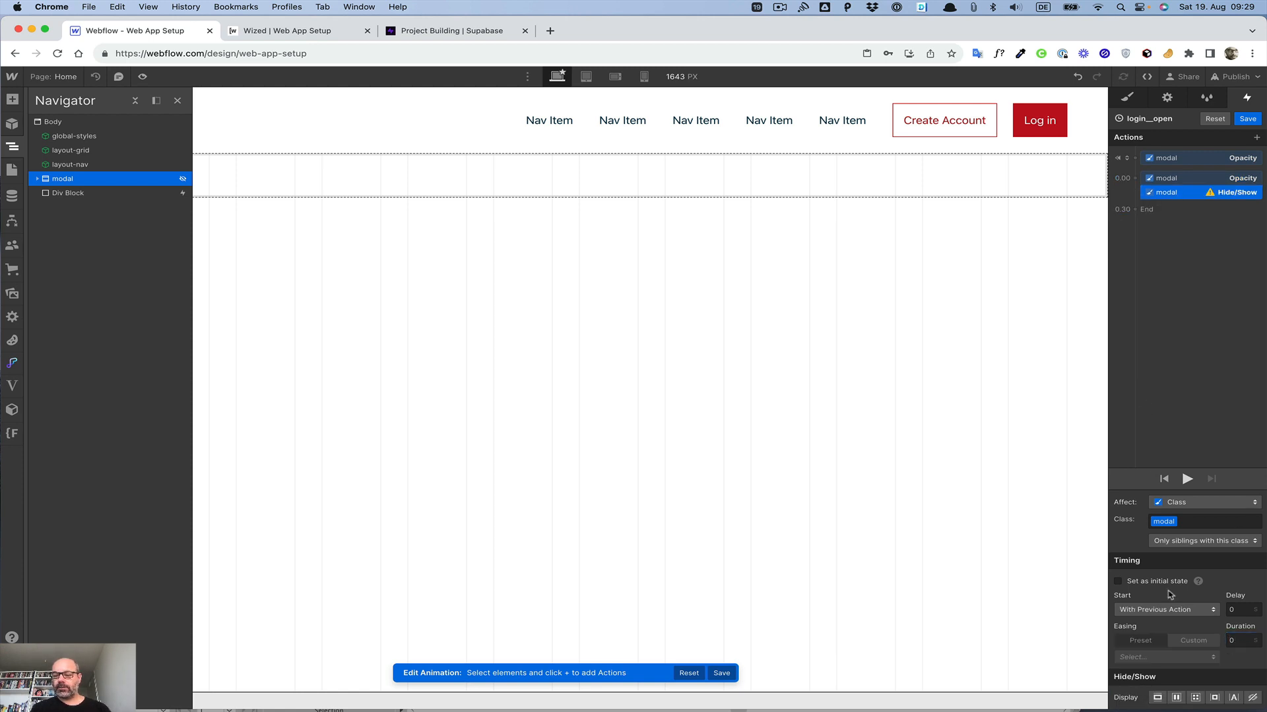
click(1195, 697)
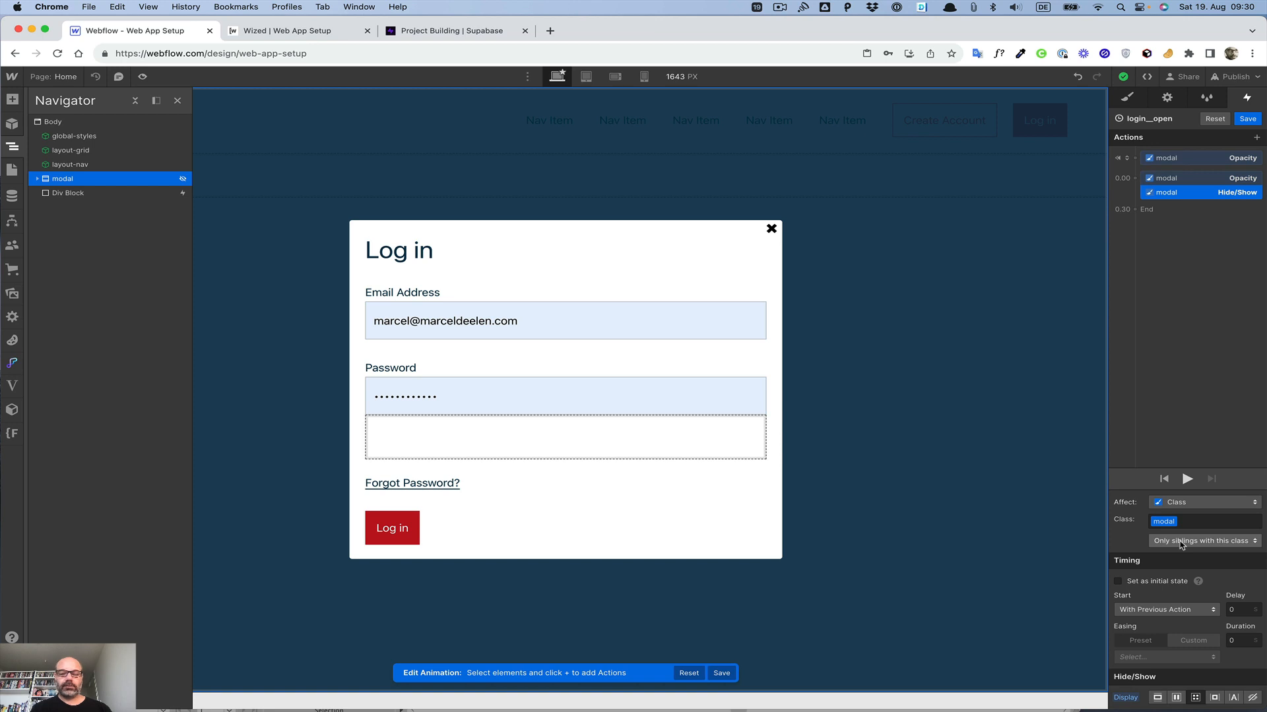
Step: Make the Hide/Show action affect all elements with the modal class and save the animation
click(1181, 542)
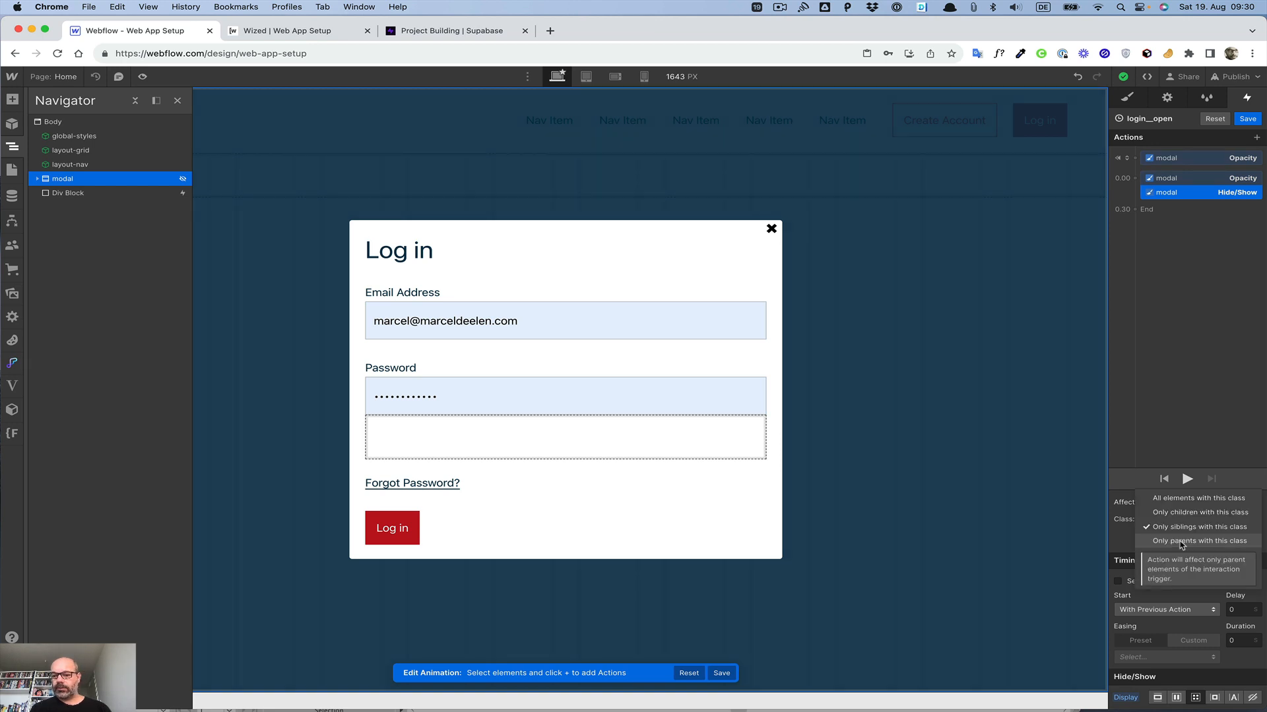
click(1188, 500)
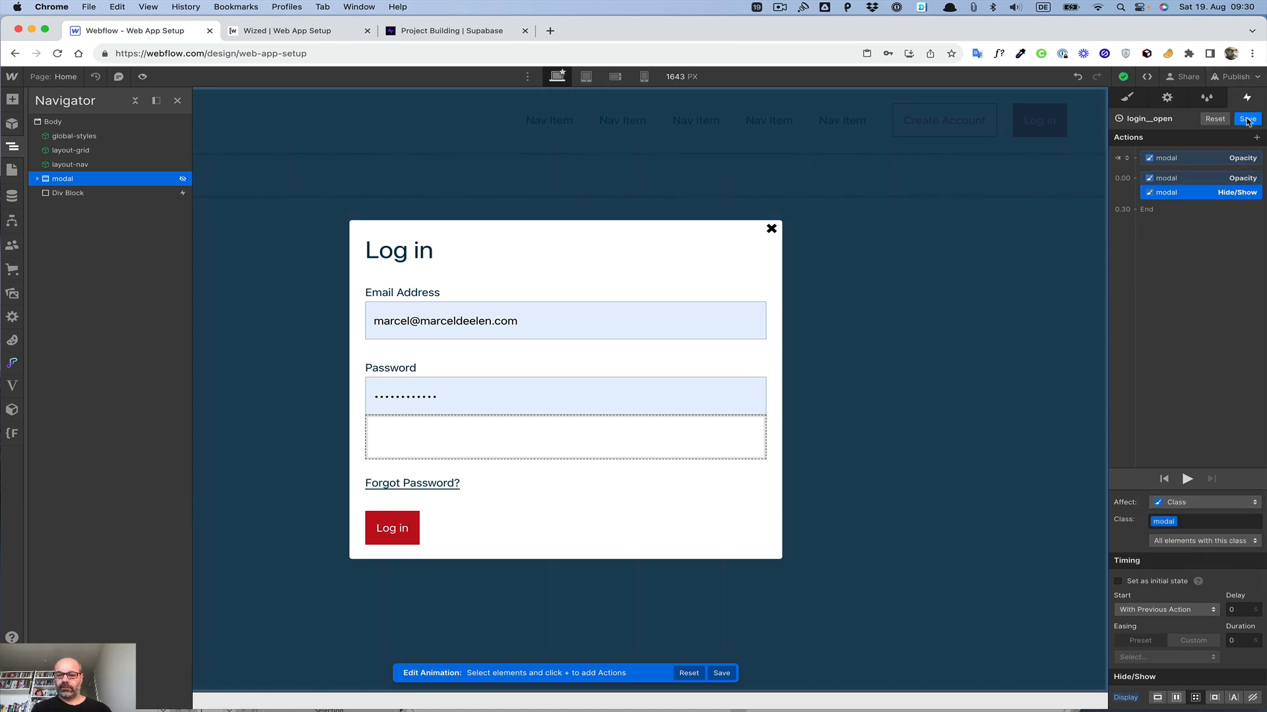
click(1247, 119)
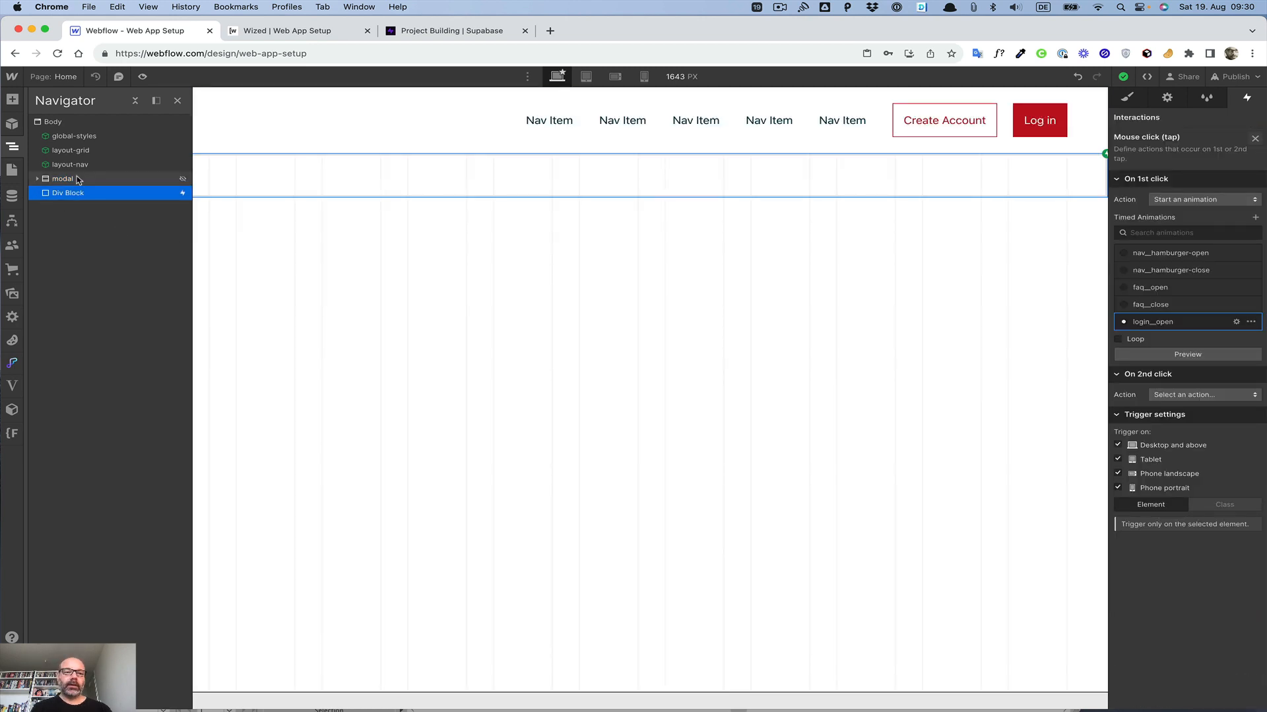
Step: Select the modal element and add the combo class modal__login to it
click(66, 179)
click(1126, 97)
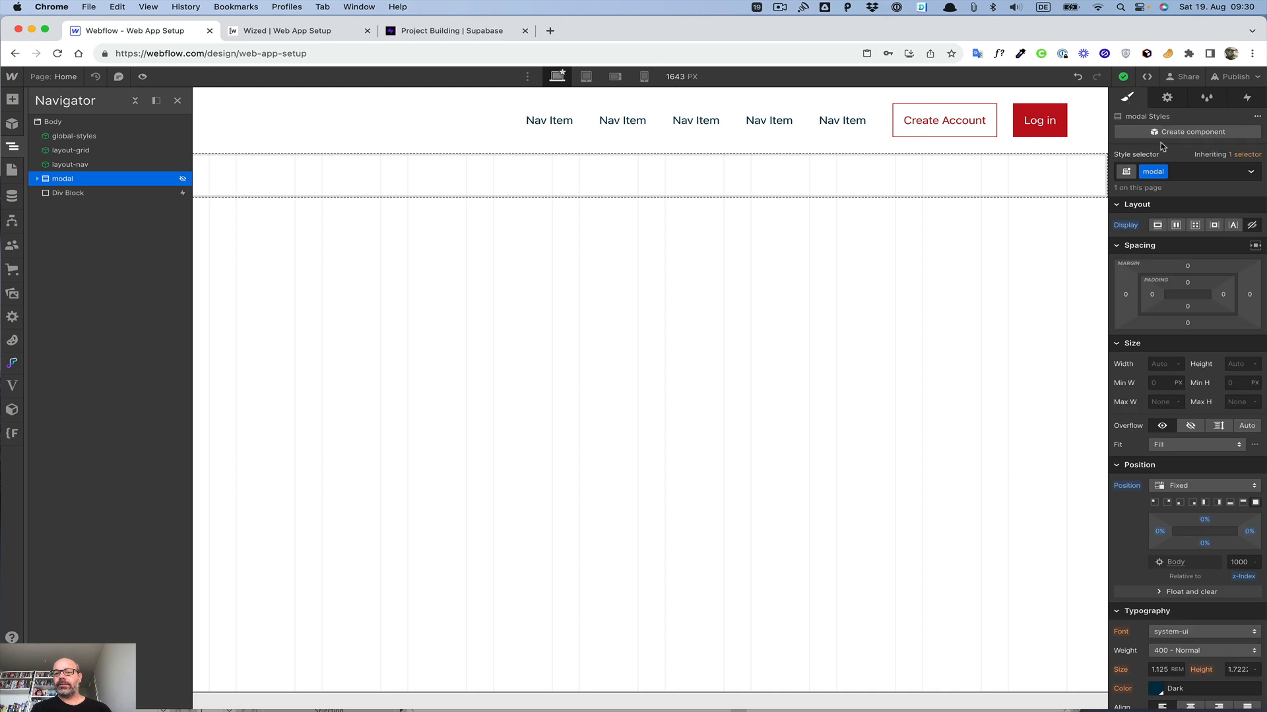
click(1188, 170)
text(mod)
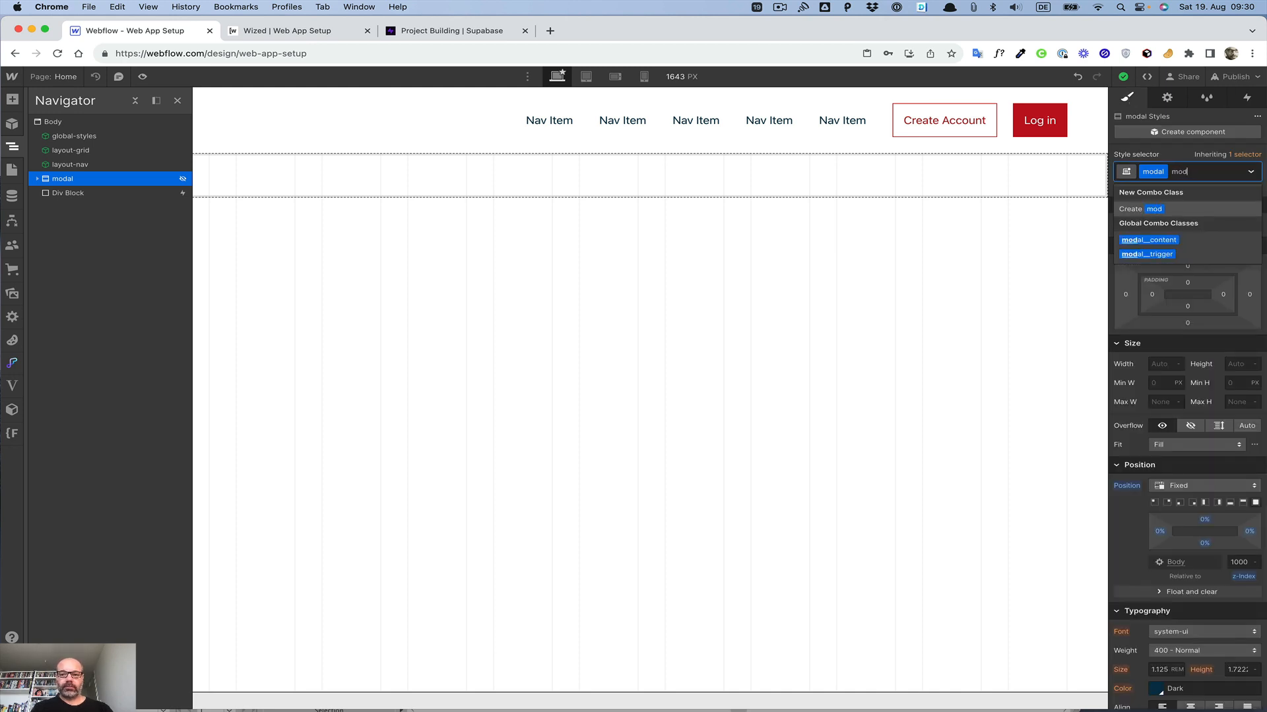
text(al__lo)
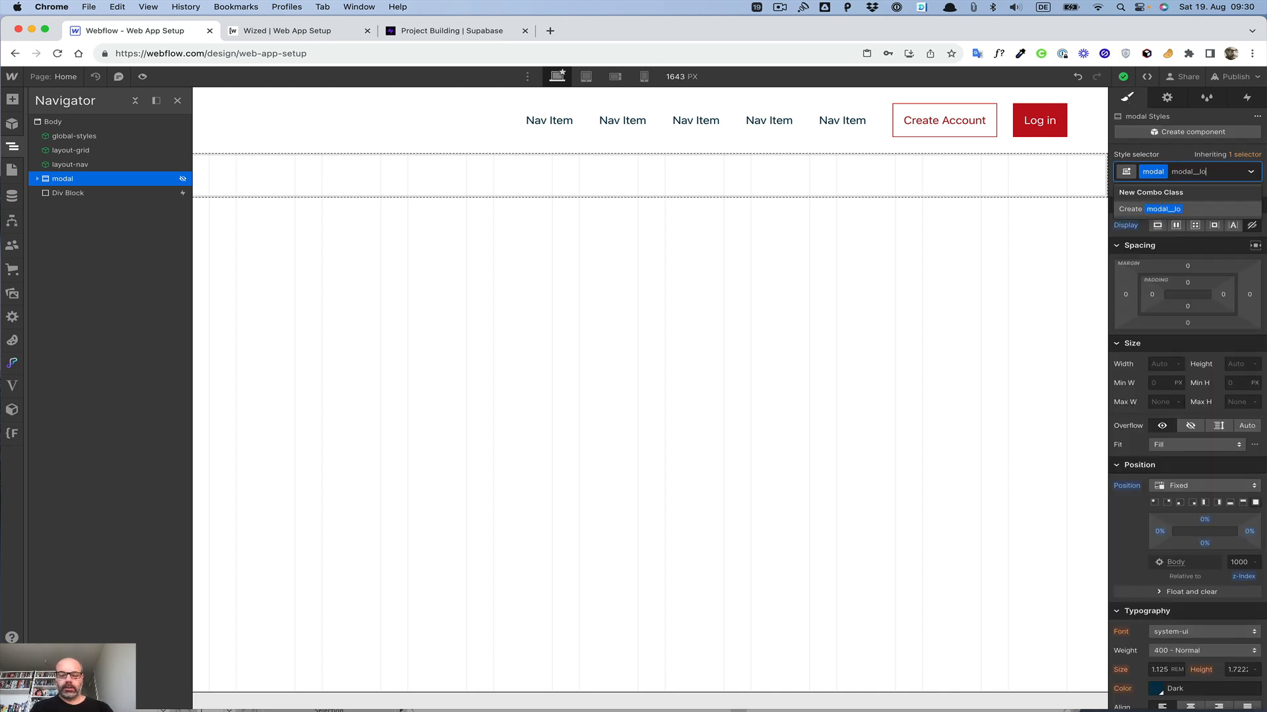
text(gin)
key(Return)
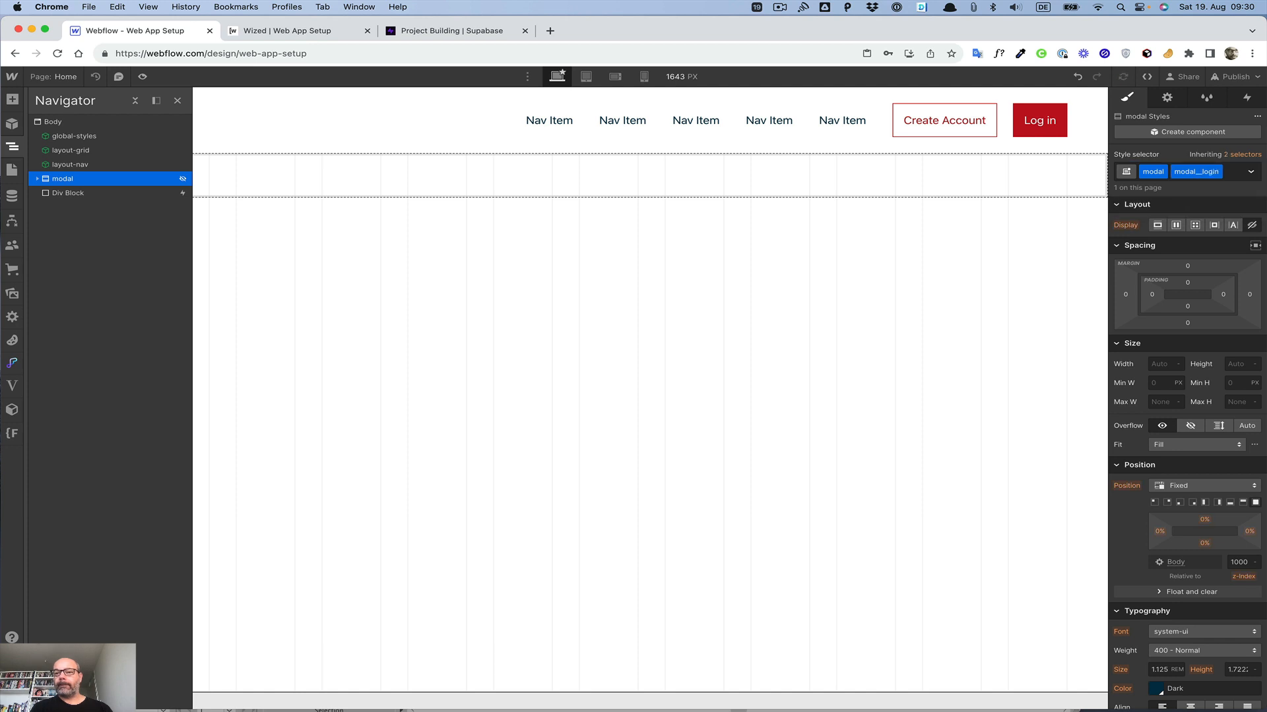
Step: Reopen login__open from the Div Block trigger, target the initial opacity action at the modal modal__login classes, and save
click(1247, 97)
click(977, 175)
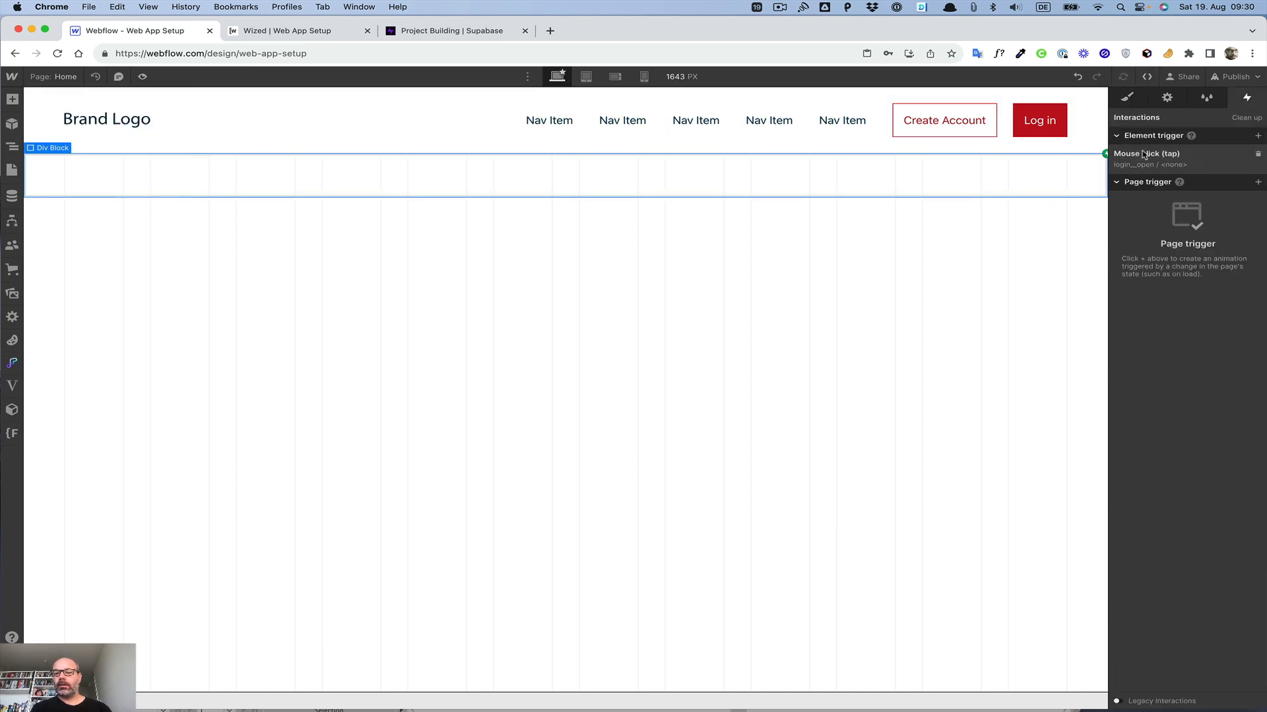
click(1141, 157)
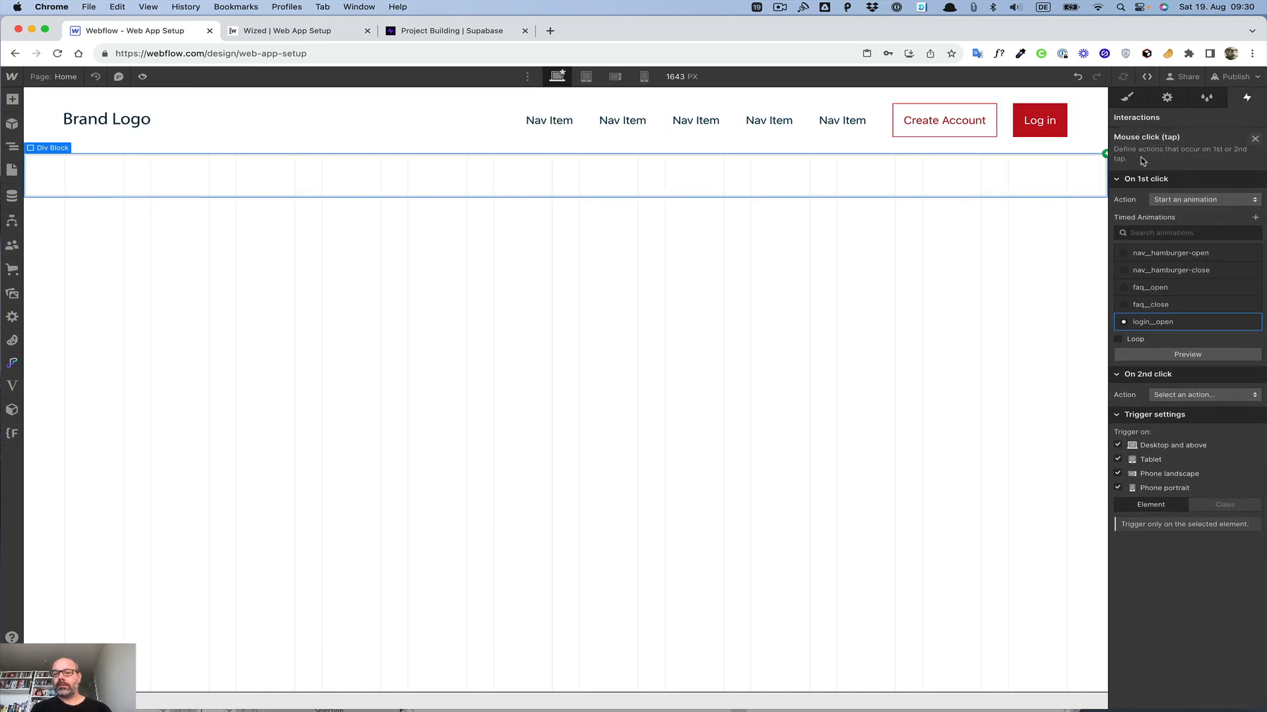
click(1147, 328)
click(1159, 159)
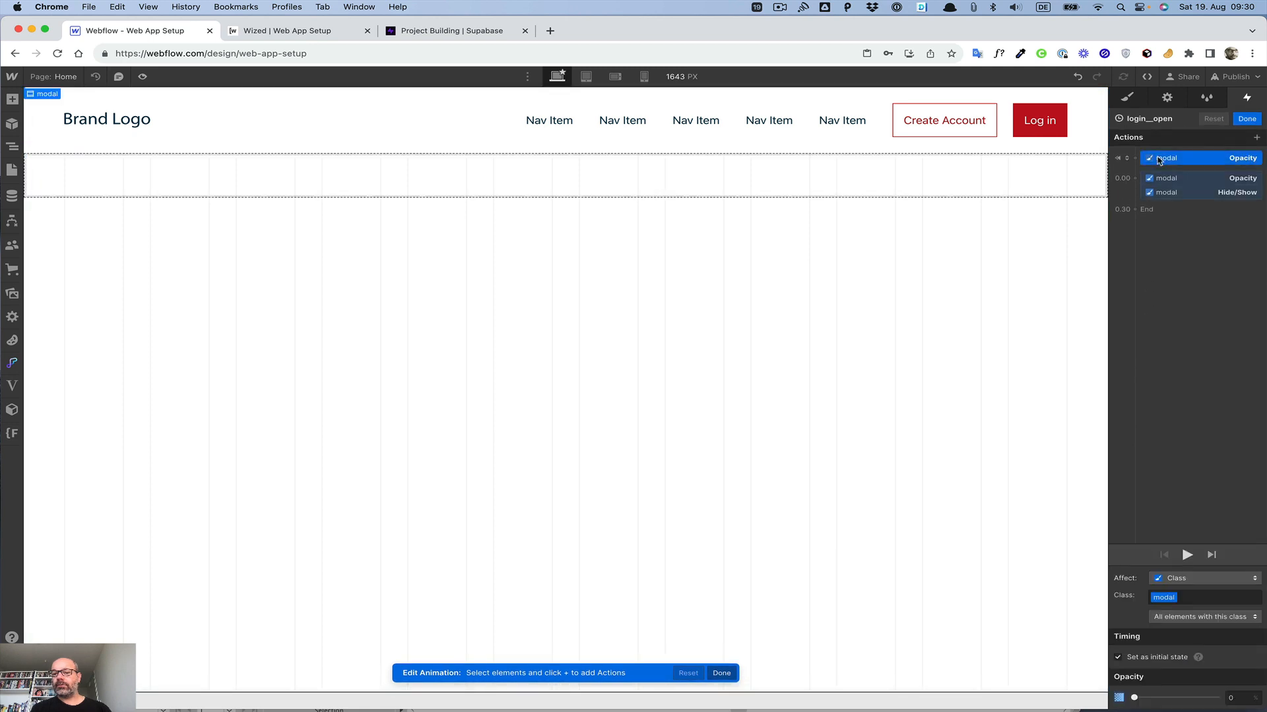
click(1192, 597)
text(modal)
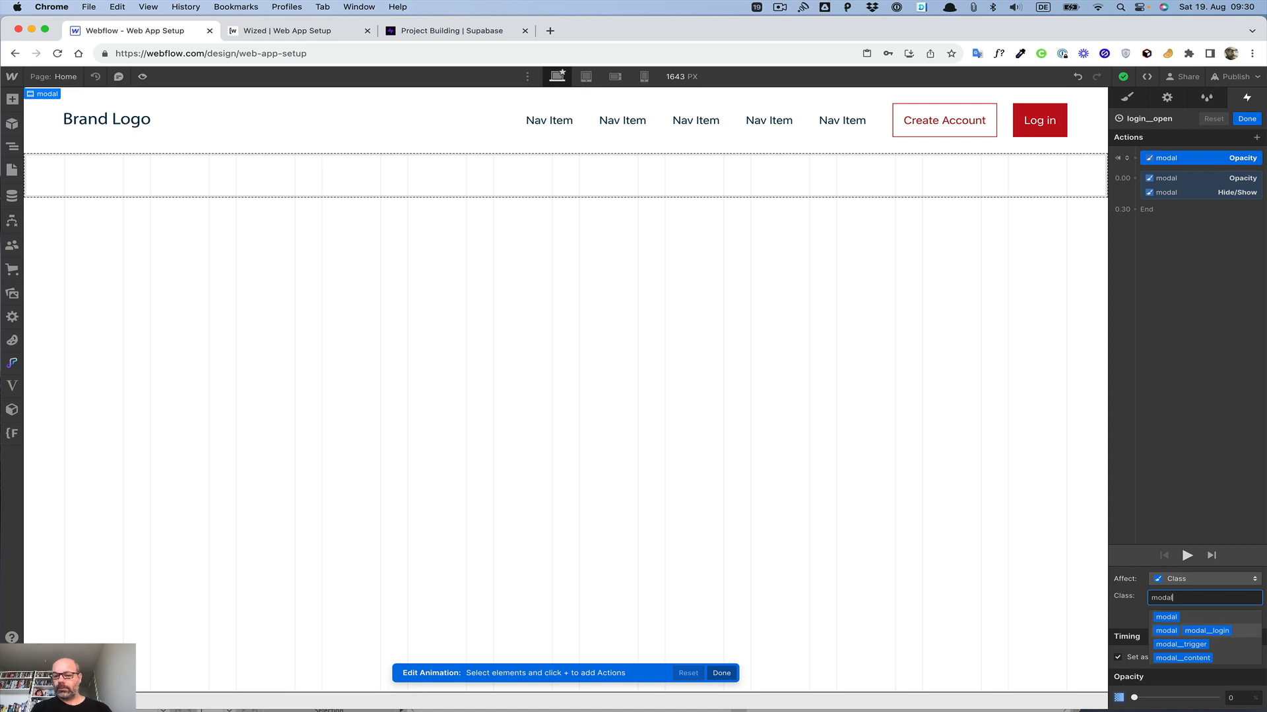
click(1206, 630)
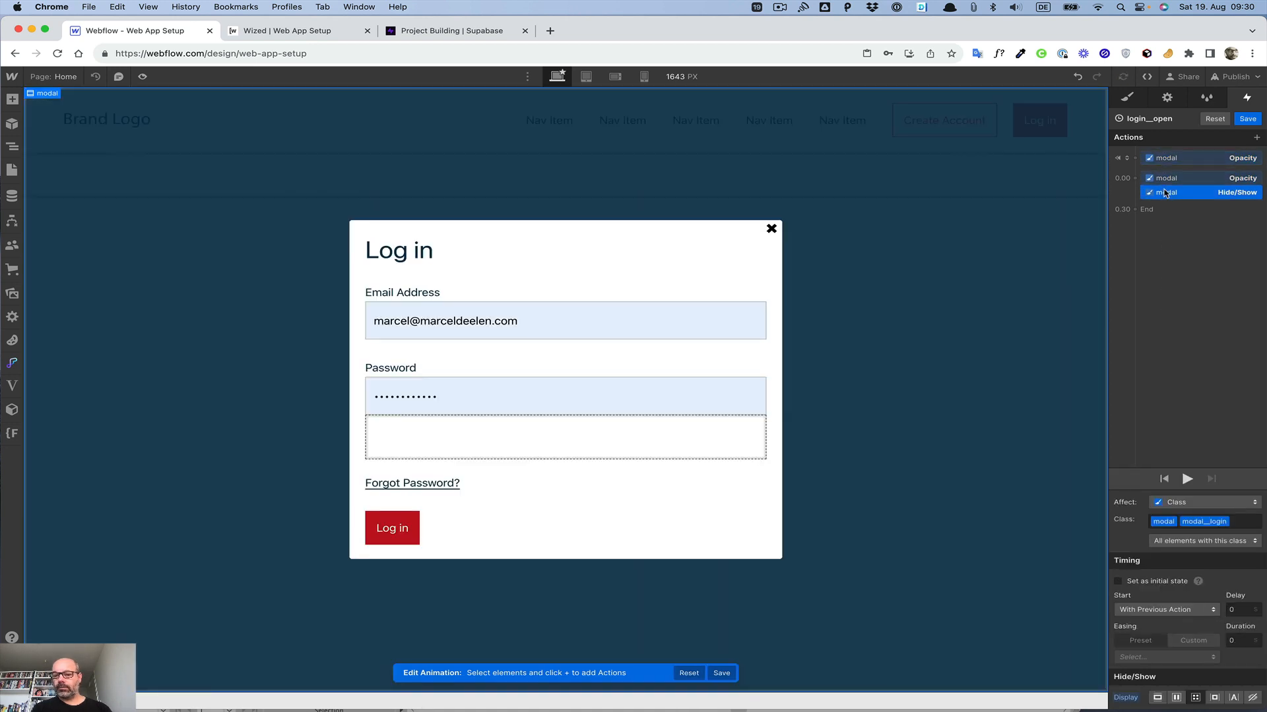
click(1165, 179)
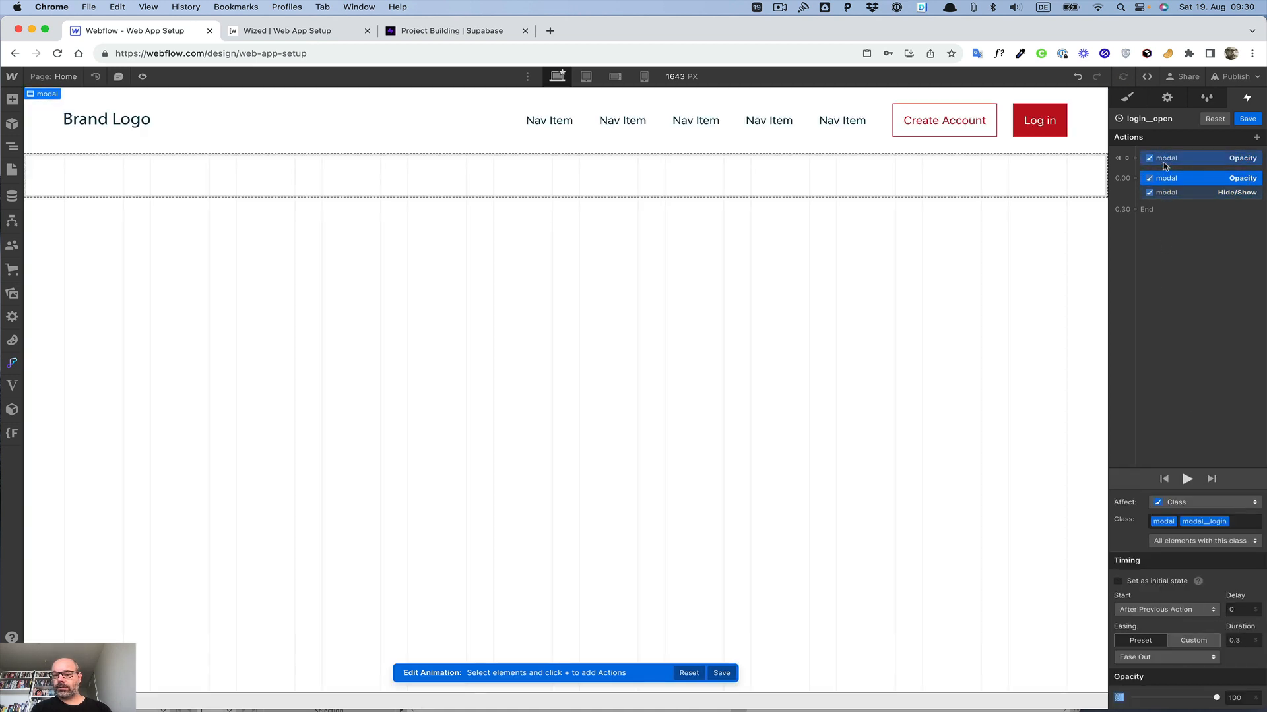
click(1246, 119)
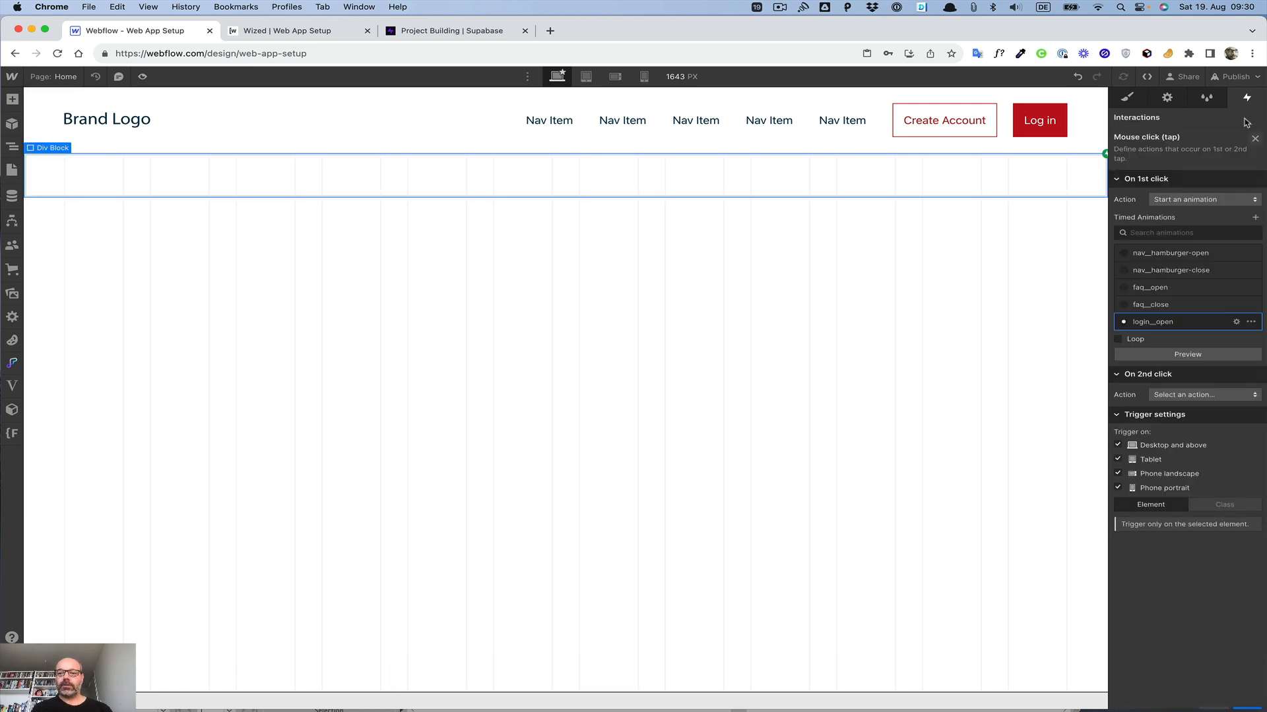
Step: Open the nav component's Log in button and review its mouse click trigger settings
click(868, 195)
click(1038, 127)
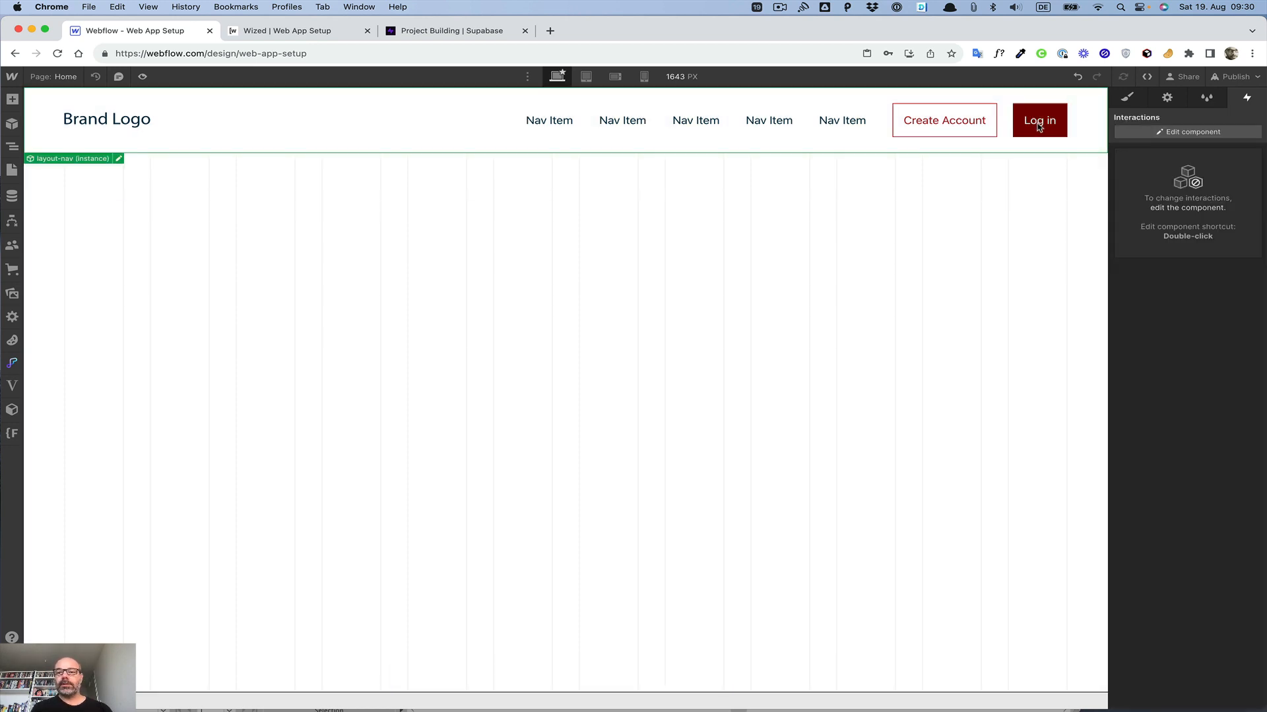
double_click(1037, 127)
click(1172, 158)
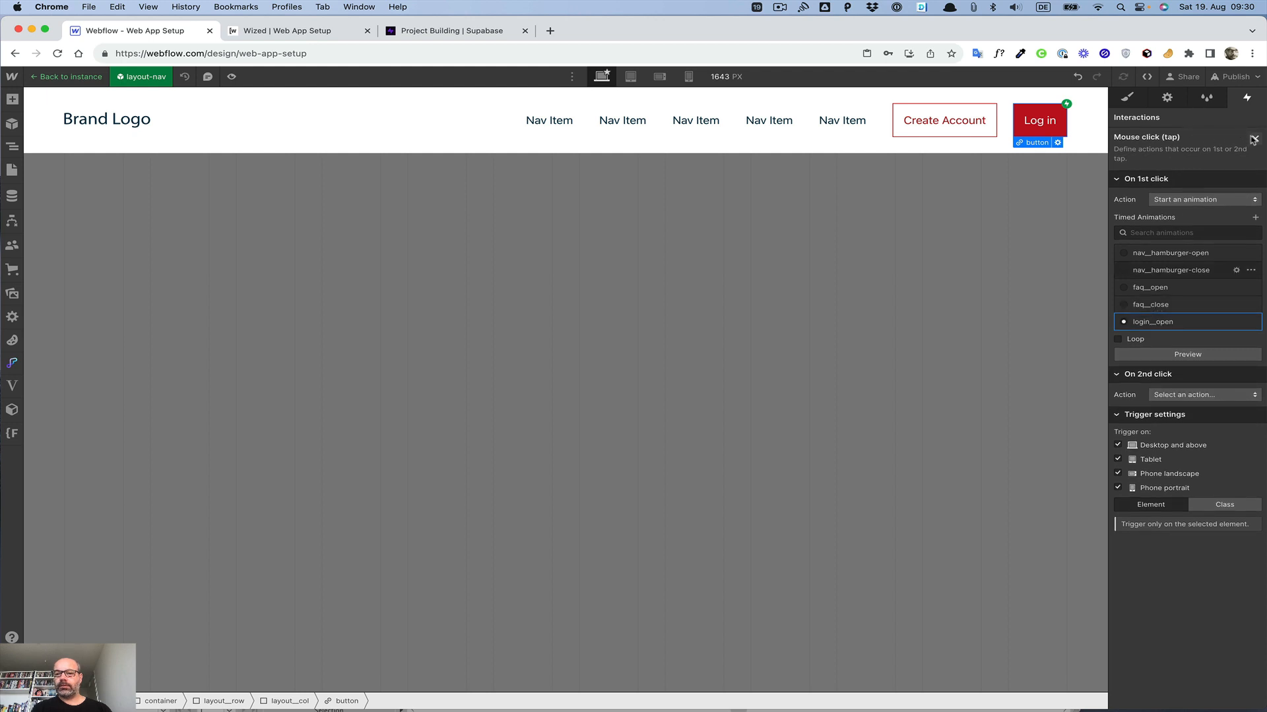
click(1253, 139)
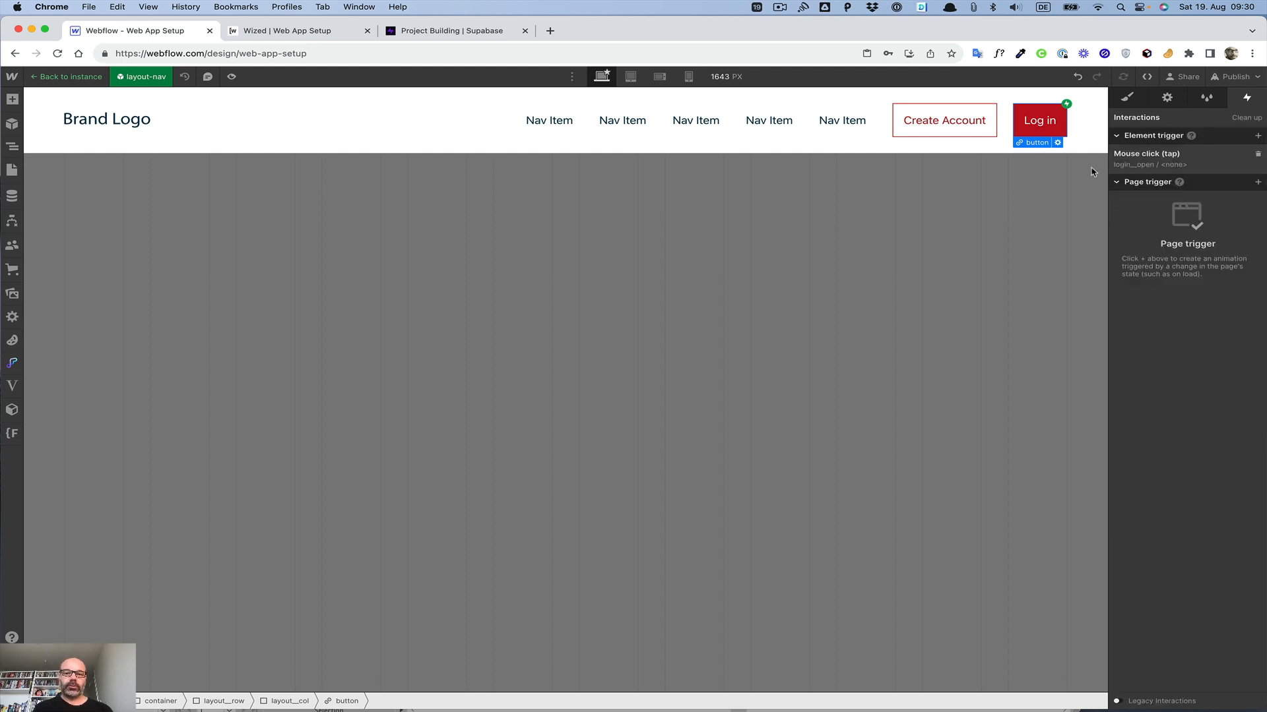
Step: Preview the page and test the nav Log in button
click(231, 77)
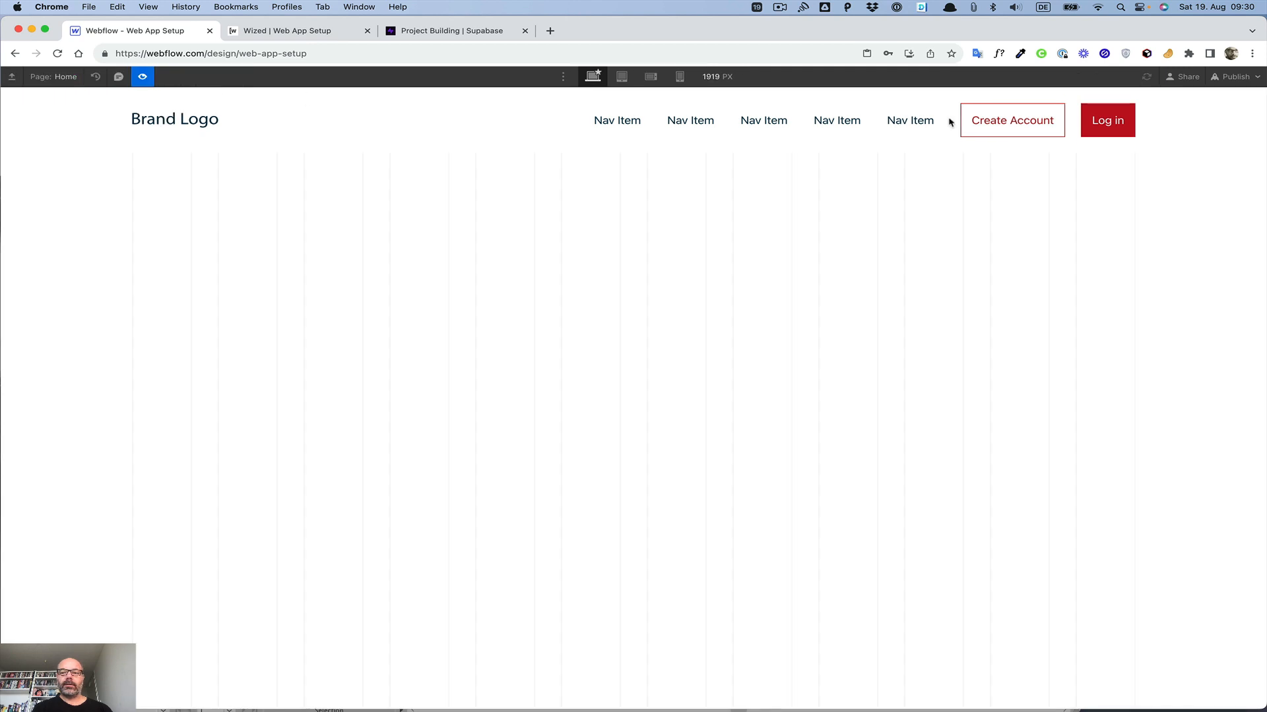
click(1107, 121)
click(1107, 120)
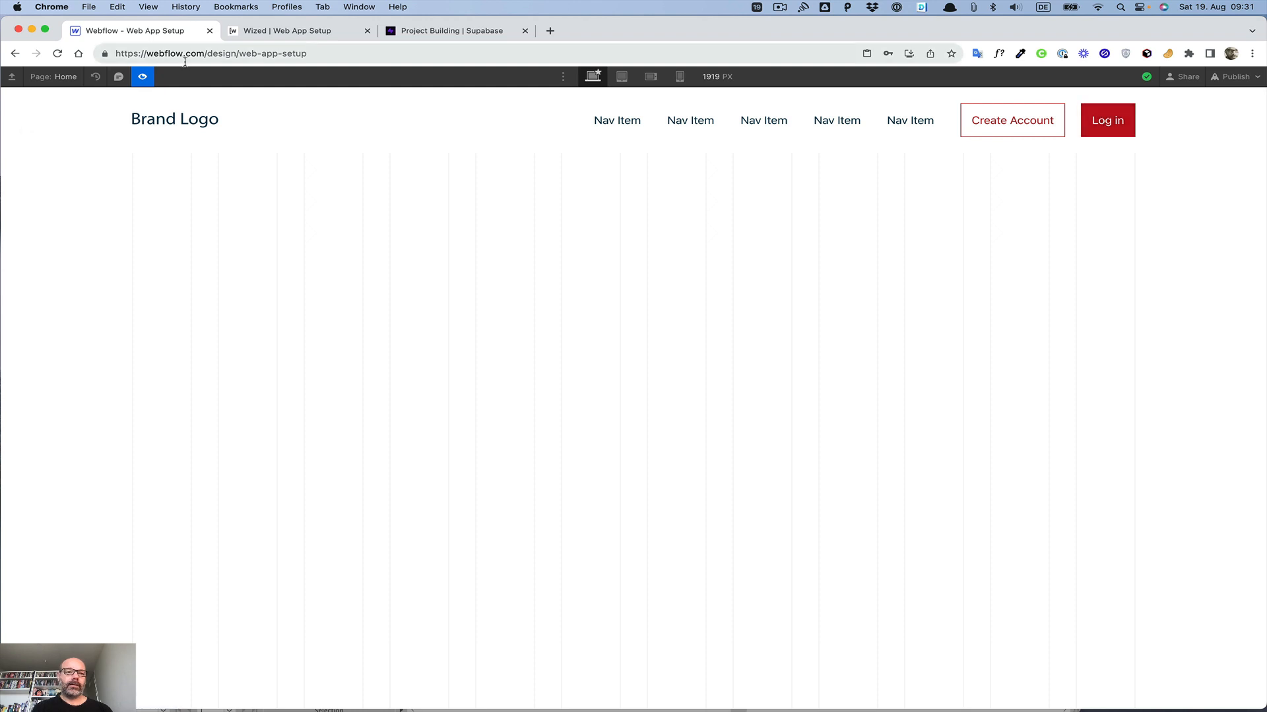
click(143, 77)
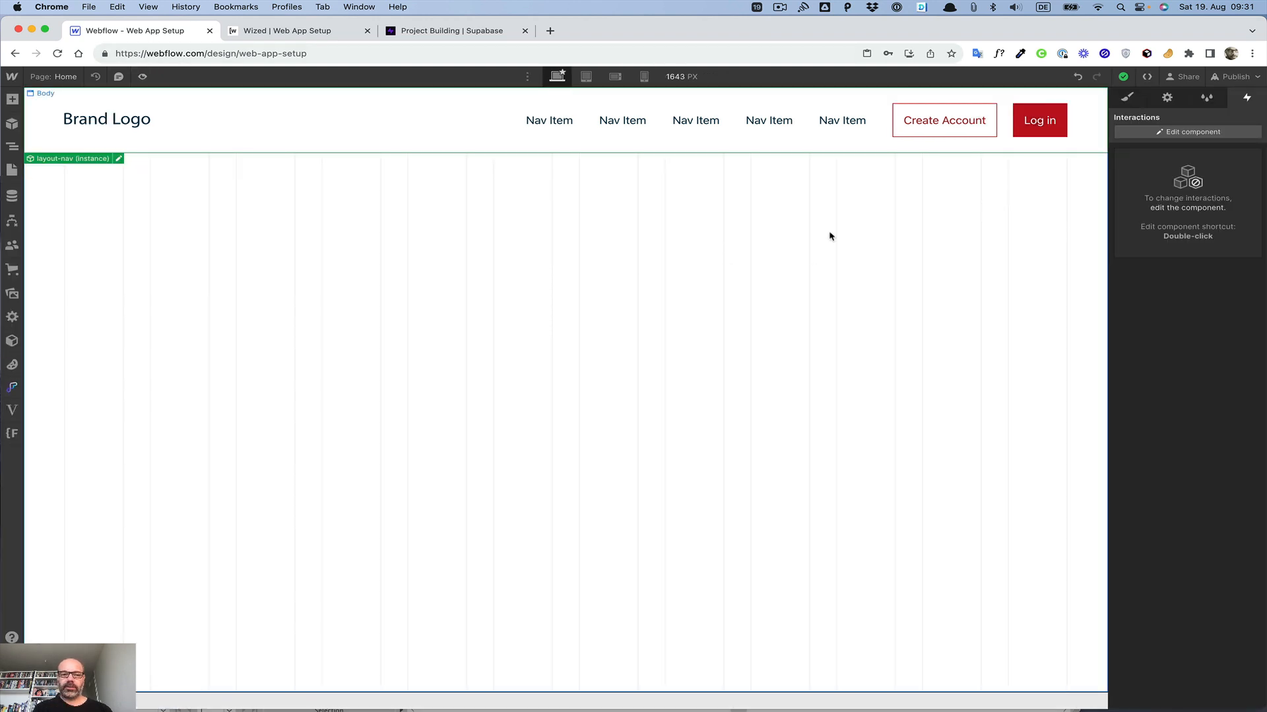
Step: Select the modal in the navigator and set its display to grid to show it on the canvas
click(12, 147)
click(59, 178)
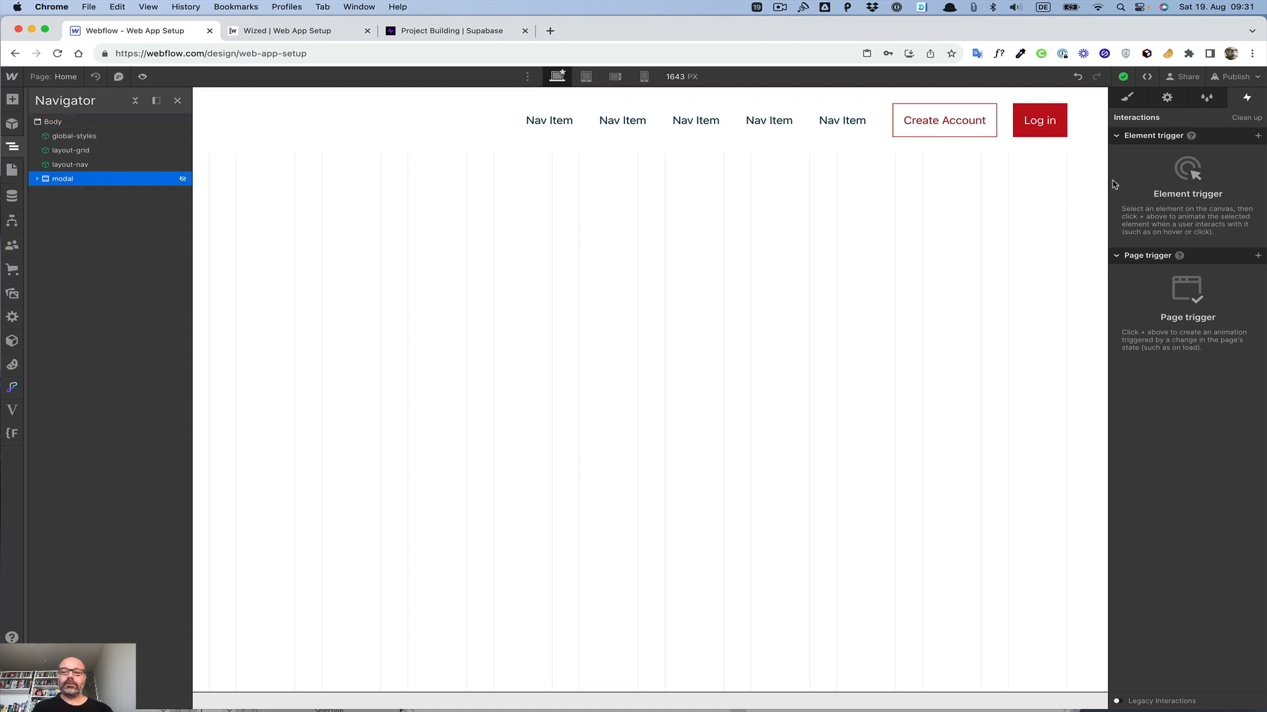
click(1127, 98)
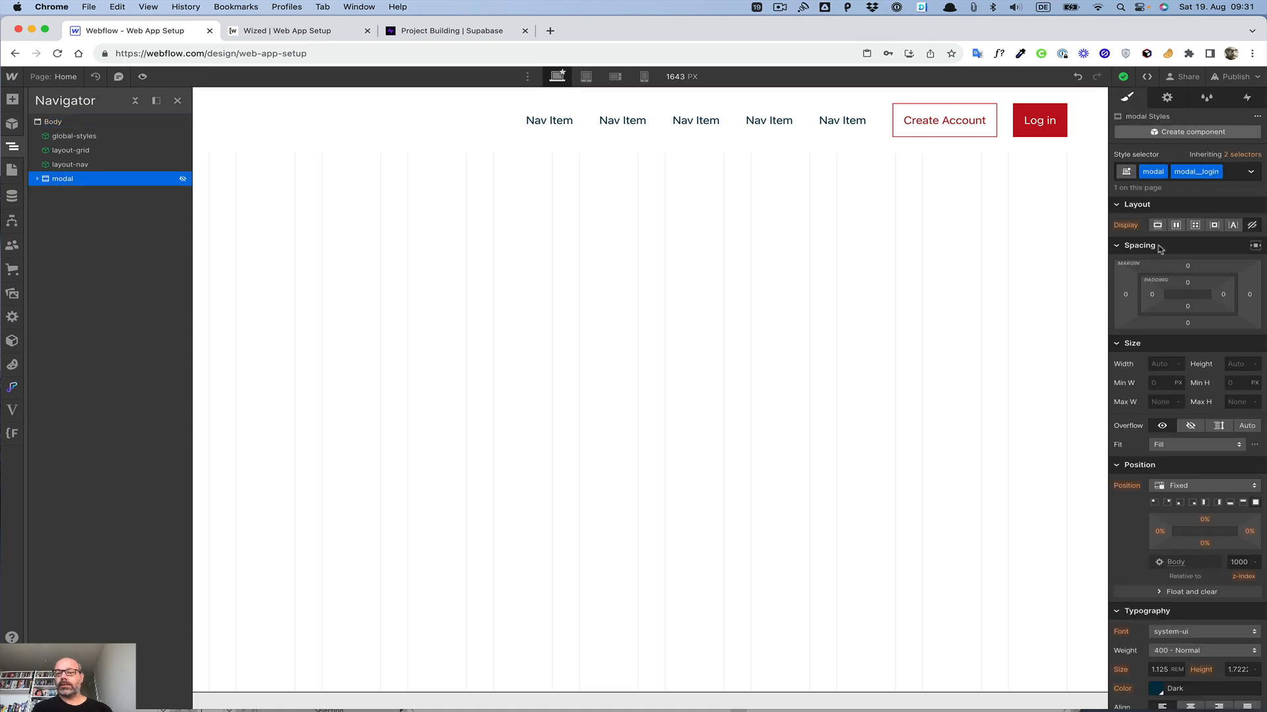
click(1176, 225)
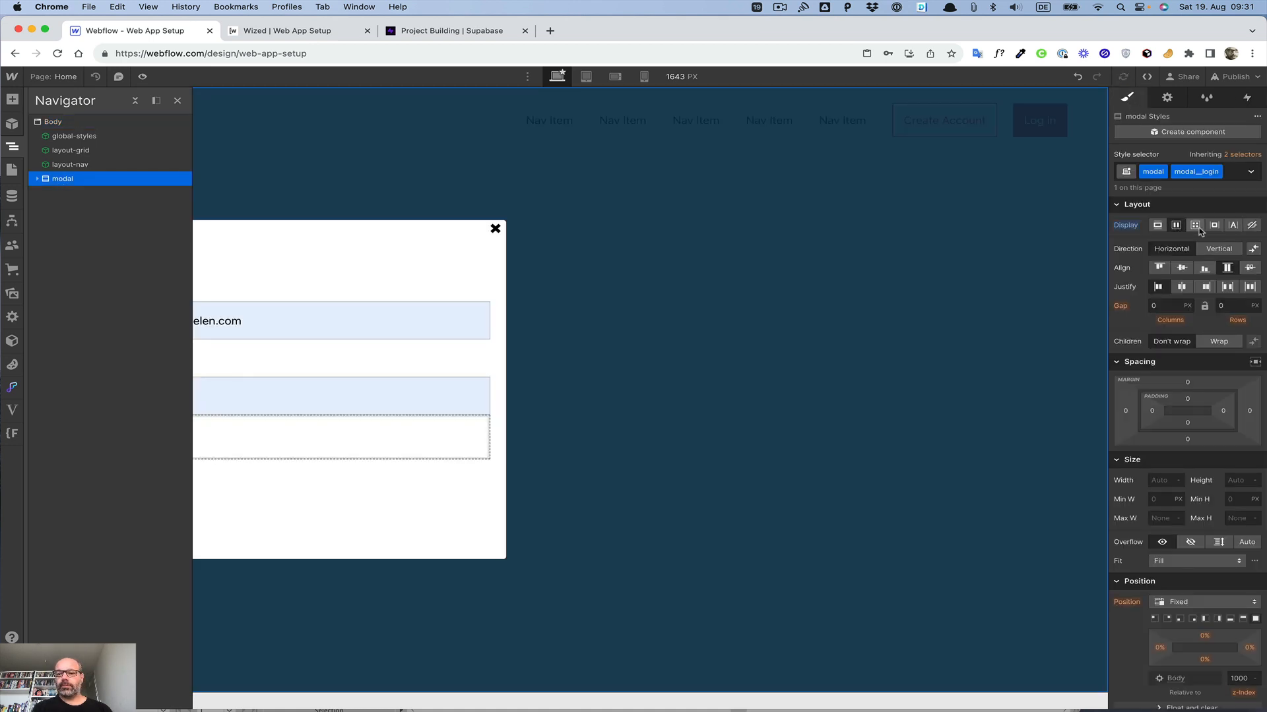
click(1184, 244)
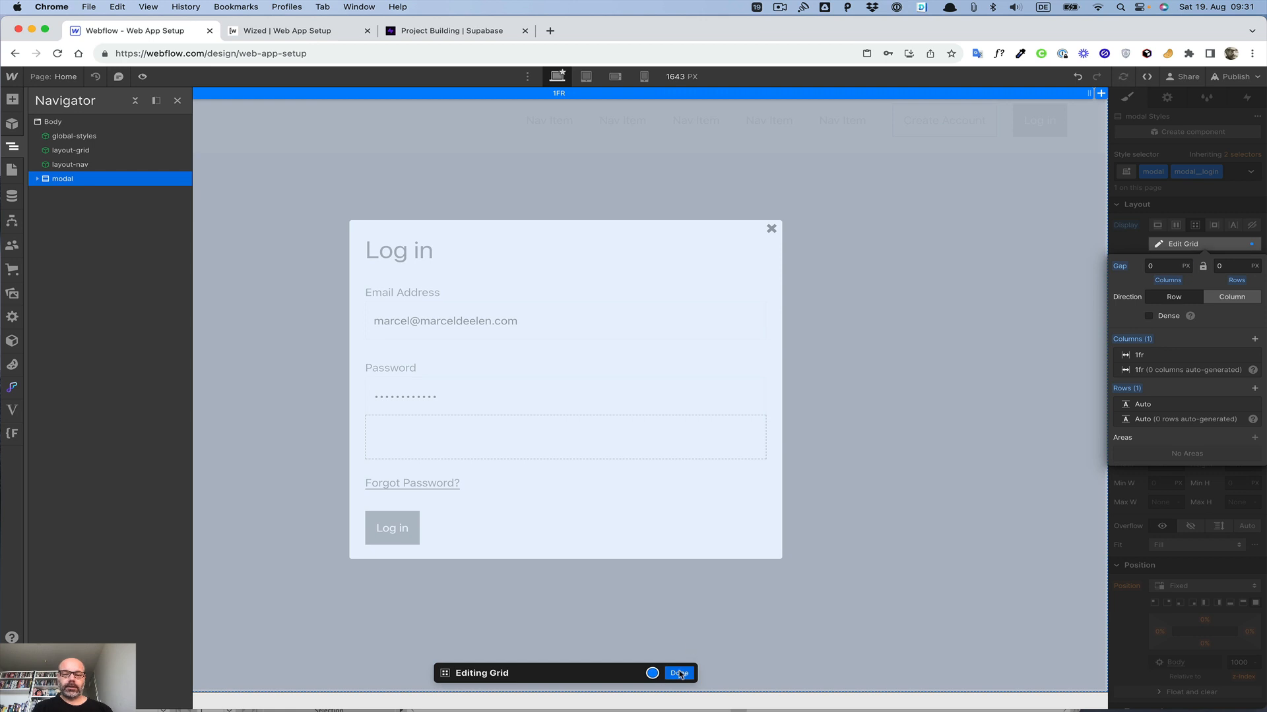
click(679, 673)
Step: Add a mouse click trigger to modal__trigger that starts an animation, and duplicate the login__open animation
click(37, 179)
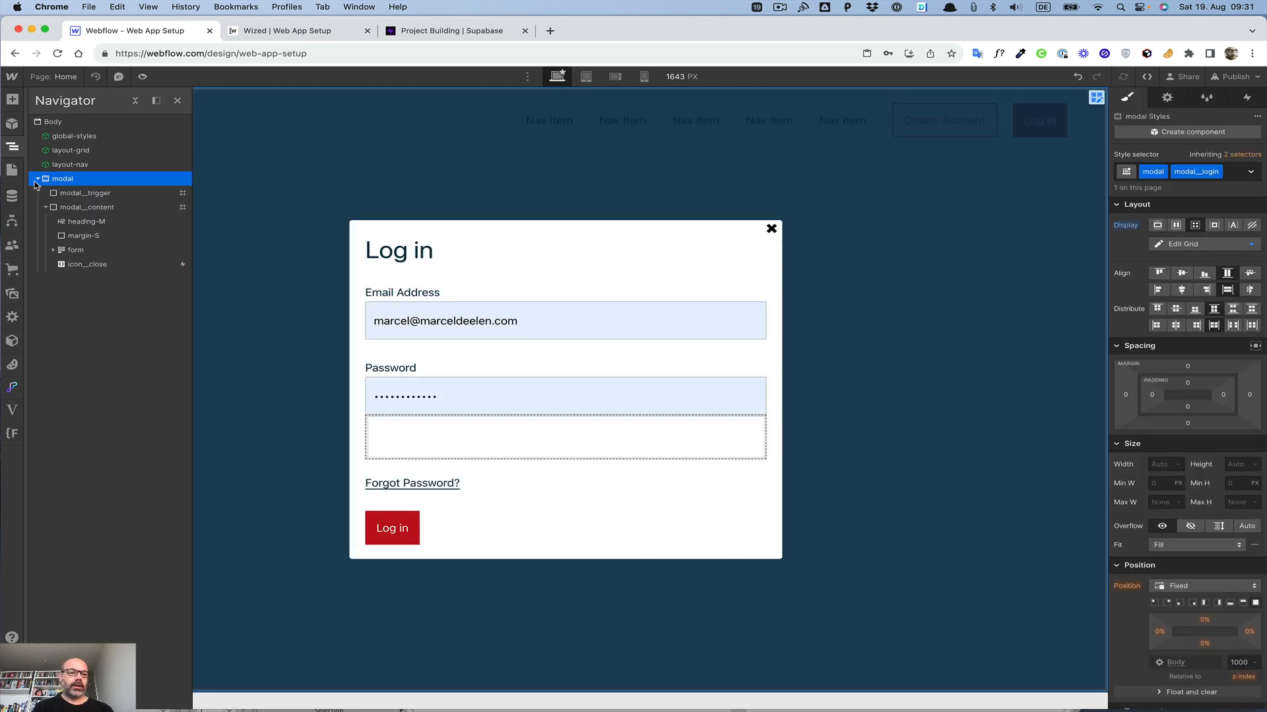
click(76, 193)
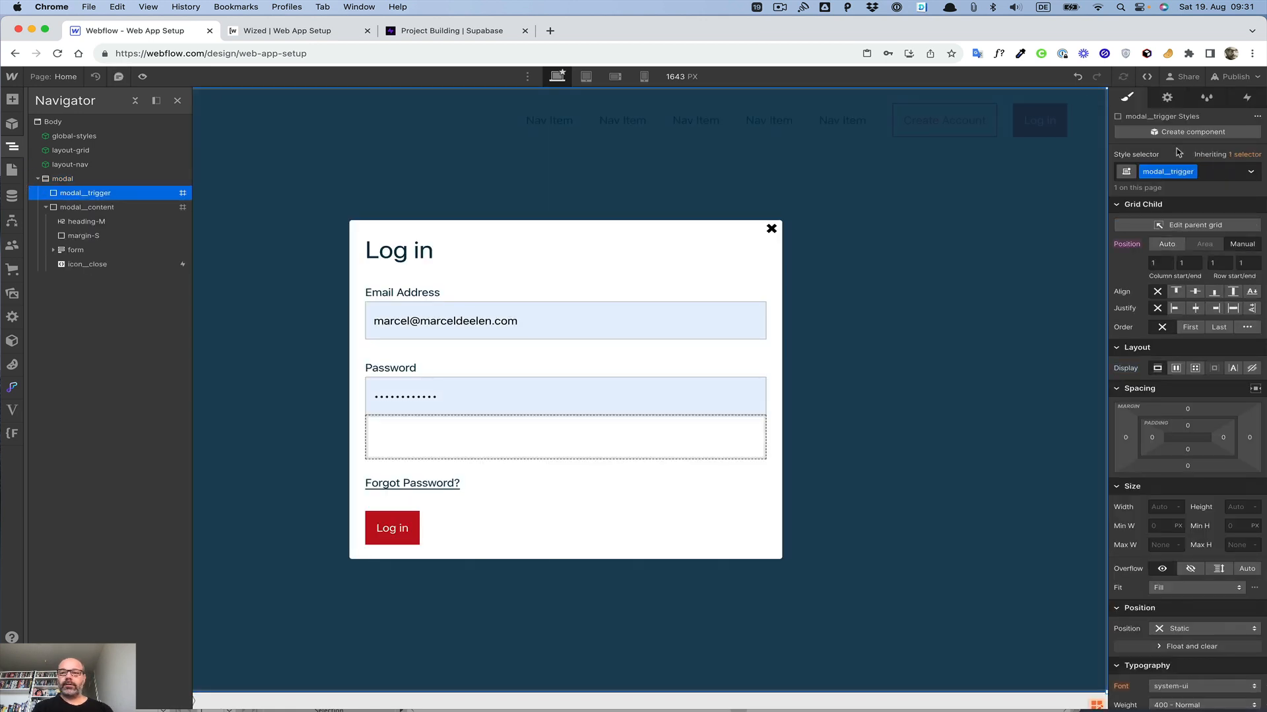
click(1240, 97)
click(1258, 135)
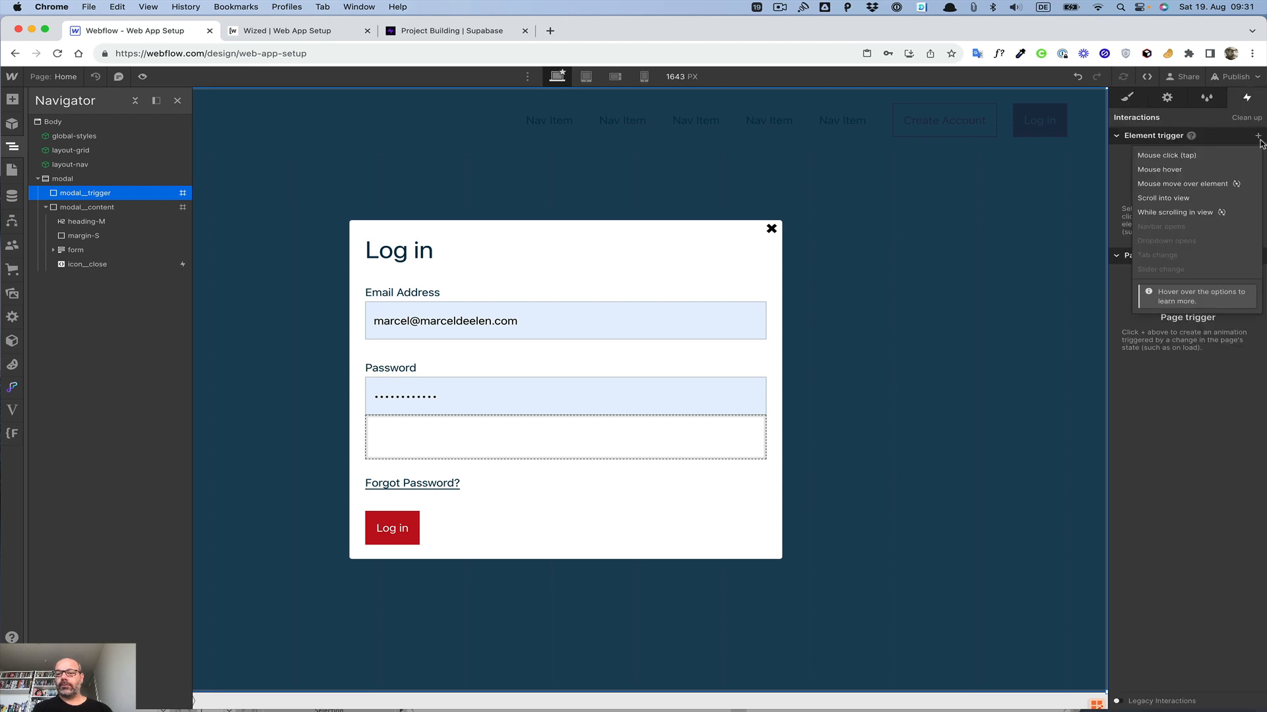
click(1165, 156)
click(1187, 199)
click(1188, 232)
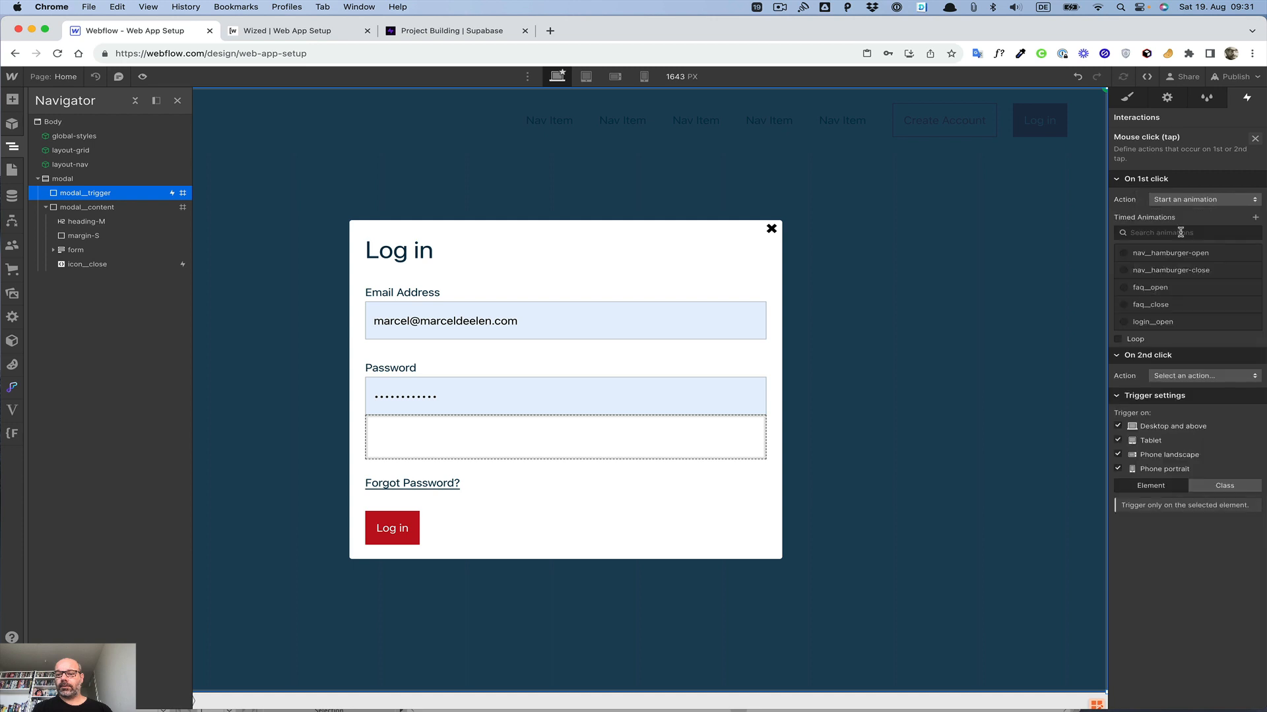
click(1250, 322)
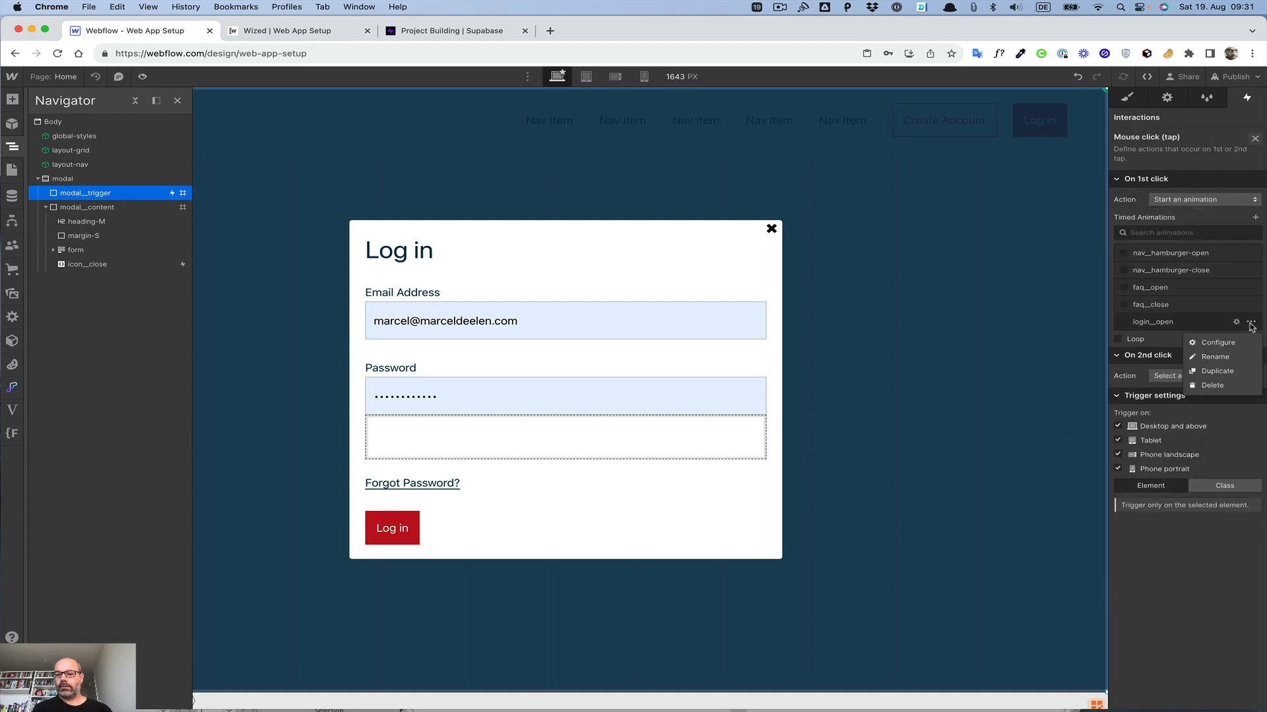
click(1217, 371)
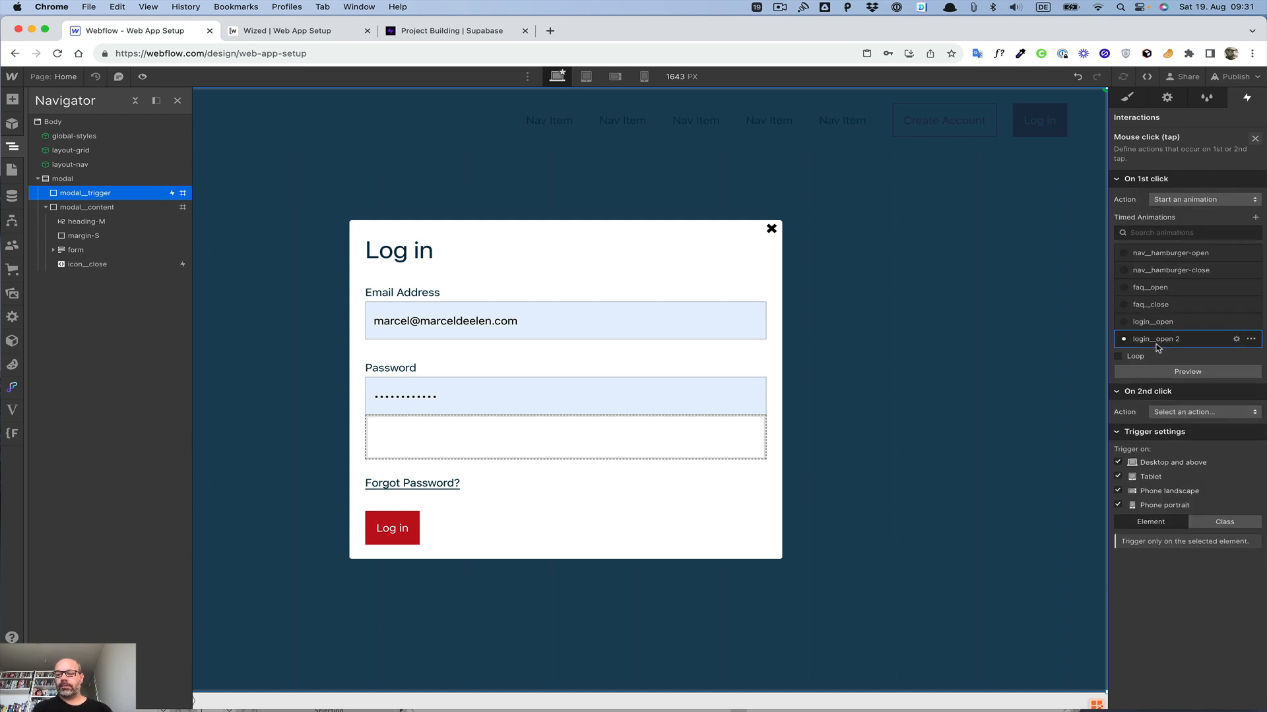
Step: Open the duplicated animation and rename it login__close
click(1236, 338)
click(1159, 121)
key(Right)
key(BackSpace)
key(BackSpace)
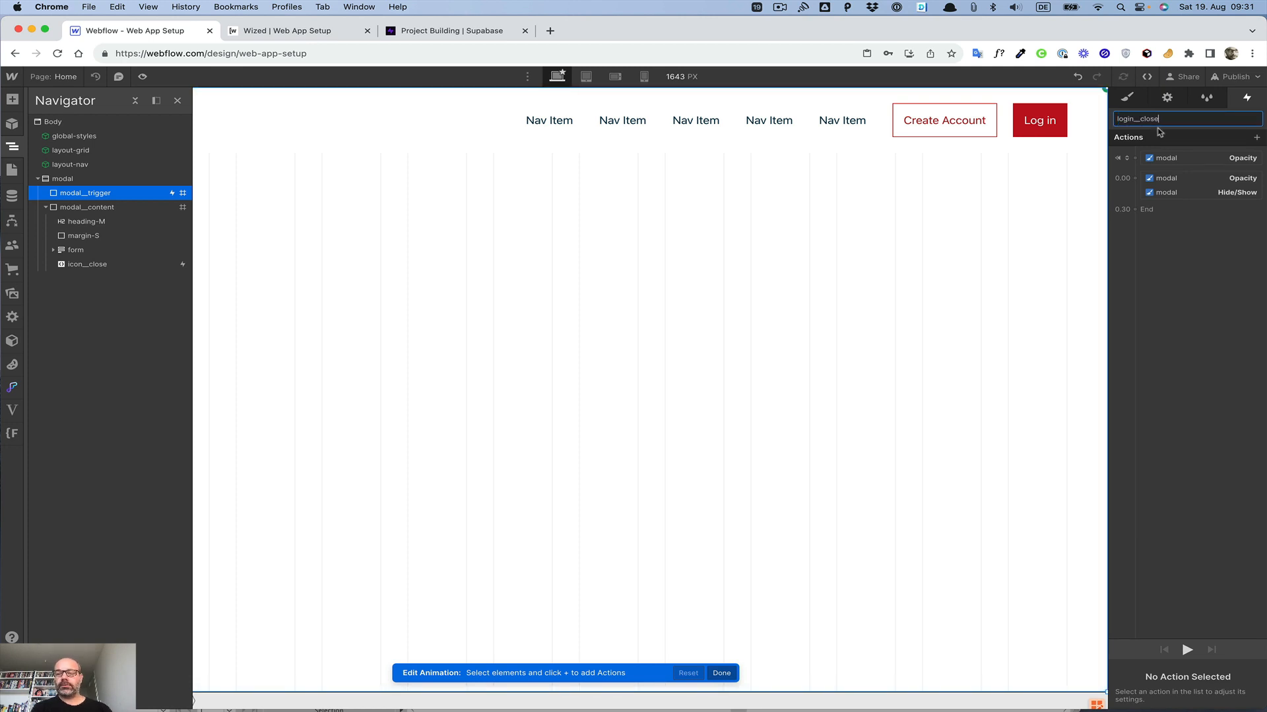
key(Return)
Step: Delete the initial-state opacity action and set the remaining opacity action to 0
click(1177, 161)
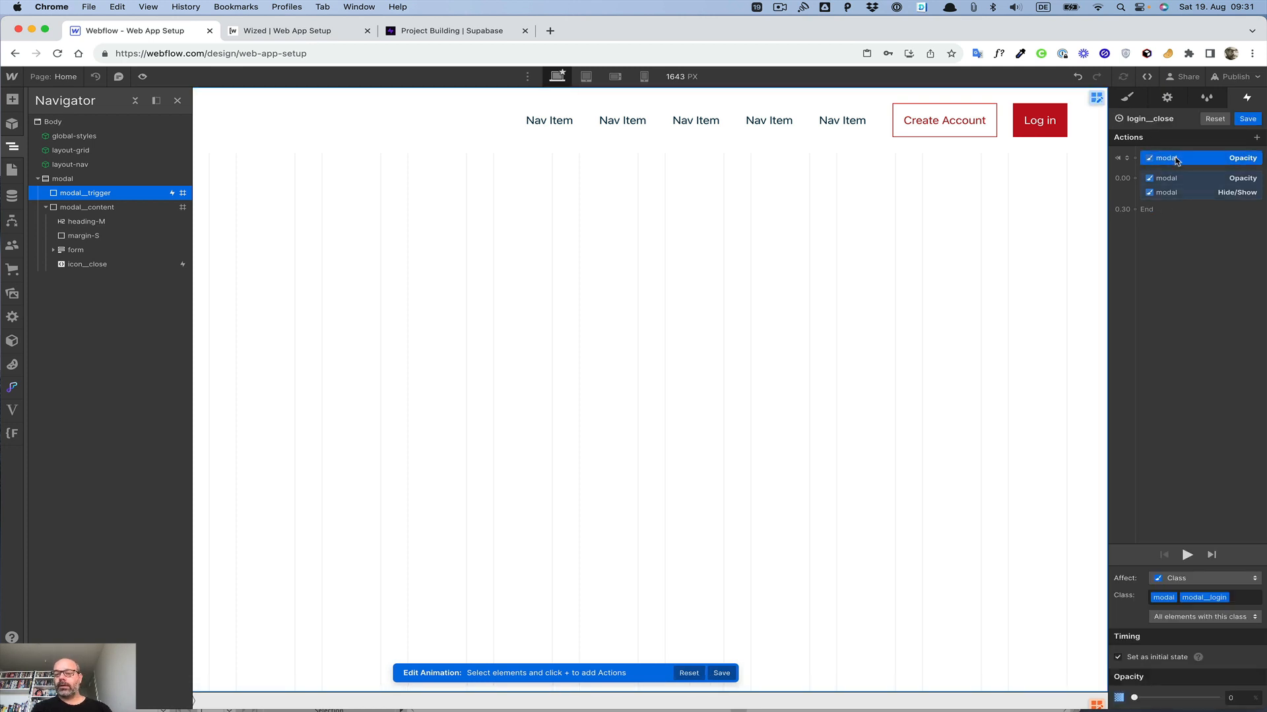
key(Delete)
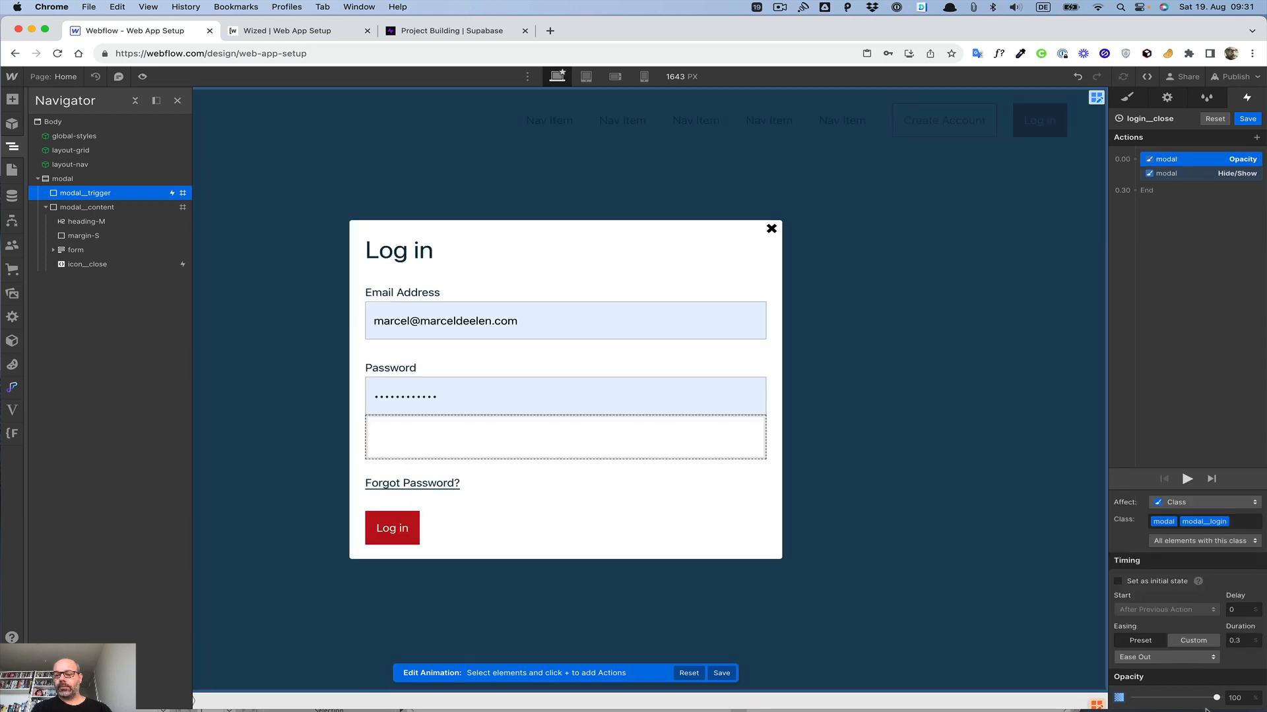
drag(1217, 698, 981, 694)
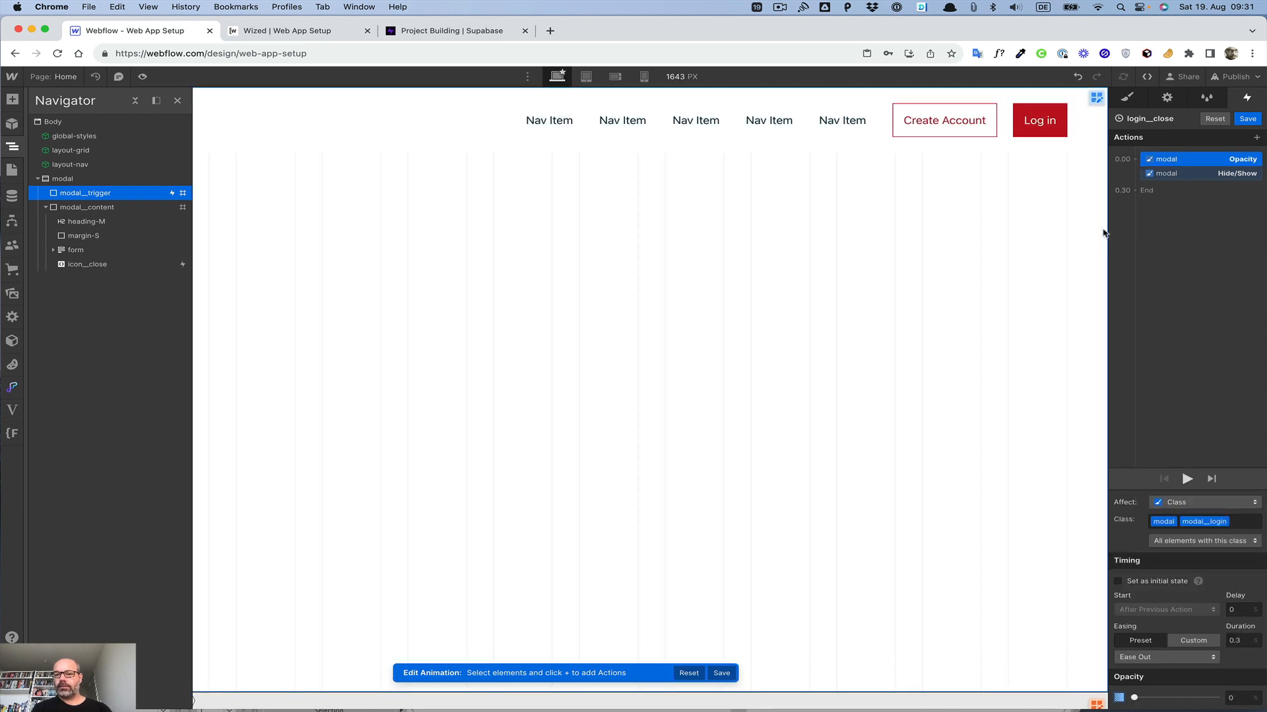
Step: Move the Hide/Show action to run after the opacity fade at 0.30 and save the animation
click(1164, 173)
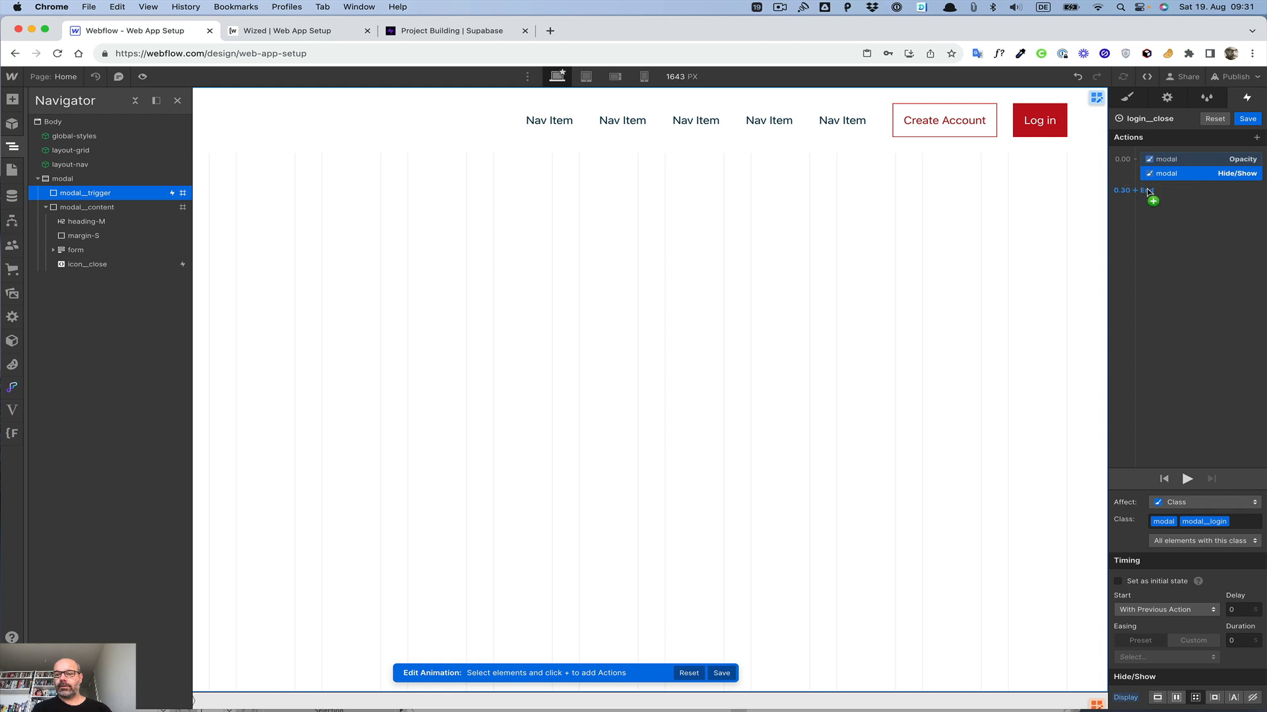
mouse_move(1161, 176)
mouse_down()
mouse_move(1128, 182)
mouse_move(1131, 196)
mouse_move(1138, 181)
mouse_up()
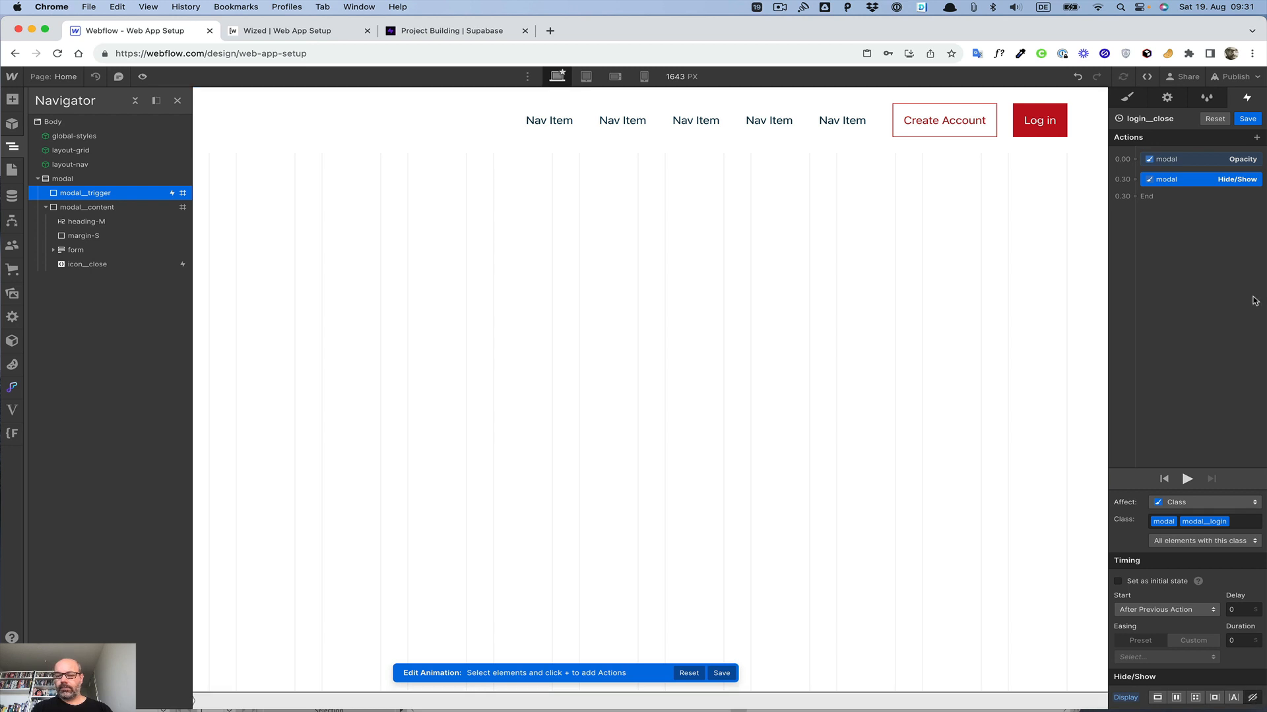
click(1247, 119)
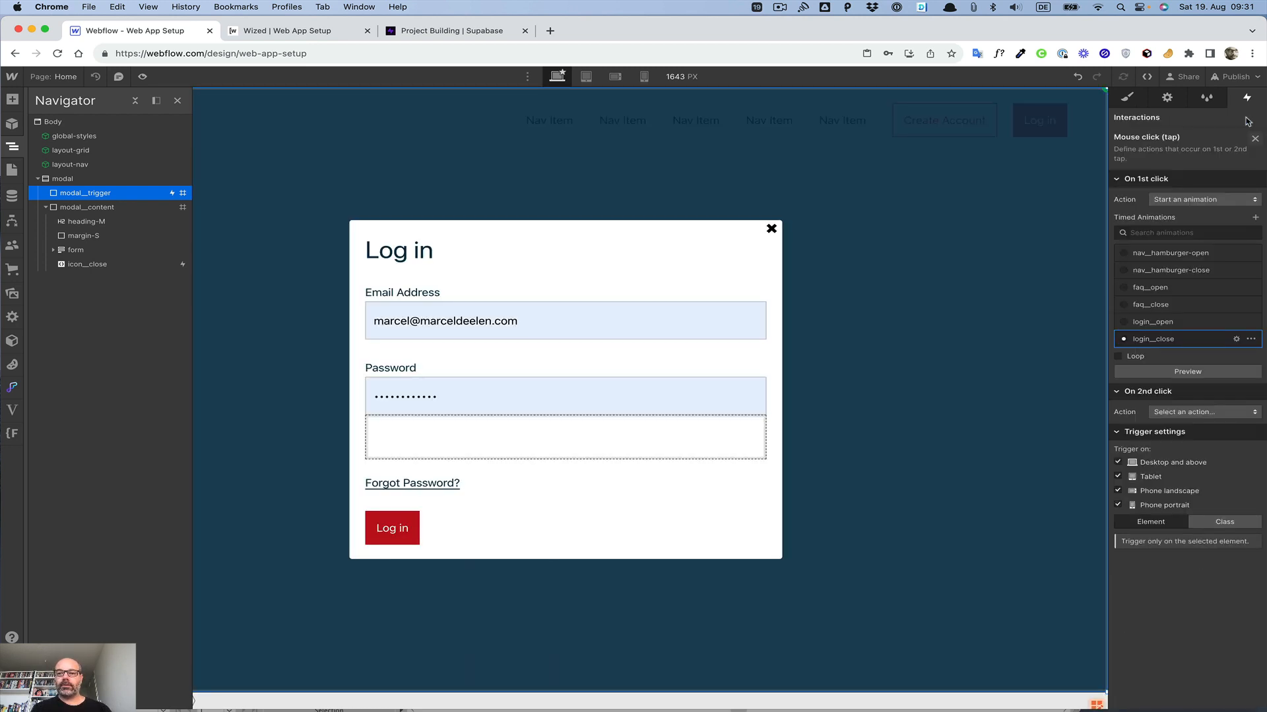
Step: Select the close icon and set its cursor to pointer
click(769, 230)
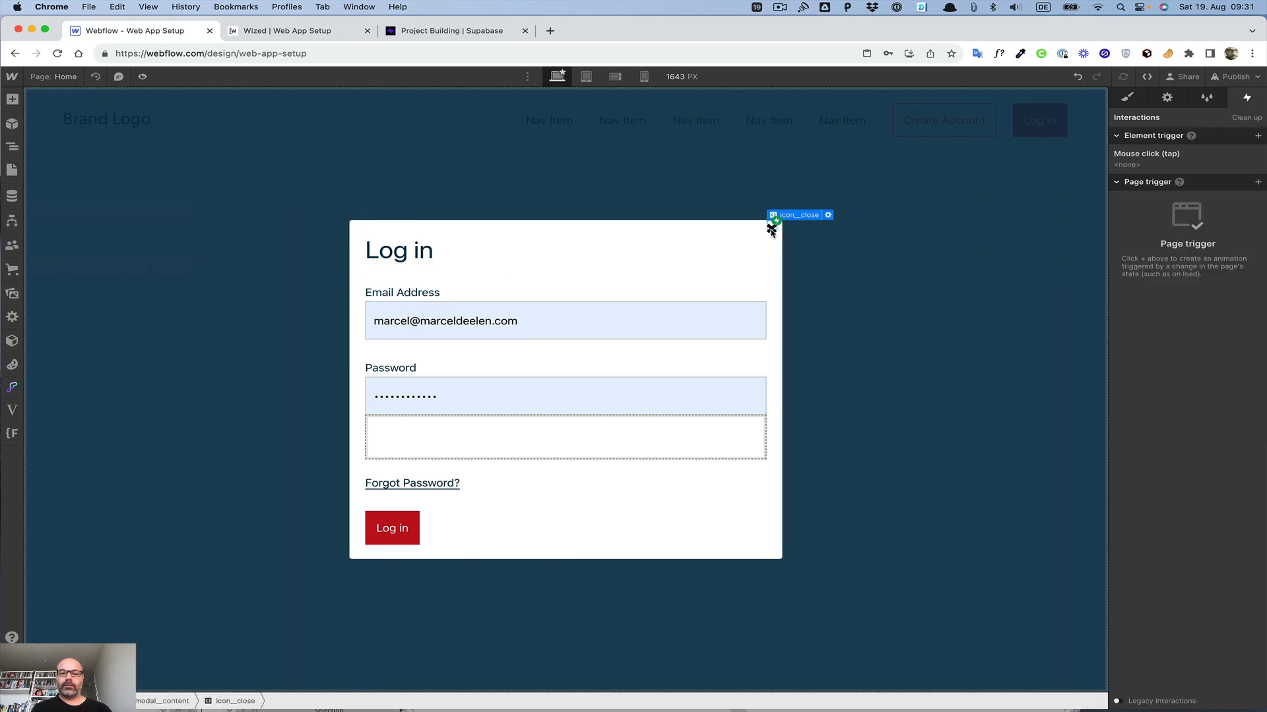
click(1129, 97)
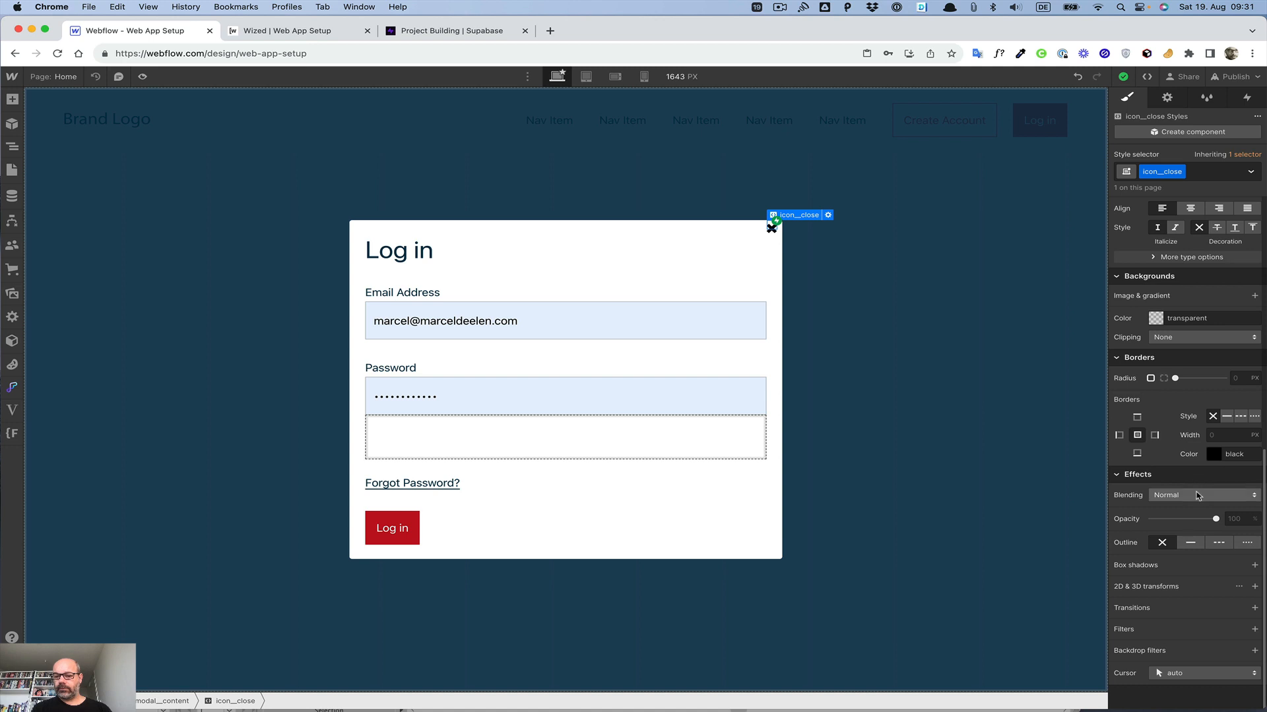
click(1206, 673)
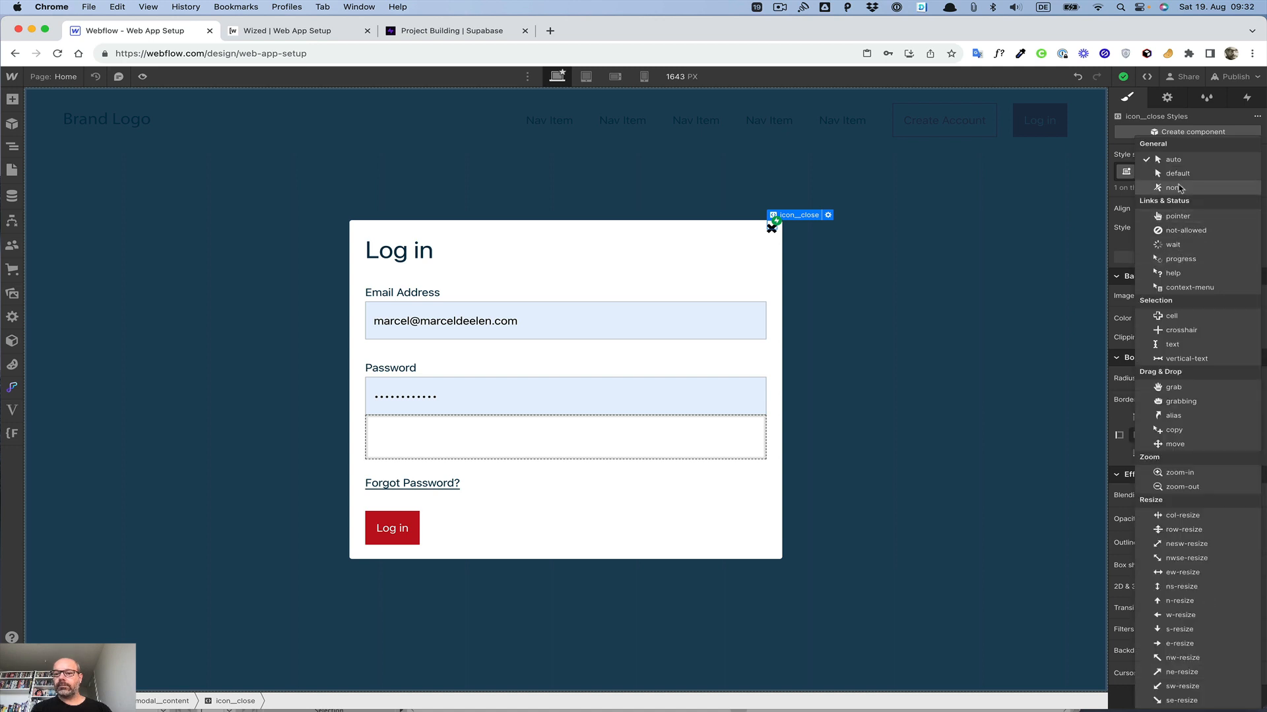
click(1178, 215)
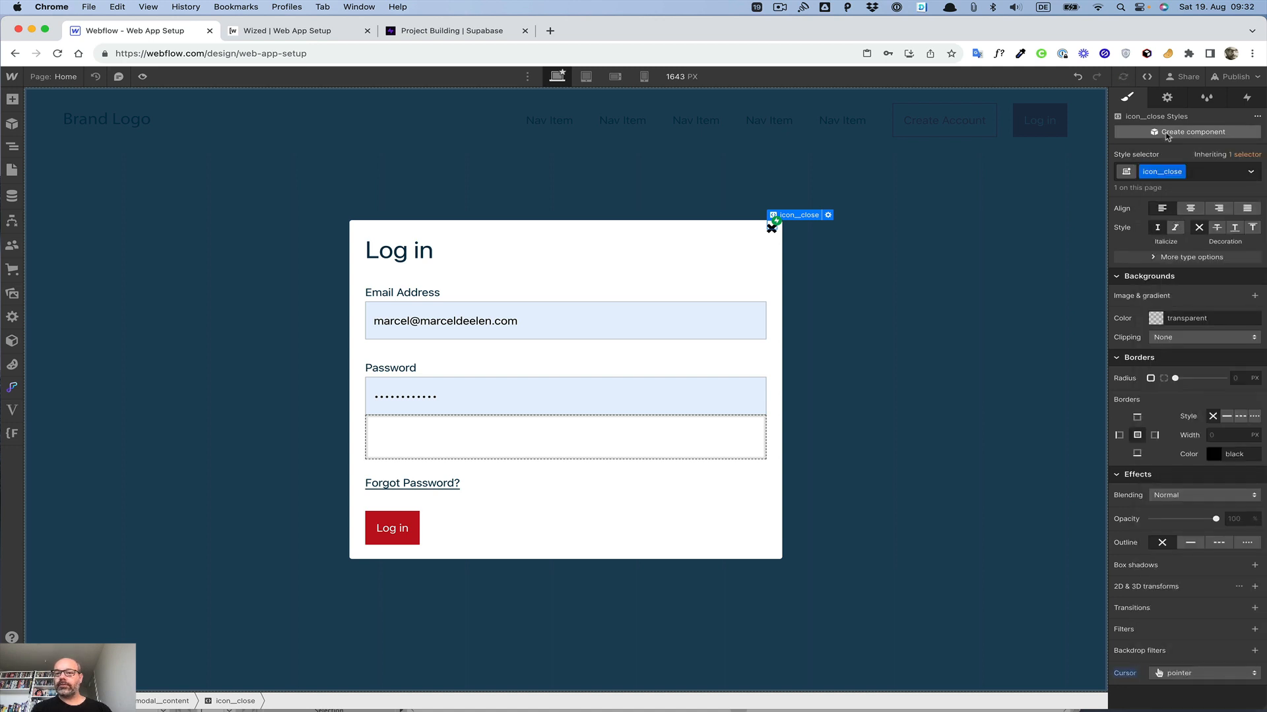
Step: Add a mouse click trigger to the close icon that starts the login__close animation
click(1247, 98)
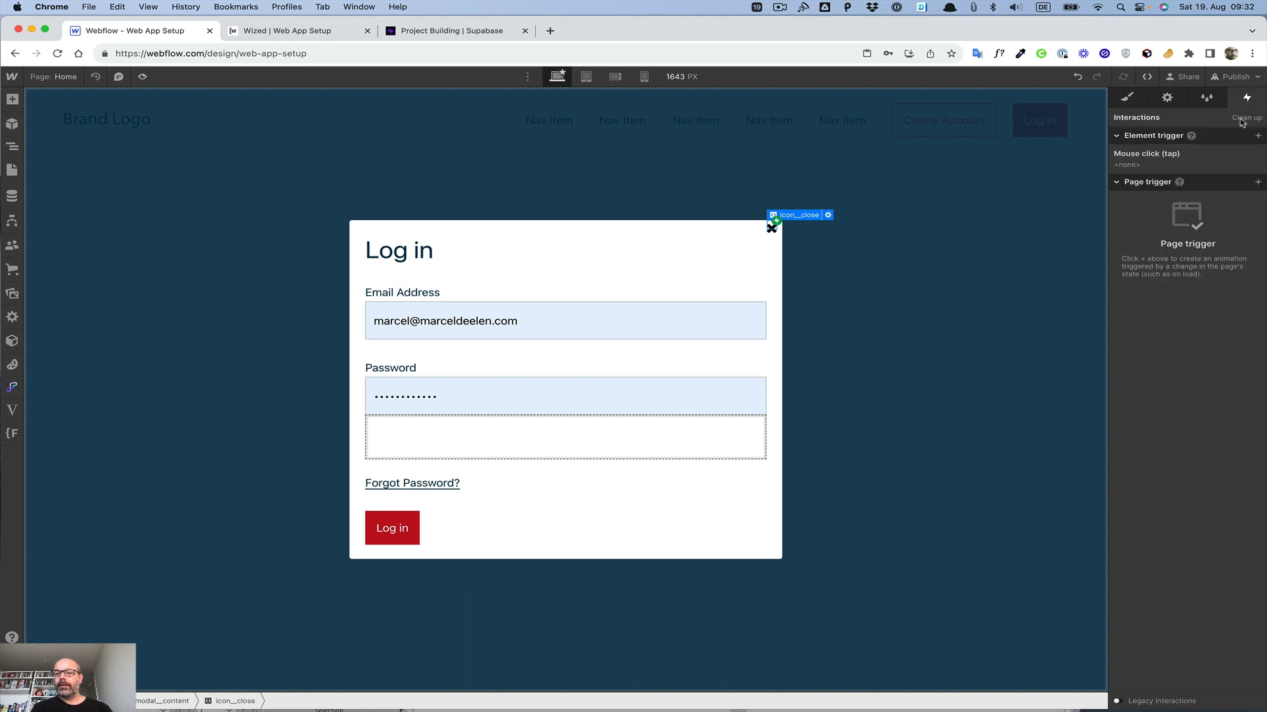
click(1135, 165)
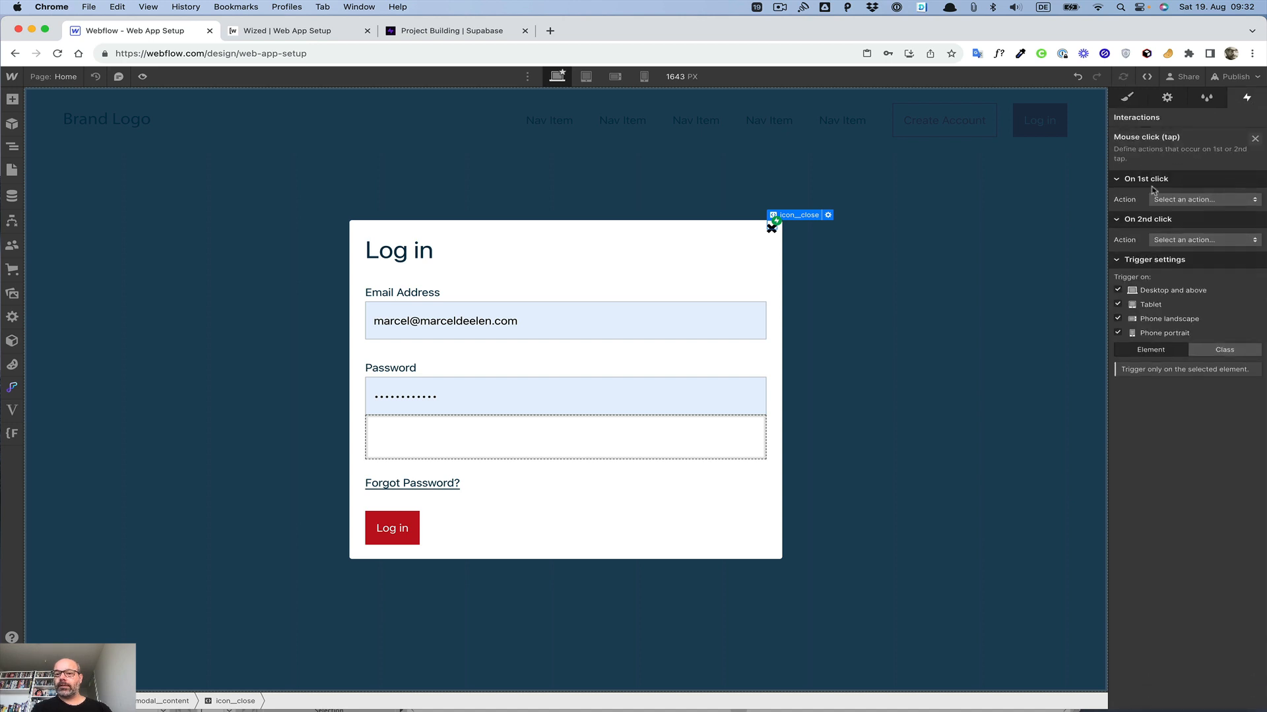
click(1171, 198)
click(1173, 227)
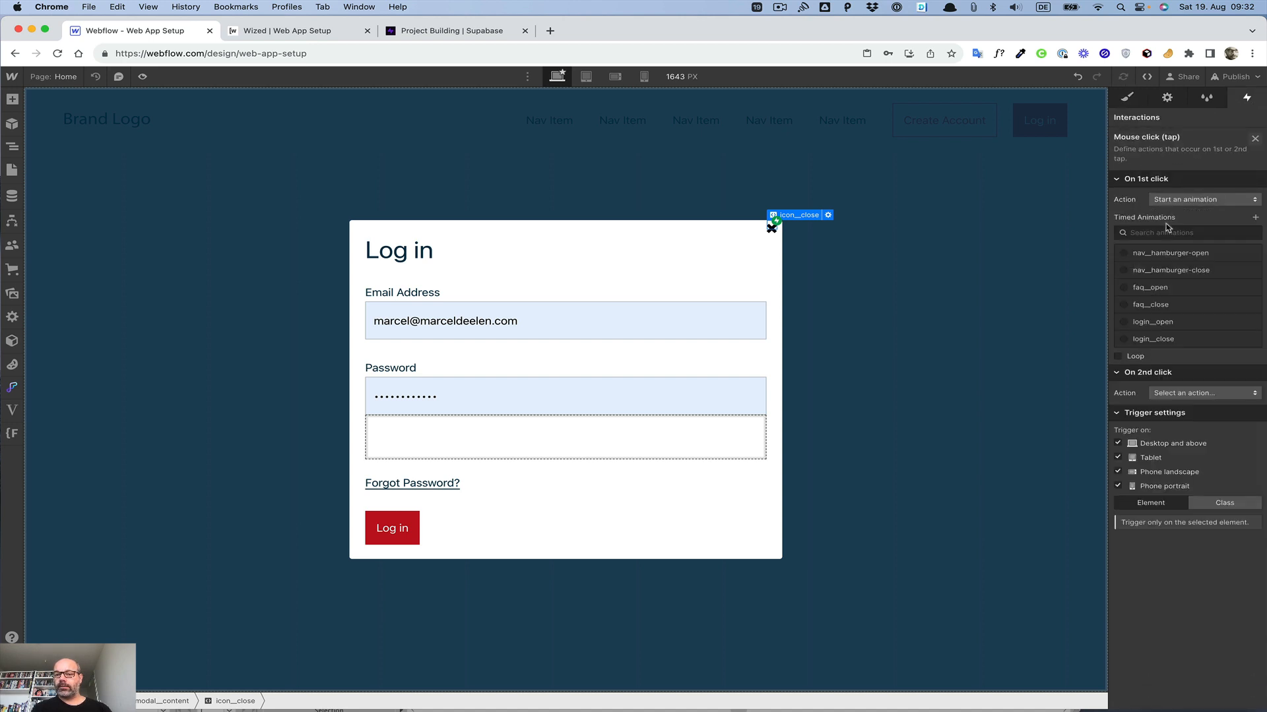
click(1159, 341)
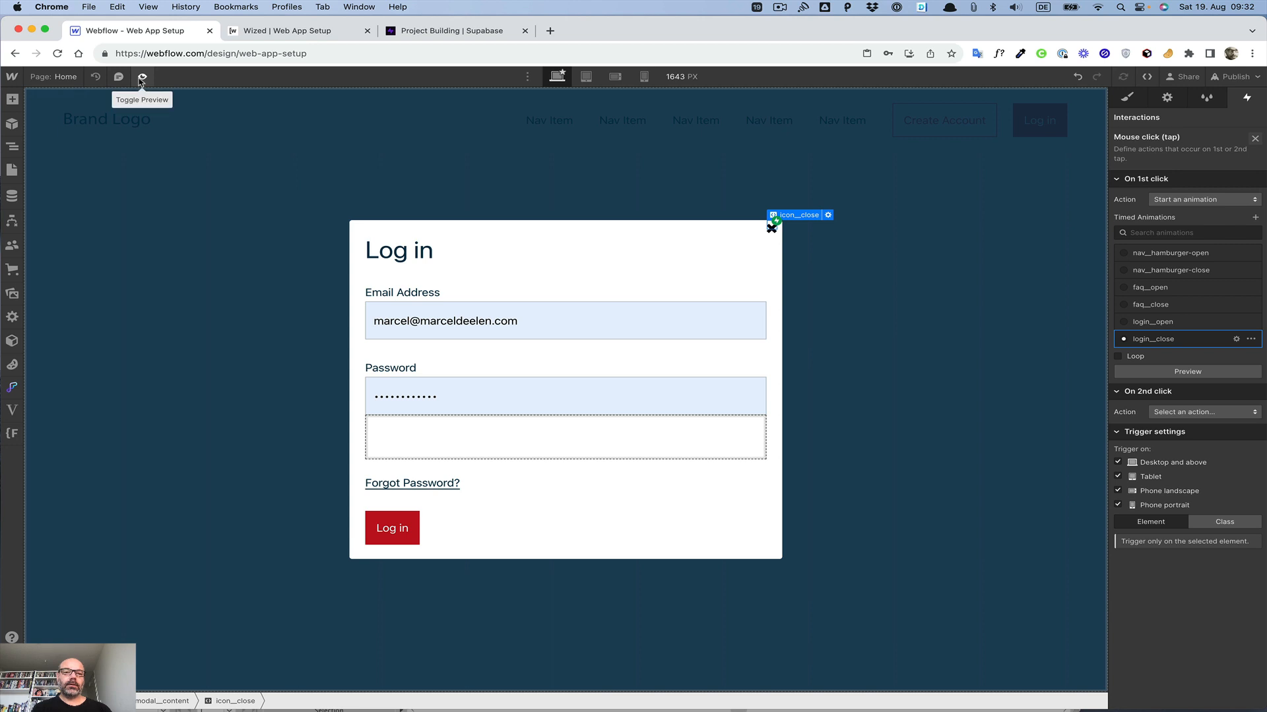
Step: Select the modal in the navigator and set its display back to none
click(140, 157)
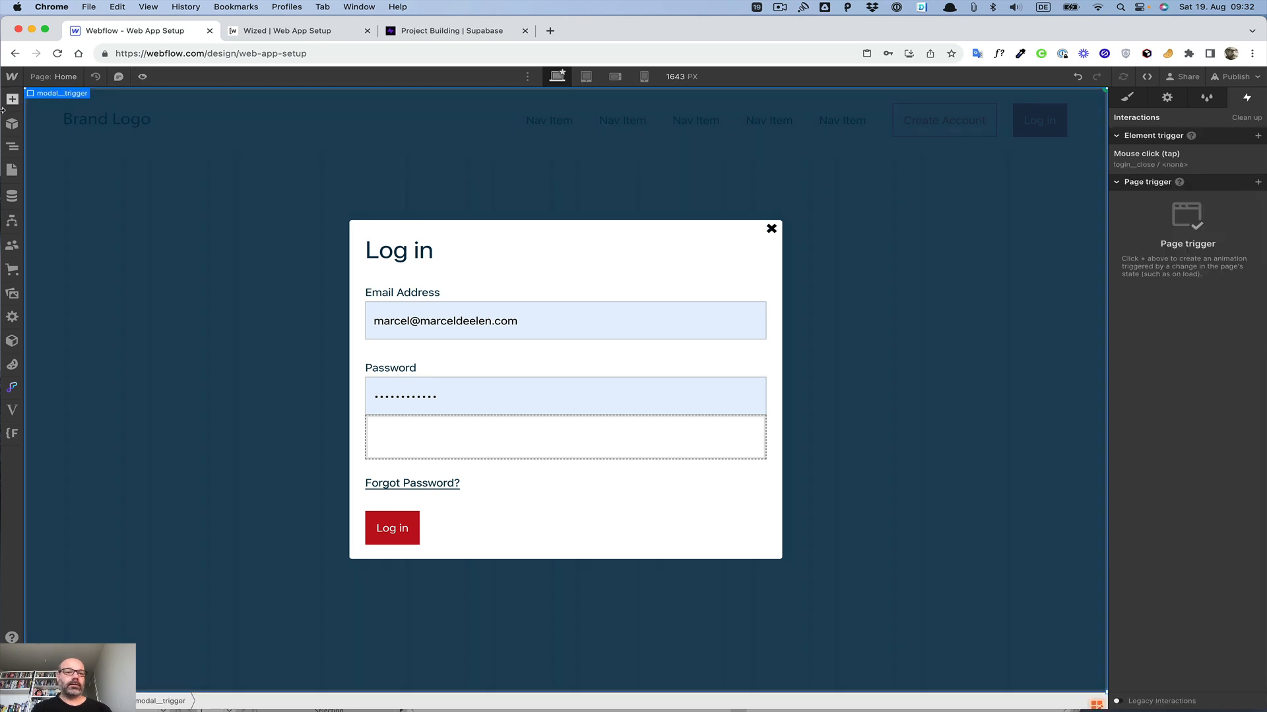
click(12, 148)
click(62, 179)
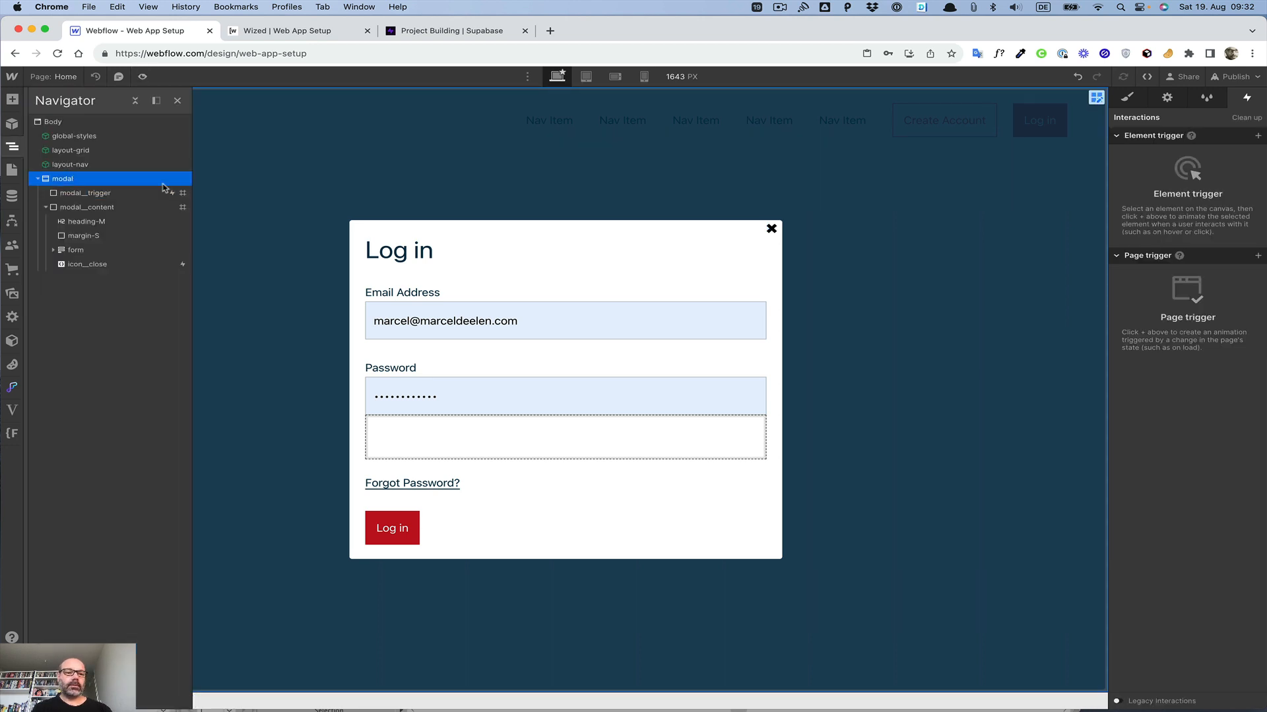
click(1128, 97)
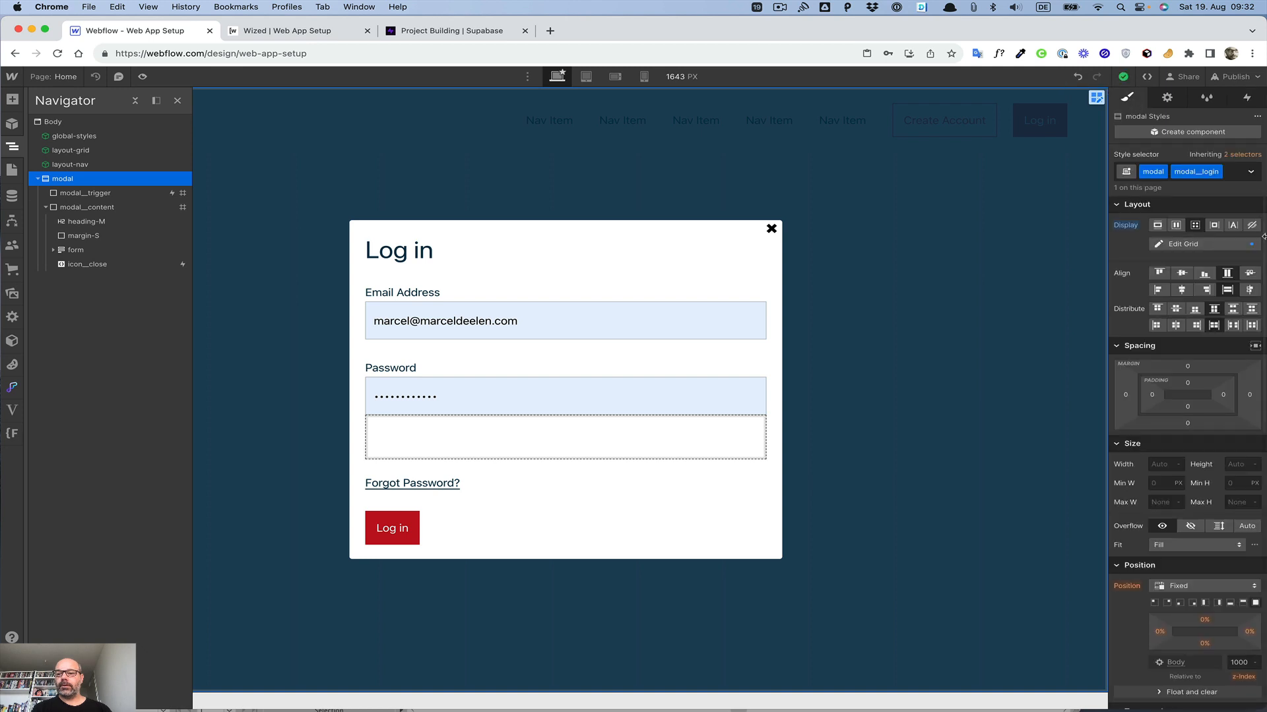
click(1252, 226)
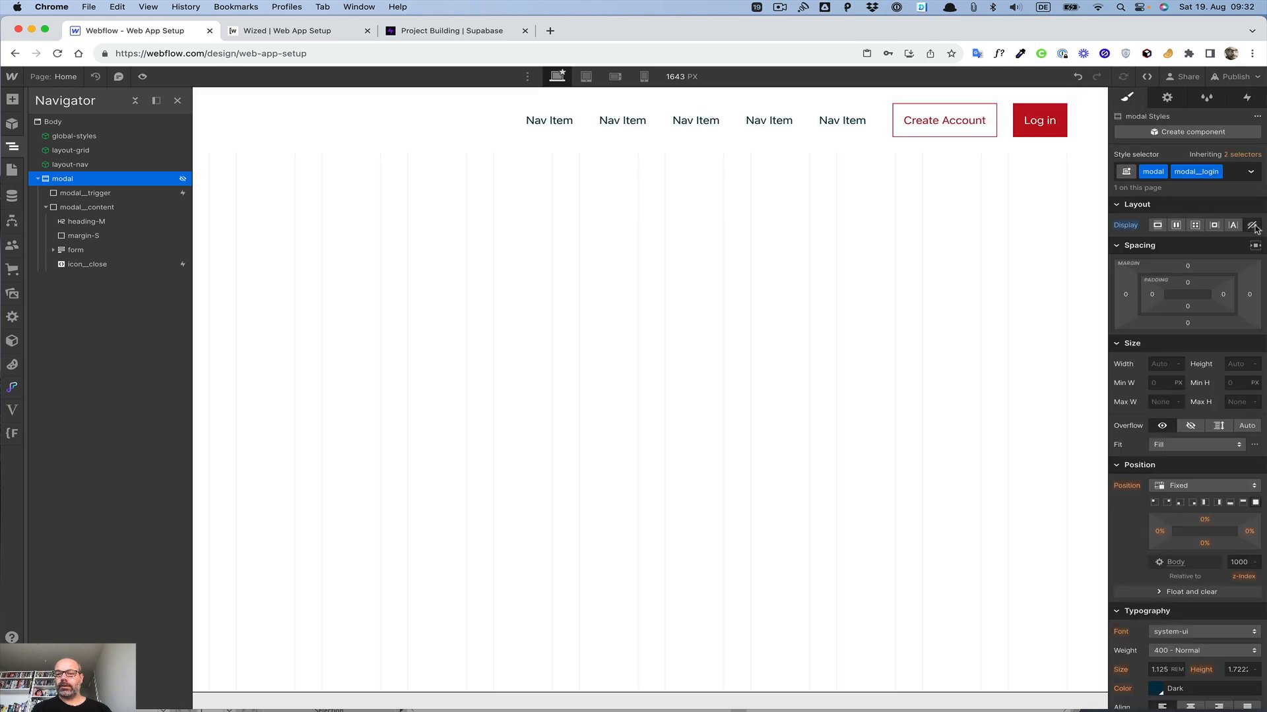
Step: Preview the page and test opening the modal from Log in and closing it via the backdrop and close icon
click(142, 76)
click(1116, 130)
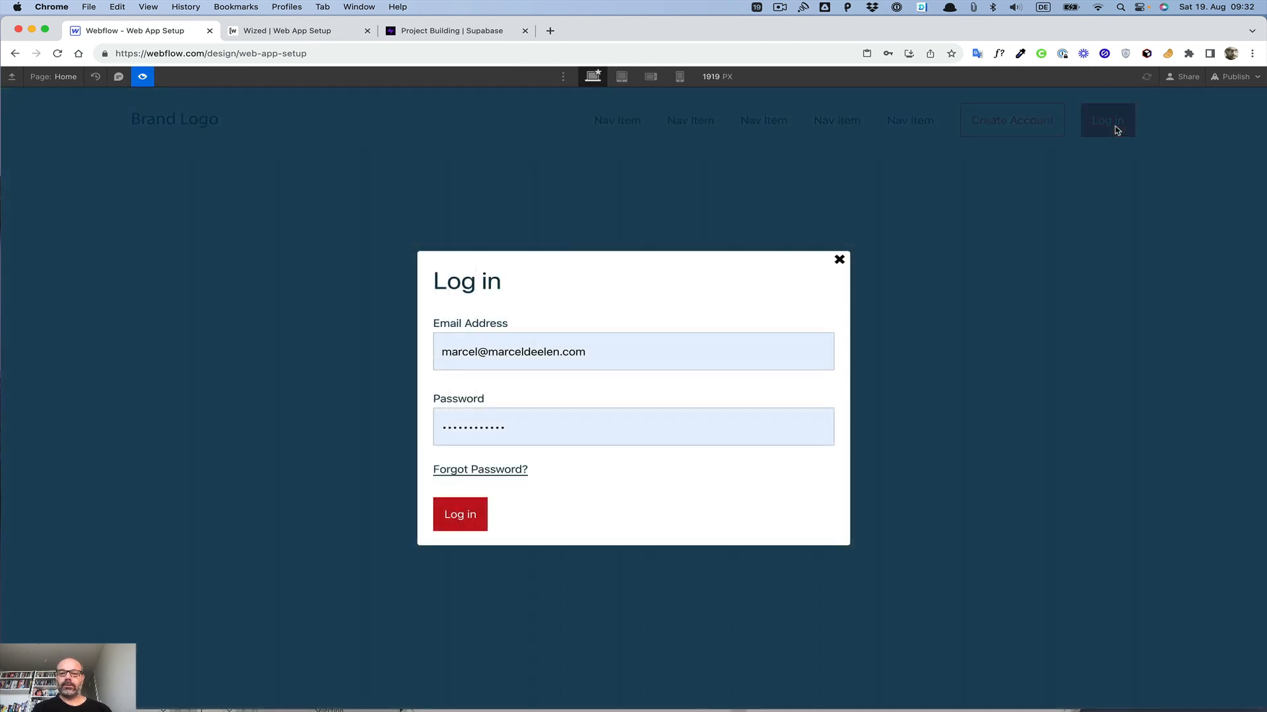
click(1012, 285)
click(1116, 132)
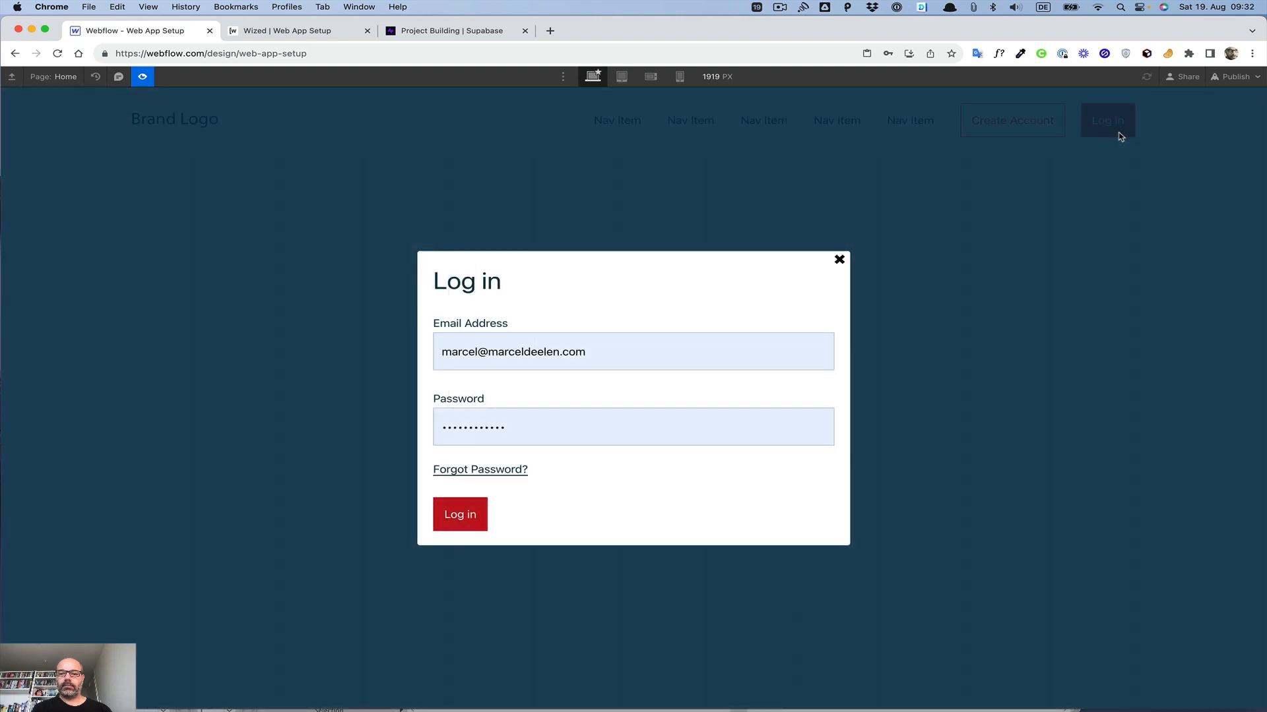
click(1041, 239)
click(1122, 120)
click(839, 259)
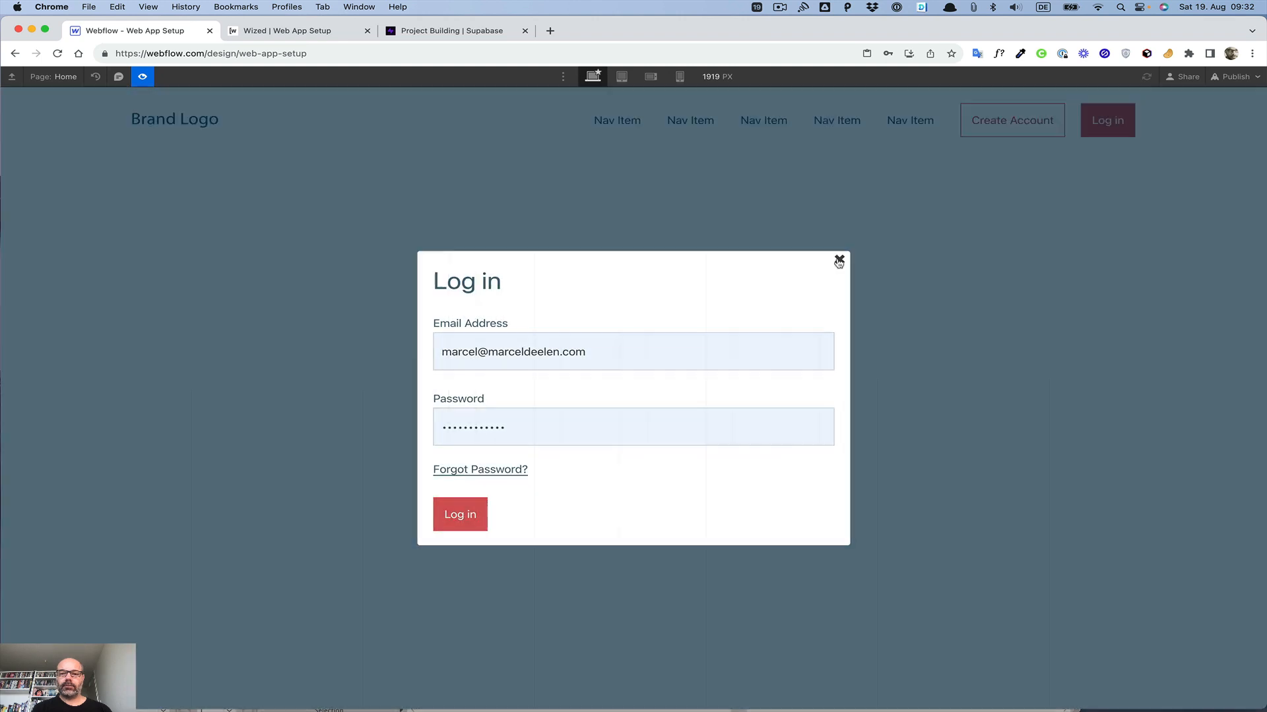
Step: Leave preview and set the modal's display to grid so it shows on the canvas for editing
click(144, 78)
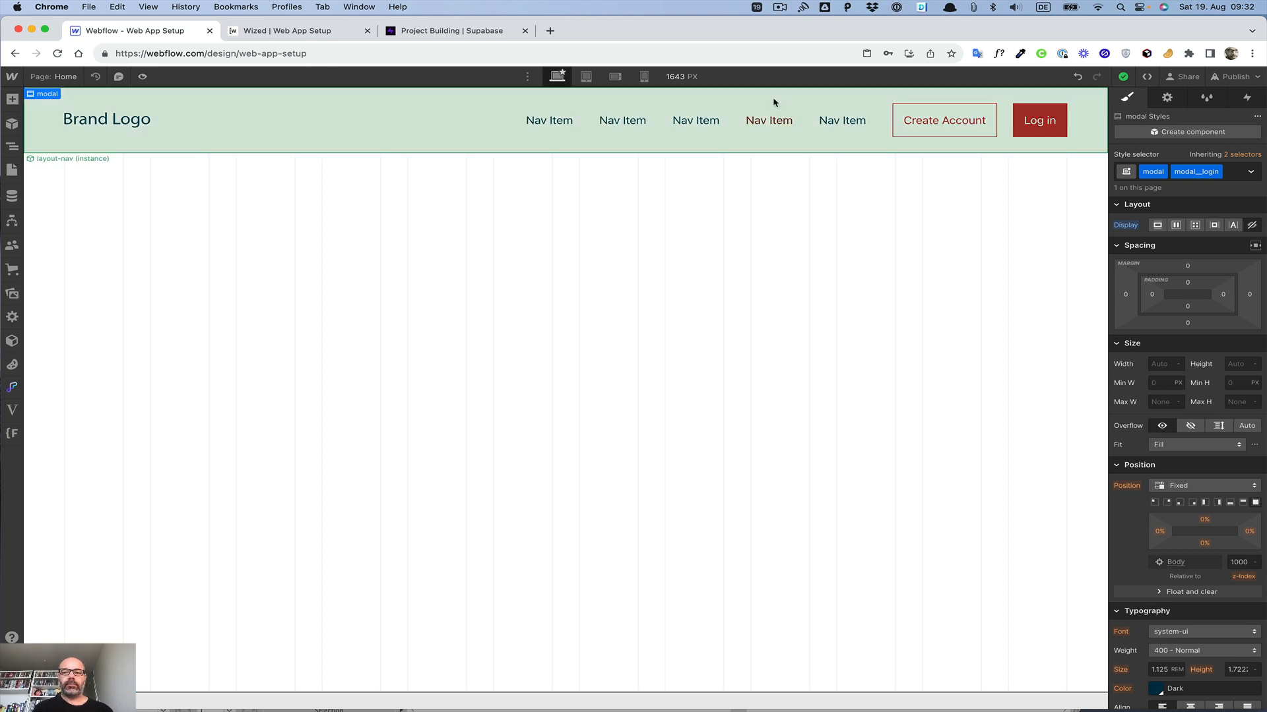
click(12, 148)
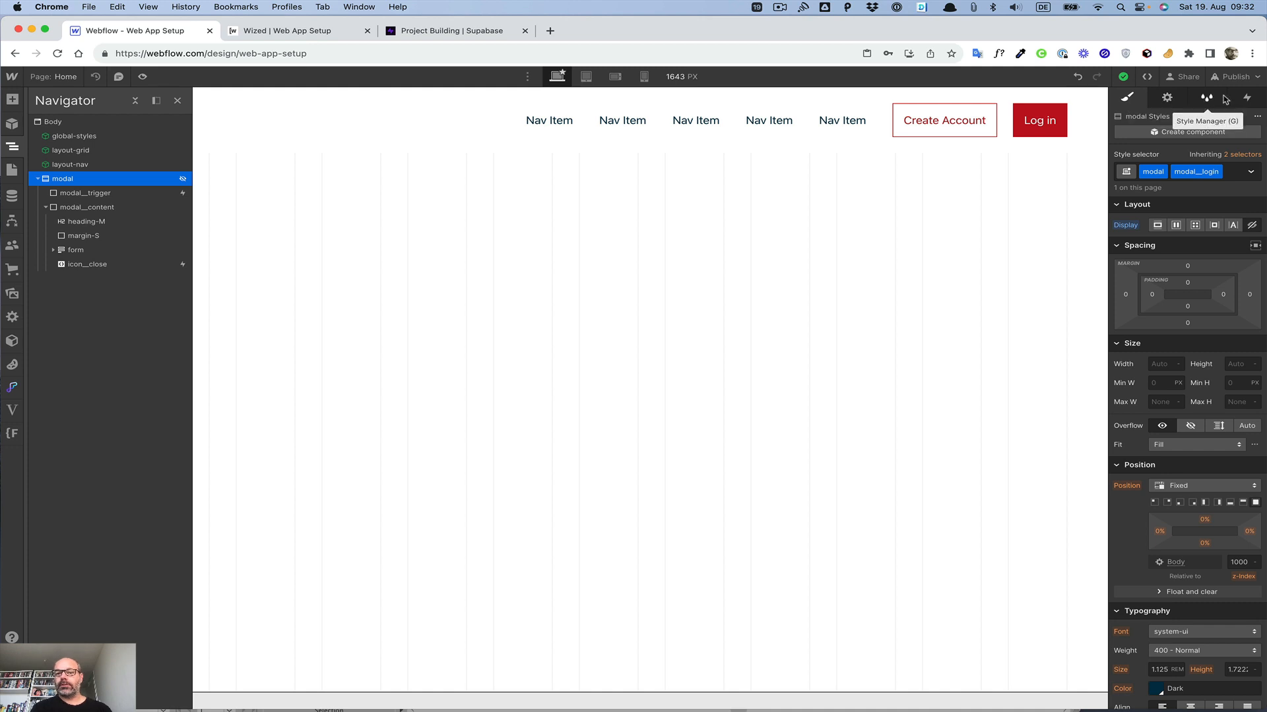
click(1194, 226)
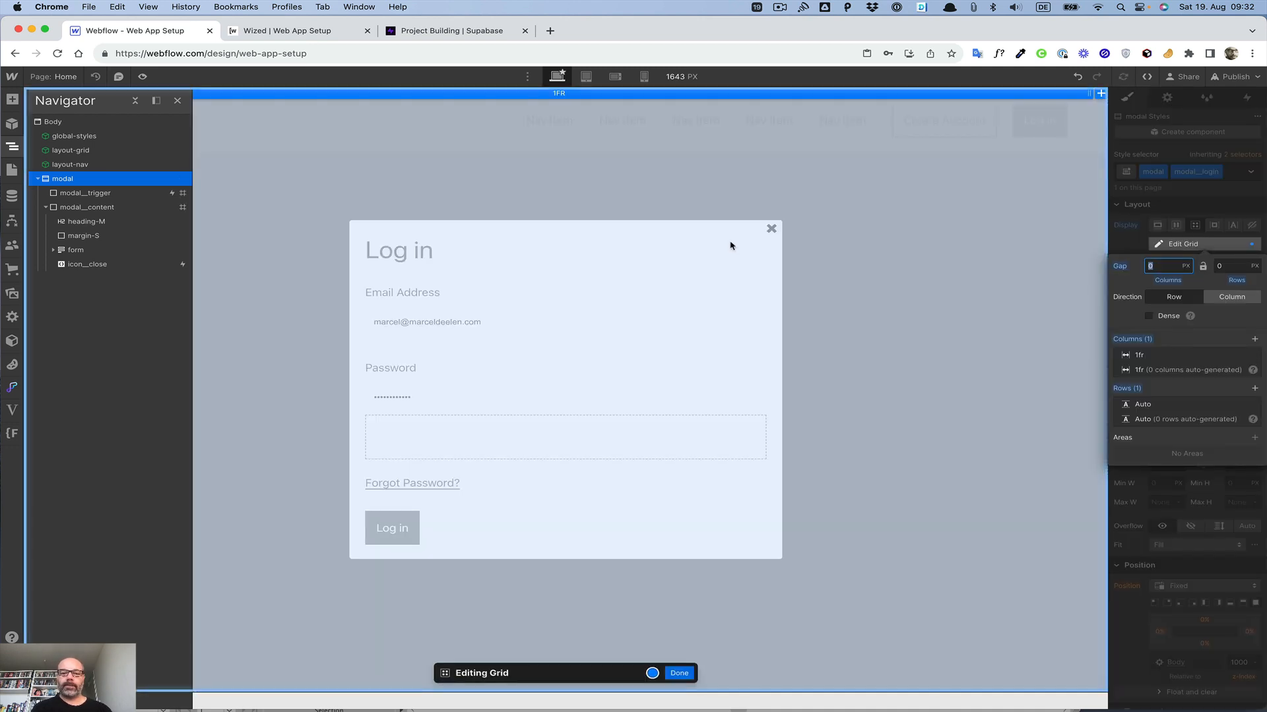
click(678, 672)
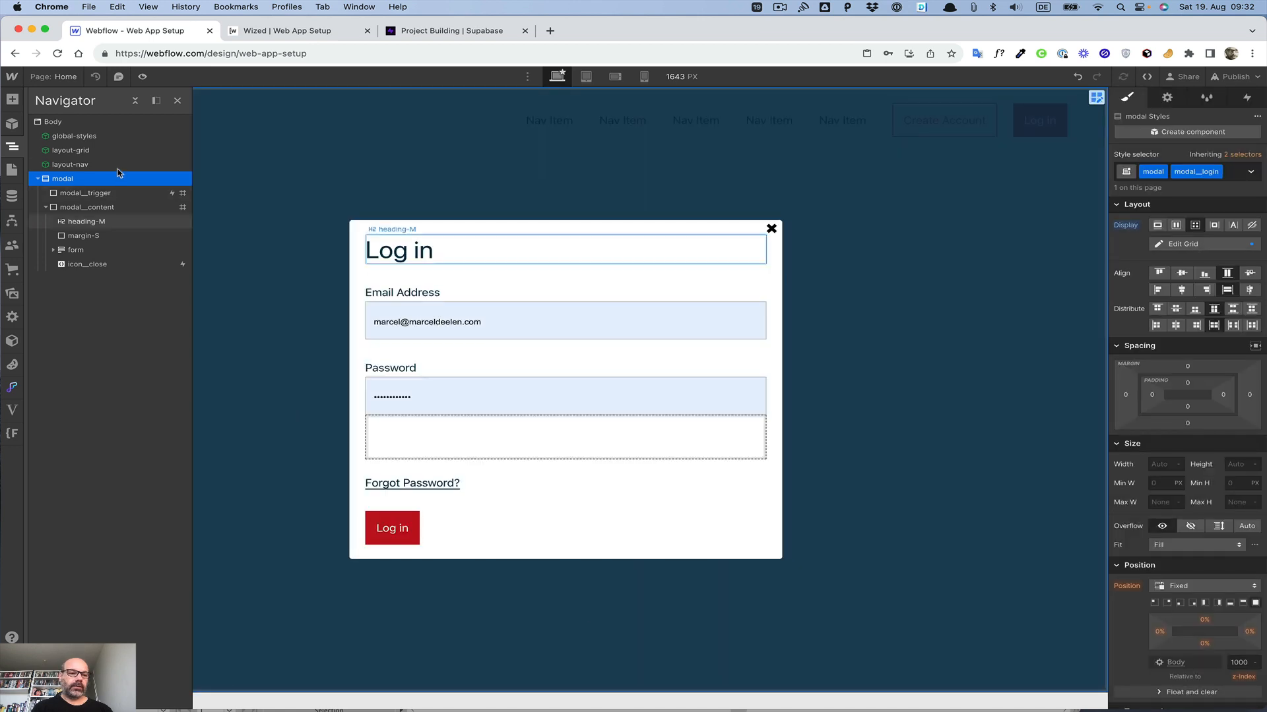
Step: Duplicate the form's Log in button and change the copy's label to Request Password
click(51, 253)
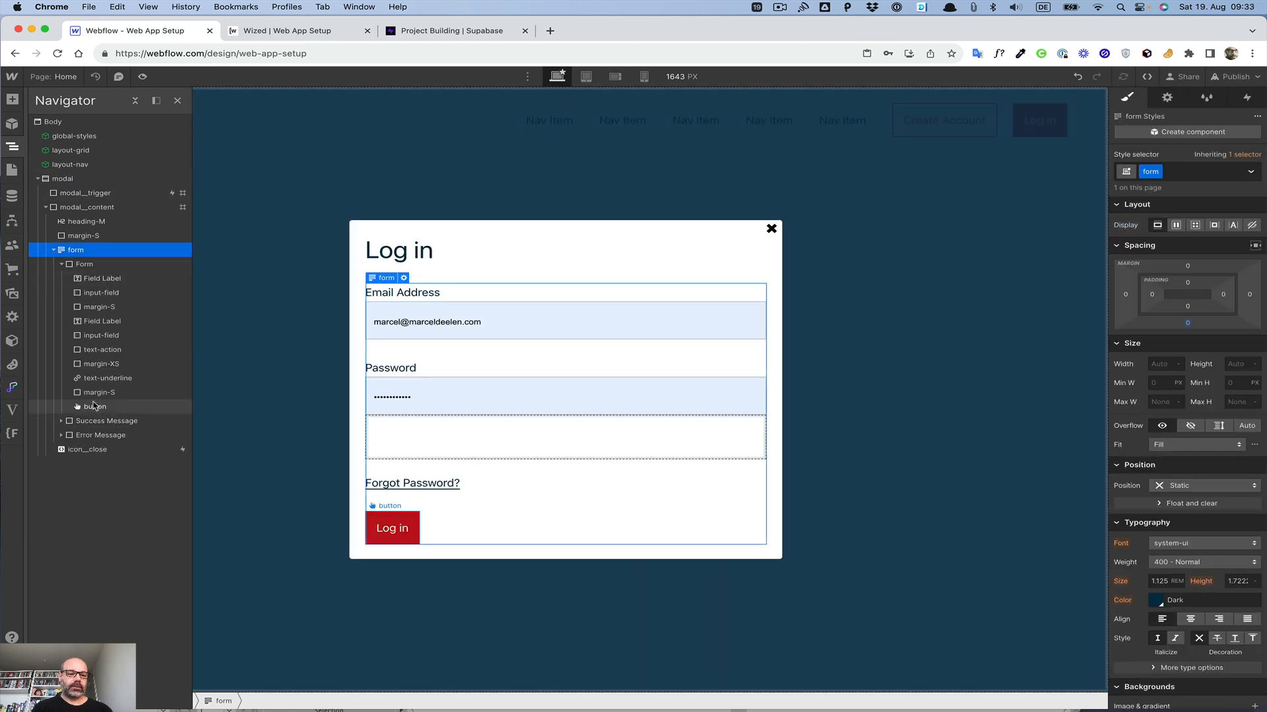
click(95, 405)
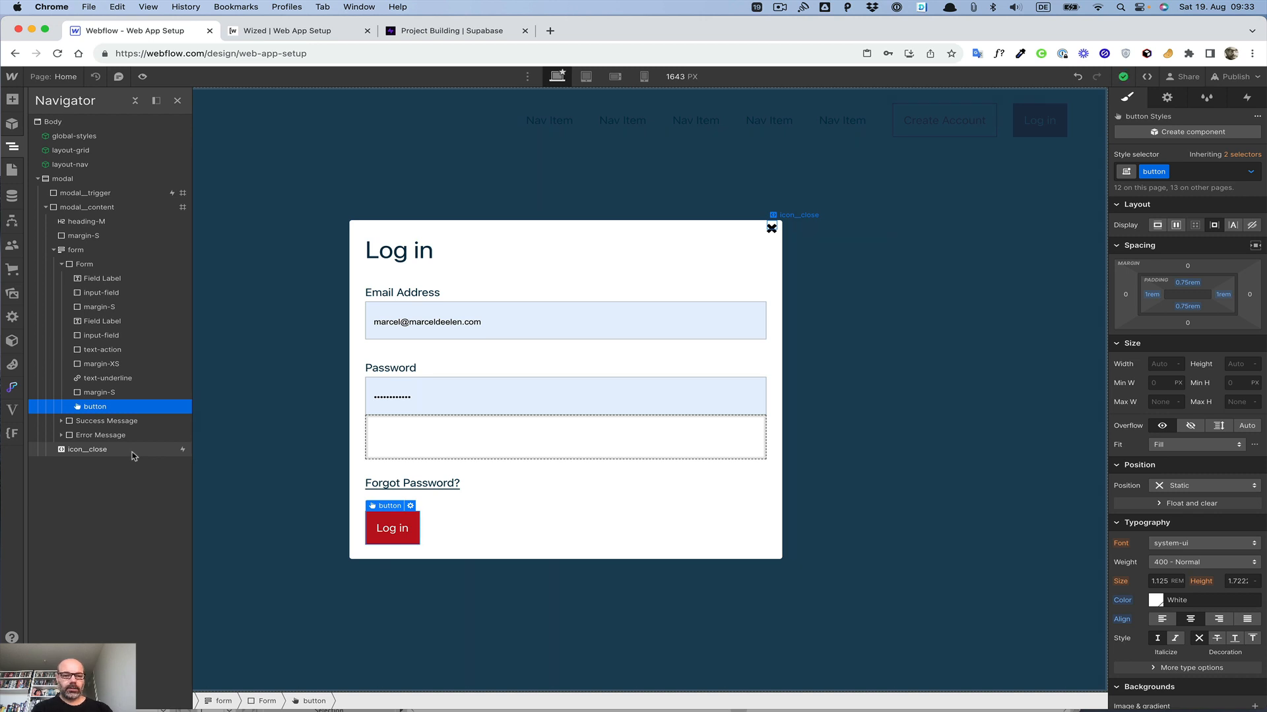
key(super+d)
click(96, 421)
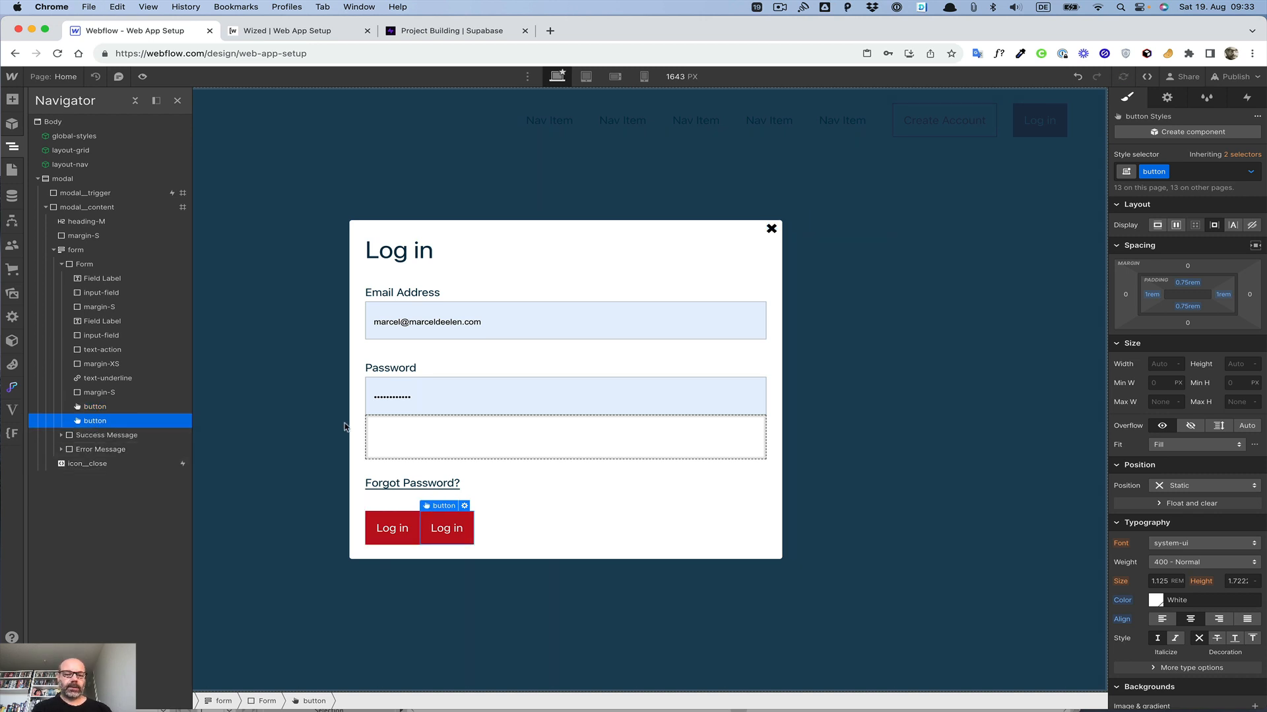
click(446, 532)
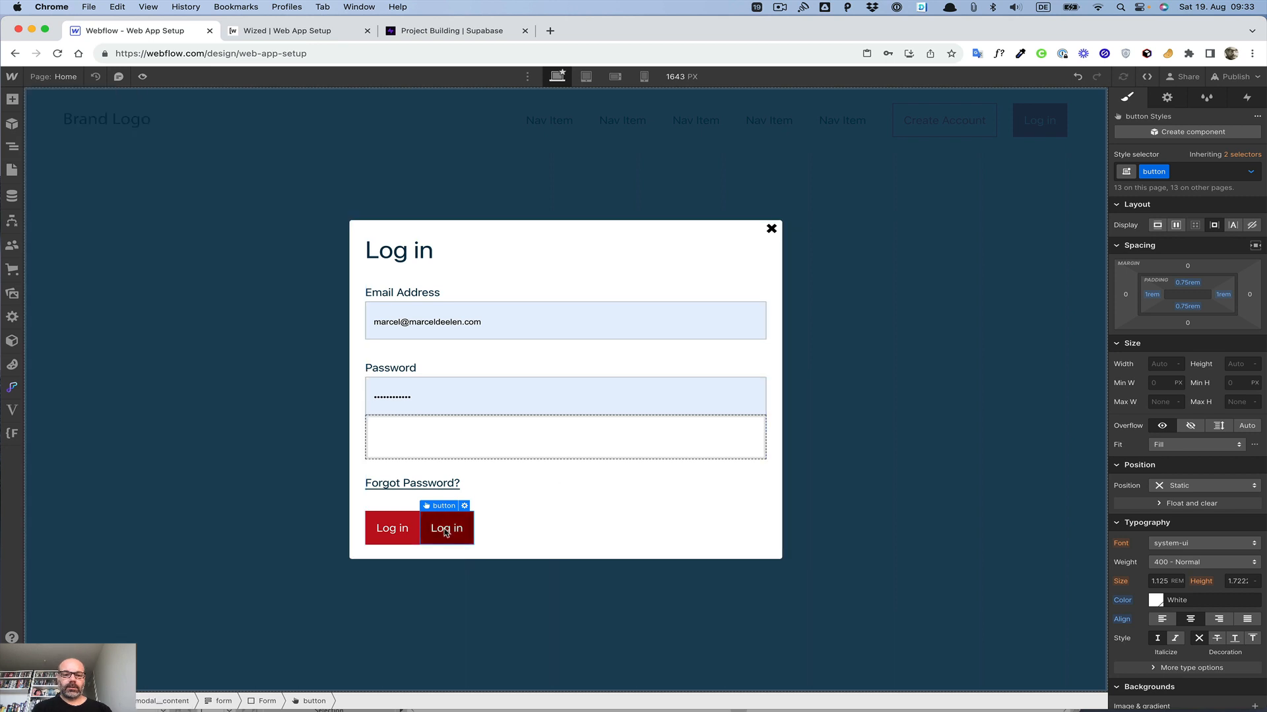
double_click(446, 532)
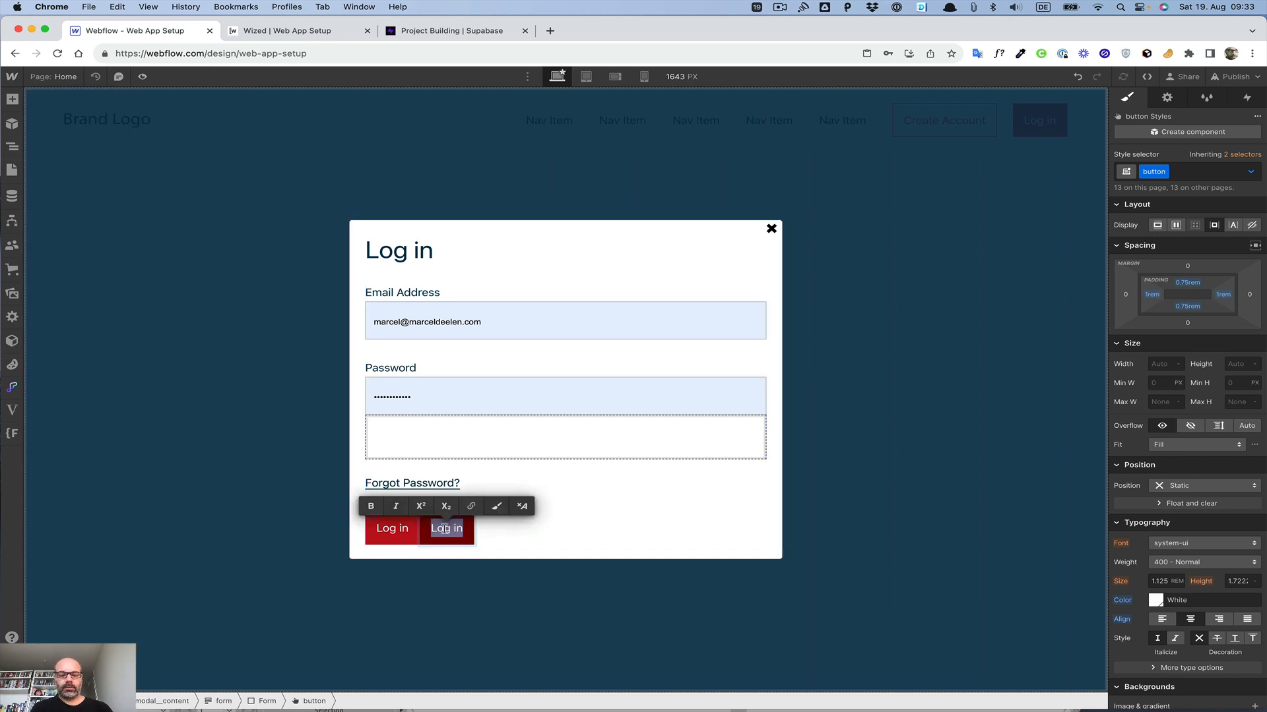
text(Request)
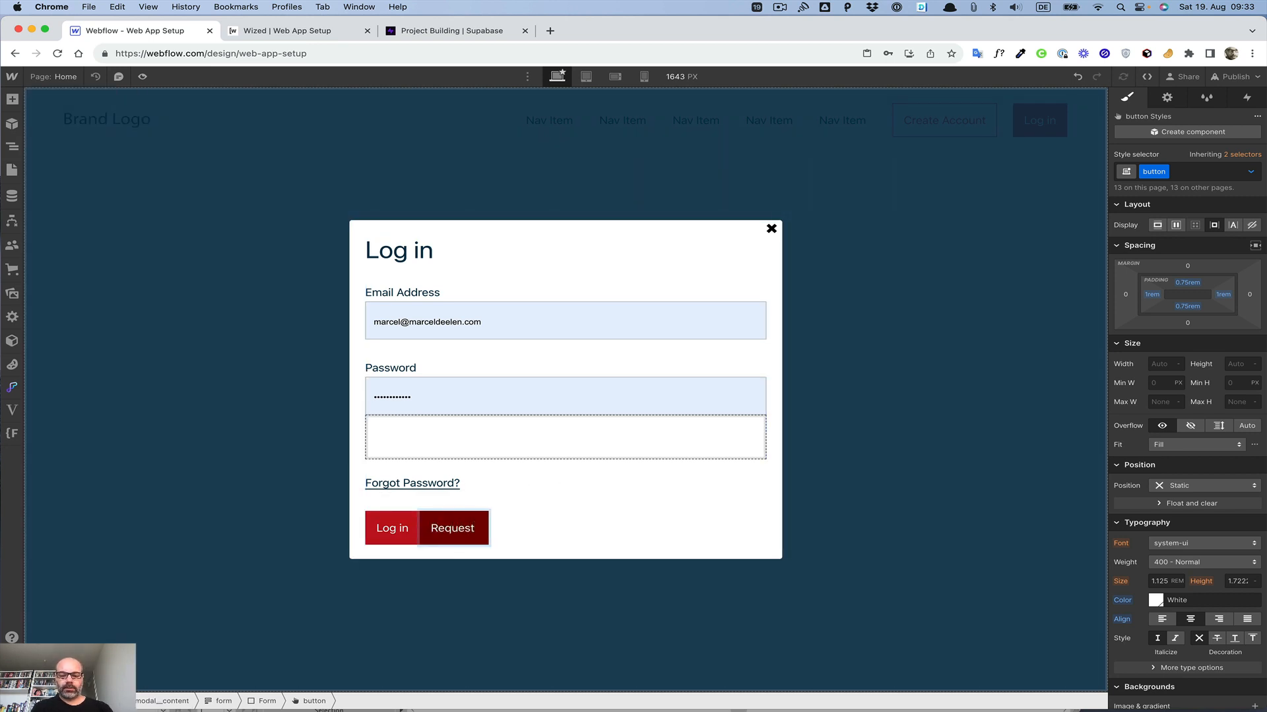
text( Password)
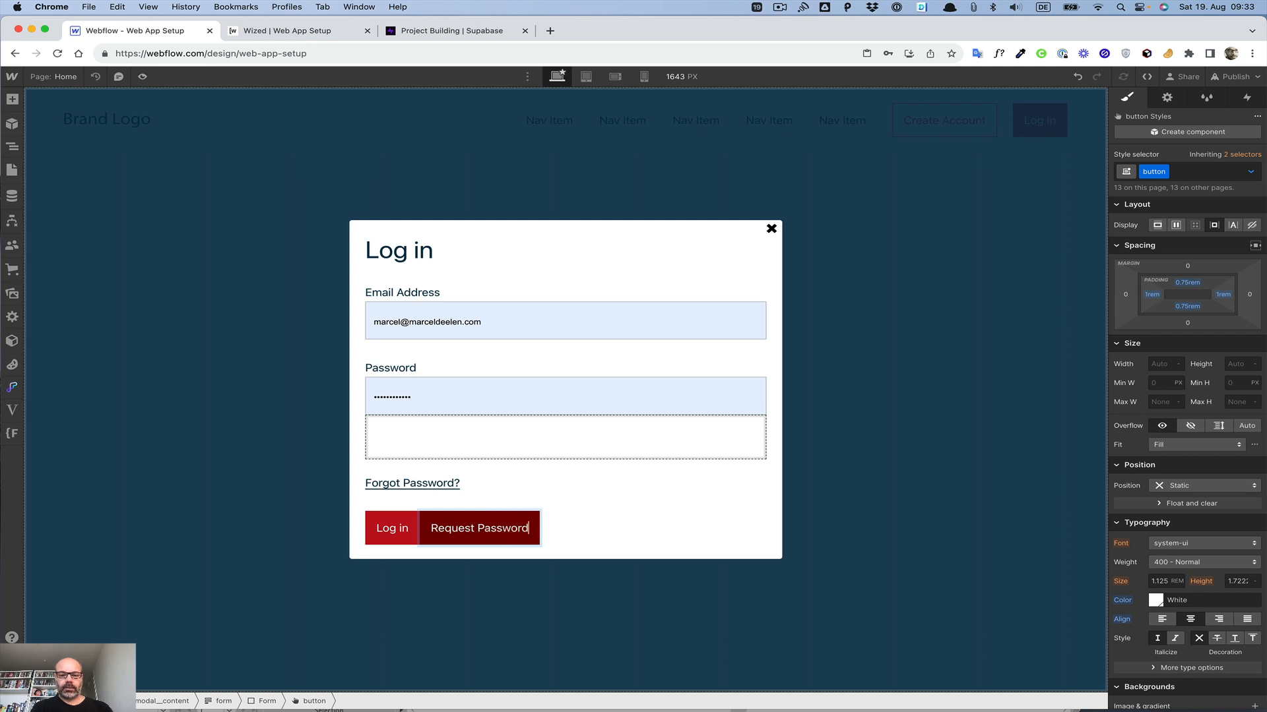
key(Escape)
Step: Set the new button's wized custom attribute value to passwordRequestButton
click(1167, 98)
click(1156, 538)
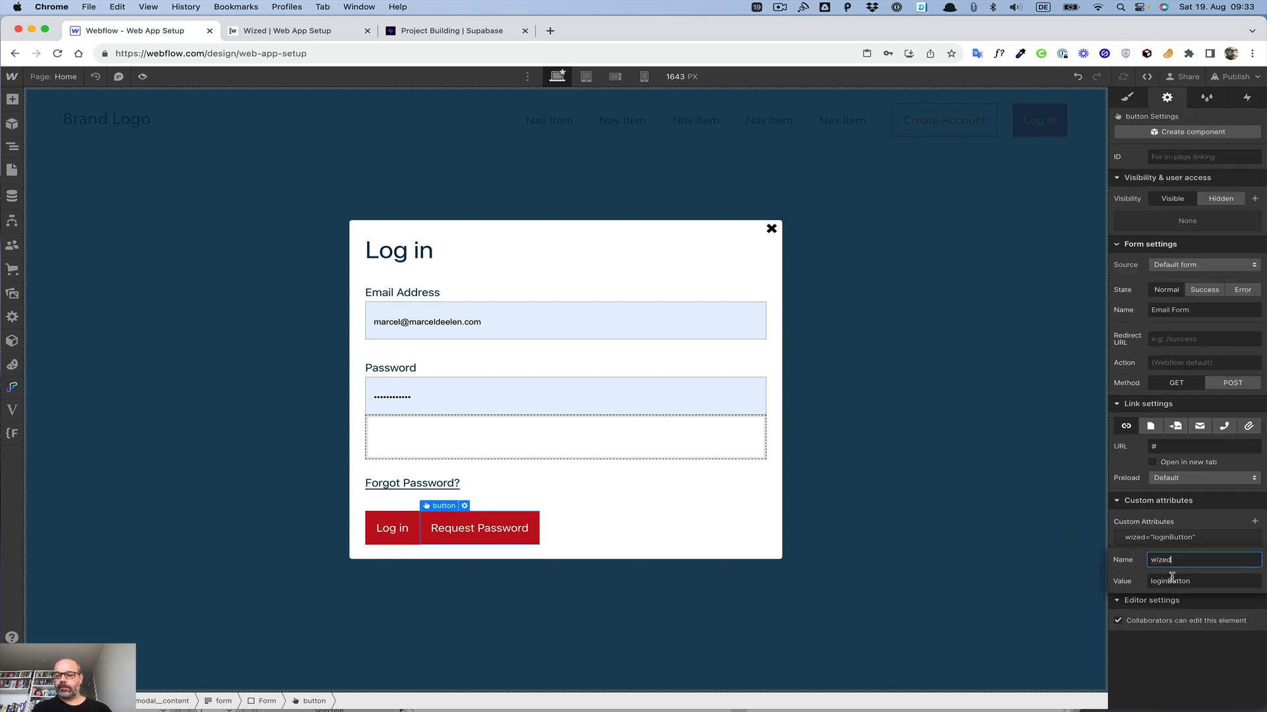
drag(1172, 582, 1115, 584)
text(password)
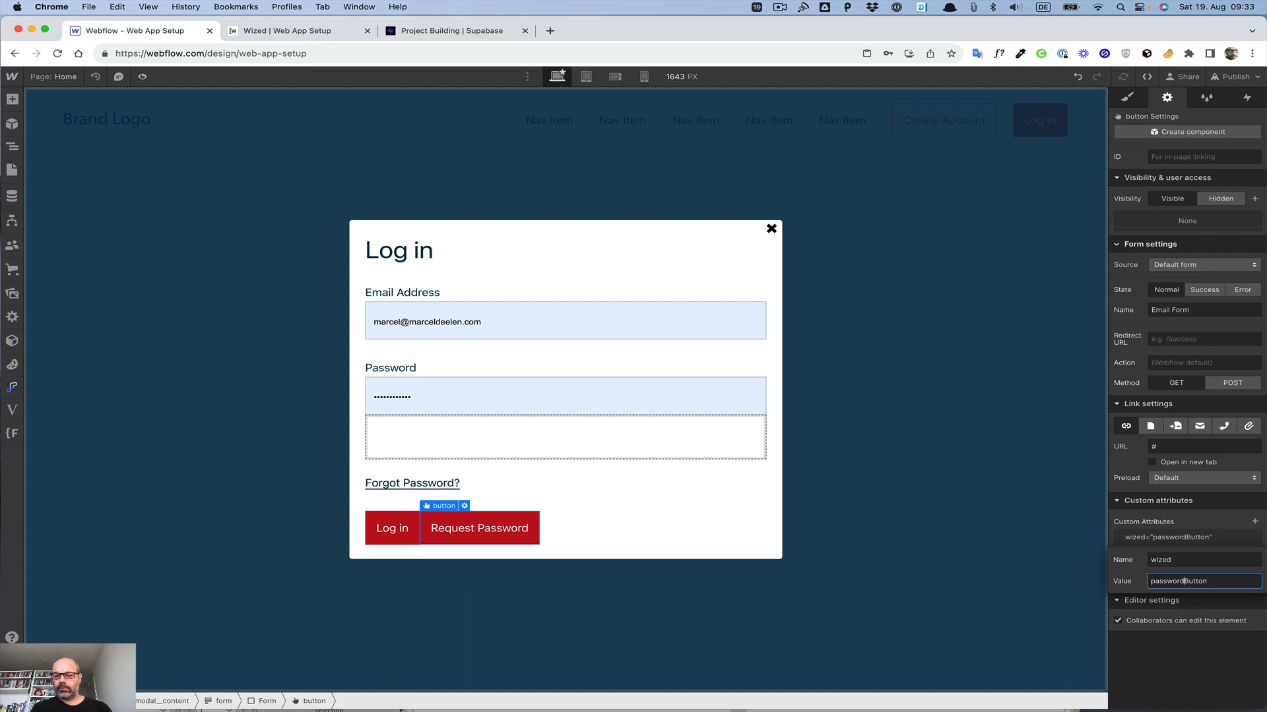
text(Request)
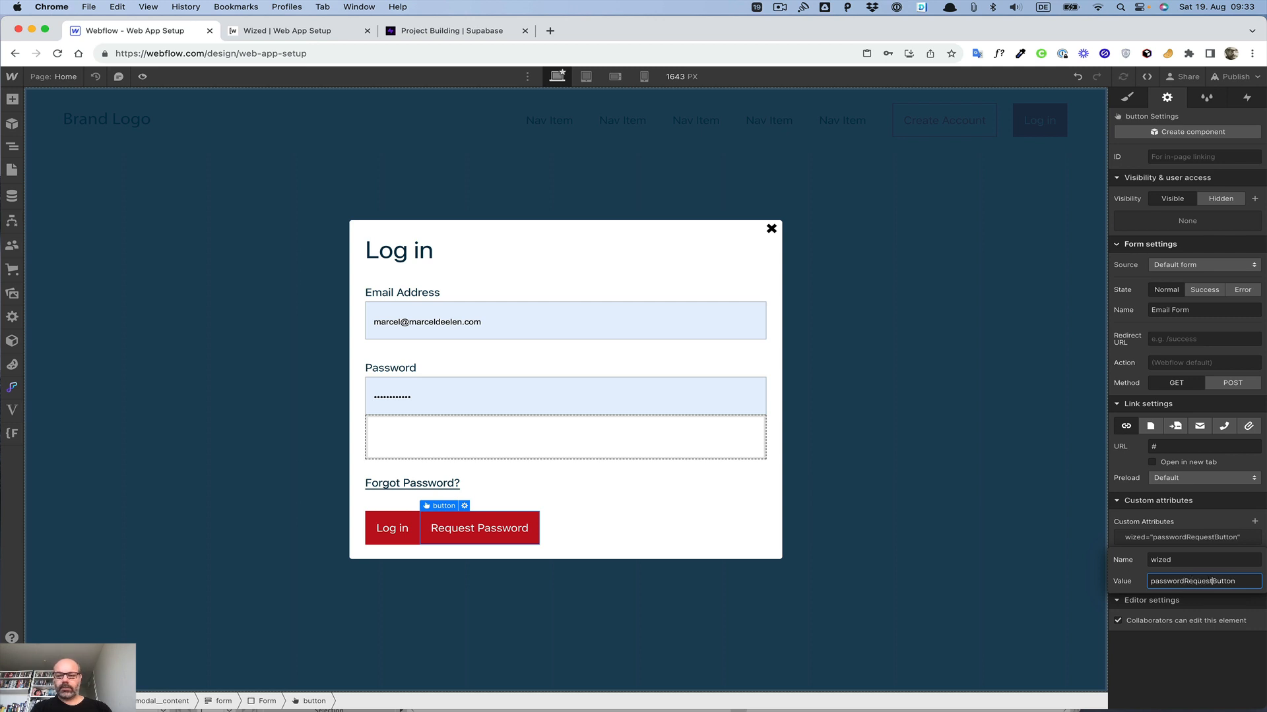
click(1136, 573)
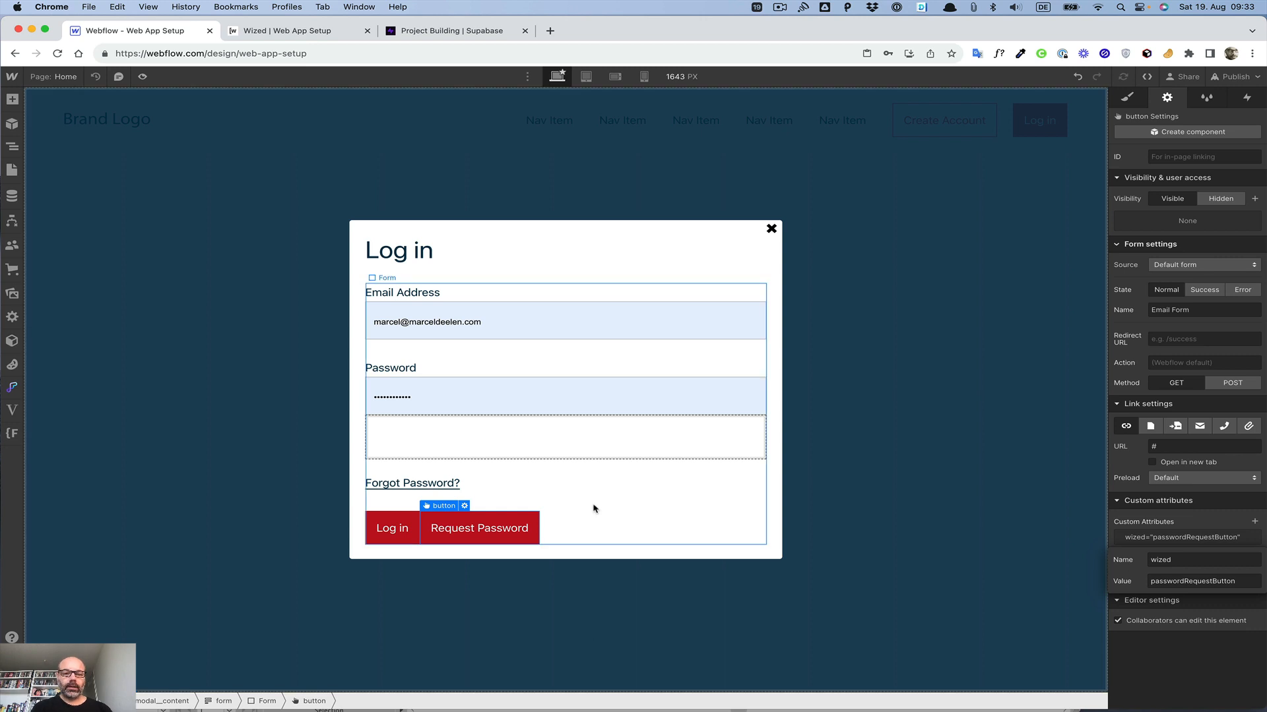
Step: Duplicate the login error text block and set the copy's wized attribute value to passwordRequestError
click(581, 454)
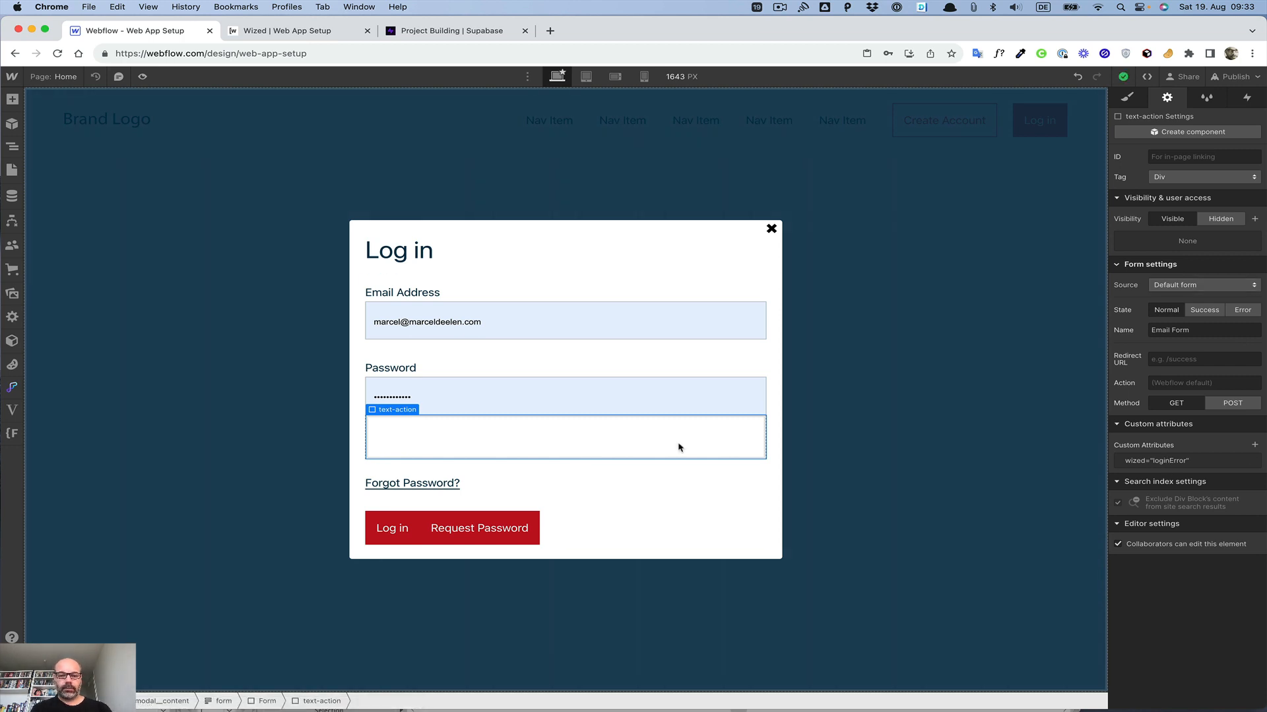
key(super+d)
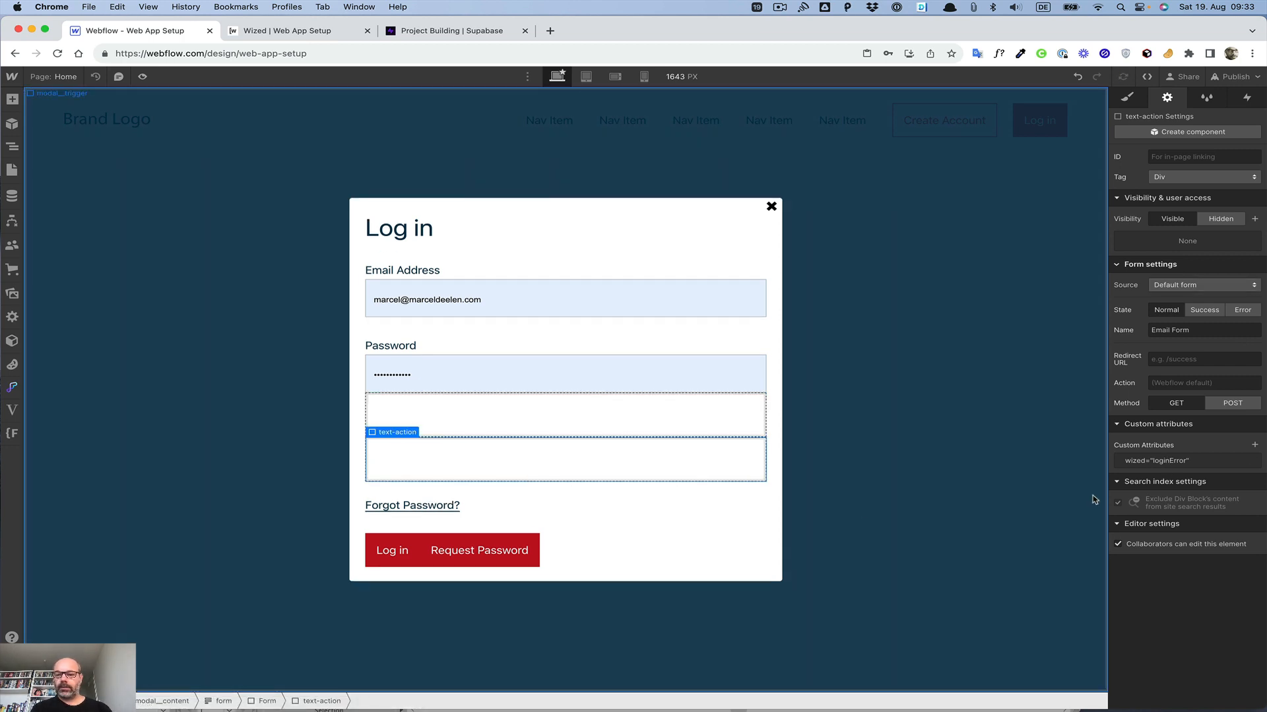
click(1184, 460)
click(1164, 505)
double_click(1165, 505)
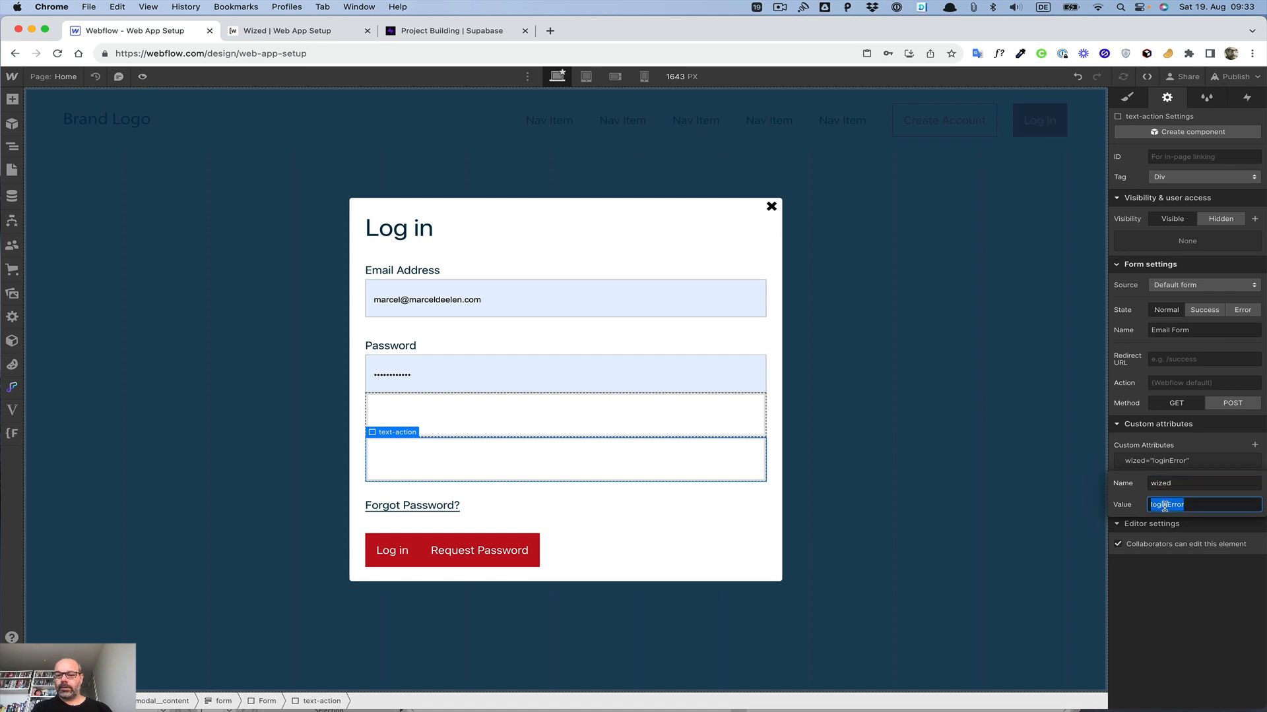
click(1165, 506)
key(alt+shift+Left)
text(passwrod)
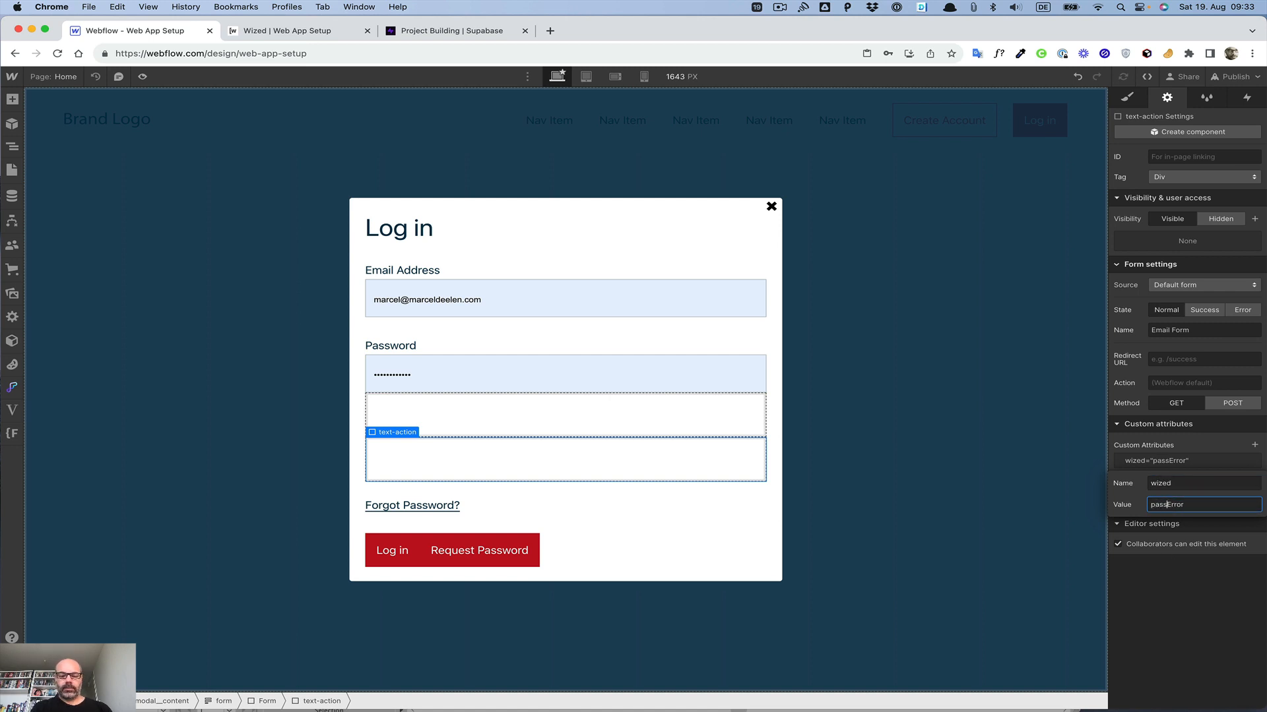
key(BackSpace)
key(BackSpace)
key(BackSpace)
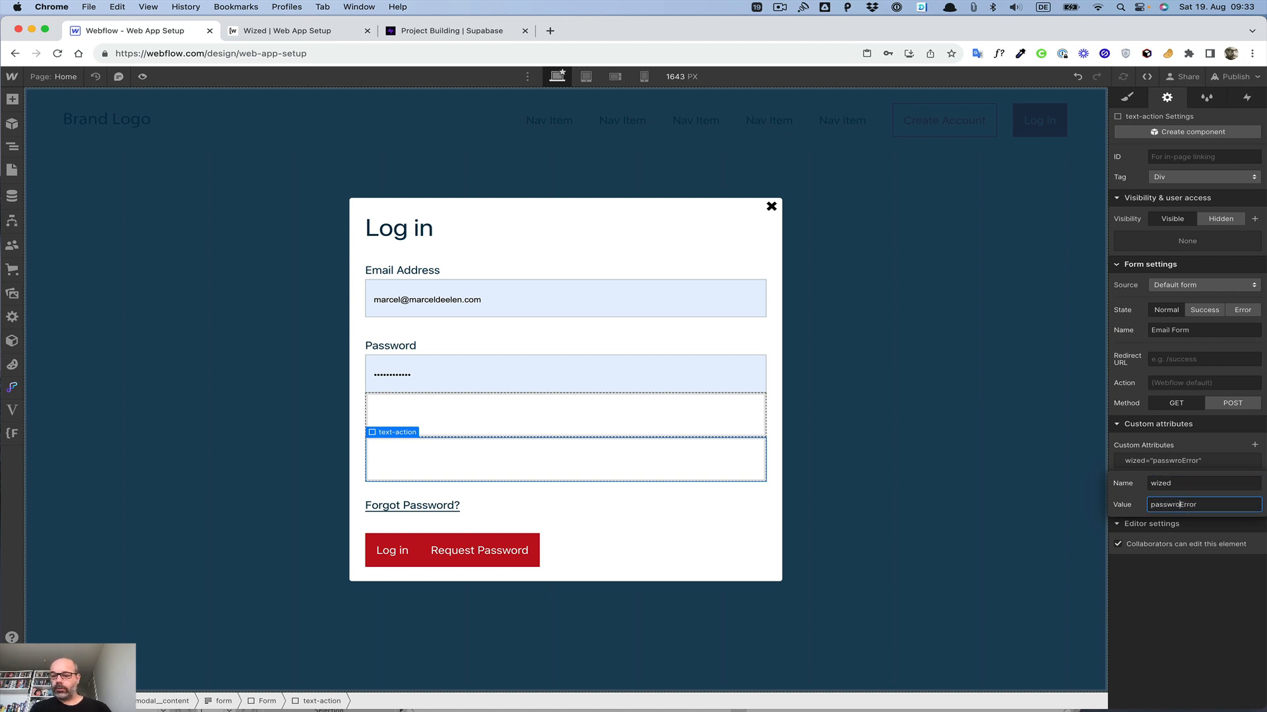
text(ordRequest)
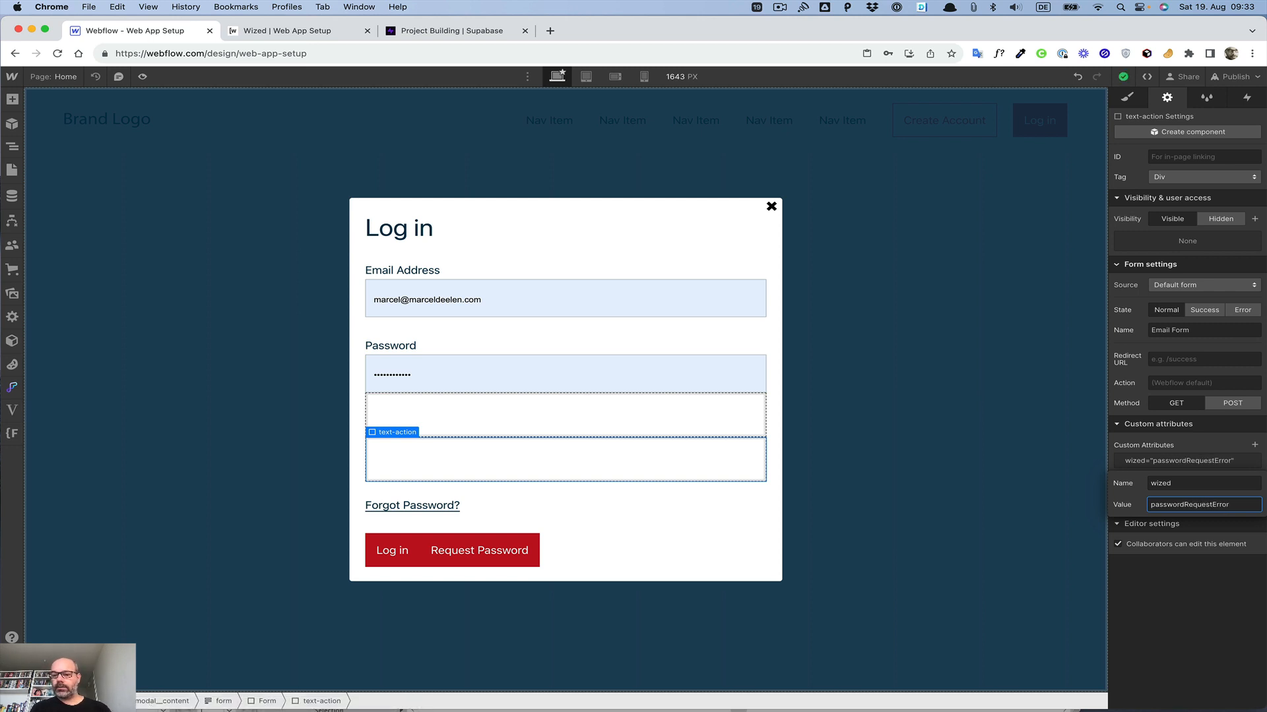
click(1178, 622)
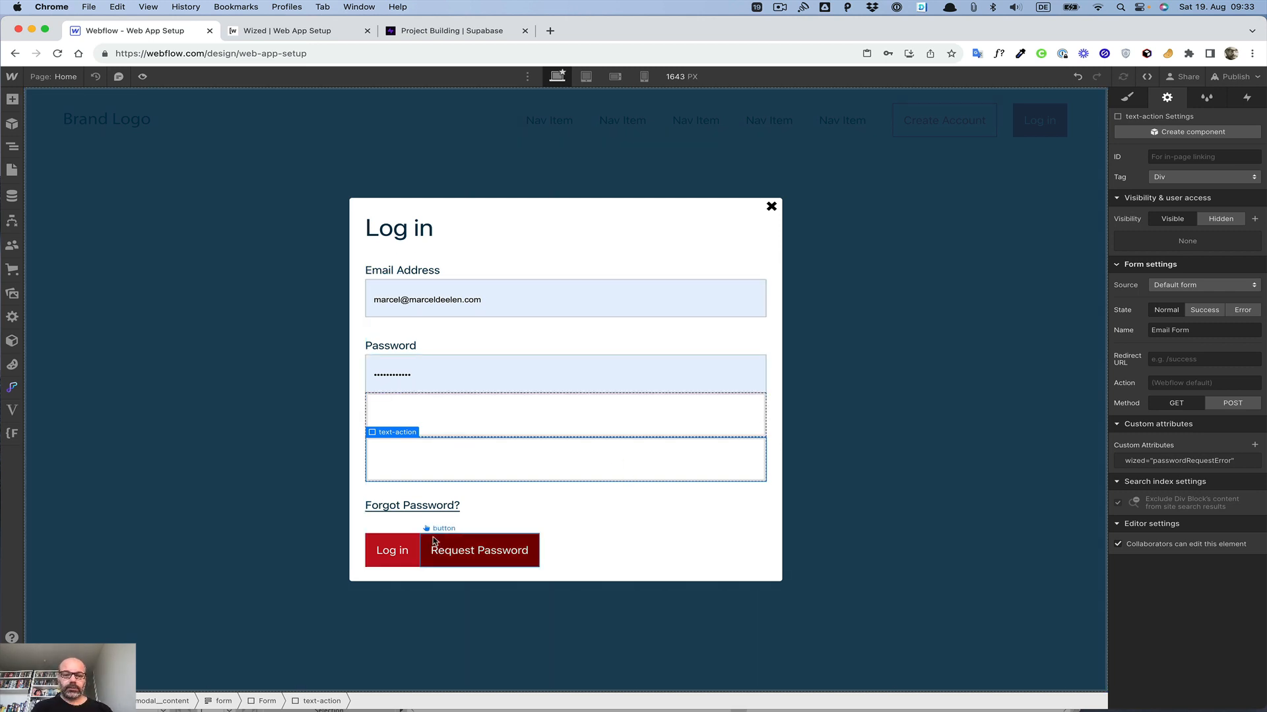
Step: Add a mouse click trigger to the Forgot Password link starting a new timed animation named password request
click(419, 508)
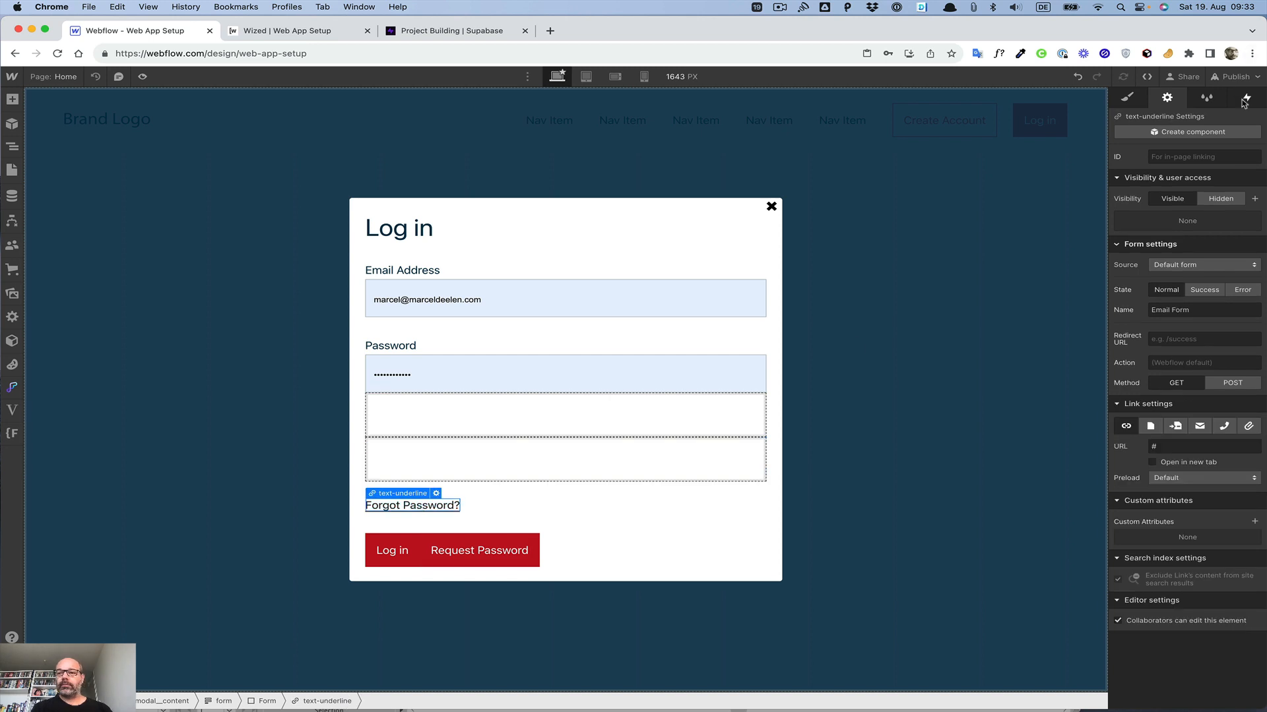
click(1244, 100)
click(1257, 137)
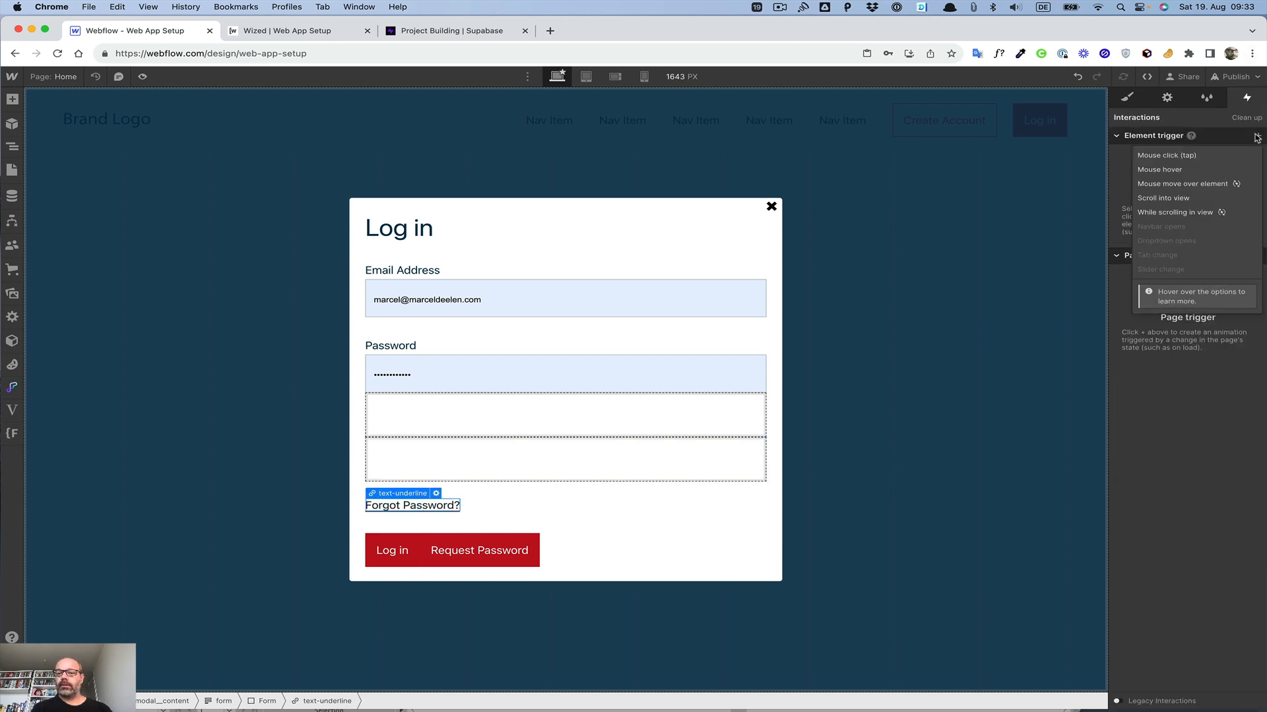
click(1194, 157)
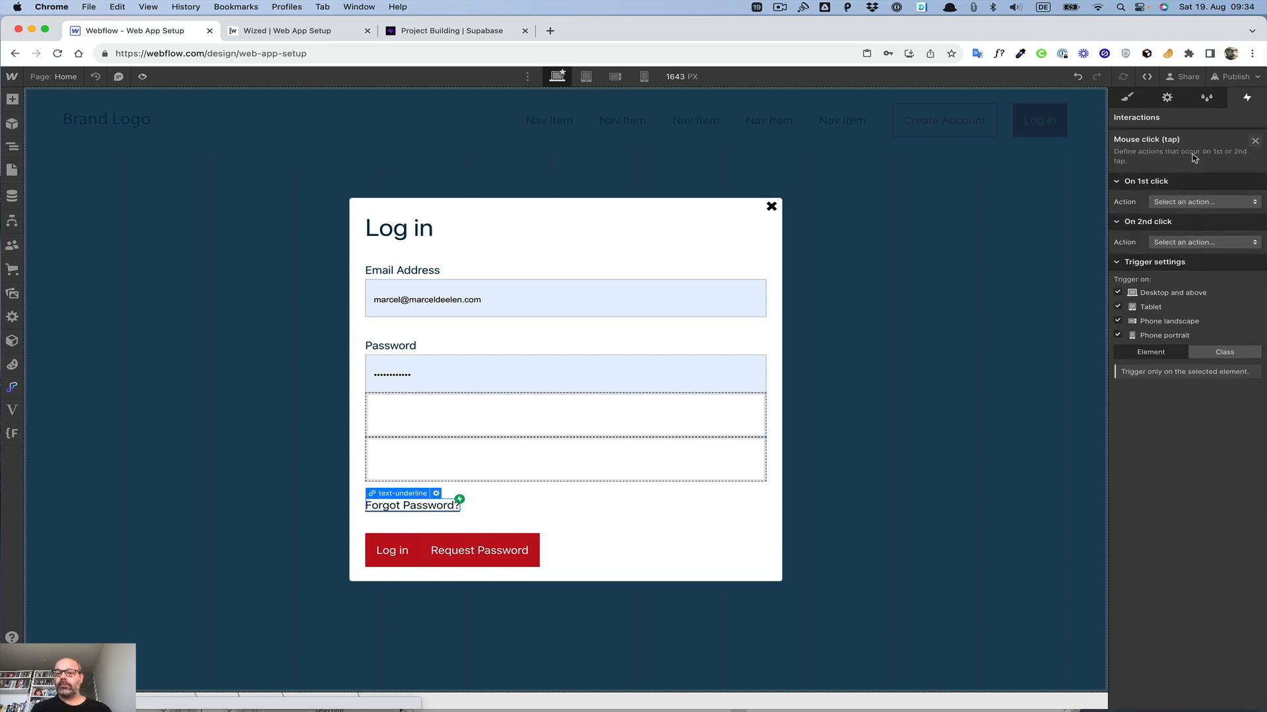
click(1218, 202)
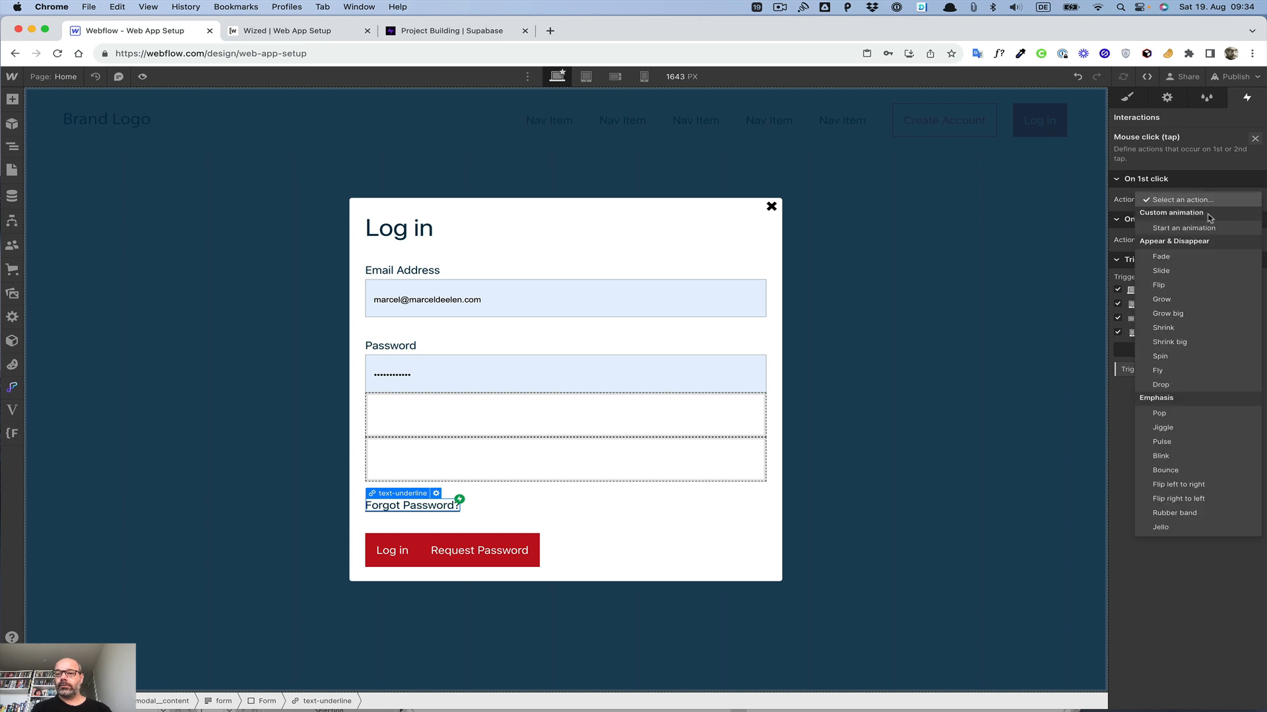
click(1202, 229)
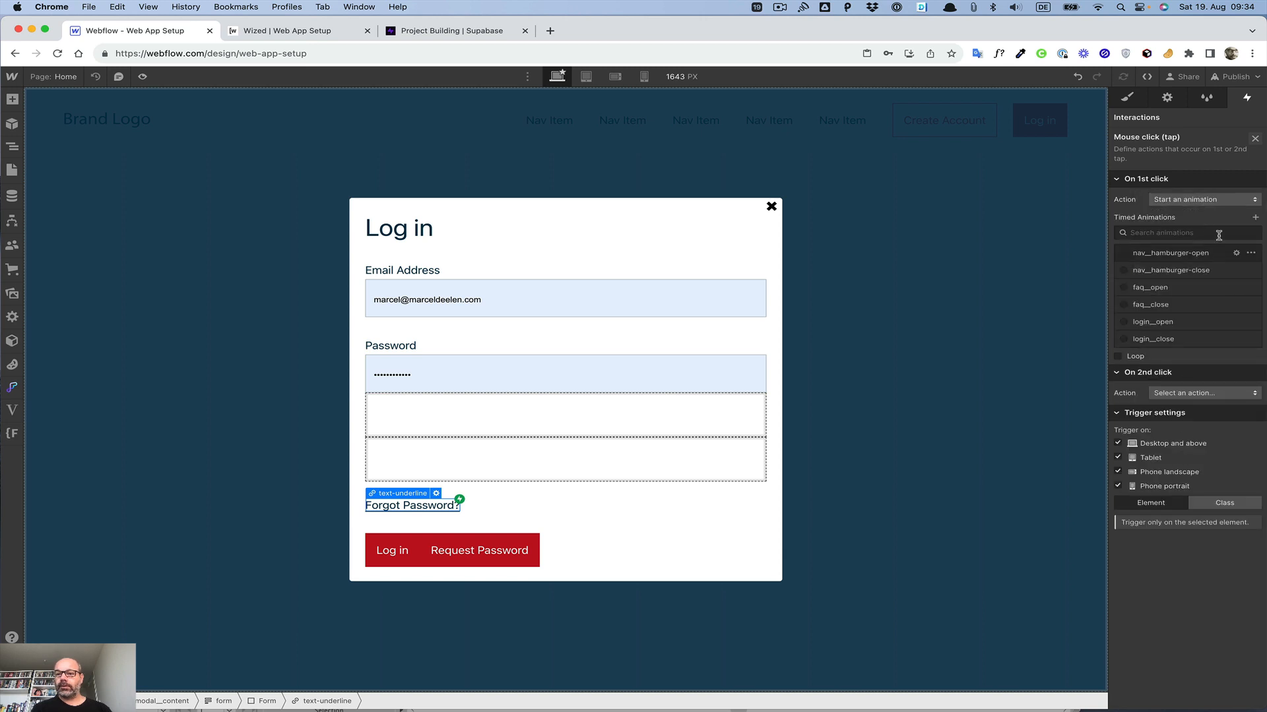
click(1255, 217)
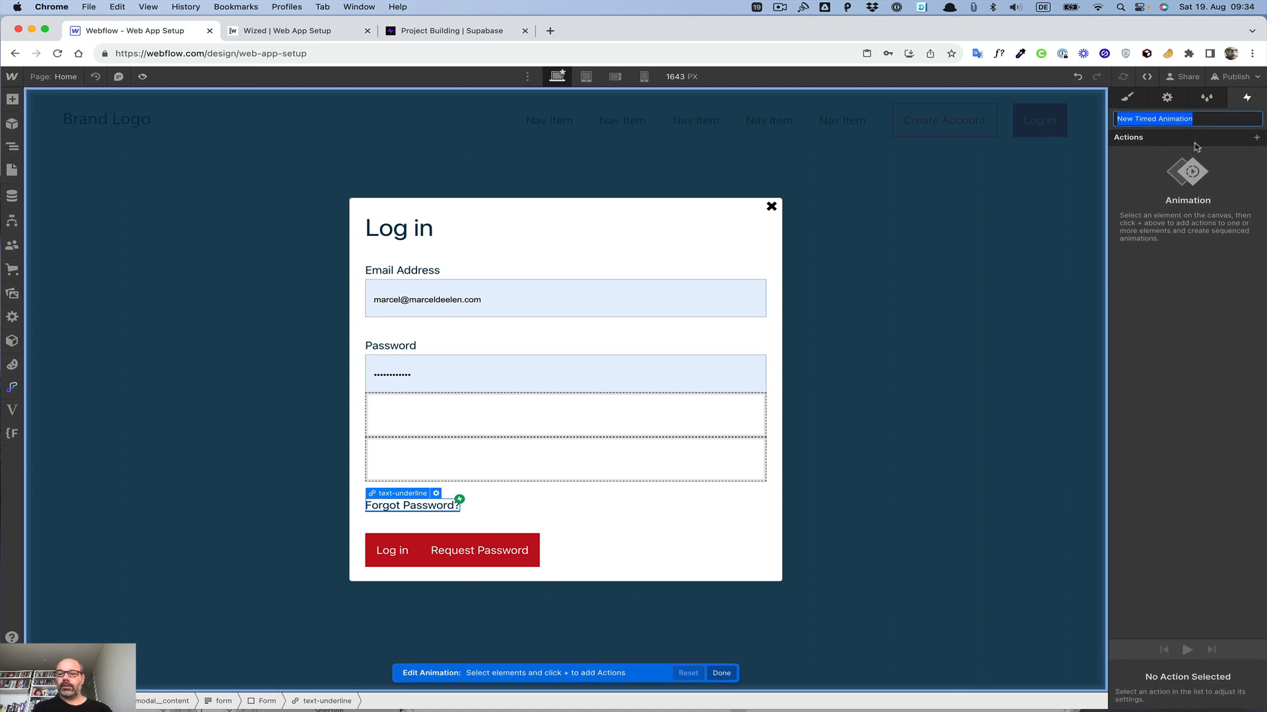
text(password request)
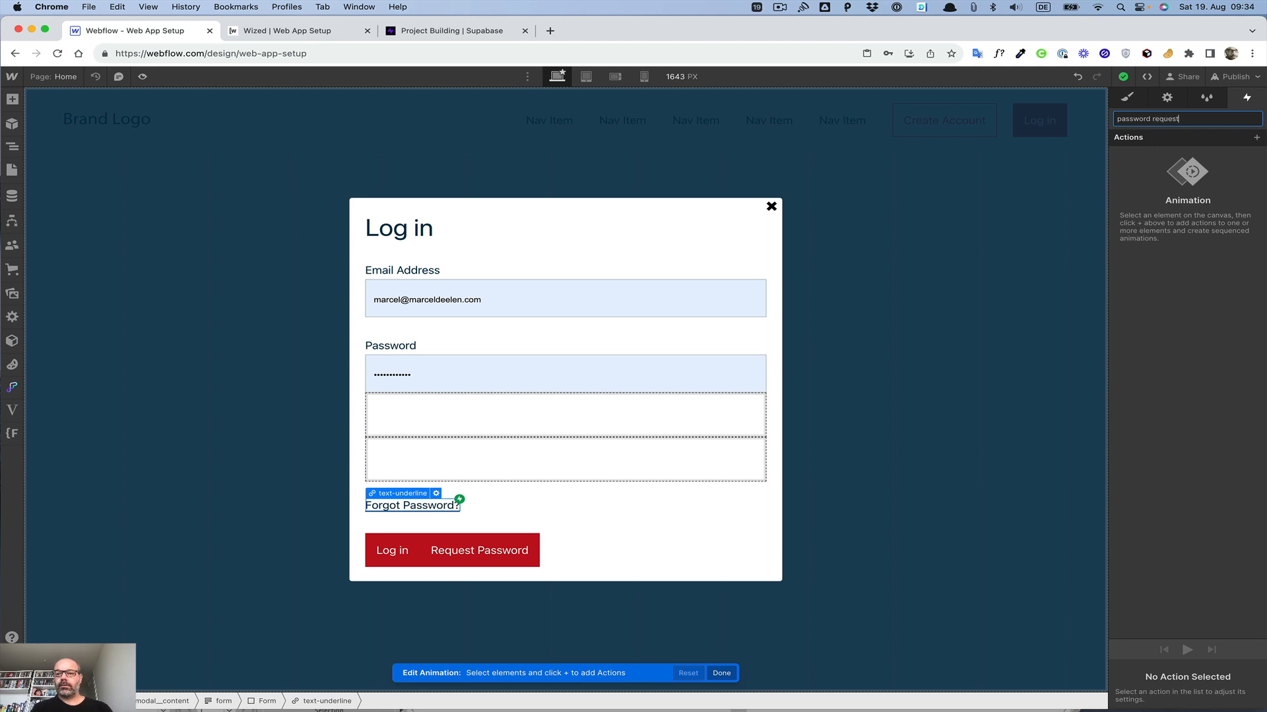
key(Return)
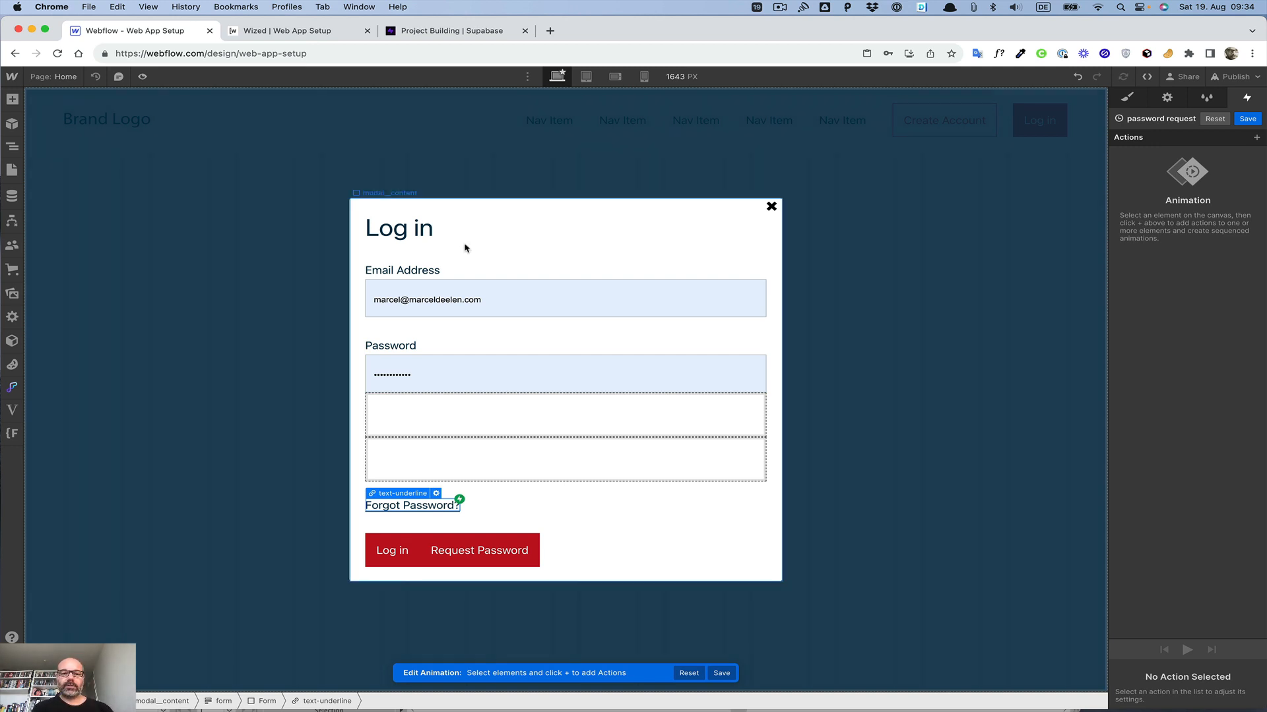
Step: Select the Password field label and wrap it in a Div Block
click(381, 347)
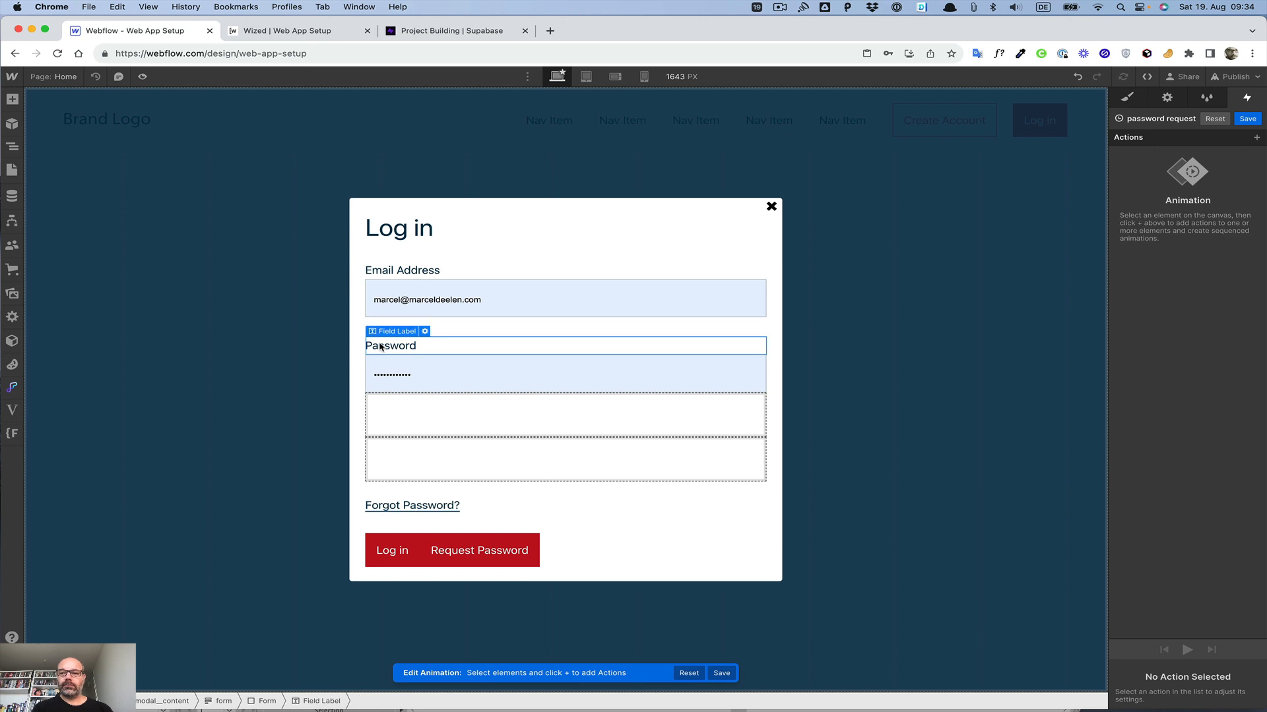
click(1126, 97)
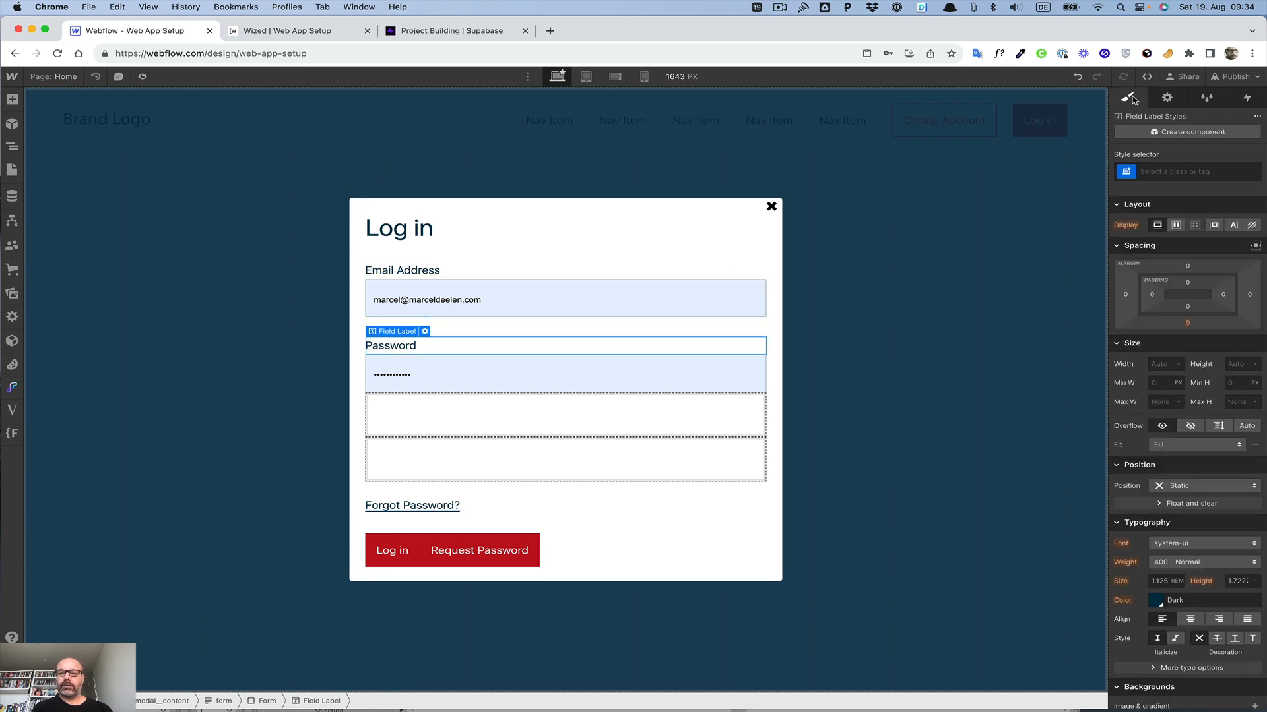
click(11, 147)
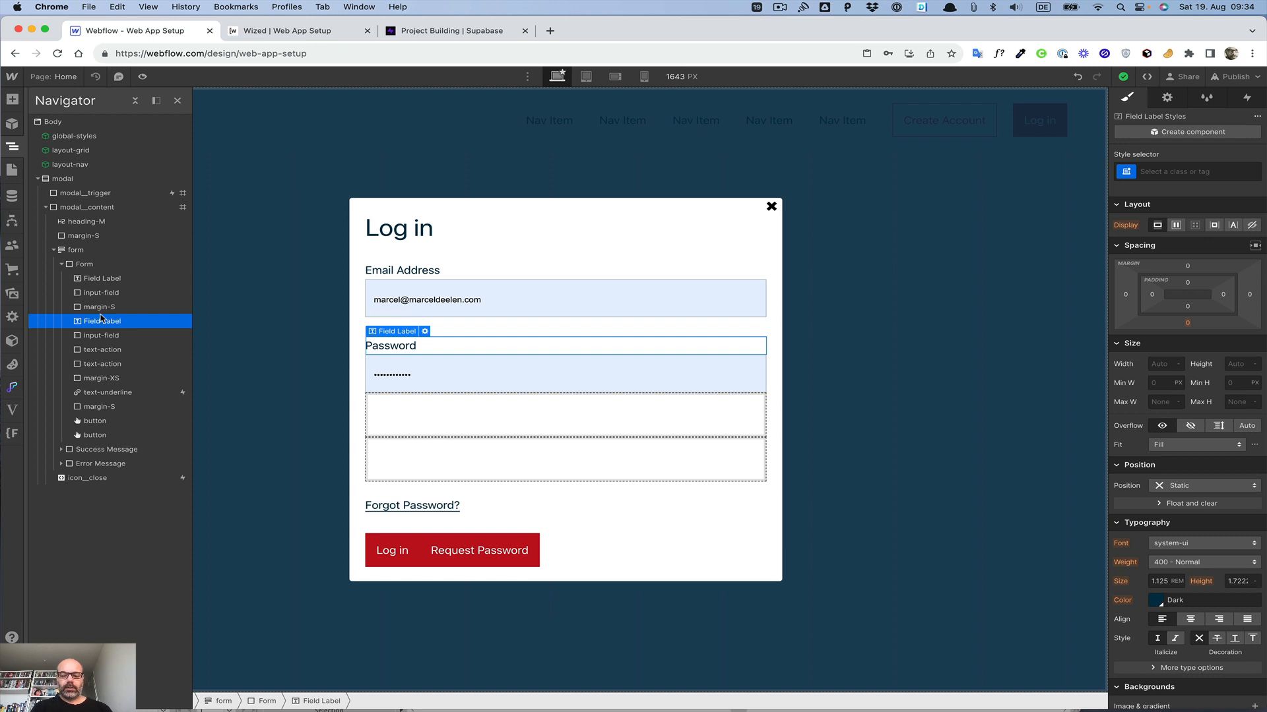
key(super+alt+g)
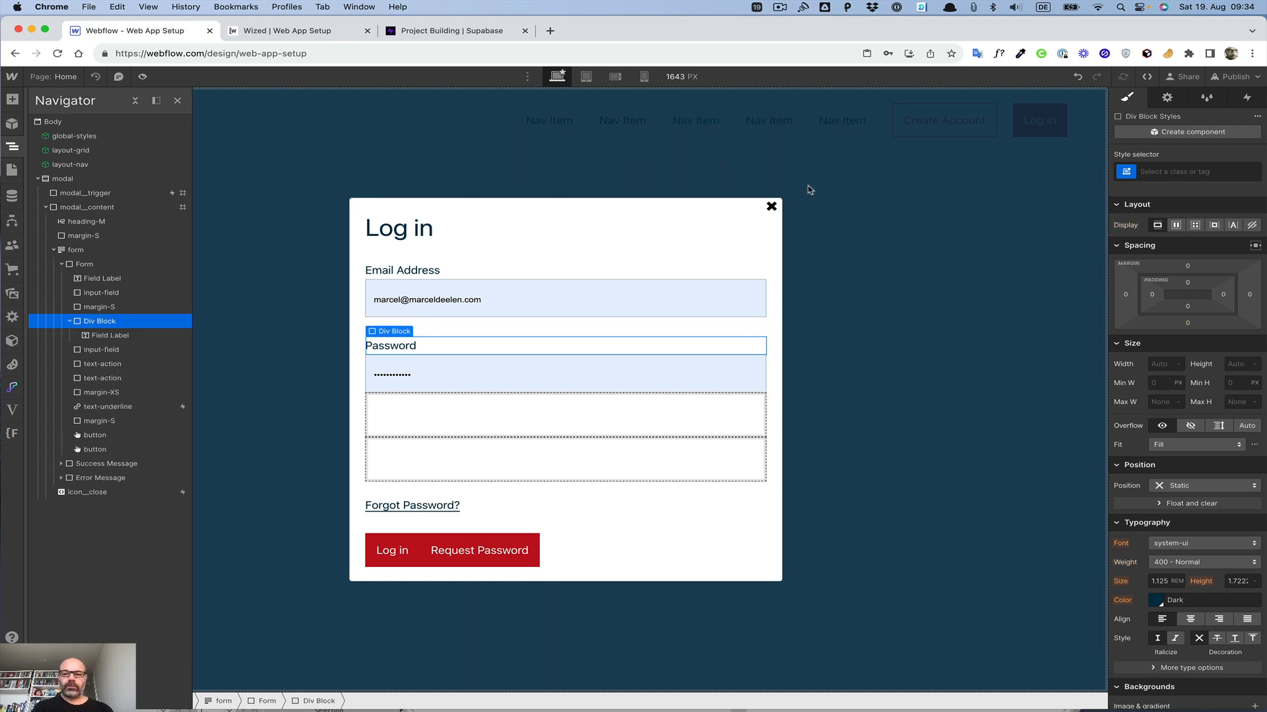
Step: Give the new Div Block the class password-request__hidden
click(1201, 173)
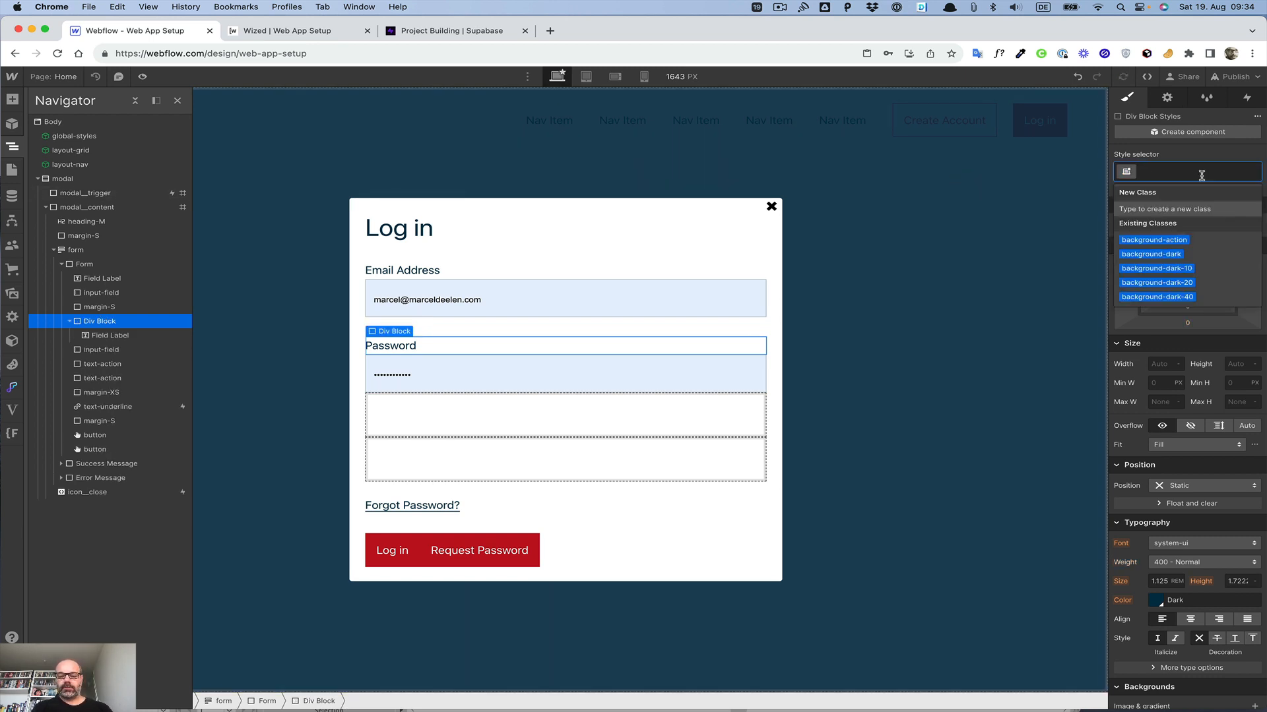
text(passw)
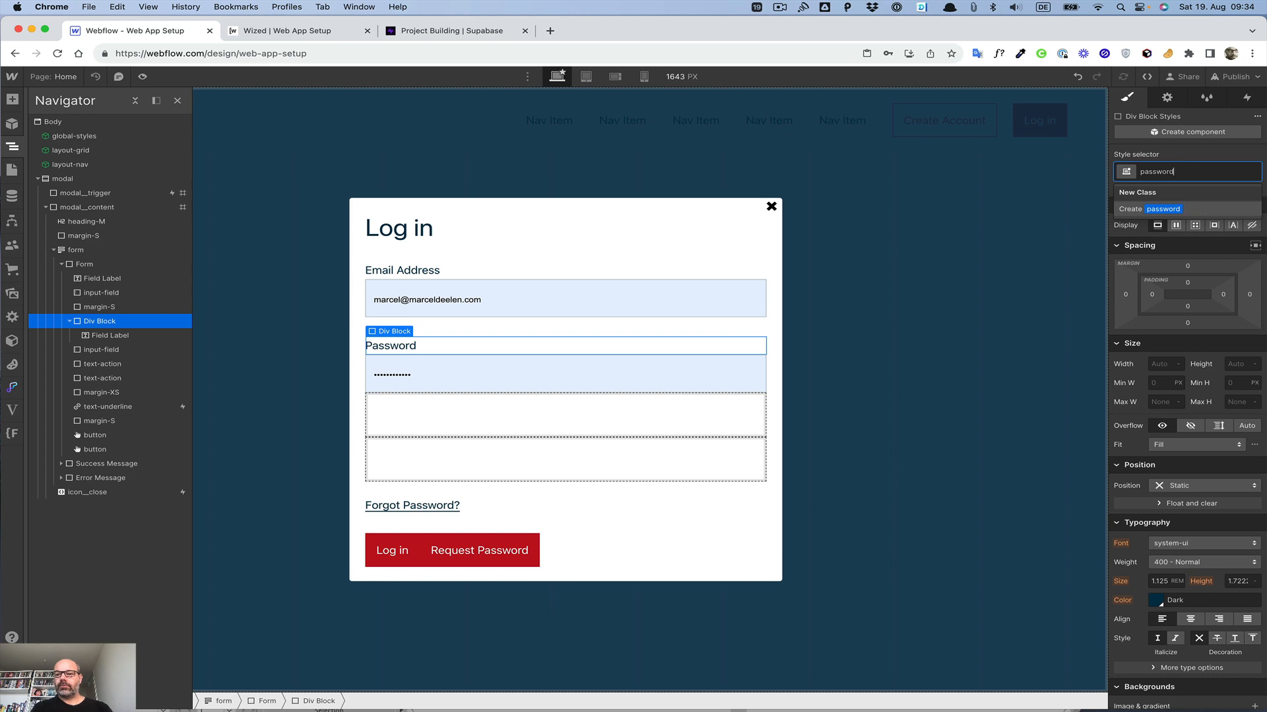
text(ord-reque)
text(st__hidden)
key(Return)
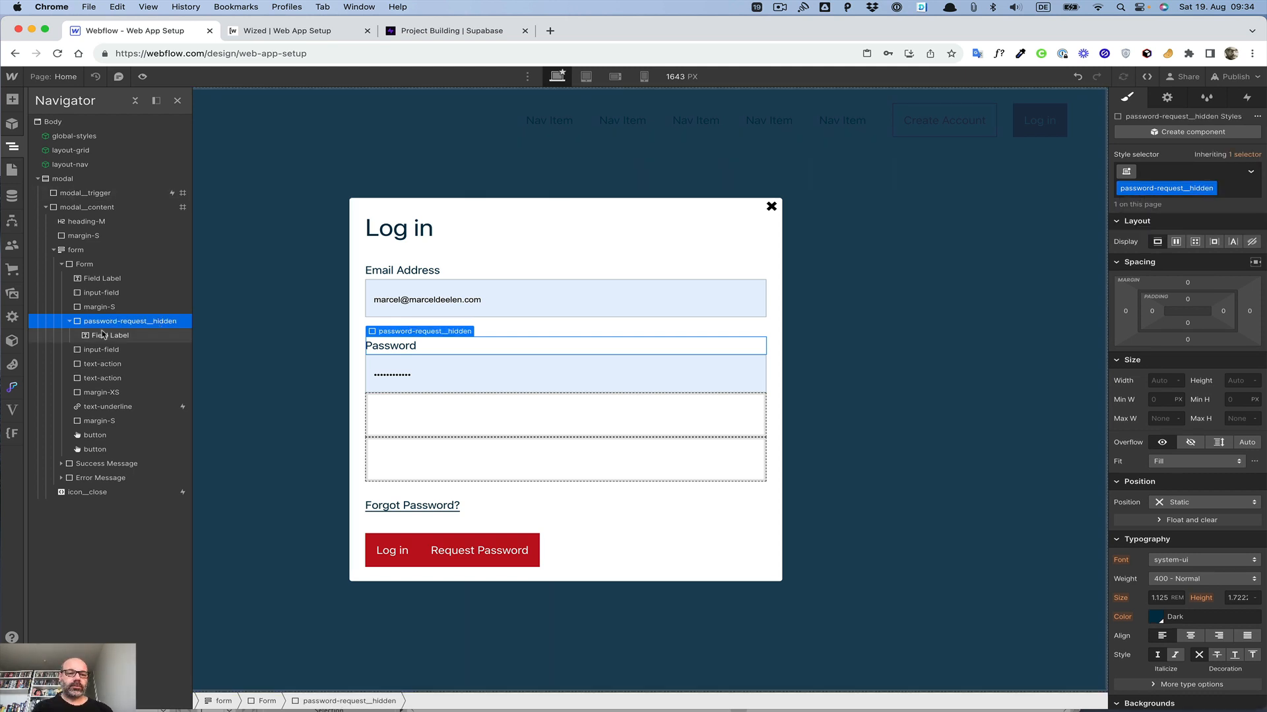
Step: Move the password input, the action text block and the margin-S spacer into the password-request__hidden wrapper
click(131, 349)
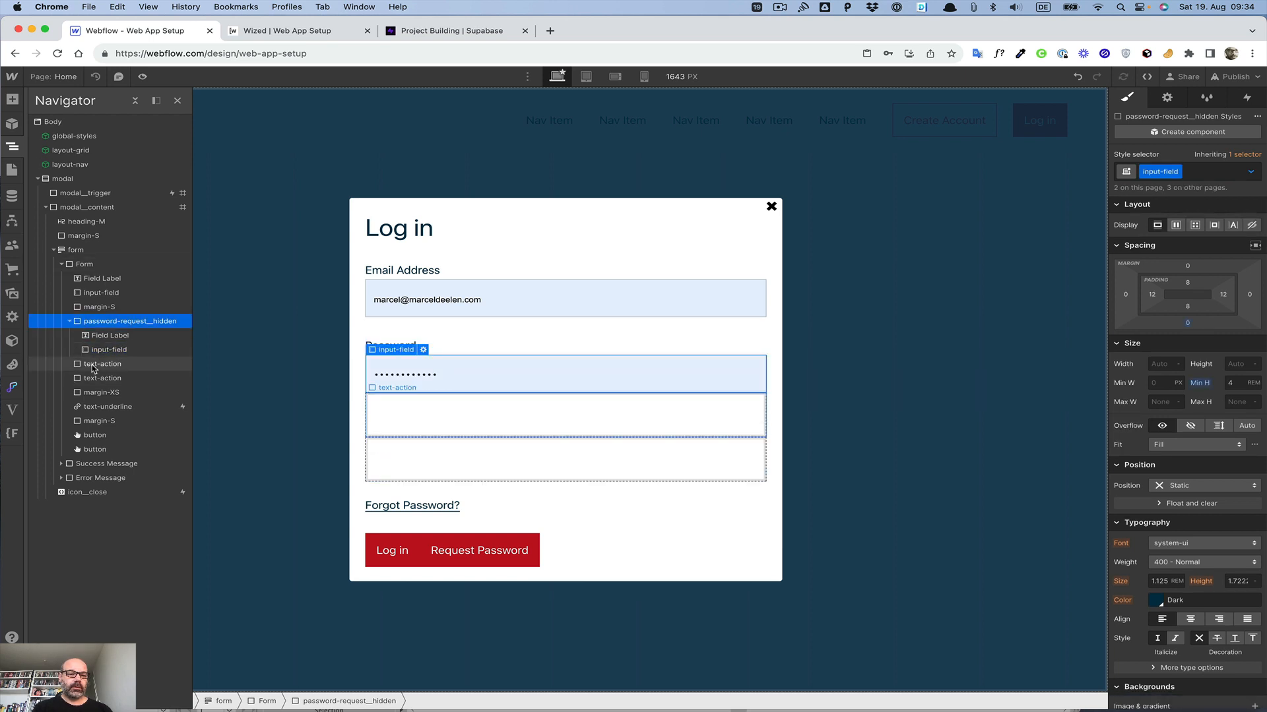
drag(93, 368, 128, 366)
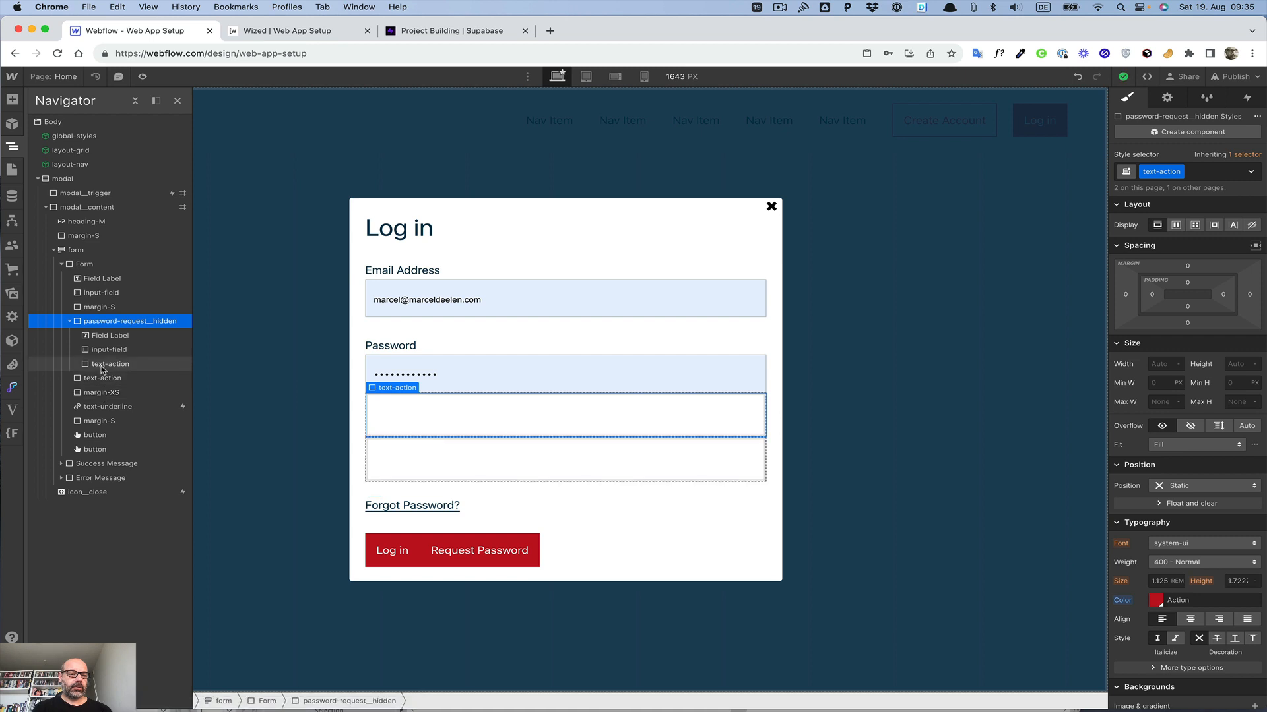
drag(99, 307, 103, 326)
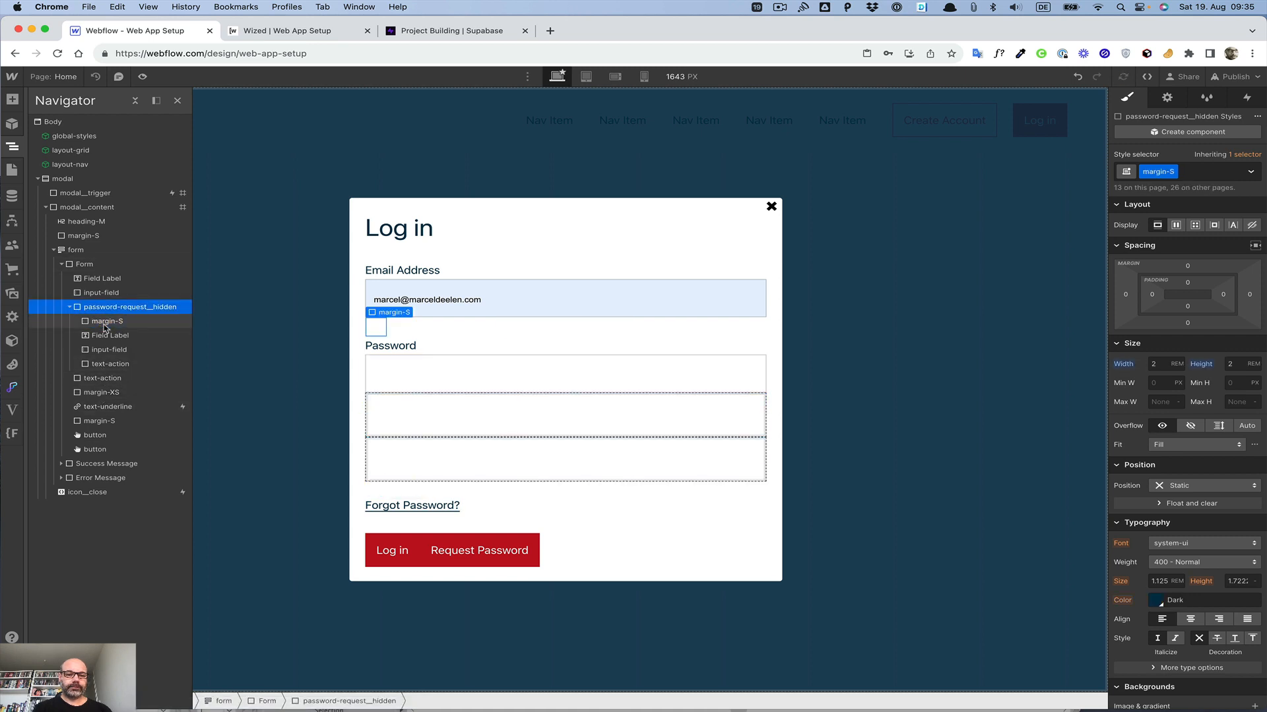
click(66, 307)
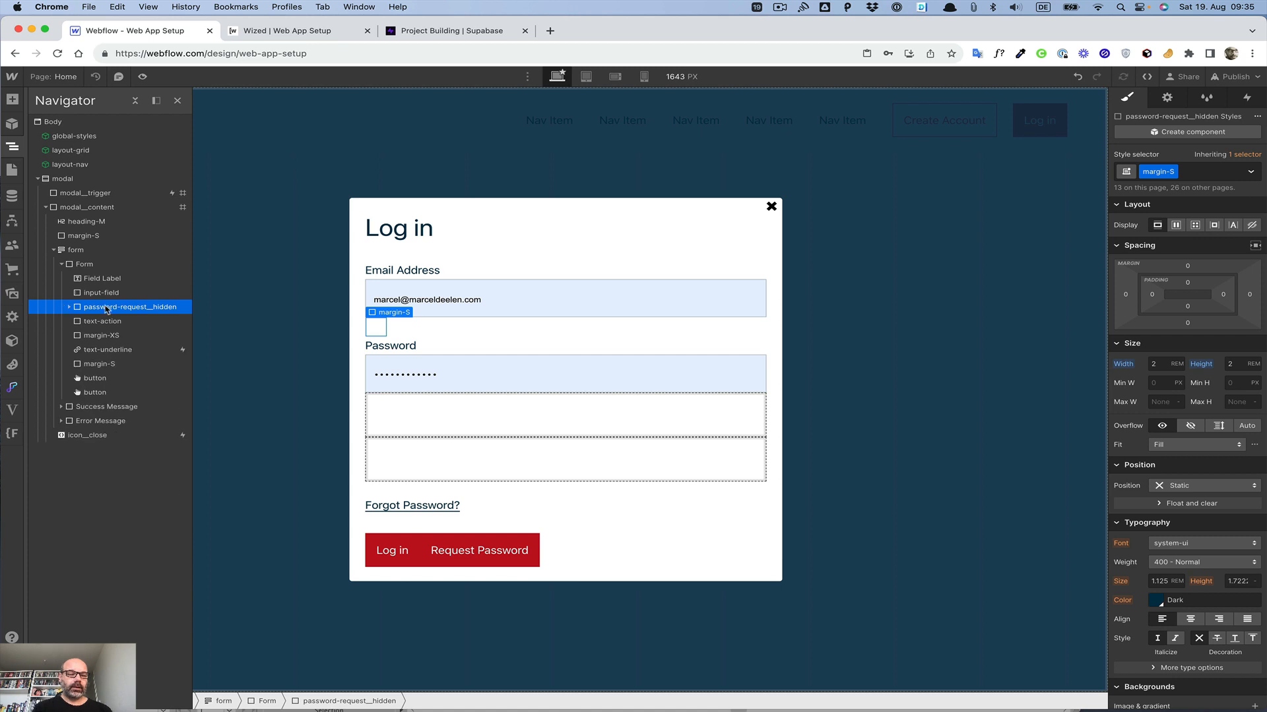
Step: Wrap the Forgot Password link in a new Div Block and give it the class password-request__hidden
click(103, 351)
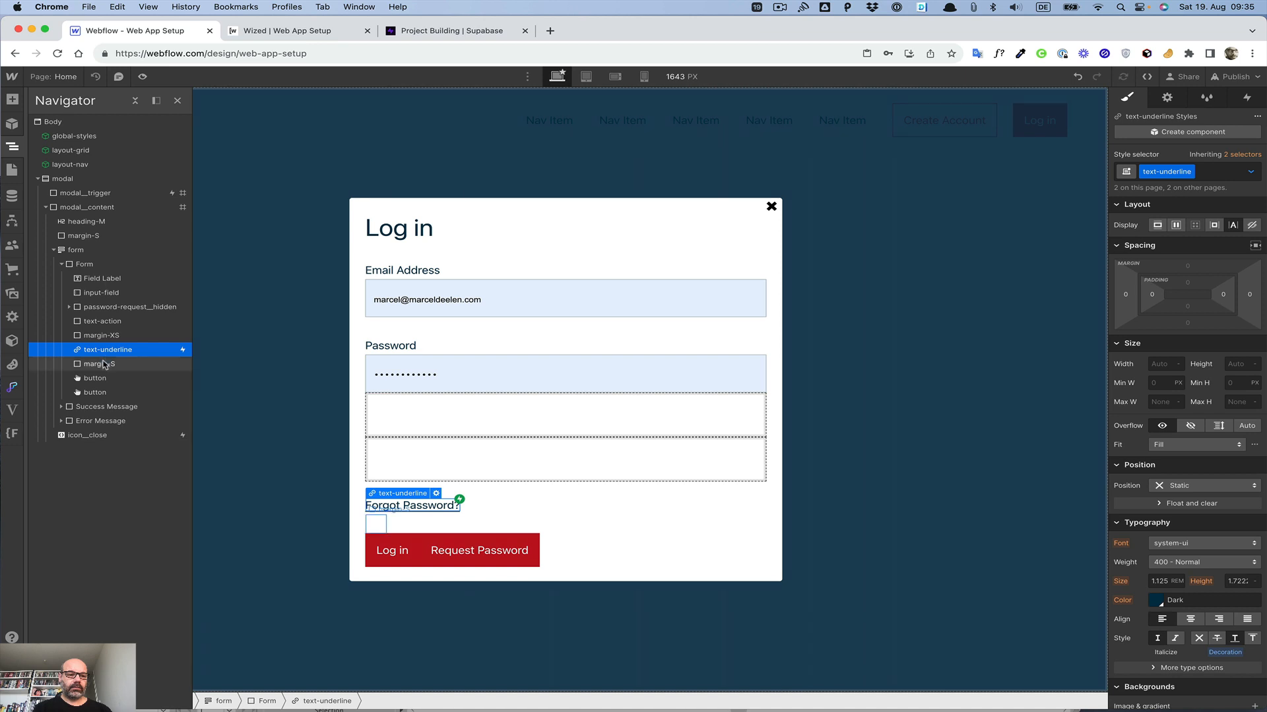
click(99, 308)
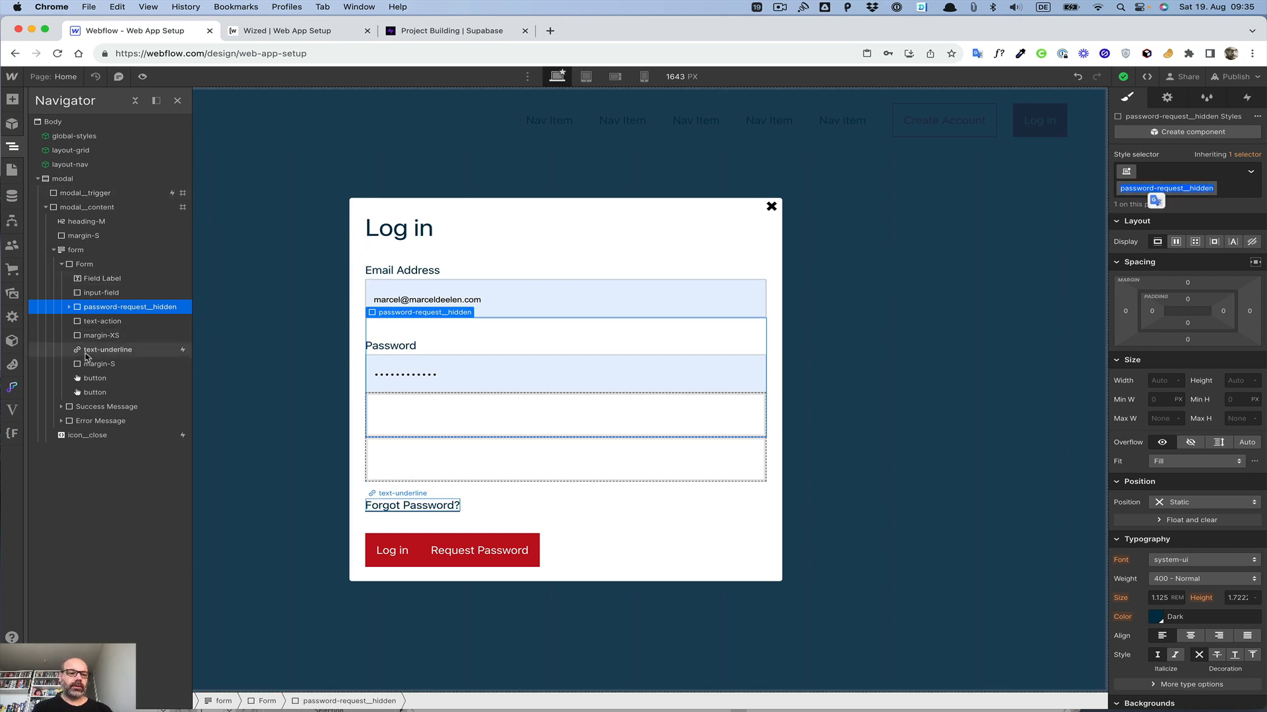
click(109, 353)
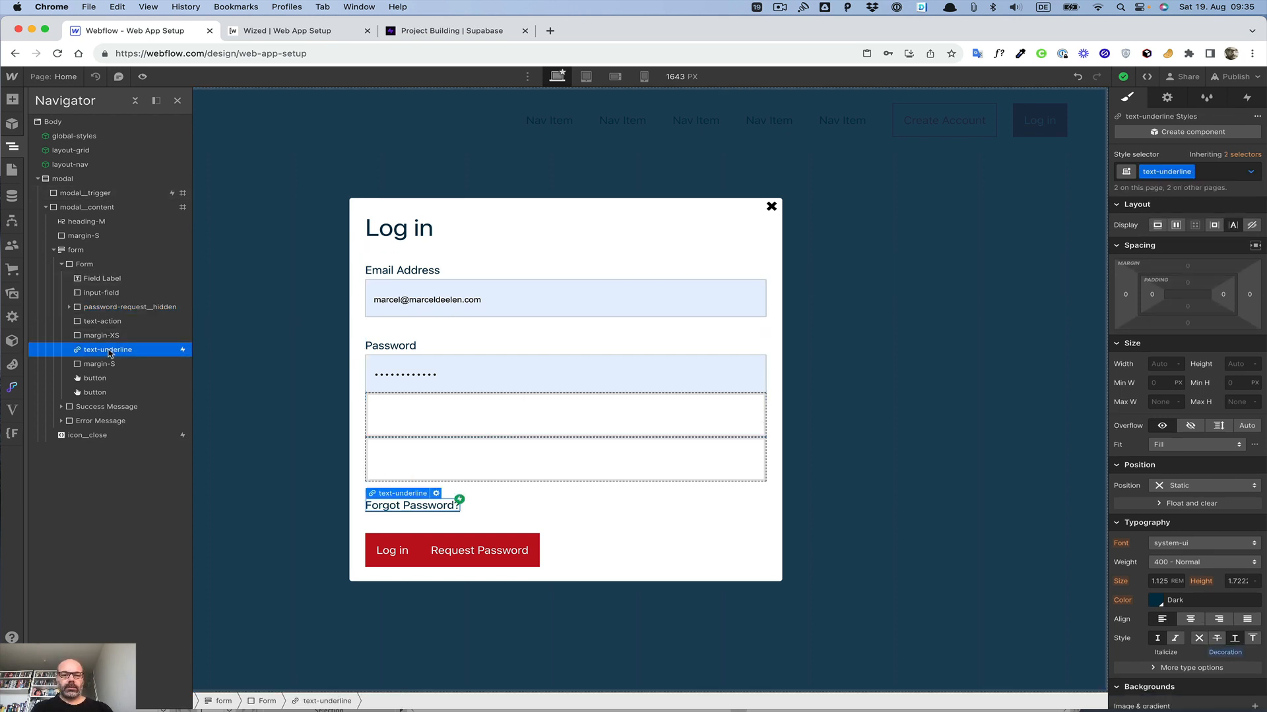
key(super+alt+g)
key(super+Return)
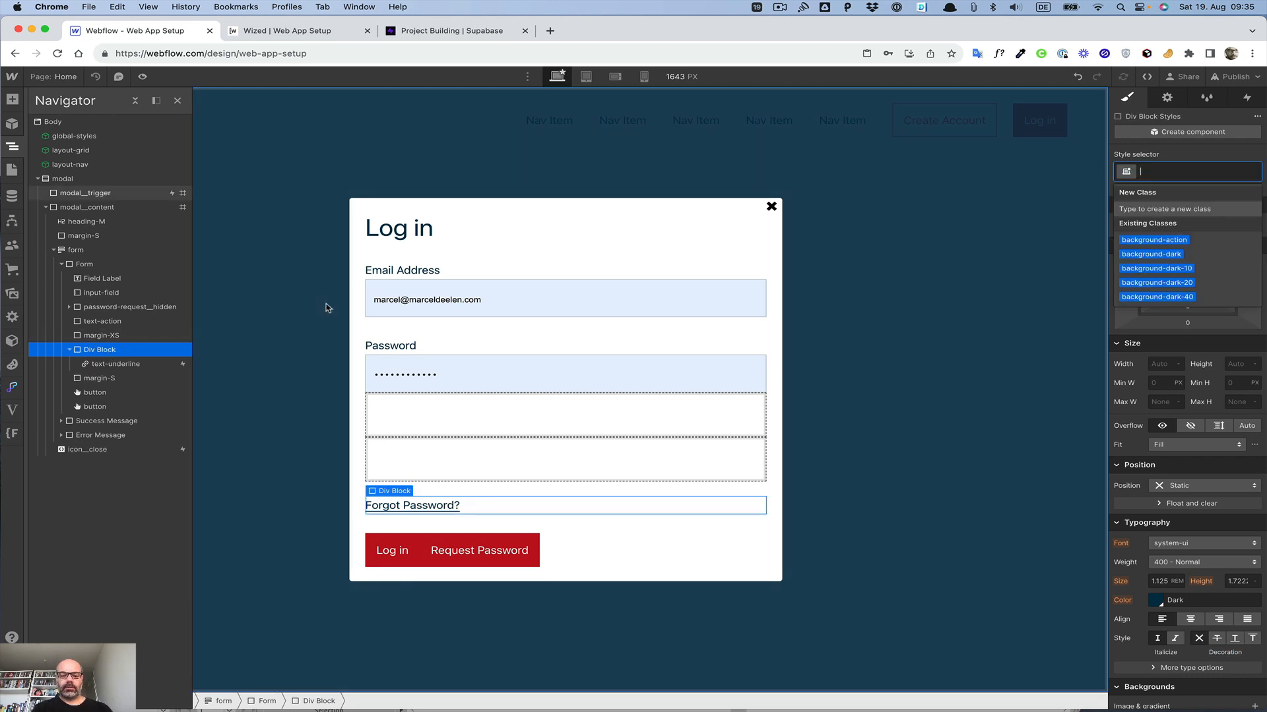
key(super+v)
key(Return)
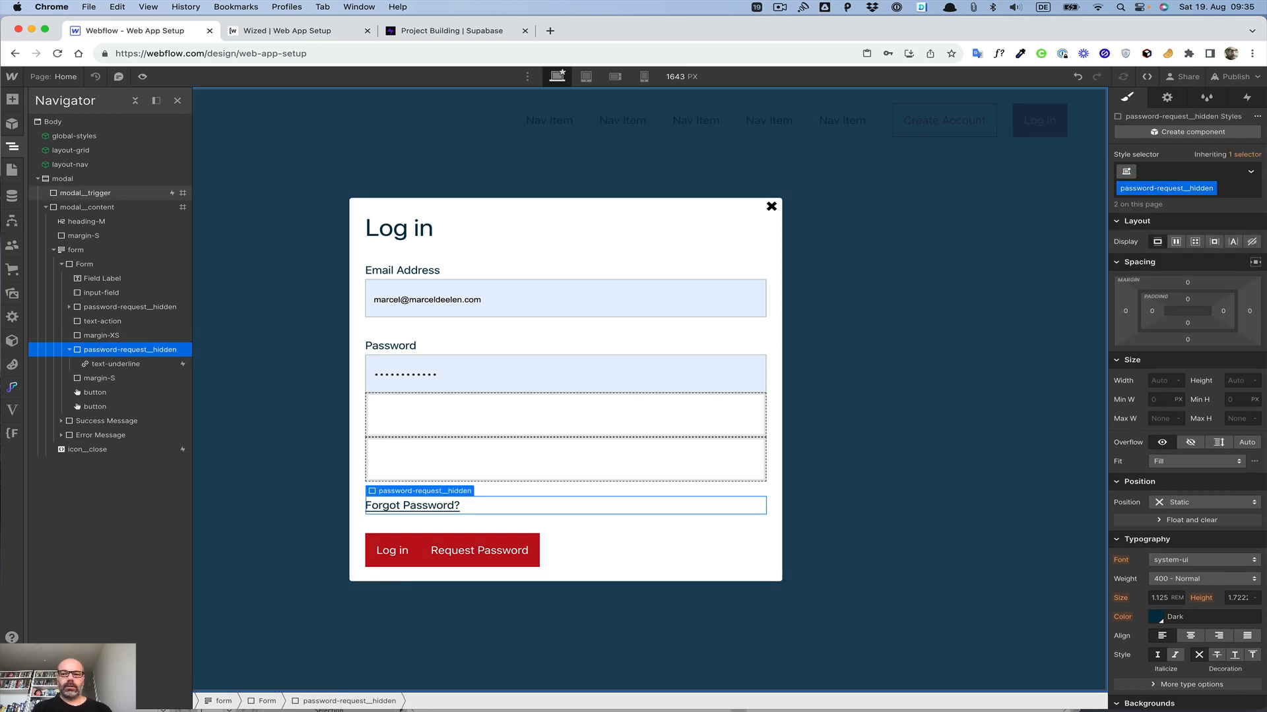
Step: Move the spacer and the Log in button into the Forgot Password link's wrapper
click(97, 379)
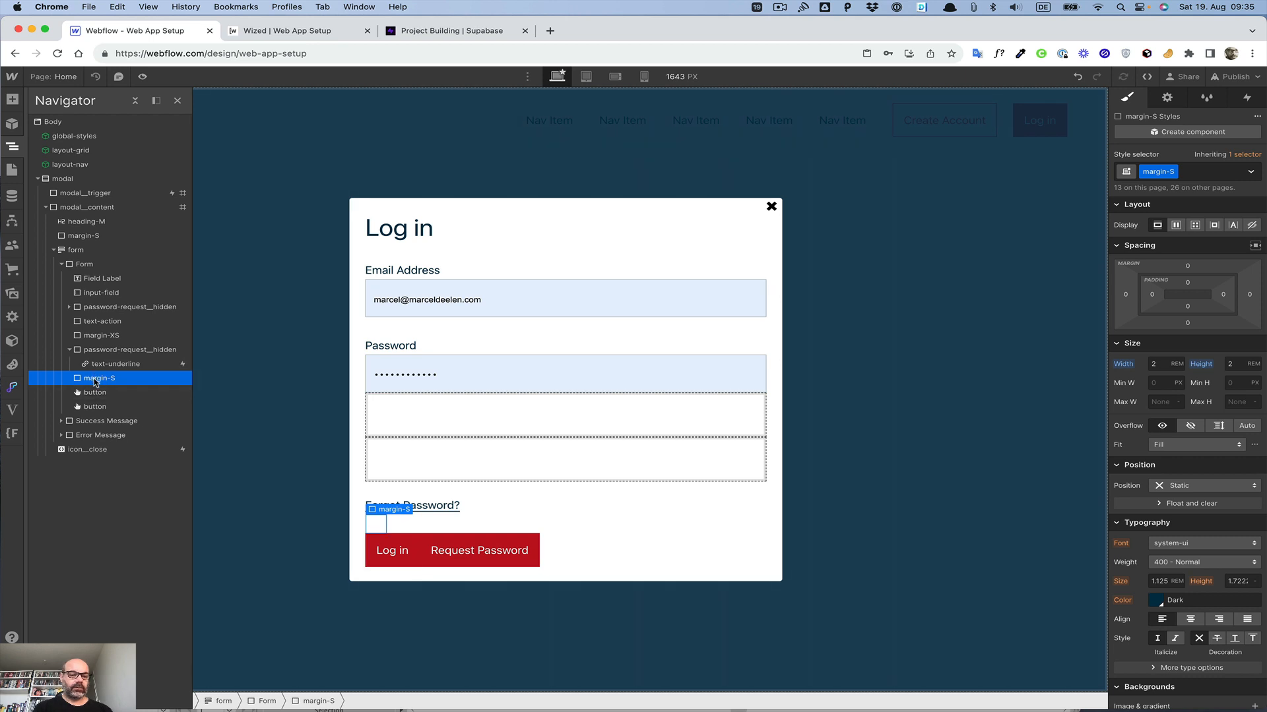
drag(96, 383, 127, 396)
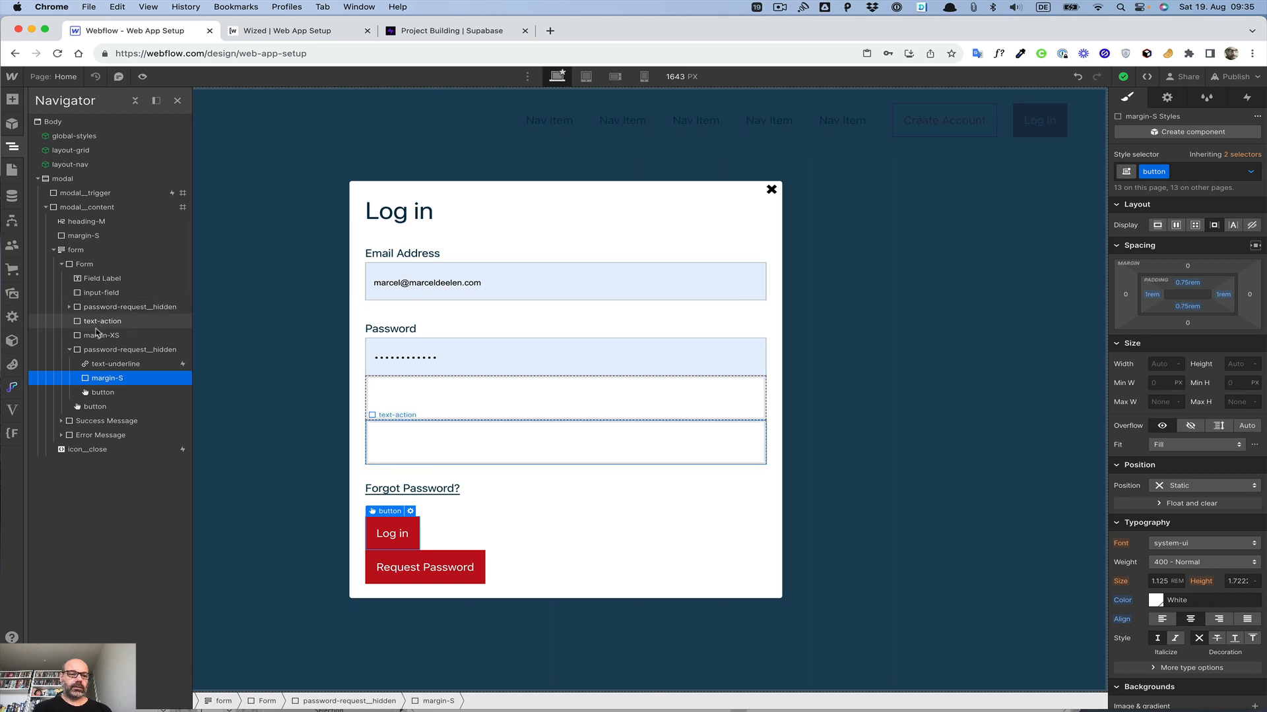
Step: Change the spacer inside the Forgot Password wrapper from margin-S to the margin-XS class
click(98, 336)
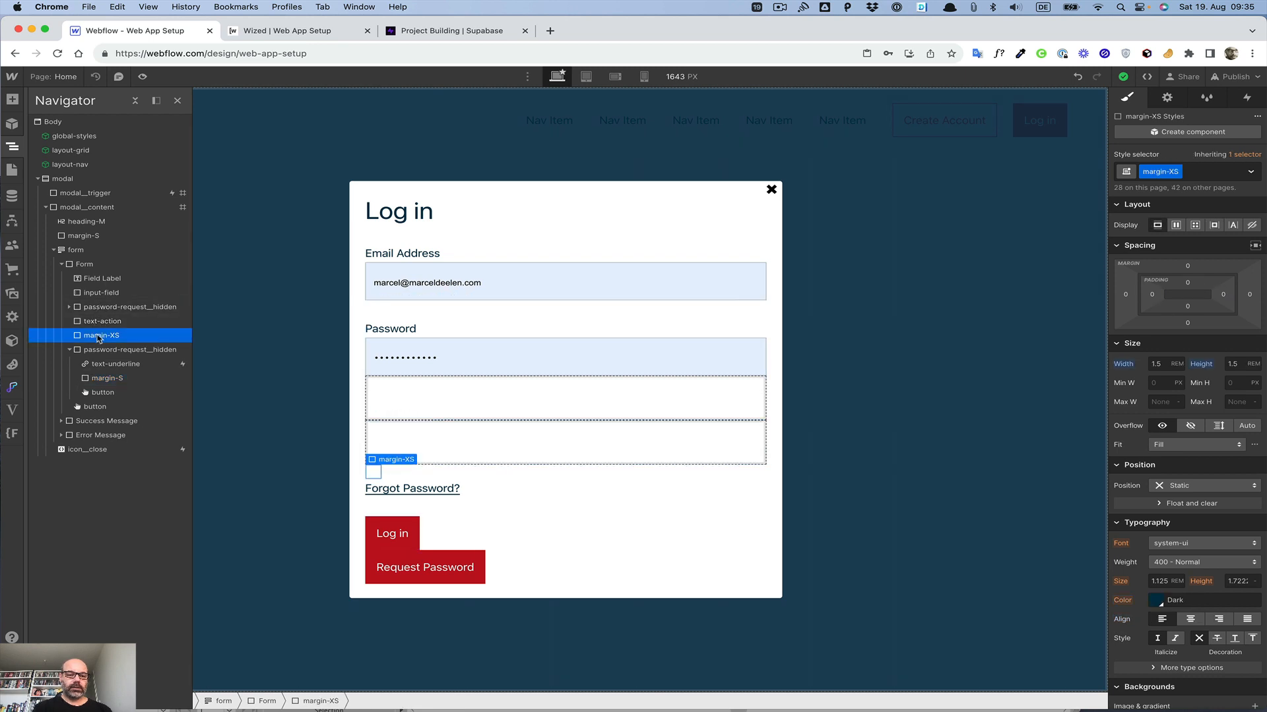
click(108, 379)
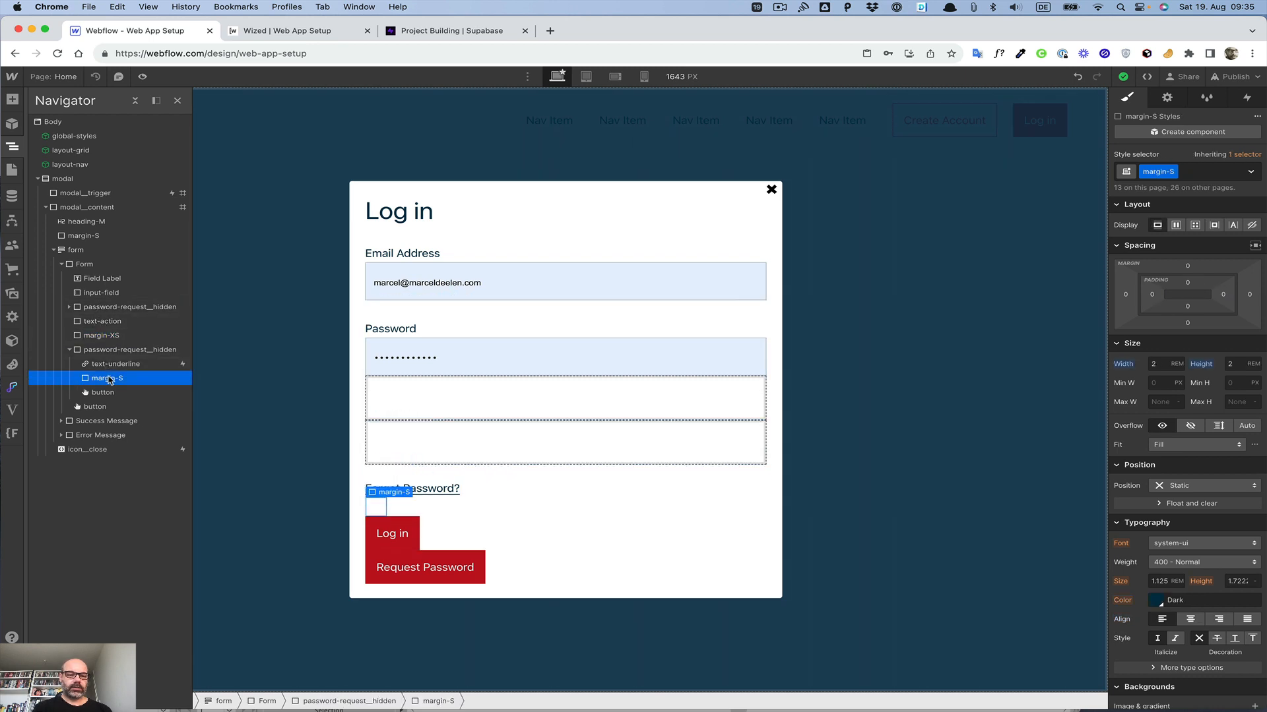
click(104, 335)
click(108, 379)
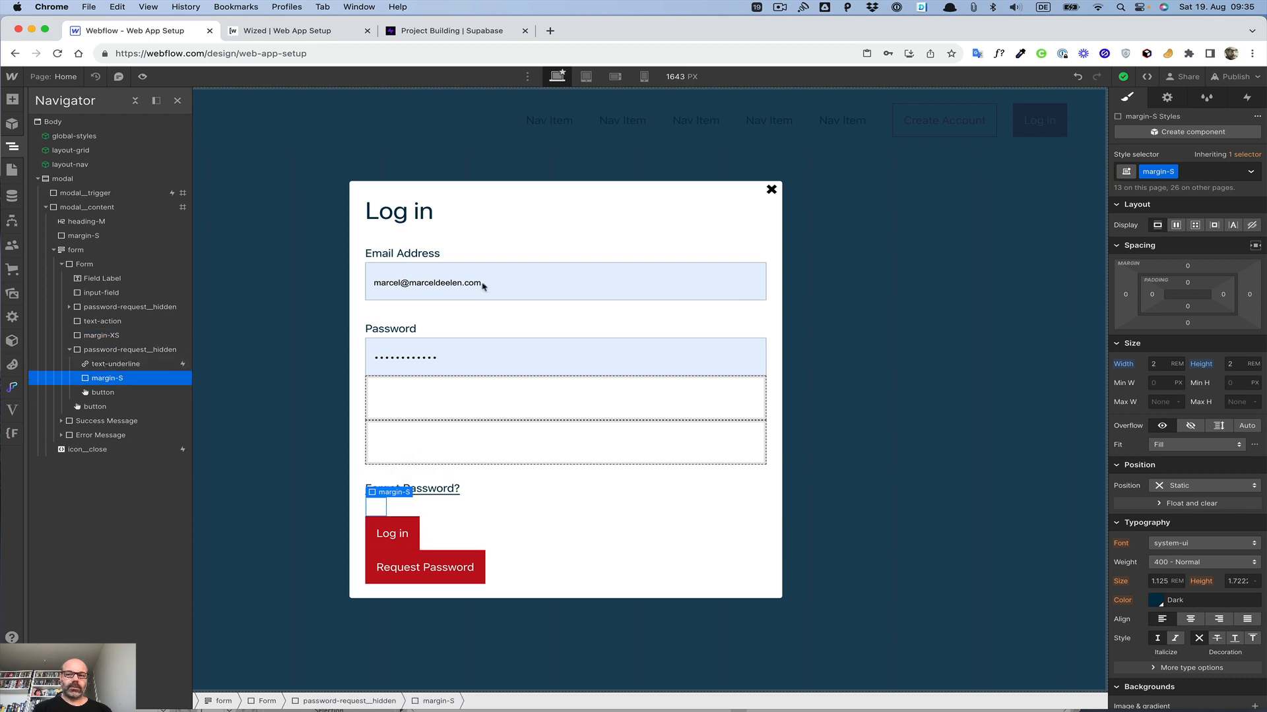
click(1194, 172)
key(BackSpace)
text(margi)
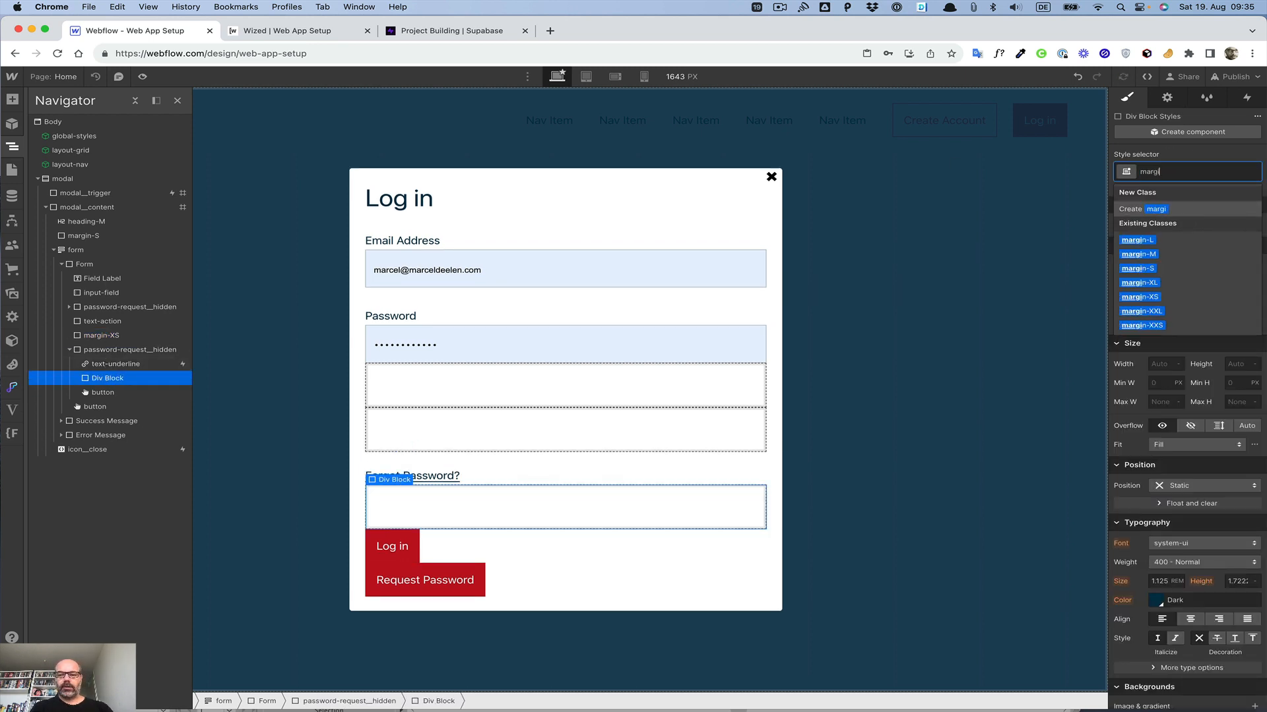
text(n)
key(Down)
key(Down)
key(Down)
key(Down)
key(Down)
key(Return)
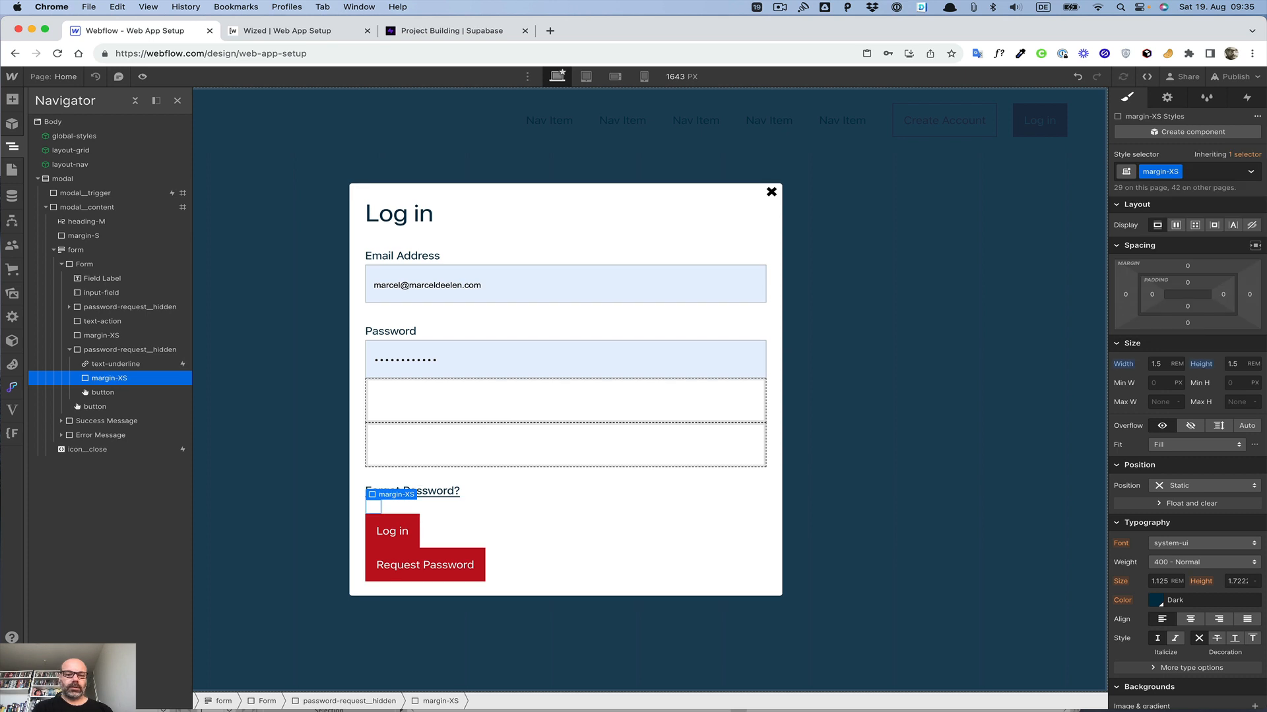
Step: Collapse the wrapper and inspect the Forgot Password link's mouse click interaction
click(75, 350)
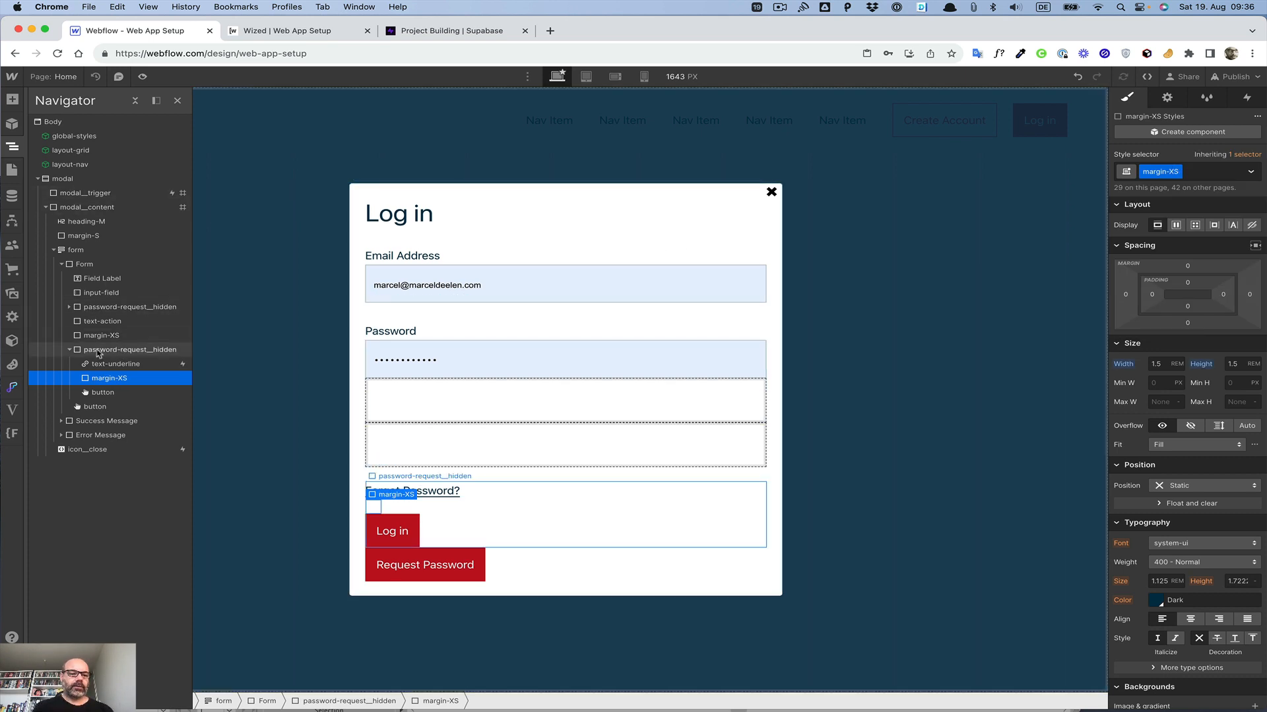
click(71, 351)
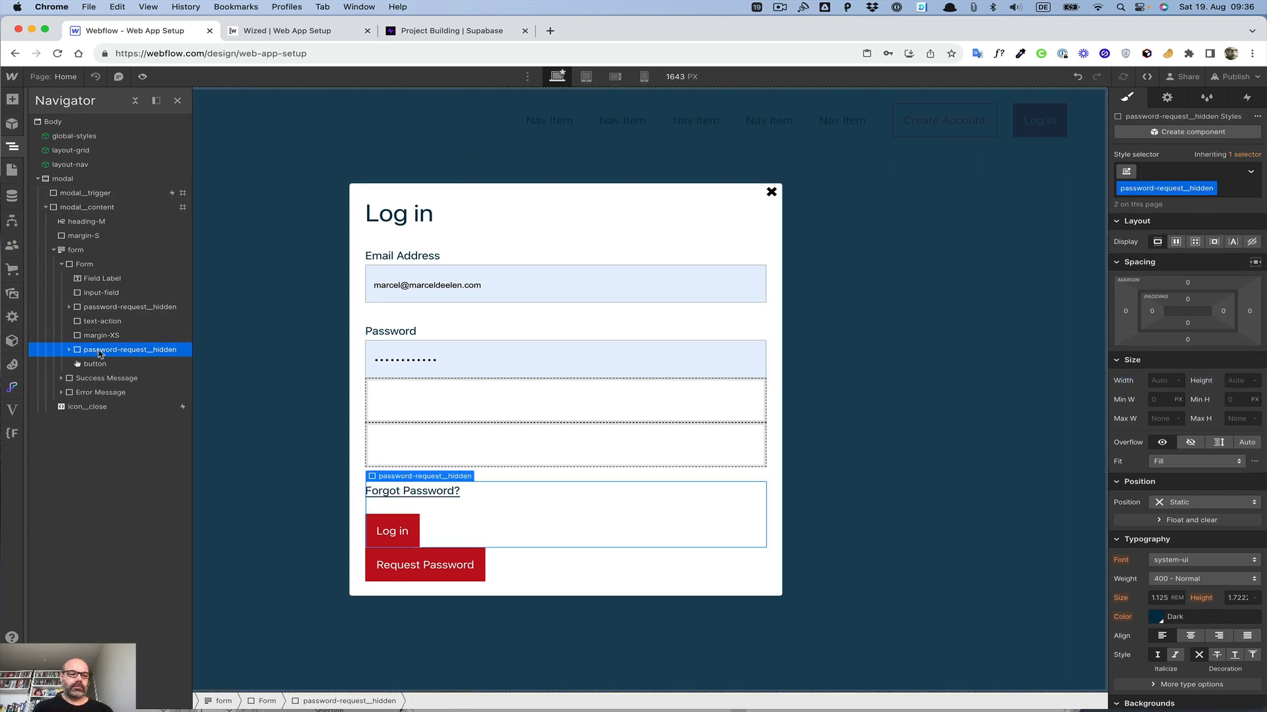
click(109, 307)
click(111, 352)
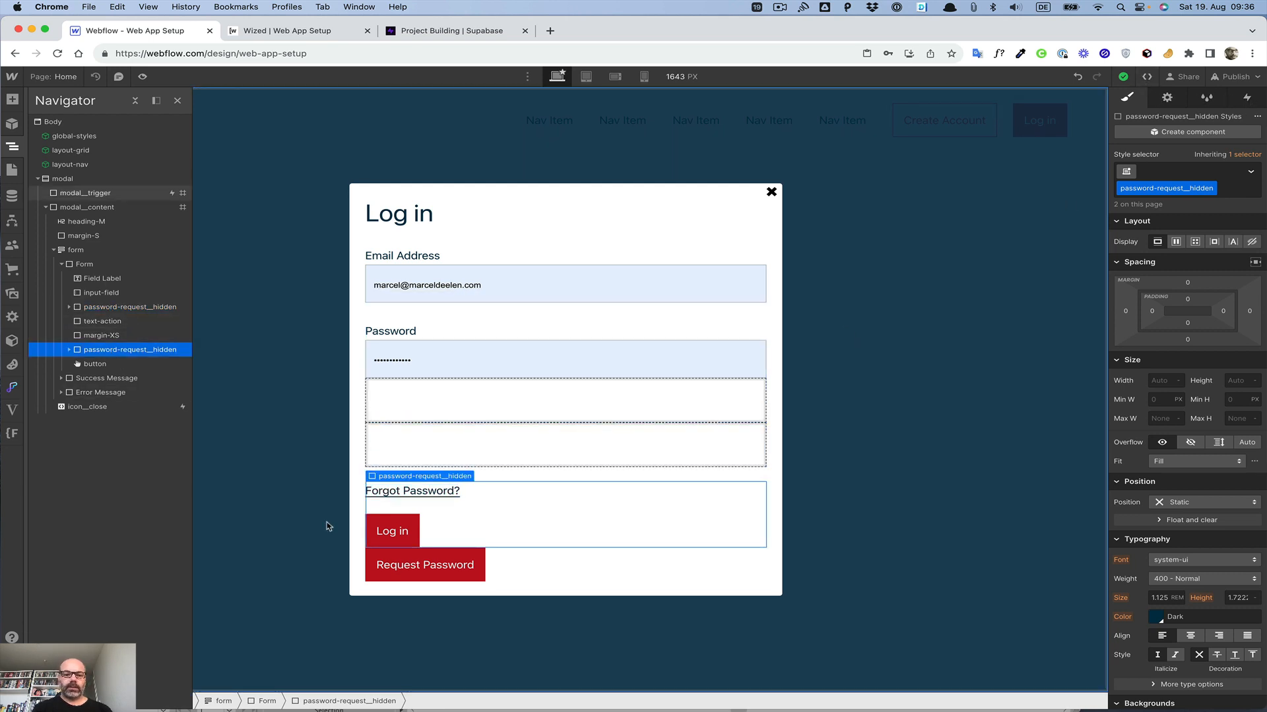
click(399, 490)
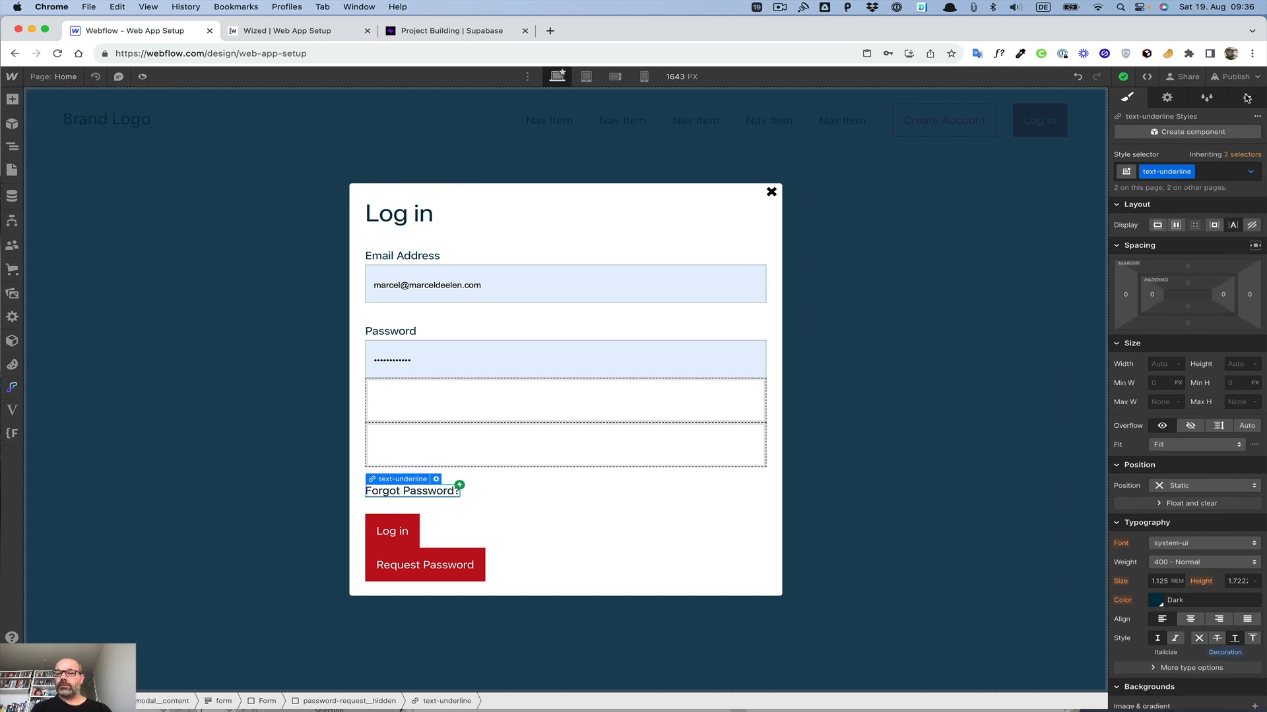
click(1247, 98)
click(1138, 165)
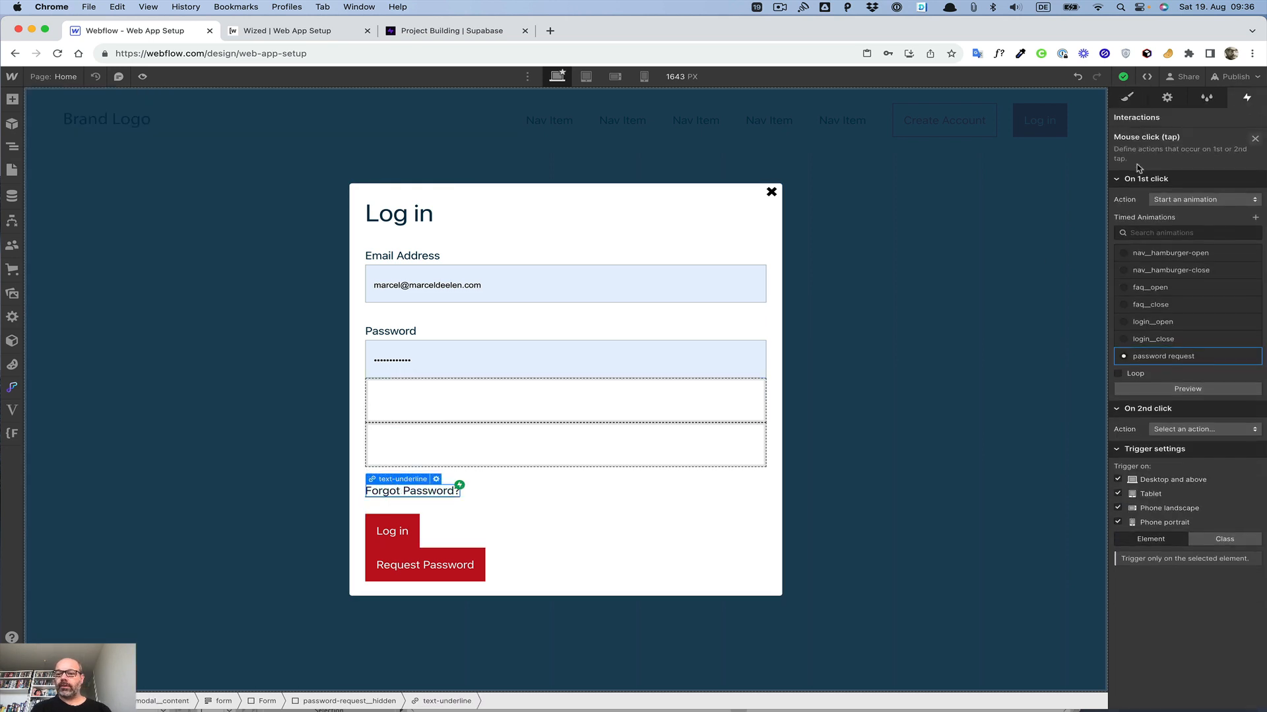
Step: Add the hidden combo class to the Request Password button
click(465, 558)
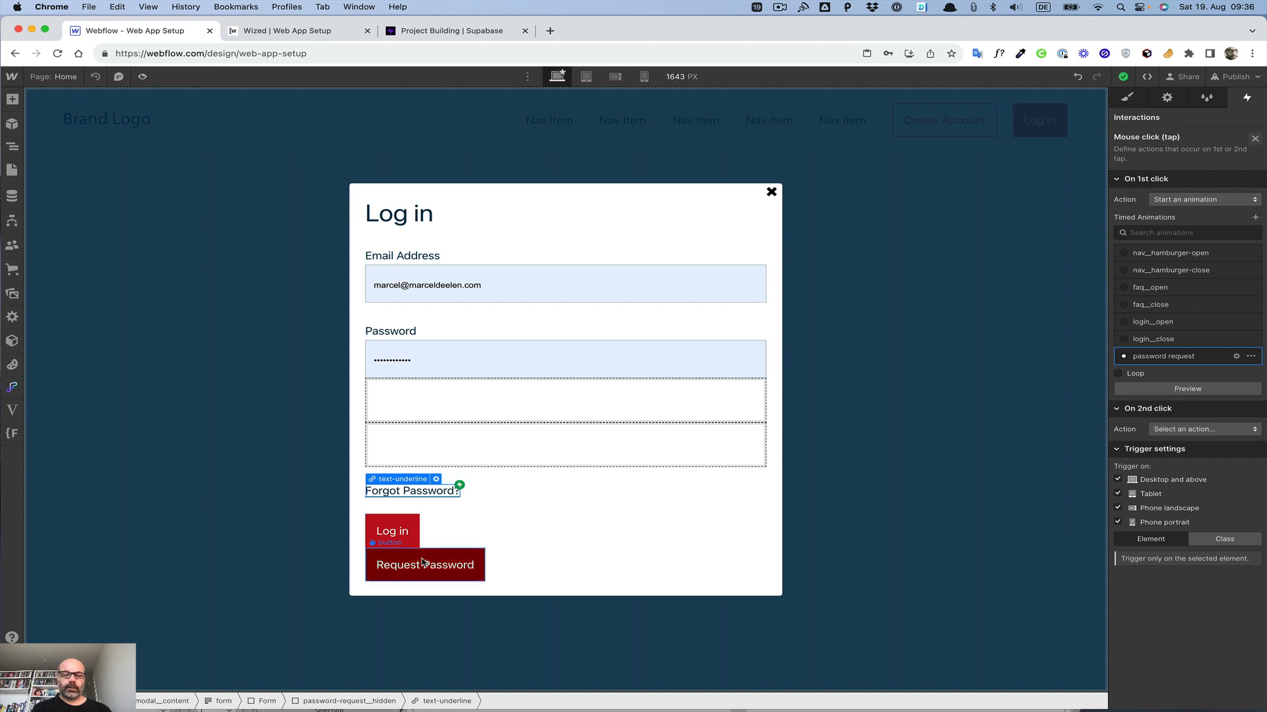
click(1126, 99)
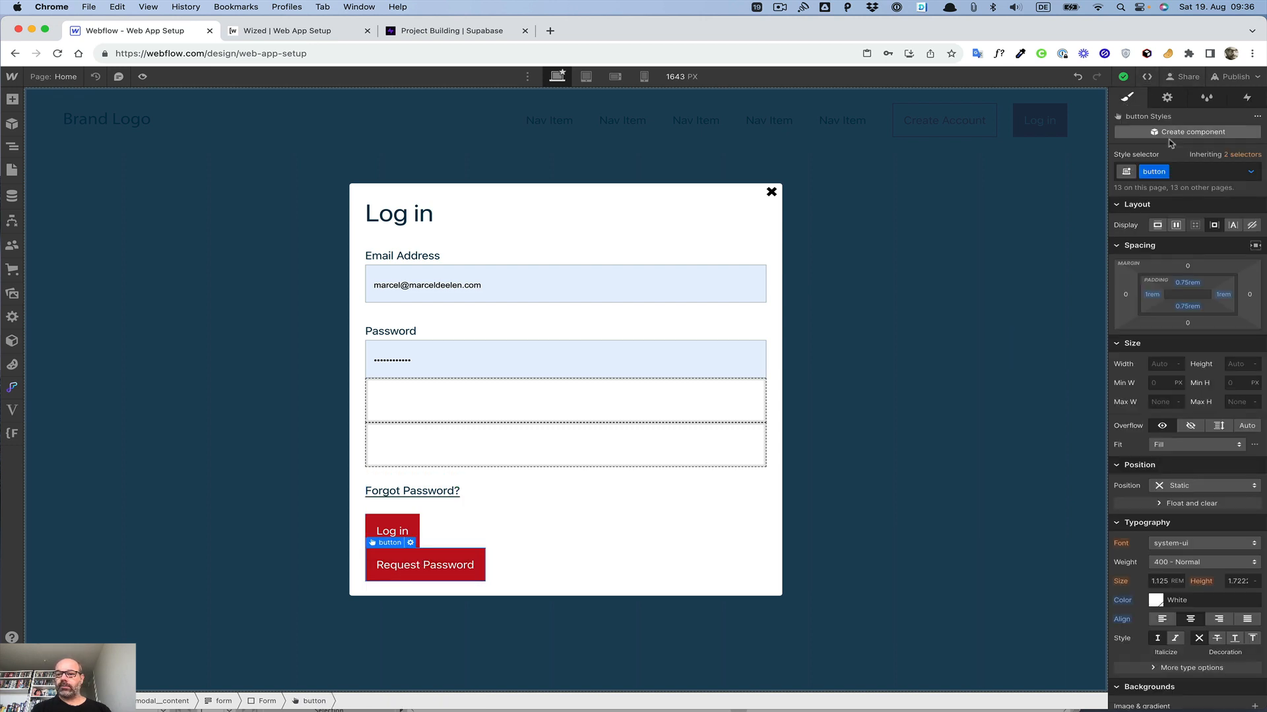
click(1193, 170)
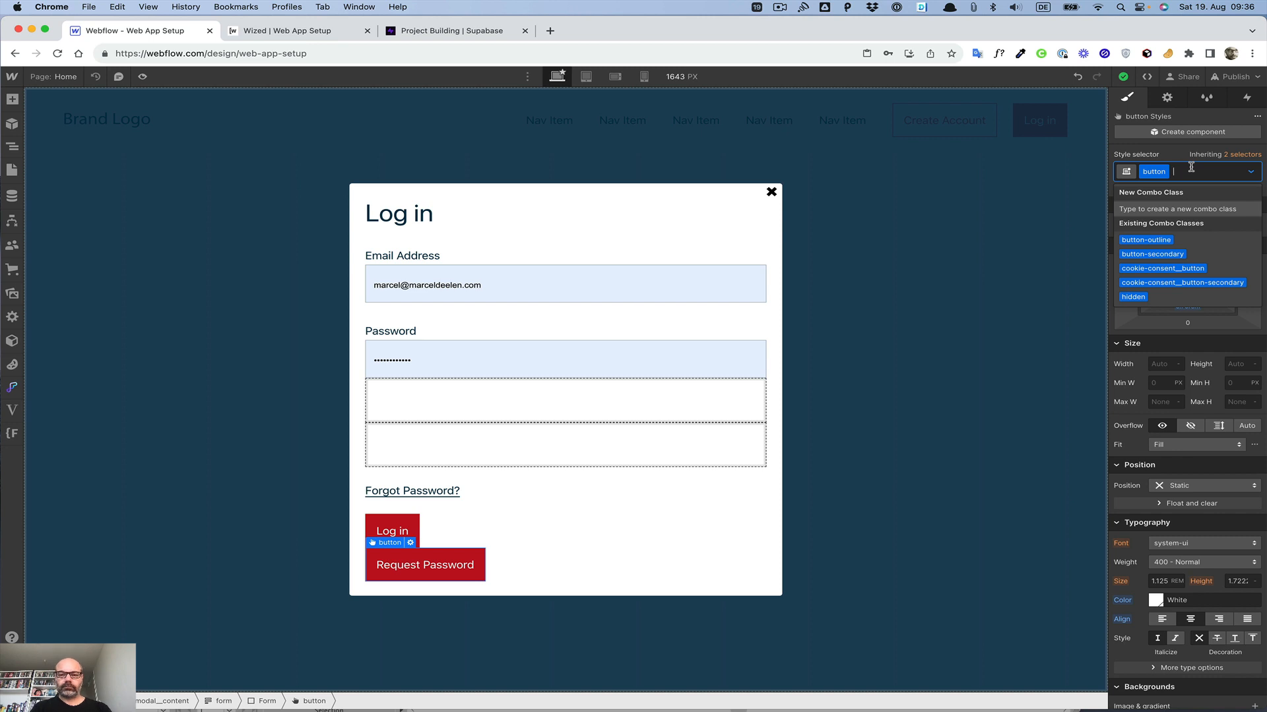
key(super+v)
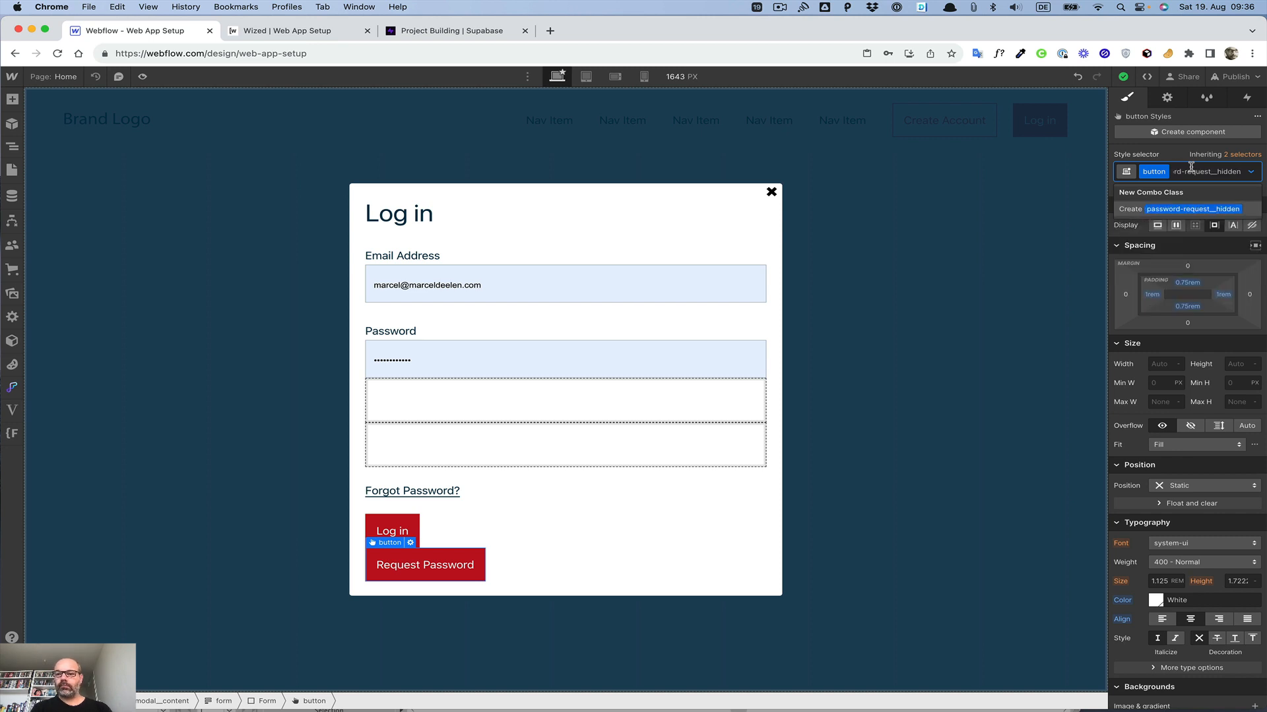
key(BackSpace)
key(BackSpace)
key(BackSpace)
key(BackSpace)
key(BackSpace)
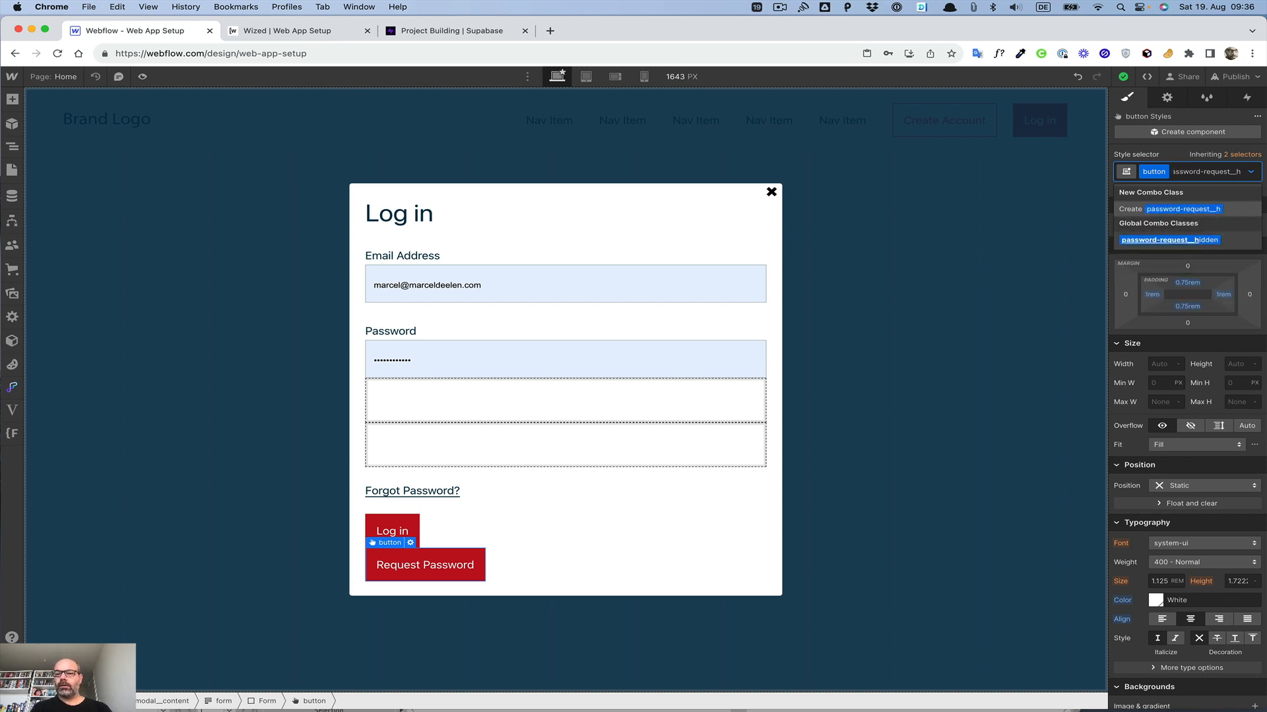
key(super+BackSpace)
text(hidden)
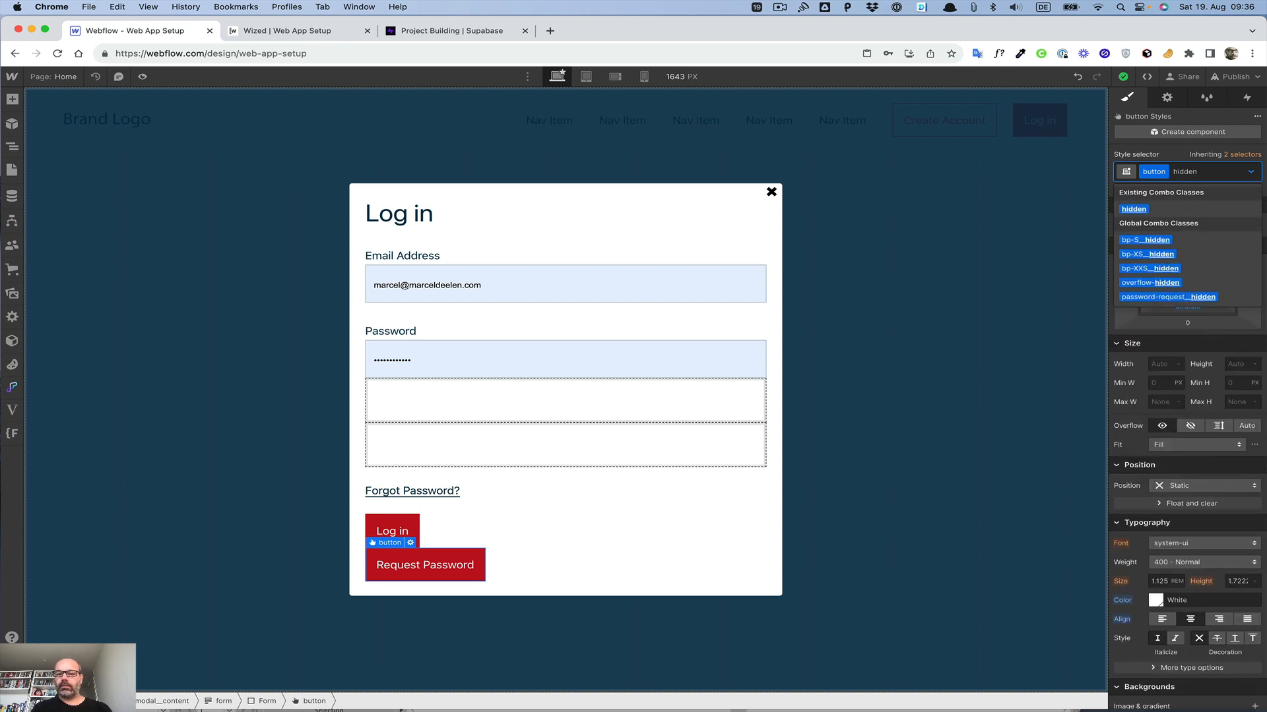
key(Return)
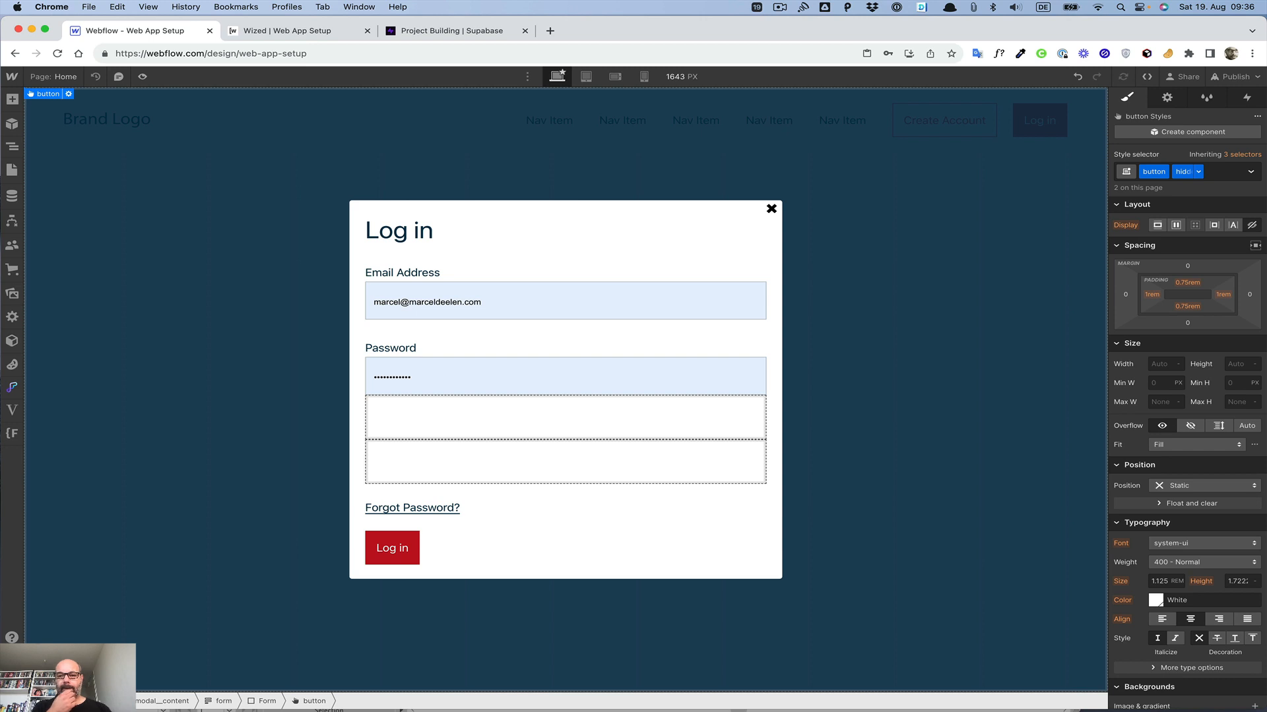
Step: Open the password request timed animation from the Forgot Password link's click trigger for editing, showing the Navigator
click(1238, 100)
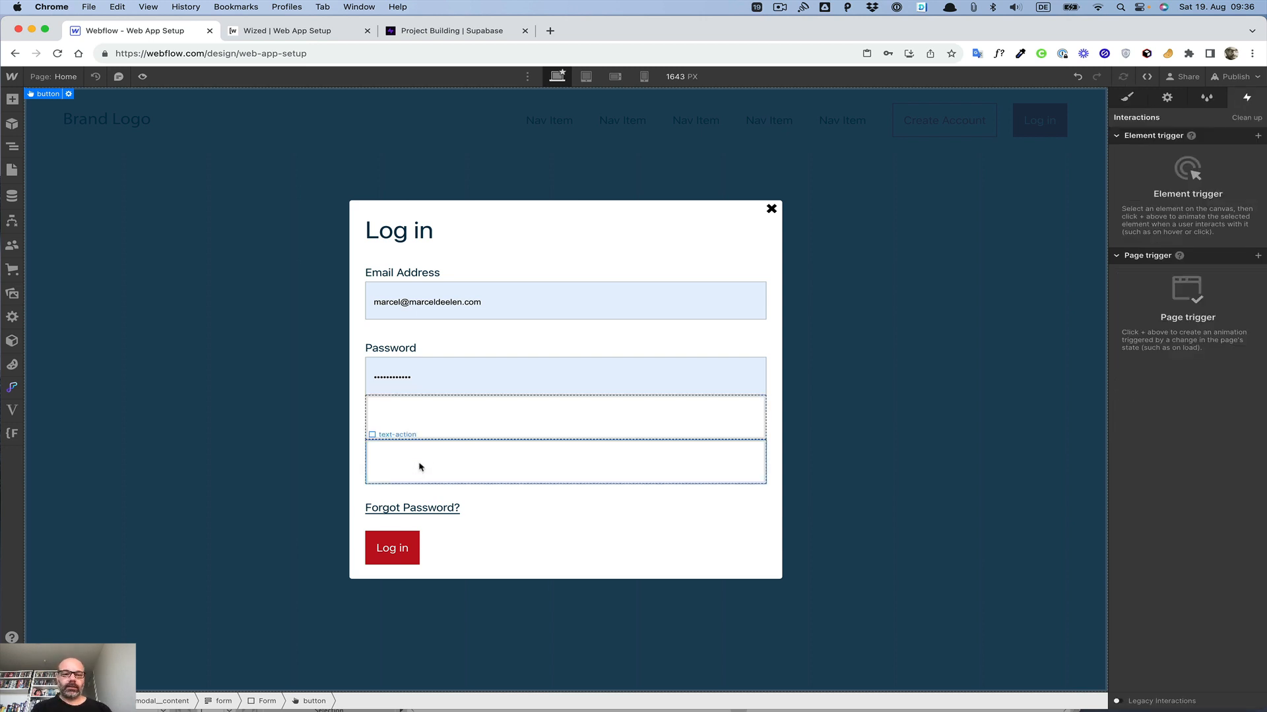
click(423, 510)
click(1152, 166)
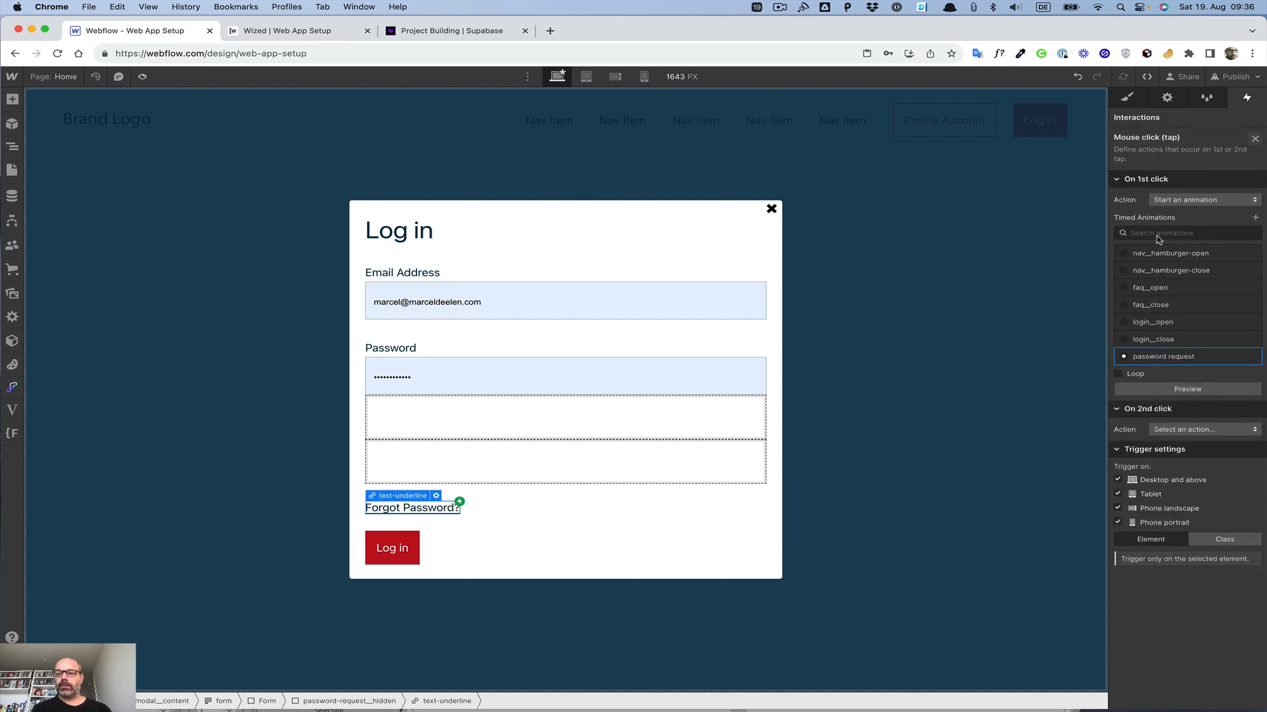
click(1164, 365)
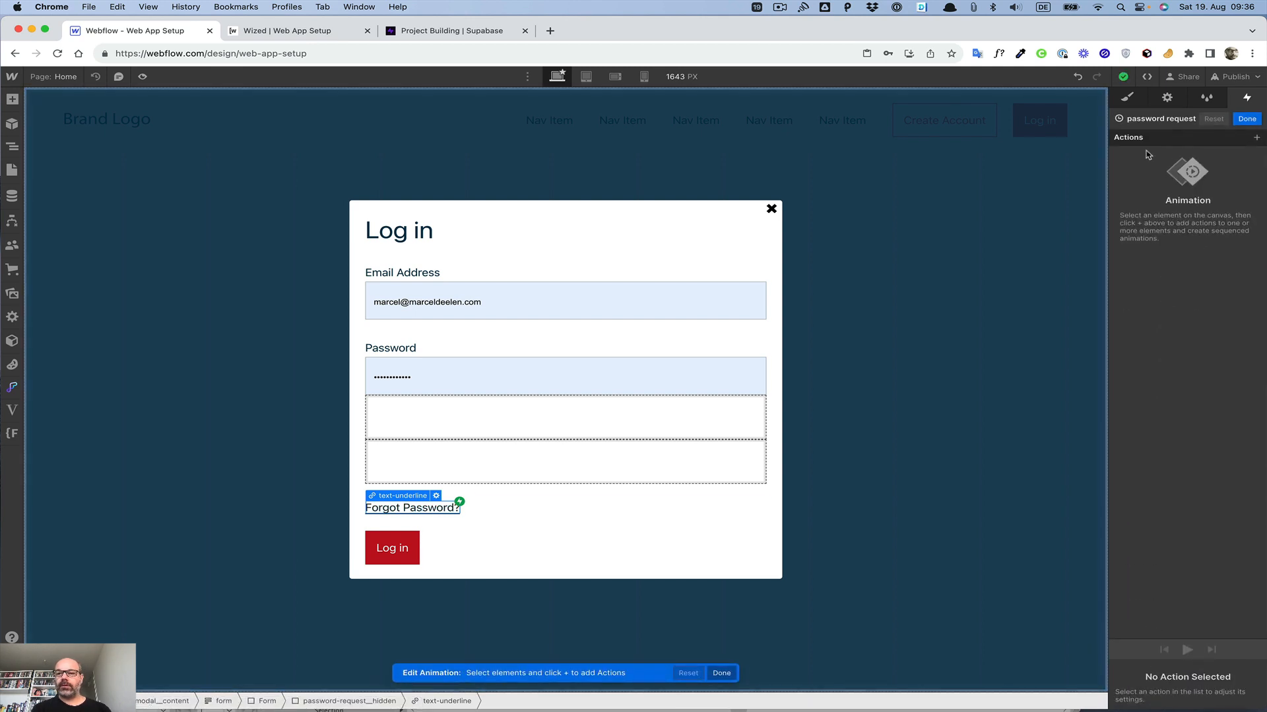
click(12, 146)
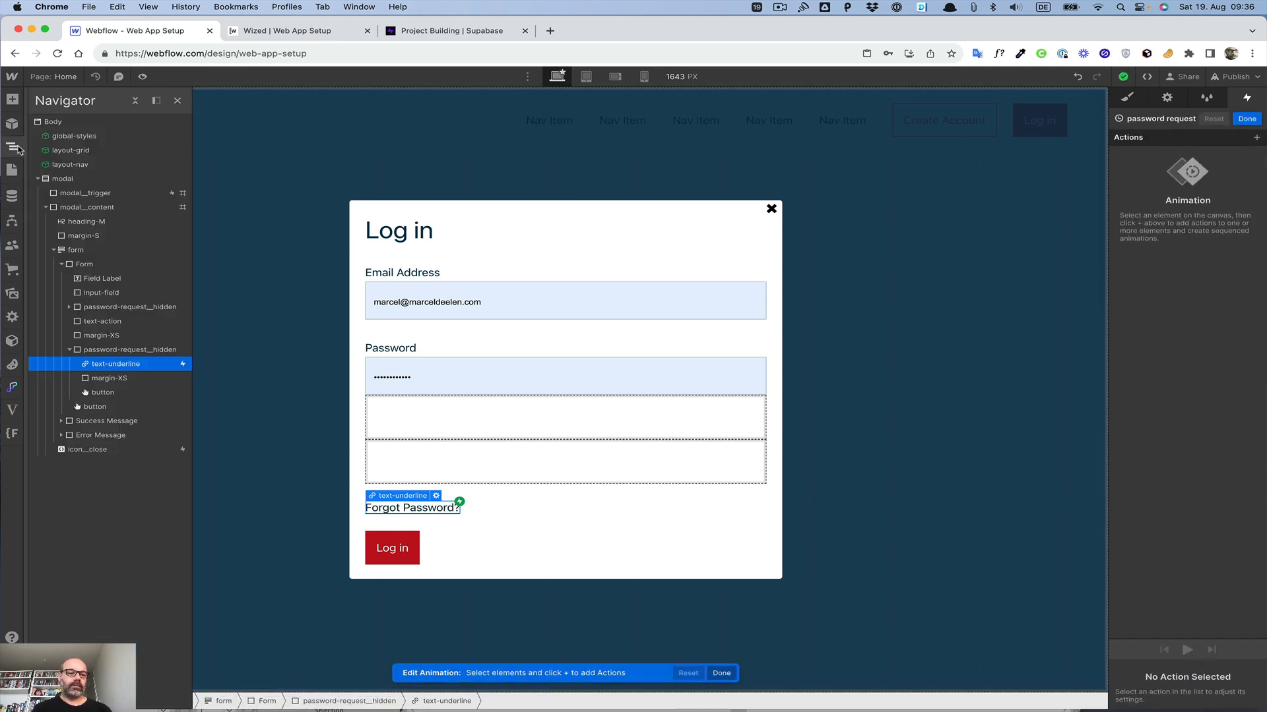
Step: Add a Hide/Show action to the password request animation that sets the password-request_hidden elements' display to none
click(126, 307)
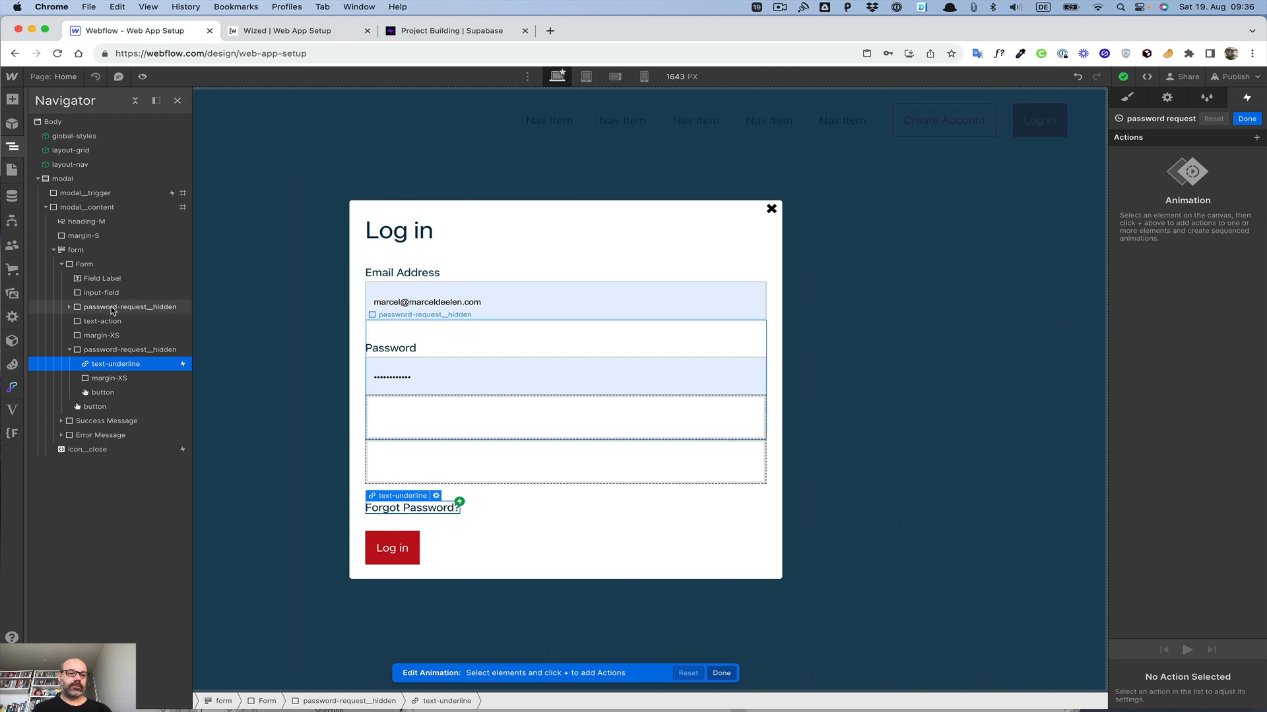
click(1256, 138)
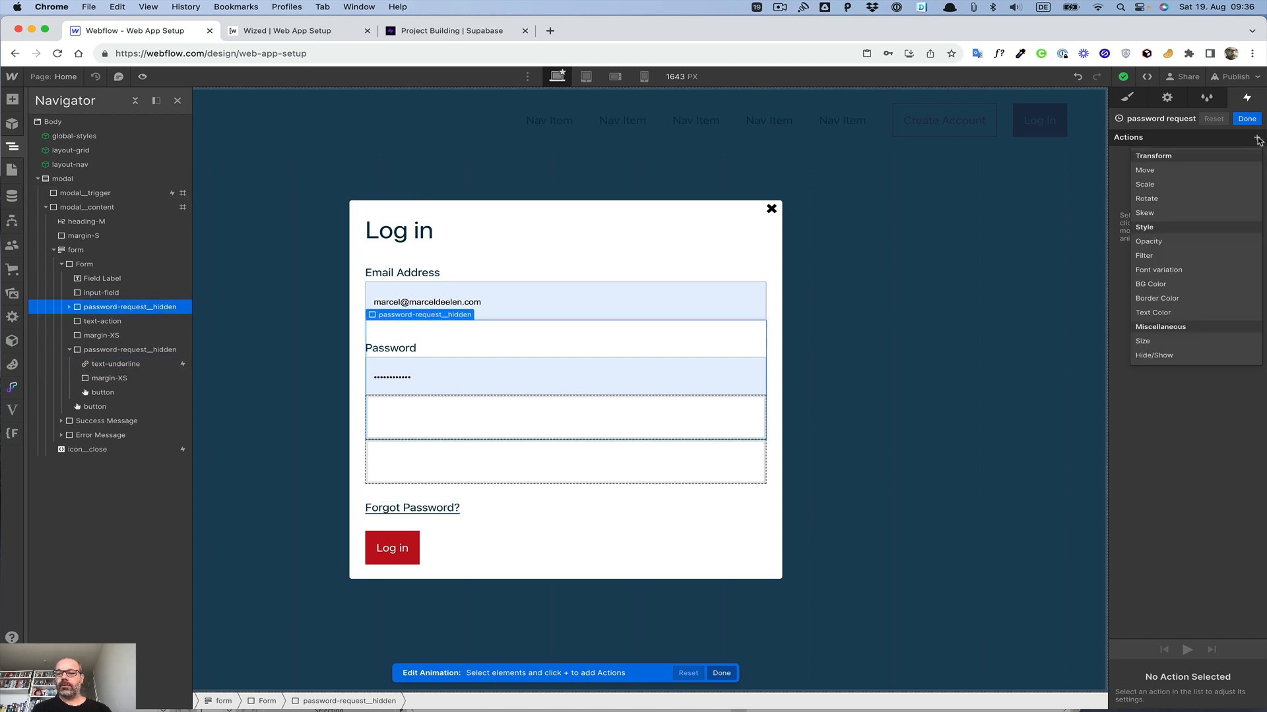
click(1165, 356)
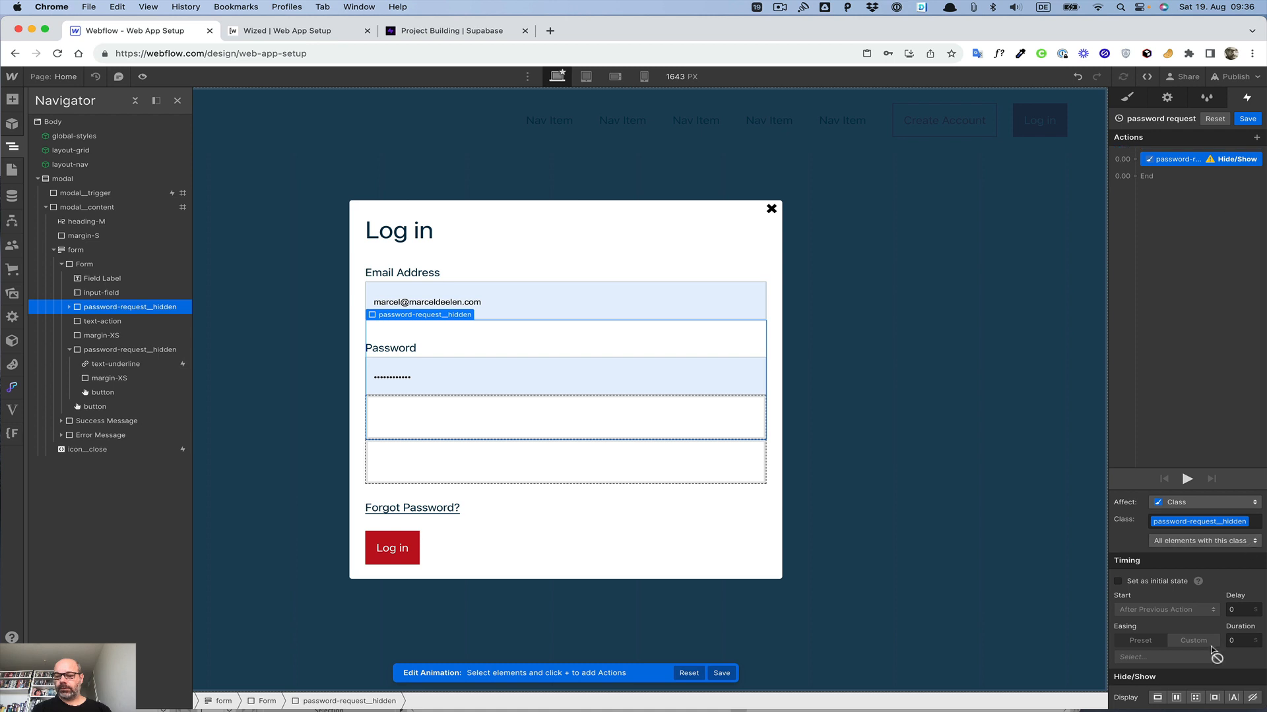
click(1253, 697)
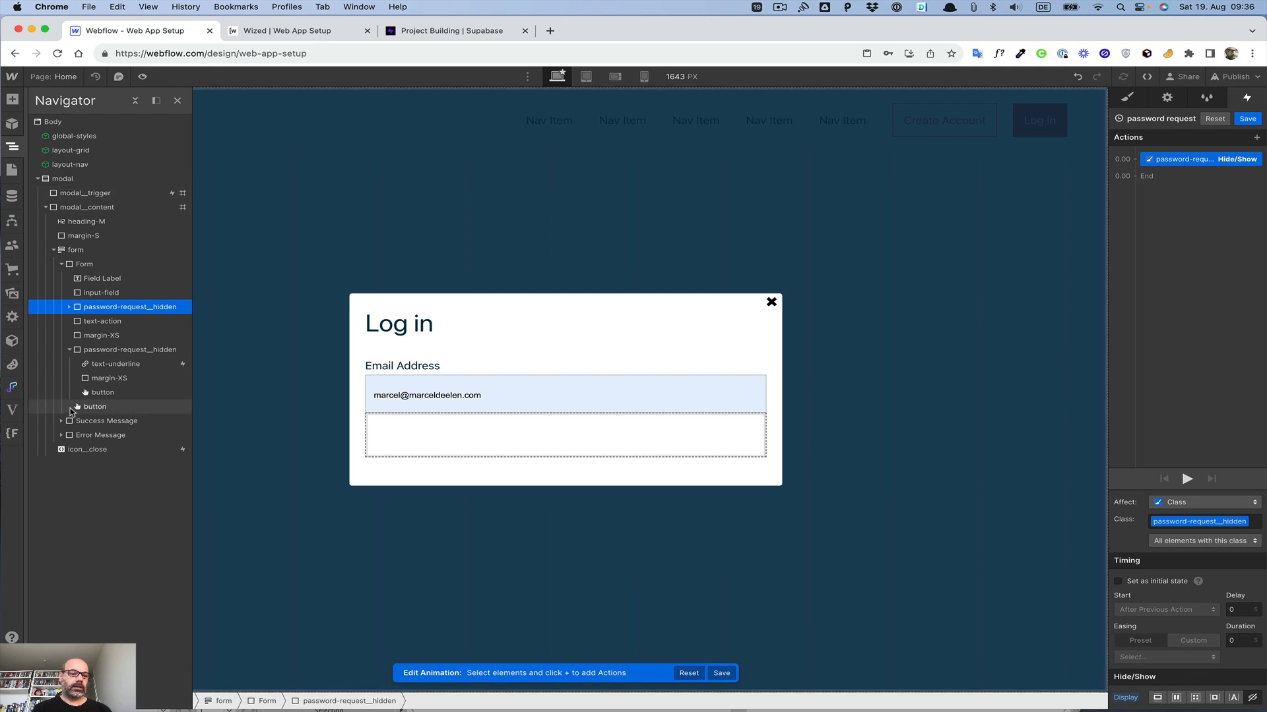
Step: Add a second Hide/Show action running with the previous one that shows the Request Password button with inline-block display
click(87, 407)
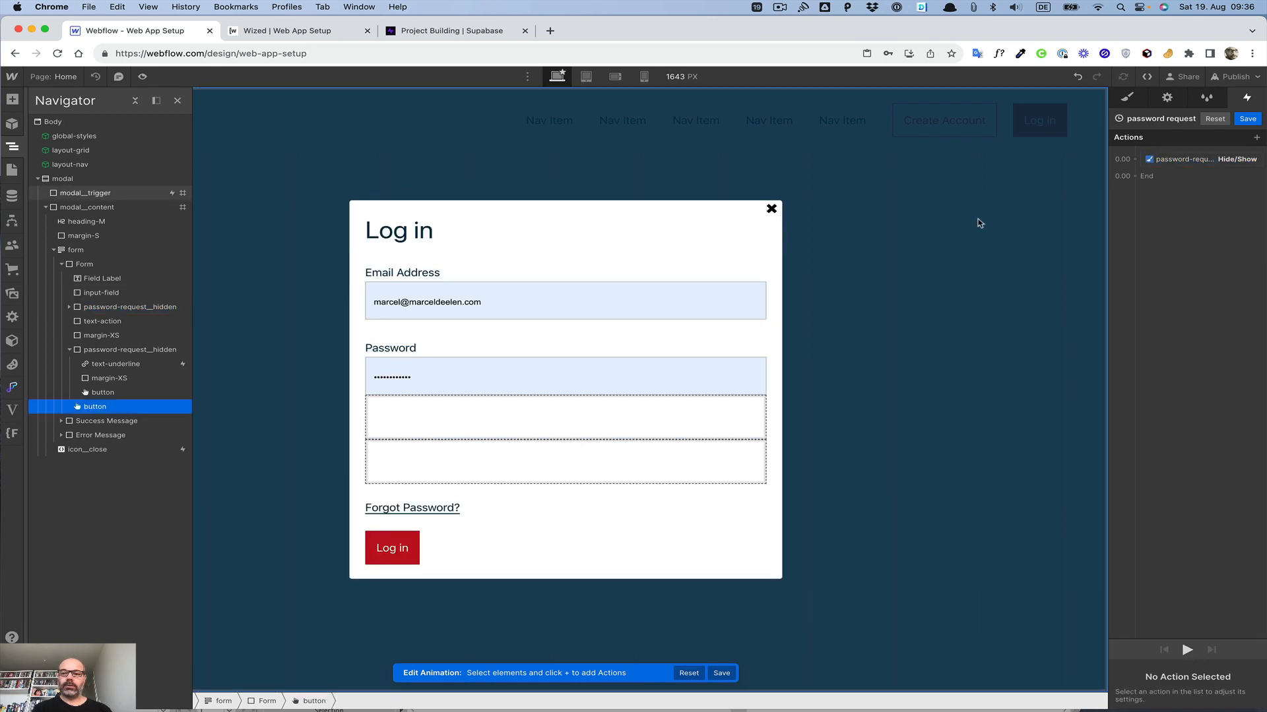
click(1136, 159)
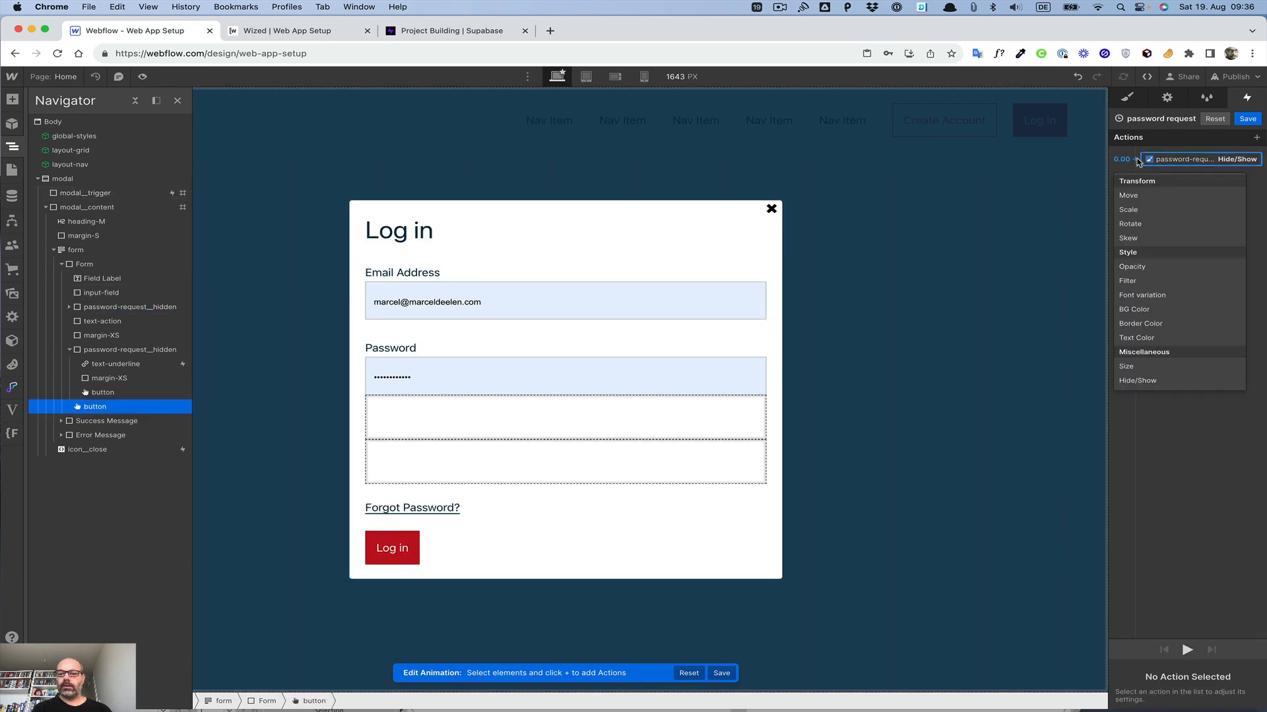
click(1138, 382)
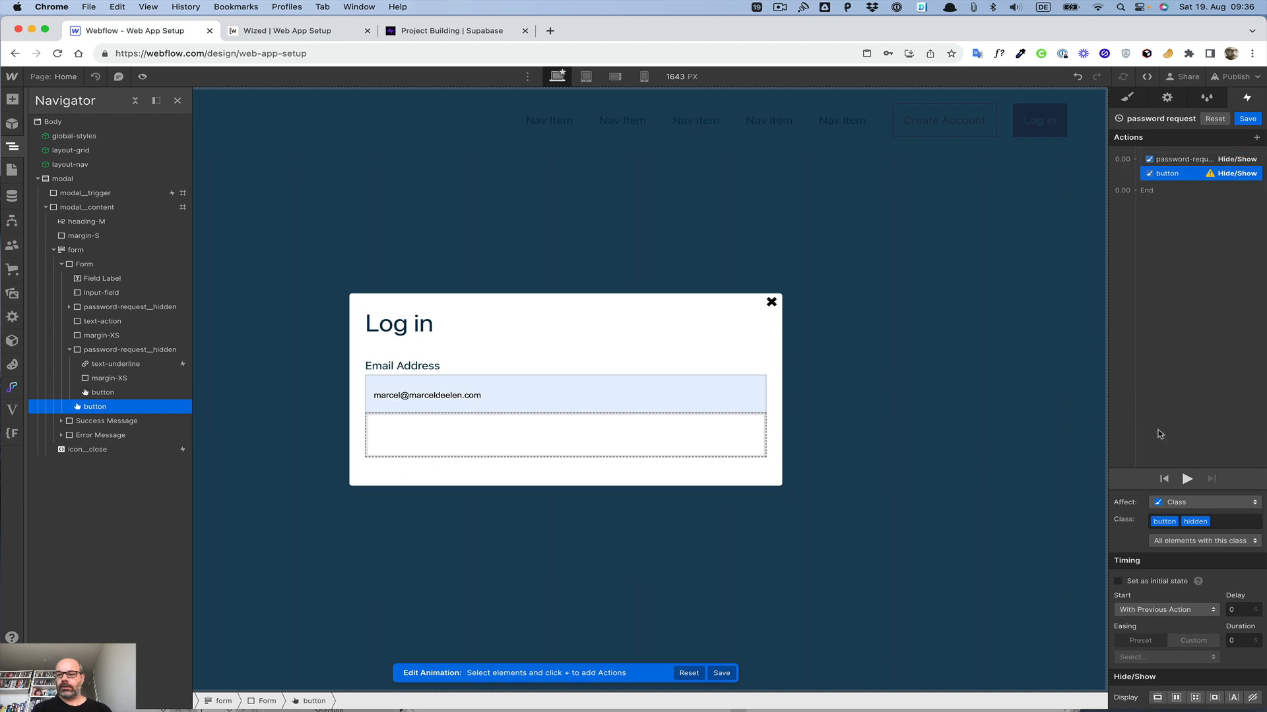
click(1214, 698)
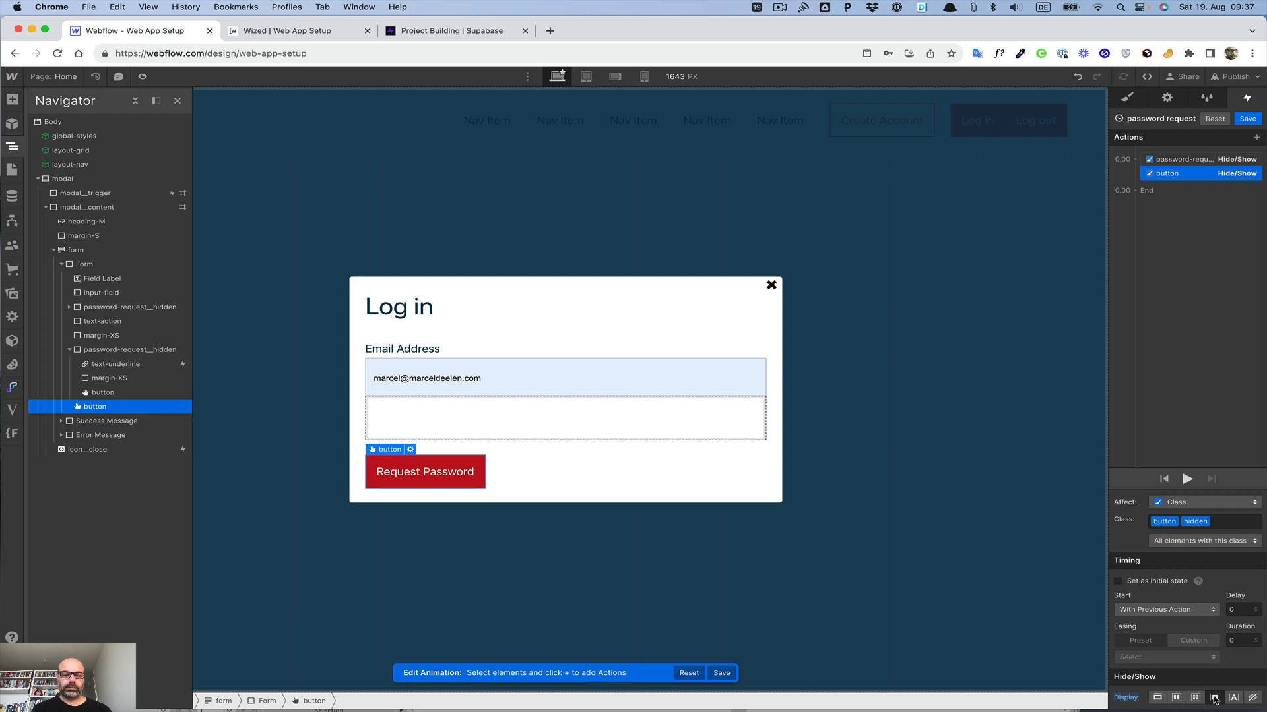
click(393, 303)
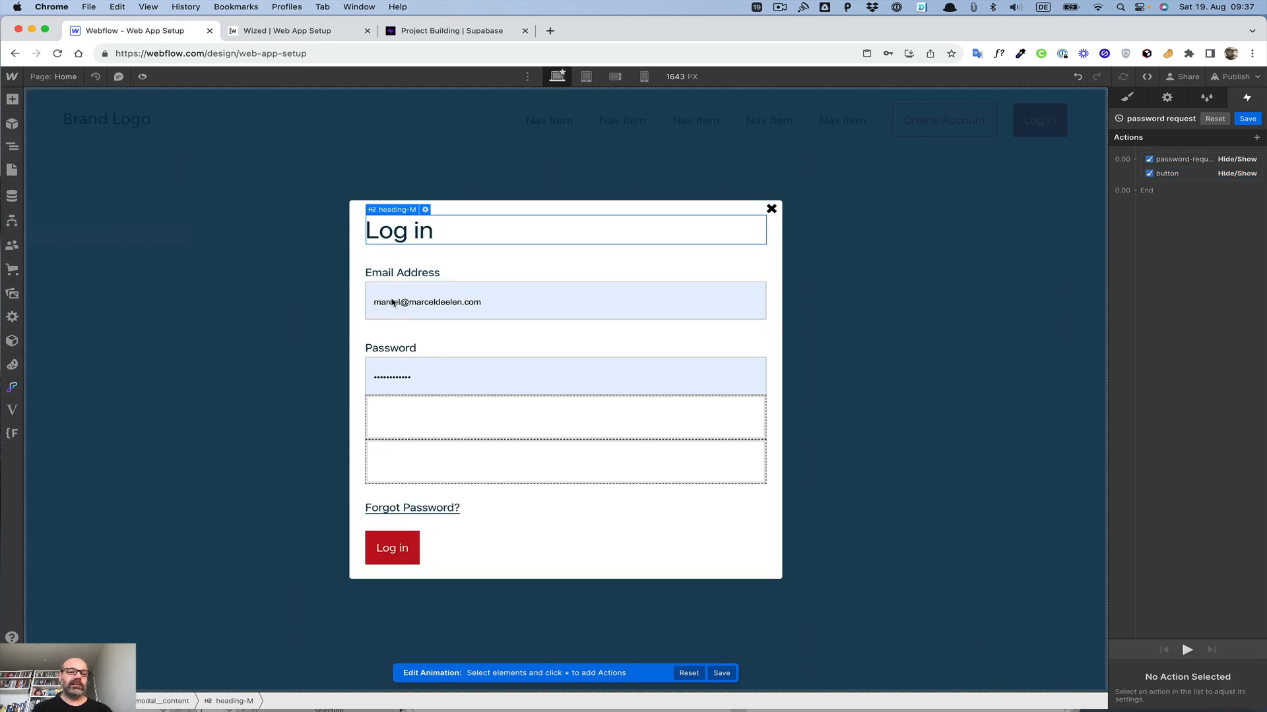
click(10, 148)
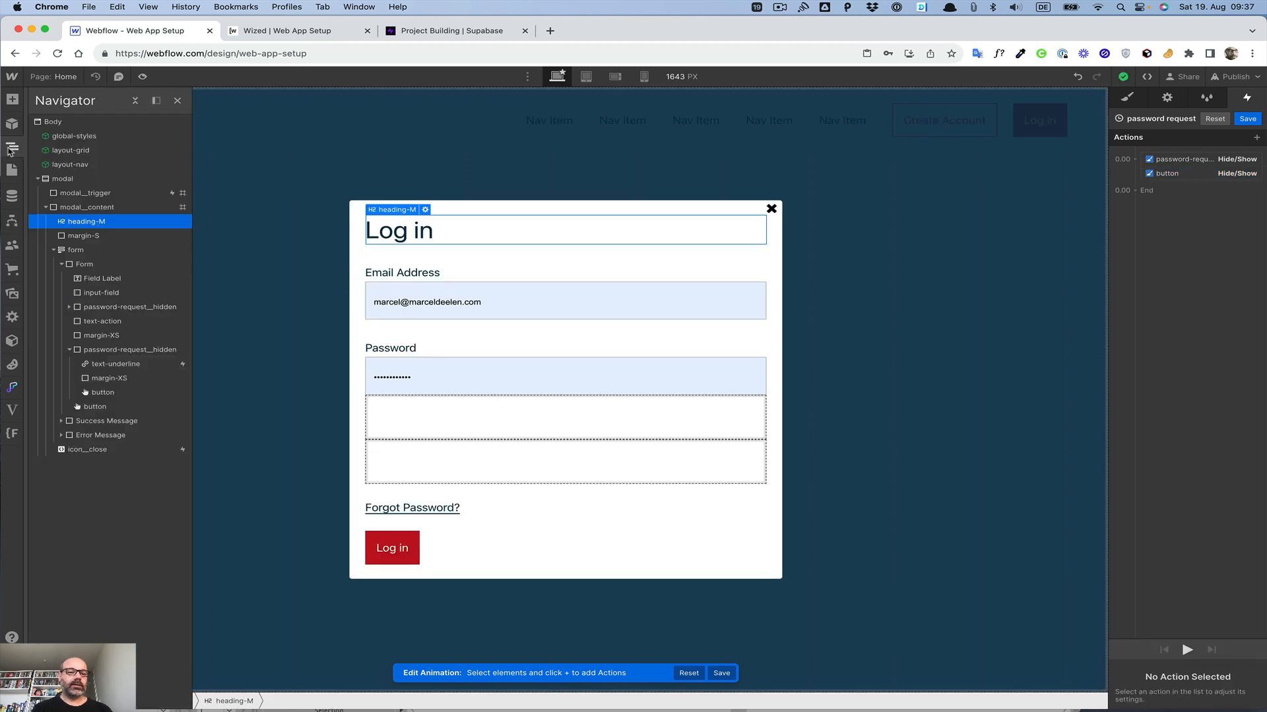
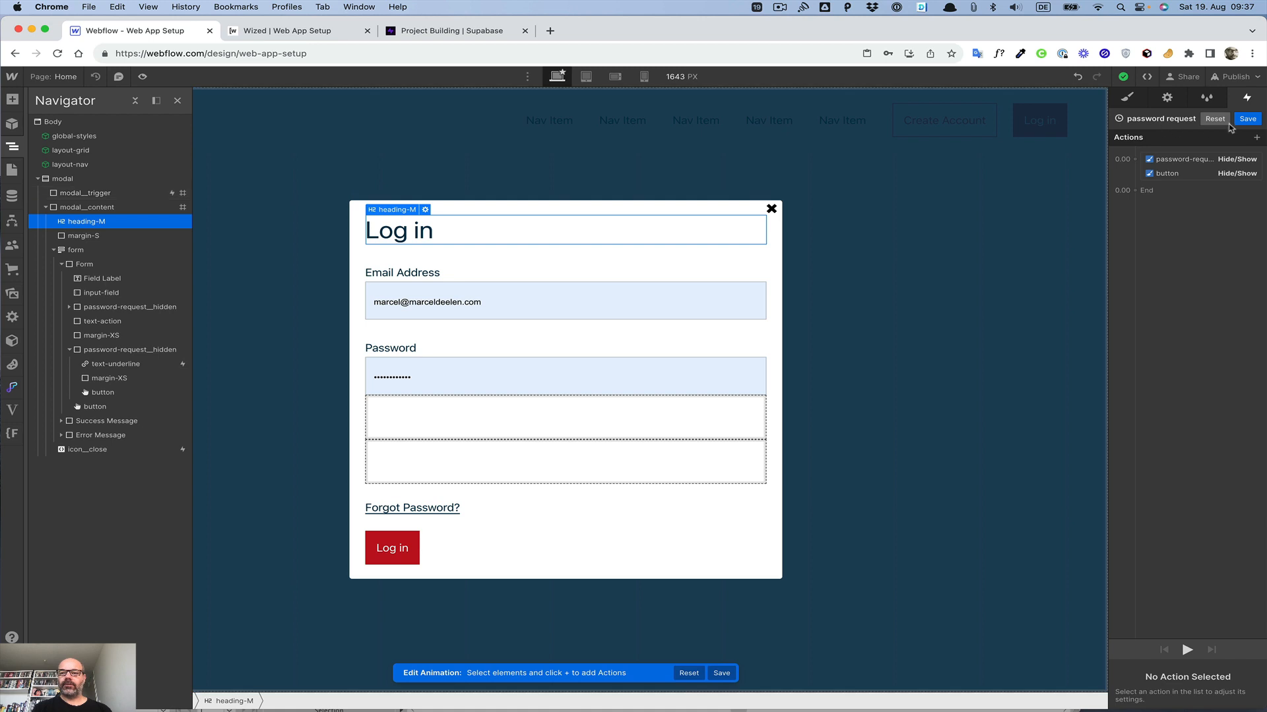
Step: Save the password request animation and delete the Log in heading from the modal
click(1248, 119)
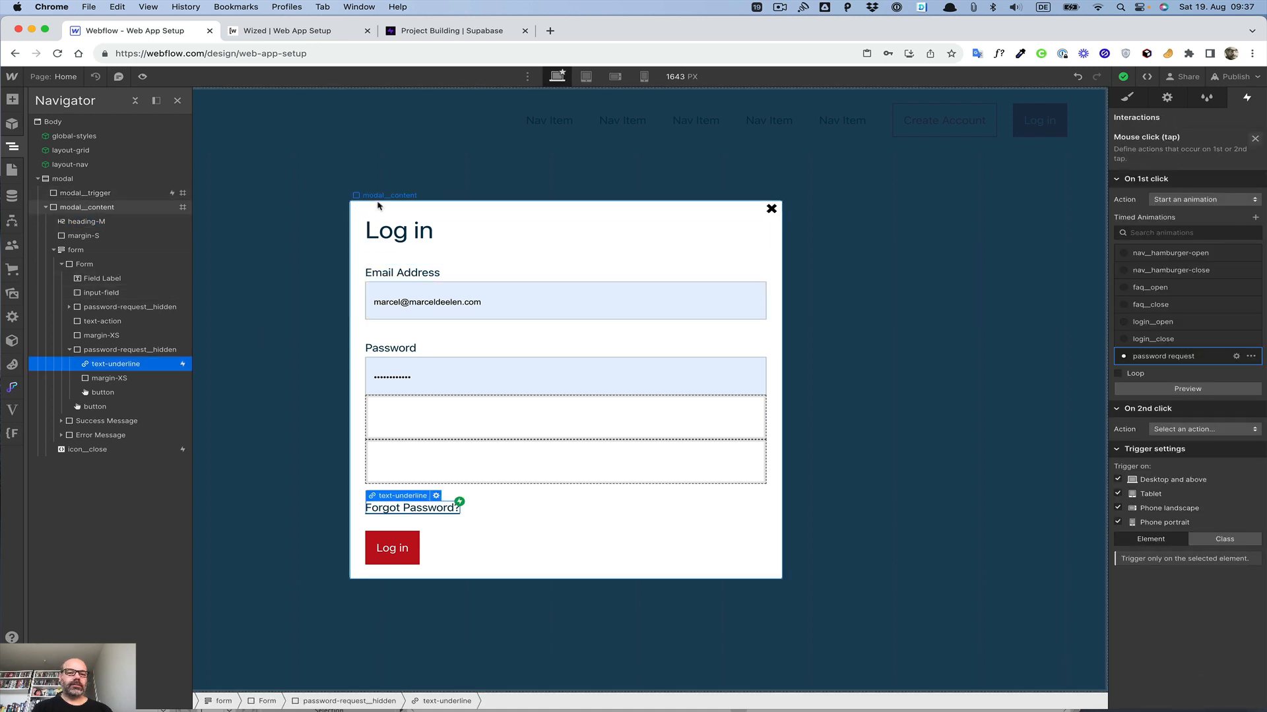
click(393, 240)
key(Delete)
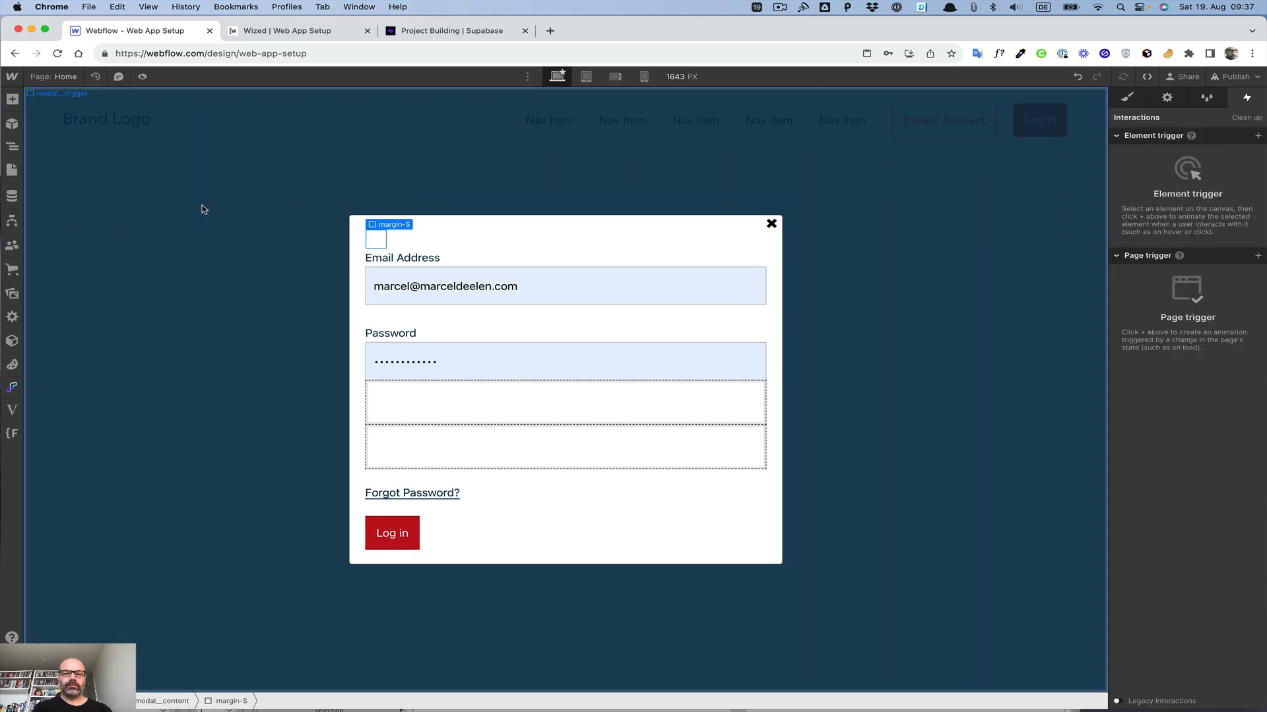
Step: Delete the margin-S spacer left at the top of the modal content
click(284, 210)
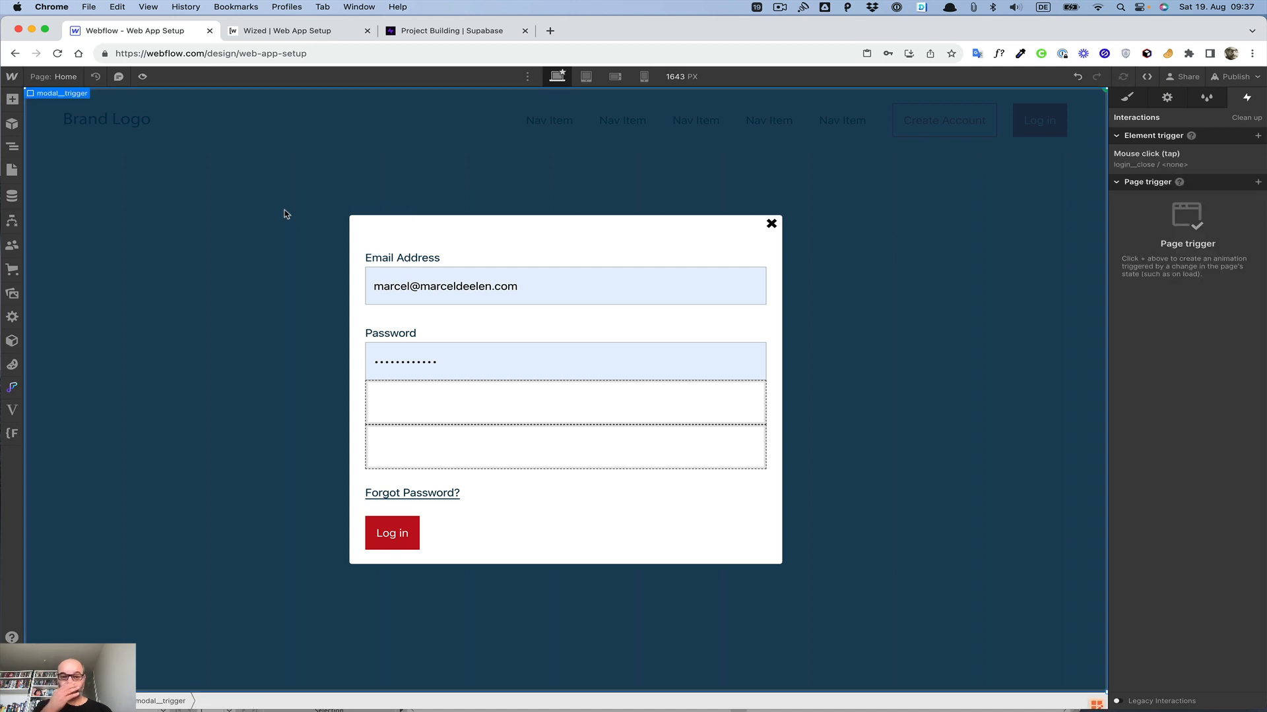
click(374, 240)
key(Delete)
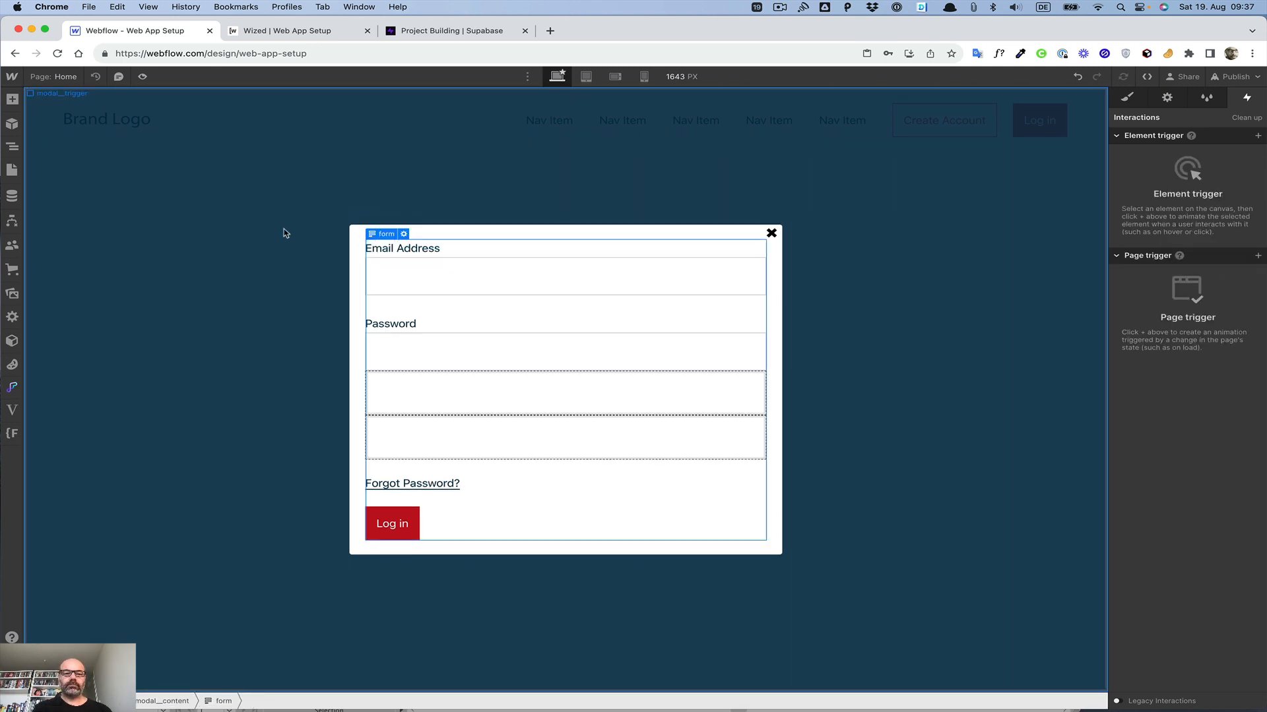
click(285, 232)
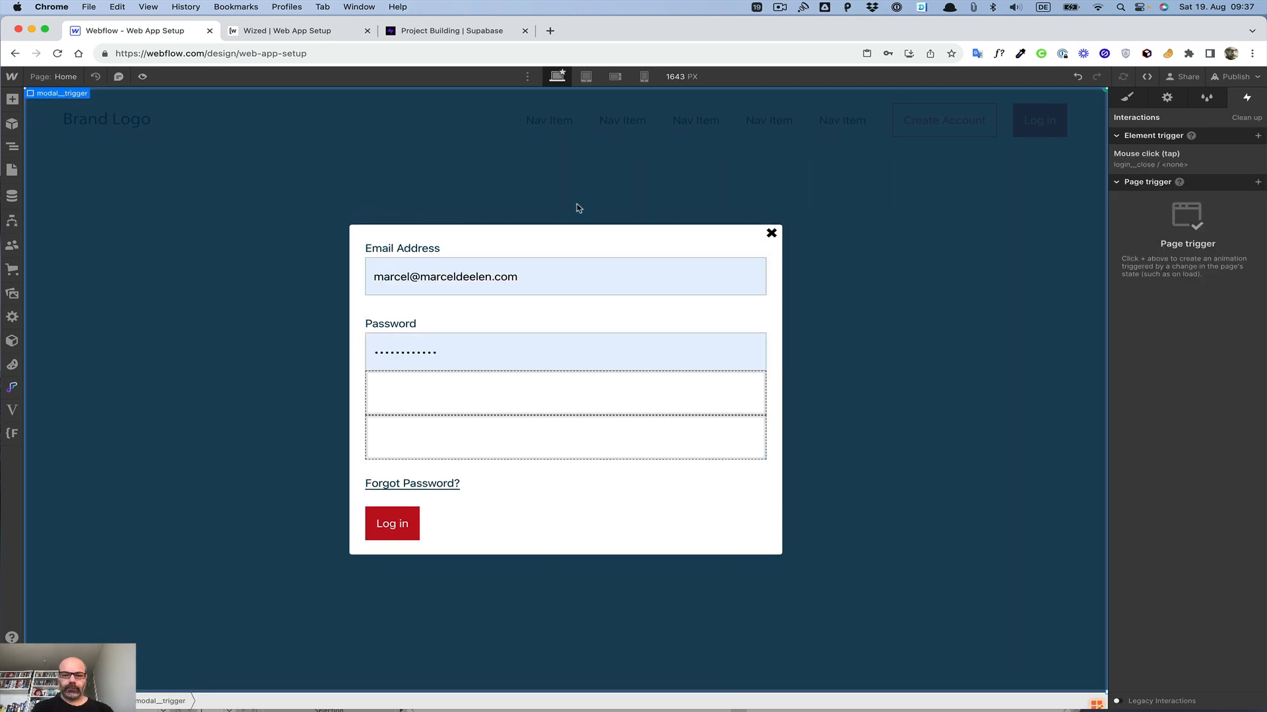
Step: Set the close icon's top position offset to 0.25rem
click(771, 233)
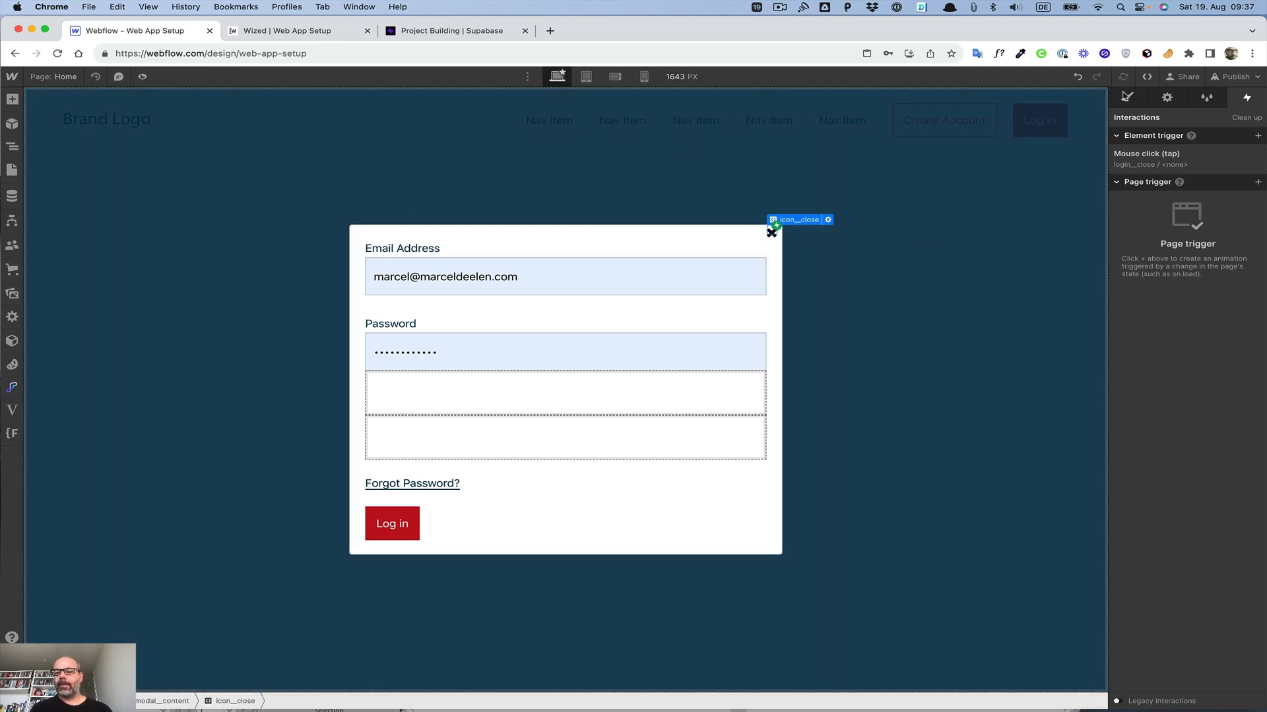
click(1127, 98)
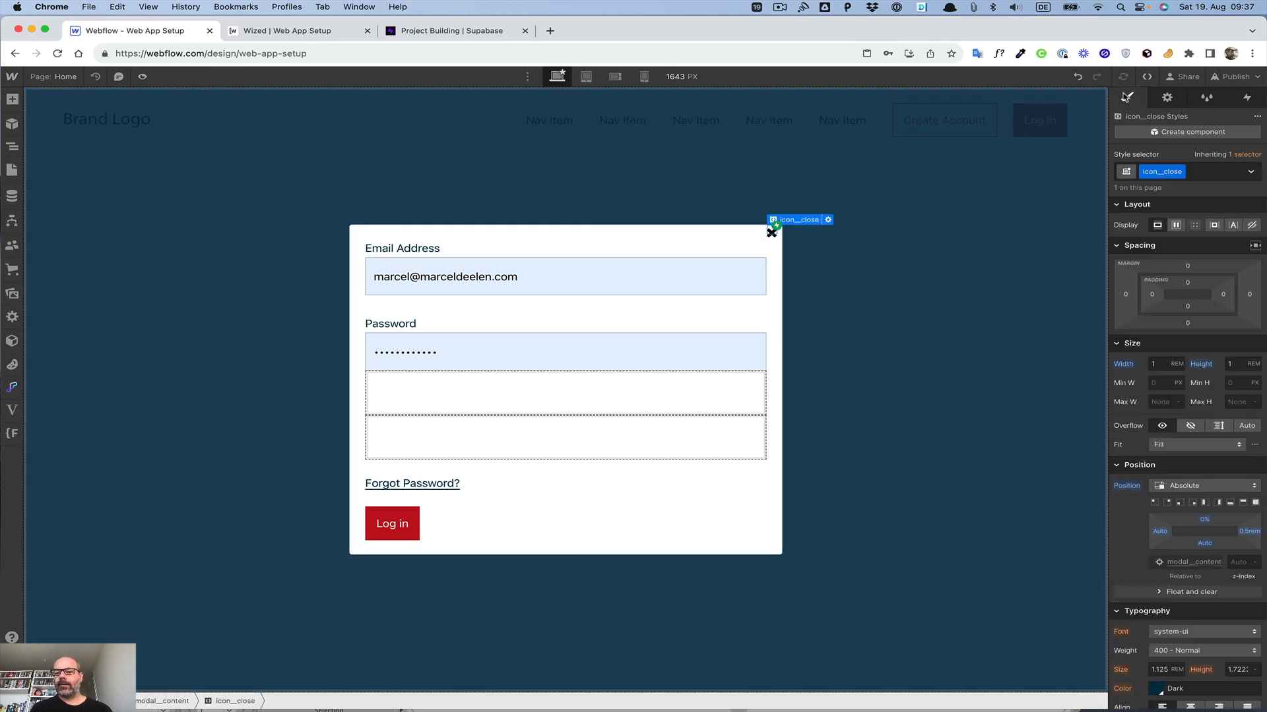
click(1205, 520)
text(0.25rem)
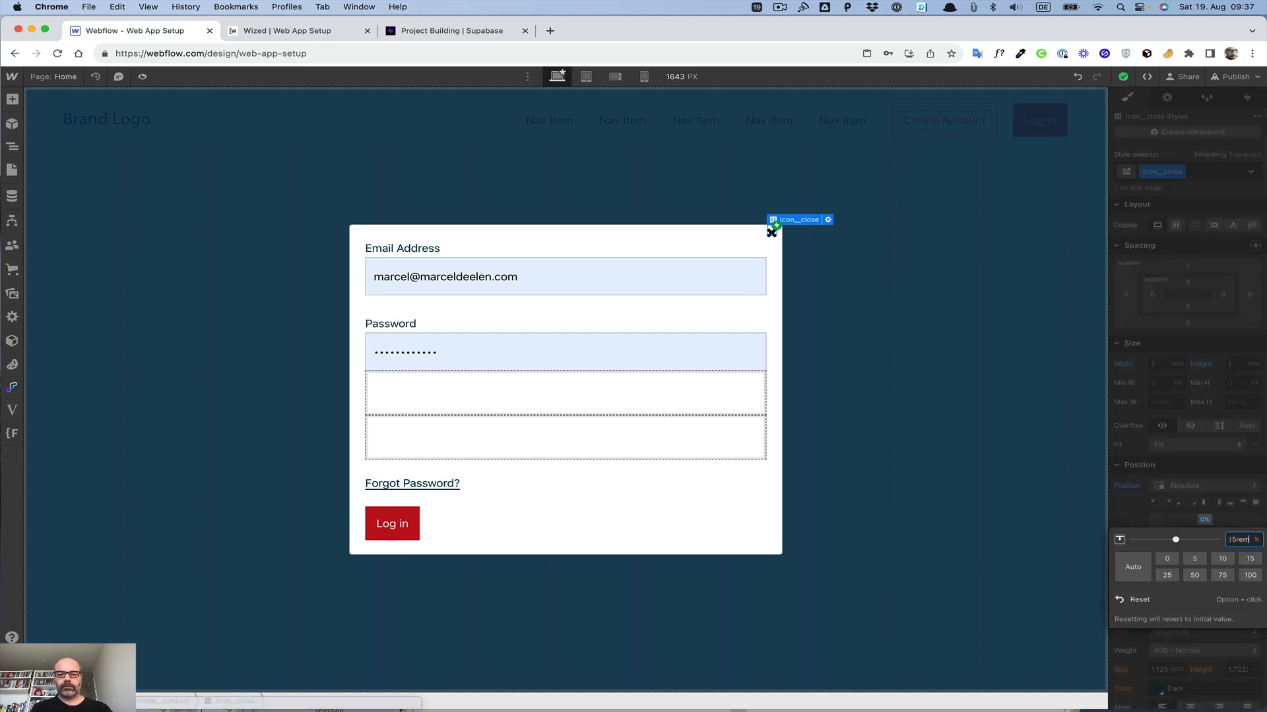
key(Return)
Step: Hide the whole modal by setting its display to none
click(488, 212)
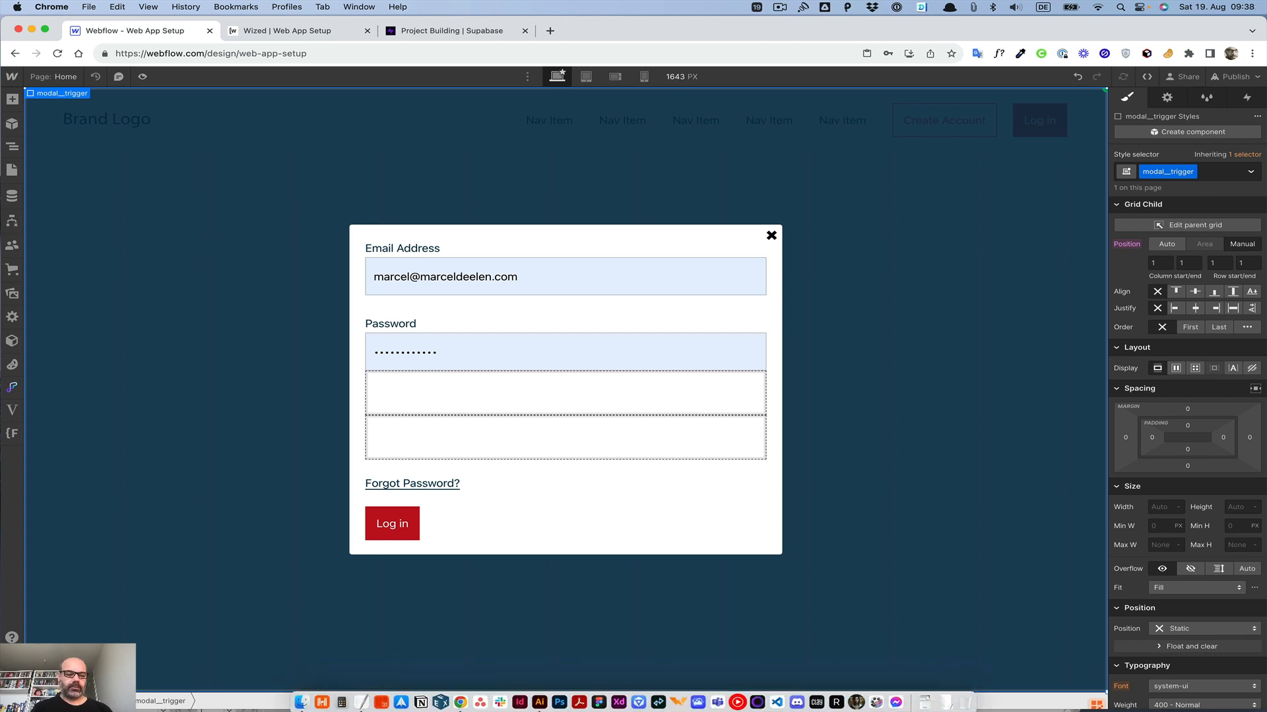
click(109, 701)
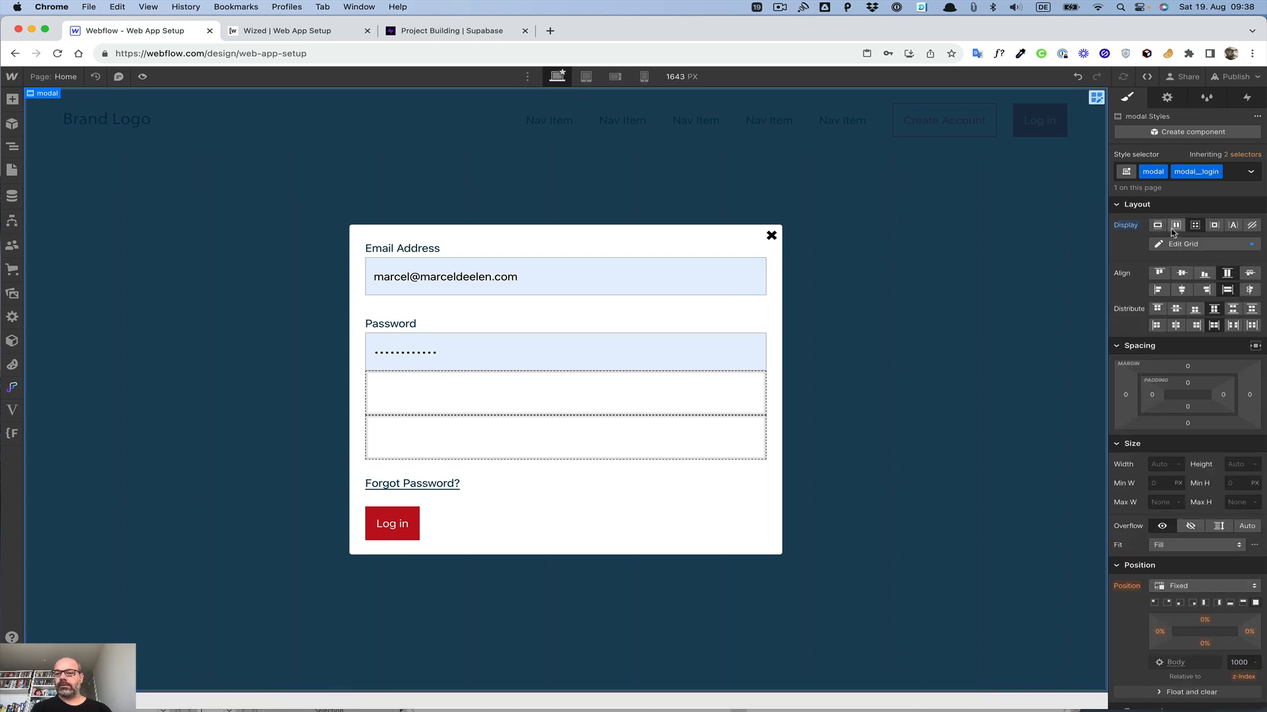
click(1252, 226)
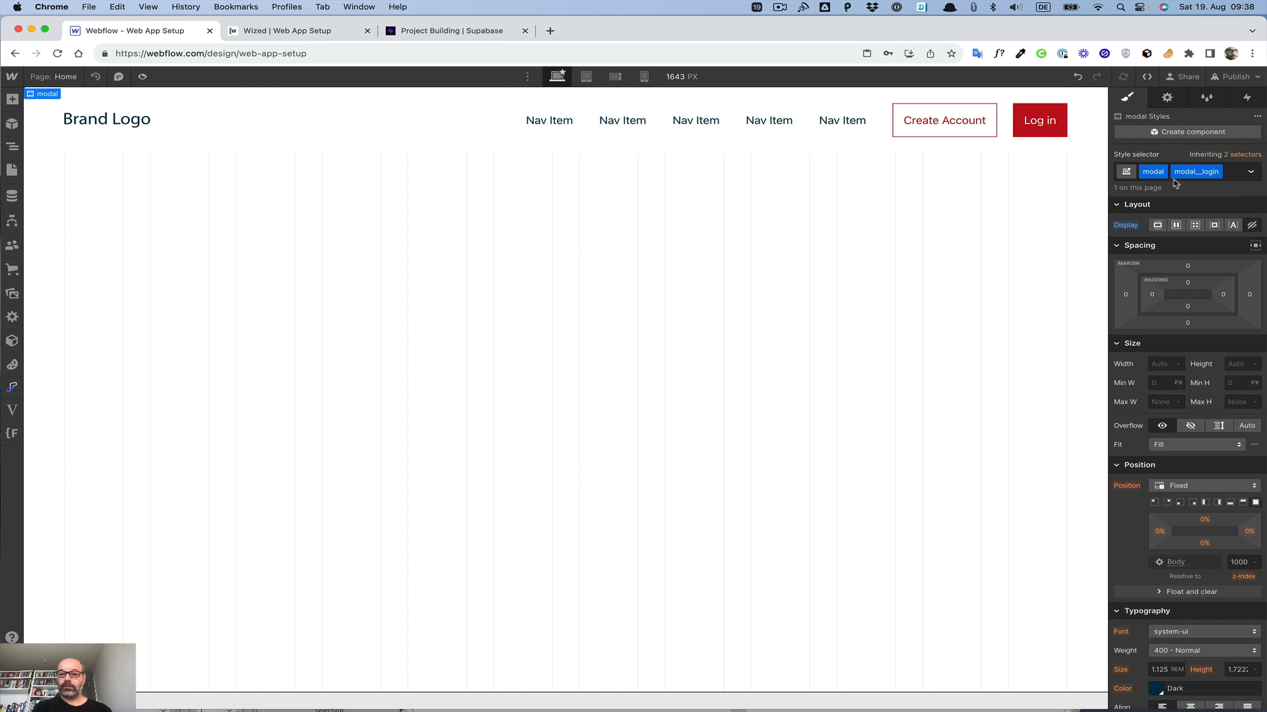
Step: Publish the site to the web-app-setup.webflow.io staging domain
click(1235, 76)
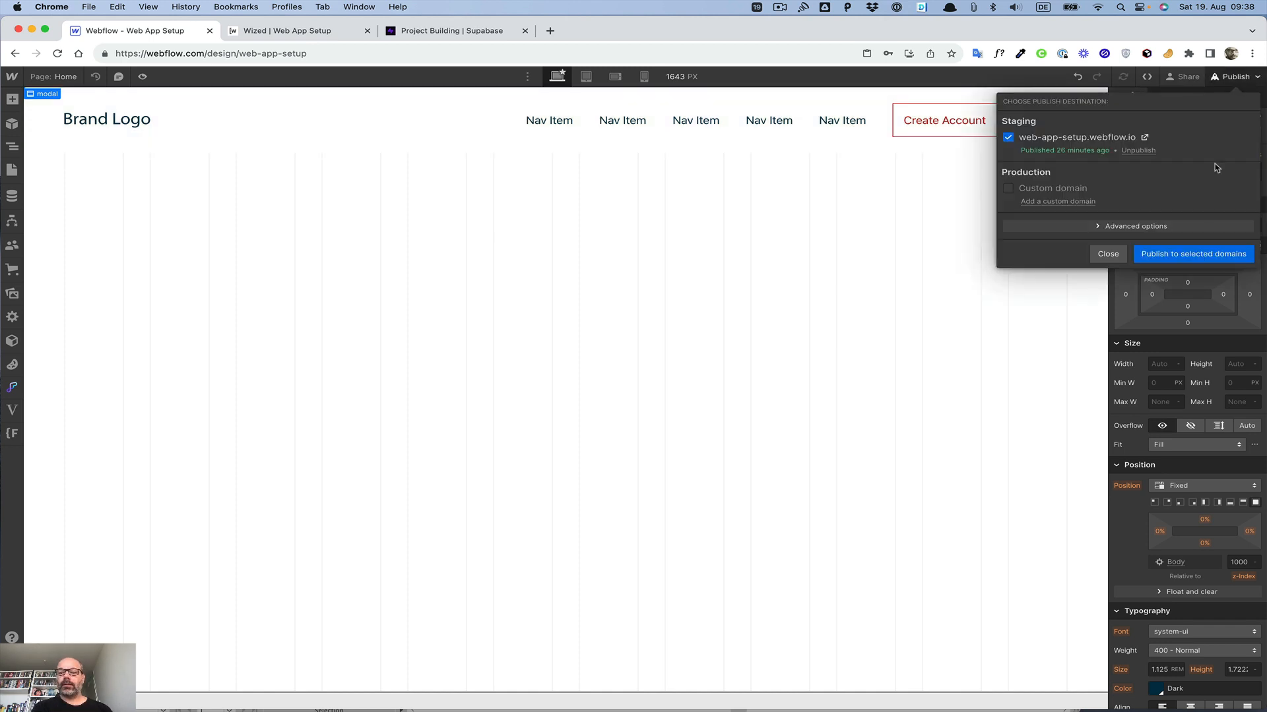
click(1200, 255)
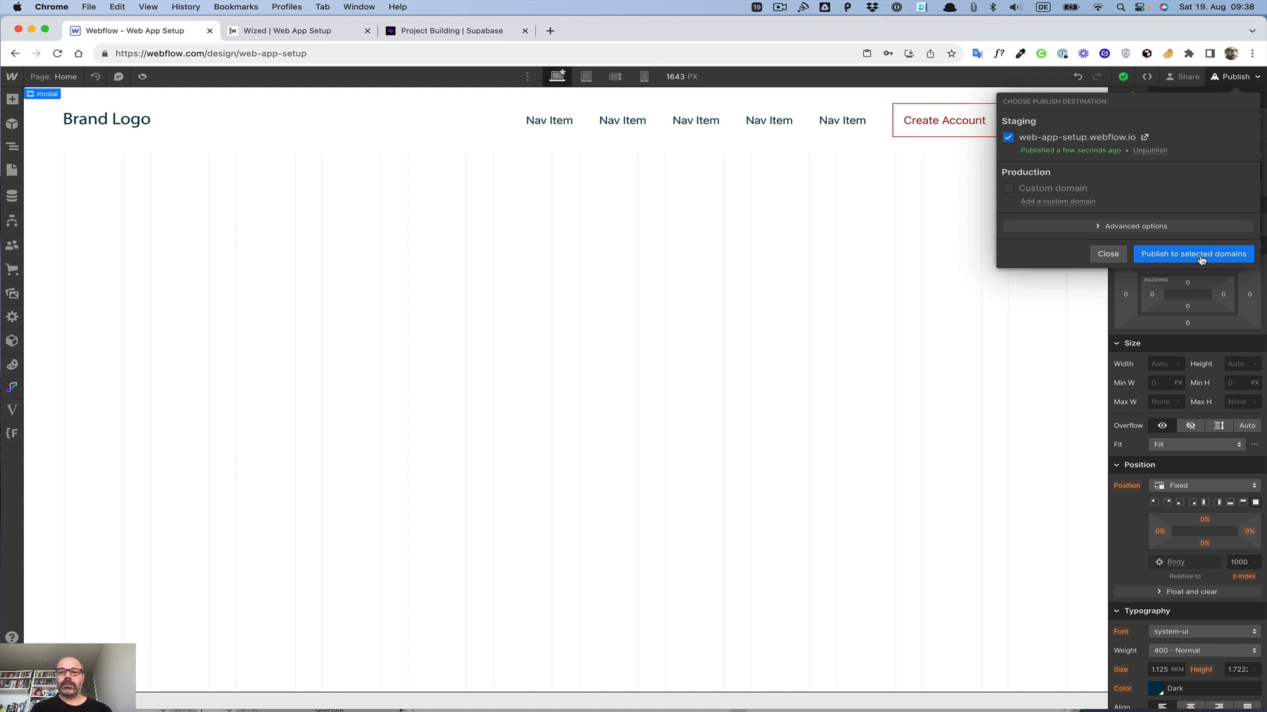
click(642, 298)
Step: Duplicate the Home page as a new page named Create Account
click(66, 77)
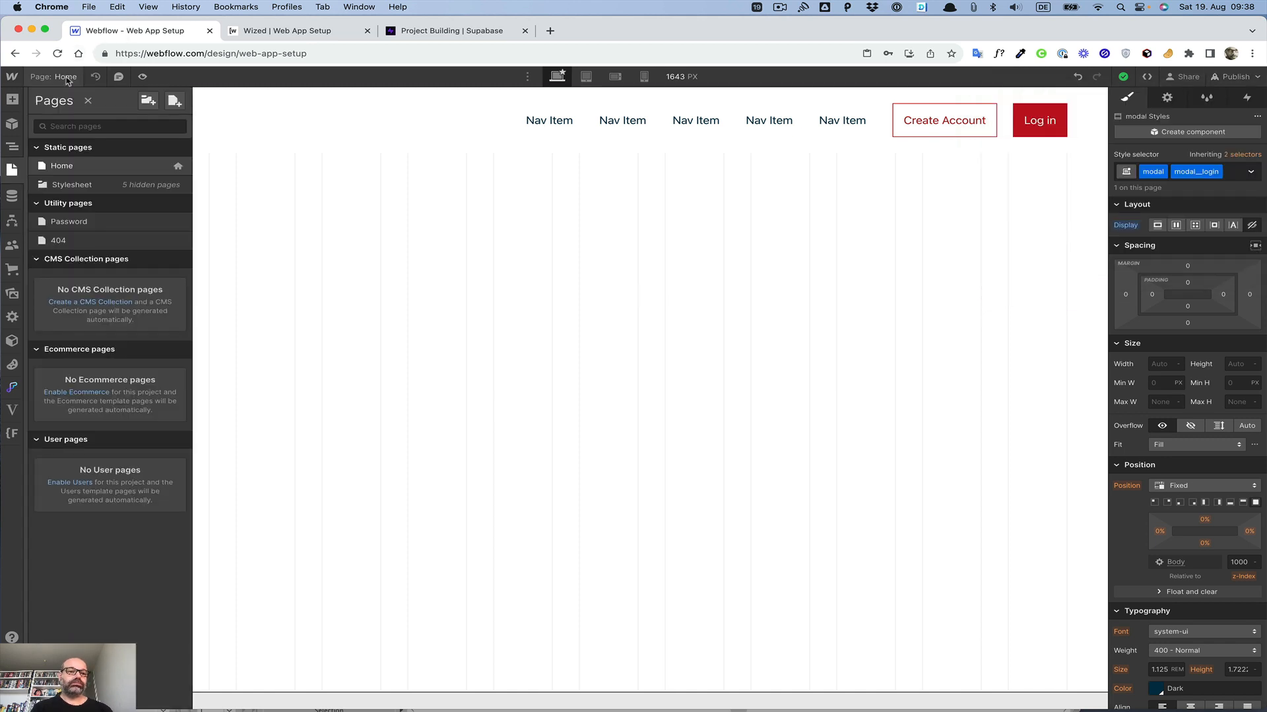
click(180, 168)
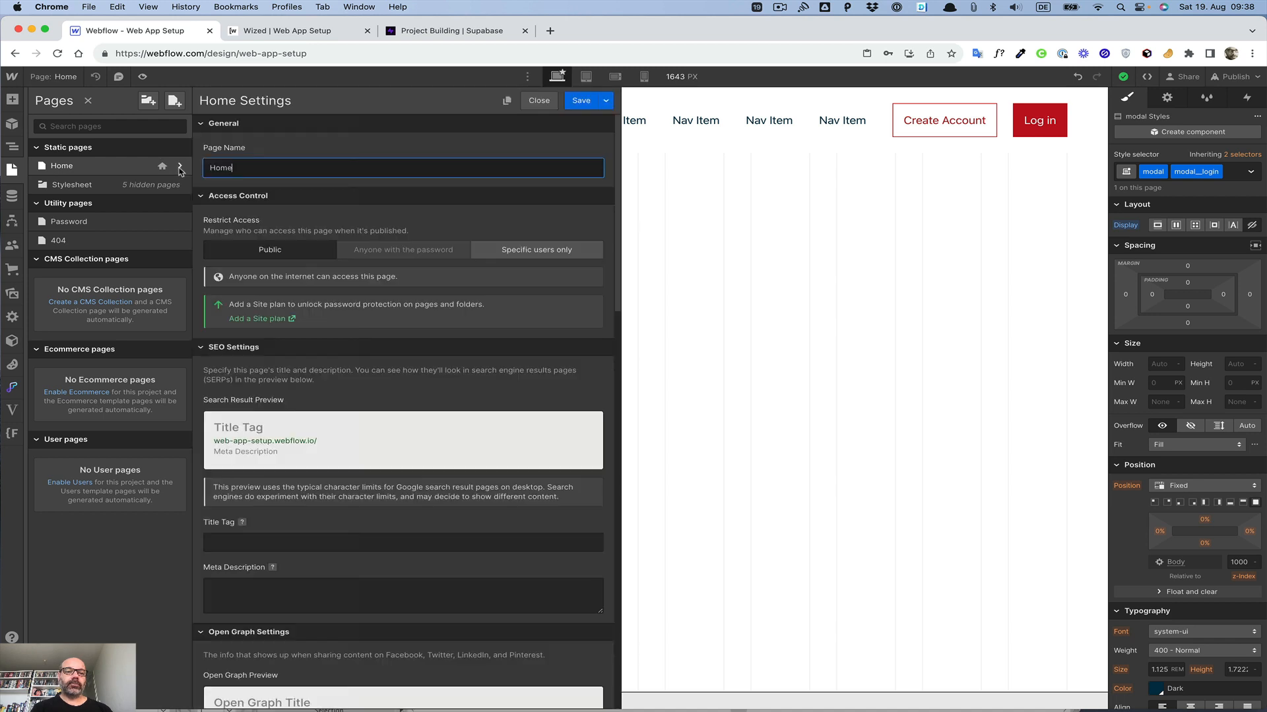
click(507, 100)
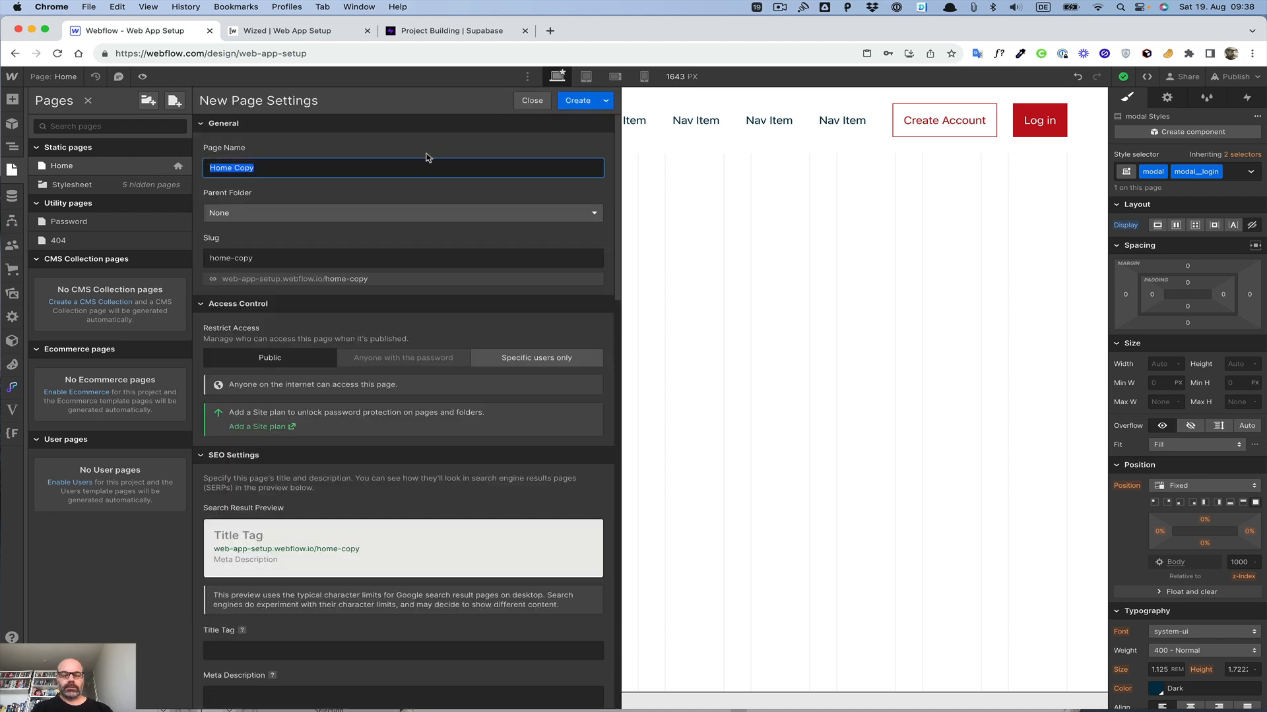
text(Create)
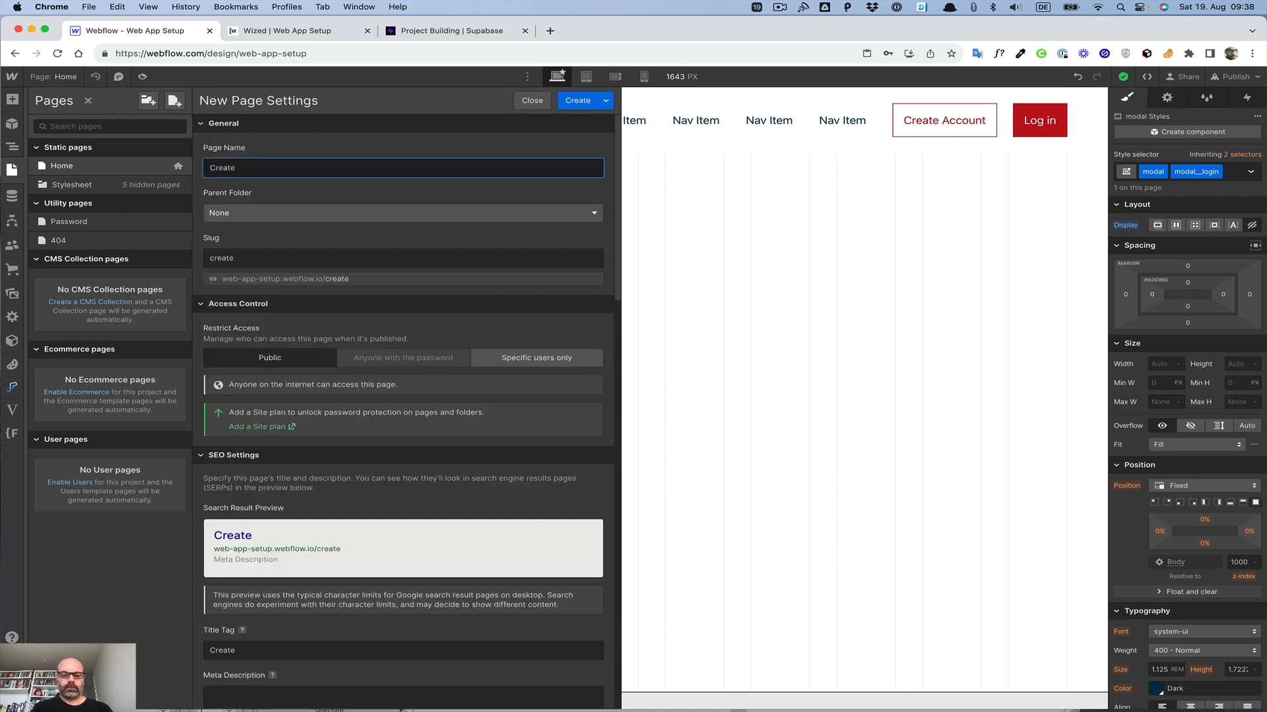
text( Account)
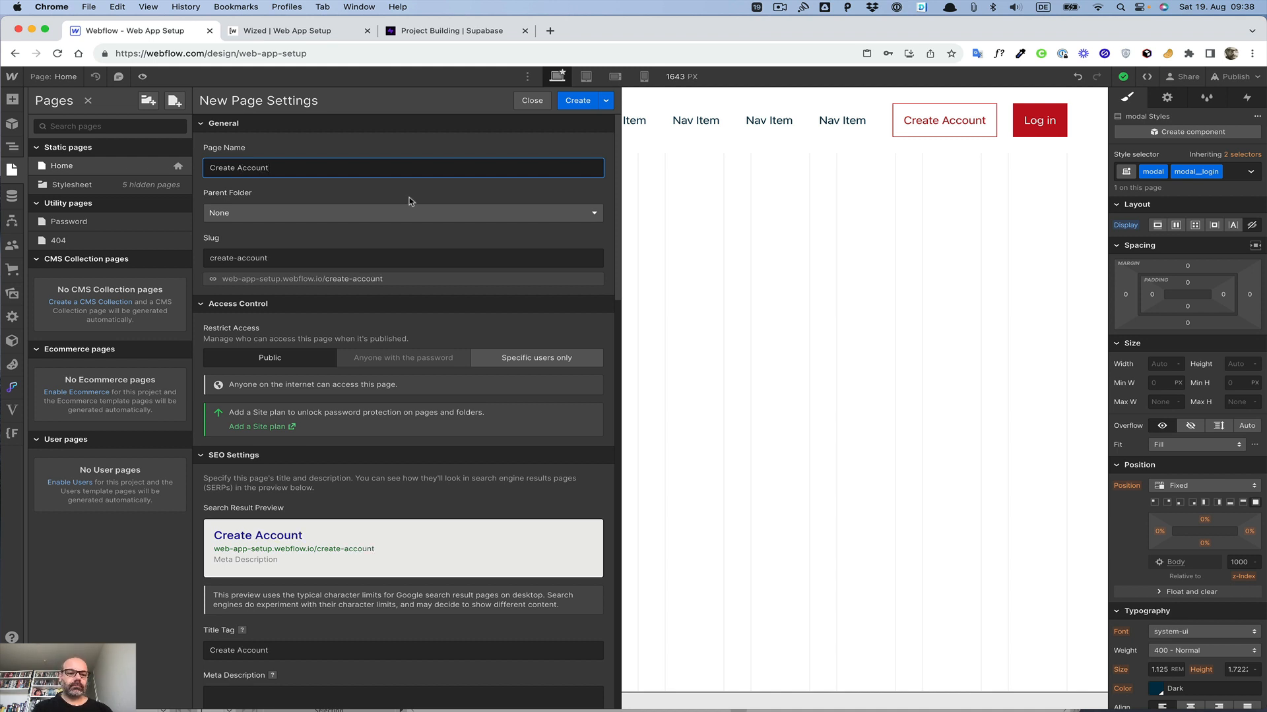
click(576, 104)
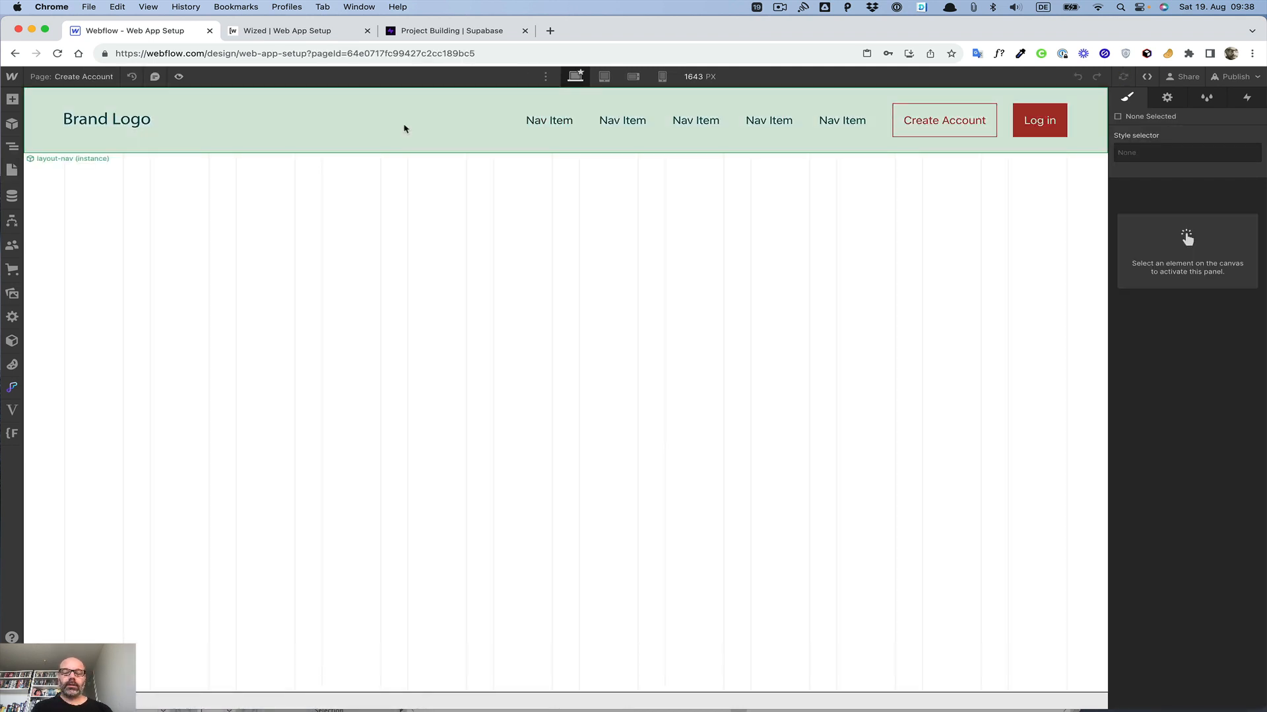
Step: Convert the modal on the Create Account page into a component named modal__login
click(12, 147)
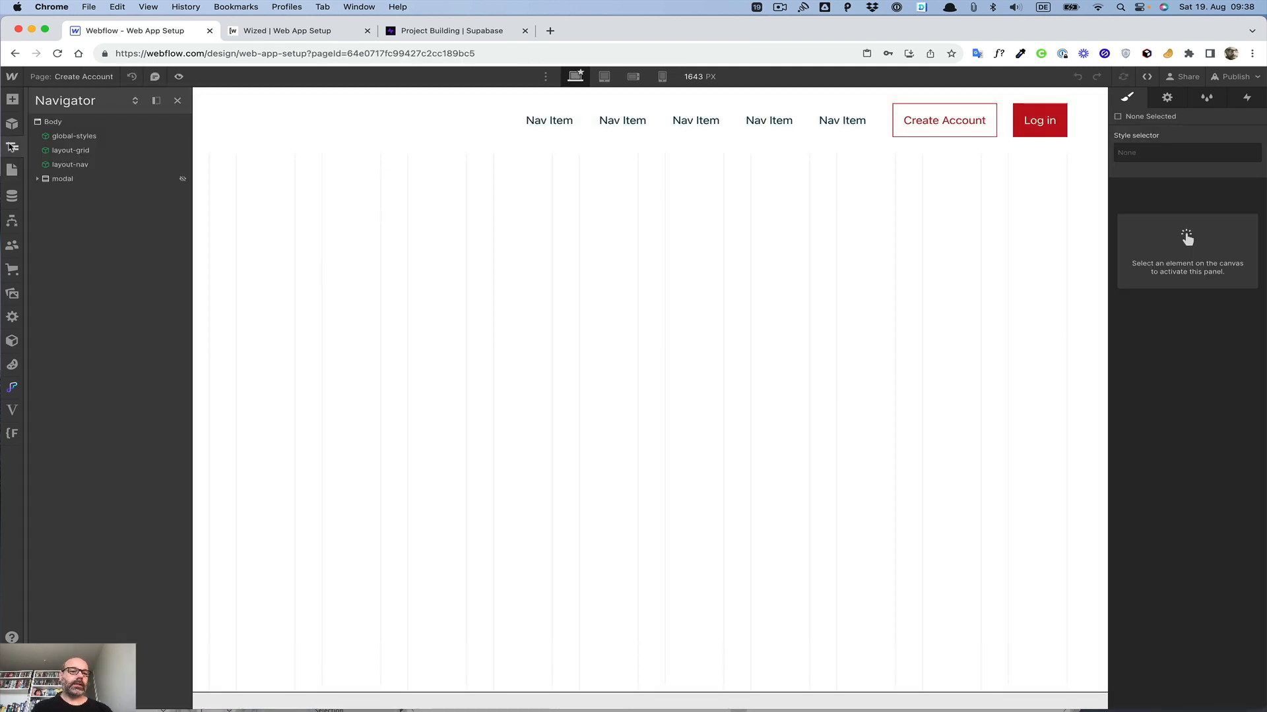
click(53, 123)
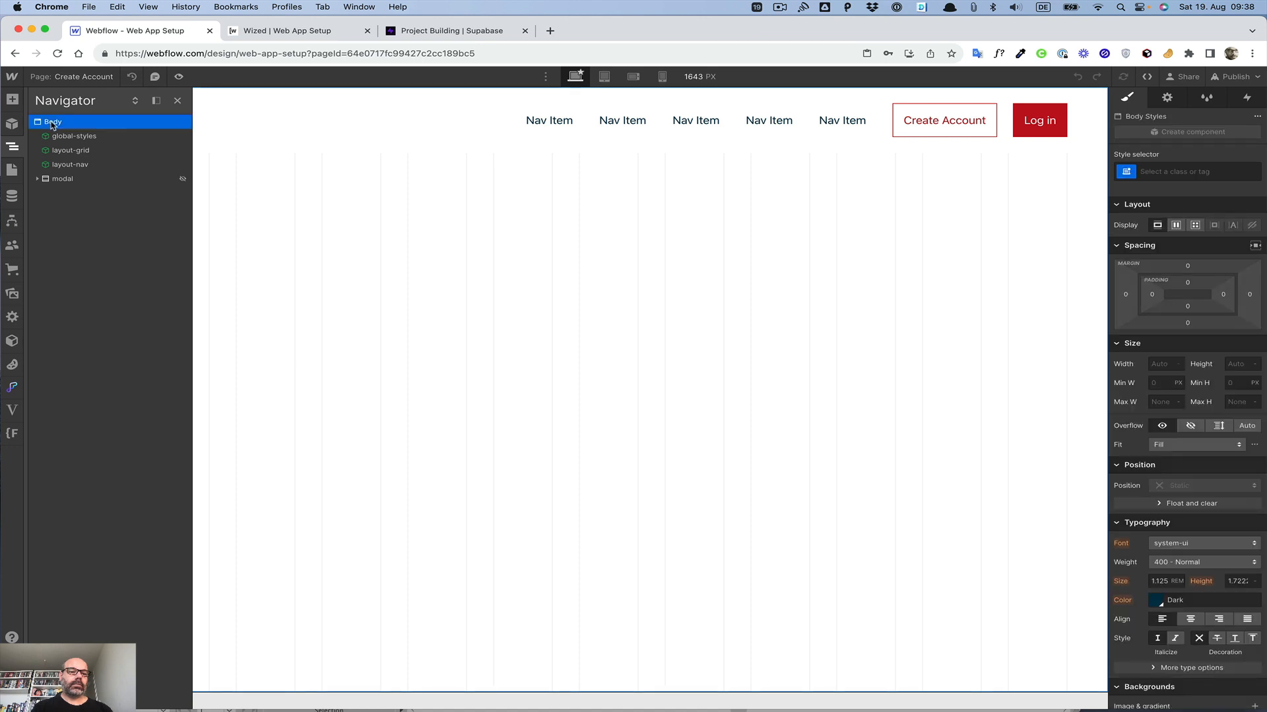
click(59, 182)
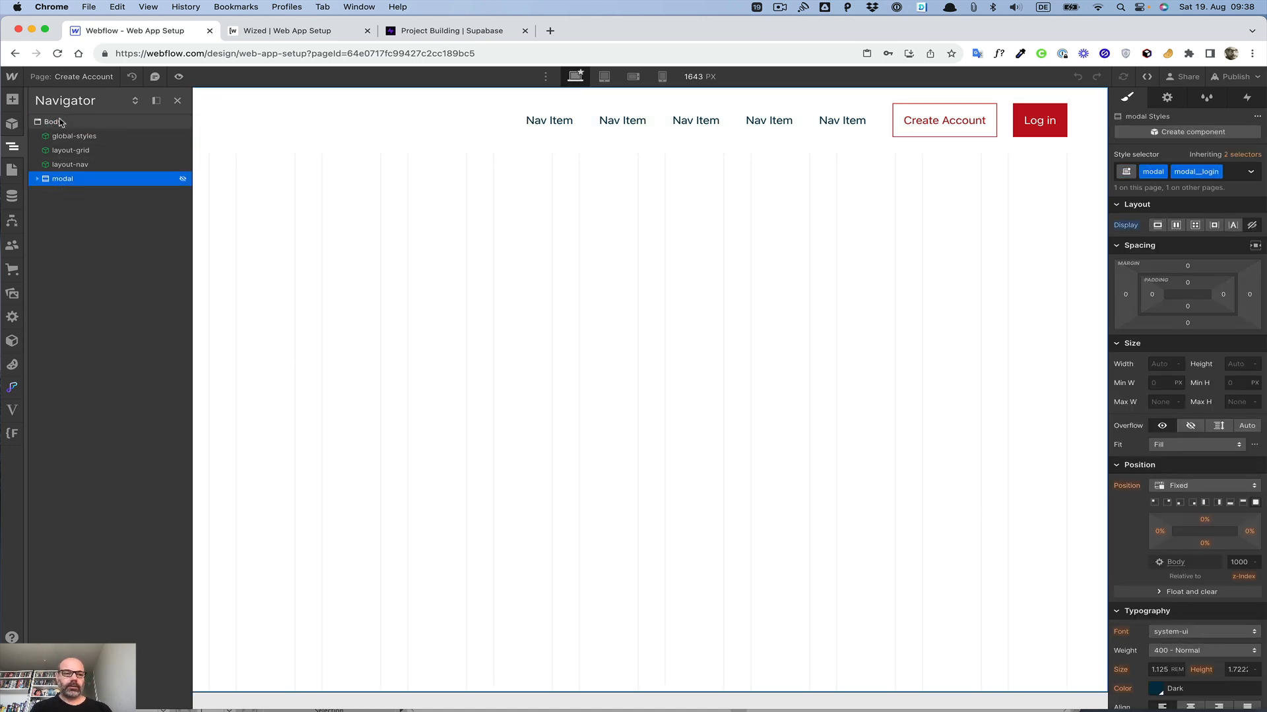
key(super+shift+a)
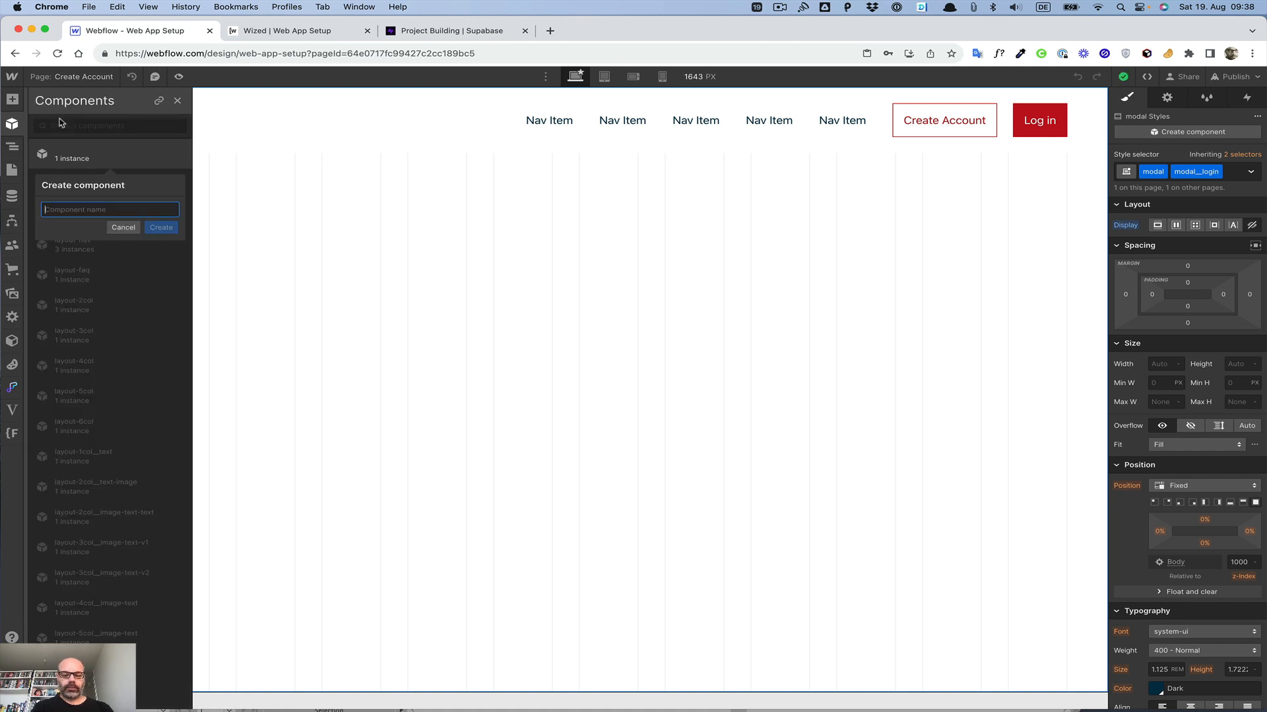
text(modal)
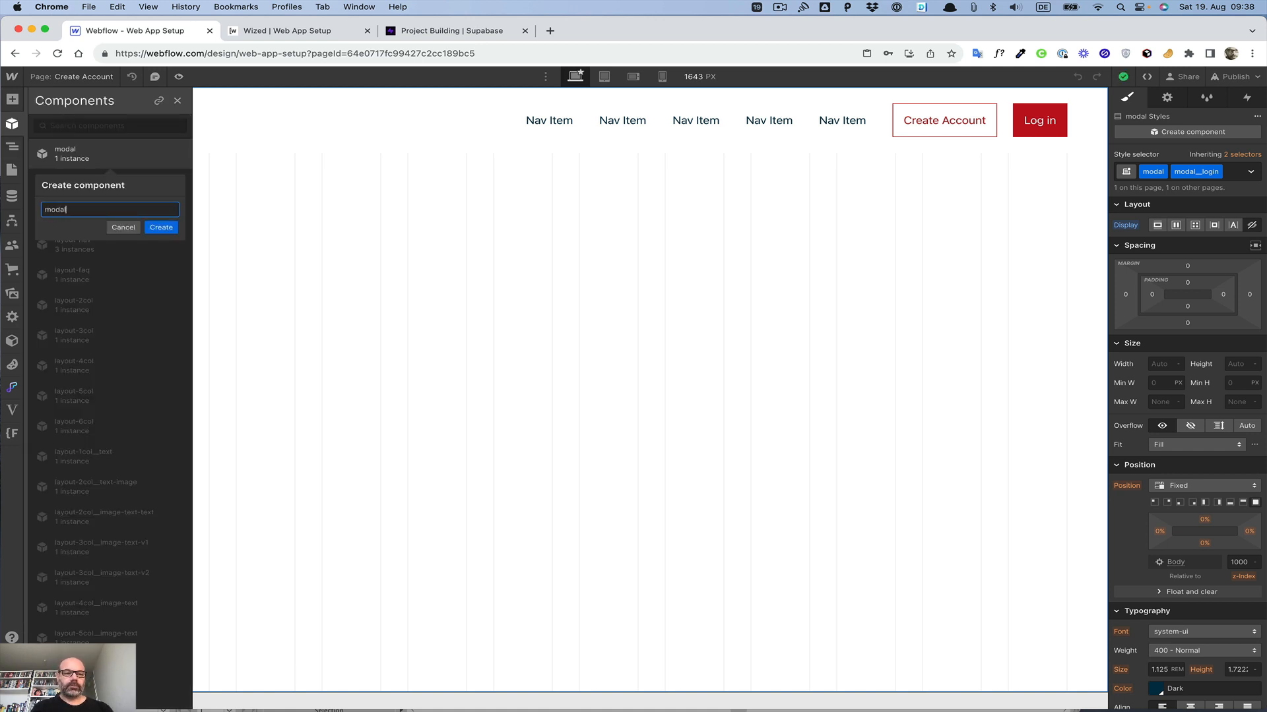
text(__login)
key(Return)
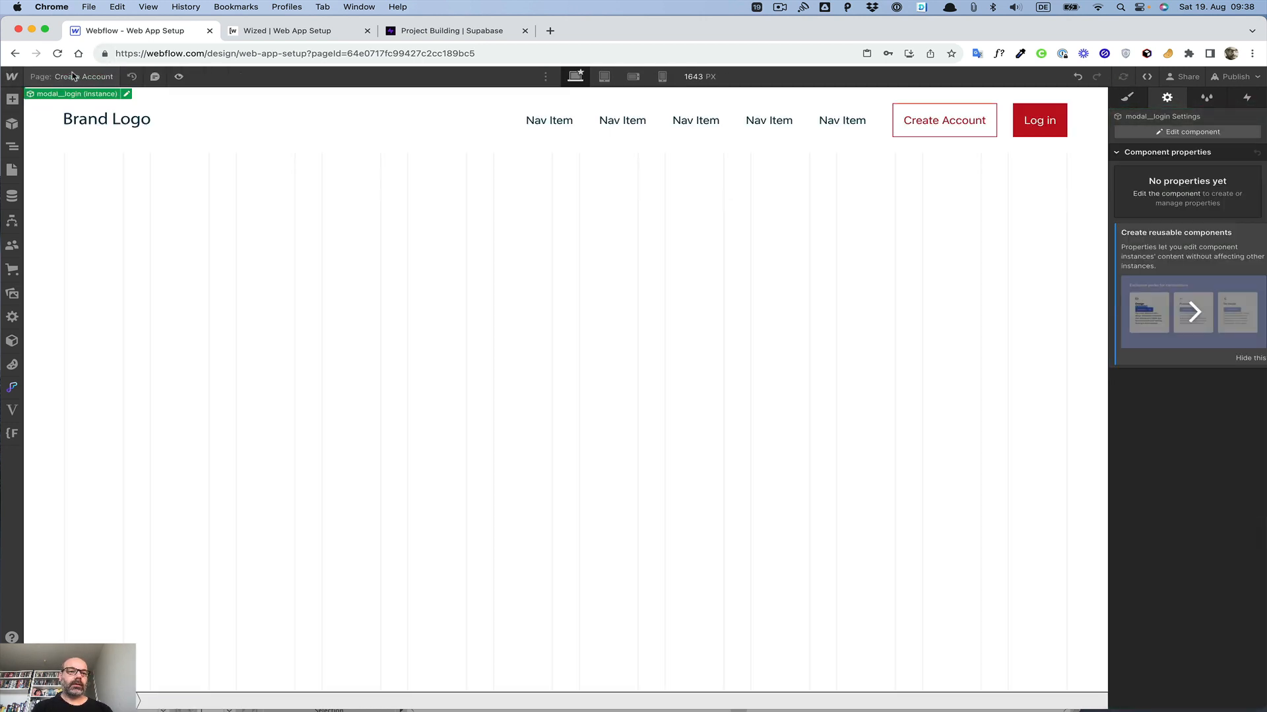
Step: Return to the Home page and insert a modal__login component instance into the Body in place of the old modal
click(73, 77)
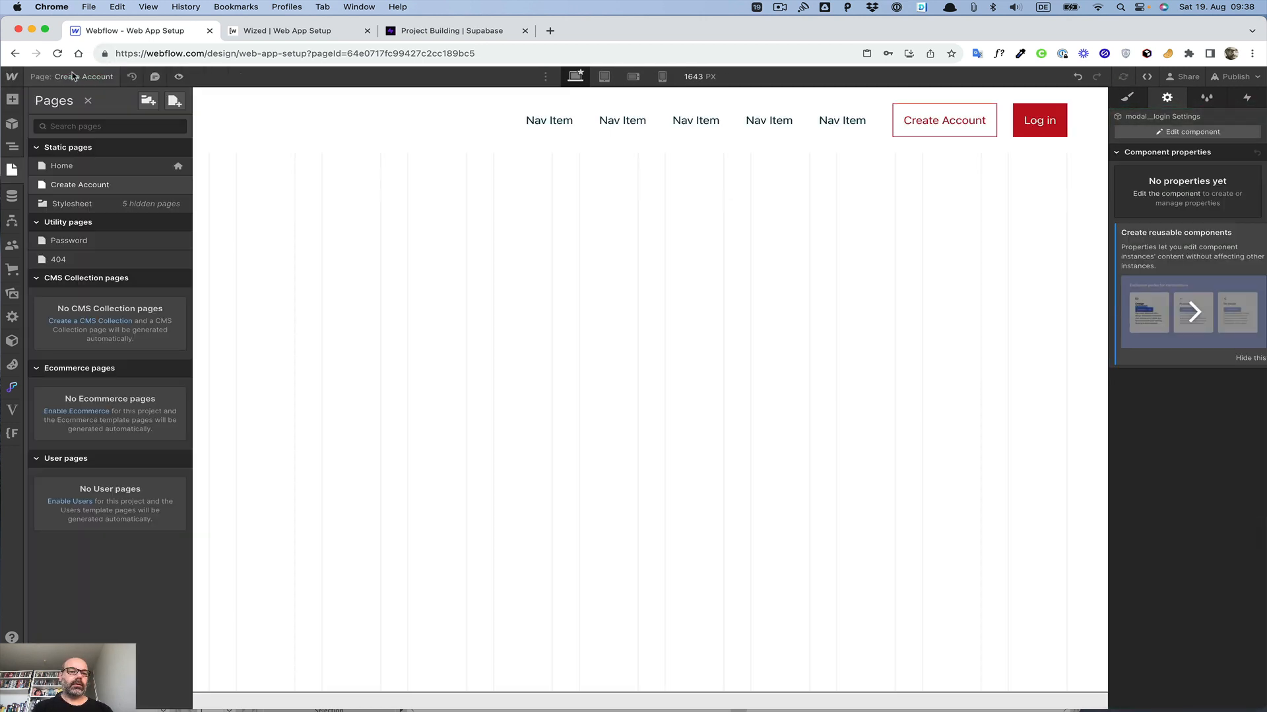
click(76, 174)
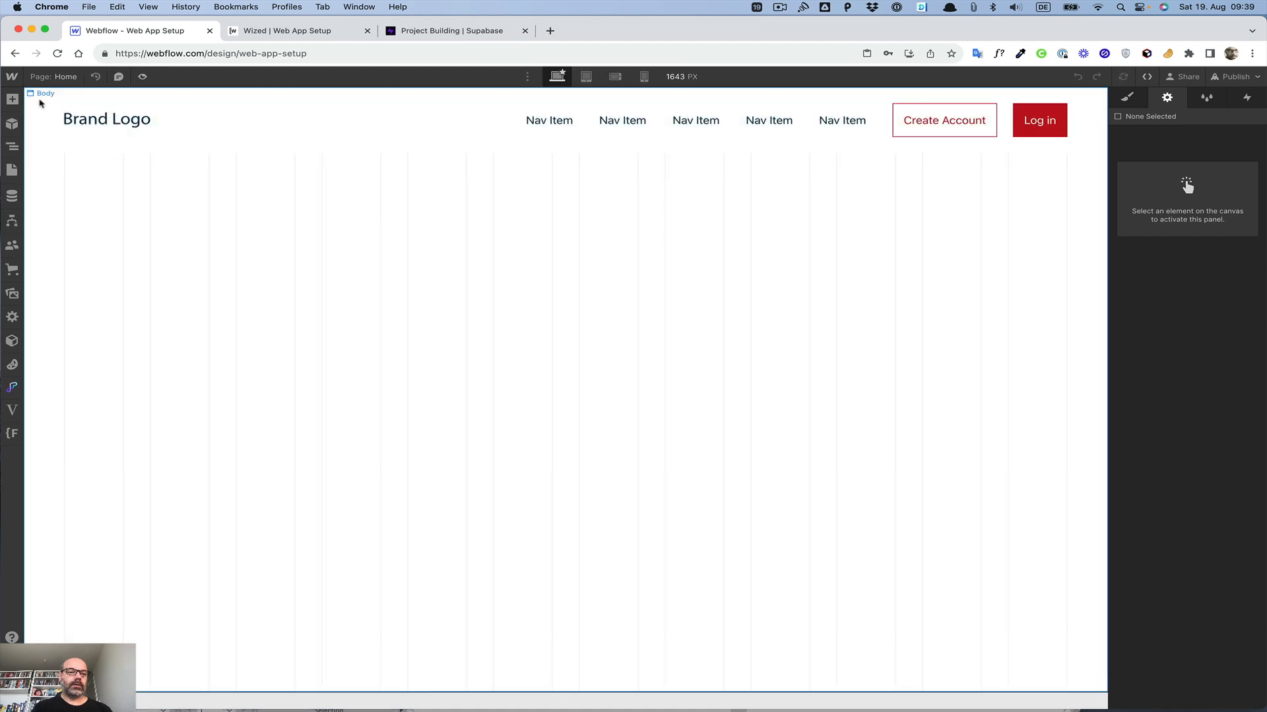
click(12, 148)
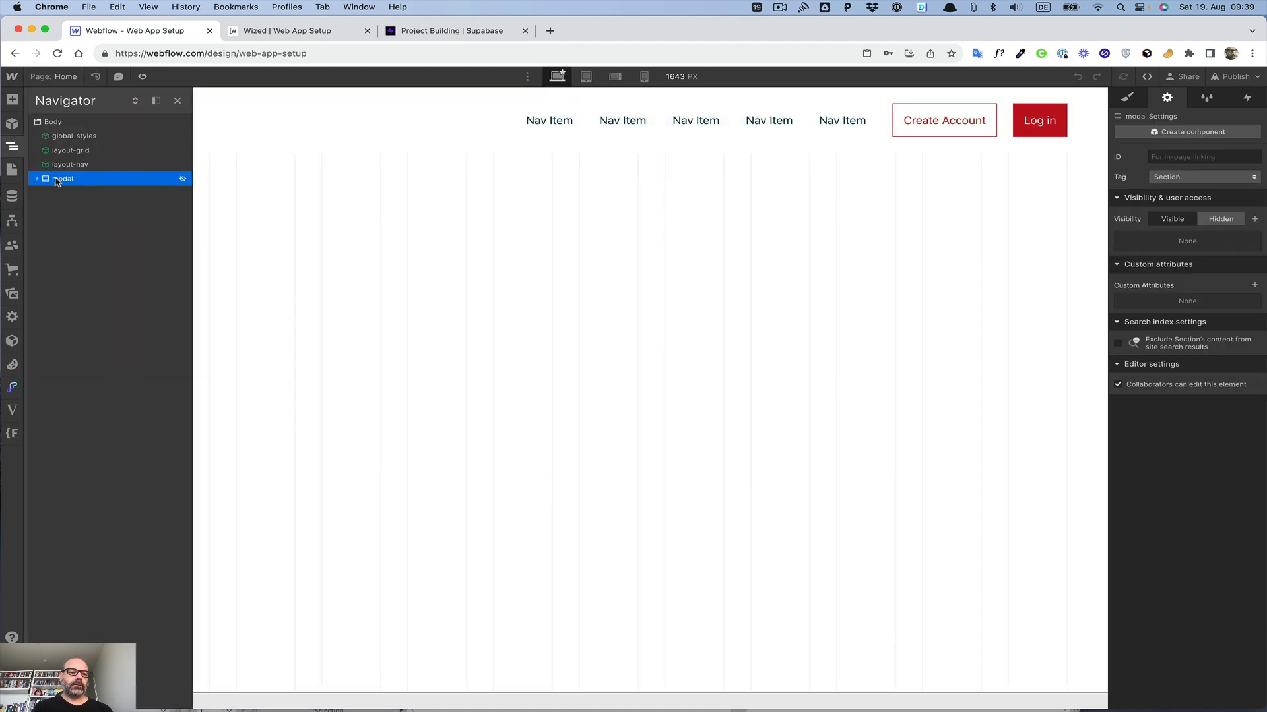
click(52, 122)
key(super+k)
text(modal)
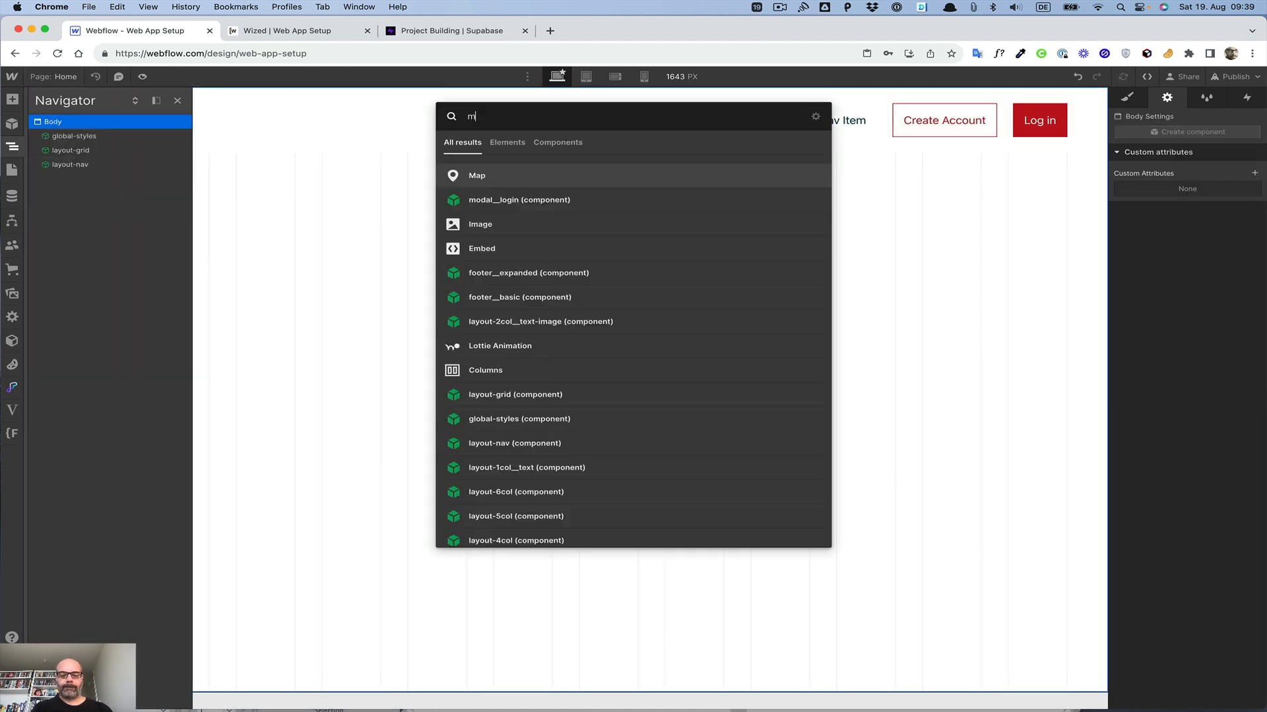
key(Return)
Step: On the Create Account page, link the navigation's Create Account button to the Create Account page
click(78, 79)
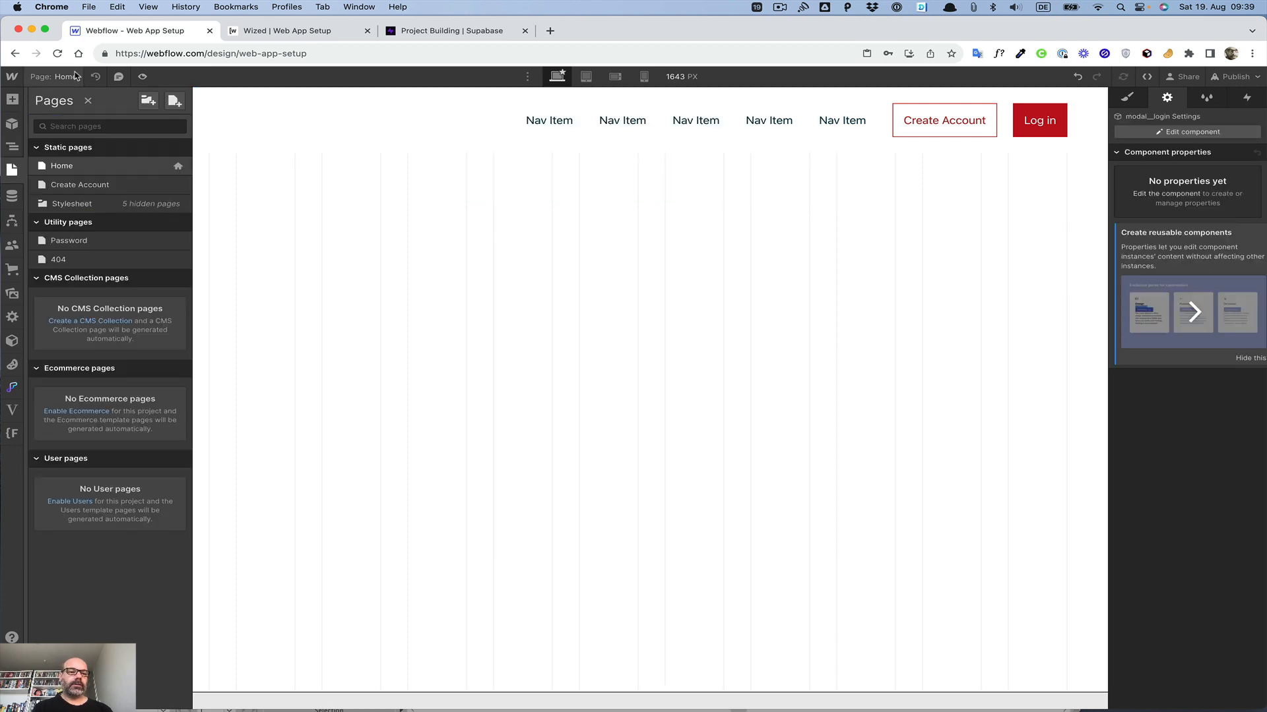
click(75, 184)
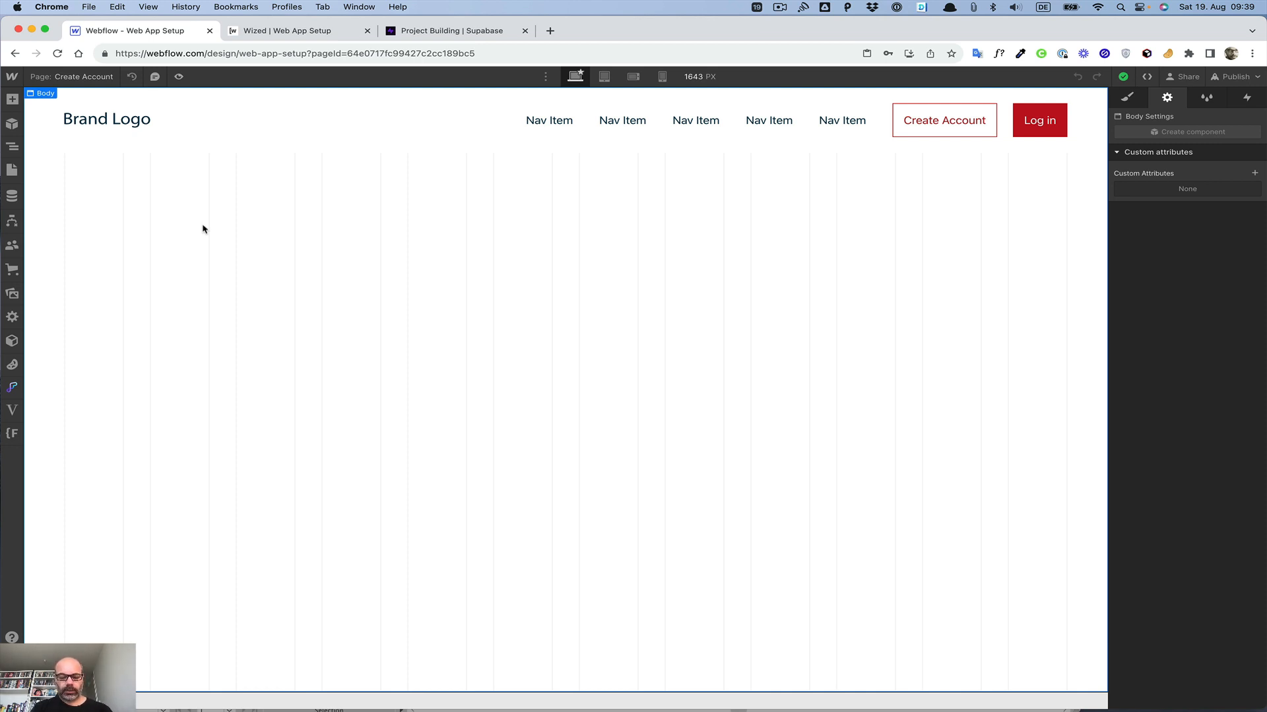
double_click(916, 108)
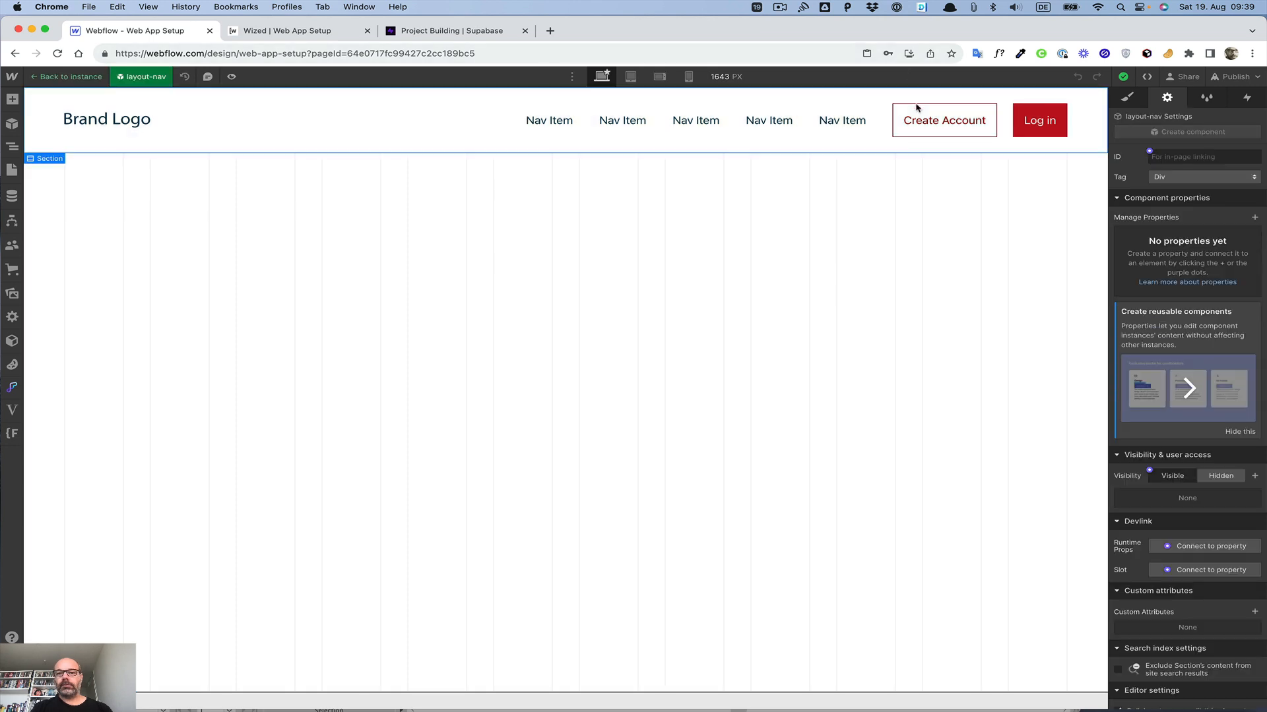
click(917, 108)
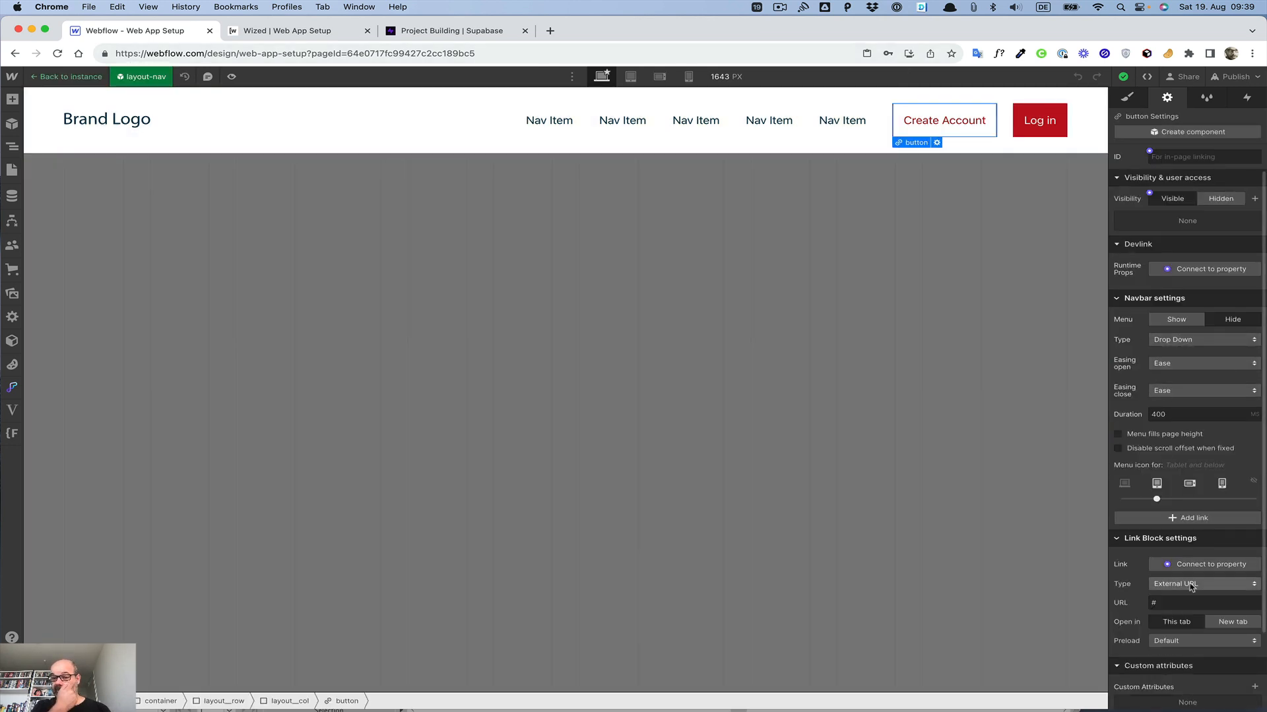
click(1191, 496)
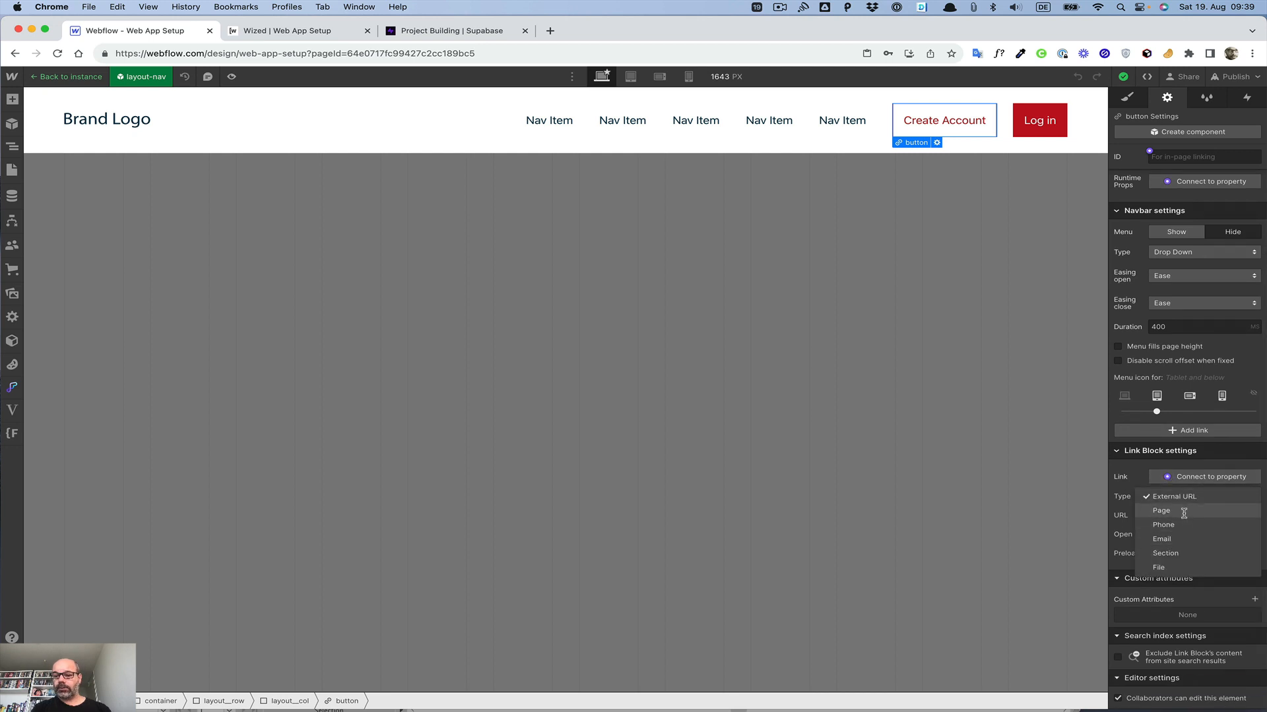
click(1183, 511)
click(1186, 516)
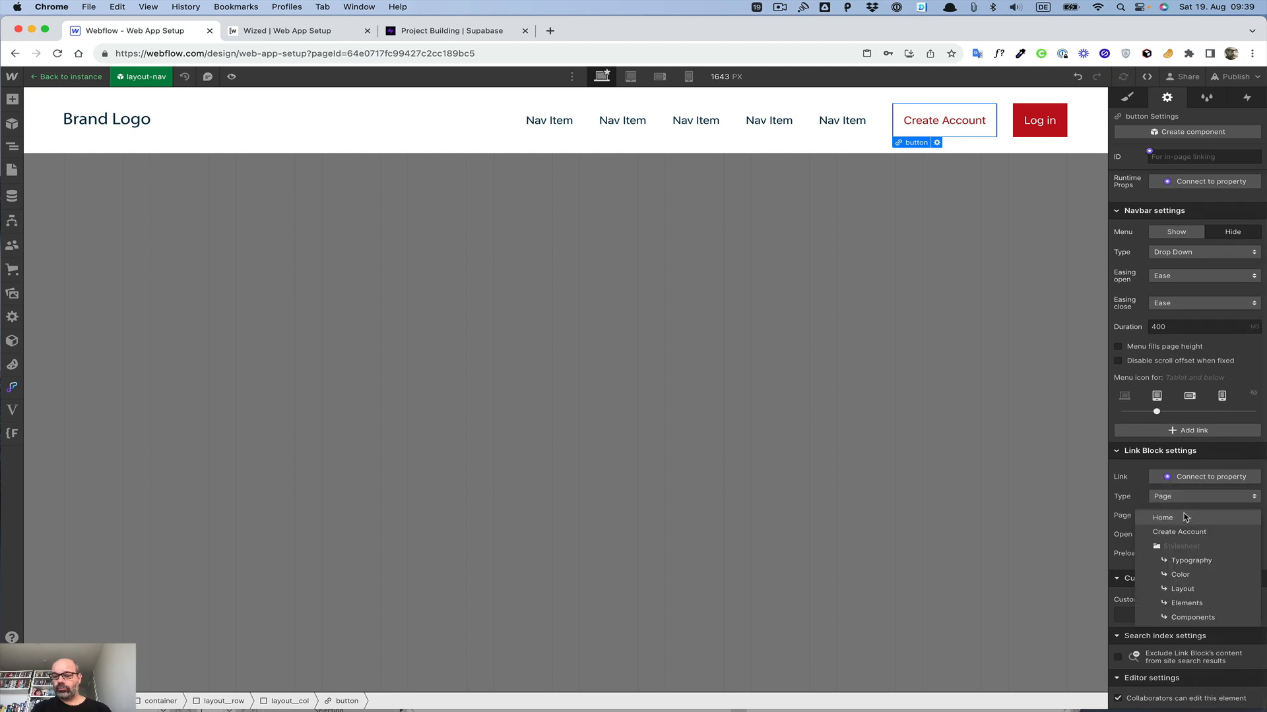
click(1184, 536)
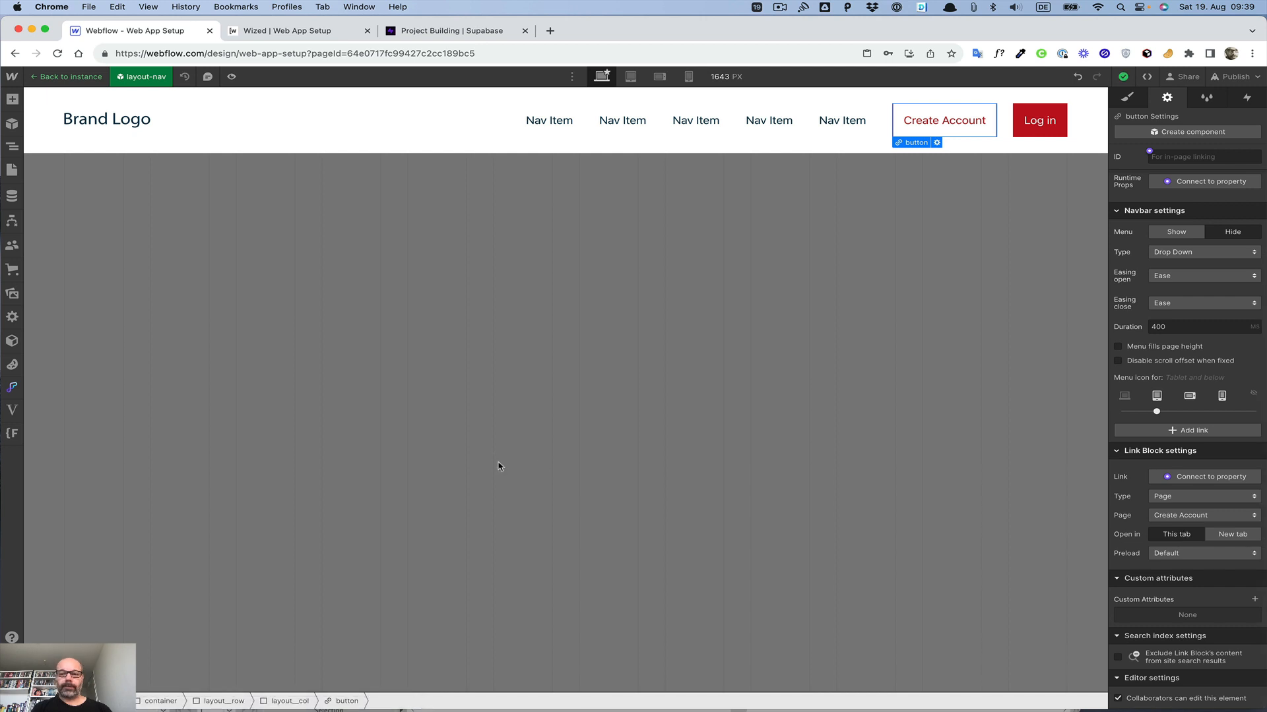
Step: Add a Section element to the Body of the Create Account page
click(460, 403)
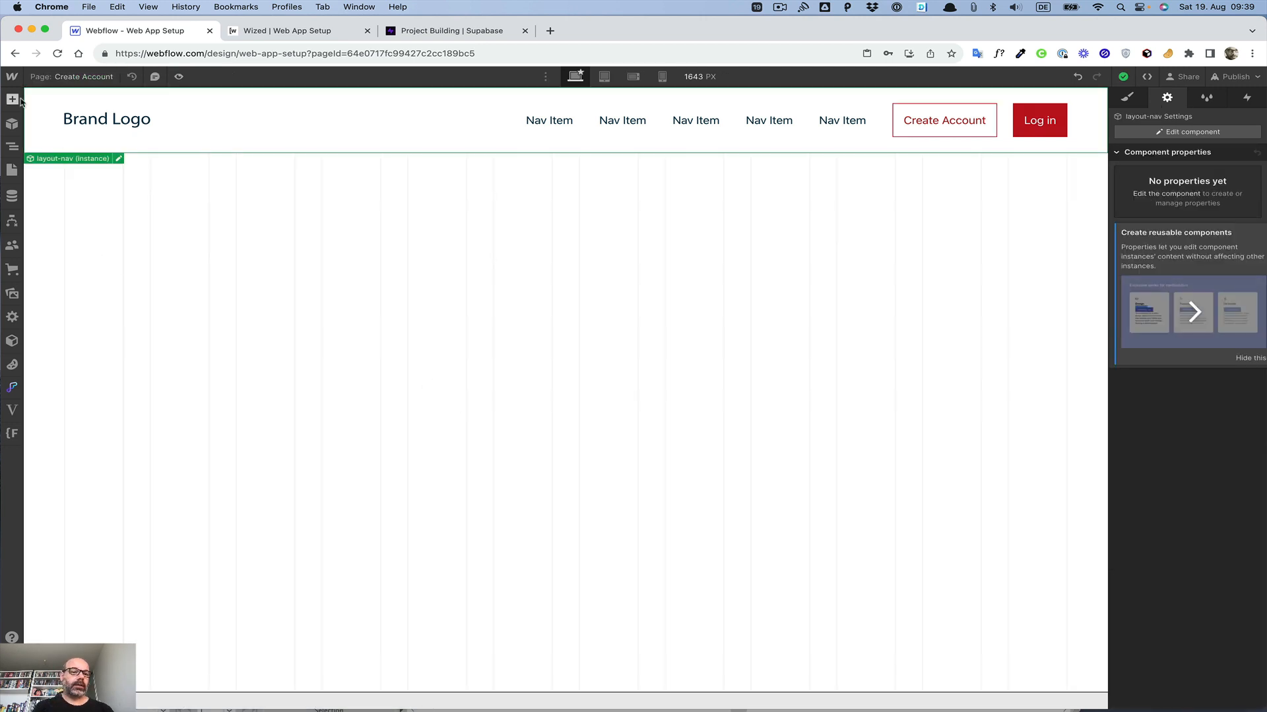
click(12, 147)
click(53, 124)
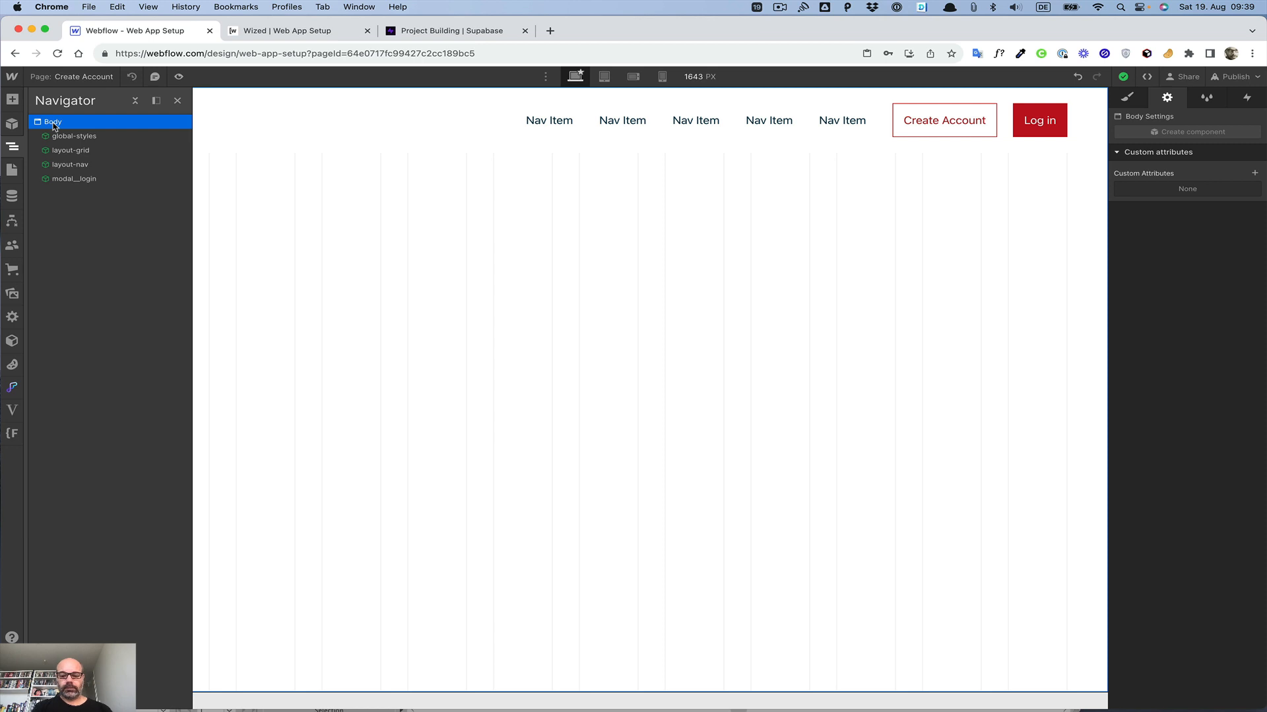
key(super+e)
text(sec)
key(Return)
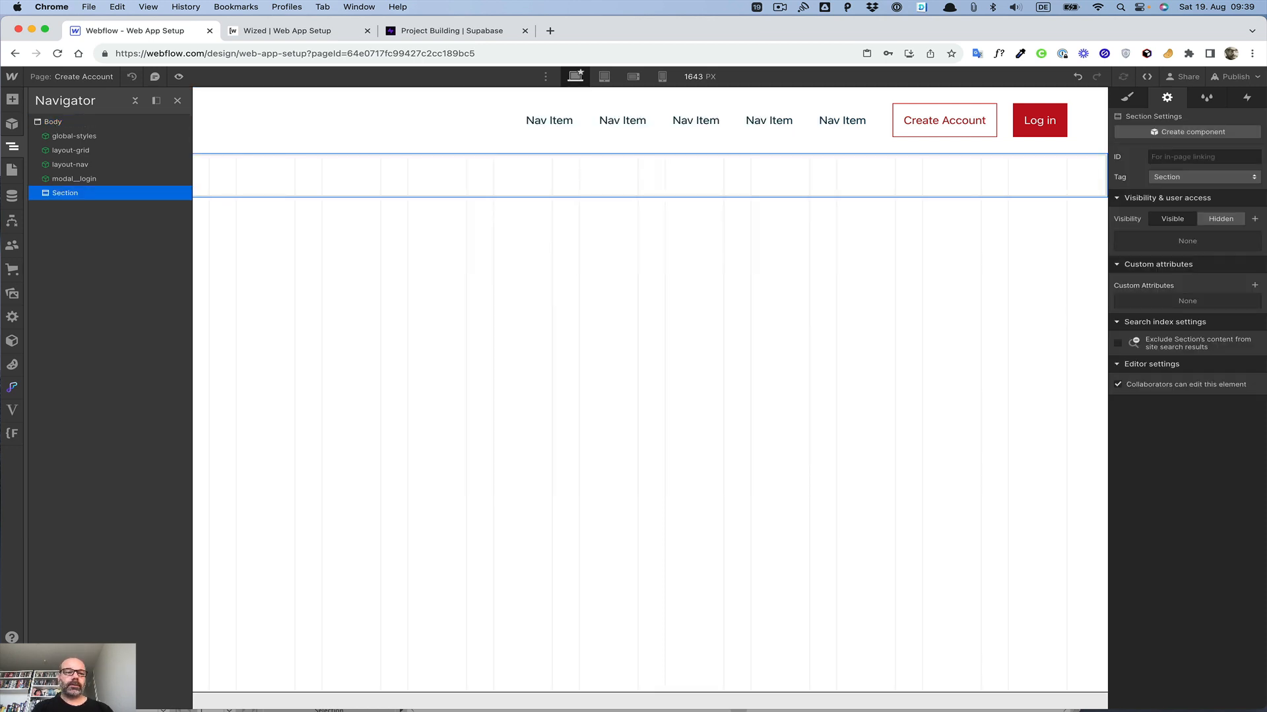
Step: Add a Div Block inside the Section and give it the container class
mouse_move(73, 193)
mouse_down()
mouse_move(66, 179)
mouse_move(62, 211)
mouse_up()
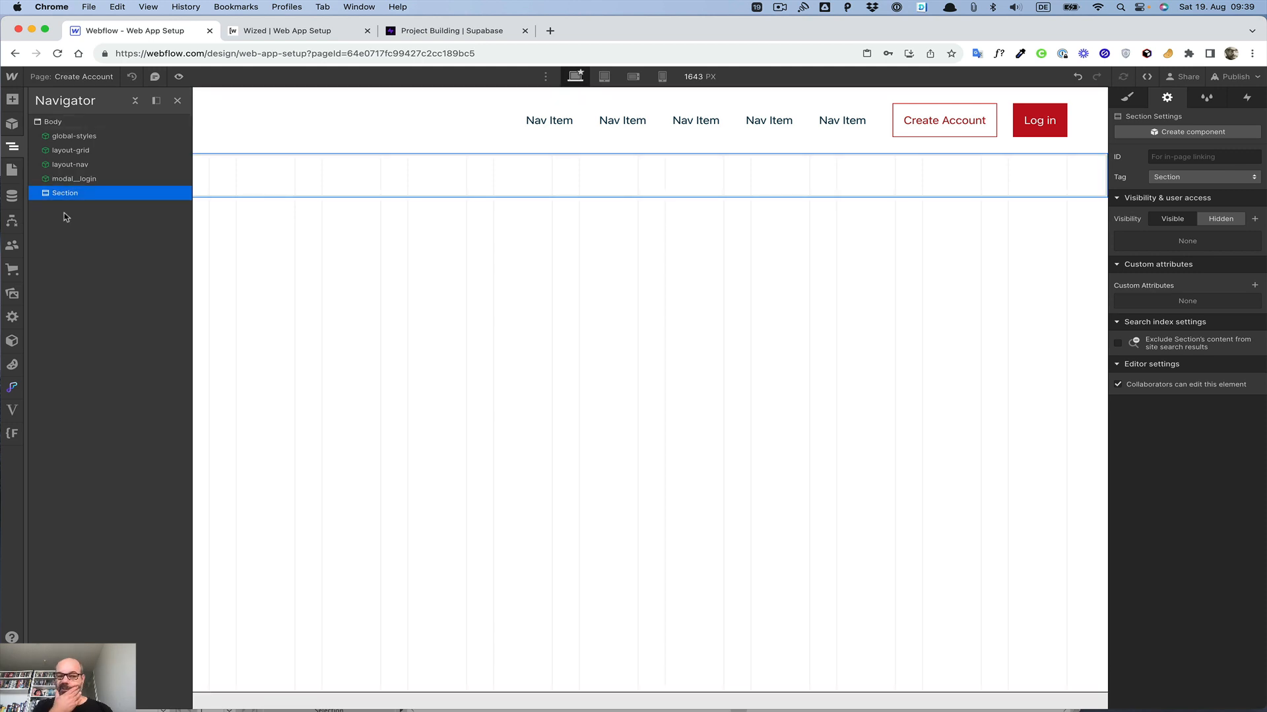
key(super+e)
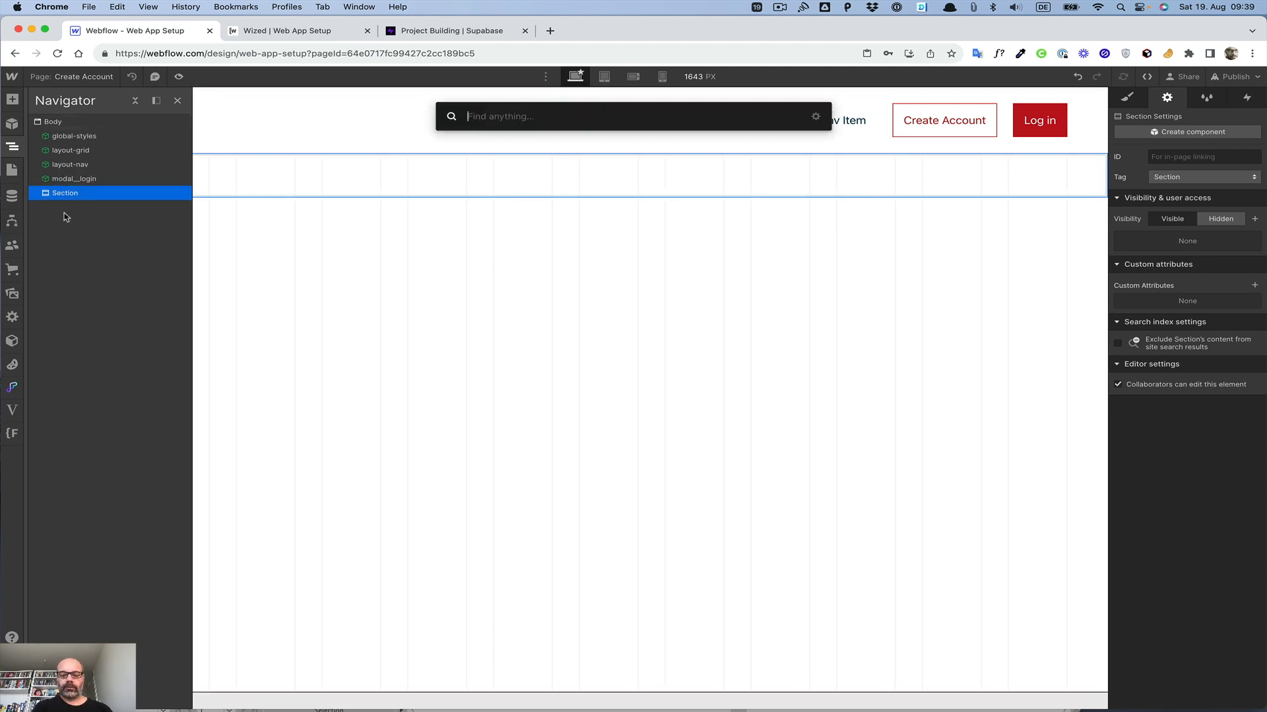
text(div)
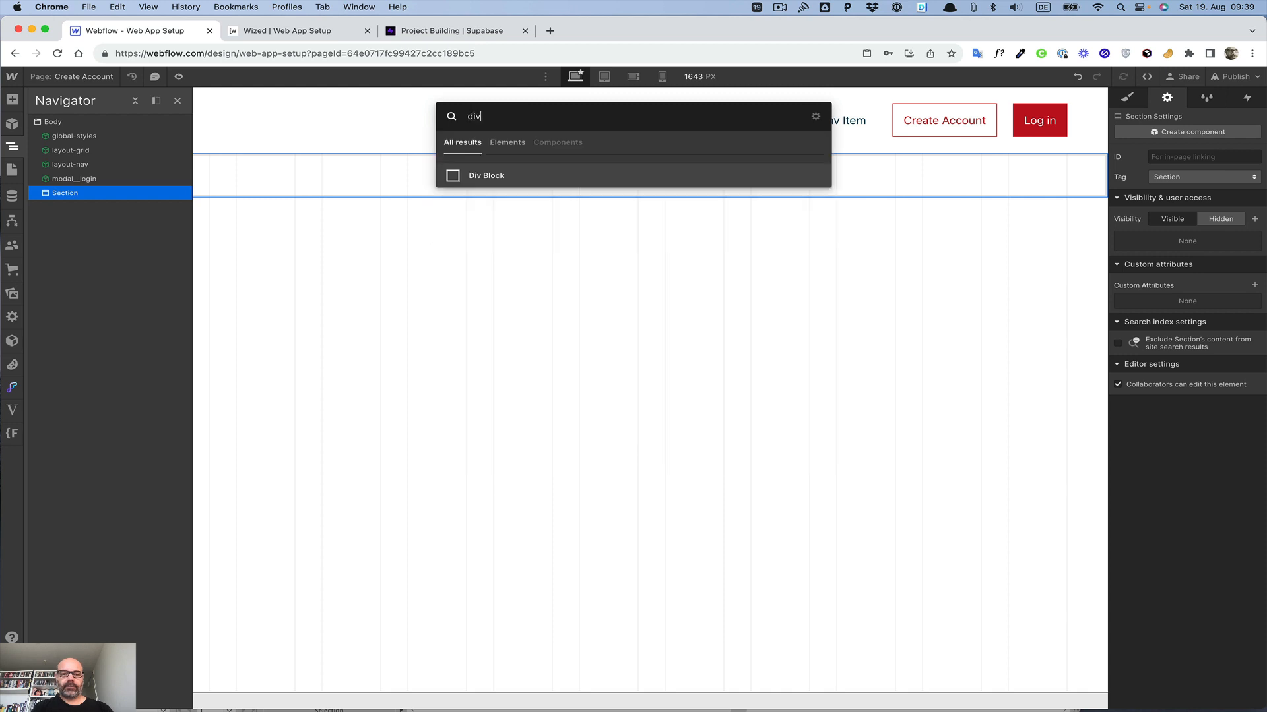
key(Return)
key(super+Return)
text(con)
key(Down)
key(Down)
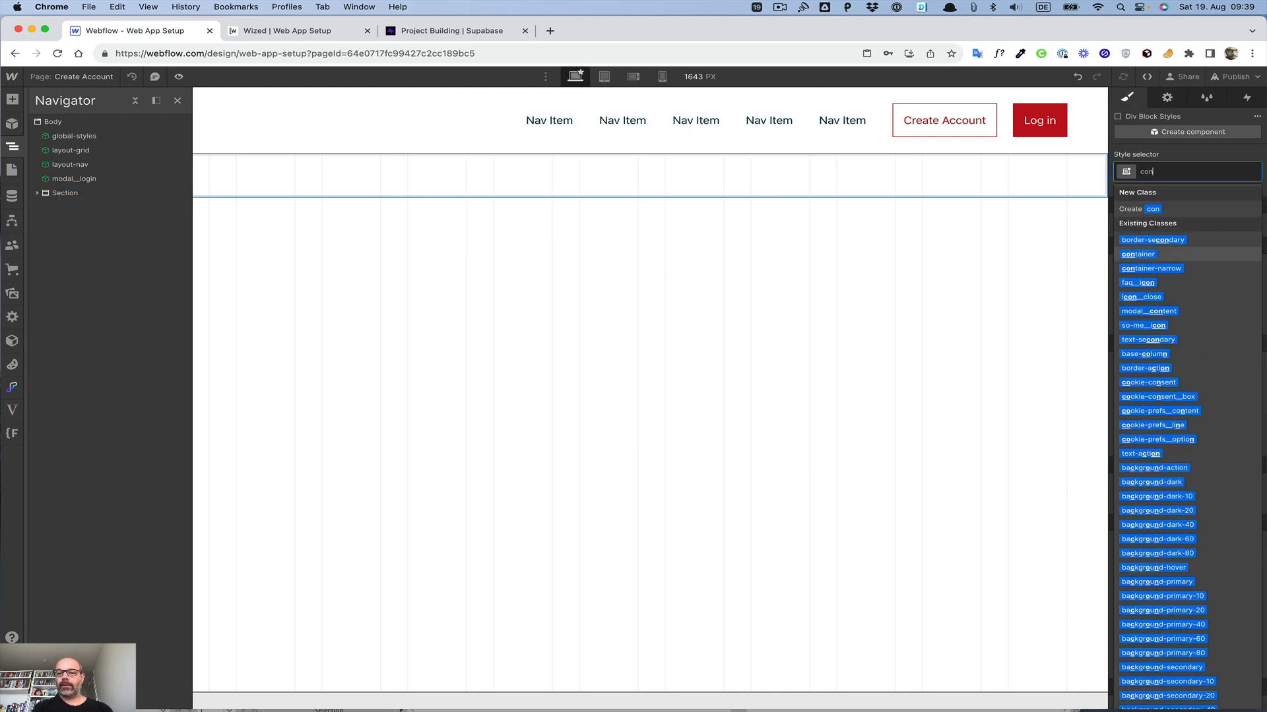
key(Return)
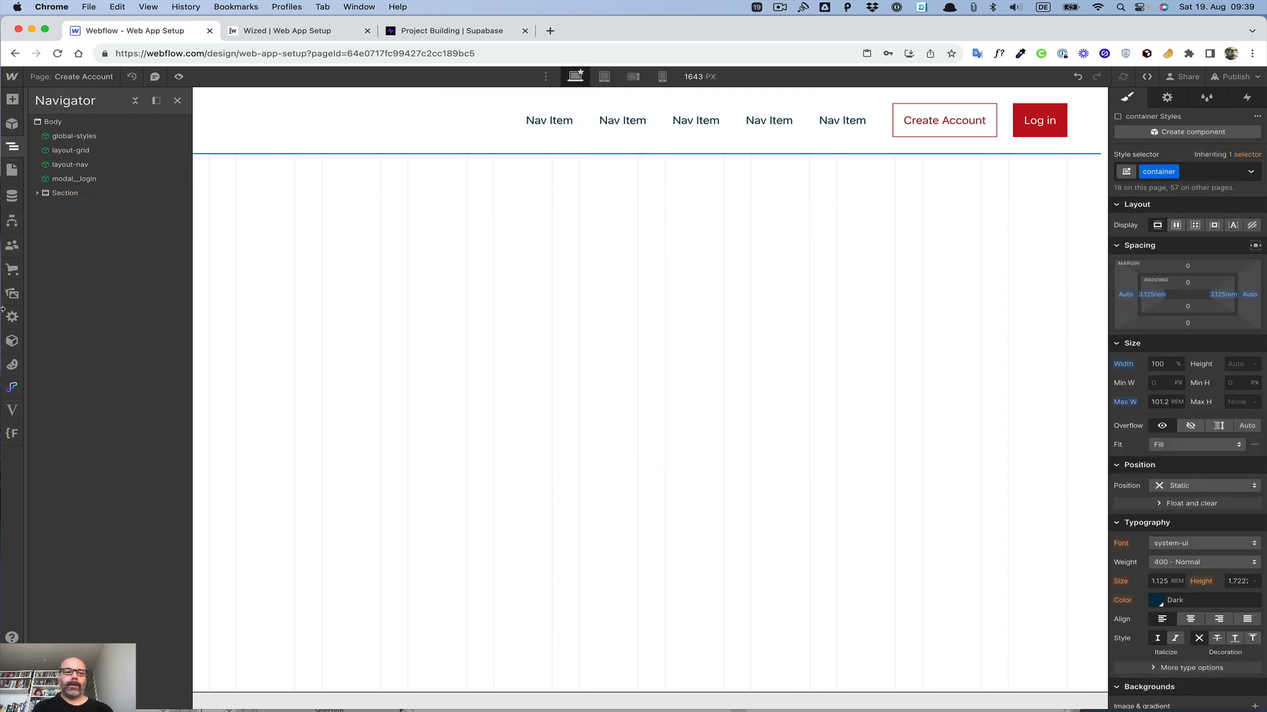
Step: Add margin-XL spacer Div Blocks to the Section above and below the container
click(37, 193)
click(66, 194)
key(super+k)
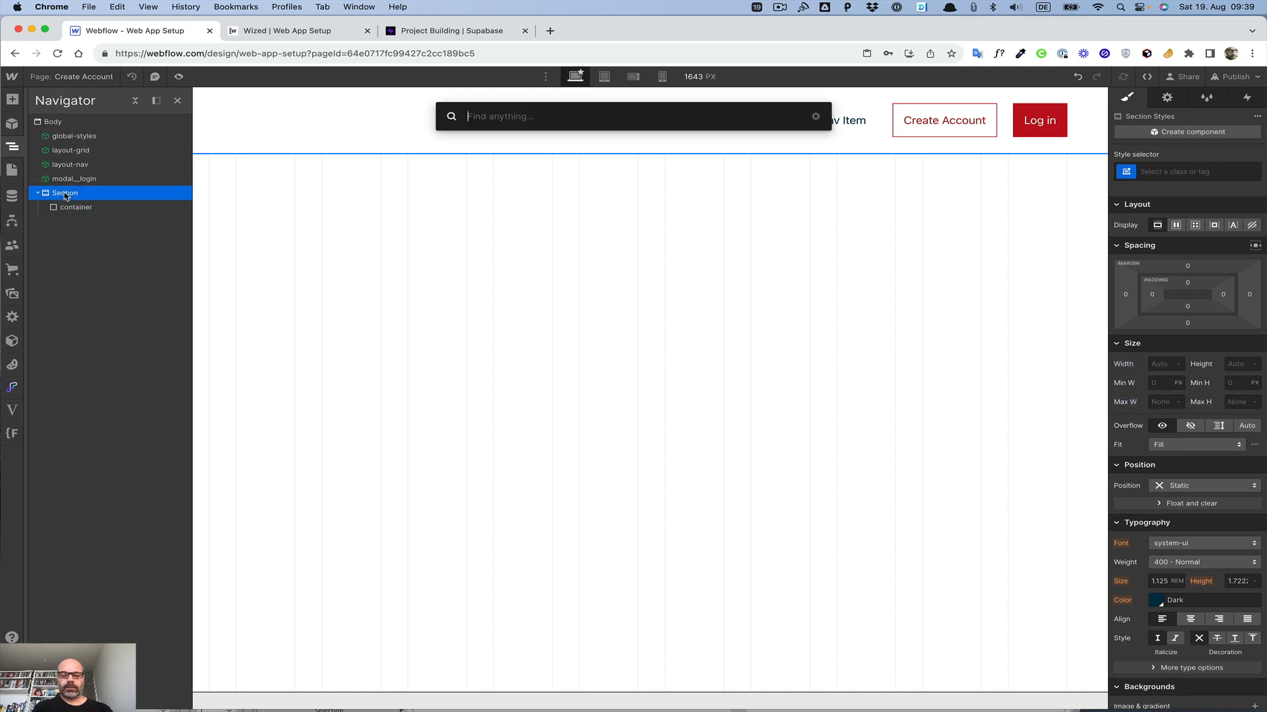
text(div)
key(Return)
key(super+Return)
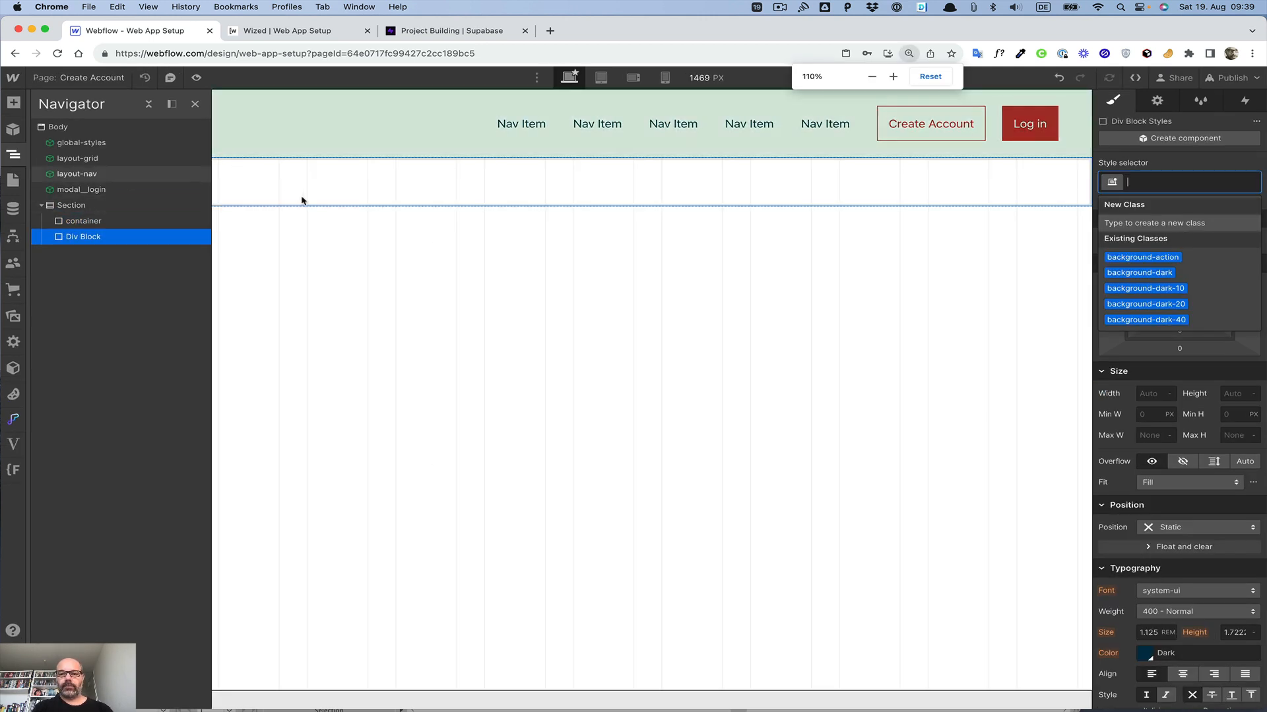
text(margin)
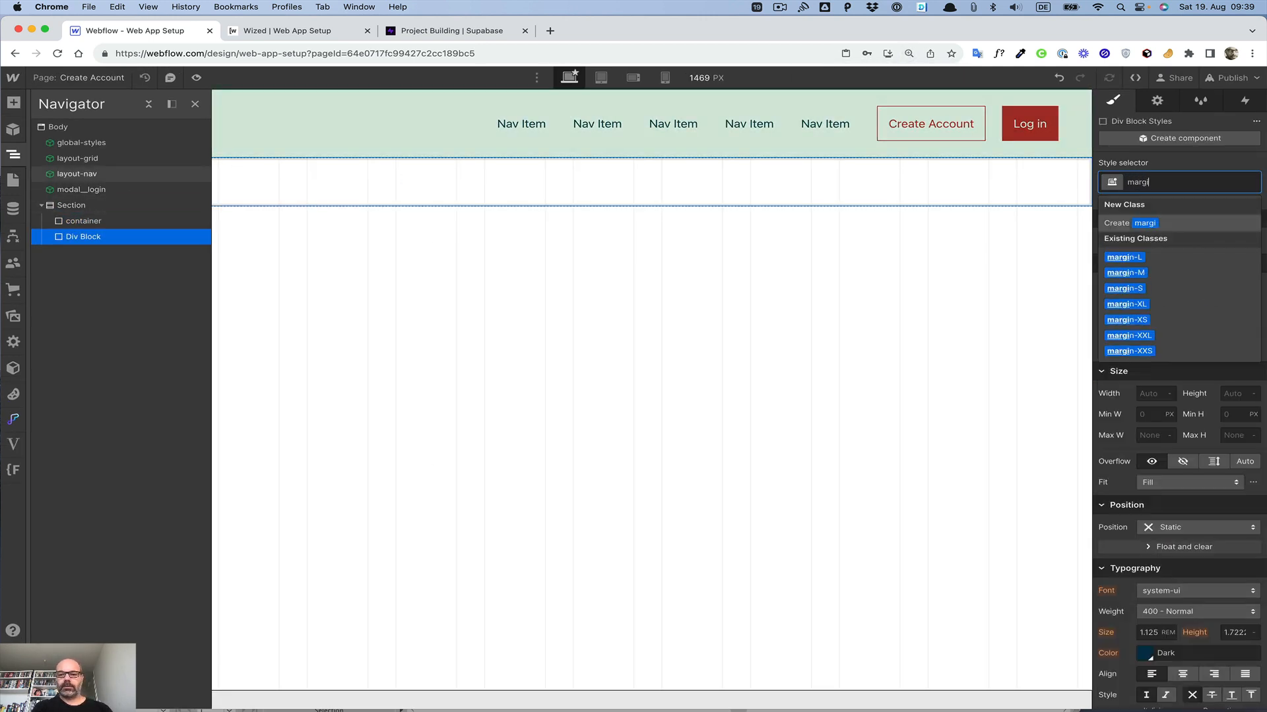
key(Down)
key(Down)
key(Down)
key(Down)
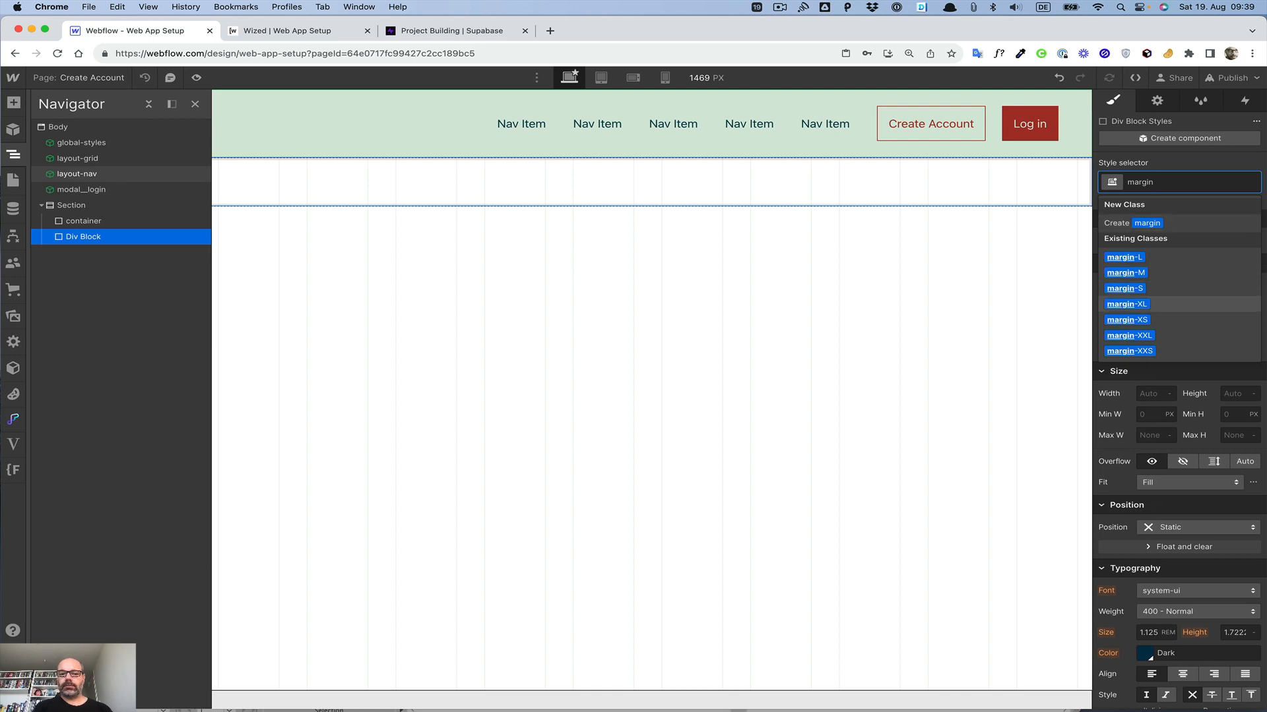
key(Return)
drag(79, 239, 86, 224)
Step: Add a Div Block inside the container and give it the layout__row class
click(82, 241)
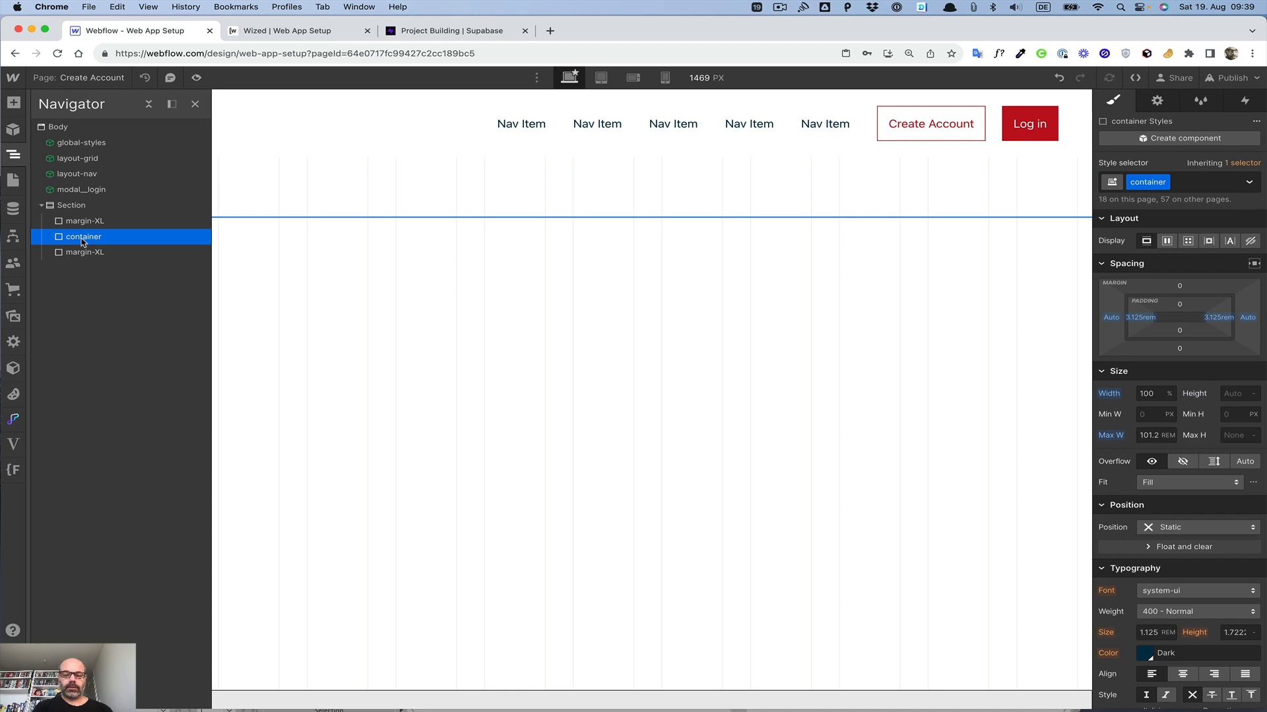
key(super+e)
text(di)
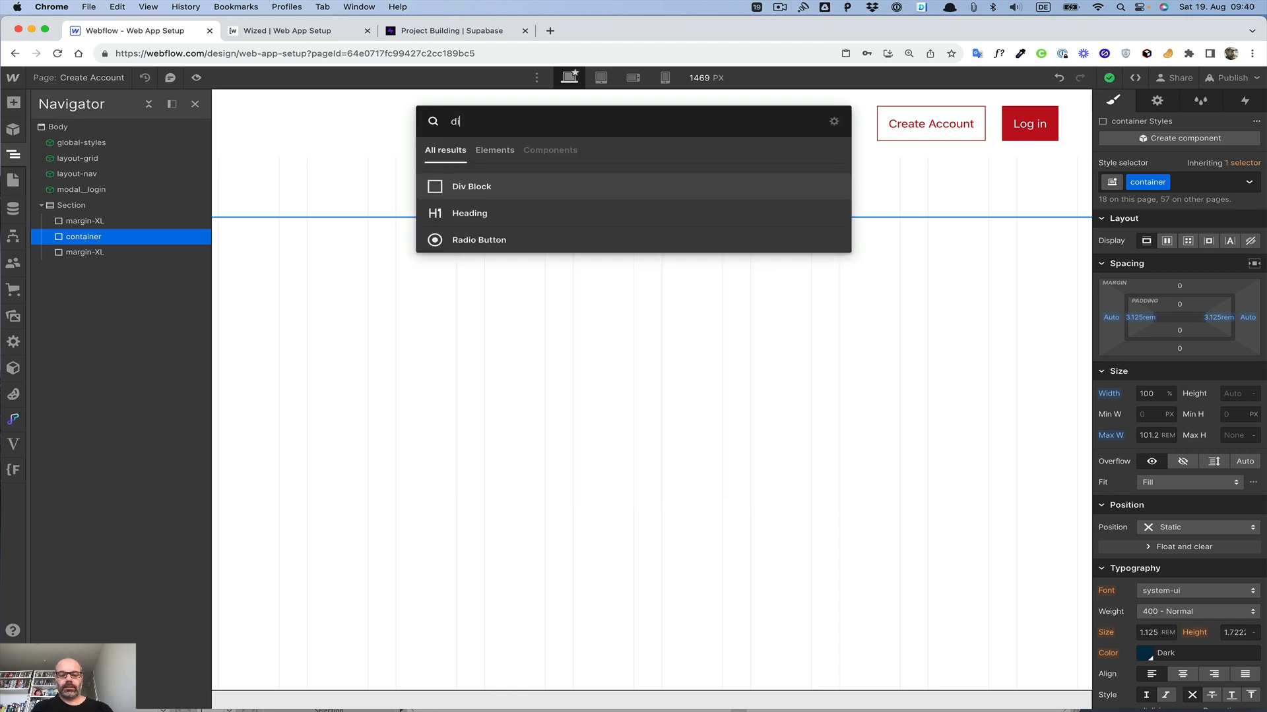
key(Return)
key(super+Return)
text(row)
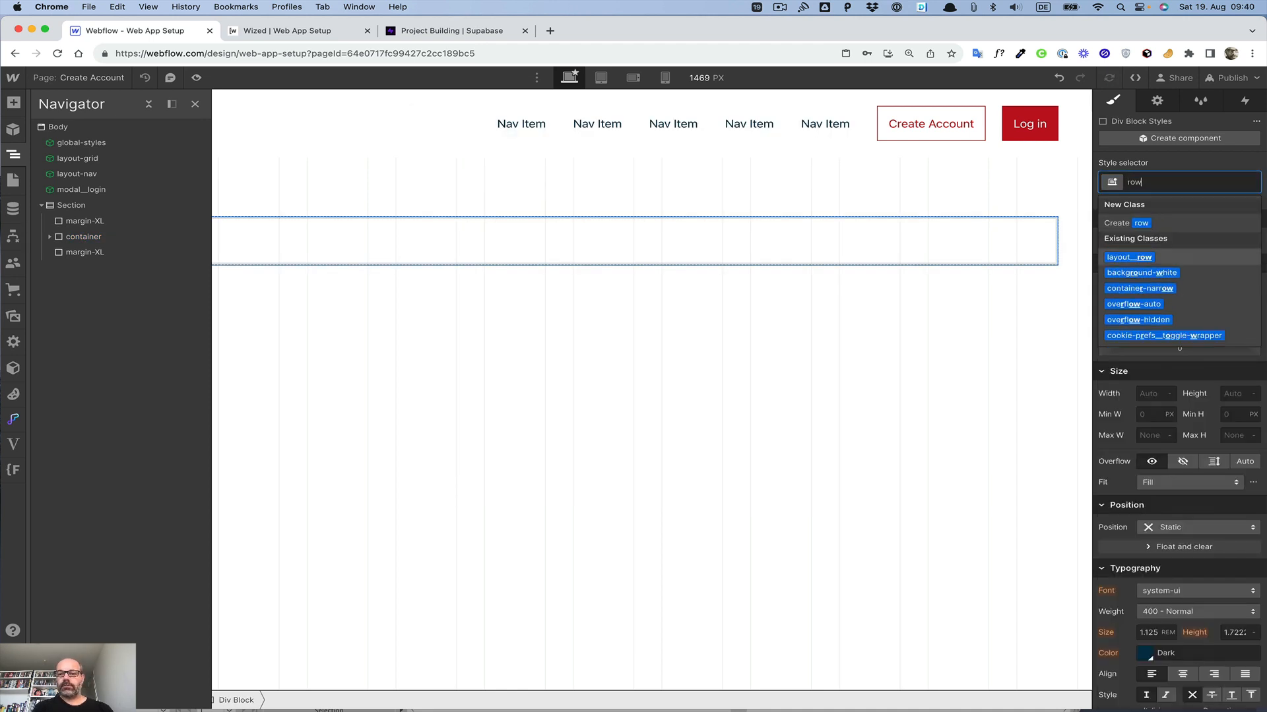
key(Return)
Step: Add a Div Block inside the row with the layout__col class and the layout__col-8 combo class
key(super+e)
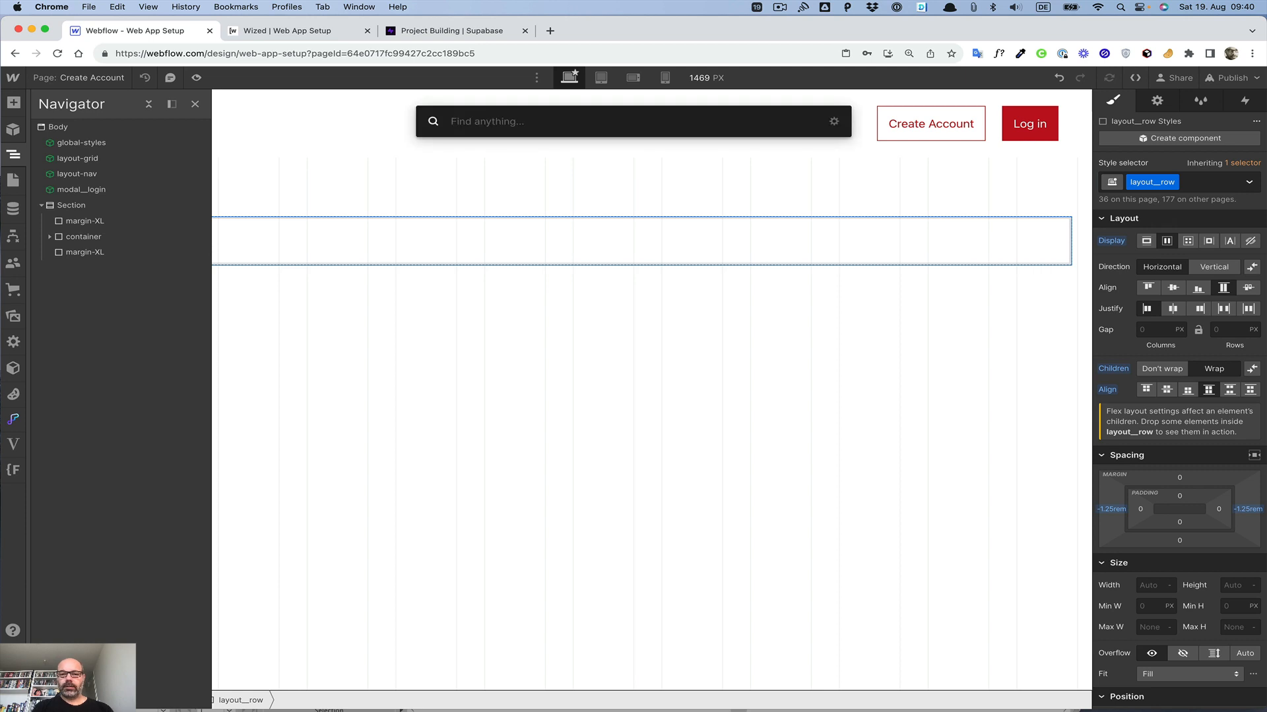
text(di)
key(Return)
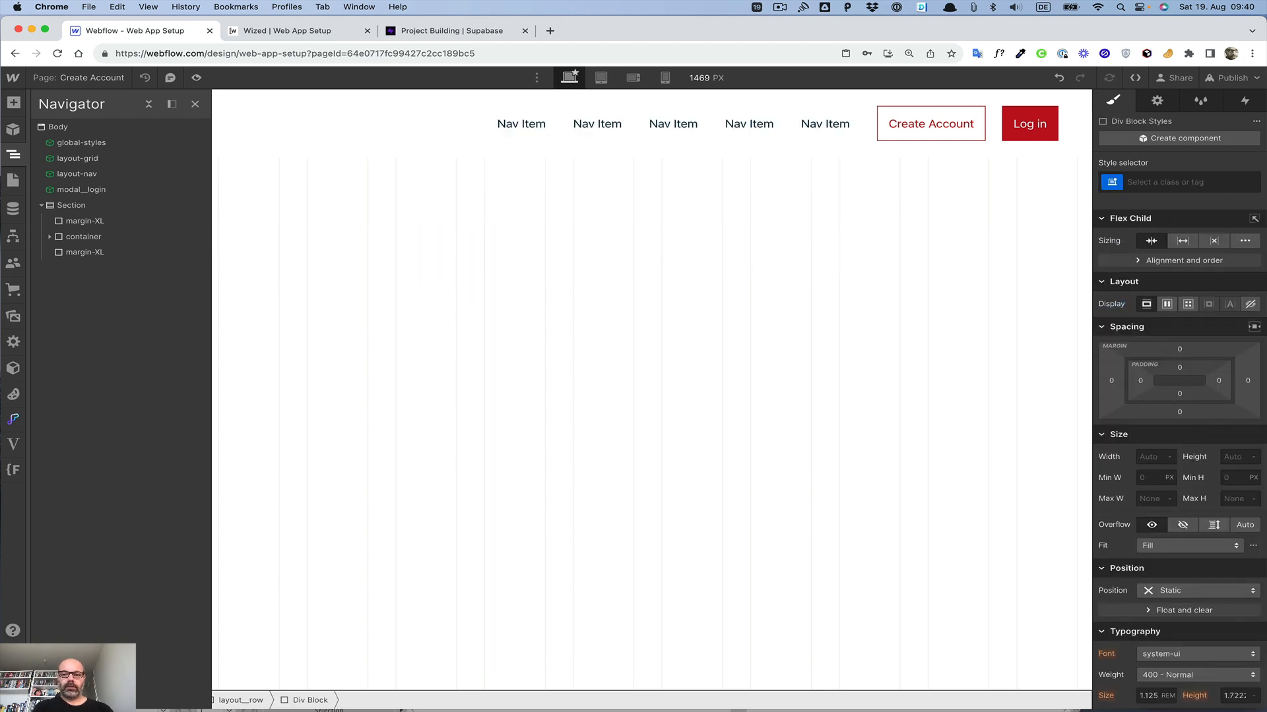
key(super+Return)
text(col)
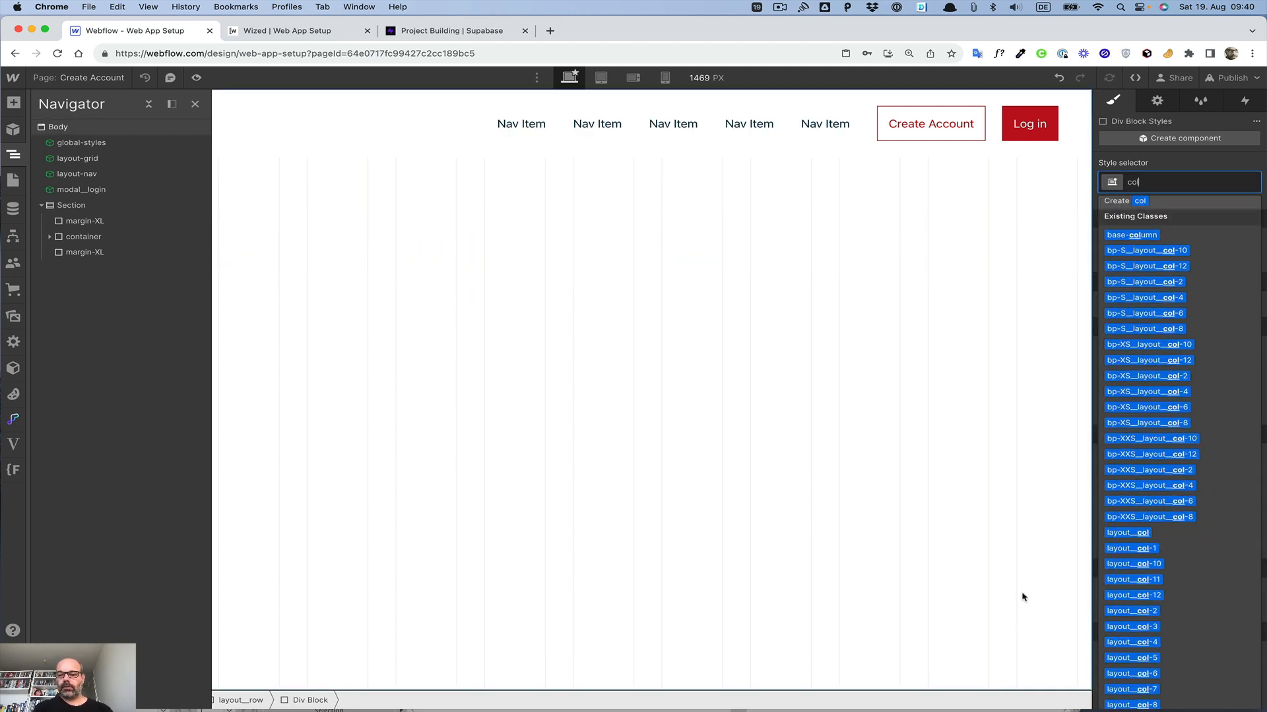
click(1130, 532)
click(1206, 182)
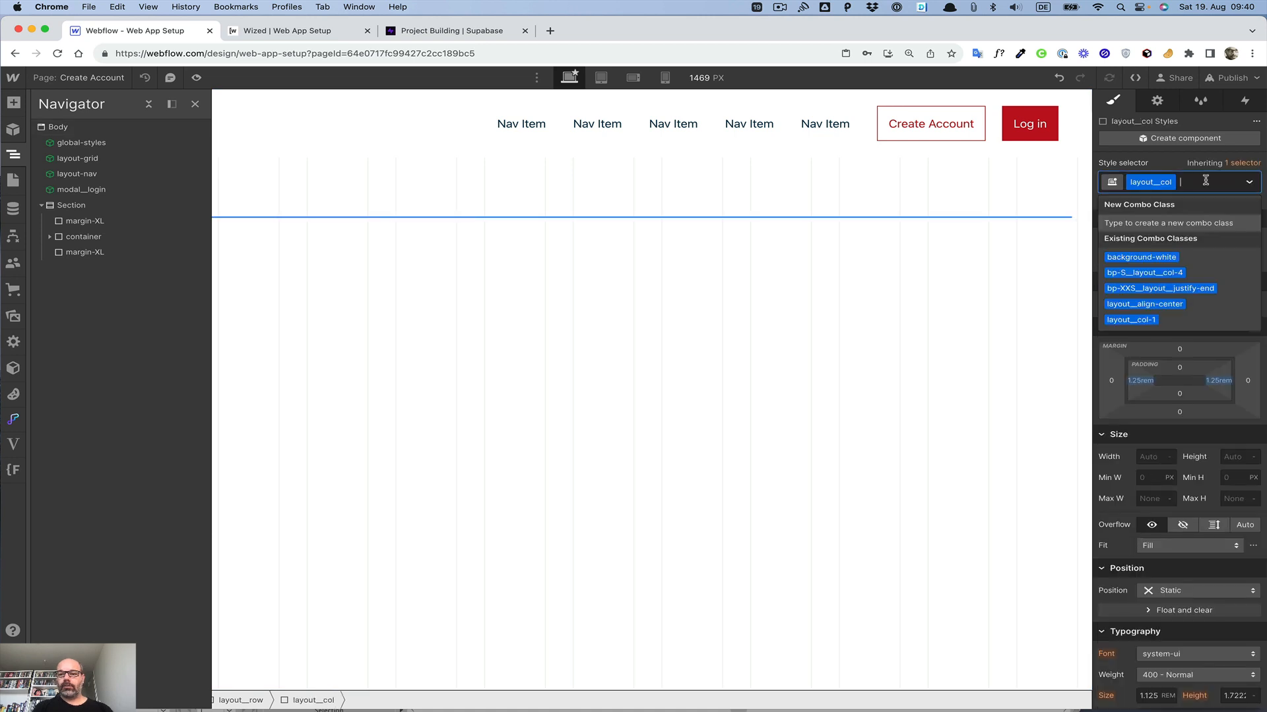
text(8)
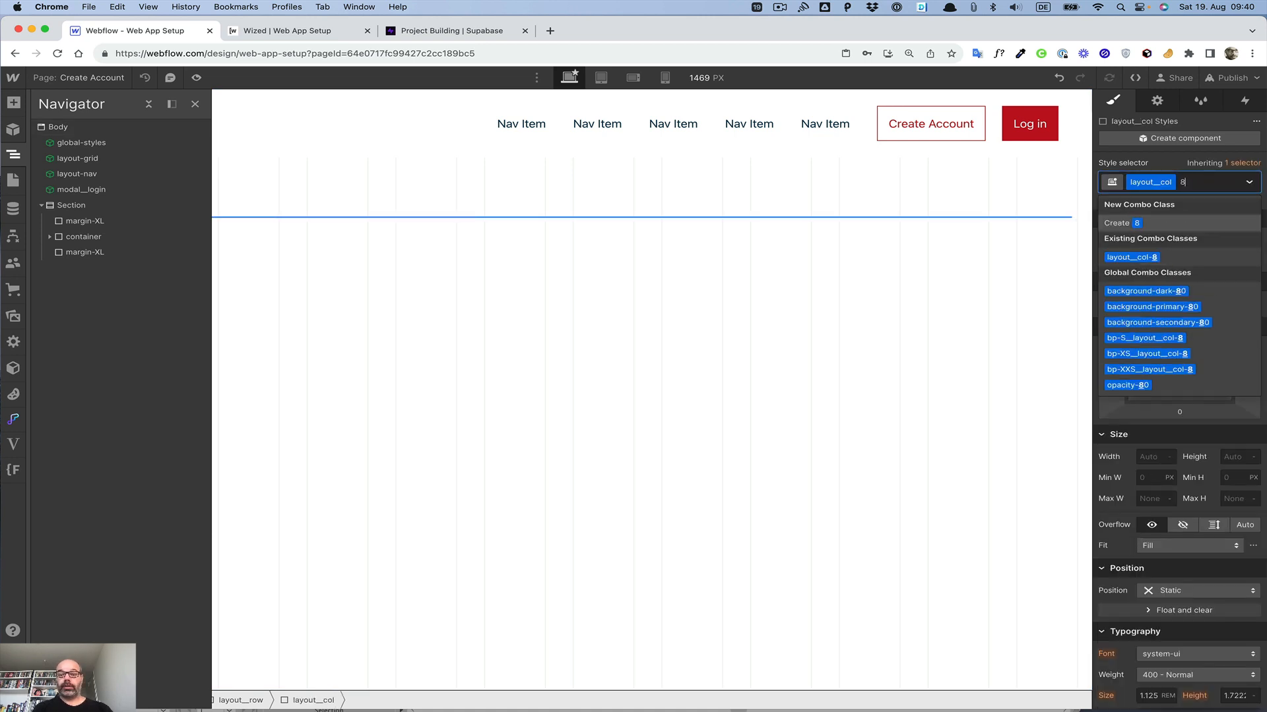
key(Down)
key(Return)
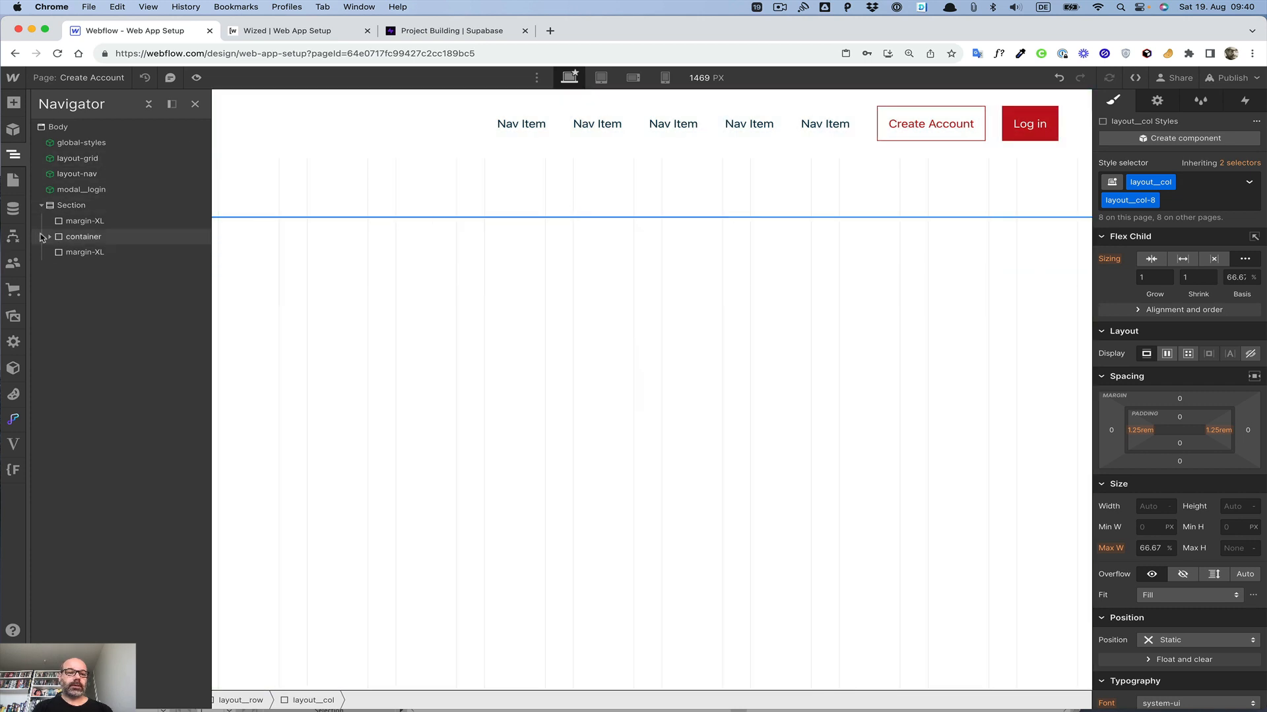
Step: Add the layout__justify-center combo class to the layout__row element
click(50, 237)
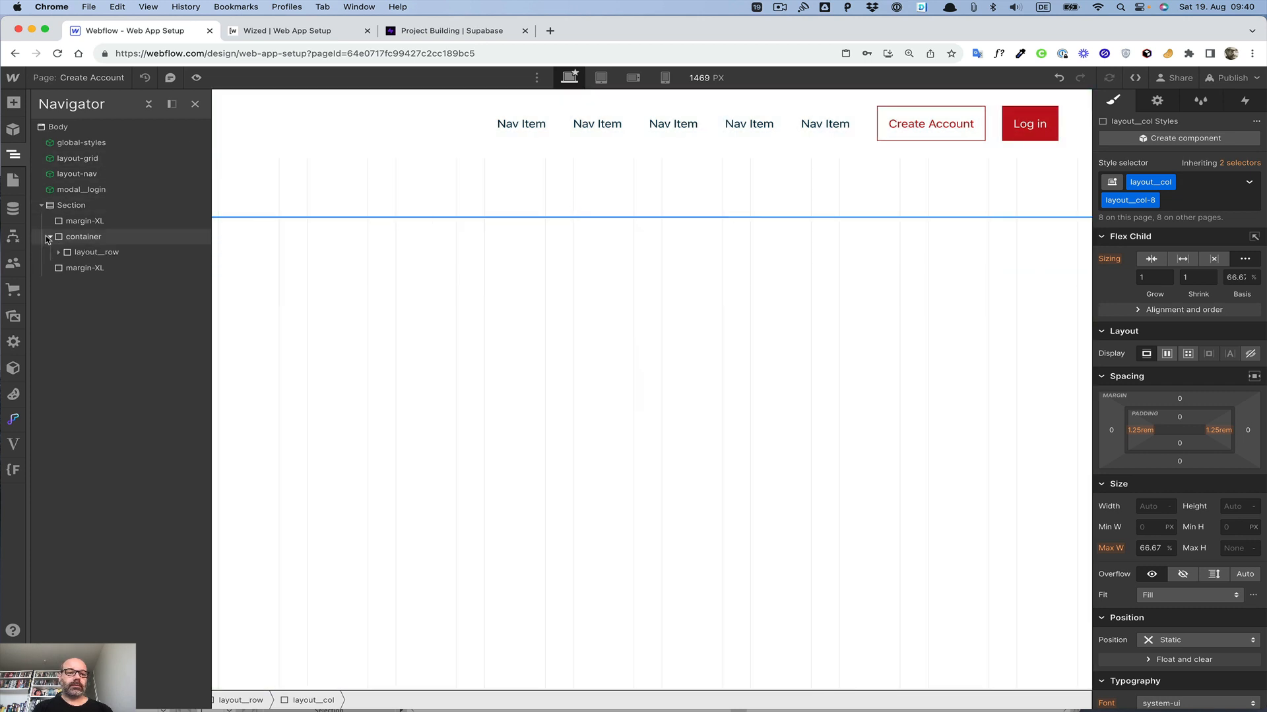
click(78, 256)
key(super+Return)
key(Down)
key(Down)
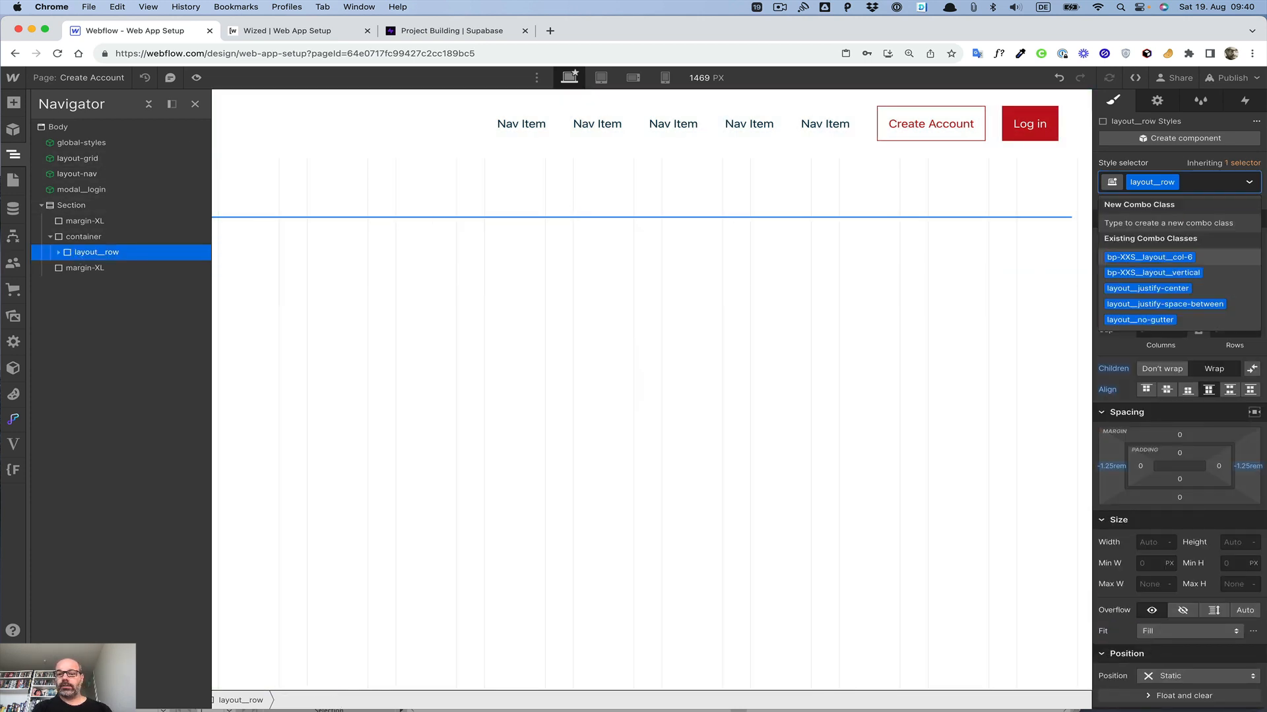
key(Return)
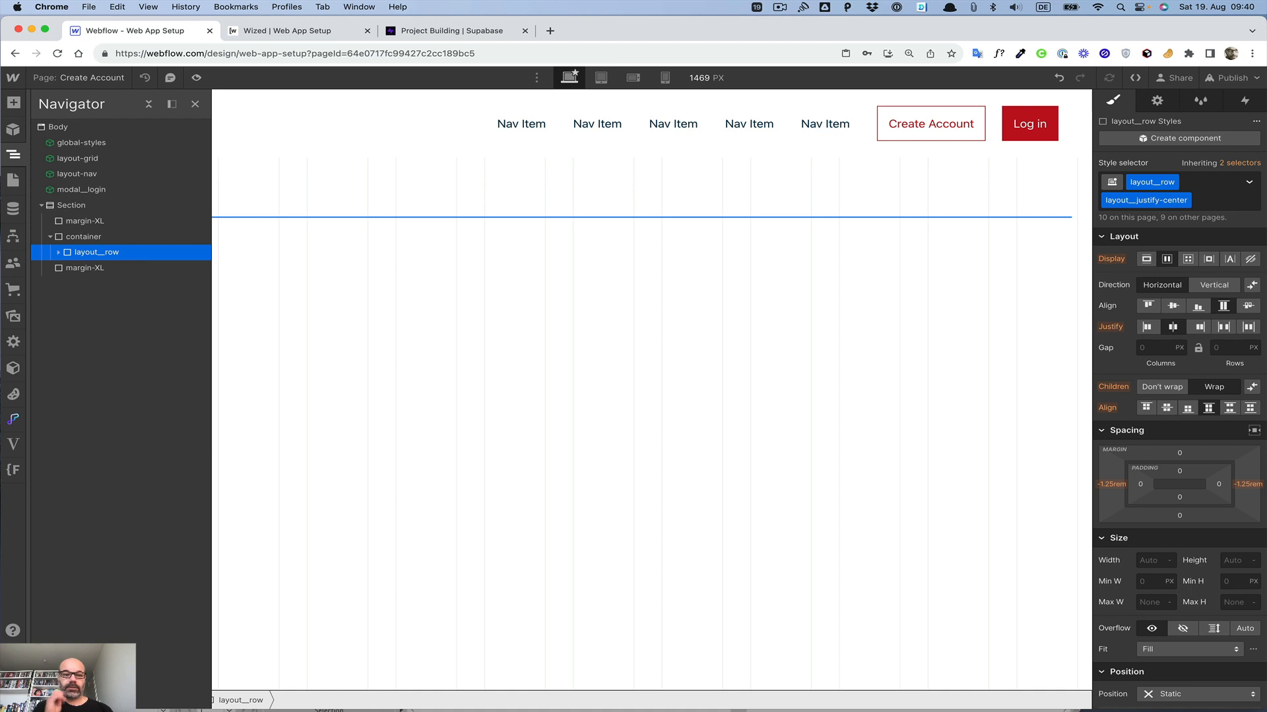
Step: Add an H1 heading inside the layout__col column and give it the heading-L class
click(58, 252)
click(87, 267)
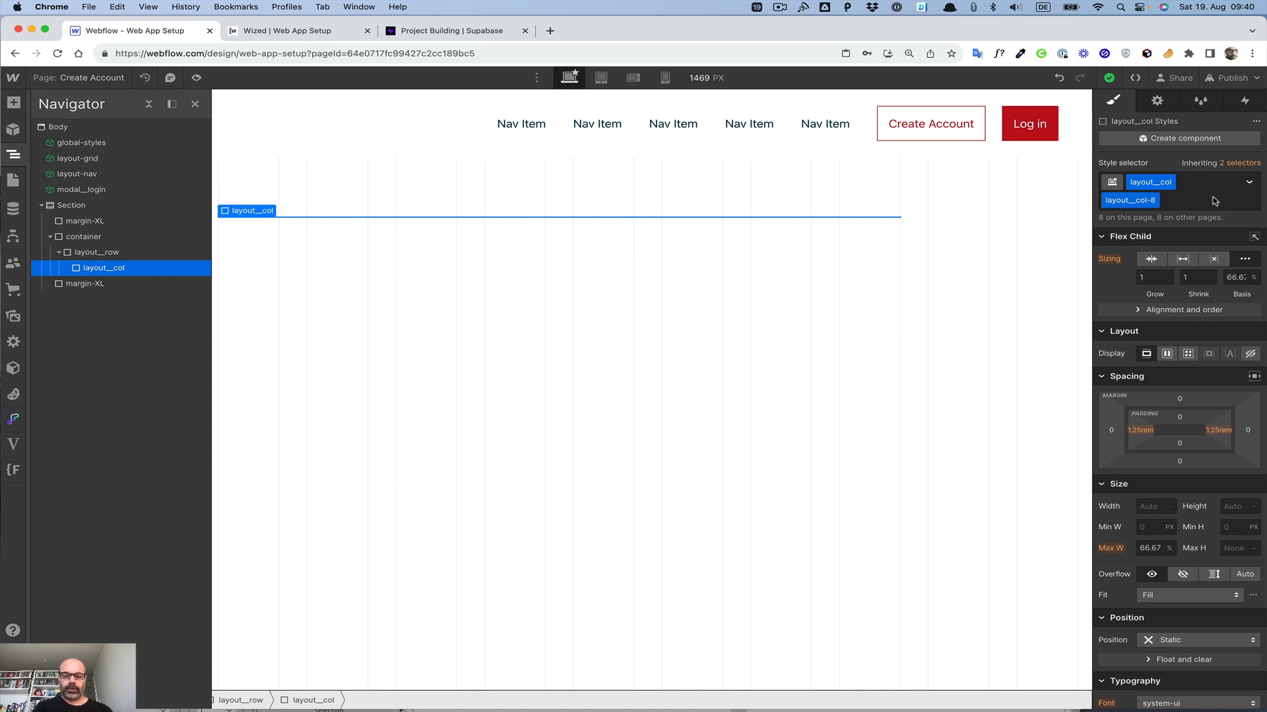
key(super+e)
text(h)
key(Down)
key(Return)
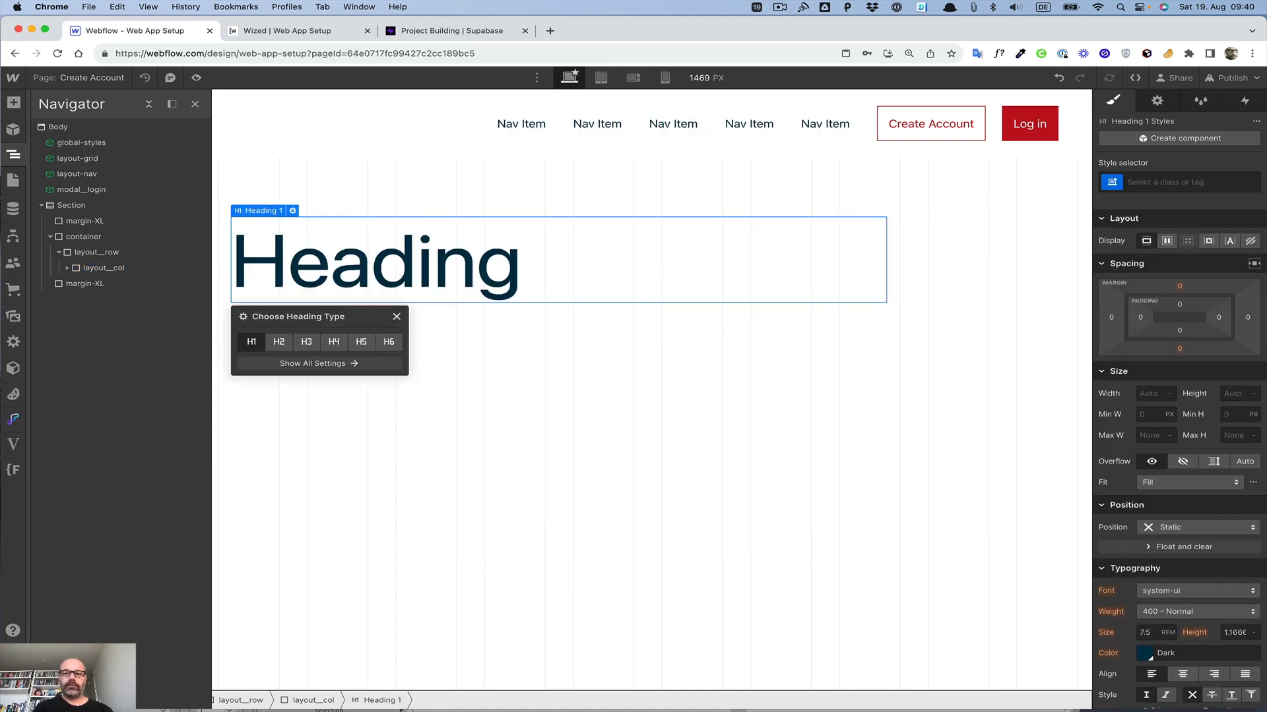
key(super+Return)
text(heading)
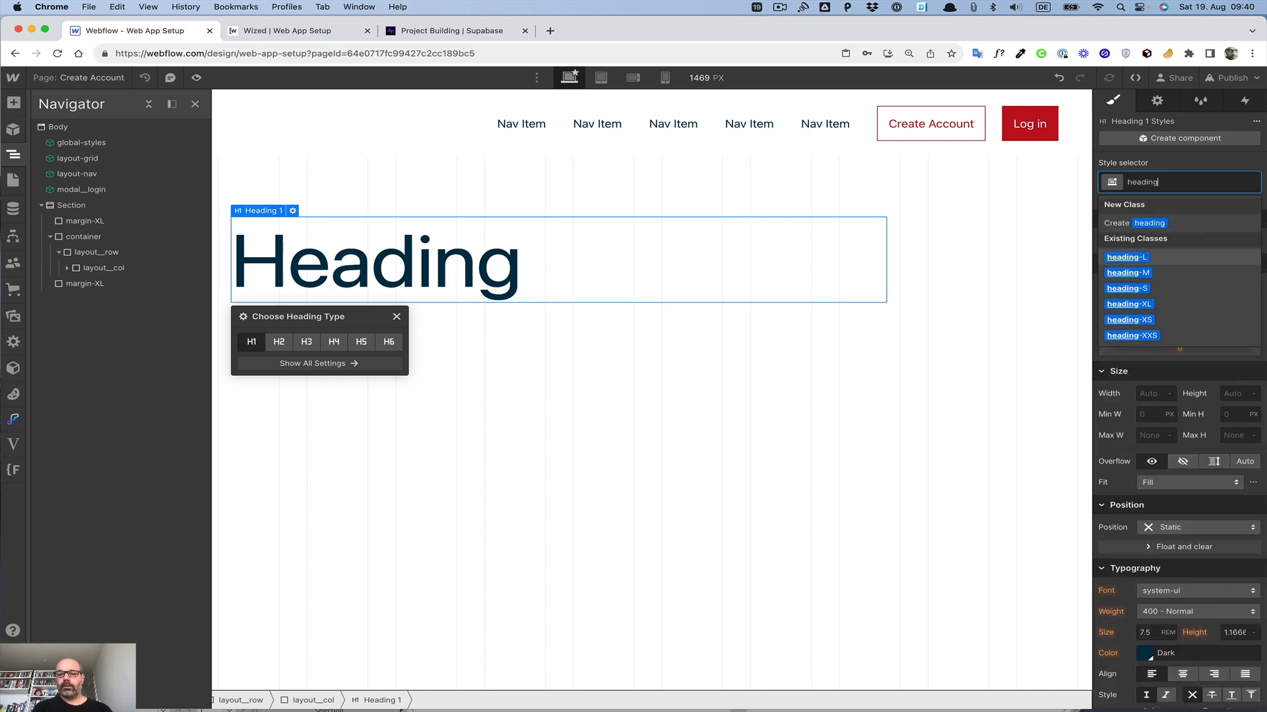
key(Return)
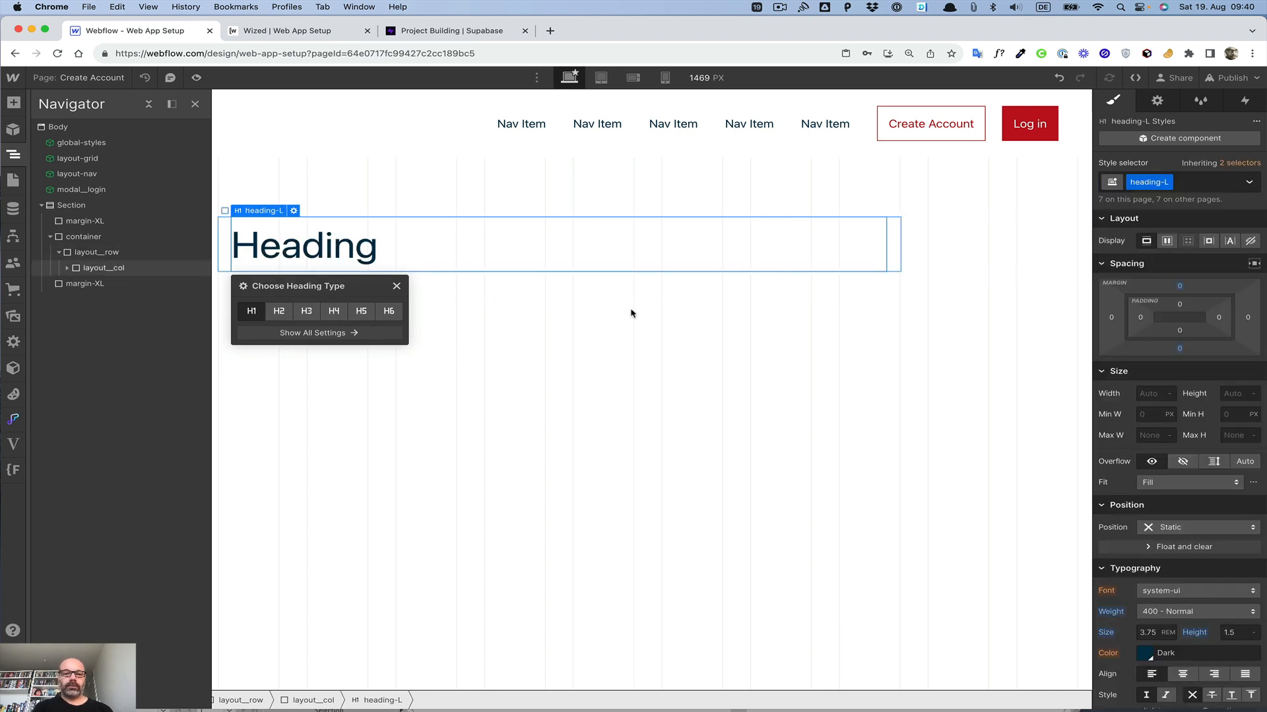
Step: Change the heading text to Create Account
double_click(326, 245)
double_click(326, 246)
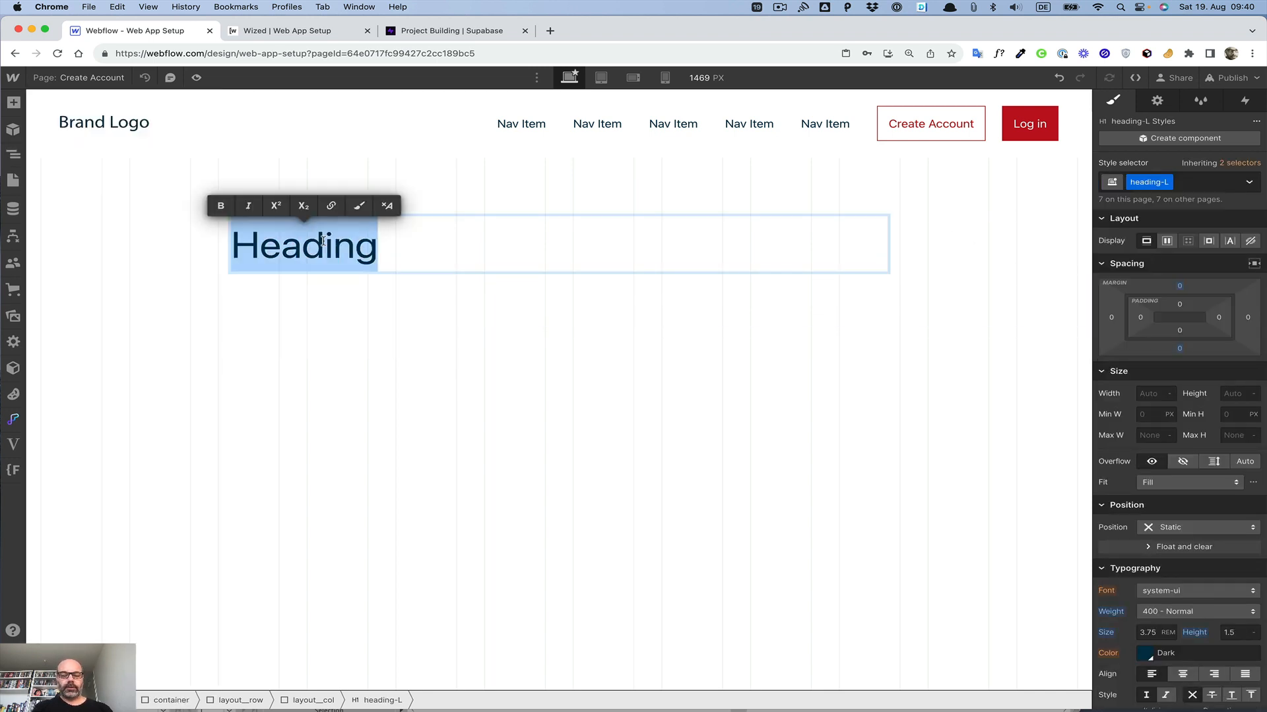
text(Create Account)
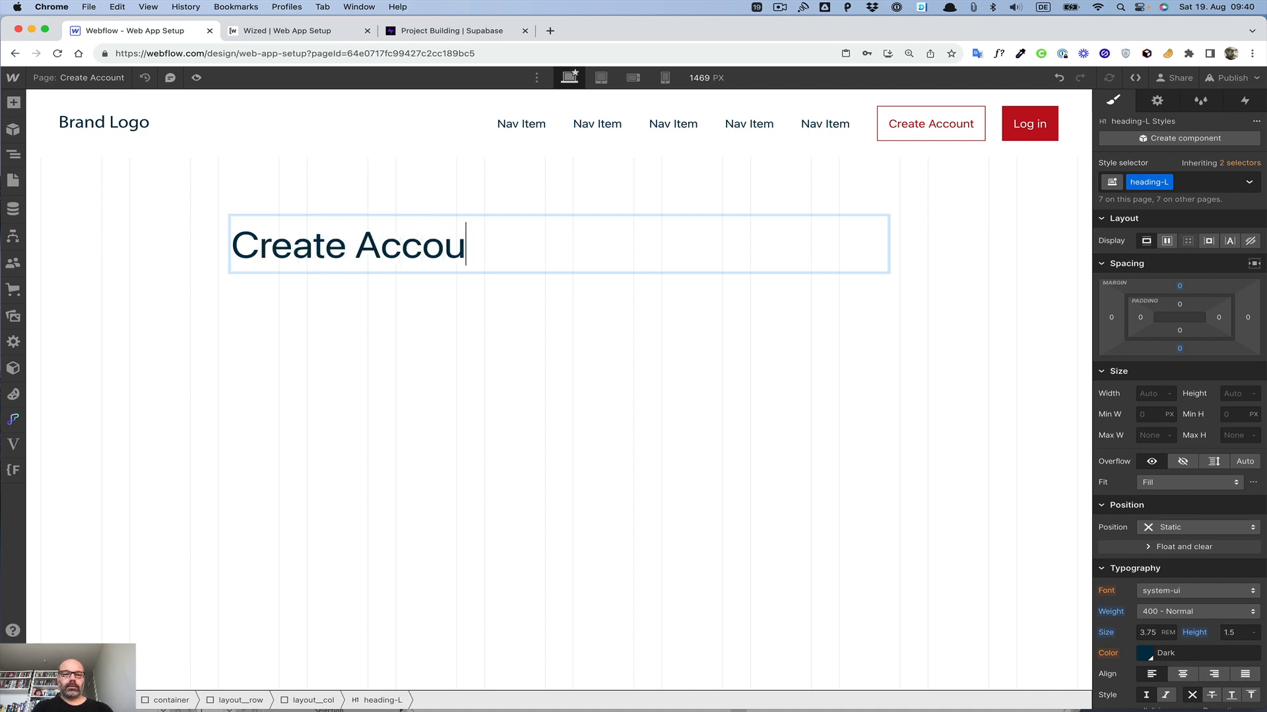
click(308, 253)
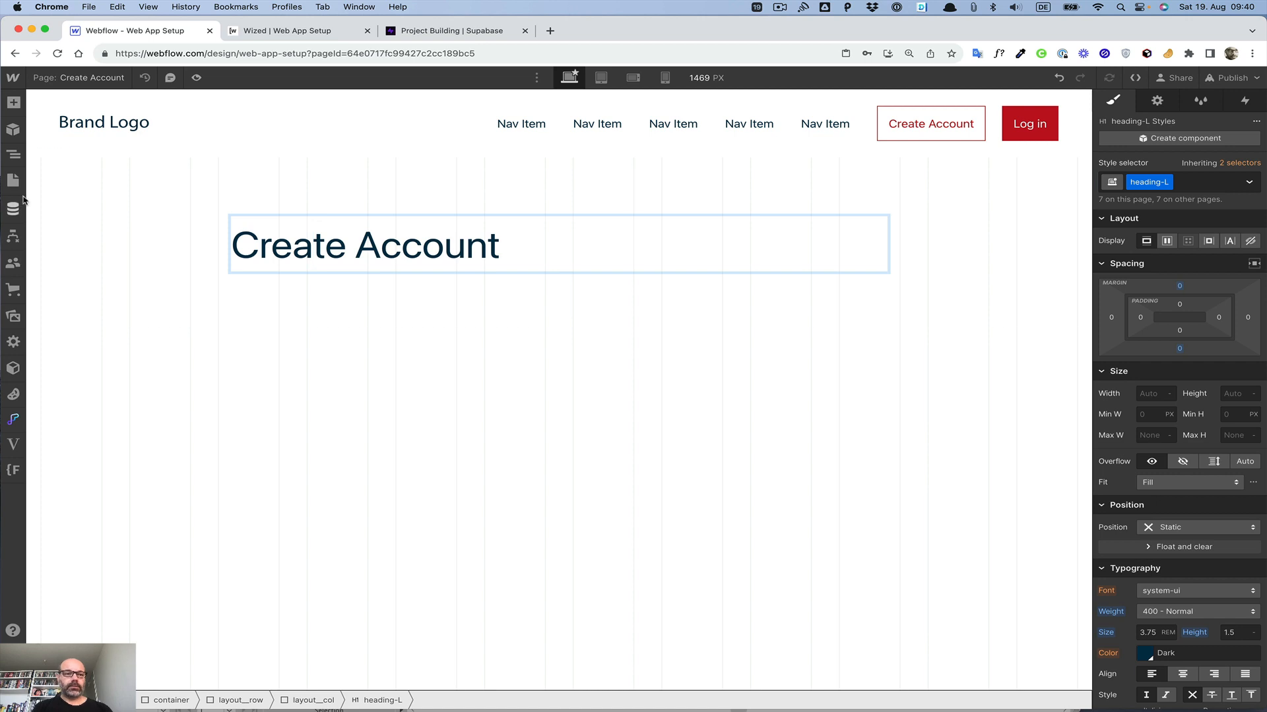
Step: Add a Div Block below the heading in the column and give it the margin-M class
click(14, 154)
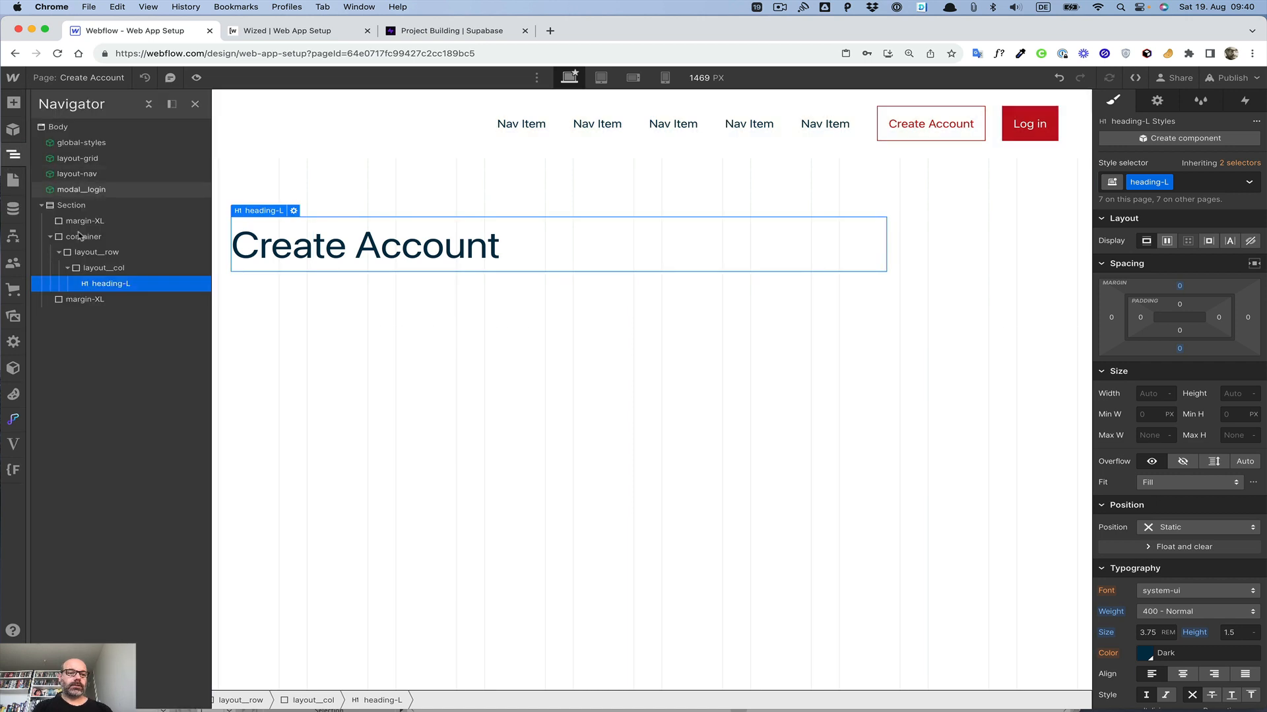
click(104, 268)
key(super+e)
text(div)
key(Return)
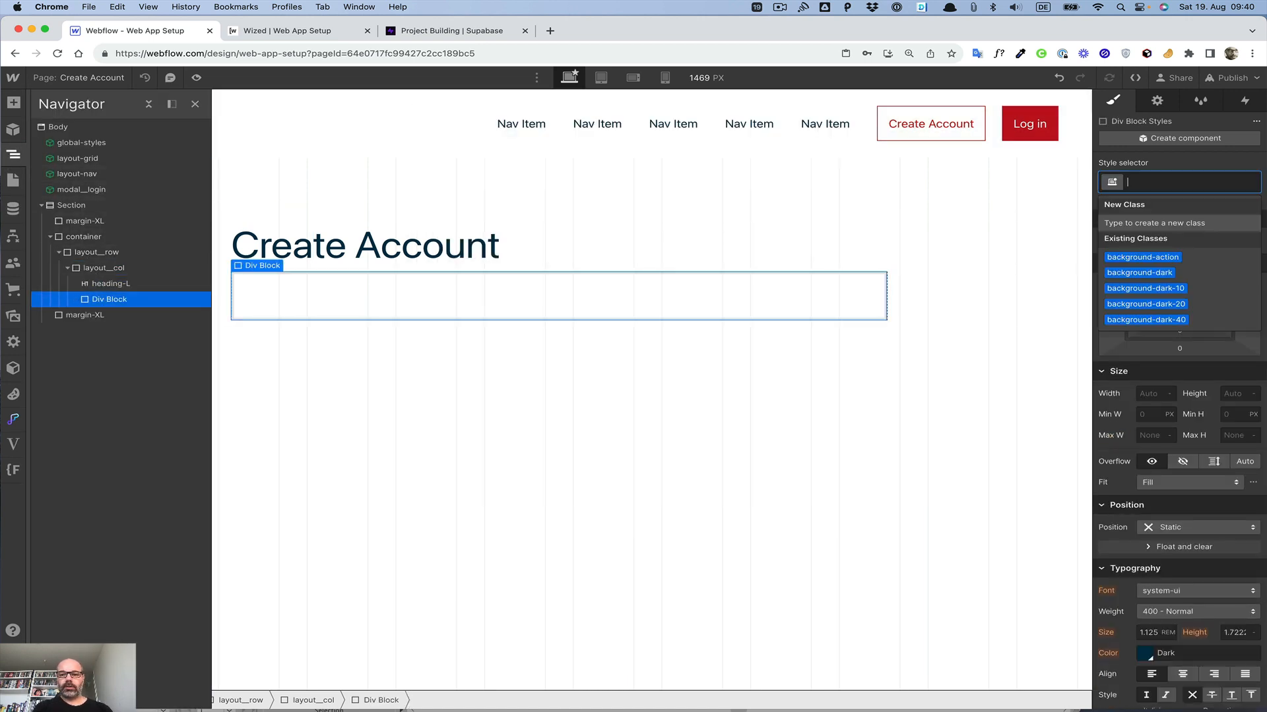
text(margin)
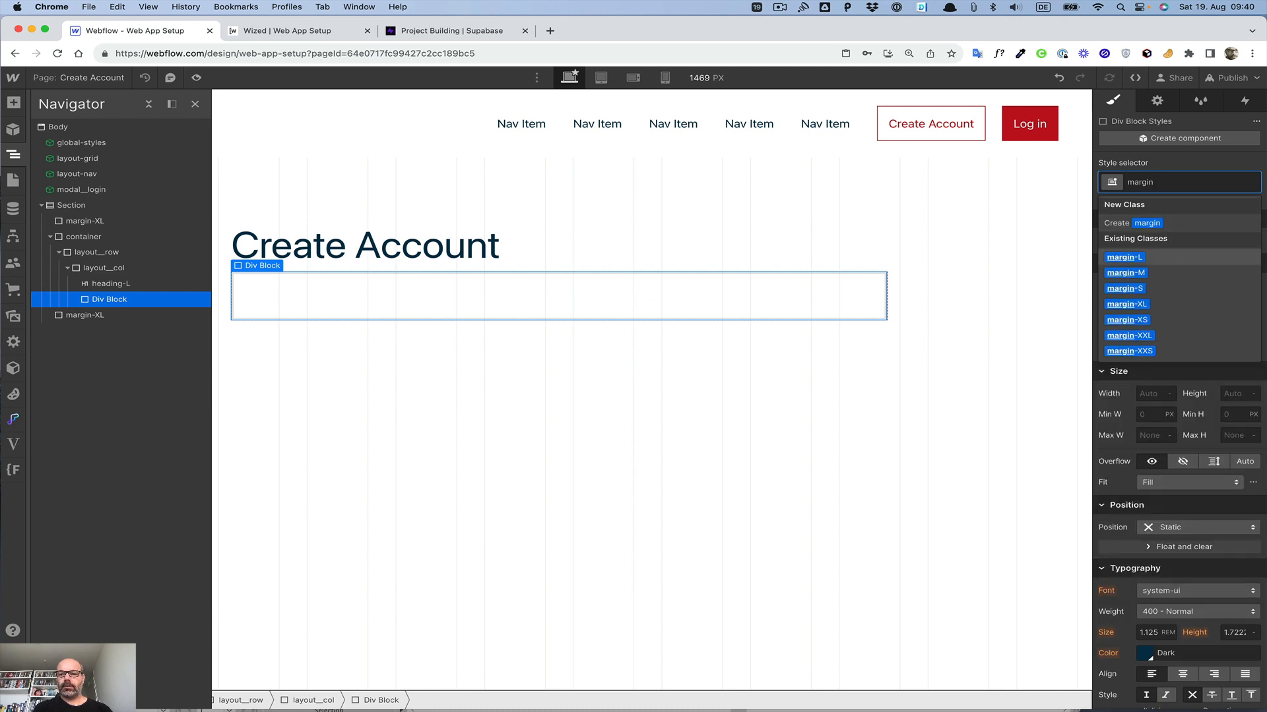
key(Return)
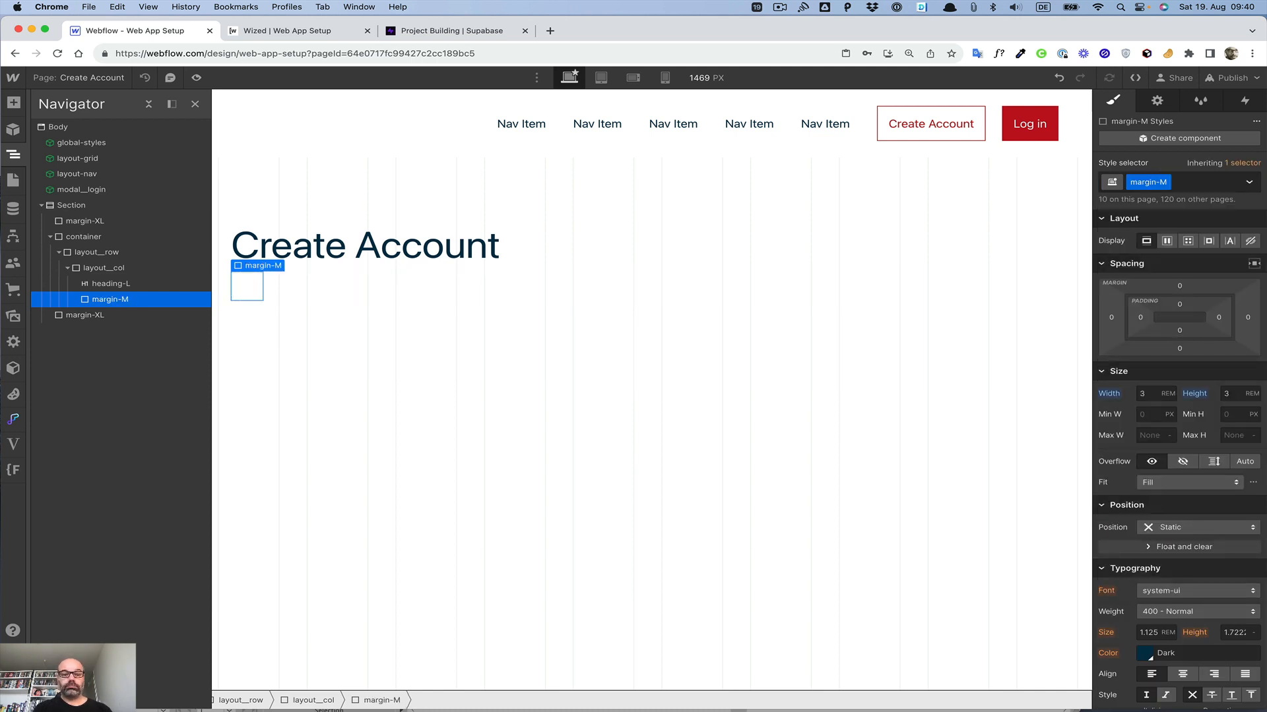
Step: Add a Form Block inside the layout__col column and give it the form class
click(311, 281)
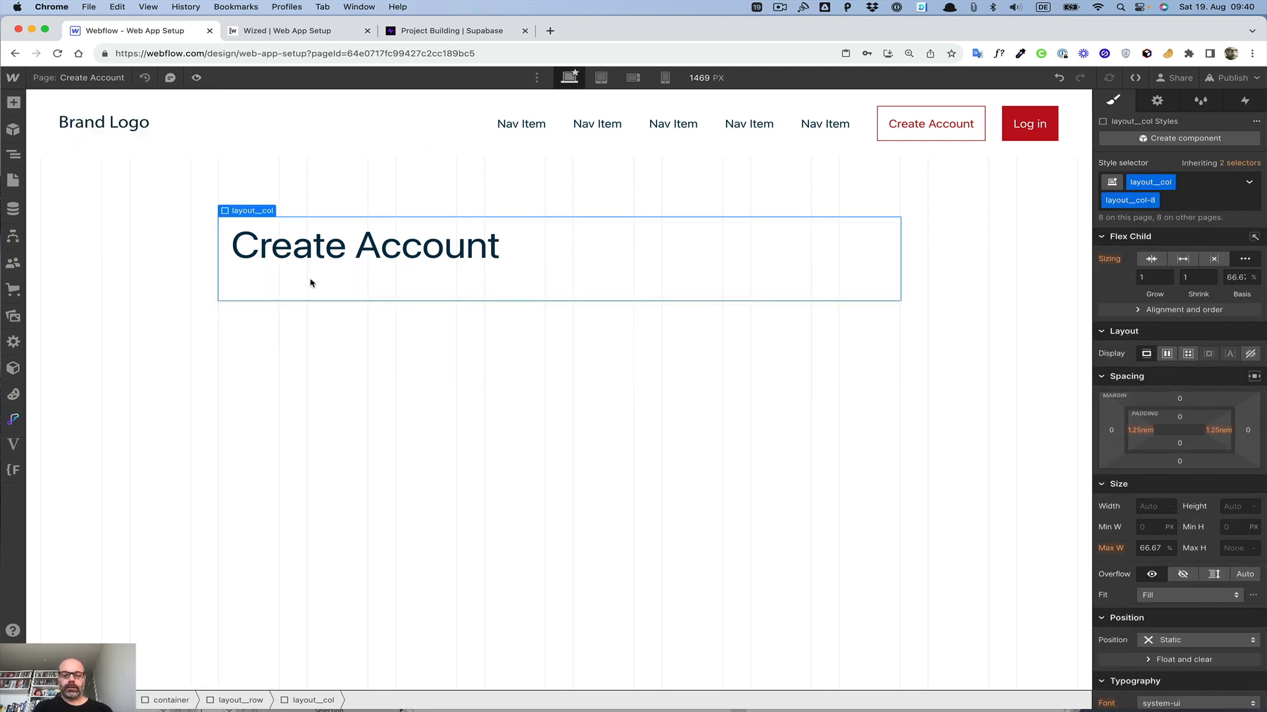
key(super+e)
text(fi)
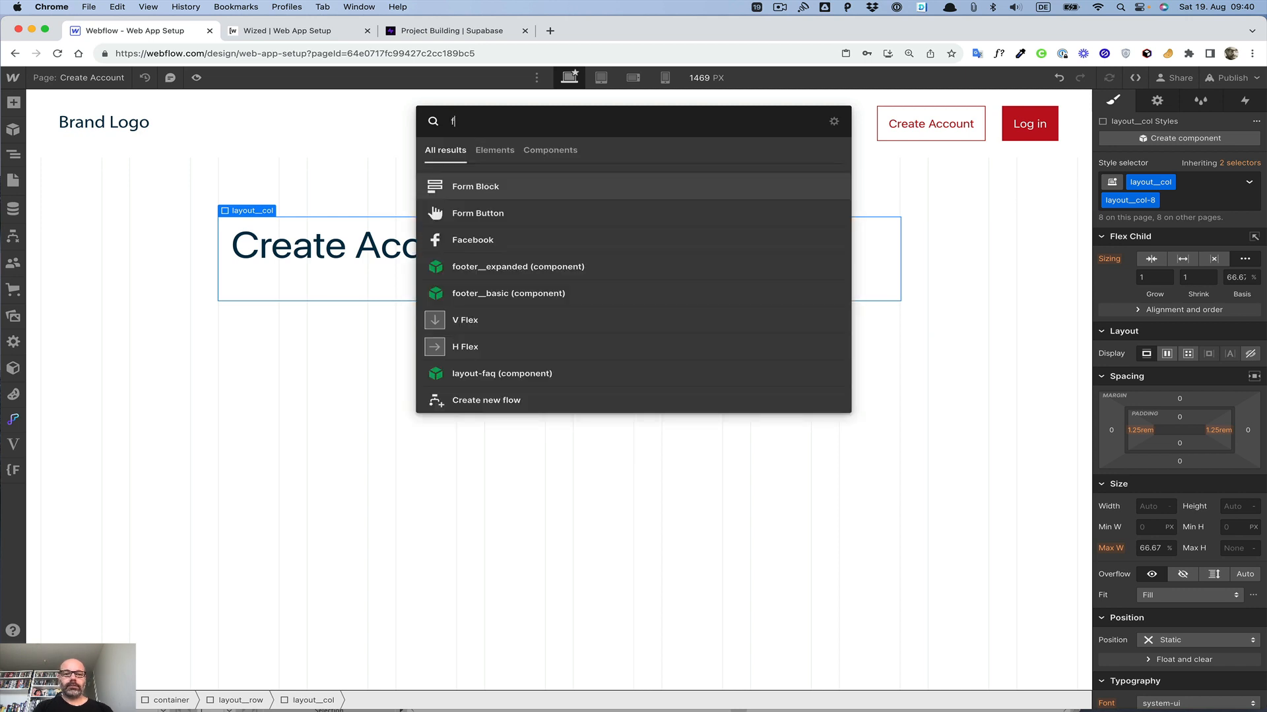
key(Return)
text(form)
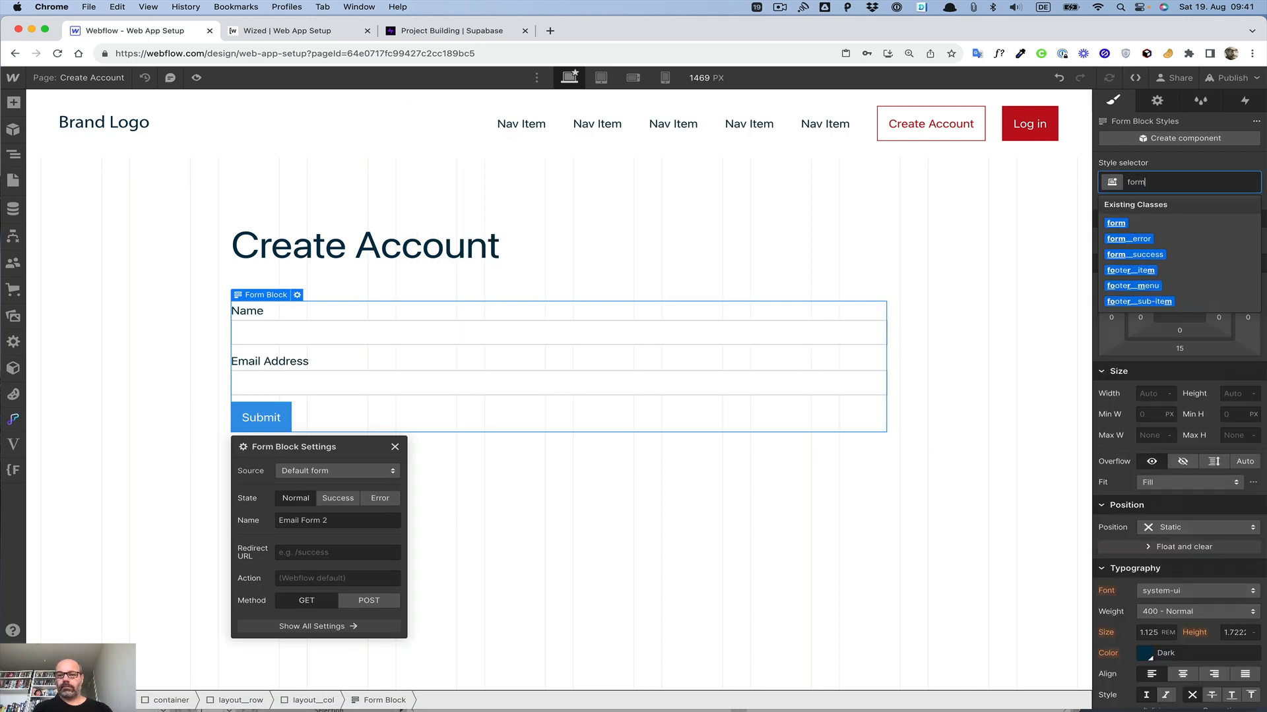
key(Return)
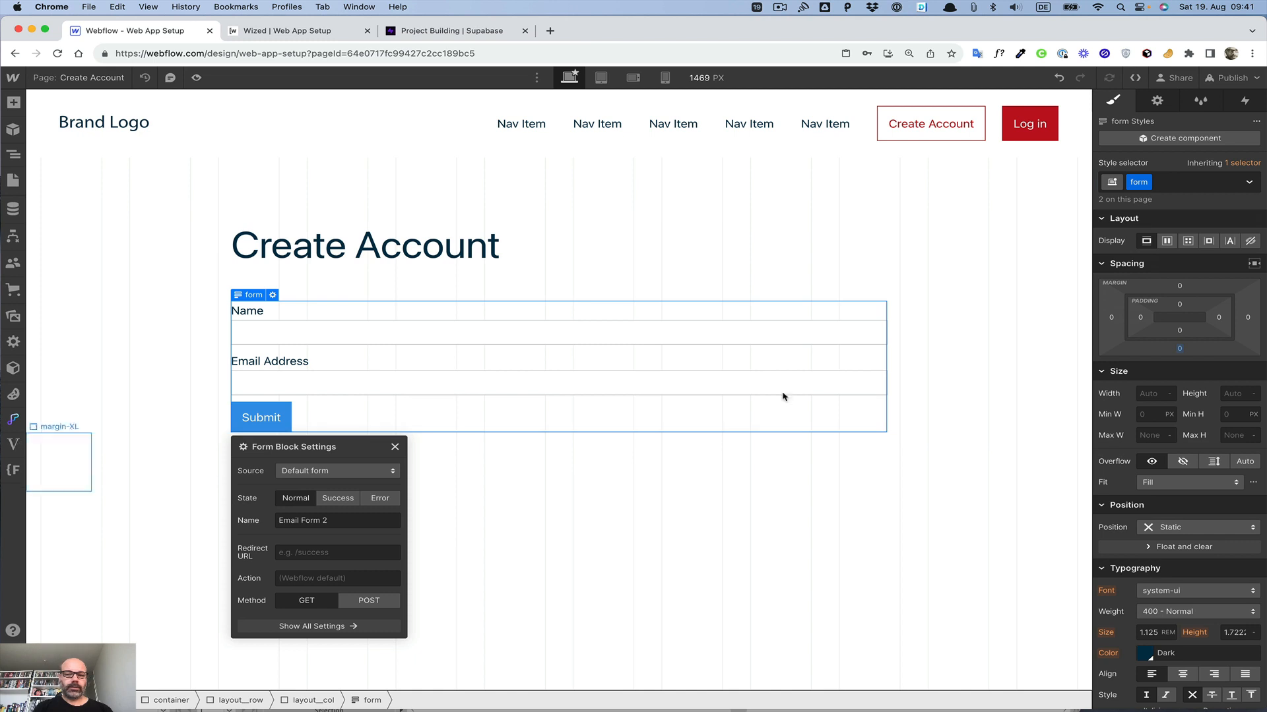
Step: Remove the form's Submit button and apply the input-field class to the Name text field
click(264, 416)
click(297, 383)
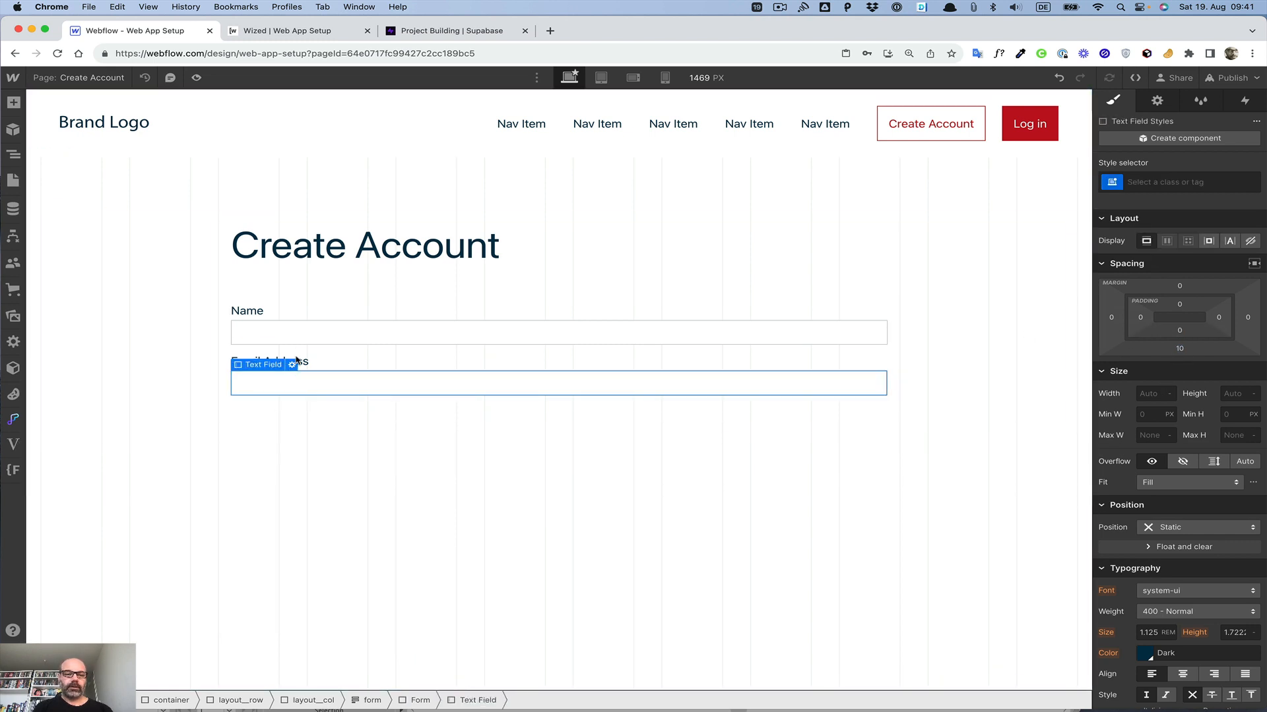
click(268, 331)
click(1179, 188)
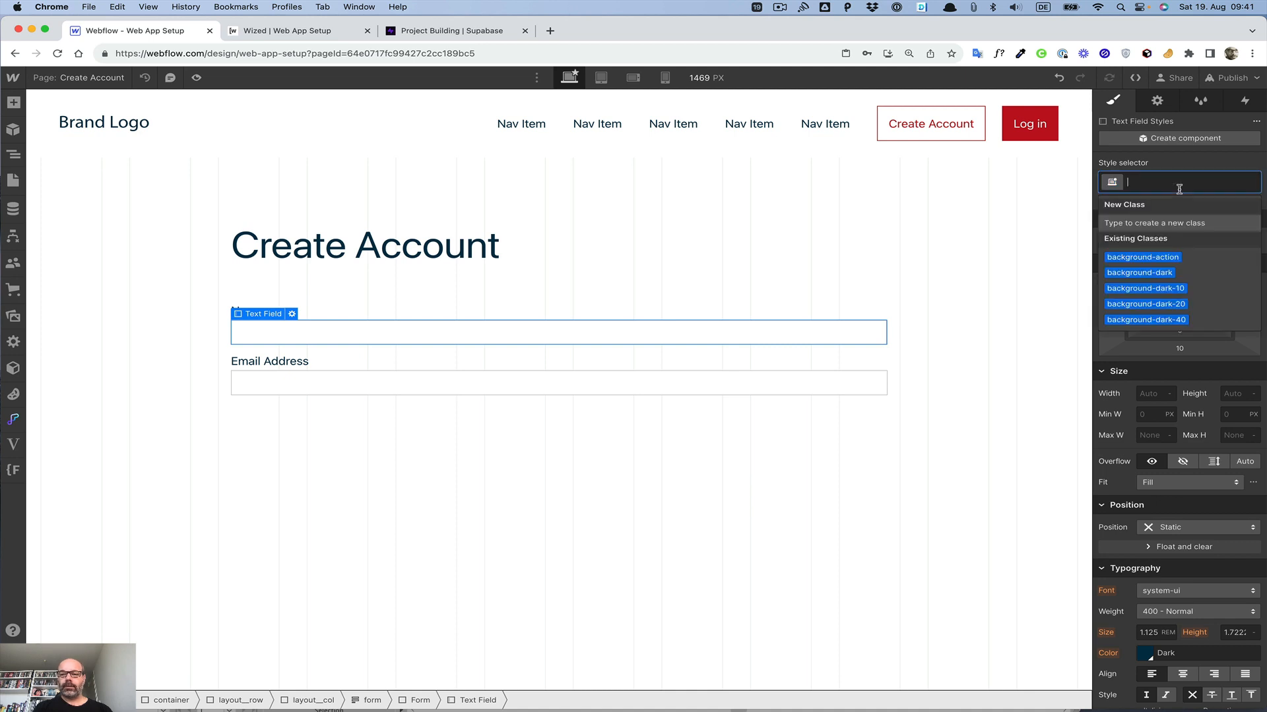
text(i)
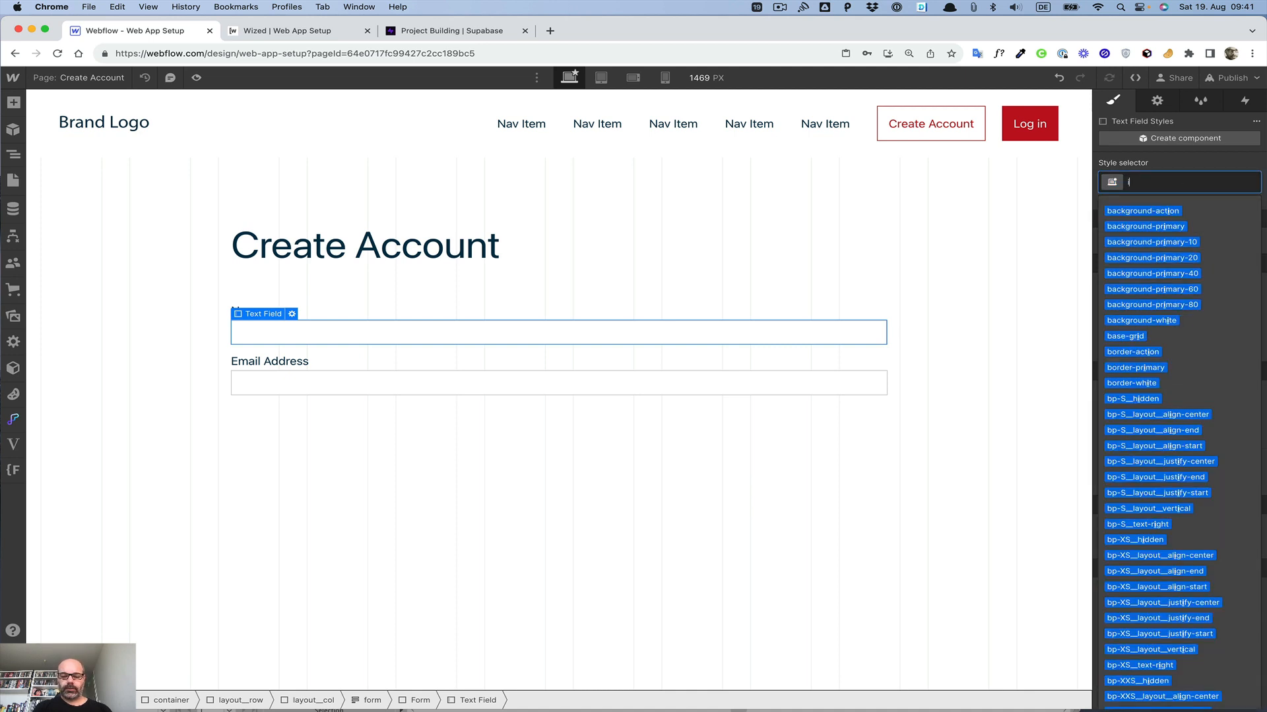
text(npu)
key(Down)
key(Return)
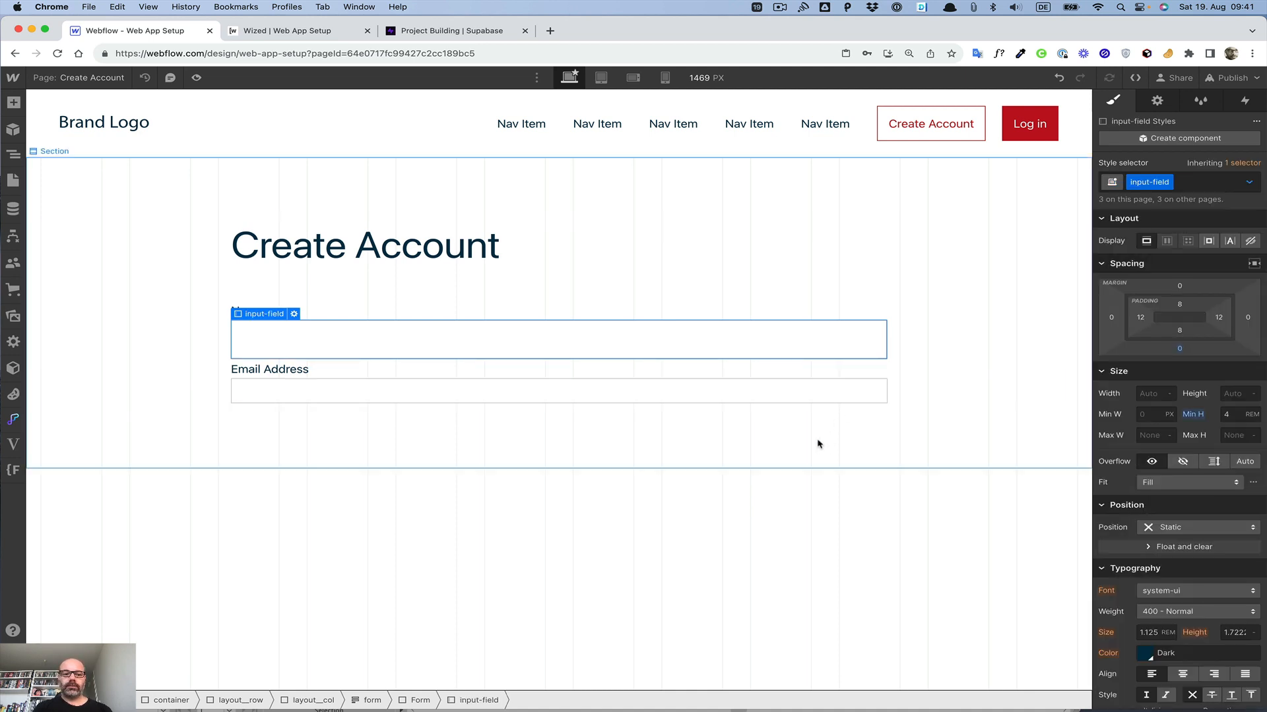
Step: Apply the input-field class to the Email Address text field
click(778, 393)
key(super+Return)
text(inp)
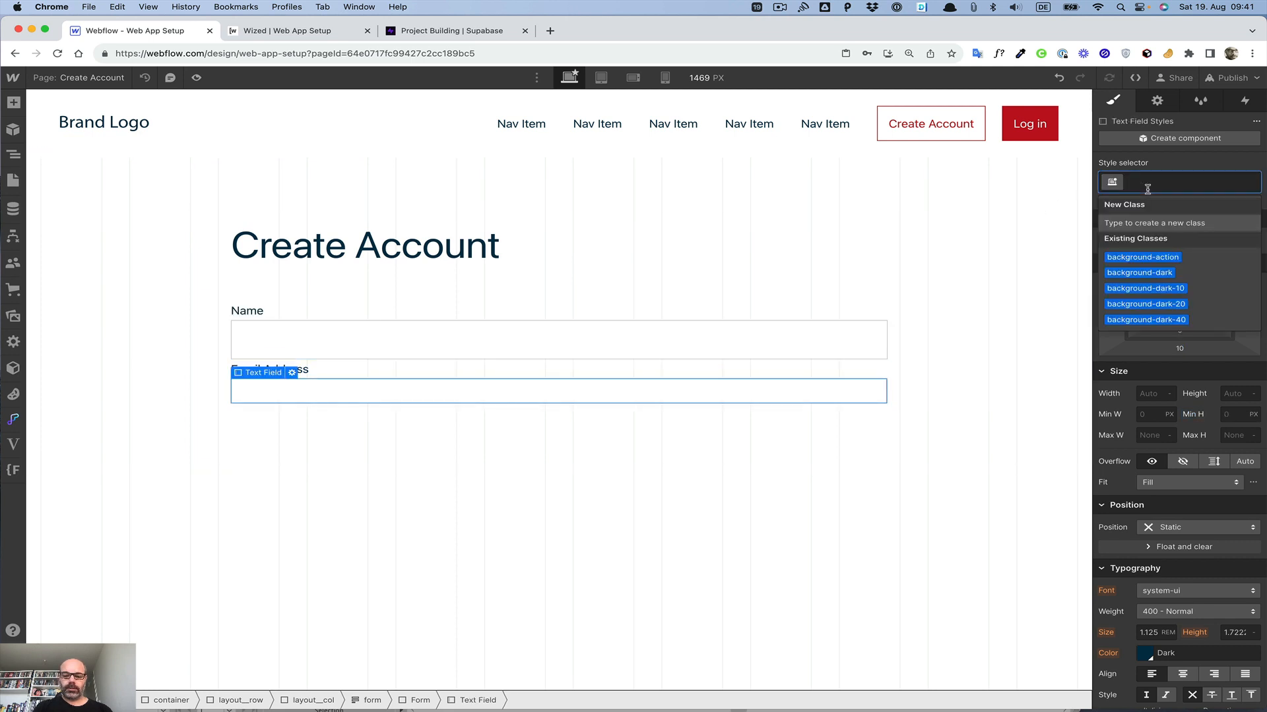
text(ut)
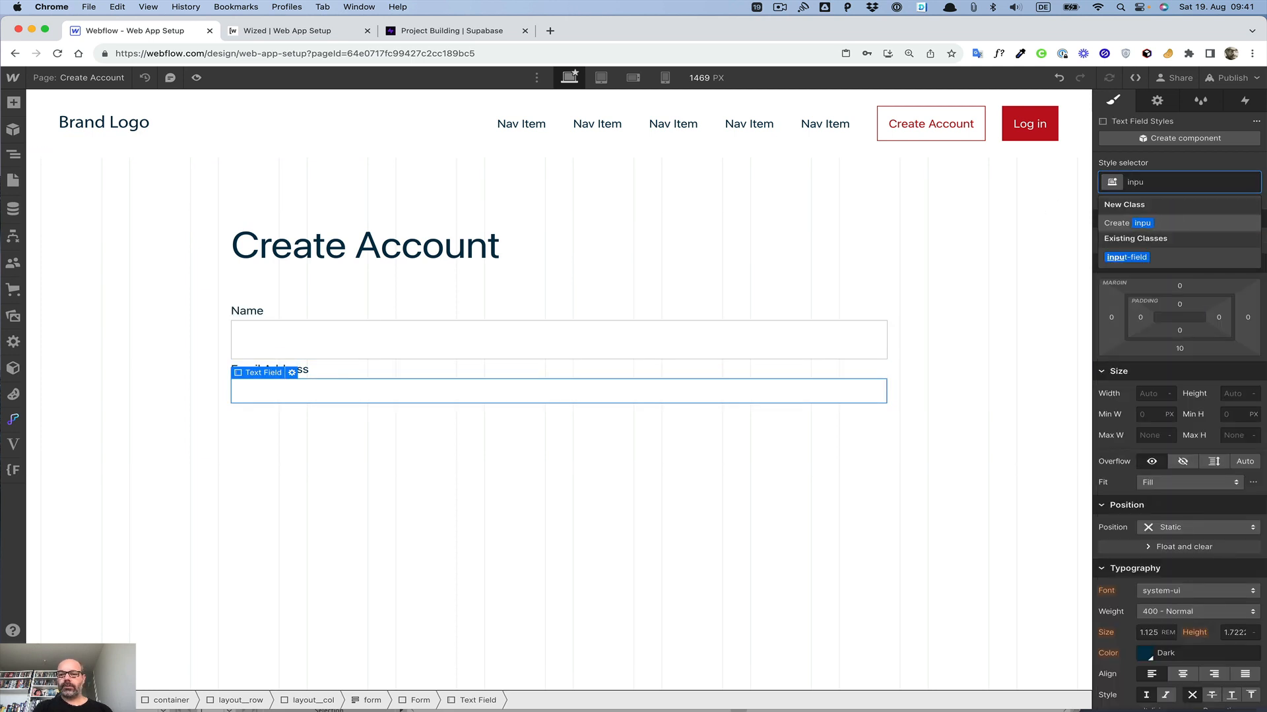
key(Down)
key(Return)
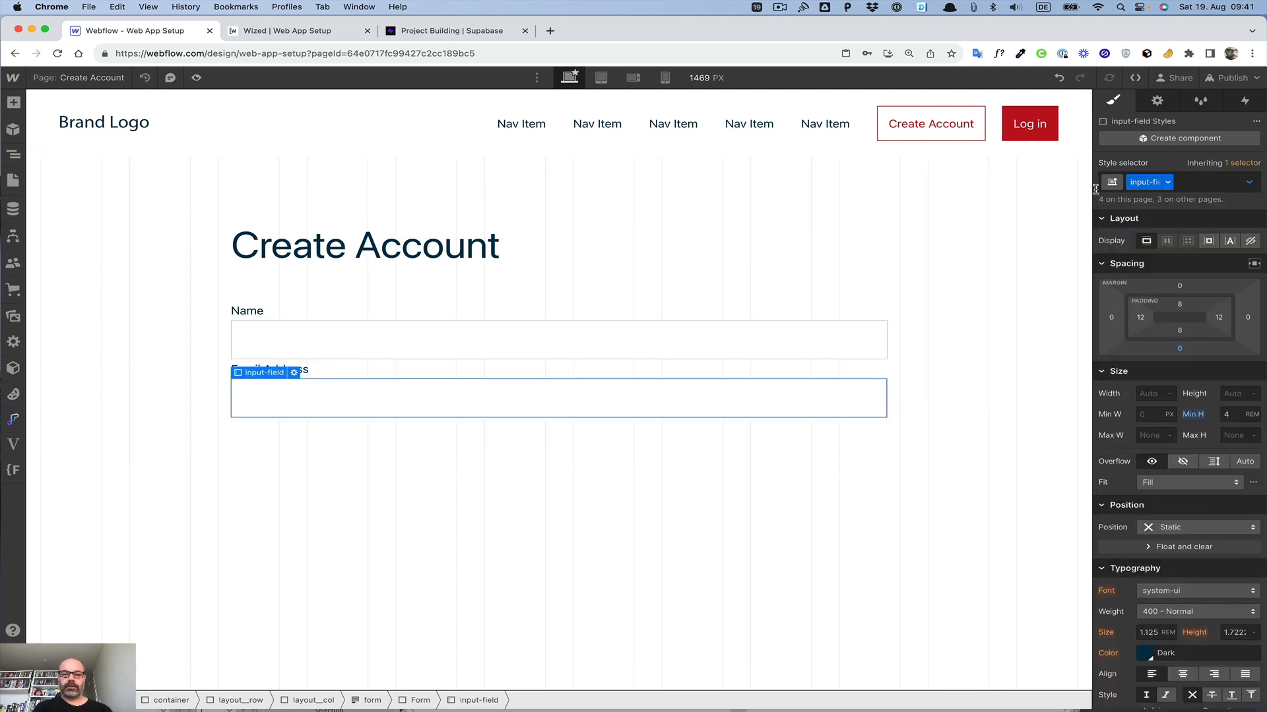
Step: Add a Div Block spacer below the Name field and give it the margin-XS class
click(320, 358)
key(super+e)
text(div)
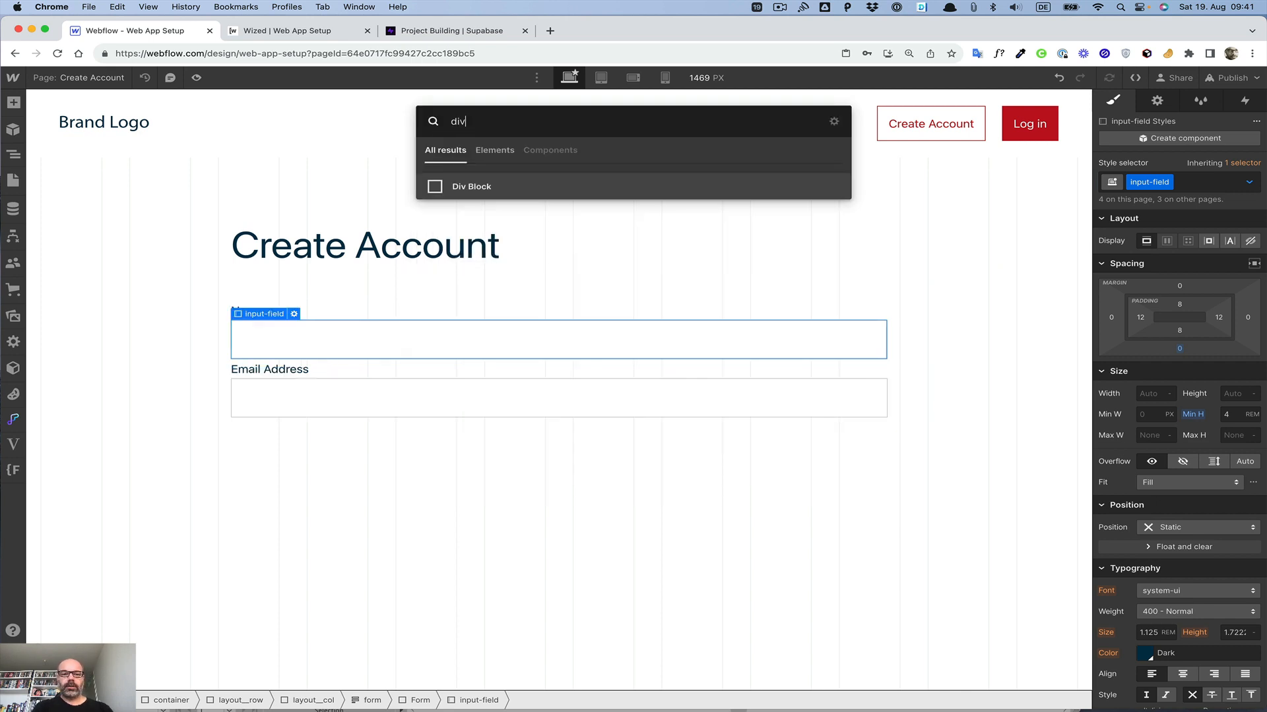
key(Return)
key(super+Return)
text(margin)
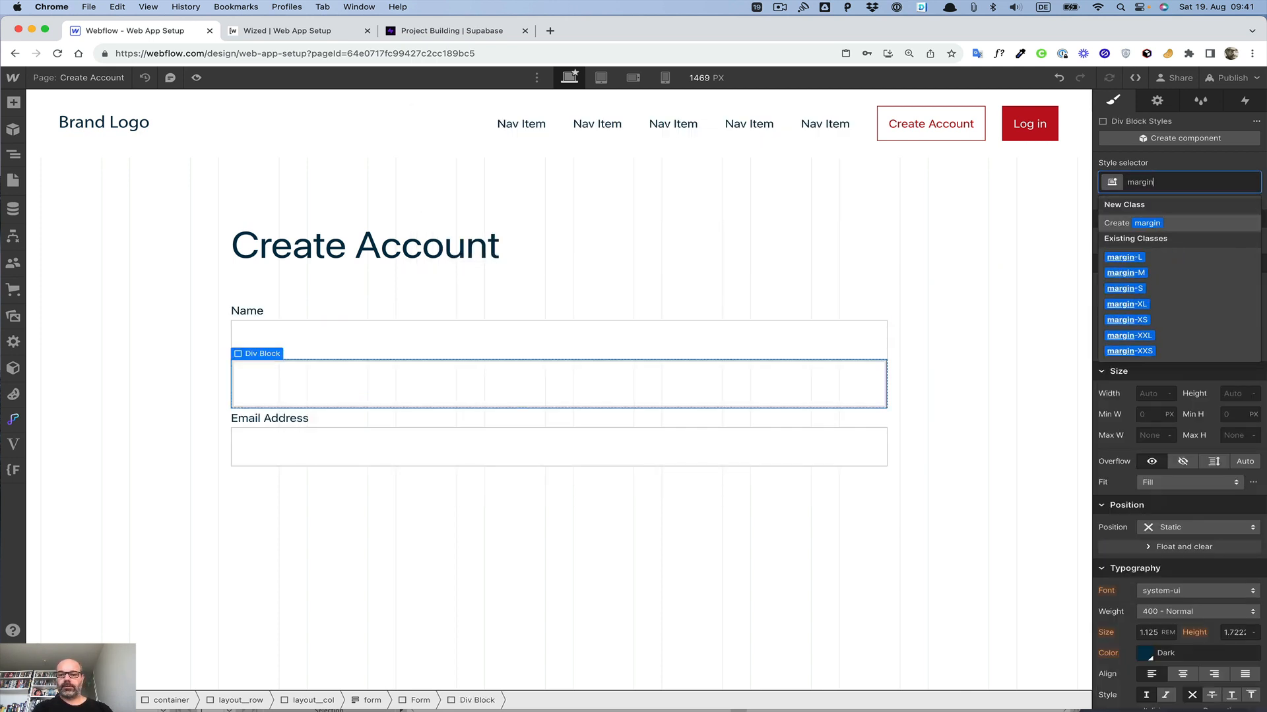
key(Down)
key(Down)
key(Down)
key(Down)
key(Down)
key(Return)
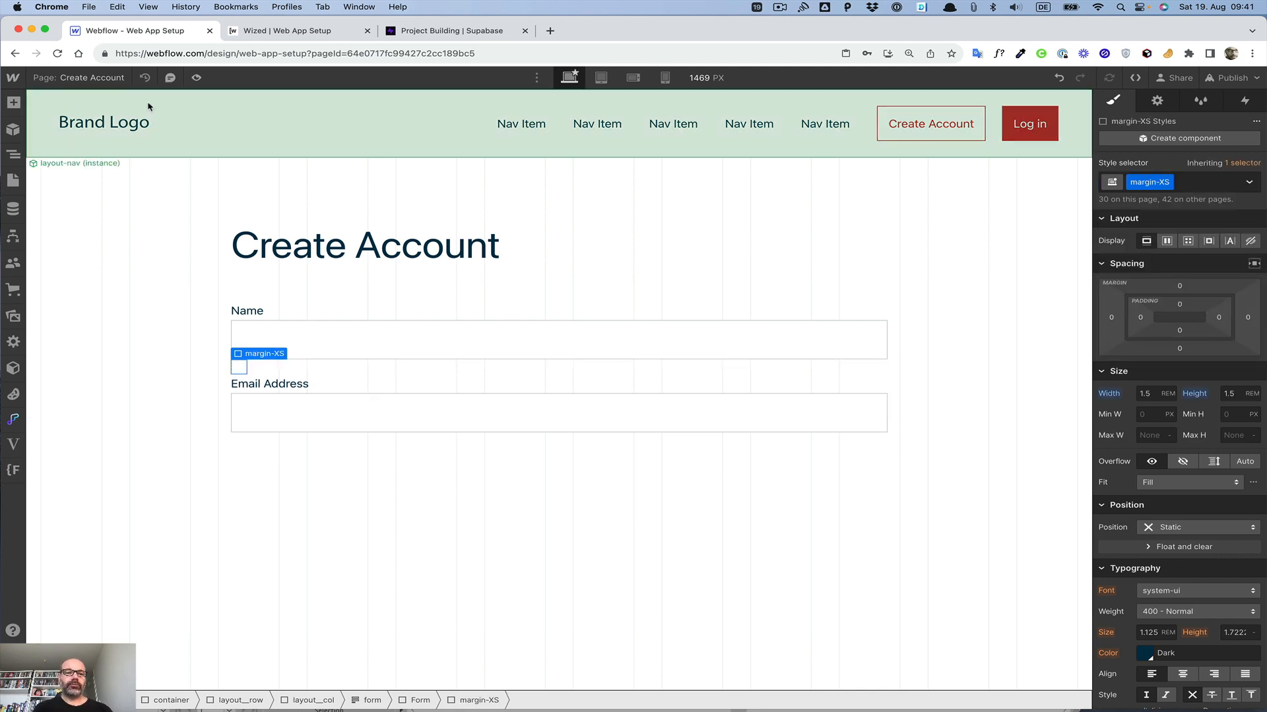
Step: Open the modal_login component to examine its form structure, then return to the page
click(13, 156)
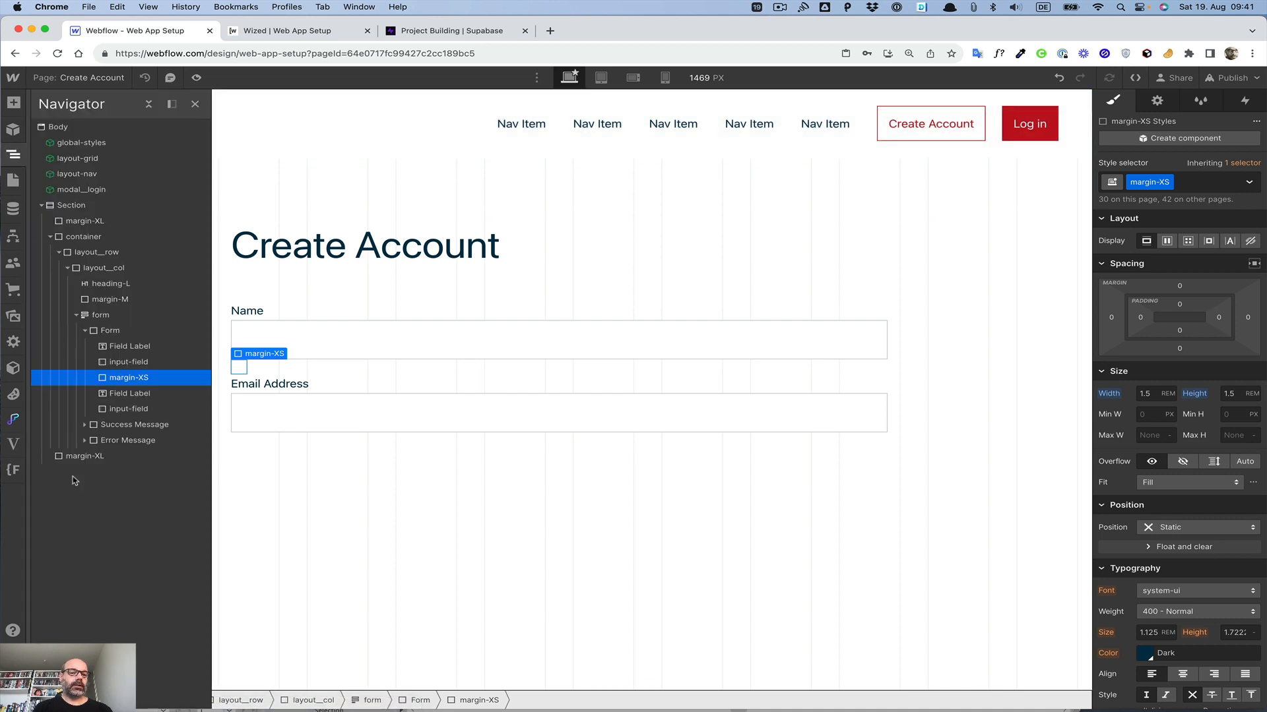
double_click(64, 189)
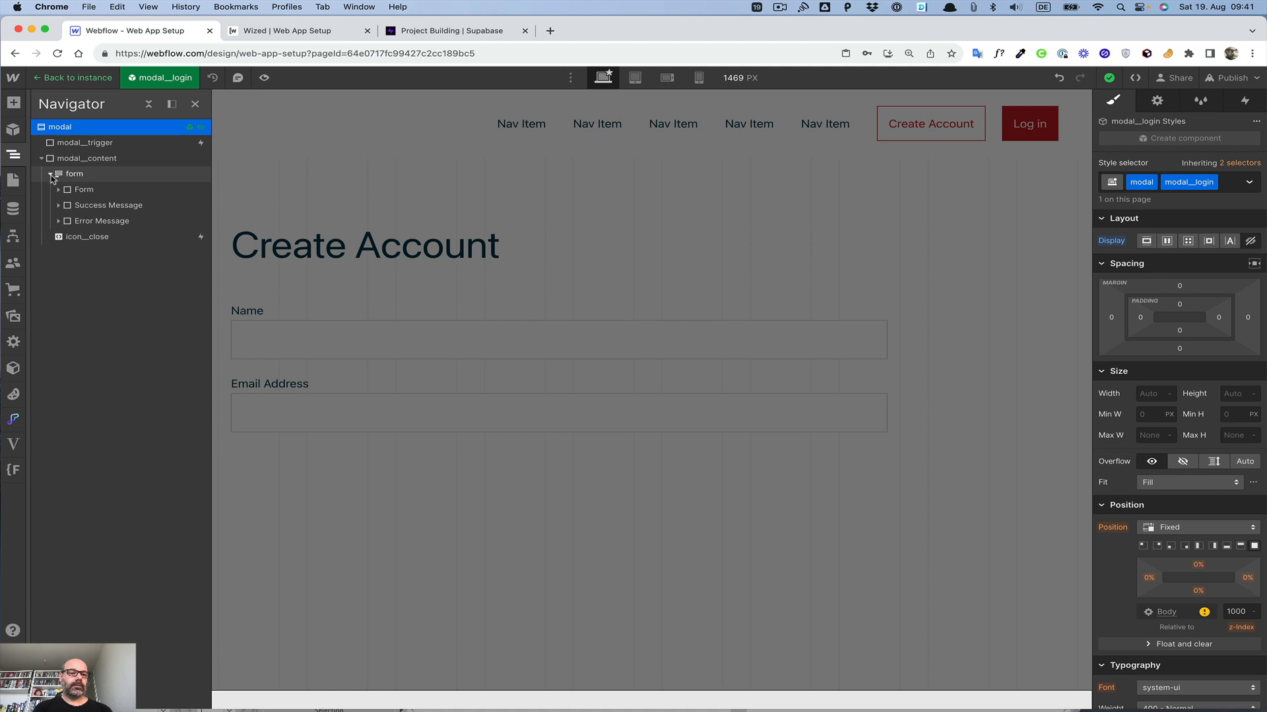
click(59, 190)
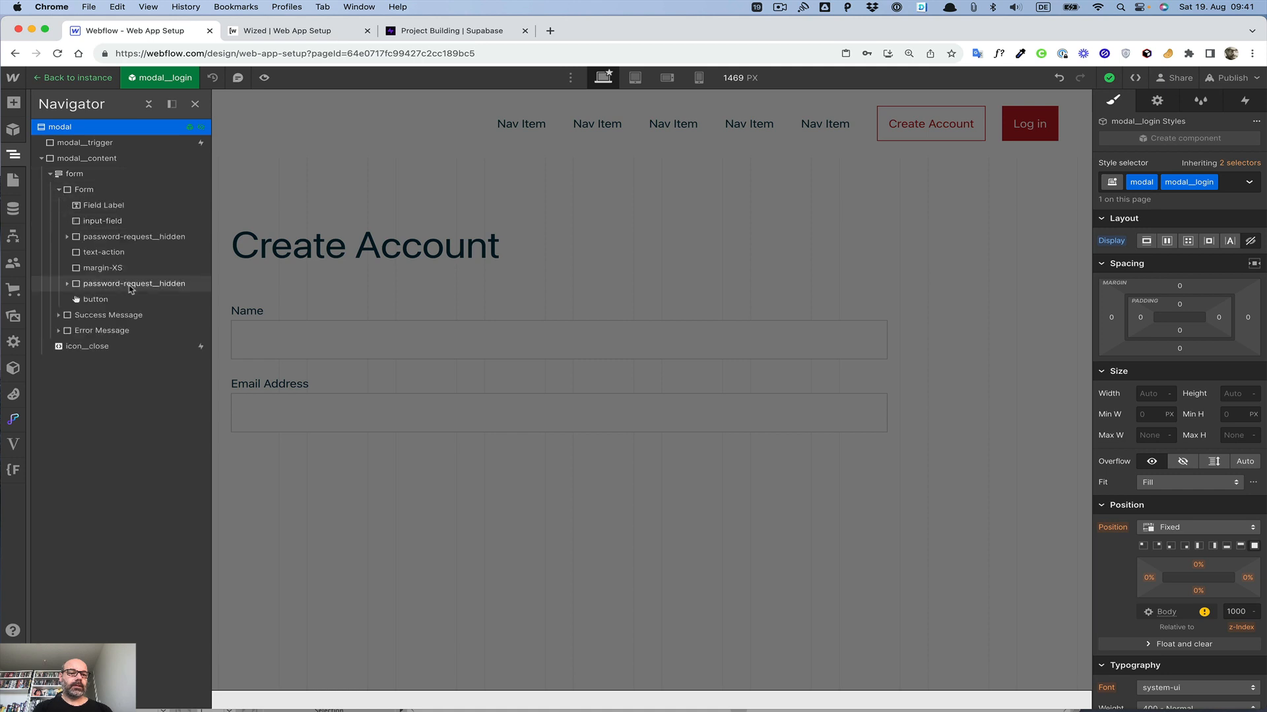
click(66, 237)
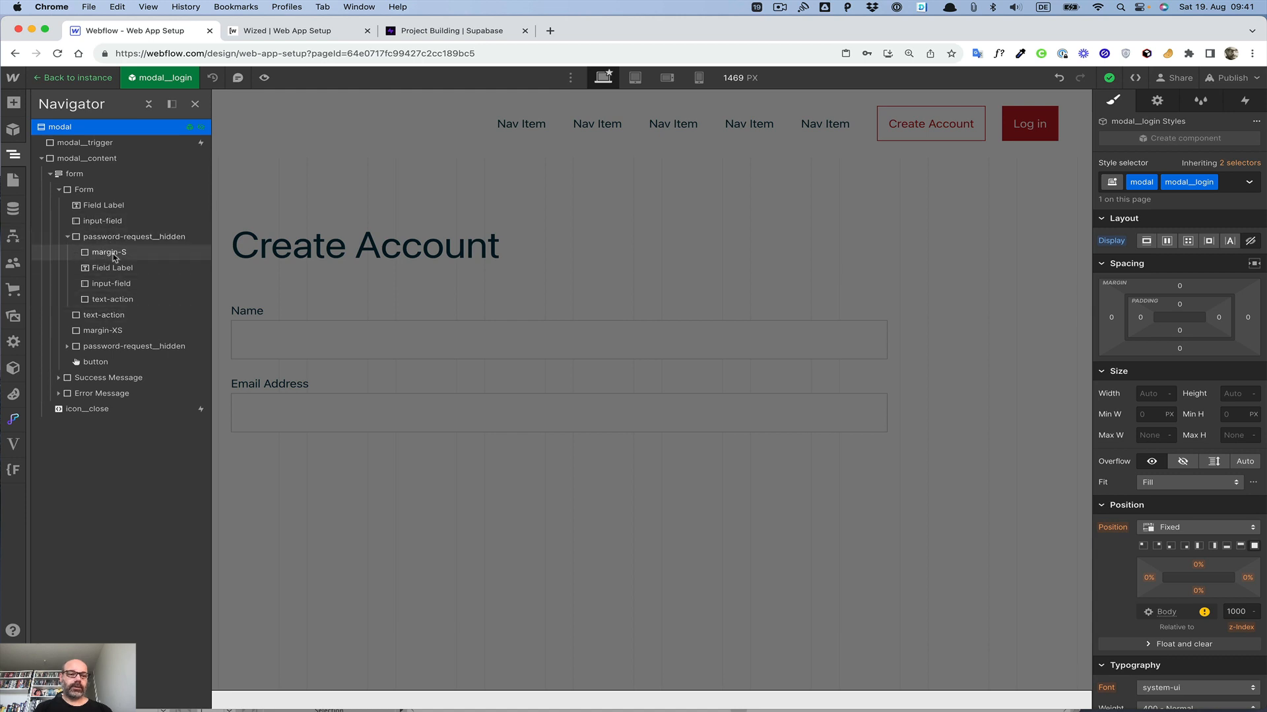
click(75, 77)
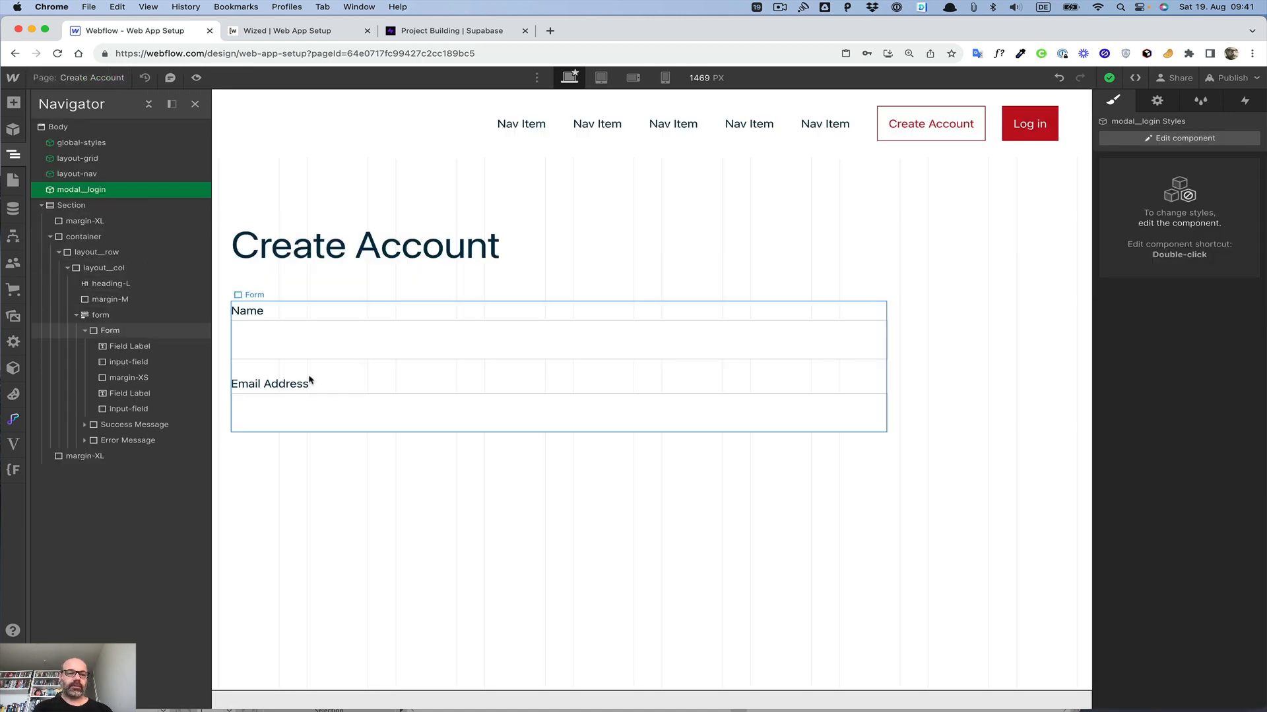
Step: Replace the spacer's class with margin-S
click(239, 367)
key(super+Return)
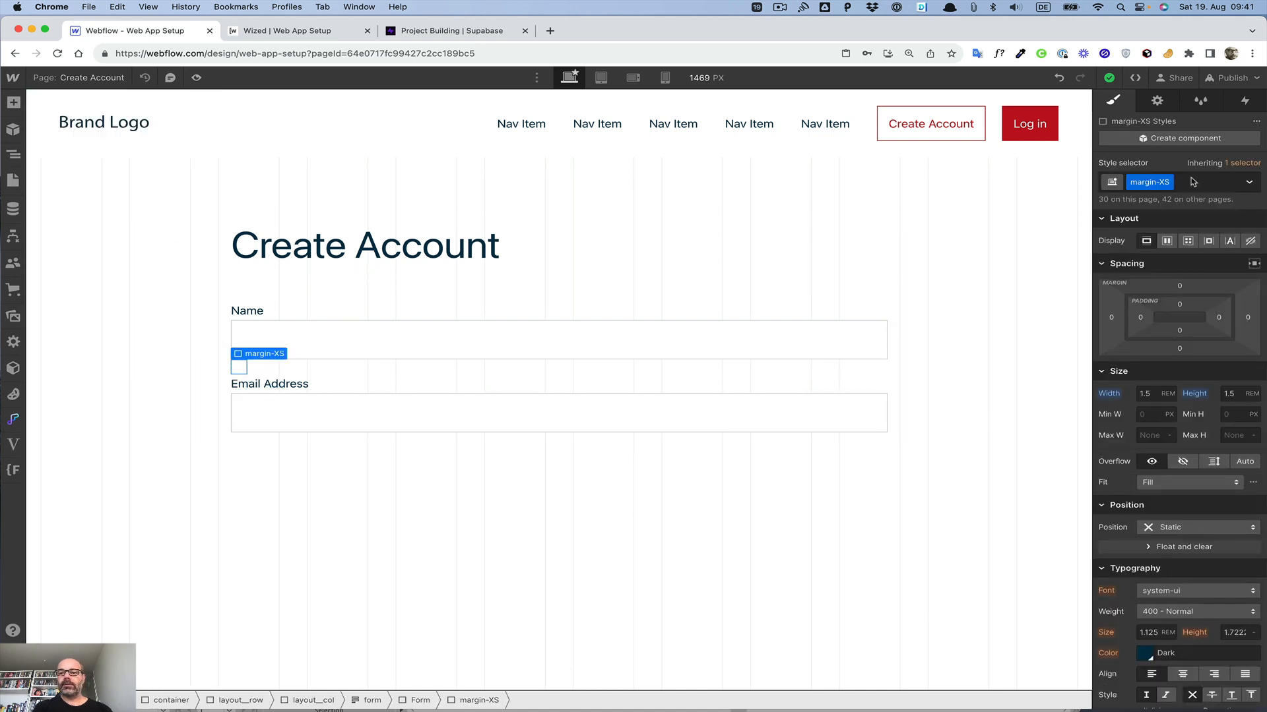
key(BackSpace)
text(margin)
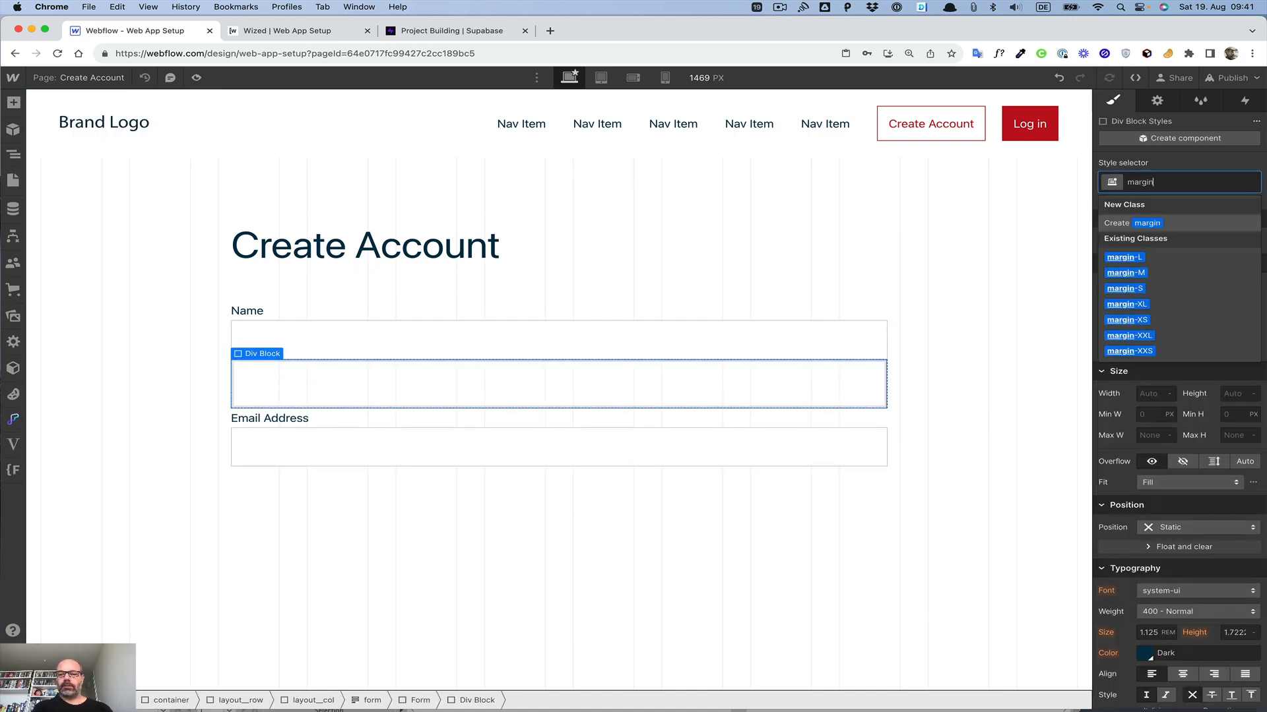
key(Down)
key(Down)
key(Down)
key(Return)
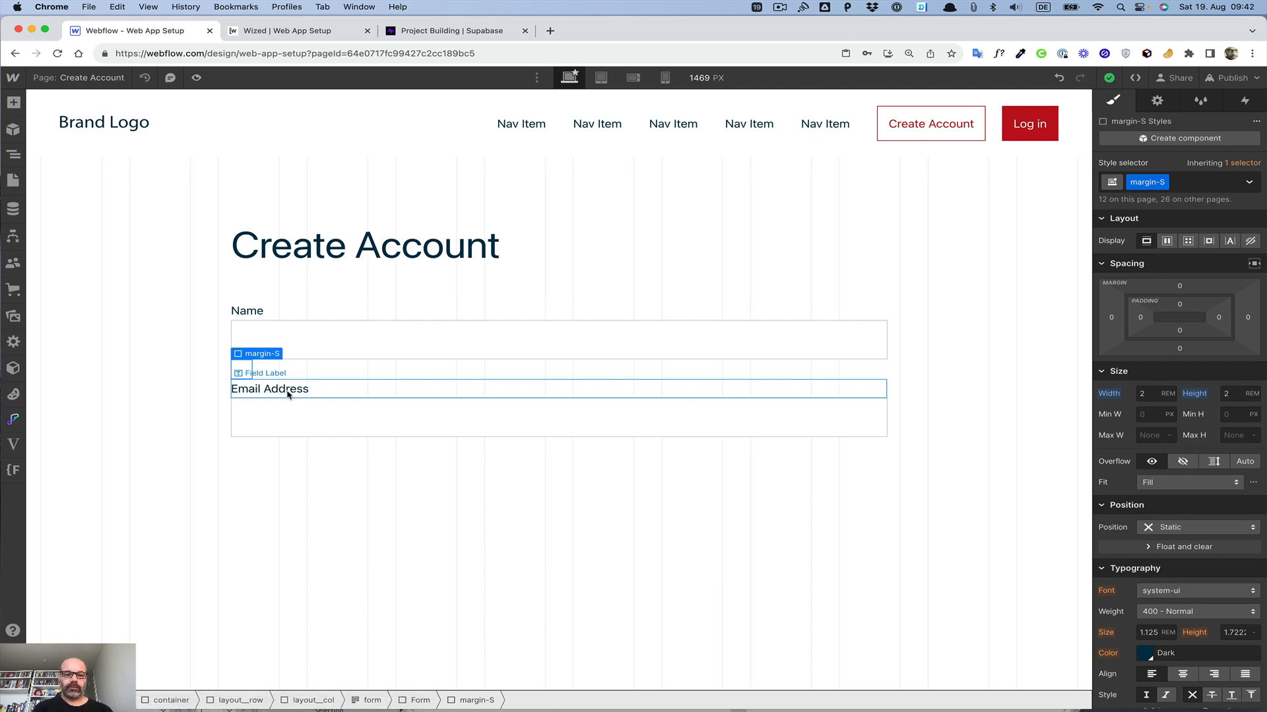
Step: Duplicate the Name and Email Address label, field and spacer groups within the form
click(299, 351)
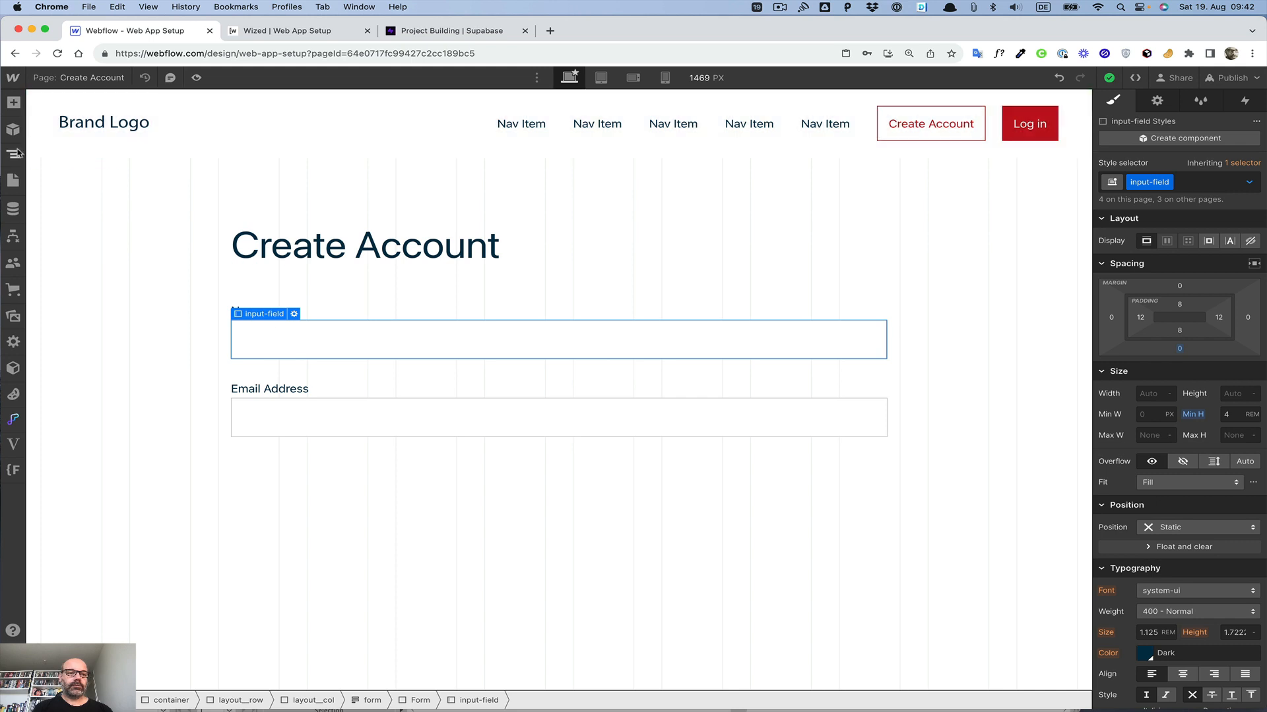
key(z)
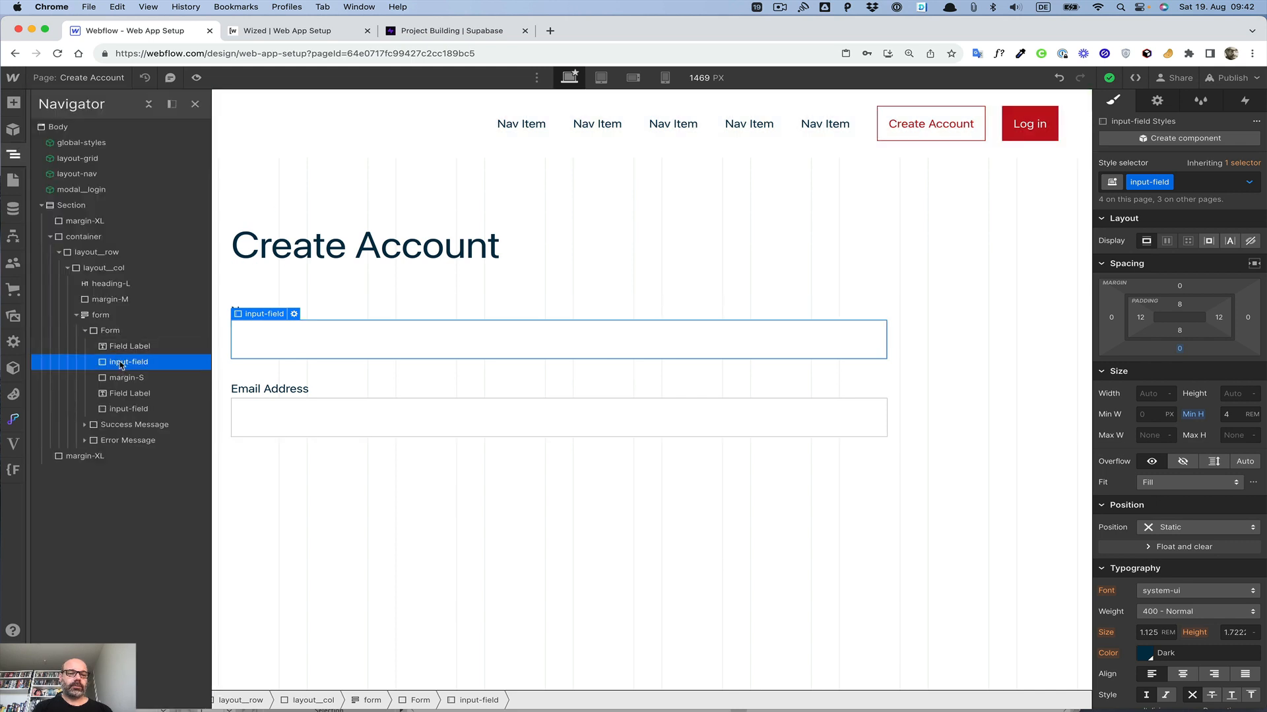
drag(120, 365, 122, 338)
drag(126, 409, 129, 373)
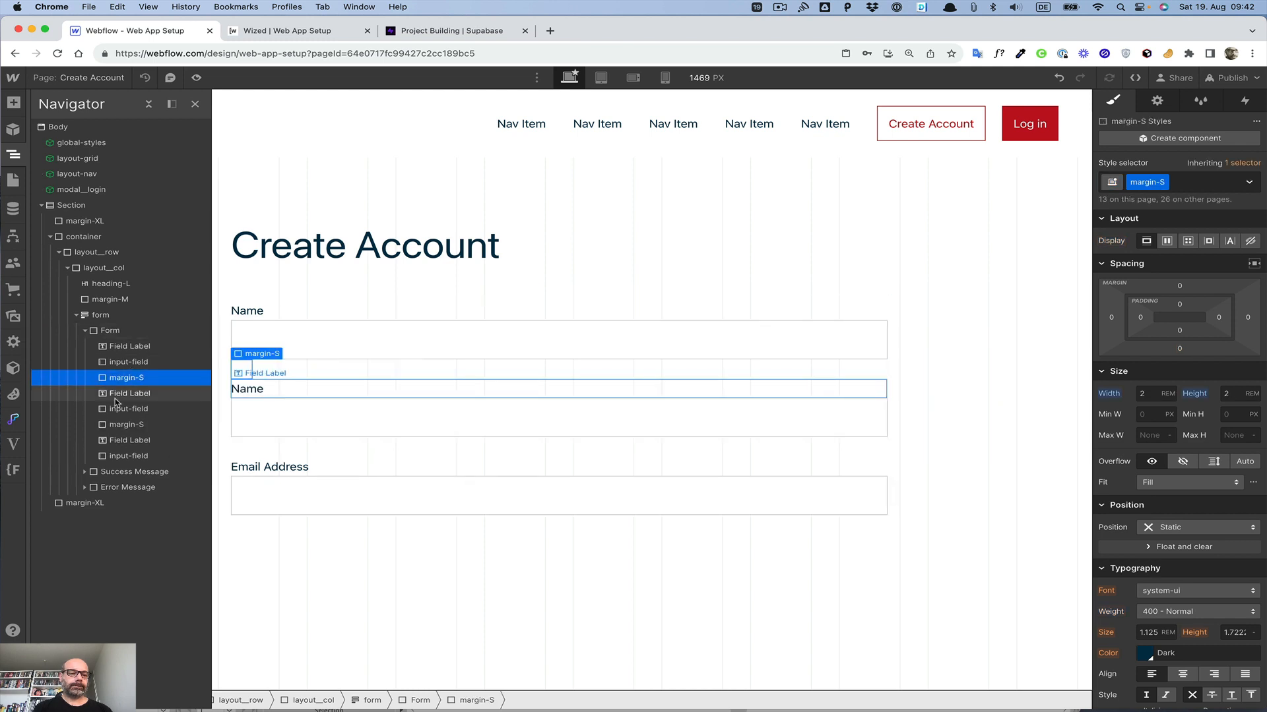
click(124, 441)
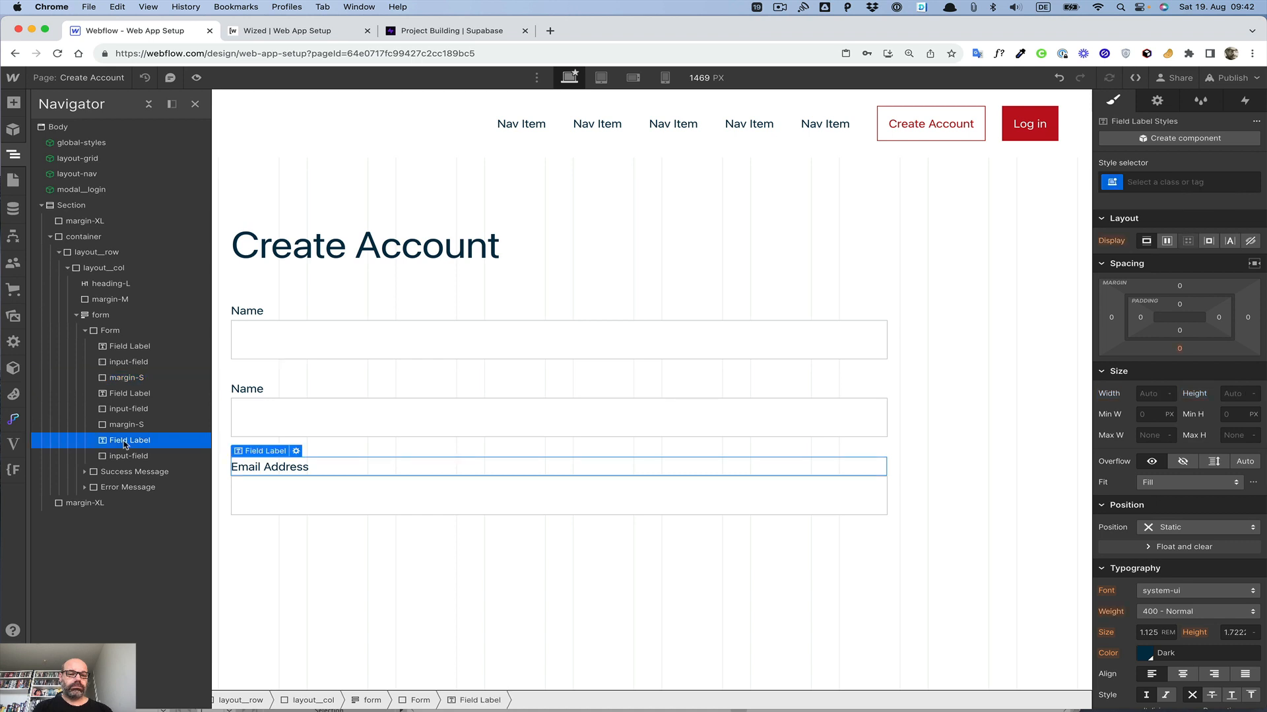
drag(124, 427, 126, 476)
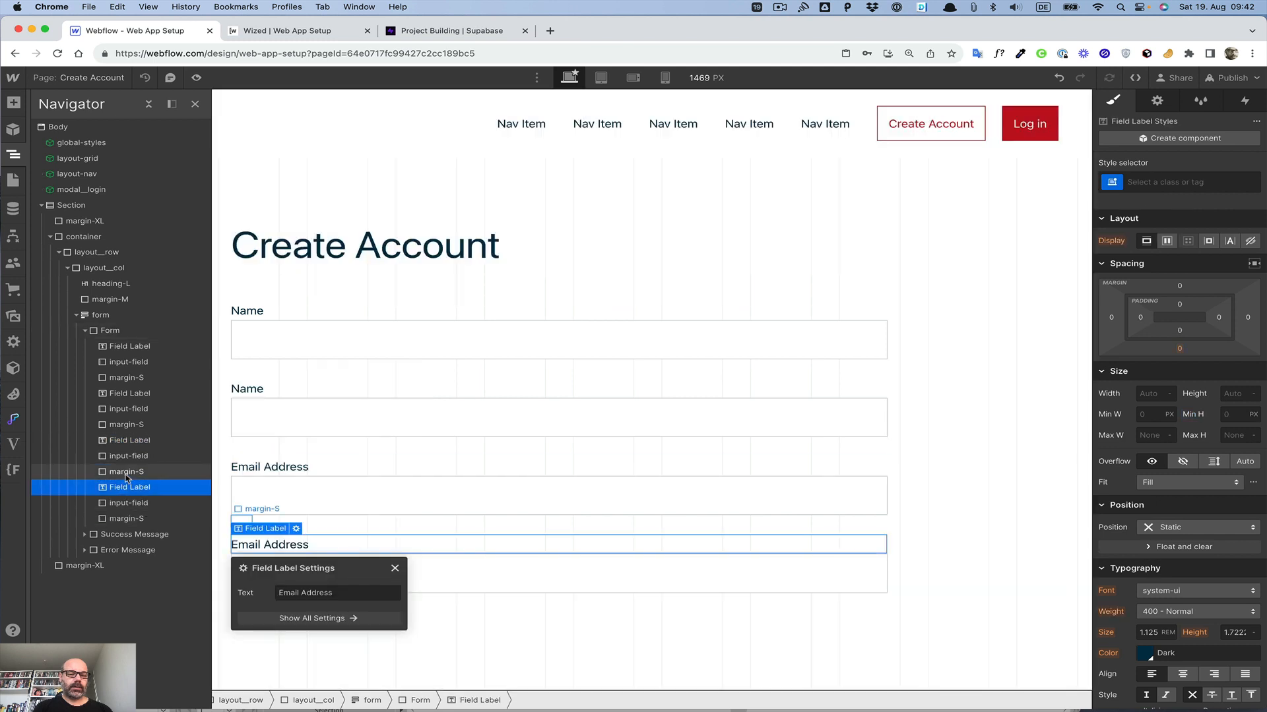
Step: Set the last text field's type to Password and name it Password
click(127, 504)
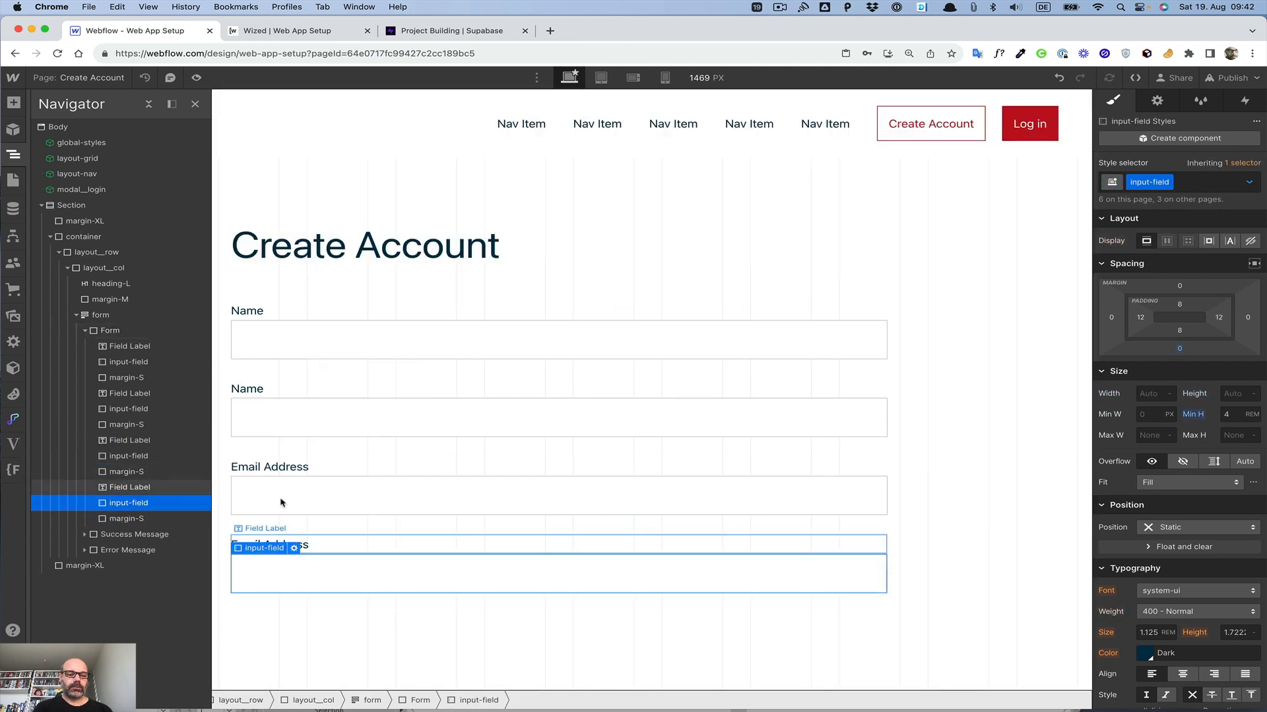
click(293, 549)
click(330, 445)
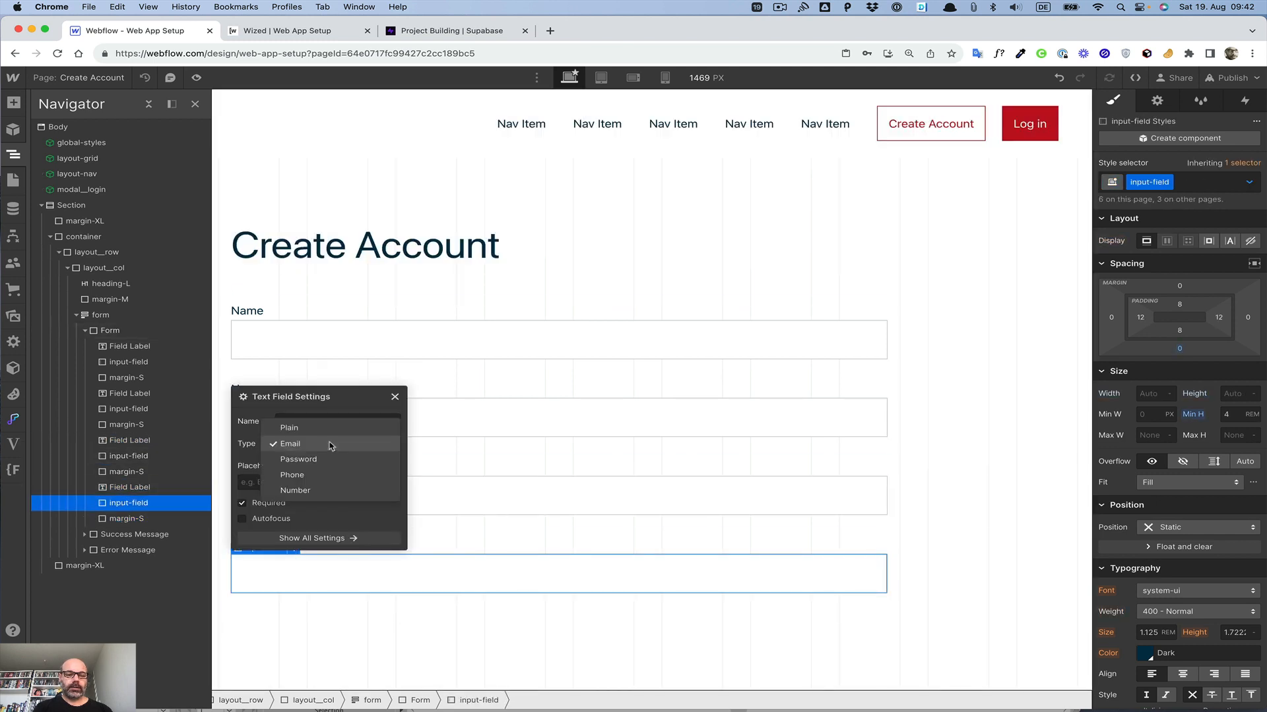
click(299, 460)
triple_click(321, 422)
text(P)
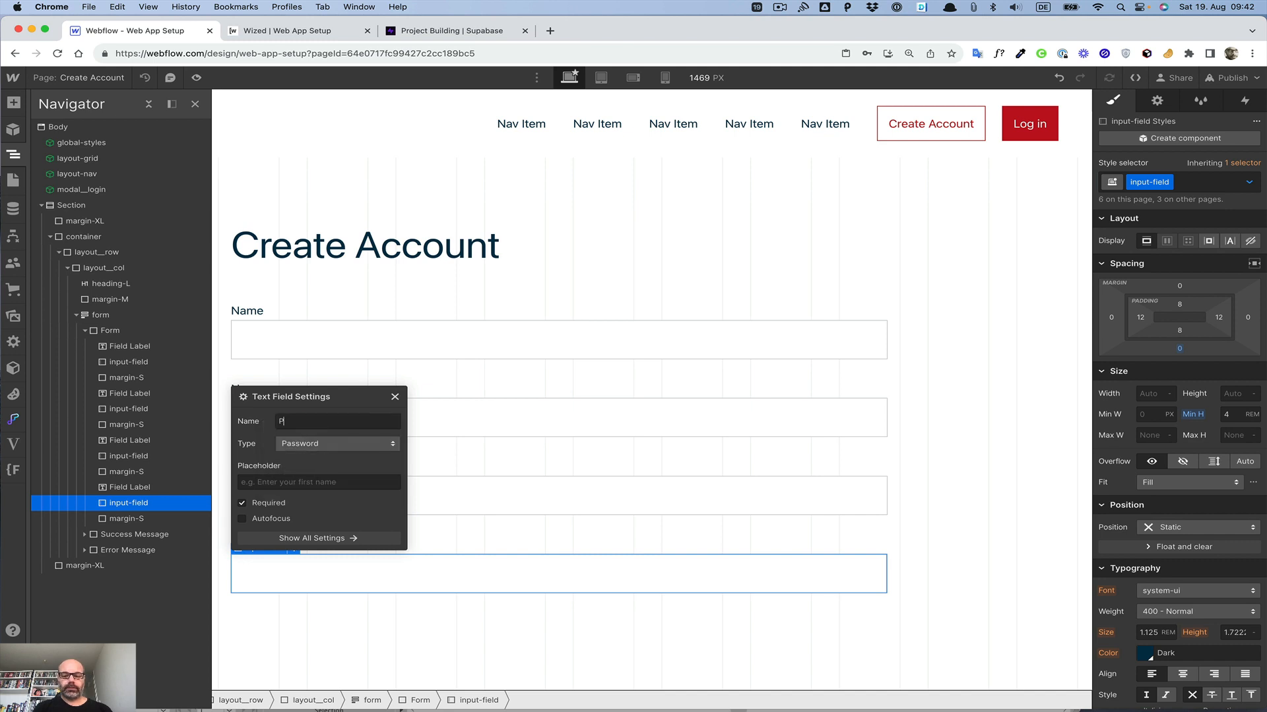
text(assword)
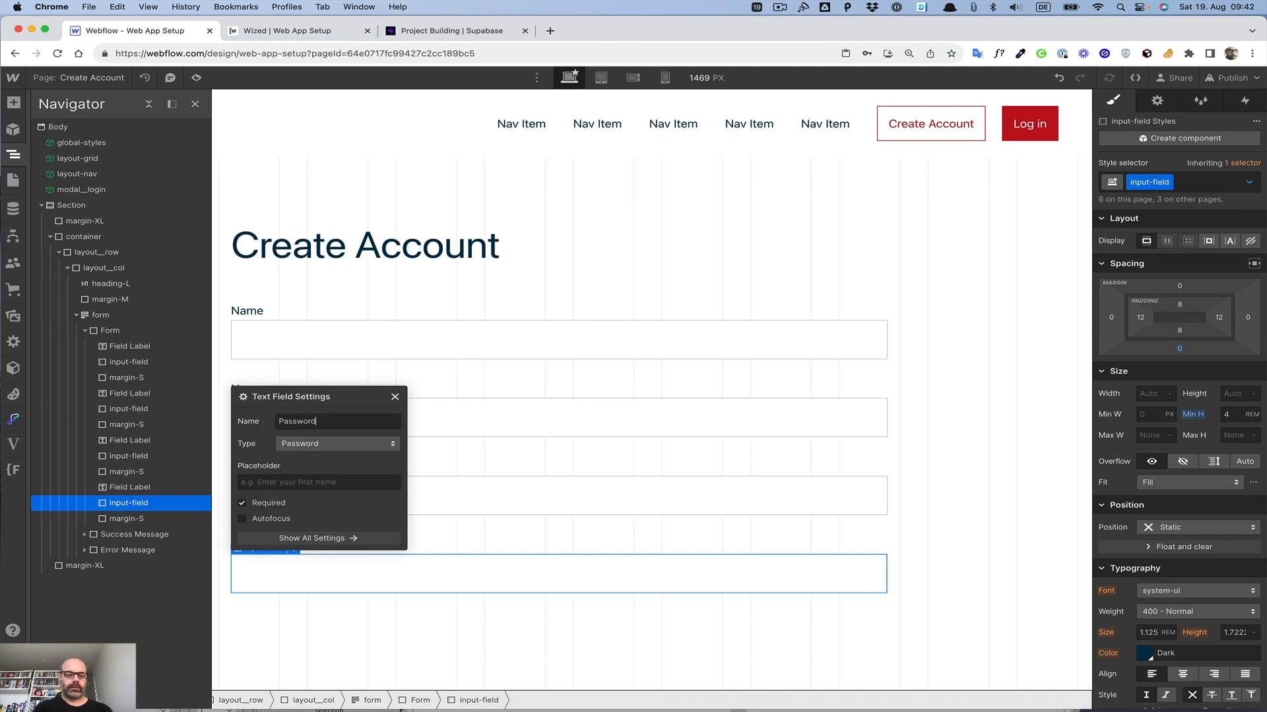
click(394, 397)
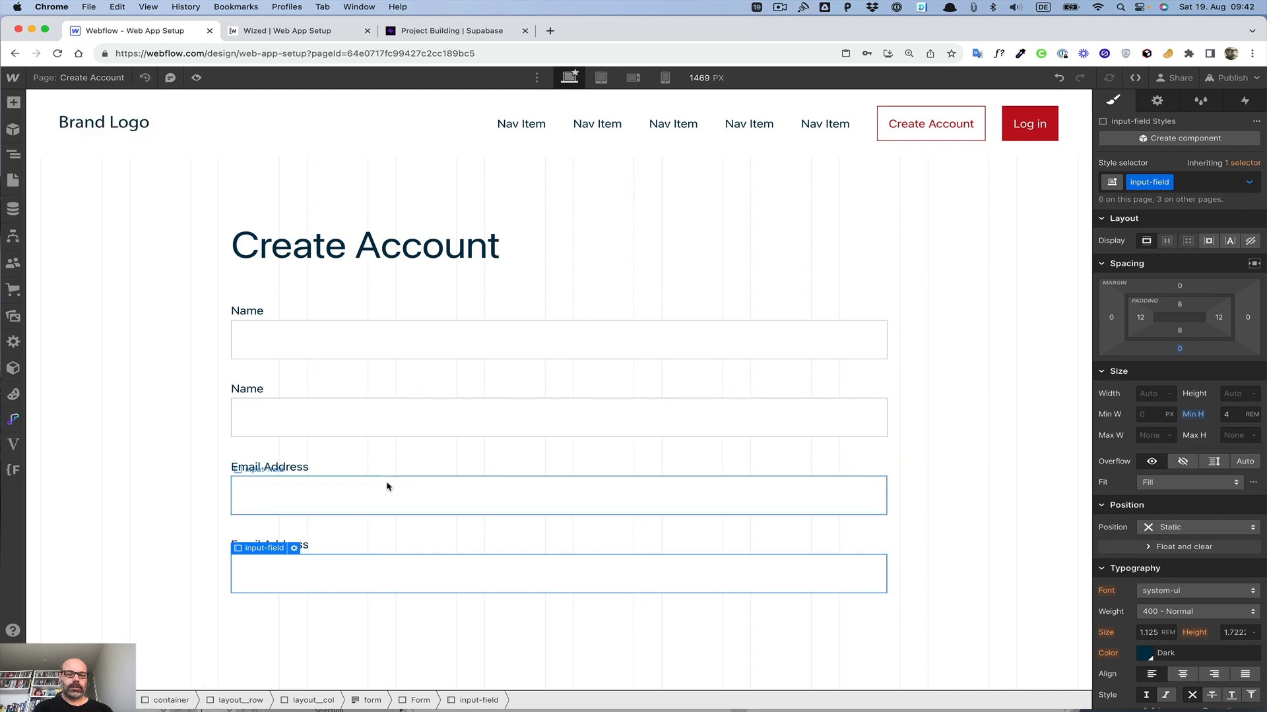
Step: Change the third field label's text to Email
click(388, 487)
click(301, 467)
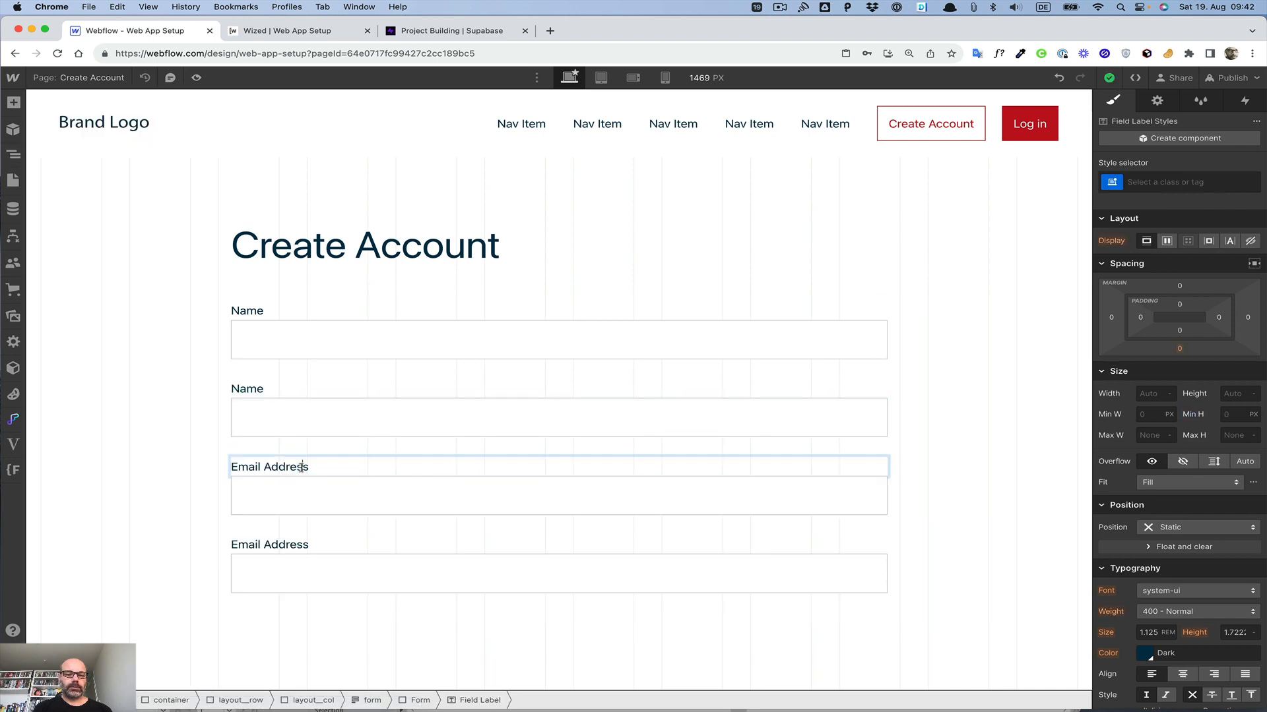
key(BackSpace)
key(BackSpace)
key(BackSpace)
key(BackSpace)
key(BackSpace)
key(BackSpace)
key(BackSpace)
key(BackSpace)
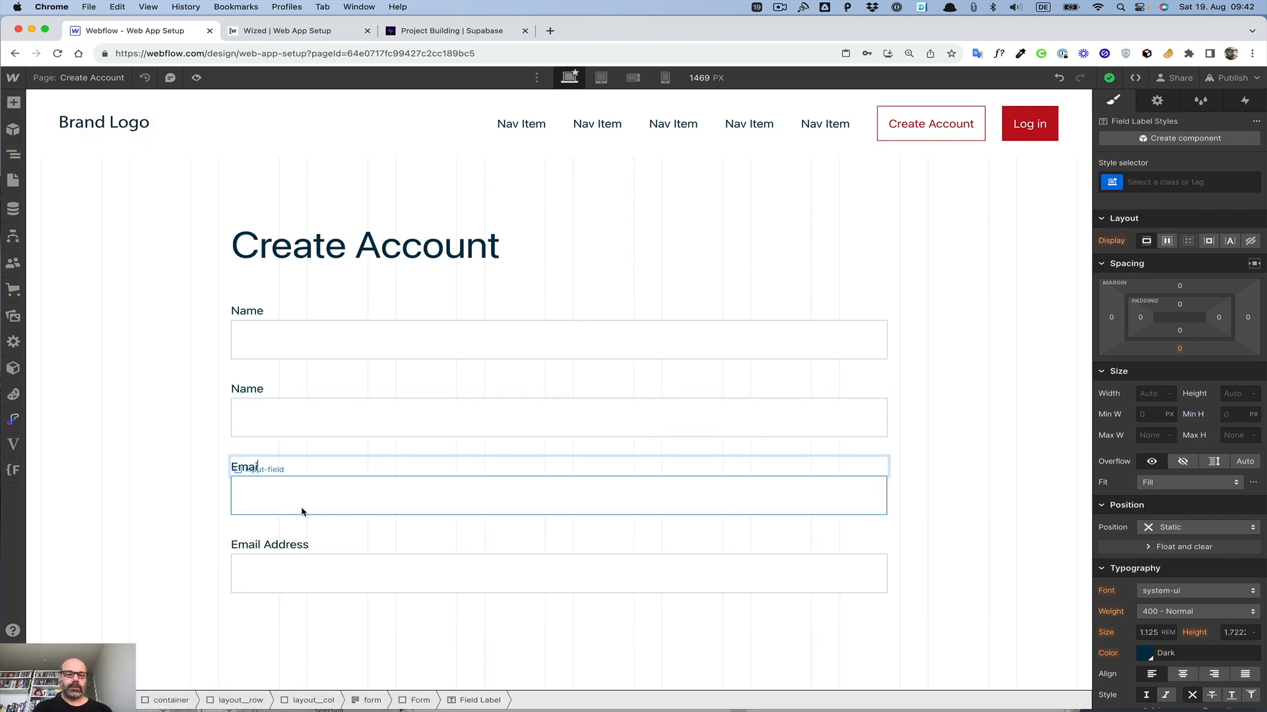
Step: Change the fourth field label's text to Password
double_click(277, 545)
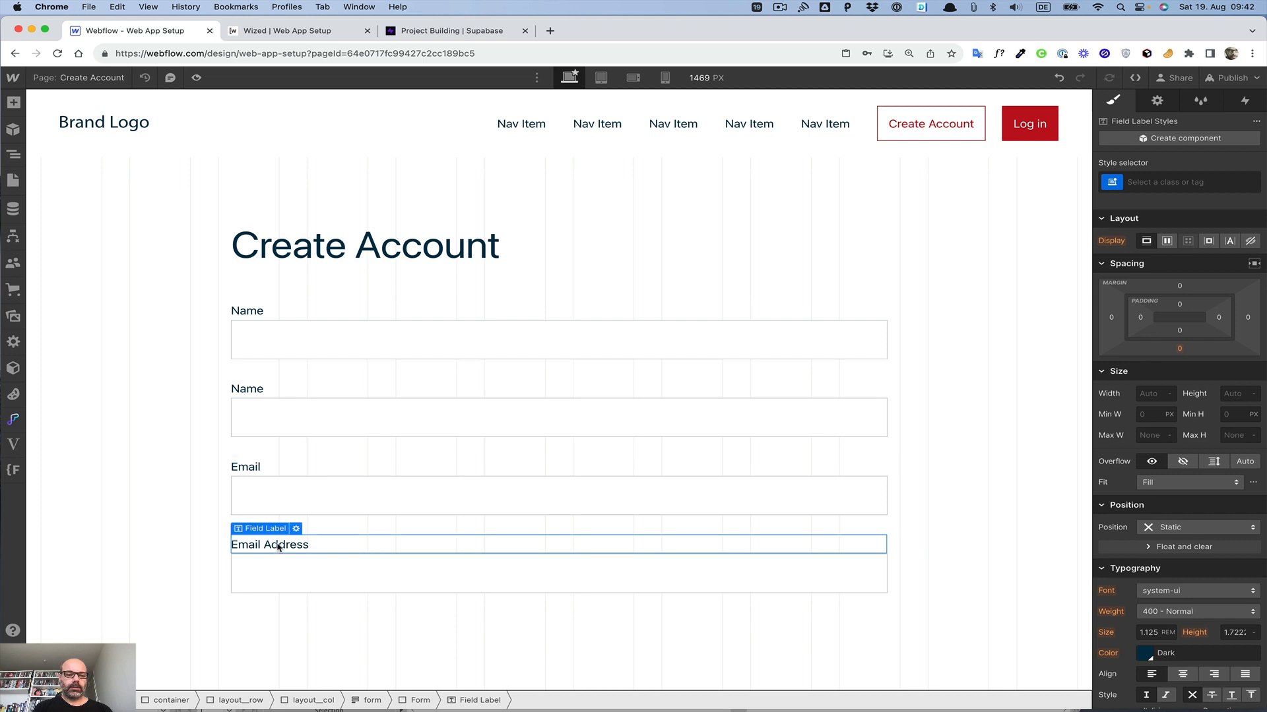
text(Password)
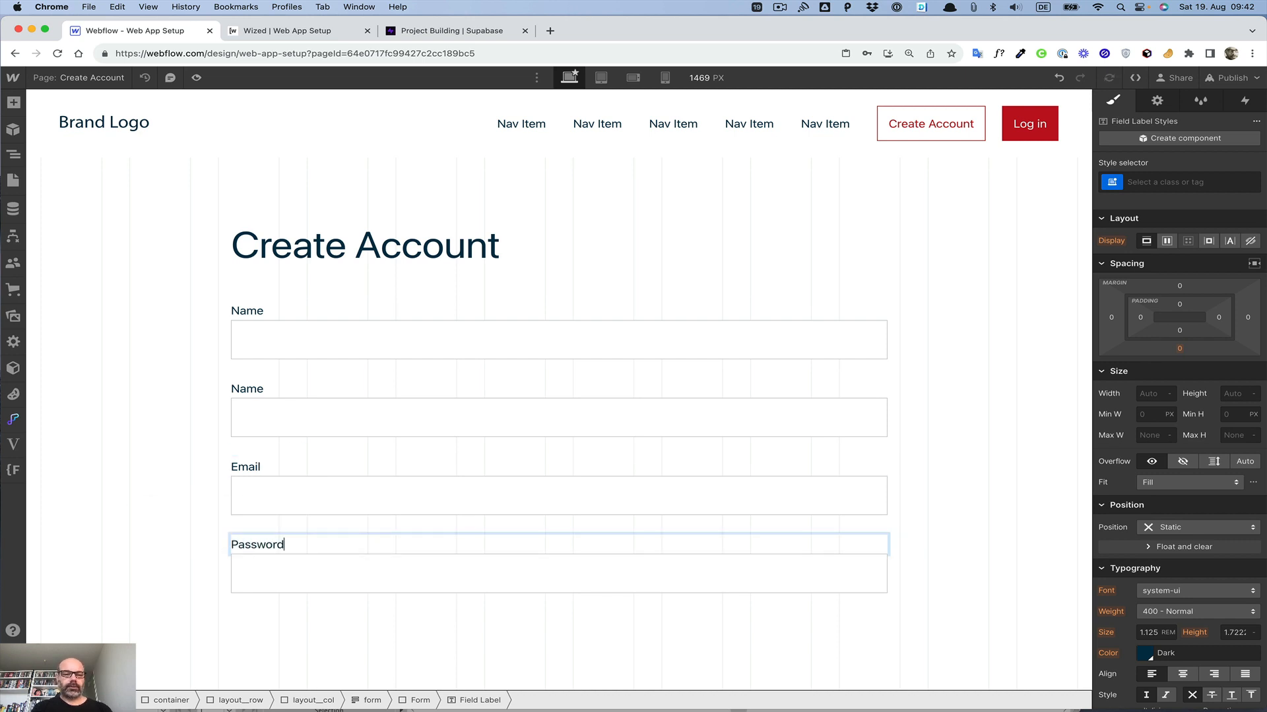
key(Escape)
Step: Mark the second text field (Name) as required in its field settings
click(295, 390)
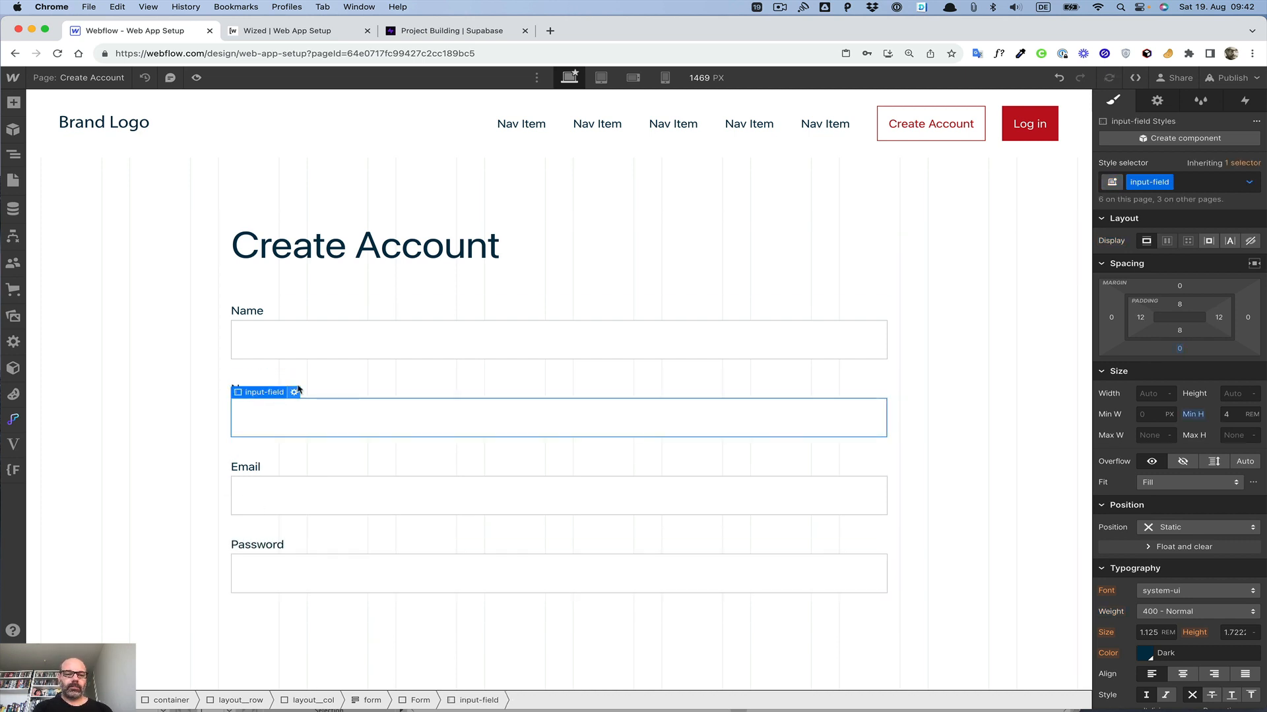
click(288, 415)
click(294, 392)
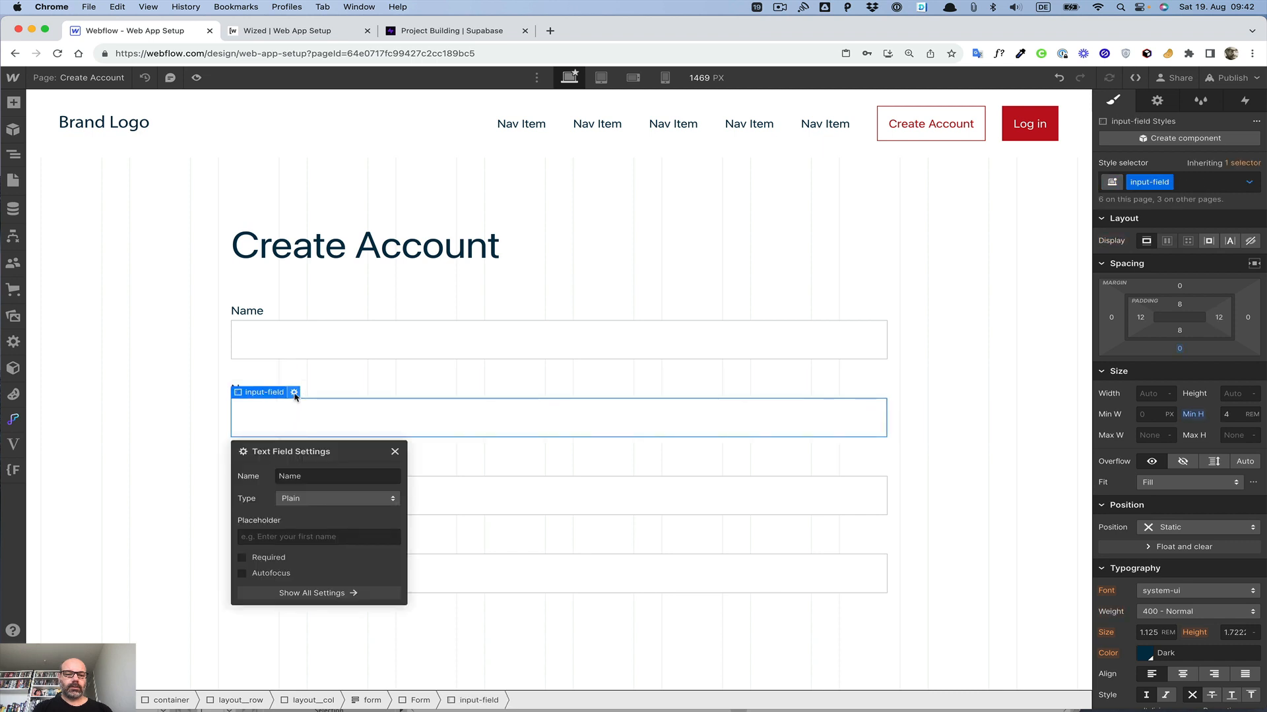
click(262, 557)
click(394, 452)
Step: Change the first field label's text to Company Name
click(334, 348)
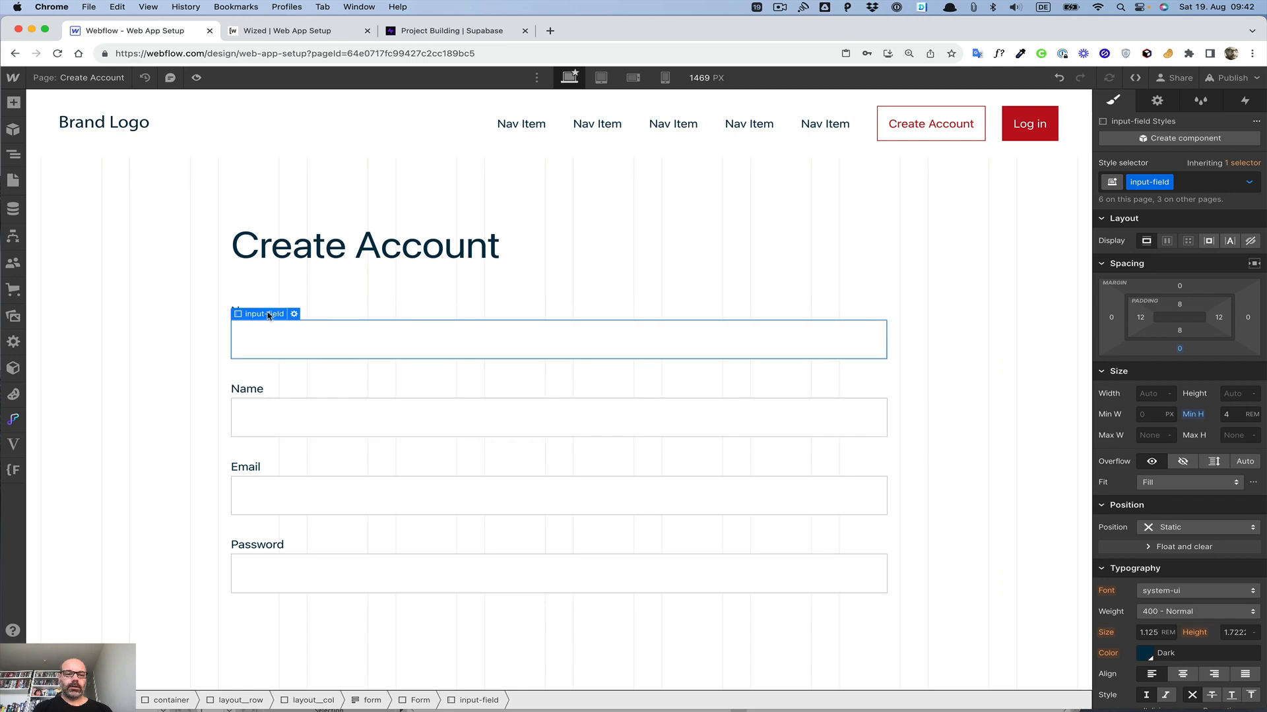
click(251, 308)
double_click(251, 307)
key(Left)
text(Compan)
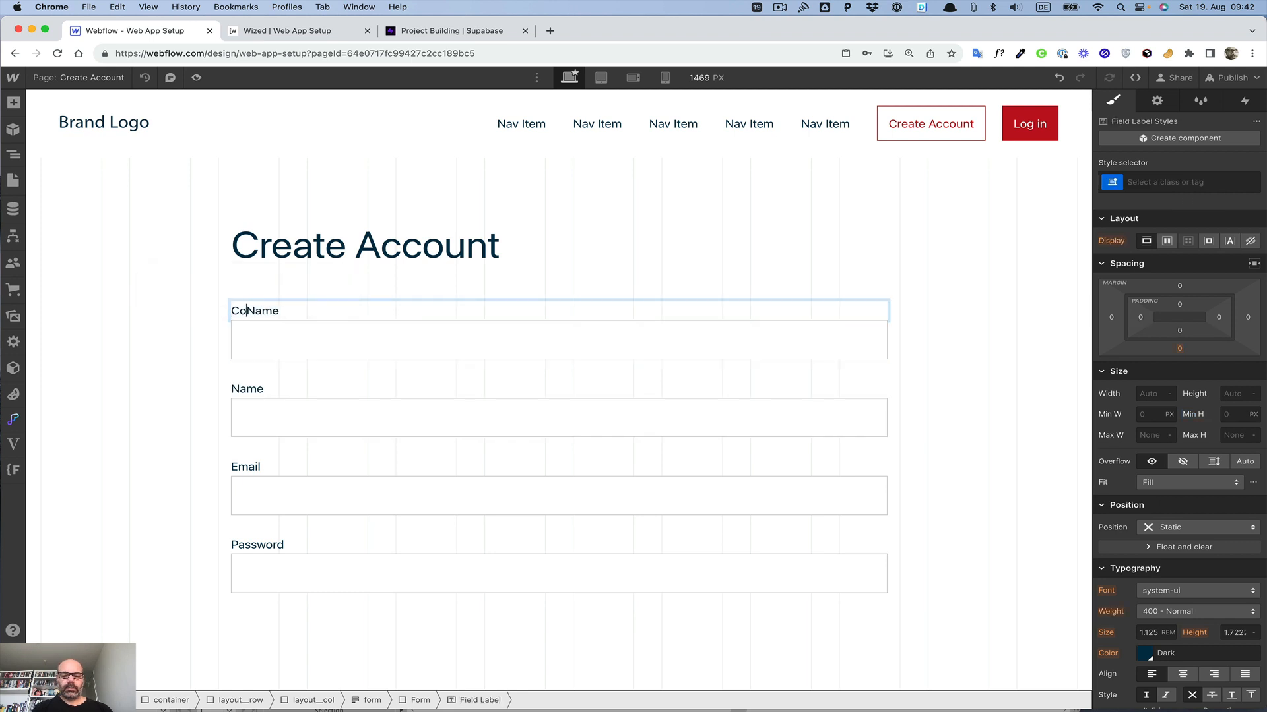
text(y)
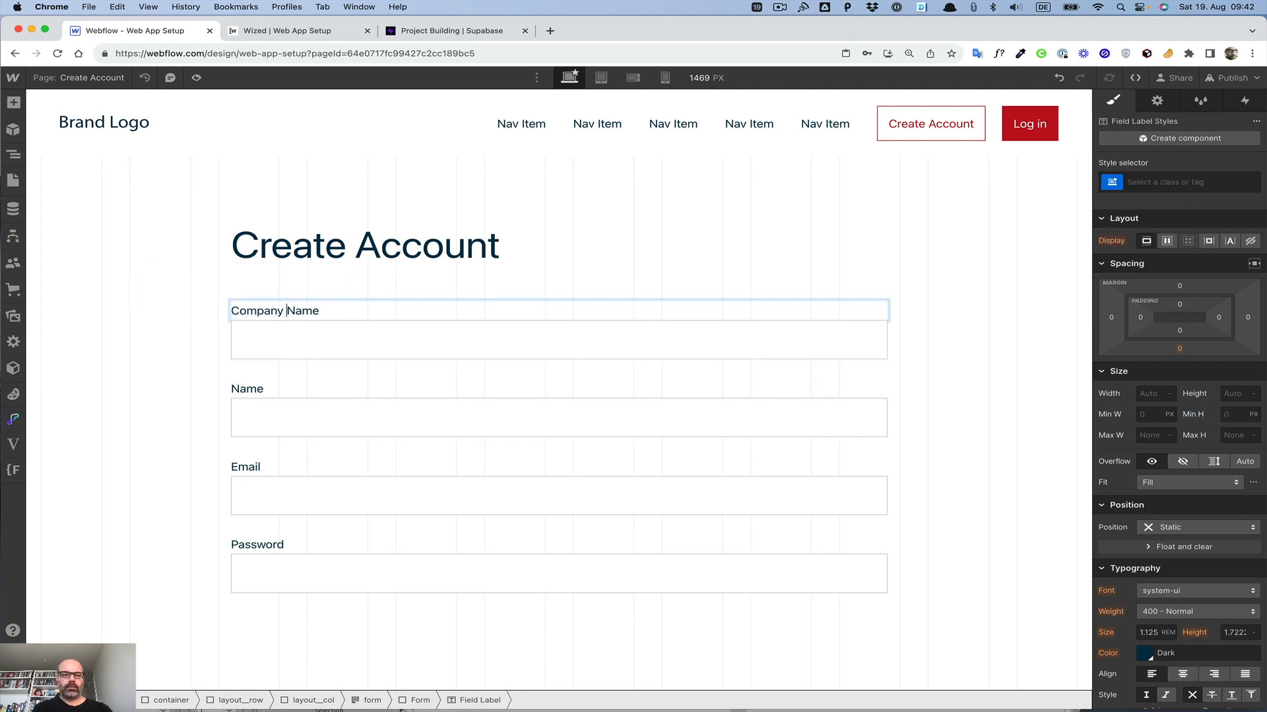
Step: Name the first text field Company-name, keeping its type Plain
click(277, 334)
click(295, 314)
double_click(306, 398)
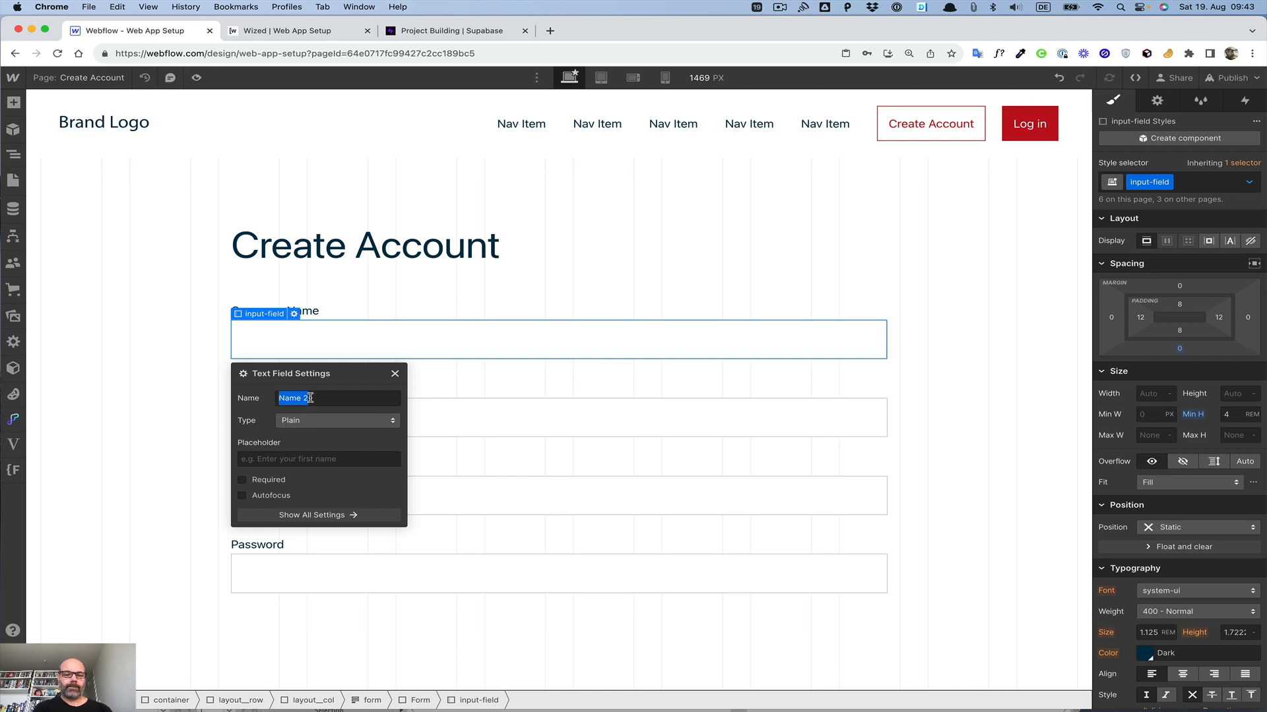
text(Compangy)
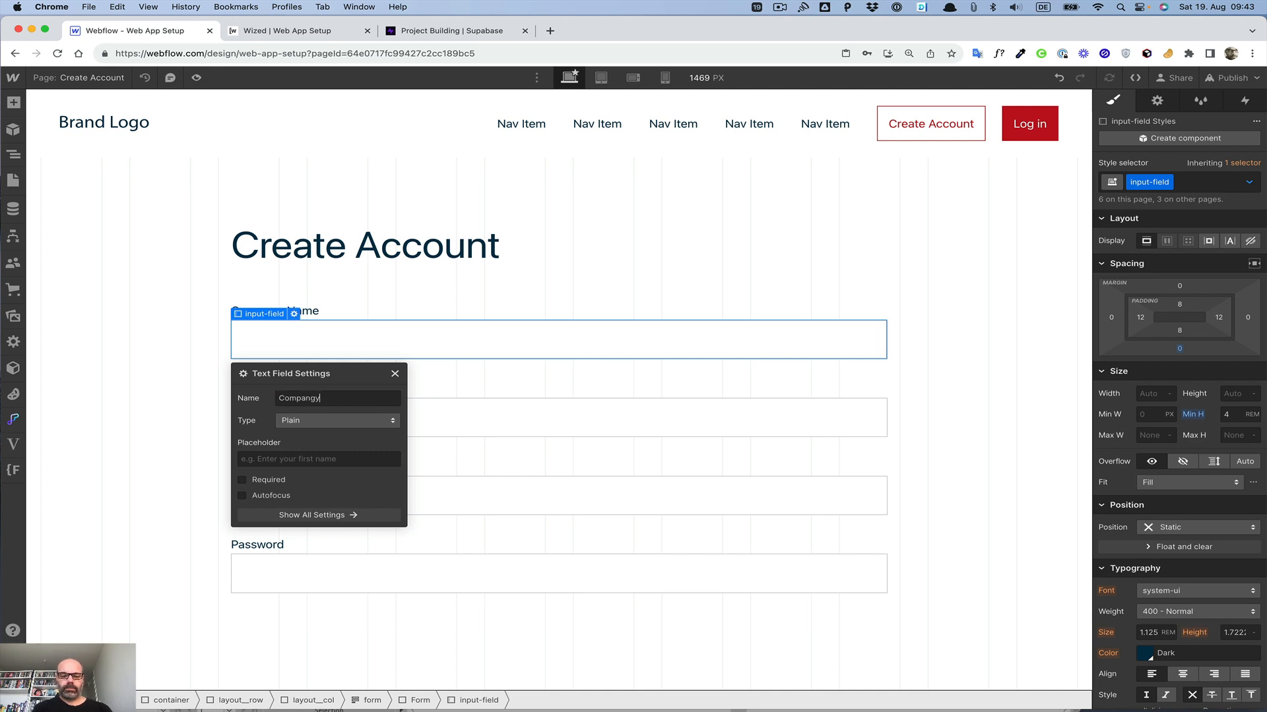
text(-name)
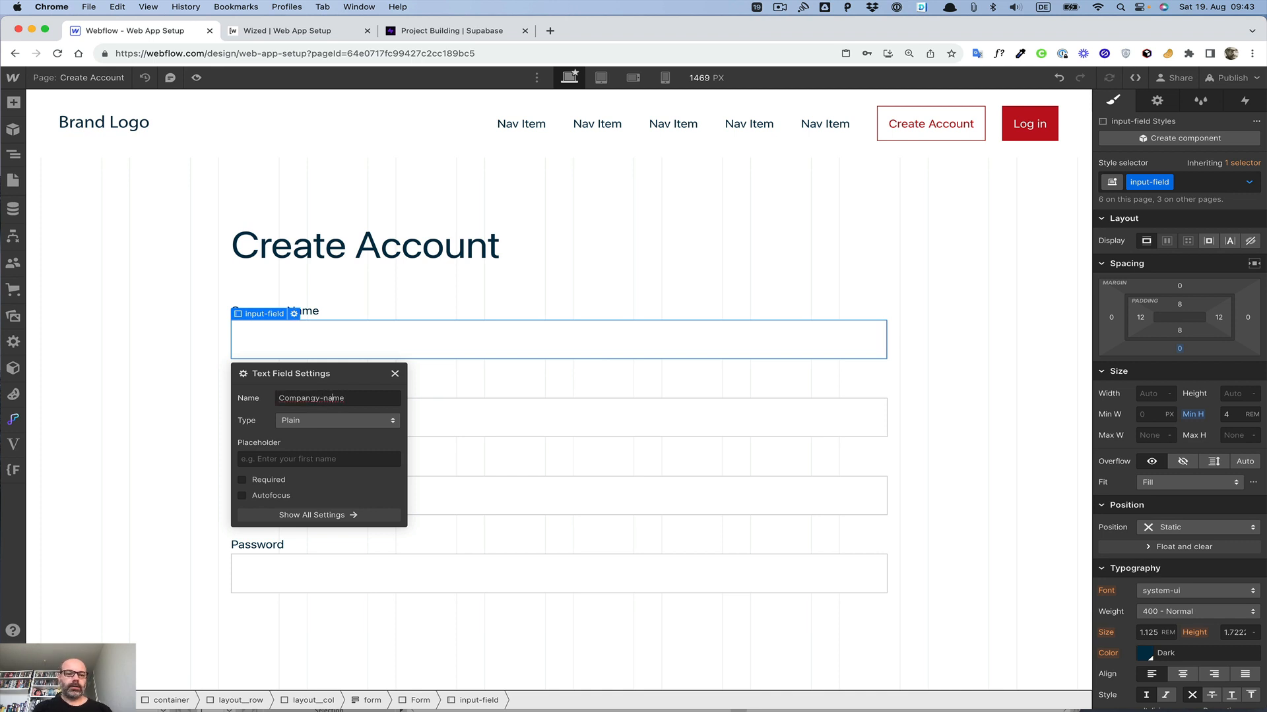
key(BackSpace)
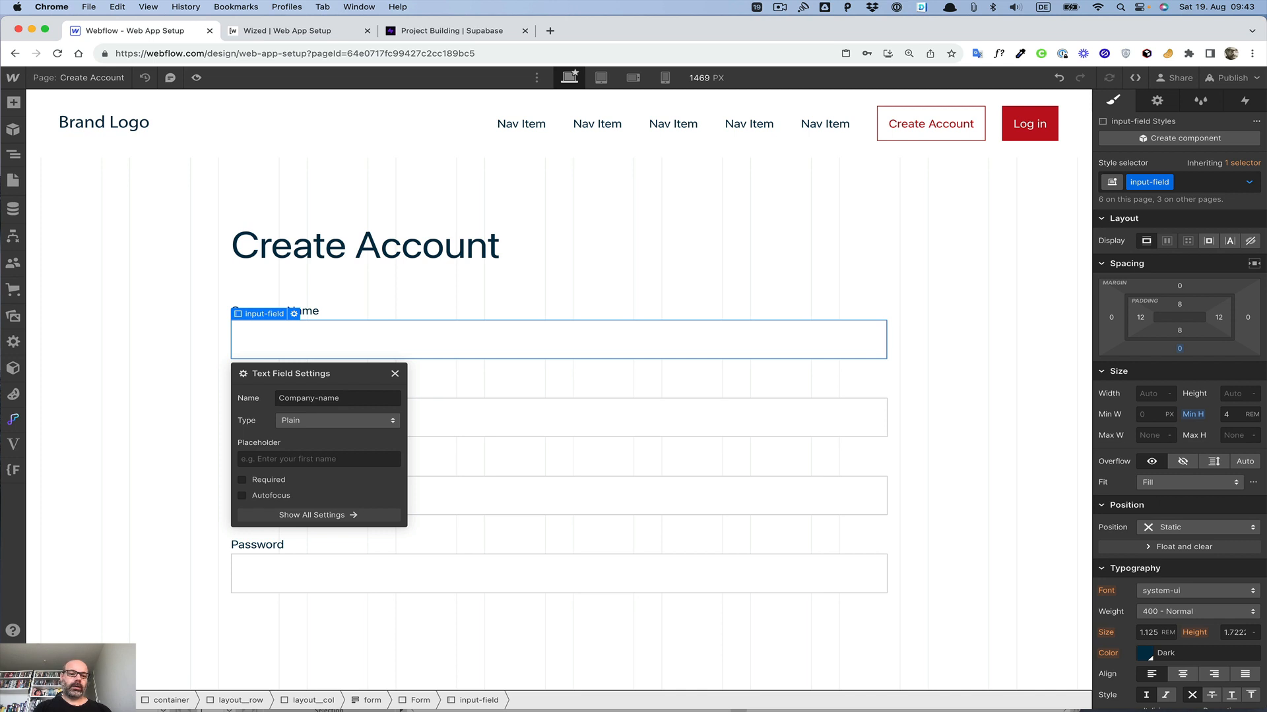
click(296, 421)
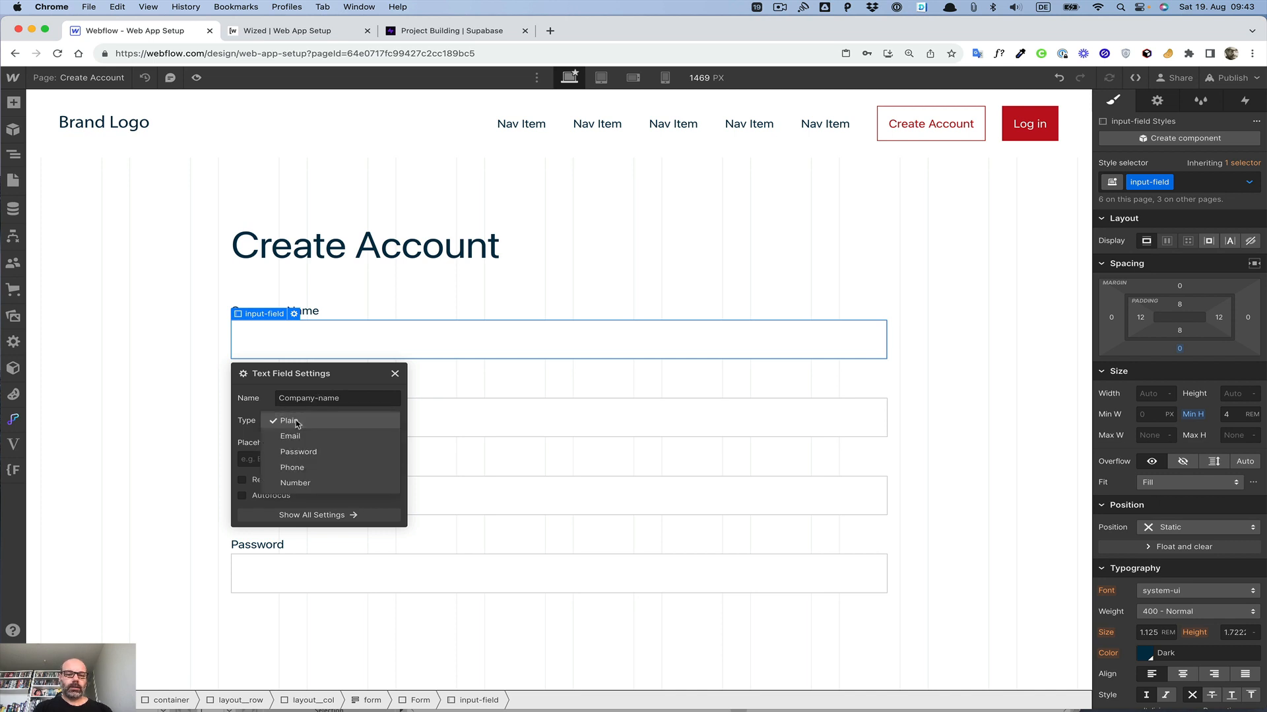
click(297, 423)
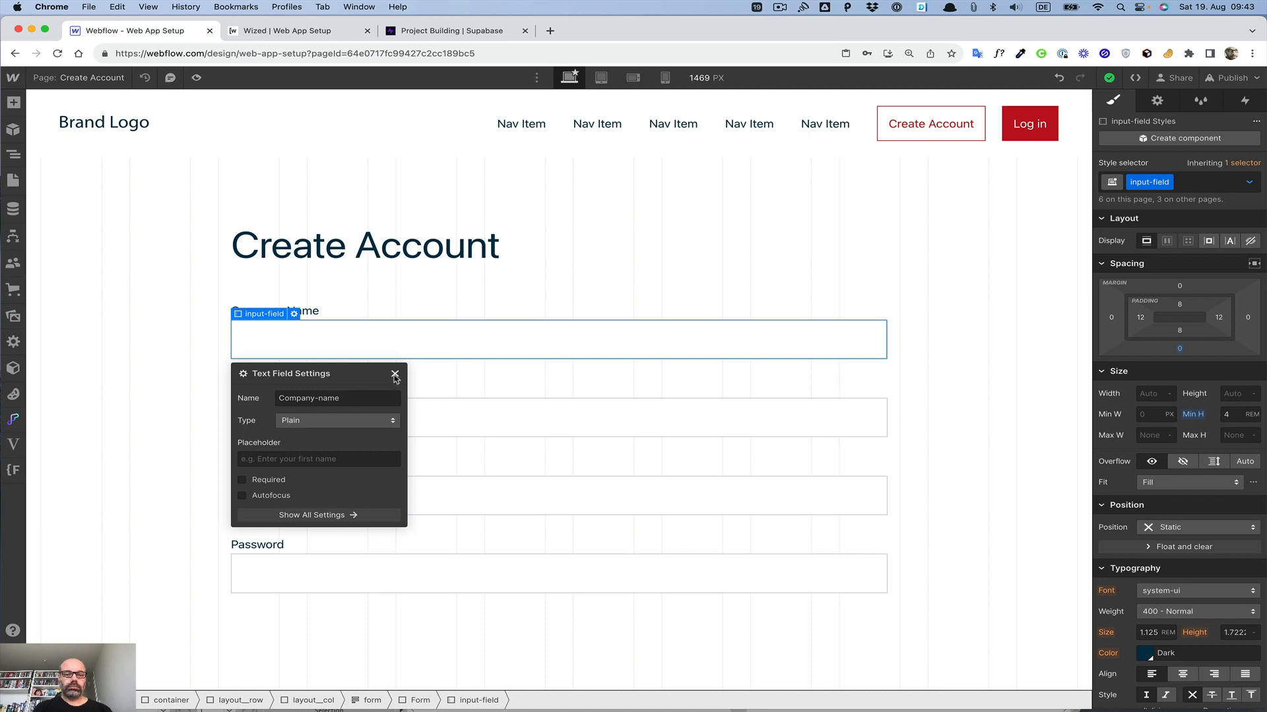
click(394, 374)
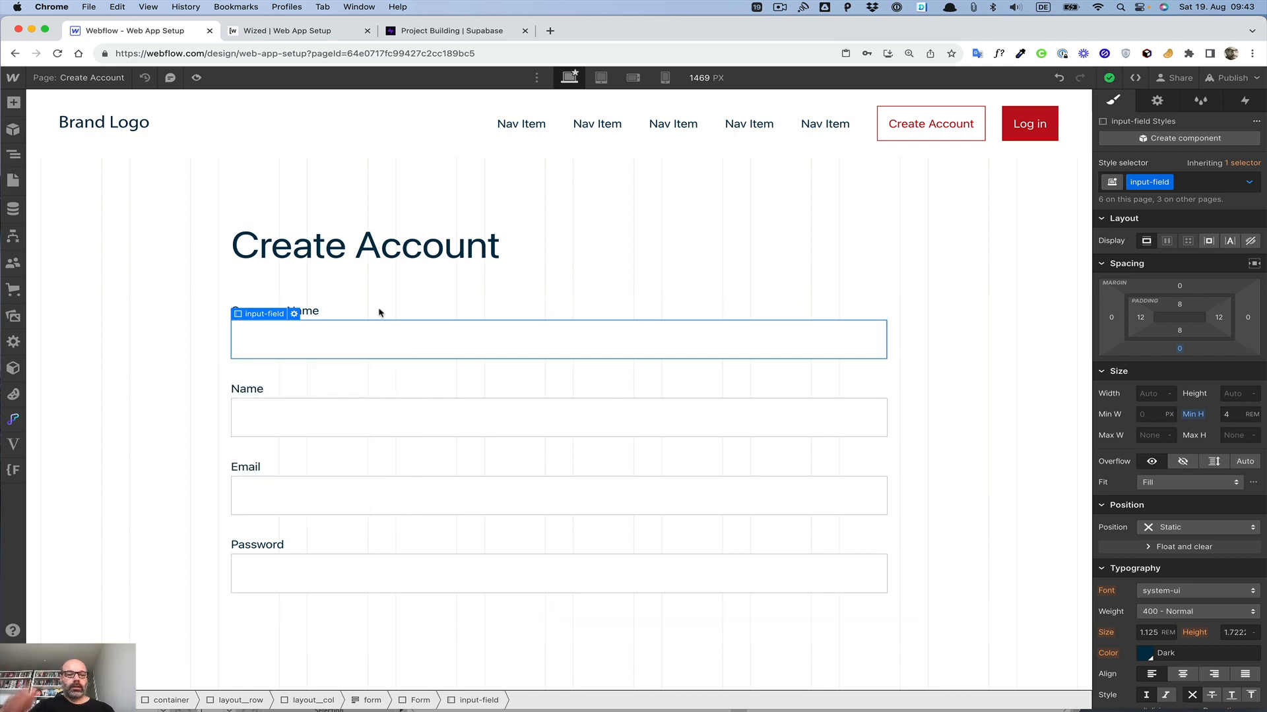
Step: Add a button at the end of the form and give it the button class
click(363, 526)
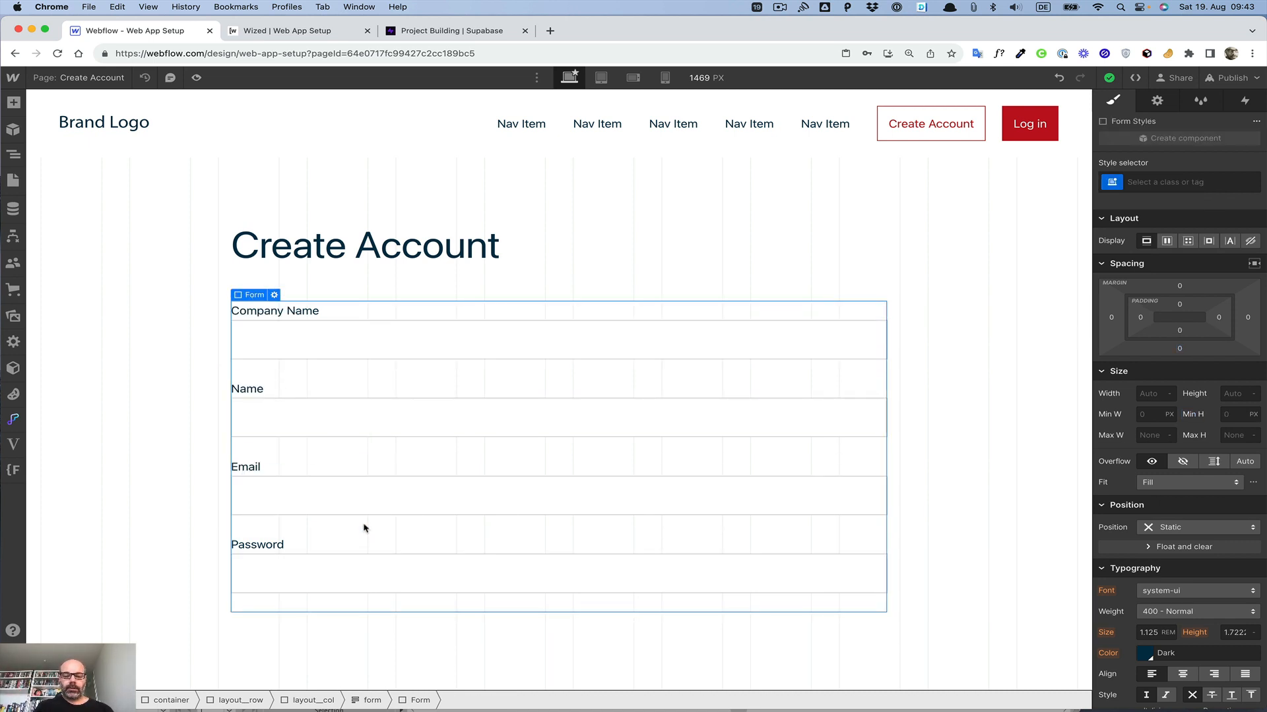
key(super+e)
text(butt)
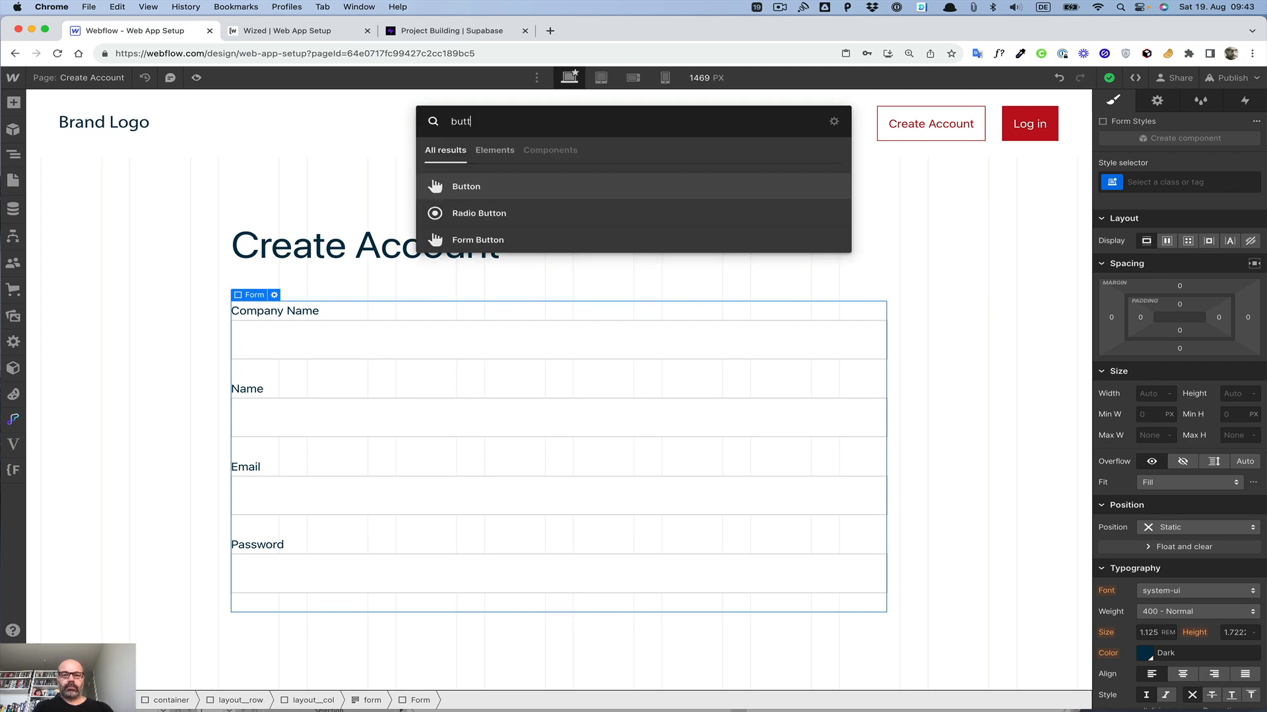
key(Return)
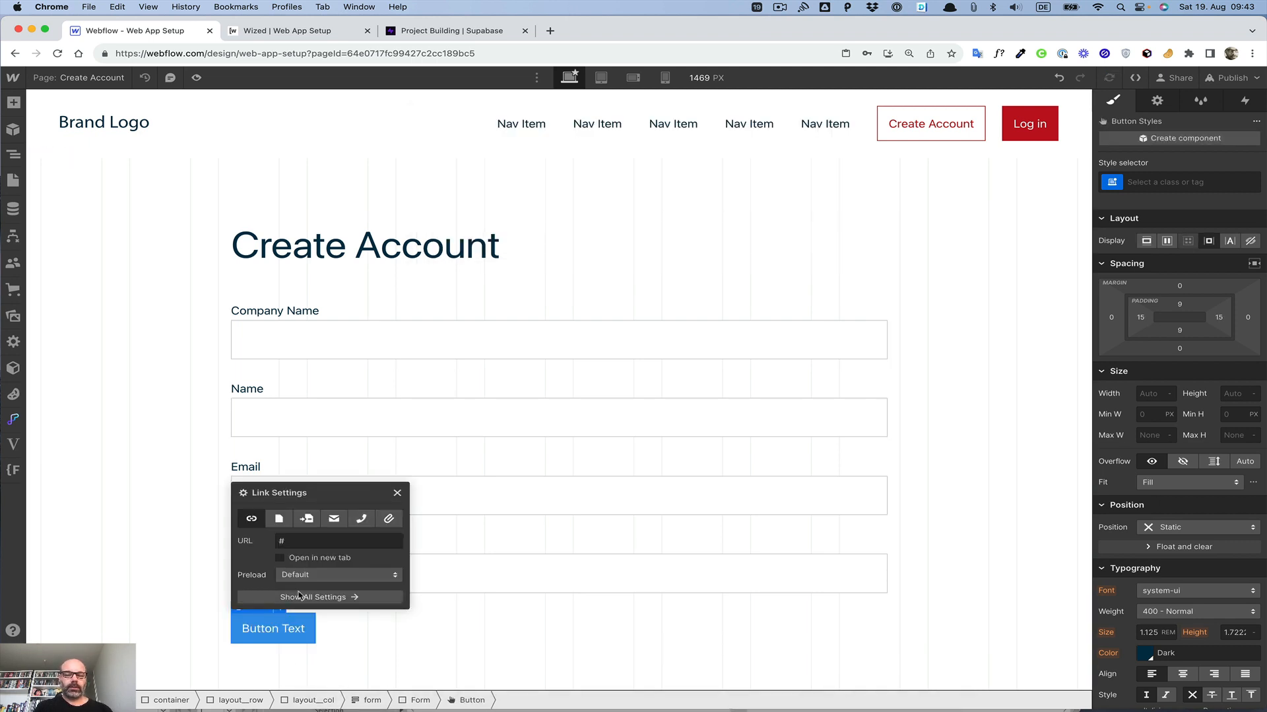
key(super+Return)
text(button)
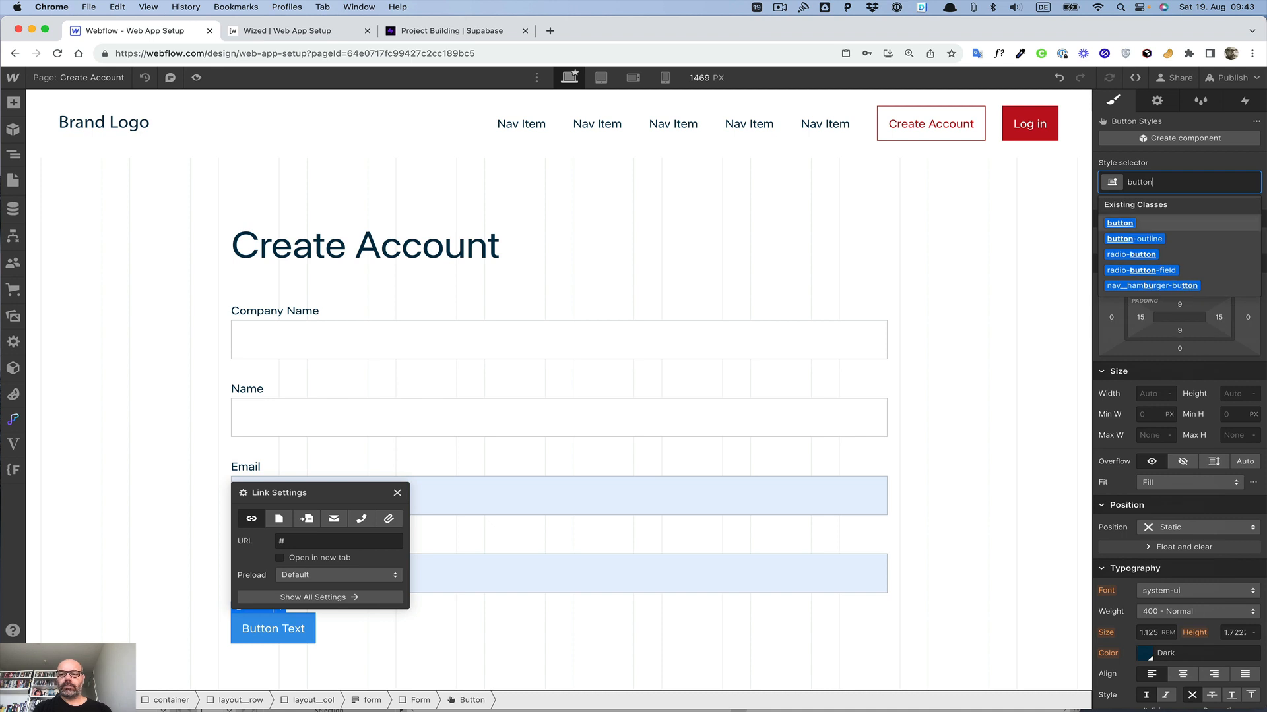
key(Return)
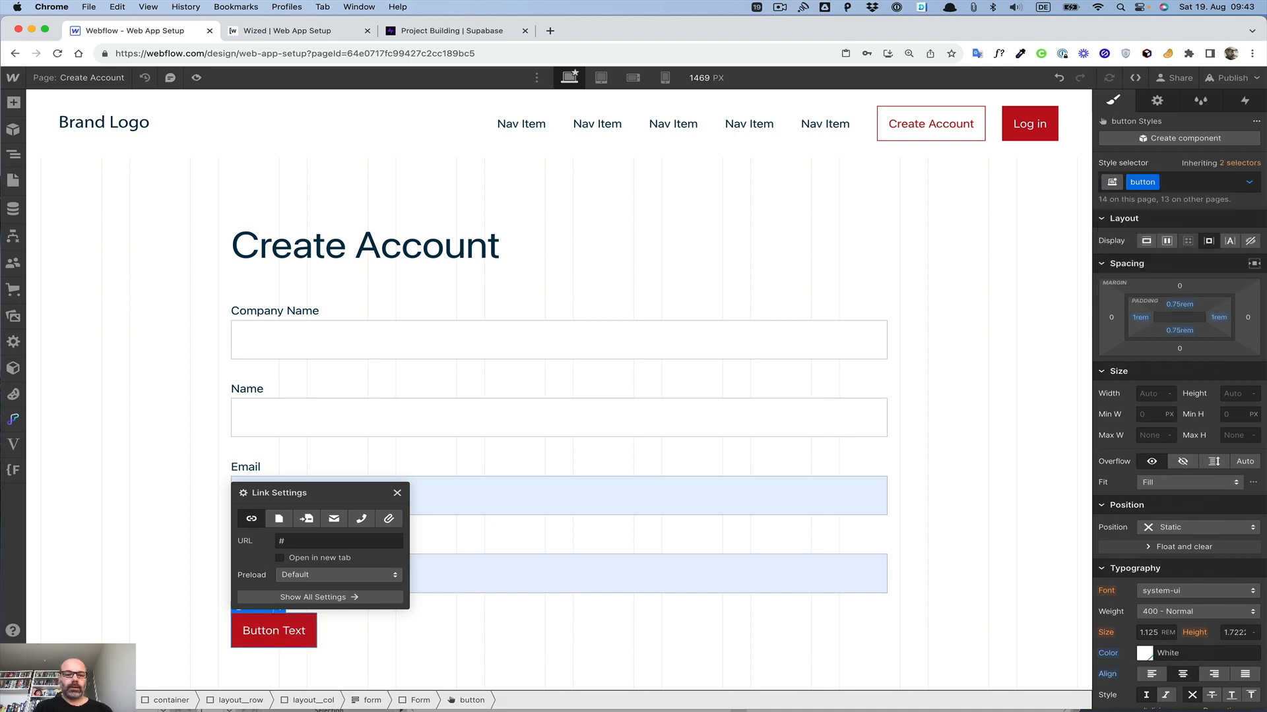
Step: Change the button's text to Create Account
double_click(282, 632)
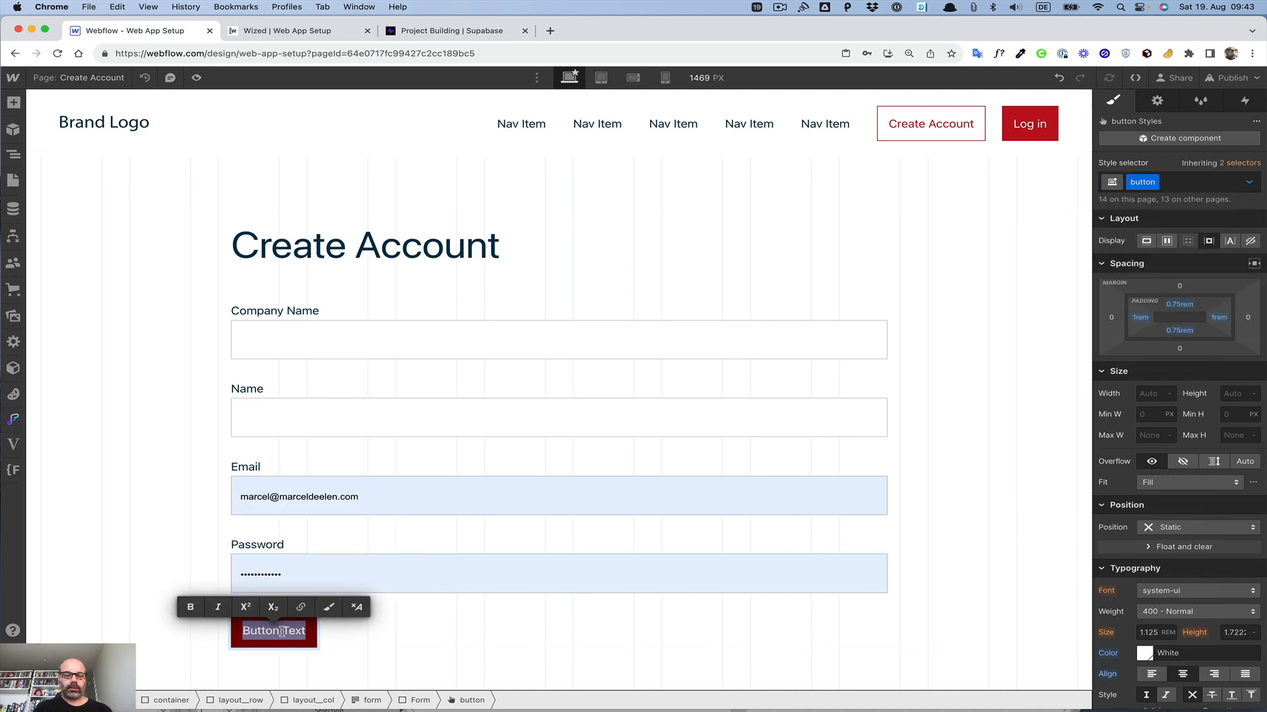
text(Creat)
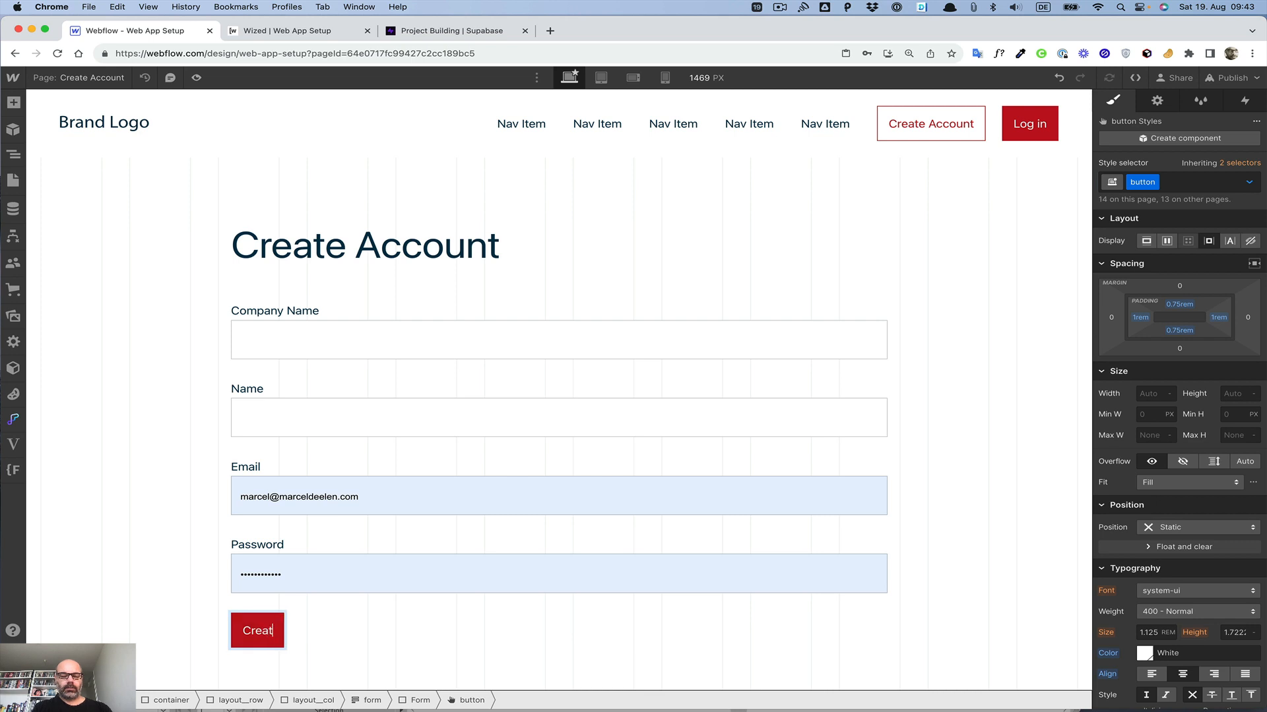
text(e Account)
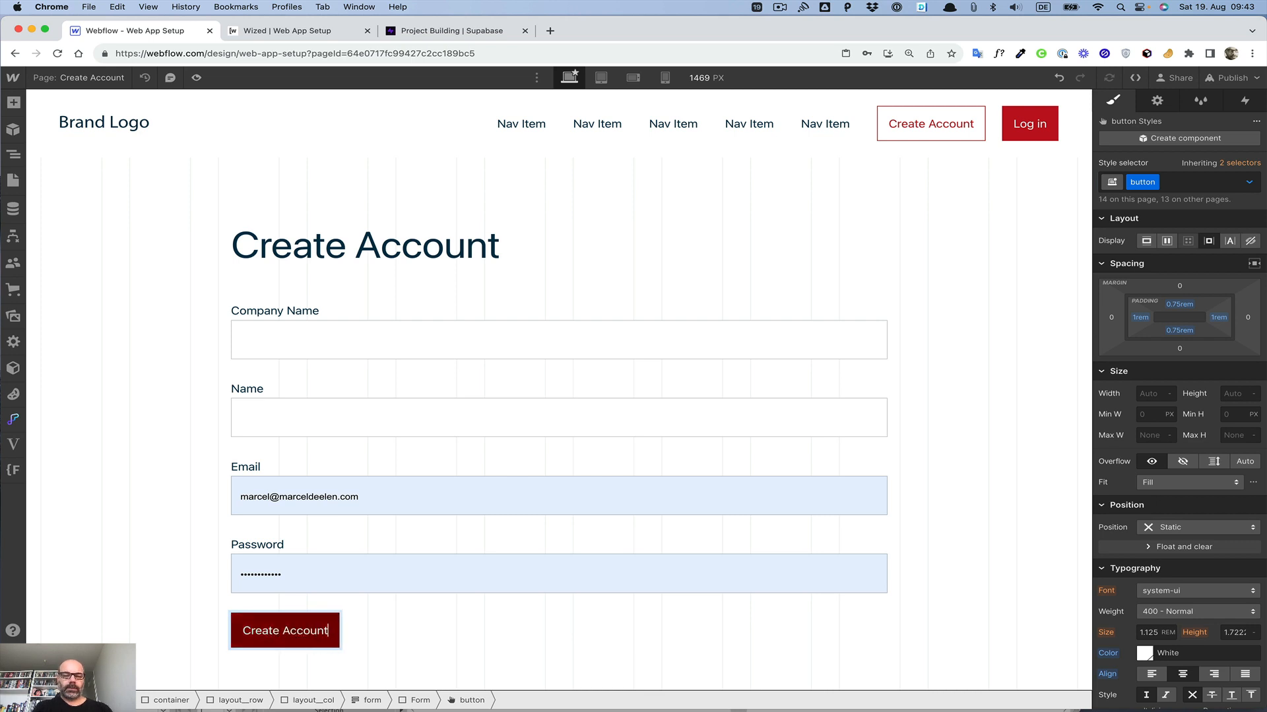
double_click(262, 627)
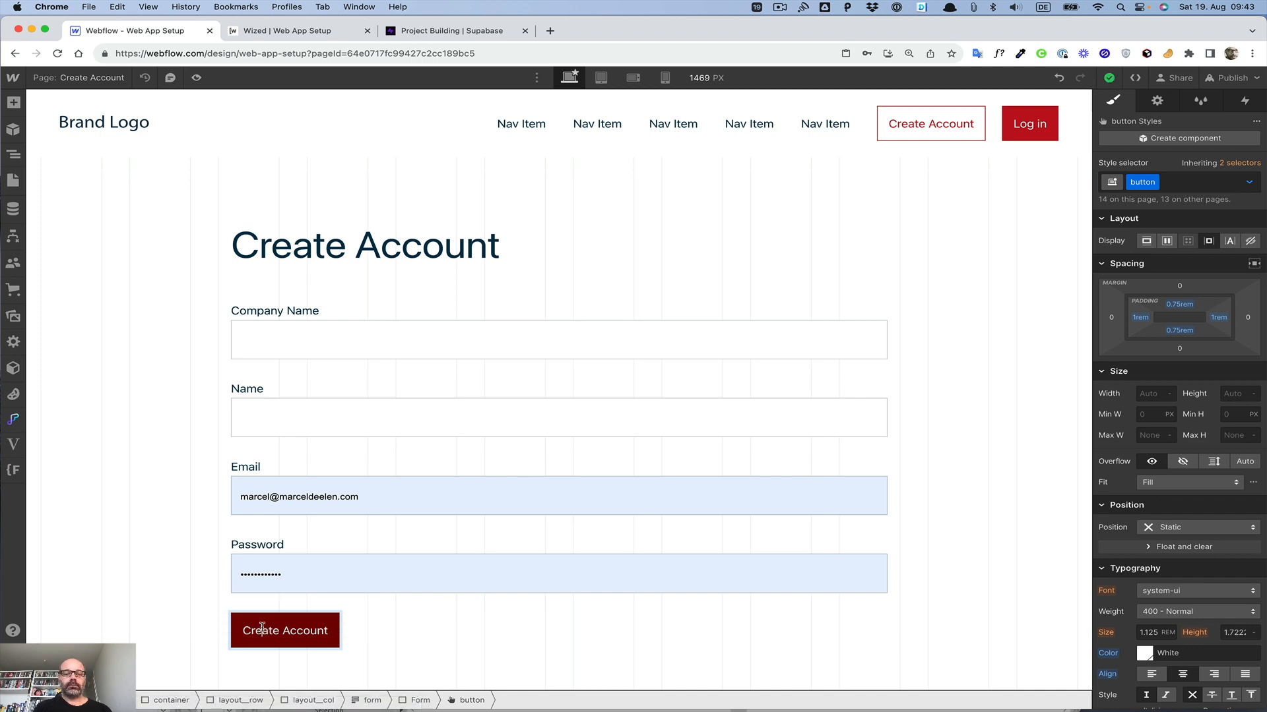
triple_click(262, 628)
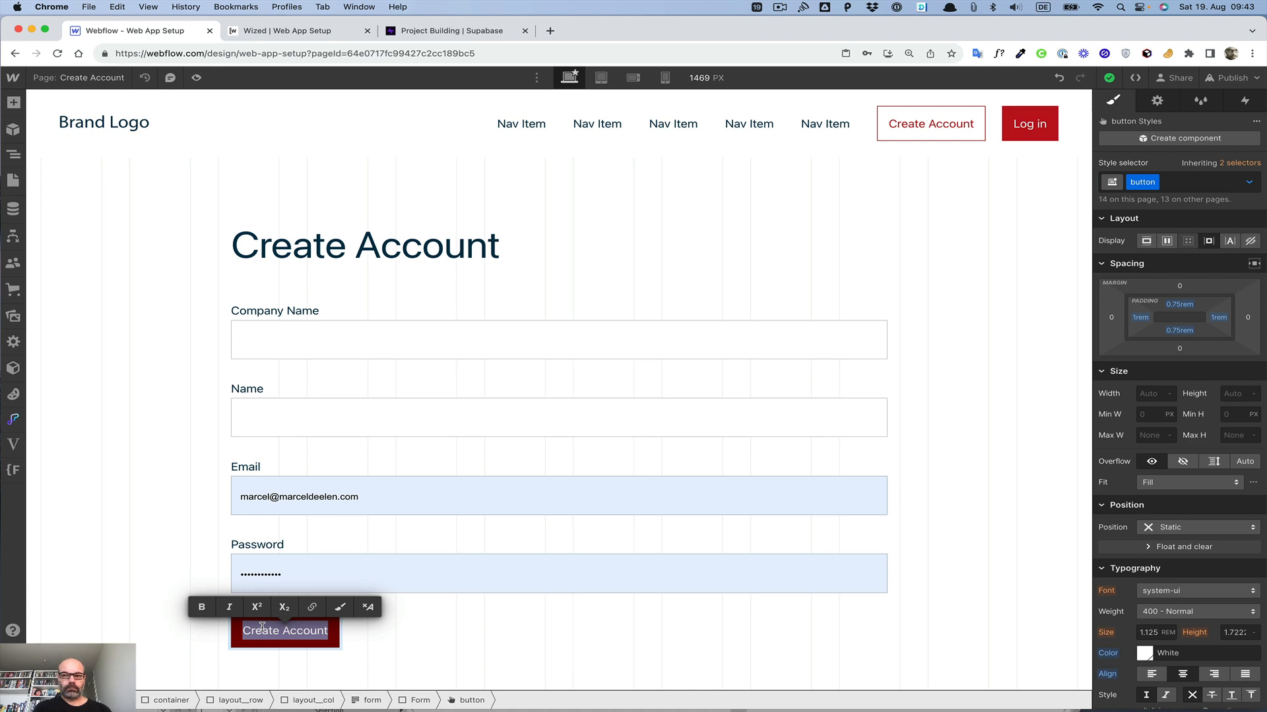
click(209, 571)
click(209, 571)
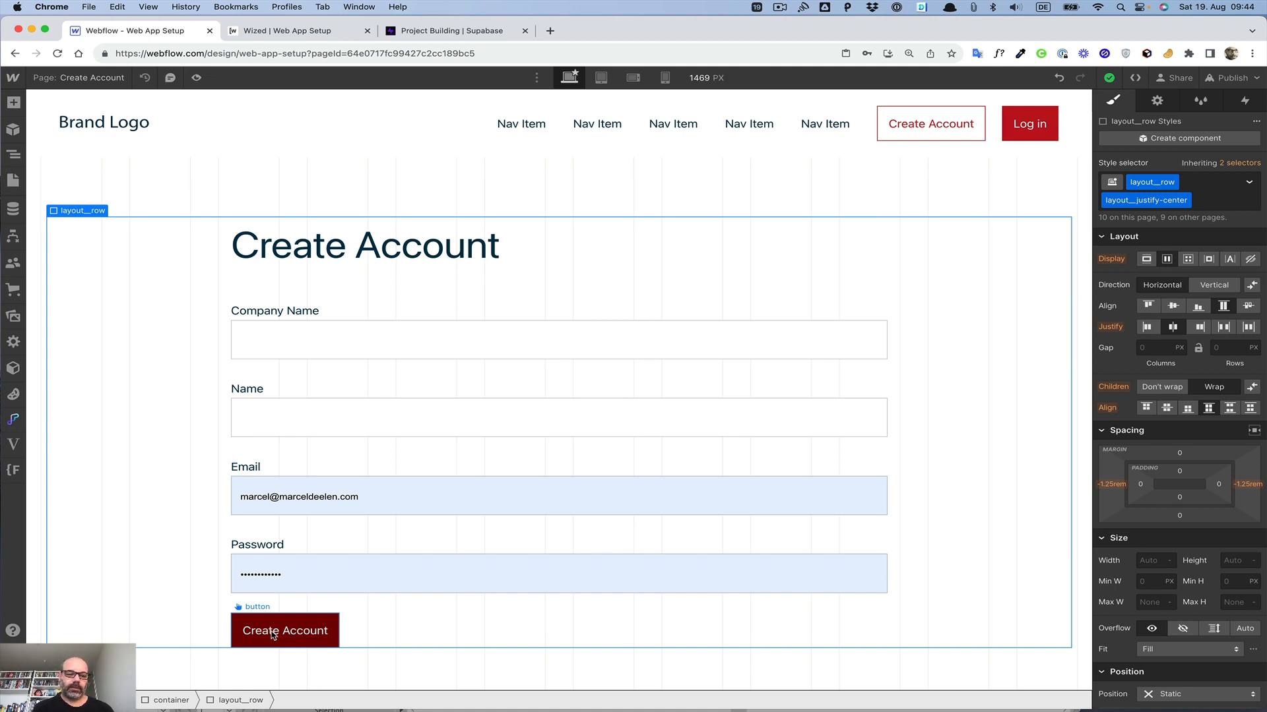
Step: Rename the form to Create Account in the element settings
click(288, 349)
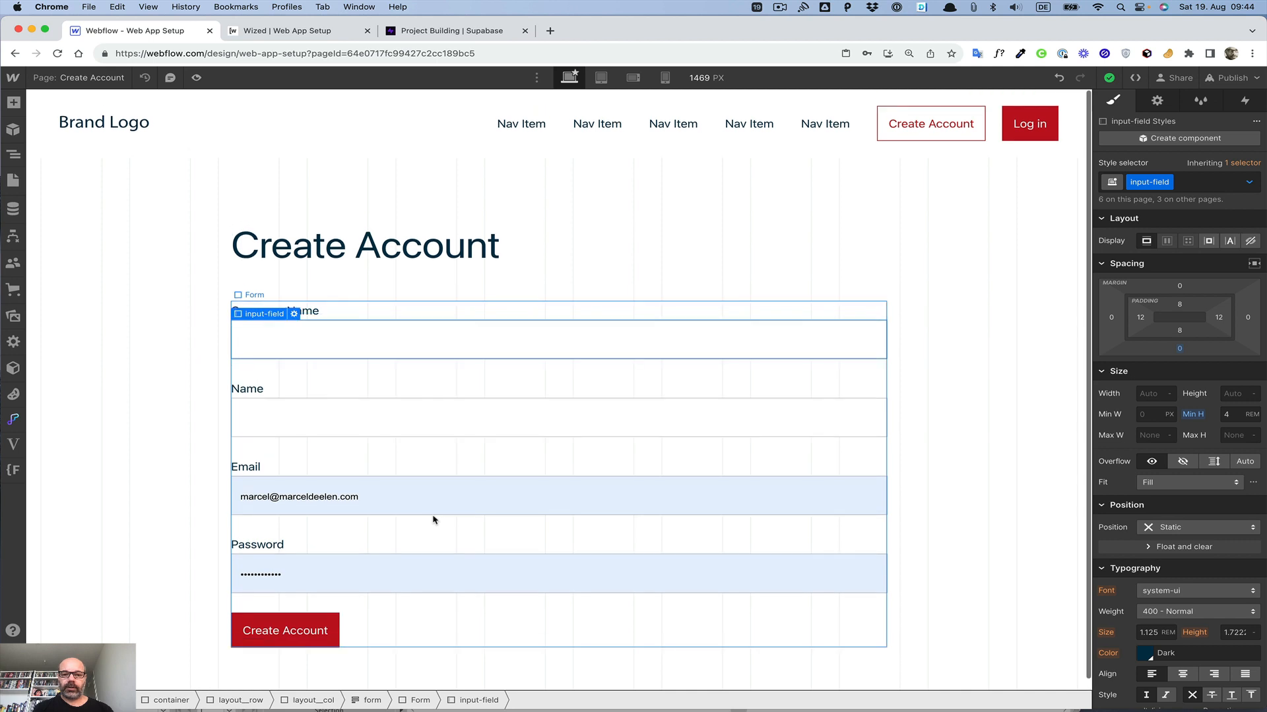
click(1158, 100)
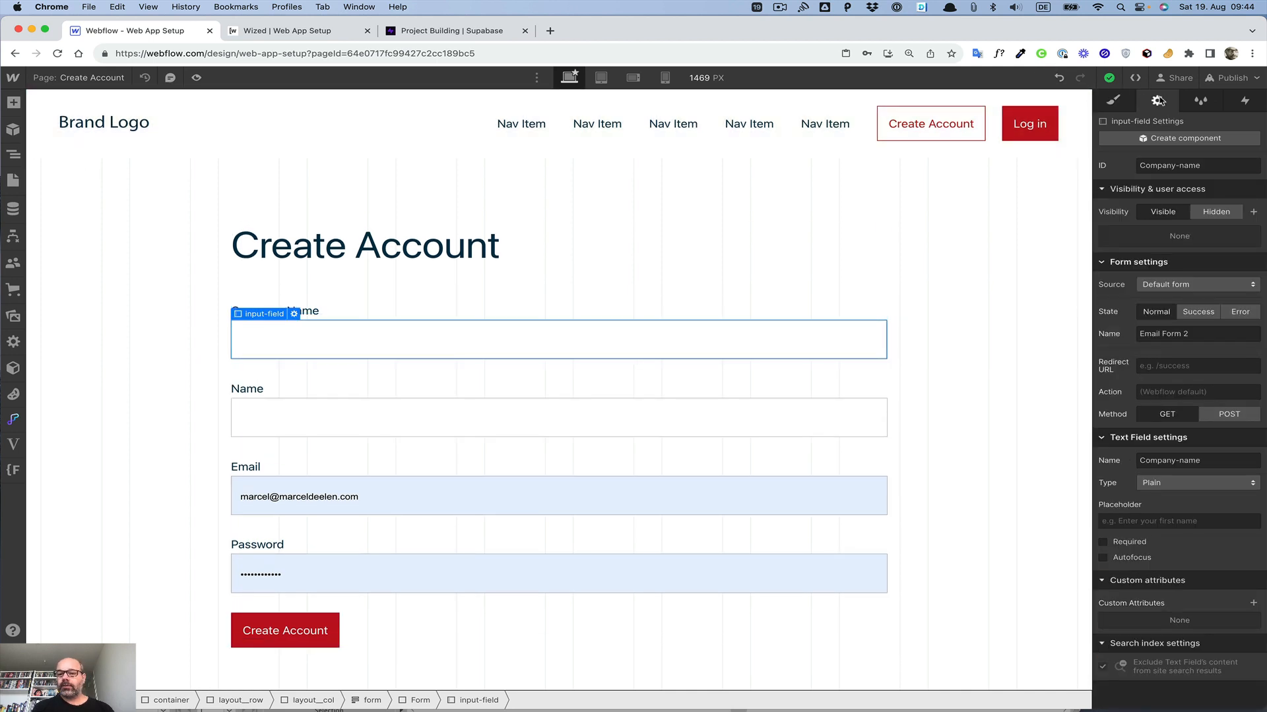
triple_click(1169, 335)
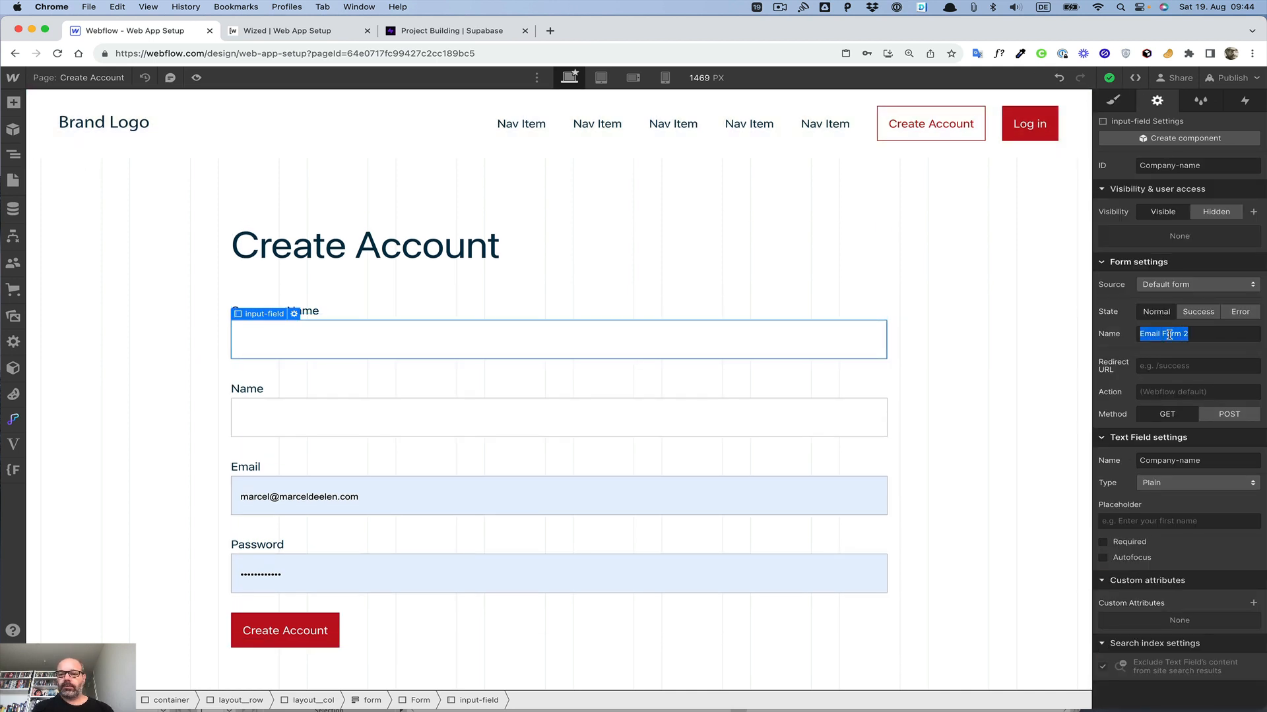
text(Crea)
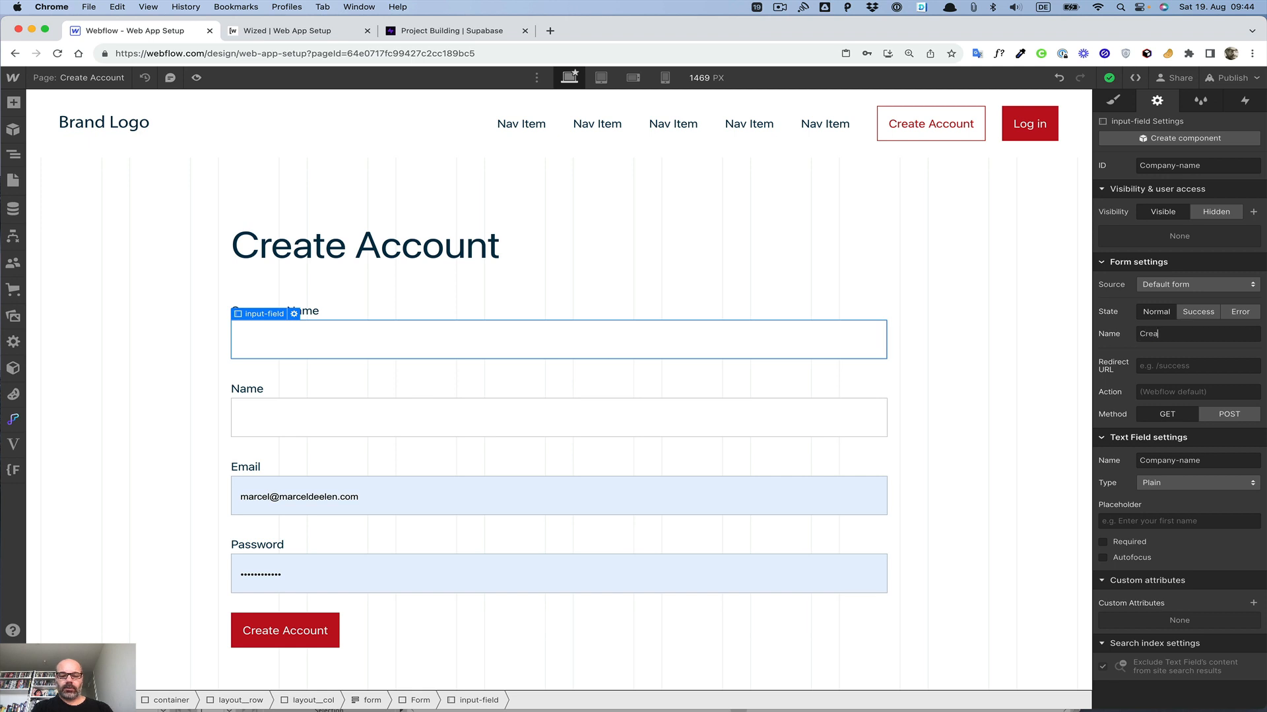
text(te Account)
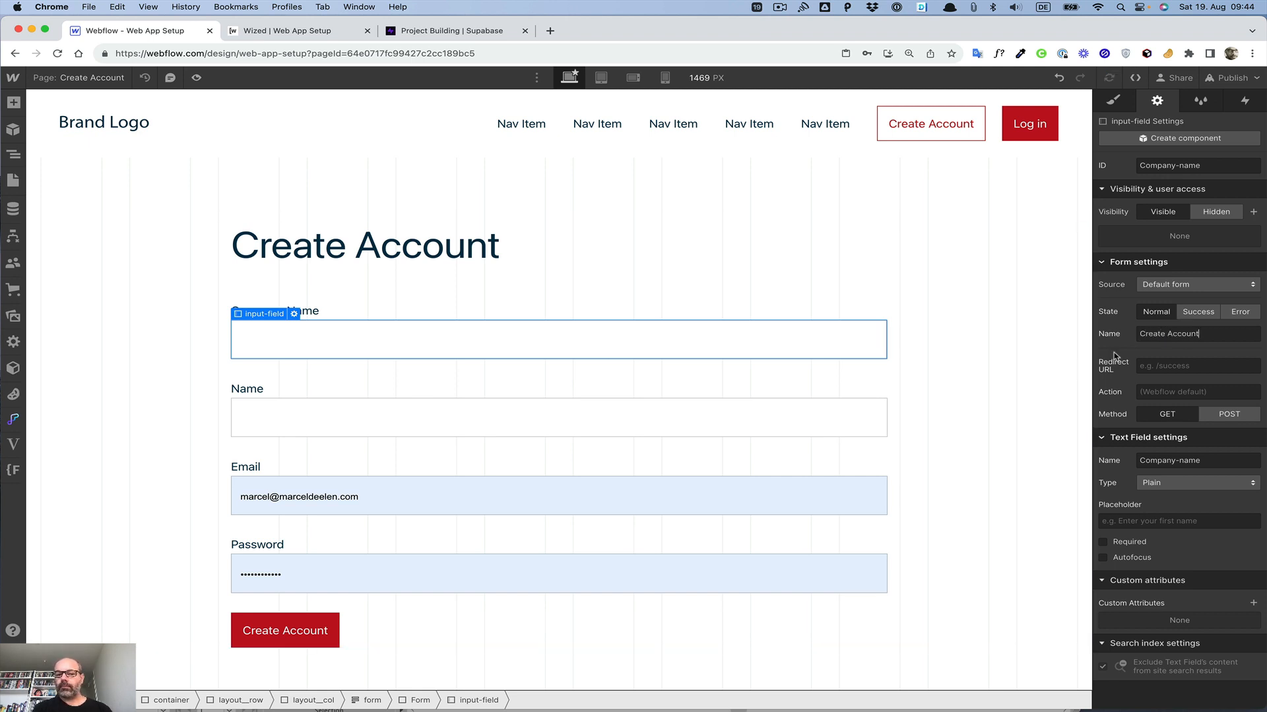
Step: Add a custom attribute wized with value companyName to the Company Name field
click(1252, 604)
text(wiz)
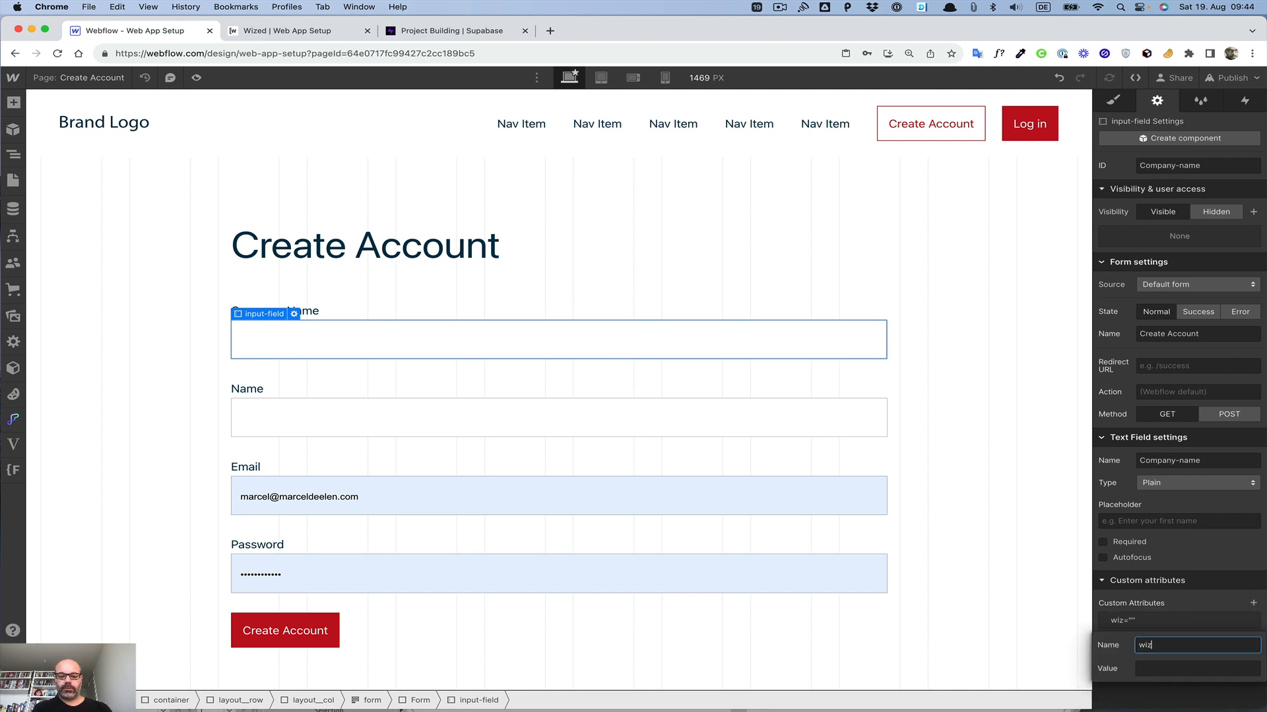
text(ed)
key(Tab)
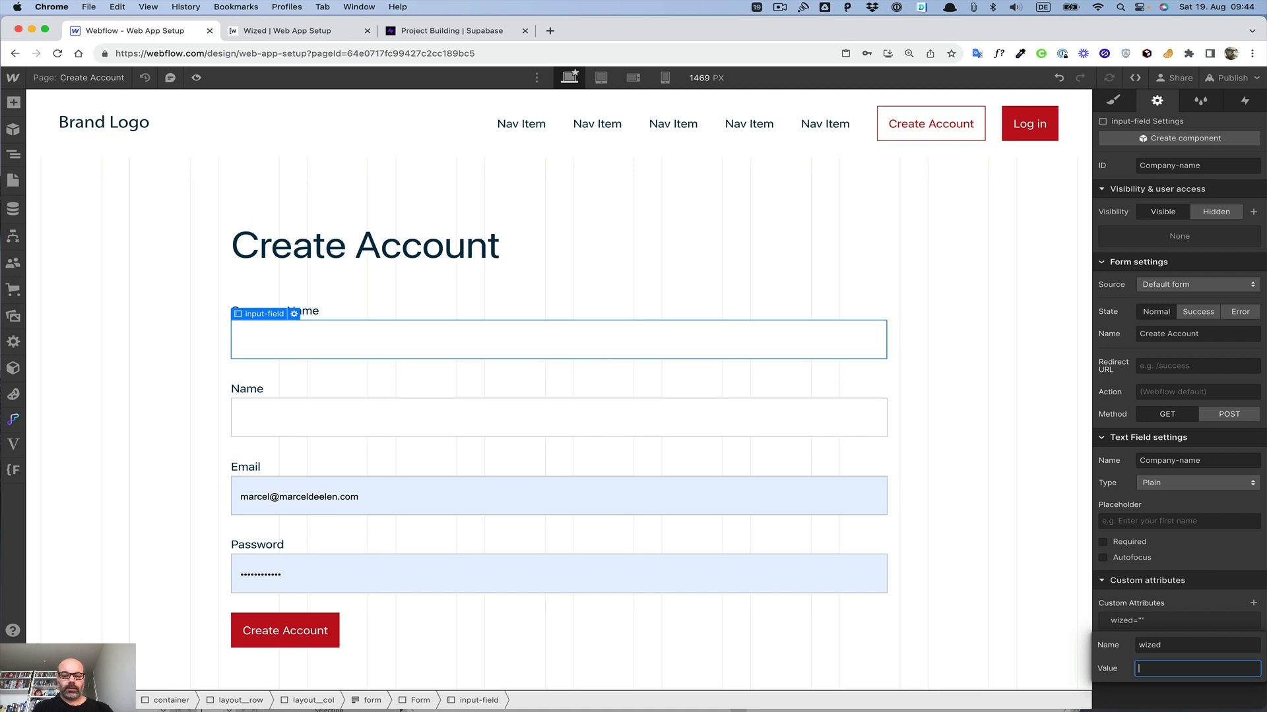
text(company)
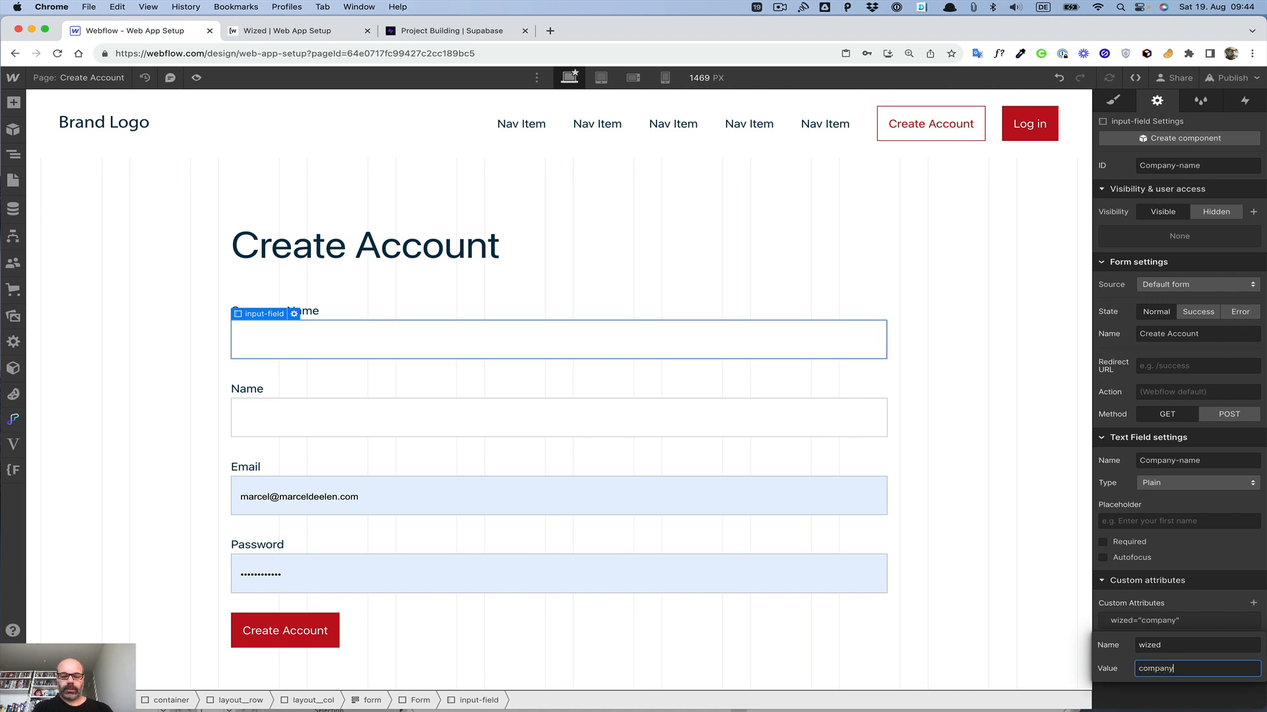
text(Name)
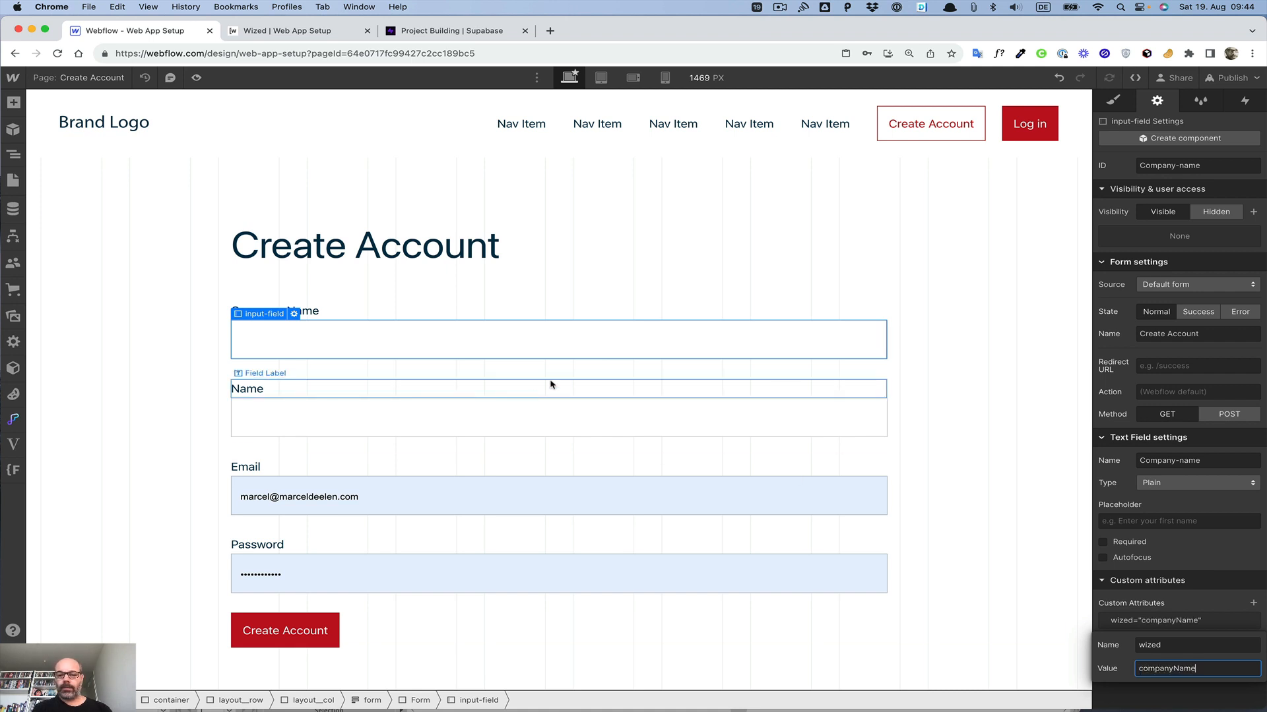
click(558, 417)
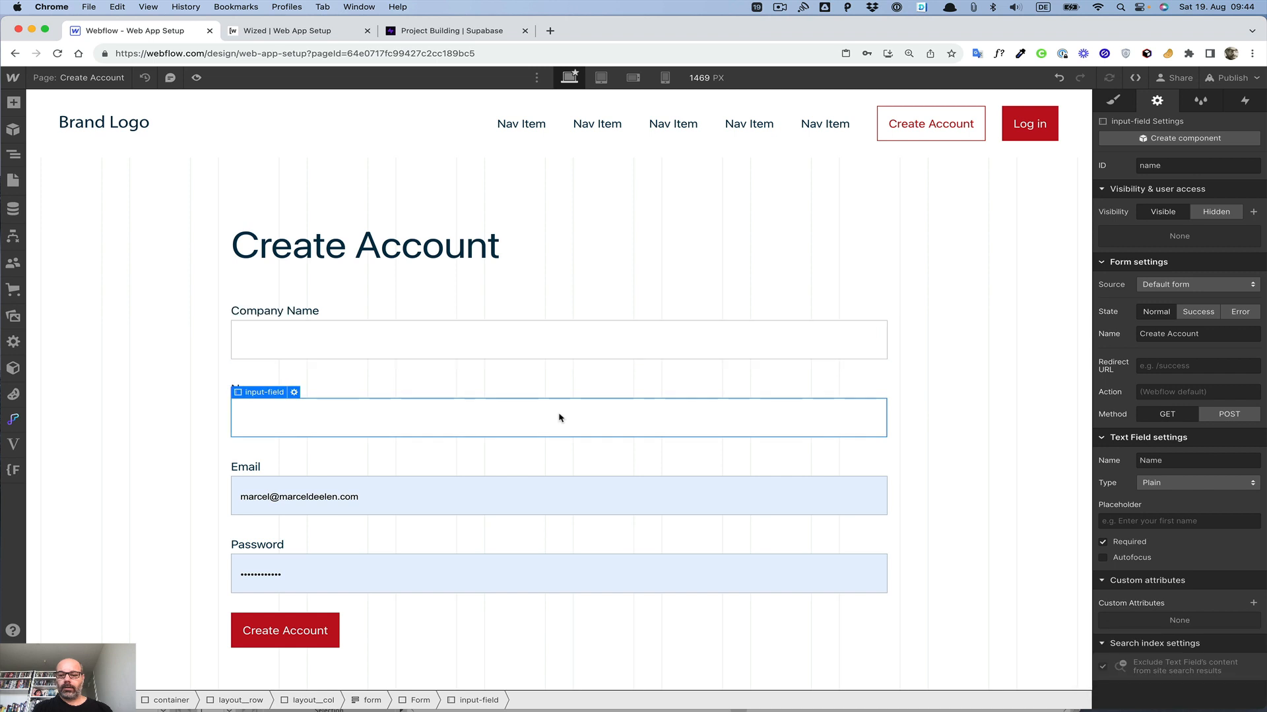
Step: Add a custom attribute wized with value name to the Name field
click(1252, 603)
text(zed)
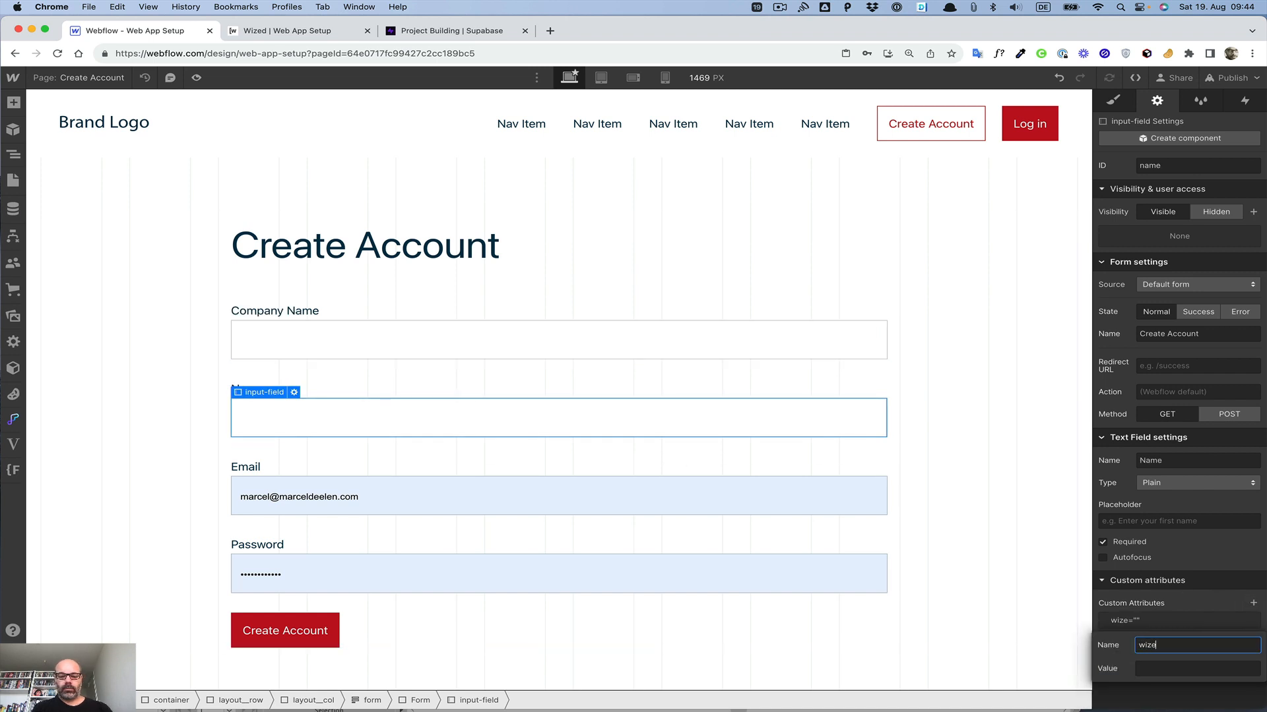
key(Tab)
text(name)
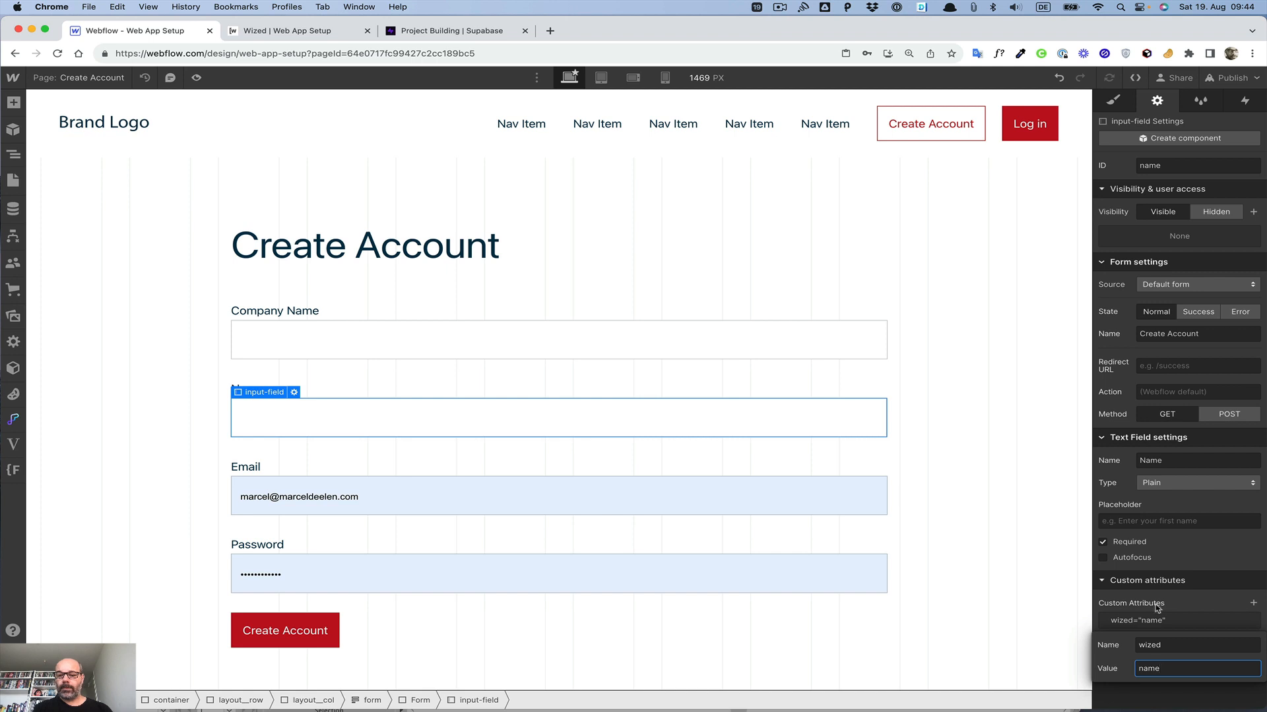
key(Return)
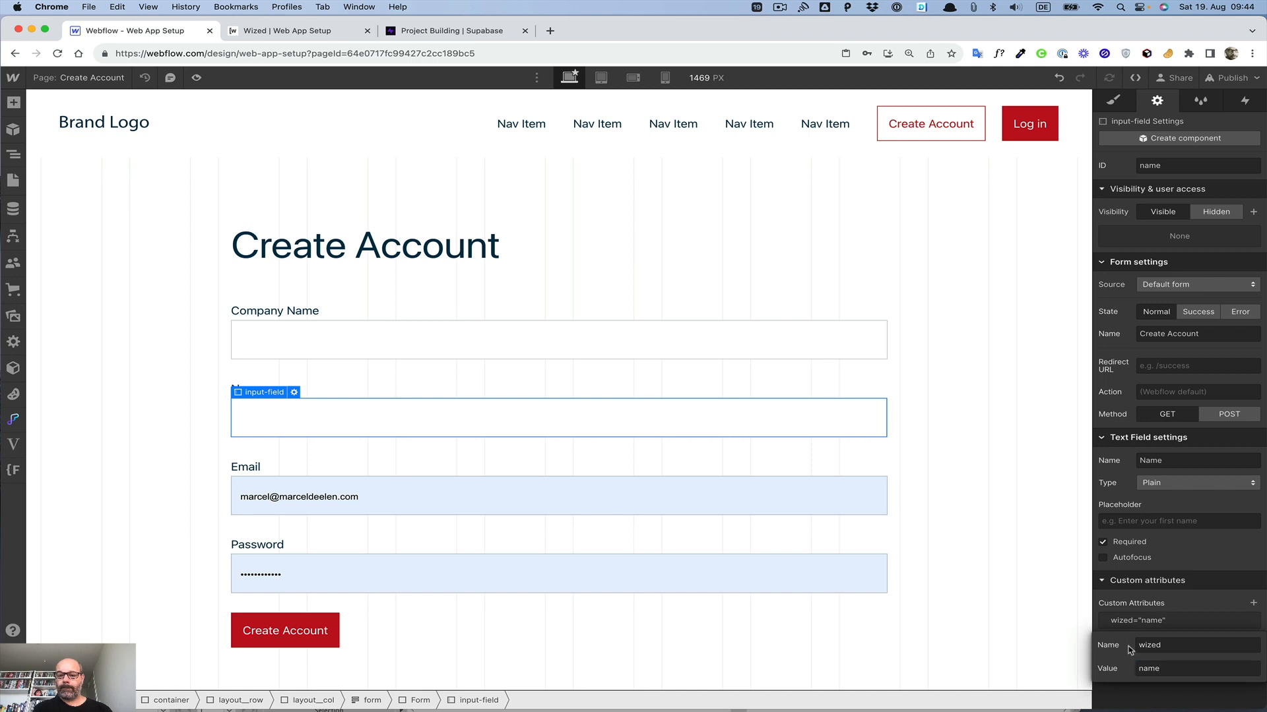
Step: Select the Email field and add a custom attribute wized with value email
click(551, 508)
click(1253, 603)
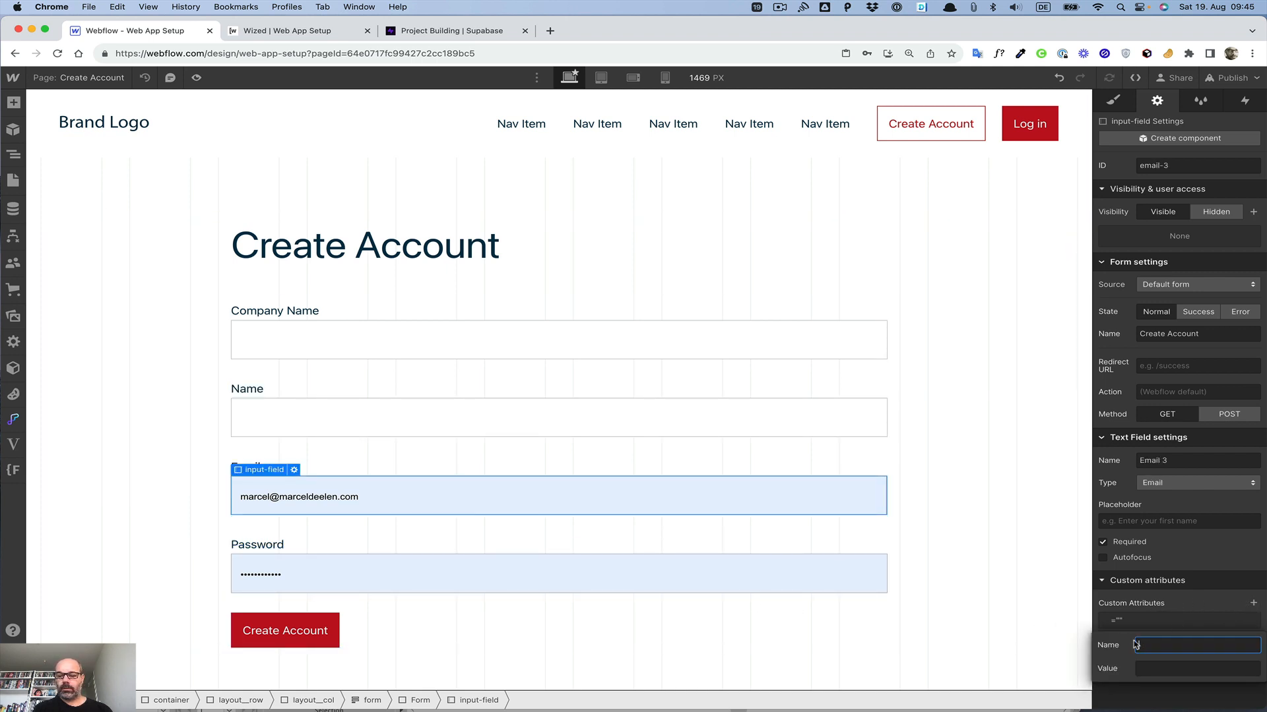
text(wized)
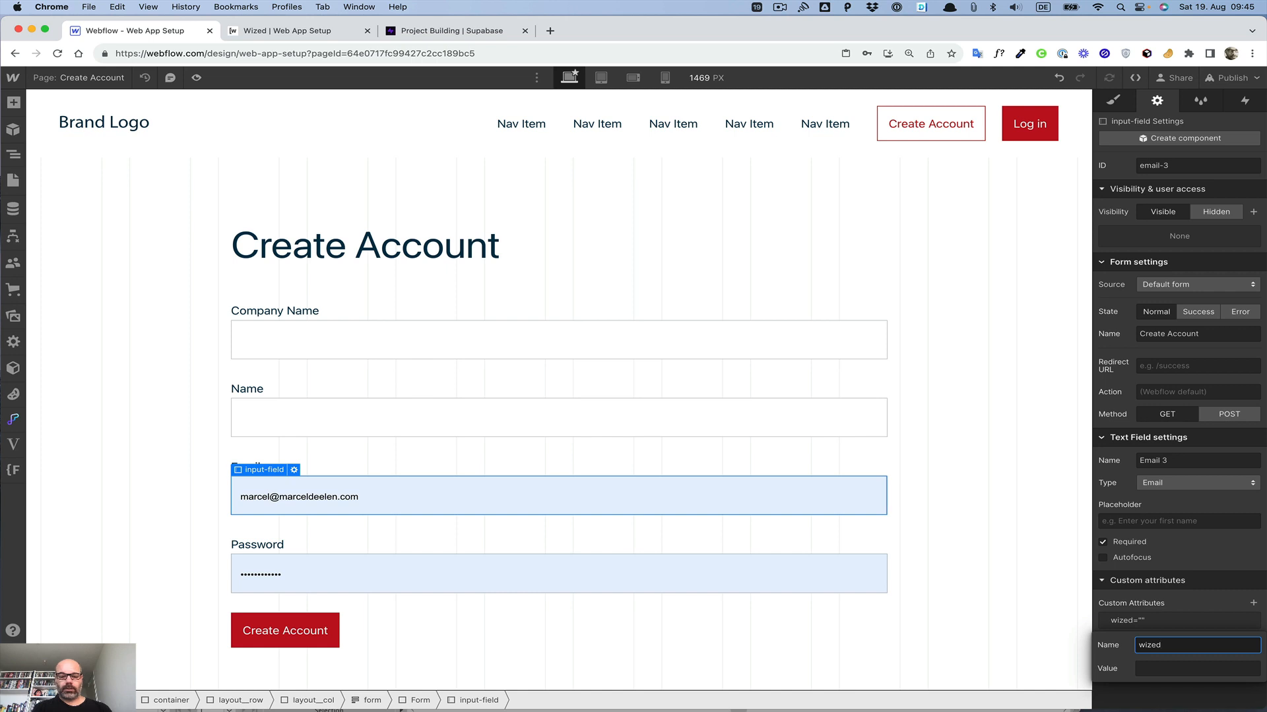
key(Tab)
text(email)
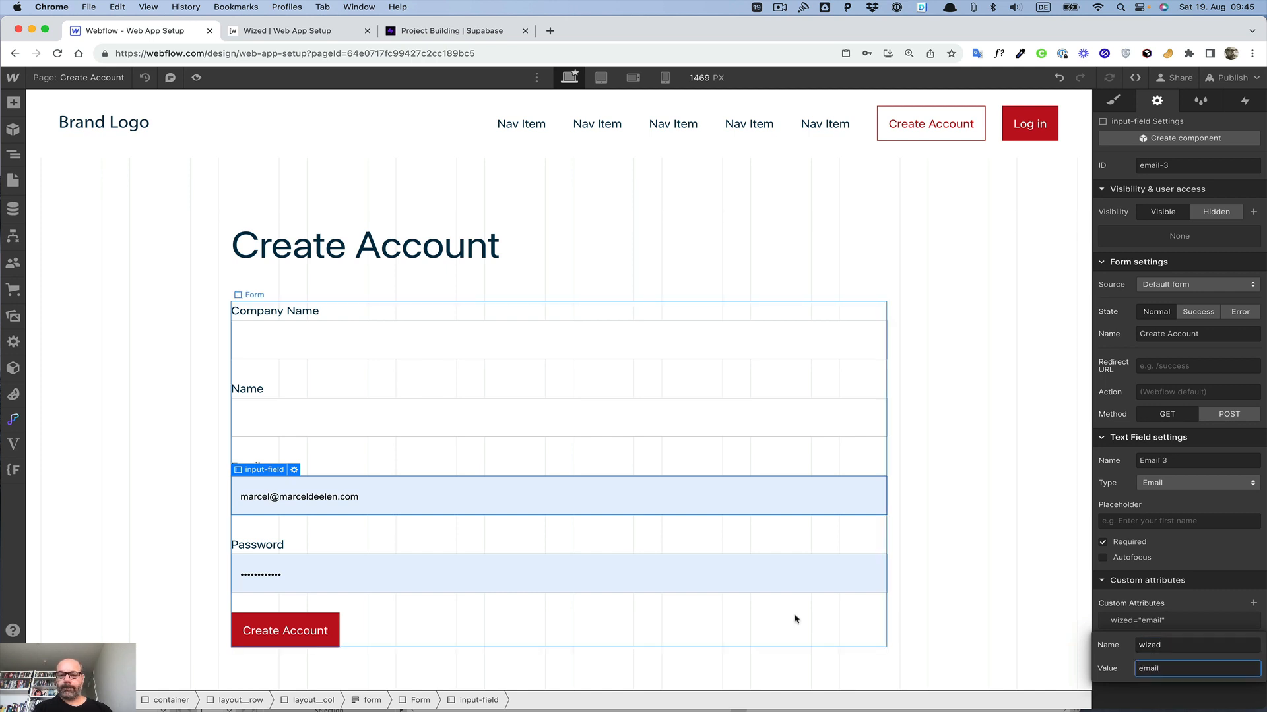
Step: Select the Password field and add a custom attribute wized with value password
click(790, 594)
click(1253, 603)
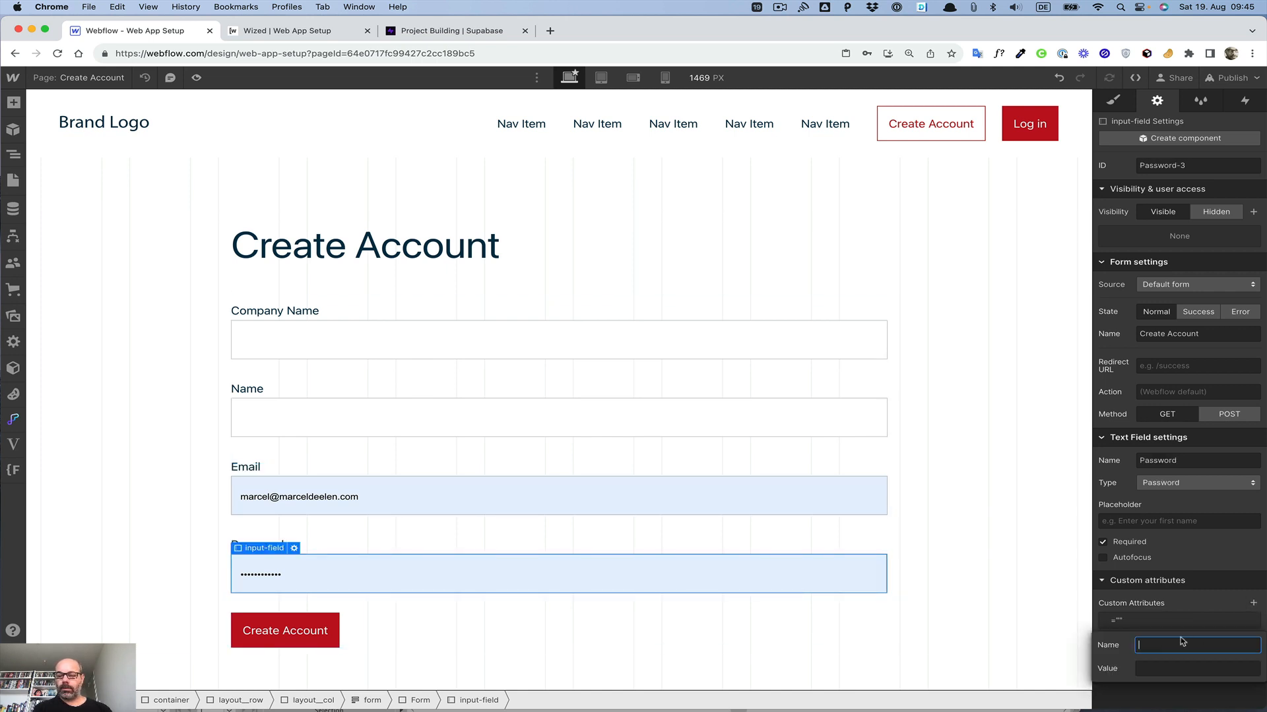
text(wize4d)
key(Tab)
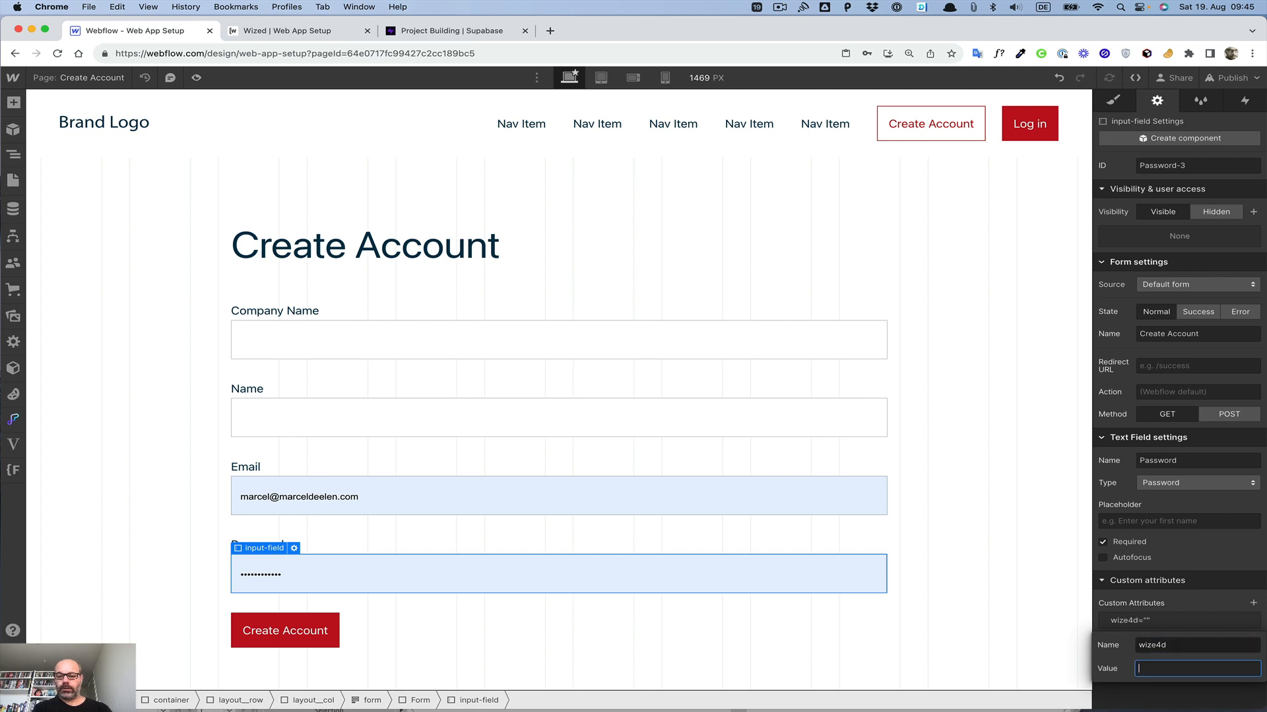
key(shift+Tab)
key(Right)
key(BackSpace)
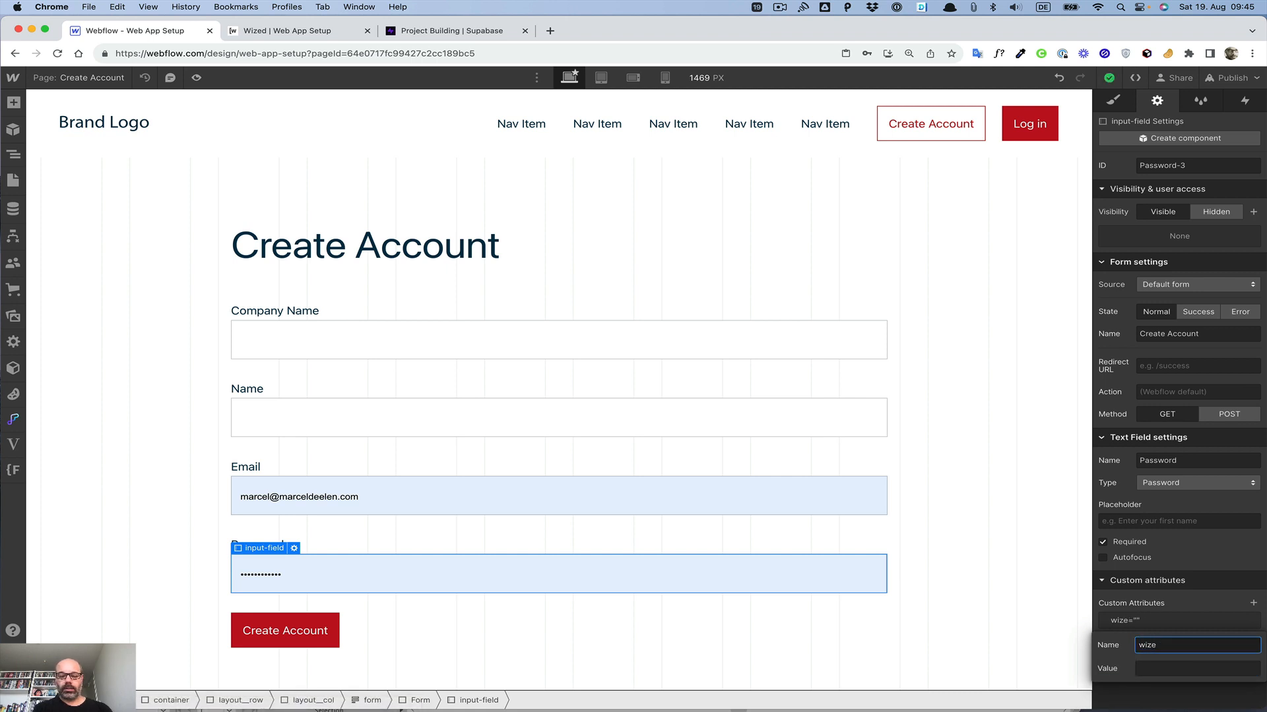
text(d)
key(Tab)
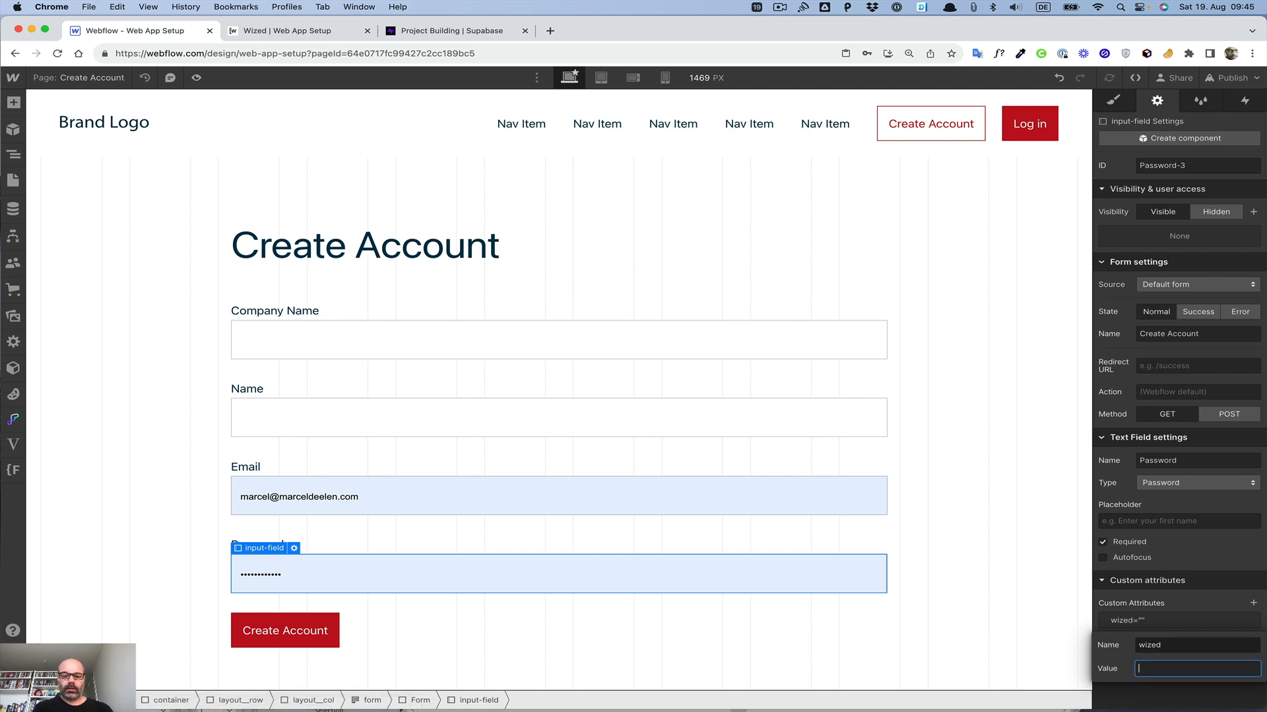
text(password)
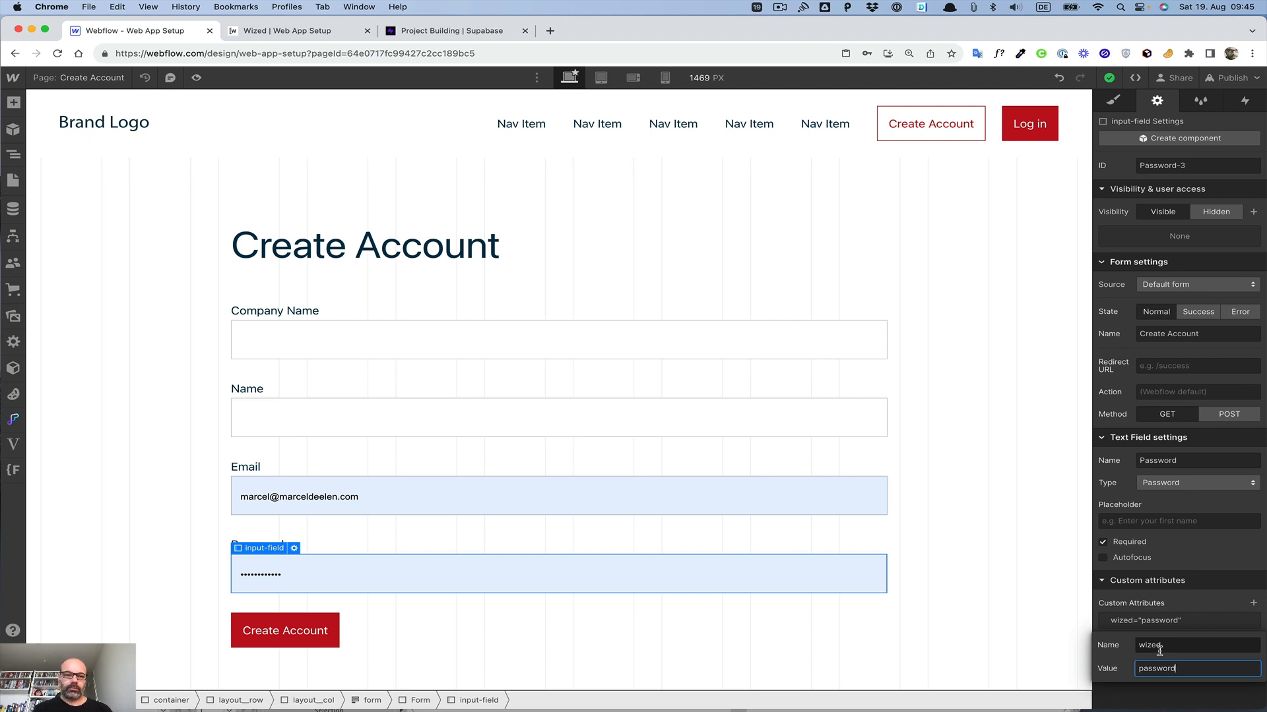
Step: Select the Create Account button and add a custom attribute wized with value createAccountButton
click(977, 486)
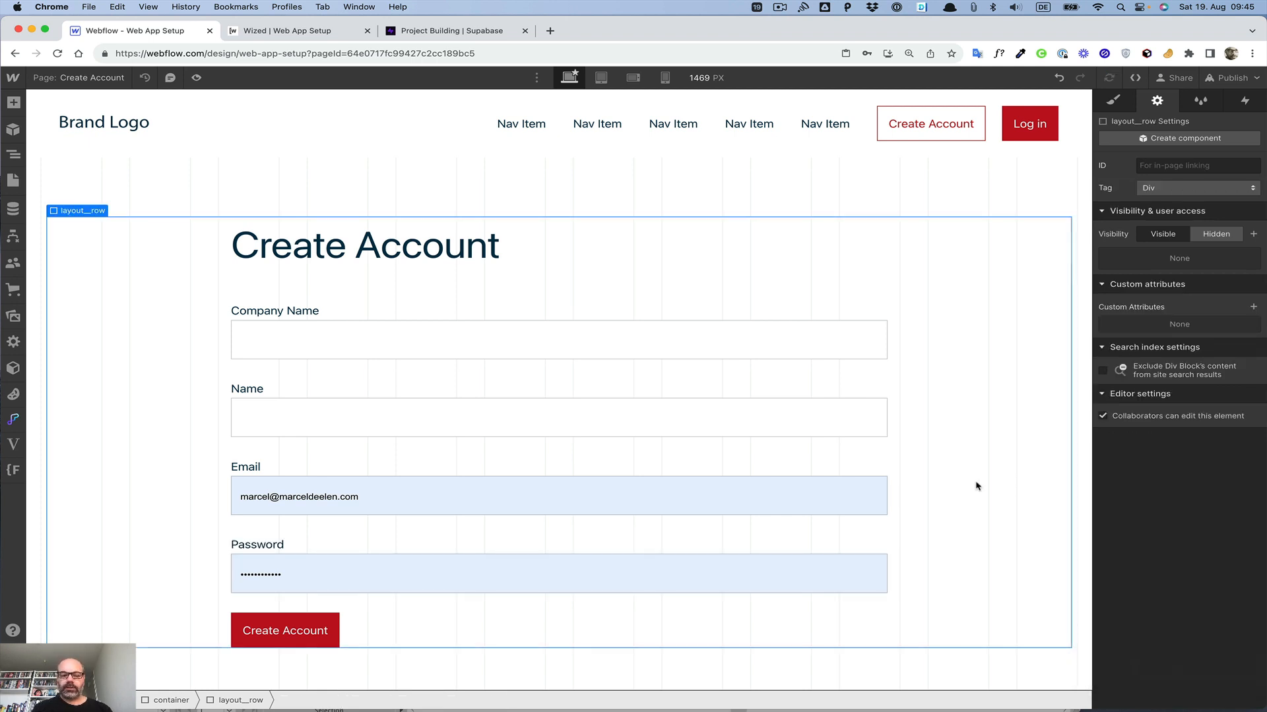
click(292, 640)
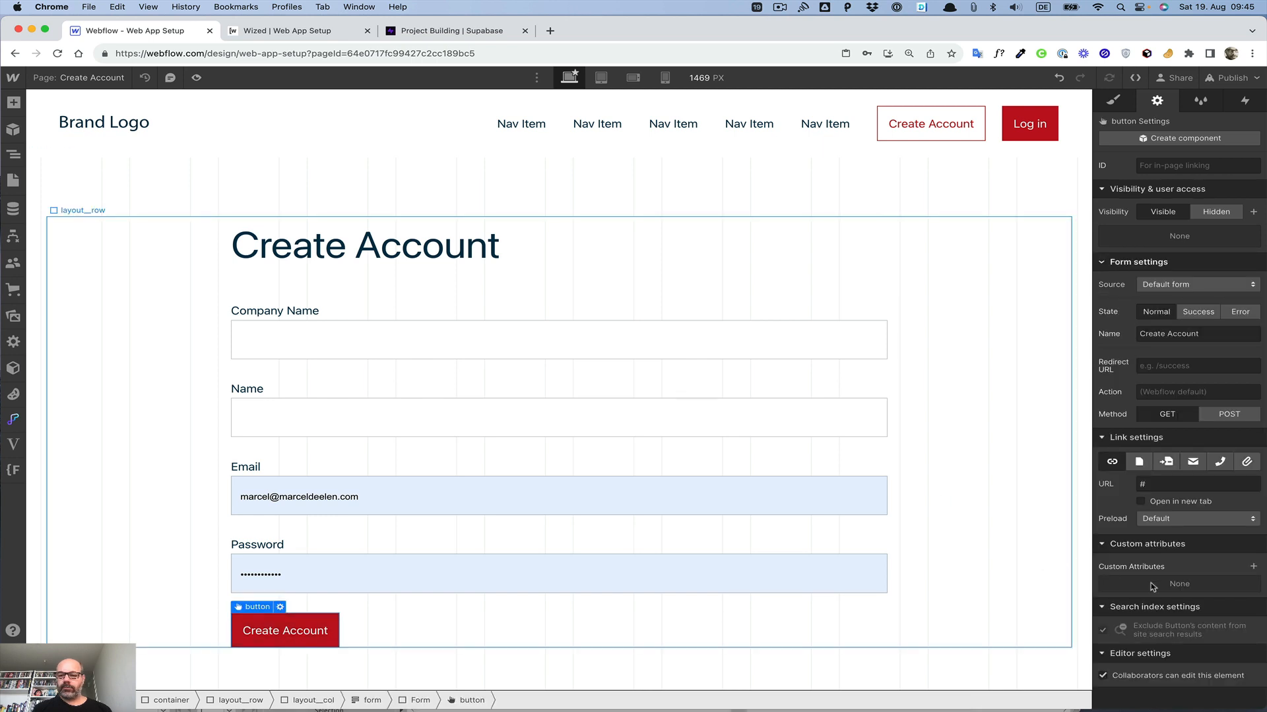
click(1254, 567)
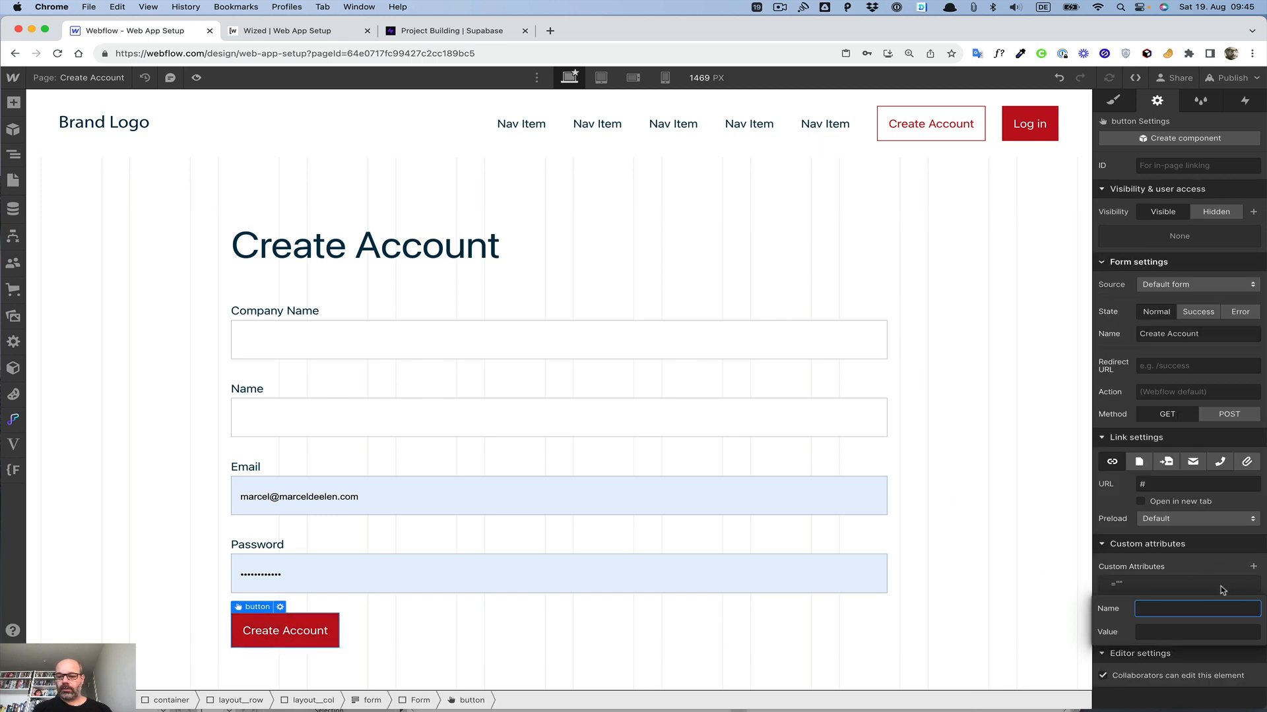
text(wized)
key(Tab)
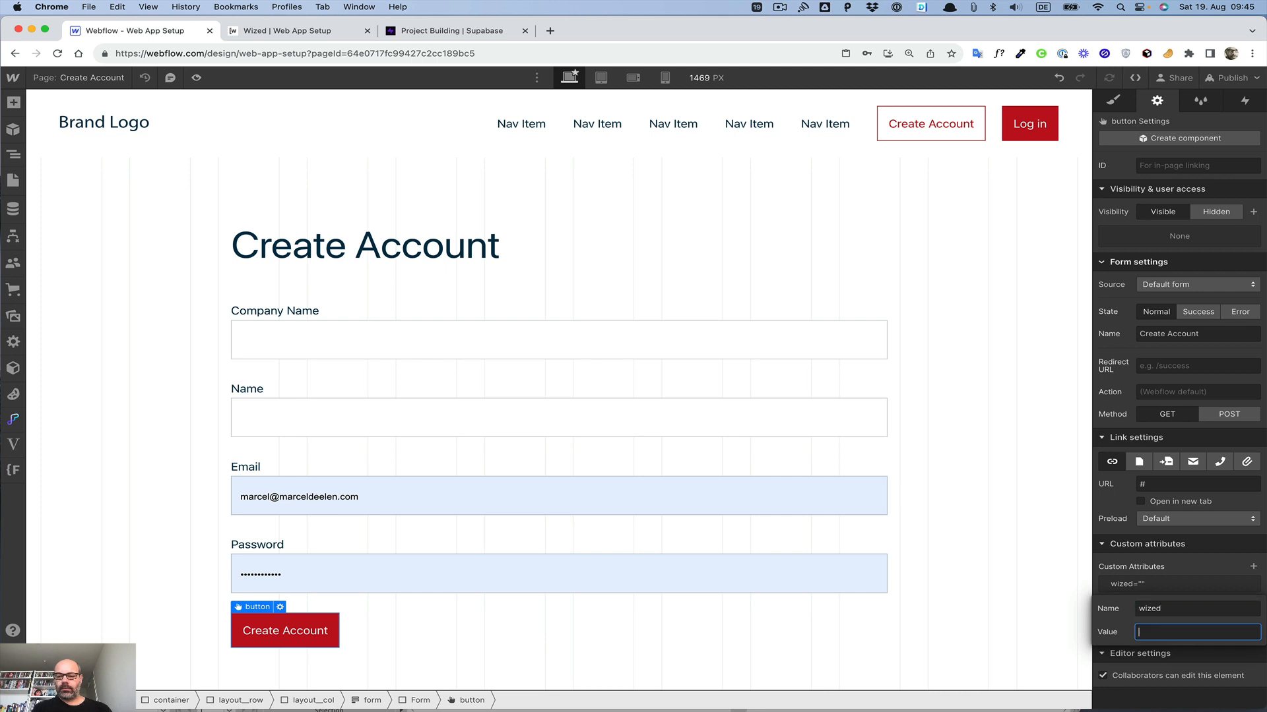
text(crea)
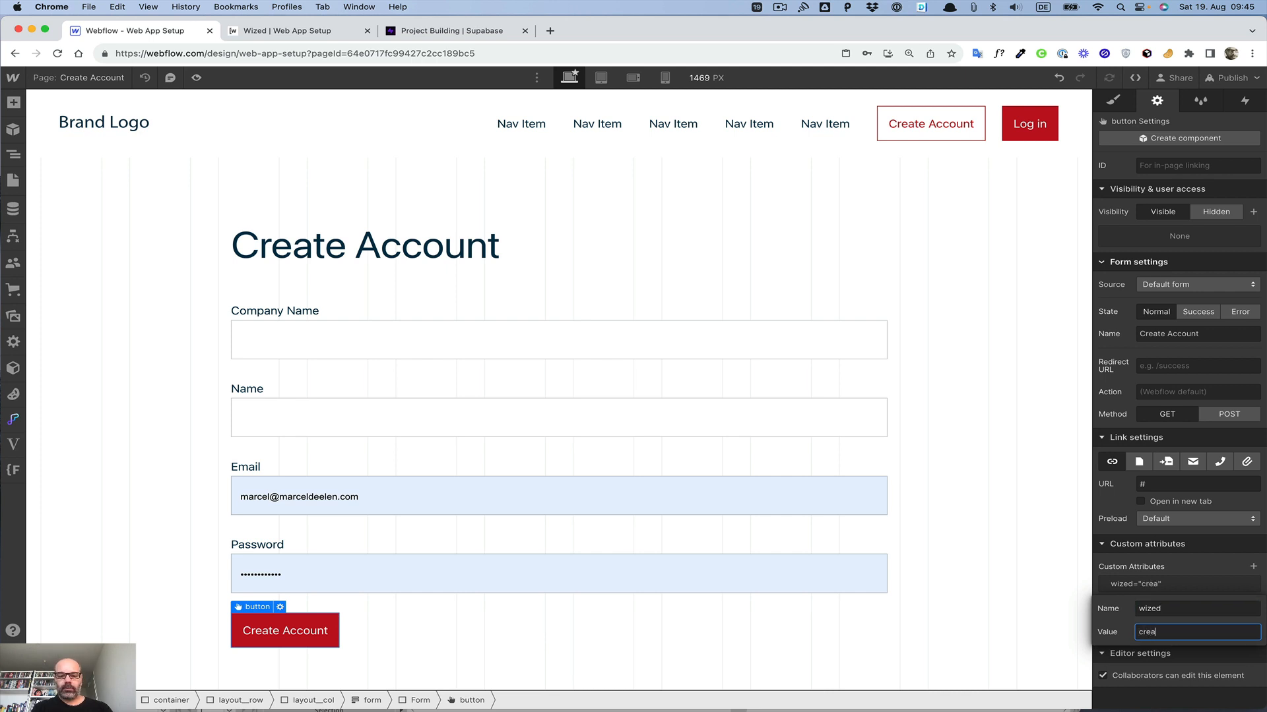
text(teAccount)
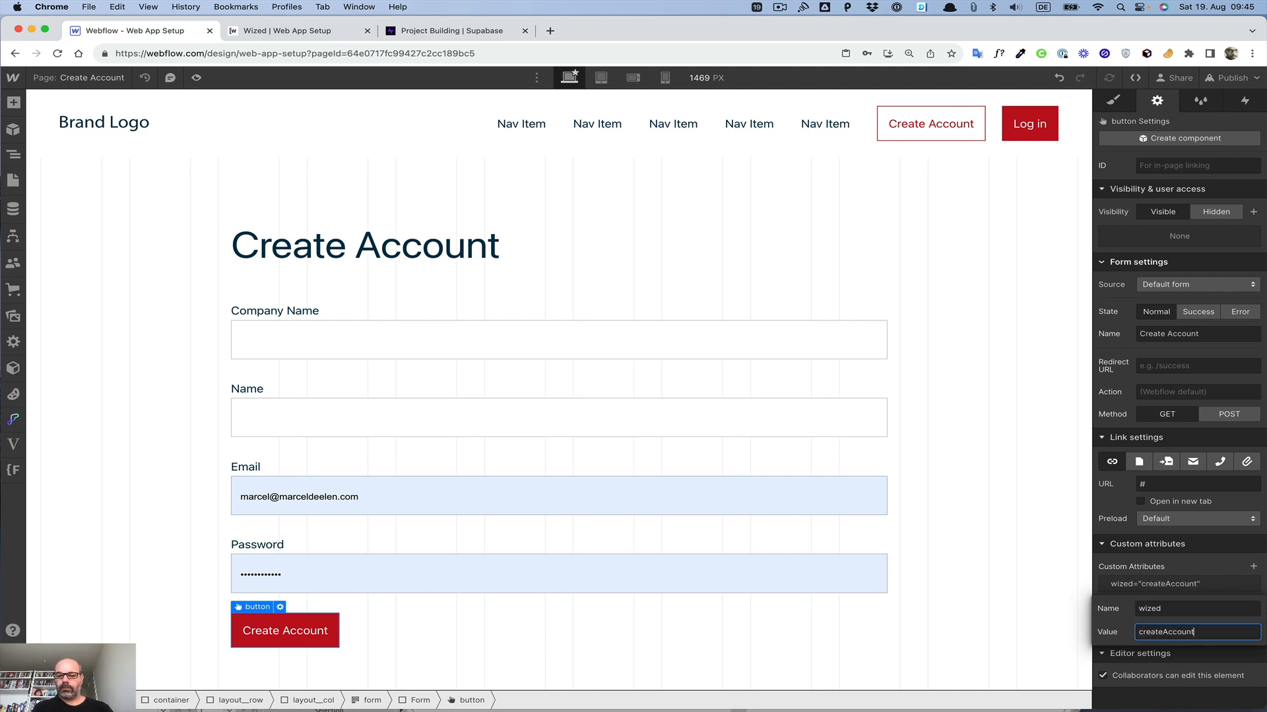
text(Button)
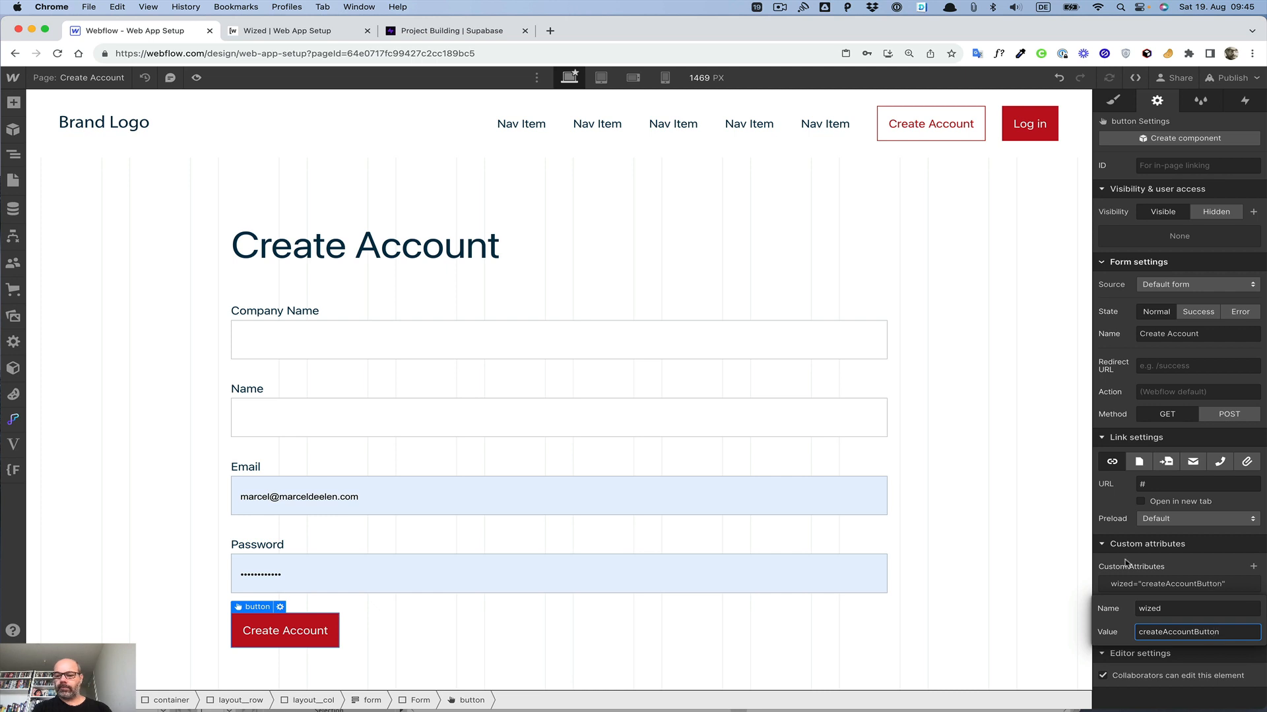
click(1113, 614)
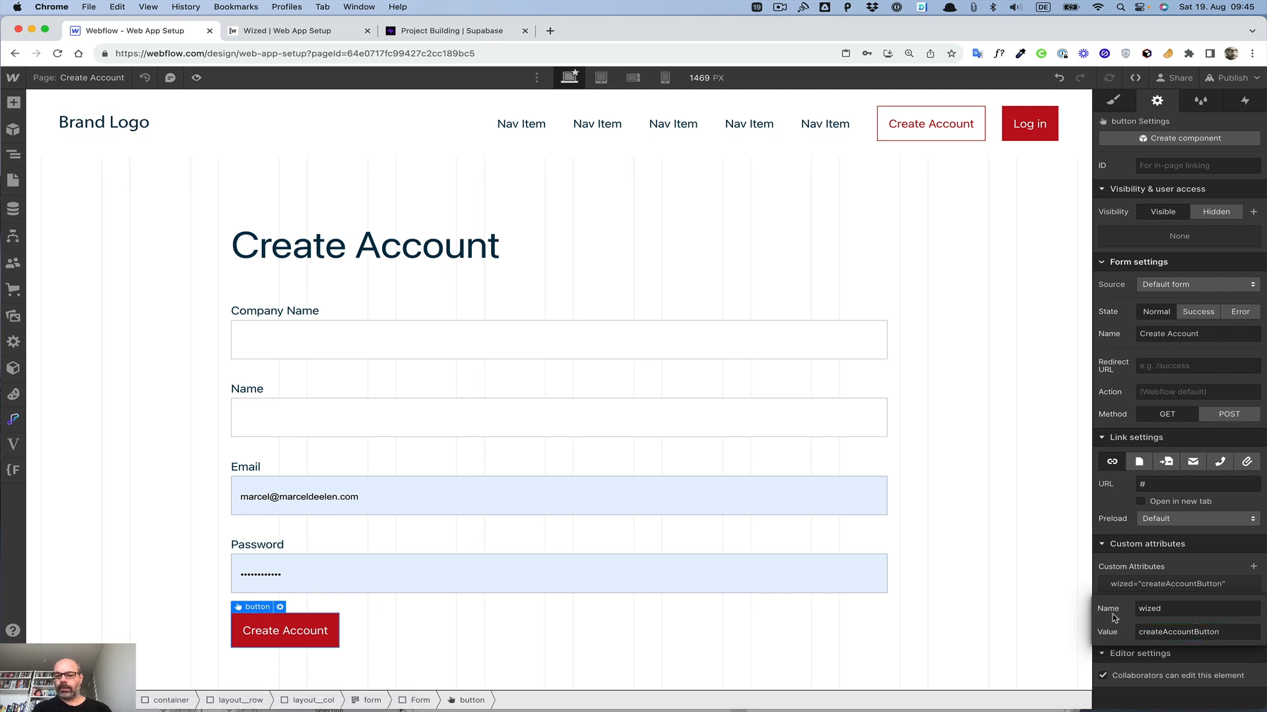
click(1018, 589)
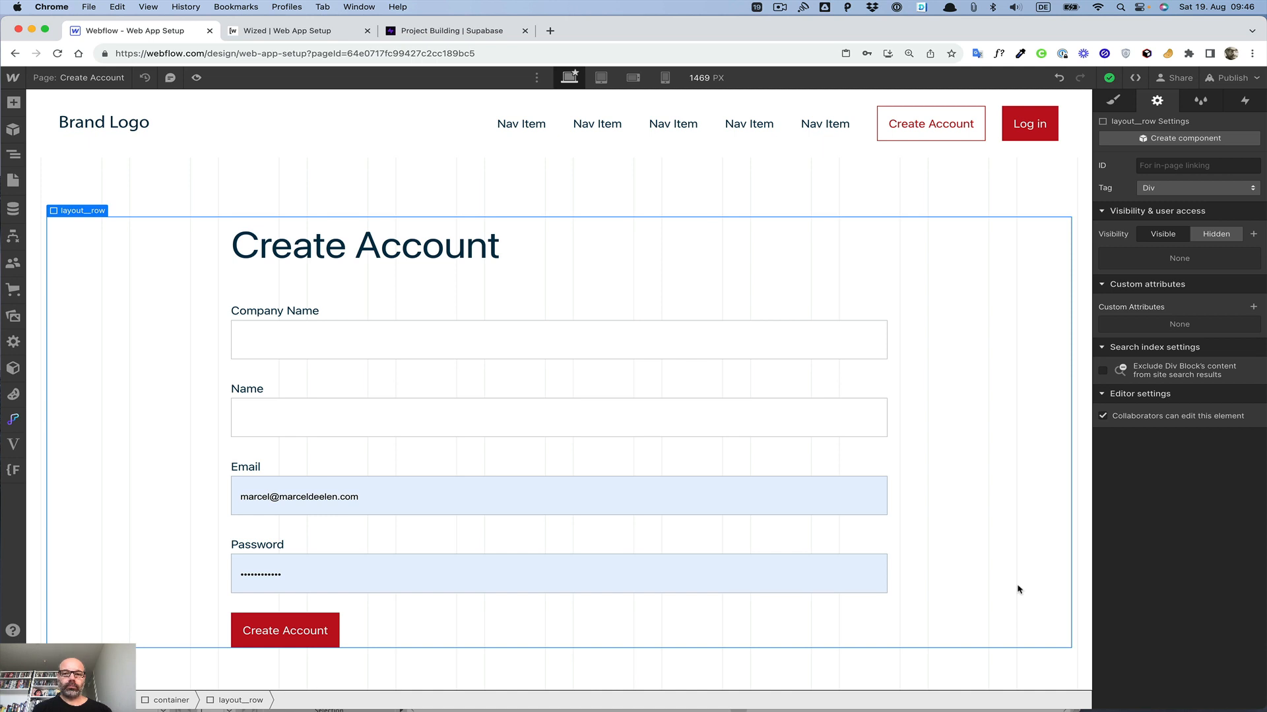
Step: Switch to Wized and add a new app named Supabase, choosing Supabase as the app type
click(326, 33)
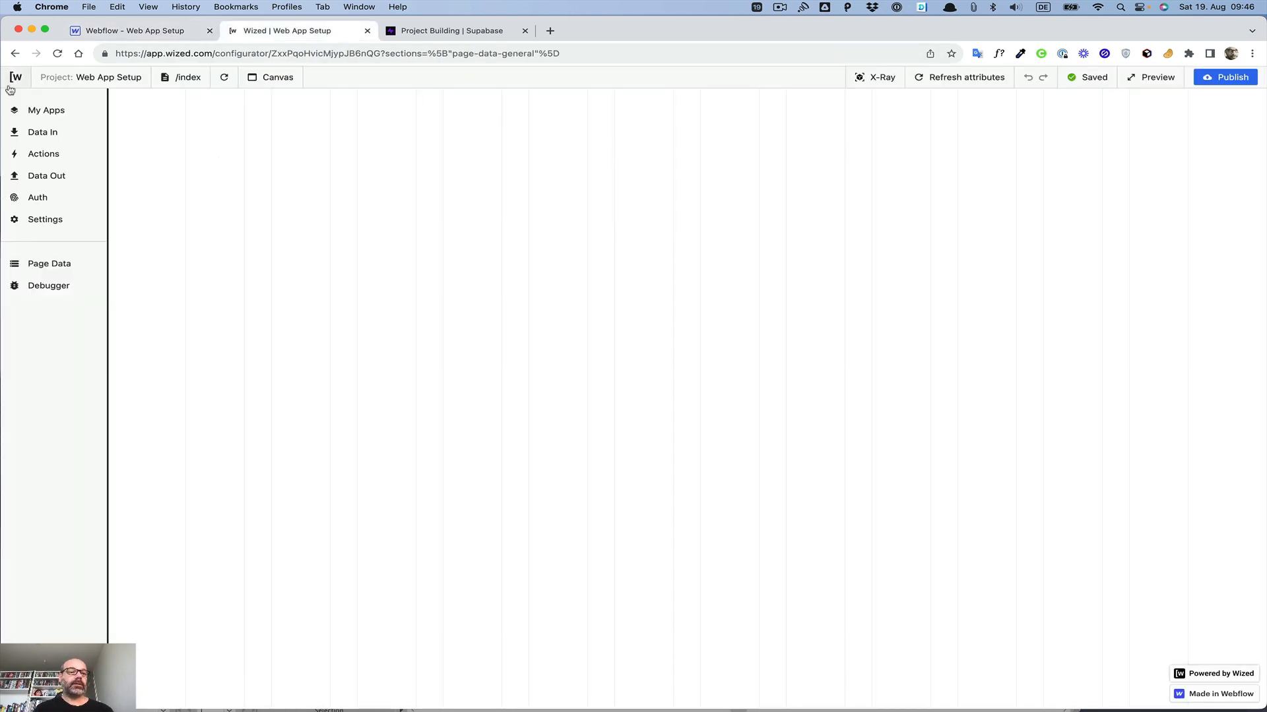
click(44, 112)
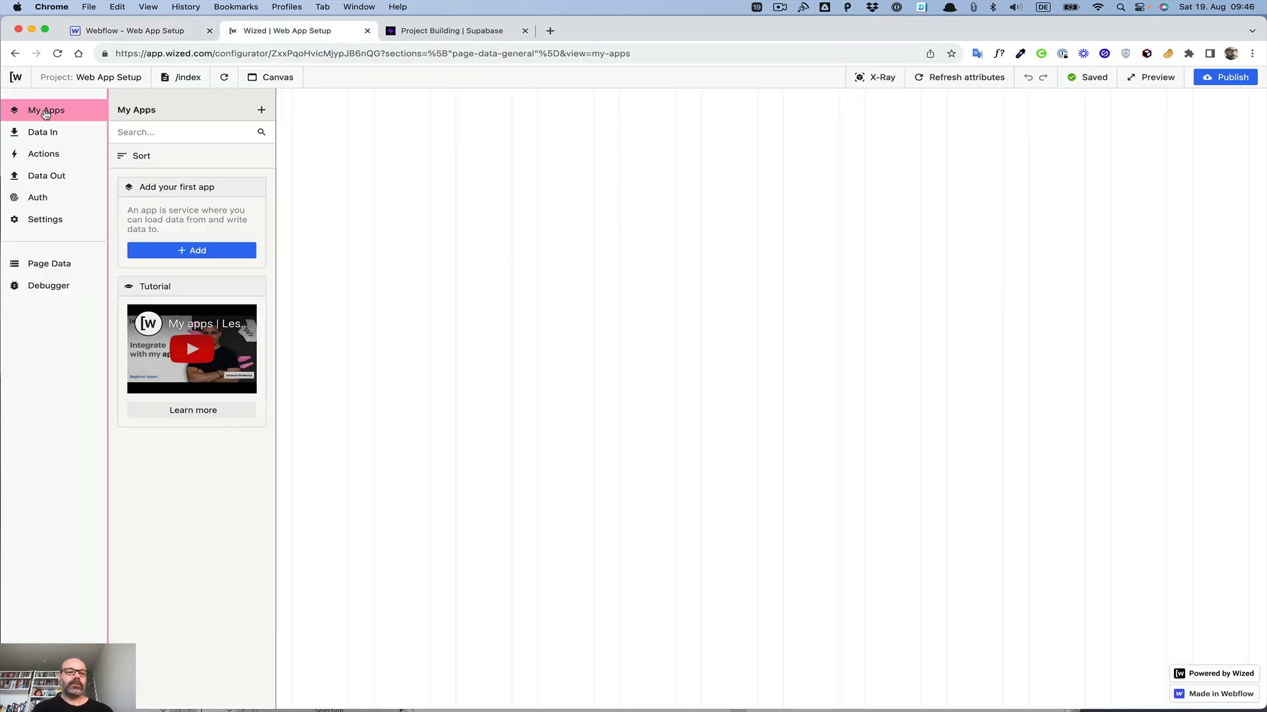
click(260, 109)
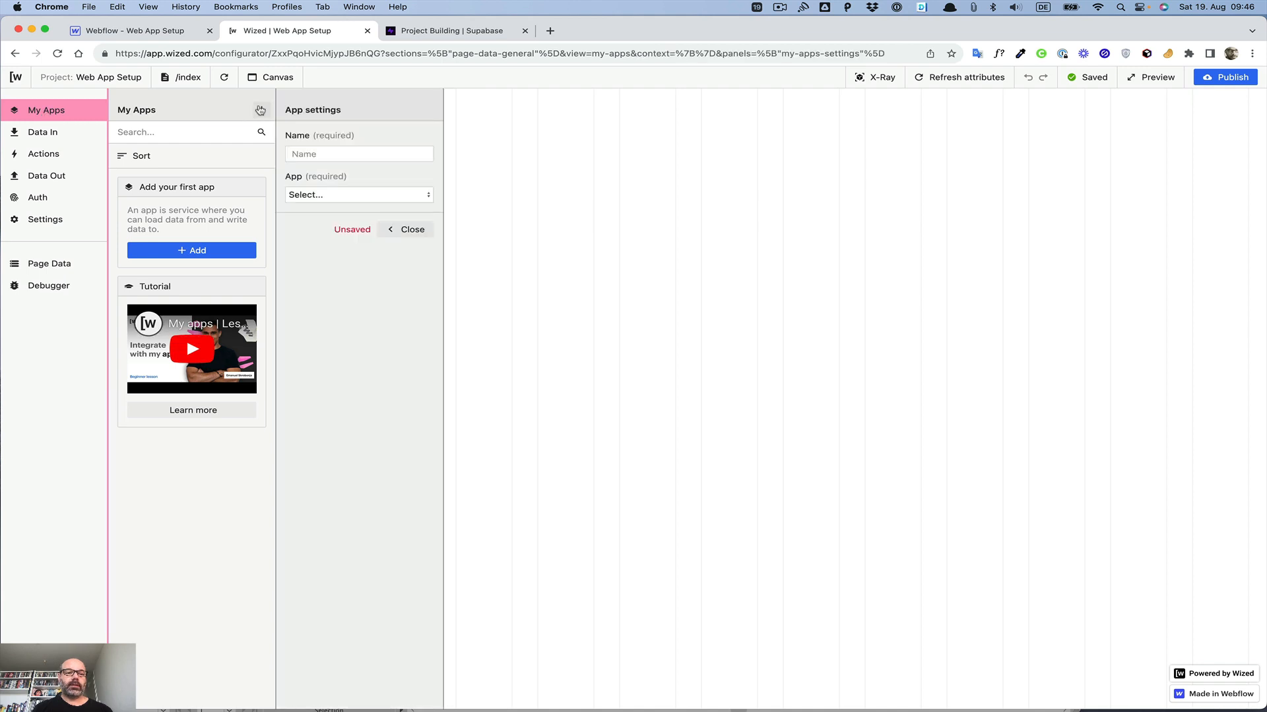
click(356, 153)
text(Suoa)
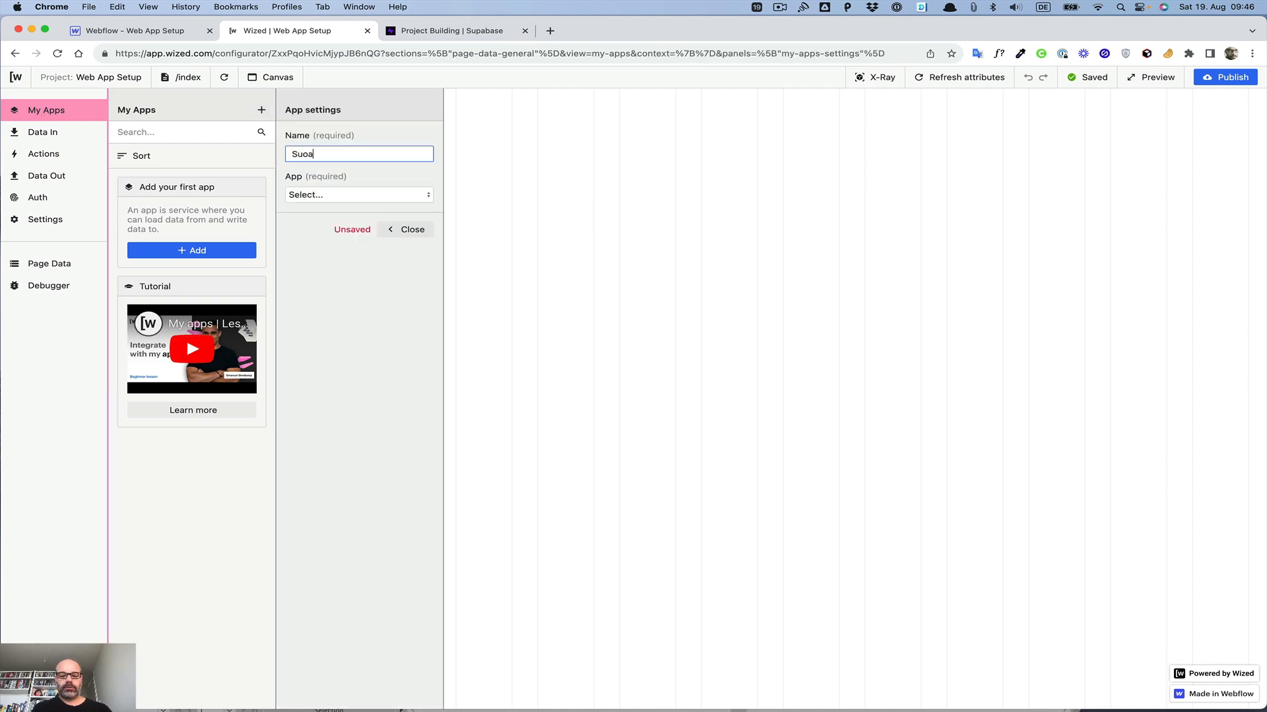
text(abase)
click(338, 197)
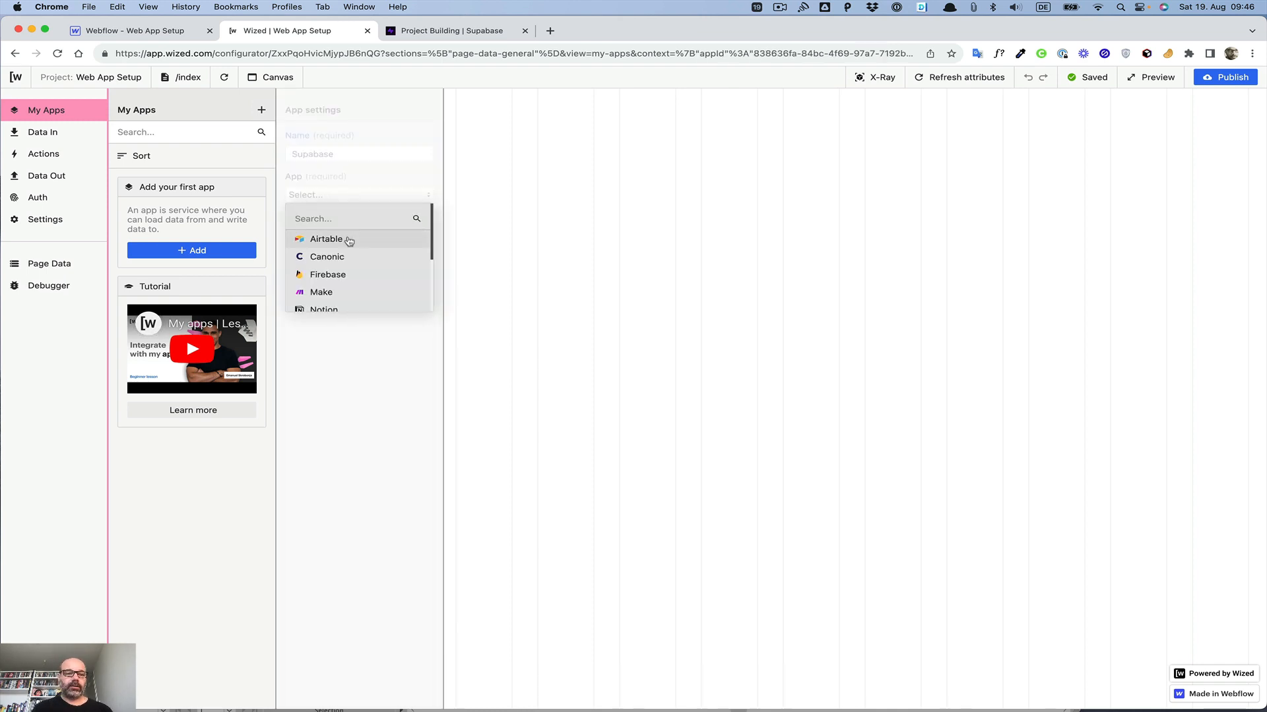
scroll(345, 239, down, 3)
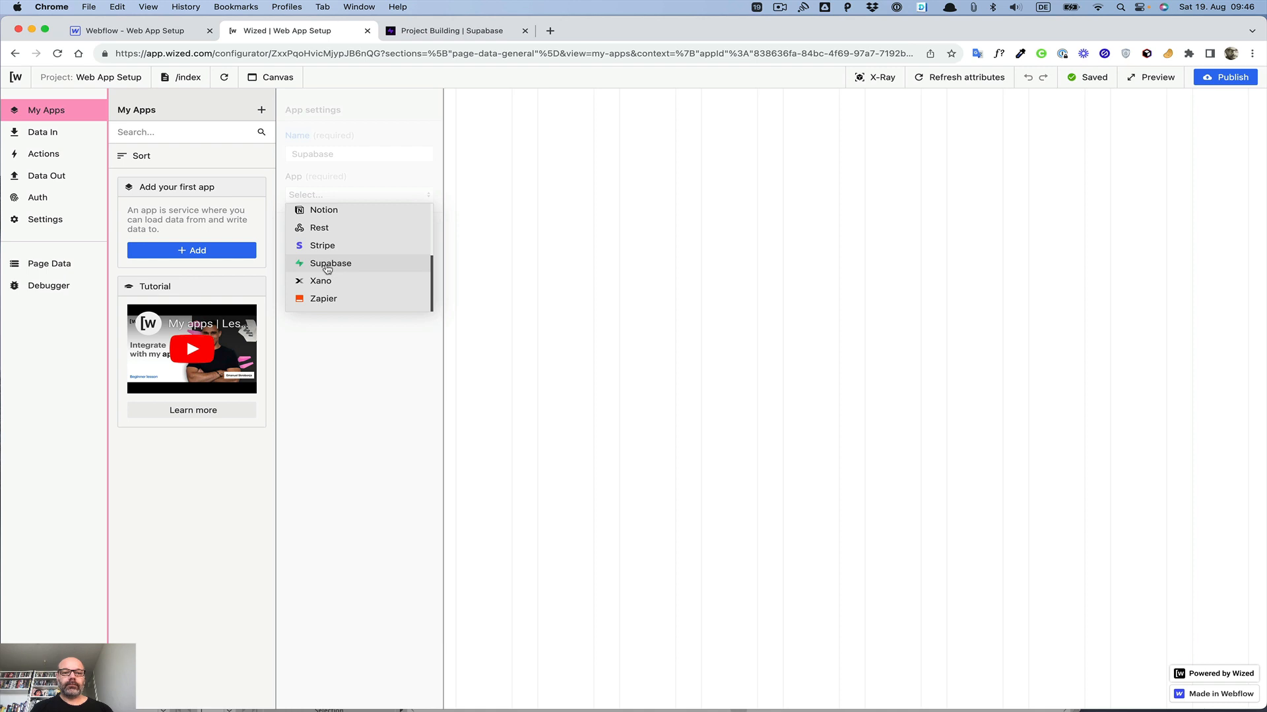
click(327, 267)
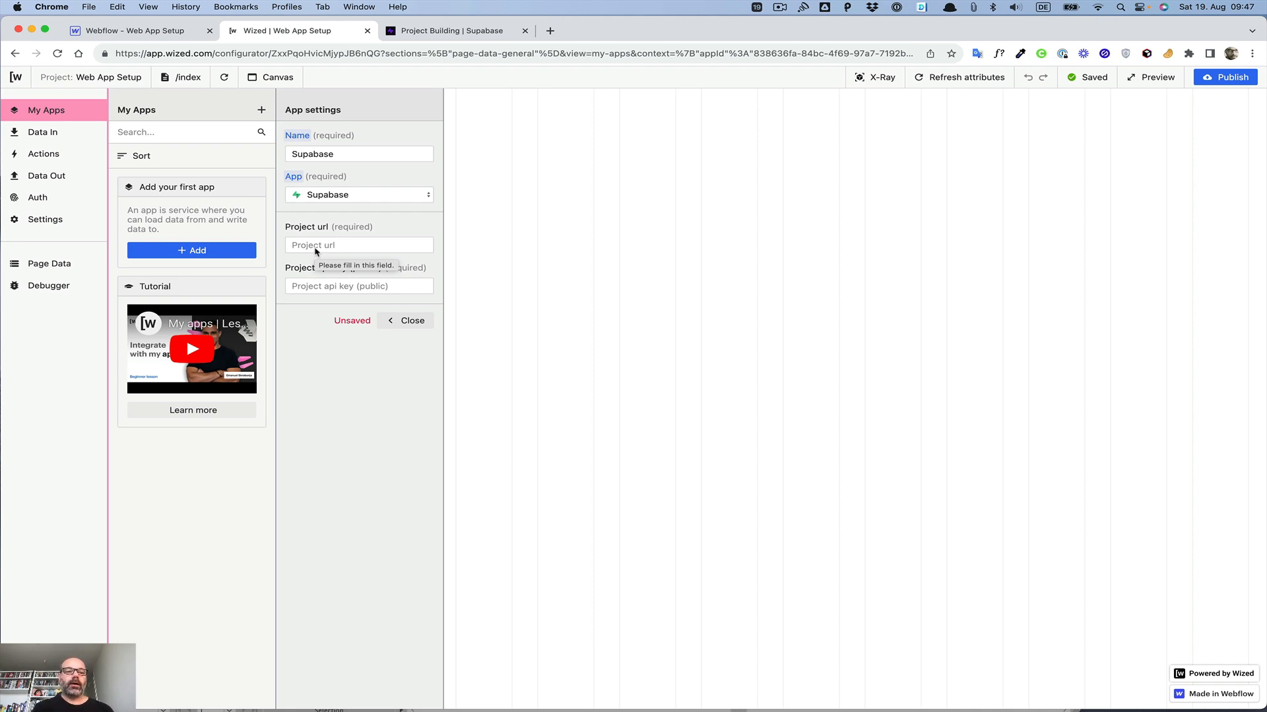
Step: Switch to Supabase, open the project's API settings and copy the project URL
click(426, 36)
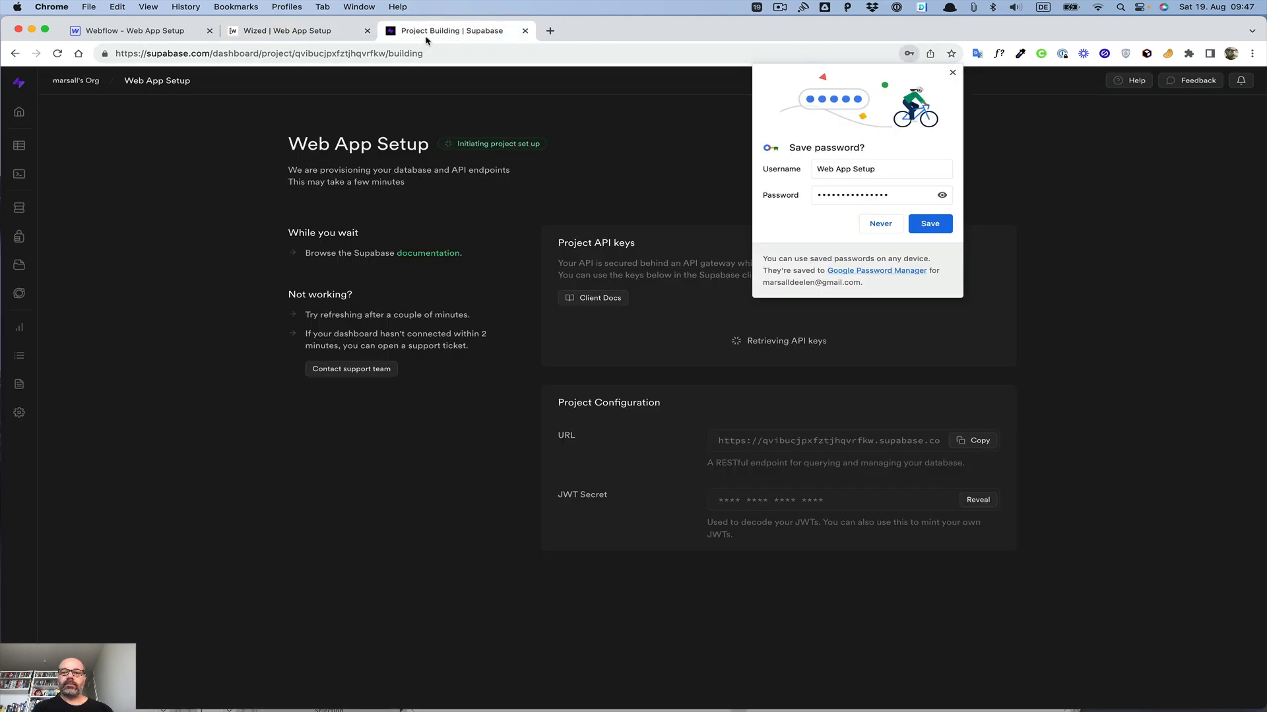
click(934, 225)
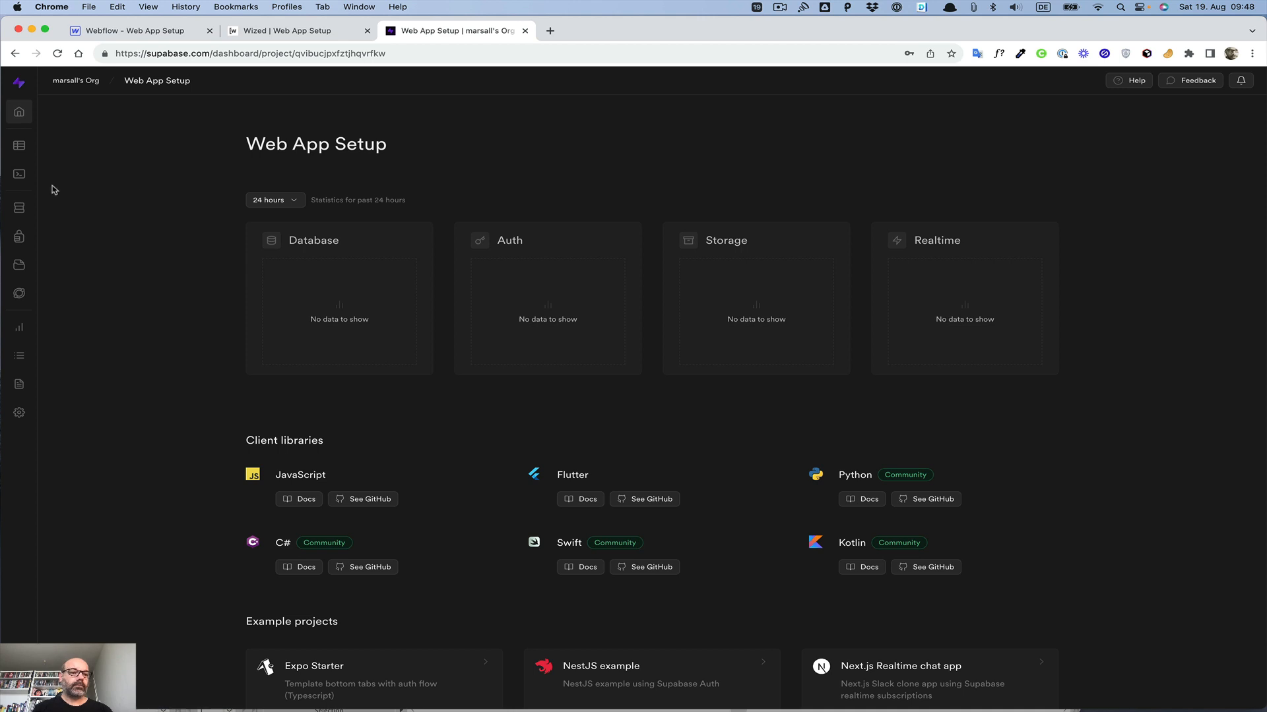
click(19, 414)
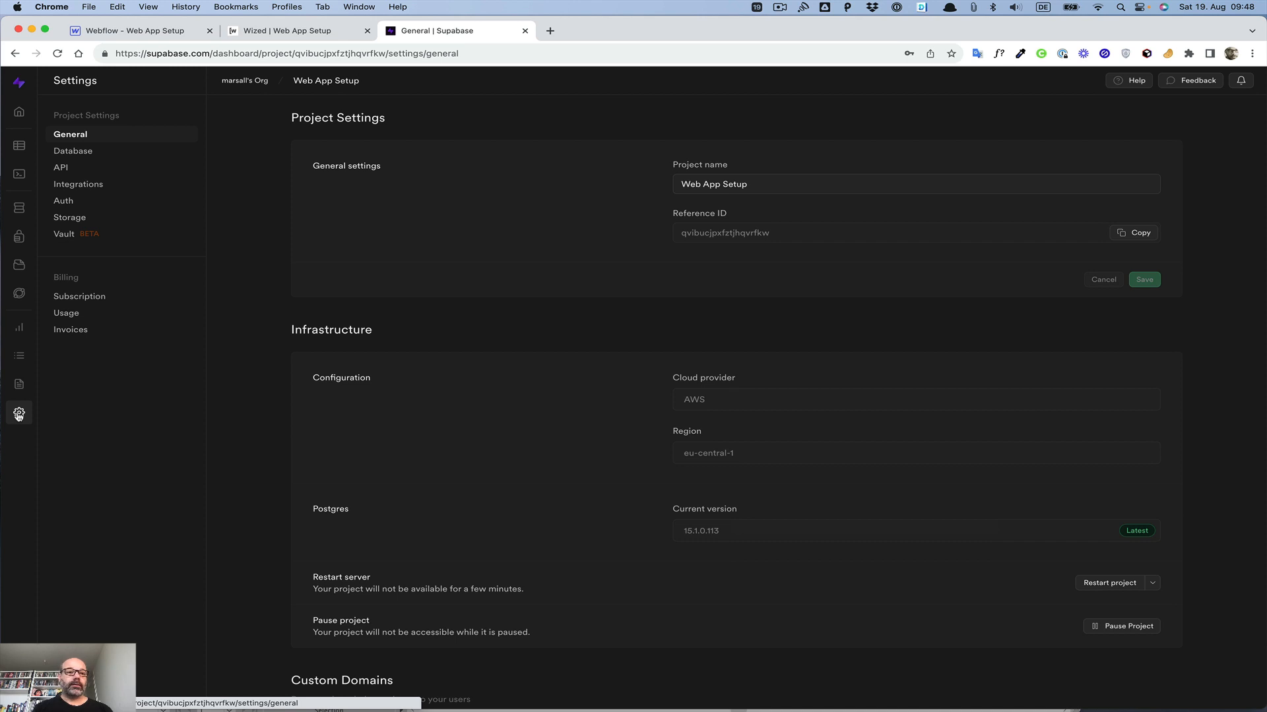
click(77, 171)
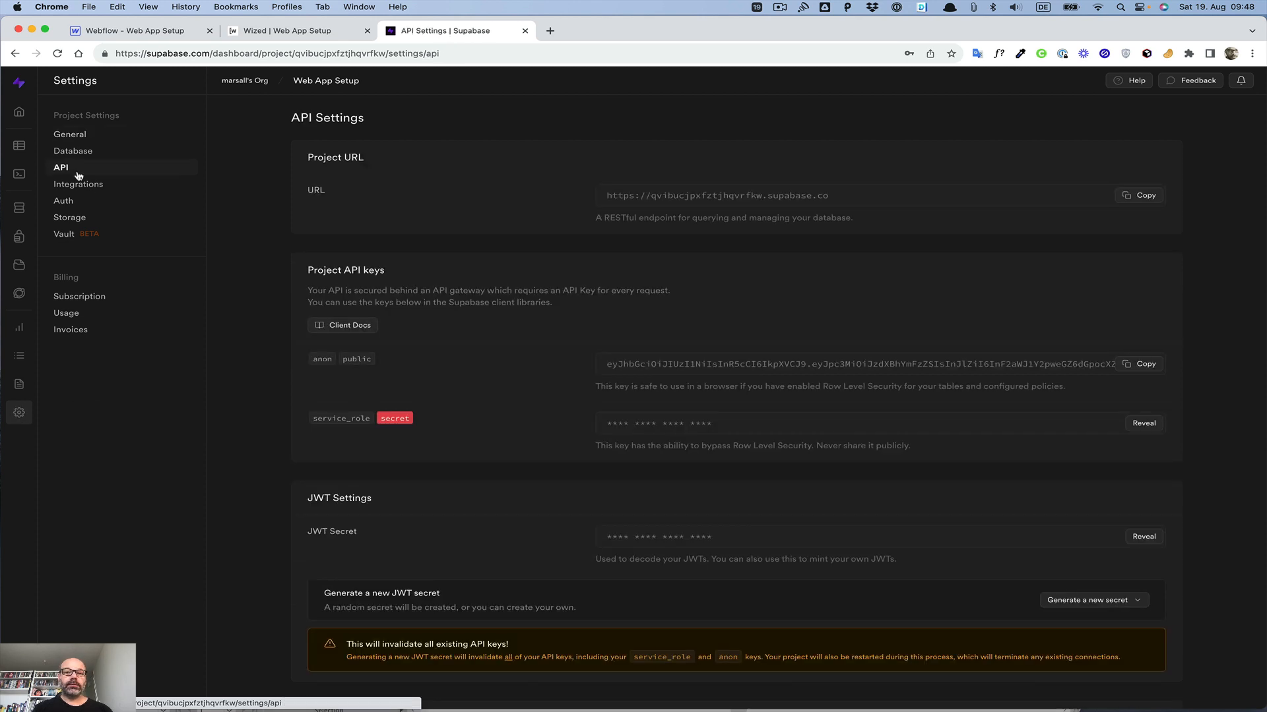
click(1146, 198)
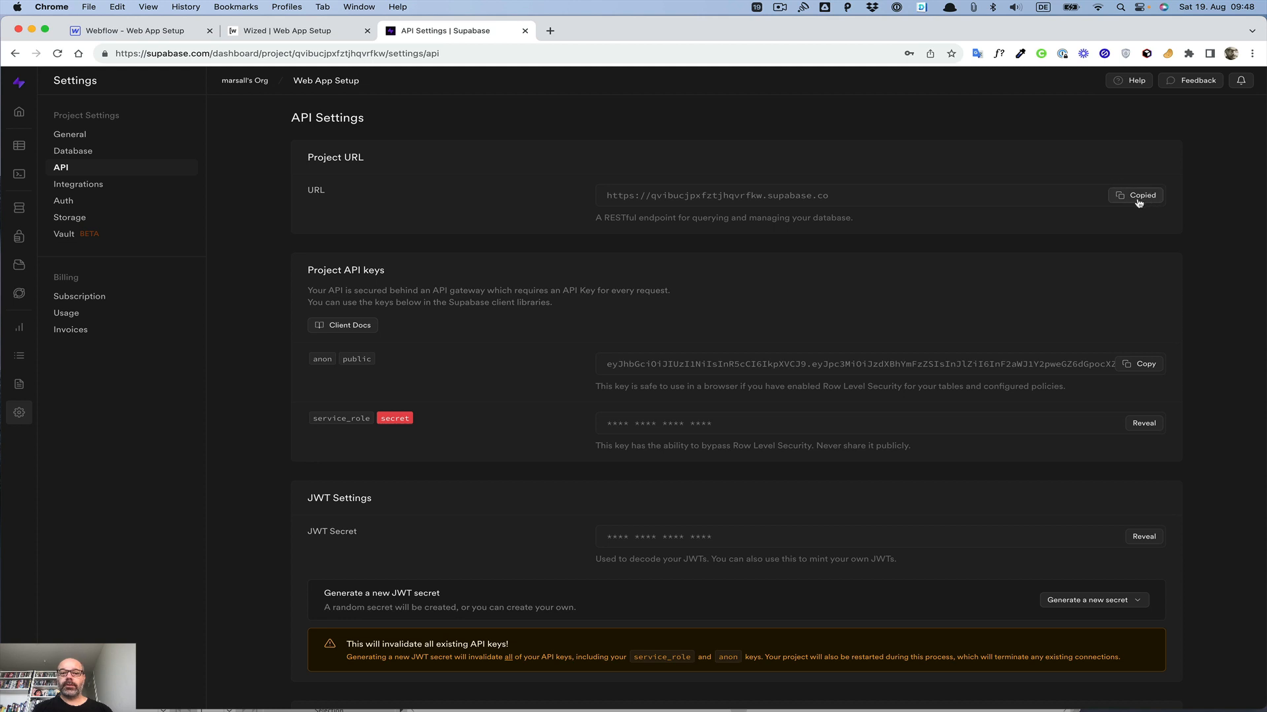
Step: Switch back to Wized and paste the copied URL into the Supabase app's Project url field
click(262, 33)
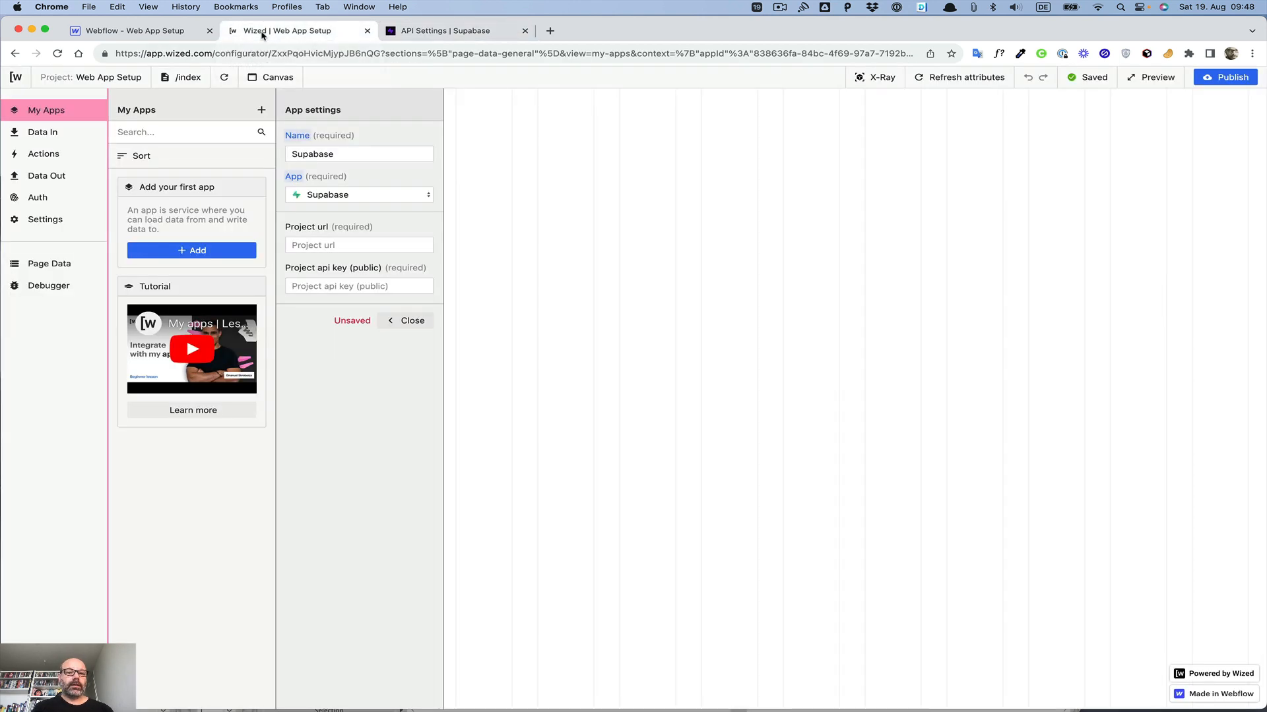
click(333, 243)
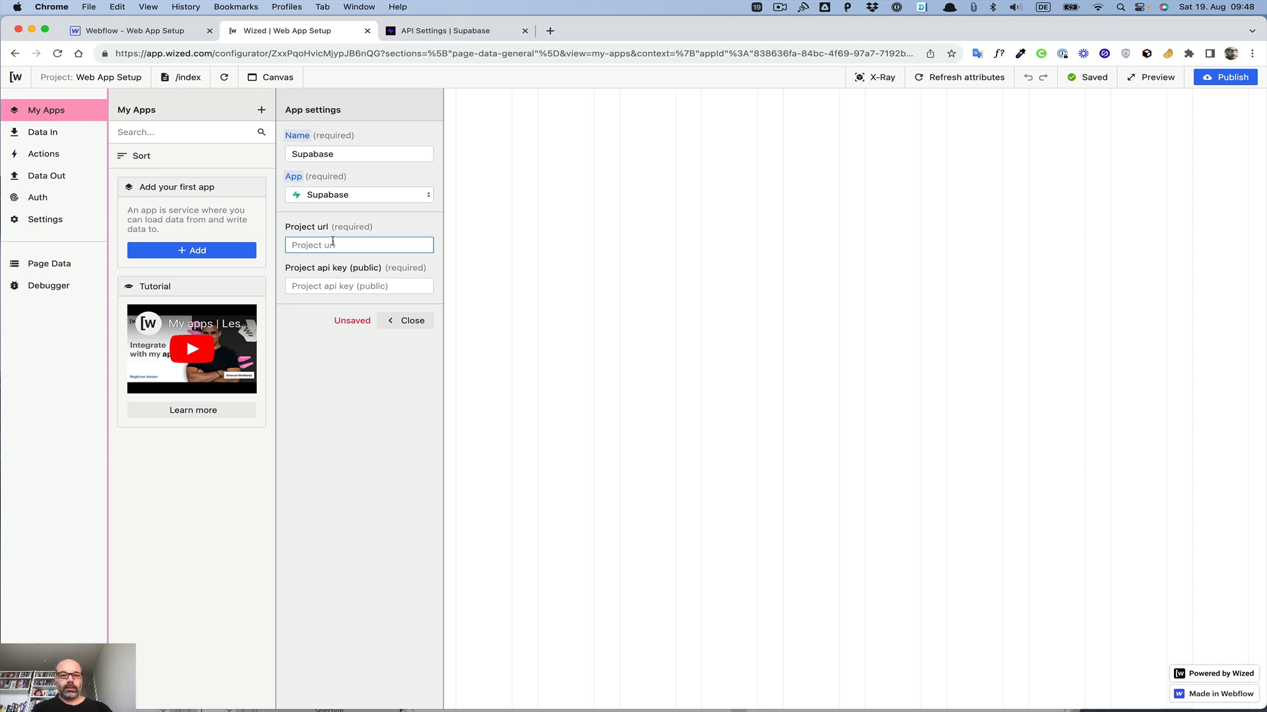
key(super+v)
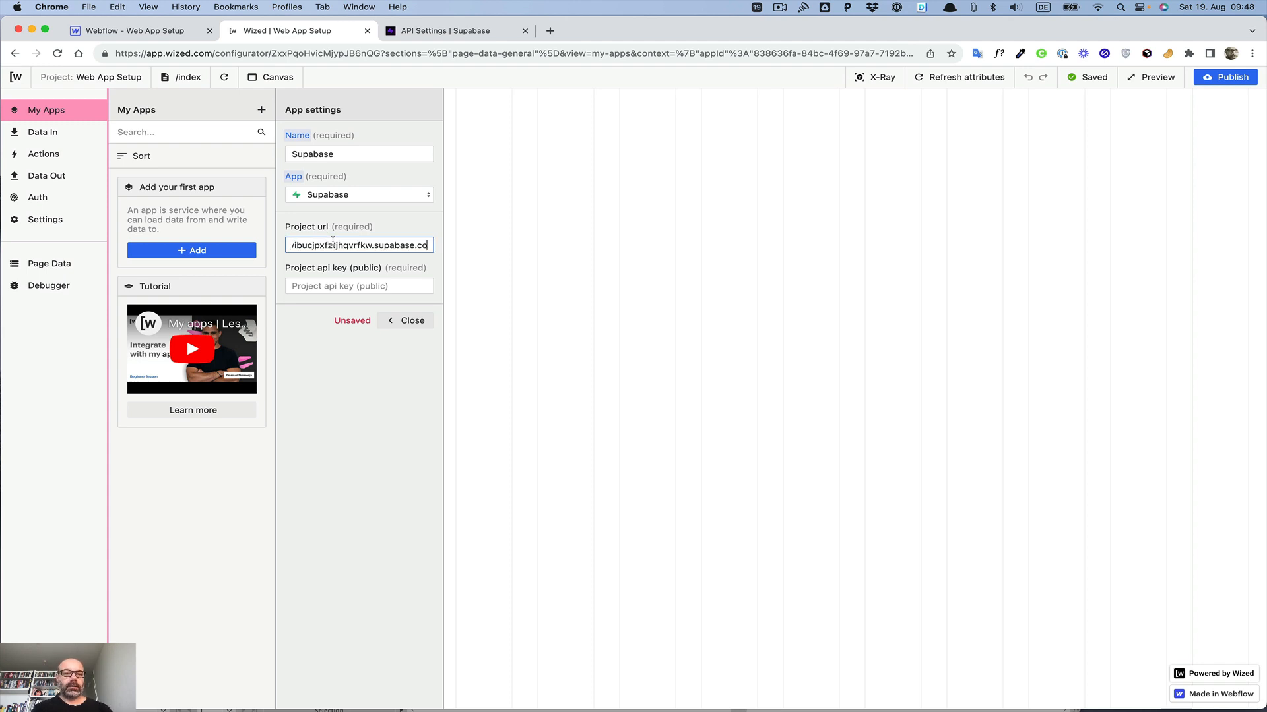
Step: Copy the anon public API key from Supabase, paste it into the Wized app's Project api key field and close the settings
click(361, 227)
click(436, 33)
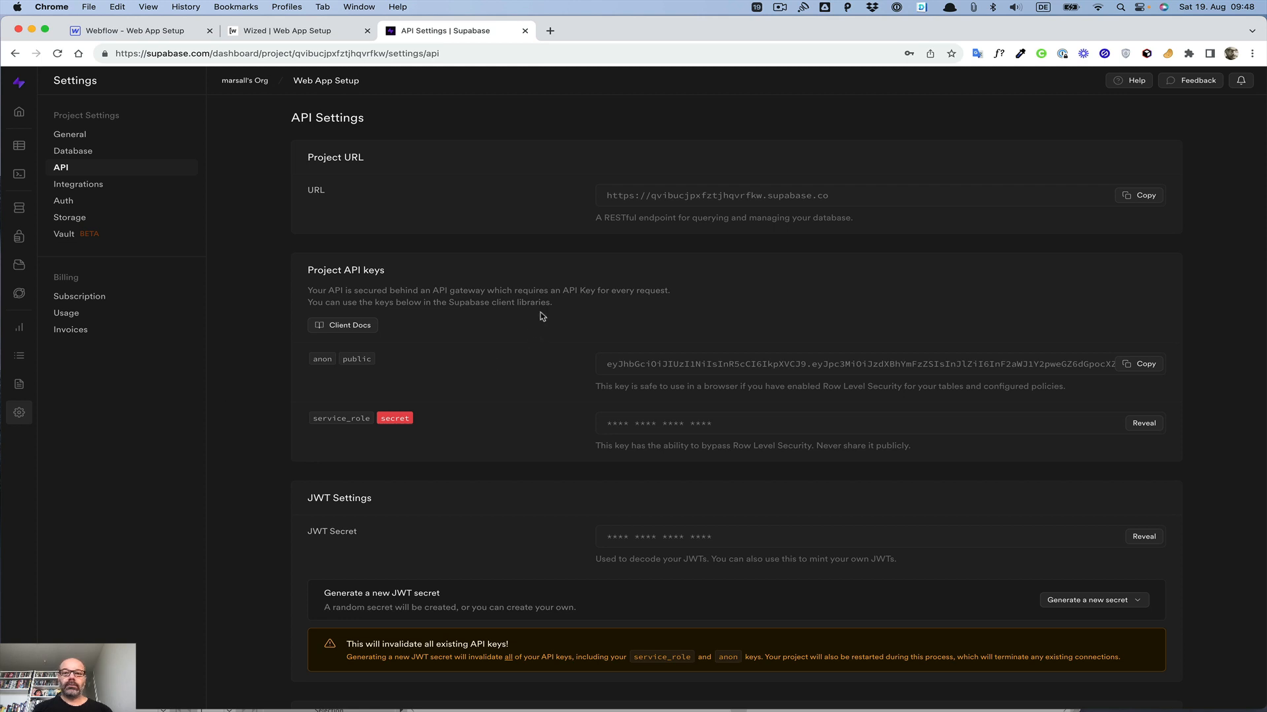
click(1150, 365)
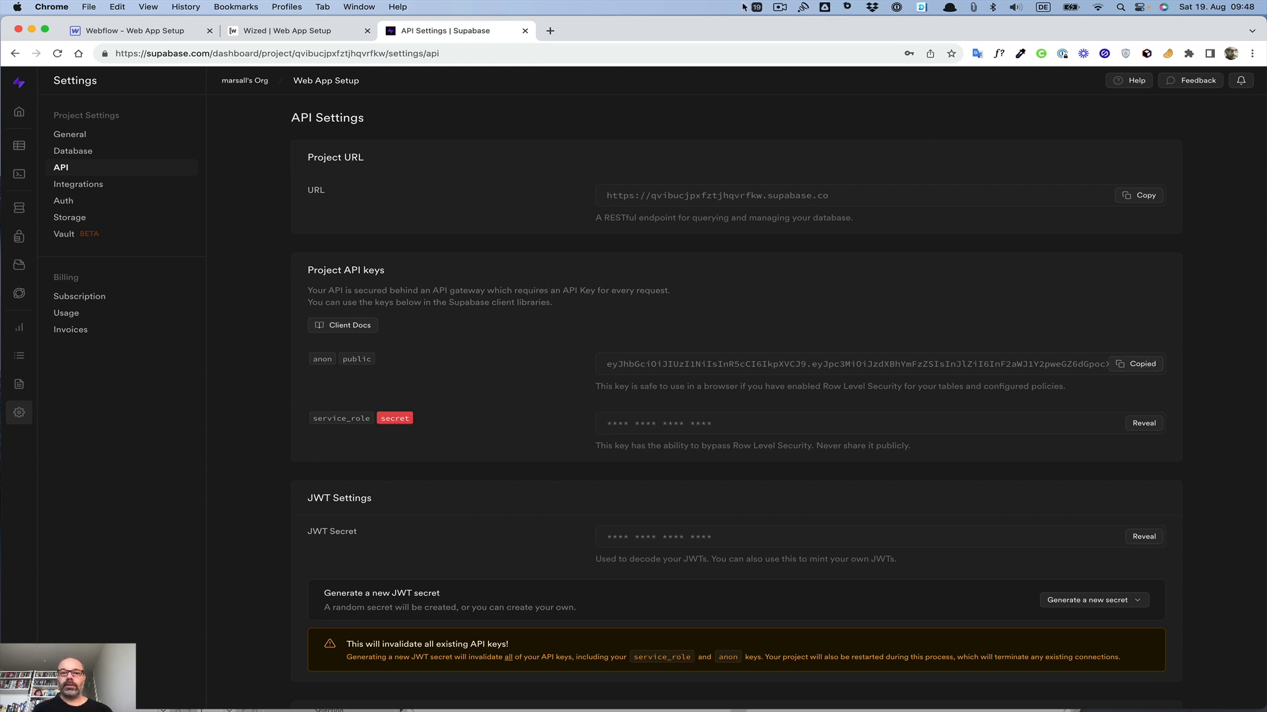
click(284, 30)
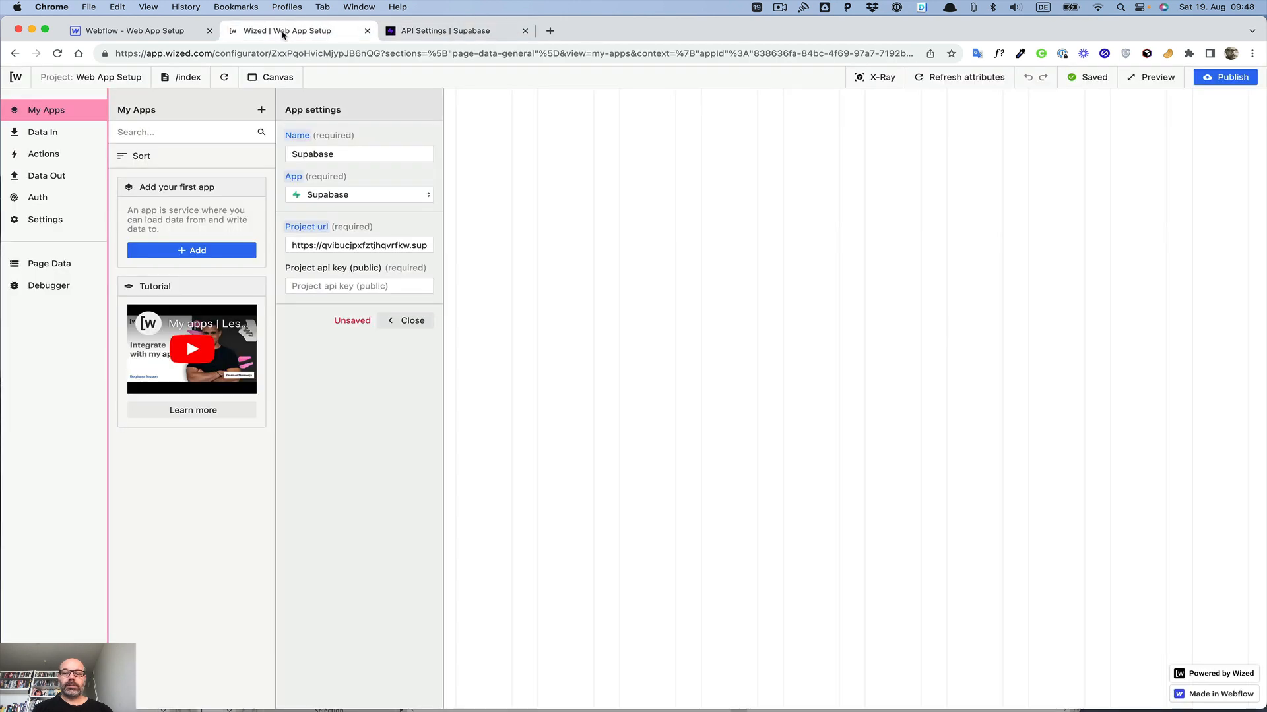
click(326, 285)
key(super+v)
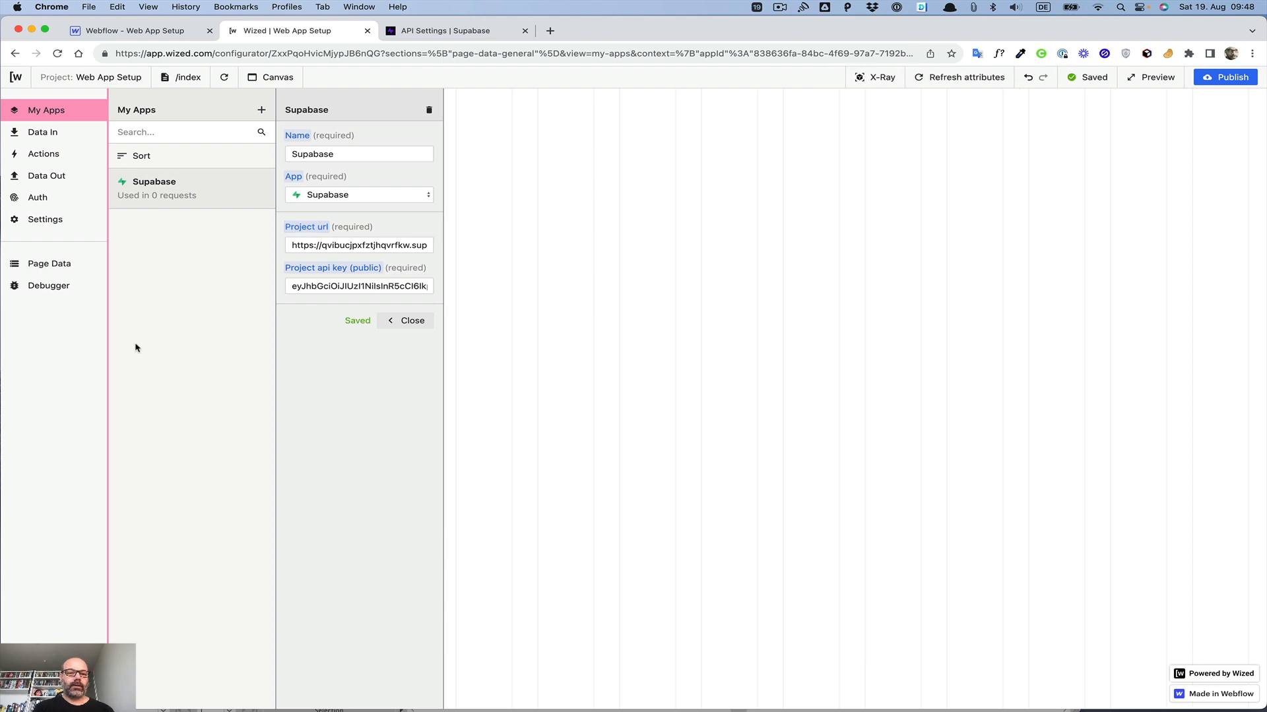
click(410, 320)
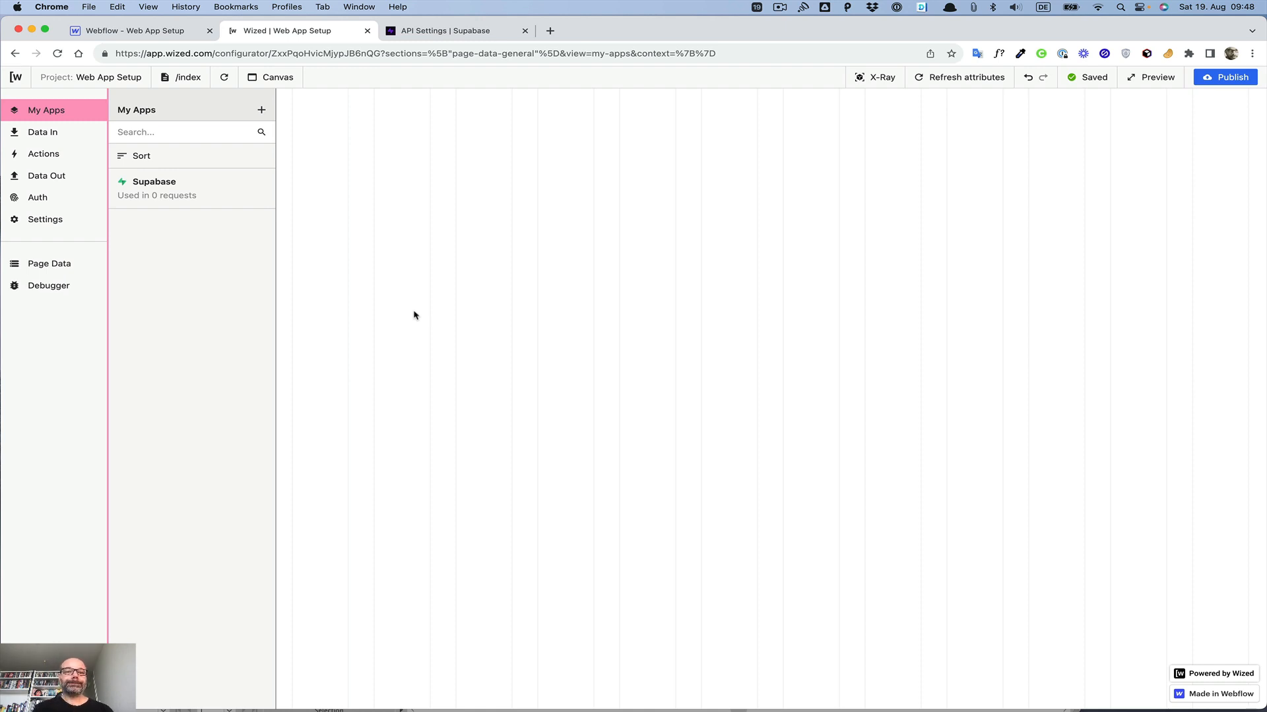
Step: Refresh the Wized attributes and open the Actions panel
click(985, 76)
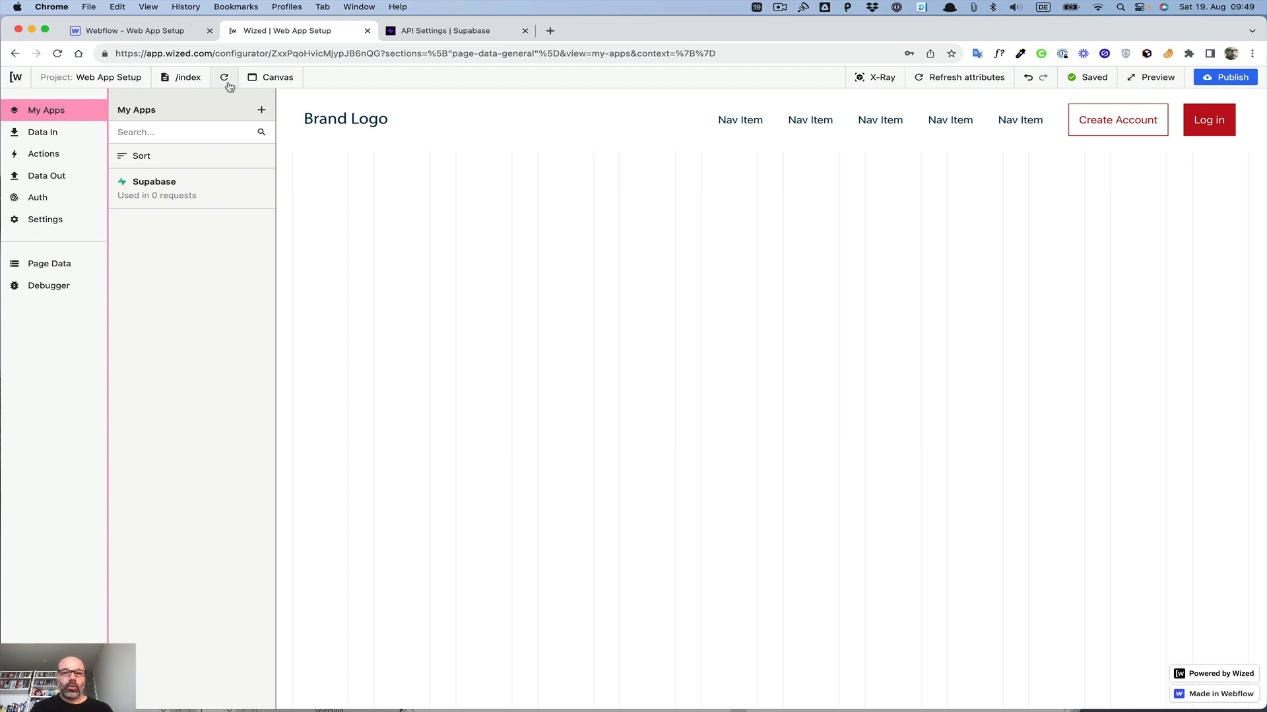
click(33, 157)
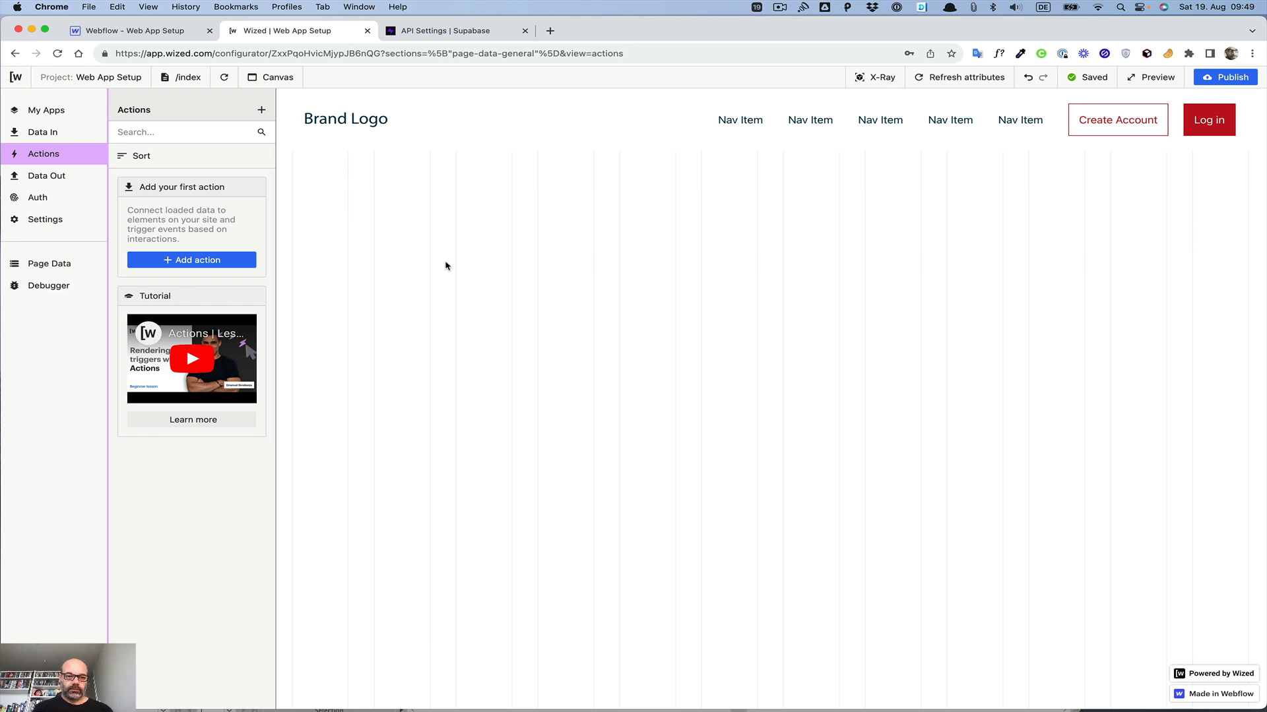
Step: Switch to Supabase, open the Table Editor and start a new table named Users
click(444, 32)
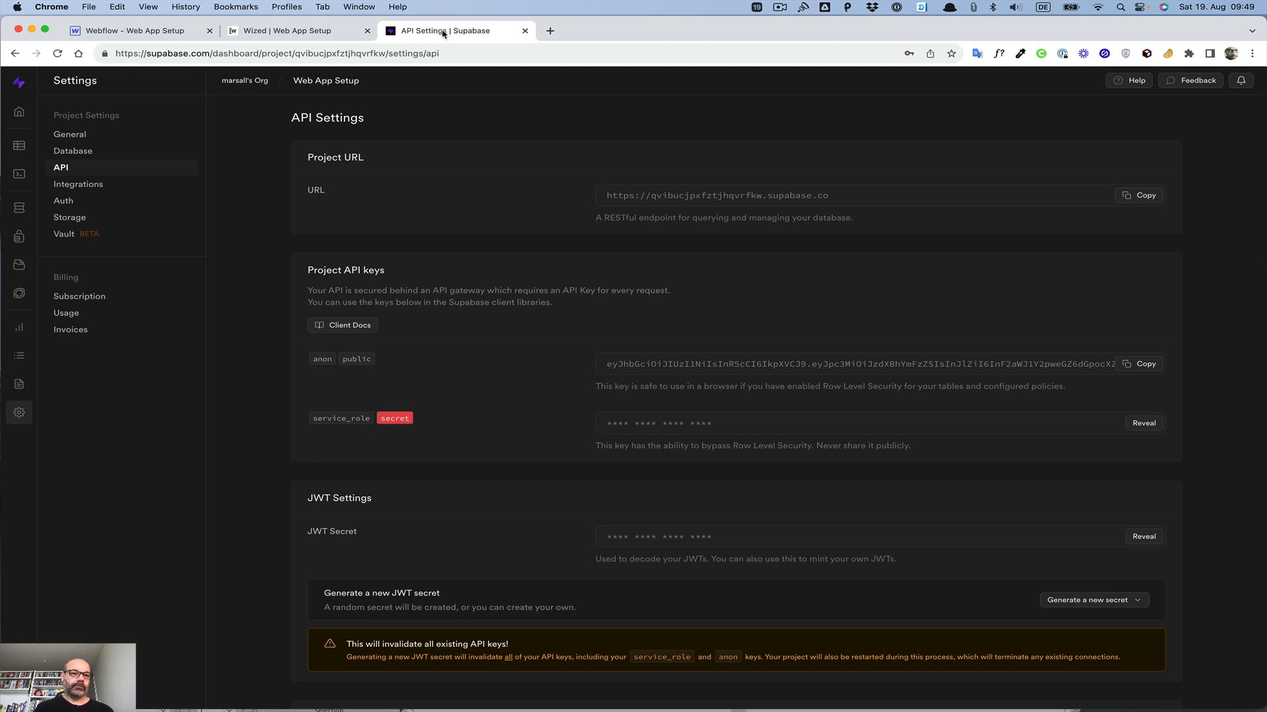
click(74, 152)
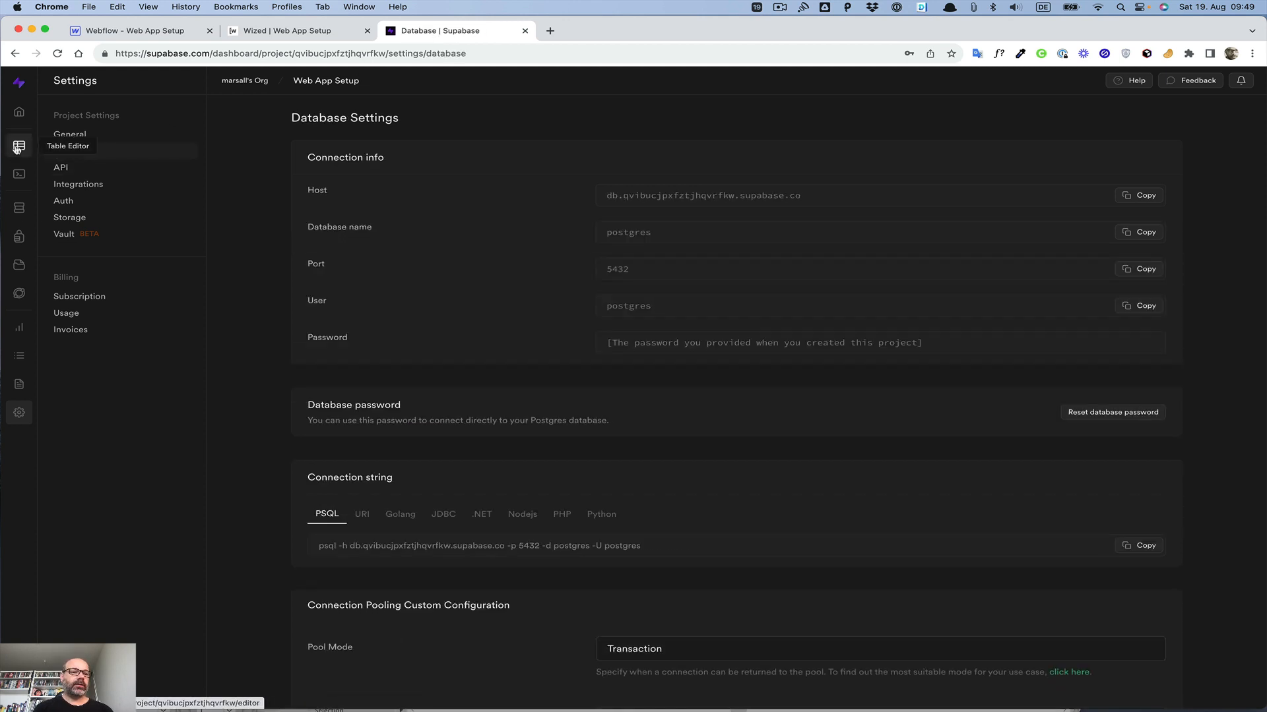
click(18, 242)
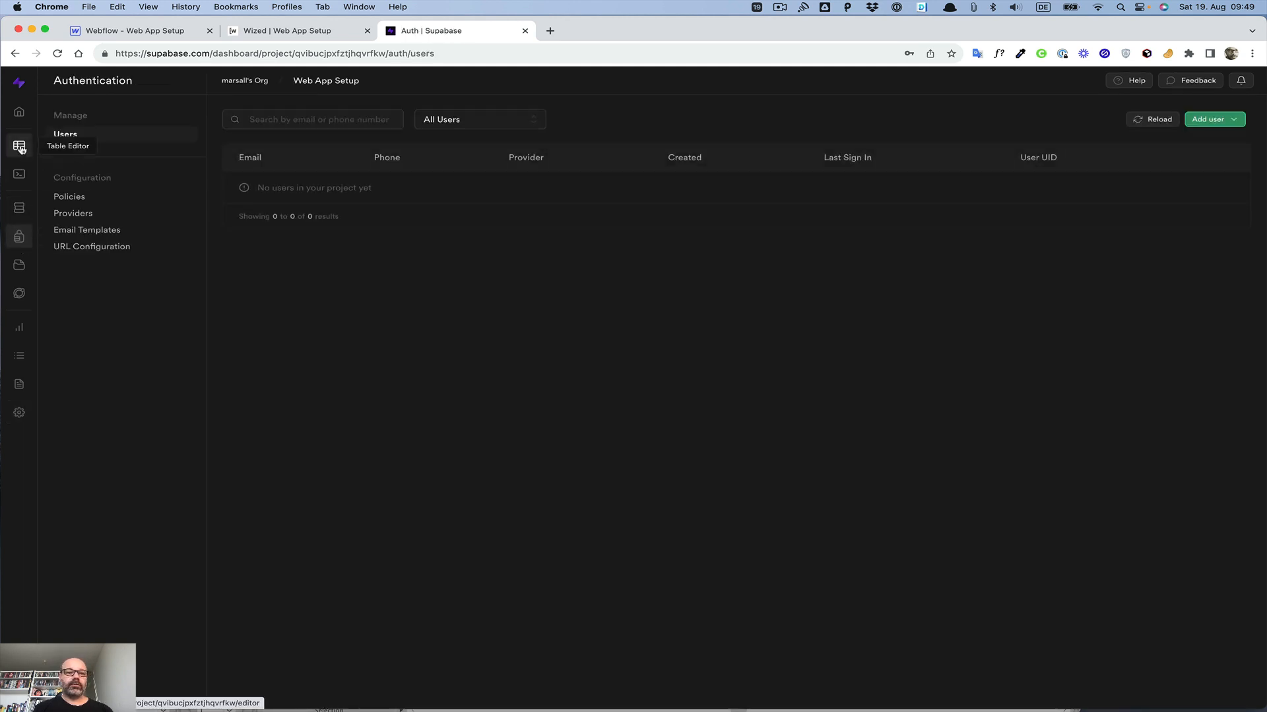
click(20, 147)
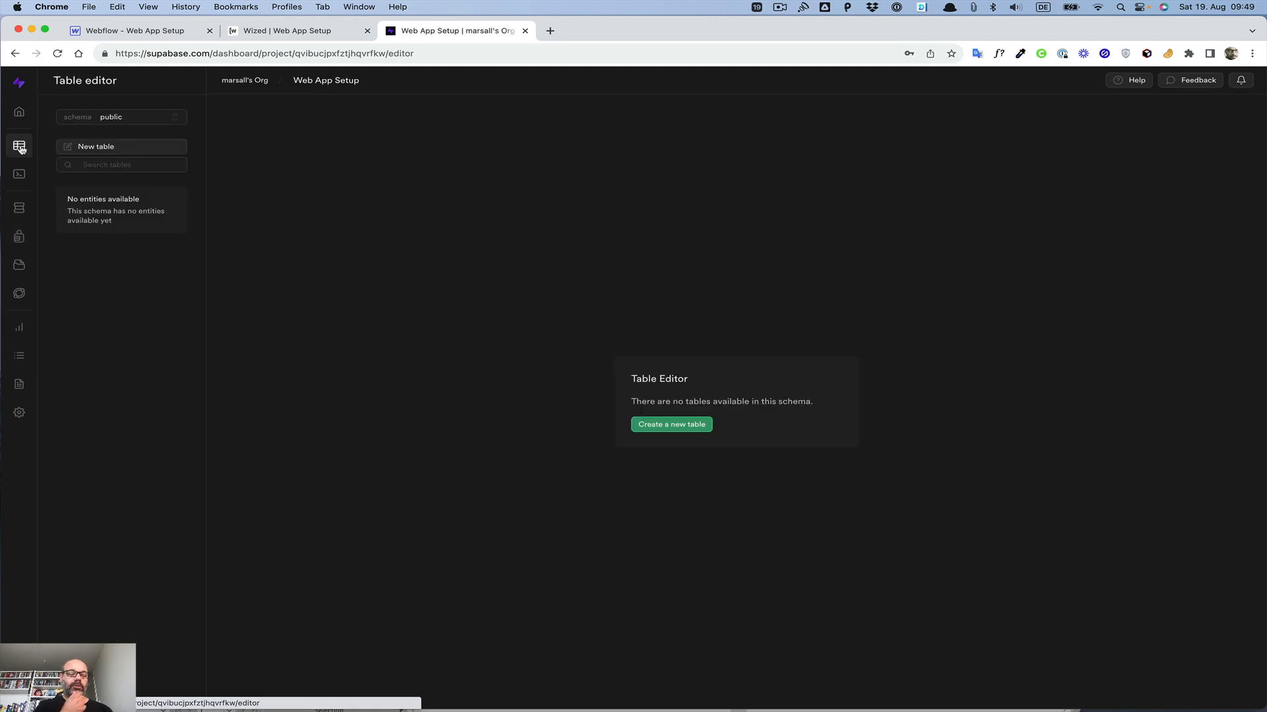
click(122, 148)
text(Accou)
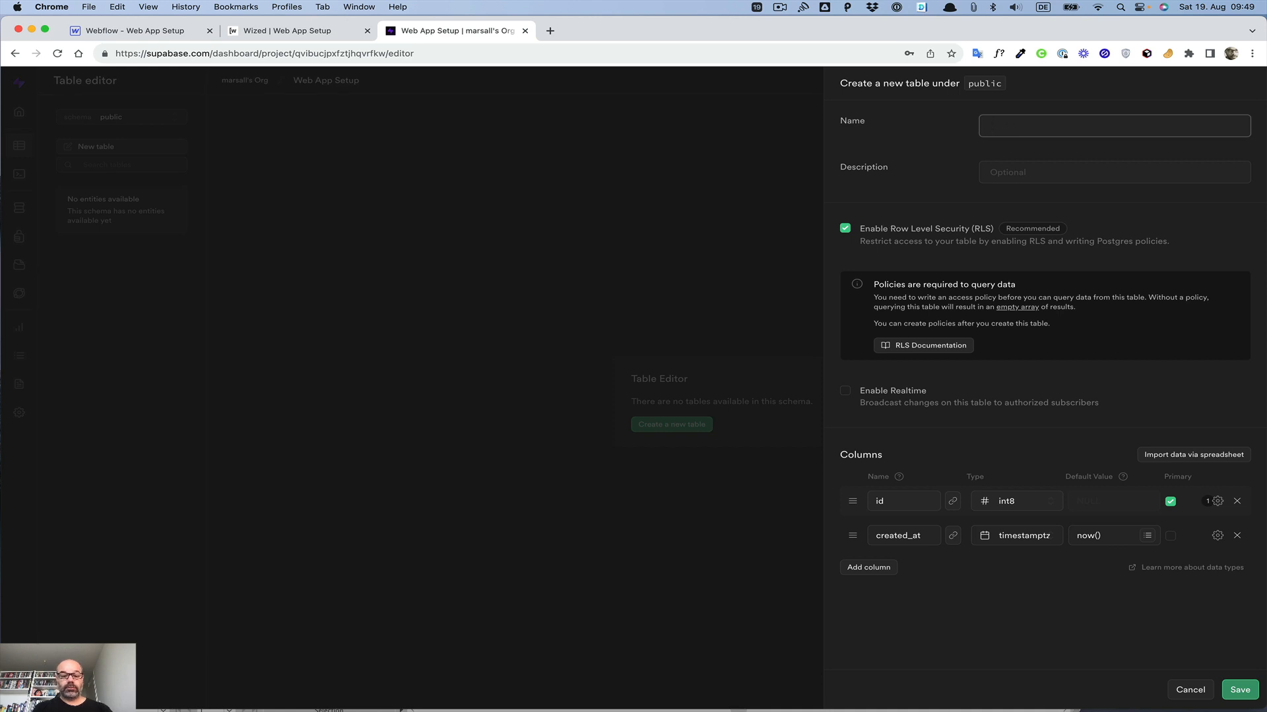
text(Users)
click(947, 128)
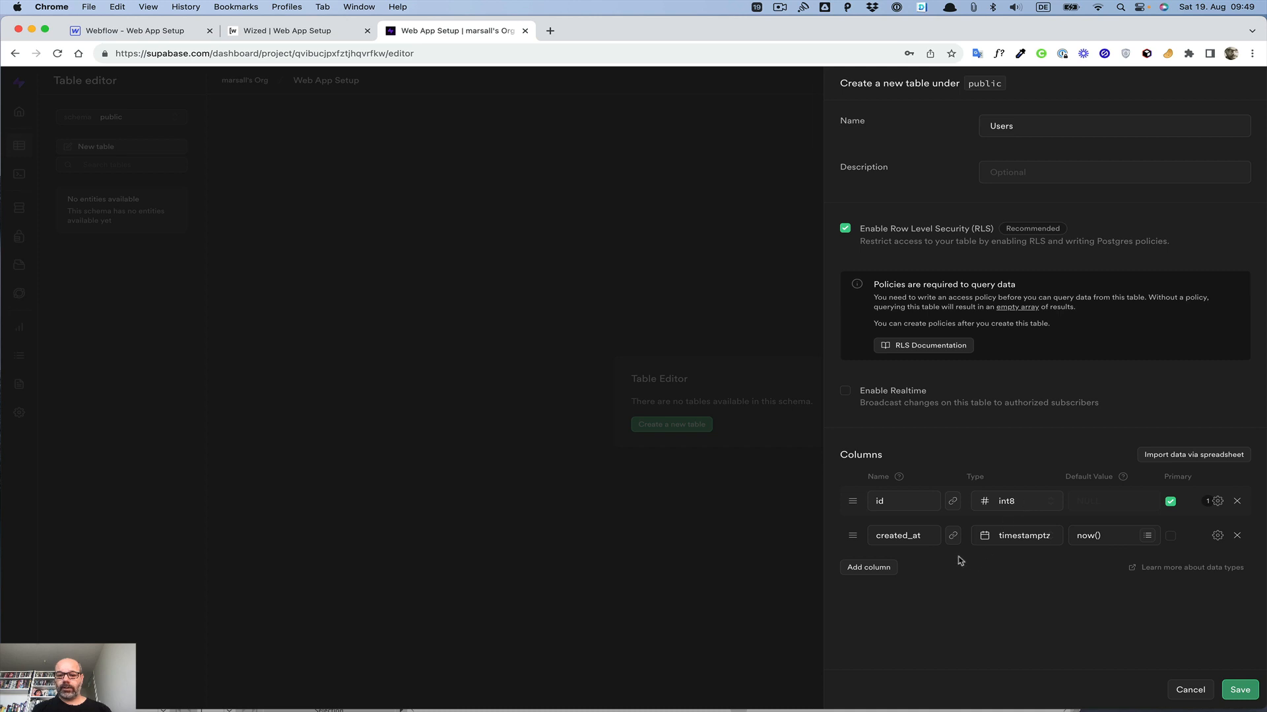
Step: Add a text column named company_name to the new table
click(868, 567)
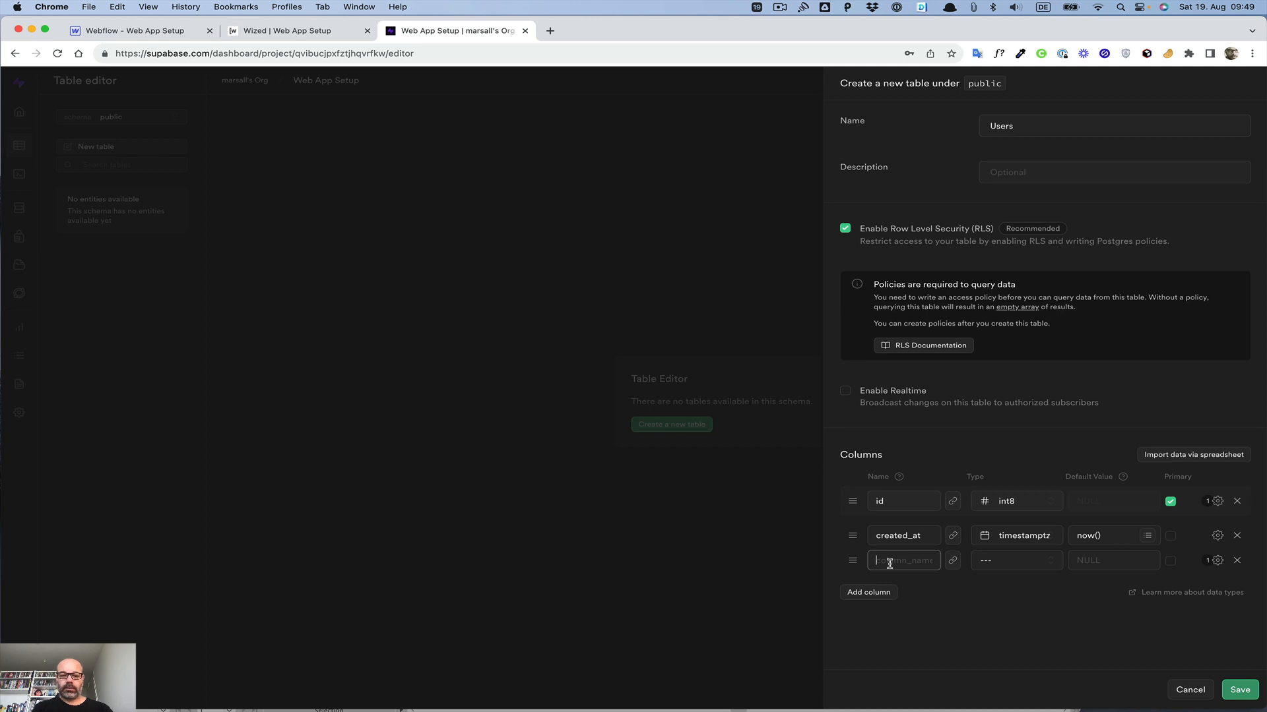
text(compna)
text(y_name)
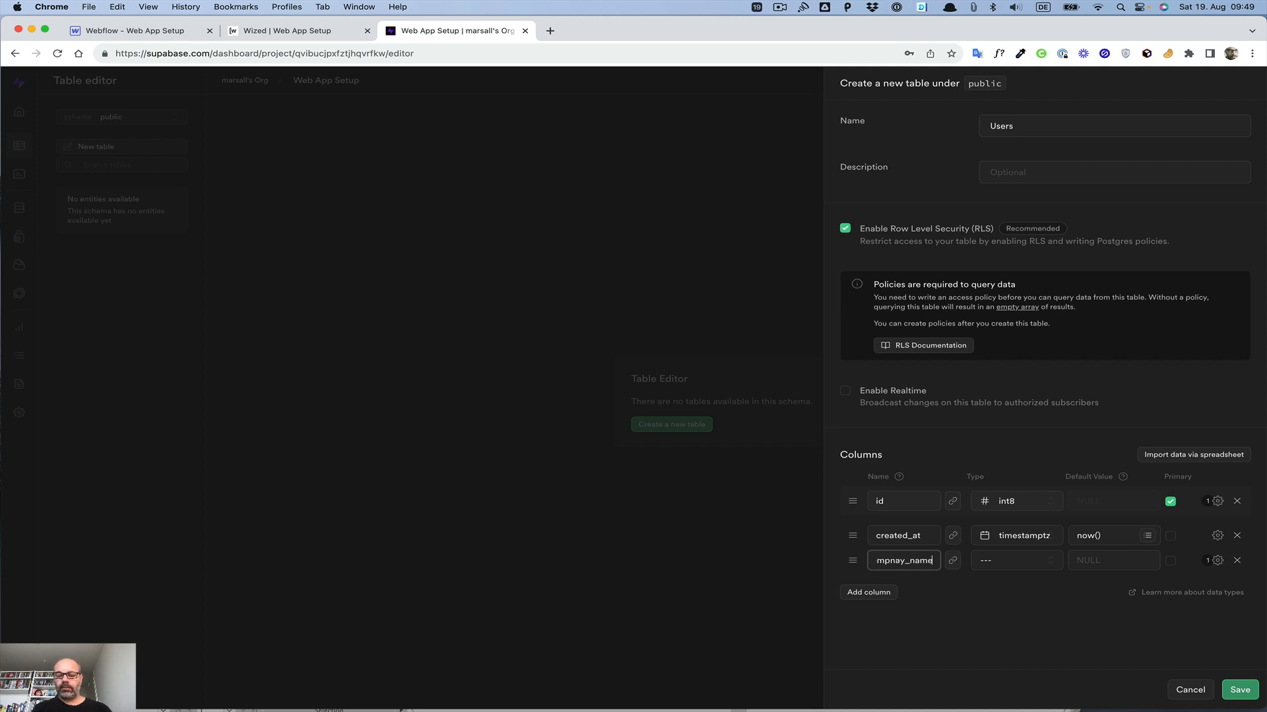
click(1027, 561)
scroll(978, 521, down, 4)
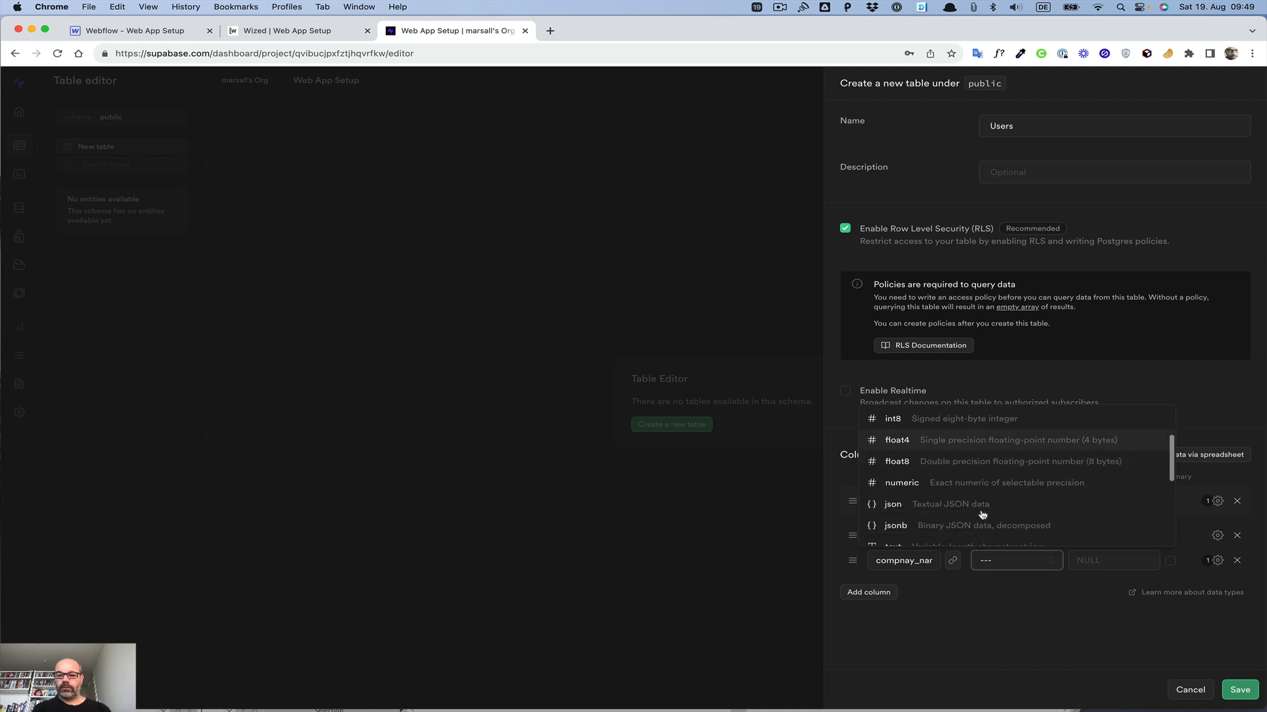
click(952, 483)
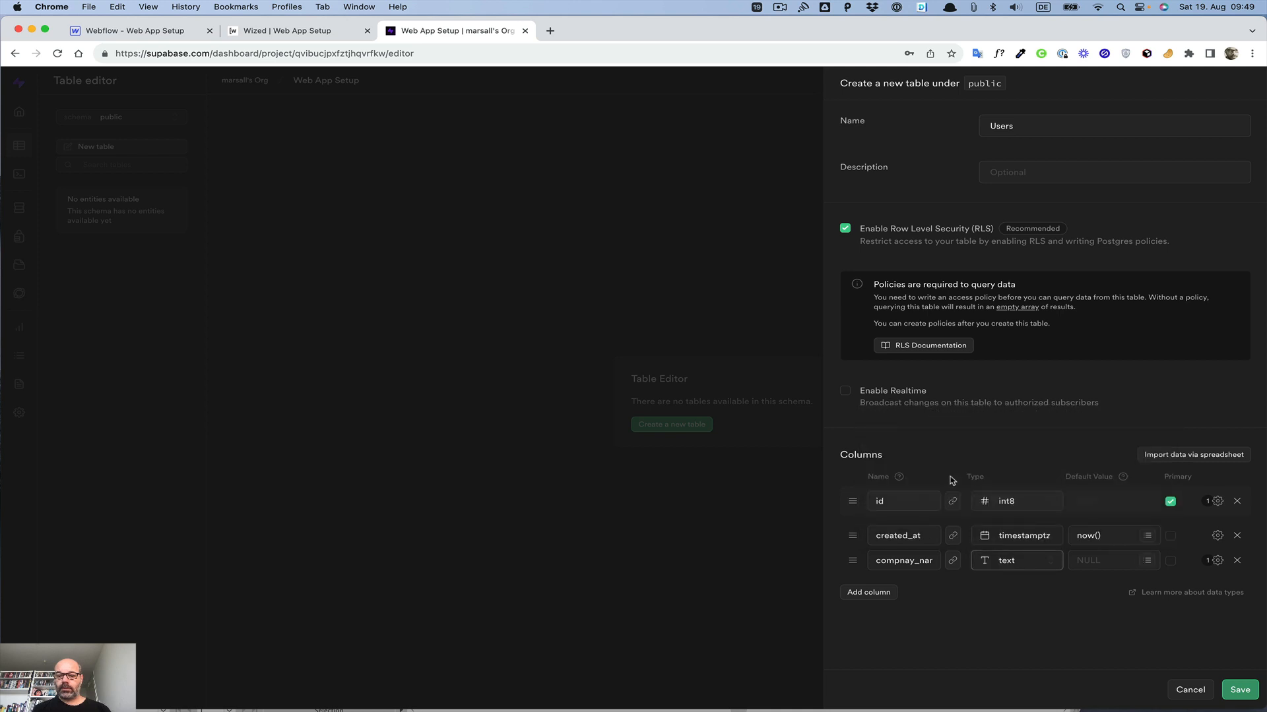
click(862, 595)
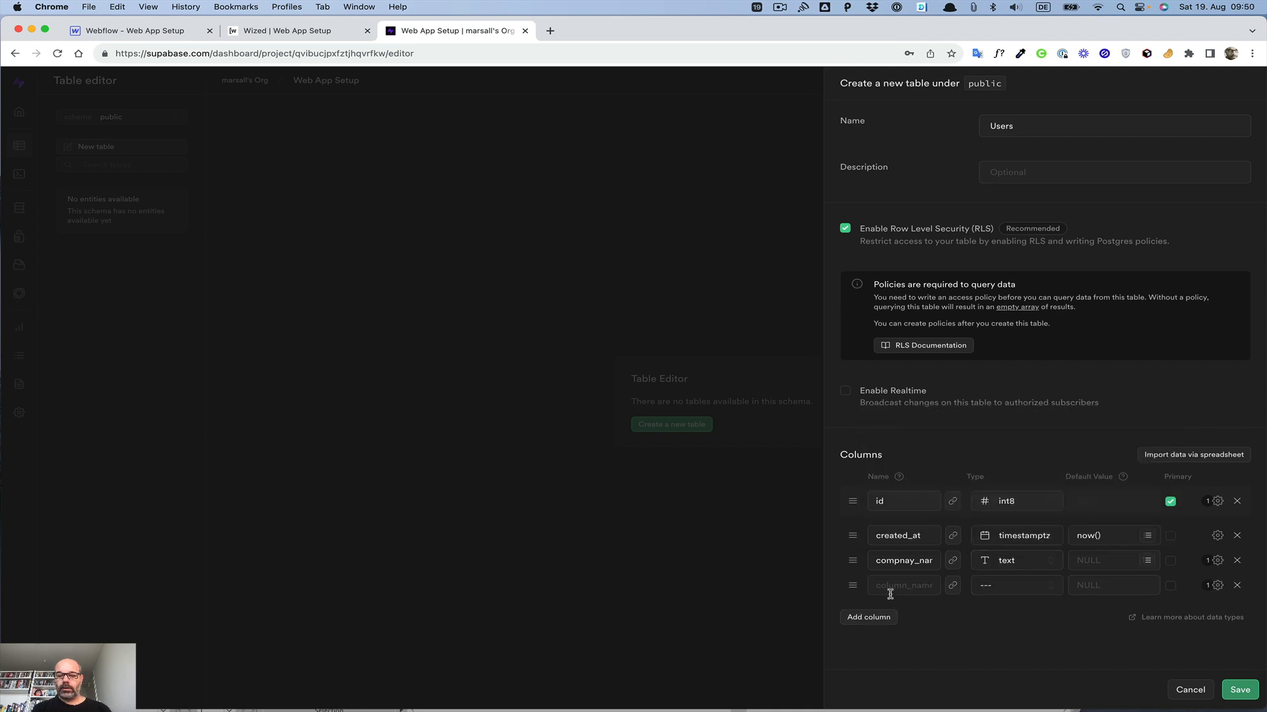
click(905, 563)
key(BackSpace)
key(Right)
text(n)
Step: Fill in the next column as name with type text
click(896, 585)
text(name)
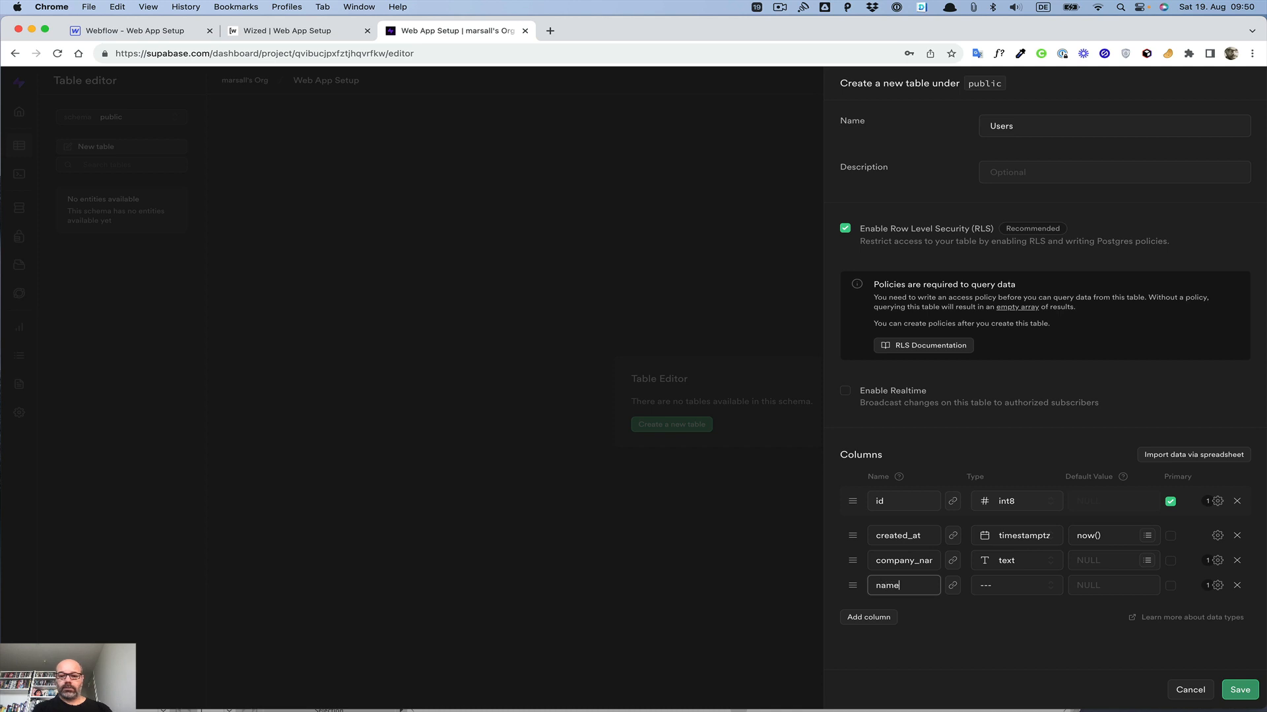
click(1007, 586)
scroll(953, 528, down, 5)
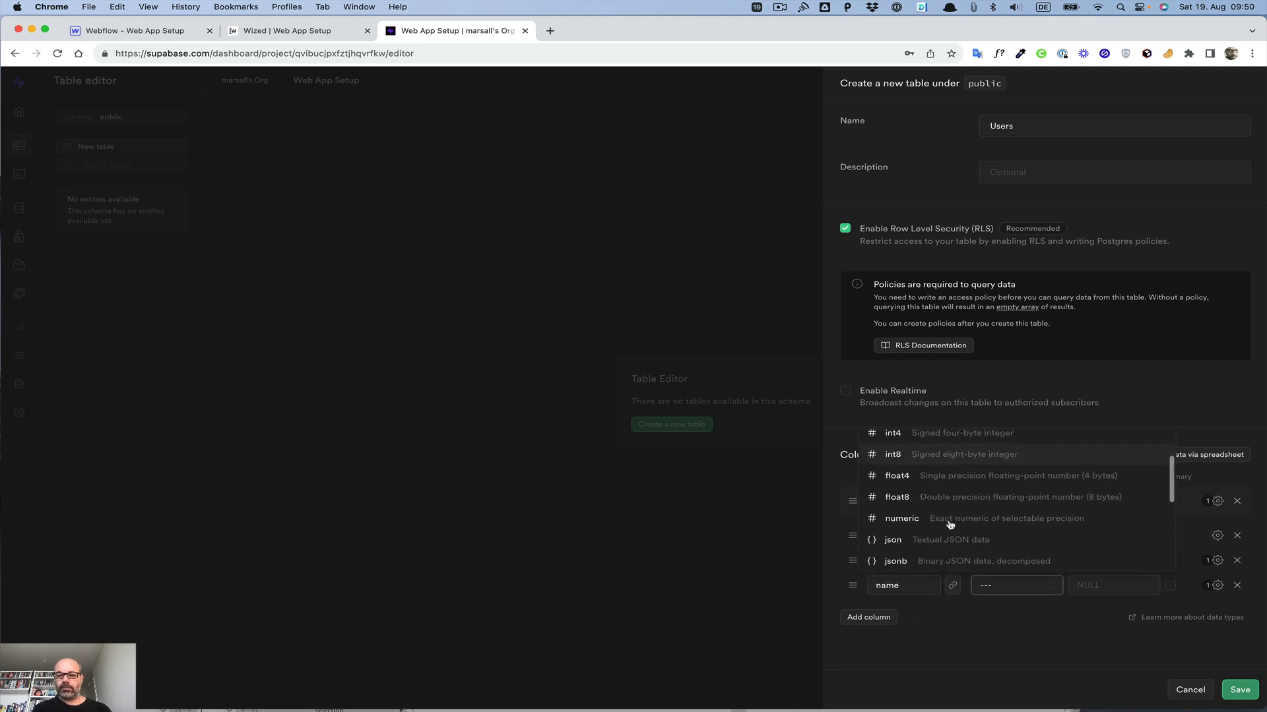
scroll(950, 525, down, 3)
click(943, 485)
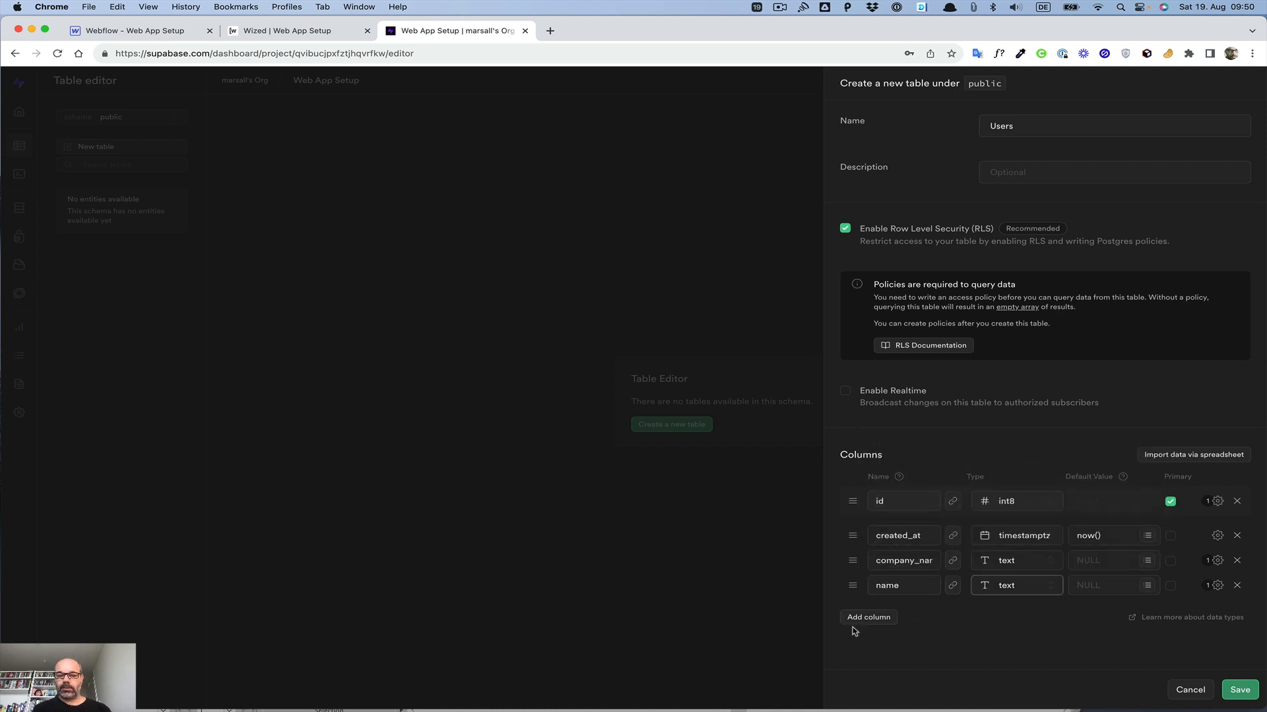
Step: Add a text column named email
click(865, 618)
click(889, 611)
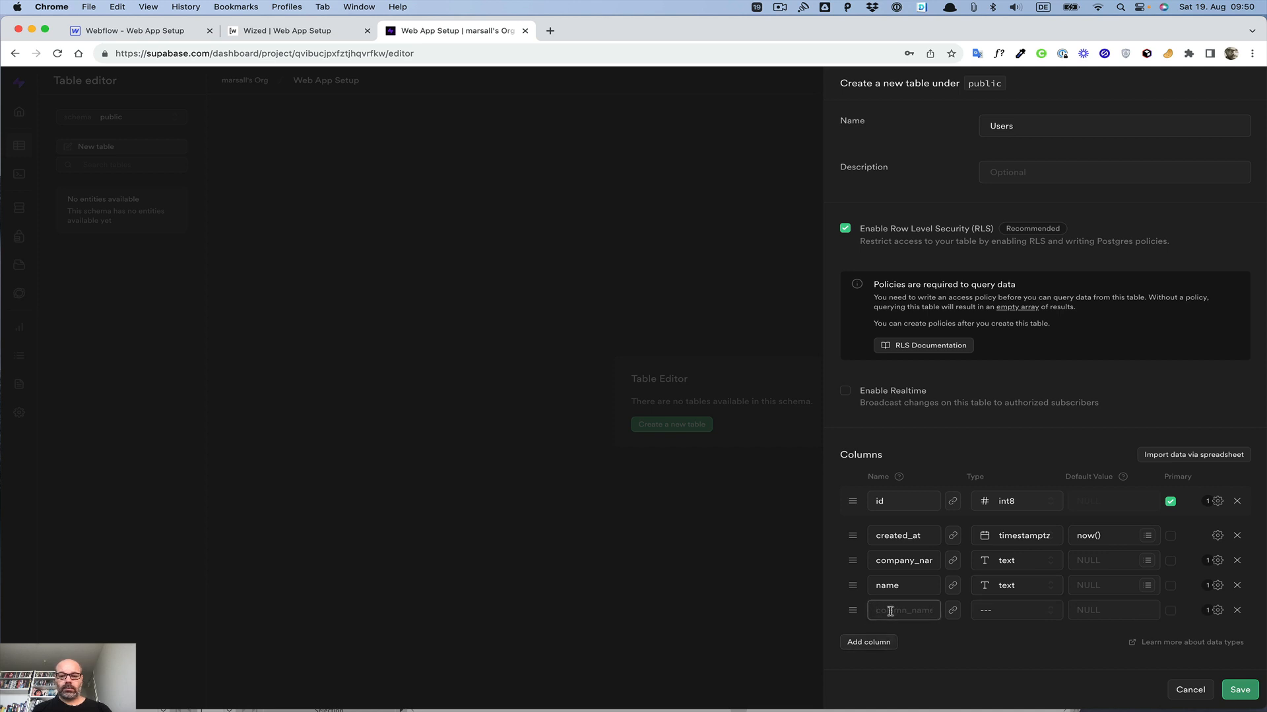
text(email)
click(997, 612)
scroll(979, 578, down, 3)
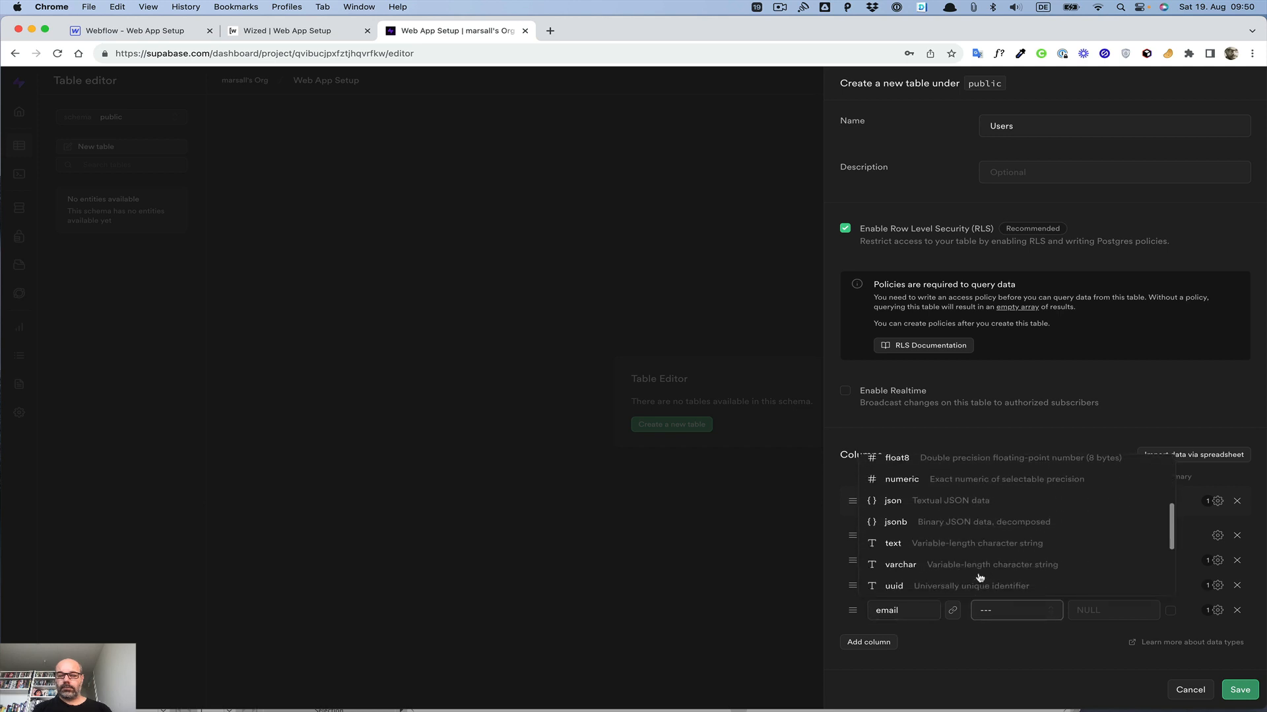
click(956, 532)
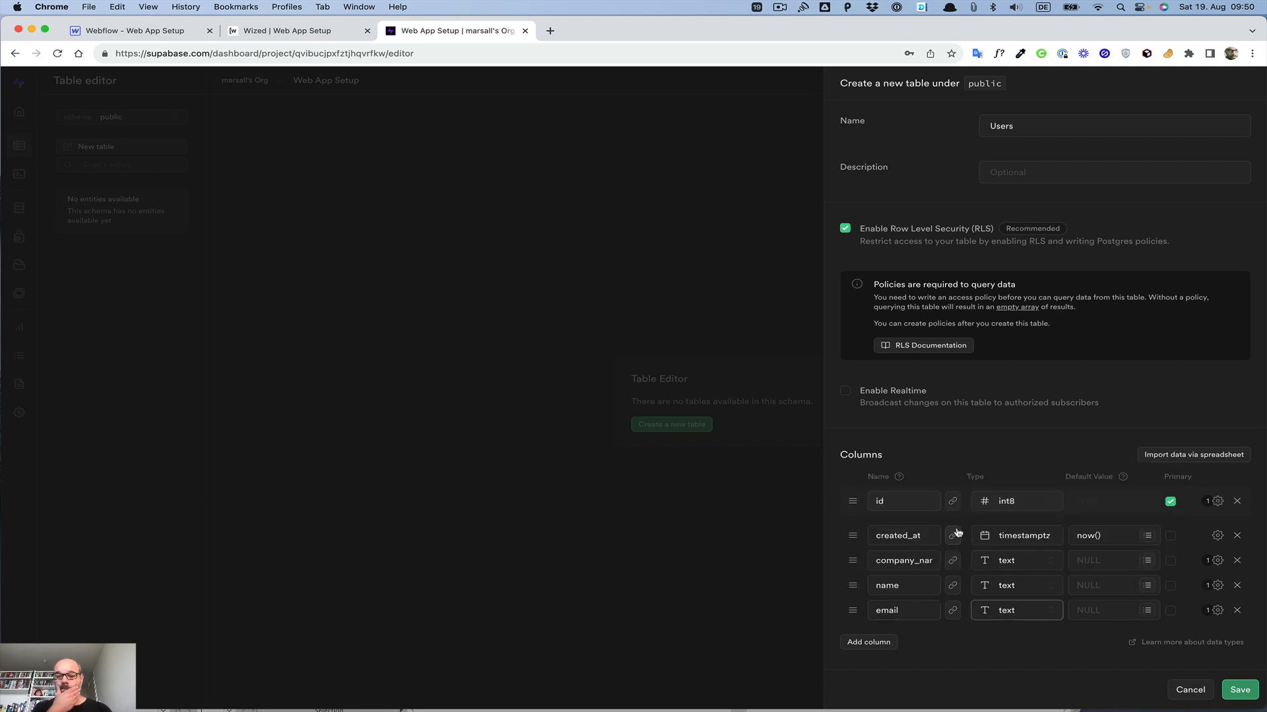
Step: Save the new Users table
click(1148, 610)
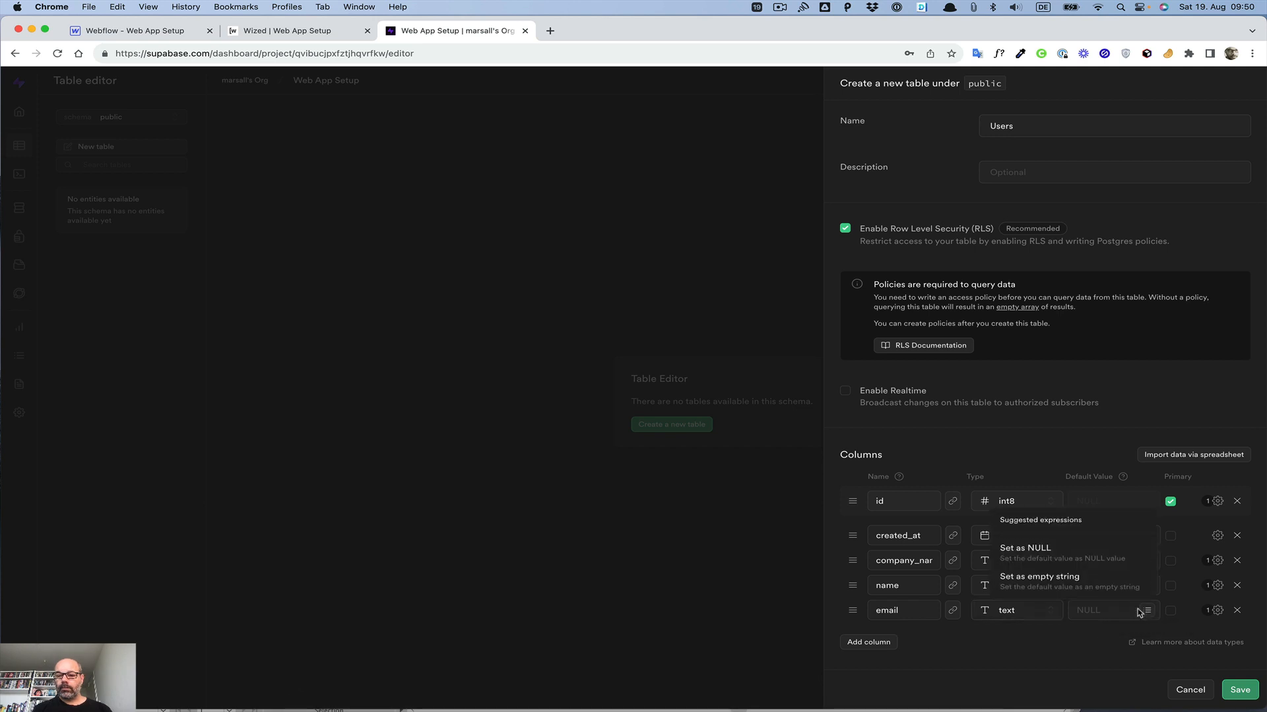
click(1063, 656)
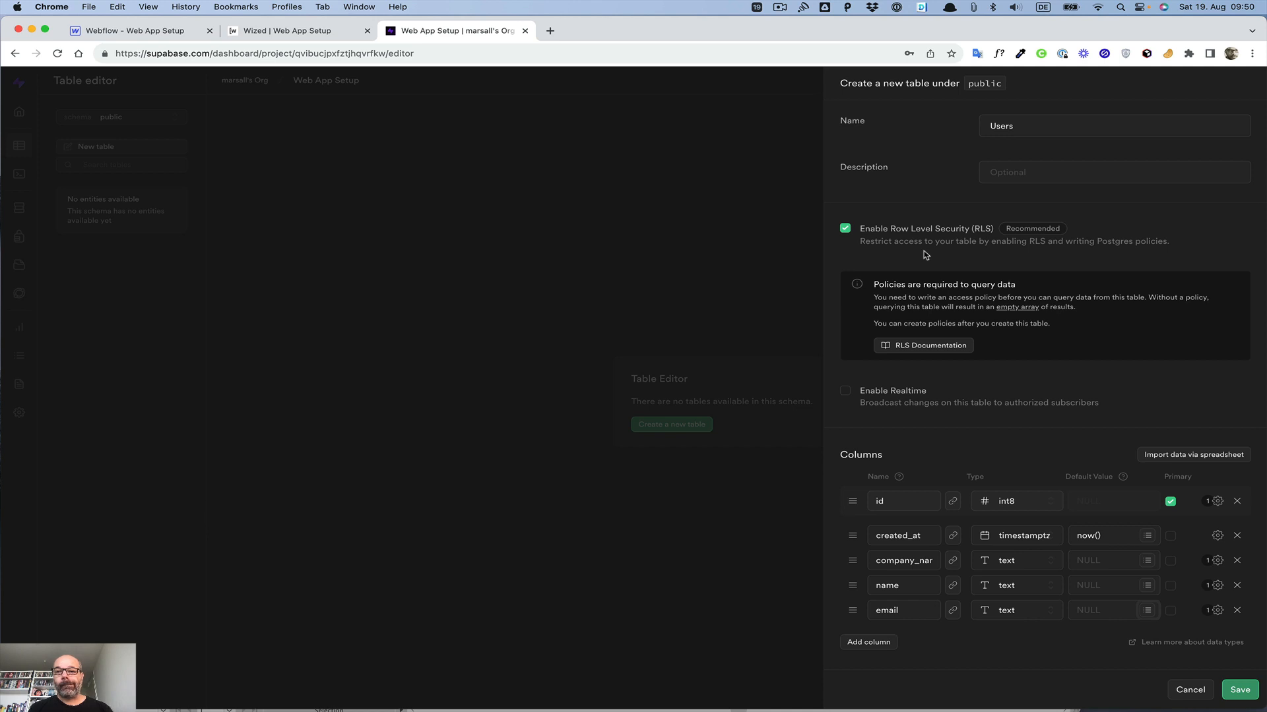
click(1244, 692)
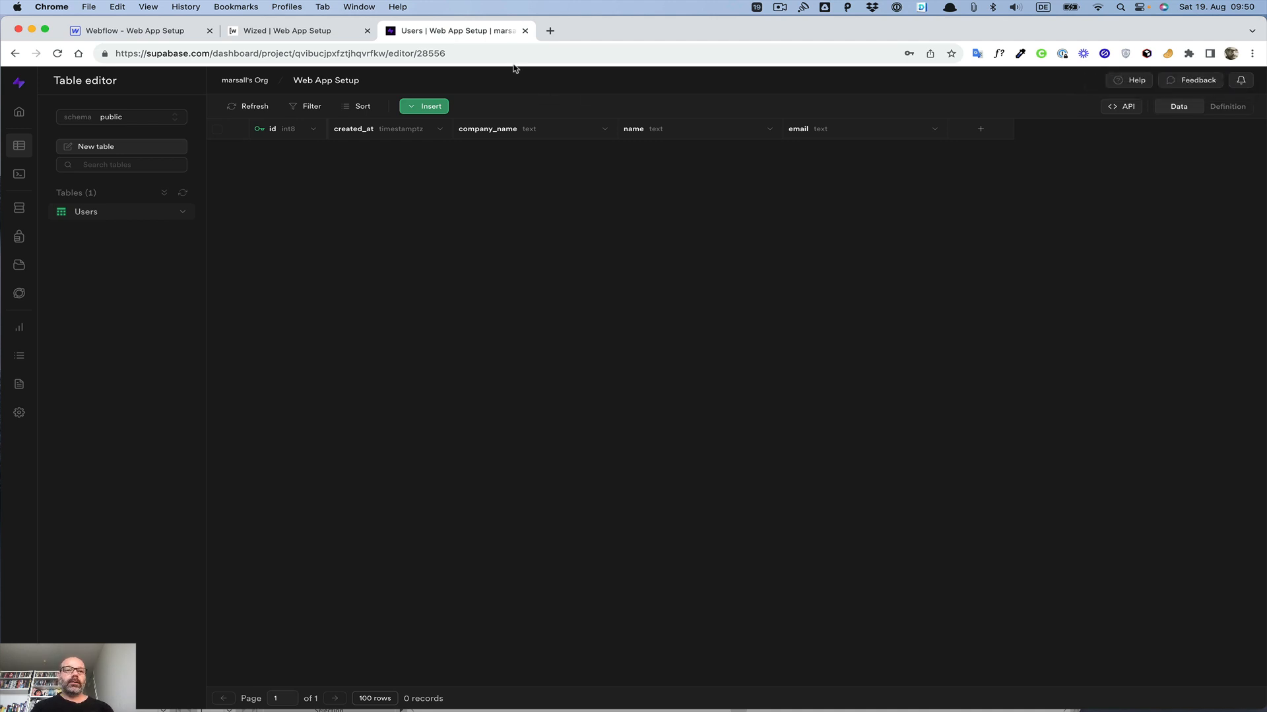
Step: Switch to Wized and set the Auth authentication app to Supabase
click(315, 33)
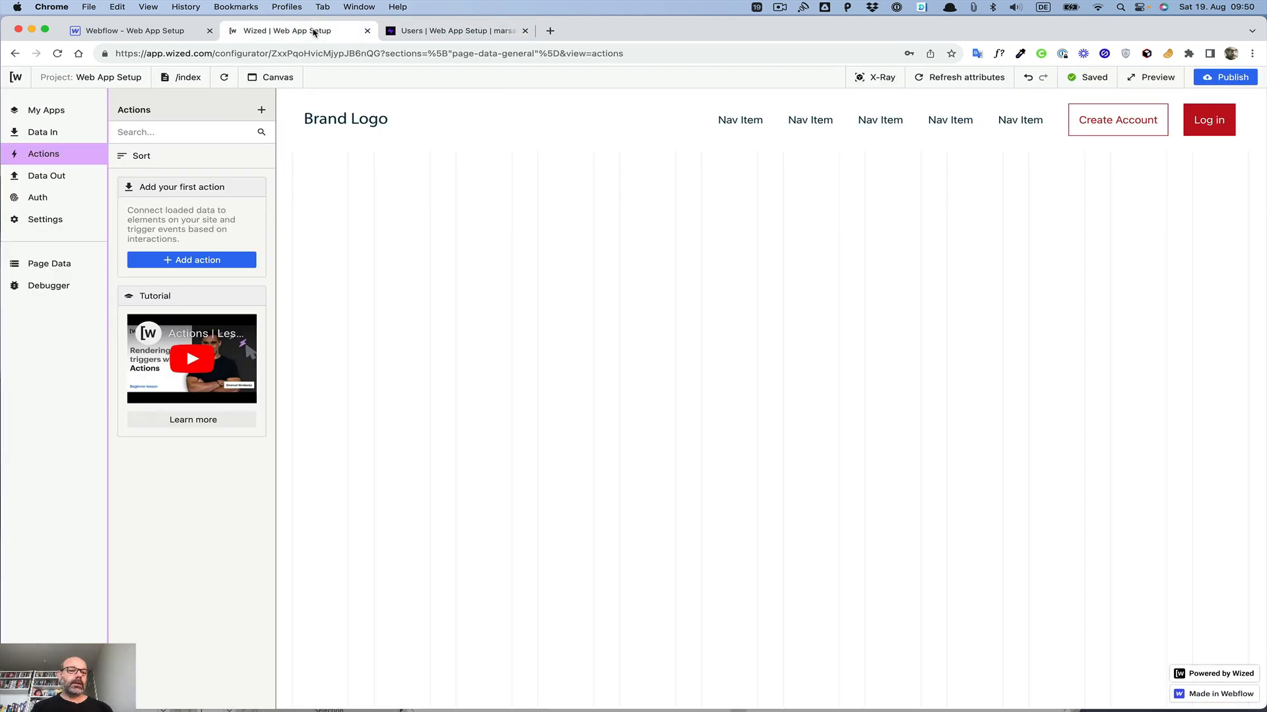
click(38, 198)
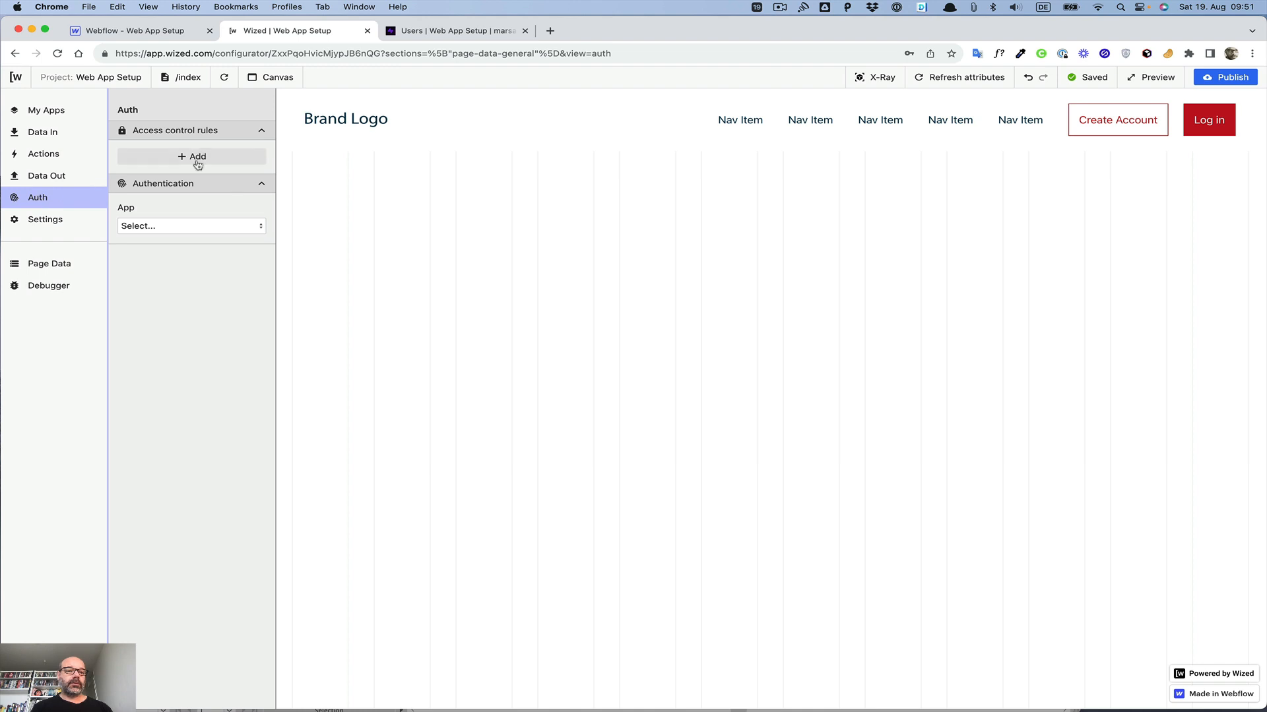
click(190, 227)
click(184, 253)
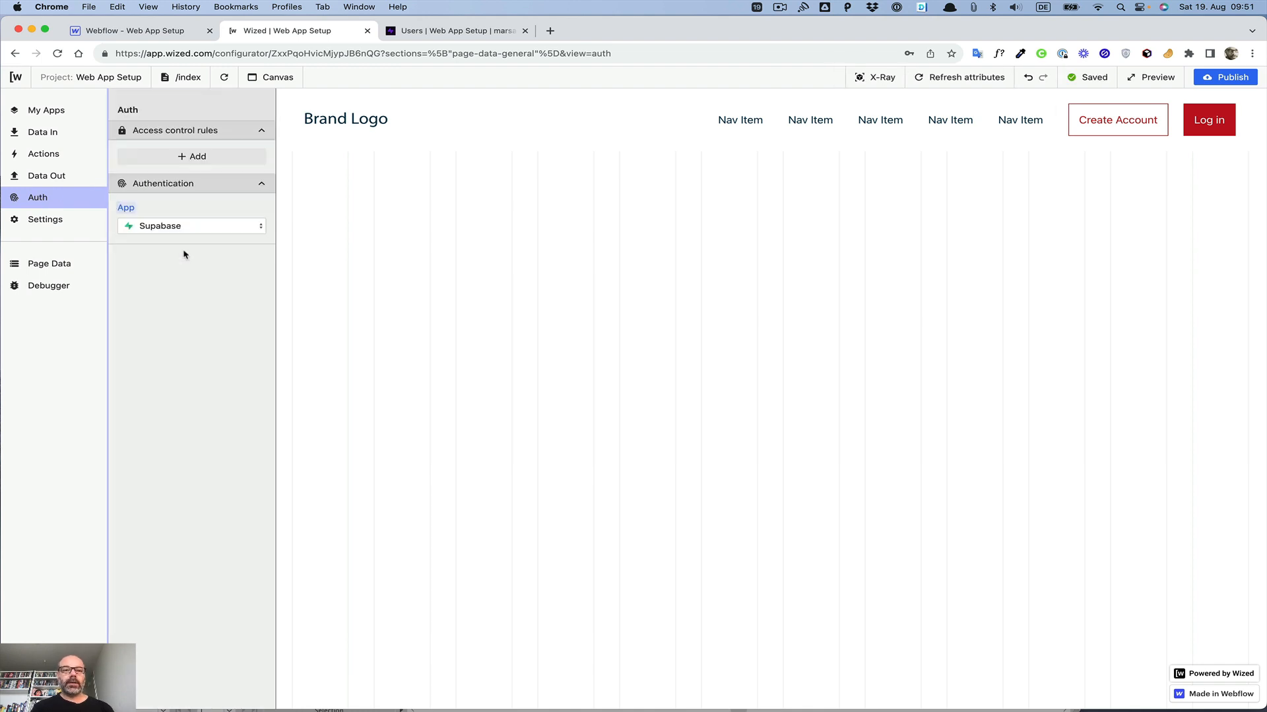
Step: Open Data Out and inspect the login popup's attributes with X-Ray
click(43, 178)
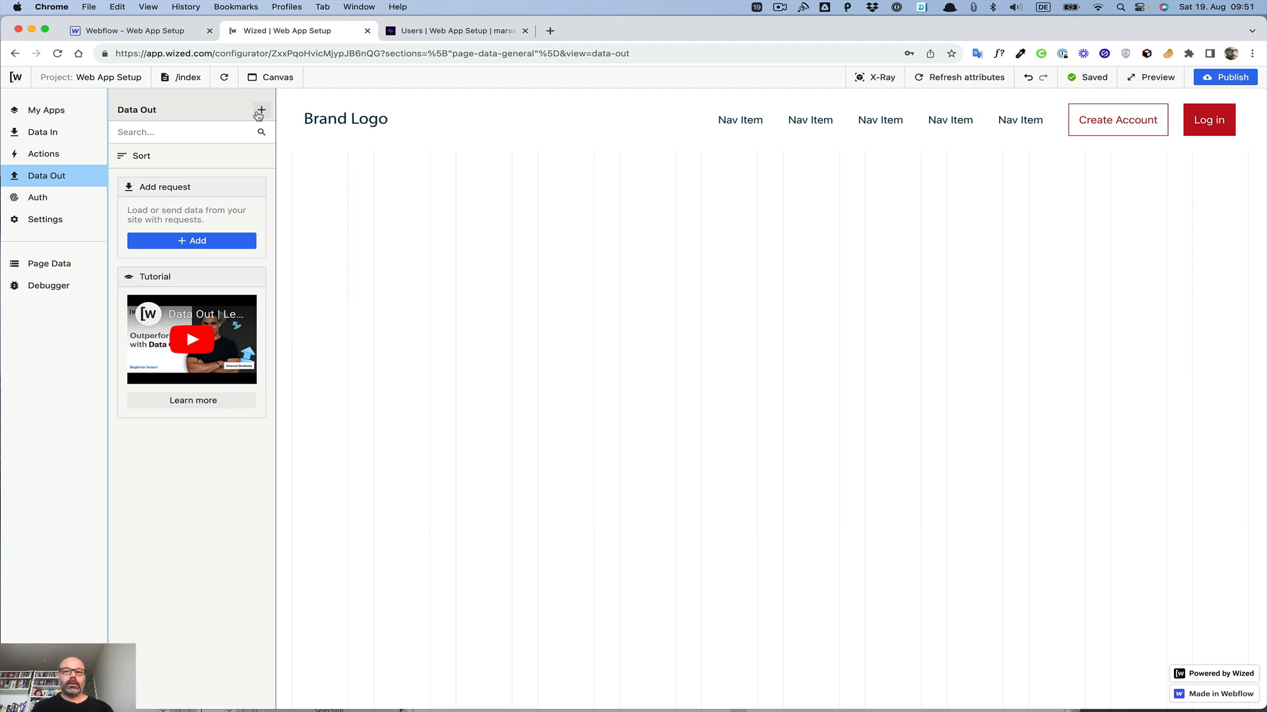
click(876, 80)
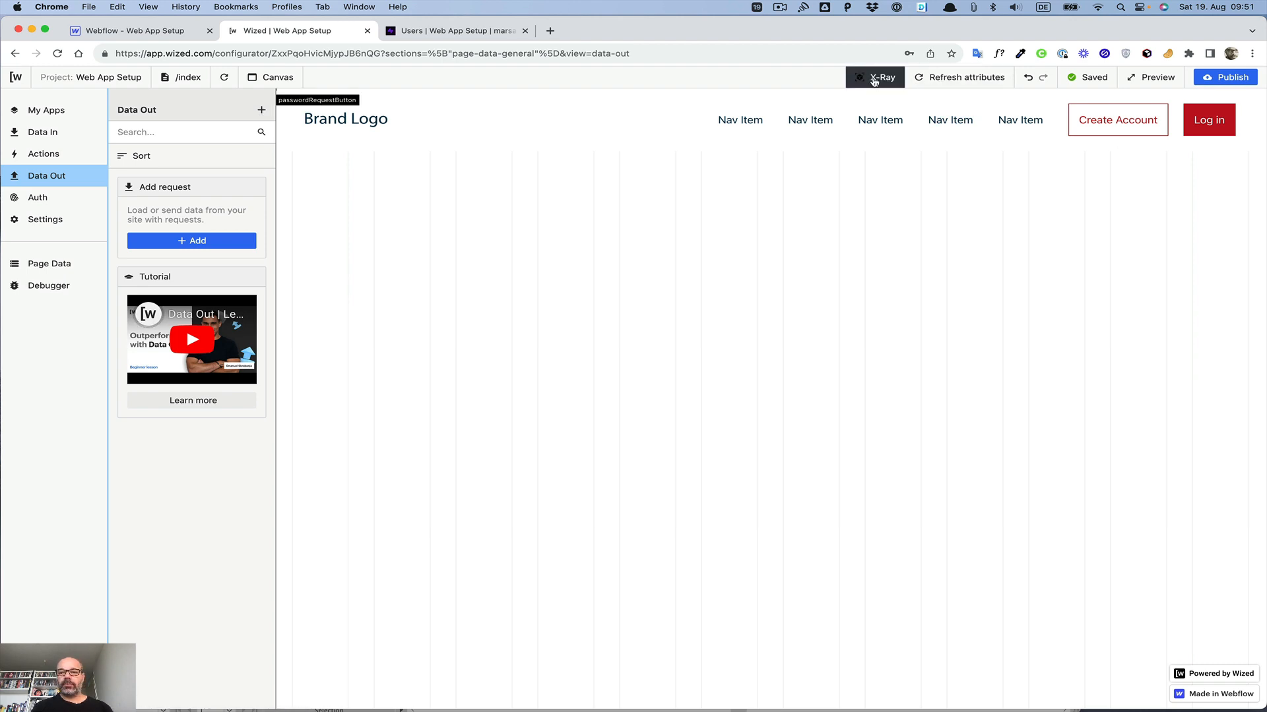
click(1201, 128)
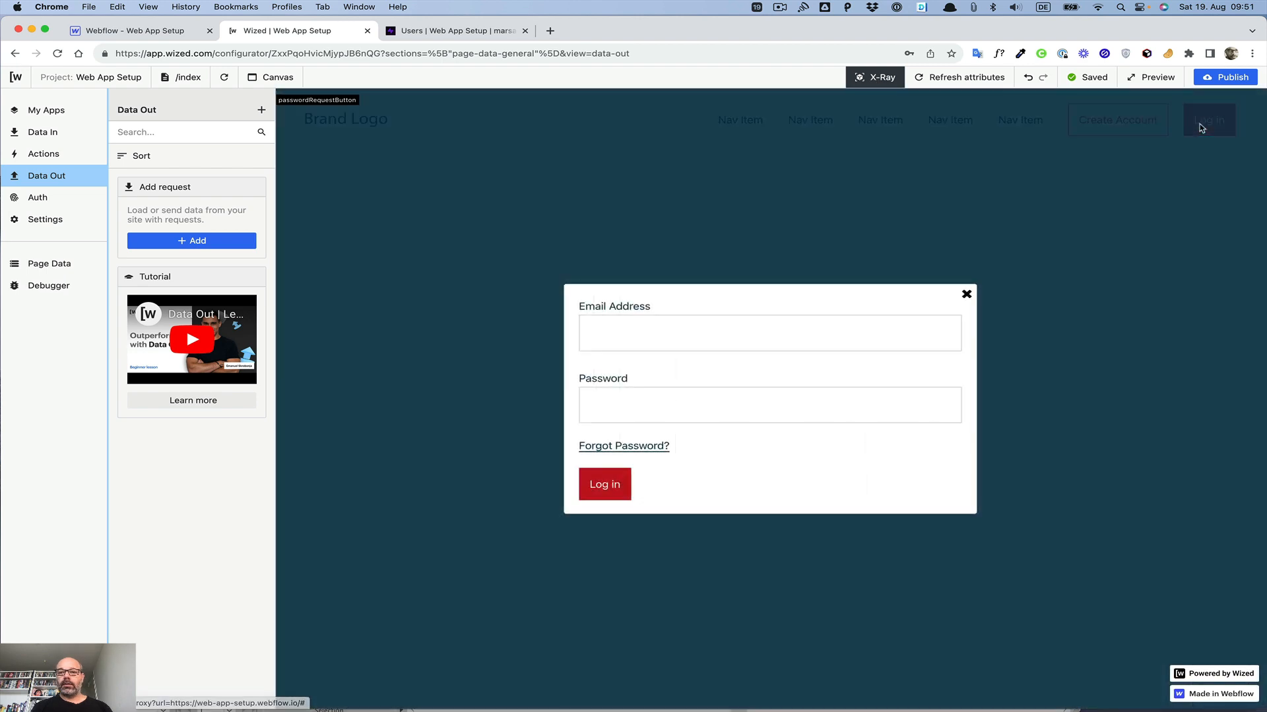
click(867, 79)
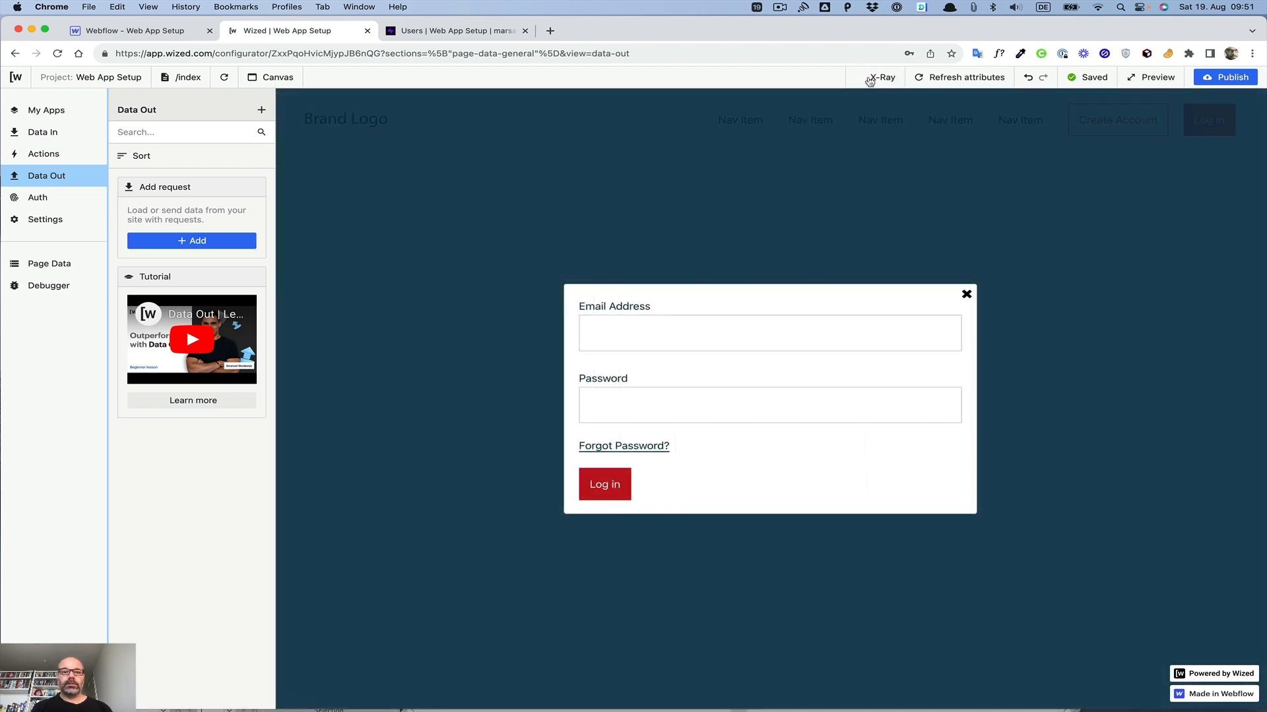
click(867, 79)
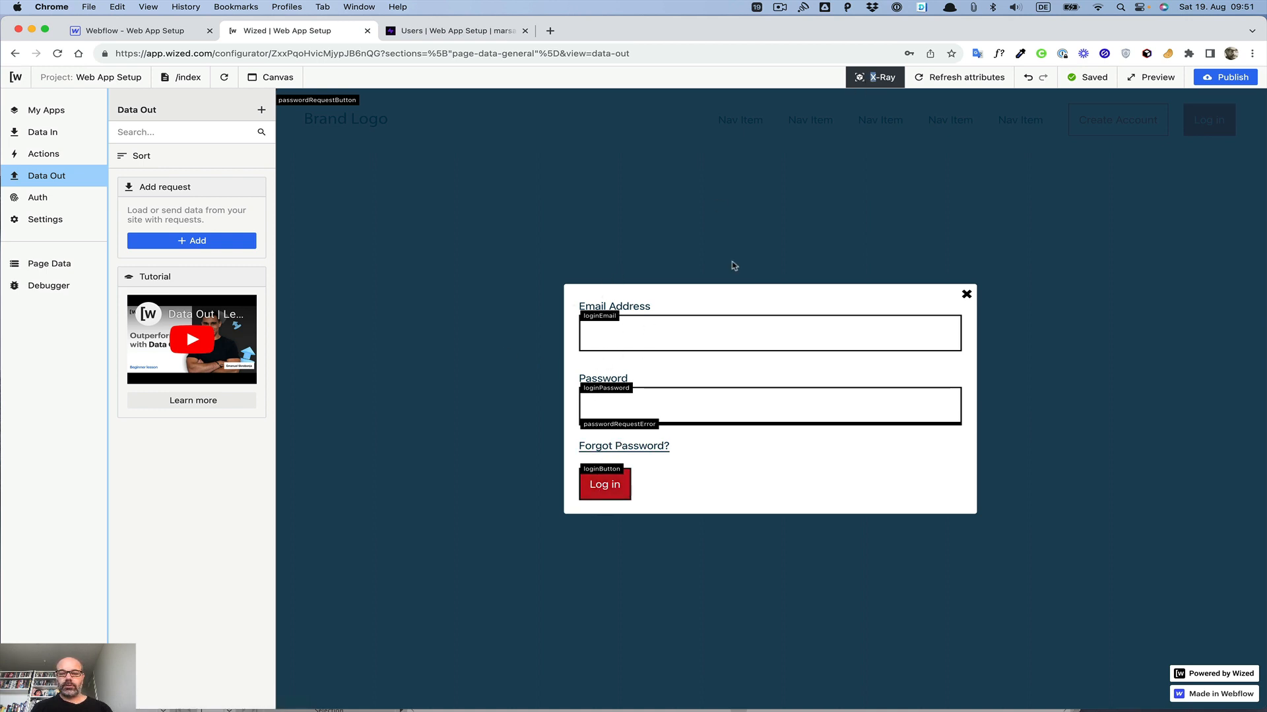
Step: Turn off X-Ray and look through the Wized page list for the create-account page, refreshing the canvas
click(884, 78)
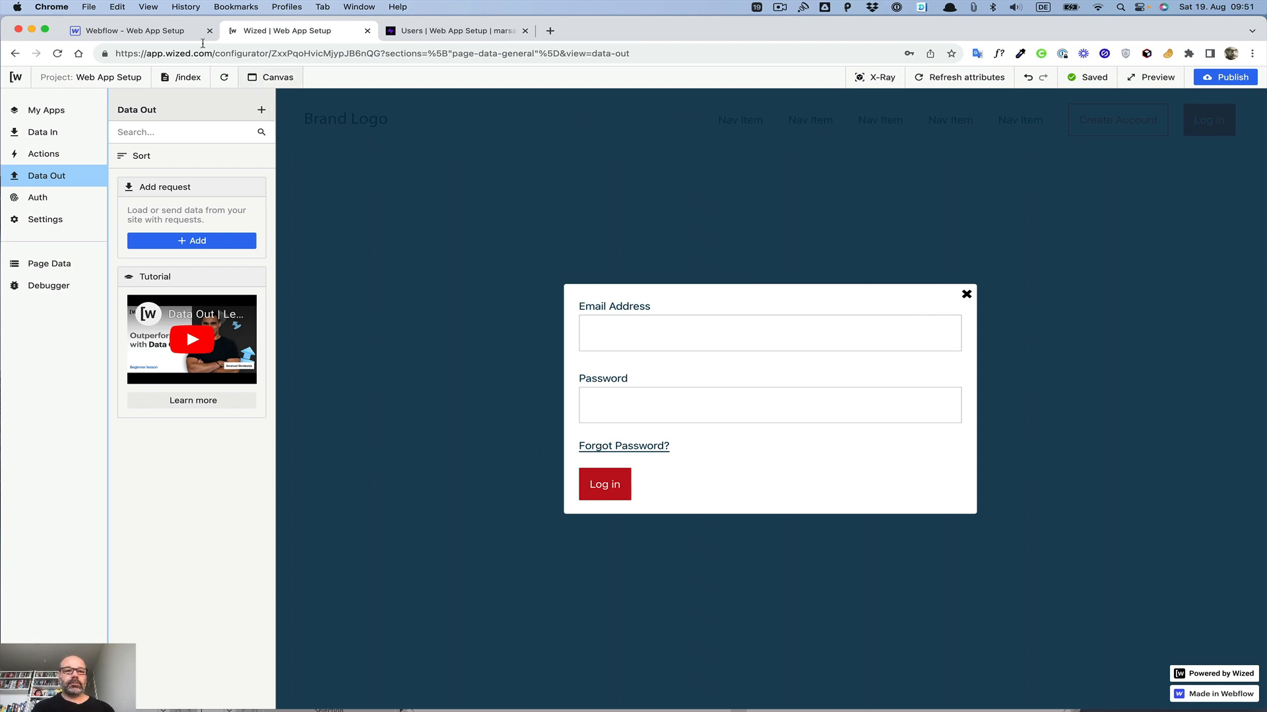
click(194, 81)
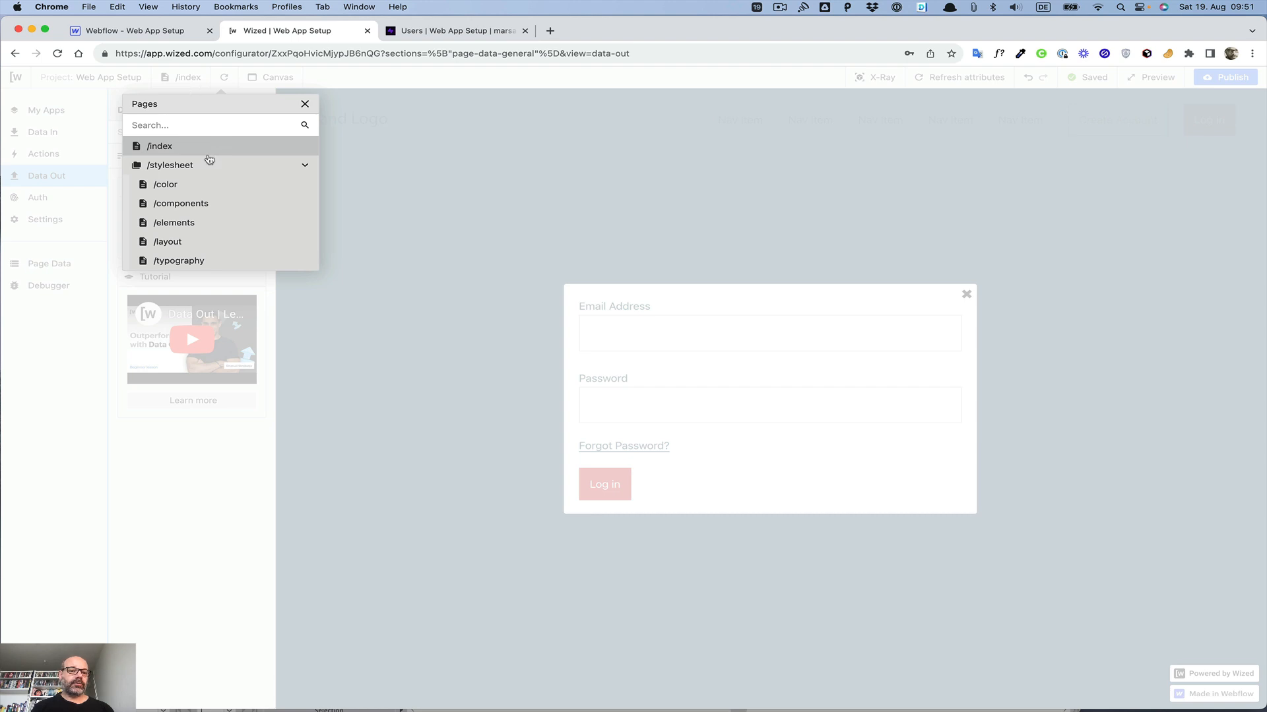
click(307, 170)
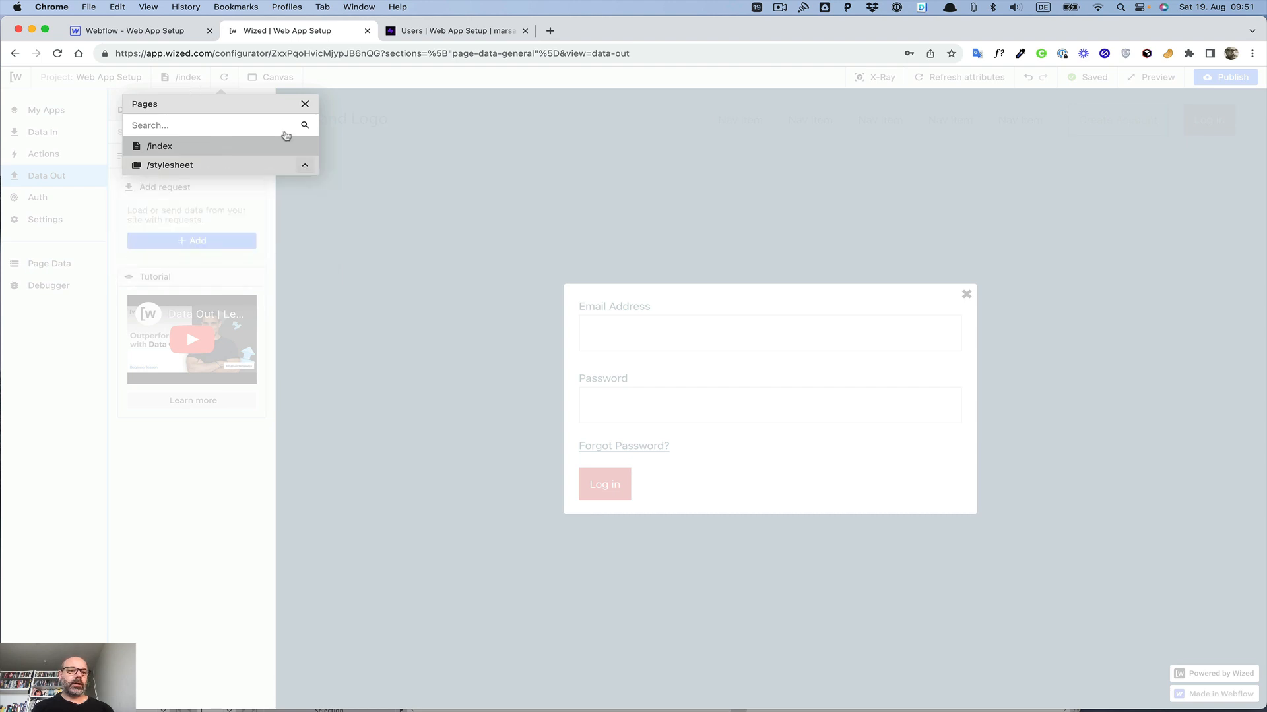
click(323, 107)
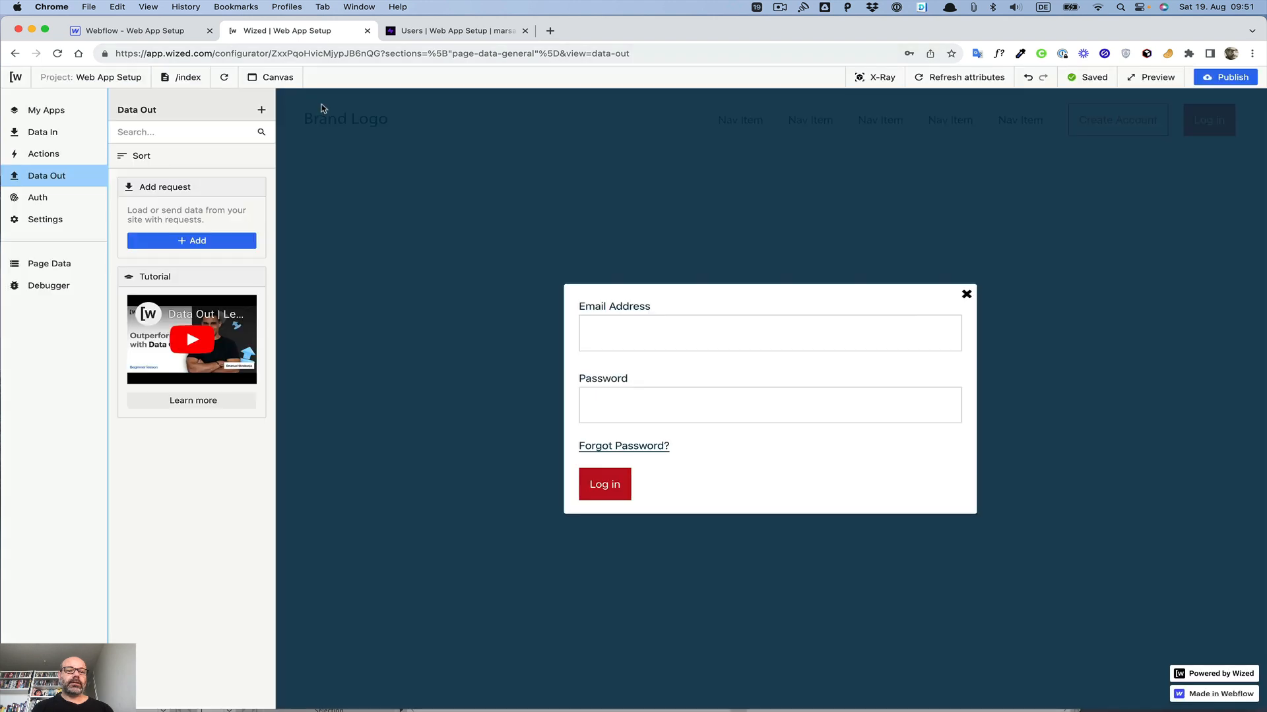
click(225, 77)
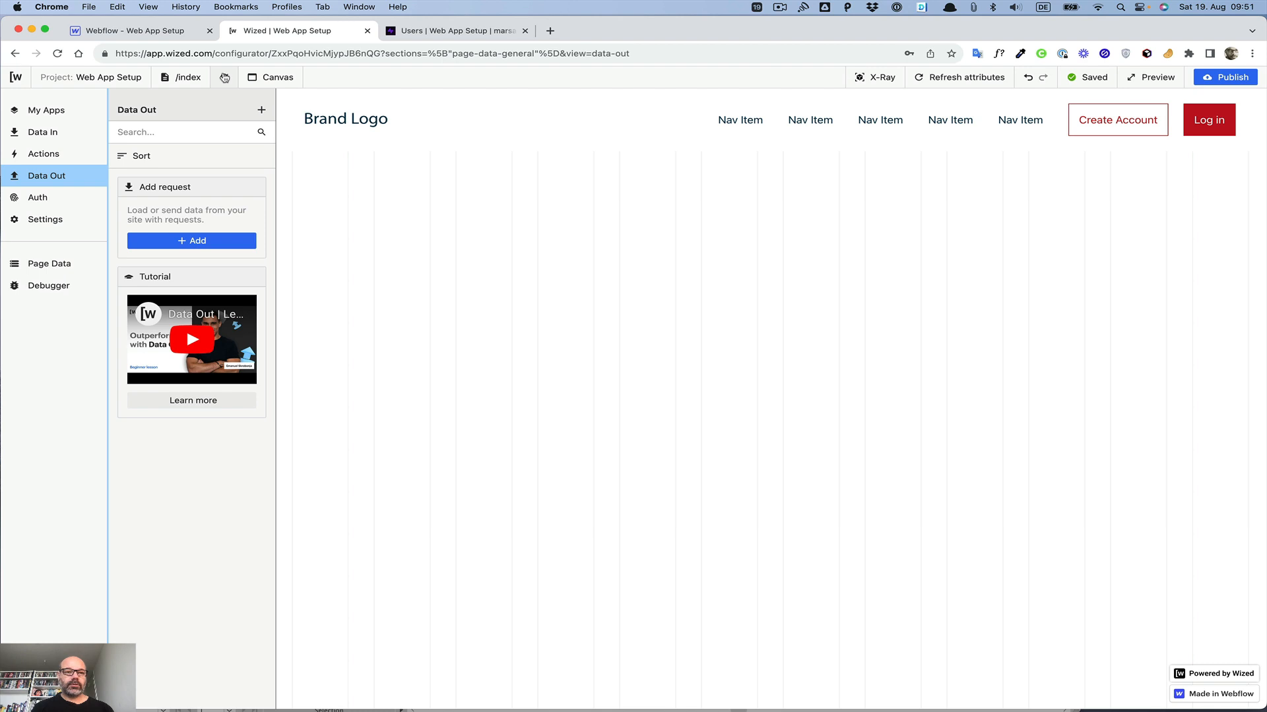
click(184, 77)
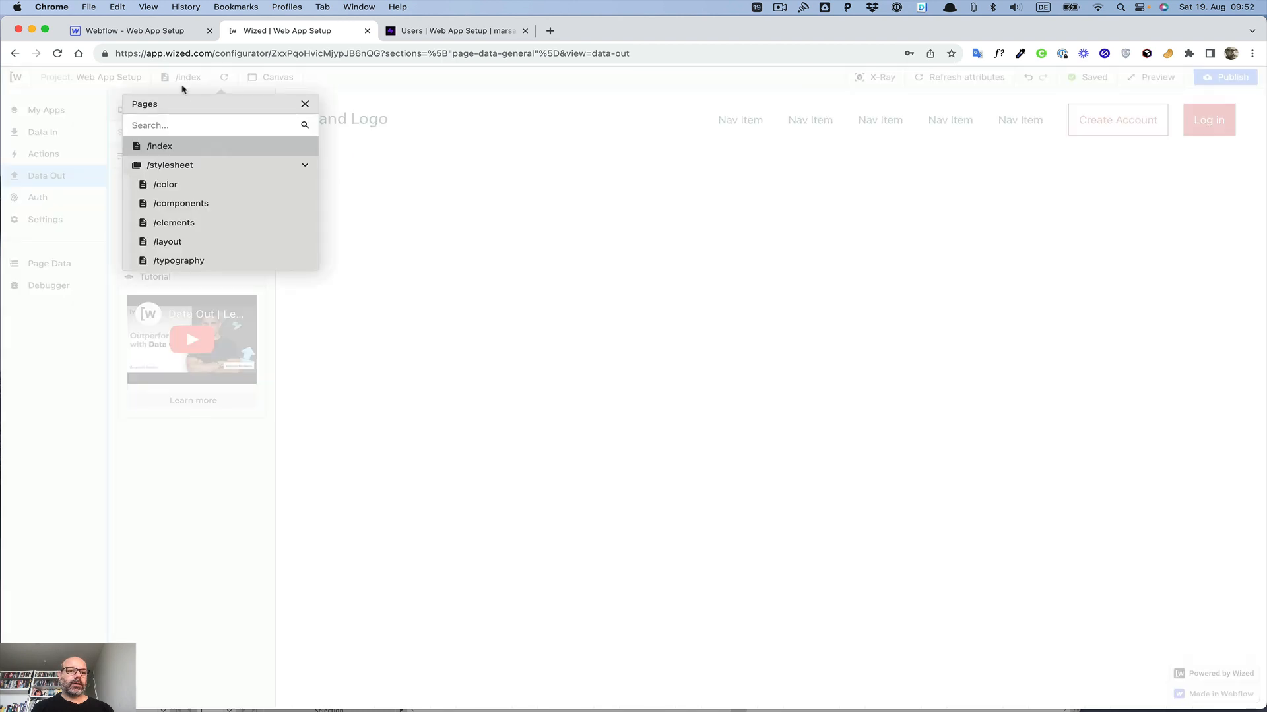
click(304, 166)
click(310, 186)
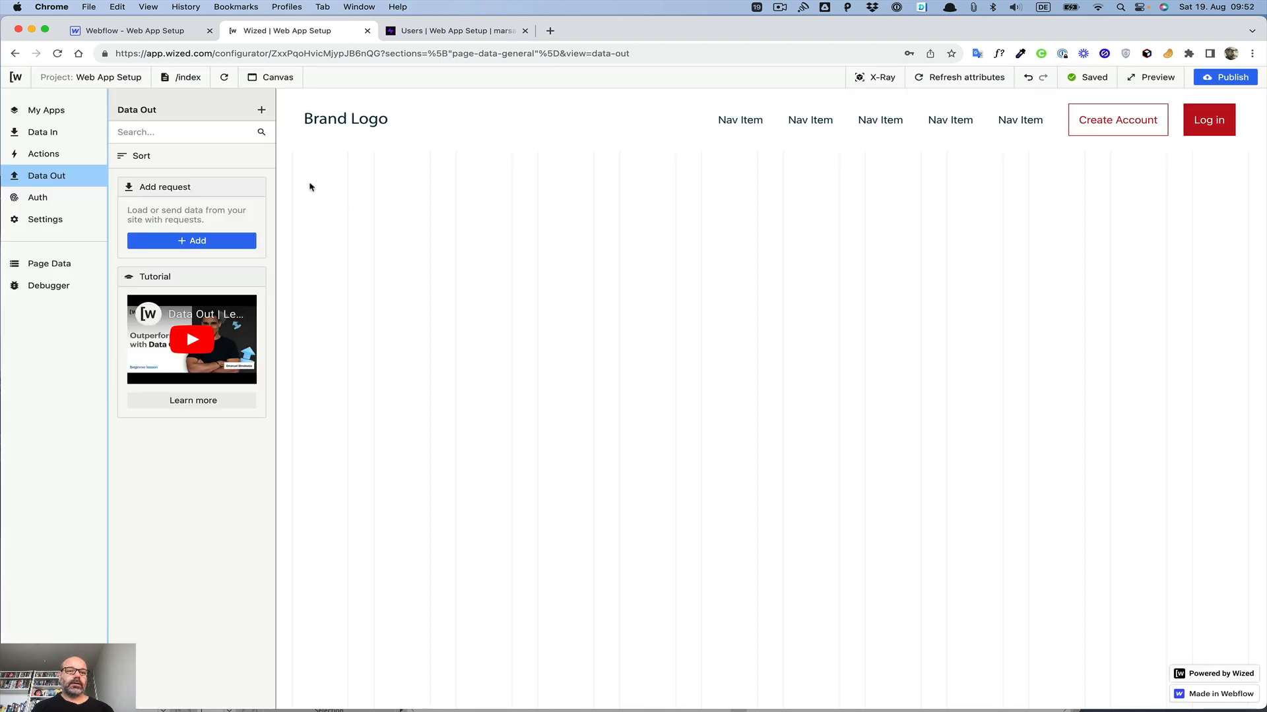
click(188, 78)
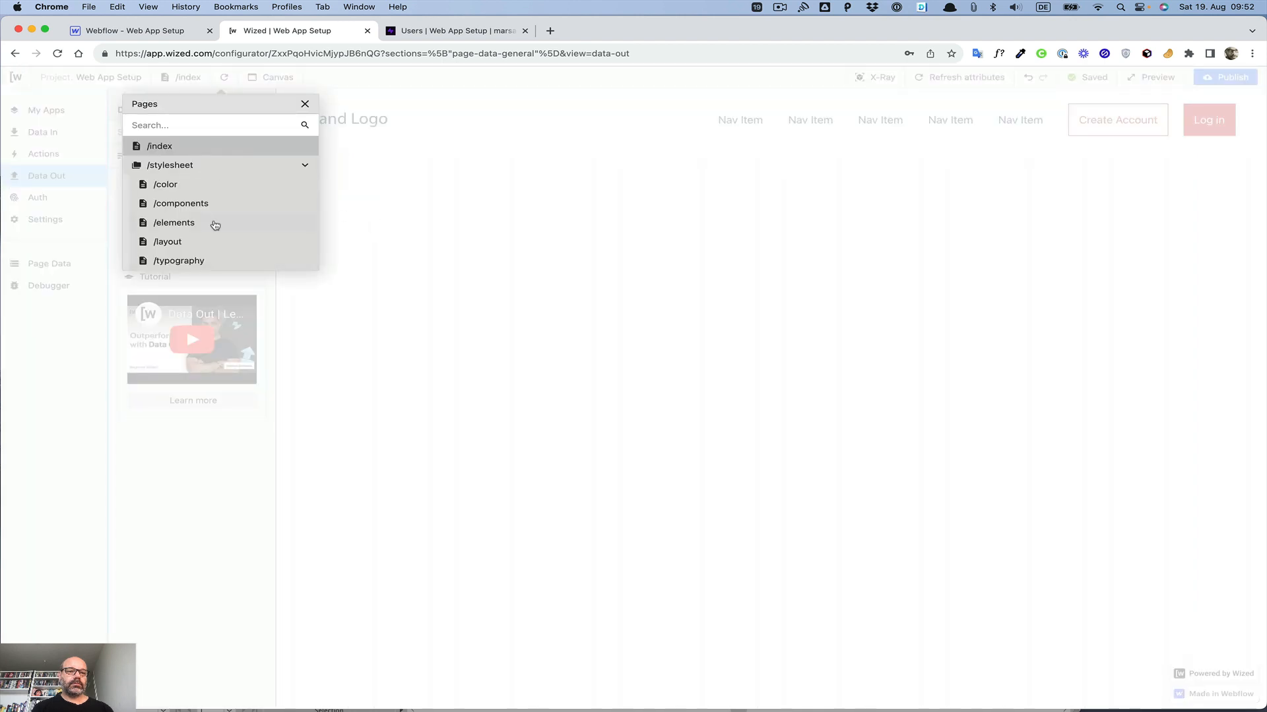
click(425, 252)
Step: Publish the Webflow site to the web-app-setup.webflow.io staging domain
click(139, 32)
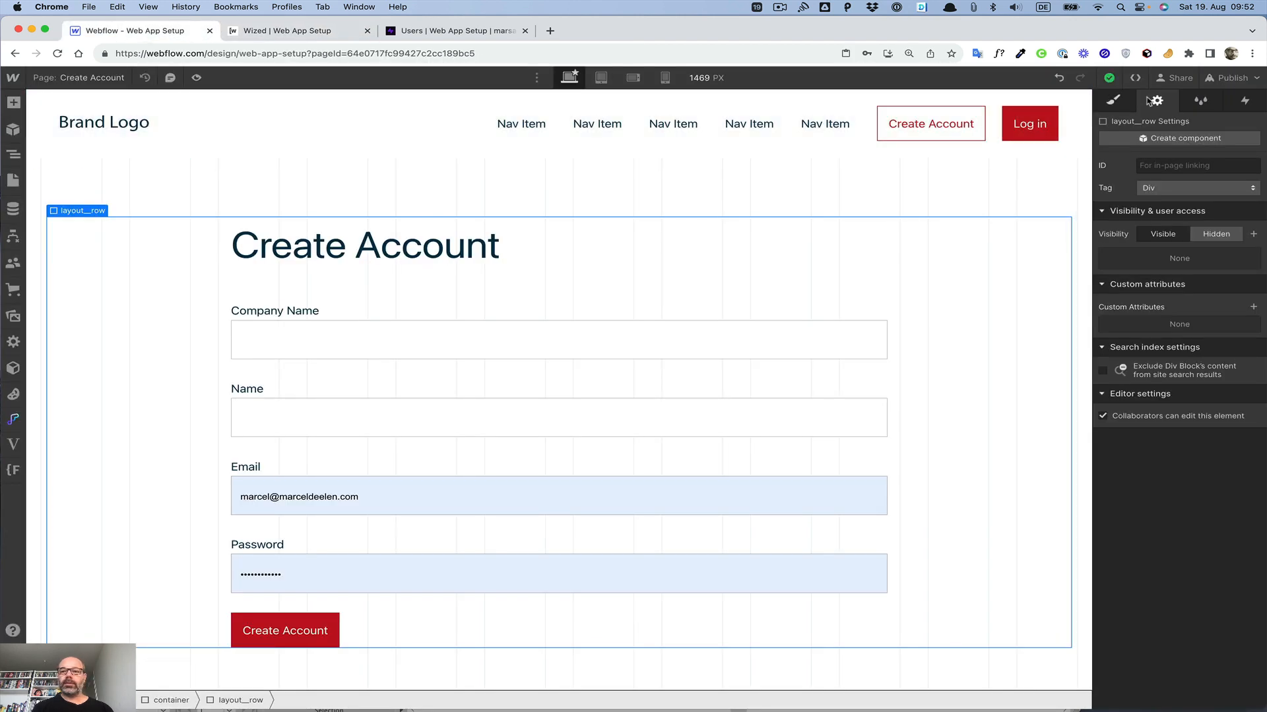
click(1230, 80)
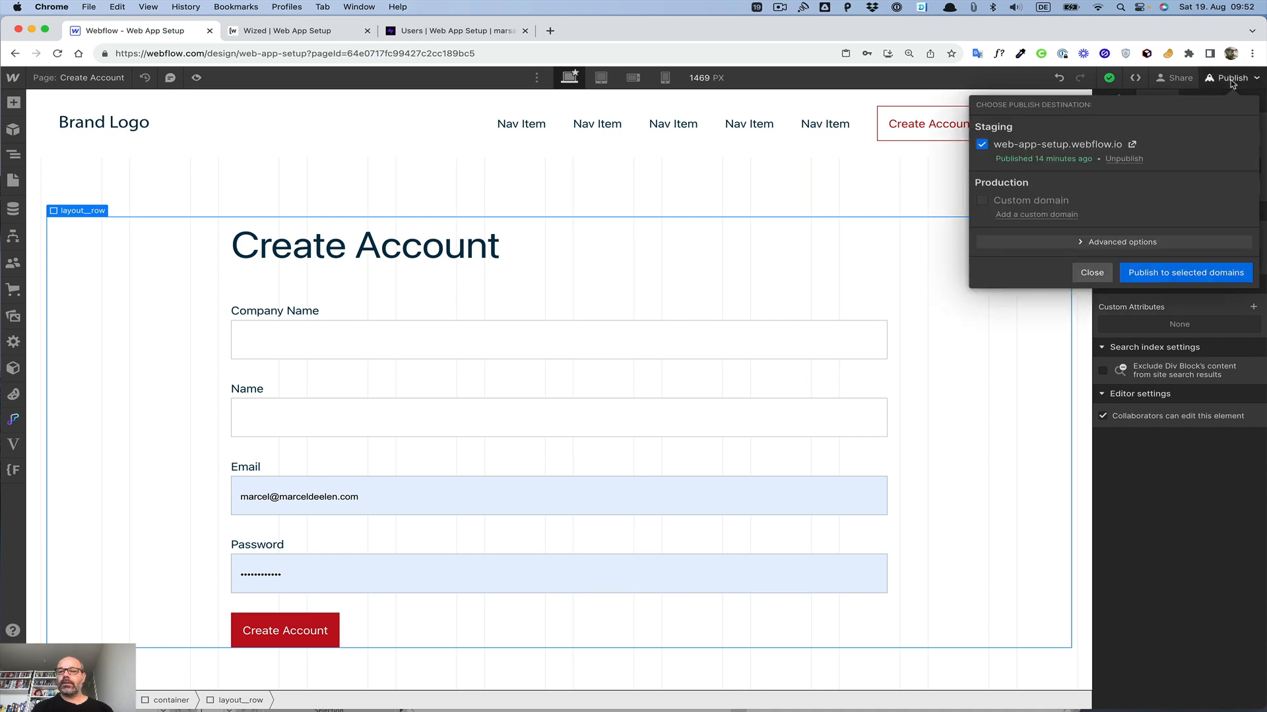
click(1185, 272)
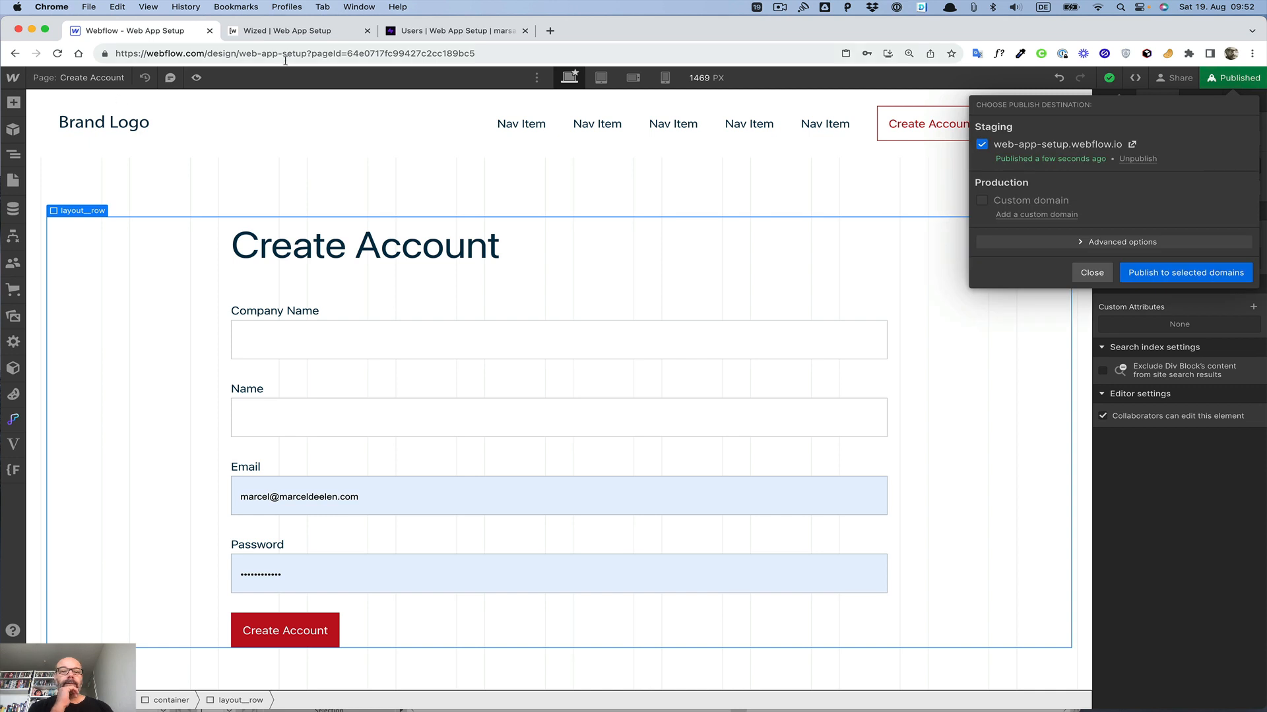
Step: Refresh the Wized canvas and switch to the /create-account page
click(322, 30)
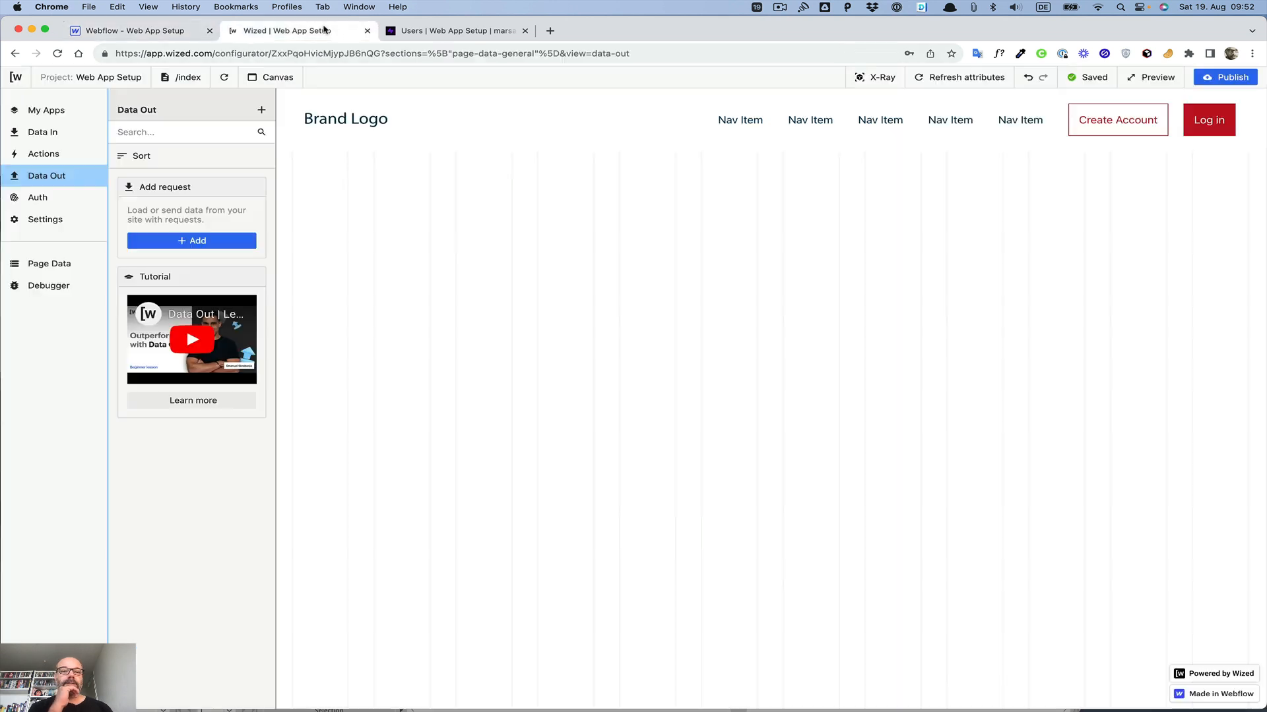
click(225, 77)
click(195, 78)
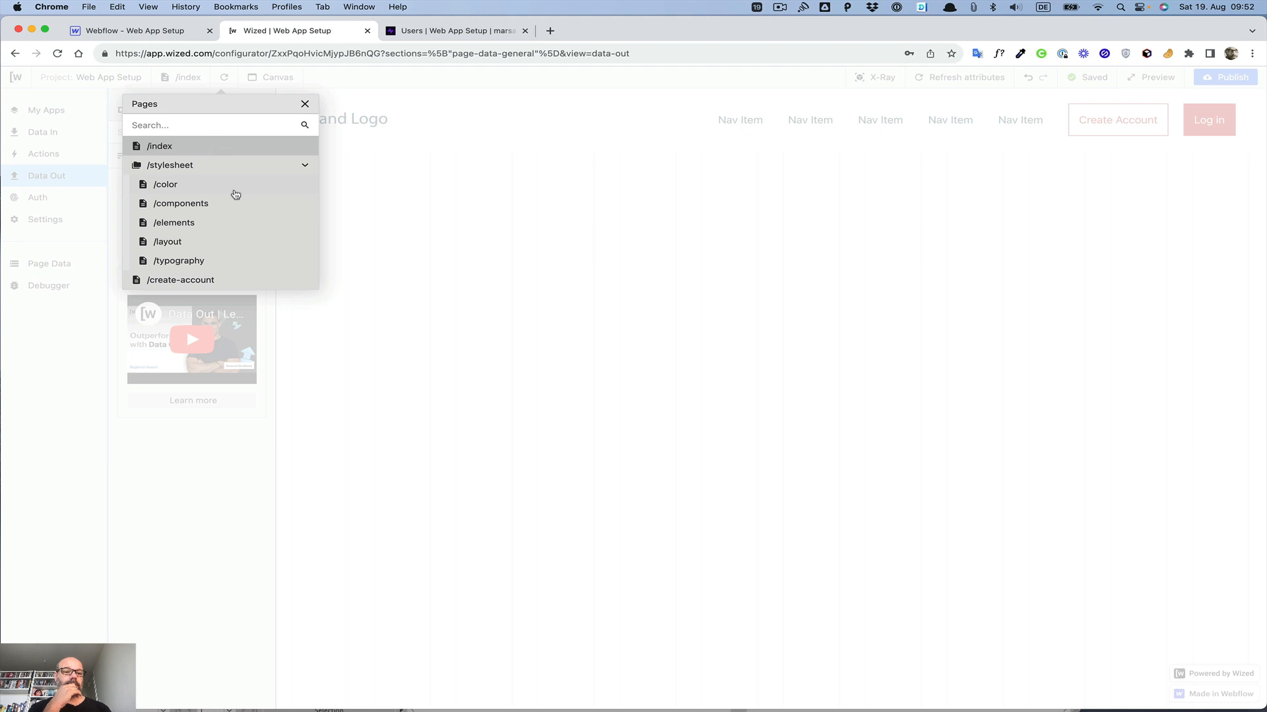
click(201, 279)
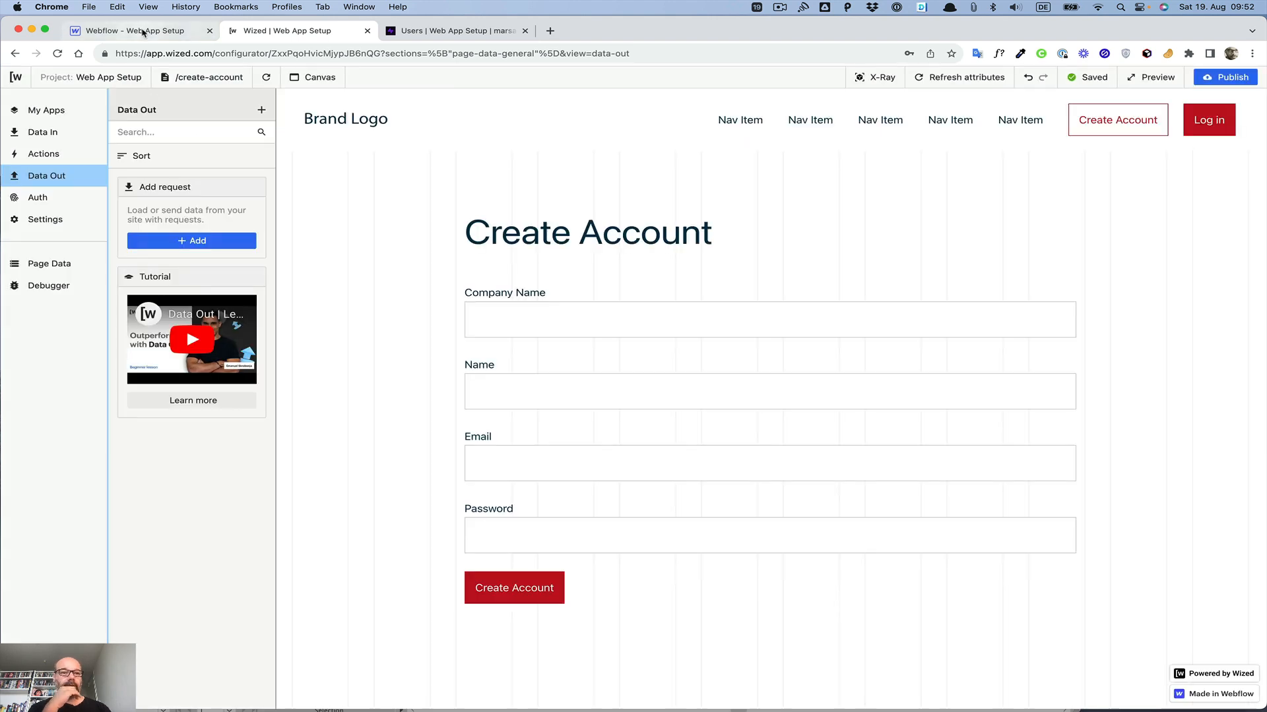
Step: Open the Webflow pages list to check the site's pages, then return to Wized
click(143, 32)
click(13, 179)
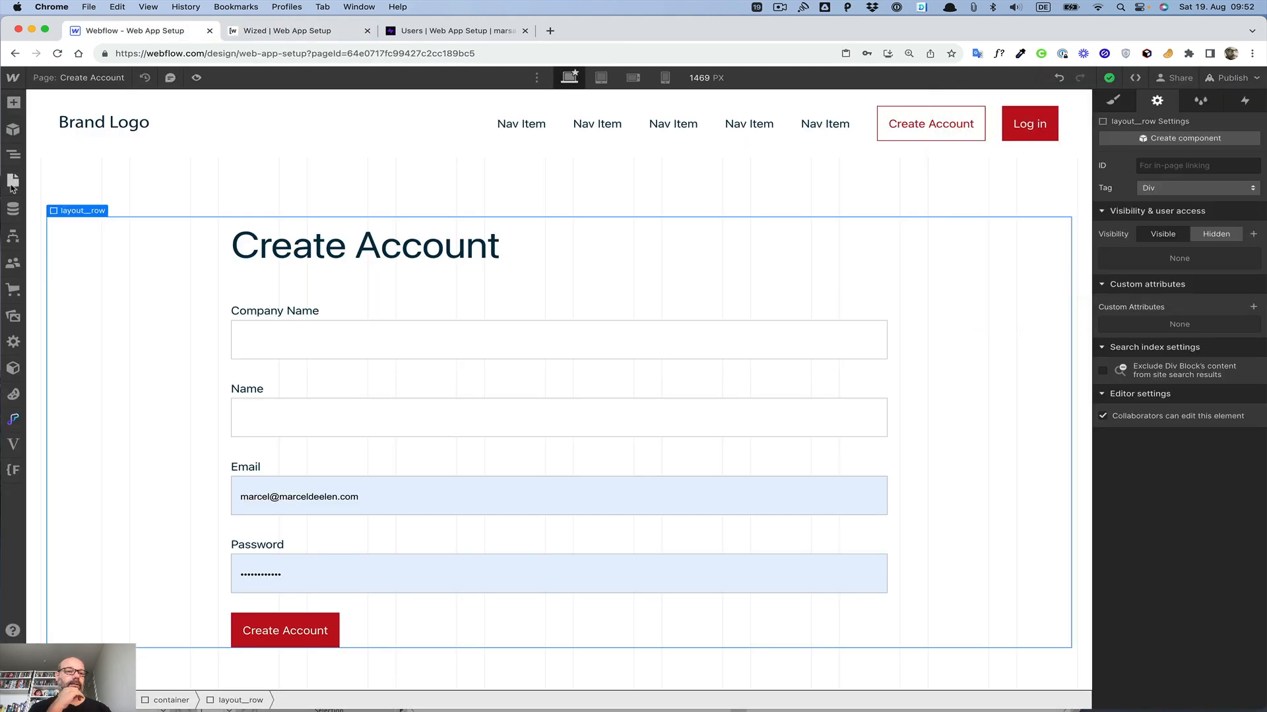
click(12, 186)
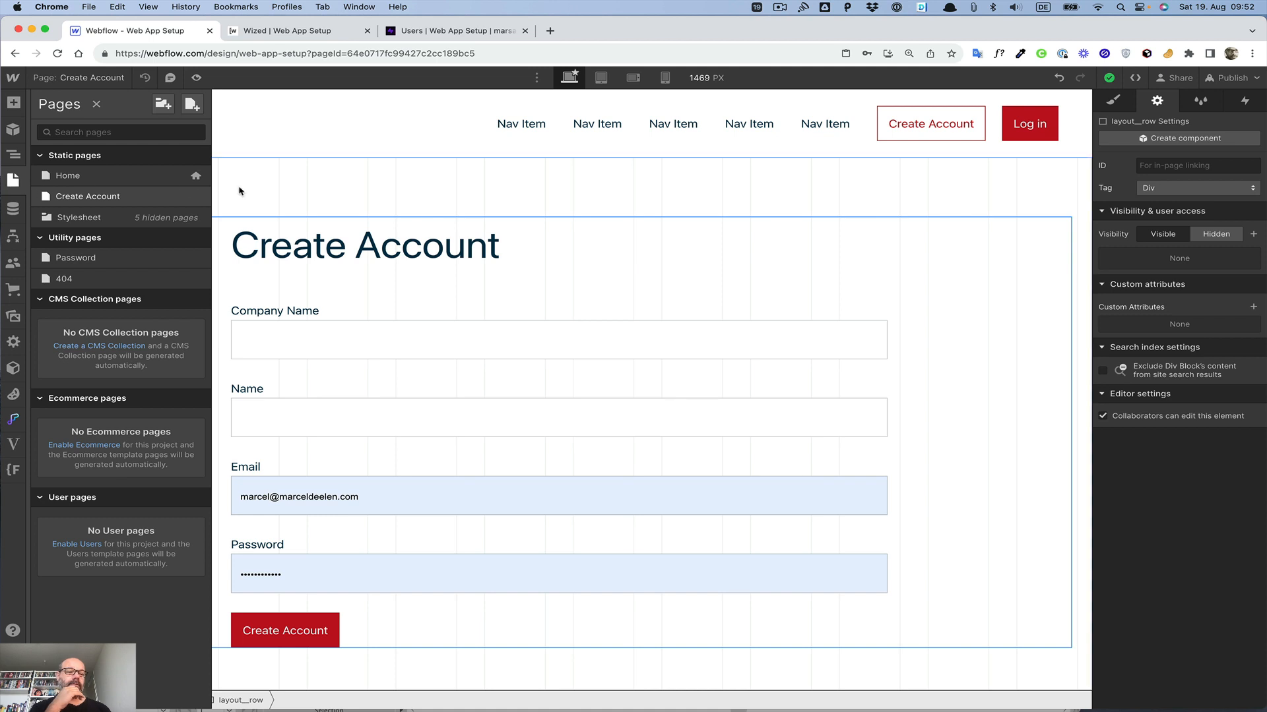
click(288, 31)
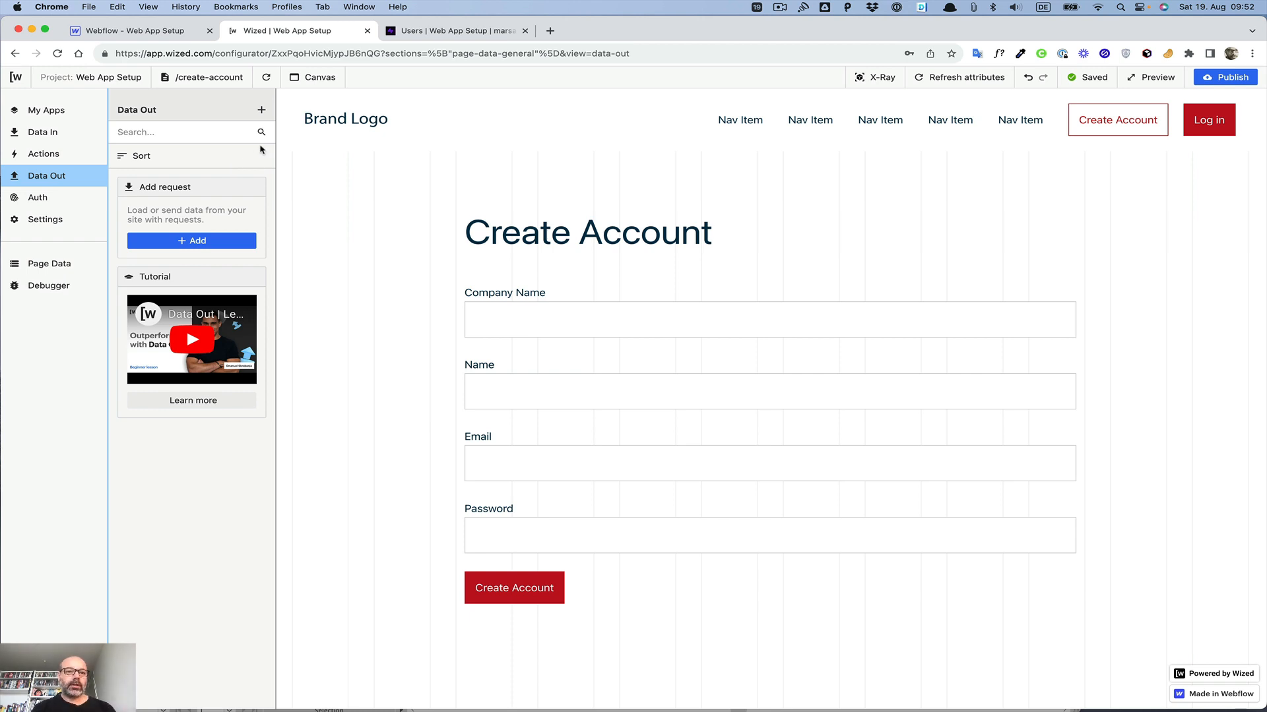
Step: Add a new Data Out request named Create User
click(264, 112)
click(327, 154)
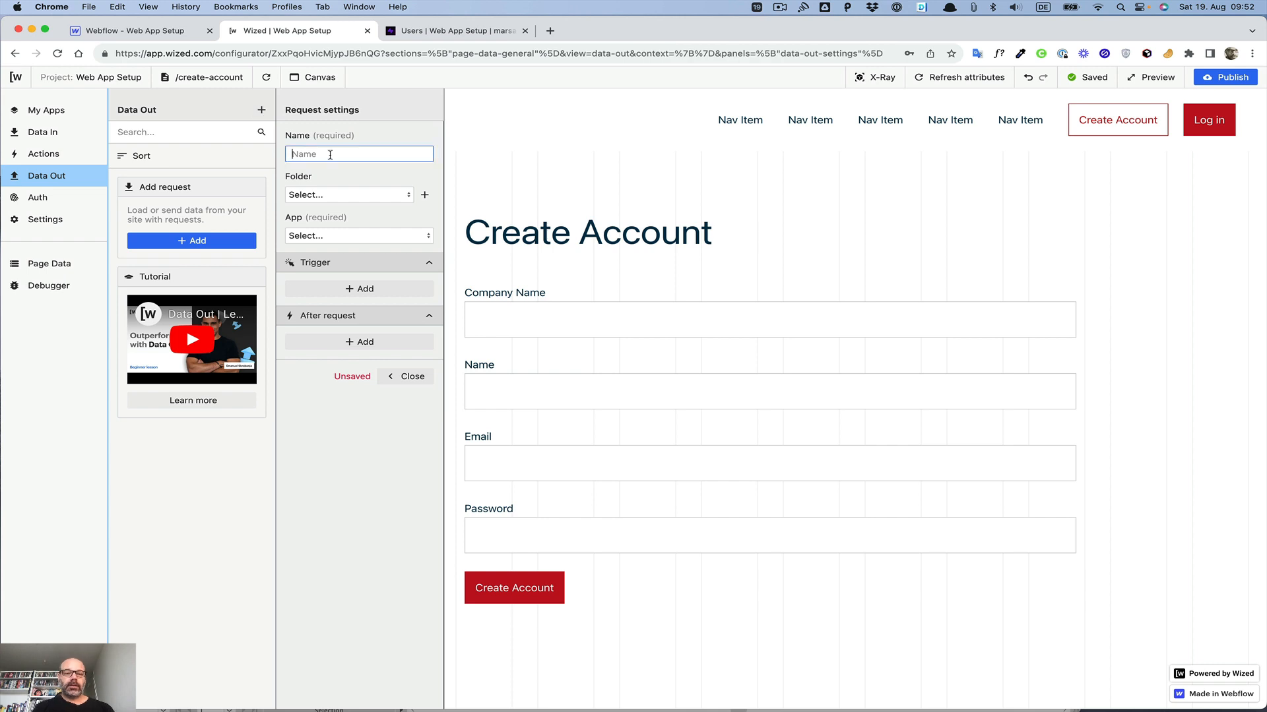
text(Create User)
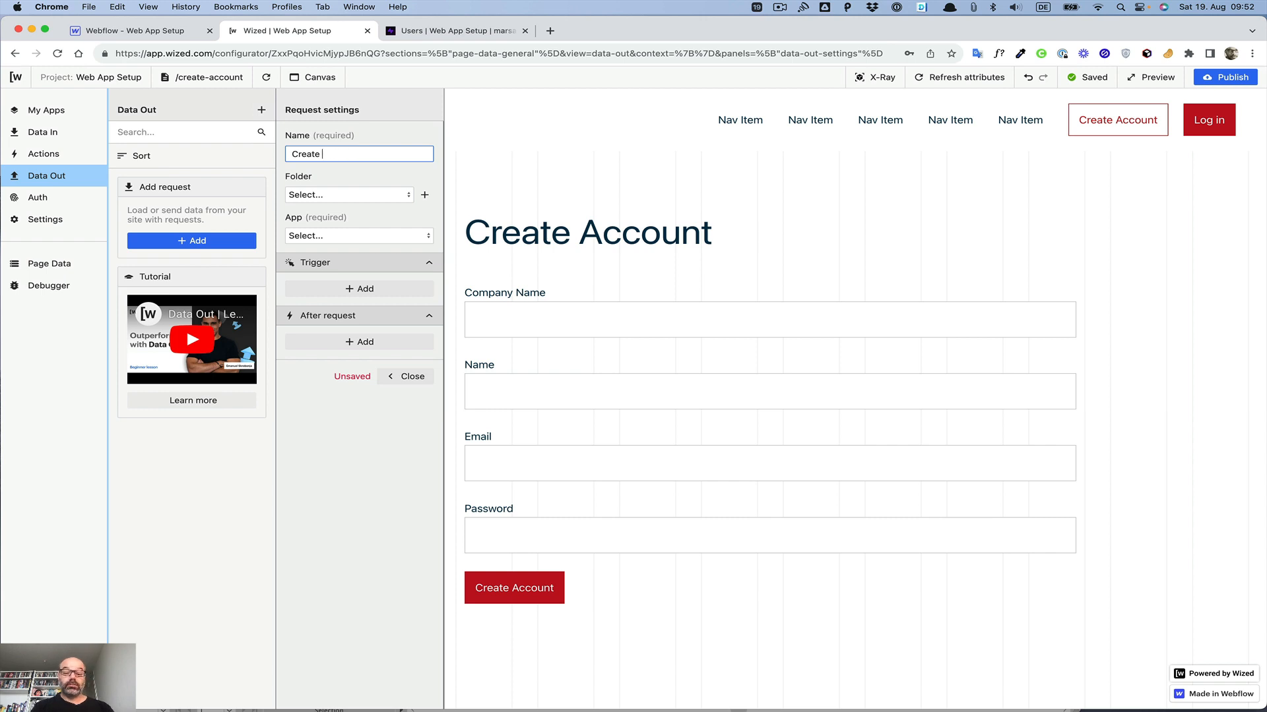
Step: Configure the request to use the Supabase app, Authentication API type and the Create new user method
click(339, 236)
click(335, 276)
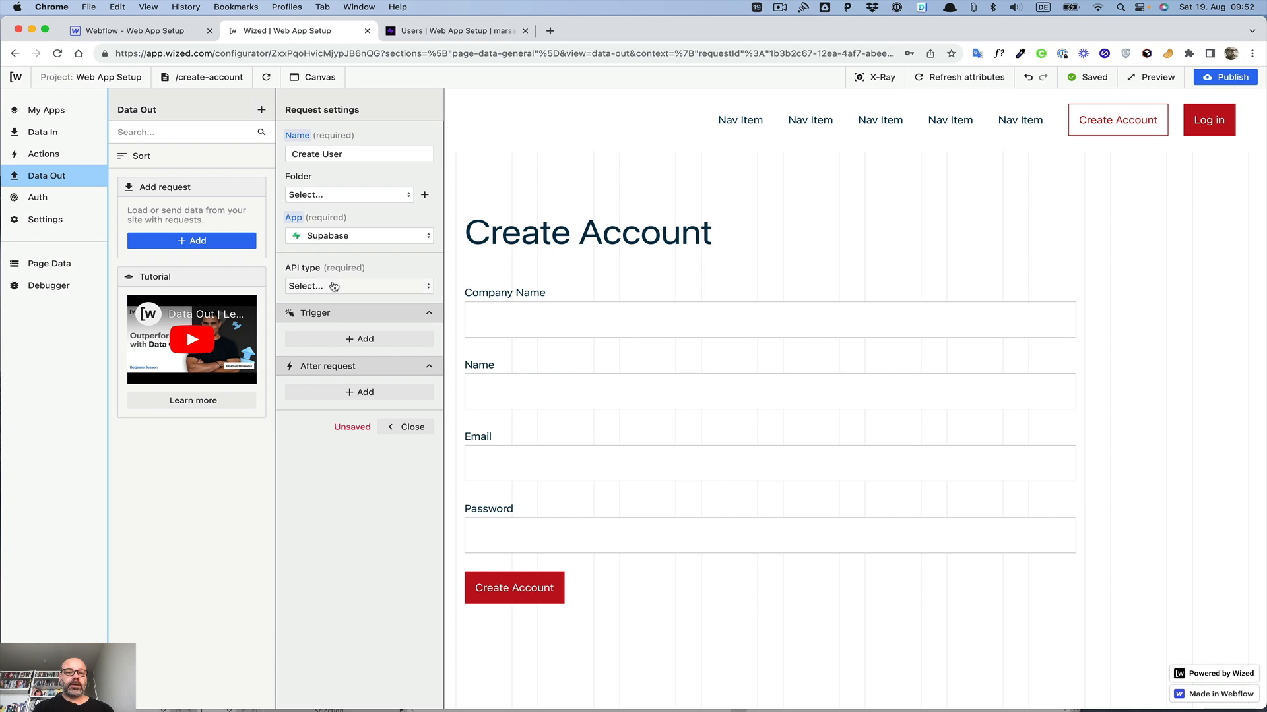
click(333, 285)
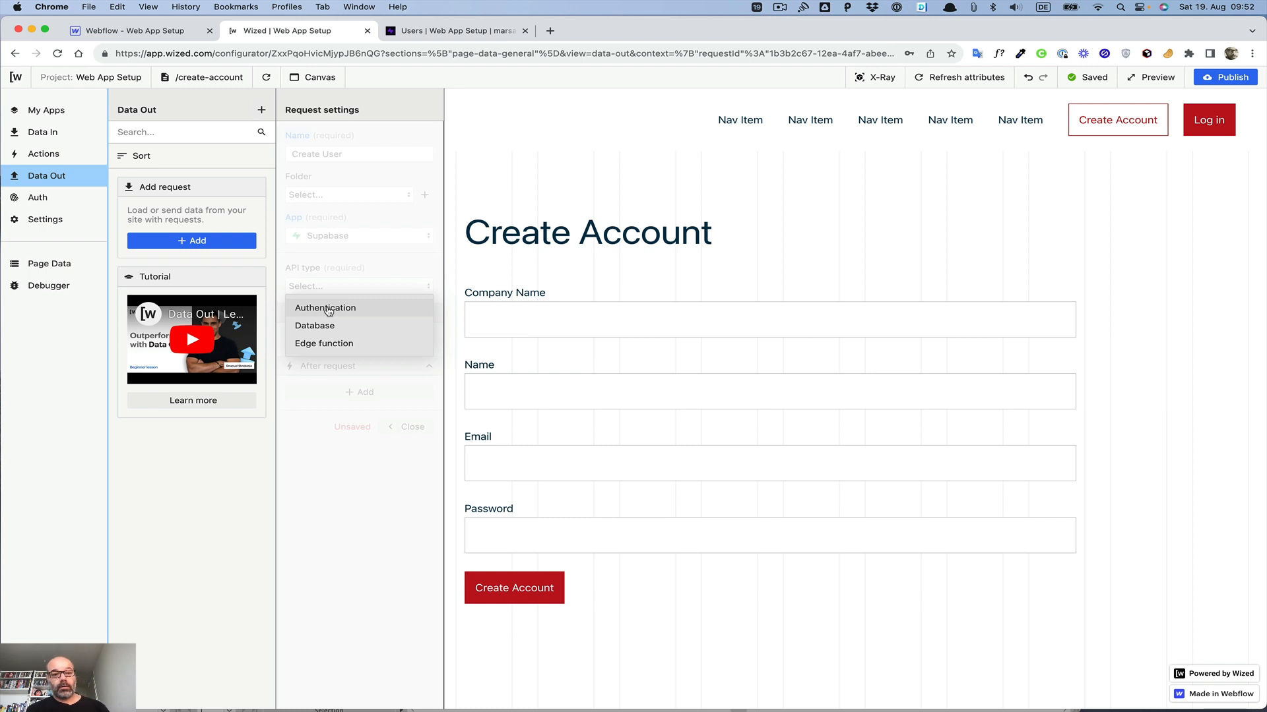
click(328, 308)
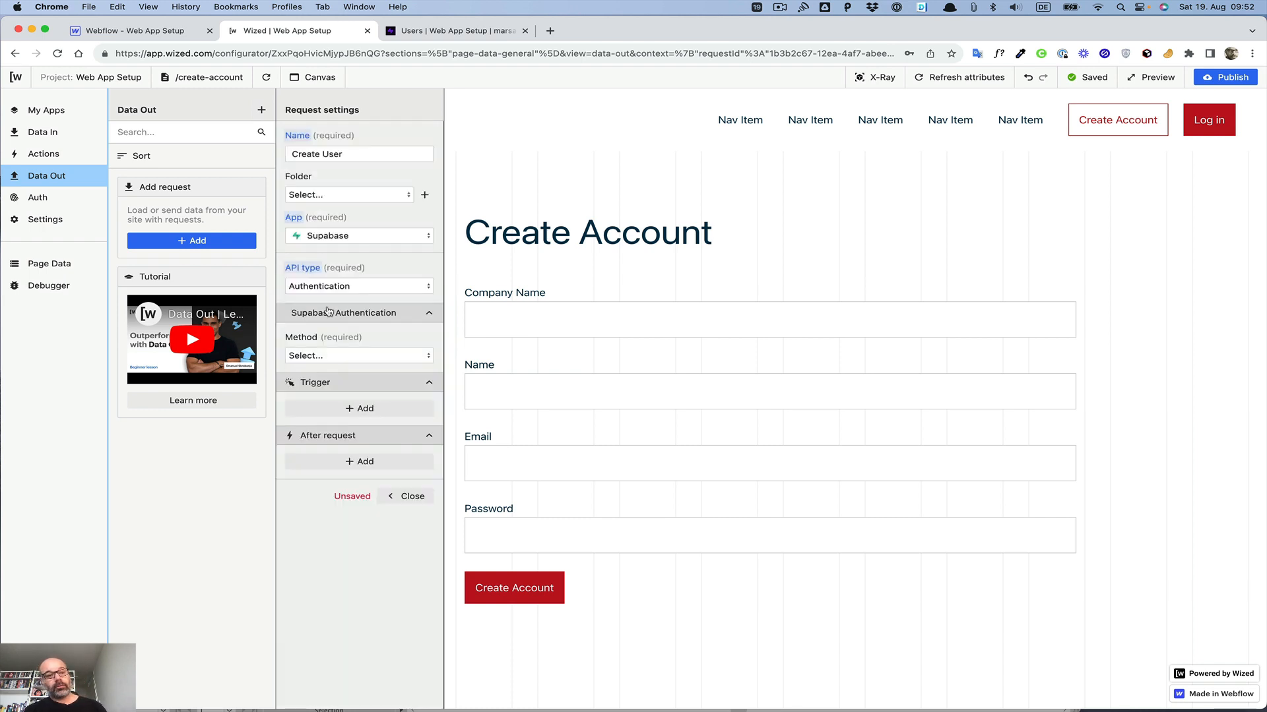
click(334, 356)
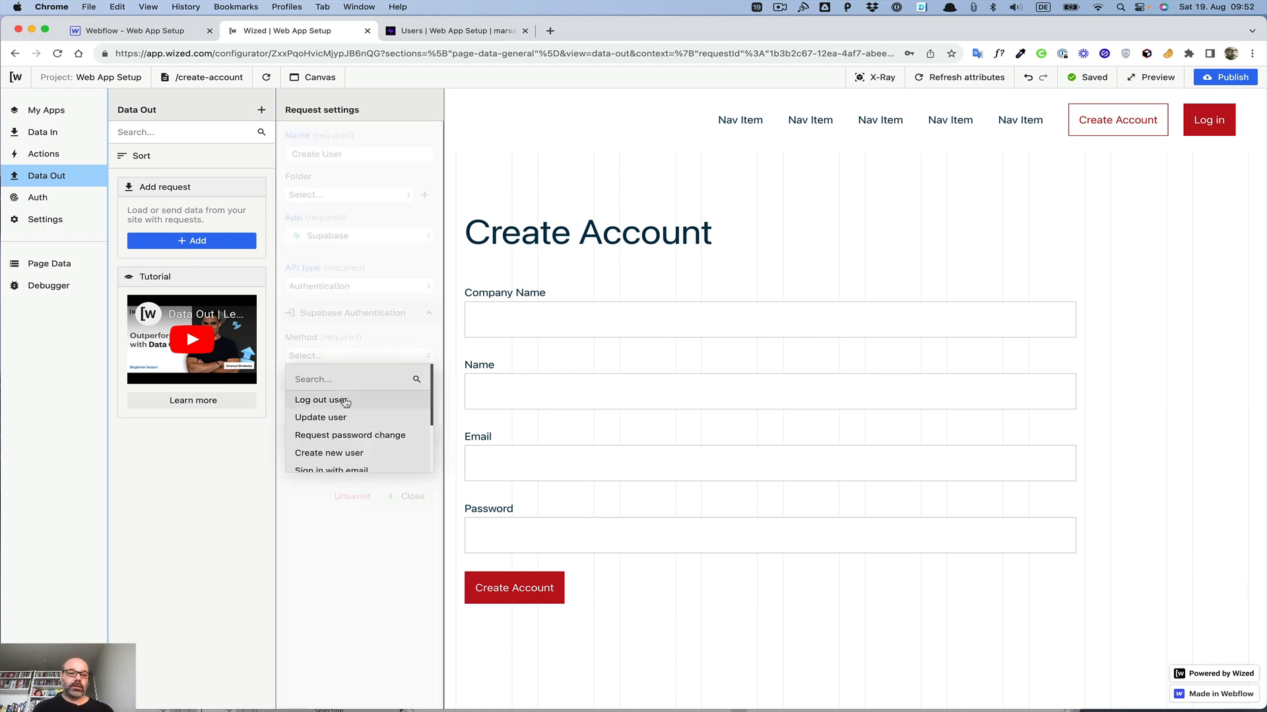
scroll(344, 401, down, 2)
click(333, 414)
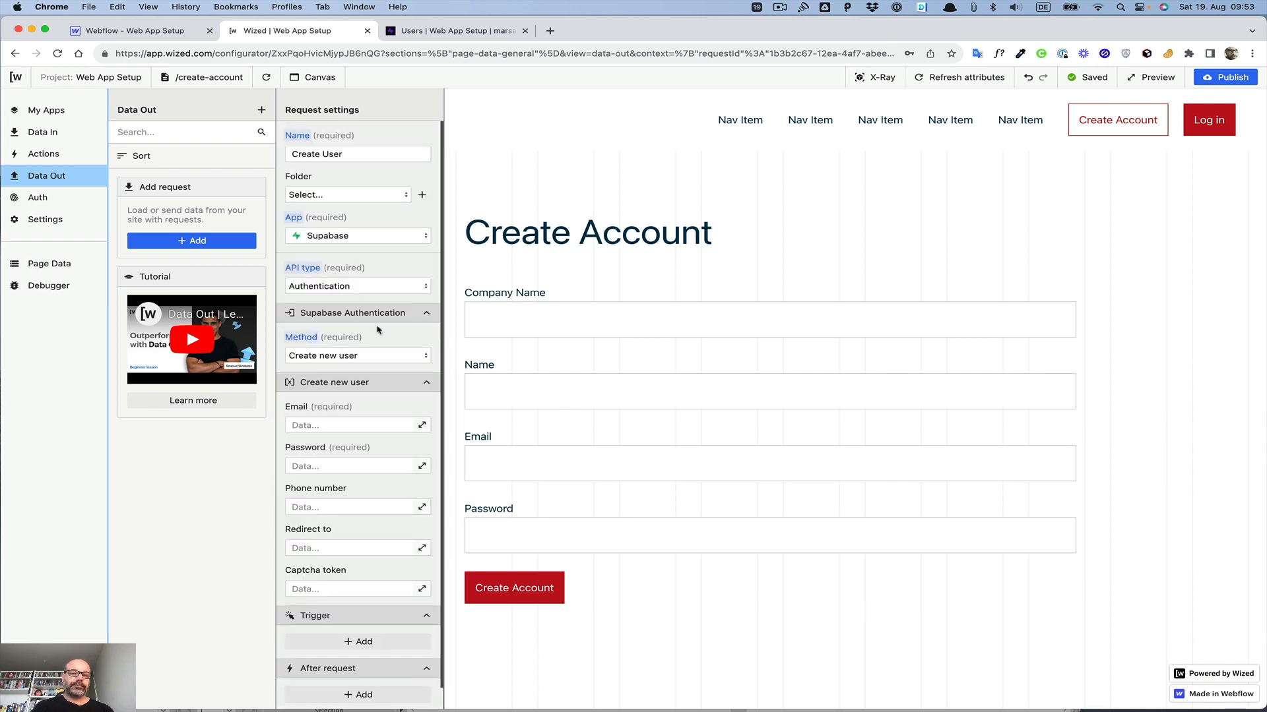
Step: Bind the request's Email field to the i.email input field
scroll(377, 330, down, 2)
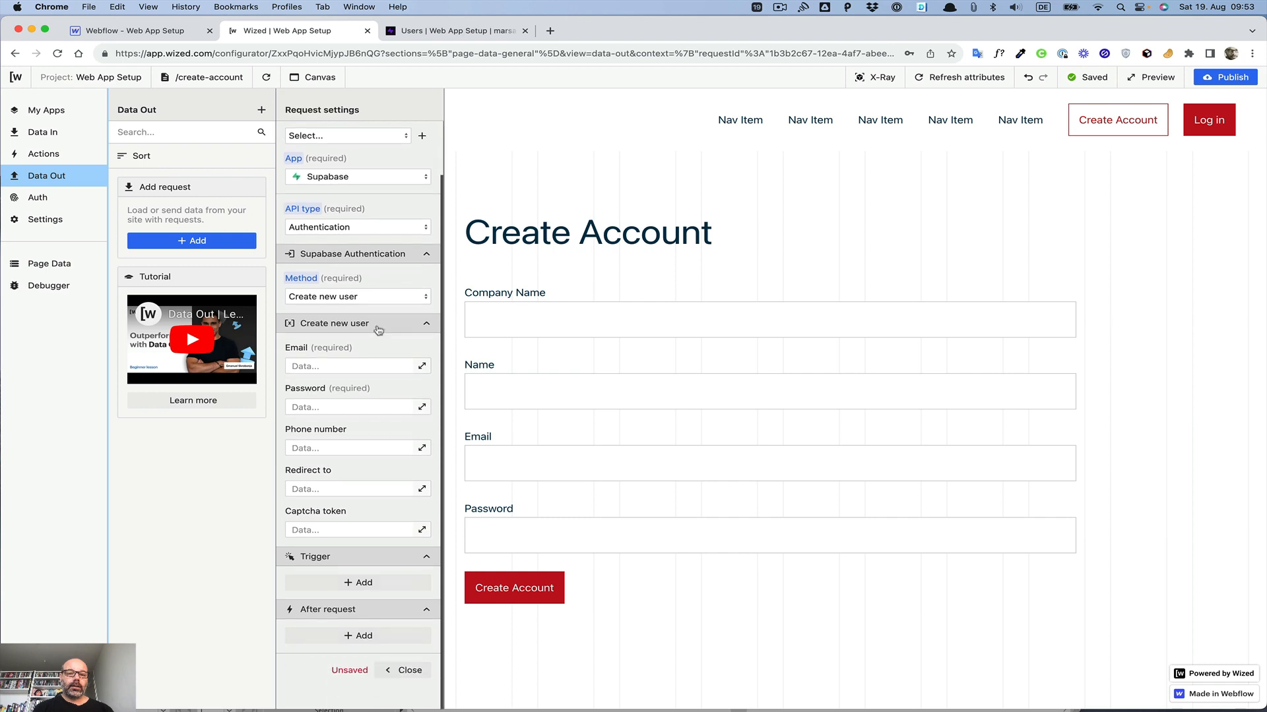
click(421, 366)
scroll(722, 226, down, 5)
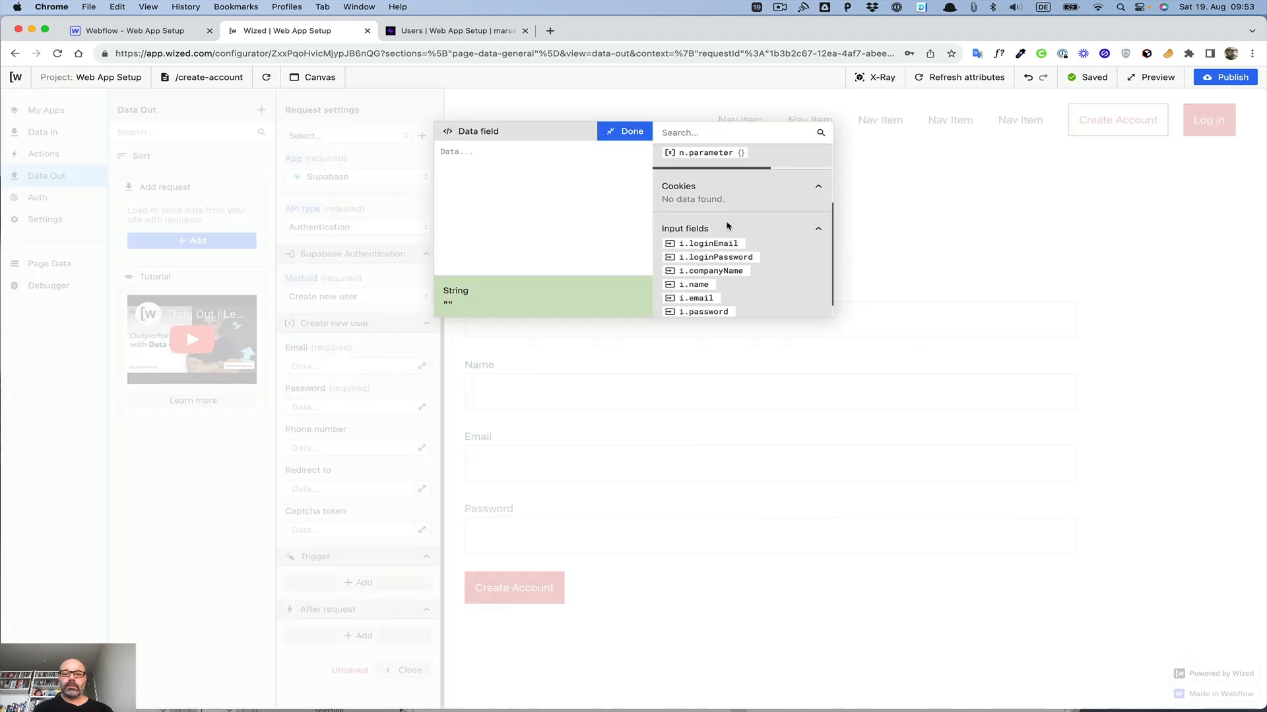
click(702, 252)
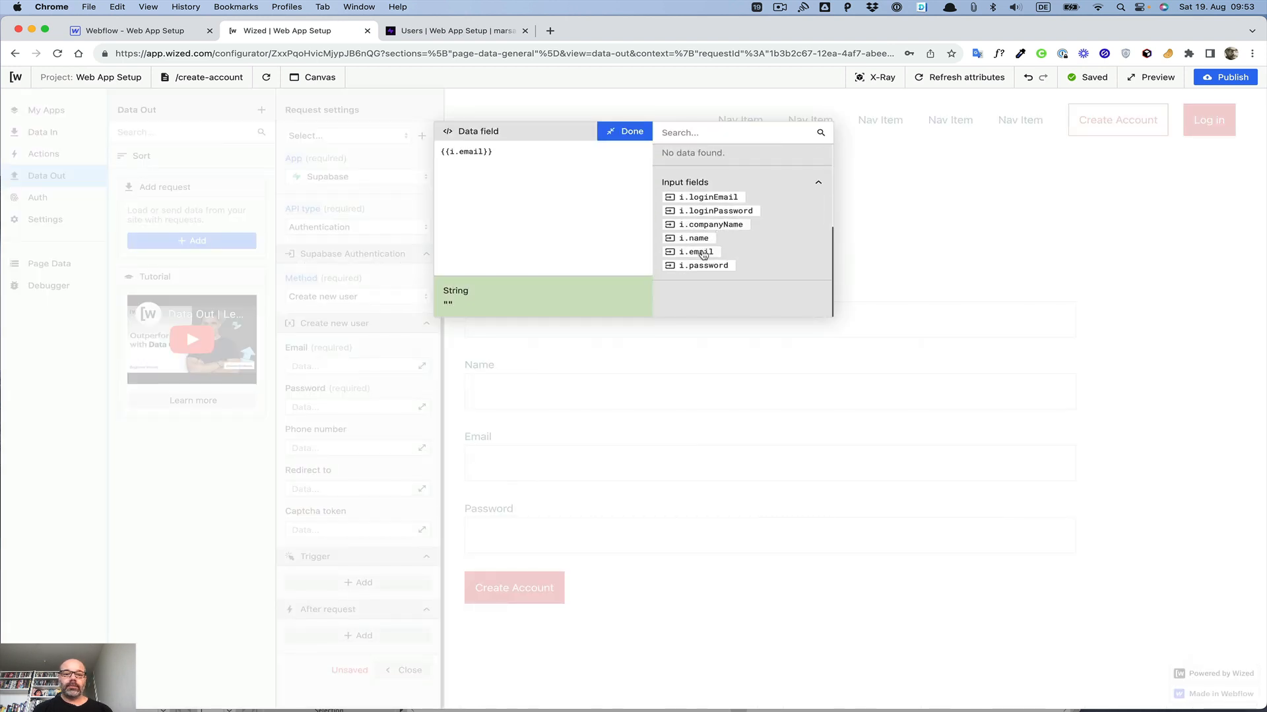
click(631, 133)
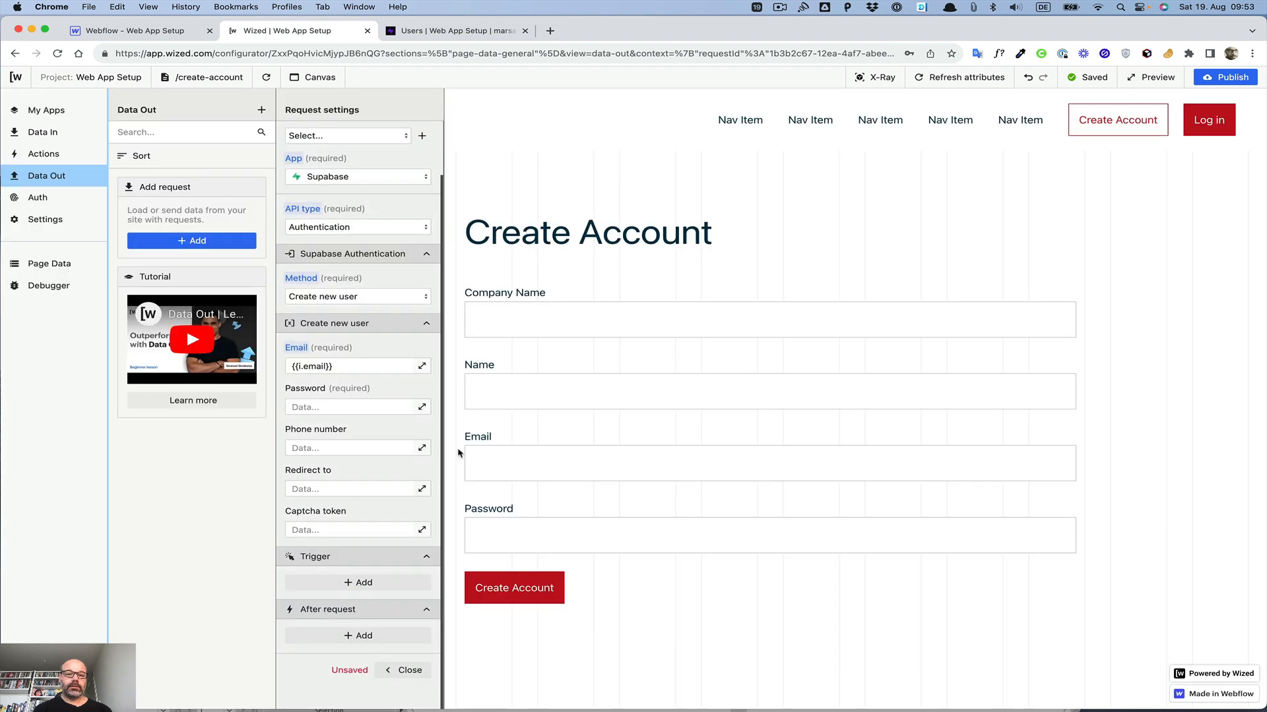
Step: Bind the request's Password field to the i.password input field and save the request
click(422, 407)
scroll(731, 264, down, 5)
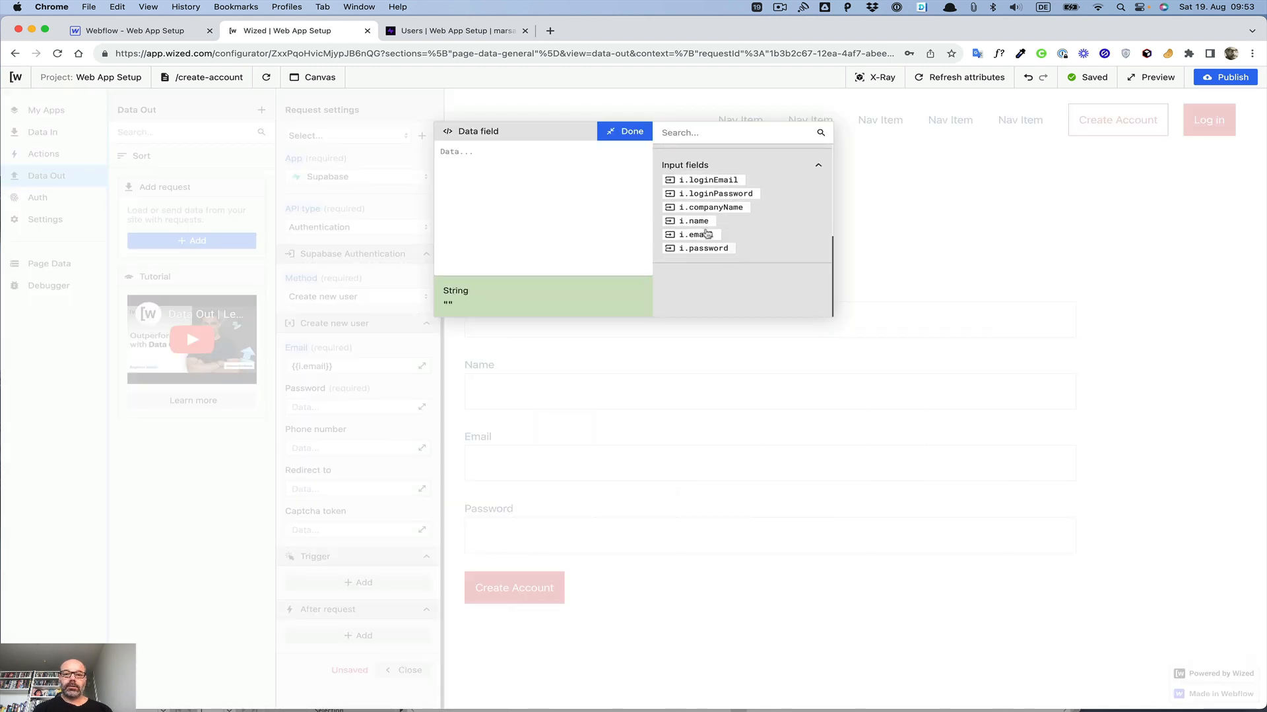
click(704, 248)
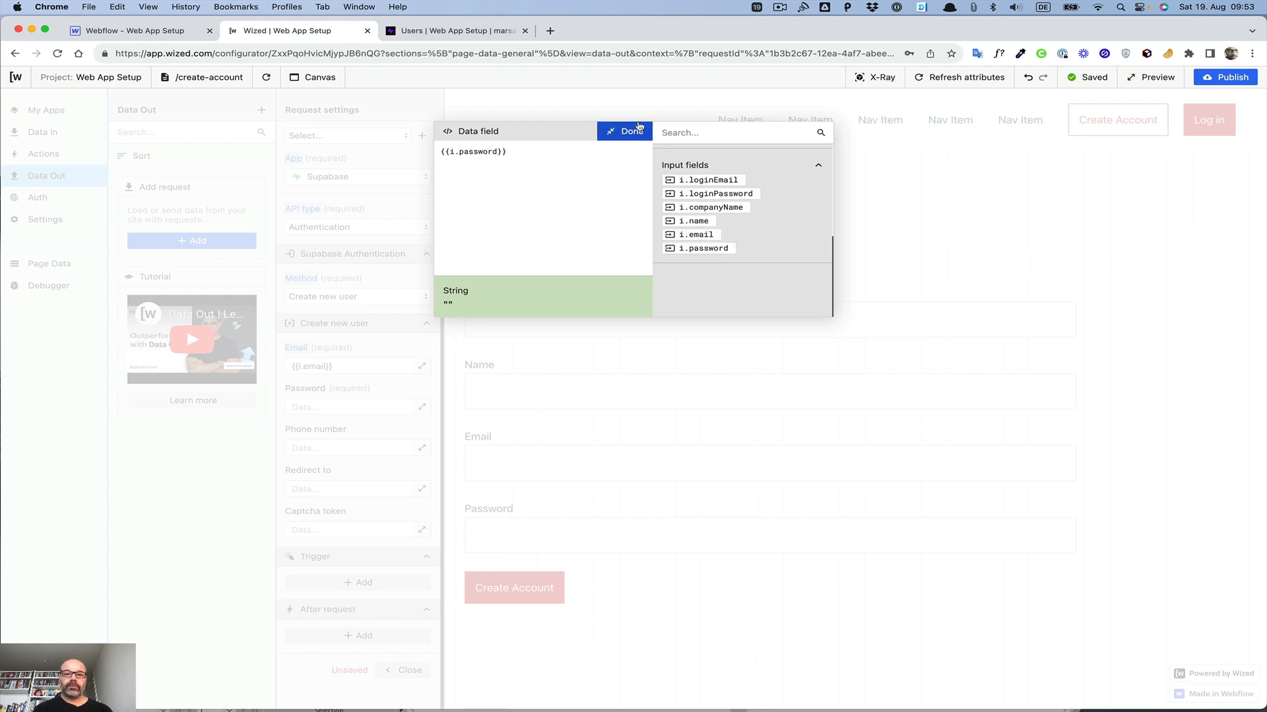
click(629, 134)
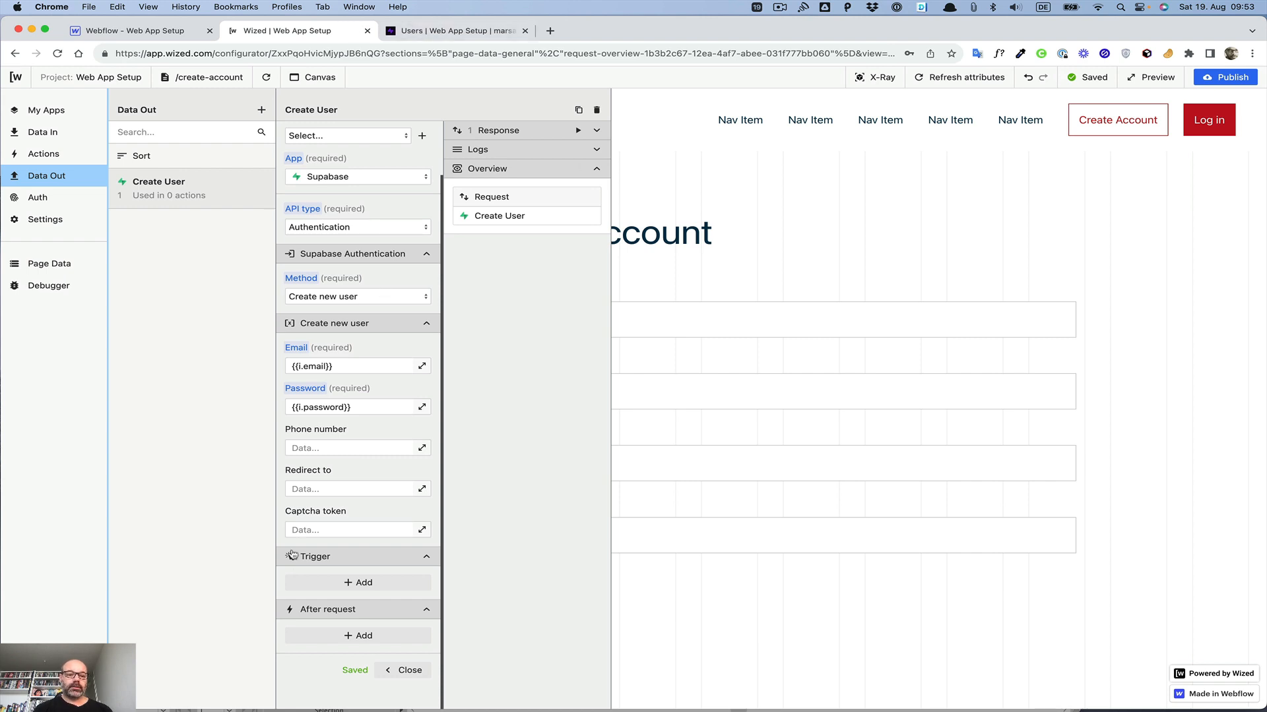
Step: Check the Supabase Authentication users list, then return to Wized
click(441, 30)
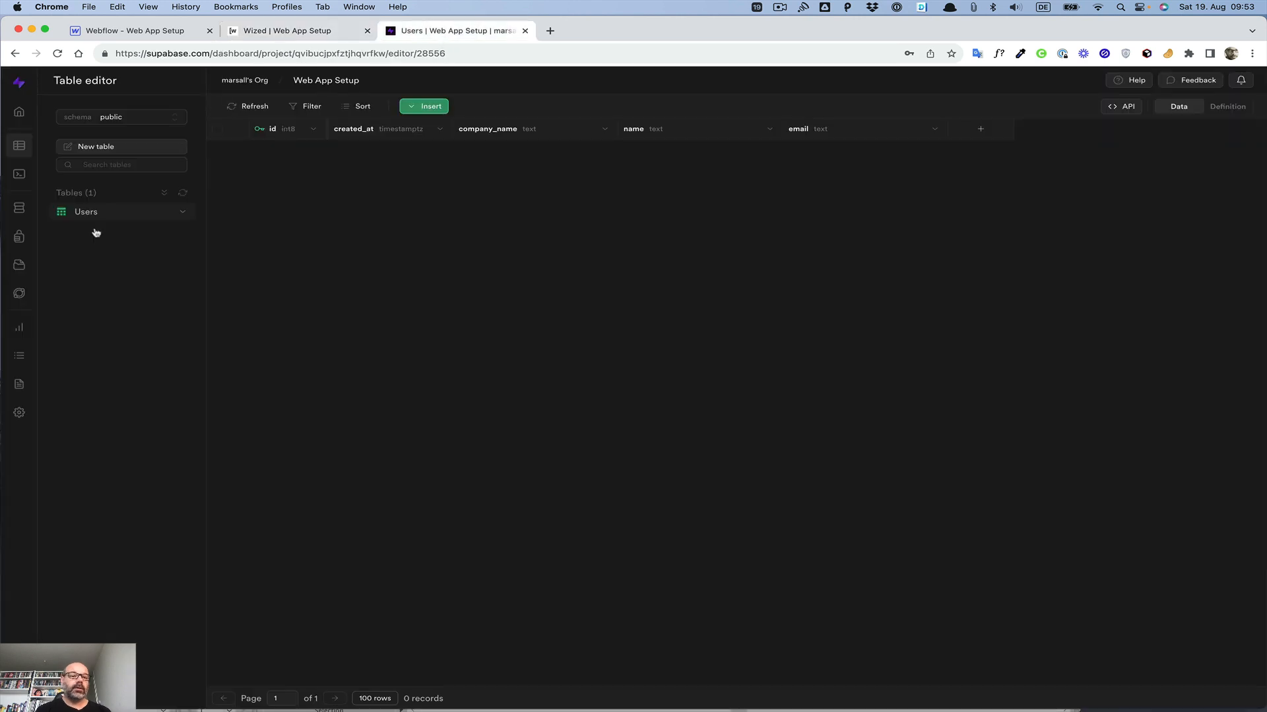
click(13, 247)
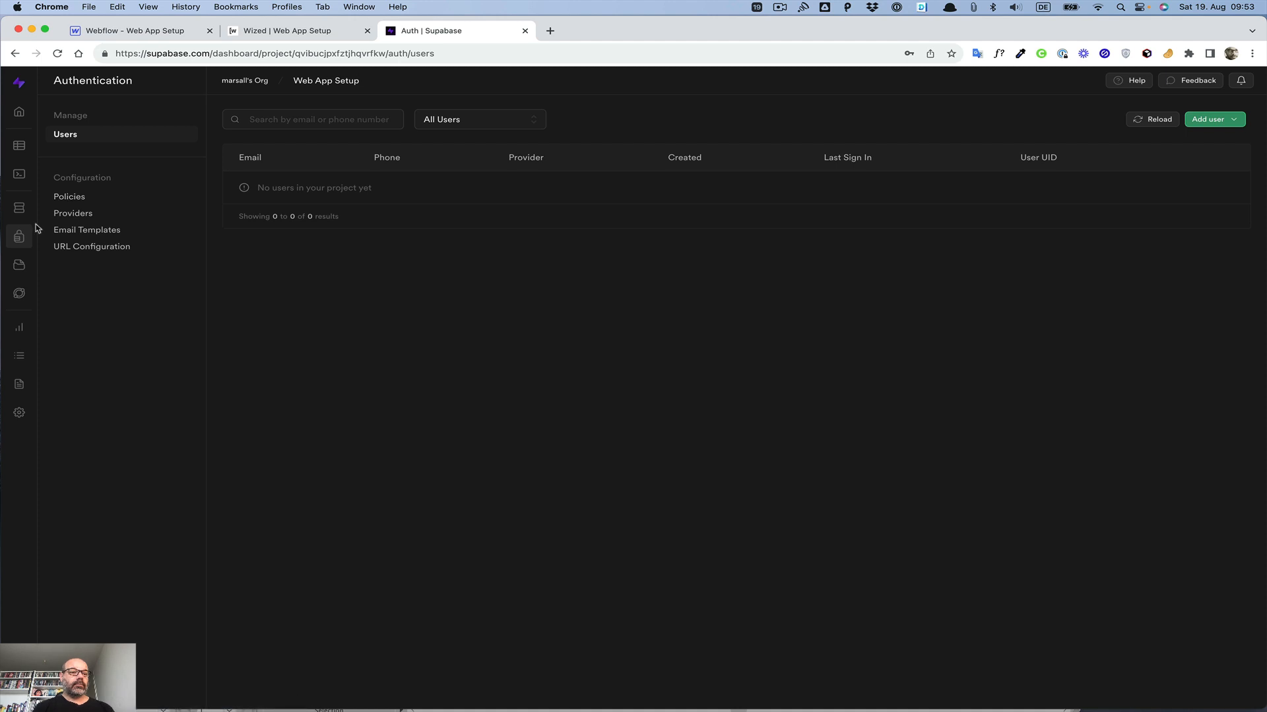
click(283, 32)
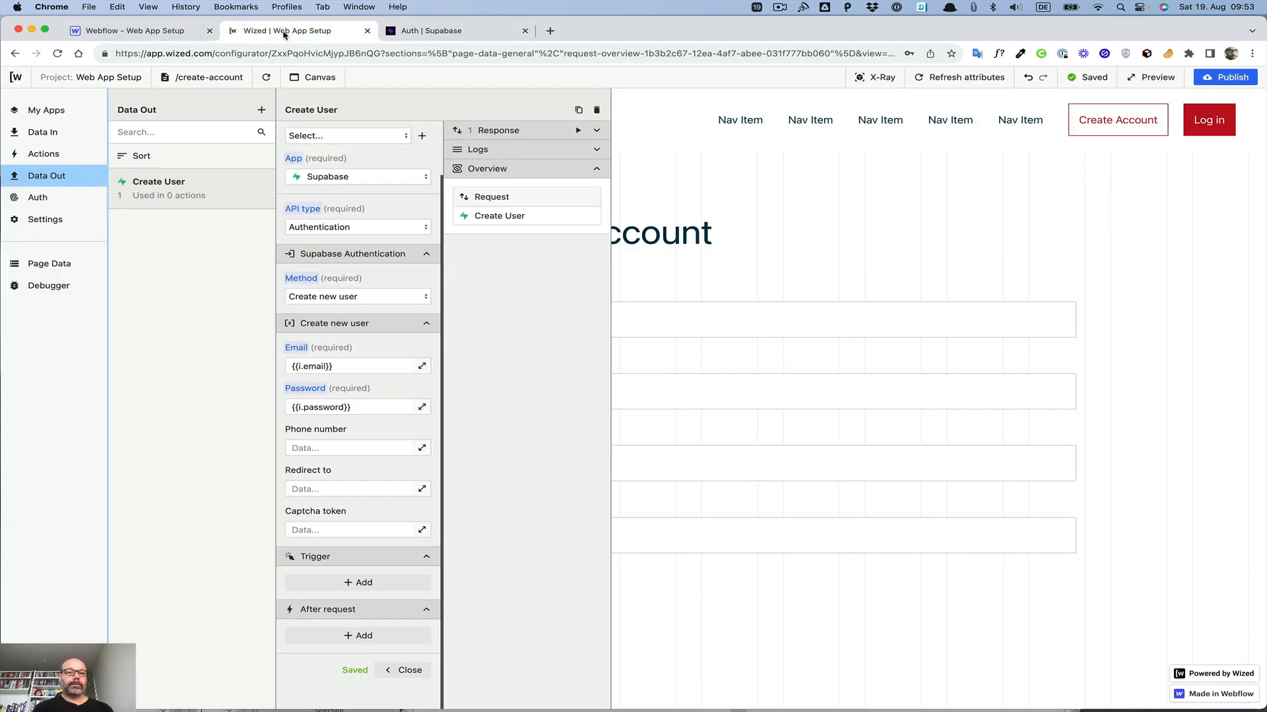
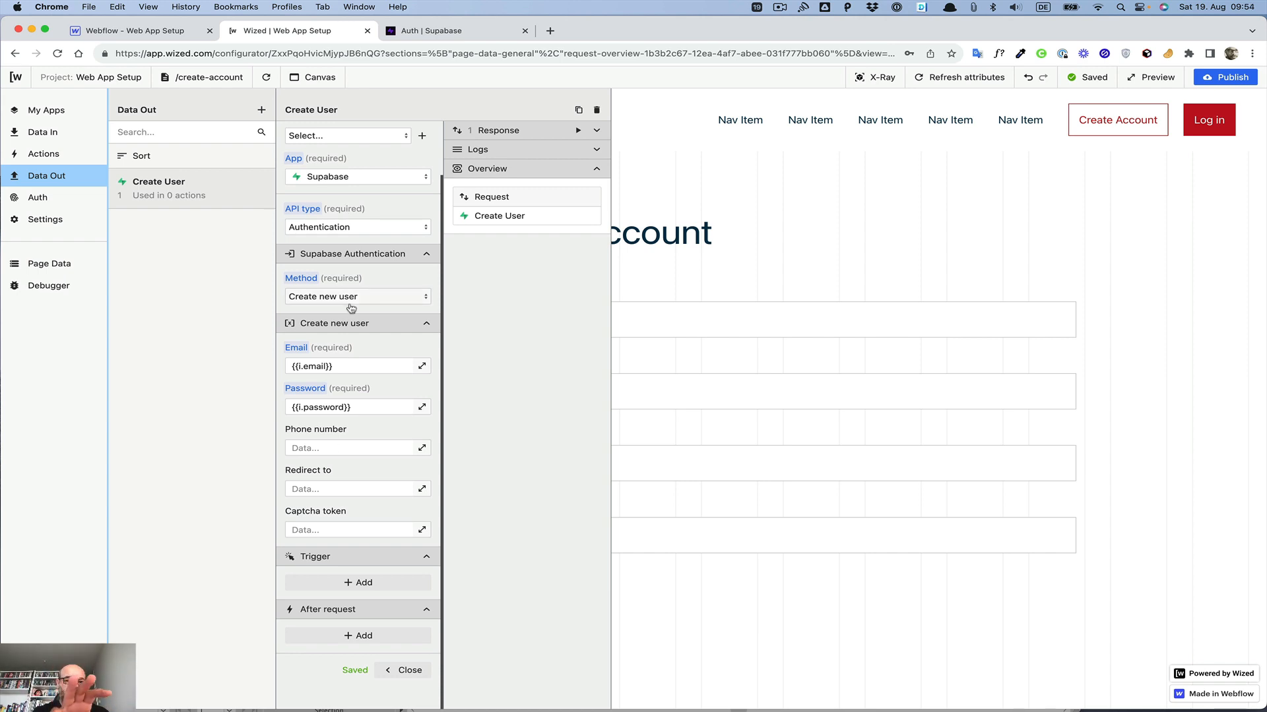
Step: Open the Users table in the Supabase Table editor to review its columns, then return to Wized
click(427, 35)
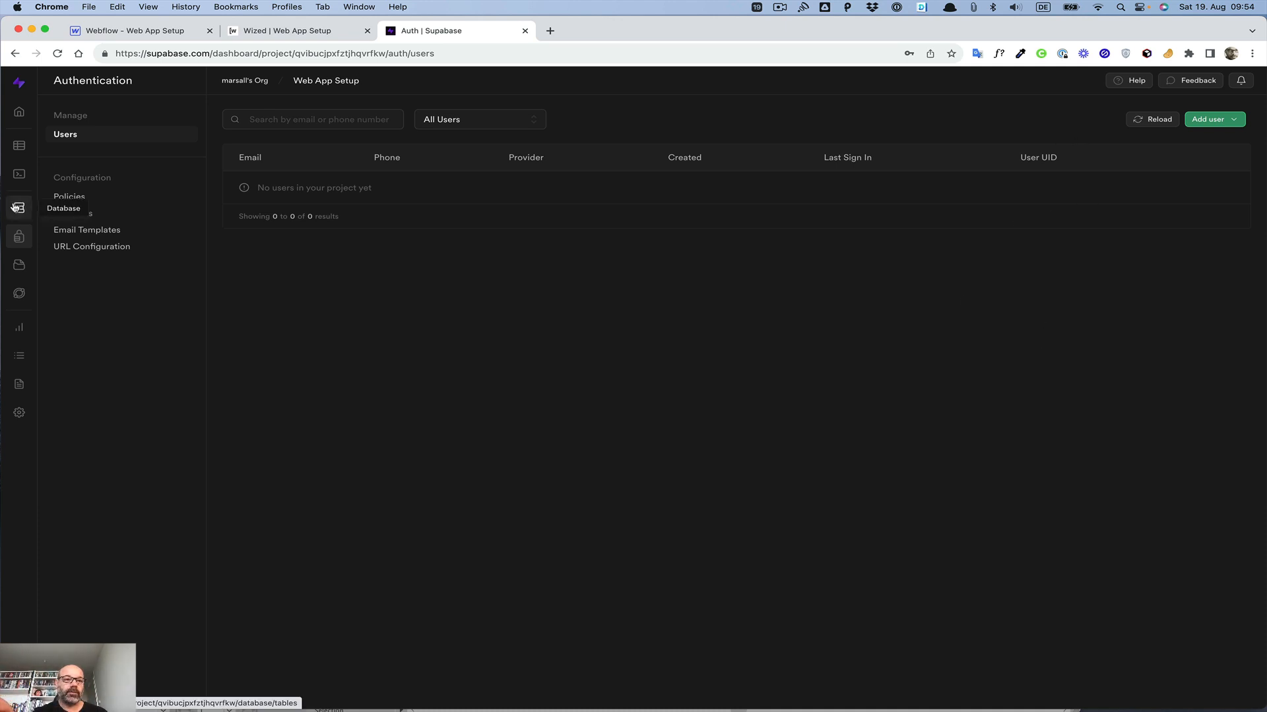
click(19, 149)
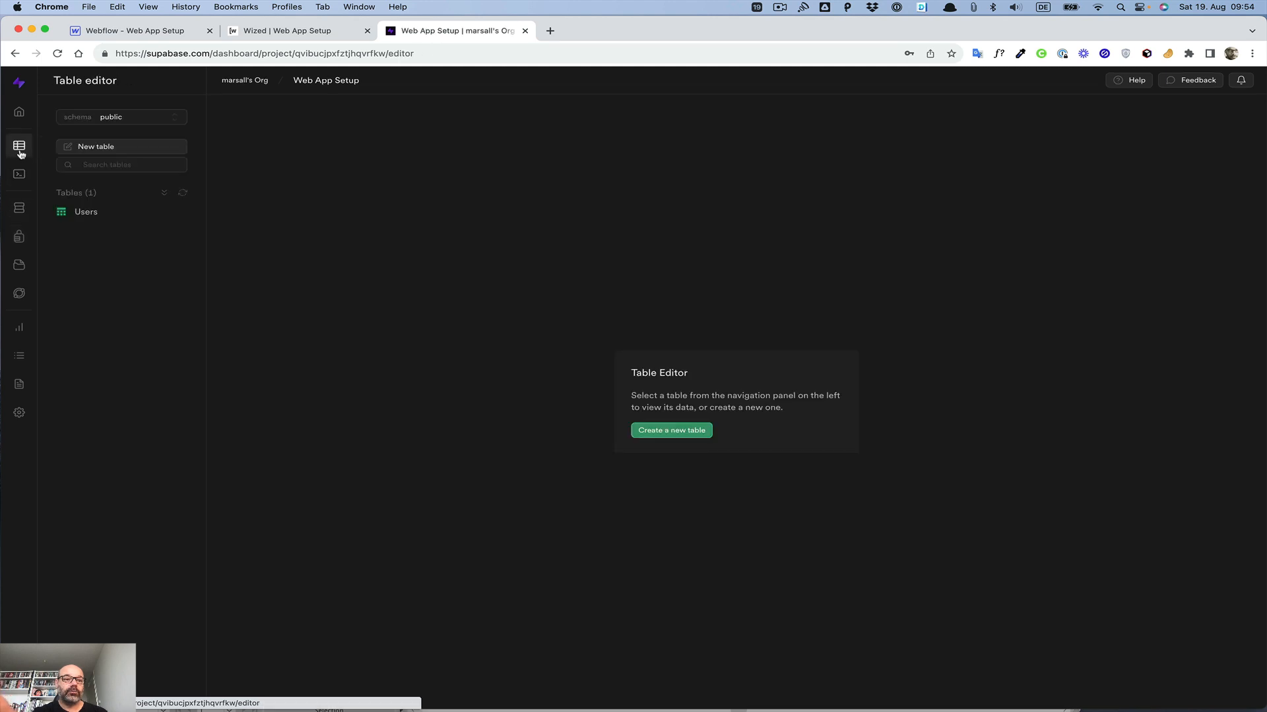
click(91, 216)
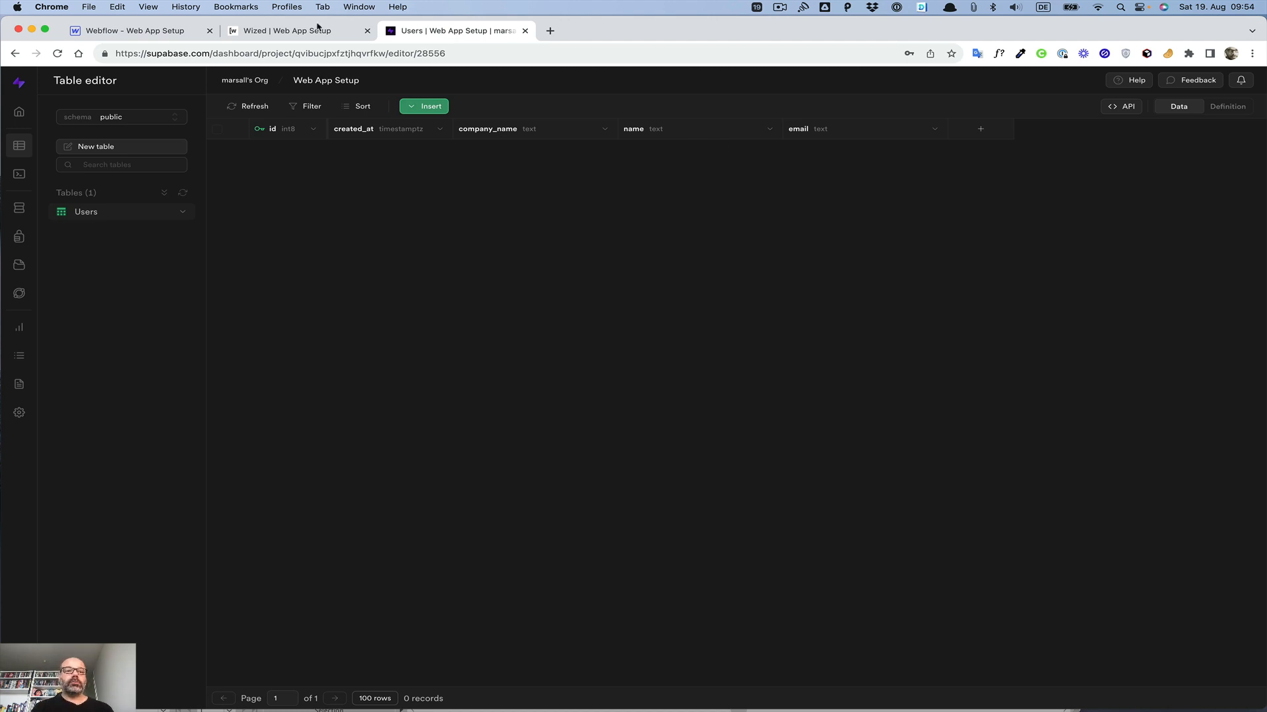
click(282, 31)
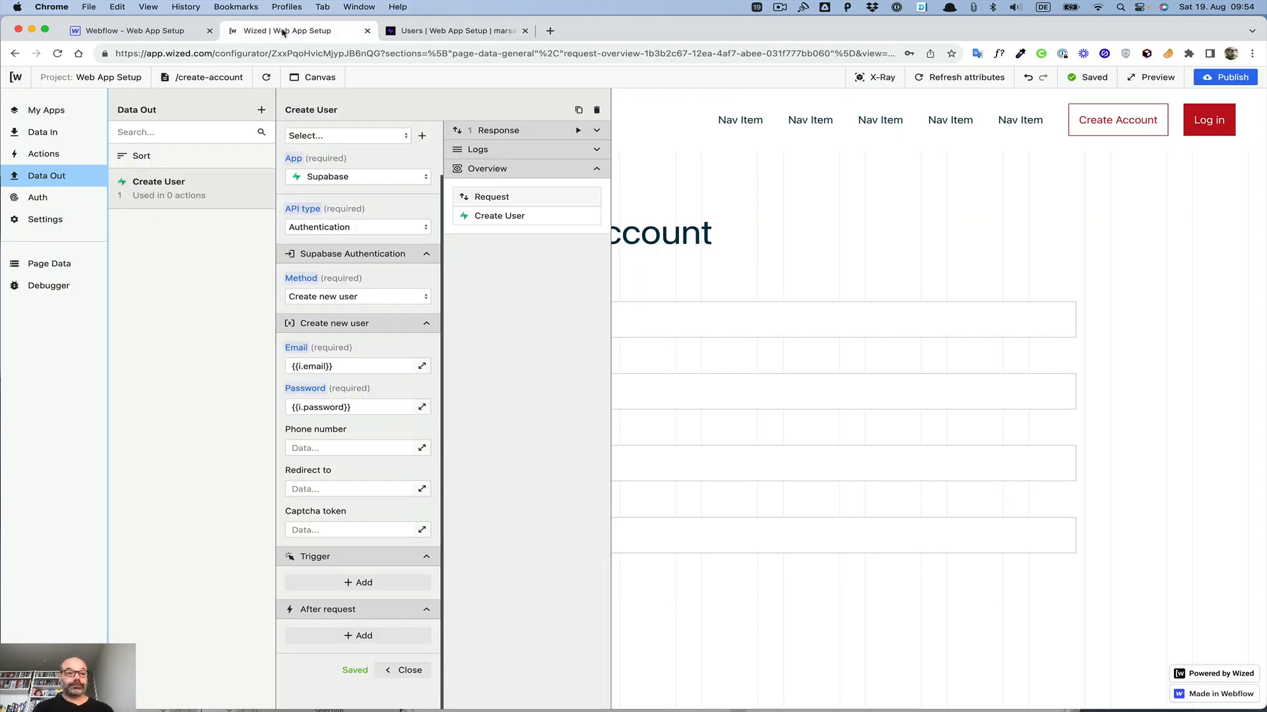
Step: Add a new request named Create Account and set its app to Supabase
click(262, 110)
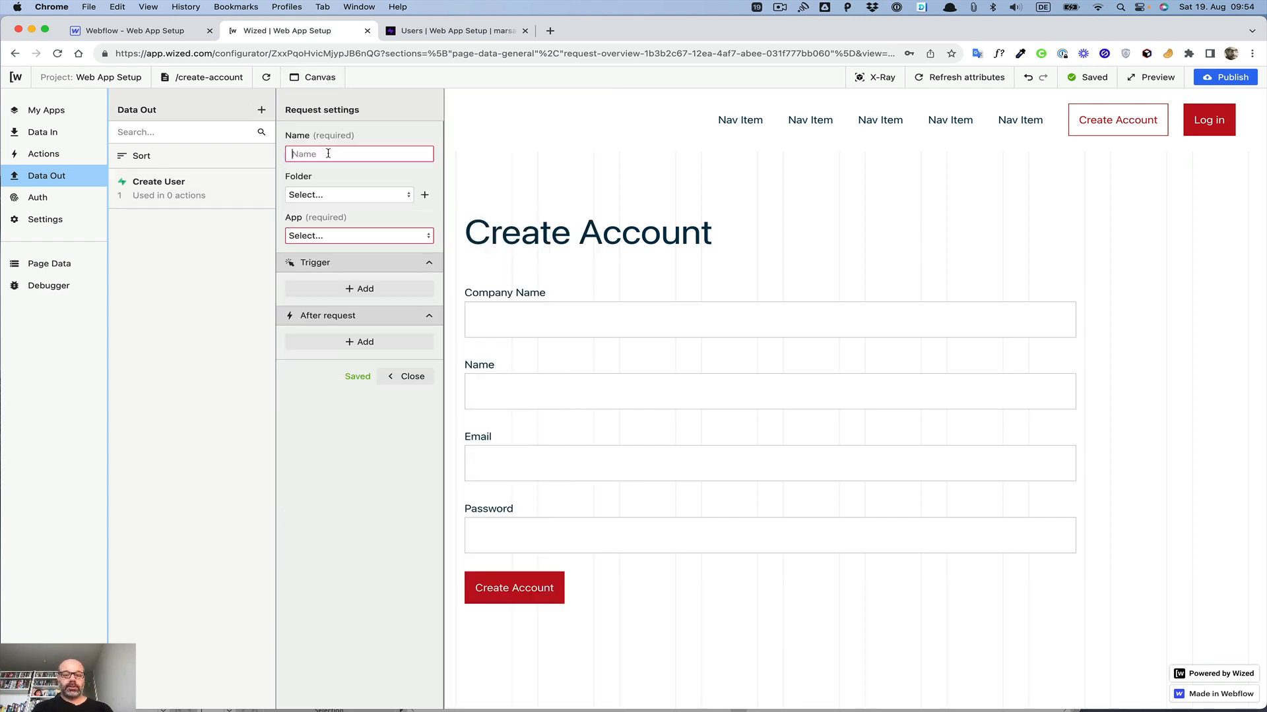
text(Create Account)
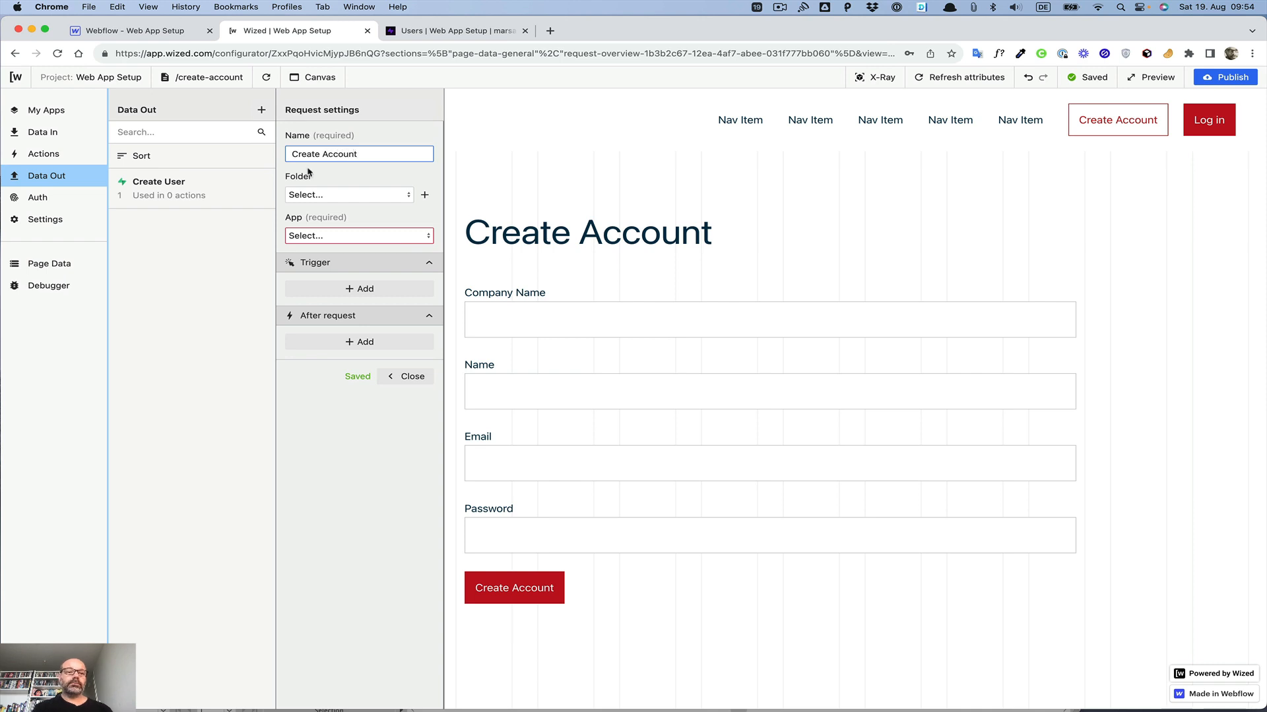
double_click(331, 173)
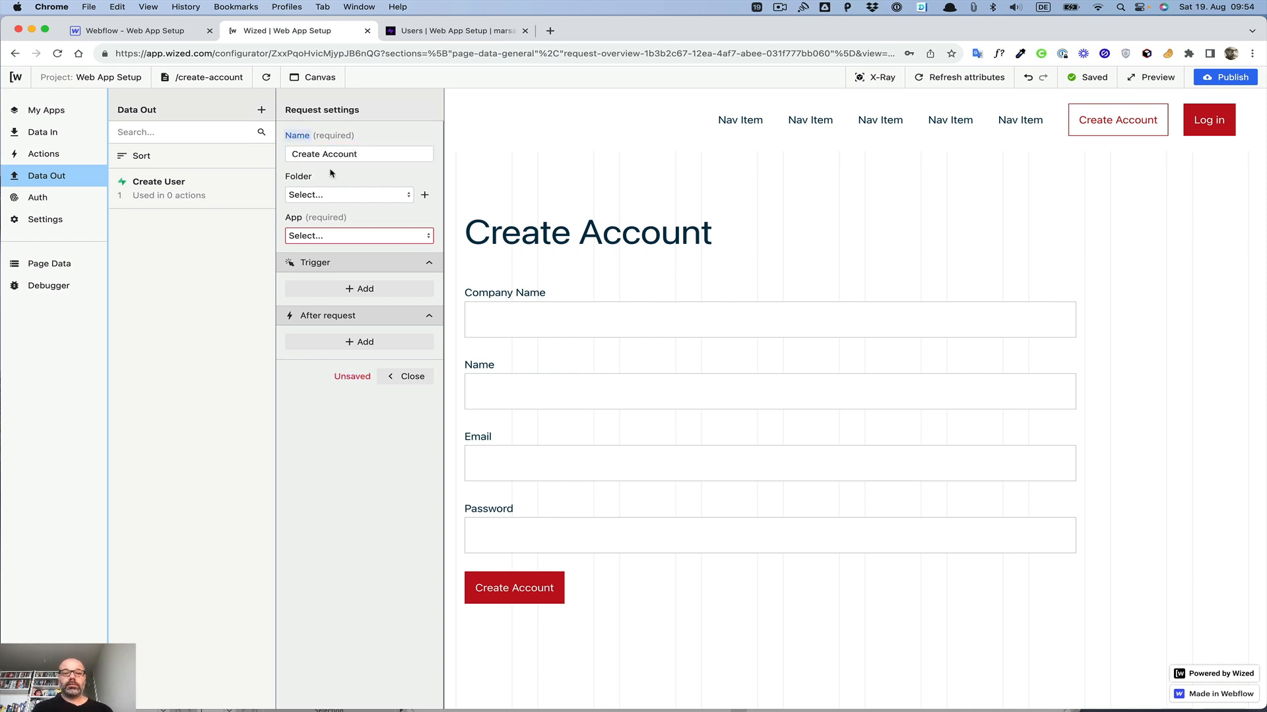
click(350, 235)
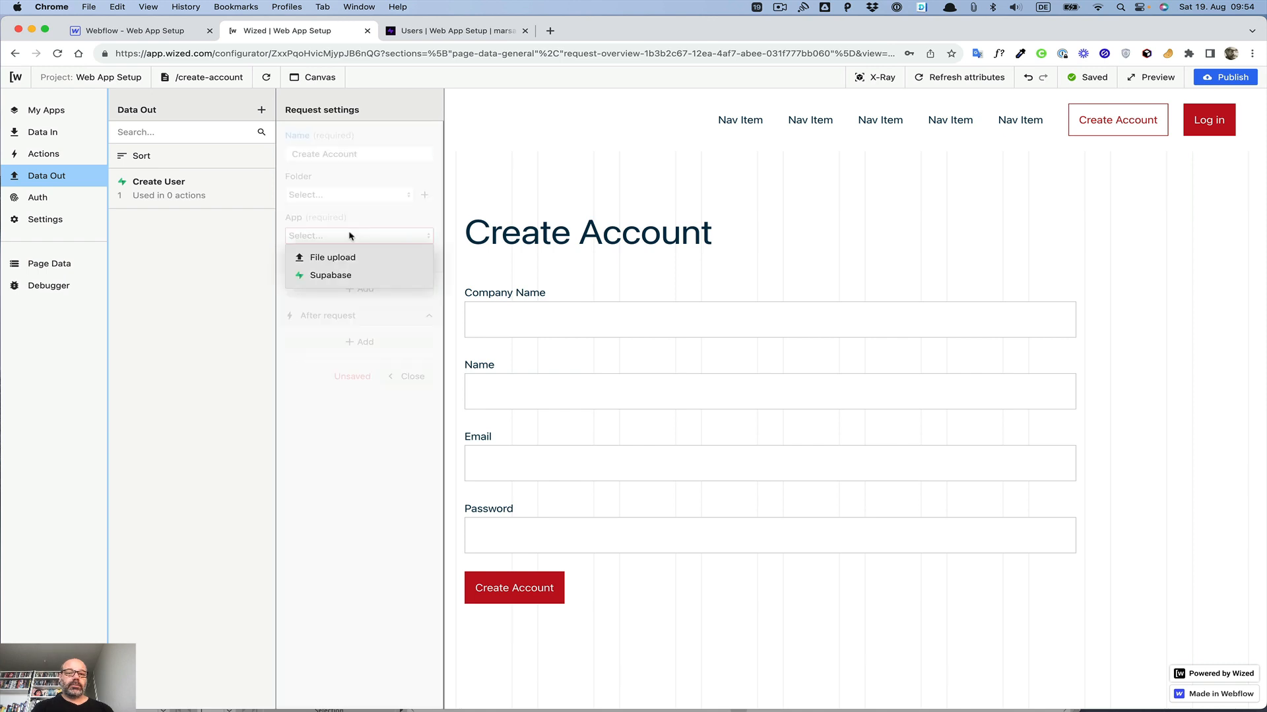
click(348, 277)
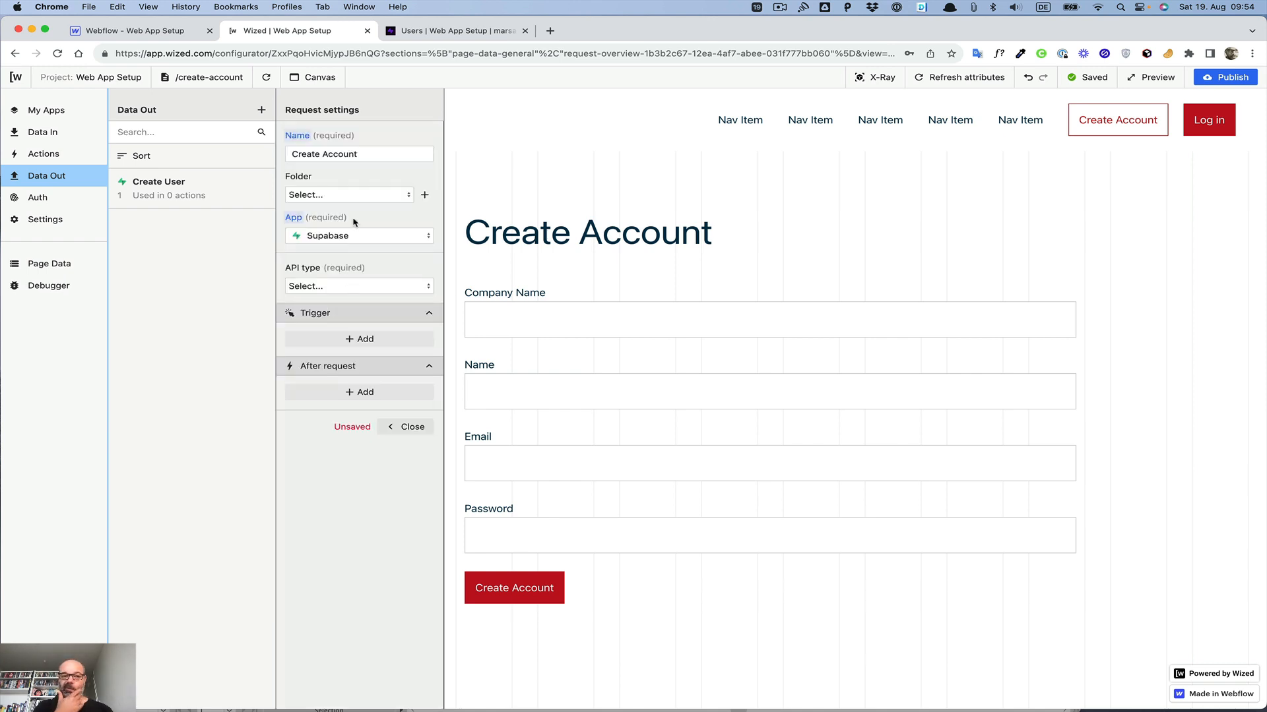
Step: Rename the request to Create User Details
click(371, 153)
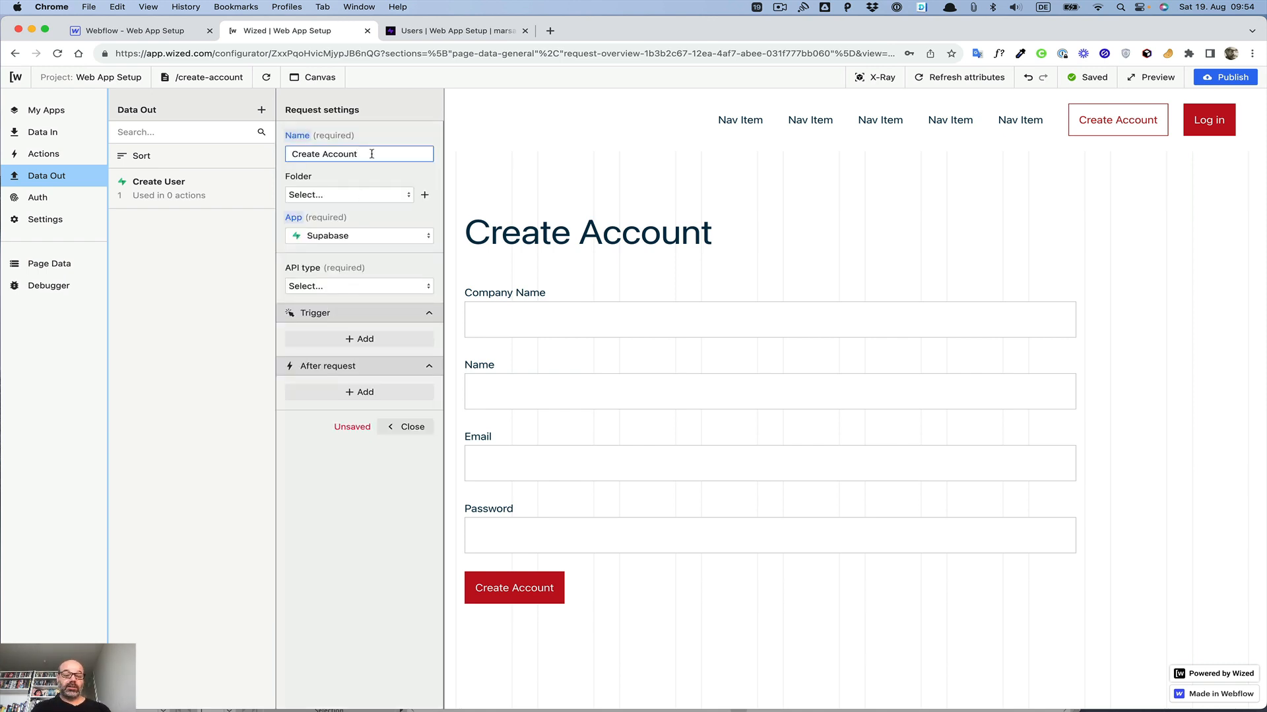
text(Detaiuls)
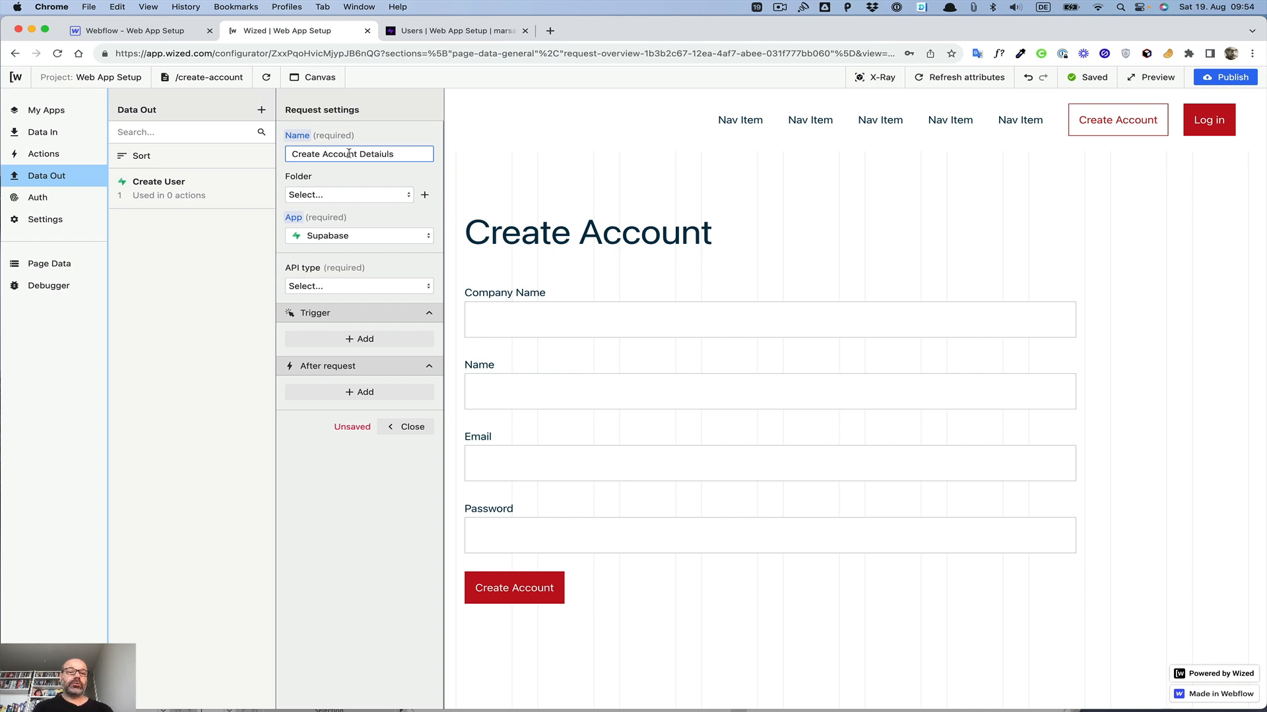
click(357, 153)
key(BackSpace)
key(BackSpace)
key(BackSpace)
key(BackSpace)
key(BackSpace)
key(BackSpace)
key(BackSpace)
text(U)
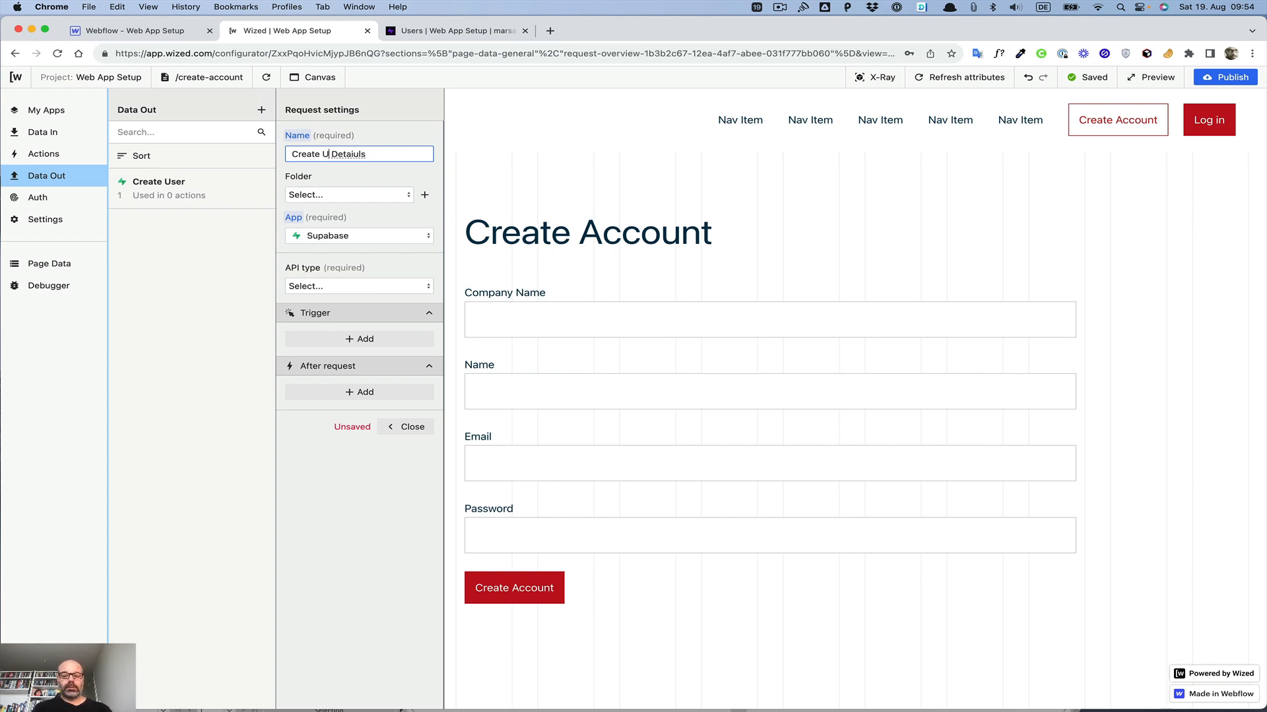
text(sewr)
click(374, 156)
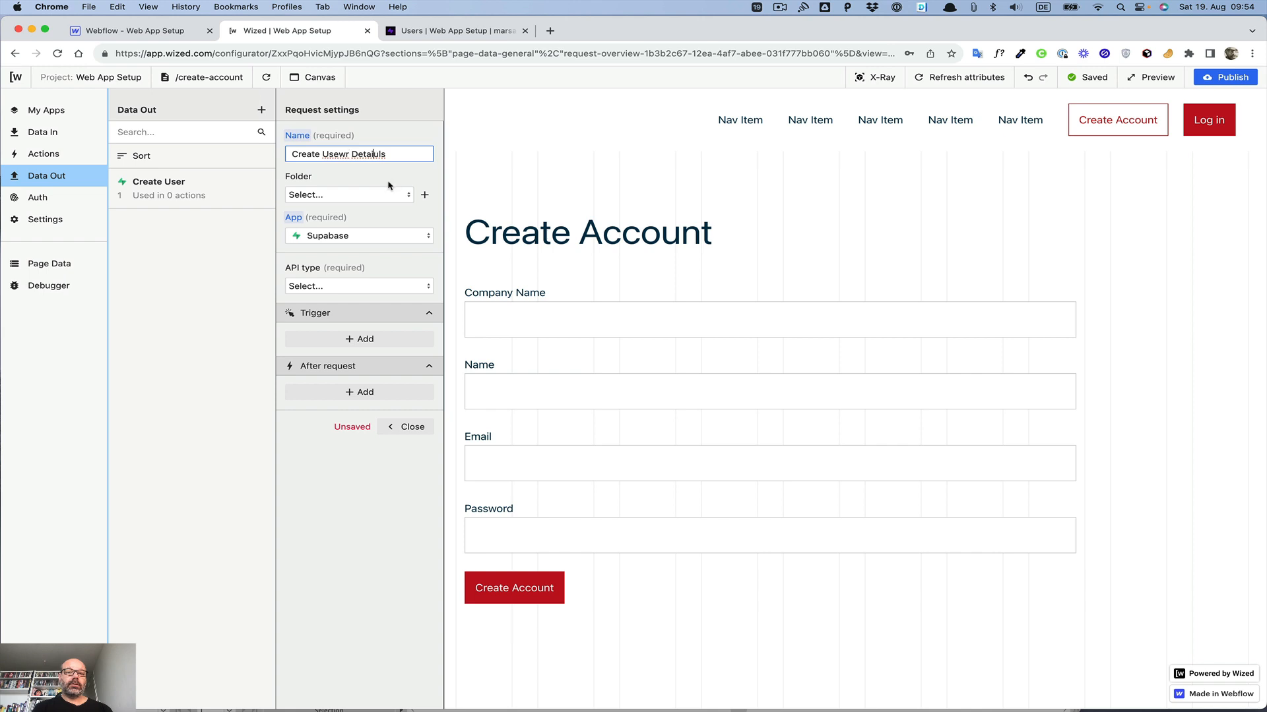
key(BackSpace)
click(343, 156)
key(BackSpace)
text(s)
click(342, 155)
key(BackSpace)
click(347, 169)
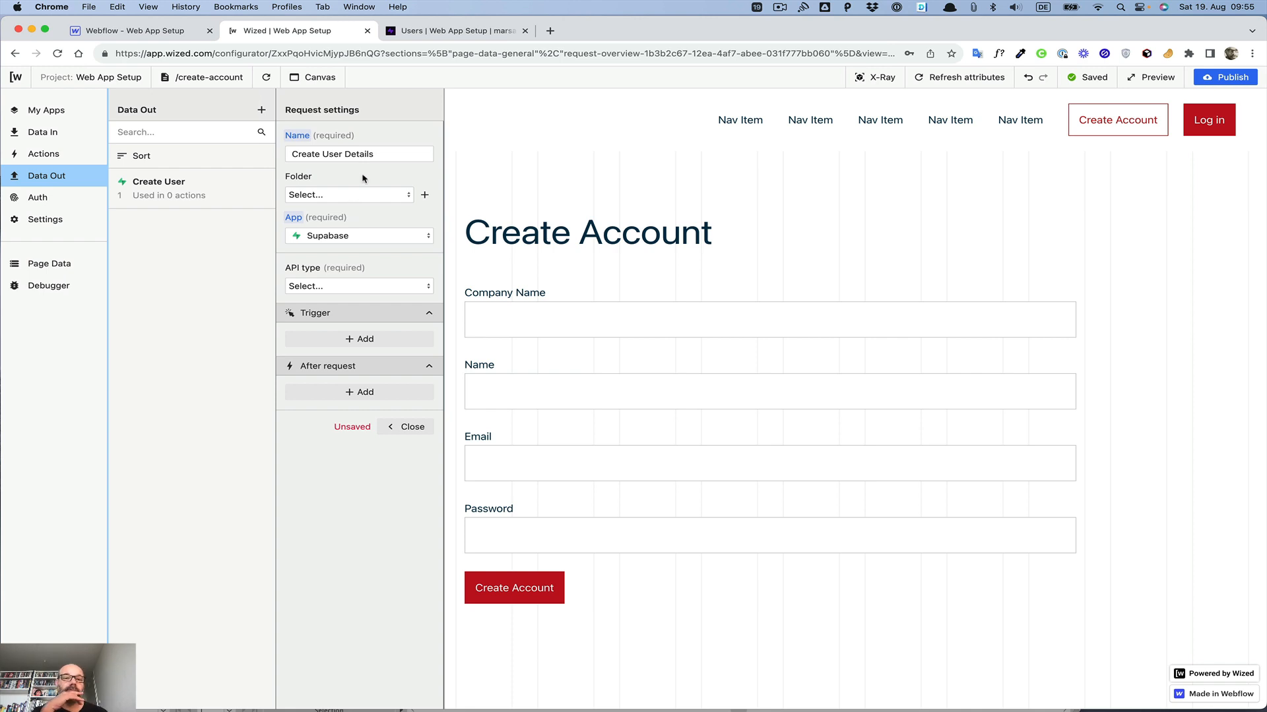
Step: Set the request's API type to Database and the database method to Insert new record
click(354, 288)
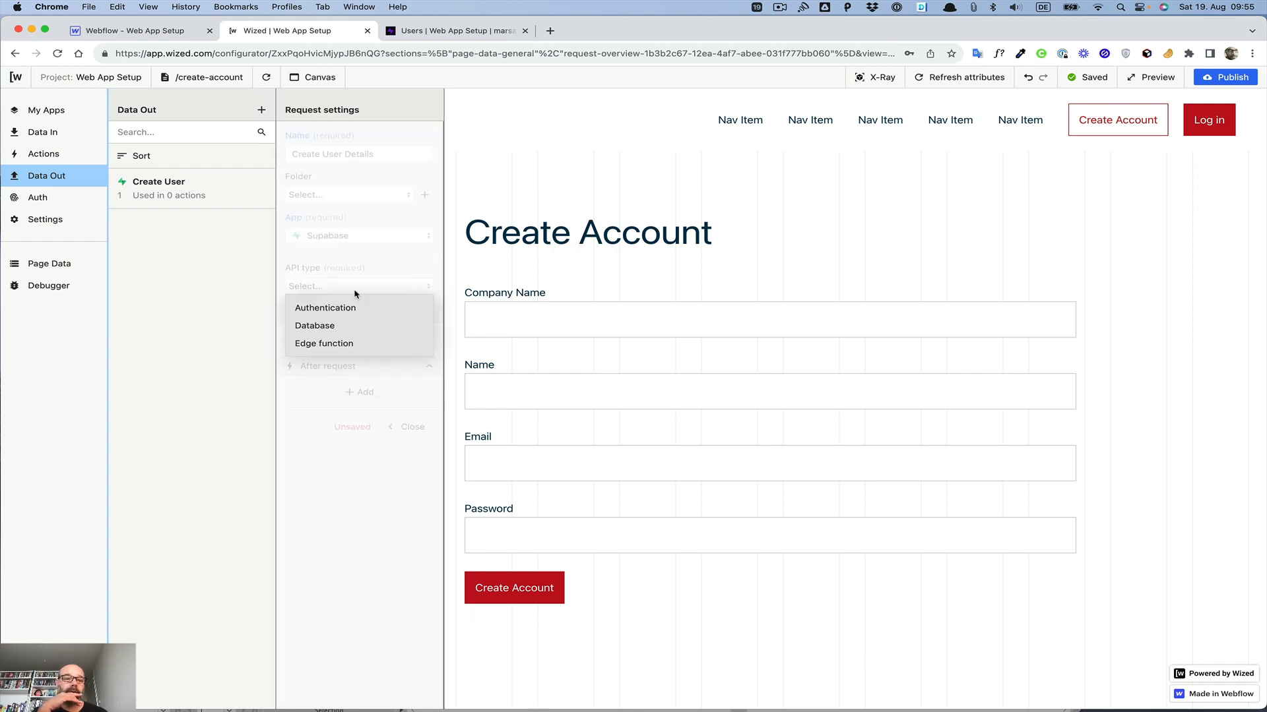
click(343, 326)
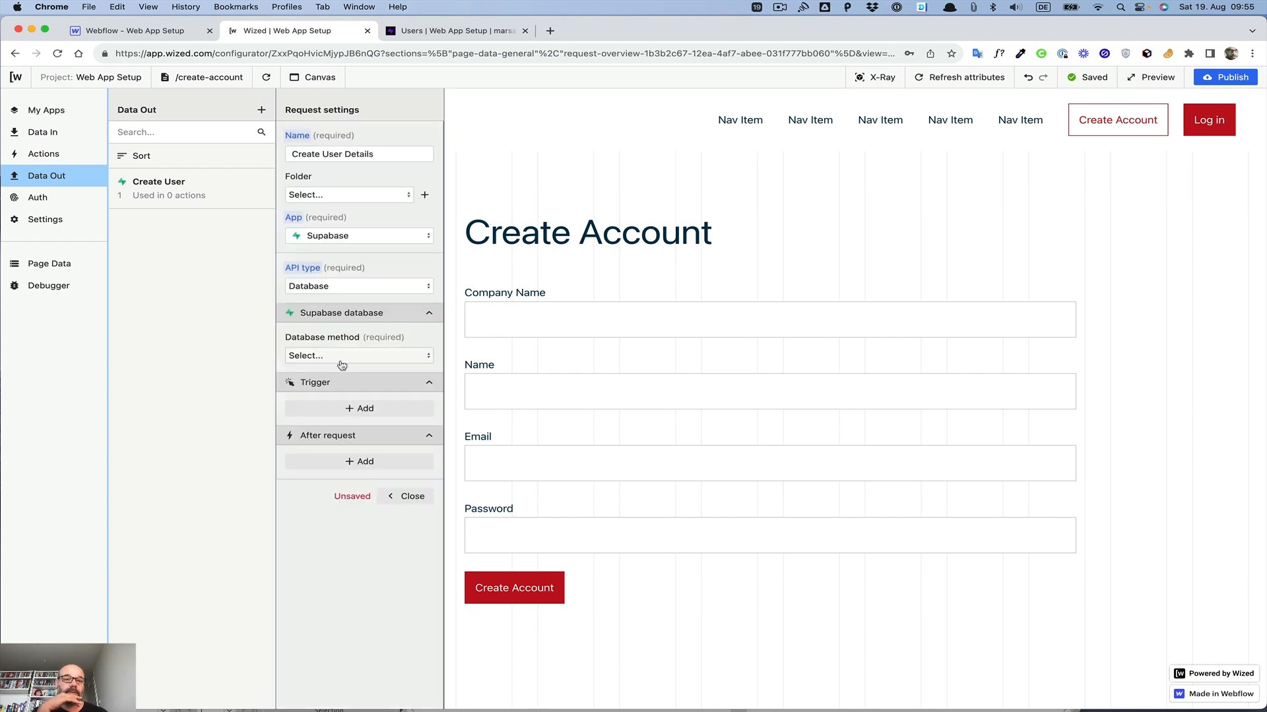
click(339, 360)
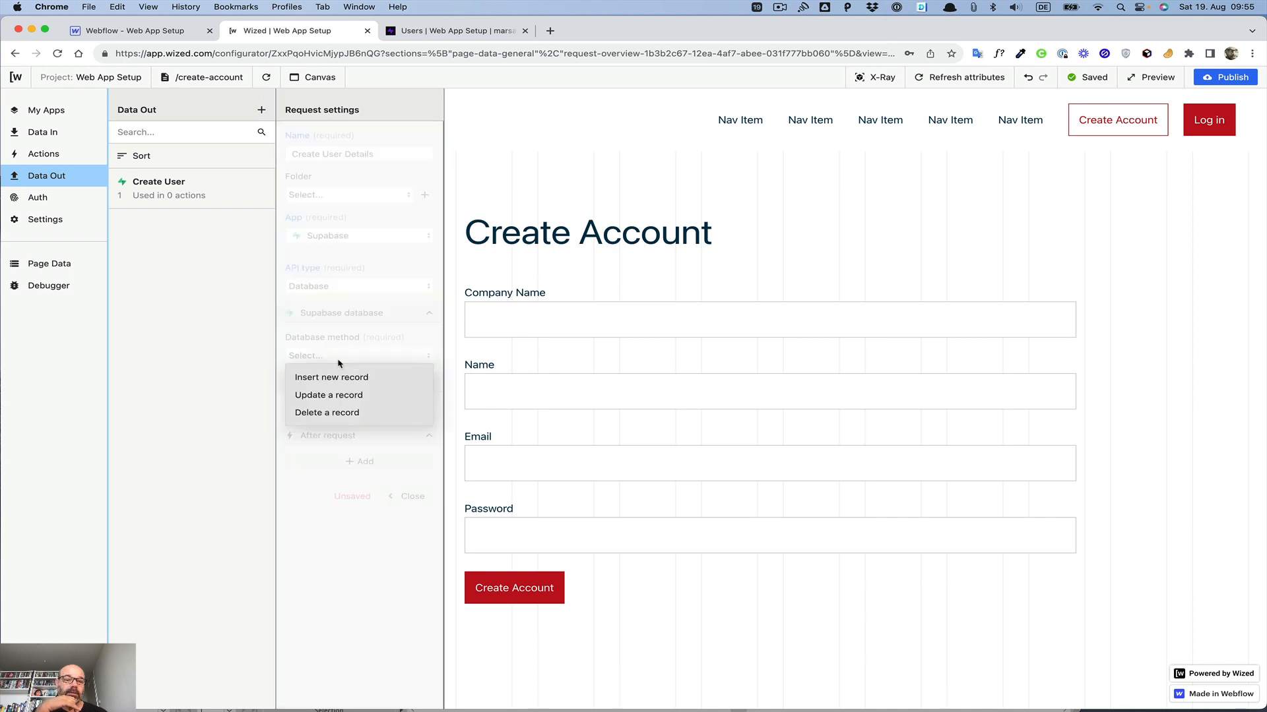
click(328, 381)
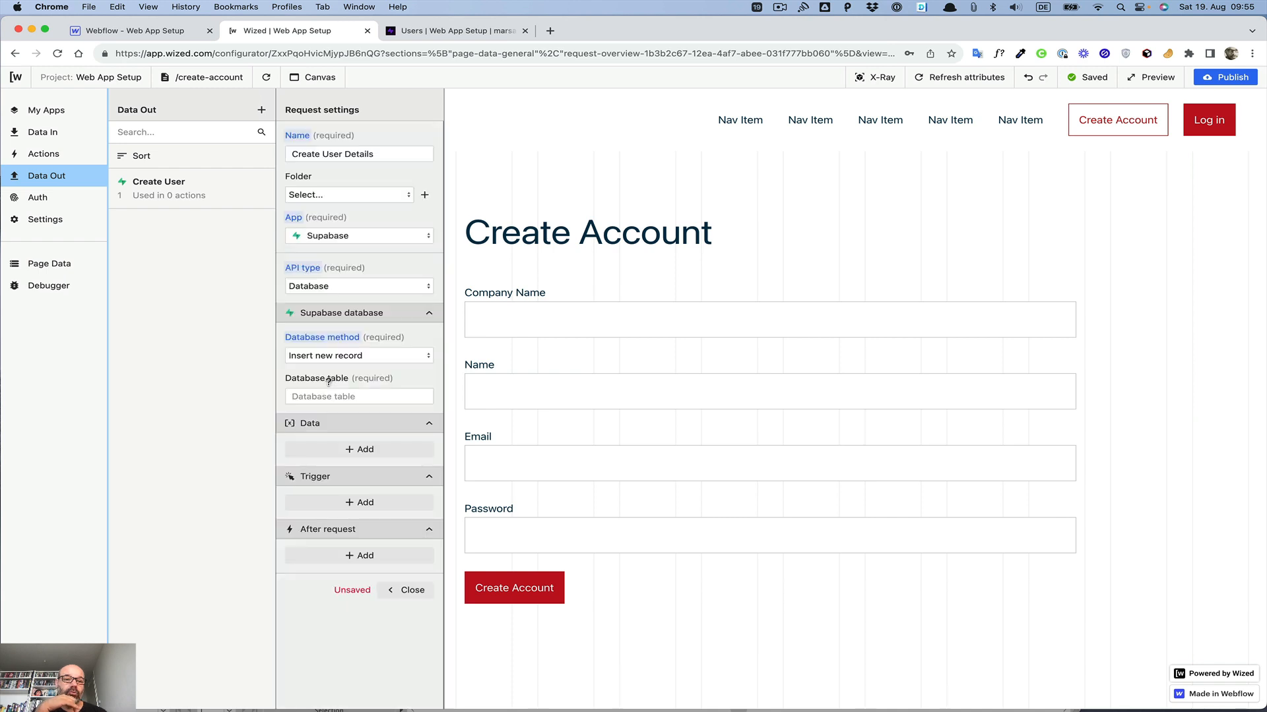
Step: Check the table name in Supabase, then set the request's database table to Users
click(320, 395)
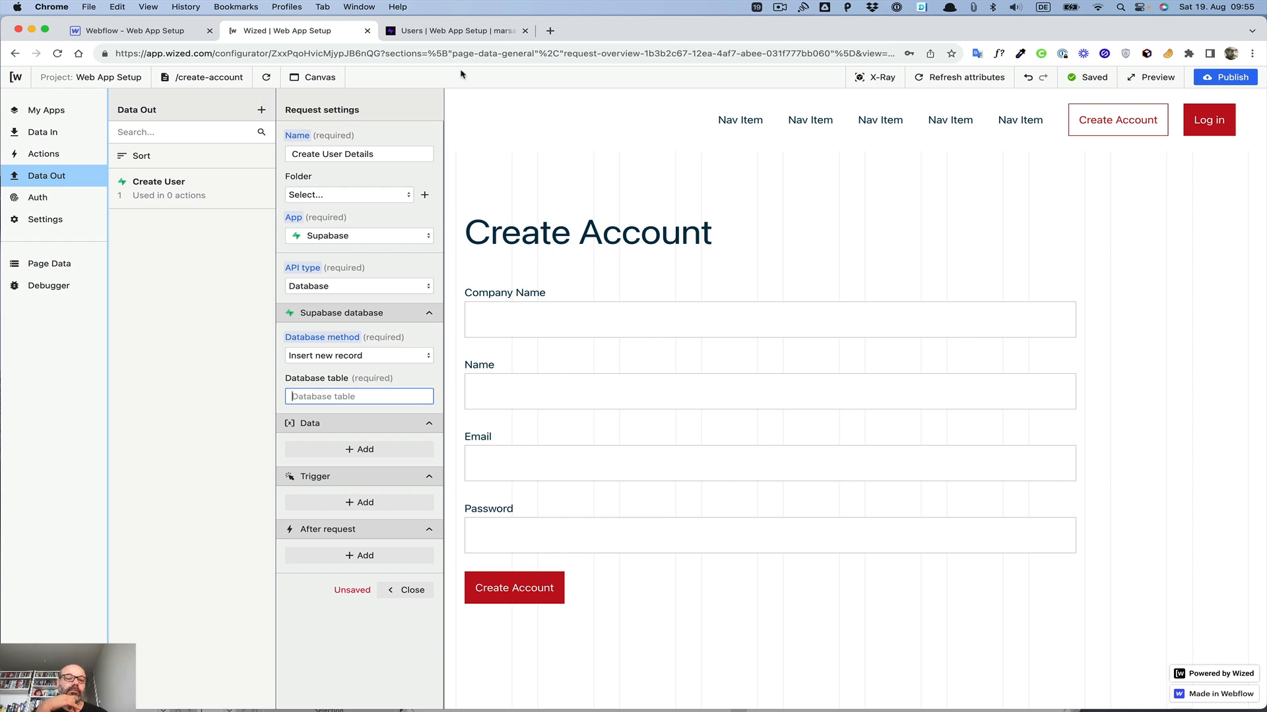
click(465, 31)
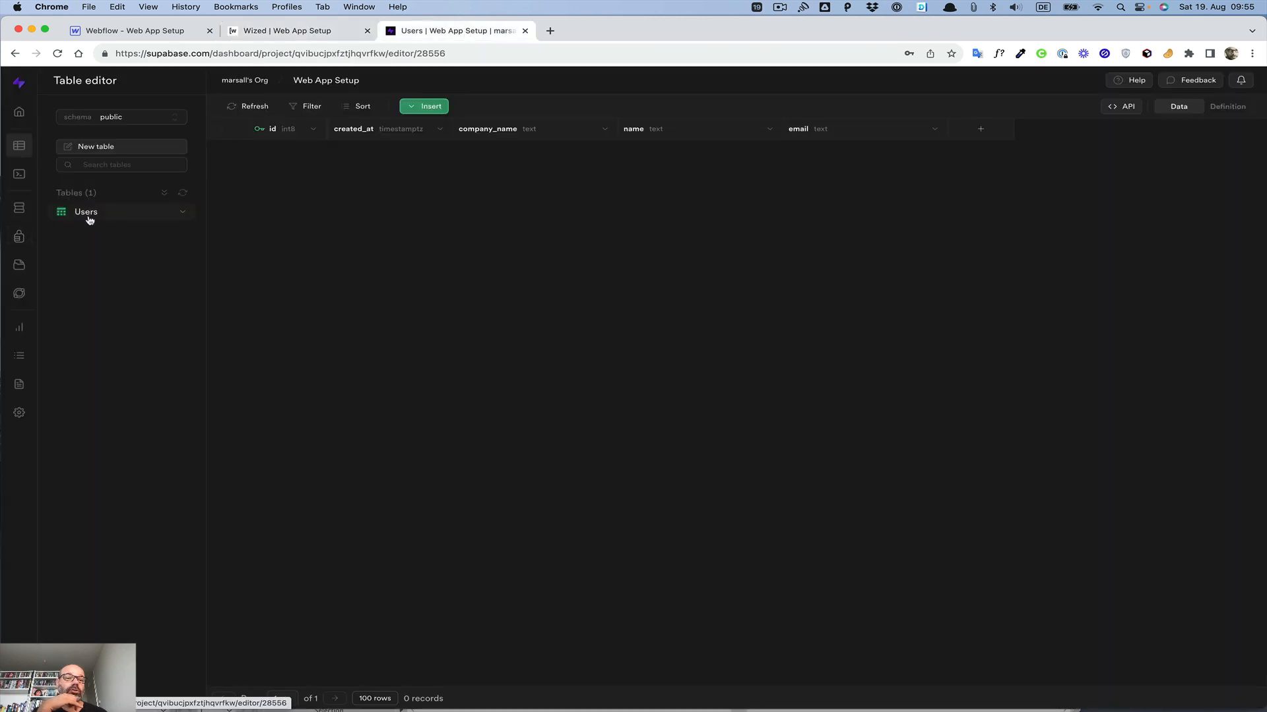
click(268, 31)
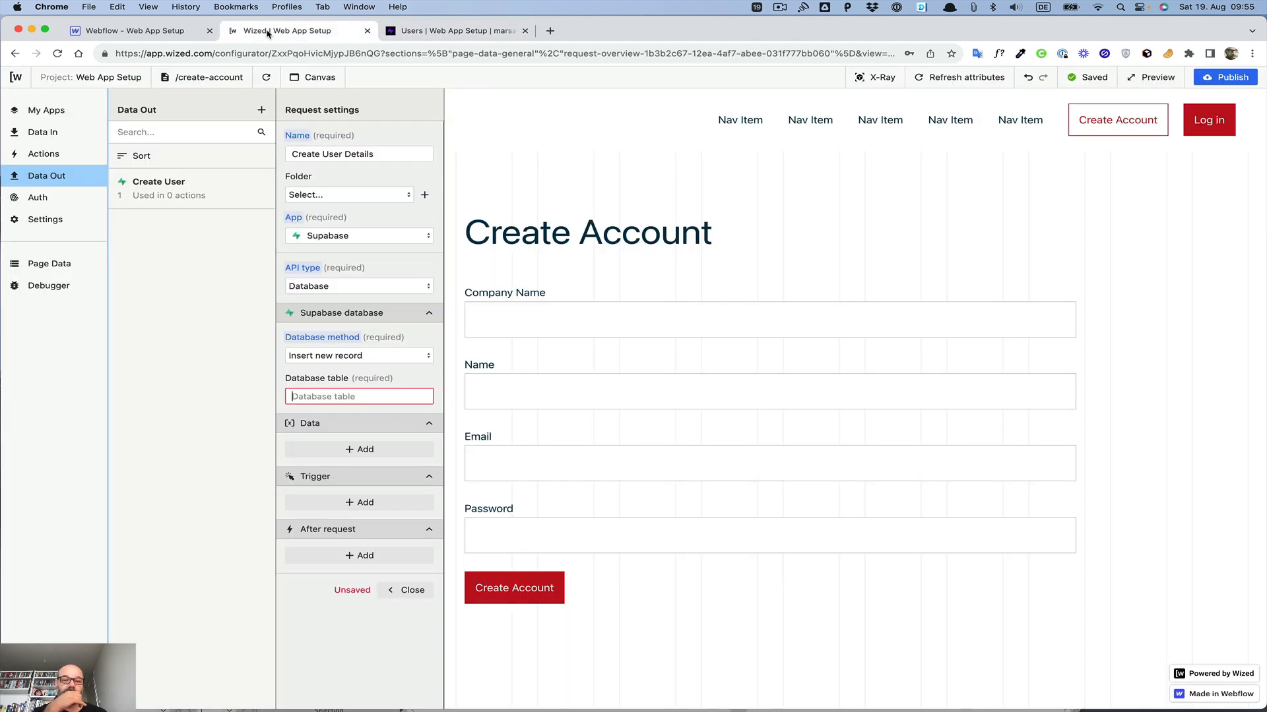
click(323, 396)
text(Users)
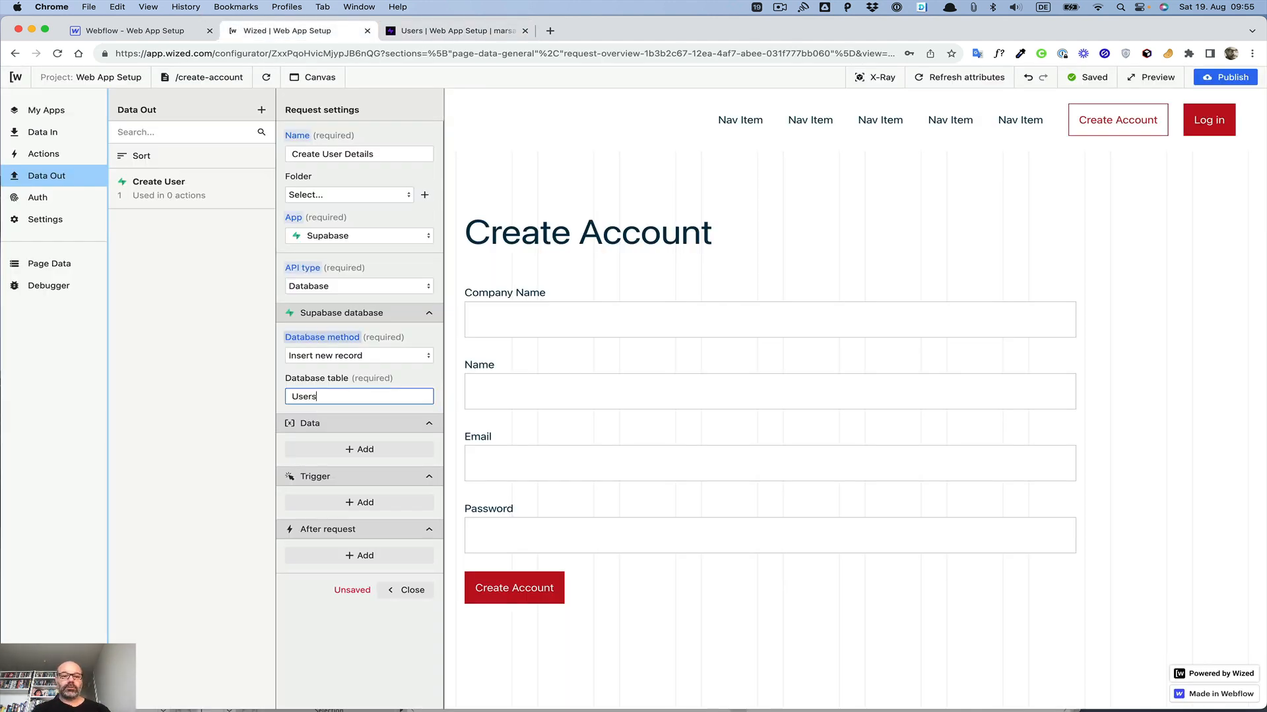
click(409, 383)
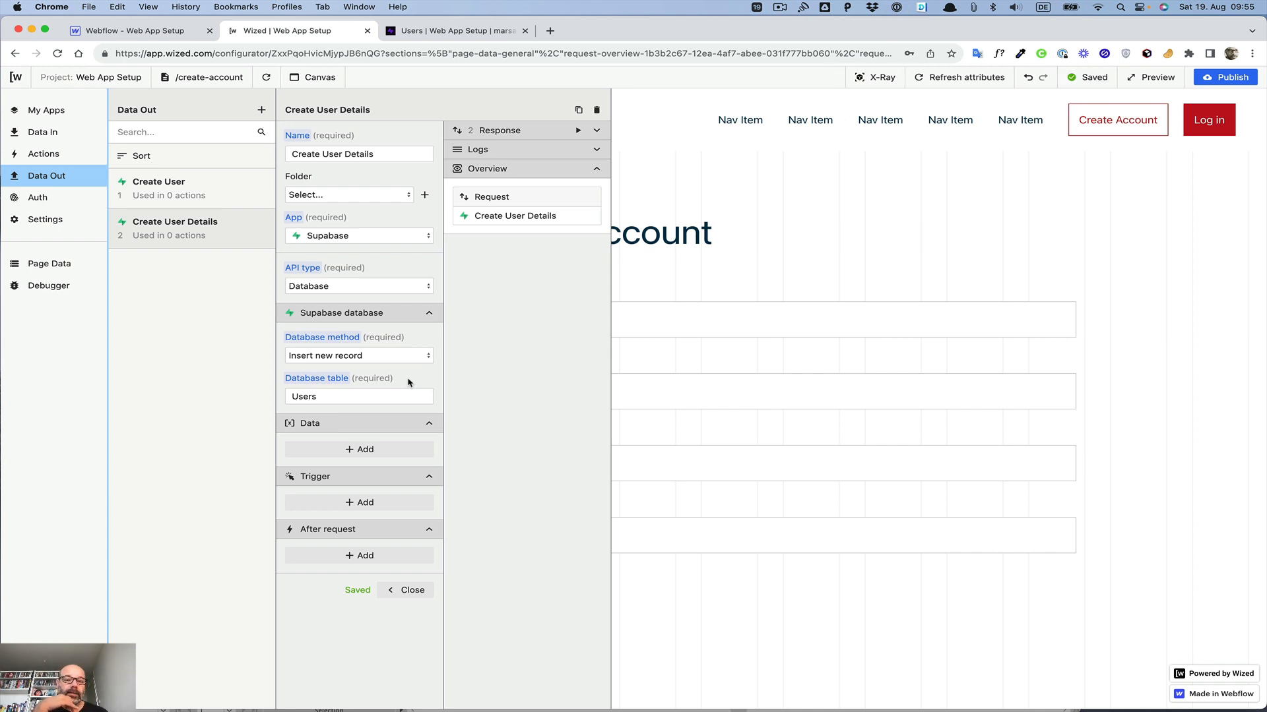
Step: Add a data entry and set its table column to company_name, matching the Supabase column name
click(364, 450)
click(351, 465)
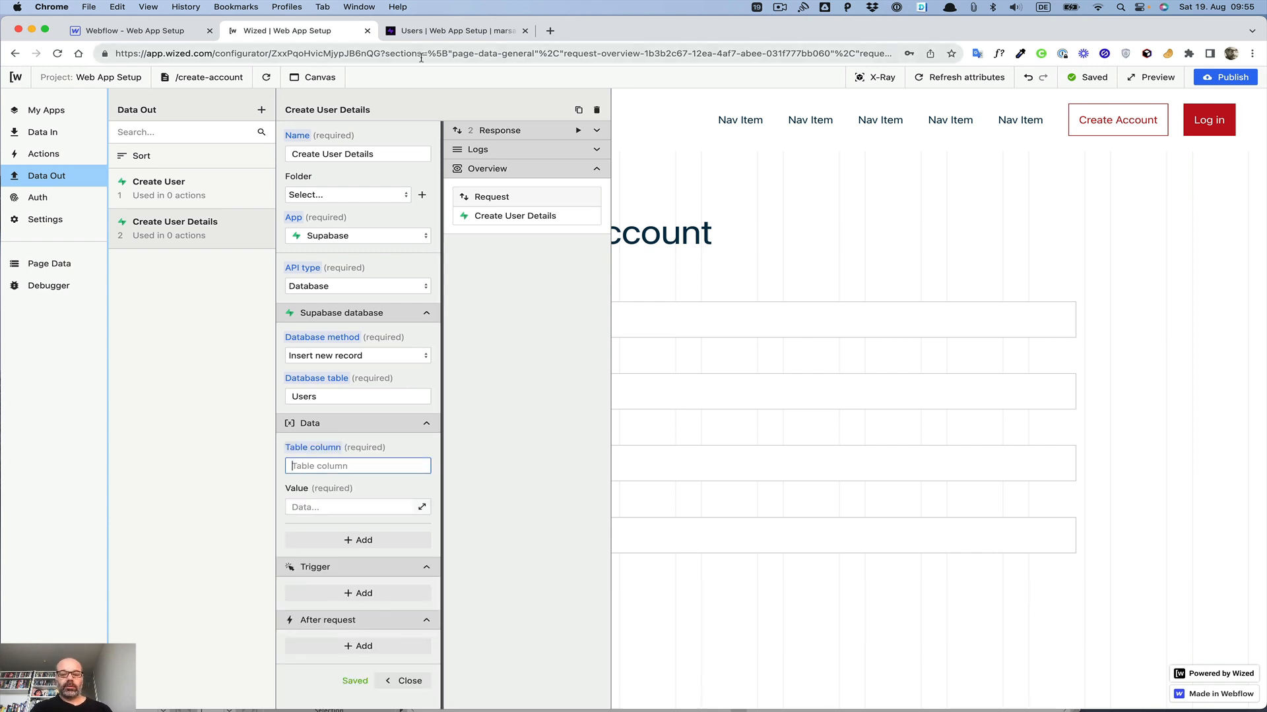
text(Compan)
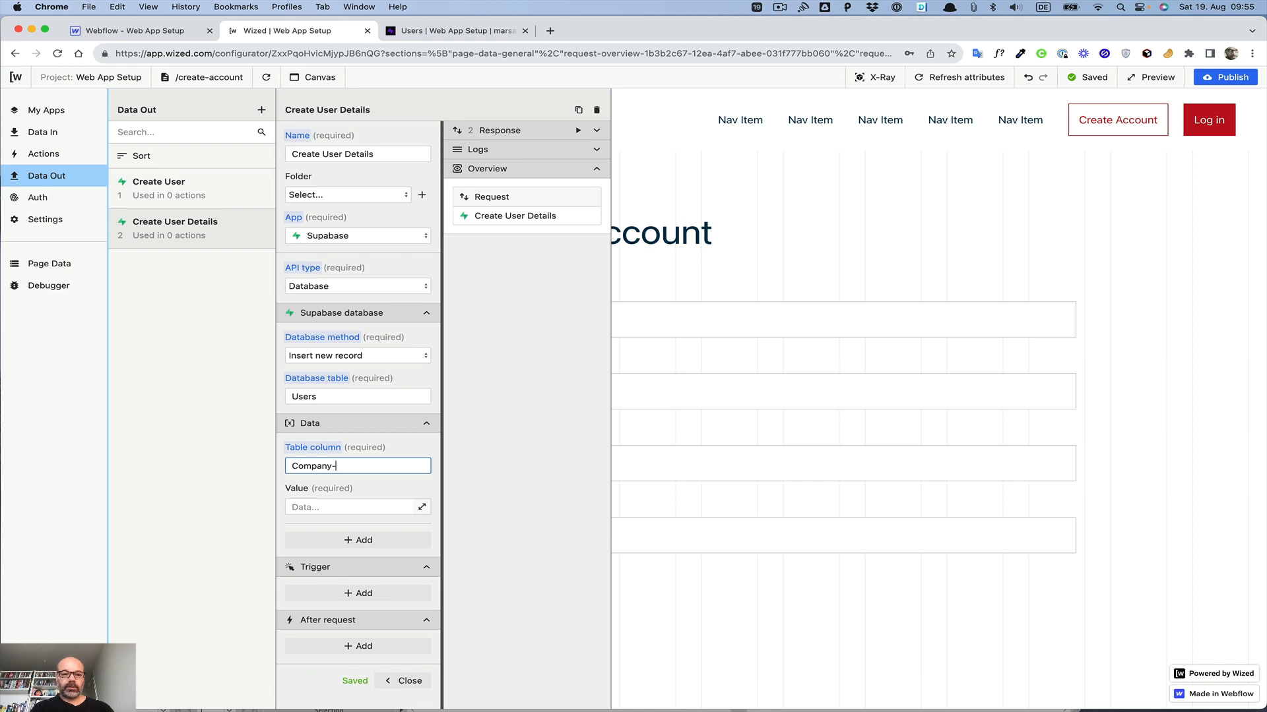
text(y_name)
click(462, 31)
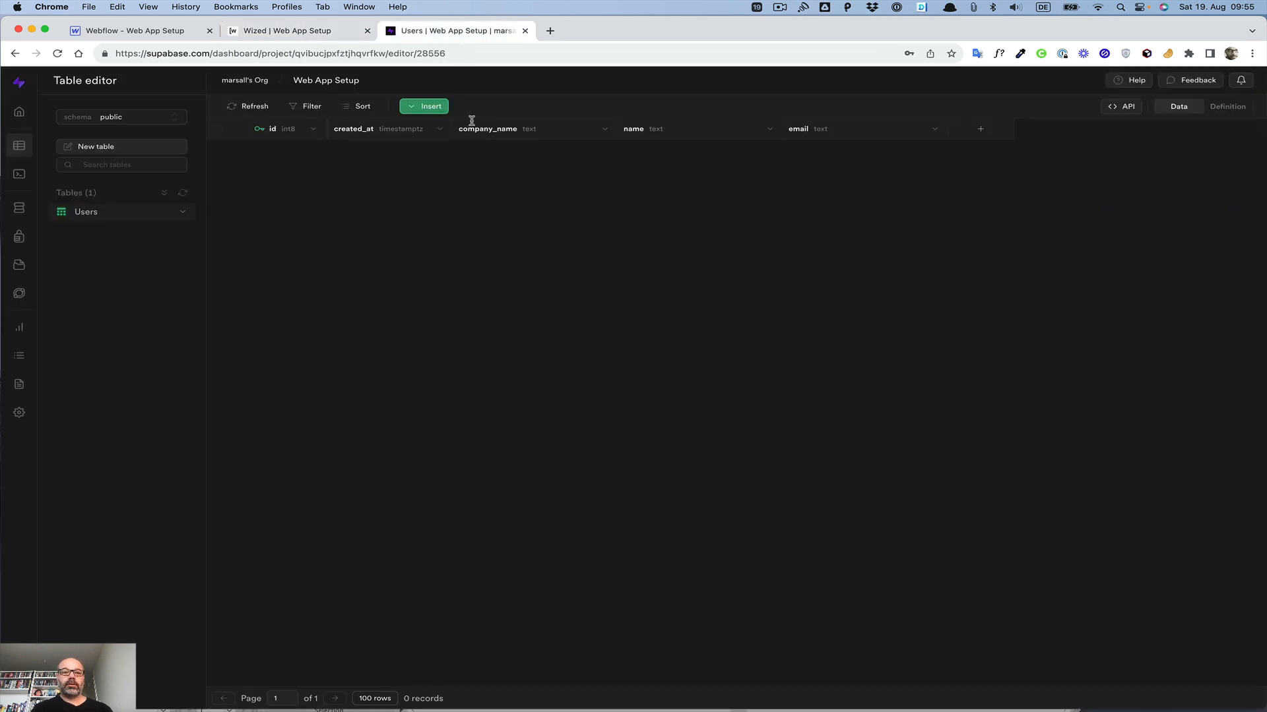
click(271, 31)
key(BackSpace)
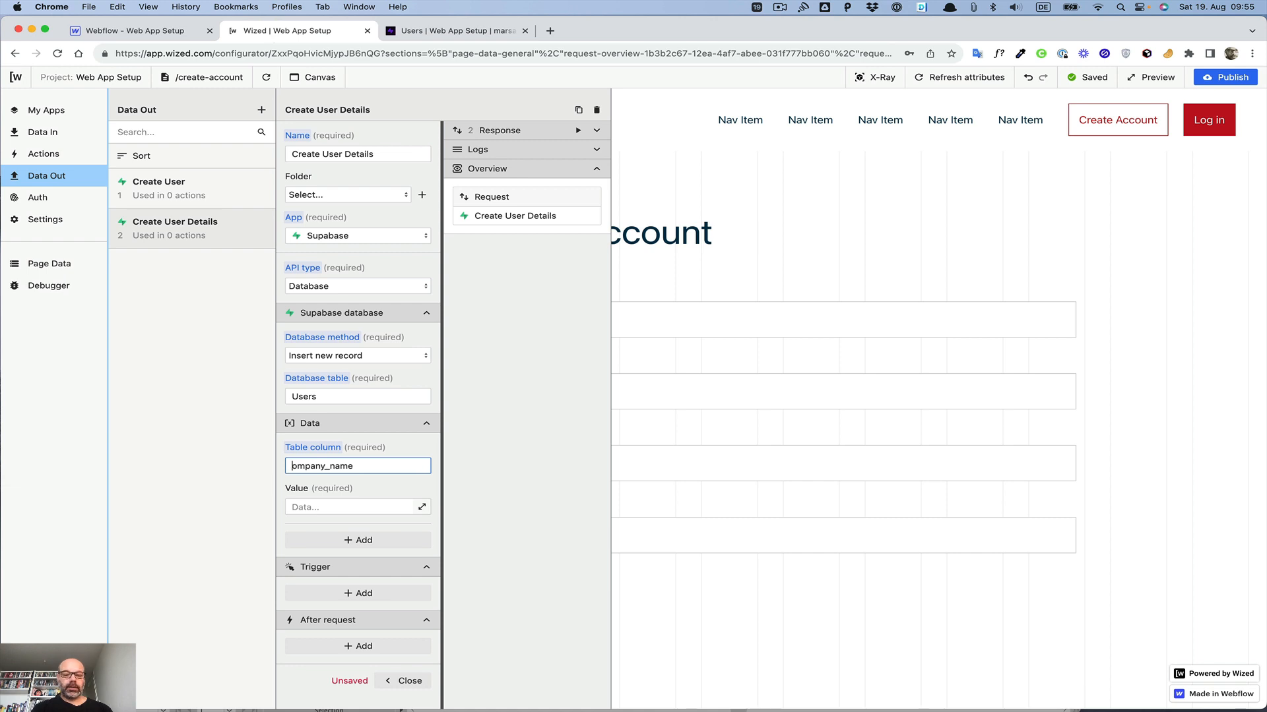
text(c)
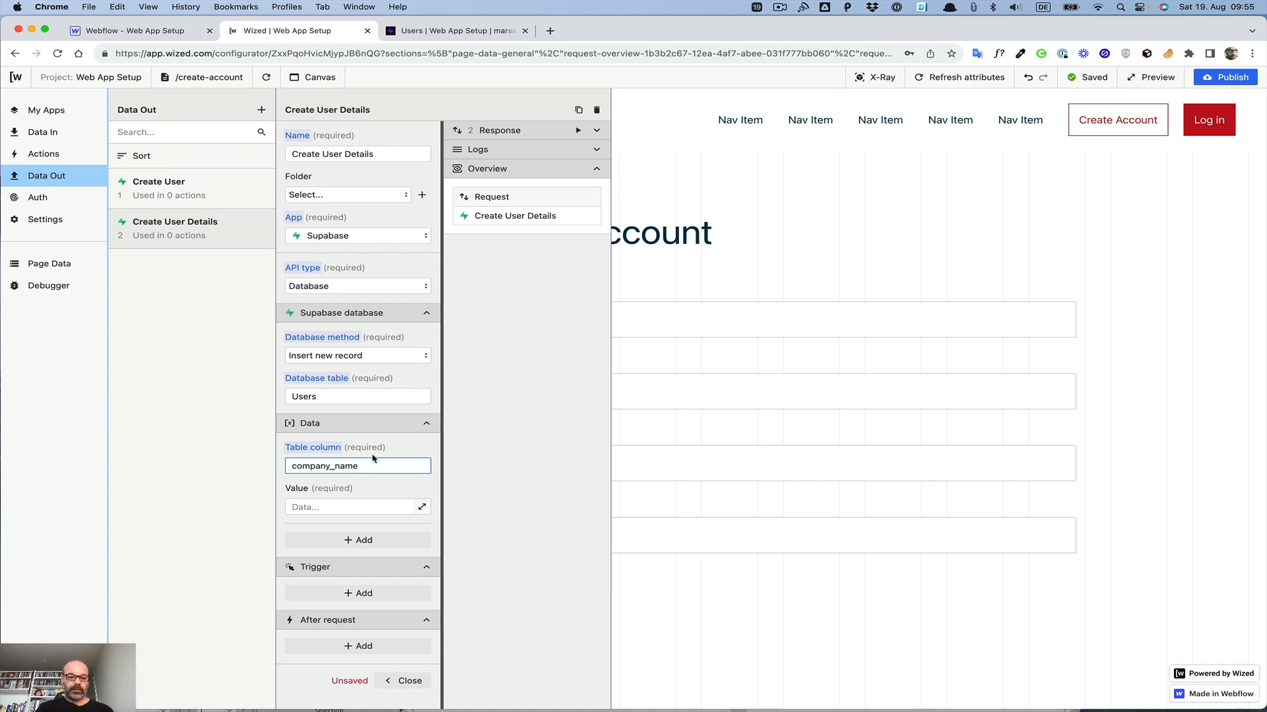
Step: Bind the company_name entry's value to the i.companyName input field
click(421, 507)
scroll(730, 228, down, 3)
scroll(729, 229, down, 2)
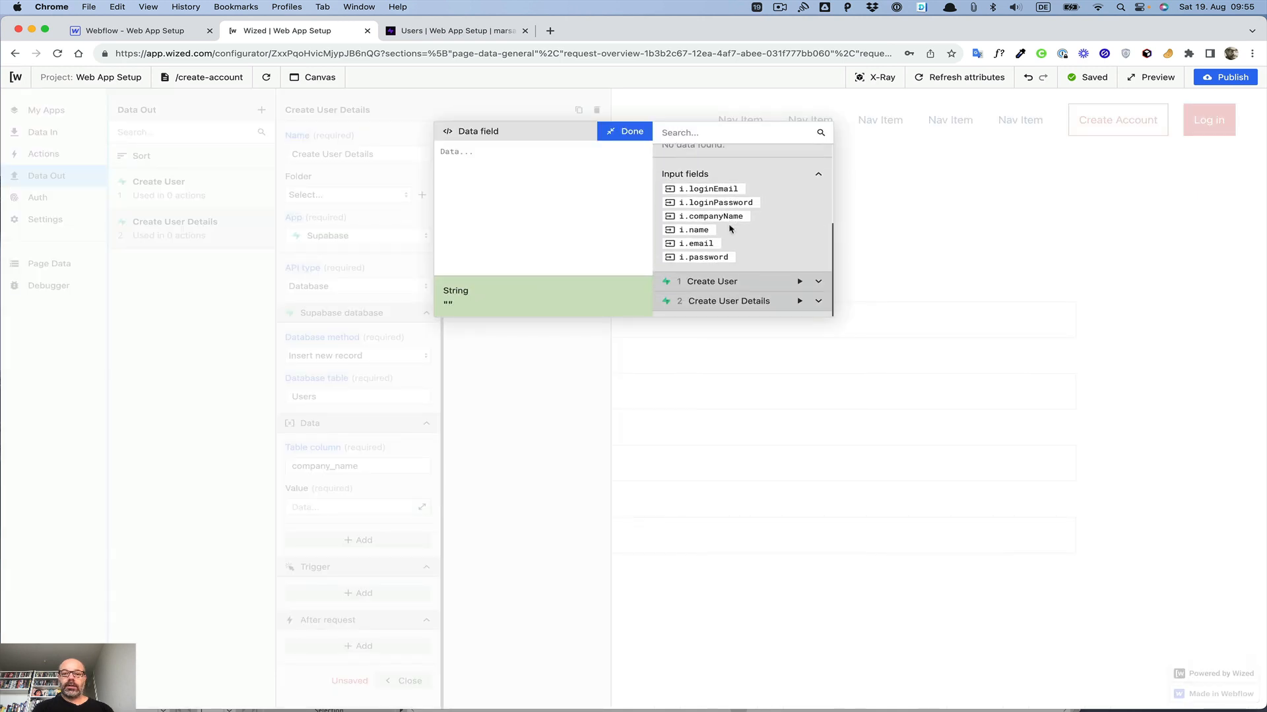
click(710, 217)
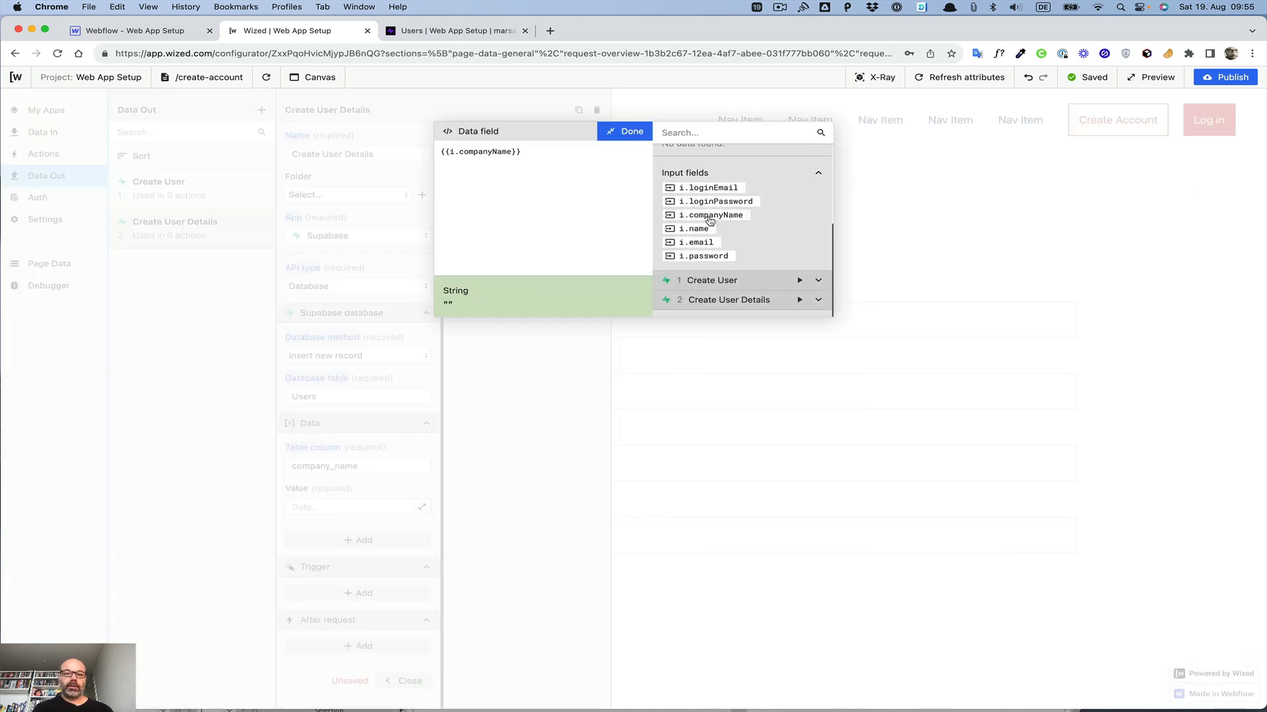
click(626, 132)
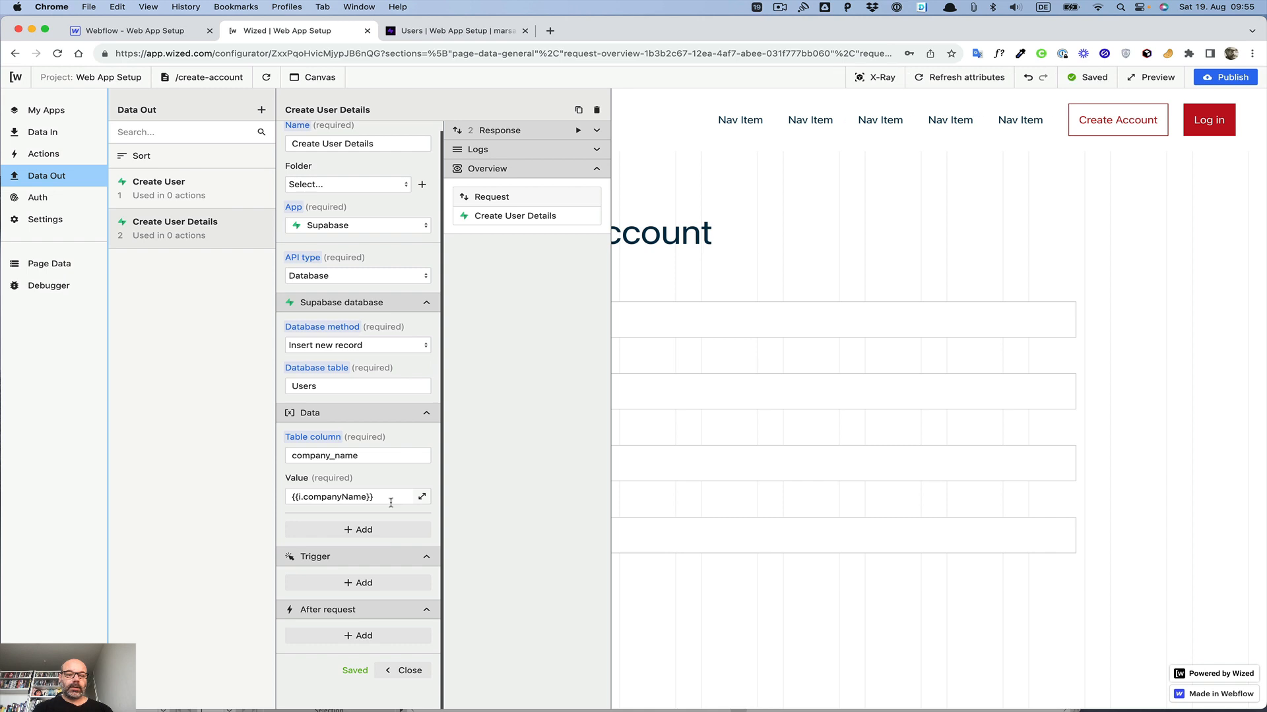
Step: Add a data entry with table column name and bind its value to the i.name input field
click(359, 529)
click(331, 546)
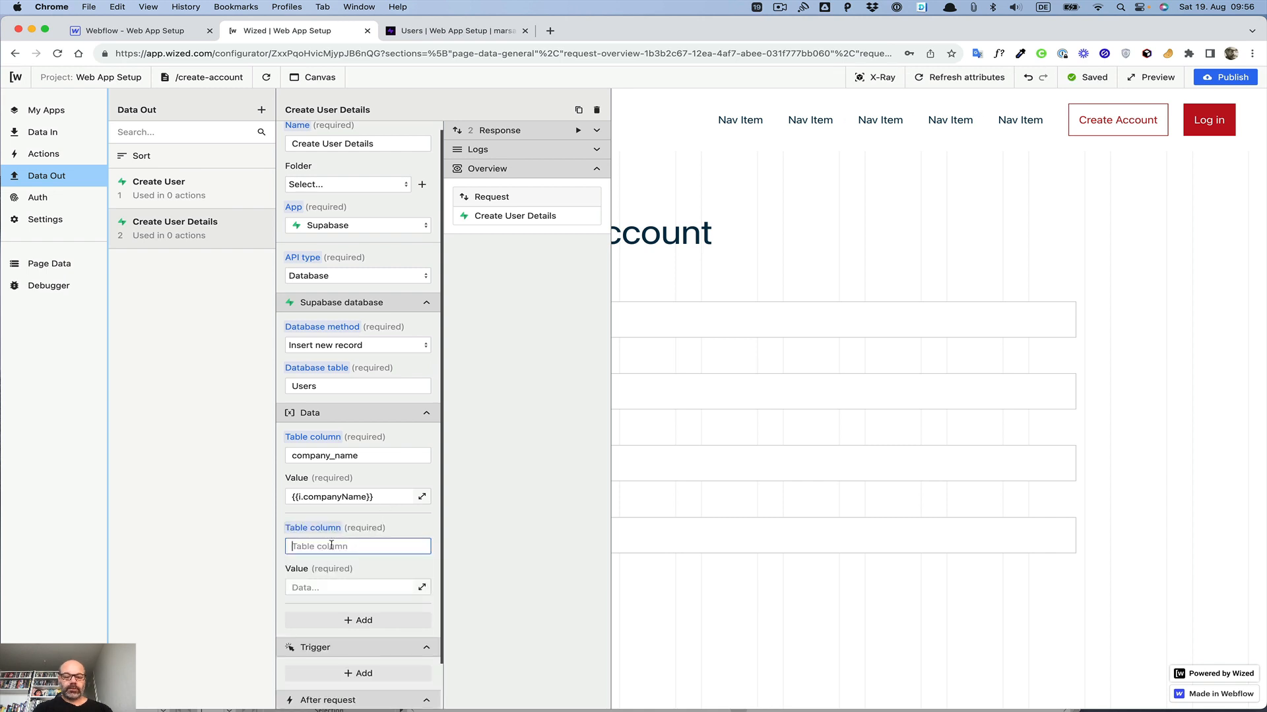
text(name)
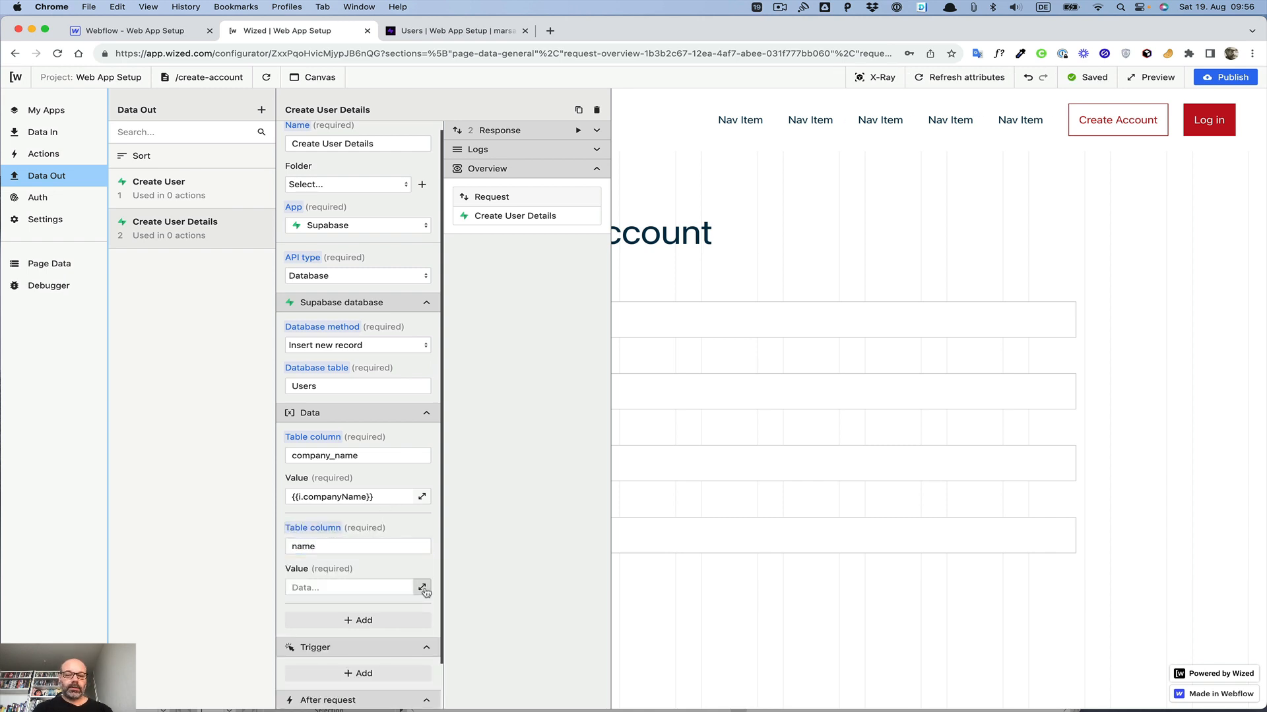
click(422, 587)
scroll(727, 257, down, 5)
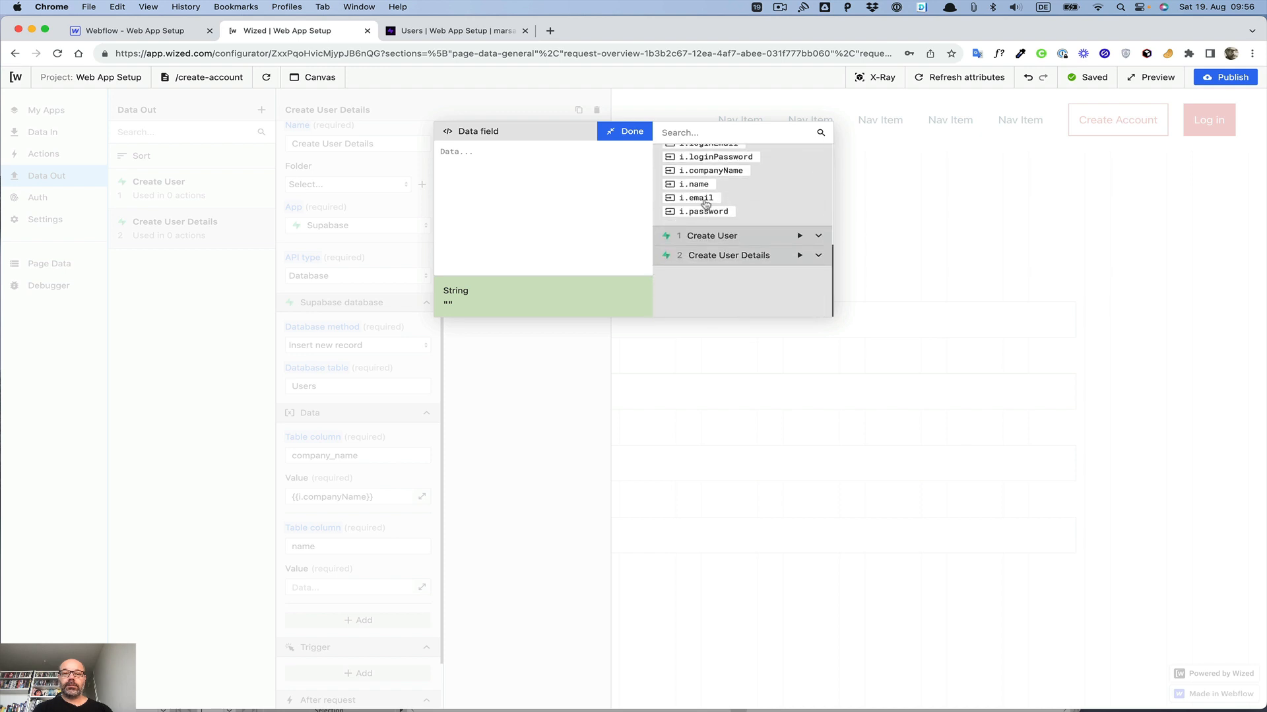
click(696, 186)
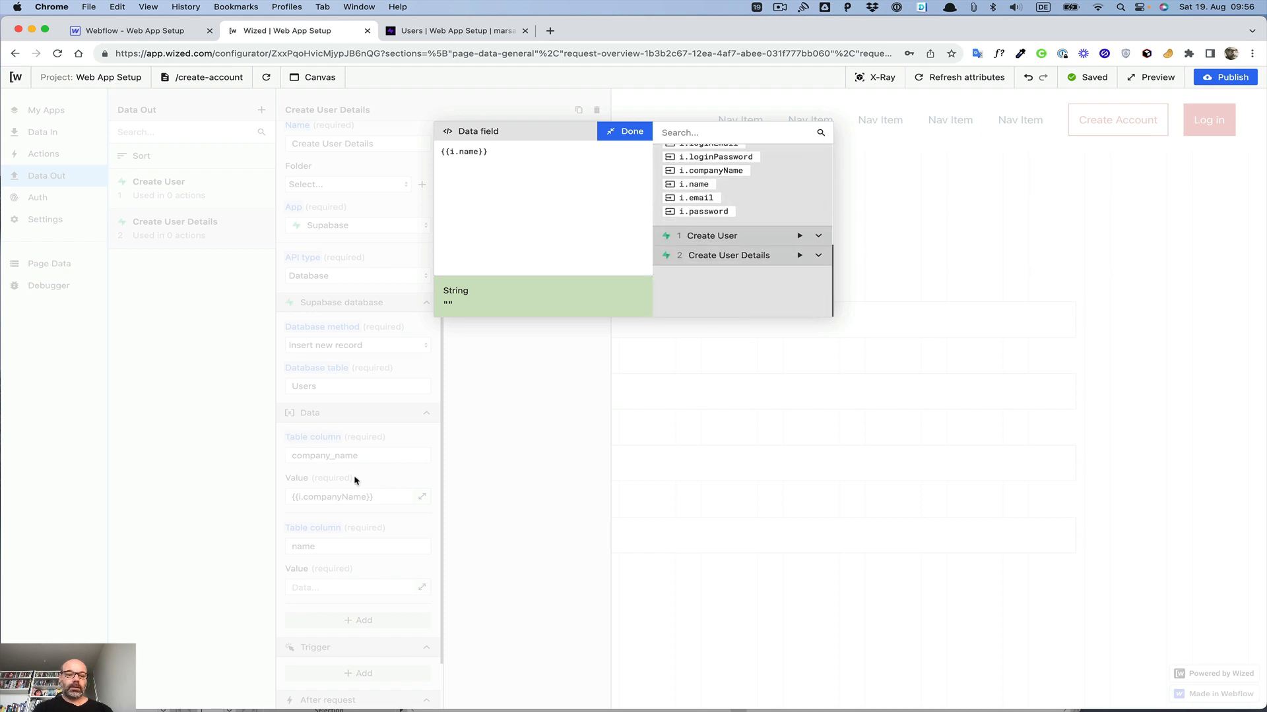
click(621, 135)
scroll(393, 538, down, 2)
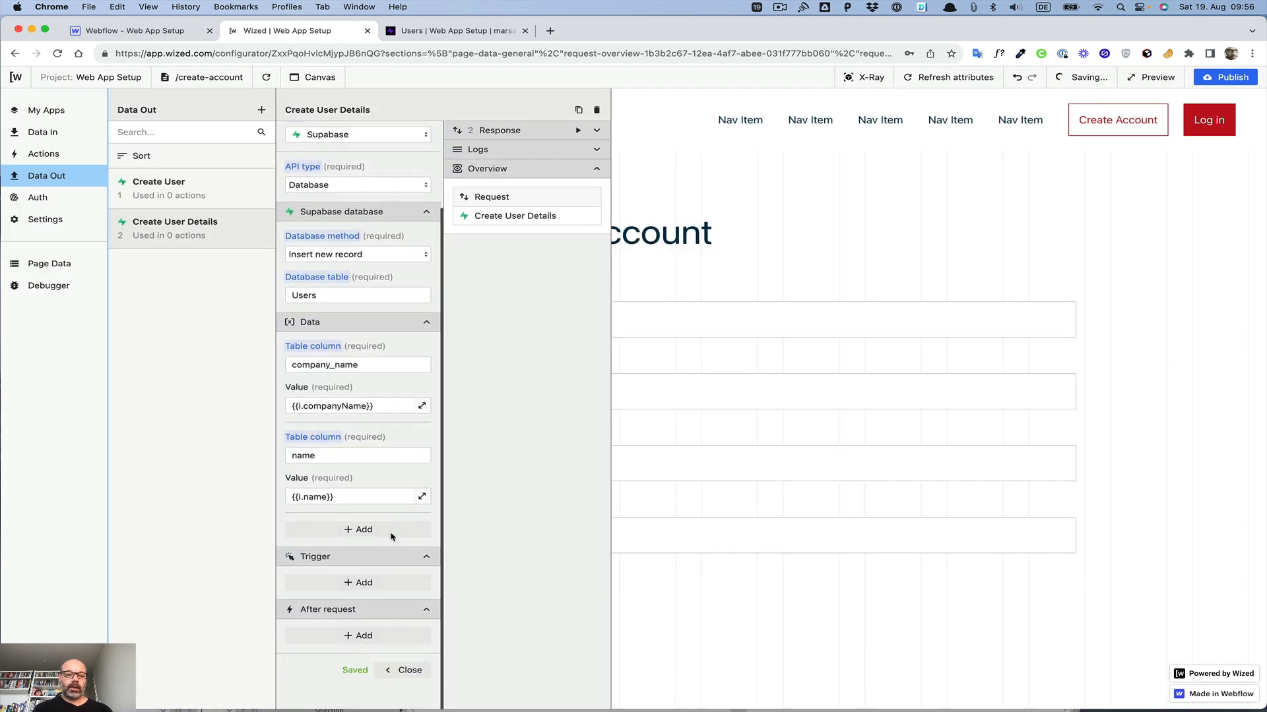
Step: Add a data entry with table column email and bind its value to the i.email input field
click(357, 534)
click(330, 546)
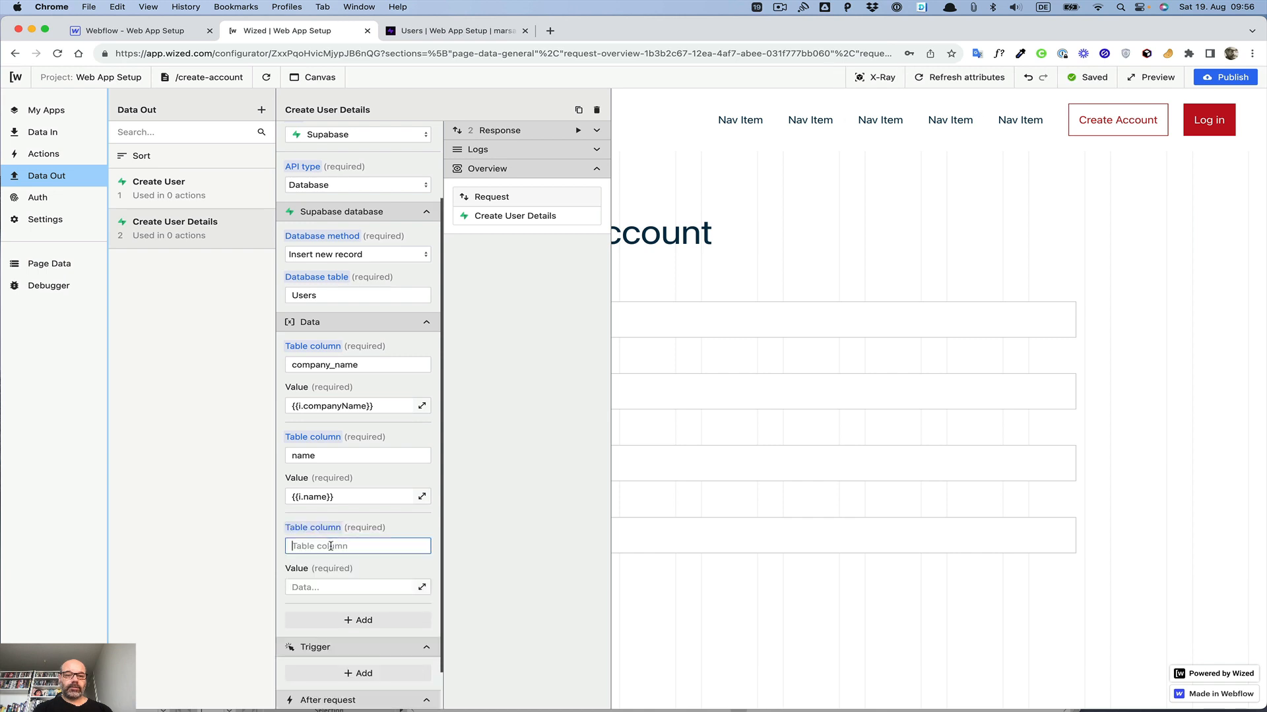
text(email)
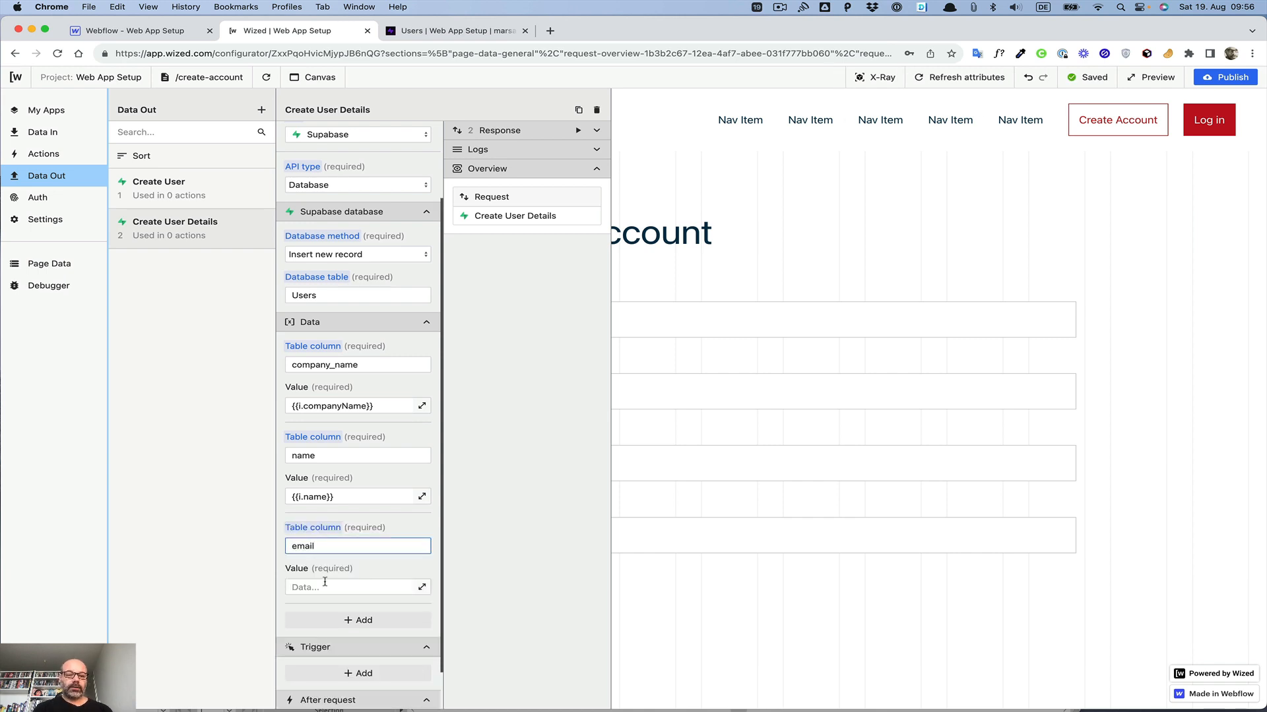
click(421, 587)
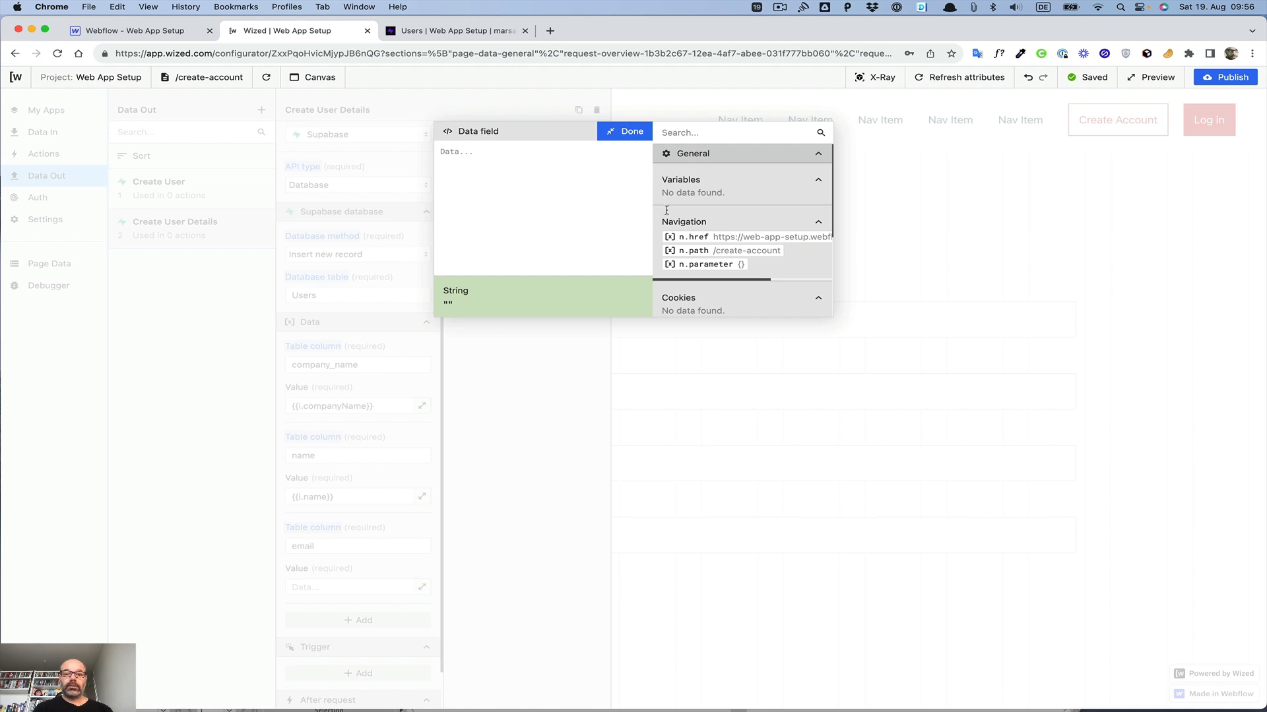
scroll(706, 210, down, 3)
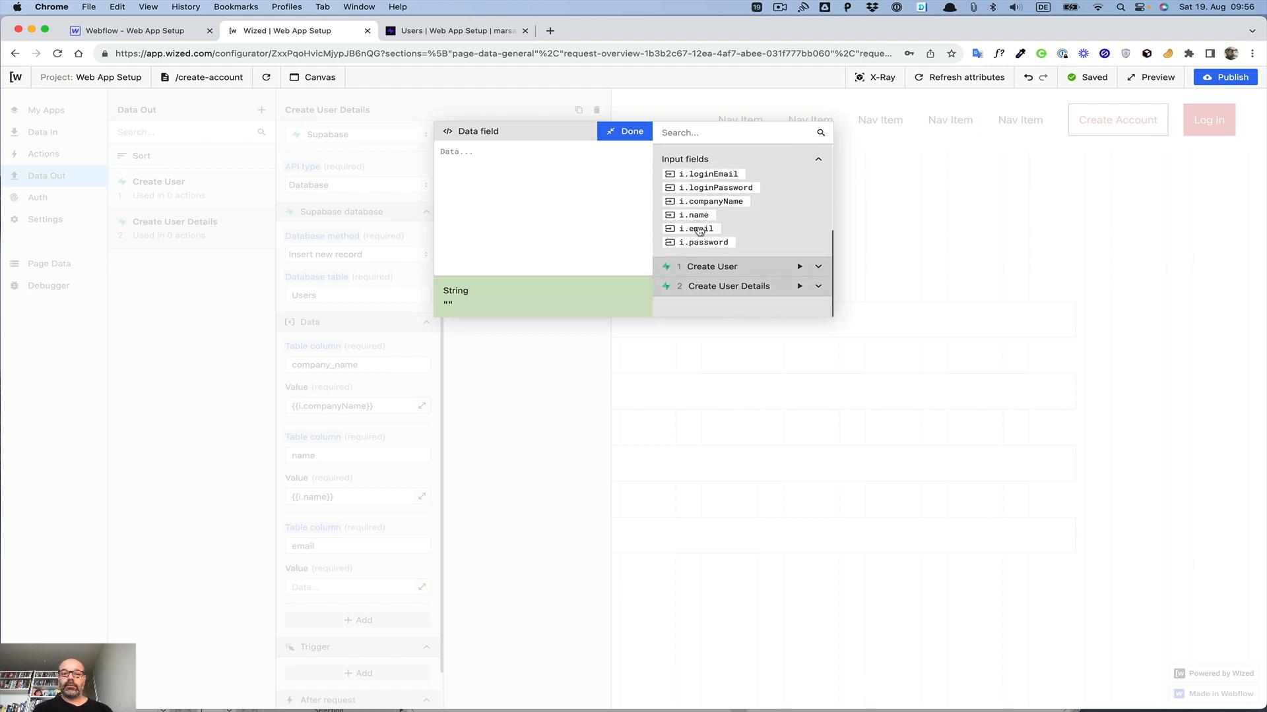
click(699, 230)
click(632, 135)
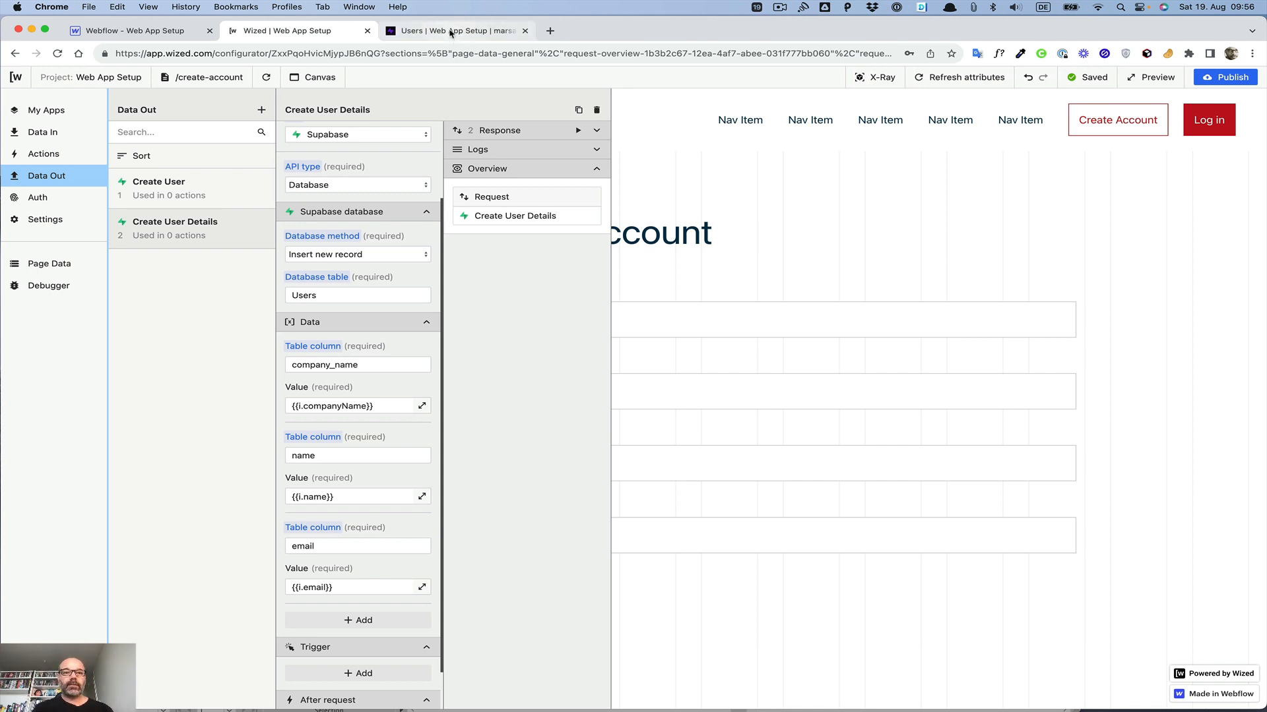
Step: Compare the entries with the Supabase Users table columns, then close the Create User Details request
click(450, 32)
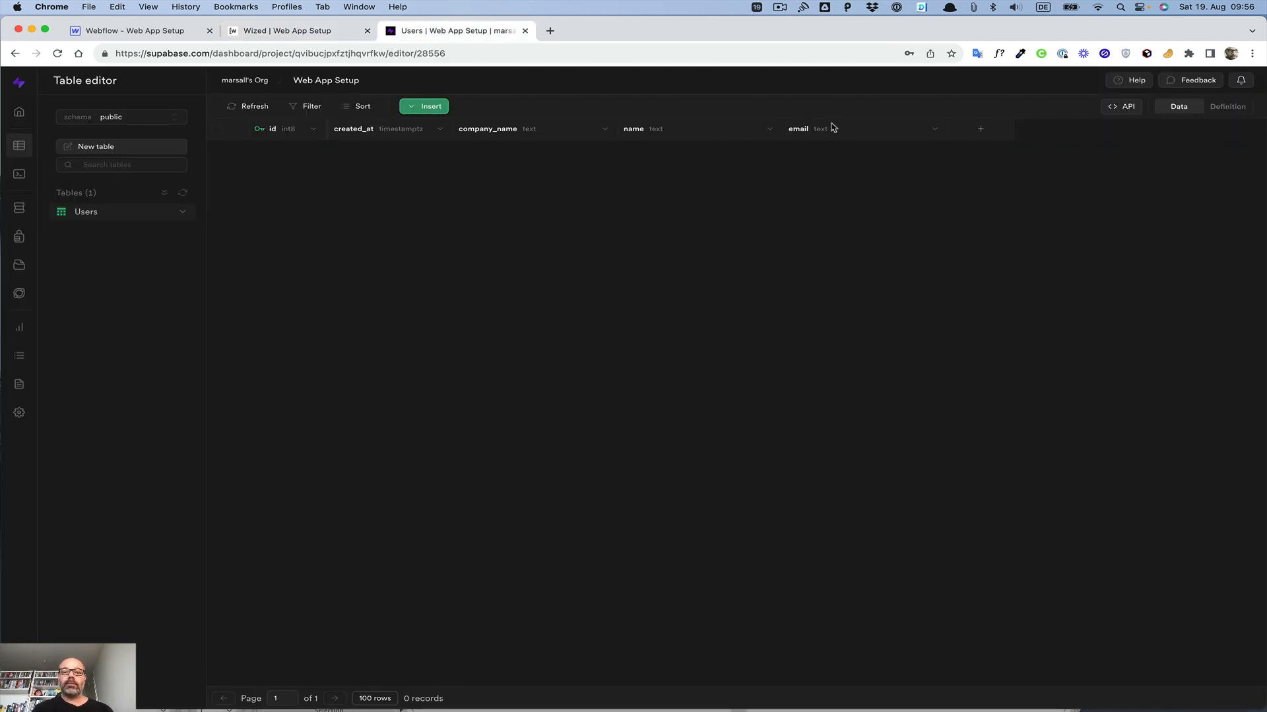
click(237, 32)
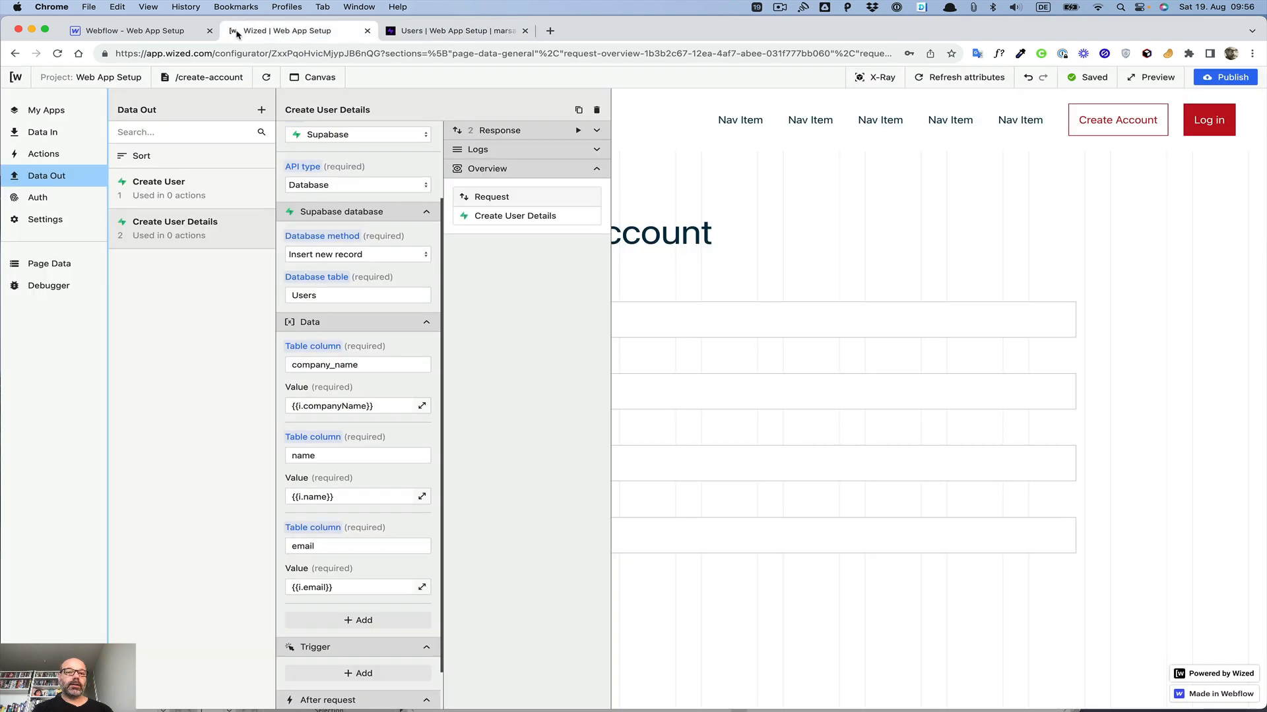
scroll(382, 383, down, 3)
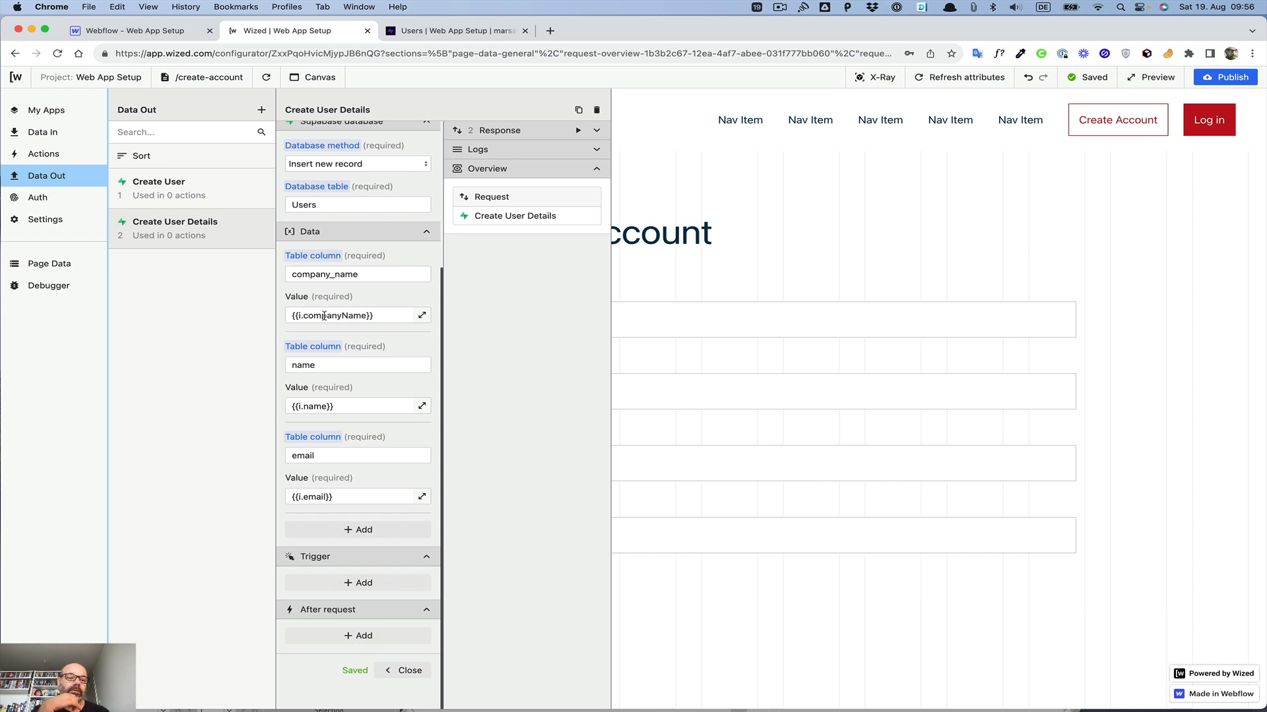
click(406, 671)
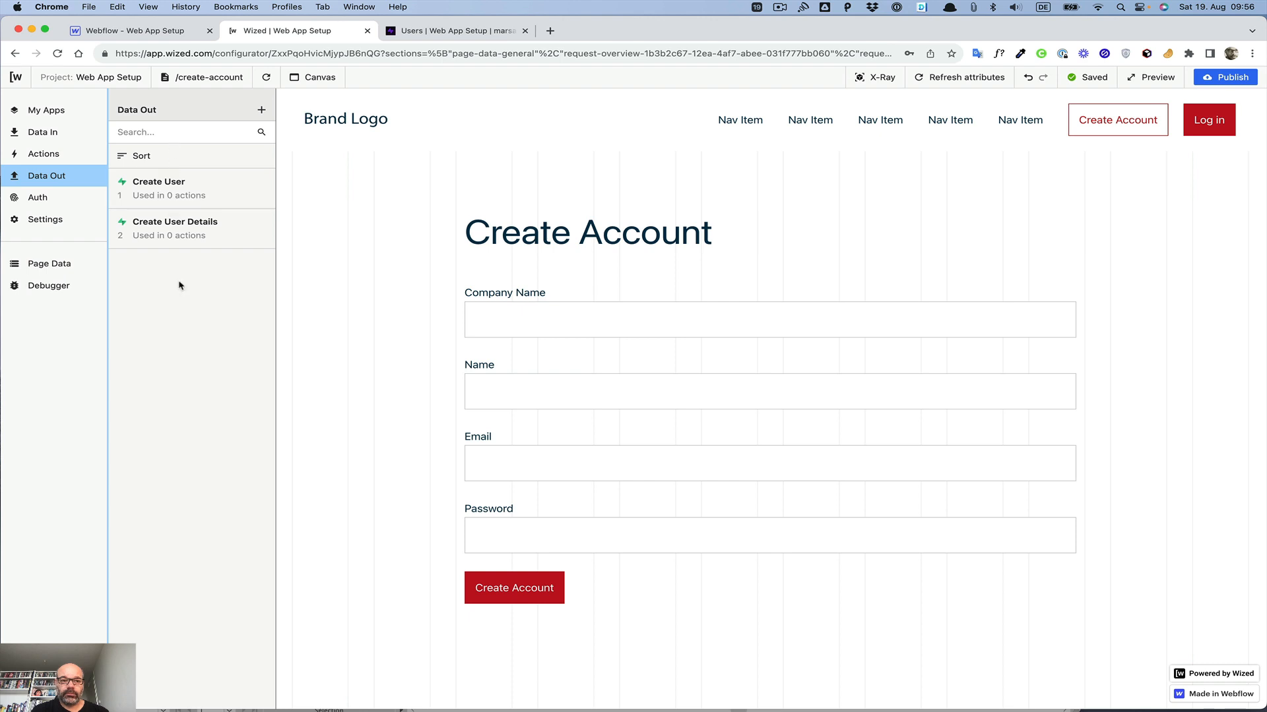
Step: Open the Create User request and add an after-request action that performs the Create User Details request
click(227, 188)
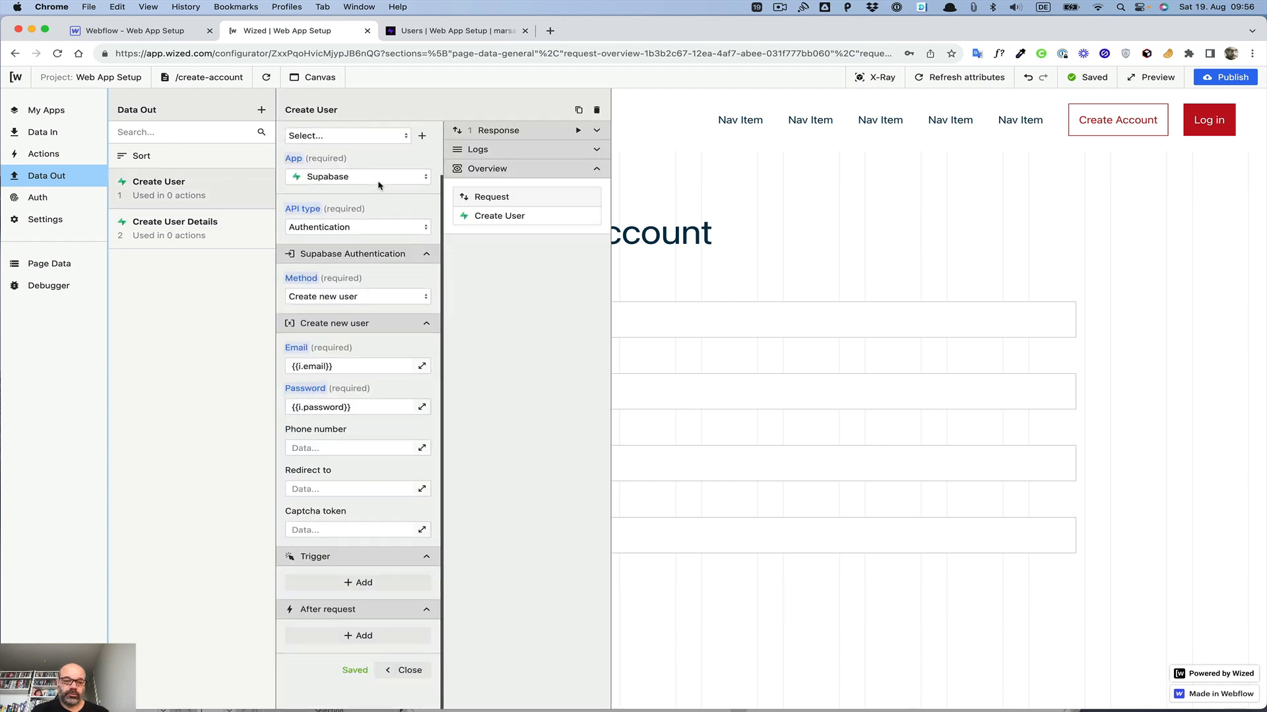
click(359, 637)
click(350, 651)
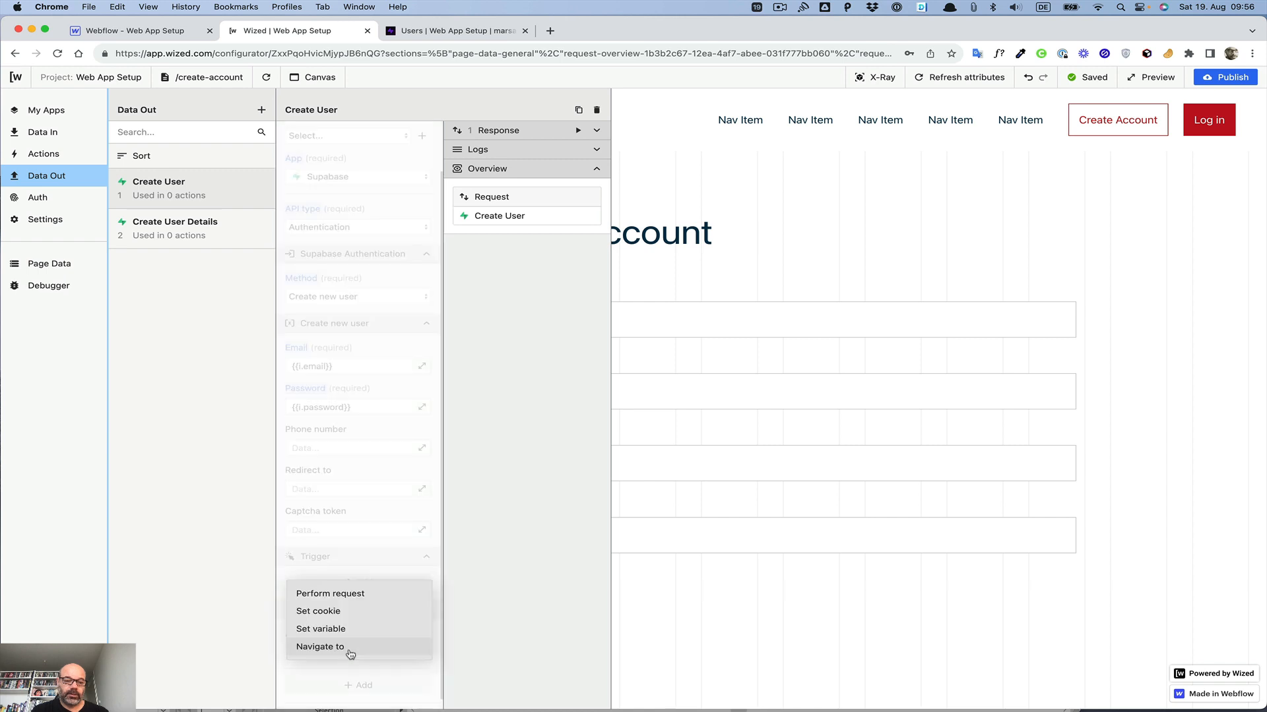
click(337, 596)
scroll(338, 587, down, 3)
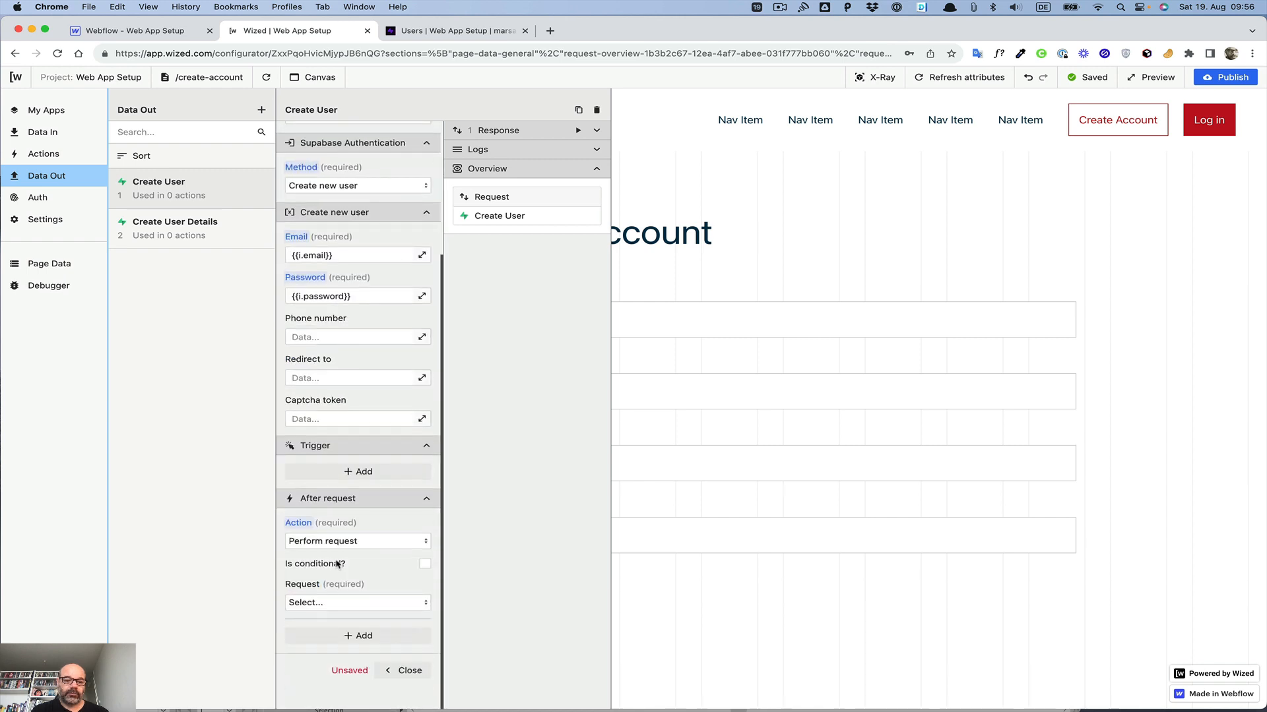
click(337, 611)
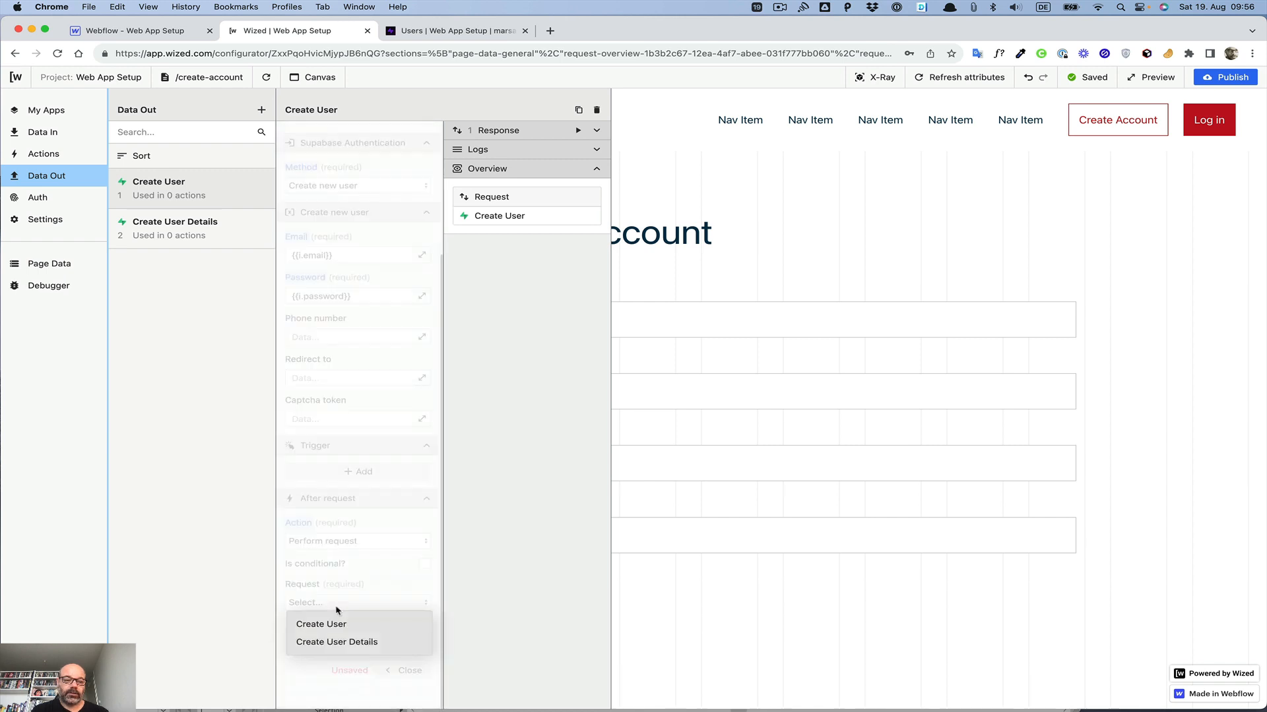
click(332, 643)
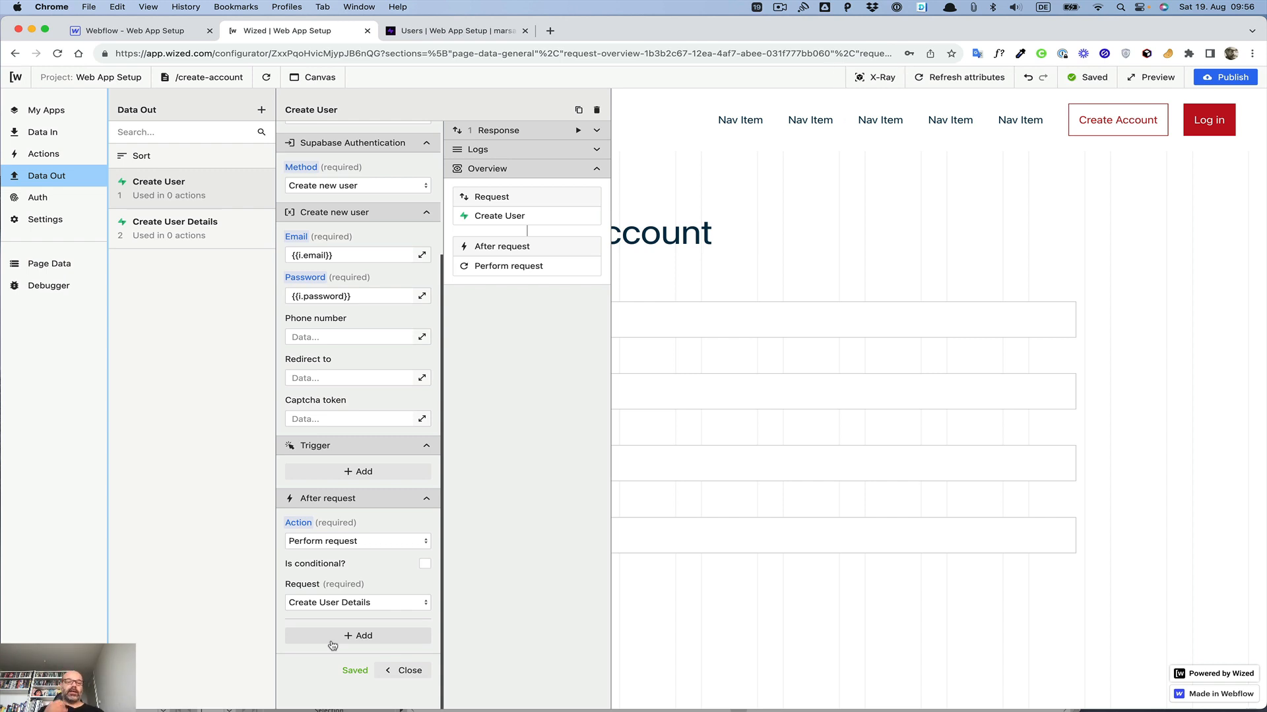
Step: Make the after-request action conditional on {{r.1.$.statusCode === 200}} and close the request
click(424, 566)
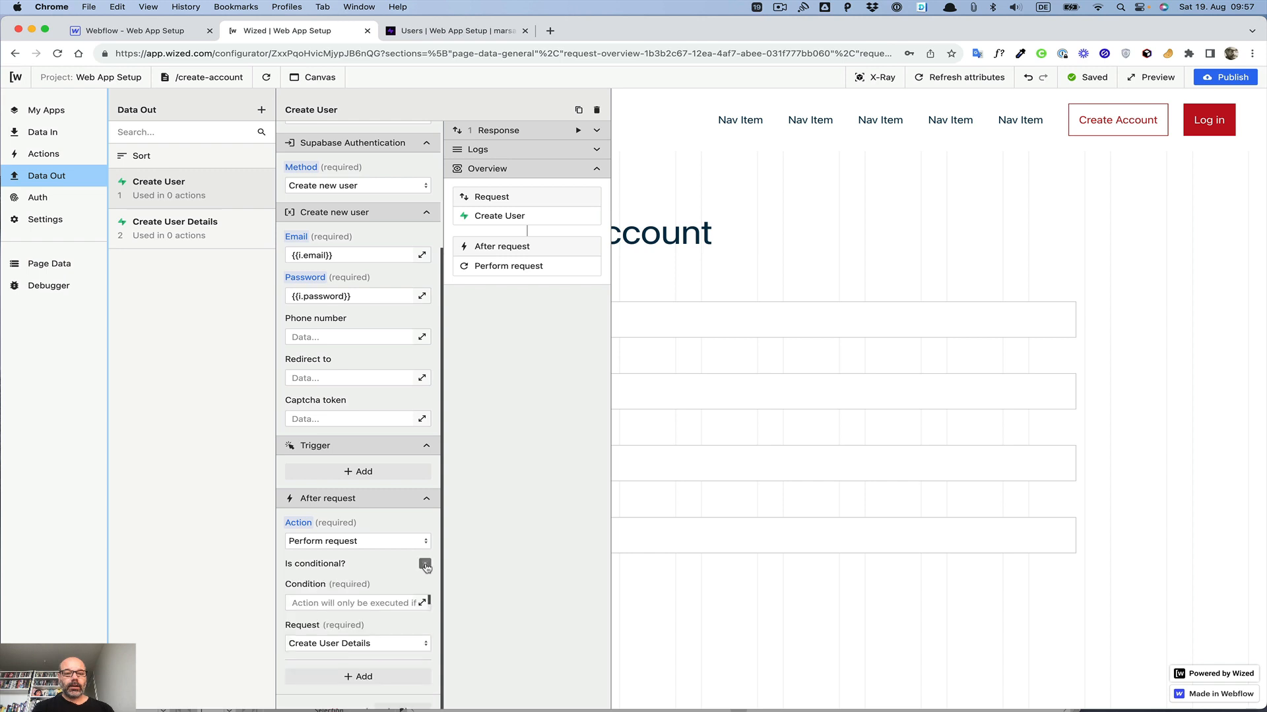
click(596, 131)
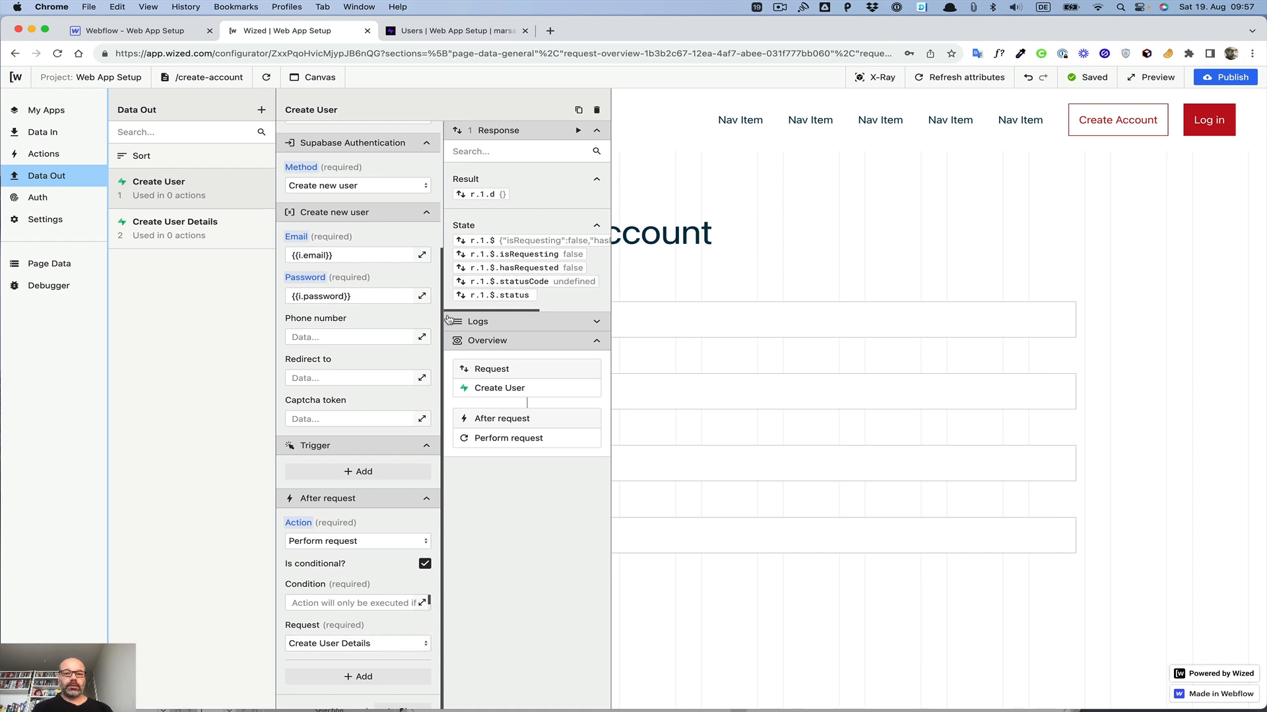
click(400, 603)
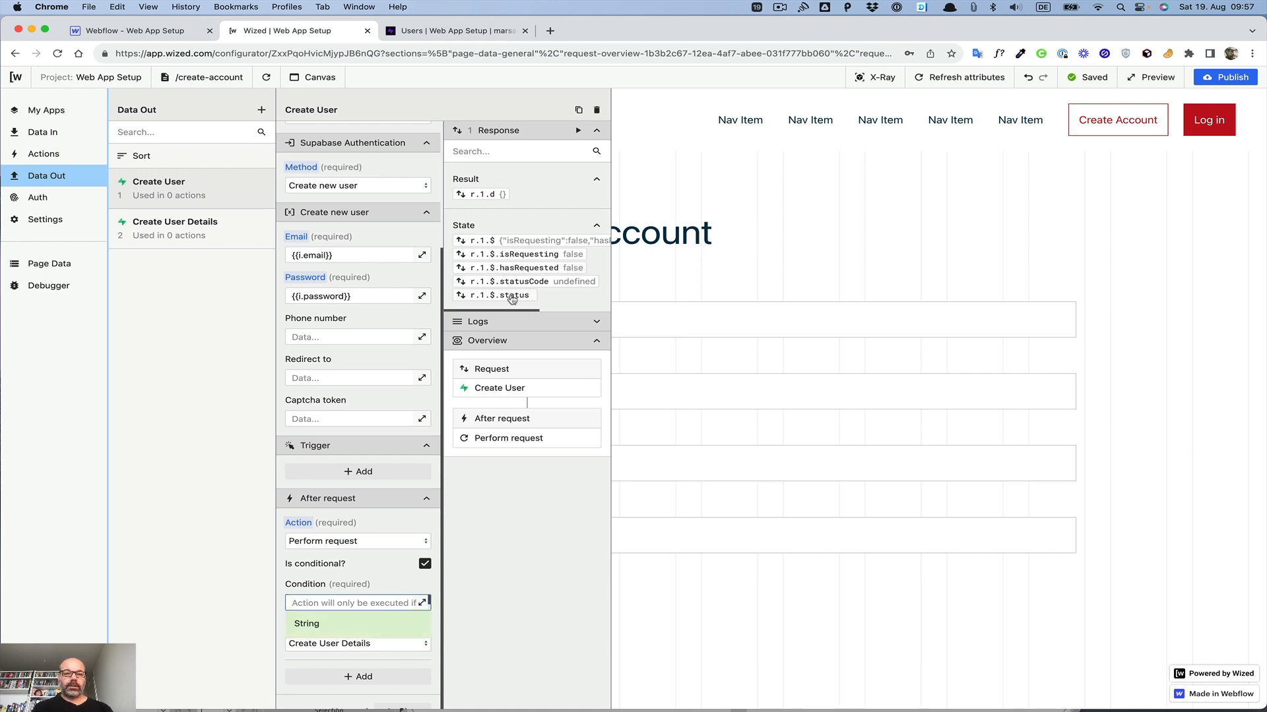
click(422, 603)
scroll(716, 177, down, 10)
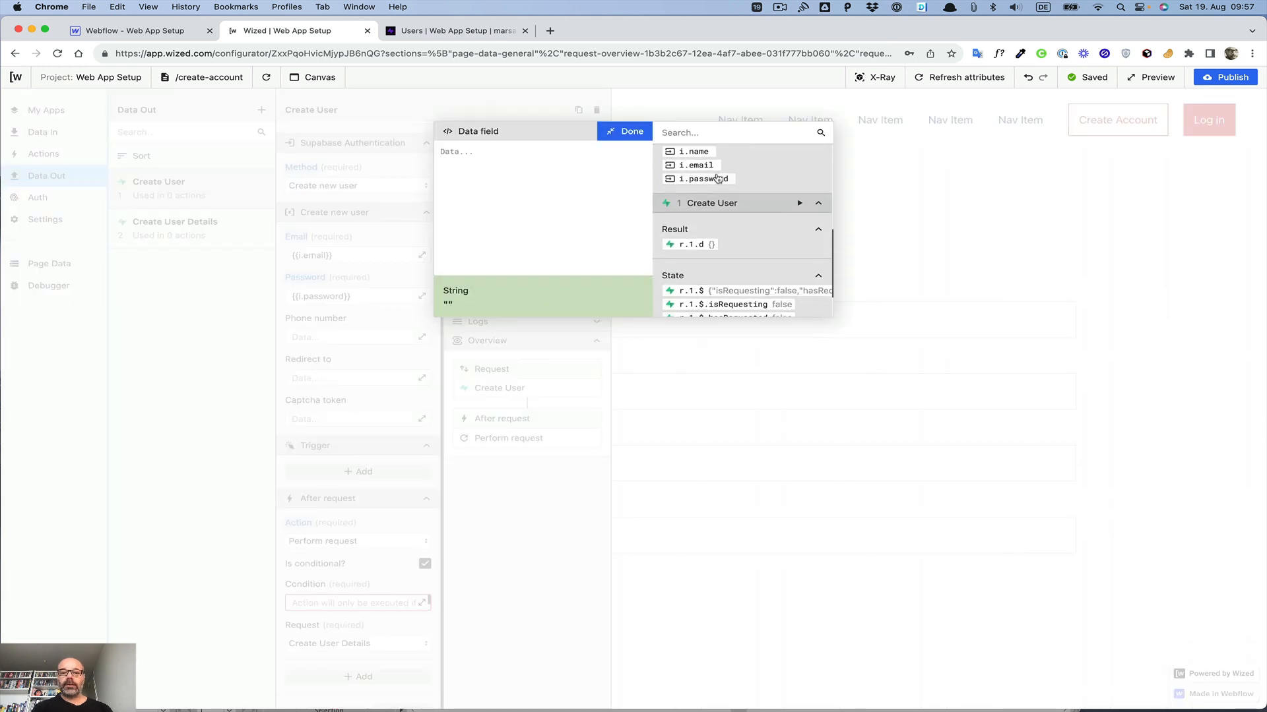
scroll(717, 178, down, 1)
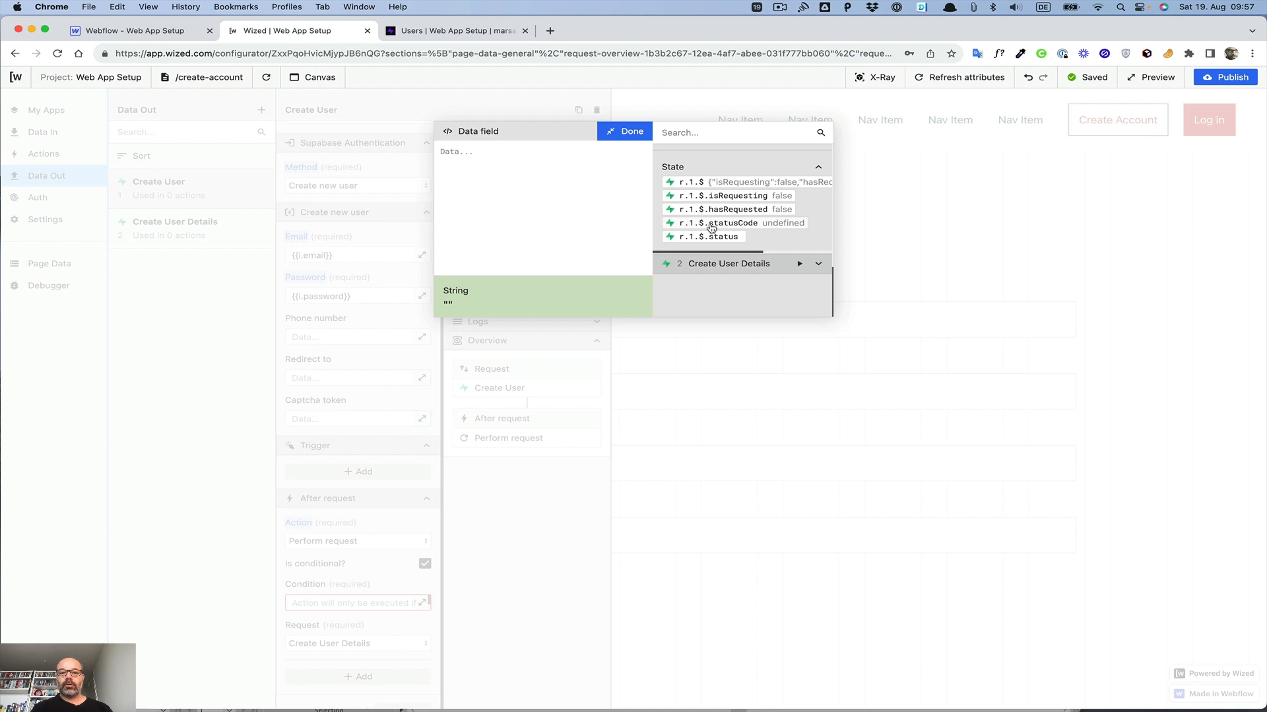
click(712, 225)
click(528, 153)
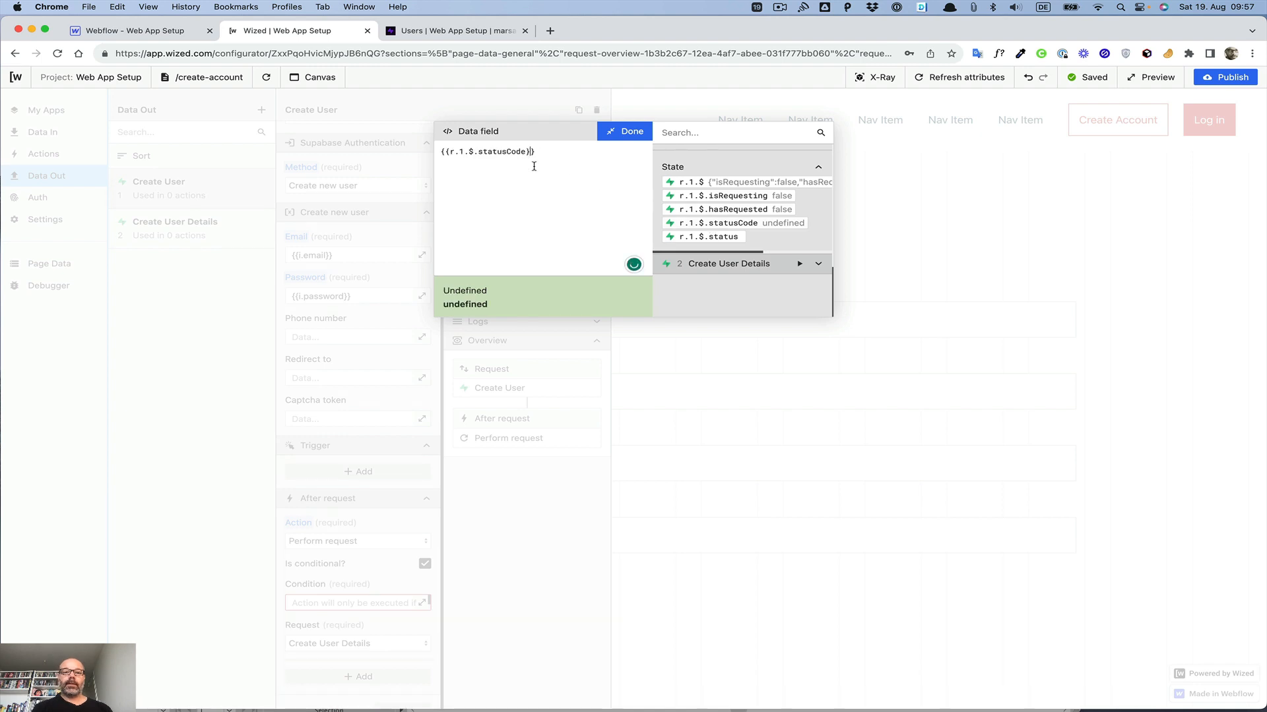
text(=== 2)
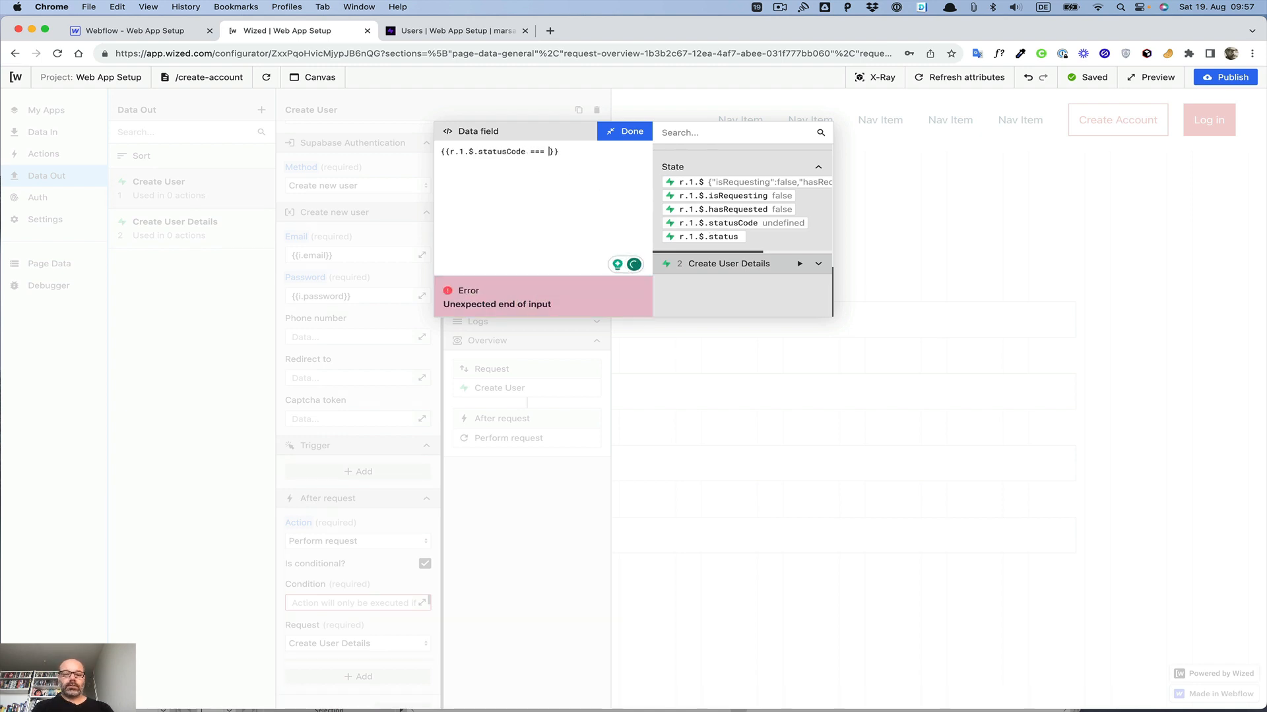
text(00)
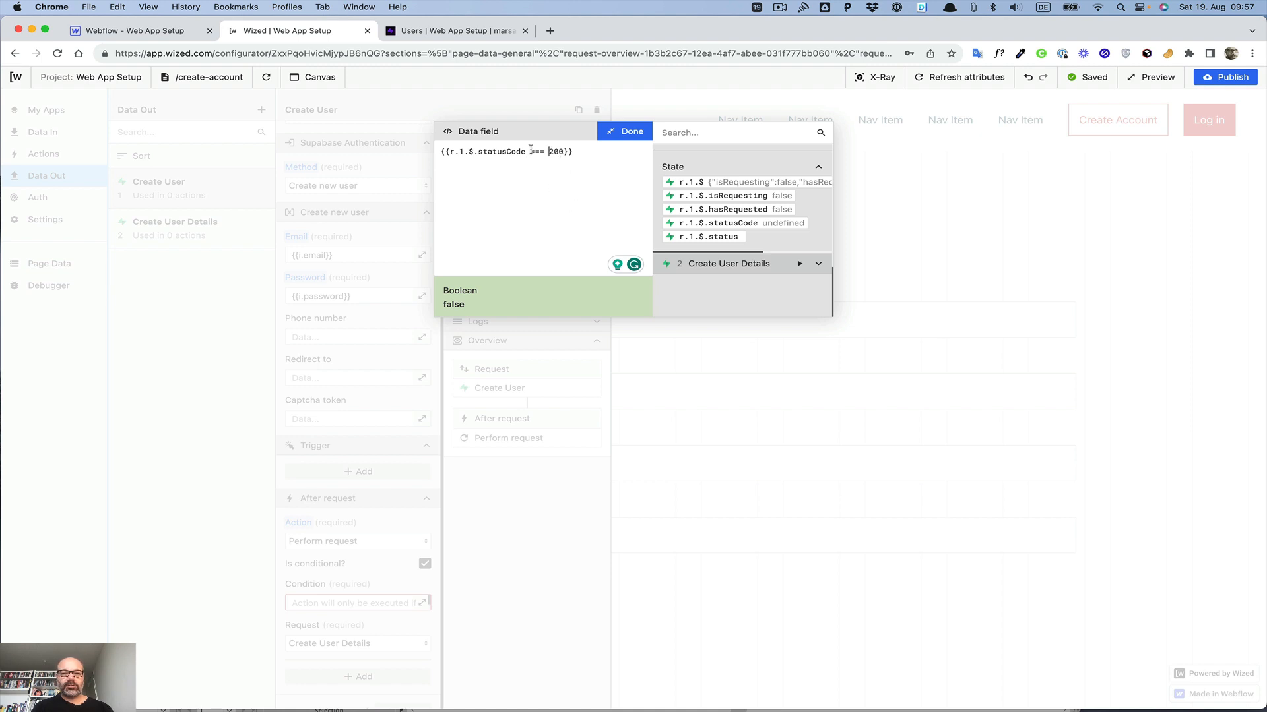
drag(530, 151, 542, 150)
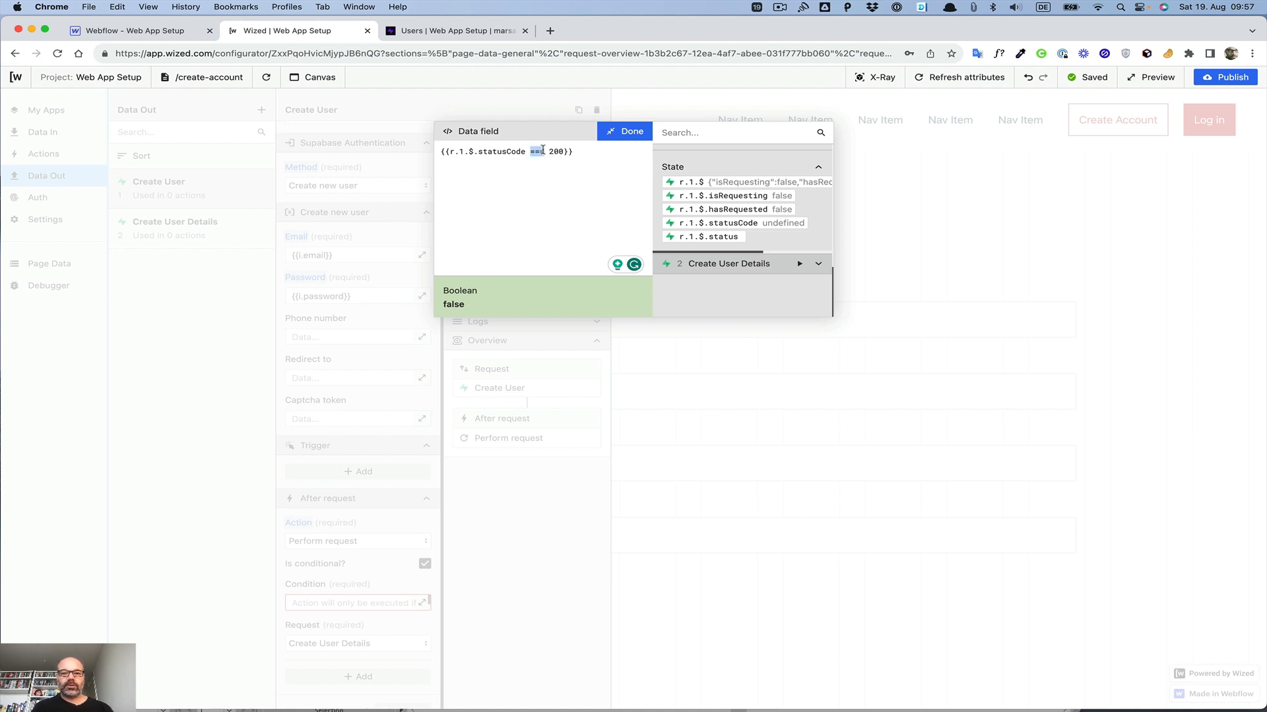
click(544, 200)
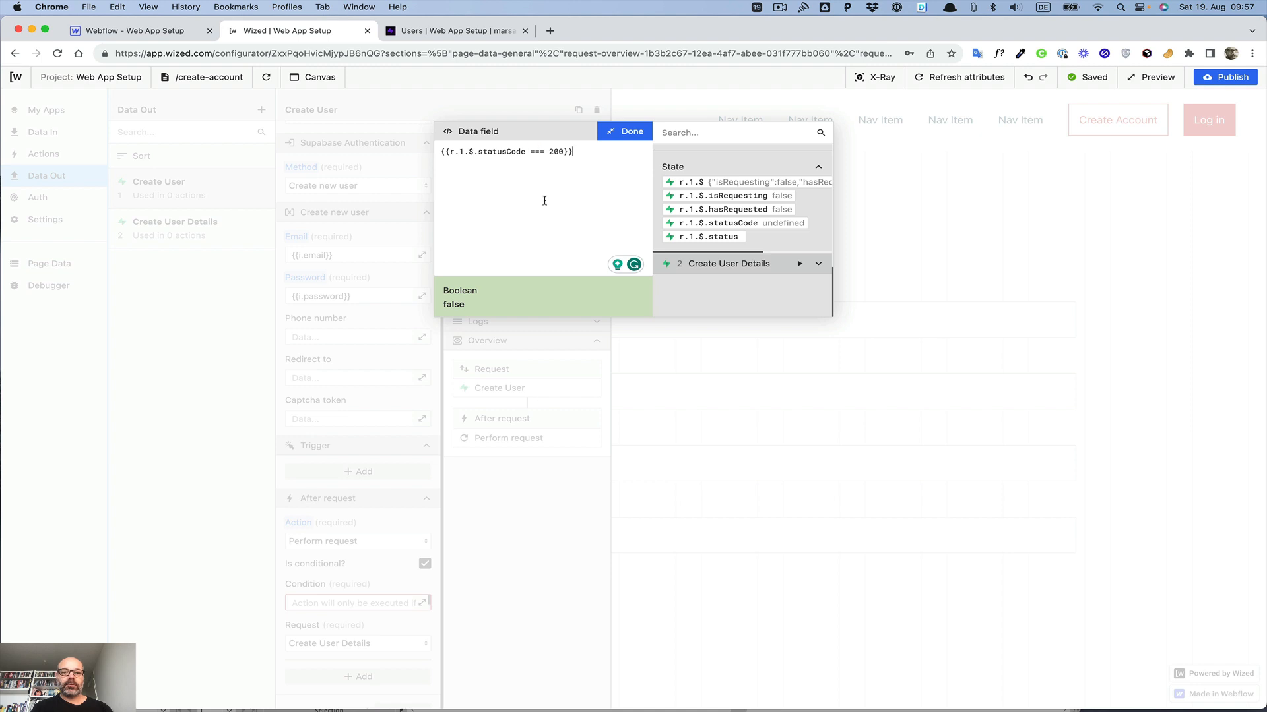
click(631, 133)
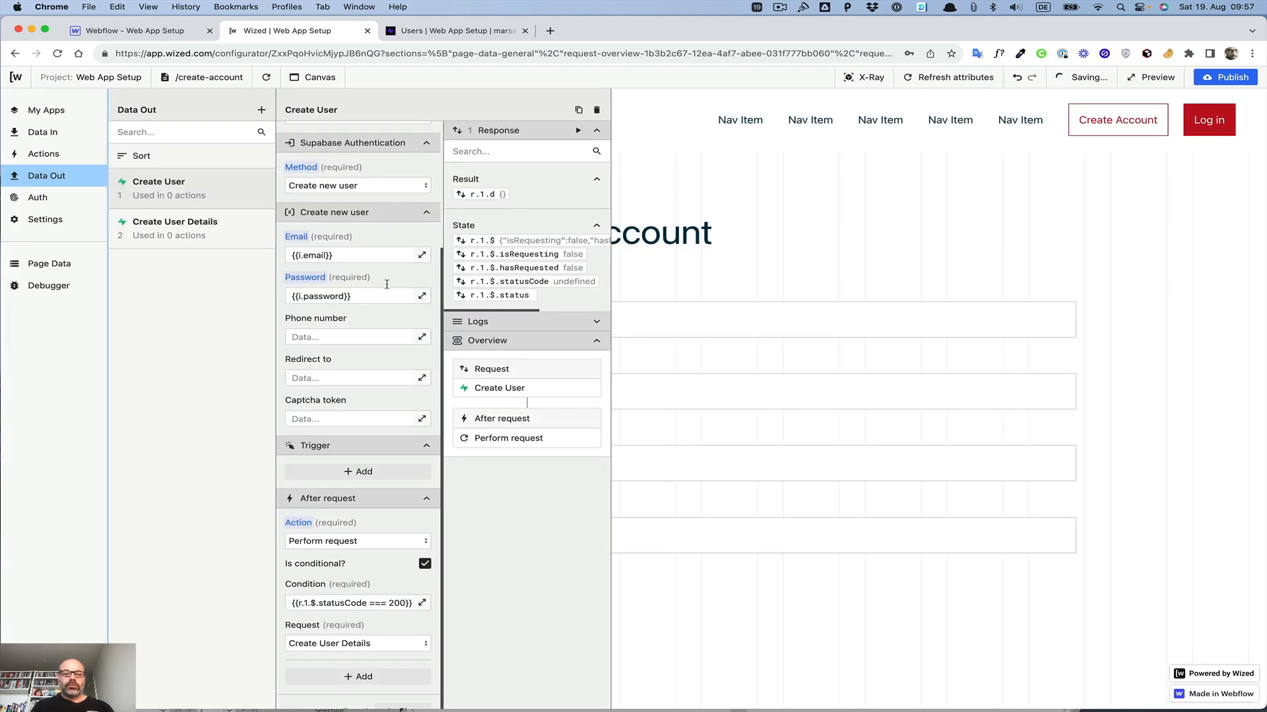
scroll(334, 617, down, 1)
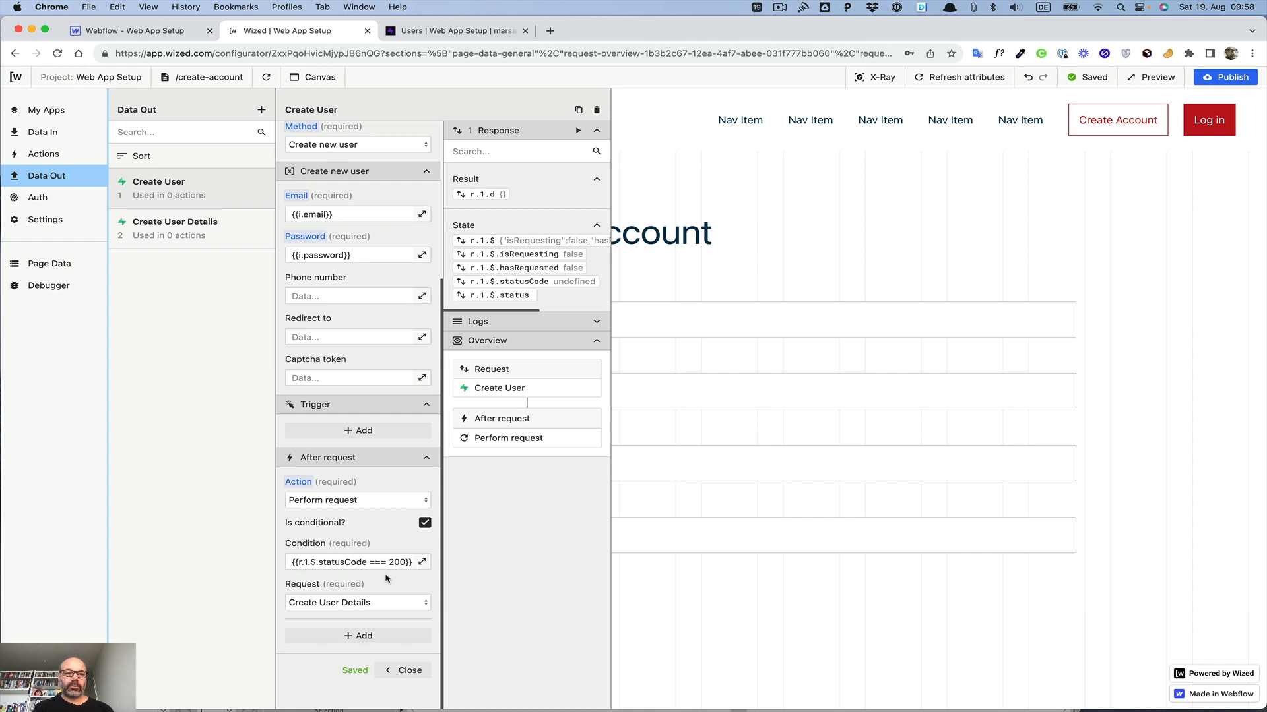
click(406, 673)
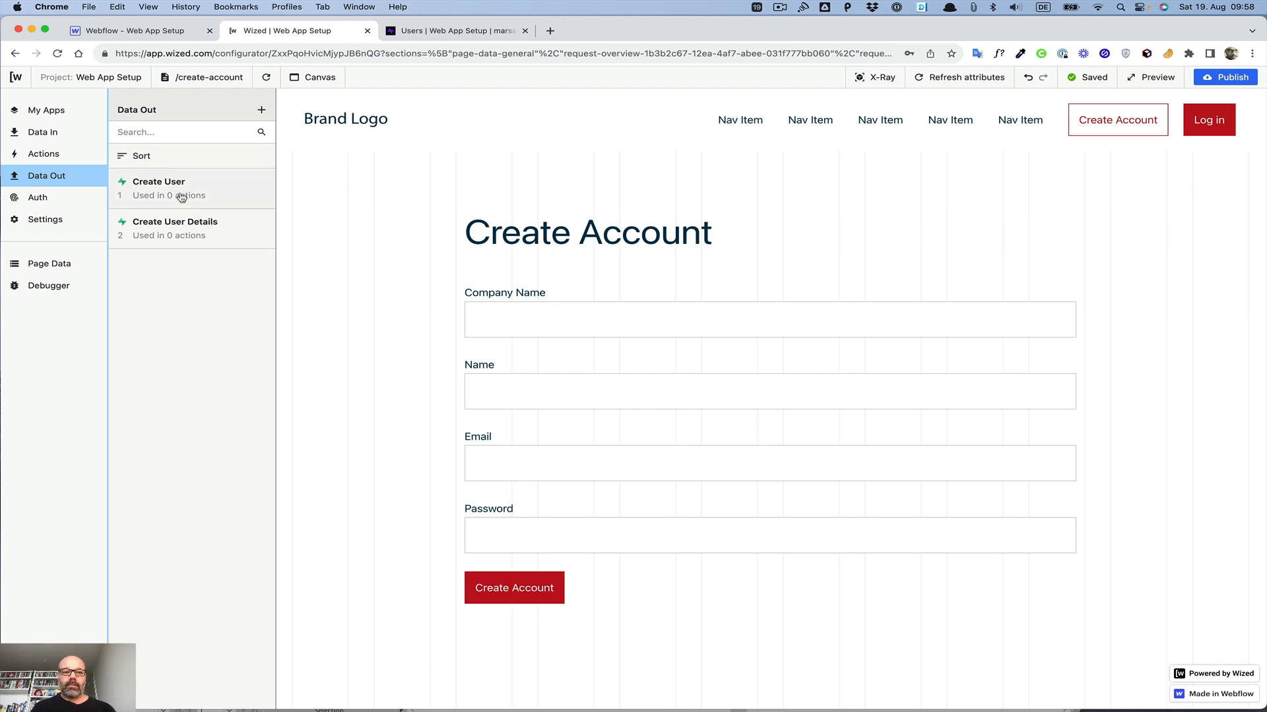
Step: Add a new action in the Actions panel and name it Create User
click(43, 154)
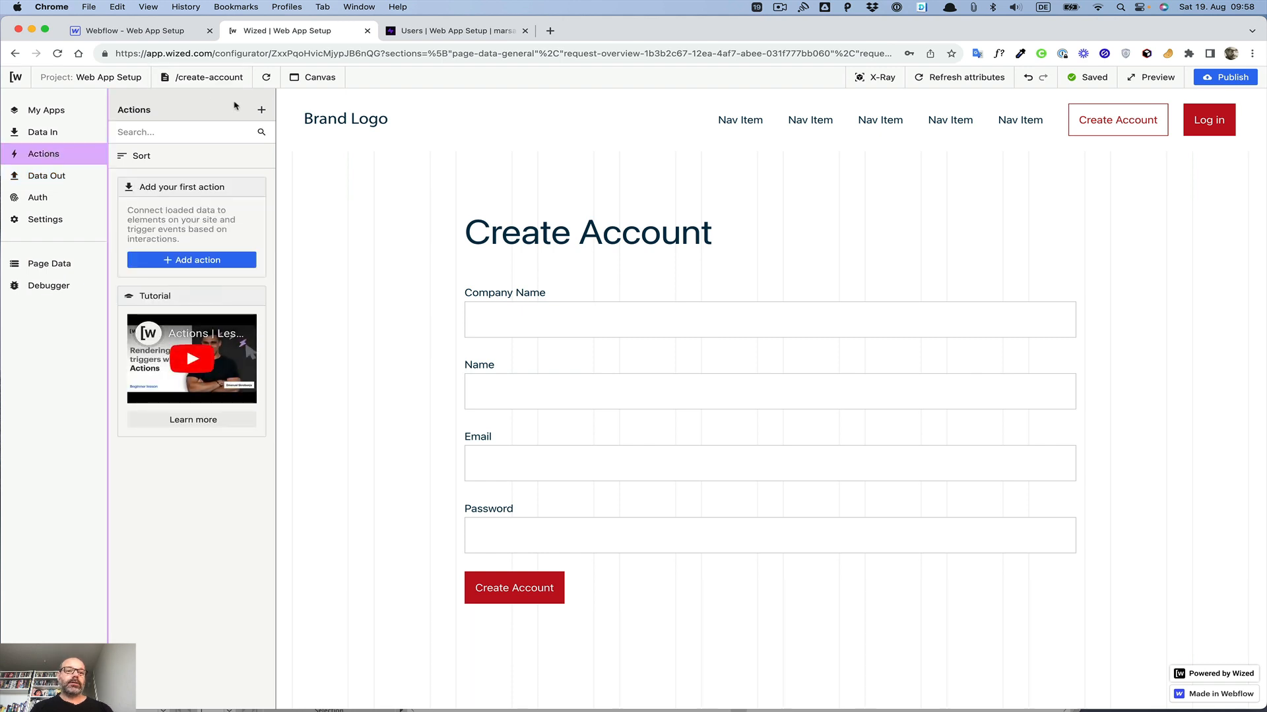
click(262, 111)
click(306, 153)
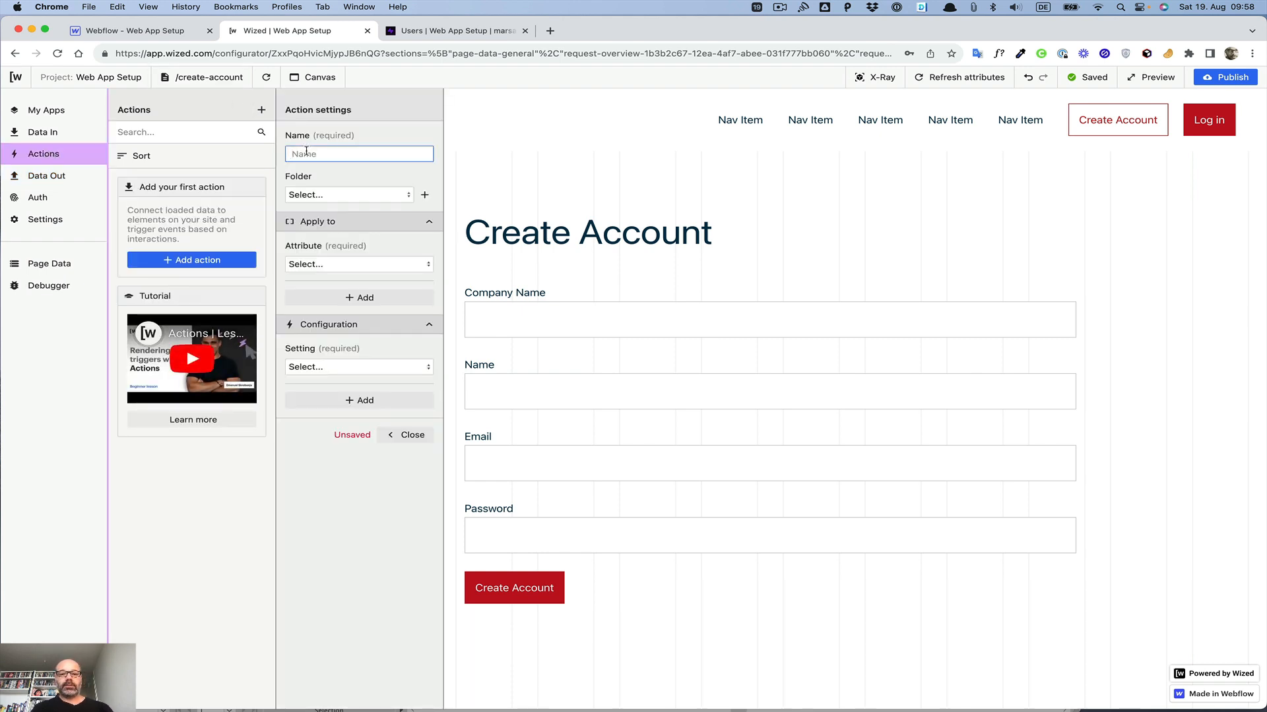
text(Create )
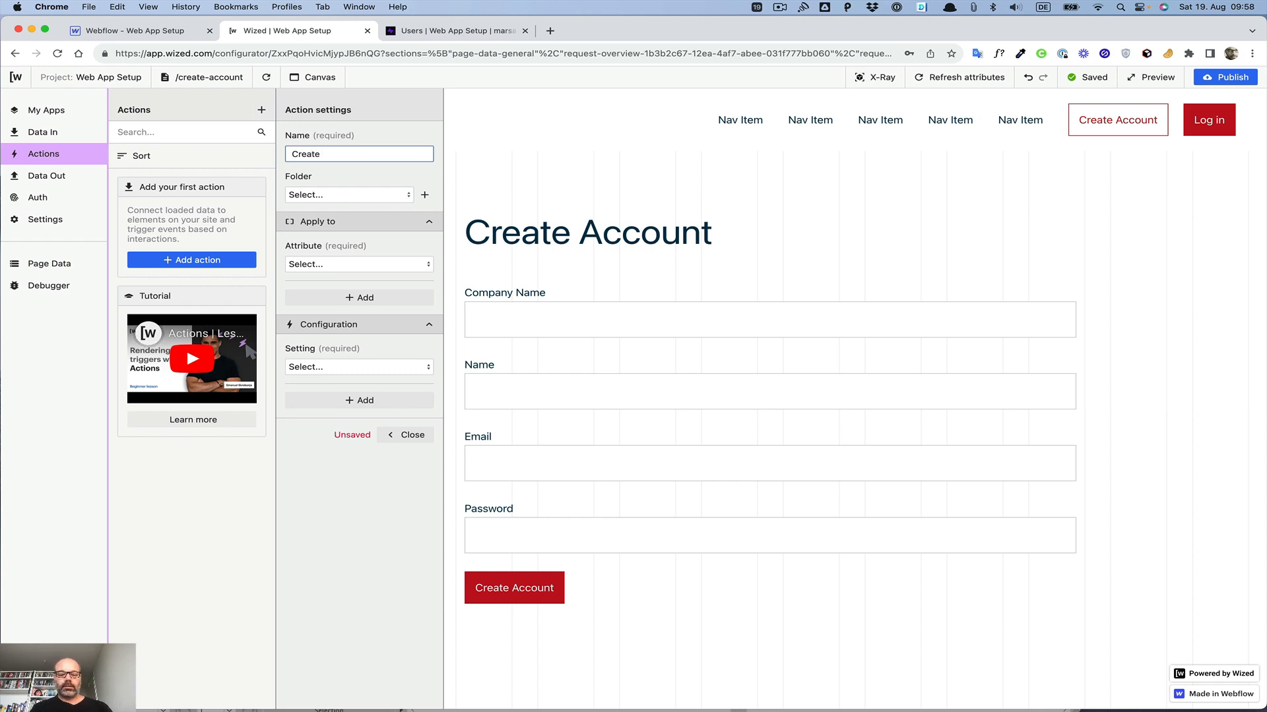
text(User)
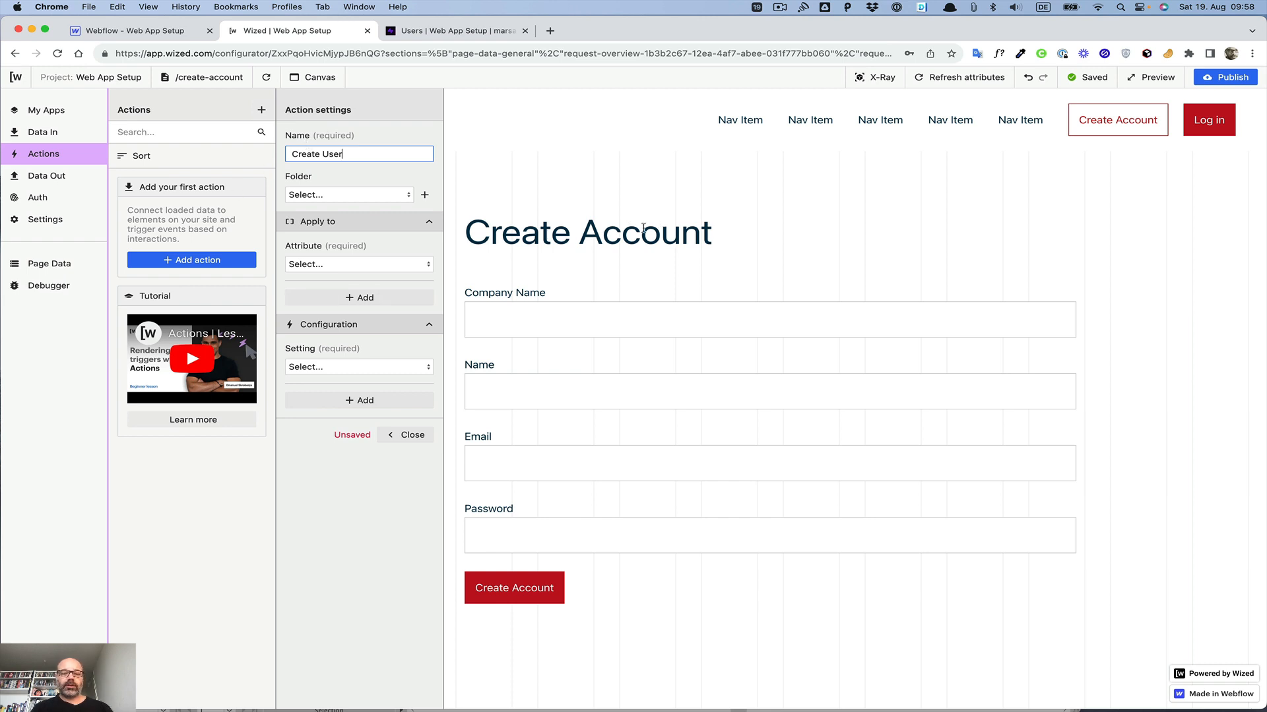
Step: Browse the attribute list and toggle X-Ray to check the form elements' attribute names
click(363, 265)
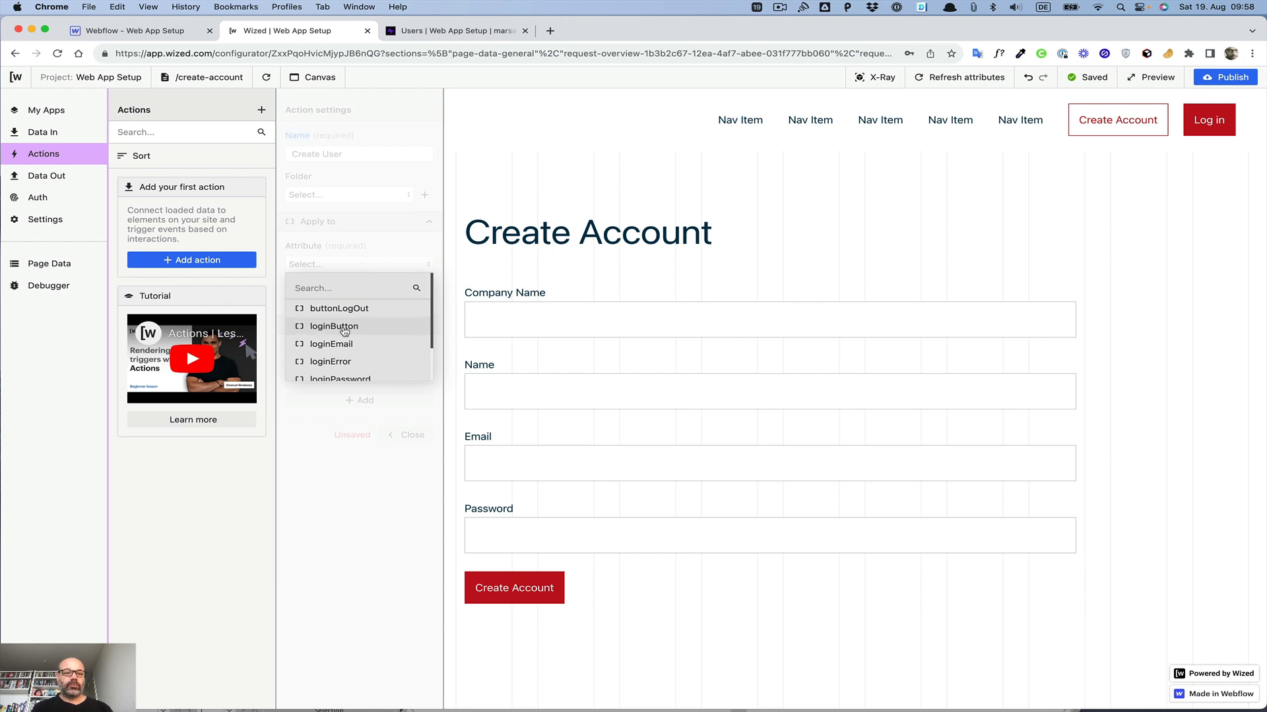
scroll(354, 317, down, 2)
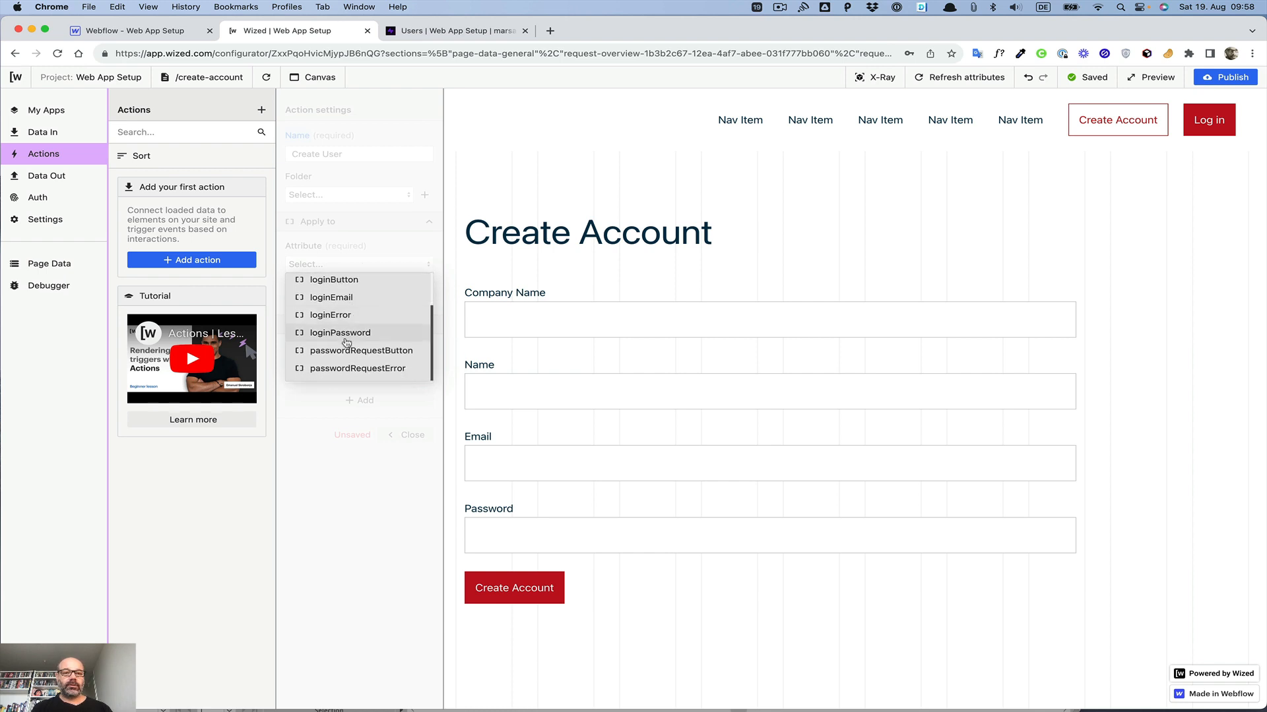
scroll(355, 318, up, 2)
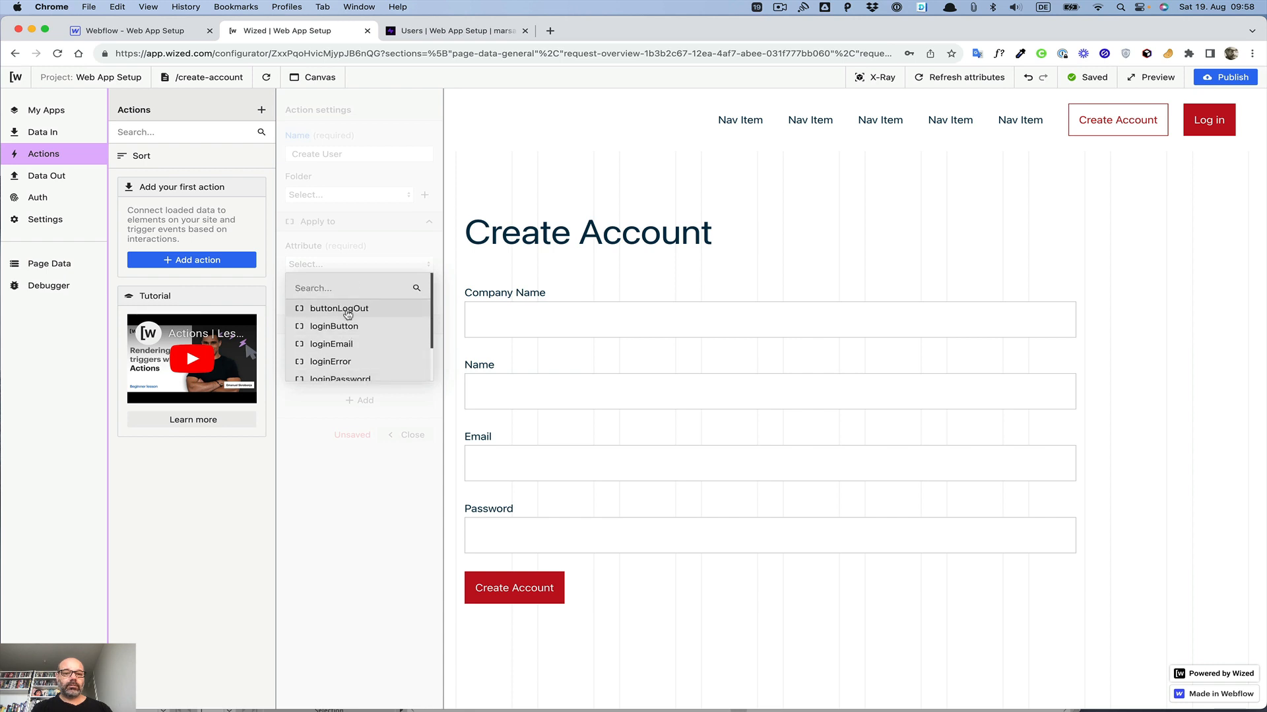
scroll(347, 314, down, 2)
scroll(350, 379, up, 2)
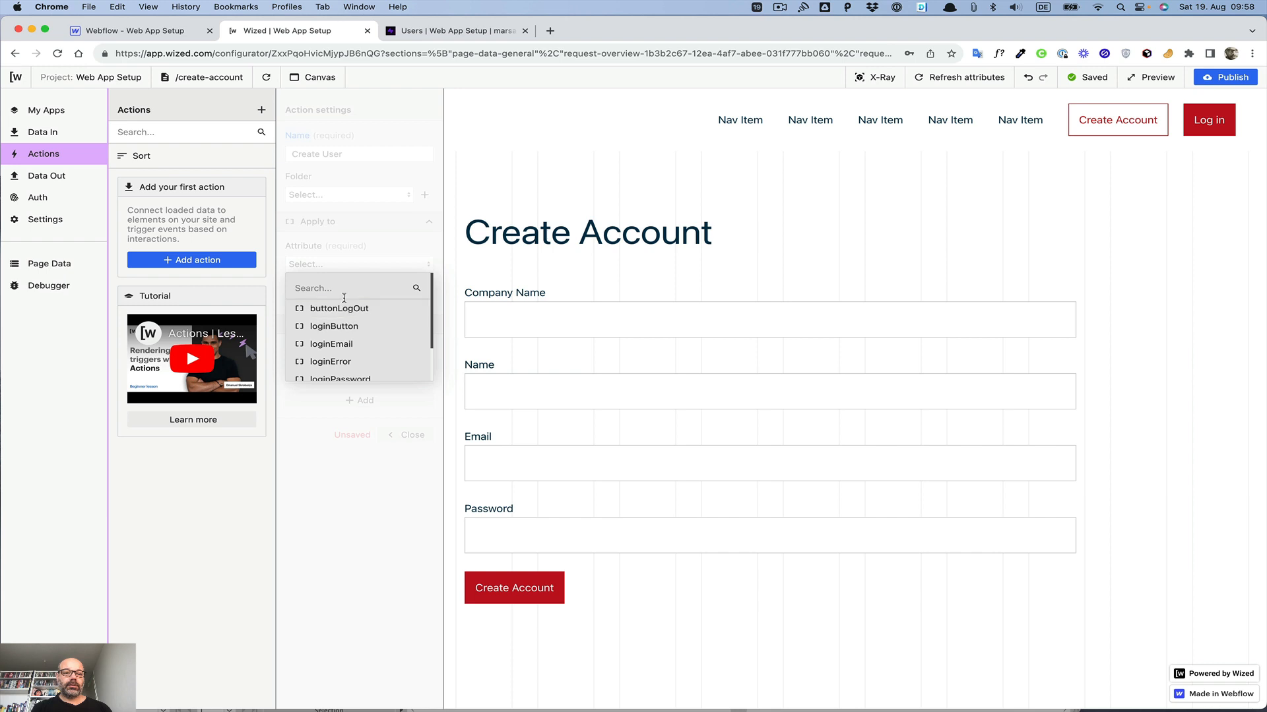
scroll(344, 303, down, 2)
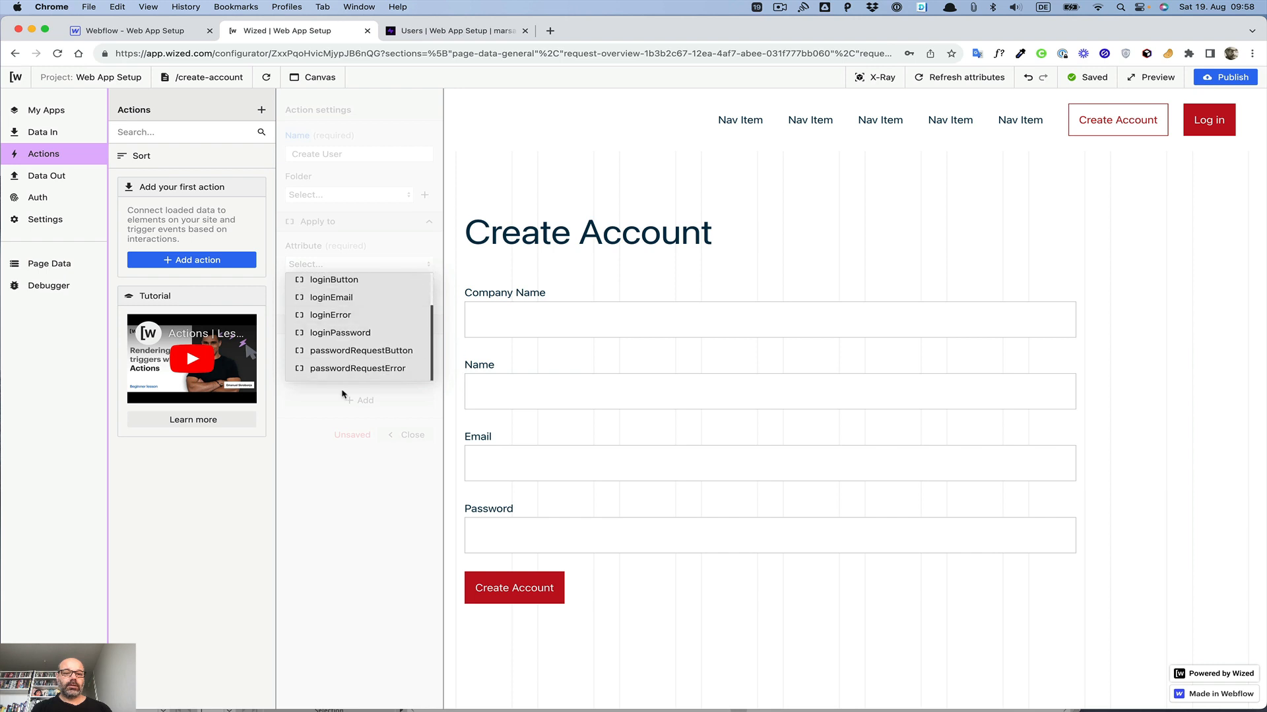
scroll(343, 369, up, 2)
scroll(342, 376, down, 2)
click(324, 488)
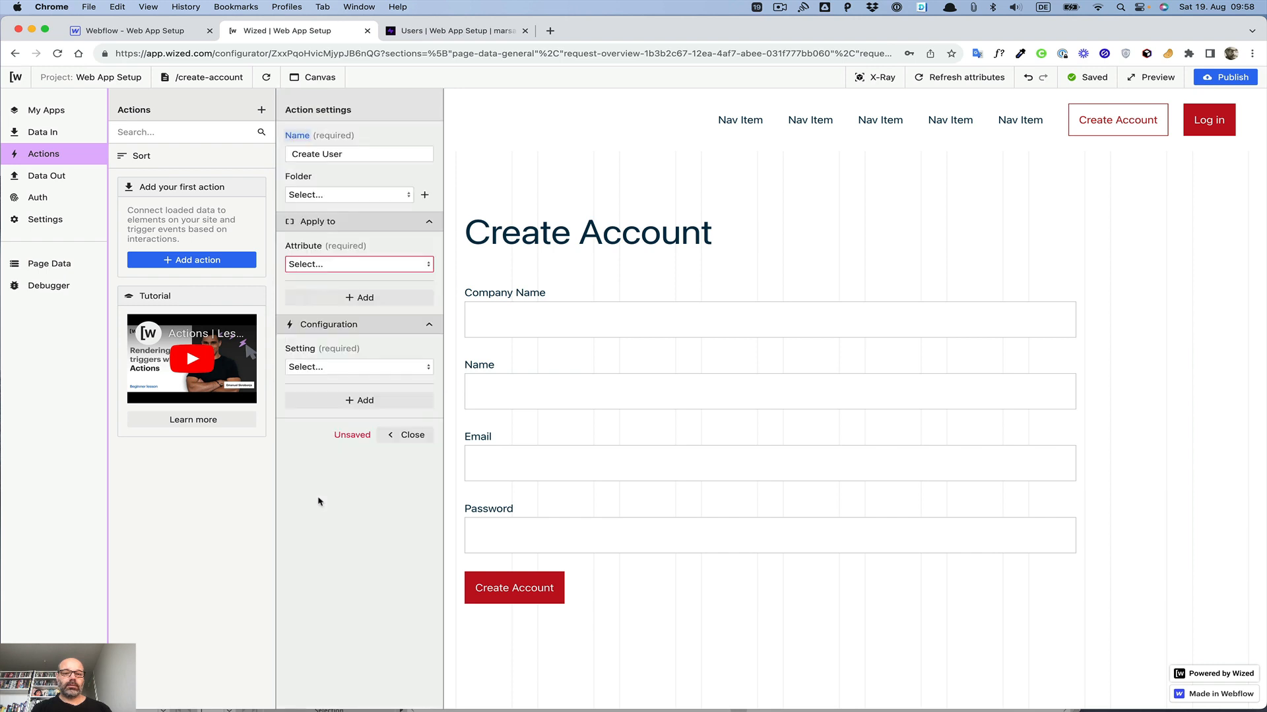
click(891, 79)
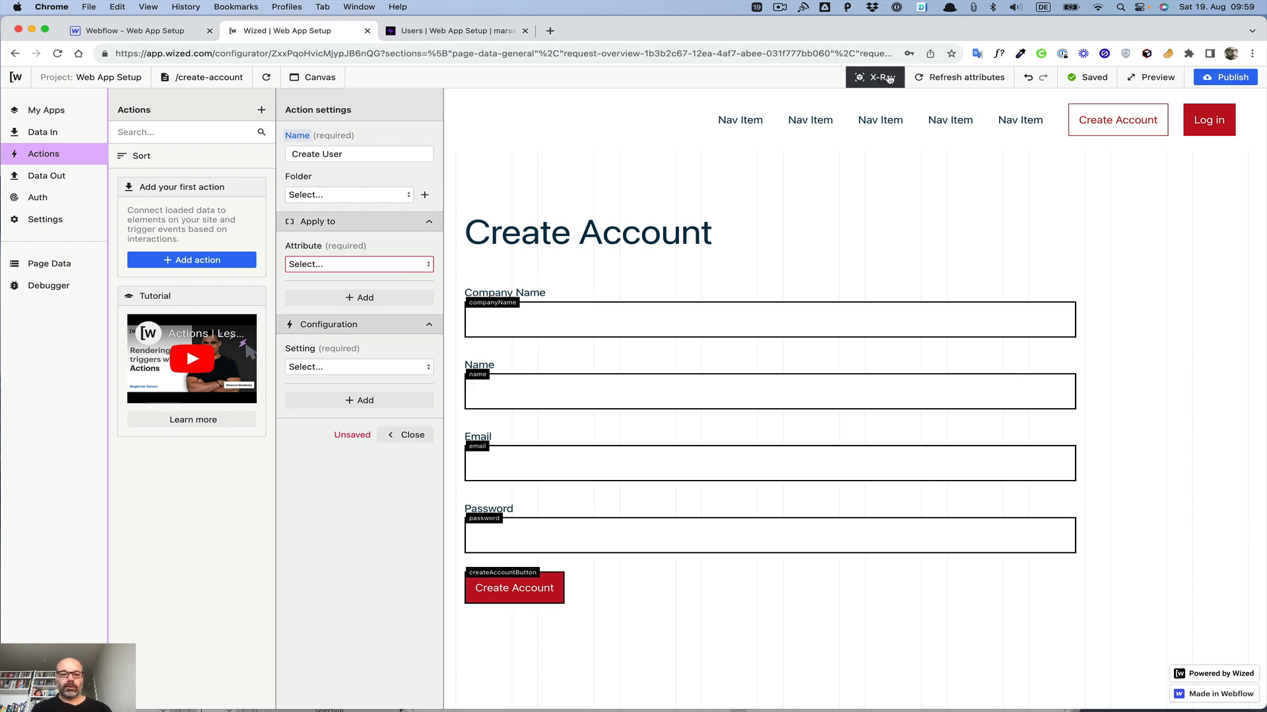
click(889, 79)
Step: Refresh the page attributes and apply the action to the createAccountButton attribute
click(318, 264)
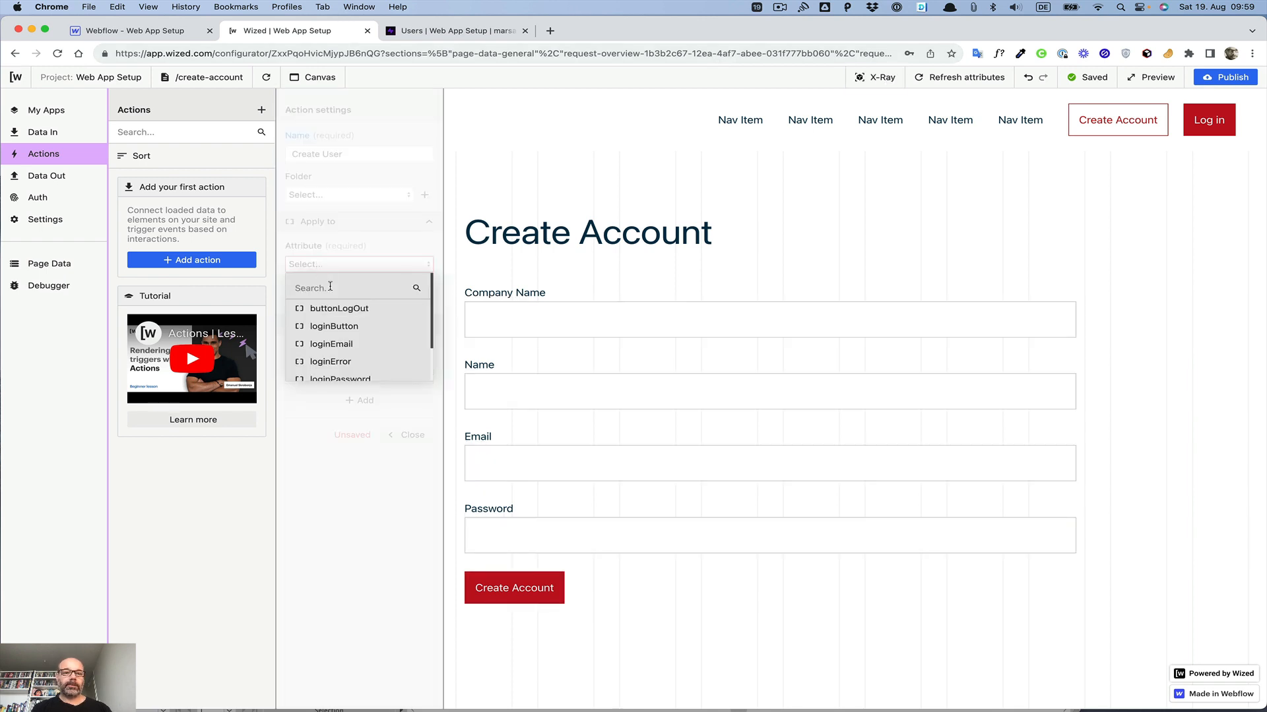
text(cre)
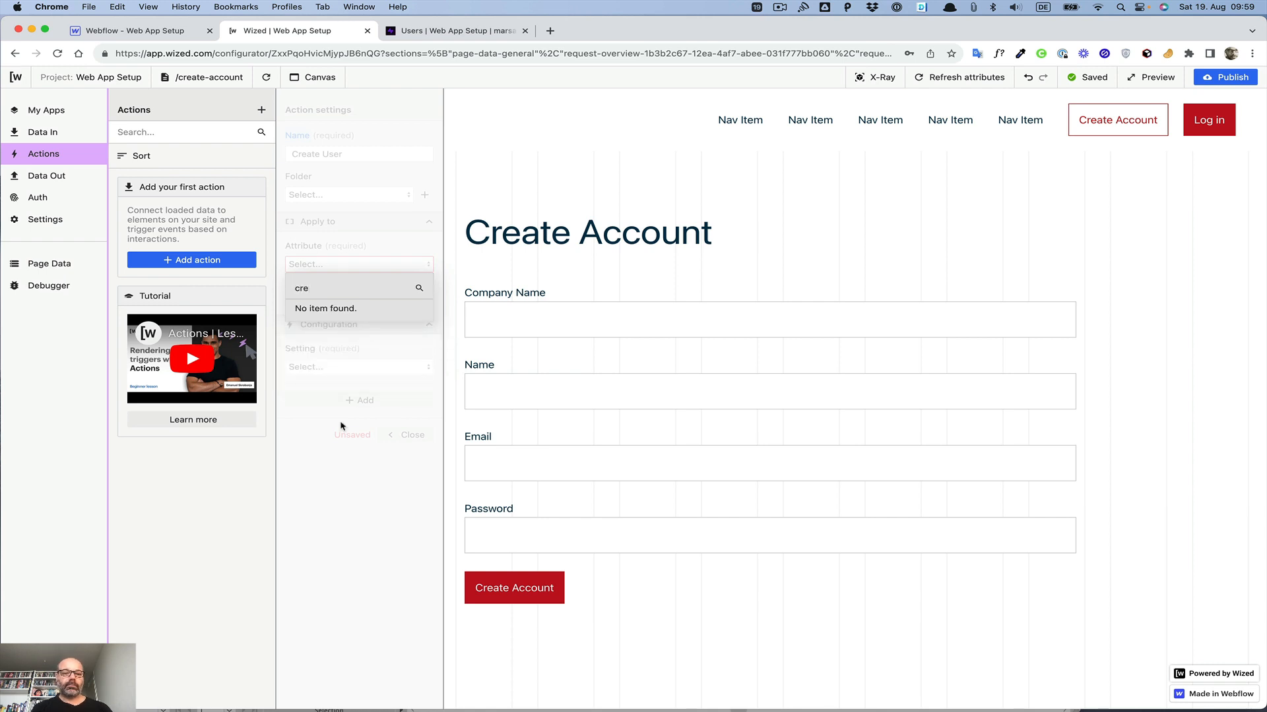
click(346, 504)
click(958, 79)
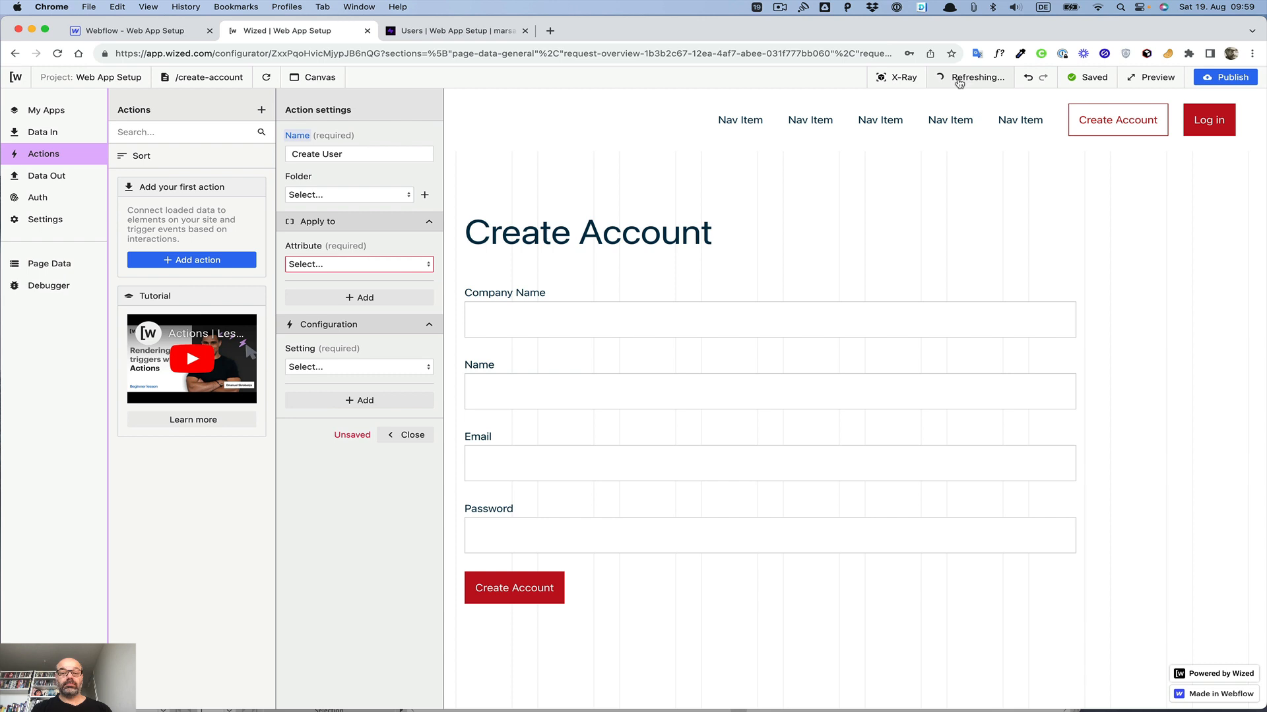
click(336, 266)
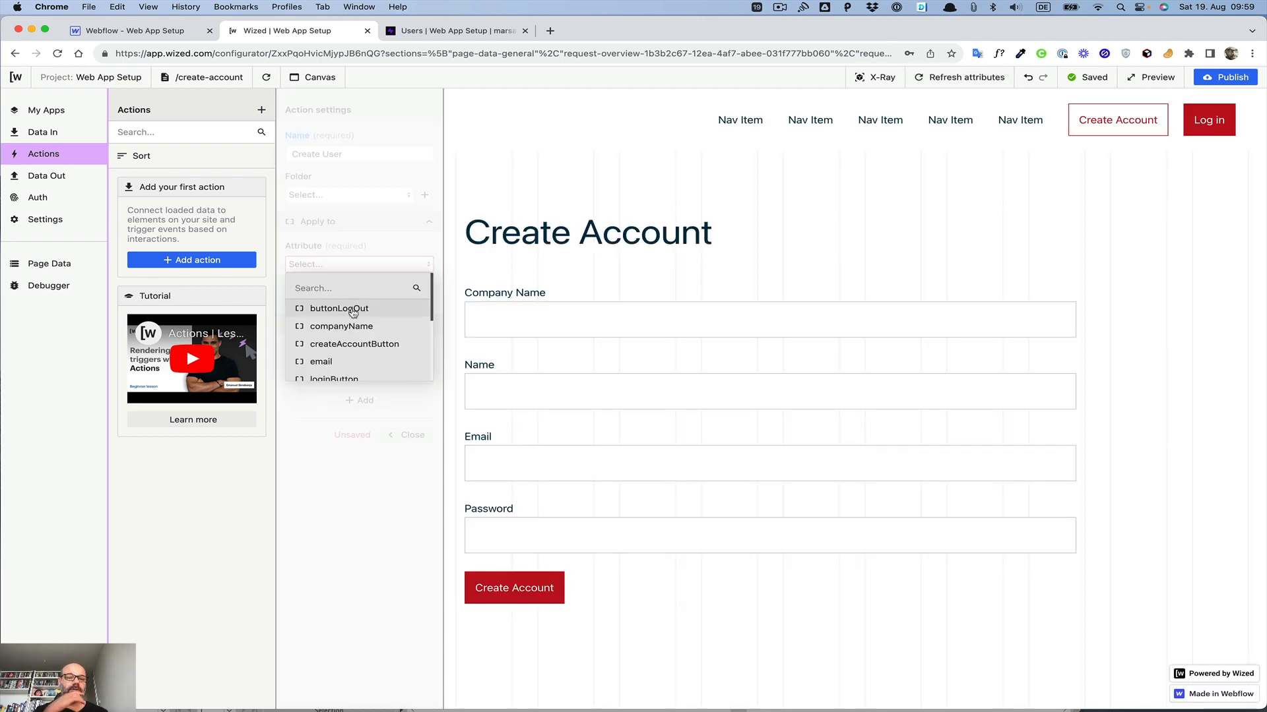
scroll(353, 314, down, 3)
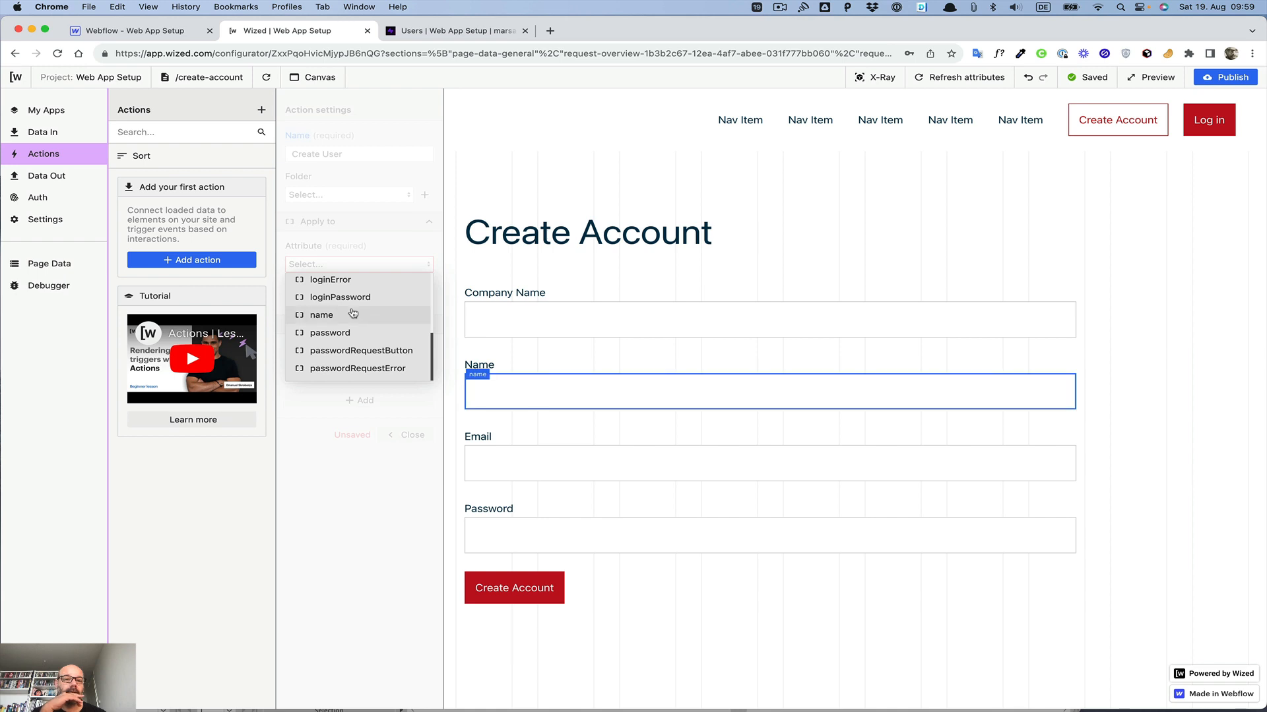
scroll(353, 313, up, 4)
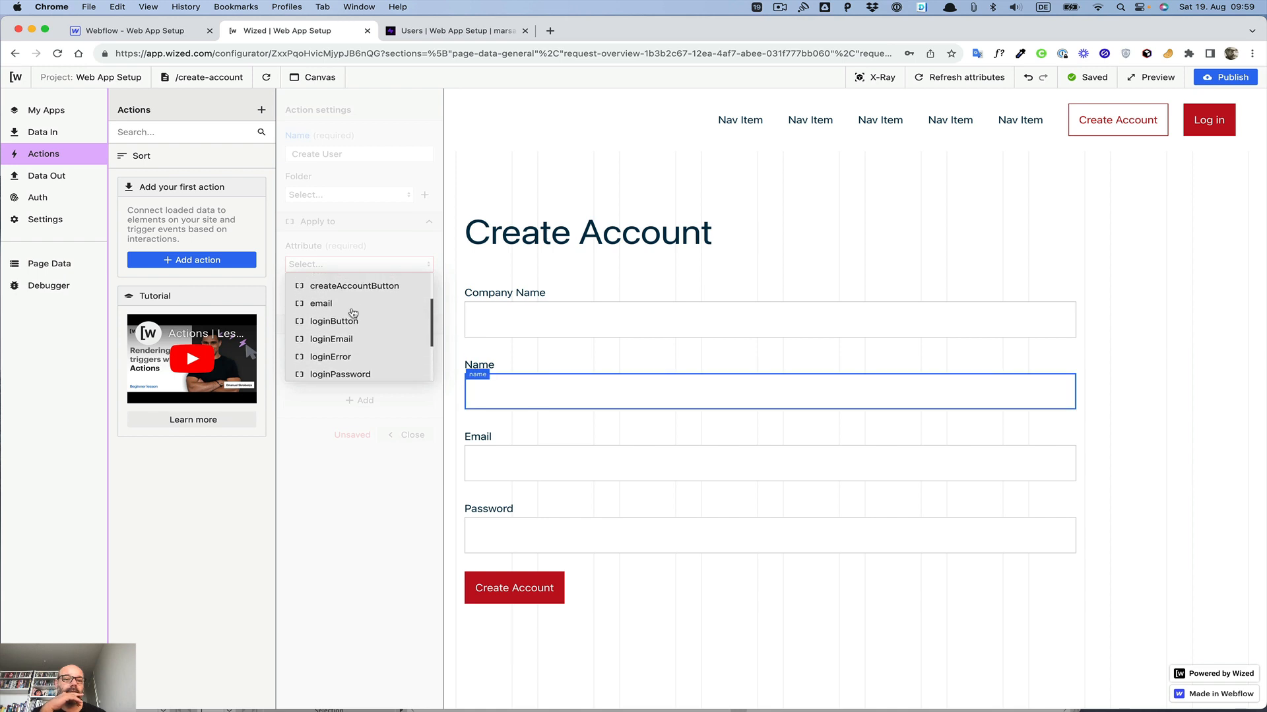
scroll(353, 312, down, 1)
click(353, 310)
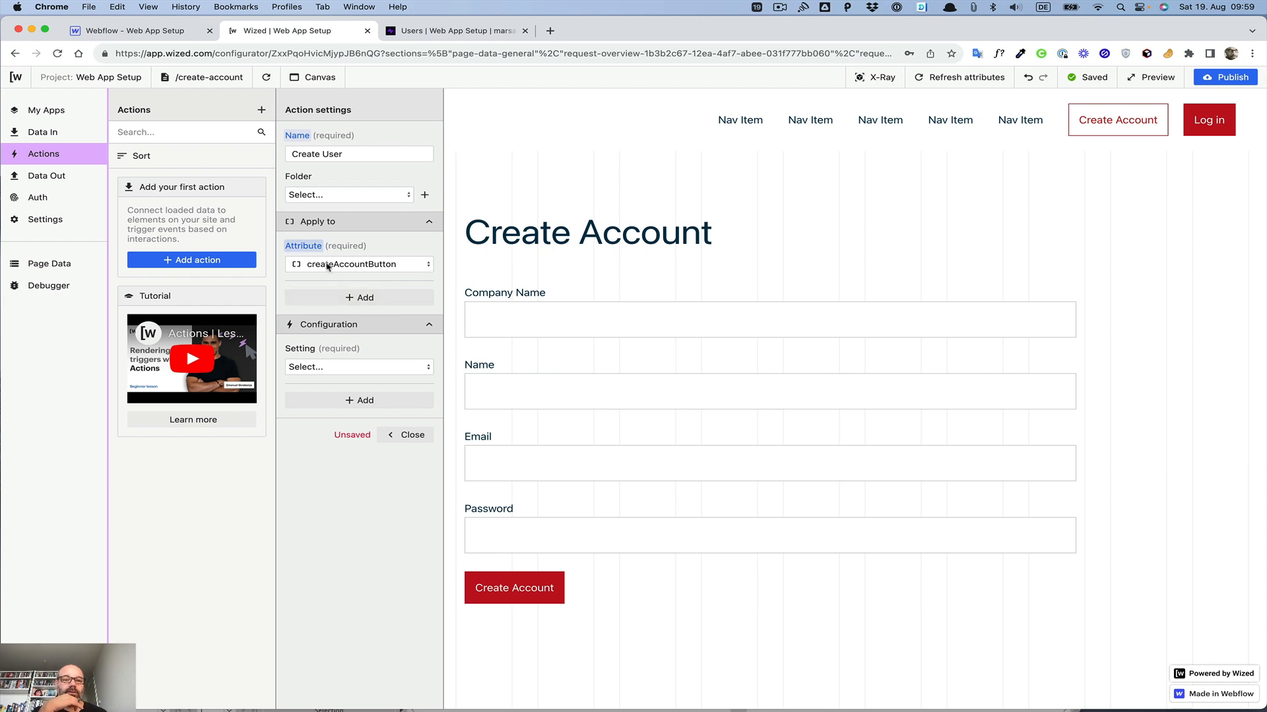
Step: Set the action's trigger to On Click with Perform request as the action
click(333, 369)
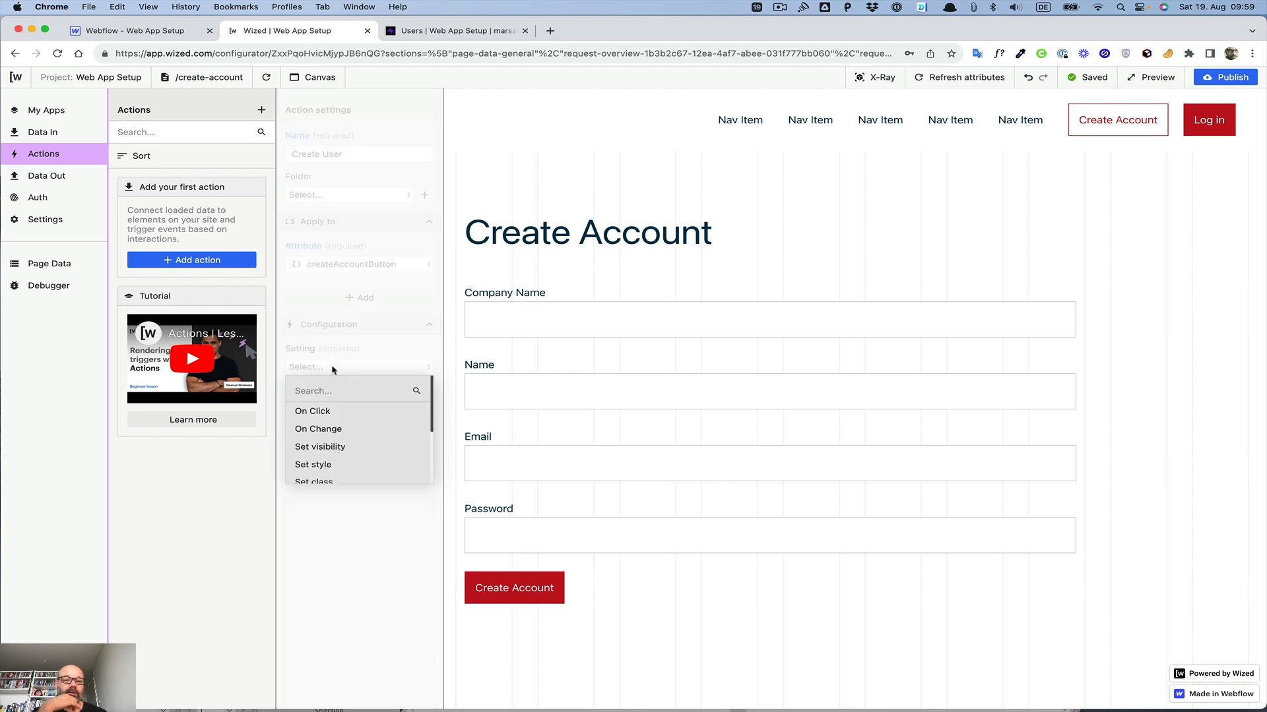
click(313, 412)
click(318, 408)
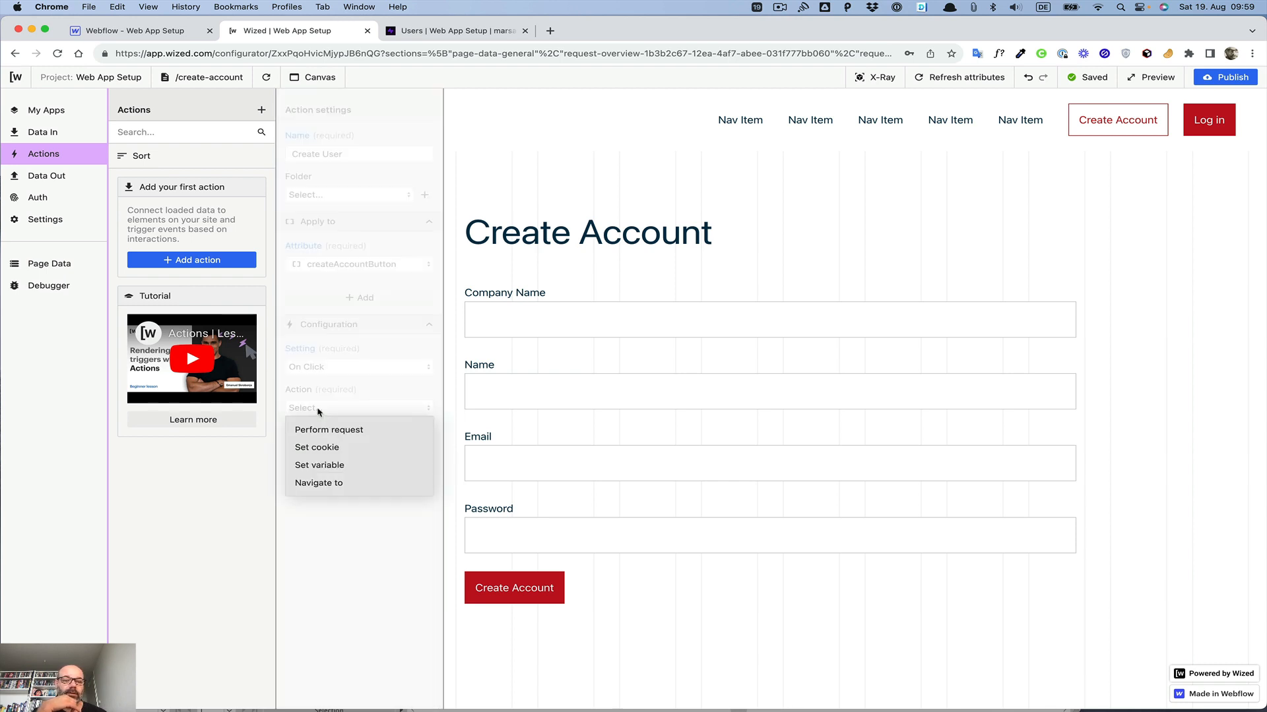
click(323, 430)
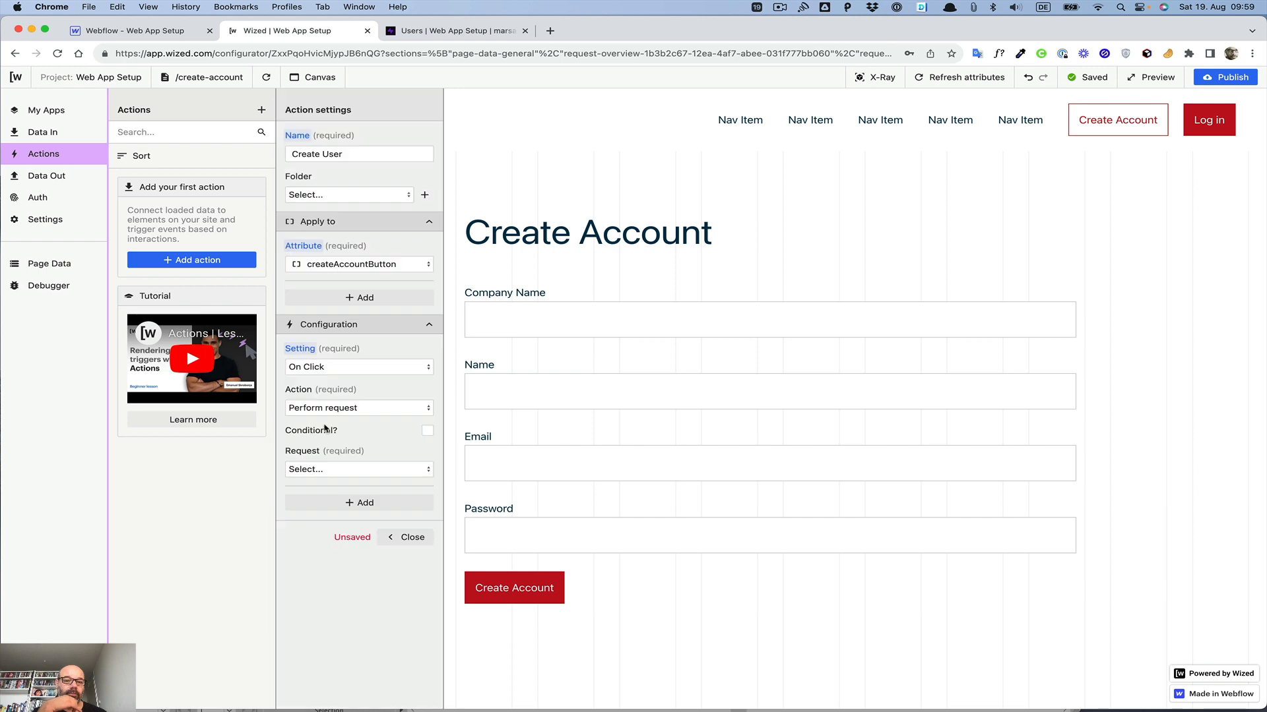
Step: Choose the Create User request for the action and close the action settings
click(333, 470)
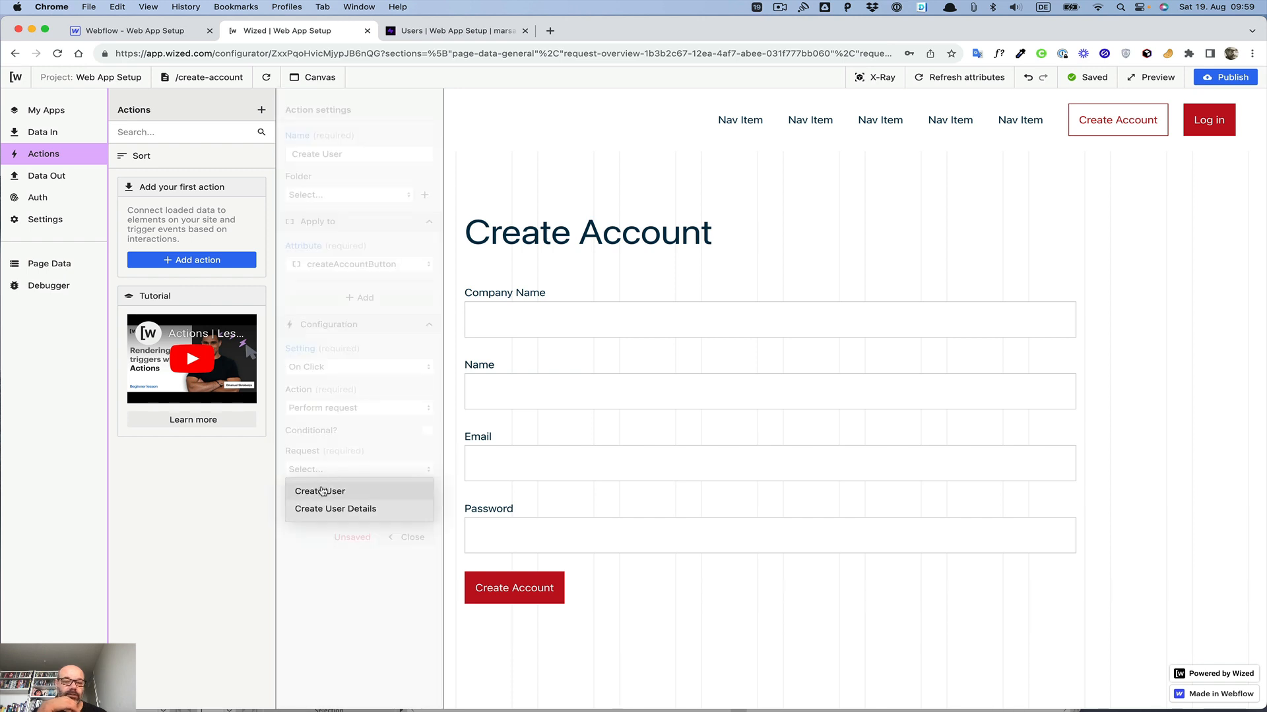
click(322, 492)
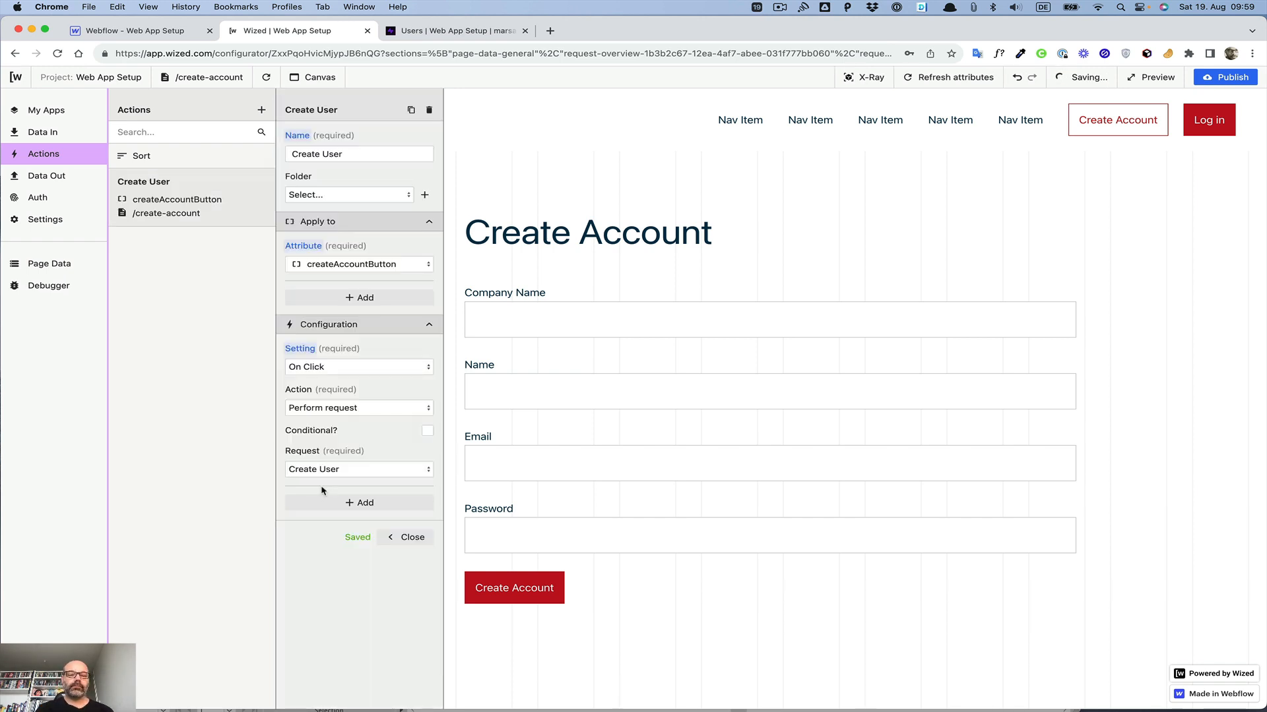
click(412, 538)
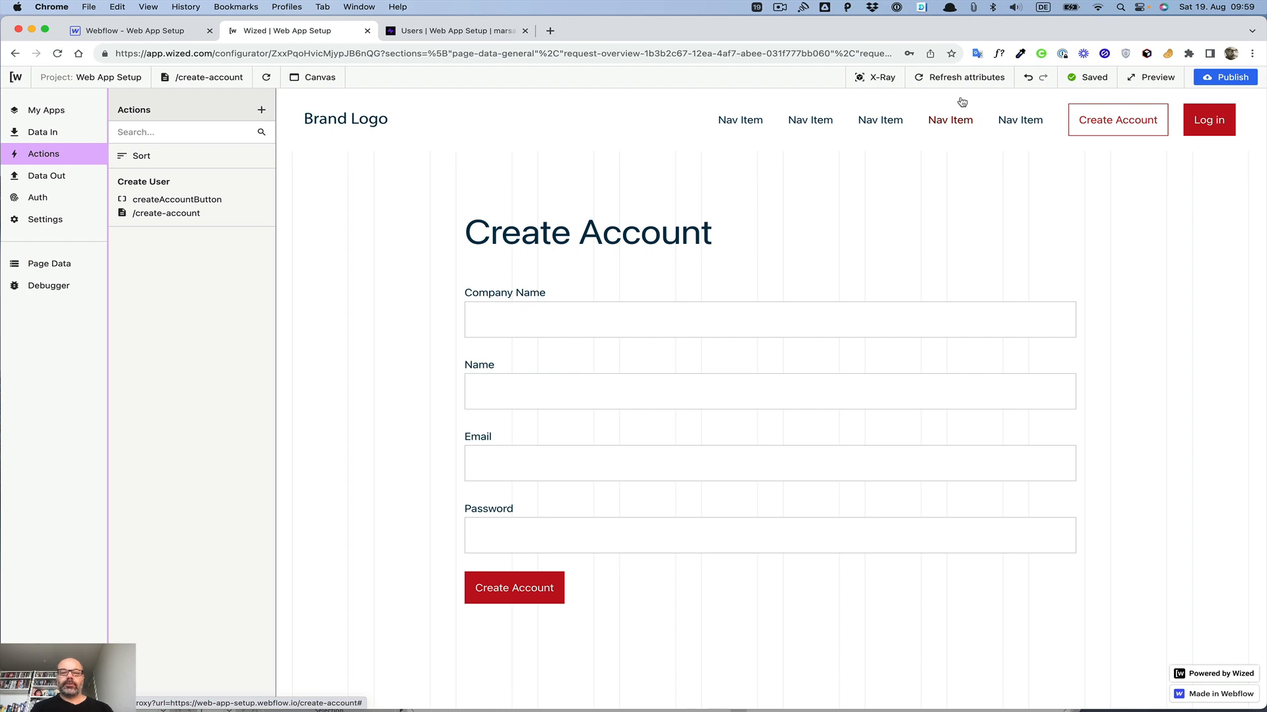
Step: Open the development site web-app-setup.webflow.io from the publish destinations
click(1238, 78)
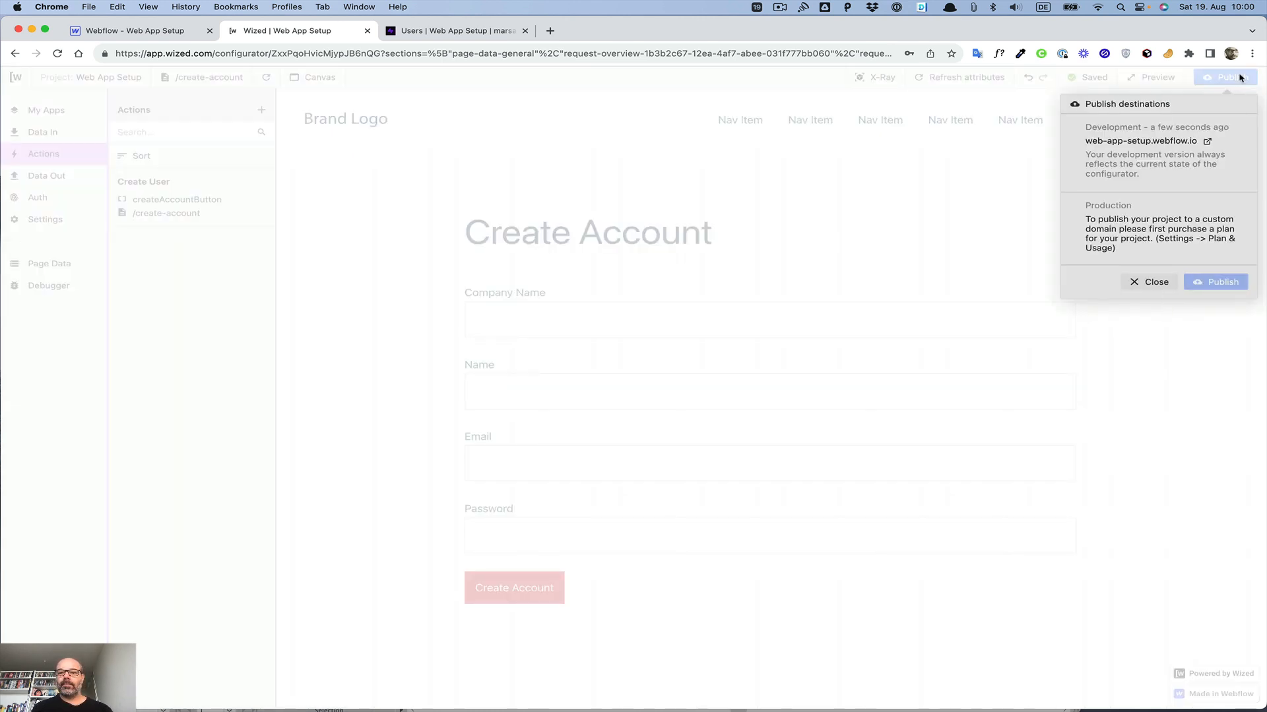
click(1208, 142)
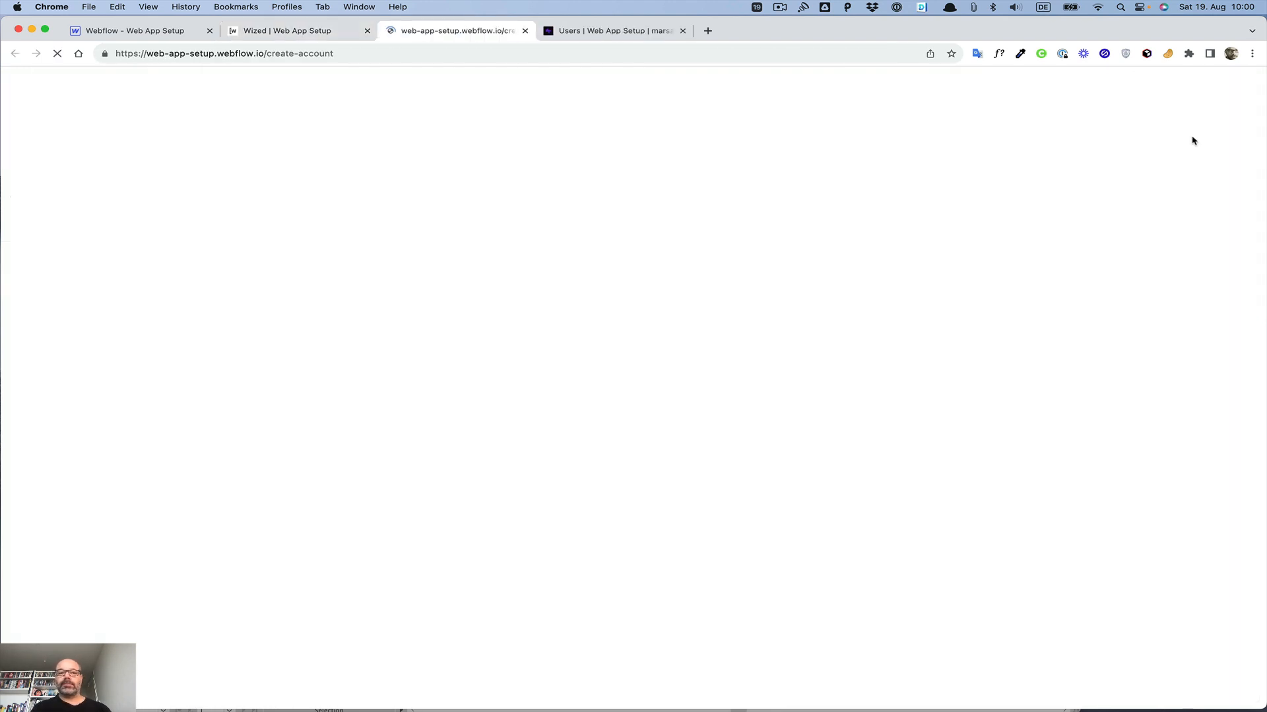
Step: Fill in the Company Name and Name fields of the sign-up form with the user's full name
click(421, 310)
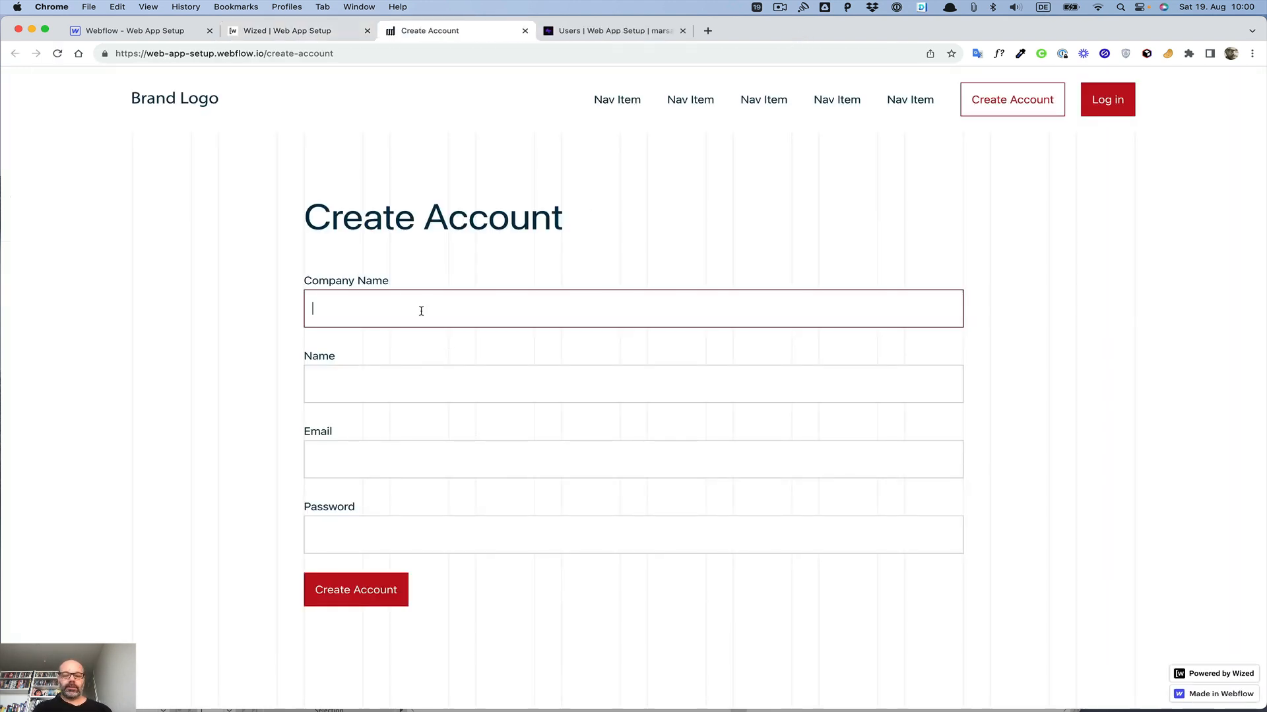
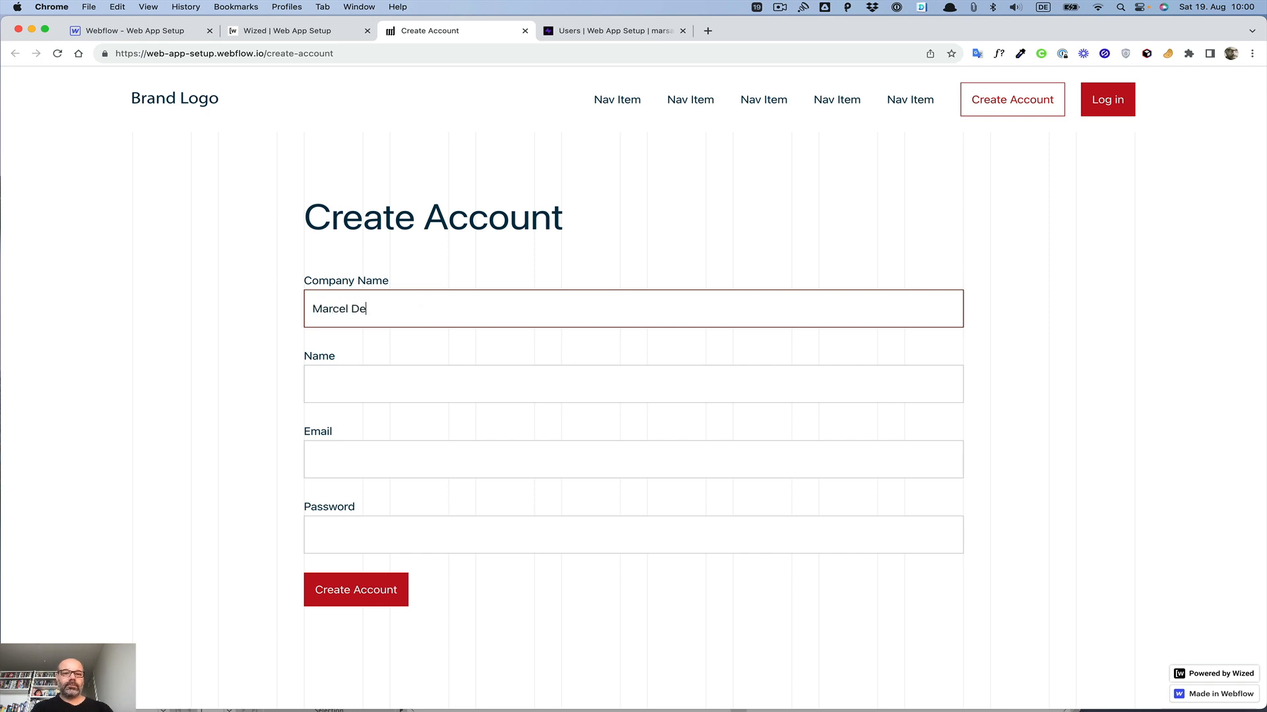
key(Tab)
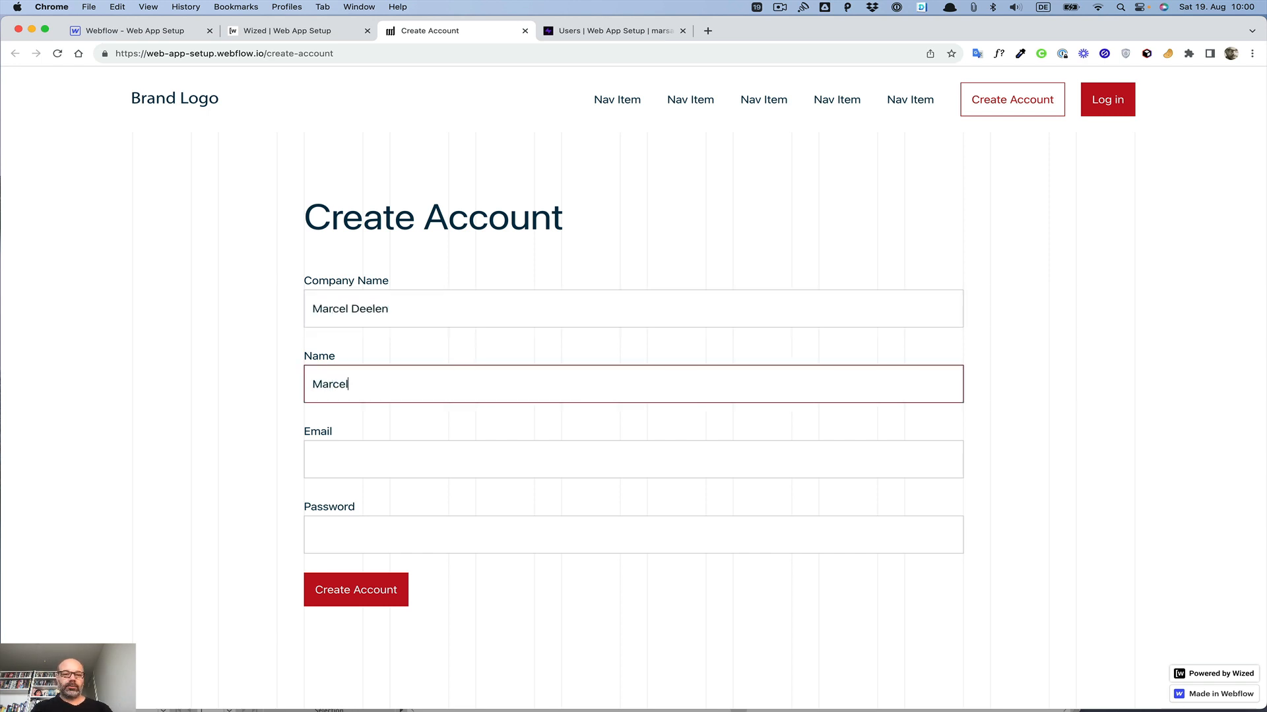
key(Tab)
key(shift+Tab)
key(Right)
text(elen)
key(Tab)
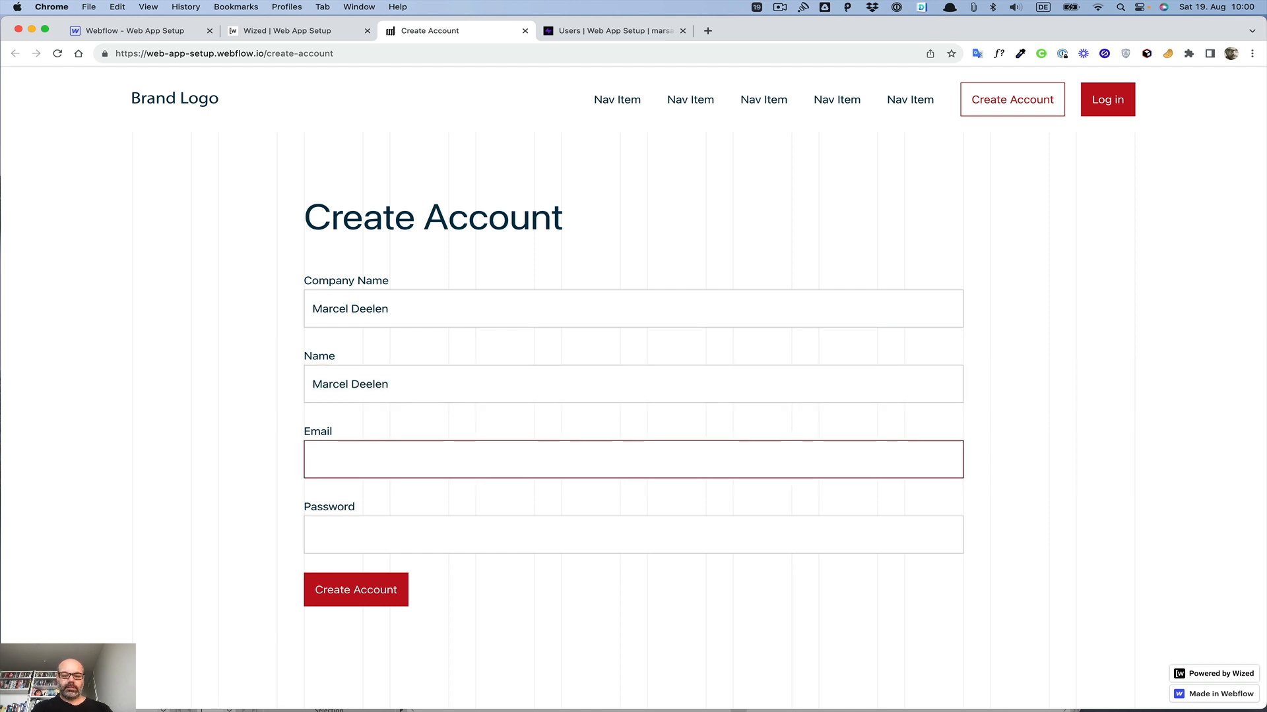
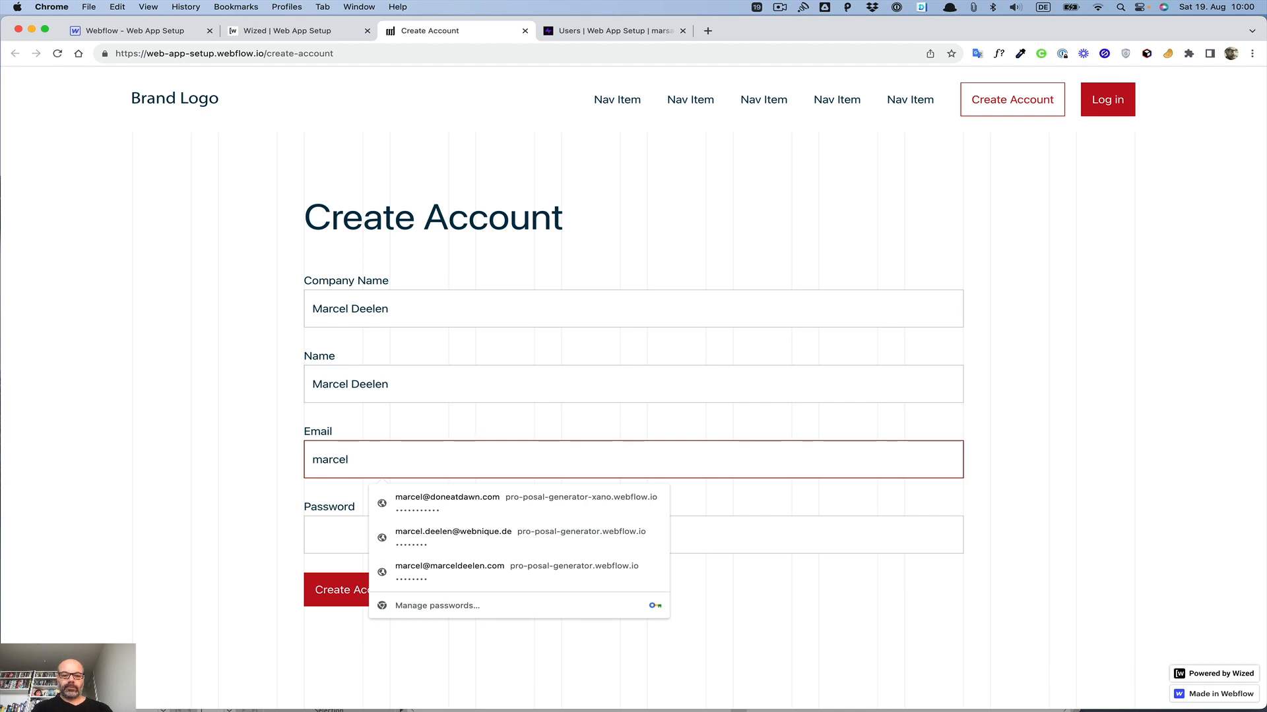
Step: Fill in the email and account password from a saved browser login
click(481, 568)
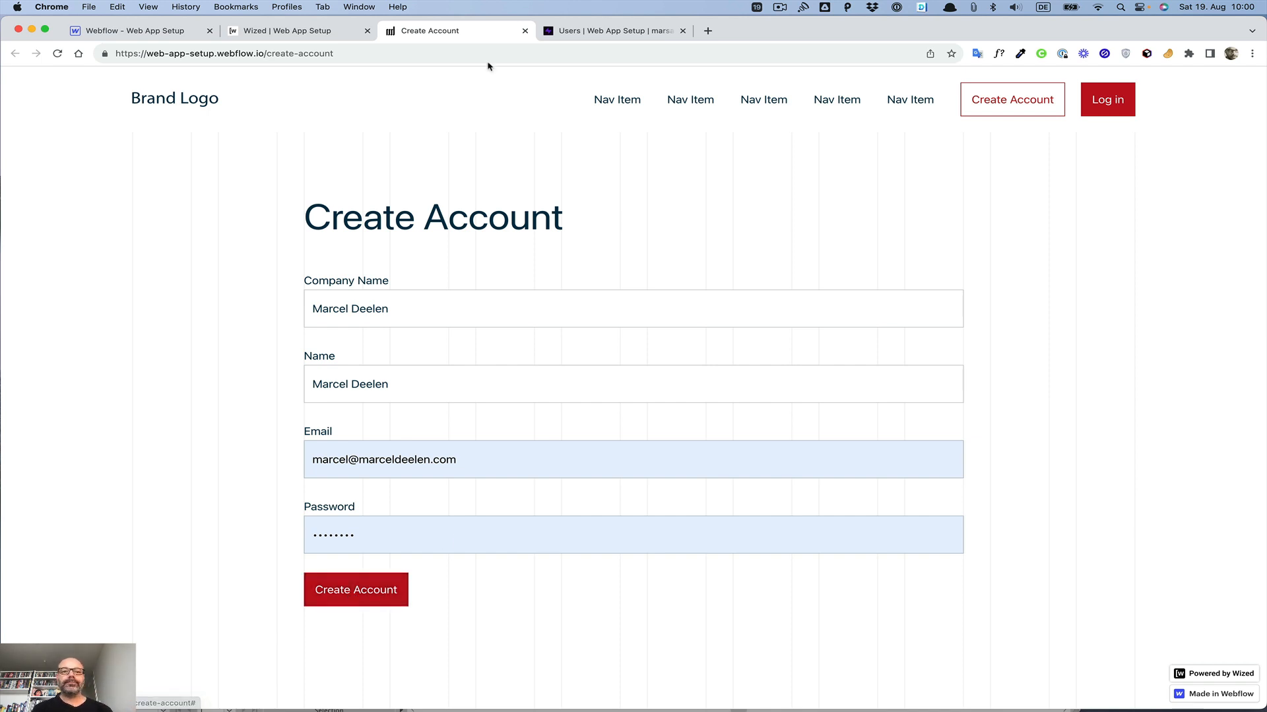
Step: Switch to the Supabase tab and open the Authentication users list
click(584, 31)
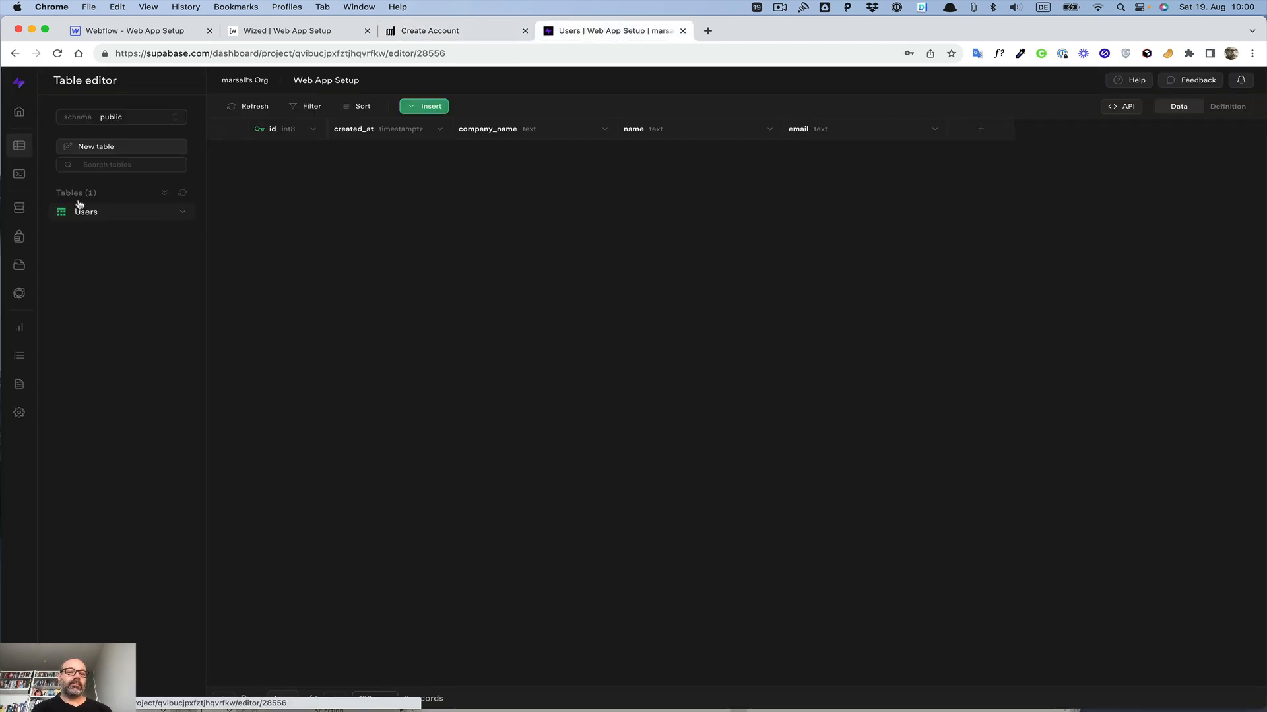
click(18, 239)
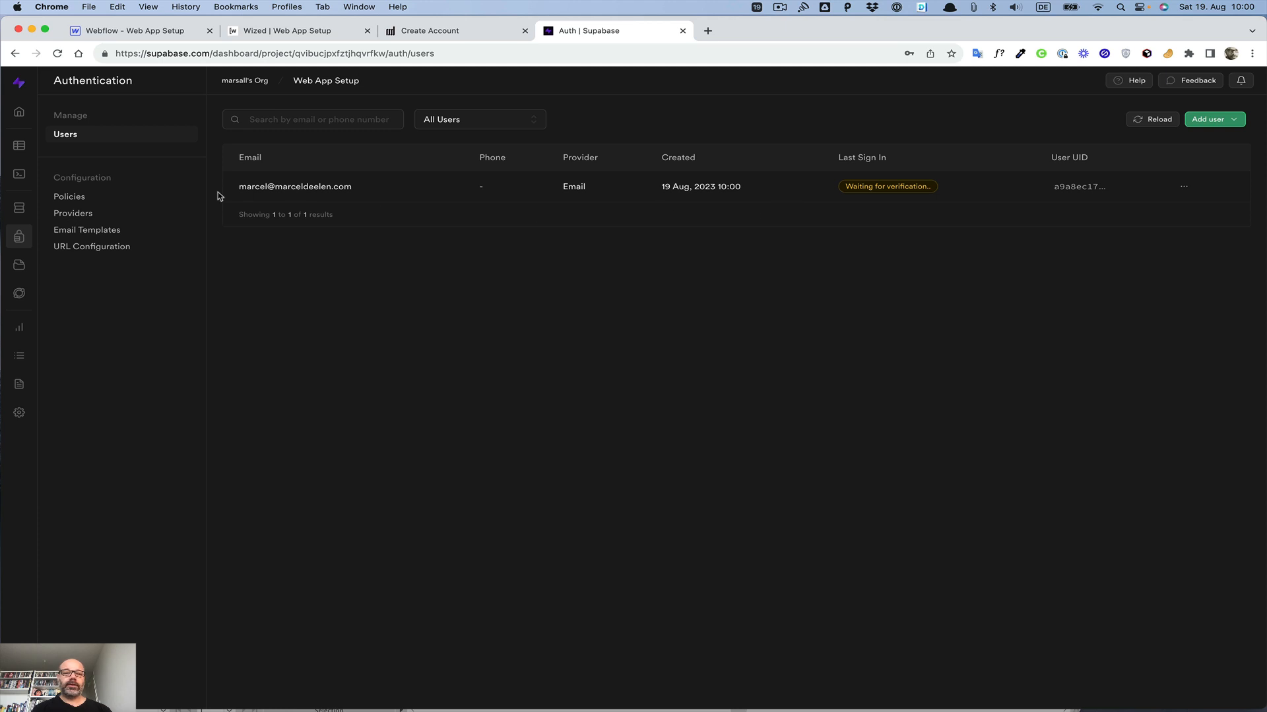
Step: Open the Users table in the Supabase Table Editor
click(14, 147)
click(89, 213)
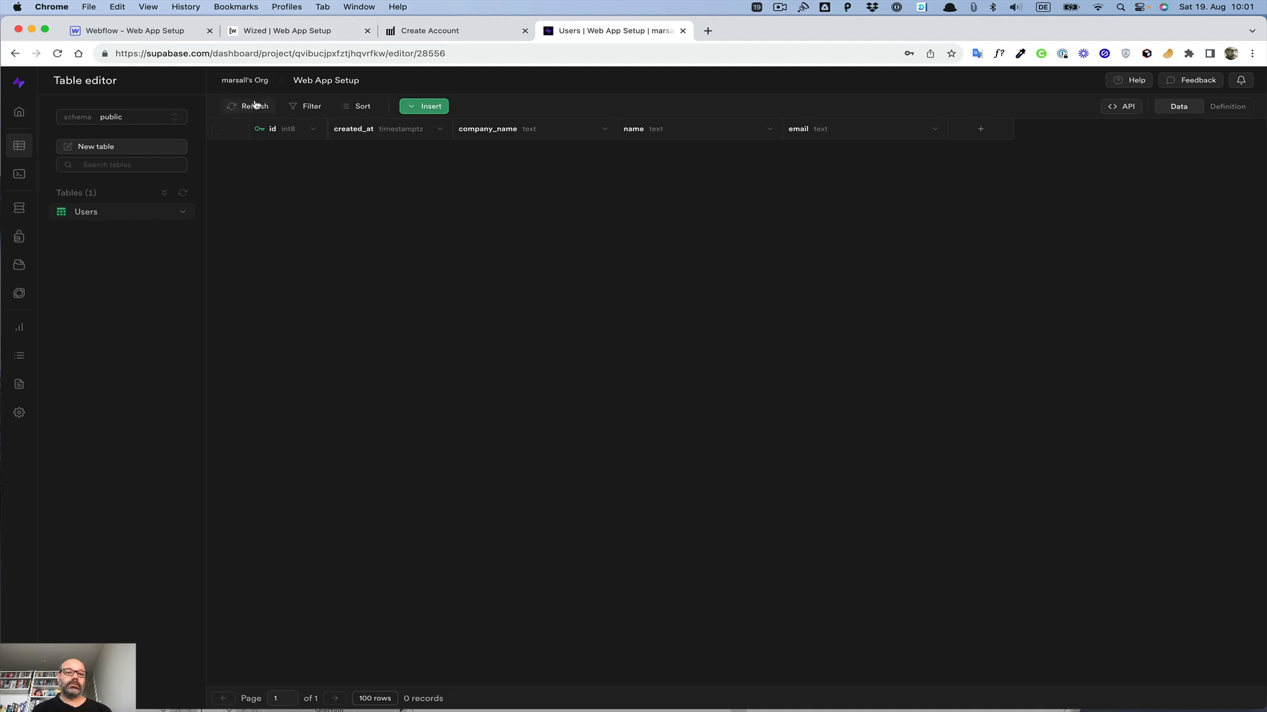
Step: Close the publish destinations panel in Wized and open the Create User request under Data Out
click(283, 39)
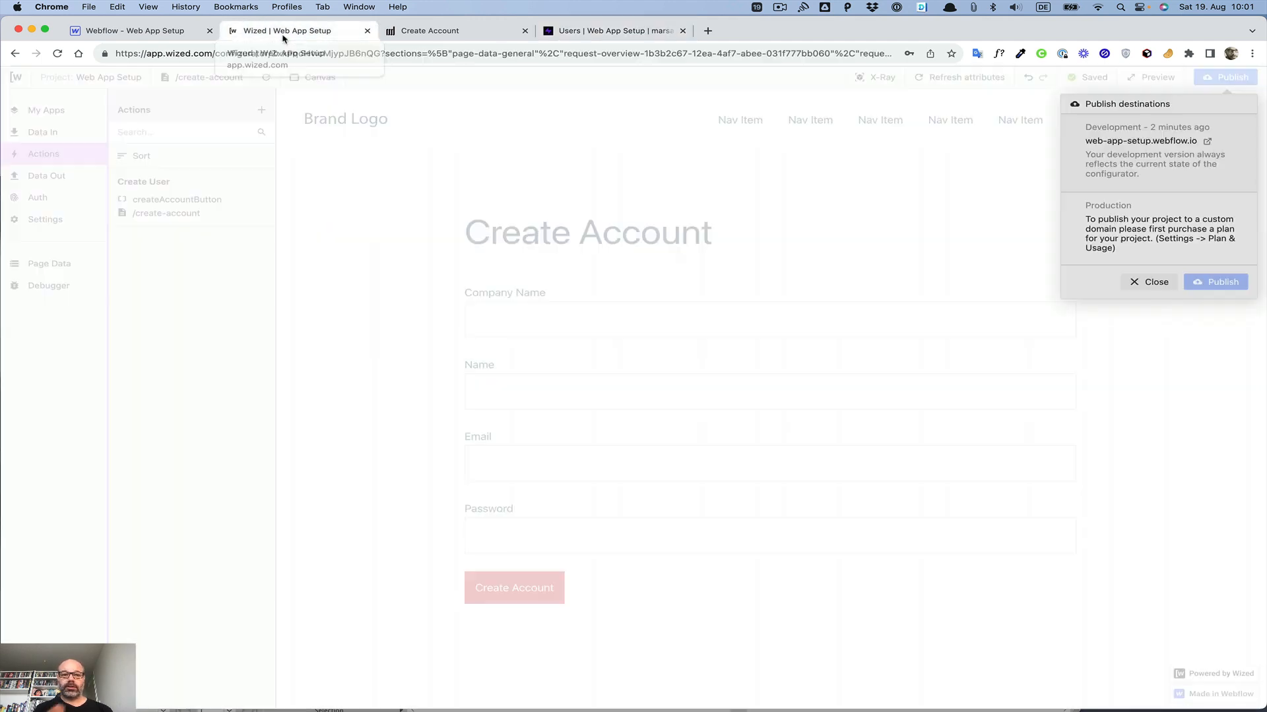
click(1152, 283)
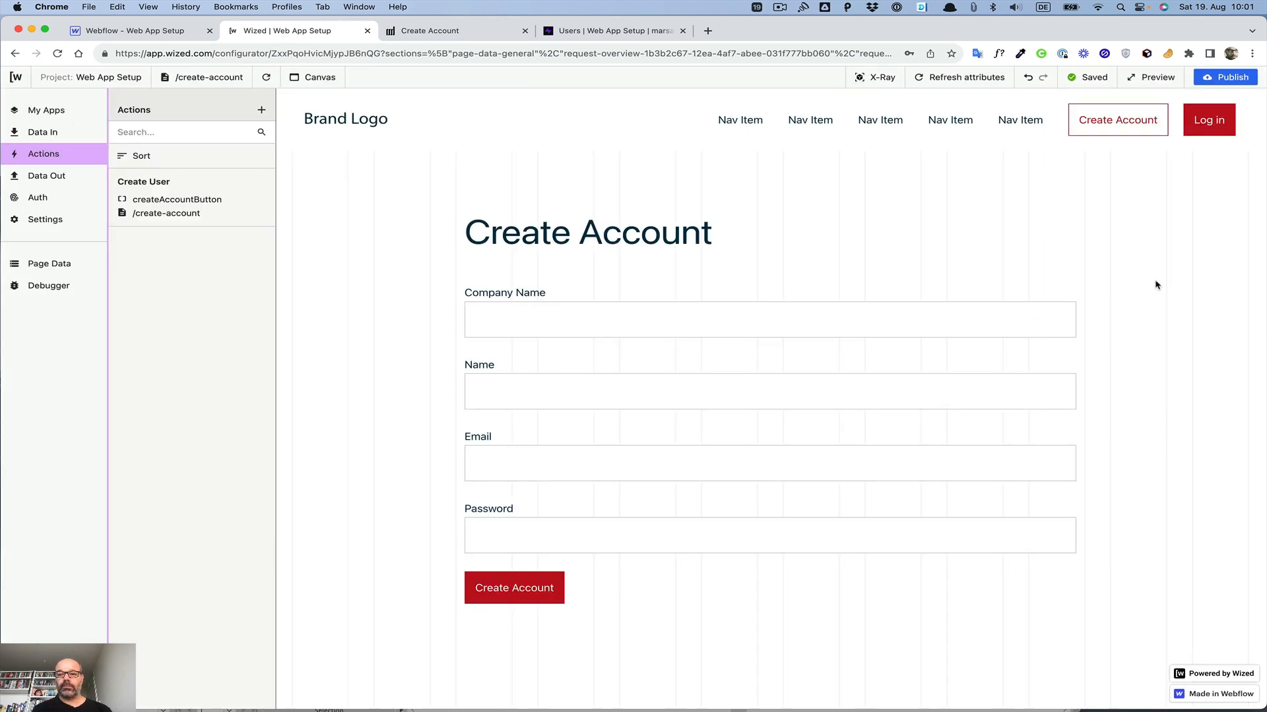
click(44, 180)
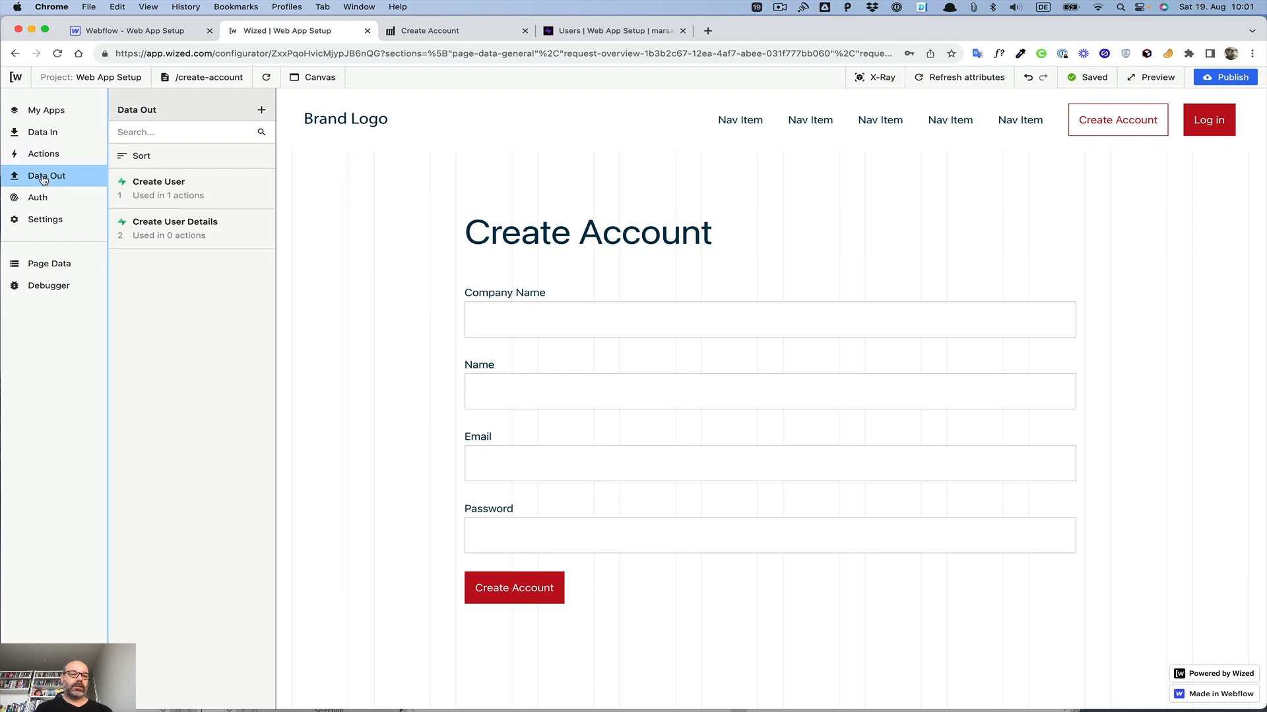
click(164, 197)
double_click(164, 188)
click(164, 188)
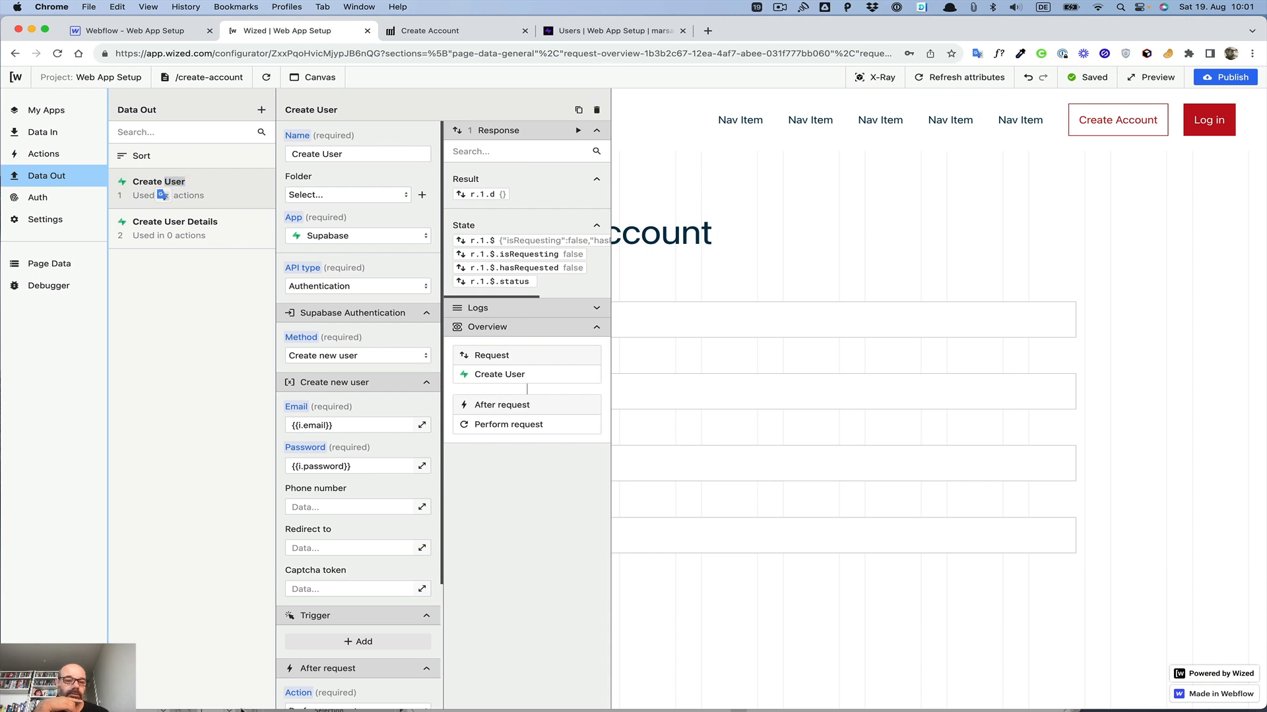
Step: Fill the sign-up form on the canvas with the user's full name as company and name, plus the saved email and password
scroll(340, 505, down, 5)
click(392, 672)
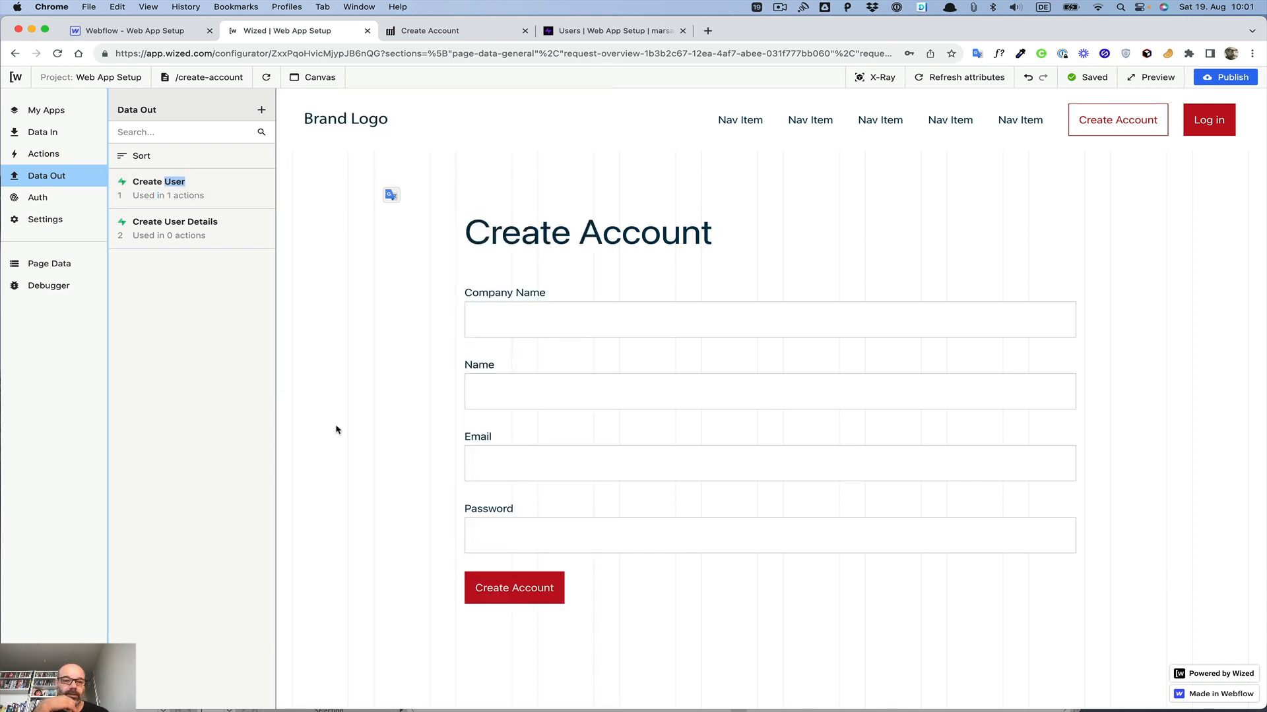
click(478, 327)
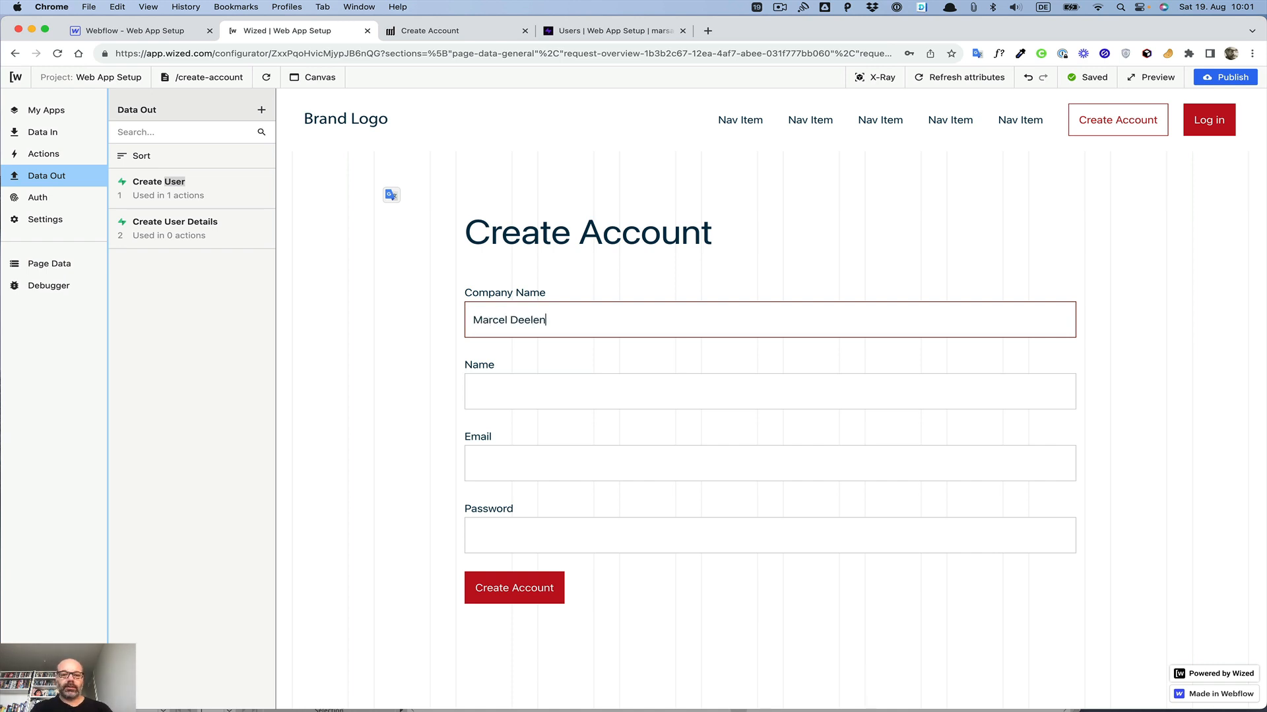
key(Tab)
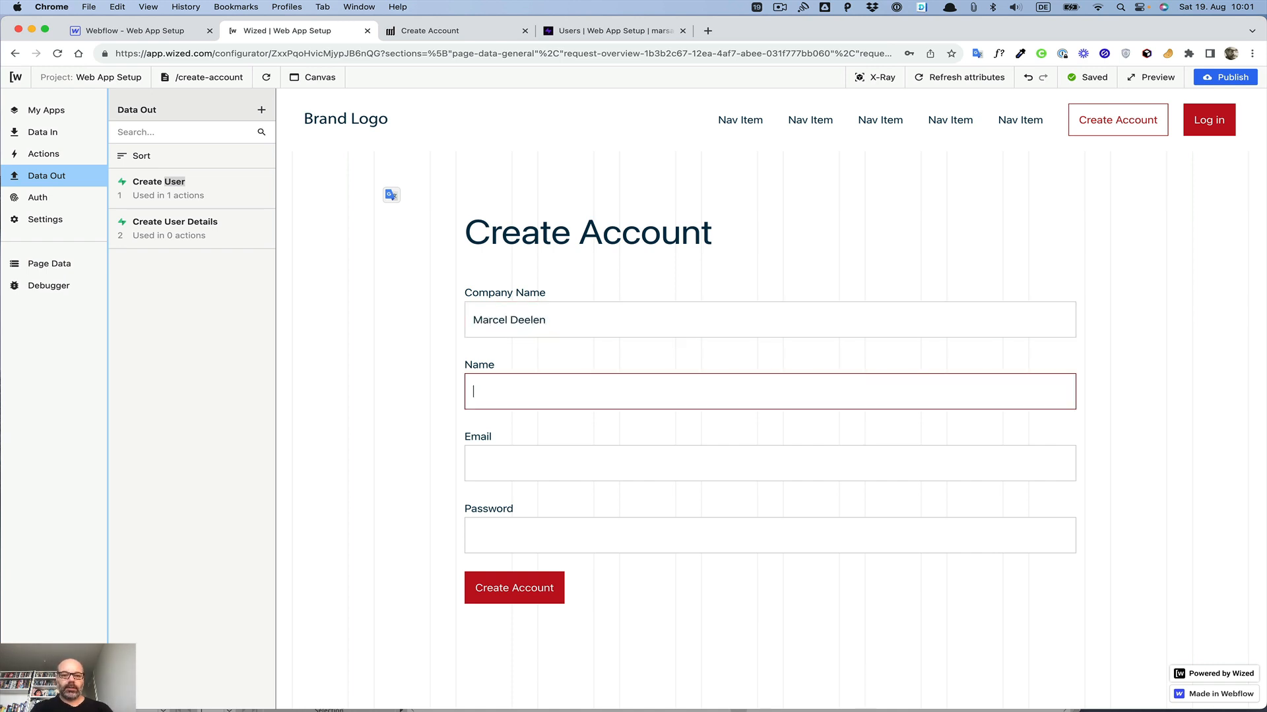
key(Tab)
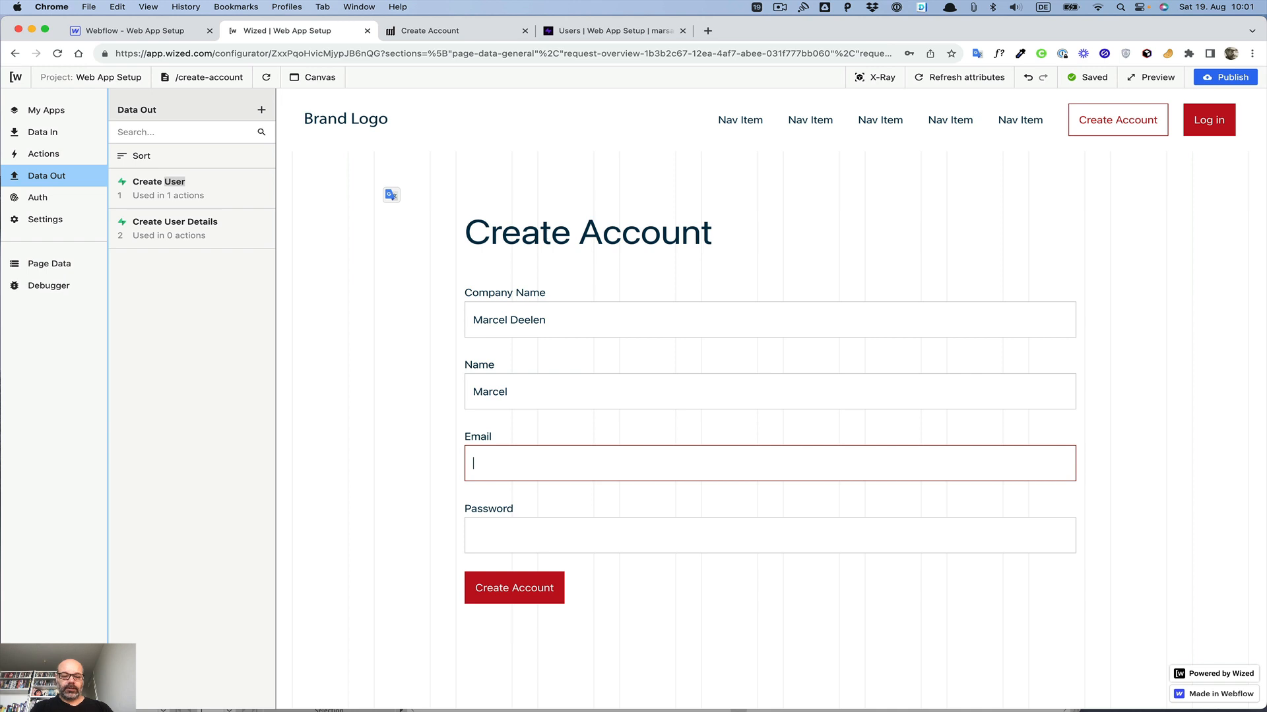
click(547, 390)
key(Tab)
text(ma)
click(610, 570)
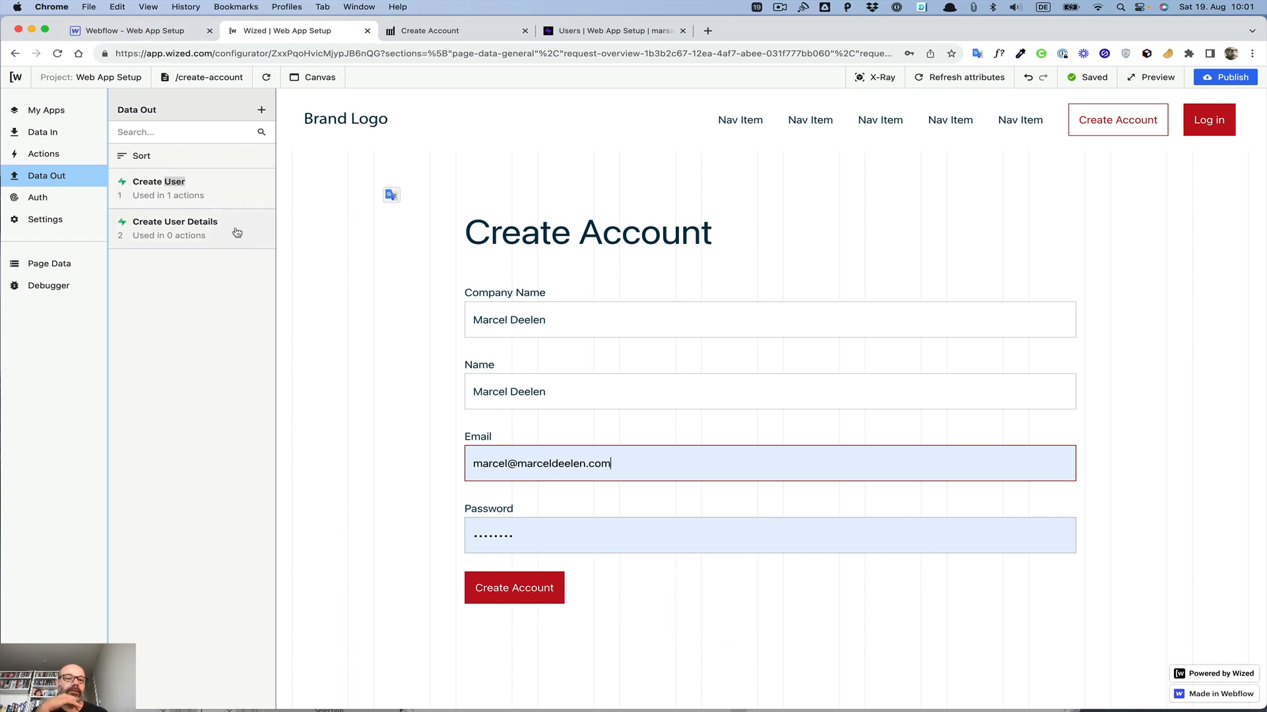
Step: Run the Create User request and inspect its response result and state
click(230, 192)
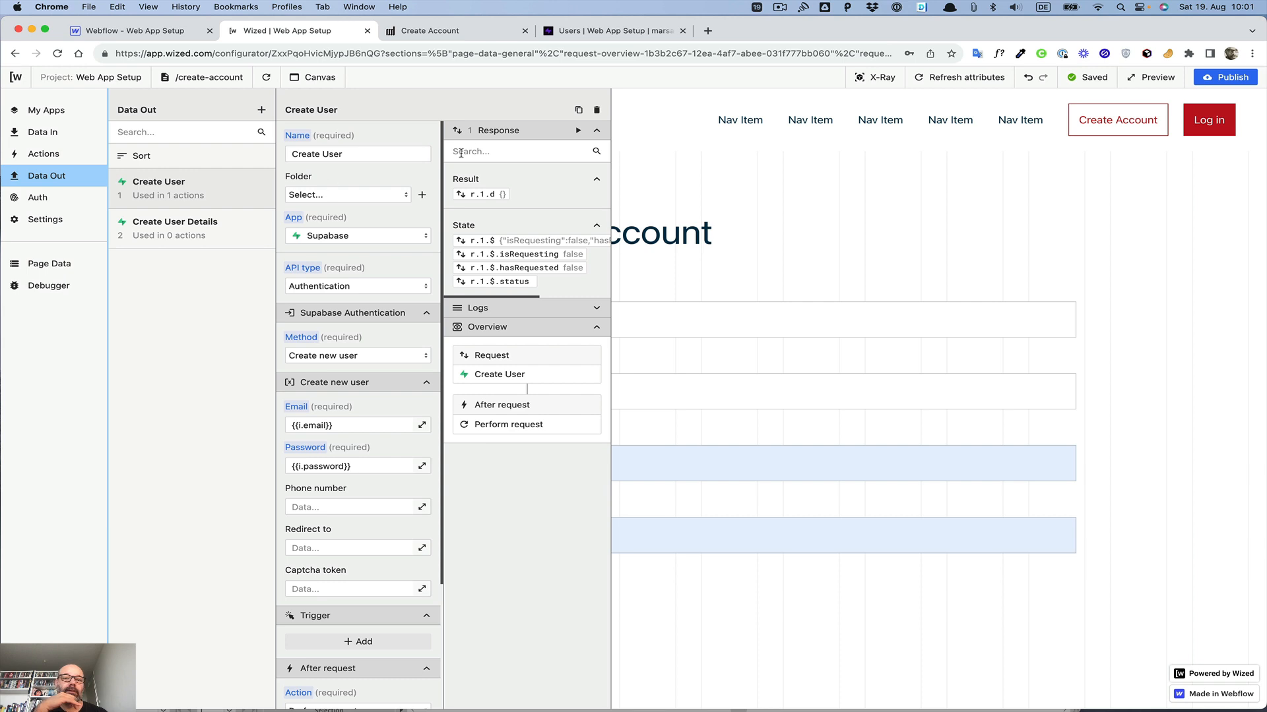
click(577, 130)
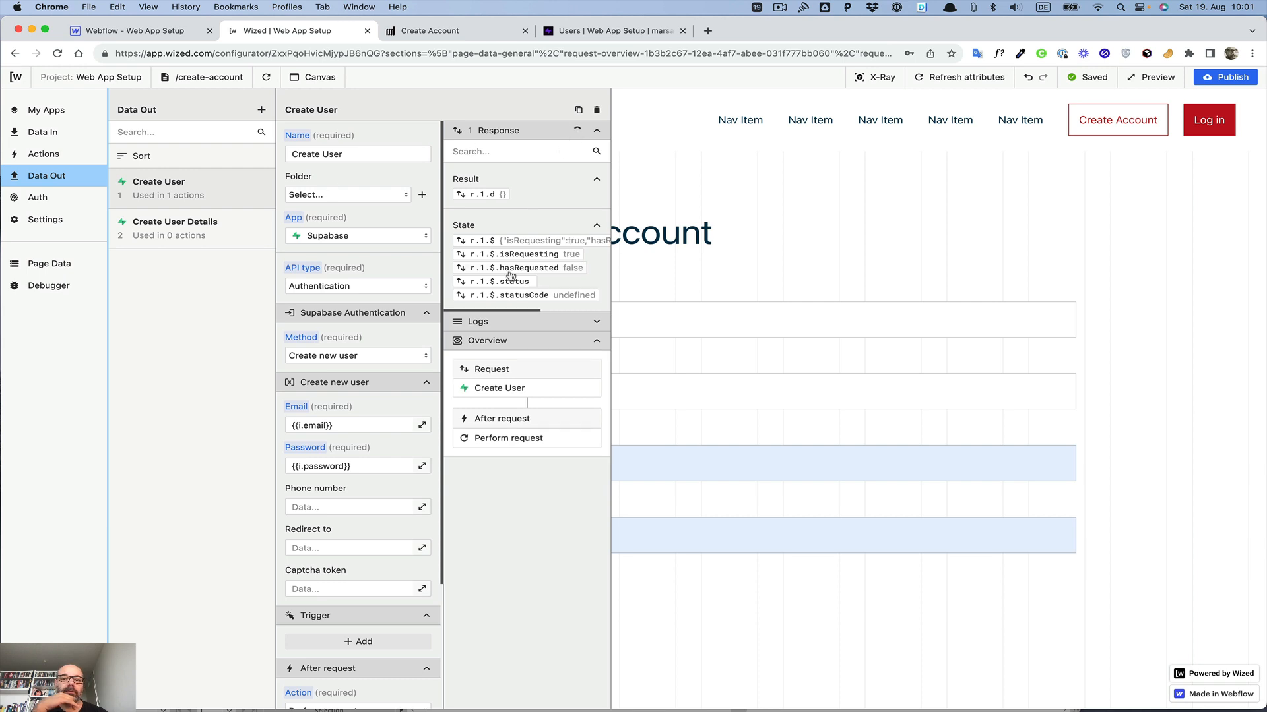
scroll(496, 250, right, 5)
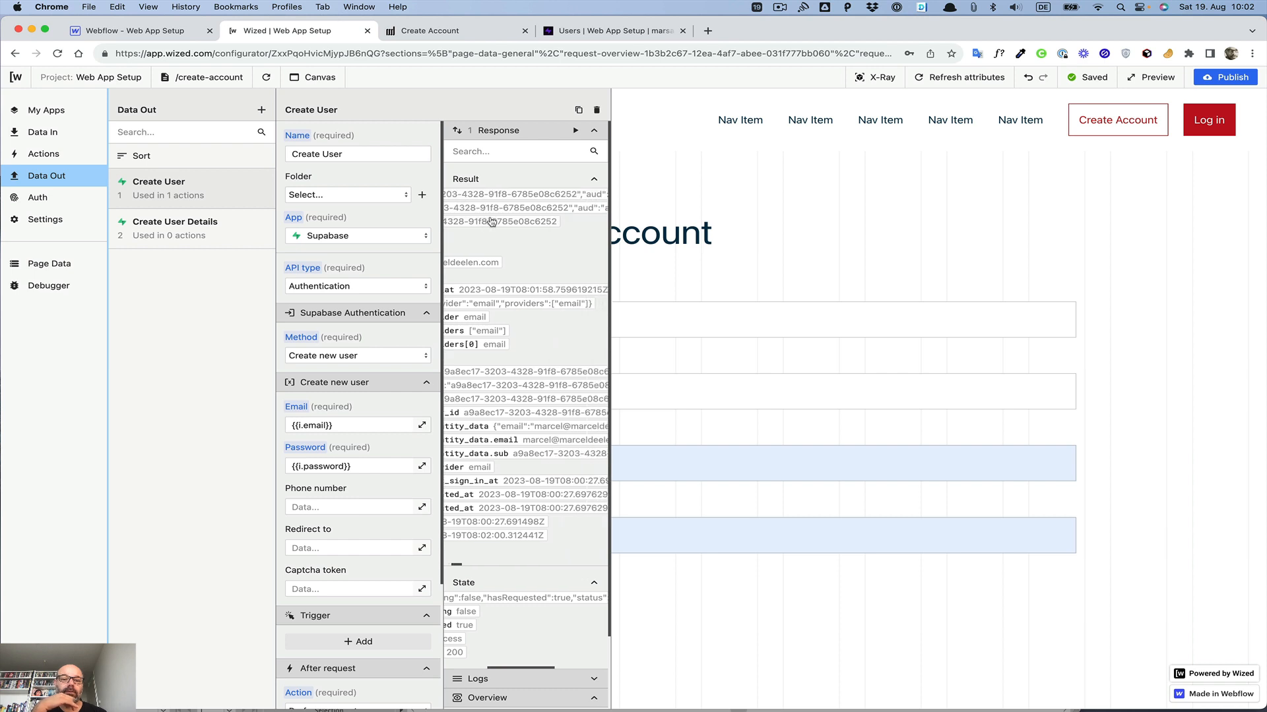
scroll(492, 222, left, 5)
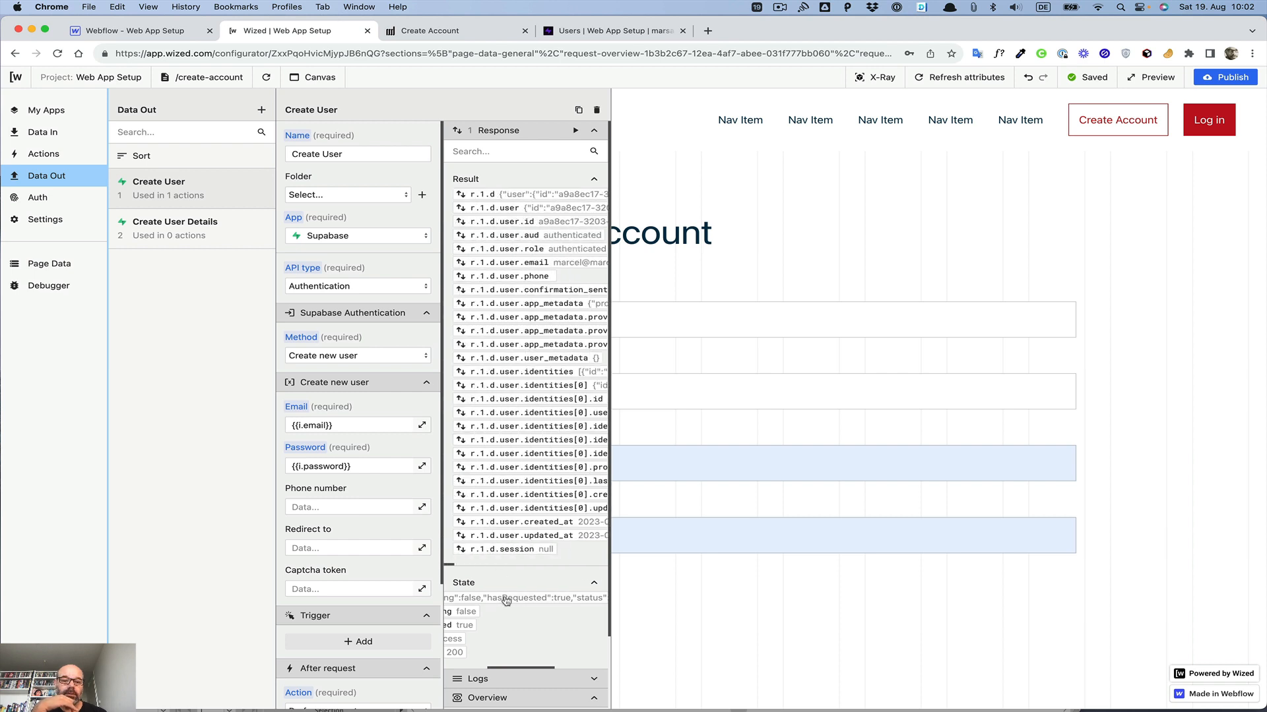
scroll(506, 600, right, 8)
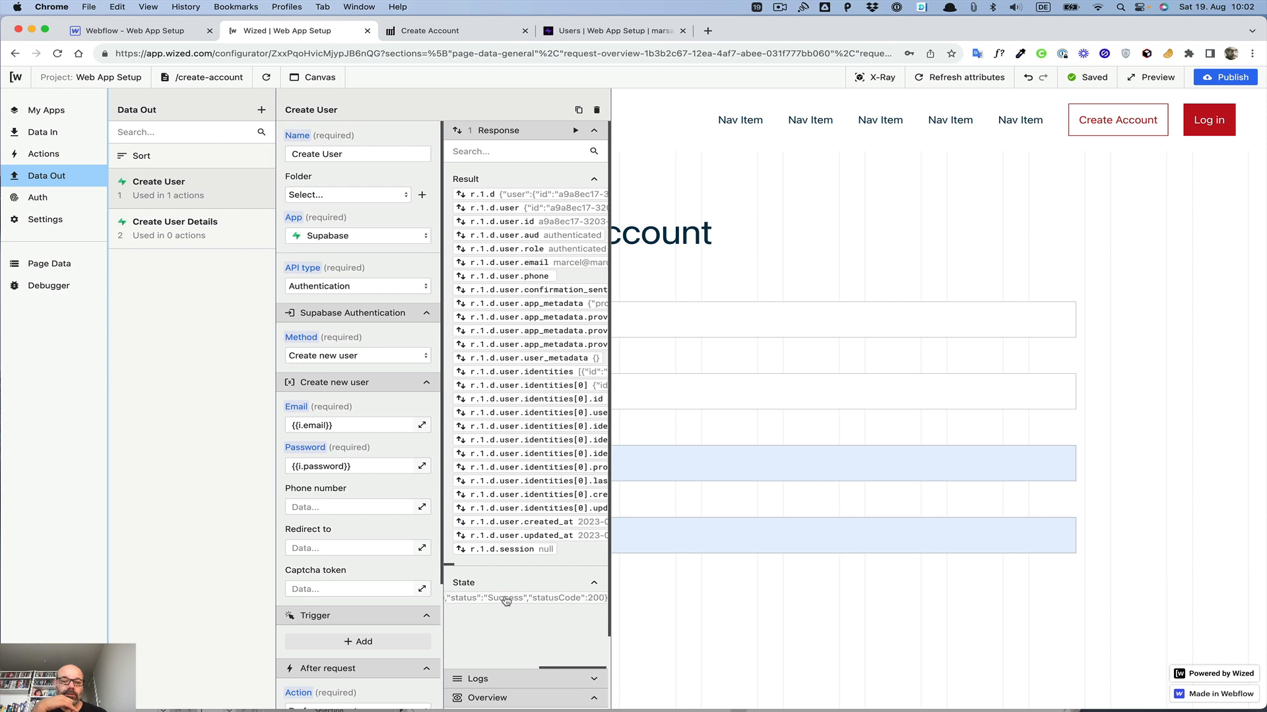
scroll(506, 601, left, 5)
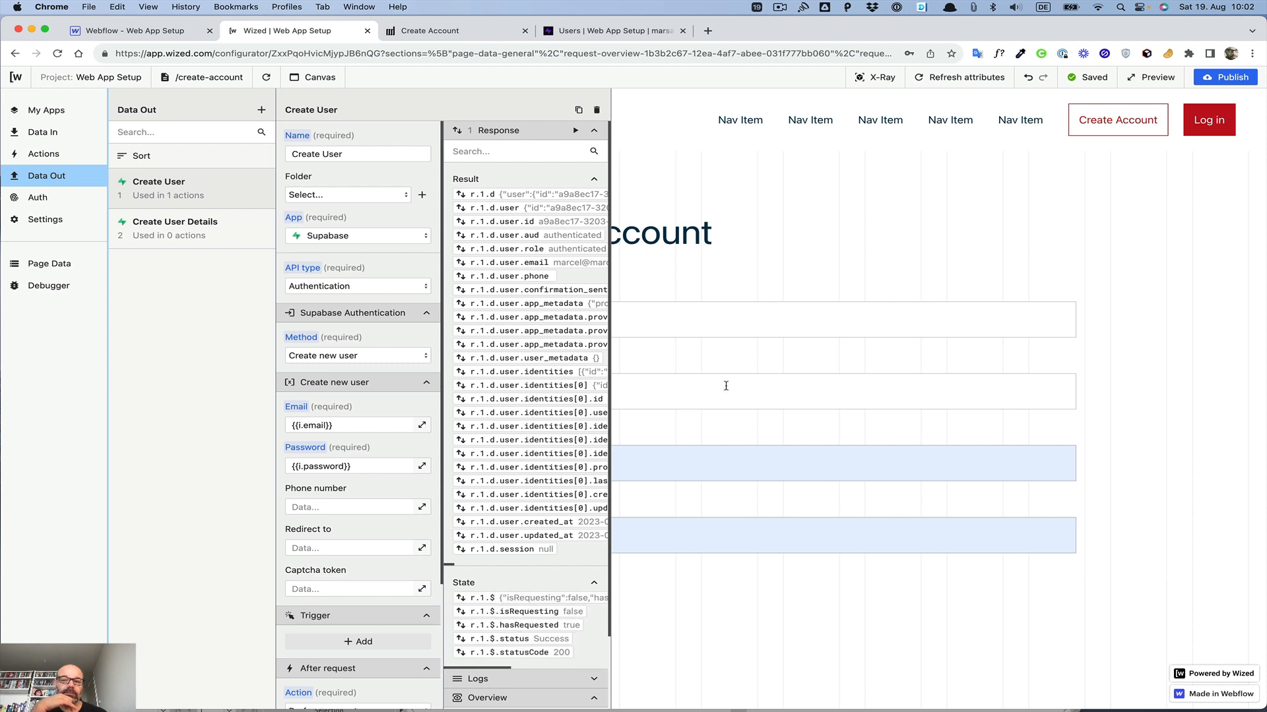
Step: Switch to Supabase, open the Authentication users list and reload it
click(592, 32)
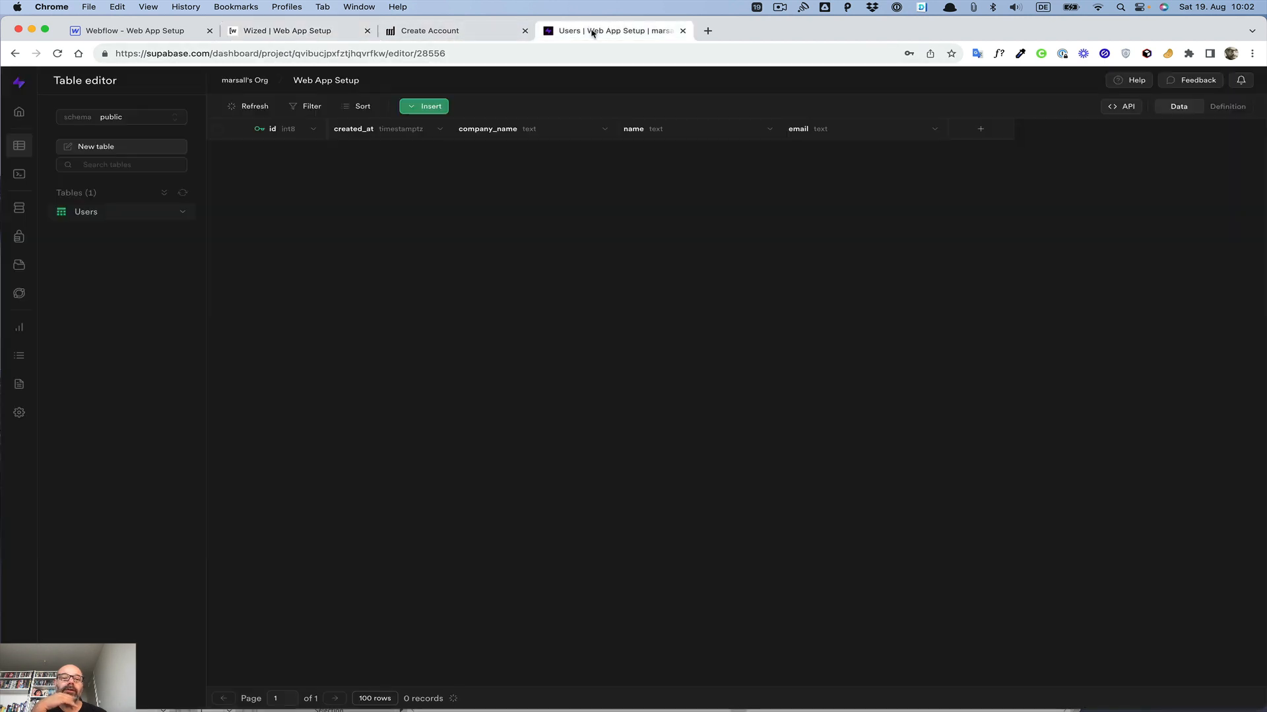
click(18, 239)
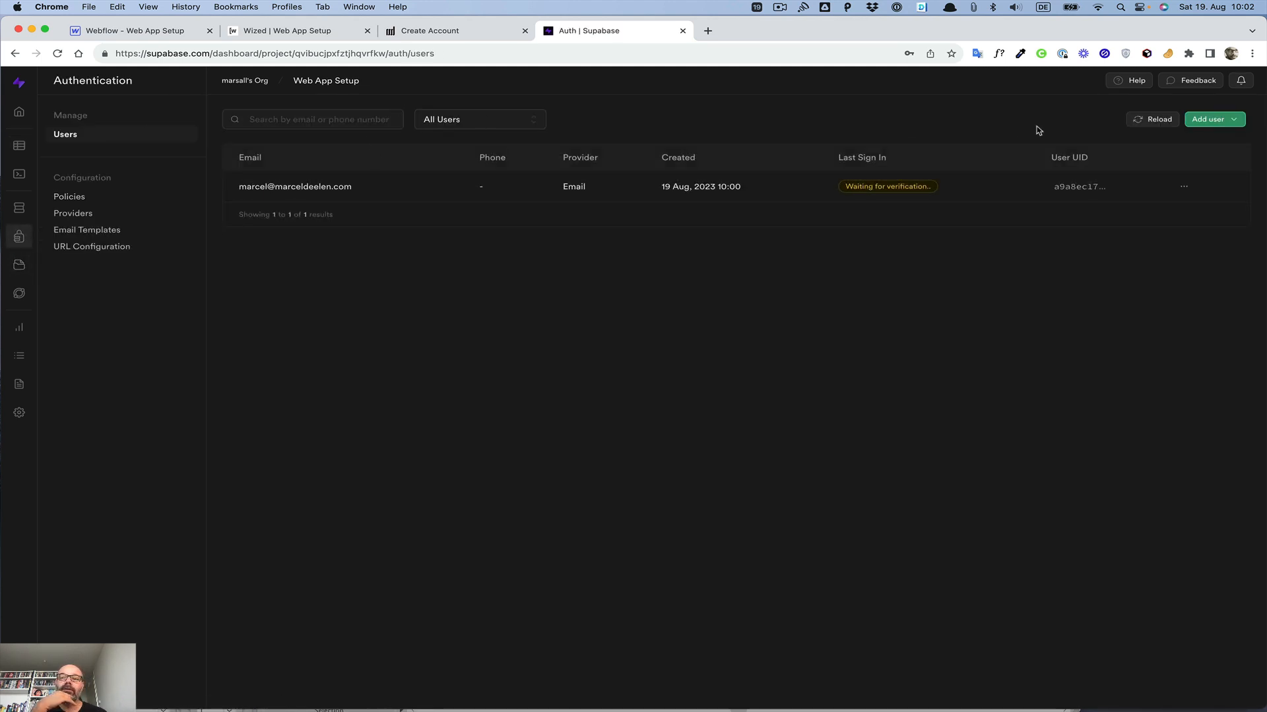
click(1141, 123)
click(1143, 125)
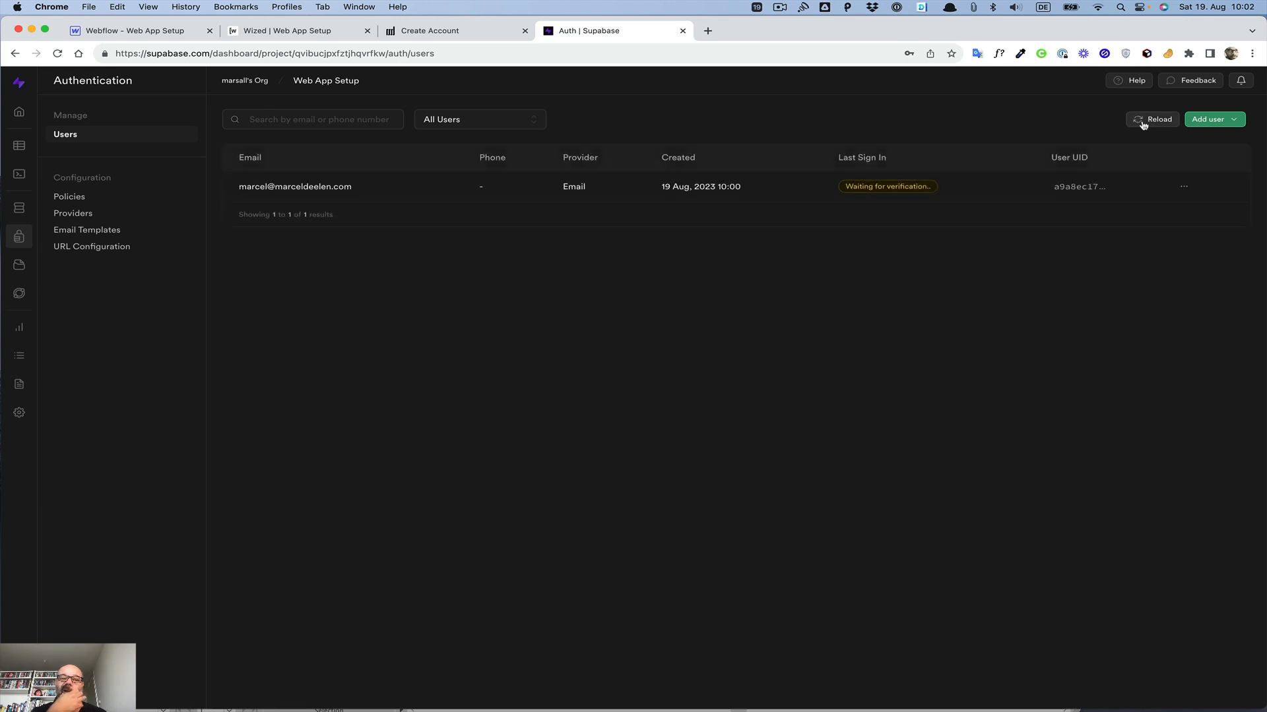
Step: Examine the Create User response result and state values in Wized
click(299, 34)
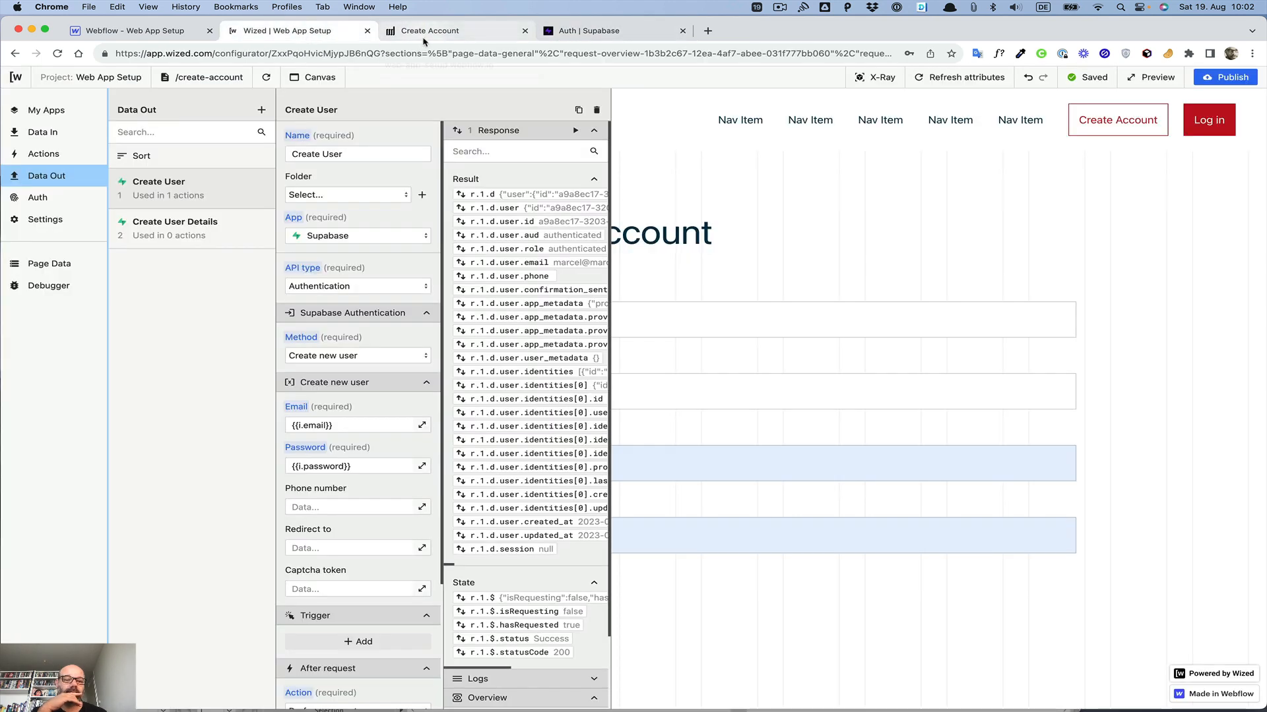
scroll(505, 281, right, 5)
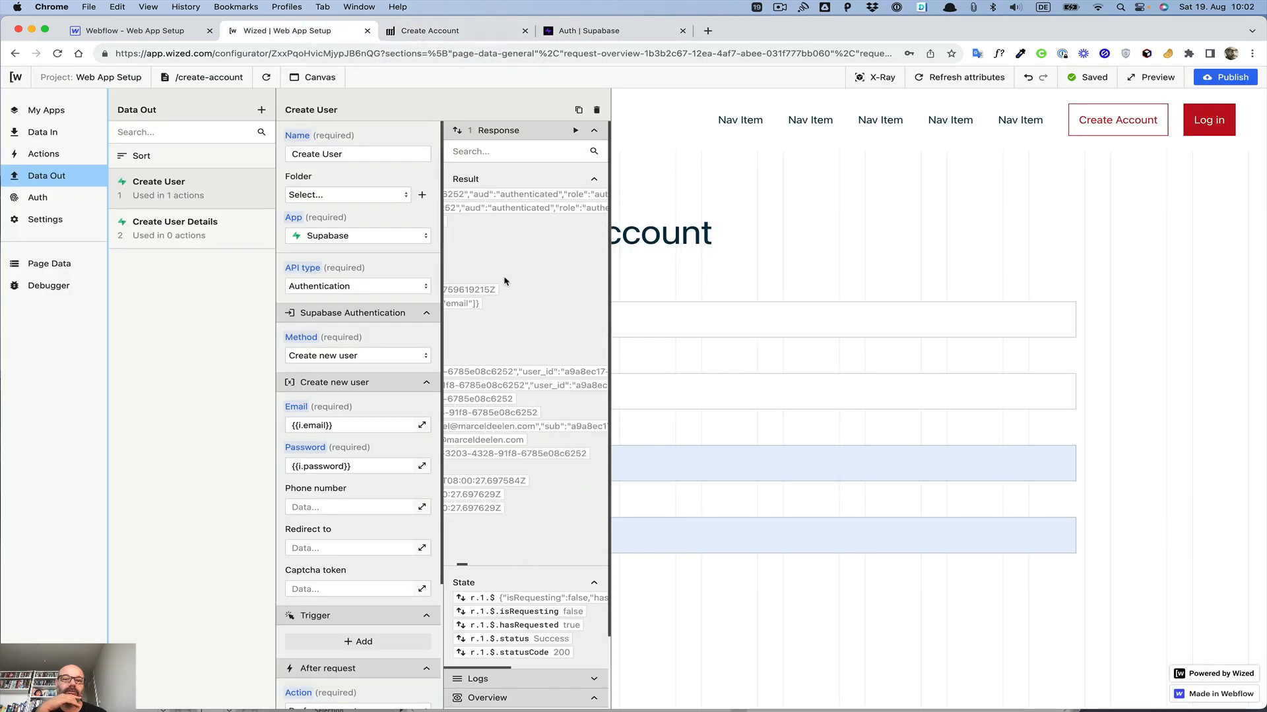
scroll(505, 282, right, 3)
scroll(505, 282, right, 8)
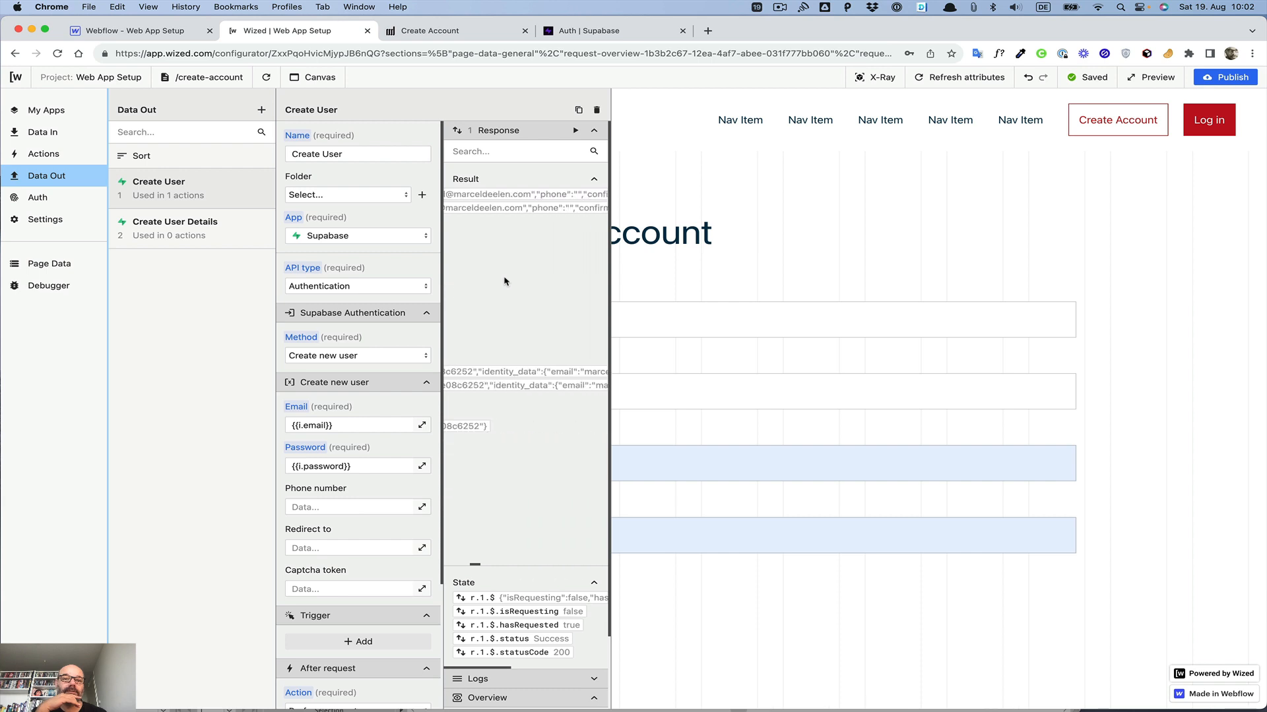
scroll(506, 282, left, 5)
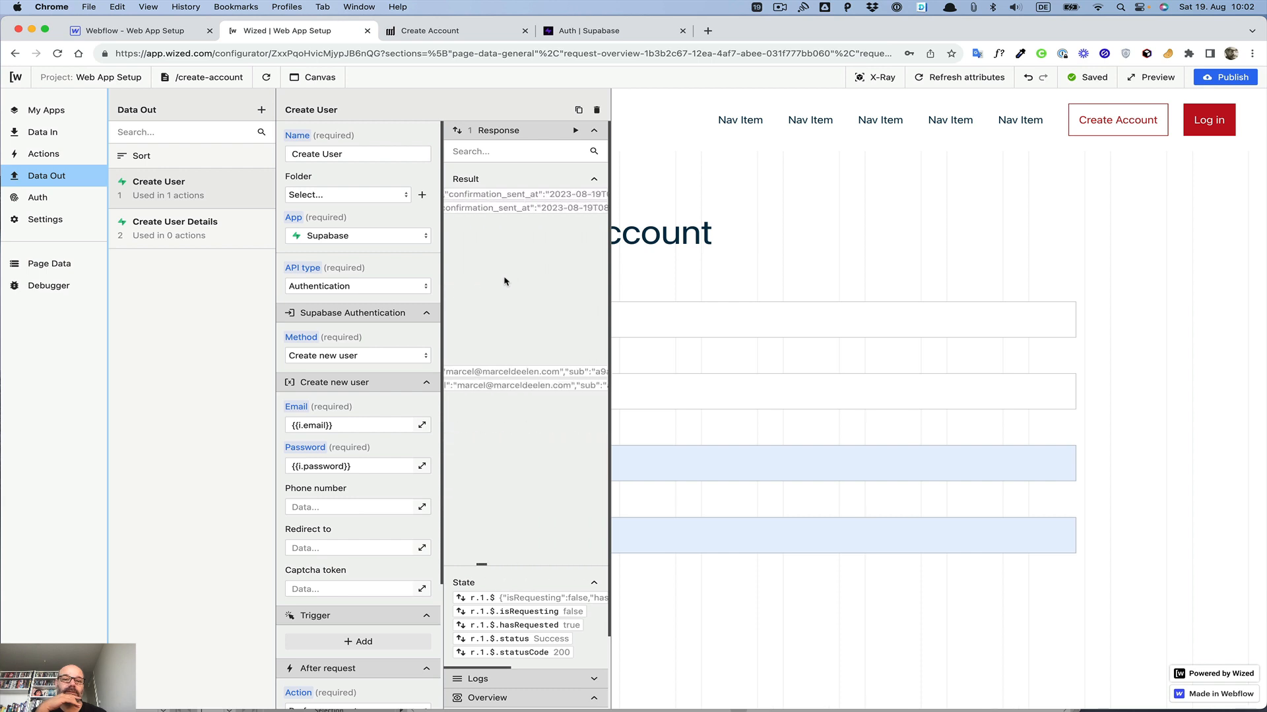
scroll(505, 281, left, 5)
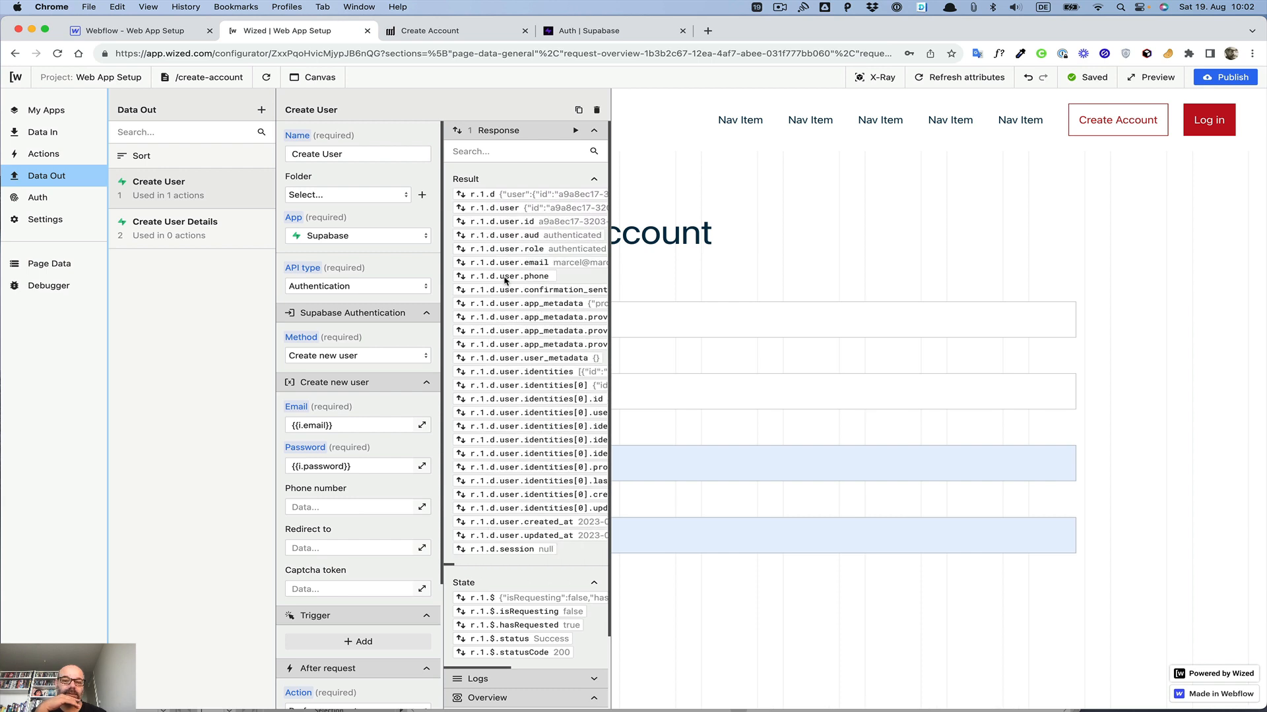
scroll(505, 282, down, 3)
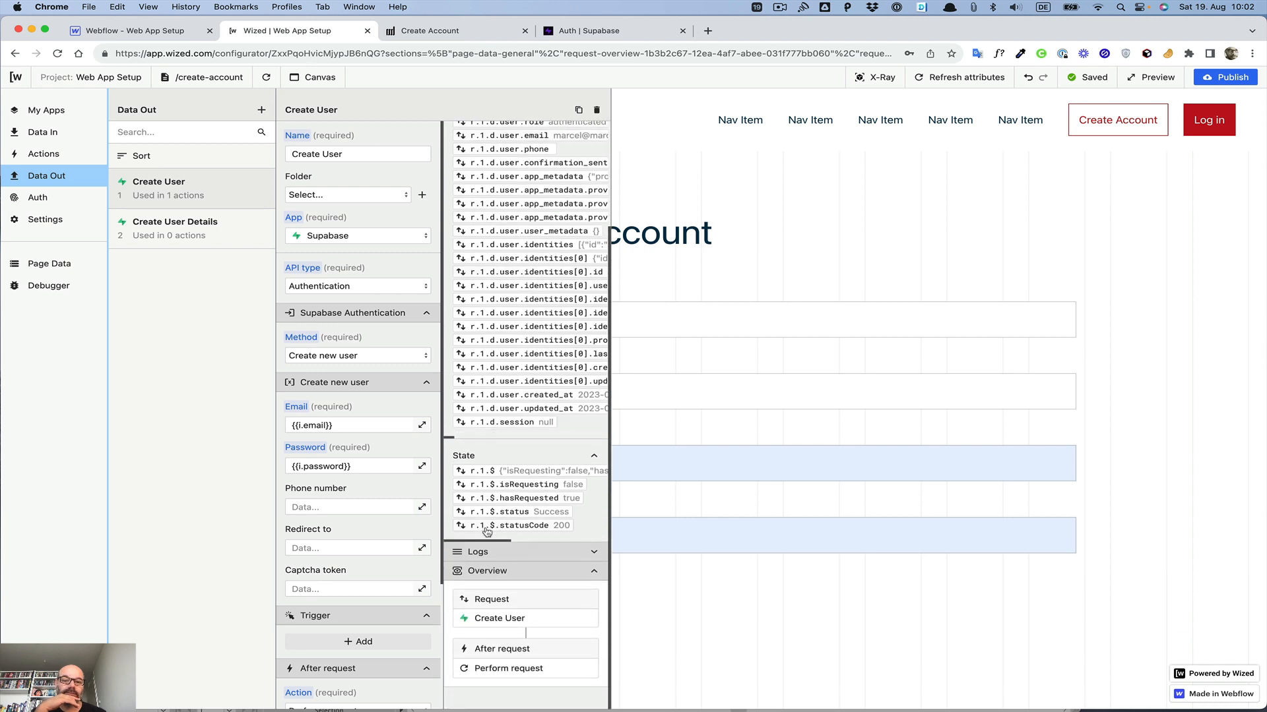
scroll(508, 482, right, 5)
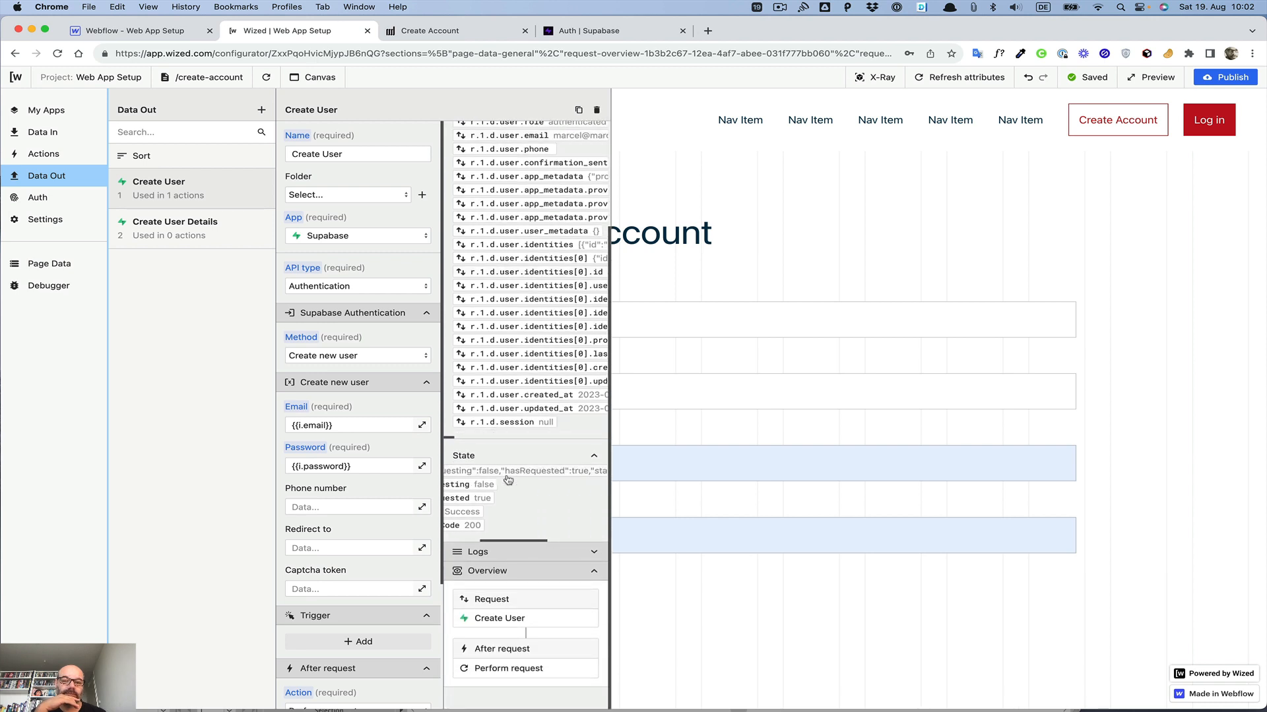
scroll(508, 479, left, 5)
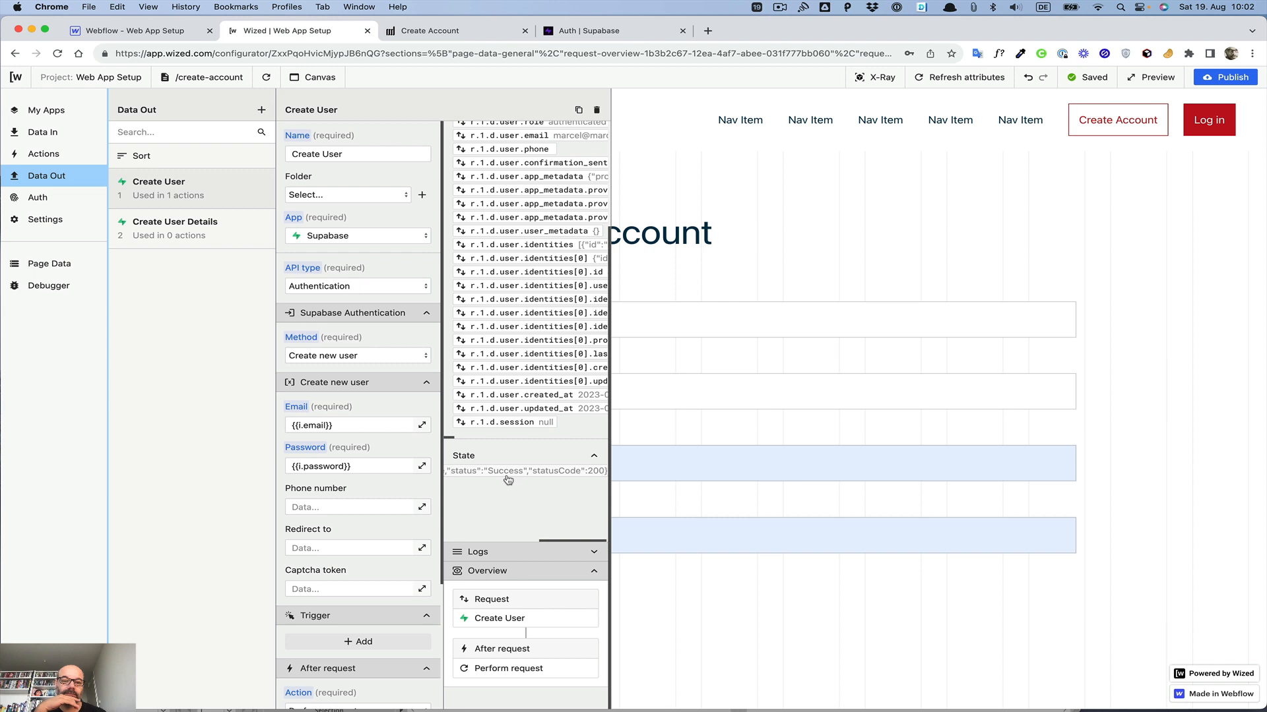
Step: Open the Create User Details request and run it
click(180, 226)
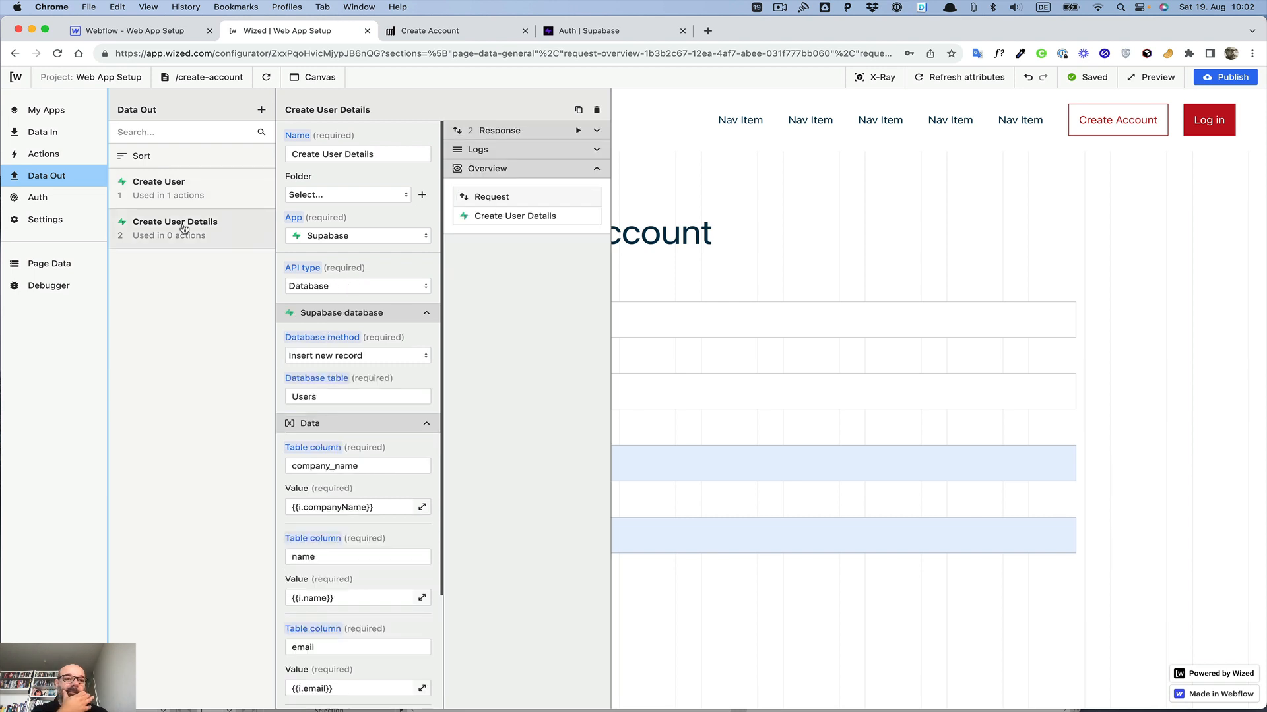
click(578, 130)
click(596, 130)
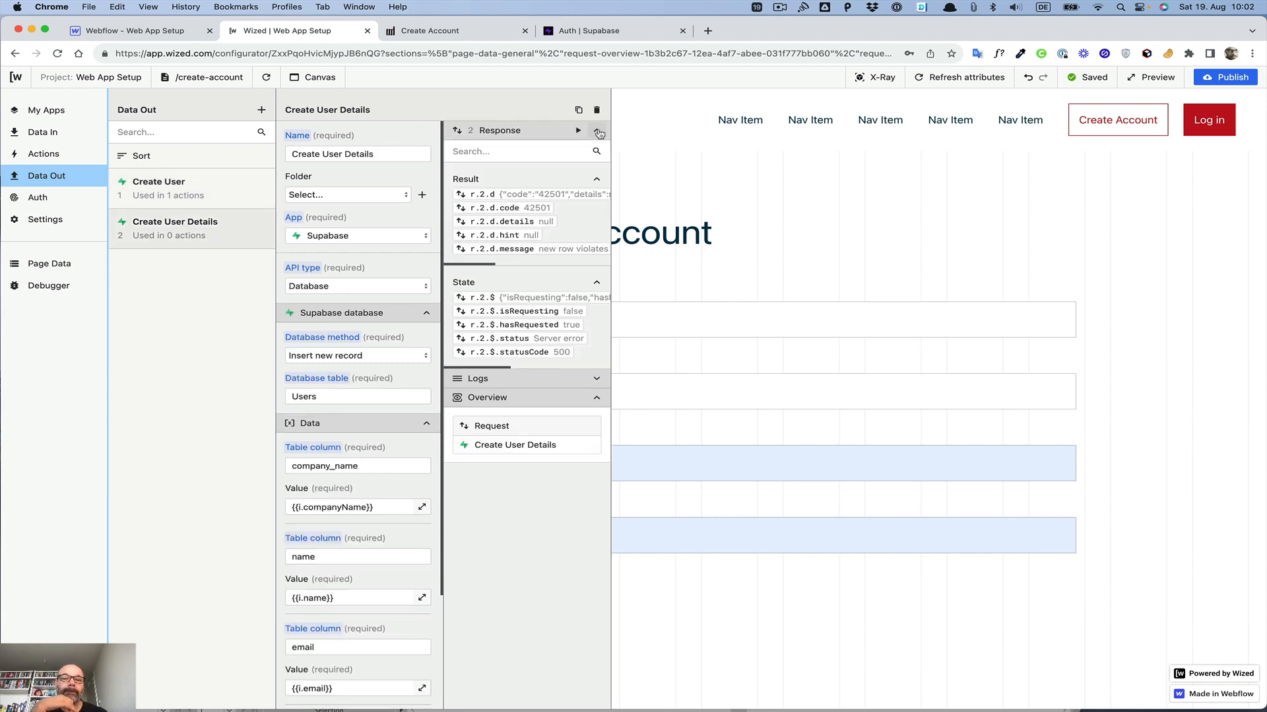
Step: Examine the full error message in the Create User Details response and go back to the Supabase tab
scroll(547, 205, right, 5)
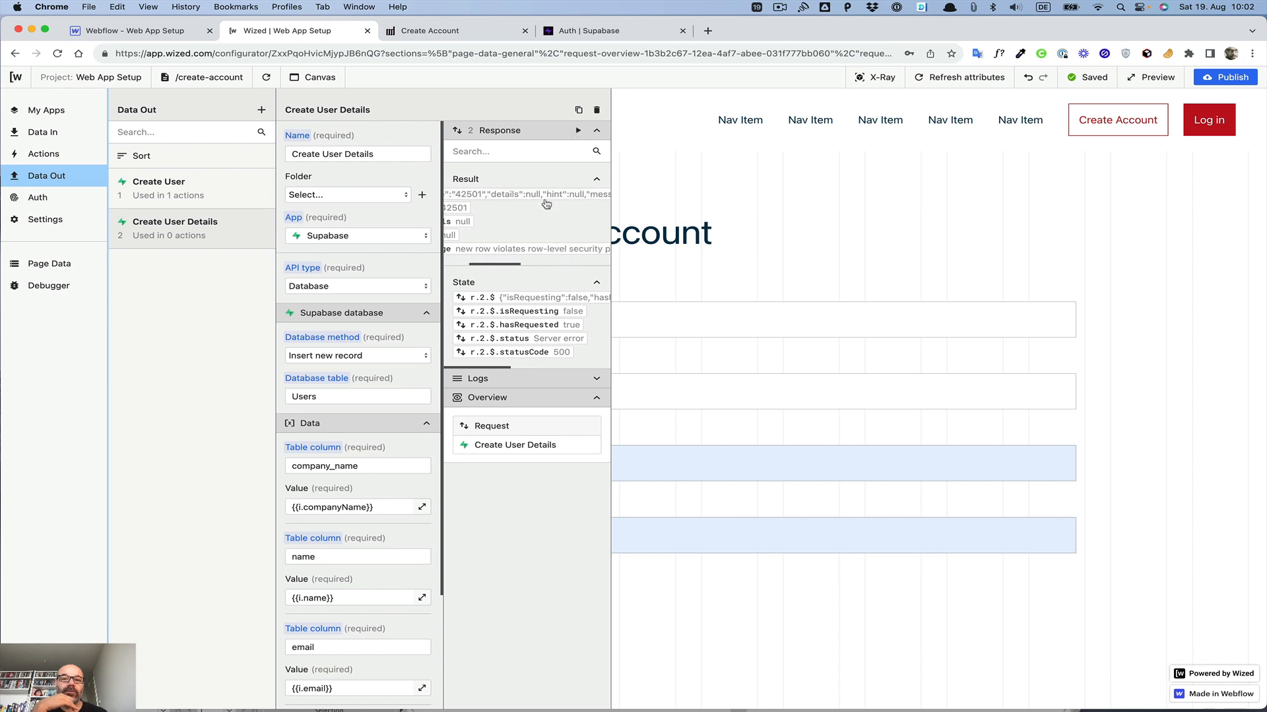
scroll(547, 204, right, 3)
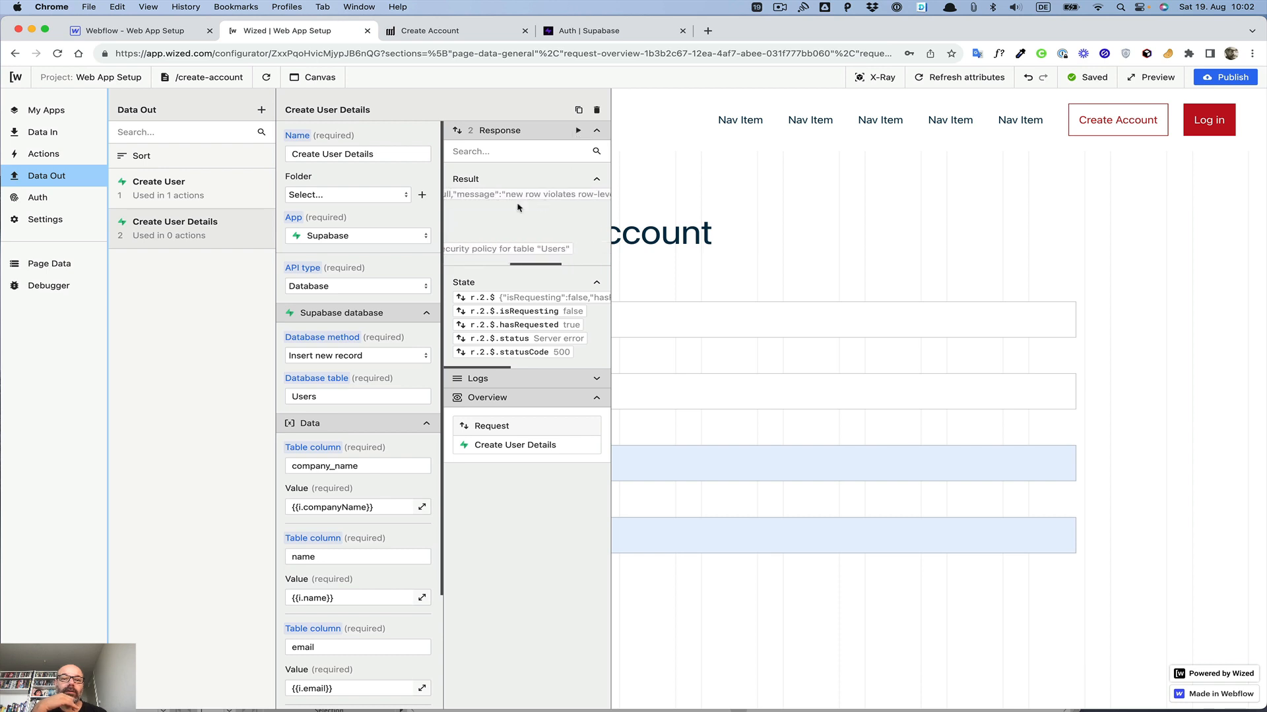
scroll(522, 198, right, 3)
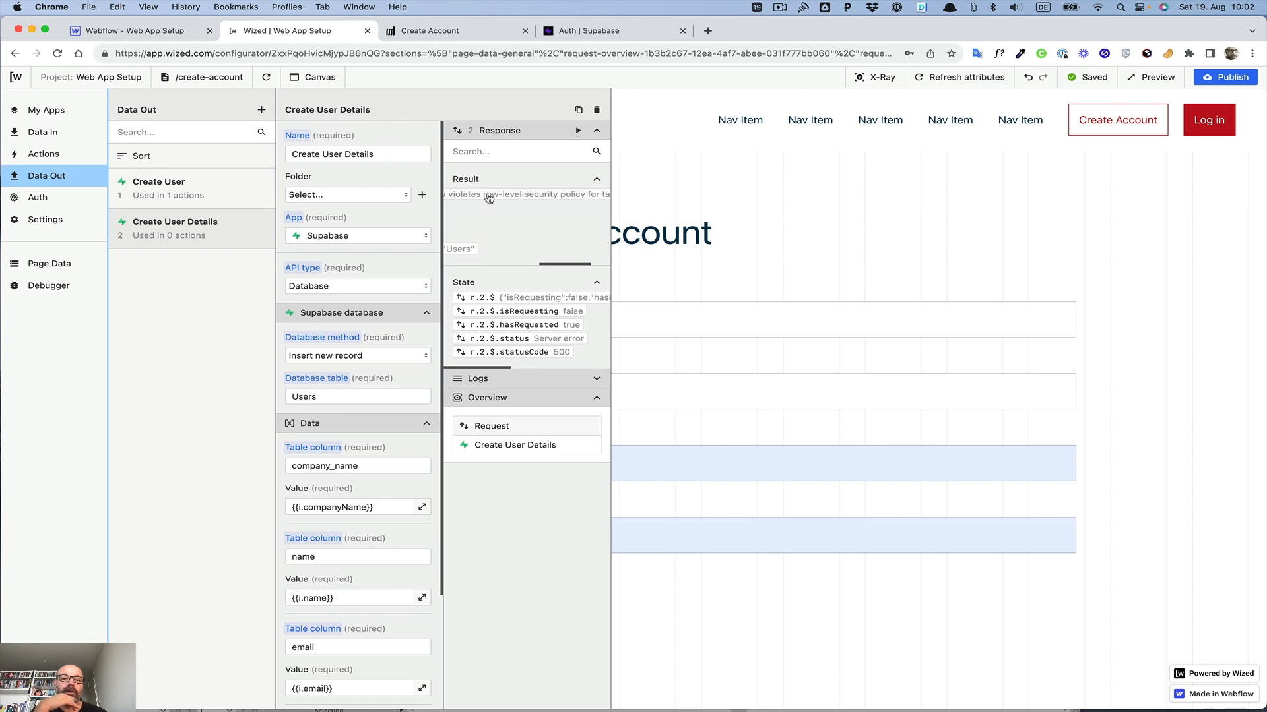
scroll(559, 198, right, 3)
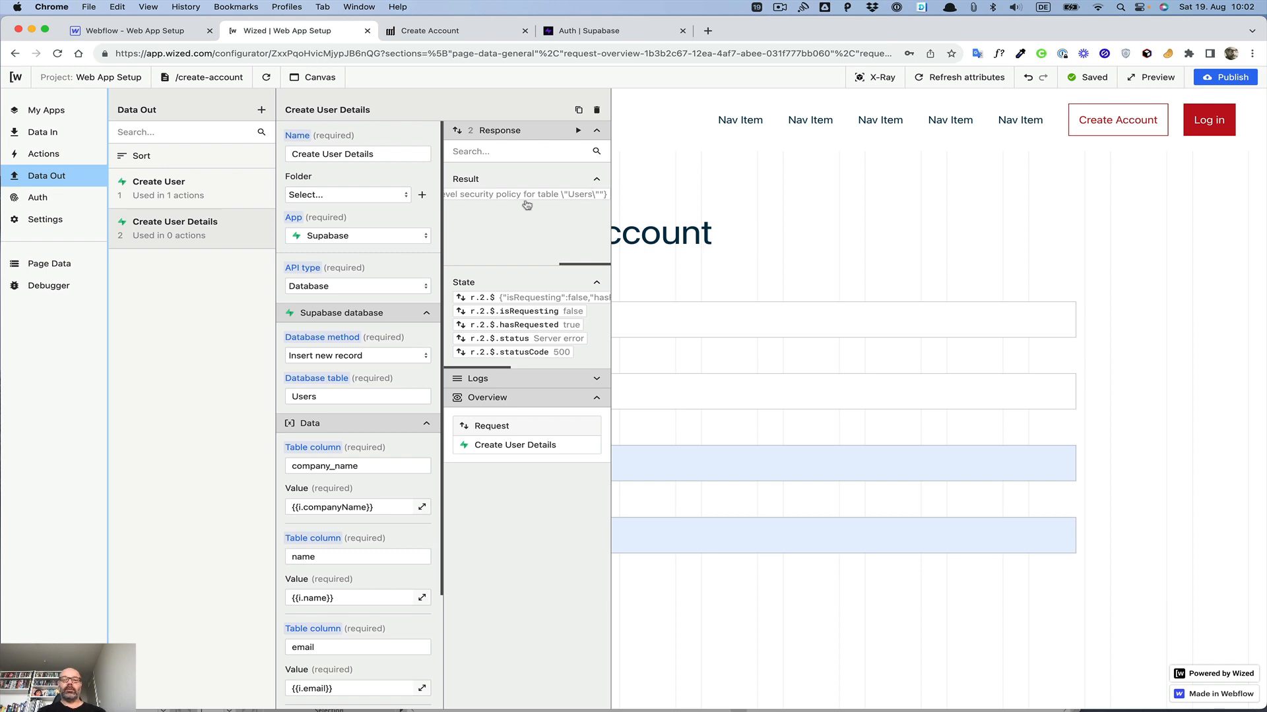
scroll(545, 201, left, 3)
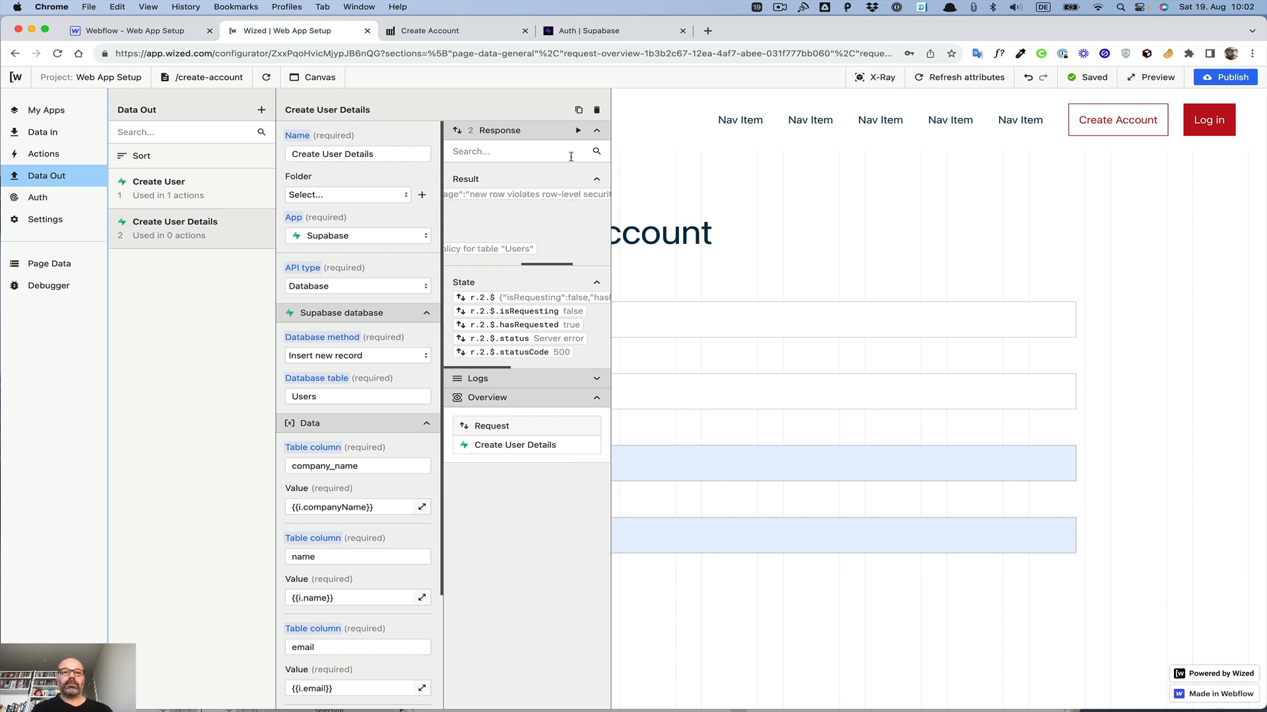
click(591, 35)
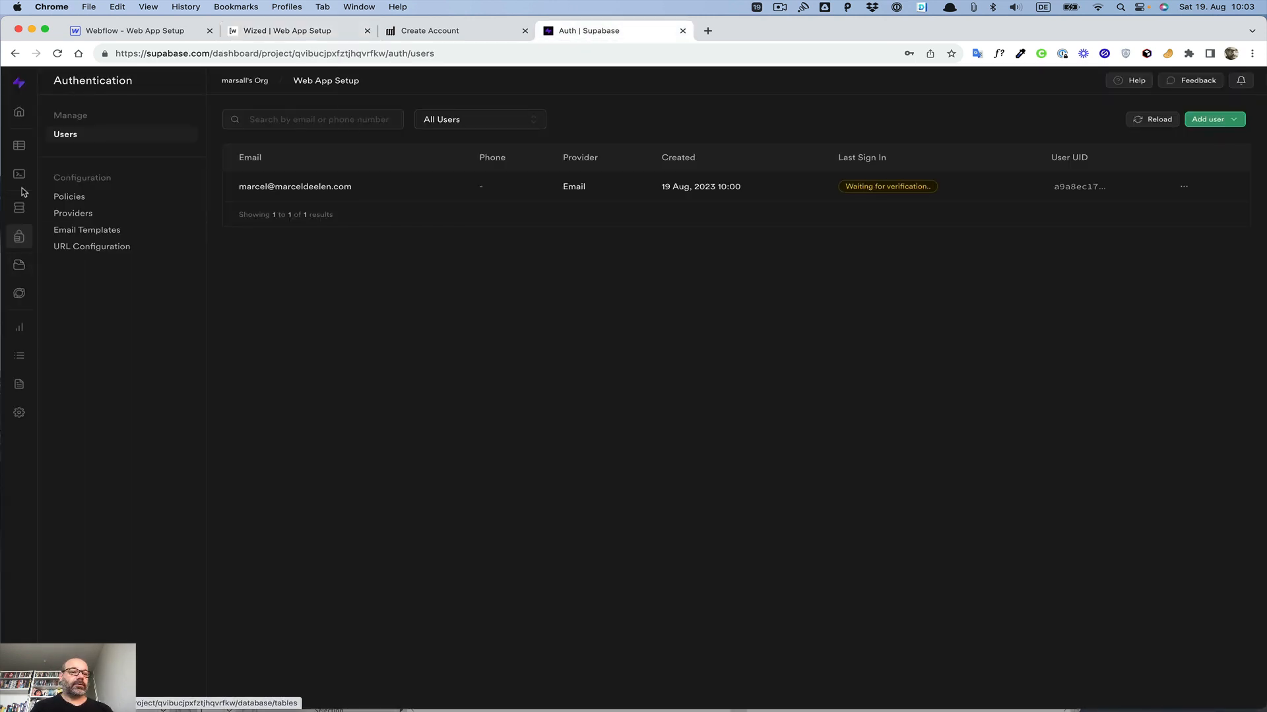
Step: Open the authentication Policies page and start a new Users policy from the read-access template, trying the INSERT and SELECT operations
click(69, 198)
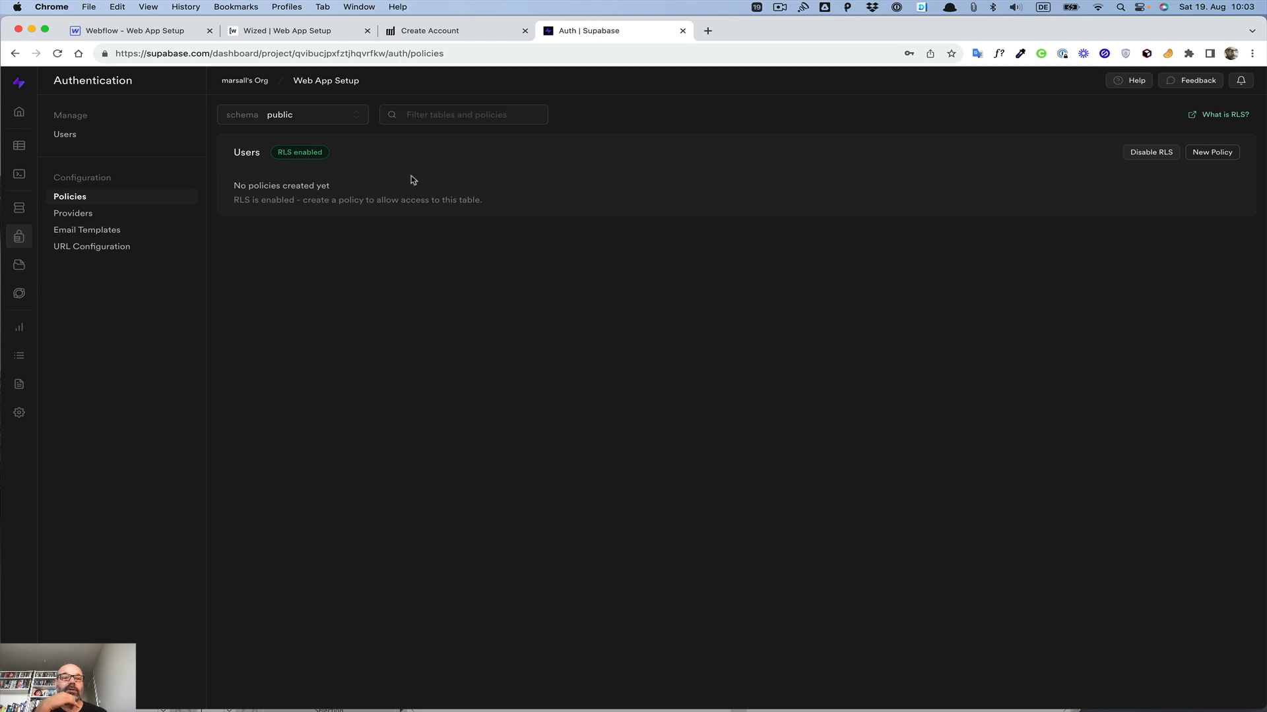
click(1213, 154)
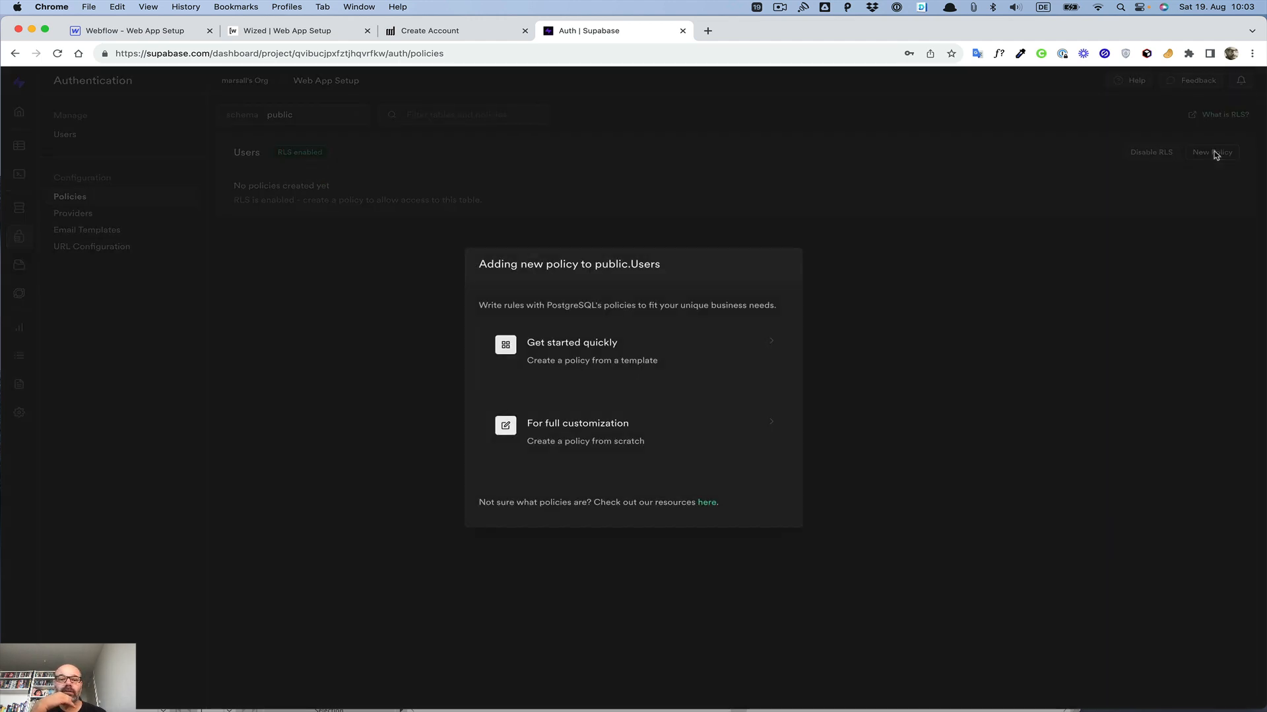
click(541, 343)
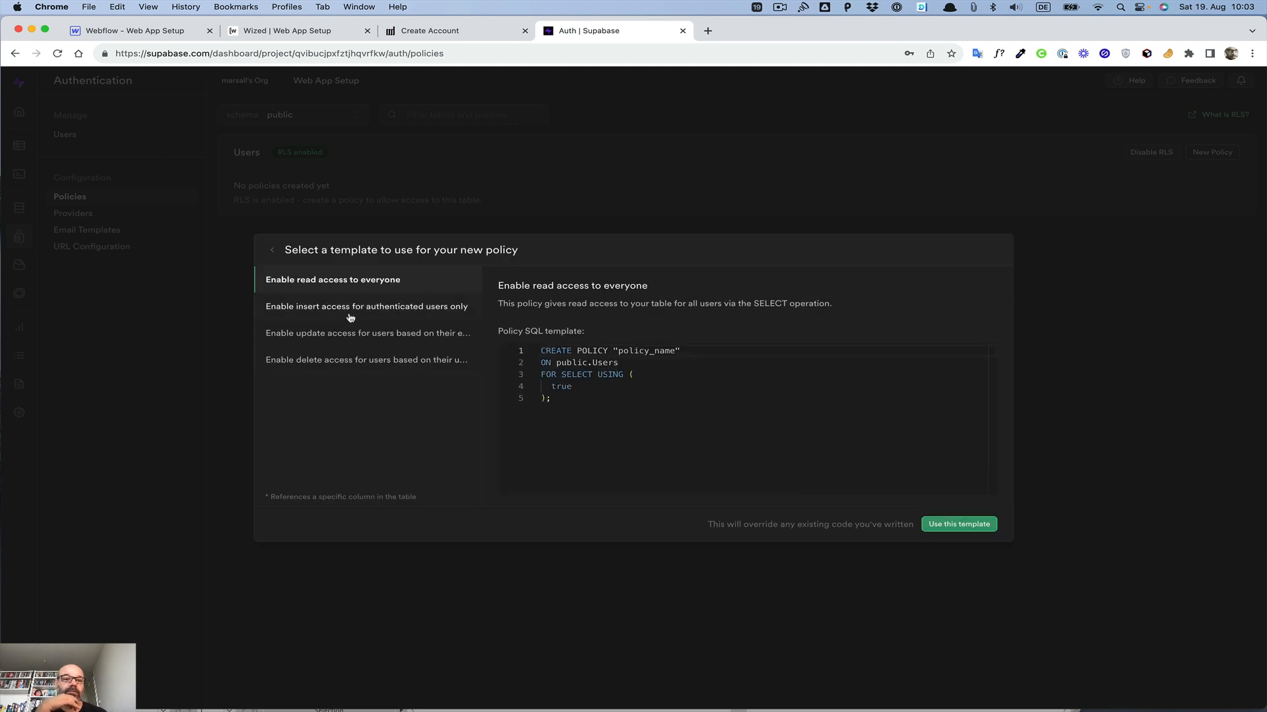
click(956, 525)
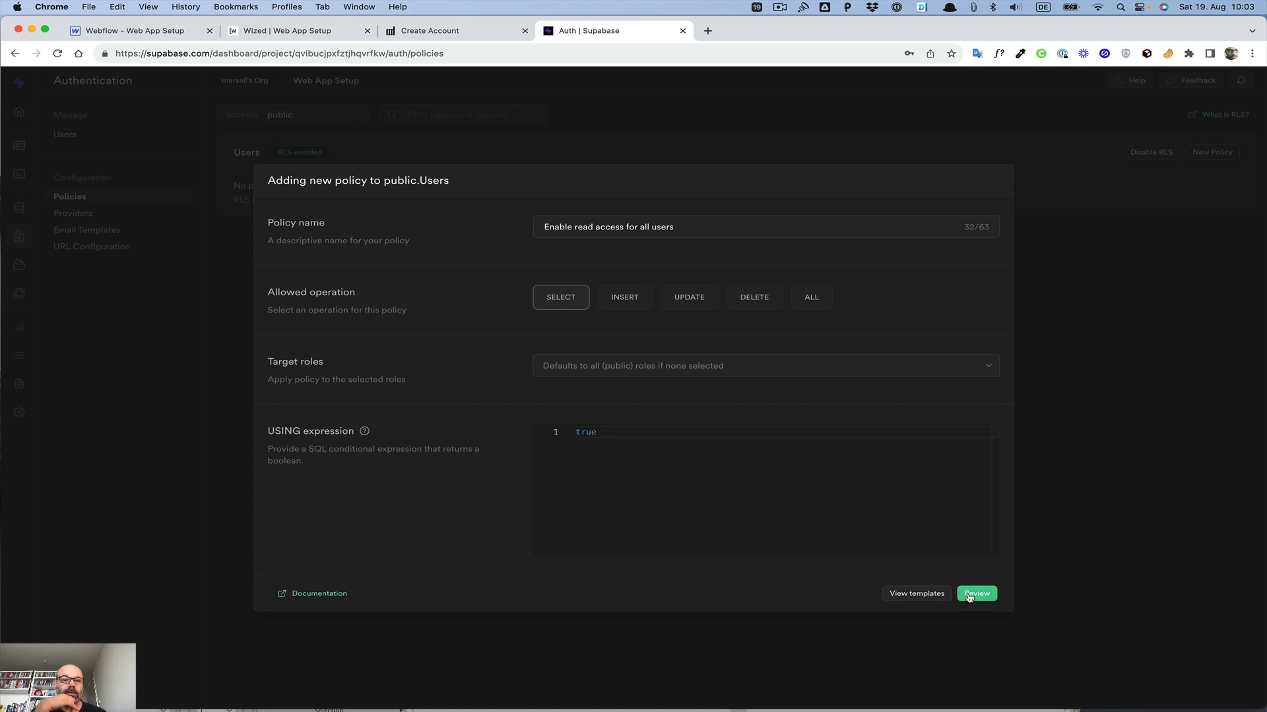
click(623, 297)
click(551, 297)
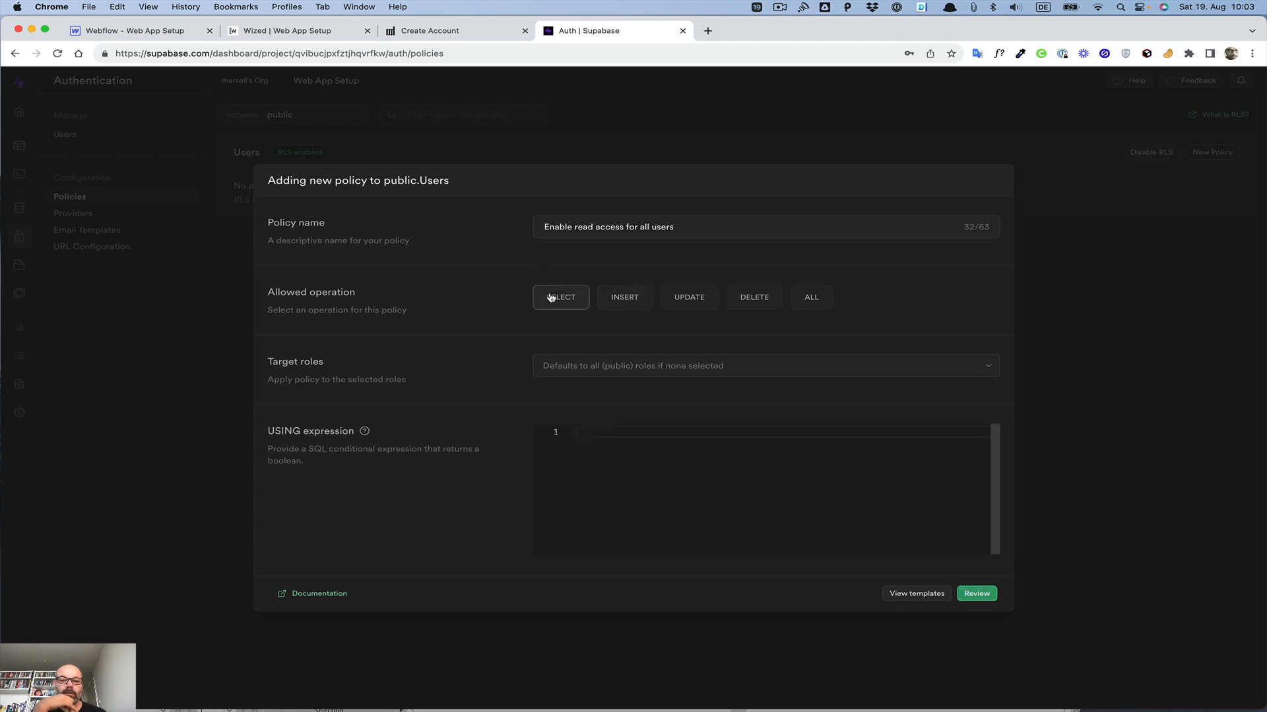
click(917, 594)
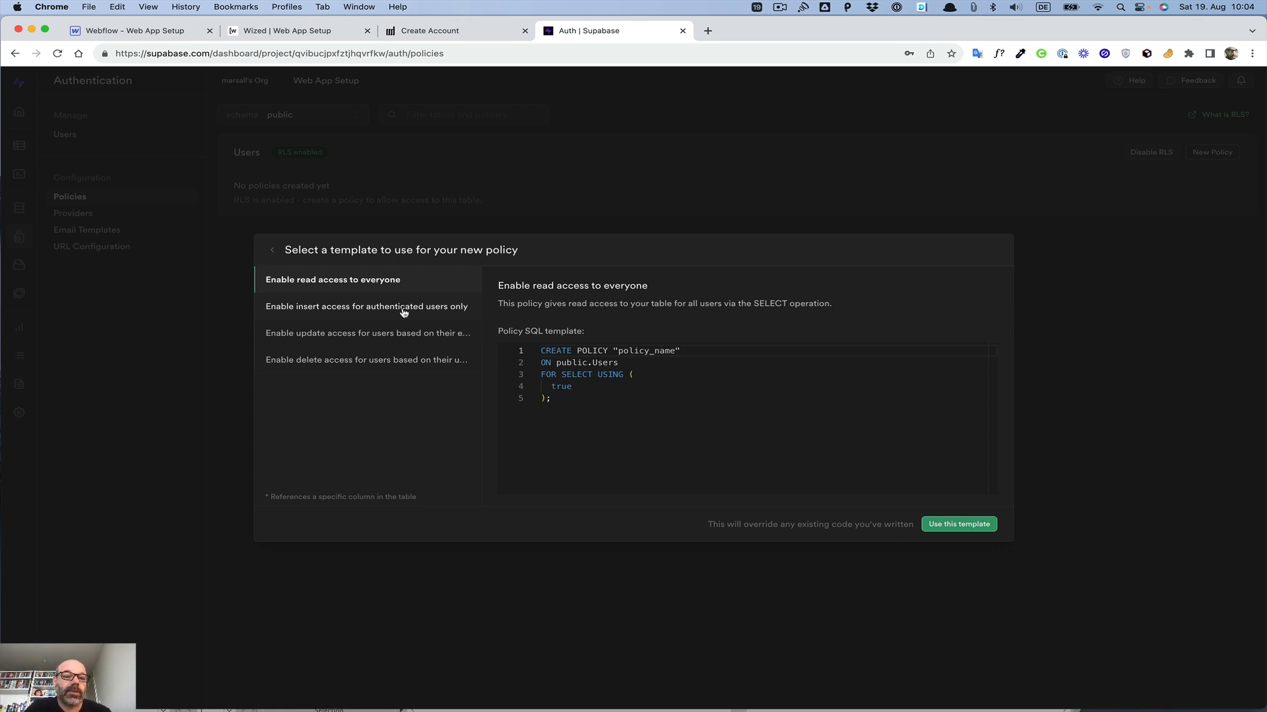
Step: Try to save a Users policy from the delete-access-by-user-ID template, then dismiss the error
click(336, 361)
click(940, 526)
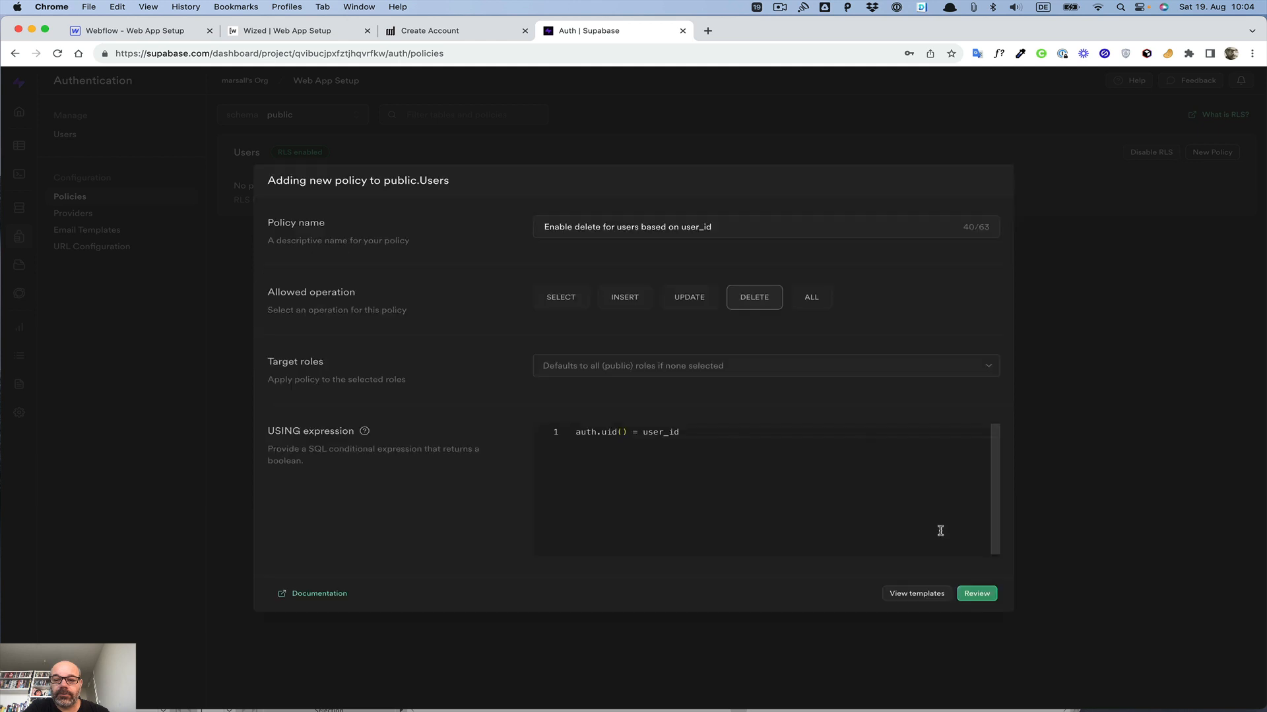
click(975, 593)
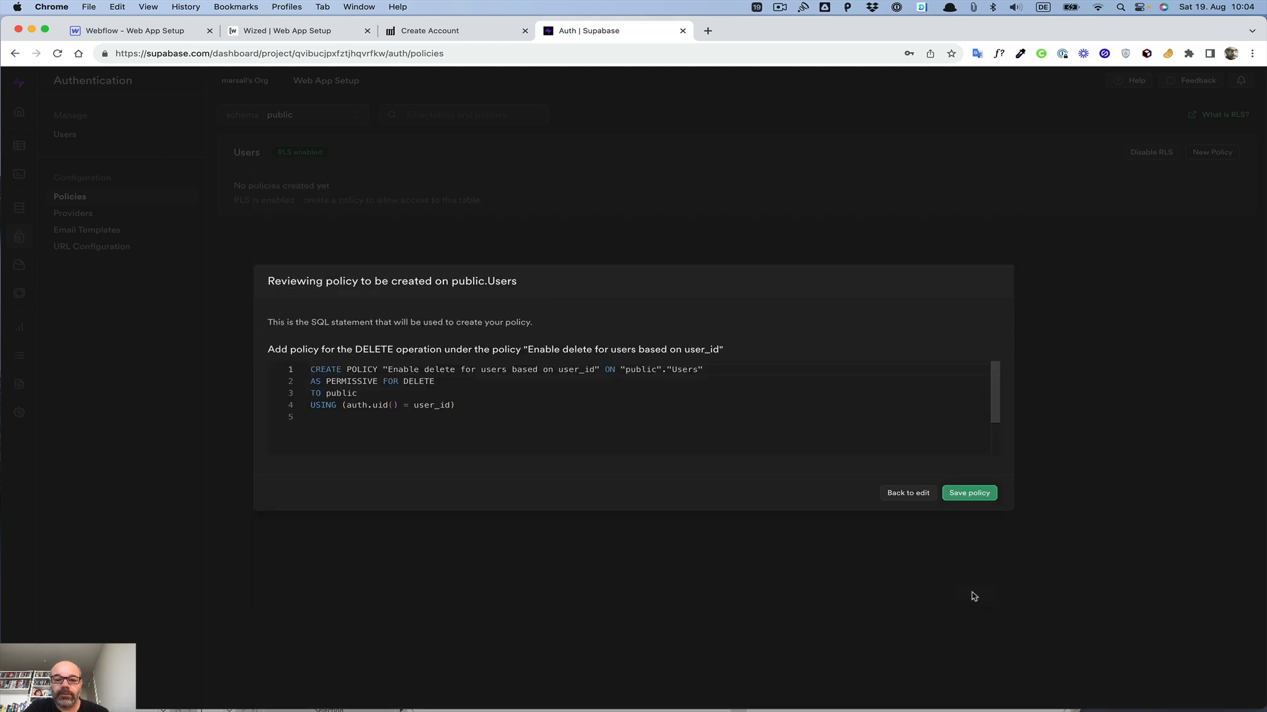
click(945, 493)
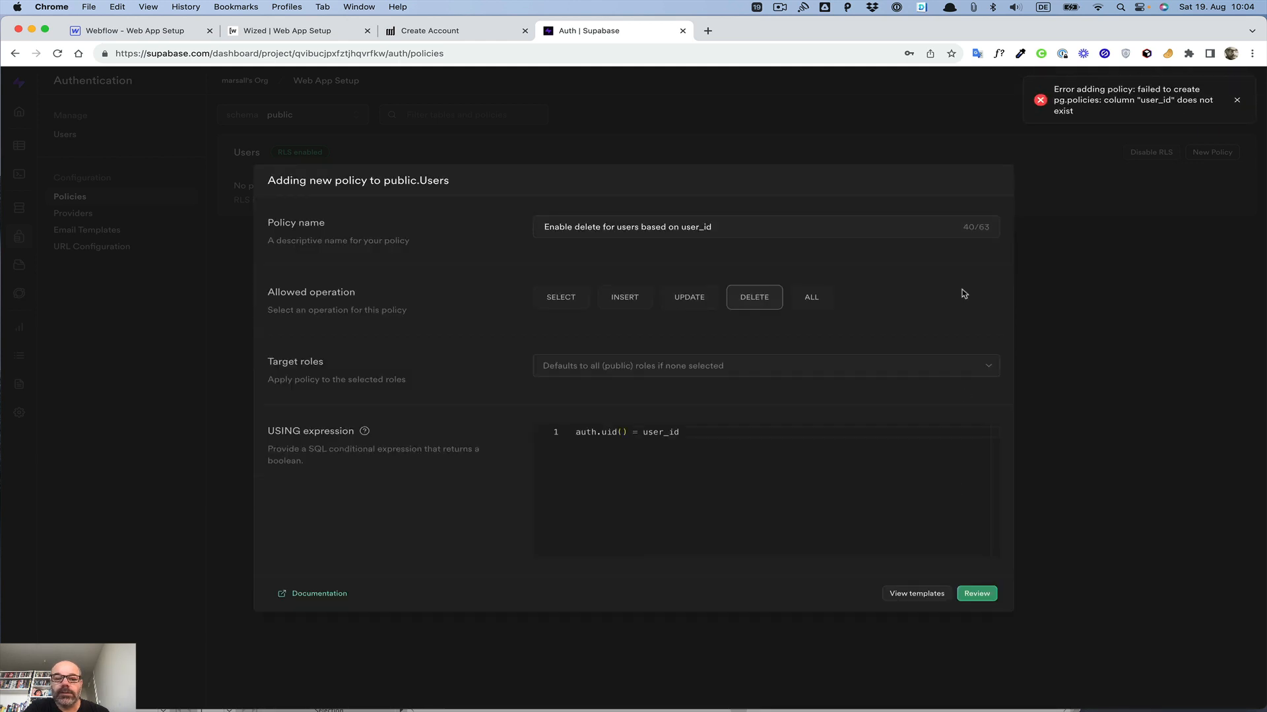
click(893, 597)
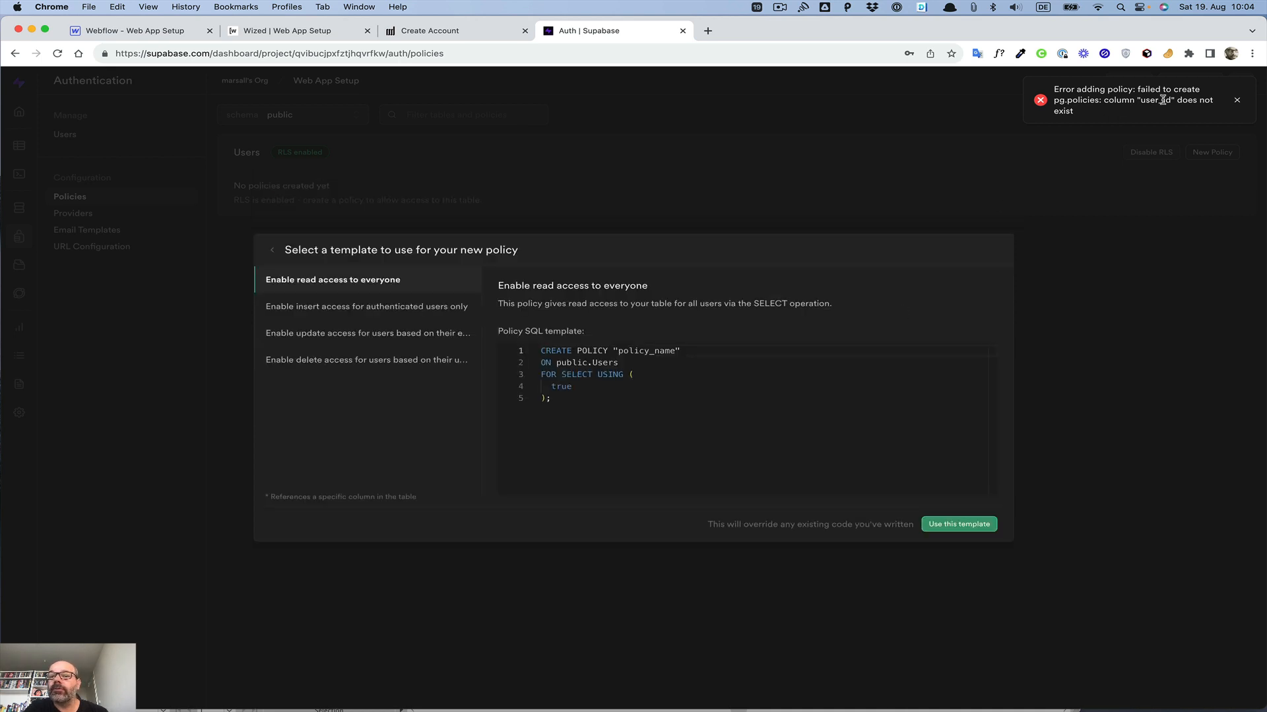
click(1235, 100)
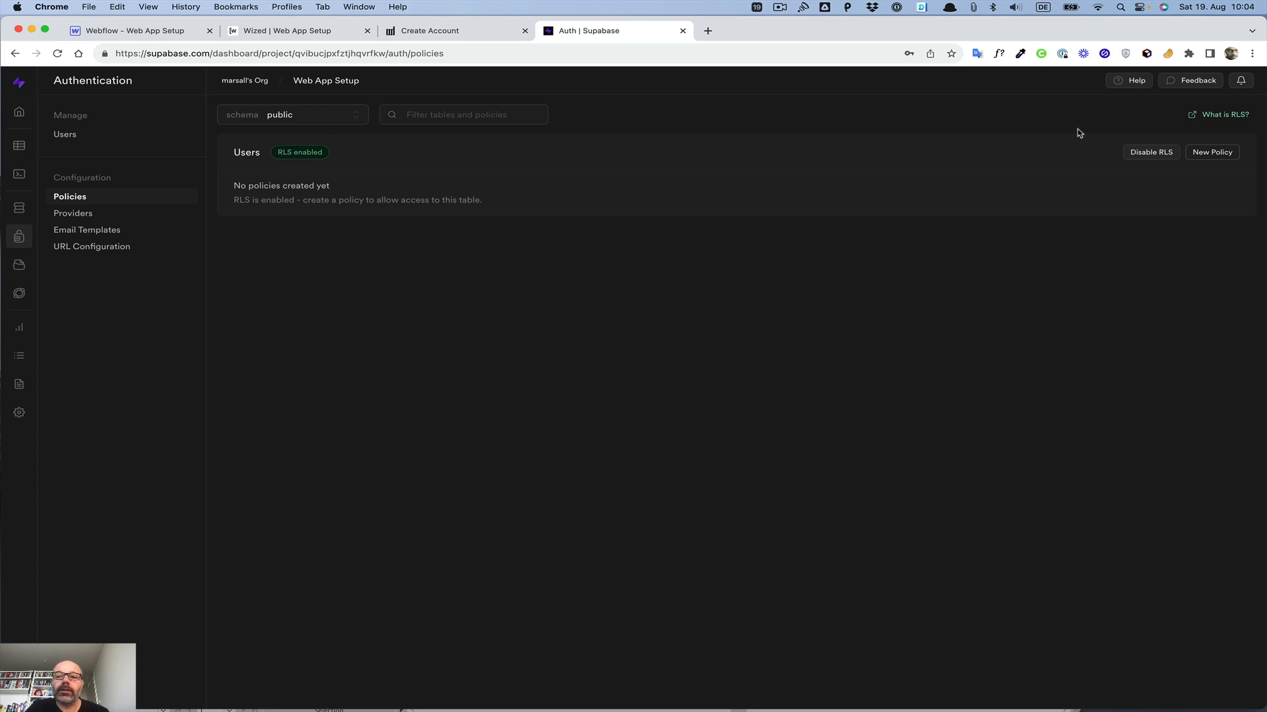
Step: Create and save the 'Enable read access for all users' SELECT policy on the Users table from its template
click(1208, 154)
click(560, 357)
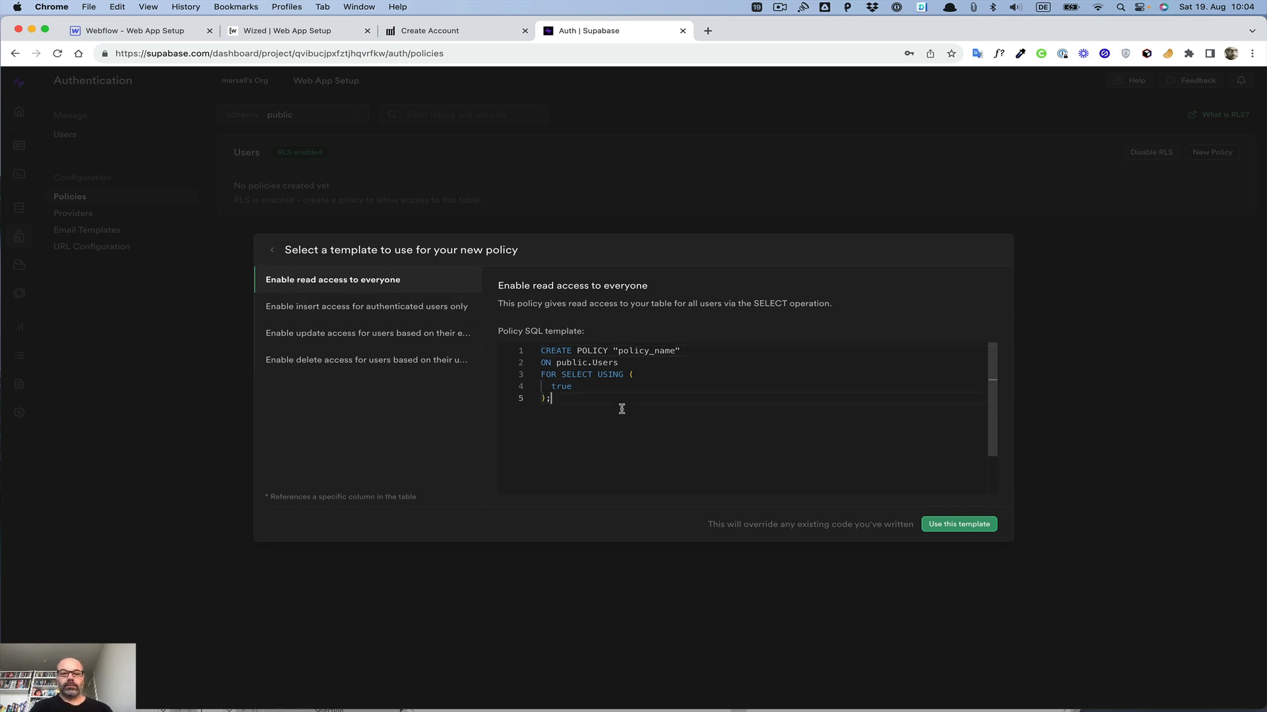
drag(622, 409, 439, 296)
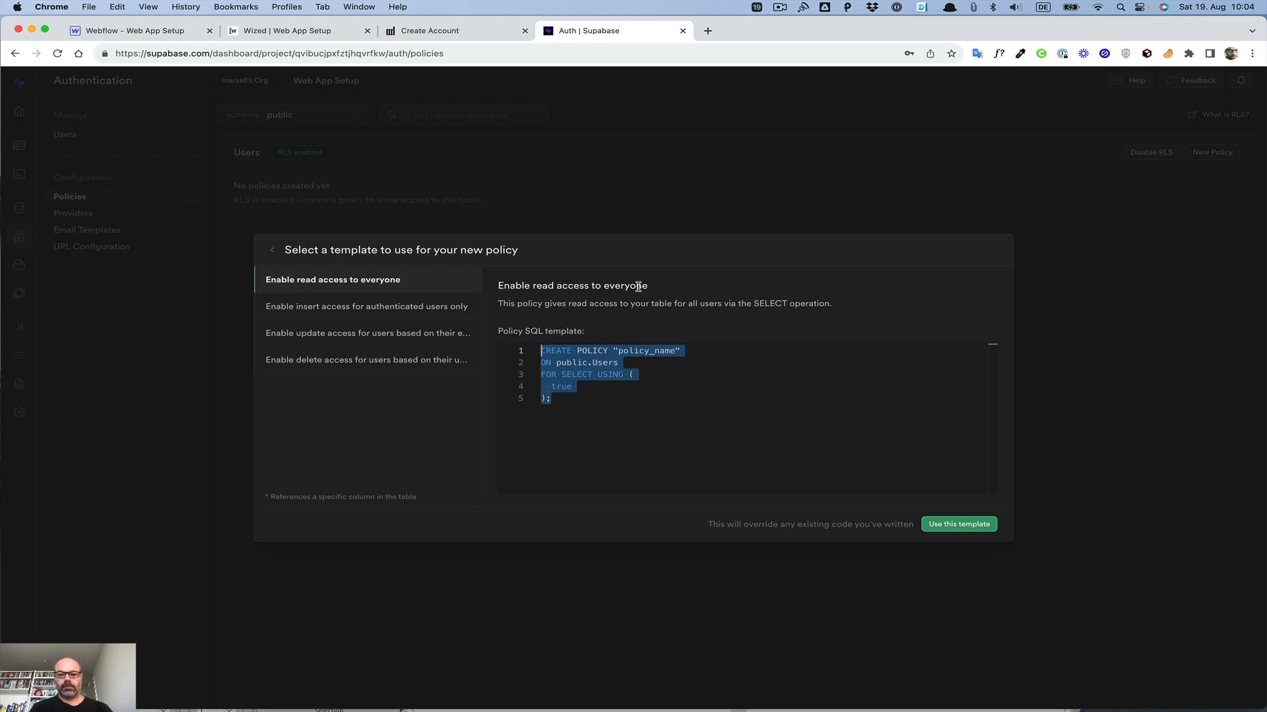
click(950, 526)
click(974, 594)
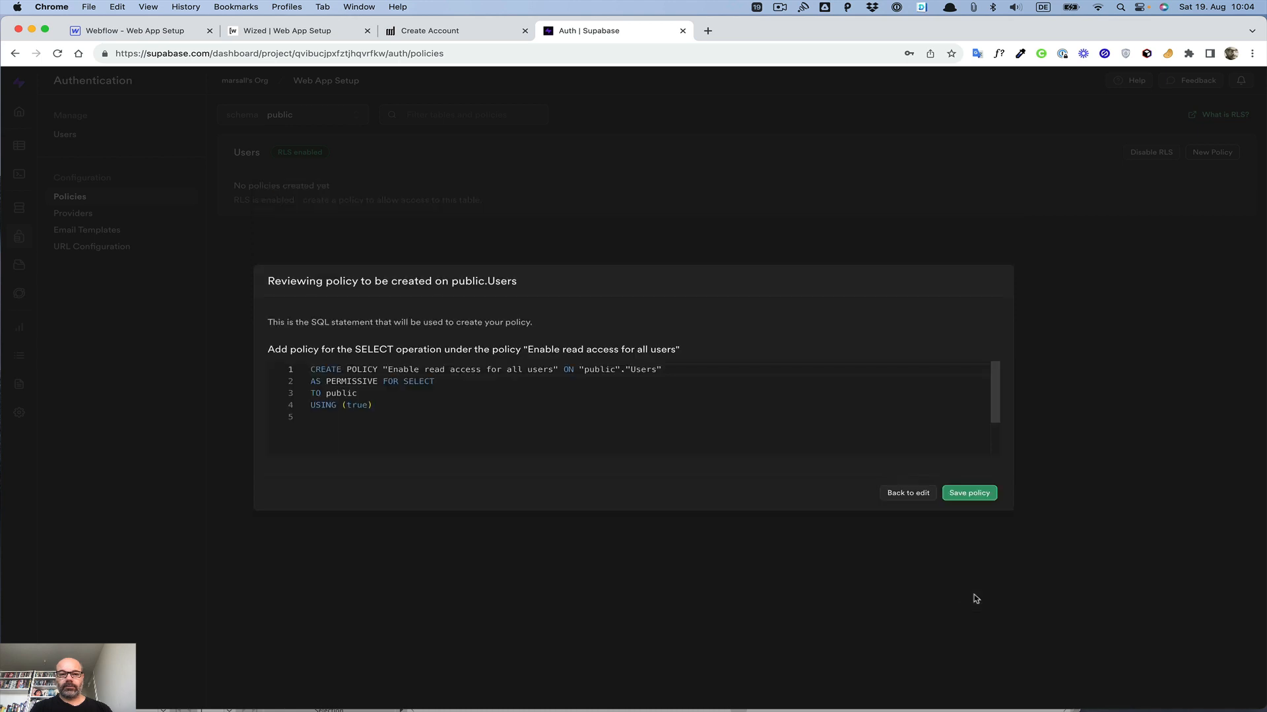
click(973, 494)
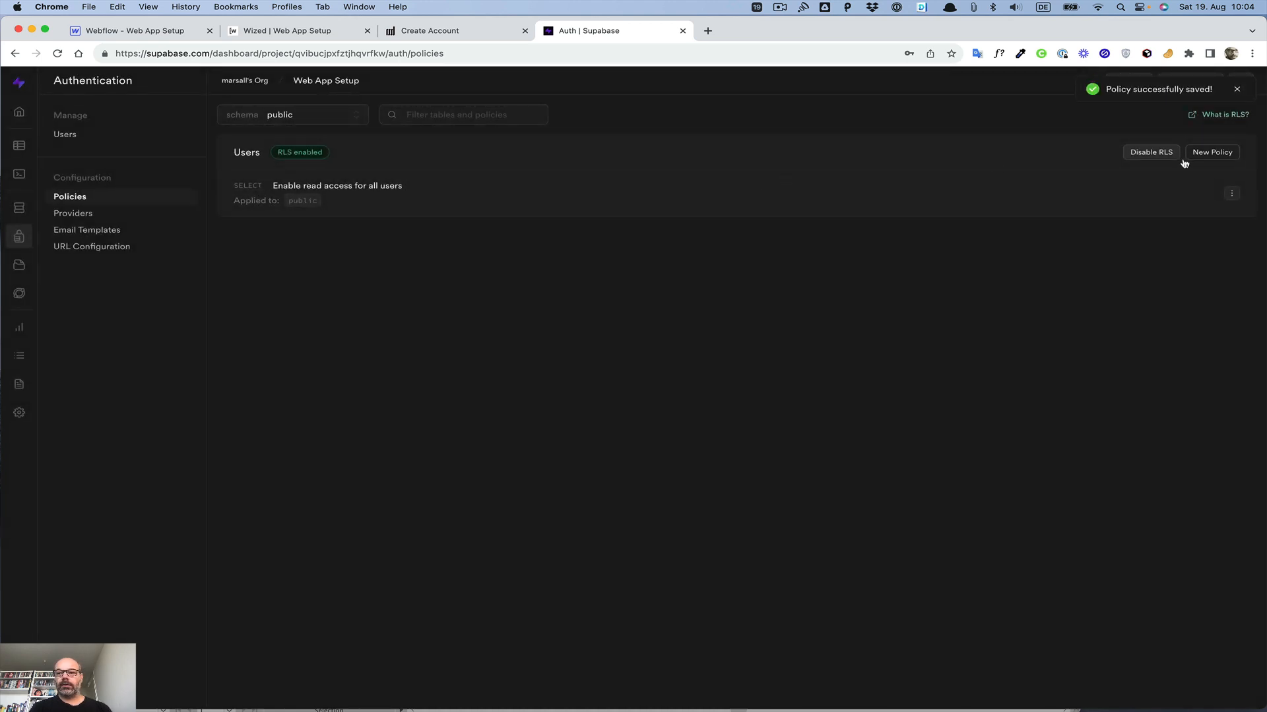
Step: Create and save the 'Enable update for users based on email' UPDATE policy from the email-based update template
click(1212, 156)
click(551, 356)
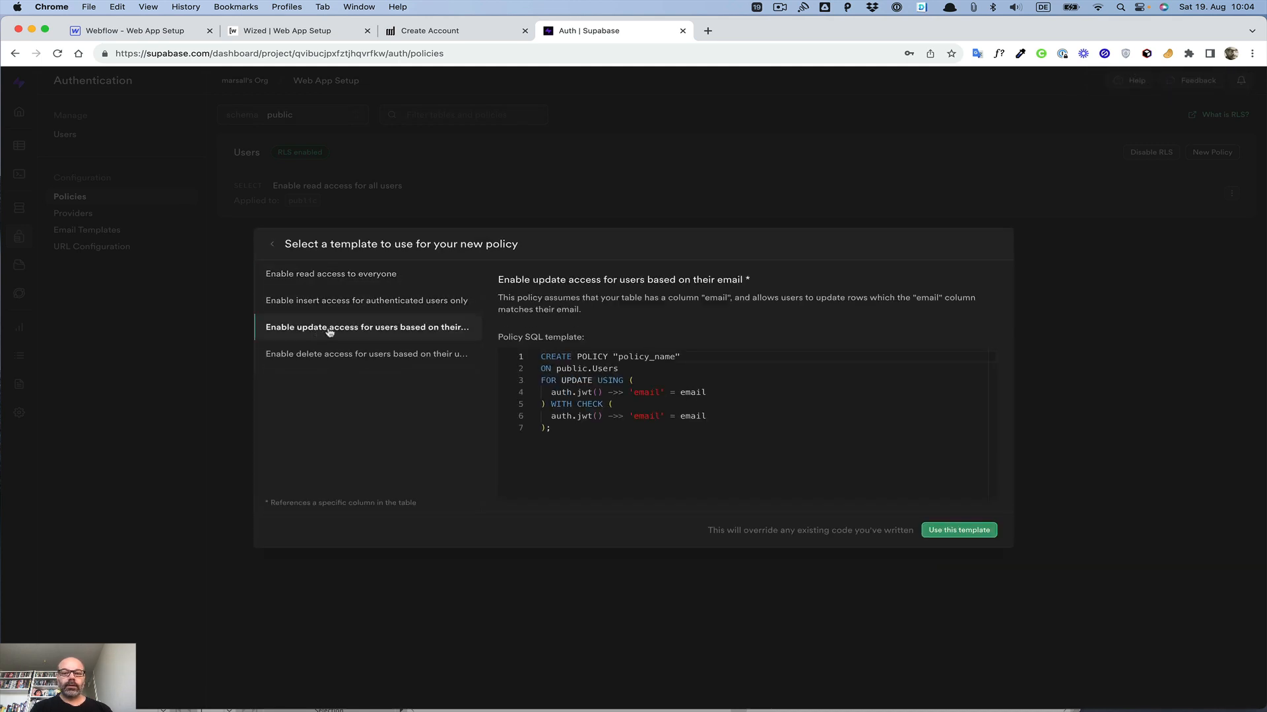
click(590, 458)
key(super+a)
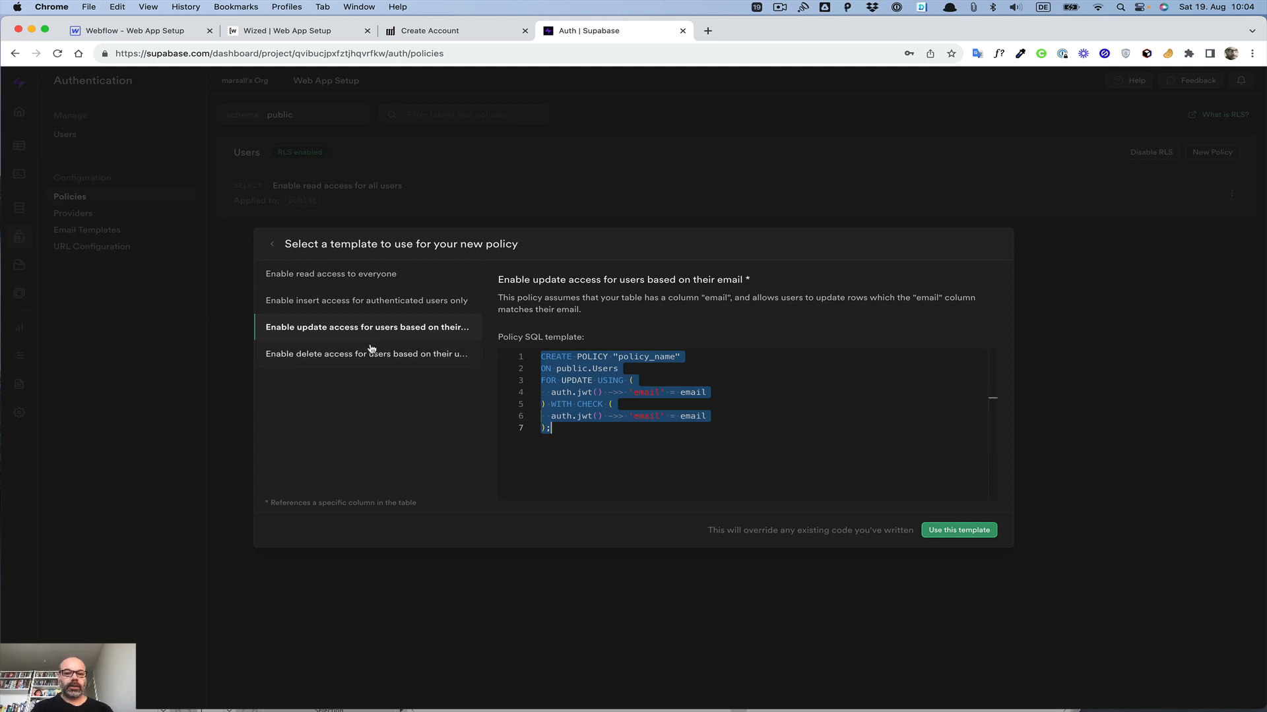
click(954, 532)
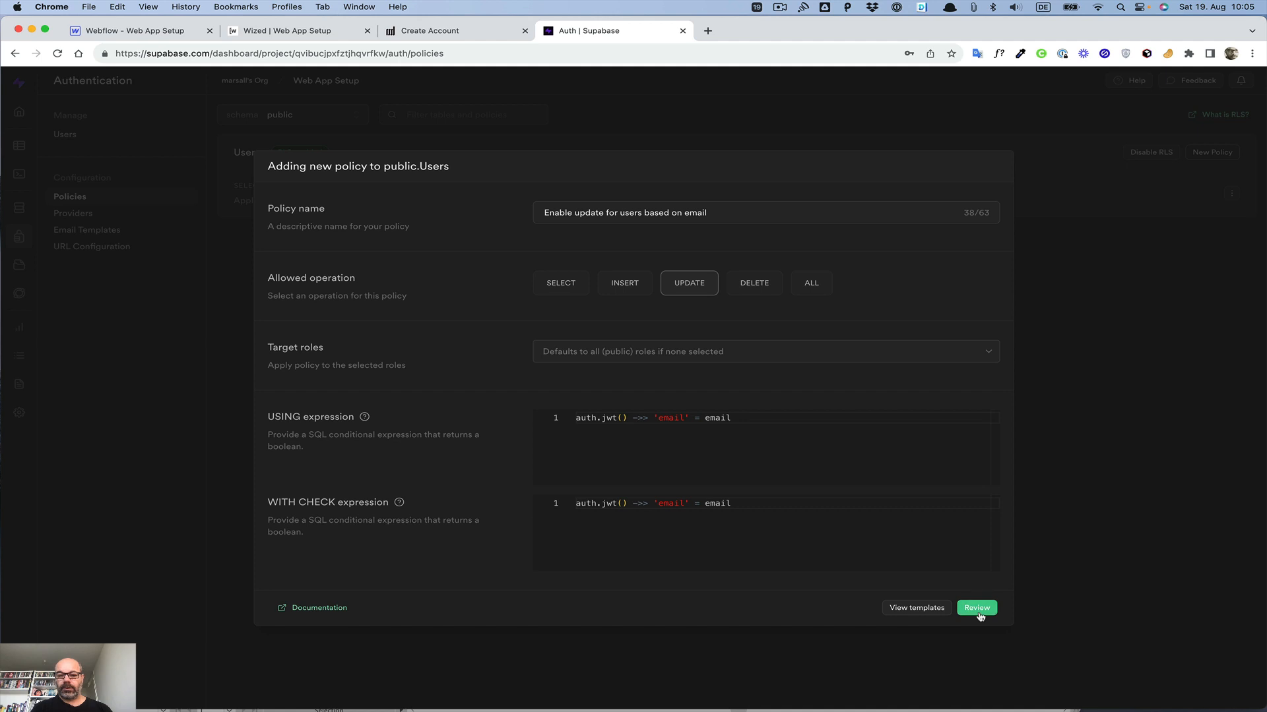
click(978, 609)
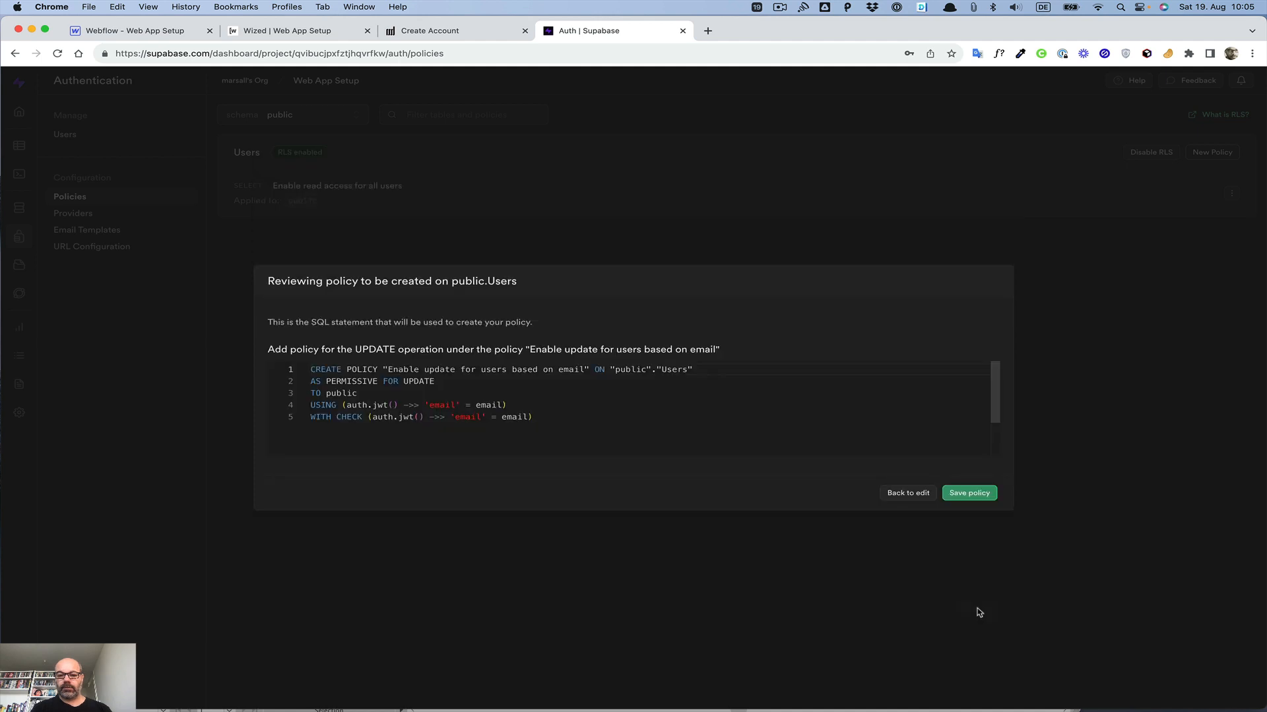
click(965, 498)
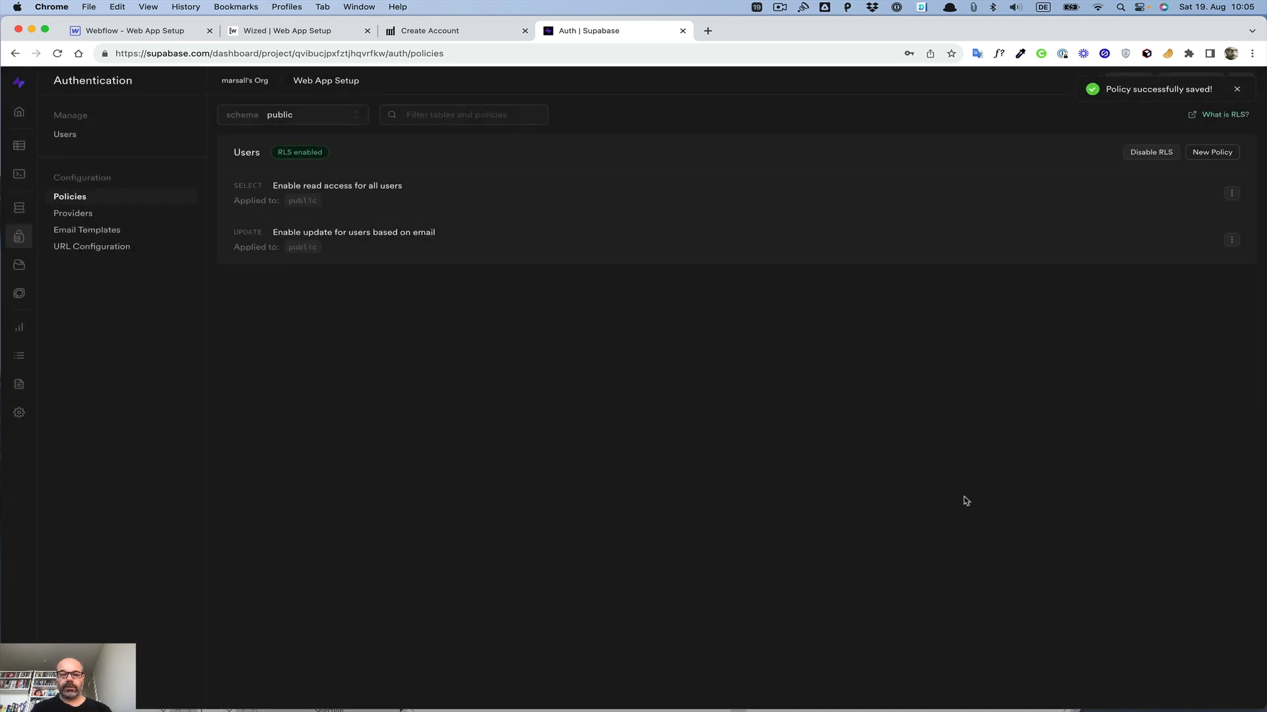
Step: Open a new policy and compare the update-by-email and delete-by-user-ID policy templates
click(1208, 153)
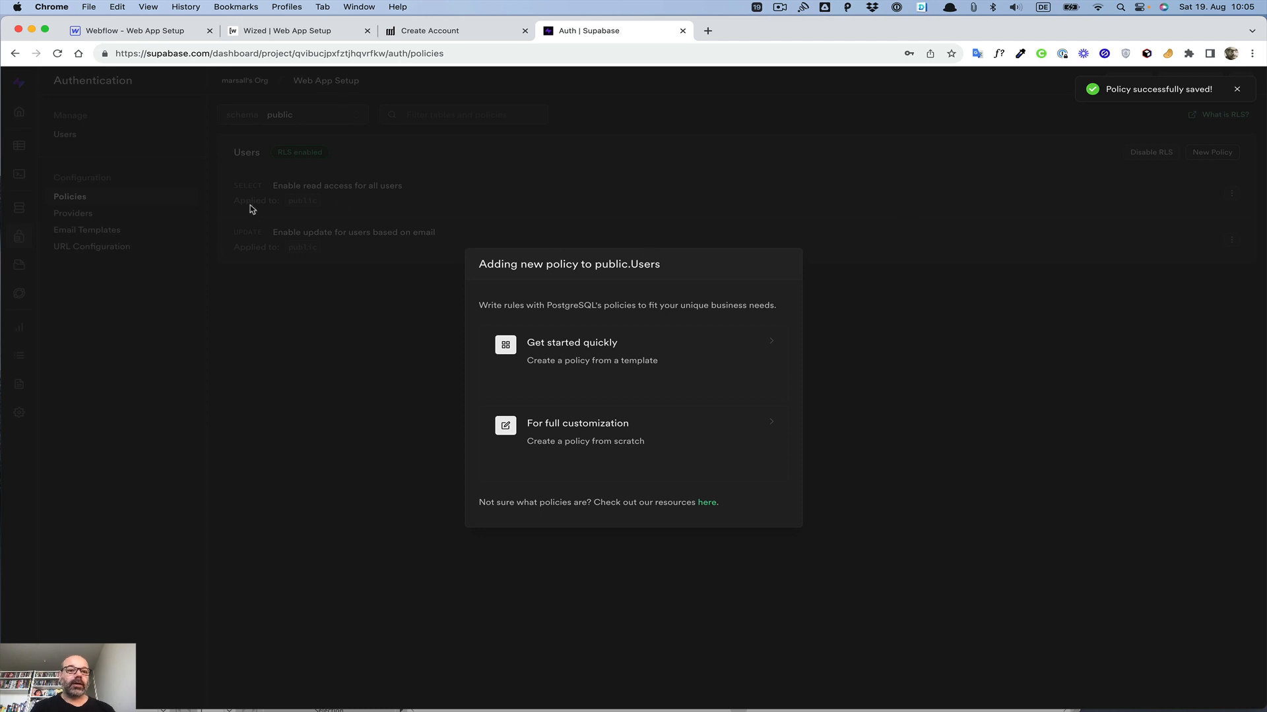
click(846, 469)
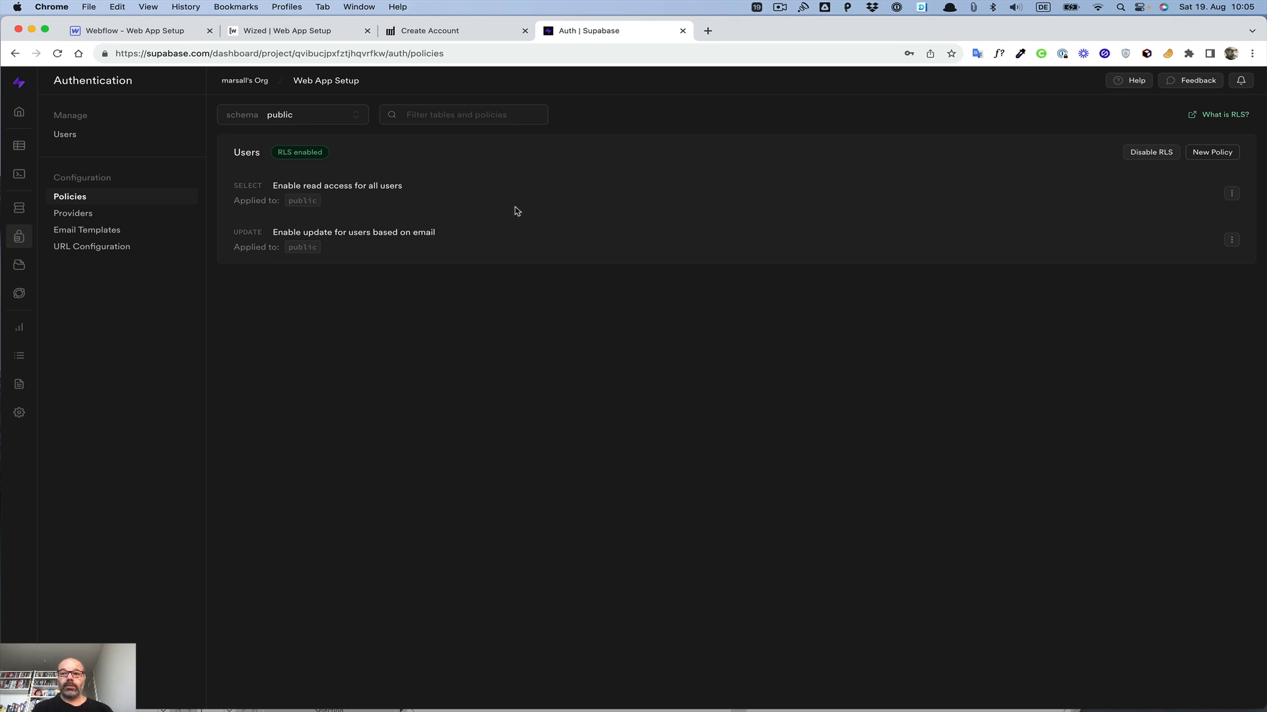
click(1210, 154)
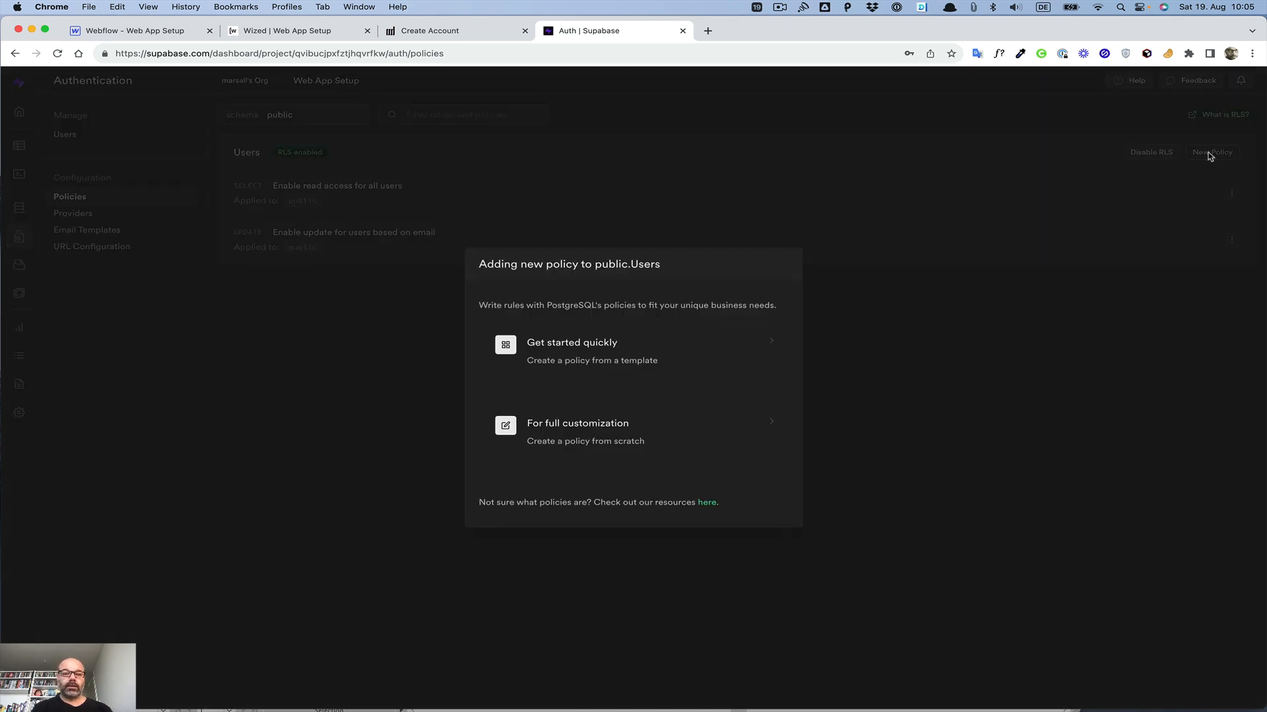
click(608, 352)
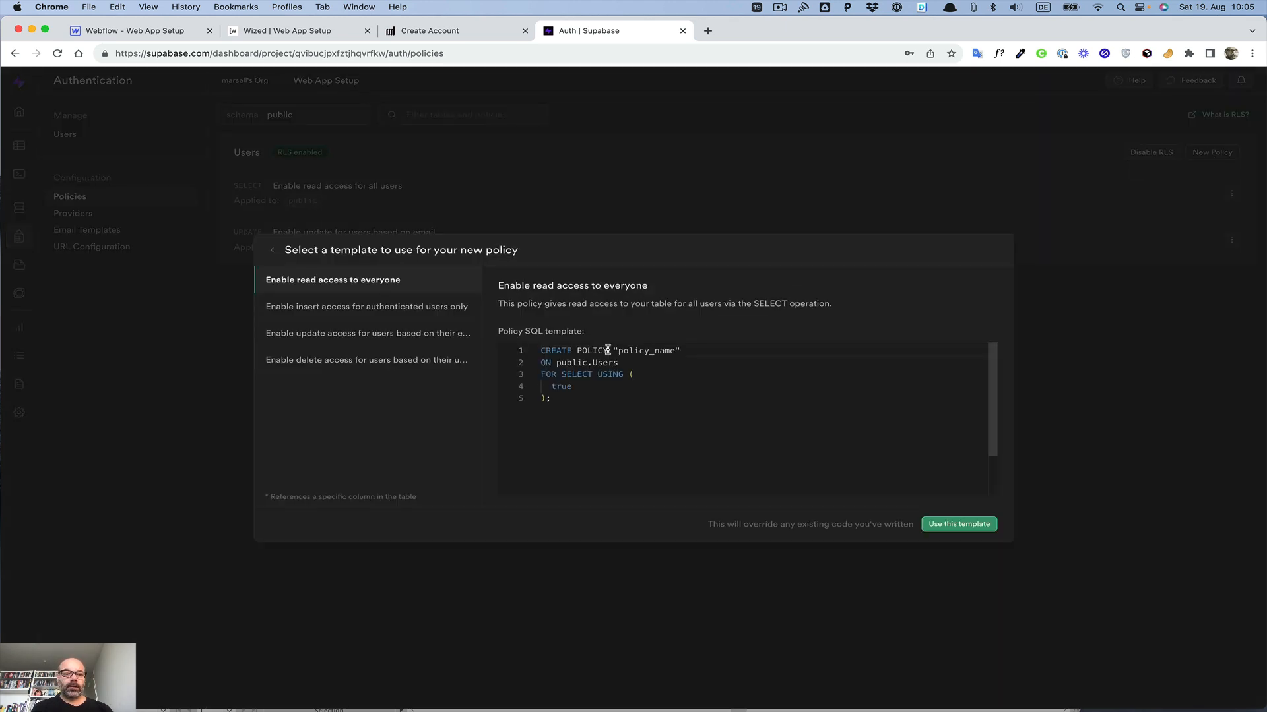
click(311, 335)
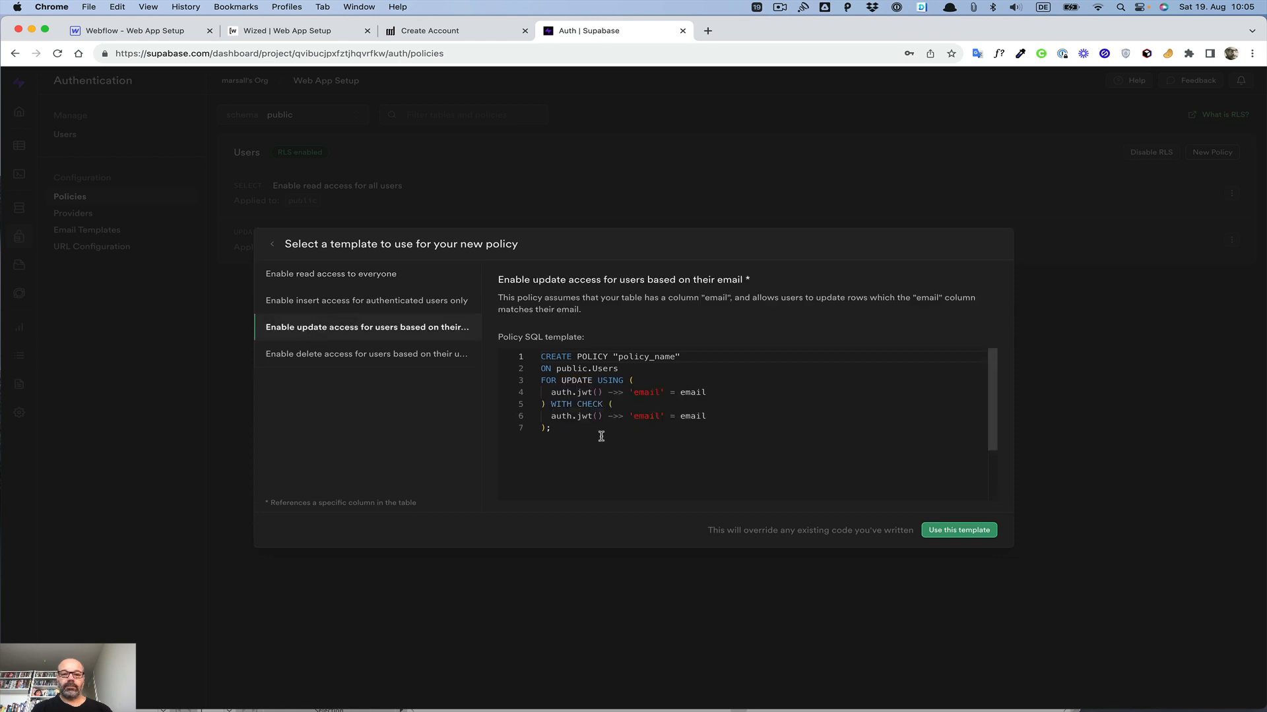
drag(555, 404, 527, 356)
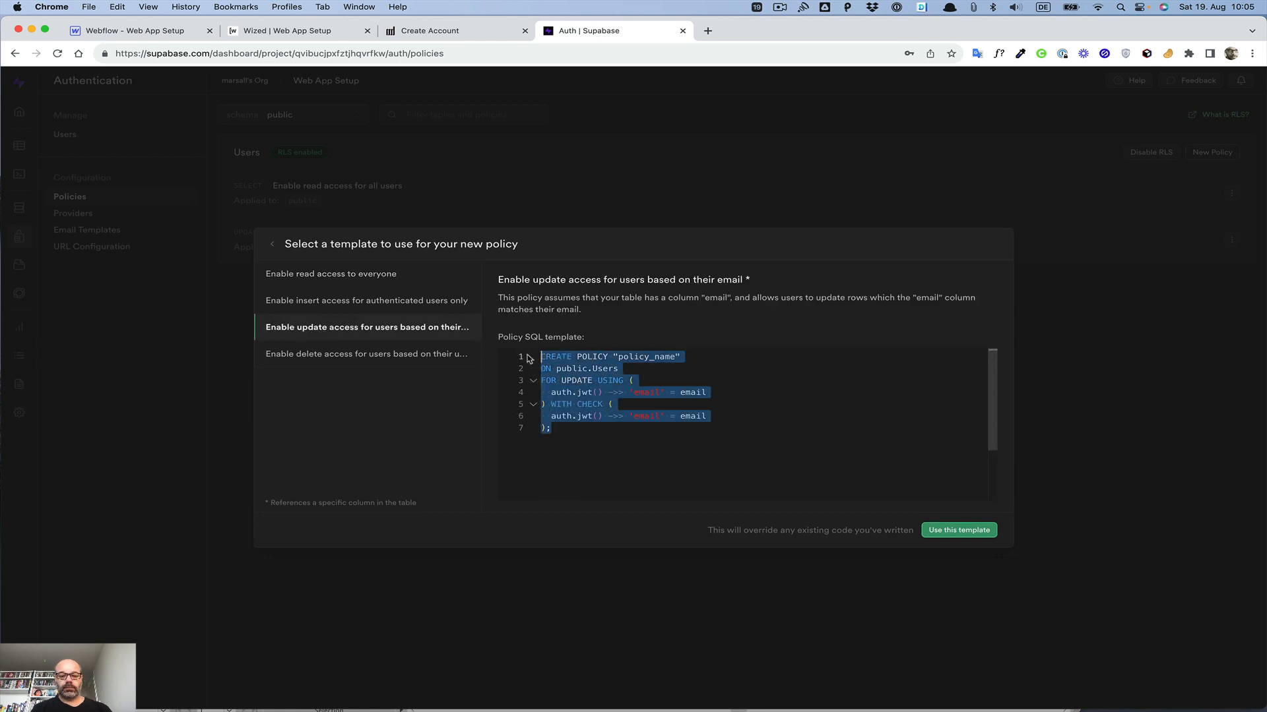
click(325, 356)
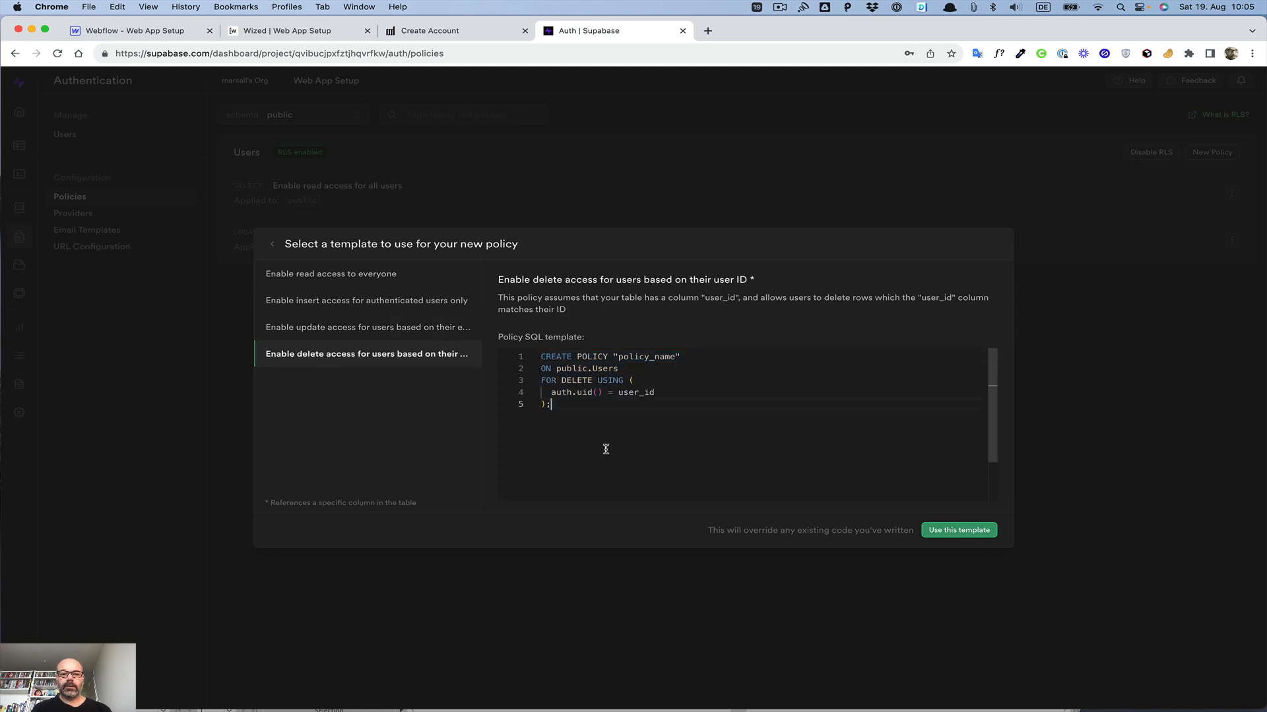
key(Return)
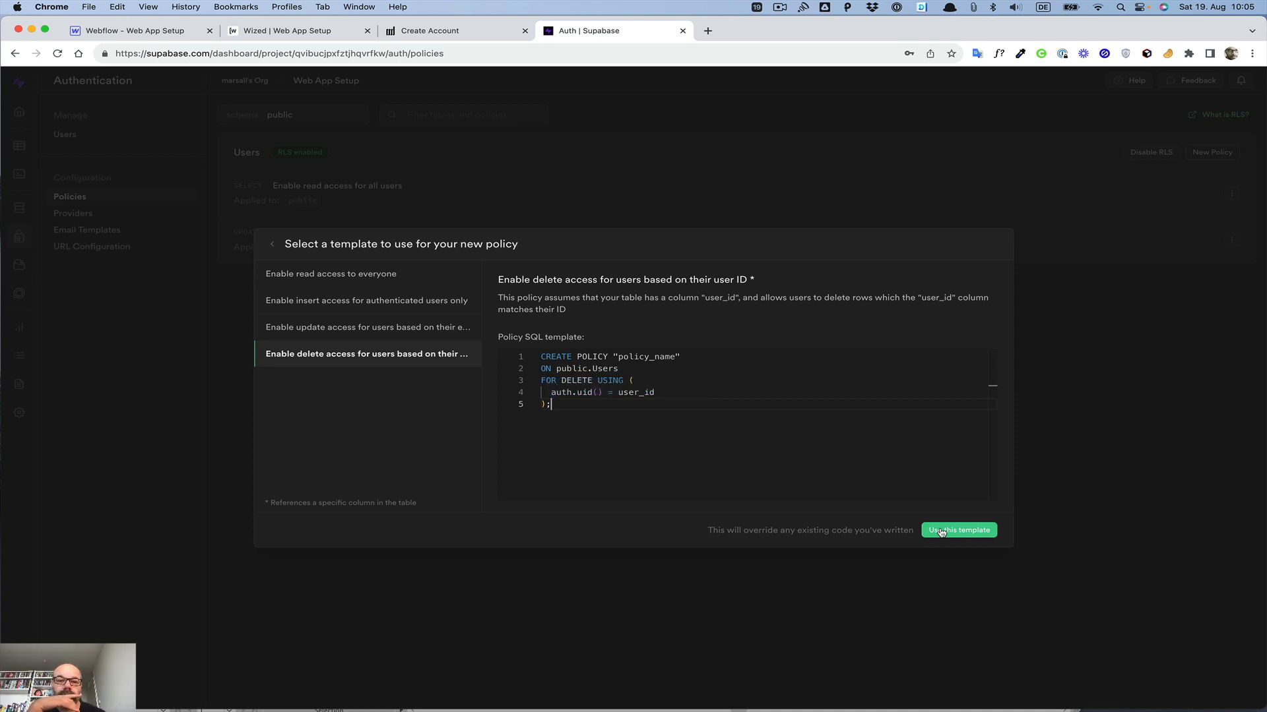
click(410, 328)
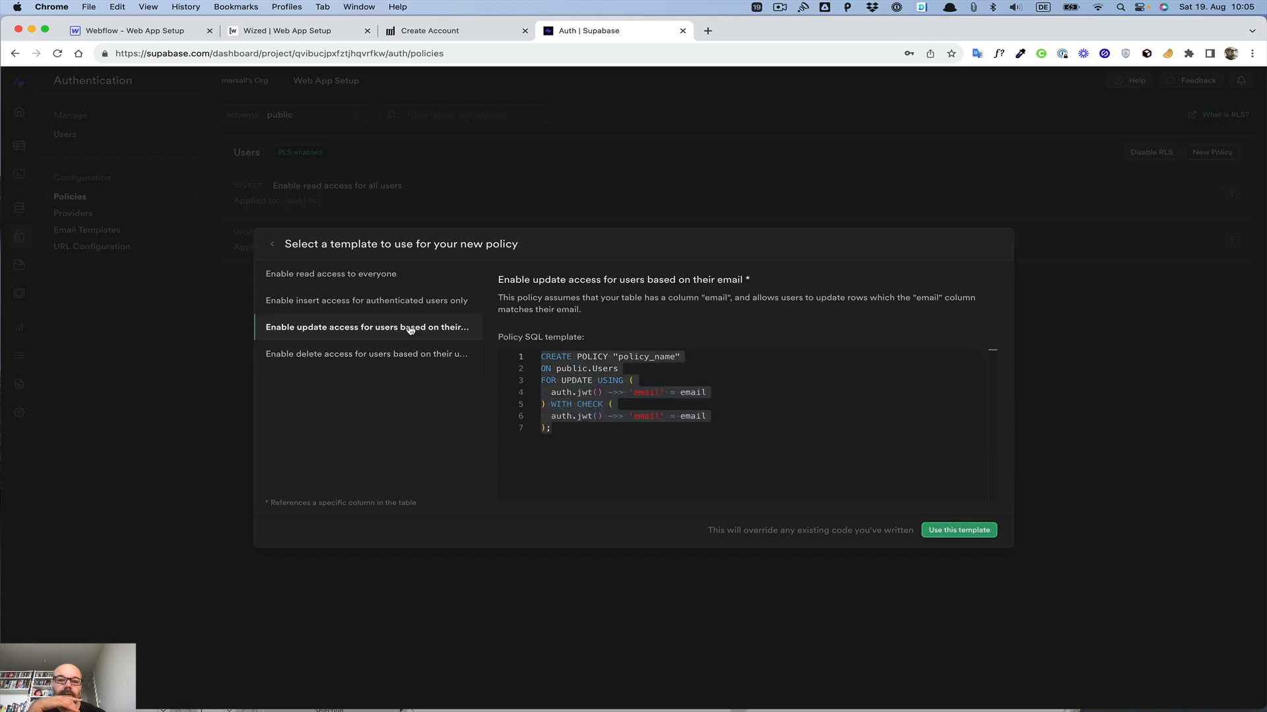
click(404, 354)
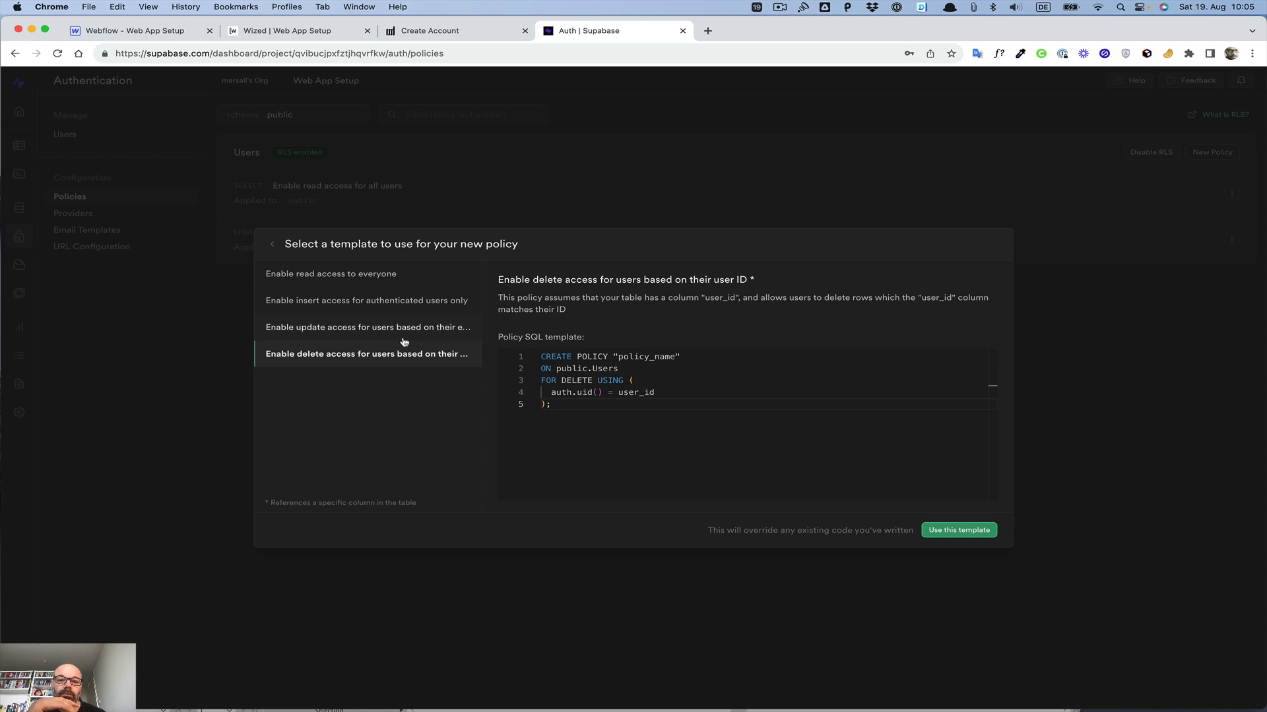
click(396, 328)
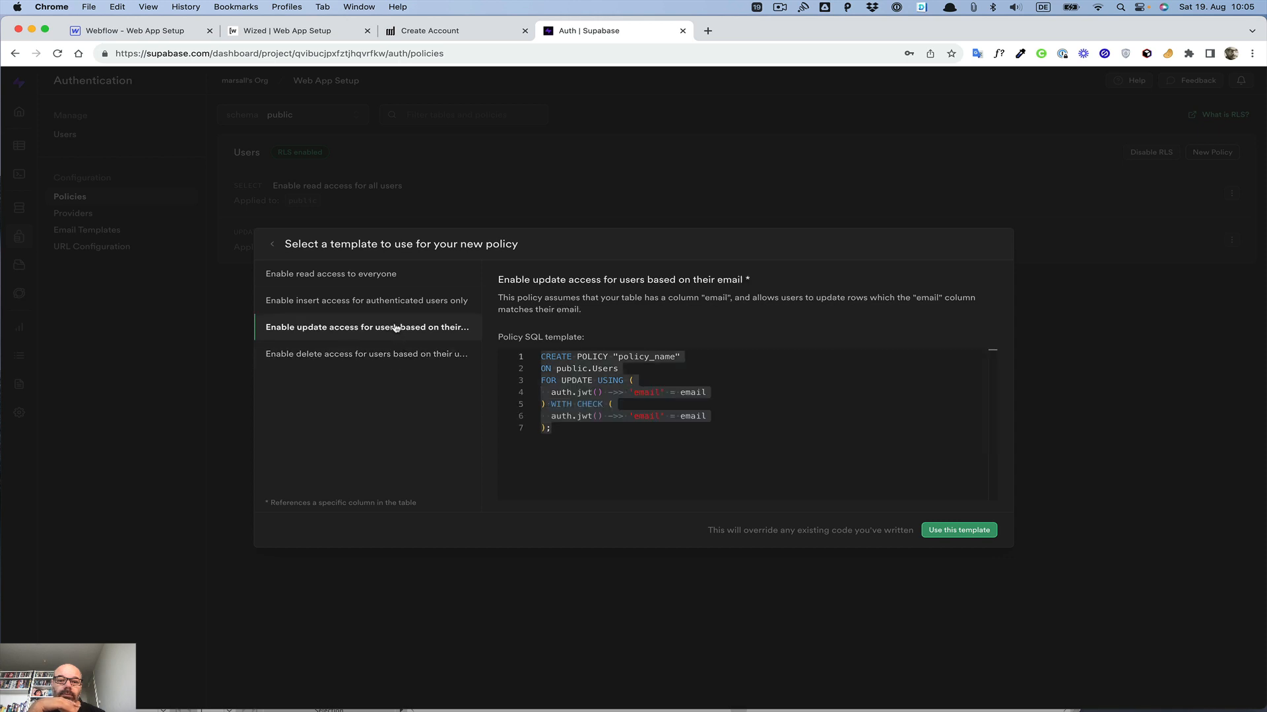
click(390, 350)
click(389, 334)
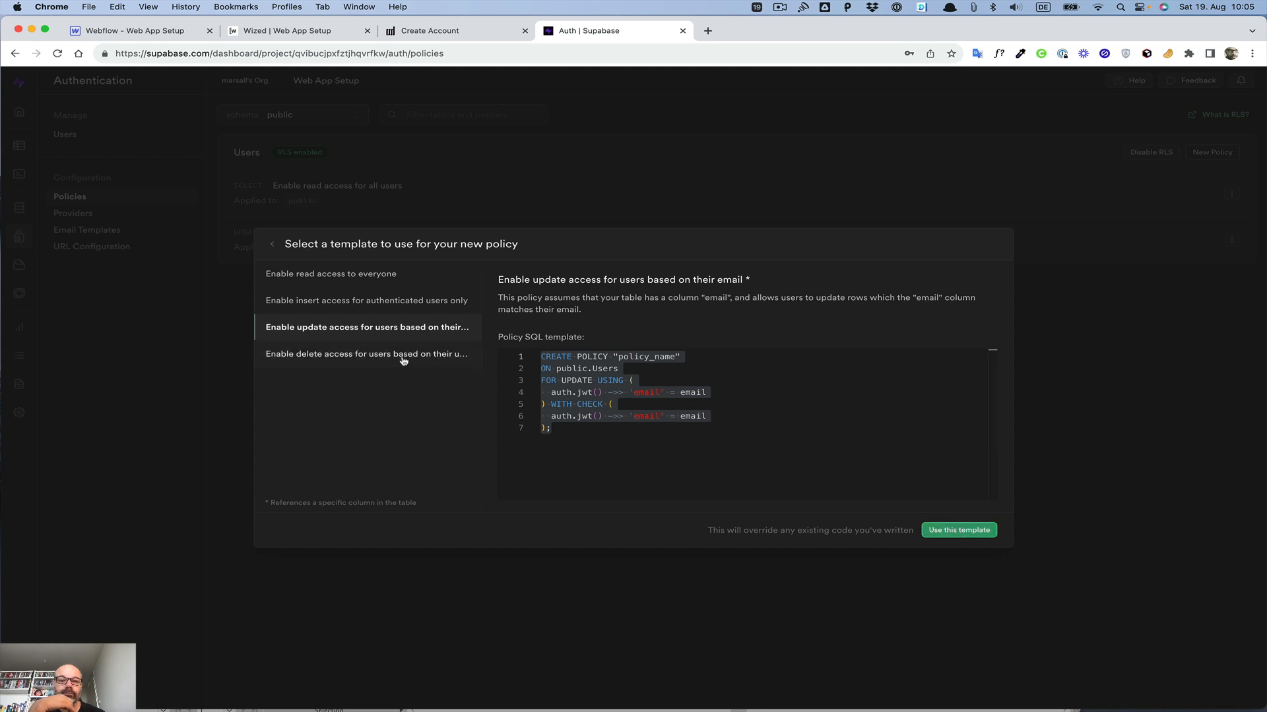
click(404, 360)
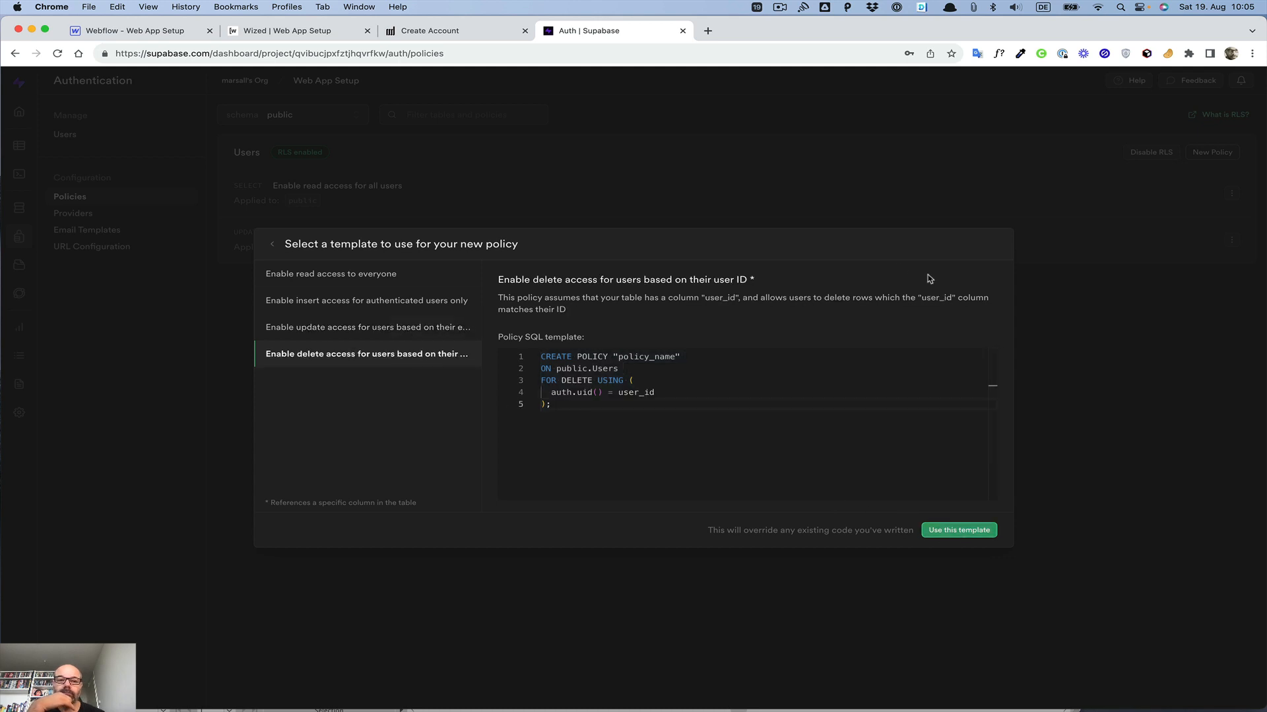
Step: Create and save the 'Enable insert for authenticated users only' INSERT policy on Users, targeting the anon role with check expression true
click(319, 302)
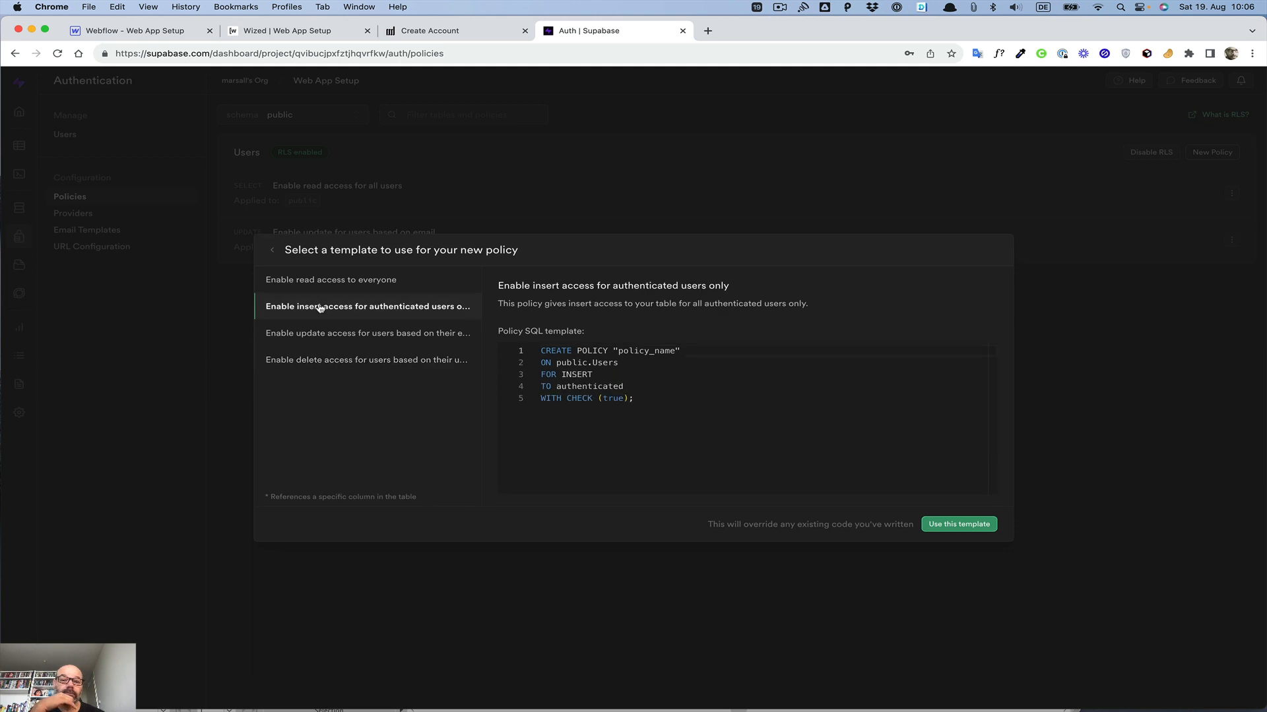
click(953, 525)
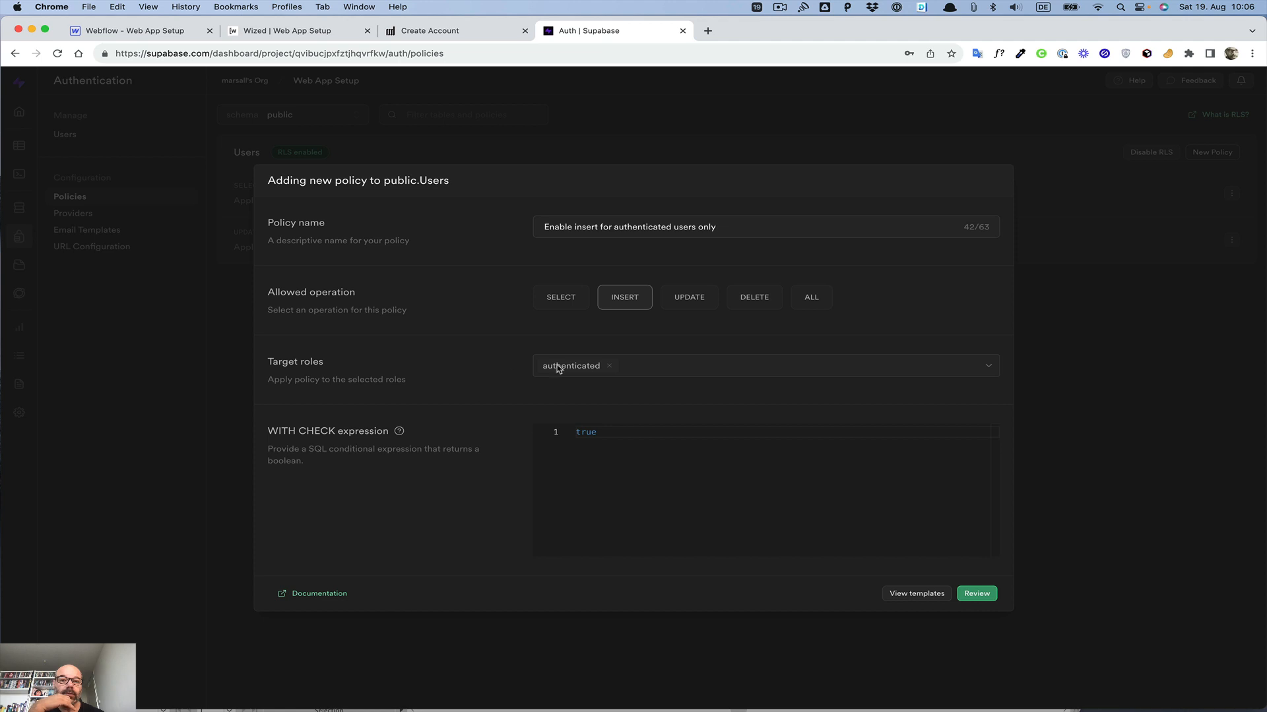
click(609, 366)
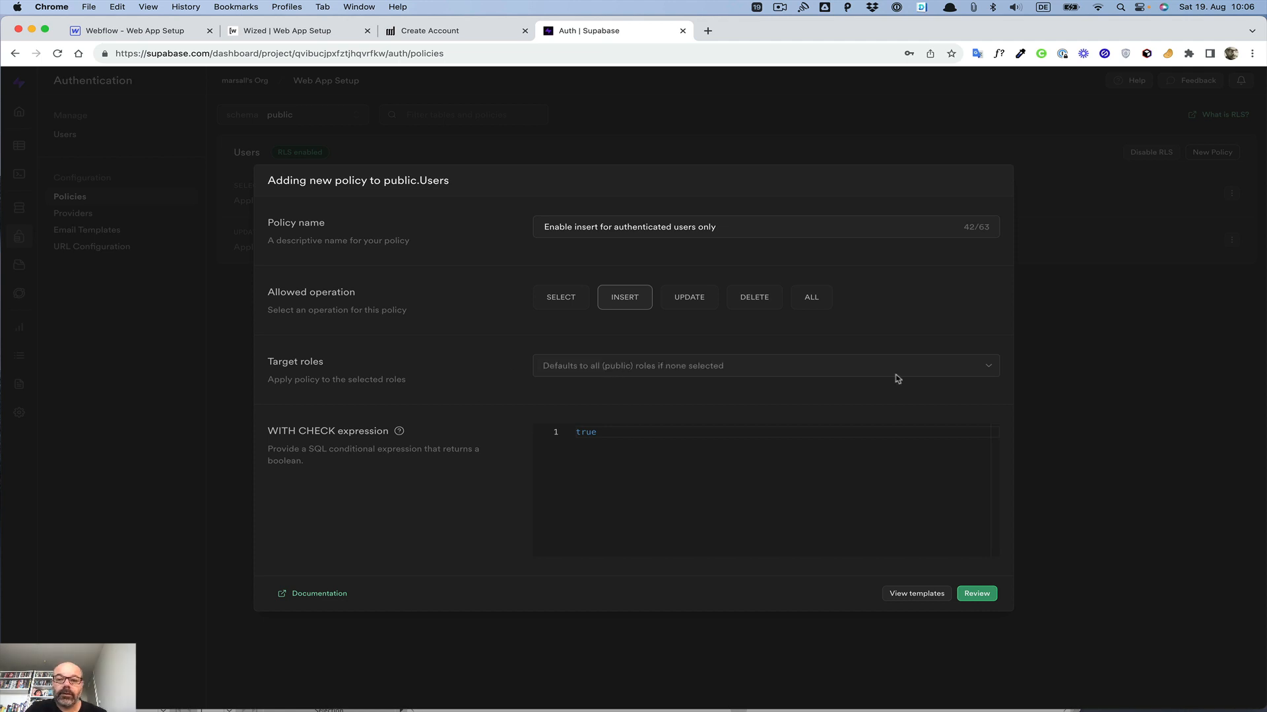
click(987, 368)
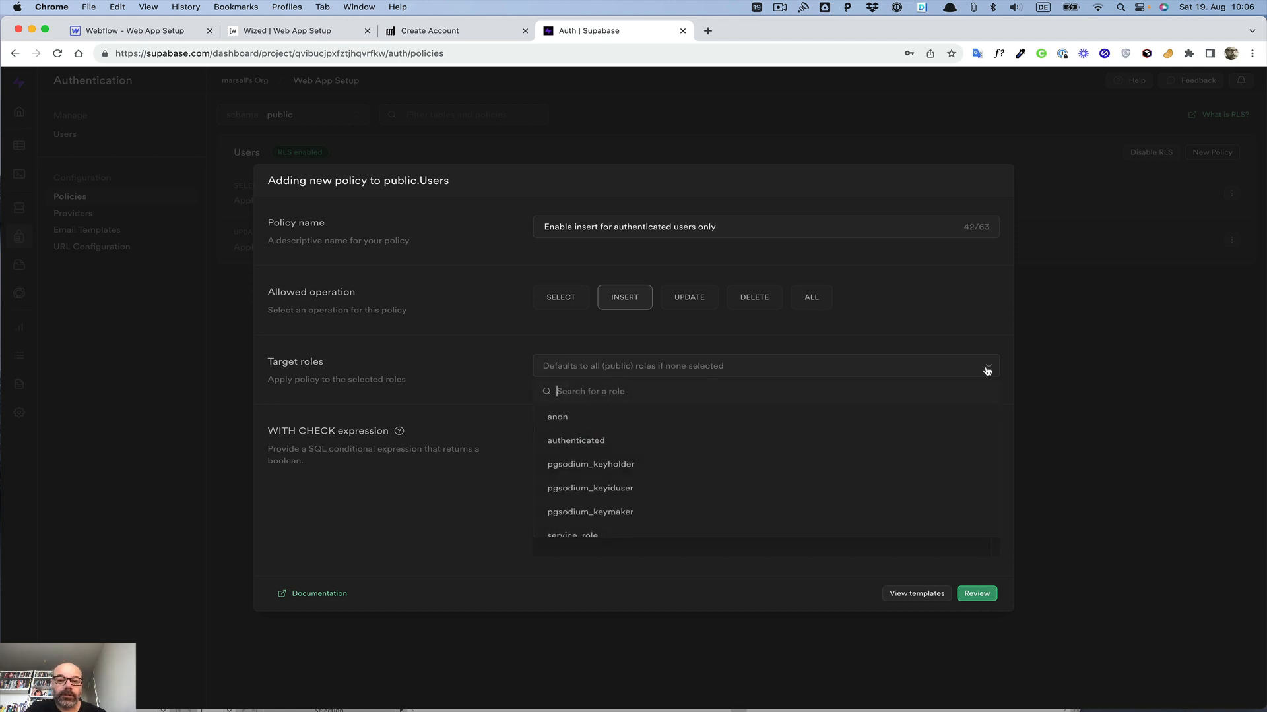
click(896, 415)
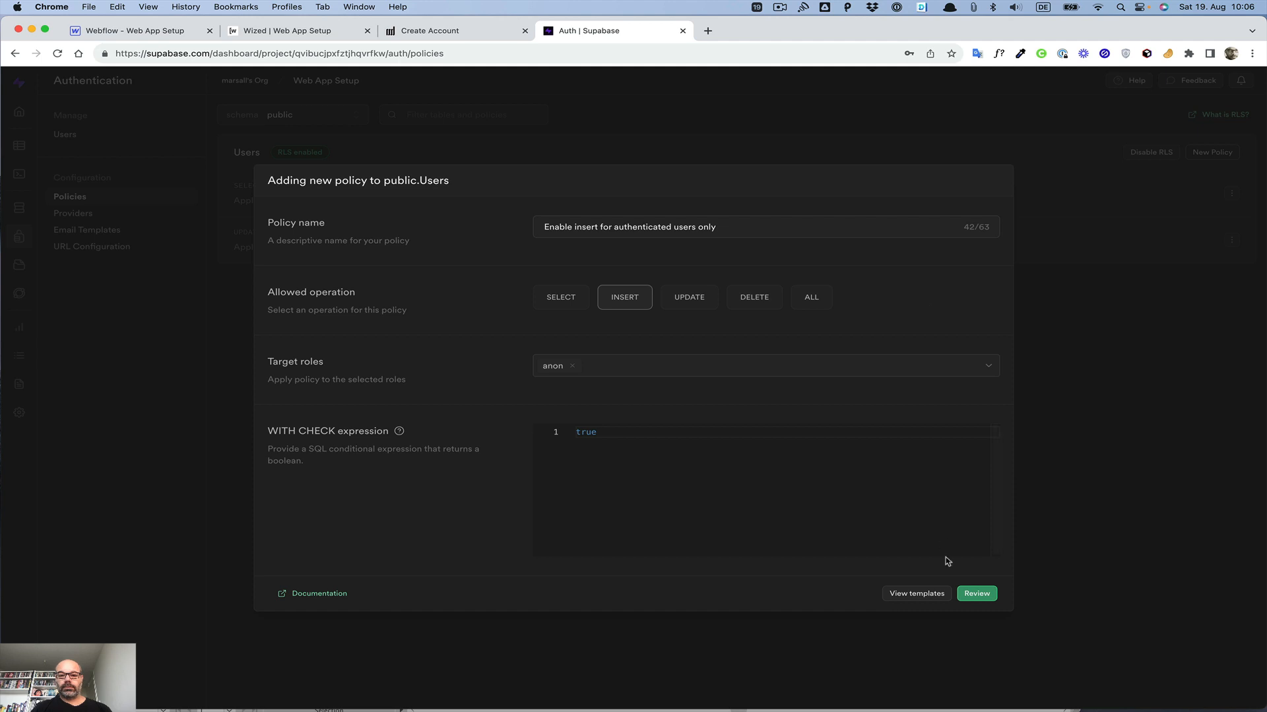
click(557, 298)
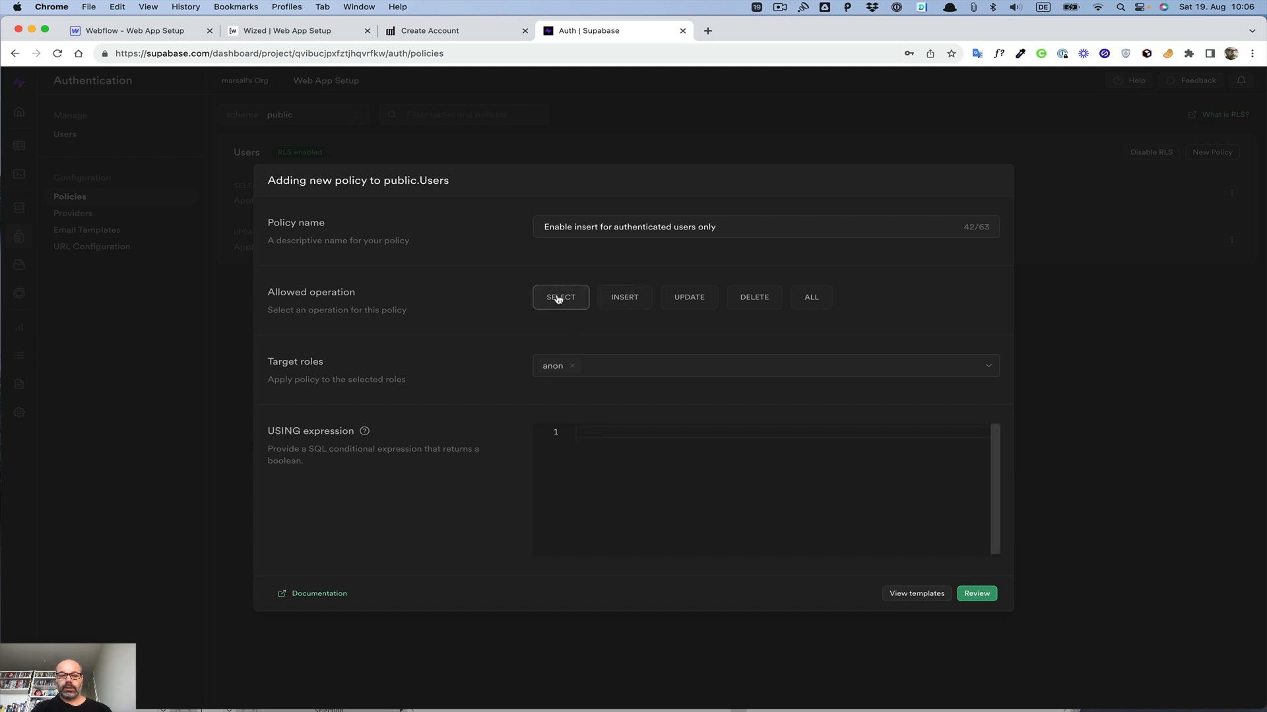
click(618, 297)
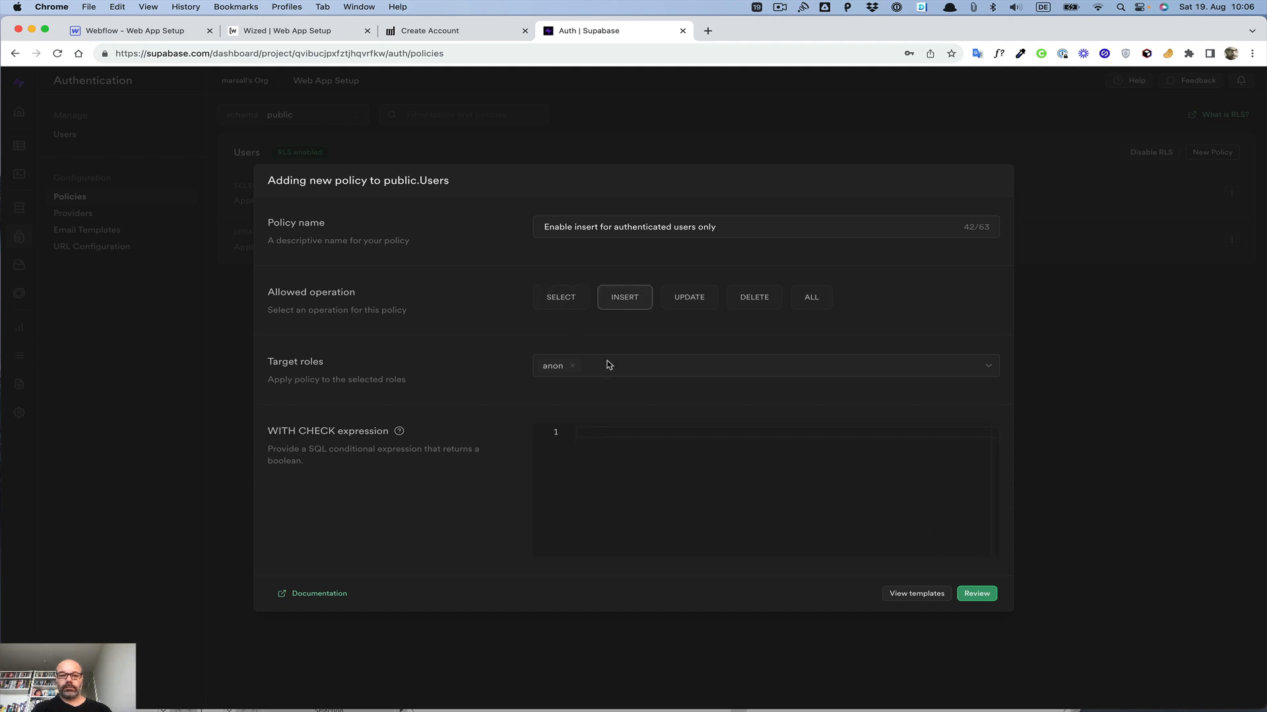
click(610, 429)
text(tur)
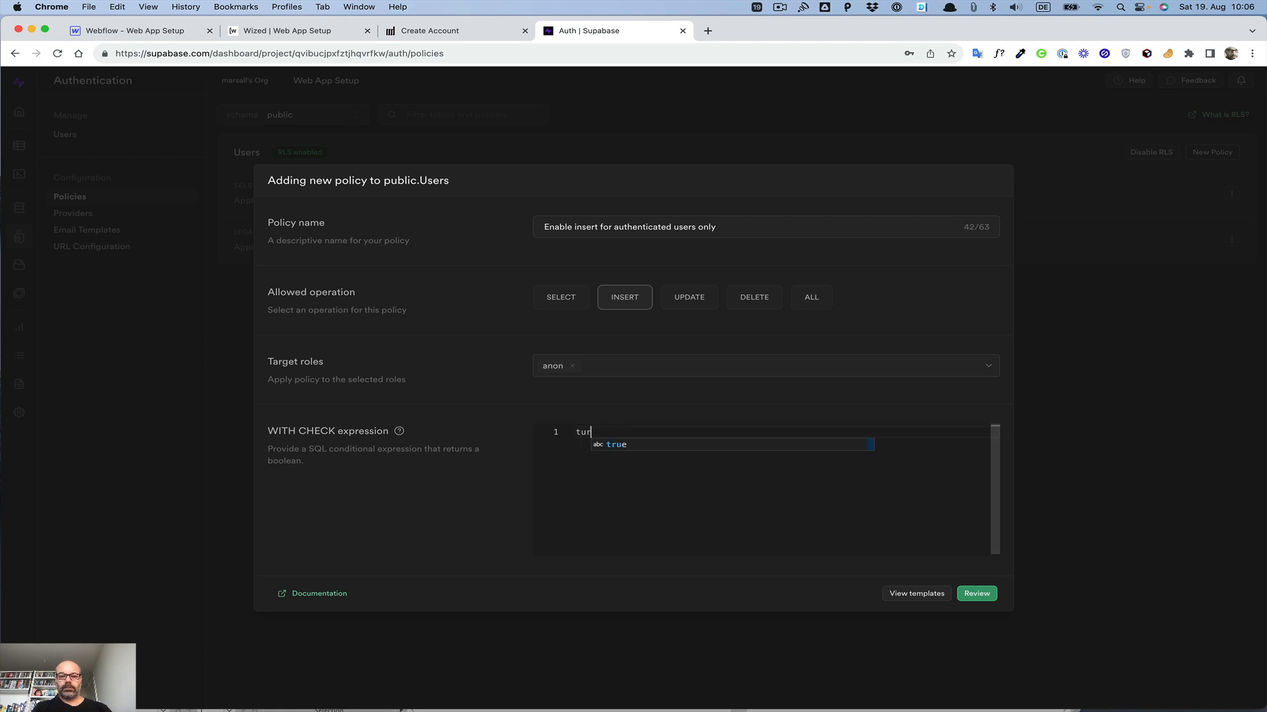
key(Return)
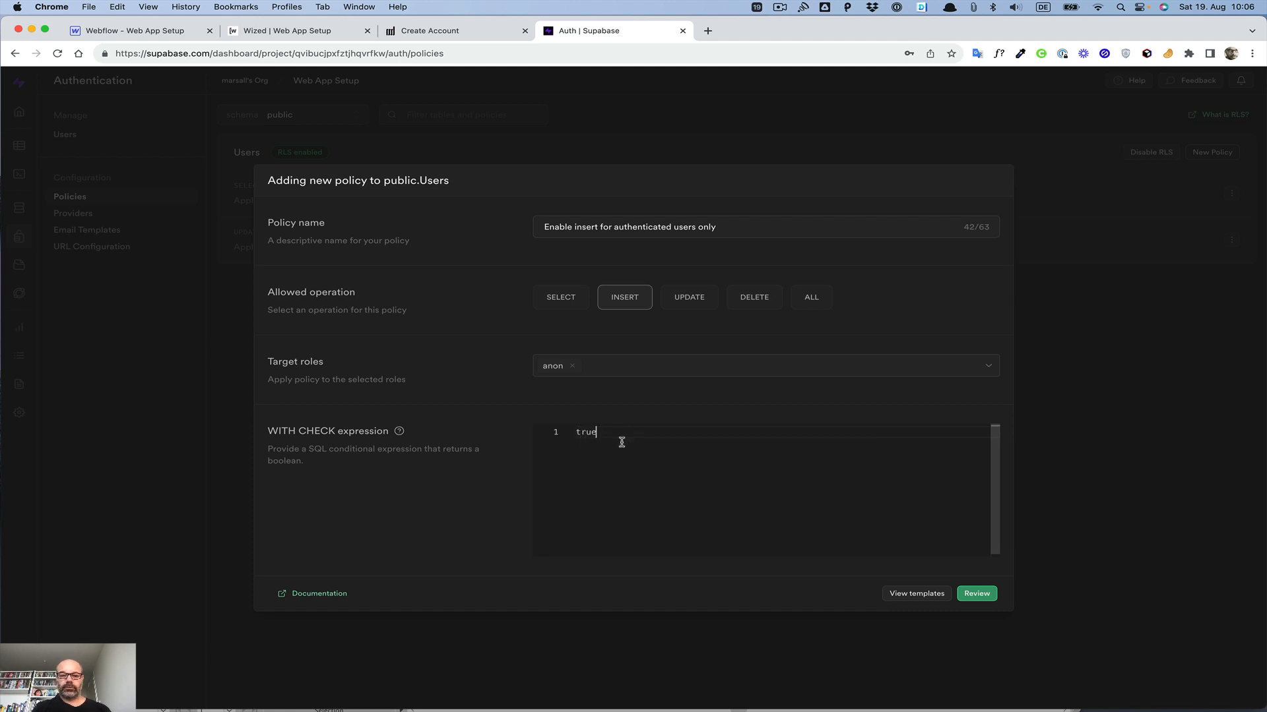
click(978, 595)
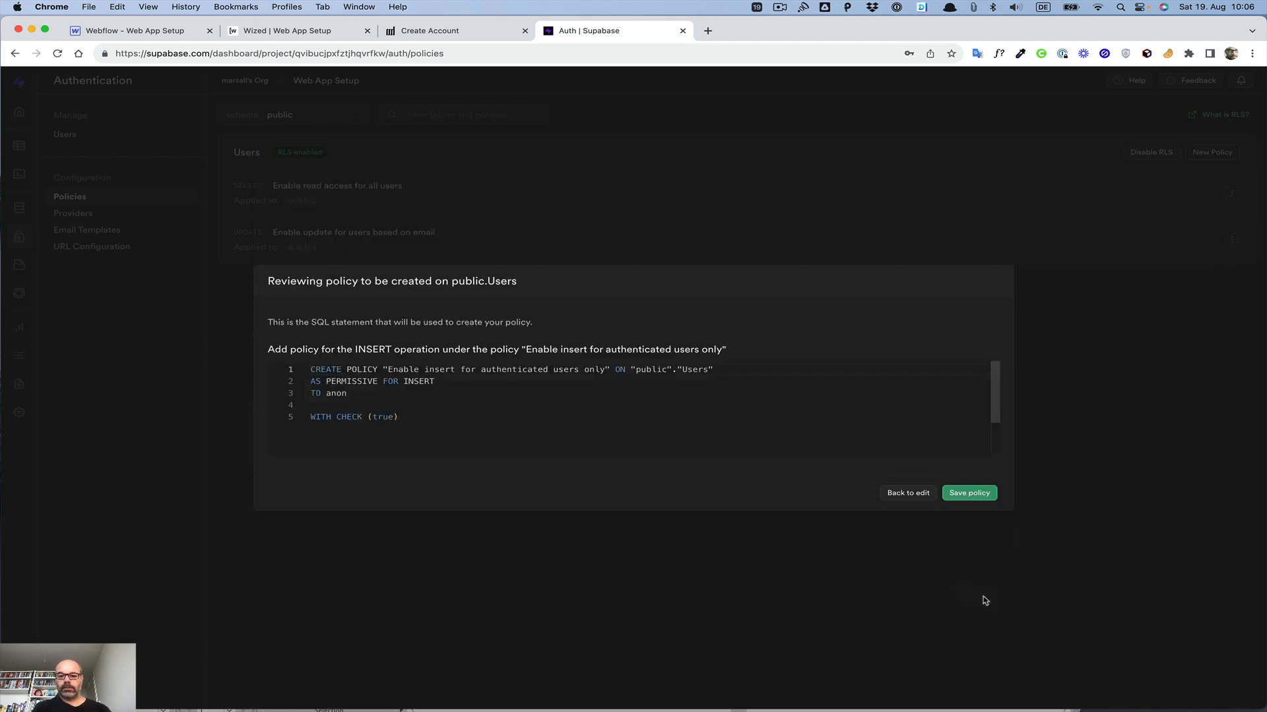
click(968, 493)
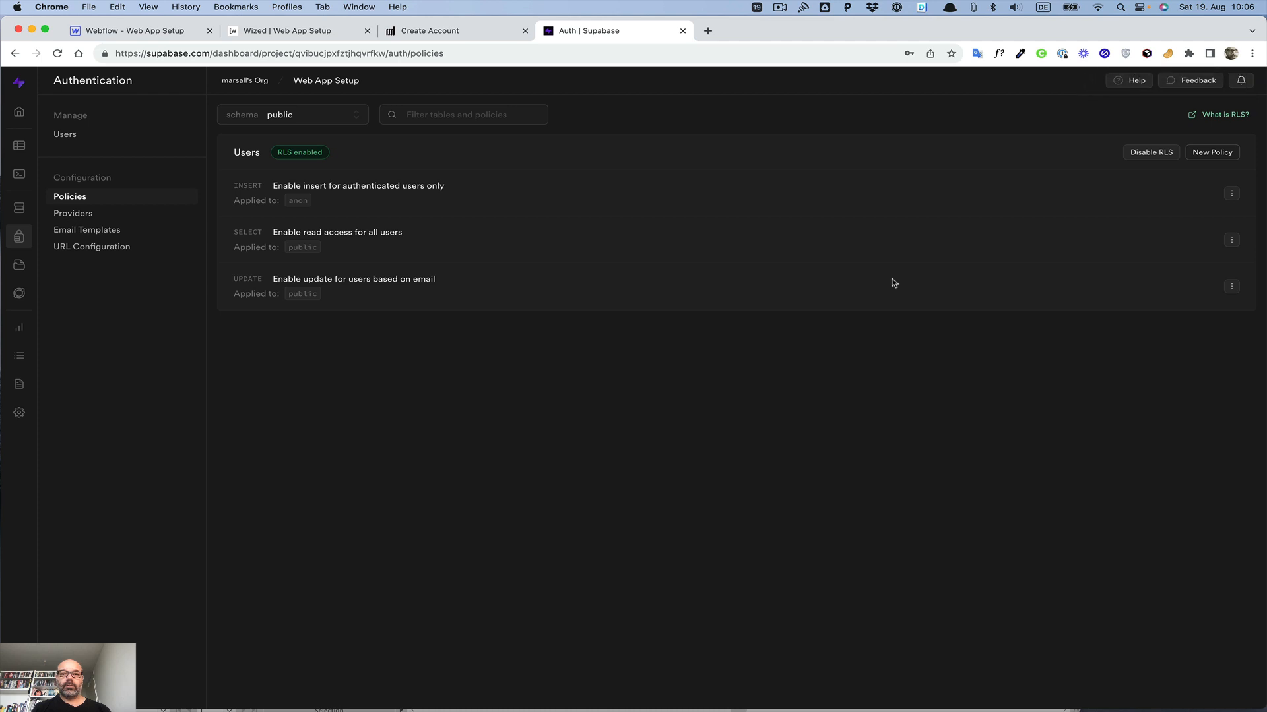
Step: Inspect the Create User Details request's response result in Wized
click(291, 32)
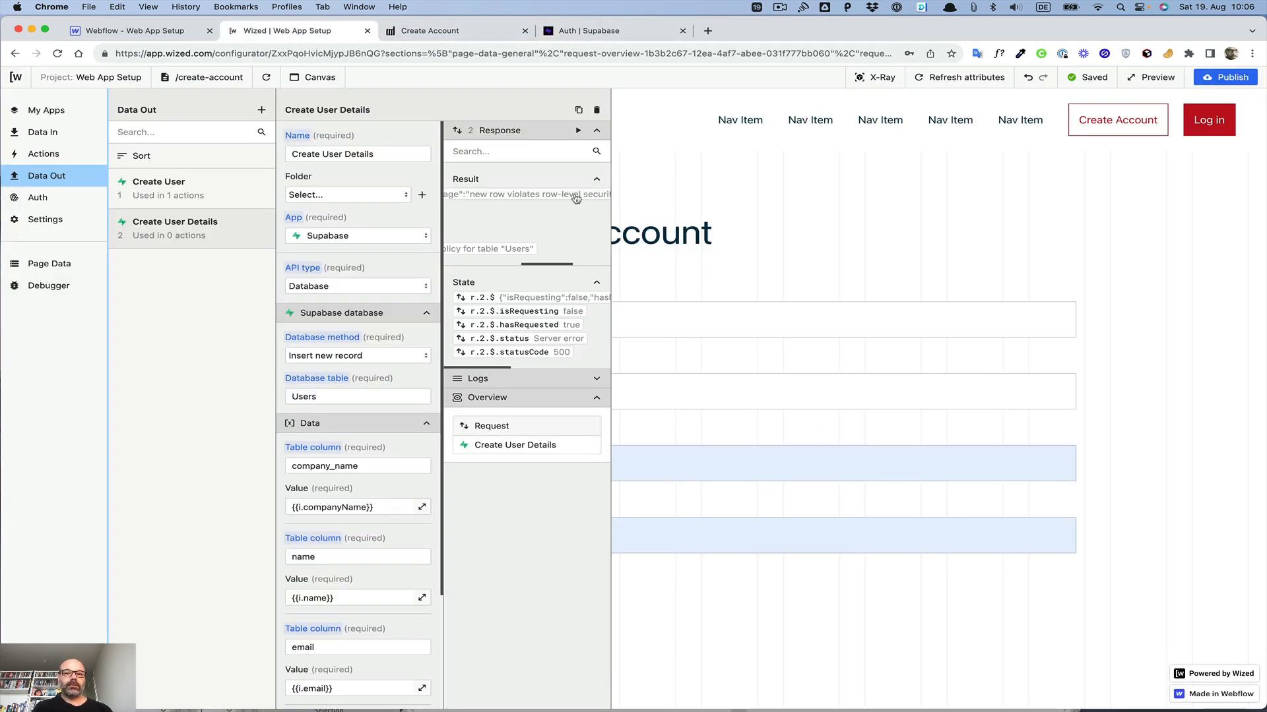
click(578, 132)
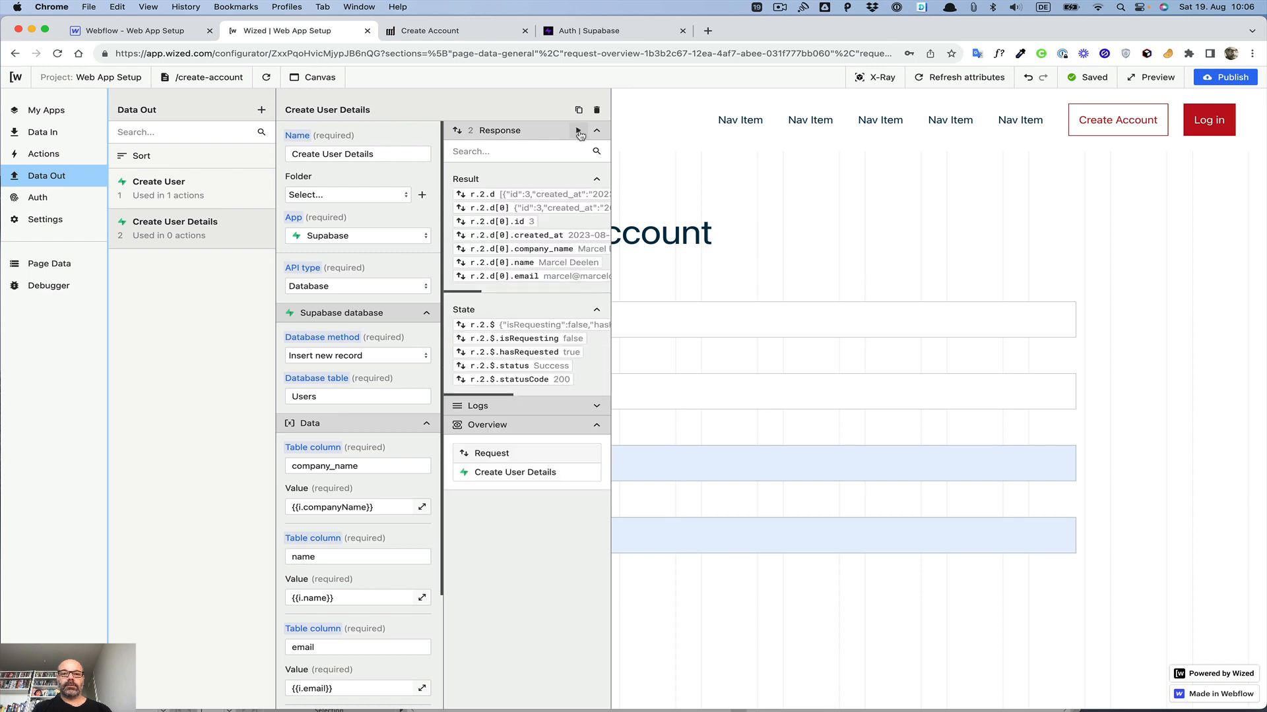
scroll(525, 226, right, 10)
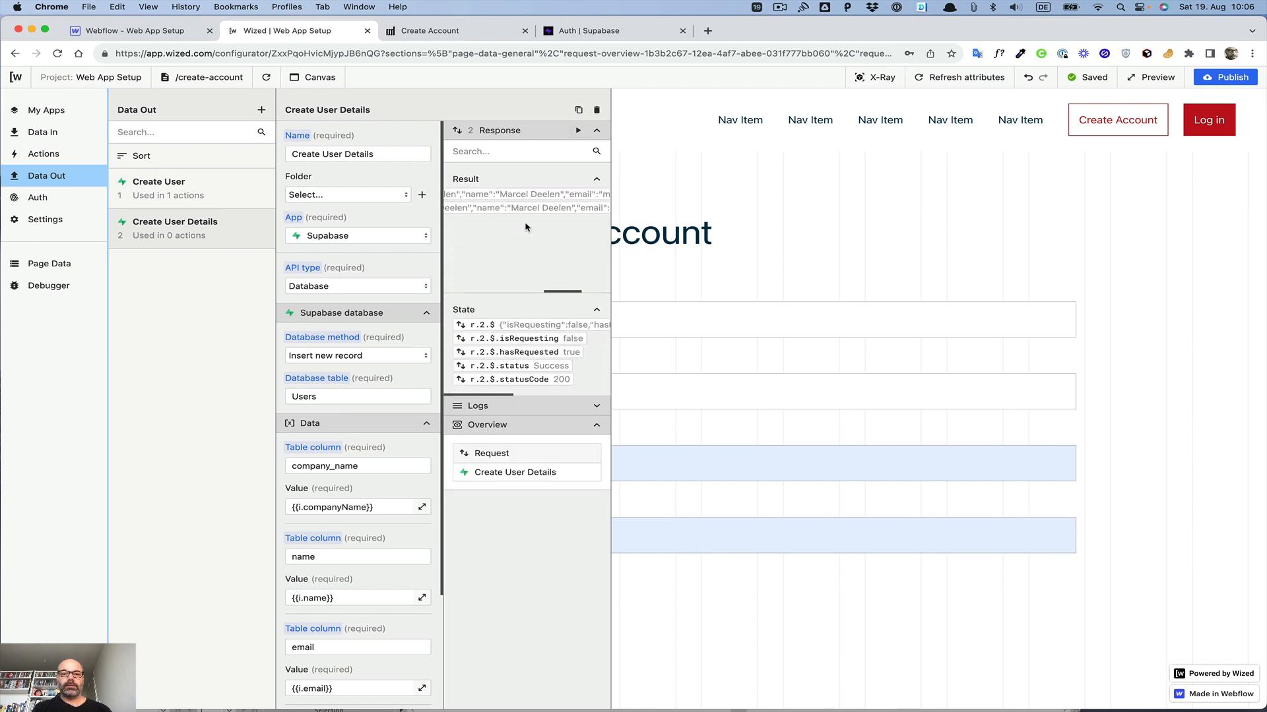
scroll(526, 227, left, 10)
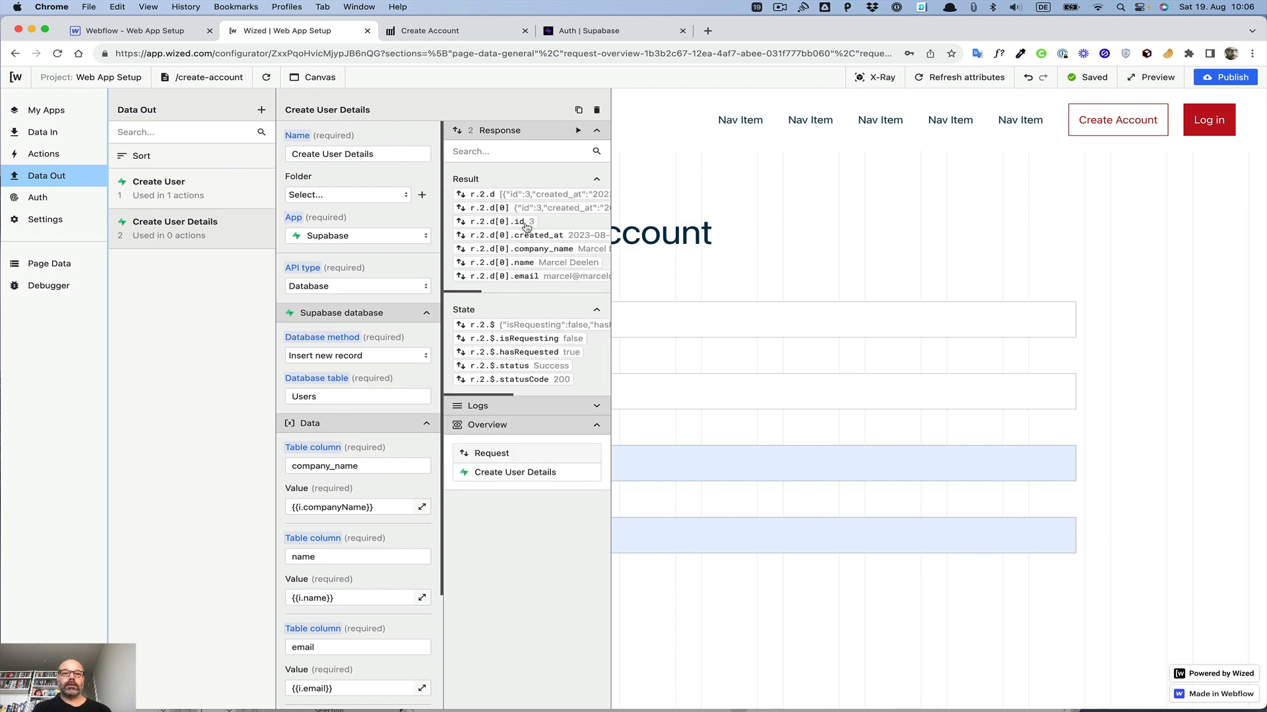
Step: Examine the Users table rows and the authentication users list in Supabase
click(573, 37)
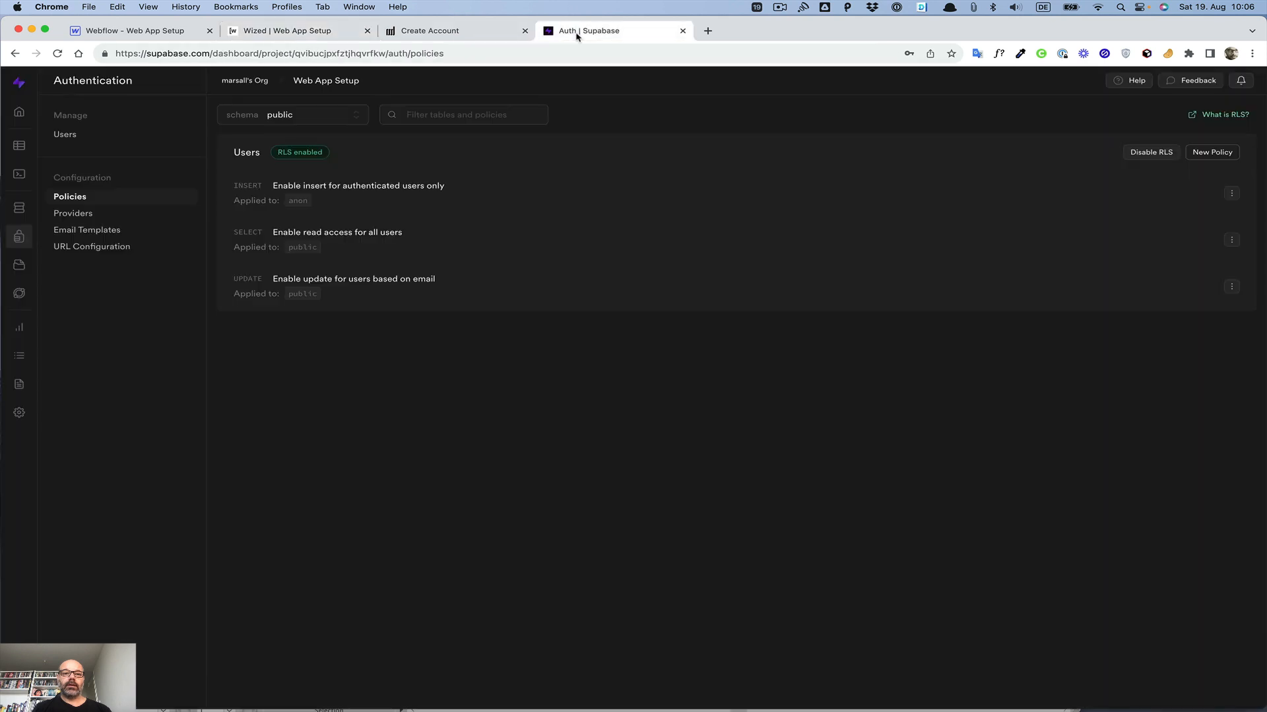
click(18, 151)
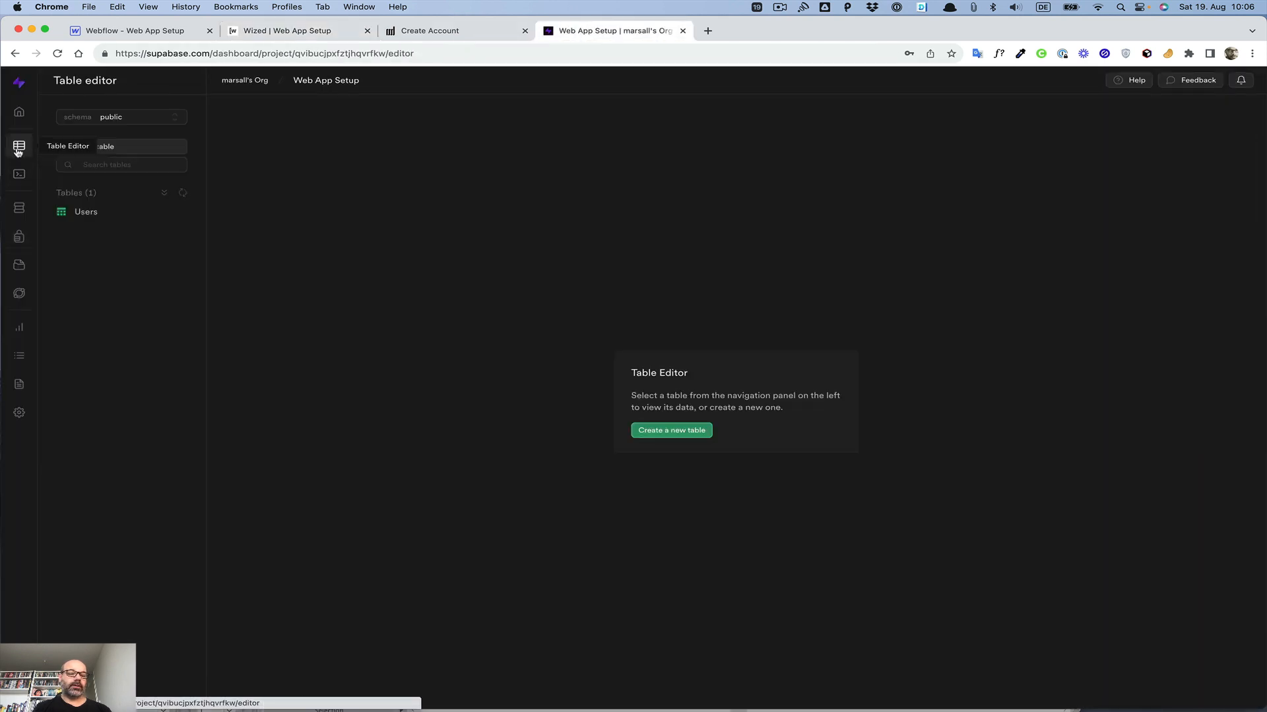
click(85, 213)
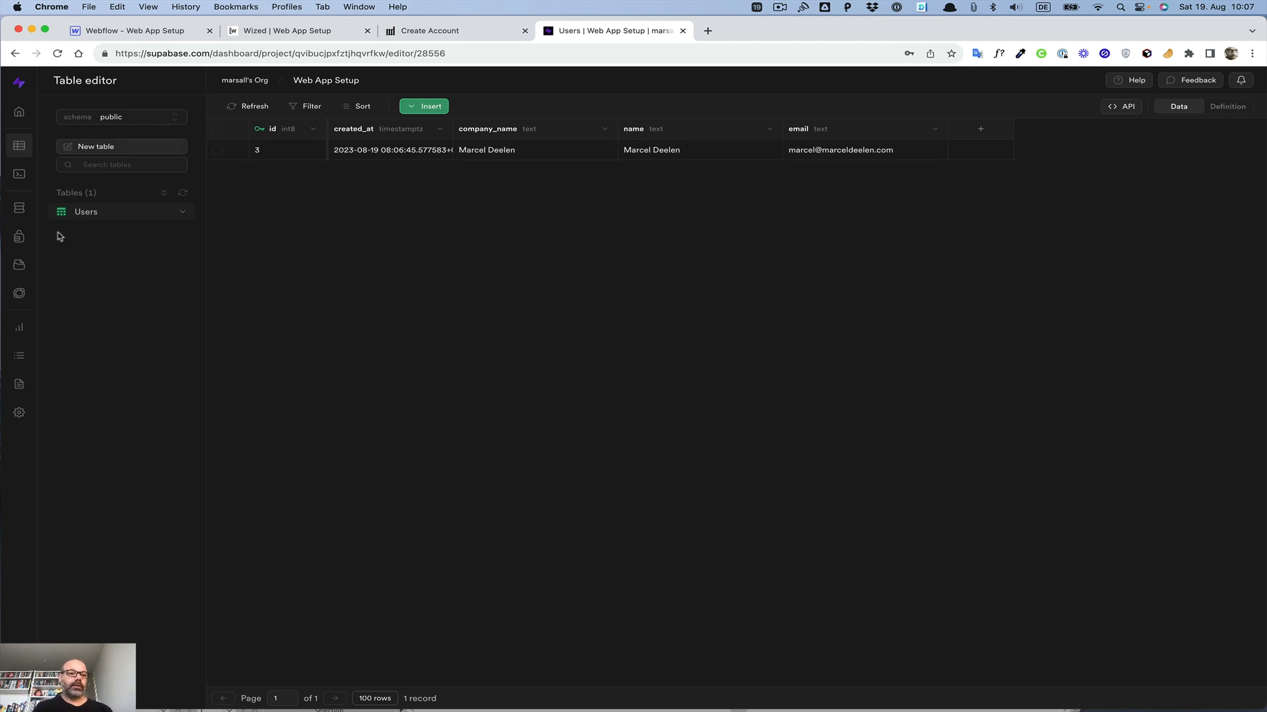
click(15, 239)
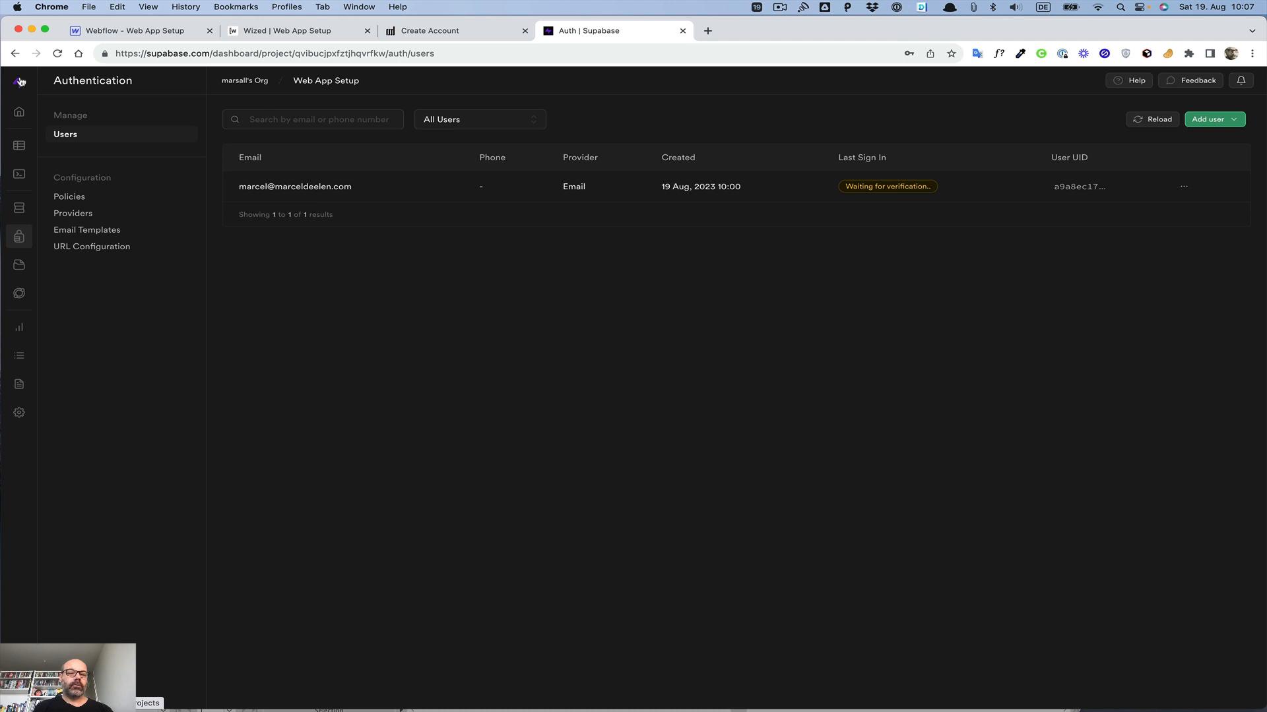
Step: Switch to the /index page in Wized, open the login modal and autofill a saved email and password
click(264, 35)
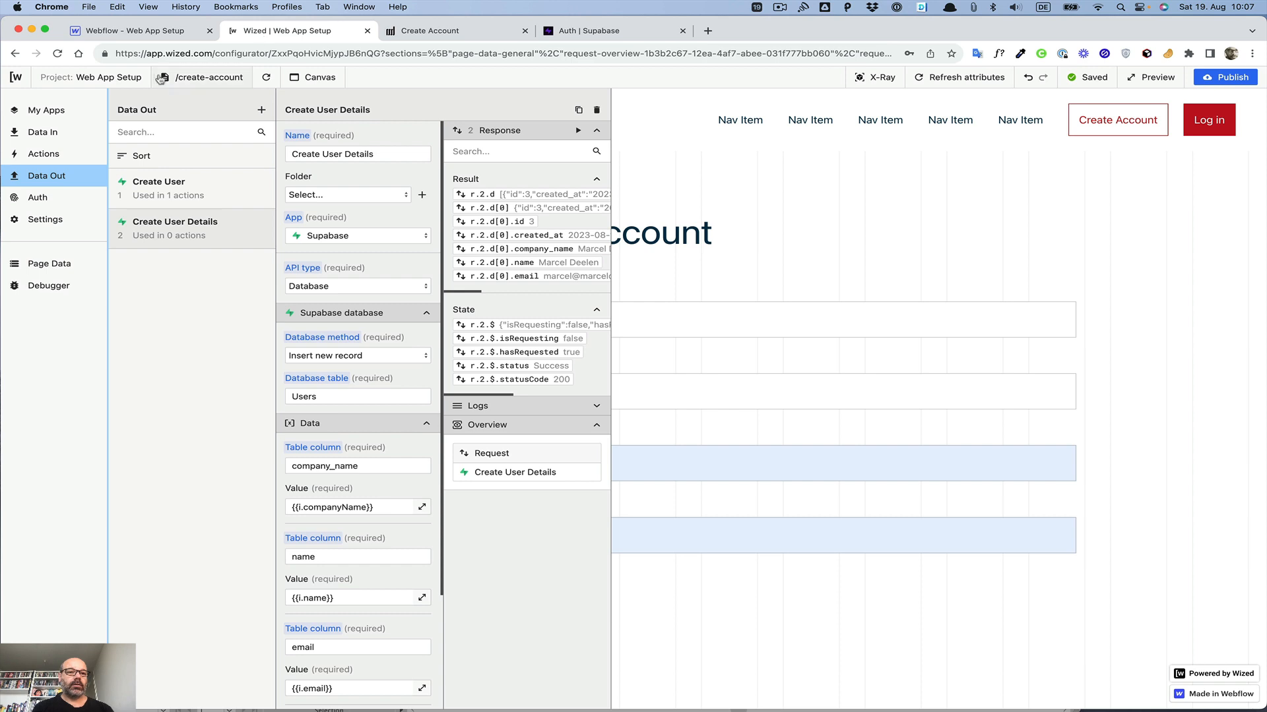
click(184, 78)
click(161, 147)
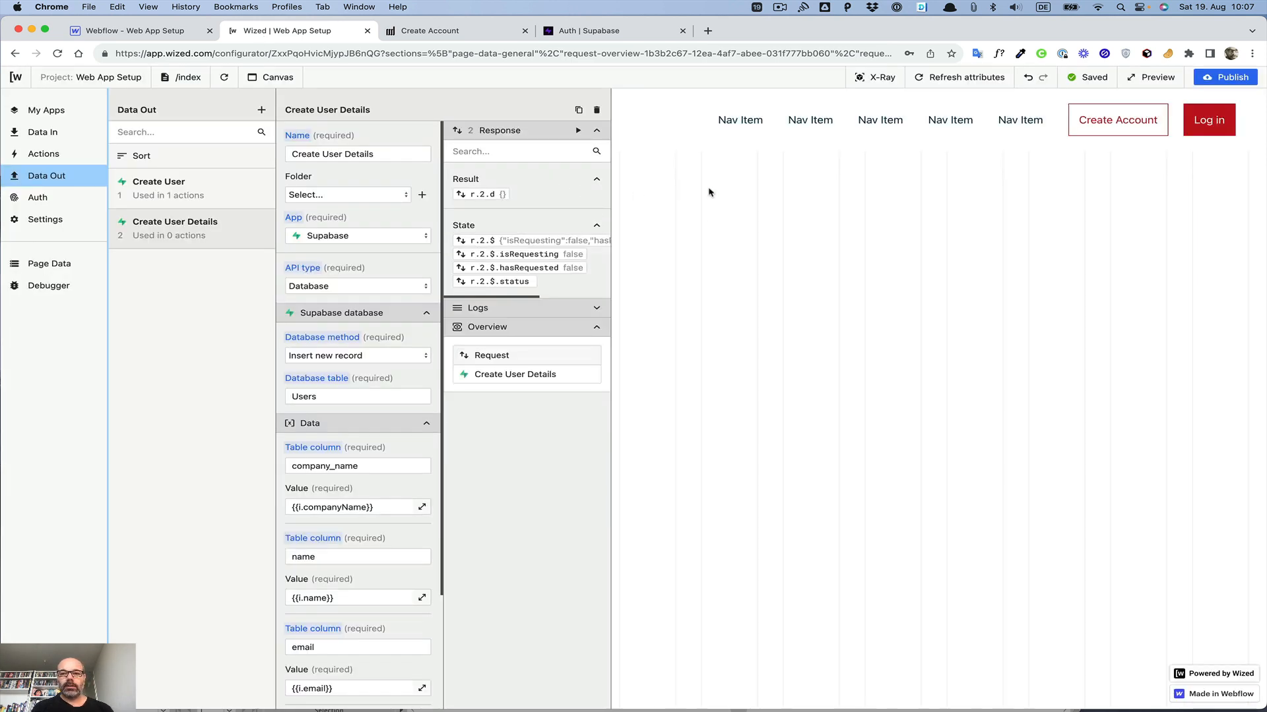
click(1210, 124)
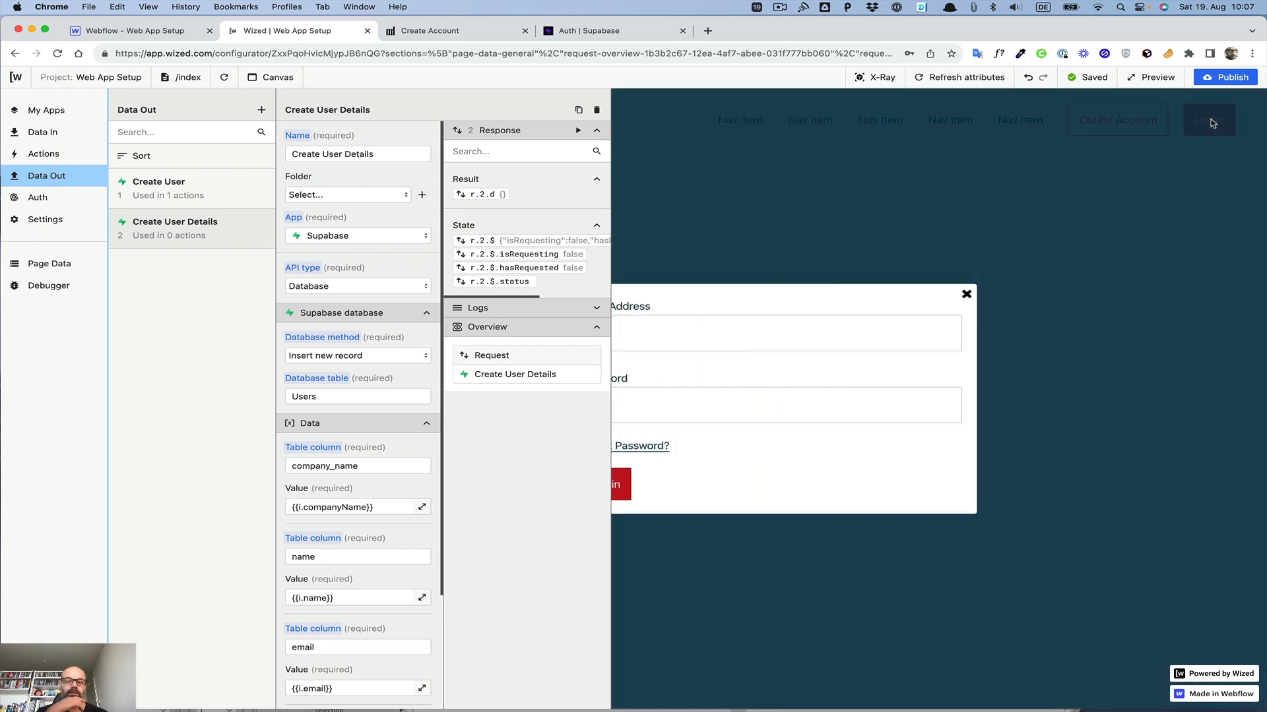
click(818, 325)
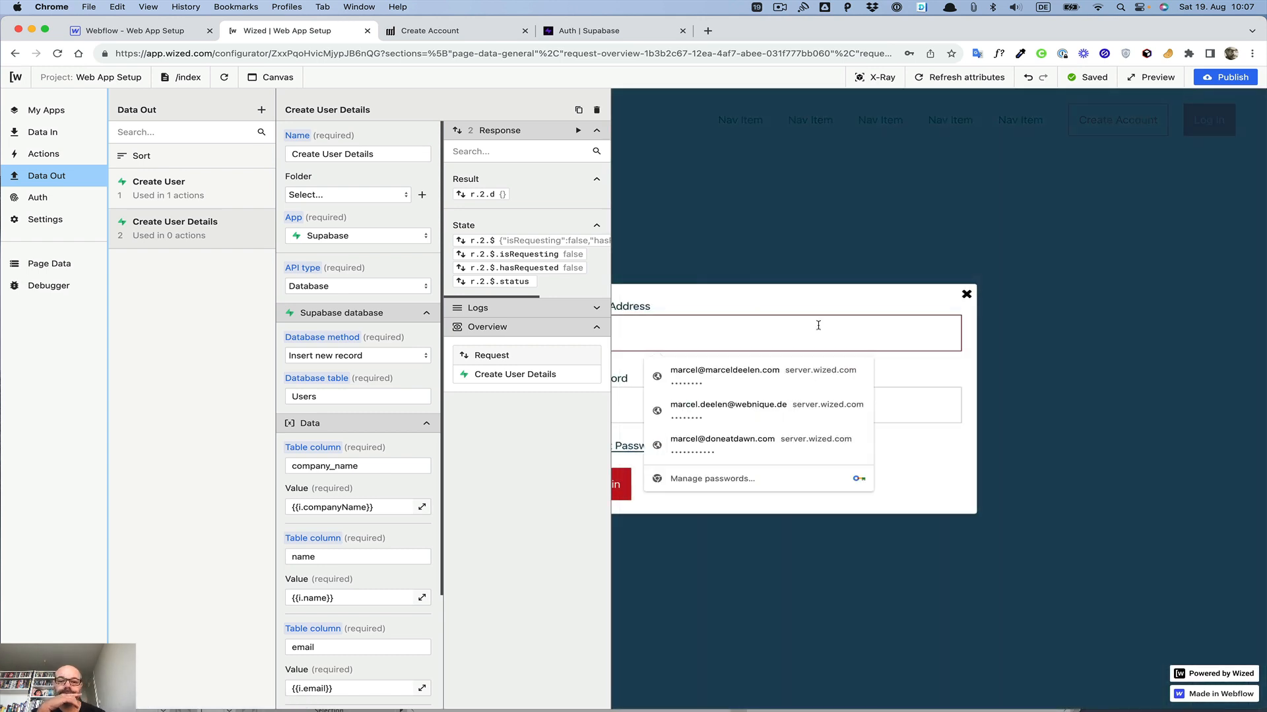
click(753, 377)
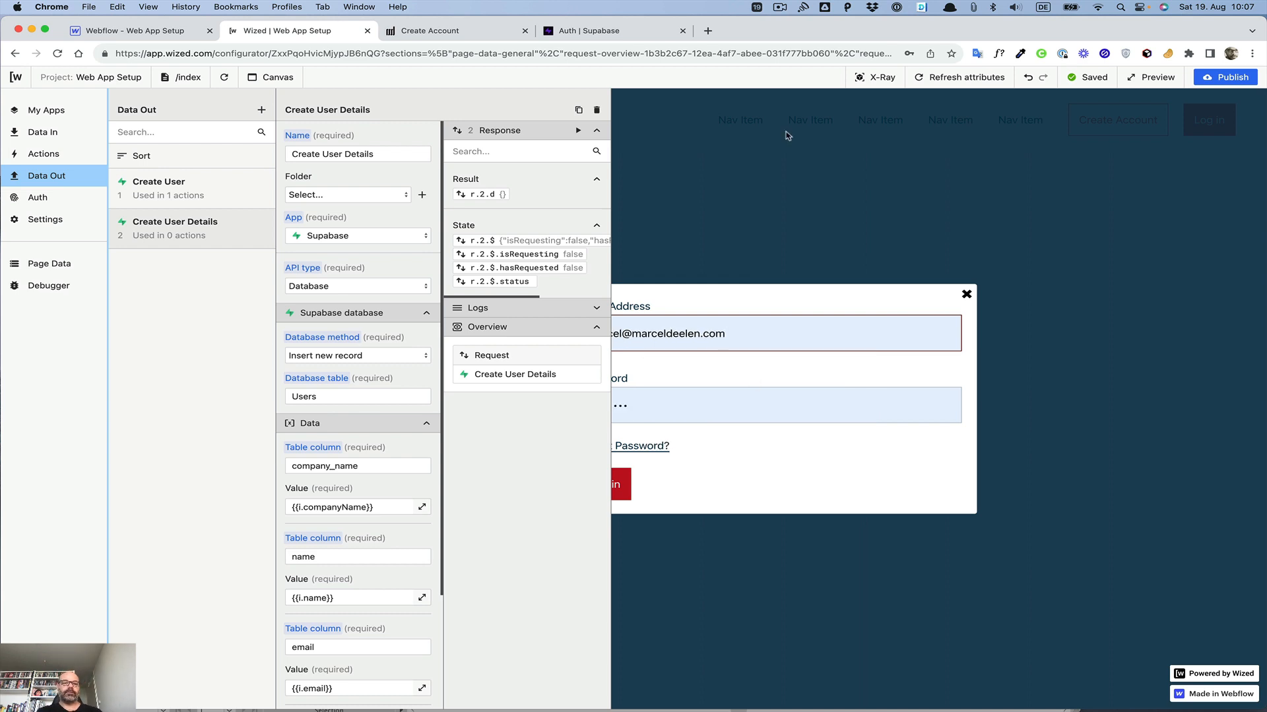
Step: Add a new Data Out request named 'Log in' using the Supabase app
click(40, 177)
click(40, 177)
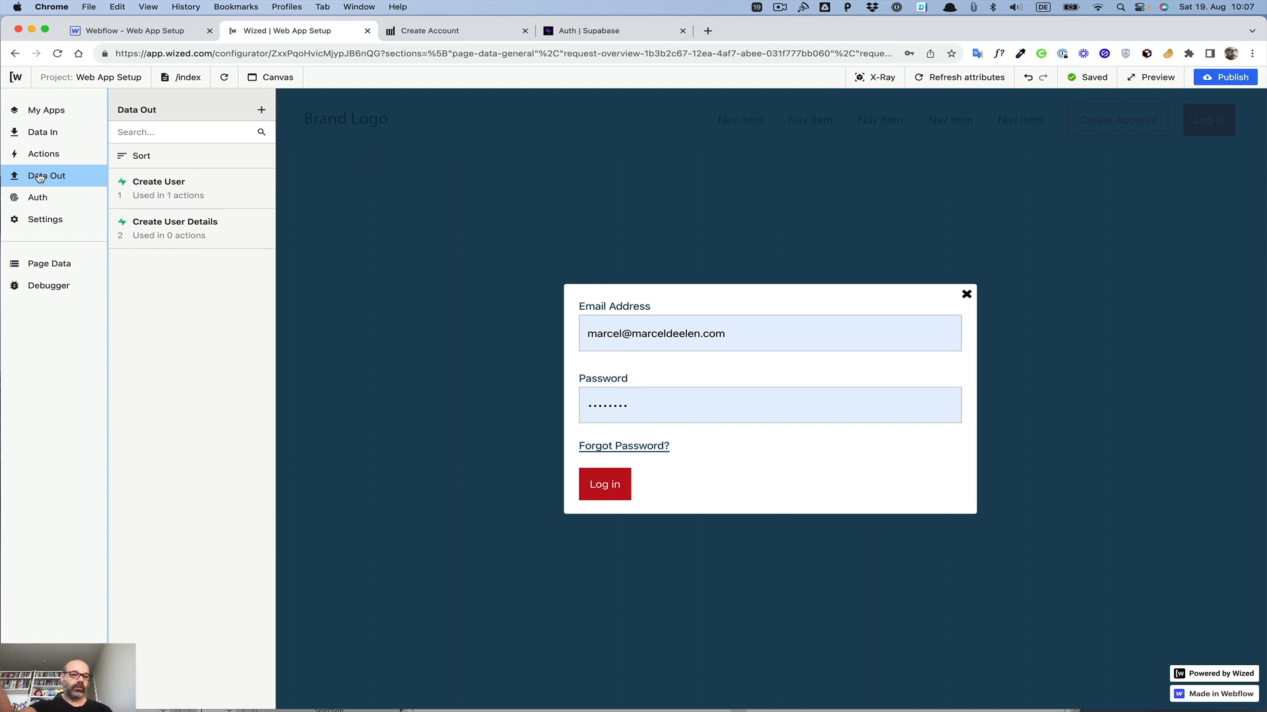
click(262, 109)
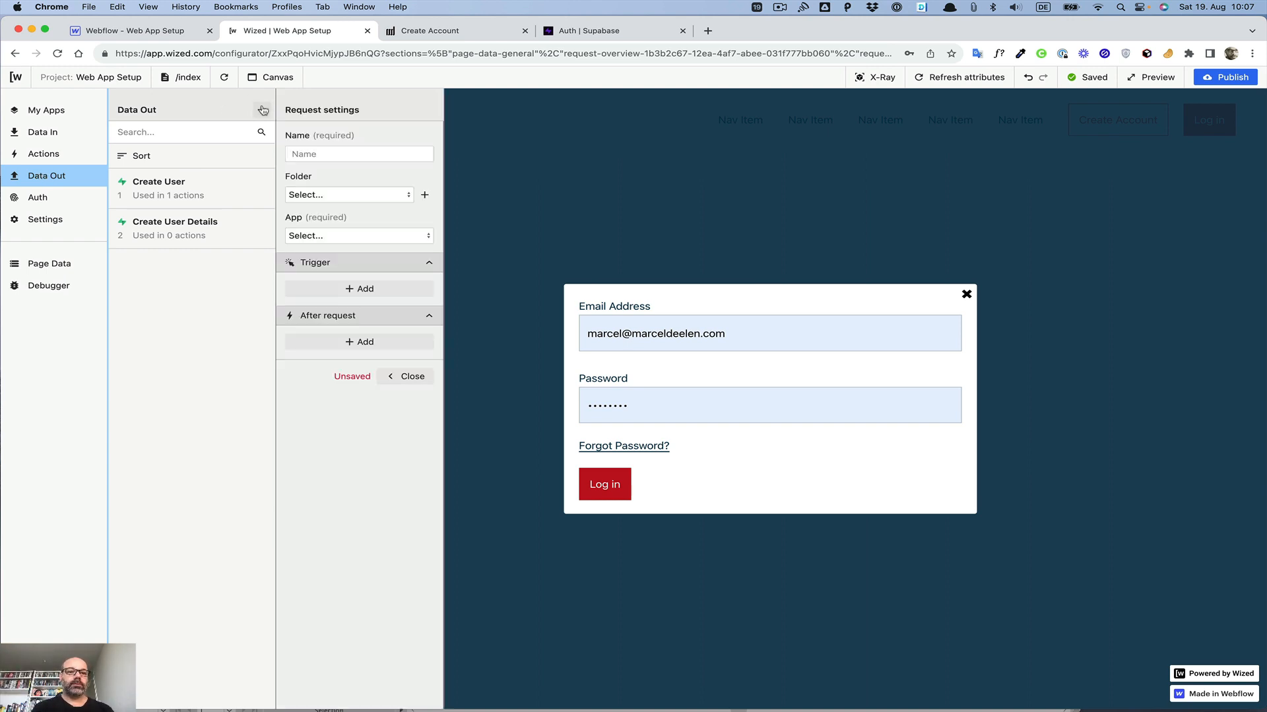
click(312, 148)
text(Log in)
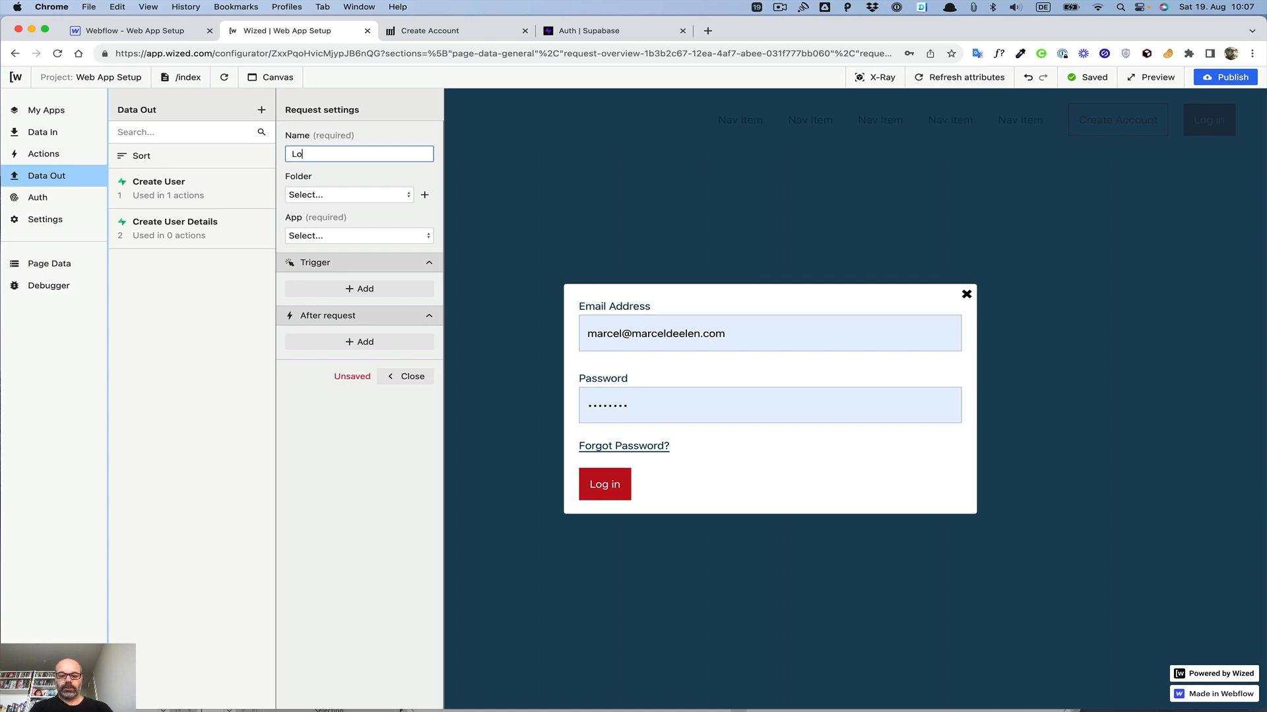
click(310, 236)
click(317, 273)
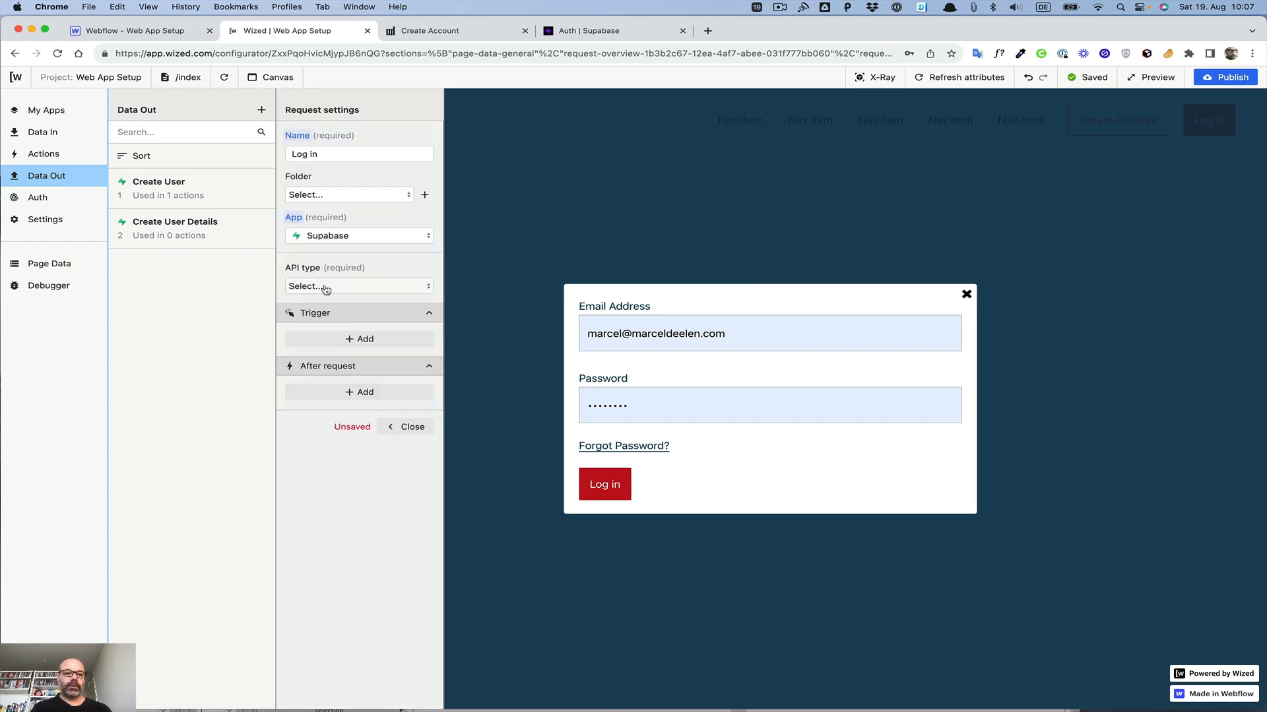
Step: Set the Log in request's API type to Authentication and its method to Sign in with email
click(325, 287)
click(324, 309)
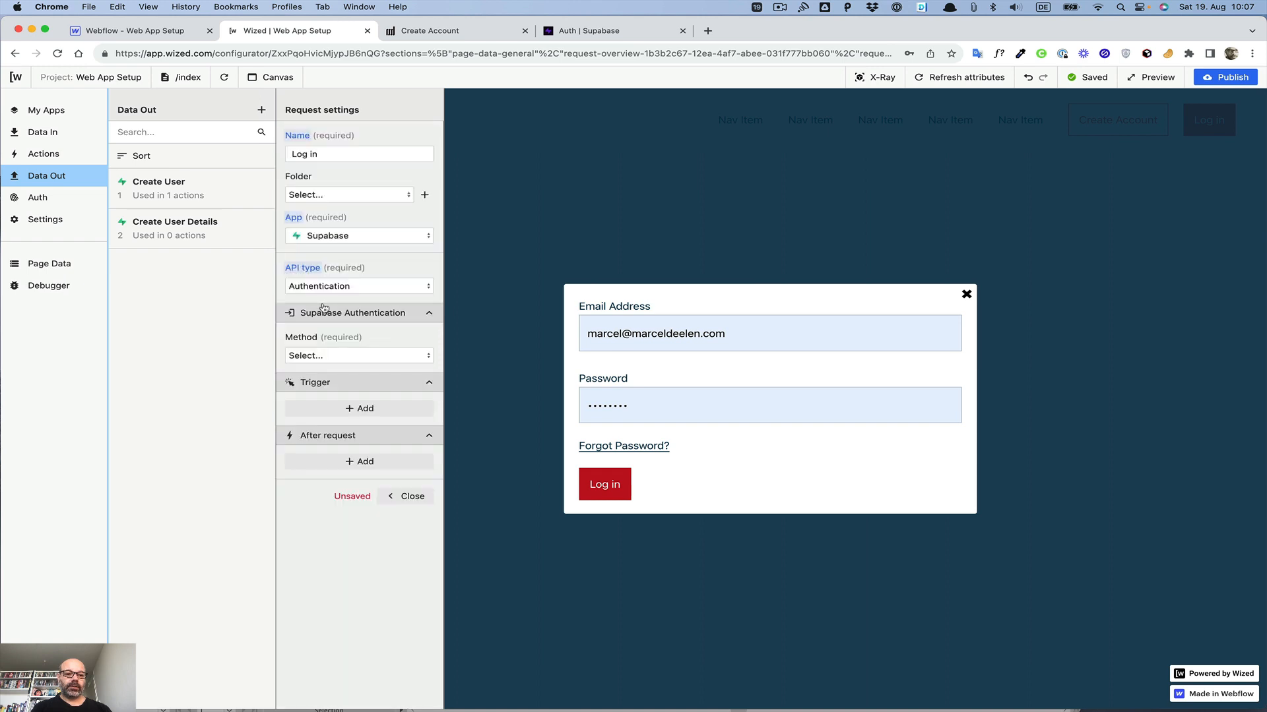
click(327, 357)
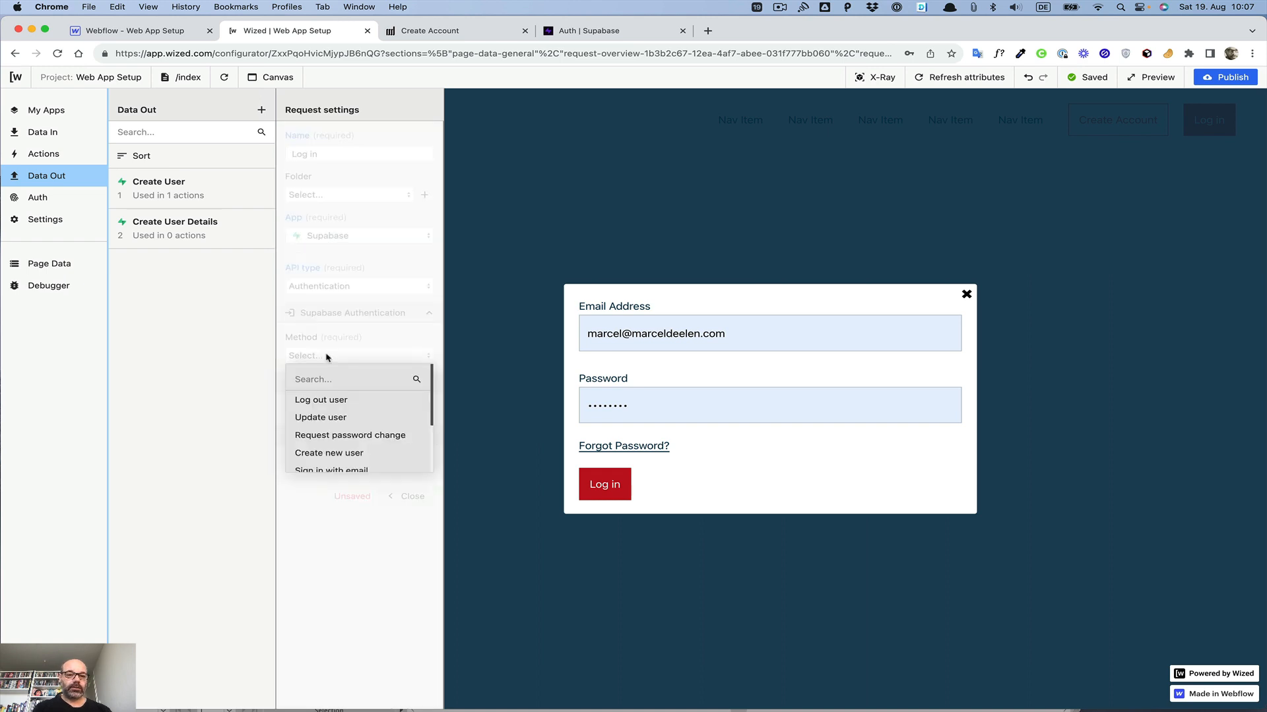
scroll(336, 409, down, 3)
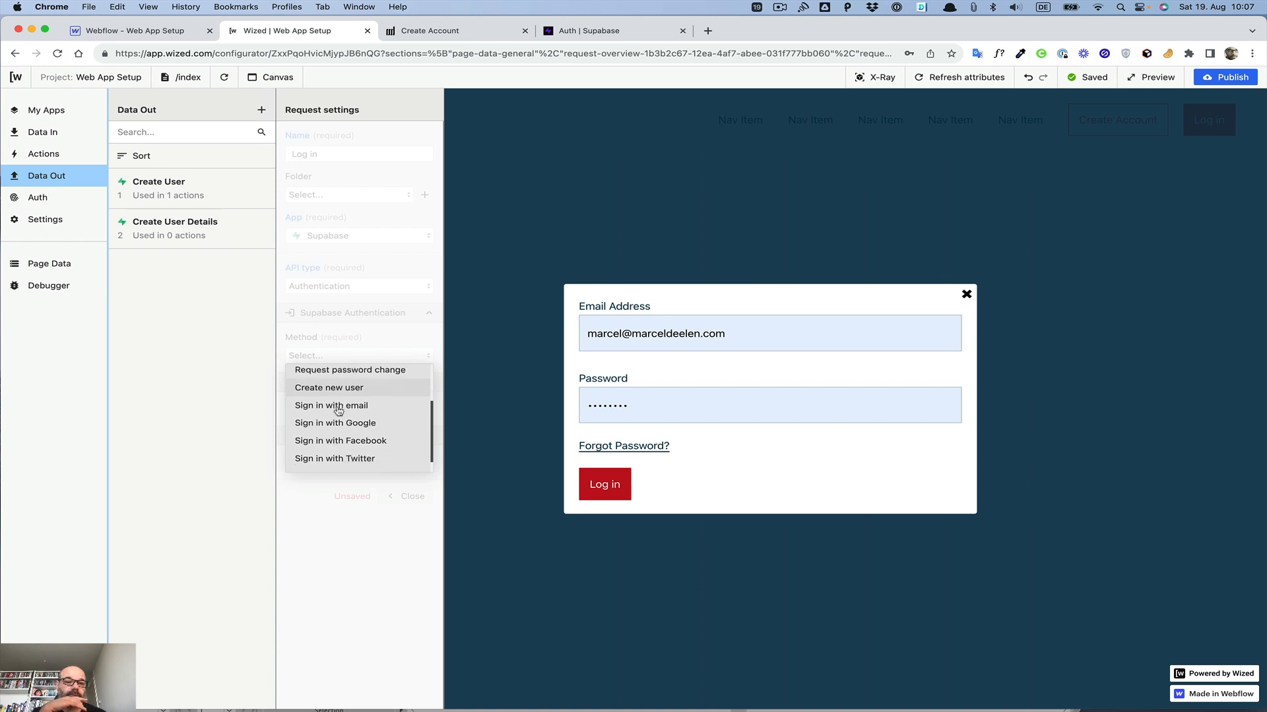
scroll(338, 411, down, 1)
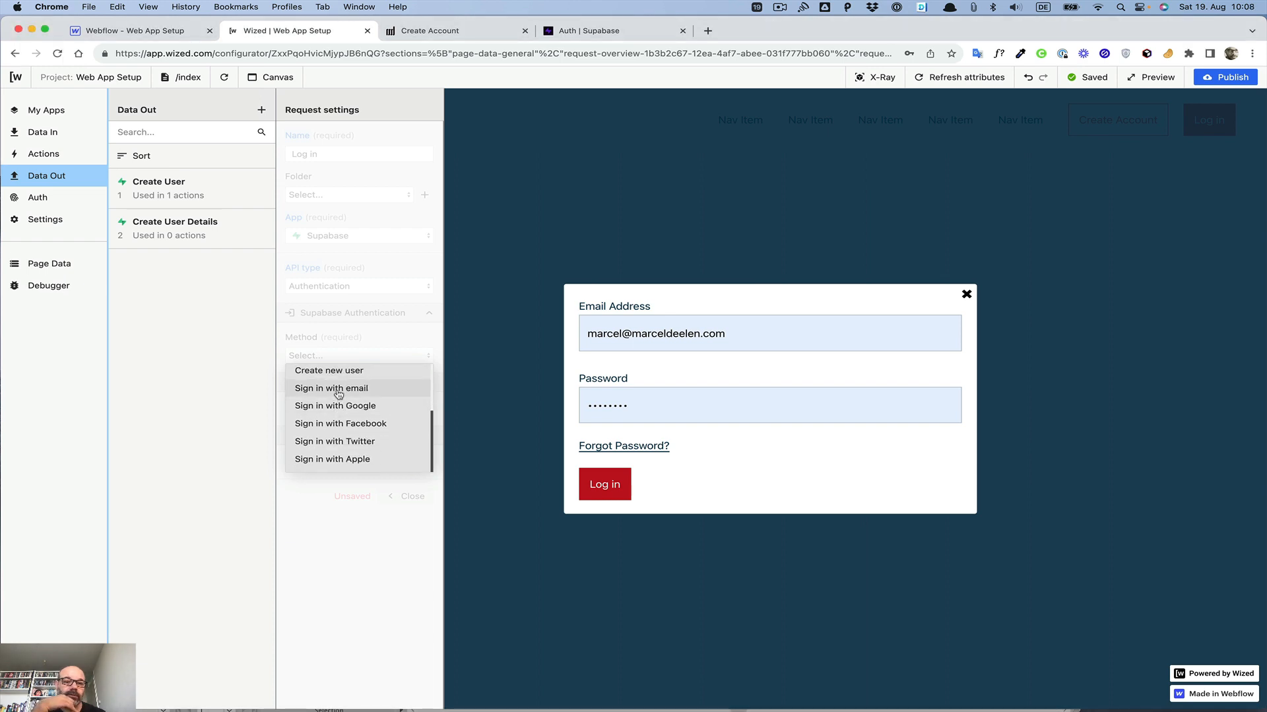
click(338, 390)
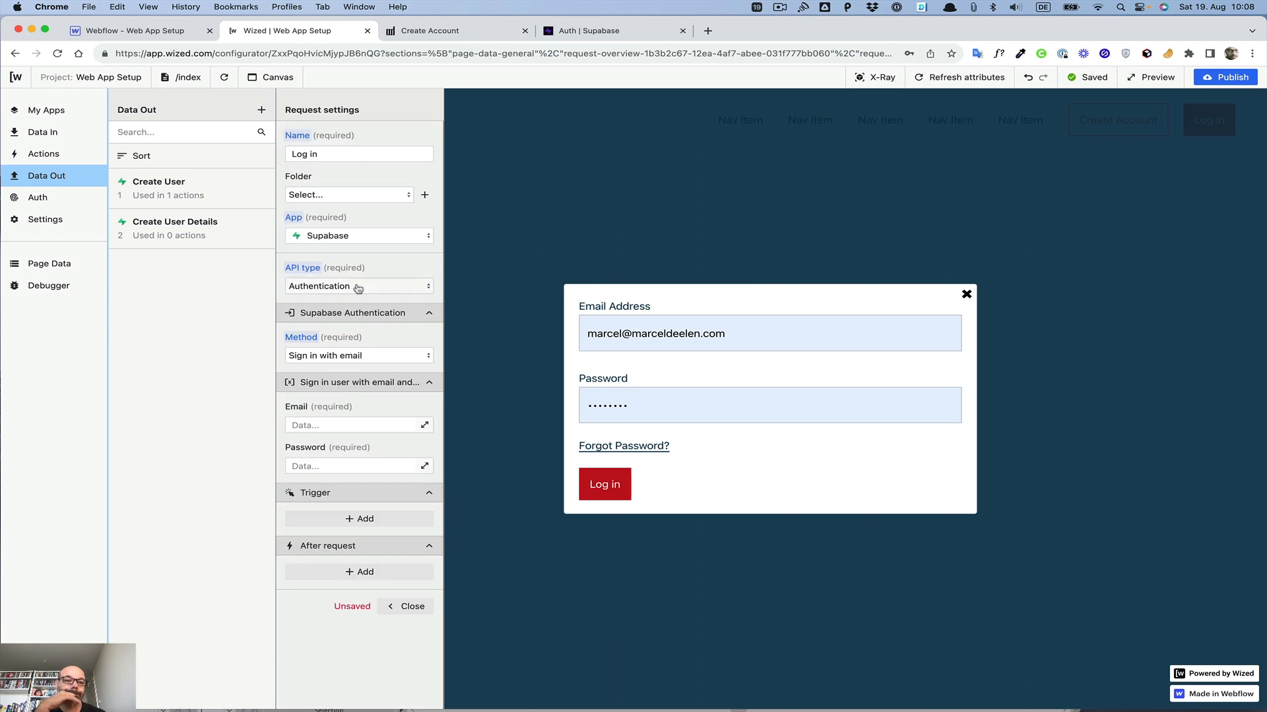
Step: Bind the Log in request's Email and Password fields to the loginEmail and loginPassword input fields
click(370, 423)
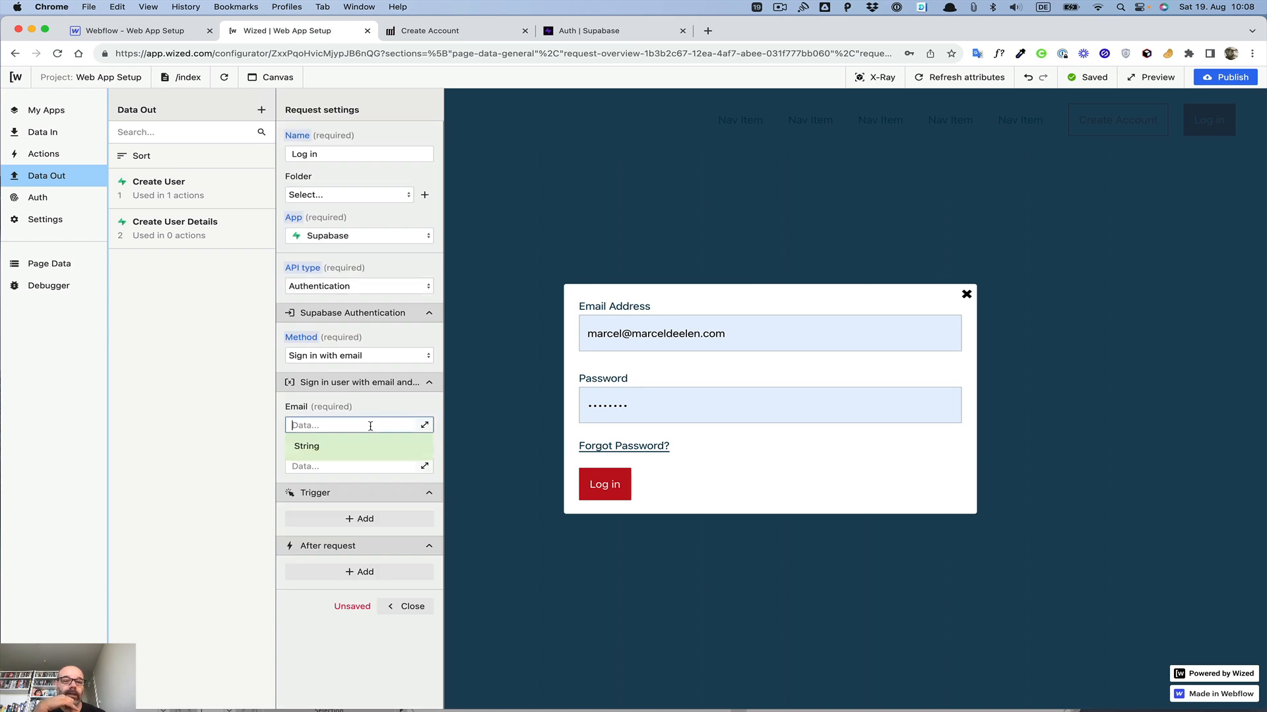
click(424, 425)
scroll(772, 231, down, 4)
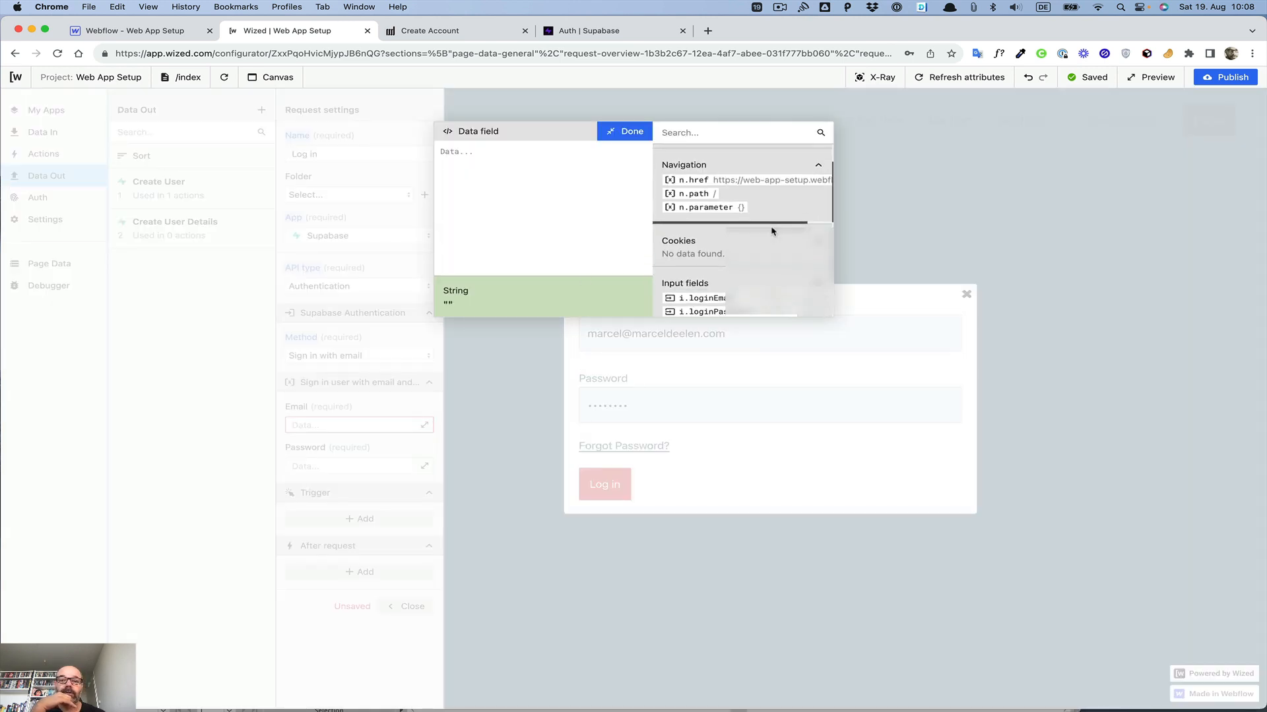
click(708, 223)
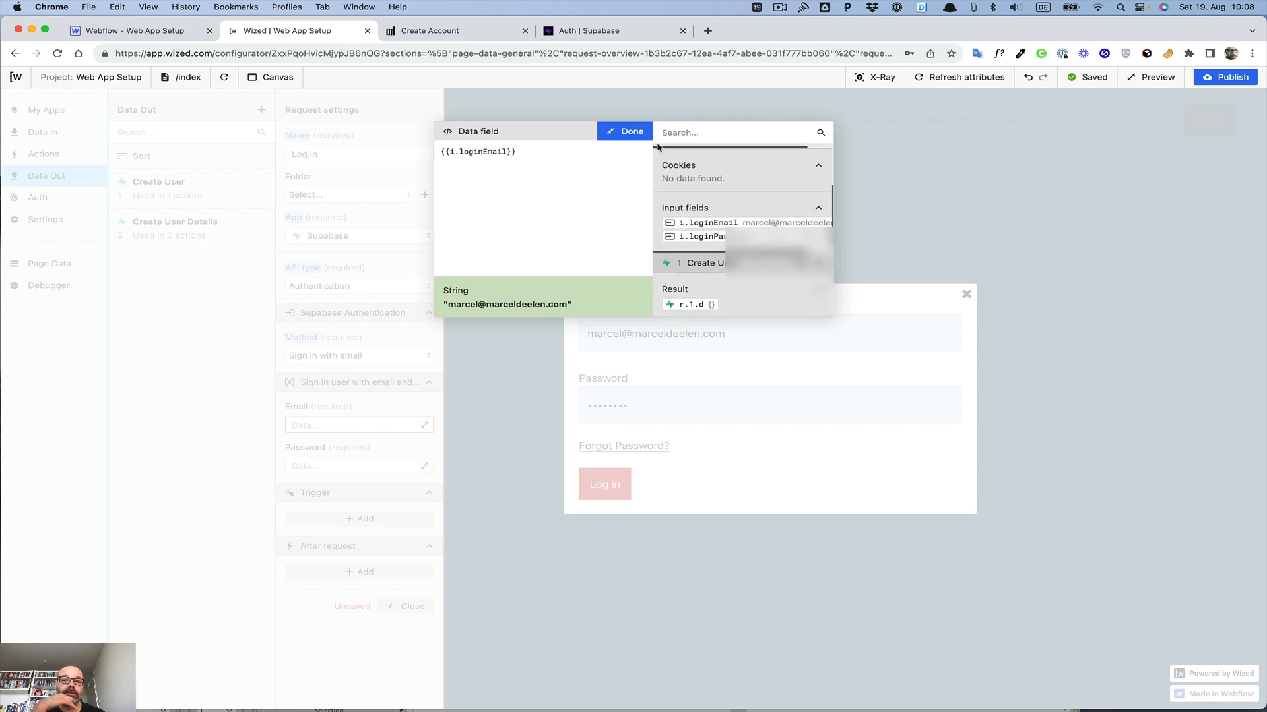
click(626, 131)
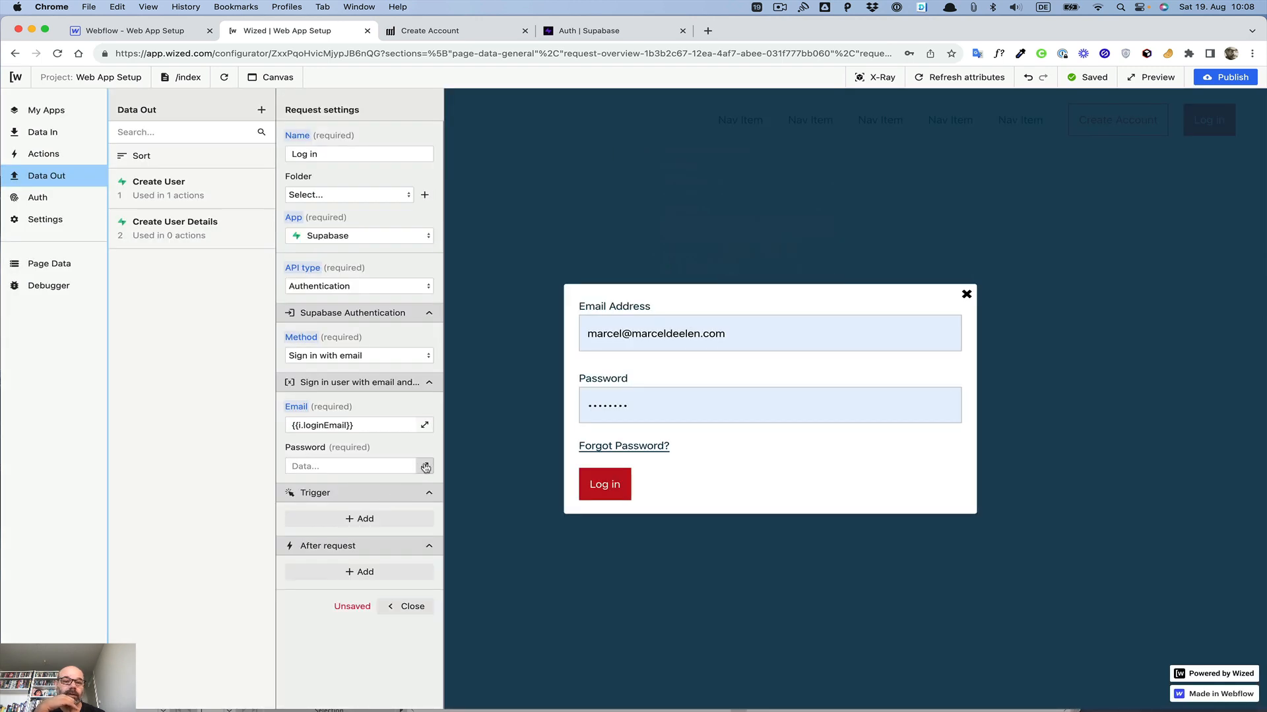
click(424, 466)
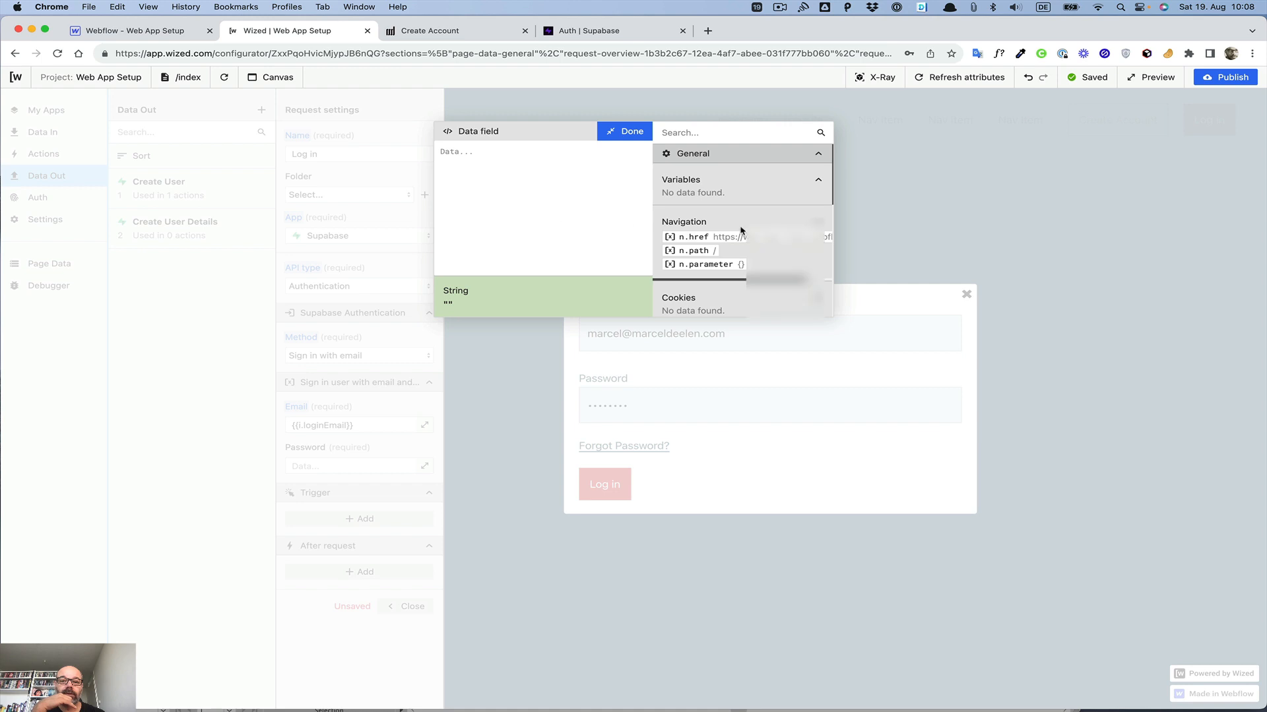
scroll(739, 231, down, 3)
click(718, 226)
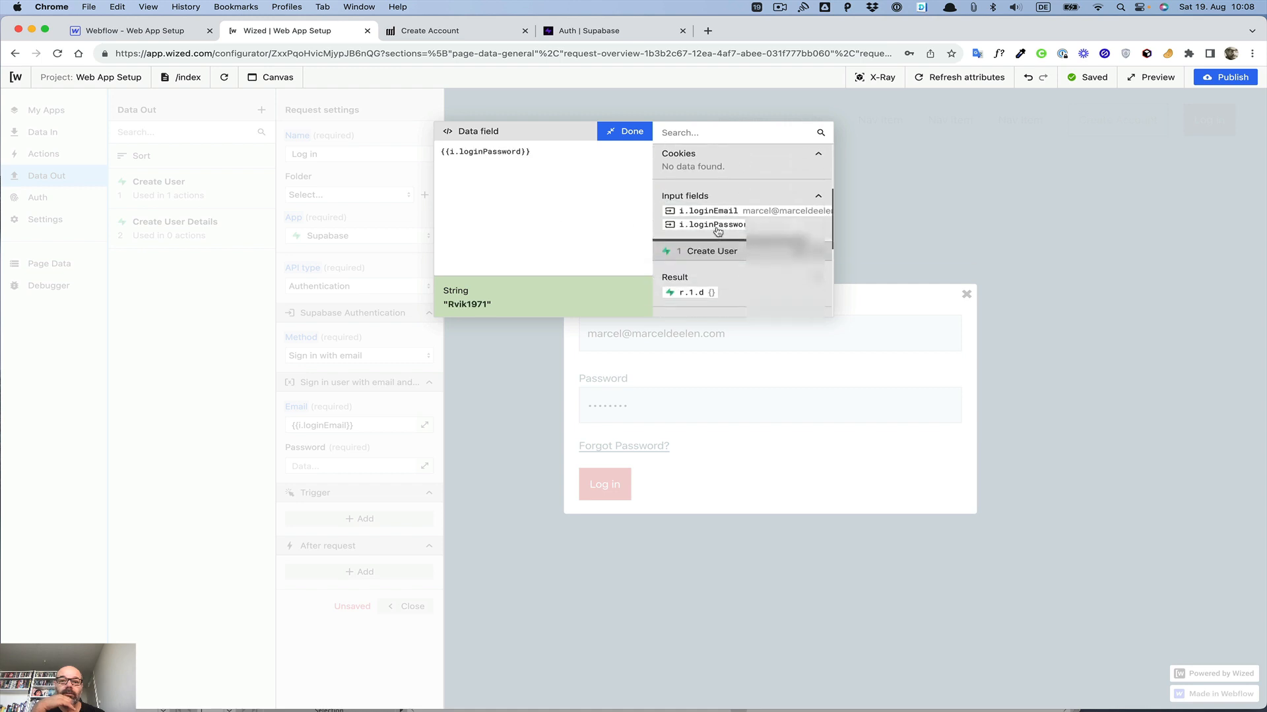
click(638, 136)
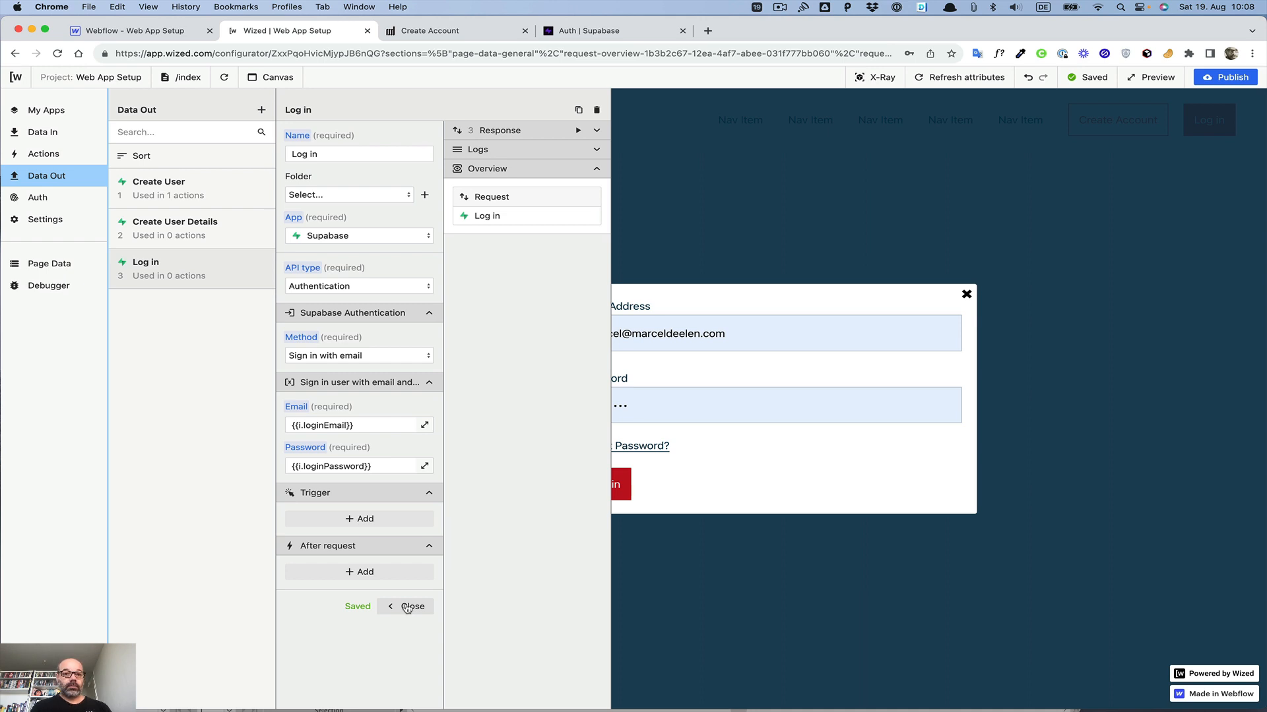
Step: Run the Log in request as a test and inspect its response result and state
click(597, 131)
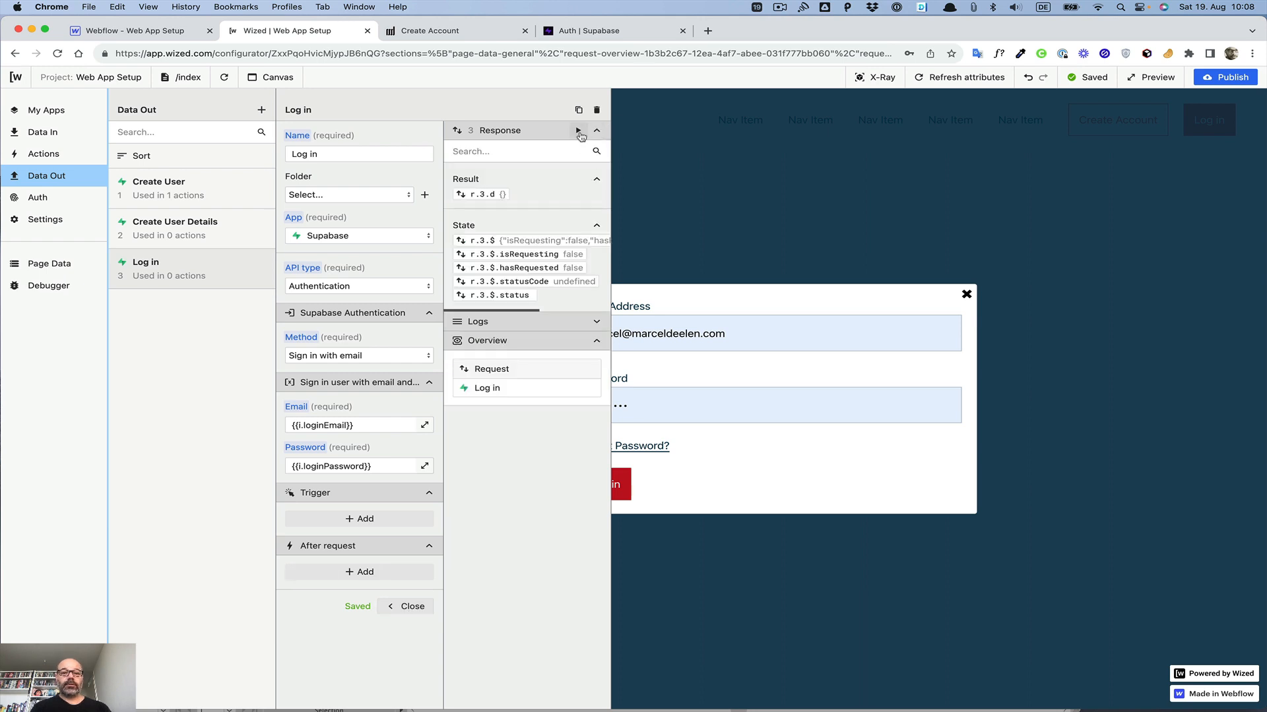
click(578, 131)
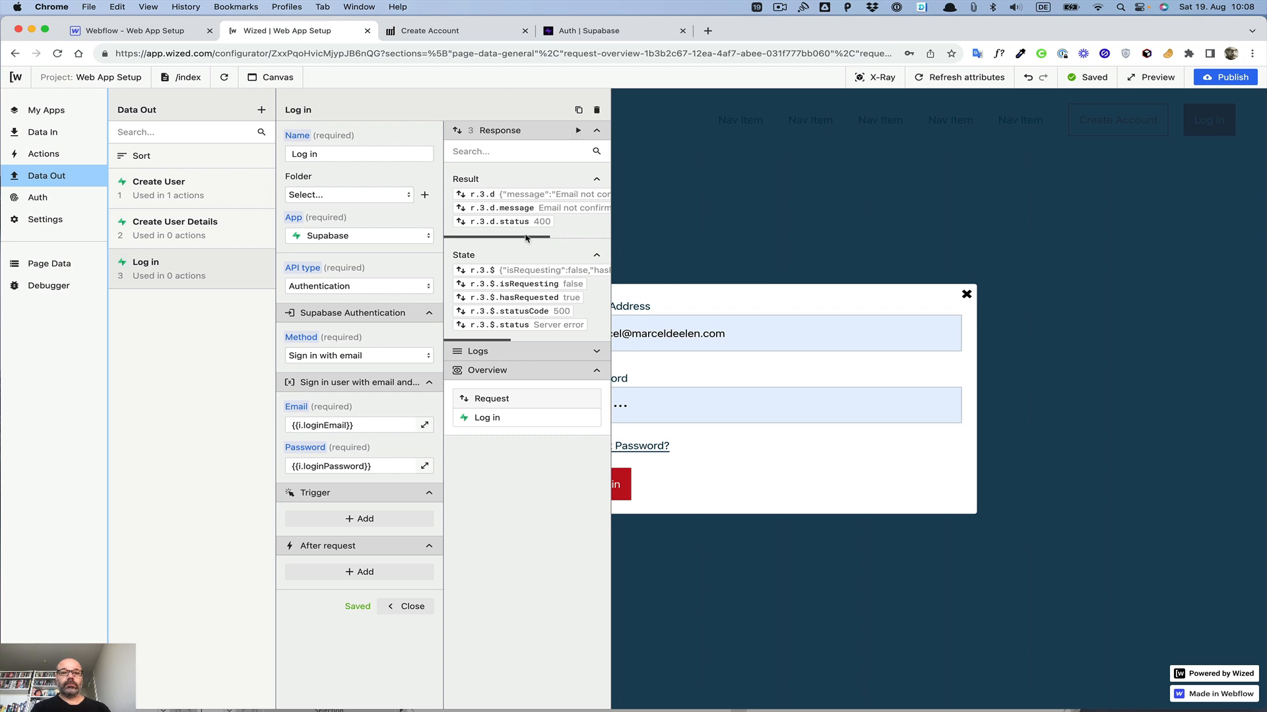
scroll(511, 216, right, 3)
scroll(511, 216, right, 1)
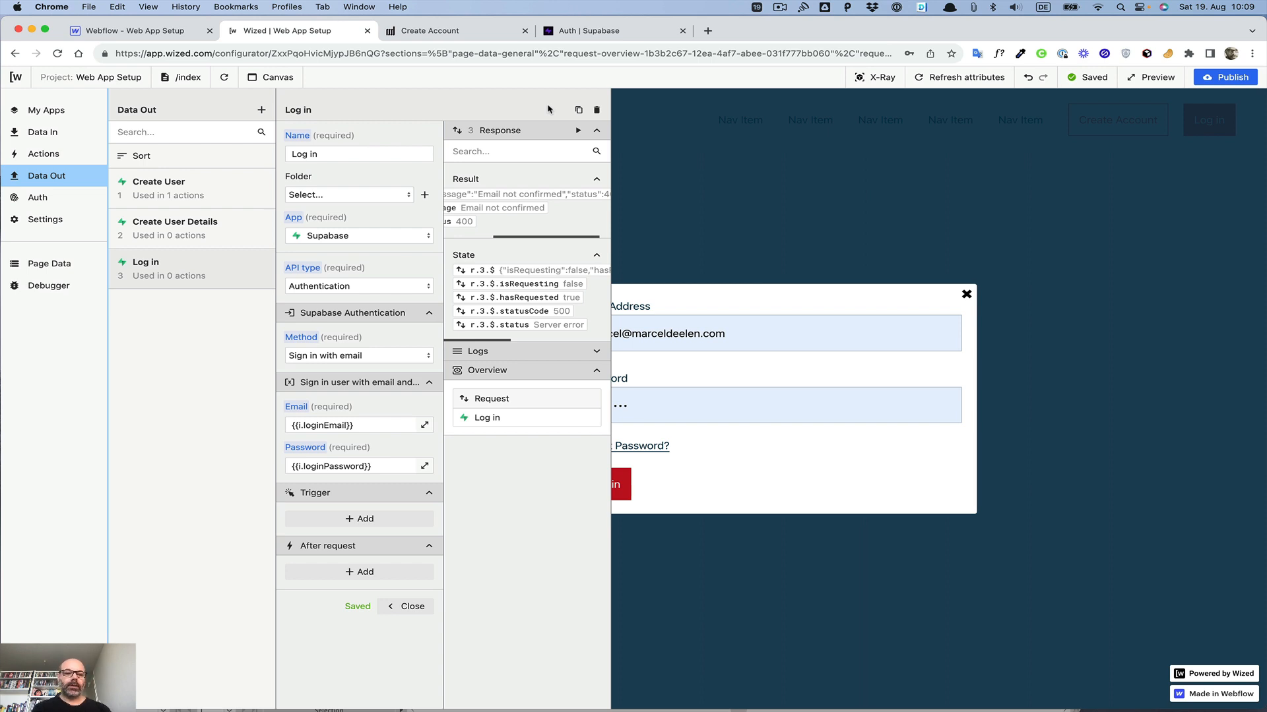
click(407, 606)
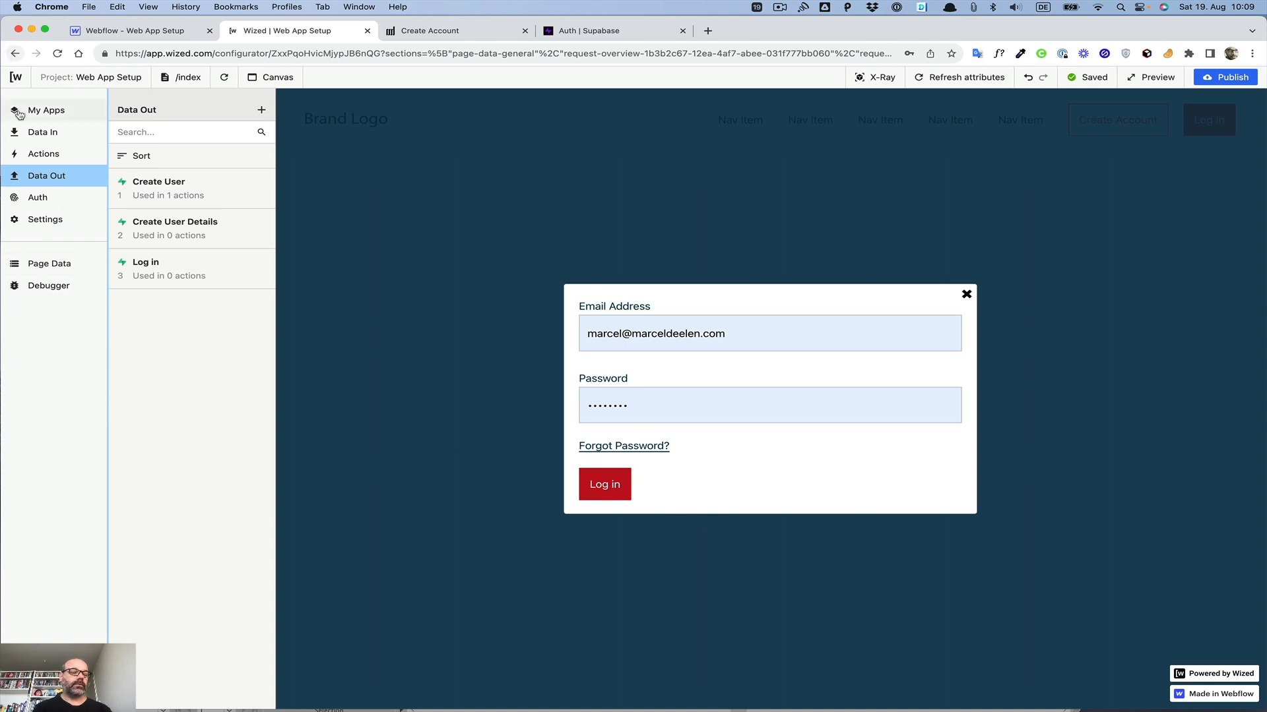
Step: Create a new action named 'Log in' applied to the loginButton attribute
click(42, 155)
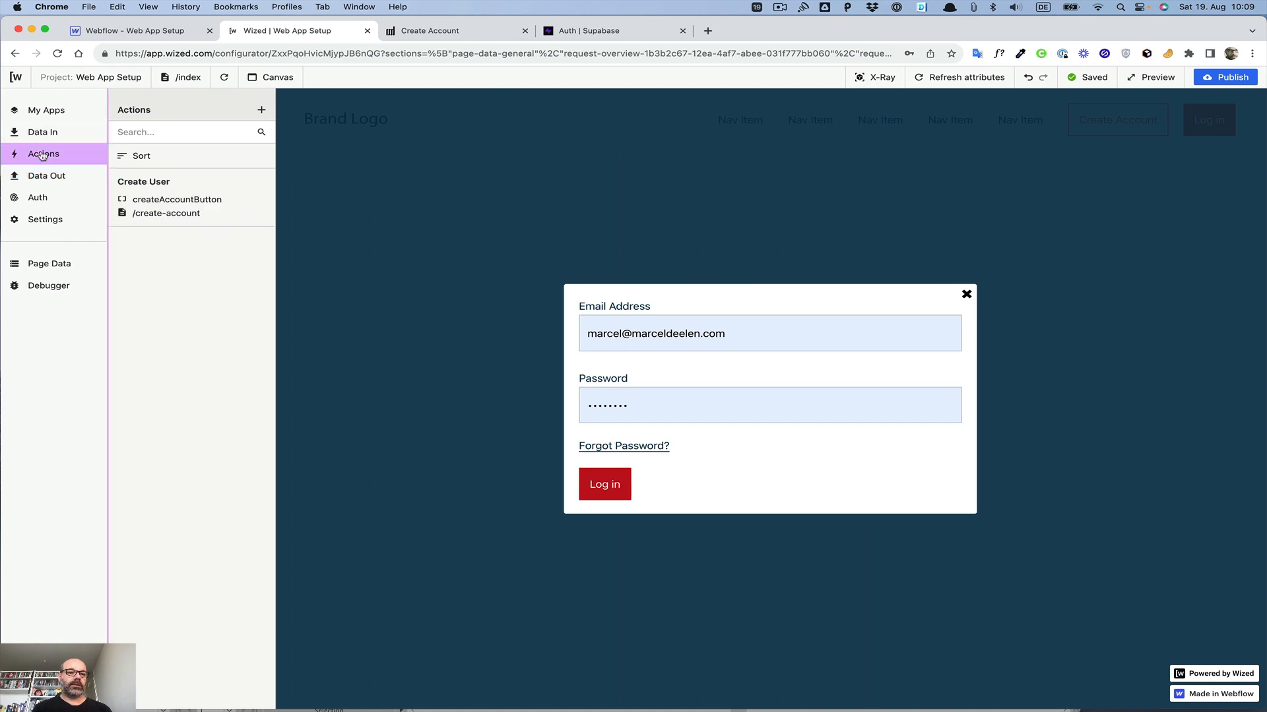
click(261, 110)
click(326, 153)
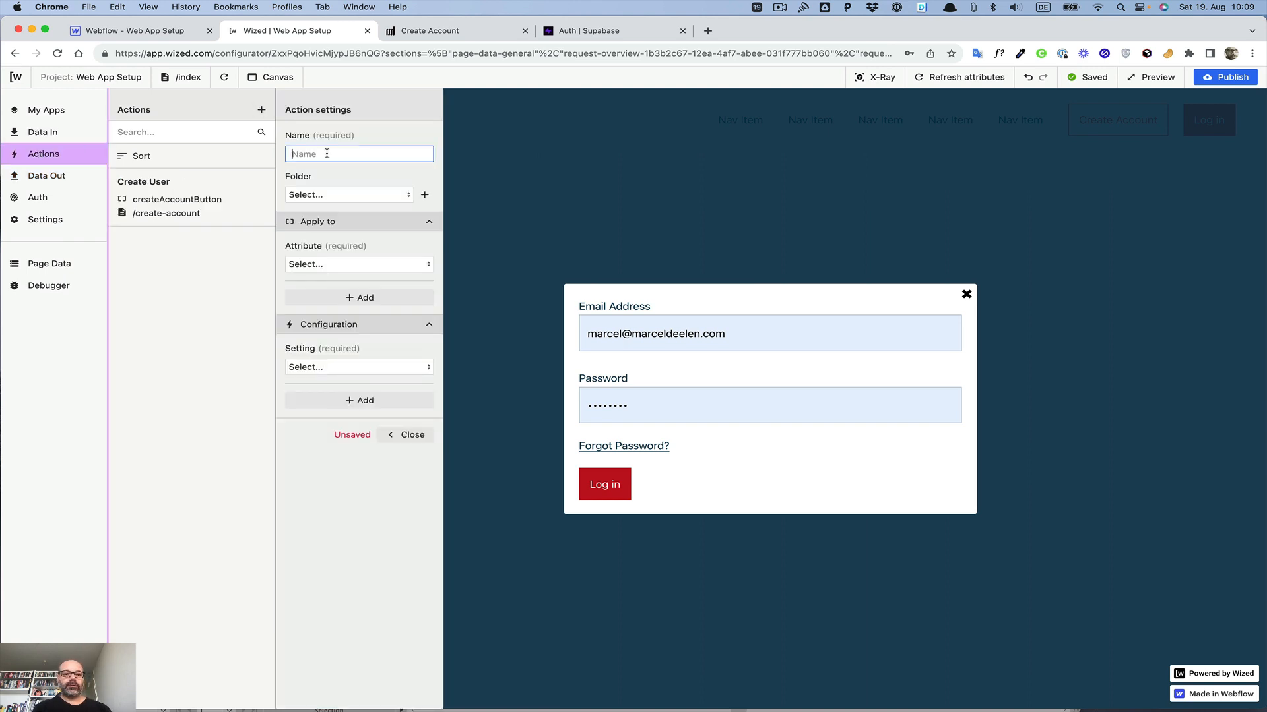
text(Log in)
click(312, 262)
click(330, 307)
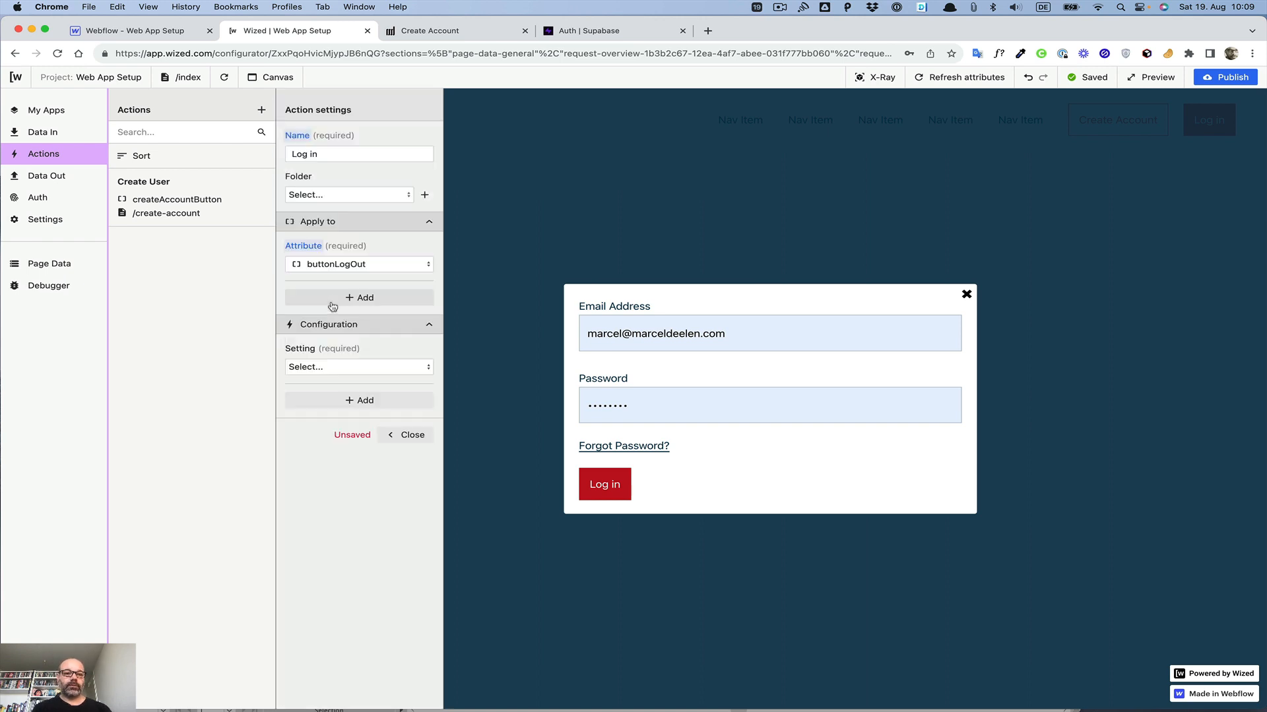
click(333, 263)
scroll(337, 317, down, 3)
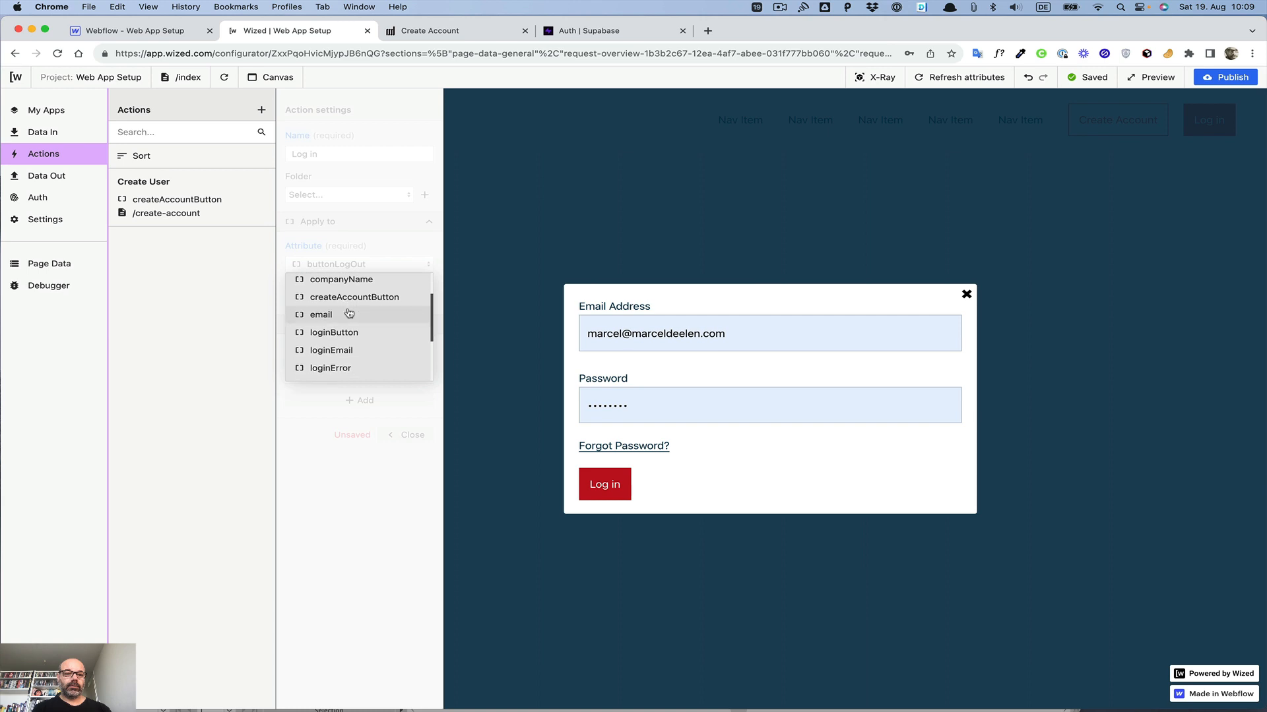
click(341, 333)
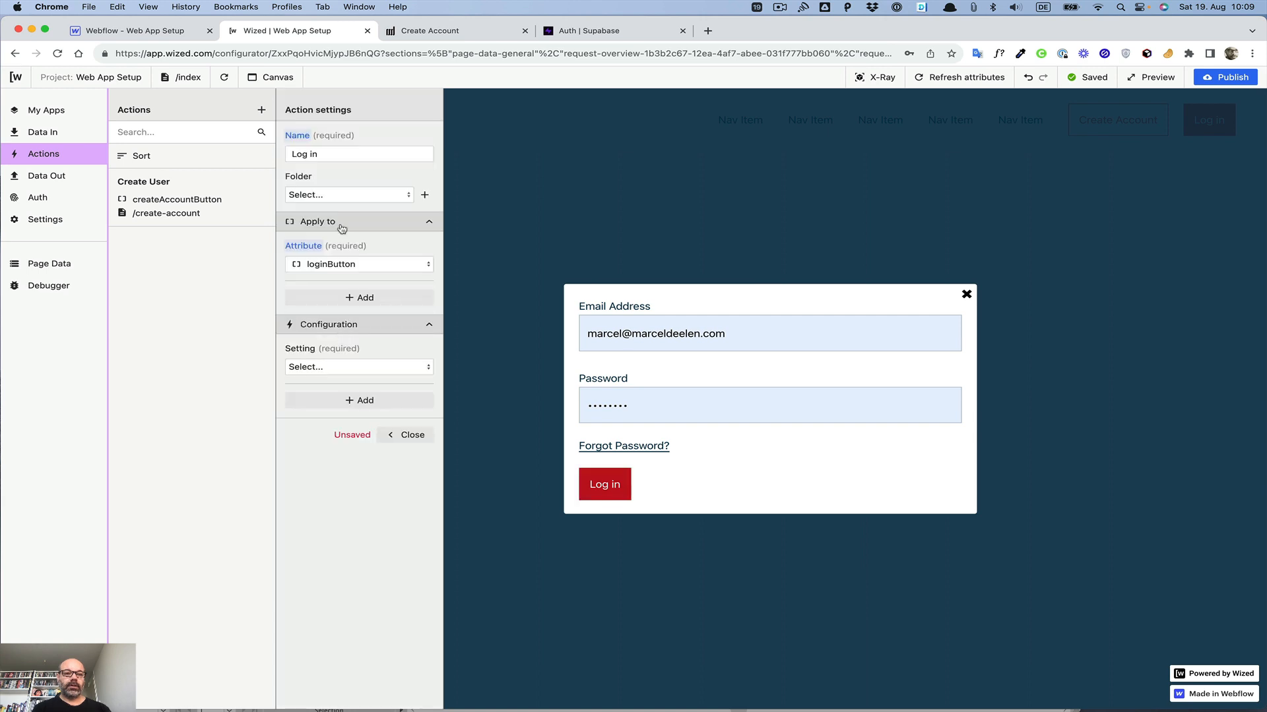
click(341, 265)
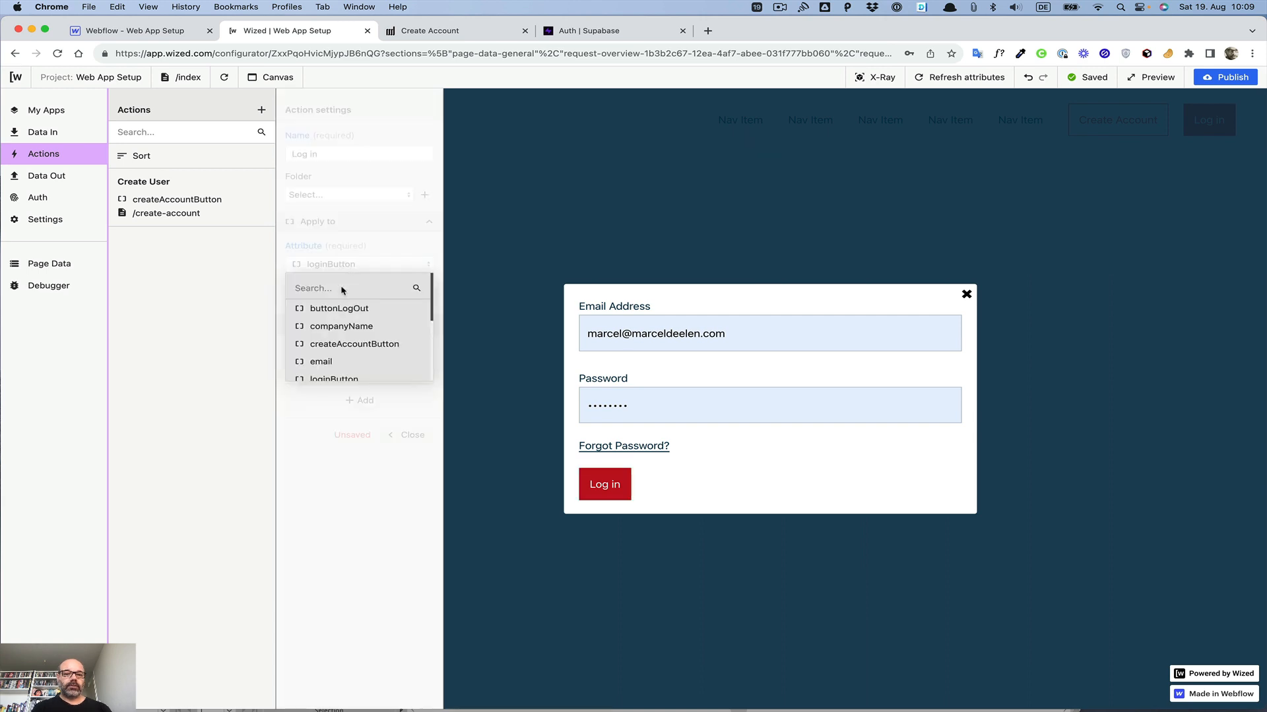
scroll(323, 317, down, 3)
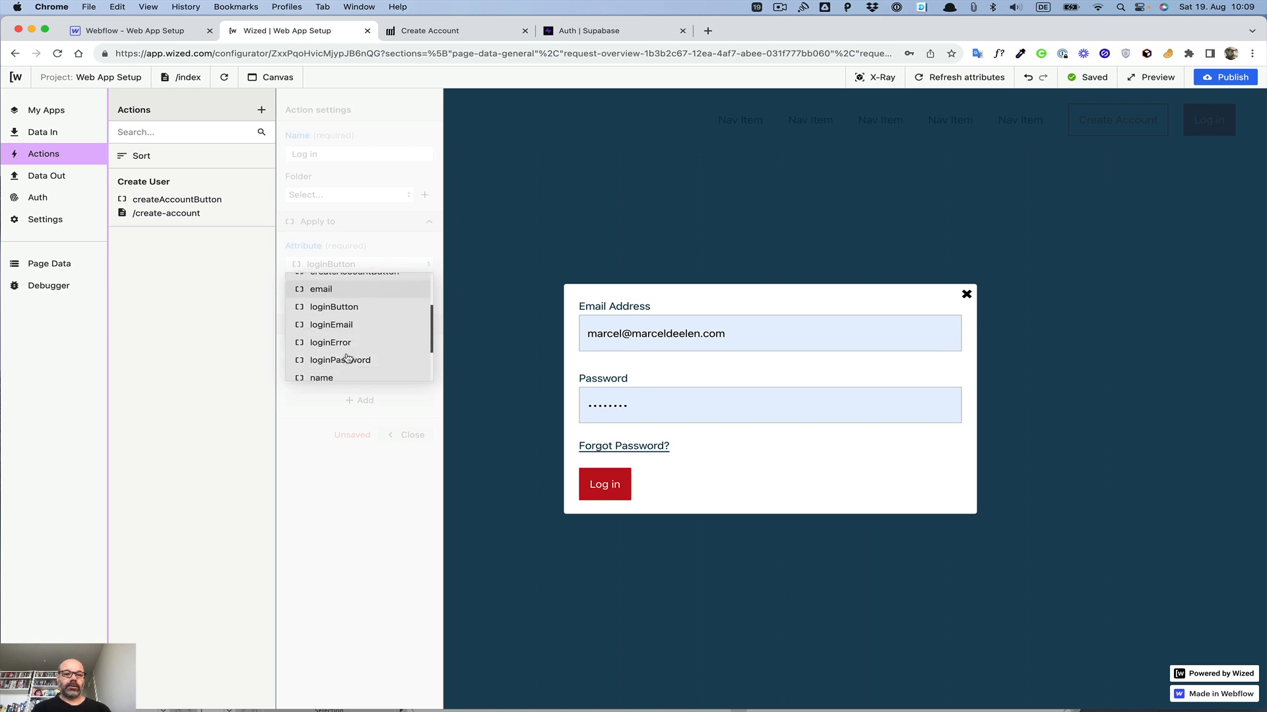
click(362, 240)
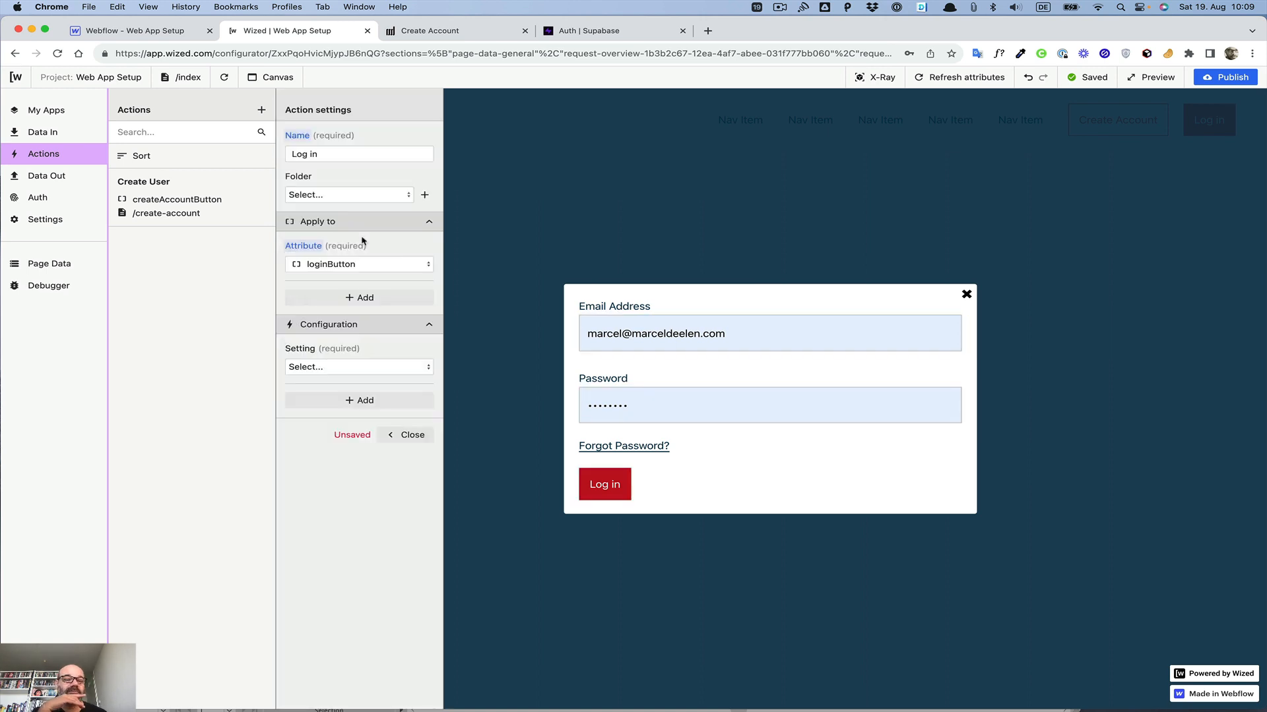
Step: Configure the Log in action to perform the Log in request on click
click(345, 373)
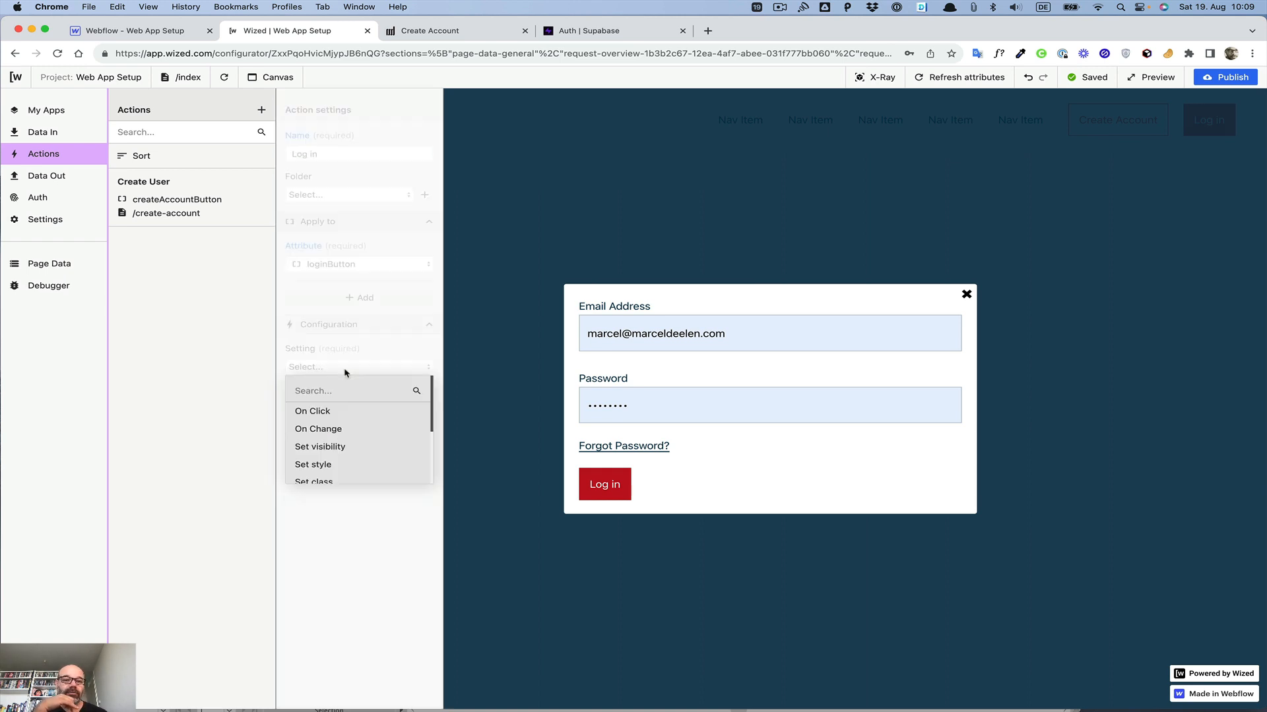
click(331, 411)
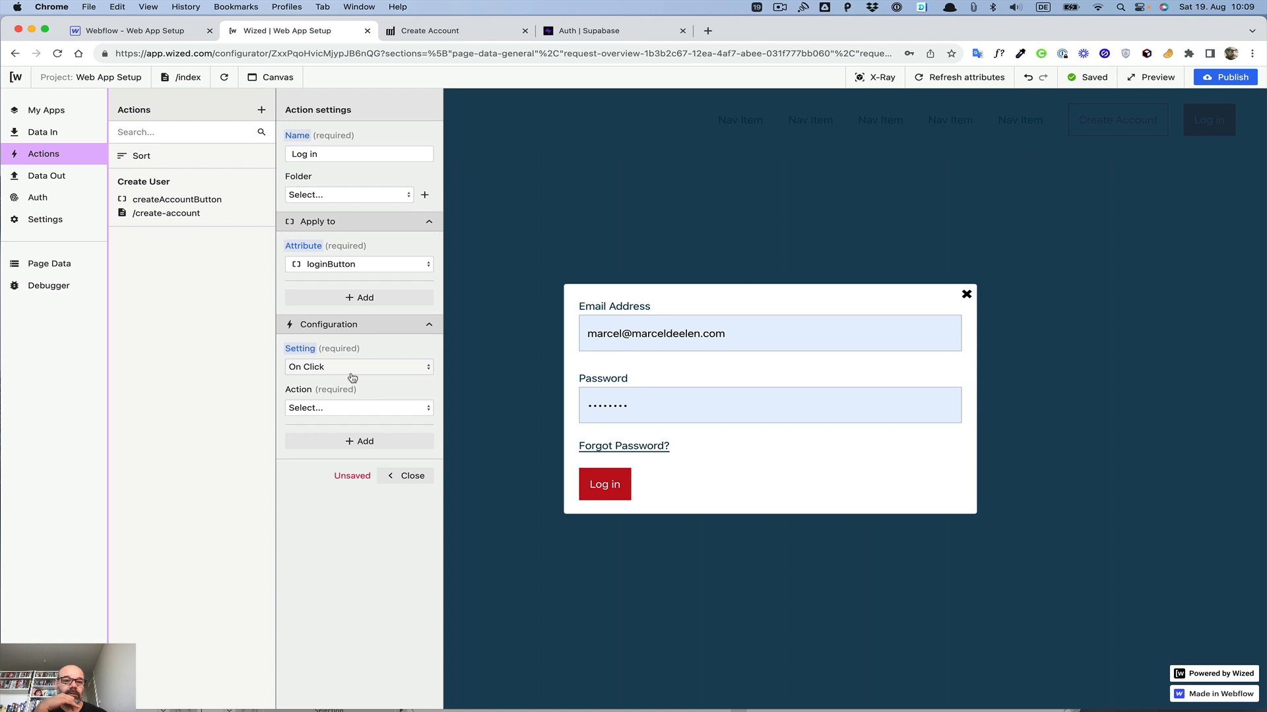
click(344, 414)
click(335, 433)
click(345, 469)
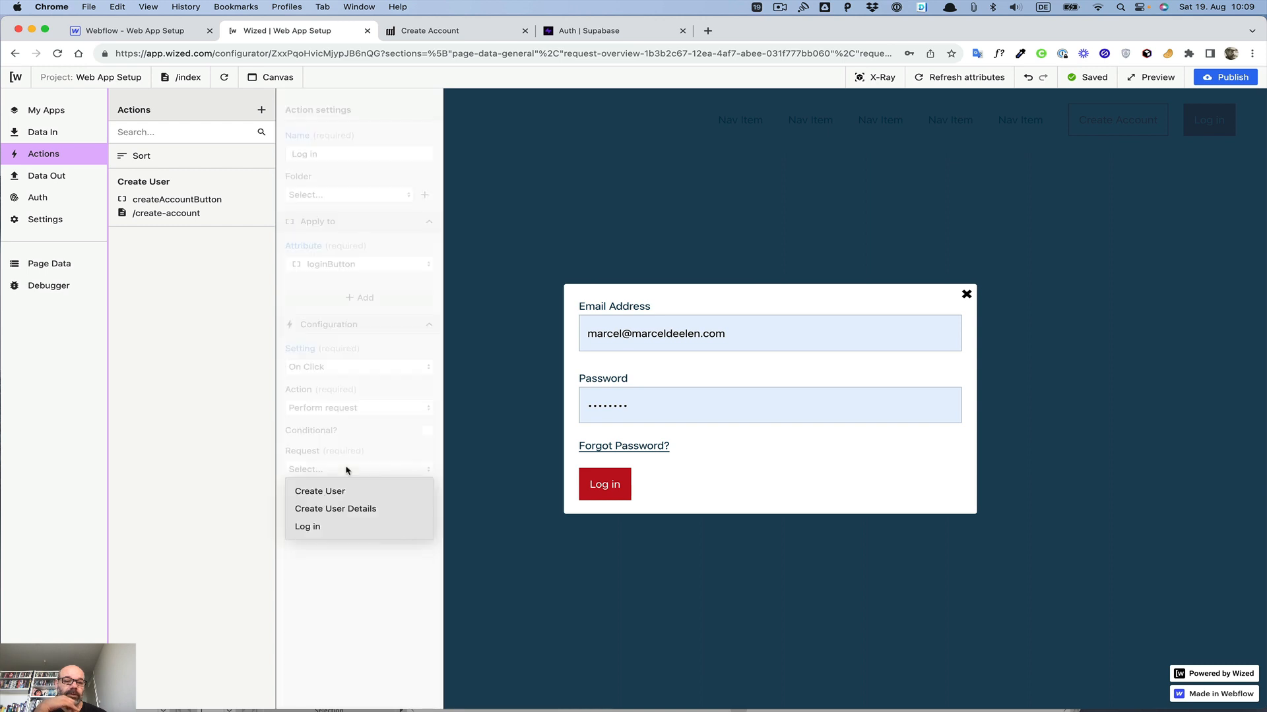
click(328, 526)
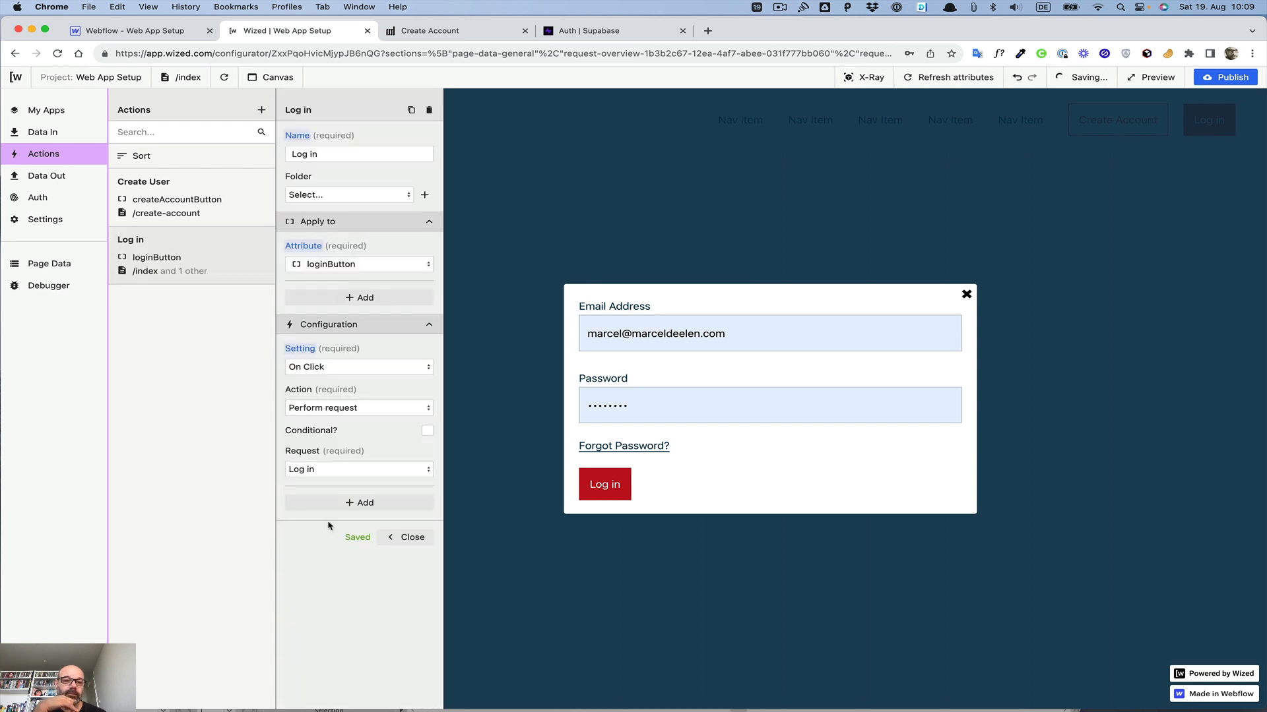
click(406, 540)
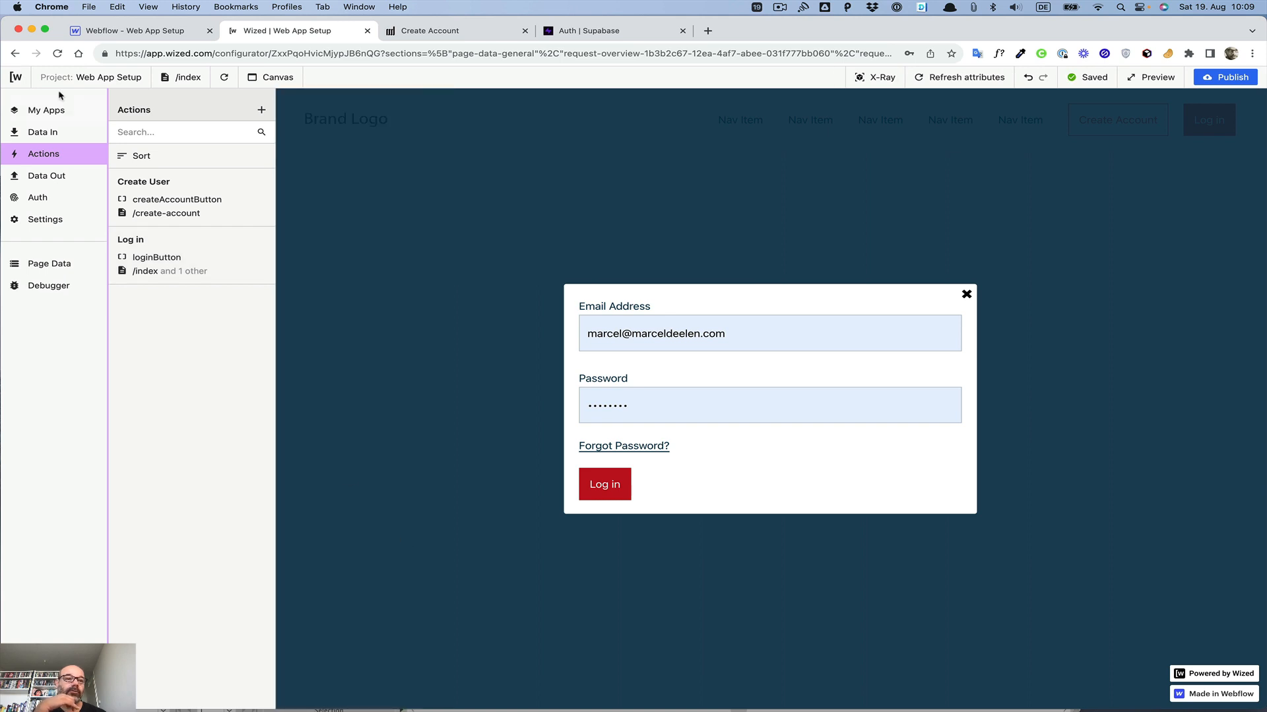
Step: Add another new action named 'log in Display Error'
click(262, 110)
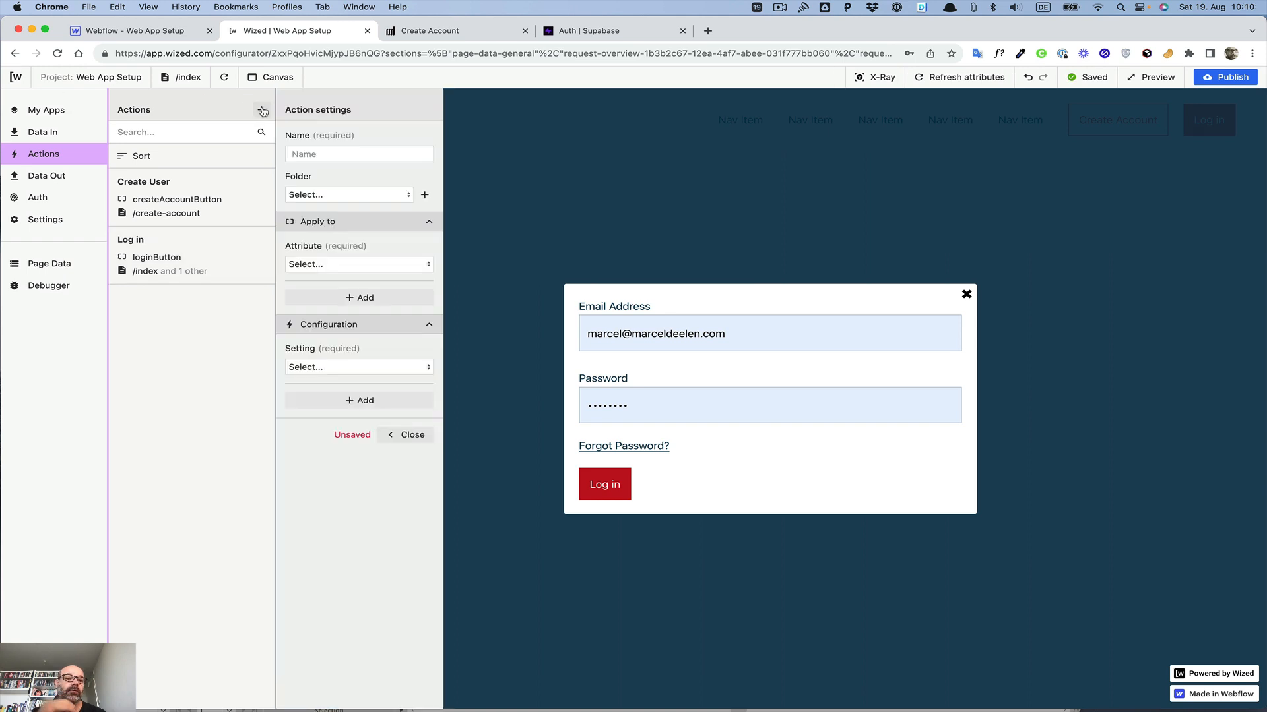
click(315, 153)
text(lo)
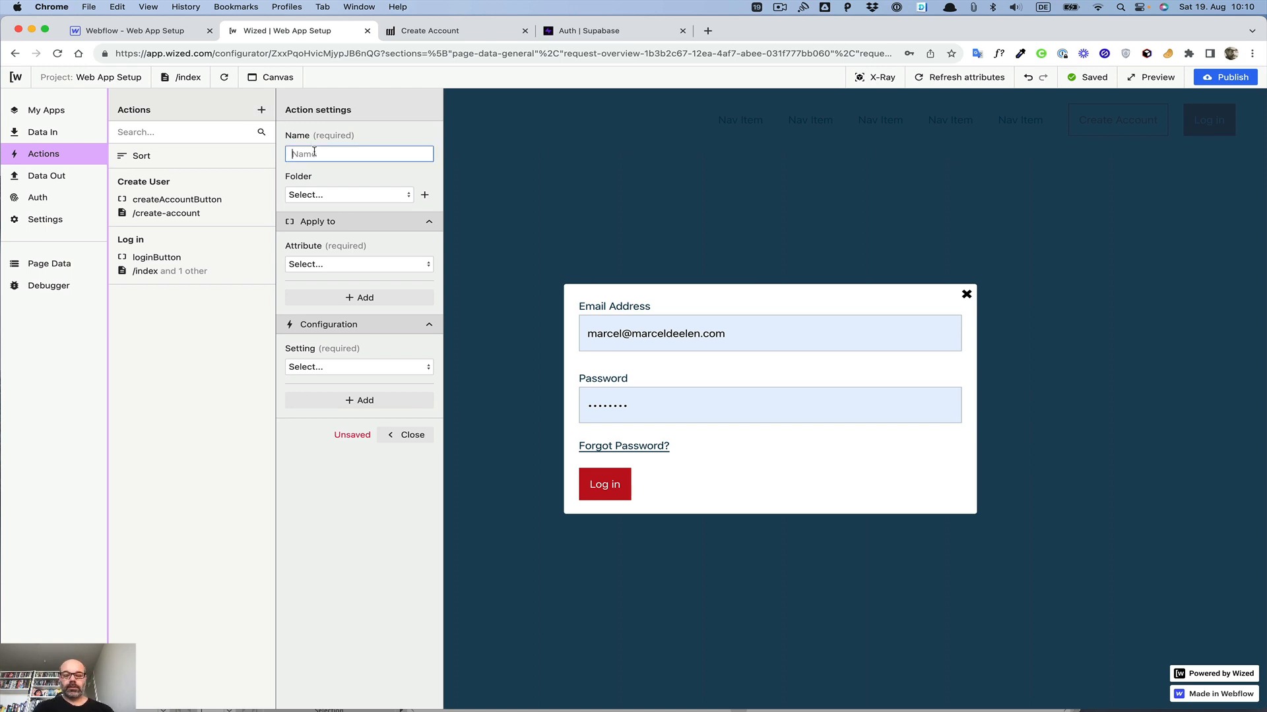
text(g)
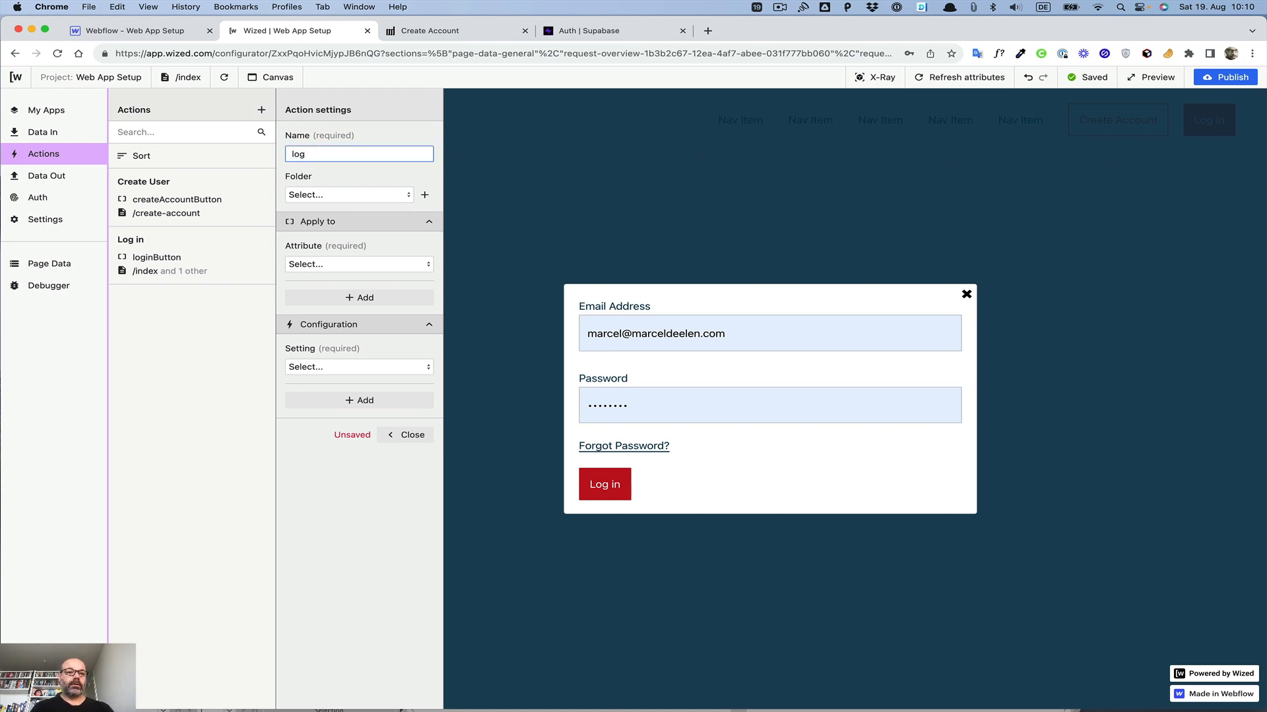
text(inin Error)
click(301, 153)
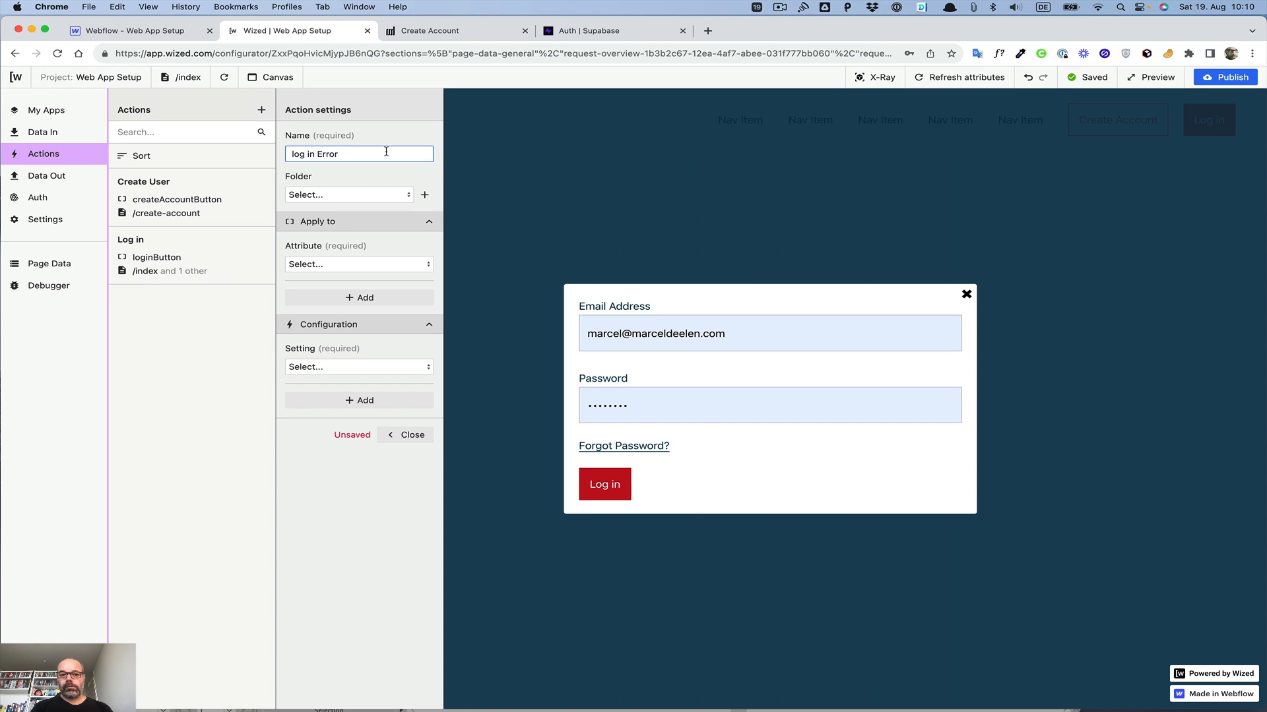
click(318, 155)
text(Show)
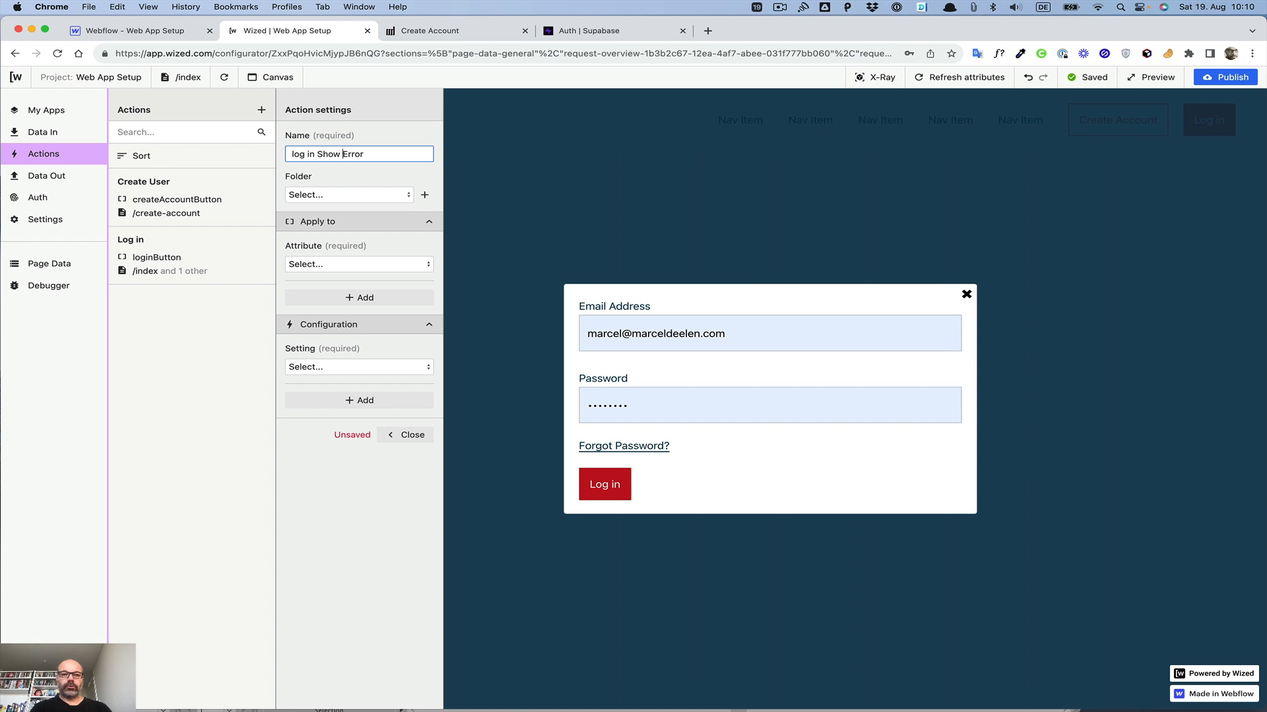
key(BackSpace)
key(BackSpace)
key(BackSpace)
key(BackSpace)
key(BackSpace)
text(Displ)
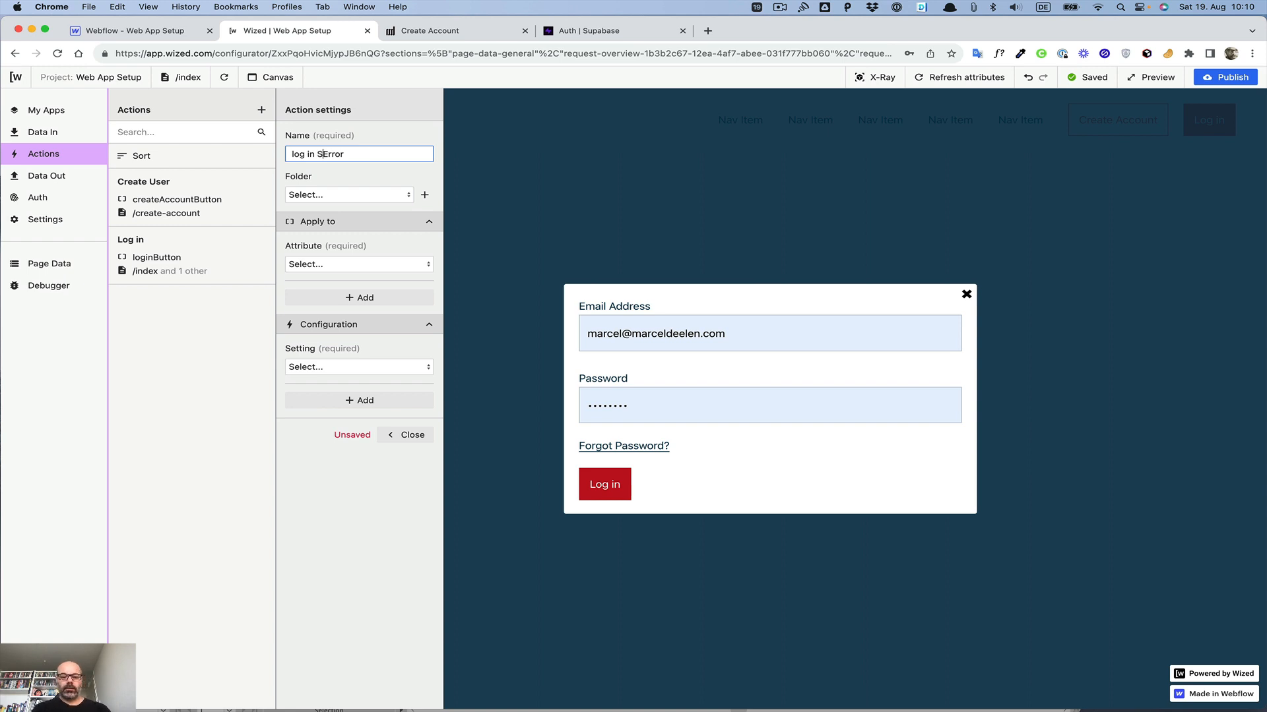
text(ay)
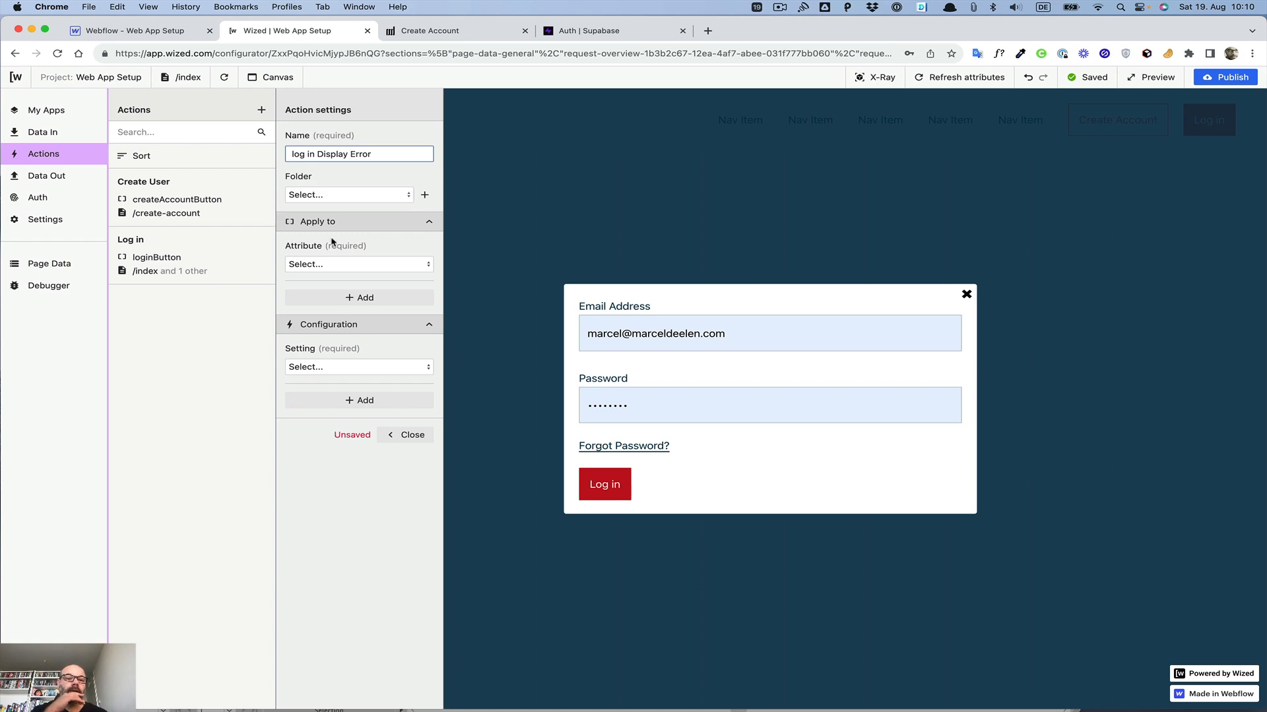
Step: Apply the log in Display Error action to the loginError attribute, with the Set text setting and Plain text type
click(342, 264)
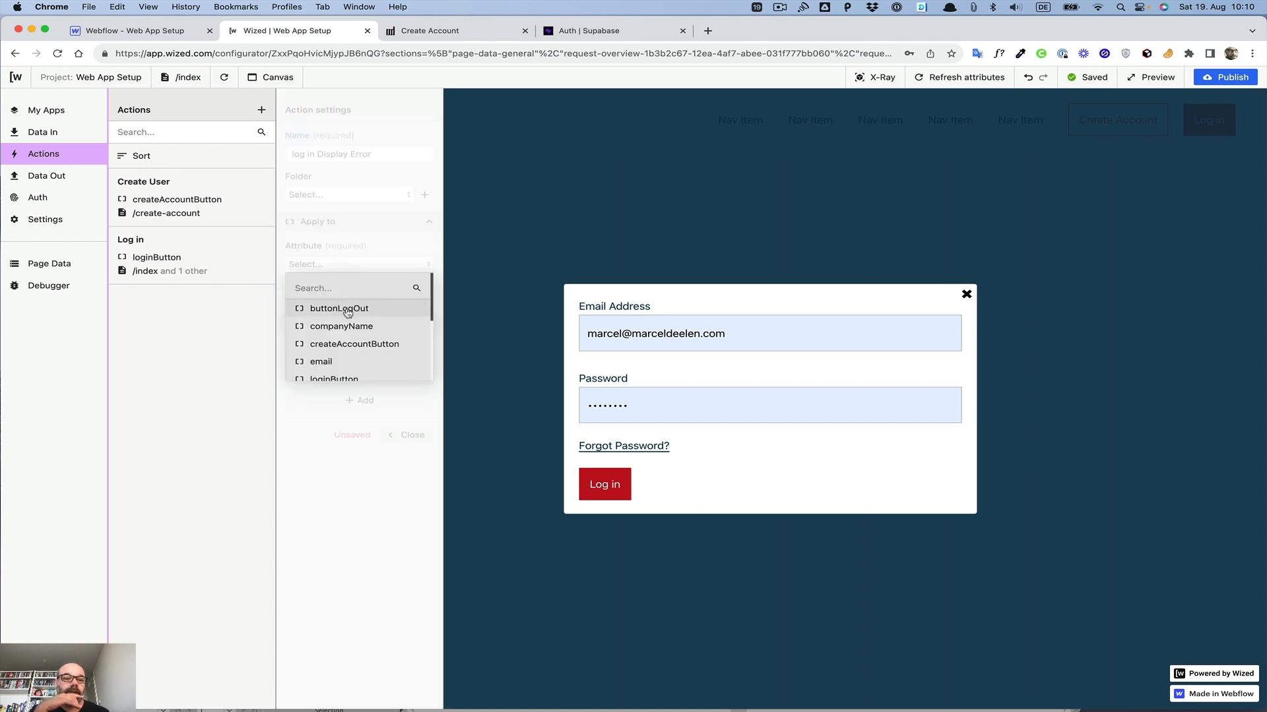
scroll(348, 312, down, 4)
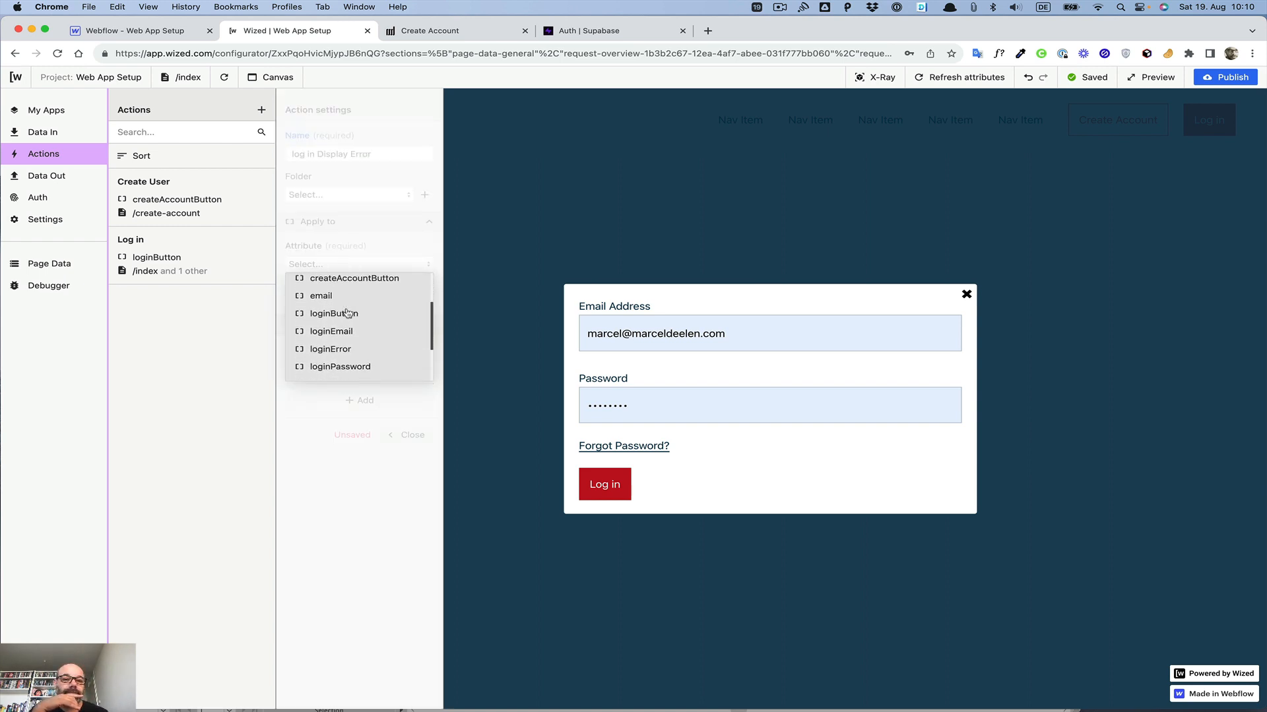
click(333, 345)
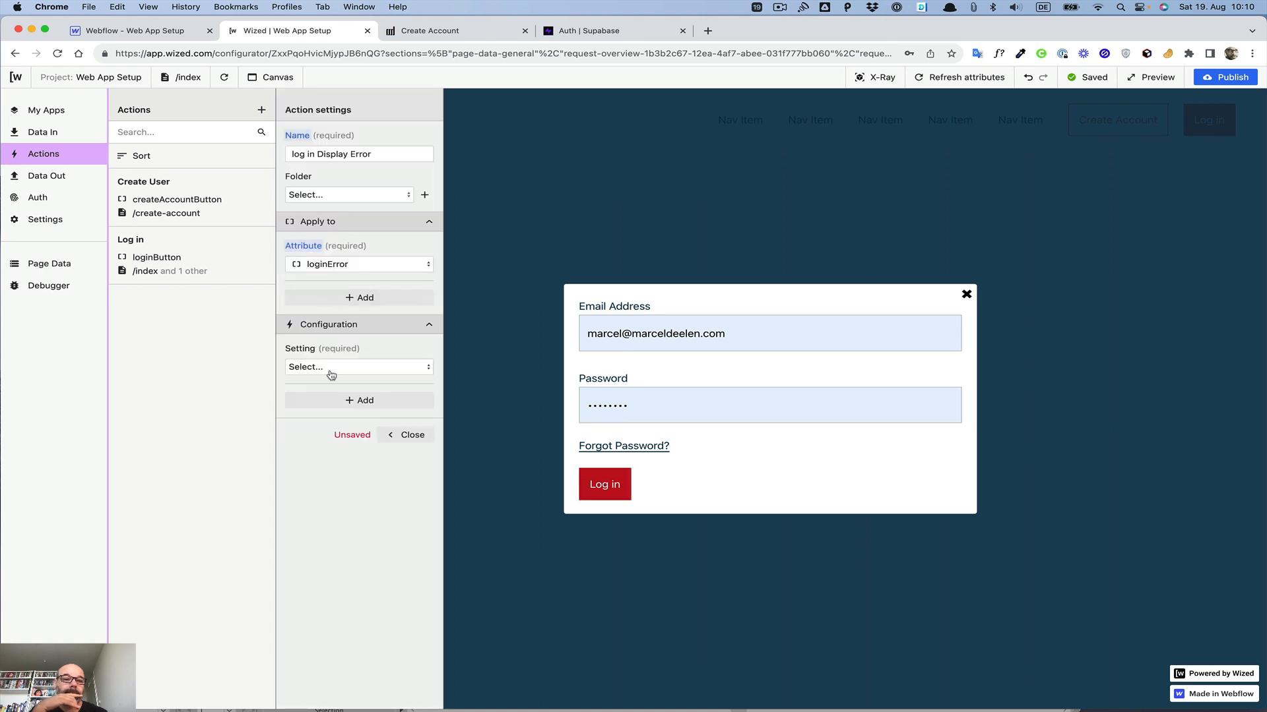
click(332, 369)
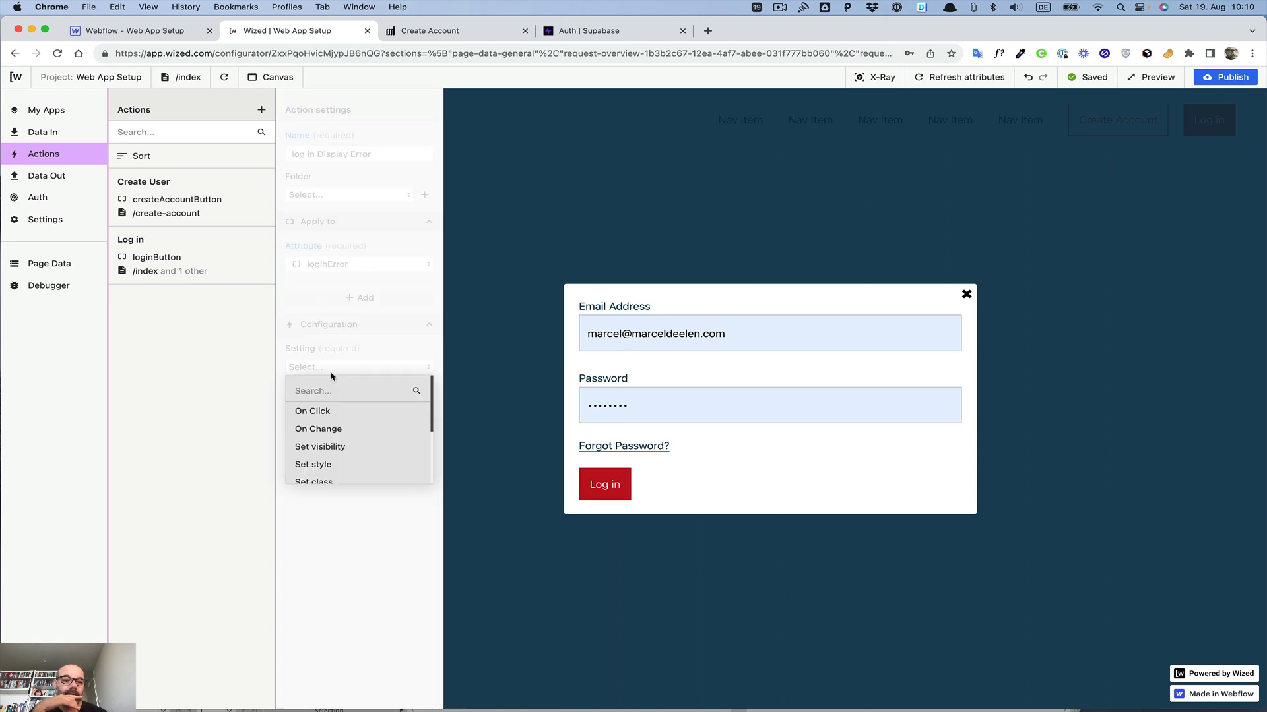
scroll(336, 432, down, 2)
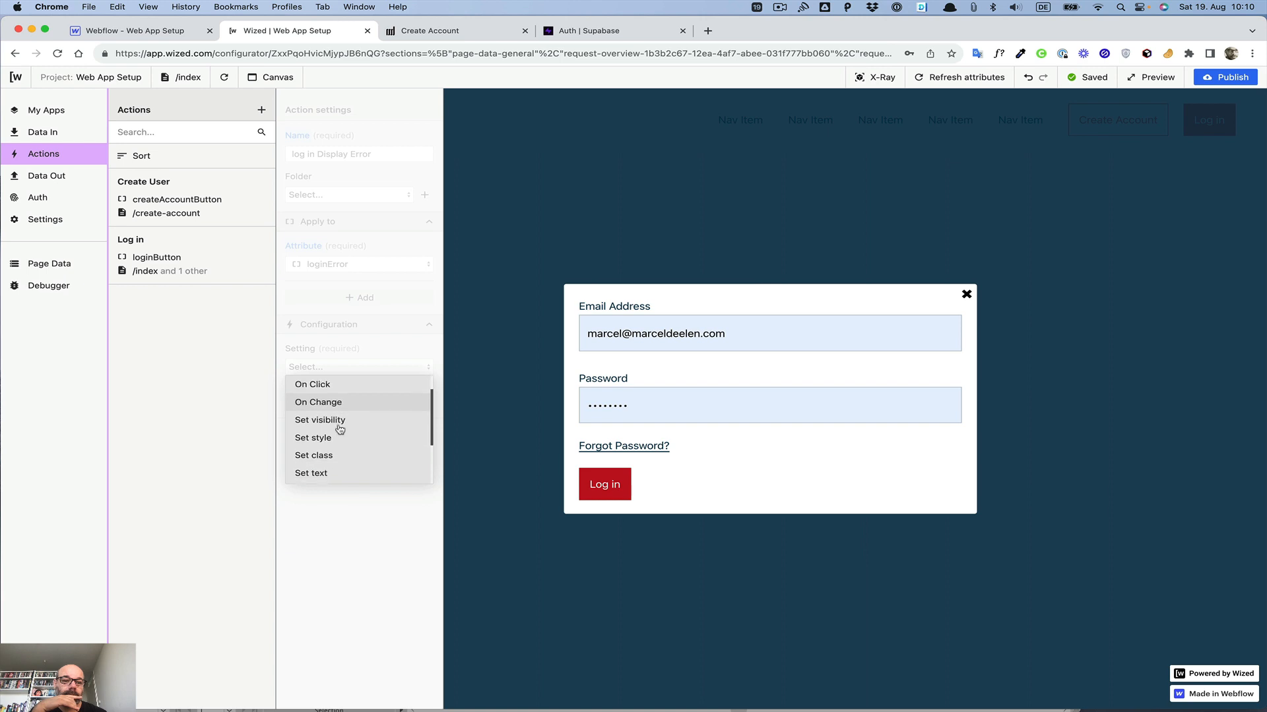
click(324, 467)
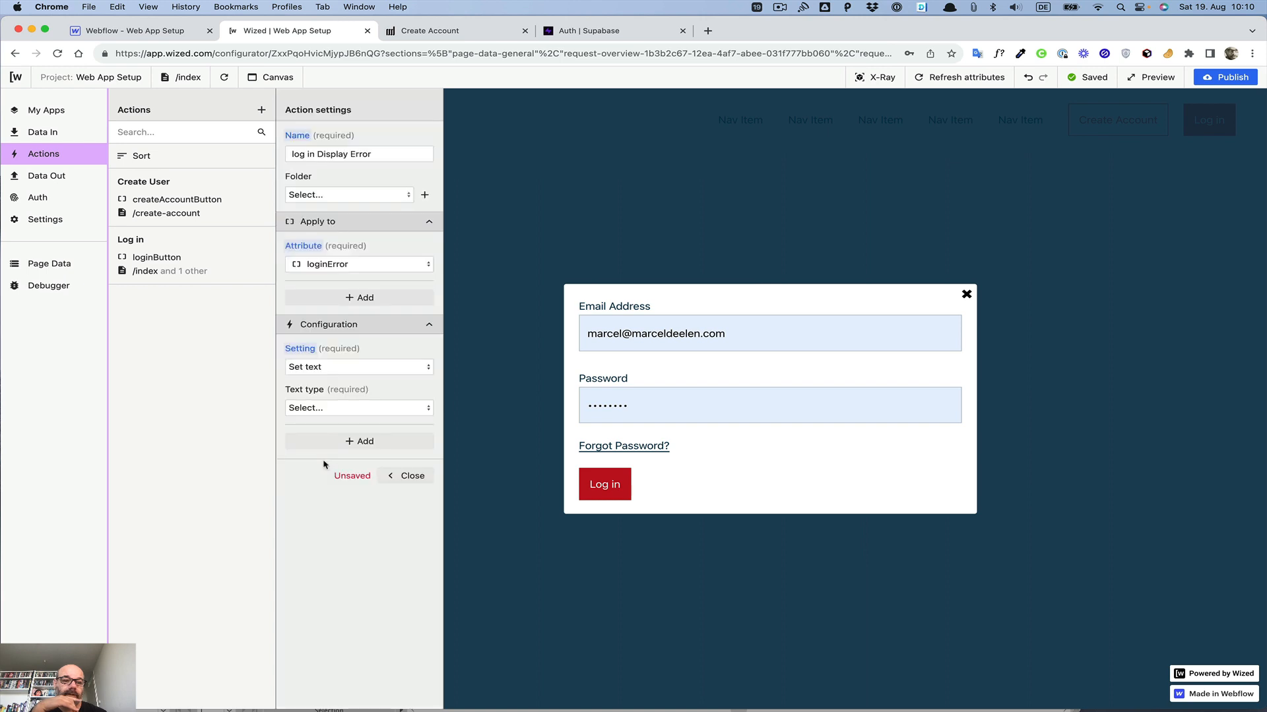
click(340, 409)
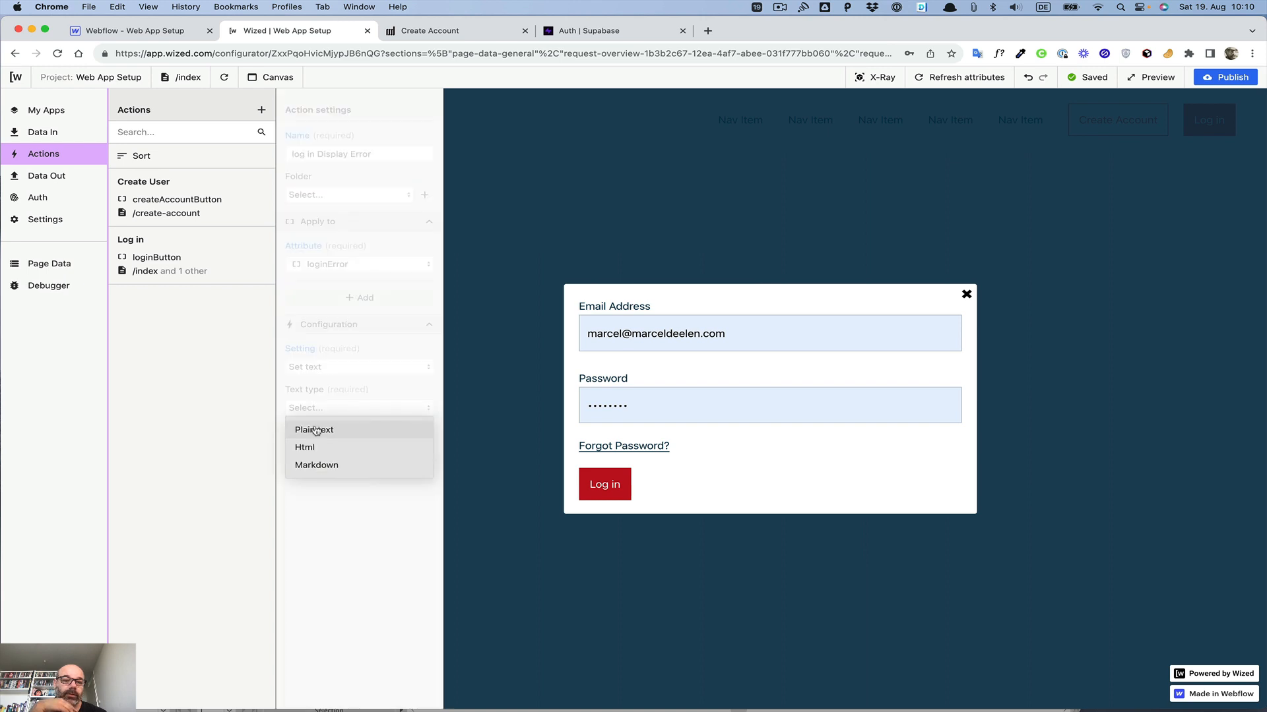
click(314, 428)
Step: Set the error text to the Log in request's result message {{r.3.d.message}} and close the action
click(424, 449)
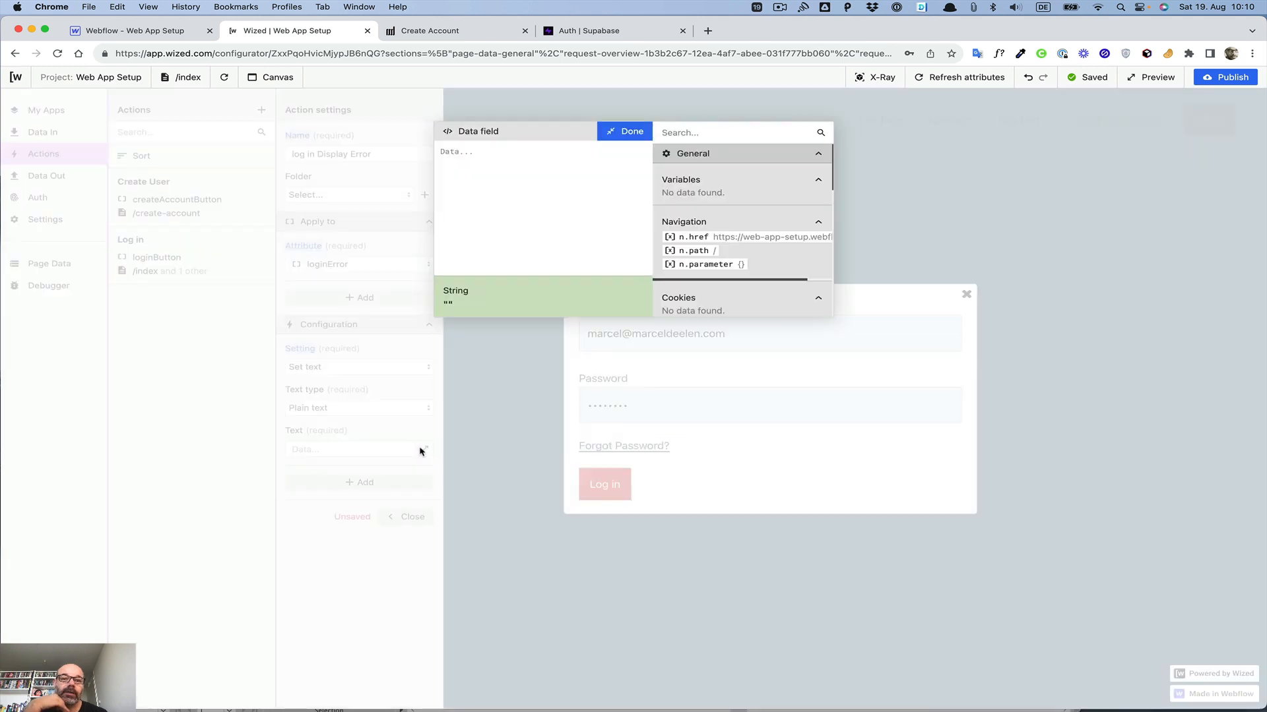
scroll(752, 205, down, 10)
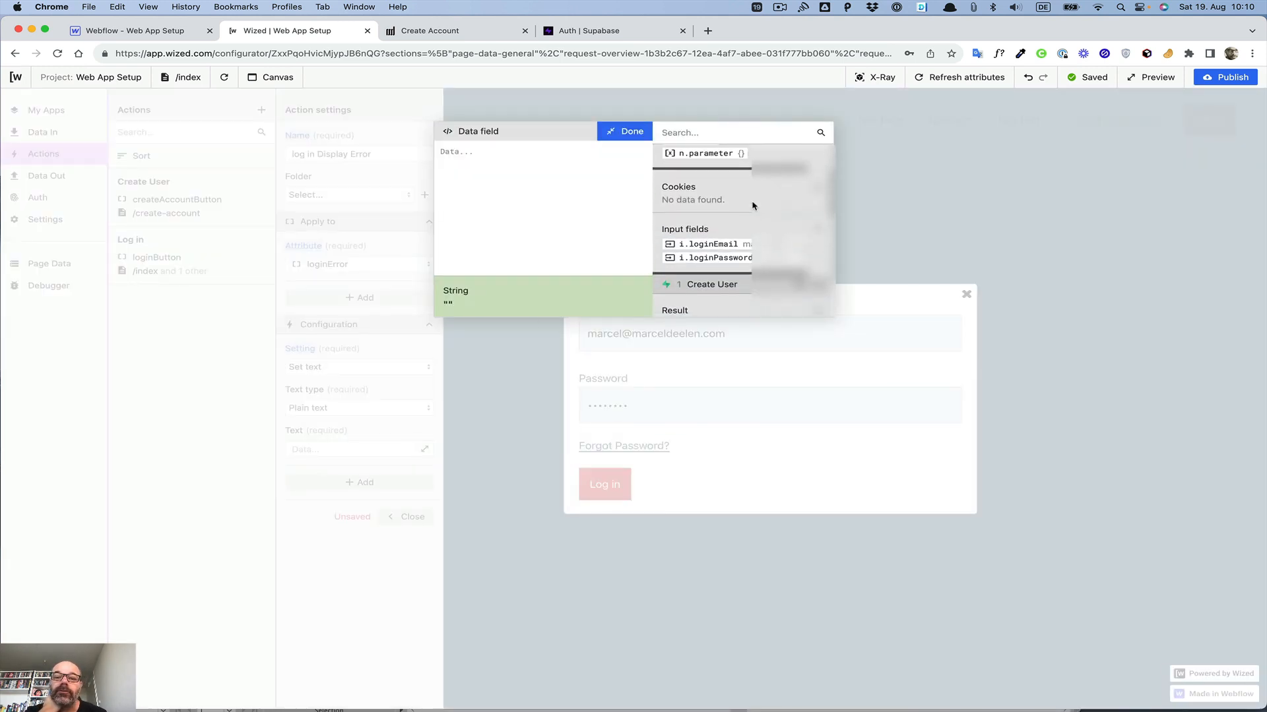
scroll(752, 206, down, 3)
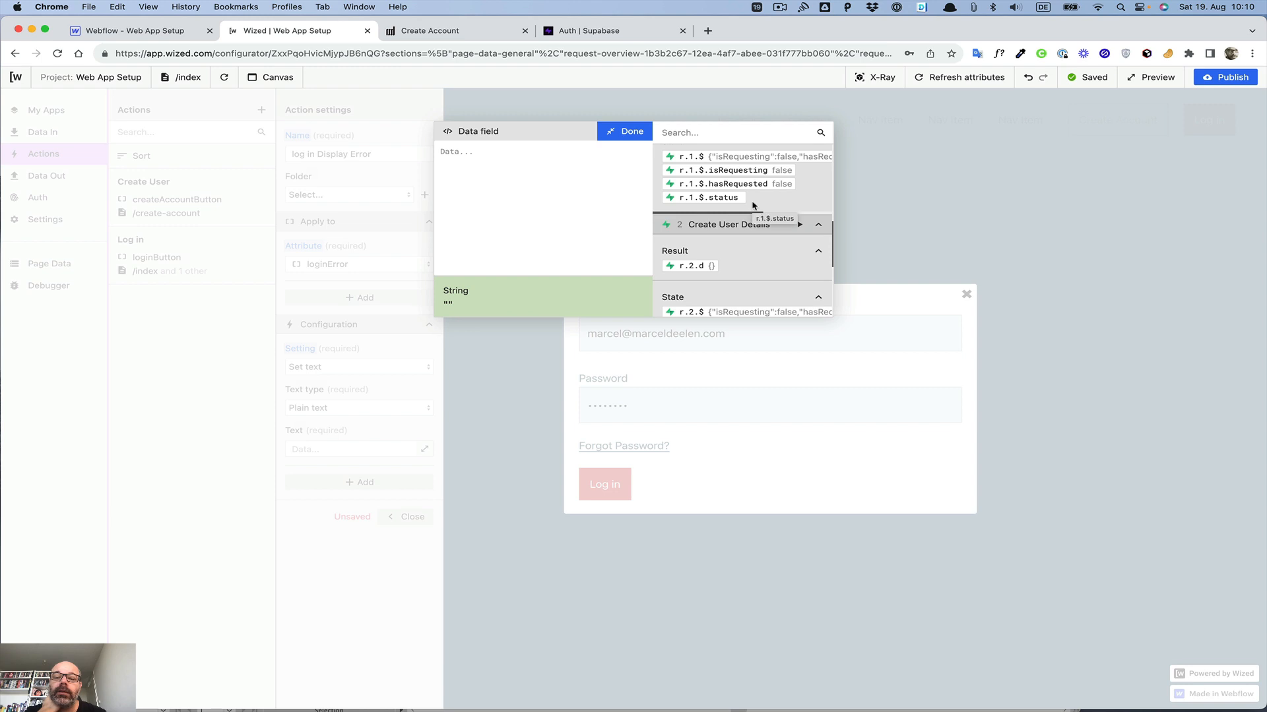
scroll(753, 206, down, 3)
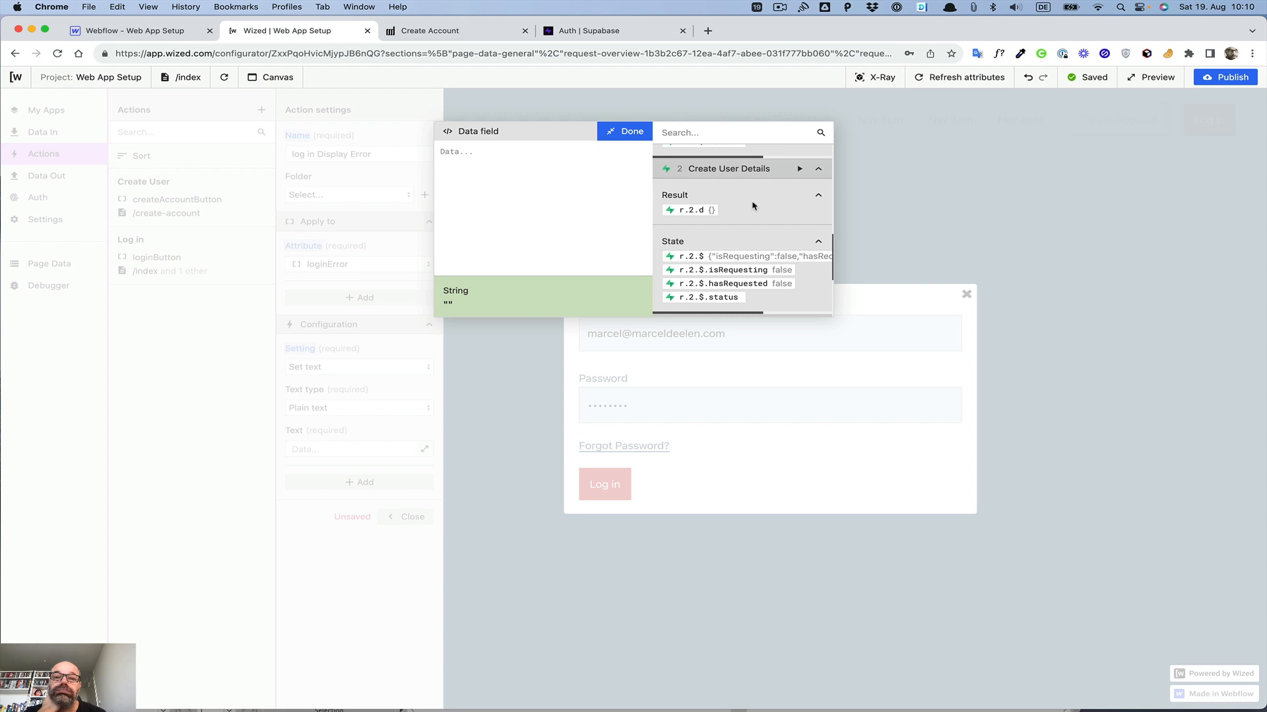
scroll(753, 206, up, 10)
scroll(753, 206, down, 2)
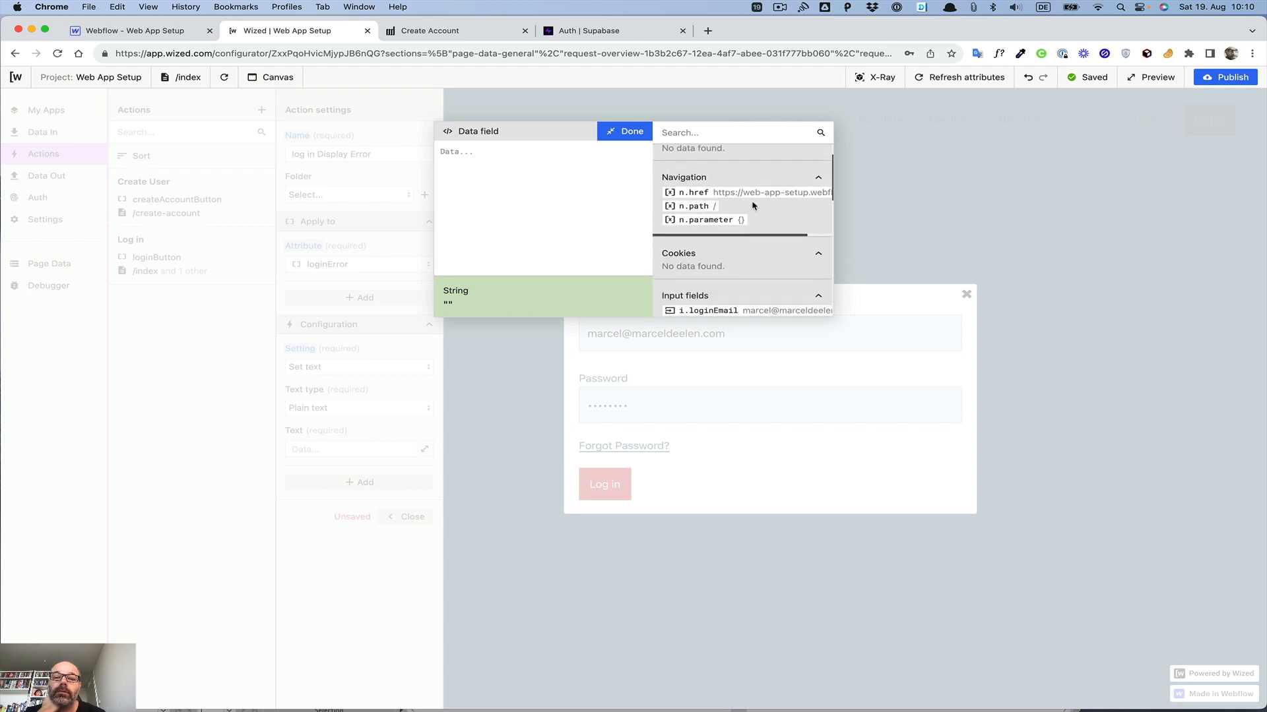
scroll(753, 206, up, 2)
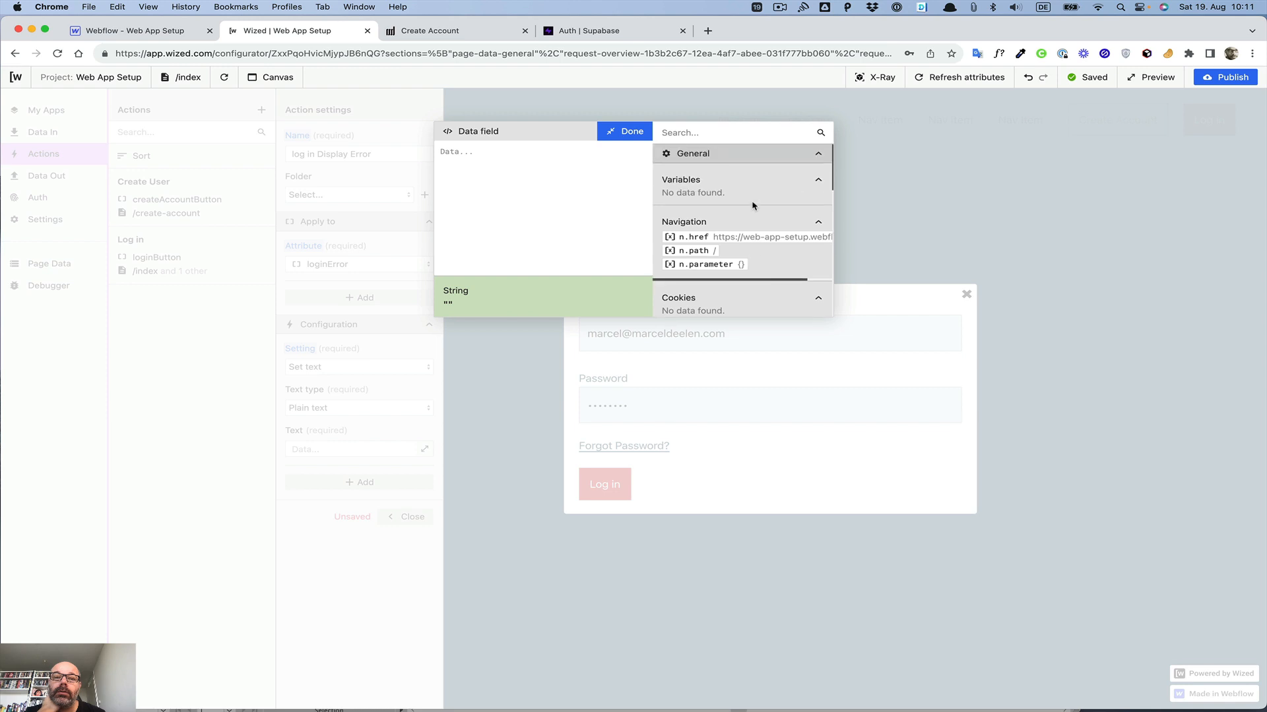
scroll(753, 206, down, 10)
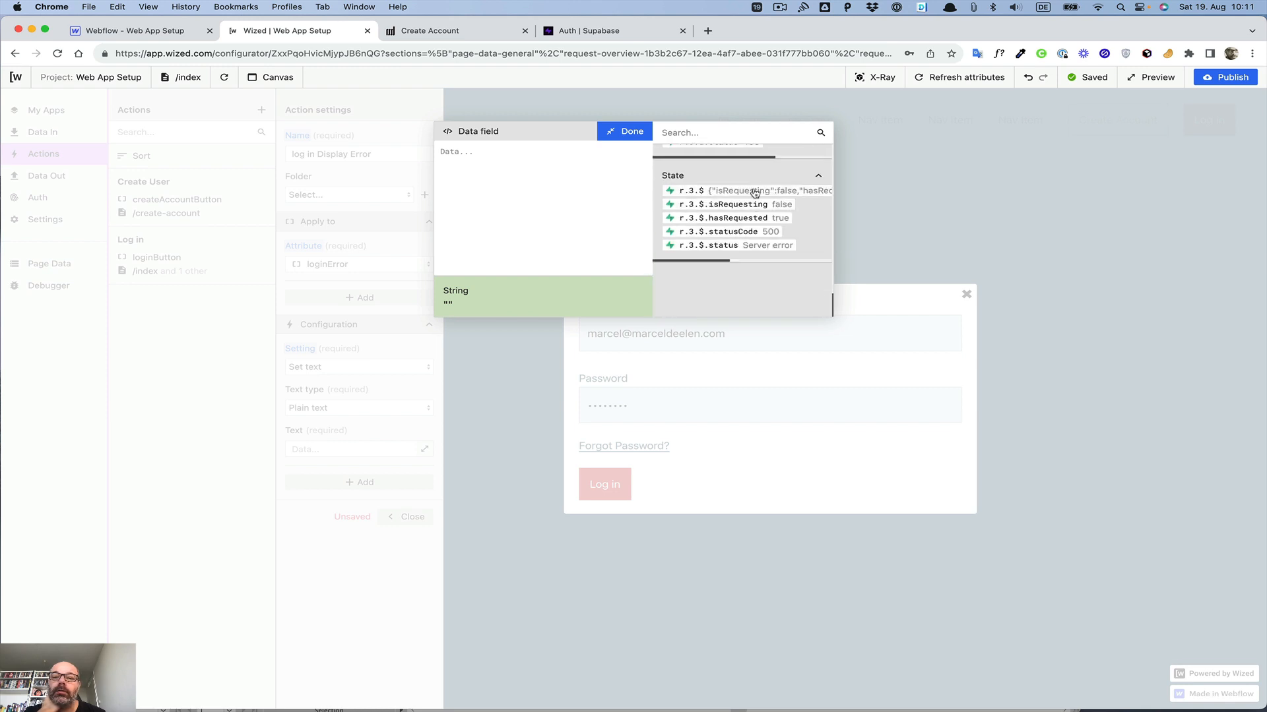
scroll(767, 192, right, 1)
scroll(759, 194, up, 3)
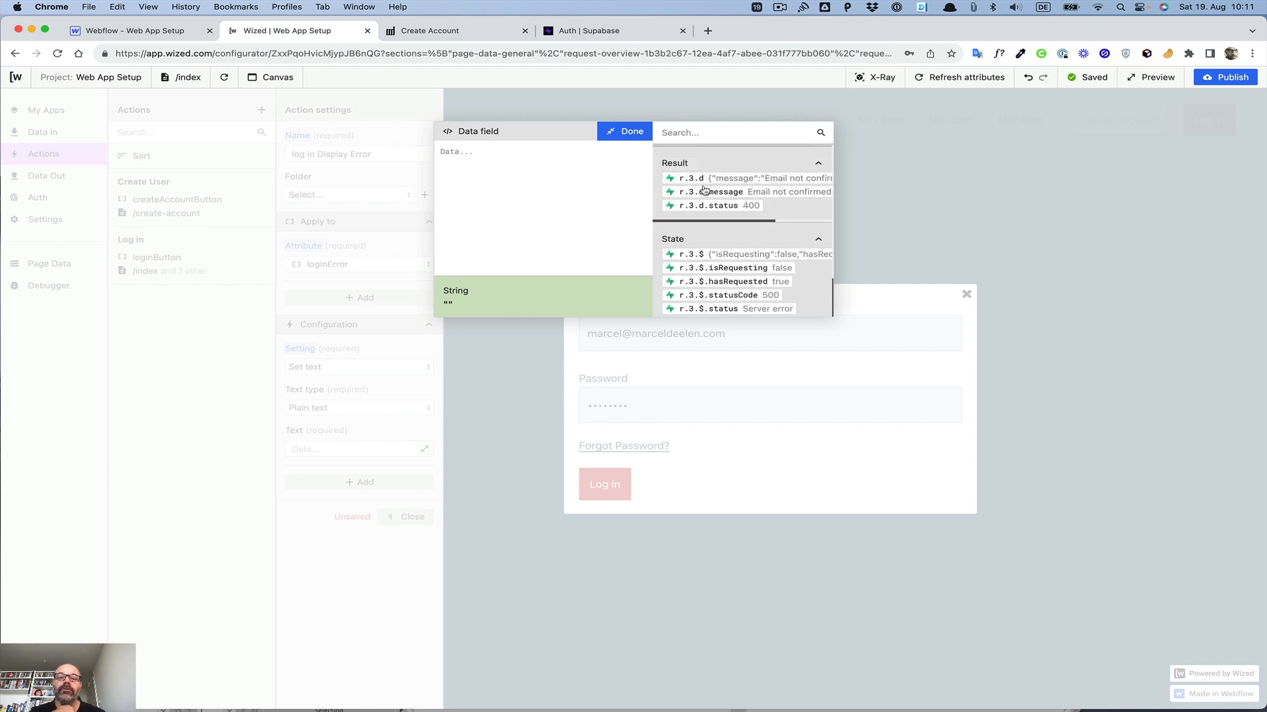
click(709, 194)
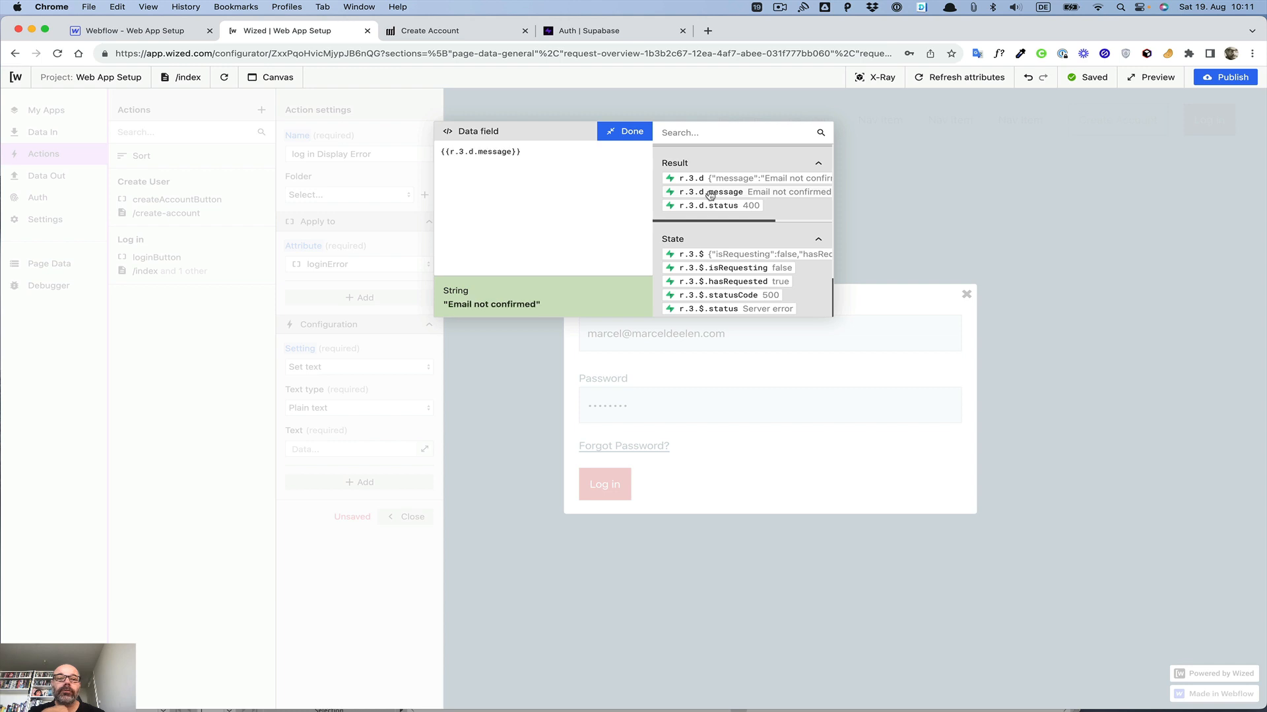
click(626, 131)
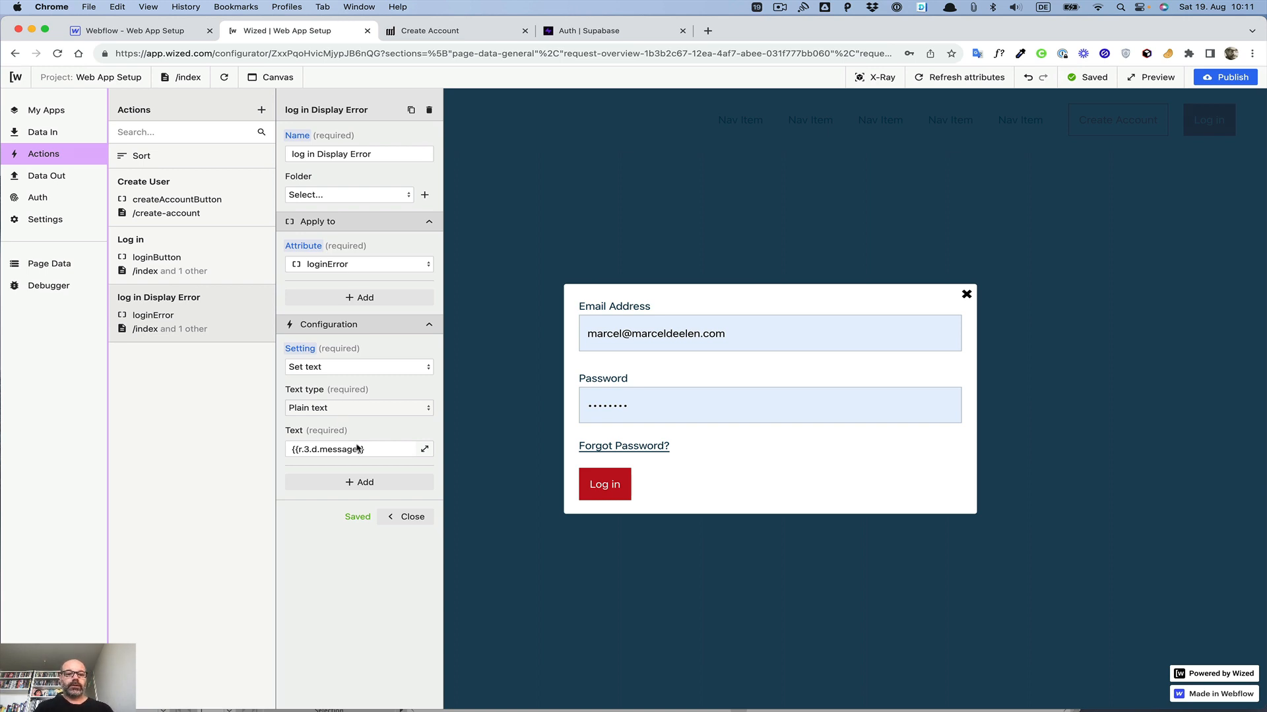
click(411, 518)
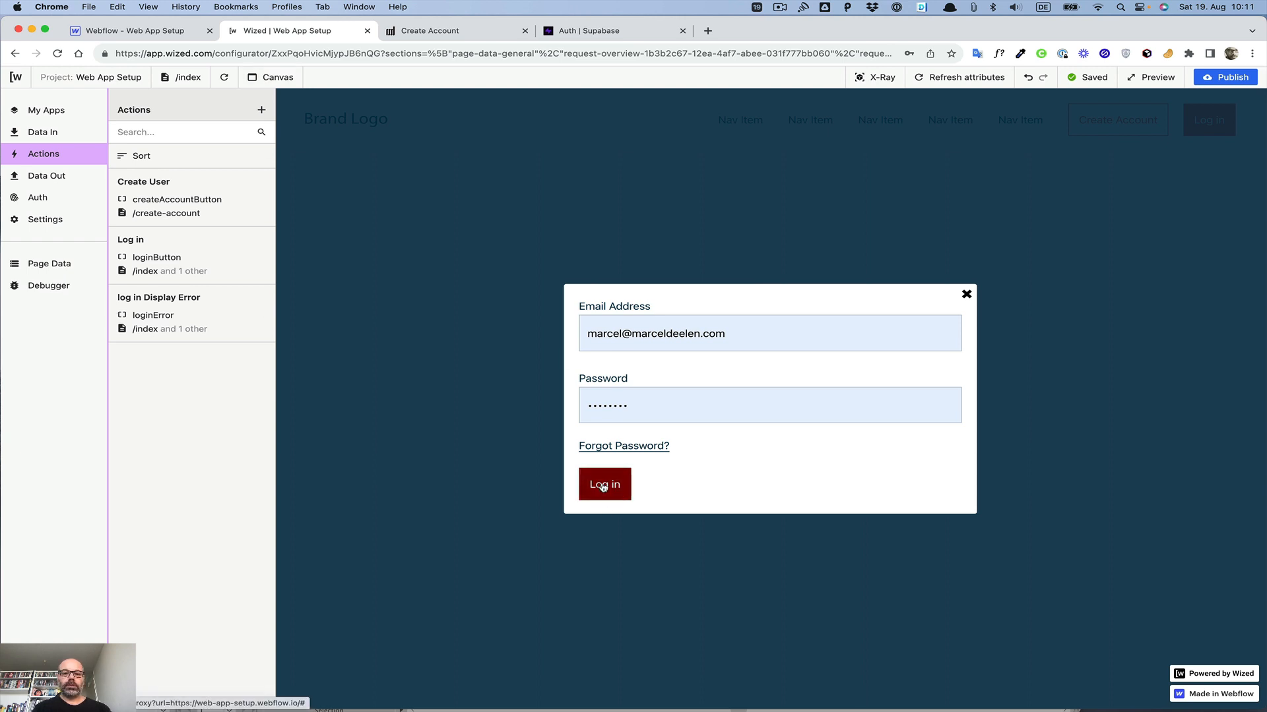
Step: Reopen the log in Display Error and Log in actions to review their settings
click(203, 314)
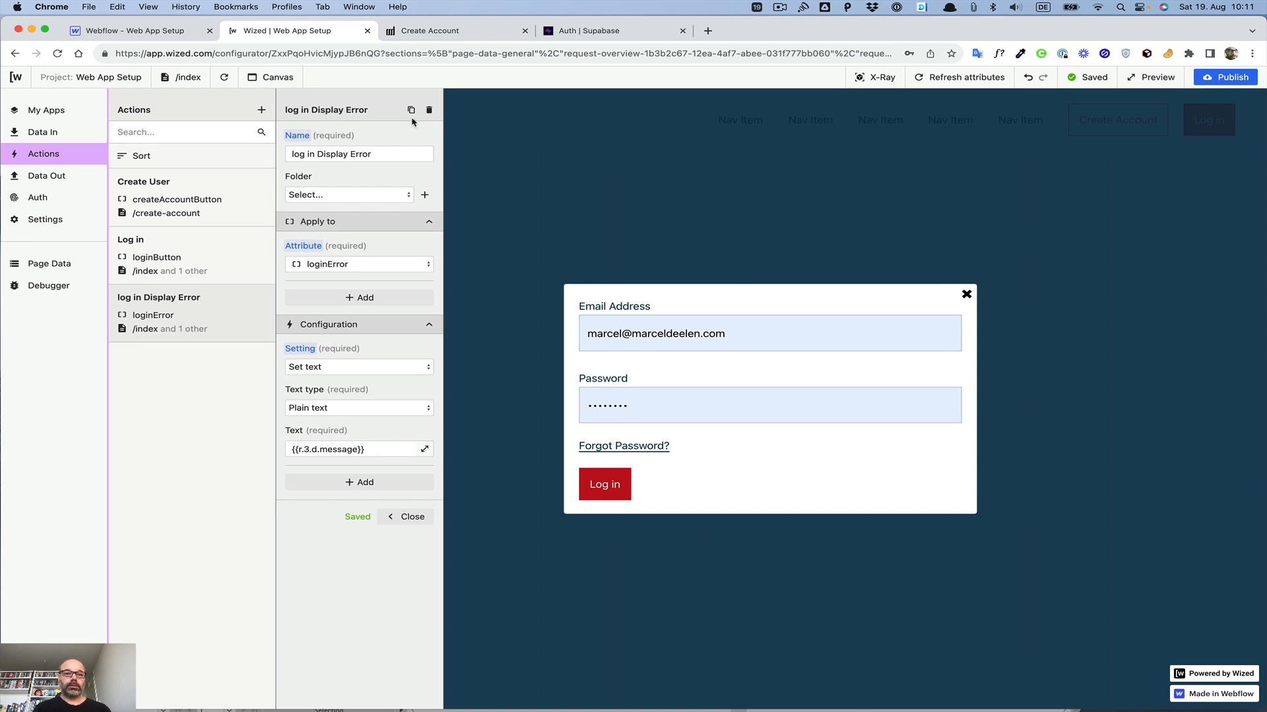
click(192, 241)
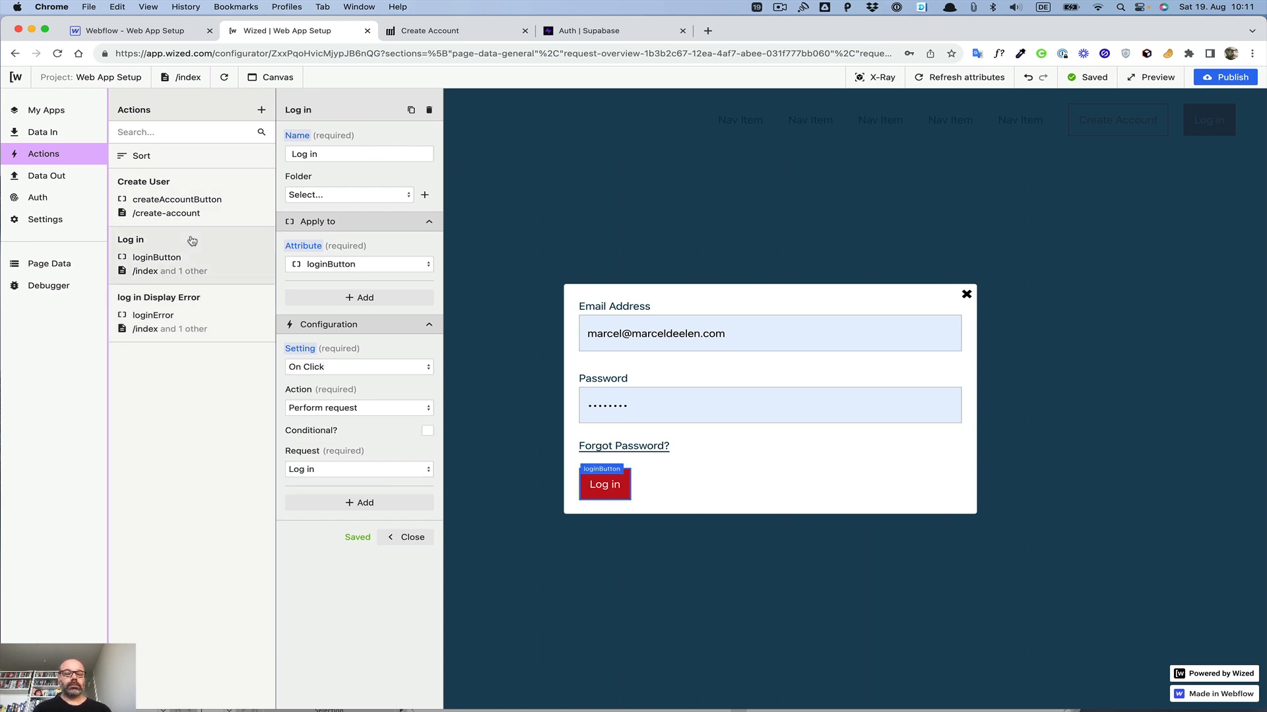
click(224, 314)
Step: Preview the site, submit the login form with the saved email and password, and open Forgot Password
click(1148, 75)
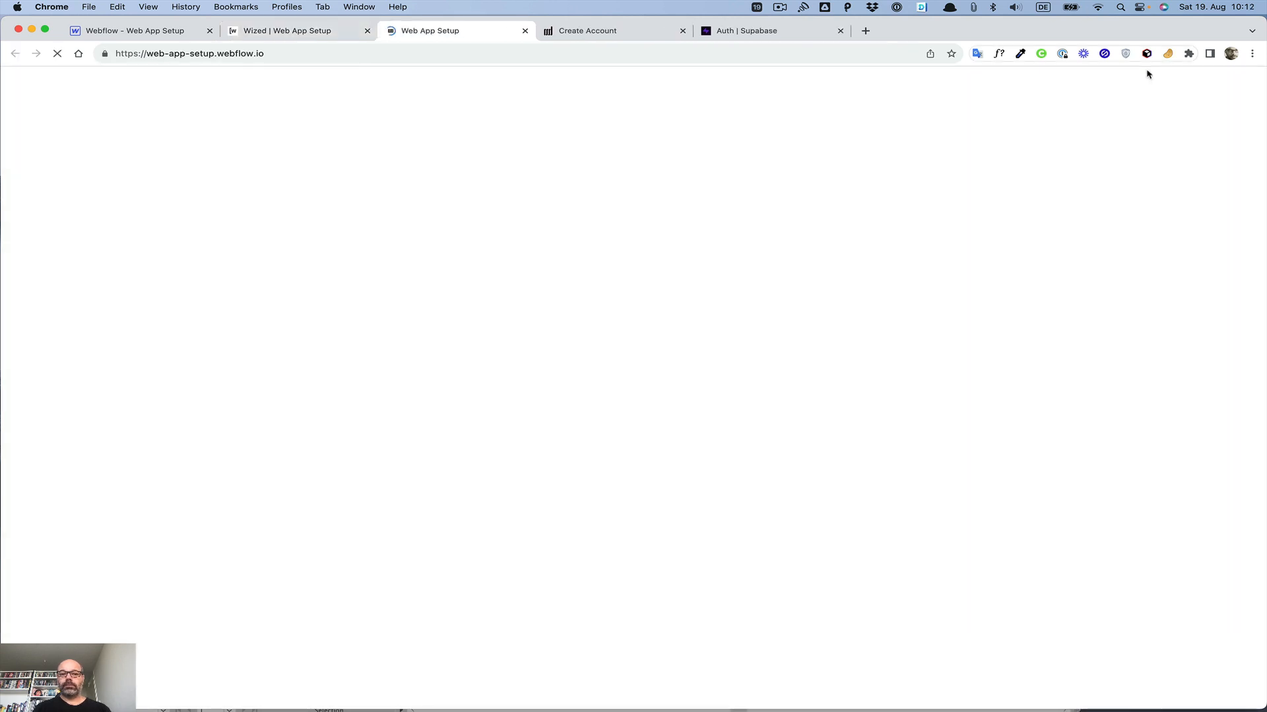
click(1113, 100)
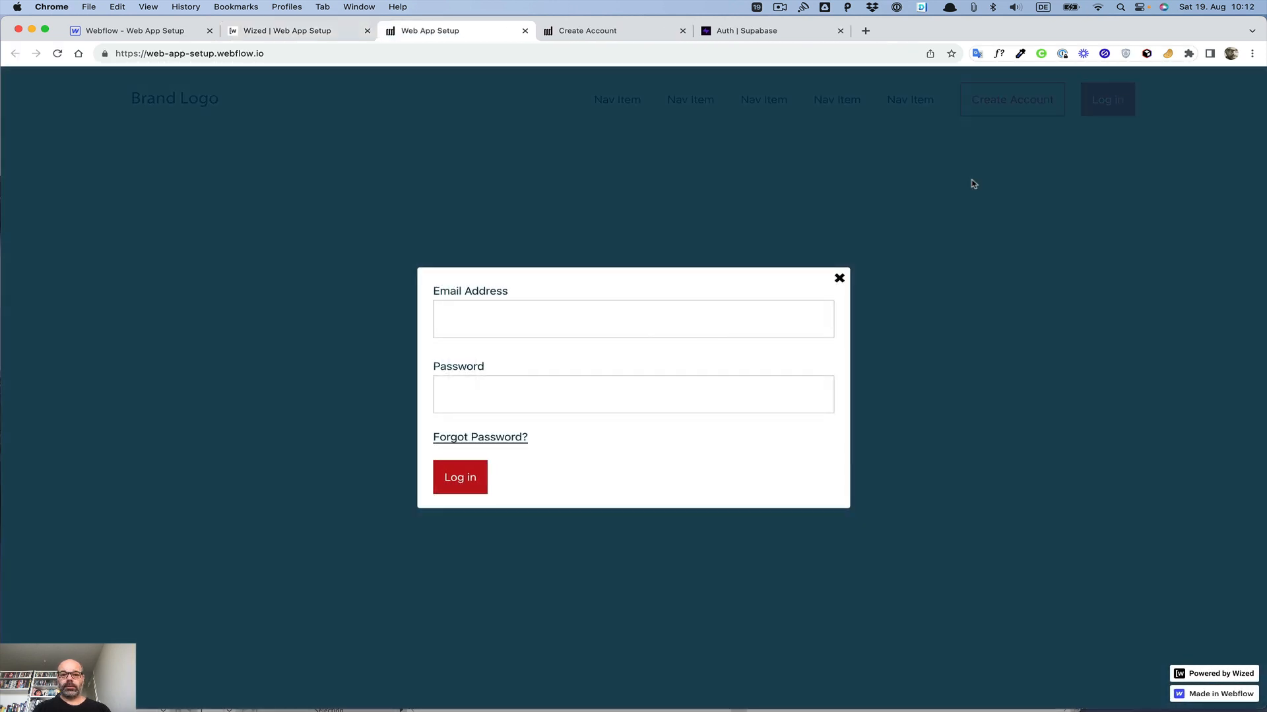
click(604, 308)
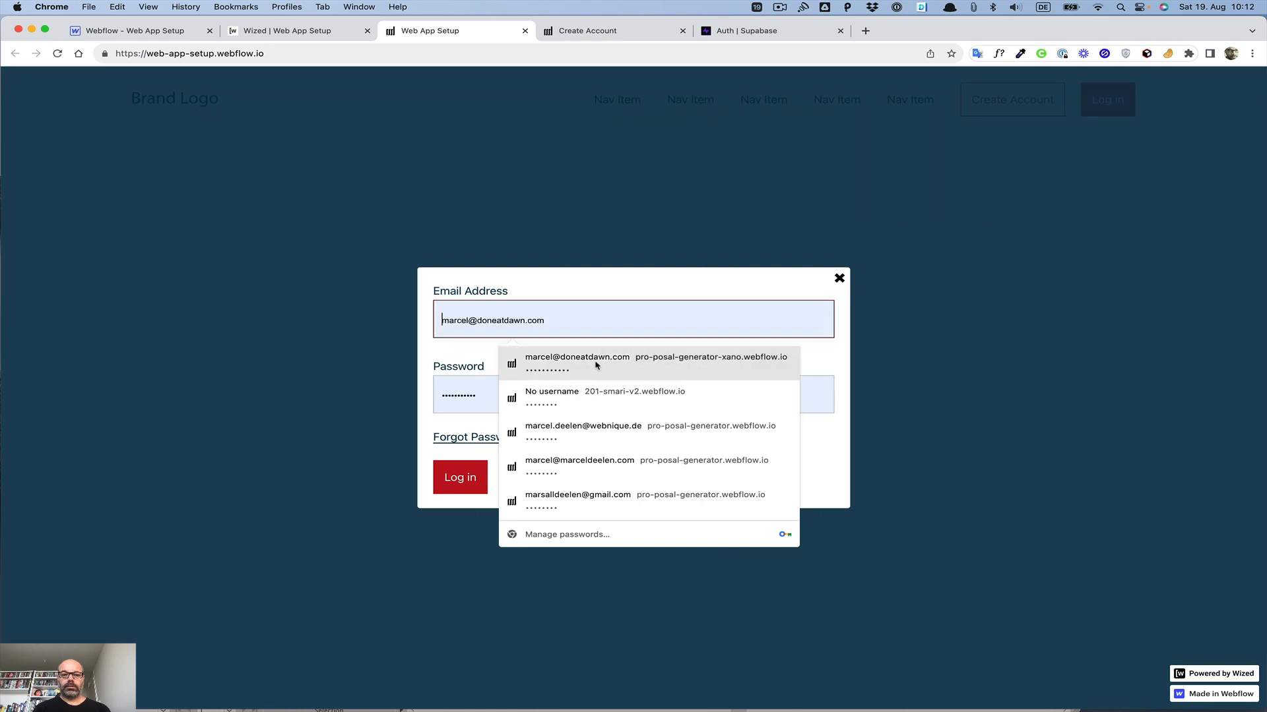
click(588, 462)
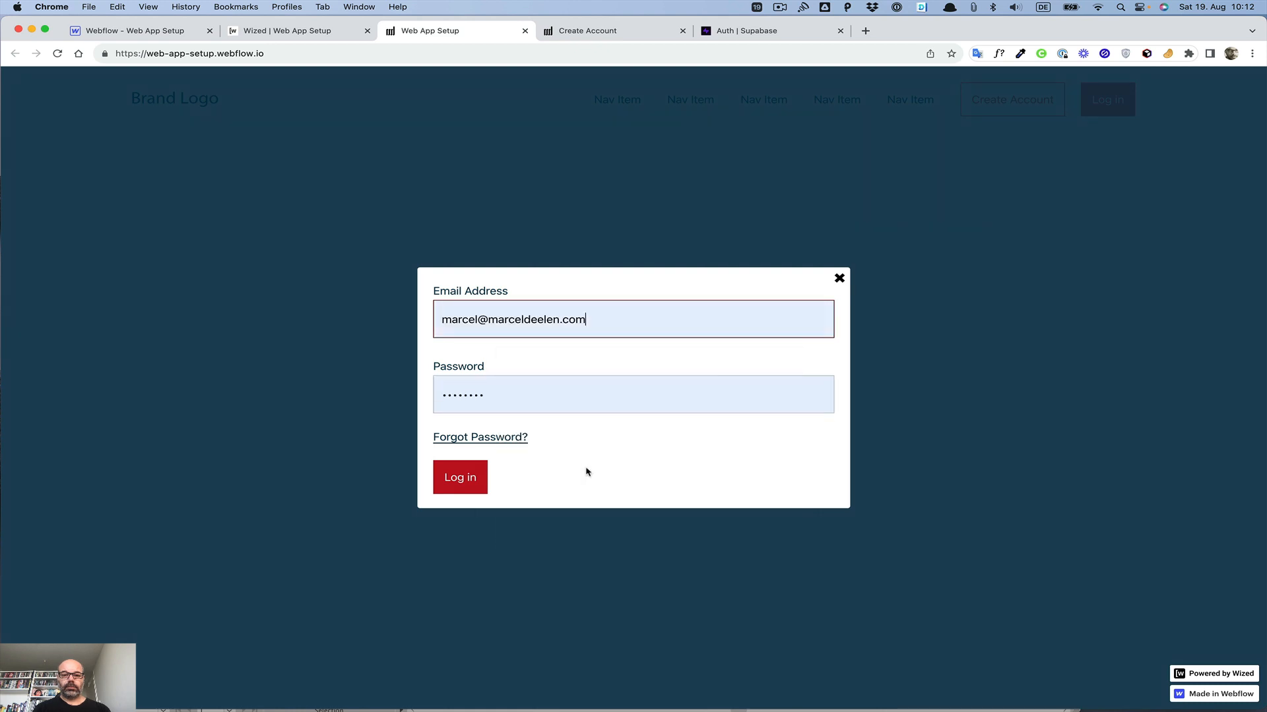
click(458, 483)
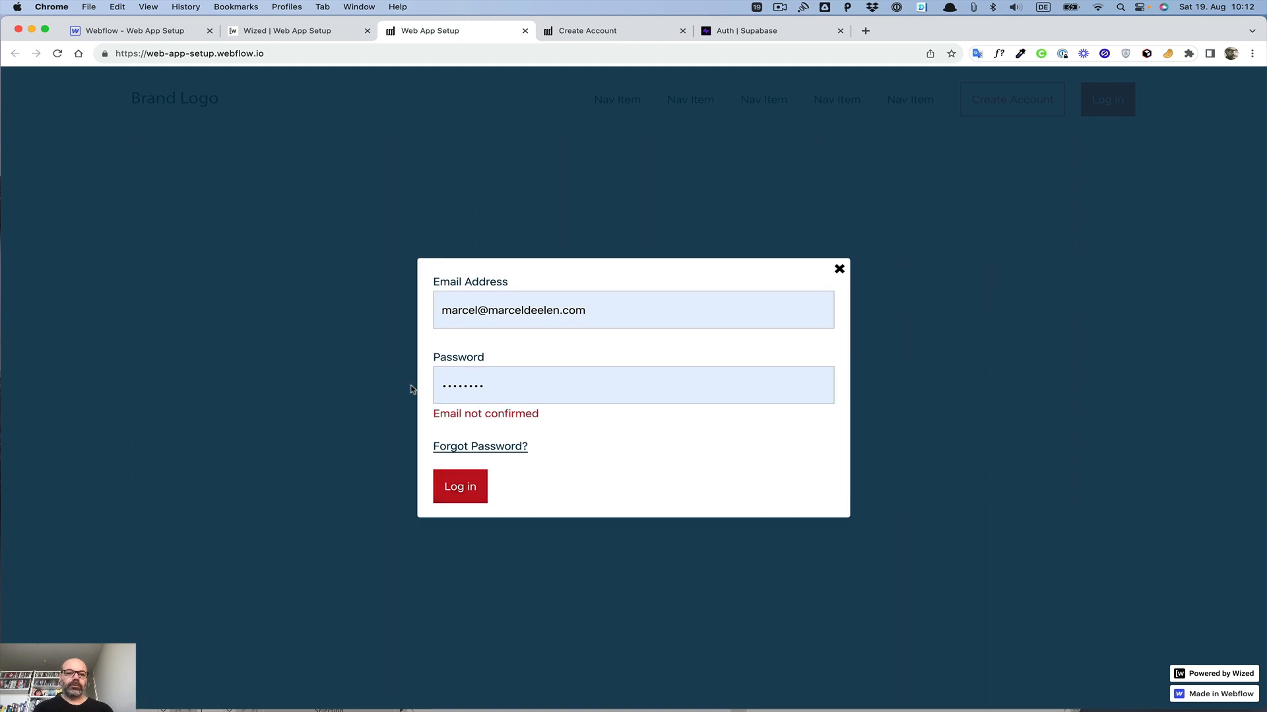
click(470, 450)
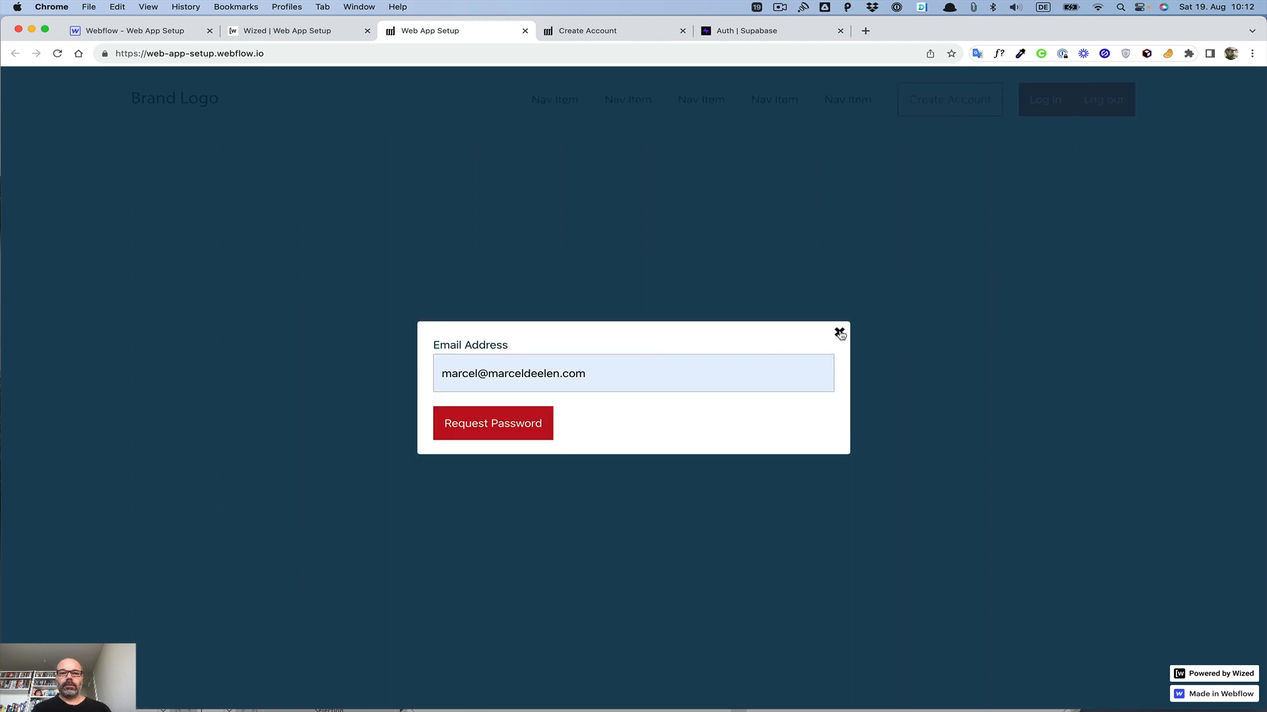
Step: Return to the Wized configurator's Data Out request list and close the login modal on the canvas
click(323, 33)
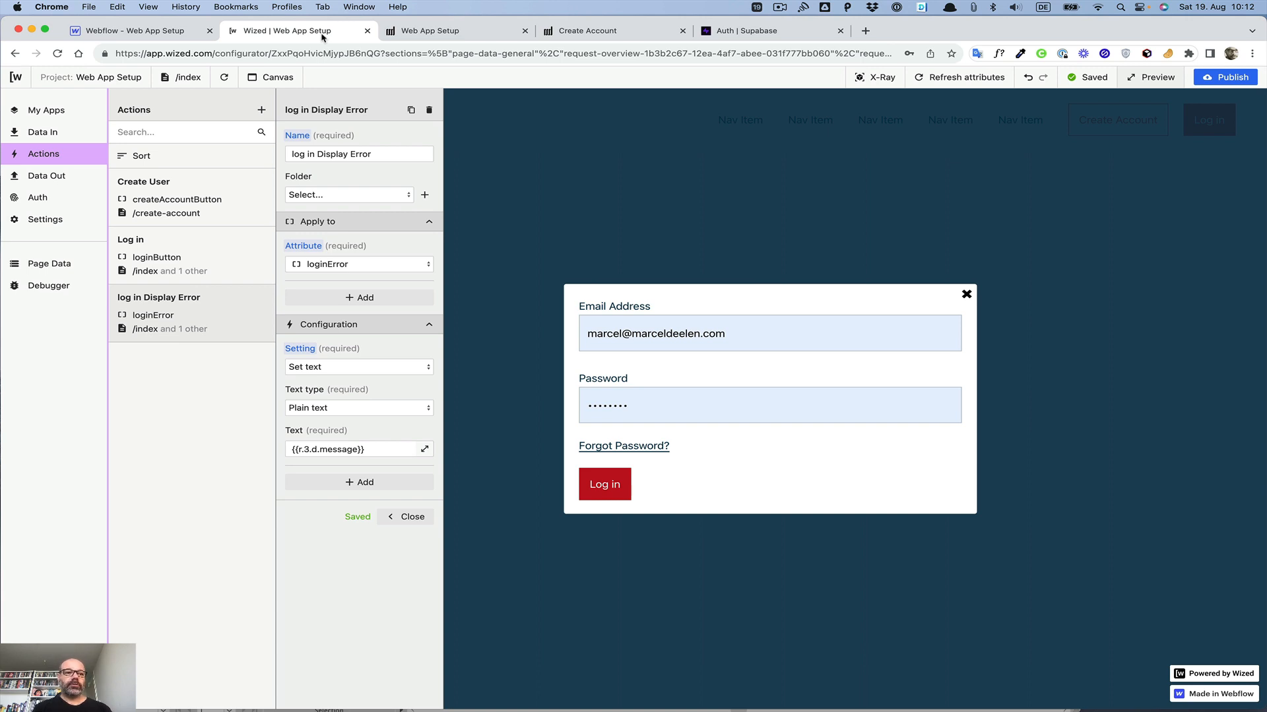
click(55, 176)
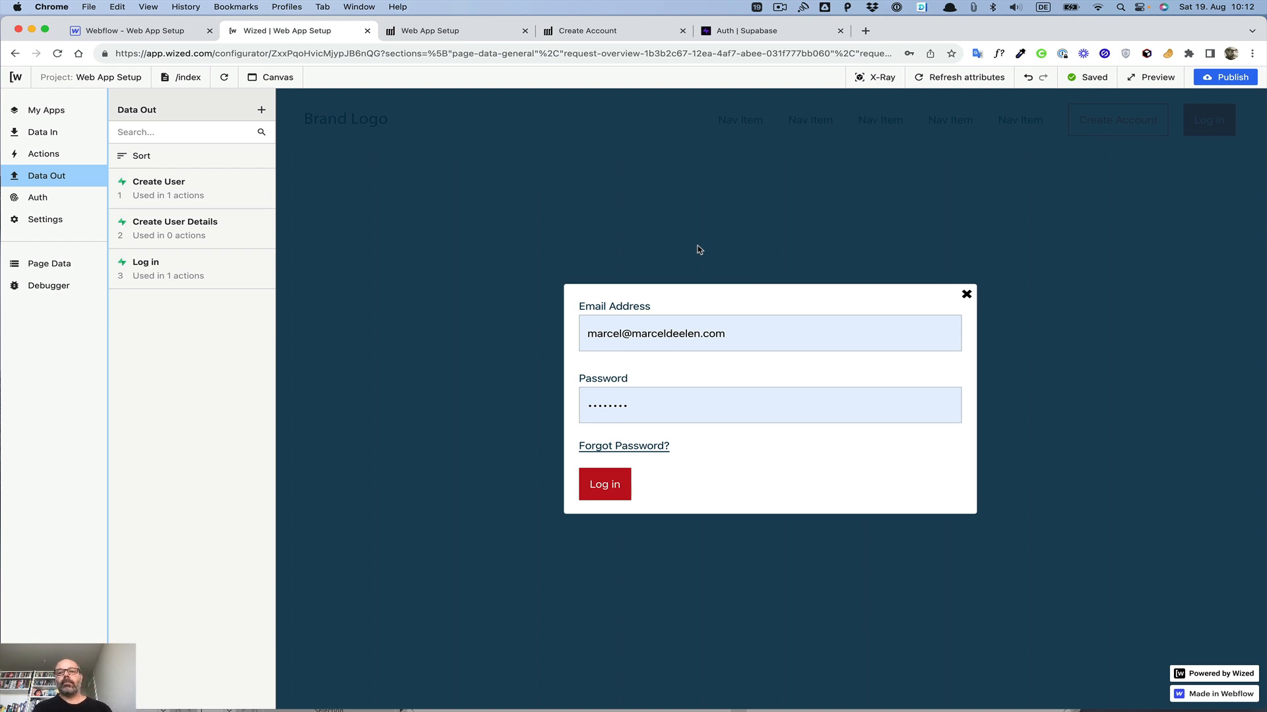
click(966, 295)
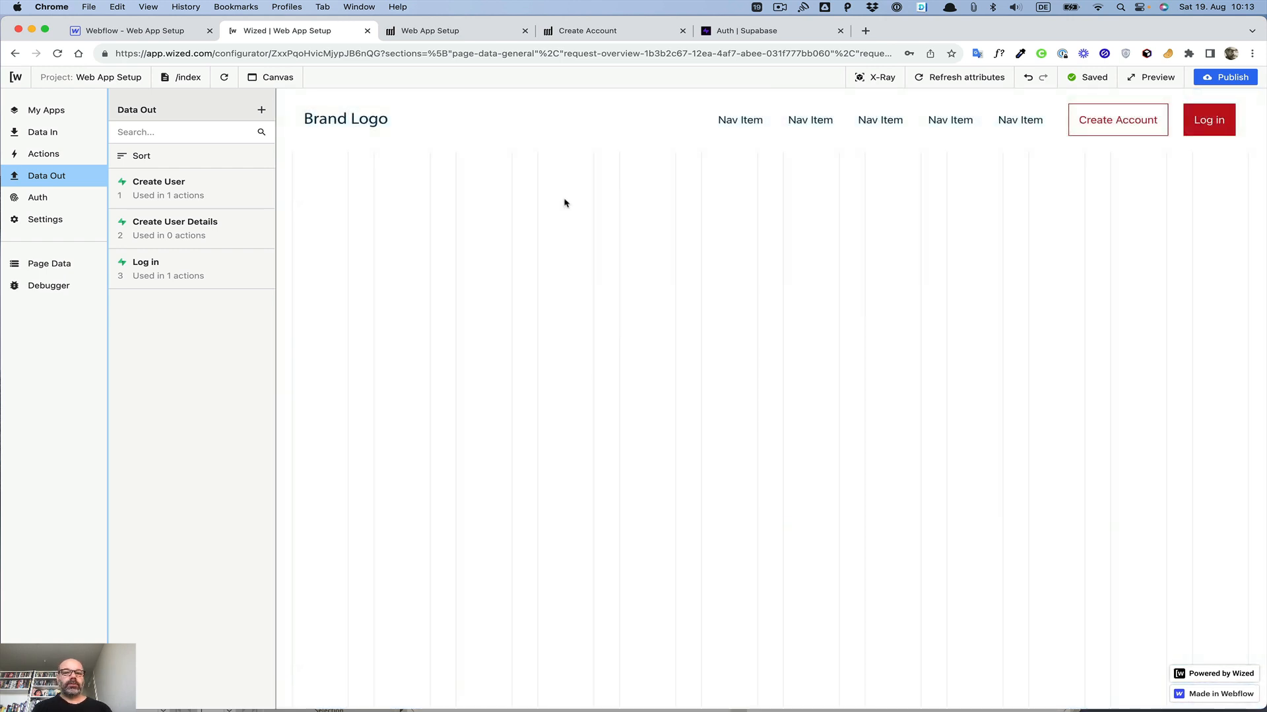
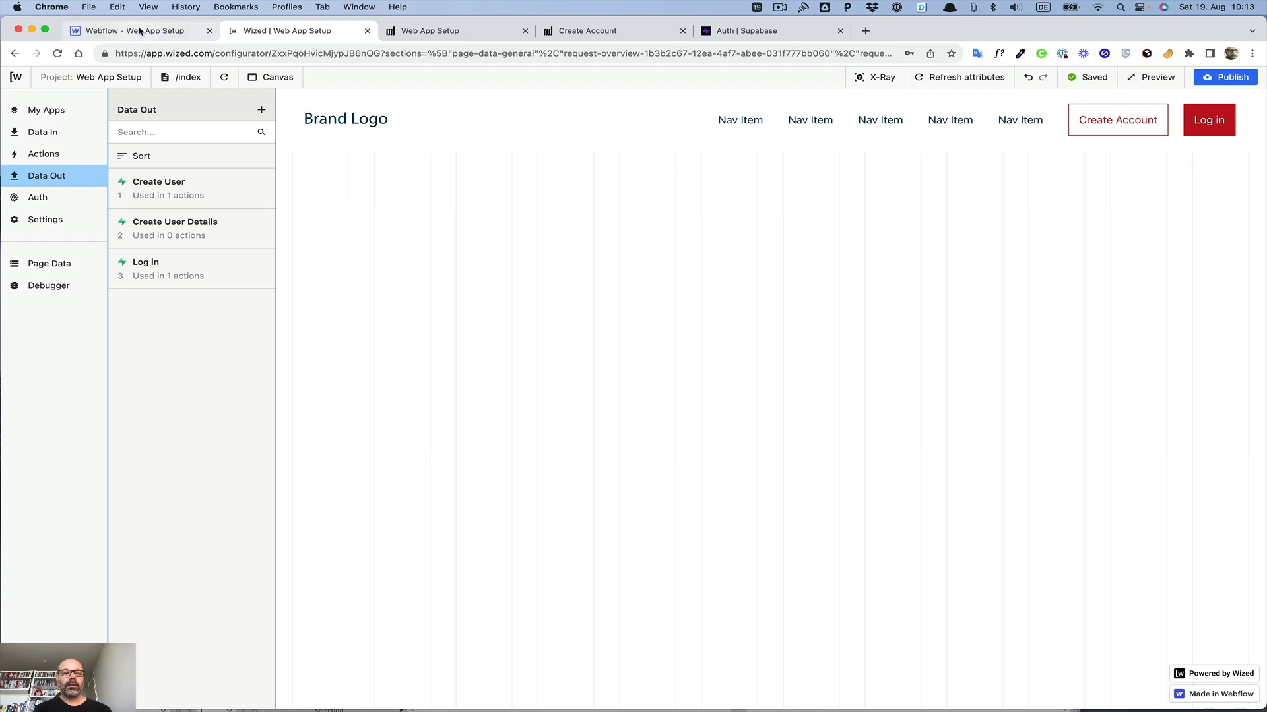
Step: Switch to the Webflow designer and open the Create Account page
click(139, 30)
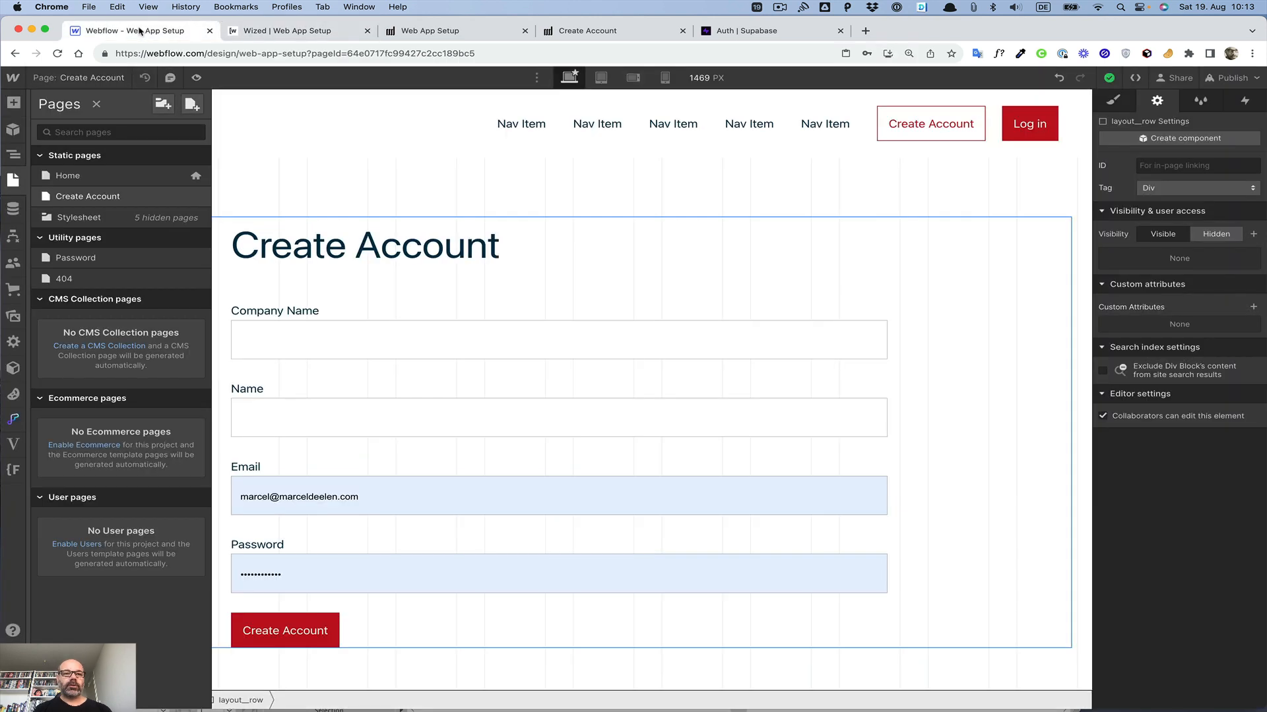
click(86, 179)
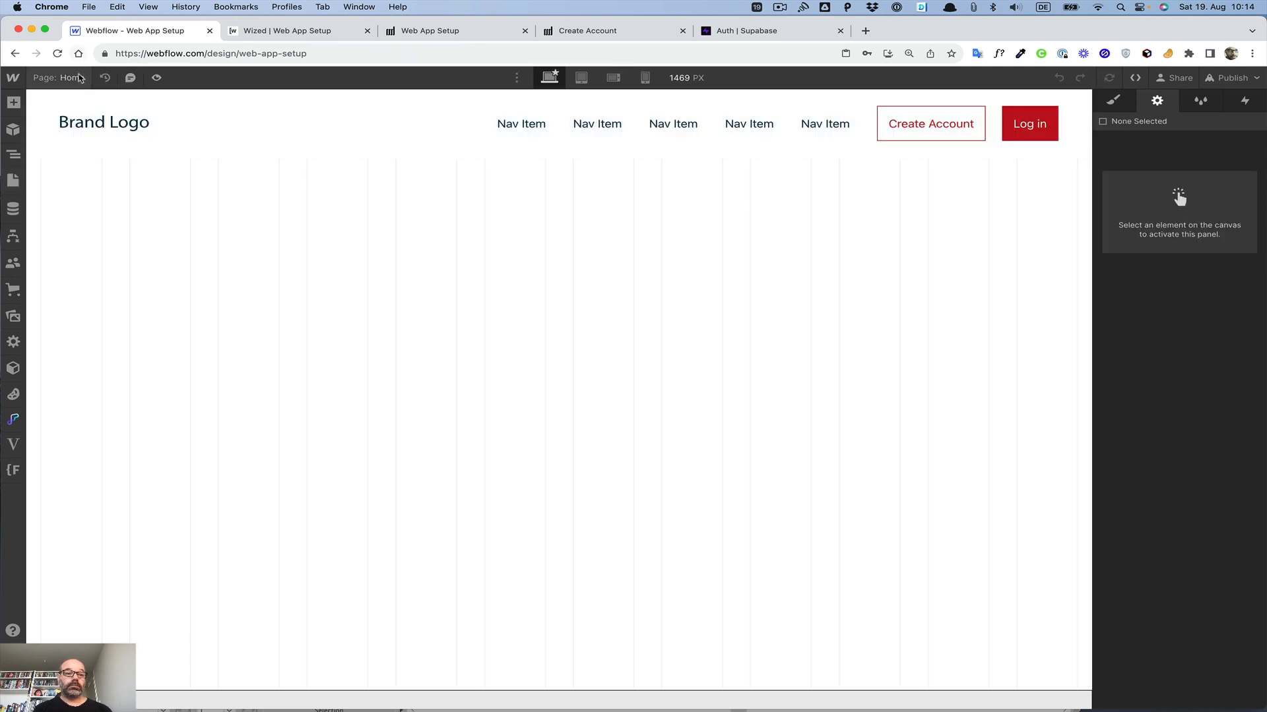
click(80, 78)
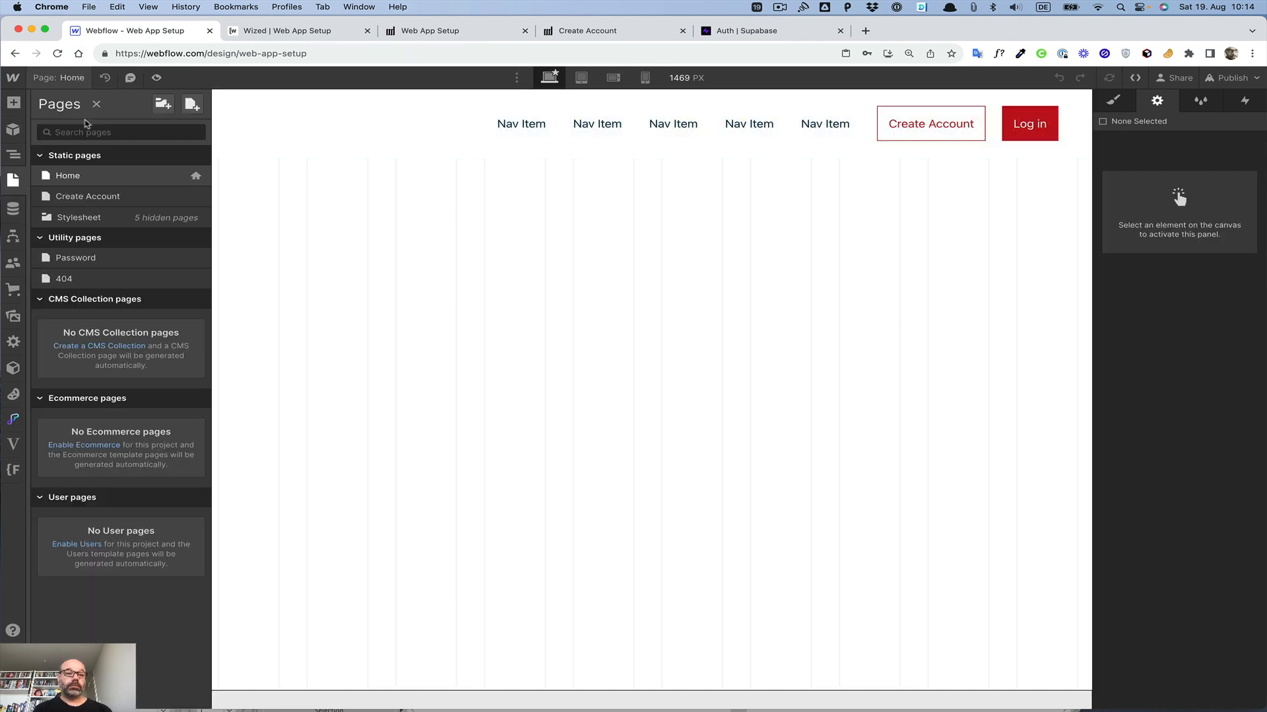
click(96, 198)
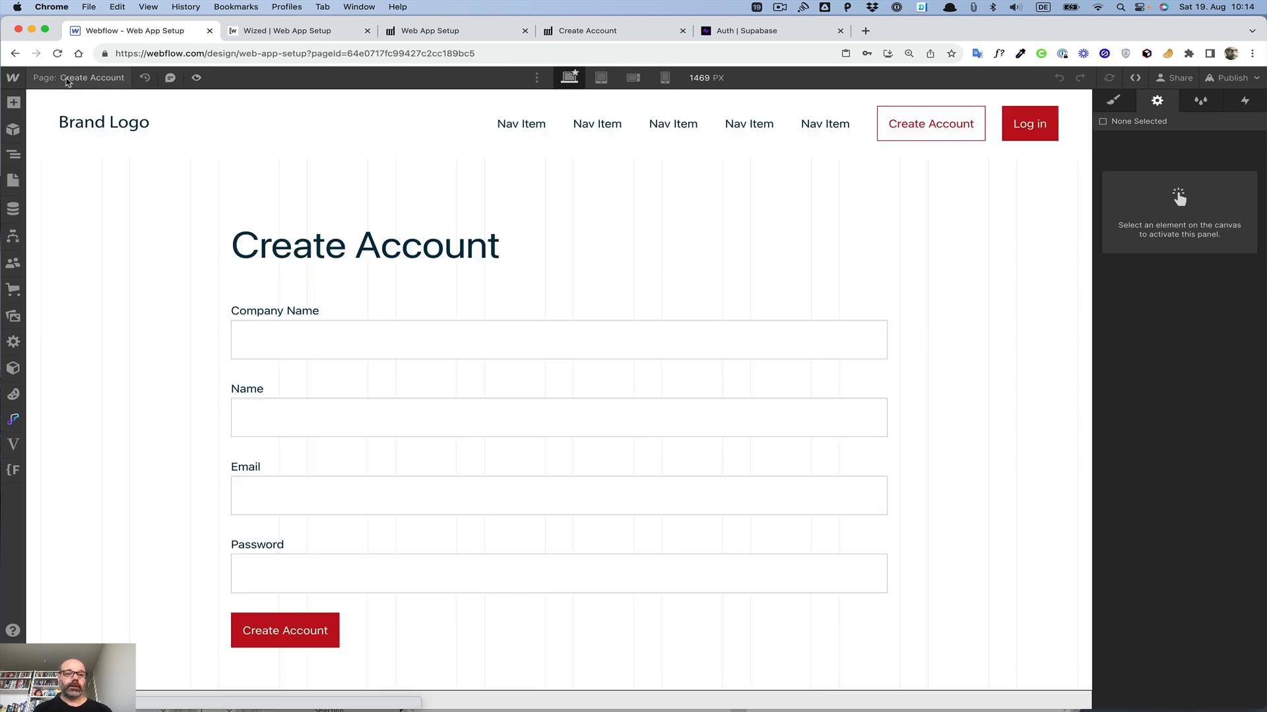
click(66, 79)
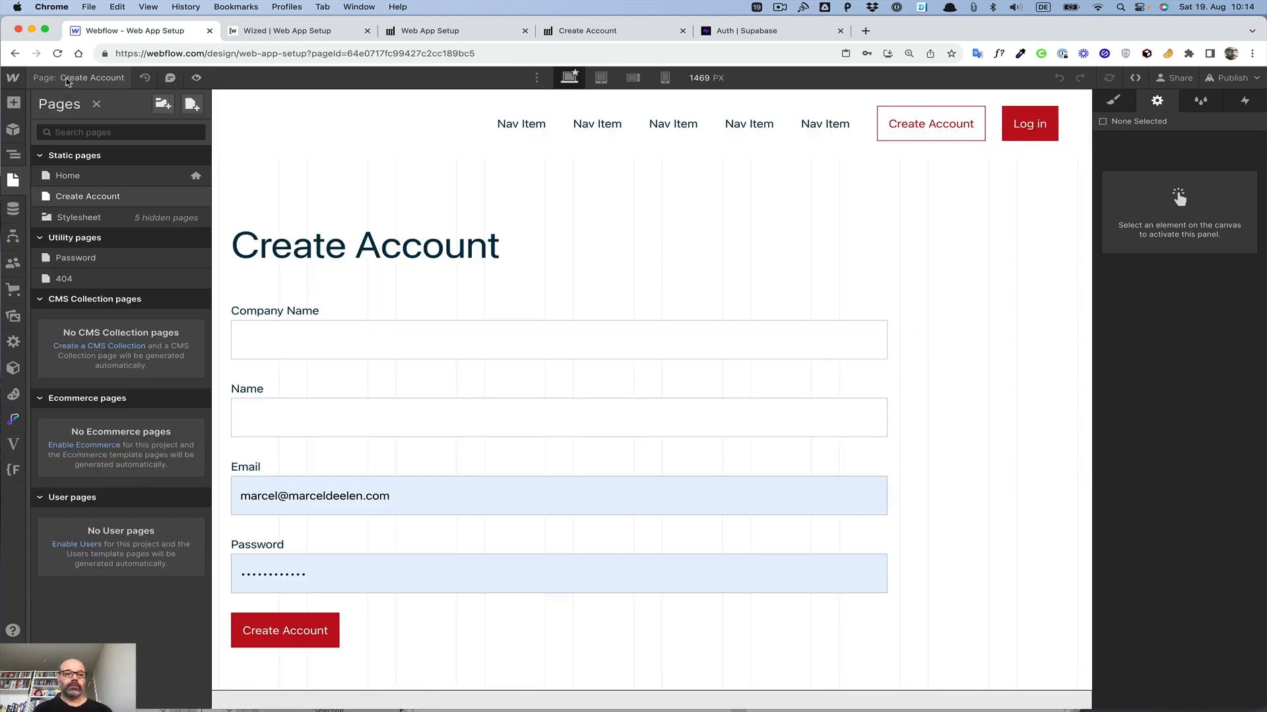
Step: Duplicate the Create Account page as a new page named Dashboard
click(196, 197)
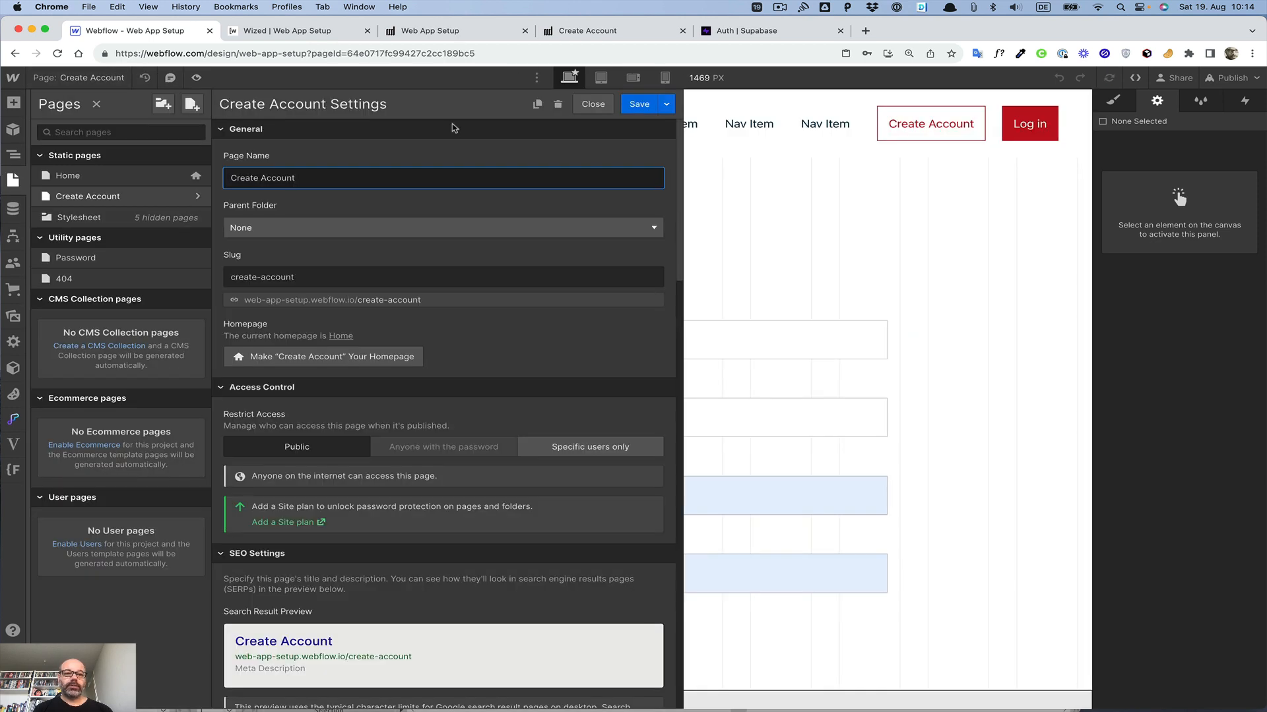
click(538, 105)
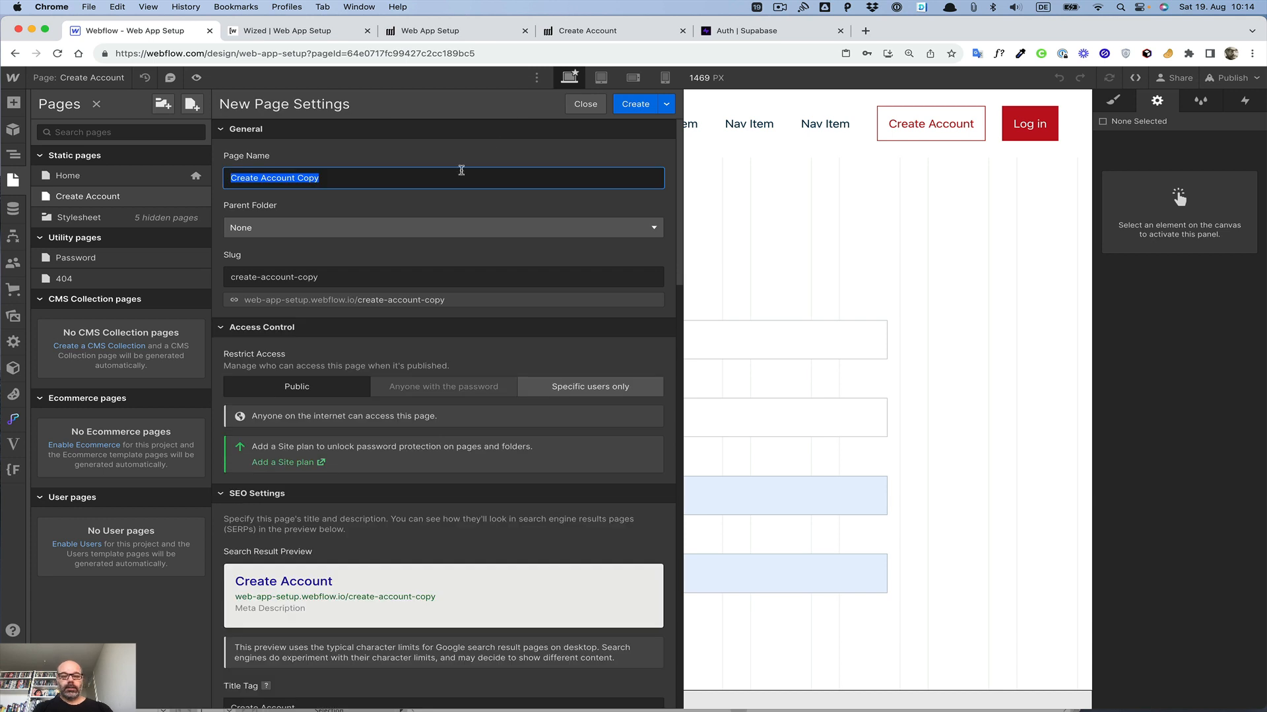
text(Dashboard)
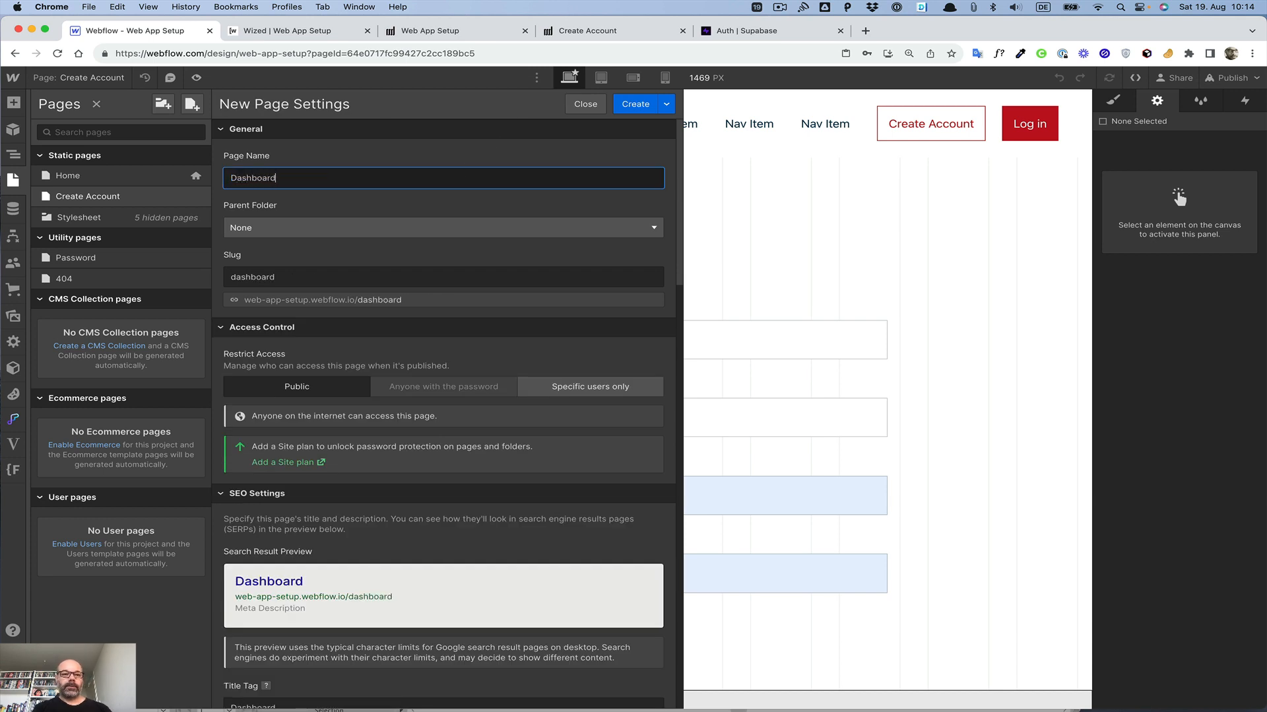
click(636, 106)
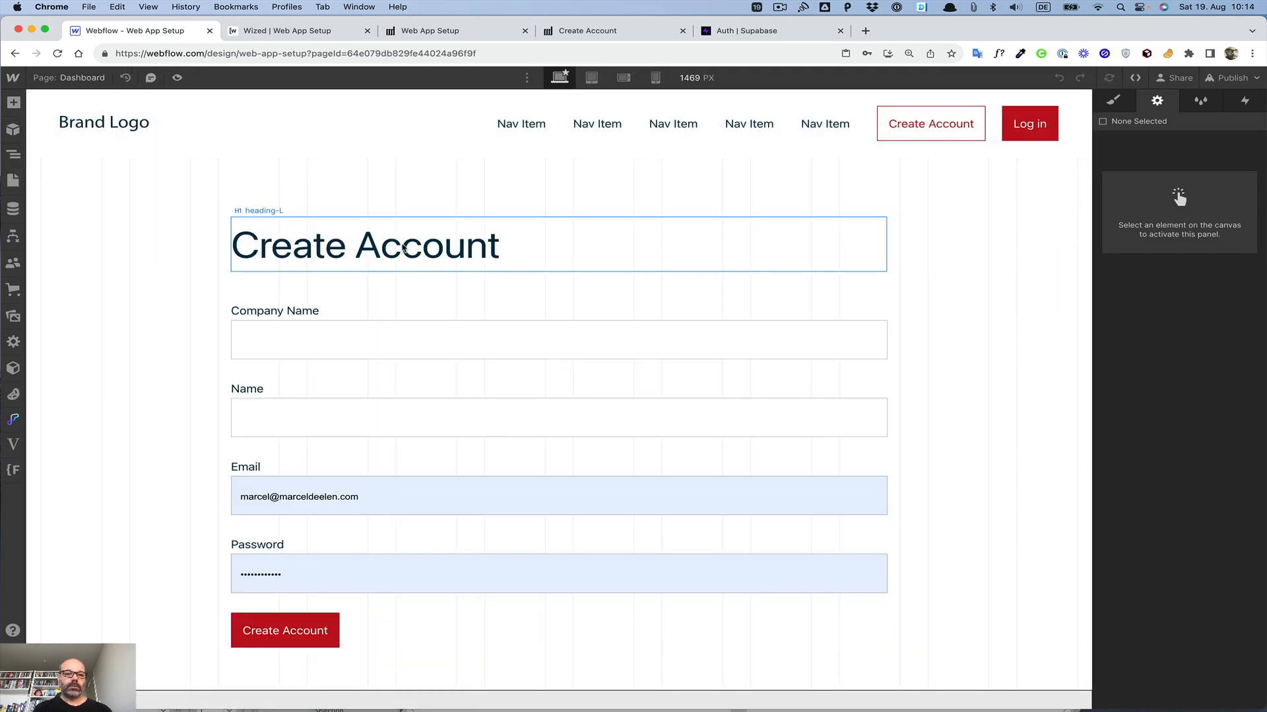
Step: Delete the account form from the Dashboard page
double_click(403, 246)
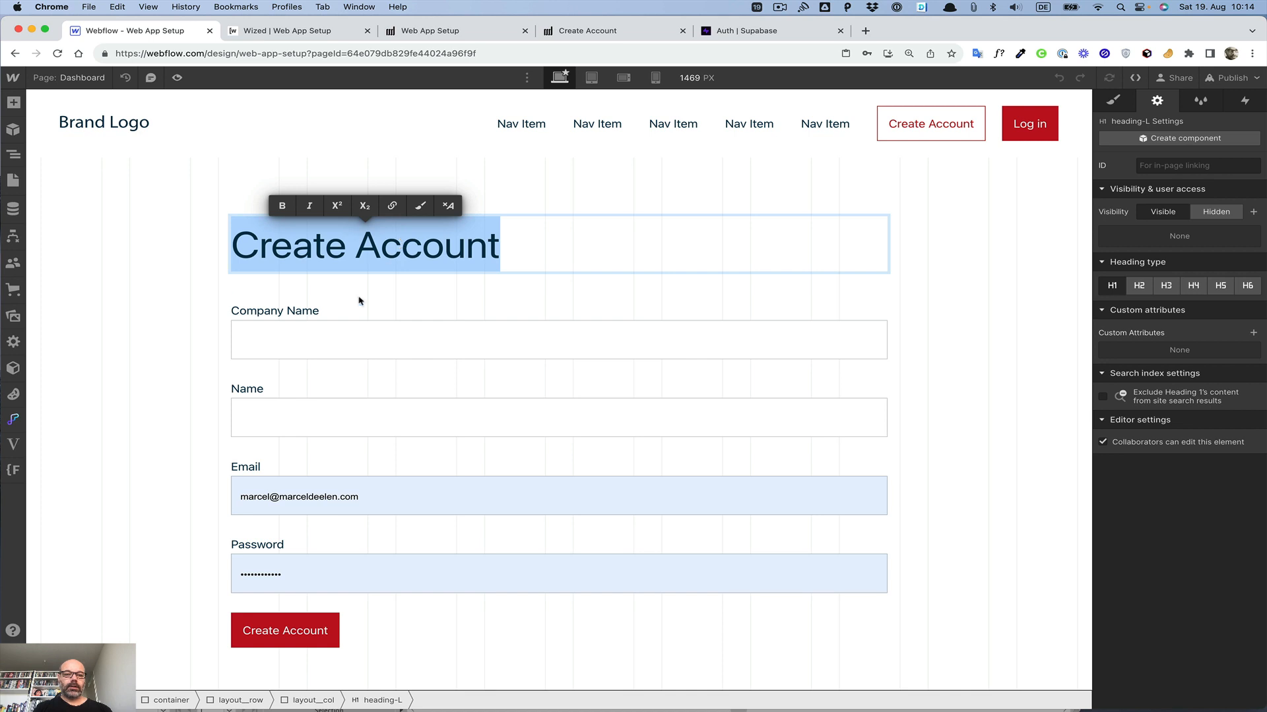
click(369, 378)
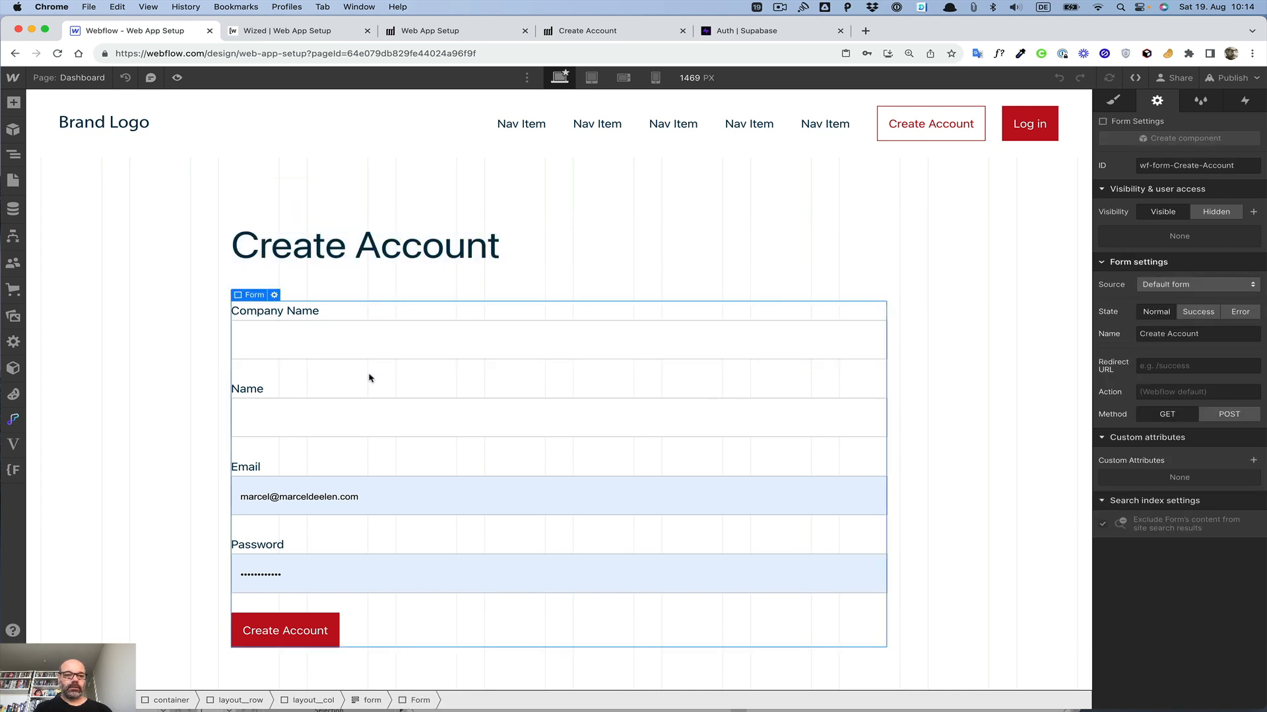
key(Delete)
click(356, 254)
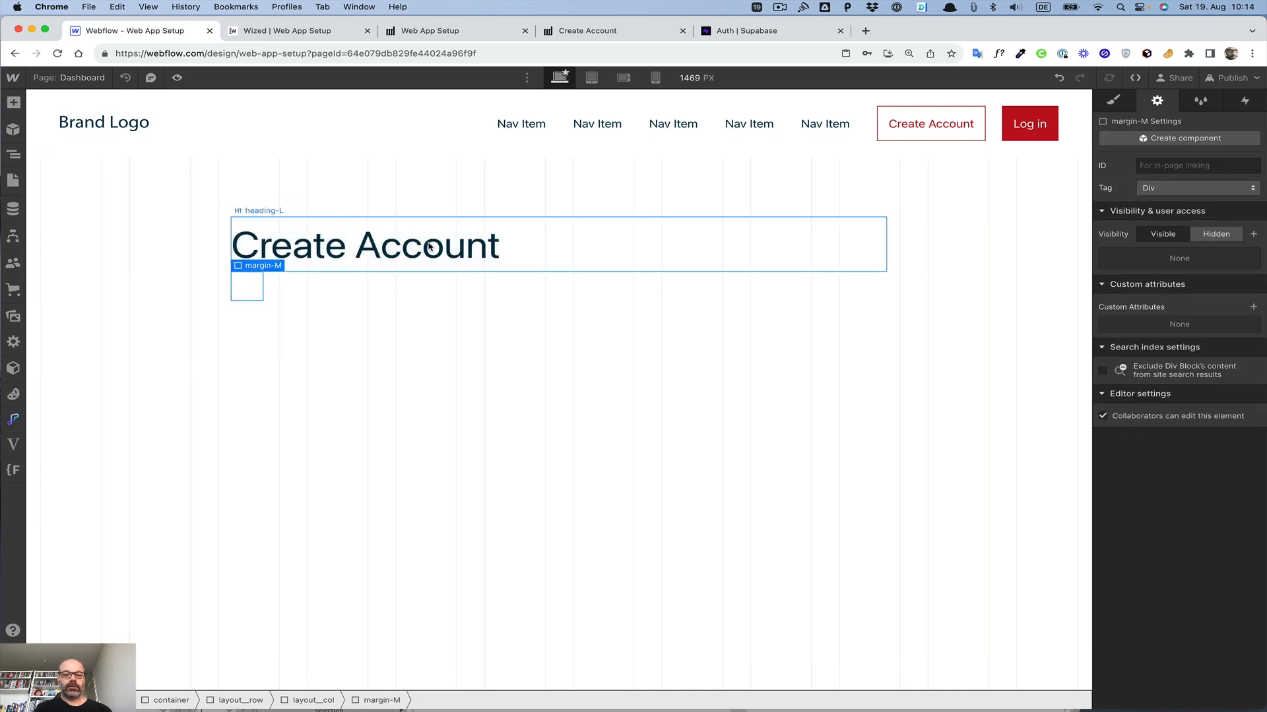
Step: Empty the page heading's text and give it a custom attribute wized with the value heading
double_click(543, 245)
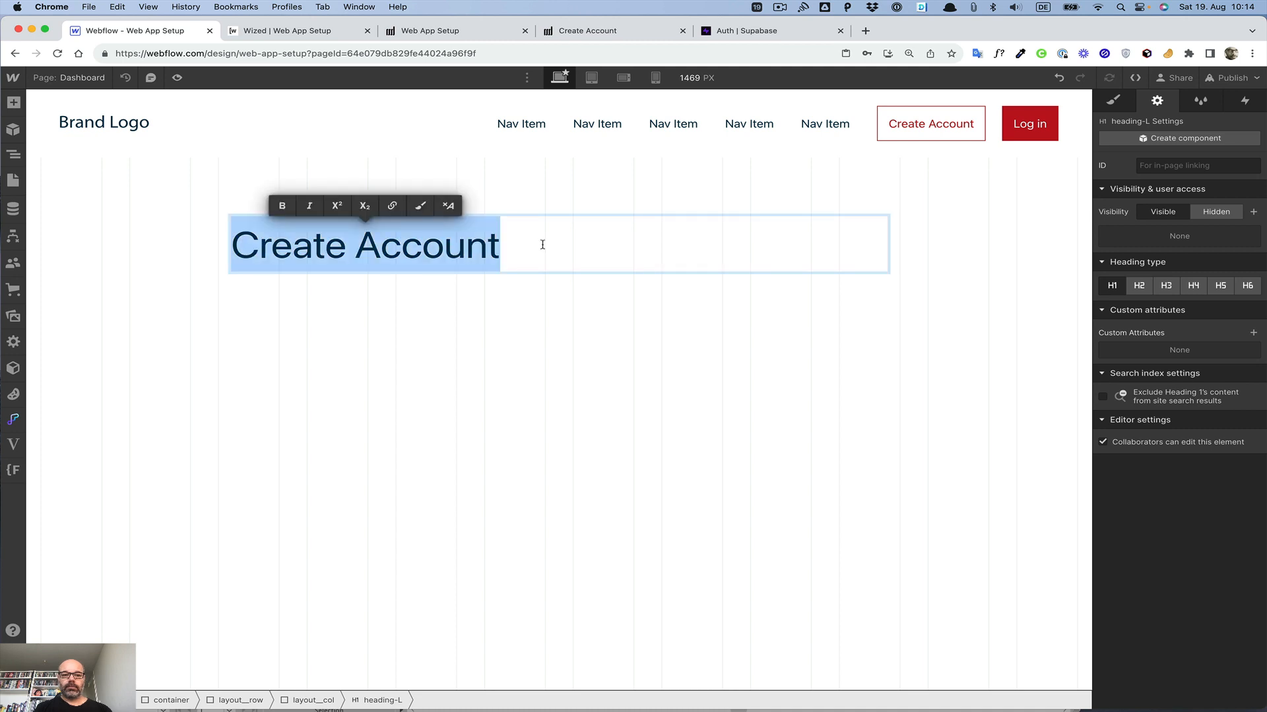
key(BackSpace)
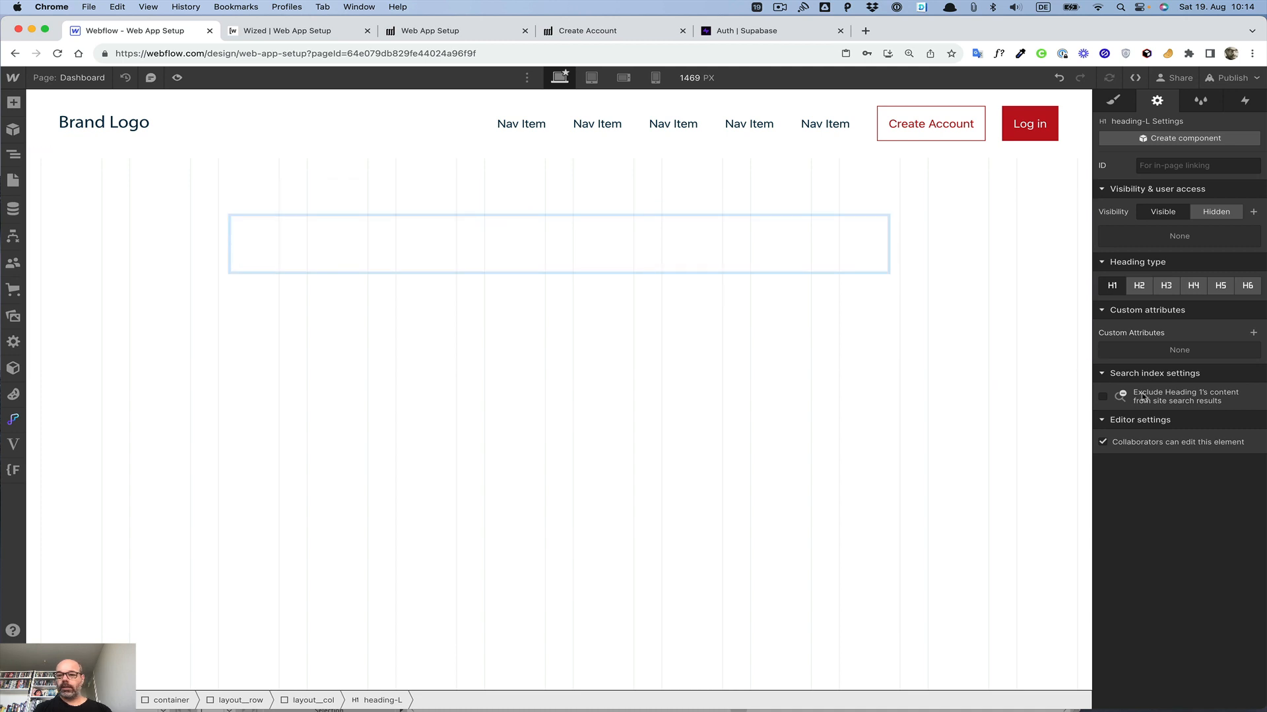
click(1252, 332)
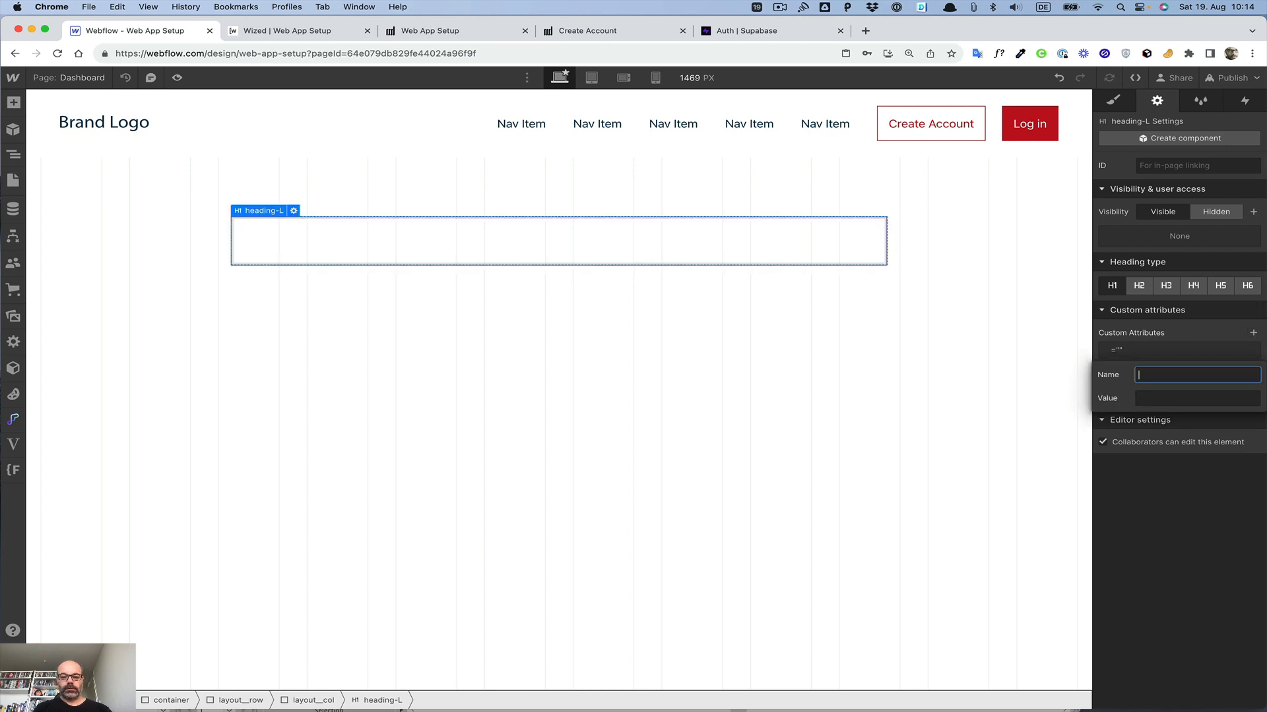
text(wized)
key(Tab)
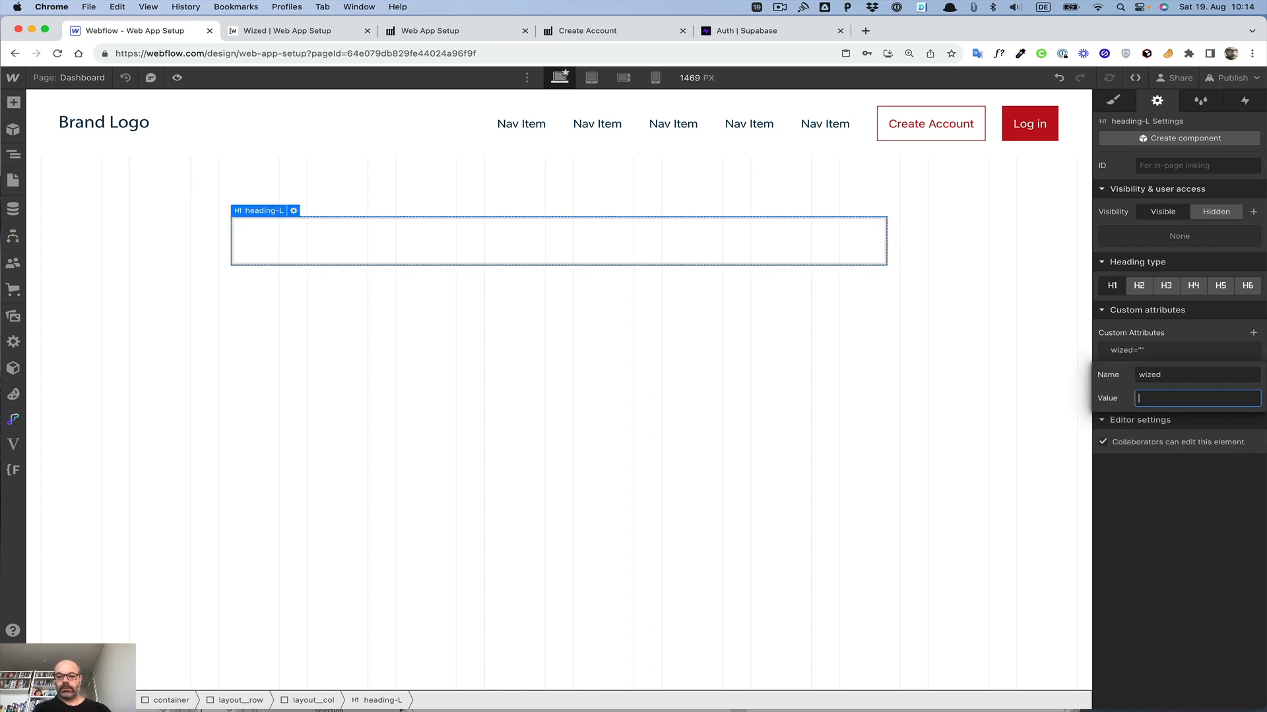
text(h)
key(BackSpace)
text(des)
key(BackSpace)
text(headline)
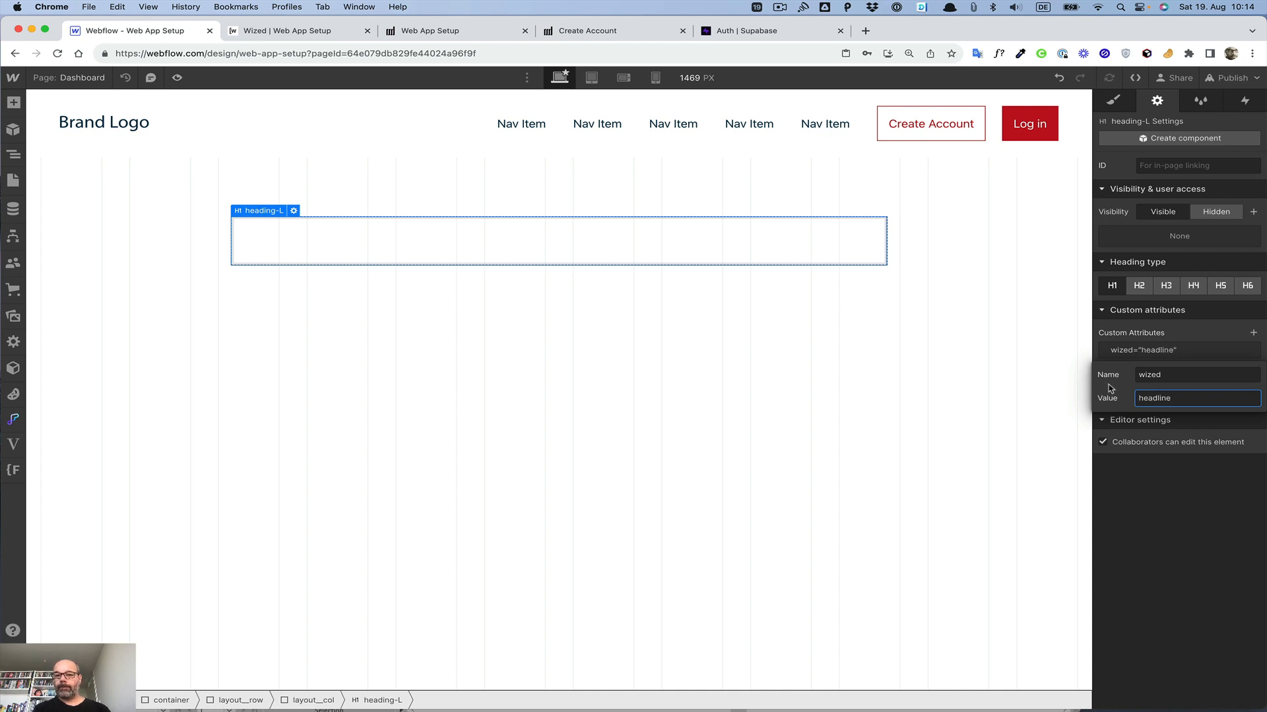
key(BackSpace)
key(BackSpace)
key(BackSpace)
key(BackSpace)
text(er)
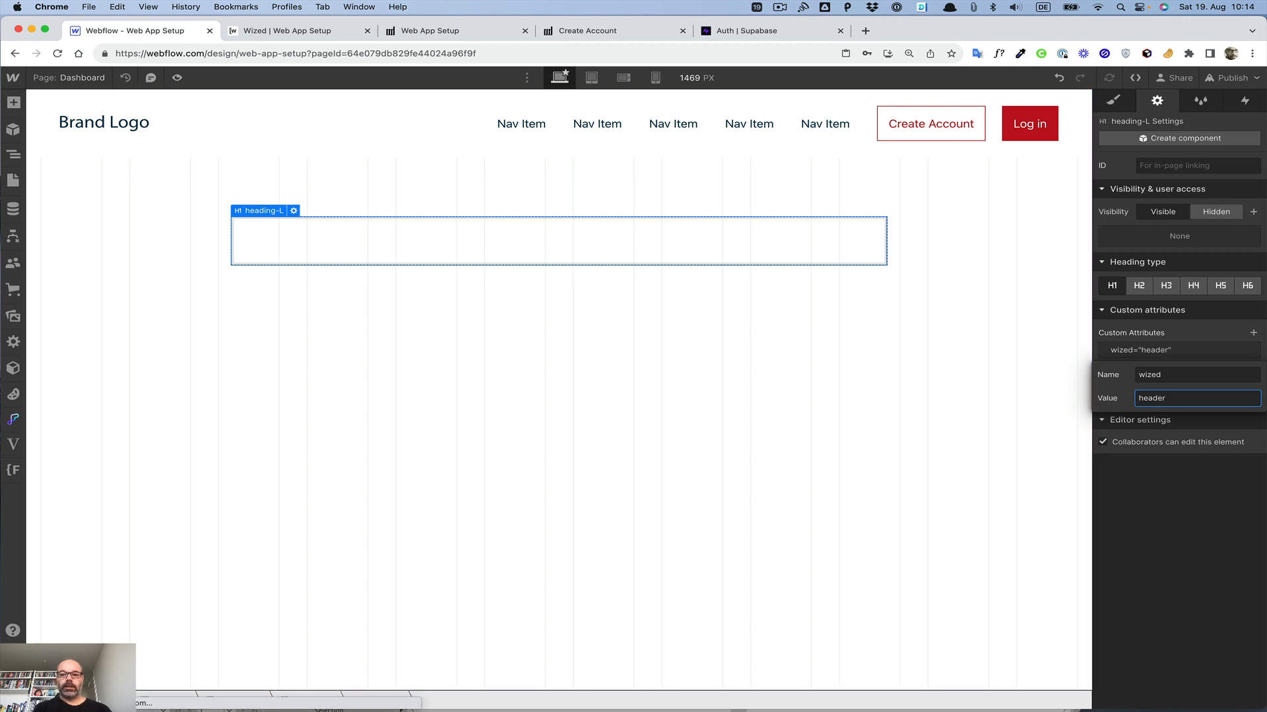
key(BackSpace)
key(BackSpace)
text(ing)
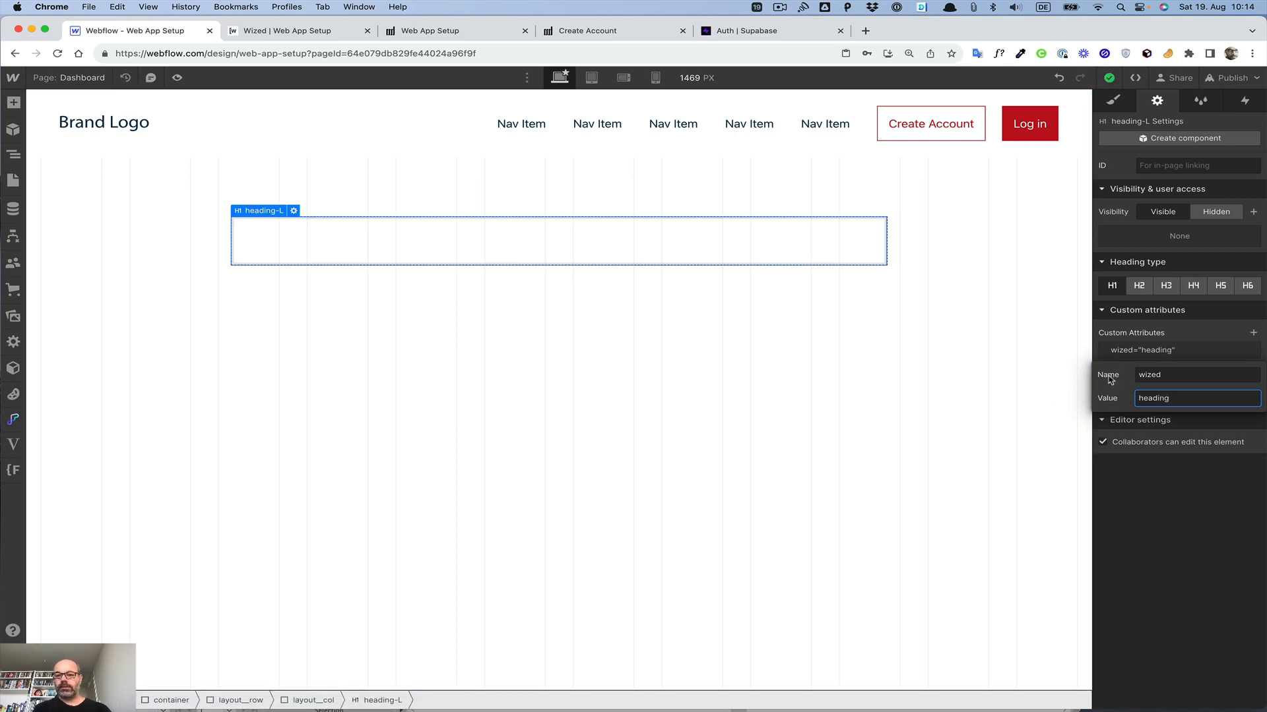
click(1149, 534)
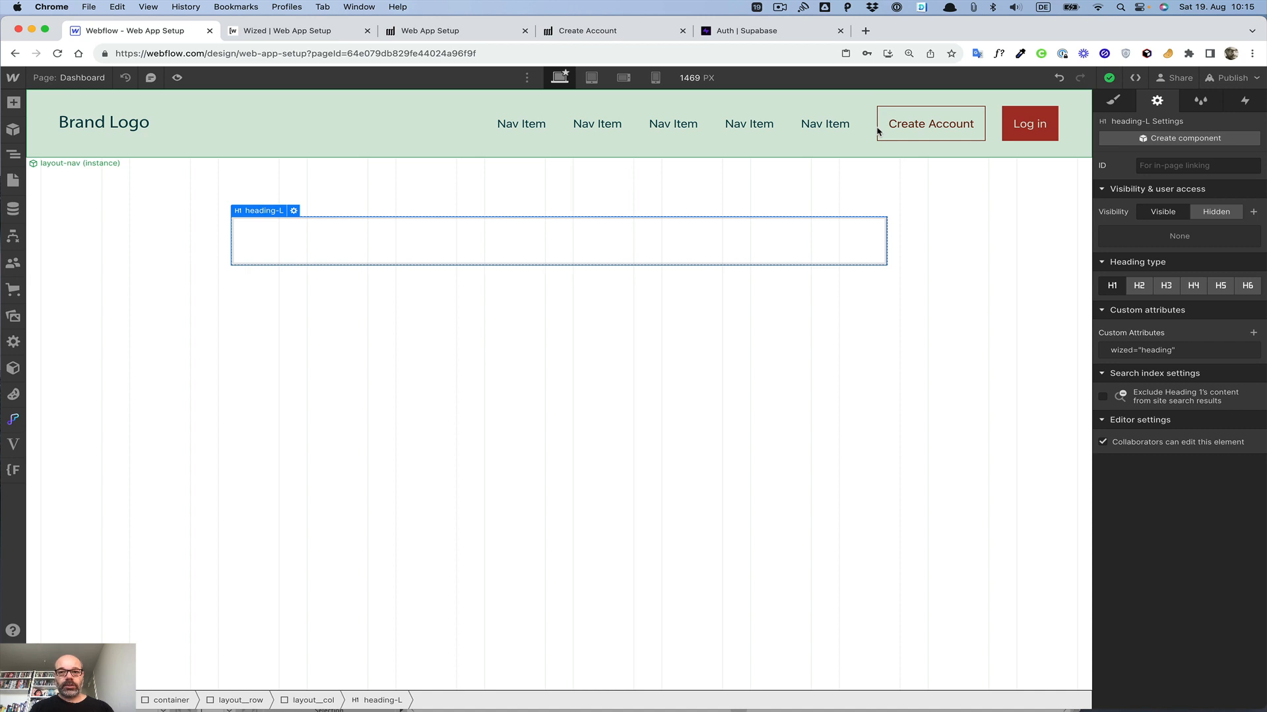
Step: In the navigation component, wrap the Create Account button, its spacer and the Log in button together in a div block
double_click(974, 133)
click(983, 134)
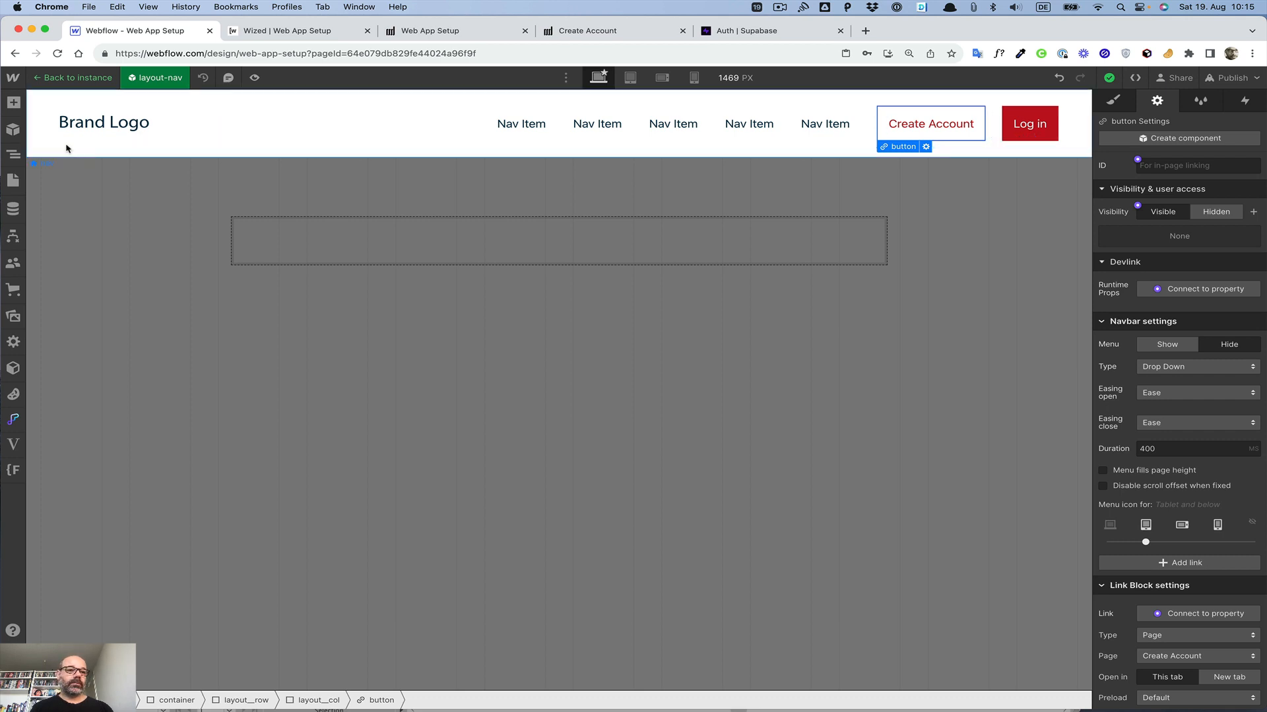
click(15, 156)
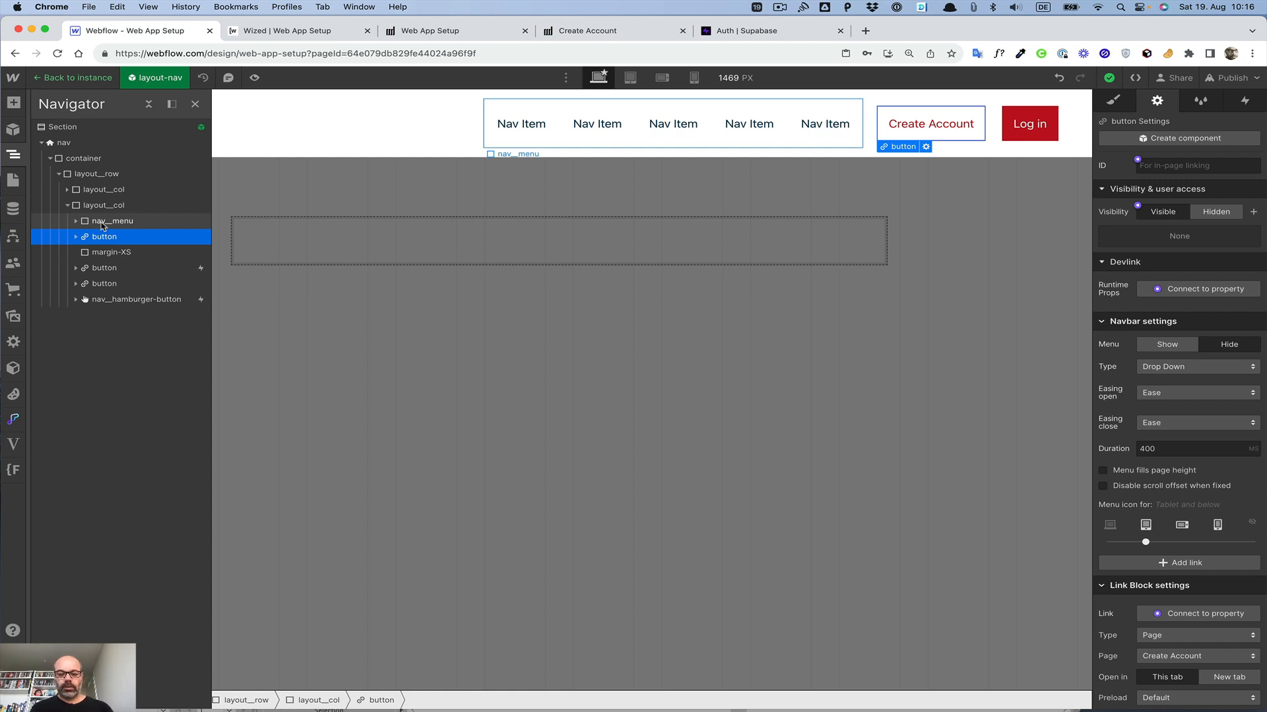
key(alt+super+g)
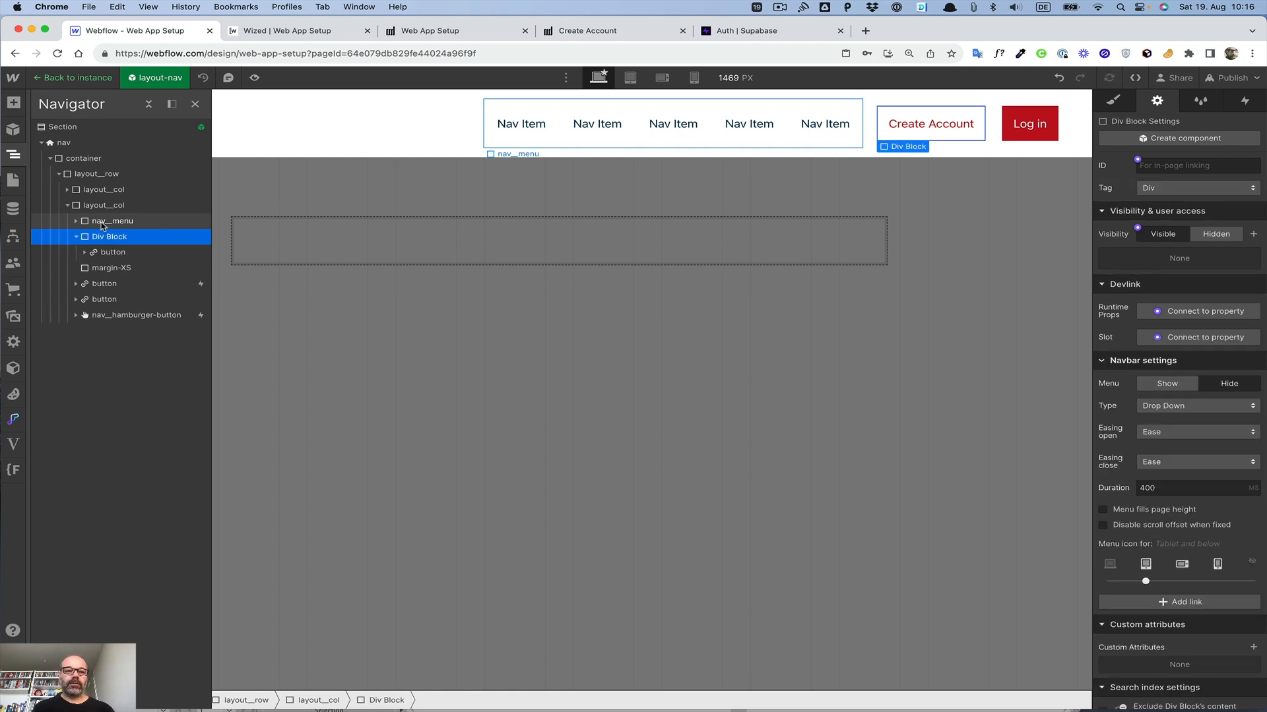
drag(106, 269, 144, 267)
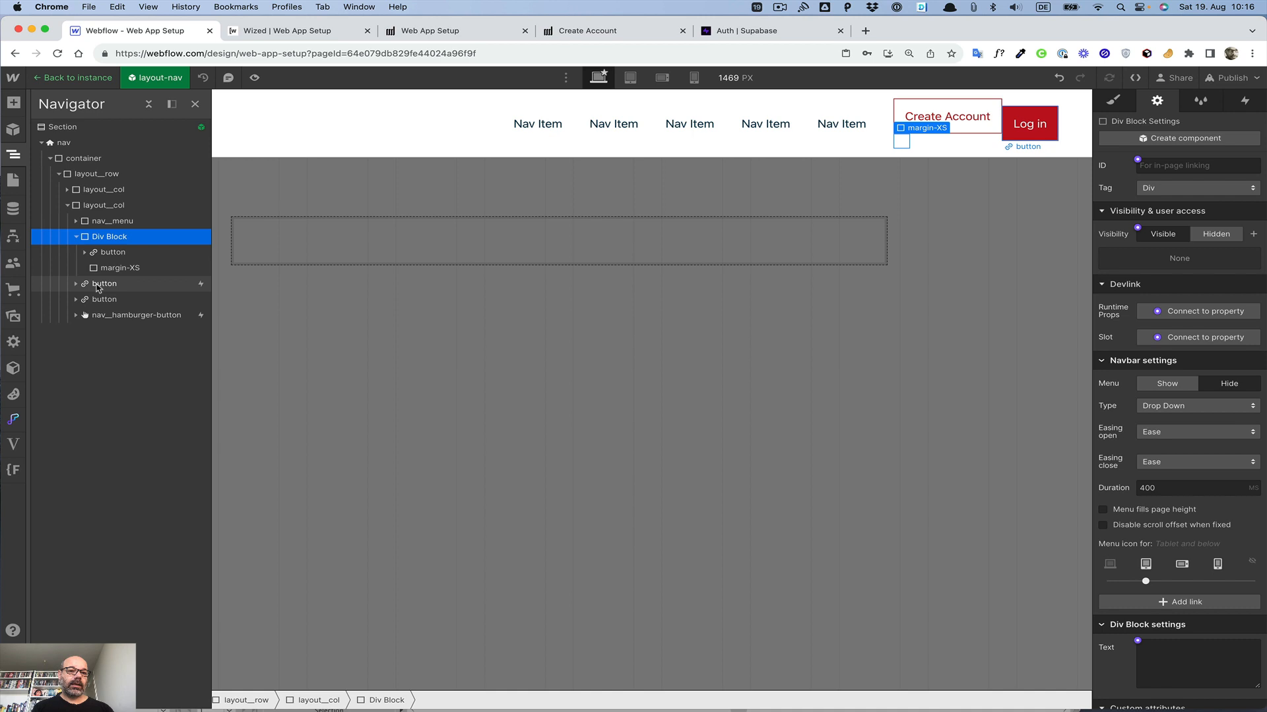
drag(118, 285, 124, 287)
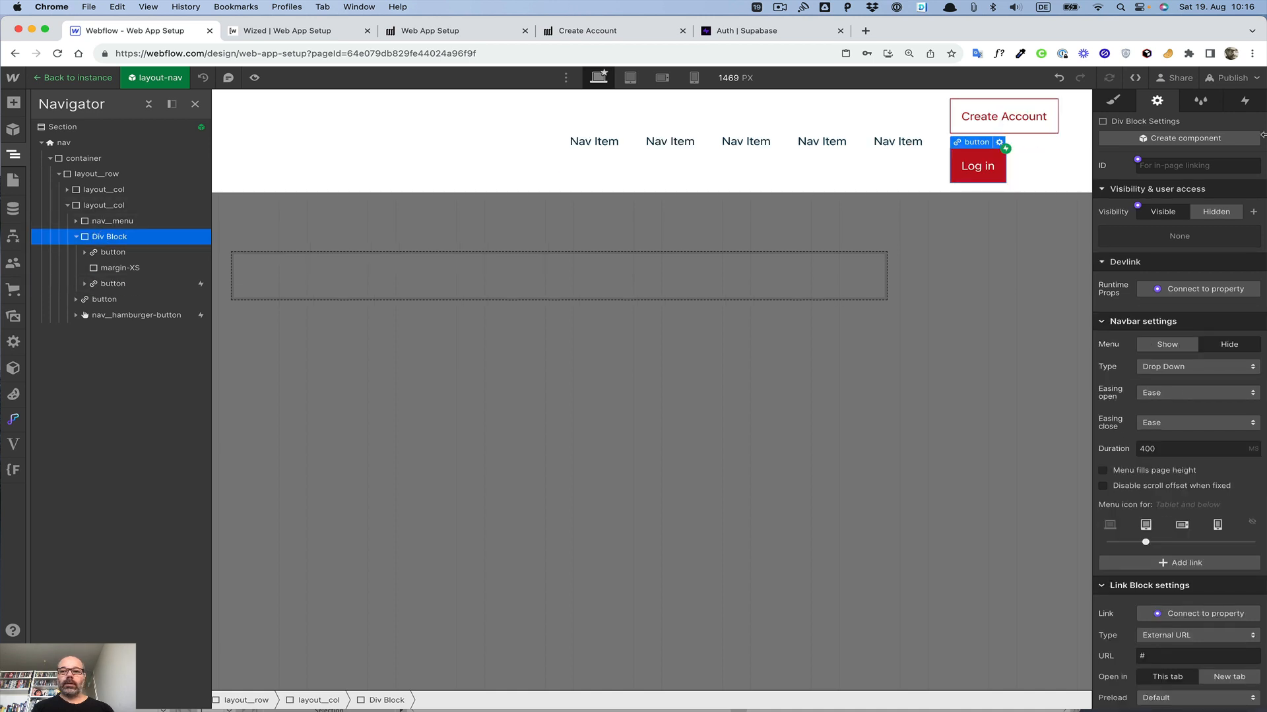
Step: Give the new div block the layout__row class
click(1202, 166)
click(1114, 99)
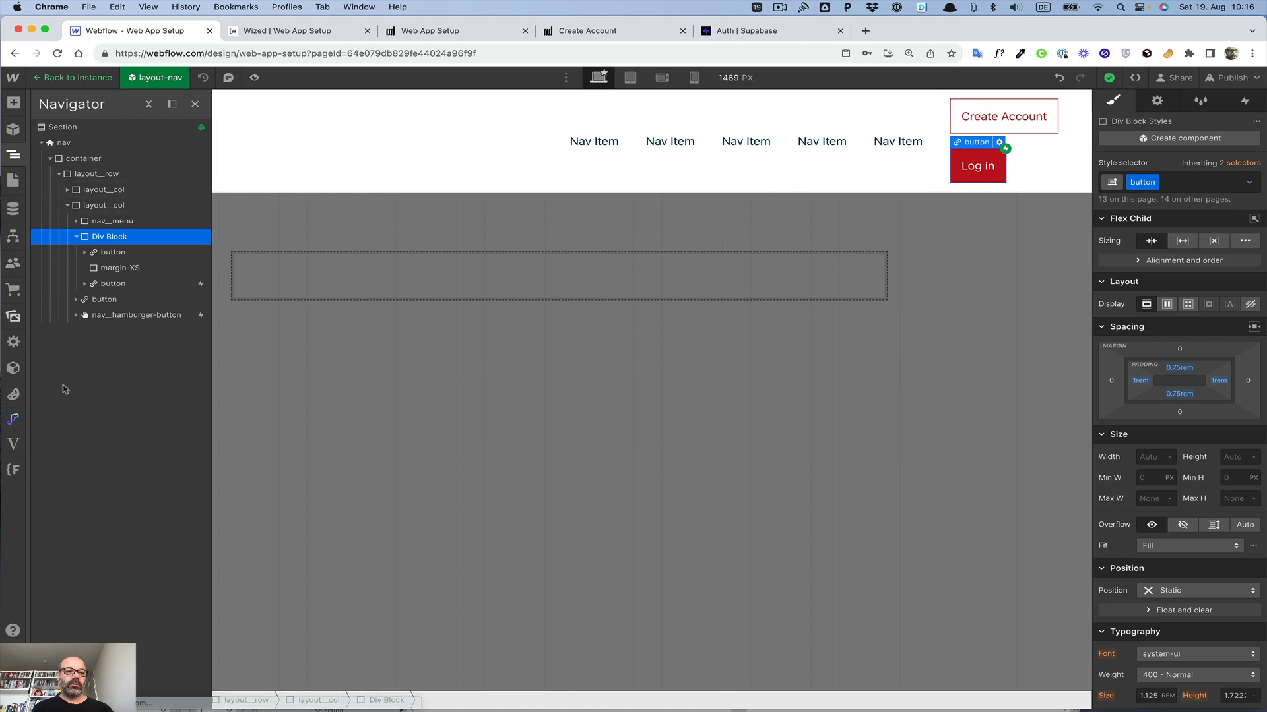
click(110, 227)
click(109, 233)
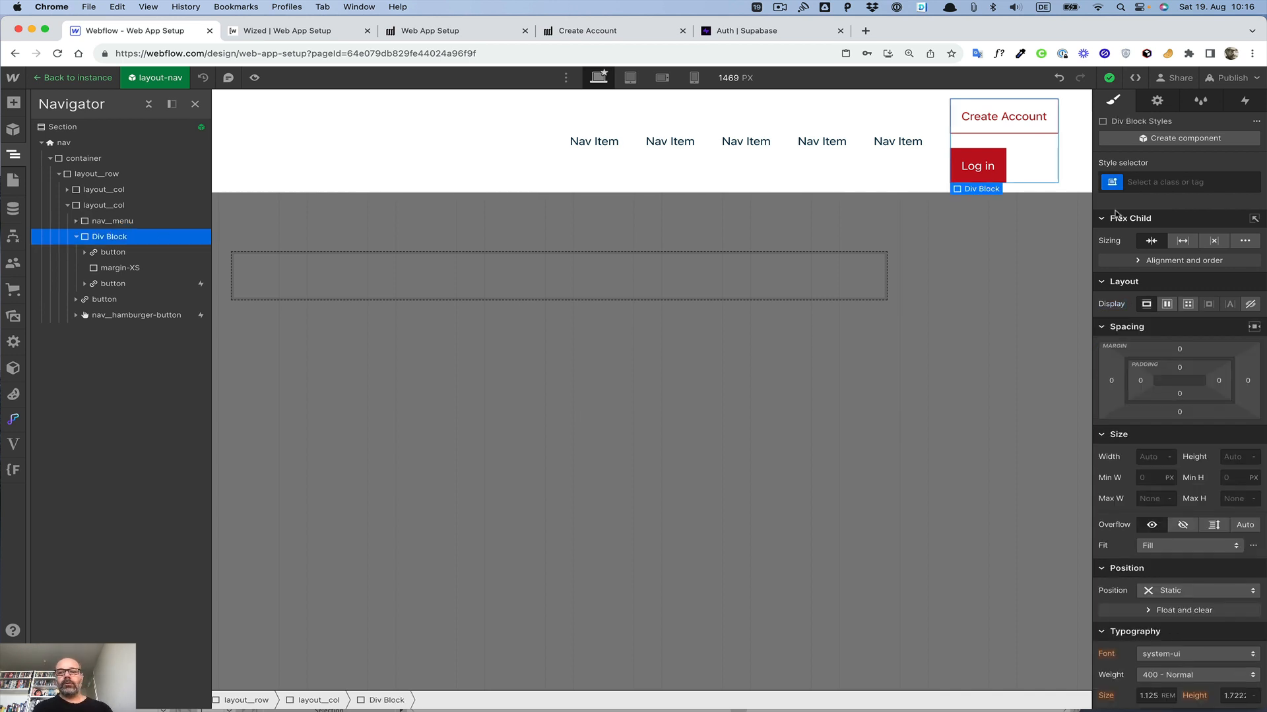
click(1156, 181)
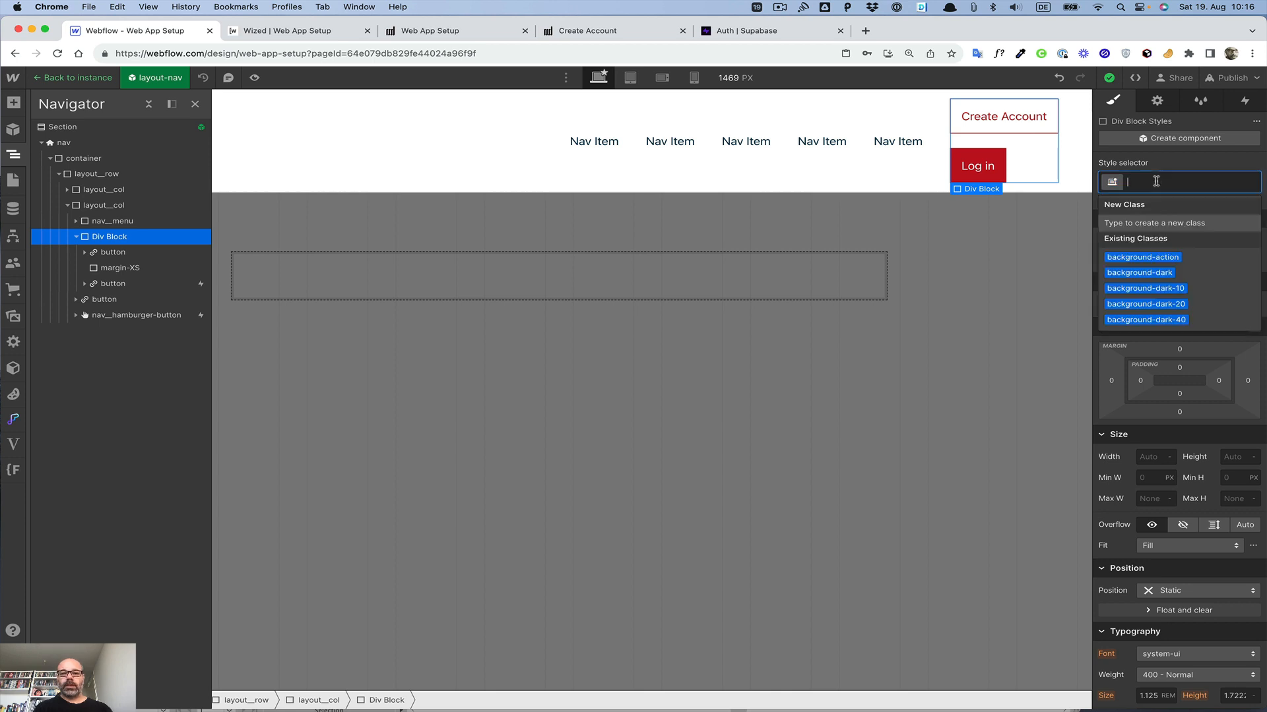
text(row)
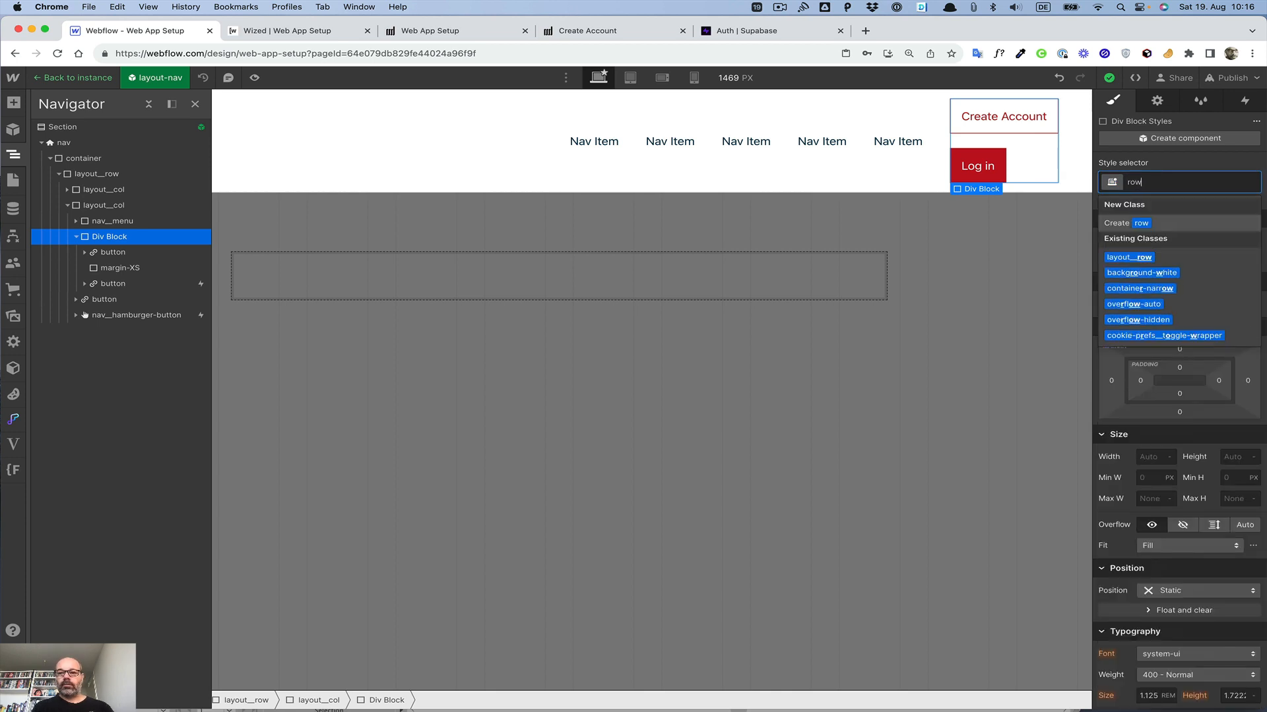
key(Down)
key(Return)
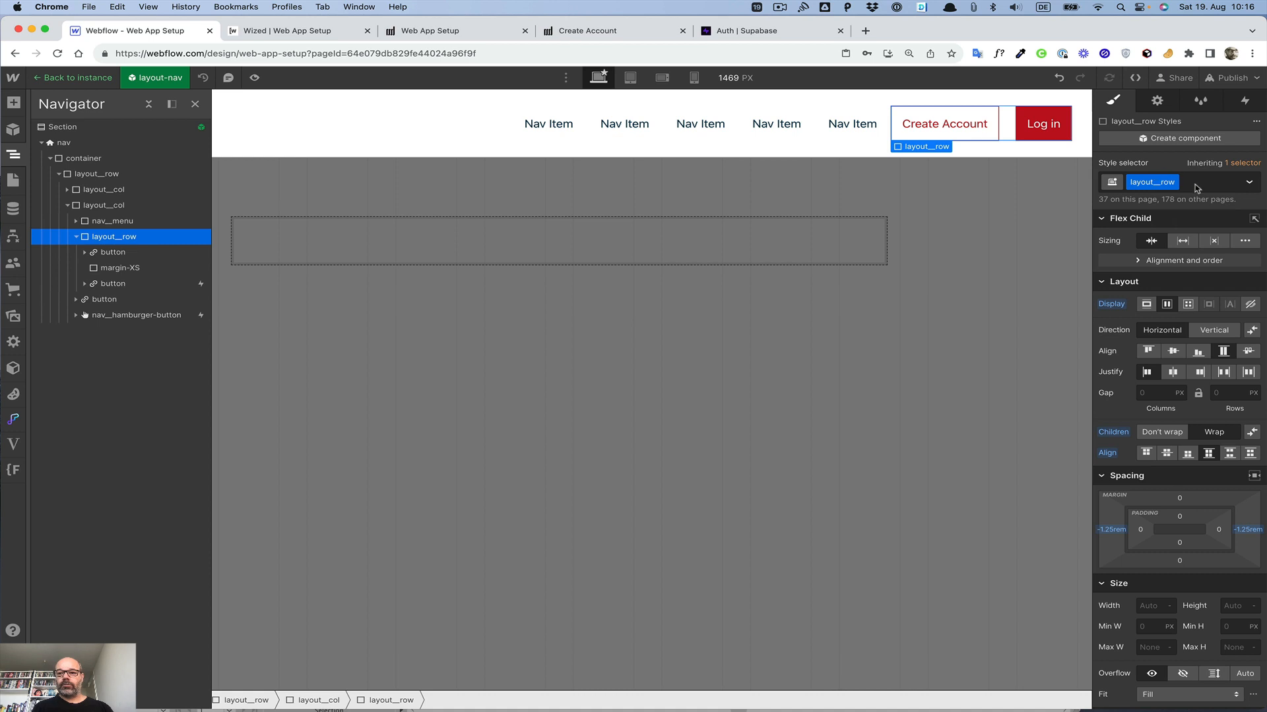
Step: Add the layout__no-gutter combo class to the div block
click(1197, 183)
text(no)
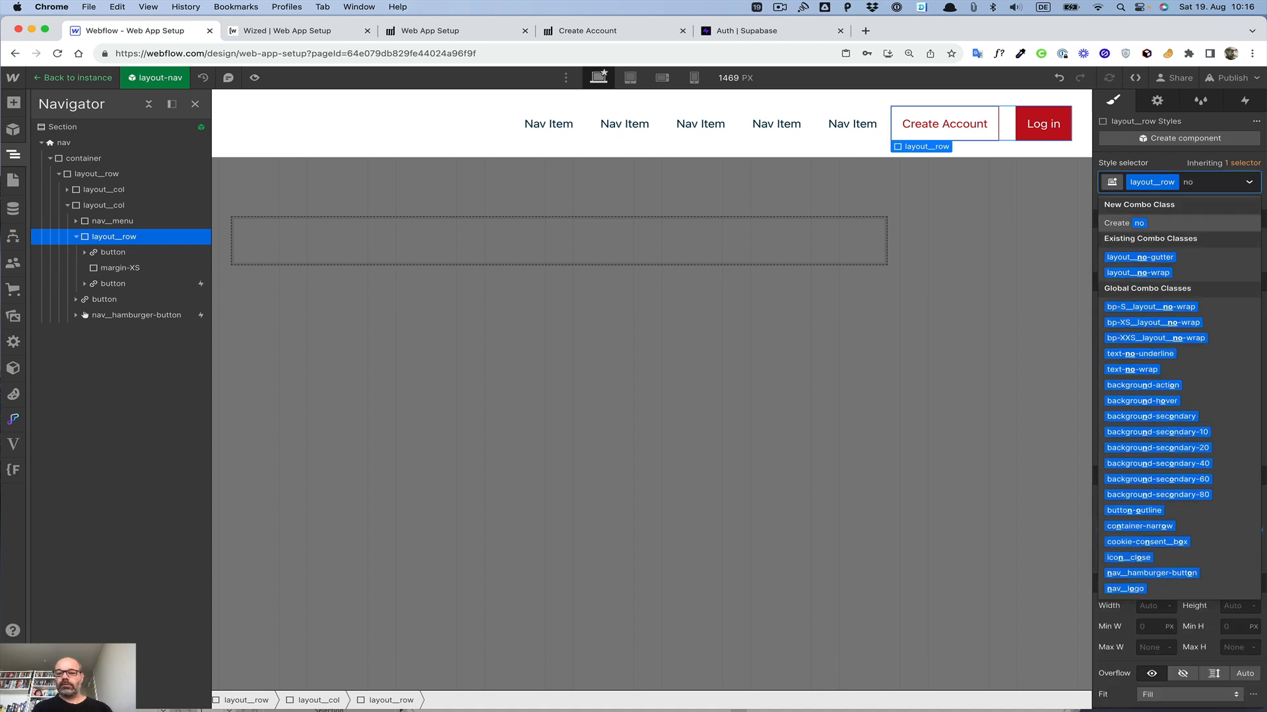
key(Down)
key(Return)
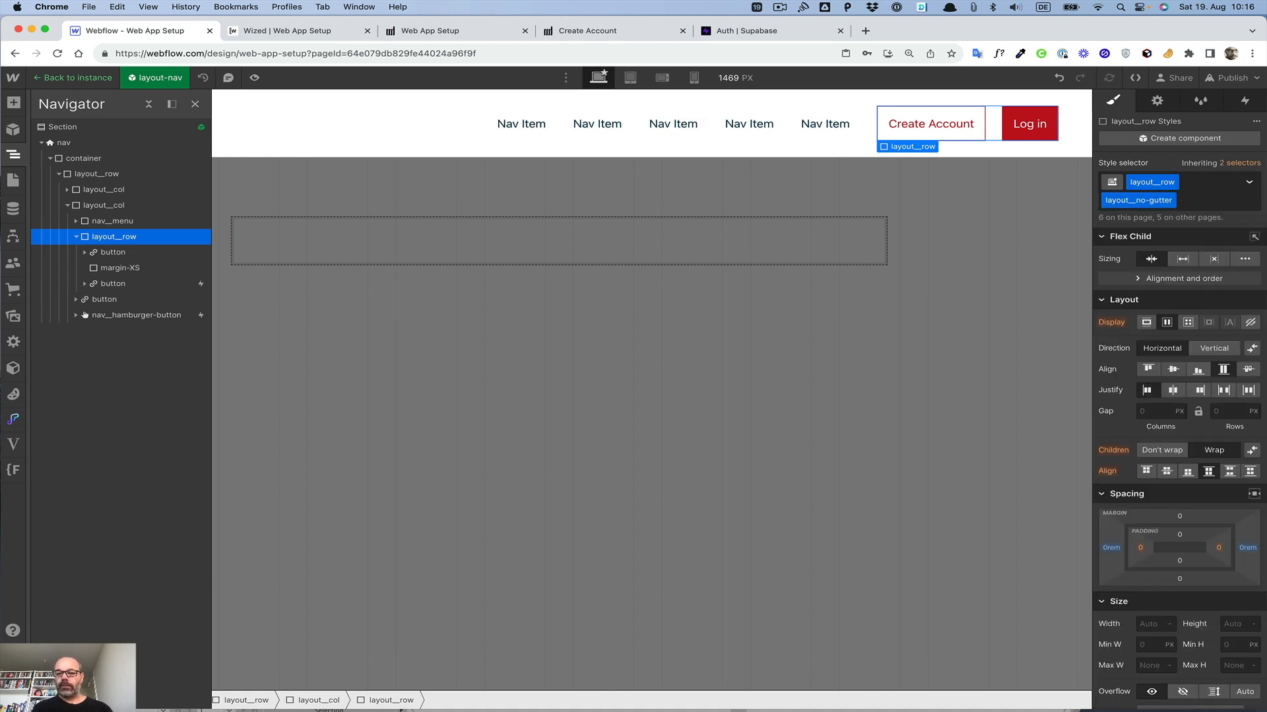
Step: Give the div block holding the account buttons a custom attribute wized with the value notLoggedIn
click(1156, 101)
scroll(1170, 386, down, 5)
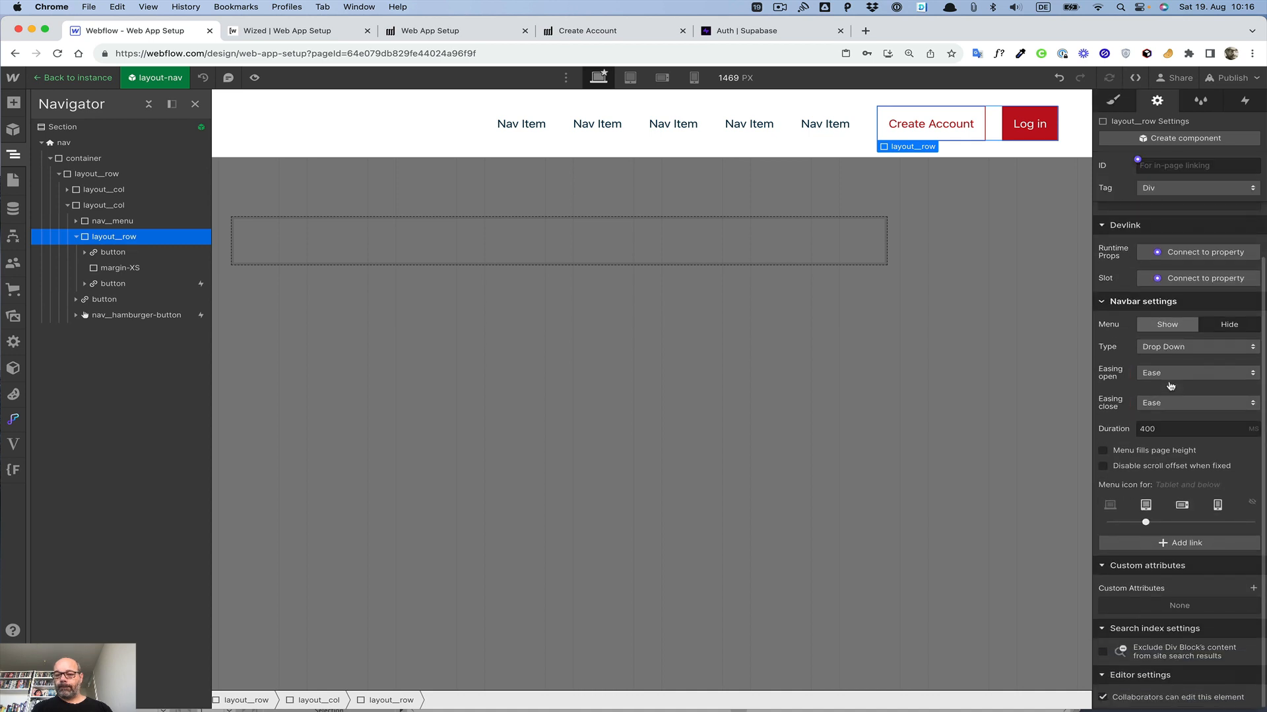
click(1253, 589)
text(wized)
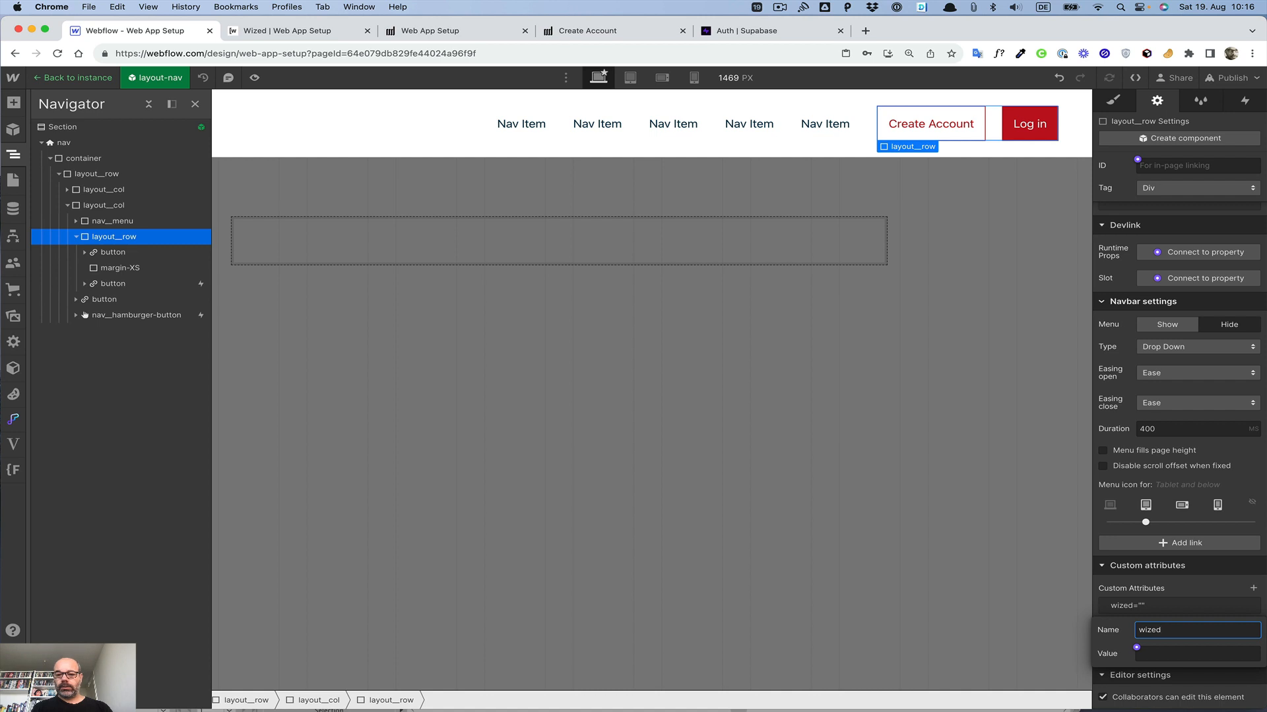
key(Tab)
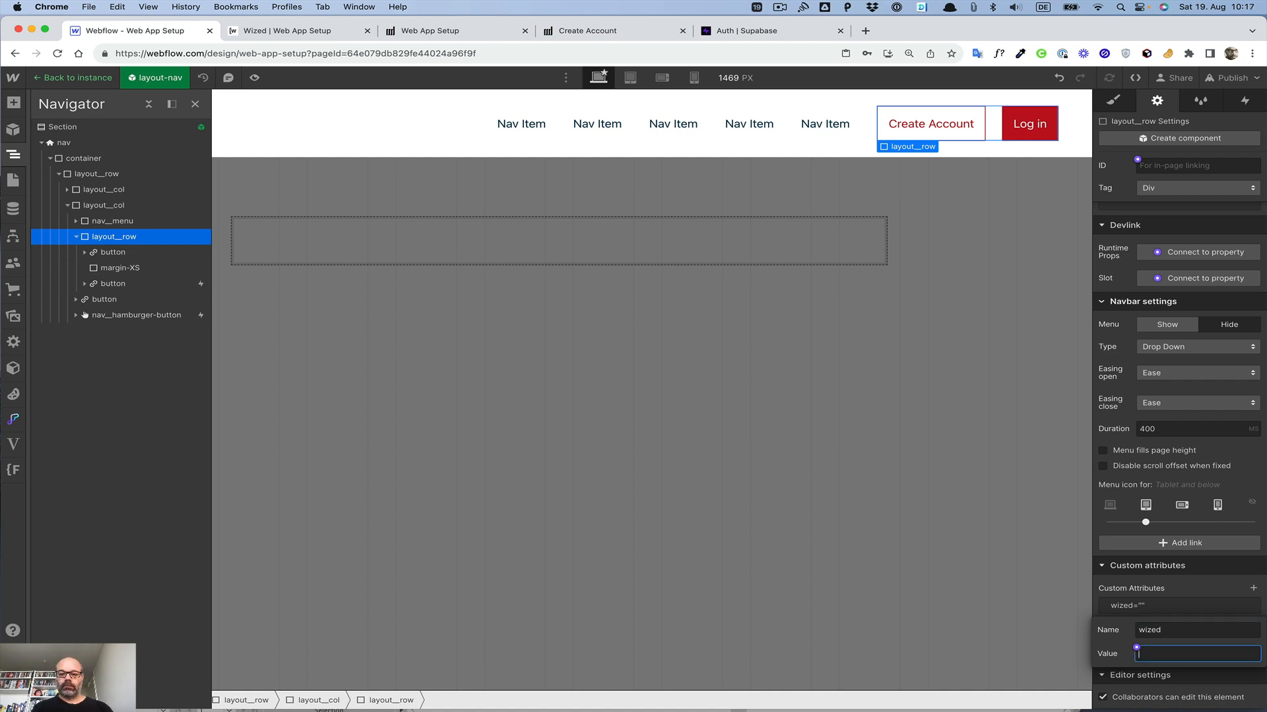
text(le)
text(gge)
key(BackSpace)
key(BackSpace)
key(BackSpace)
key(BackSpace)
key(BackSpace)
text(ogged)
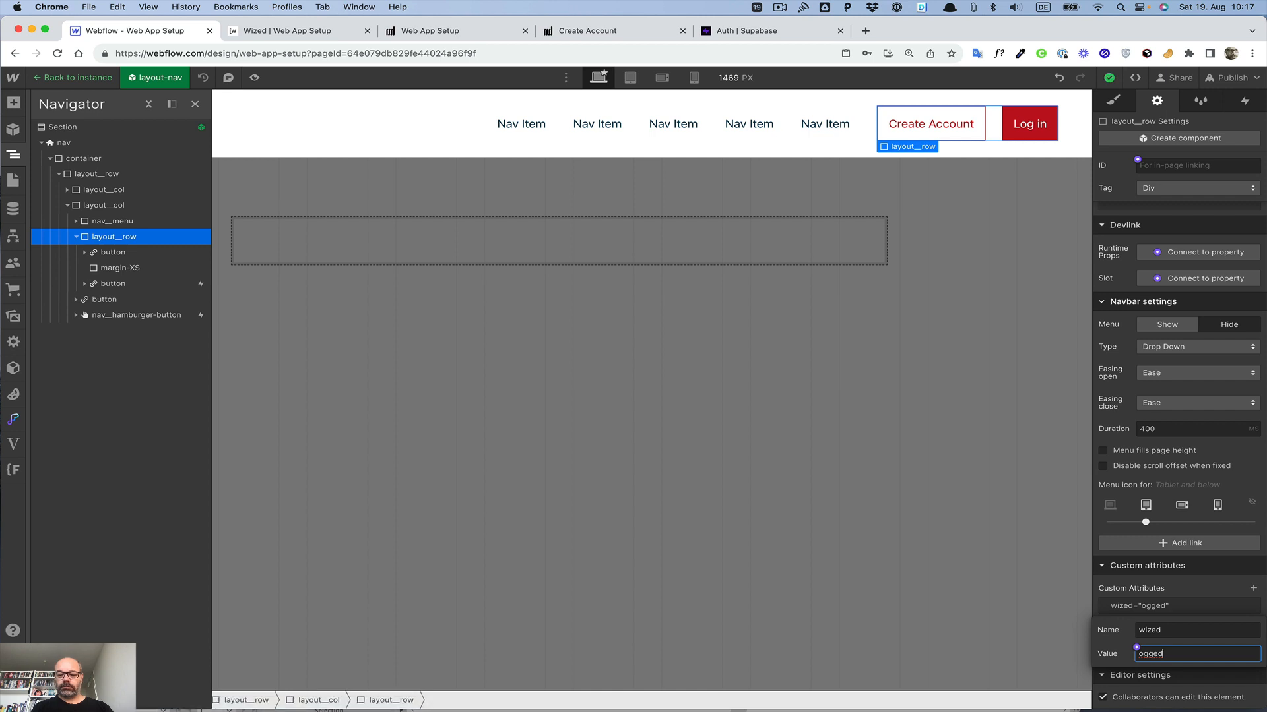
text(In)
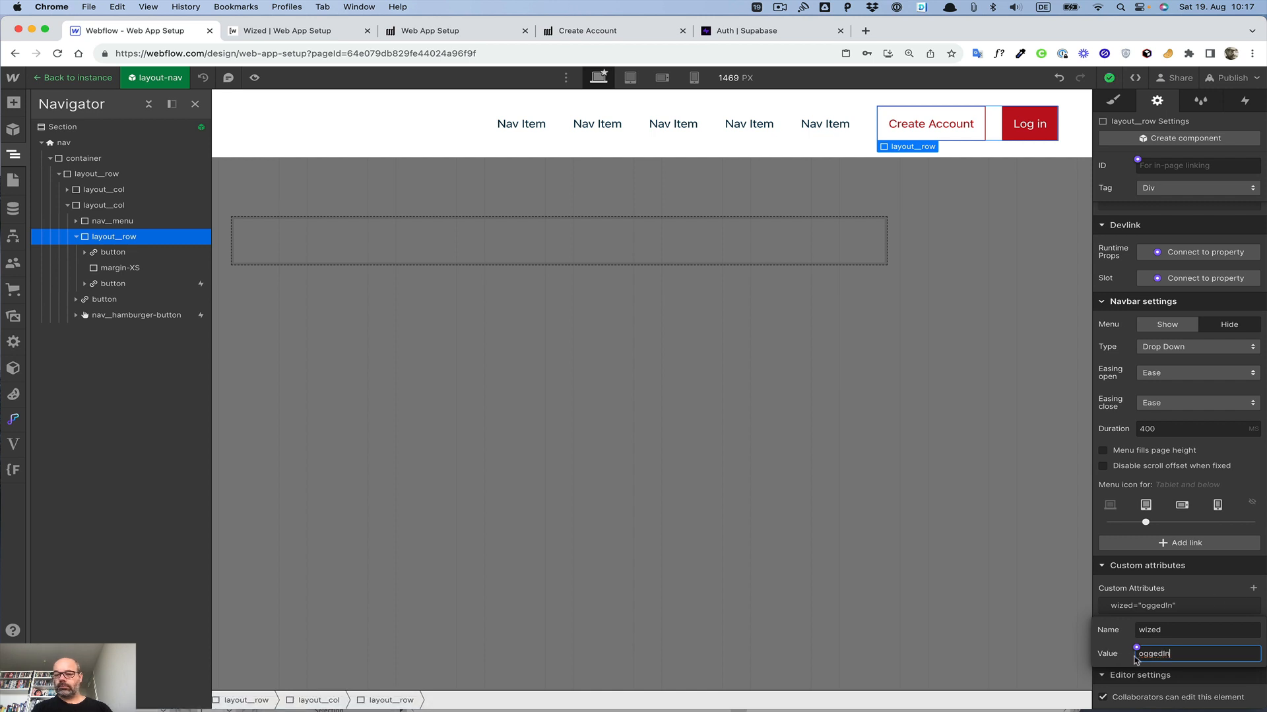
click(1136, 654)
text(l)
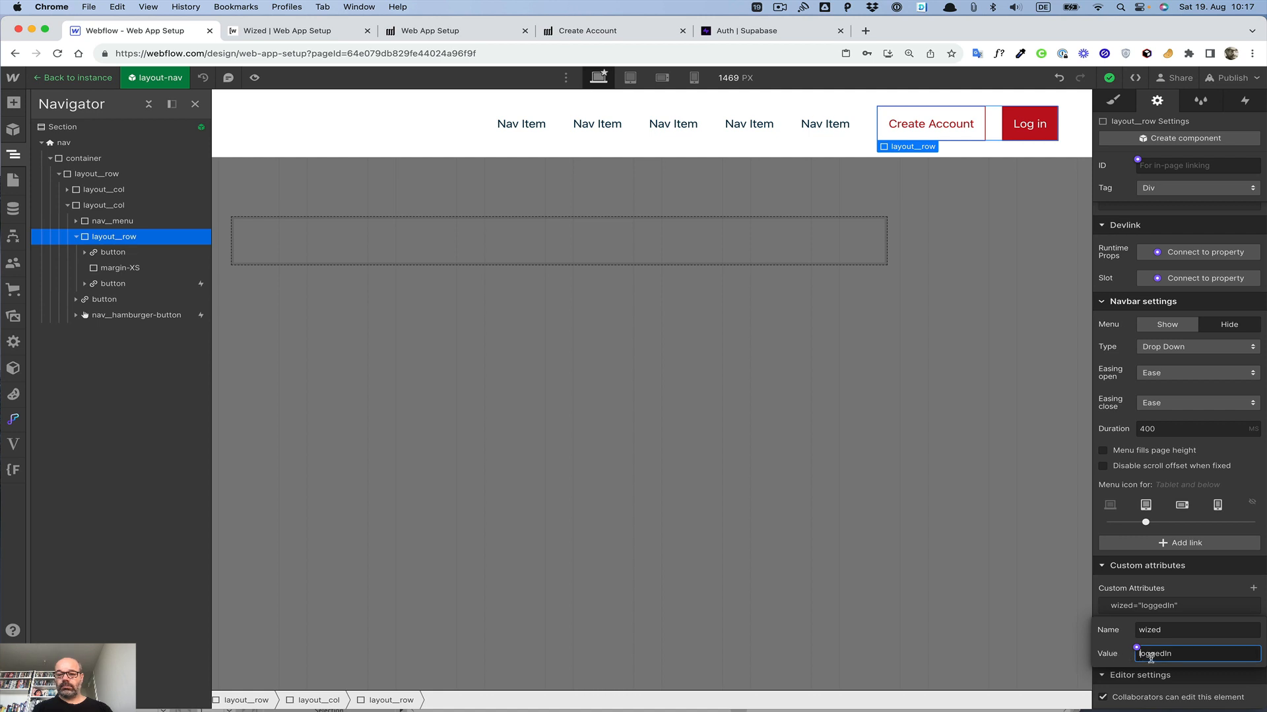
key(BackSpace)
click(1100, 657)
click(1148, 654)
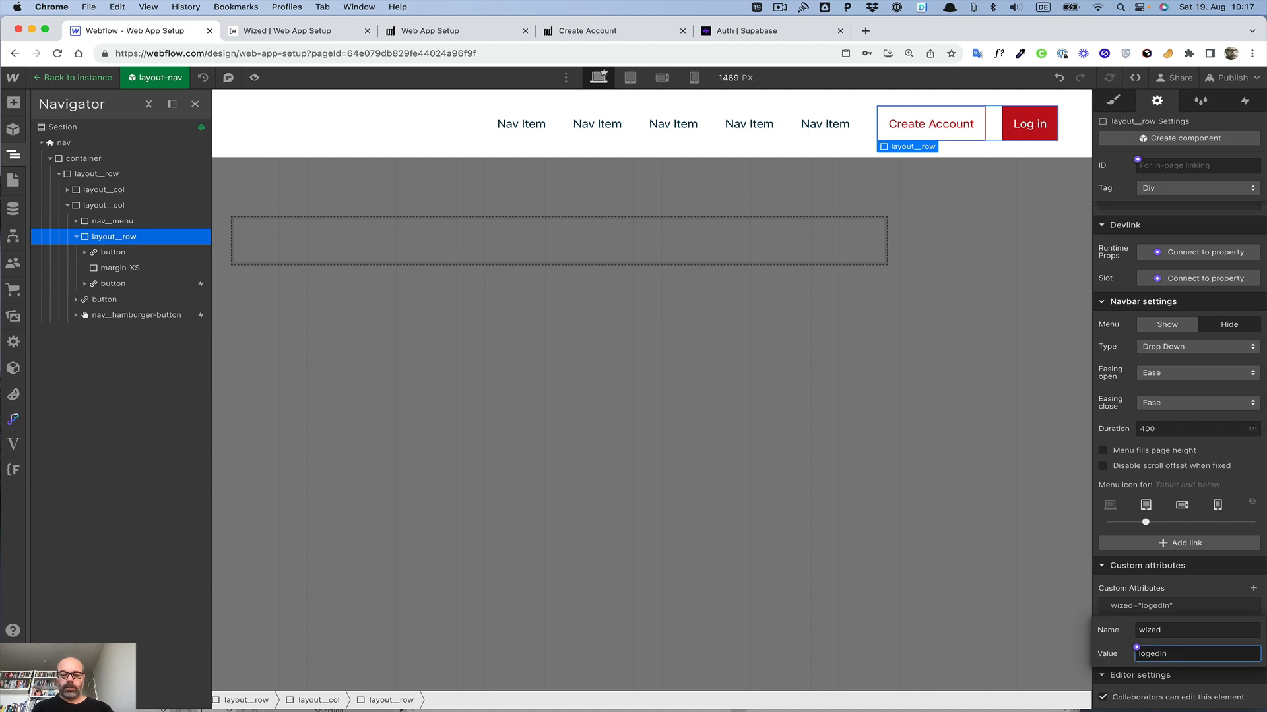
text(g)
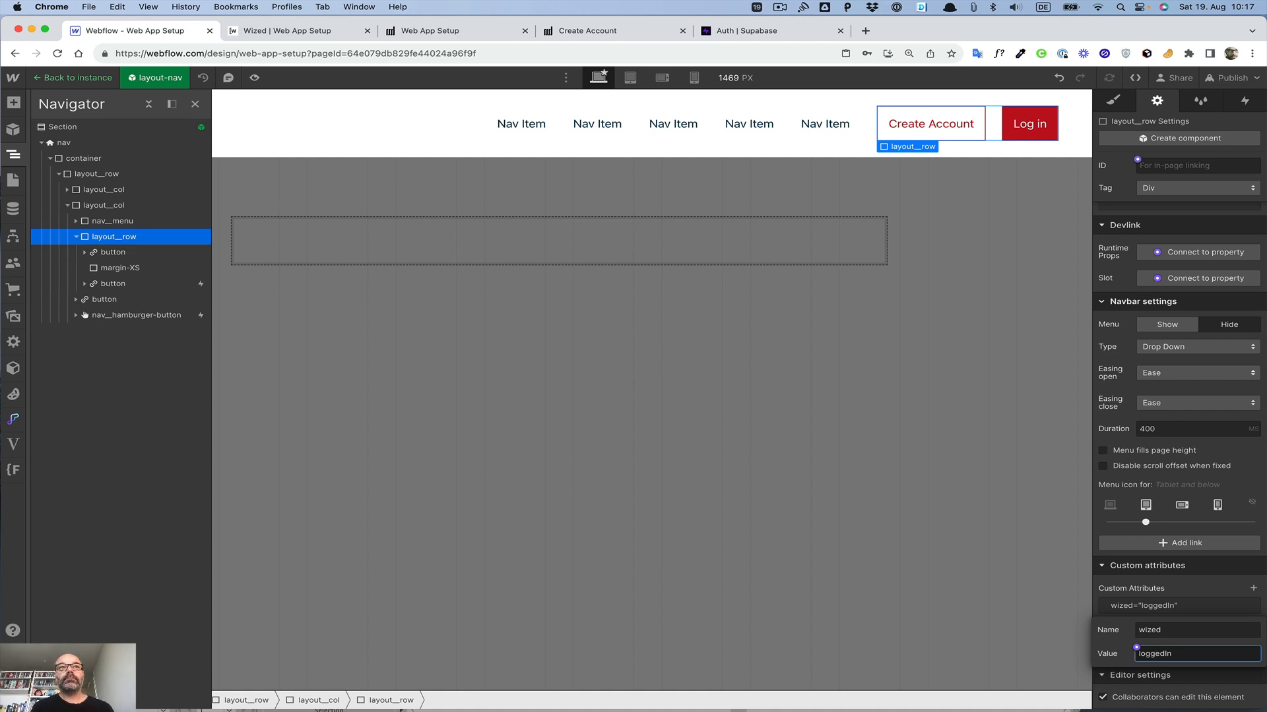
click(1104, 652)
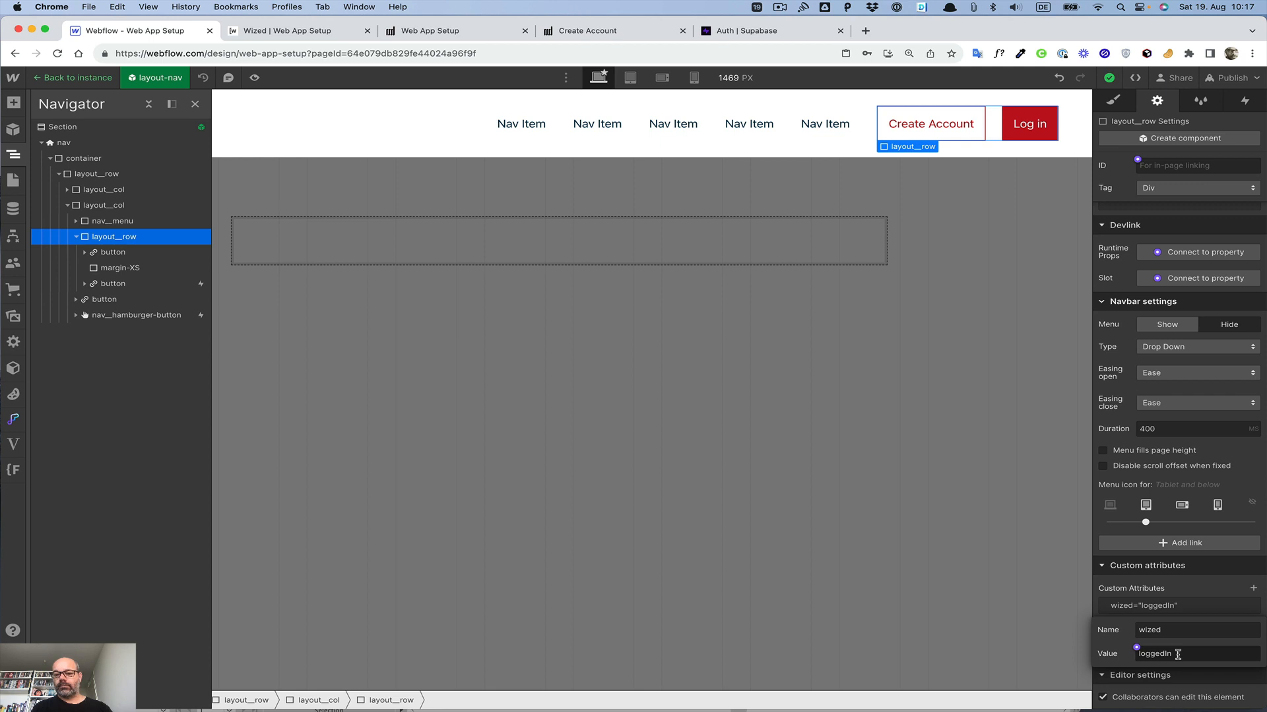
click(1177, 655)
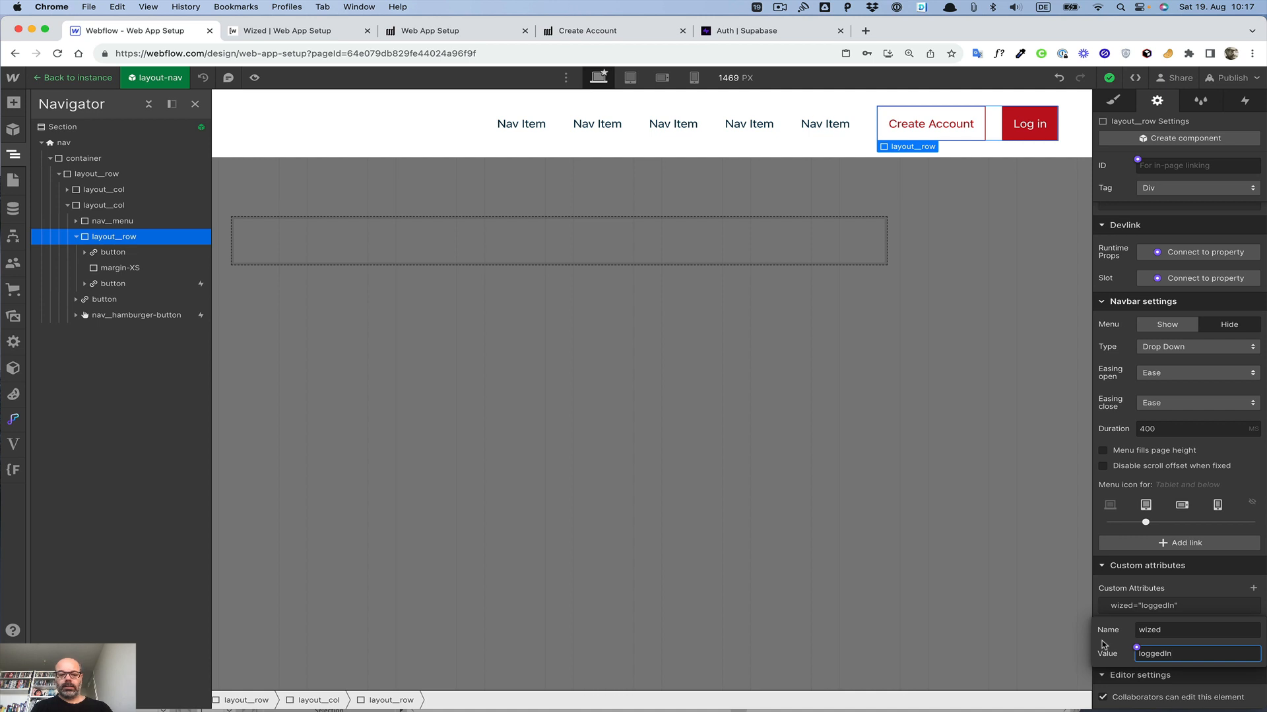
key(super+a)
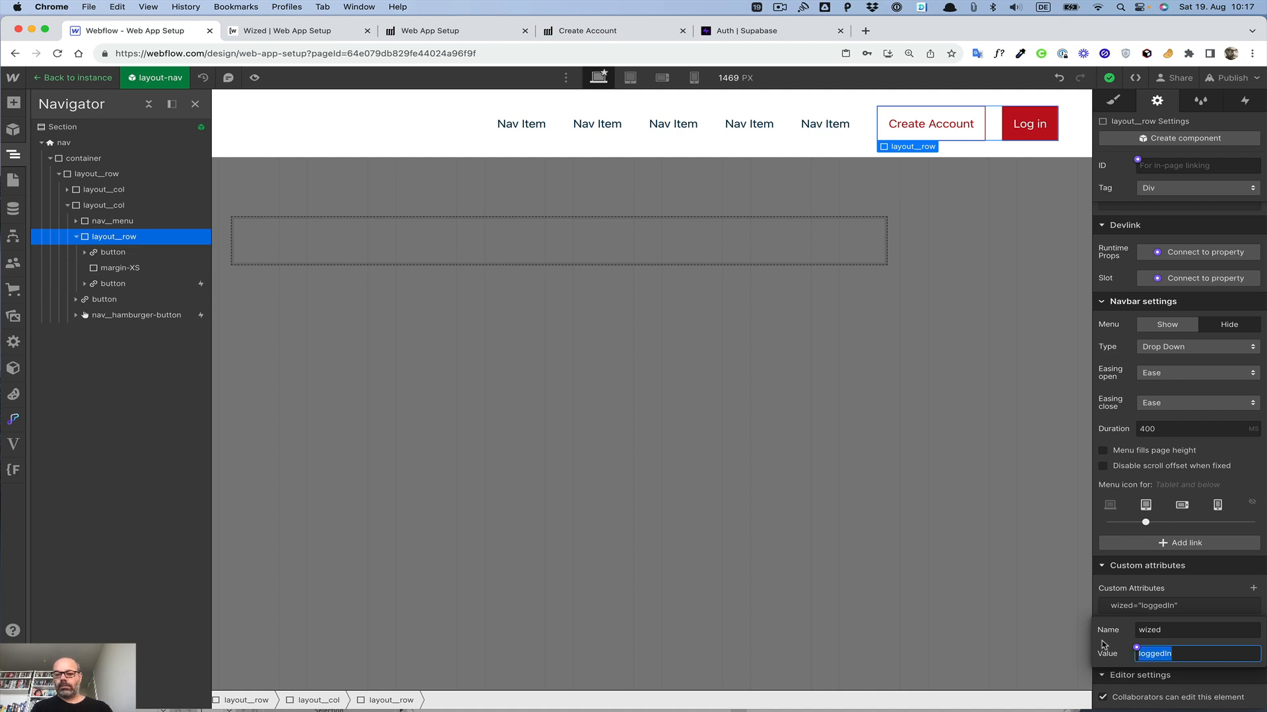
text(not)
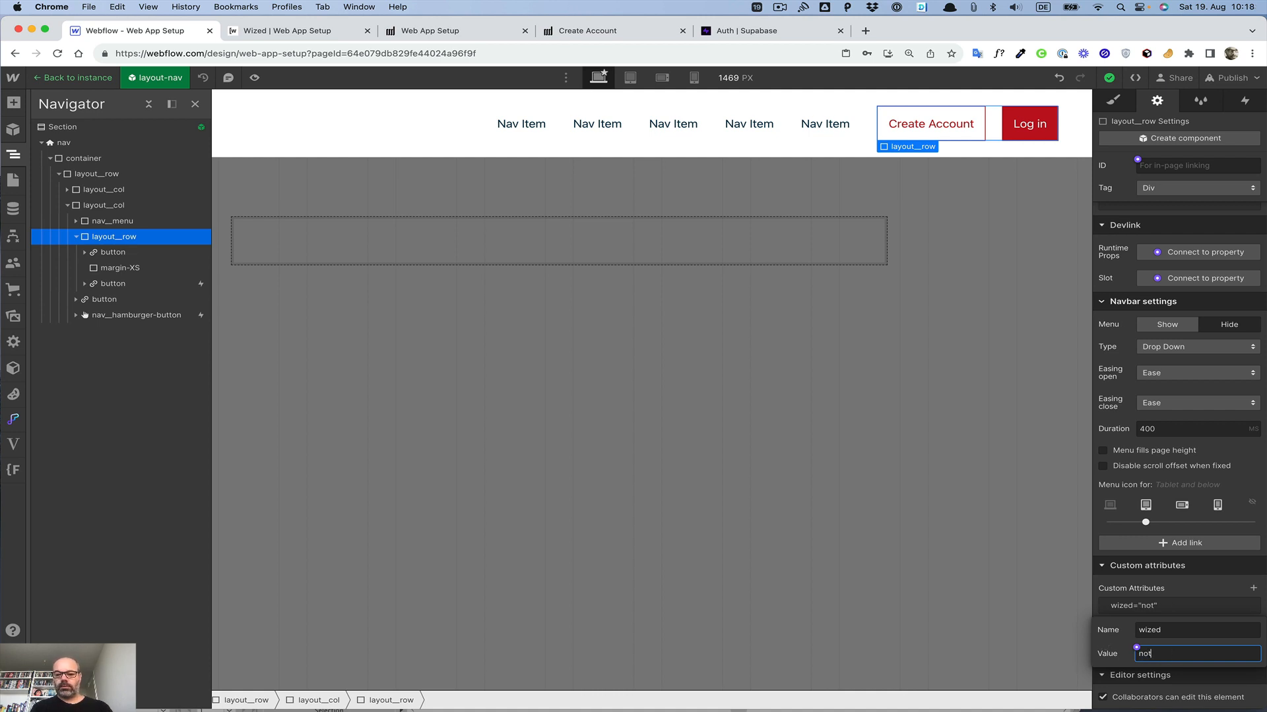
text(LoggedIn)
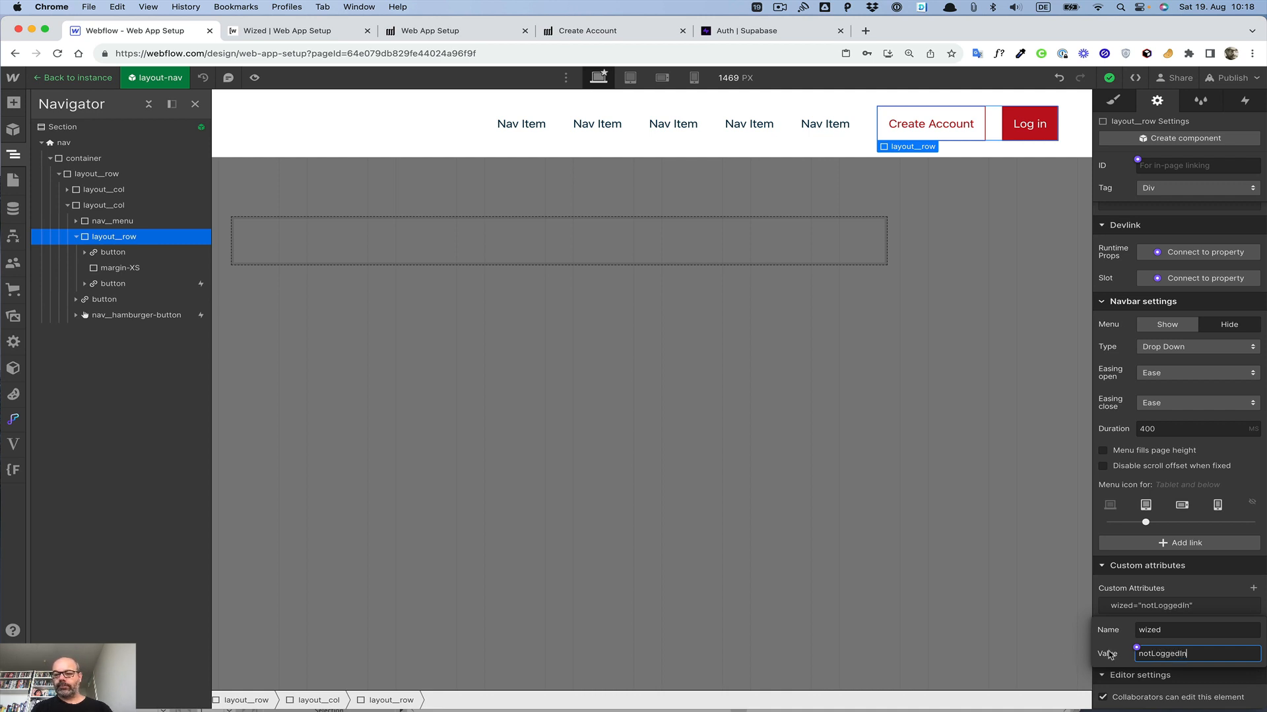
key(Return)
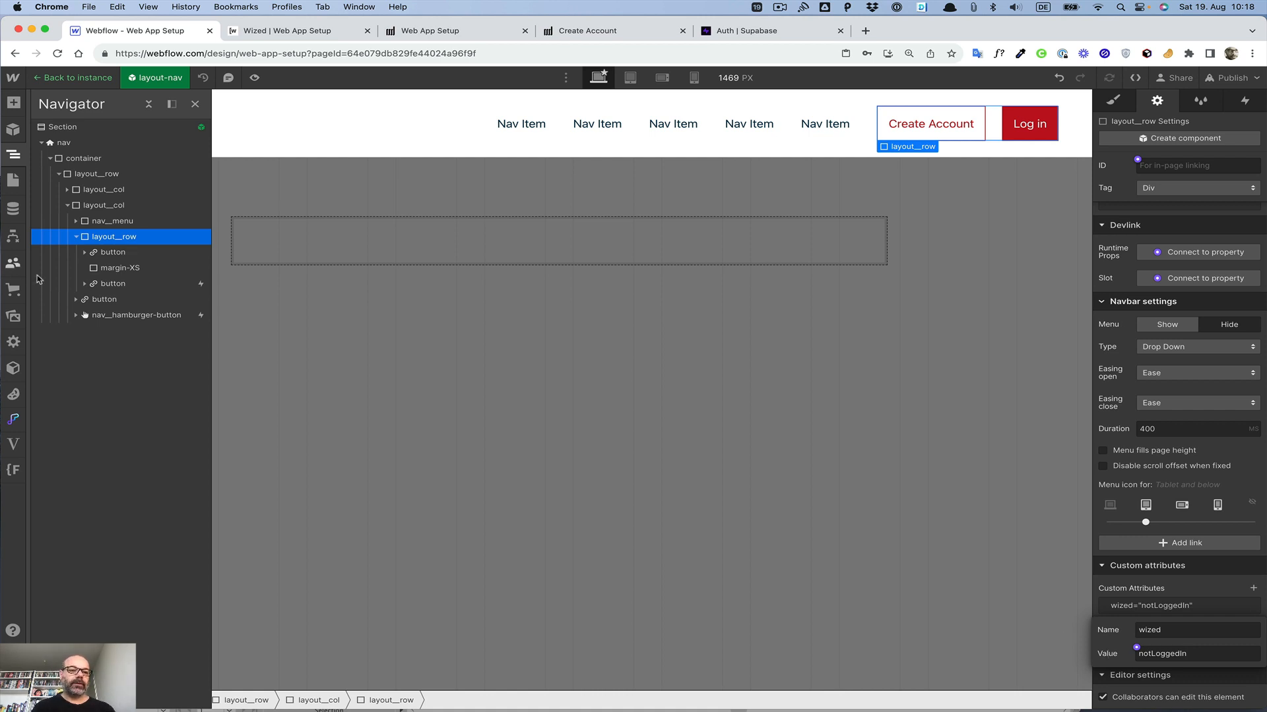
Step: Set the wized attribute value of the remaining navigation button to logOutButton
click(99, 301)
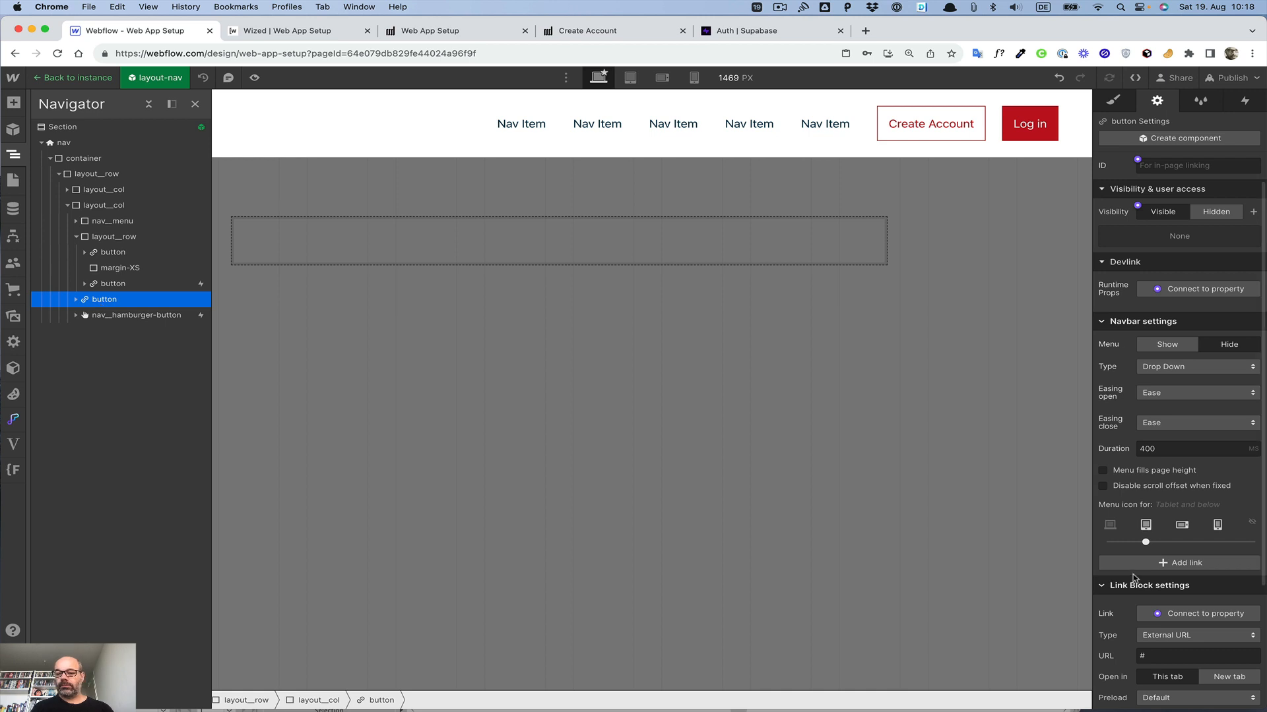
scroll(1132, 578, down, 5)
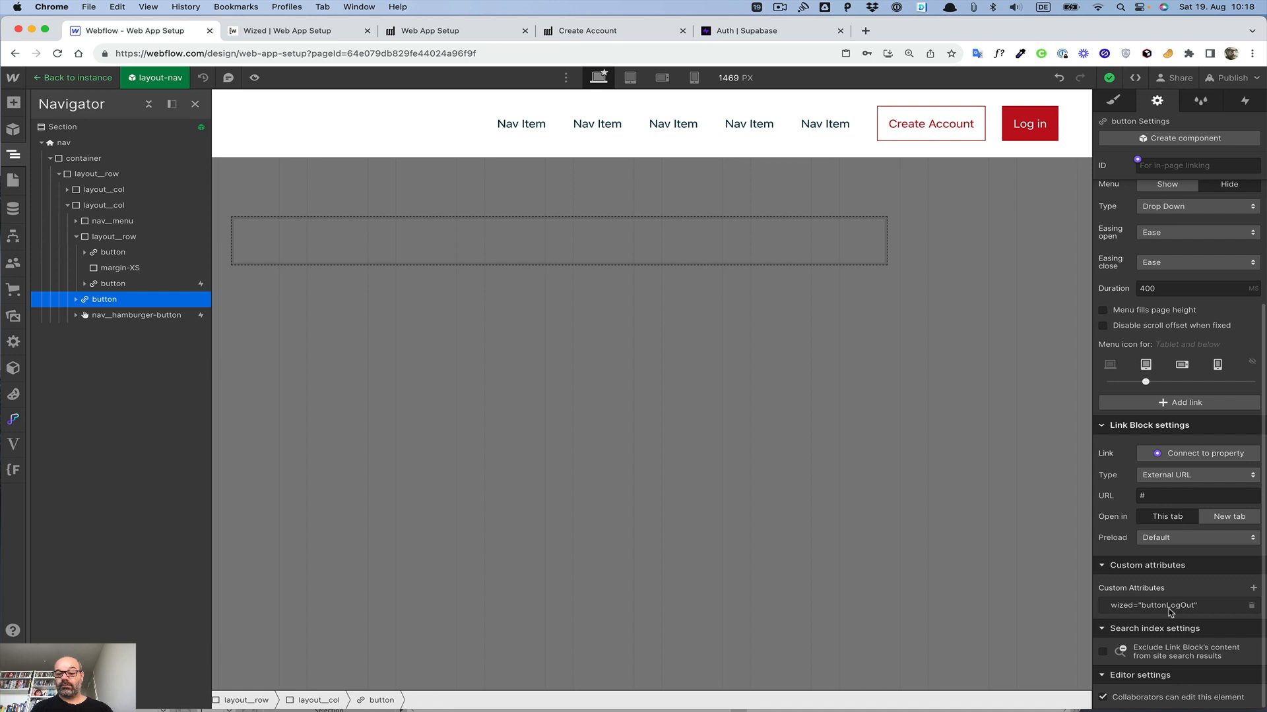
click(1168, 608)
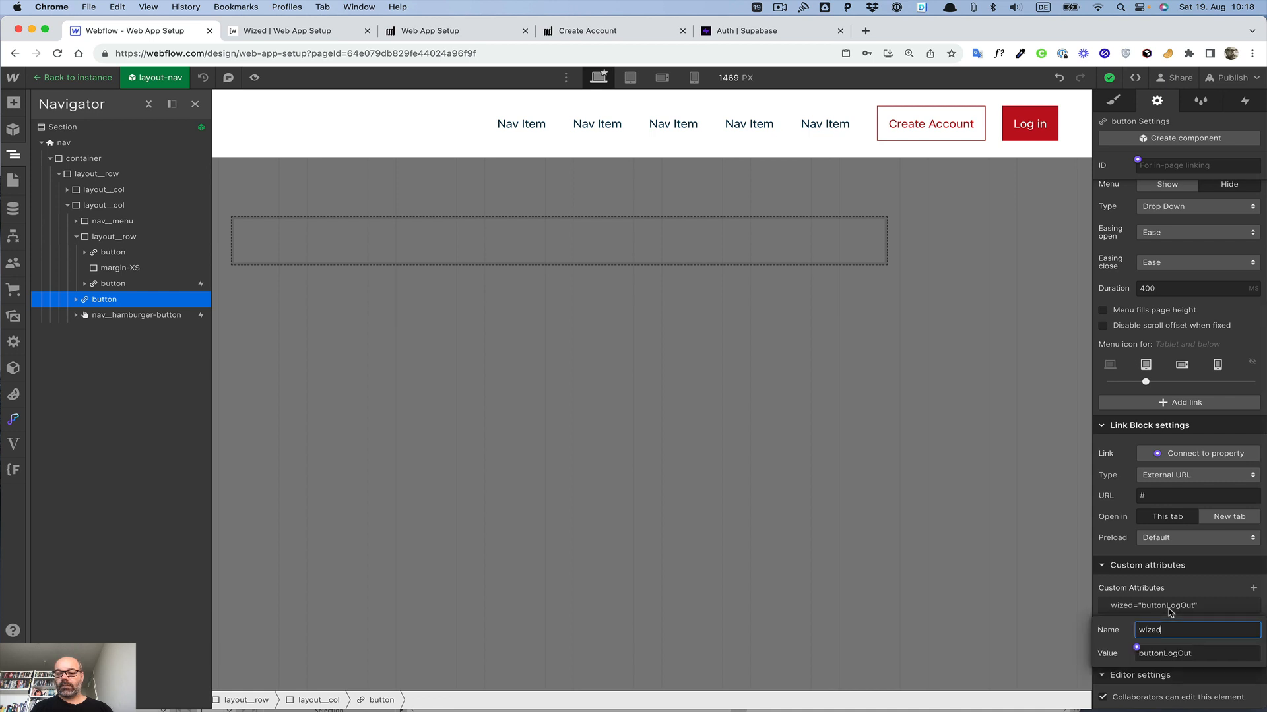
click(1159, 653)
drag(1161, 653, 1117, 655)
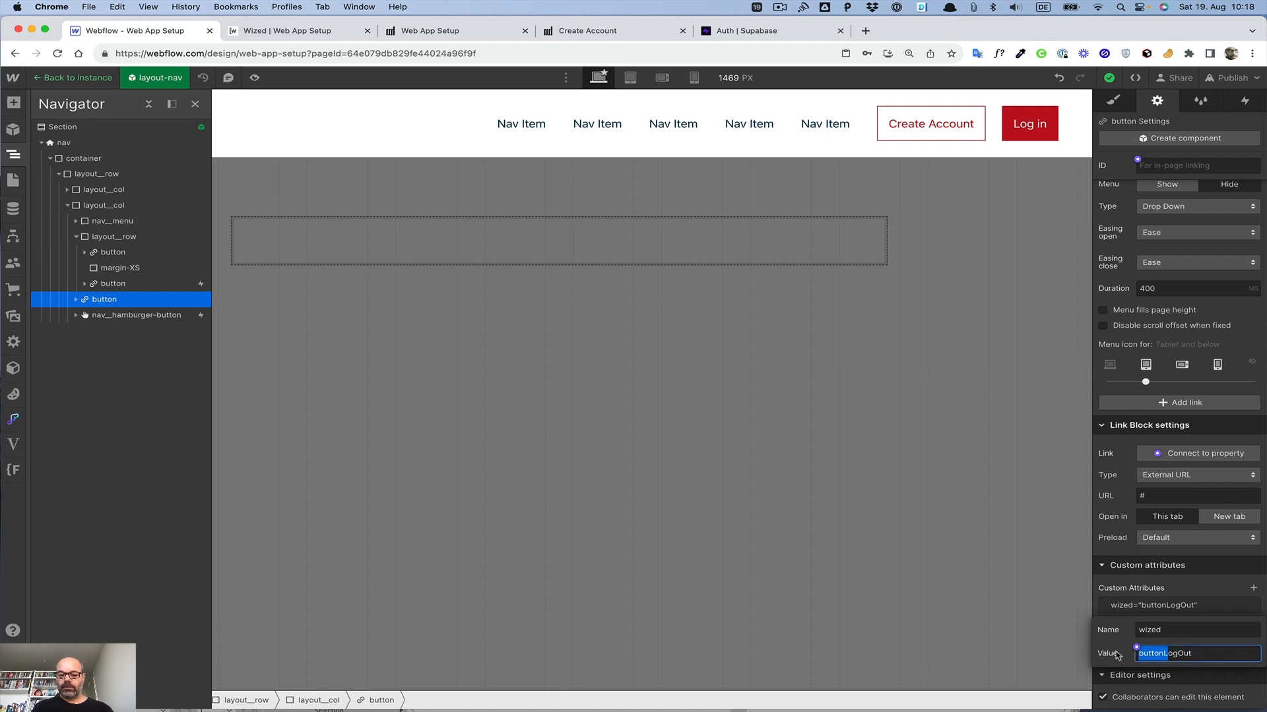
text(logOut)
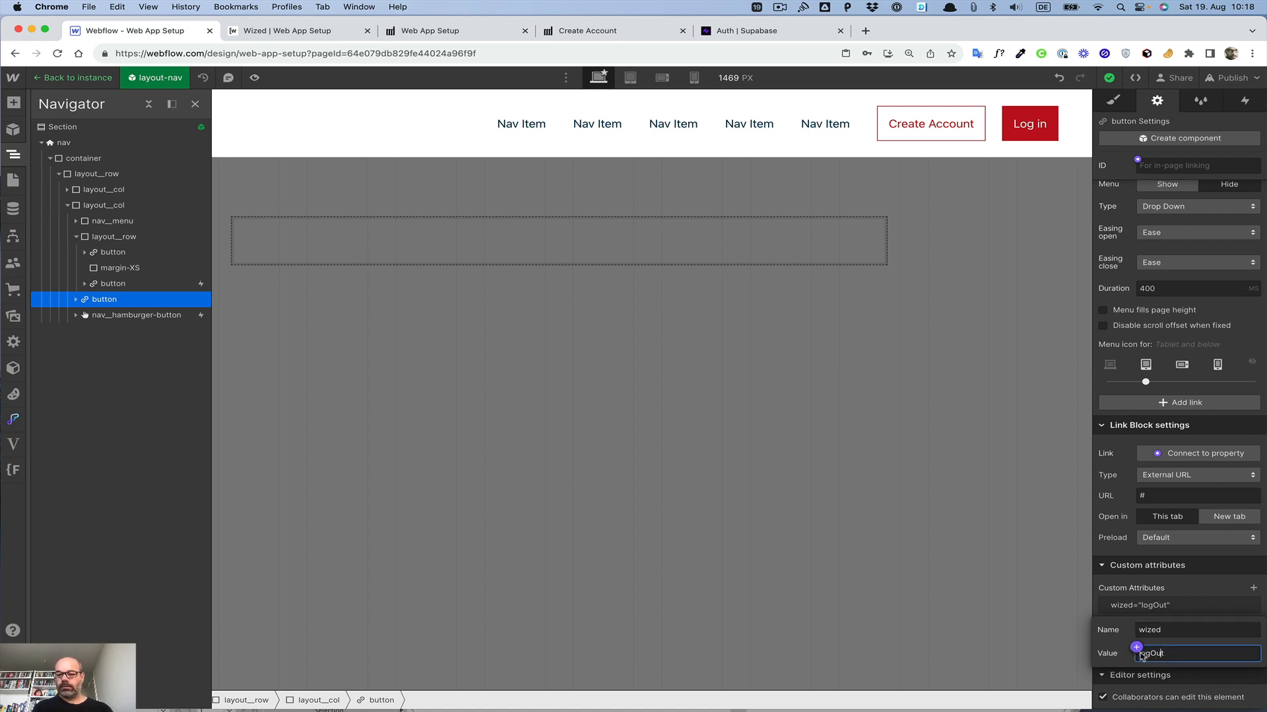
text(Button)
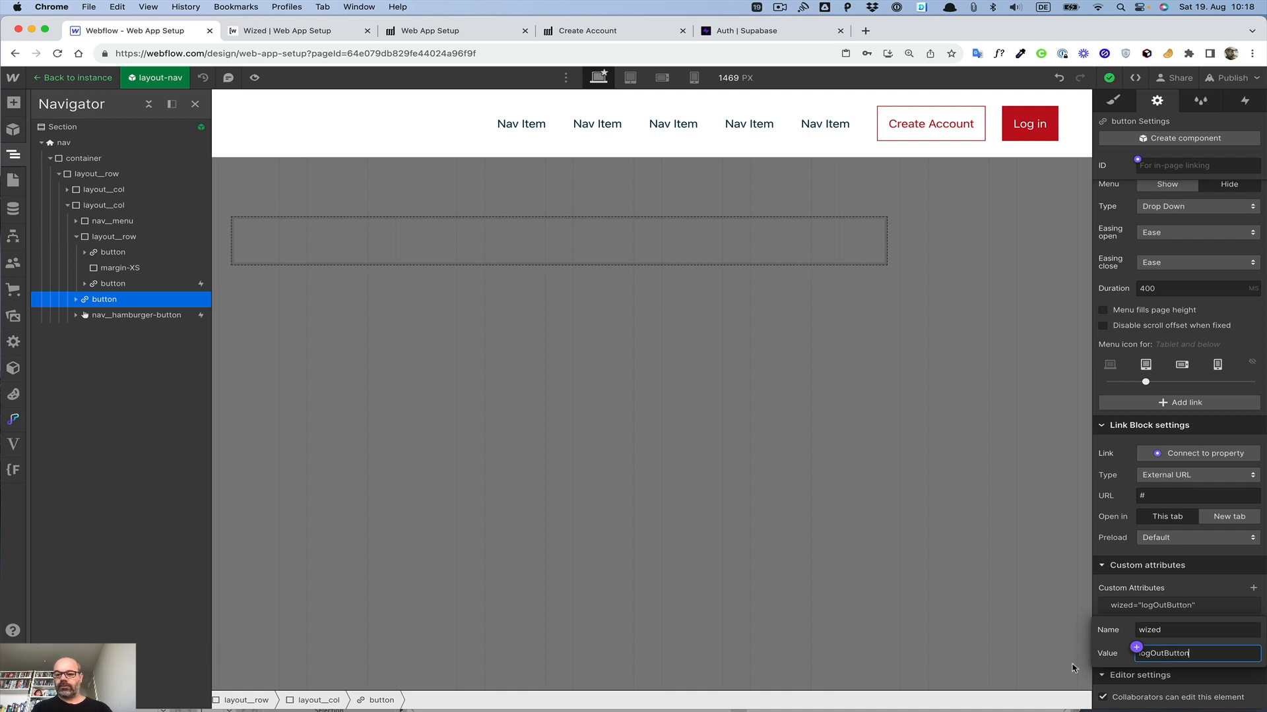
key(Return)
Step: Leave the navigation component and publish the site to the web-app-setup.webflow.io staging domain
double_click(1054, 643)
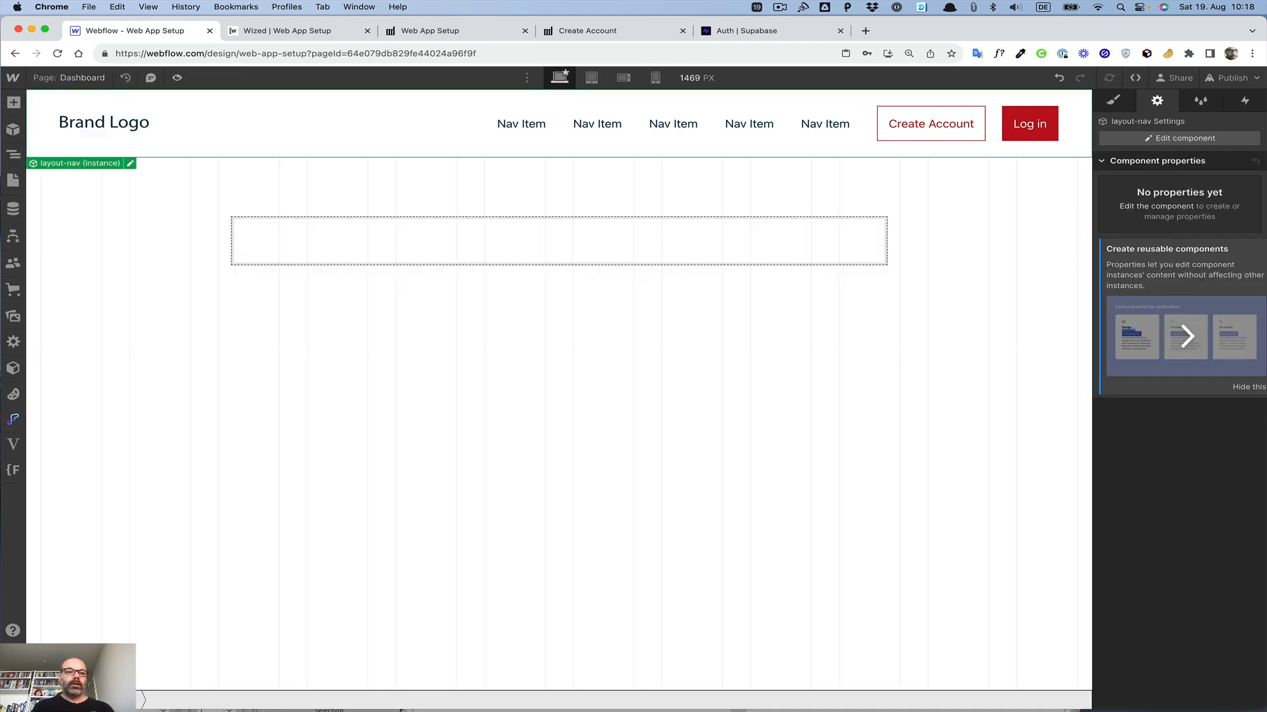
click(66, 82)
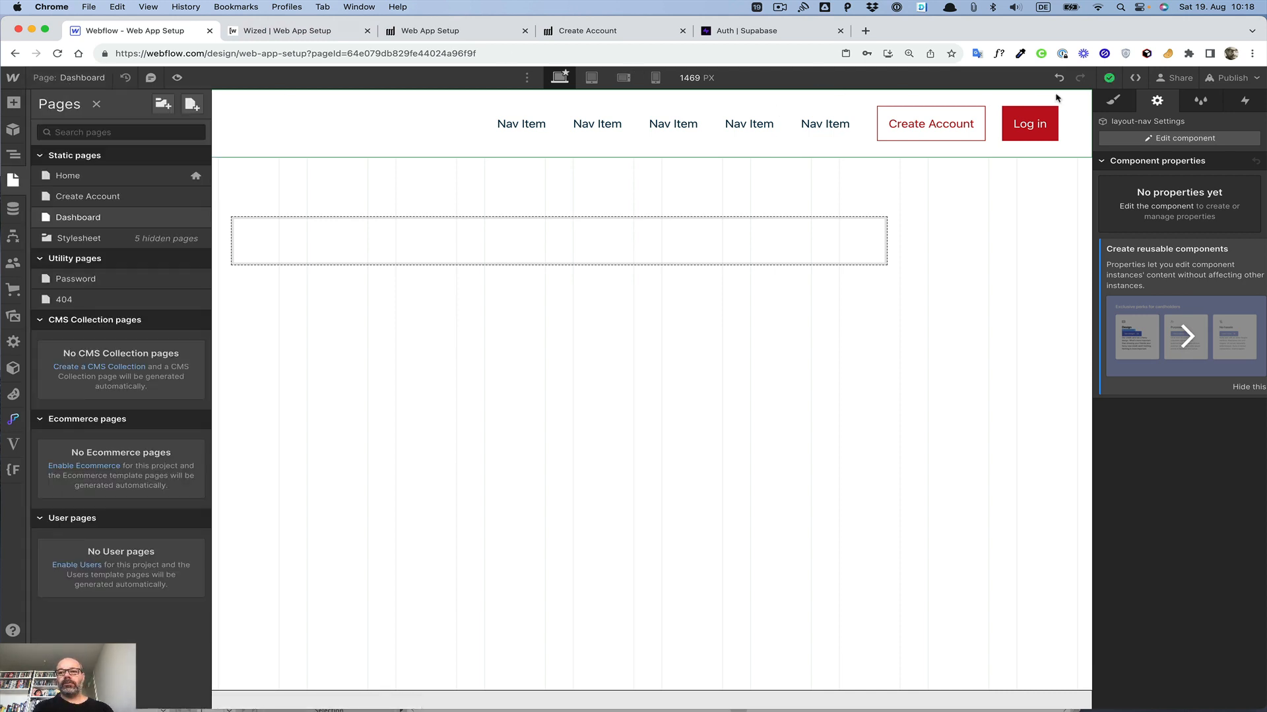
click(1232, 77)
click(1165, 273)
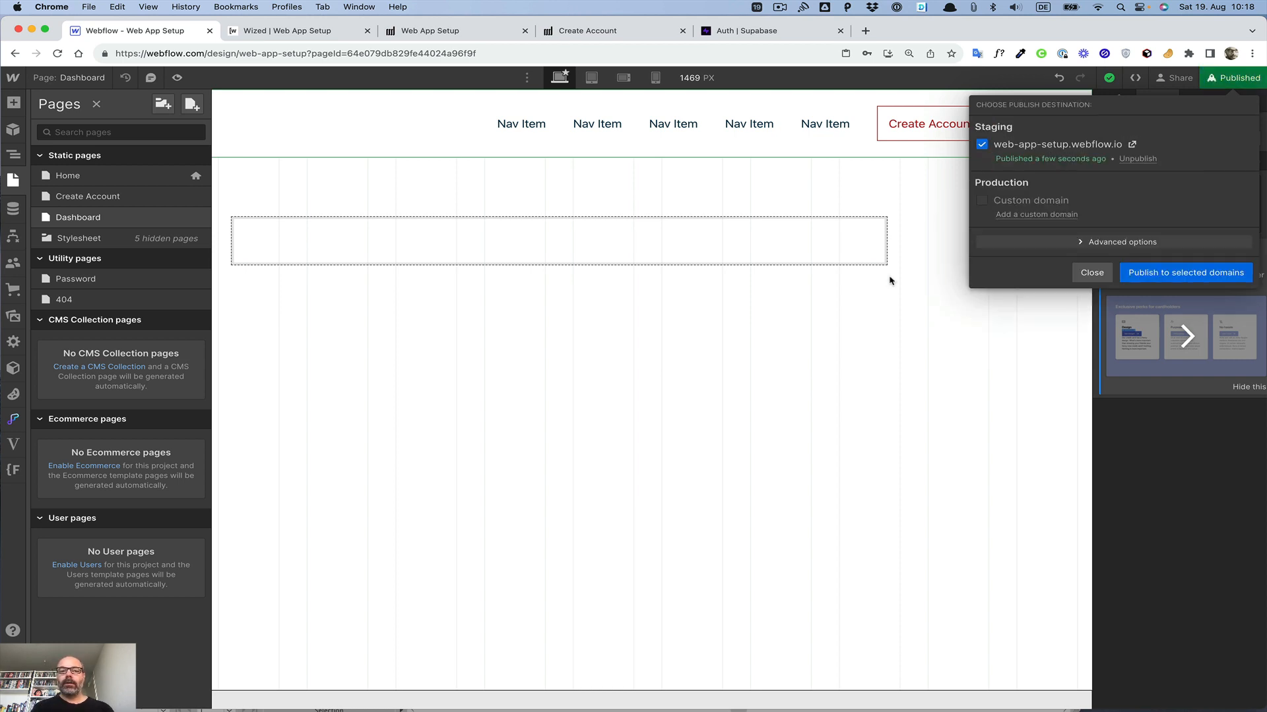
Step: Switch to the Wized configurator and reload the project page
click(319, 30)
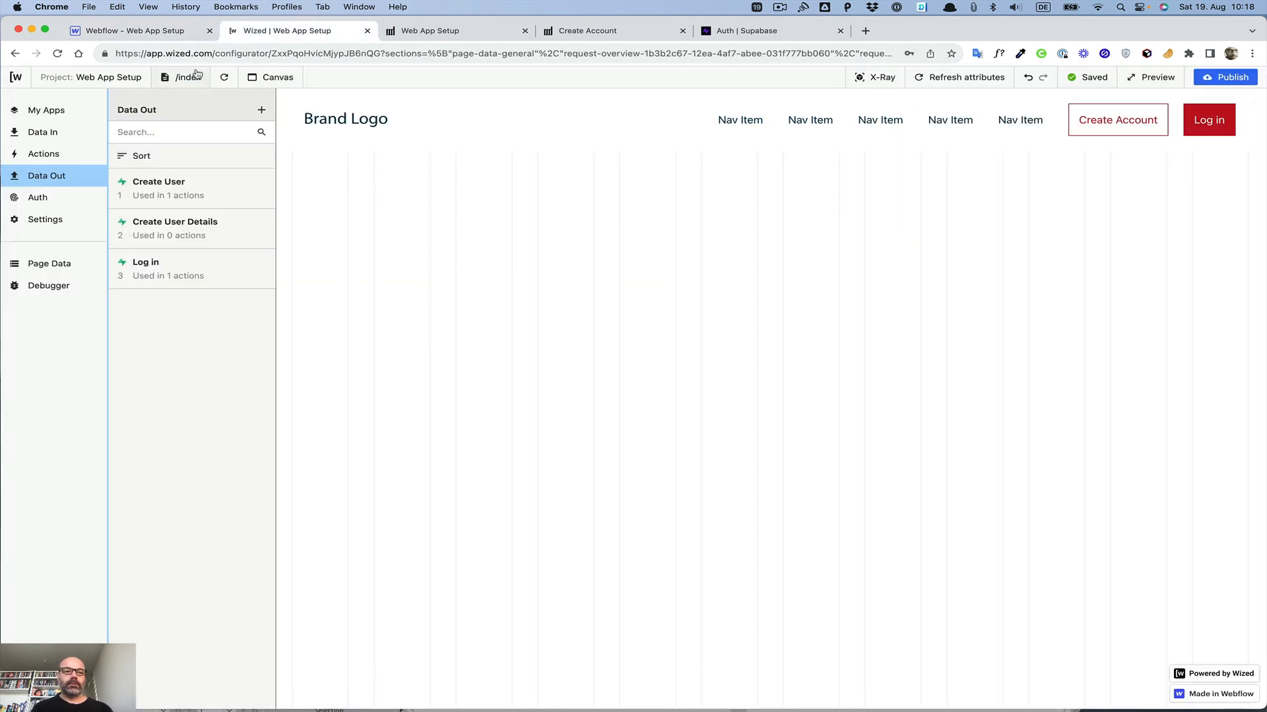
click(224, 77)
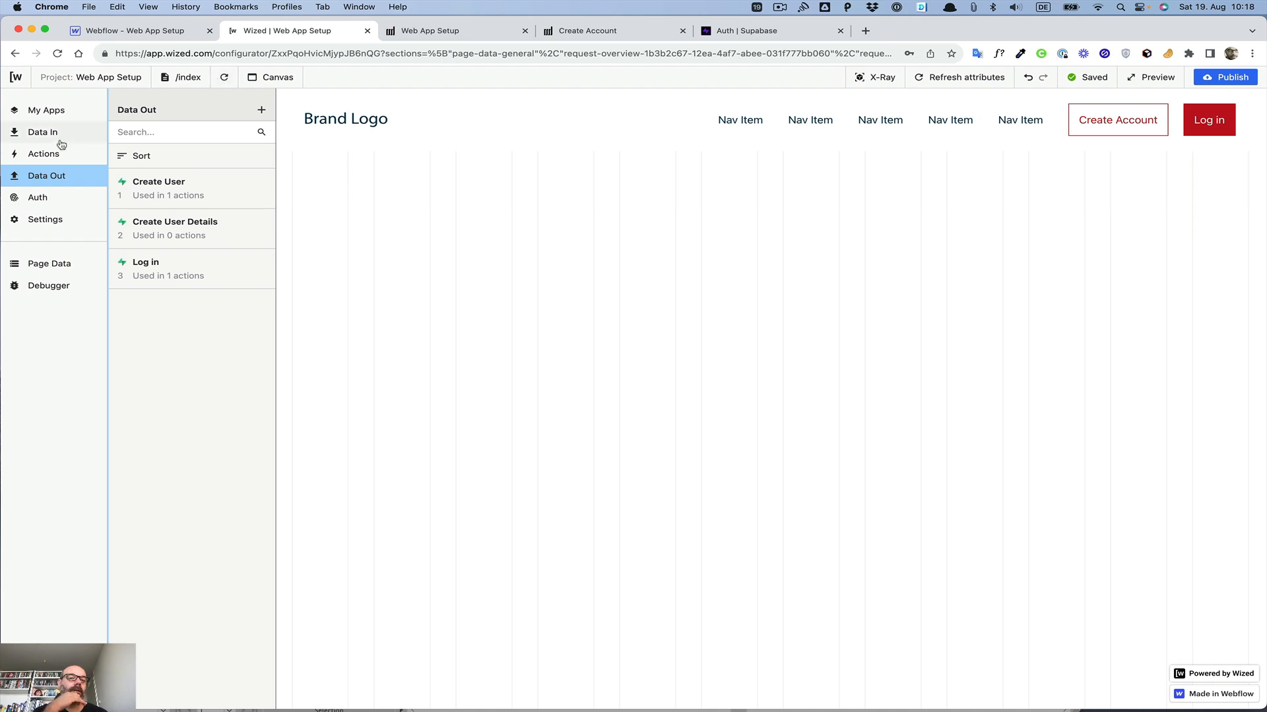
Step: Open the Create User Details request and add an after-request Navigate to action
click(230, 237)
scroll(338, 251, down, 3)
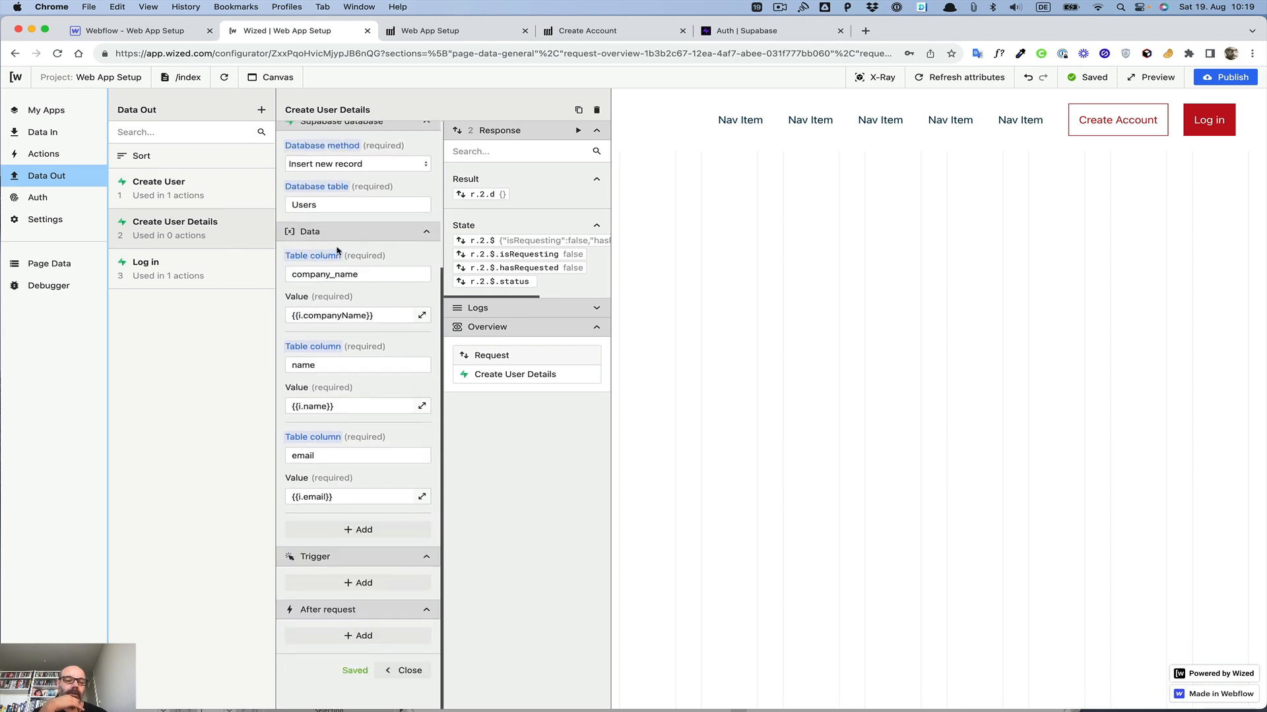
click(362, 636)
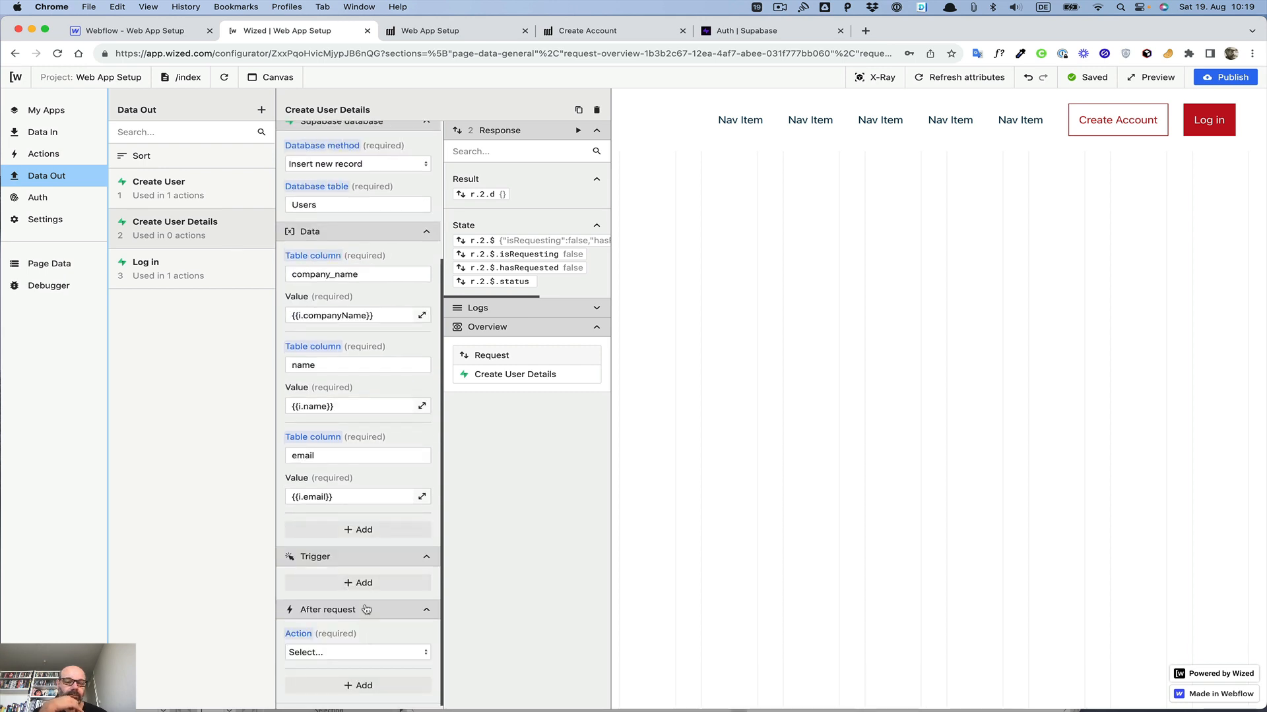
click(343, 652)
click(339, 647)
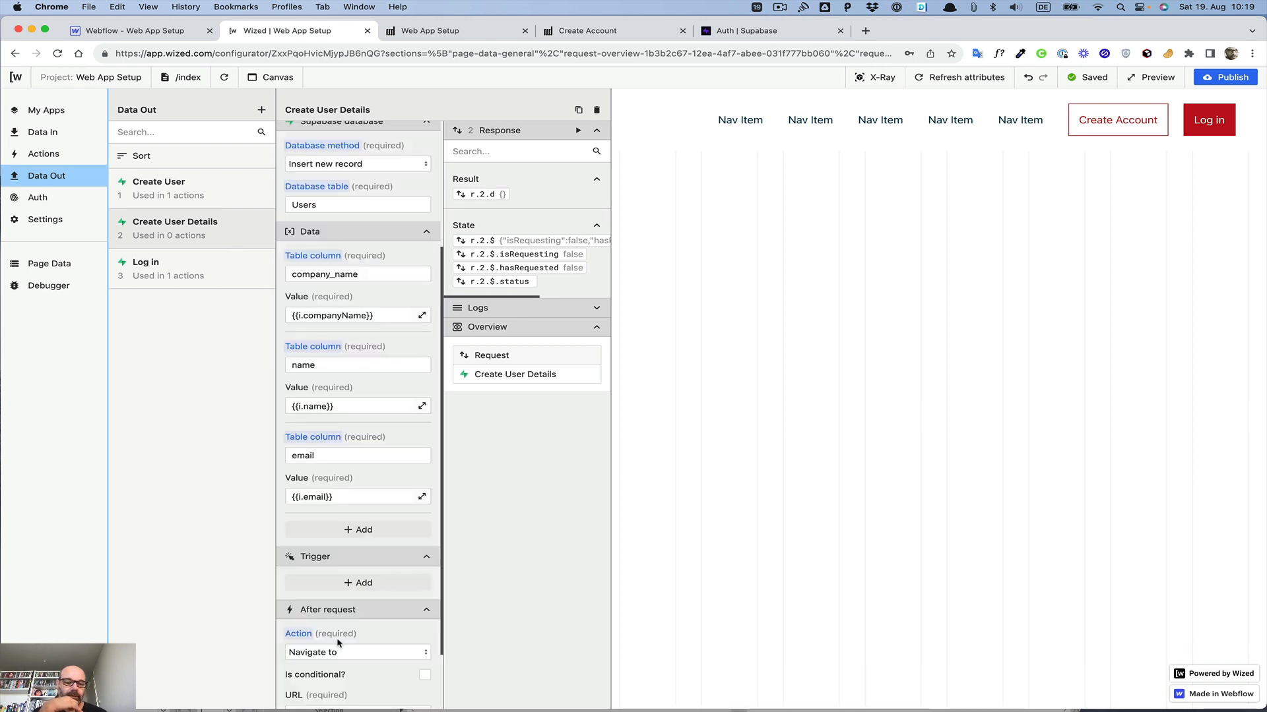
Step: Set the navigation action's URL to /dashboard
scroll(338, 642, down, 2)
click(320, 583)
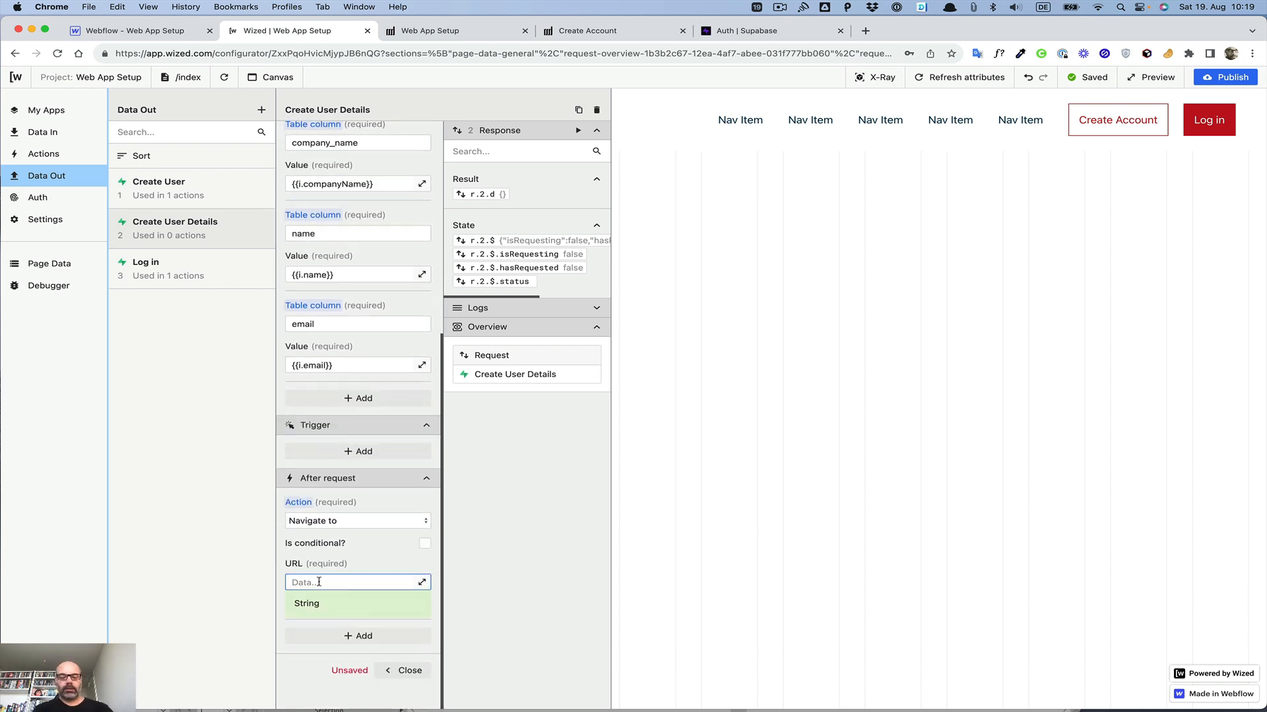
text(/da)
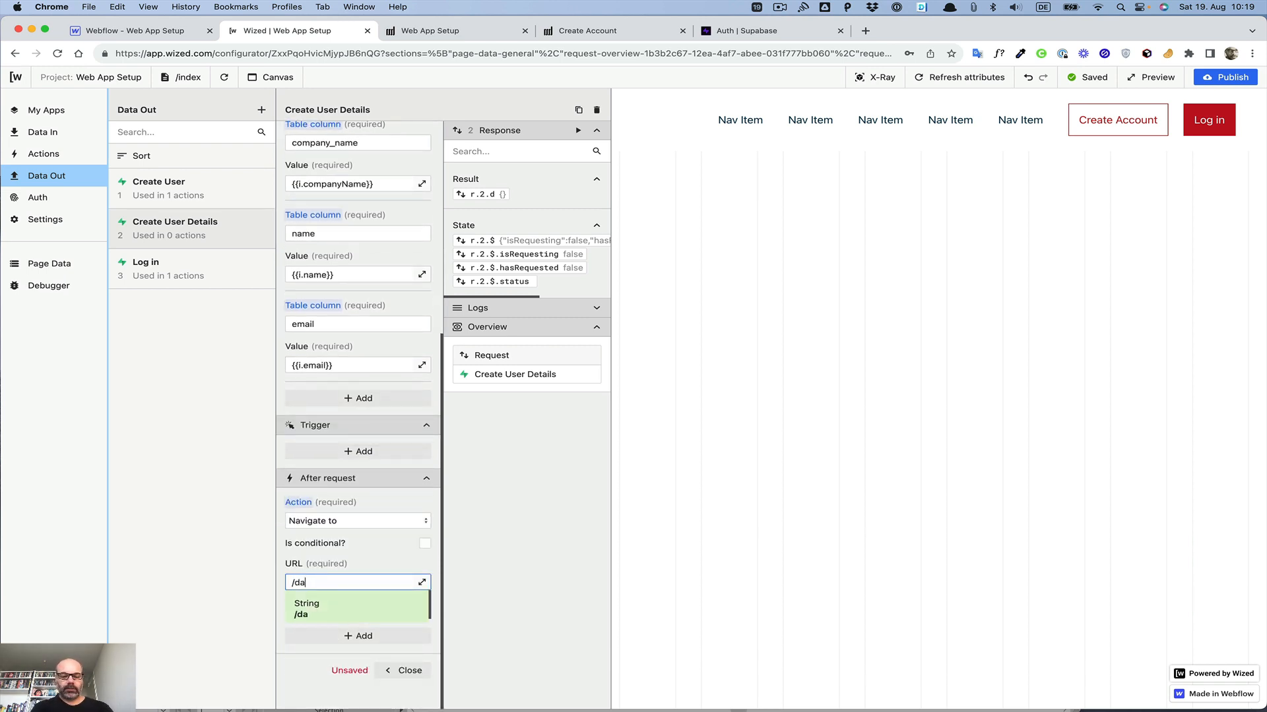
text(shbaord)
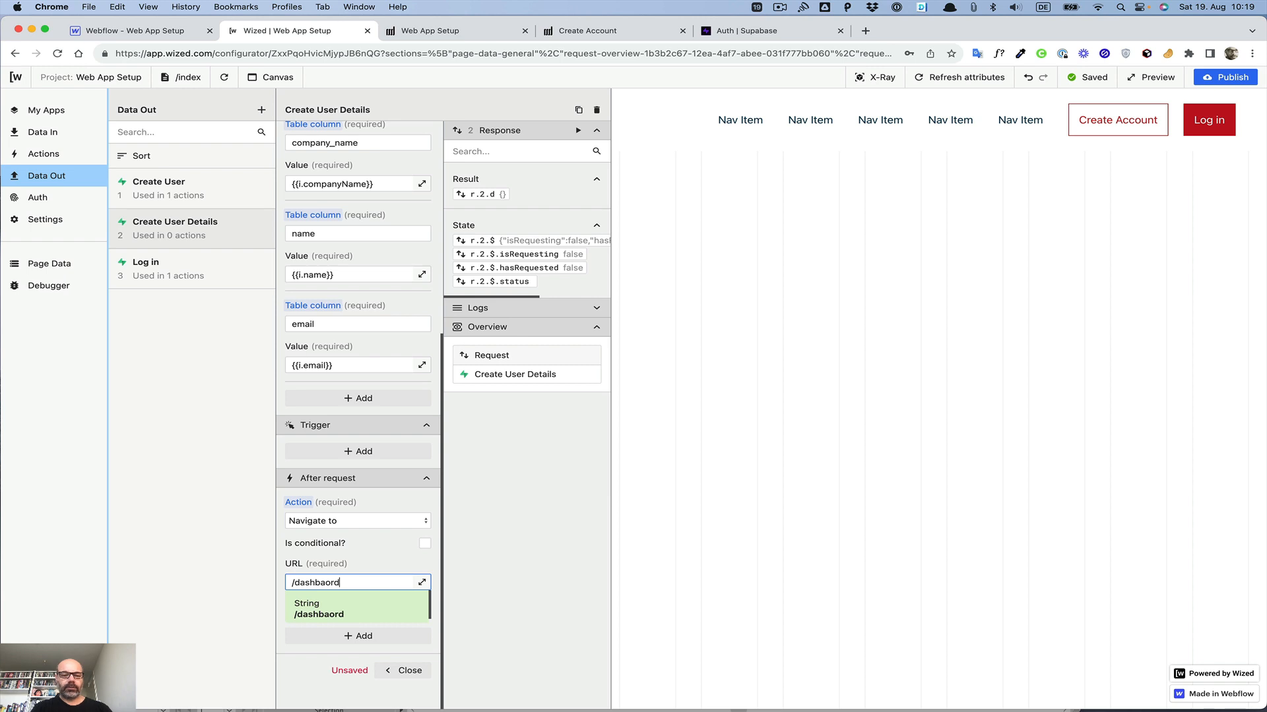
key(BackSpace)
key(BackSpace)
key(BackSpace)
text(oarxd)
click(356, 562)
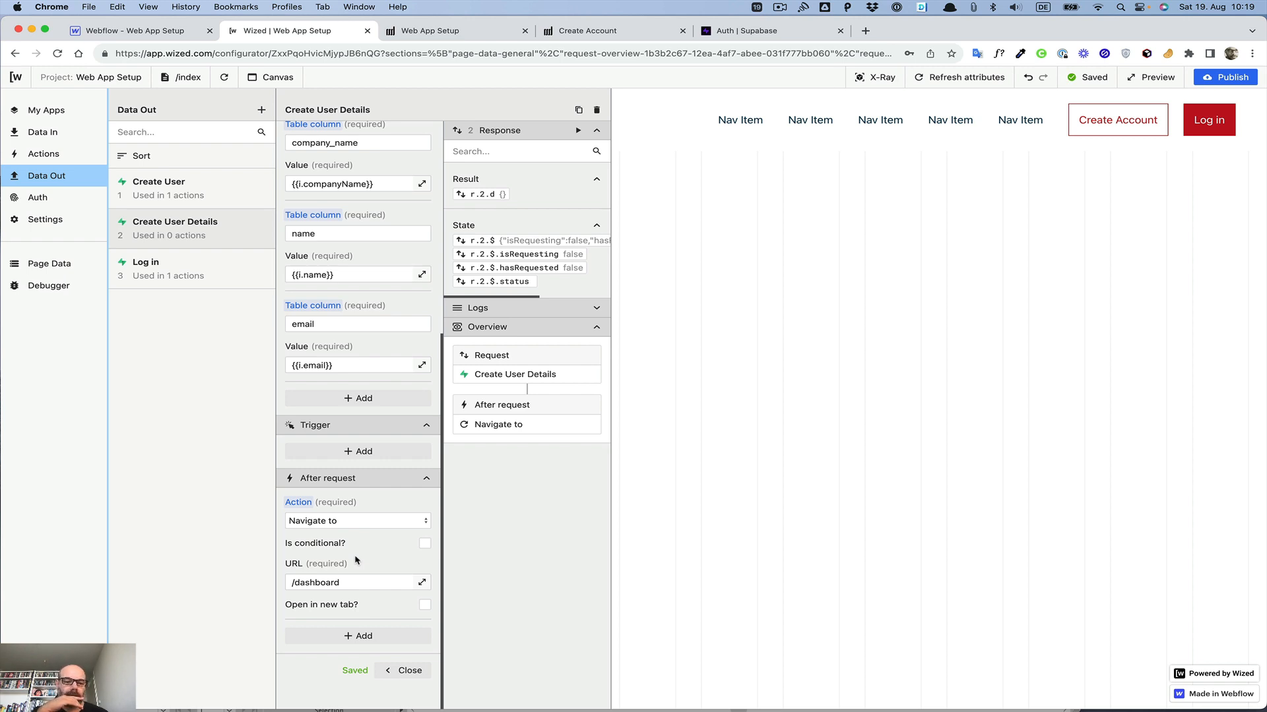
Step: Make the dashboard navigation conditional, with the condition {{r.2.$.statusCode === 200}}
click(425, 544)
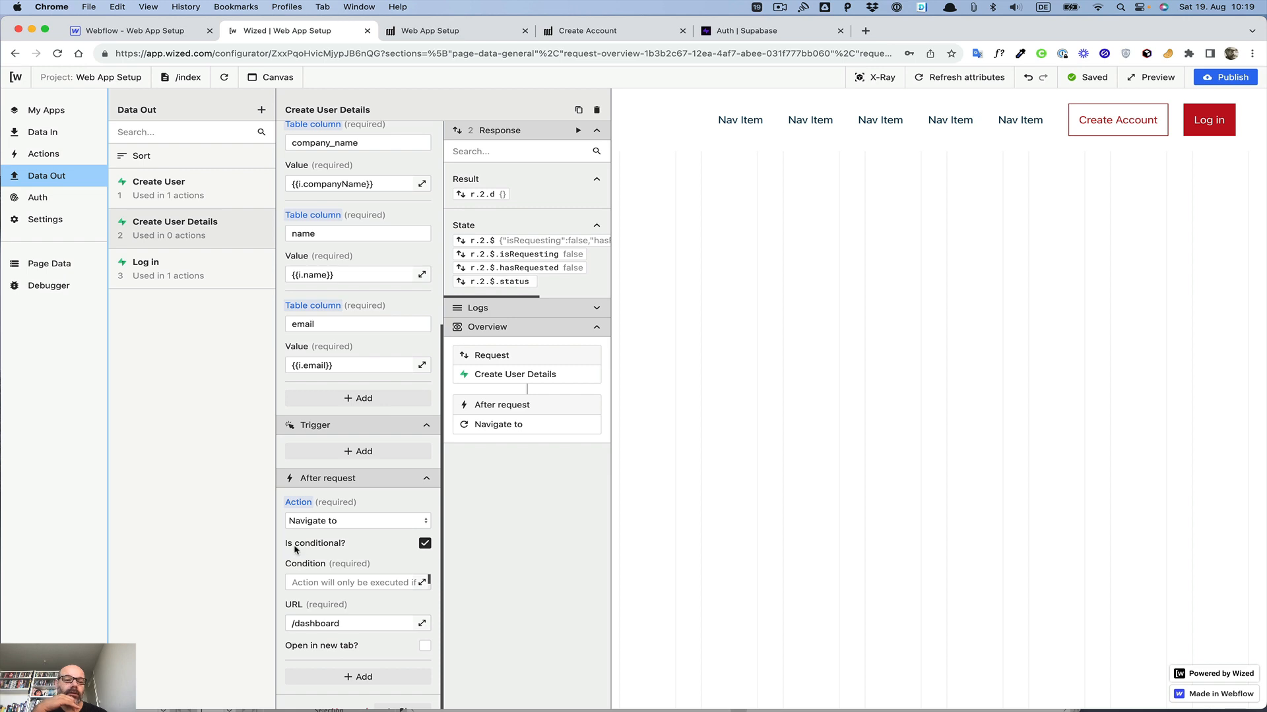
click(423, 583)
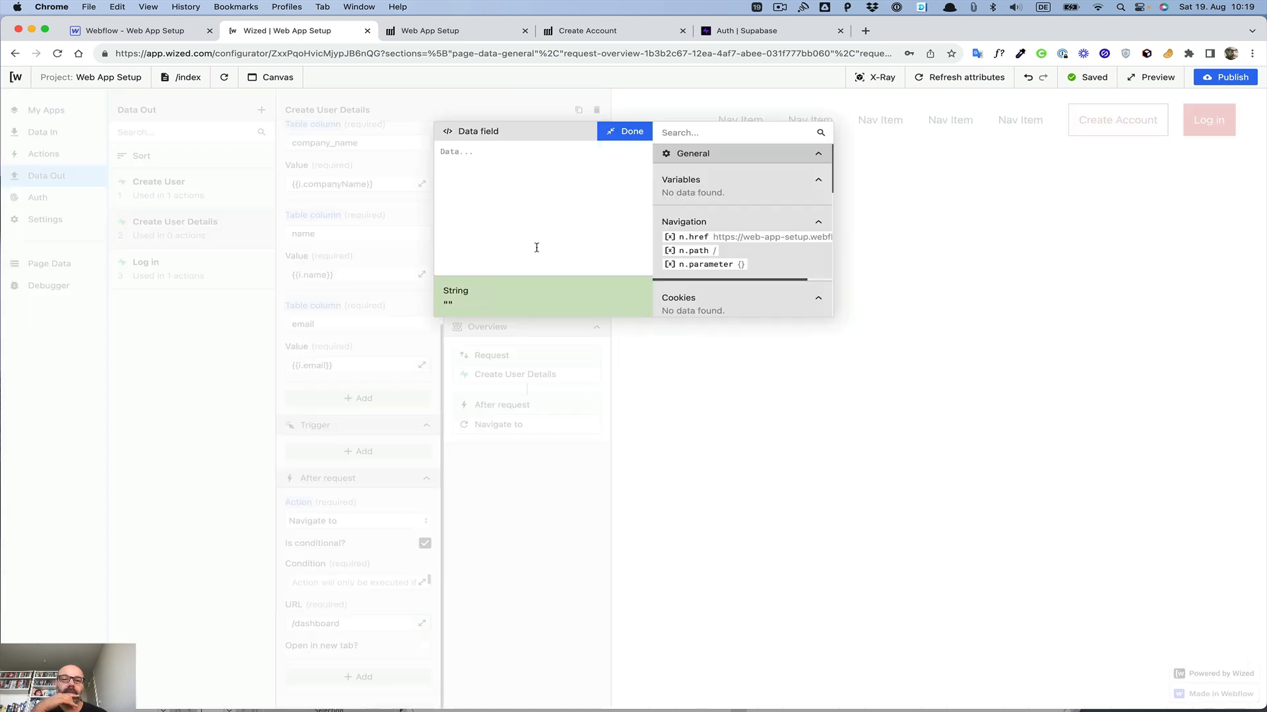
scroll(731, 219, down, 5)
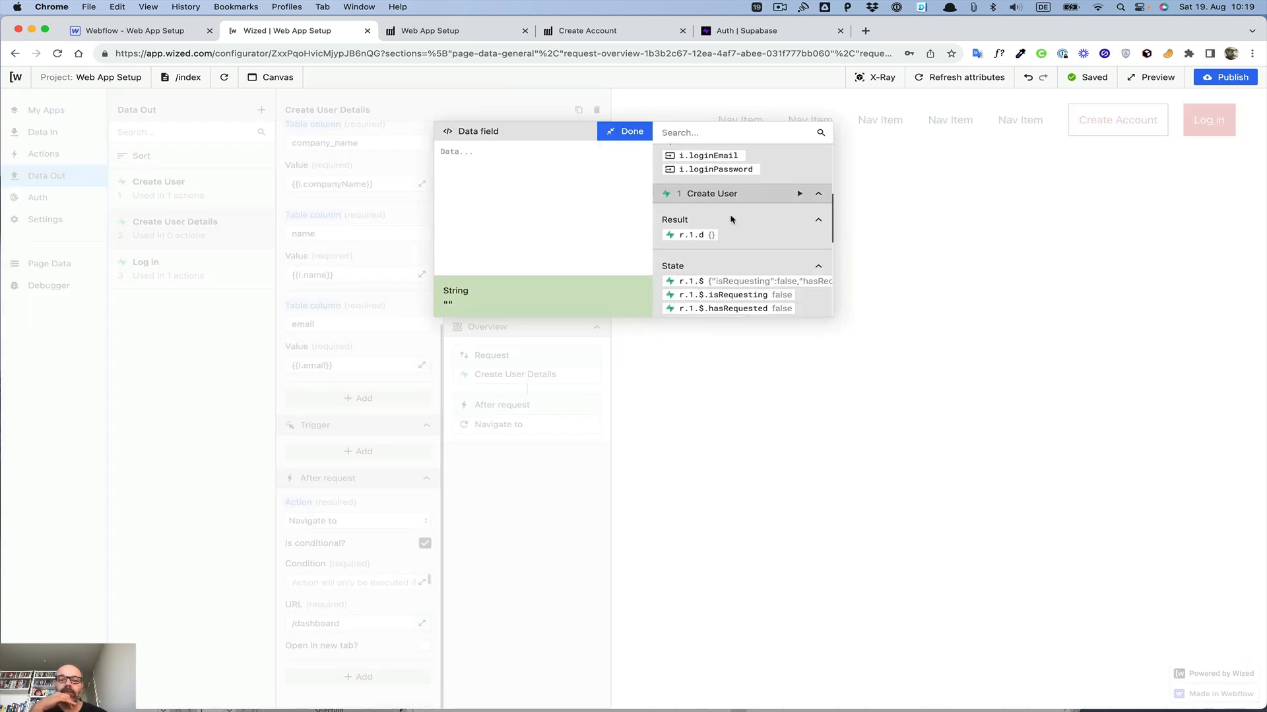
scroll(743, 220, down, 3)
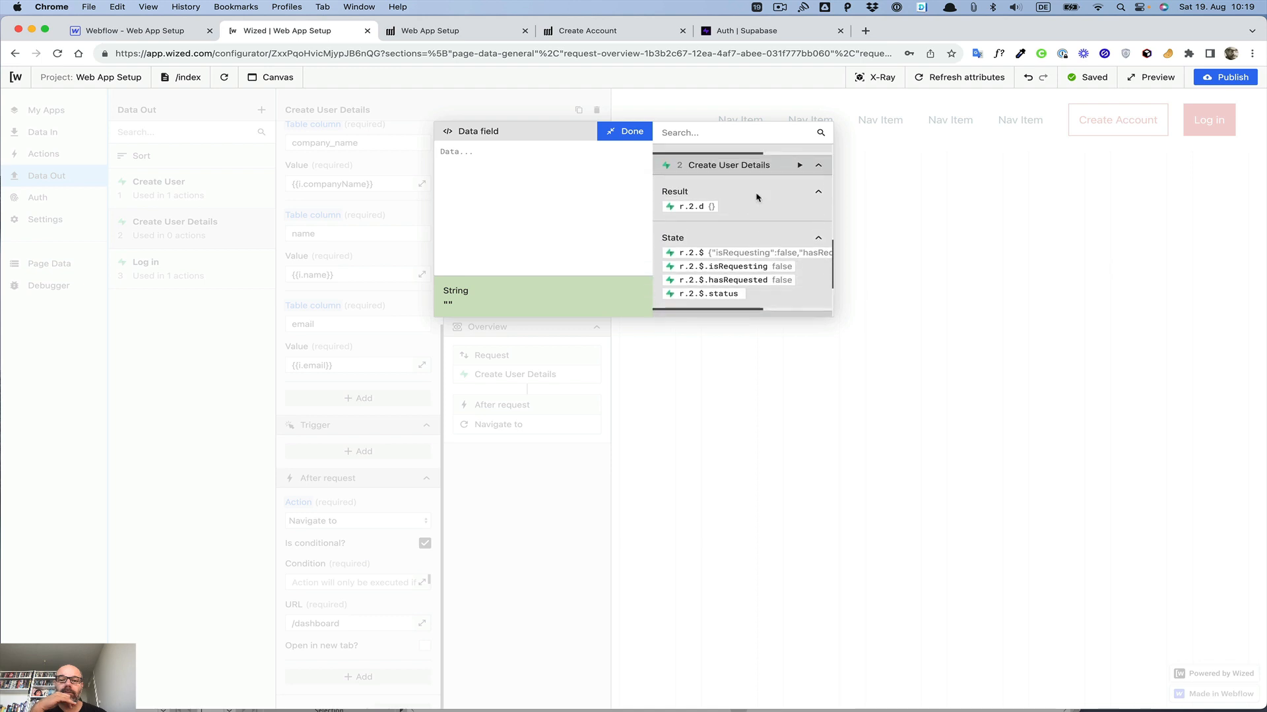
scroll(801, 184, down, 5)
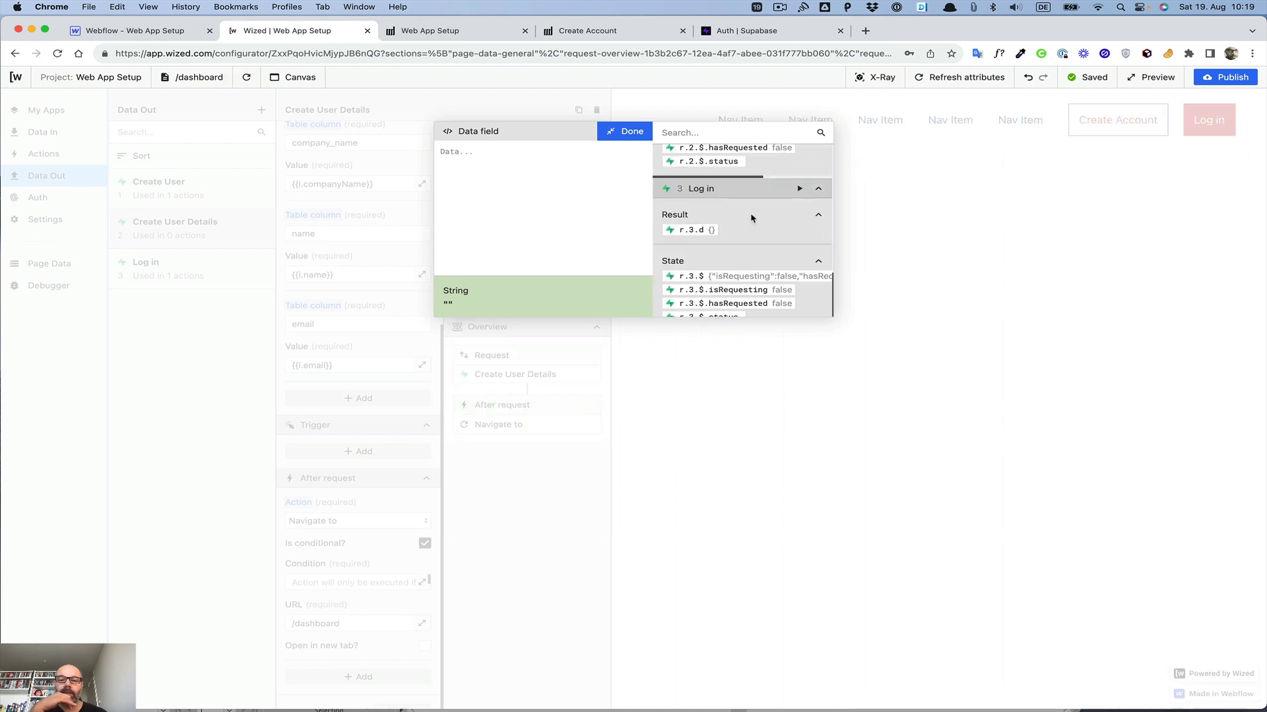
scroll(751, 218, up, 3)
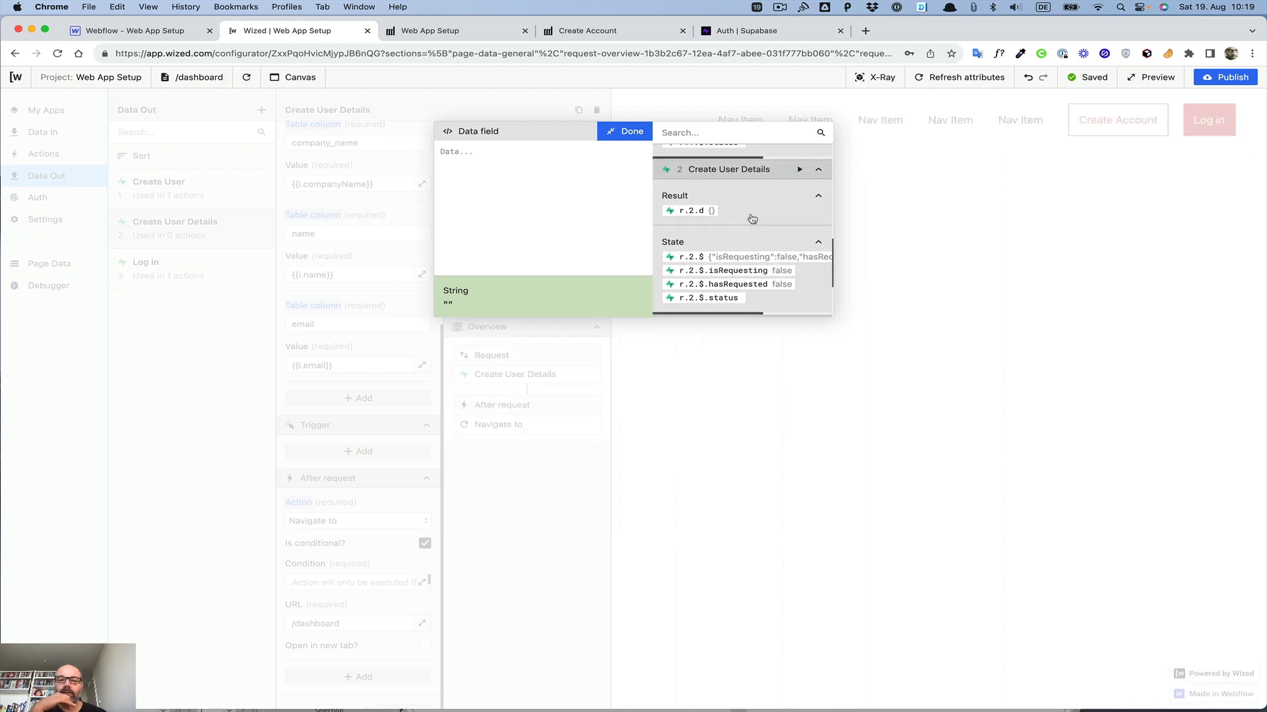
scroll(751, 218, down, 3)
scroll(751, 218, up, 5)
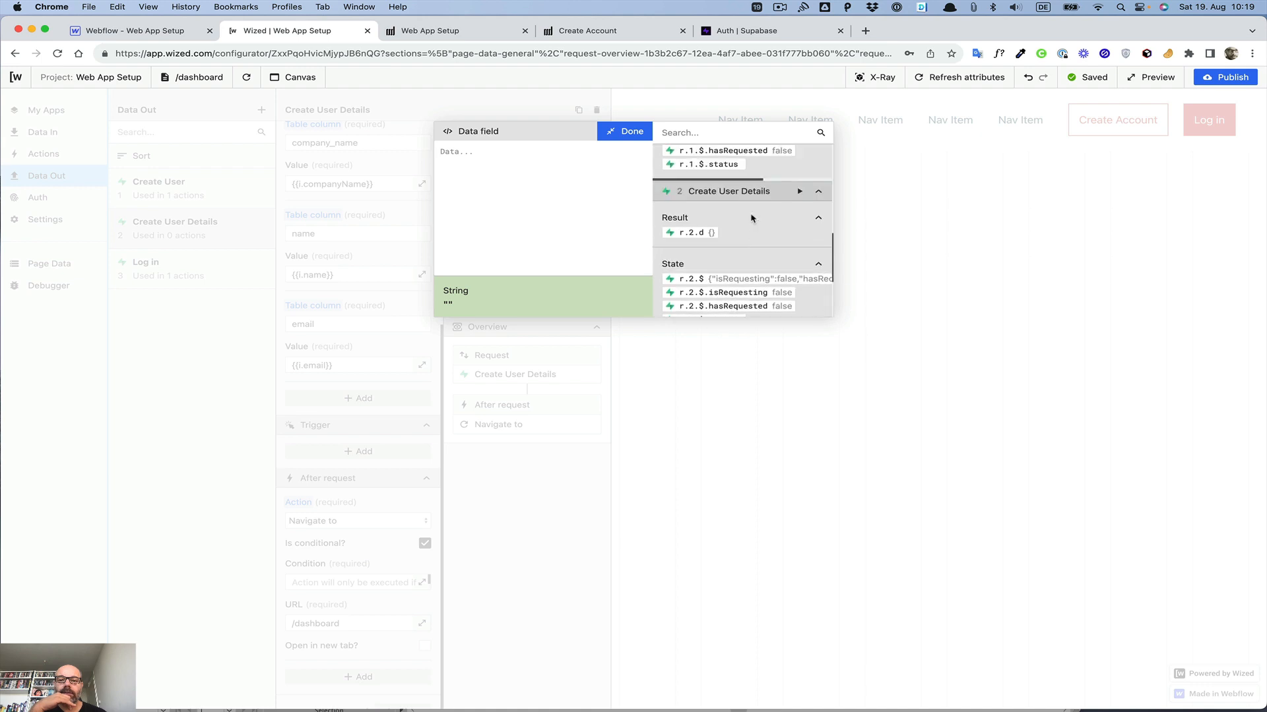
scroll(752, 218, down, 6)
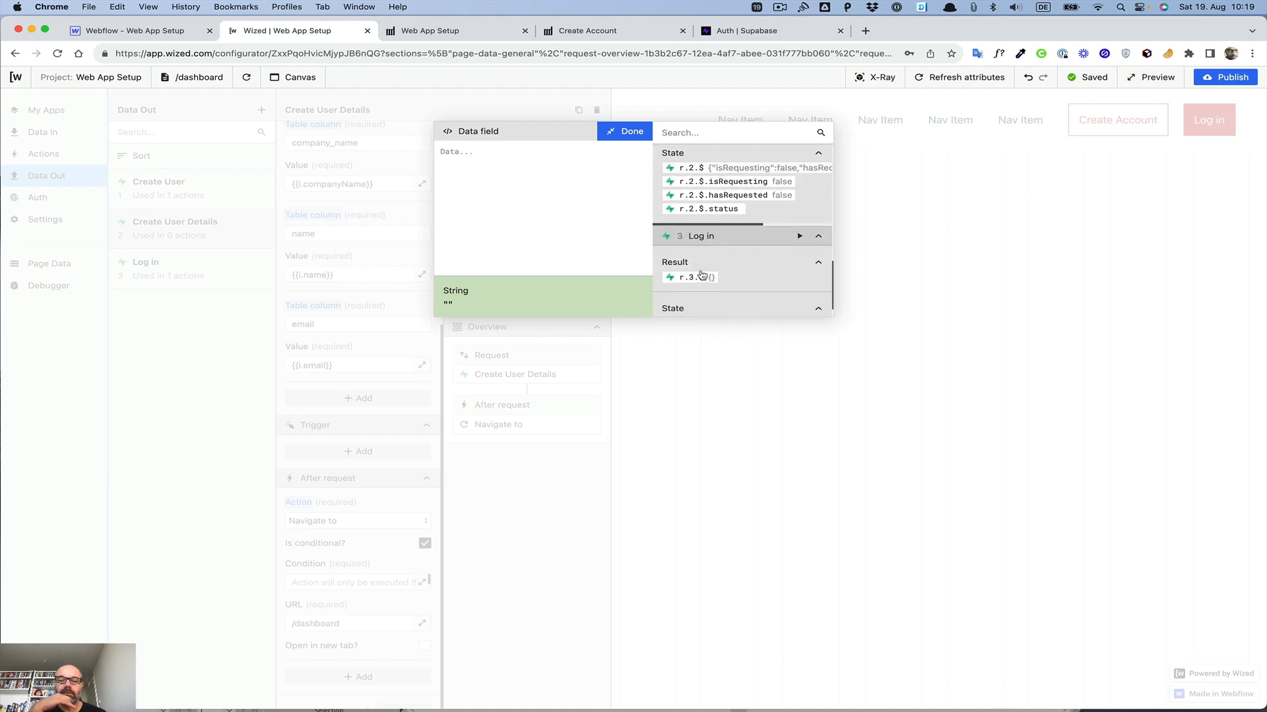
scroll(702, 275, up, 1)
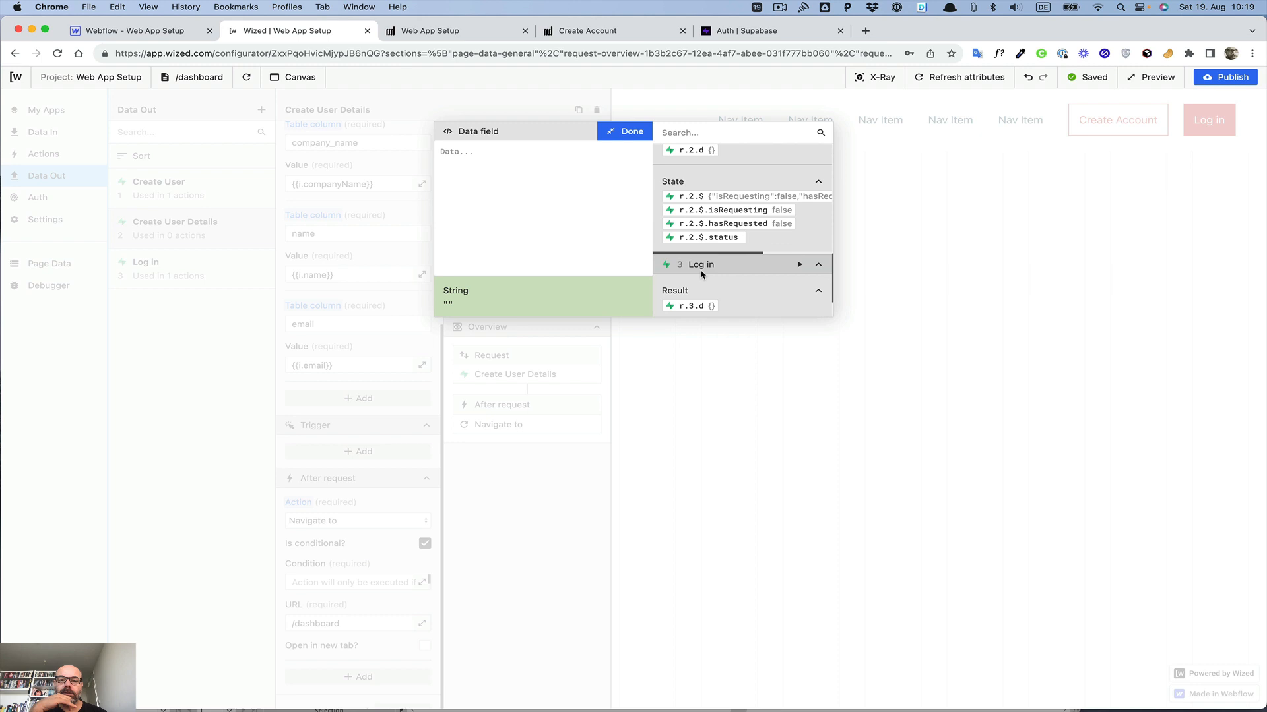
click(708, 237)
click(508, 152)
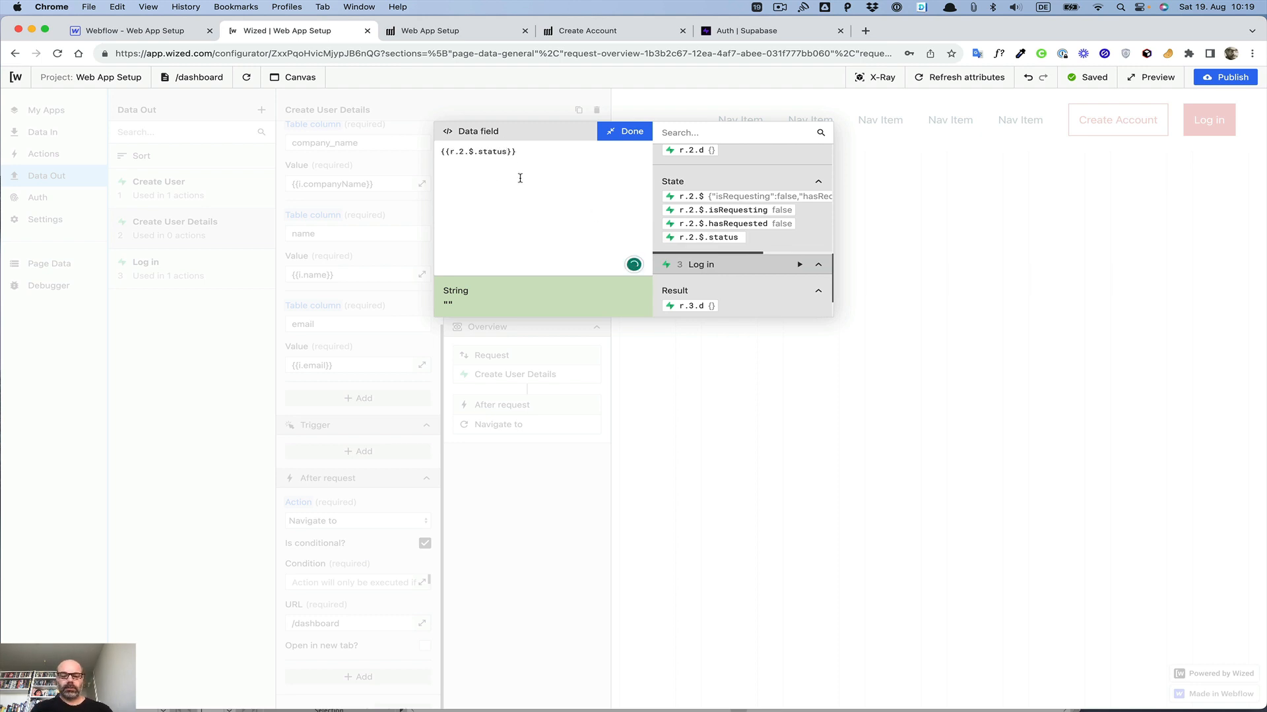
text(Code === 200)
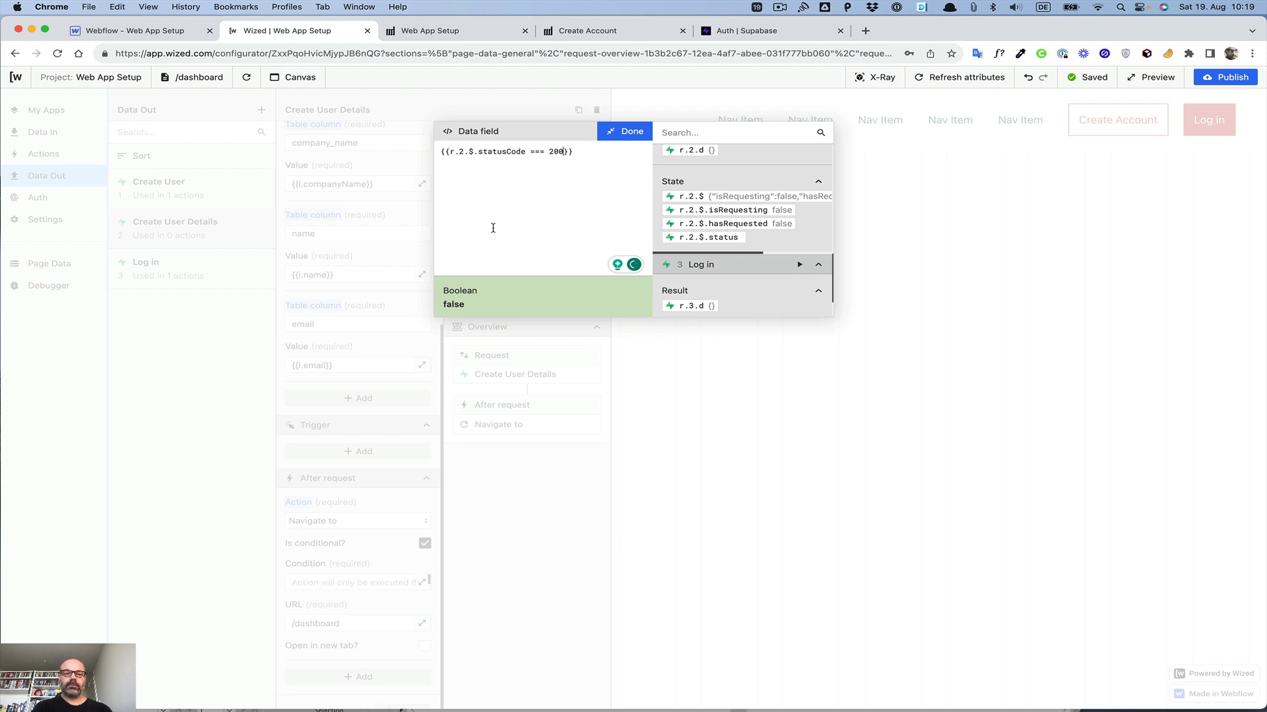
click(631, 132)
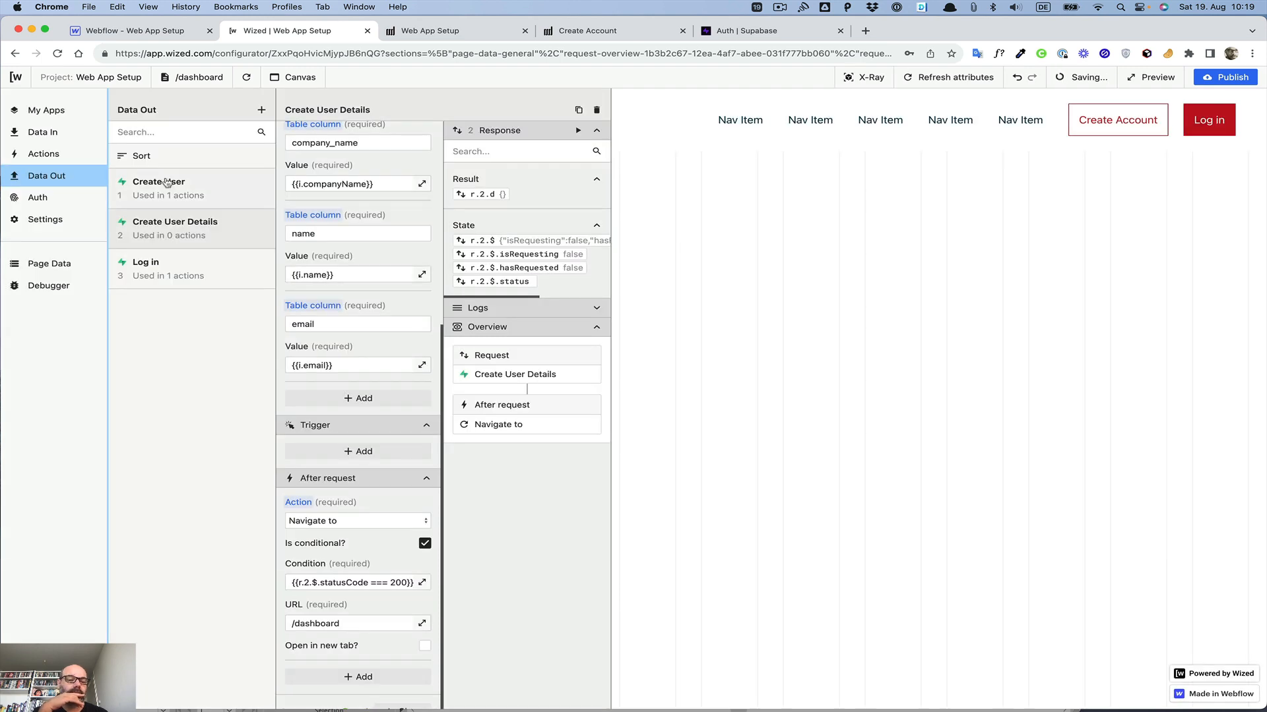
Step: Compare the Create User request's after-request condition with that of Create User Details
click(166, 183)
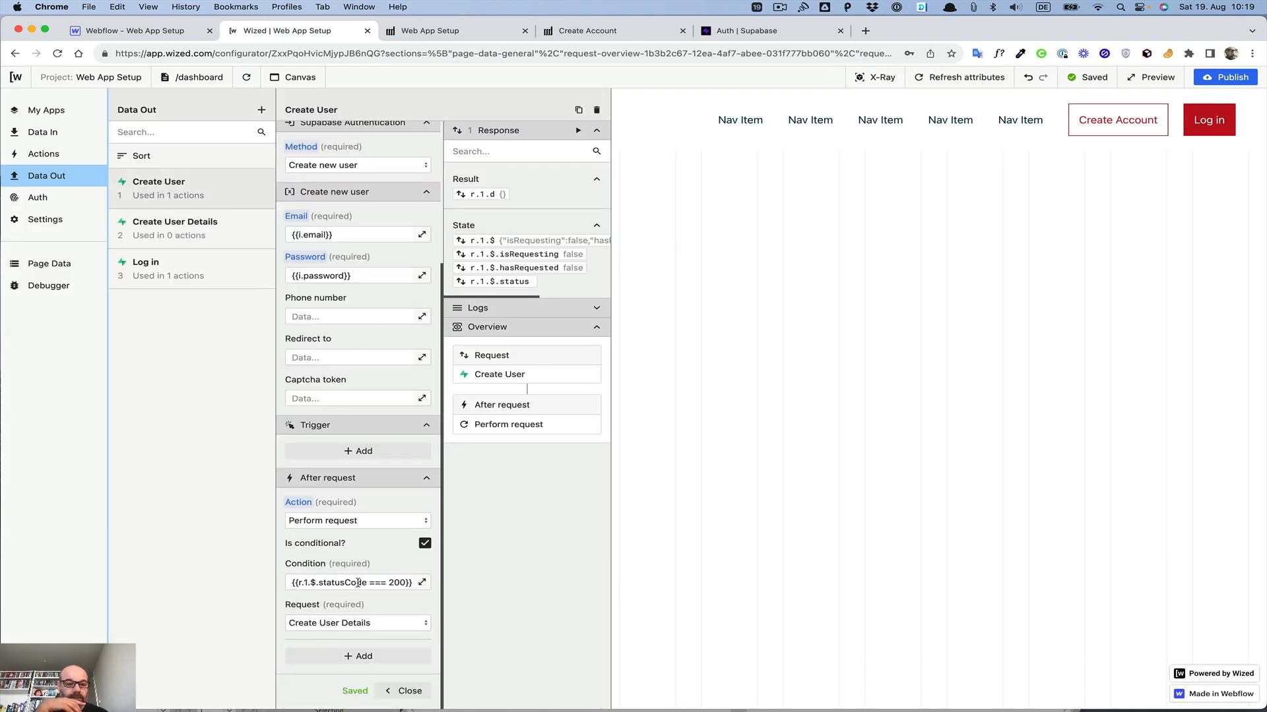
click(165, 227)
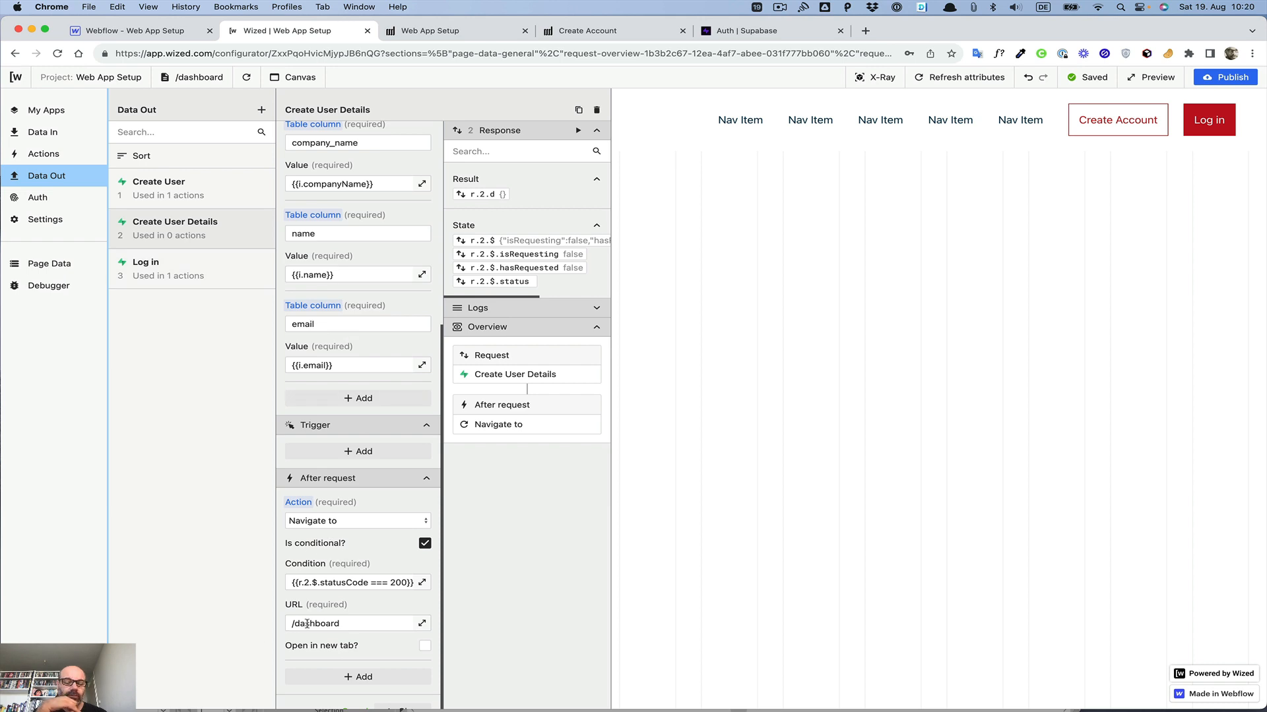
scroll(368, 480, down, 1)
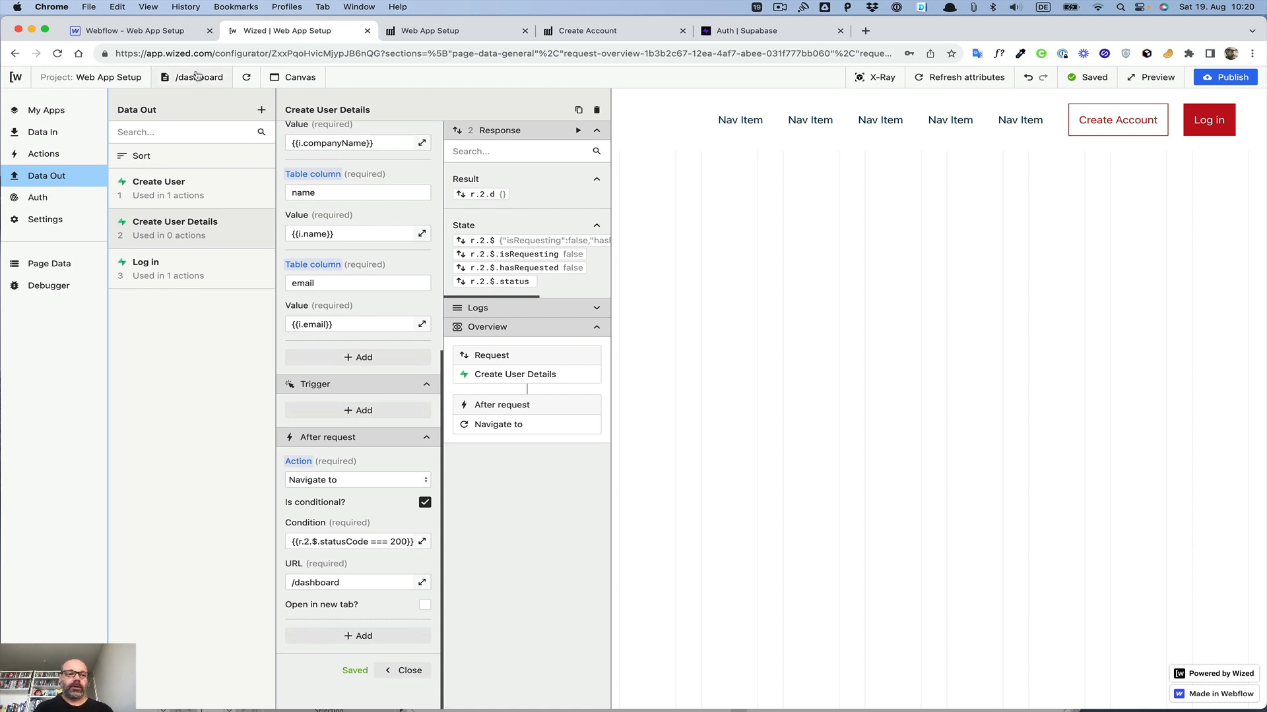
Step: Create a new action named dashboardHeading
click(41, 156)
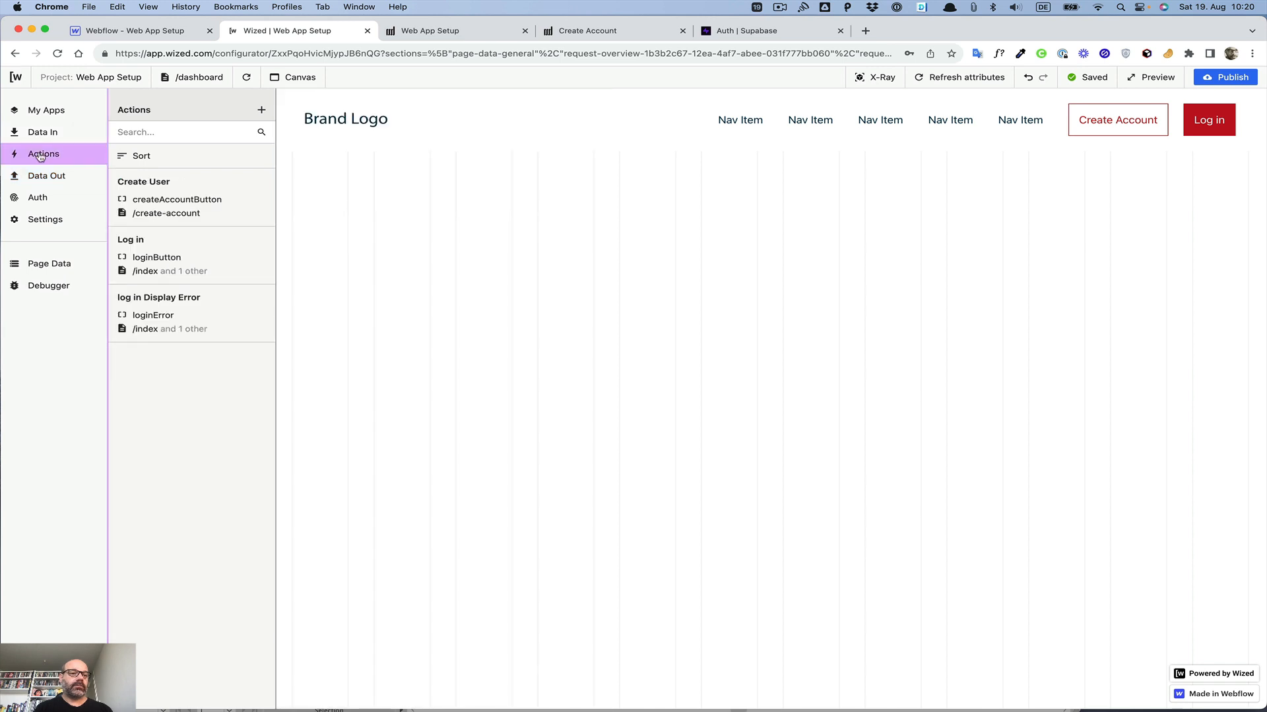
click(262, 110)
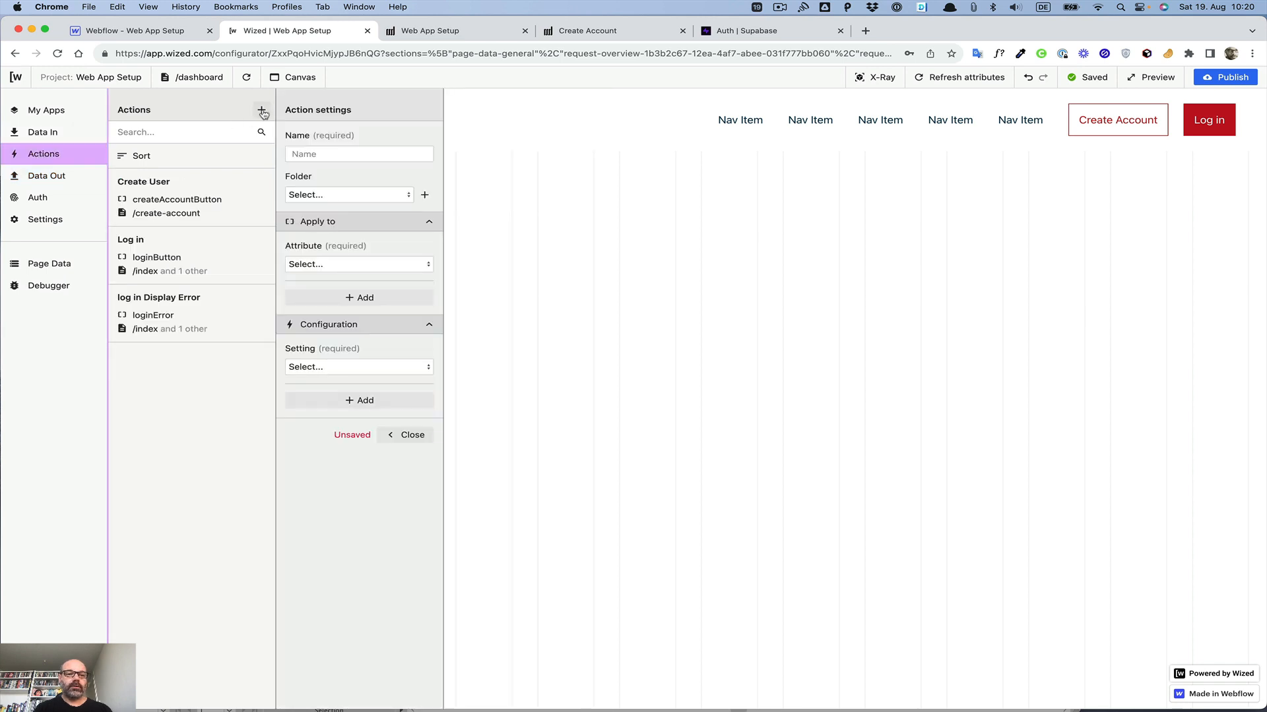
click(332, 153)
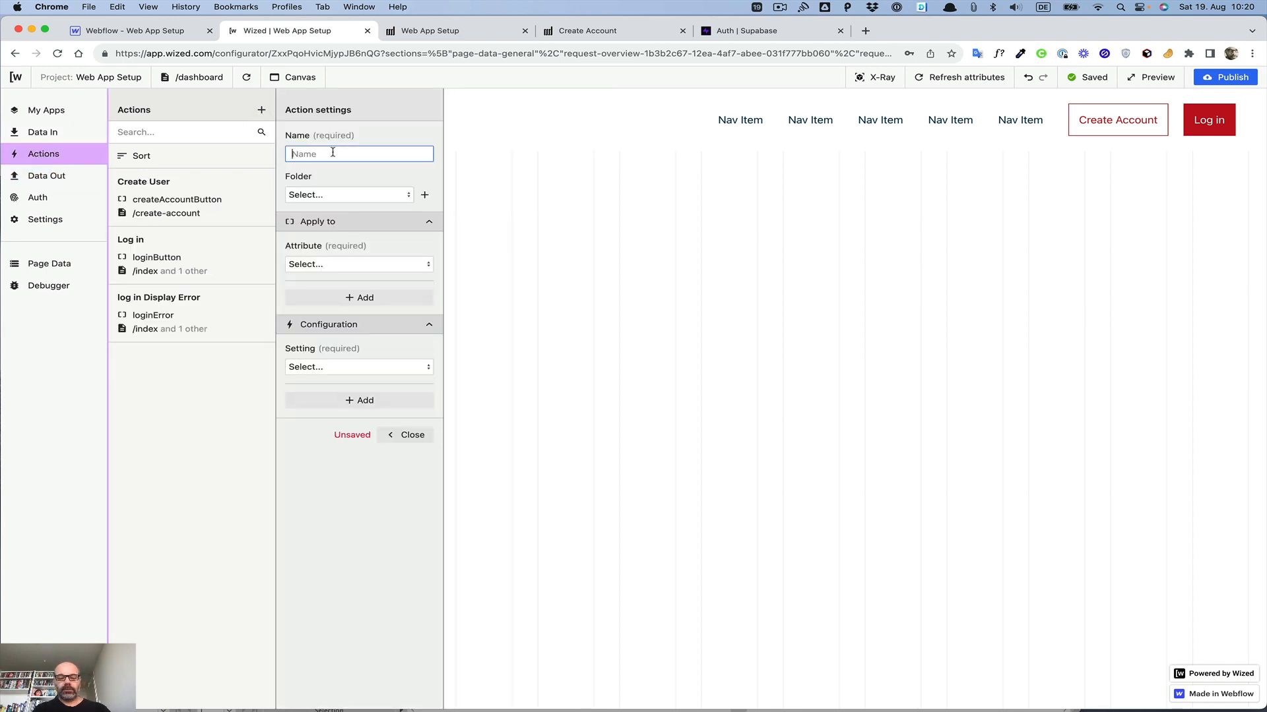
text(dashboard)
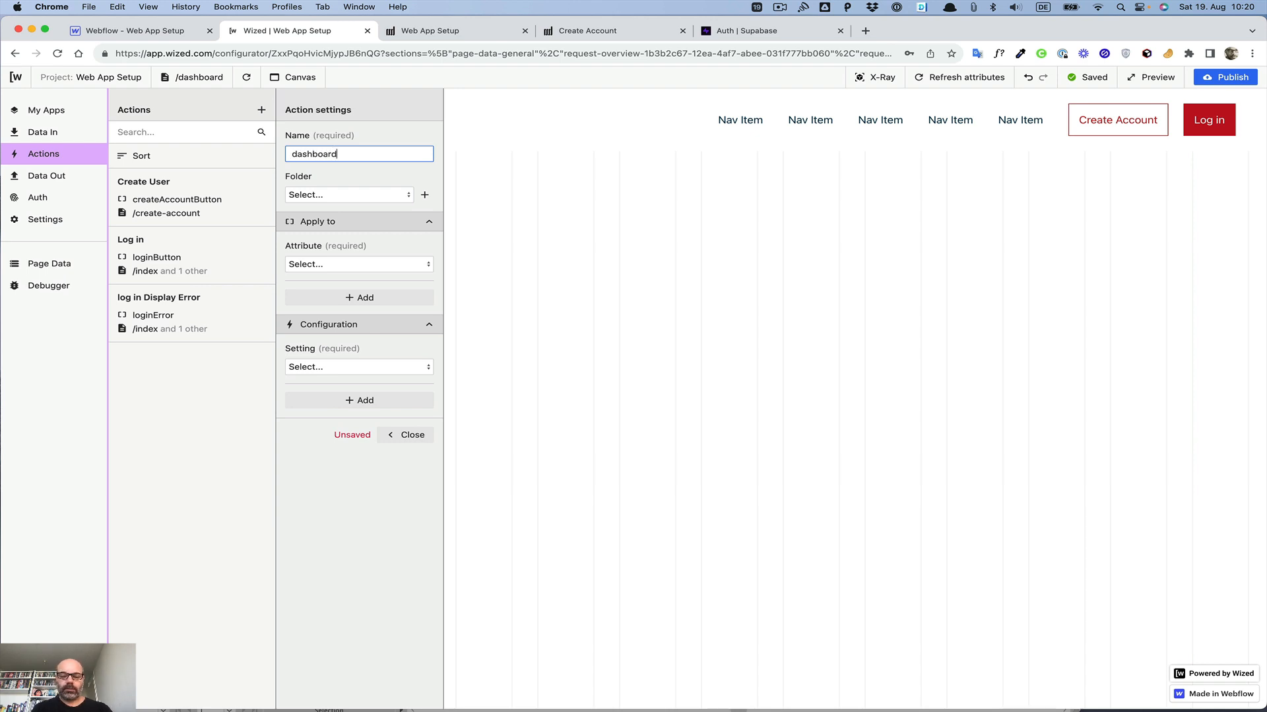
text(Heading)
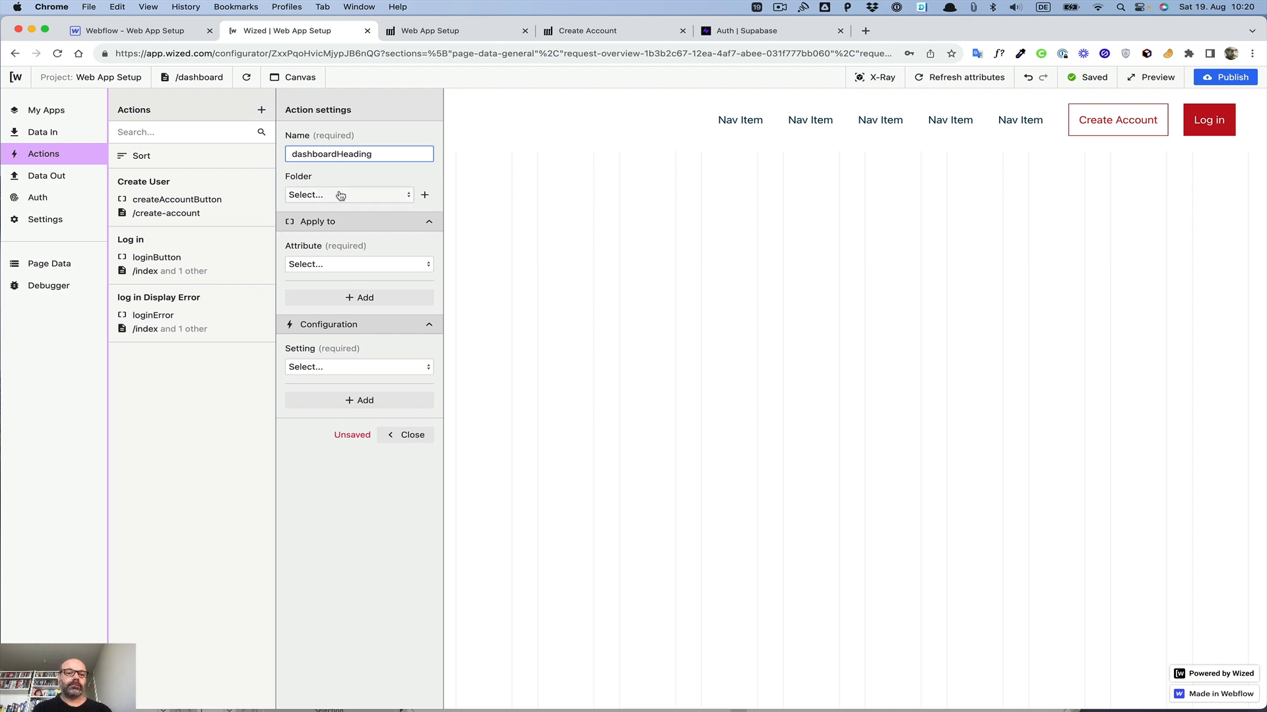
Step: Browse the attribute list for the action, then refresh the project's attributes
click(333, 264)
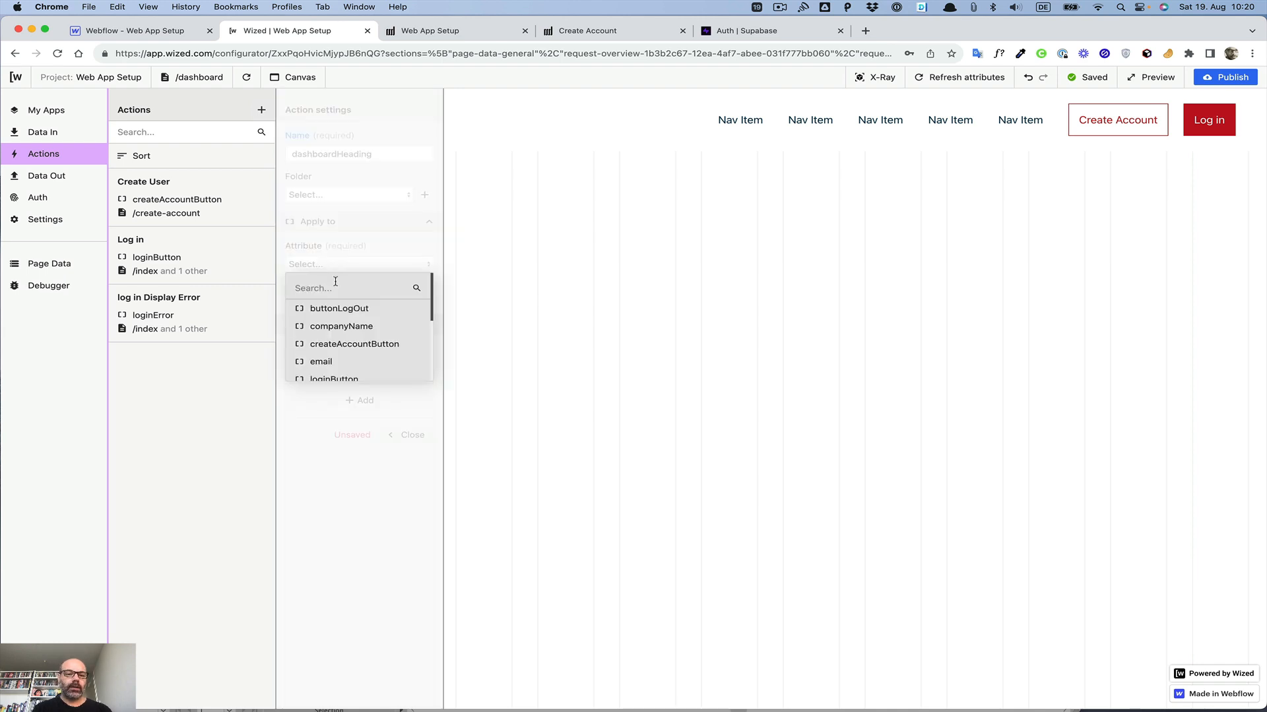
scroll(335, 282, down, 4)
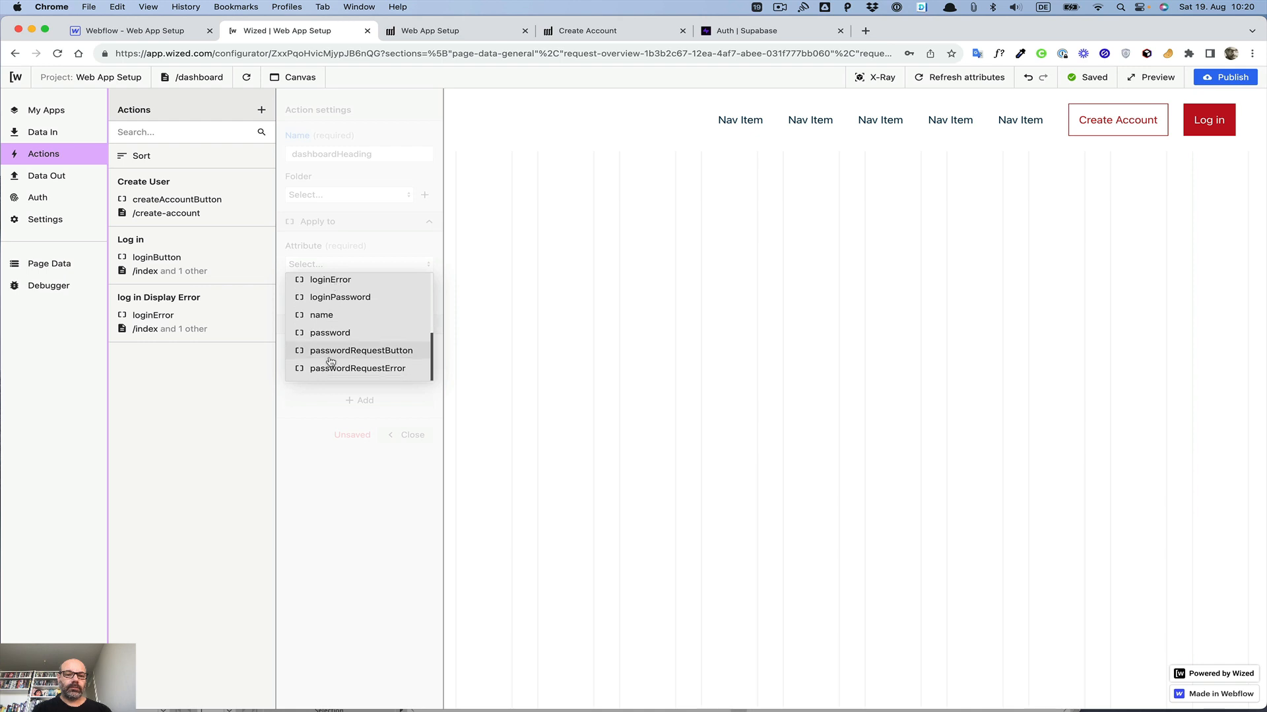
scroll(328, 360, up, 5)
scroll(333, 334, down, 1)
scroll(334, 335, down, 4)
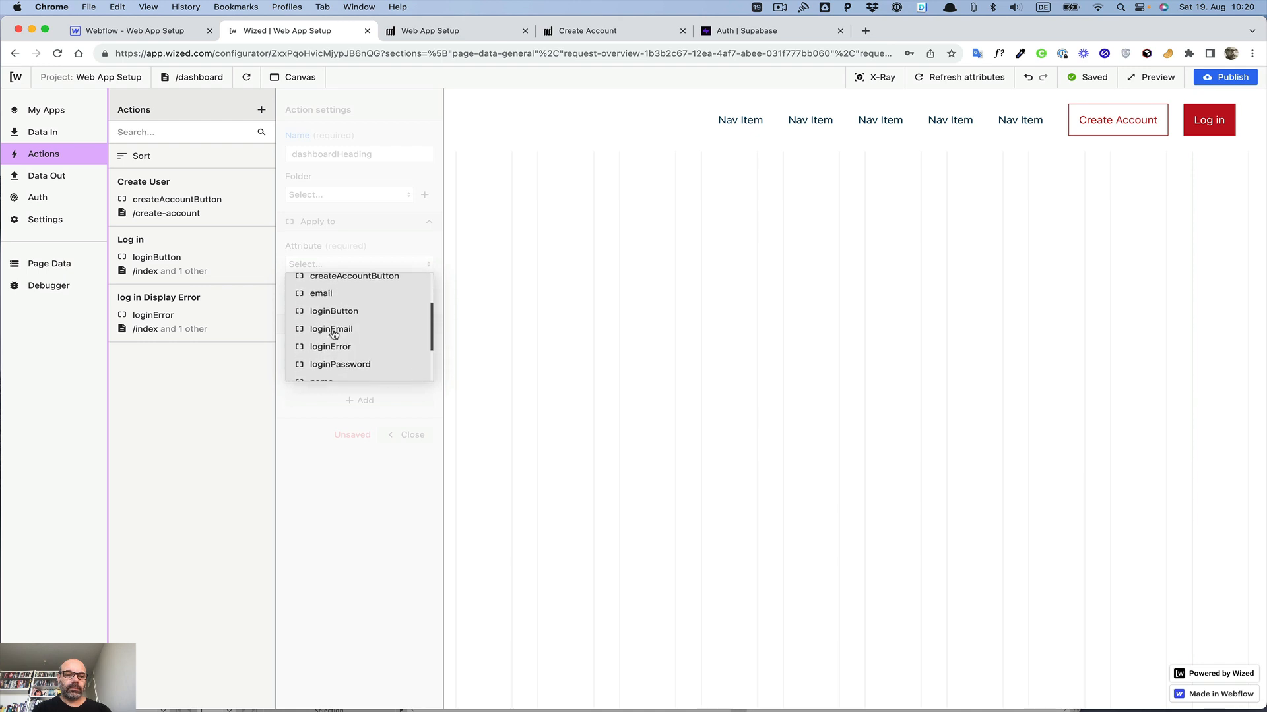
click(367, 256)
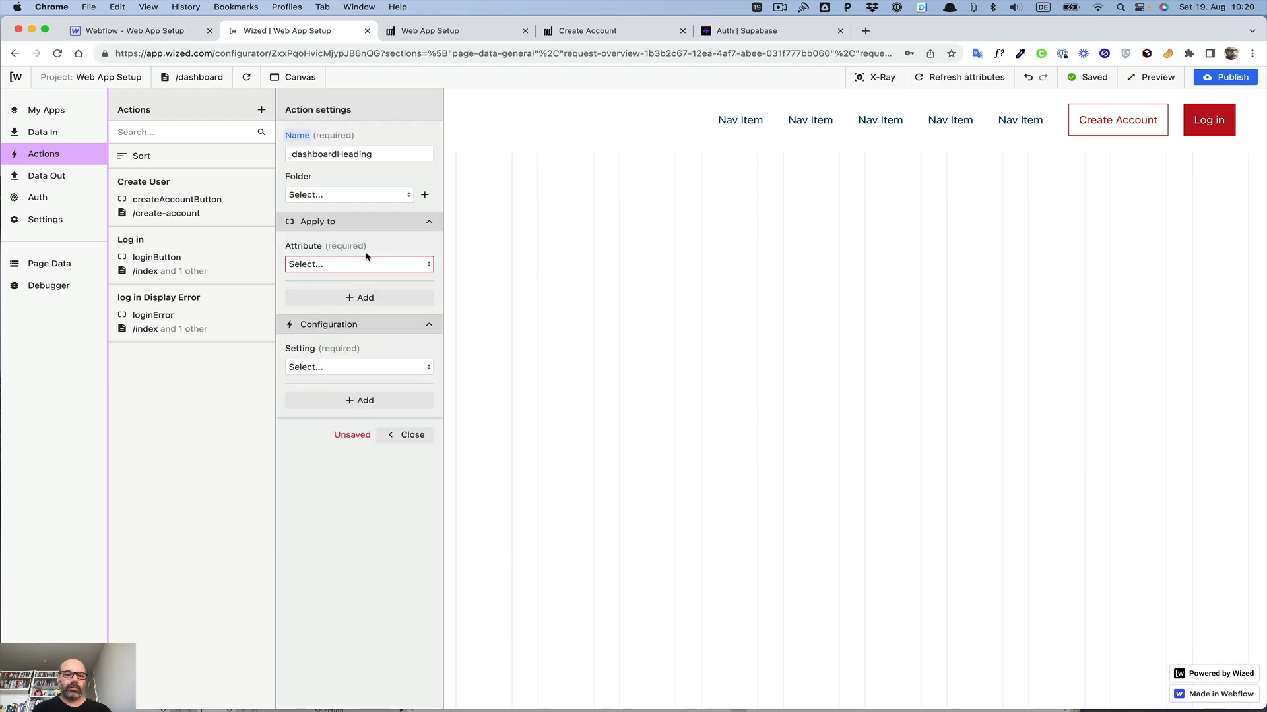
click(967, 79)
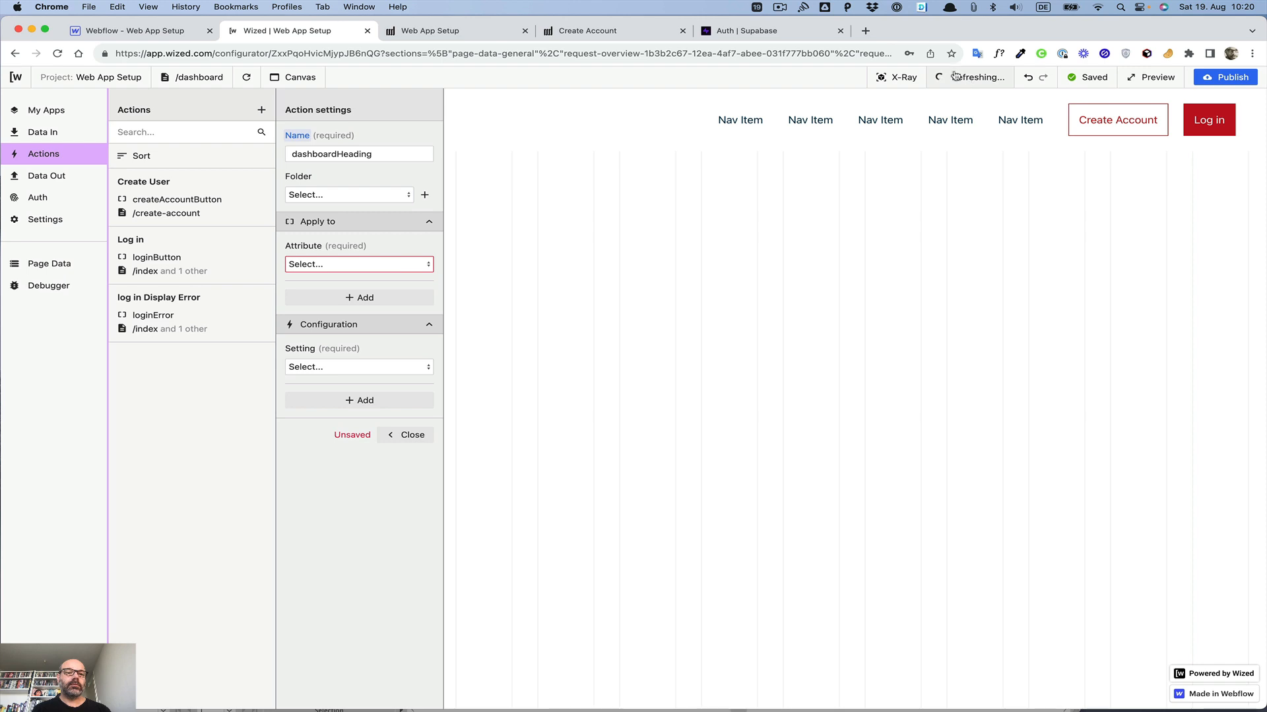
Step: Apply the dashboardHeading action to the heading attribute
click(362, 266)
scroll(365, 322, down, 5)
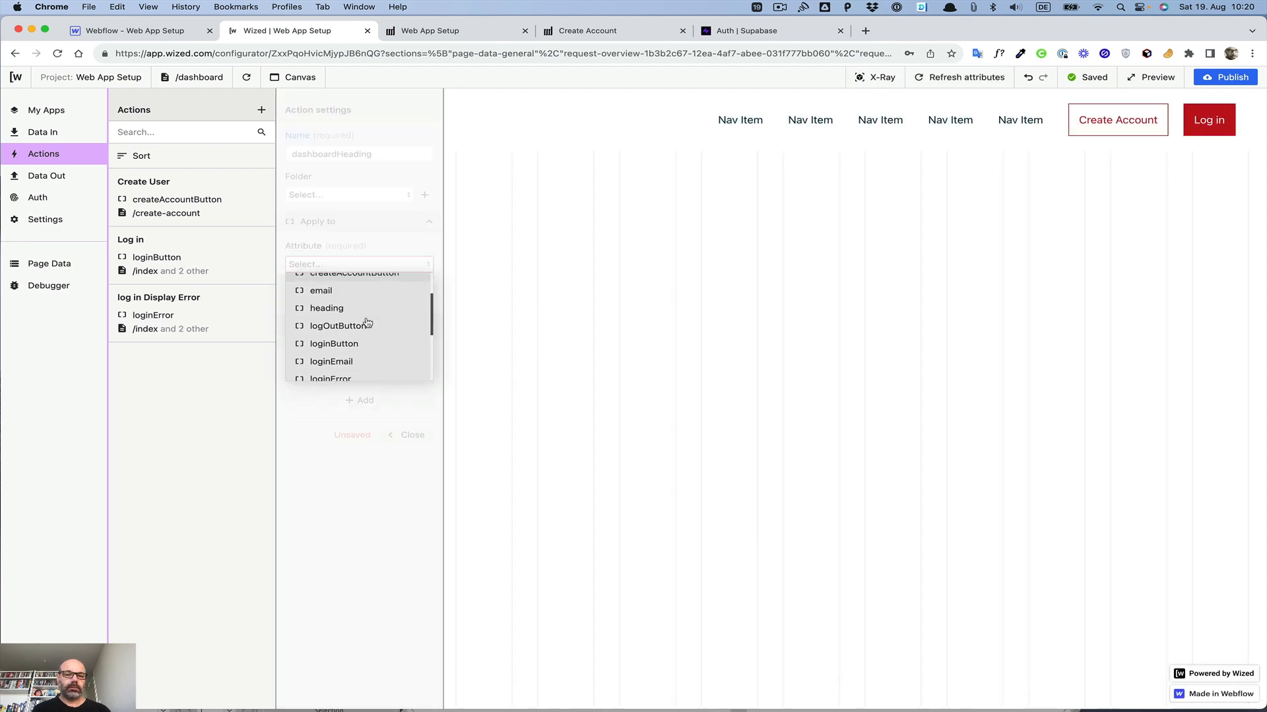
scroll(368, 322, down, 1)
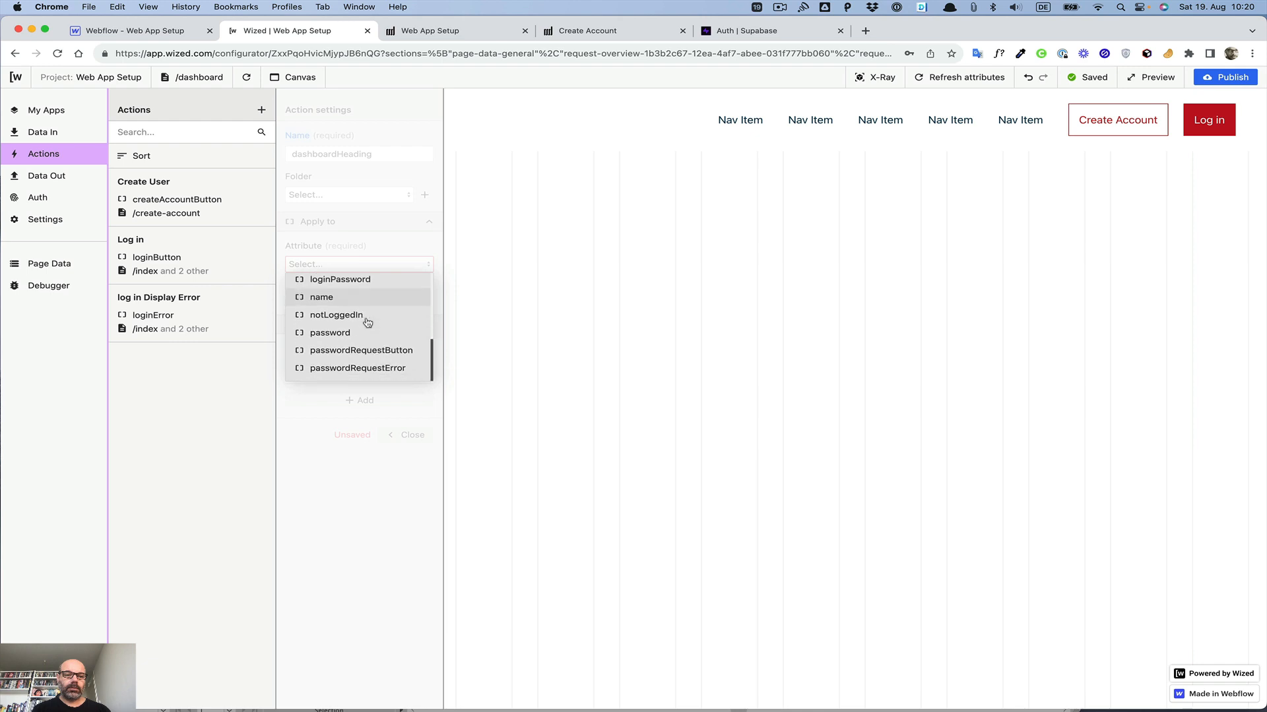
scroll(367, 323, up, 3)
scroll(368, 323, up, 3)
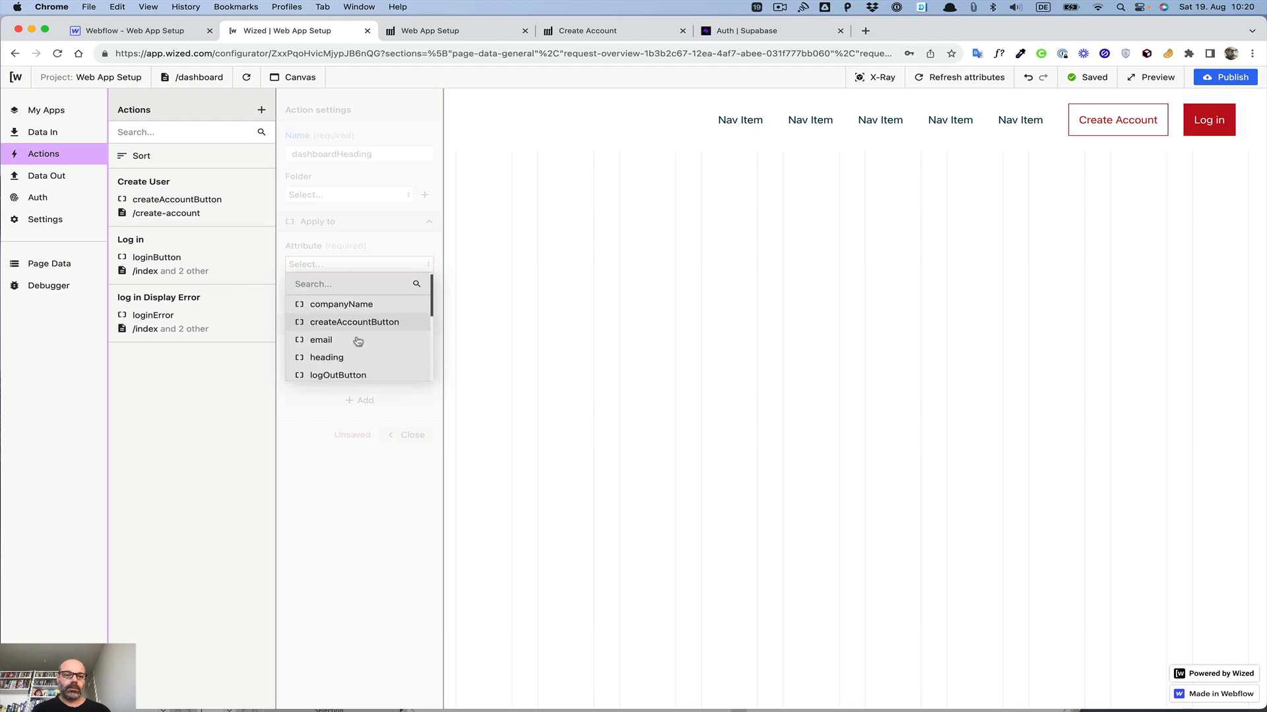
click(347, 357)
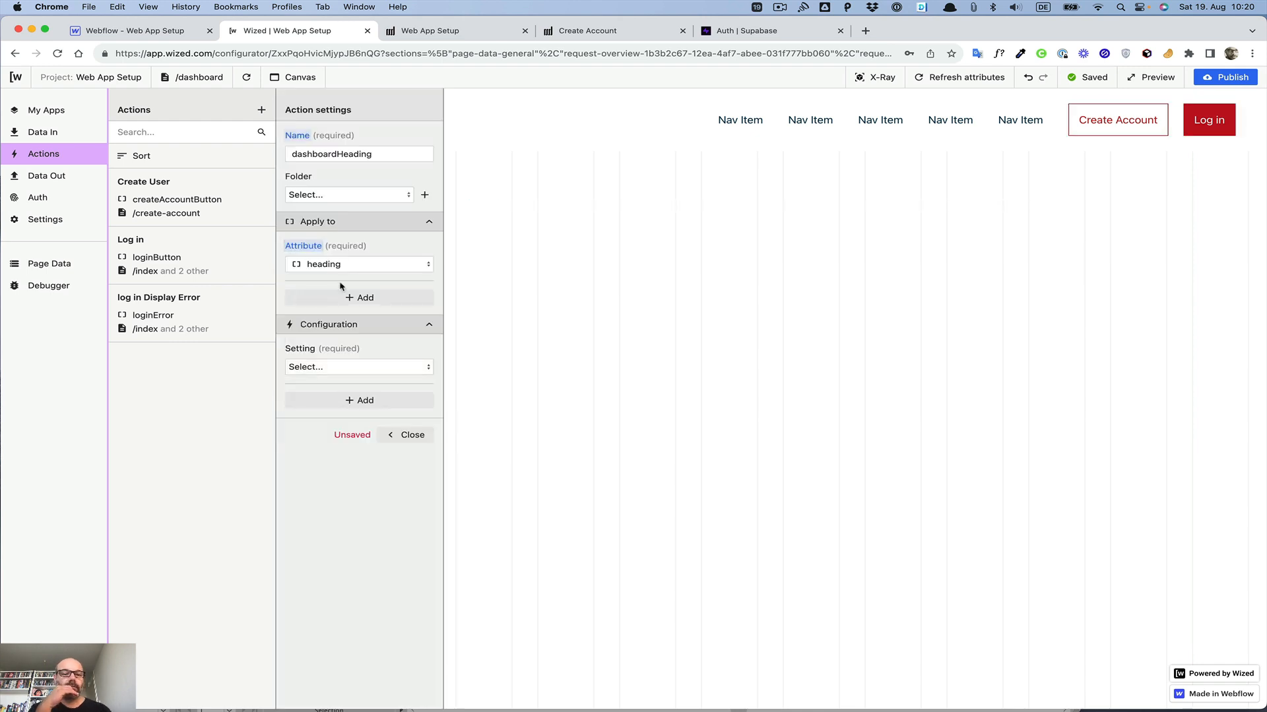
Step: Configure the action's setting as Set text with the Plain text type
click(336, 368)
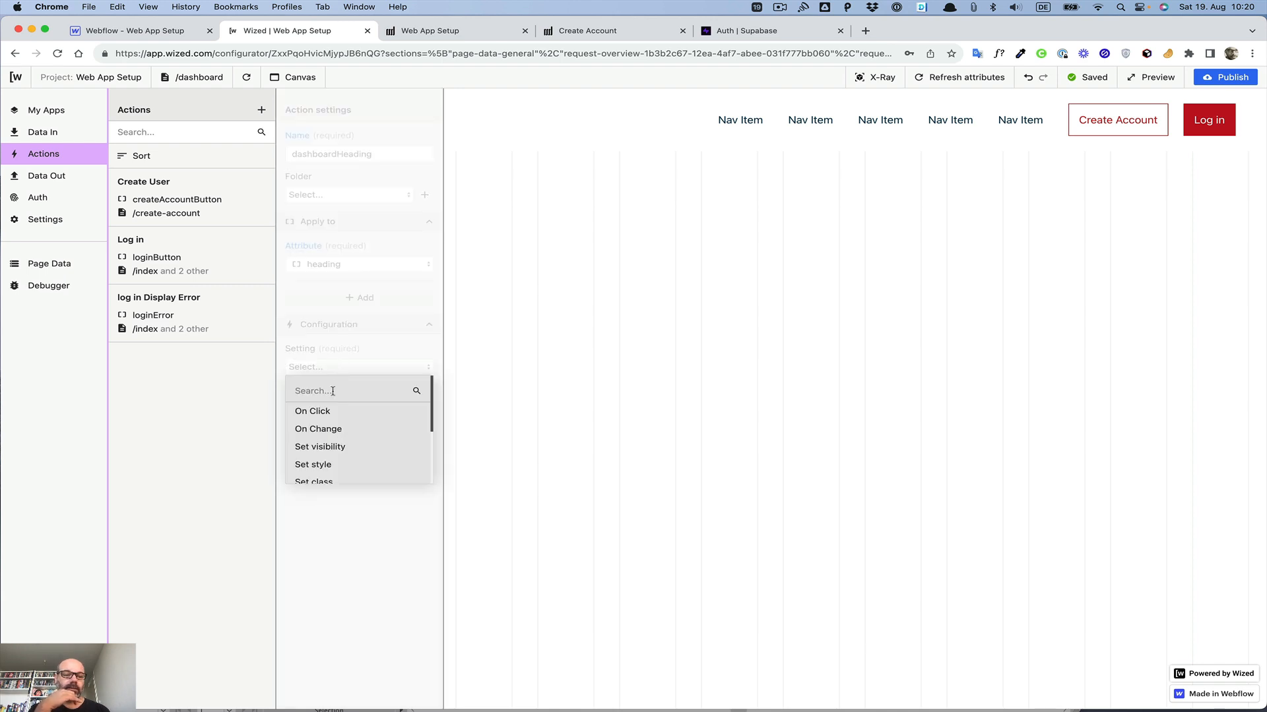
scroll(328, 427, down, 2)
click(324, 426)
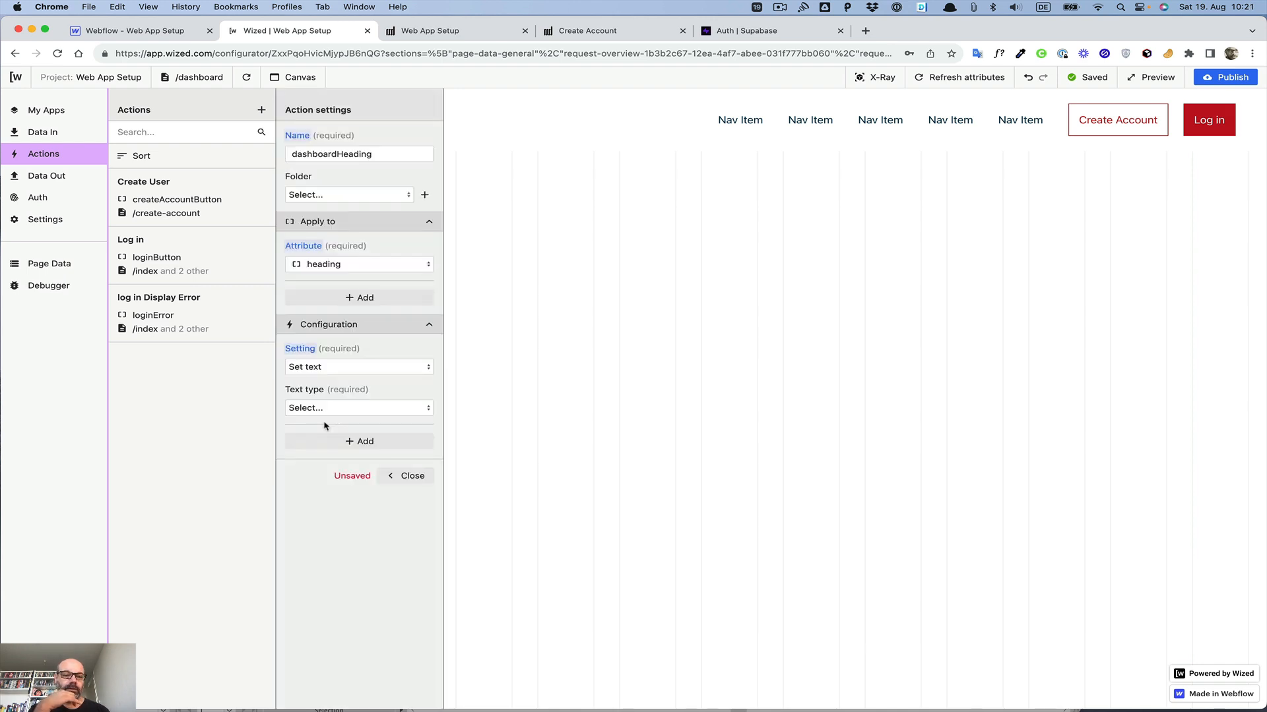
click(320, 409)
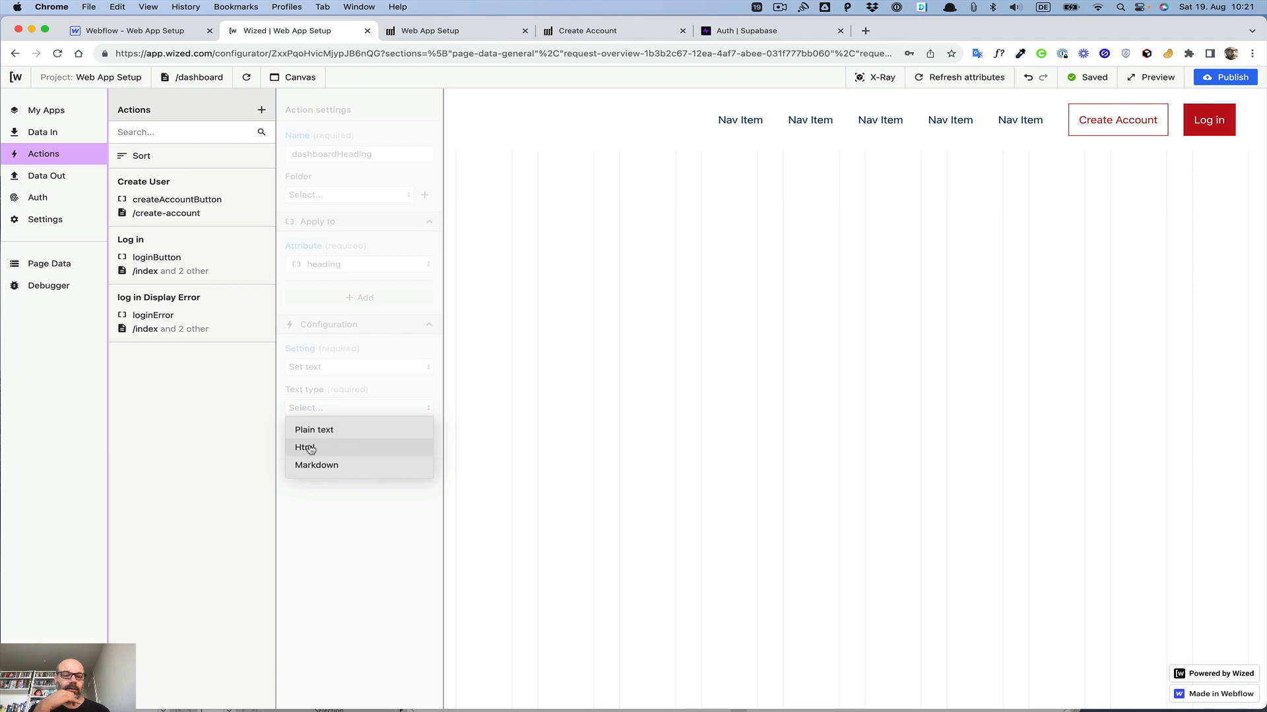
click(310, 432)
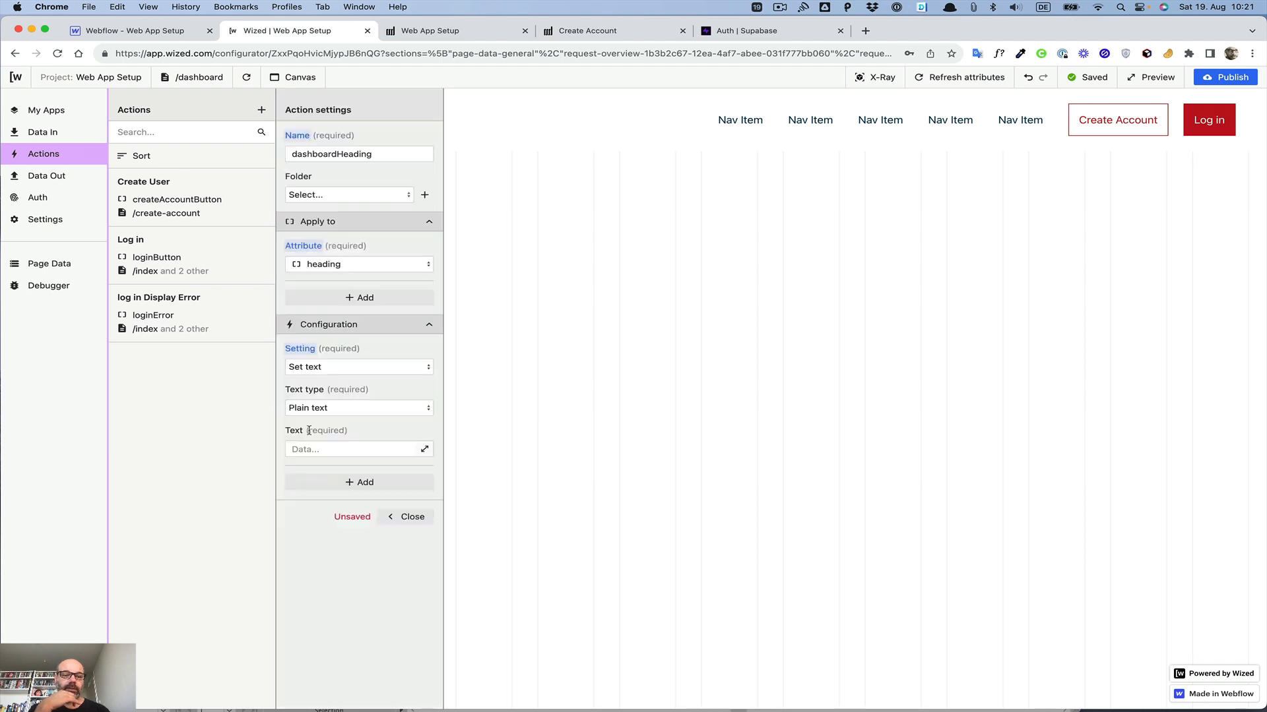
Step: Set the action's text to Hi {{r.2.$.name}} using the Create User Details request's data
click(424, 450)
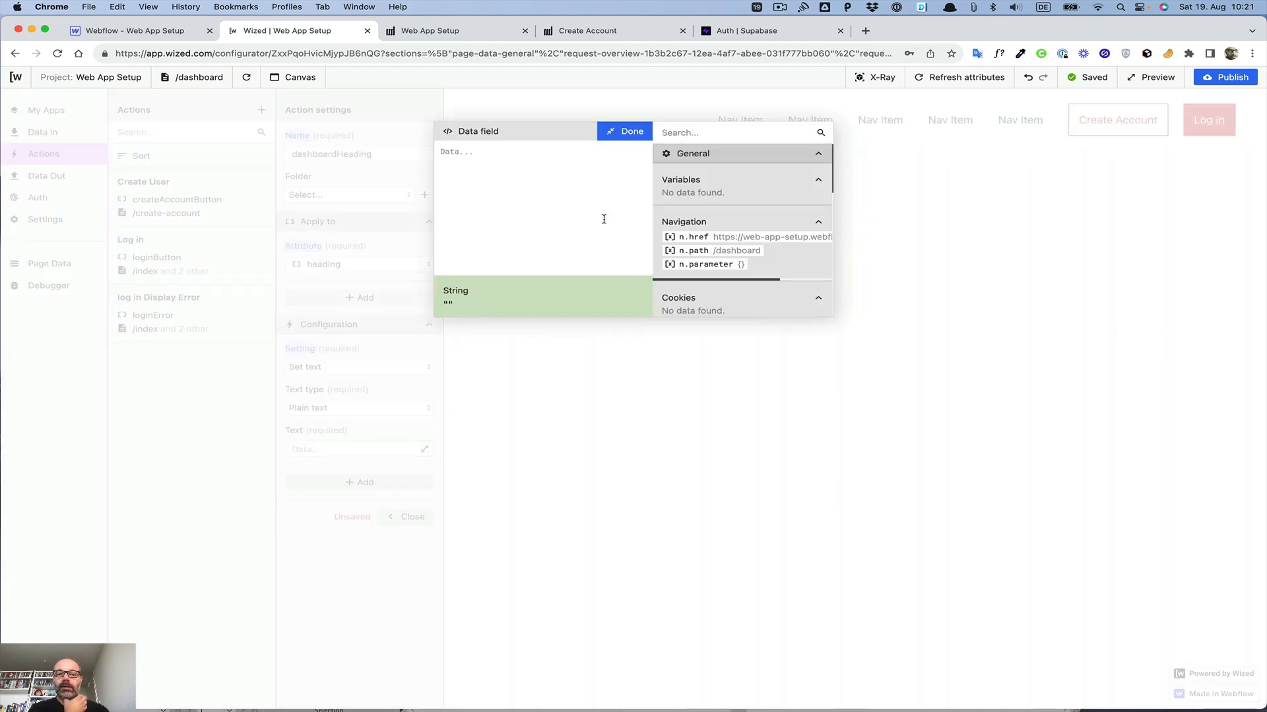
text(Hi)
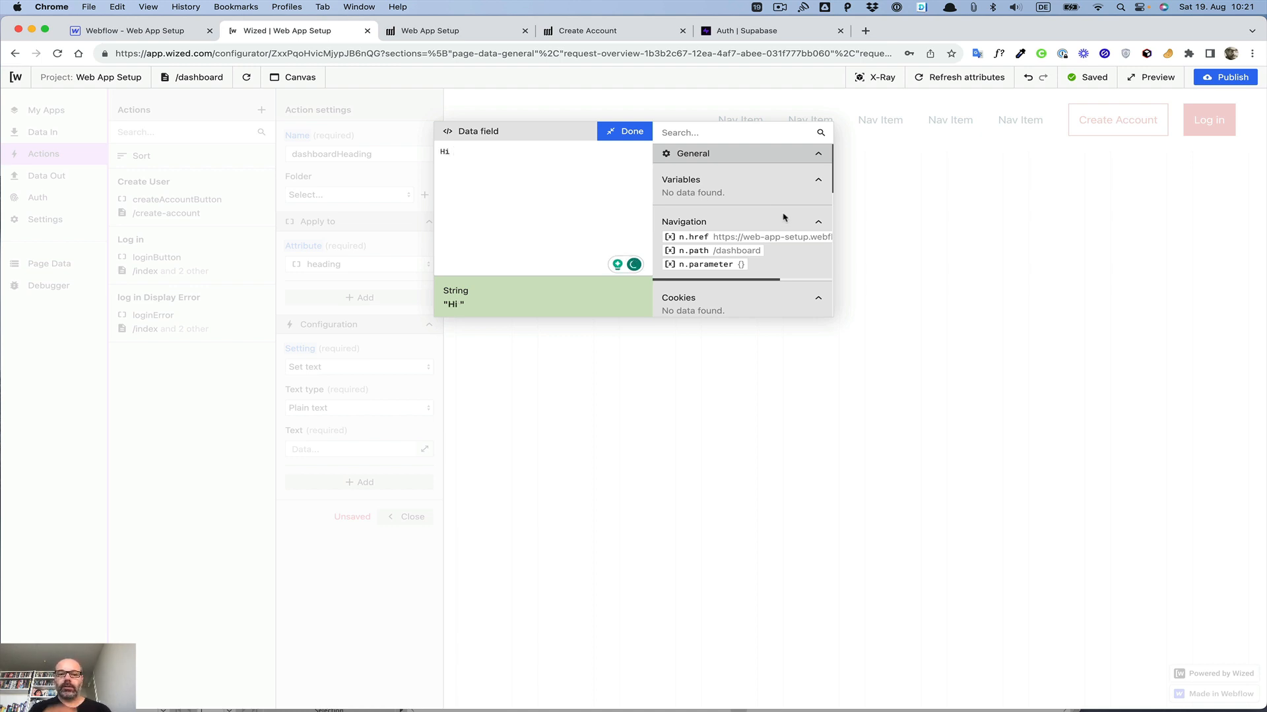
scroll(785, 218, down, 5)
scroll(785, 219, down, 8)
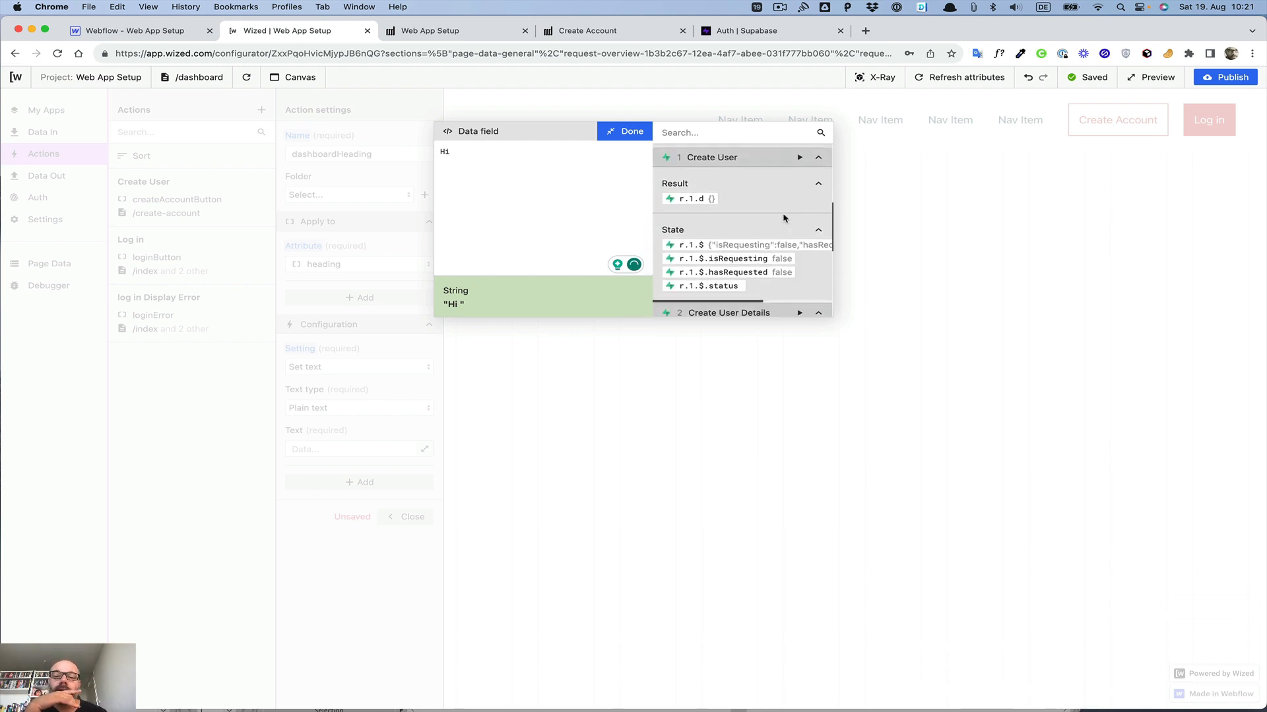
scroll(762, 204, down, 3)
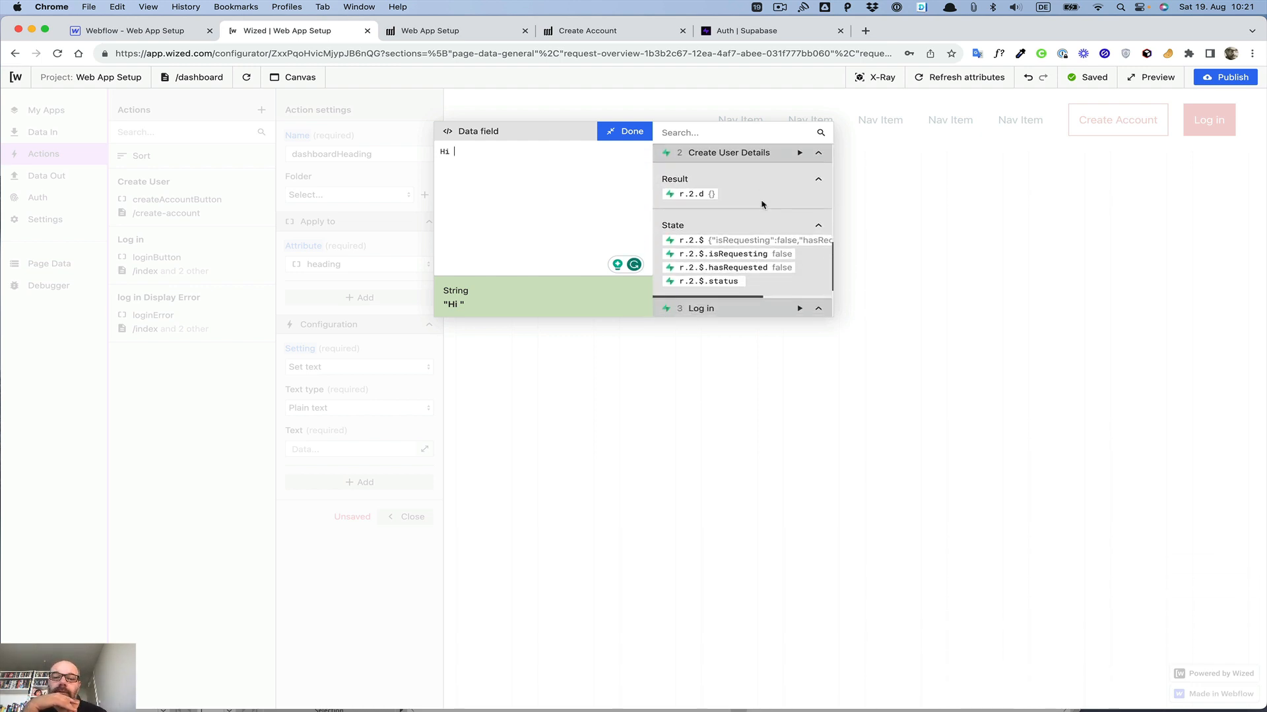
scroll(762, 205, down, 3)
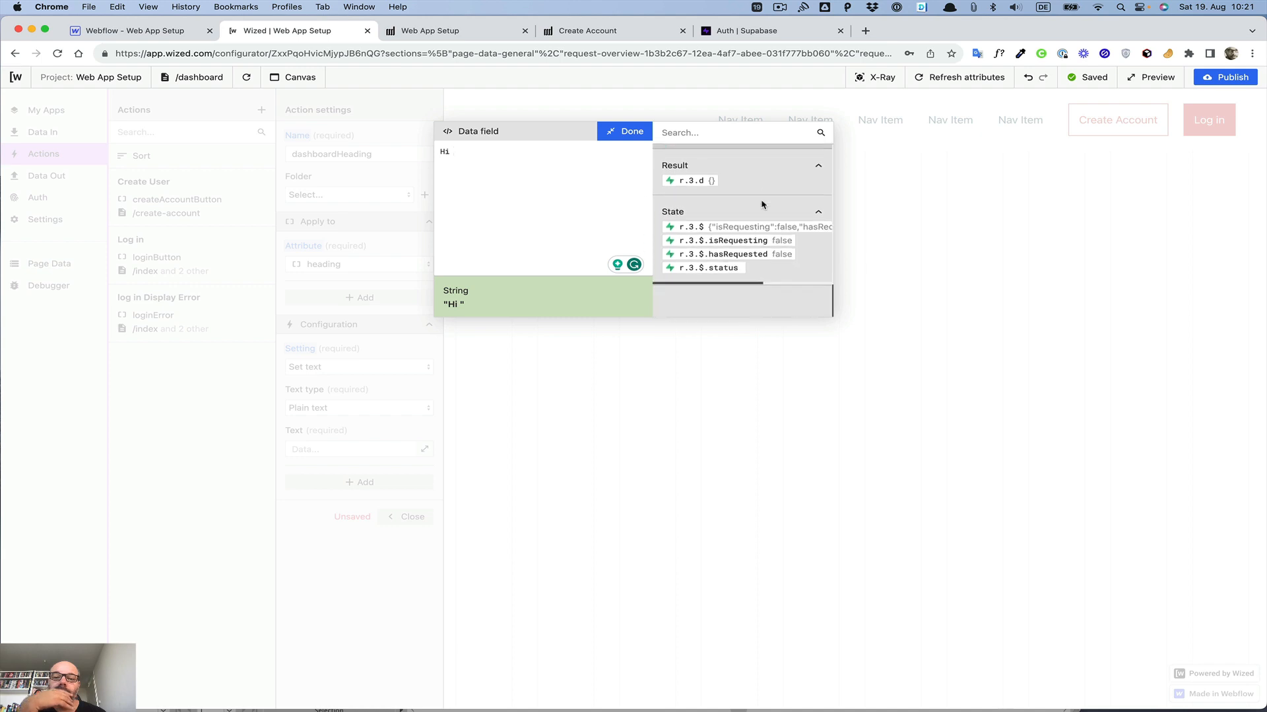
scroll(729, 178, up, 4)
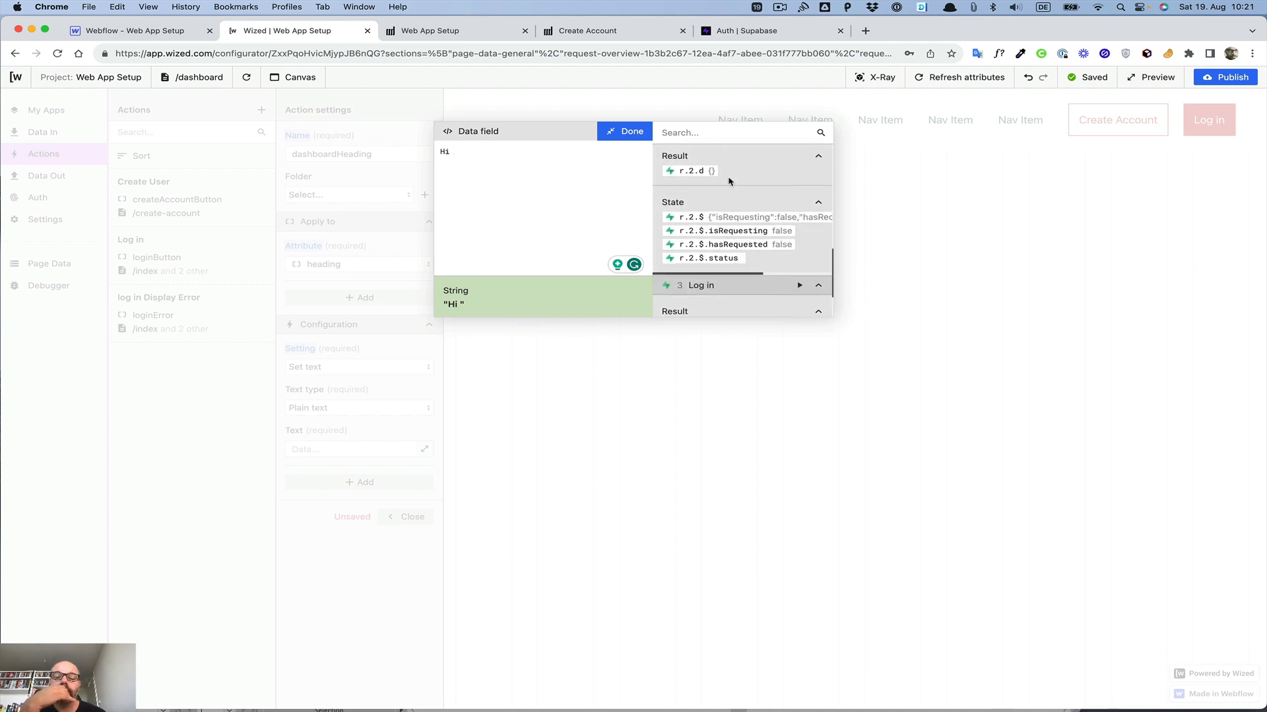
click(689, 258)
drag(492, 153, 518, 153)
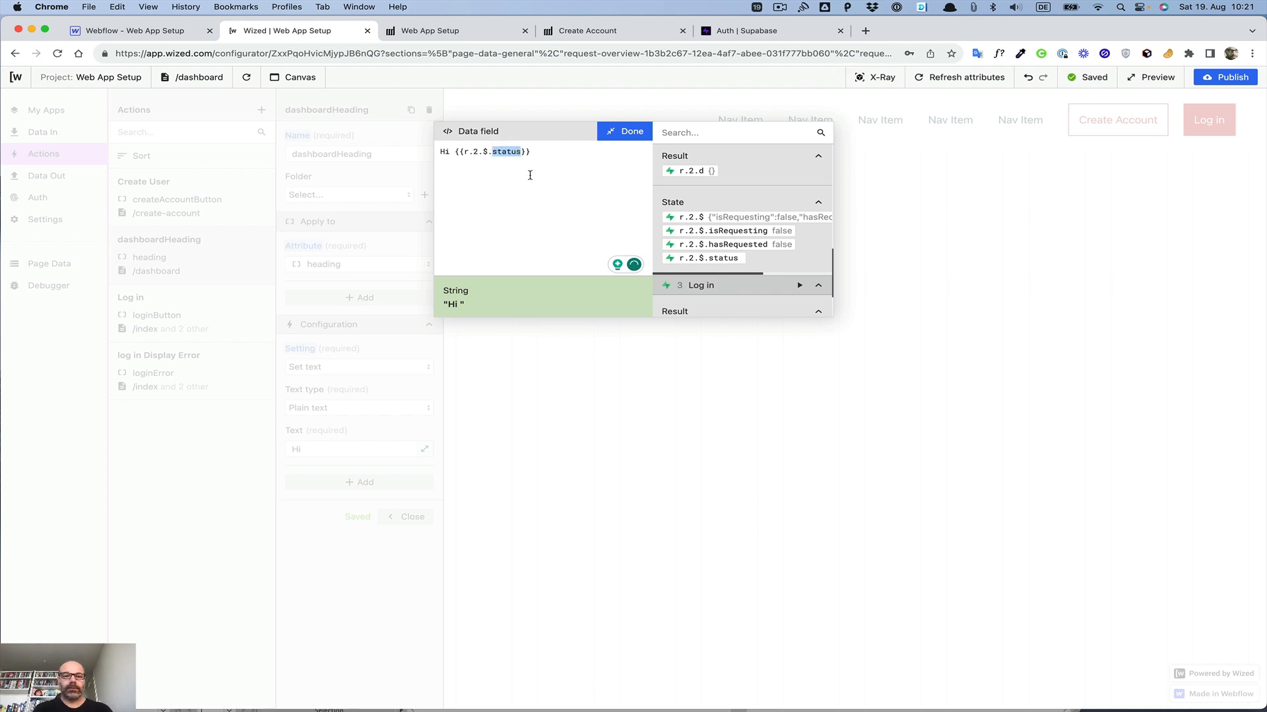
text(name)
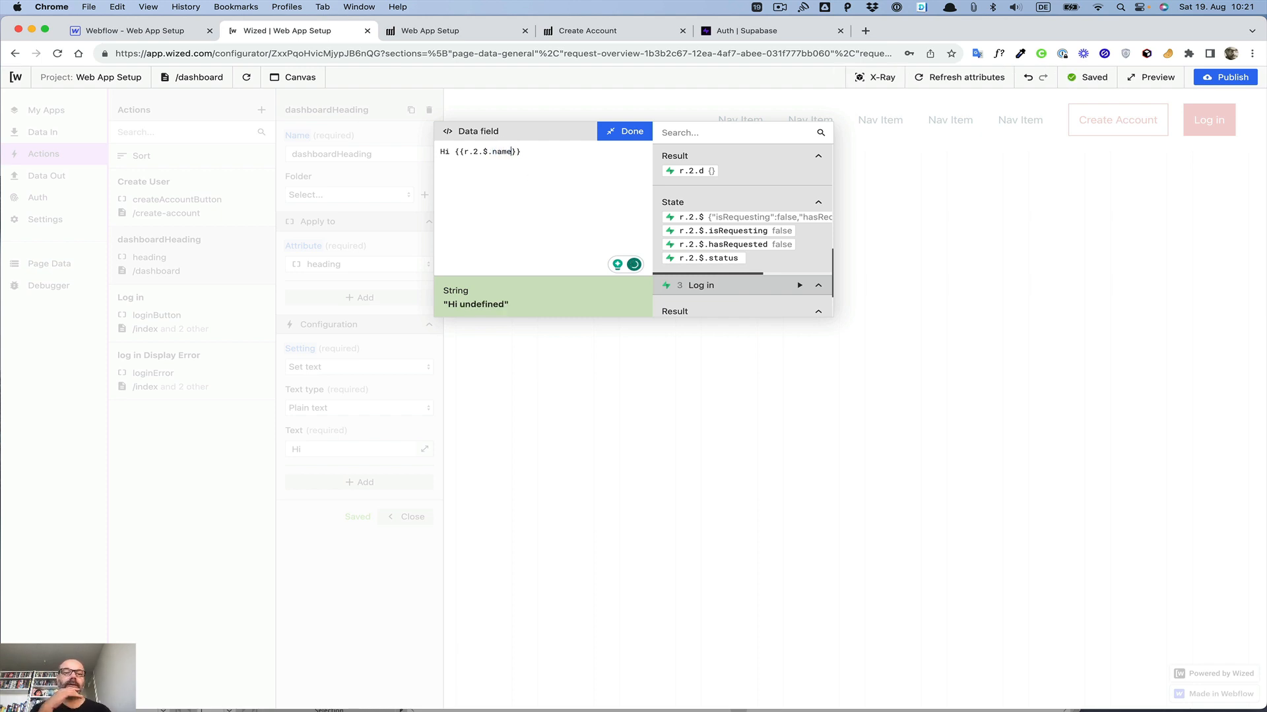
click(563, 154)
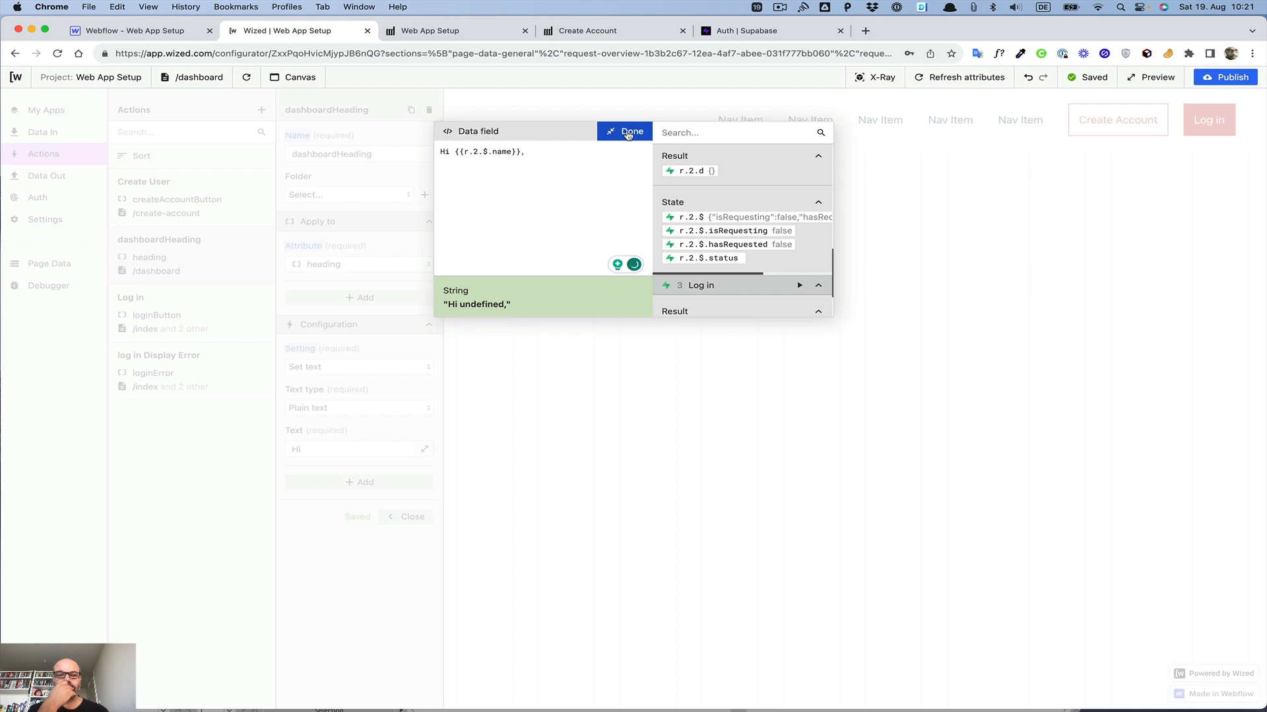
key(BackSpace)
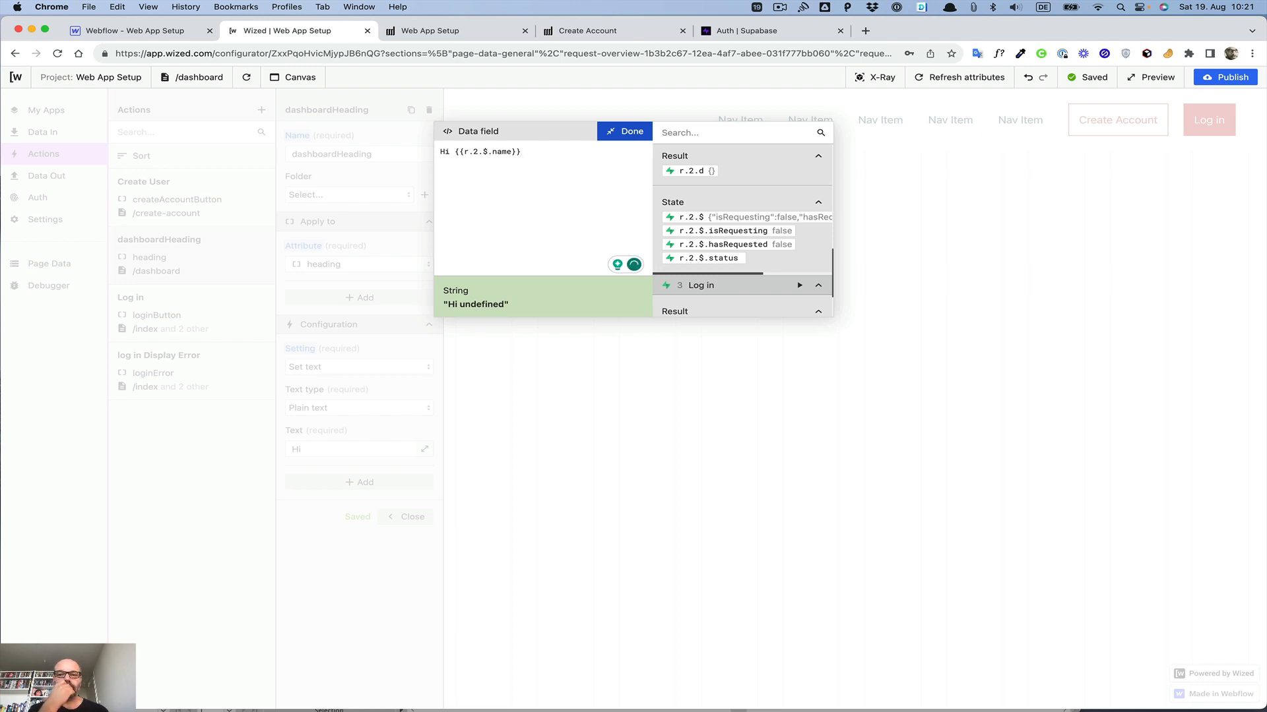
click(628, 132)
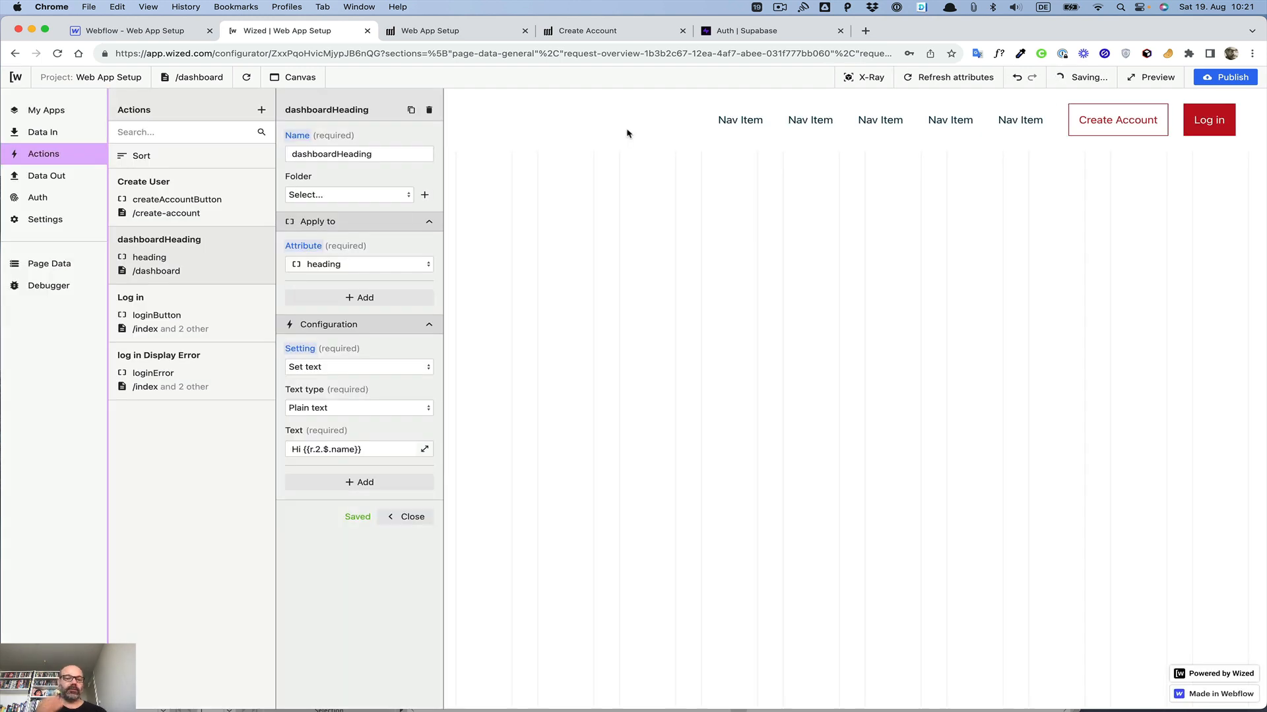
click(474, 39)
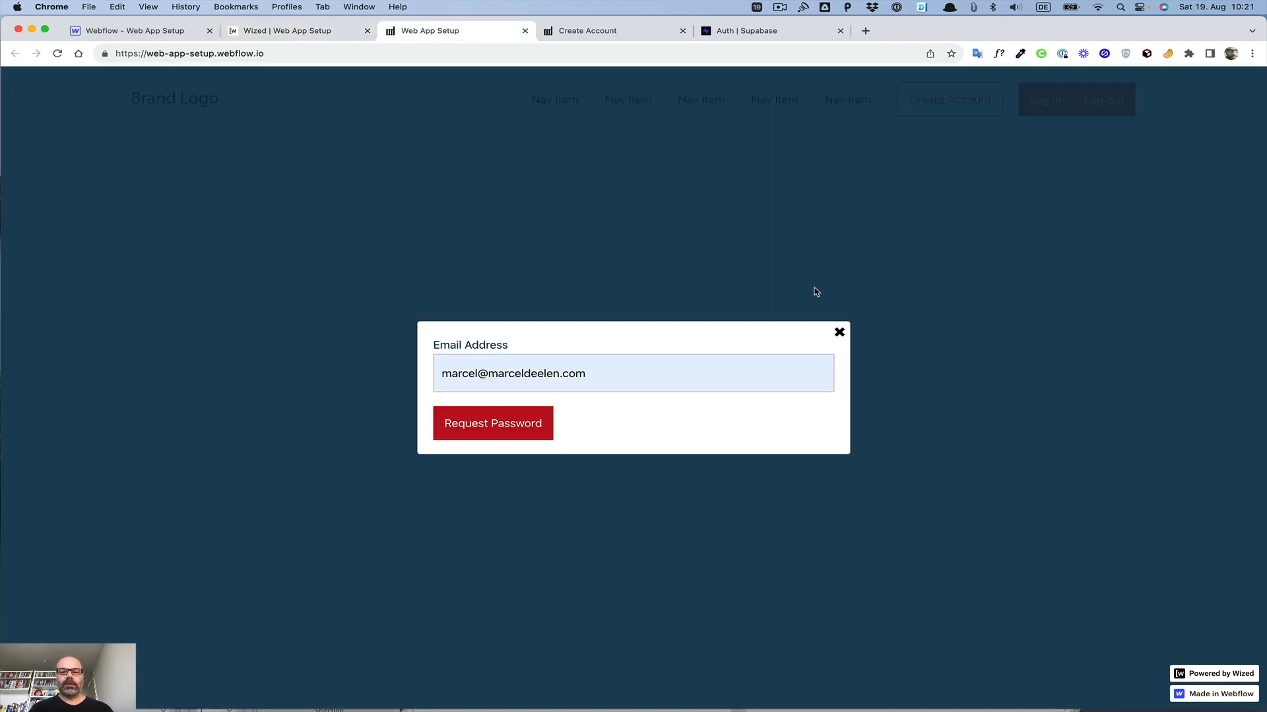
click(839, 332)
click(1039, 102)
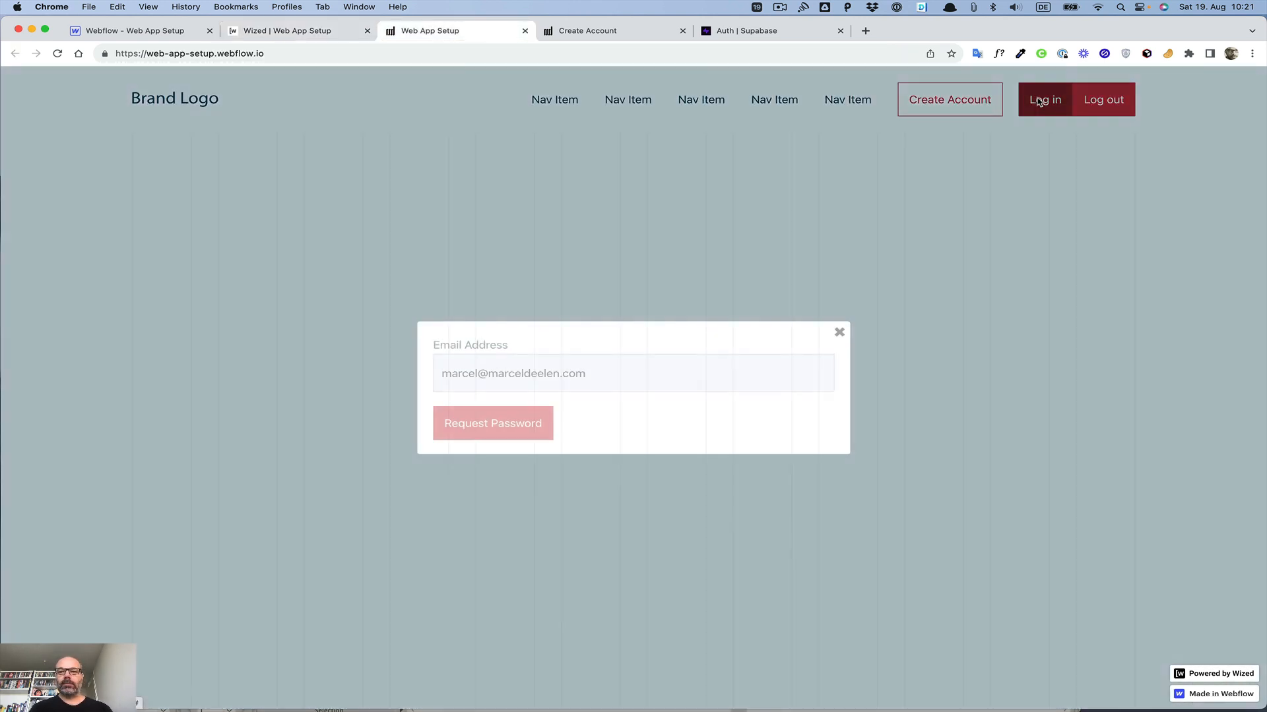
click(1012, 155)
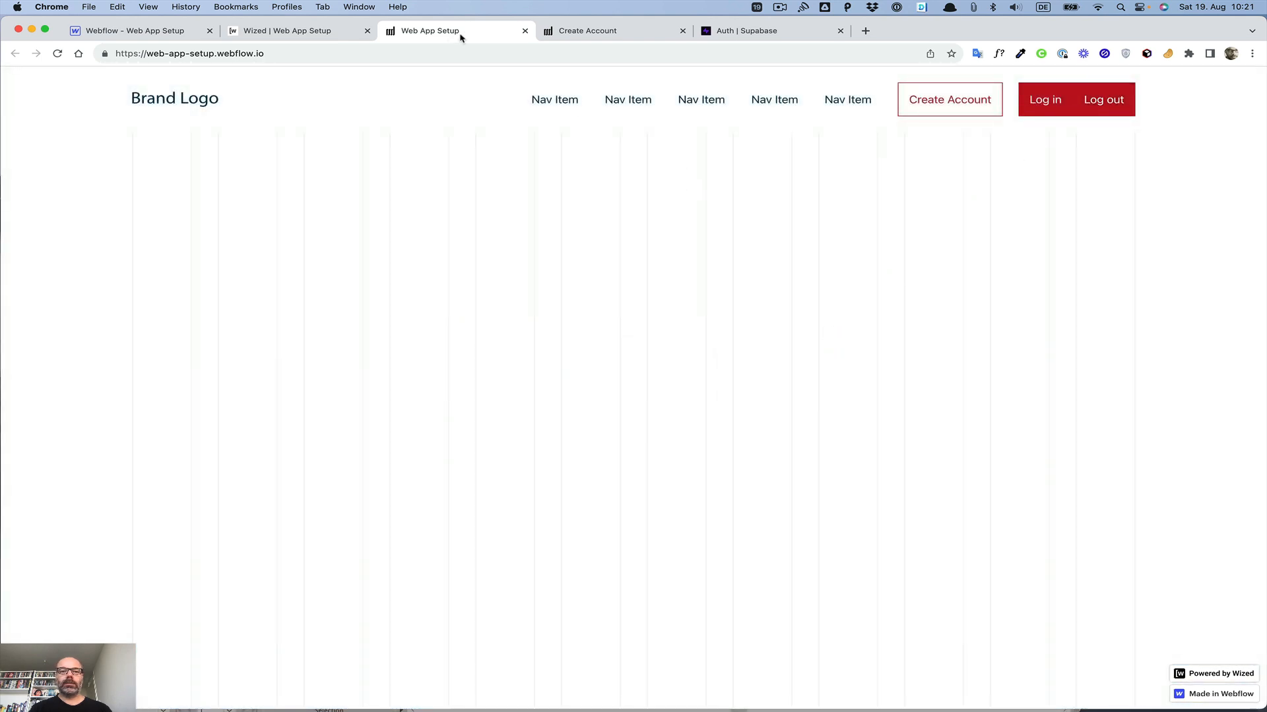
click(582, 31)
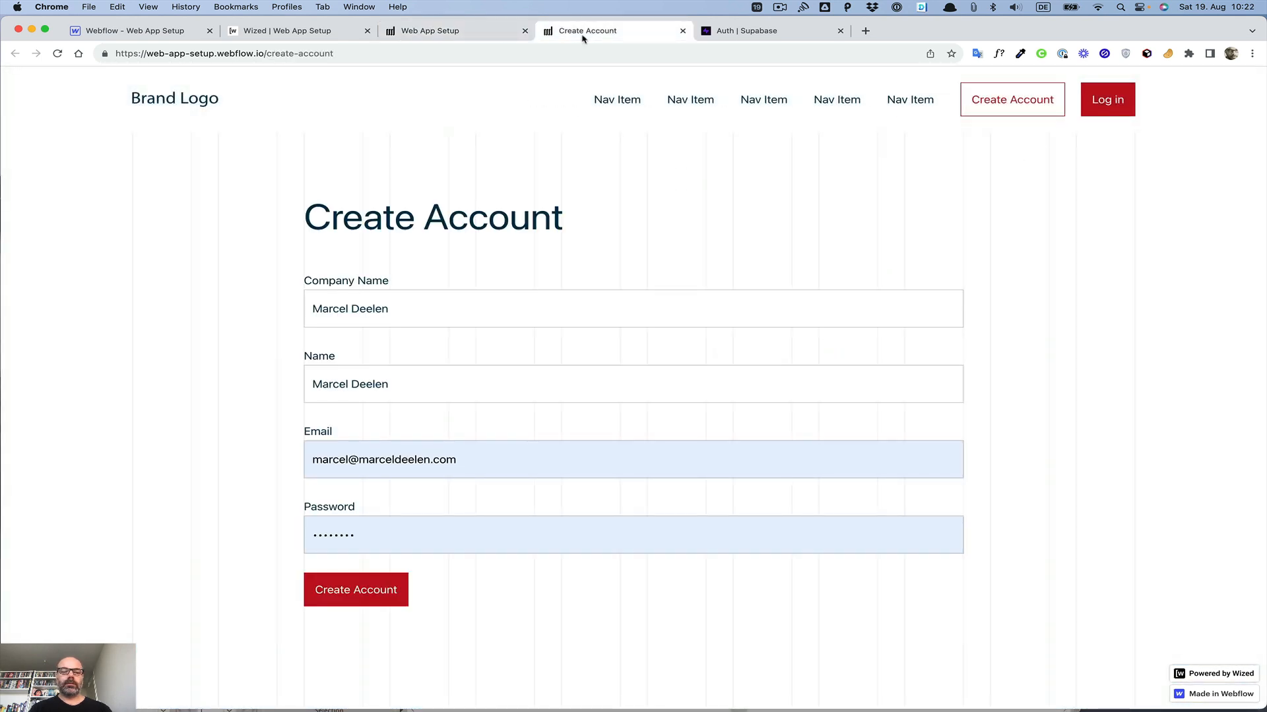
click(1096, 92)
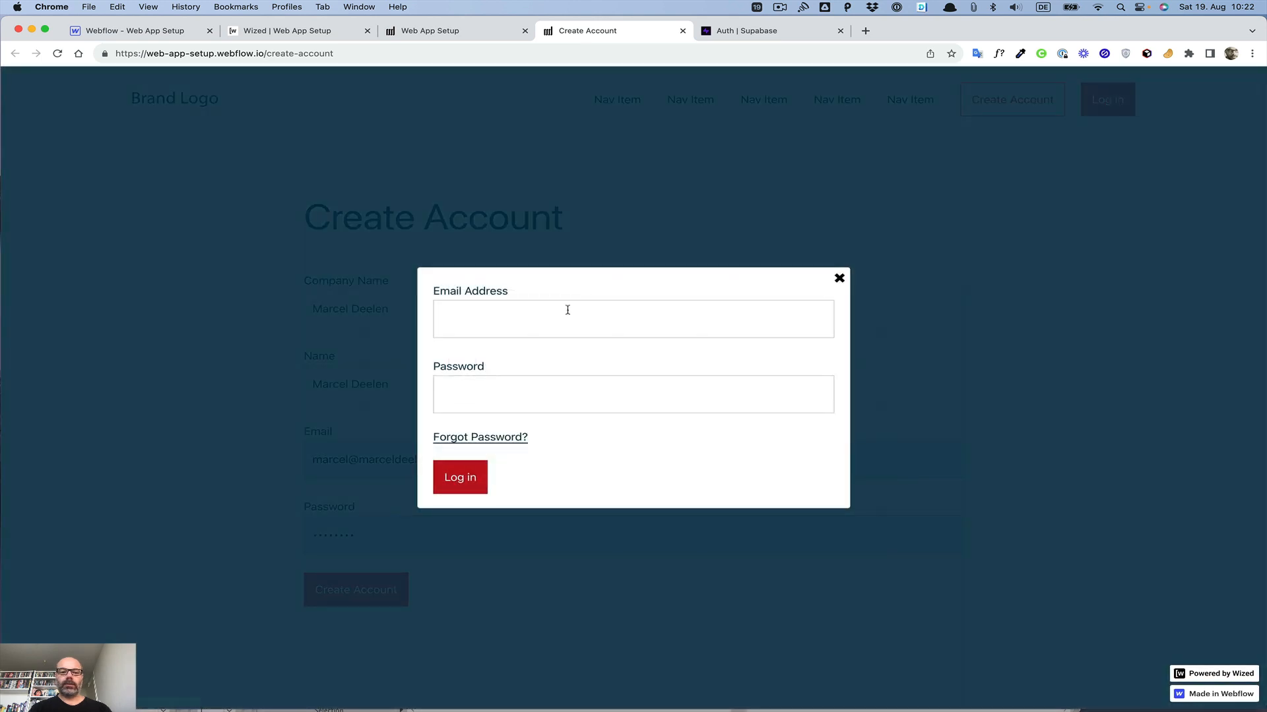
click(567, 310)
click(271, 345)
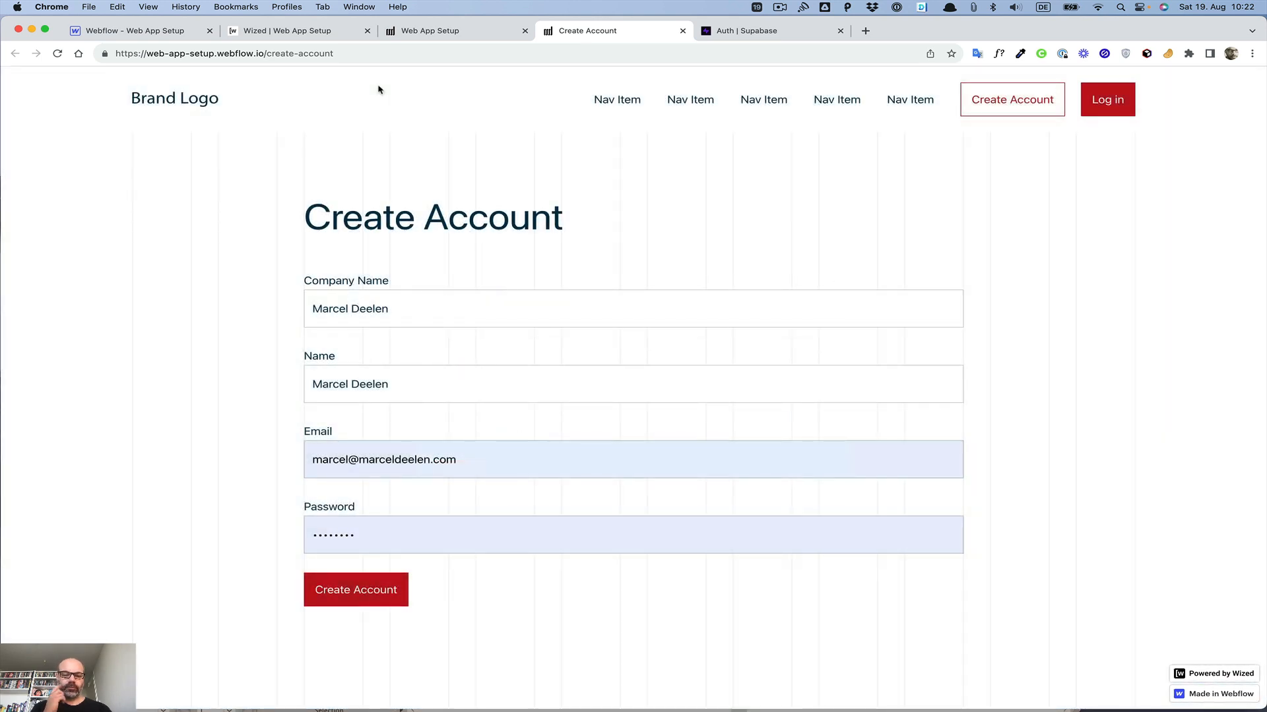
Step: Try to confirm the signup through the confirmation email's link, and close the localhost tabs it opens
click(400, 699)
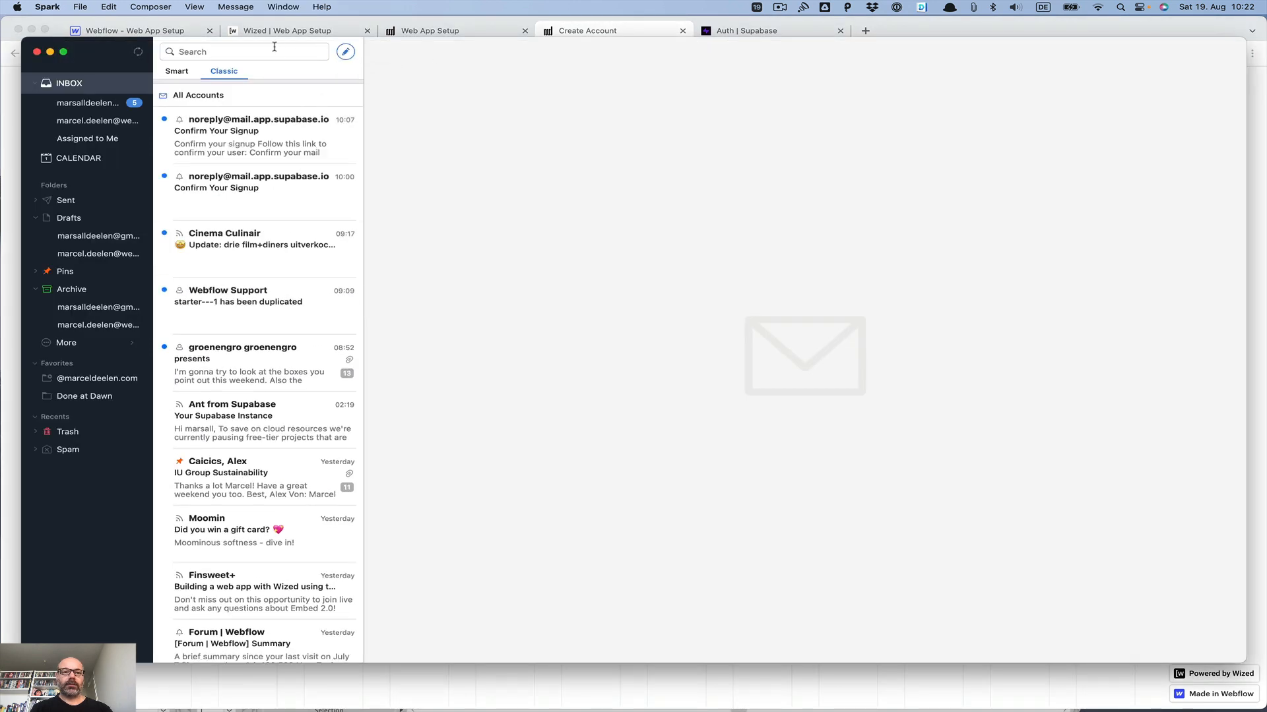
drag(99, 62, 198, 0)
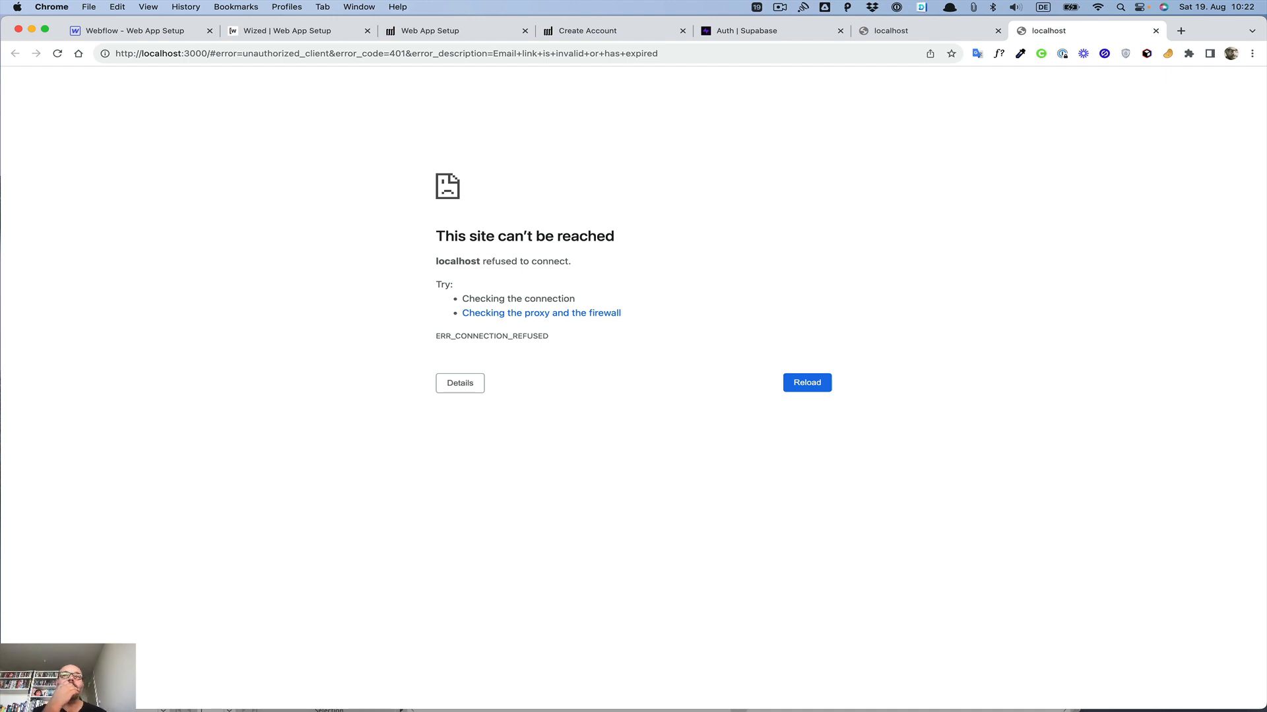
click(1154, 31)
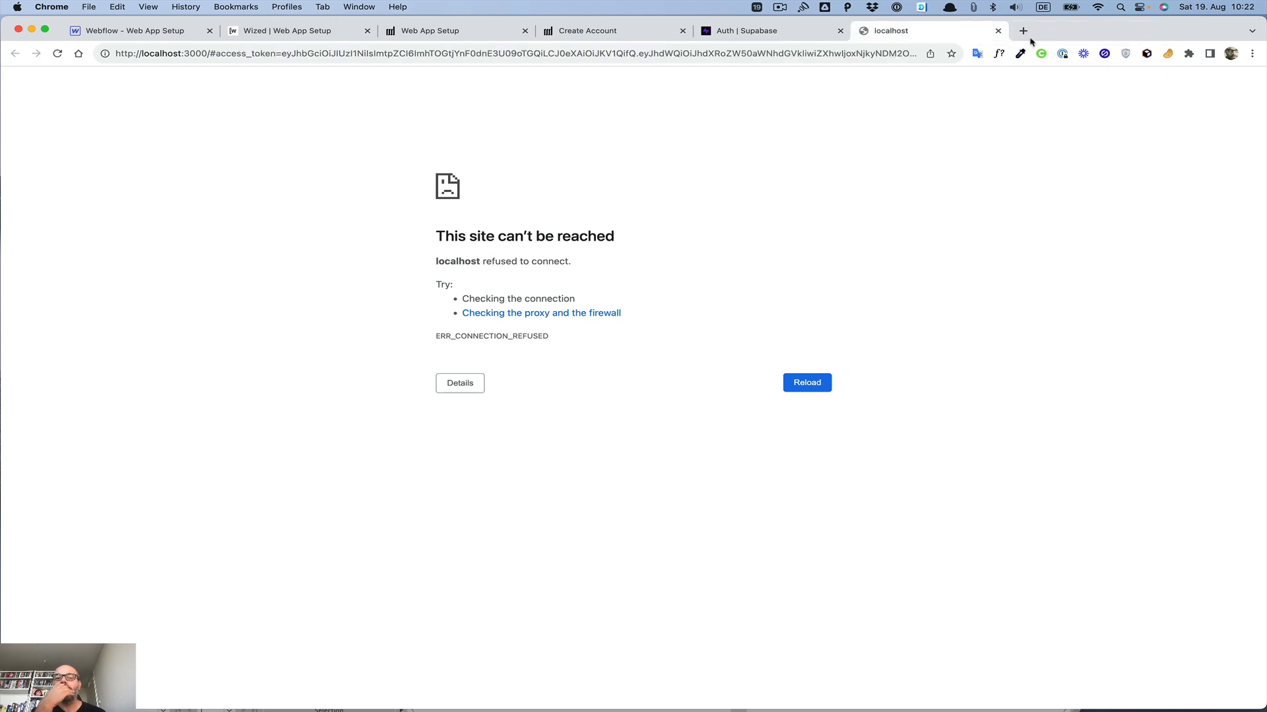
click(999, 31)
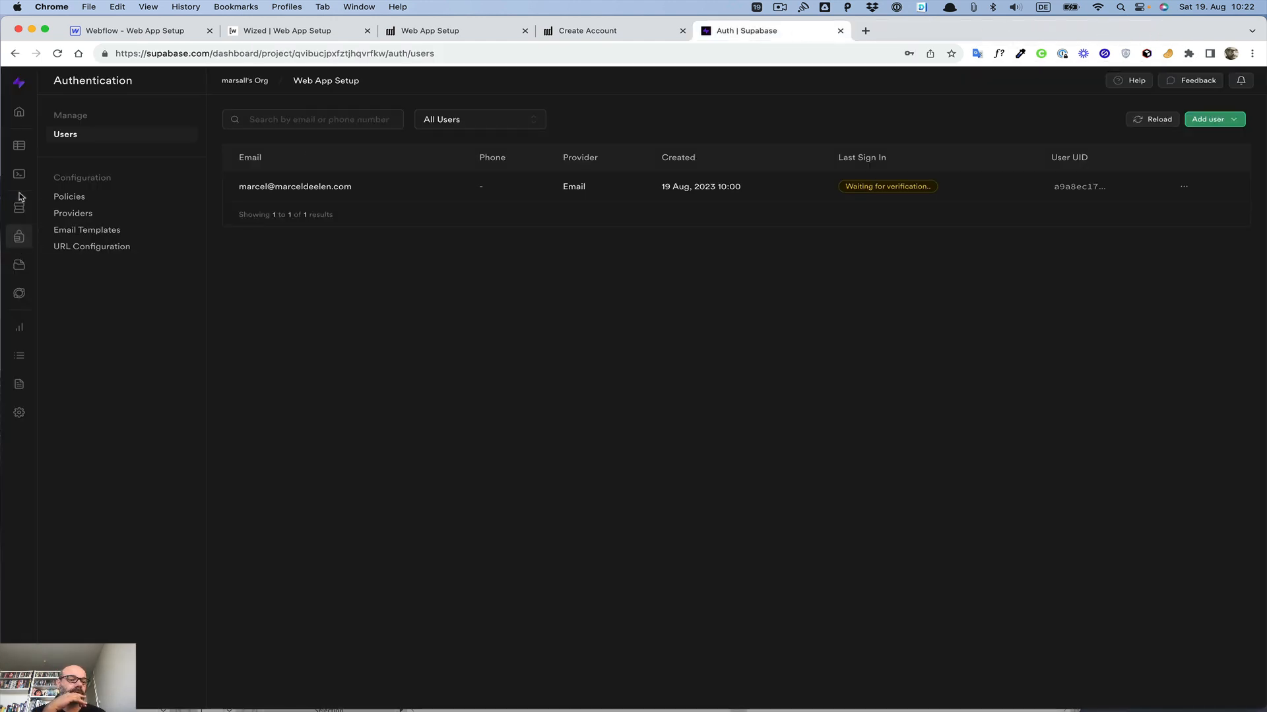
click(93, 252)
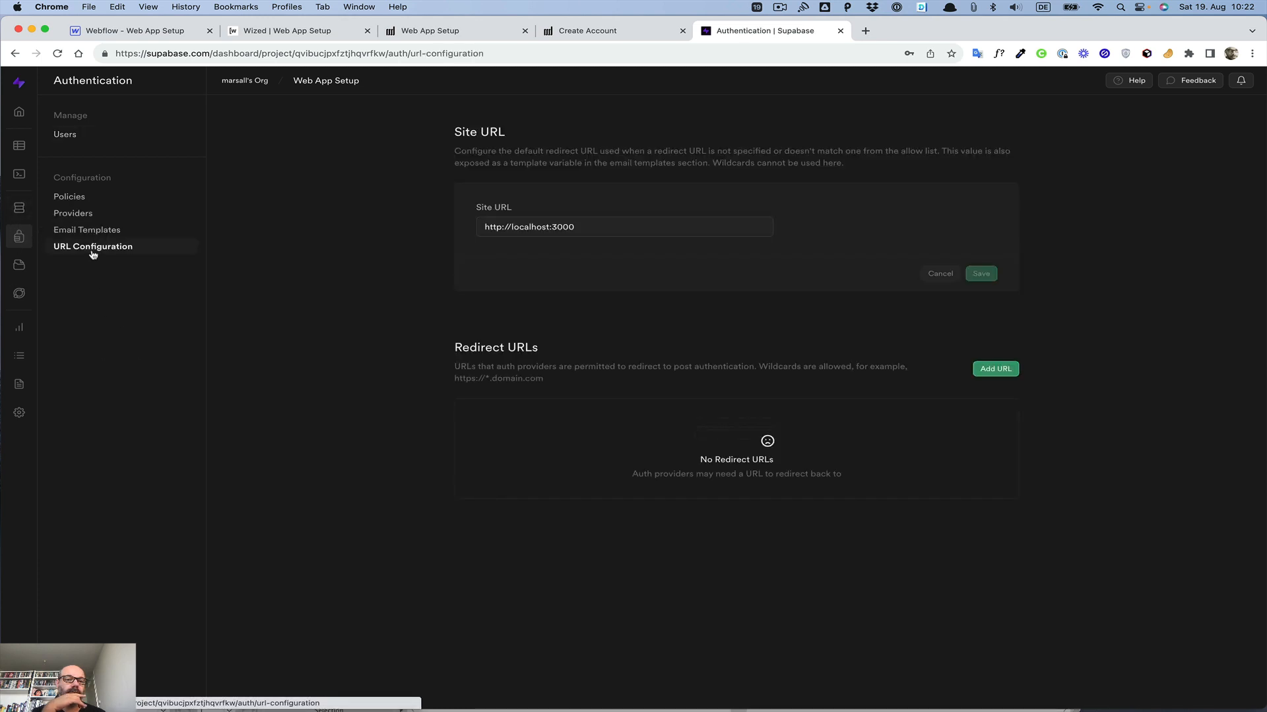
triple_click(516, 226)
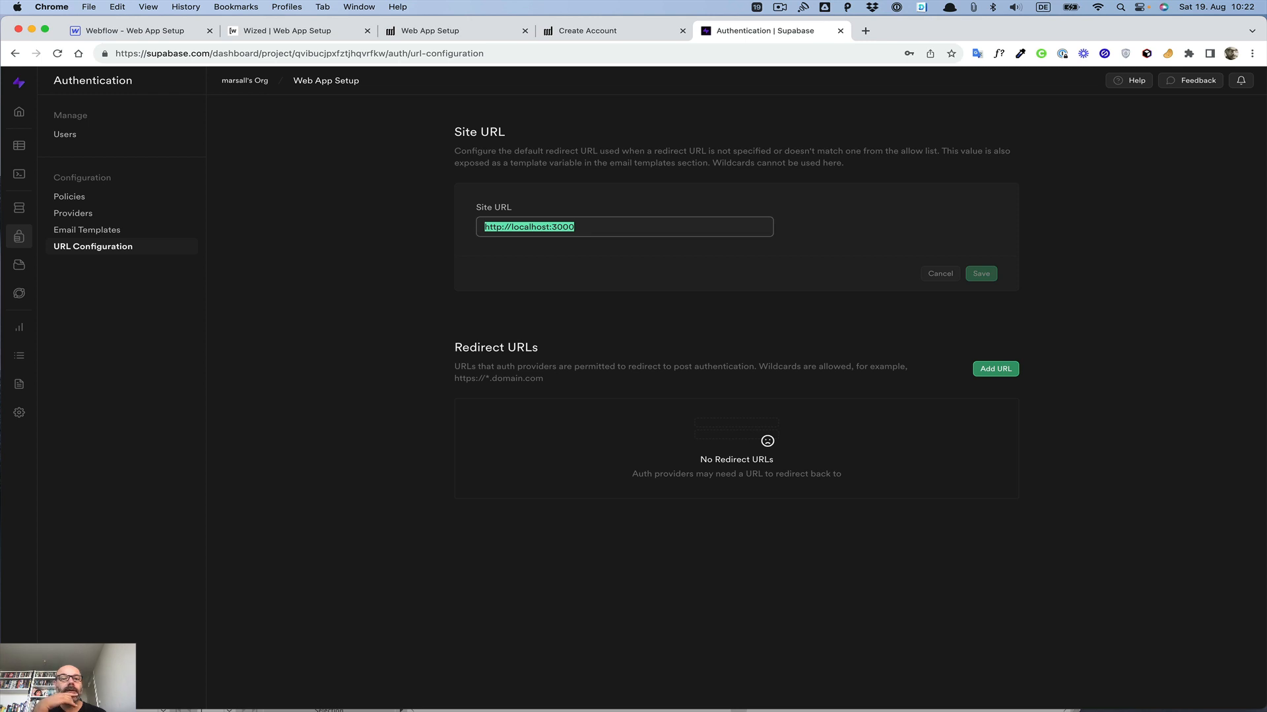
click(381, 28)
click(260, 55)
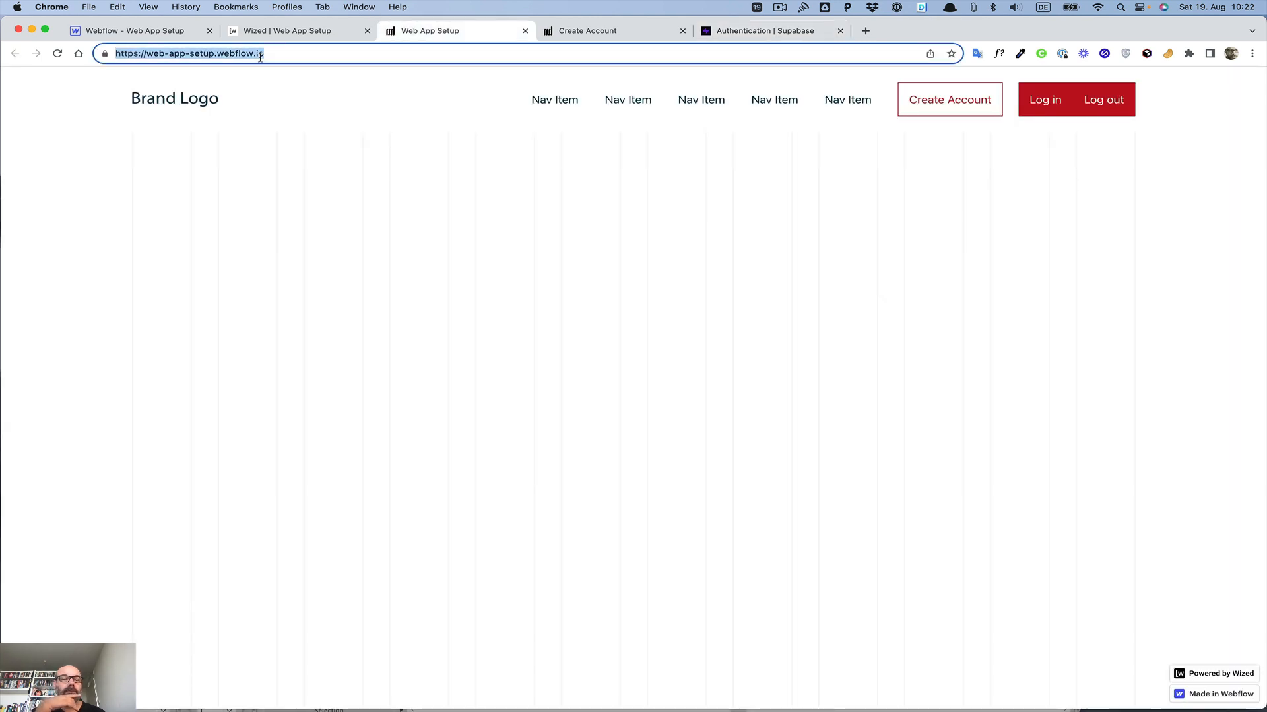
key(super+c)
click(726, 31)
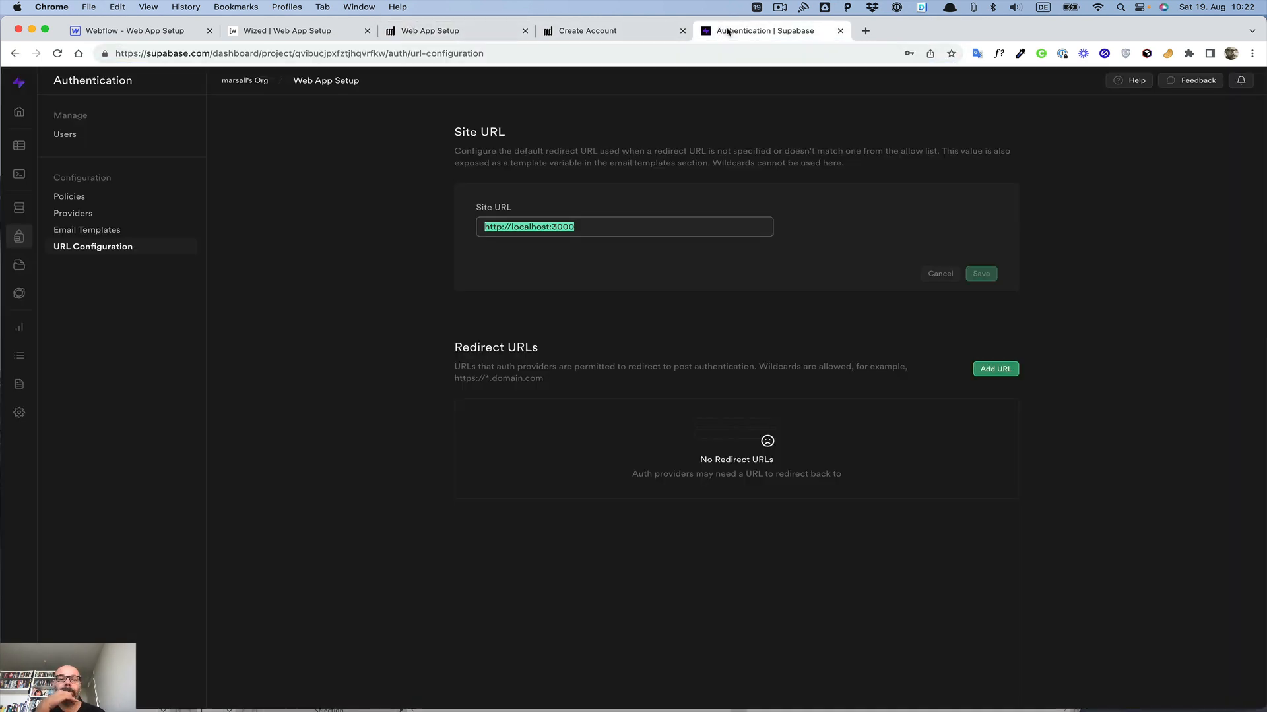
key(super+v)
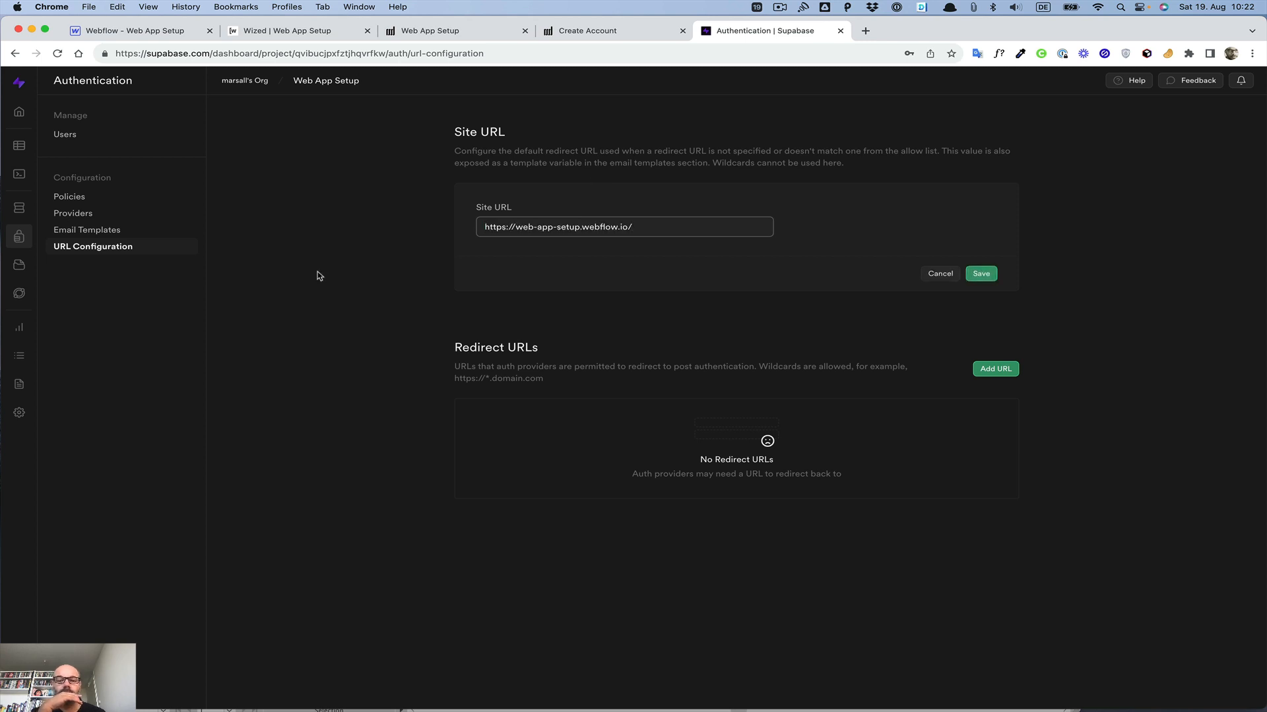
click(354, 282)
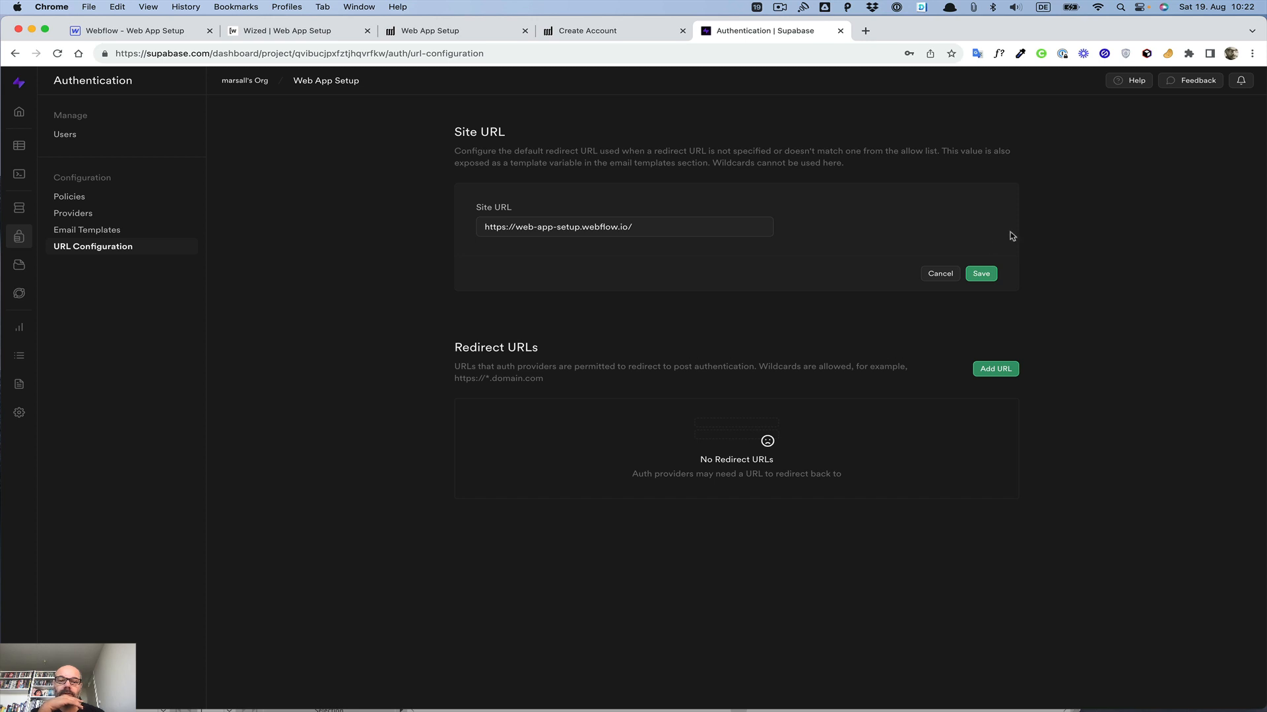
click(989, 273)
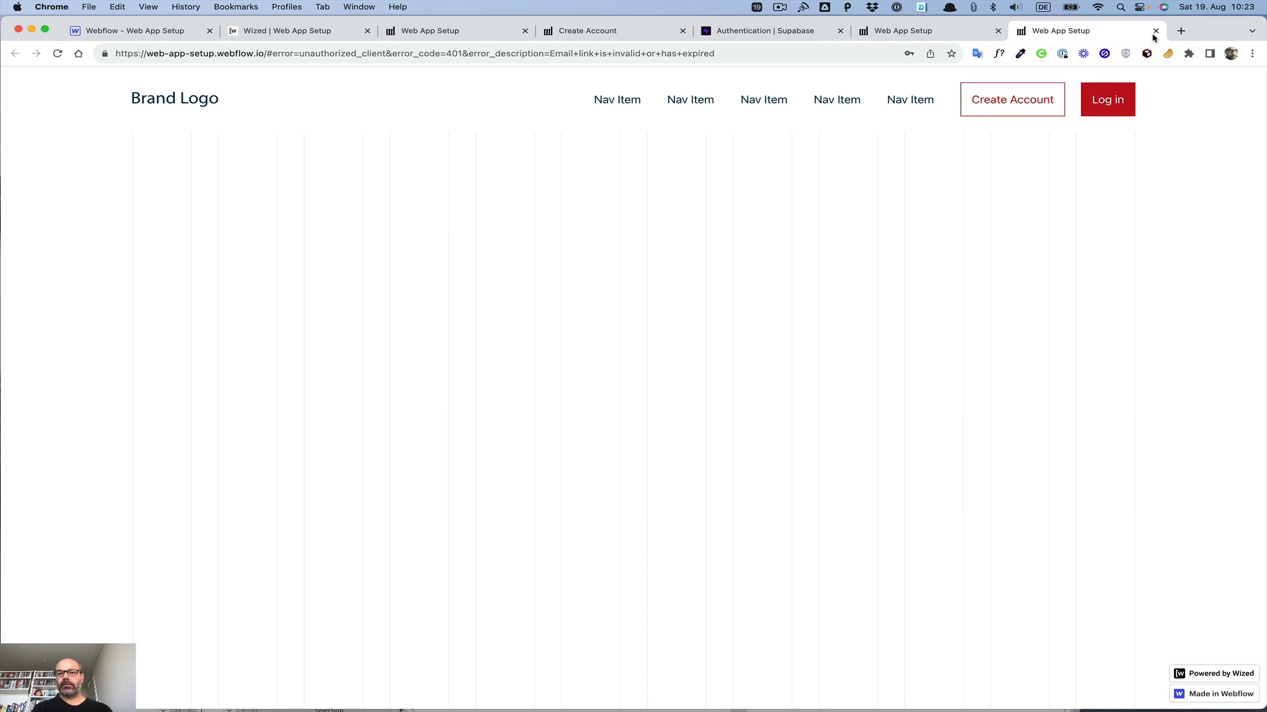
Step: Log in on the published site, then review the user's sign-in in the Supabase Authentication users list
click(1107, 99)
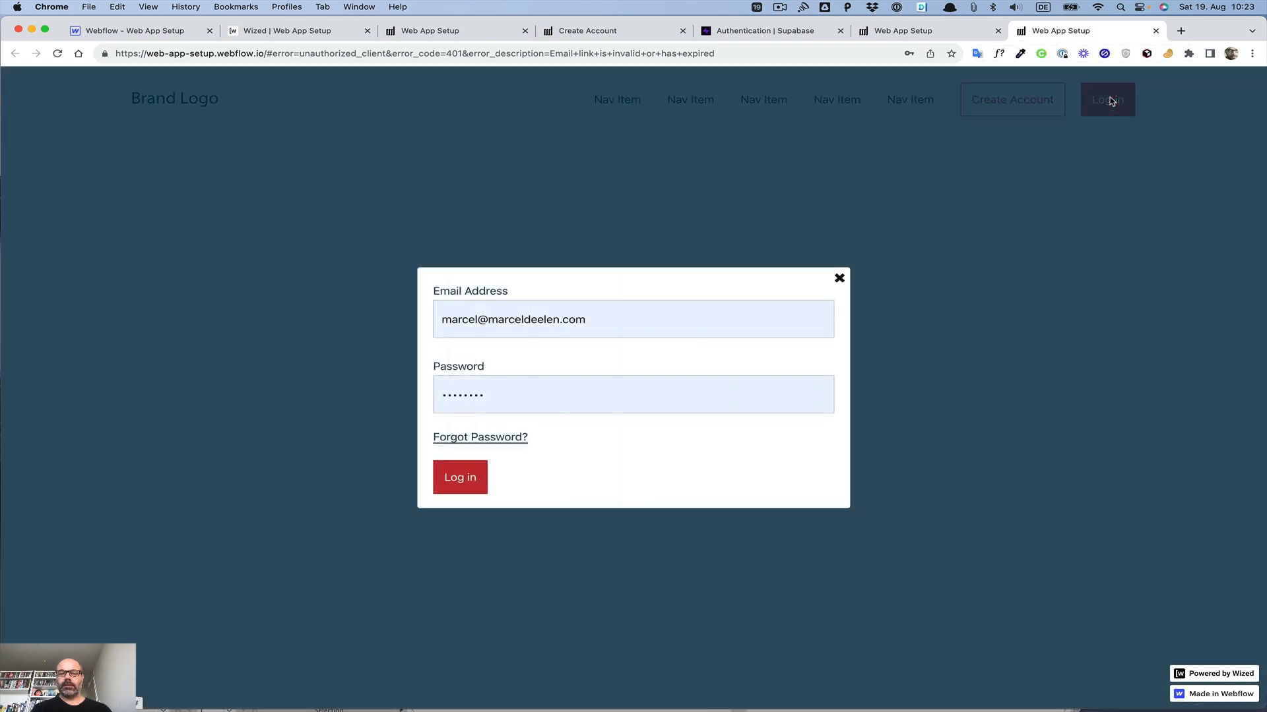
click(454, 489)
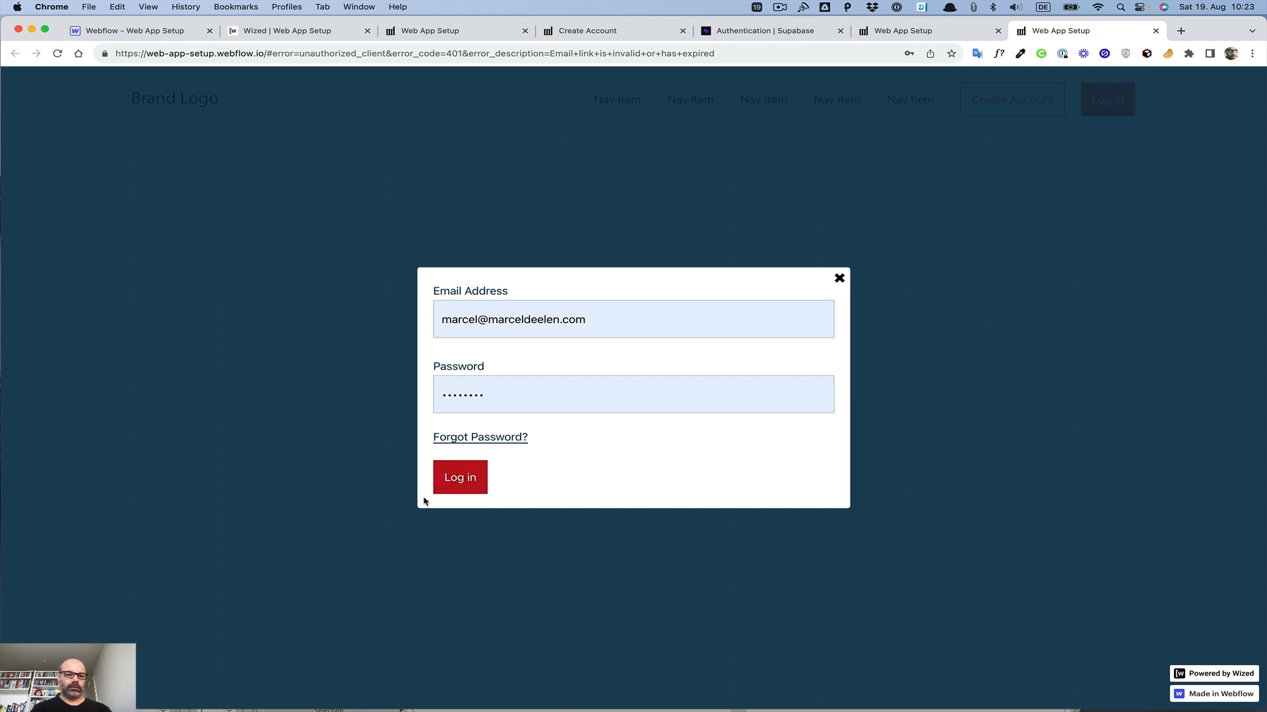
click(798, 30)
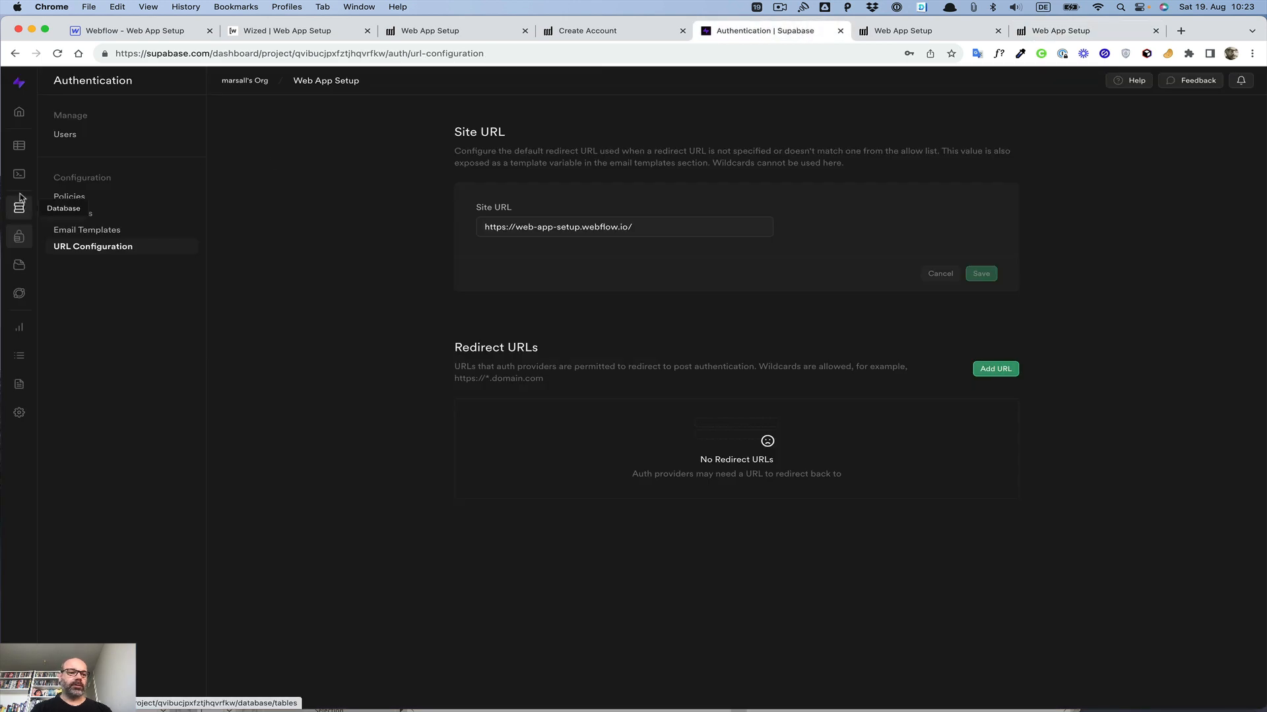
click(14, 152)
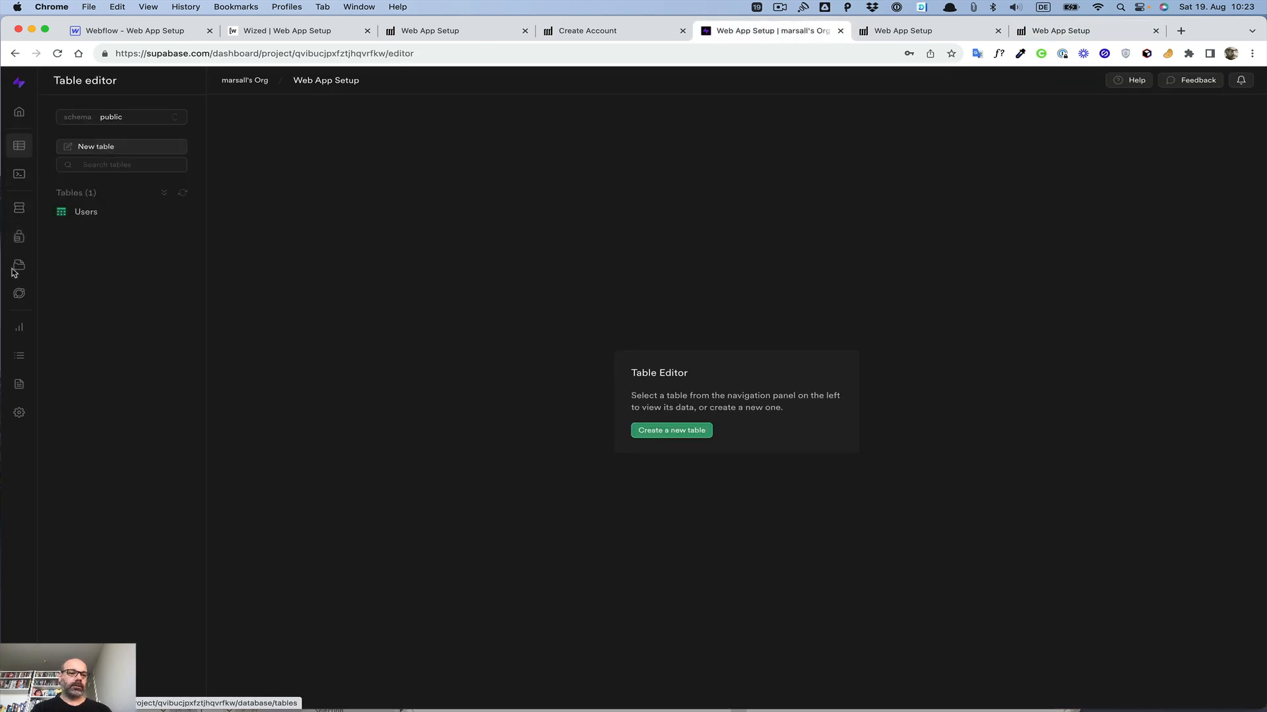
click(20, 236)
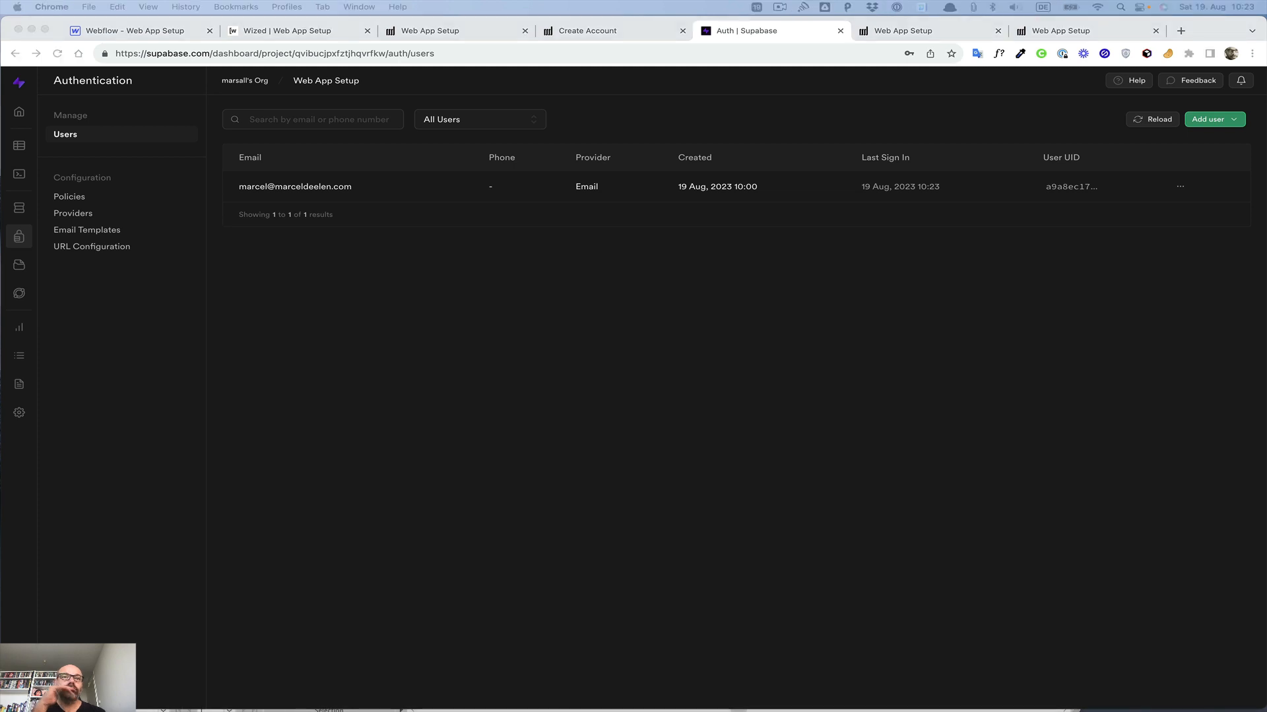
click(646, 348)
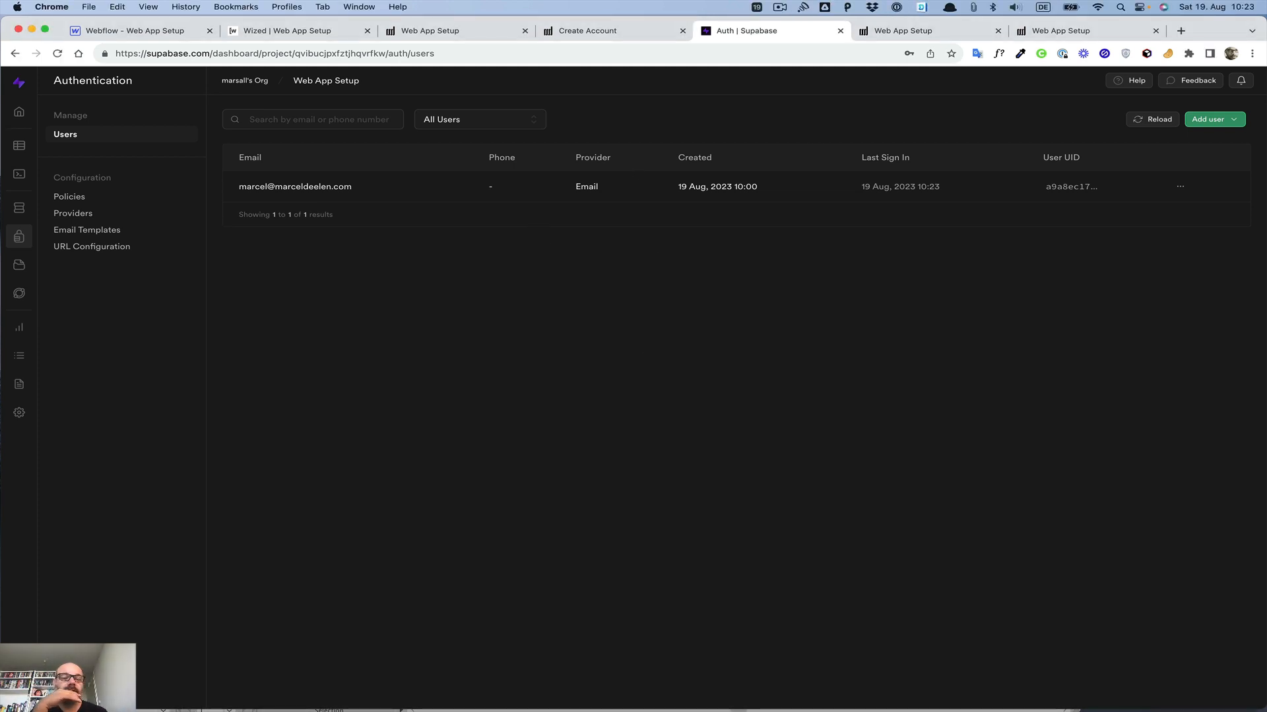
Step: Open the published site's /dashboard page in the browser
click(164, 26)
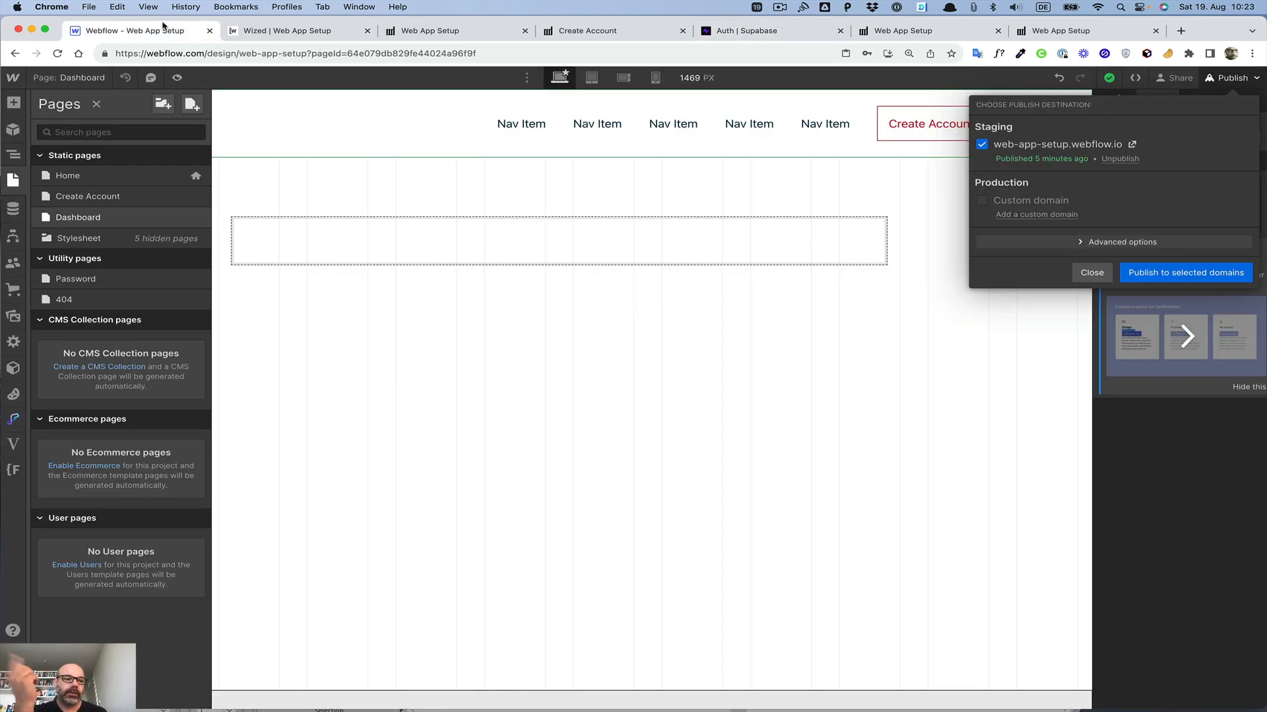
click(18, 156)
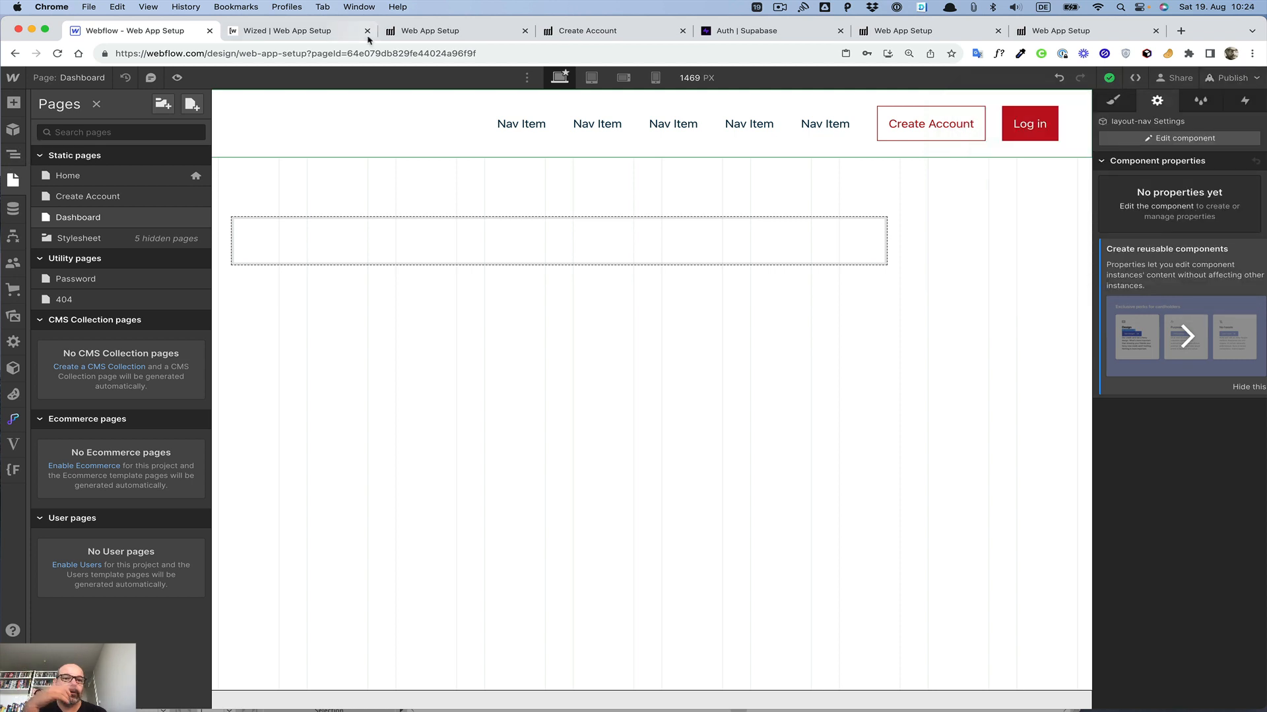
click(414, 32)
click(350, 53)
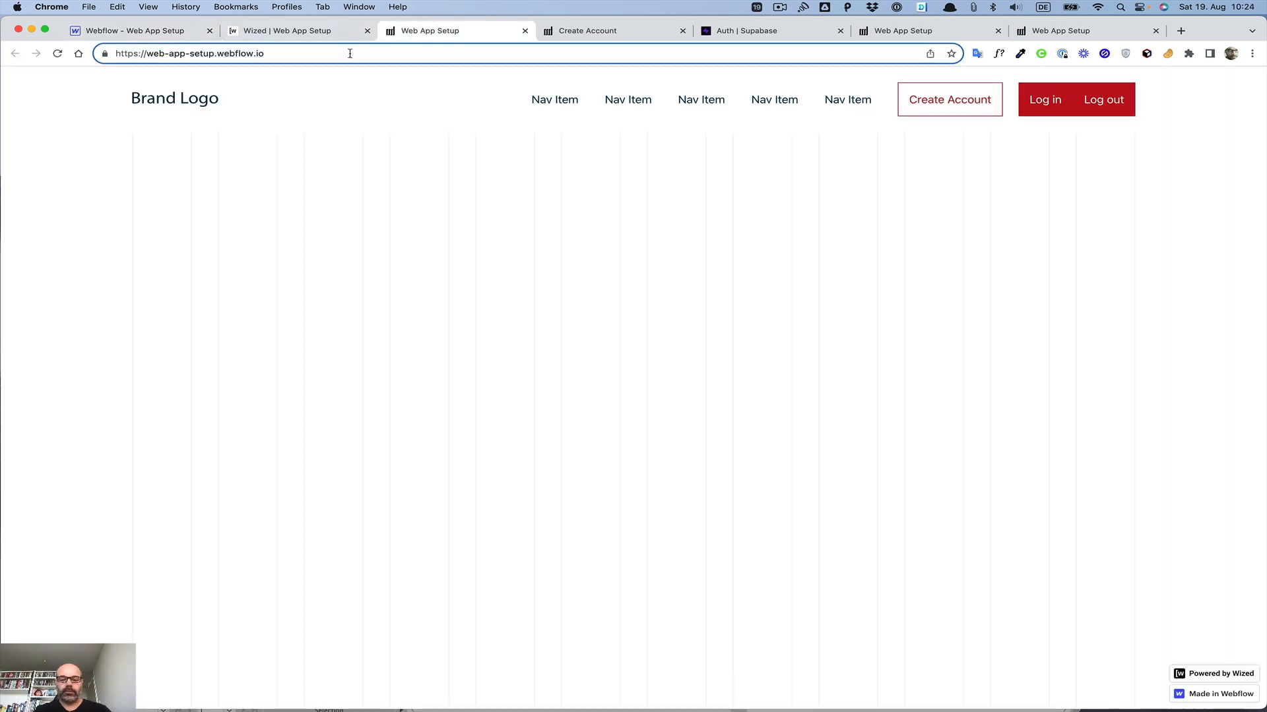
text(/dash)
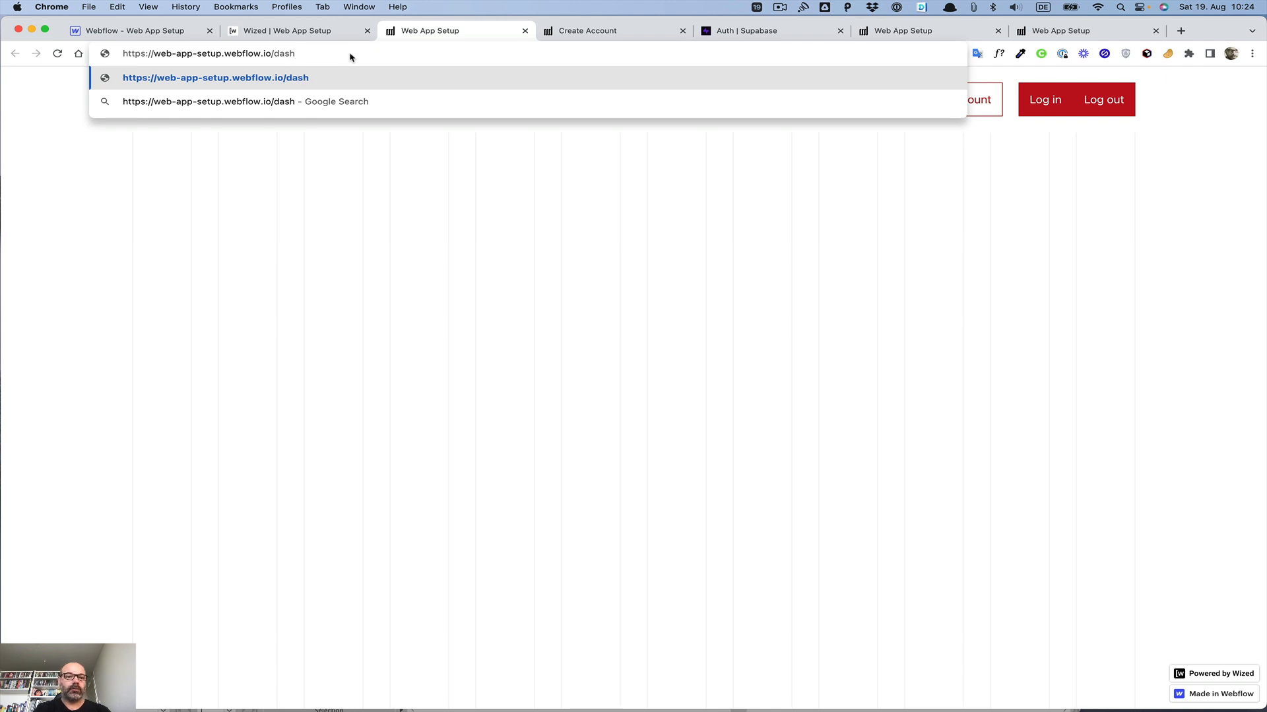
text(board)
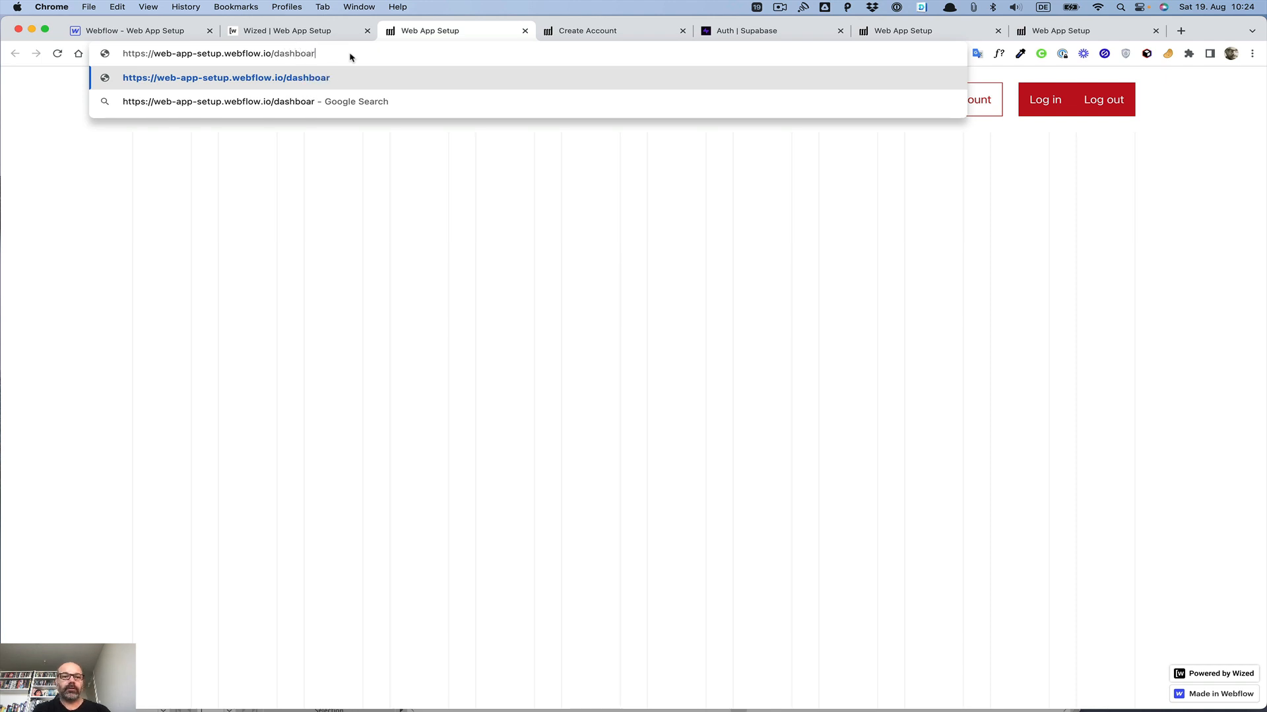
key(Return)
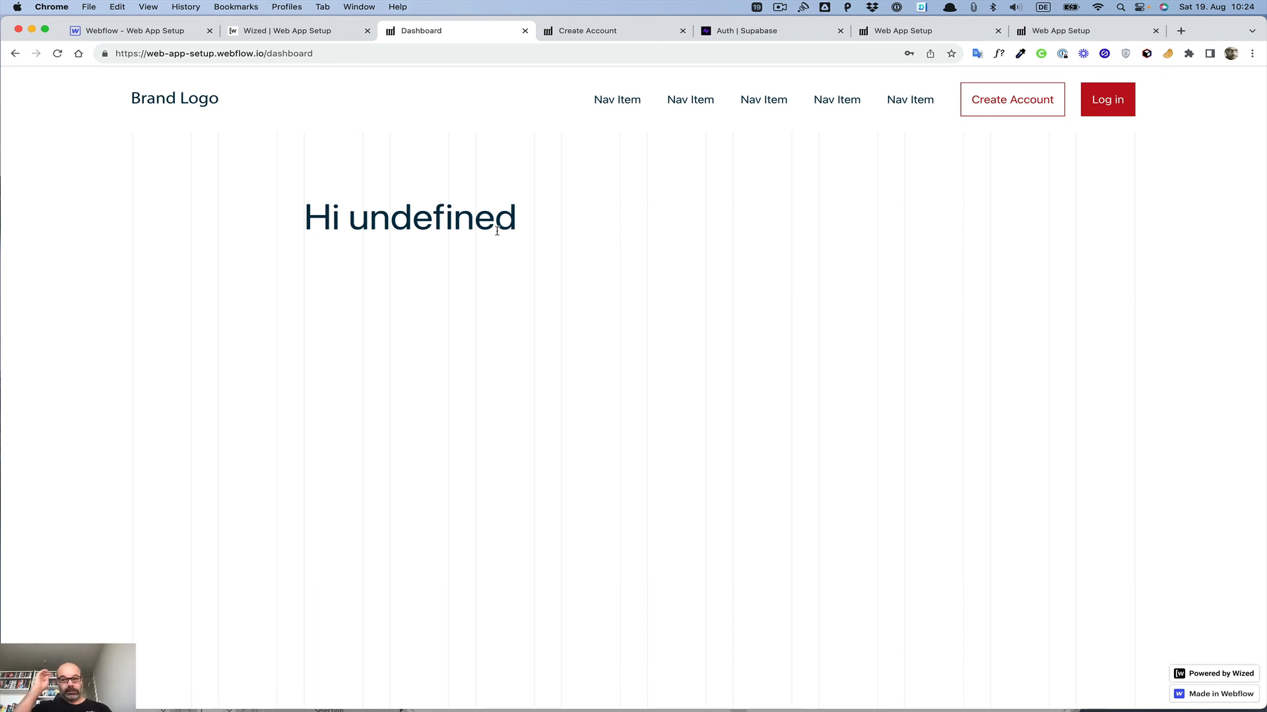
Step: In Wized, add an after-request Navigate to action to the Log in request with URL /dashboard
click(288, 34)
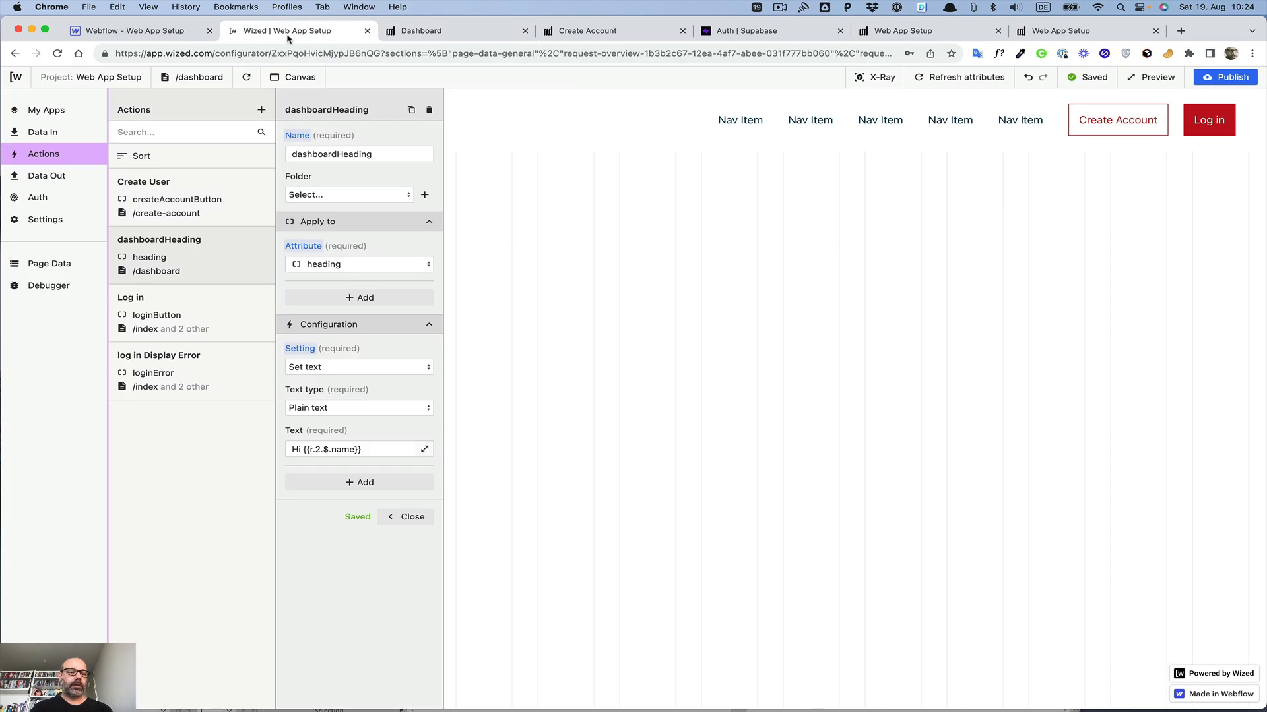
click(53, 175)
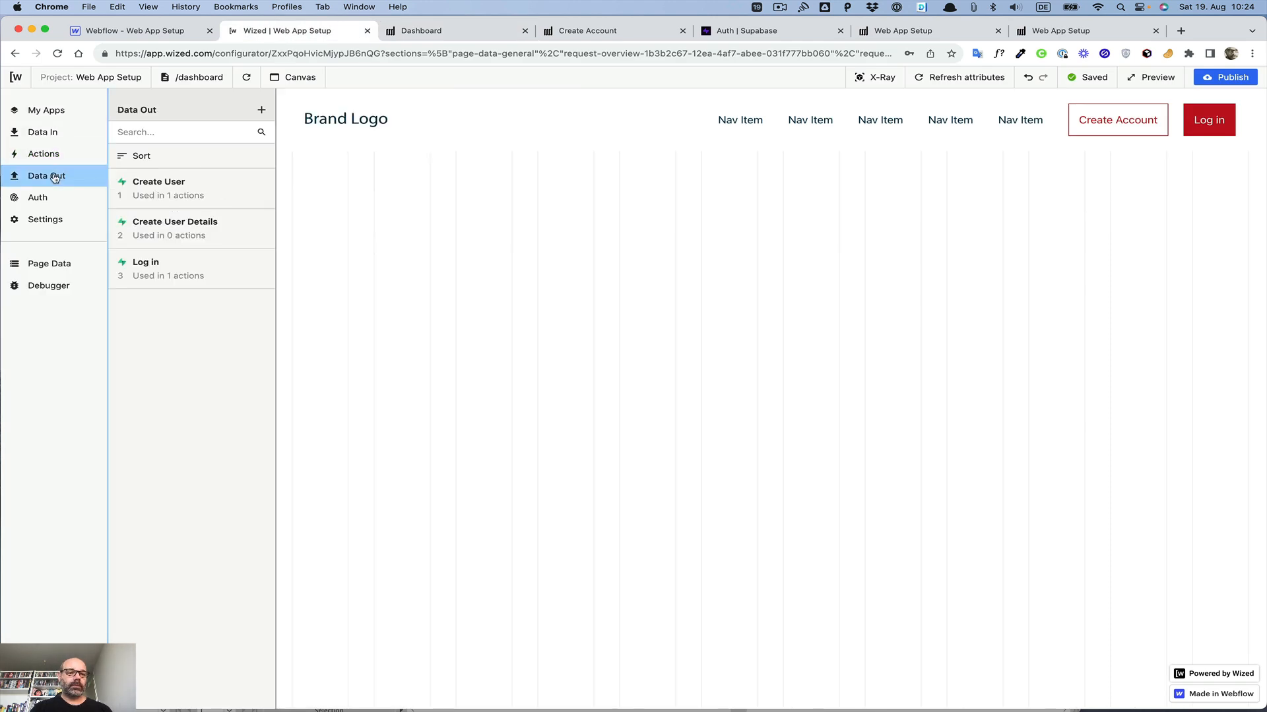
click(162, 264)
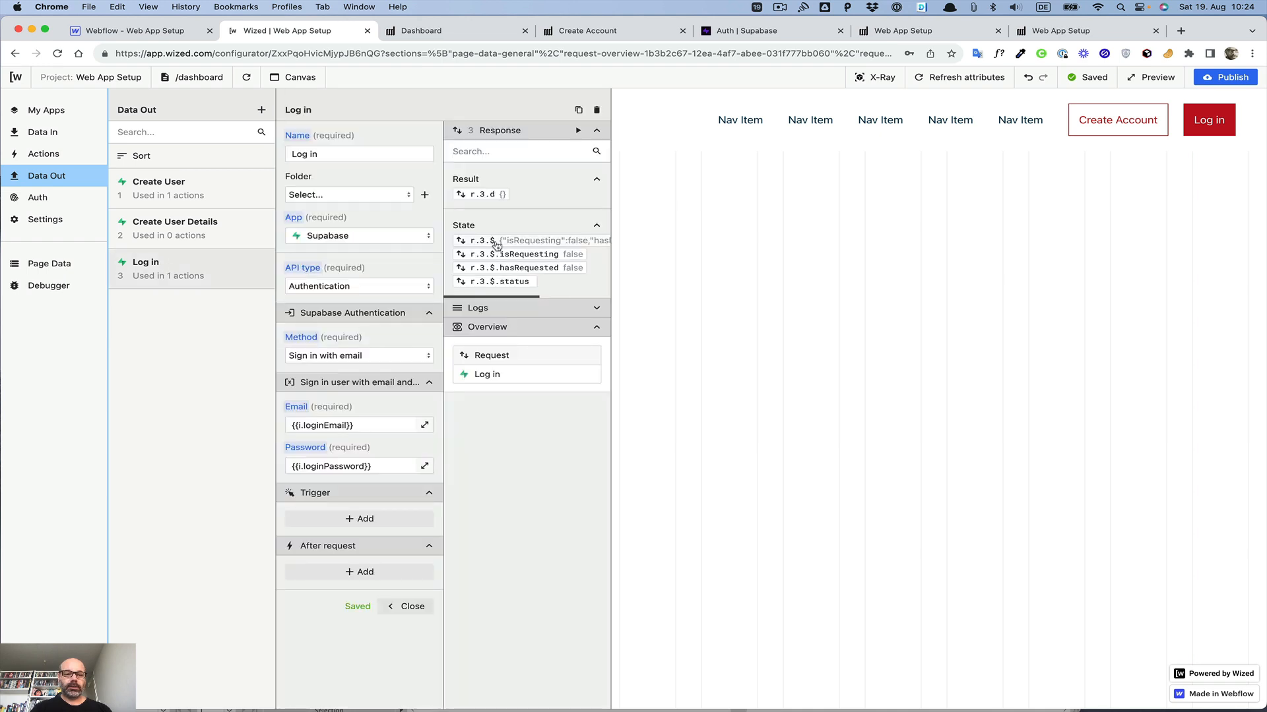
click(380, 574)
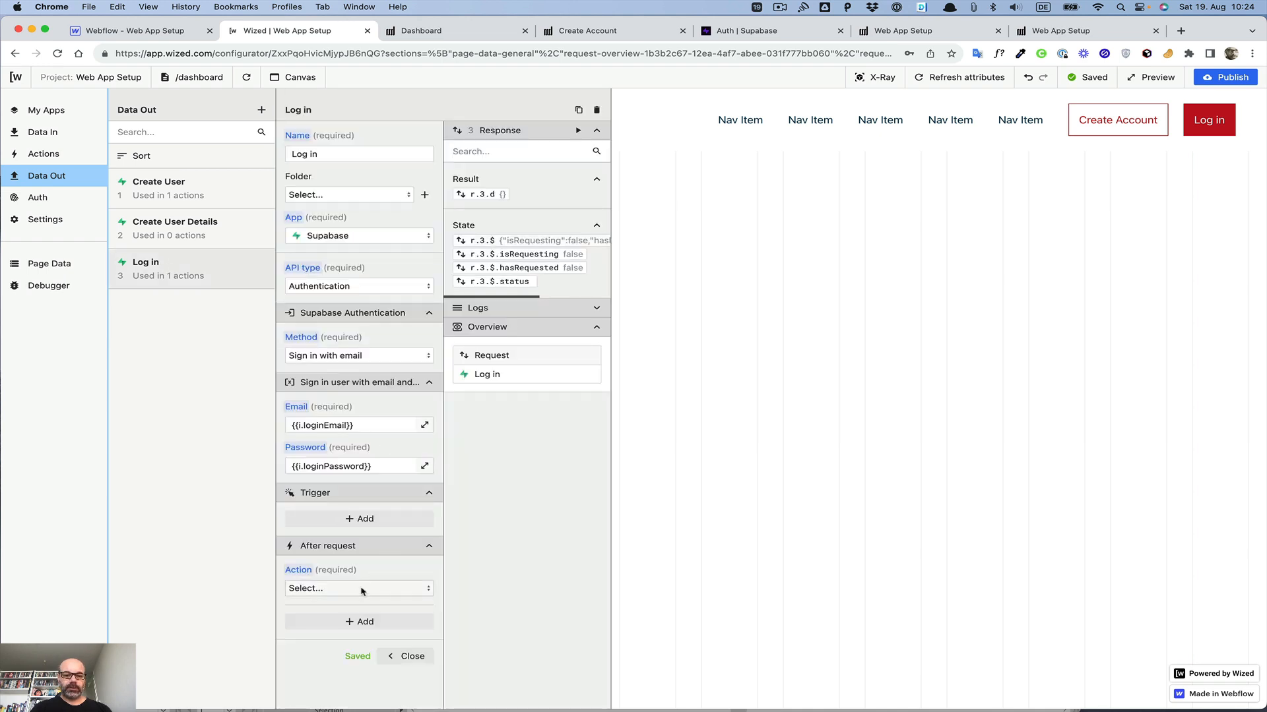
click(362, 589)
click(332, 661)
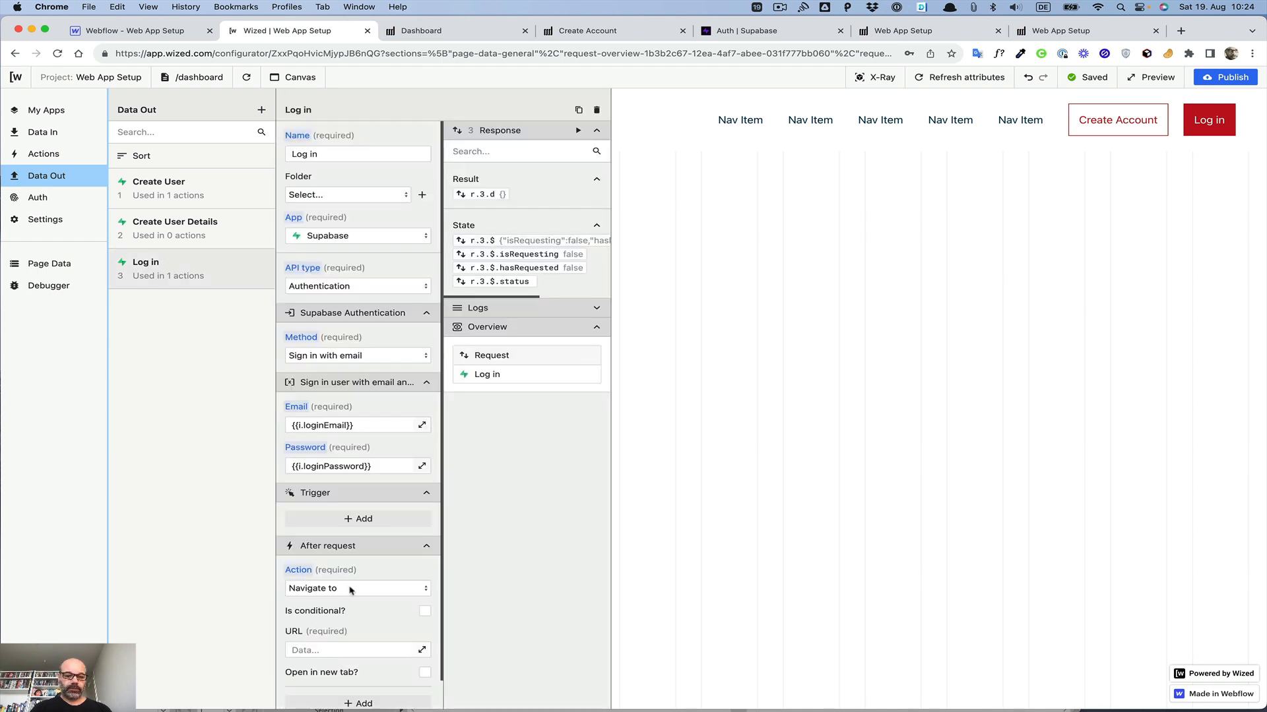
scroll(353, 584, down, 2)
click(350, 583)
text(/)
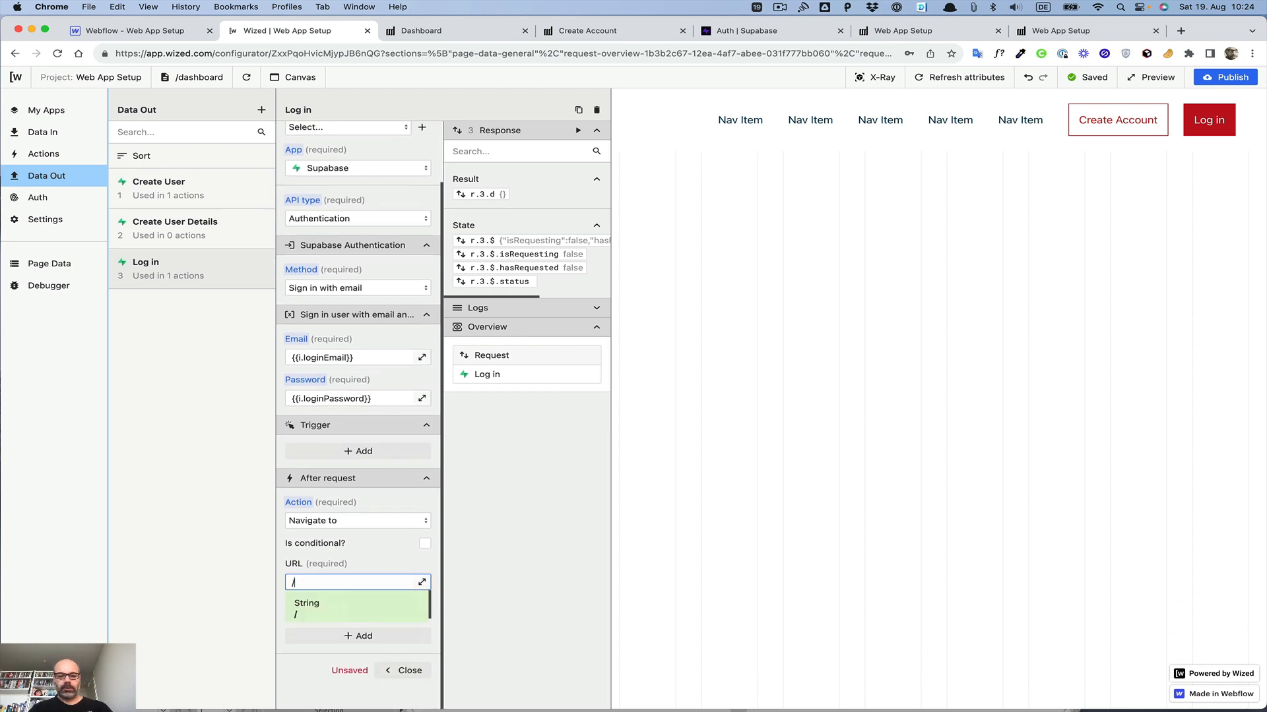
text(dashboard)
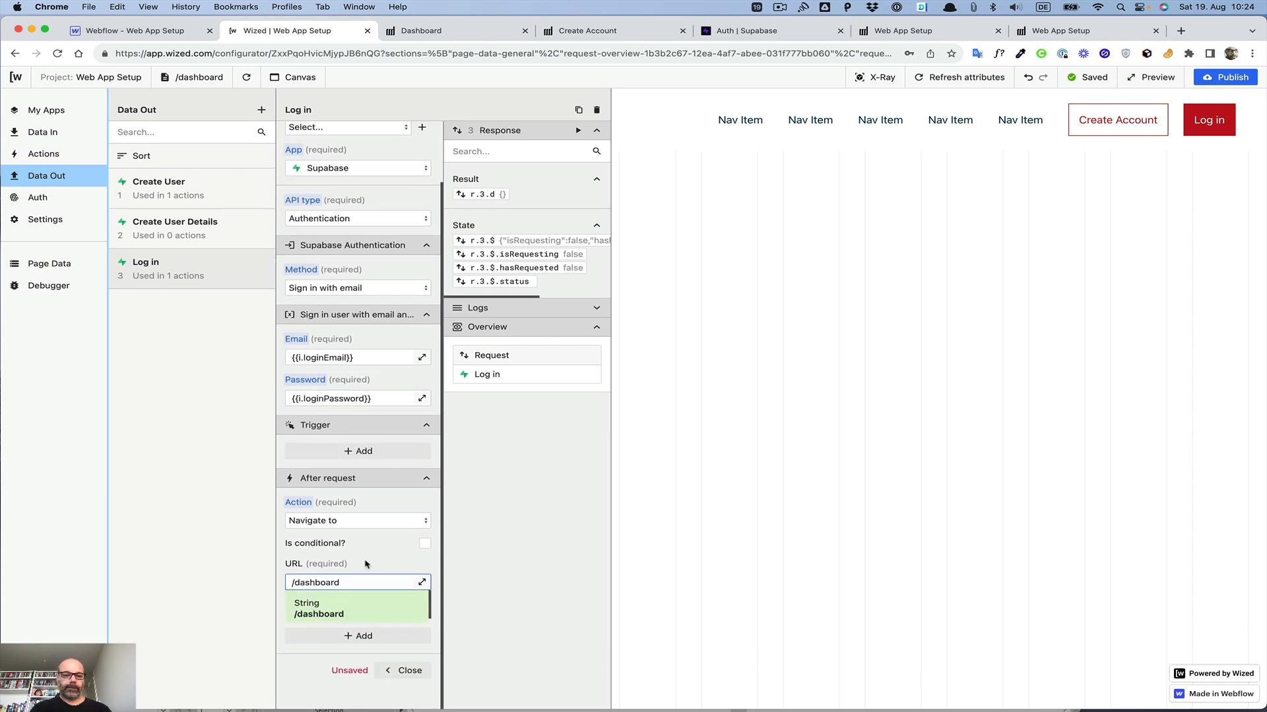
key(Return)
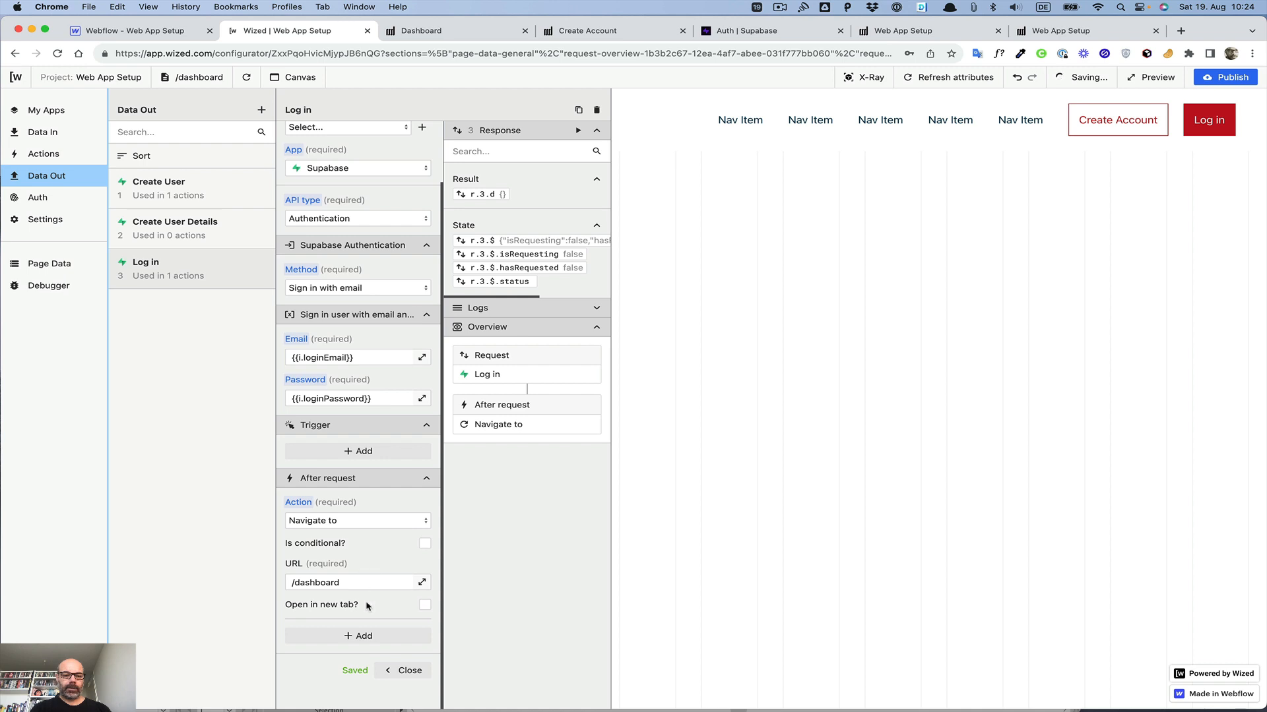
Step: Make the navigation conditional on {{r.3.$.statusCode === 200}}
click(425, 542)
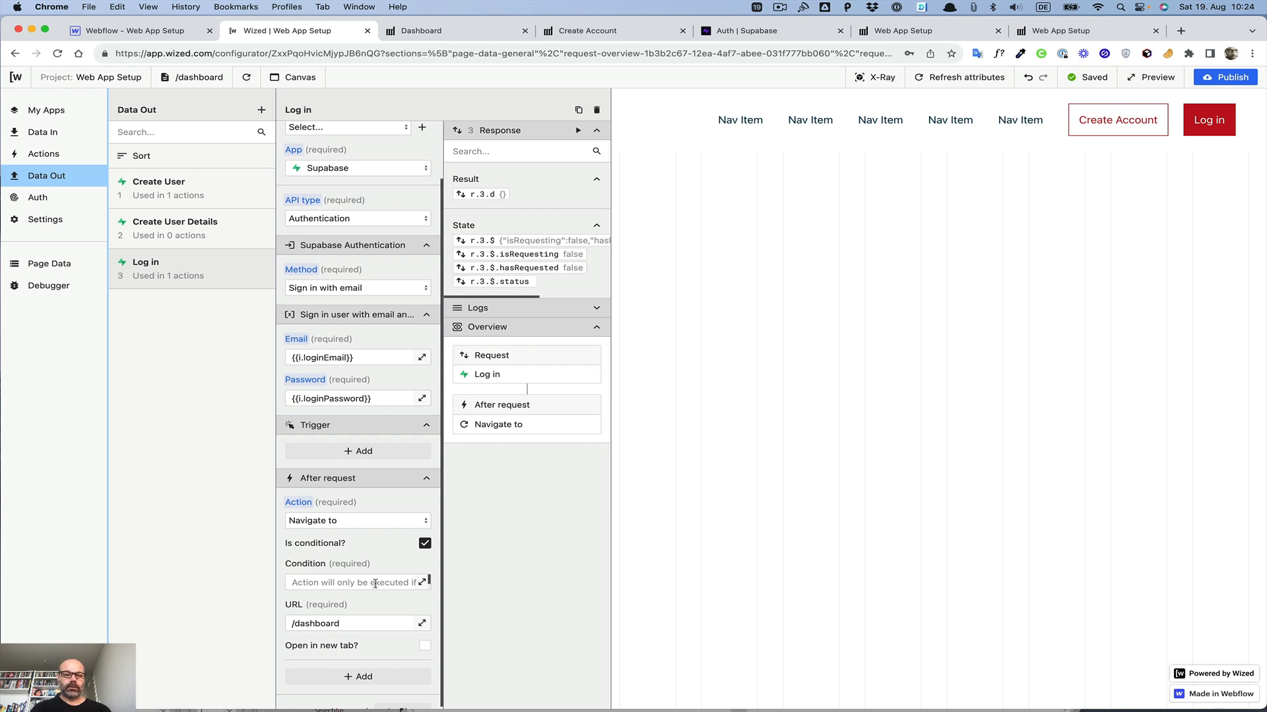
click(422, 582)
scroll(708, 251, down, 10)
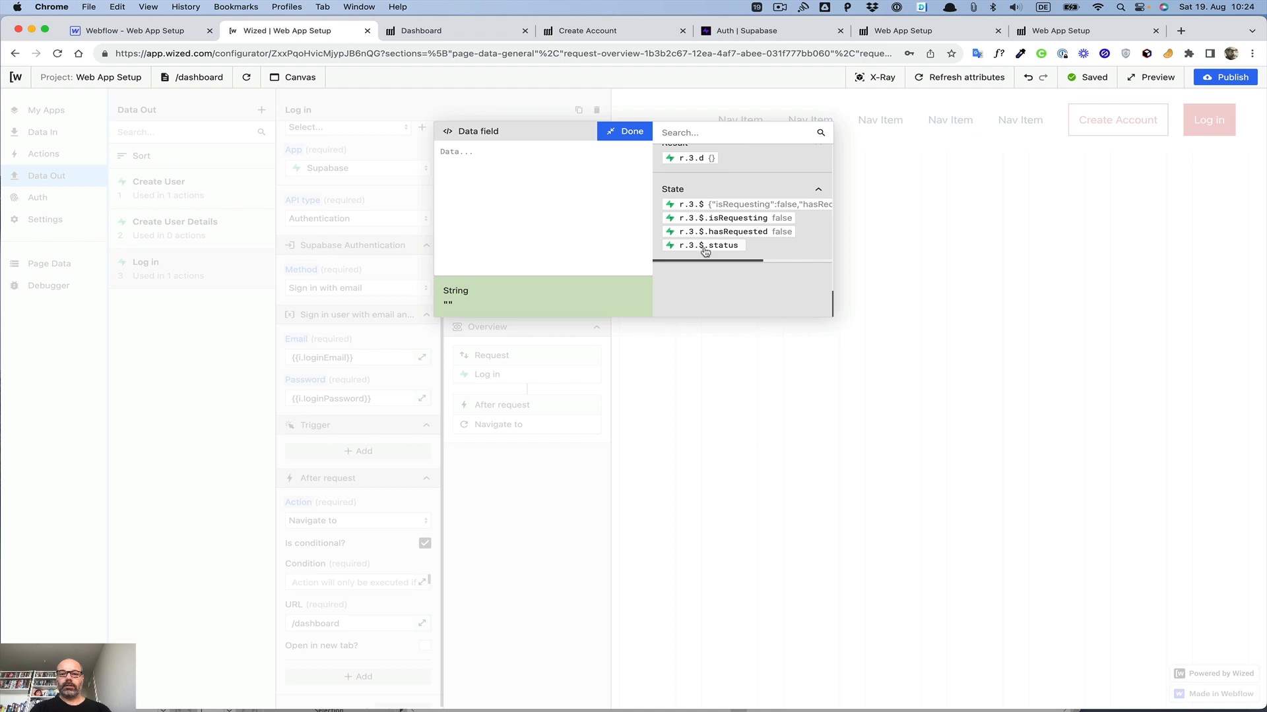
click(708, 247)
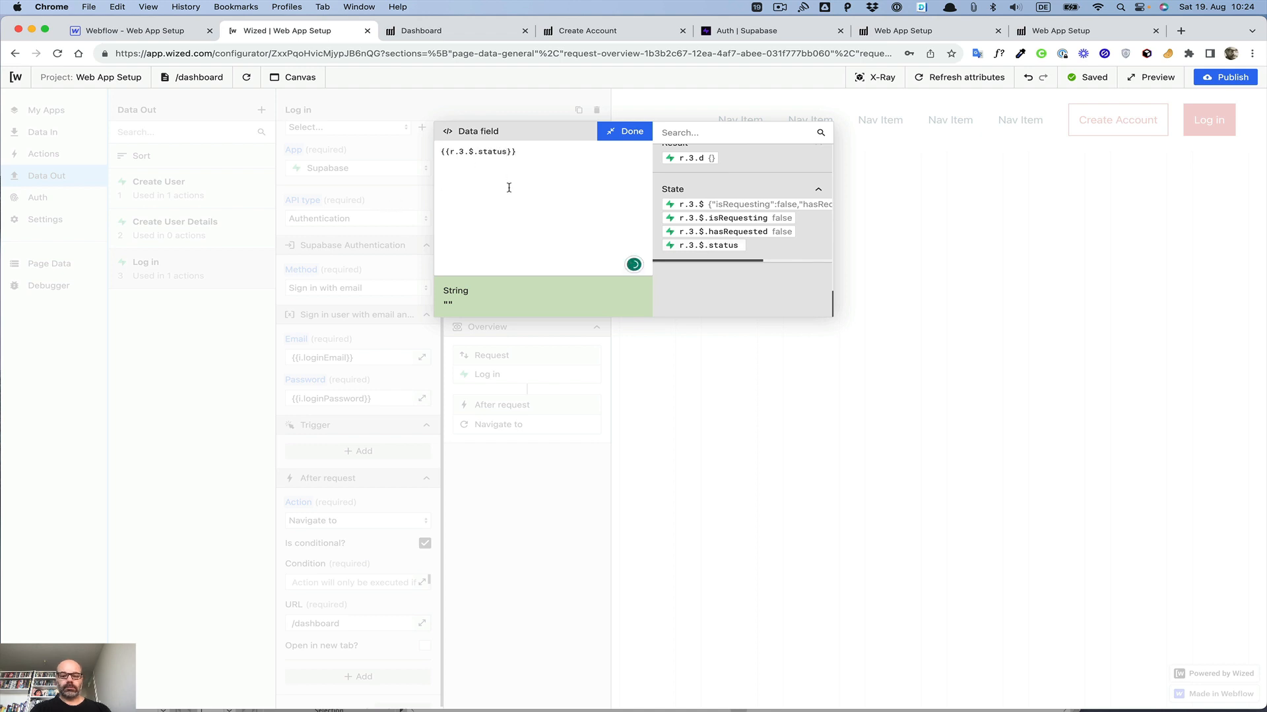
text(Code === )
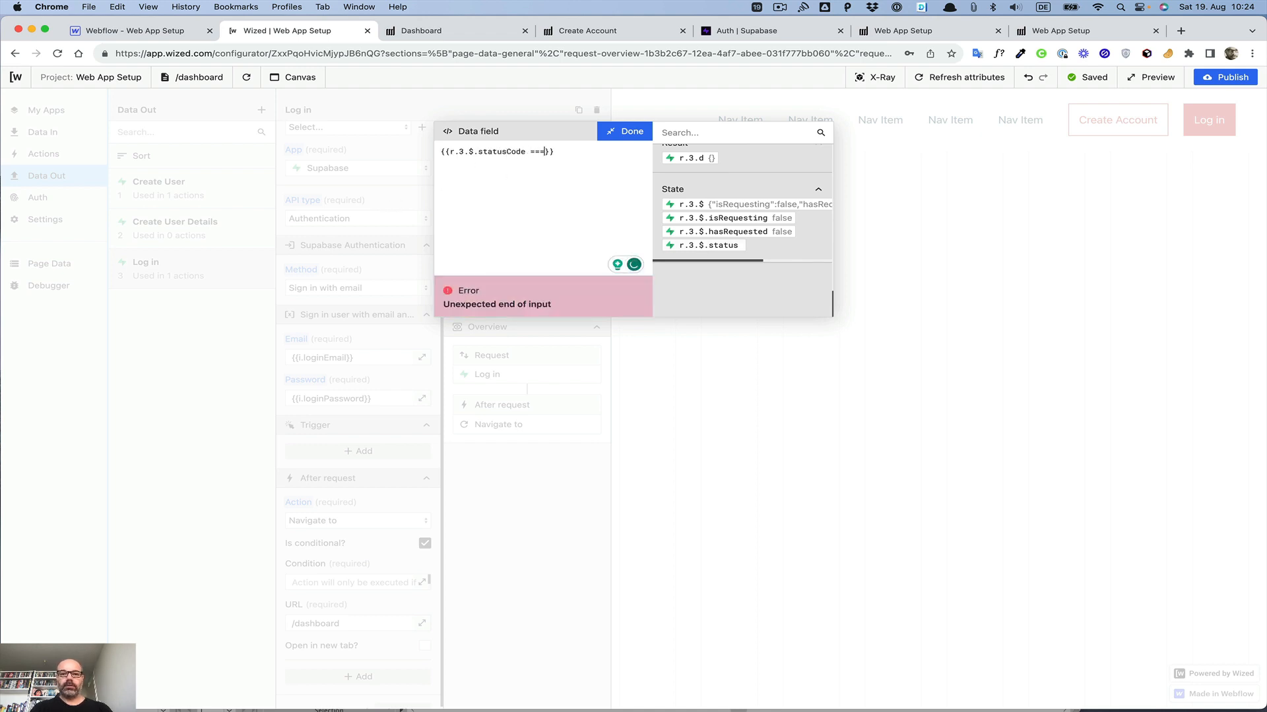
text(3)
text(00)
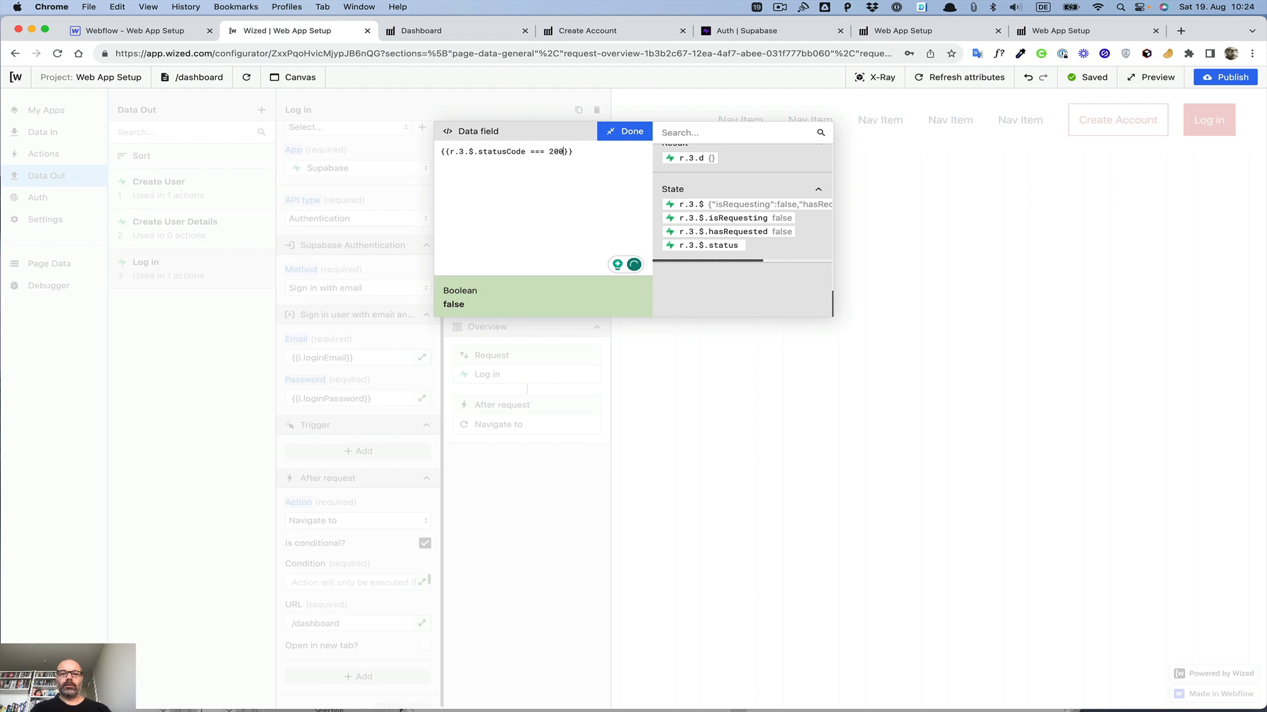
click(625, 132)
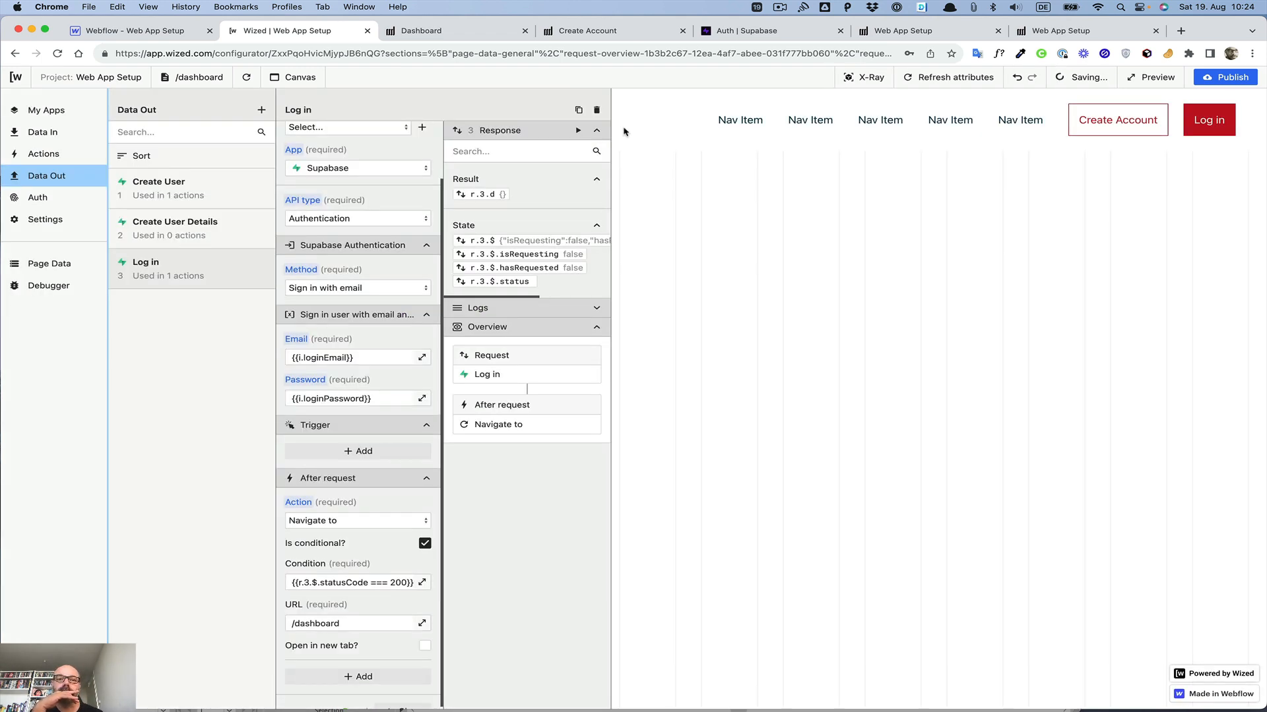
Step: Check the publish destinations, then fill the published site's login form with the saved email and password
click(1218, 78)
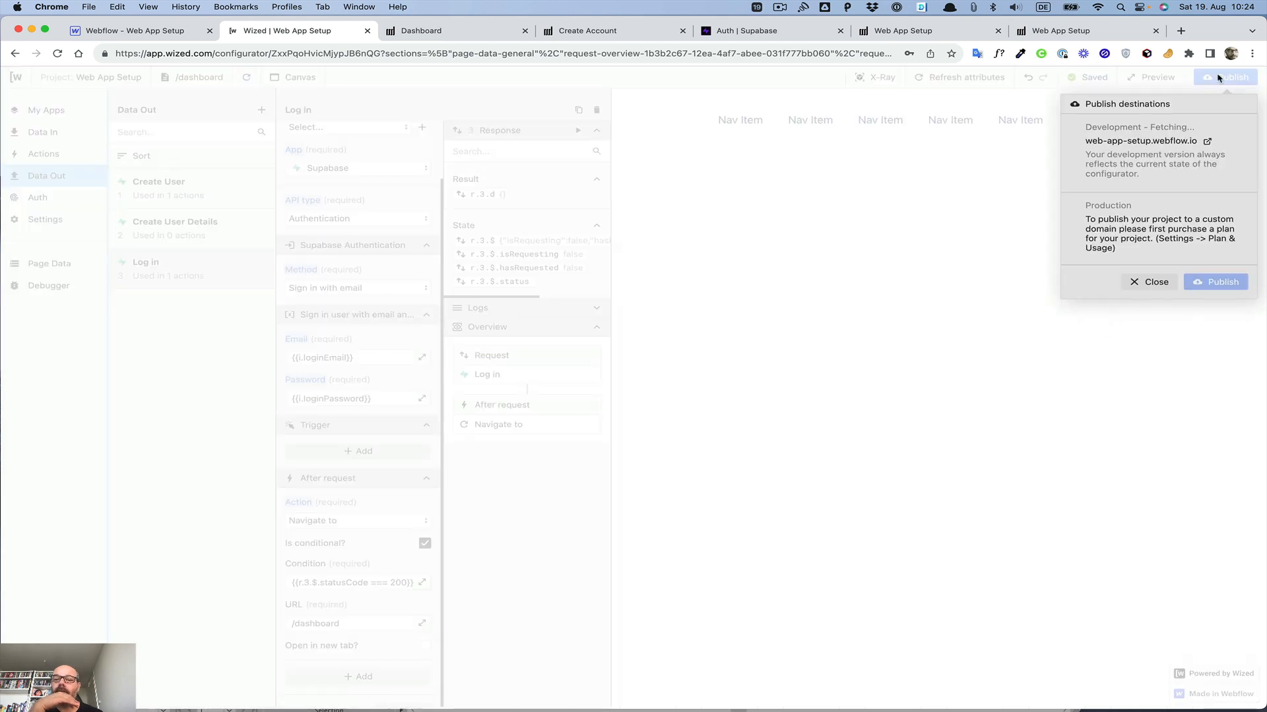
click(1017, 202)
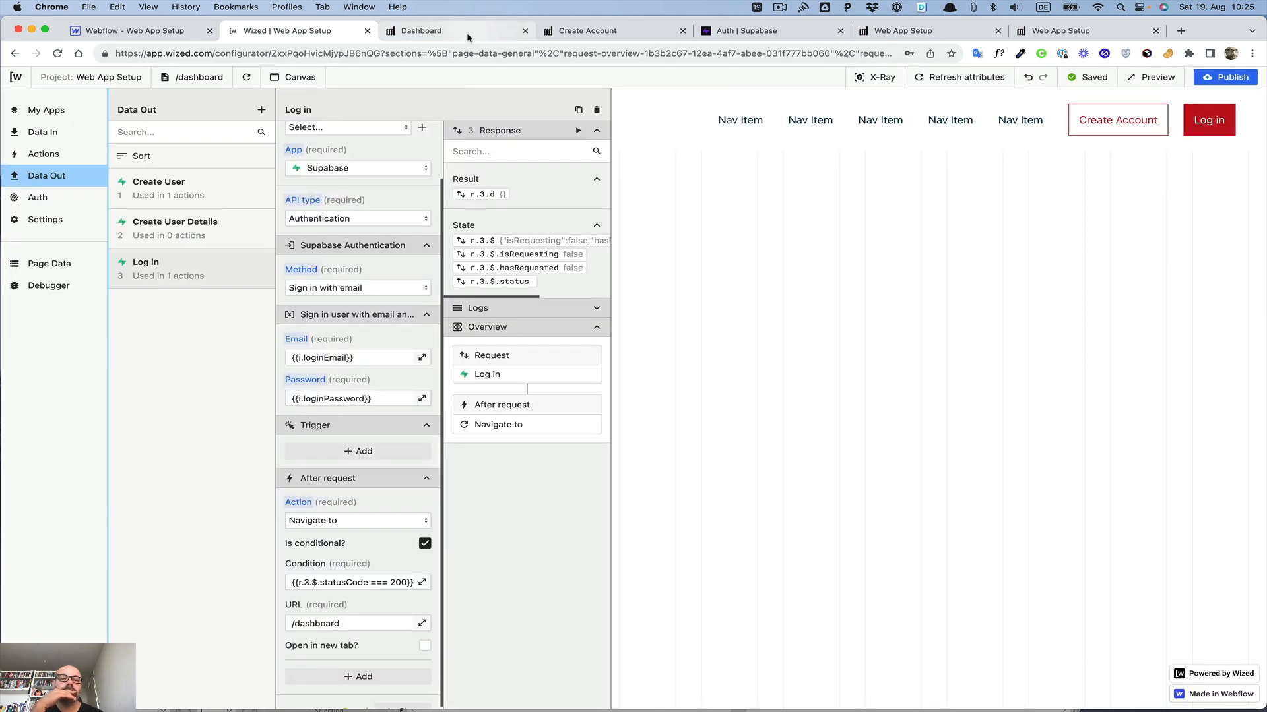
click(580, 31)
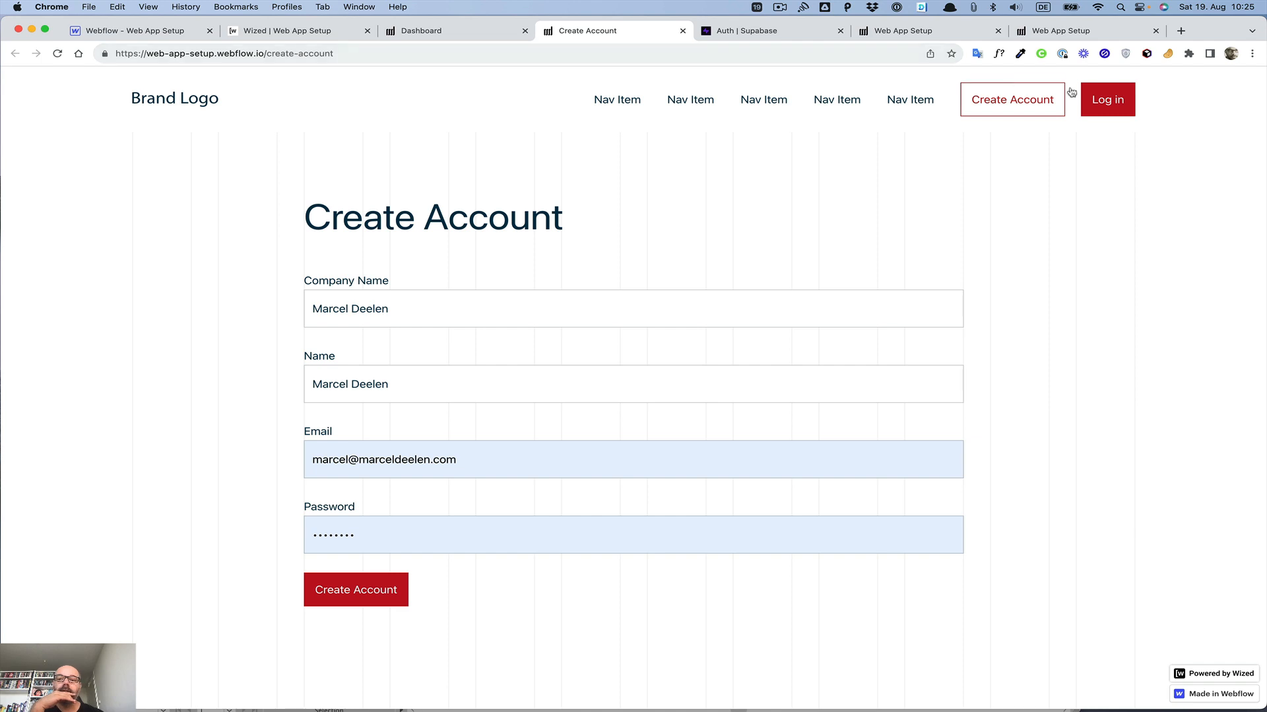
click(1094, 99)
click(611, 313)
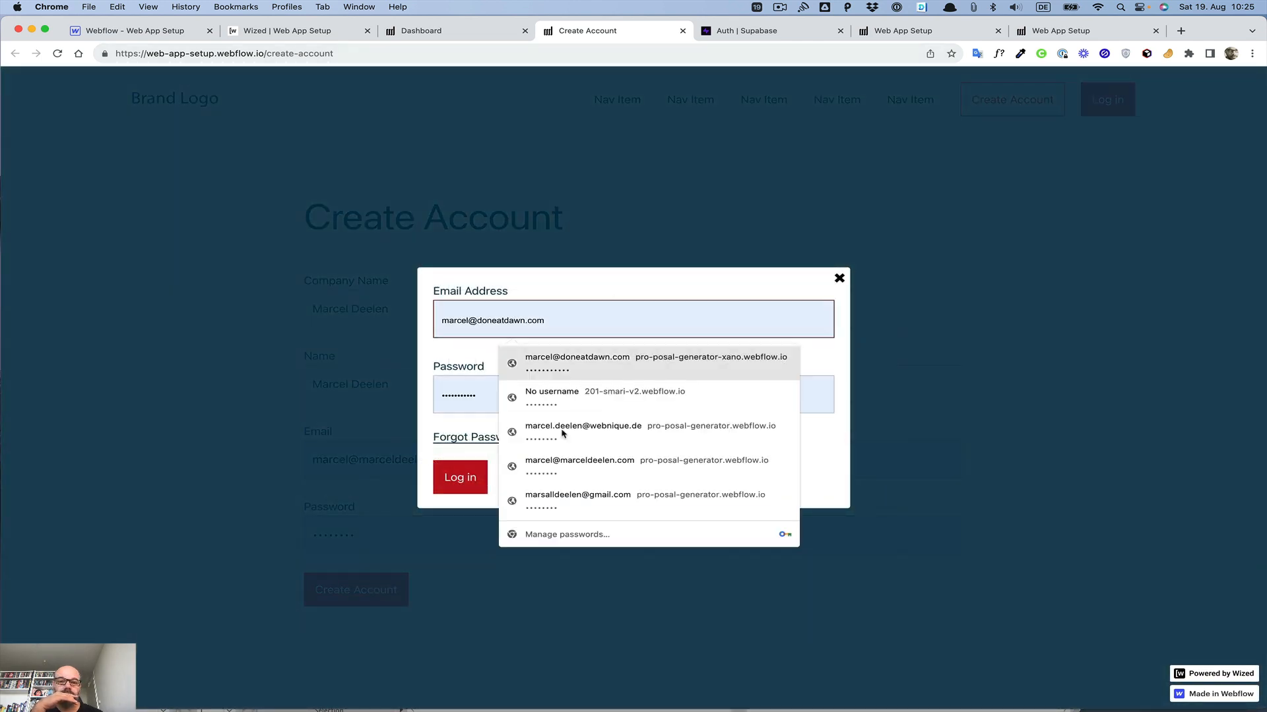
click(566, 473)
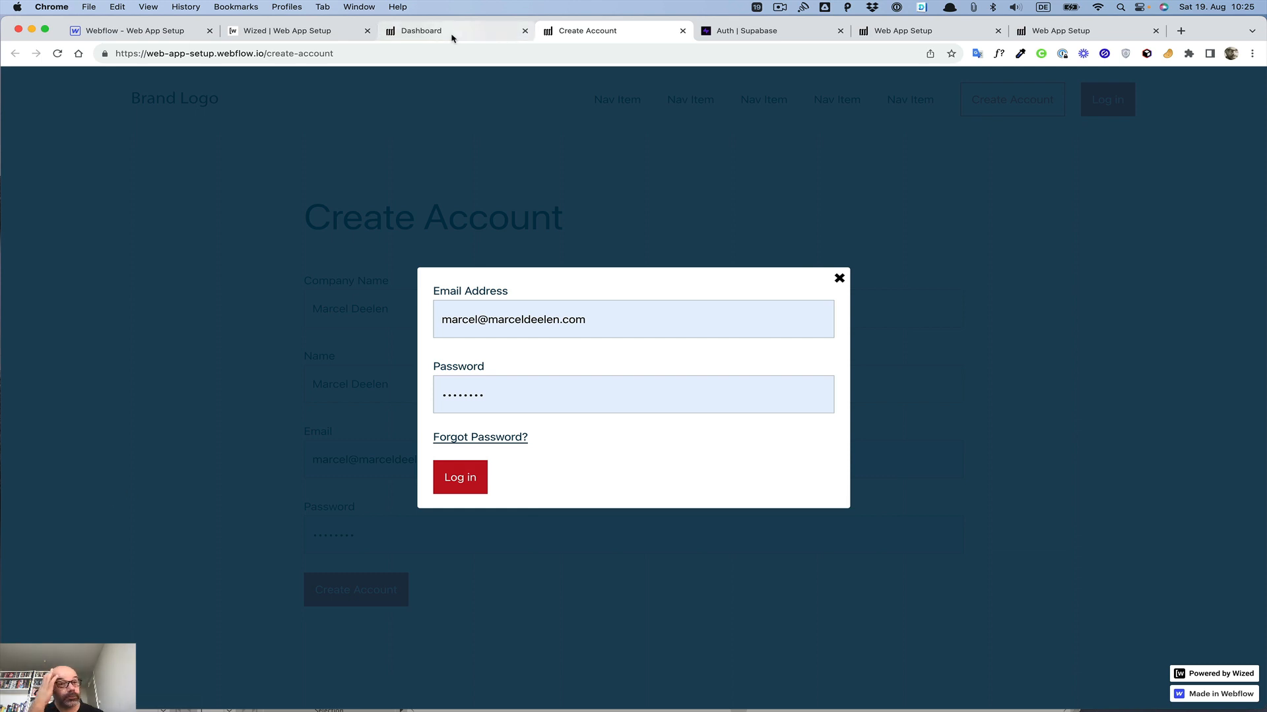
Step: Switch the Wized canvas to the /index page and log in there with the saved email and password
click(265, 34)
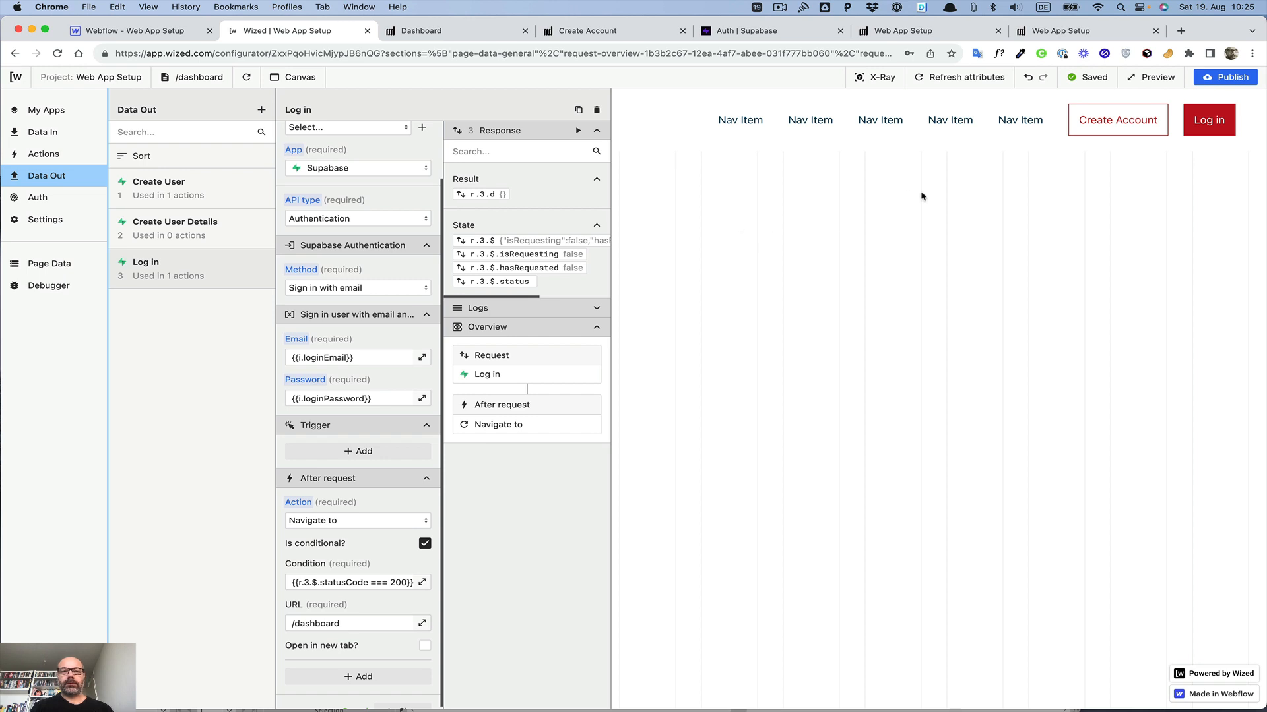
click(202, 79)
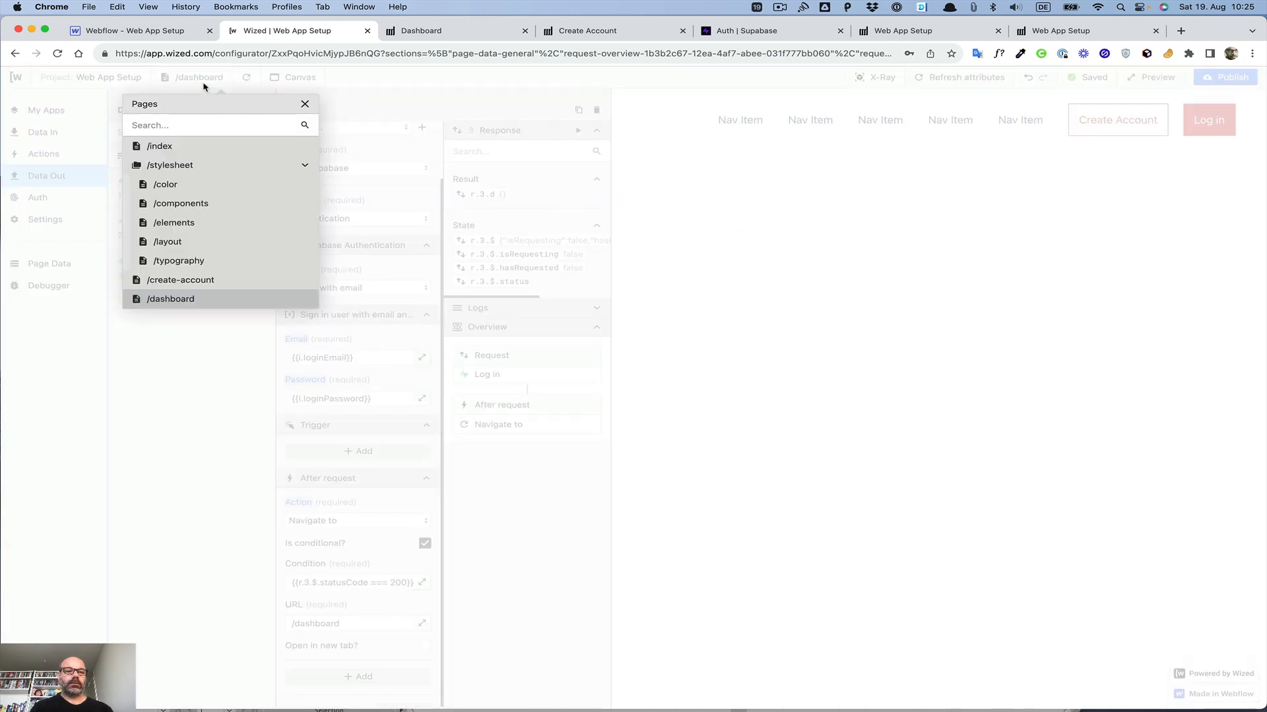
click(159, 146)
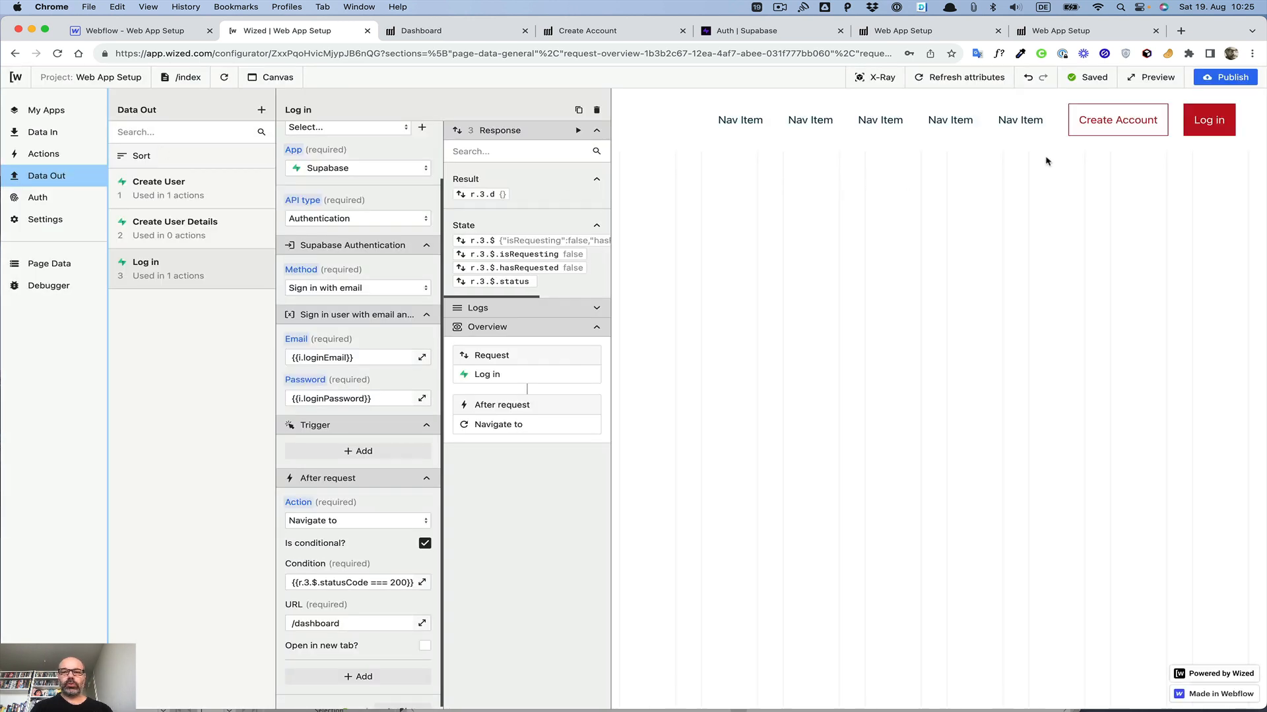
click(1217, 129)
click(826, 337)
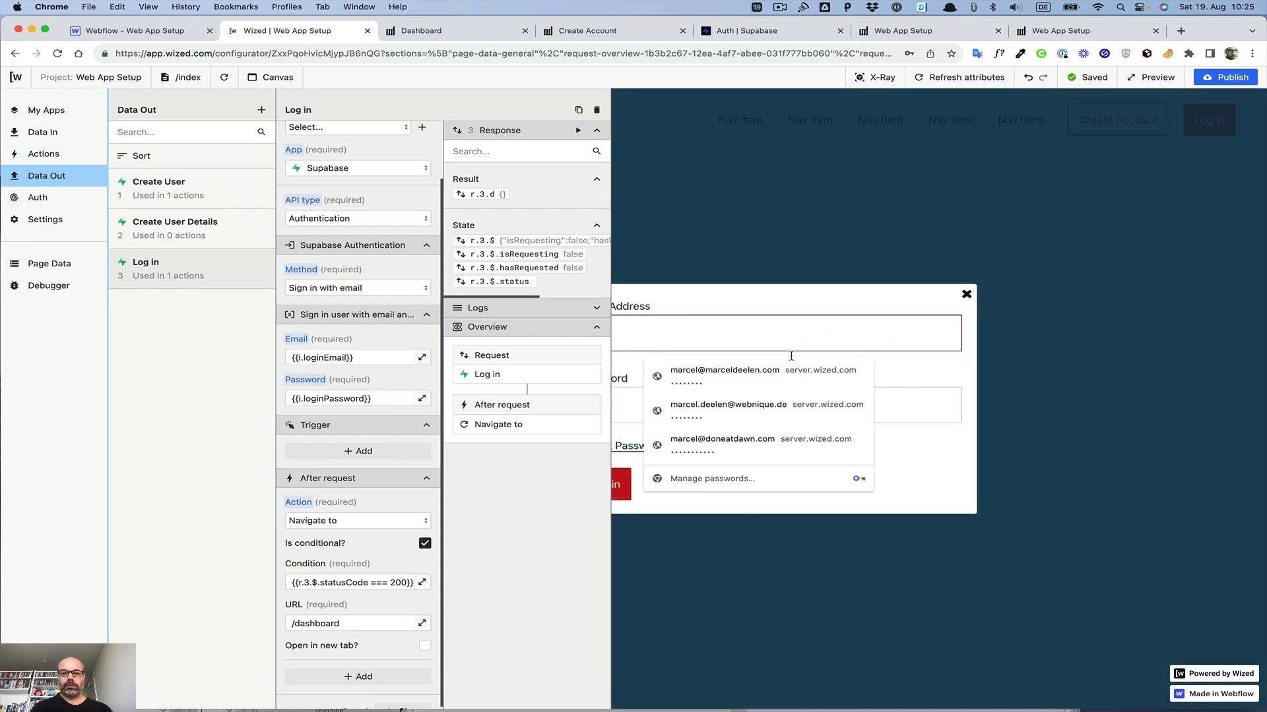
click(731, 374)
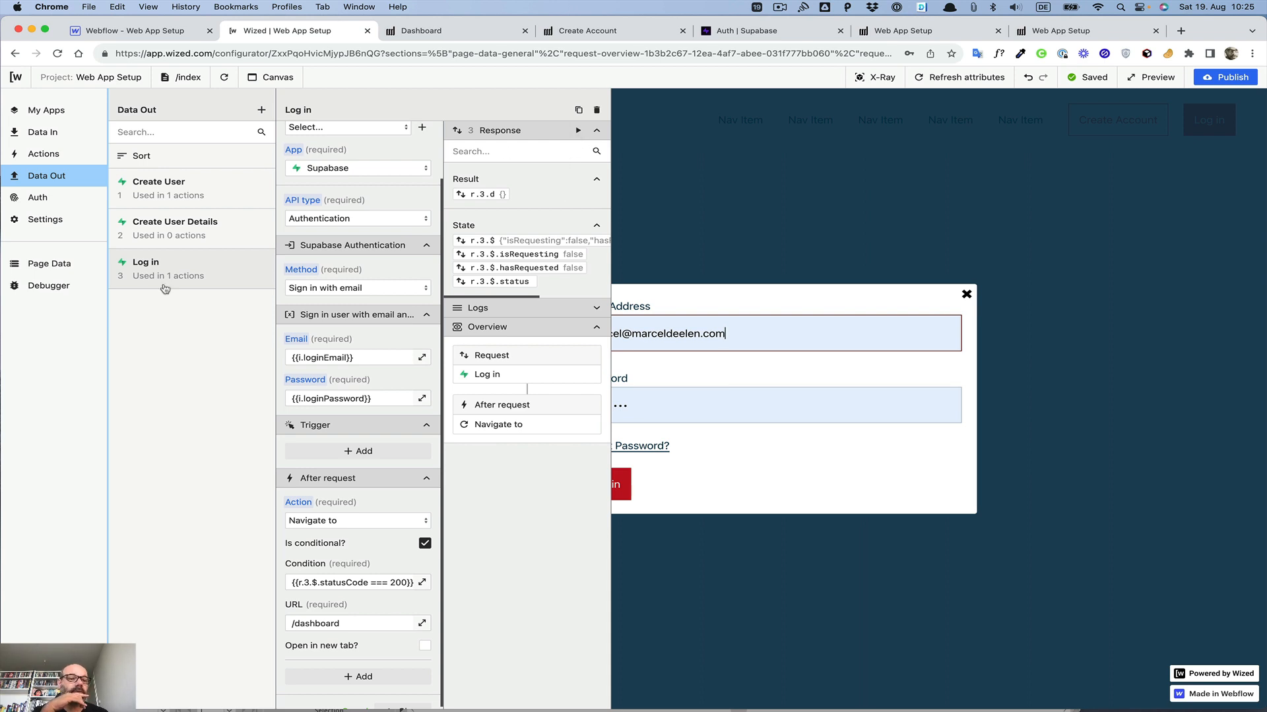
click(578, 132)
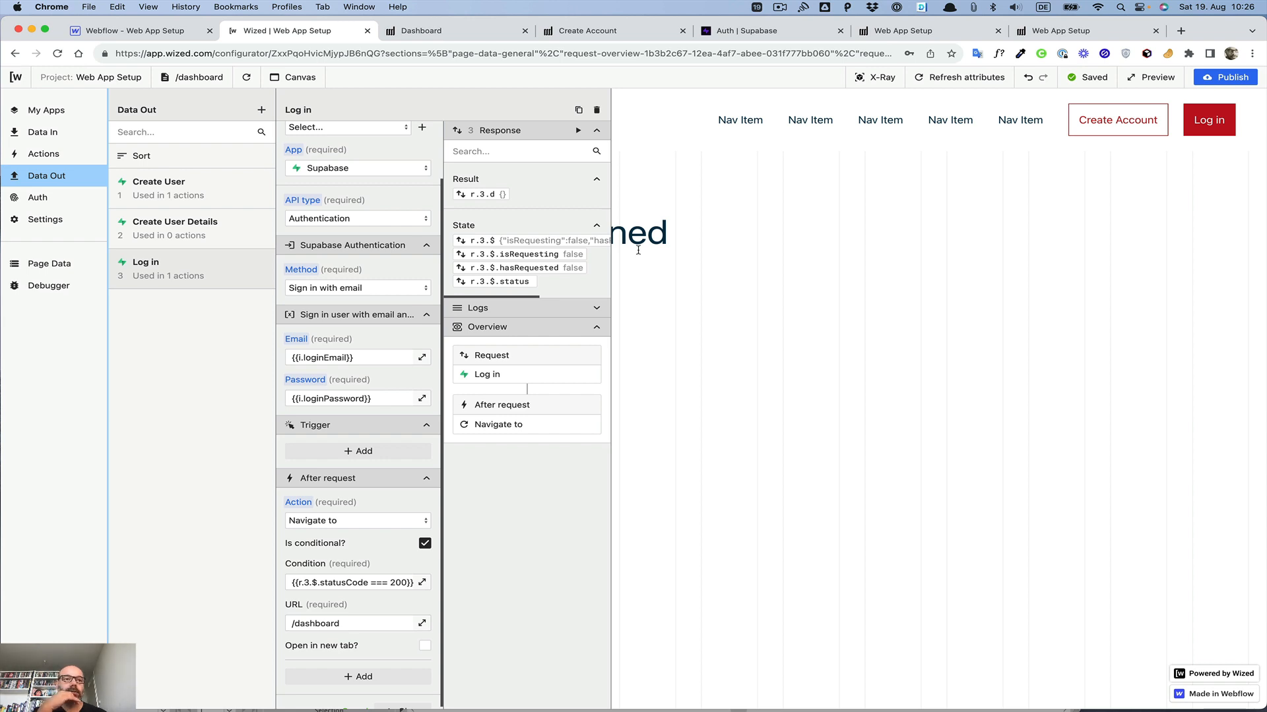
Step: Add a Div Block inside the Dashboard page's Body in the Webflow Navigator
click(132, 30)
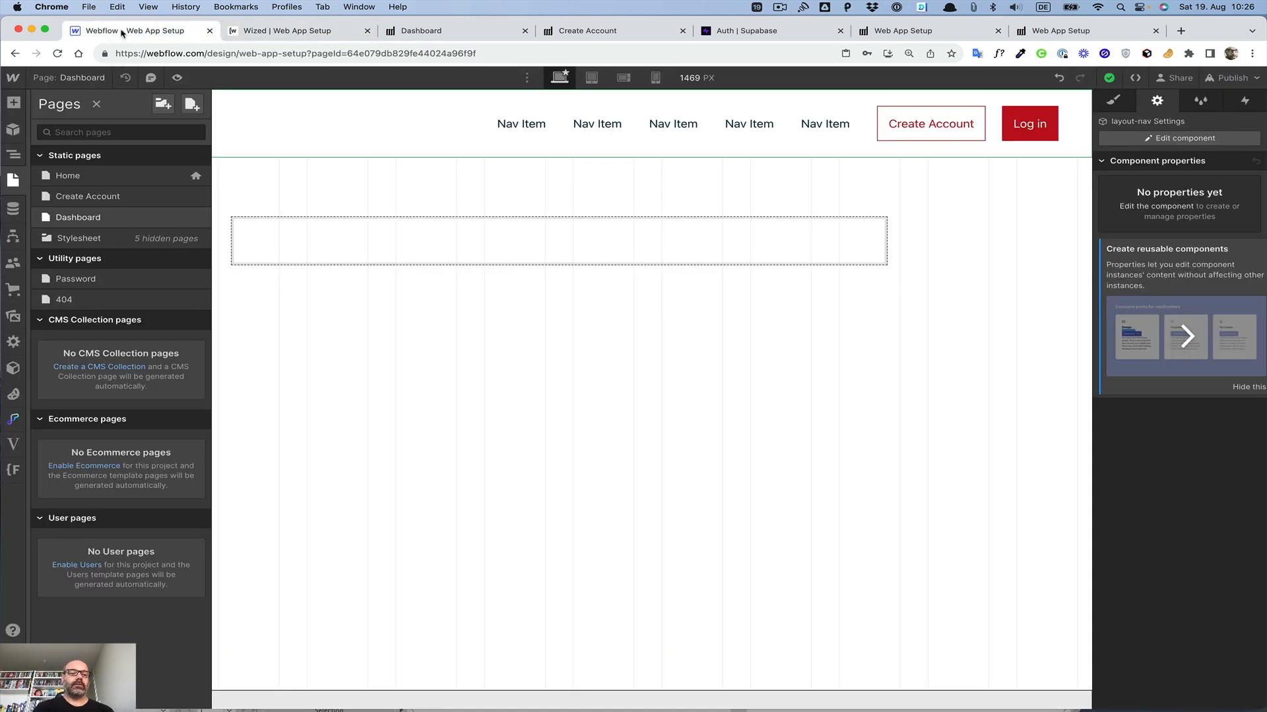
click(13, 154)
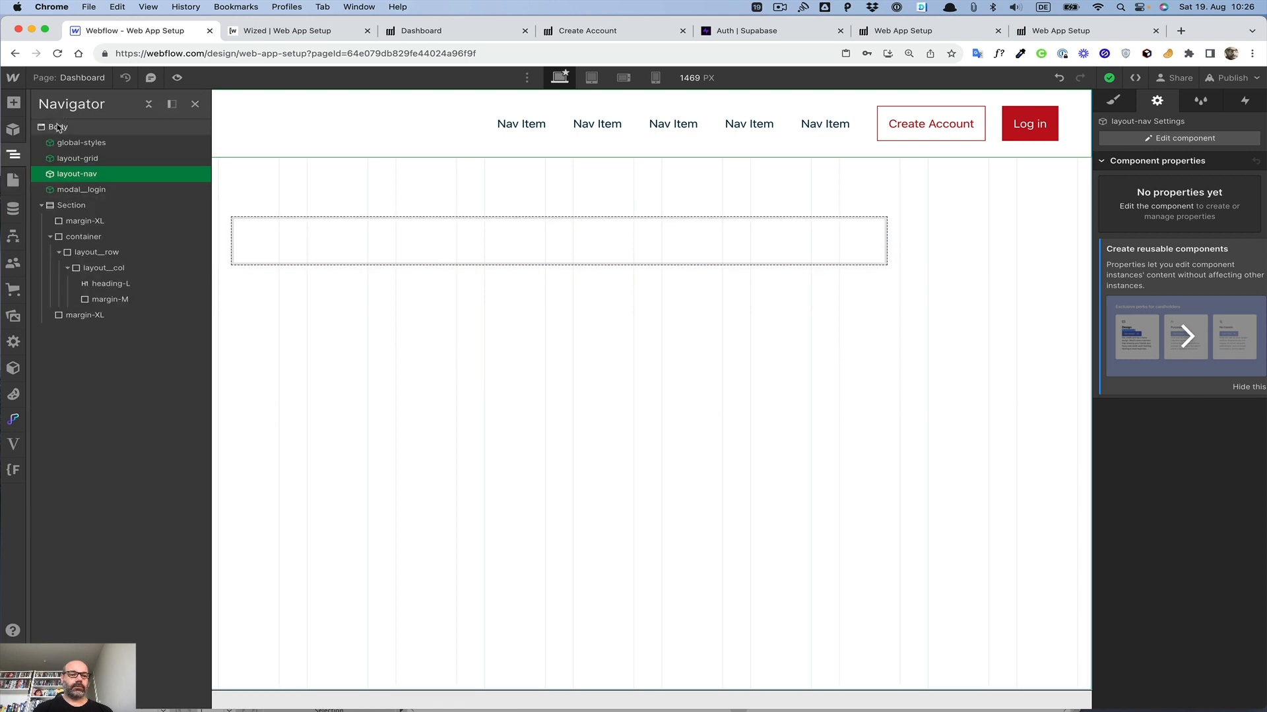
click(59, 127)
key(super+e)
text(div)
key(Return)
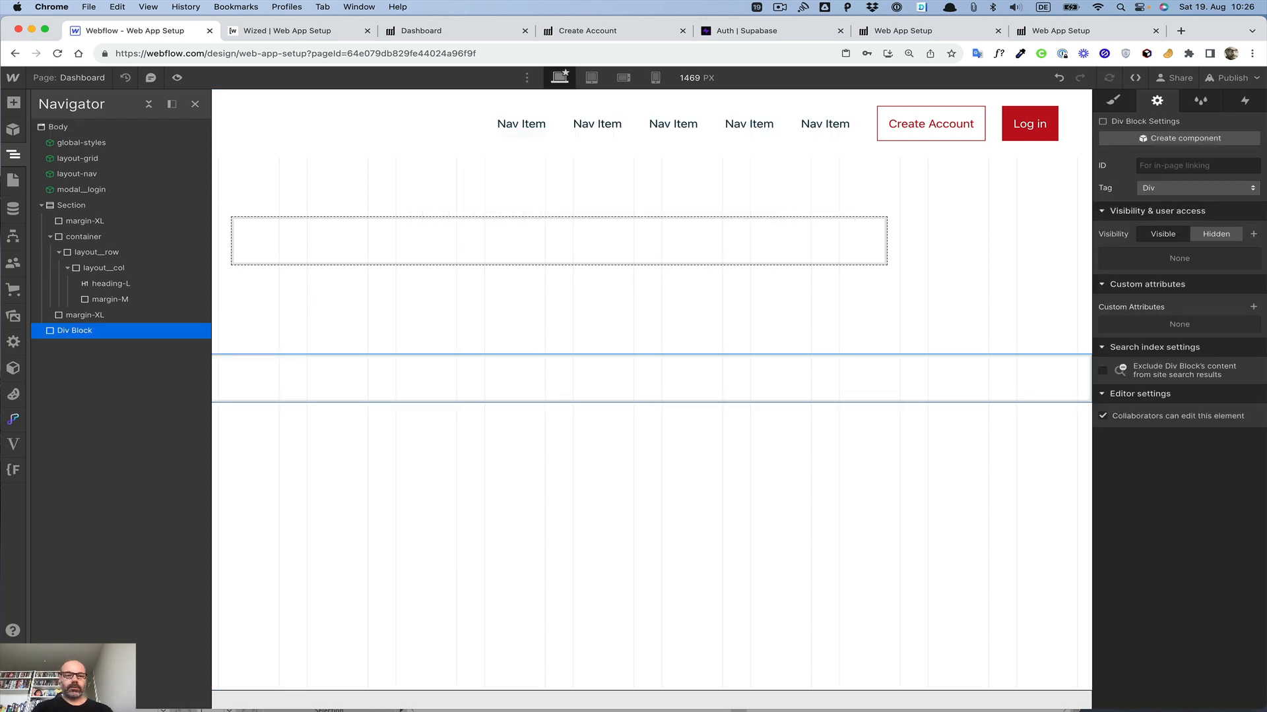
Step: Give the new Div Block the class wized-trigger
key(super+Return)
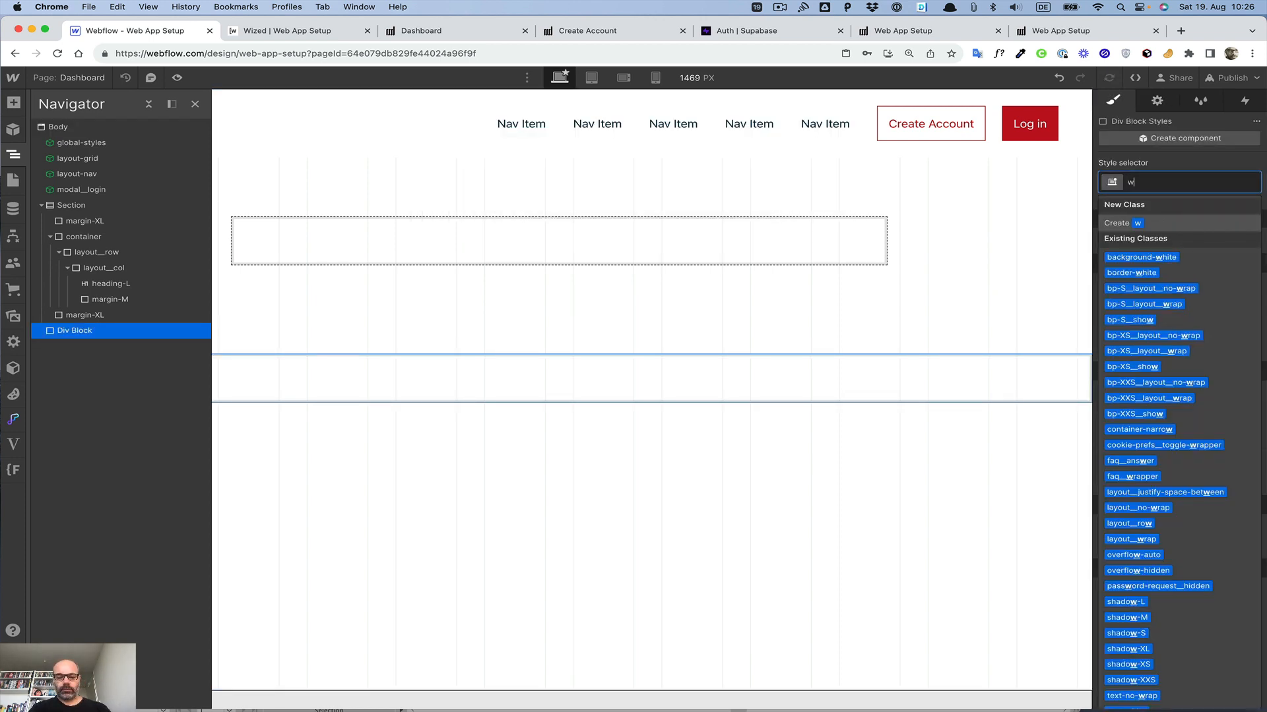
text(wized)
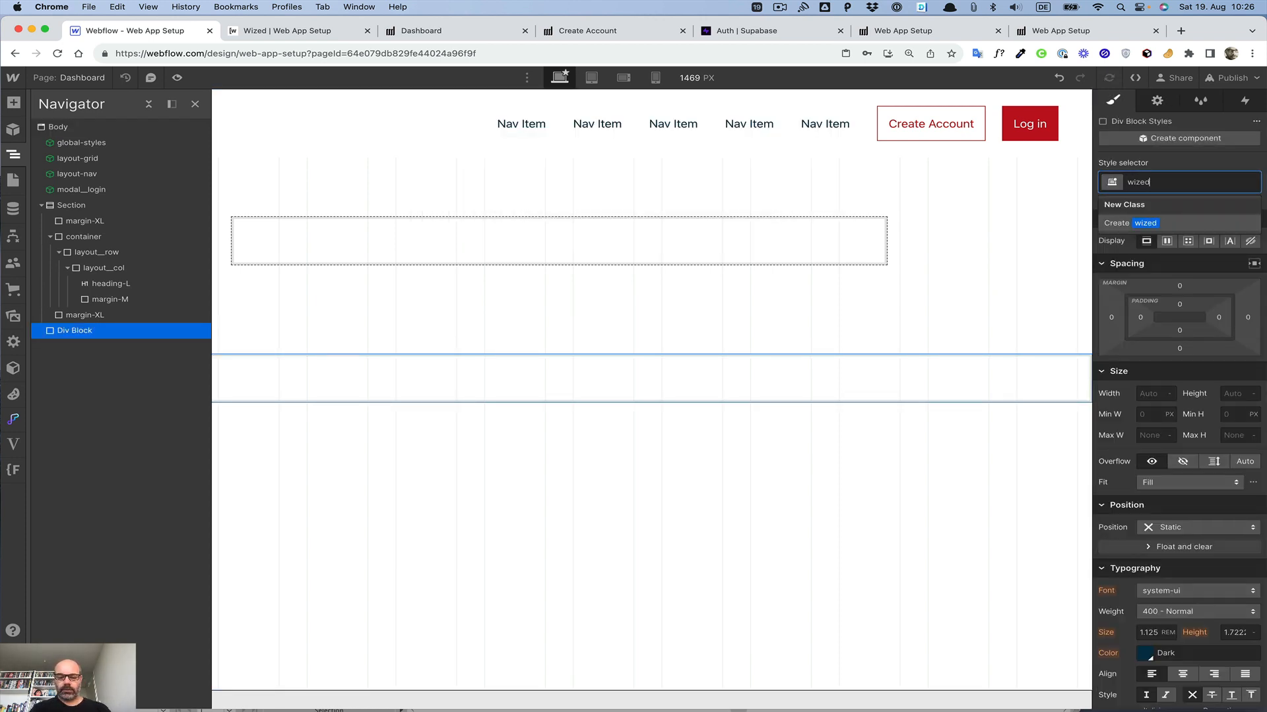
text(-trigger)
key(Return)
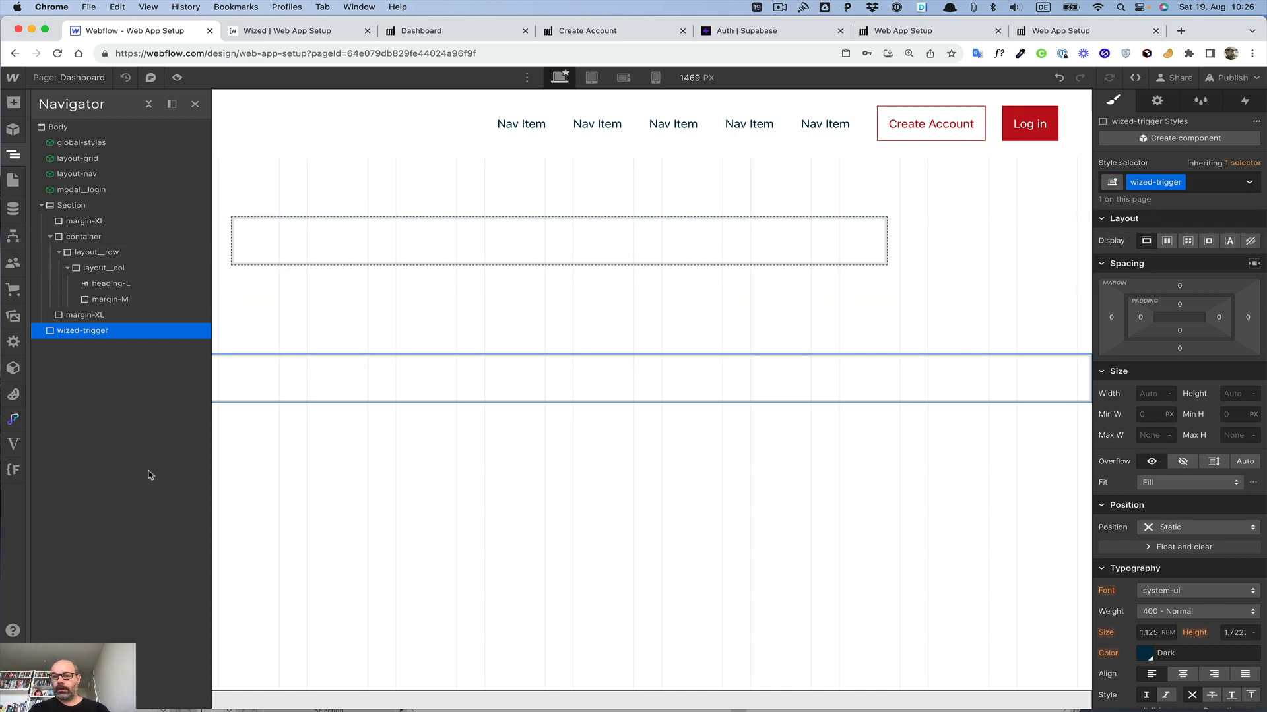
Step: Set the wized-trigger div's height to 0 and move it to the top of the Body, above the Section
click(1231, 394)
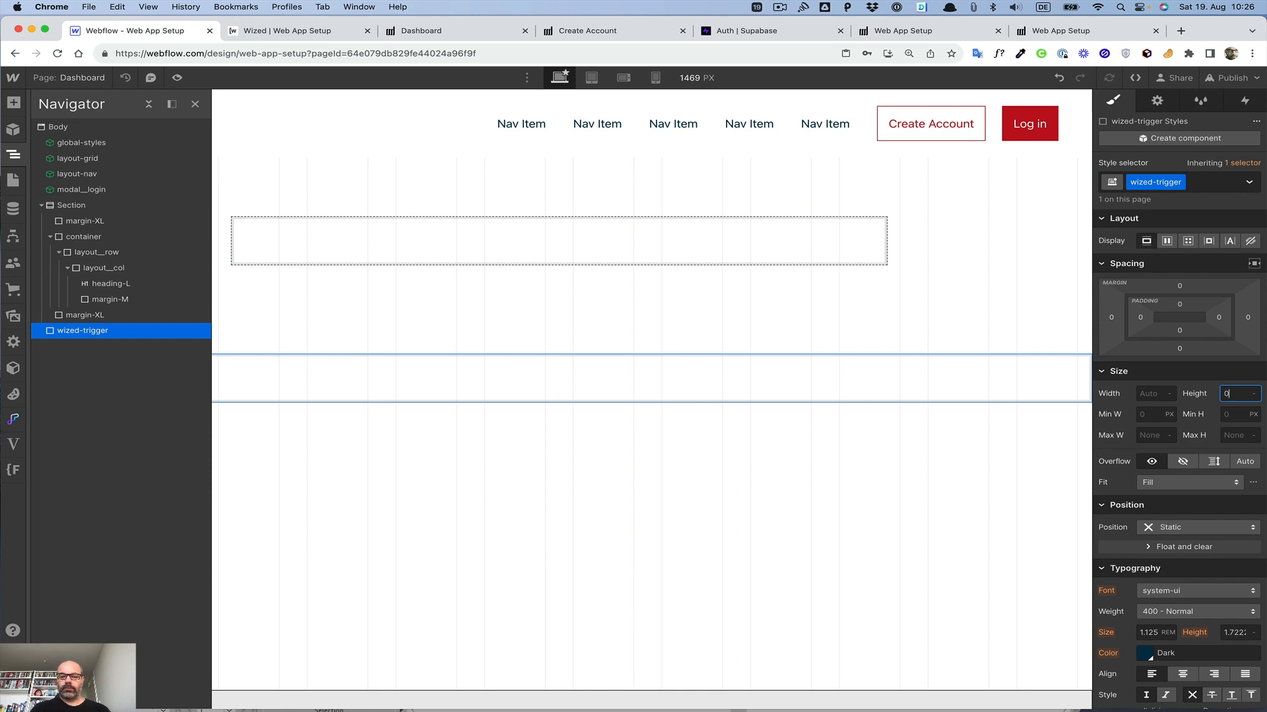
text(0)
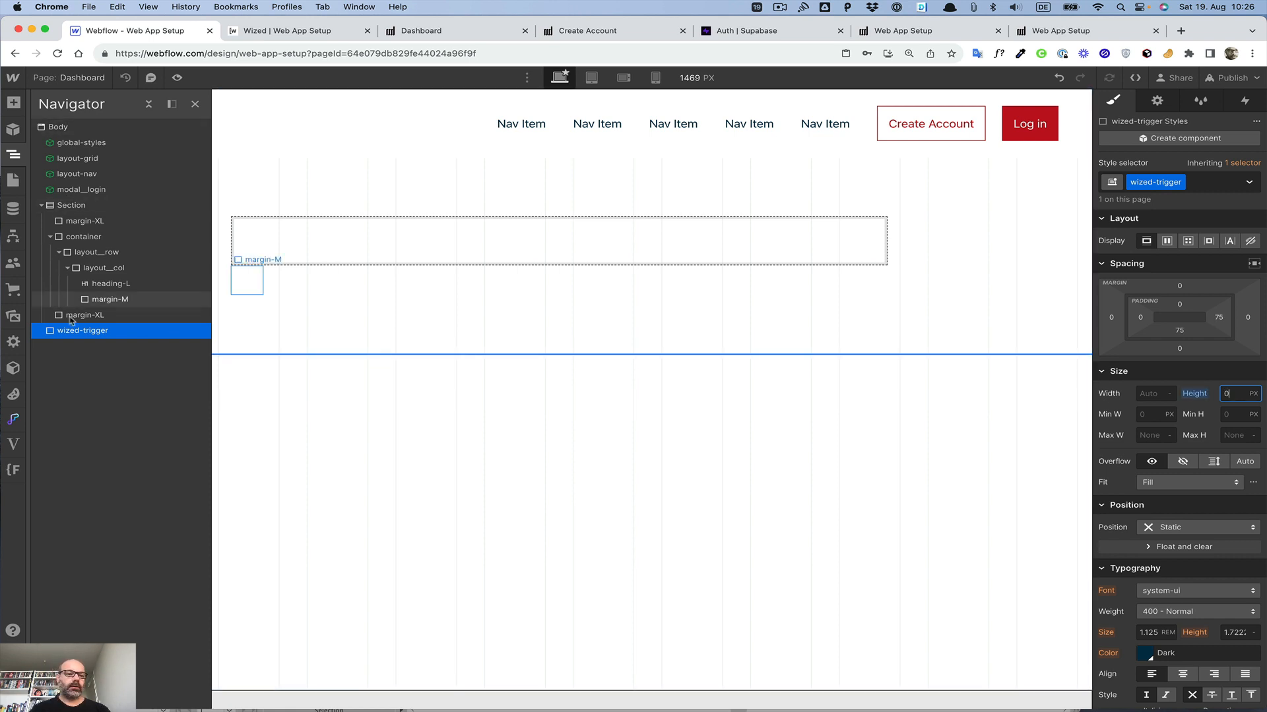
drag(82, 329, 82, 199)
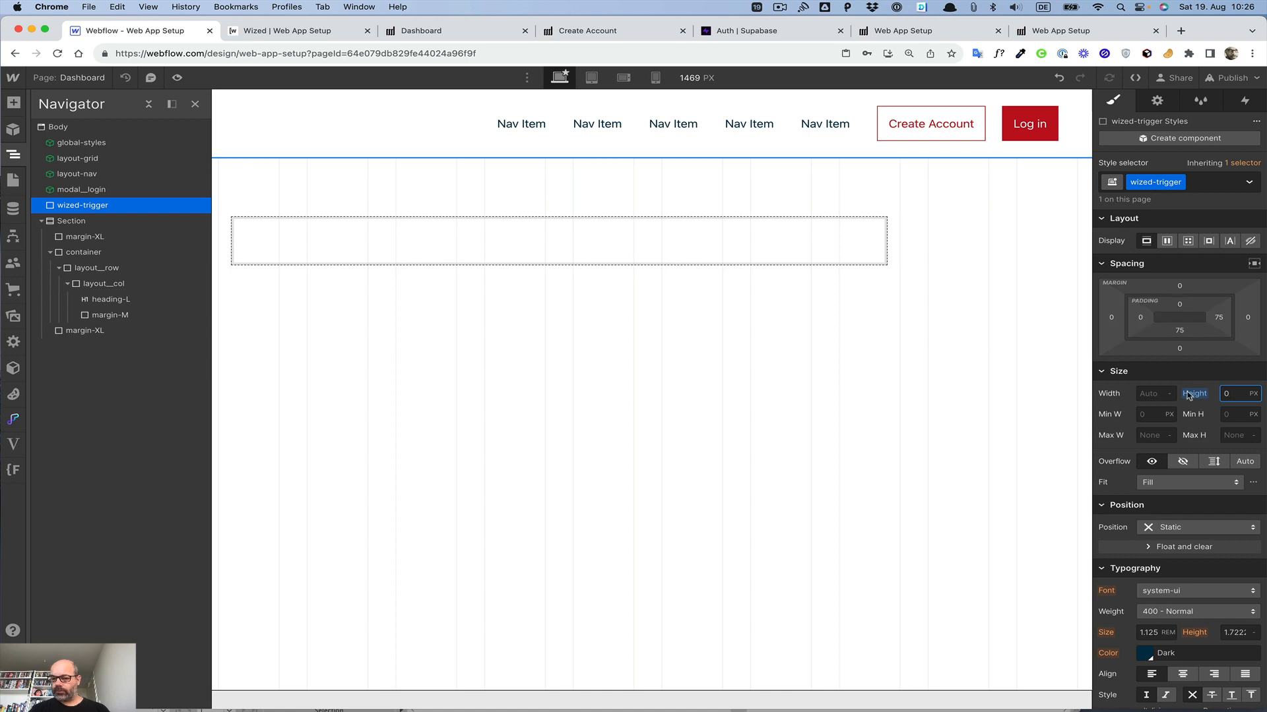
Step: Add a custom attribute to the wized-trigger div with name wized and value loadUserDetails
scroll(1181, 396, down, 10)
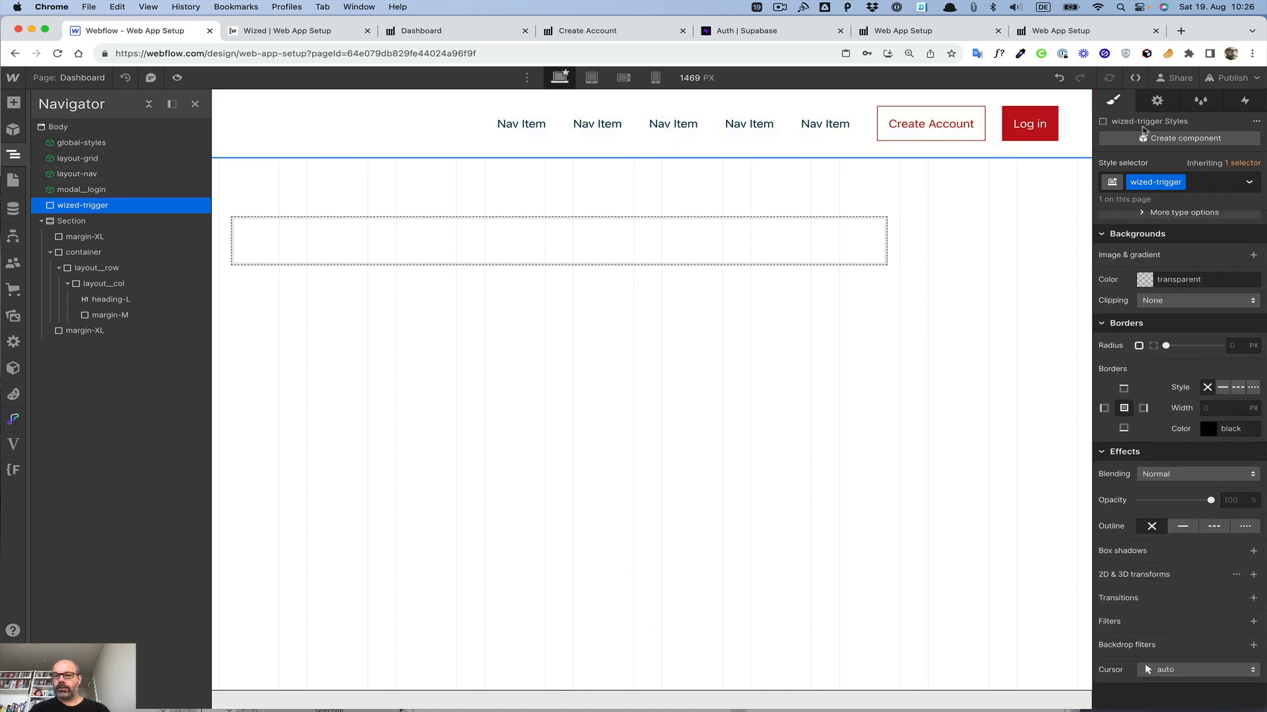
click(1156, 100)
click(1252, 307)
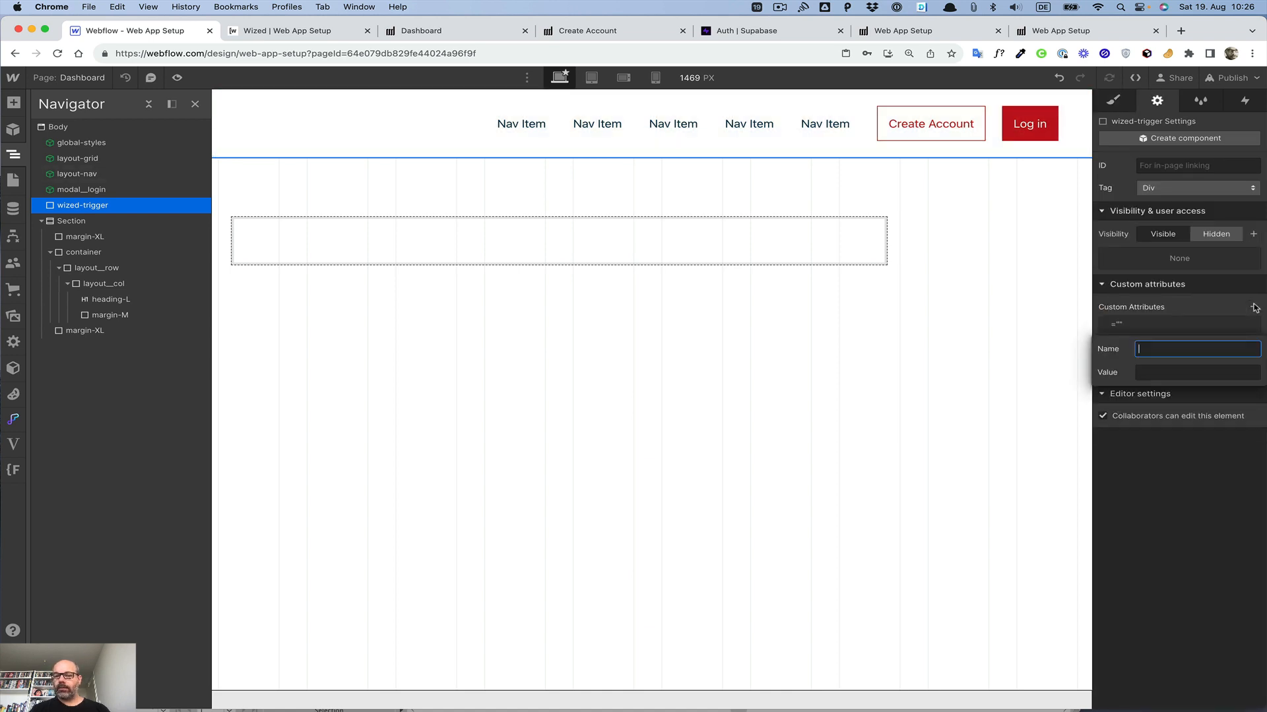
text(wized)
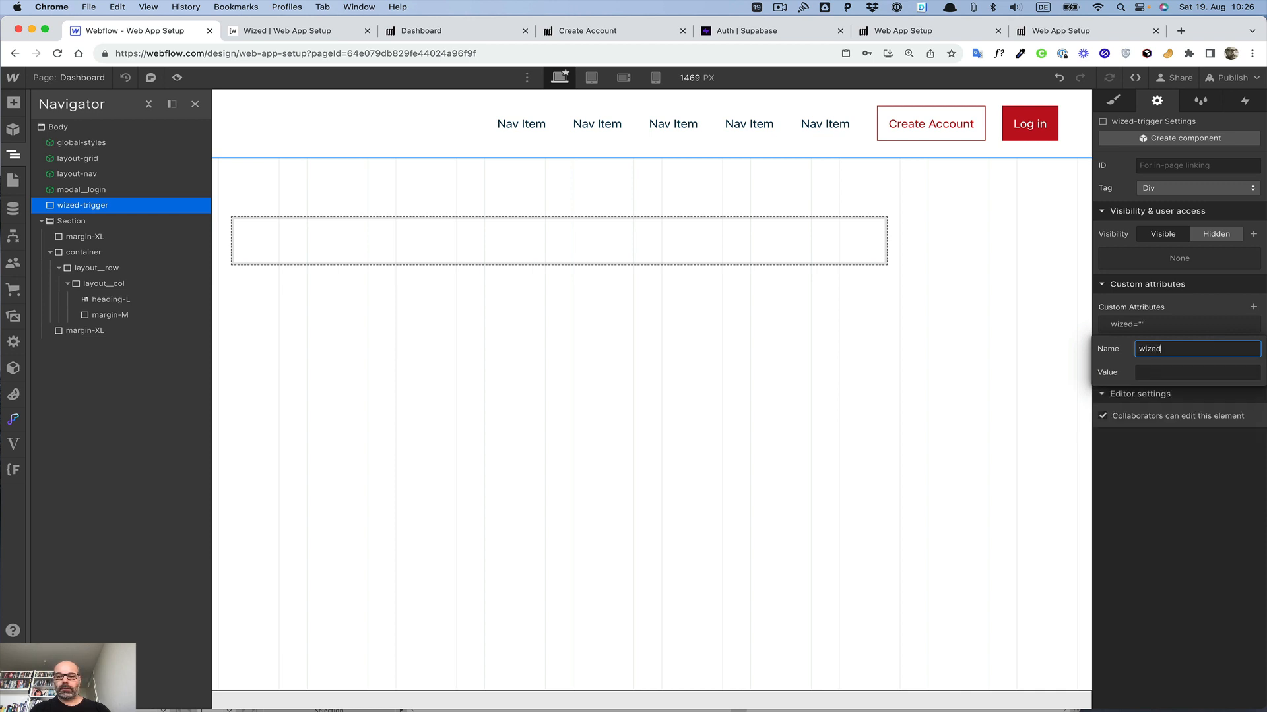
key(Tab)
text(load)
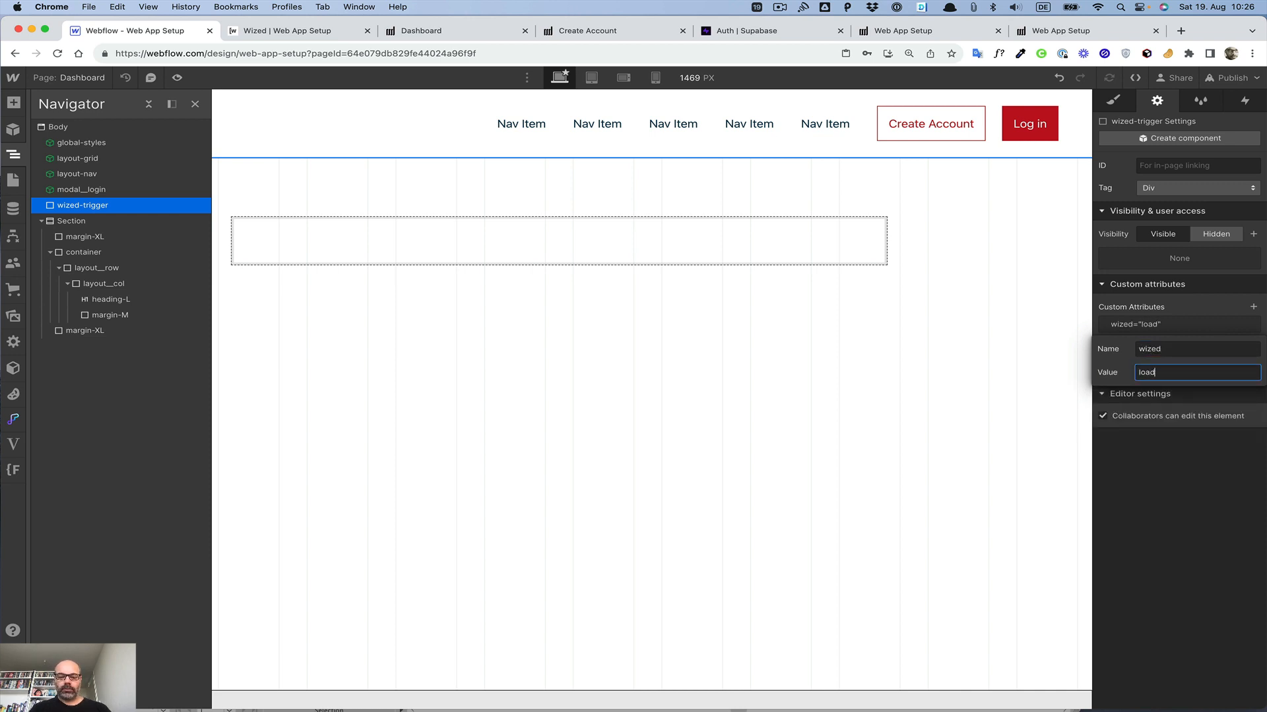
text(UserDetails)
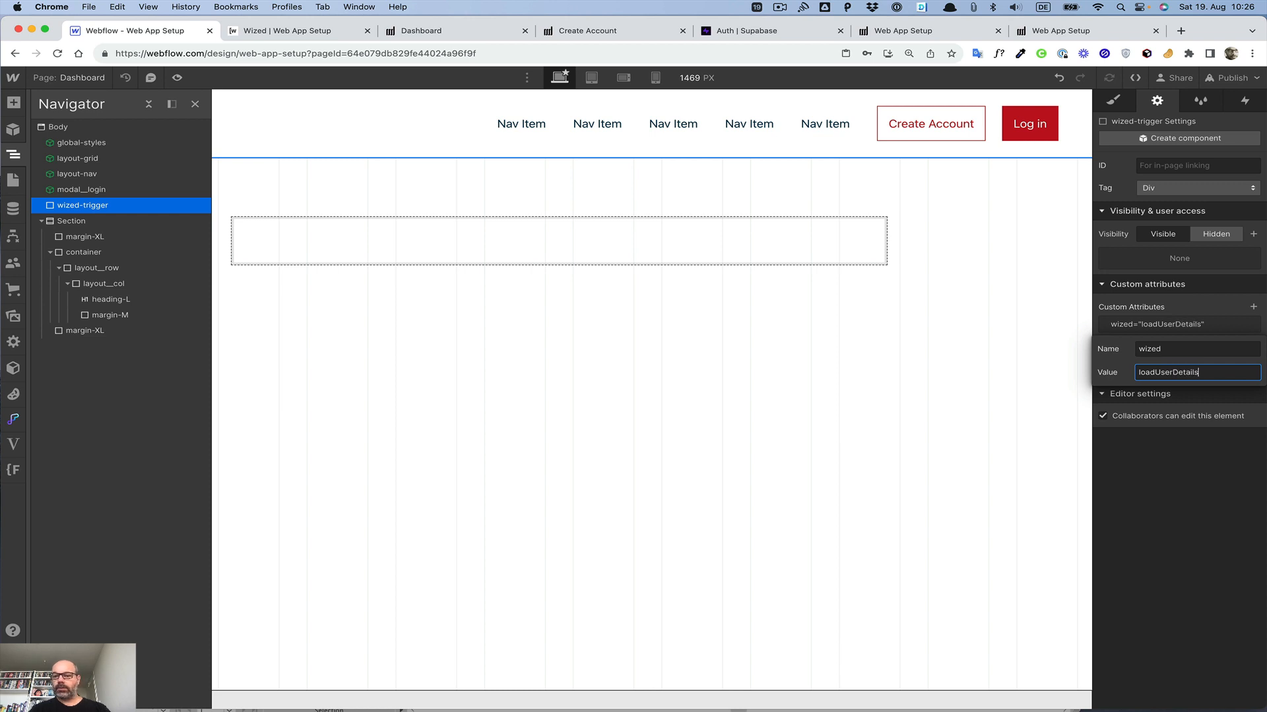
click(1114, 376)
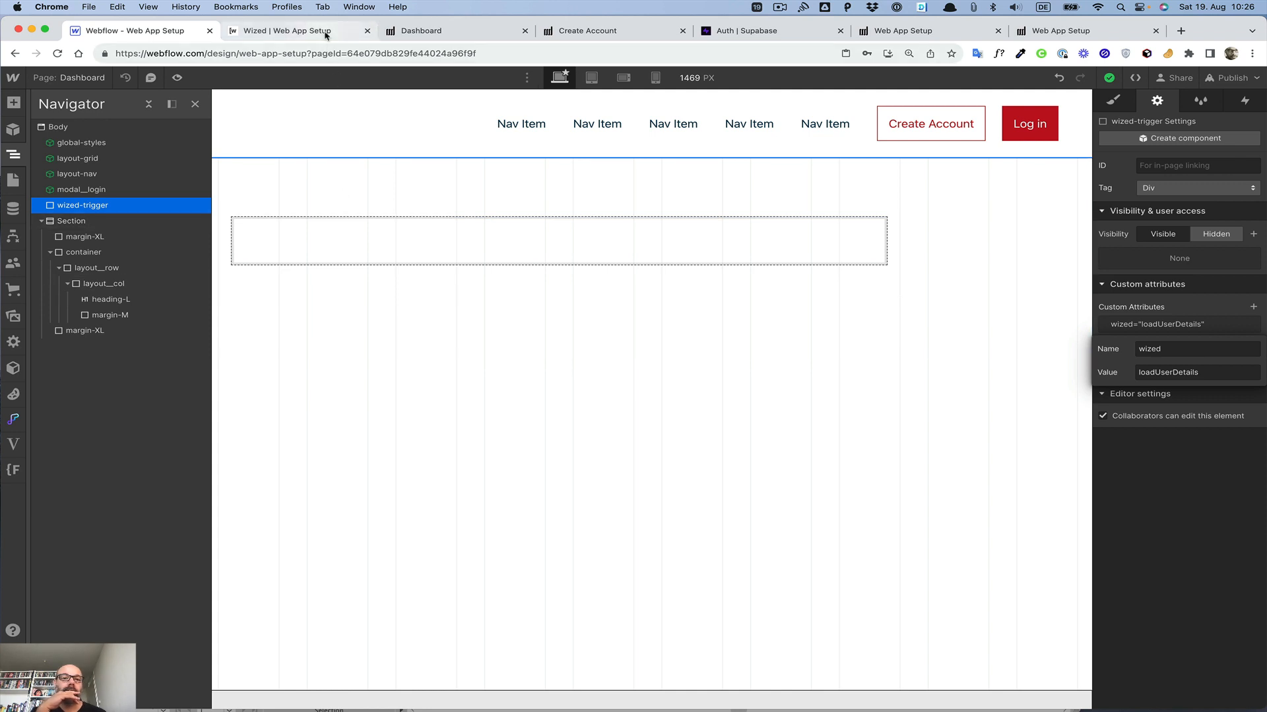
Step: In Wized, create a new Data In request named Get User Details
click(290, 30)
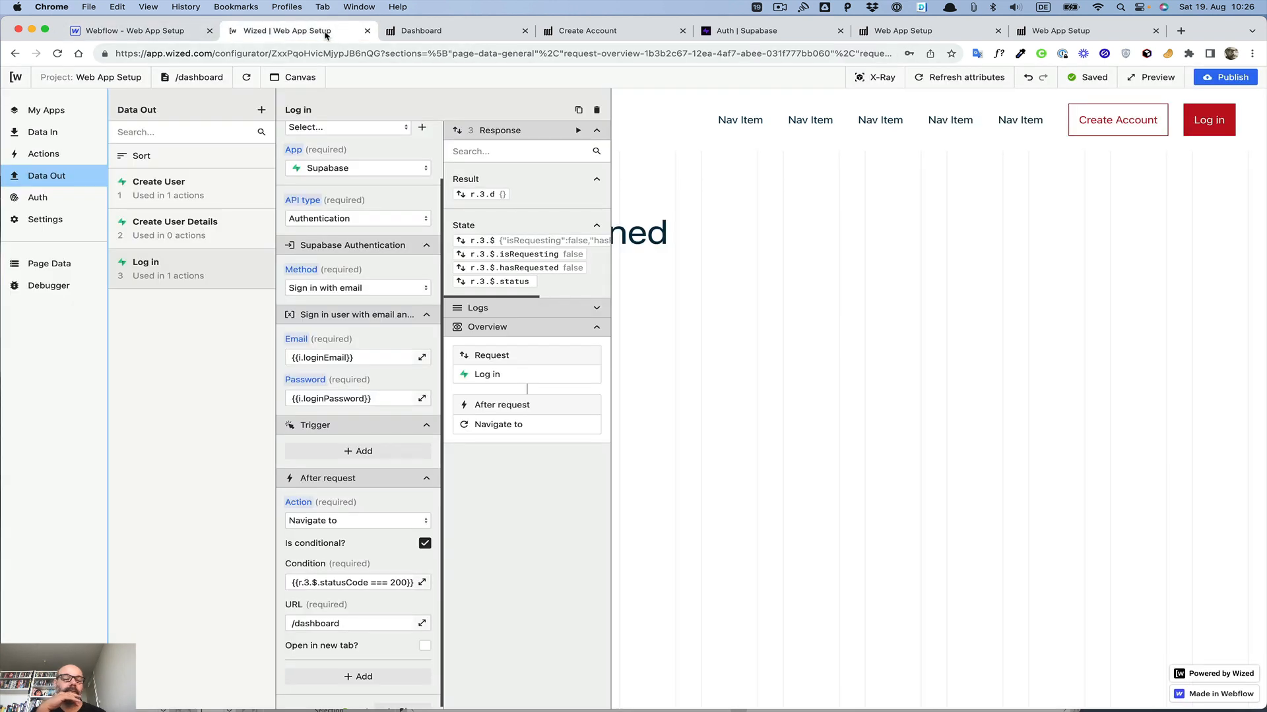
click(41, 135)
click(260, 111)
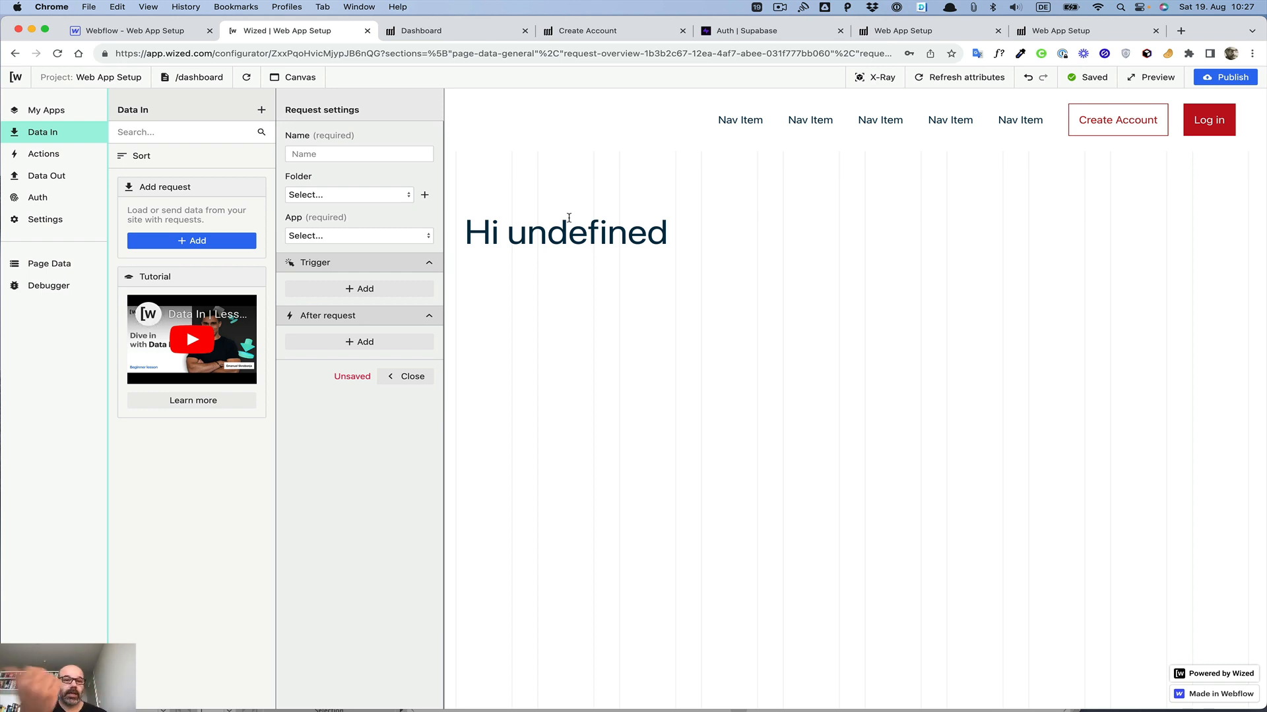
click(369, 156)
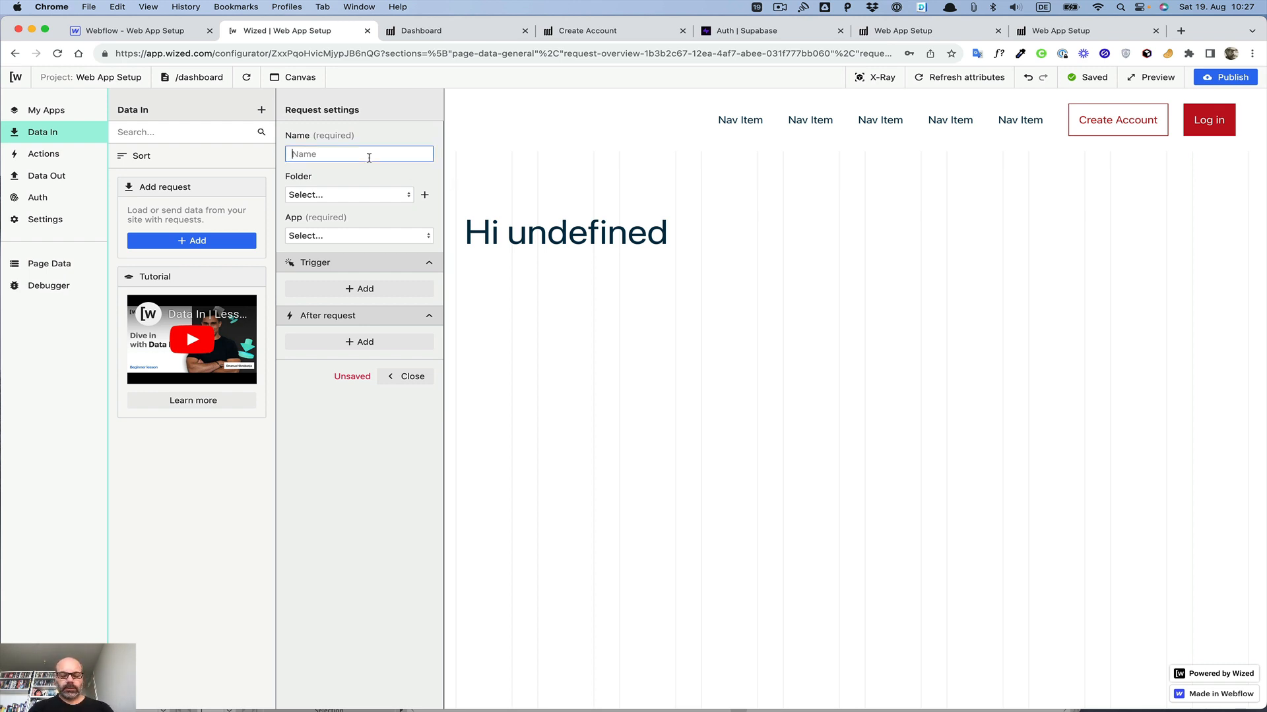
text(Get )
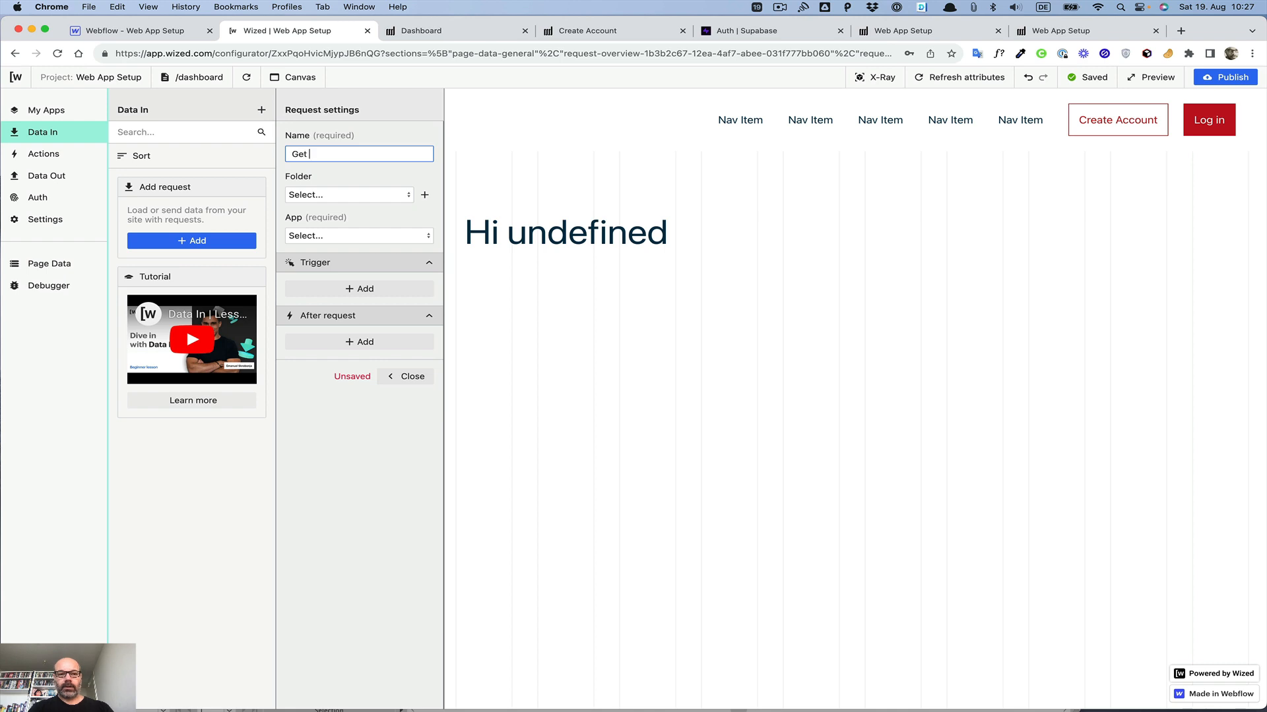
text(User)
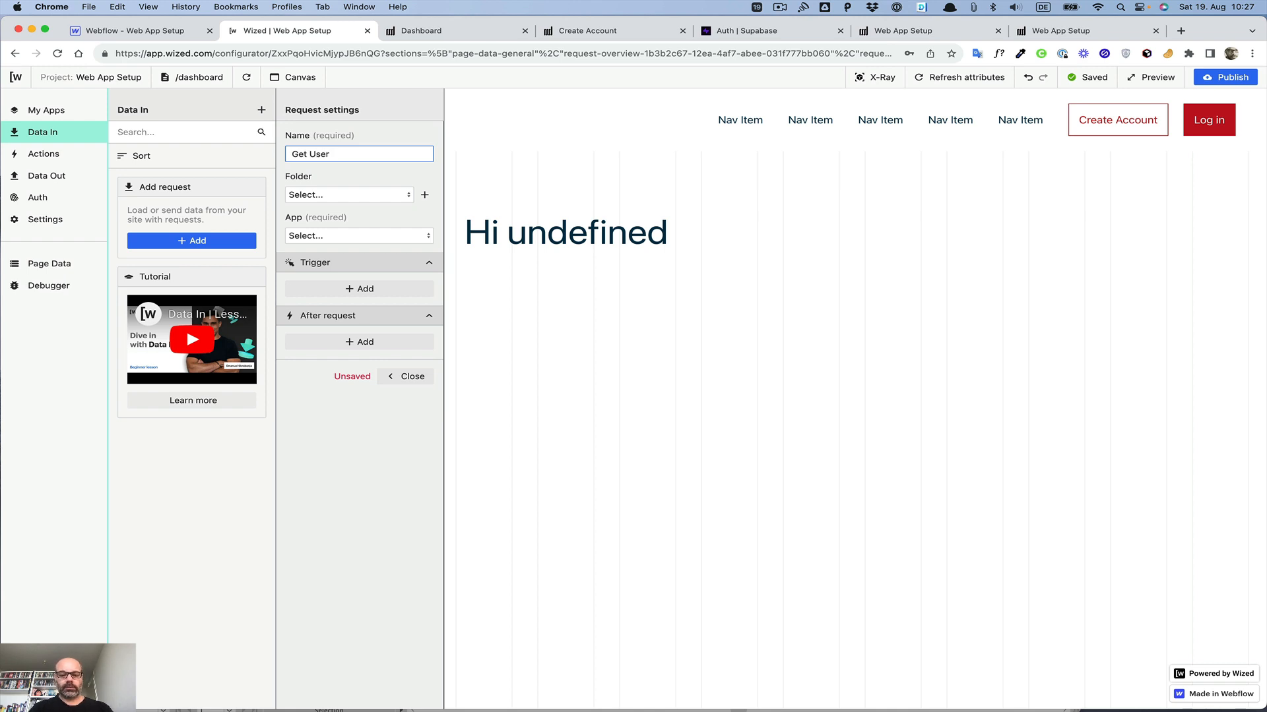
text( Details)
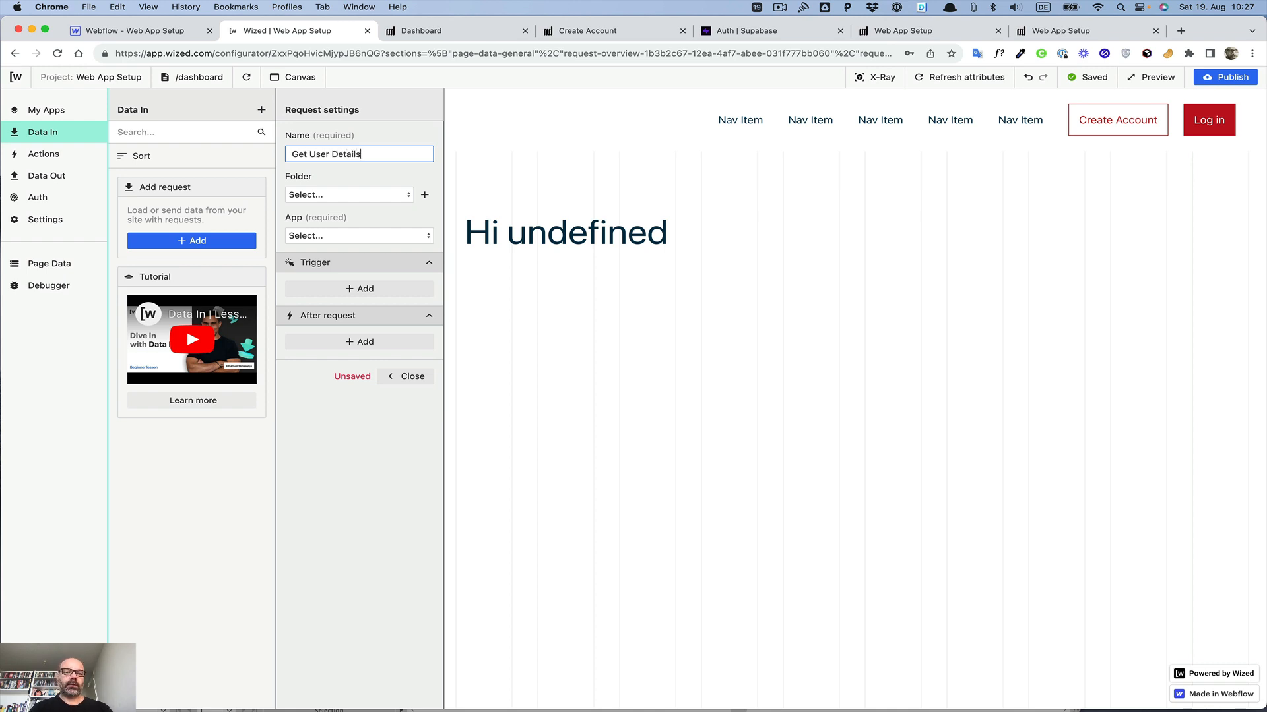
Step: Set the request's app to Supabase, API type Database, method Get item and database table Users
click(326, 236)
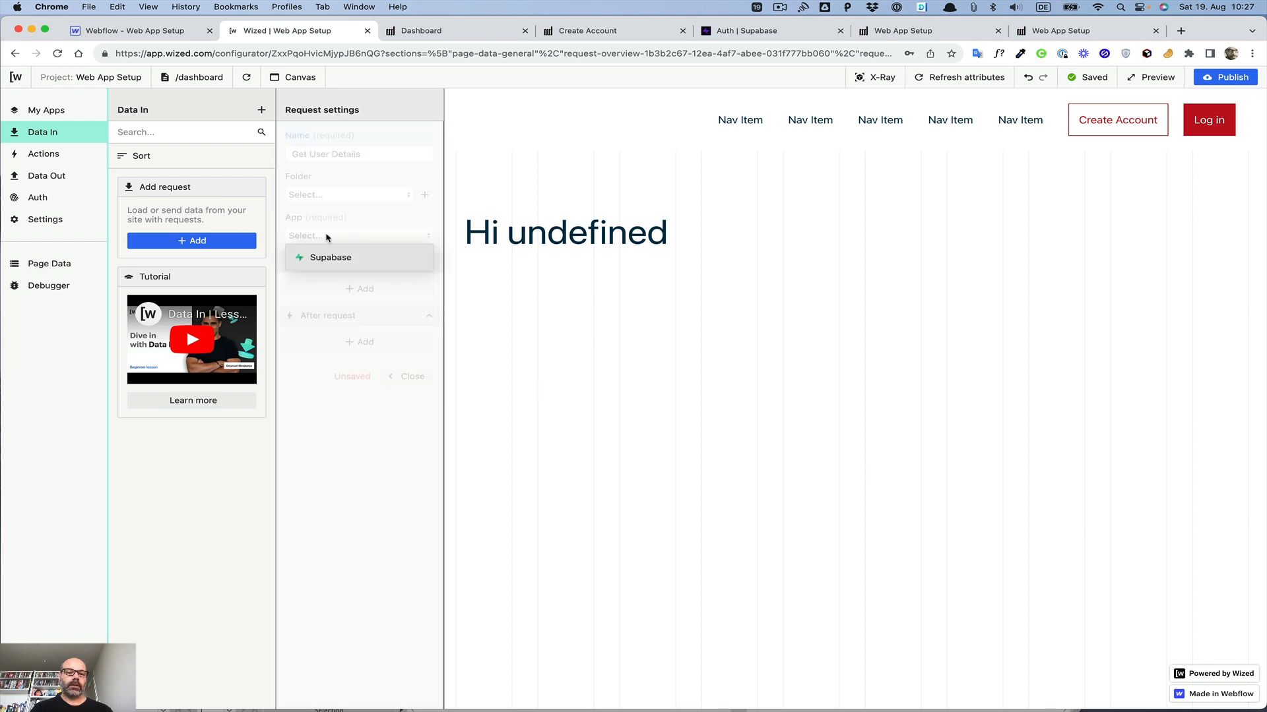
click(328, 257)
click(328, 286)
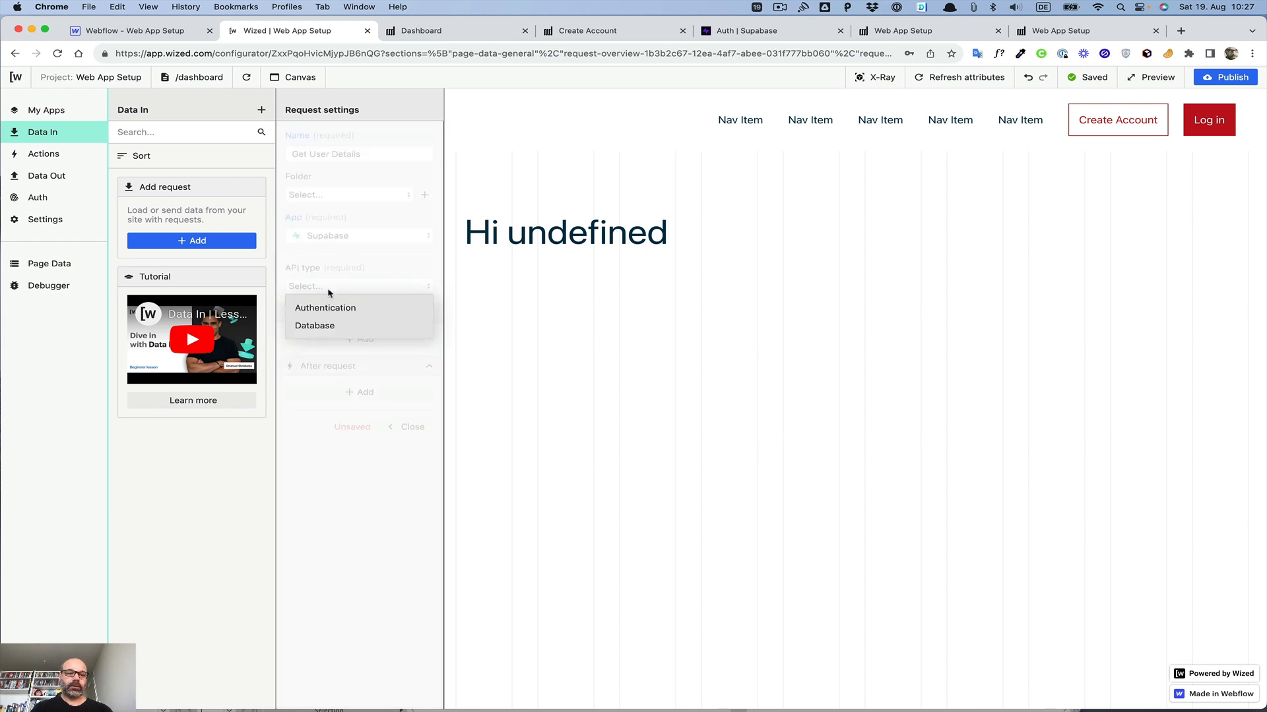
click(323, 325)
click(328, 354)
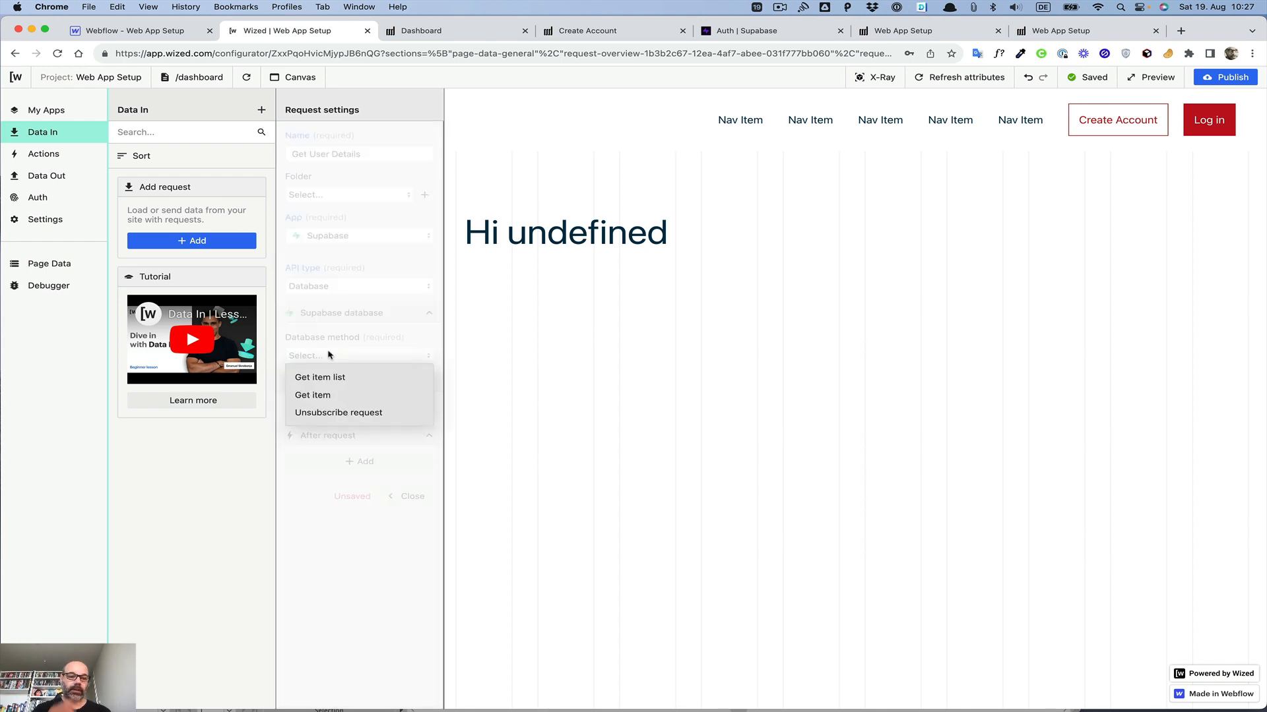
click(315, 395)
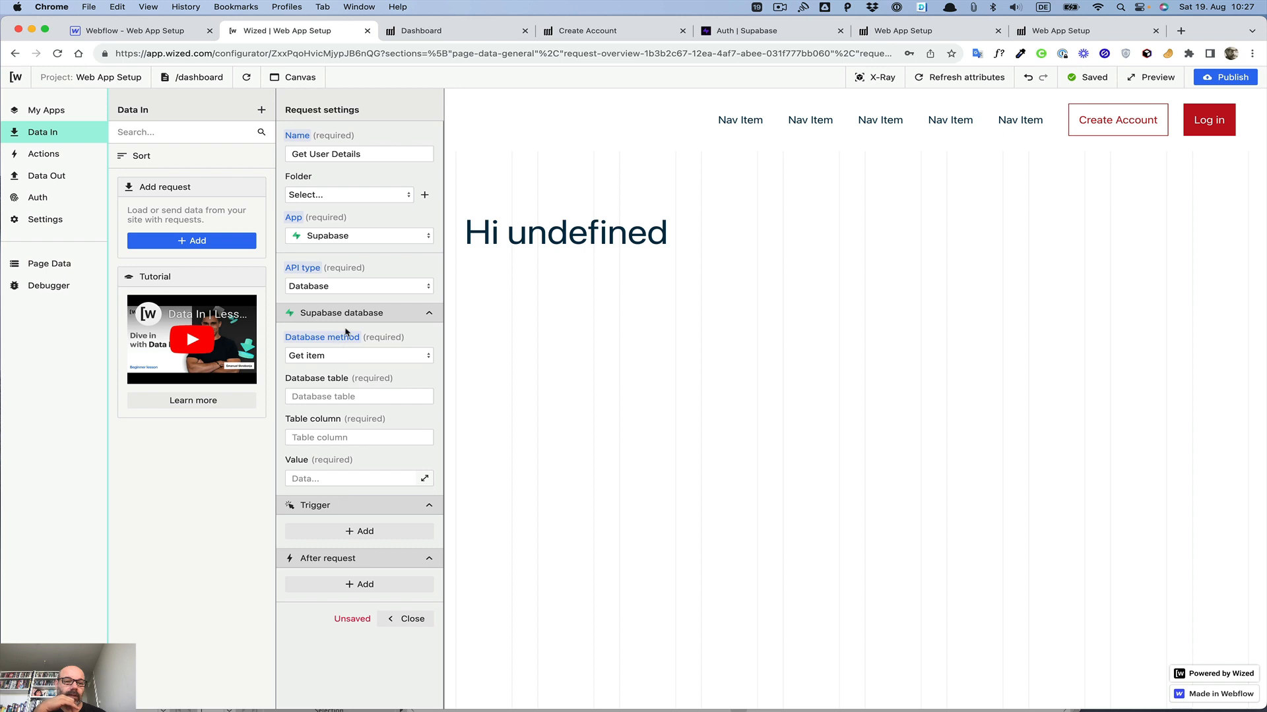
click(328, 397)
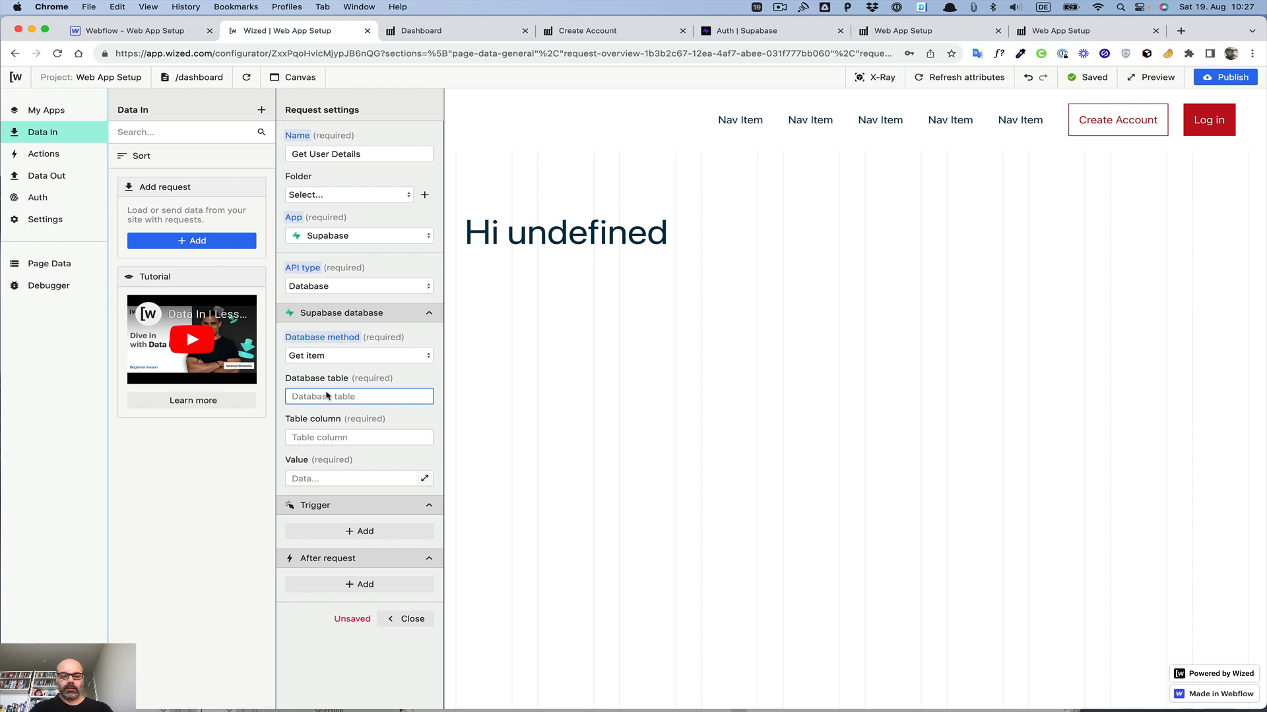
text(Users)
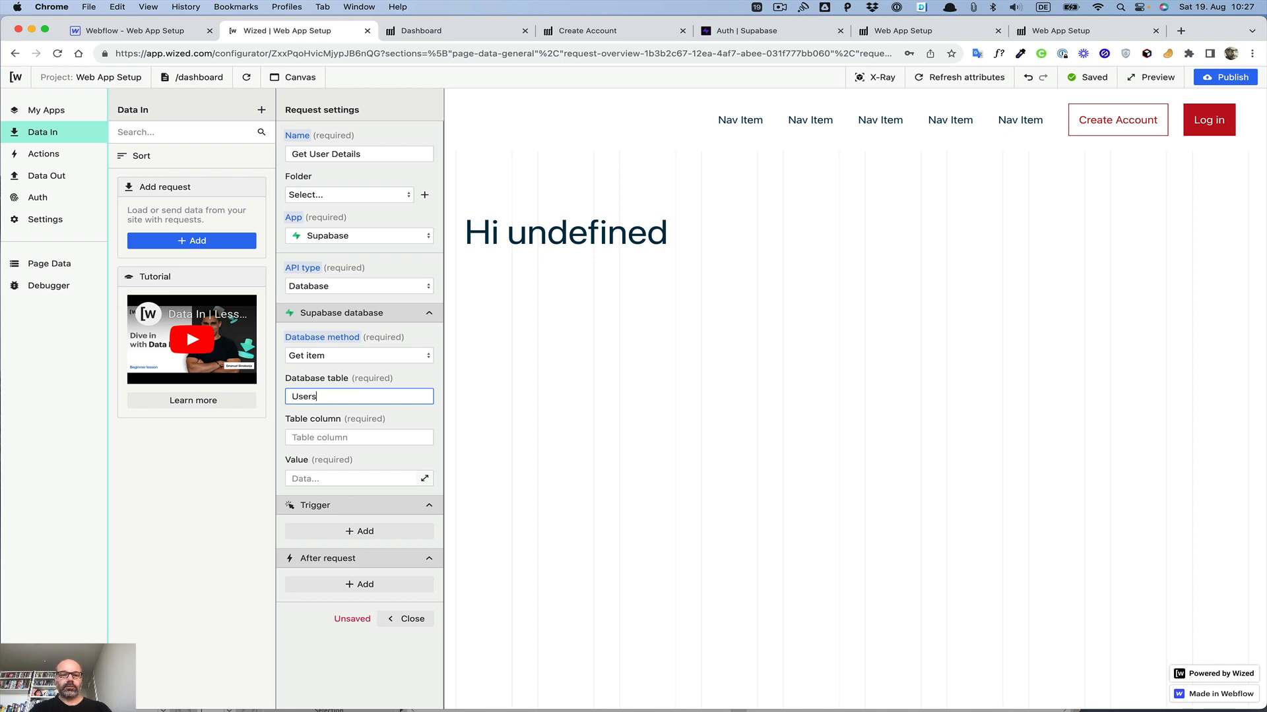
click(320, 437)
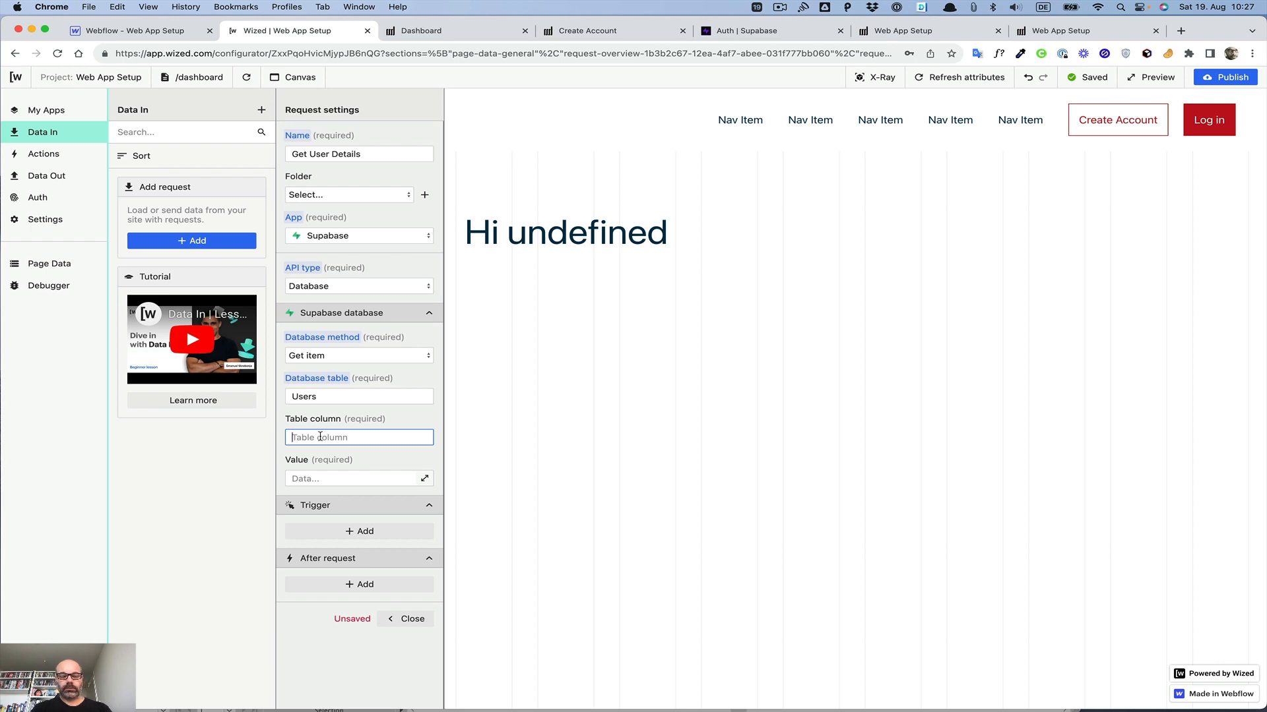
Step: Try switching the database method between Get item list and Get item
click(321, 357)
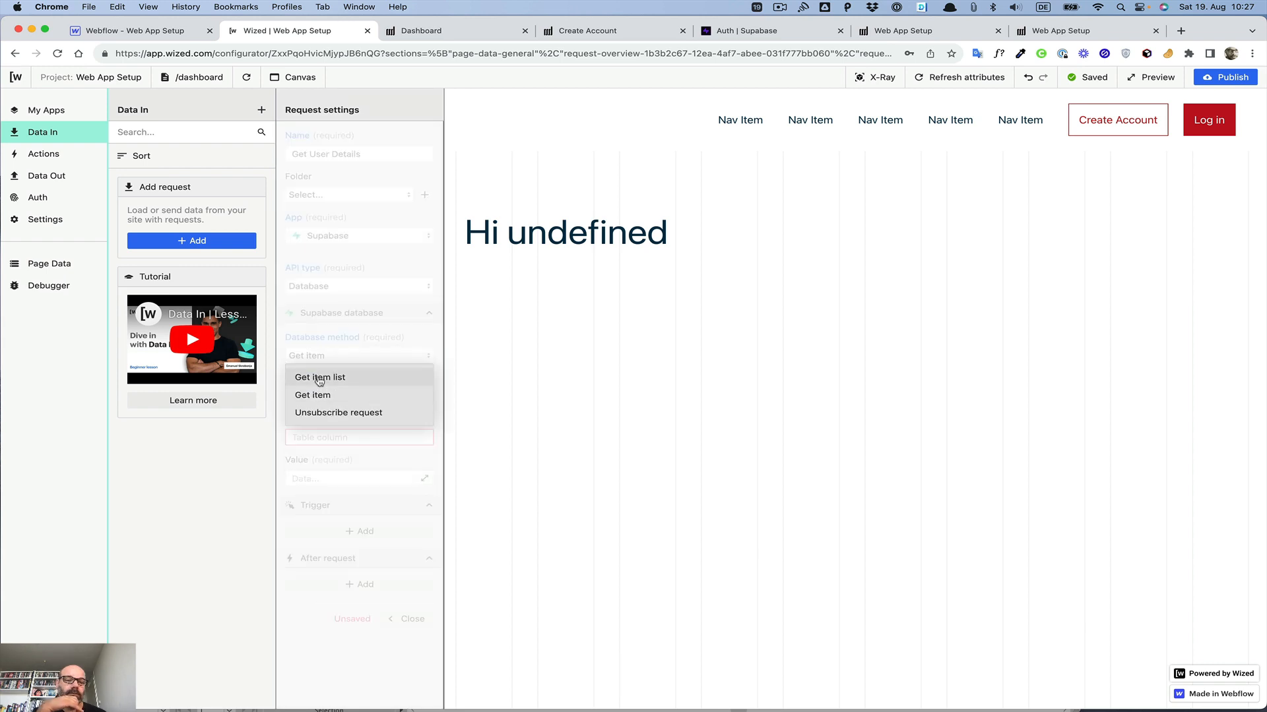
click(319, 378)
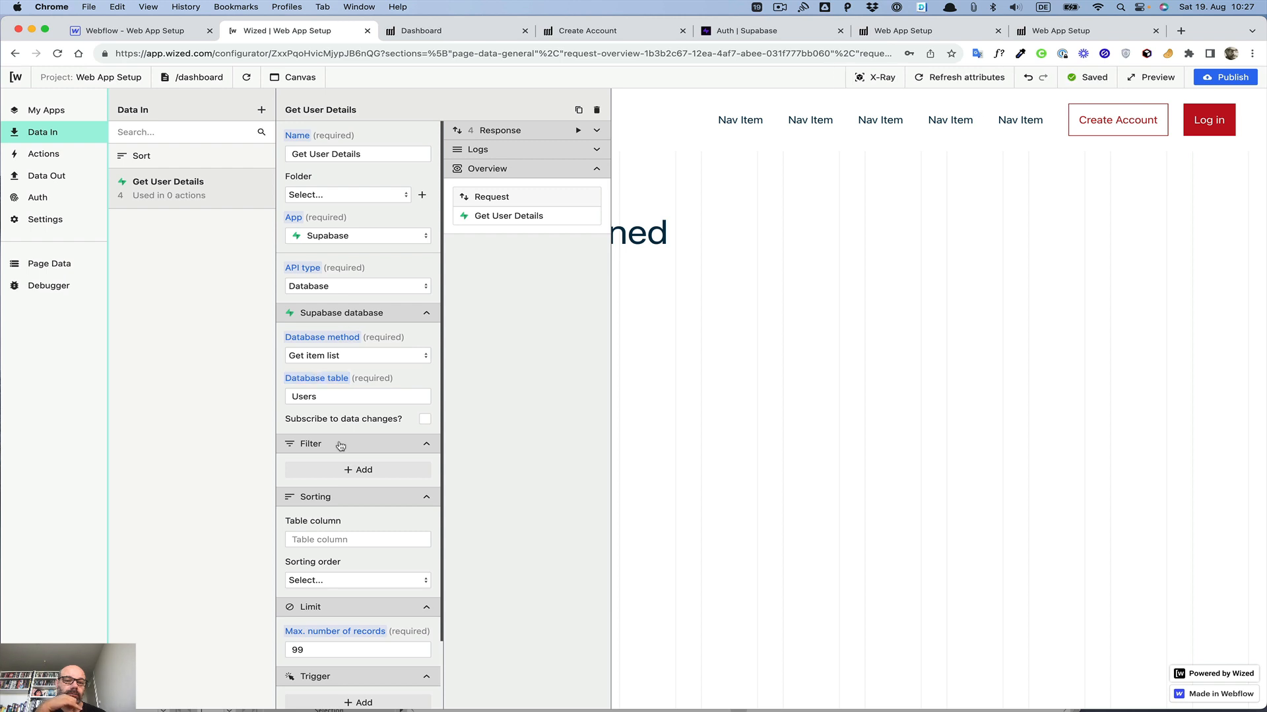
click(340, 366)
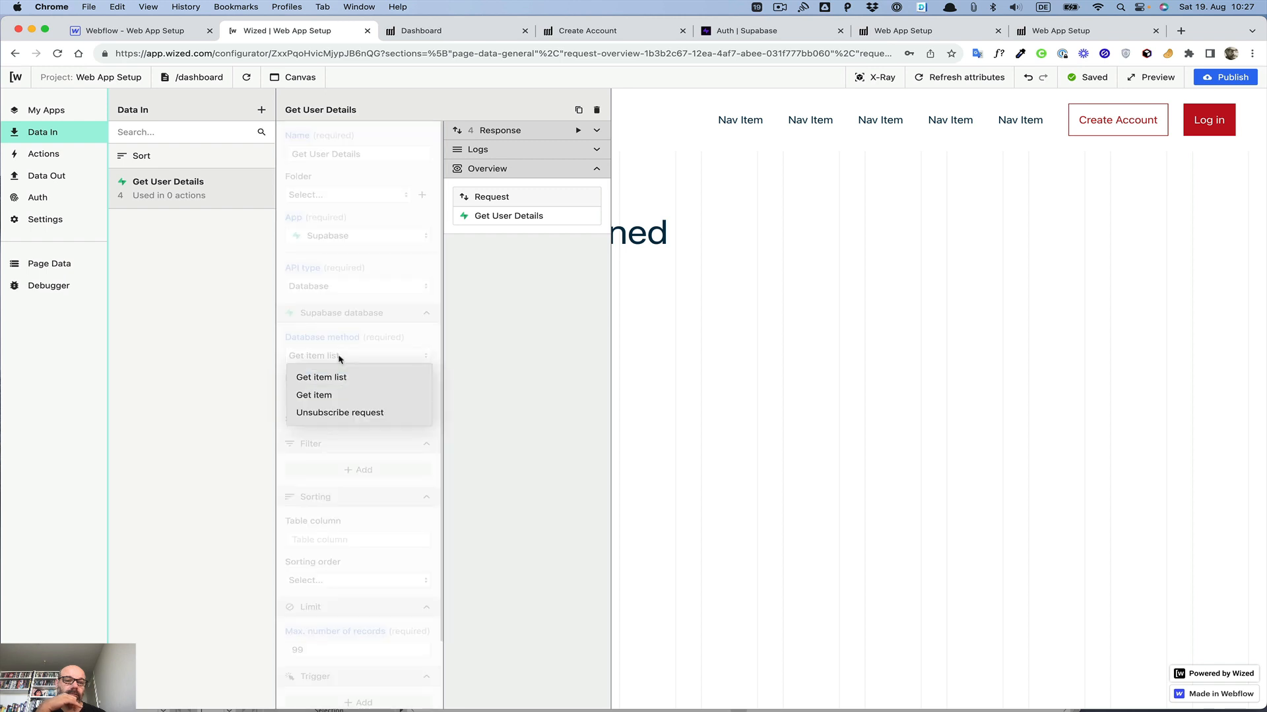
click(331, 390)
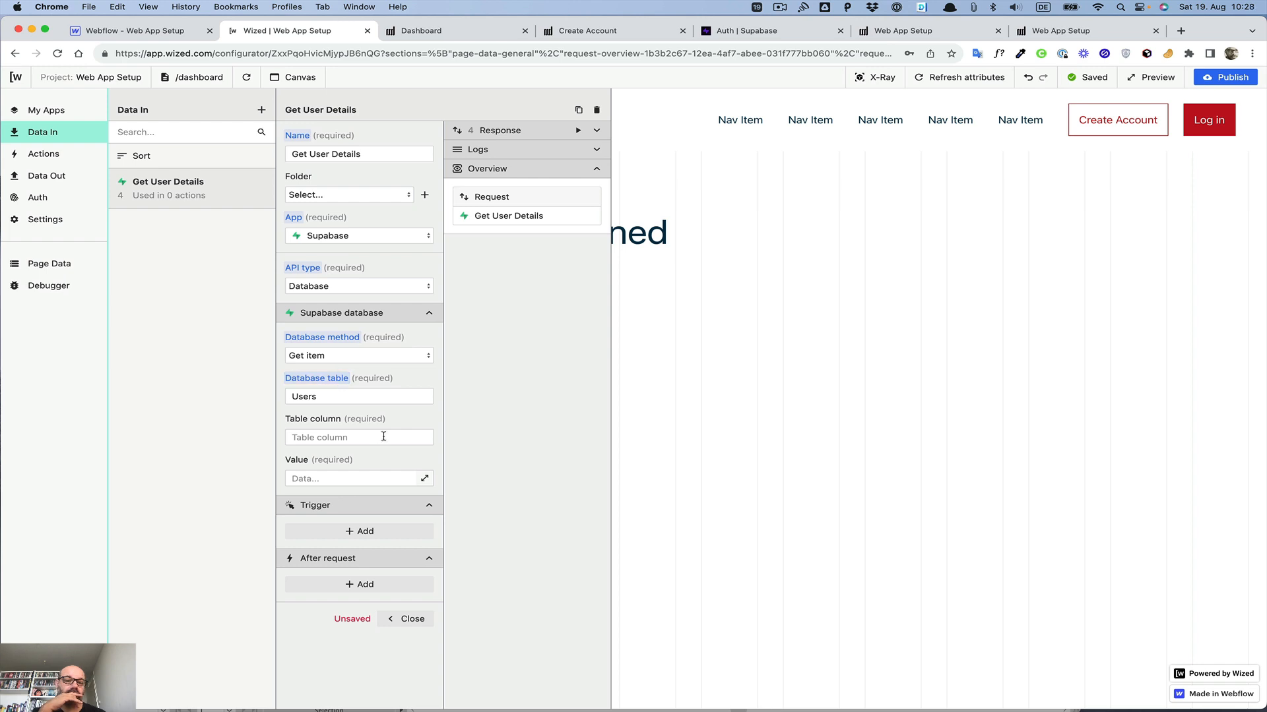
click(335, 357)
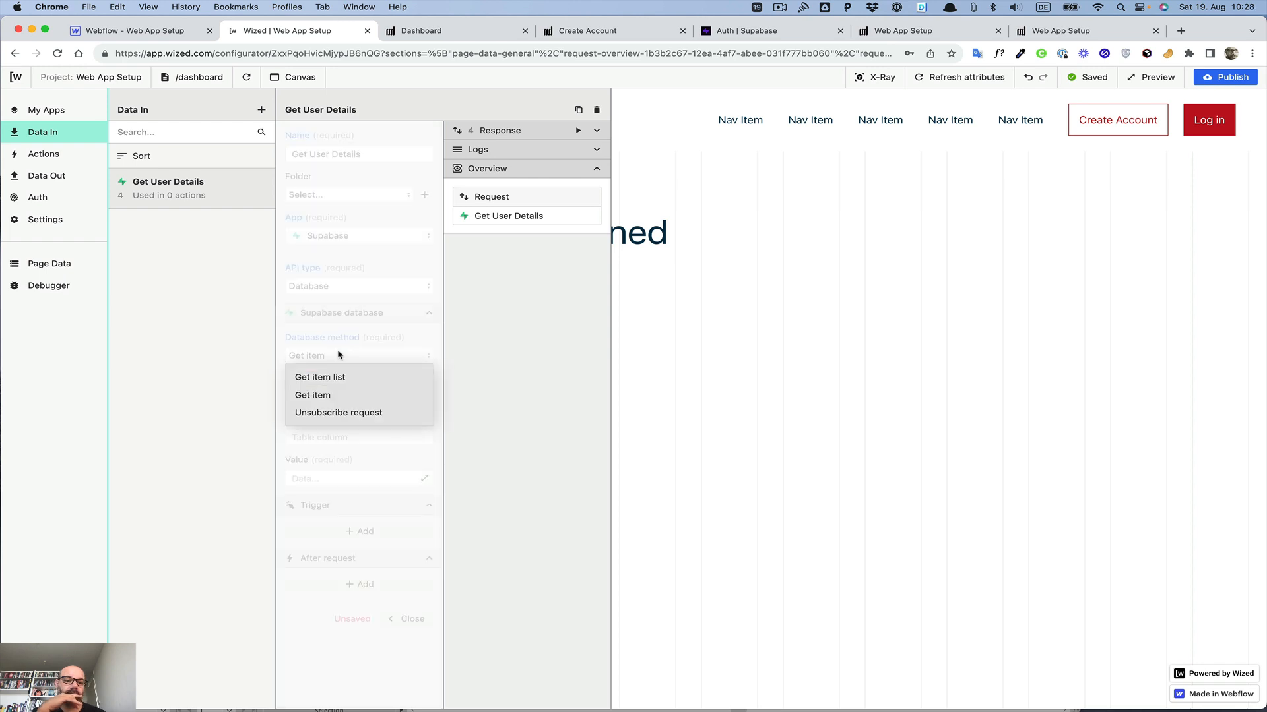
click(331, 386)
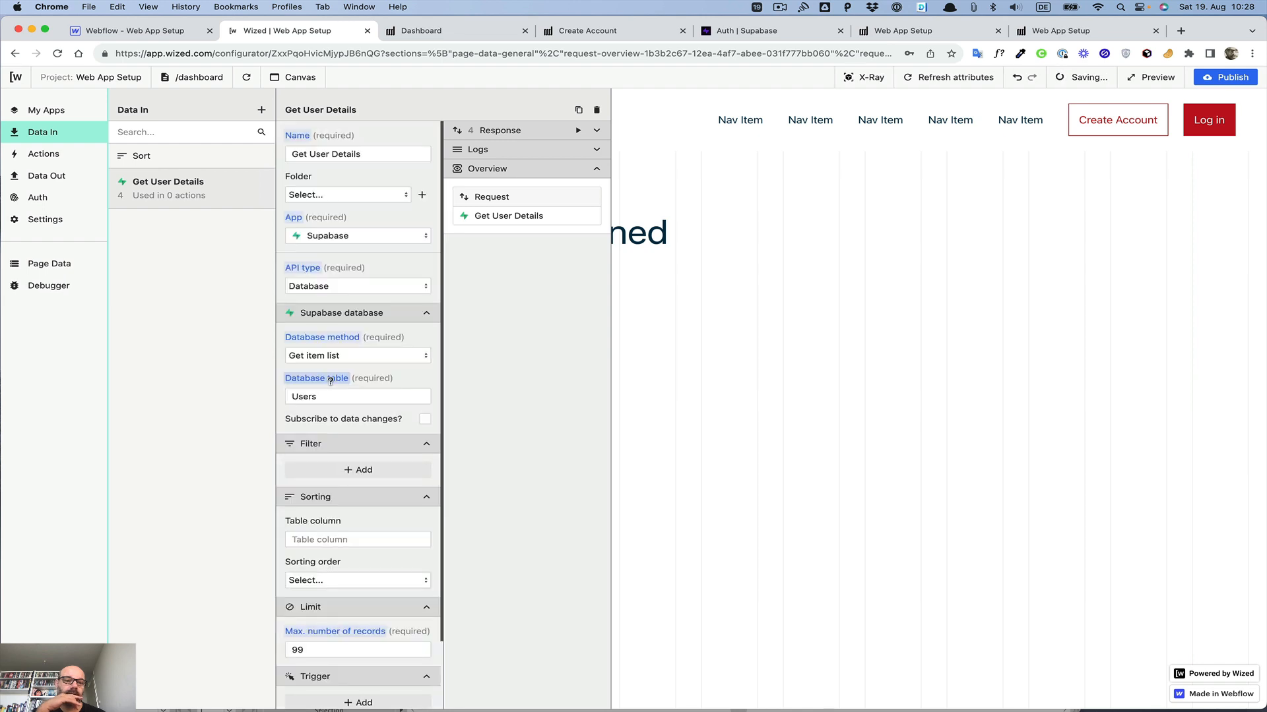
Step: Change the request's API type to Authentication and set its method to Load current user
click(342, 288)
click(342, 288)
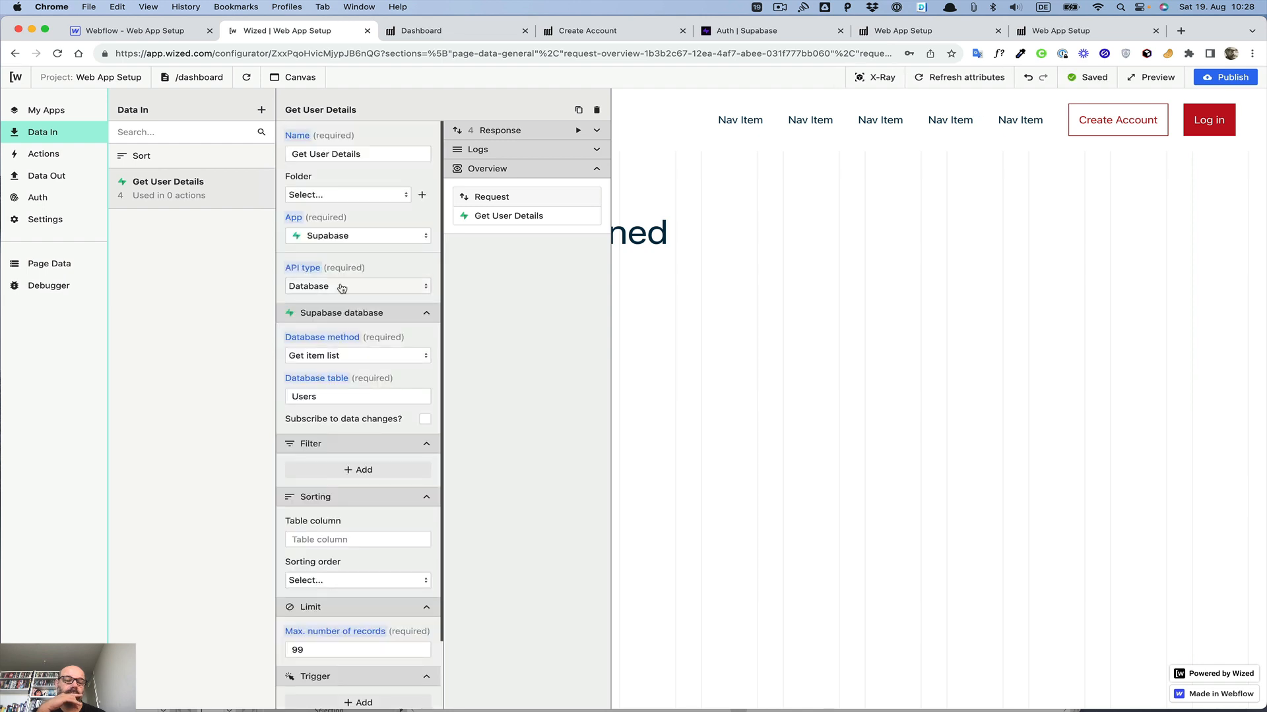
click(340, 288)
click(337, 308)
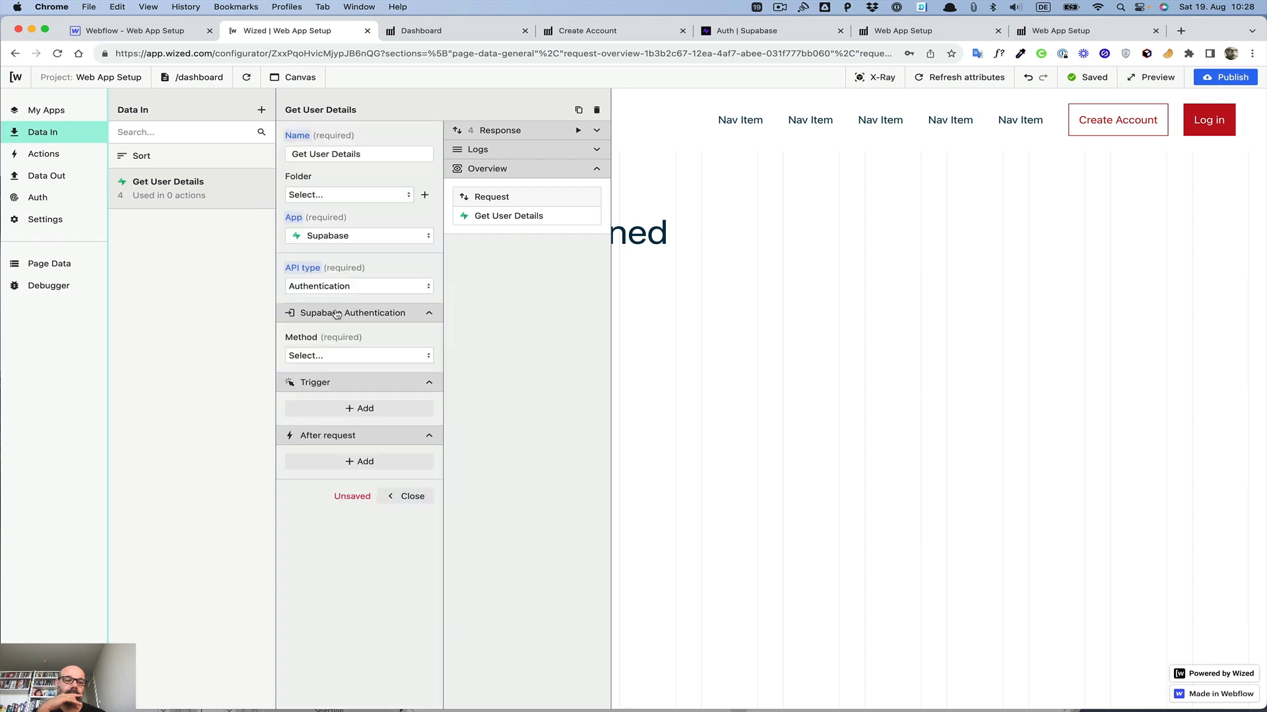
click(335, 356)
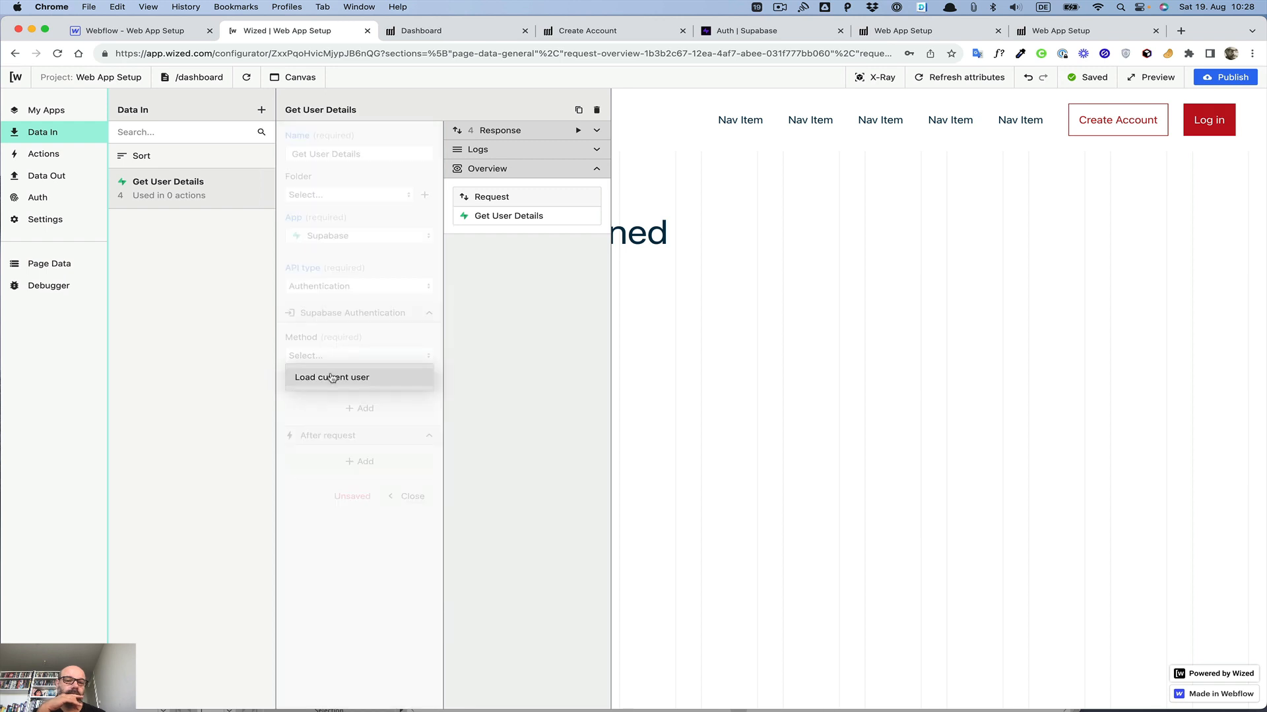
click(332, 378)
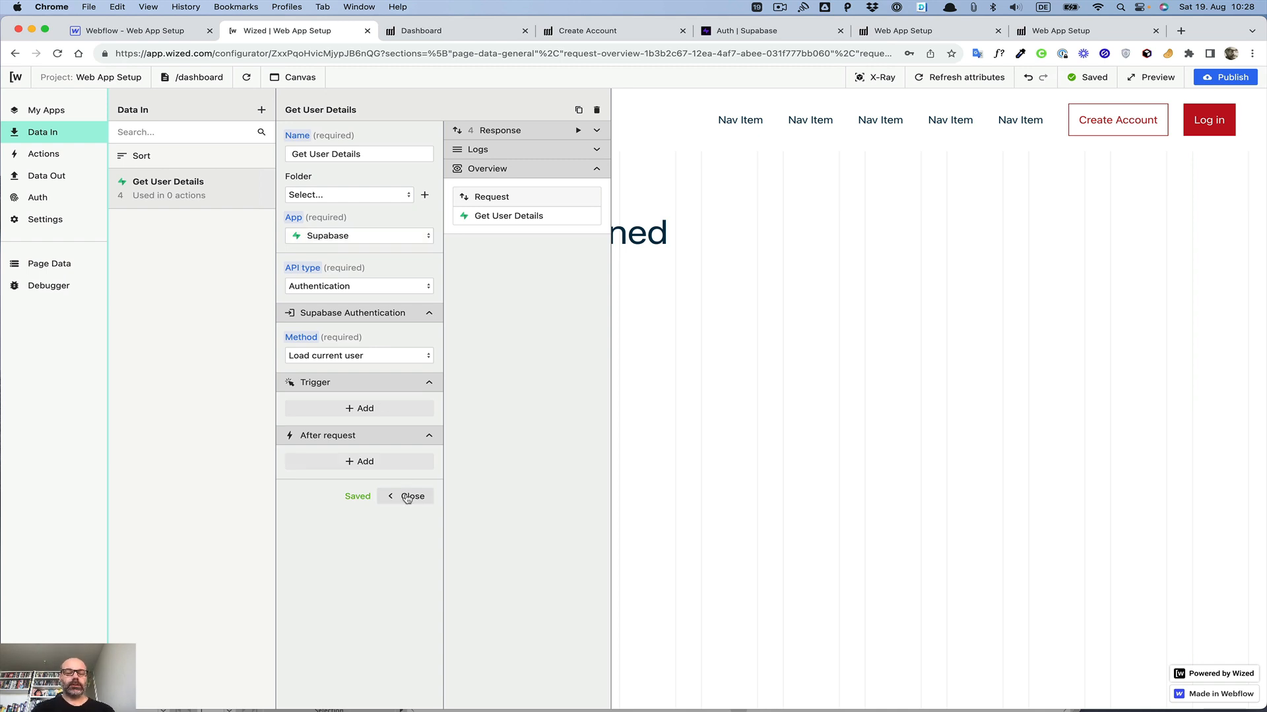
Step: Run the Get User Details request and inspect the returned user fields in its response
click(596, 130)
click(577, 131)
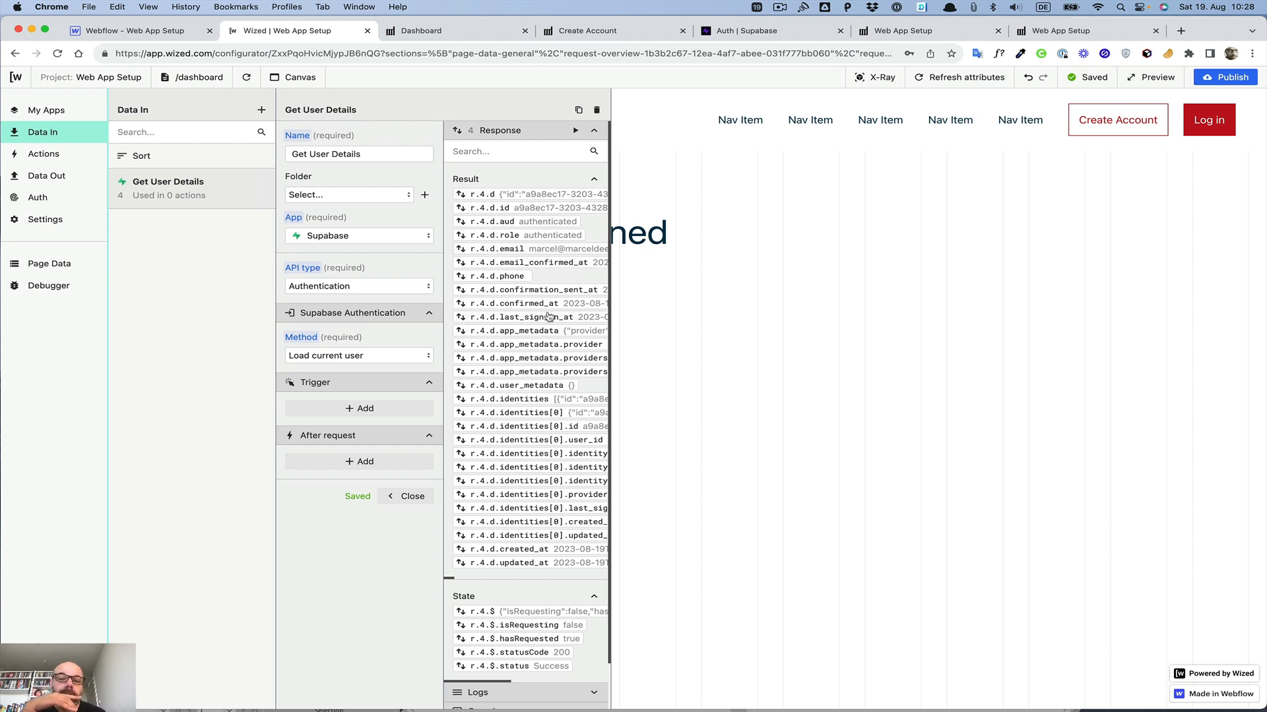
scroll(548, 317, down, 3)
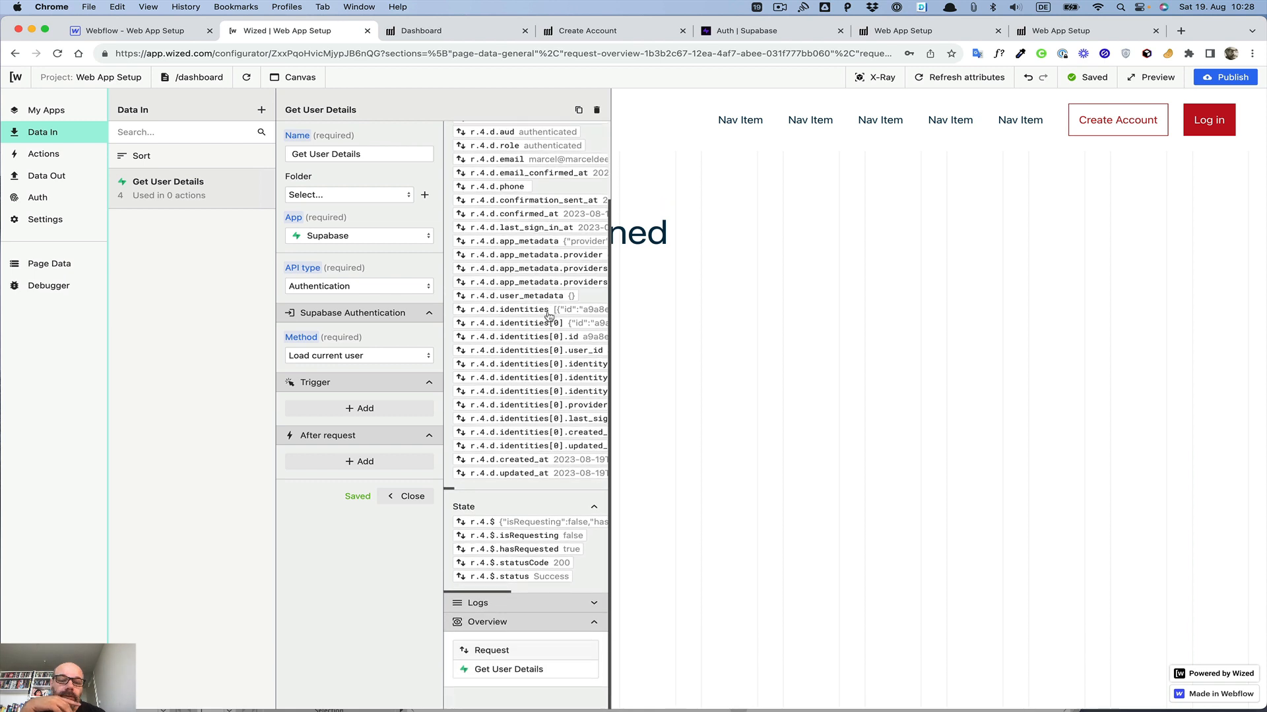
scroll(548, 317, up, 3)
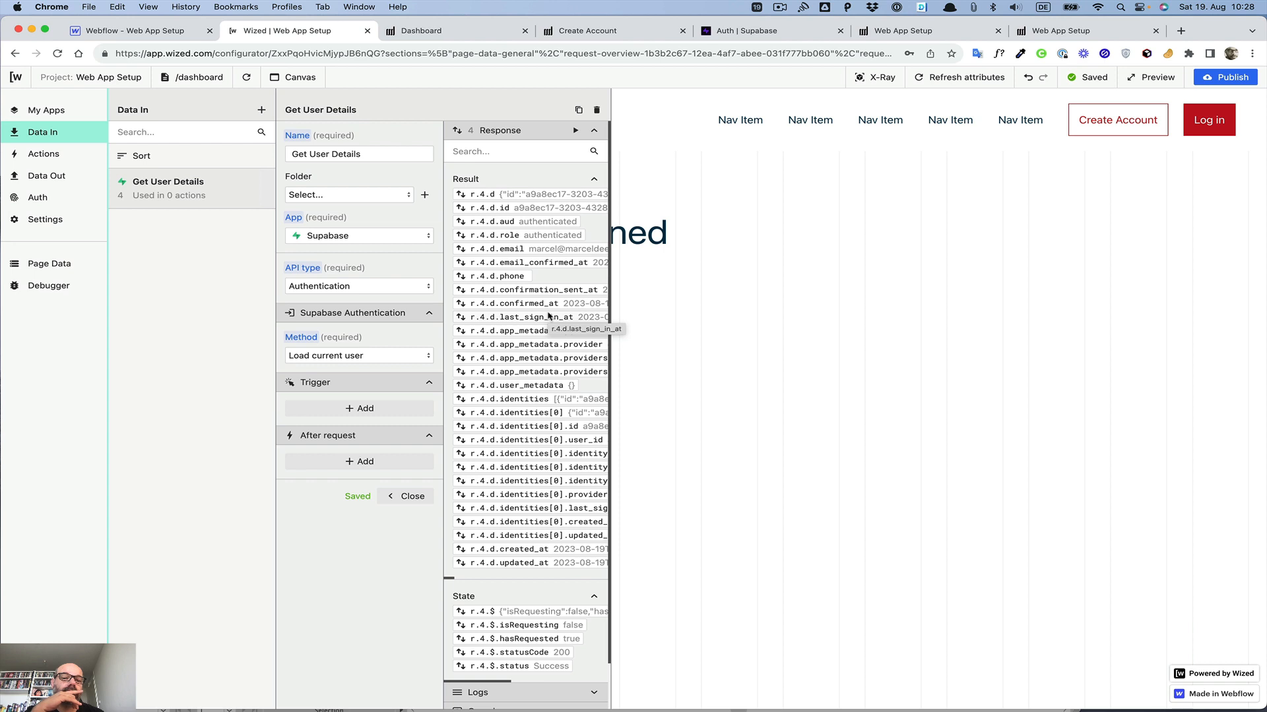
Step: Add an after-request action set to Perform request
click(360, 465)
click(345, 478)
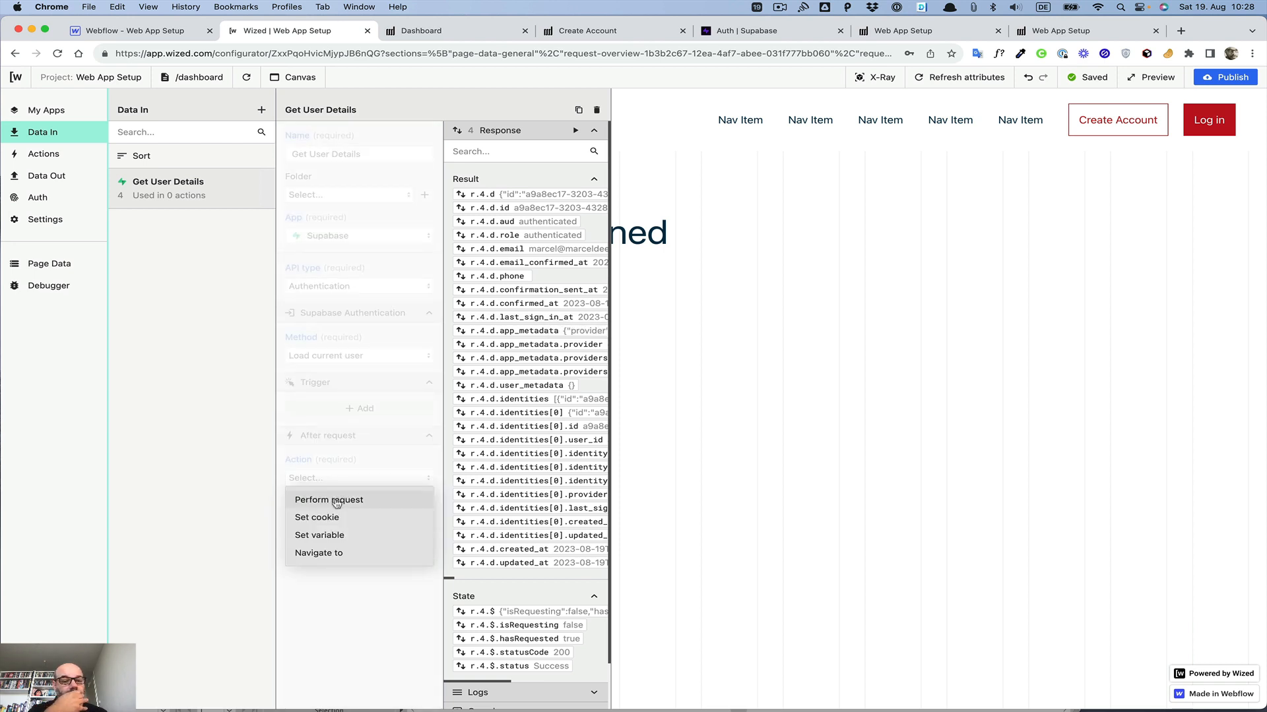
click(336, 502)
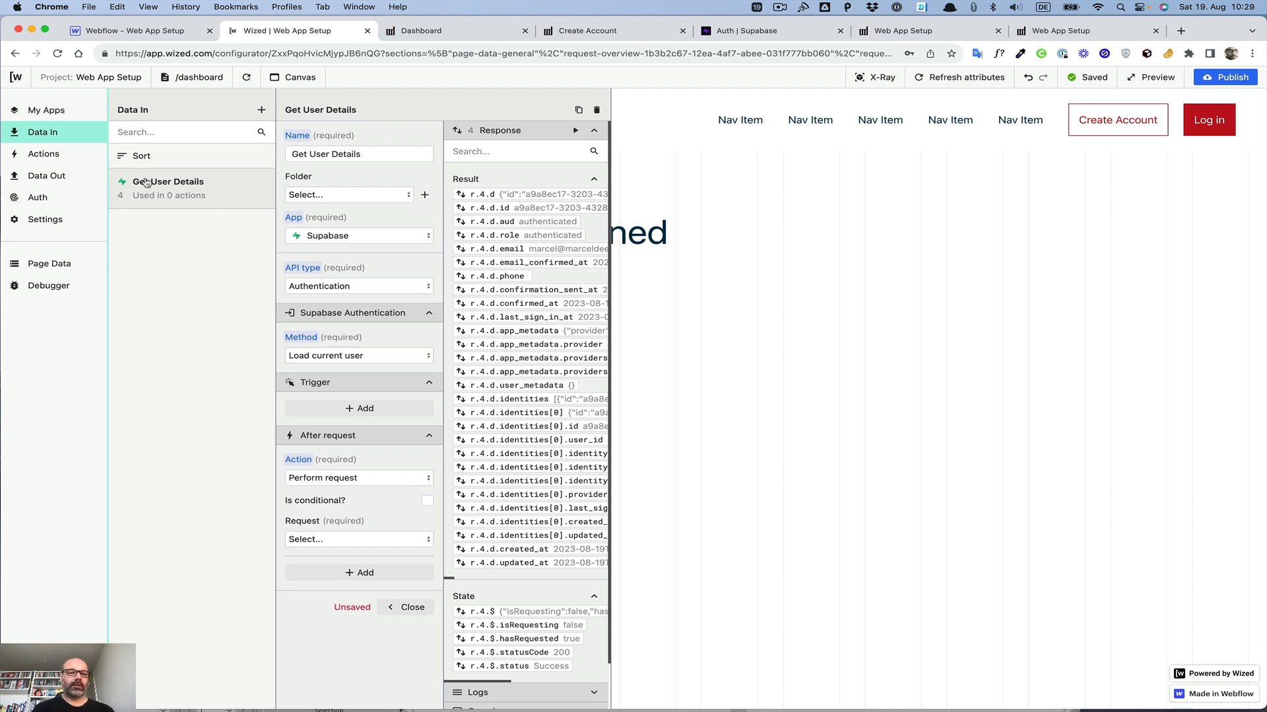
Step: Try switching the request to the Database API type with method Get item list on table Users
click(327, 355)
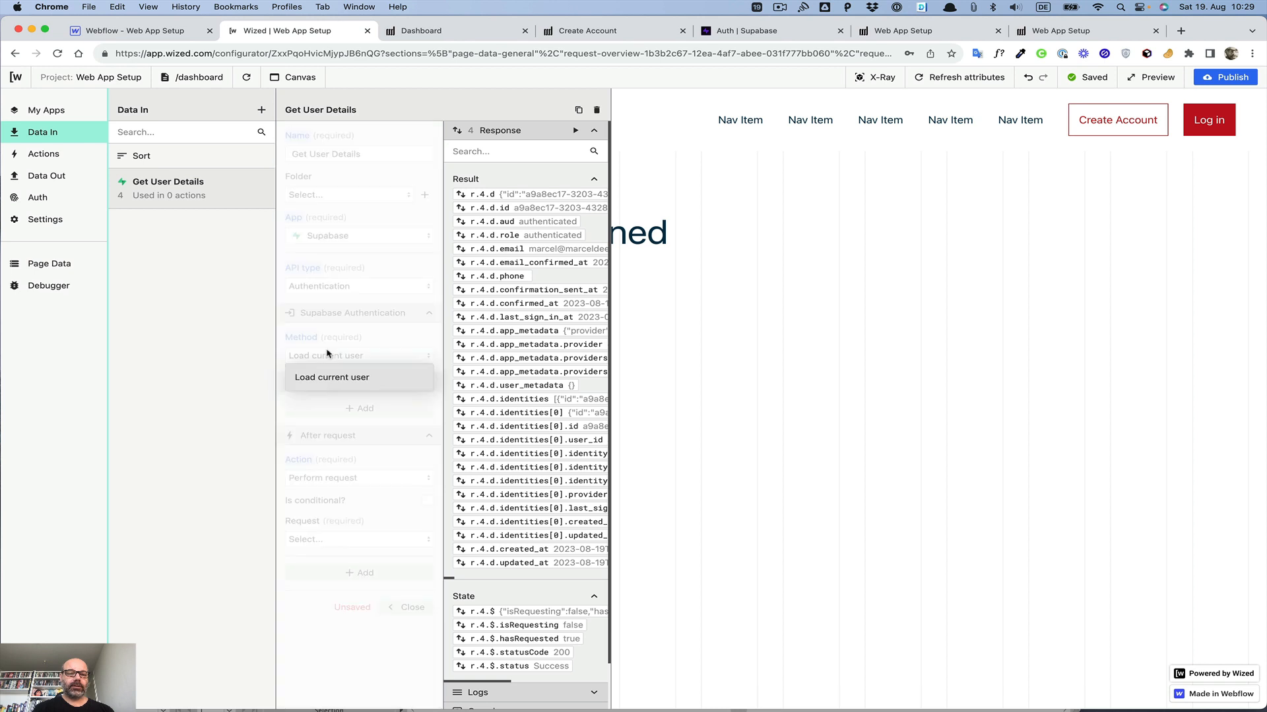
click(329, 354)
click(319, 286)
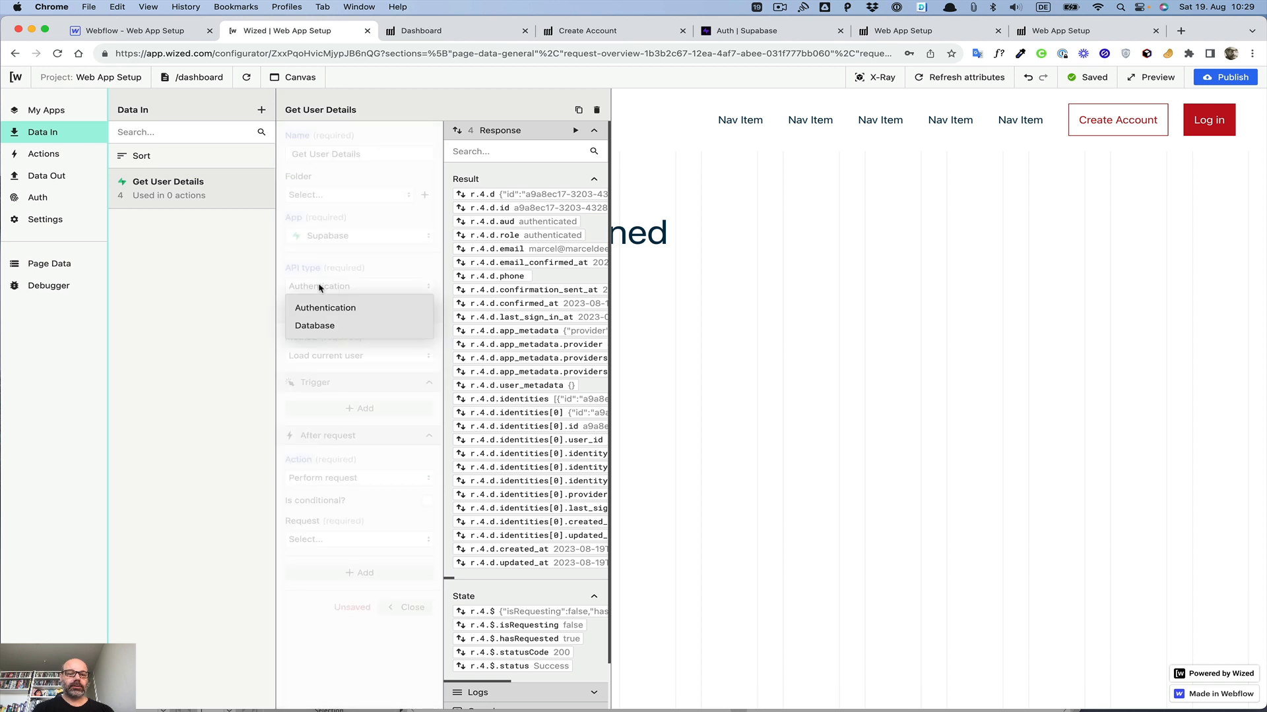
click(315, 326)
click(330, 356)
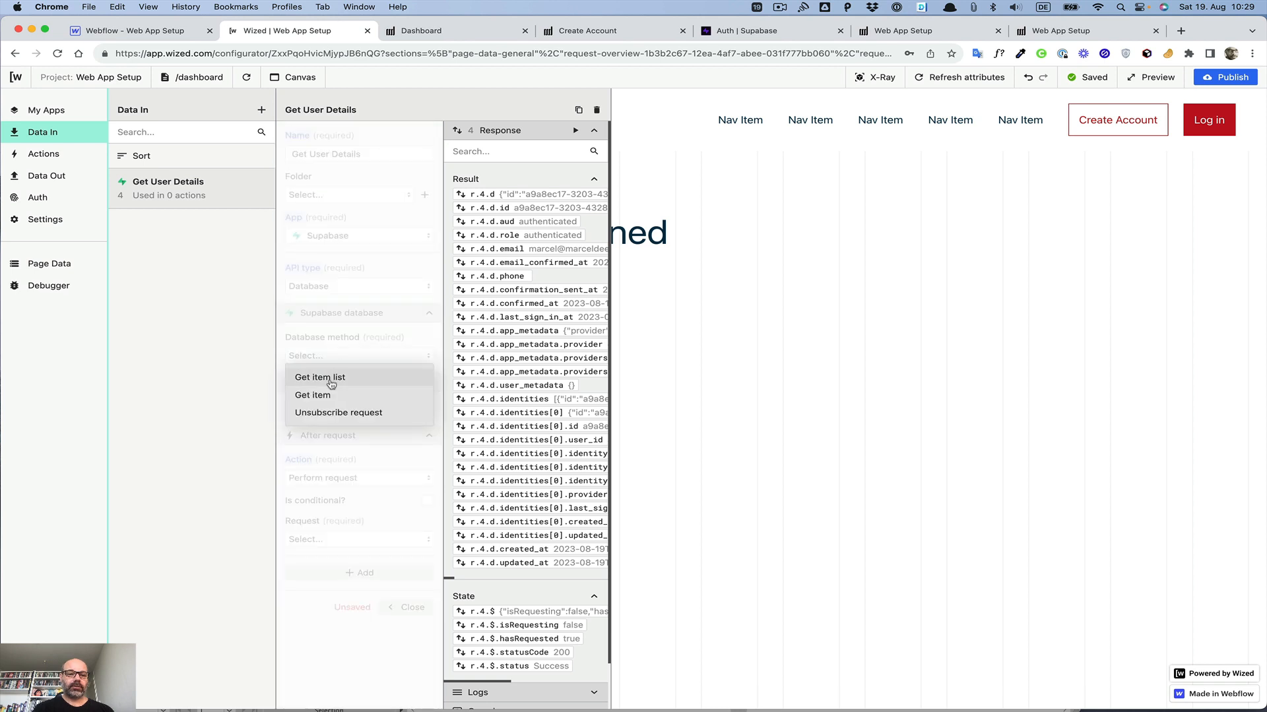
click(329, 380)
click(327, 396)
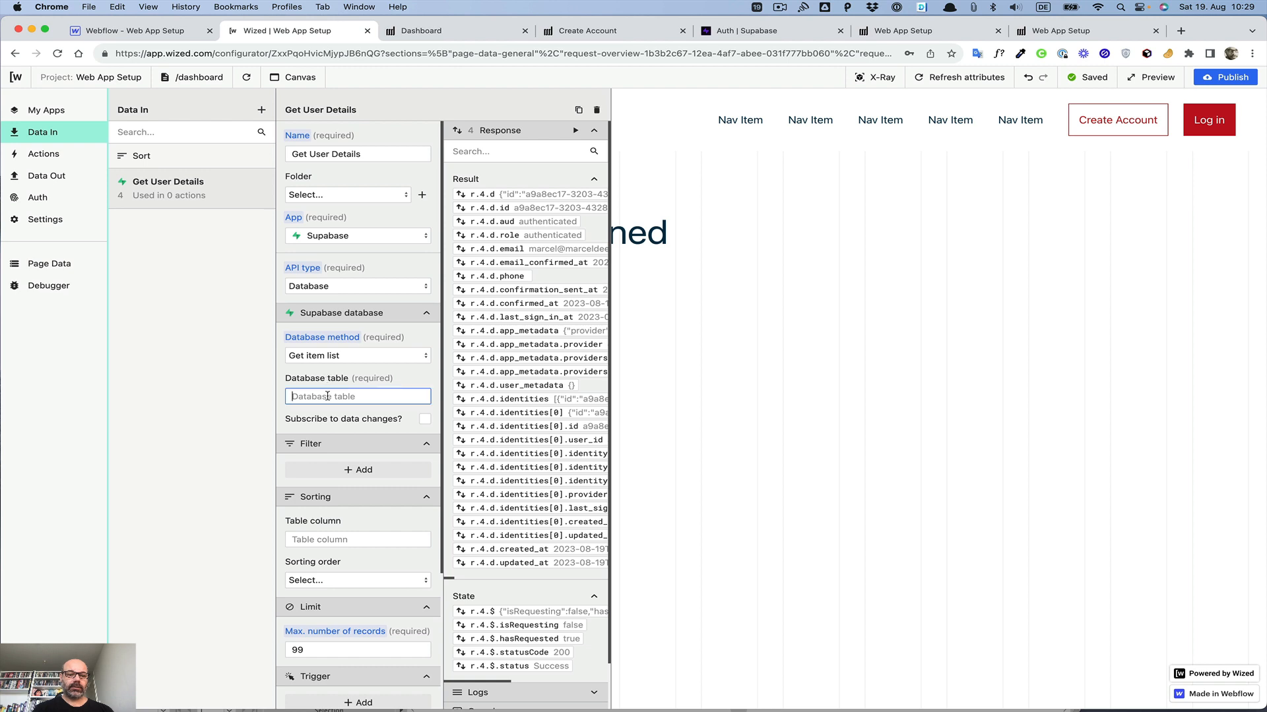
text(U)
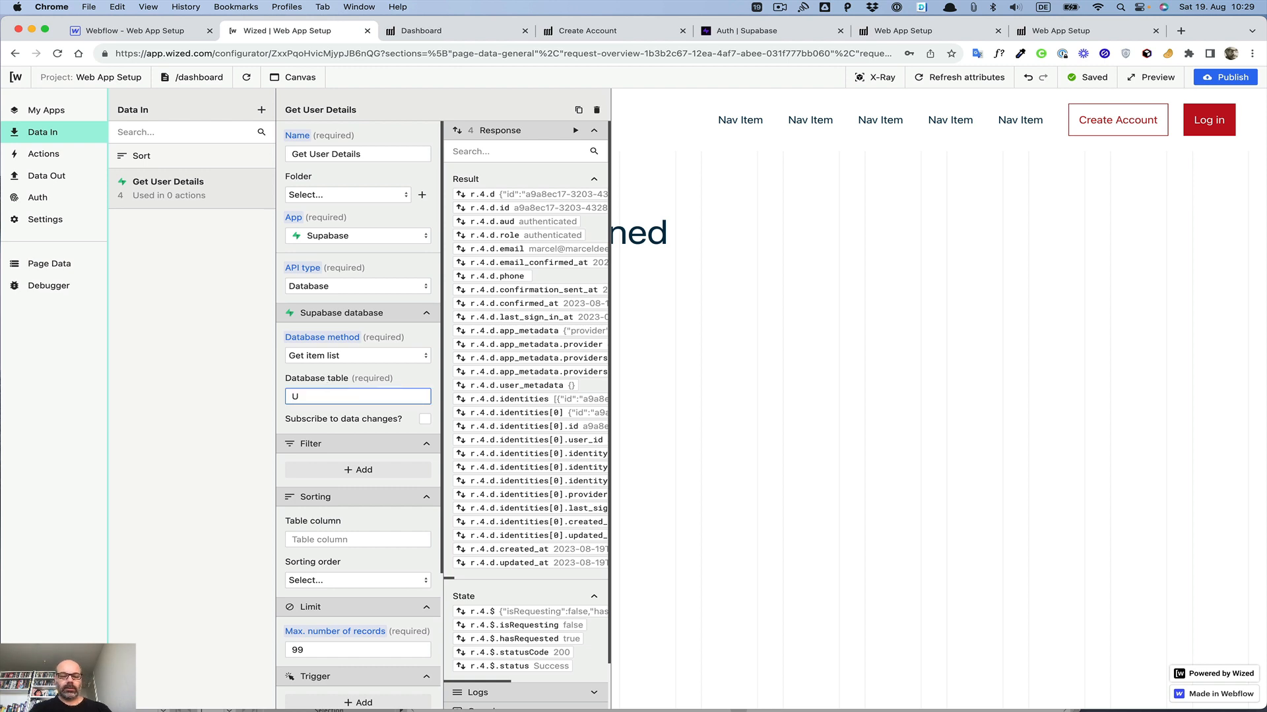
text(sers)
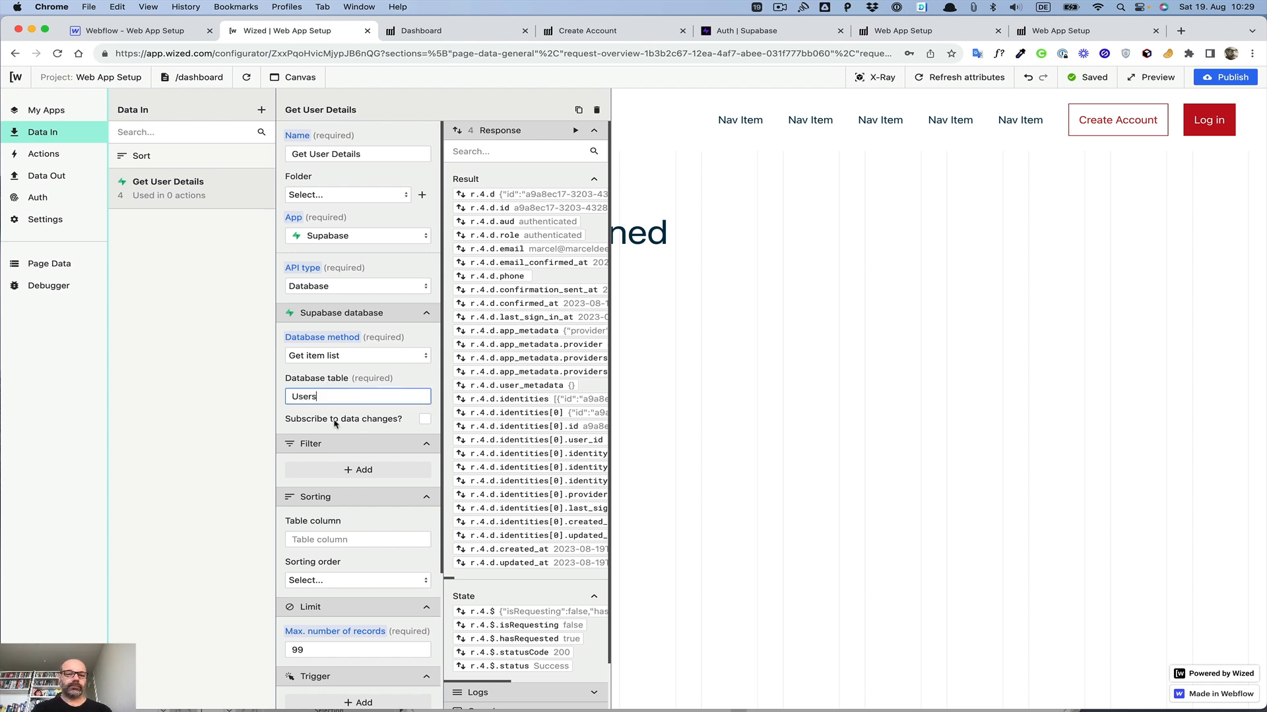
Step: Look through the sorting order options for the item list
click(343, 429)
scroll(350, 426, down, 3)
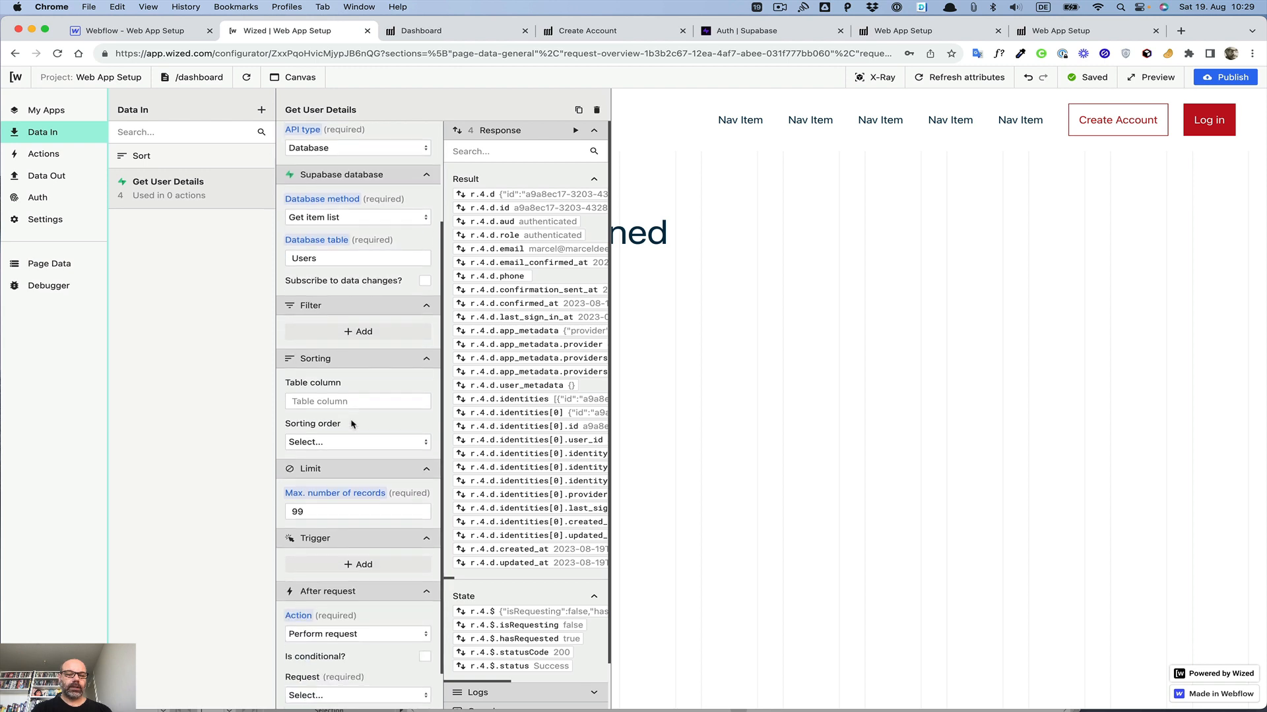
scroll(352, 424, down, 2)
click(338, 337)
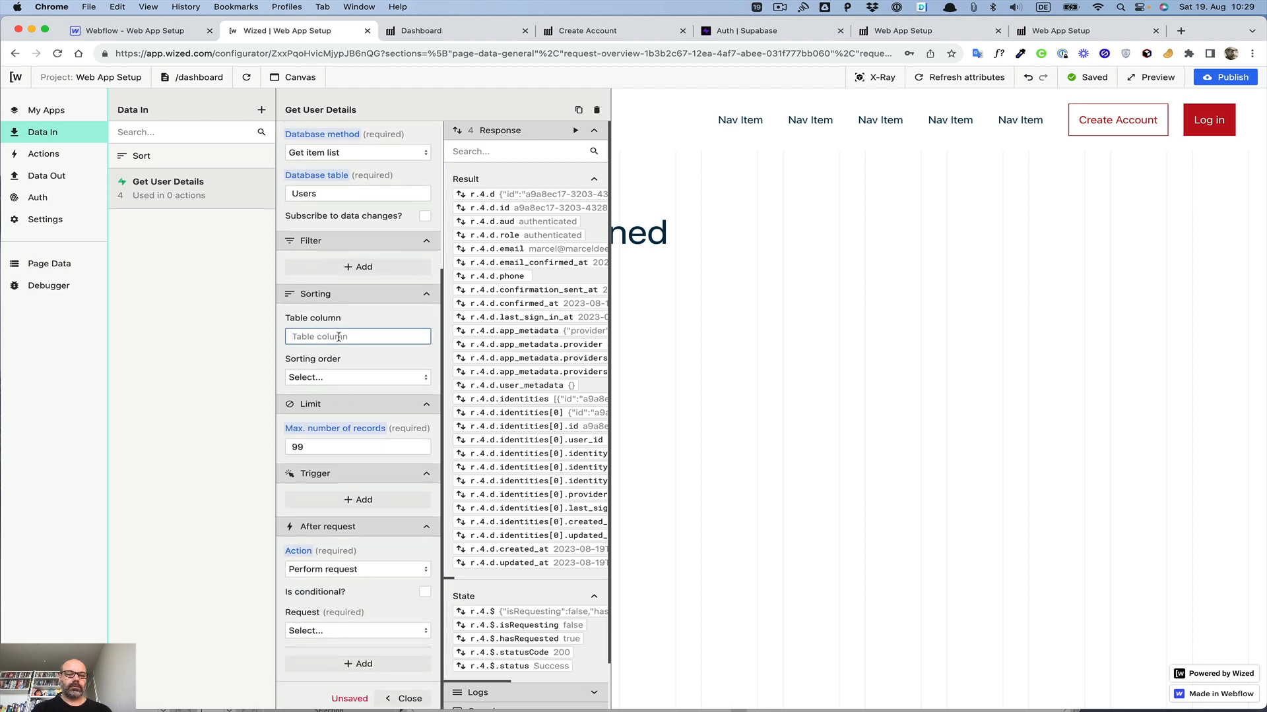
click(339, 378)
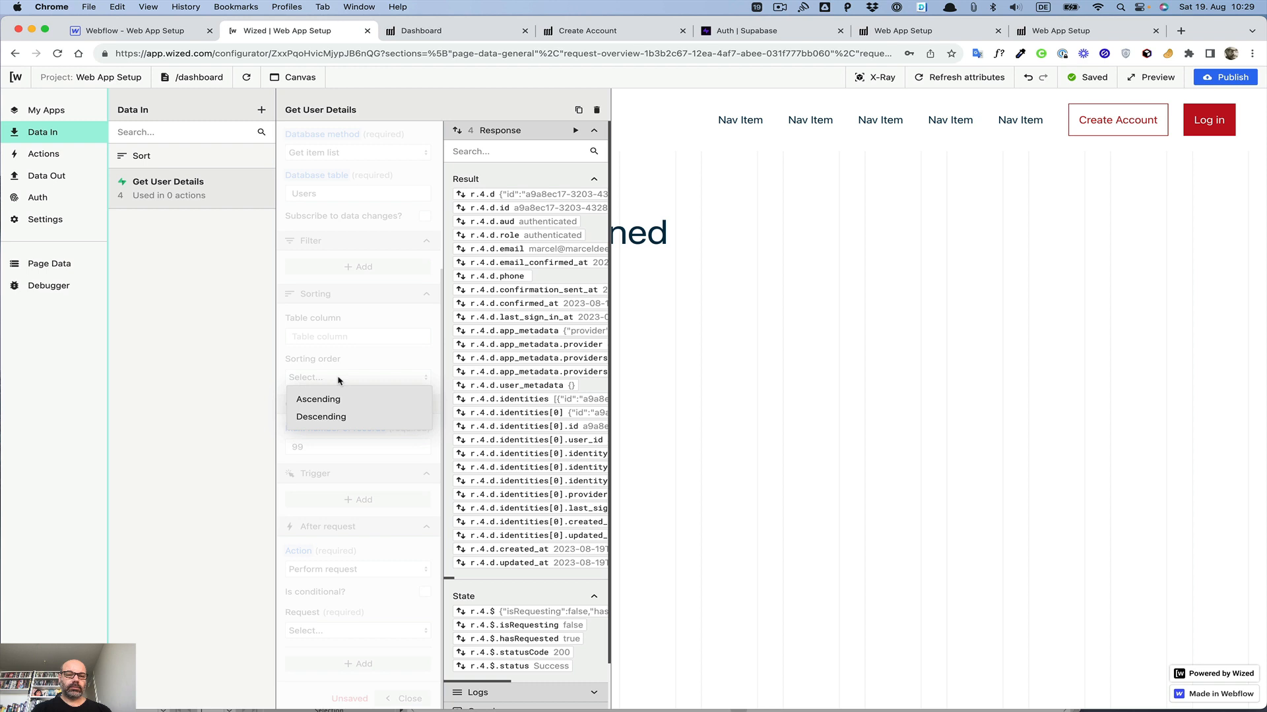
click(345, 357)
scroll(343, 290, up, 3)
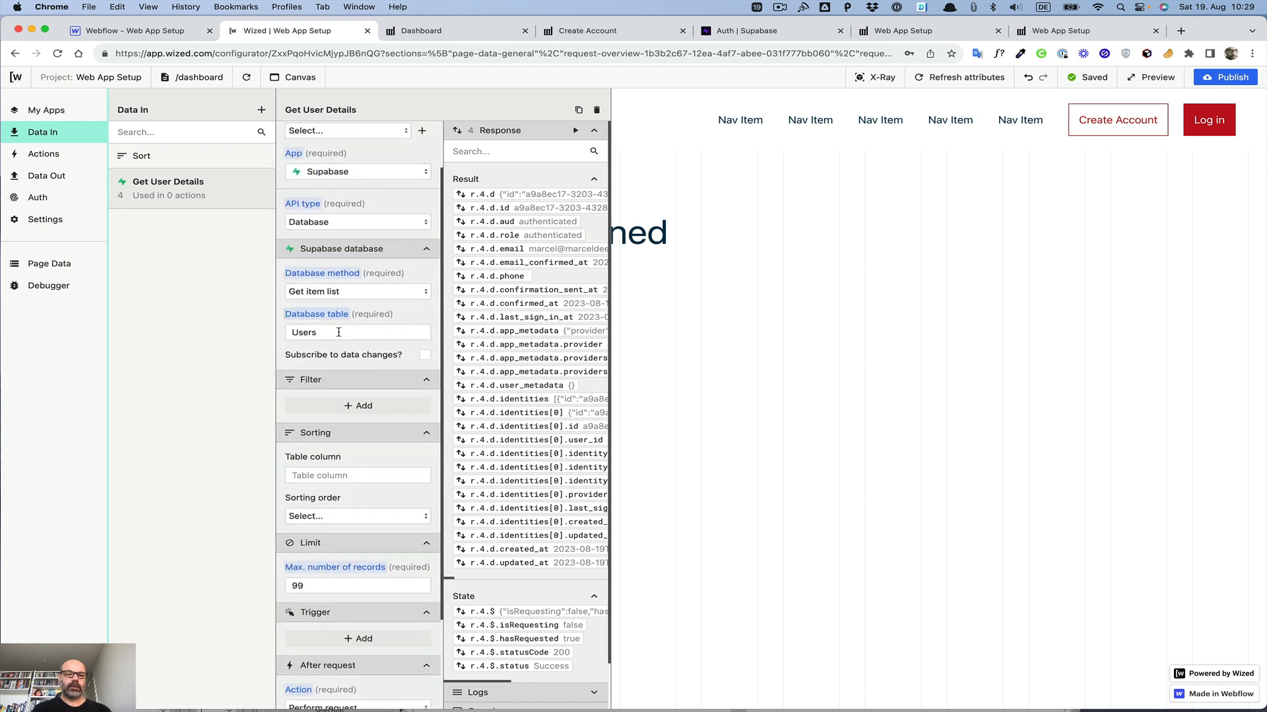
Step: Switch the database method to Get item, set the table column to Name, and open the value's data editor
click(337, 292)
click(327, 331)
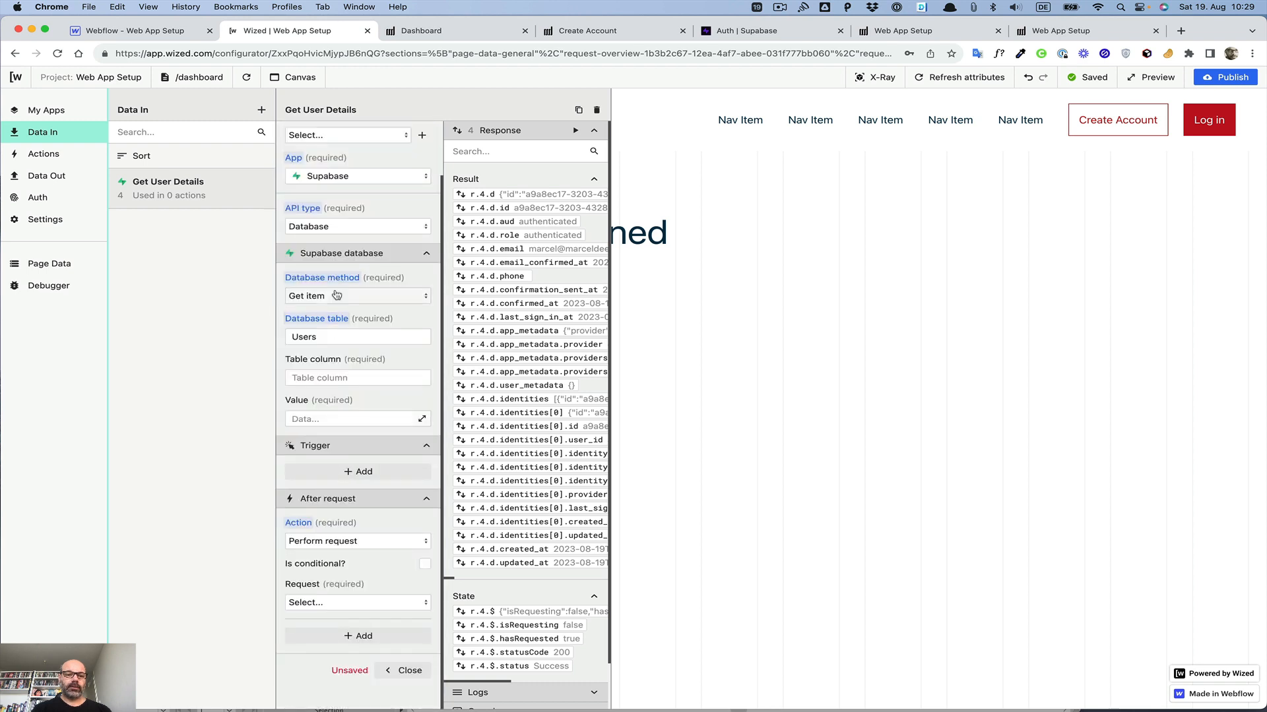
click(314, 377)
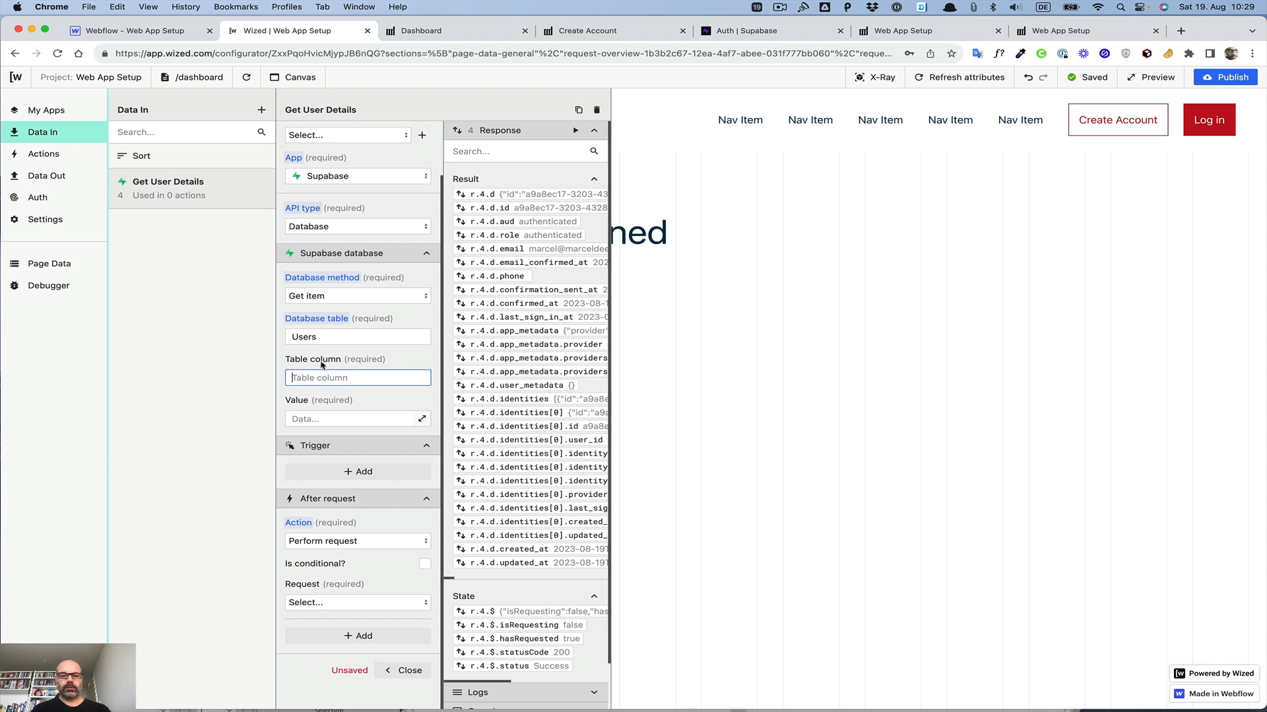
text(Name)
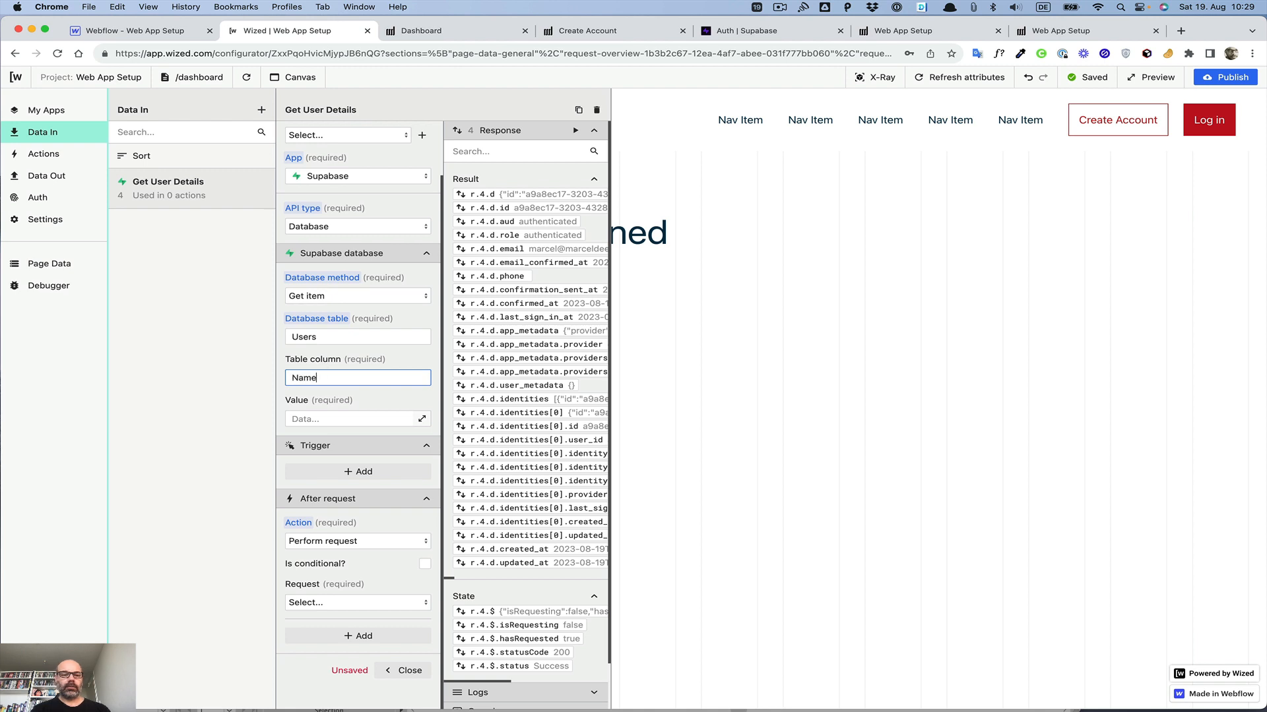
click(327, 420)
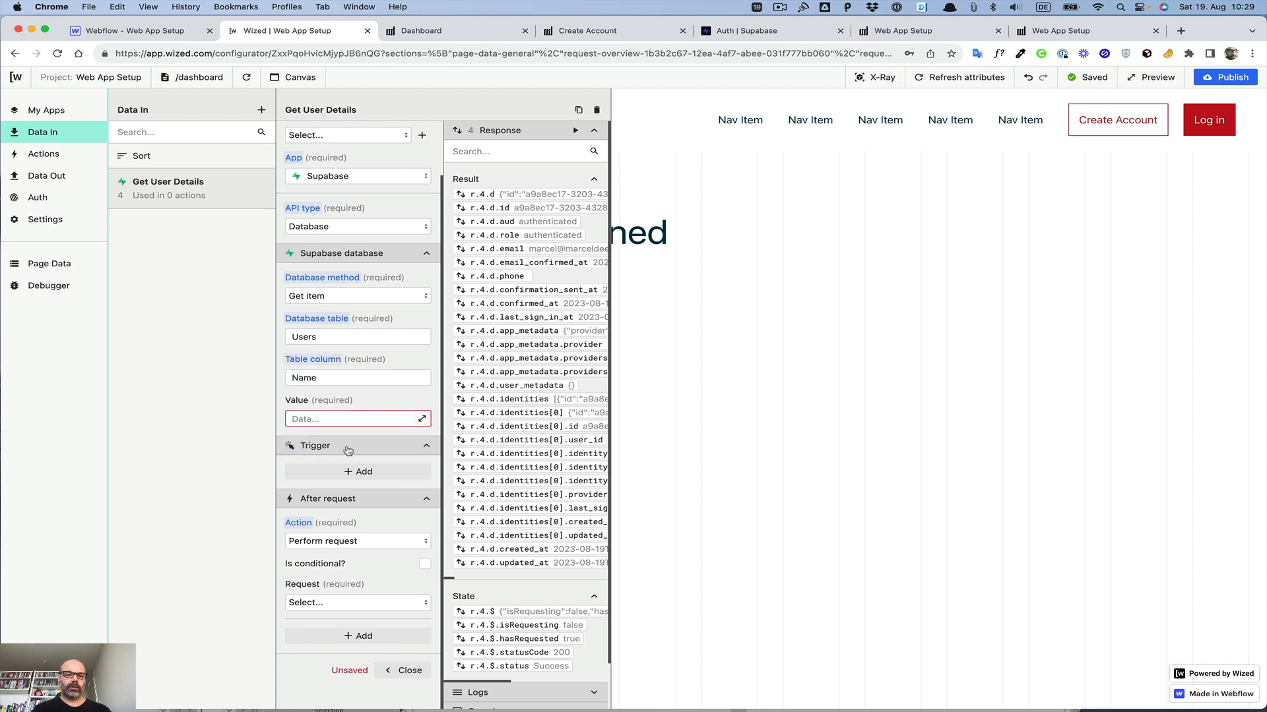
click(421, 419)
scroll(734, 233, down, 5)
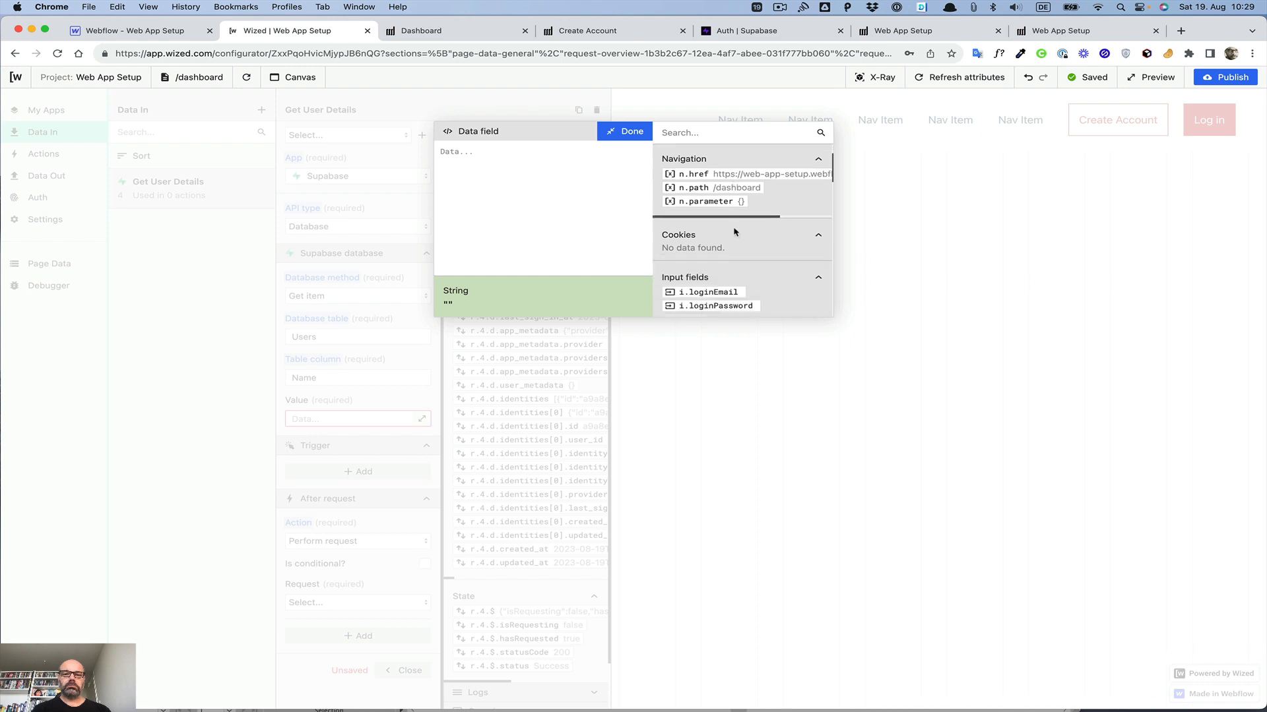
scroll(735, 233, down, 5)
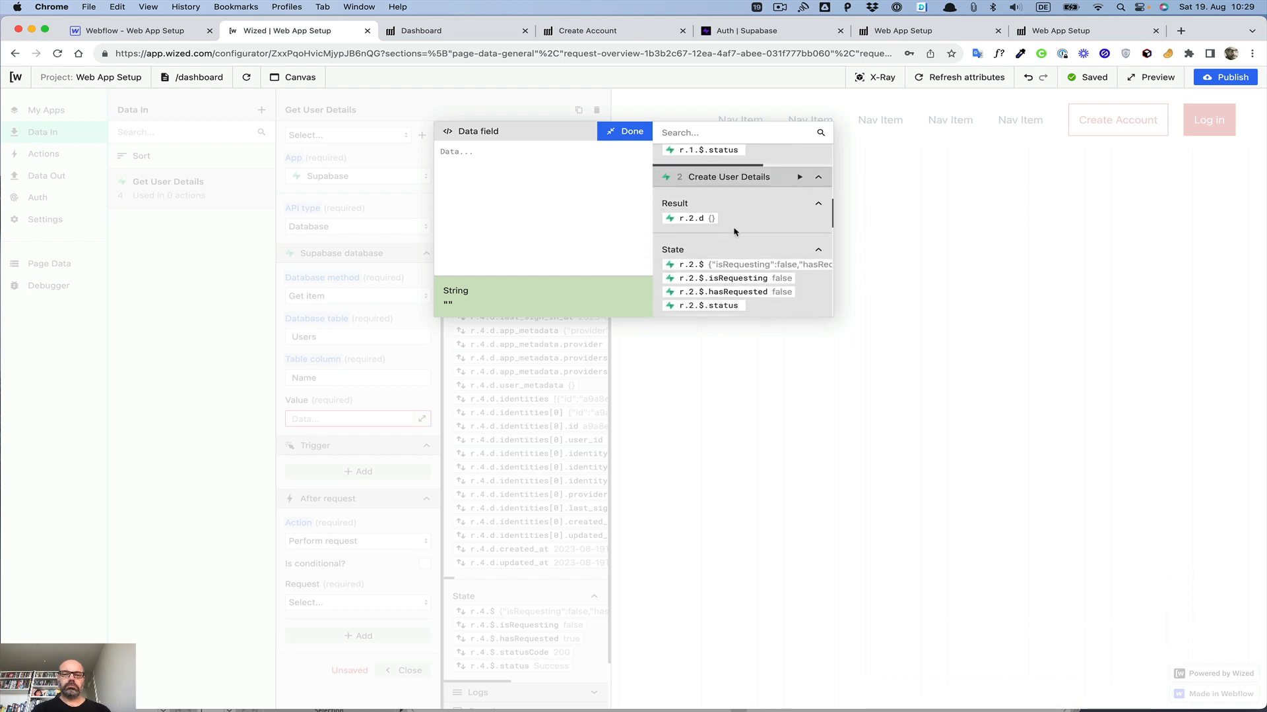
click(632, 132)
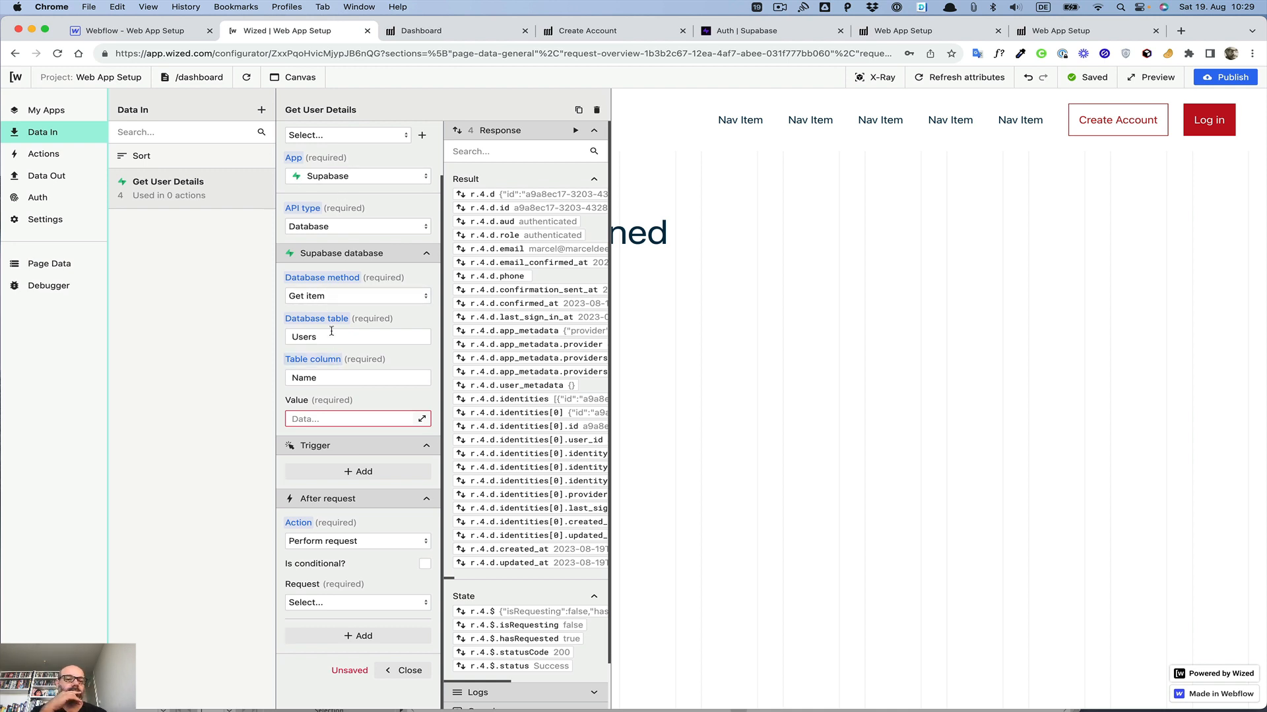
Step: Switch the API type back to Authentication with method Load current user
click(341, 298)
click(345, 273)
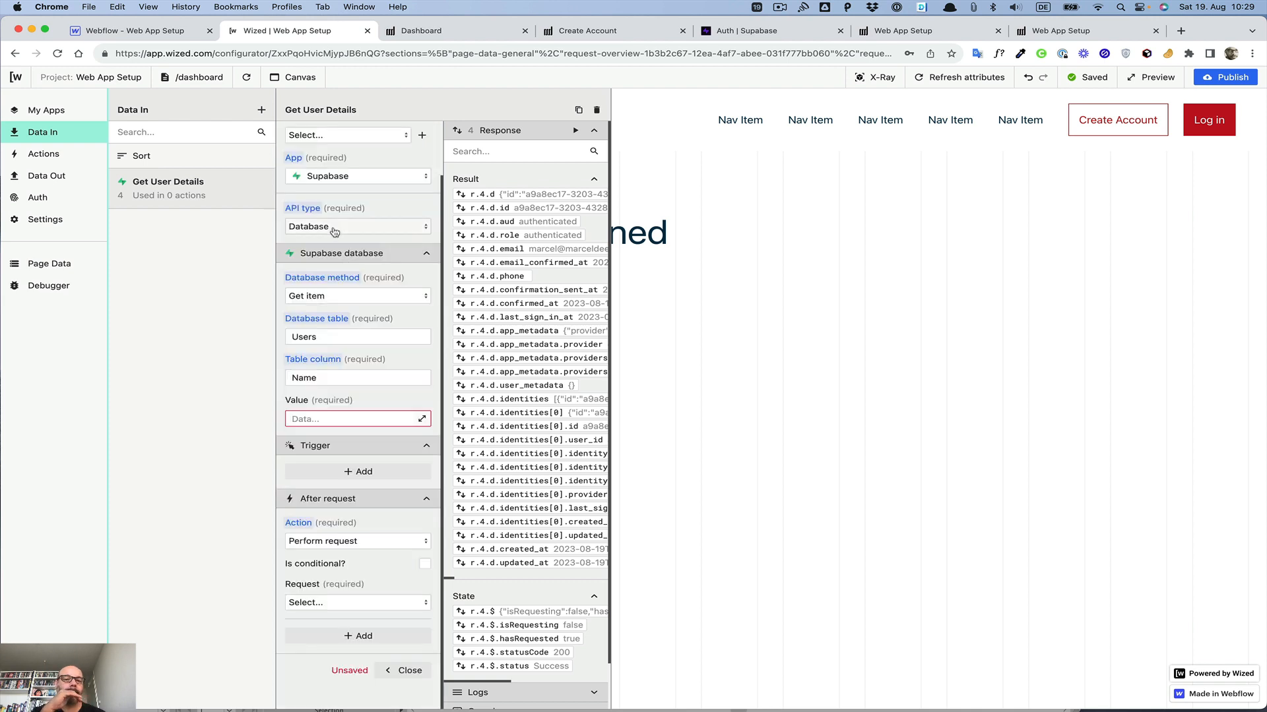
click(334, 227)
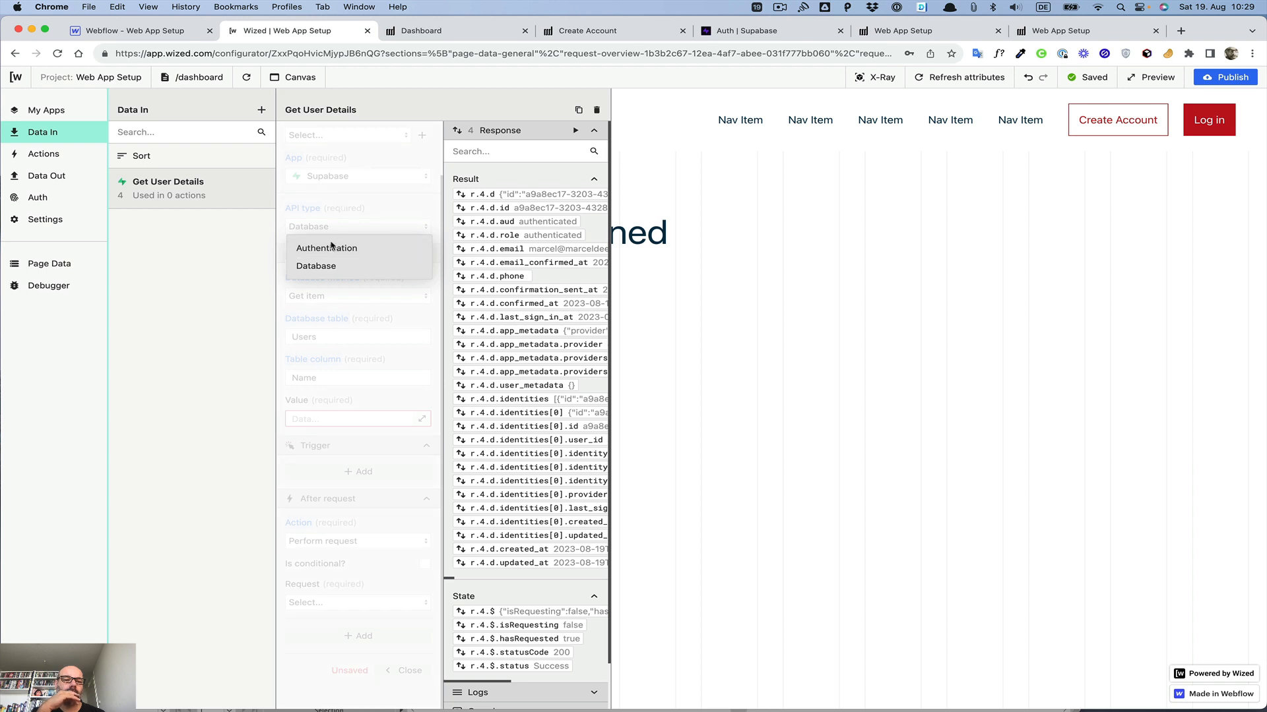
click(331, 249)
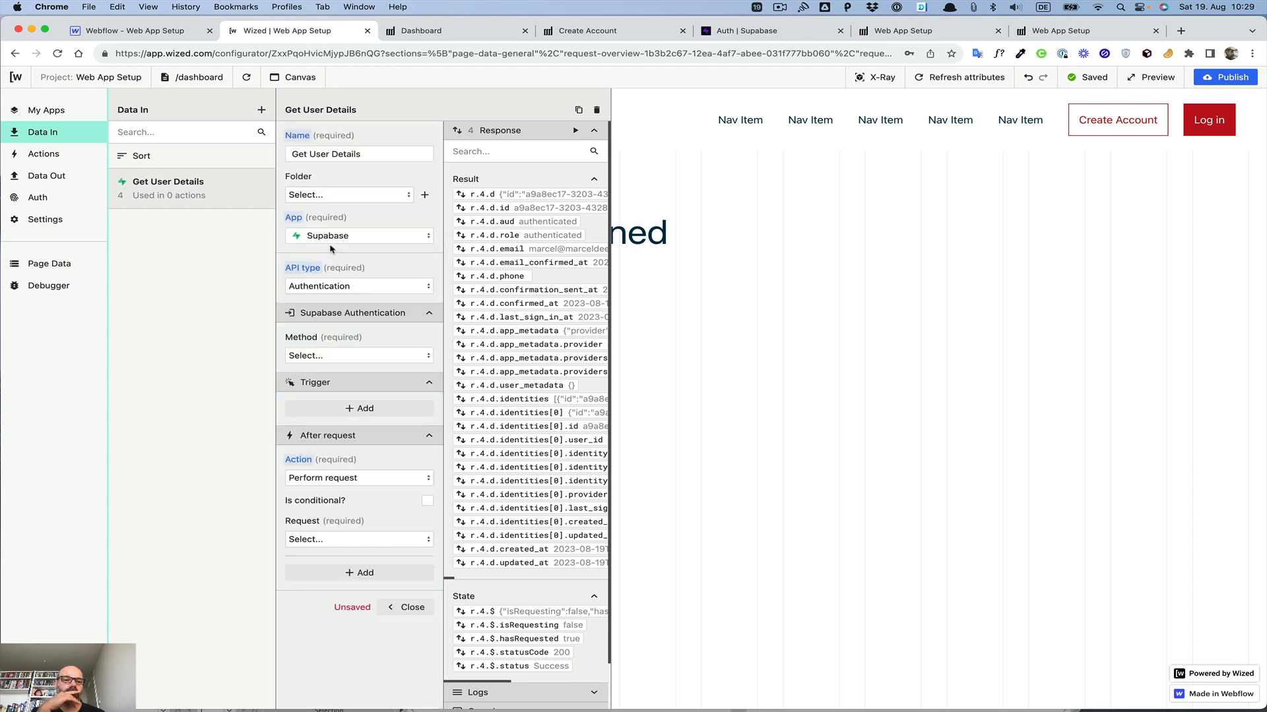
click(325, 356)
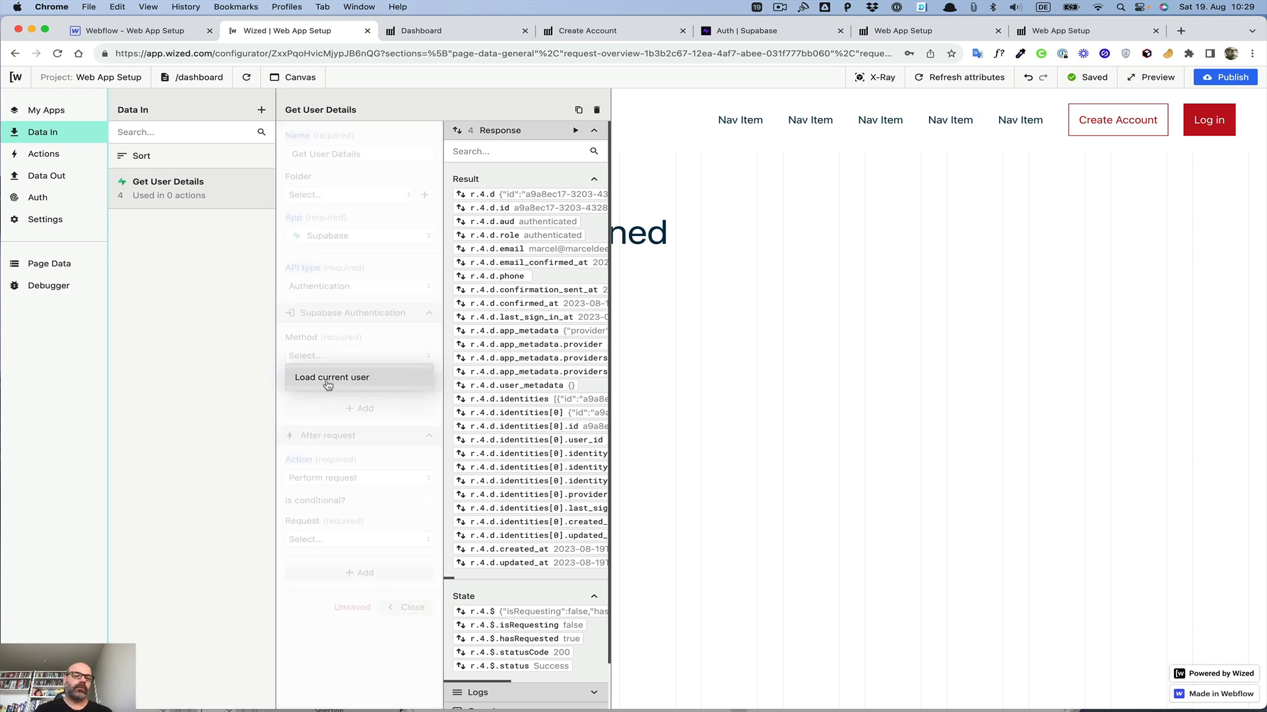
click(326, 381)
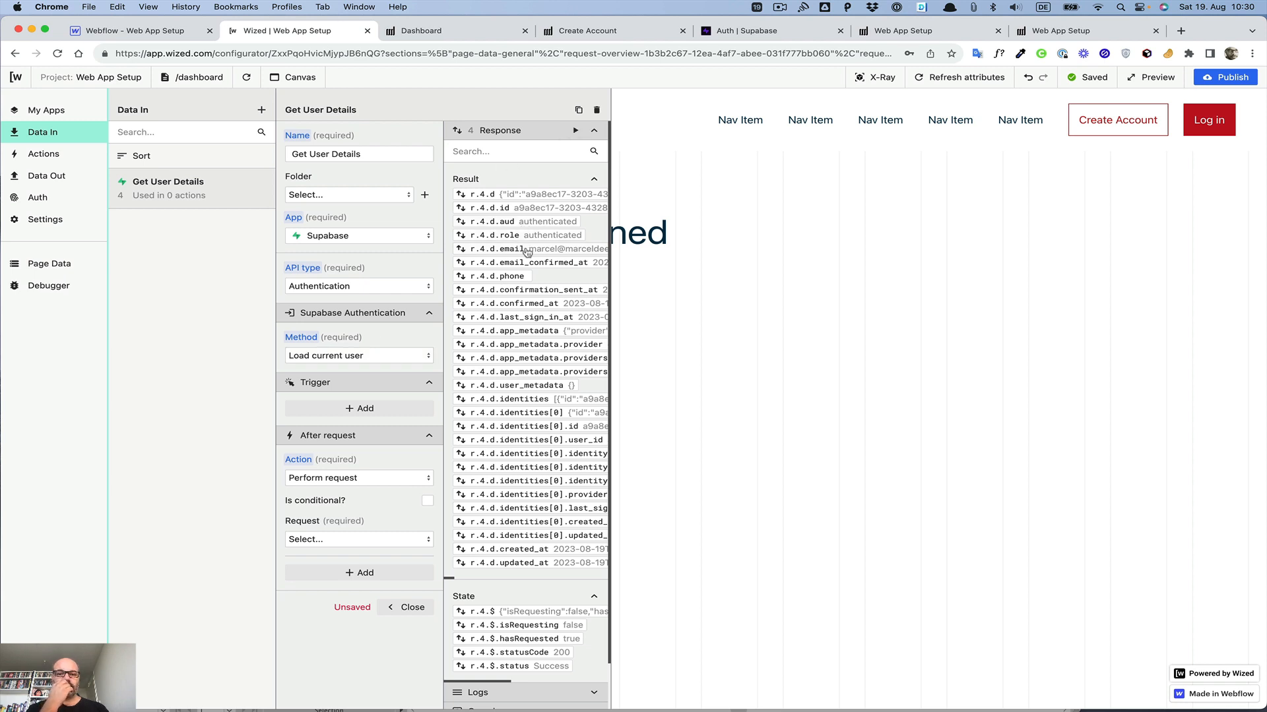
Step: Remove the after-request action and close the Get User Details request
scroll(547, 253, down, 3)
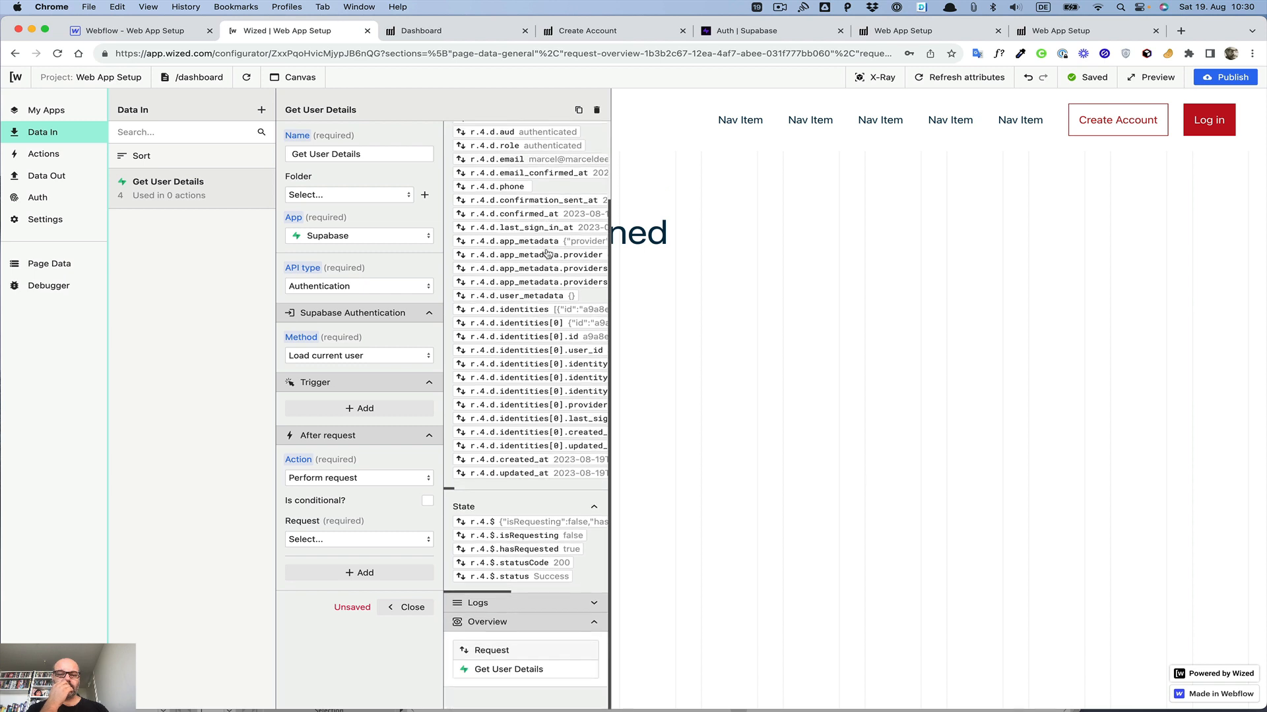
scroll(547, 253, up, 3)
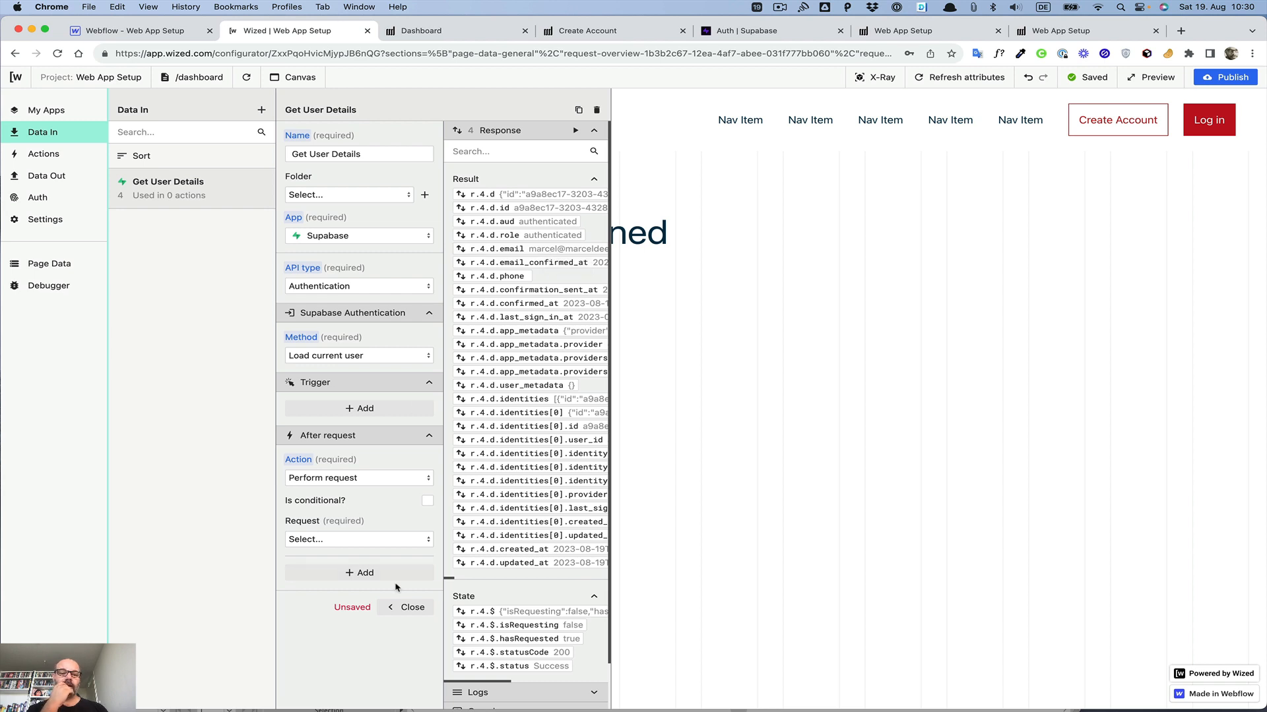
click(304, 461)
click(341, 479)
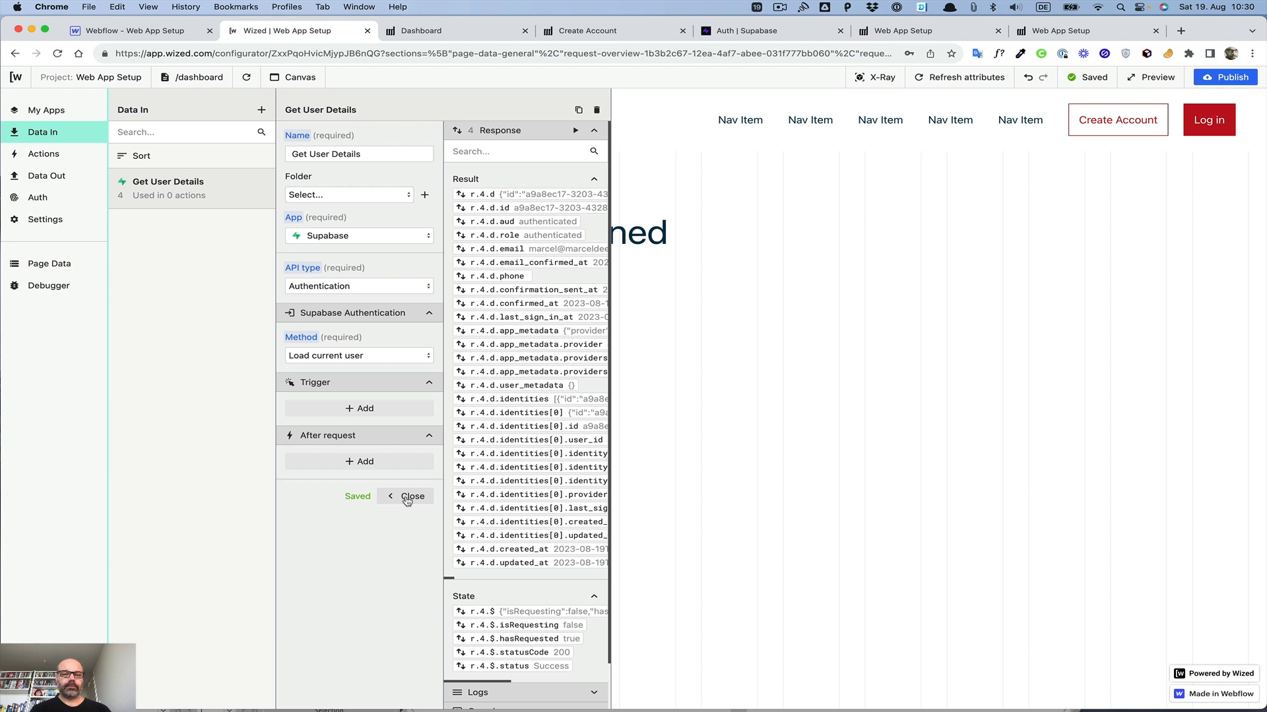
click(407, 499)
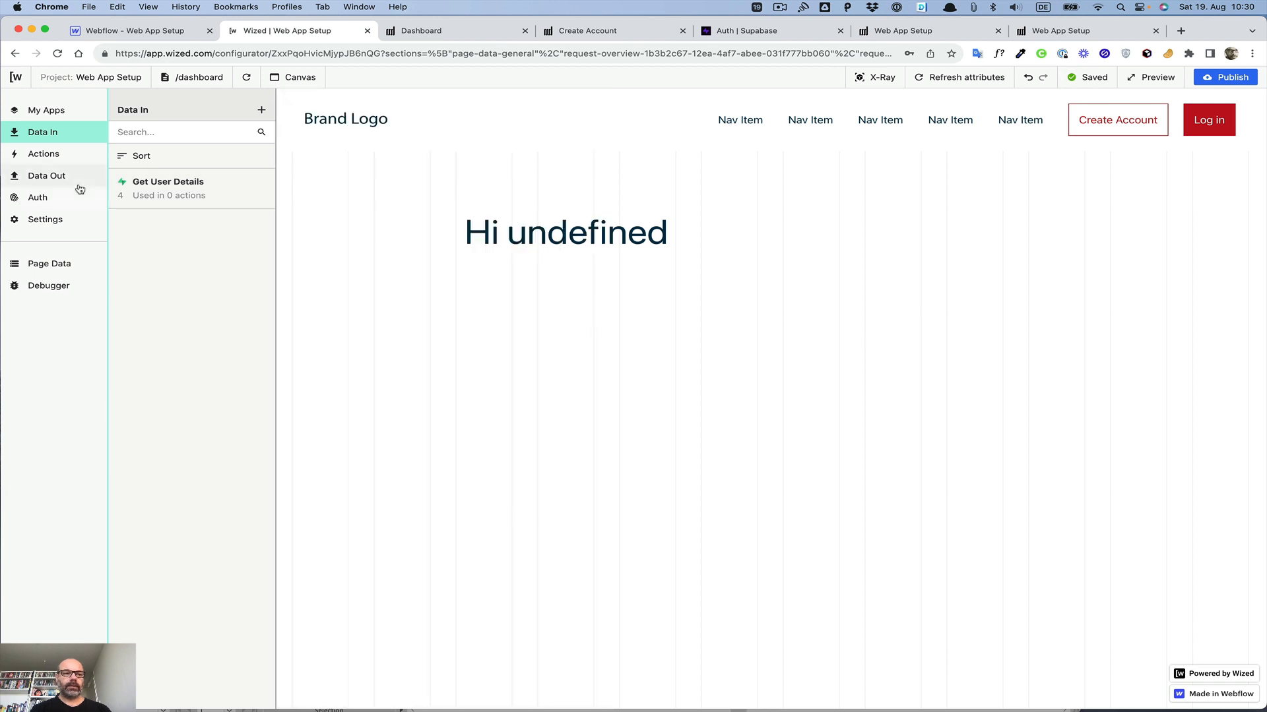
Step: Create a new action named Load User Details
click(31, 155)
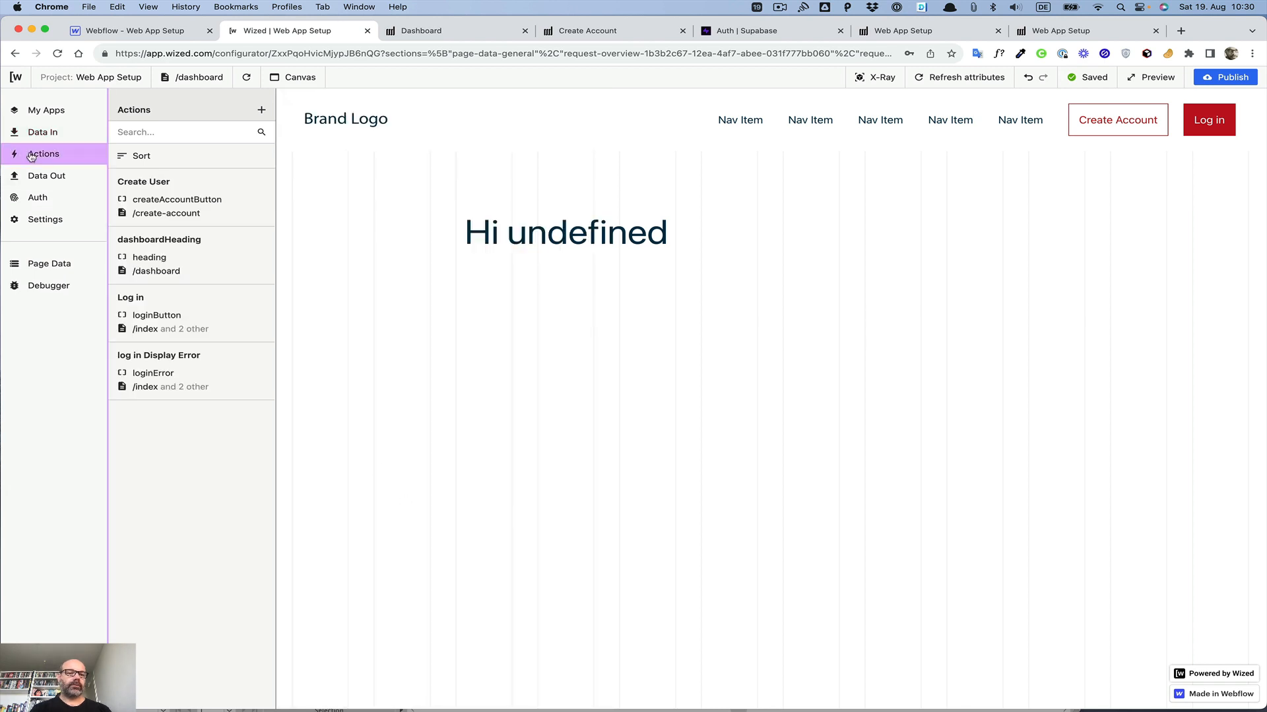
click(261, 109)
click(331, 157)
text(l)
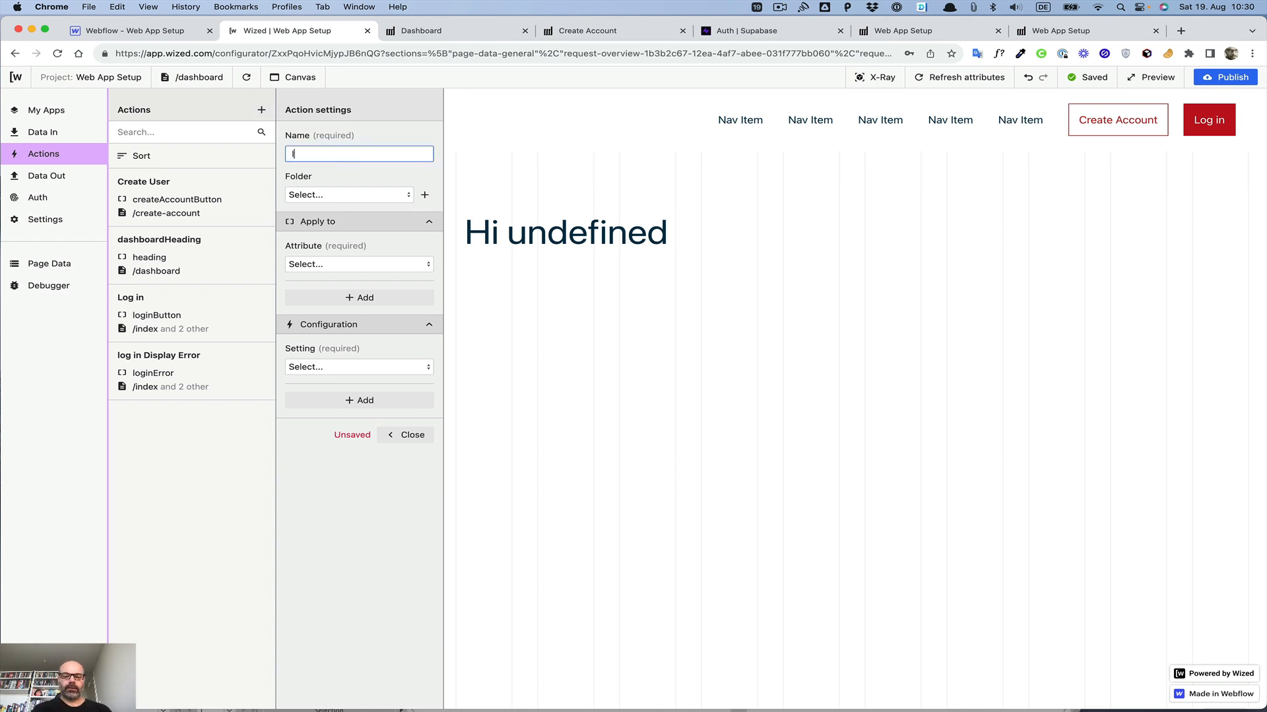
text(oa)
key(BackSpace)
key(BackSpace)
key(BackSpace)
text(Load user D)
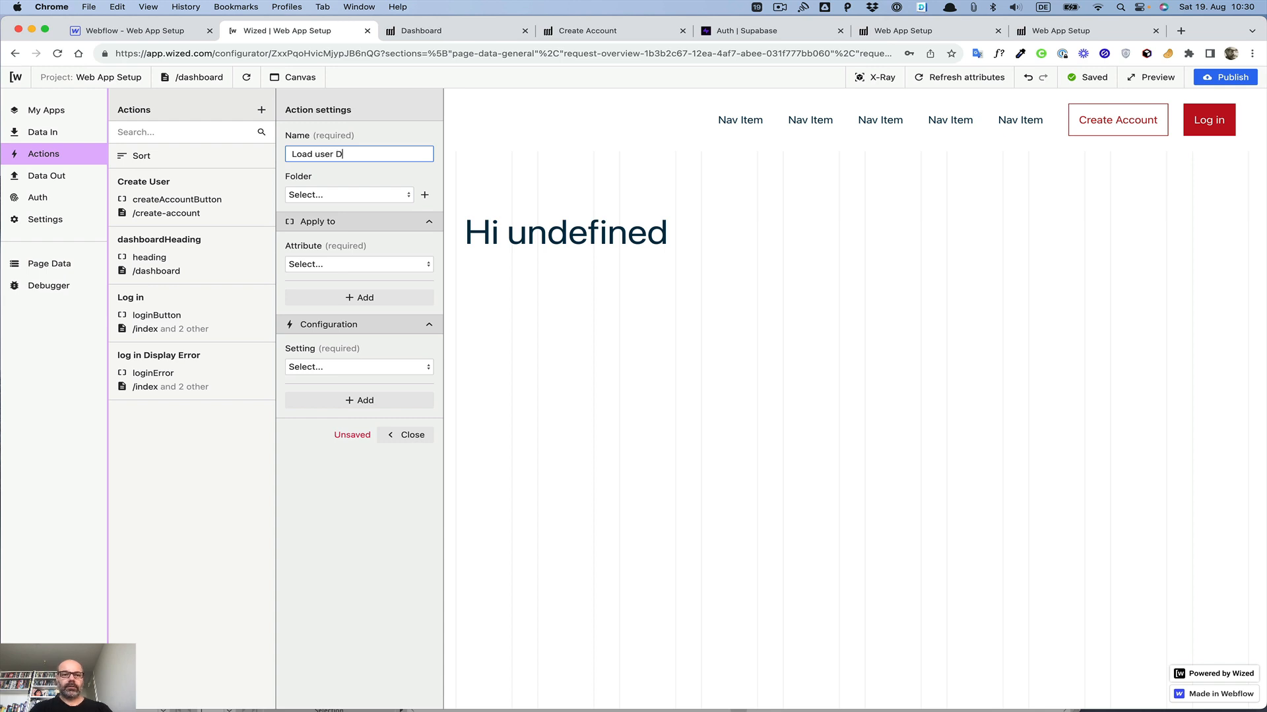
text(etails)
click(318, 154)
key(BackSpace)
text(U)
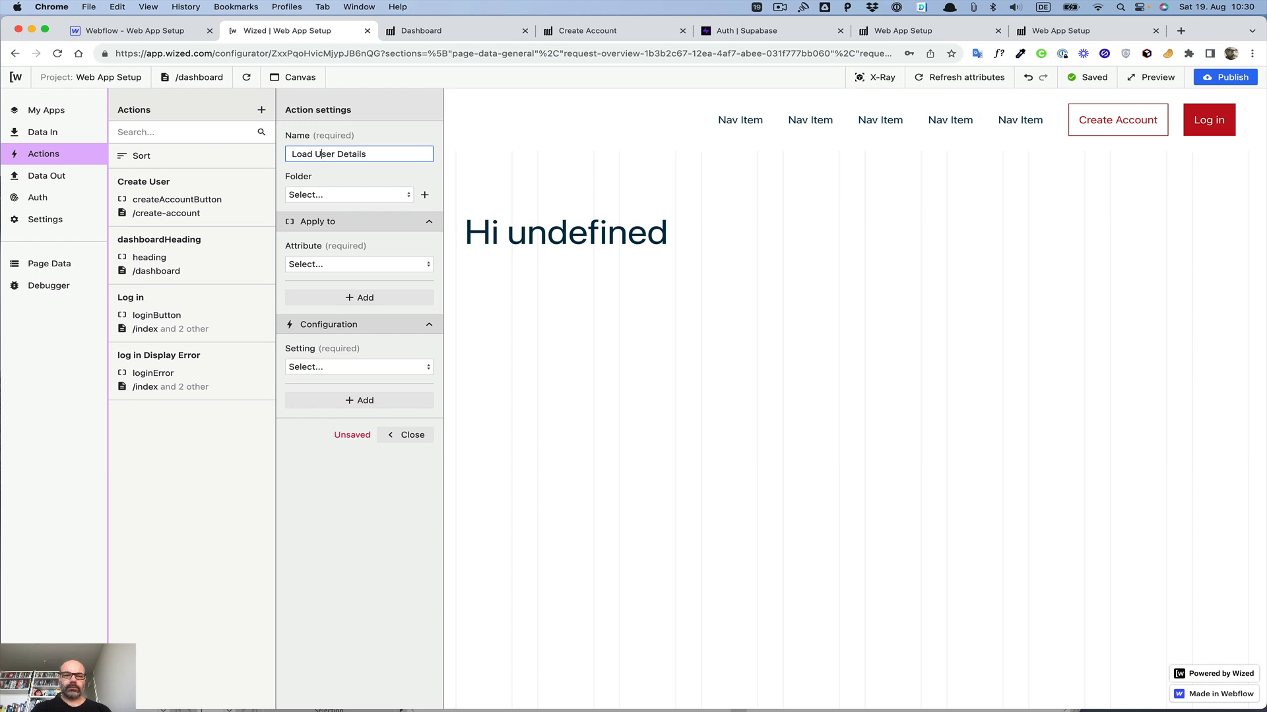
Step: Search the action's attribute list for the trigger element's attribute, refreshing the attributes and reloading the canvas
click(318, 265)
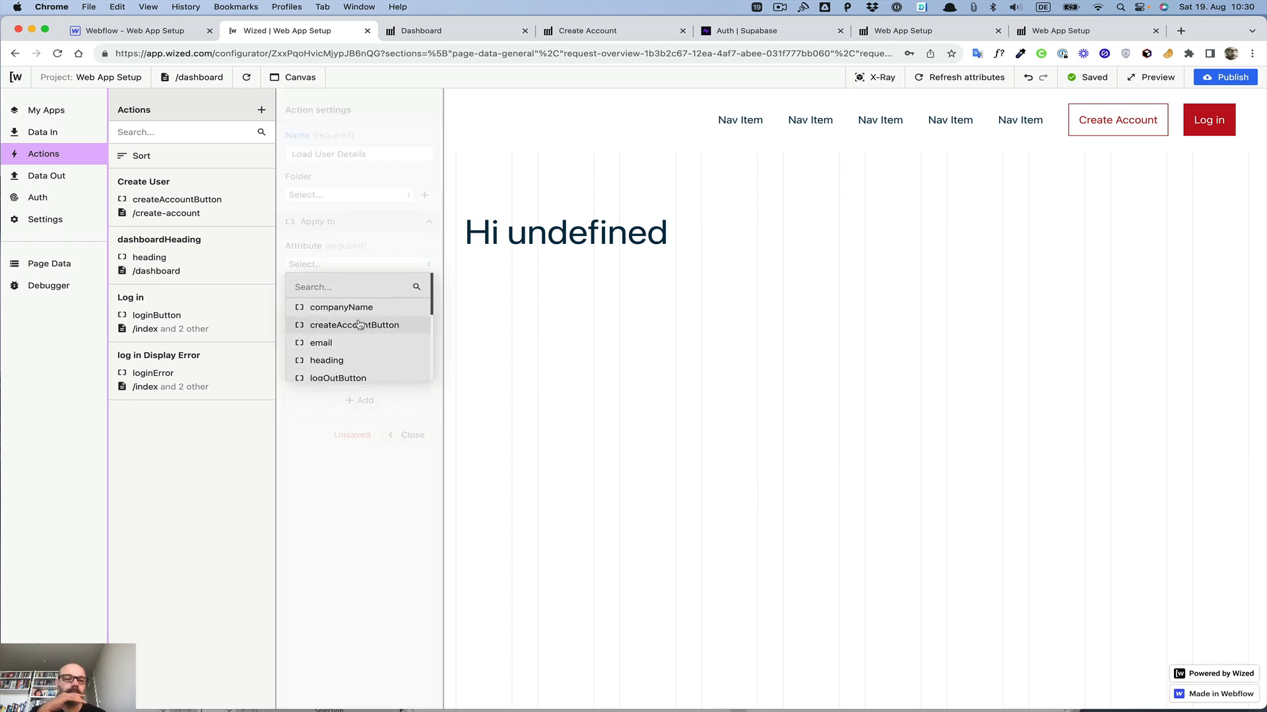
scroll(356, 324, down, 2)
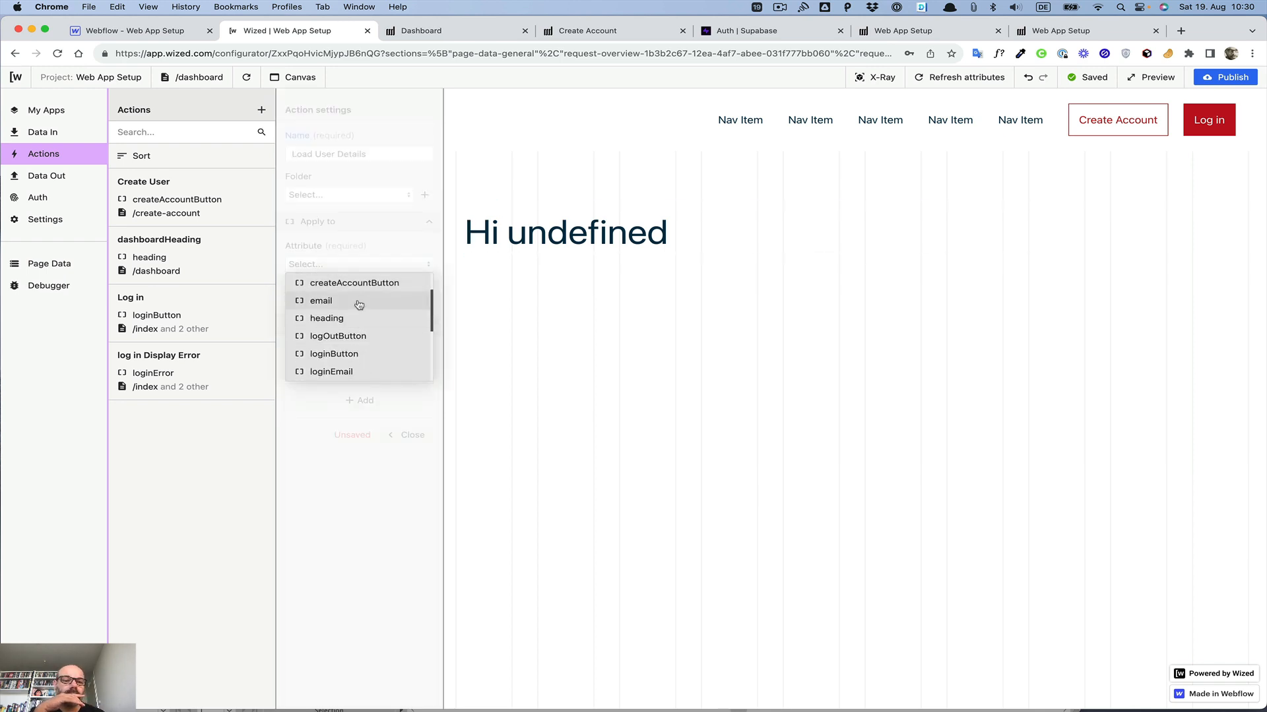
scroll(359, 312, up, 2)
scroll(358, 307, down, 3)
scroll(359, 305, down, 3)
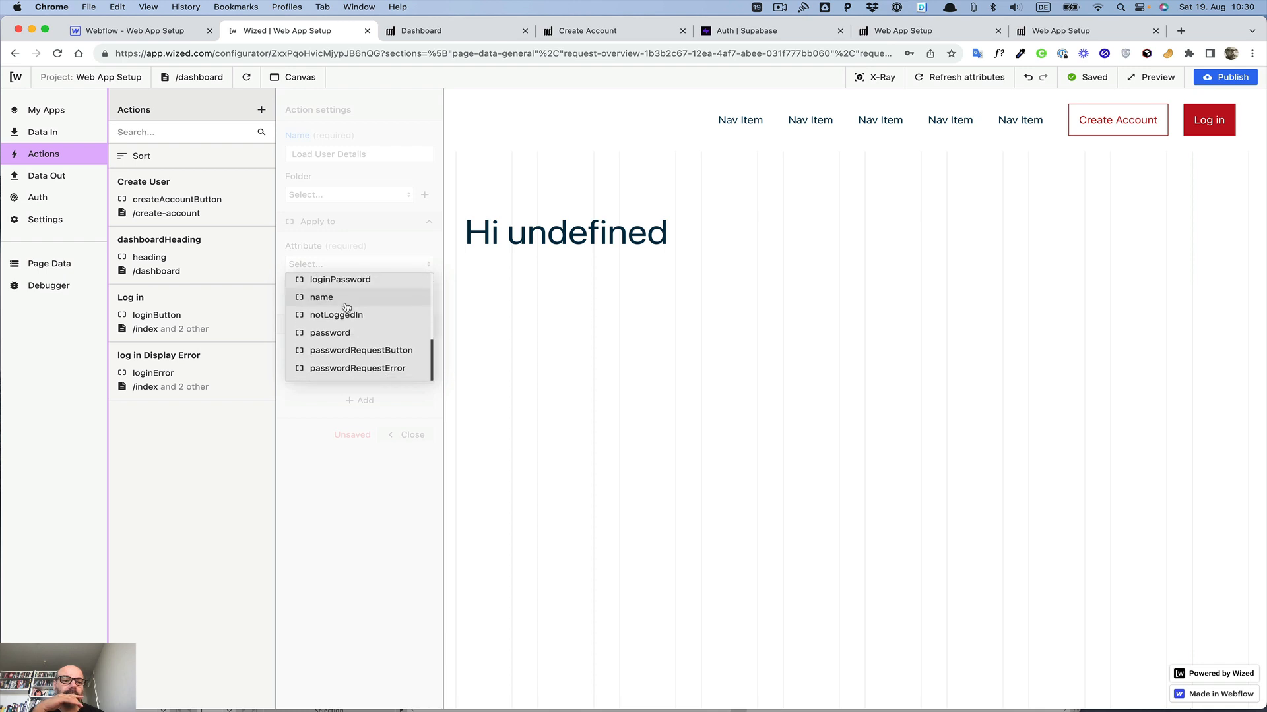
click(354, 245)
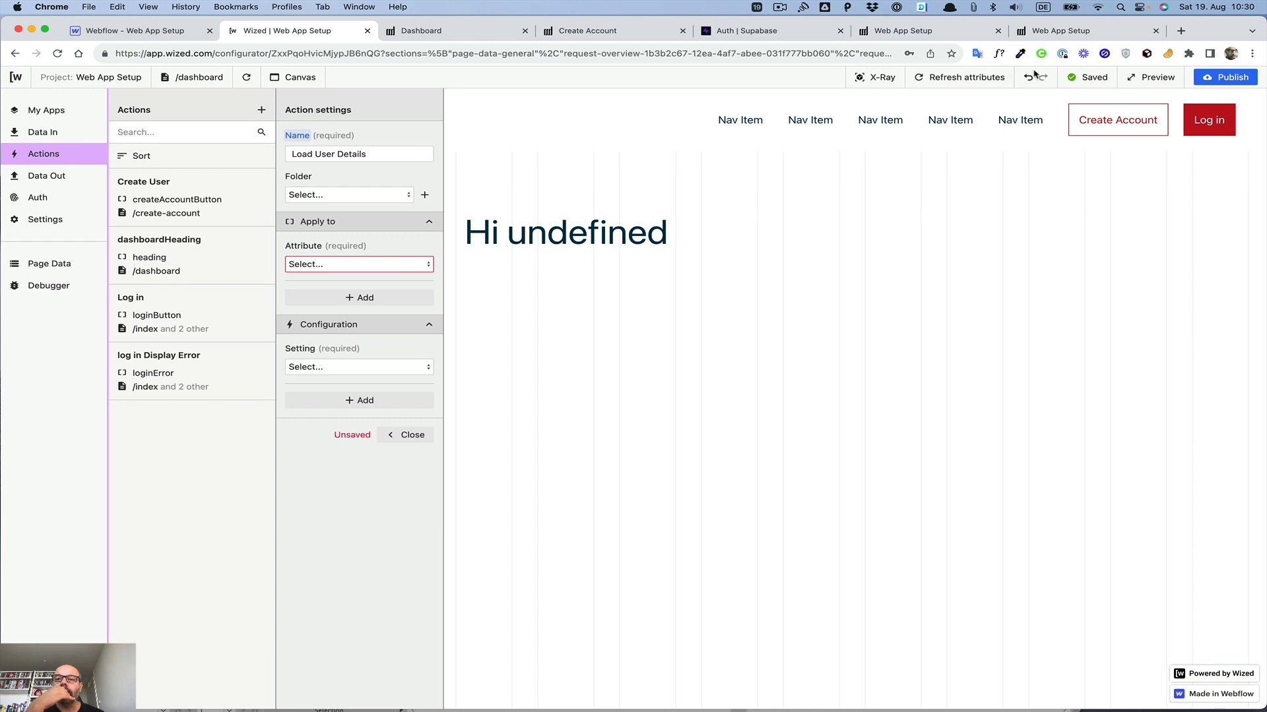
click(964, 79)
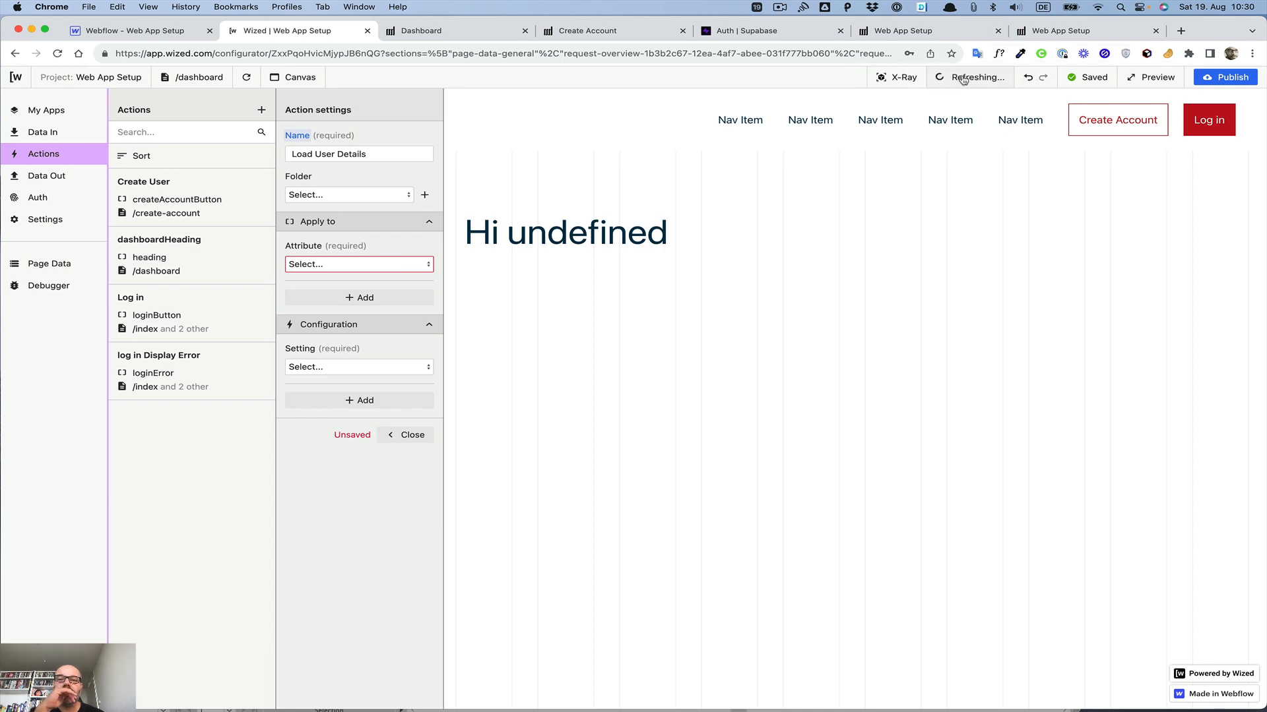
click(337, 265)
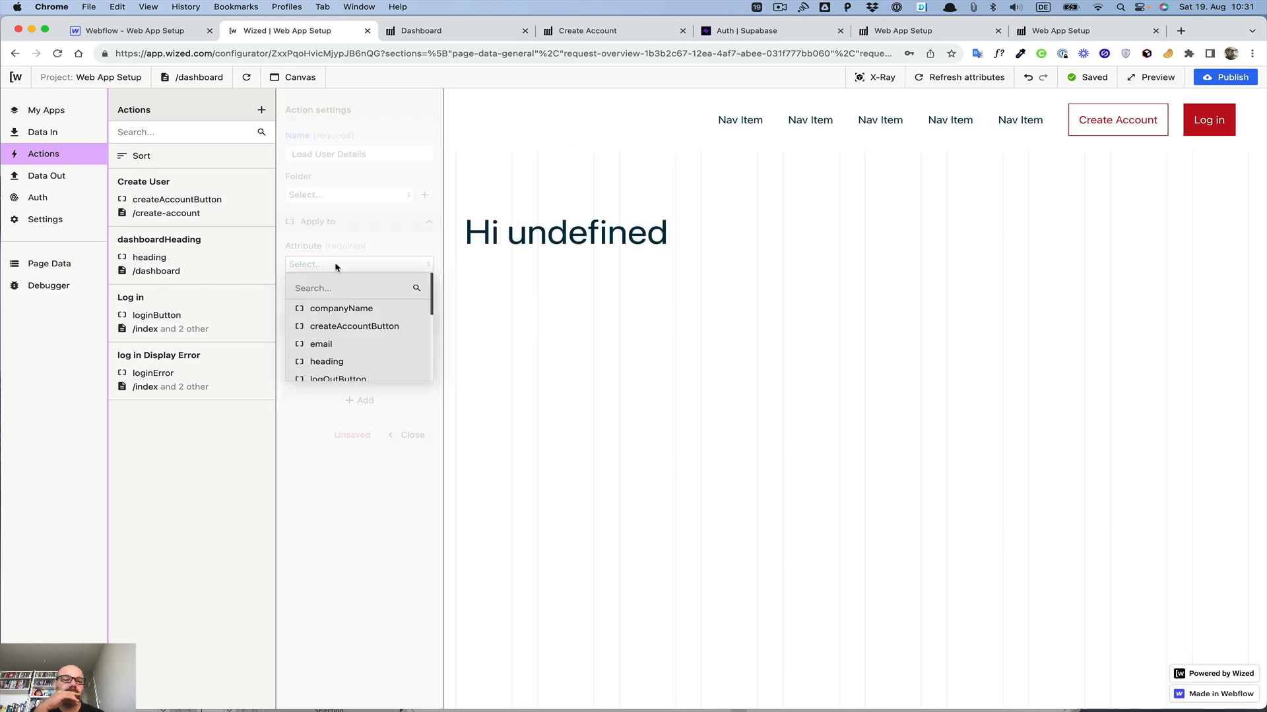
scroll(339, 317, down, 5)
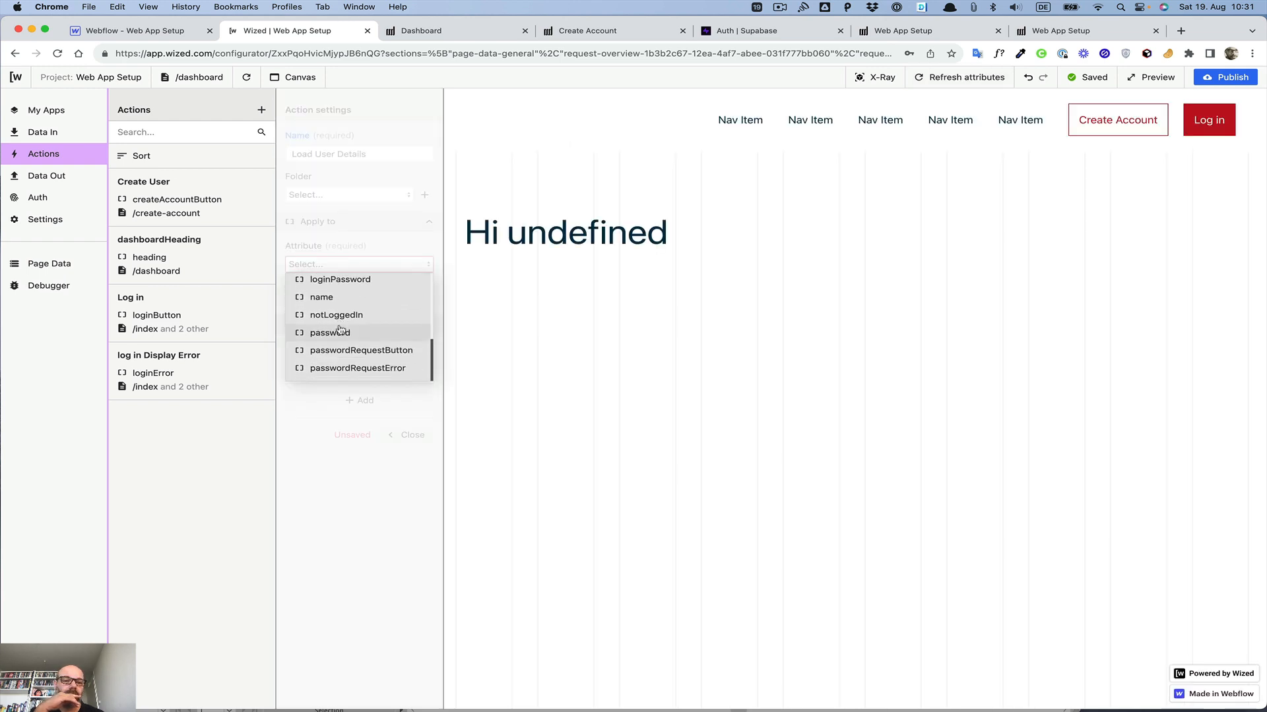
scroll(339, 330, up, 4)
scroll(339, 330, down, 4)
scroll(340, 330, up, 5)
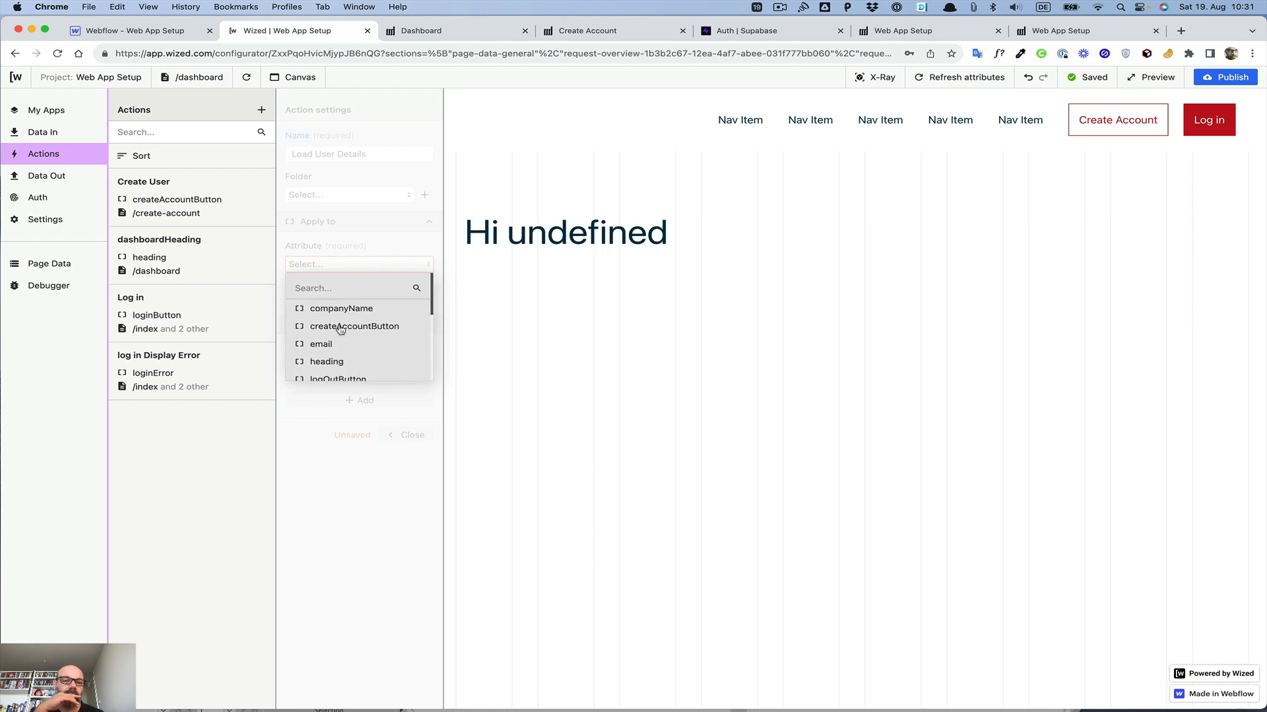
click(381, 227)
click(249, 81)
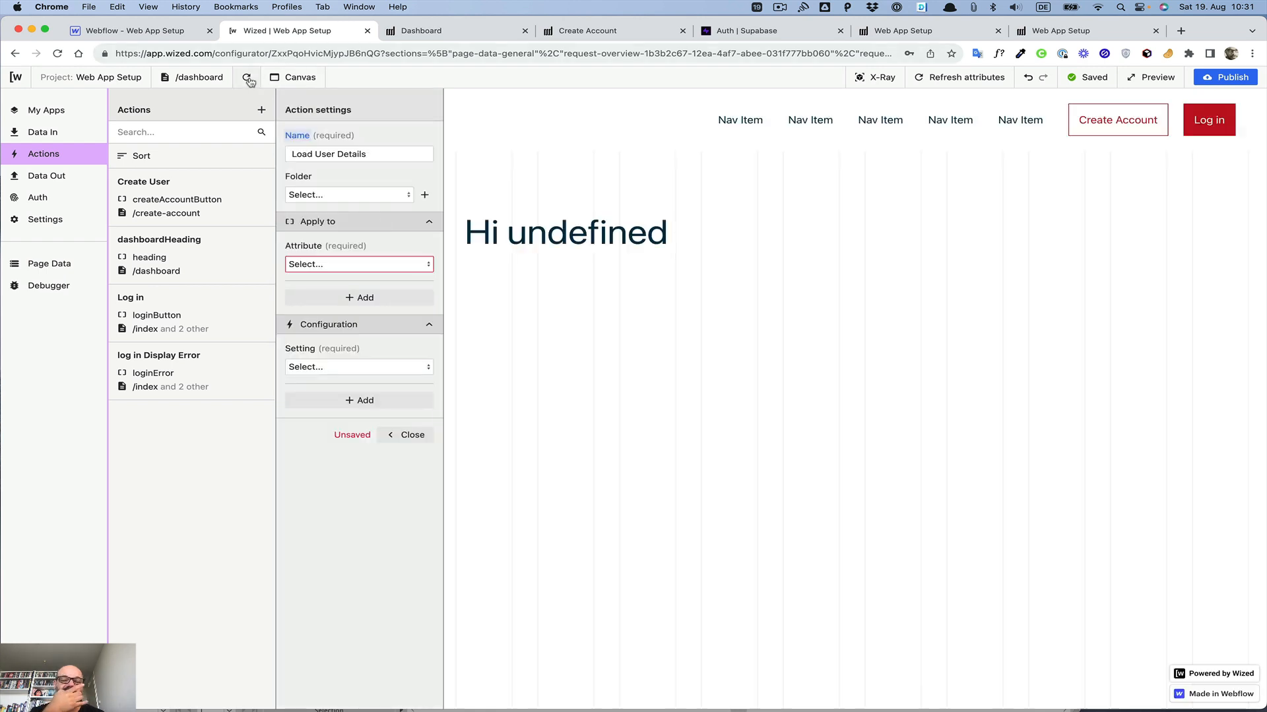
click(358, 268)
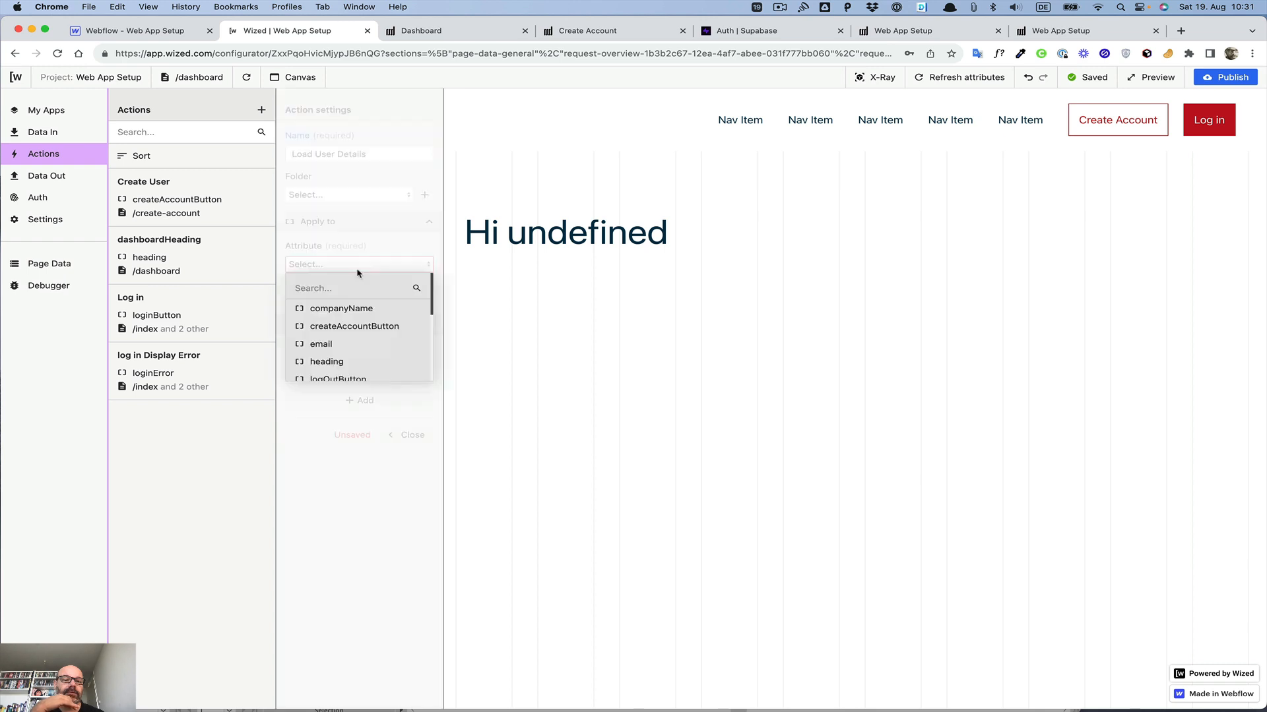
scroll(356, 310, down, 2)
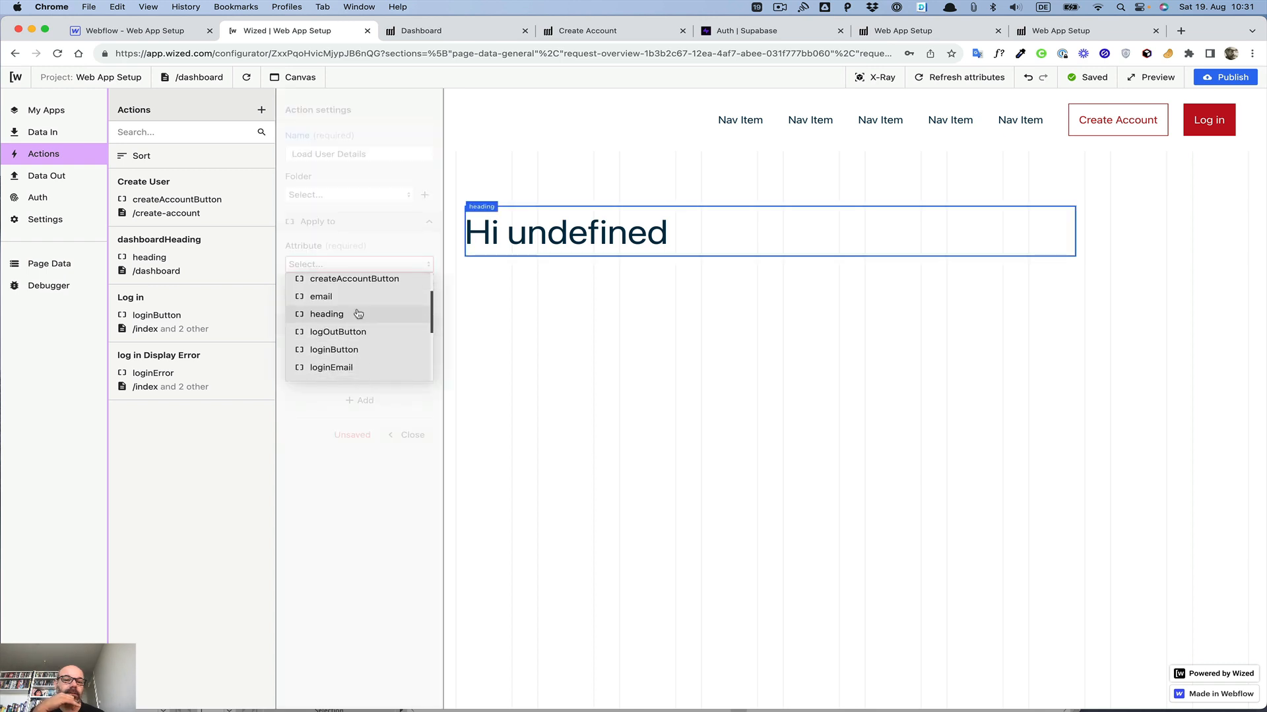
scroll(357, 314, up, 1)
scroll(358, 314, down, 3)
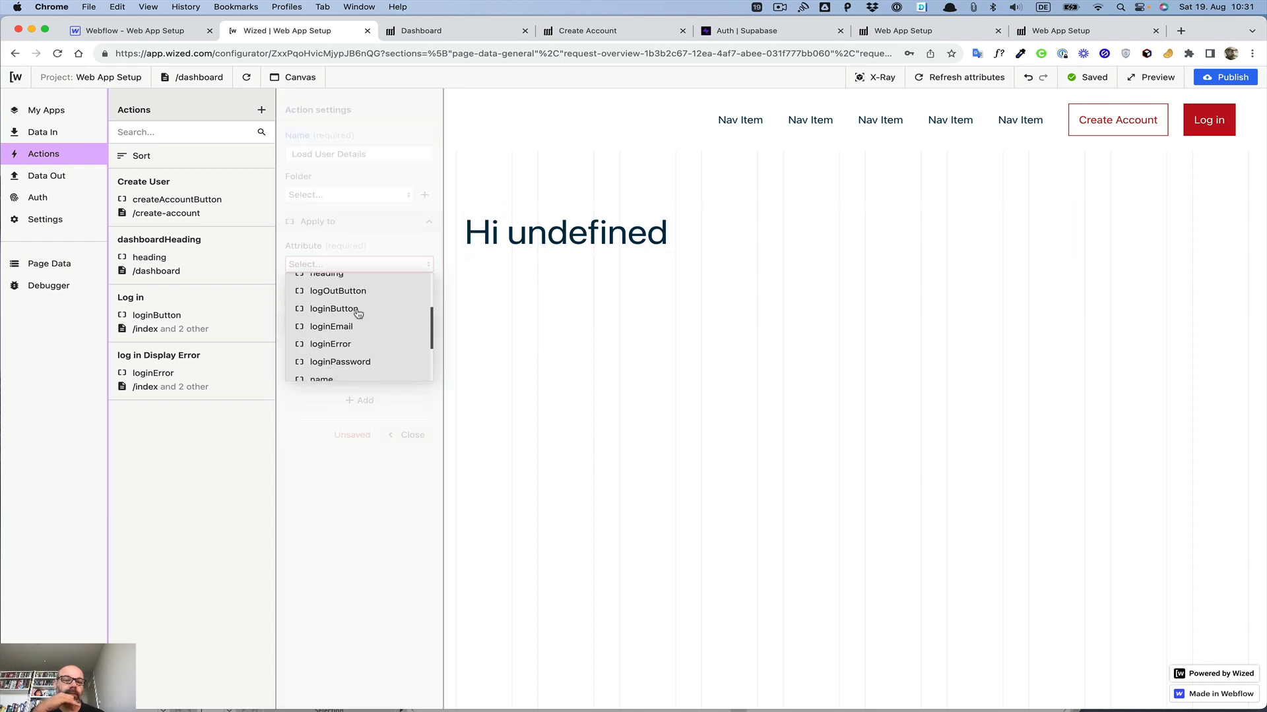
scroll(358, 314, down, 3)
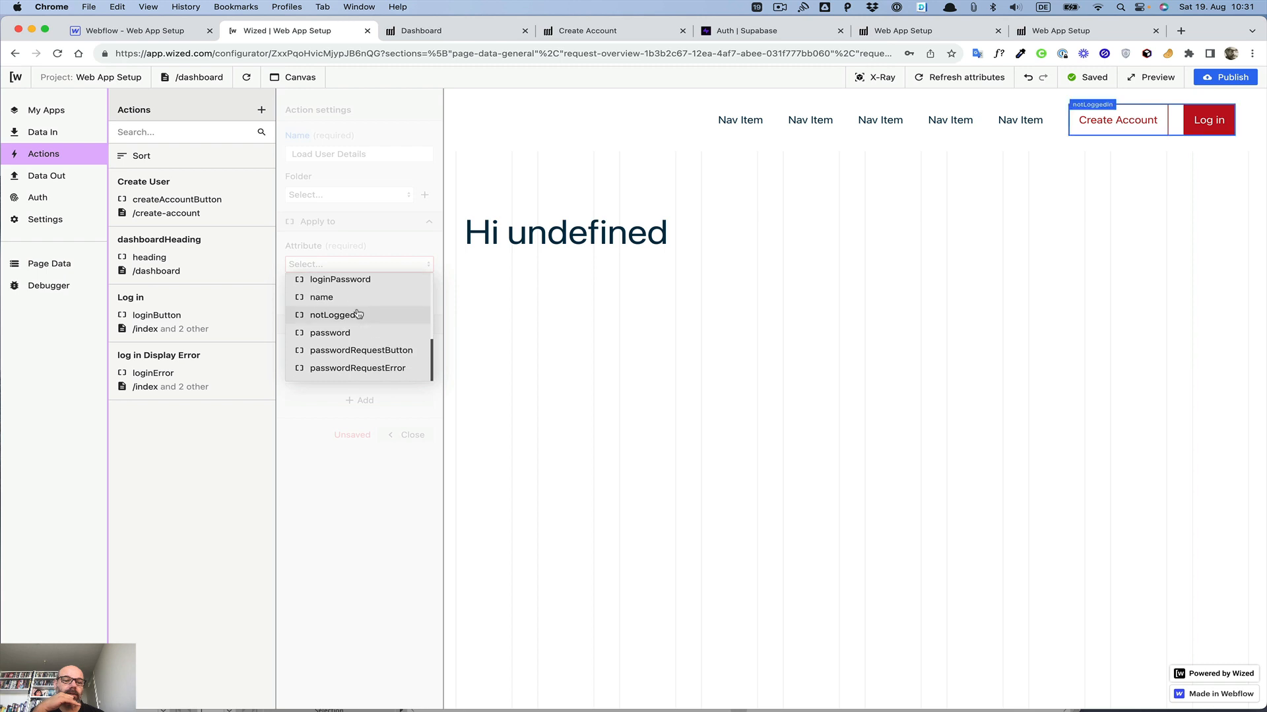
scroll(358, 314, up, 3)
scroll(356, 310, down, 1)
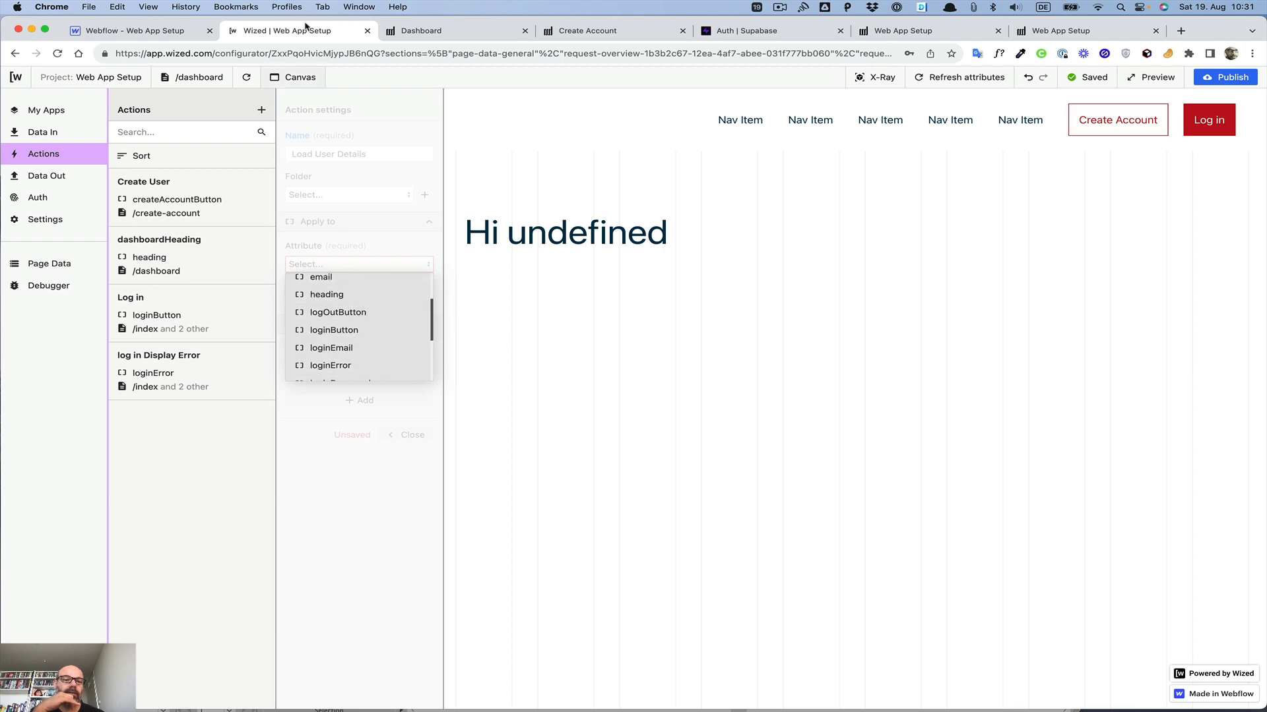
Step: Switch to Webflow and publish the site to the web-app-setup.webflow.io staging domain
click(169, 33)
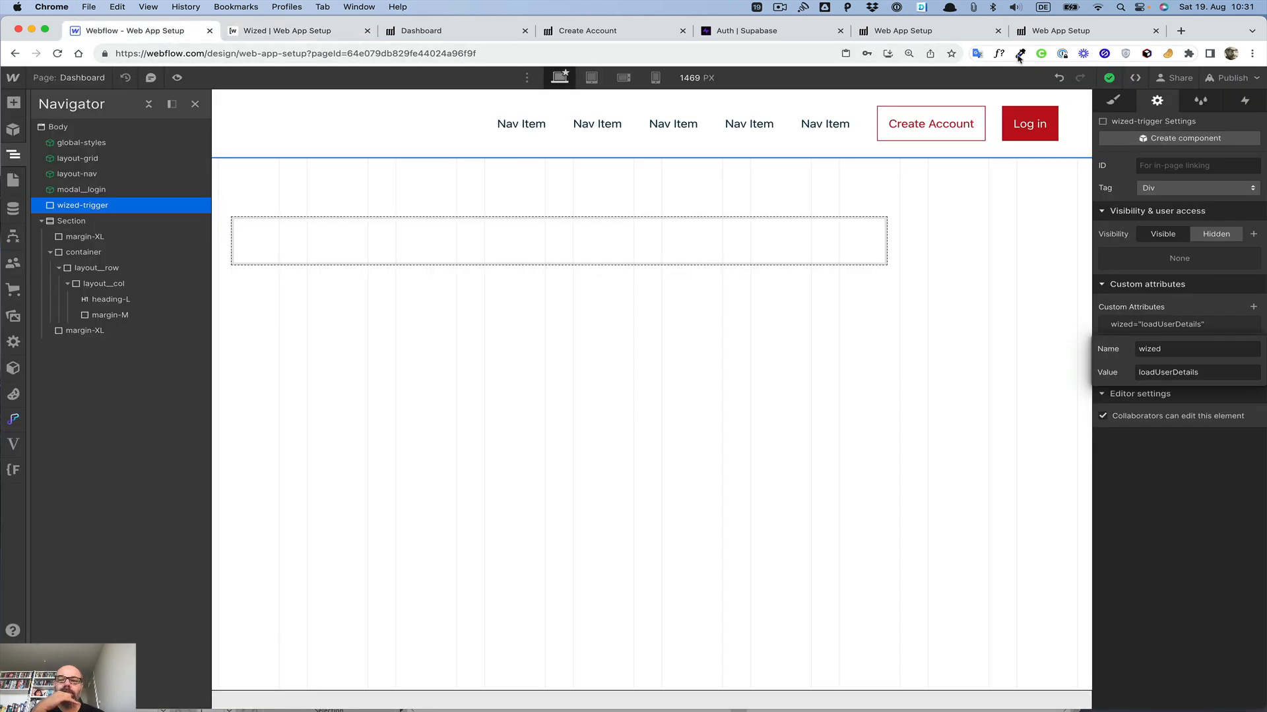
click(1242, 80)
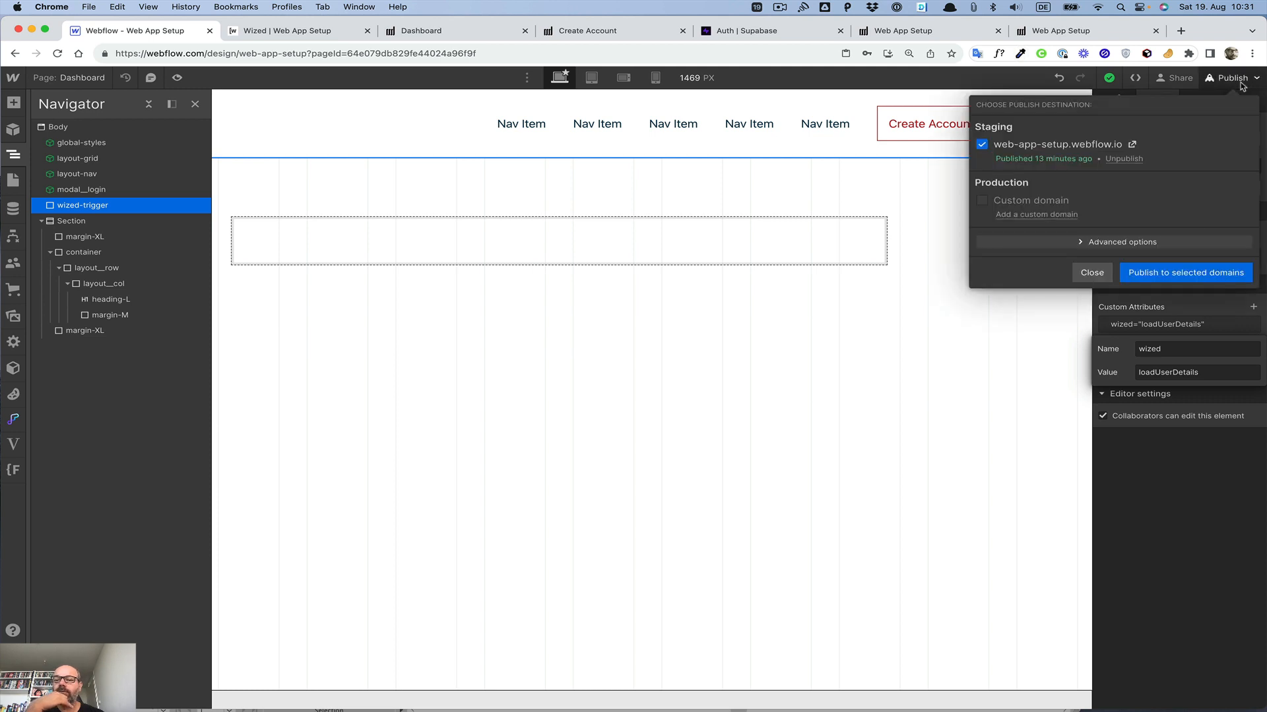
click(1186, 270)
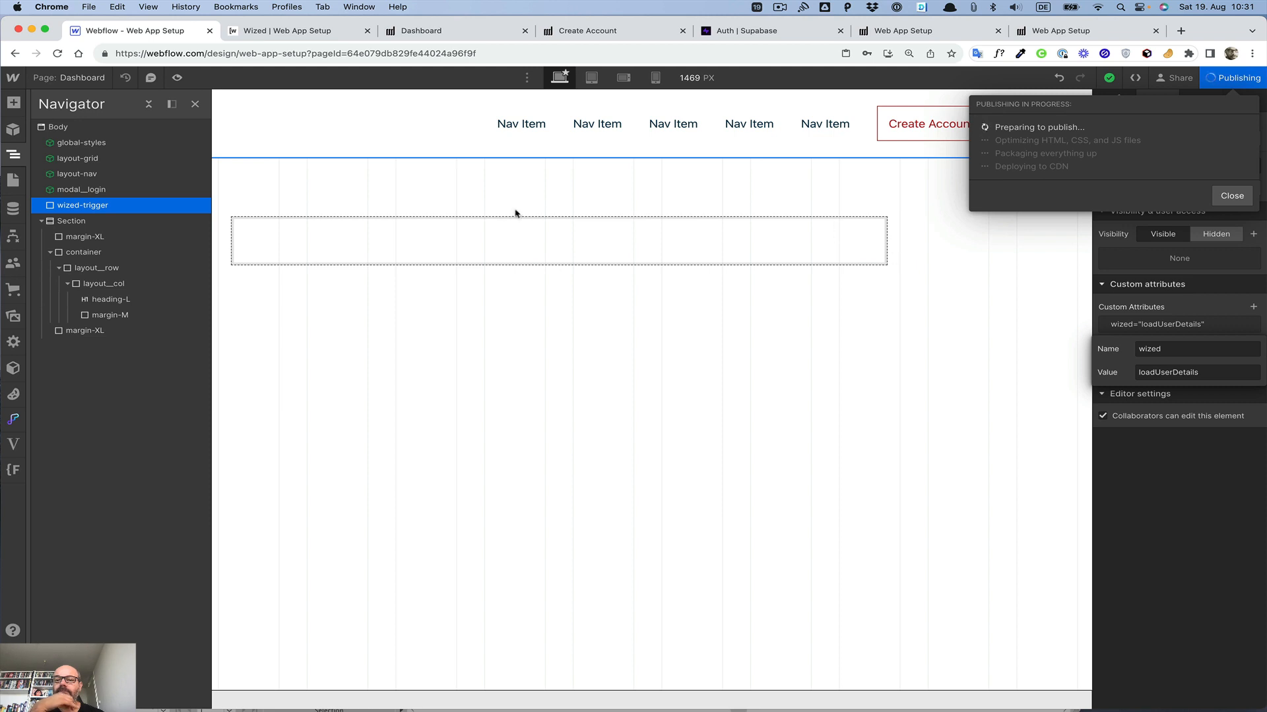
Step: Return to Wized, reload the canvas, refresh the attributes and apply the action to the loadUserDetails attribute
click(310, 31)
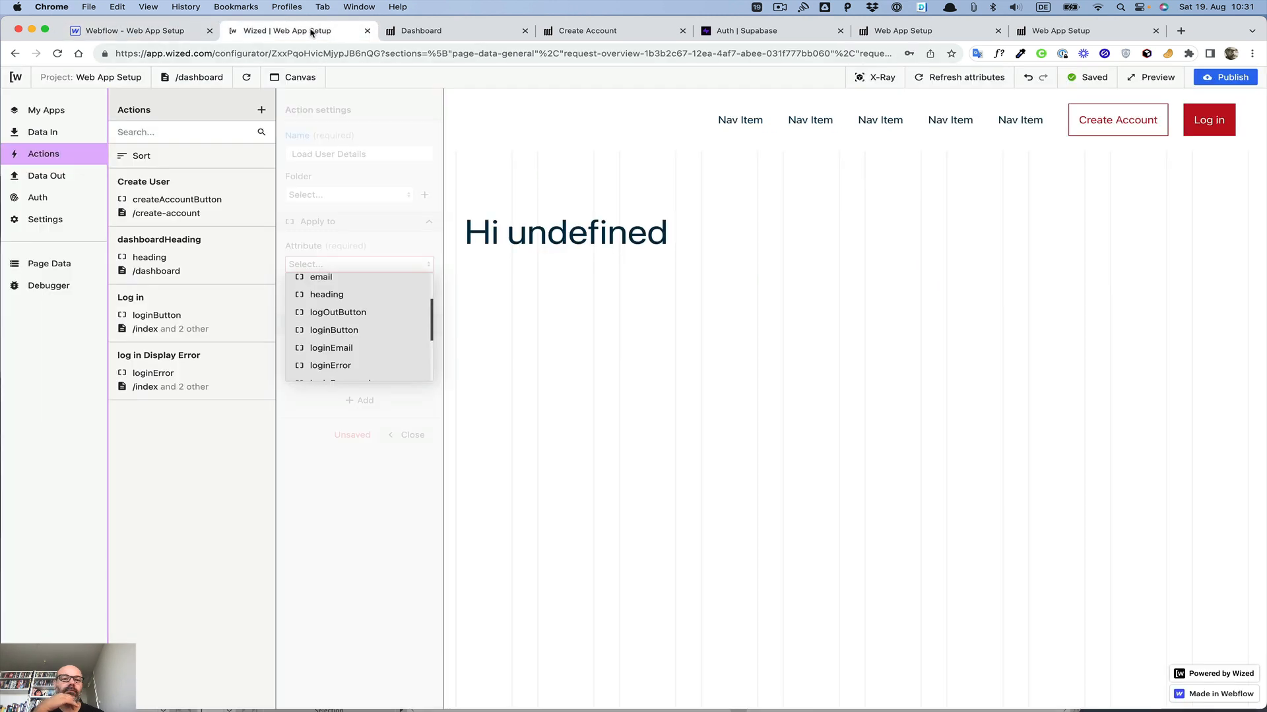
click(246, 78)
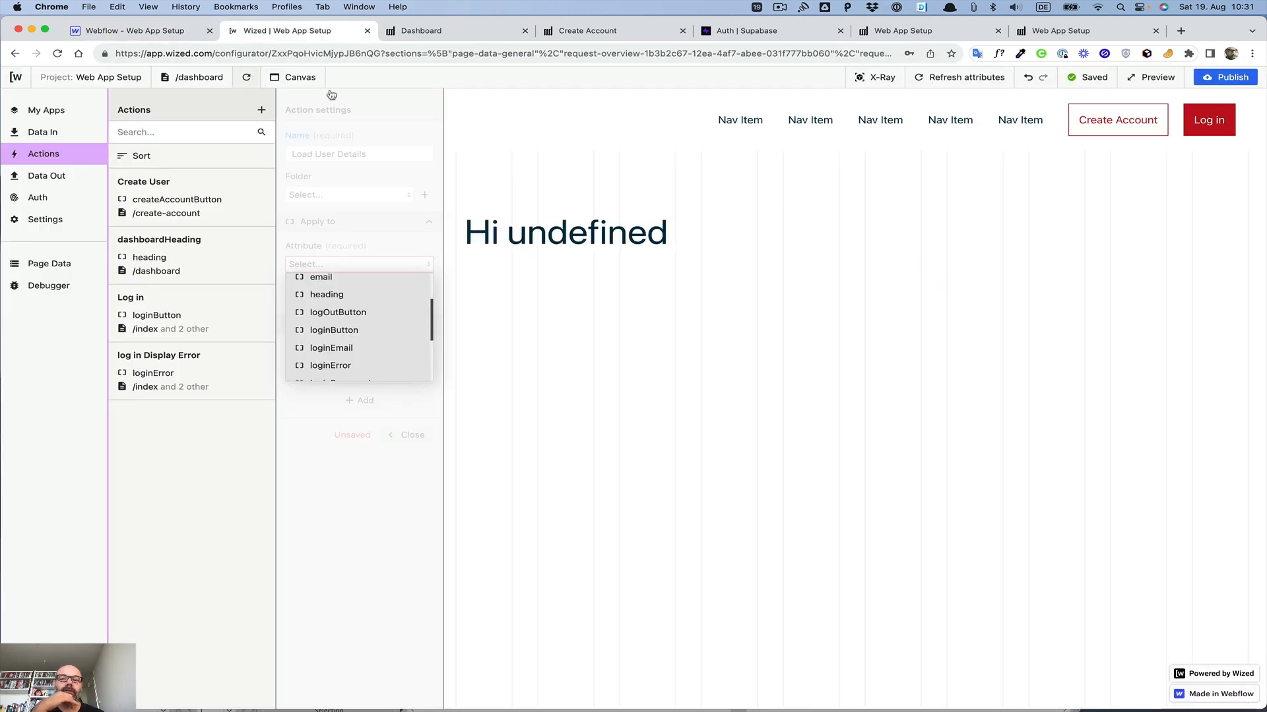
click(985, 84)
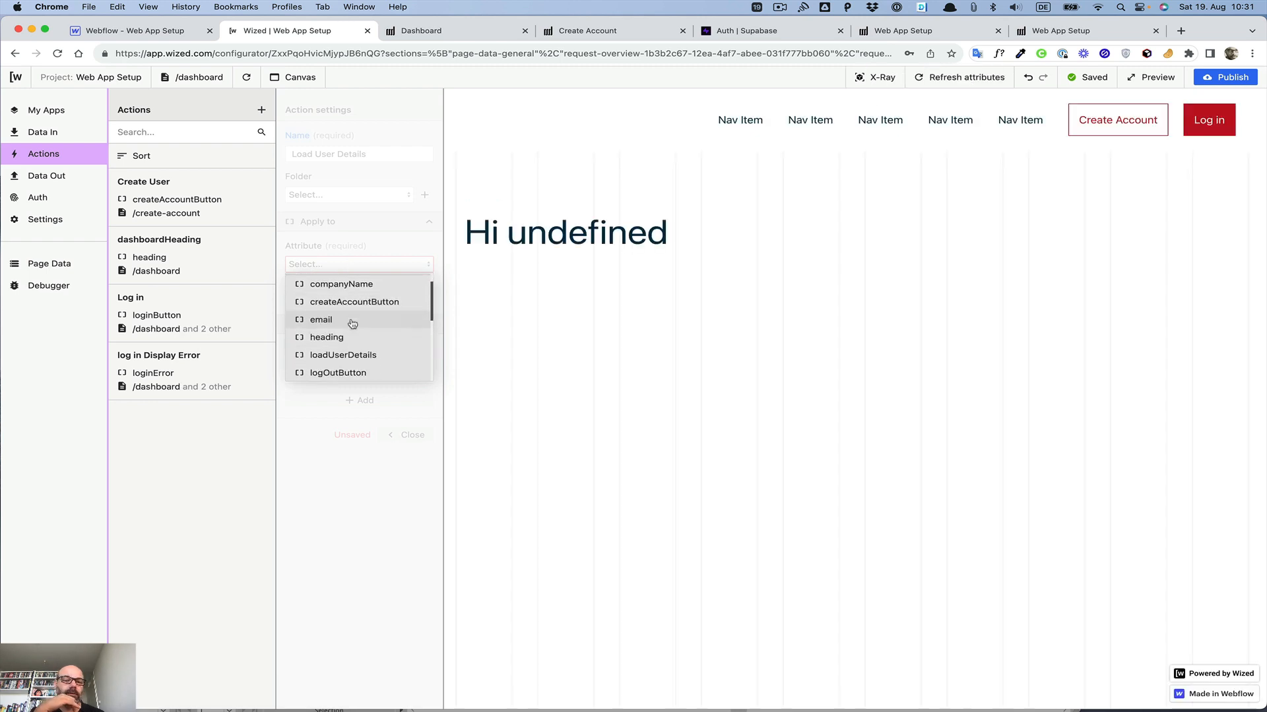
scroll(351, 326, down, 2)
click(351, 326)
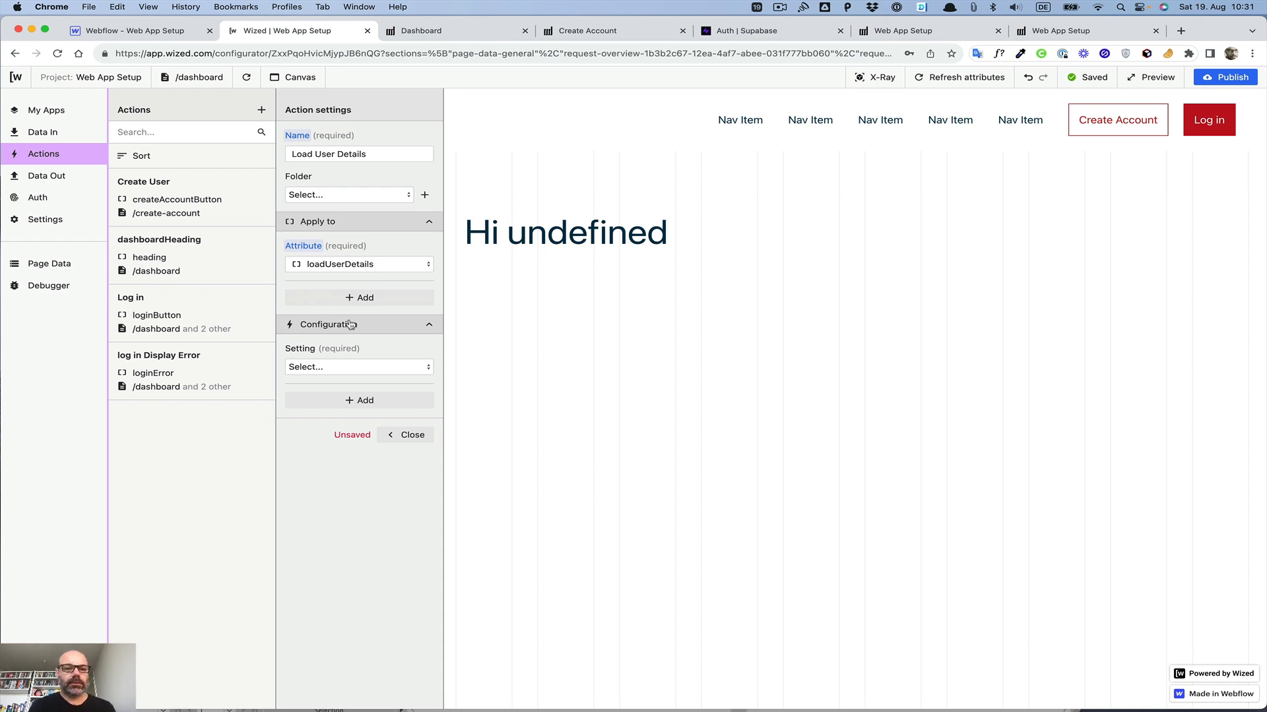
Step: Browse the available configuration settings for the Load User Details action
click(339, 370)
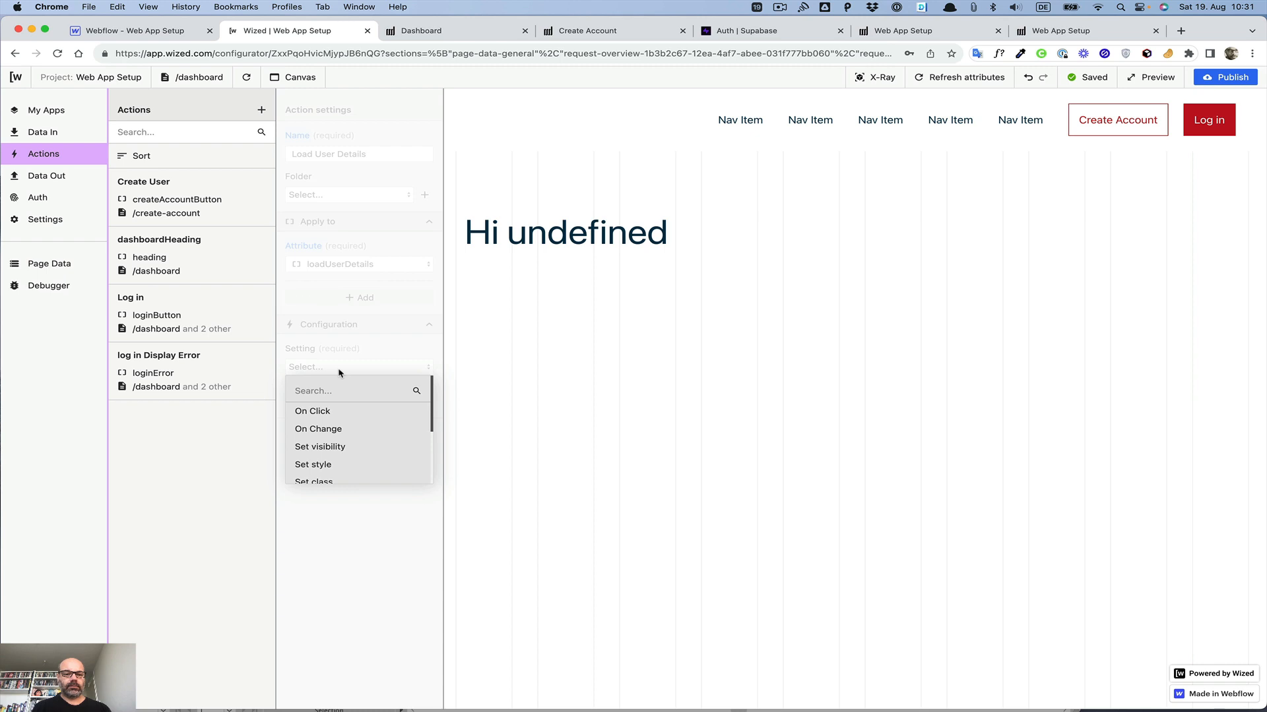
scroll(334, 431, down, 1)
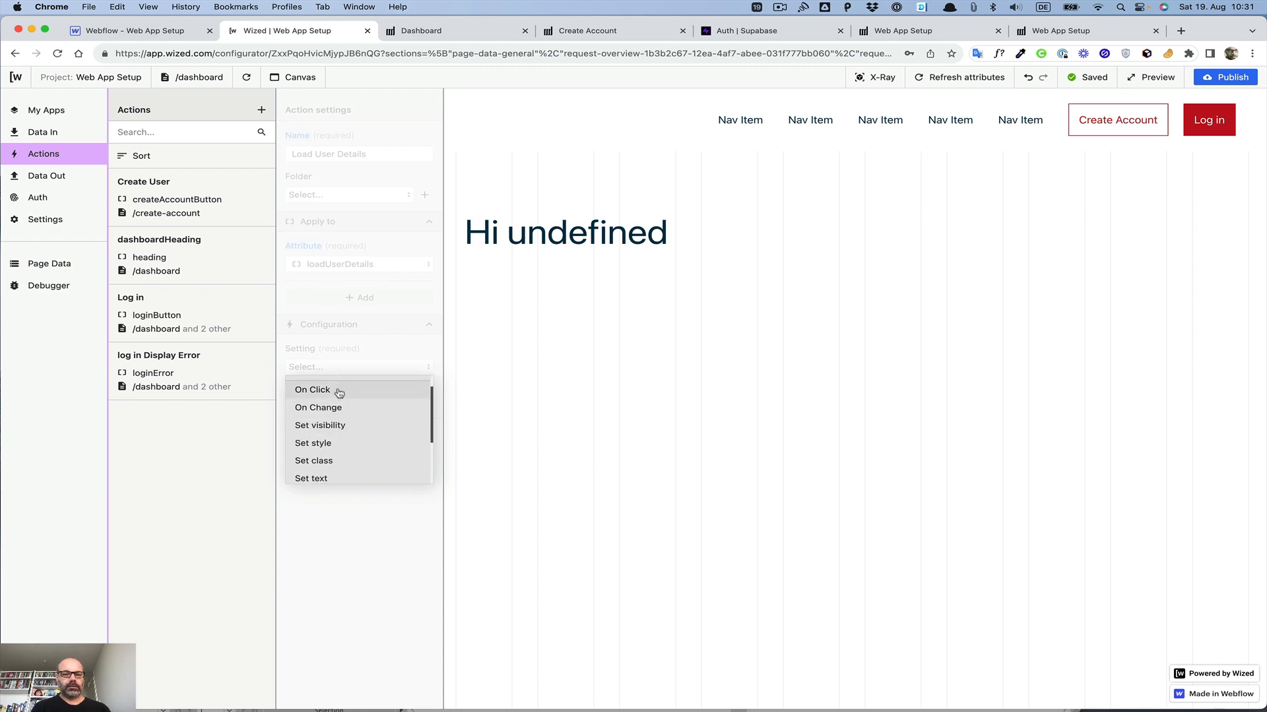
scroll(339, 393, down, 3)
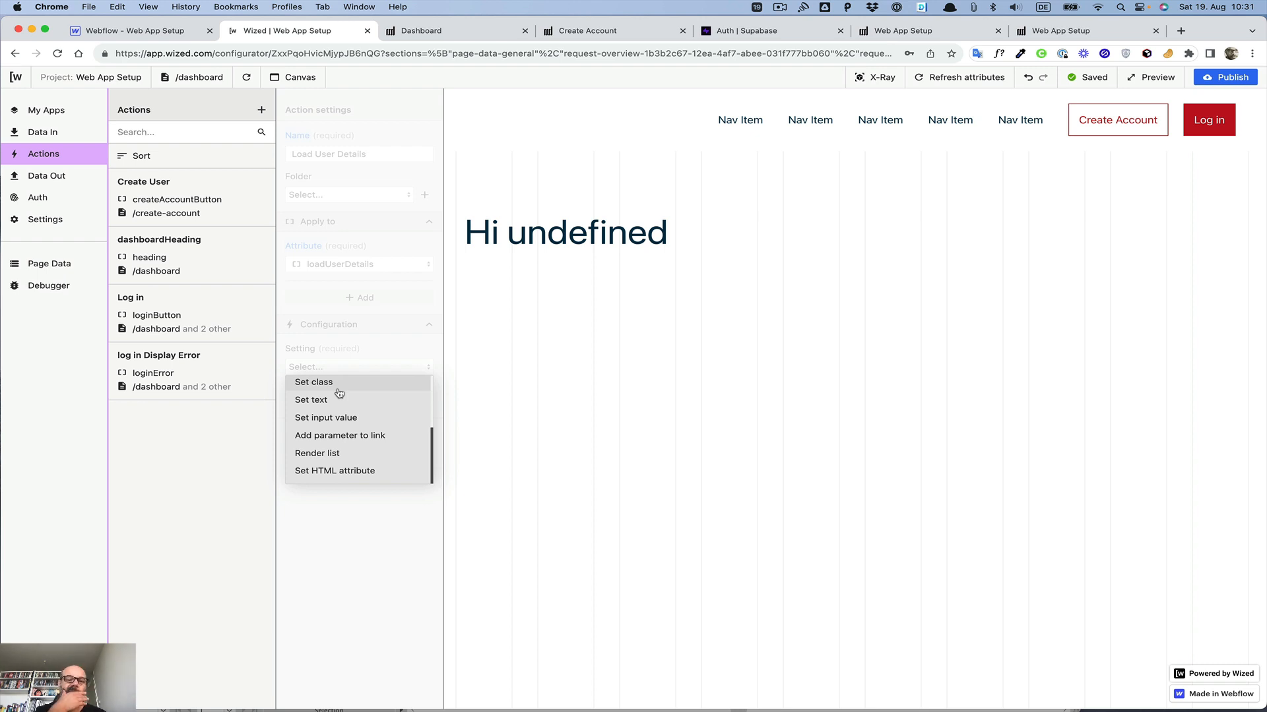
scroll(340, 476, up, 2)
scroll(340, 476, up, 3)
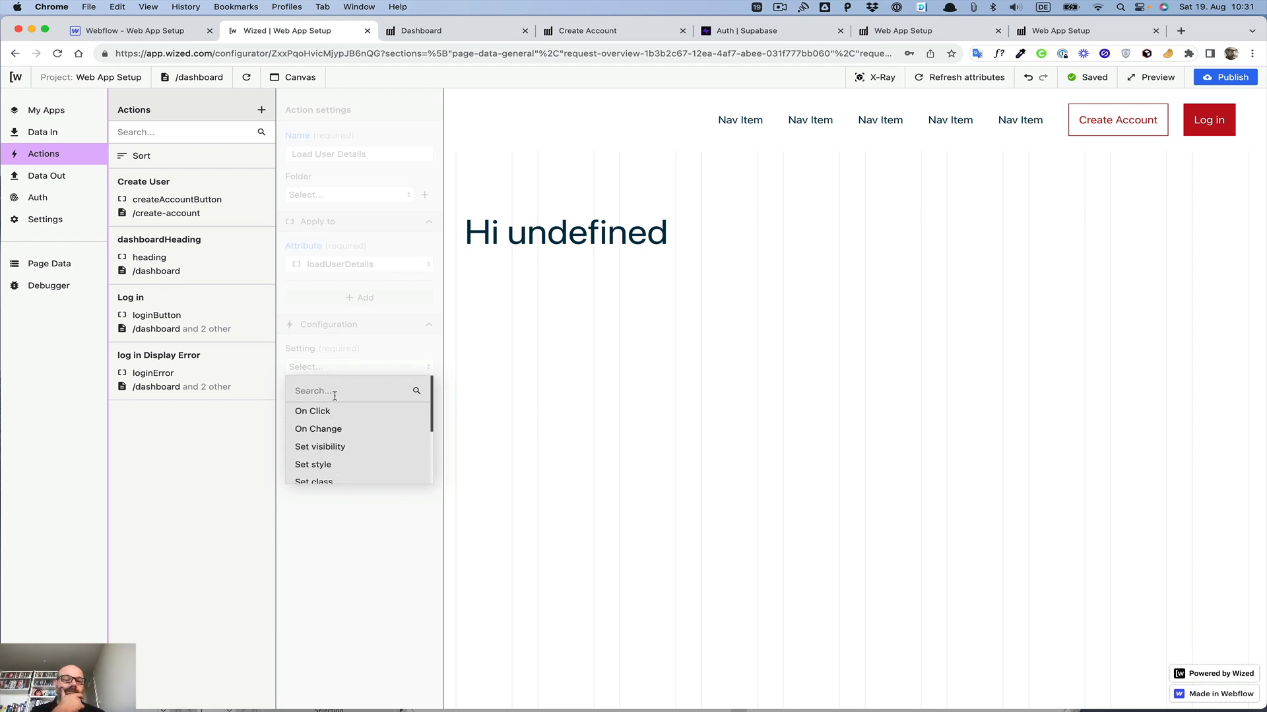
scroll(323, 403, down, 1)
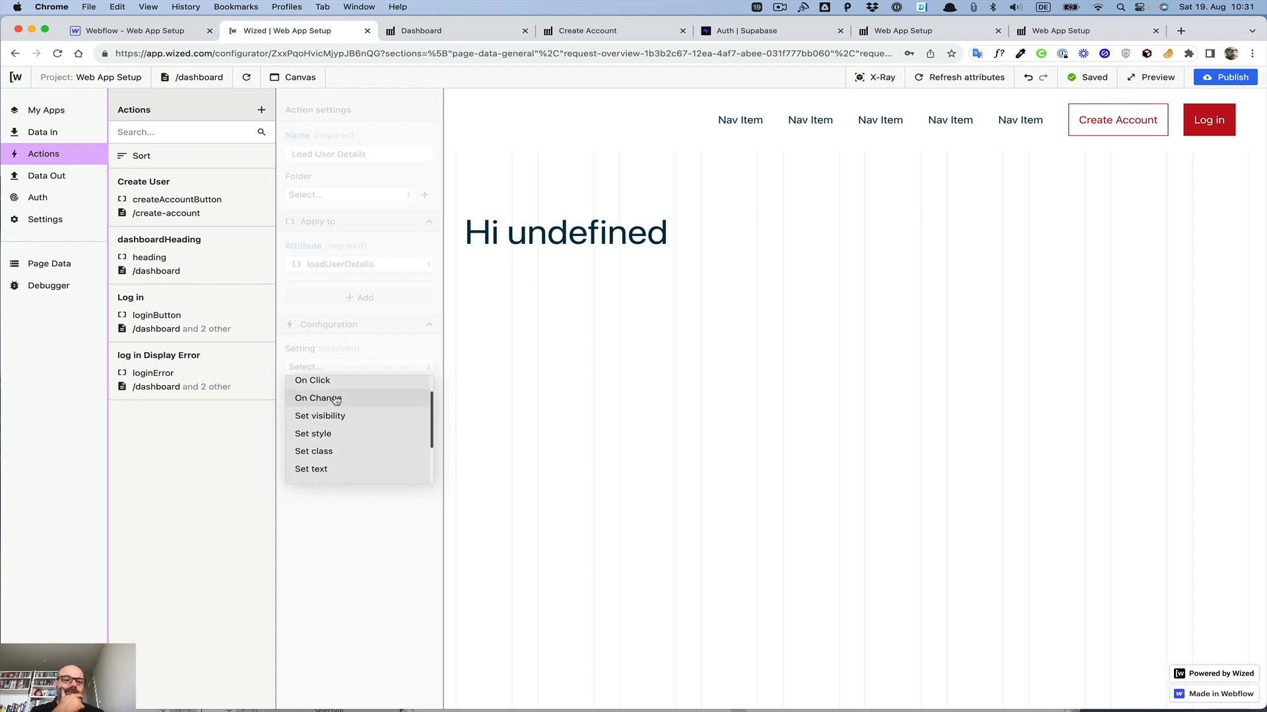
scroll(323, 402, up, 1)
click(320, 297)
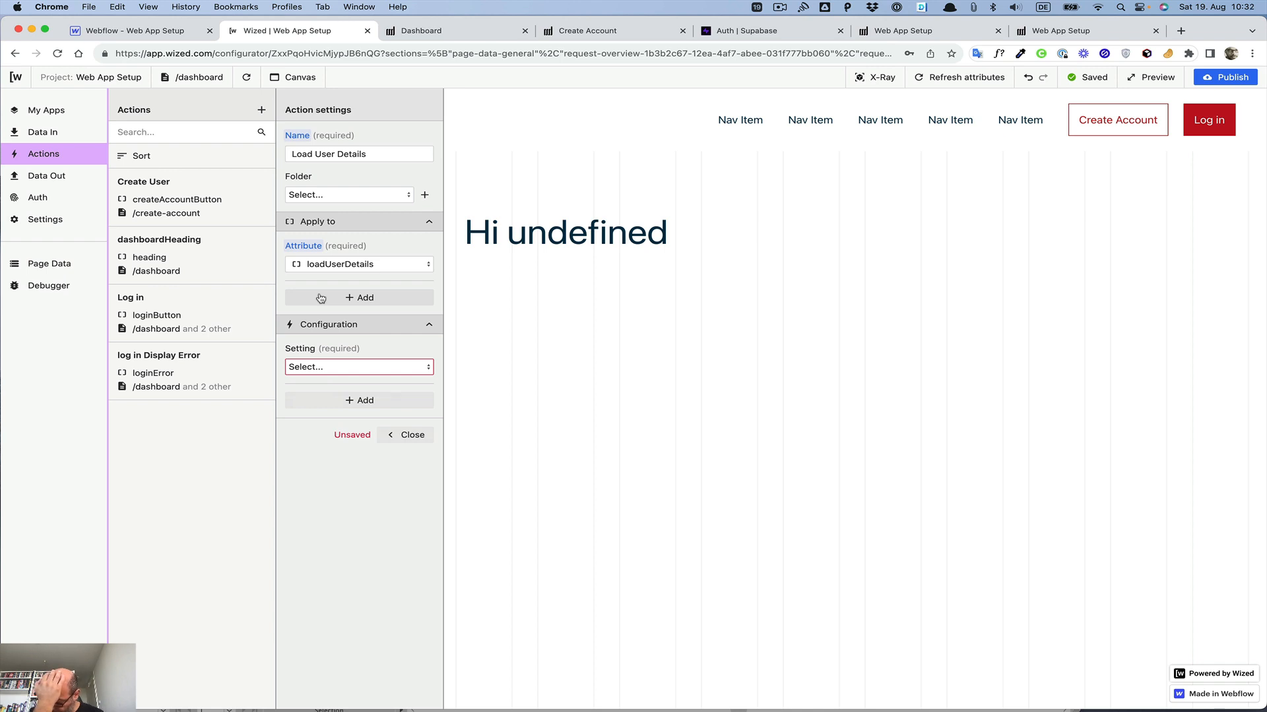
click(340, 367)
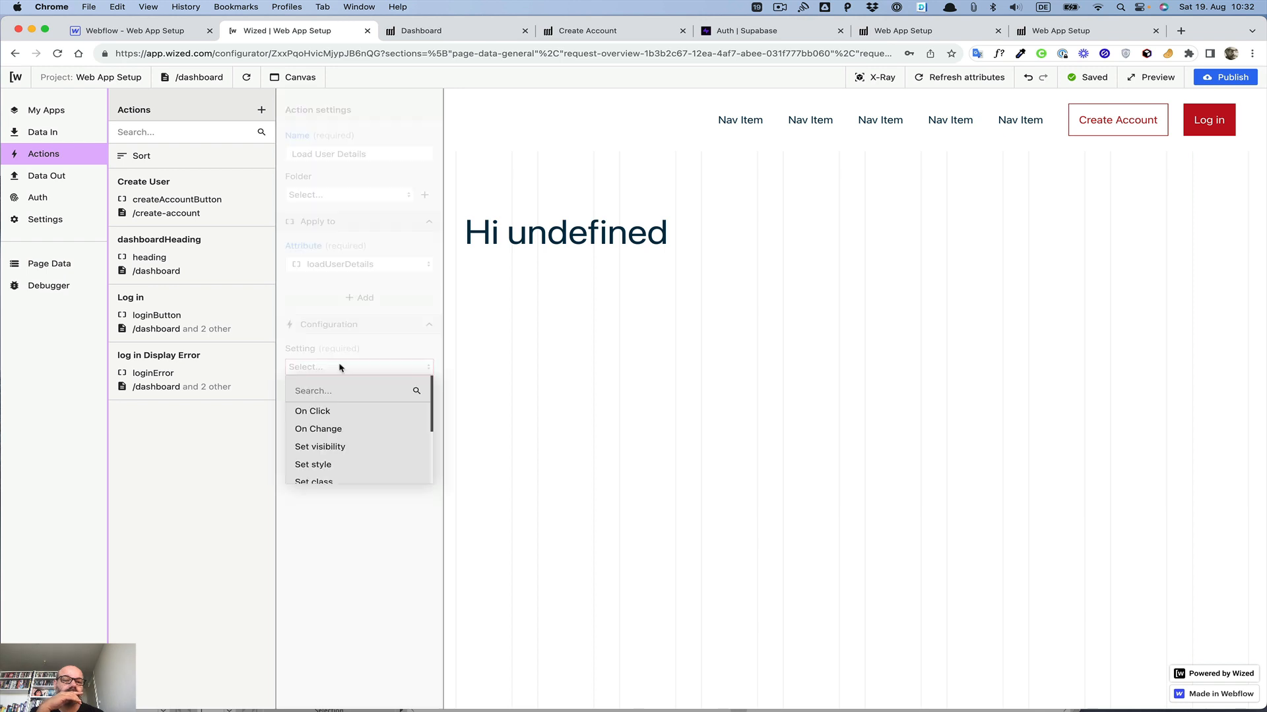
scroll(340, 388, down, 1)
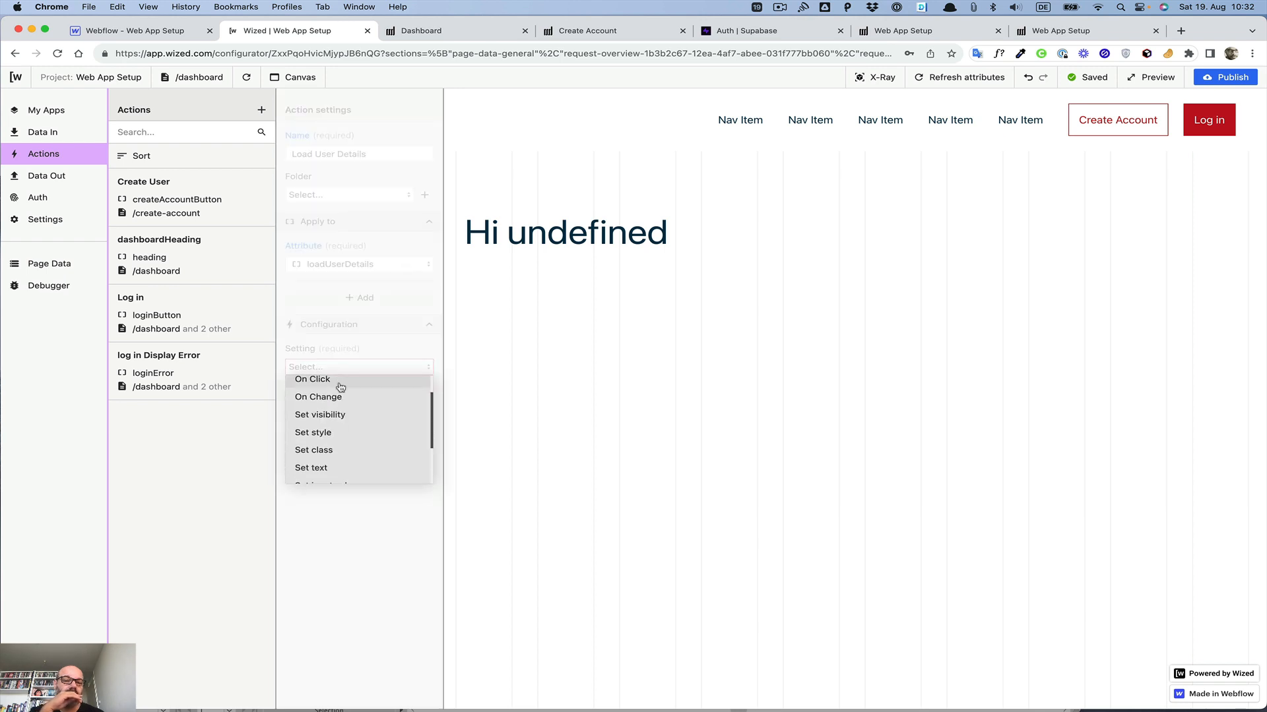
scroll(340, 387, down, 3)
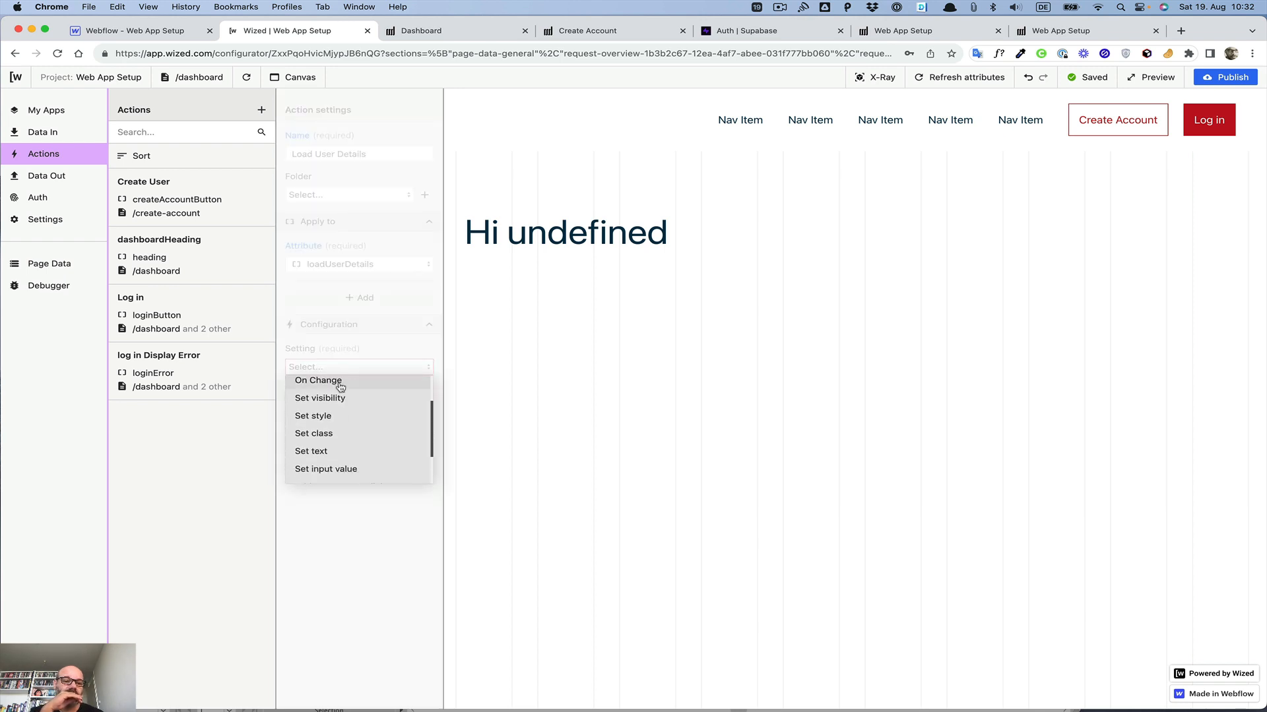
scroll(340, 387, down, 1)
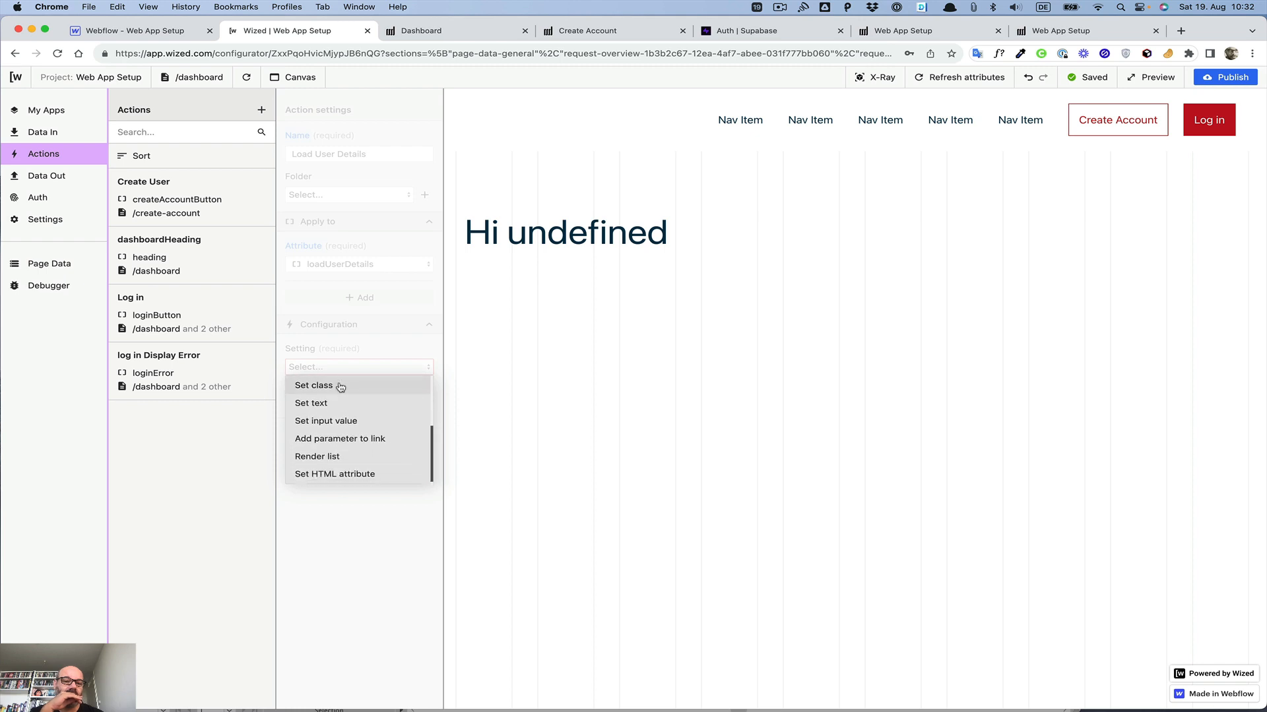
click(340, 545)
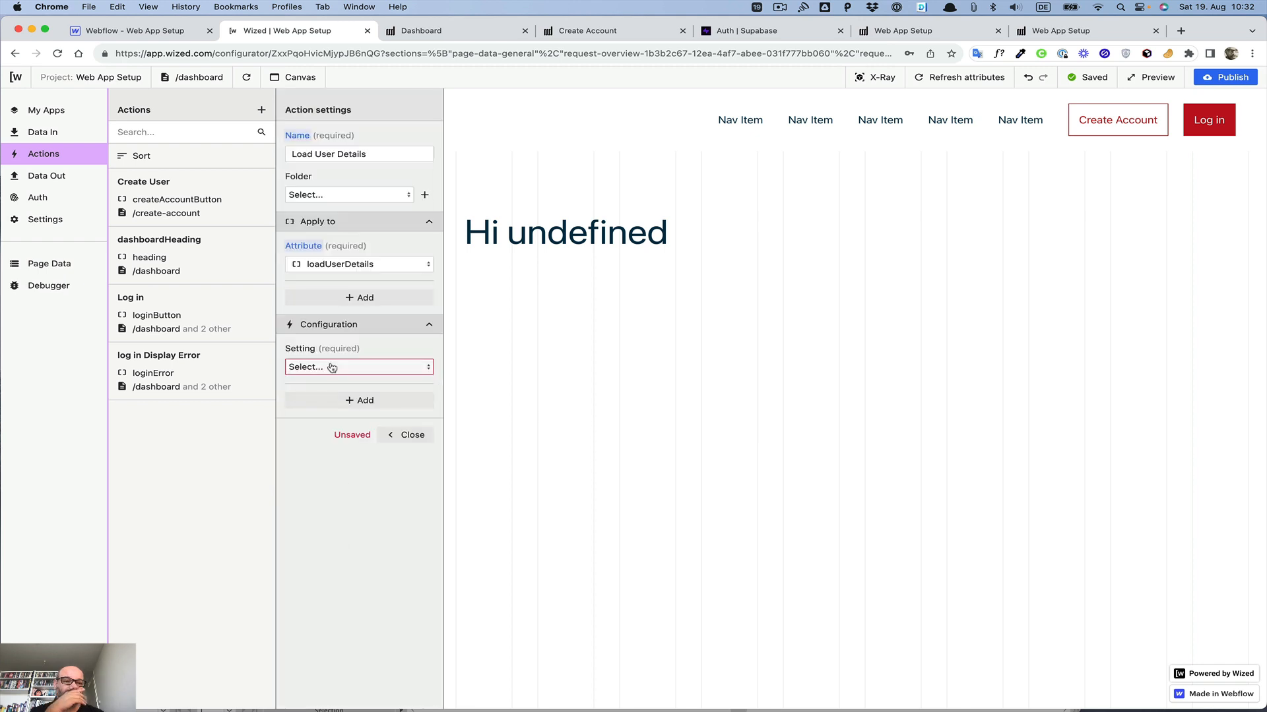
Step: Open the Get User Details request in the Data In section
click(43, 132)
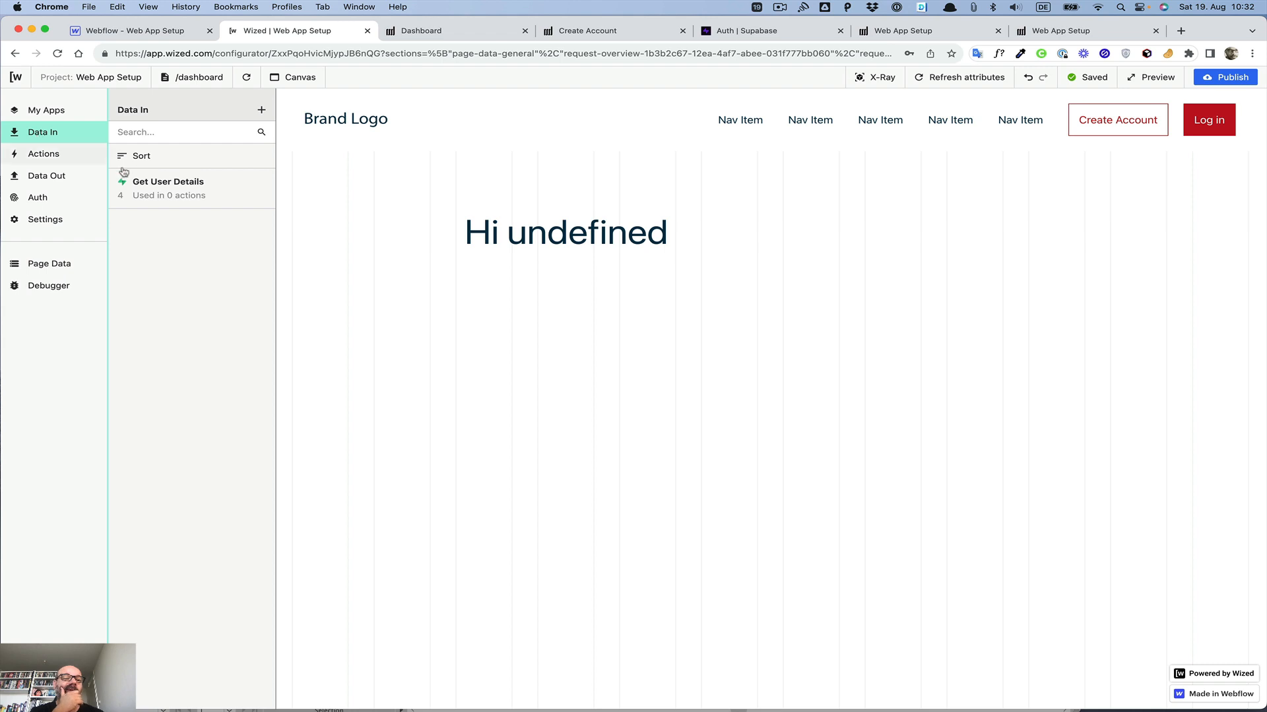
click(148, 185)
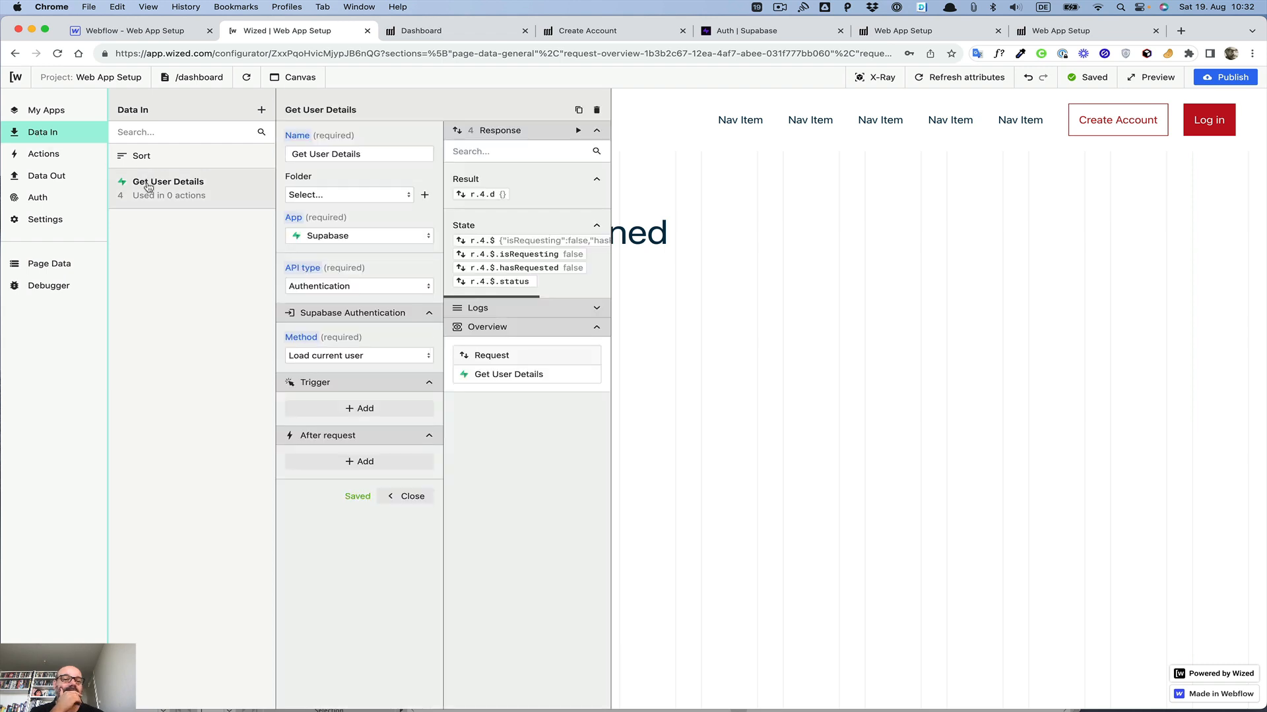
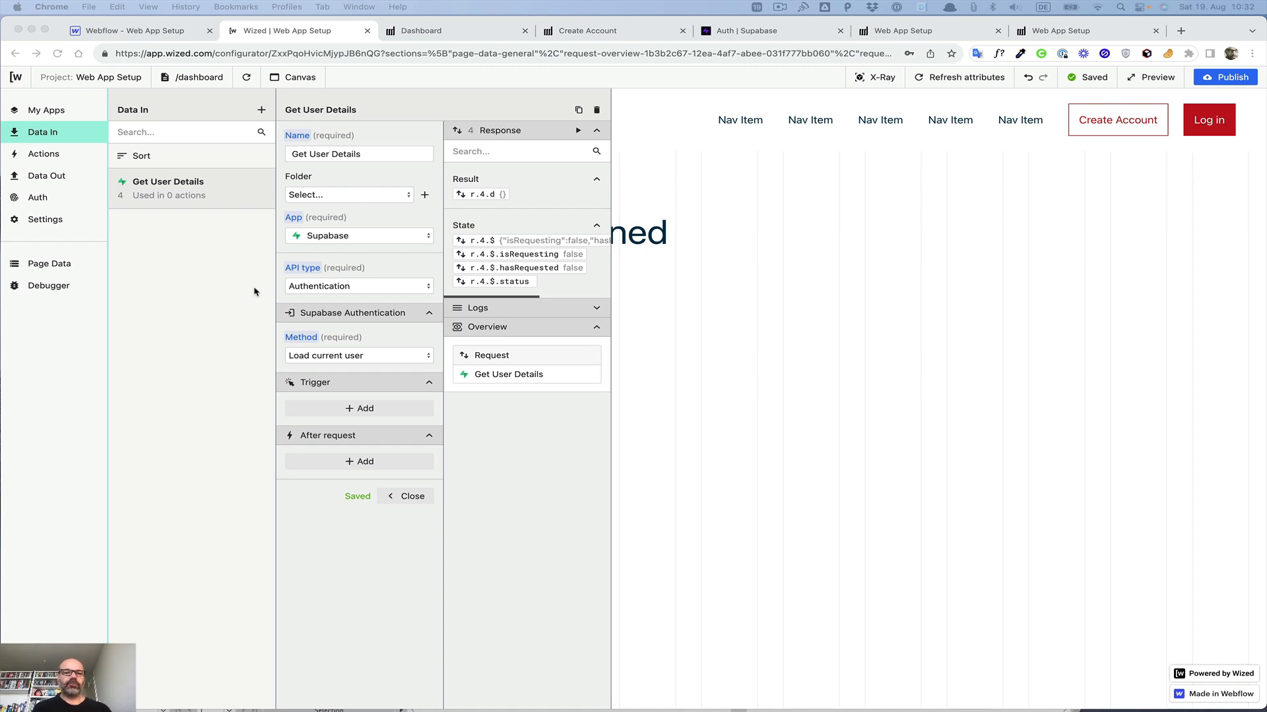
Step: Try switching the Get User Details request to a Supabase Database Get item request on the Users table
click(339, 287)
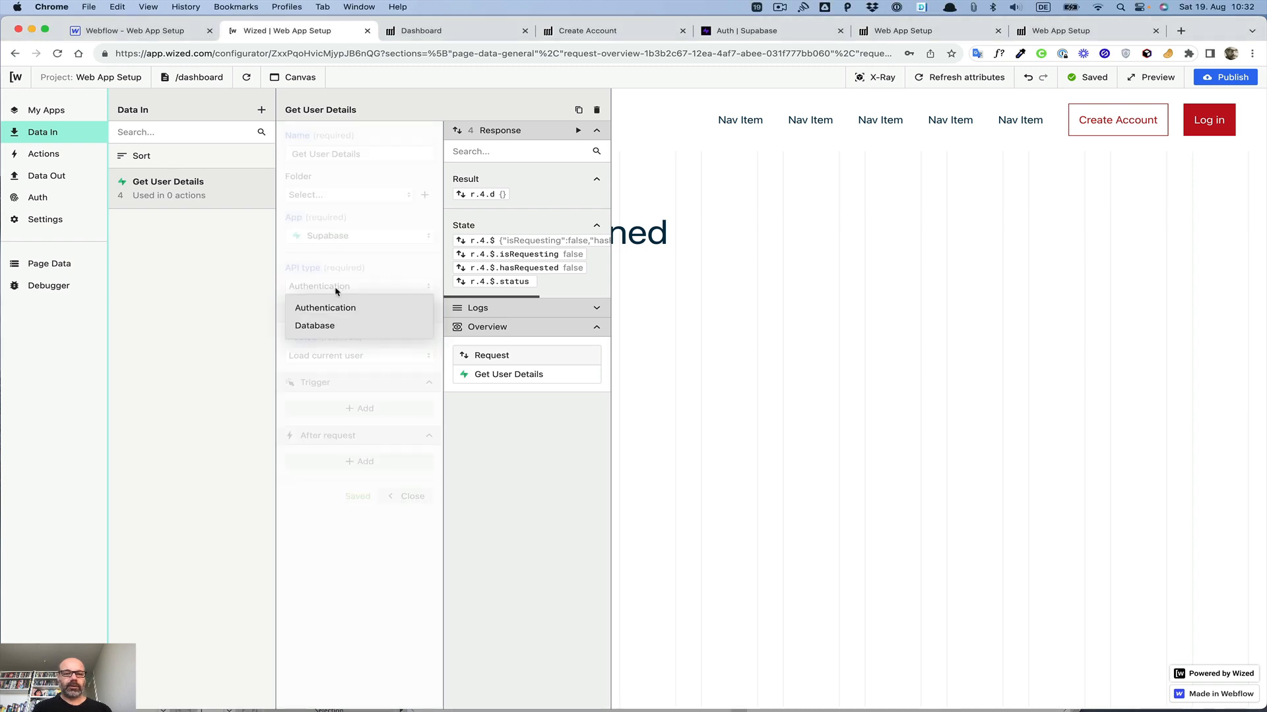
click(316, 326)
click(331, 360)
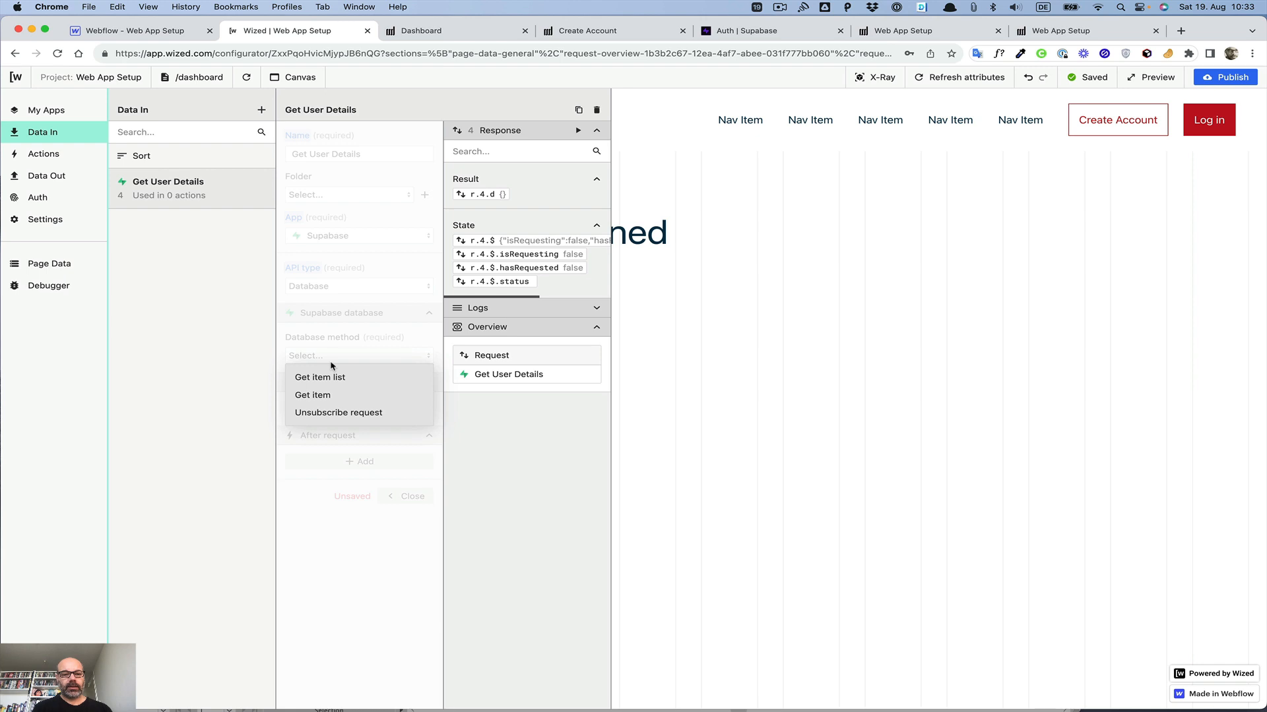
click(314, 400)
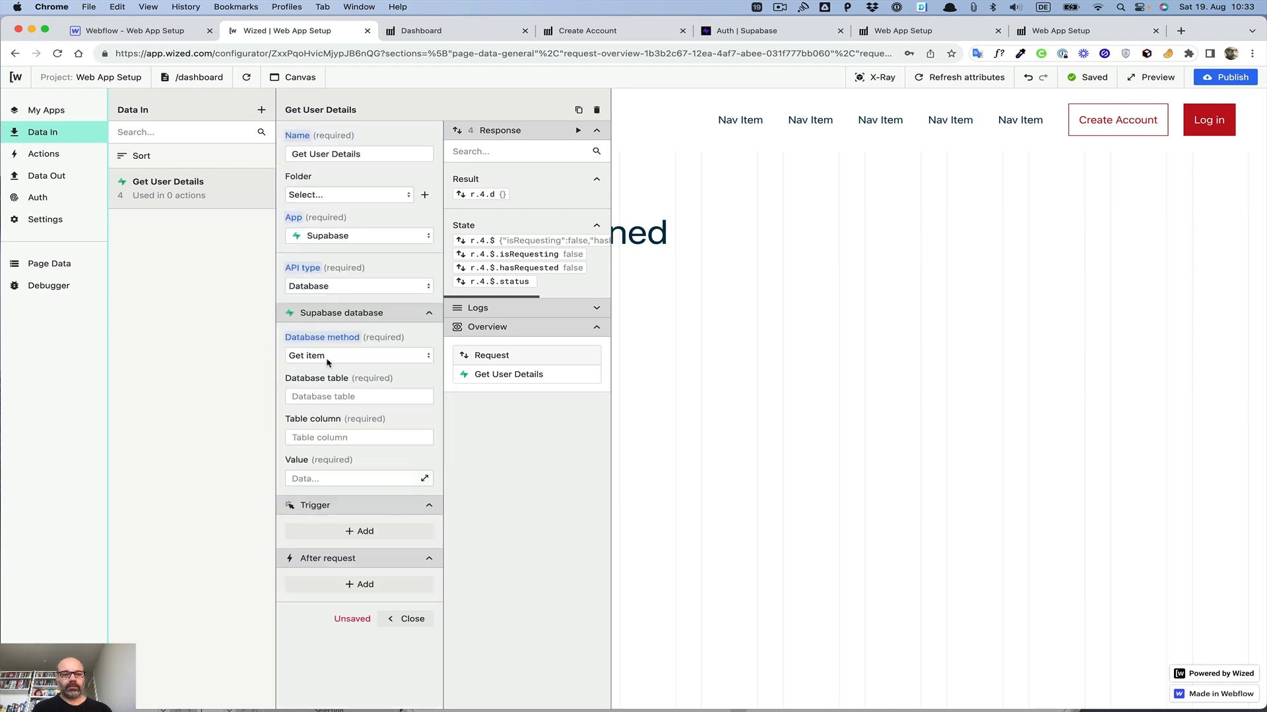
click(326, 398)
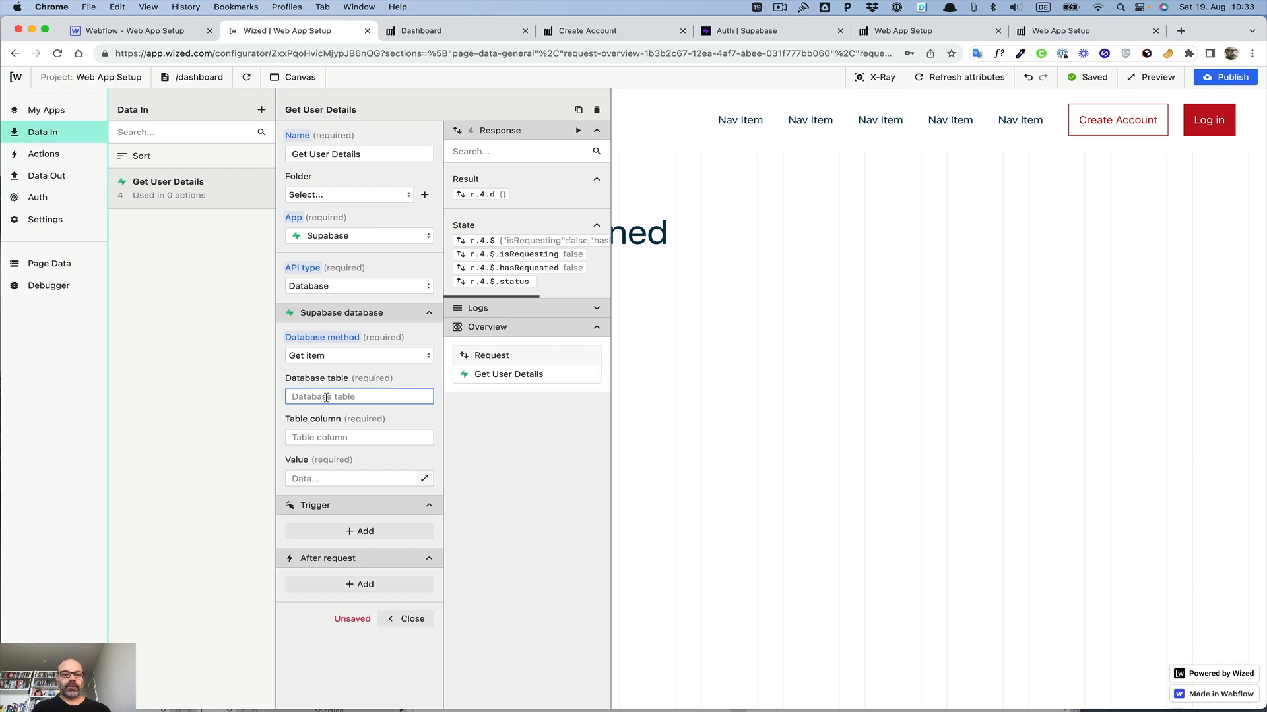
text(Users)
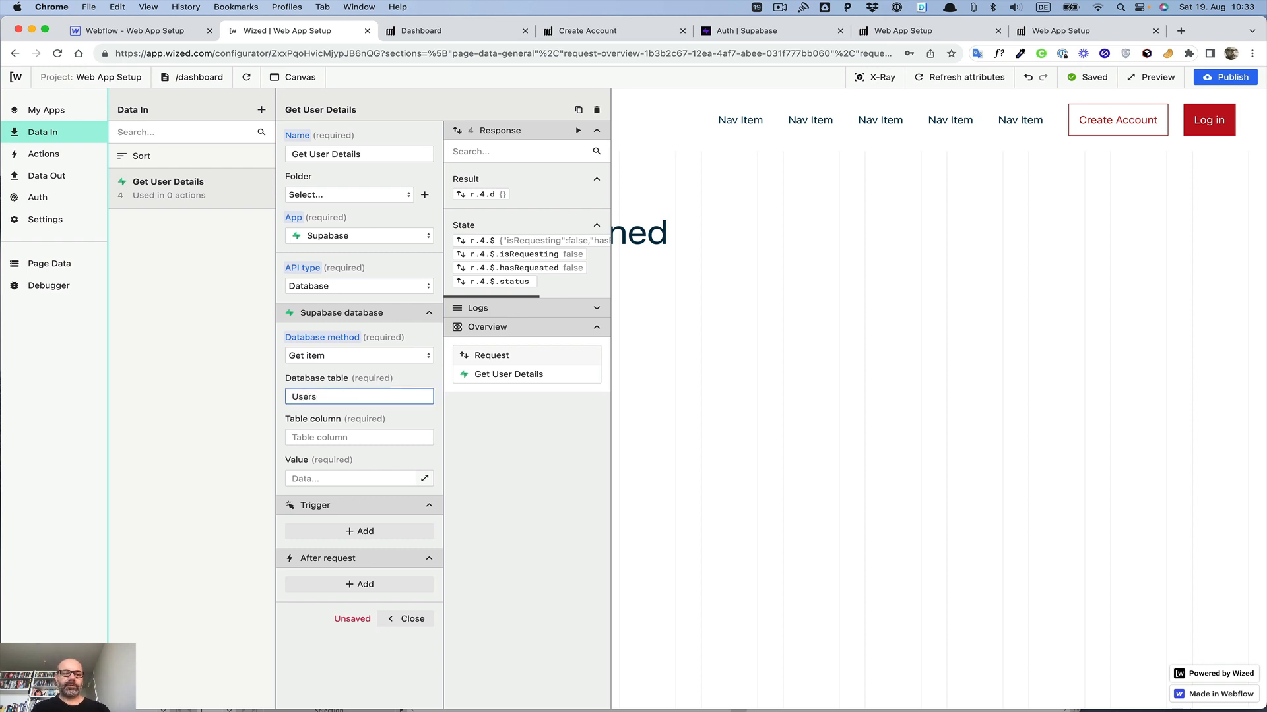
click(319, 439)
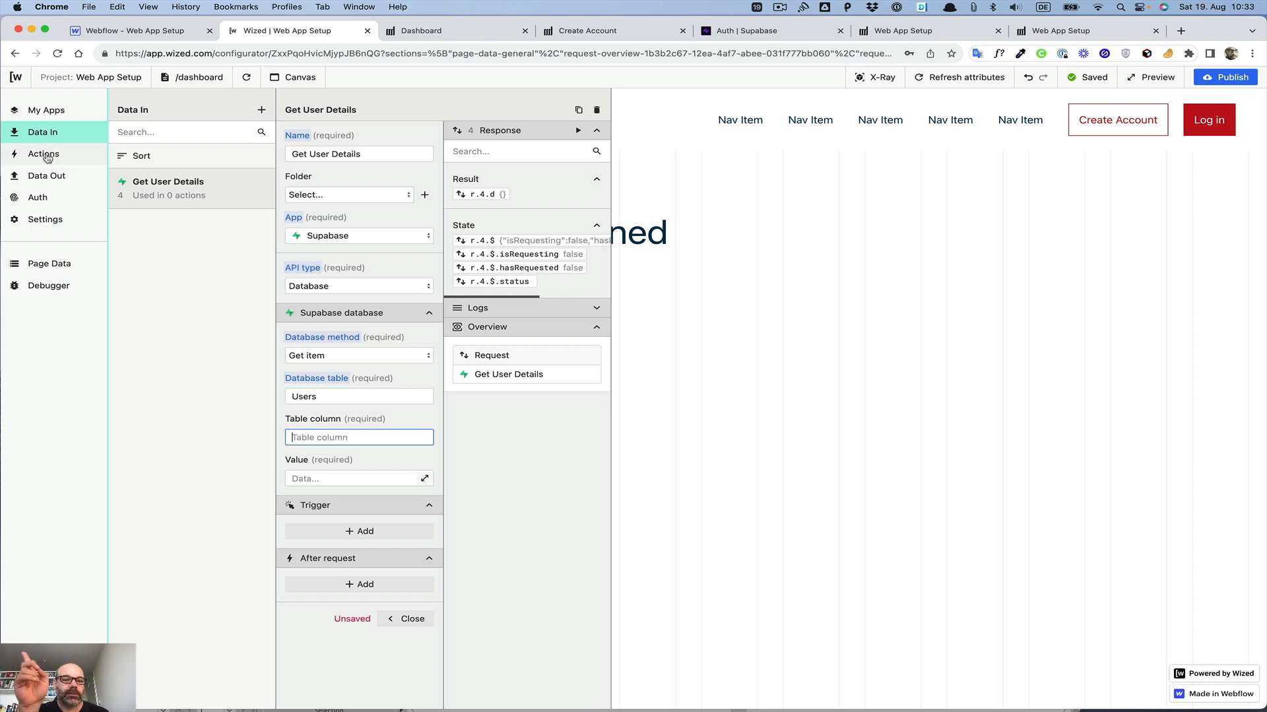
Step: Restore the request to the Authentication API type with the Load current user method
click(314, 286)
click(316, 306)
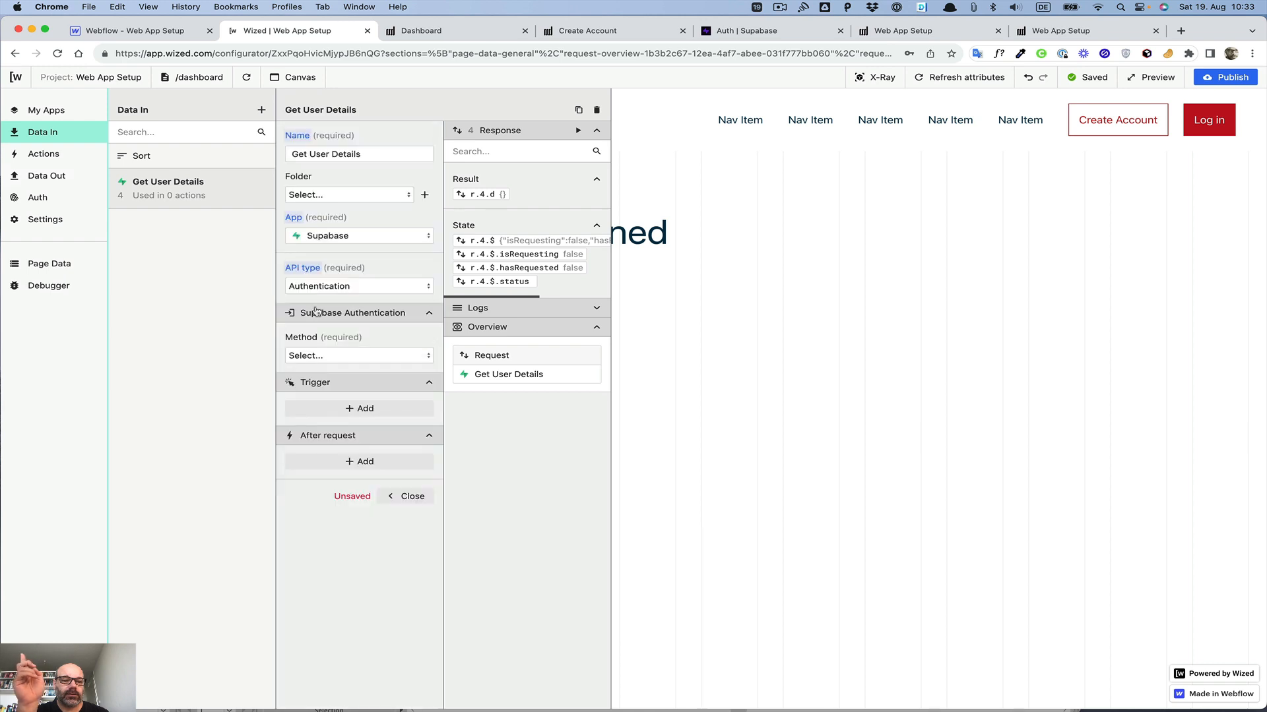
click(325, 356)
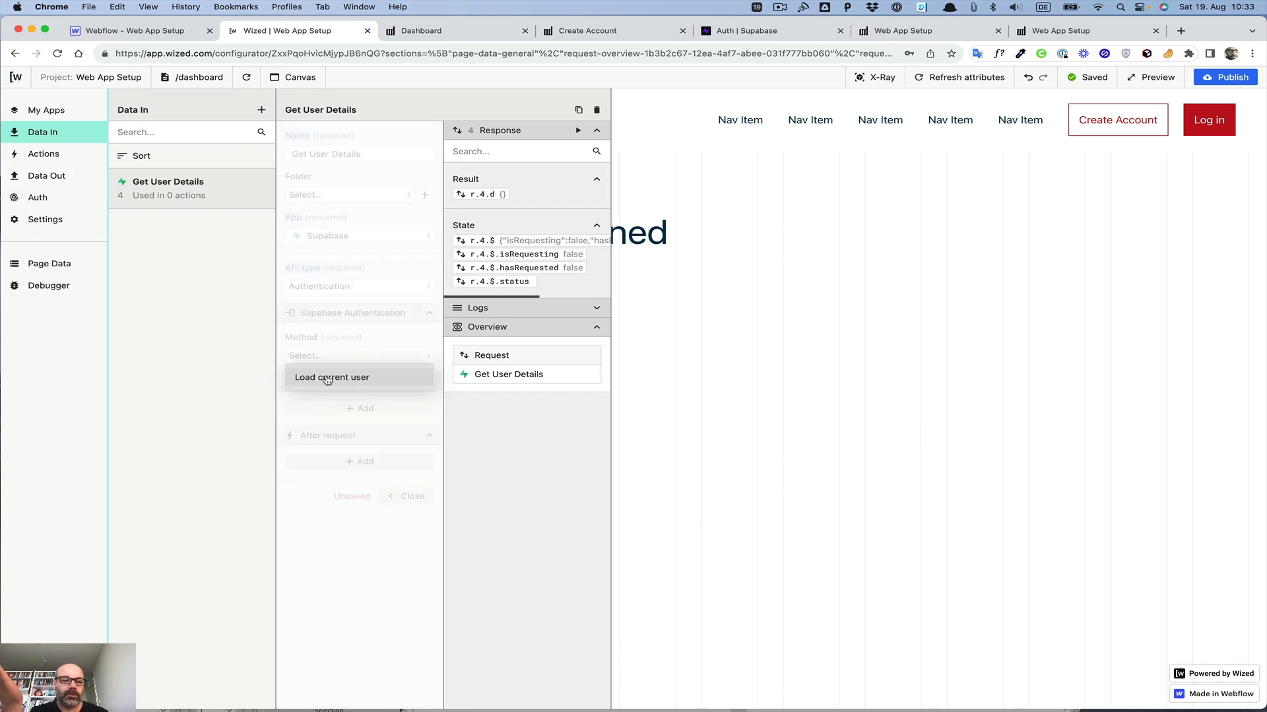
click(326, 374)
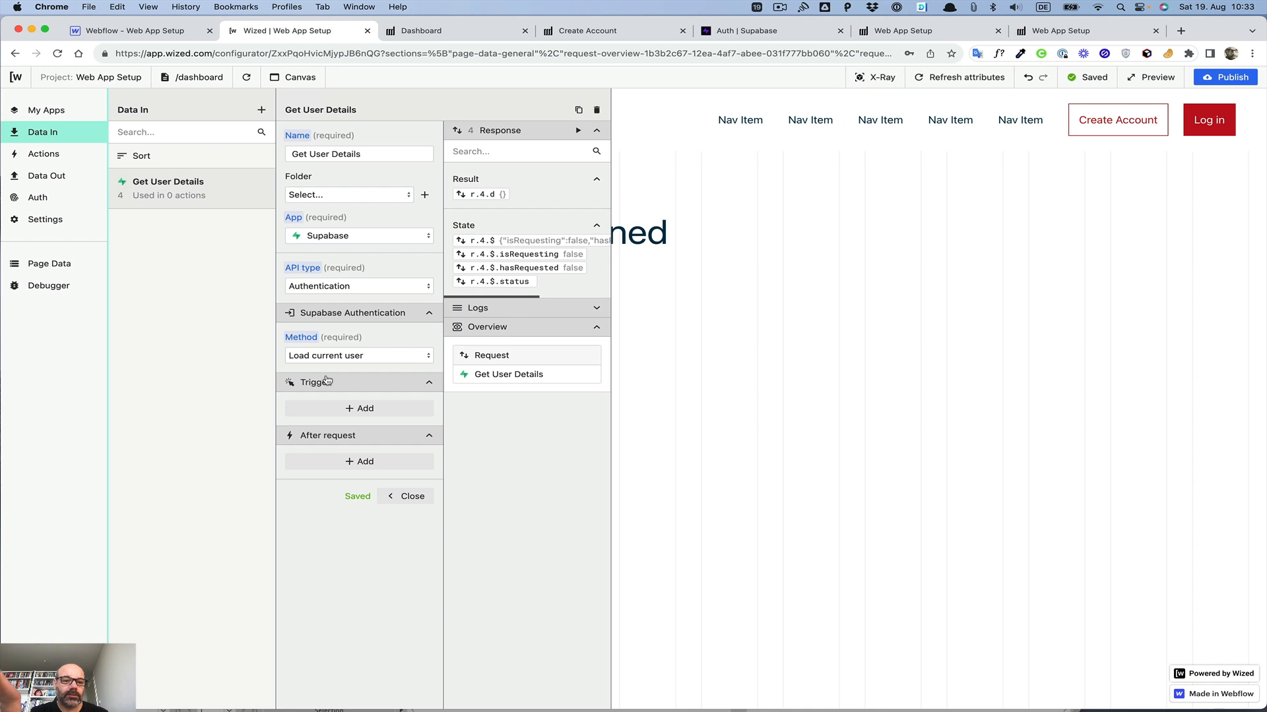
Step: Add an after-request action that performs the Get User Details request
click(361, 461)
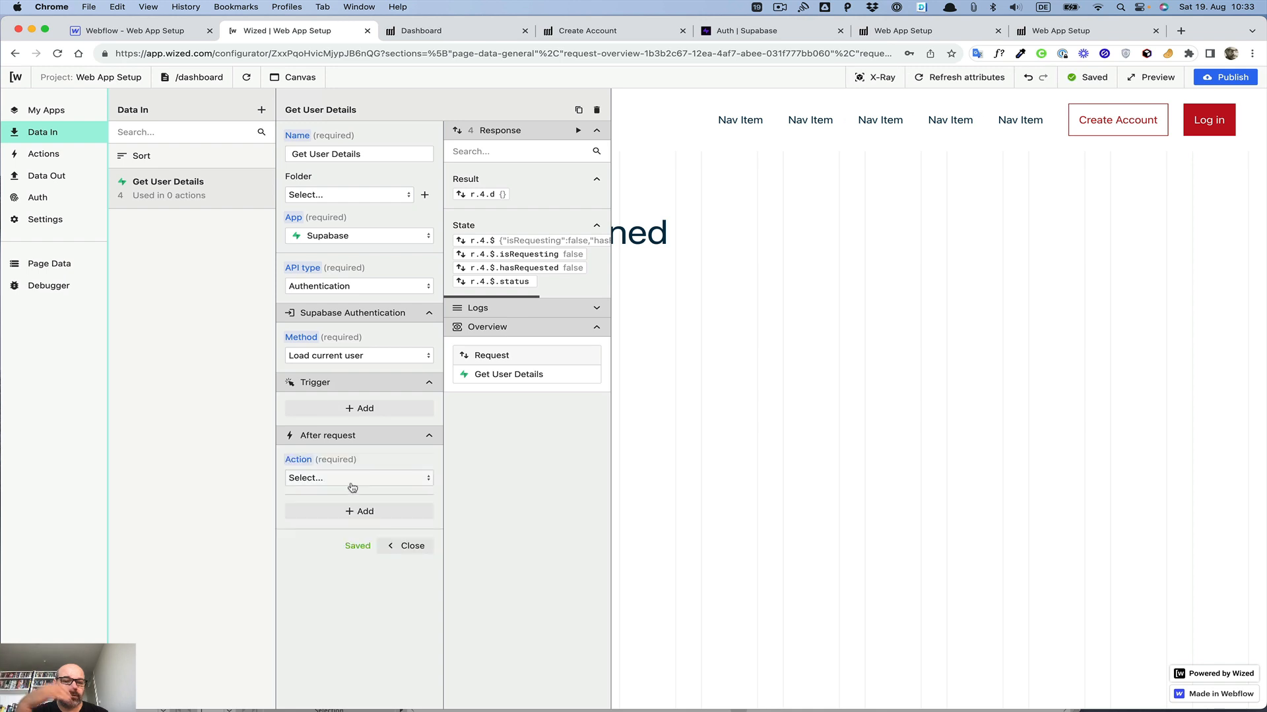
click(351, 480)
click(291, 500)
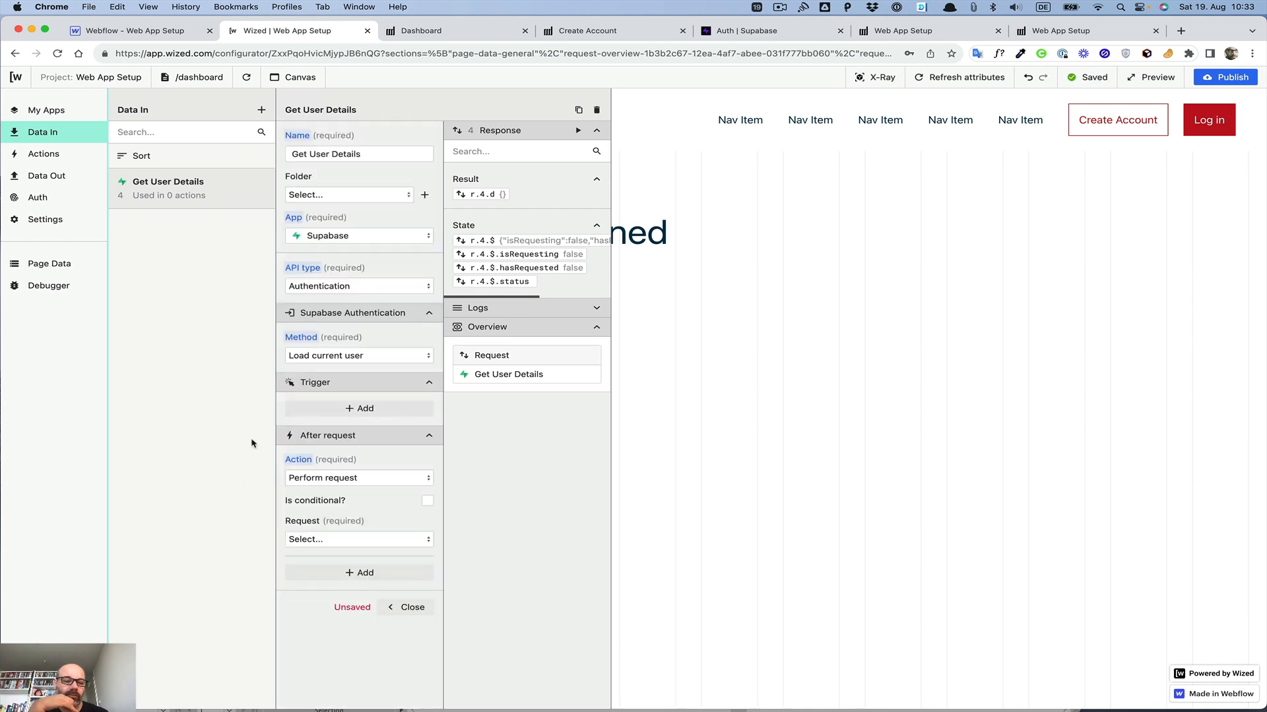
click(322, 538)
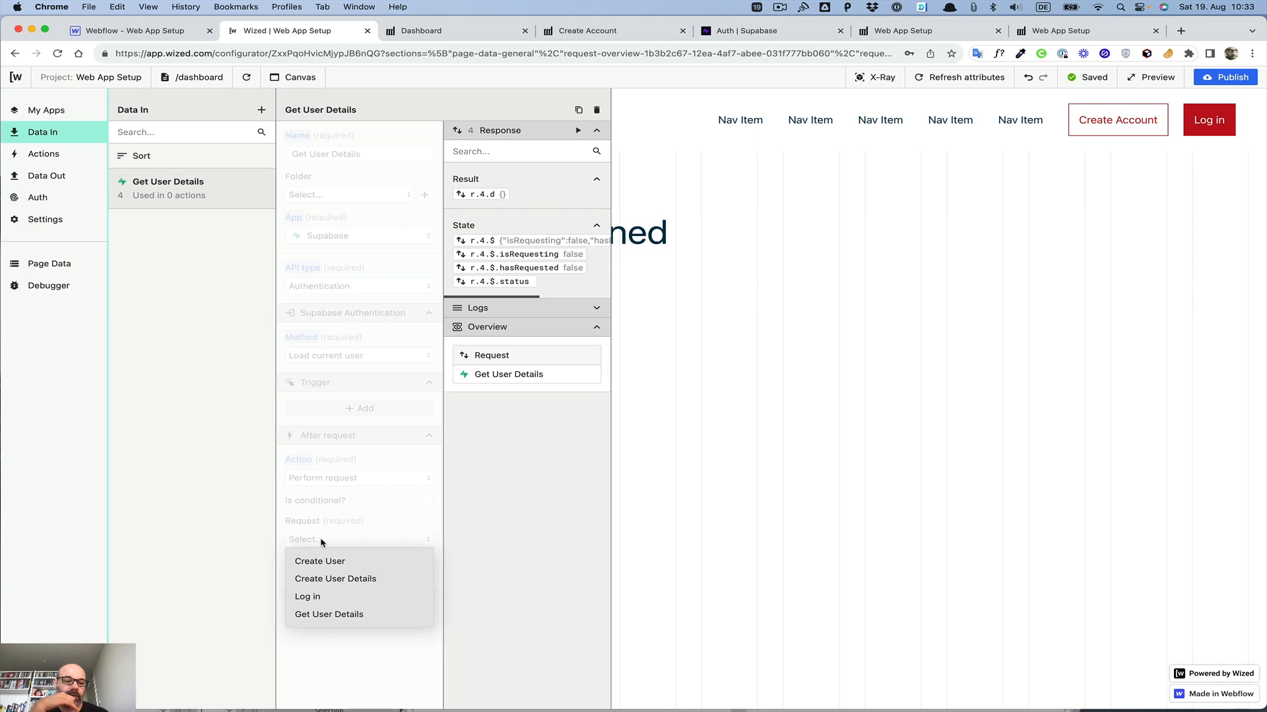
click(320, 614)
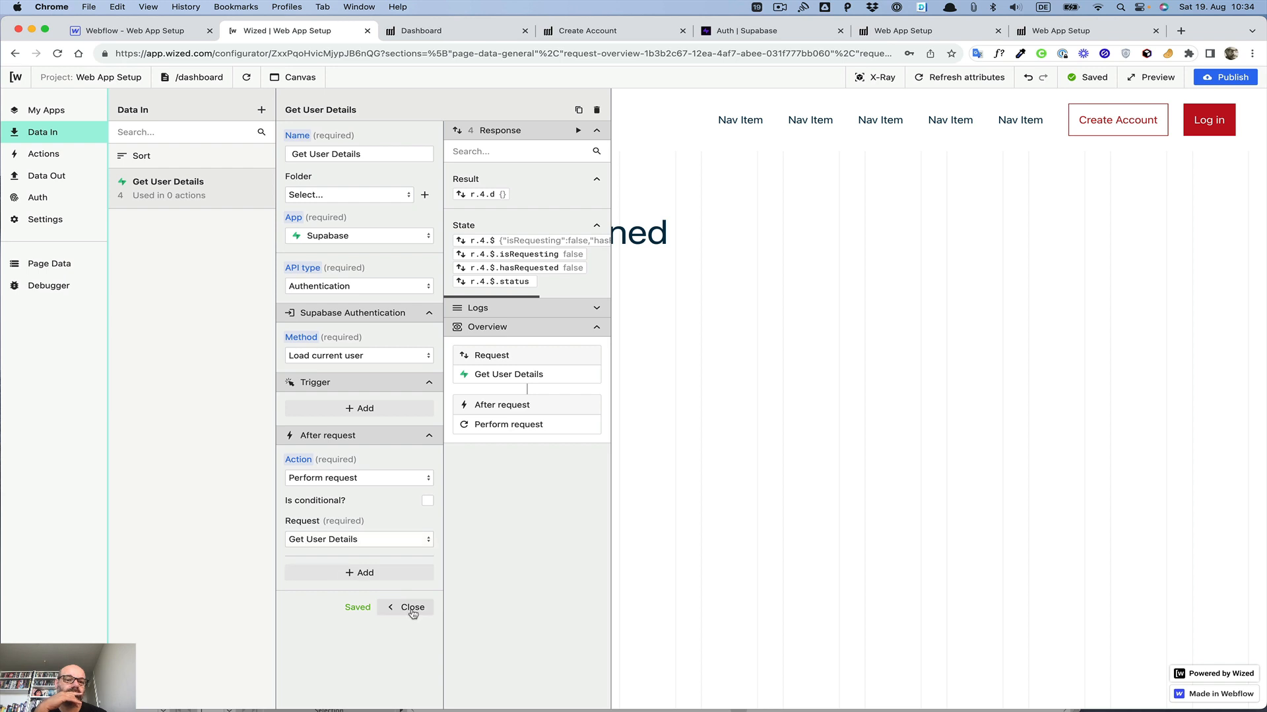
Step: Rename the request to Load Current User
double_click(312, 153)
triple_click(312, 154)
text(L)
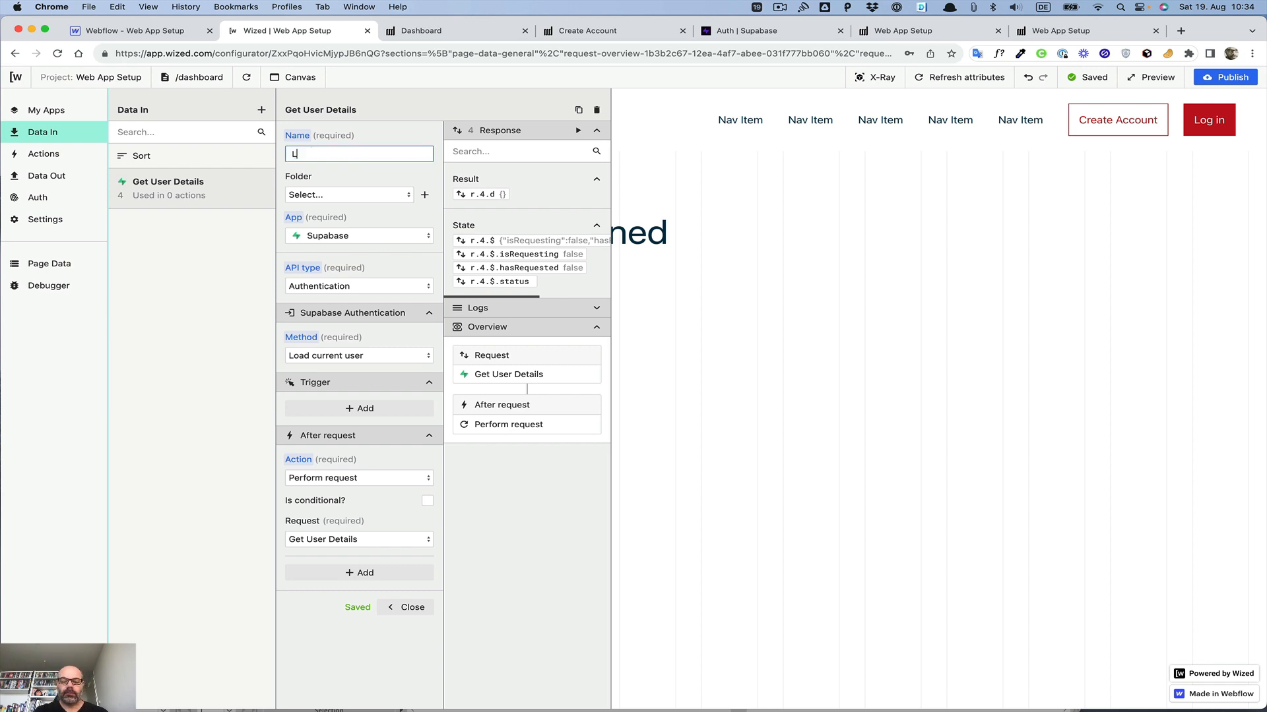
text(oad Ucrre)
key(BackSpace)
key(BackSpace)
key(BackSpace)
key(BackSpace)
key(BackSpace)
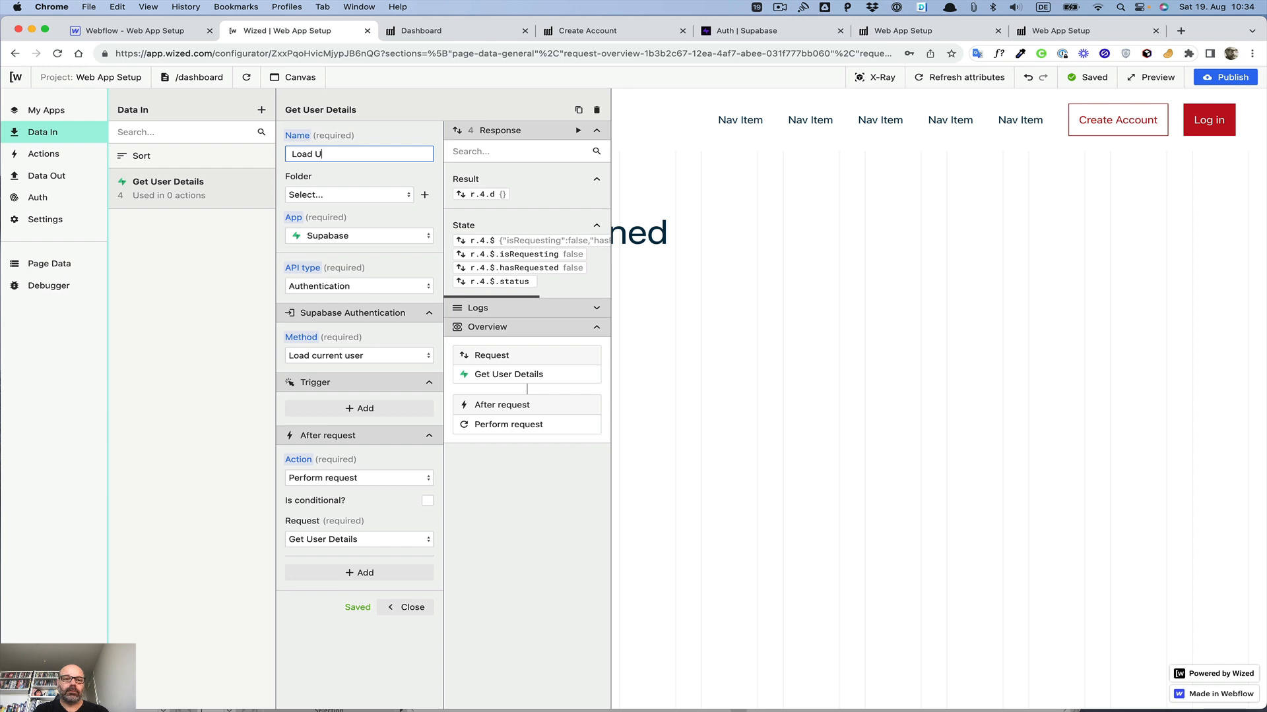
text(Current User)
click(335, 179)
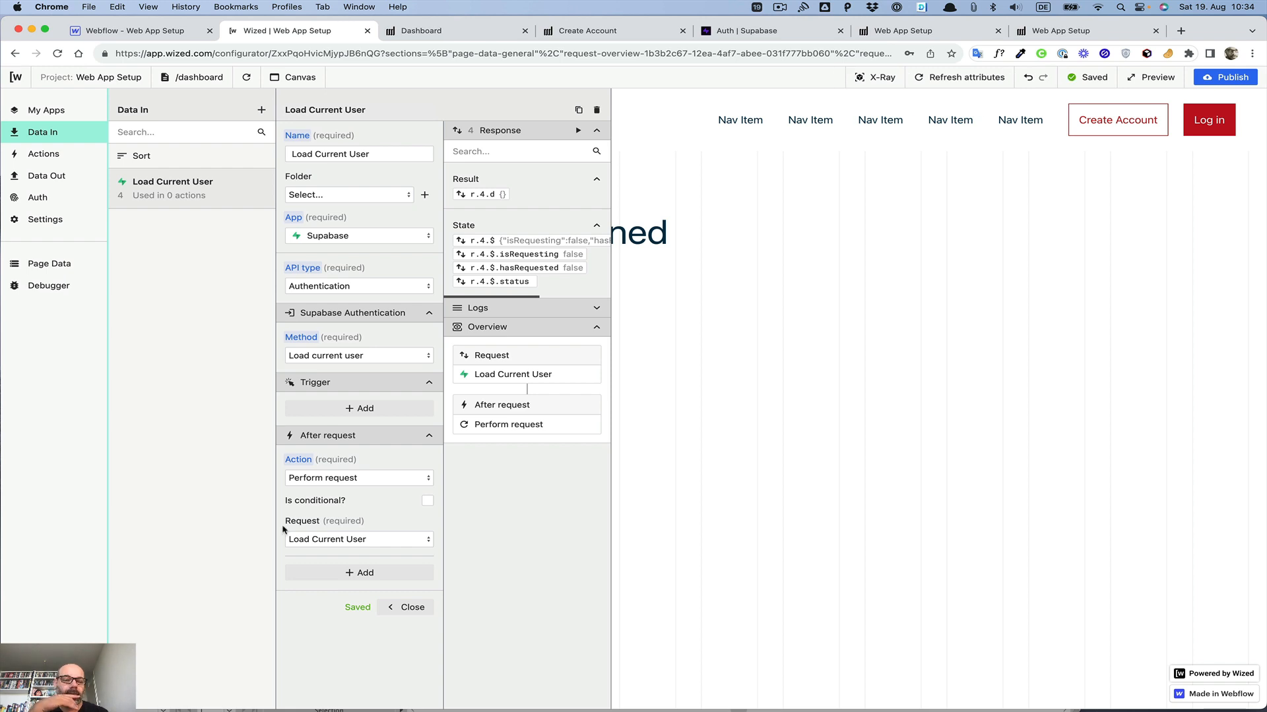
Step: Reset the after-request action and close the request settings
click(298, 459)
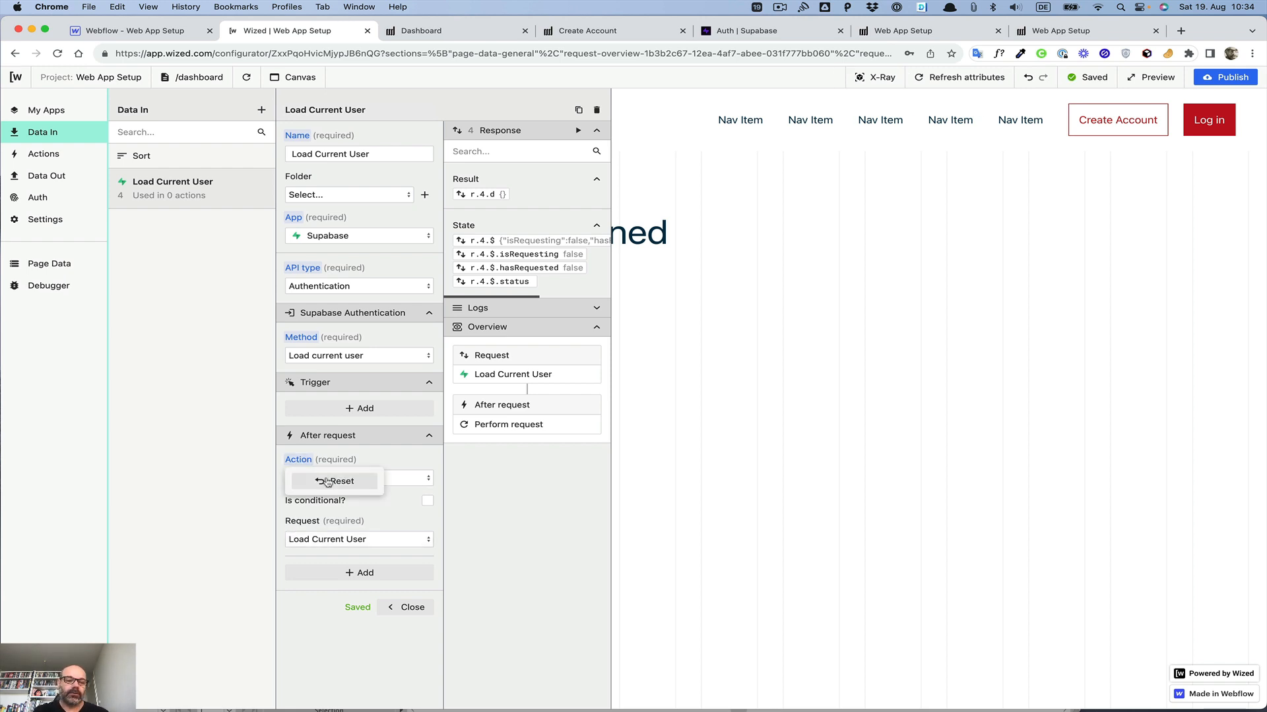
click(335, 481)
click(413, 497)
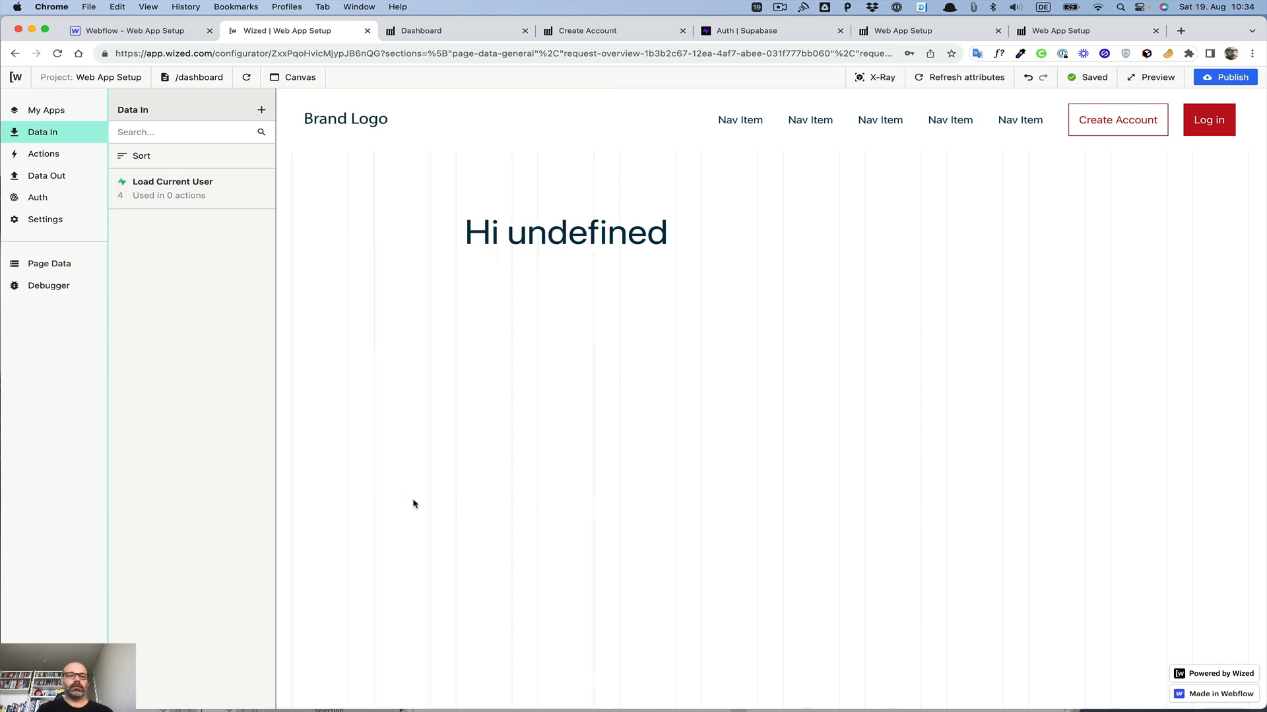
Step: Create a new Data In request named Load User details
click(261, 111)
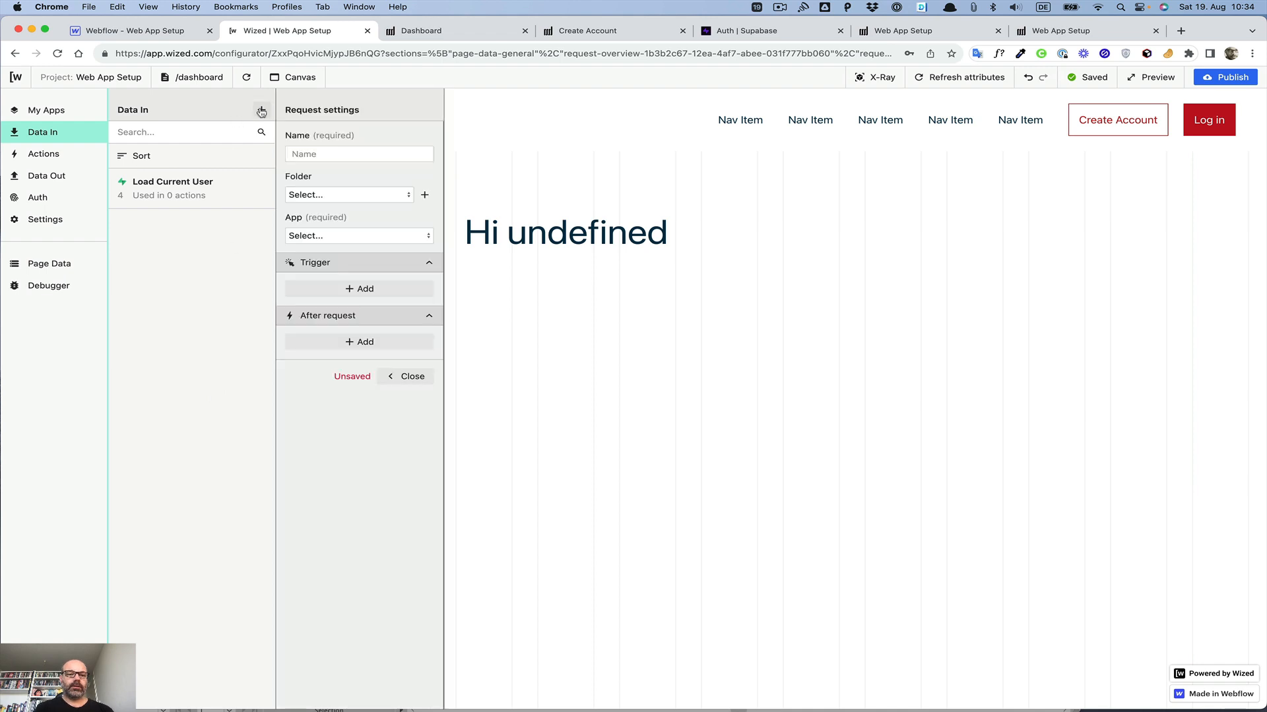
click(318, 149)
text(Loa)
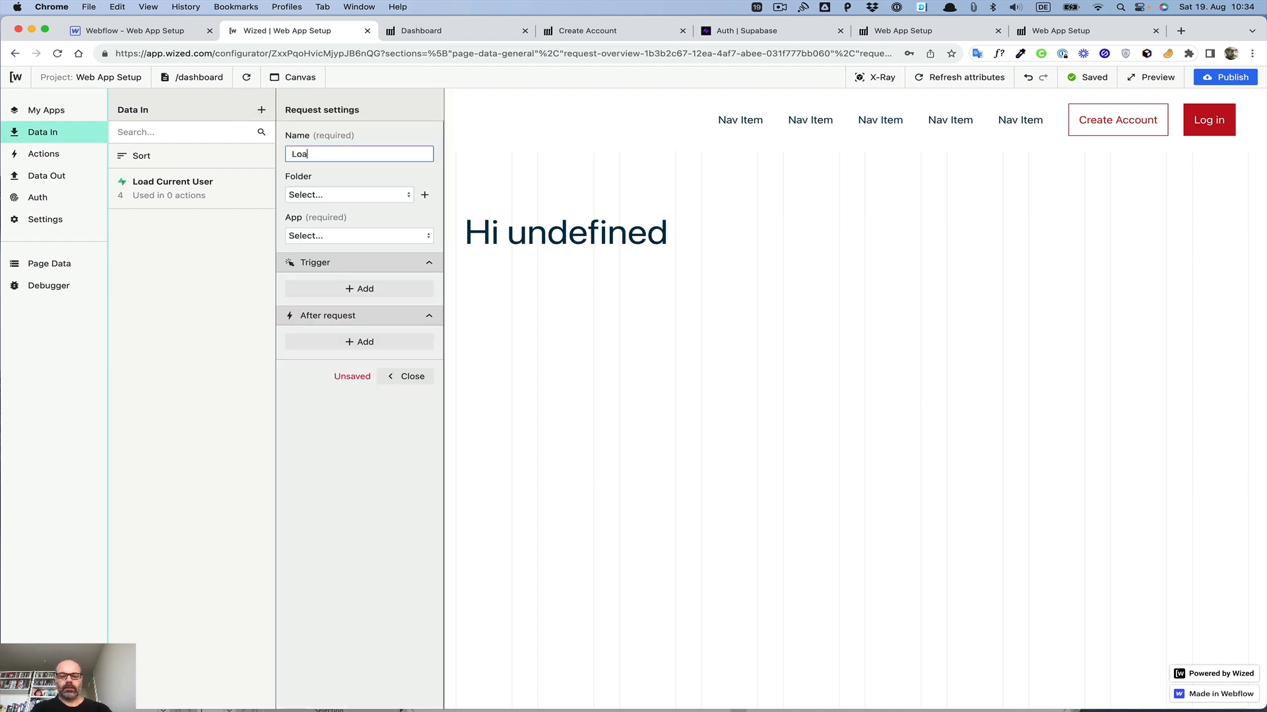
text(d uUser )
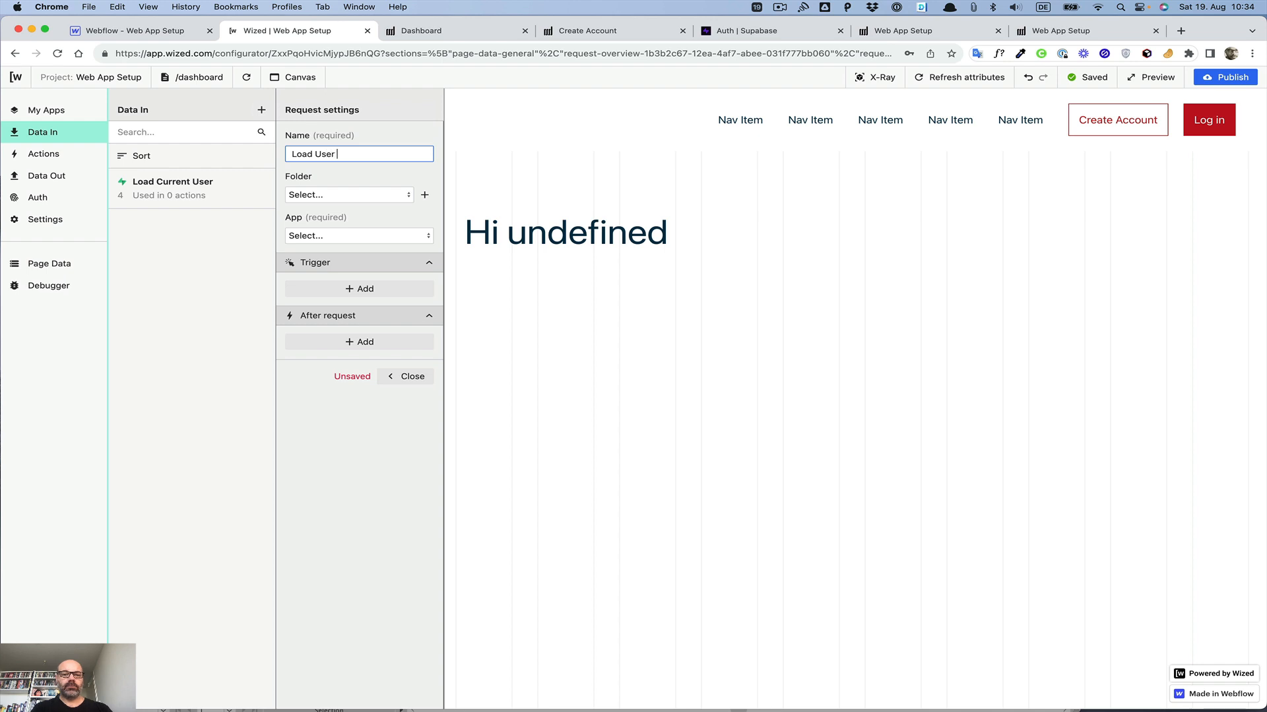
text(details)
Step: Configure the request for the Supabase app, Database API type, Get item list method and the Users table
click(348, 236)
click(343, 254)
click(342, 287)
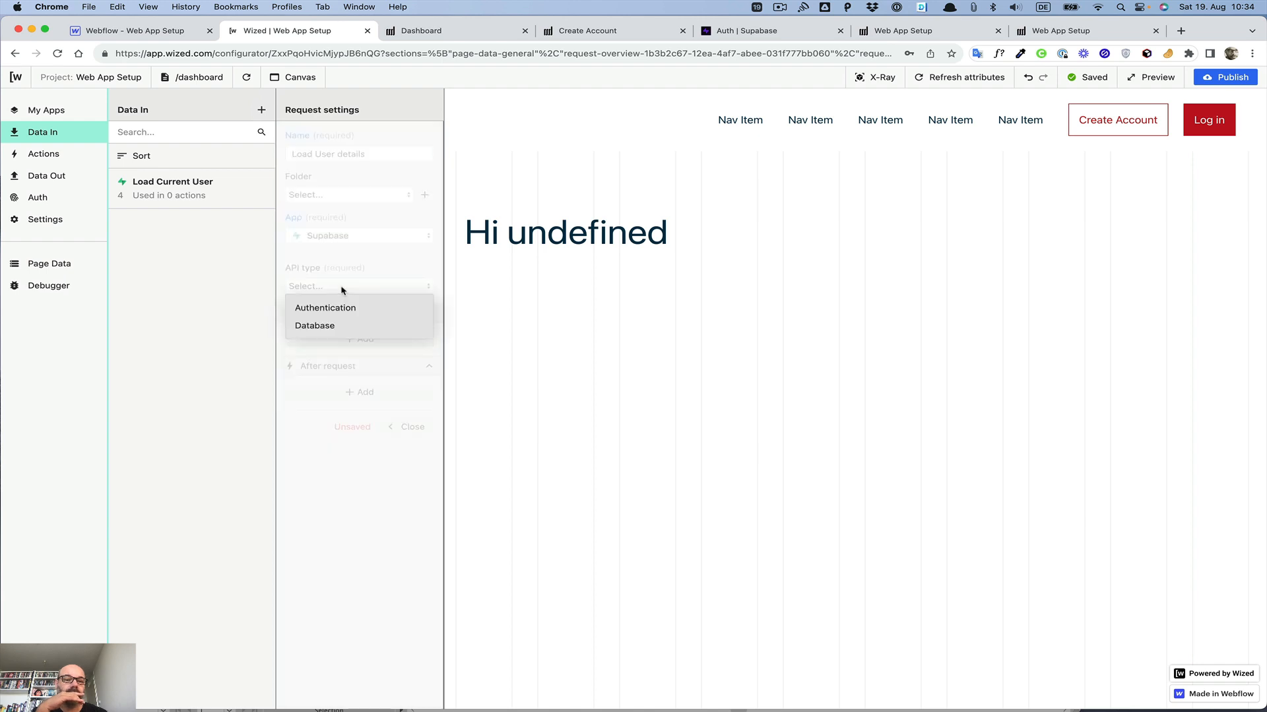
click(324, 326)
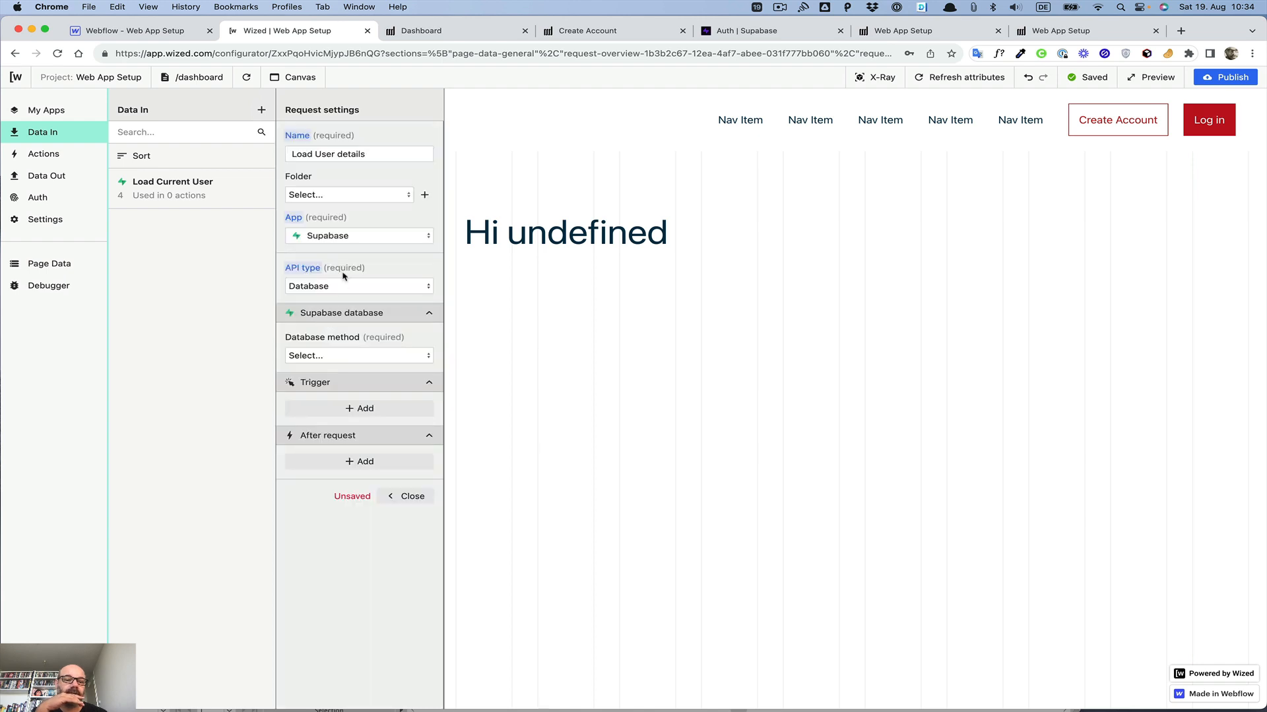
click(336, 356)
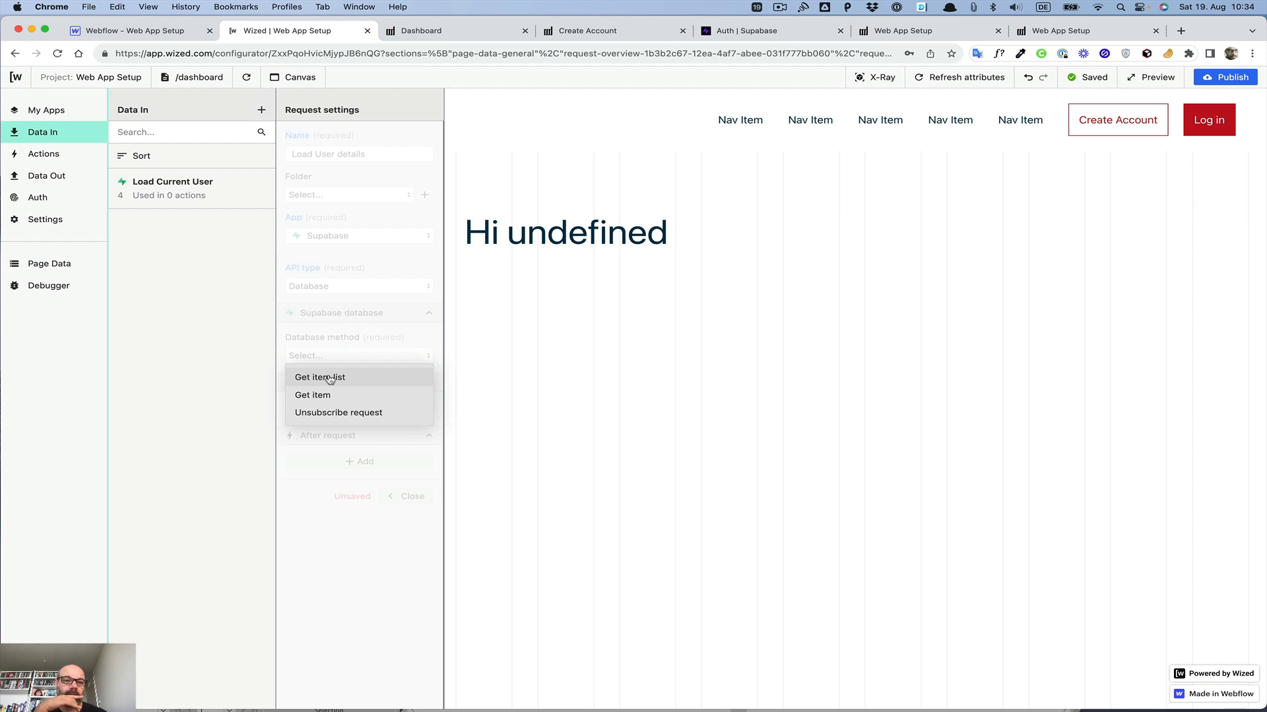
click(329, 379)
click(317, 396)
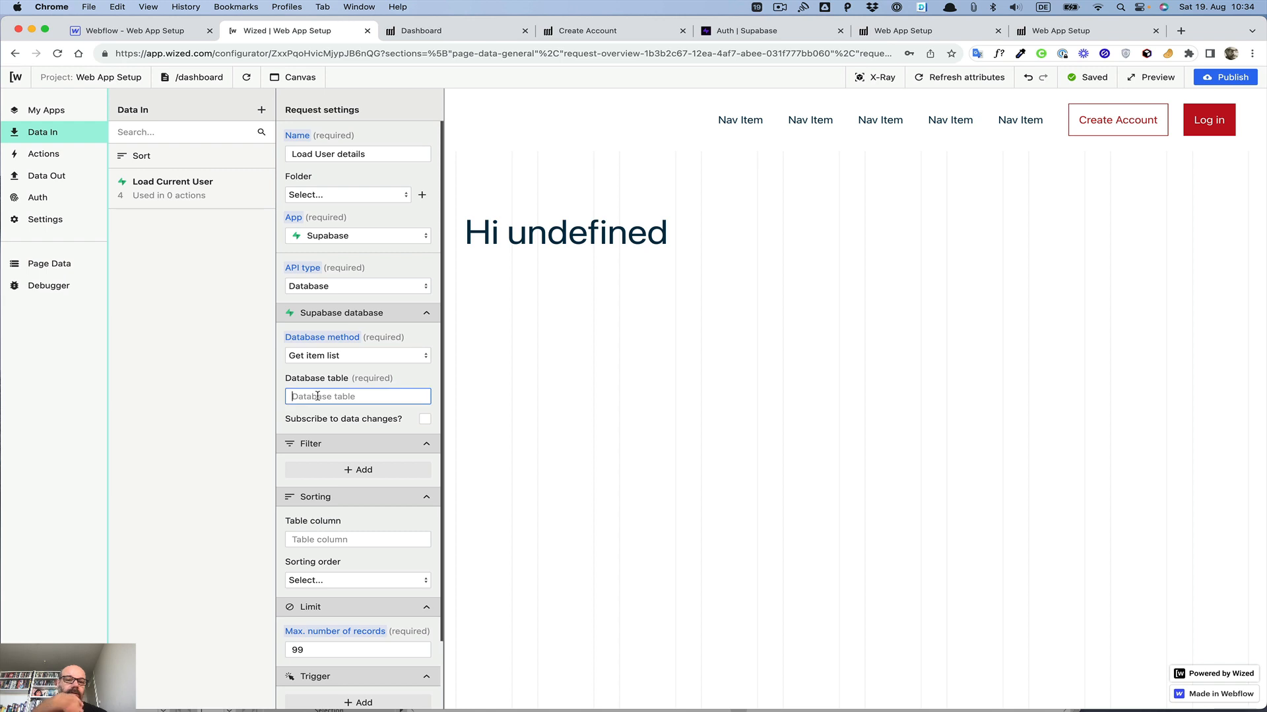
text(Users)
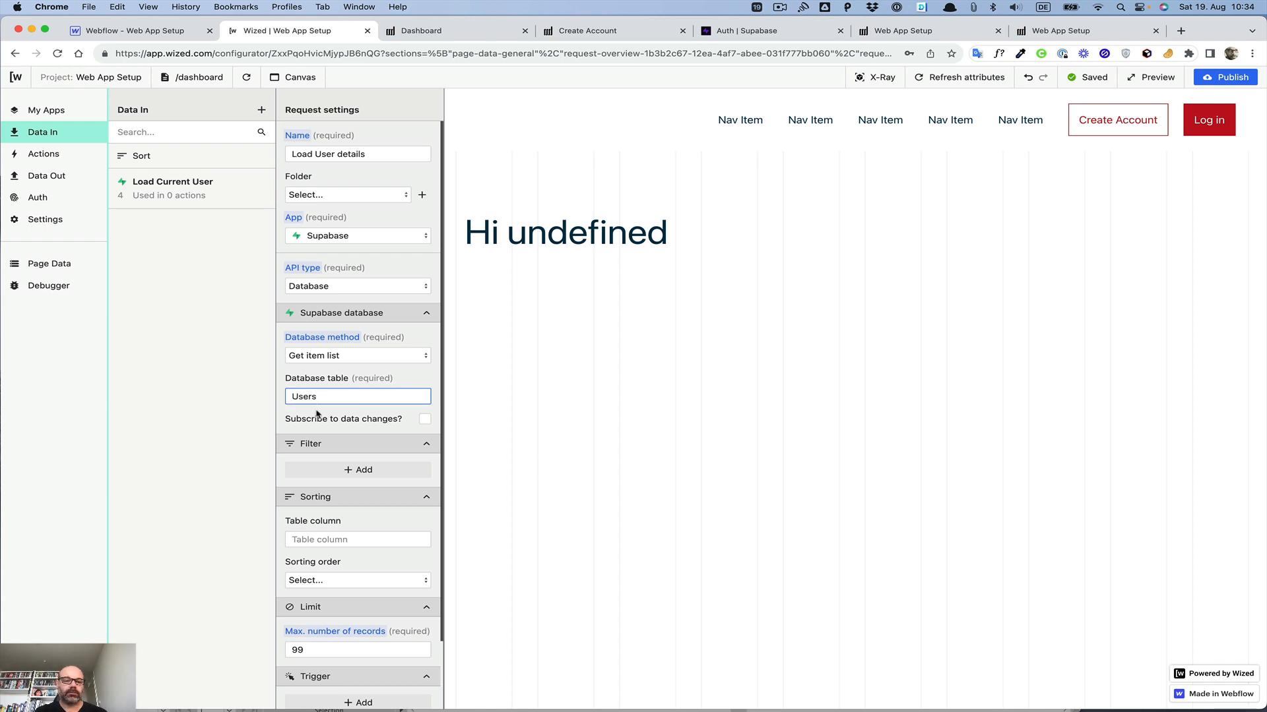
click(316, 414)
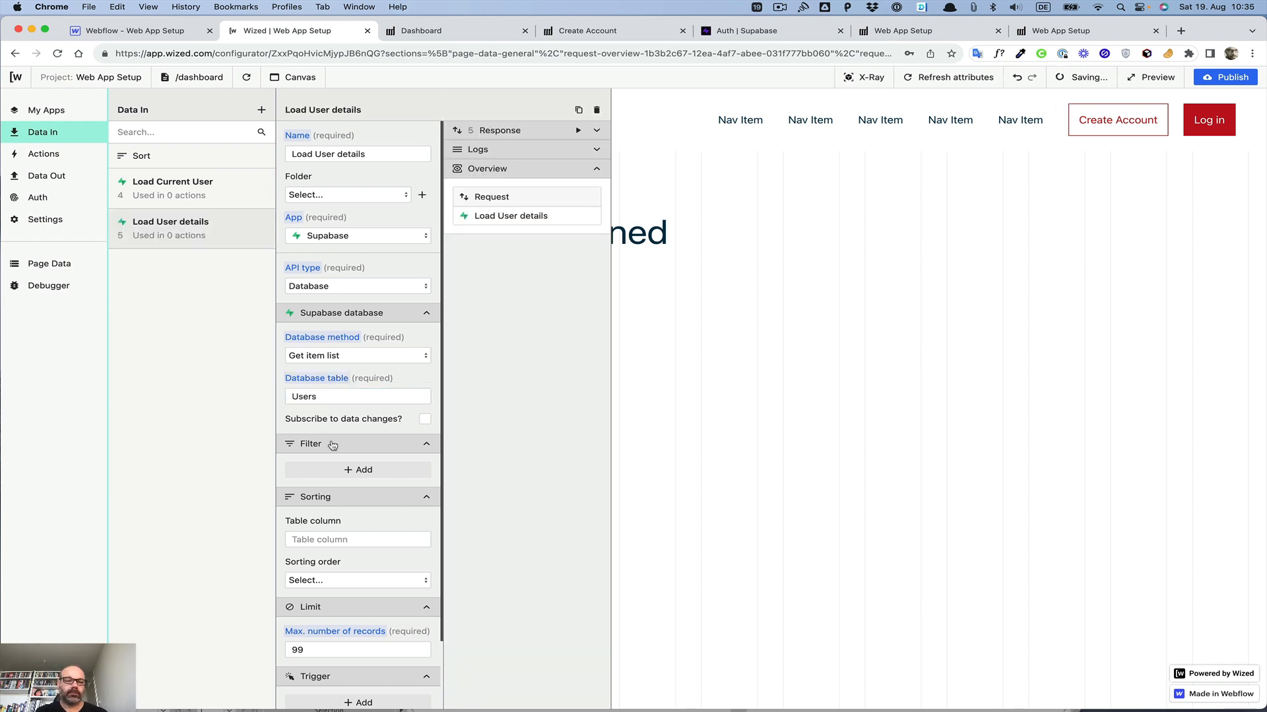
Step: Add a filter on the email table column with AND filter criteria
click(359, 472)
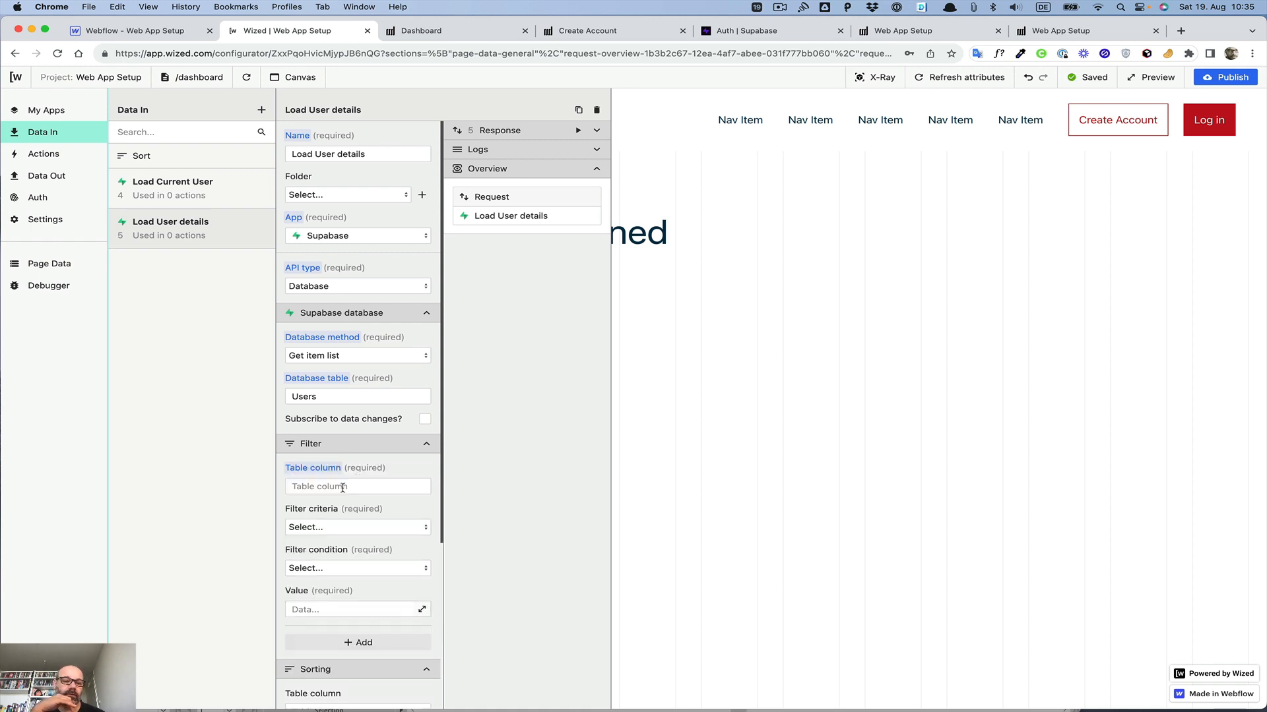
click(344, 489)
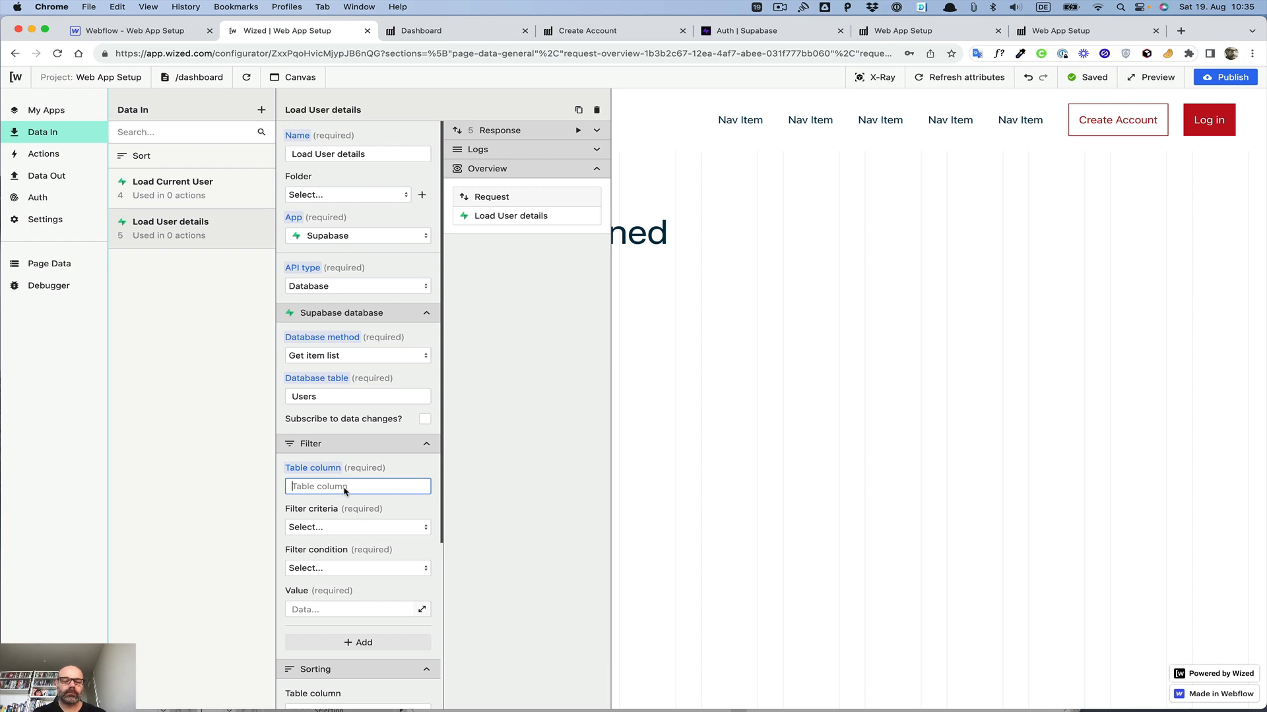
text(email)
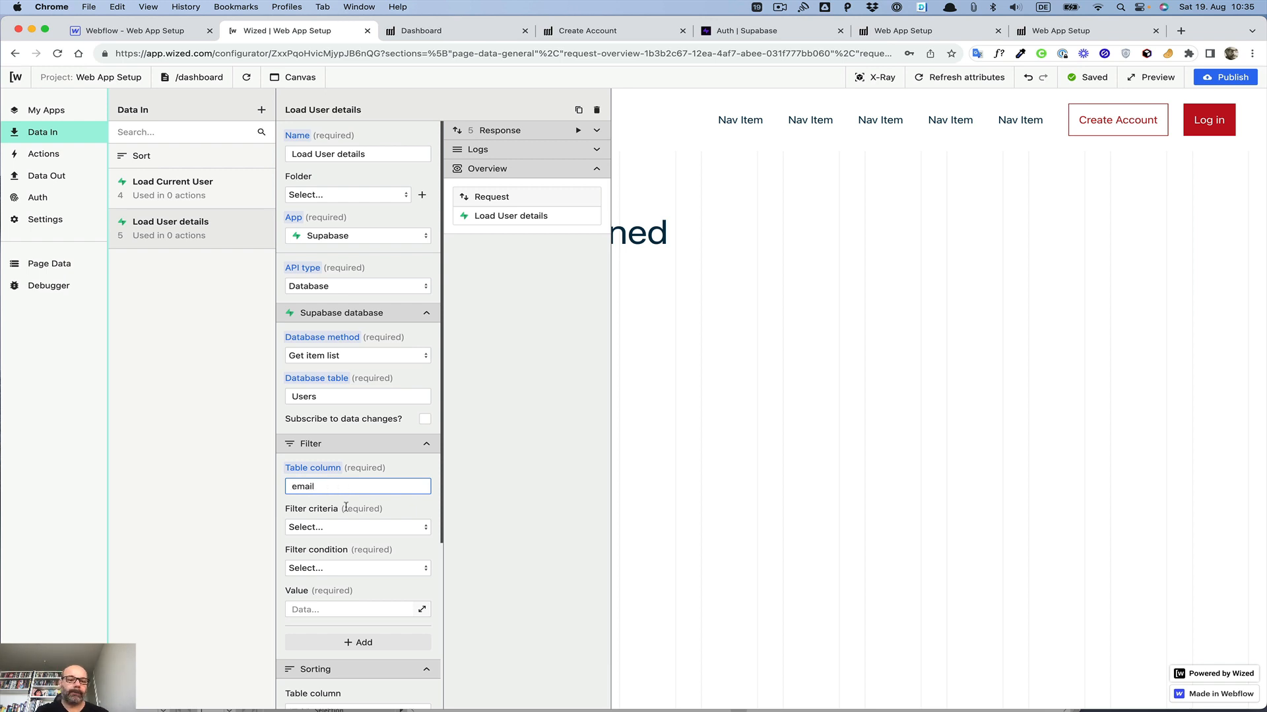
click(343, 530)
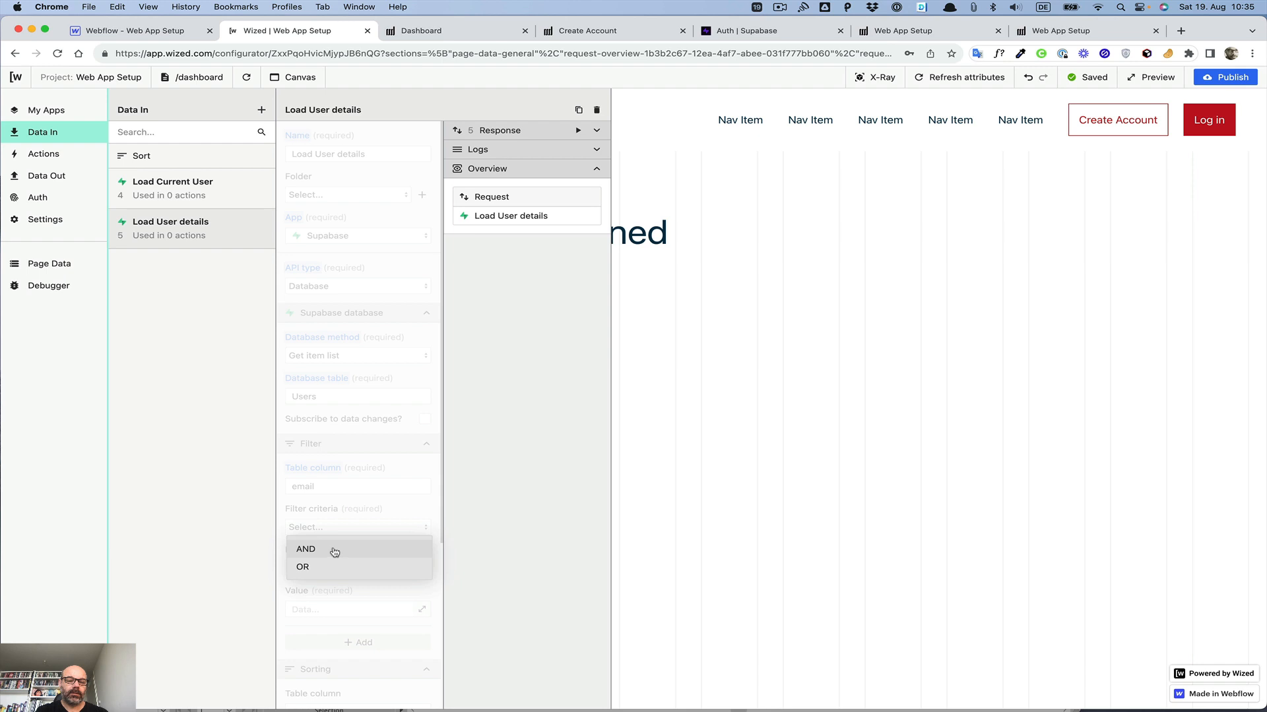
click(340, 529)
click(340, 530)
click(335, 548)
Step: Set the email filter's condition to Equals
scroll(346, 521, down, 1)
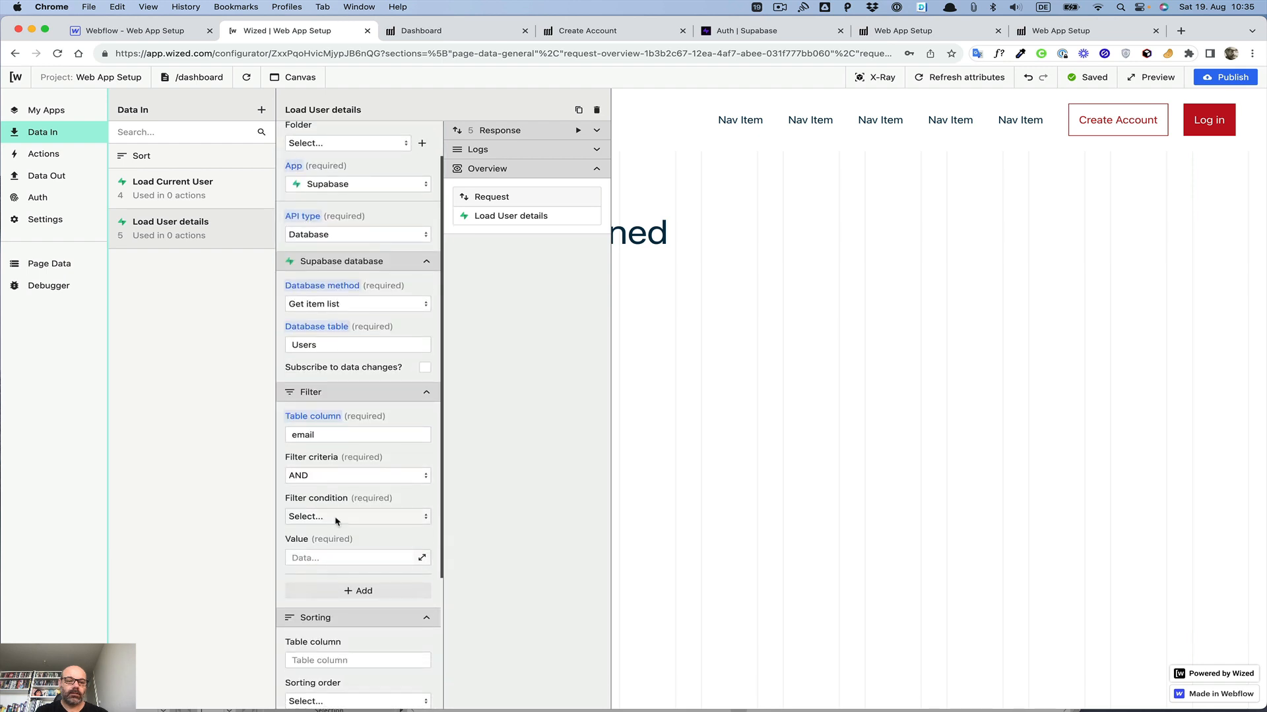
click(336, 522)
click(323, 562)
click(362, 557)
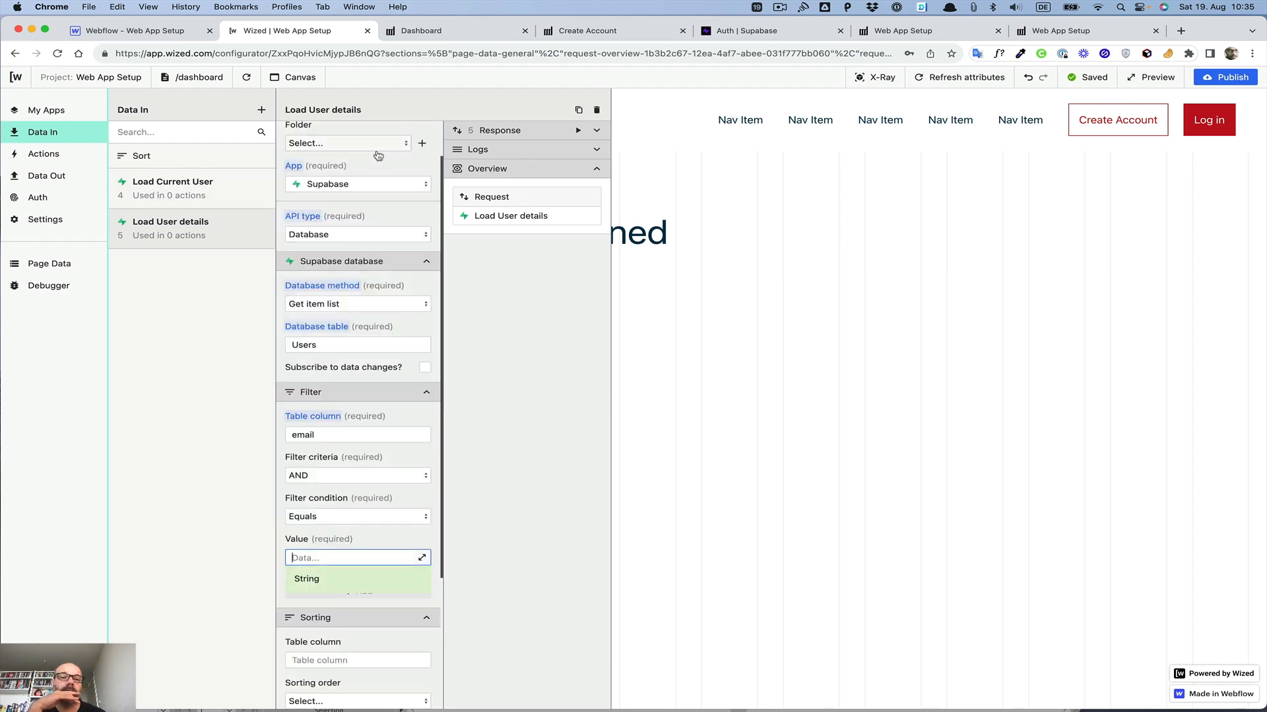
Step: Set the filter value to the current user's email, r.4.d.email, from the Load Current User request
click(422, 557)
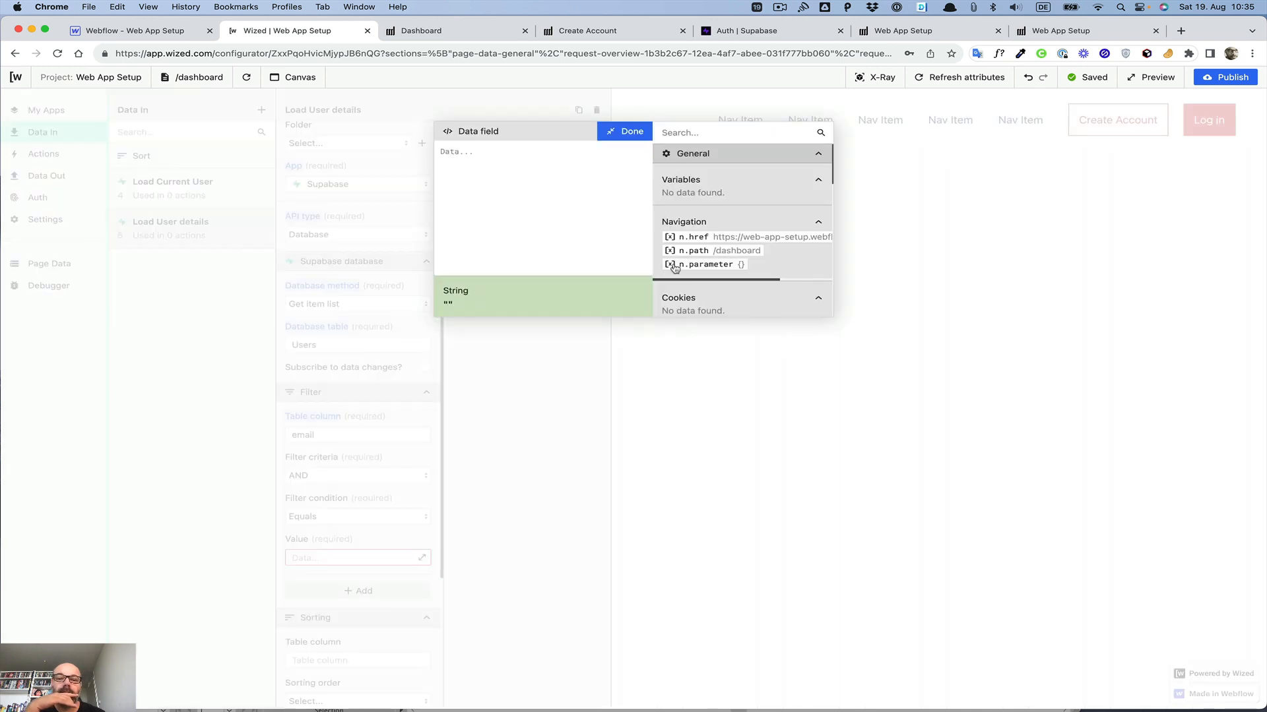
scroll(726, 217, down, 3)
scroll(718, 191, down, 10)
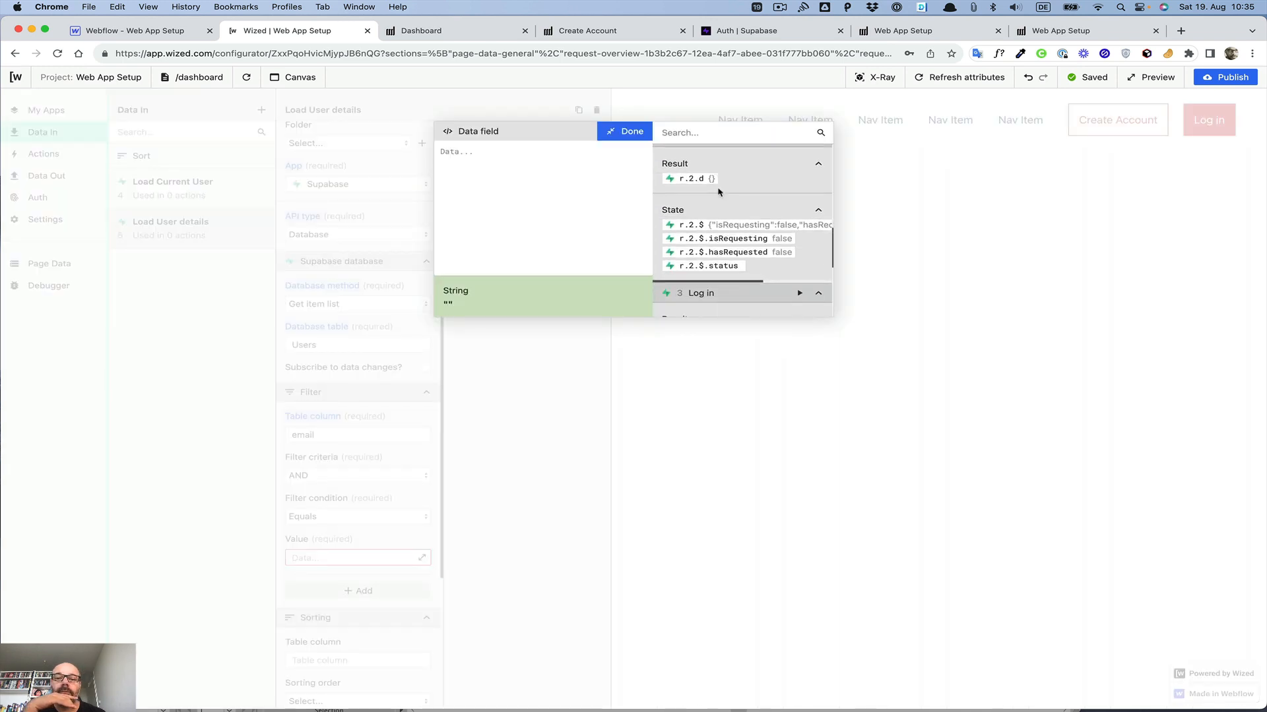
scroll(718, 191, down, 6)
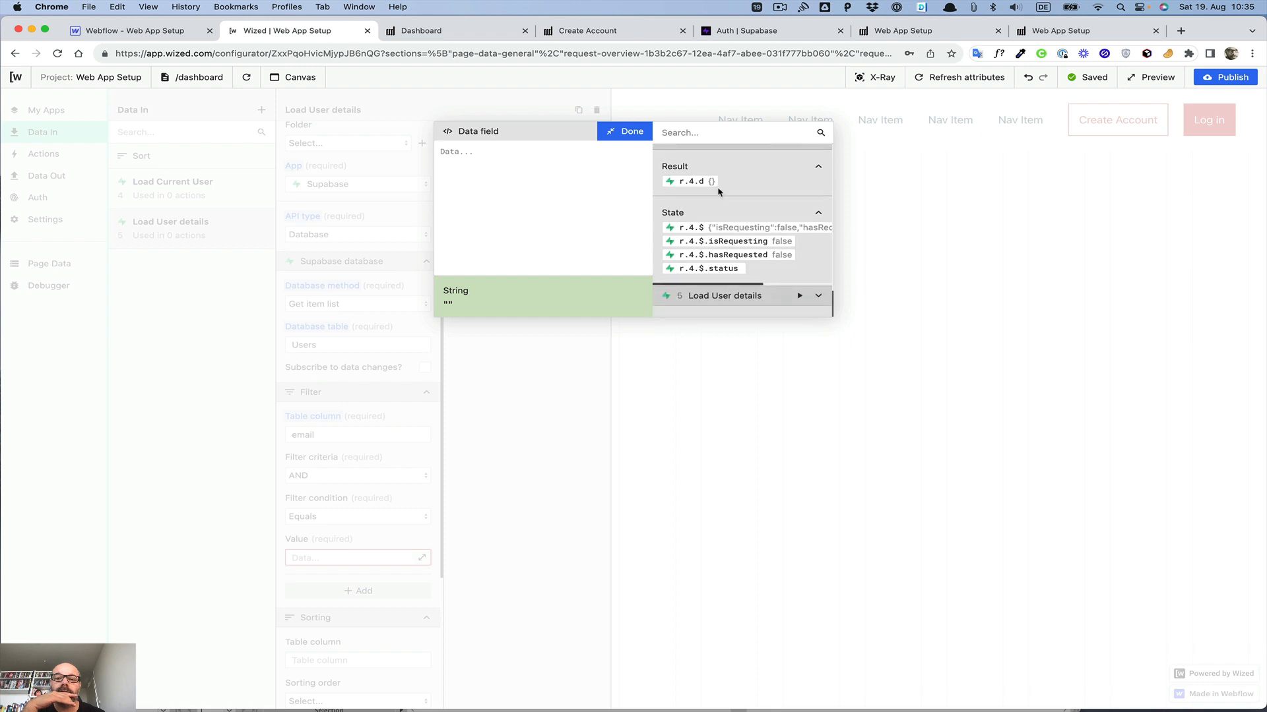
scroll(798, 198, up, 2)
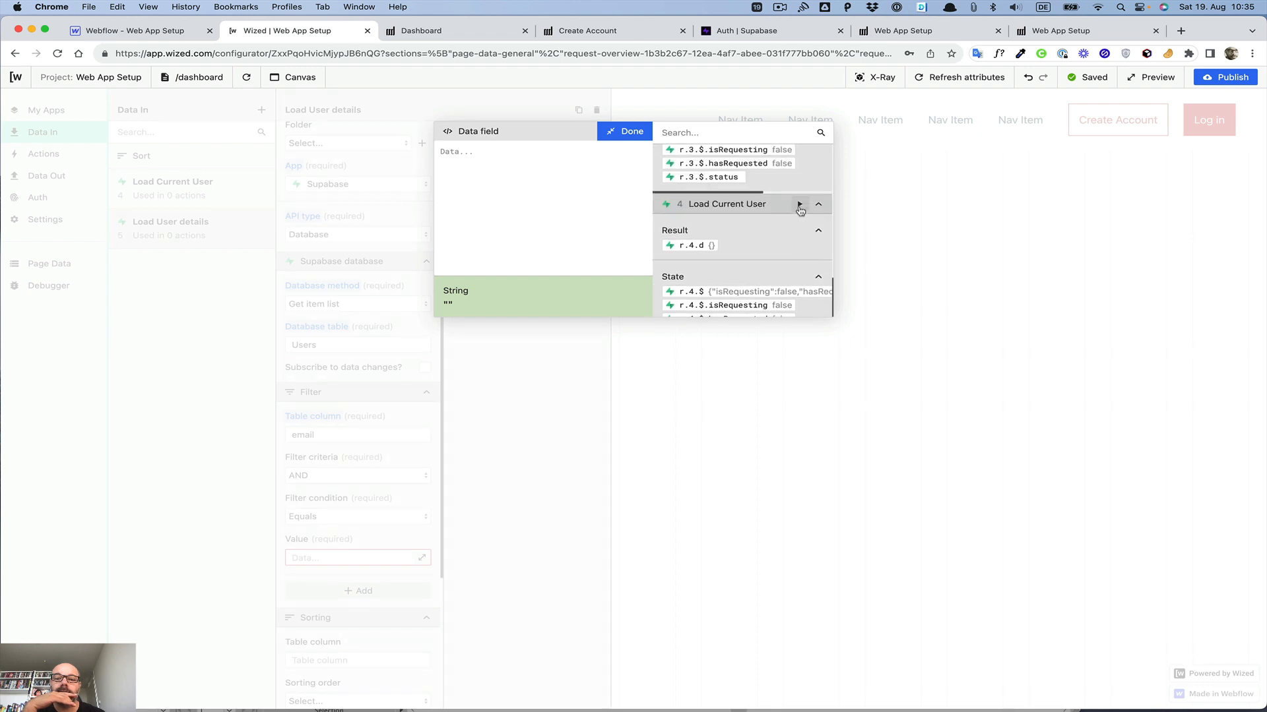
click(799, 206)
scroll(766, 227, down, 2)
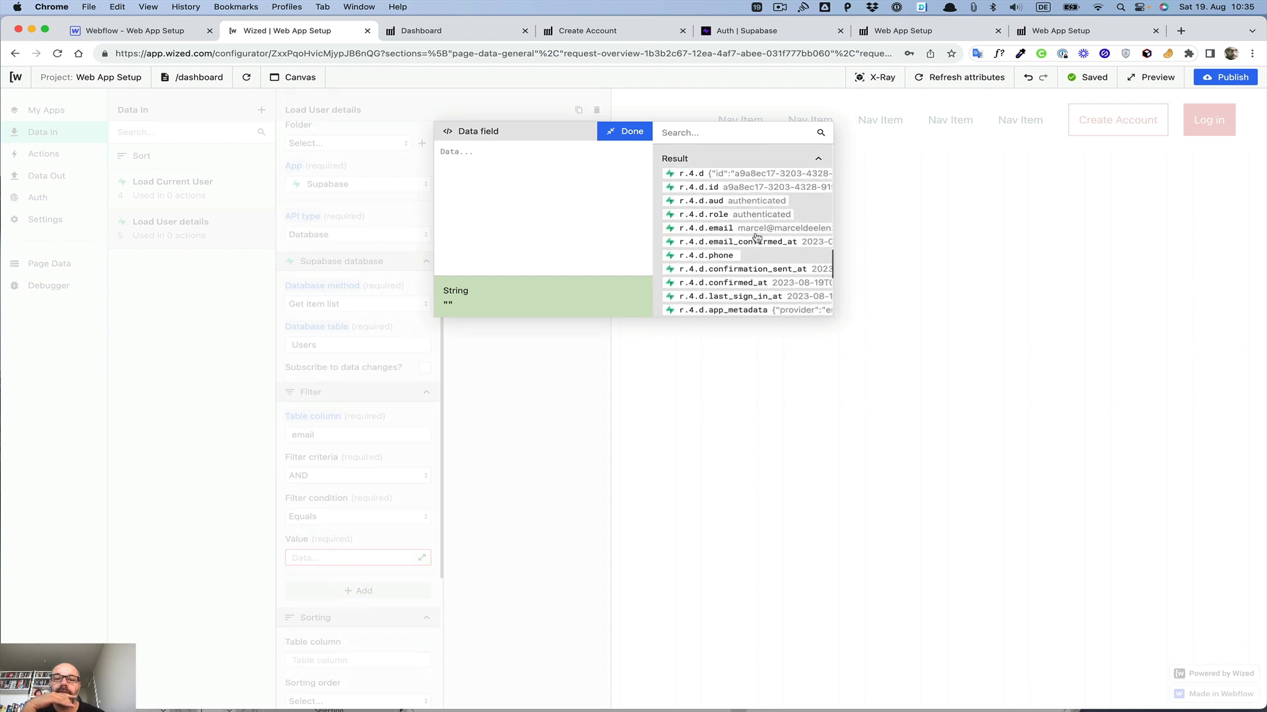
click(755, 228)
click(626, 131)
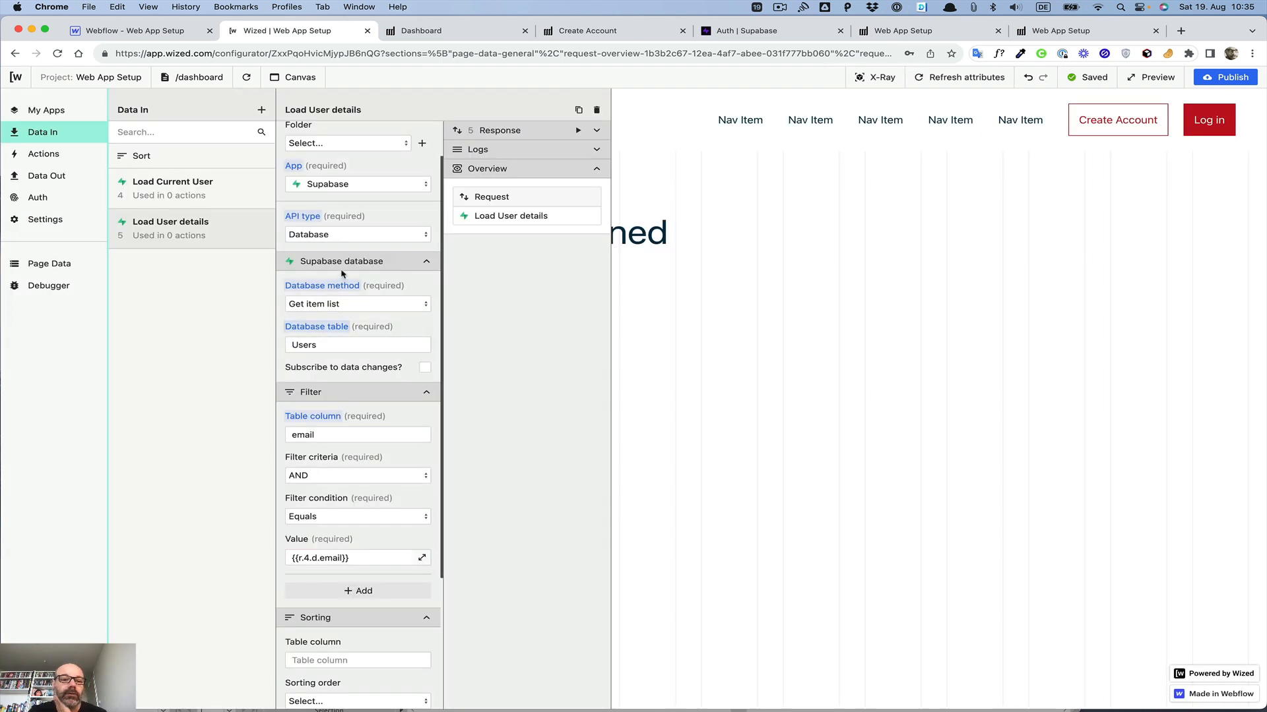
Step: Limit the request's maximum number of records to 1
scroll(343, 297, down, 5)
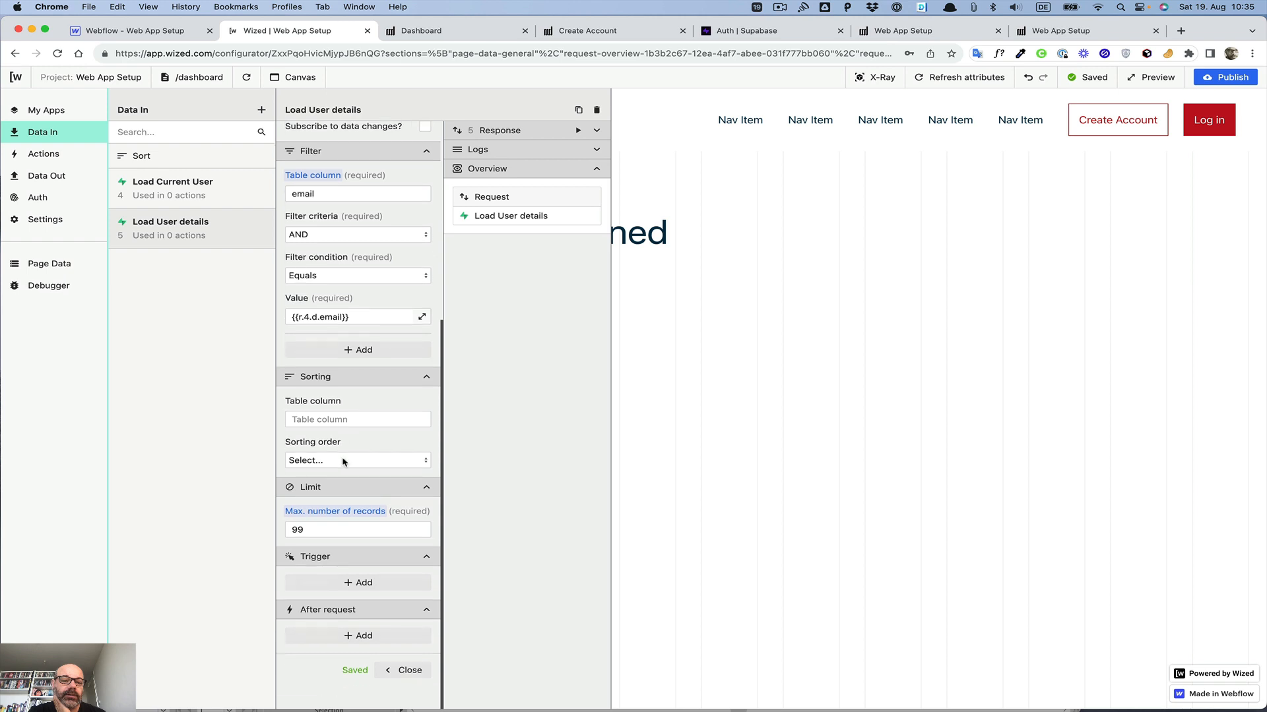
scroll(345, 458, down, 1)
double_click(319, 530)
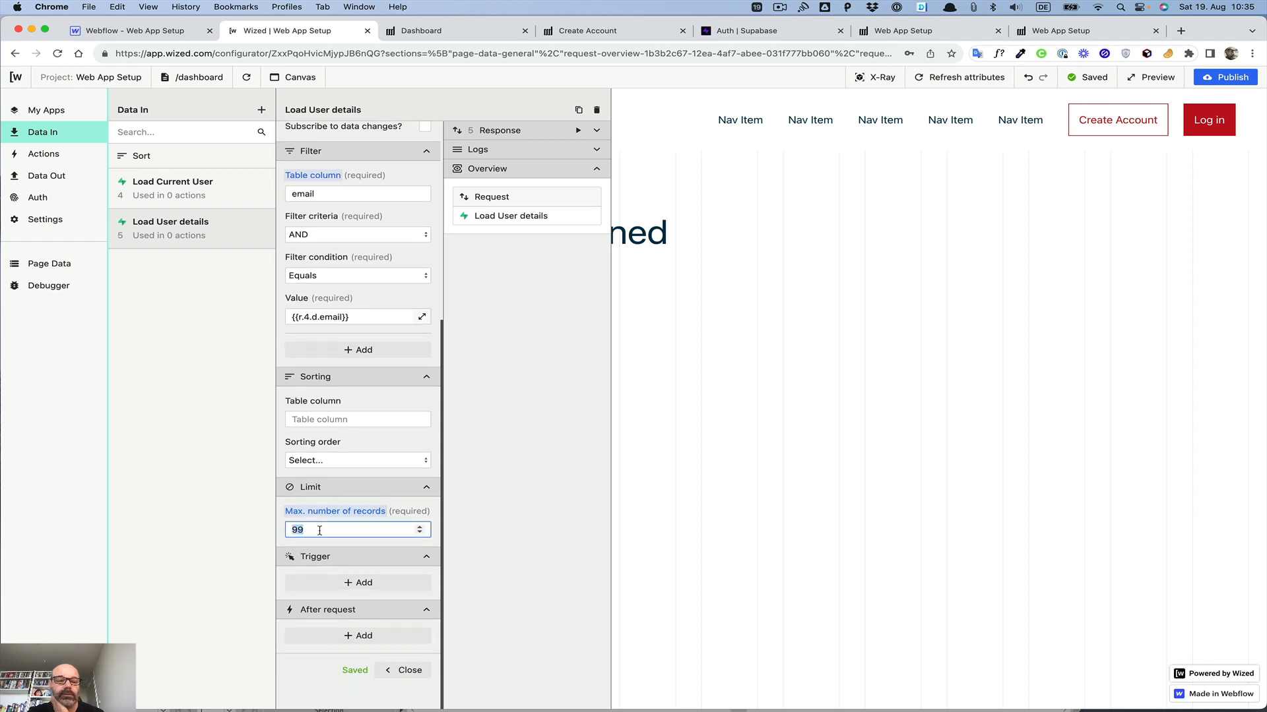
text(1)
click(282, 549)
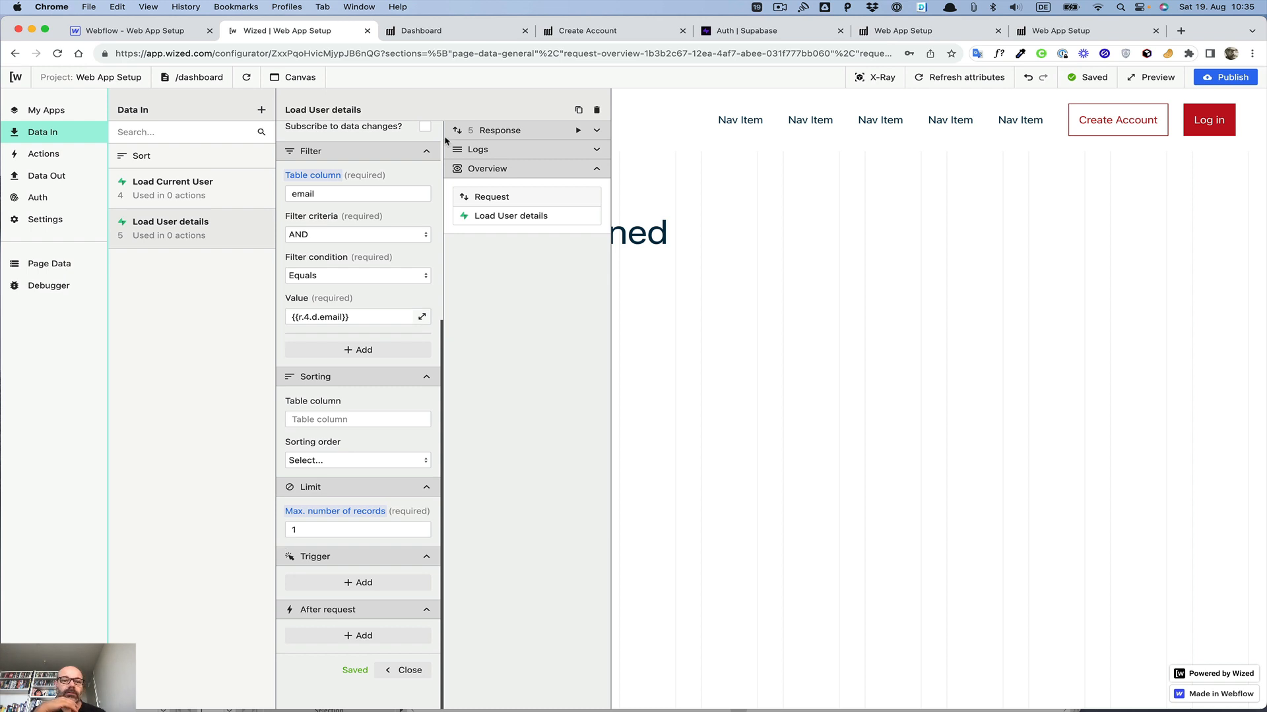
Step: Run the Load User details request, copy the r.5.d[0].name path from its result and close the request settings
click(579, 130)
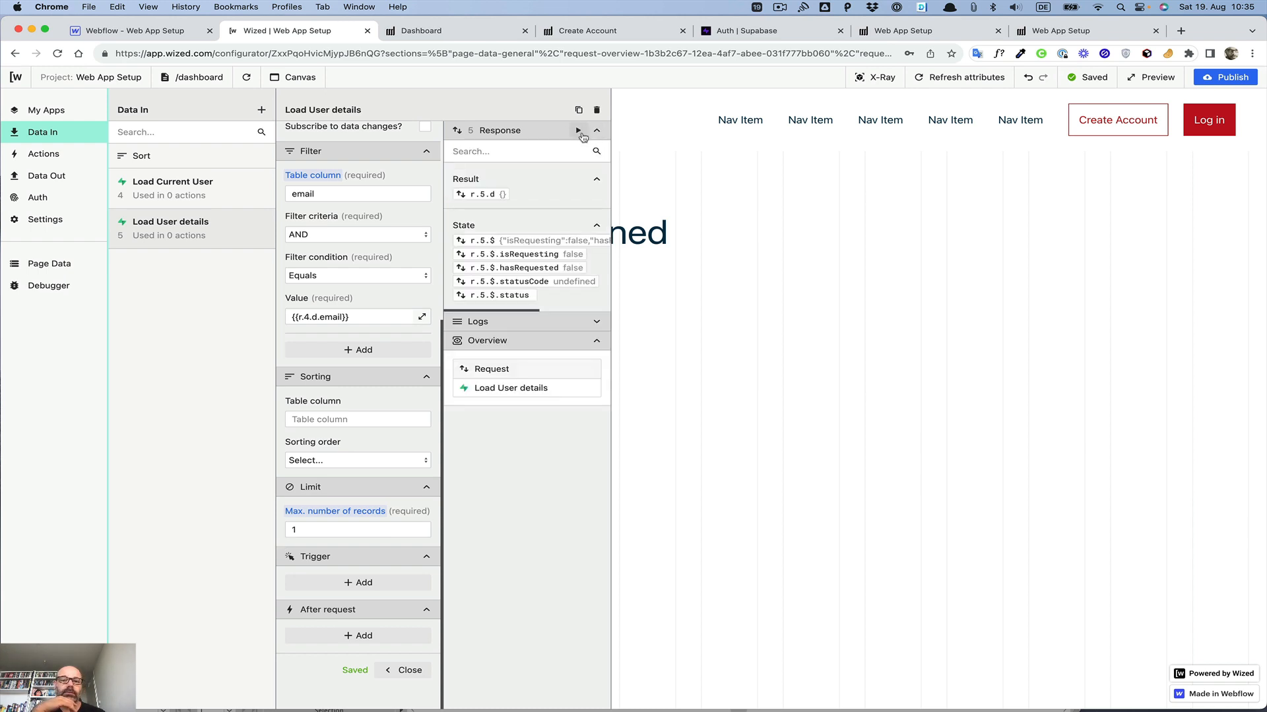
scroll(519, 252, right, 3)
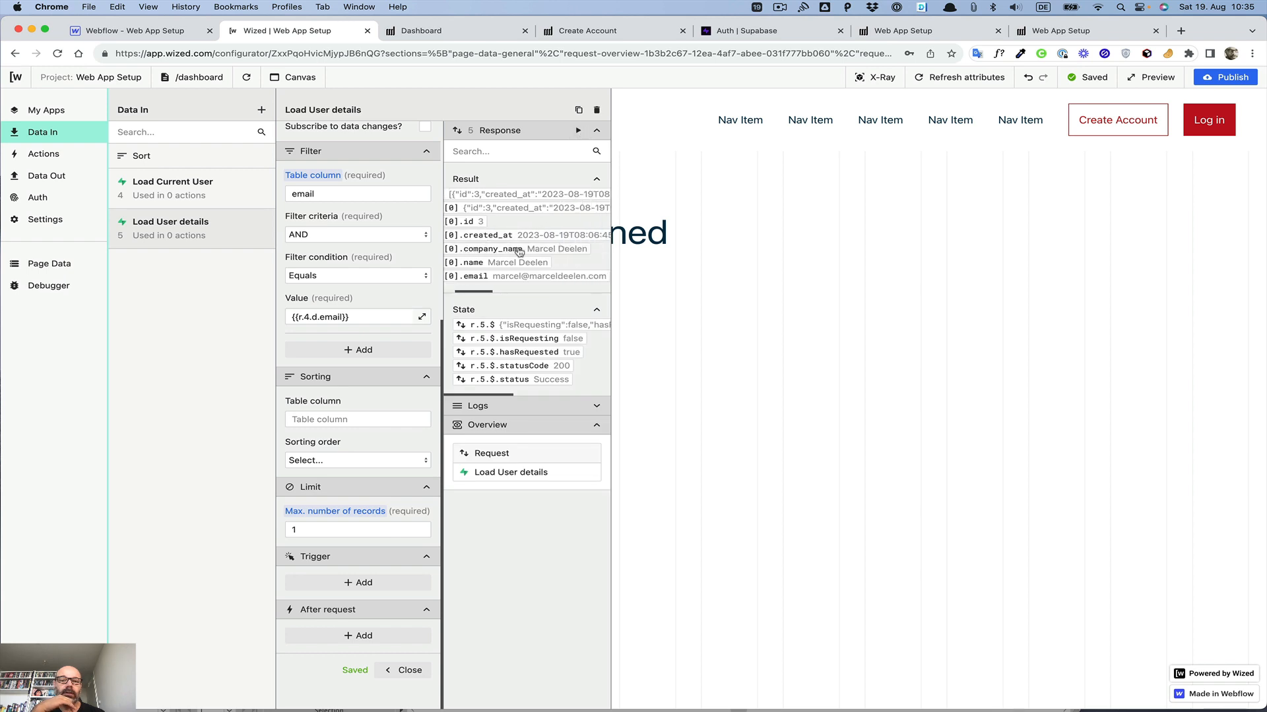
scroll(519, 252, left, 3)
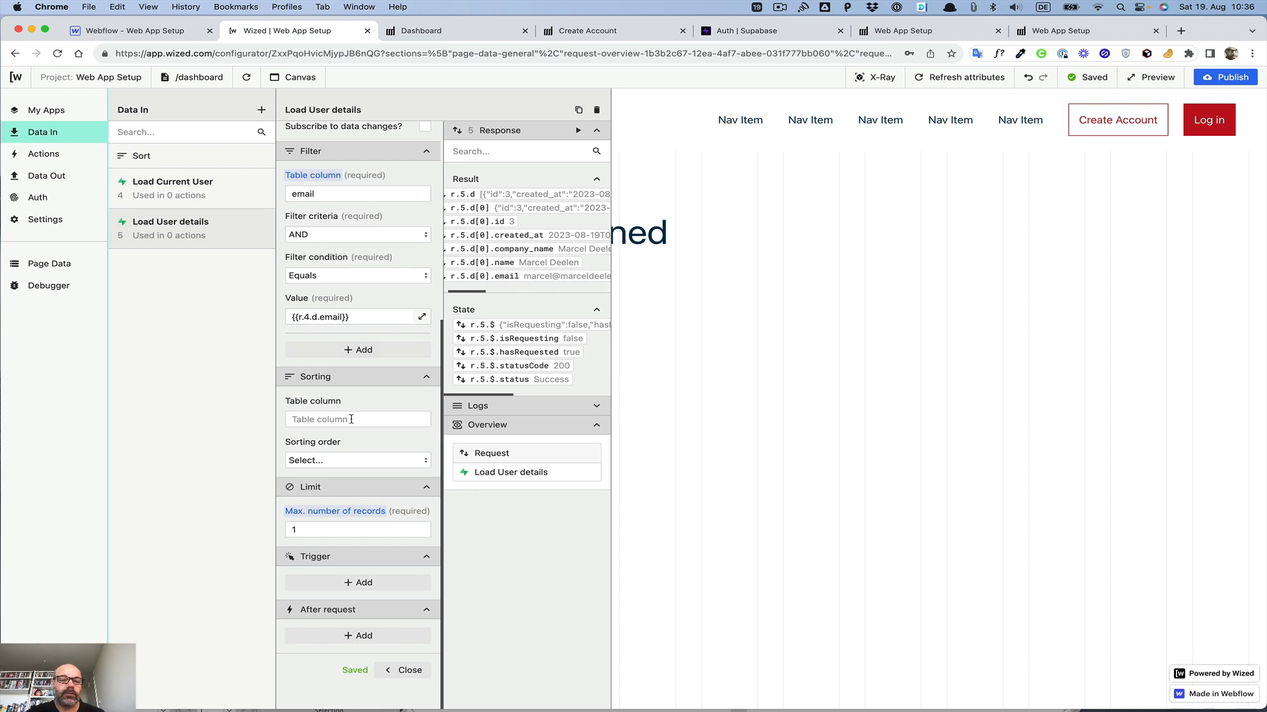
right_click(482, 264)
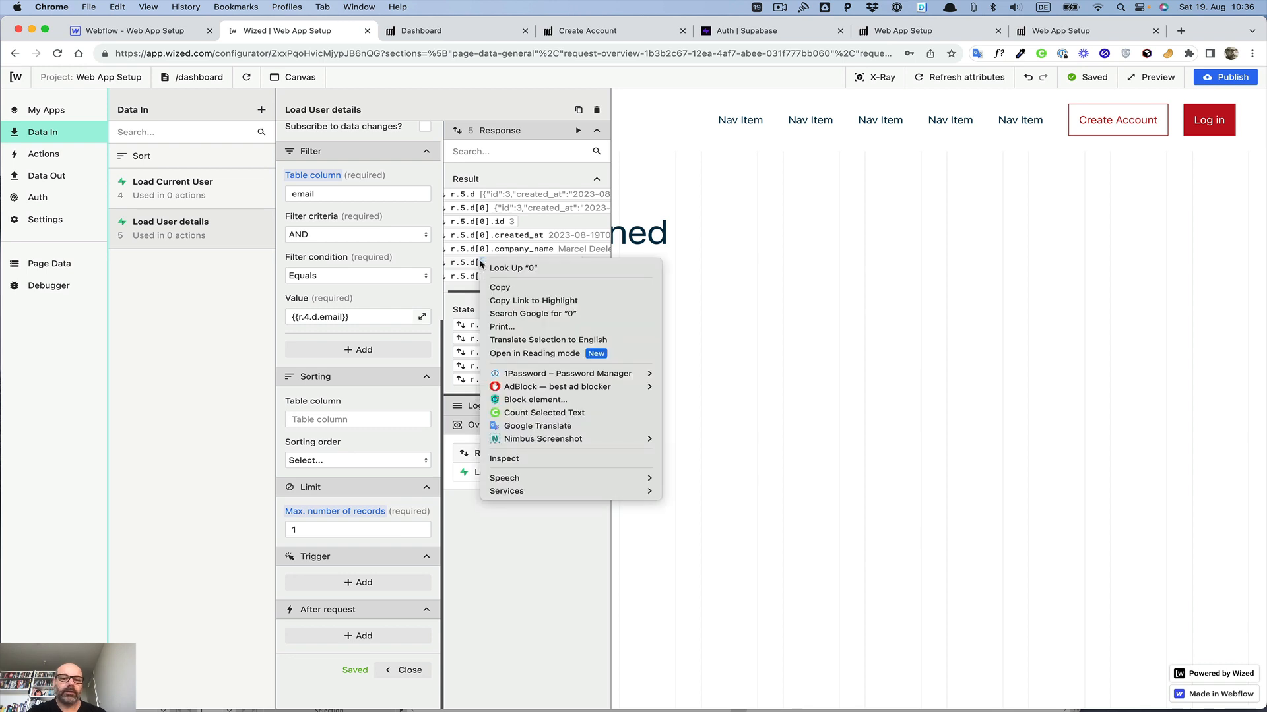
key(Escape)
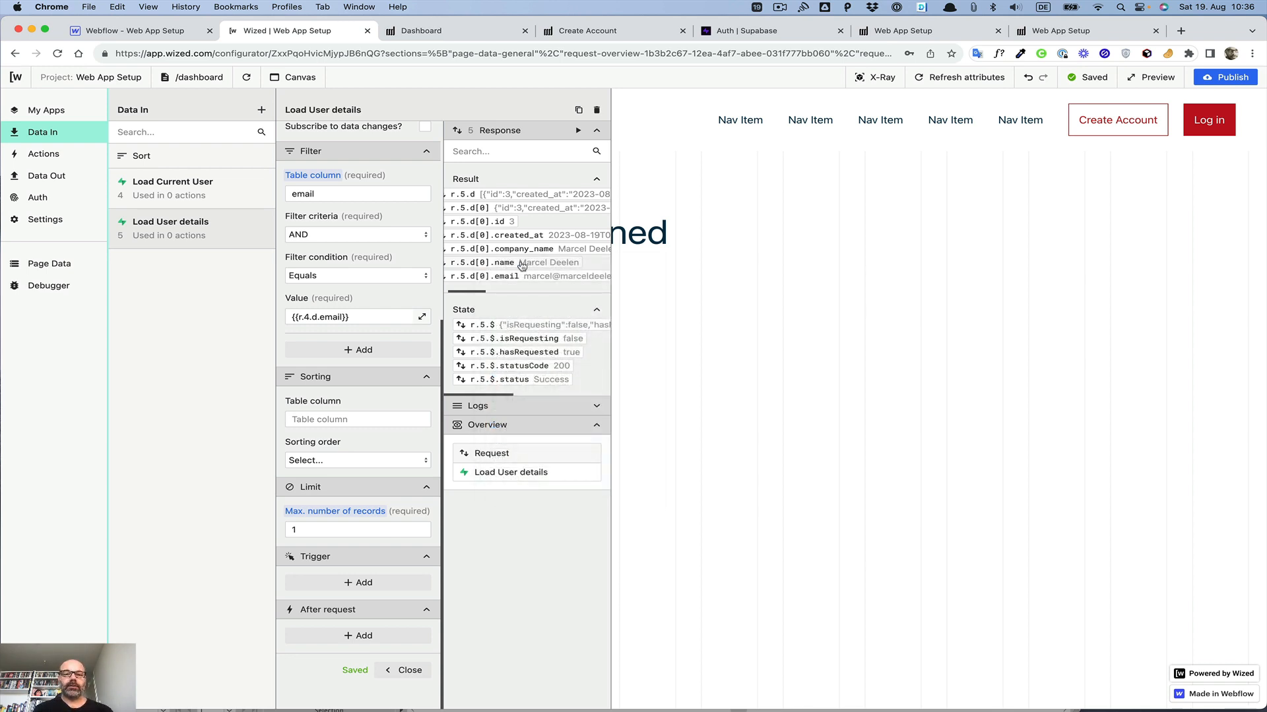
double_click(507, 266)
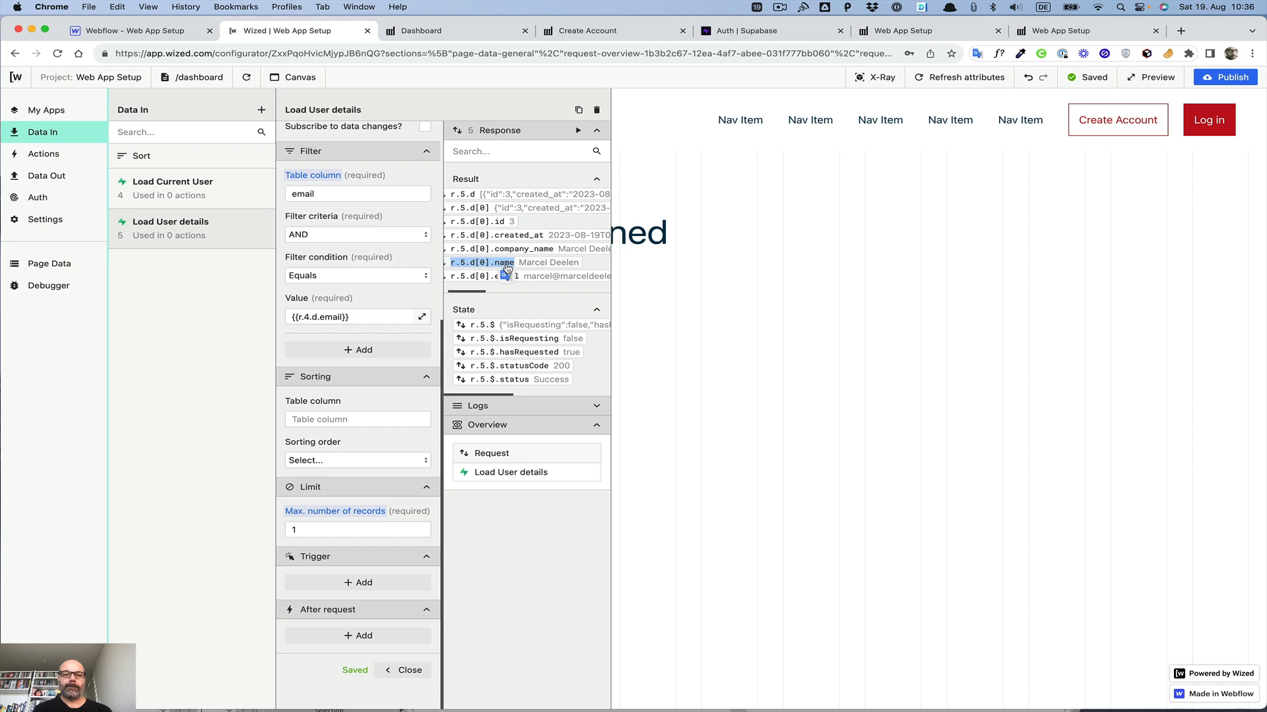
scroll(500, 265, left, 2)
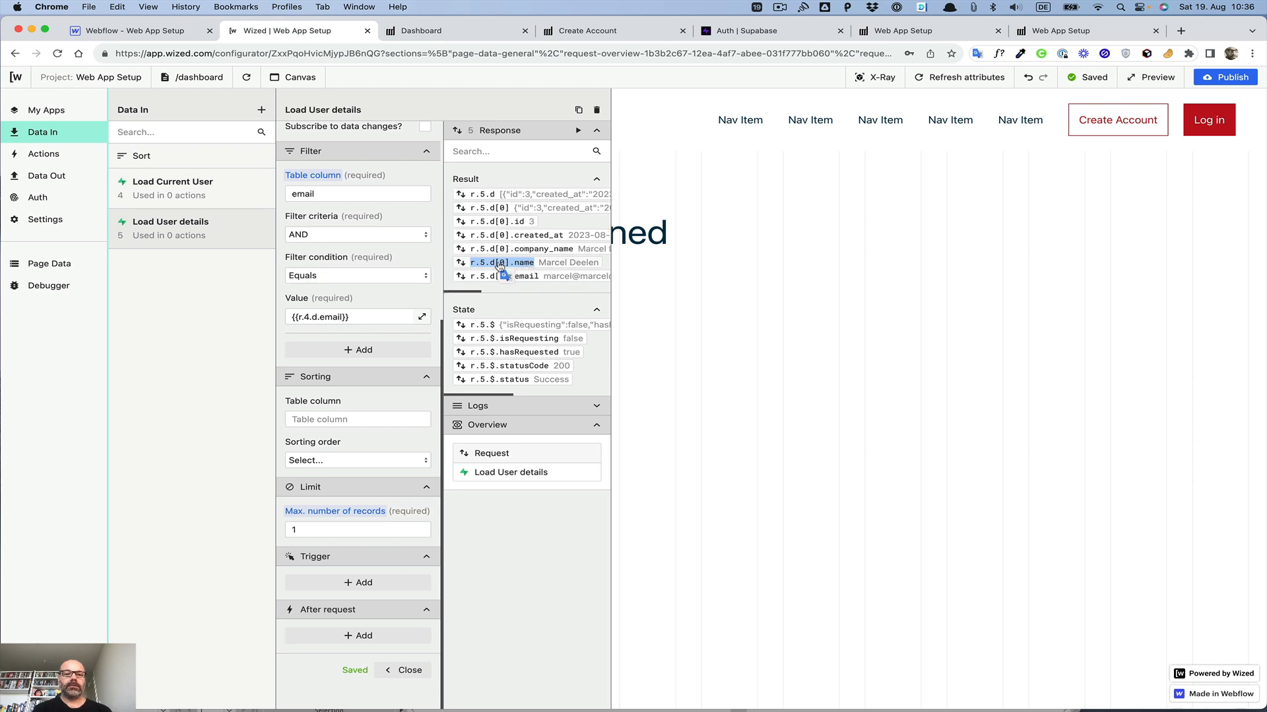
right_click(502, 263)
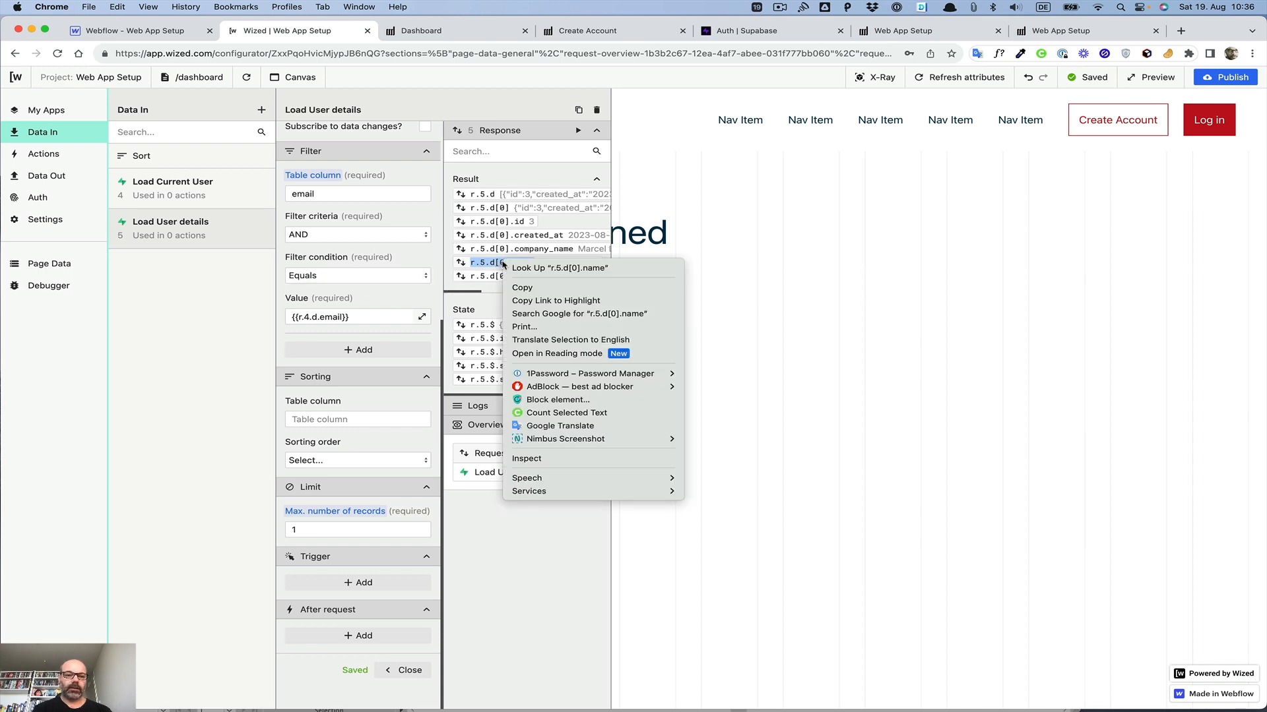
click(527, 289)
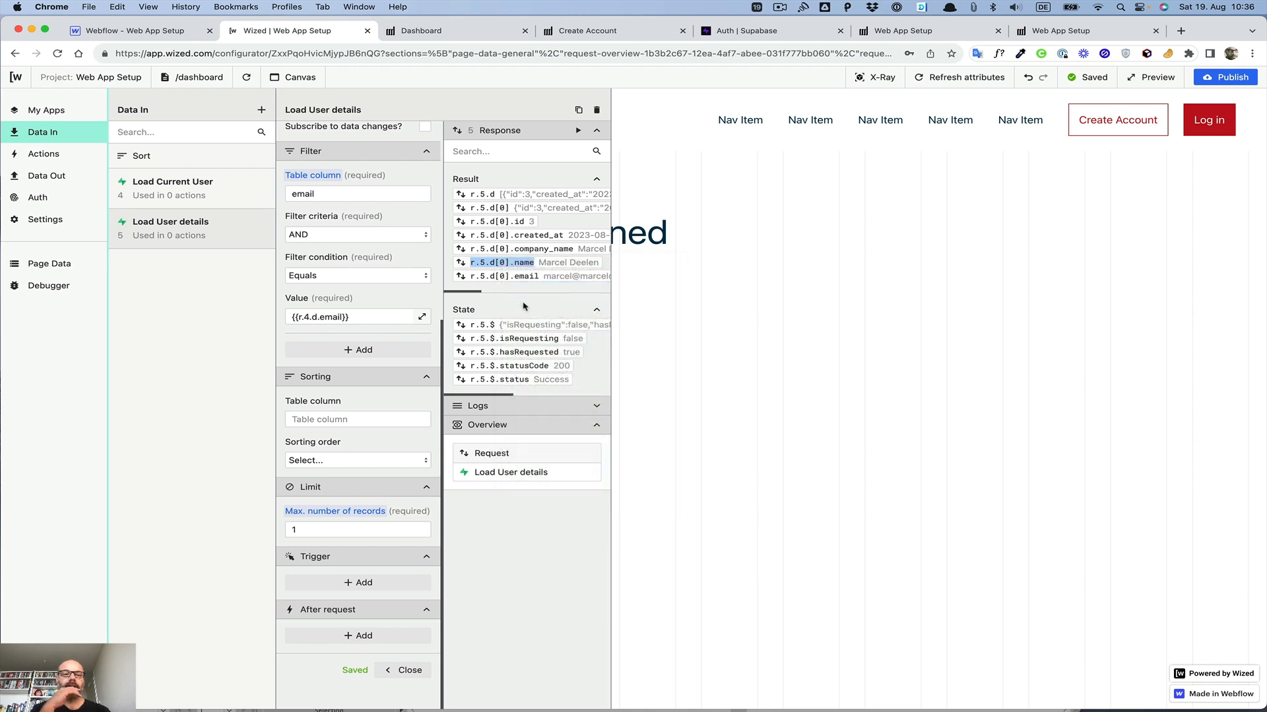
click(522, 310)
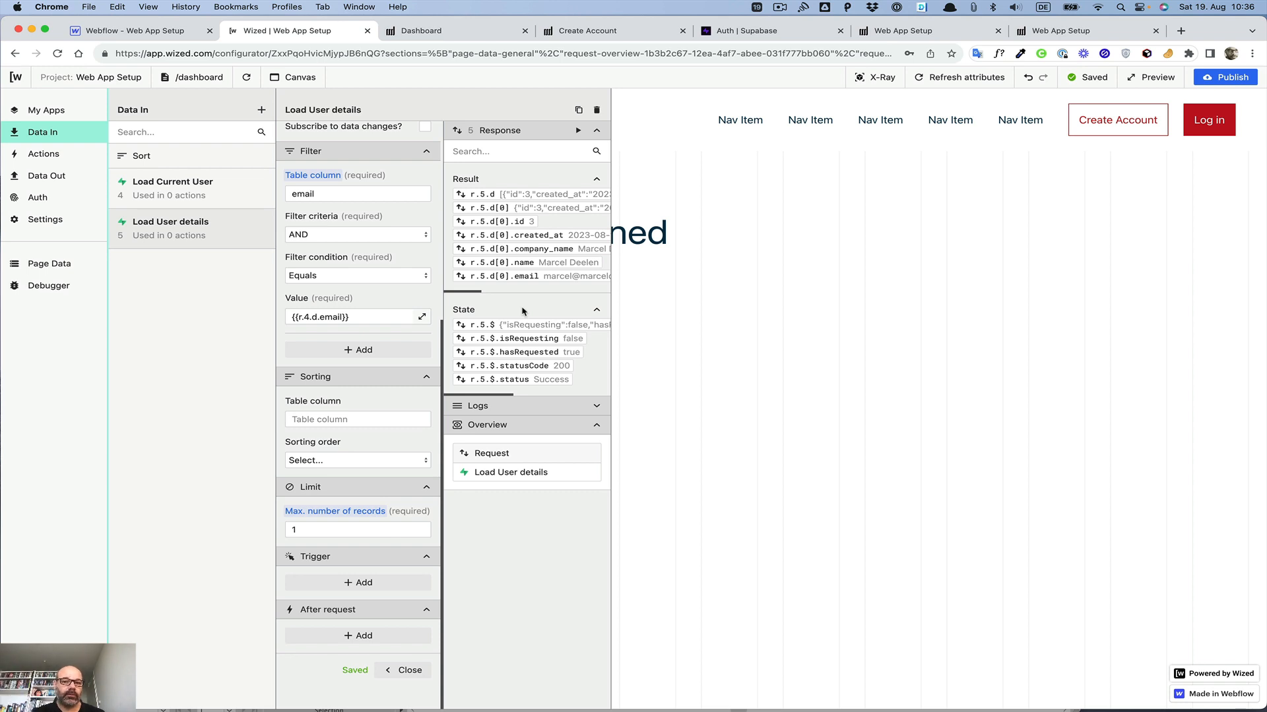
click(402, 670)
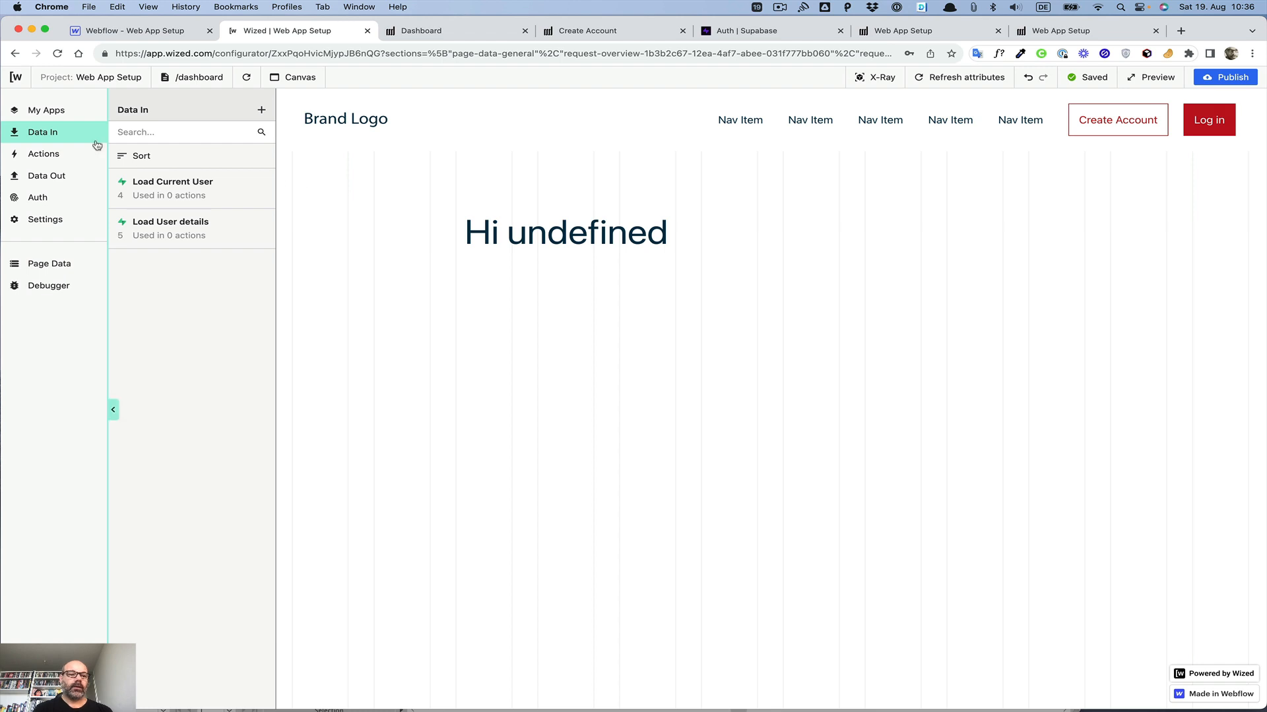
Step: Change the dashboardHeading action's text to Hi {{r.5.d[0].name}} and close the action
click(58, 157)
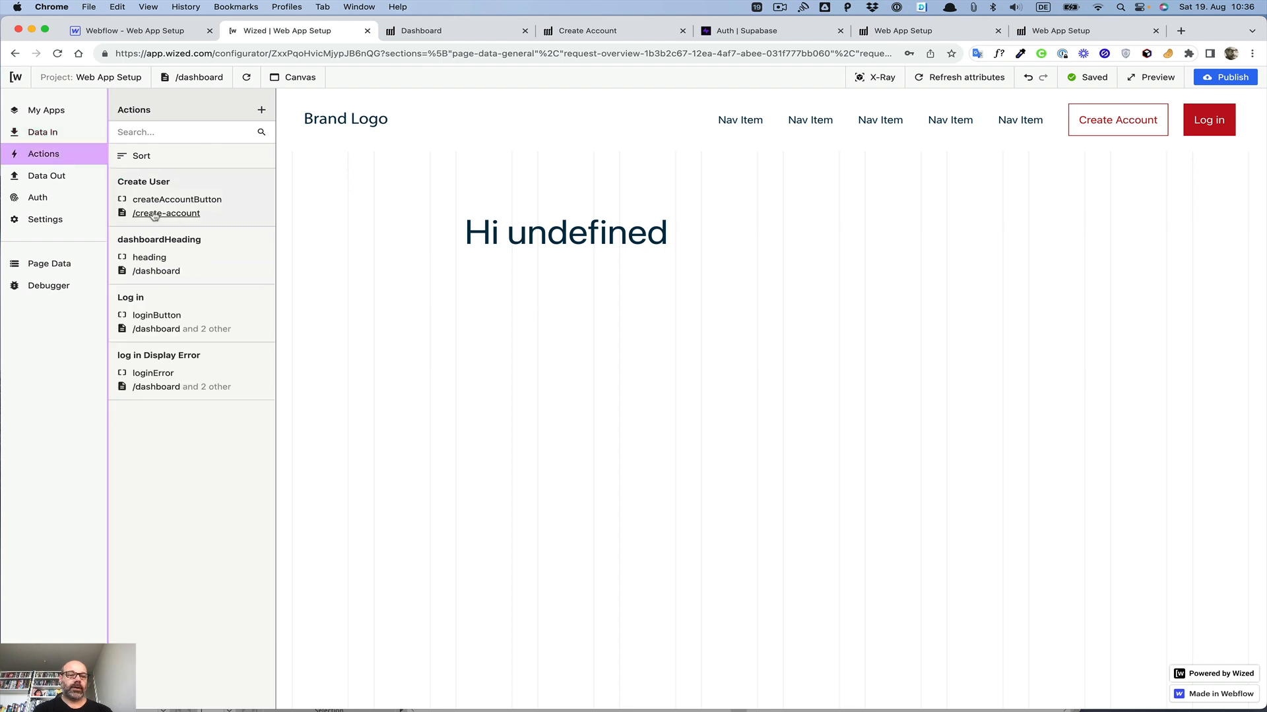
click(155, 243)
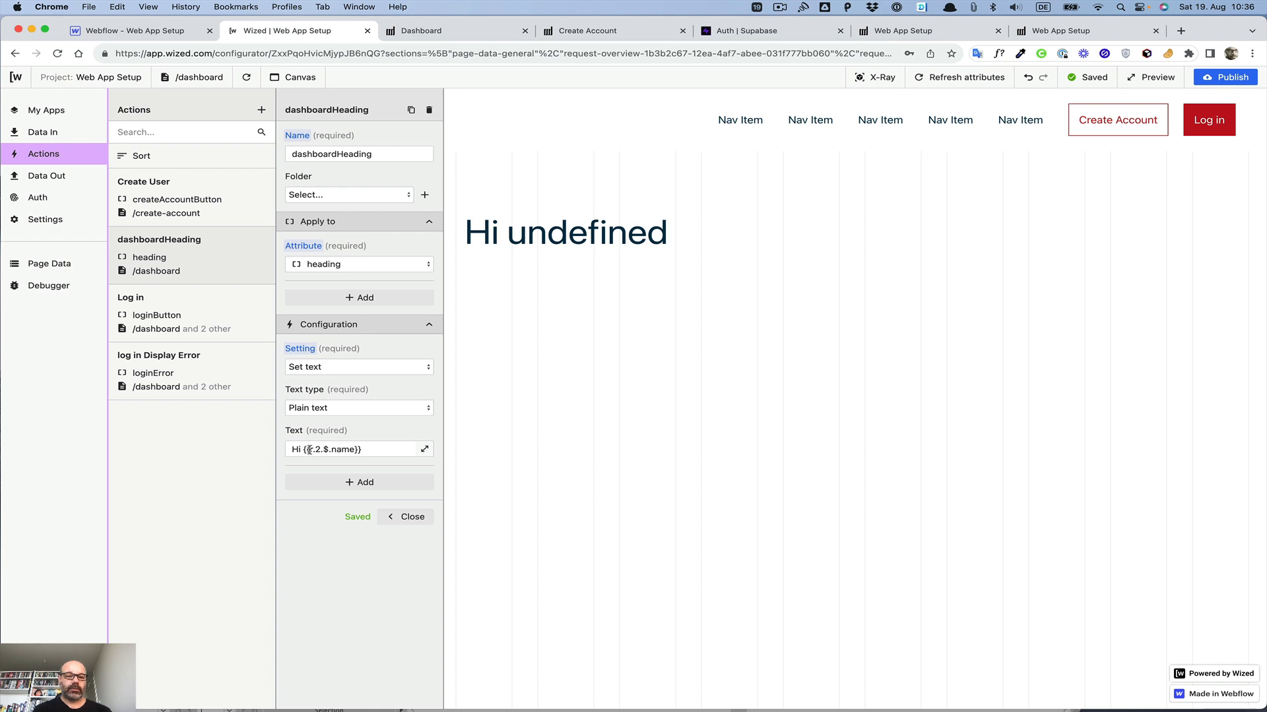
drag(309, 451, 352, 450)
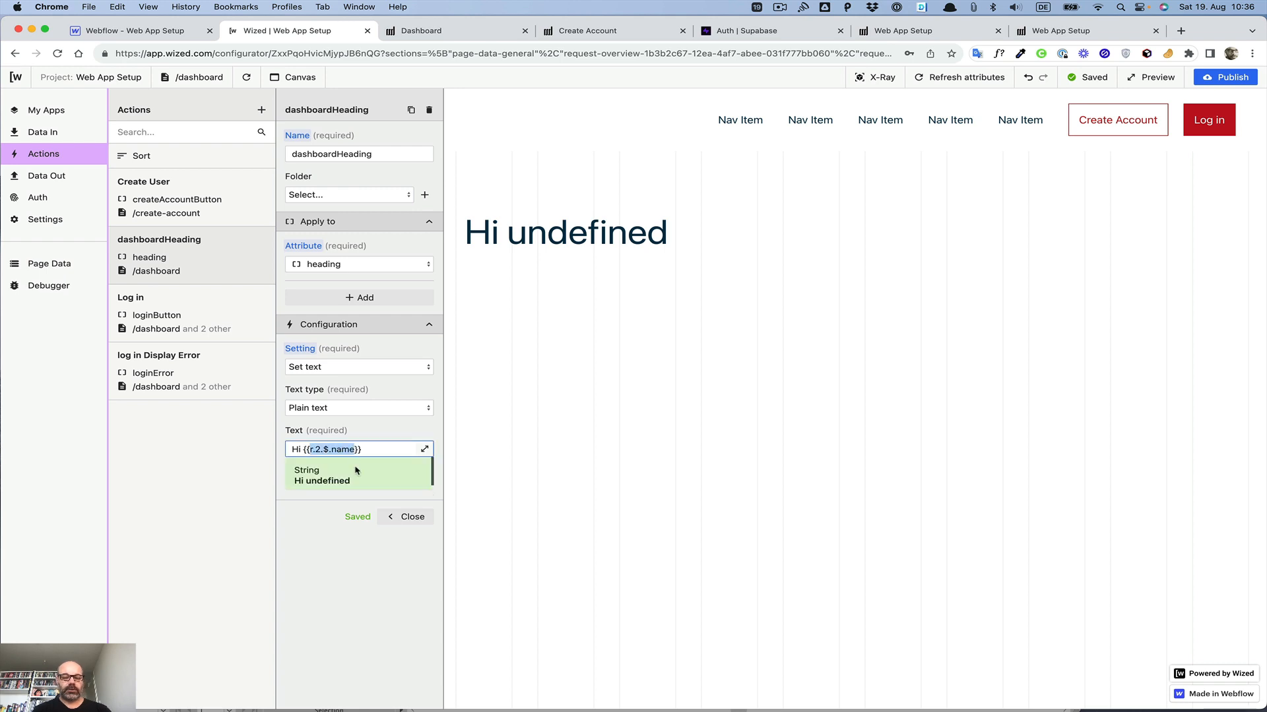
key(super+v)
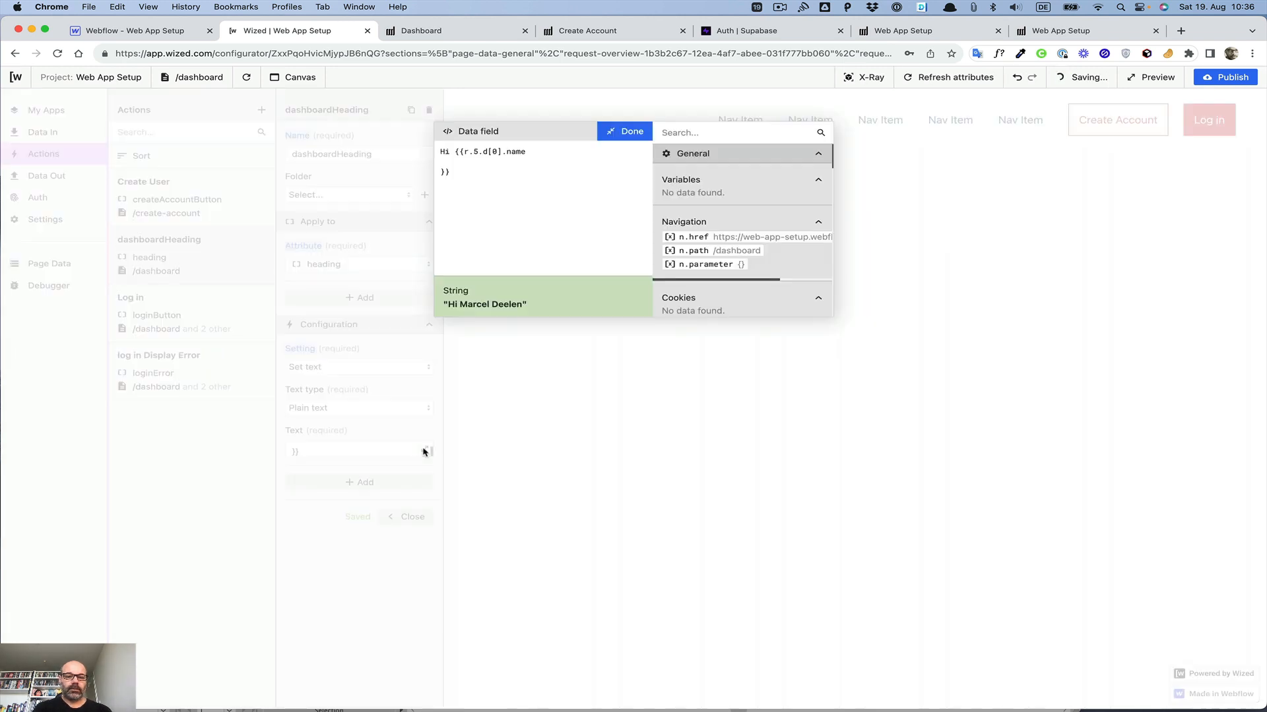
click(424, 449)
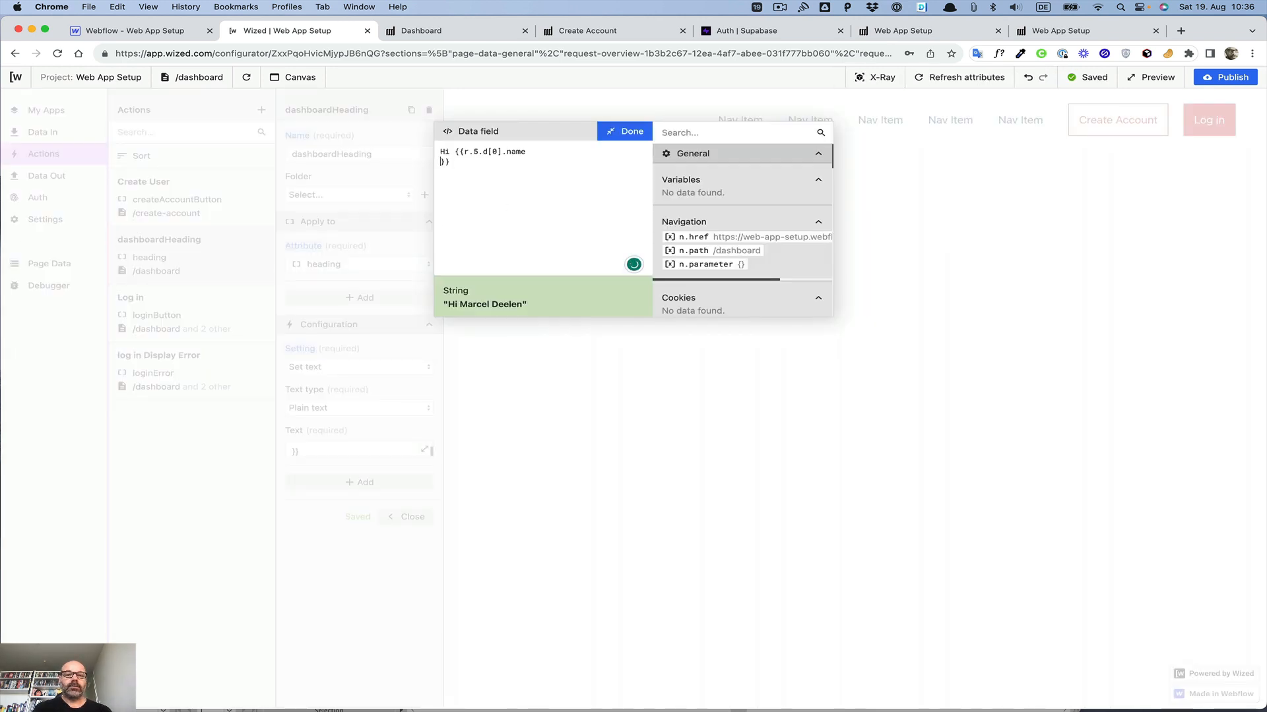
key(BackSpace)
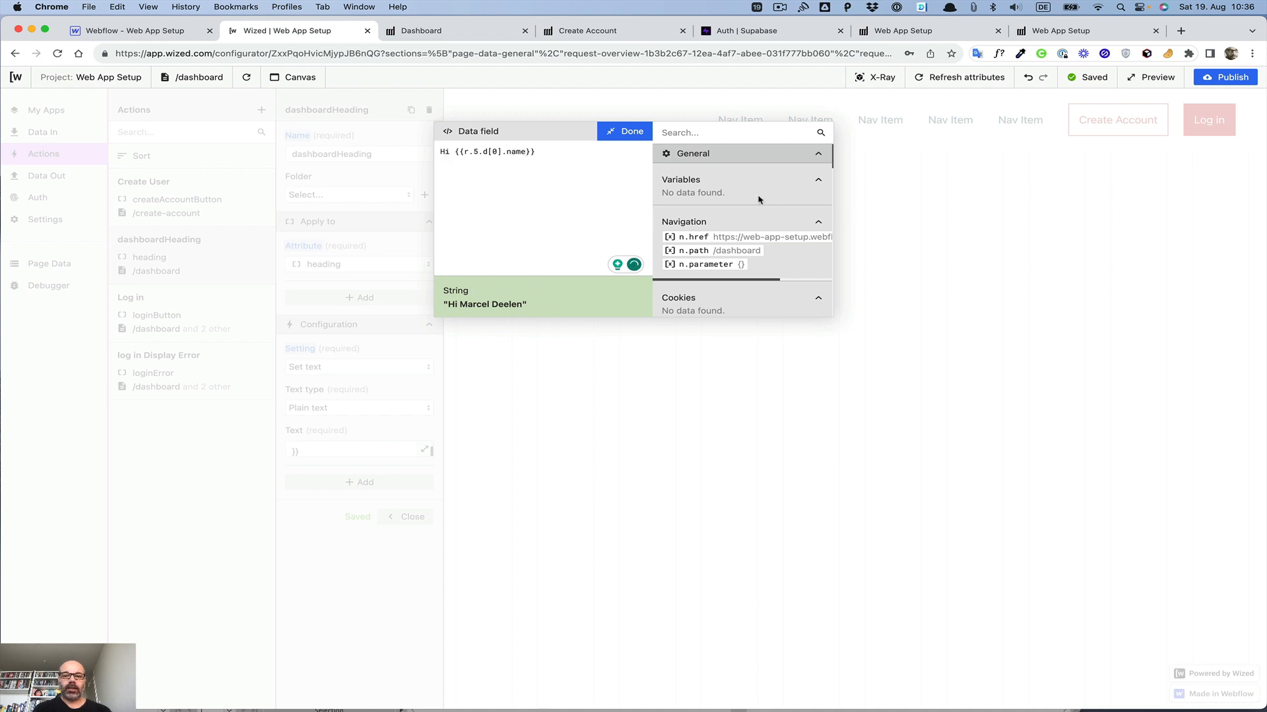
scroll(700, 175, down, 10)
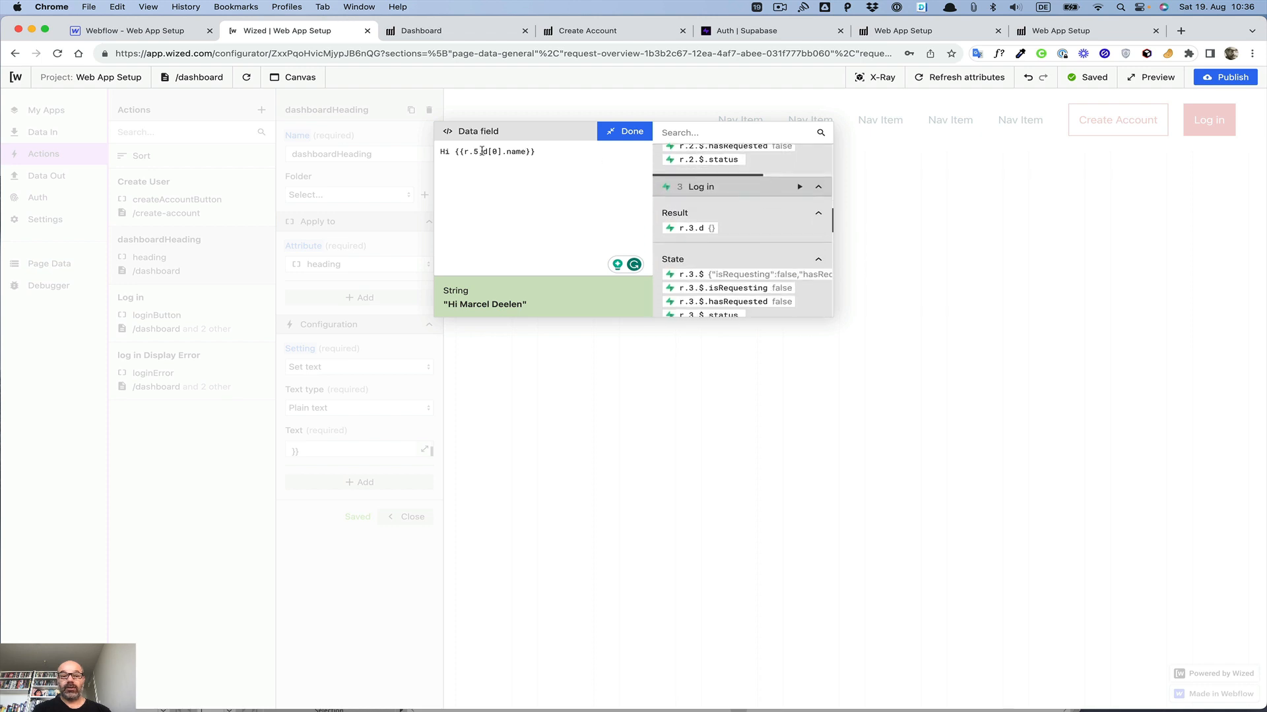
scroll(723, 195, down, 10)
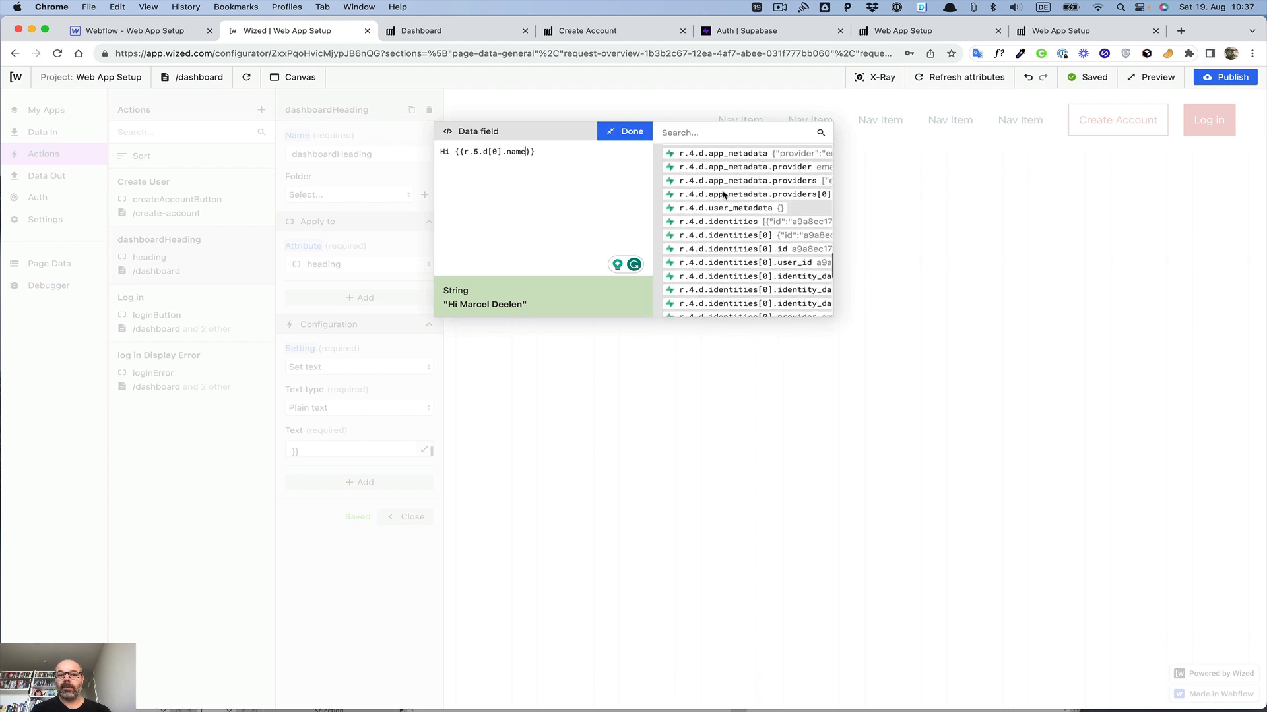
scroll(724, 196, down, 8)
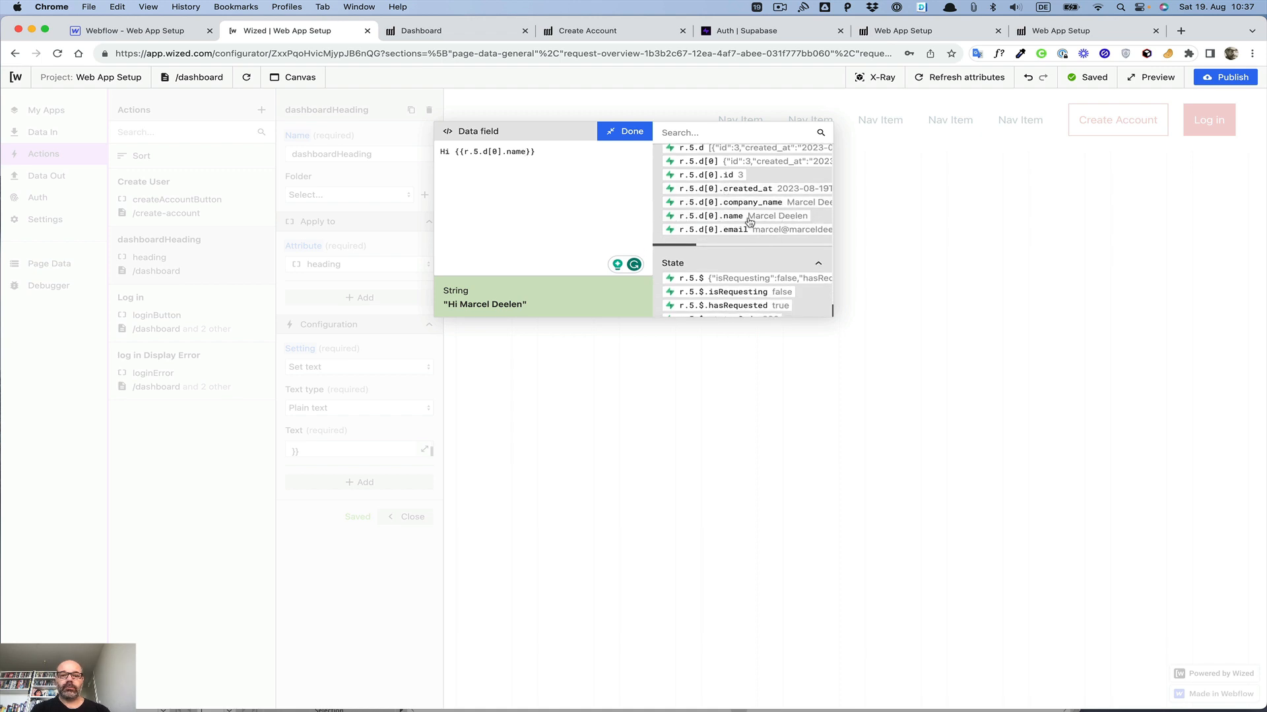
click(631, 131)
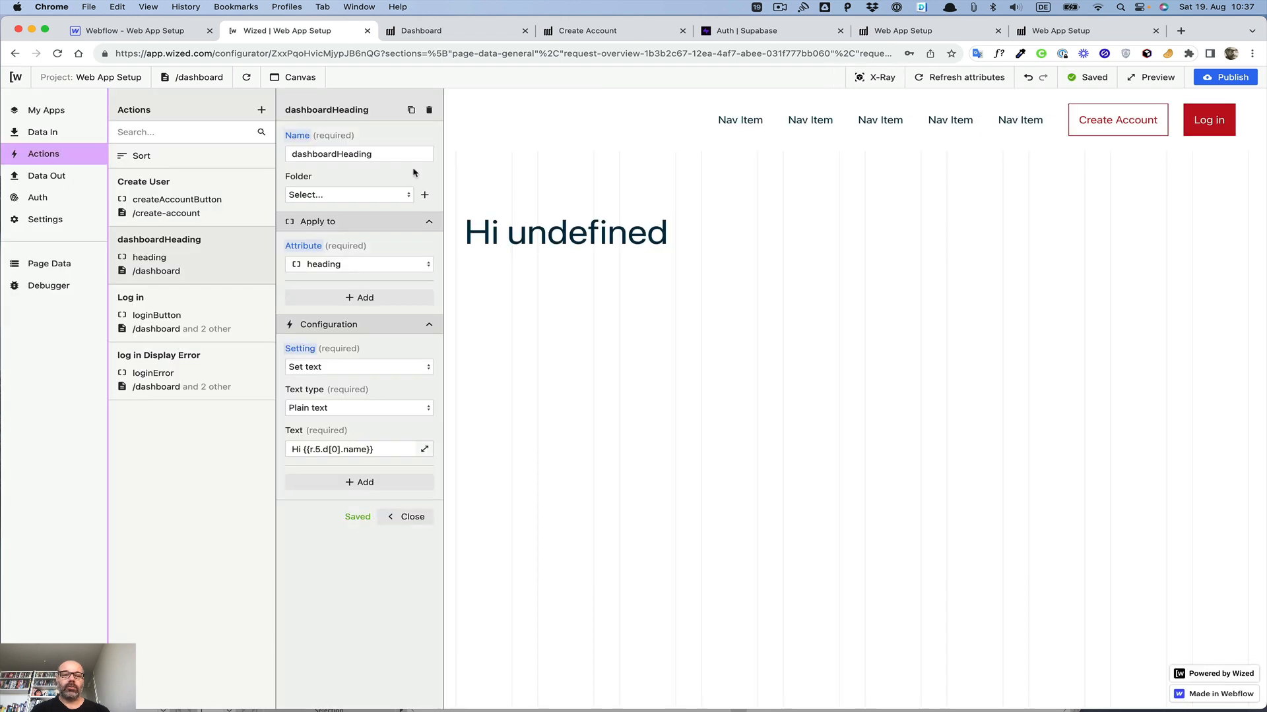
click(408, 519)
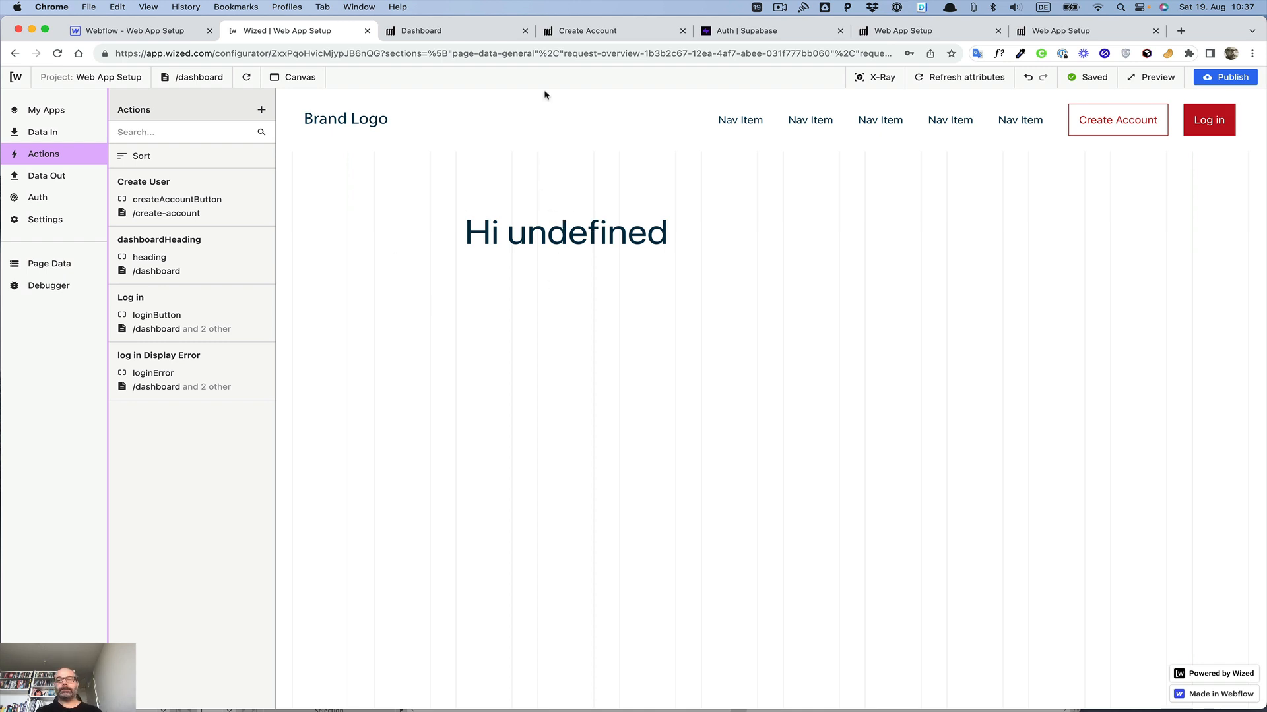
Step: Switch to the published Dashboard page and reload it
click(457, 31)
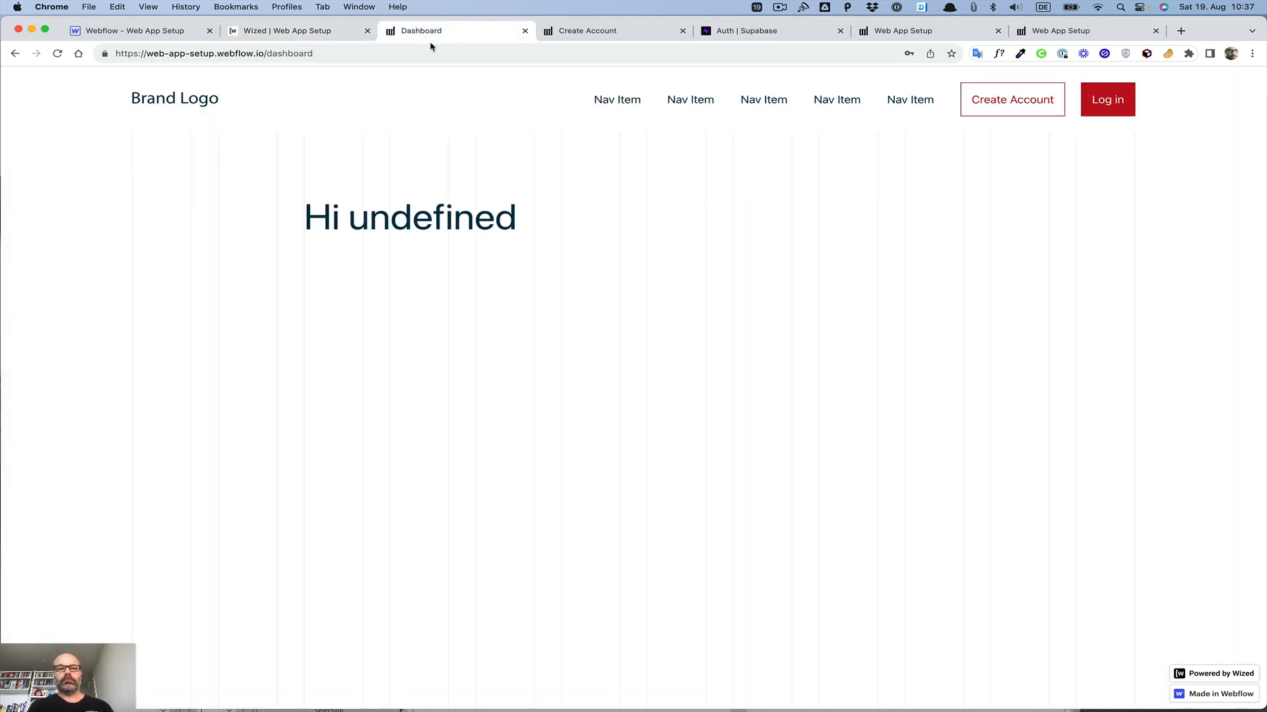
key(super+r)
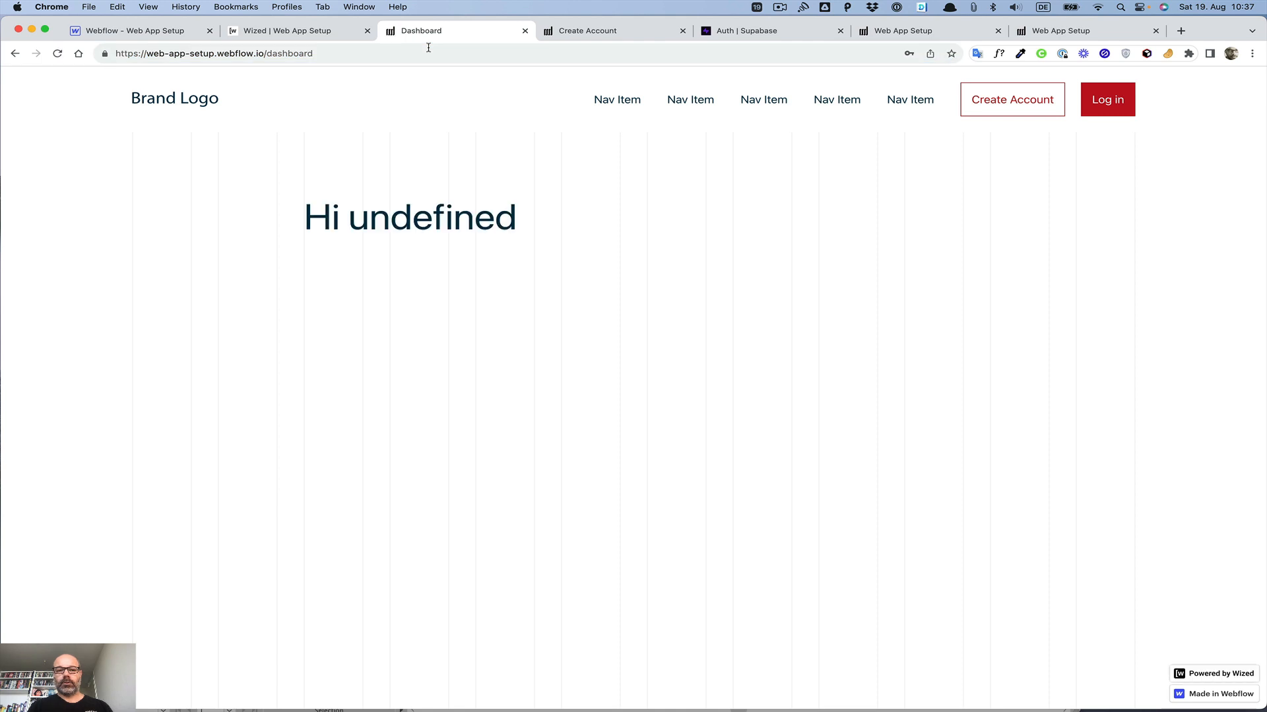
Step: Log in through the login modal on the published Dashboard page
click(1096, 100)
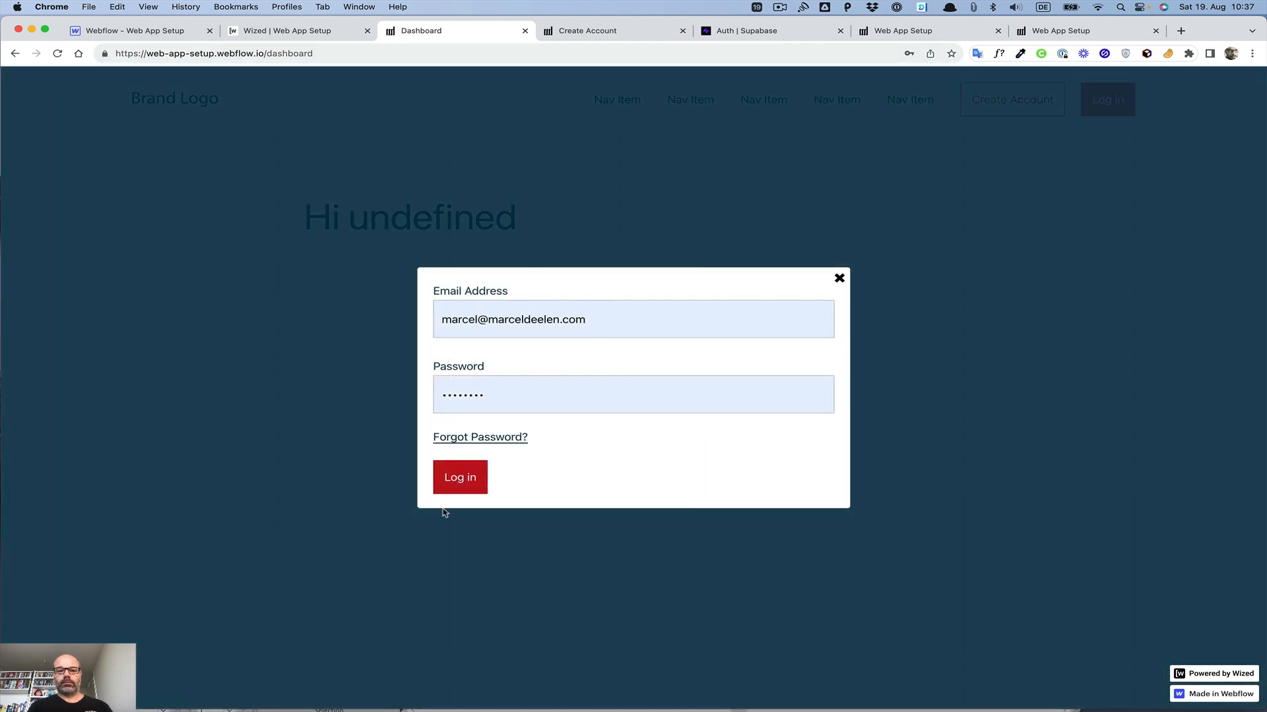
click(458, 488)
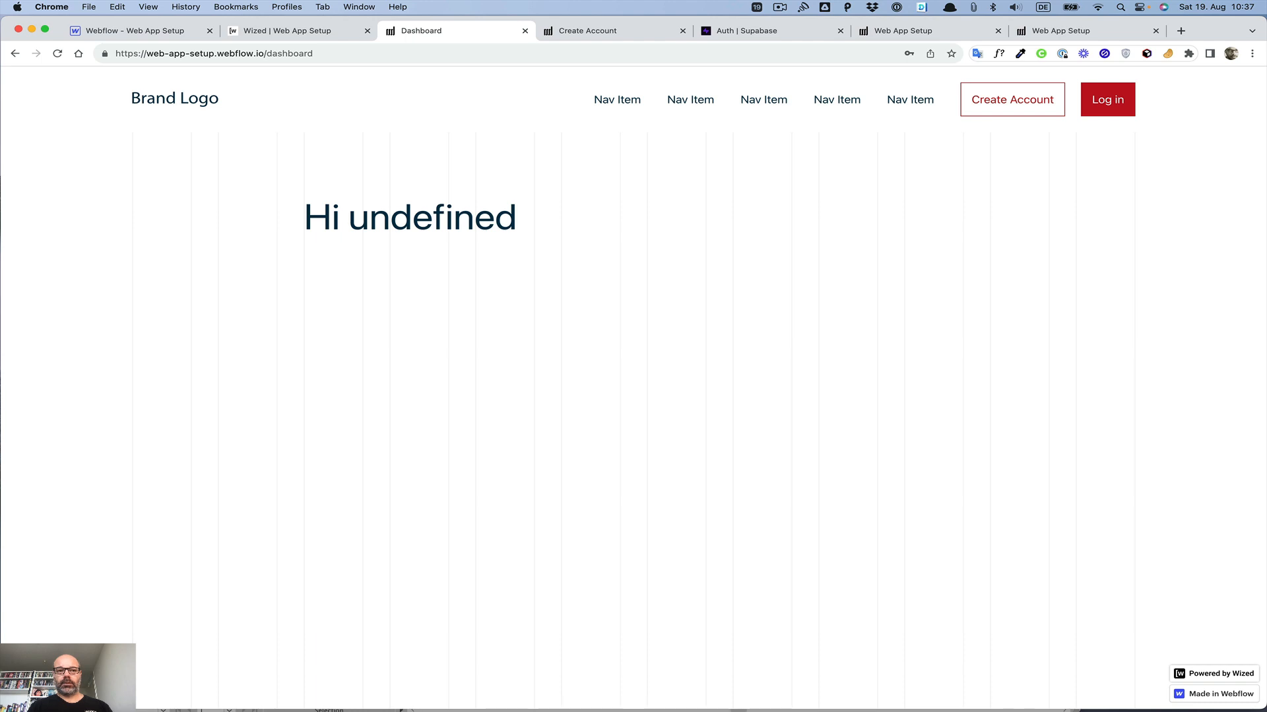
Step: Open the dashboardHeading action, re-insert the r.5.d[0].name path after Hi in its text and close the action
click(280, 37)
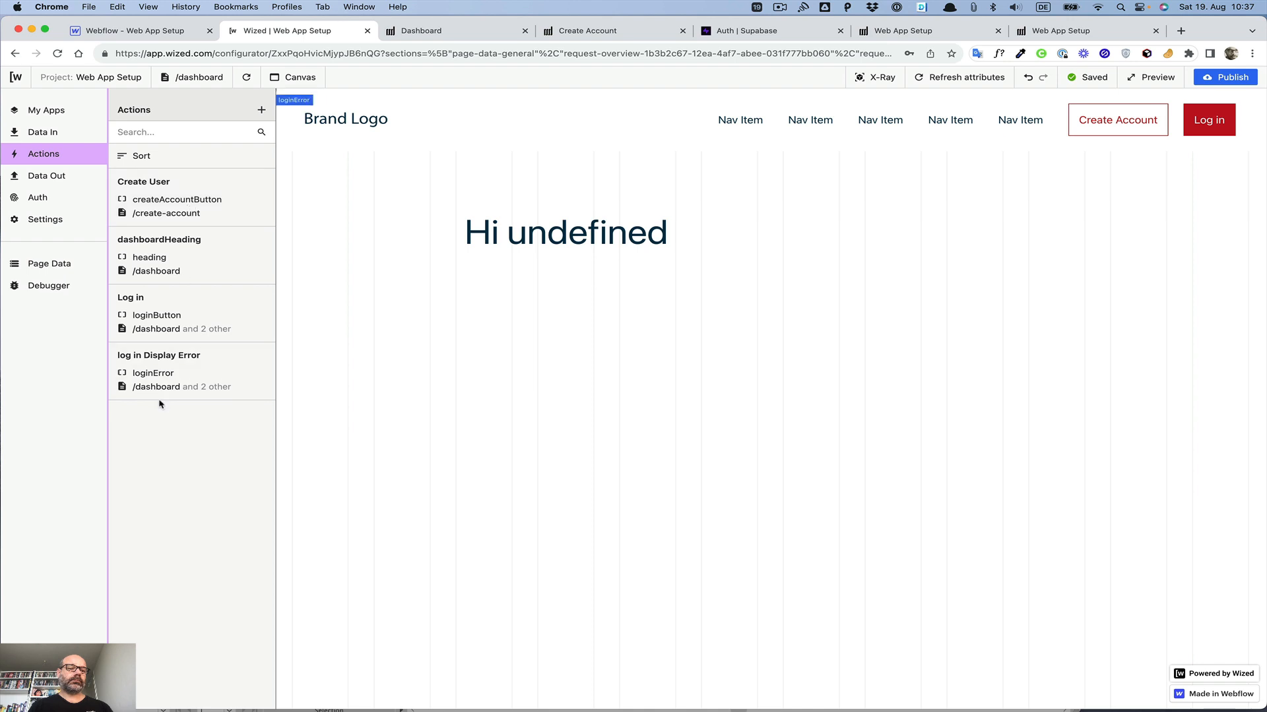
click(190, 258)
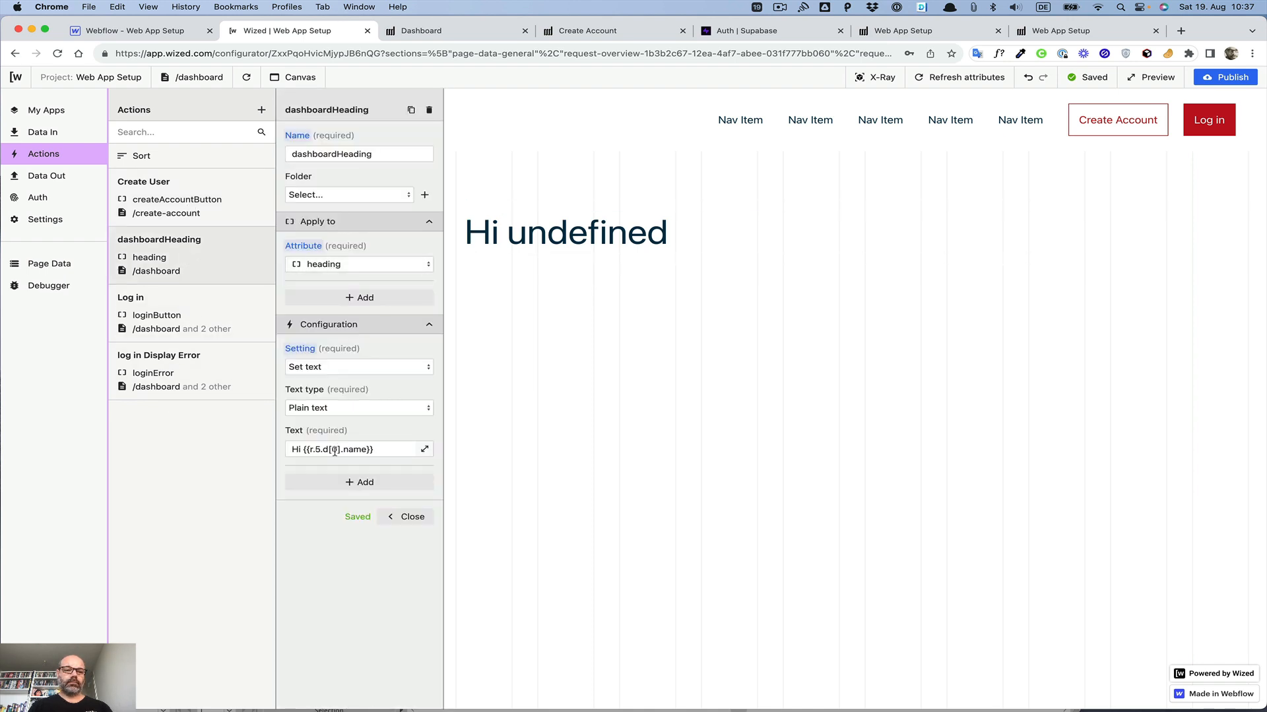
click(425, 450)
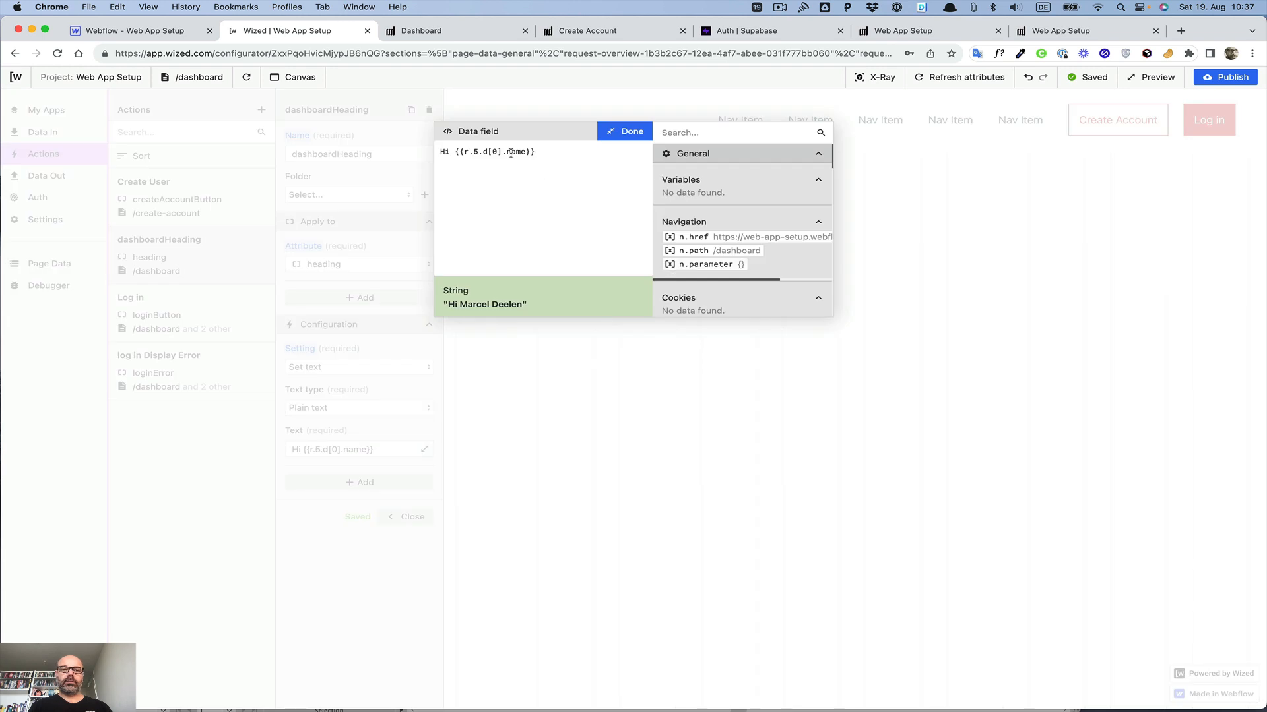
click(456, 151)
key(super+shift+Right)
key(BackSpace)
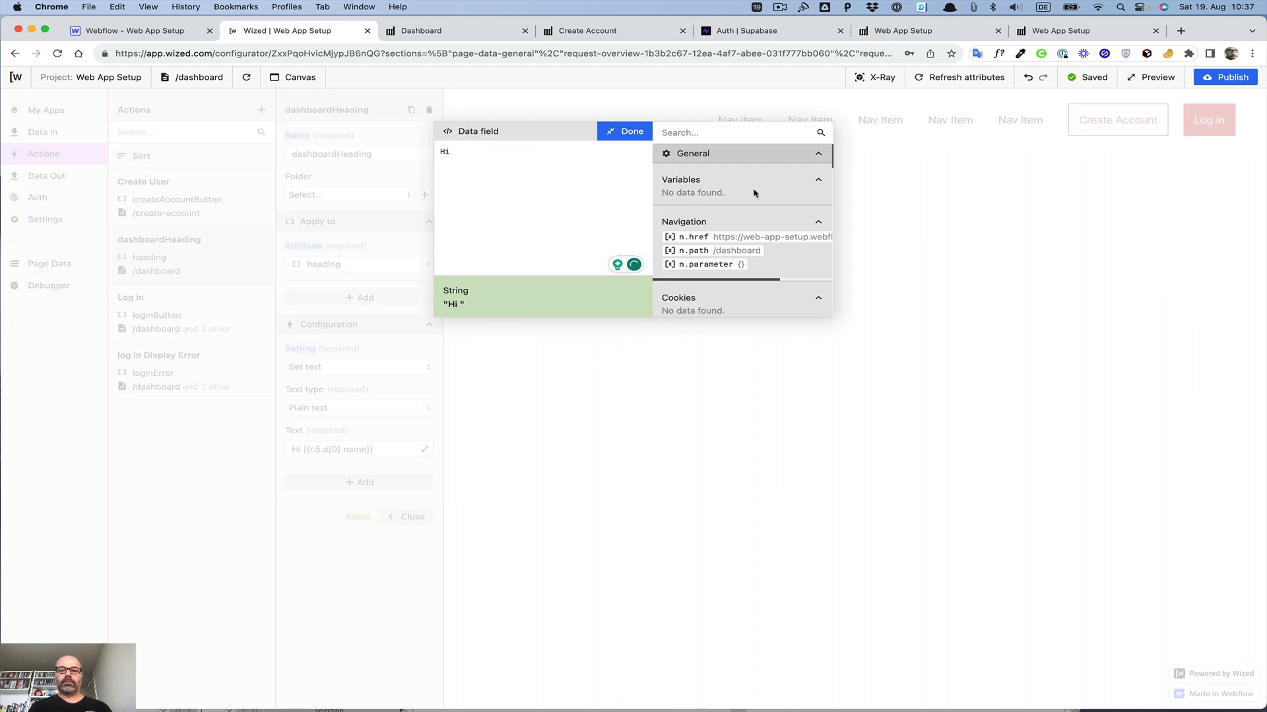
scroll(756, 193, down, 7)
scroll(754, 193, down, 10)
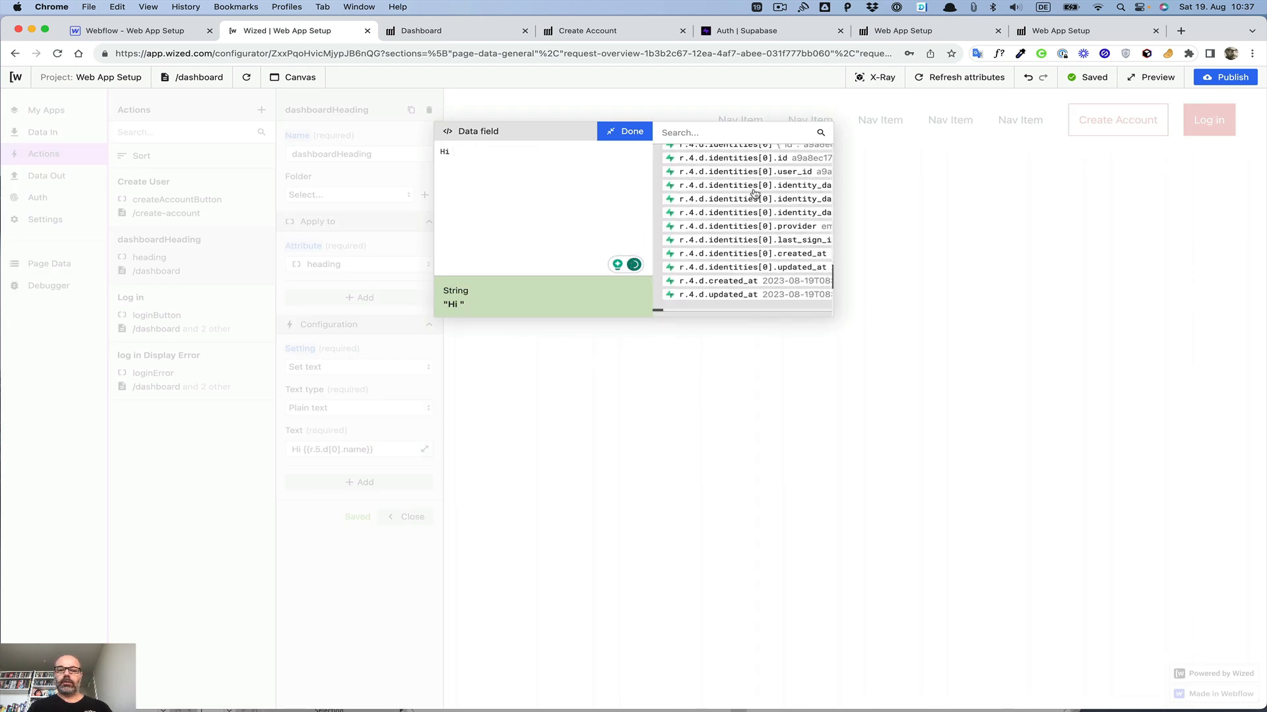
scroll(754, 193, down, 8)
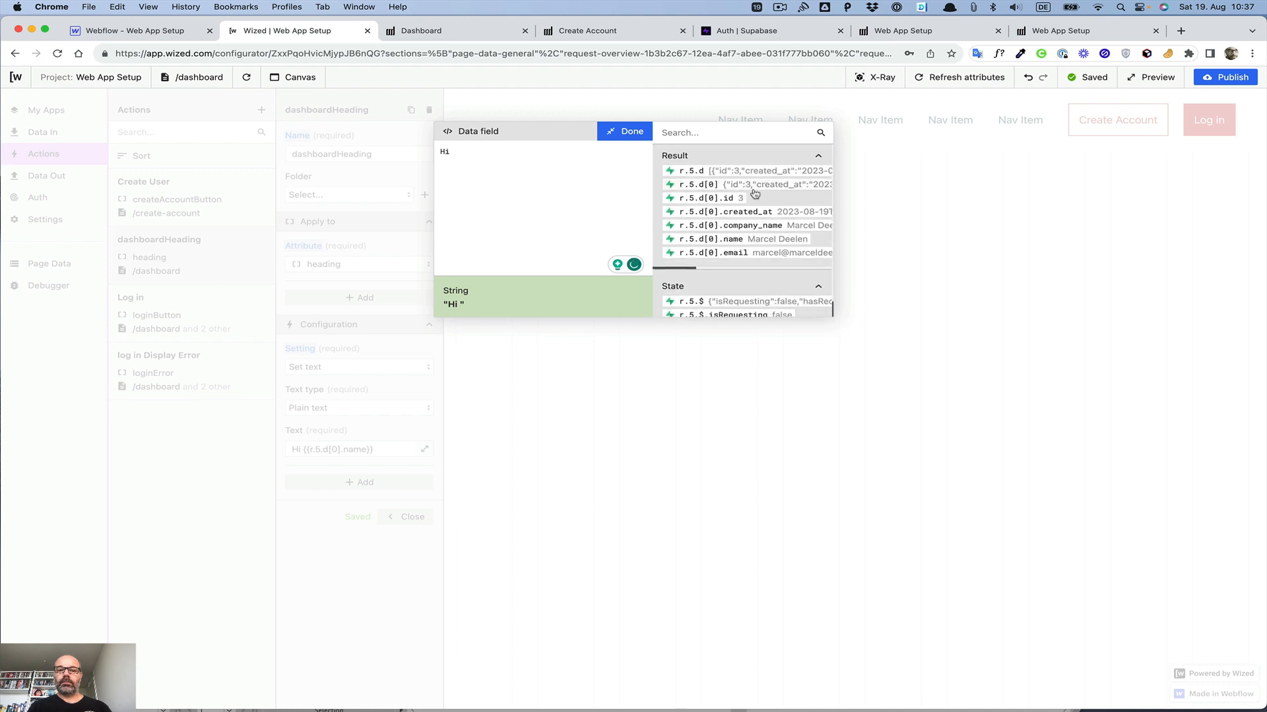
click(699, 240)
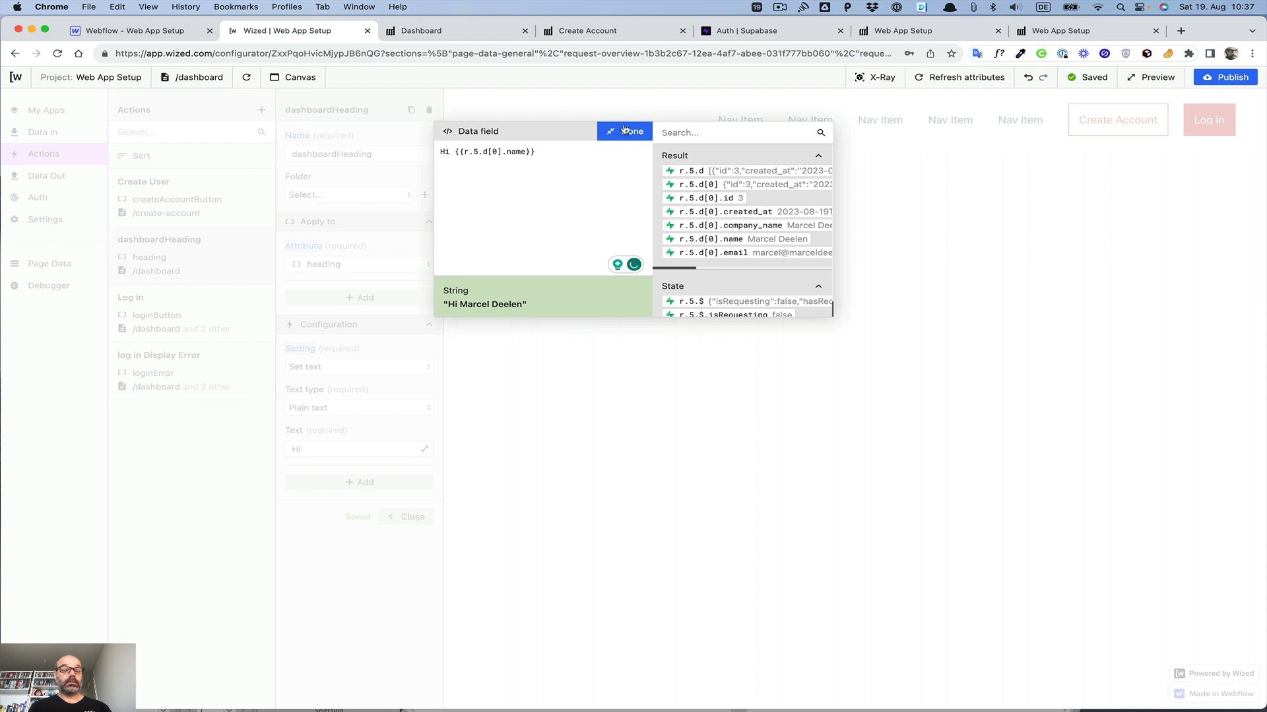
click(626, 131)
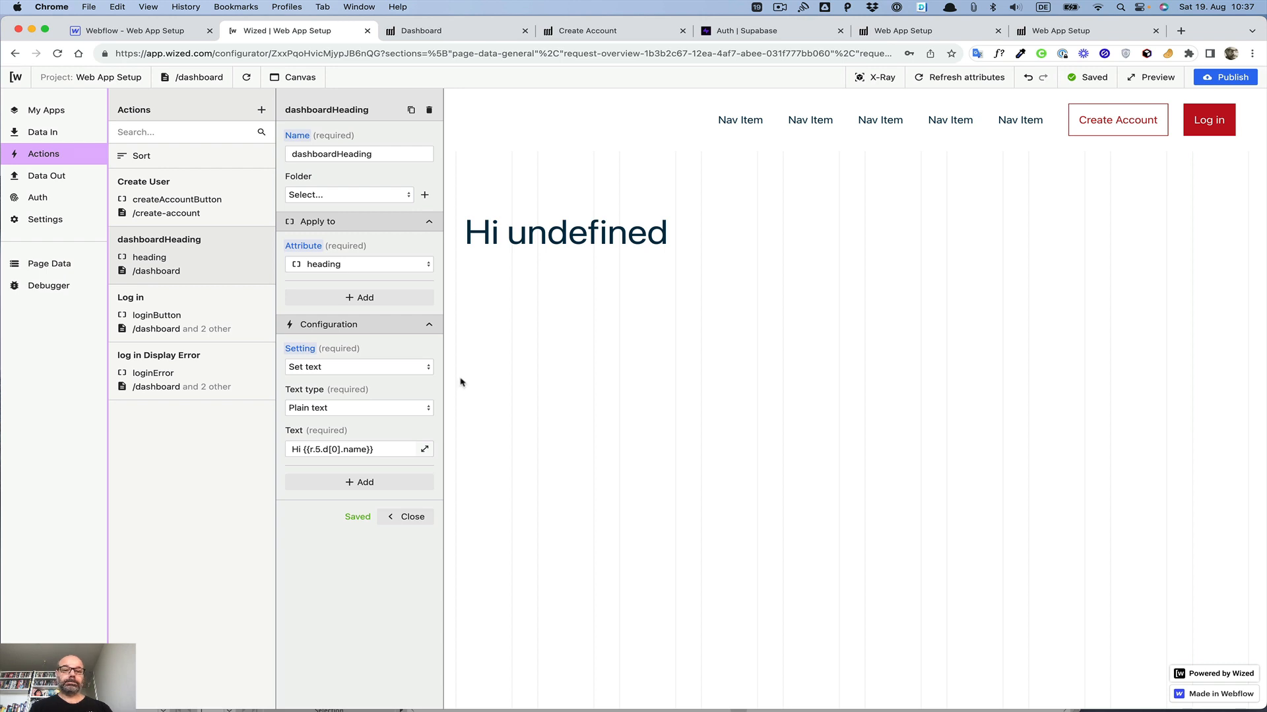
click(412, 518)
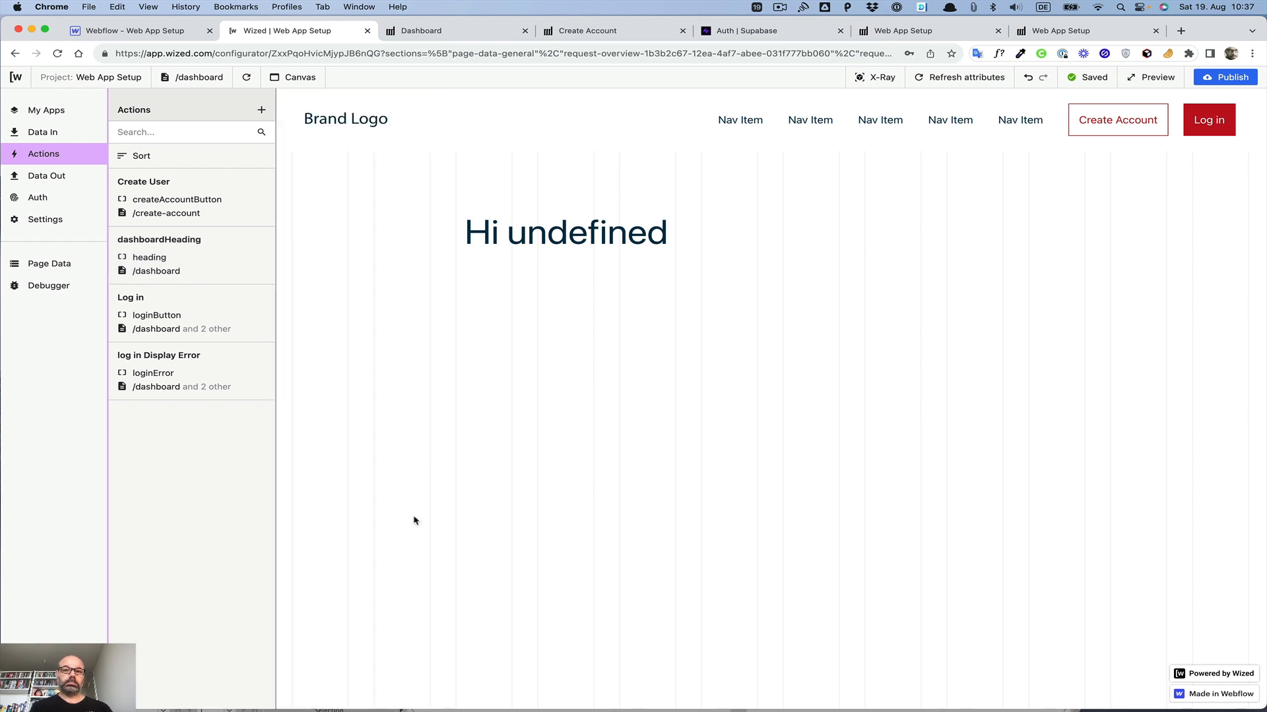
Step: Switch to the published Dashboard page, reload it and log in again through the login modal
click(450, 33)
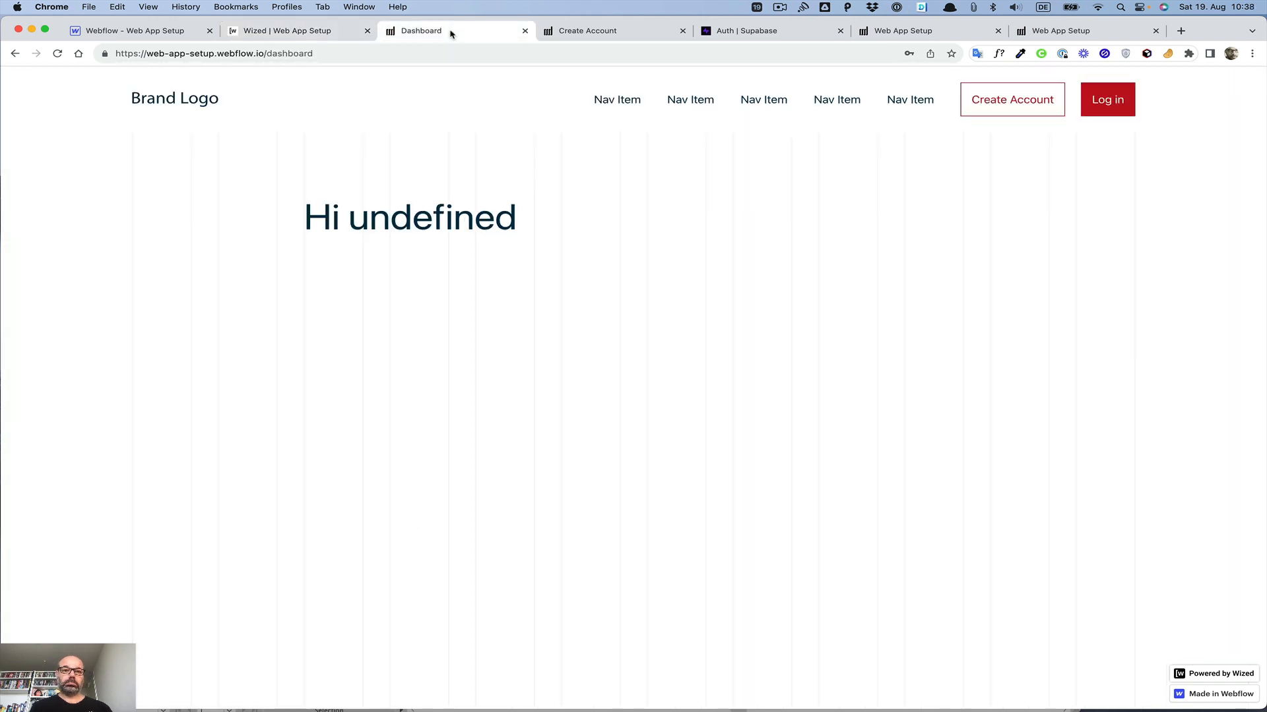
click(59, 55)
click(60, 56)
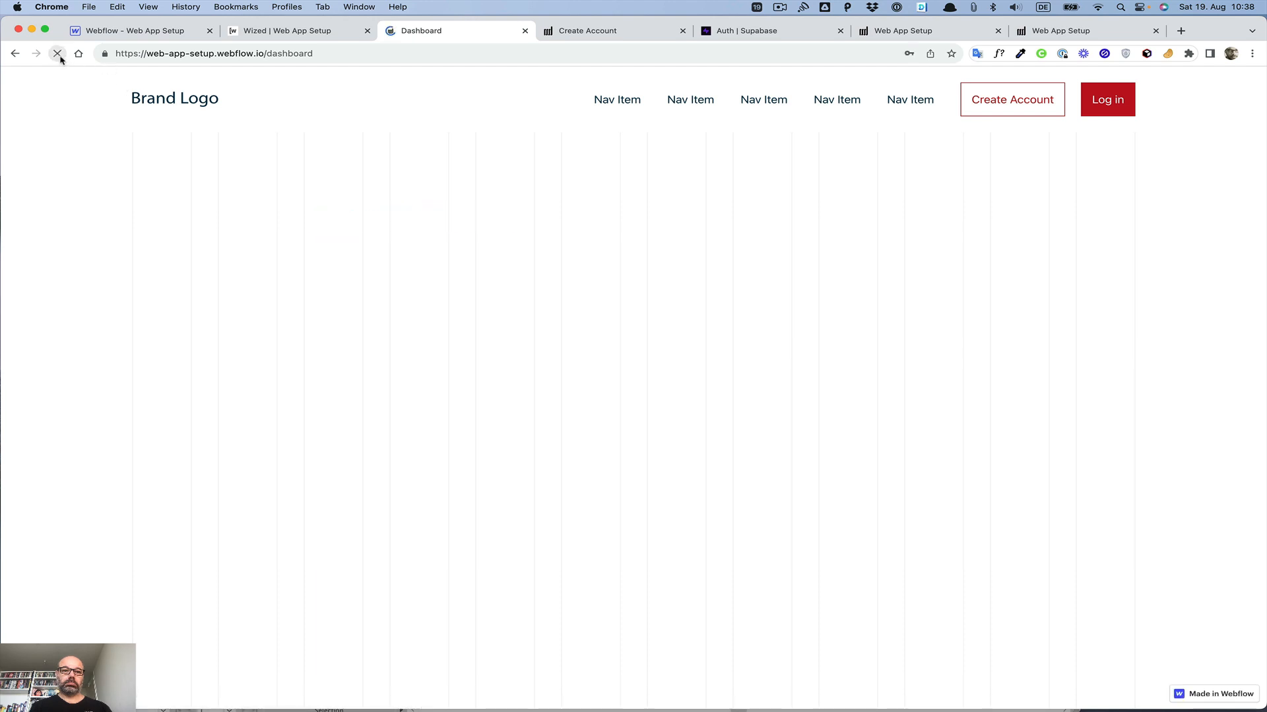
click(1088, 112)
click(462, 478)
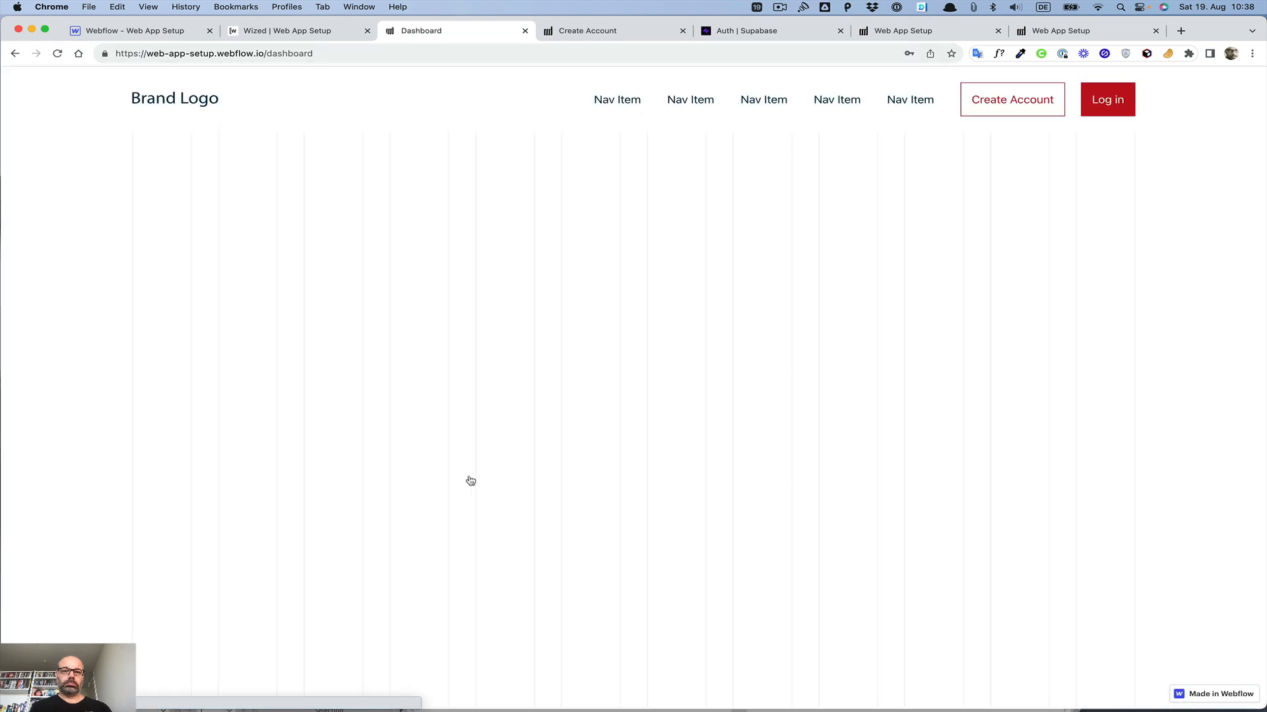
Step: Inspect the dashboardHeading action's text expression and its preview in Wized, then close the action
click(324, 39)
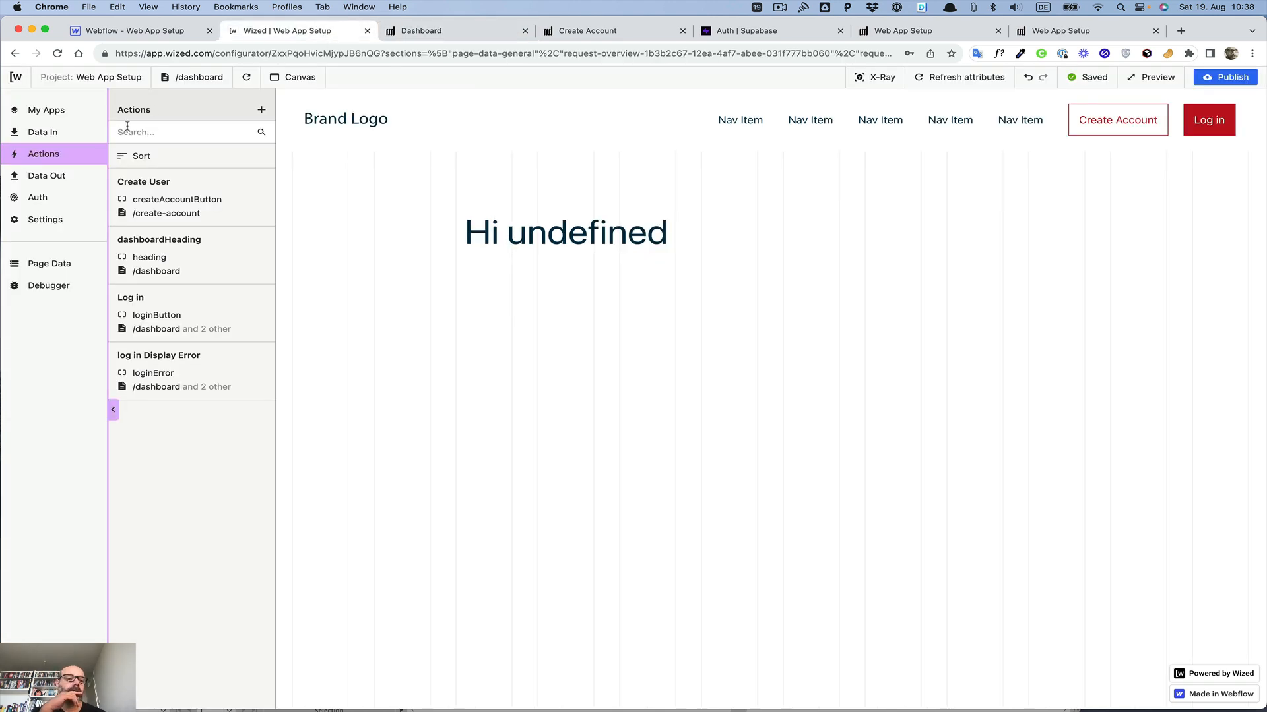
click(178, 262)
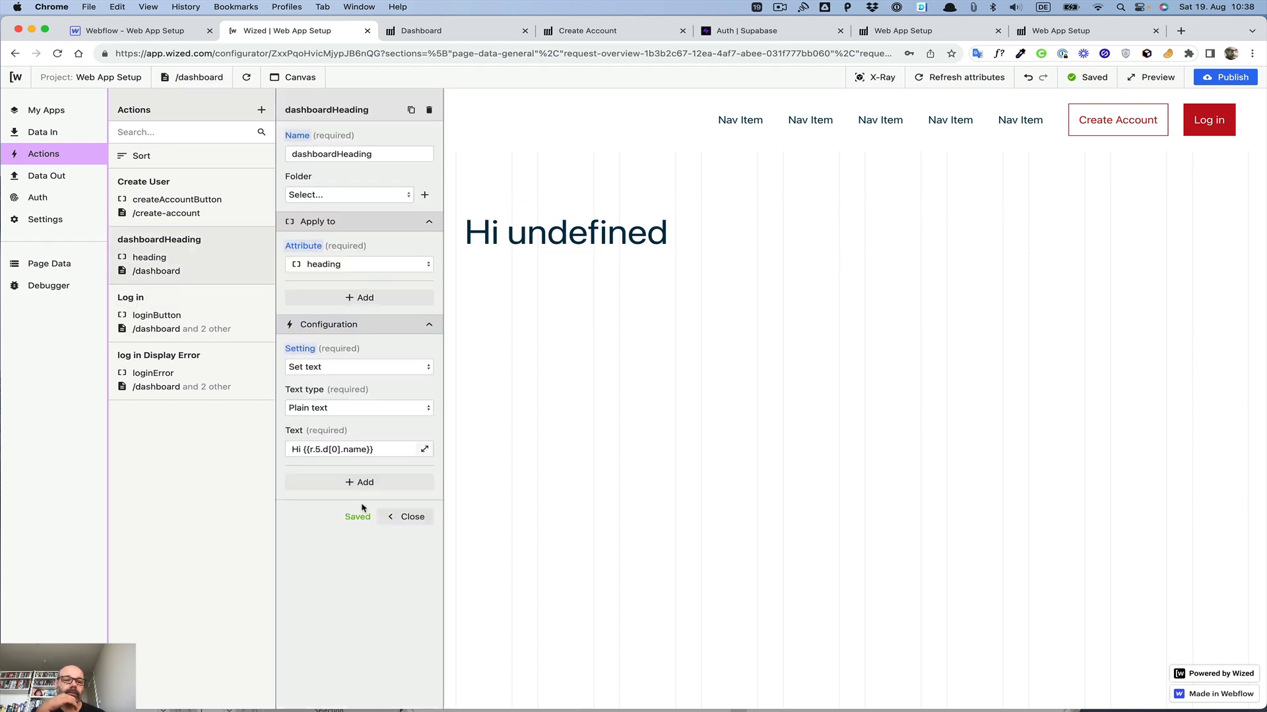
click(424, 450)
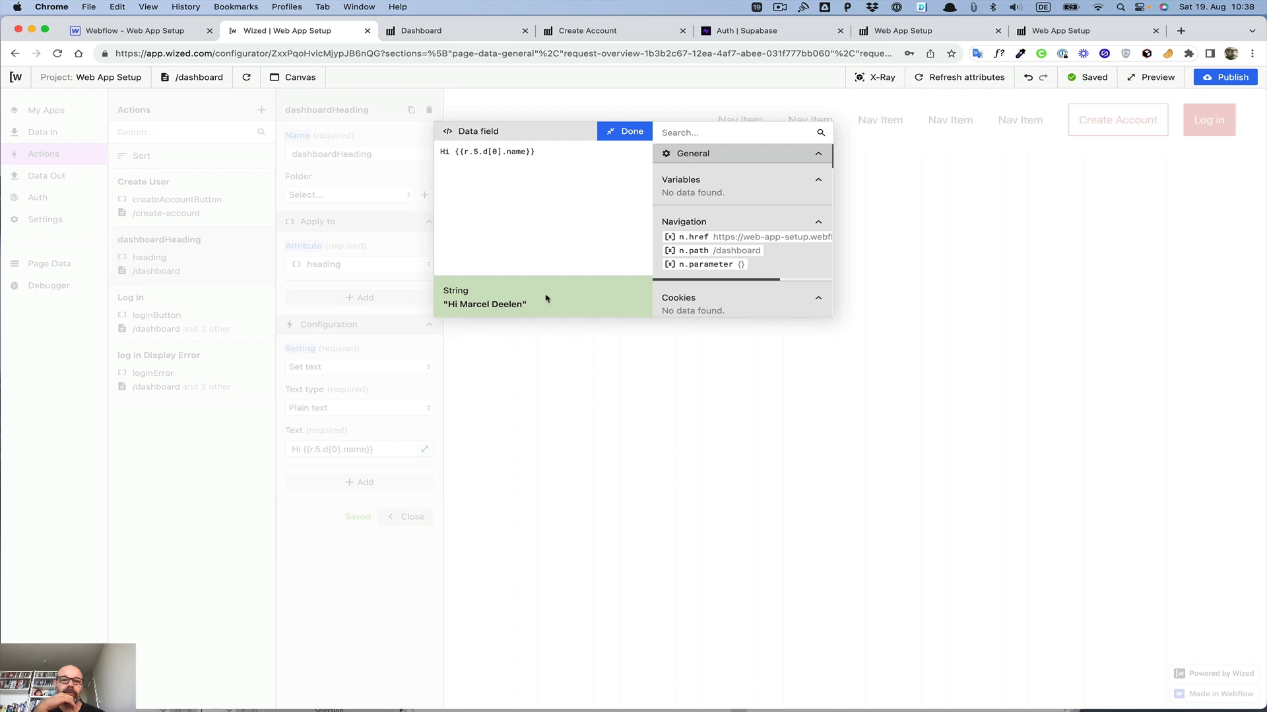
click(637, 136)
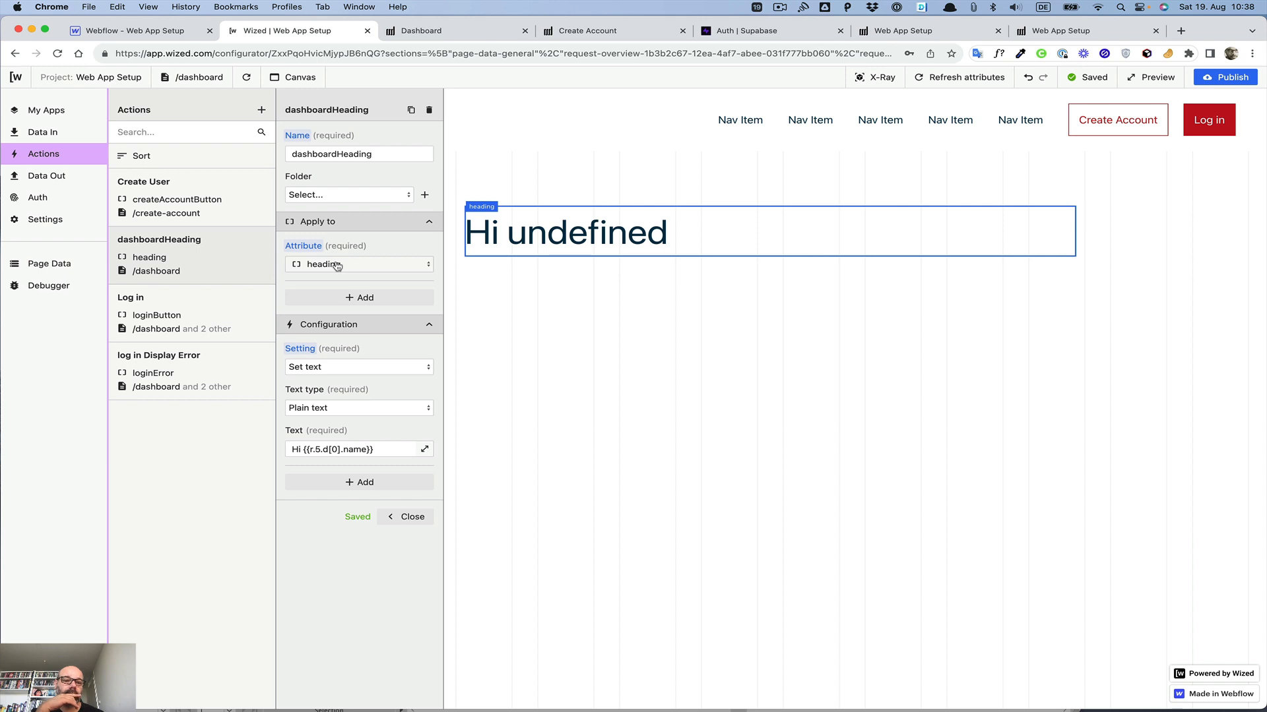
click(424, 449)
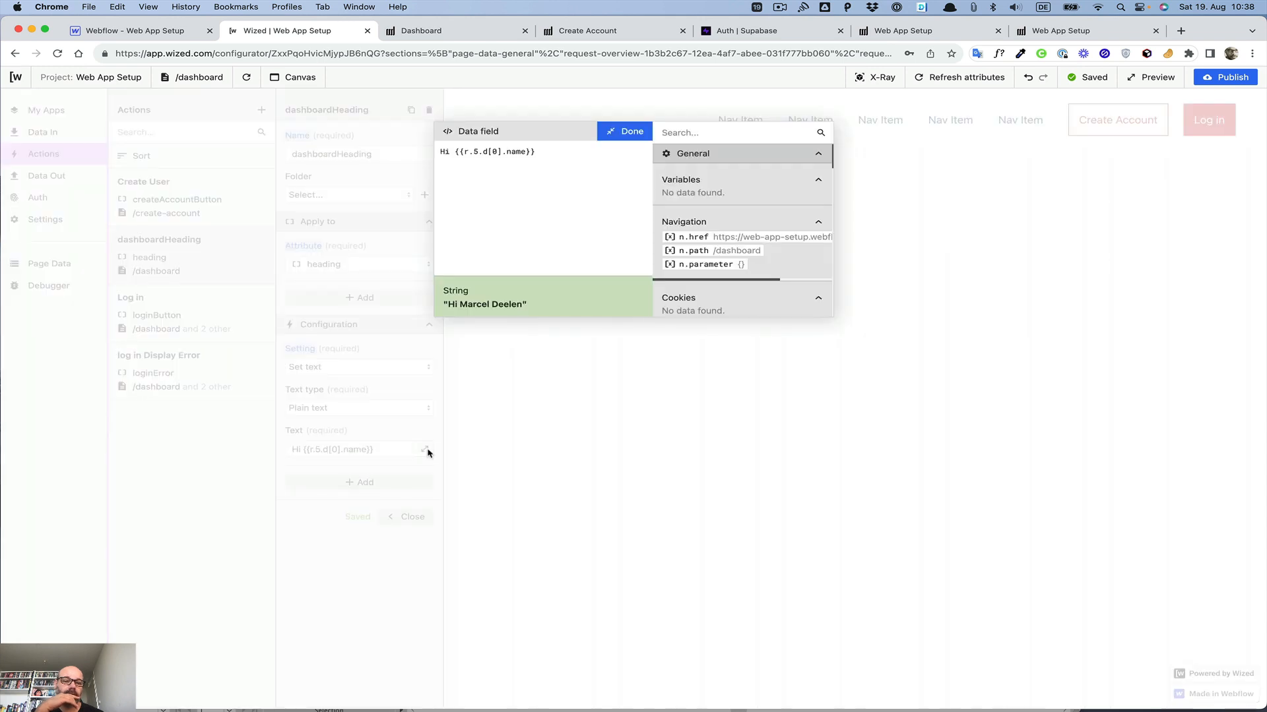
click(630, 134)
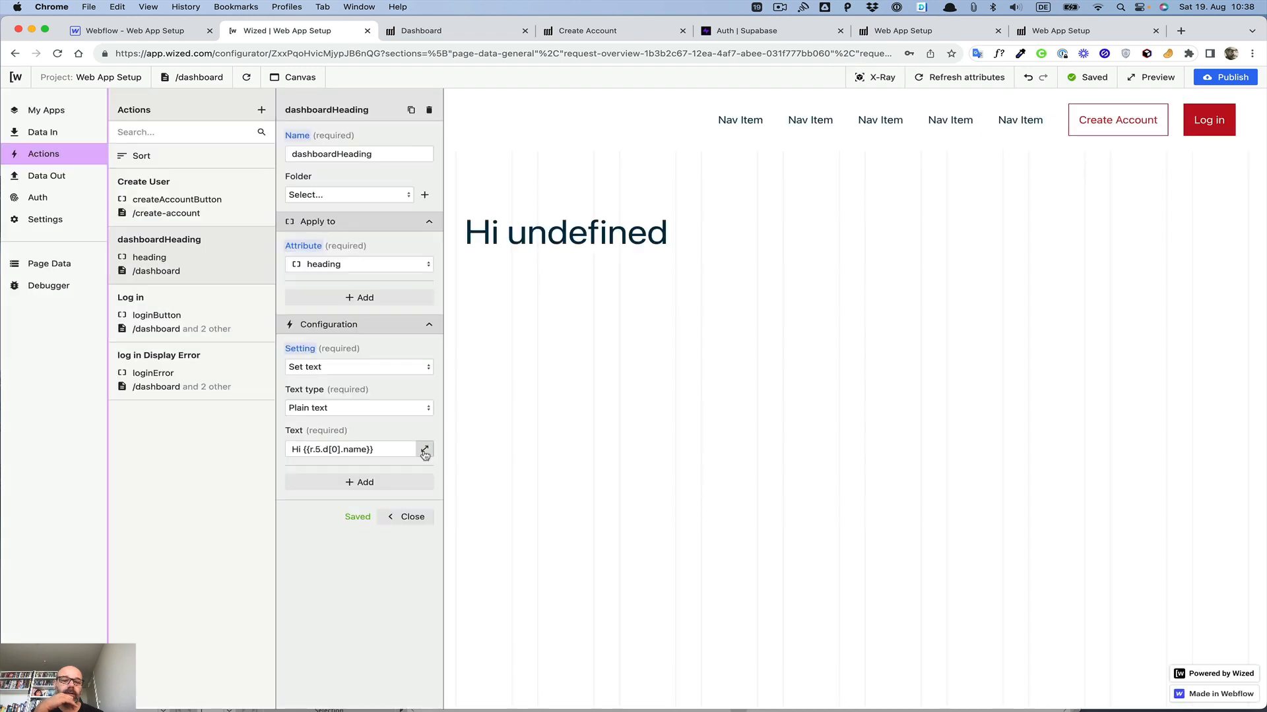
click(424, 451)
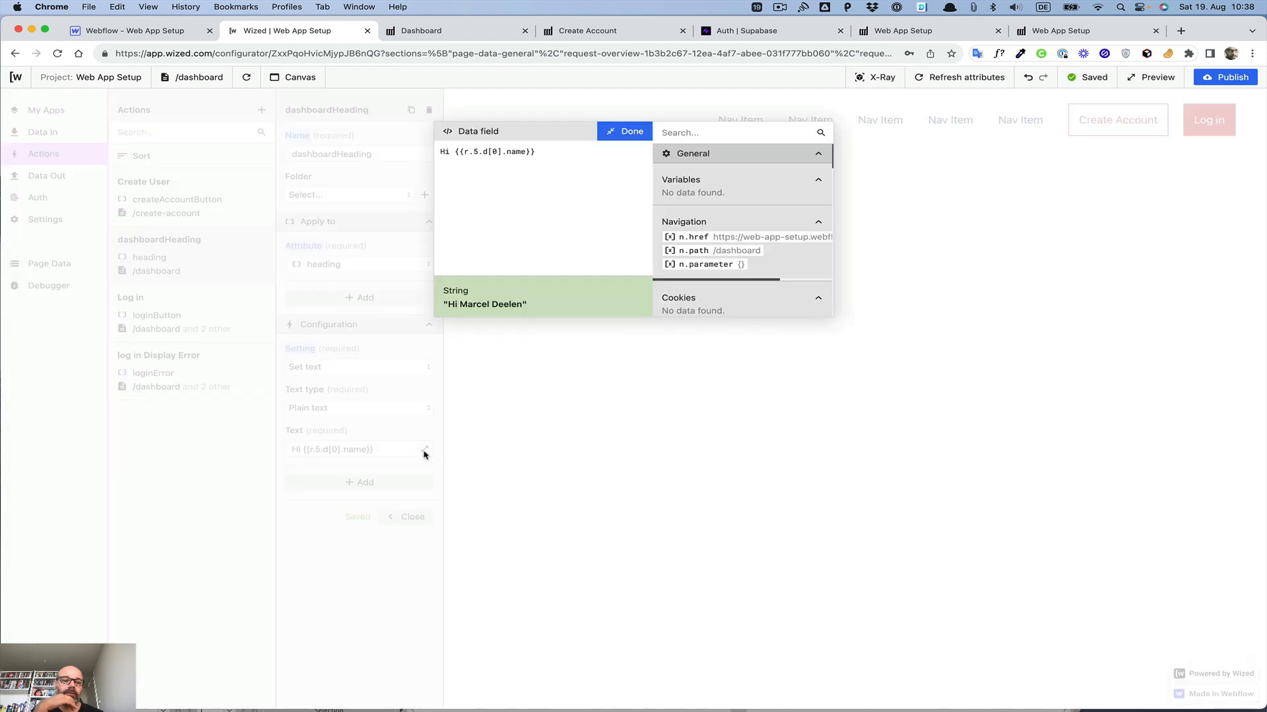
click(631, 132)
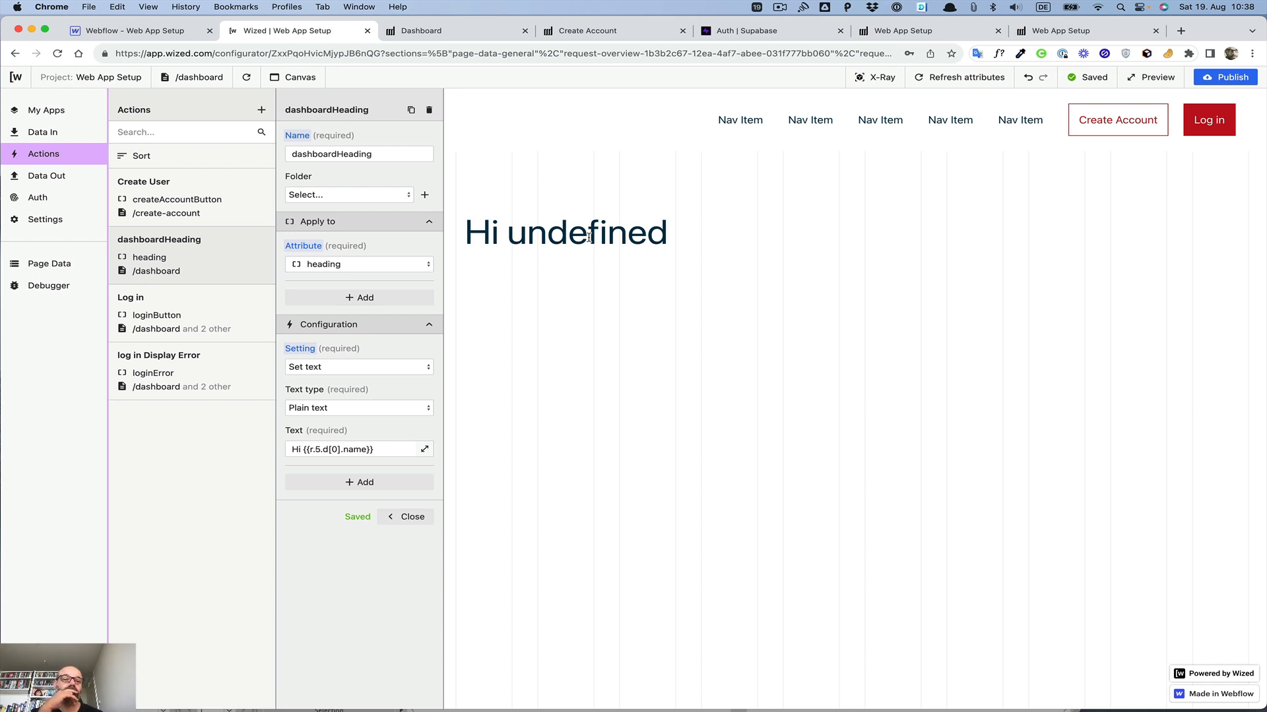
click(412, 518)
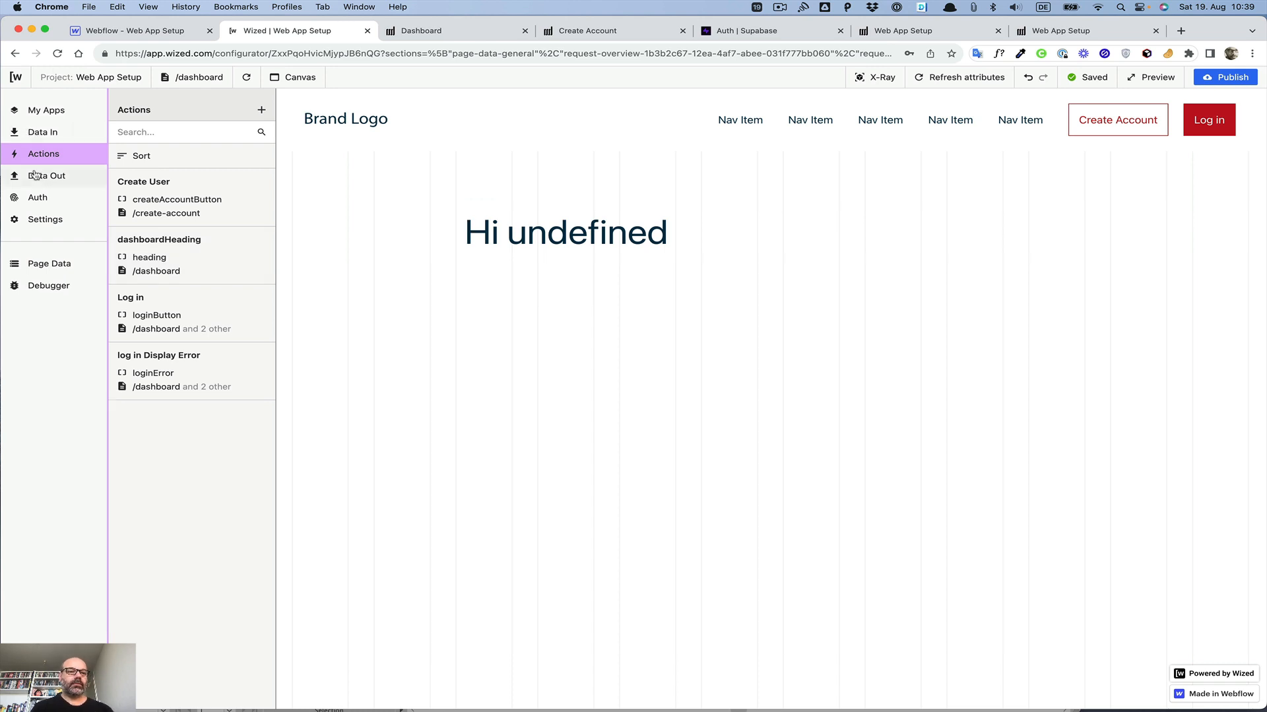
Step: Review the settings of the Load Current User and Load User details requests
click(38, 135)
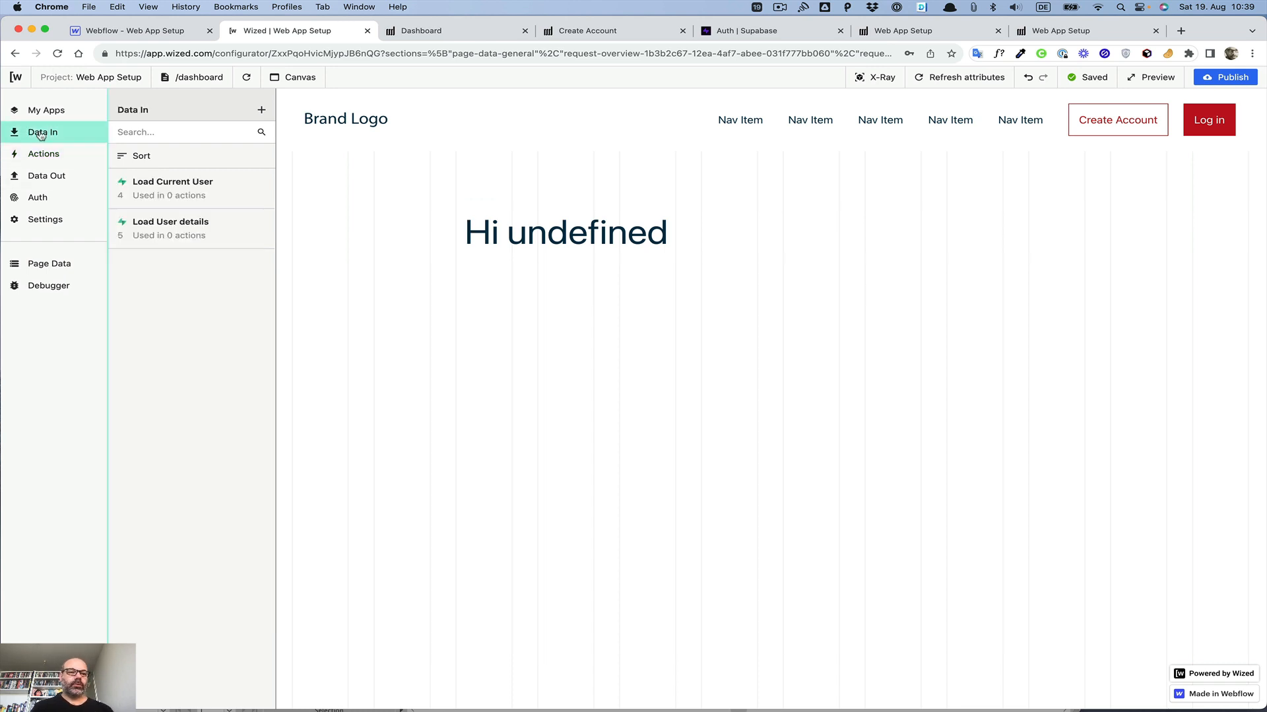
click(234, 190)
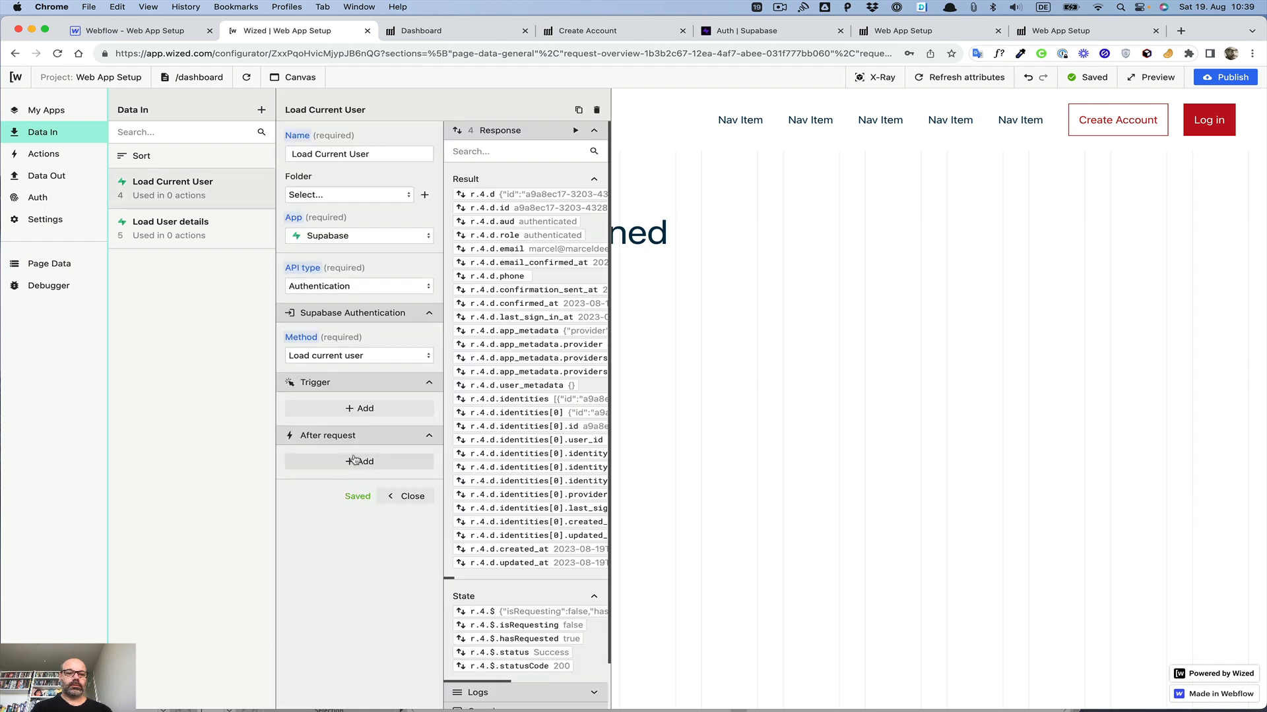
click(168, 227)
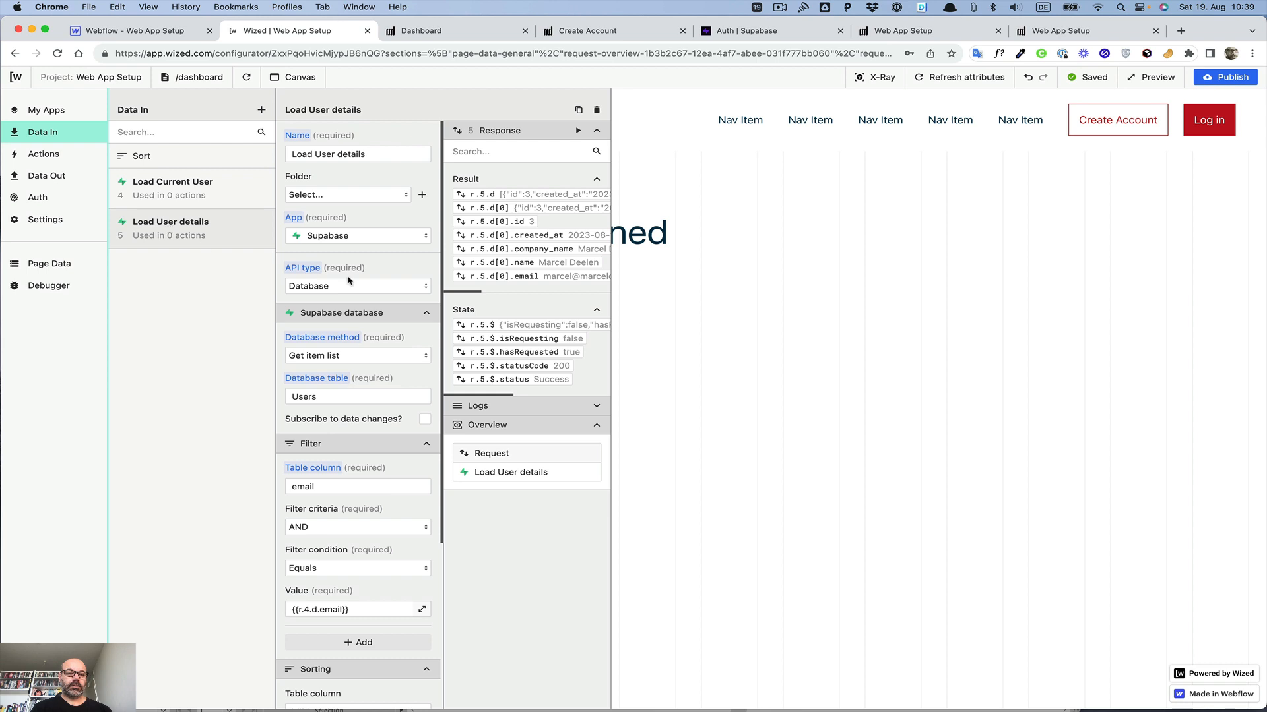
scroll(348, 280, down, 5)
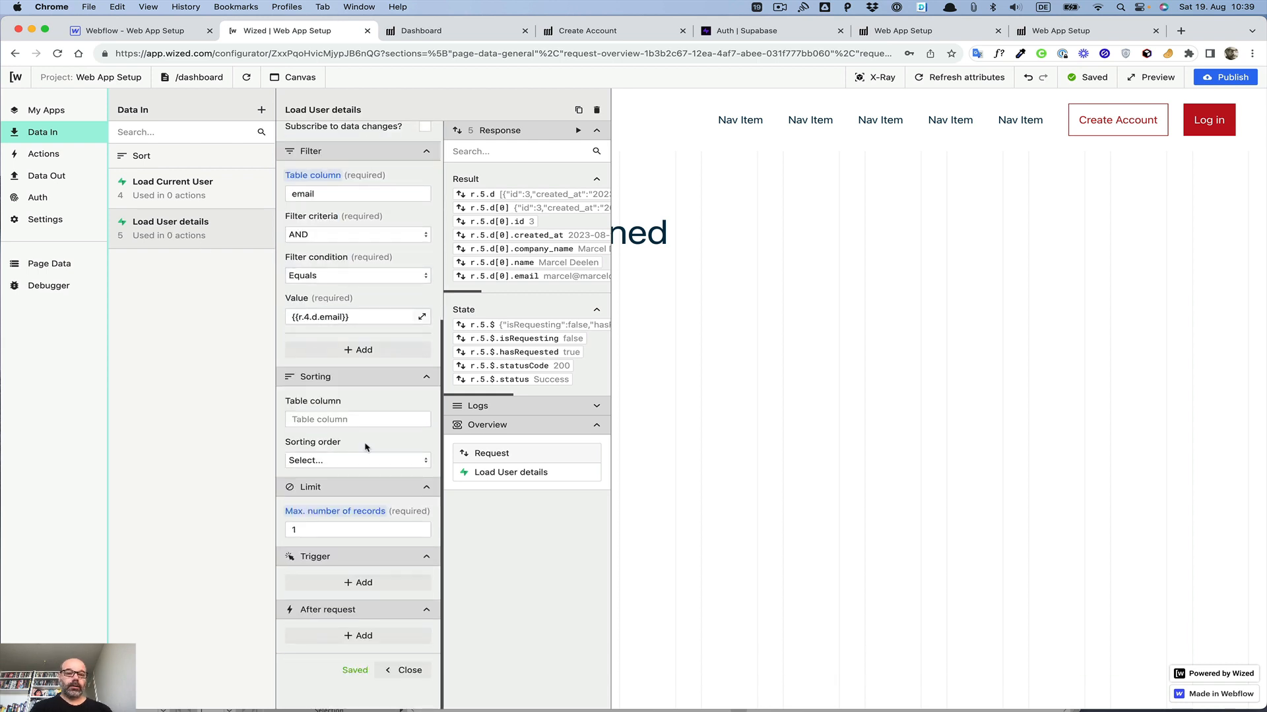
scroll(365, 447, up, 5)
scroll(366, 447, down, 5)
scroll(367, 447, up, 5)
scroll(362, 446, down, 5)
click(176, 189)
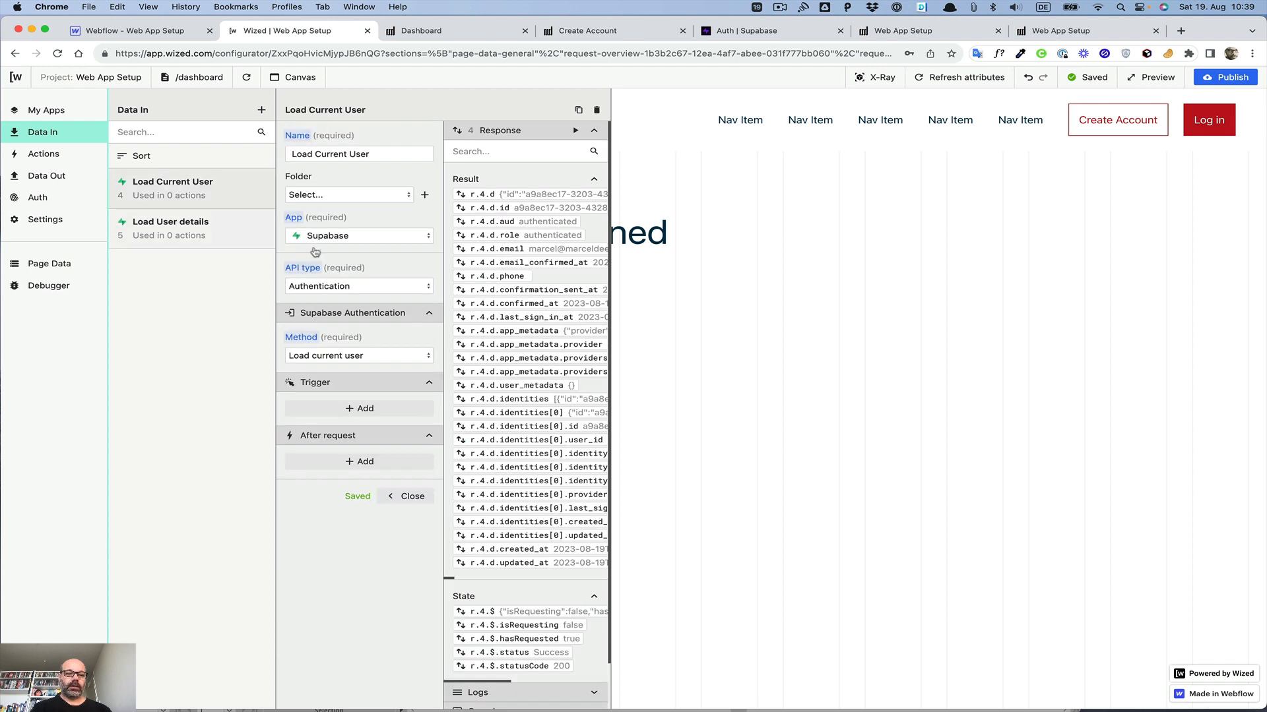
Step: Add an after-request action to Load Current User that performs the Load User details request
click(365, 465)
click(363, 476)
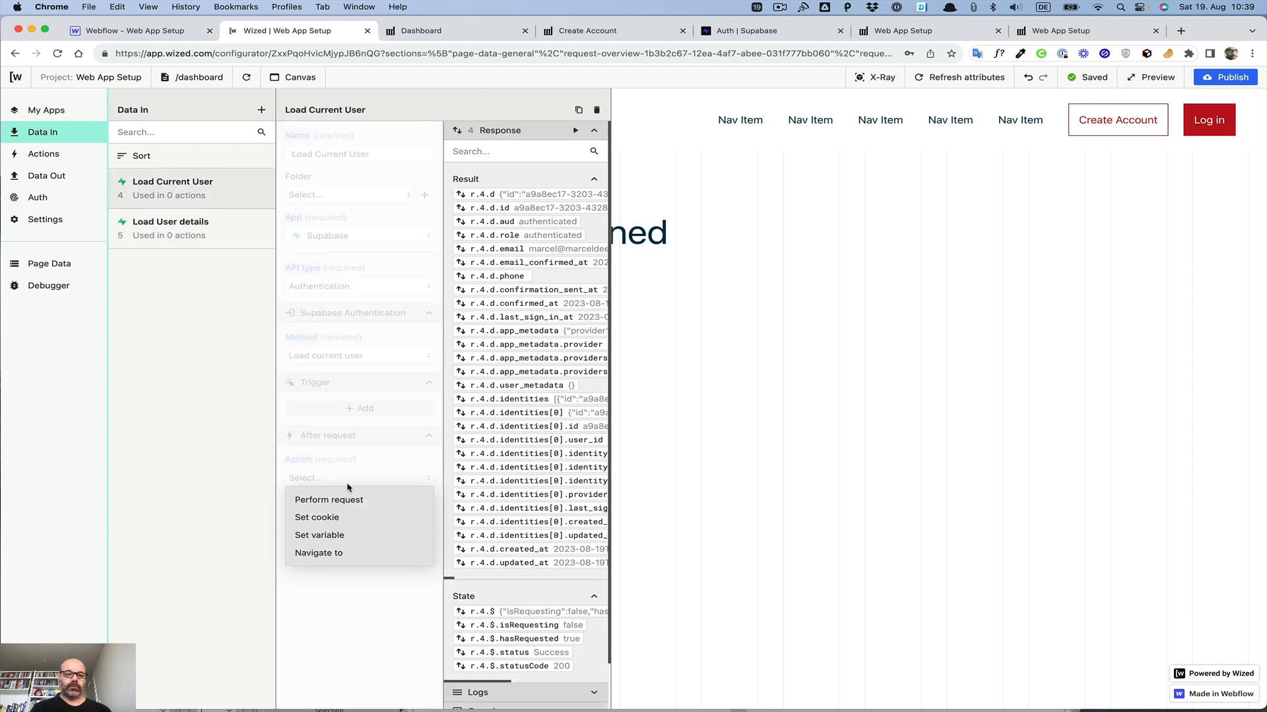
click(345, 498)
click(342, 541)
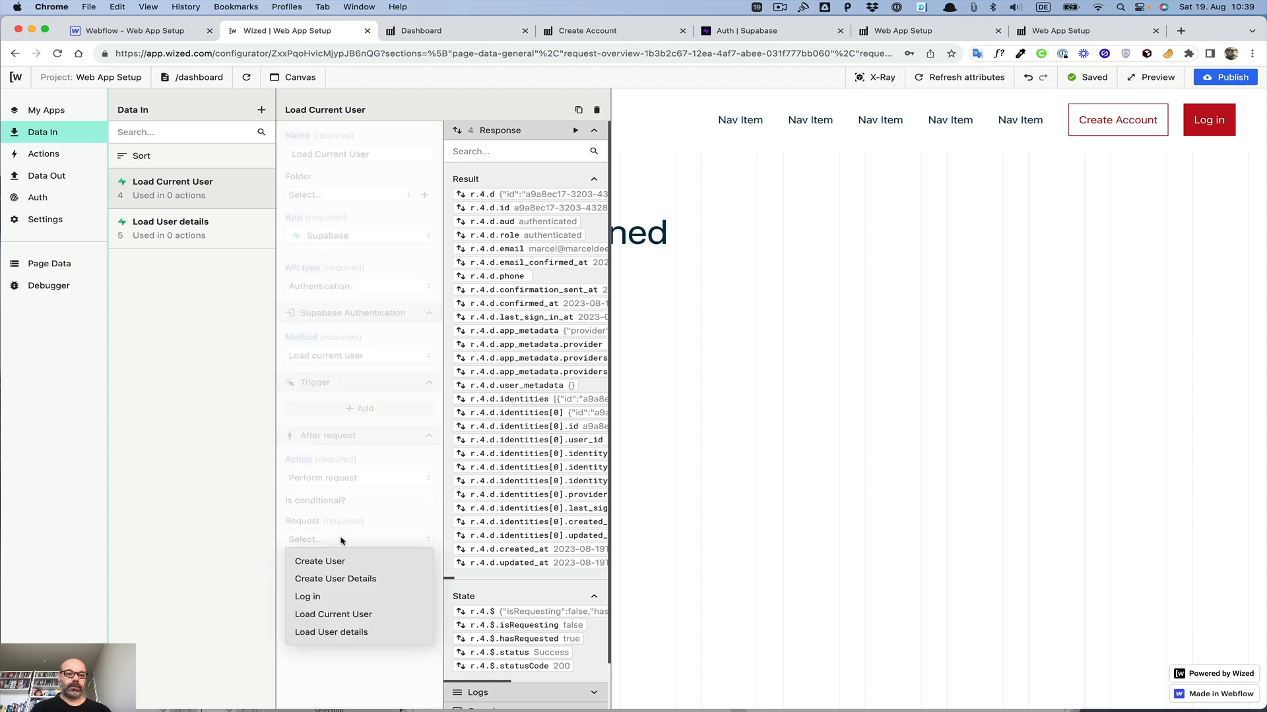
click(333, 627)
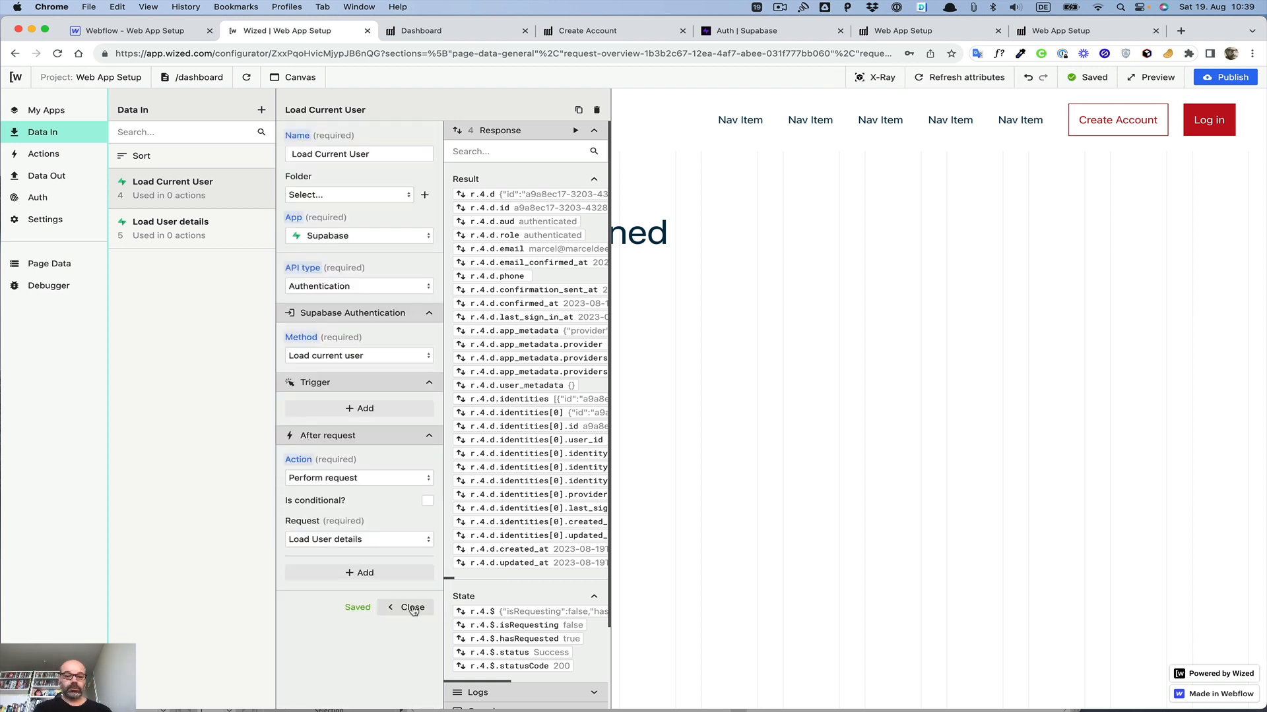
Step: Add an Attribute Present trigger to Load Current User using the loadUserDetails attribute
click(363, 409)
click(352, 426)
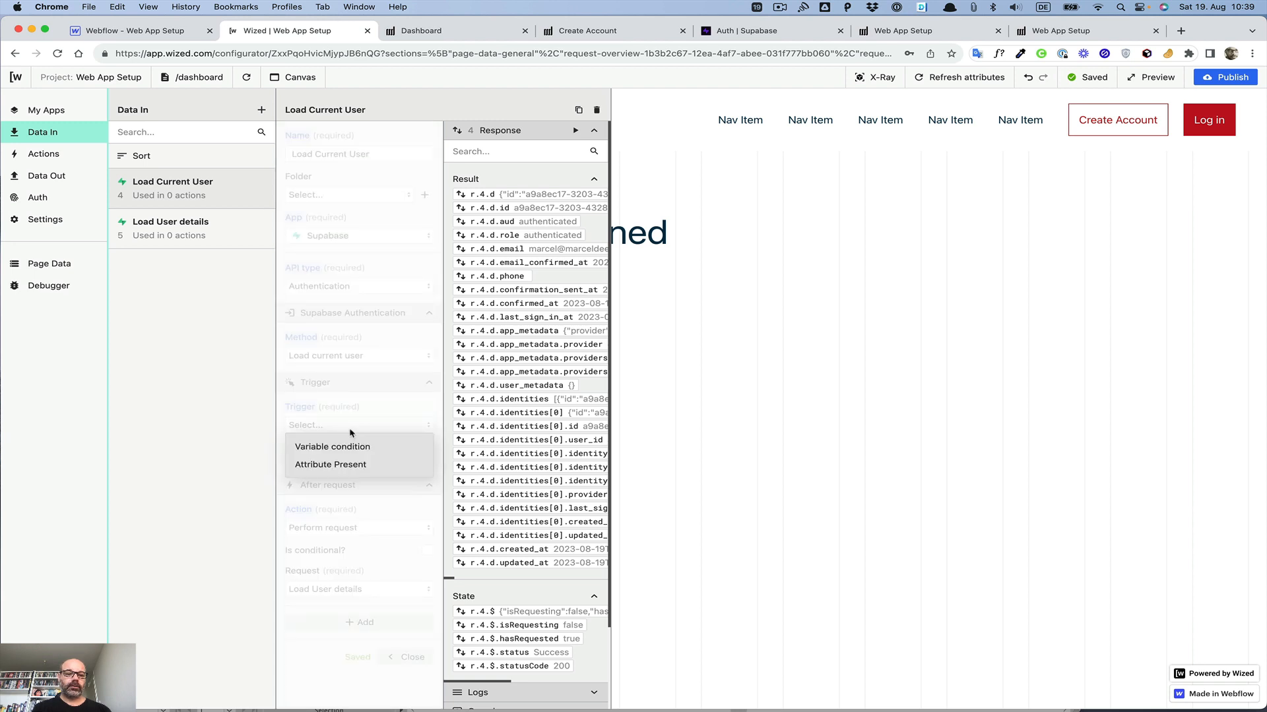
click(352, 465)
click(338, 487)
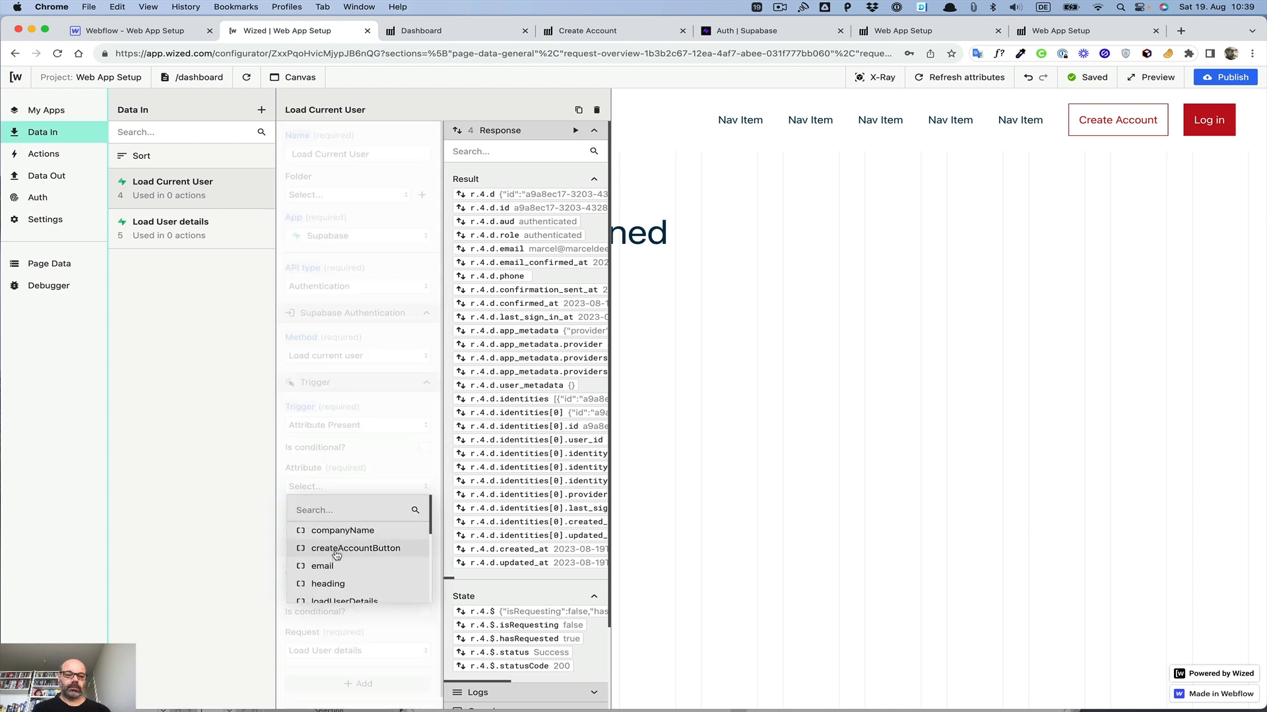
click(343, 584)
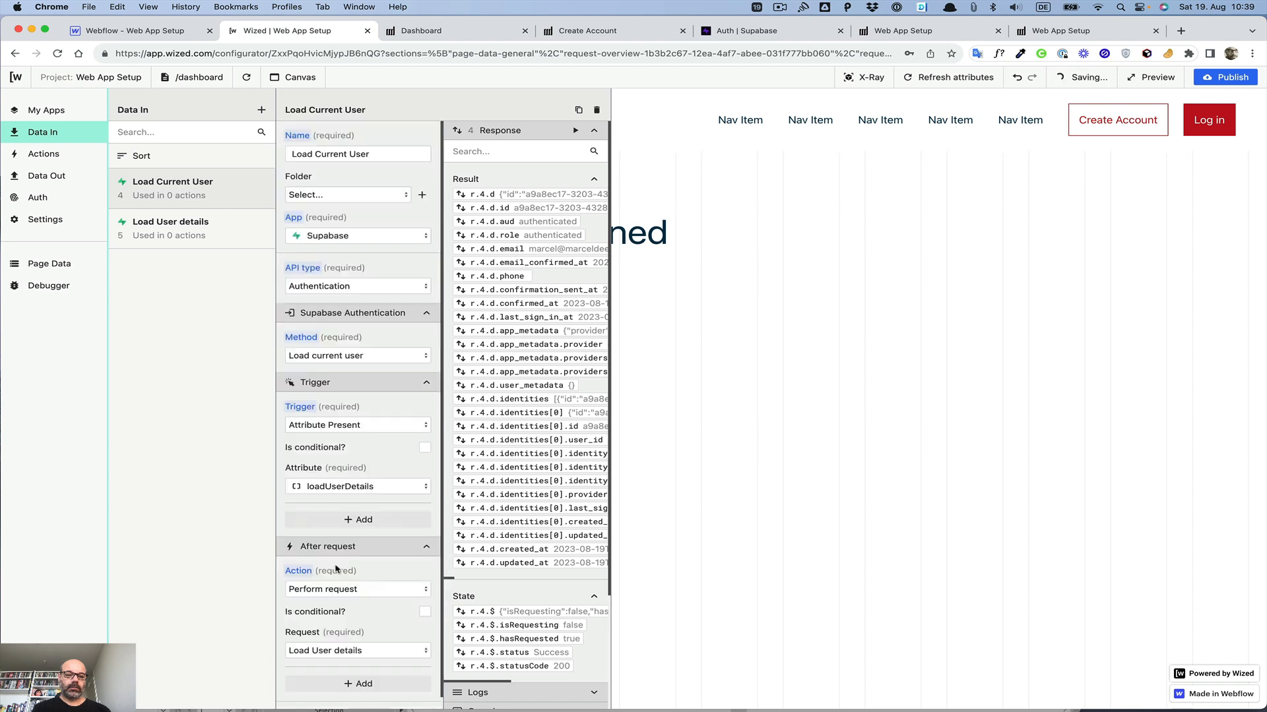
scroll(396, 594, down, 2)
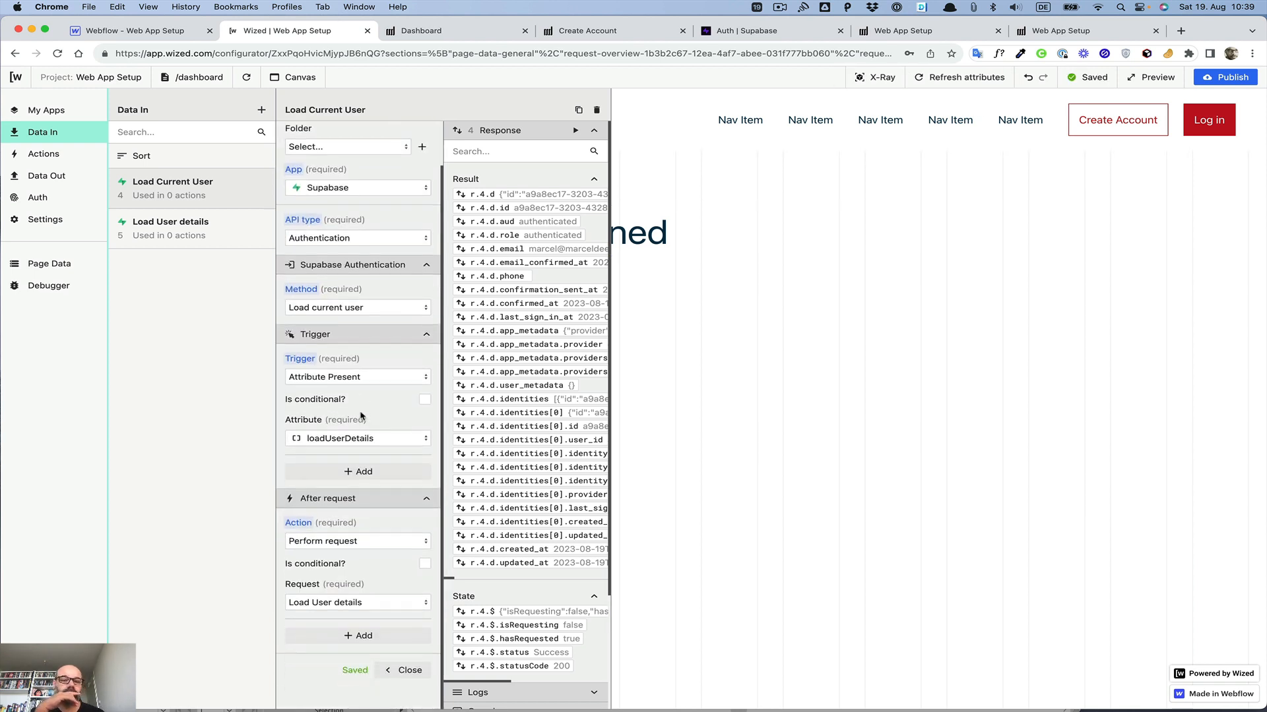
Step: Close the request settings and reload the live dashboard page to test the name greeting
click(410, 670)
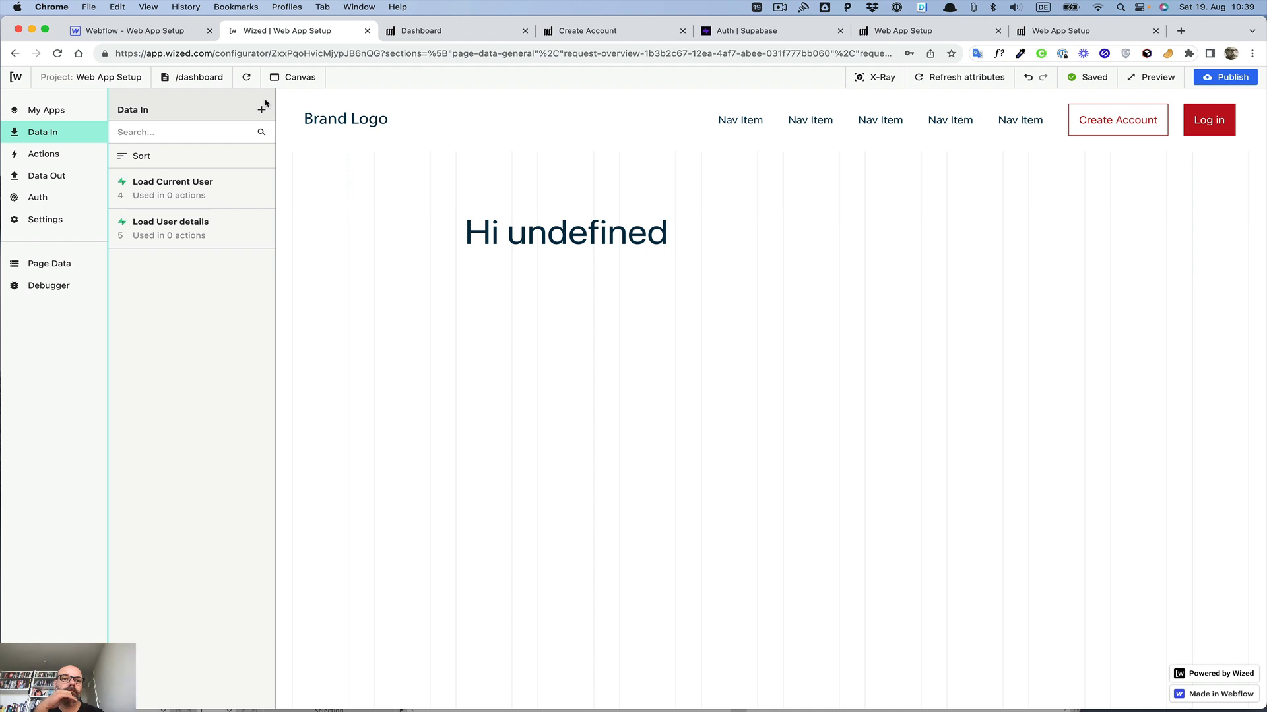
click(391, 33)
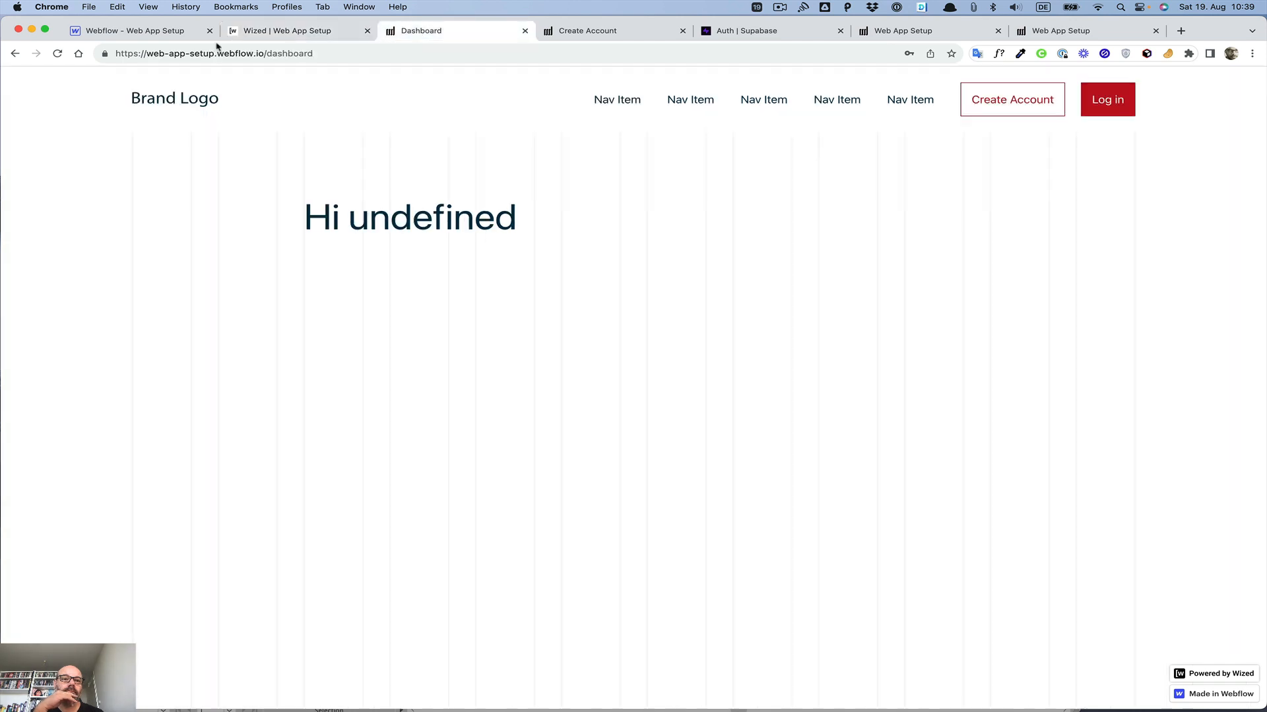
click(57, 59)
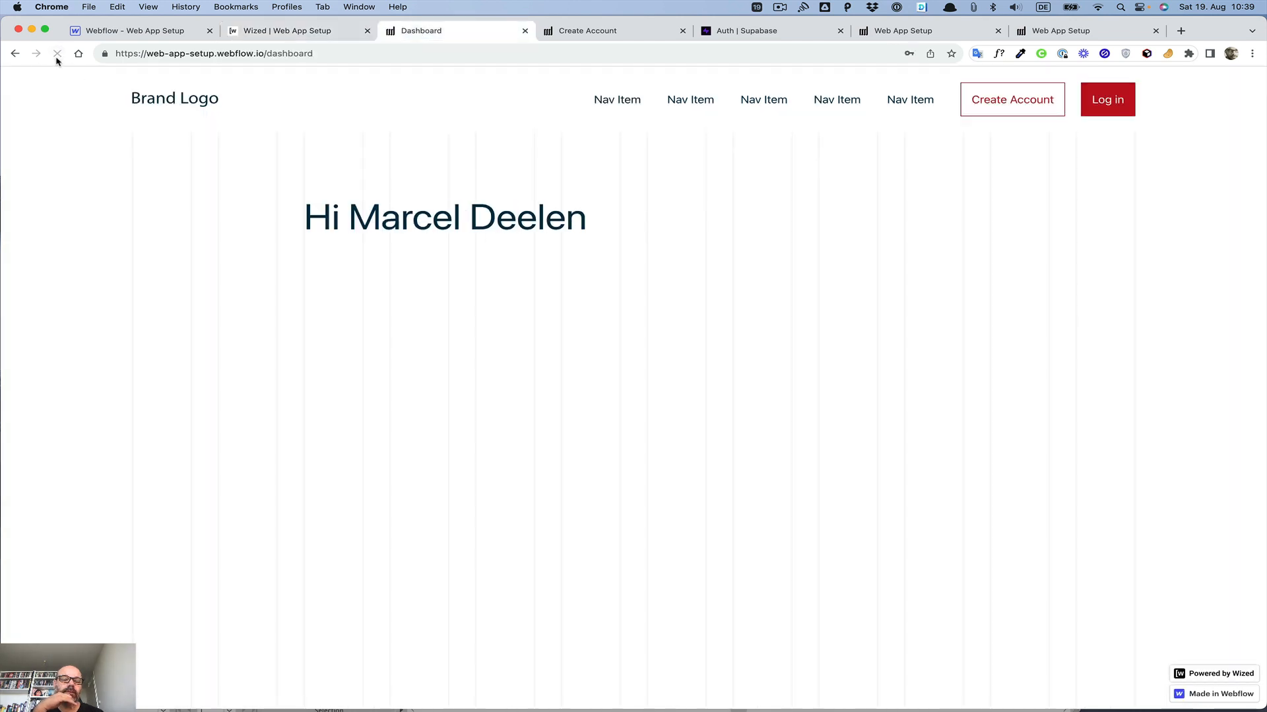
click(262, 34)
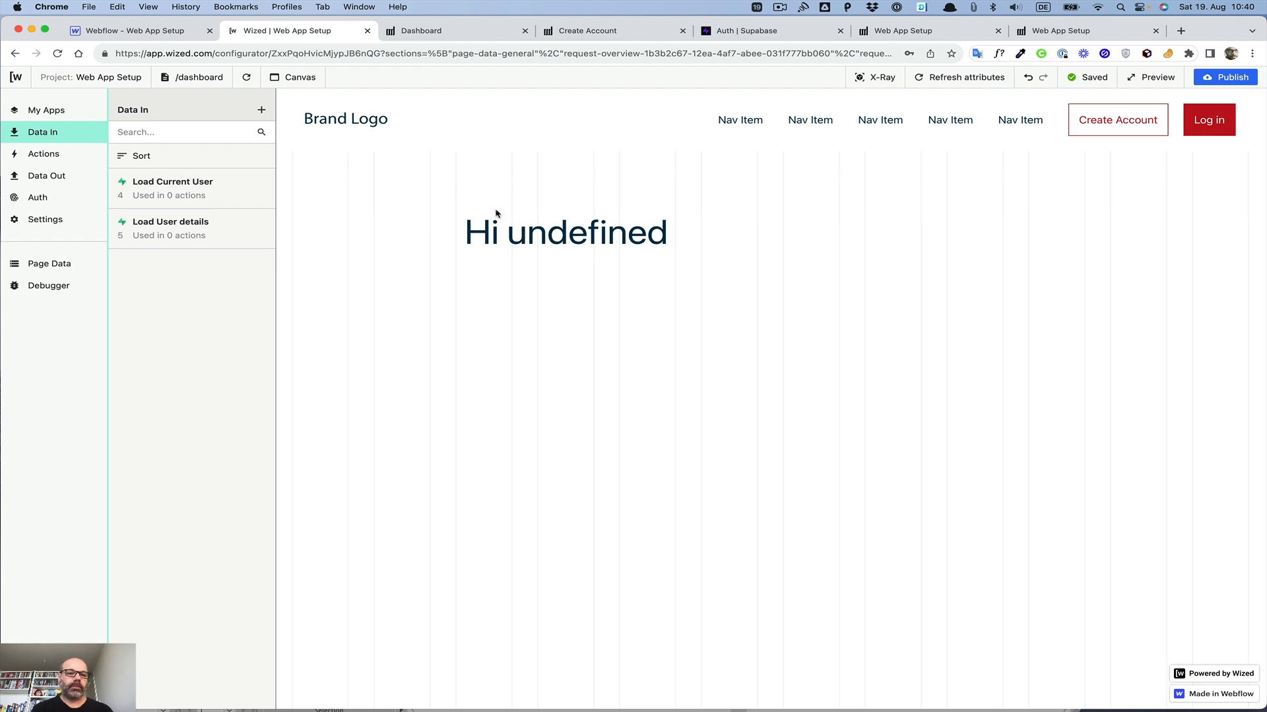
Step: Review the Load Current User request's trigger, after-request action and response data
click(215, 199)
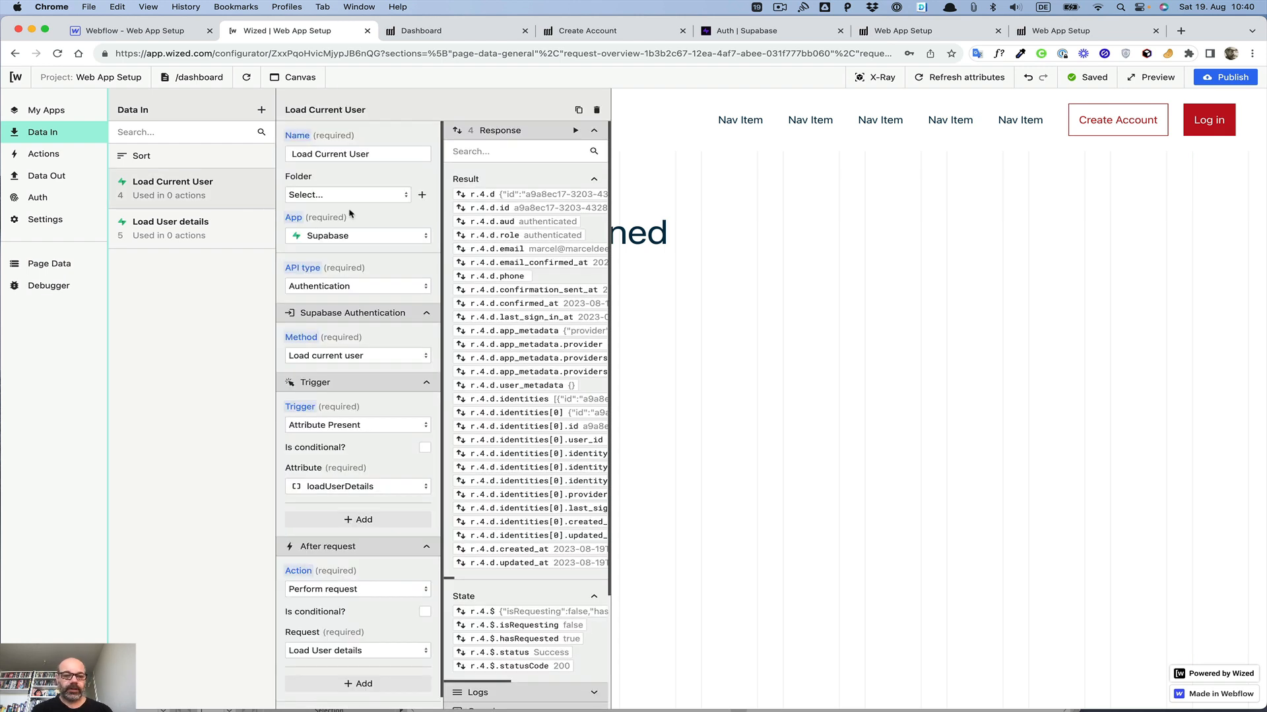
scroll(350, 215, down, 2)
scroll(351, 214, up, 2)
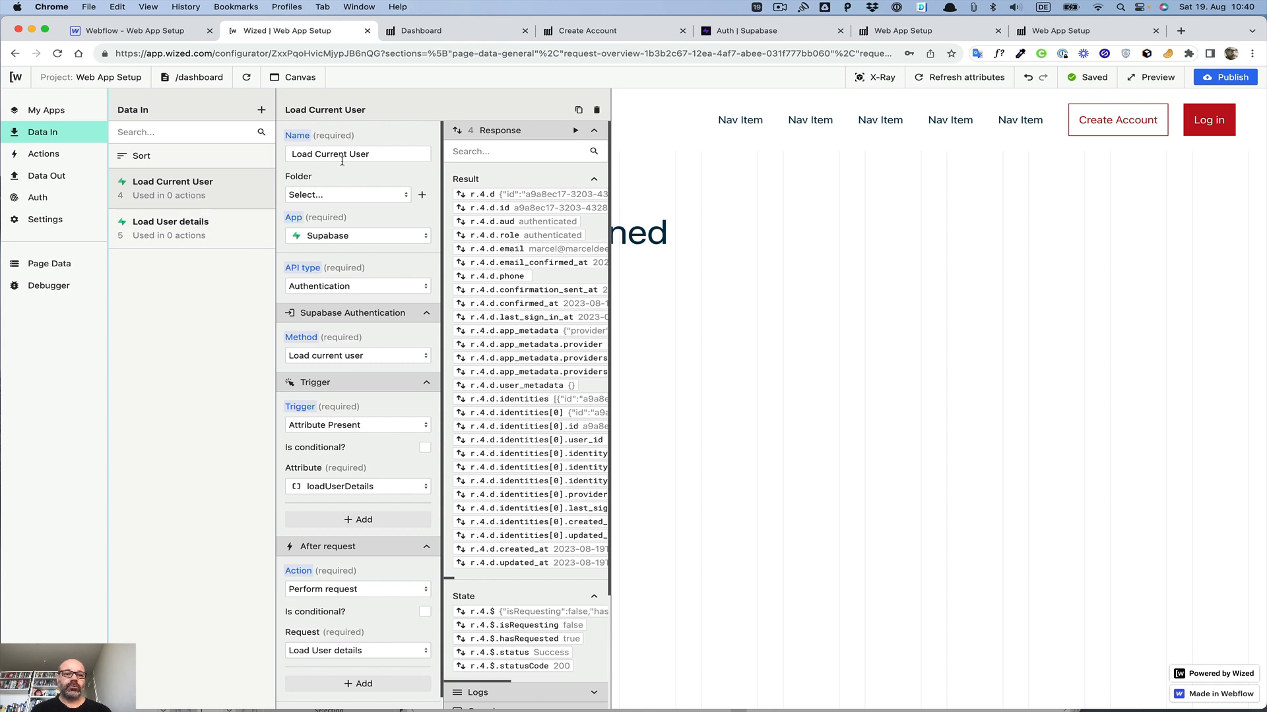
scroll(546, 182, down, 1)
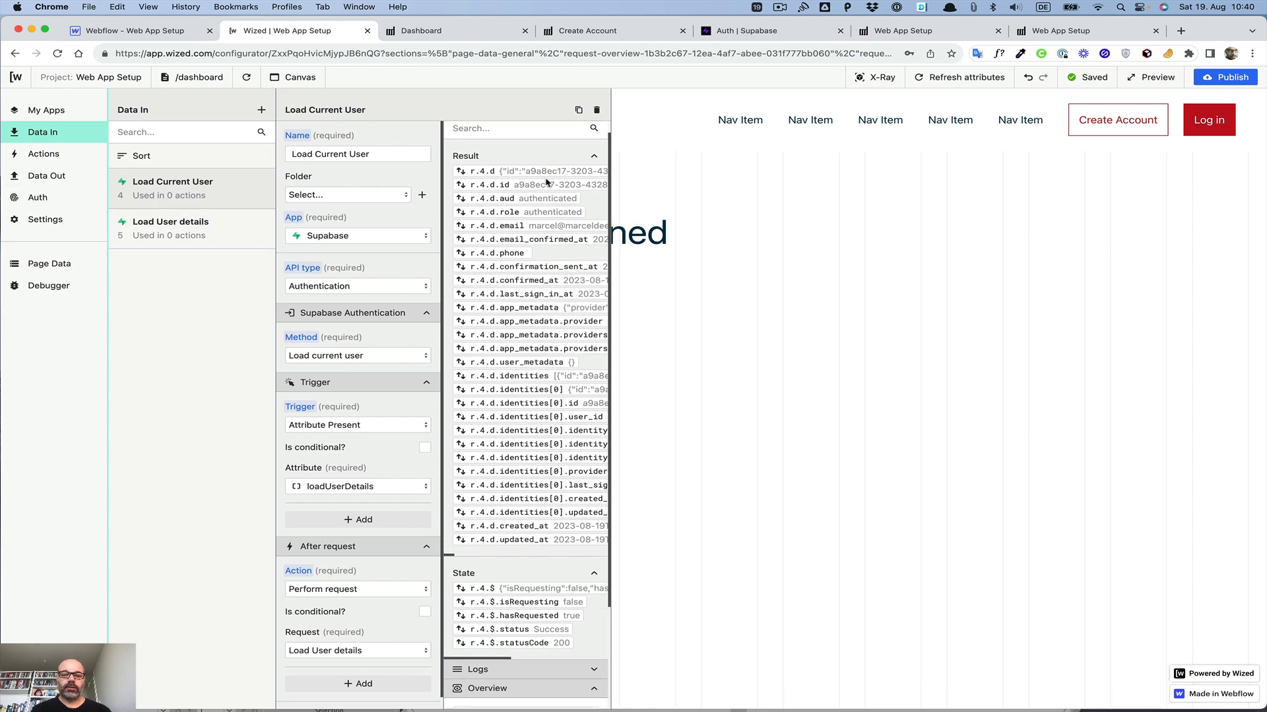
scroll(547, 182, down, 5)
scroll(546, 183, up, 6)
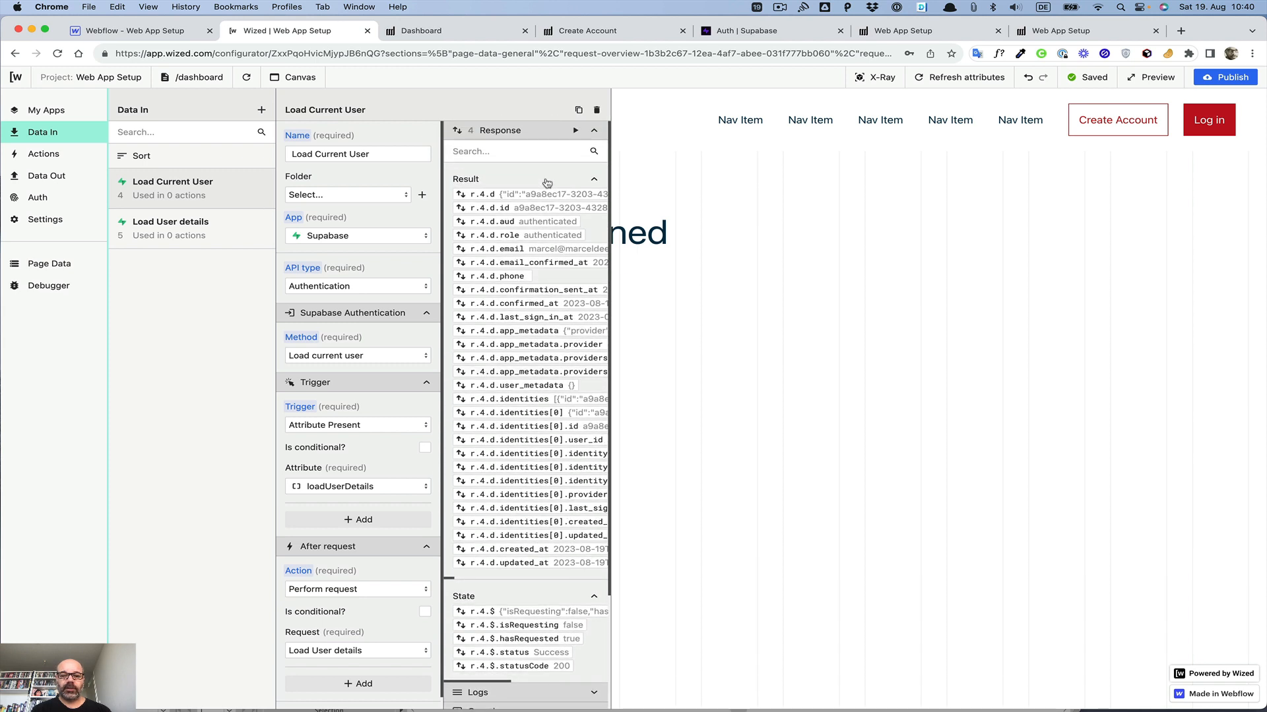
scroll(533, 336, right, 3)
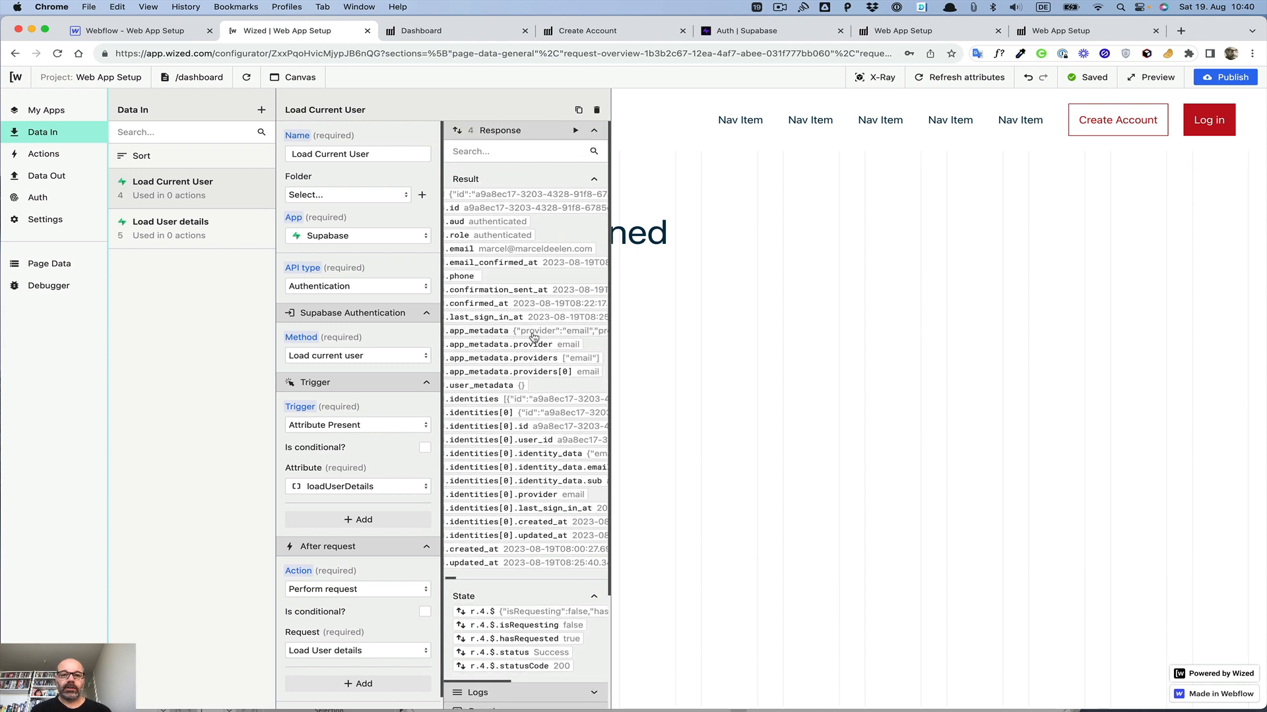
scroll(533, 337, right, 3)
scroll(533, 337, left, 3)
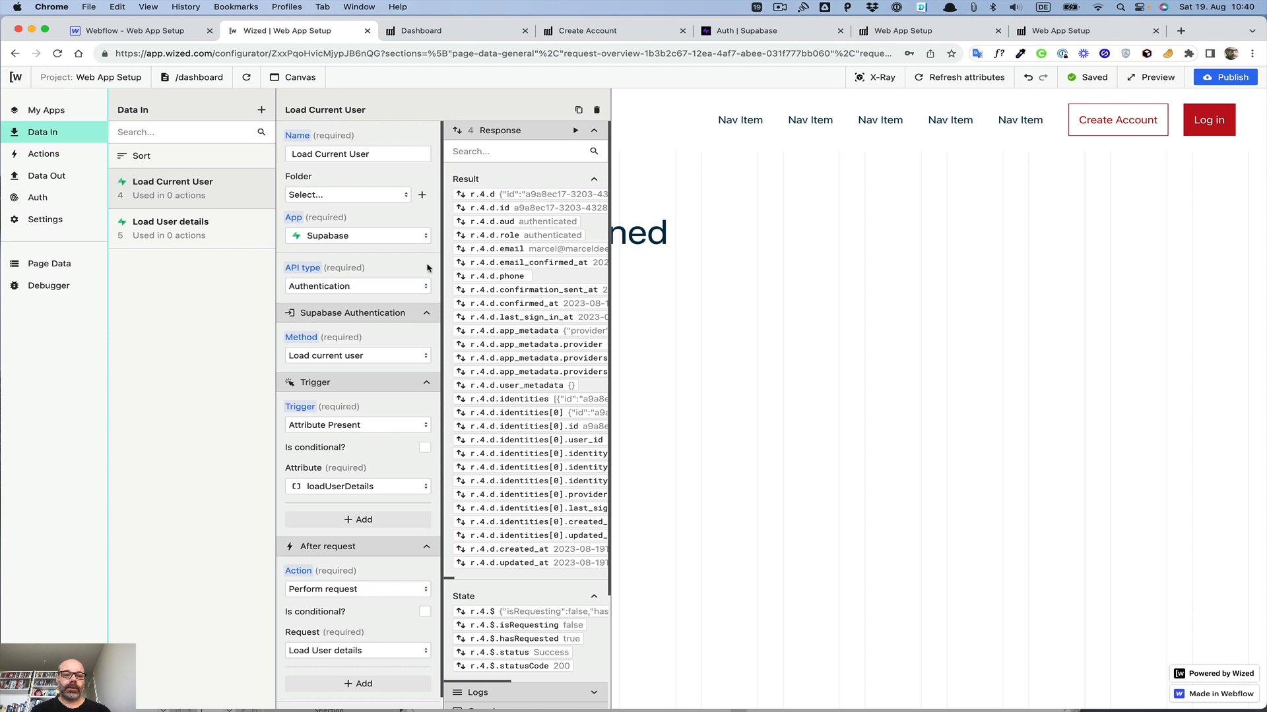
scroll(427, 269, down, 2)
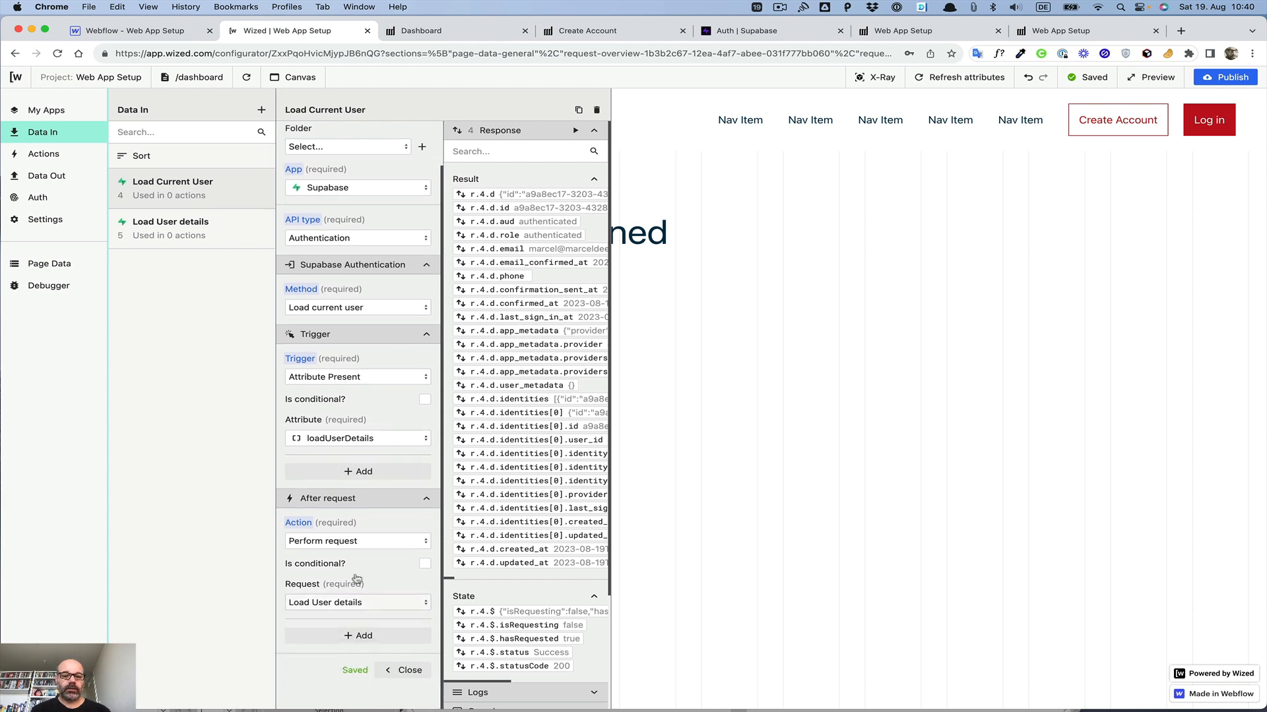
Step: Compare the Load User details filter, sorting and limit settings with the Load Current User configuration
click(163, 227)
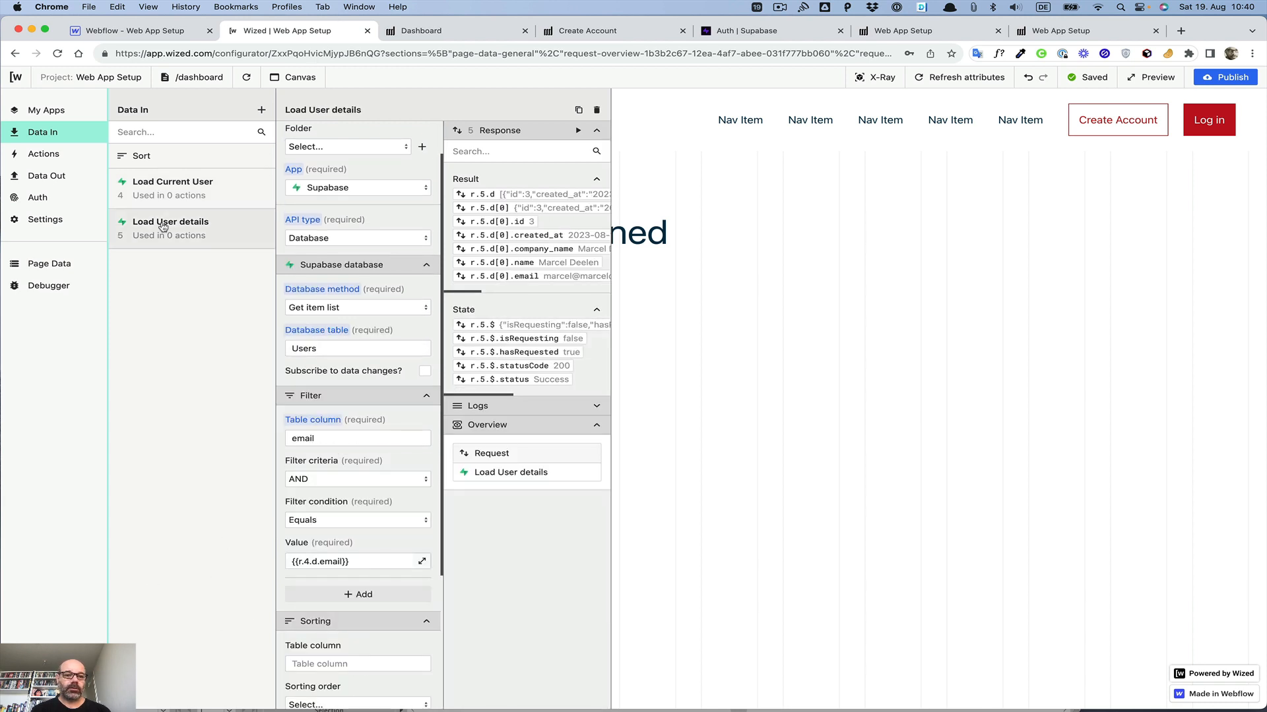
click(169, 187)
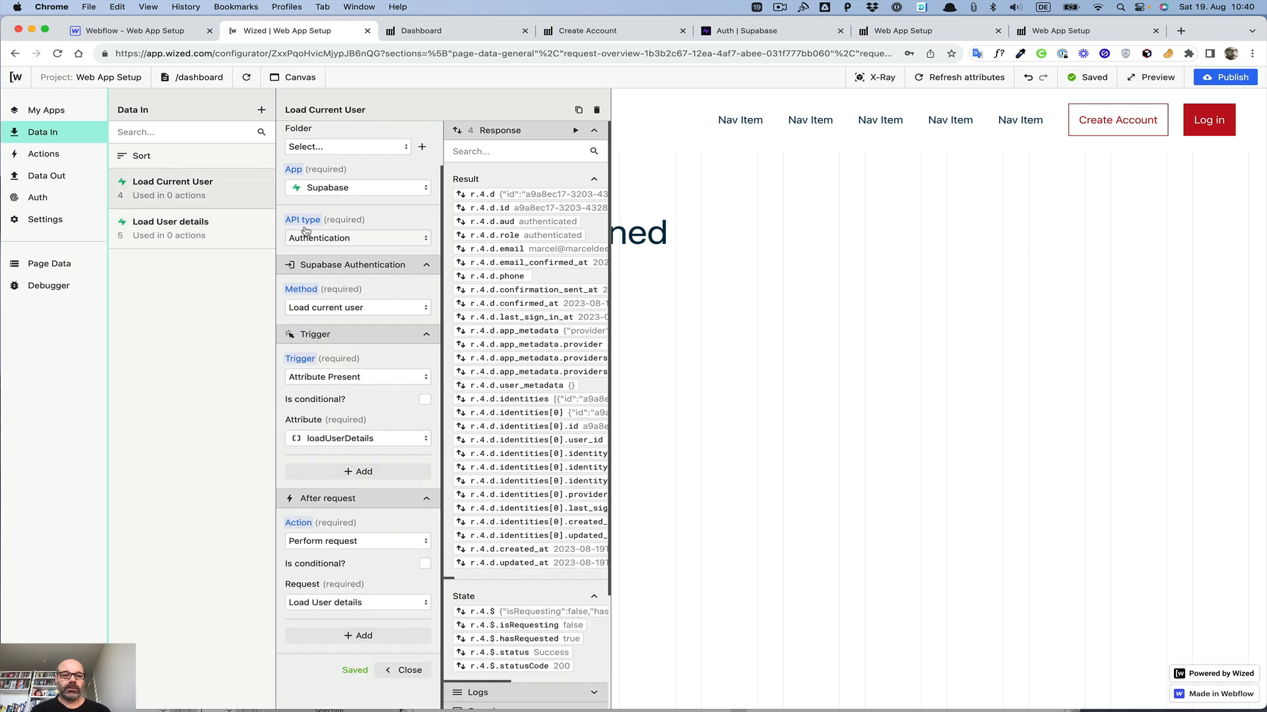
click(215, 229)
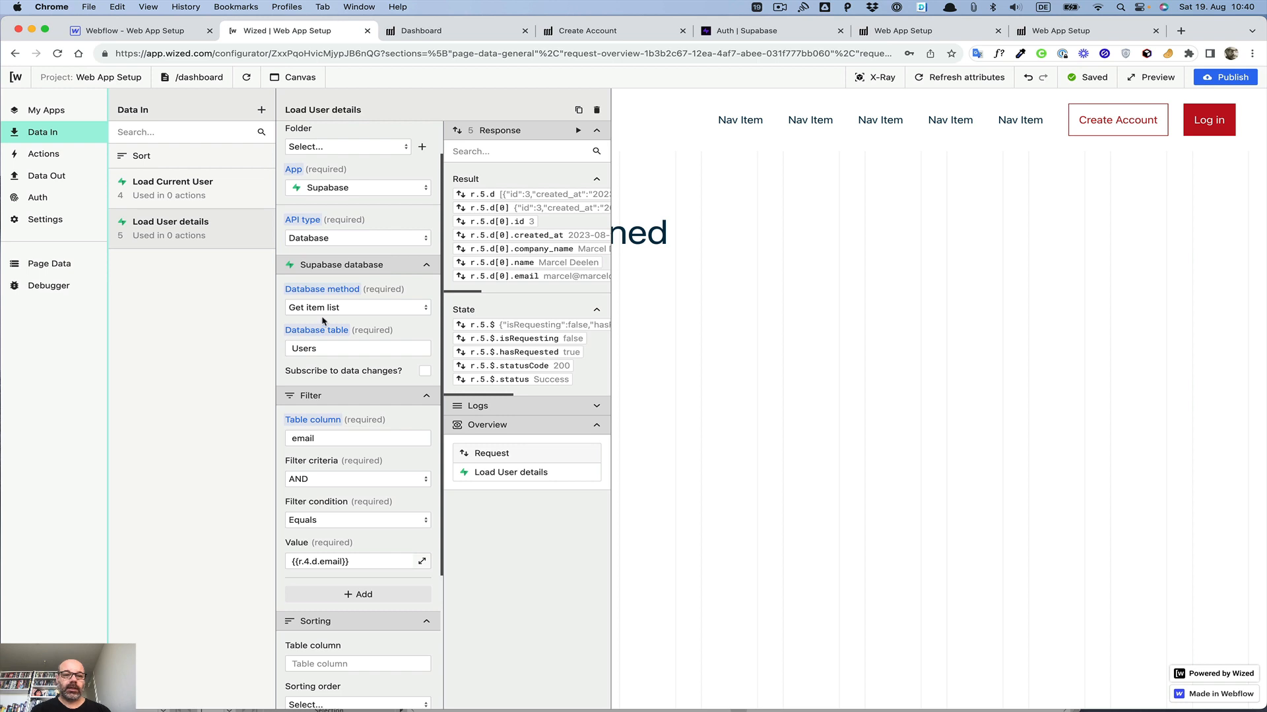
scroll(329, 354, down, 3)
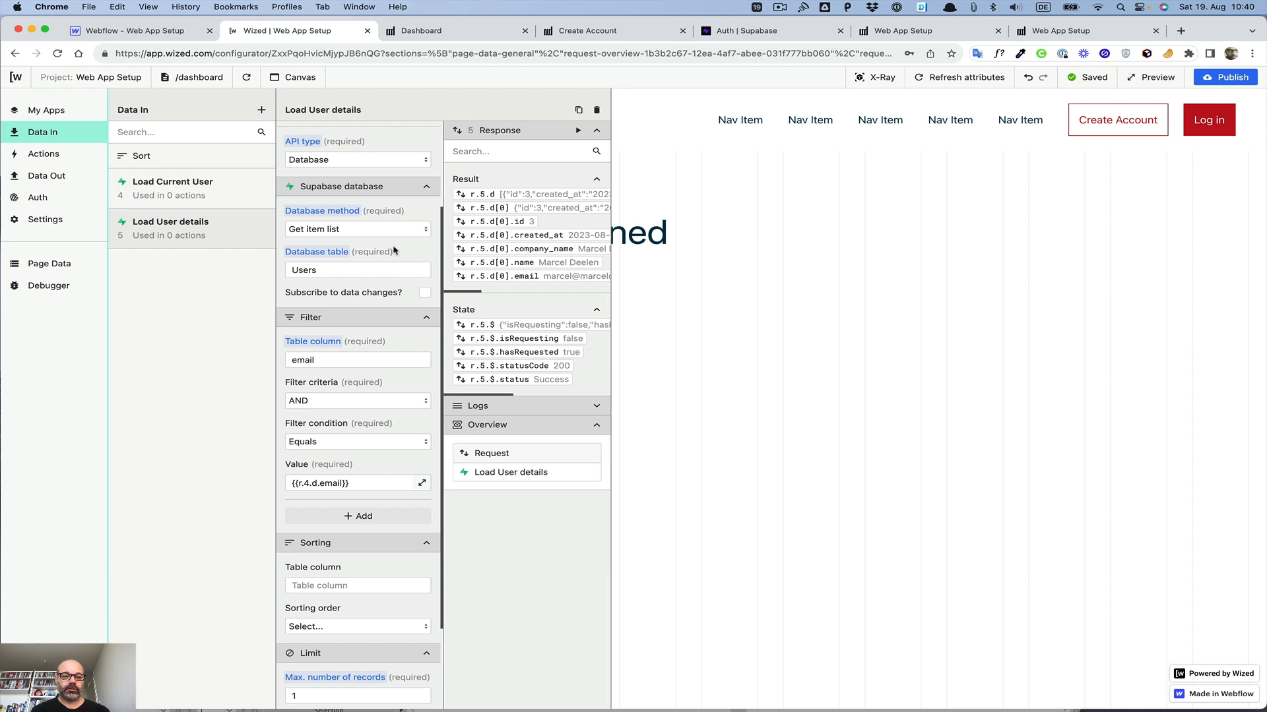
scroll(394, 251, down, 3)
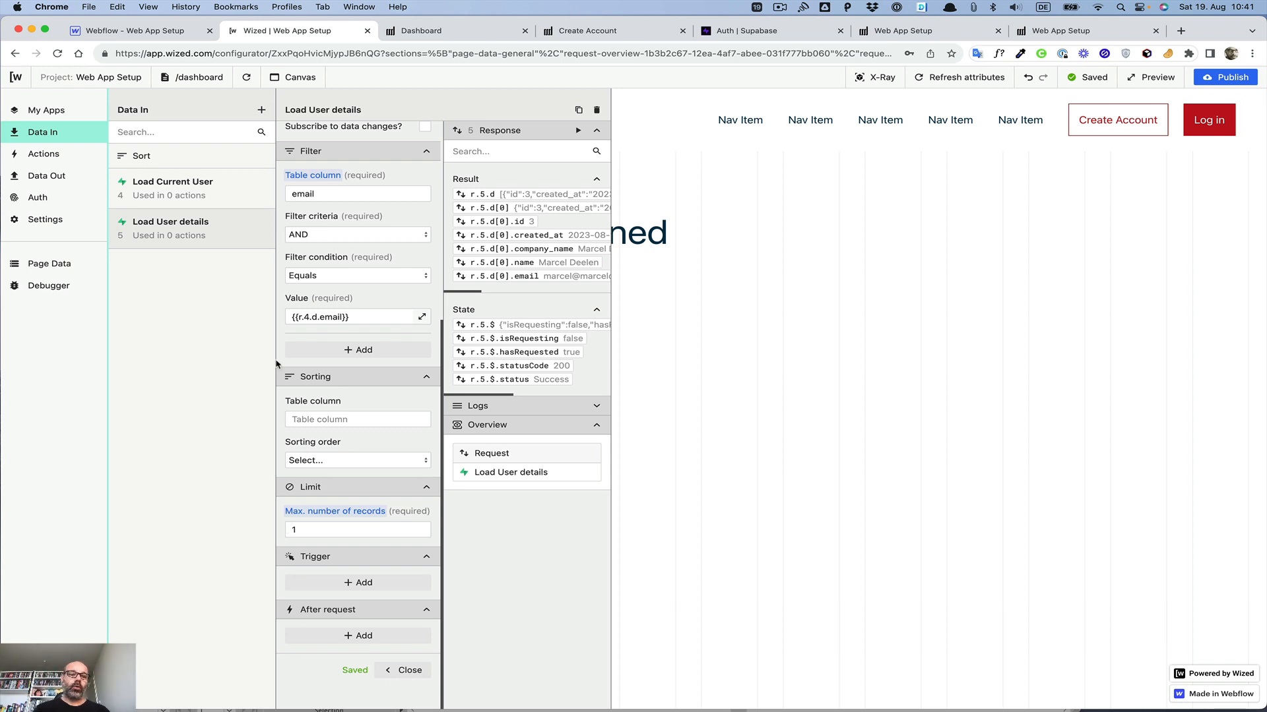
scroll(347, 441, up, 5)
scroll(346, 440, down, 5)
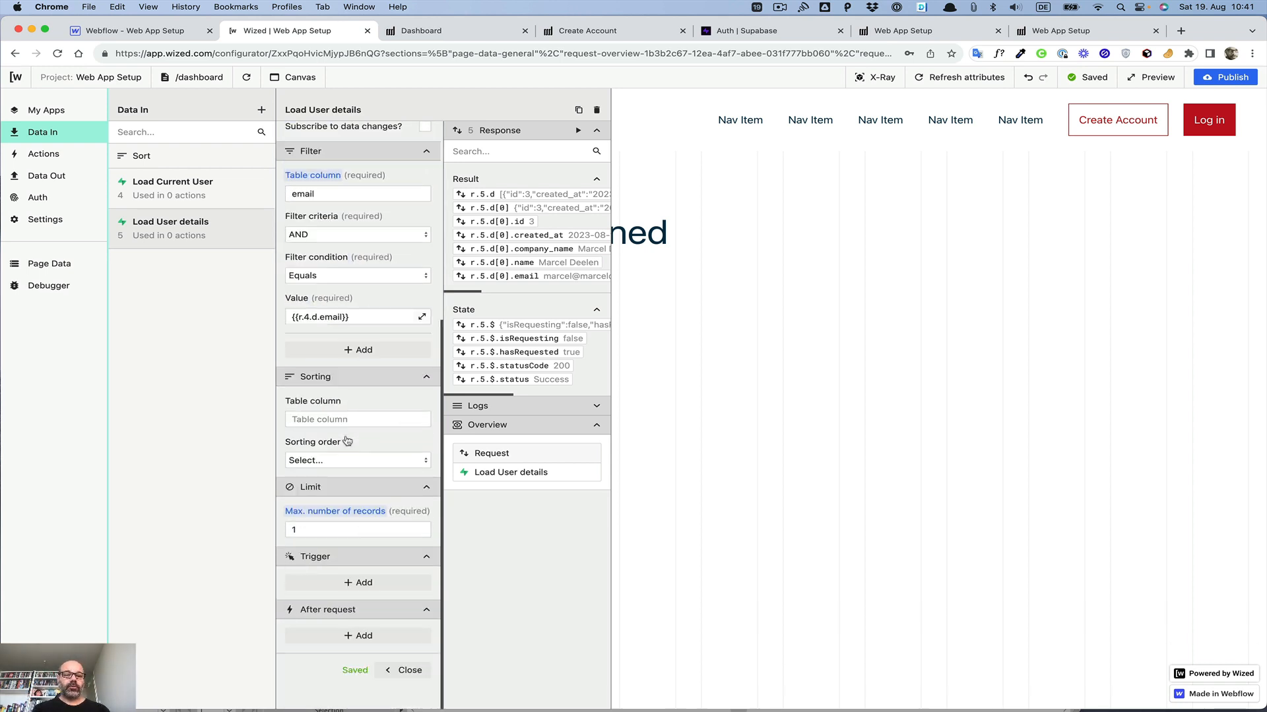
scroll(347, 440, up, 5)
scroll(346, 441, down, 5)
scroll(346, 440, up, 4)
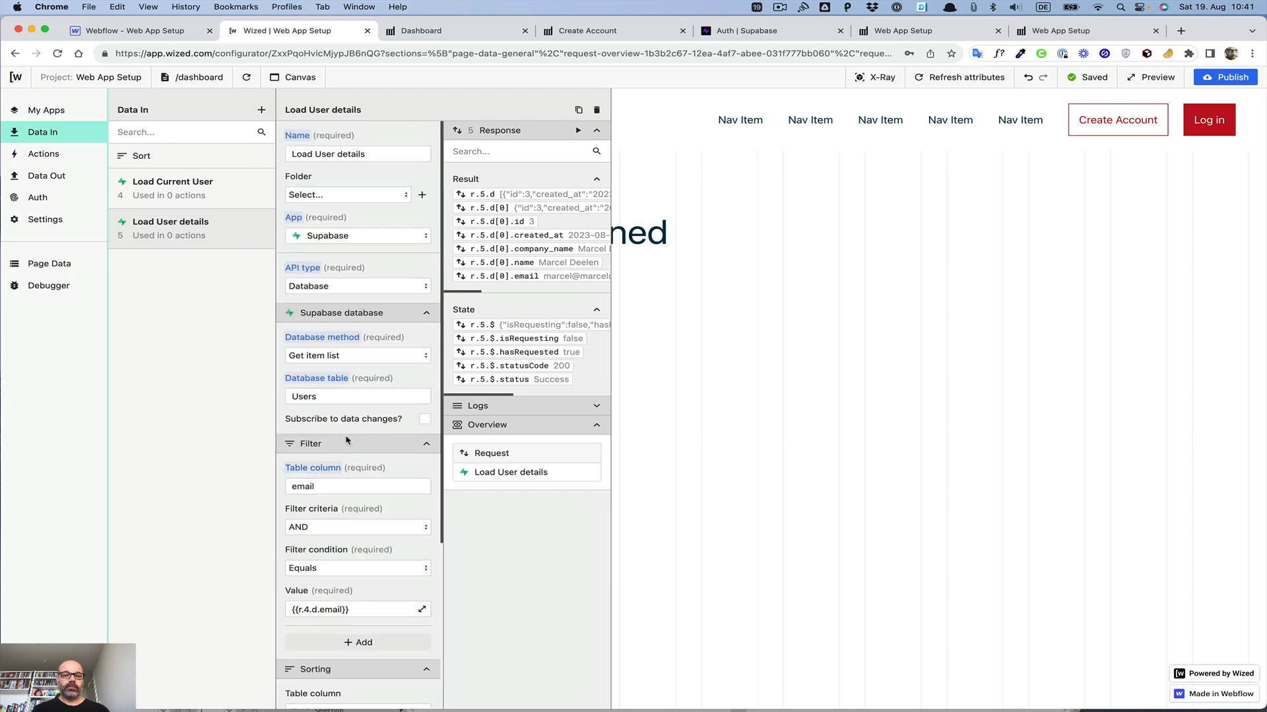
click(161, 185)
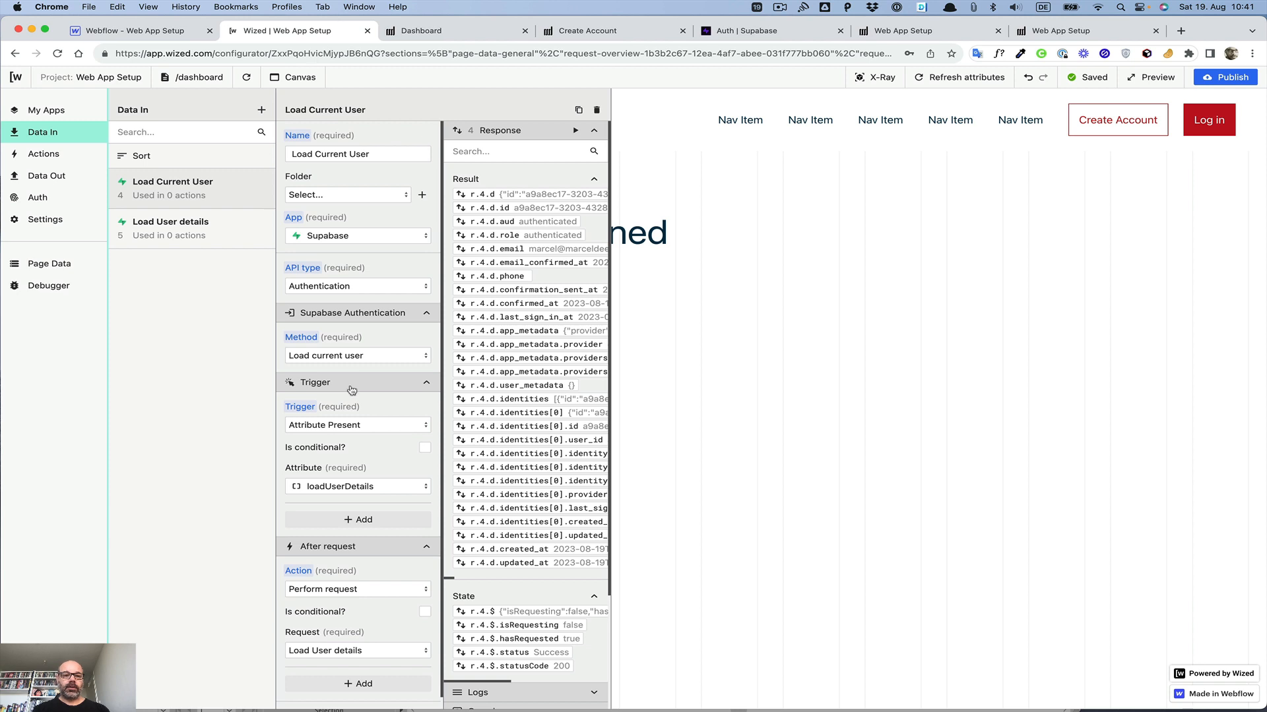
scroll(350, 391, down, 1)
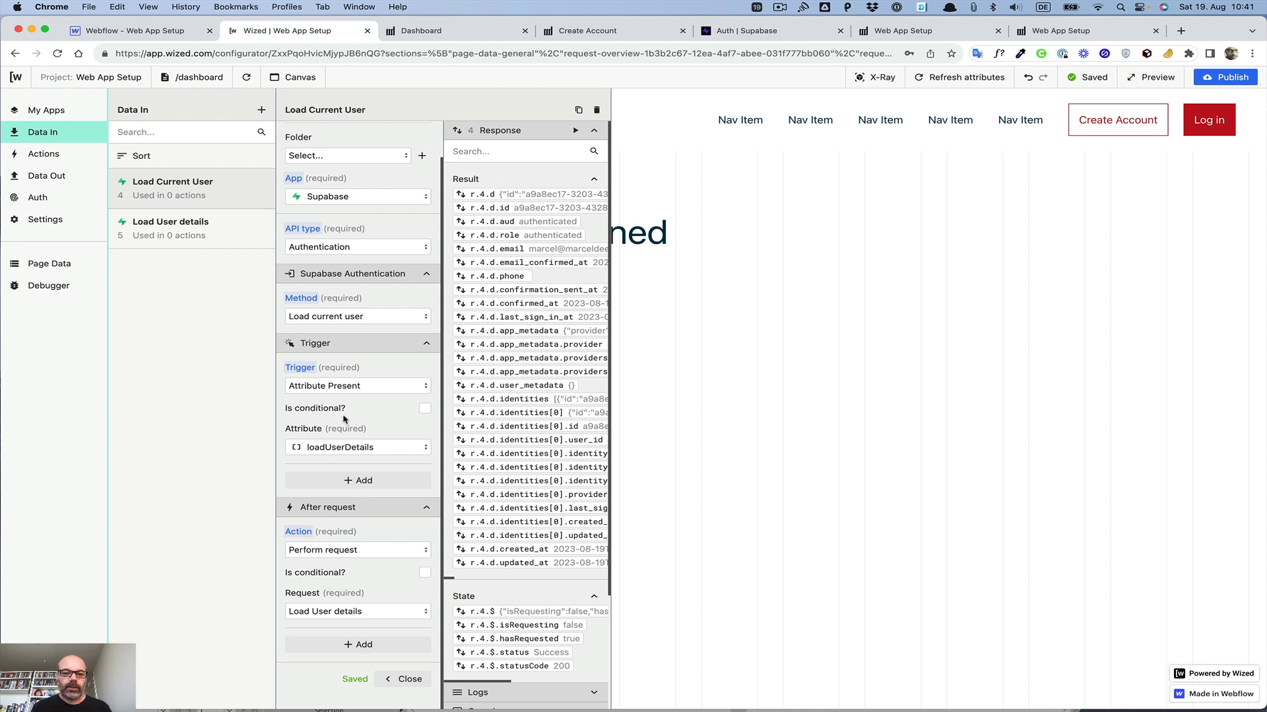
Step: Return to the live dashboard page to view the personalised greeting
click(432, 32)
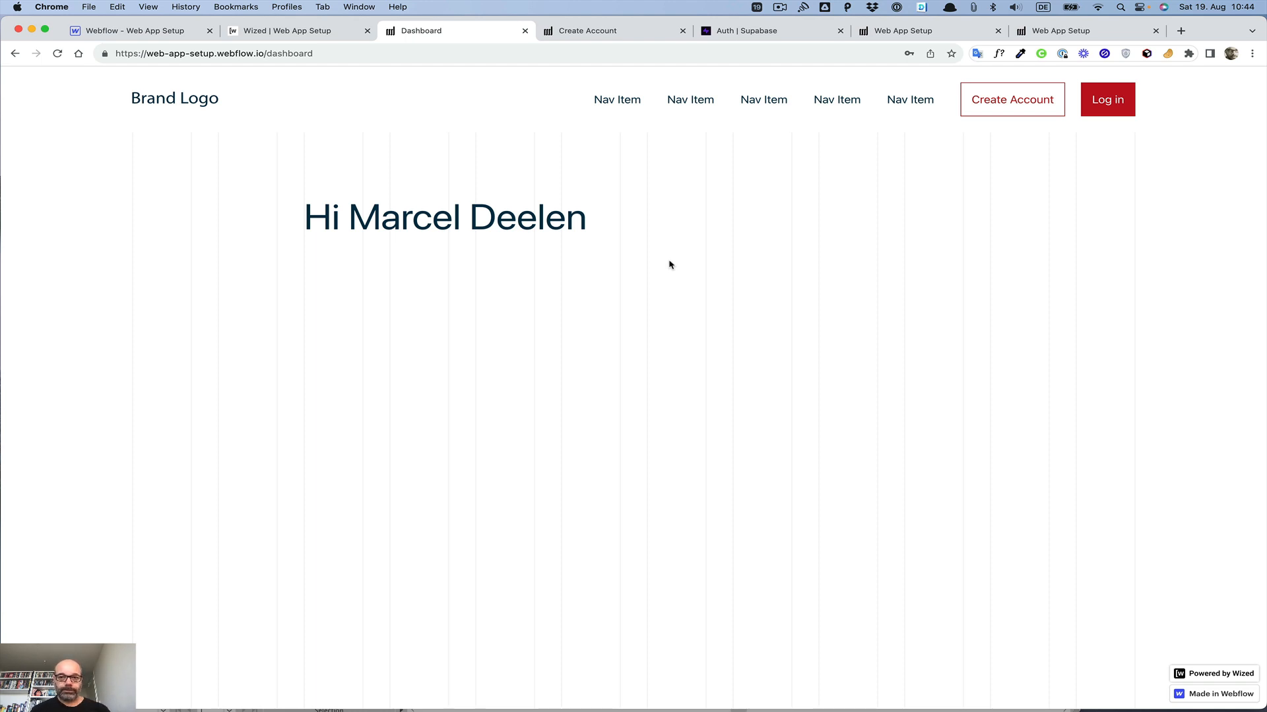
click(778, 6)
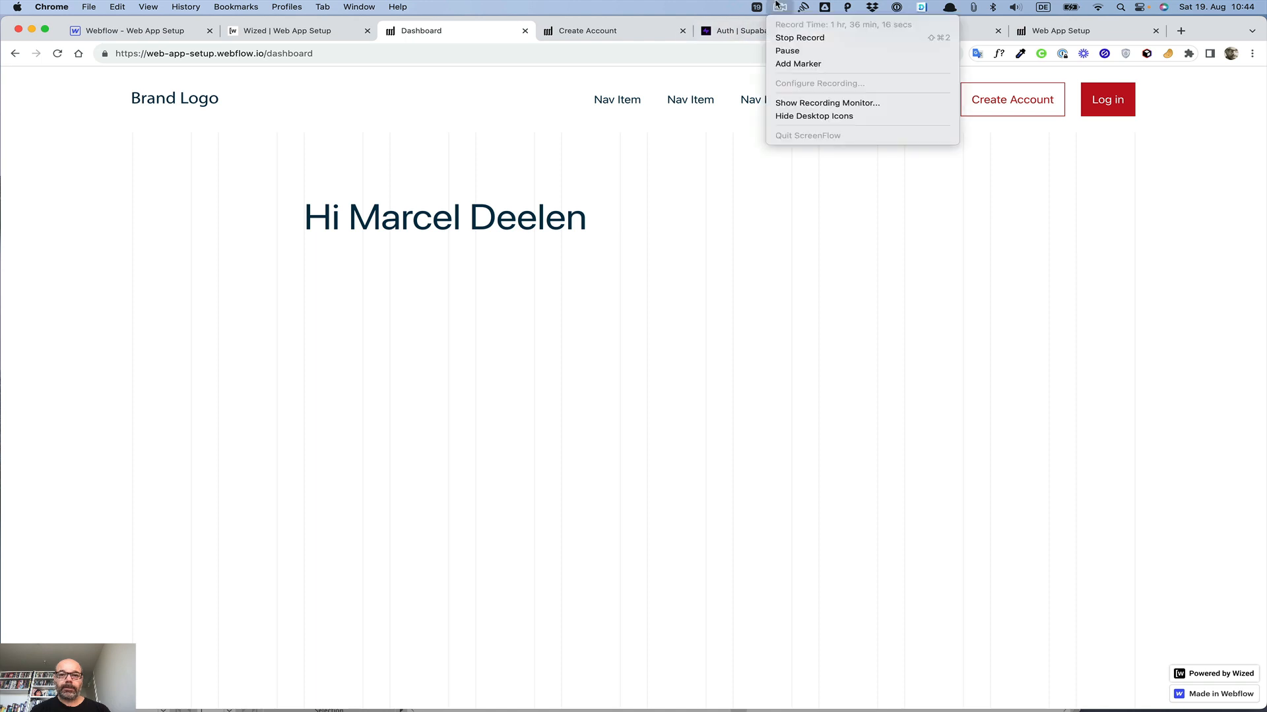